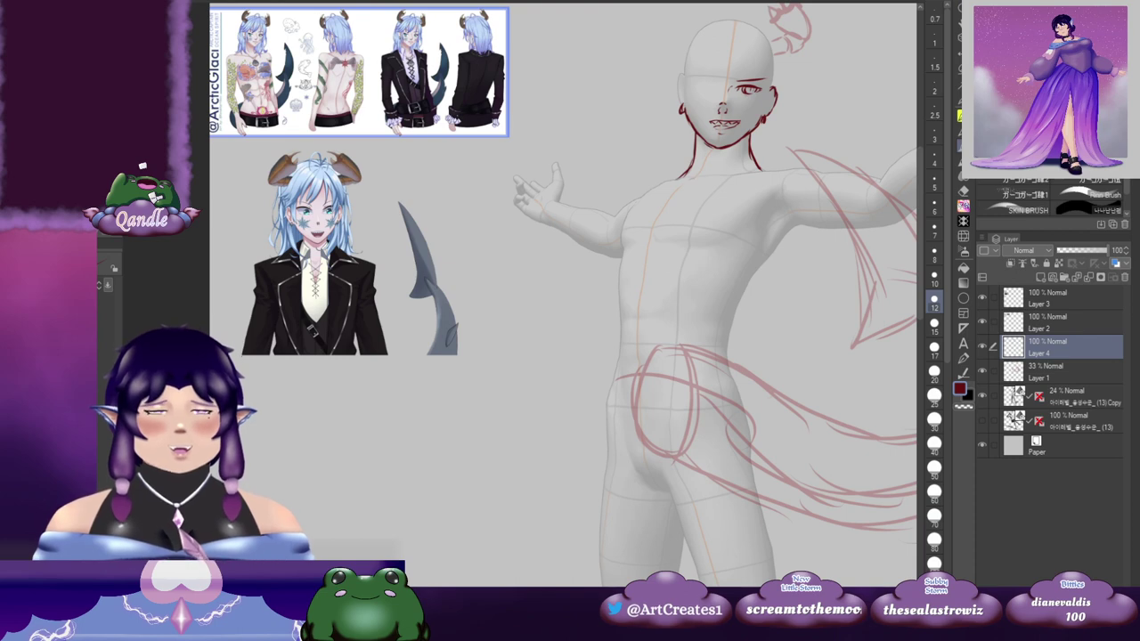
Step: Examine the reference character's face, outfit and shark tail alongside the posed figure sketch
{"action": "left_click_drag", "start_coordinate": [744, 220], "coordinate": [512, 222]}
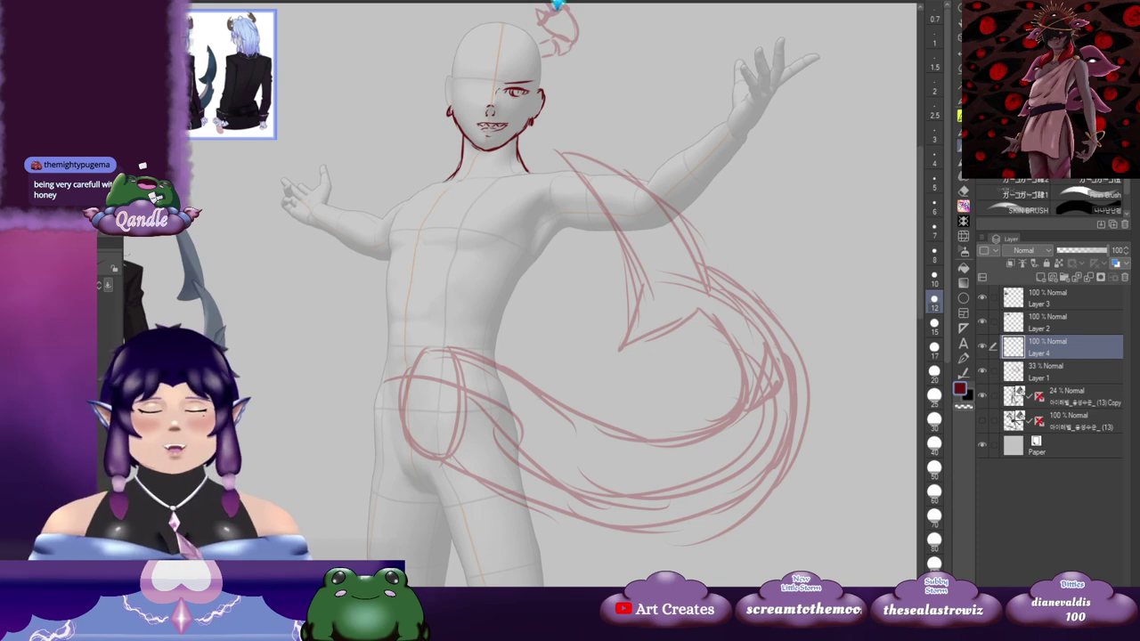
{"action": "left_click_drag", "start_coordinate": [424, 187], "coordinate": [581, 176]}
{"action": "left_click_drag", "start_coordinate": [367, 269], "coordinate": [464, 288]}
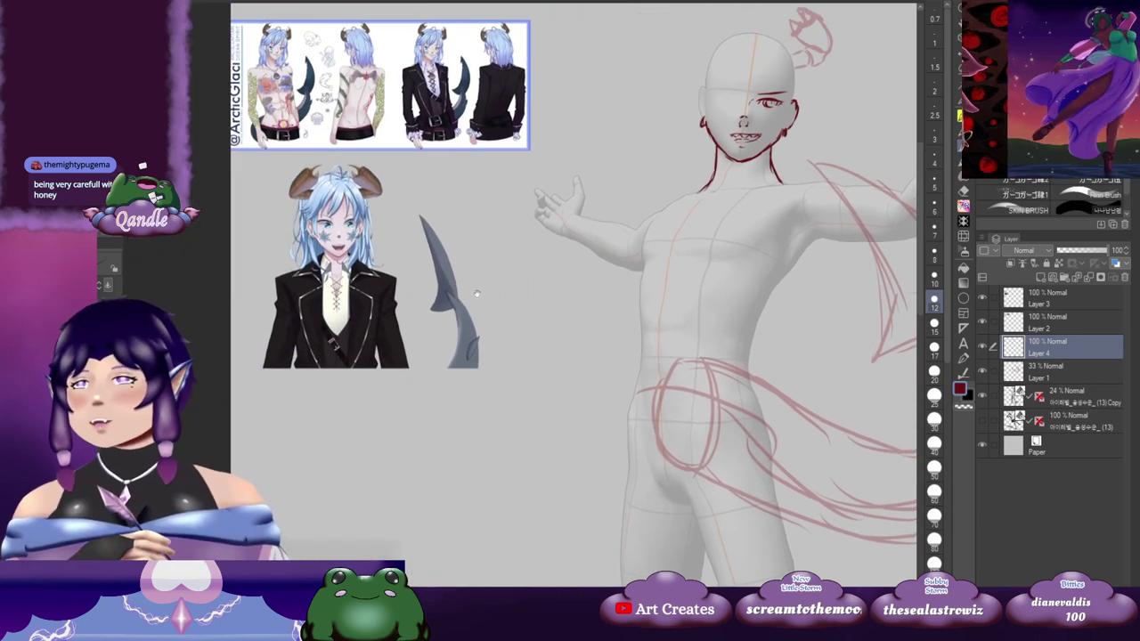
{"action": "left_click_drag", "start_coordinate": [575, 302], "coordinate": [467, 281]}
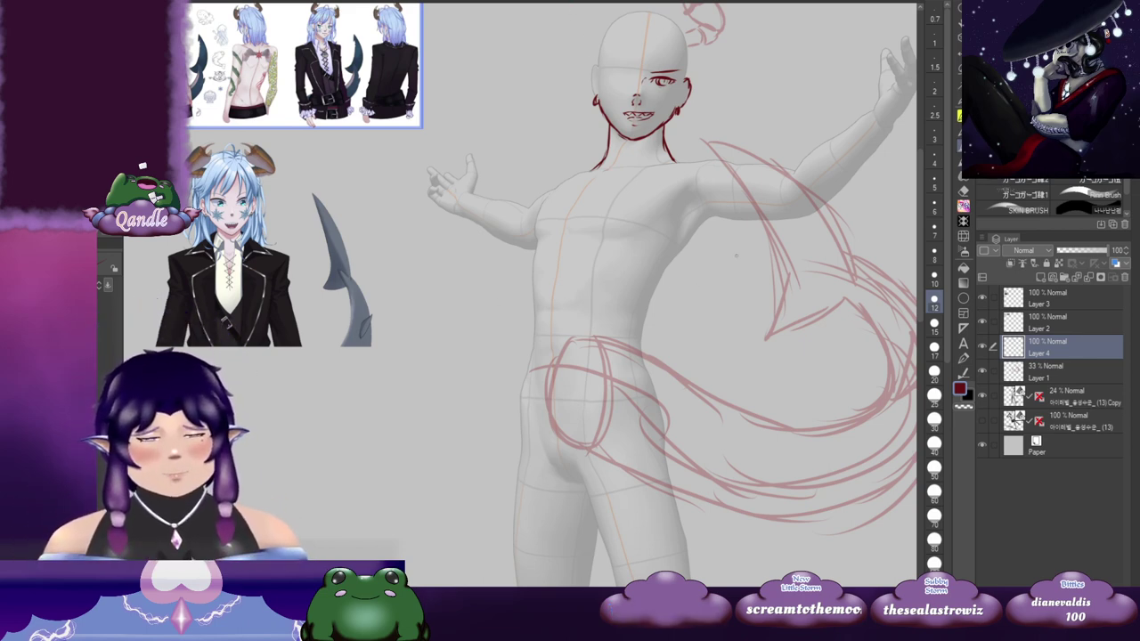
{"action": "left_click_drag", "start_coordinate": [753, 246], "coordinate": [549, 232]}
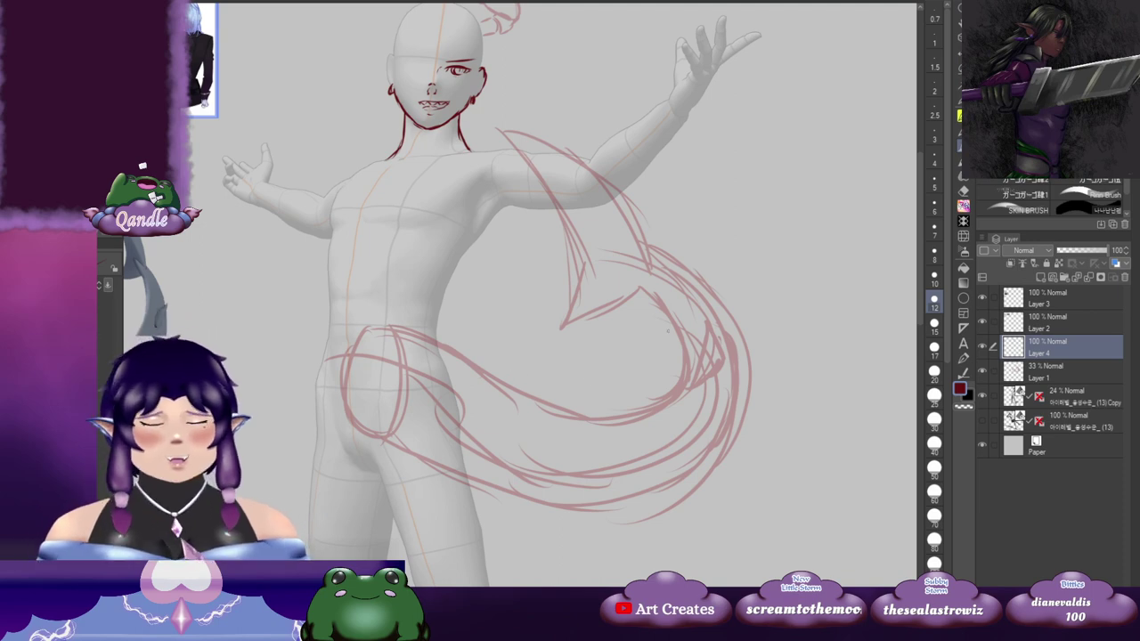
{"action": "left_click_drag", "start_coordinate": [381, 274], "coordinate": [647, 281]}
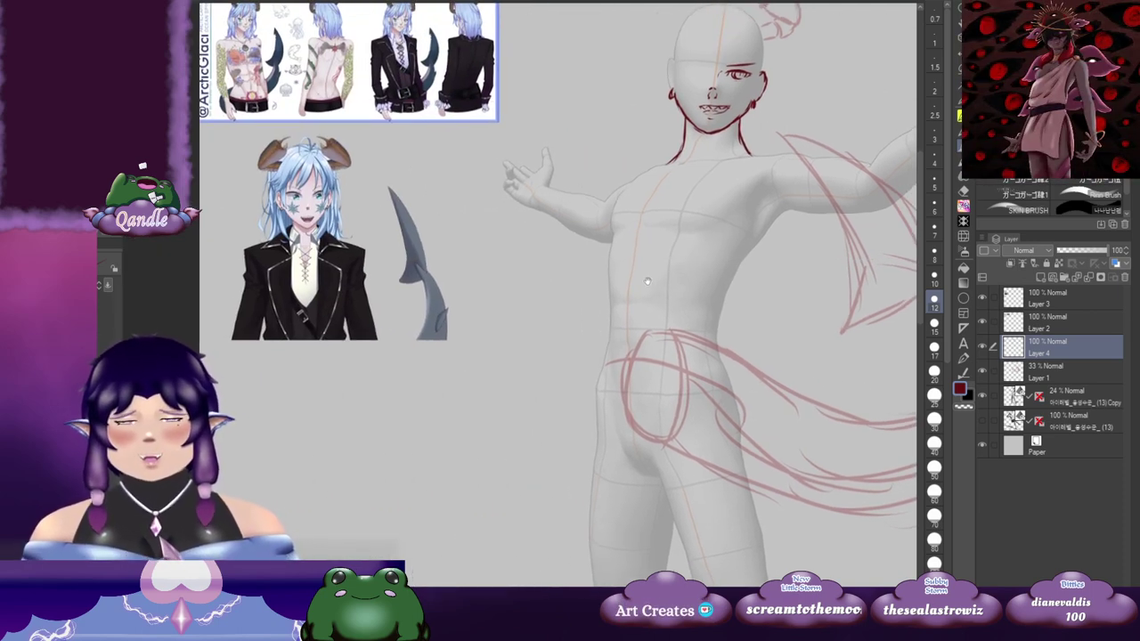
{"action": "scroll", "coordinate": [557, 309], "scroll_direction": "up", "scroll_amount": 2}
{"action": "left_click_drag", "start_coordinate": [508, 330], "coordinate": [720, 361]}
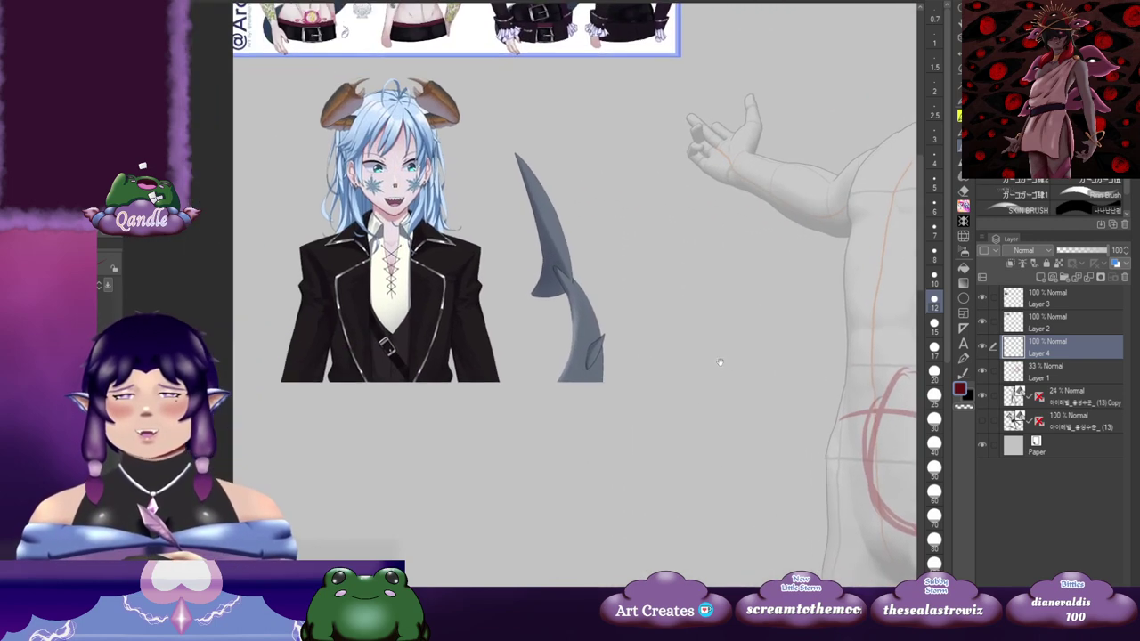
{"action": "left_click_drag", "start_coordinate": [667, 295], "coordinate": [650, 324]}
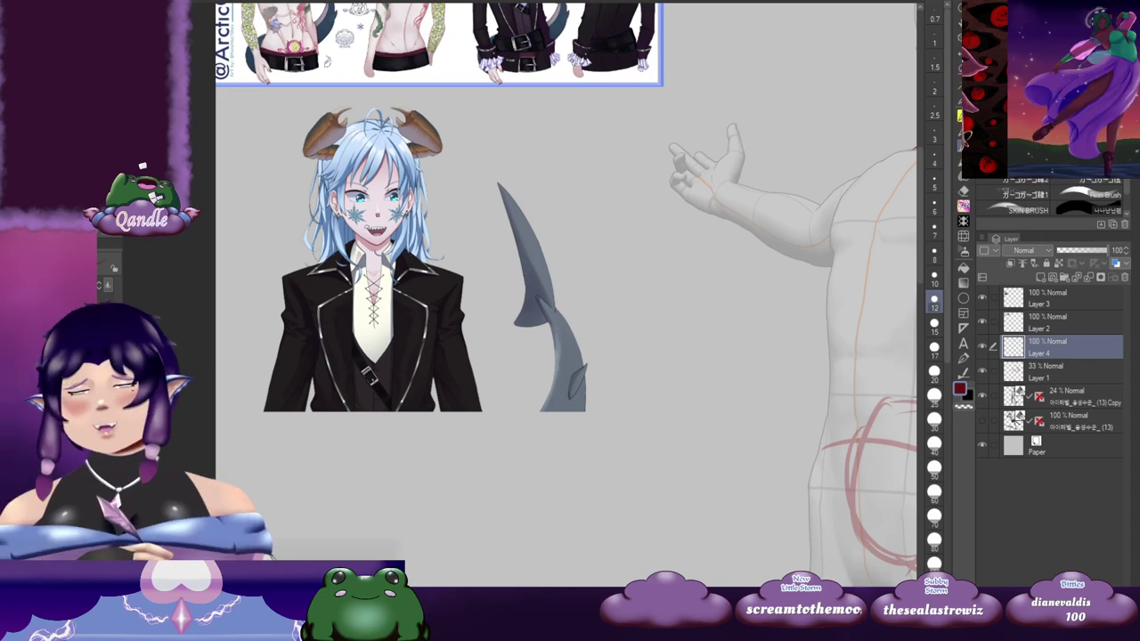
{"action": "left_click_drag", "start_coordinate": [609, 292], "coordinate": [238, 259]}
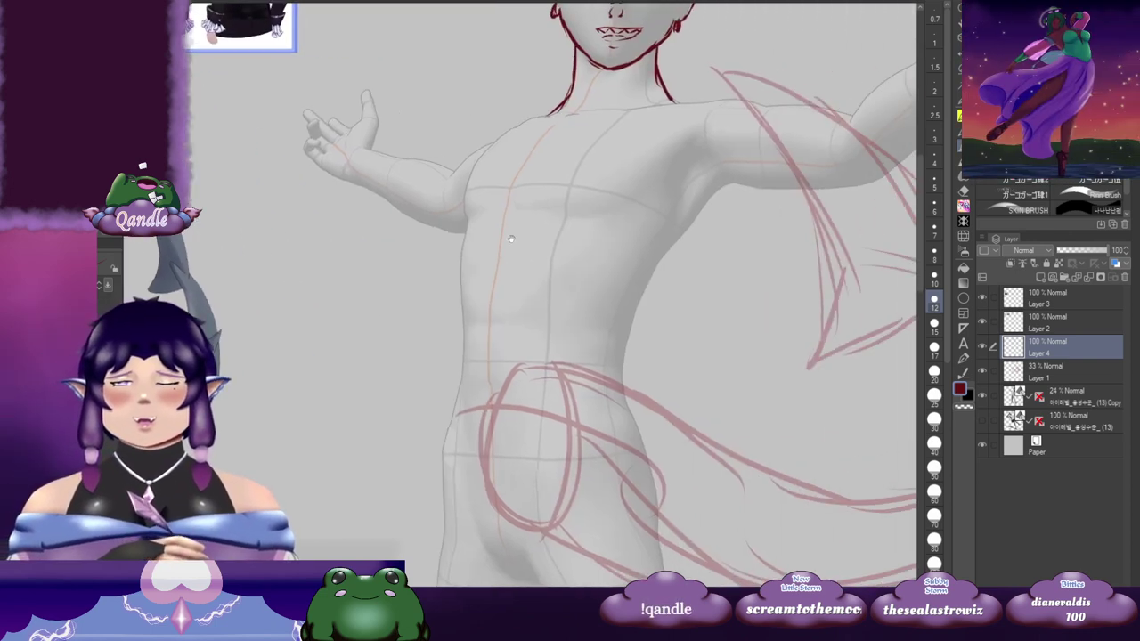
{"action": "mouse_move", "coordinate": [510, 239]}
{"action": "left_mouse_down"}
{"action": "mouse_move", "coordinate": [398, 290]}
{"action": "mouse_move", "coordinate": [469, 319]}
{"action": "left_mouse_up"}
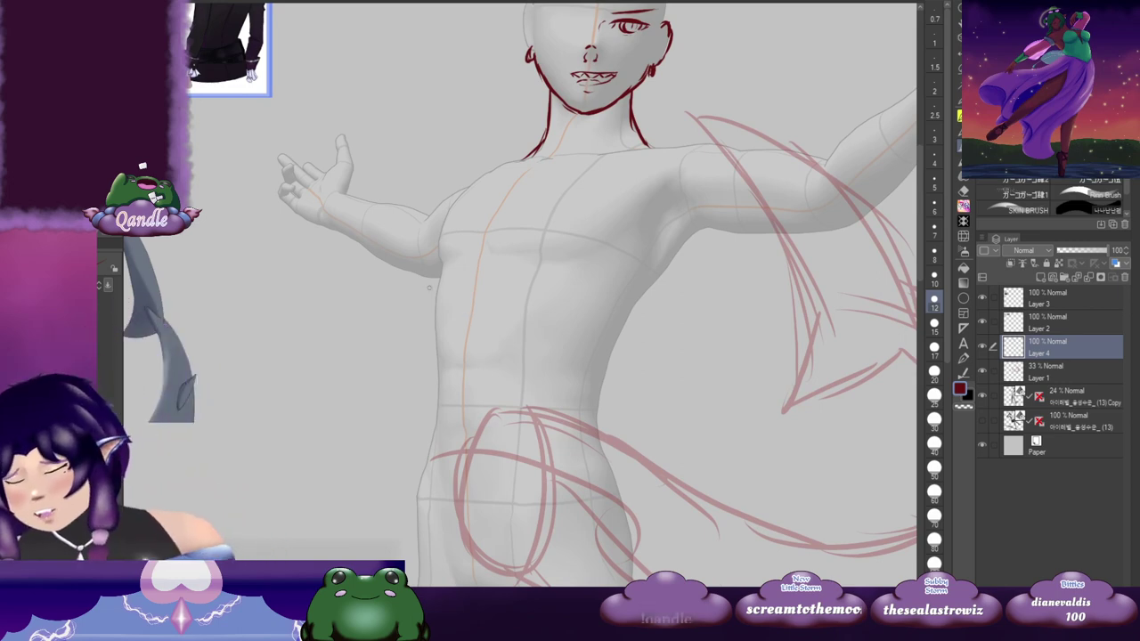
{"action": "scroll", "coordinate": [424, 237], "scroll_direction": "down", "scroll_amount": 1}
{"action": "left_click_drag", "start_coordinate": [318, 212], "coordinate": [564, 207]}
{"action": "scroll", "coordinate": [390, 222], "scroll_direction": "up", "scroll_amount": 1}
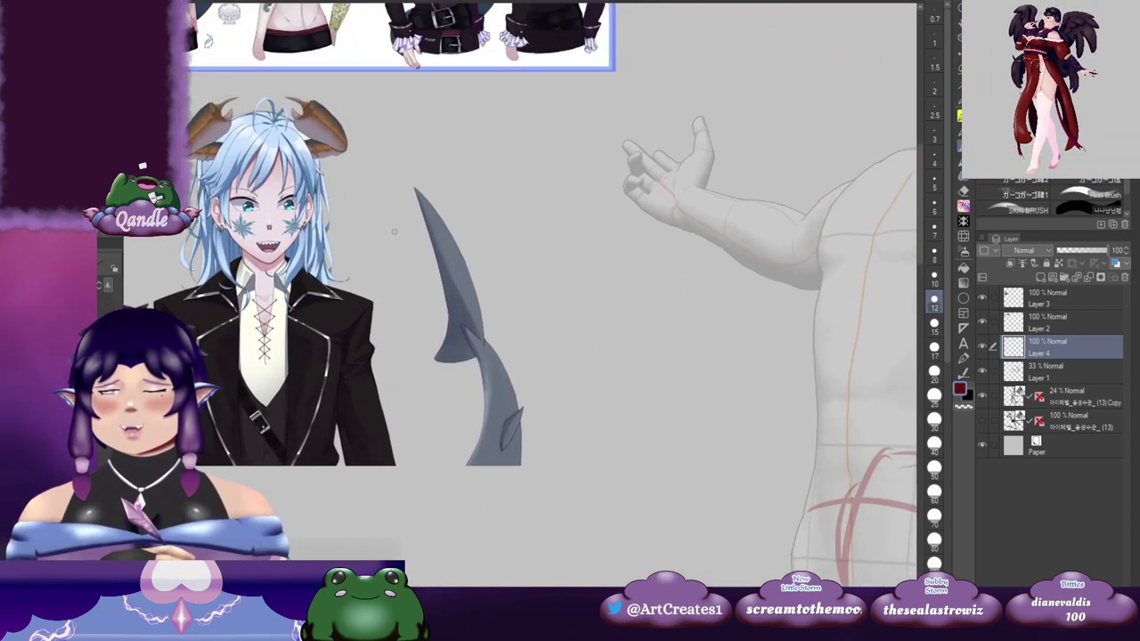
{"action": "left_click_drag", "start_coordinate": [391, 224], "coordinate": [575, 229]}
{"action": "scroll", "coordinate": [464, 266], "scroll_direction": "up", "scroll_amount": 1}
{"action": "scroll", "coordinate": [484, 216], "scroll_direction": "up", "scroll_amount": 2}
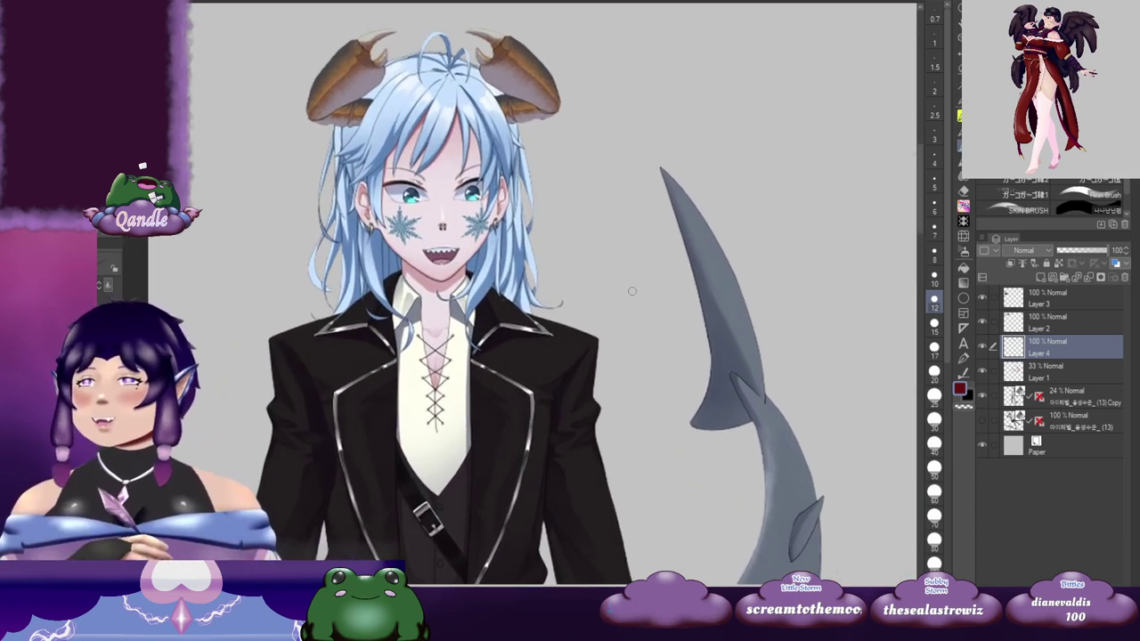
{"action": "scroll", "coordinate": [757, 283], "scroll_direction": "down", "scroll_amount": 4}
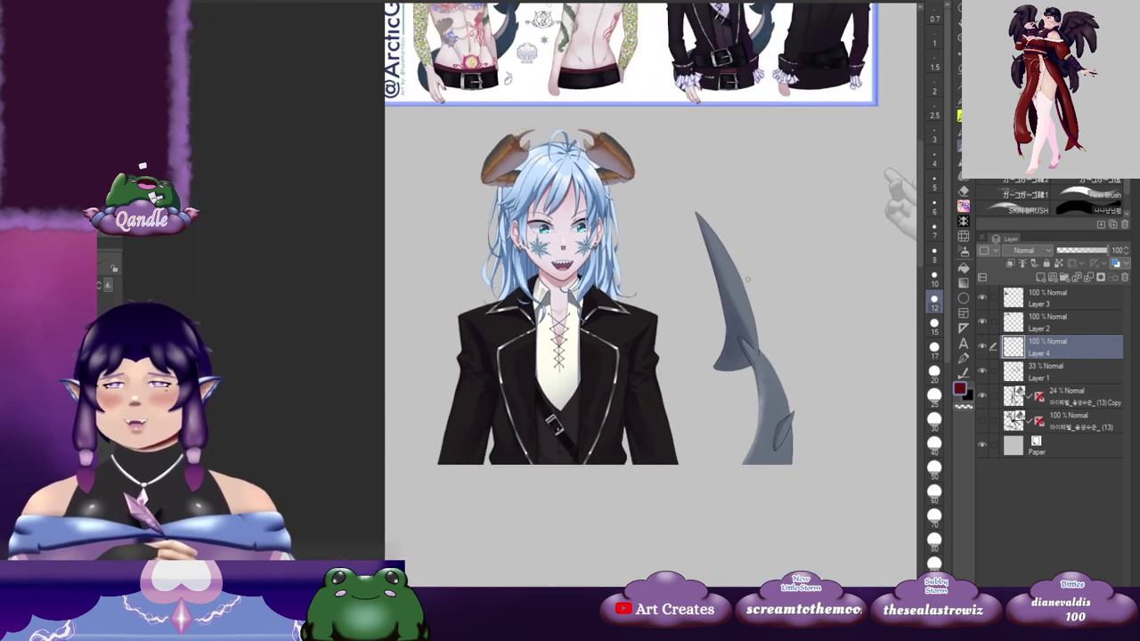
{"action": "left_click_drag", "start_coordinate": [739, 281], "coordinate": [325, 264]}
{"action": "mouse_move", "coordinate": [682, 259]}
{"action": "left_mouse_down"}
{"action": "mouse_move", "coordinate": [466, 287]}
{"action": "mouse_move", "coordinate": [412, 336]}
{"action": "left_mouse_up"}
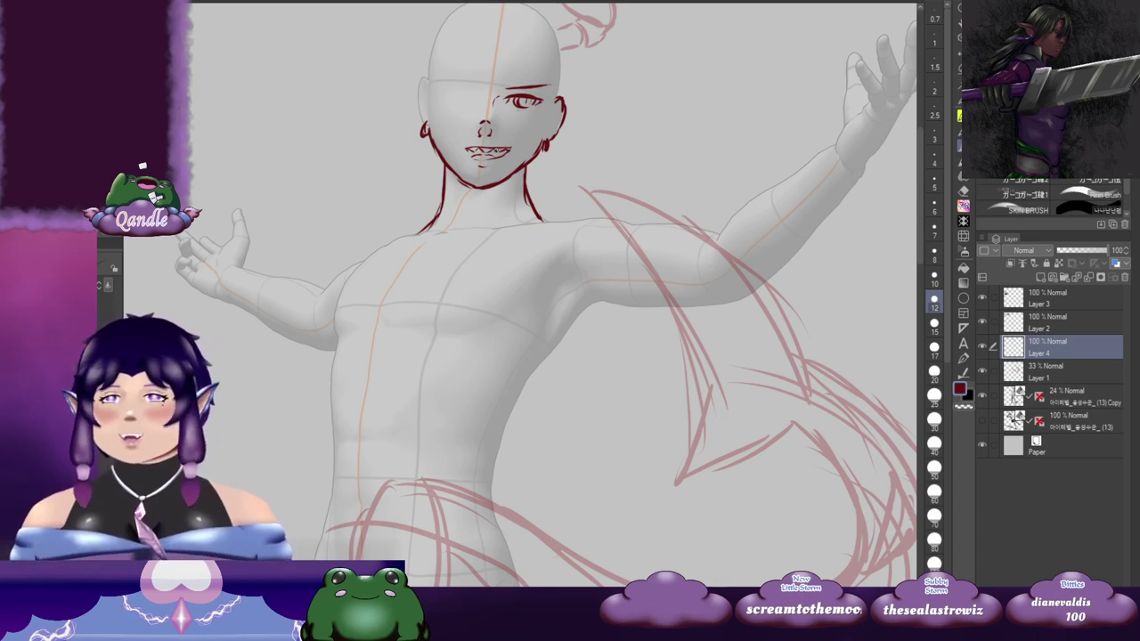
{"action": "scroll", "coordinate": [495, 146], "scroll_direction": "down", "scroll_amount": 1}
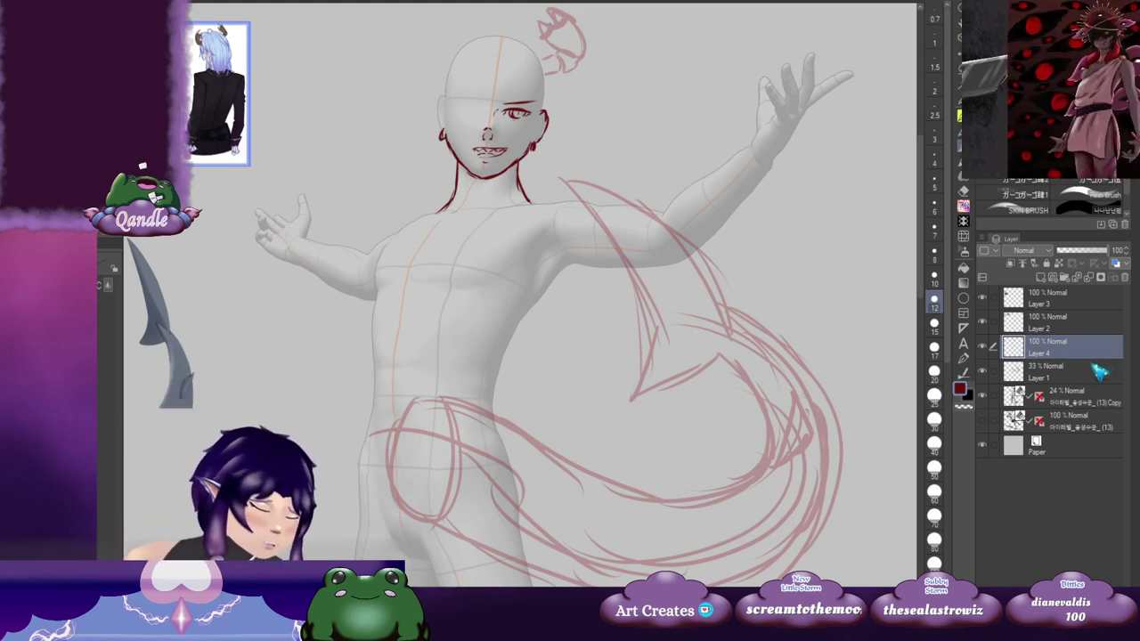
Step: Check Layer 4 by toggling its visibility and add a new layer directly above Layer 1
{"action": "left_click", "coordinate": [982, 346]}
{"action": "left_click", "coordinate": [982, 347]}
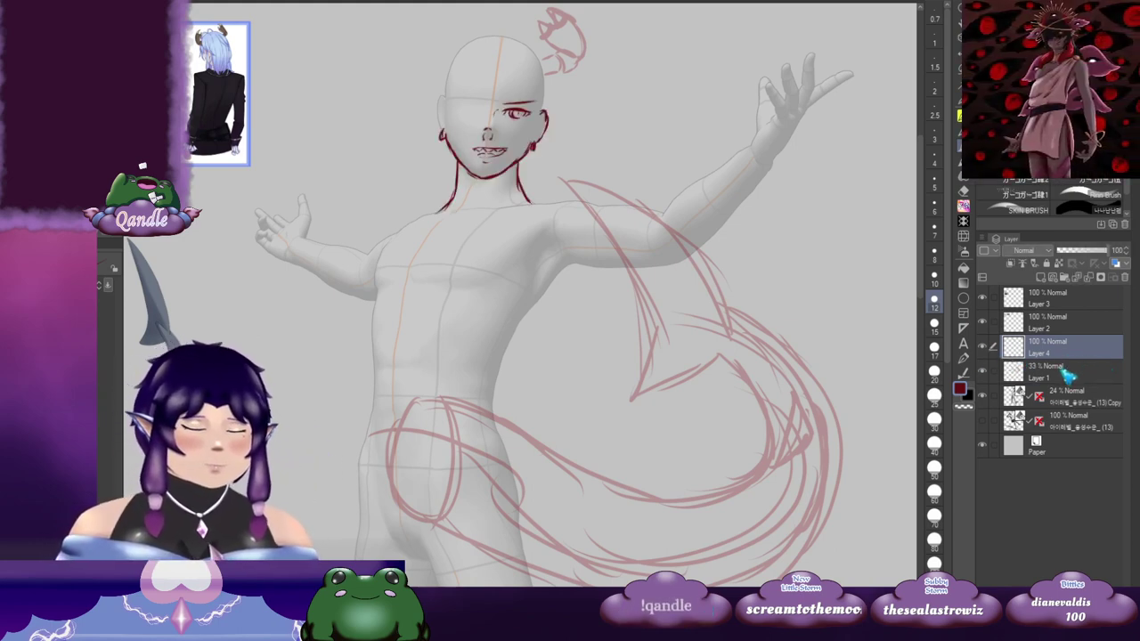
{"action": "left_click", "coordinate": [1068, 370]}
{"action": "left_click", "coordinate": [1040, 279]}
Step: Set the brush colour to a dark teal blue, trying it with short strokes beside the small sketch near the head
{"action": "key", "text": "ctrl+minus"}
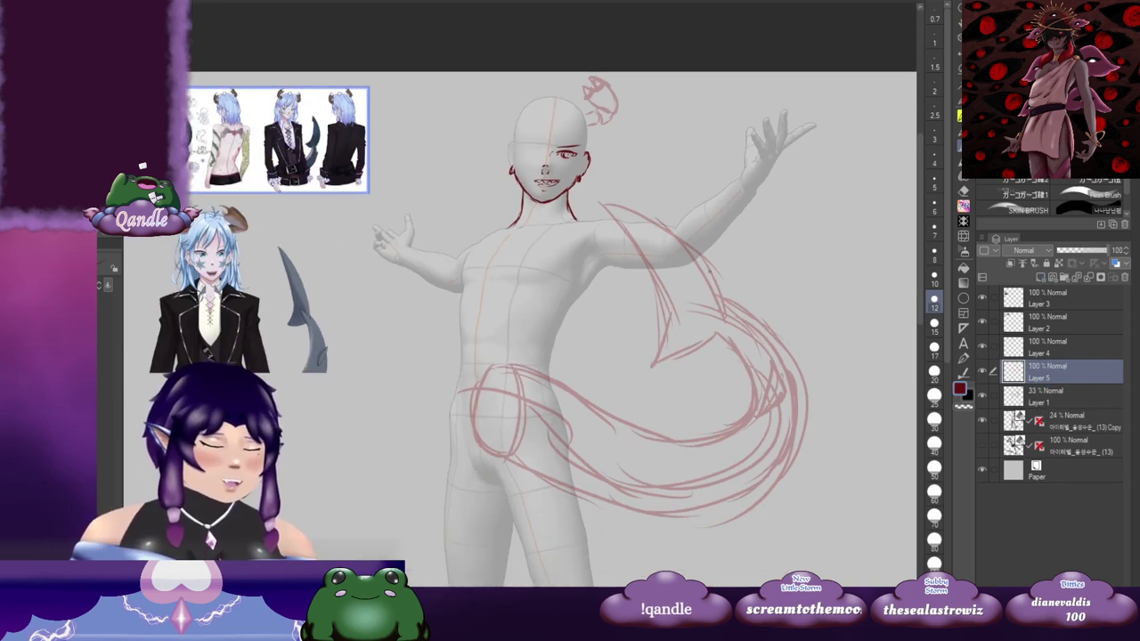
{"action": "left_click_drag", "start_coordinate": [333, 298], "coordinate": [399, 243]}
{"action": "left_click_drag", "start_coordinate": [615, 192], "coordinate": [521, 213]}
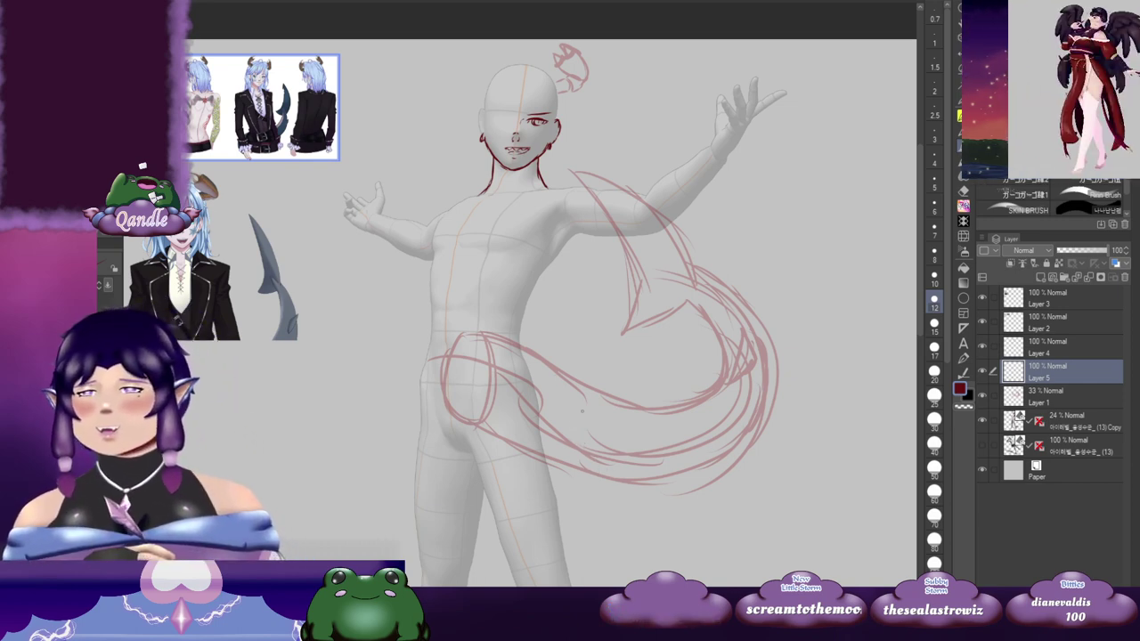
{"action": "left_click_drag", "start_coordinate": [1059, 111], "coordinate": [1041, 76]}
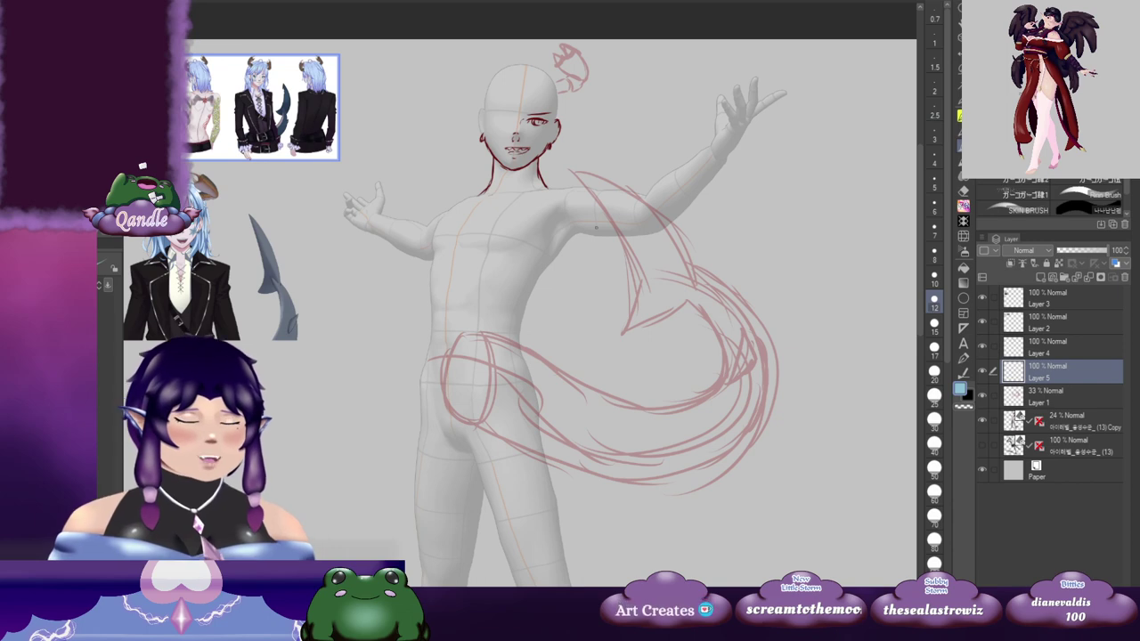
{"action": "left_click_drag", "start_coordinate": [588, 276], "coordinate": [707, 218]}
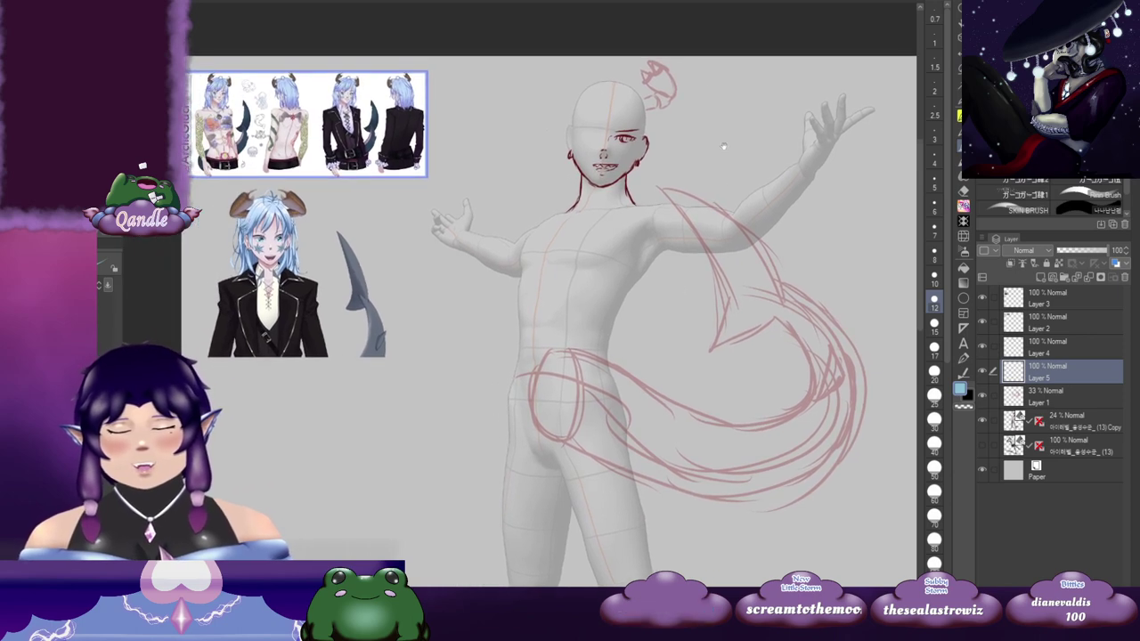
{"action": "mouse_move", "coordinate": [697, 80]}
{"action": "left_mouse_down"}
{"action": "mouse_move", "coordinate": [702, 90]}
{"action": "mouse_move", "coordinate": [740, 75]}
{"action": "left_mouse_up"}
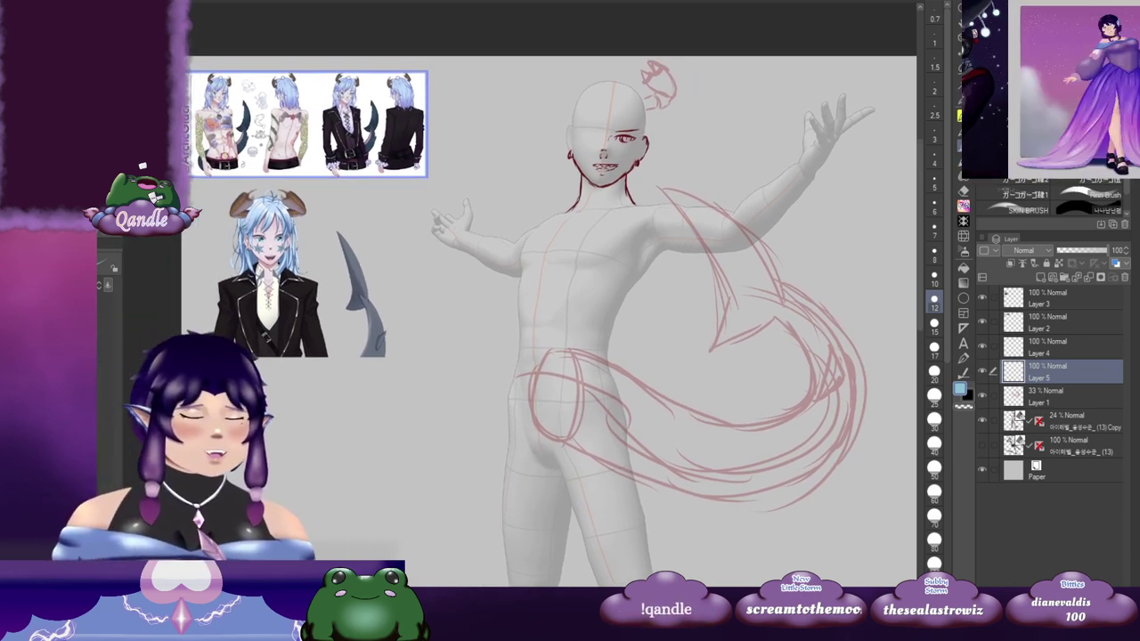
{"action": "left_click", "coordinate": [1049, 105]}
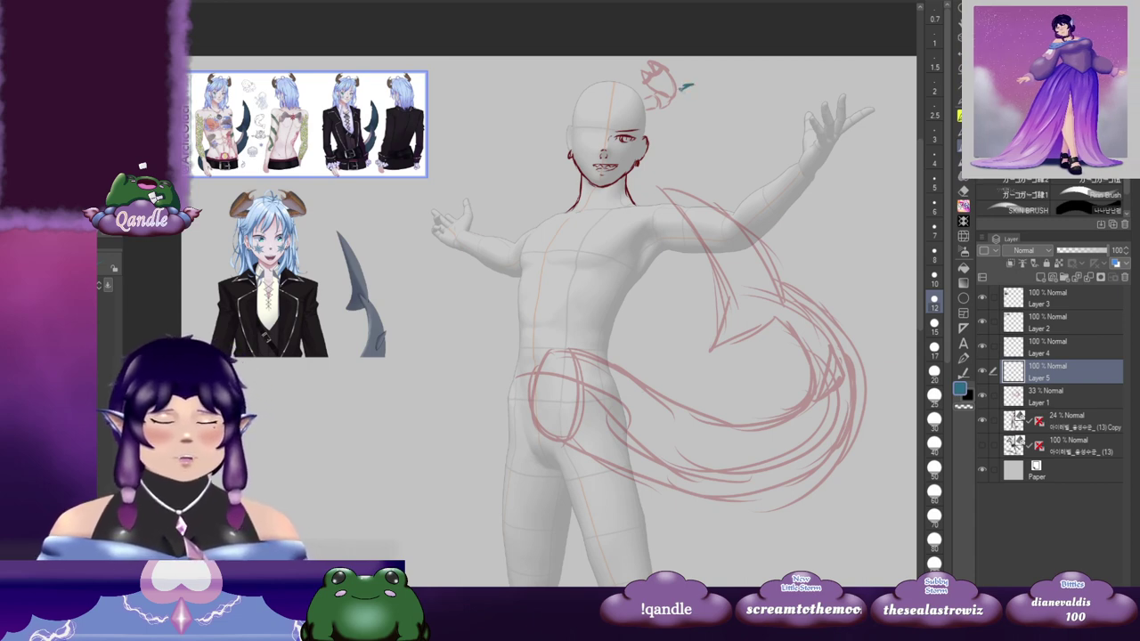
{"action": "left_click_drag", "start_coordinate": [682, 90], "coordinate": [714, 92]}
{"action": "key", "text": "ctrl+z"}
{"action": "key", "text": "ctrl+z"}
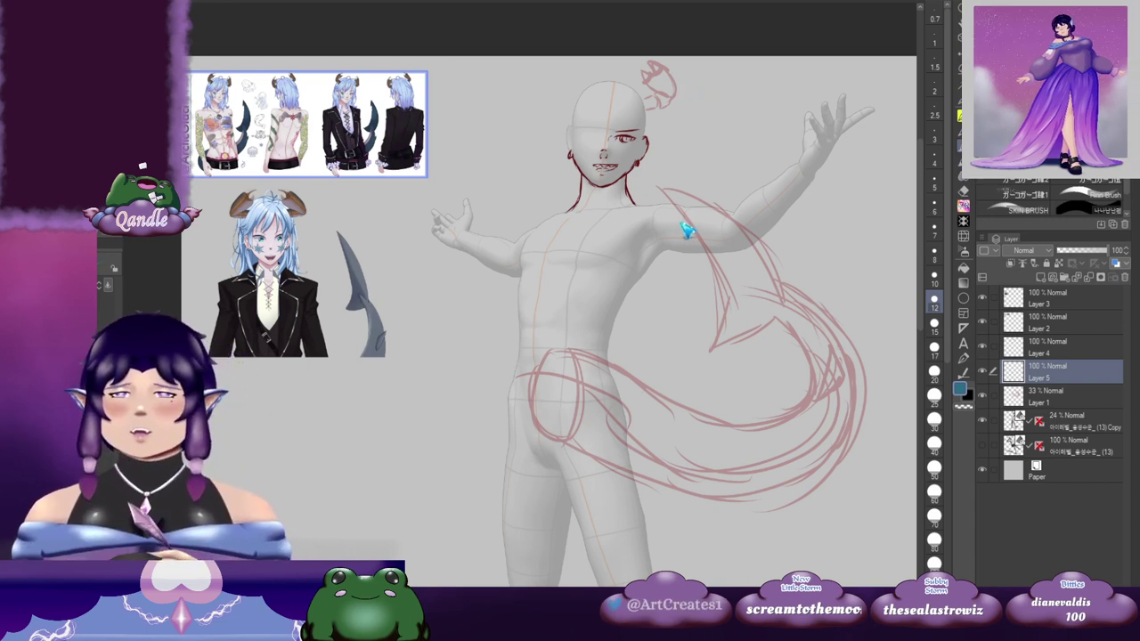
Step: Draw a teal star-shaped marking on the figure's right cheek, below the side without an eye
{"action": "mouse_move", "coordinate": [683, 289]}
{"action": "left_mouse_down"}
{"action": "mouse_move", "coordinate": [567, 301]}
{"action": "mouse_move", "coordinate": [580, 307]}
{"action": "left_mouse_up"}
{"action": "left_click_drag", "start_coordinate": [632, 223], "coordinate": [598, 235]}
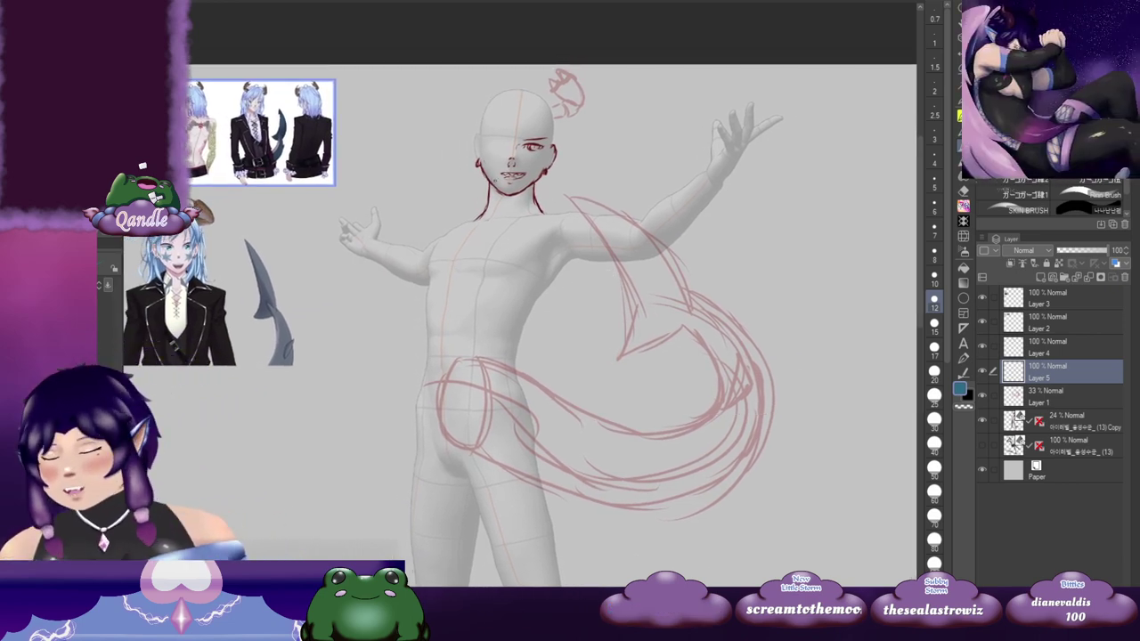
{"action": "scroll", "coordinate": [500, 194], "scroll_direction": "down", "scroll_amount": 2}
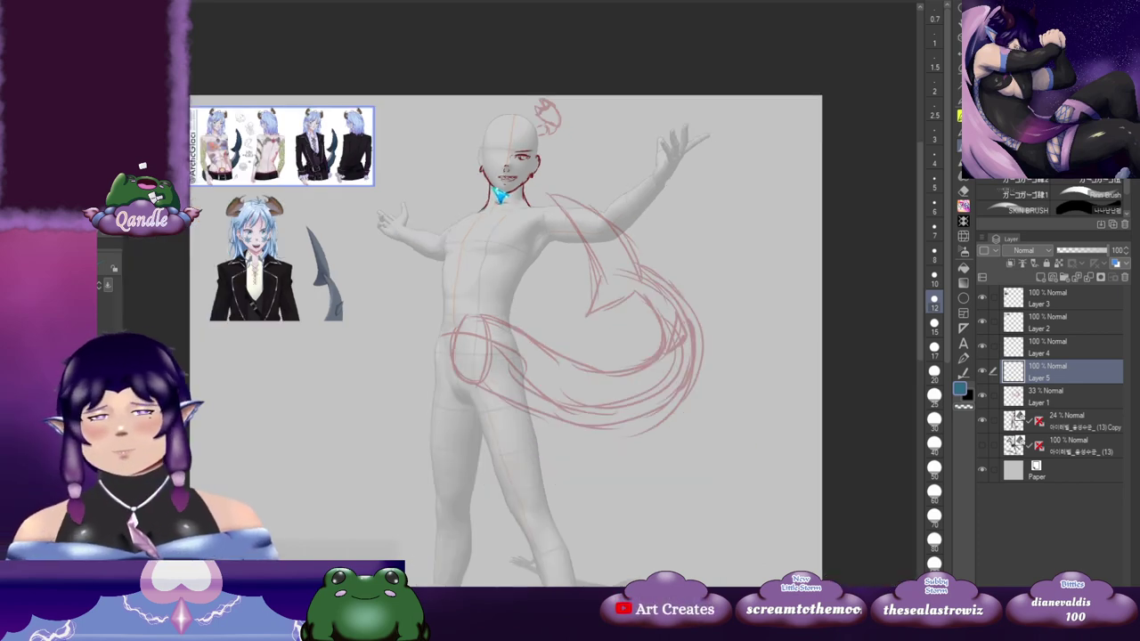
{"action": "scroll", "coordinate": [501, 194], "scroll_direction": "up", "scroll_amount": 3}
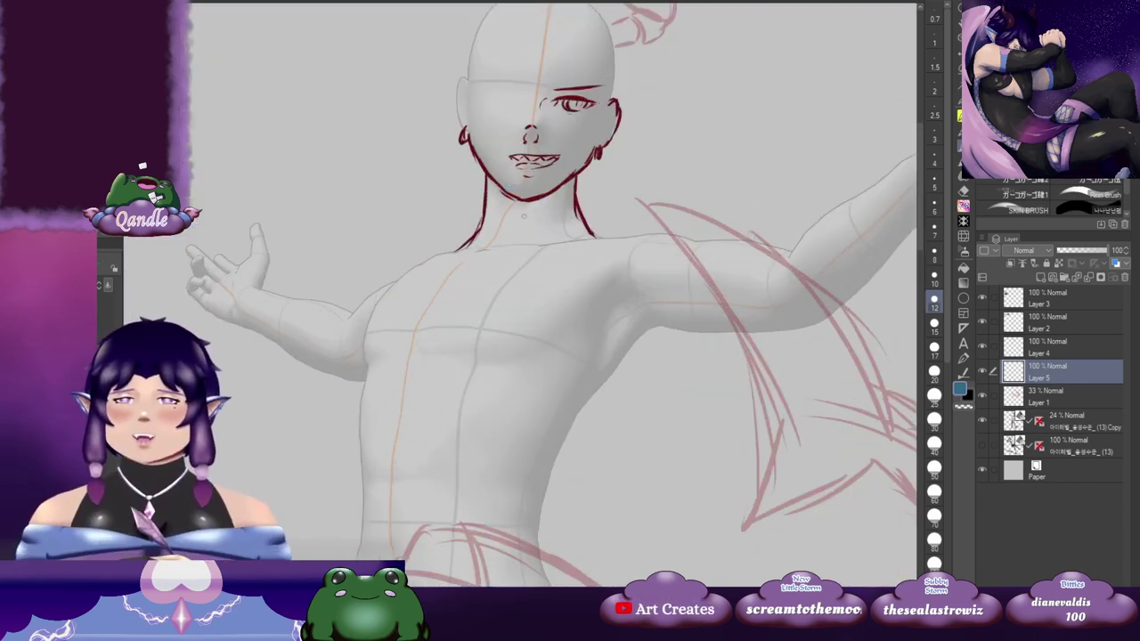
{"action": "left_click_drag", "start_coordinate": [634, 212], "coordinate": [591, 214]}
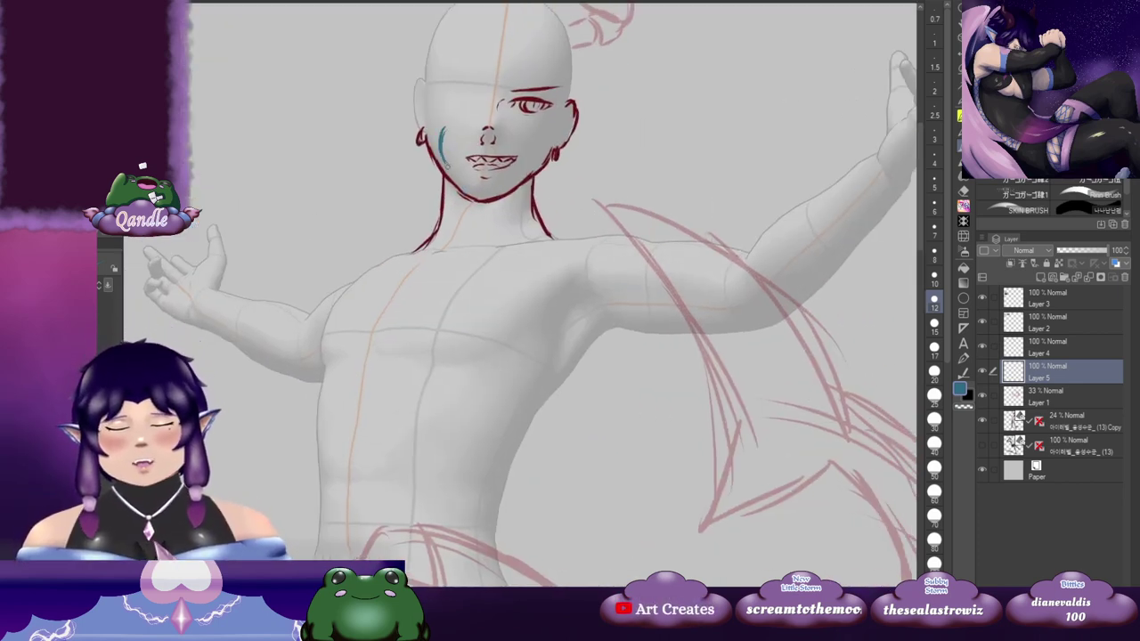
{"action": "mouse_move", "coordinate": [433, 138]}
{"action": "left_mouse_down"}
{"action": "mouse_move", "coordinate": [461, 150]}
{"action": "mouse_move", "coordinate": [447, 139]}
{"action": "left_mouse_up"}
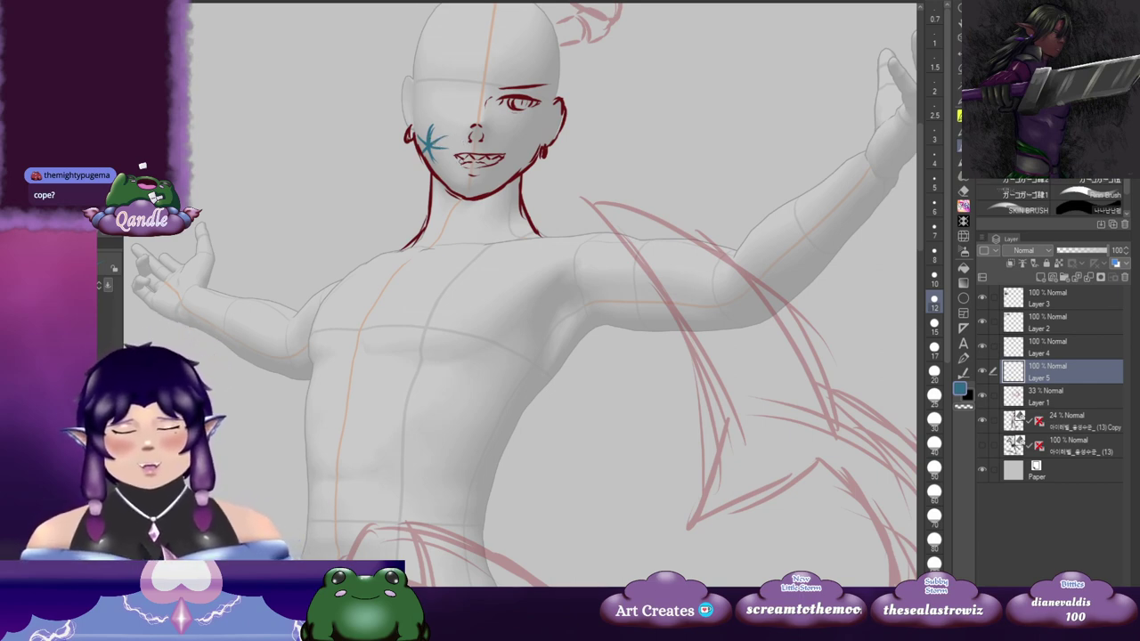
Step: Draw a matching teal star marking on the figure's left cheek, redoing the strokes that miss
{"action": "mouse_move", "coordinate": [638, 171]}
{"action": "left_mouse_down"}
{"action": "mouse_move", "coordinate": [634, 183]}
{"action": "mouse_move", "coordinate": [642, 179]}
{"action": "left_mouse_up"}
{"action": "left_click_drag", "start_coordinate": [522, 139], "coordinate": [523, 177]}
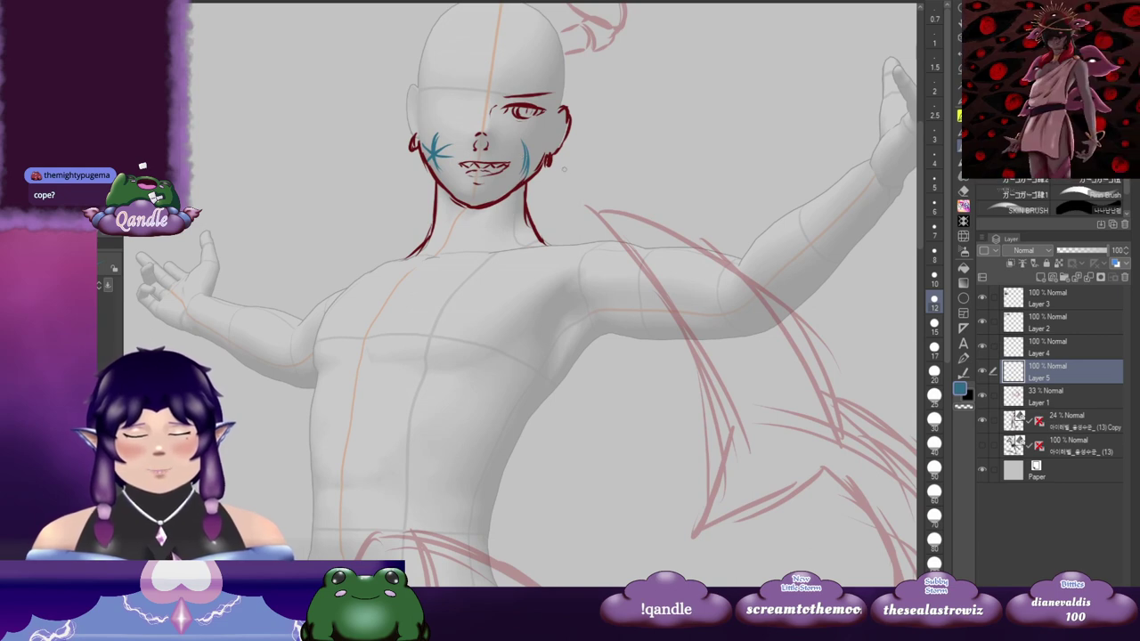
{"action": "key", "text": "ctrl+z"}
{"action": "key", "text": "ctrl+z"}
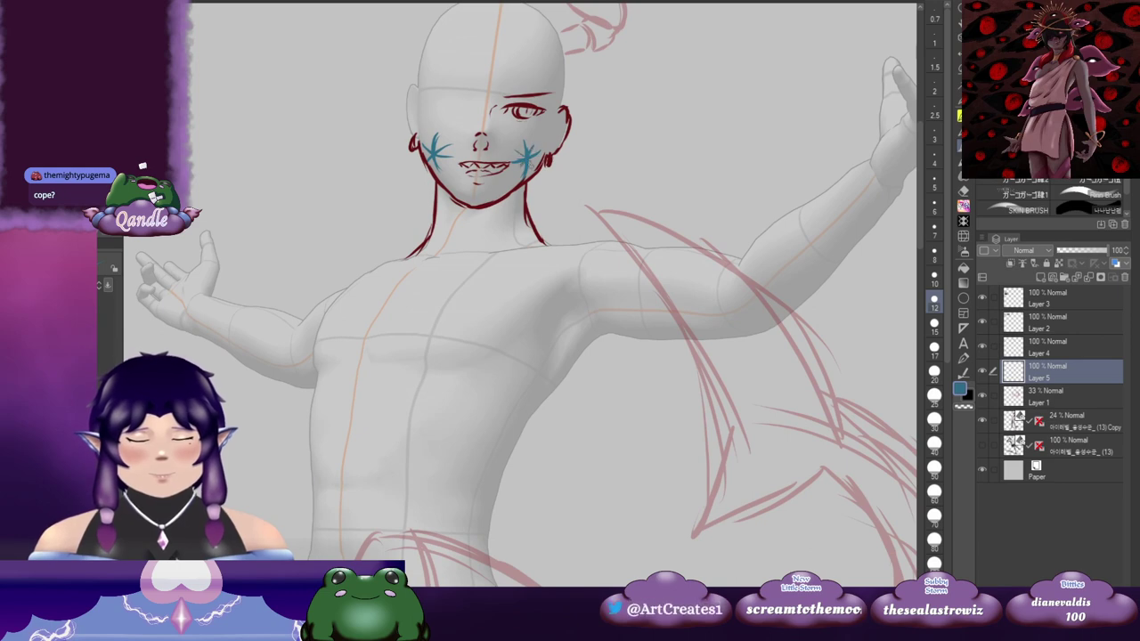
Step: Draw looping teal hair tufts rising from the crown of the figure's head, following the character reference
{"action": "mouse_move", "coordinate": [630, 171]}
{"action": "left_mouse_down"}
{"action": "mouse_move", "coordinate": [558, 264]}
{"action": "mouse_move", "coordinate": [636, 179]}
{"action": "left_mouse_up"}
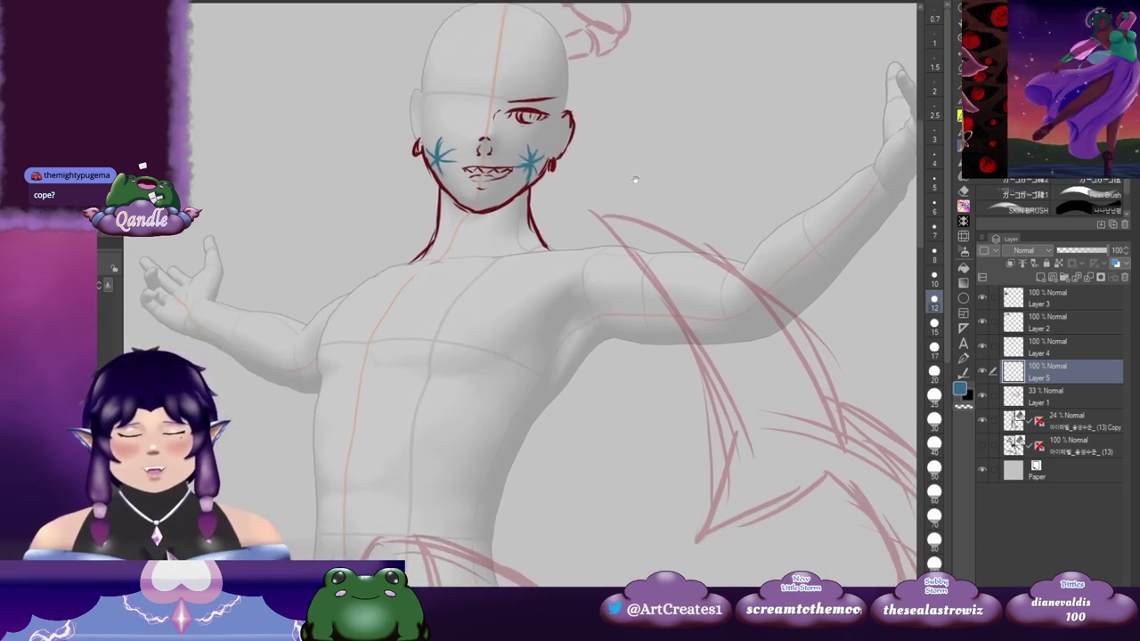
{"action": "left_click_drag", "start_coordinate": [556, 348], "coordinate": [617, 264]}
{"action": "left_click_drag", "start_coordinate": [564, 219], "coordinate": [835, 141]}
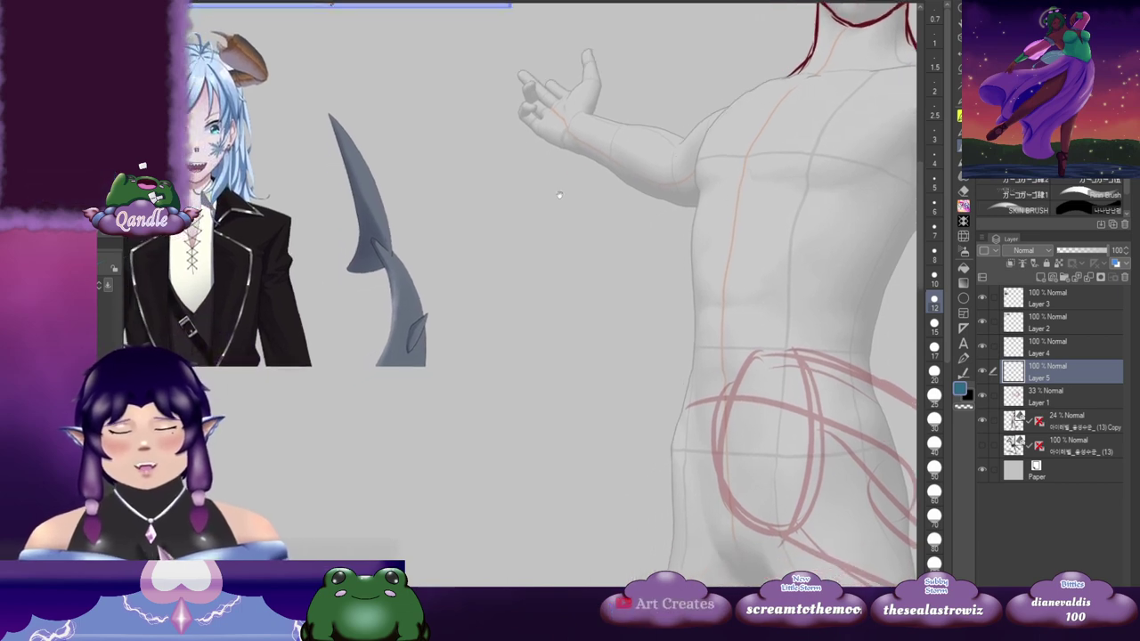
{"action": "mouse_move", "coordinate": [535, 247]}
{"action": "left_mouse_down"}
{"action": "mouse_move", "coordinate": [606, 229]}
{"action": "mouse_move", "coordinate": [617, 274]}
{"action": "mouse_move", "coordinate": [302, 398]}
{"action": "left_mouse_up"}
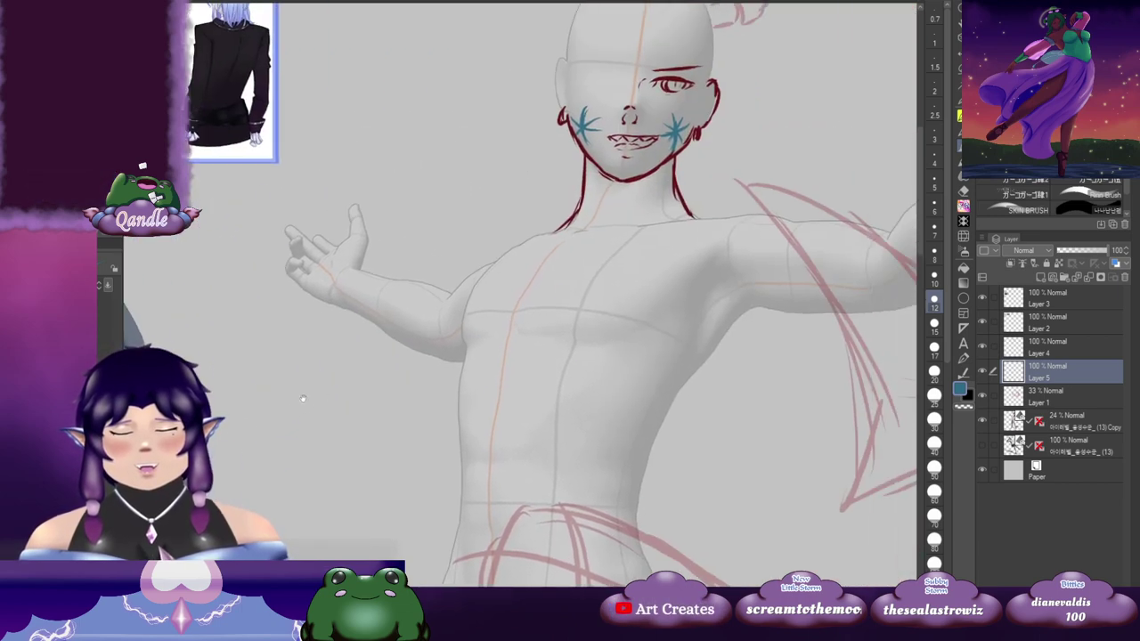
{"action": "mouse_move", "coordinate": [729, 130]}
{"action": "left_mouse_down"}
{"action": "mouse_move", "coordinate": [627, 255]}
{"action": "mouse_move", "coordinate": [623, 287]}
{"action": "left_mouse_up"}
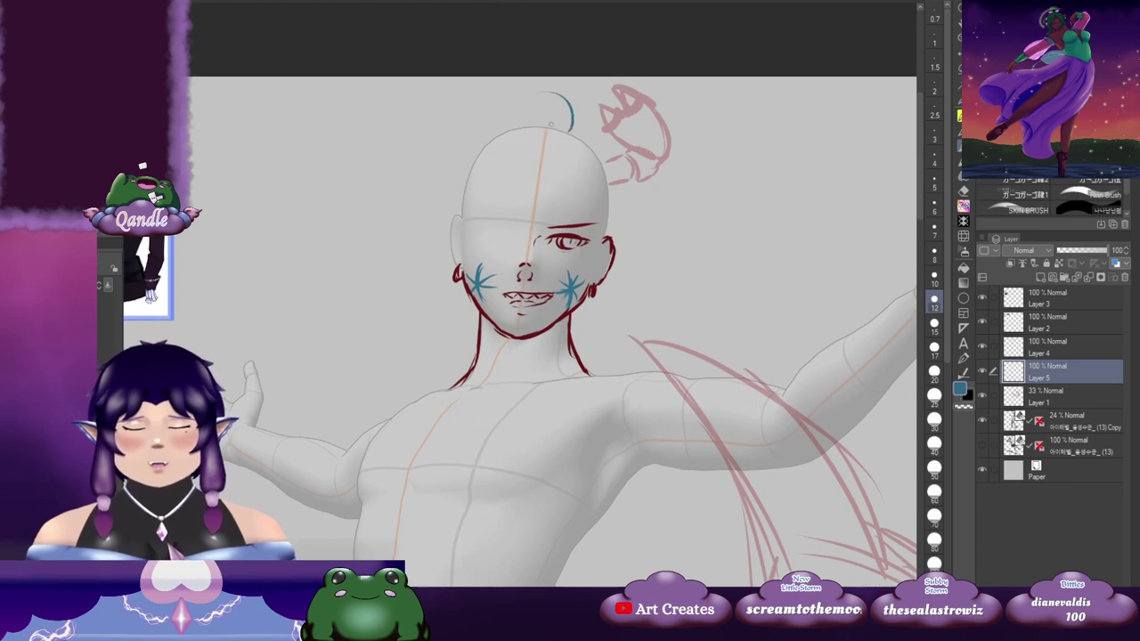
{"action": "mouse_move", "coordinate": [561, 95]}
{"action": "left_mouse_down"}
{"action": "mouse_move", "coordinate": [517, 128]}
{"action": "mouse_move", "coordinate": [518, 111]}
{"action": "mouse_move", "coordinate": [521, 143]}
{"action": "mouse_move", "coordinate": [620, 146]}
{"action": "mouse_move", "coordinate": [790, 49]}
{"action": "left_mouse_up"}
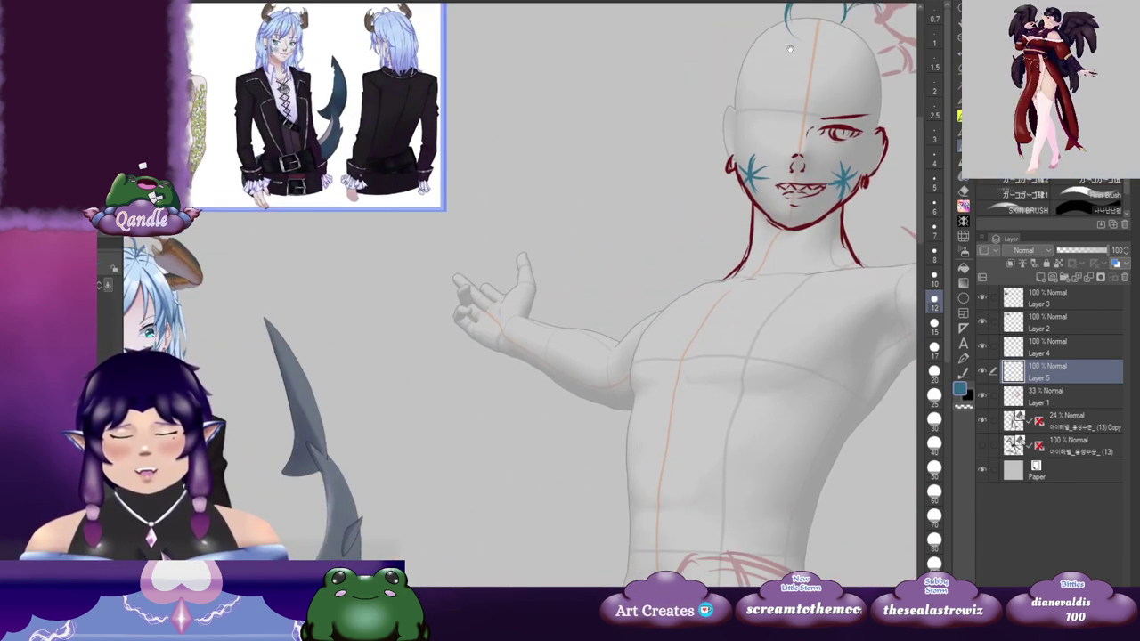
{"action": "left_click_drag", "start_coordinate": [611, 186], "coordinate": [618, 183]}
{"action": "mouse_move", "coordinate": [803, 139]}
{"action": "left_mouse_down"}
{"action": "mouse_move", "coordinate": [588, 150]}
{"action": "mouse_move", "coordinate": [522, 184]}
{"action": "left_mouse_up"}
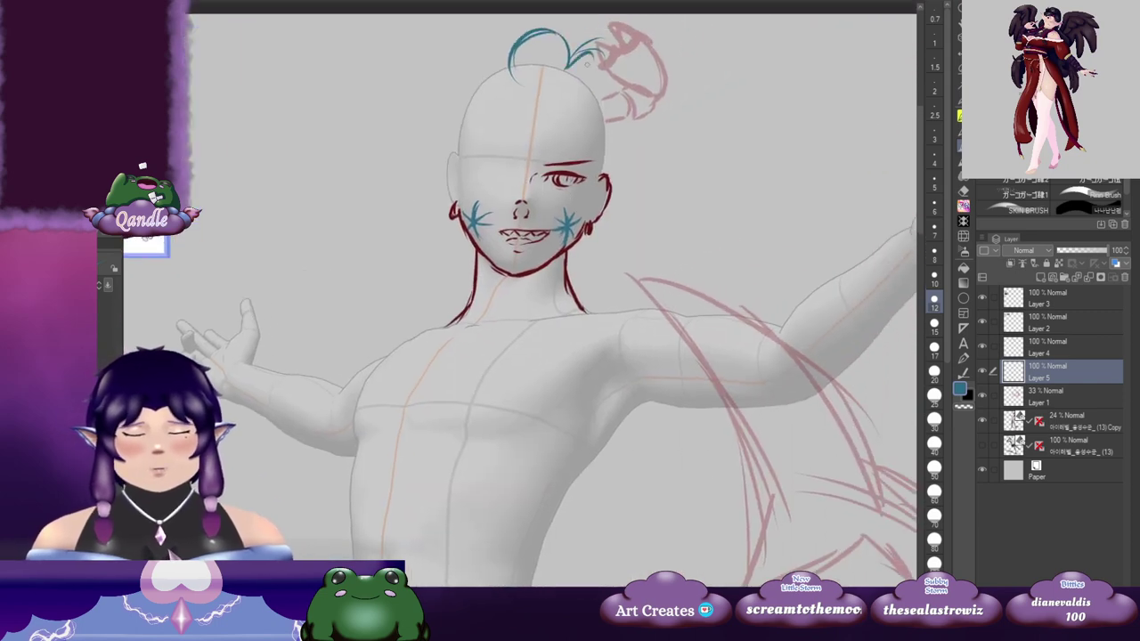
{"action": "left_click_drag", "start_coordinate": [571, 55], "coordinate": [581, 89]}
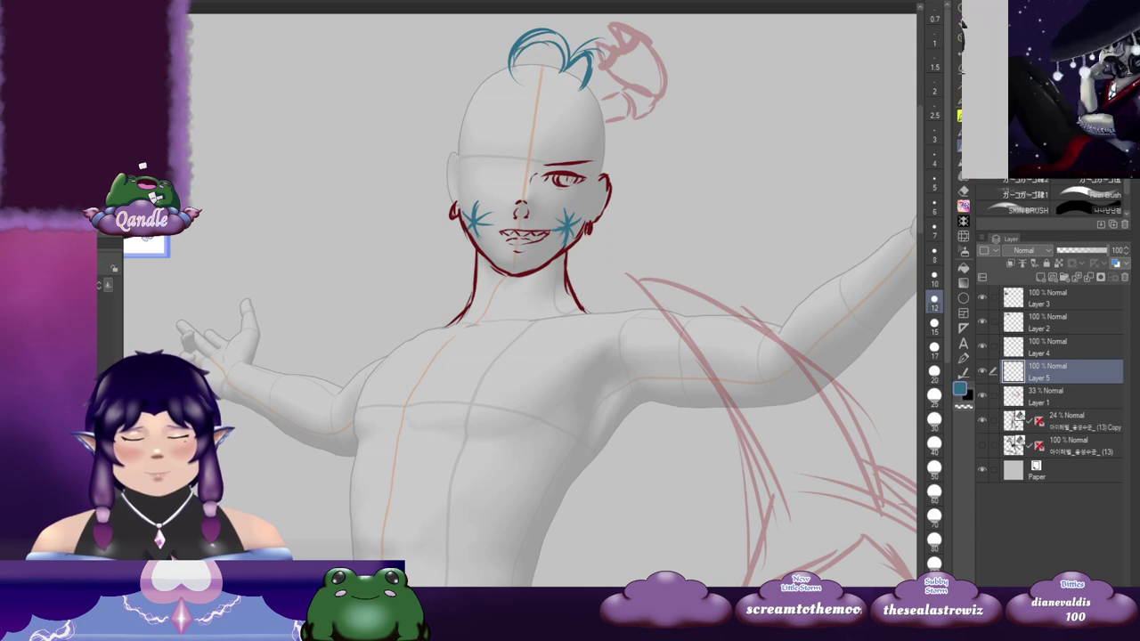
{"action": "mouse_move", "coordinate": [509, 59]}
{"action": "left_mouse_down"}
{"action": "mouse_move", "coordinate": [517, 87]}
{"action": "mouse_move", "coordinate": [584, 69]}
{"action": "left_mouse_up"}
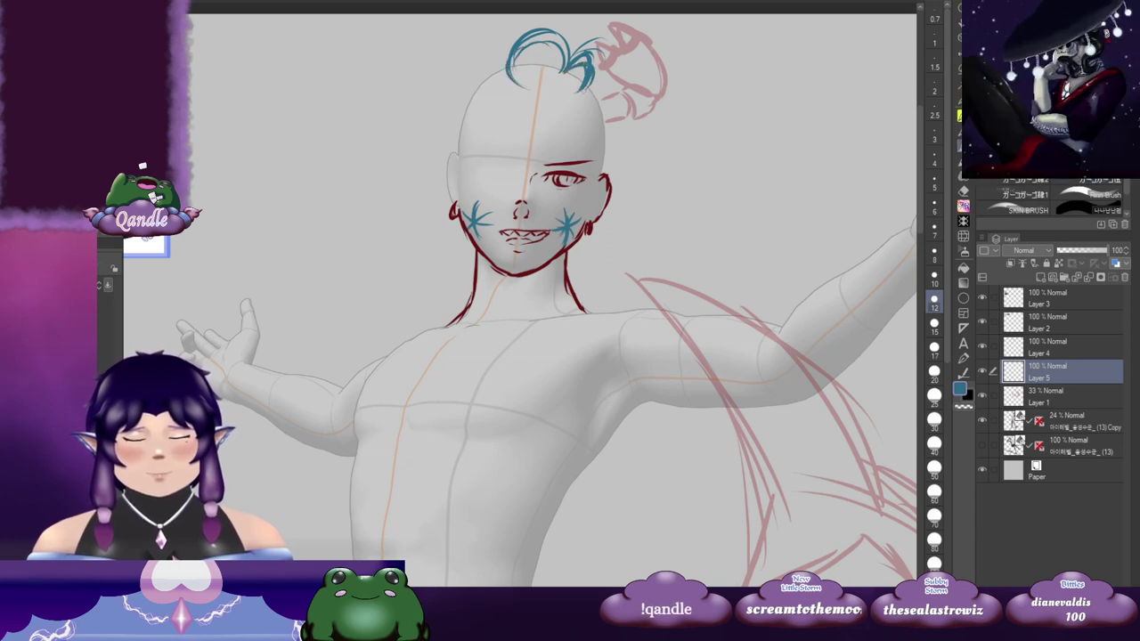
Step: Draw the first teal fringe strands sweeping from the hair parting across the forehead toward the side without an eye
{"action": "mouse_move", "coordinate": [533, 182]}
{"action": "left_mouse_down"}
{"action": "mouse_move", "coordinate": [902, 116]}
{"action": "mouse_move", "coordinate": [633, 105]}
{"action": "mouse_move", "coordinate": [534, 183]}
{"action": "left_mouse_up"}
{"action": "left_click_drag", "start_coordinate": [374, 254], "coordinate": [747, 124]}
{"action": "scroll", "coordinate": [747, 124], "scroll_direction": "right", "scroll_amount": 3}
{"action": "scroll", "coordinate": [747, 123], "scroll_direction": "up", "scroll_amount": 1}
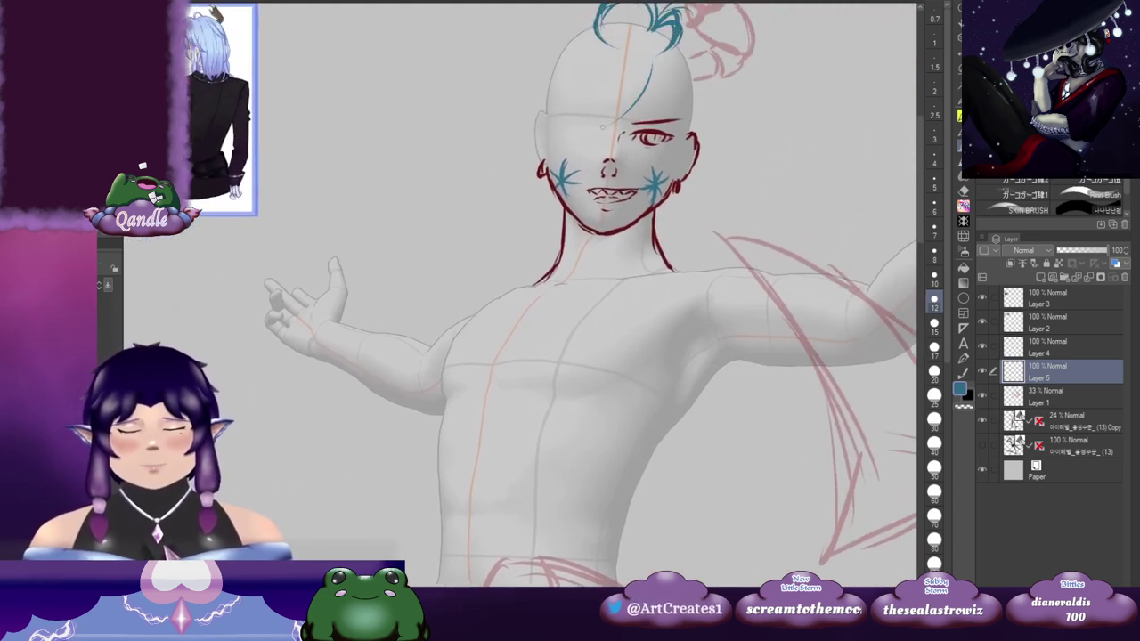
{"action": "left_click_drag", "start_coordinate": [619, 74], "coordinate": [583, 122]}
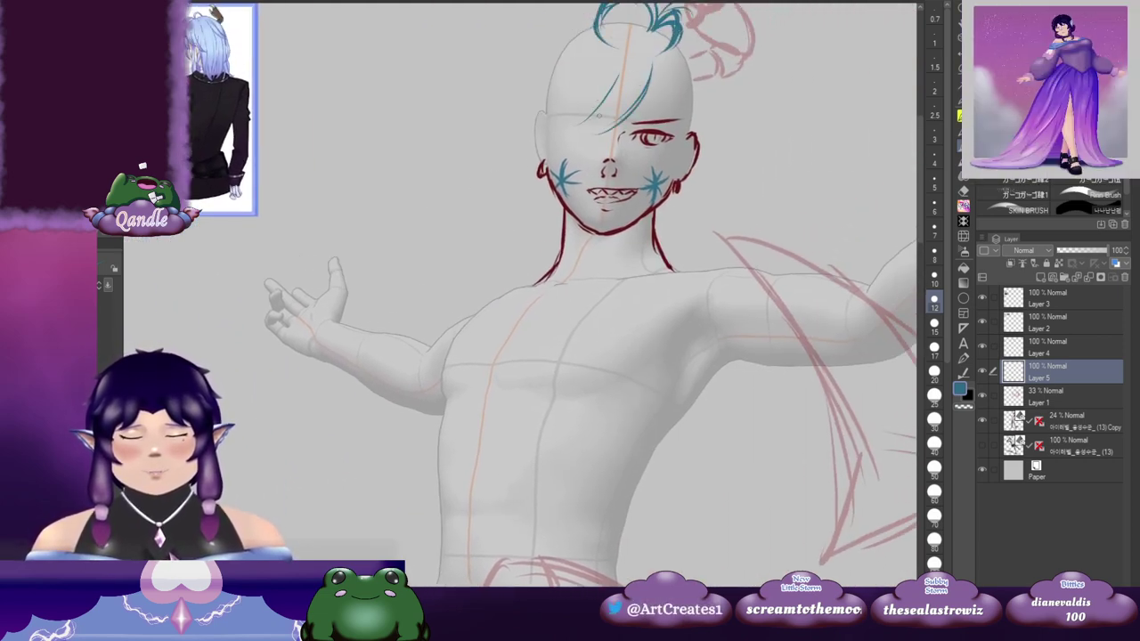
{"action": "left_click_drag", "start_coordinate": [728, 98], "coordinate": [688, 107]}
{"action": "left_click_drag", "start_coordinate": [615, 70], "coordinate": [630, 116]}
Step: Add teal fringe strands over the drawn eye and down that side of the face to the ear
{"action": "left_click_drag", "start_coordinate": [573, 119], "coordinate": [849, 29]}
{"action": "left_click_drag", "start_coordinate": [782, 113], "coordinate": [673, 127]}
{"action": "scroll", "coordinate": [673, 128], "scroll_direction": "right", "scroll_amount": 5}
{"action": "scroll", "coordinate": [673, 128], "scroll_direction": "up", "scroll_amount": 1}
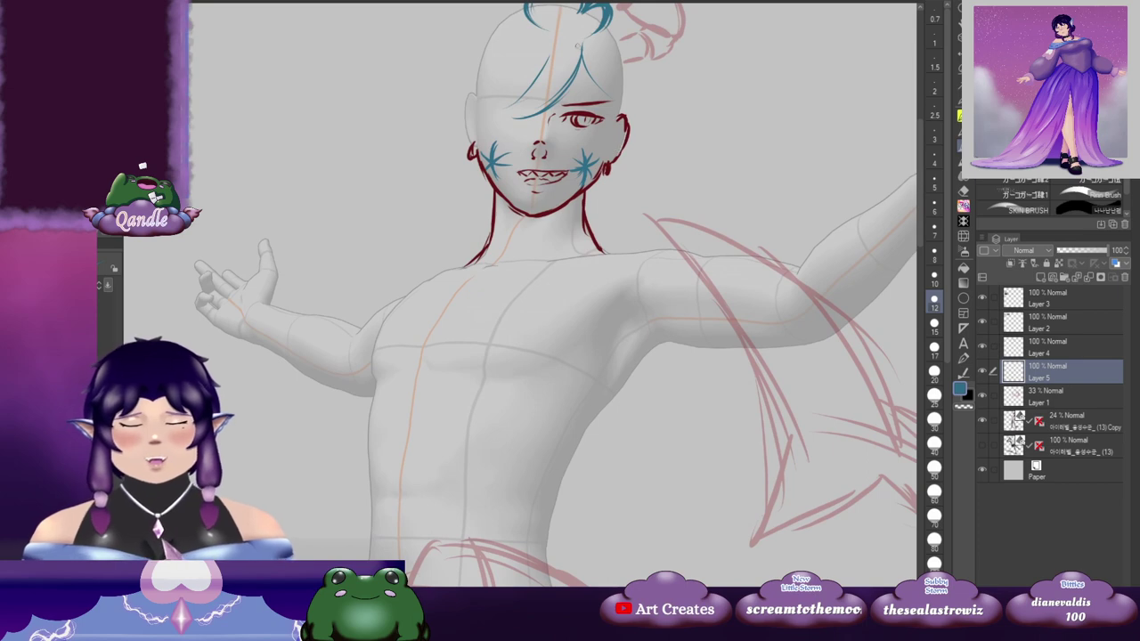
{"action": "mouse_move", "coordinate": [589, 95]}
{"action": "left_mouse_down"}
{"action": "mouse_move", "coordinate": [608, 55]}
{"action": "mouse_move", "coordinate": [619, 132]}
{"action": "left_mouse_up"}
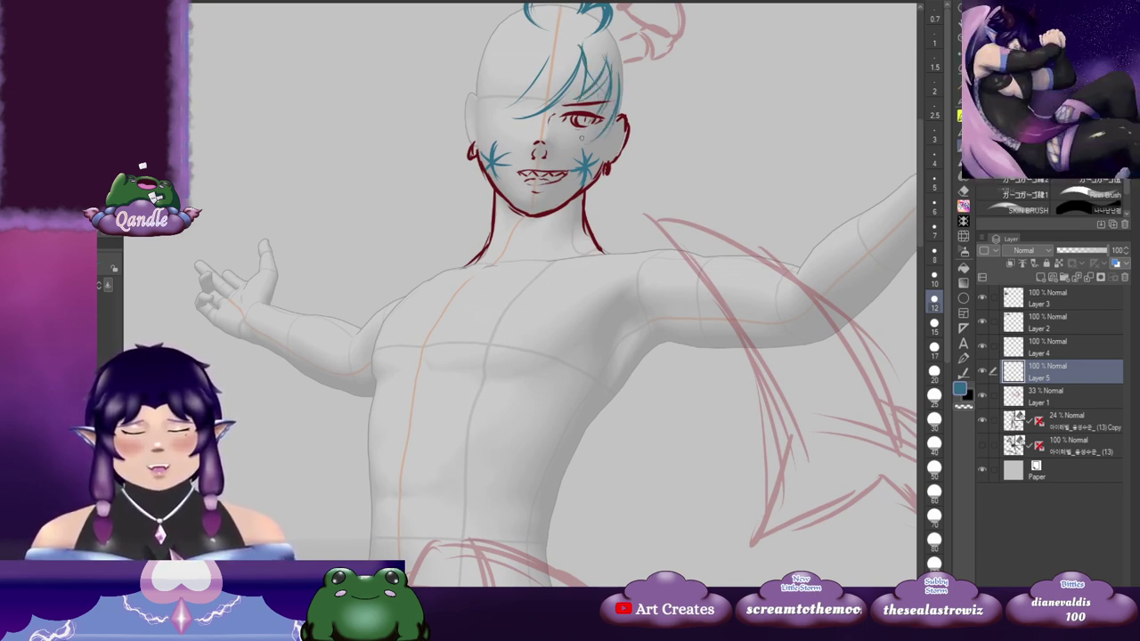
{"action": "left_click_drag", "start_coordinate": [620, 58], "coordinate": [629, 115]}
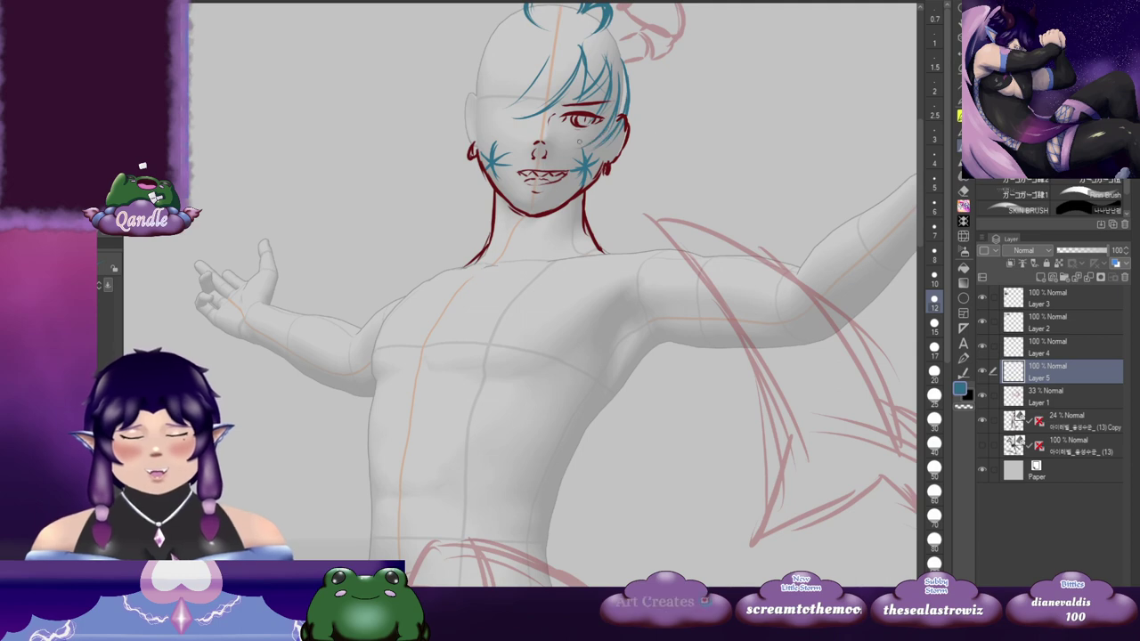
Step: Draw layered teal hair strands down the eyeless side of the head, flicking outward around the ear and cheek
{"action": "left_click_drag", "start_coordinate": [536, 169], "coordinate": [659, 192]}
{"action": "left_click_drag", "start_coordinate": [451, 281], "coordinate": [348, 320]}
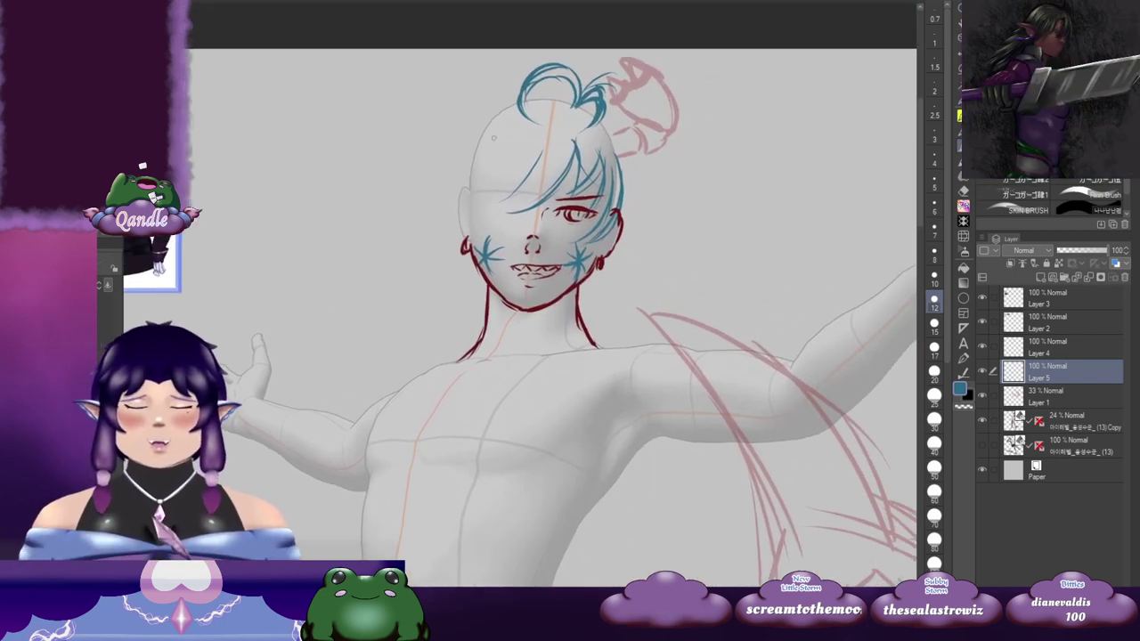
{"action": "mouse_move", "coordinate": [488, 134]}
{"action": "left_mouse_down"}
{"action": "mouse_move", "coordinate": [445, 182]}
{"action": "mouse_move", "coordinate": [451, 202]}
{"action": "left_mouse_up"}
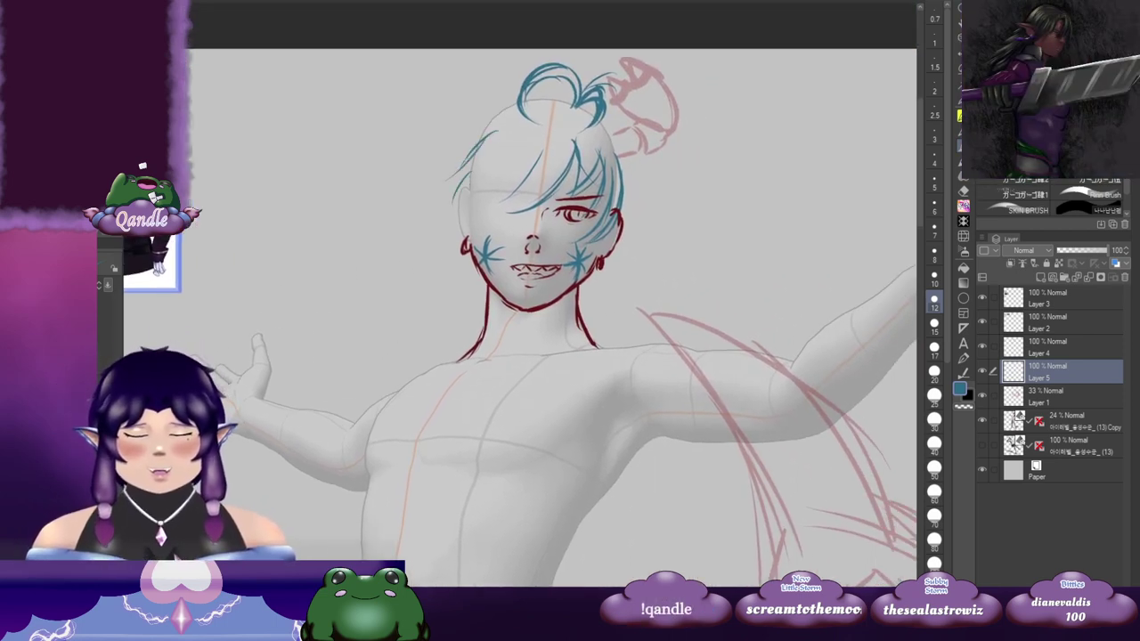
{"action": "mouse_move", "coordinate": [527, 163]}
{"action": "left_mouse_down"}
{"action": "mouse_move", "coordinate": [473, 203]}
{"action": "mouse_move", "coordinate": [516, 178]}
{"action": "left_mouse_up"}
{"action": "left_click_drag", "start_coordinate": [523, 172], "coordinate": [465, 221]}
{"action": "left_click_drag", "start_coordinate": [474, 180], "coordinate": [458, 222]}
{"action": "left_click_drag", "start_coordinate": [689, 189], "coordinate": [649, 163]}
{"action": "mouse_move", "coordinate": [410, 145]}
{"action": "left_mouse_down"}
{"action": "mouse_move", "coordinate": [404, 207]}
{"action": "mouse_move", "coordinate": [401, 174]}
{"action": "mouse_move", "coordinate": [377, 203]}
{"action": "left_mouse_up"}
{"action": "mouse_move", "coordinate": [392, 151]}
{"action": "left_mouse_down"}
{"action": "mouse_move", "coordinate": [377, 200]}
{"action": "mouse_move", "coordinate": [370, 184]}
{"action": "mouse_move", "coordinate": [383, 200]}
{"action": "left_mouse_up"}
{"action": "left_click_drag", "start_coordinate": [382, 176], "coordinate": [401, 219]}
{"action": "left_click_drag", "start_coordinate": [576, 186], "coordinate": [547, 185]}
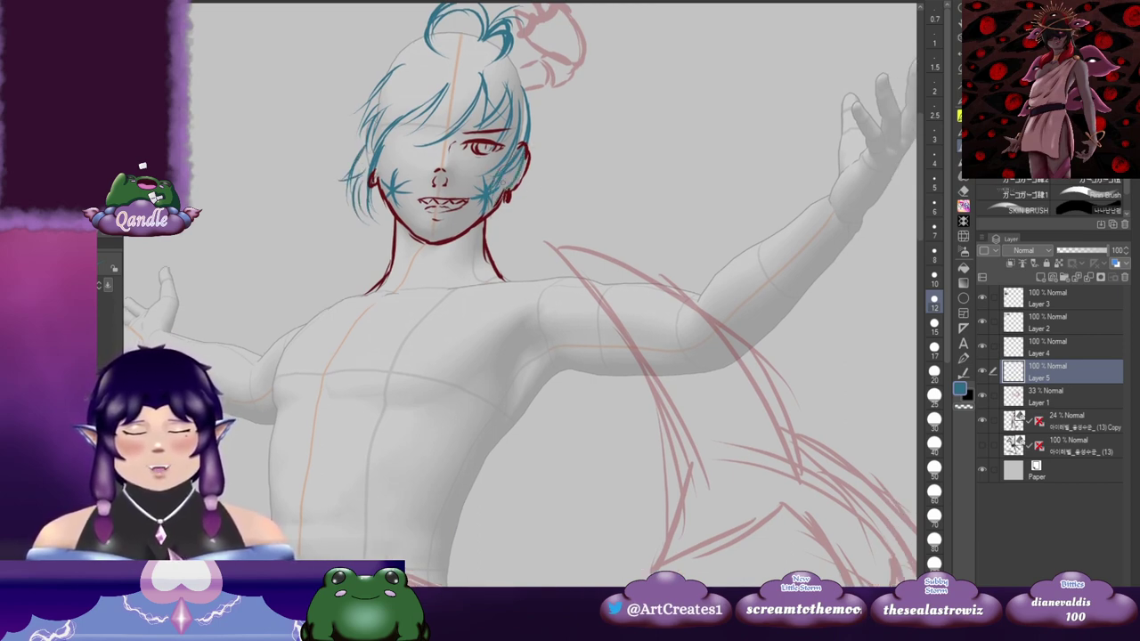
Step: Try a loose teal lock curving outward from the hair on the eyeless side, undoing stray strokes
{"action": "left_click_drag", "start_coordinate": [458, 265], "coordinate": [672, 184]}
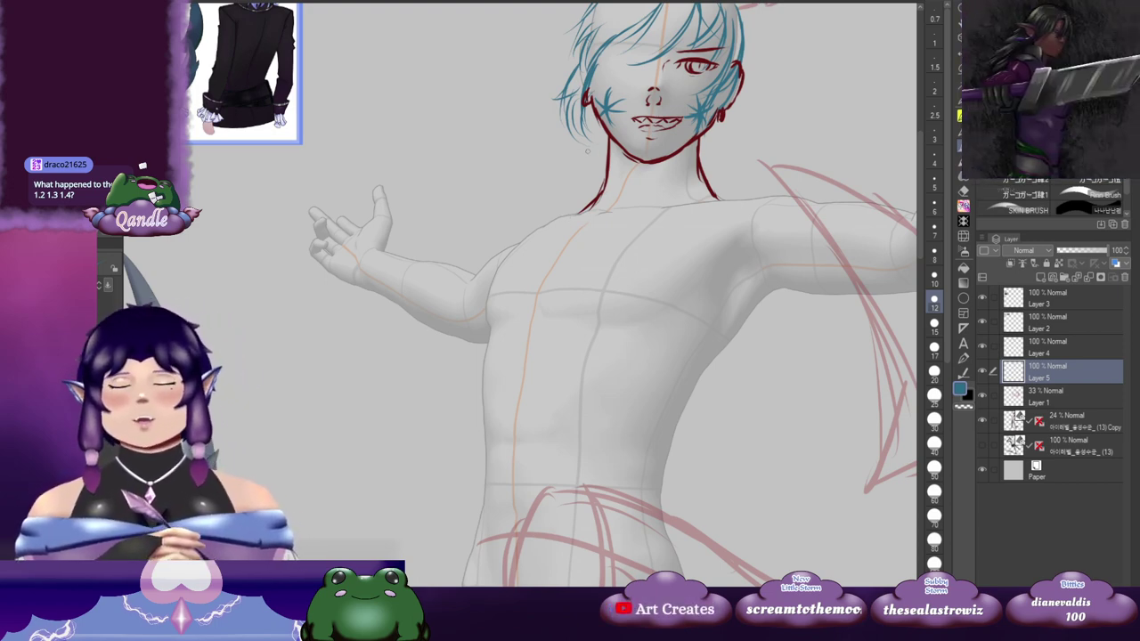
{"action": "mouse_move", "coordinate": [545, 209]}
{"action": "left_mouse_down"}
{"action": "mouse_move", "coordinate": [798, 150]}
{"action": "mouse_move", "coordinate": [454, 219]}
{"action": "mouse_move", "coordinate": [776, 138]}
{"action": "mouse_move", "coordinate": [489, 227]}
{"action": "left_mouse_up"}
{"action": "mouse_move", "coordinate": [697, 201]}
{"action": "left_mouse_down"}
{"action": "mouse_move", "coordinate": [605, 206]}
{"action": "mouse_move", "coordinate": [631, 188]}
{"action": "left_mouse_up"}
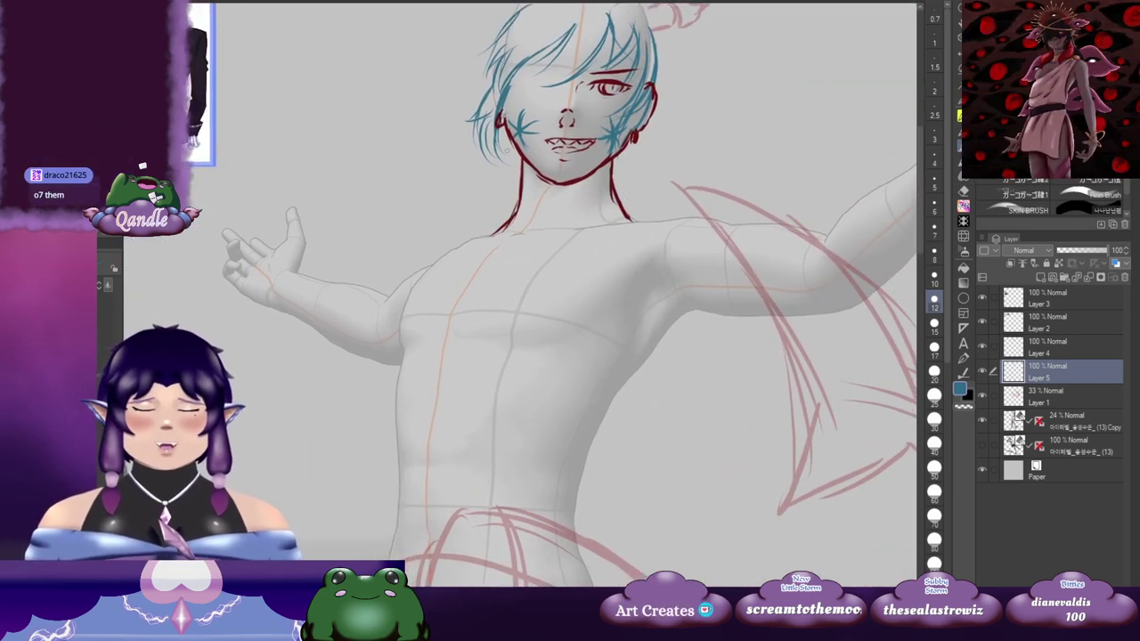
{"action": "mouse_move", "coordinate": [456, 196]}
{"action": "left_mouse_down"}
{"action": "mouse_move", "coordinate": [797, 103]}
{"action": "mouse_move", "coordinate": [480, 227]}
{"action": "left_mouse_up"}
{"action": "left_click_drag", "start_coordinate": [552, 63], "coordinate": [533, 99]}
{"action": "mouse_move", "coordinate": [542, 35]}
{"action": "left_mouse_down"}
{"action": "mouse_move", "coordinate": [489, 85]}
{"action": "mouse_move", "coordinate": [468, 140]}
{"action": "left_mouse_up"}
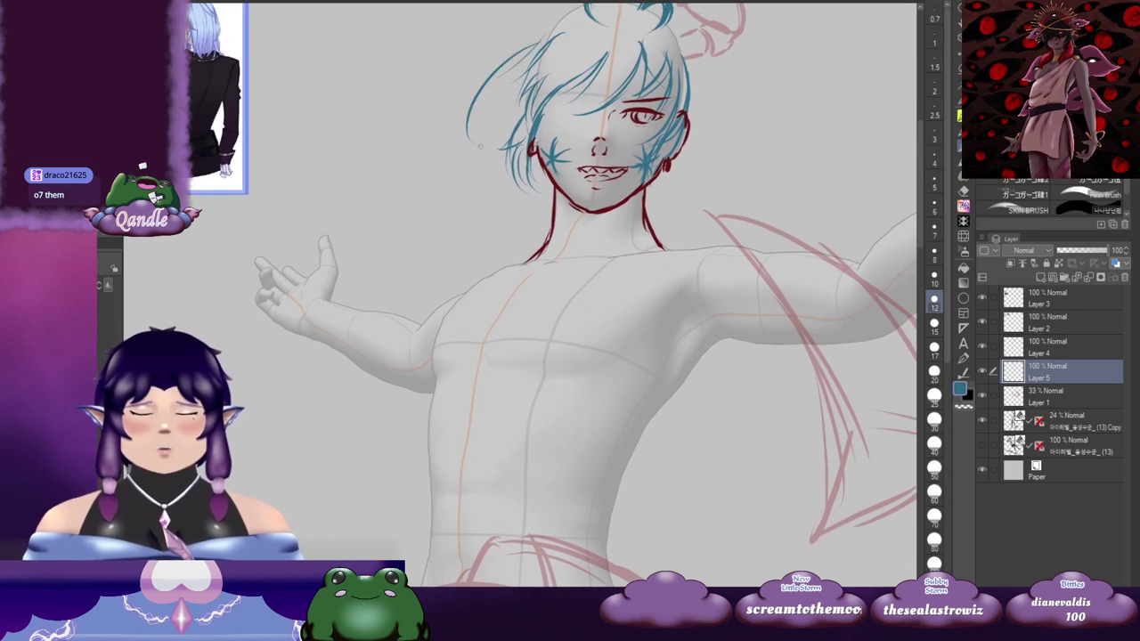
{"action": "left_click_drag", "start_coordinate": [499, 66], "coordinate": [481, 155]}
{"action": "key", "text": "ctrl+z"}
{"action": "key", "text": "ctrl+z"}
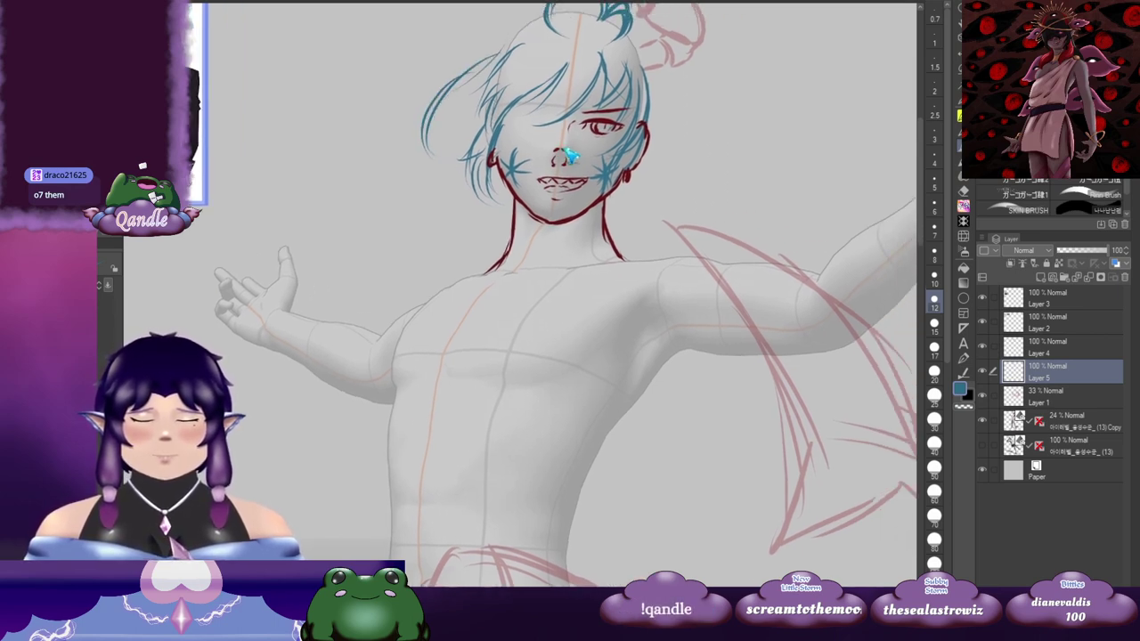
Step: Try a longer wispy lock sweeping from the eyeless side of the head down toward the shoulder
{"action": "left_click_drag", "start_coordinate": [563, 146], "coordinate": [541, 169]}
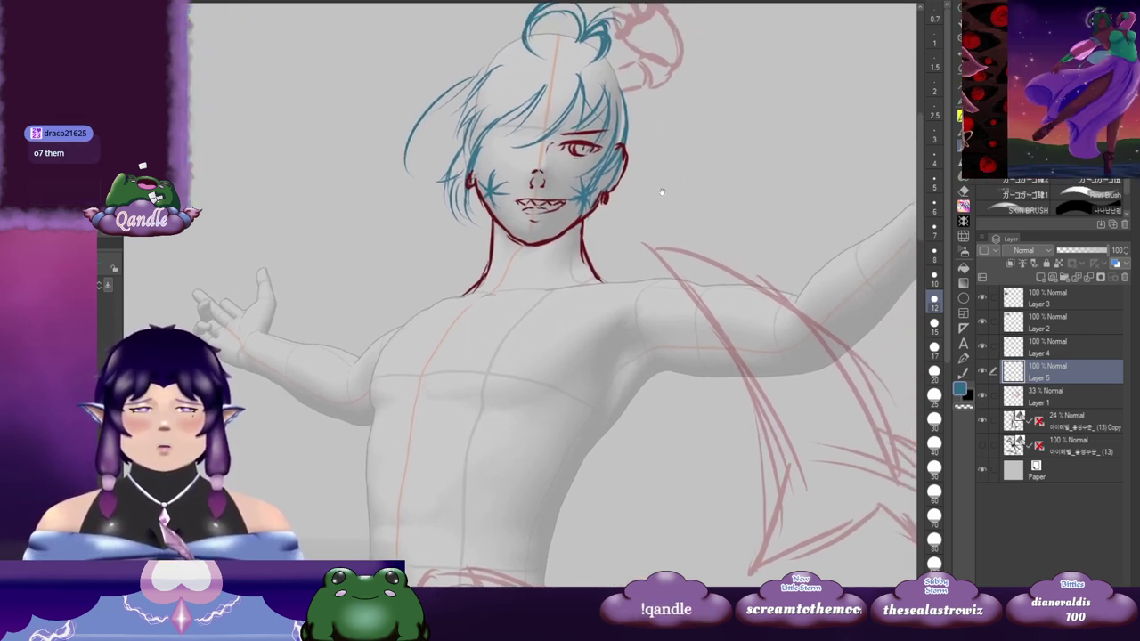
{"action": "left_click_drag", "start_coordinate": [678, 237], "coordinate": [641, 194]}
{"action": "left_click_drag", "start_coordinate": [495, 181], "coordinate": [523, 167]}
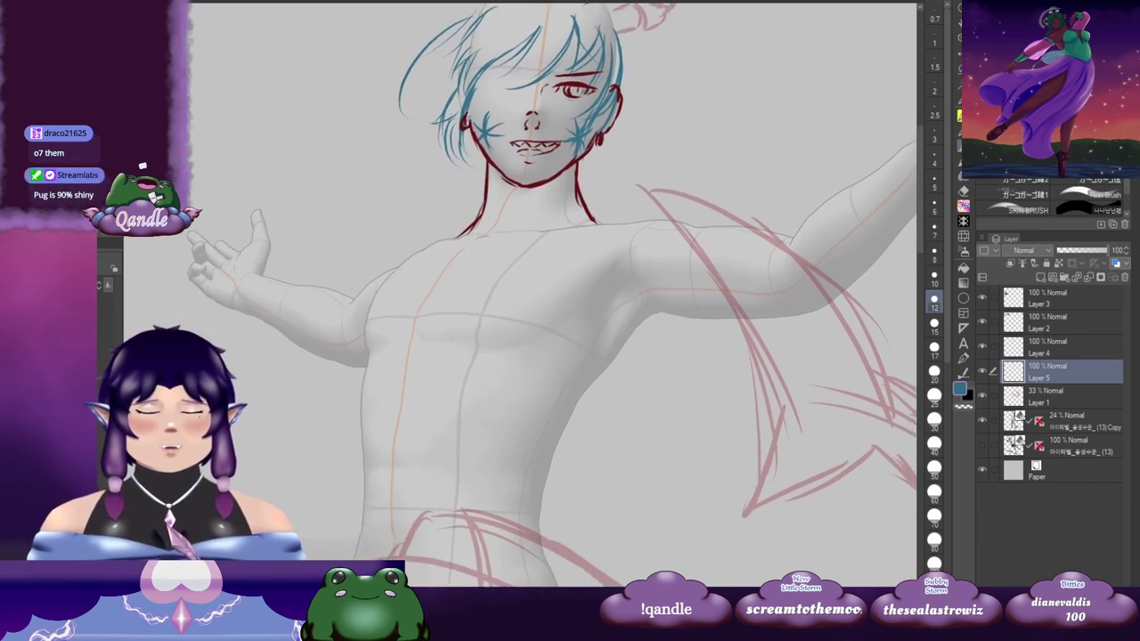
{"action": "mouse_move", "coordinate": [454, 78]}
{"action": "left_mouse_down"}
{"action": "mouse_move", "coordinate": [384, 145]}
{"action": "mouse_move", "coordinate": [372, 242]}
{"action": "left_mouse_up"}
{"action": "left_click_drag", "start_coordinate": [416, 117], "coordinate": [380, 248]}
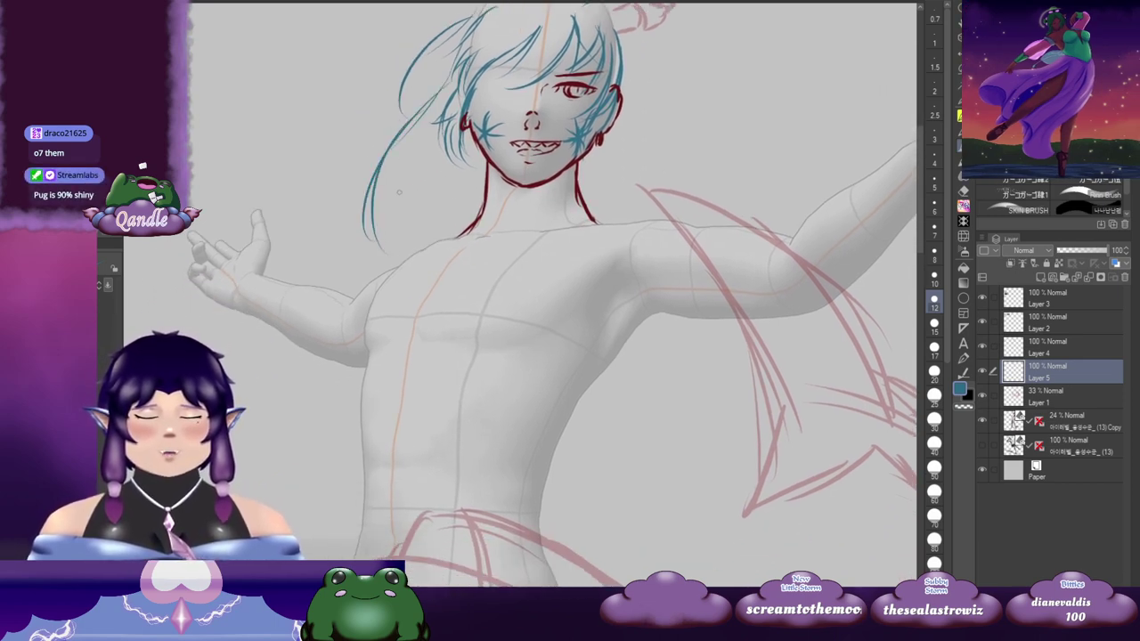
{"action": "left_click_drag", "start_coordinate": [669, 166], "coordinate": [607, 197]}
{"action": "mouse_move", "coordinate": [365, 281]}
{"action": "left_mouse_down"}
{"action": "mouse_move", "coordinate": [801, 137]}
{"action": "mouse_move", "coordinate": [544, 207]}
{"action": "mouse_move", "coordinate": [541, 184]}
{"action": "mouse_move", "coordinate": [437, 203]}
{"action": "mouse_move", "coordinate": [418, 242]}
{"action": "left_mouse_up"}
{"action": "left_click_drag", "start_coordinate": [735, 150], "coordinate": [667, 216]}
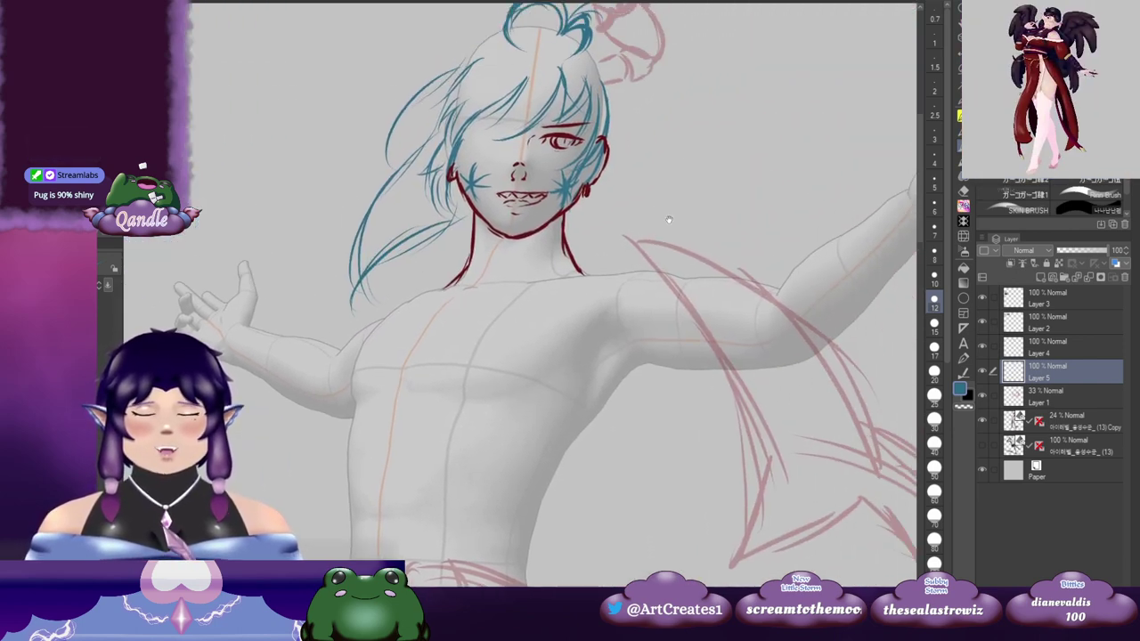
Step: Undo the loose outer locks drawn beside the eyeless side of the head
{"action": "key", "text": "ctrl+z"}
{"action": "key", "text": "ctrl+z"}
{"action": "key", "text": "ctrl+z"}
{"action": "key", "text": "ctrl+z"}
{"action": "key", "text": "ctrl+z"}
{"action": "key", "text": "ctrl+z"}
{"action": "key", "text": "ctrl+z"}
{"action": "key", "text": "ctrl+z"}
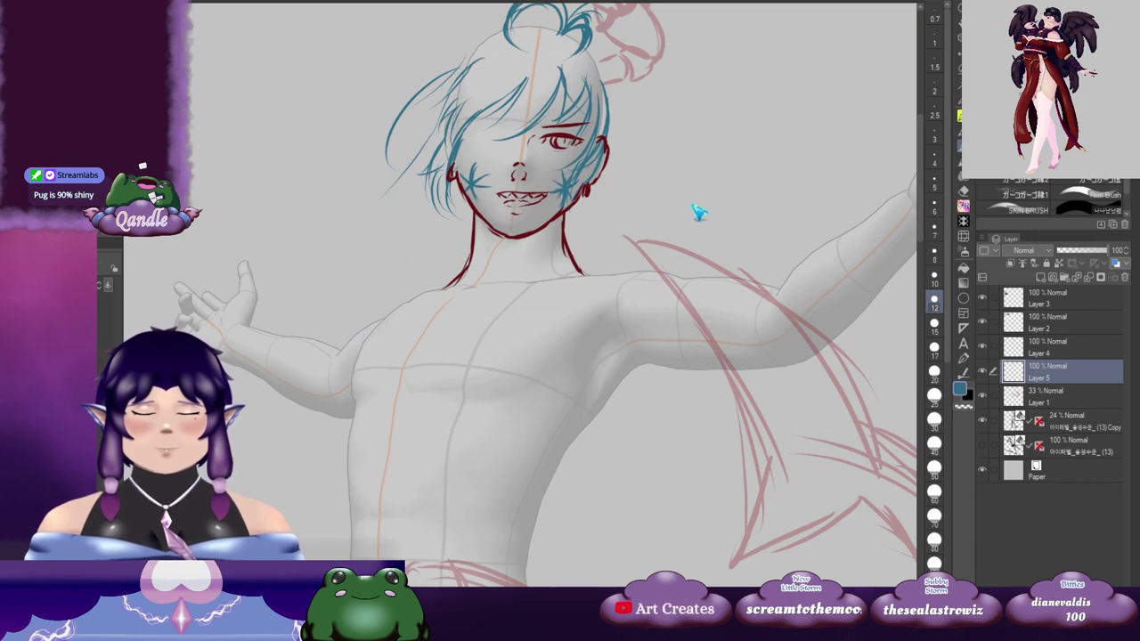
{"action": "left_click_drag", "start_coordinate": [702, 214], "coordinate": [659, 196]}
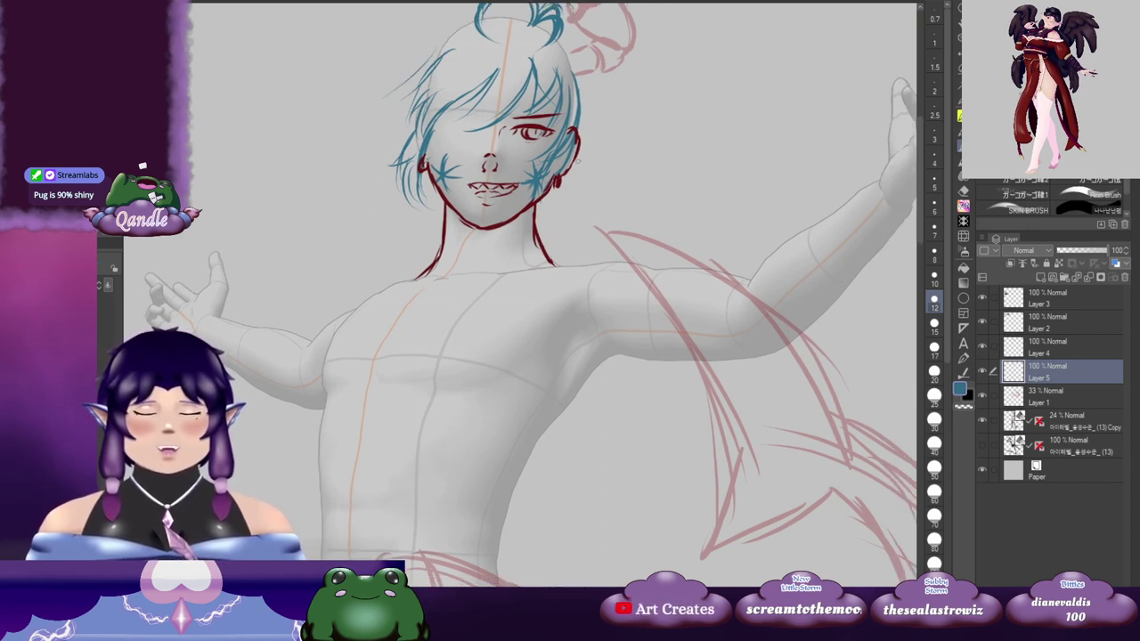
Step: Try a curved teal lock falling over the neck onto the upper chest and undo it
{"action": "left_click_drag", "start_coordinate": [542, 201], "coordinate": [481, 299]}
{"action": "left_click_drag", "start_coordinate": [504, 224], "coordinate": [488, 316]}
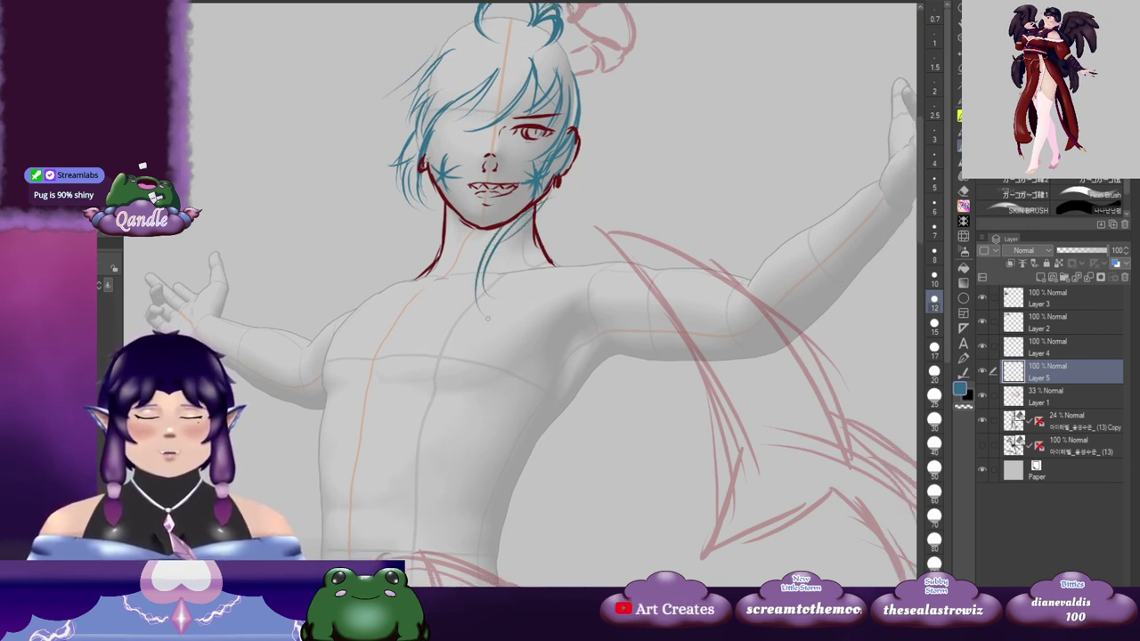
{"action": "key", "text": "ctrl+z"}
{"action": "key", "text": "ctrl+z"}
Step: Draw a loose teal lock arching outward from the upper hair on the eyeless side of the head
{"action": "left_click_drag", "start_coordinate": [569, 240], "coordinate": [645, 245]}
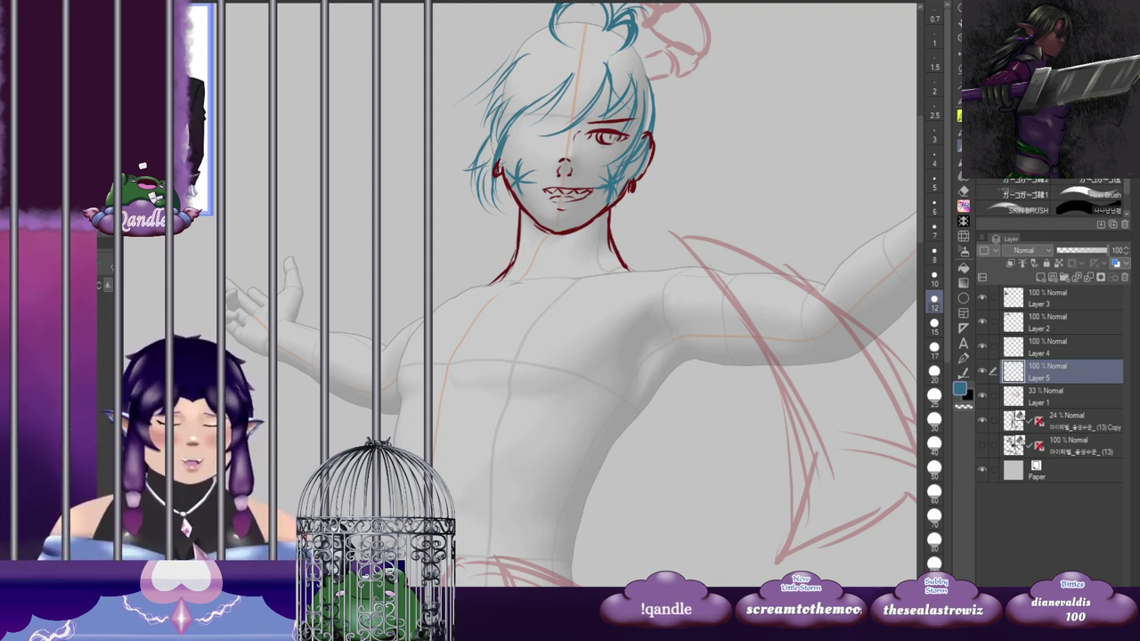
{"action": "mouse_move", "coordinate": [589, 238]}
{"action": "left_mouse_down"}
{"action": "mouse_move", "coordinate": [457, 327]}
{"action": "mouse_move", "coordinate": [609, 261]}
{"action": "left_mouse_up"}
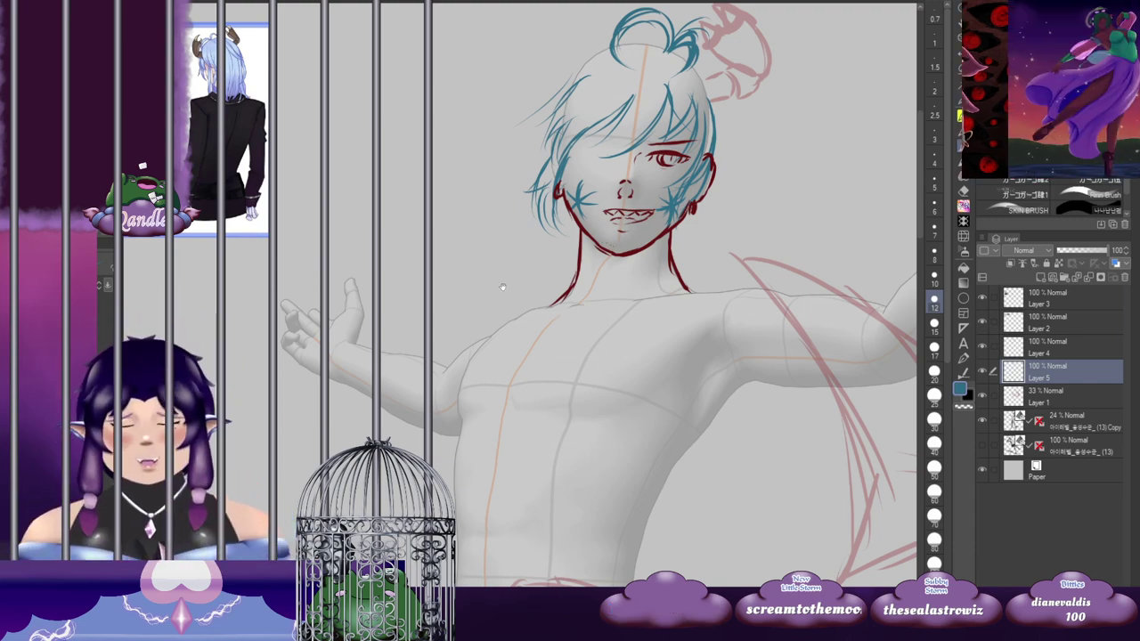
{"action": "left_click_drag", "start_coordinate": [495, 291], "coordinate": [480, 325]}
{"action": "left_click_drag", "start_coordinate": [685, 320], "coordinate": [593, 325]}
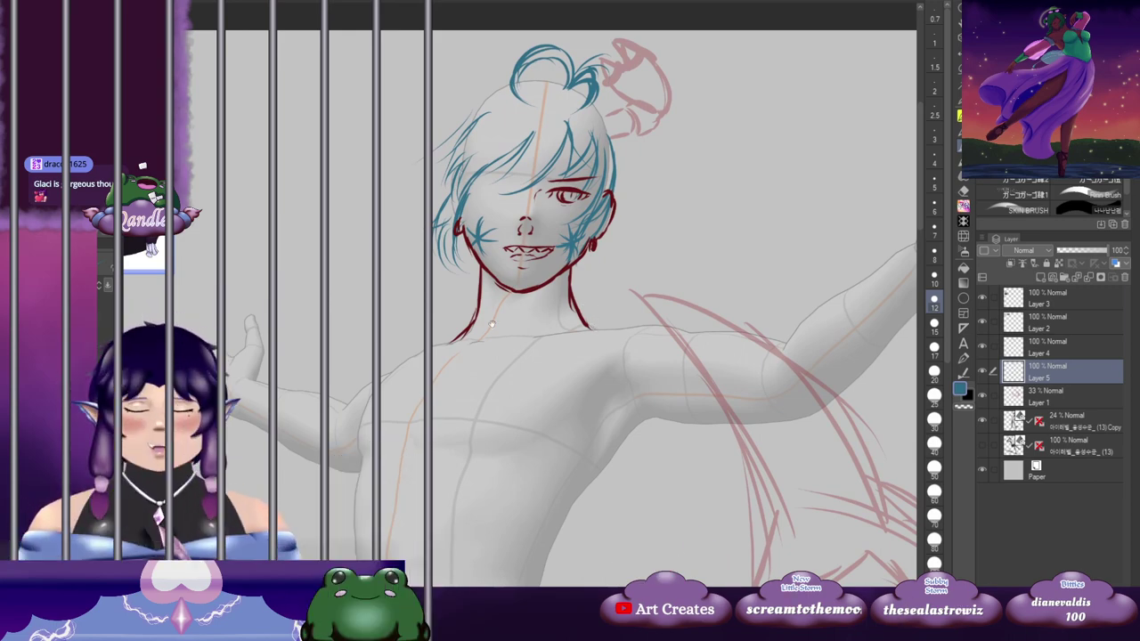
{"action": "left_click_drag", "start_coordinate": [491, 324], "coordinate": [800, 153]}
{"action": "left_click_drag", "start_coordinate": [524, 281], "coordinate": [389, 337]}
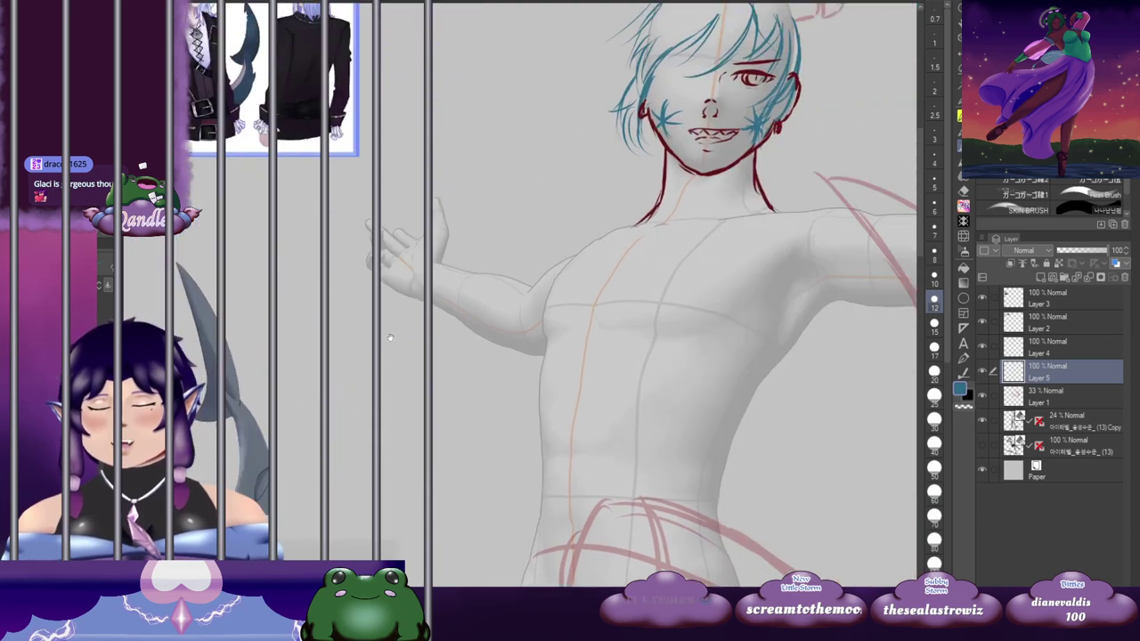
{"action": "scroll", "coordinate": [389, 337], "scroll_direction": "right", "scroll_amount": 3}
{"action": "scroll", "coordinate": [389, 338], "scroll_direction": "up", "scroll_amount": 2}
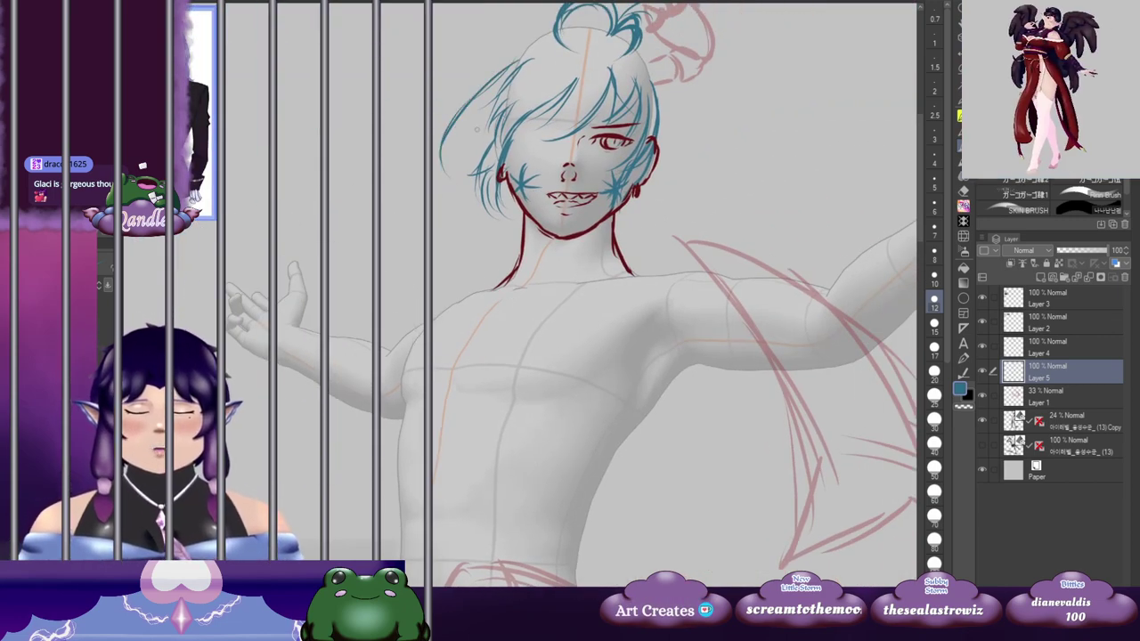
Step: Check the reference hair and extend the outer lock with long teal strands flowing down toward the shoulder
{"action": "left_click_drag", "start_coordinate": [449, 241], "coordinate": [799, 132]}
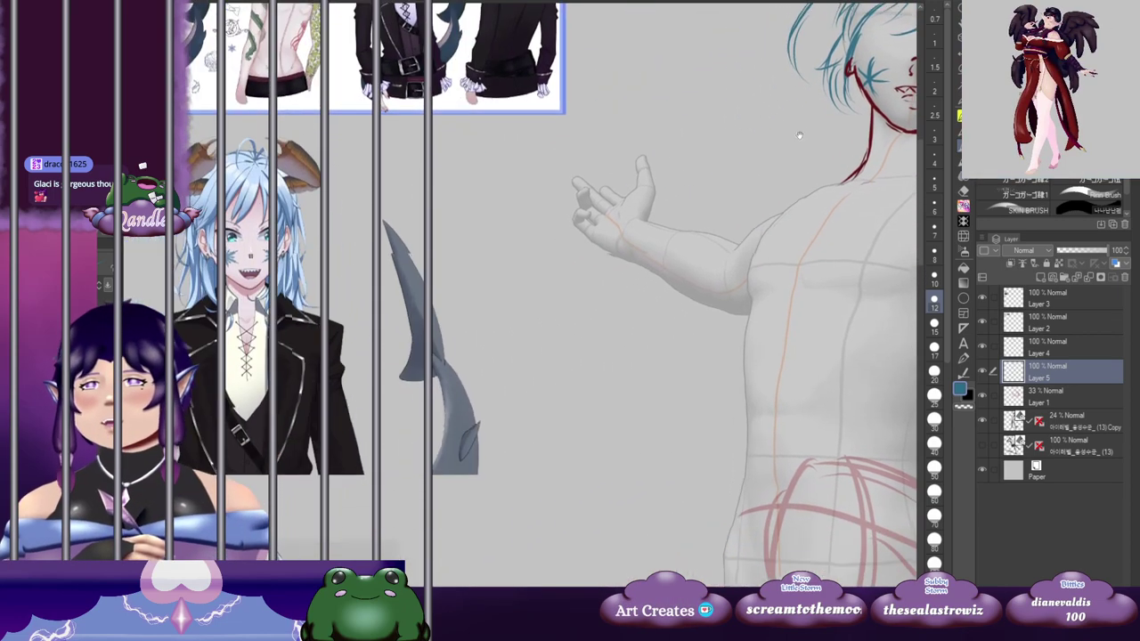
{"action": "left_click_drag", "start_coordinate": [642, 239], "coordinate": [652, 233]}
{"action": "scroll", "coordinate": [652, 233], "scroll_direction": "up", "scroll_amount": 1}
{"action": "scroll", "coordinate": [652, 234], "scroll_direction": "right", "scroll_amount": 4}
{"action": "scroll", "coordinate": [652, 233], "scroll_direction": "up", "scroll_amount": 1}
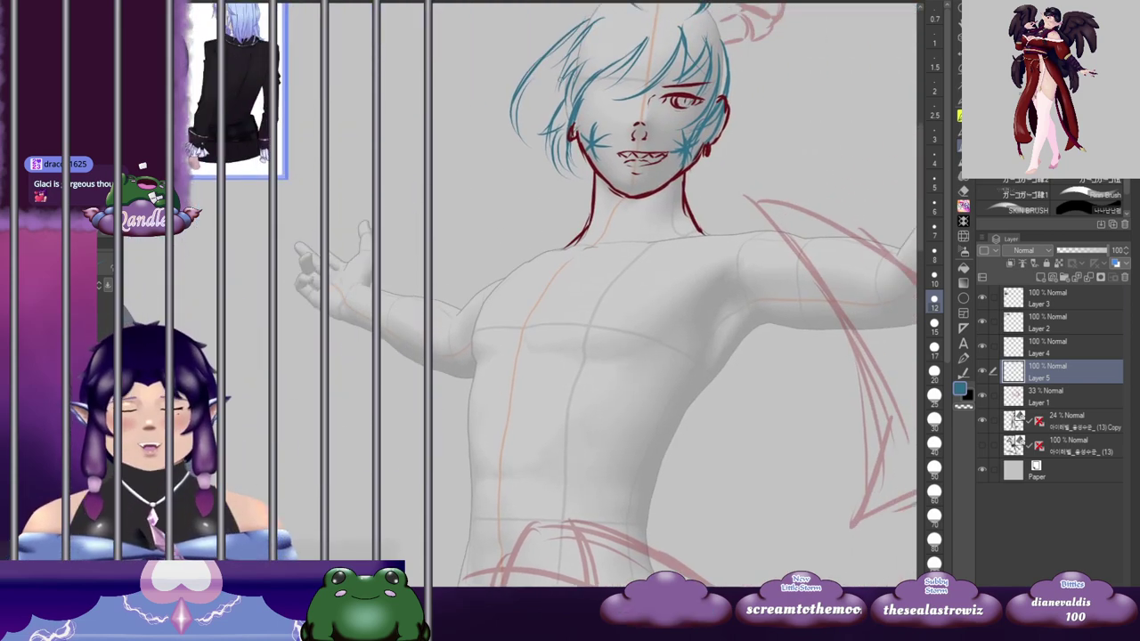
{"action": "mouse_move", "coordinate": [570, 55]}
{"action": "left_mouse_down"}
{"action": "mouse_move", "coordinate": [500, 147]}
{"action": "mouse_move", "coordinate": [491, 249]}
{"action": "mouse_move", "coordinate": [814, 147]}
{"action": "mouse_move", "coordinate": [494, 204]}
{"action": "left_mouse_up"}
{"action": "left_click_drag", "start_coordinate": [464, 144], "coordinate": [471, 199]}
{"action": "mouse_move", "coordinate": [488, 113]}
{"action": "left_mouse_down"}
{"action": "mouse_move", "coordinate": [453, 181]}
{"action": "mouse_move", "coordinate": [801, 113]}
{"action": "mouse_move", "coordinate": [486, 182]}
{"action": "mouse_move", "coordinate": [616, 157]}
{"action": "mouse_move", "coordinate": [779, 100]}
{"action": "mouse_move", "coordinate": [465, 212]}
{"action": "left_mouse_up"}
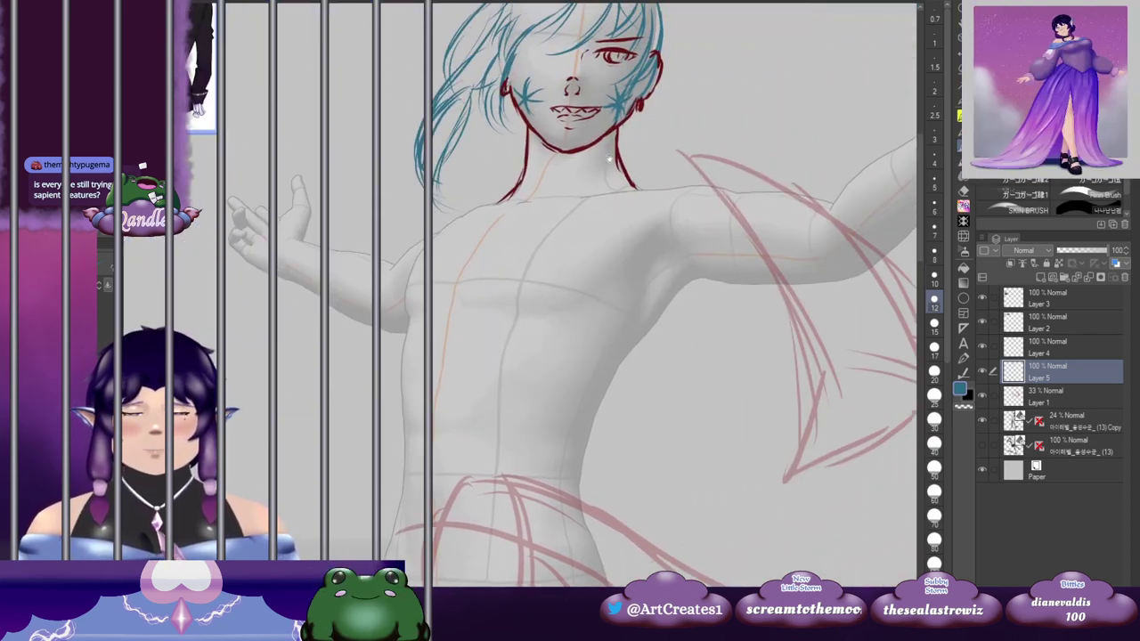
Step: Draw thin teal strands falling from the crown past the ear on the side of the visible eye
{"action": "left_click_drag", "start_coordinate": [609, 159], "coordinate": [711, 140]}
{"action": "mouse_move", "coordinate": [573, 213]}
{"action": "left_mouse_down"}
{"action": "mouse_move", "coordinate": [741, 200]}
{"action": "mouse_move", "coordinate": [389, 246]}
{"action": "mouse_move", "coordinate": [554, 205]}
{"action": "left_mouse_up"}
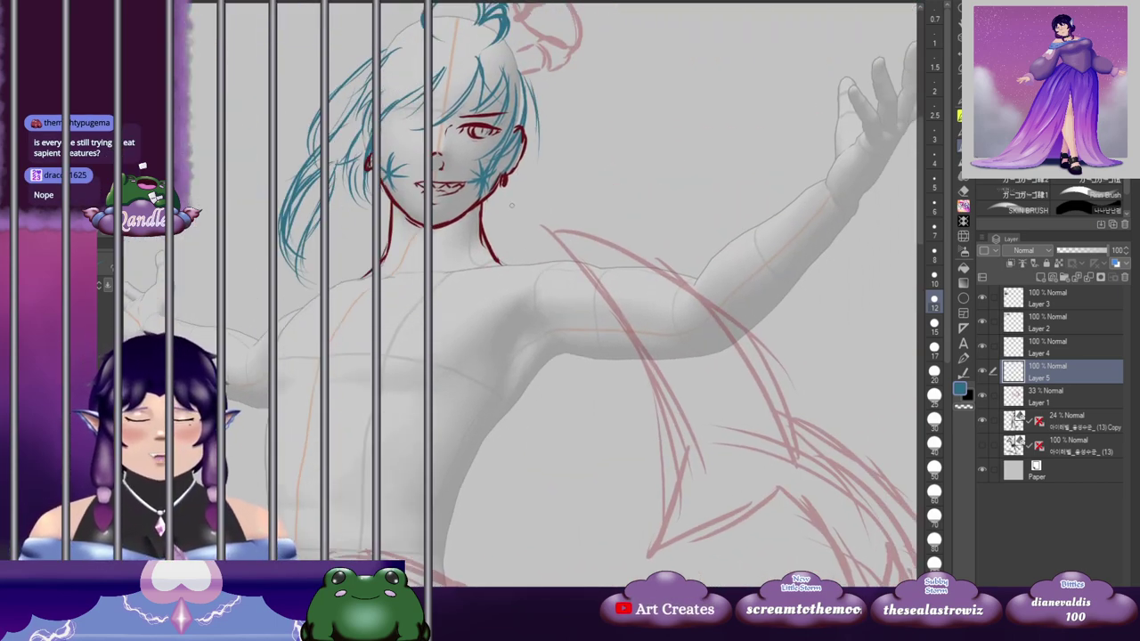
{"action": "mouse_move", "coordinate": [540, 160]}
{"action": "left_mouse_down"}
{"action": "mouse_move", "coordinate": [554, 125]}
{"action": "mouse_move", "coordinate": [660, 209]}
{"action": "left_mouse_up"}
{"action": "mouse_move", "coordinate": [502, 165]}
{"action": "left_mouse_down"}
{"action": "mouse_move", "coordinate": [831, 84]}
{"action": "mouse_move", "coordinate": [593, 161]}
{"action": "left_mouse_up"}
{"action": "mouse_move", "coordinate": [694, 65]}
{"action": "left_mouse_down"}
{"action": "mouse_move", "coordinate": [599, 109]}
{"action": "mouse_move", "coordinate": [698, 67]}
{"action": "left_mouse_up"}
{"action": "mouse_move", "coordinate": [725, 126]}
{"action": "left_mouse_down"}
{"action": "mouse_move", "coordinate": [628, 112]}
{"action": "mouse_move", "coordinate": [577, 130]}
{"action": "left_mouse_up"}
{"action": "left_click_drag", "start_coordinate": [661, 120], "coordinate": [621, 119]}
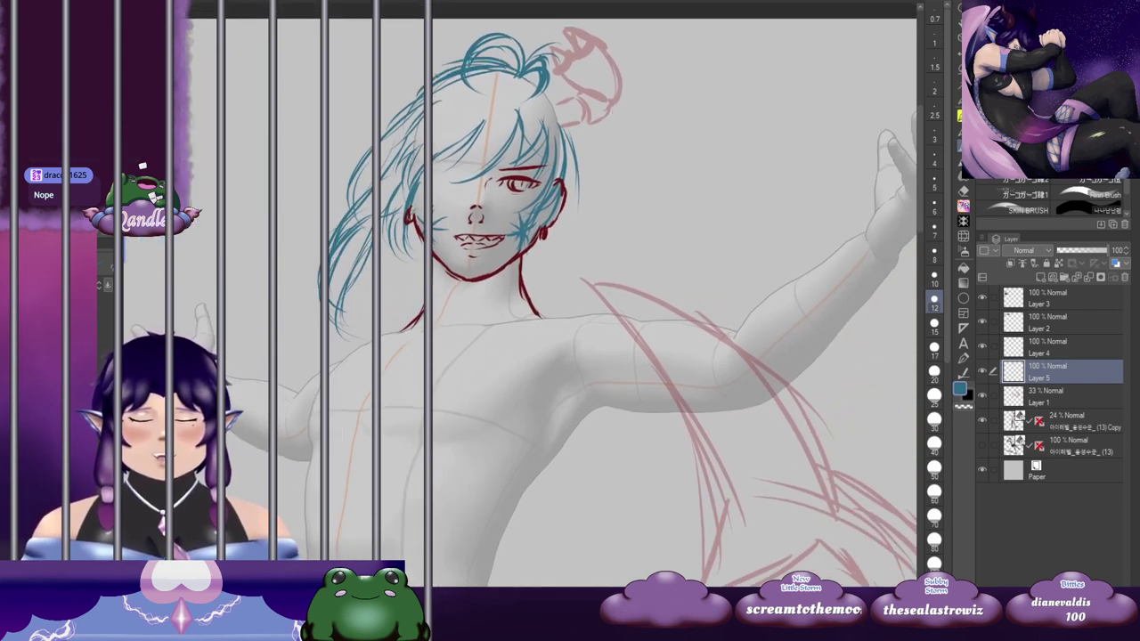
{"action": "mouse_move", "coordinate": [533, 80]}
{"action": "left_mouse_down"}
{"action": "mouse_move", "coordinate": [574, 128]}
{"action": "mouse_move", "coordinate": [583, 163]}
{"action": "left_mouse_up"}
{"action": "left_click_drag", "start_coordinate": [587, 169], "coordinate": [586, 113]}
{"action": "left_click_drag", "start_coordinate": [564, 66], "coordinate": [596, 171]}
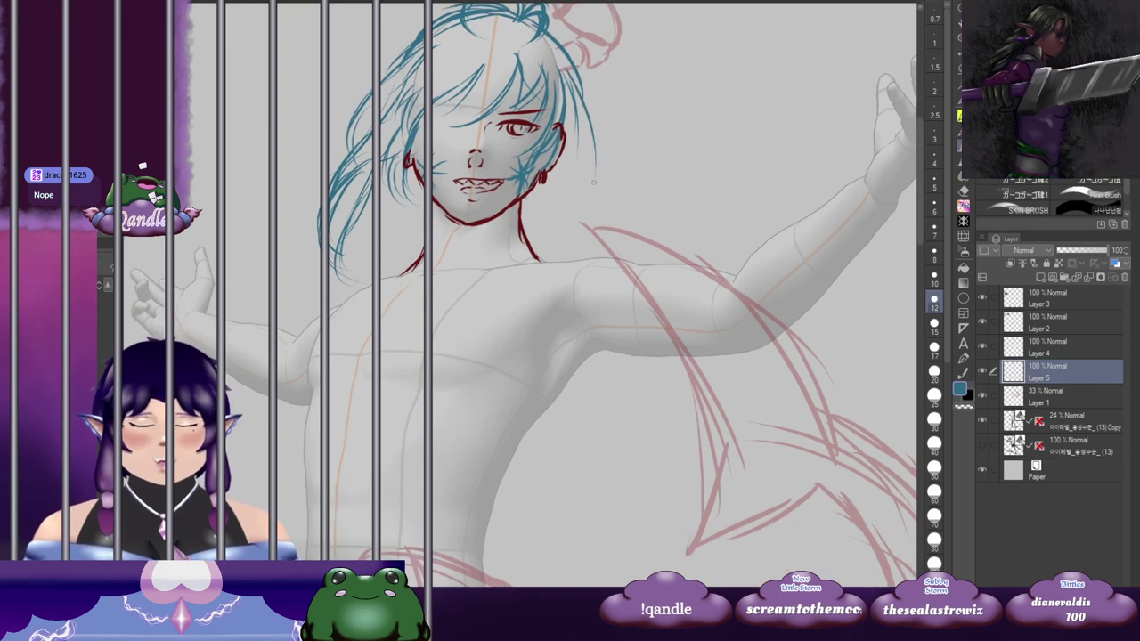
{"action": "mouse_move", "coordinate": [578, 100]}
{"action": "left_mouse_down"}
{"action": "mouse_move", "coordinate": [576, 174]}
{"action": "mouse_move", "coordinate": [559, 178]}
{"action": "left_mouse_up"}
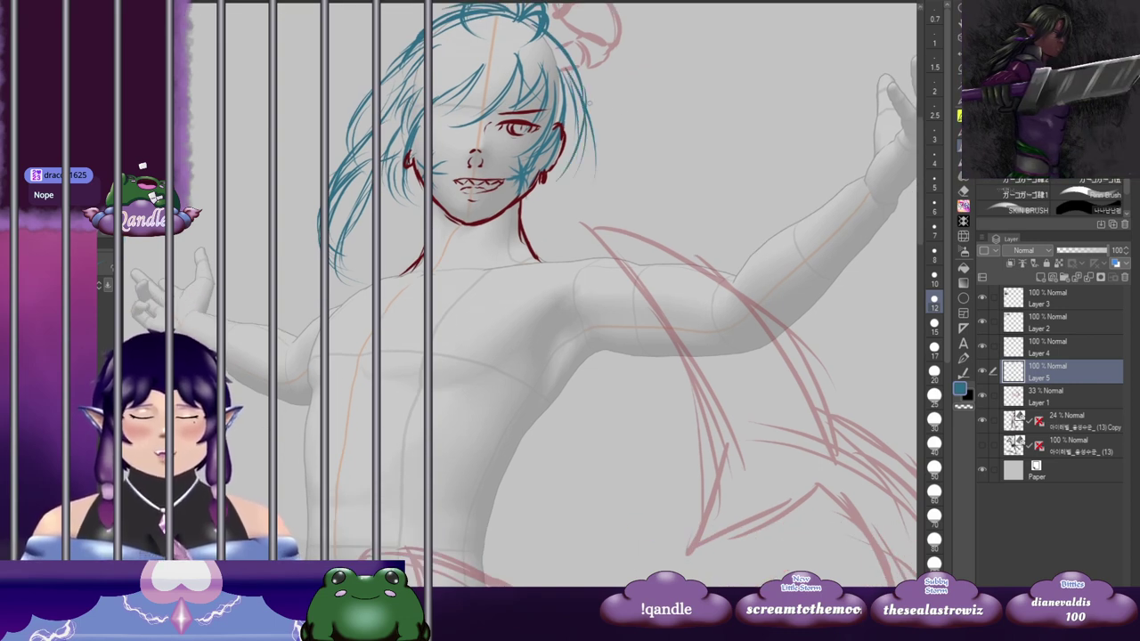
Step: Build those strands into a fuller wavy lock curving outward beside the ear and down toward the neck
{"action": "left_click_drag", "start_coordinate": [588, 103], "coordinate": [615, 36]}
{"action": "left_click_drag", "start_coordinate": [589, 103], "coordinate": [564, 144]}
{"action": "mouse_move", "coordinate": [611, 44]}
{"action": "left_mouse_down"}
{"action": "mouse_move", "coordinate": [608, 111]}
{"action": "mouse_move", "coordinate": [579, 156]}
{"action": "left_mouse_up"}
{"action": "mouse_move", "coordinate": [610, 100]}
{"action": "left_mouse_down"}
{"action": "mouse_move", "coordinate": [584, 151]}
{"action": "mouse_move", "coordinate": [562, 177]}
{"action": "left_mouse_up"}
{"action": "mouse_move", "coordinate": [590, 130]}
{"action": "left_mouse_down"}
{"action": "mouse_move", "coordinate": [565, 192]}
{"action": "mouse_move", "coordinate": [590, 187]}
{"action": "left_mouse_up"}
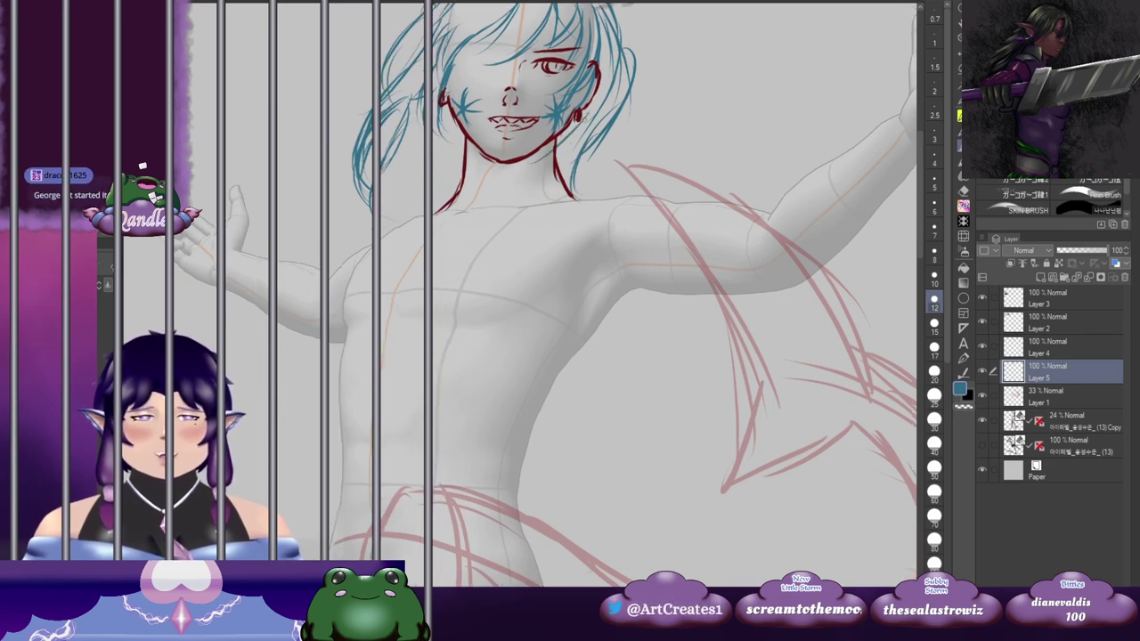
Step: Add teal strands along the neck on the visible-eye side and wispy lock ends over the opposite shoulder
{"action": "left_click_drag", "start_coordinate": [579, 119], "coordinate": [530, 178]}
{"action": "mouse_move", "coordinate": [547, 146]}
{"action": "left_mouse_down"}
{"action": "mouse_move", "coordinate": [521, 177]}
{"action": "mouse_move", "coordinate": [532, 188]}
{"action": "left_mouse_up"}
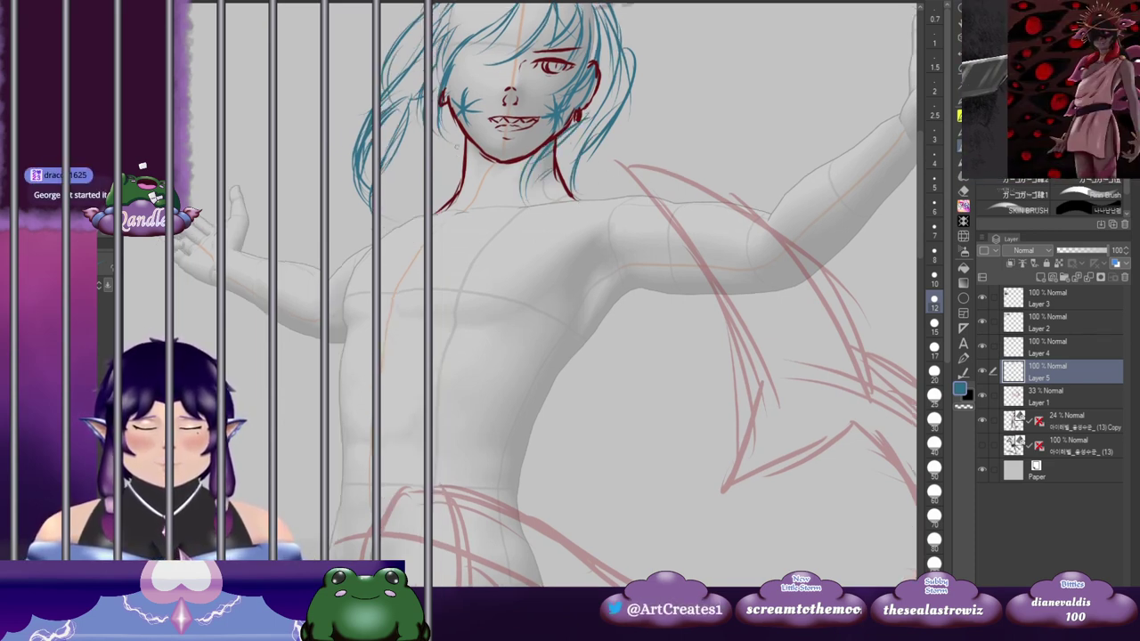
{"action": "left_click_drag", "start_coordinate": [452, 153], "coordinate": [370, 211]}
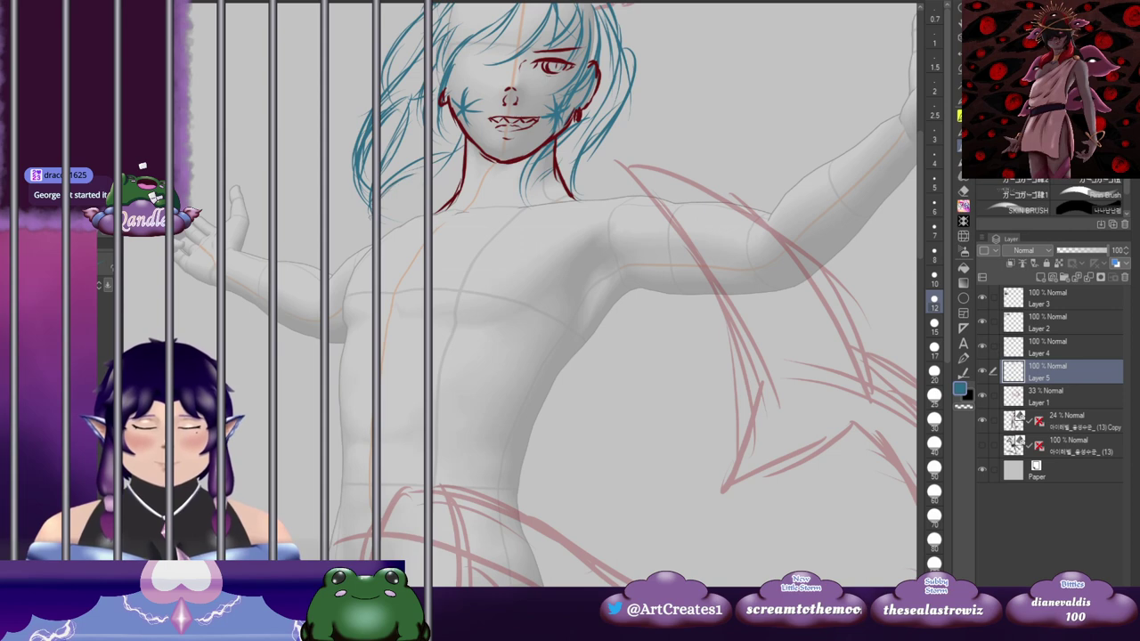
{"action": "left_click_drag", "start_coordinate": [409, 169], "coordinate": [364, 242]}
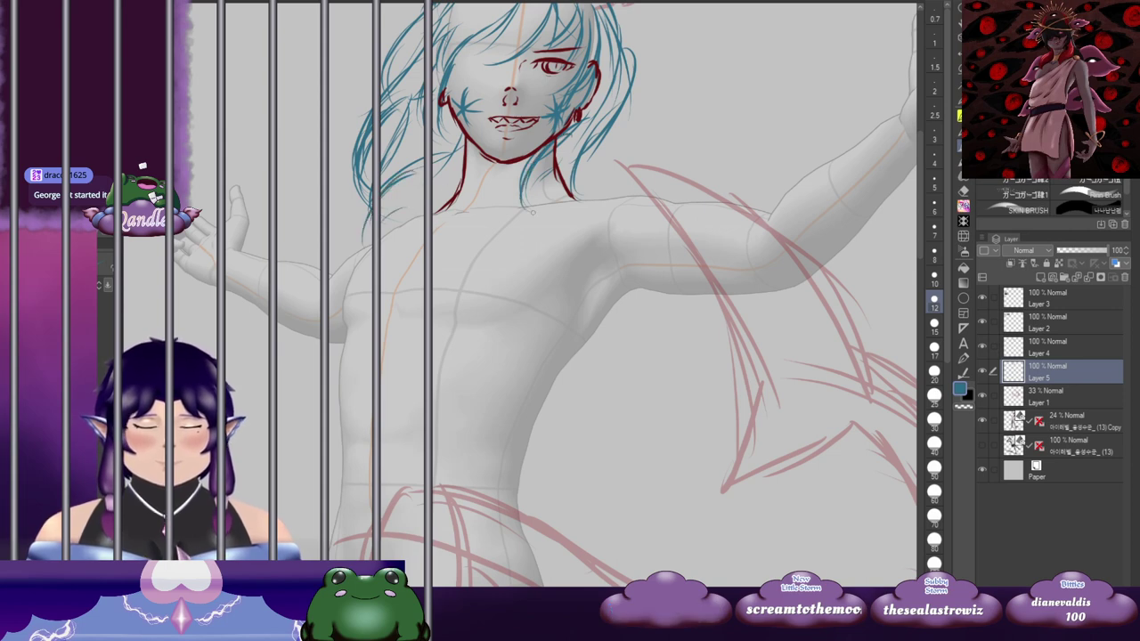
{"action": "mouse_move", "coordinate": [545, 140]}
{"action": "left_mouse_down"}
{"action": "mouse_move", "coordinate": [527, 154]}
{"action": "mouse_move", "coordinate": [563, 201]}
{"action": "left_mouse_up"}
{"action": "mouse_move", "coordinate": [692, 145]}
{"action": "left_mouse_down"}
{"action": "mouse_move", "coordinate": [601, 196]}
{"action": "mouse_move", "coordinate": [544, 271]}
{"action": "mouse_move", "coordinate": [585, 219]}
{"action": "mouse_move", "coordinate": [641, 207]}
{"action": "left_mouse_up"}
{"action": "left_click_drag", "start_coordinate": [561, 206], "coordinate": [630, 166]}
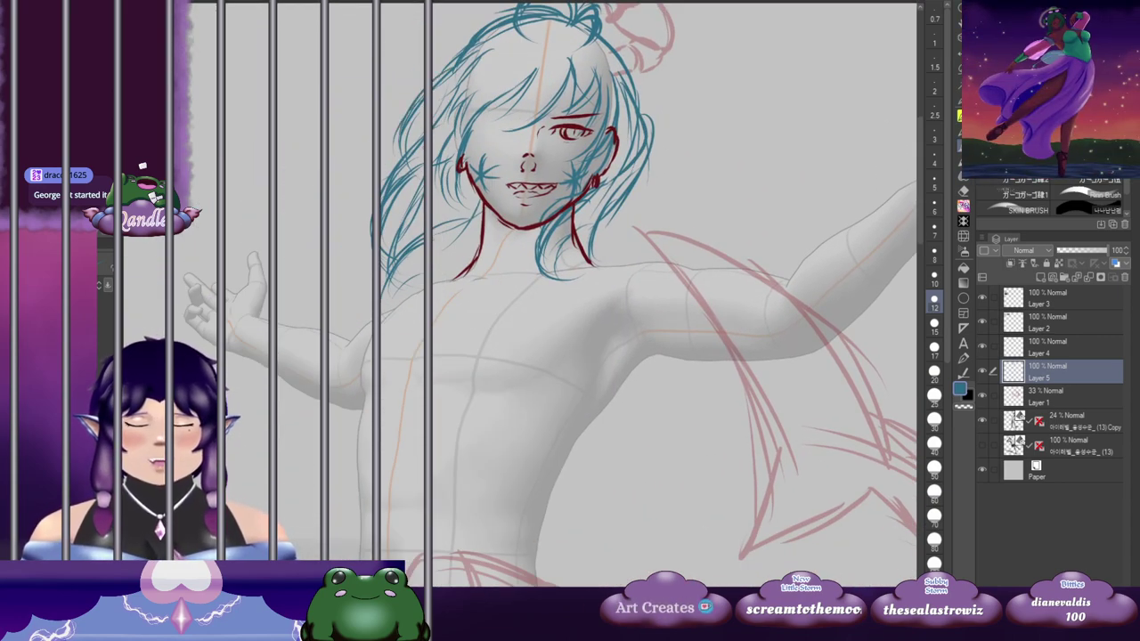
Step: Examine the hair sketch and the mannequin's torso beside the reference sheet
{"action": "left_click_drag", "start_coordinate": [561, 205], "coordinate": [694, 304]}
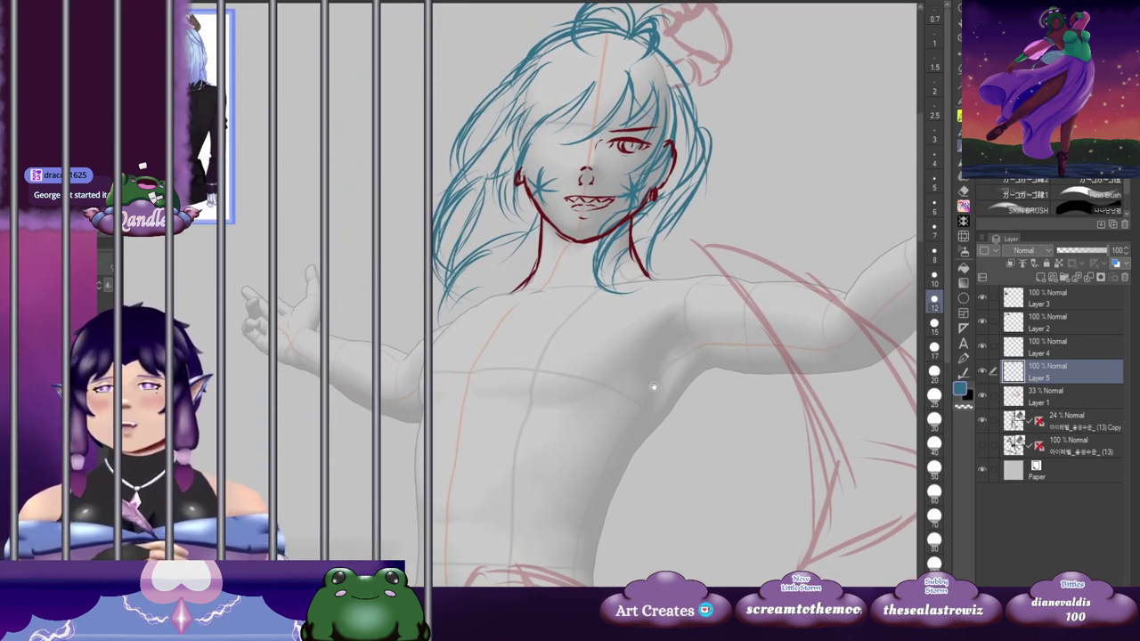
{"action": "left_click_drag", "start_coordinate": [715, 401], "coordinate": [591, 391]}
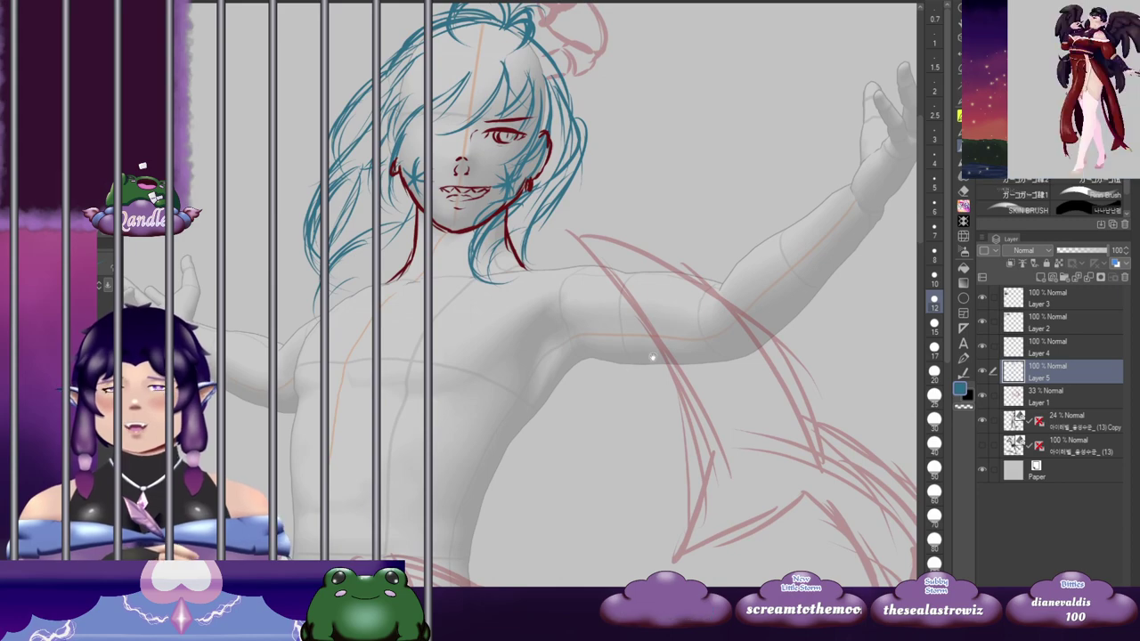
{"action": "left_click_drag", "start_coordinate": [582, 323], "coordinate": [694, 295]}
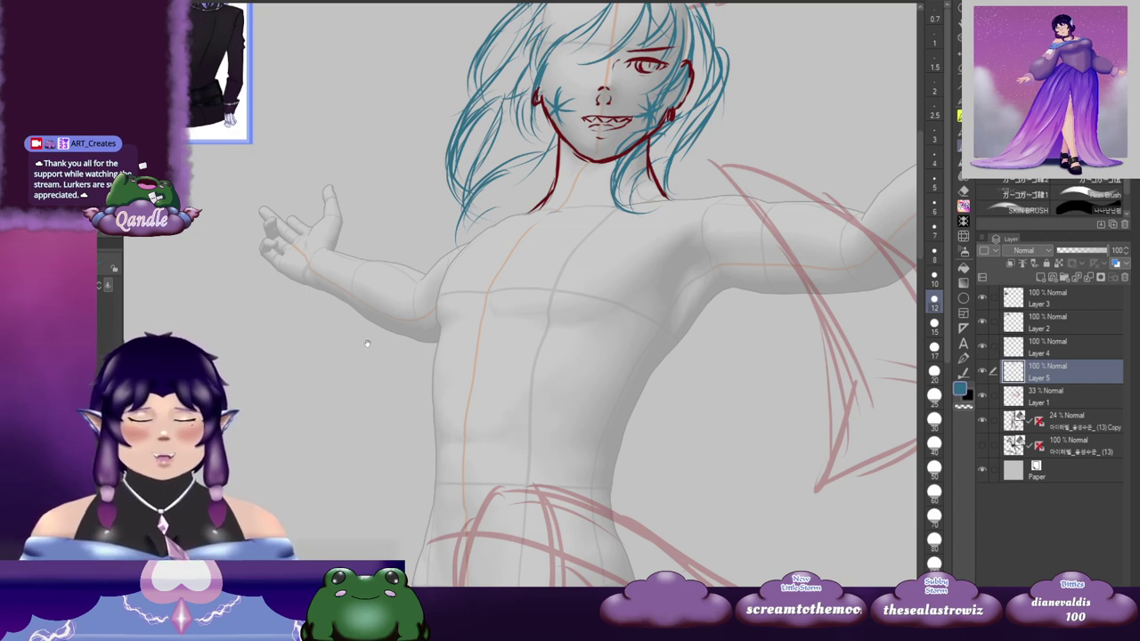
{"action": "left_click_drag", "start_coordinate": [367, 344], "coordinate": [670, 381]}
{"action": "mouse_move", "coordinate": [452, 318]}
{"action": "left_mouse_down"}
{"action": "mouse_move", "coordinate": [513, 321]}
{"action": "mouse_move", "coordinate": [511, 364]}
{"action": "mouse_move", "coordinate": [674, 336]}
{"action": "mouse_move", "coordinate": [523, 341]}
{"action": "left_mouse_up"}
{"action": "left_click_drag", "start_coordinate": [748, 359], "coordinate": [475, 267]}
{"action": "left_click_drag", "start_coordinate": [745, 250], "coordinate": [665, 293]}
{"action": "mouse_move", "coordinate": [516, 333]}
{"action": "left_mouse_down"}
{"action": "mouse_move", "coordinate": [709, 351]}
{"action": "mouse_move", "coordinate": [710, 421]}
{"action": "mouse_move", "coordinate": [676, 396]}
{"action": "mouse_move", "coordinate": [536, 375]}
{"action": "mouse_move", "coordinate": [618, 281]}
{"action": "left_mouse_up"}
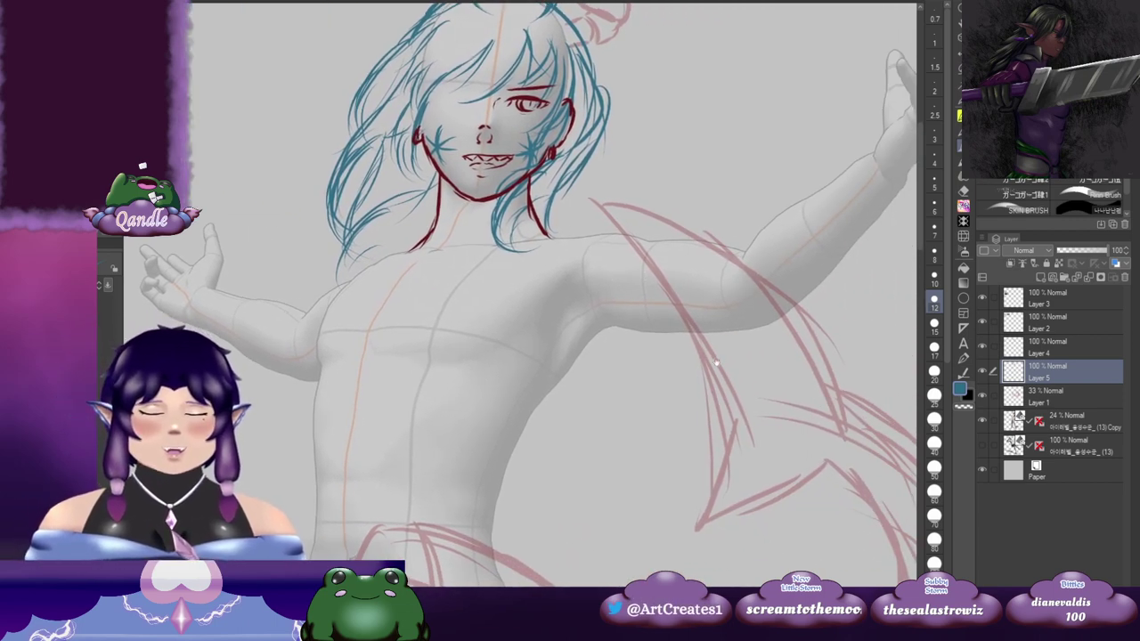
Step: Add a new layer directly above the 33% opacity Layer 1 and switch to a darker teal for the clothing
{"action": "left_click", "coordinate": [1066, 405]}
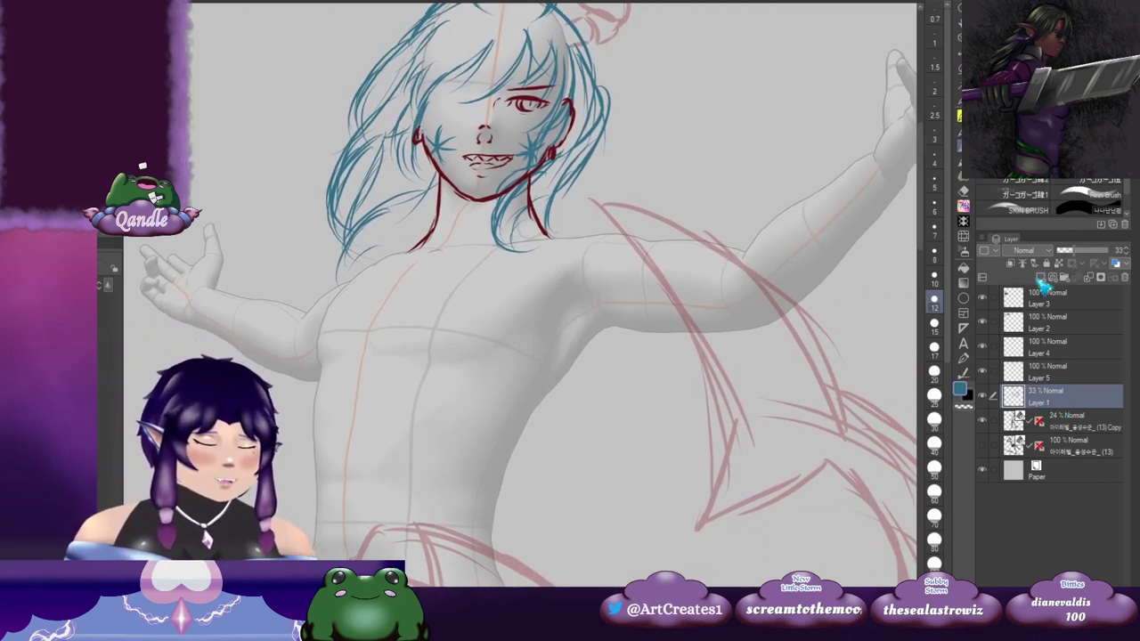
{"action": "left_click", "coordinate": [1041, 278]}
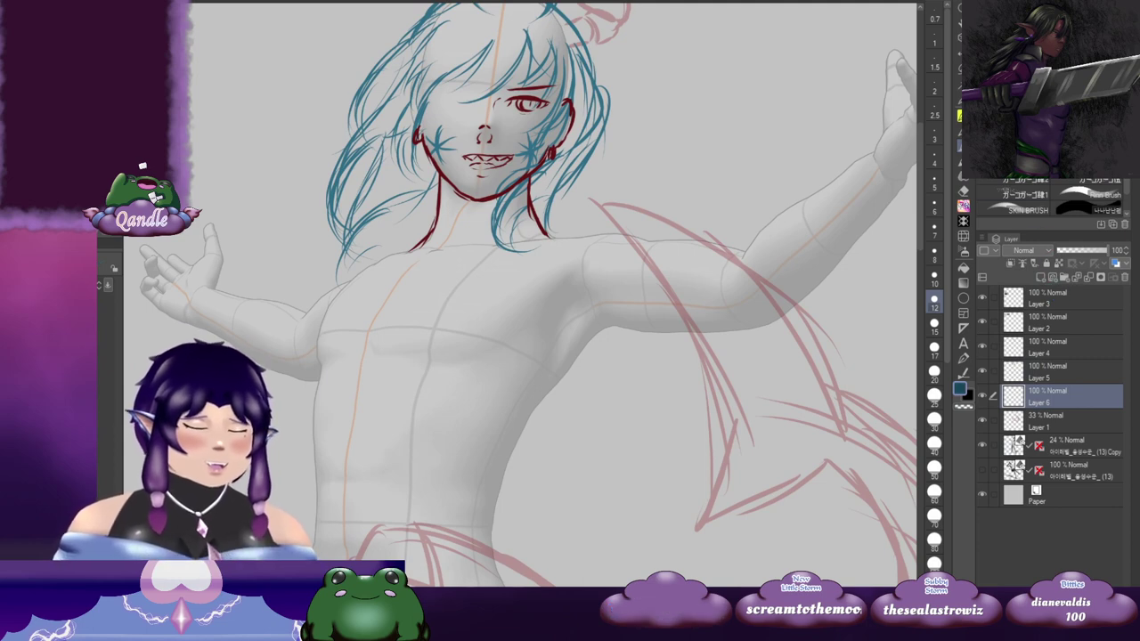
{"action": "left_click_drag", "start_coordinate": [293, 267], "coordinate": [719, 281]}
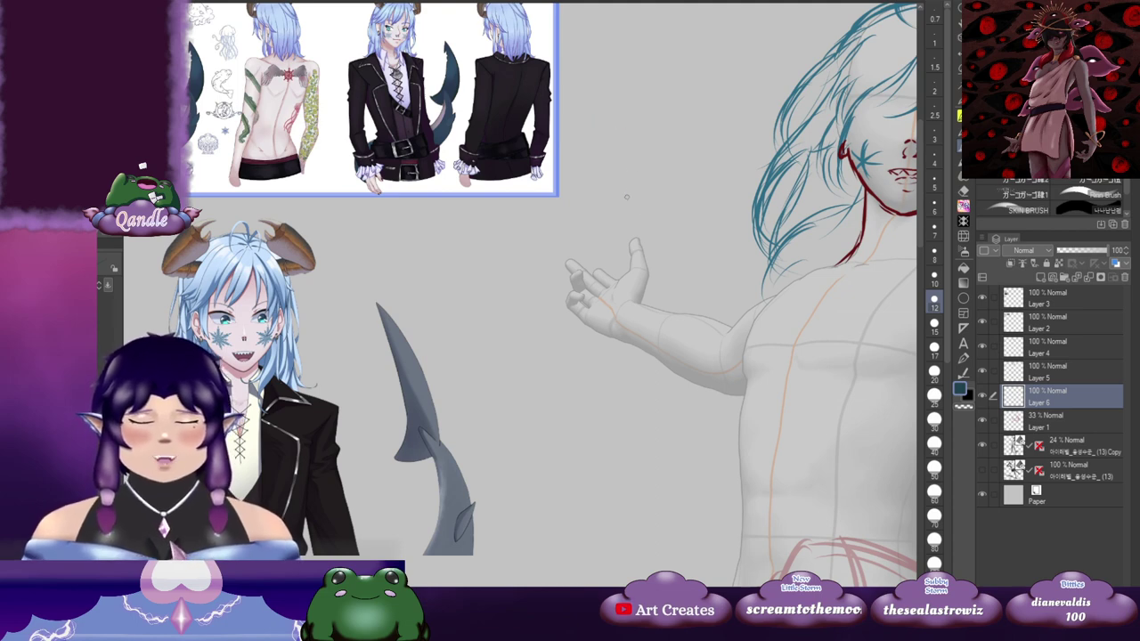
{"action": "left_click_drag", "start_coordinate": [747, 327], "coordinate": [610, 351]}
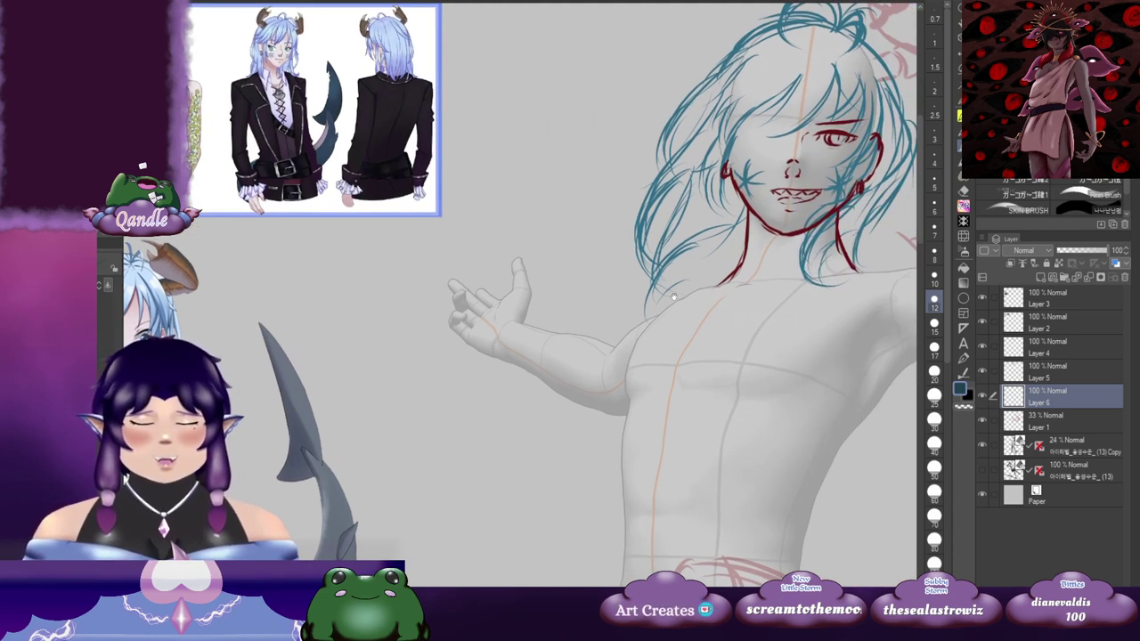
{"action": "left_click_drag", "start_coordinate": [715, 332], "coordinate": [591, 230]}
Step: Sketch the pointed shirt collar in dark teal at the neck on the visible-eye side
{"action": "mouse_move", "coordinate": [530, 192]}
{"action": "left_mouse_down"}
{"action": "mouse_move", "coordinate": [812, 207]}
{"action": "mouse_move", "coordinate": [804, 284]}
{"action": "mouse_move", "coordinate": [616, 212]}
{"action": "left_mouse_up"}
{"action": "left_click_drag", "start_coordinate": [536, 192], "coordinate": [538, 251]}
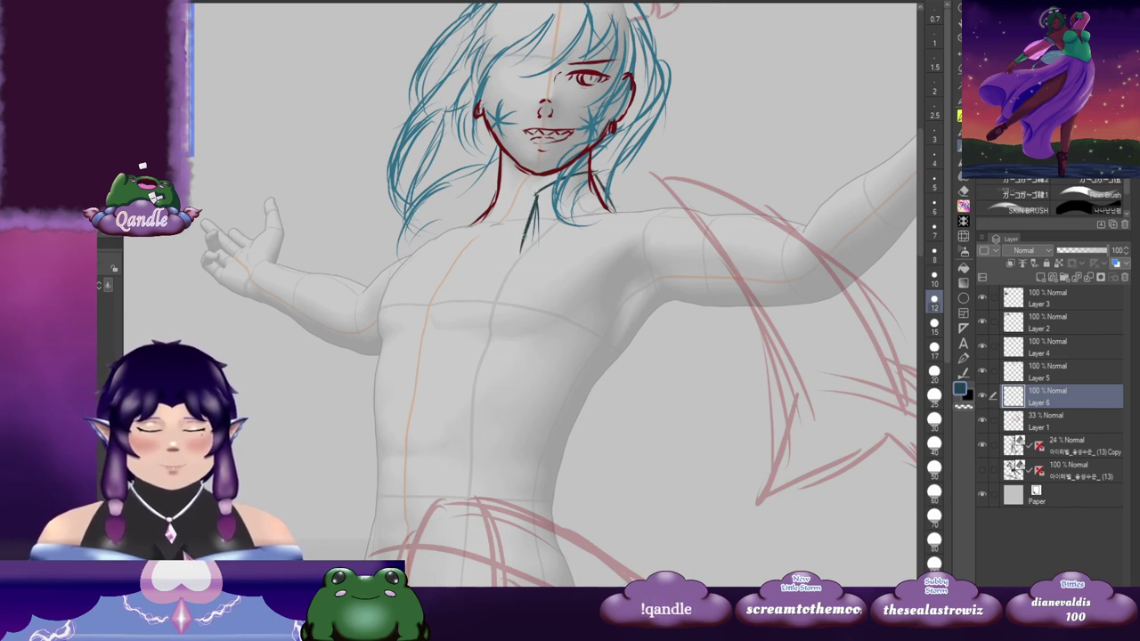
{"action": "left_click_drag", "start_coordinate": [538, 251], "coordinate": [557, 244]}
{"action": "mouse_move", "coordinate": [559, 185]}
{"action": "left_mouse_down"}
{"action": "mouse_move", "coordinate": [532, 198]}
{"action": "mouse_move", "coordinate": [518, 229]}
{"action": "left_mouse_up"}
Step: Sketch the shirt's open V-neckline down the chest and the collar point on the eyeless side
{"action": "mouse_move", "coordinate": [467, 272]}
{"action": "left_mouse_down"}
{"action": "mouse_move", "coordinate": [504, 254]}
{"action": "mouse_move", "coordinate": [474, 343]}
{"action": "left_mouse_up"}
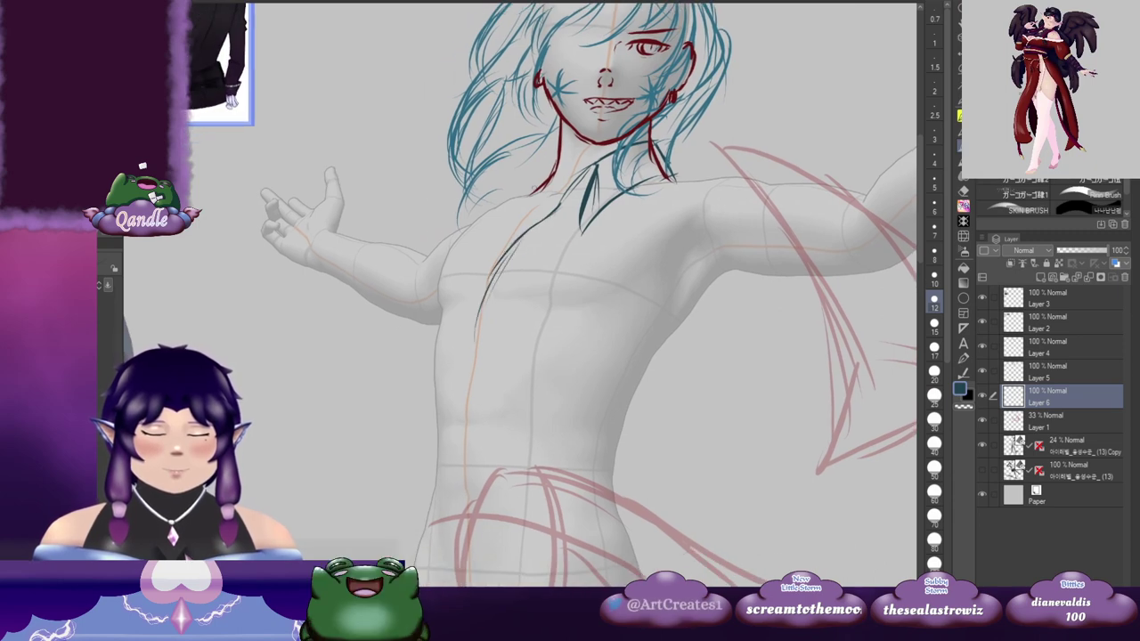
{"action": "left_click_drag", "start_coordinate": [532, 192], "coordinate": [484, 246]}
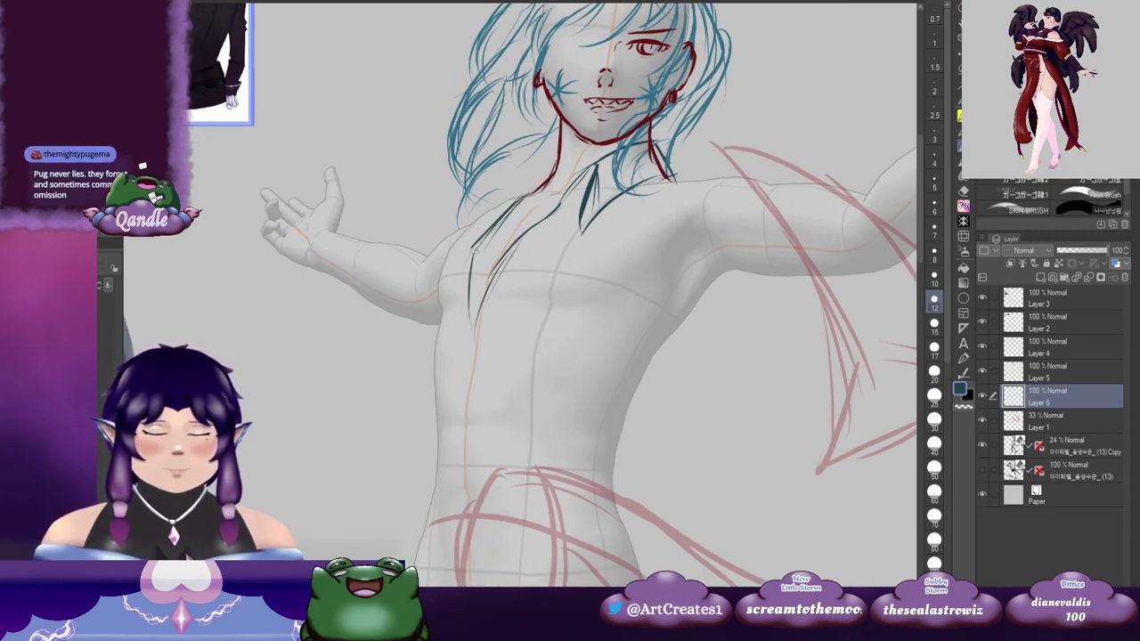
{"action": "left_click_drag", "start_coordinate": [471, 357], "coordinate": [451, 398]}
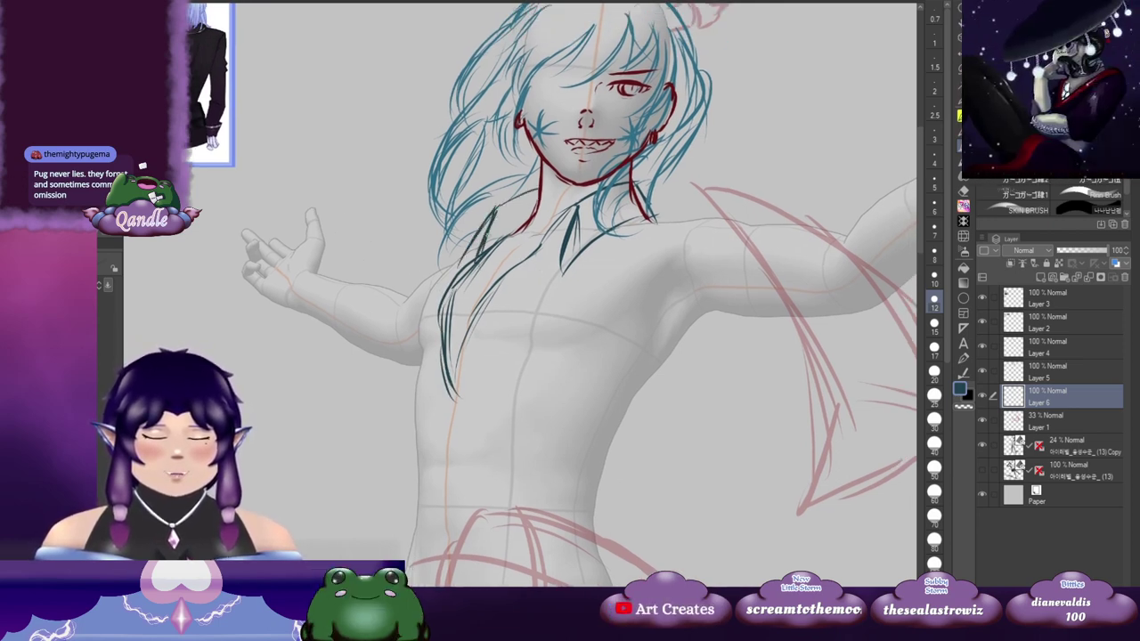
Step: Draw a crossed knot with a rounded loop over the neckline on the upper chest
{"action": "left_click_drag", "start_coordinate": [712, 209], "coordinate": [588, 302]}
{"action": "left_click_drag", "start_coordinate": [574, 436], "coordinate": [708, 213]}
{"action": "mouse_move", "coordinate": [641, 228]}
{"action": "left_mouse_down"}
{"action": "mouse_move", "coordinate": [674, 245]}
{"action": "mouse_move", "coordinate": [683, 428]}
{"action": "left_mouse_up"}
{"action": "mouse_move", "coordinate": [608, 387]}
{"action": "left_mouse_down"}
{"action": "mouse_move", "coordinate": [669, 378]}
{"action": "mouse_move", "coordinate": [845, 243]}
{"action": "left_mouse_up"}
{"action": "mouse_move", "coordinate": [773, 270]}
{"action": "left_mouse_down"}
{"action": "mouse_move", "coordinate": [734, 310]}
{"action": "mouse_move", "coordinate": [616, 235]}
{"action": "left_mouse_up"}
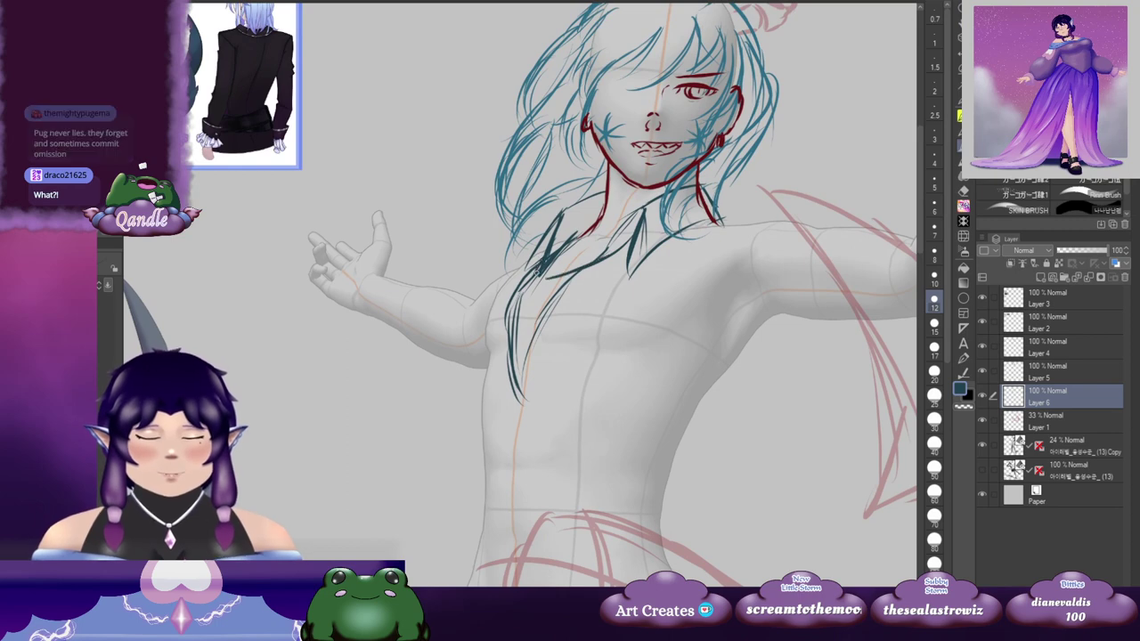
{"action": "mouse_move", "coordinate": [558, 307]}
{"action": "left_mouse_down"}
{"action": "mouse_move", "coordinate": [817, 214]}
{"action": "mouse_move", "coordinate": [644, 242]}
{"action": "left_mouse_up"}
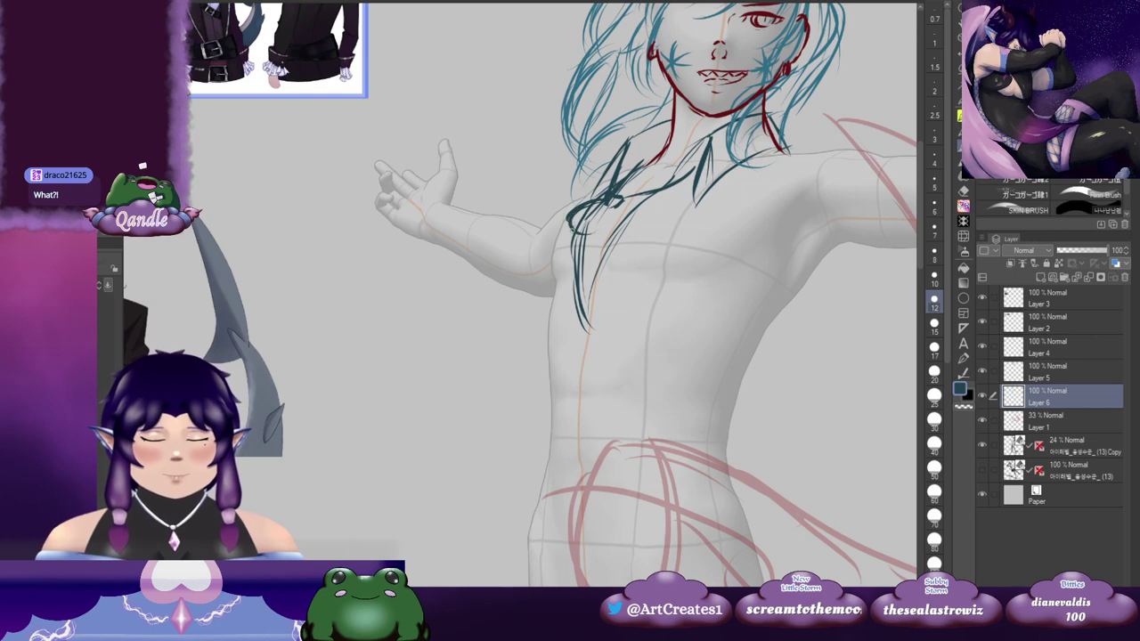
{"action": "left_click_drag", "start_coordinate": [705, 219], "coordinate": [666, 249]}
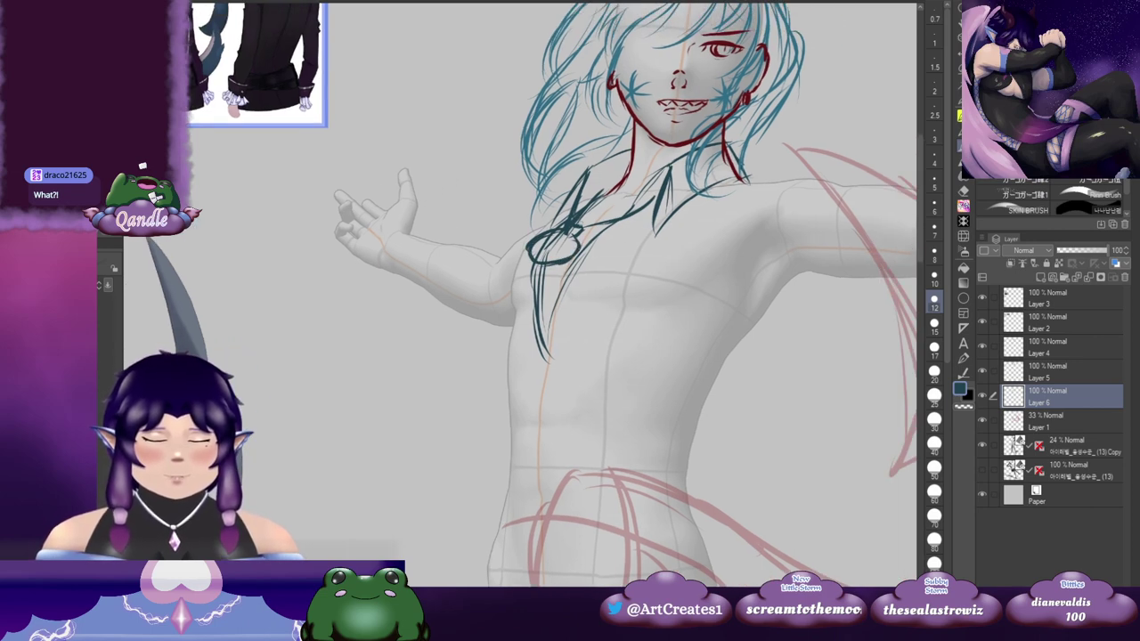
Step: Fill the shirt opening below the loop with crisscross lacing down to its point
{"action": "mouse_move", "coordinate": [568, 252]}
{"action": "left_mouse_down"}
{"action": "mouse_move", "coordinate": [754, 252]}
{"action": "mouse_move", "coordinate": [561, 279]}
{"action": "mouse_move", "coordinate": [511, 292]}
{"action": "mouse_move", "coordinate": [490, 308]}
{"action": "mouse_move", "coordinate": [495, 325]}
{"action": "mouse_move", "coordinate": [463, 320]}
{"action": "mouse_move", "coordinate": [692, 245]}
{"action": "mouse_move", "coordinate": [755, 246]}
{"action": "mouse_move", "coordinate": [692, 195]}
{"action": "mouse_move", "coordinate": [699, 158]}
{"action": "left_mouse_up"}
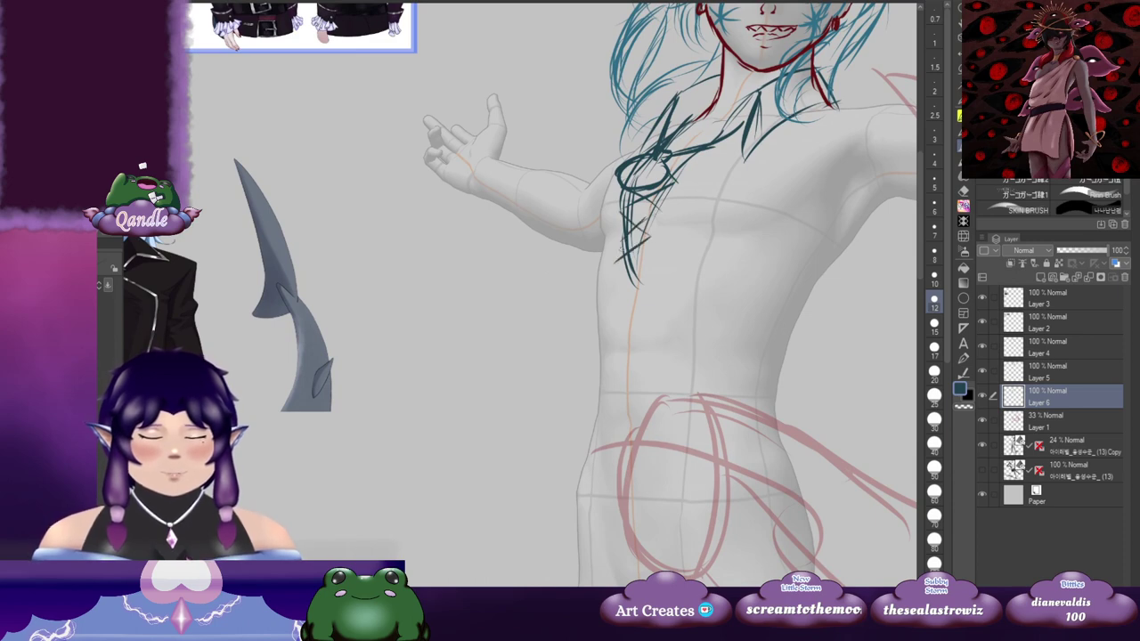
{"action": "left_click_drag", "start_coordinate": [654, 264], "coordinate": [710, 196]}
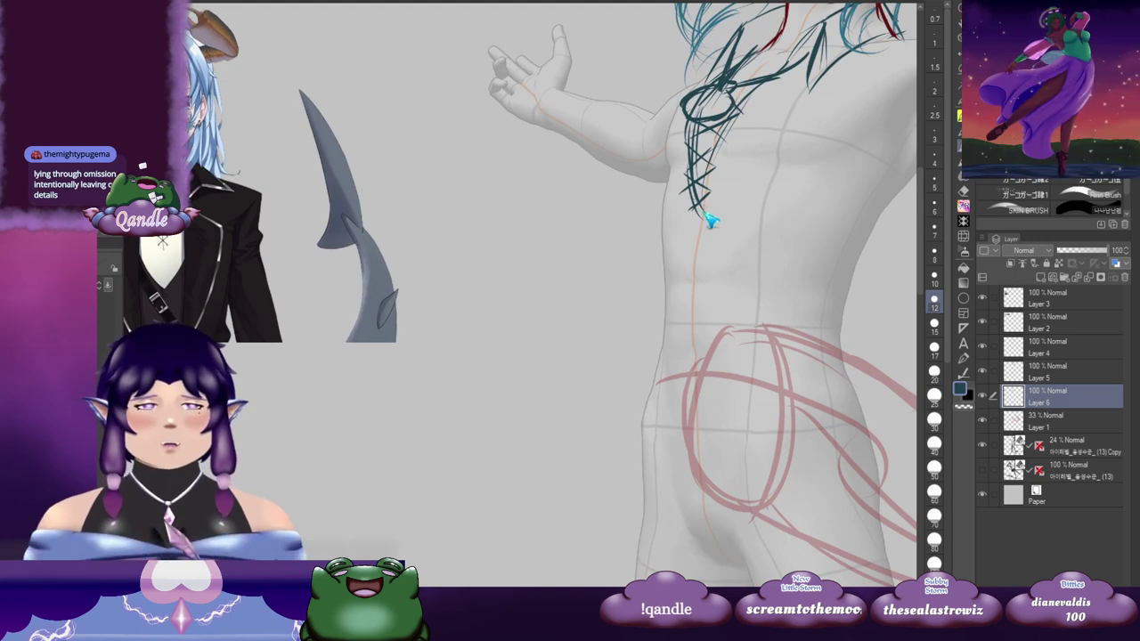
{"action": "left_click_drag", "start_coordinate": [771, 208], "coordinate": [494, 364]}
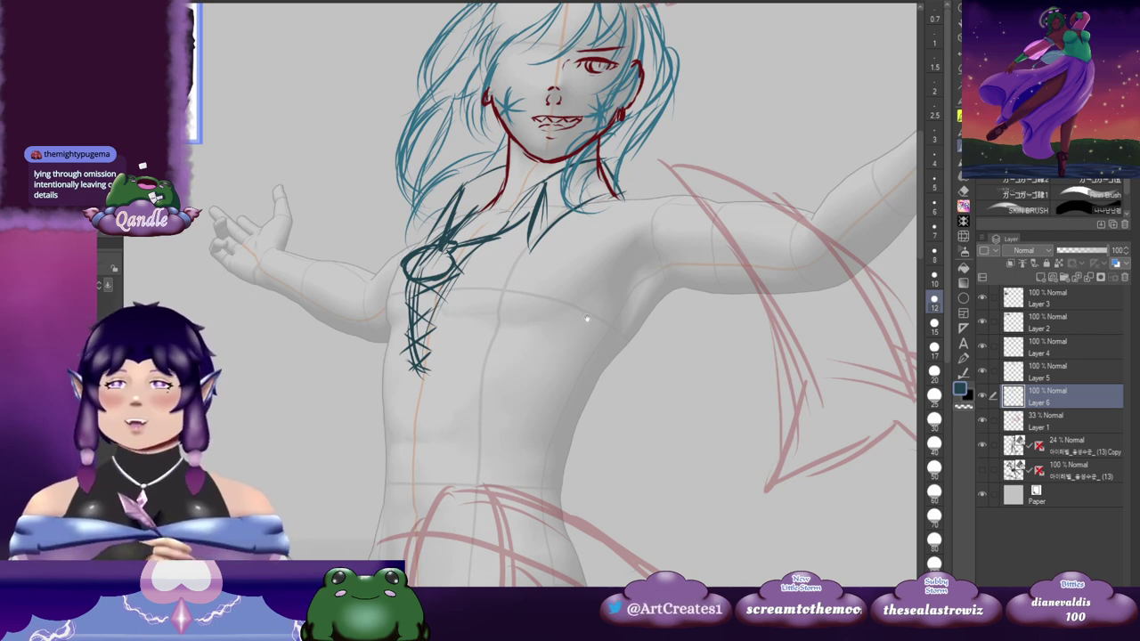
Step: Sketch the jacket collar's upper edge beside the neck and the lapel line slanting down onto the chest
{"action": "left_click_drag", "start_coordinate": [353, 437], "coordinate": [362, 324]}
{"action": "left_click_drag", "start_coordinate": [739, 221], "coordinate": [610, 295]}
{"action": "mouse_move", "coordinate": [434, 297]}
{"action": "left_mouse_down"}
{"action": "mouse_move", "coordinate": [806, 219]}
{"action": "mouse_move", "coordinate": [870, 189]}
{"action": "mouse_move", "coordinate": [652, 426]}
{"action": "mouse_move", "coordinate": [243, 333]}
{"action": "left_mouse_up"}
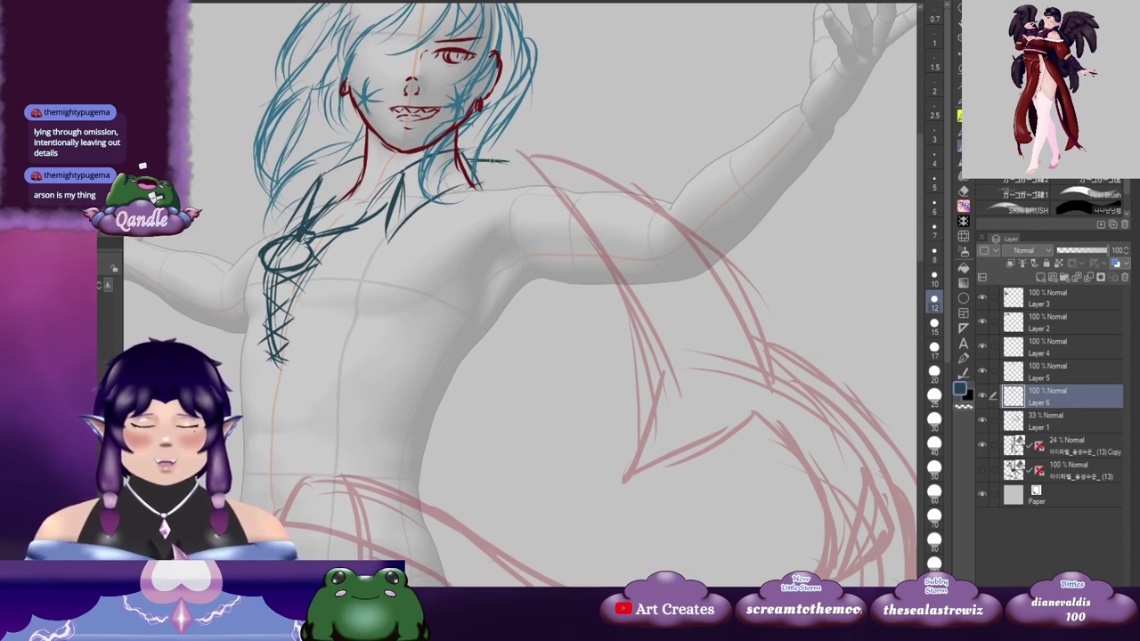
{"action": "mouse_move", "coordinate": [398, 222]}
{"action": "left_mouse_down"}
{"action": "mouse_move", "coordinate": [859, 90]}
{"action": "mouse_move", "coordinate": [406, 191]}
{"action": "left_mouse_up"}
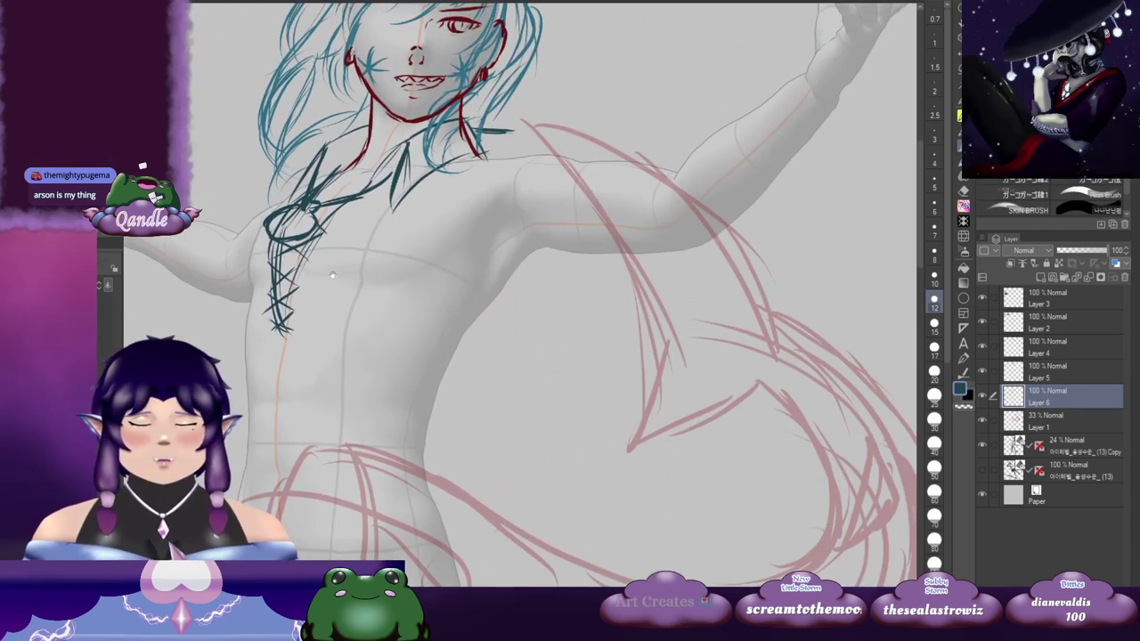
{"action": "left_click_drag", "start_coordinate": [331, 276], "coordinate": [528, 202]}
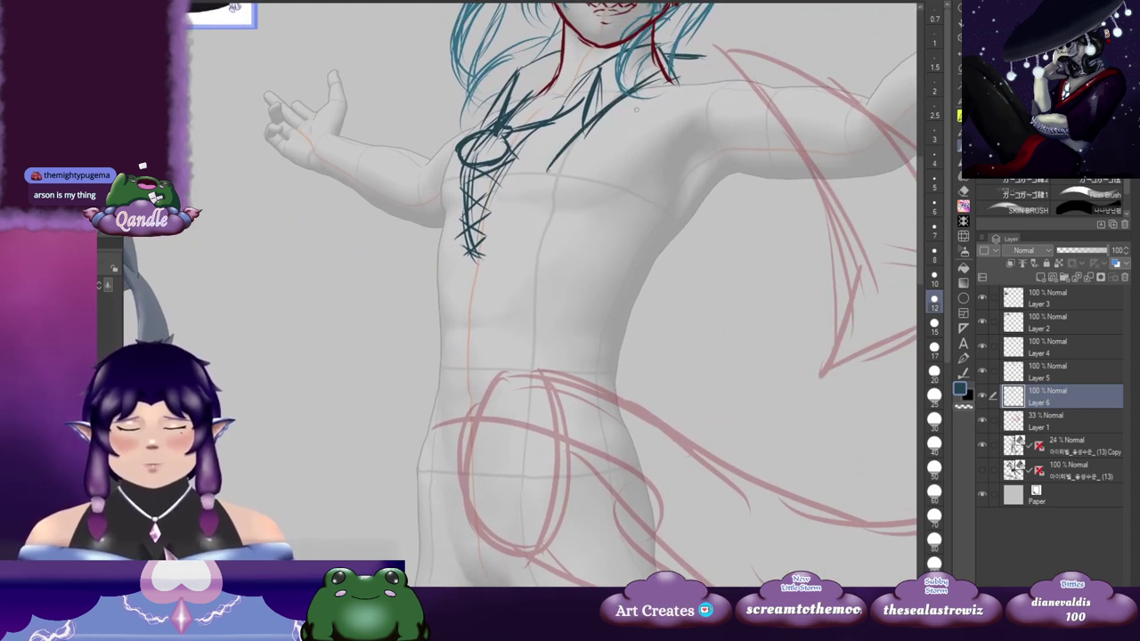
{"action": "left_click_drag", "start_coordinate": [614, 116], "coordinate": [560, 184]}
{"action": "mouse_move", "coordinate": [485, 221]}
{"action": "left_mouse_down"}
{"action": "mouse_move", "coordinate": [827, 122]}
{"action": "mouse_move", "coordinate": [665, 123]}
{"action": "mouse_move", "coordinate": [601, 160]}
{"action": "left_mouse_up"}
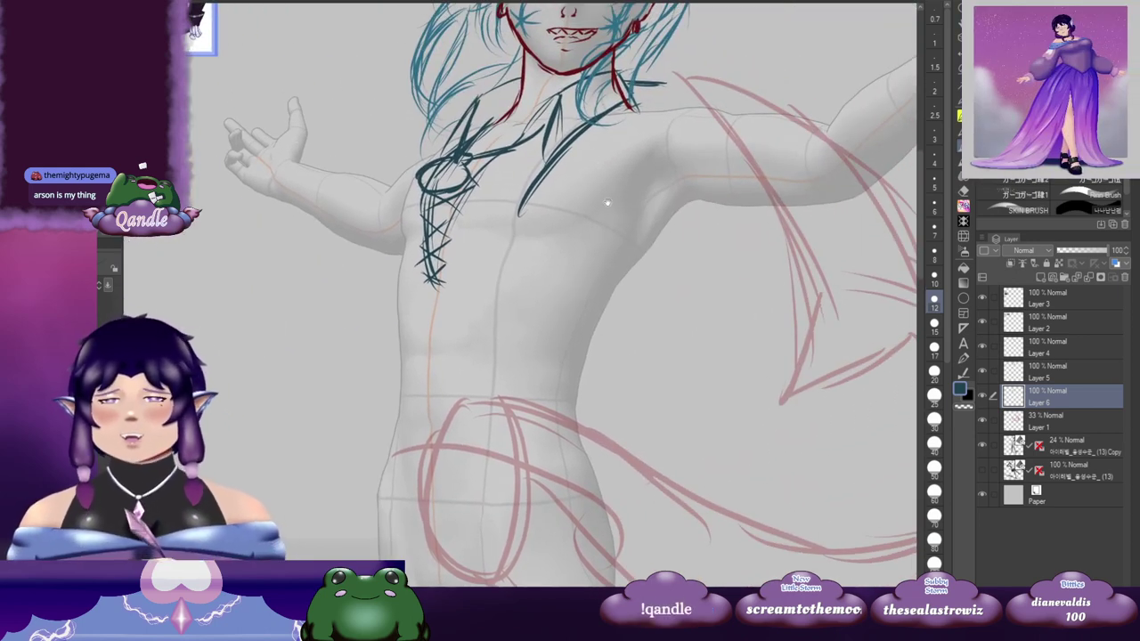
Step: Draw the jacket collar's pointed notch and outer edge over the shoulder, thickening its dark teal outline
{"action": "mouse_move", "coordinate": [505, 259]}
{"action": "left_mouse_down"}
{"action": "mouse_move", "coordinate": [735, 218]}
{"action": "mouse_move", "coordinate": [764, 202]}
{"action": "mouse_move", "coordinate": [549, 258]}
{"action": "mouse_move", "coordinate": [784, 214]}
{"action": "mouse_move", "coordinate": [779, 239]}
{"action": "mouse_move", "coordinate": [796, 211]}
{"action": "mouse_move", "coordinate": [509, 259]}
{"action": "left_mouse_up"}
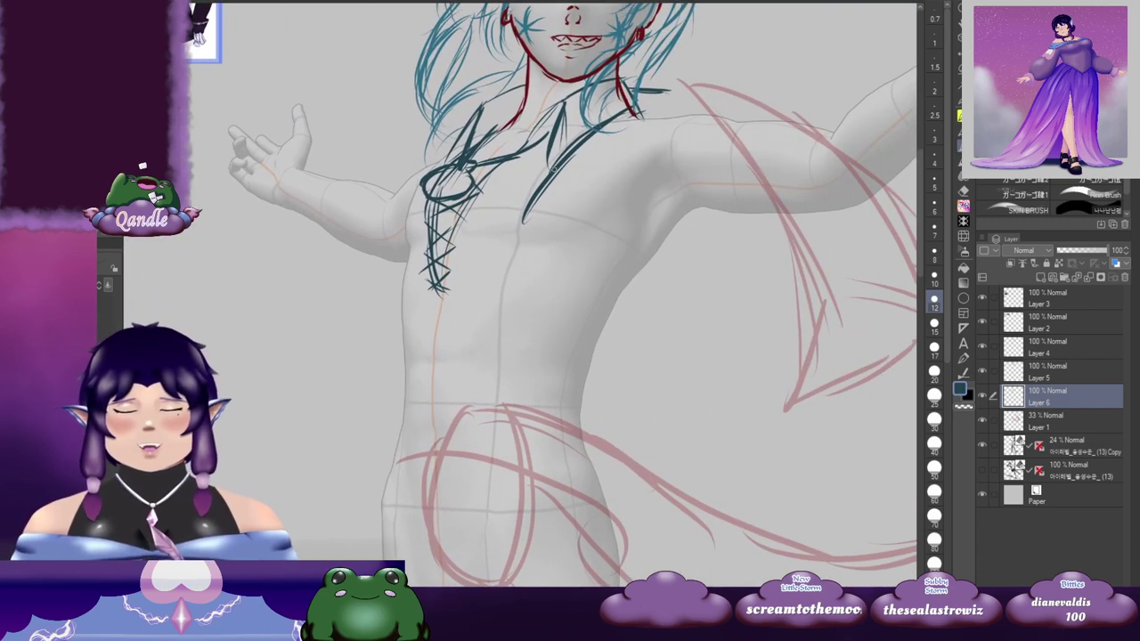
{"action": "mouse_move", "coordinate": [553, 168]}
{"action": "left_mouse_down"}
{"action": "mouse_move", "coordinate": [598, 140]}
{"action": "mouse_move", "coordinate": [616, 166]}
{"action": "mouse_move", "coordinate": [610, 202]}
{"action": "mouse_move", "coordinate": [580, 204]}
{"action": "left_mouse_up"}
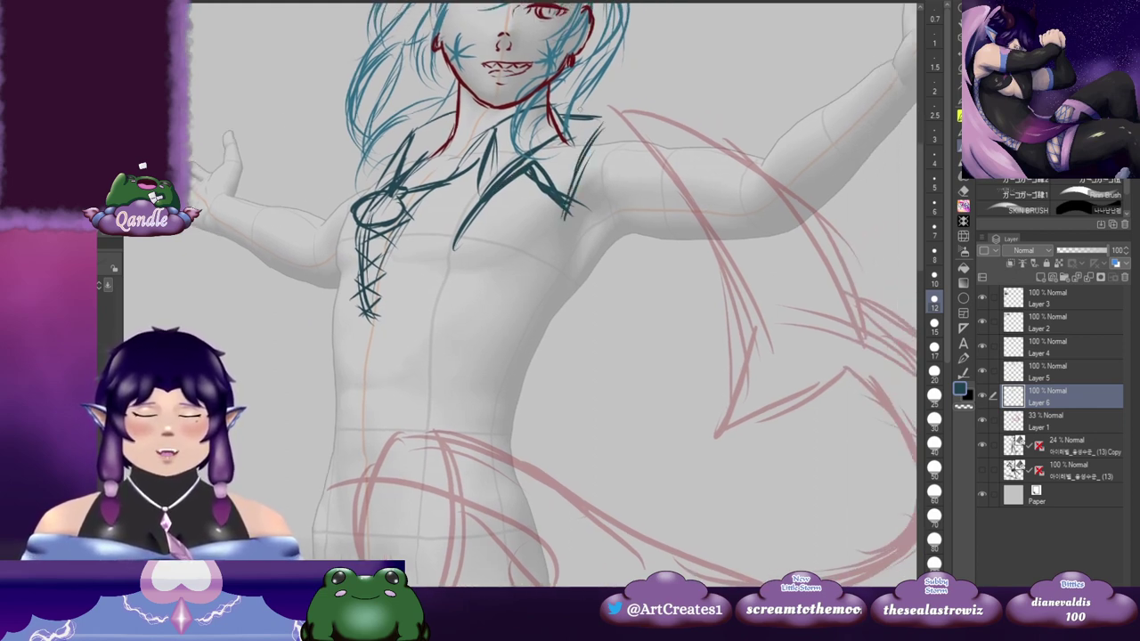
{"action": "left_click_drag", "start_coordinate": [563, 113], "coordinate": [600, 115]}
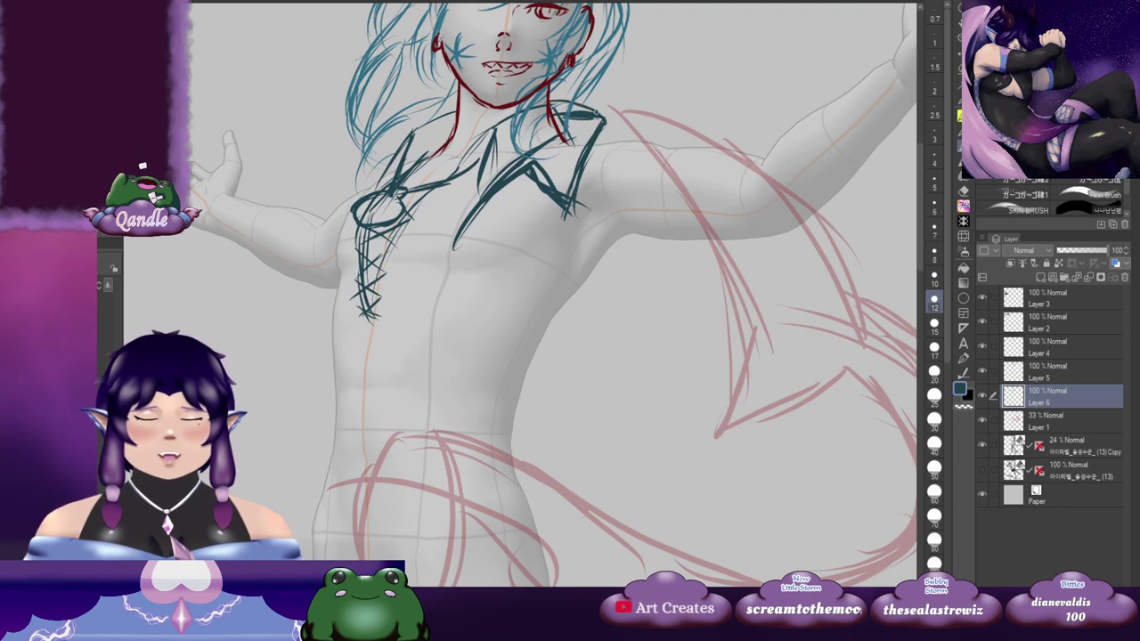
{"action": "left_click_drag", "start_coordinate": [521, 165], "coordinate": [486, 154]}
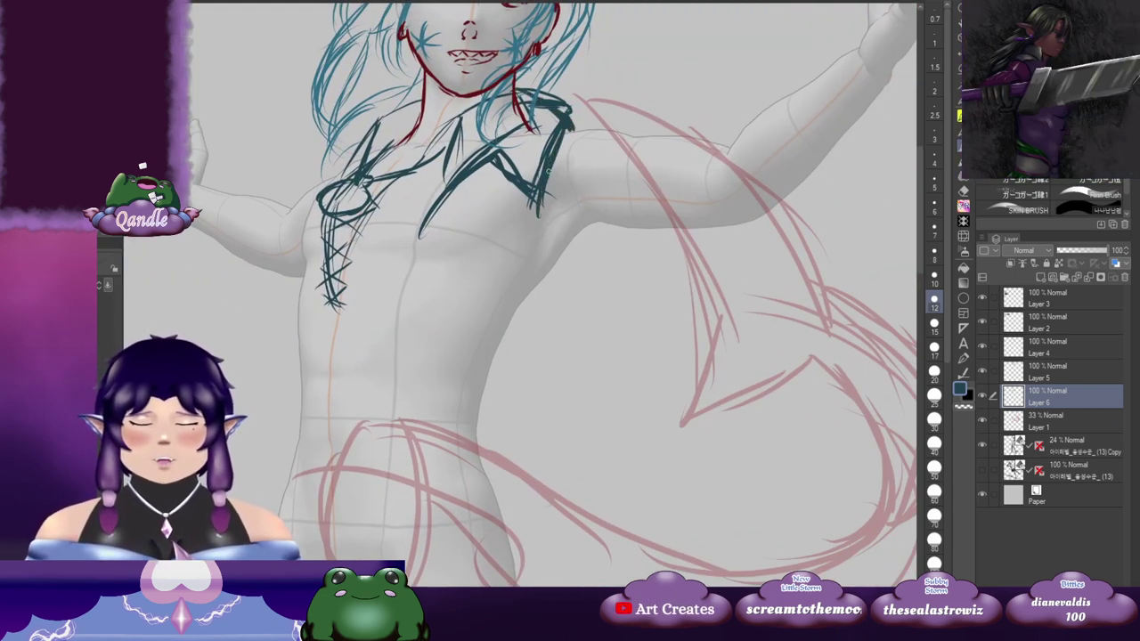
Step: Draw the jacket lapel's long curved edges sweeping from the chest down to a narrow point just above the waist
{"action": "left_click_drag", "start_coordinate": [472, 250], "coordinate": [572, 175]}
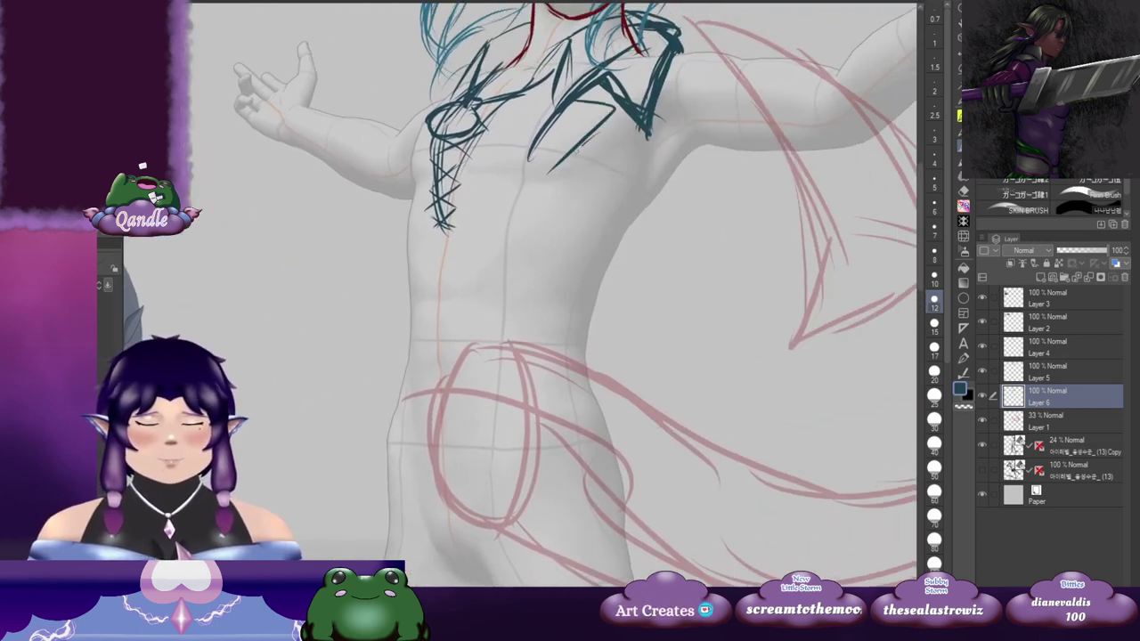
{"action": "left_click_drag", "start_coordinate": [565, 242], "coordinate": [647, 216]}
{"action": "key", "text": "ctrl+z"}
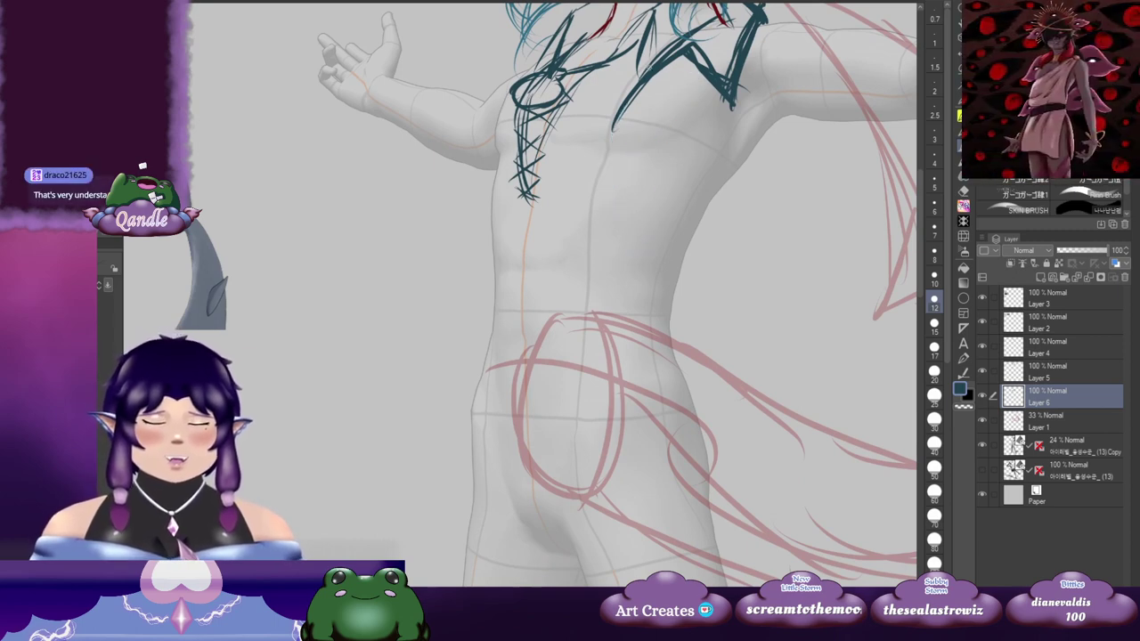
{"action": "left_click_drag", "start_coordinate": [600, 123], "coordinate": [536, 256]}
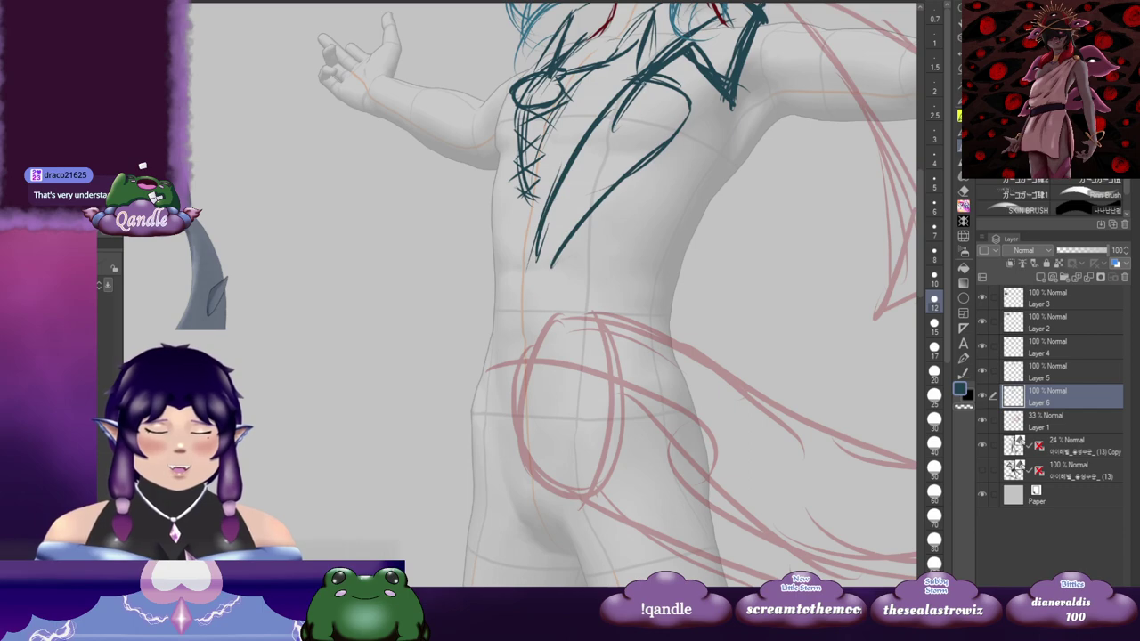
{"action": "mouse_move", "coordinate": [495, 303]}
{"action": "left_mouse_down"}
{"action": "mouse_move", "coordinate": [768, 152]}
{"action": "mouse_move", "coordinate": [865, 122]}
{"action": "mouse_move", "coordinate": [517, 356]}
{"action": "left_mouse_up"}
{"action": "scroll", "coordinate": [662, 247], "scroll_direction": "down", "scroll_amount": 3}
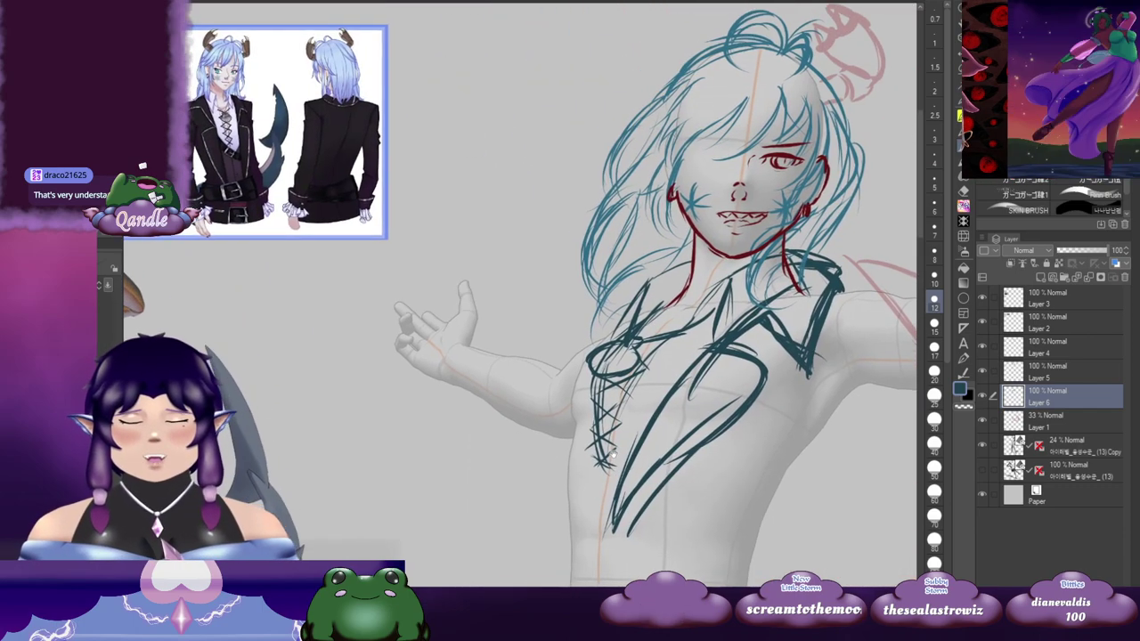
{"action": "scroll", "coordinate": [624, 171], "scroll_direction": "up", "scroll_amount": 3}
{"action": "left_click_drag", "start_coordinate": [625, 170], "coordinate": [587, 180]}
{"action": "left_click_drag", "start_coordinate": [489, 201], "coordinate": [482, 271]}
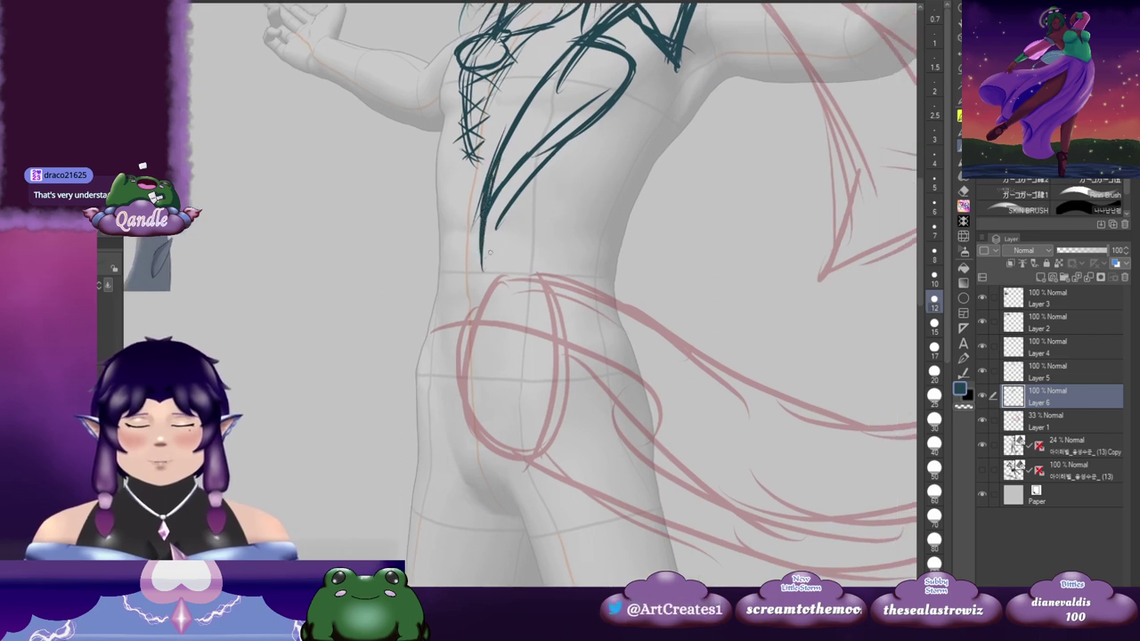
Step: Draw a slanted belt band around the waist with closed ends, and the jacket's side edge rising from it toward the armpit
{"action": "left_click_drag", "start_coordinate": [550, 156], "coordinate": [553, 369]}
{"action": "left_click_drag", "start_coordinate": [624, 444], "coordinate": [609, 227]}
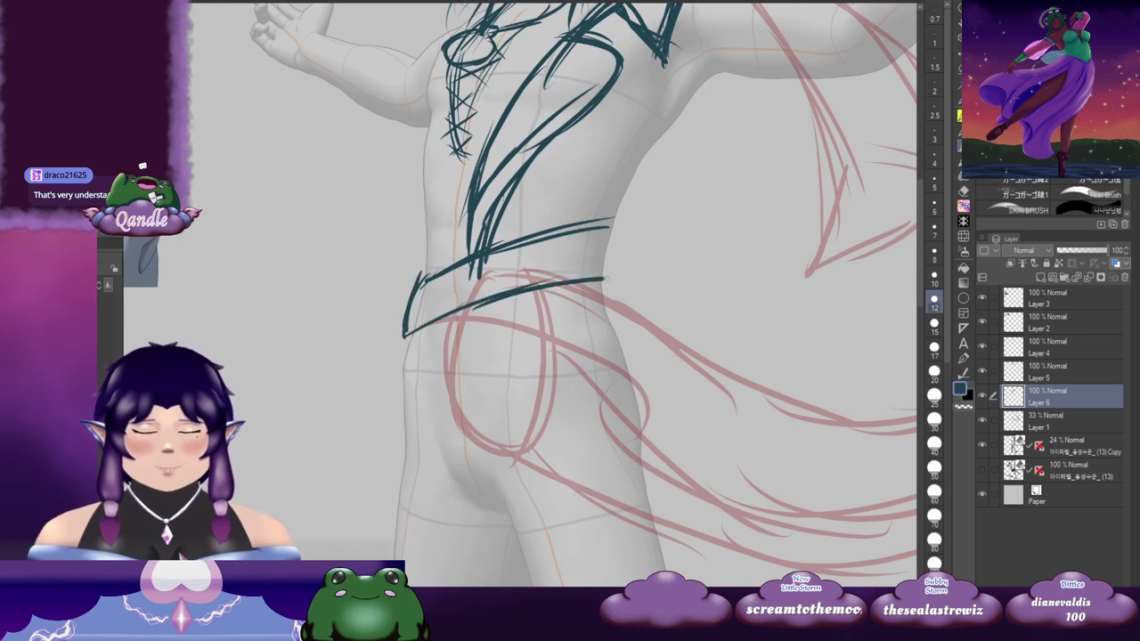
{"action": "left_click_drag", "start_coordinate": [607, 278], "coordinate": [615, 276]}
{"action": "left_click_drag", "start_coordinate": [616, 220], "coordinate": [613, 275]}
{"action": "left_click_drag", "start_coordinate": [709, 106], "coordinate": [589, 240]}
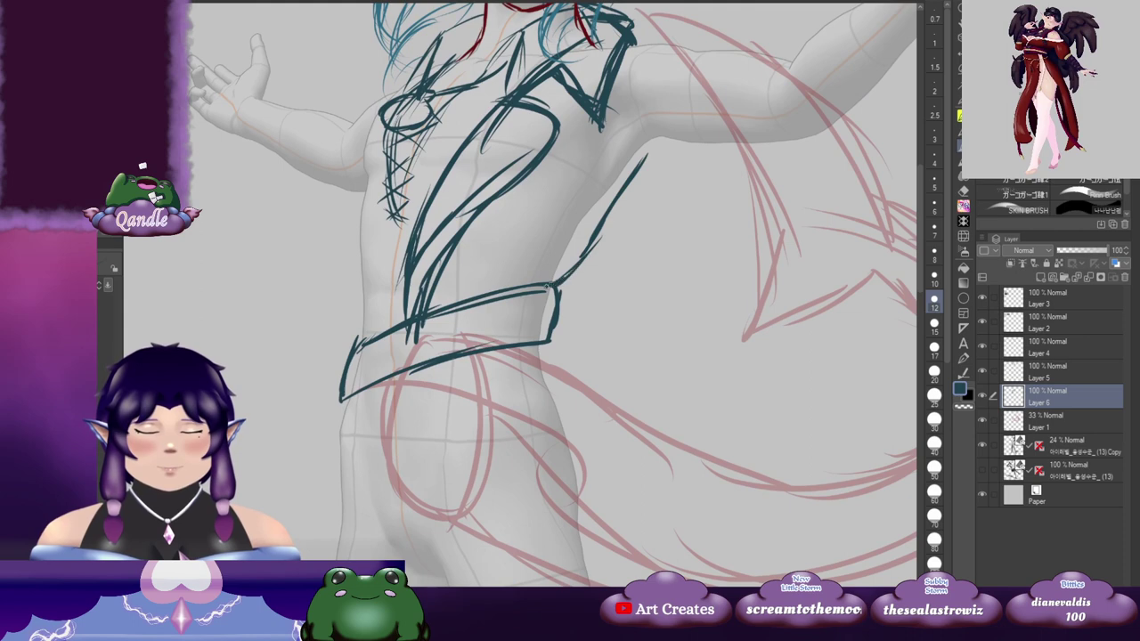
Step: Try a flared jacket flap below the belt, with slanting side edges and a hem line across the hip
{"action": "mouse_move", "coordinate": [570, 352]}
{"action": "left_mouse_down"}
{"action": "mouse_move", "coordinate": [626, 187]}
{"action": "mouse_move", "coordinate": [552, 397]}
{"action": "left_mouse_up"}
{"action": "mouse_move", "coordinate": [490, 257]}
{"action": "left_mouse_down"}
{"action": "mouse_move", "coordinate": [623, 450]}
{"action": "mouse_move", "coordinate": [740, 398]}
{"action": "left_mouse_up"}
{"action": "left_click_drag", "start_coordinate": [814, 369], "coordinate": [494, 180]}
{"action": "left_click_drag", "start_coordinate": [621, 263], "coordinate": [595, 165]}
{"action": "mouse_move", "coordinate": [418, 219]}
{"action": "left_mouse_down"}
{"action": "mouse_move", "coordinate": [453, 301]}
{"action": "mouse_move", "coordinate": [438, 283]}
{"action": "left_mouse_up"}
{"action": "mouse_move", "coordinate": [410, 221]}
{"action": "left_mouse_down"}
{"action": "mouse_move", "coordinate": [448, 301]}
{"action": "mouse_move", "coordinate": [570, 266]}
{"action": "left_mouse_up"}
{"action": "left_click_drag", "start_coordinate": [499, 286], "coordinate": [598, 269]}
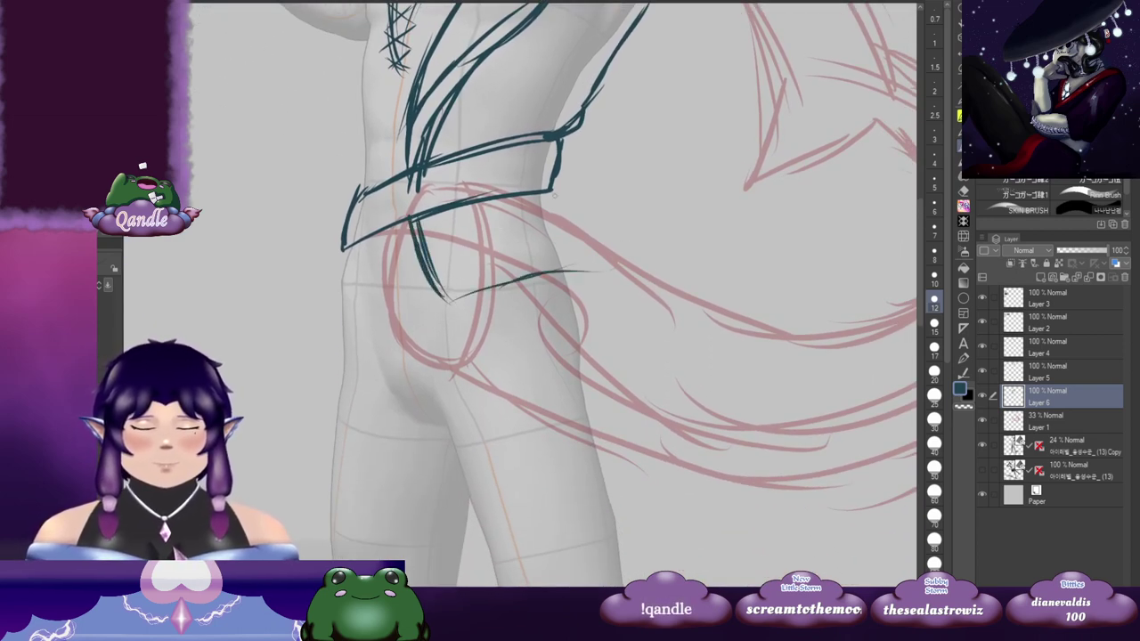
{"action": "left_click_drag", "start_coordinate": [554, 194], "coordinate": [605, 269]}
{"action": "left_click_drag", "start_coordinate": [442, 307], "coordinate": [617, 286]}
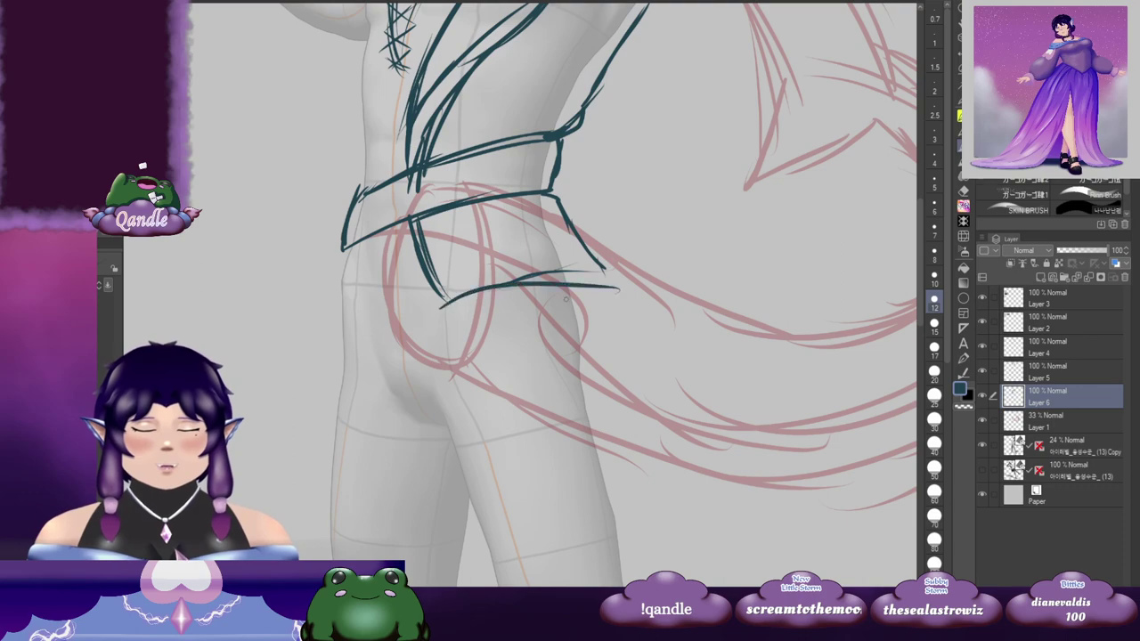
{"action": "left_click_drag", "start_coordinate": [543, 280], "coordinate": [601, 272]}
{"action": "left_click_drag", "start_coordinate": [564, 197], "coordinate": [592, 269]}
{"action": "mouse_move", "coordinate": [400, 173]}
{"action": "left_mouse_down"}
{"action": "mouse_move", "coordinate": [578, 366]}
{"action": "mouse_move", "coordinate": [616, 510]}
{"action": "left_mouse_up"}
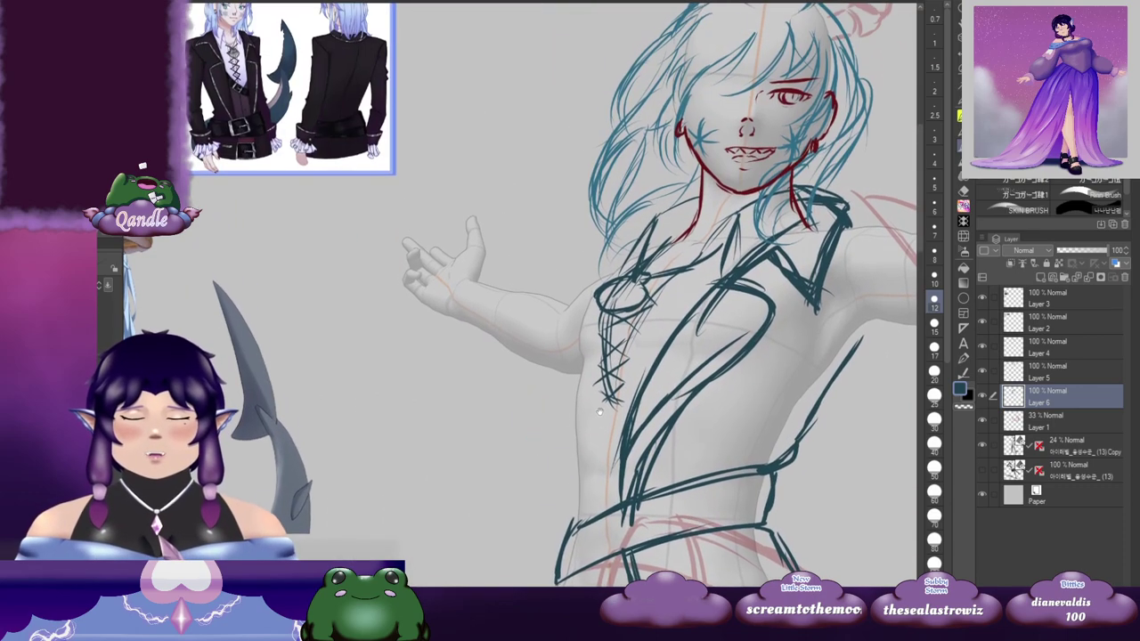
{"action": "left_click_drag", "start_coordinate": [720, 433], "coordinate": [690, 201]}
{"action": "left_click_drag", "start_coordinate": [766, 295], "coordinate": [736, 204]}
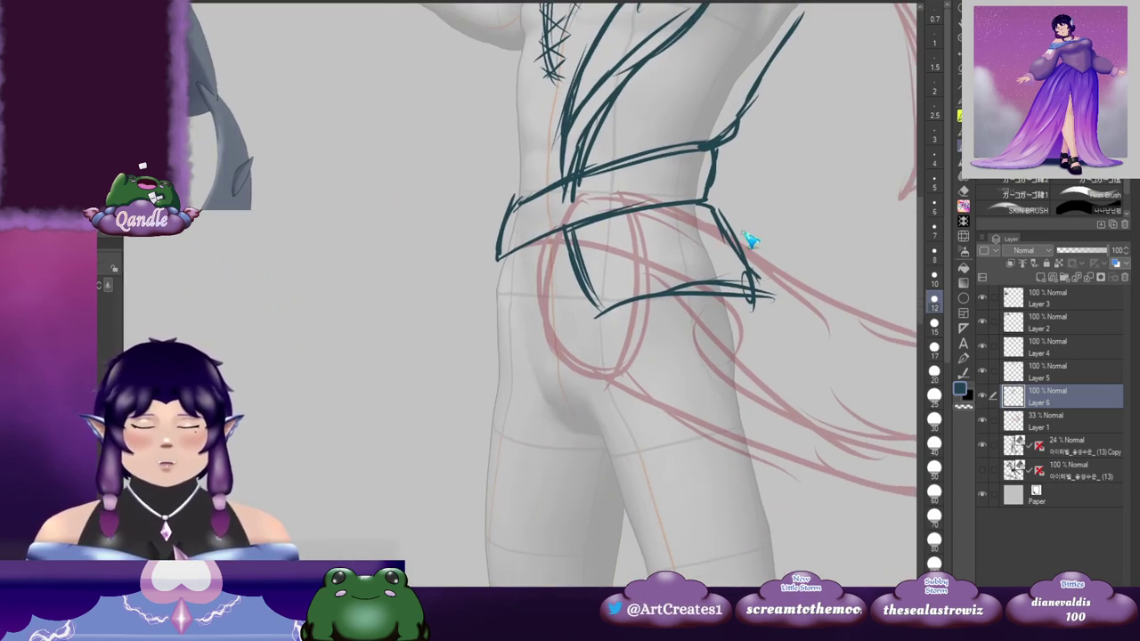
Step: Undo the flap strokes below the belt
{"action": "key", "text": "ctrl+z"}
{"action": "key", "text": "ctrl+z"}
{"action": "key", "text": "ctrl+z"}
{"action": "key", "text": "ctrl+z"}
{"action": "key", "text": "ctrl+z"}
{"action": "key", "text": "ctrl+z"}
{"action": "key", "text": "ctrl+z"}
{"action": "key", "text": "ctrl+z"}
{"action": "key", "text": "ctrl+z"}
{"action": "key", "text": "ctrl+z"}
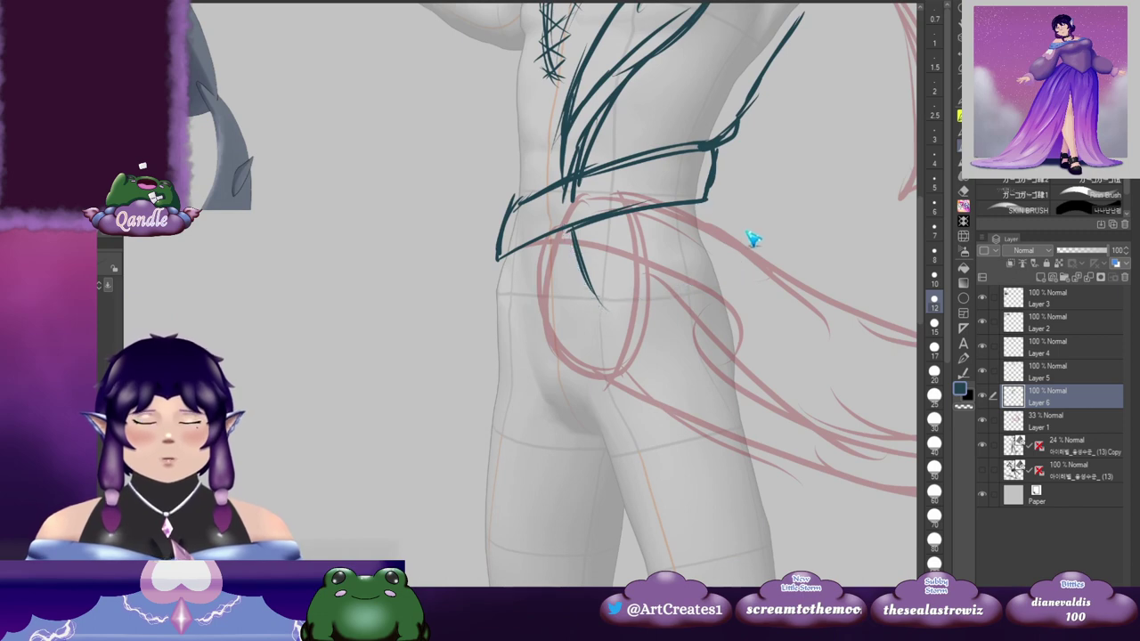
{"action": "left_click_drag", "start_coordinate": [538, 203], "coordinate": [558, 526]}
{"action": "left_click_drag", "start_coordinate": [657, 566], "coordinate": [602, 236]}
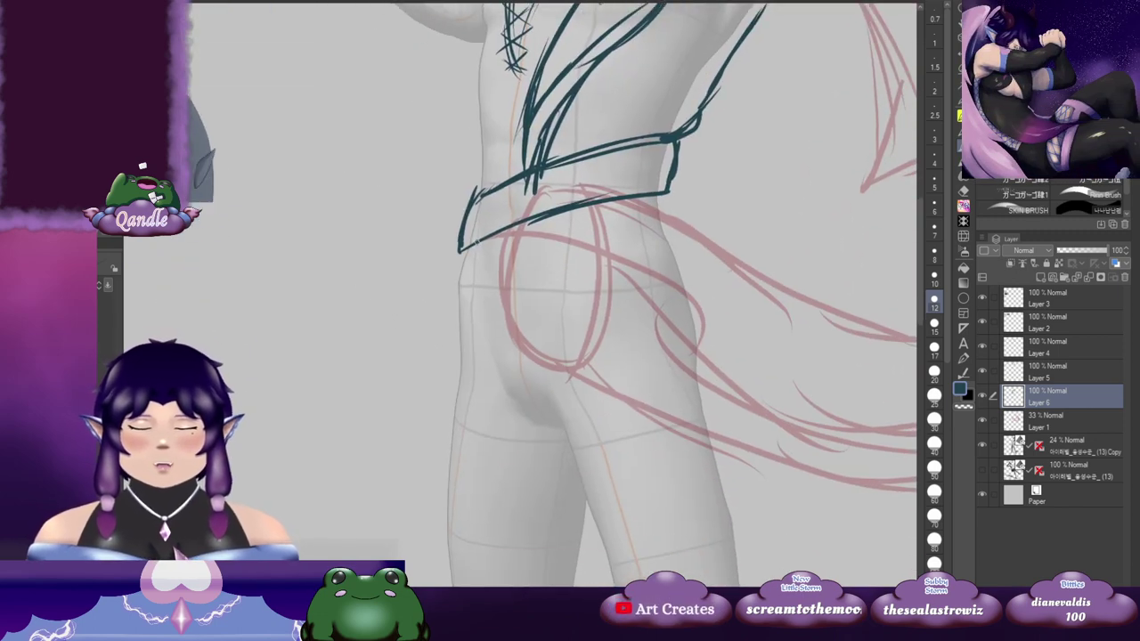
Step: Thicken the belt's lower edge and draw a second band beneath it across the hips, closing both ends
{"action": "left_click_drag", "start_coordinate": [473, 244], "coordinate": [591, 220]}
{"action": "left_click_drag", "start_coordinate": [515, 232], "coordinate": [647, 228]}
{"action": "left_click_drag", "start_coordinate": [523, 227], "coordinate": [674, 224]}
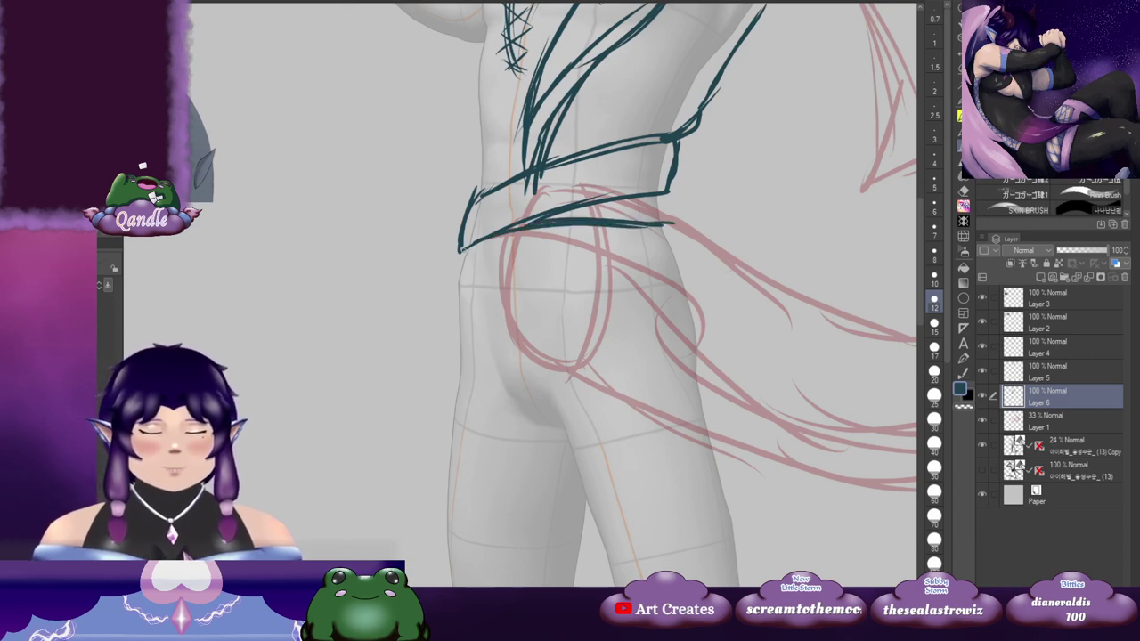
{"action": "mouse_move", "coordinate": [463, 248]}
{"action": "left_mouse_down"}
{"action": "mouse_move", "coordinate": [452, 277]}
{"action": "mouse_move", "coordinate": [660, 287]}
{"action": "left_mouse_up"}
{"action": "mouse_move", "coordinate": [543, 230]}
{"action": "left_mouse_down"}
{"action": "mouse_move", "coordinate": [671, 222]}
{"action": "mouse_move", "coordinate": [685, 270]}
{"action": "left_mouse_up"}
{"action": "left_click_drag", "start_coordinate": [572, 287], "coordinate": [685, 275]}
{"action": "left_click_drag", "start_coordinate": [713, 222], "coordinate": [699, 238]}
{"action": "mouse_move", "coordinate": [652, 211]}
{"action": "left_mouse_down"}
{"action": "mouse_move", "coordinate": [662, 235]}
{"action": "mouse_move", "coordinate": [649, 241]}
{"action": "mouse_move", "coordinate": [680, 288]}
{"action": "left_mouse_up"}
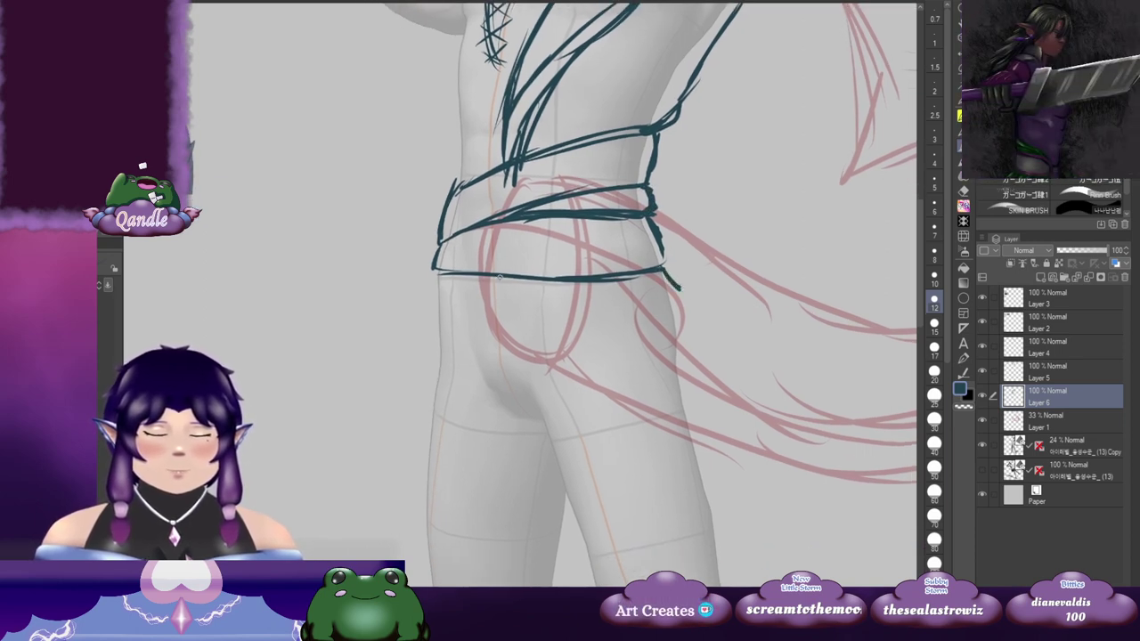
Step: Draw a narrow strip beneath the hip band with a short slanted end near the front of the body
{"action": "mouse_move", "coordinate": [500, 278]}
{"action": "left_mouse_down"}
{"action": "mouse_move", "coordinate": [505, 301]}
{"action": "mouse_move", "coordinate": [682, 290]}
{"action": "mouse_move", "coordinate": [594, 317]}
{"action": "left_mouse_up"}
{"action": "mouse_move", "coordinate": [524, 294]}
{"action": "left_mouse_down"}
{"action": "mouse_move", "coordinate": [642, 288]}
{"action": "mouse_move", "coordinate": [523, 319]}
{"action": "left_mouse_up"}
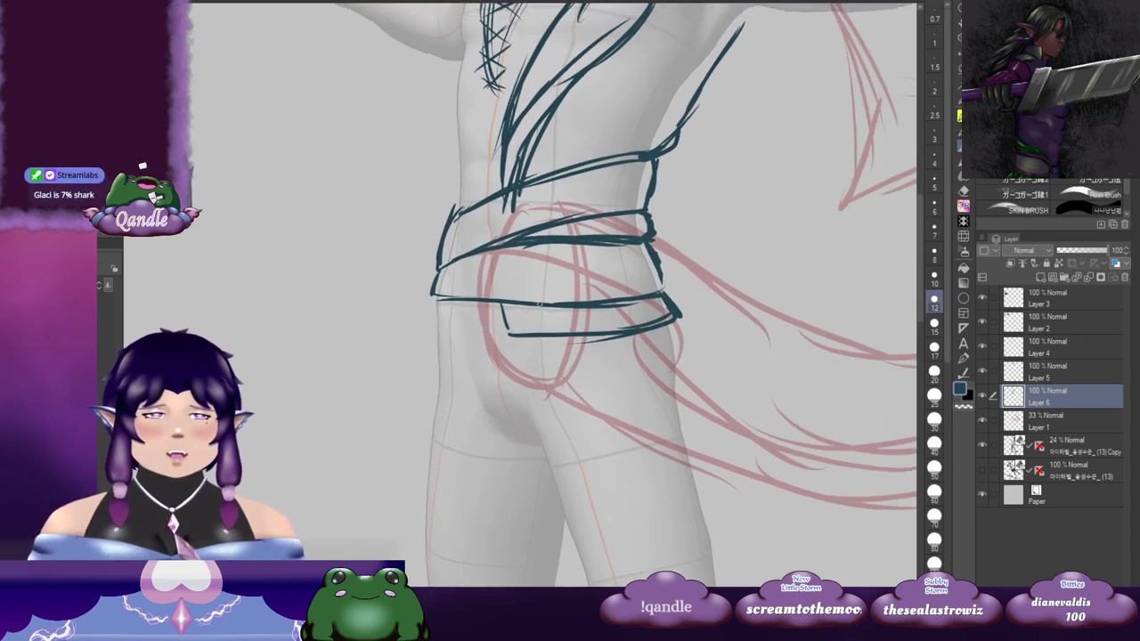
{"action": "left_click_drag", "start_coordinate": [588, 85], "coordinate": [607, 257]}
{"action": "left_click_drag", "start_coordinate": [692, 239], "coordinate": [611, 273]}
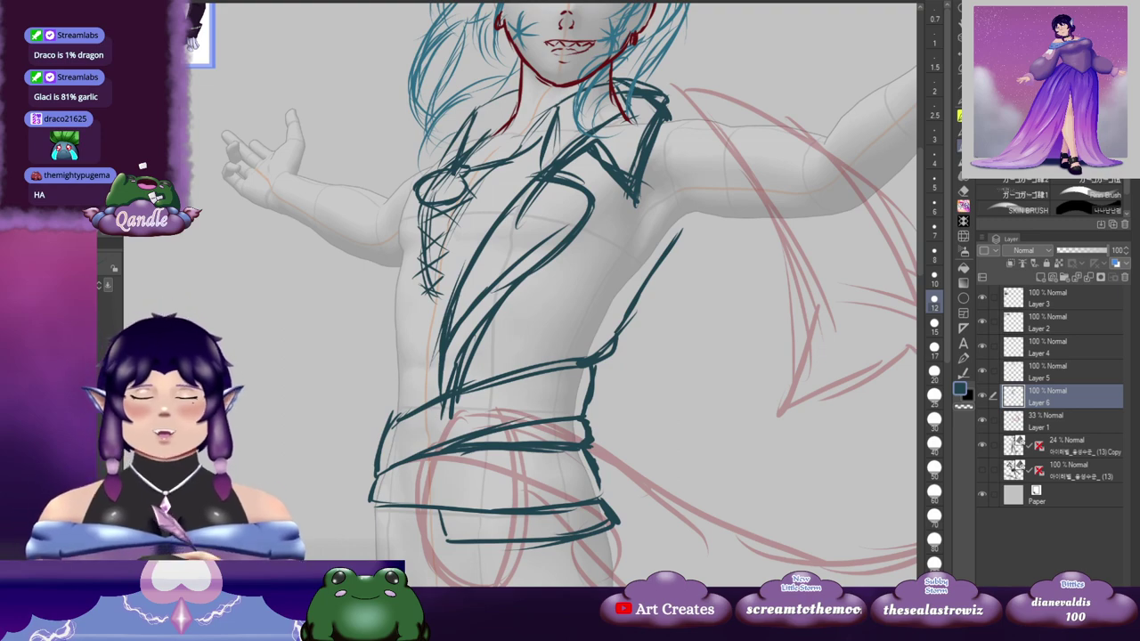
Step: Sketch the jacket's far-side edge with repeated strokes from below the collar, past the laced opening, down to the belt
{"action": "left_click_drag", "start_coordinate": [569, 222], "coordinate": [510, 469]}
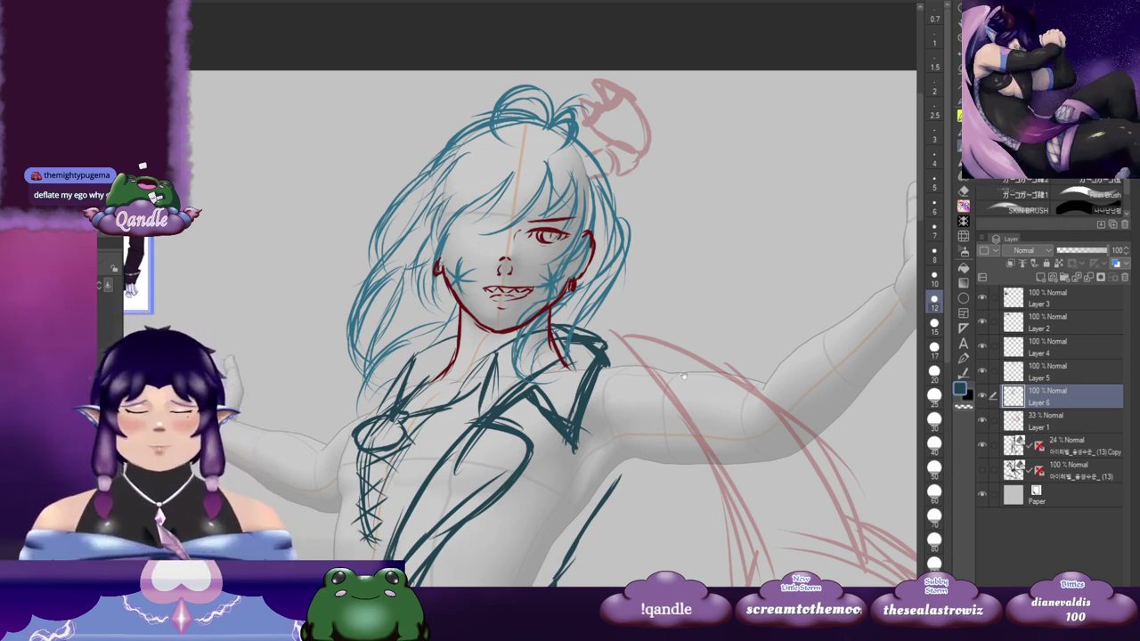
{"action": "left_click_drag", "start_coordinate": [684, 376], "coordinate": [668, 199]}
{"action": "mouse_move", "coordinate": [483, 180]}
{"action": "left_mouse_down"}
{"action": "mouse_move", "coordinate": [519, 169]}
{"action": "mouse_move", "coordinate": [437, 163]}
{"action": "mouse_move", "coordinate": [382, 224]}
{"action": "left_mouse_up"}
{"action": "mouse_move", "coordinate": [418, 165]}
{"action": "left_mouse_down"}
{"action": "mouse_move", "coordinate": [386, 221]}
{"action": "mouse_move", "coordinate": [419, 185]}
{"action": "mouse_move", "coordinate": [404, 179]}
{"action": "left_mouse_up"}
{"action": "left_click_drag", "start_coordinate": [392, 204], "coordinate": [366, 335]}
{"action": "left_click_drag", "start_coordinate": [377, 260], "coordinate": [359, 374]}
{"action": "left_click_drag", "start_coordinate": [368, 302], "coordinate": [373, 418]}
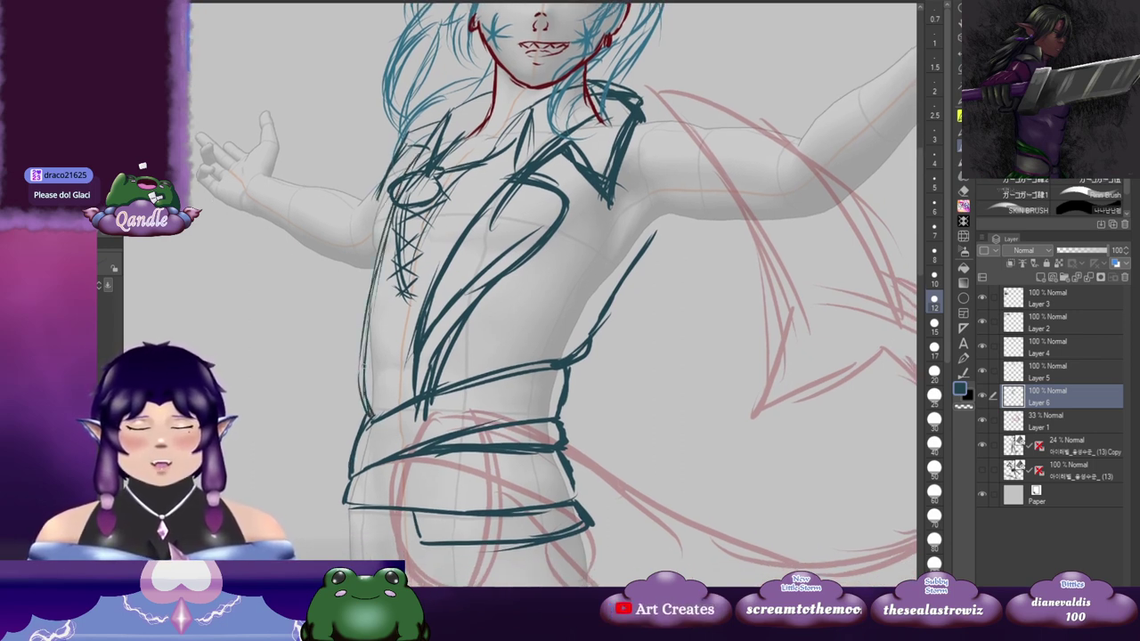
{"action": "mouse_move", "coordinate": [390, 195]}
{"action": "left_mouse_down"}
{"action": "mouse_move", "coordinate": [355, 243]}
{"action": "mouse_move", "coordinate": [362, 321]}
{"action": "left_mouse_up"}
{"action": "left_click_drag", "start_coordinate": [365, 253], "coordinate": [360, 321]}
{"action": "left_click_drag", "start_coordinate": [388, 202], "coordinate": [374, 232]}
{"action": "left_click_drag", "start_coordinate": [380, 185], "coordinate": [374, 217]}
{"action": "mouse_move", "coordinate": [377, 294]}
{"action": "left_mouse_down"}
{"action": "mouse_move", "coordinate": [374, 242]}
{"action": "mouse_move", "coordinate": [349, 341]}
{"action": "mouse_move", "coordinate": [366, 371]}
{"action": "left_mouse_up"}
Step: Add short flared strokes under the hip band's far end and a short upright line inside the band
{"action": "mouse_move", "coordinate": [607, 305]}
{"action": "left_mouse_down"}
{"action": "mouse_move", "coordinate": [600, 255]}
{"action": "mouse_move", "coordinate": [538, 174]}
{"action": "left_mouse_up"}
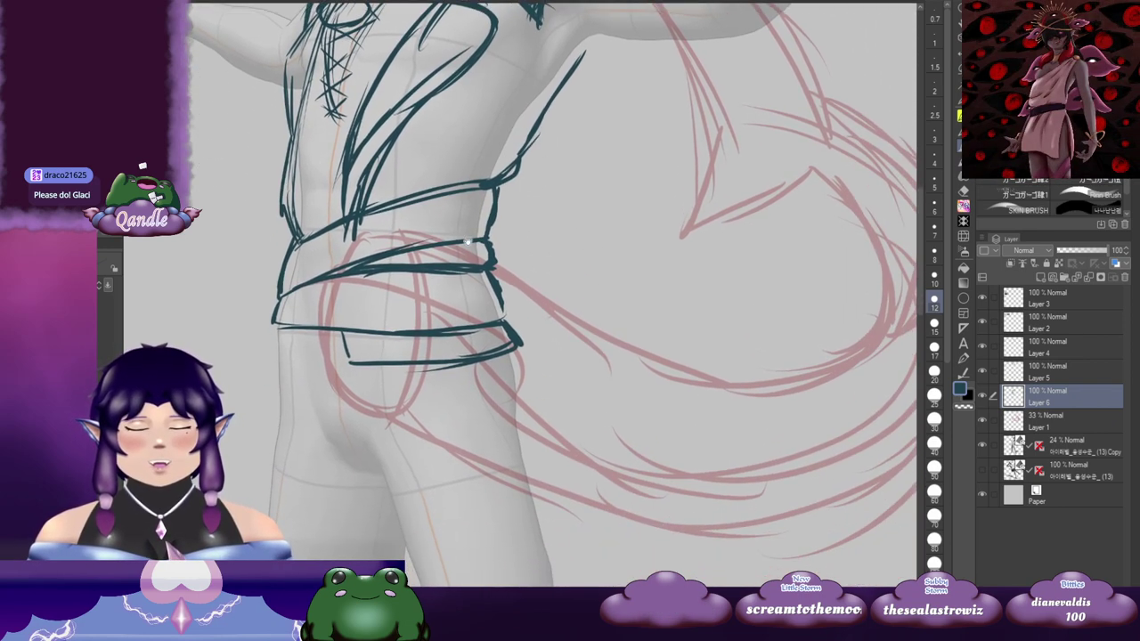
{"action": "left_click_drag", "start_coordinate": [356, 321], "coordinate": [403, 258]}
{"action": "mouse_move", "coordinate": [322, 259]}
{"action": "left_mouse_down"}
{"action": "mouse_move", "coordinate": [311, 294]}
{"action": "mouse_move", "coordinate": [339, 291]}
{"action": "mouse_move", "coordinate": [315, 304]}
{"action": "left_mouse_up"}
{"action": "left_click_drag", "start_coordinate": [323, 267], "coordinate": [312, 297]}
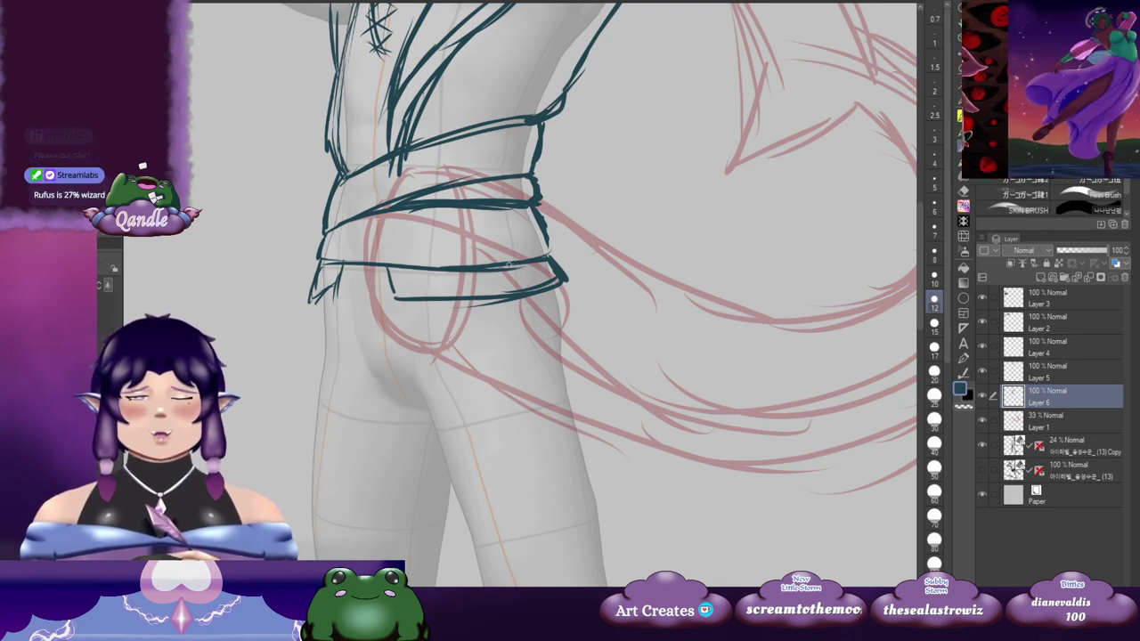
{"action": "left_click_drag", "start_coordinate": [465, 226], "coordinate": [507, 212]}
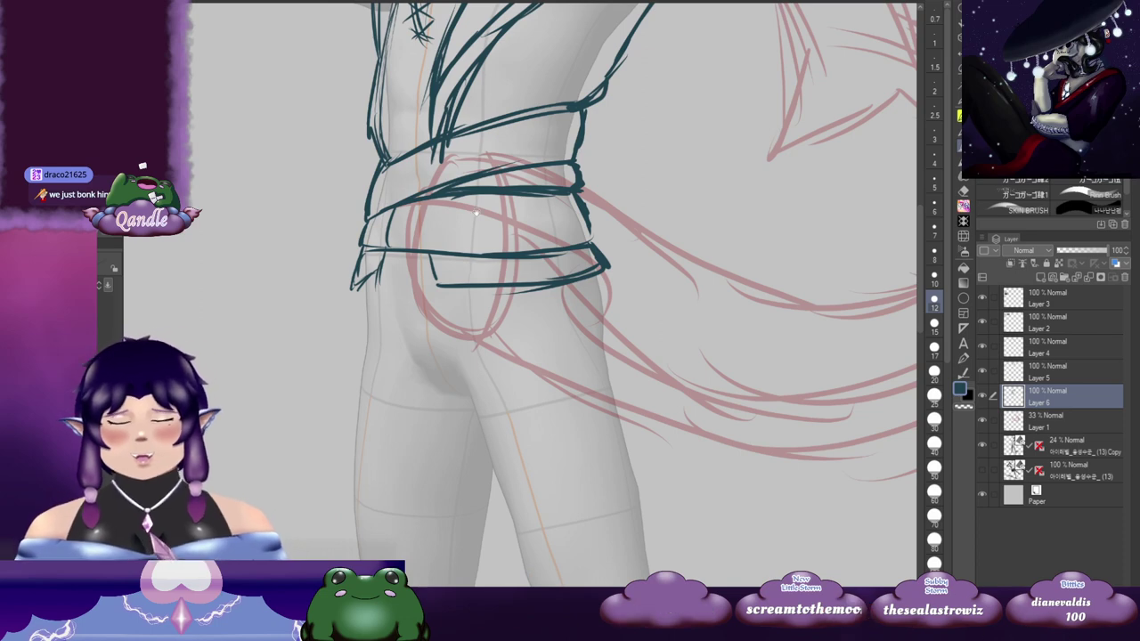
{"action": "left_click_drag", "start_coordinate": [526, 153], "coordinate": [460, 306]}
{"action": "left_click_drag", "start_coordinate": [516, 187], "coordinate": [431, 357]}
{"action": "left_click_drag", "start_coordinate": [657, 231], "coordinate": [550, 222]}
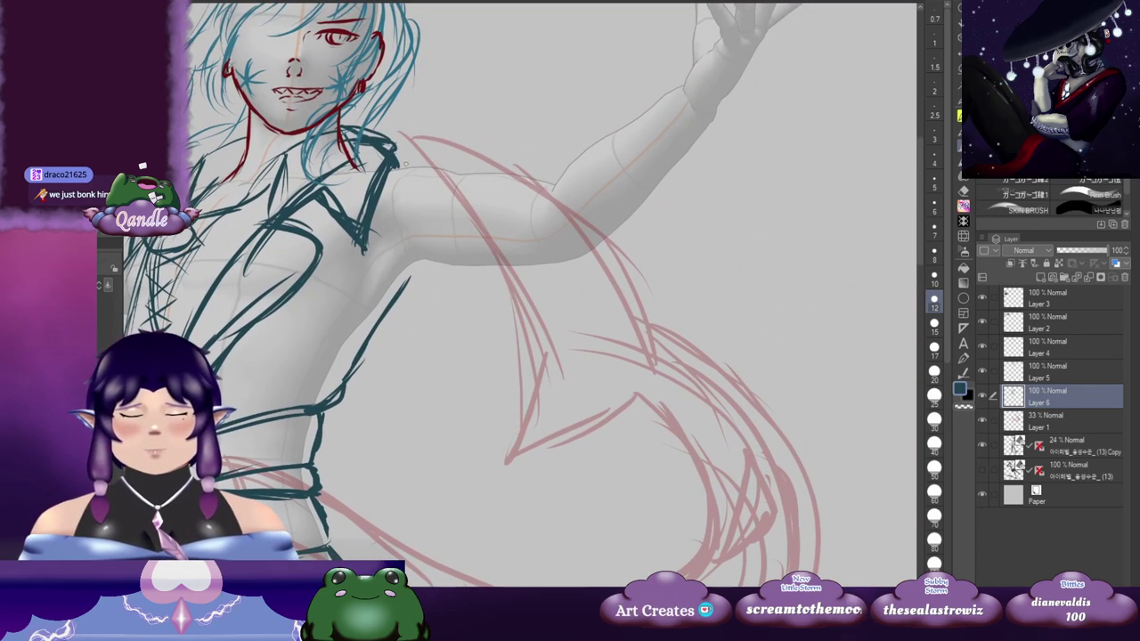
Step: Draw the raised arm's upper sleeve edge from the collar over the shoulder, past the elbow and onto the forearm
{"action": "left_click_drag", "start_coordinate": [397, 158], "coordinate": [461, 166]}
{"action": "scroll", "coordinate": [516, 294], "scroll_direction": "right", "scroll_amount": 3}
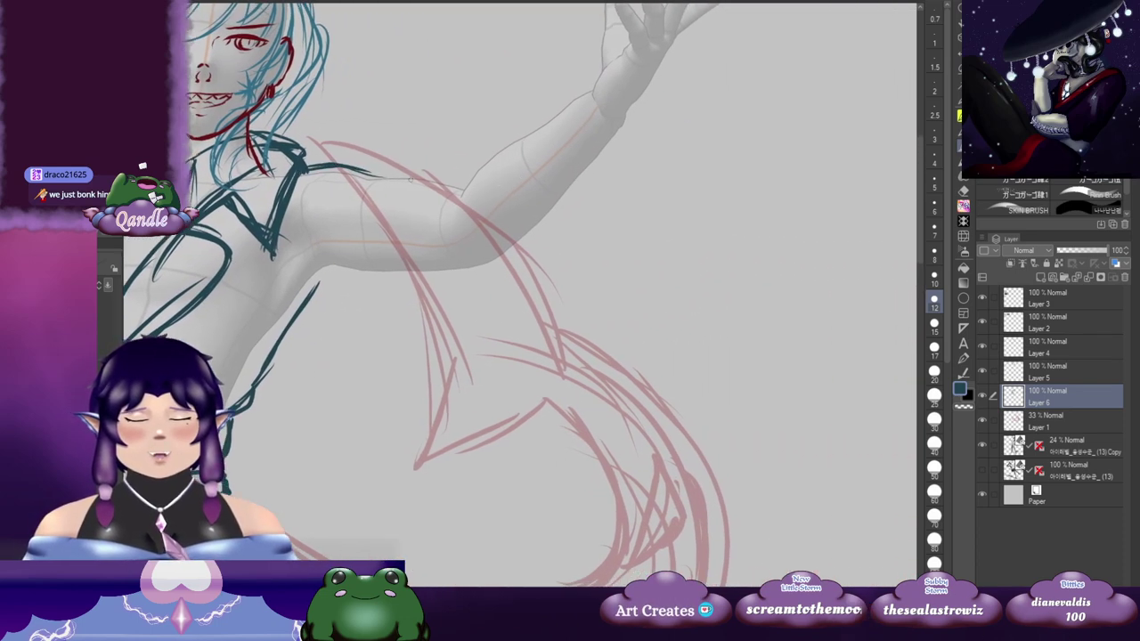
{"action": "left_click_drag", "start_coordinate": [374, 169], "coordinate": [460, 176]}
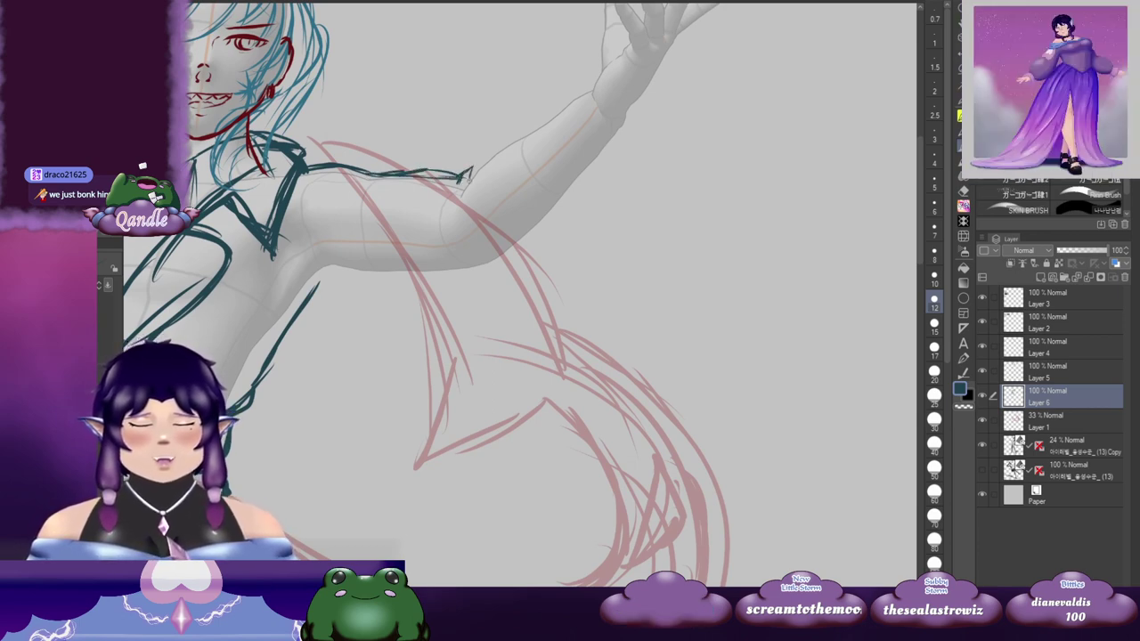
{"action": "scroll", "coordinate": [532, 166], "scroll_direction": "right", "scroll_amount": 2}
{"action": "left_click_drag", "start_coordinate": [430, 174], "coordinate": [486, 128]}
{"action": "key", "text": "ctrl+z"}
{"action": "left_click_drag", "start_coordinate": [235, 261], "coordinate": [593, 224]}
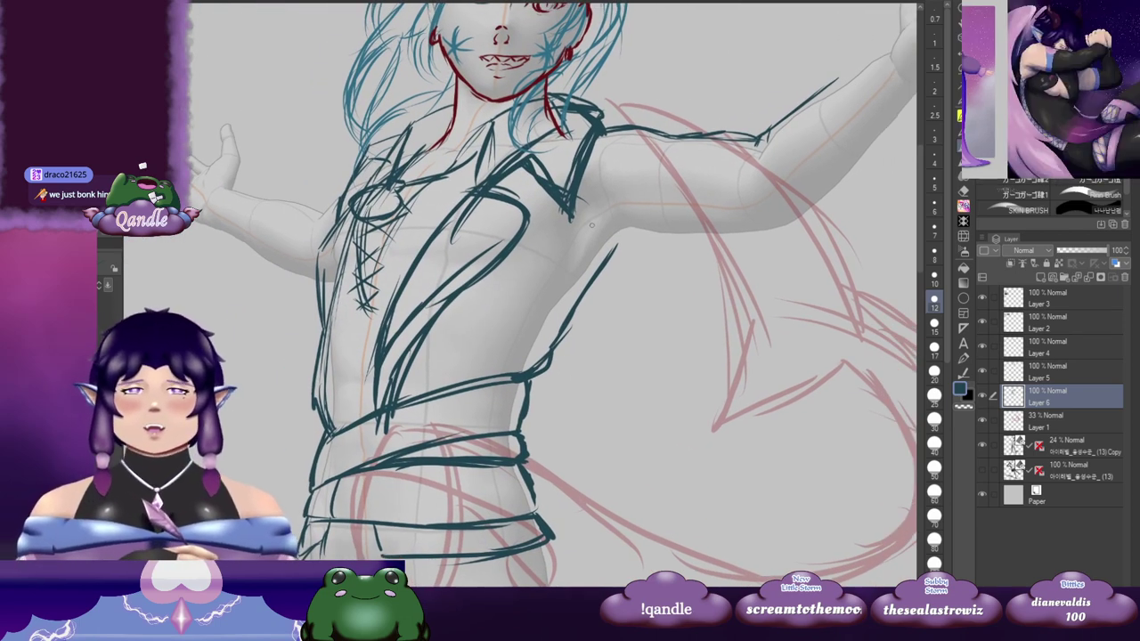
Step: Draw the cuff band around the other arm's wrist and the sleeve's upper and lower edges back to the torso
{"action": "left_click_drag", "start_coordinate": [311, 272], "coordinate": [478, 223]}
{"action": "mouse_move", "coordinate": [402, 135]}
{"action": "left_mouse_down"}
{"action": "mouse_move", "coordinate": [369, 185]}
{"action": "mouse_move", "coordinate": [409, 138]}
{"action": "mouse_move", "coordinate": [391, 194]}
{"action": "mouse_move", "coordinate": [409, 180]}
{"action": "left_mouse_up"}
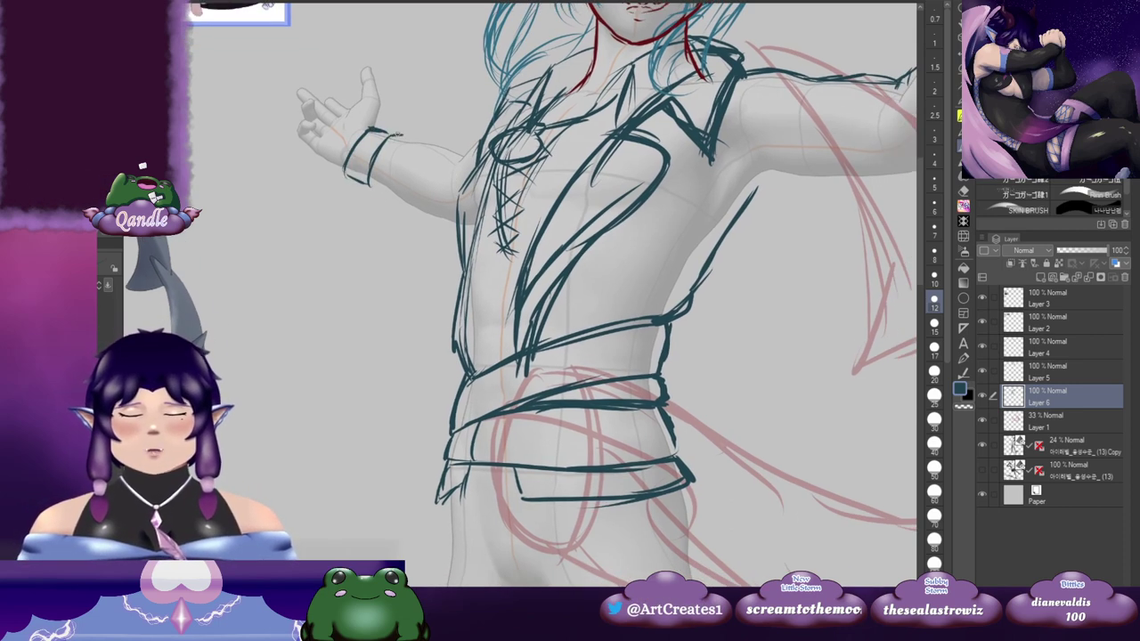
{"action": "mouse_move", "coordinate": [392, 133]}
{"action": "left_mouse_down"}
{"action": "mouse_move", "coordinate": [454, 142]}
{"action": "mouse_move", "coordinate": [461, 153]}
{"action": "mouse_move", "coordinate": [442, 163]}
{"action": "mouse_move", "coordinate": [477, 142]}
{"action": "left_mouse_up"}
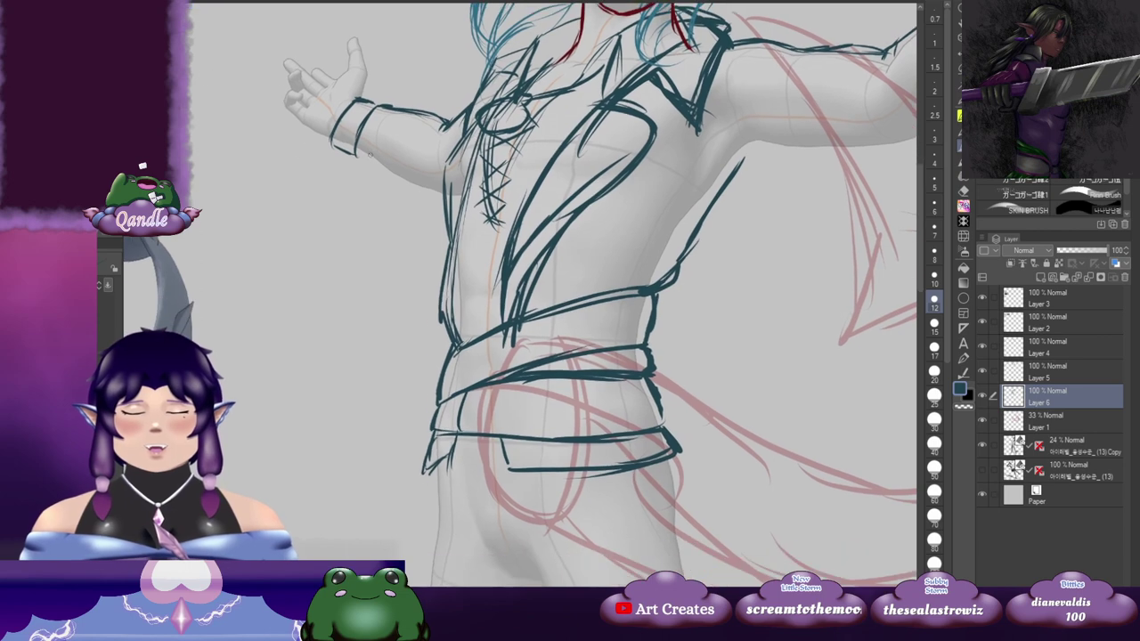
{"action": "left_click_drag", "start_coordinate": [356, 155], "coordinate": [438, 193]}
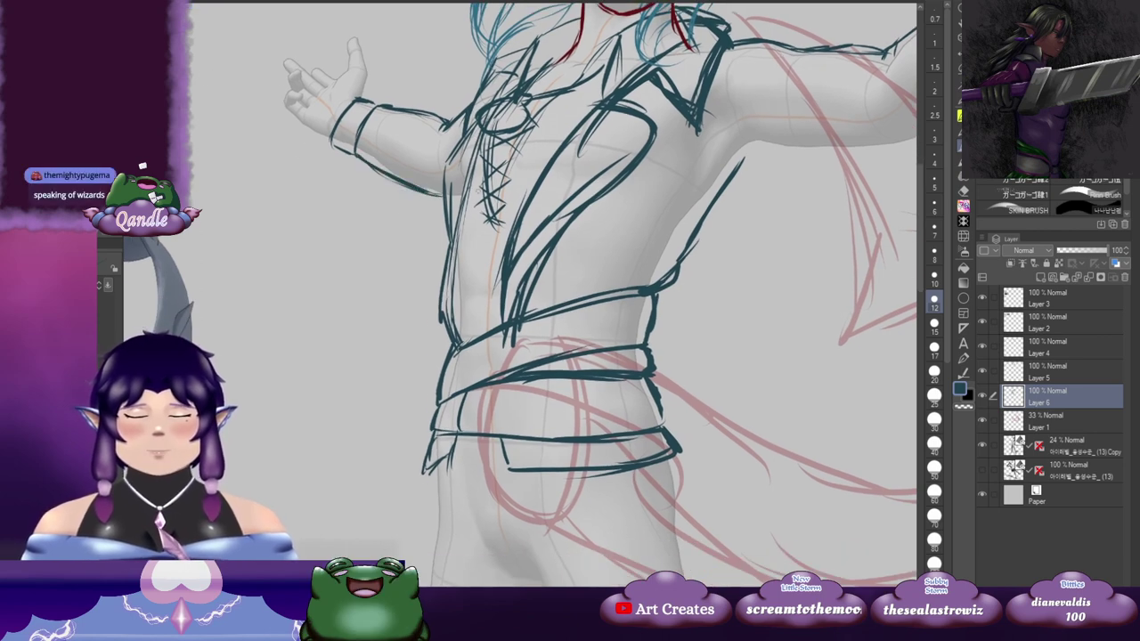
Step: Try a ruffled frill around the hand, flaring out from the sleeve cuff
{"action": "left_click_drag", "start_coordinate": [387, 106], "coordinate": [665, 135]}
{"action": "left_click_drag", "start_coordinate": [574, 160], "coordinate": [528, 320]}
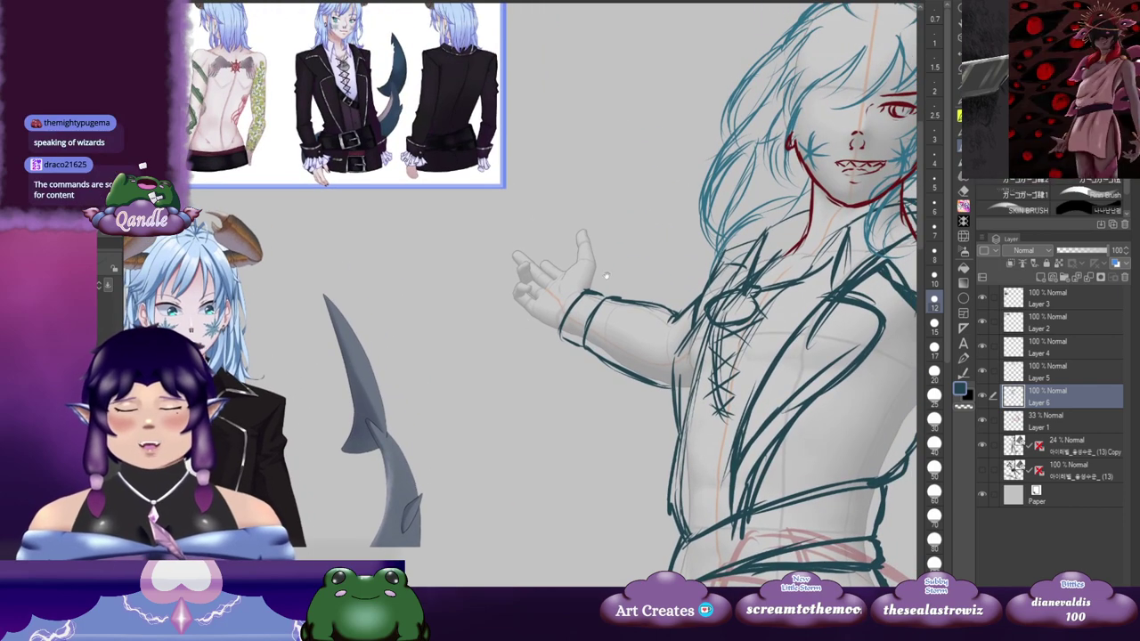
{"action": "left_click_drag", "start_coordinate": [623, 264], "coordinate": [566, 172]}
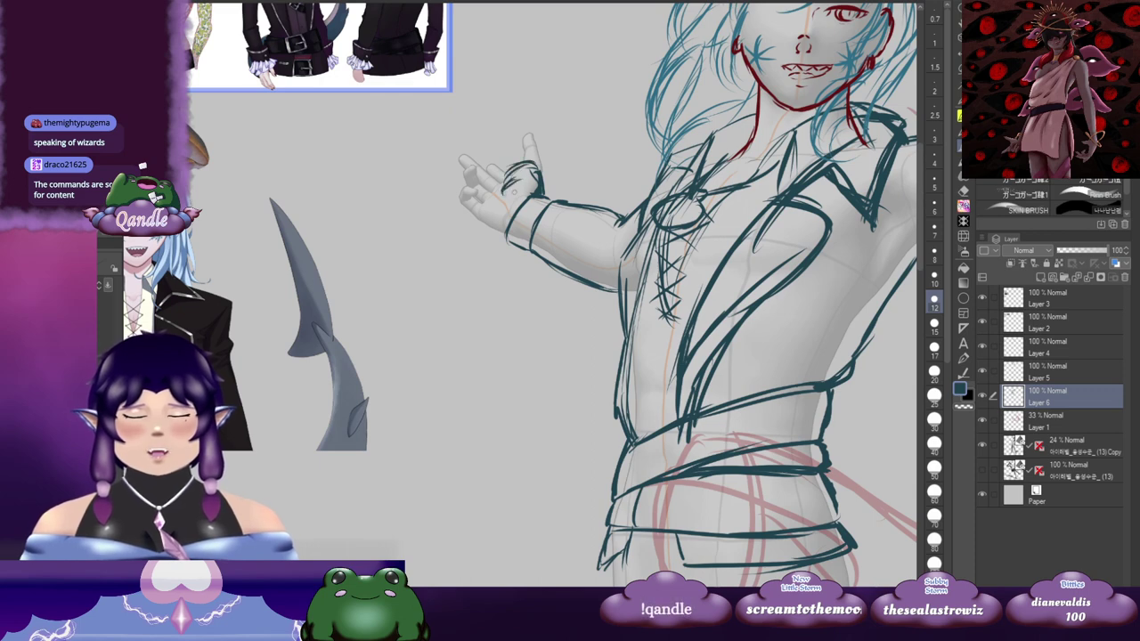
{"action": "mouse_move", "coordinate": [495, 210]}
{"action": "left_mouse_down"}
{"action": "mouse_move", "coordinate": [481, 233]}
{"action": "mouse_move", "coordinate": [490, 231]}
{"action": "mouse_move", "coordinate": [490, 258]}
{"action": "left_mouse_up"}
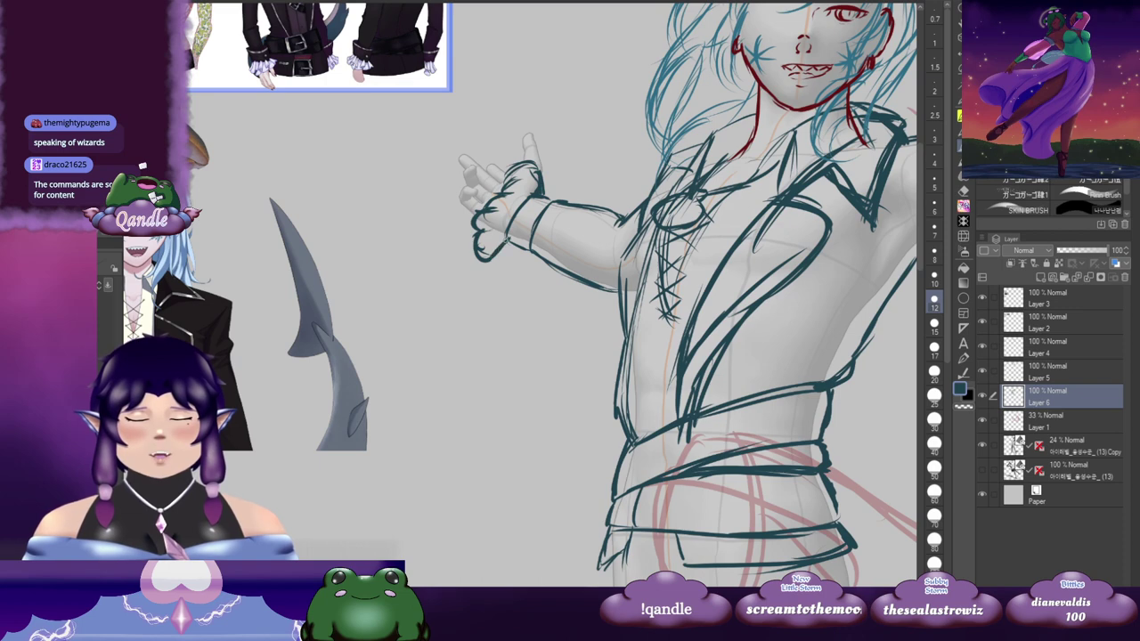
{"action": "mouse_move", "coordinate": [630, 214]}
{"action": "left_mouse_down"}
{"action": "mouse_move", "coordinate": [300, 300]}
{"action": "mouse_move", "coordinate": [562, 183]}
{"action": "left_mouse_up"}
Step: Undo the ruffle strokes around the wrist
{"action": "key", "text": "ctrl+z"}
{"action": "key", "text": "ctrl+z"}
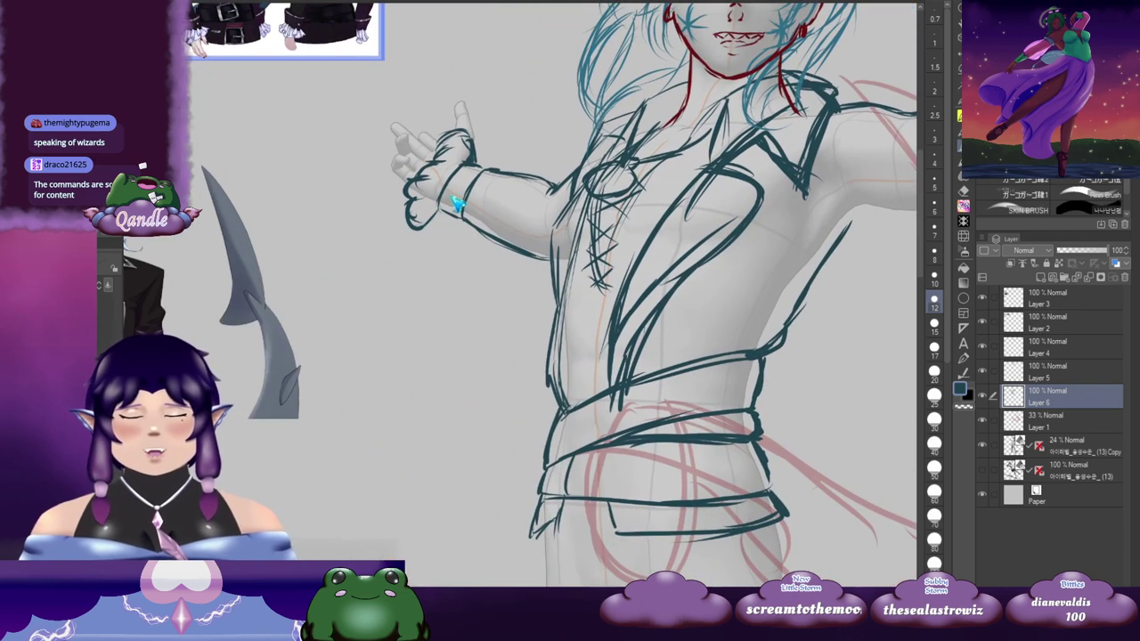
{"action": "key", "text": "ctrl+z"}
{"action": "key", "text": "ctrl+z"}
{"action": "key", "text": "ctrl+z"}
{"action": "key", "text": "ctrl+z"}
{"action": "key", "text": "ctrl+z"}
{"action": "key", "text": "ctrl+z"}
{"action": "key", "text": "ctrl+z"}
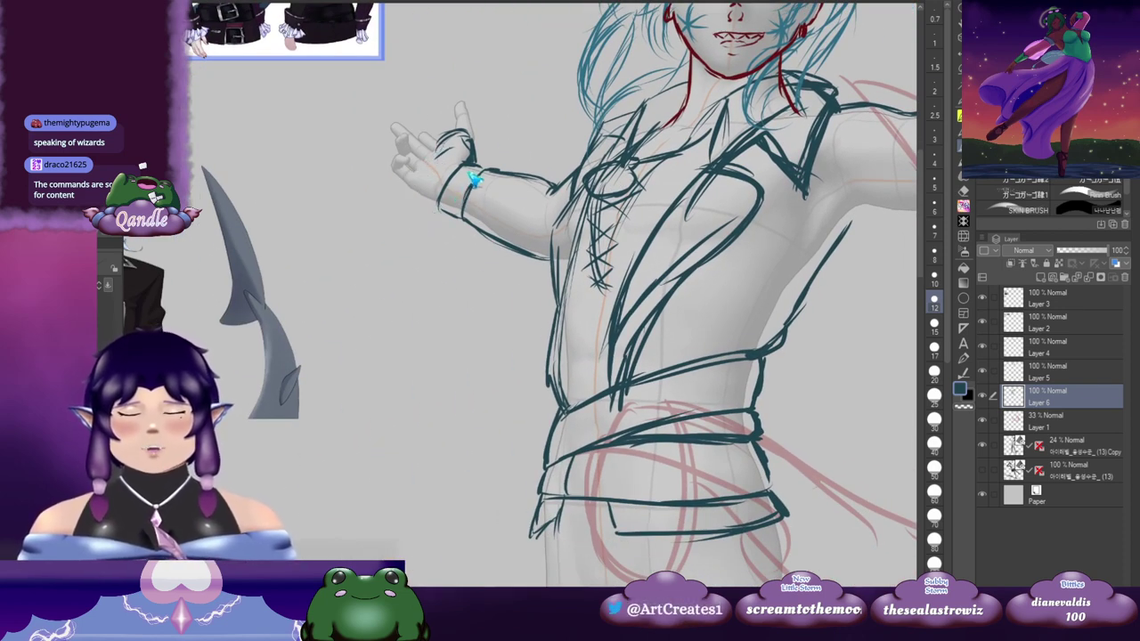
{"action": "key", "text": "ctrl+z"}
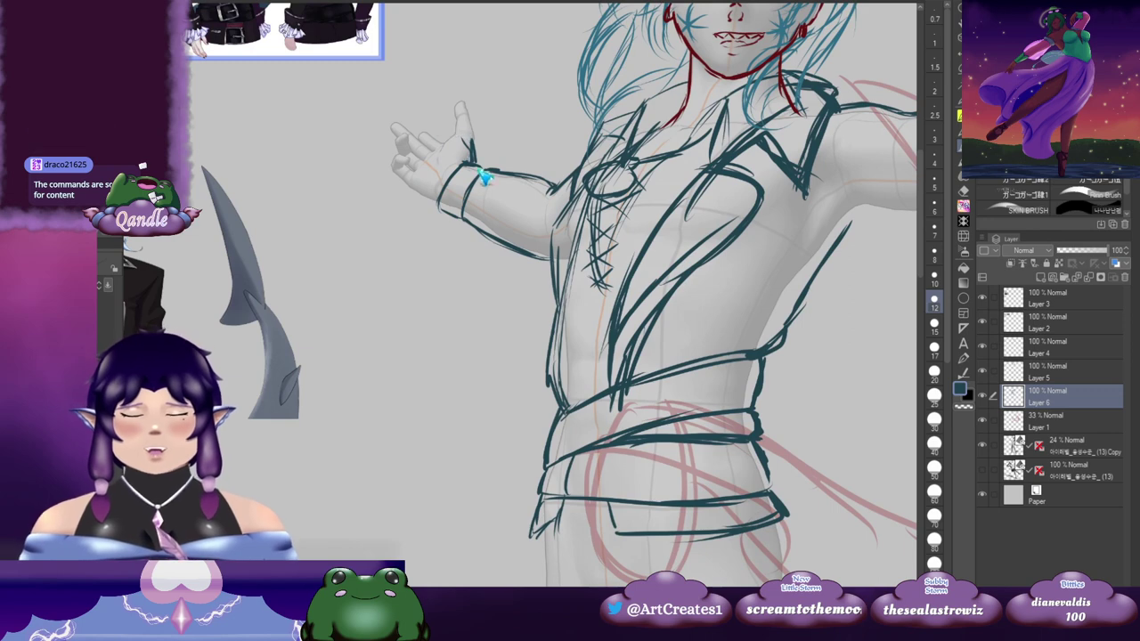
Step: Draw the cuff band around the raised arm's forearm and extend the sleeve's lower edge from the elbow to the cuff
{"action": "left_click_drag", "start_coordinate": [734, 219], "coordinate": [267, 297]}
{"action": "left_click_drag", "start_coordinate": [695, 147], "coordinate": [571, 193]}
{"action": "mouse_move", "coordinate": [659, 190]}
{"action": "left_mouse_down"}
{"action": "mouse_move", "coordinate": [628, 211]}
{"action": "mouse_move", "coordinate": [565, 198]}
{"action": "mouse_move", "coordinate": [546, 172]}
{"action": "left_mouse_up"}
{"action": "left_click_drag", "start_coordinate": [326, 236], "coordinate": [509, 220]}
{"action": "left_click_drag", "start_coordinate": [422, 229], "coordinate": [516, 219]}
{"action": "left_click_drag", "start_coordinate": [595, 167], "coordinate": [509, 233]}
{"action": "left_click_drag", "start_coordinate": [427, 286], "coordinate": [451, 267]}
{"action": "mouse_move", "coordinate": [496, 116]}
{"action": "left_mouse_down"}
{"action": "mouse_move", "coordinate": [478, 128]}
{"action": "mouse_move", "coordinate": [465, 118]}
{"action": "mouse_move", "coordinate": [464, 178]}
{"action": "mouse_move", "coordinate": [496, 193]}
{"action": "left_mouse_up"}
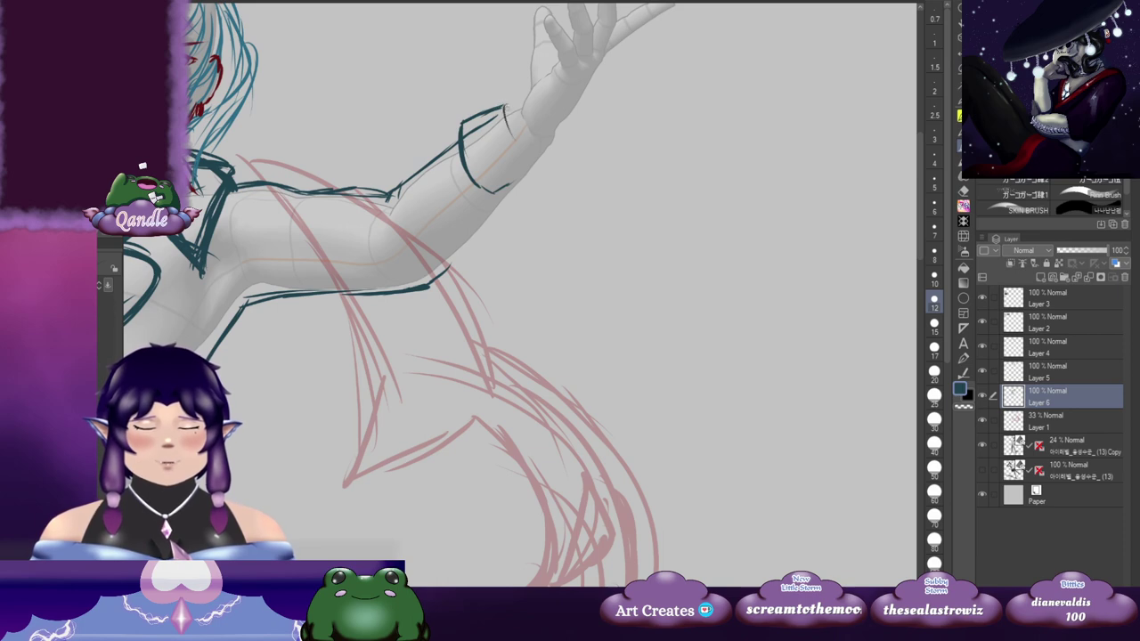
{"action": "mouse_move", "coordinate": [509, 115]}
{"action": "left_mouse_down"}
{"action": "mouse_move", "coordinate": [549, 156]}
{"action": "mouse_move", "coordinate": [516, 159]}
{"action": "mouse_move", "coordinate": [512, 190]}
{"action": "mouse_move", "coordinate": [538, 189]}
{"action": "mouse_move", "coordinate": [547, 160]}
{"action": "mouse_move", "coordinate": [533, 200]}
{"action": "left_mouse_up"}
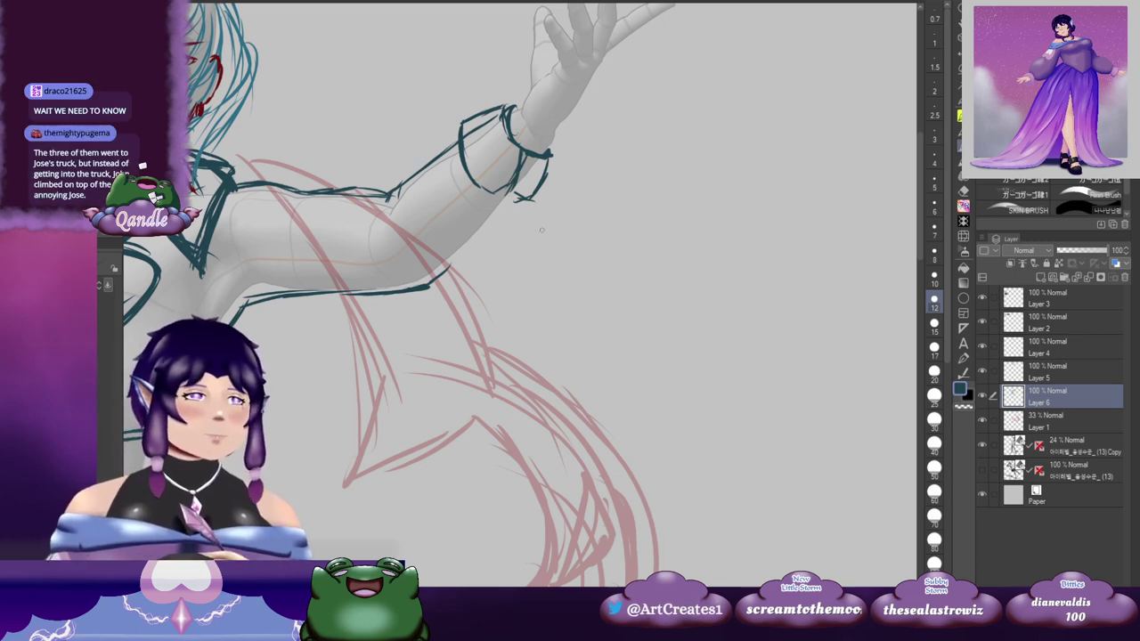
{"action": "mouse_move", "coordinate": [495, 209]}
{"action": "left_mouse_down"}
{"action": "mouse_move", "coordinate": [438, 279]}
{"action": "mouse_move", "coordinate": [459, 256]}
{"action": "left_mouse_up"}
{"action": "left_click_drag", "start_coordinate": [515, 185], "coordinate": [491, 219]}
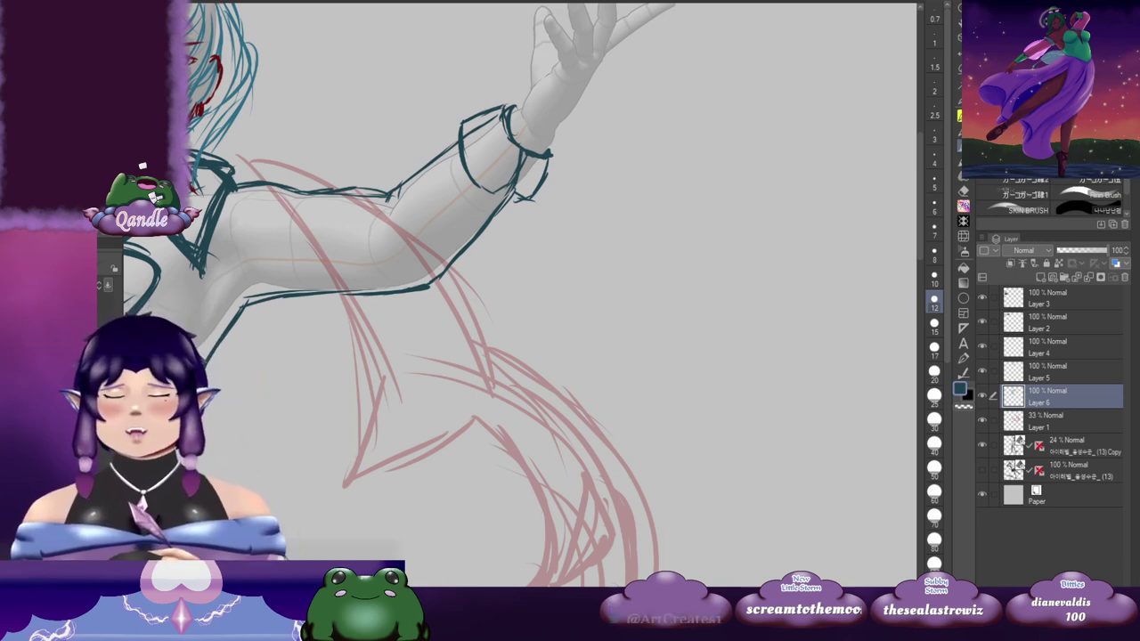
Step: Draw ruffled frills around both wrists, flaring out from the sleeve cuffs toward the hands
{"action": "mouse_move", "coordinate": [520, 96]}
{"action": "left_mouse_down"}
{"action": "mouse_move", "coordinate": [475, 124]}
{"action": "mouse_move", "coordinate": [457, 93]}
{"action": "mouse_move", "coordinate": [528, 168]}
{"action": "mouse_move", "coordinate": [539, 130]}
{"action": "mouse_move", "coordinate": [527, 191]}
{"action": "left_mouse_up"}
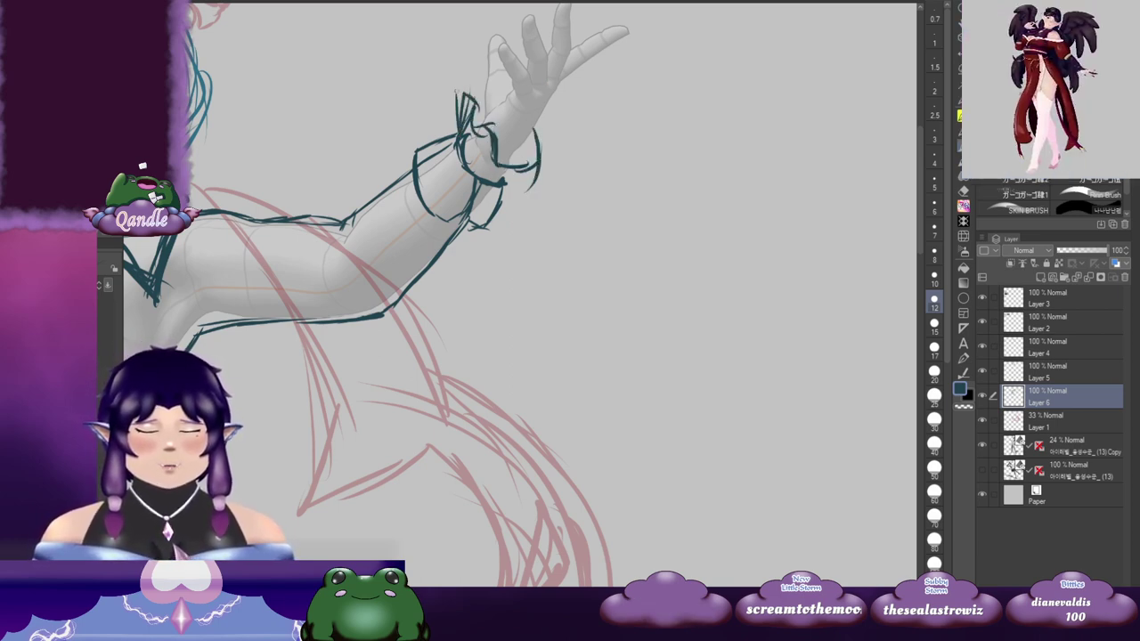
{"action": "mouse_move", "coordinate": [463, 93]}
{"action": "left_mouse_down"}
{"action": "mouse_move", "coordinate": [488, 171]}
{"action": "mouse_move", "coordinate": [516, 181]}
{"action": "left_mouse_up"}
{"action": "left_click_drag", "start_coordinate": [536, 126], "coordinate": [525, 198]}
{"action": "left_click_drag", "start_coordinate": [487, 87], "coordinate": [468, 111]}
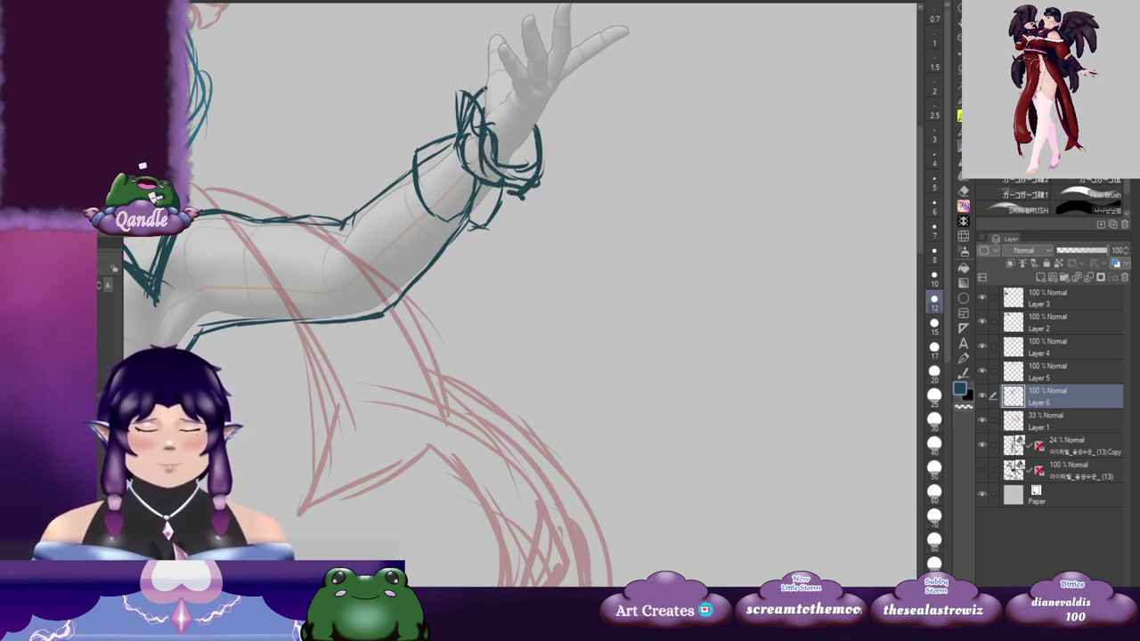
{"action": "left_click_drag", "start_coordinate": [322, 226], "coordinate": [959, 114]}
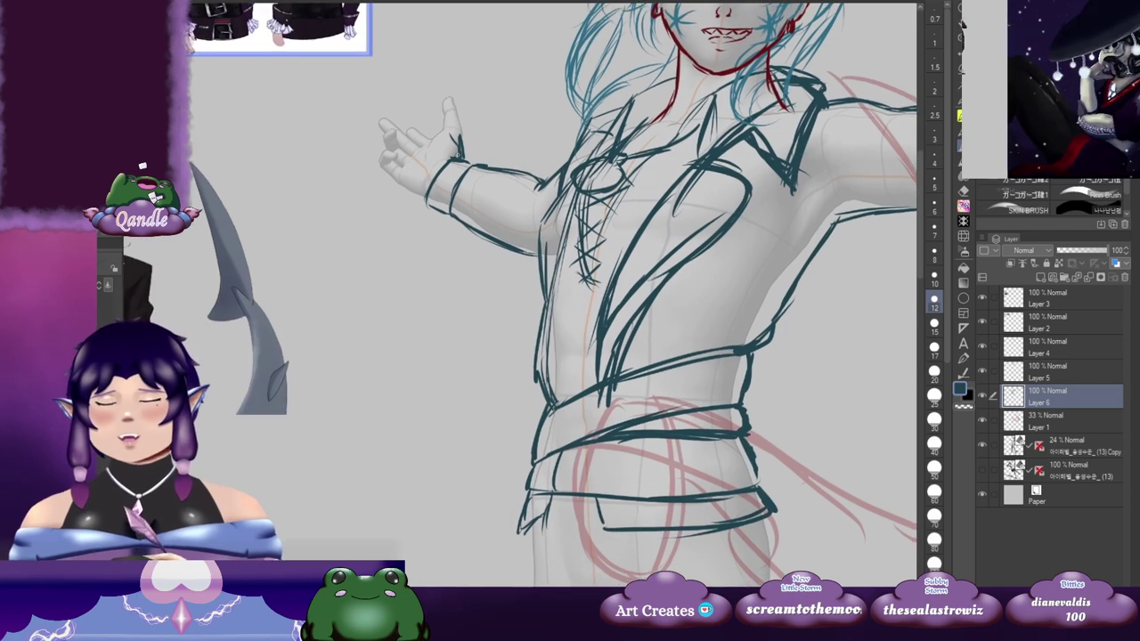
{"action": "mouse_move", "coordinate": [453, 139]}
{"action": "left_mouse_down"}
{"action": "mouse_move", "coordinate": [406, 178]}
{"action": "mouse_move", "coordinate": [397, 210]}
{"action": "mouse_move", "coordinate": [408, 225]}
{"action": "mouse_move", "coordinate": [431, 199]}
{"action": "left_mouse_up"}
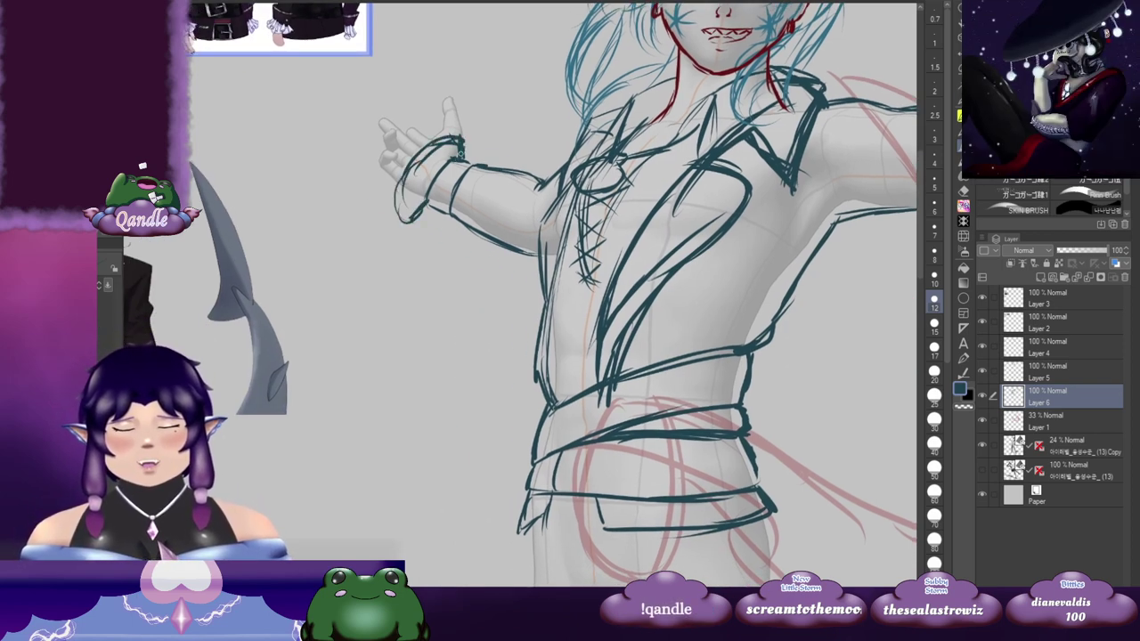
Step: Add short connecting lines to the lower belt and jacket hem at the far hip
{"action": "left_click_drag", "start_coordinate": [595, 188], "coordinate": [429, 286]}
{"action": "left_click_drag", "start_coordinate": [772, 374], "coordinate": [720, 220]}
{"action": "left_click_drag", "start_coordinate": [628, 403], "coordinate": [665, 199]}
{"action": "left_click_drag", "start_coordinate": [600, 312], "coordinate": [622, 204]}
{"action": "left_click_drag", "start_coordinate": [430, 254], "coordinate": [682, 366]}
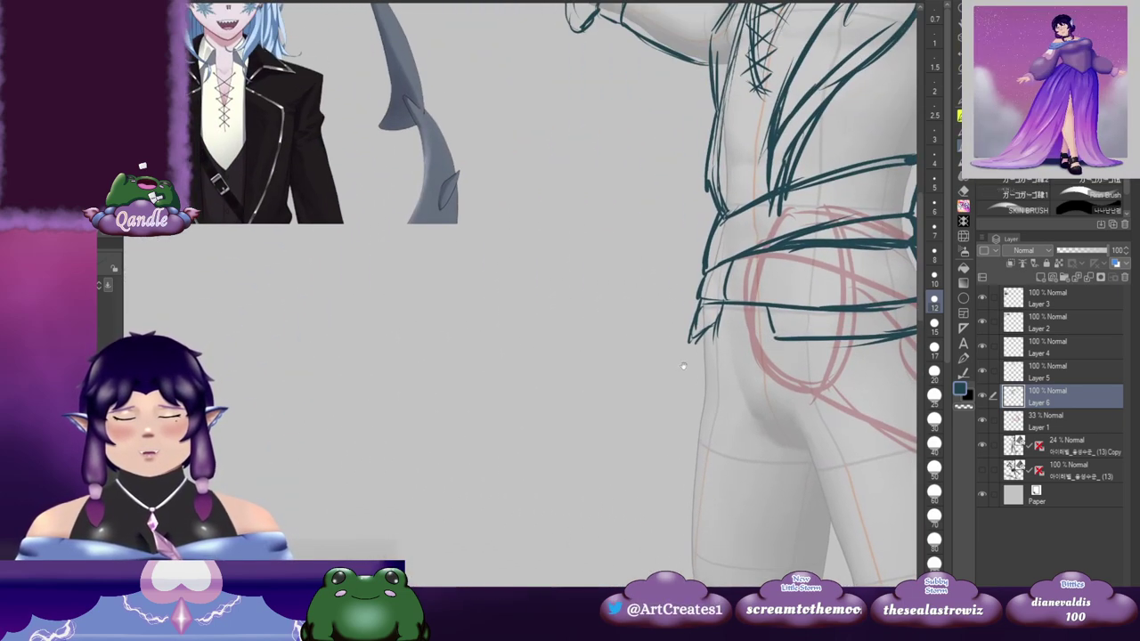
{"action": "left_click_drag", "start_coordinate": [608, 241], "coordinate": [617, 447]}
{"action": "left_click_drag", "start_coordinate": [604, 305], "coordinate": [461, 176]}
{"action": "left_click_drag", "start_coordinate": [773, 307], "coordinate": [729, 194]}
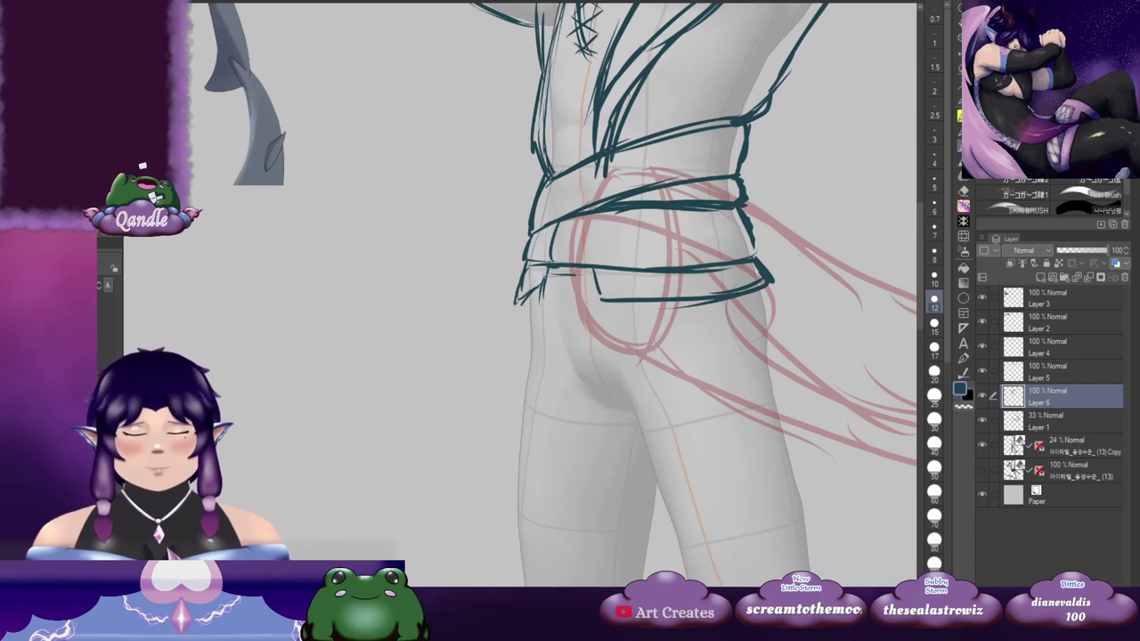
Step: Draw the trousers' outer hip lines below the jacket hem and the curved crotch line between the legs
{"action": "left_click_drag", "start_coordinate": [761, 307], "coordinate": [671, 272]}
{"action": "left_click_drag", "start_coordinate": [662, 293], "coordinate": [680, 268]}
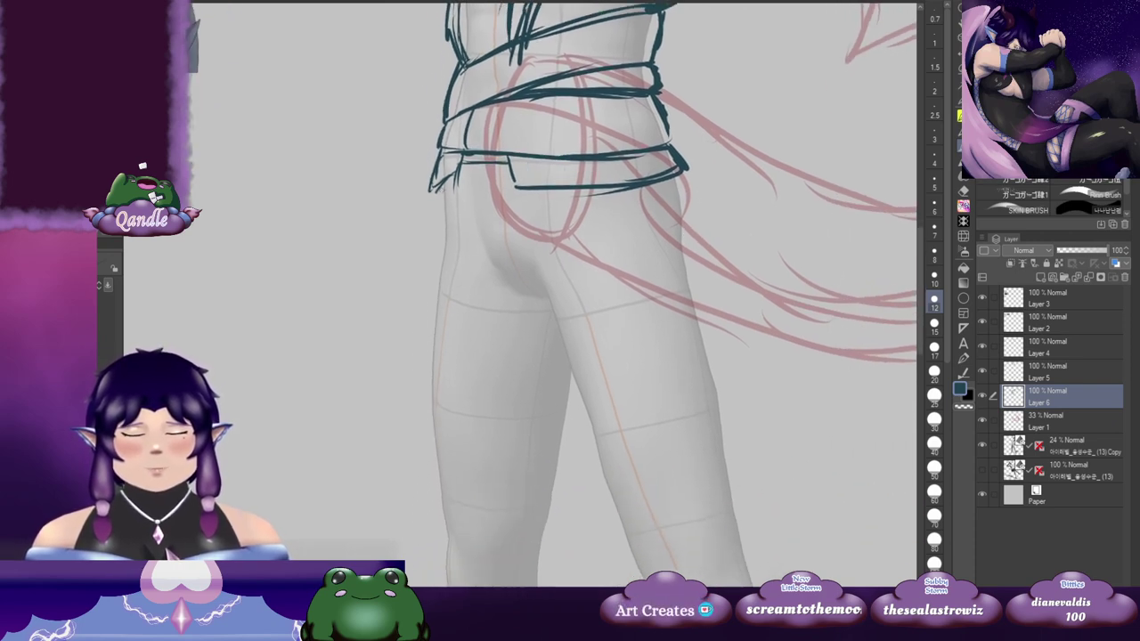
{"action": "left_click_drag", "start_coordinate": [467, 305], "coordinate": [416, 270]}
{"action": "mouse_move", "coordinate": [416, 178]}
{"action": "left_mouse_down"}
{"action": "mouse_move", "coordinate": [447, 247]}
{"action": "mouse_move", "coordinate": [489, 271]}
{"action": "left_mouse_up"}
{"action": "mouse_move", "coordinate": [428, 233]}
{"action": "left_mouse_down"}
{"action": "mouse_move", "coordinate": [468, 255]}
{"action": "mouse_move", "coordinate": [394, 260]}
{"action": "left_mouse_up"}
{"action": "left_click_drag", "start_coordinate": [511, 125], "coordinate": [520, 182]}
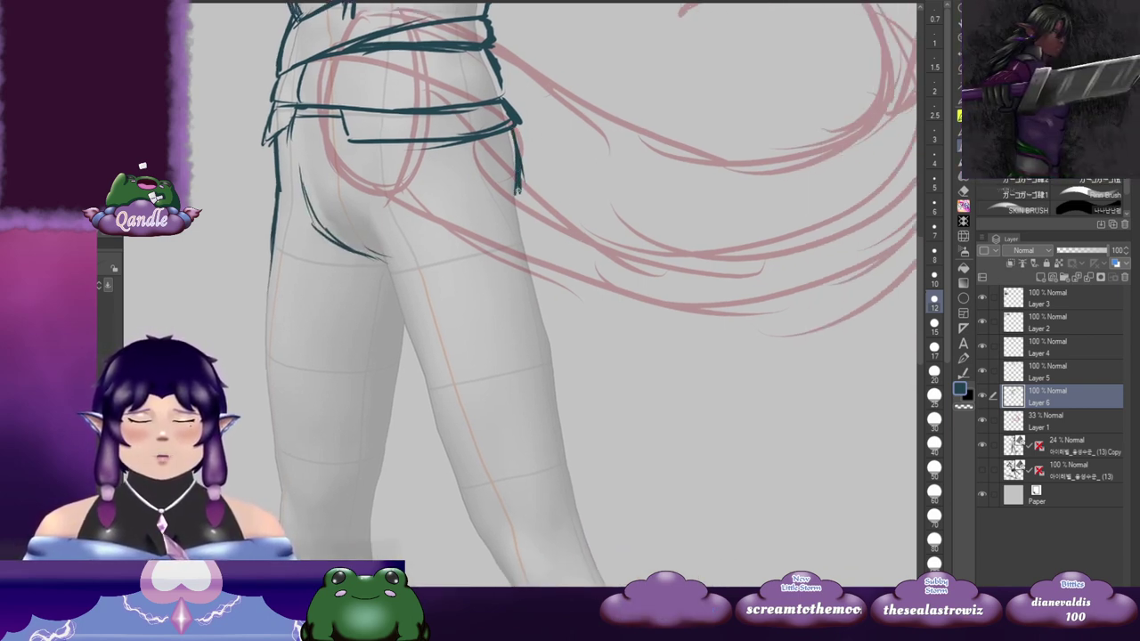
Step: Try long, loose curved lines beside the front leg, running down past the knee
{"action": "mouse_move", "coordinate": [575, 260]}
{"action": "left_mouse_down"}
{"action": "mouse_move", "coordinate": [674, 180]}
{"action": "mouse_move", "coordinate": [720, 257]}
{"action": "mouse_move", "coordinate": [595, 239]}
{"action": "mouse_move", "coordinate": [679, 191]}
{"action": "mouse_move", "coordinate": [633, 376]}
{"action": "mouse_move", "coordinate": [633, 366]}
{"action": "left_mouse_up"}
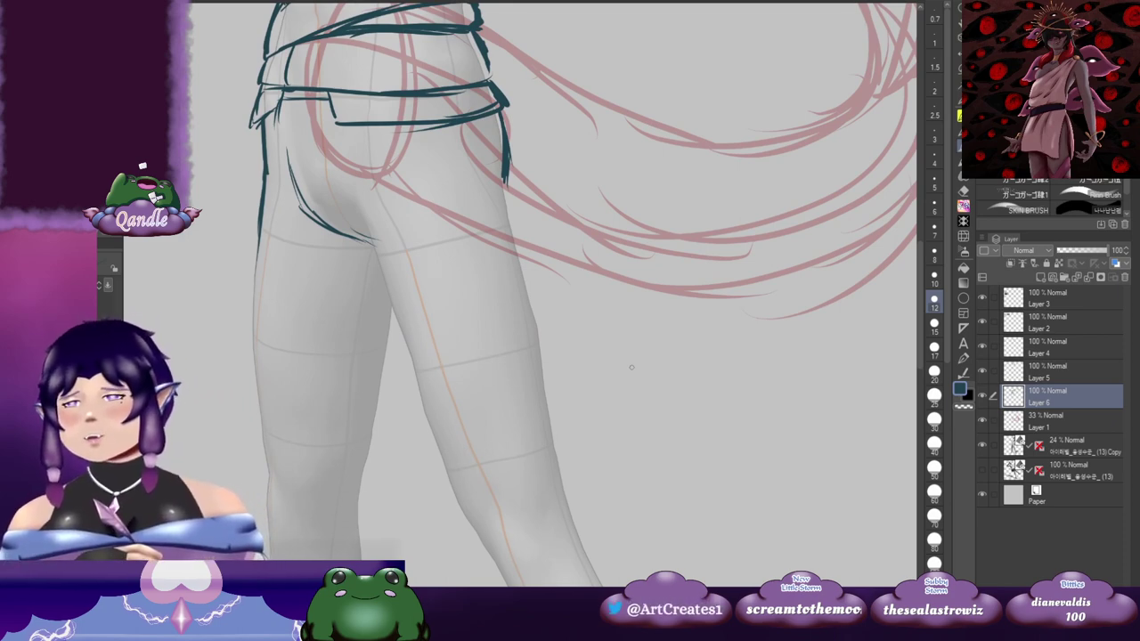
{"action": "left_click_drag", "start_coordinate": [632, 367], "coordinate": [586, 184]}
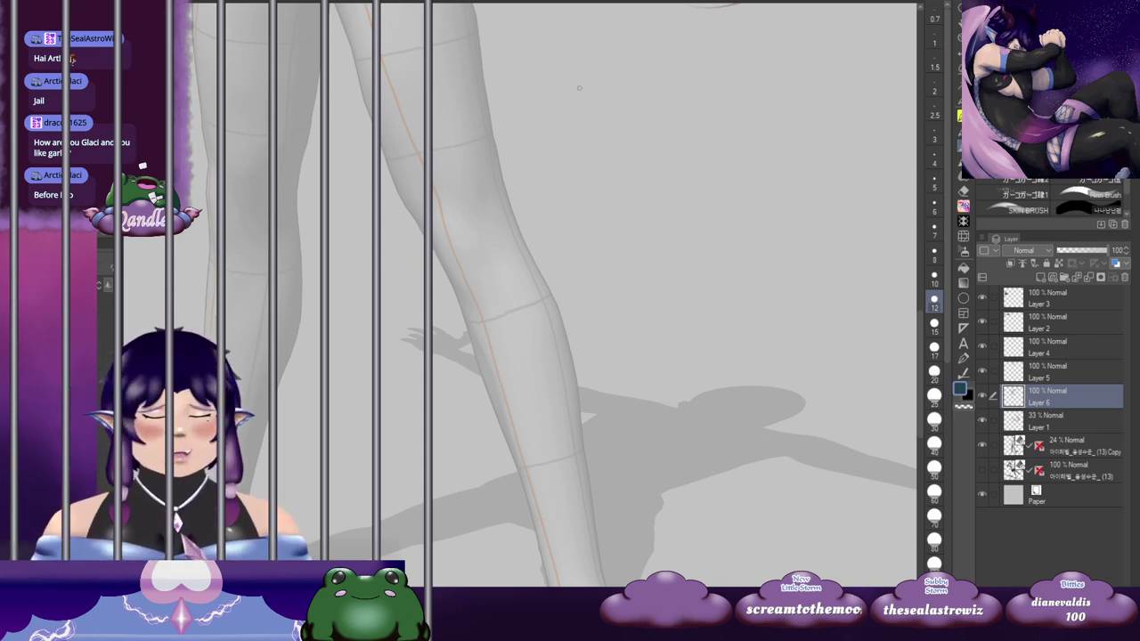
{"action": "scroll", "coordinate": [583, 132], "scroll_direction": "down", "scroll_amount": 2}
{"action": "mouse_move", "coordinate": [564, 108]}
{"action": "left_mouse_down"}
{"action": "mouse_move", "coordinate": [575, 182]}
{"action": "mouse_move", "coordinate": [610, 325]}
{"action": "left_mouse_up"}
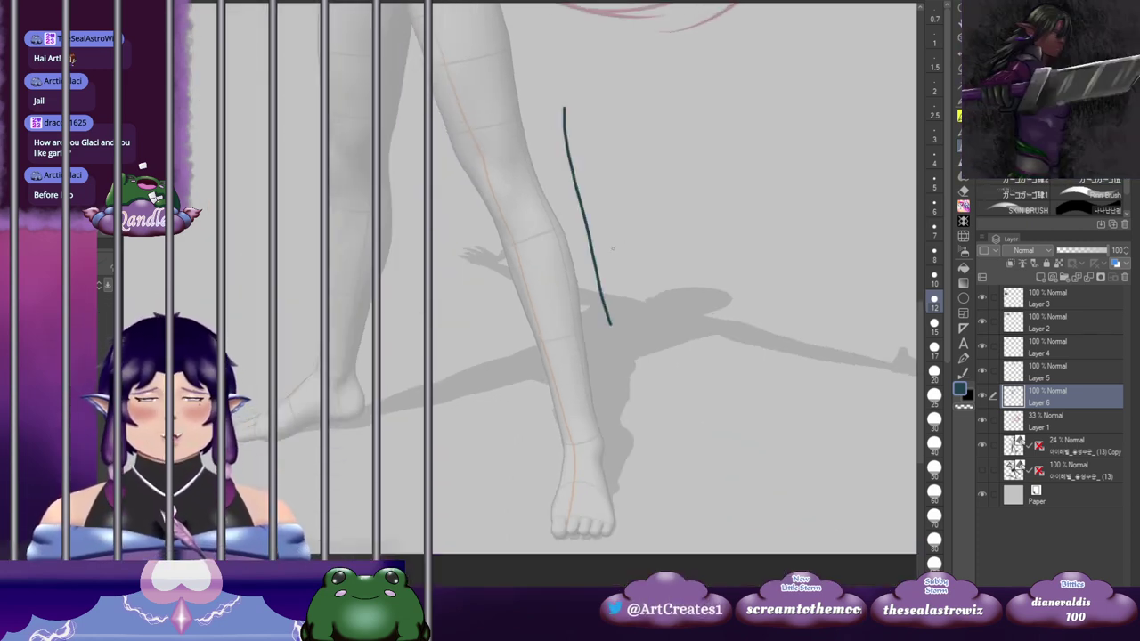
{"action": "left_click_drag", "start_coordinate": [609, 106], "coordinate": [639, 431]}
{"action": "left_click_drag", "start_coordinate": [589, 51], "coordinate": [631, 300]}
{"action": "scroll", "coordinate": [631, 302], "scroll_direction": "down", "scroll_amount": 2}
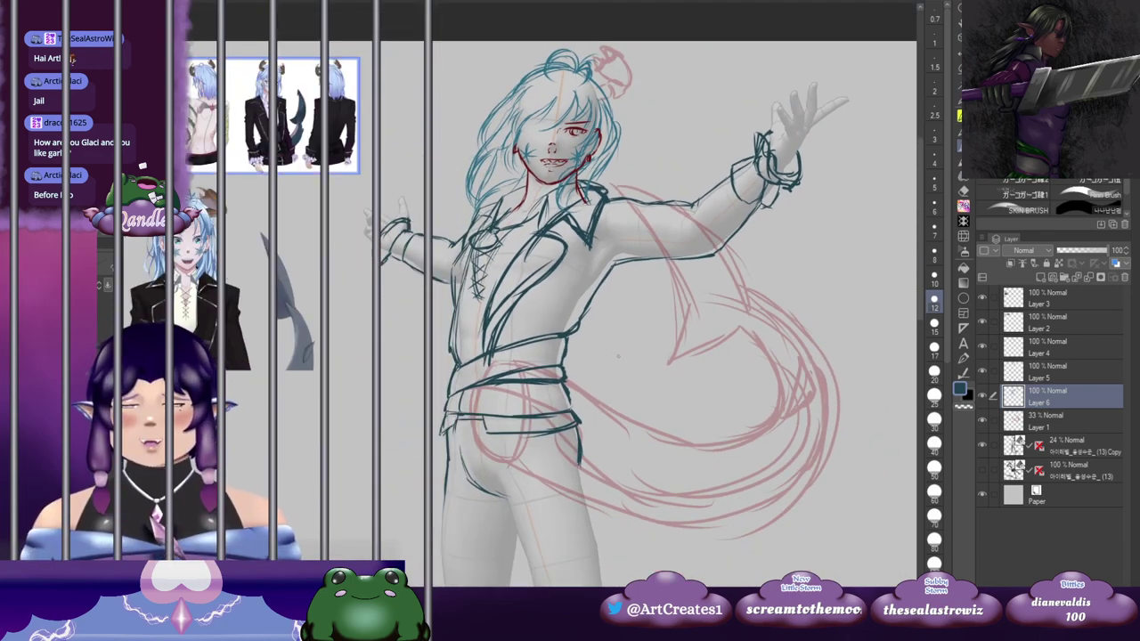
{"action": "scroll", "coordinate": [617, 355], "scroll_direction": "up", "scroll_amount": 1}
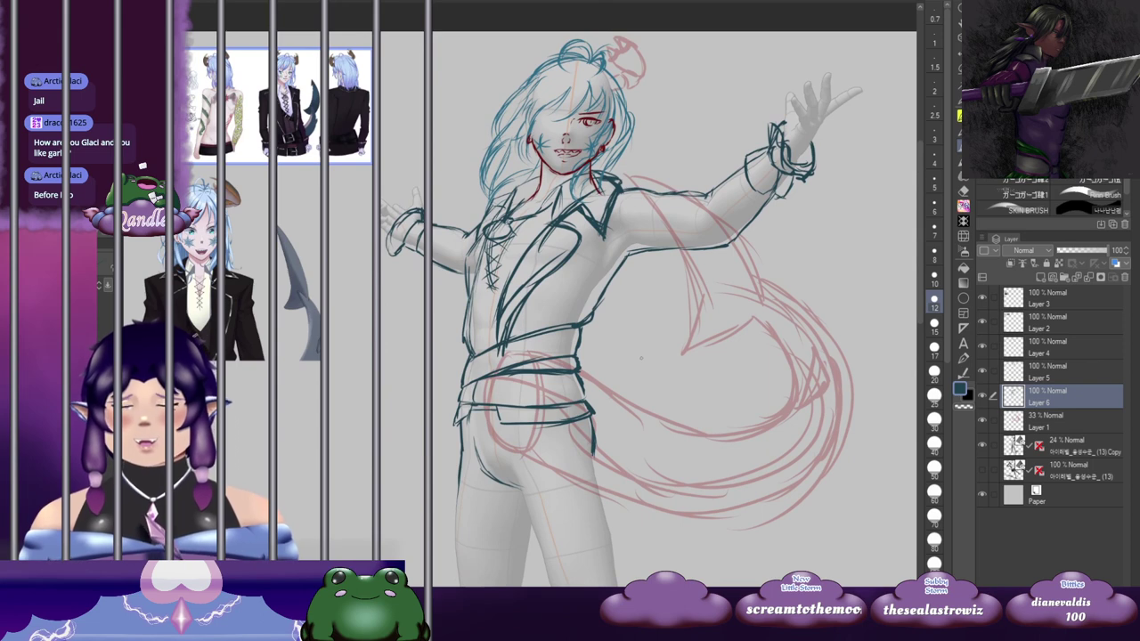
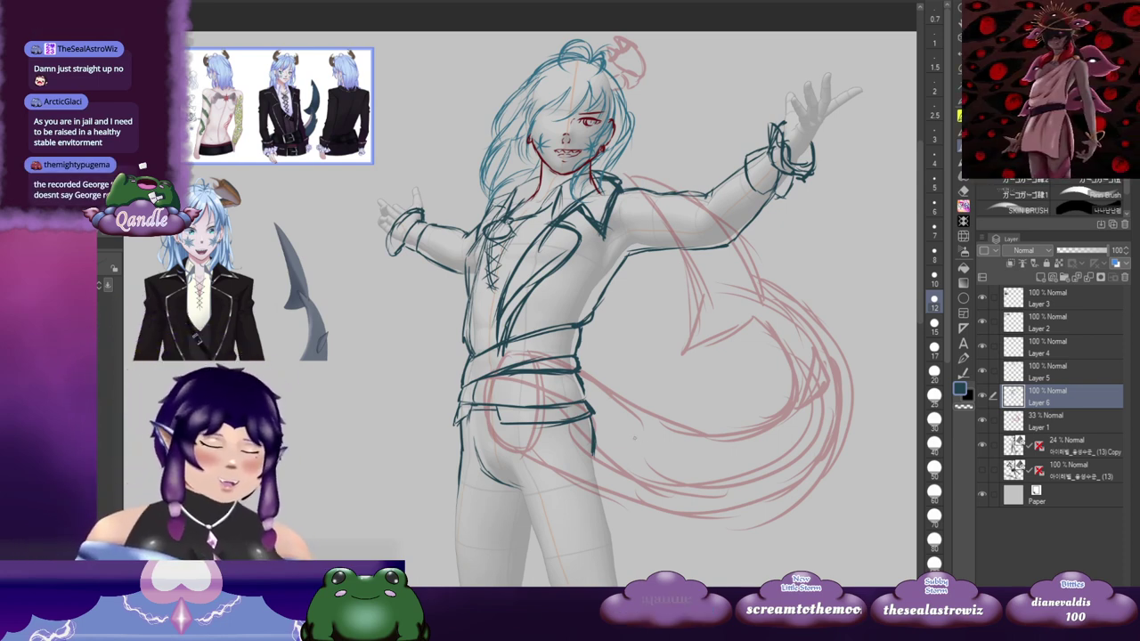
Step: Draw a folded boot cuff around the front leg's thigh with a notched flap at its outer edge
{"action": "left_click_drag", "start_coordinate": [683, 387], "coordinate": [618, 276]}
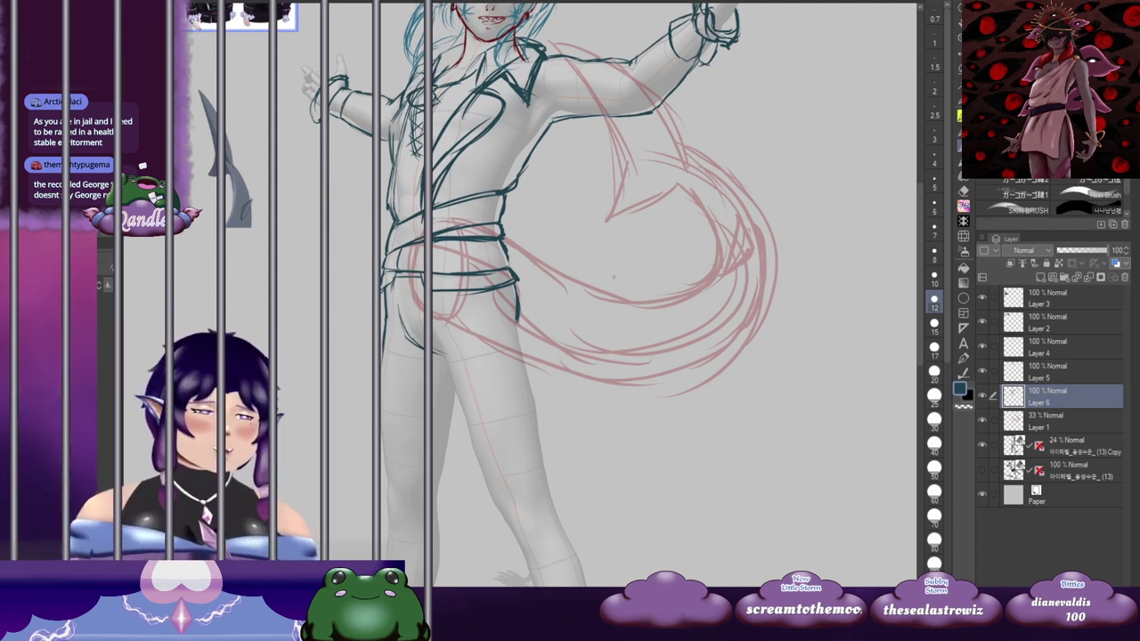
{"action": "left_click_drag", "start_coordinate": [648, 444], "coordinate": [607, 293]}
{"action": "scroll", "coordinate": [608, 298], "scroll_direction": "down", "scroll_amount": 3}
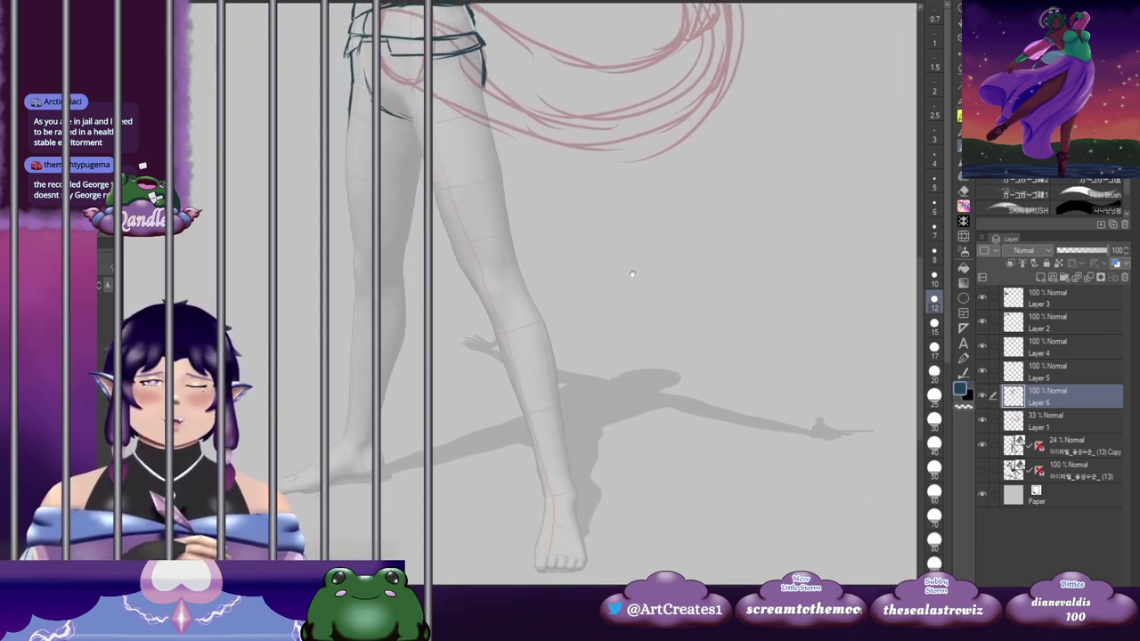
{"action": "left_click_drag", "start_coordinate": [522, 267], "coordinate": [593, 262]}
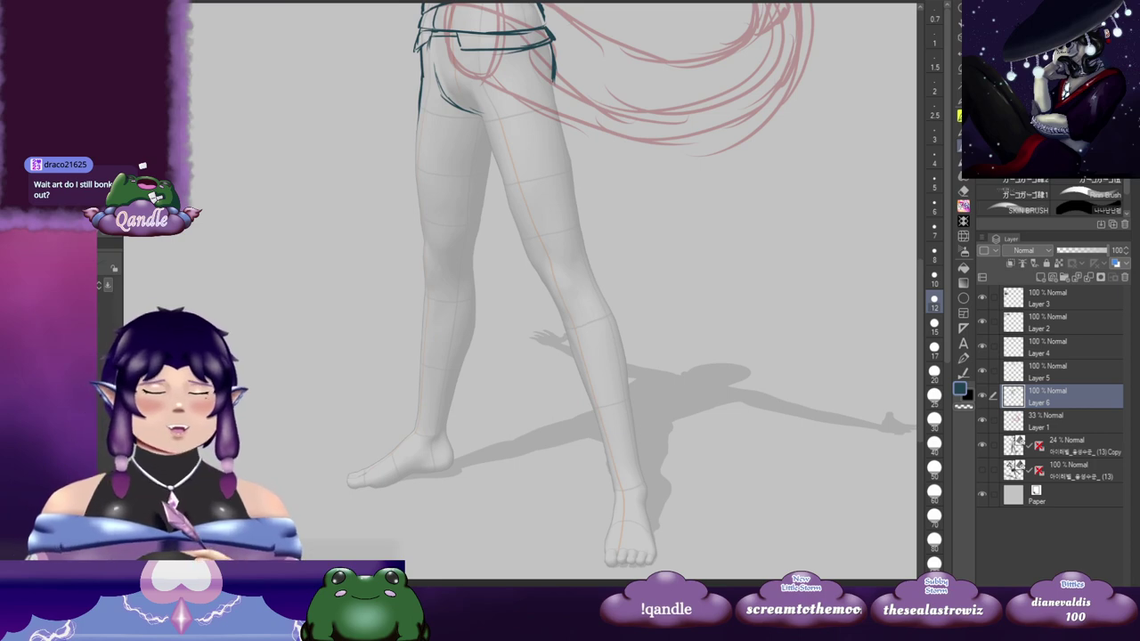
{"action": "left_click_drag", "start_coordinate": [757, 245], "coordinate": [650, 204]}
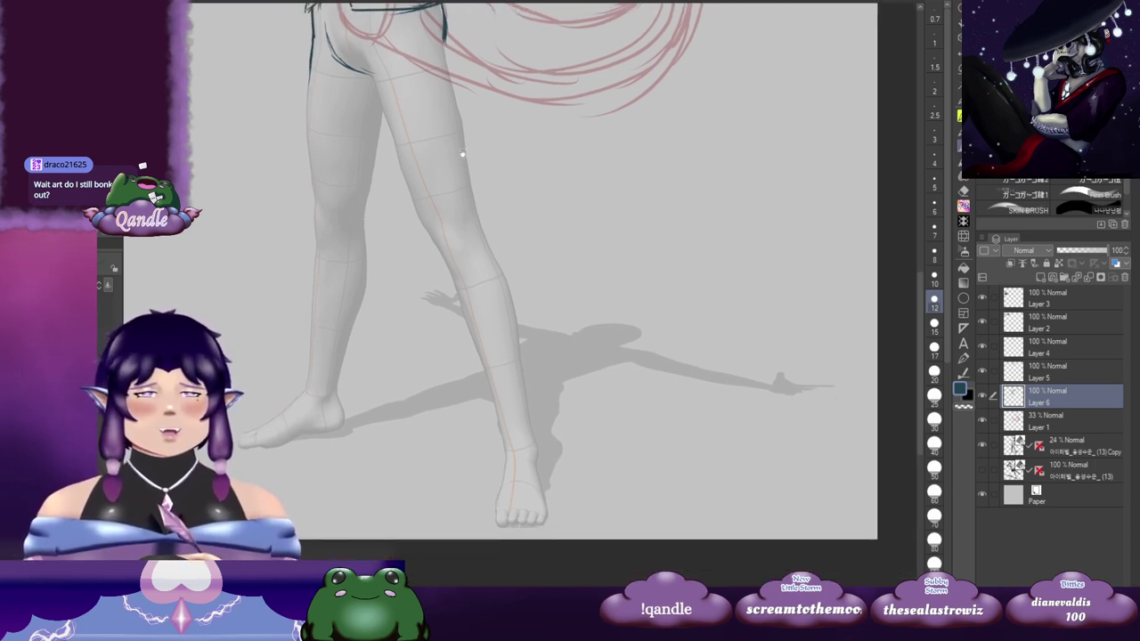
{"action": "left_click_drag", "start_coordinate": [485, 28], "coordinate": [536, 99]}
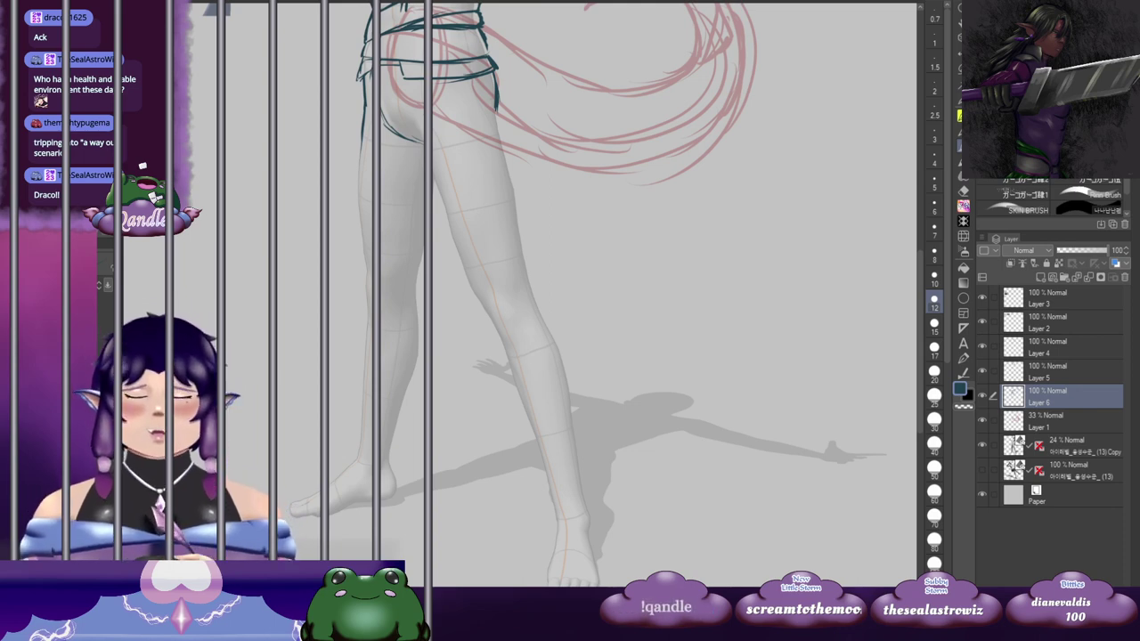
{"action": "left_click_drag", "start_coordinate": [620, 259], "coordinate": [545, 230]}
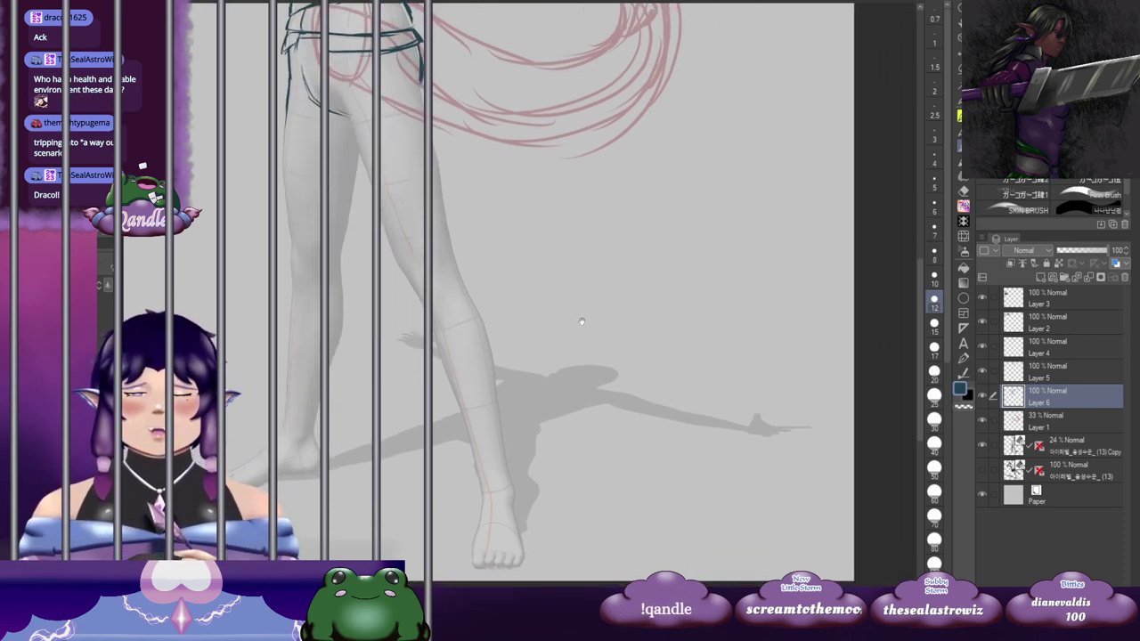
{"action": "left_click_drag", "start_coordinate": [582, 321], "coordinate": [616, 262]}
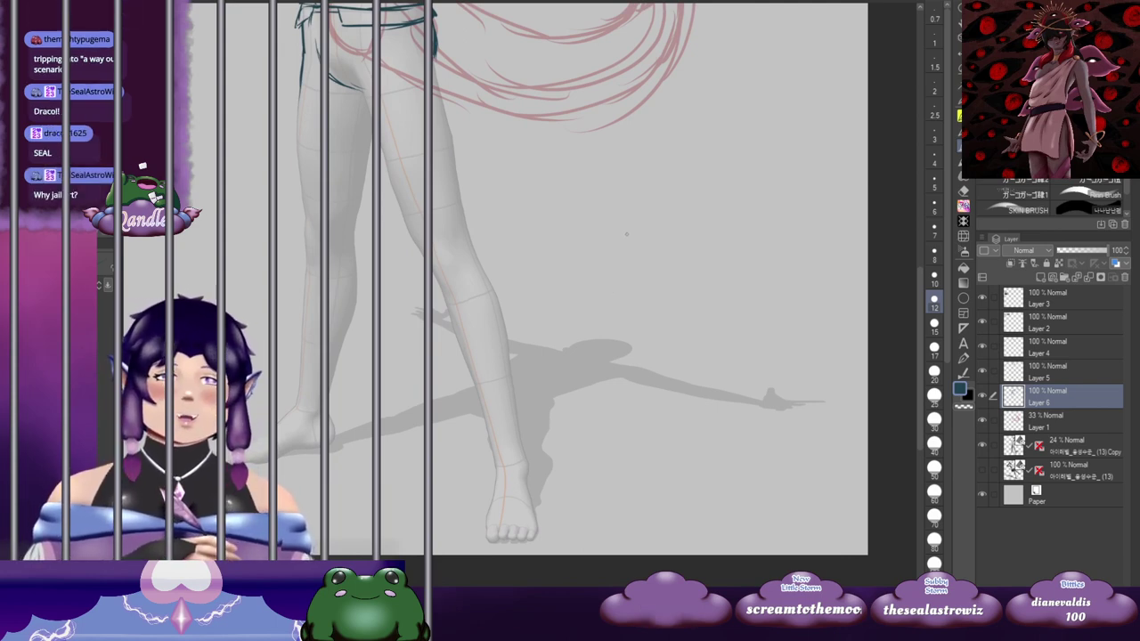
{"action": "left_click_drag", "start_coordinate": [485, 222], "coordinate": [488, 149]}
{"action": "mouse_move", "coordinate": [439, 112]}
{"action": "left_mouse_down"}
{"action": "mouse_move", "coordinate": [449, 111]}
{"action": "mouse_move", "coordinate": [440, 158]}
{"action": "left_mouse_up"}
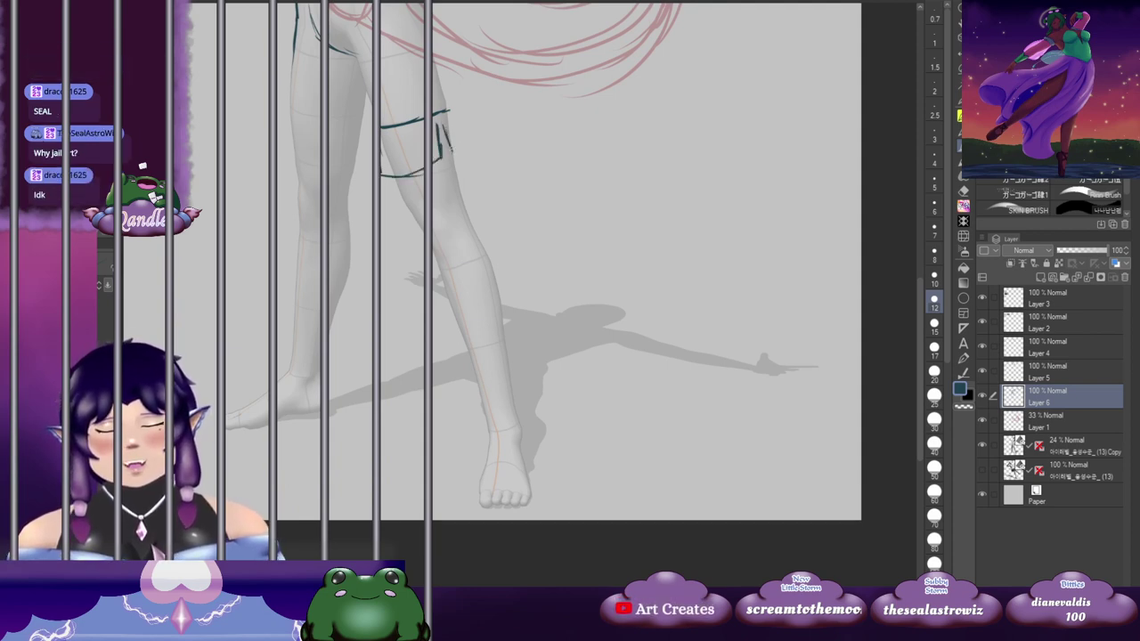
{"action": "left_click_drag", "start_coordinate": [453, 151], "coordinate": [473, 122]}
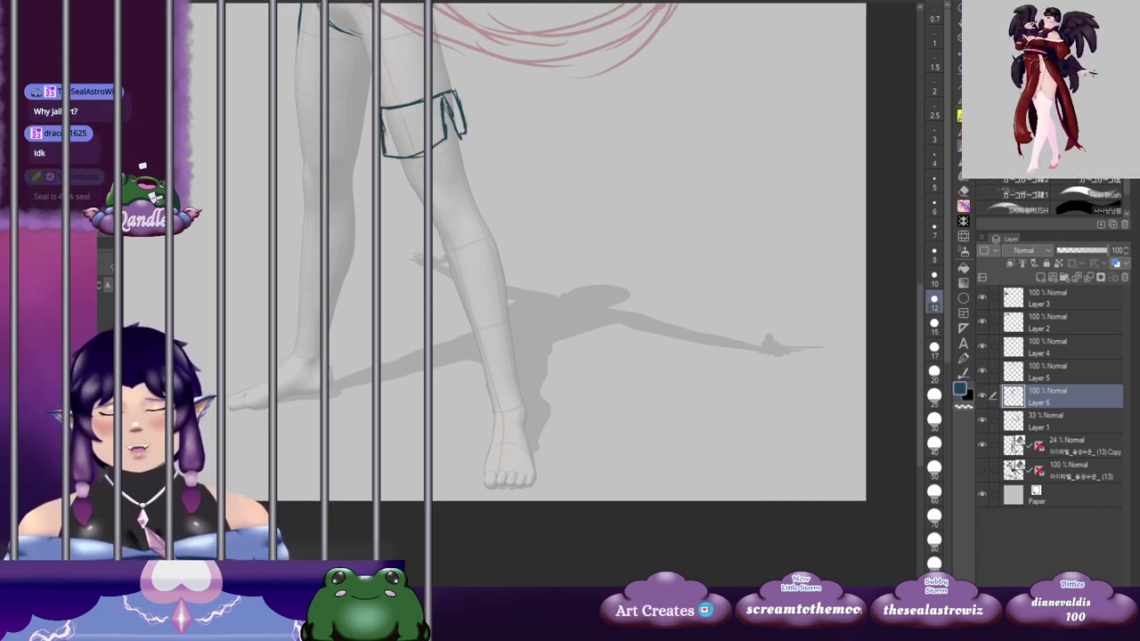
Step: Draw the matching boot-top line across the rear leg's thigh
{"action": "left_click_drag", "start_coordinate": [539, 139], "coordinate": [632, 195]}
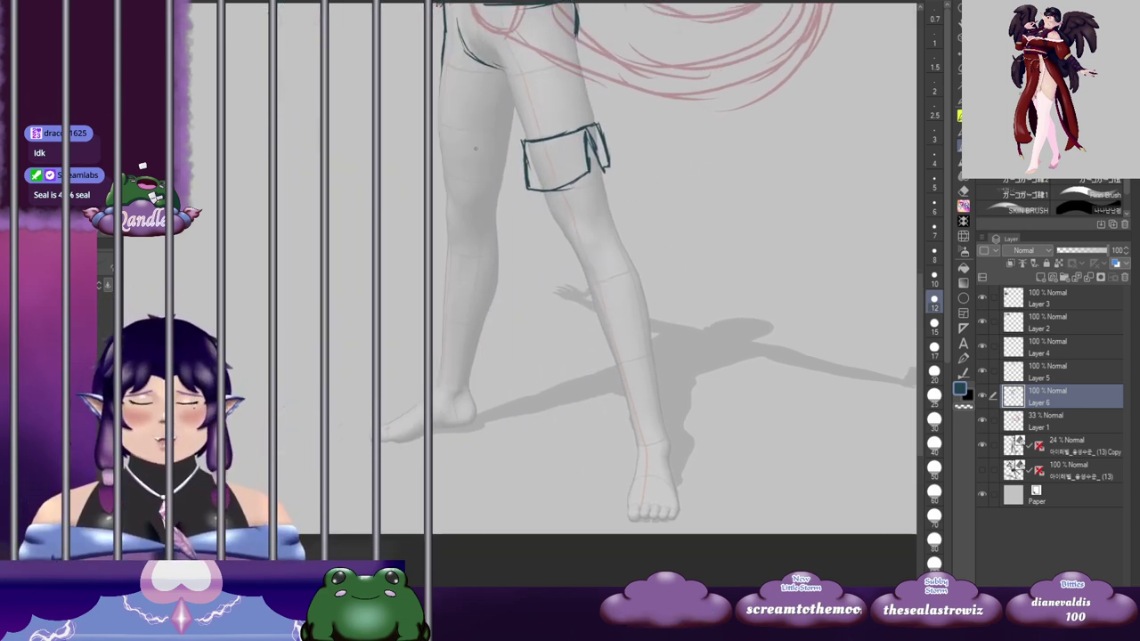
{"action": "left_click_drag", "start_coordinate": [497, 163], "coordinate": [521, 152]}
{"action": "mouse_move", "coordinate": [459, 113]}
{"action": "left_mouse_down"}
{"action": "mouse_move", "coordinate": [558, 116]}
{"action": "mouse_move", "coordinate": [514, 140]}
{"action": "mouse_move", "coordinate": [451, 132]}
{"action": "left_mouse_up"}
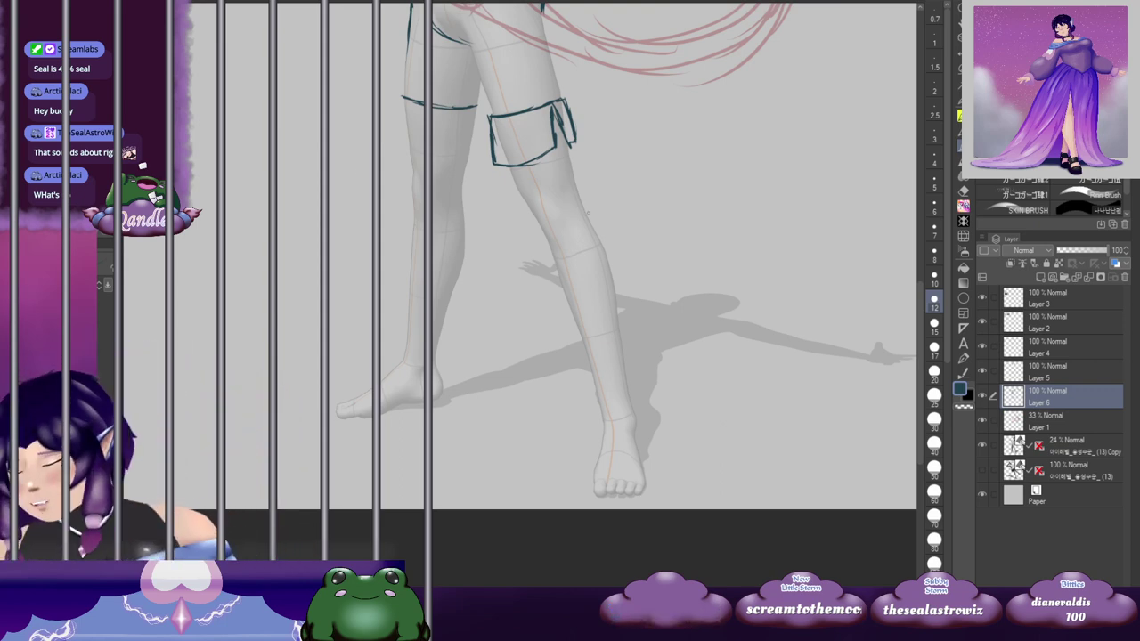
Step: Lasso the boot-top sketches on both thighs, cut and paste them onto a new layer, and clear the selection
{"action": "key", "text": "m"}
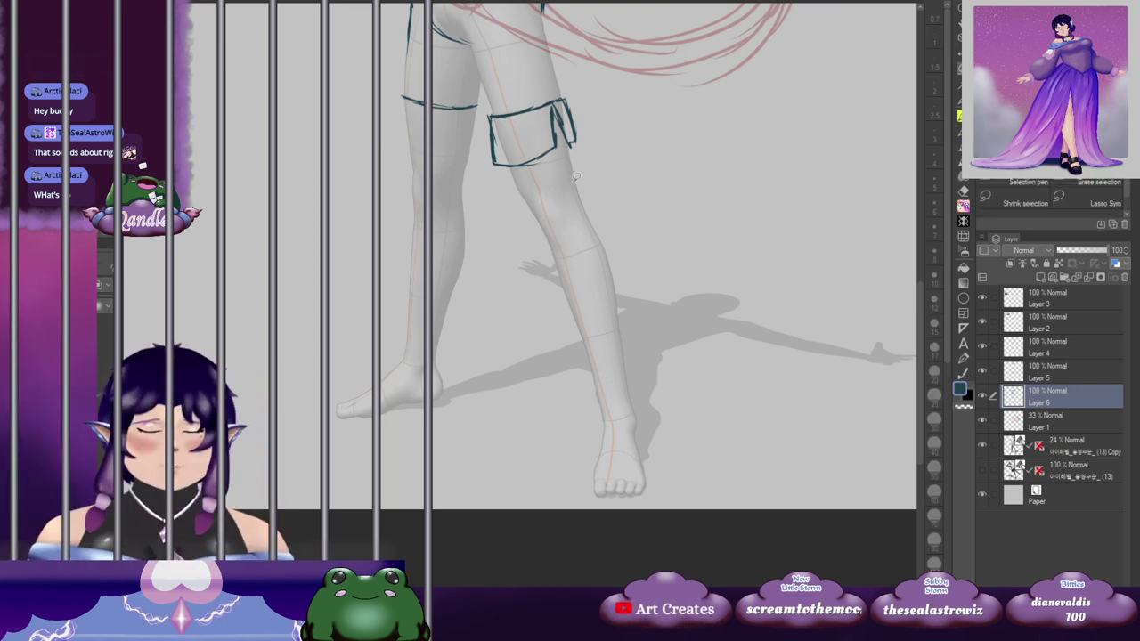
{"action": "left_click_drag", "start_coordinate": [544, 218], "coordinate": [302, 76]}
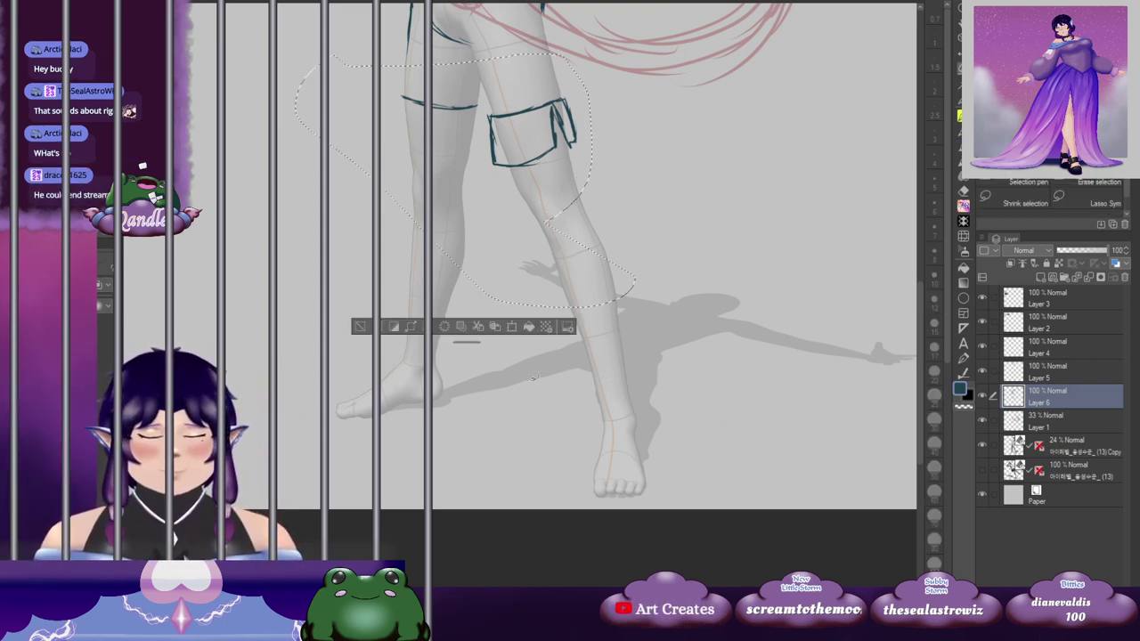
{"action": "left_click", "coordinate": [478, 327]}
{"action": "left_click", "coordinate": [983, 397]}
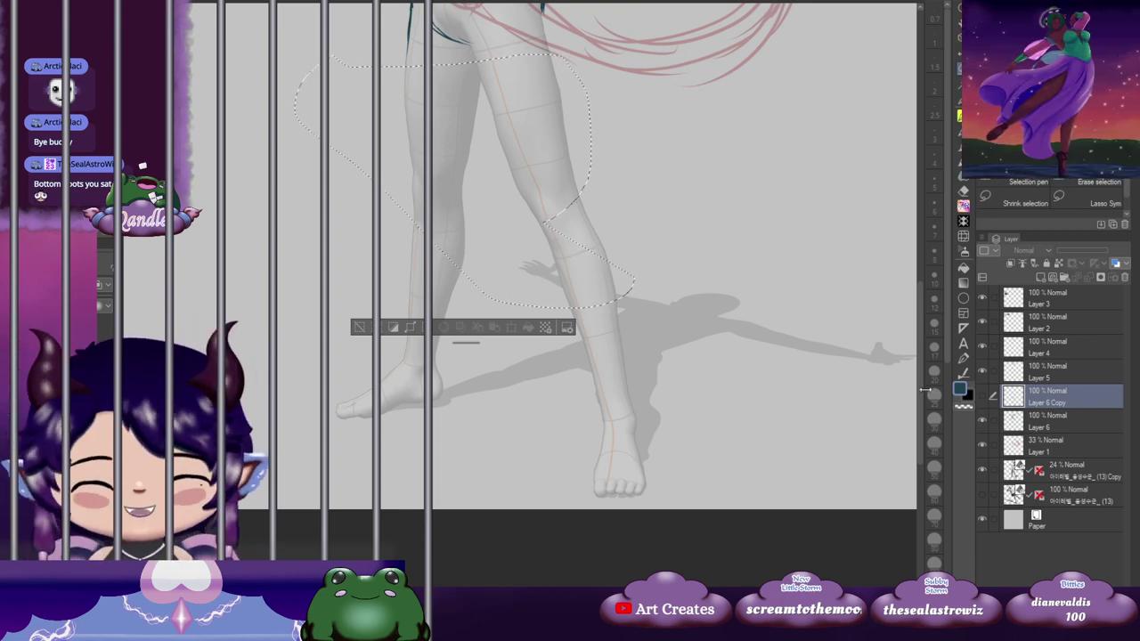
{"action": "left_click", "coordinate": [983, 398]}
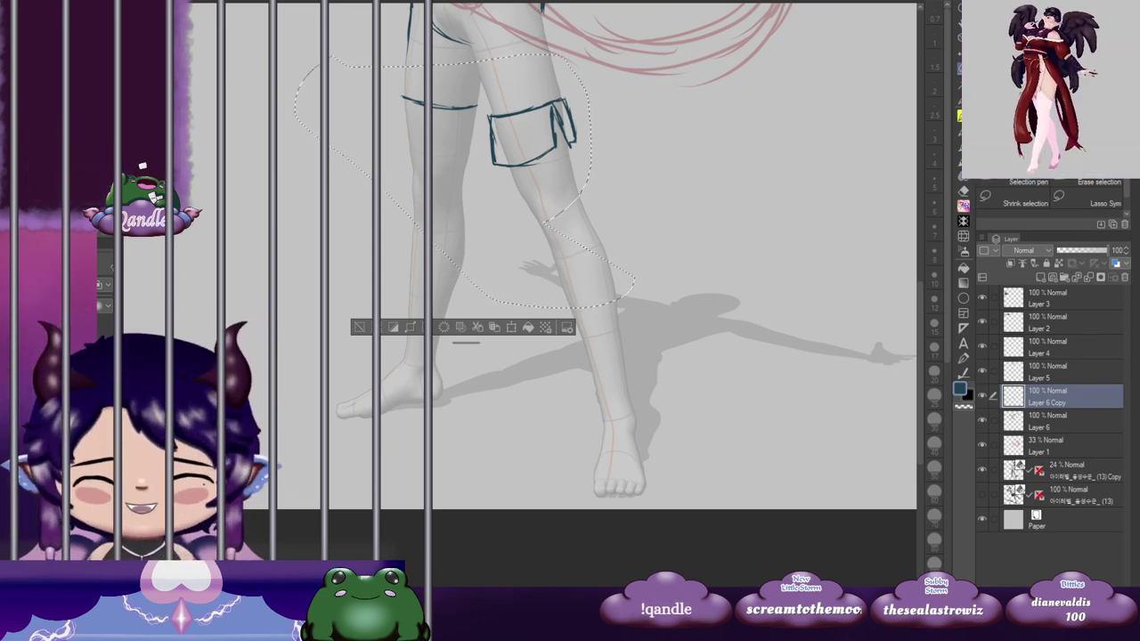
{"action": "key", "text": "ctrl+d"}
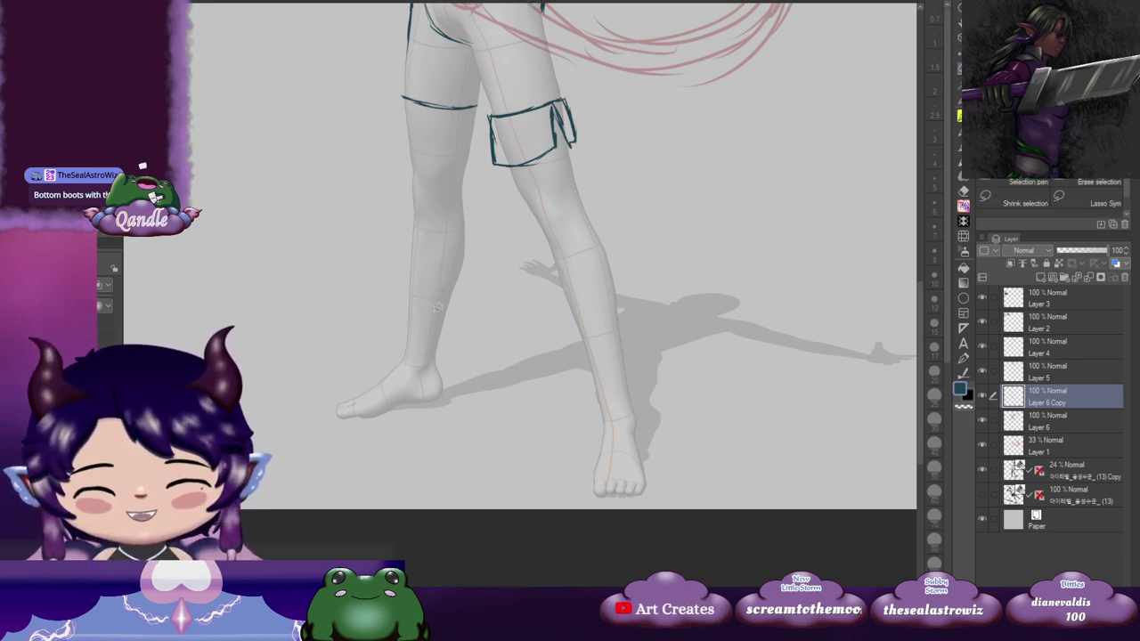
Step: Select the 3D mannequin and adjust the tilt of the rear foot and its toes
{"action": "key", "text": "o"}
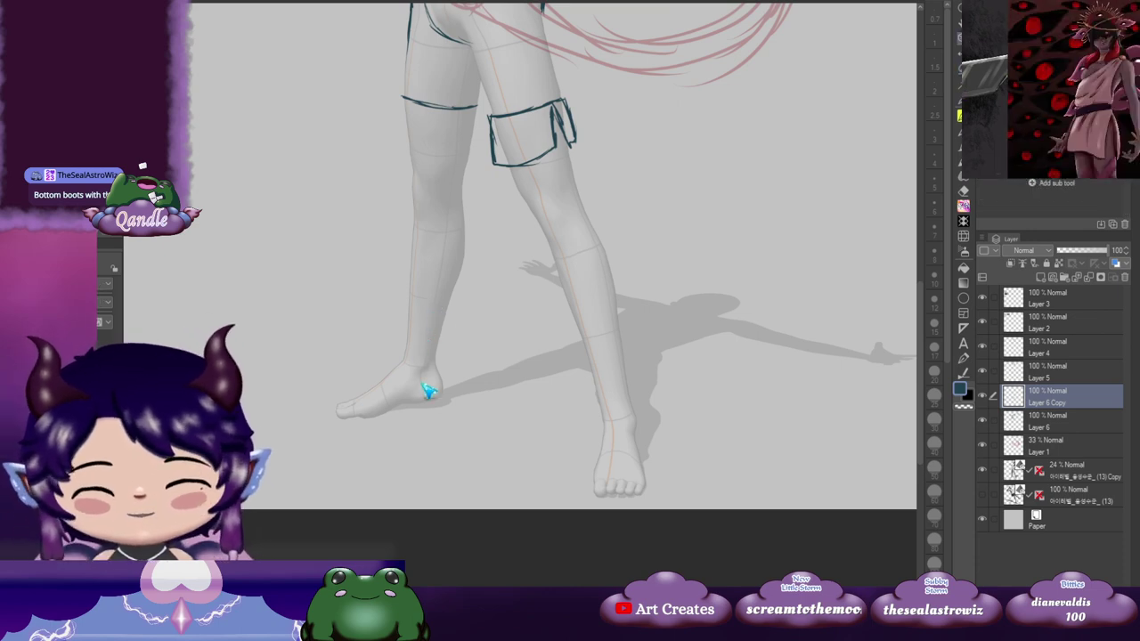
{"action": "left_click", "coordinate": [428, 389]}
{"action": "left_click", "coordinate": [418, 392]}
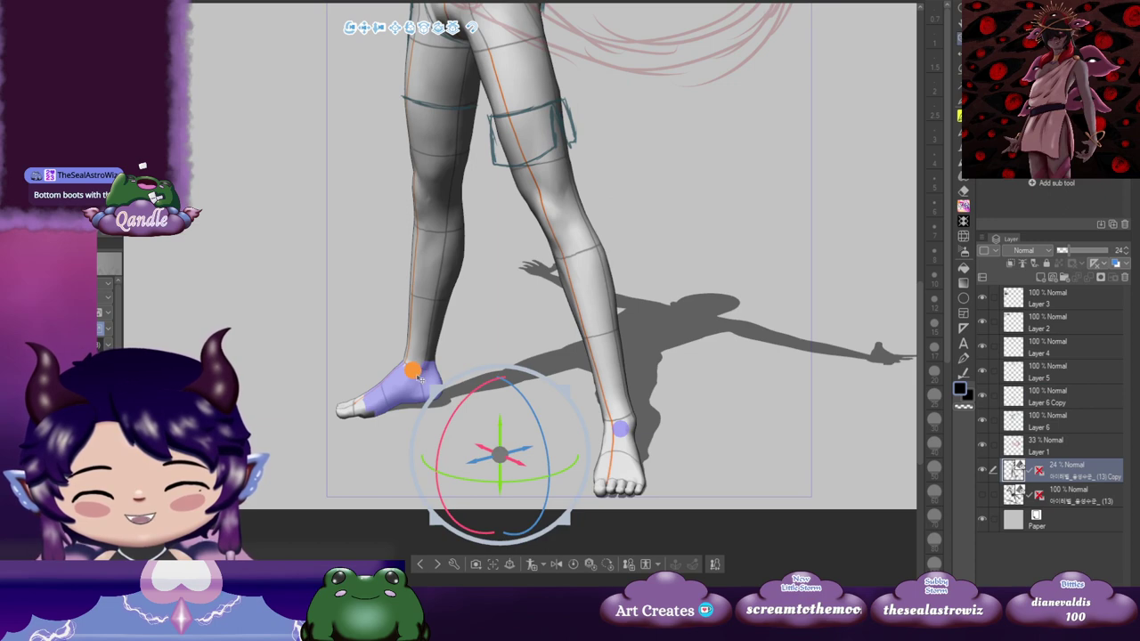
{"action": "left_click", "coordinate": [419, 379]}
{"action": "left_click_drag", "start_coordinate": [361, 315], "coordinate": [360, 326]}
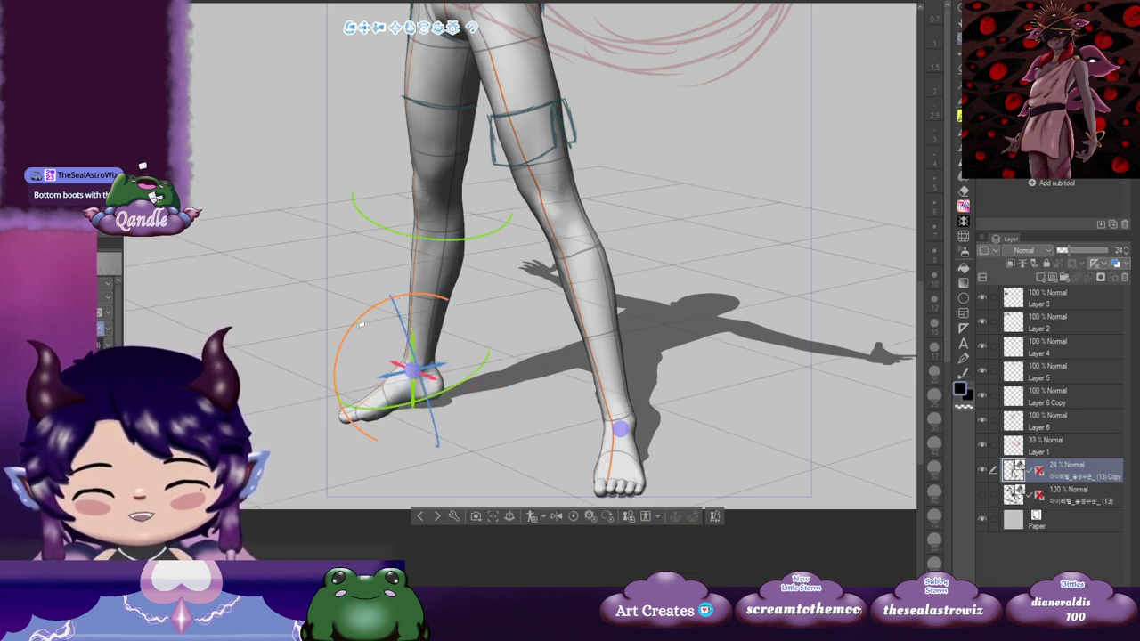
{"action": "left_click", "coordinate": [366, 416]}
{"action": "left_click_drag", "start_coordinate": [341, 383], "coordinate": [346, 366]}
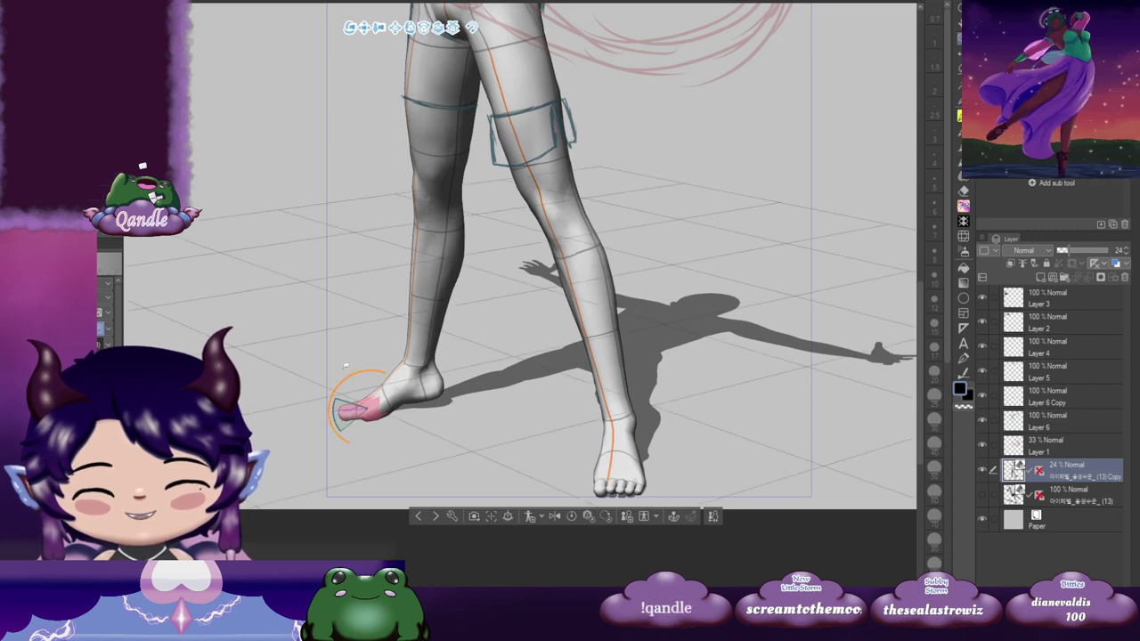
Step: Rotate the mannequin's front foot slightly at the ankle, and return to the sketch layers
{"action": "left_click", "coordinate": [624, 455]}
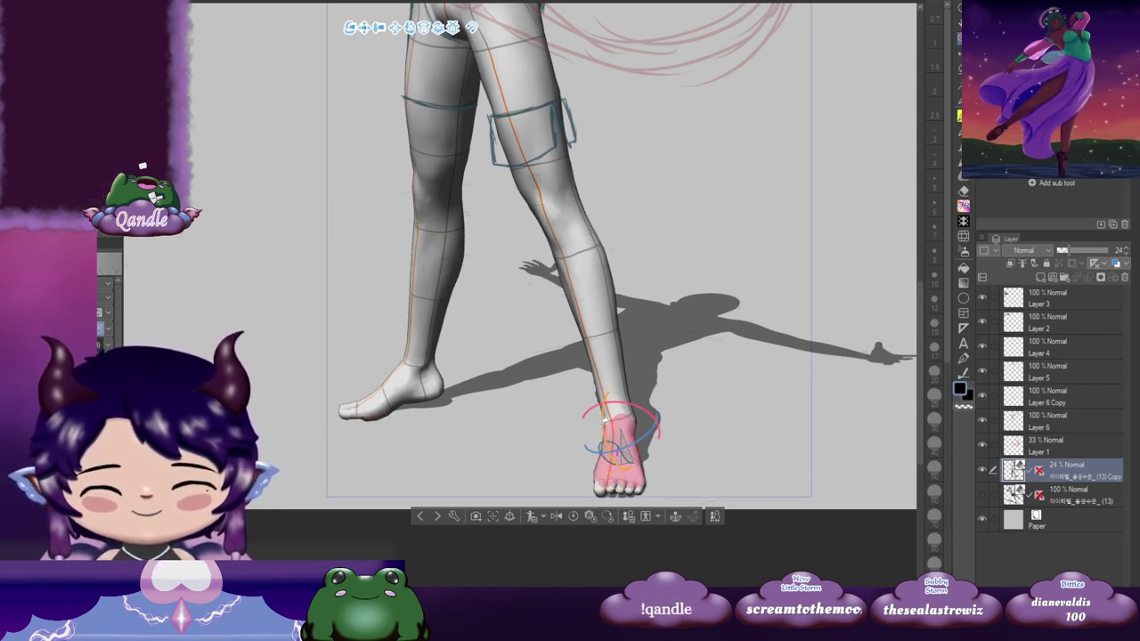
{"action": "left_click_drag", "start_coordinate": [606, 421], "coordinate": [602, 423]}
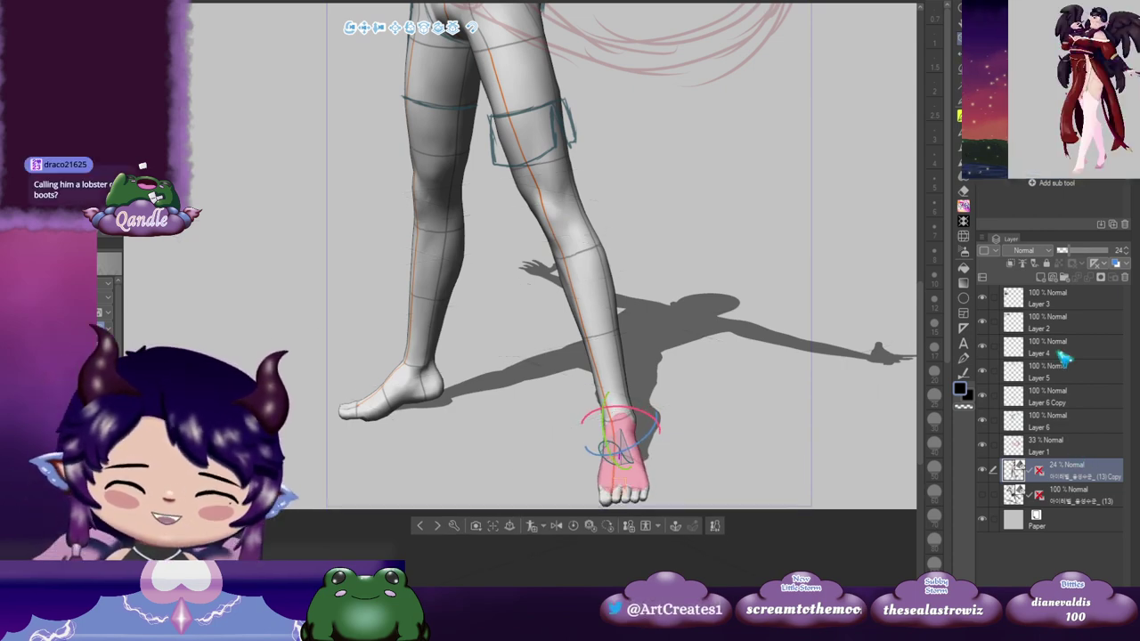
{"action": "left_click", "coordinate": [1073, 375]}
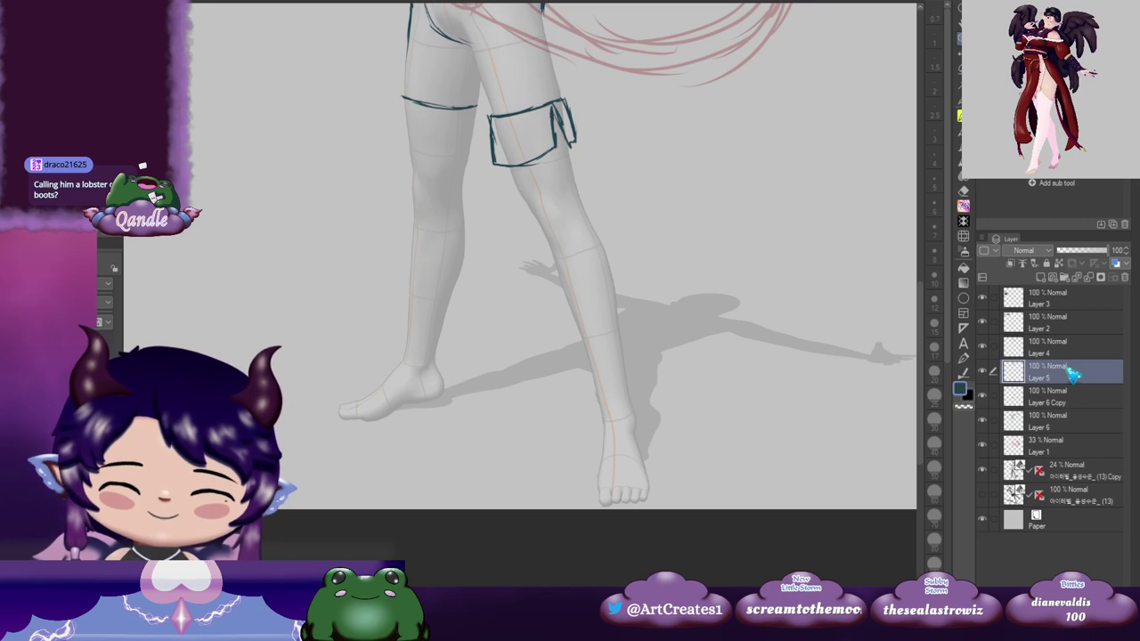
Step: Toggle Layer 5's visibility to check its contents, and make Layer 6 Copy the active layer
{"action": "scroll", "coordinate": [738, 323], "scroll_direction": "down", "scroll_amount": 5}
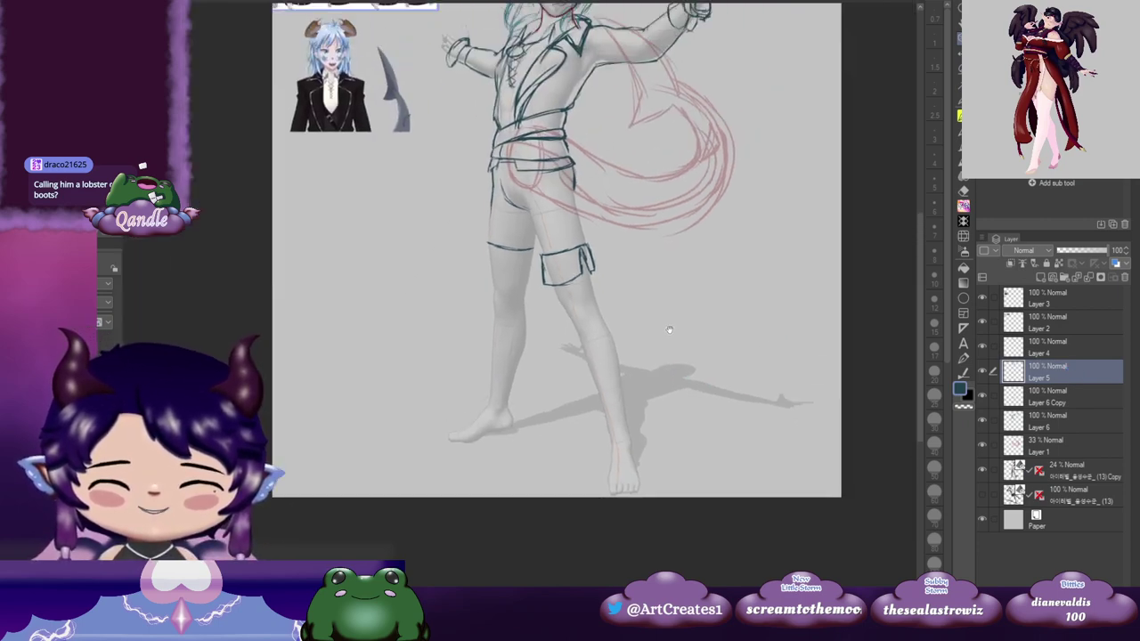
{"action": "scroll", "coordinate": [669, 331], "scroll_direction": "down", "scroll_amount": 3}
{"action": "scroll", "coordinate": [633, 337], "scroll_direction": "up", "scroll_amount": 3}
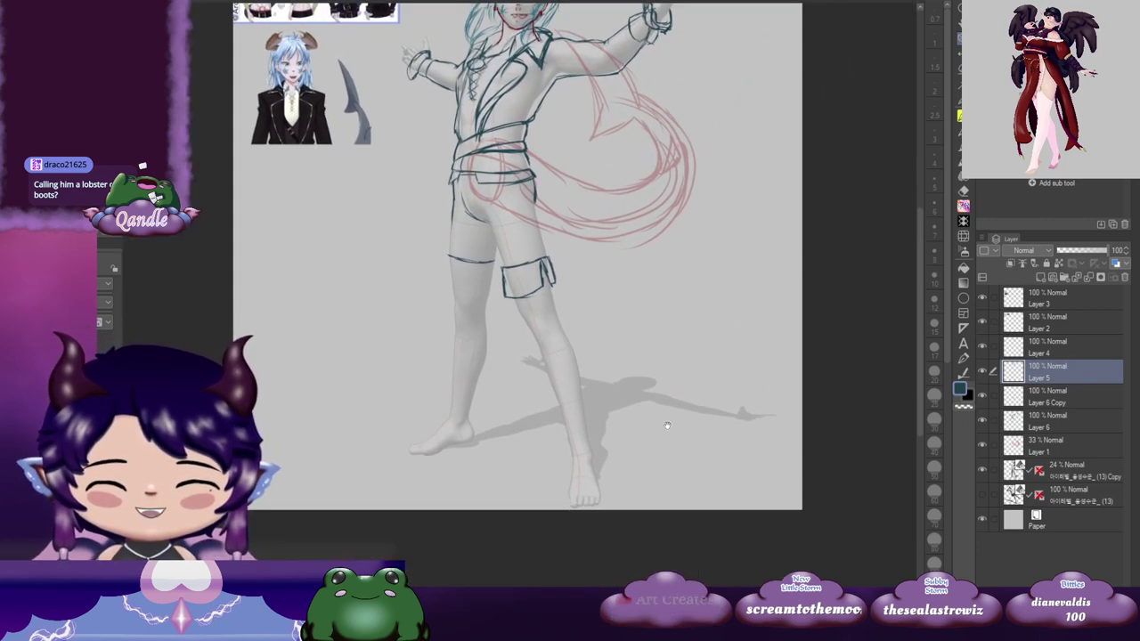
{"action": "scroll", "coordinate": [667, 425], "scroll_direction": "down", "scroll_amount": 2}
{"action": "scroll", "coordinate": [610, 349], "scroll_direction": "up", "scroll_amount": 2}
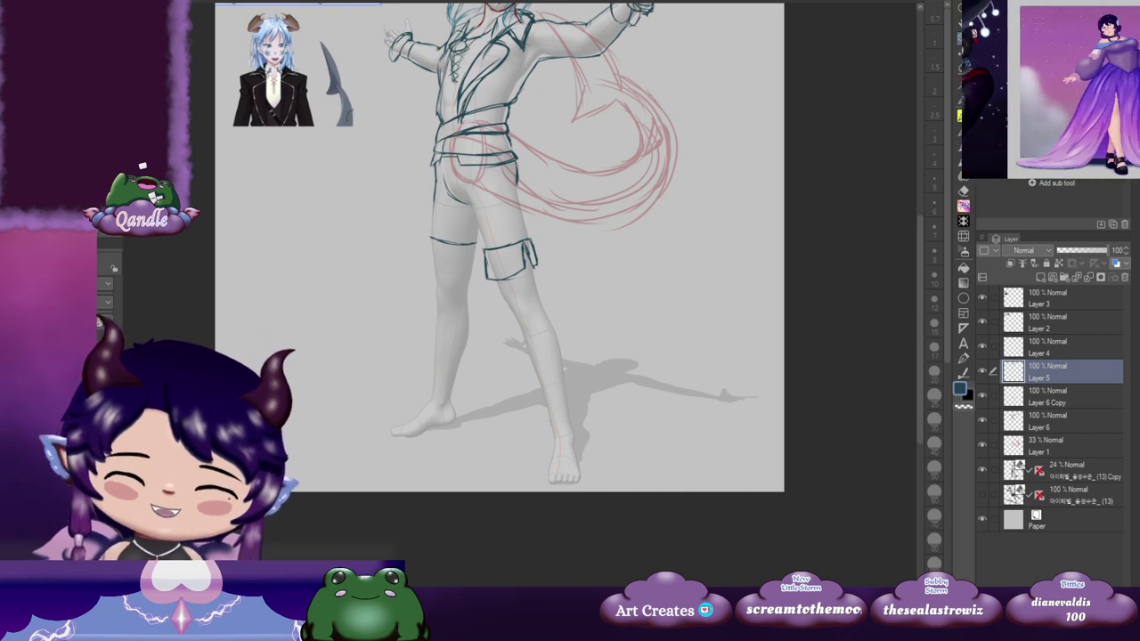
{"action": "left_click", "coordinate": [982, 371]}
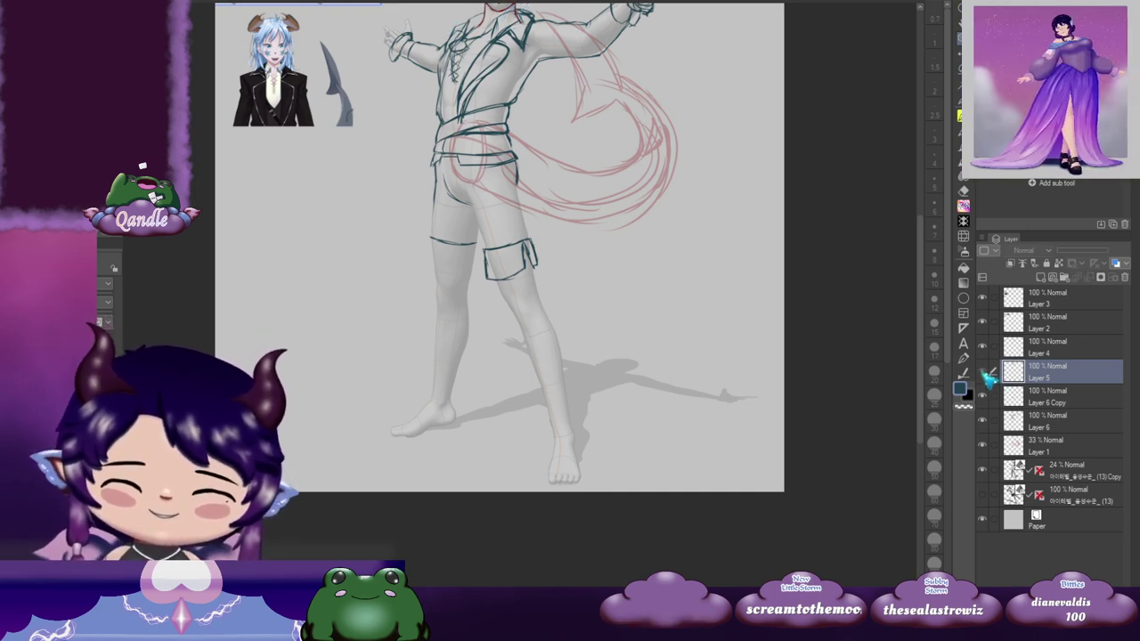
{"action": "left_click", "coordinate": [993, 400]}
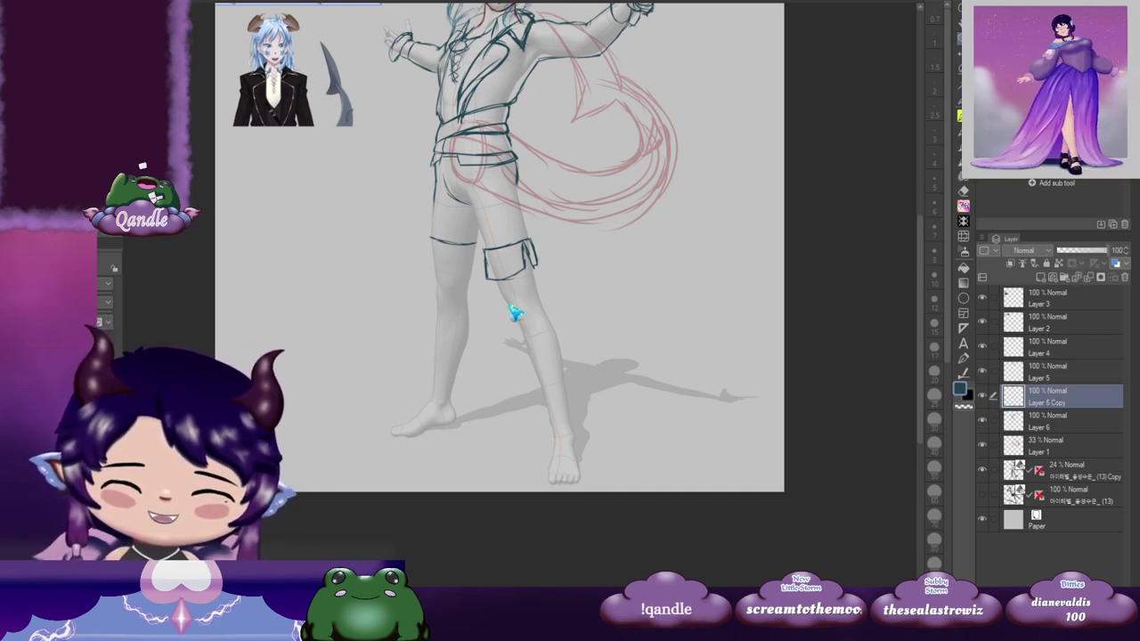
Step: Brush the inner edge of the front boot's shaft from below the cuff towards the knee
{"action": "key", "text": "b"}
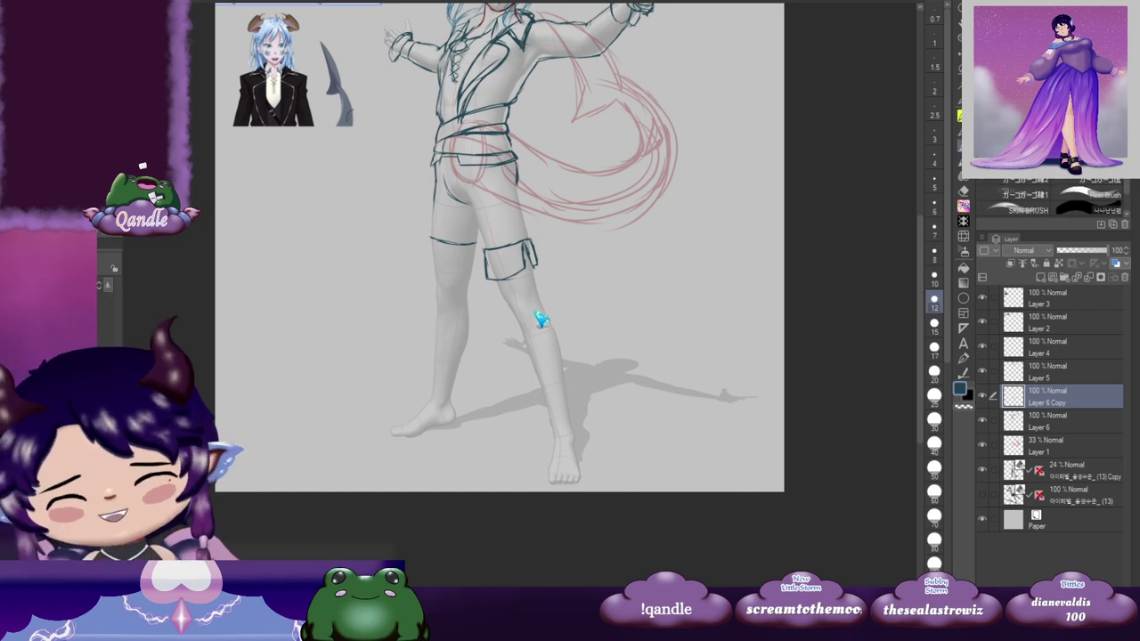
{"action": "scroll", "coordinate": [542, 318], "scroll_direction": "down", "scroll_amount": 3}
{"action": "scroll", "coordinate": [541, 320], "scroll_direction": "up", "scroll_amount": 7}
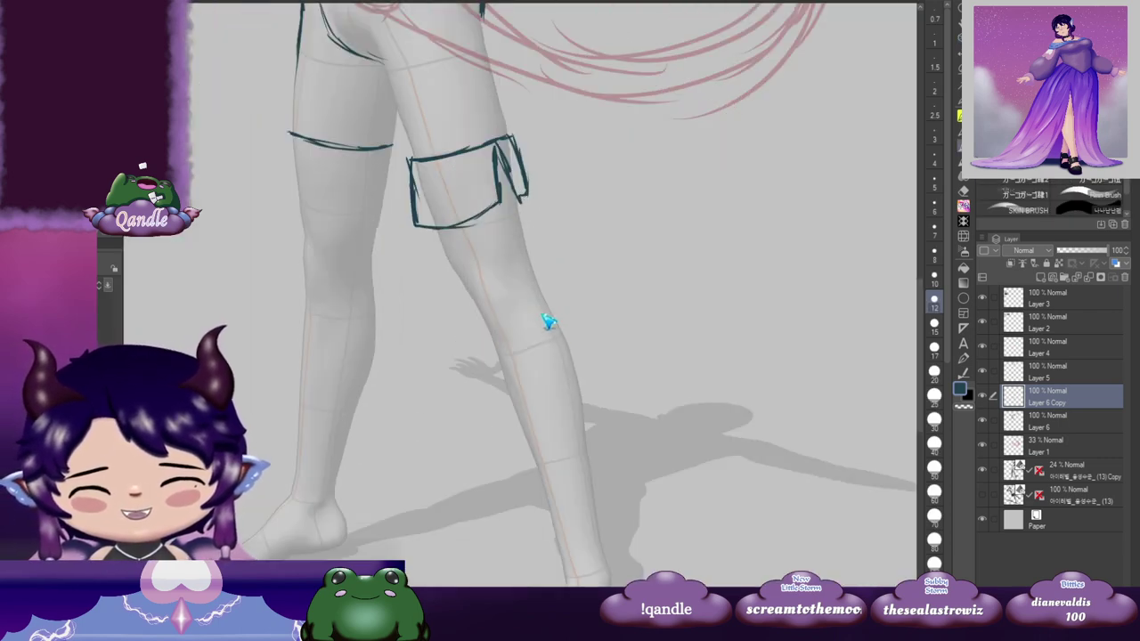
{"action": "scroll", "coordinate": [541, 317], "scroll_direction": "up", "scroll_amount": 2}
{"action": "left_click_drag", "start_coordinate": [567, 249], "coordinate": [543, 189]}
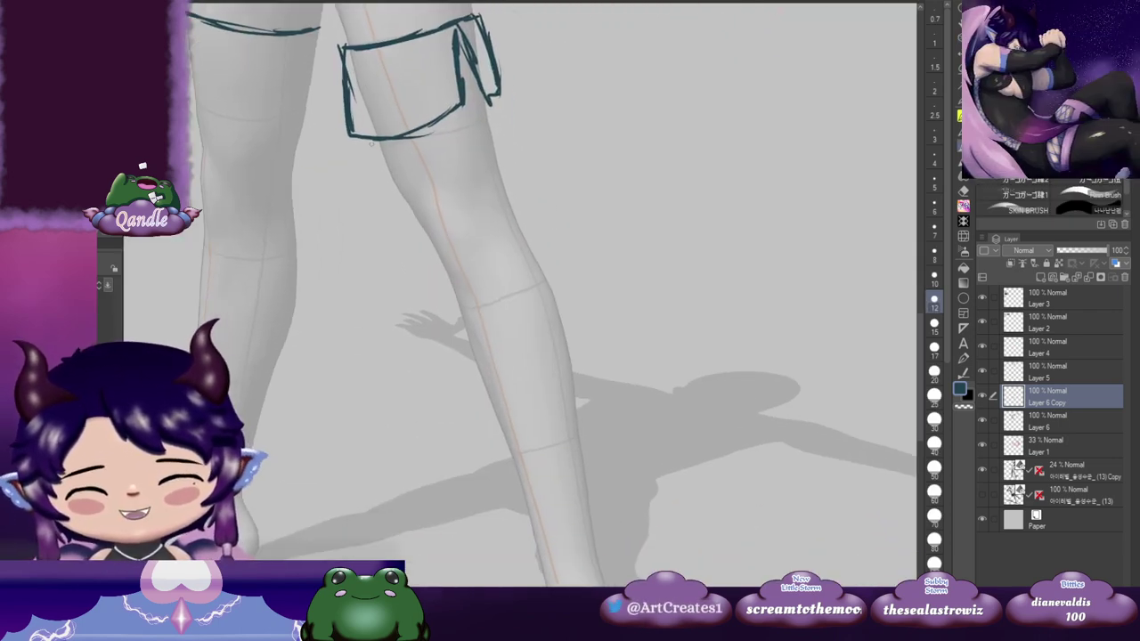
{"action": "left_click_drag", "start_coordinate": [374, 139], "coordinate": [406, 203]}
{"action": "left_click_drag", "start_coordinate": [386, 169], "coordinate": [427, 241]}
{"action": "left_click_drag", "start_coordinate": [526, 161], "coordinate": [502, 163]}
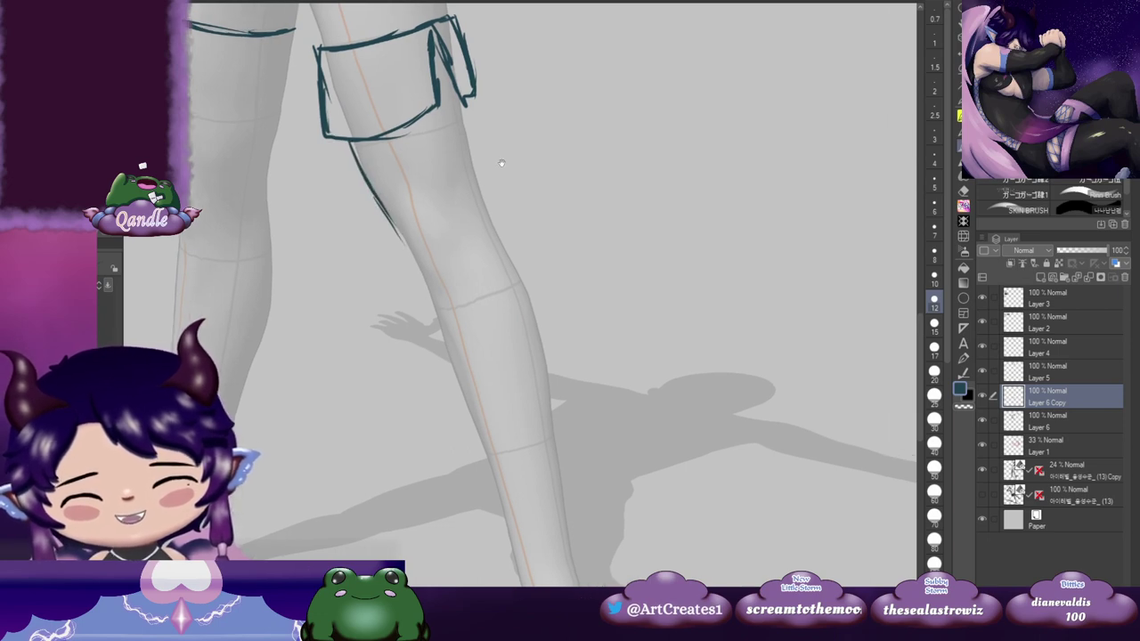
Step: Try a long line from the front cuff's notch down past the knee as one edge of the boot's opening
{"action": "mouse_move", "coordinate": [440, 100]}
{"action": "left_mouse_down"}
{"action": "mouse_move", "coordinate": [513, 288]}
{"action": "mouse_move", "coordinate": [480, 172]}
{"action": "left_mouse_up"}
{"action": "mouse_move", "coordinate": [445, 139]}
{"action": "left_mouse_down"}
{"action": "mouse_move", "coordinate": [495, 260]}
{"action": "mouse_move", "coordinate": [505, 320]}
{"action": "left_mouse_up"}
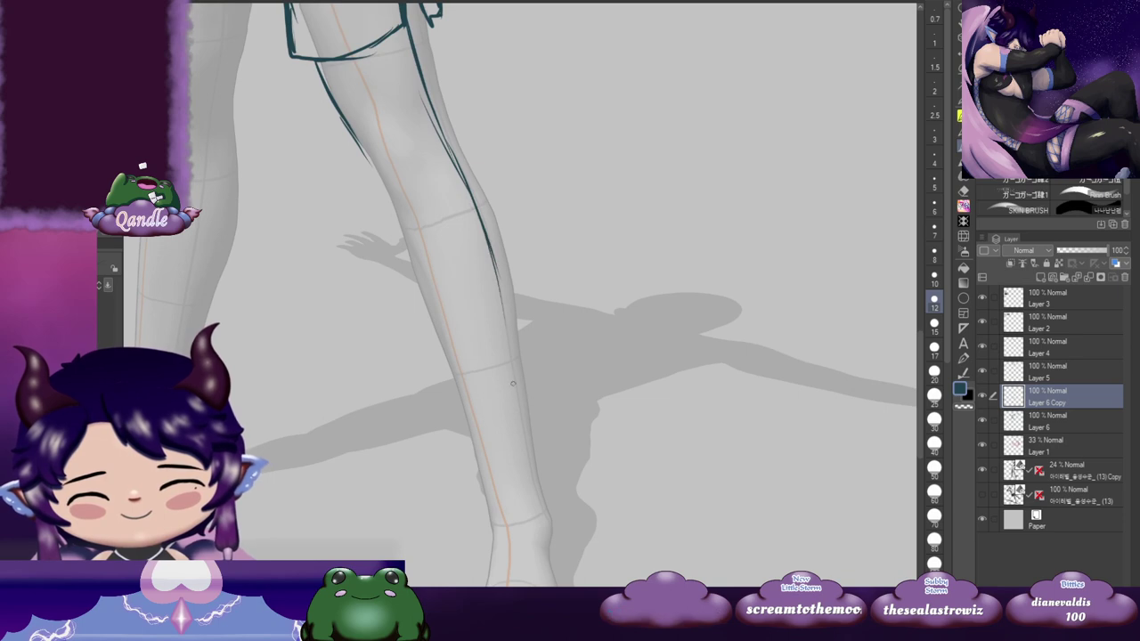
{"action": "left_click_drag", "start_coordinate": [494, 253], "coordinate": [504, 326]}
{"action": "left_click_drag", "start_coordinate": [524, 219], "coordinate": [528, 278]}
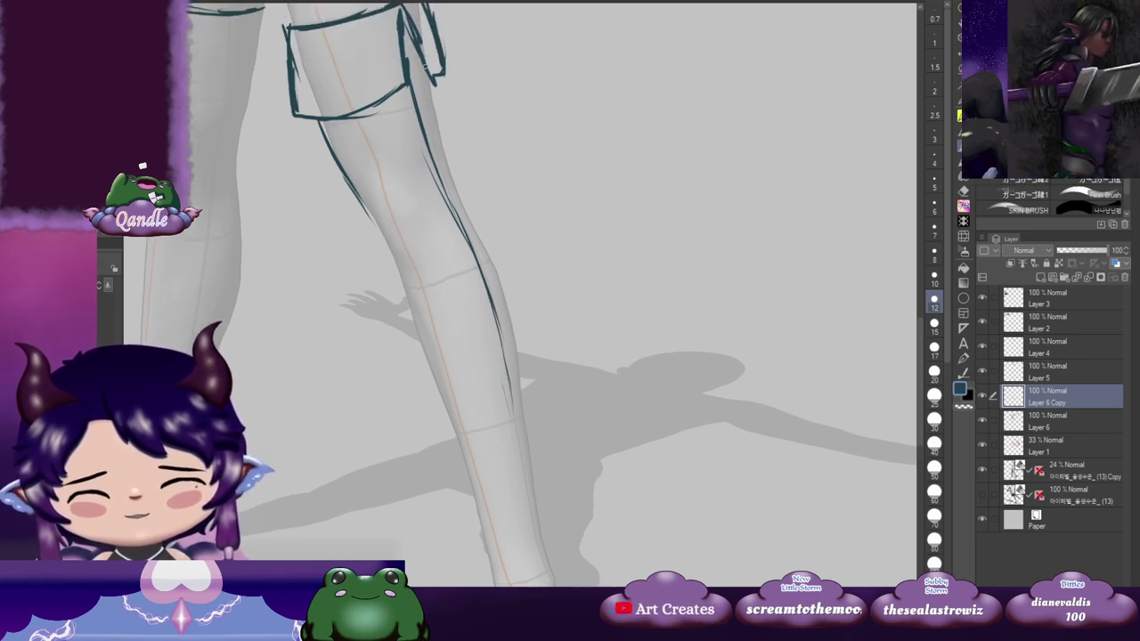
Step: Try the outer contour of the front boot in overlapping strokes from the cuff down the calf
{"action": "mouse_move", "coordinate": [426, 73]}
{"action": "left_mouse_down"}
{"action": "mouse_move", "coordinate": [431, 115]}
{"action": "mouse_move", "coordinate": [471, 222]}
{"action": "left_mouse_up"}
{"action": "left_click_drag", "start_coordinate": [501, 287], "coordinate": [474, 233]}
{"action": "left_click_drag", "start_coordinate": [438, 155], "coordinate": [473, 241]}
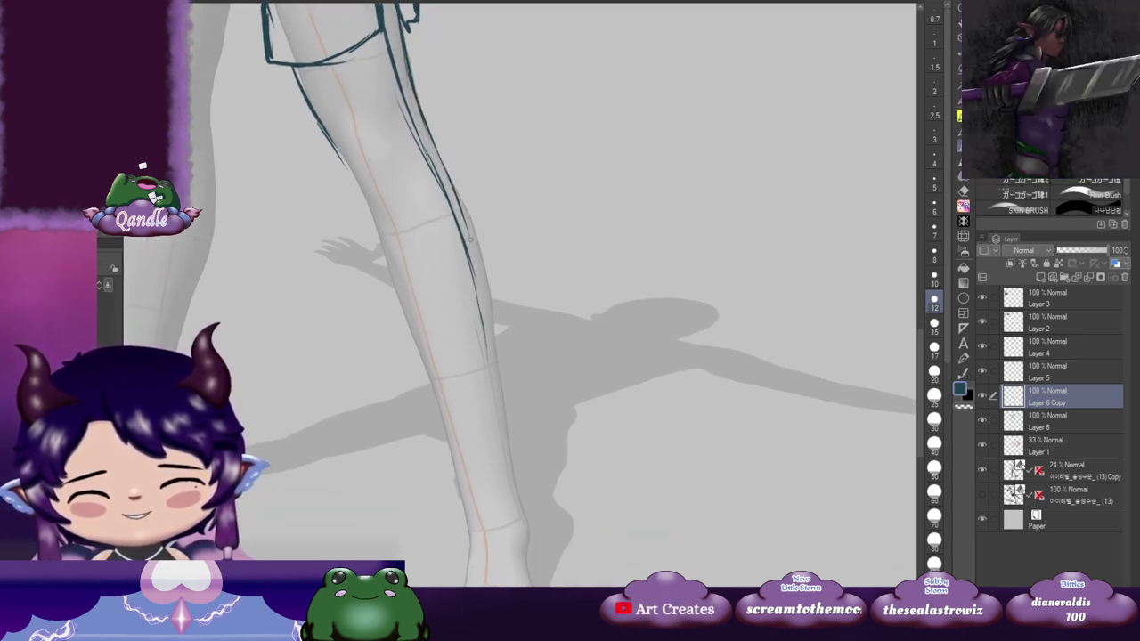
{"action": "left_click_drag", "start_coordinate": [448, 178], "coordinate": [487, 292]}
{"action": "left_click_drag", "start_coordinate": [477, 246], "coordinate": [498, 410]}
{"action": "left_click_drag", "start_coordinate": [489, 341], "coordinate": [497, 409]}
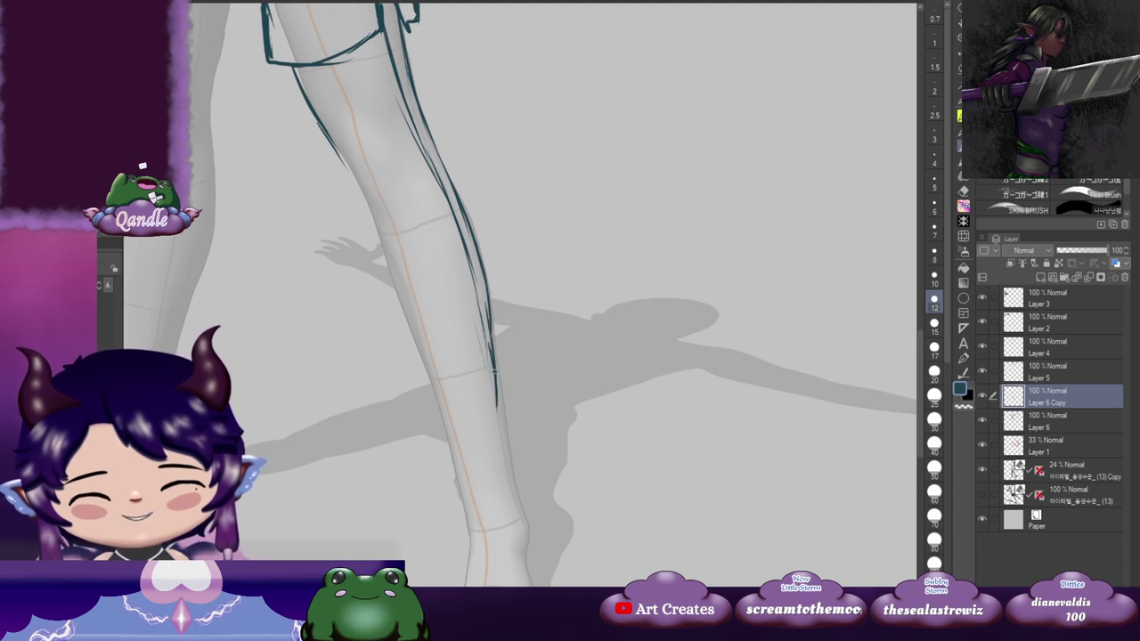
Step: Try a row of small round lacing eyelets along the front boot's opening, from the cuff to the calf
{"action": "left_click_drag", "start_coordinate": [496, 159], "coordinate": [535, 284]}
{"action": "left_click_drag", "start_coordinate": [480, 193], "coordinate": [498, 201]}
{"action": "left_click_drag", "start_coordinate": [452, 129], "coordinate": [437, 143]}
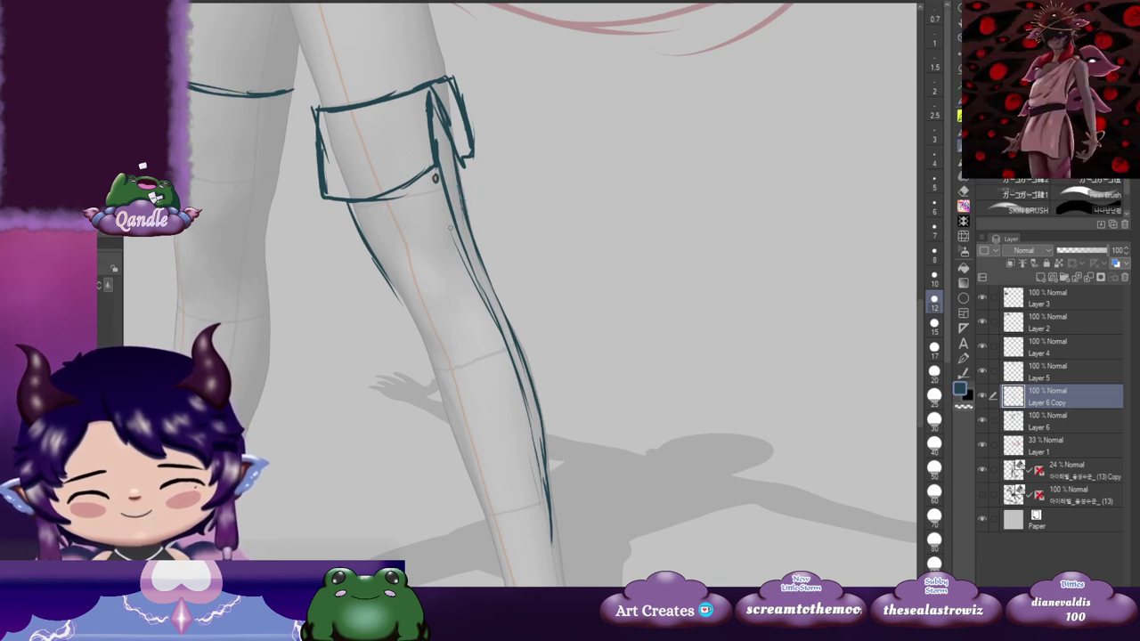
{"action": "left_click_drag", "start_coordinate": [448, 219], "coordinate": [450, 230]}
{"action": "mouse_move", "coordinate": [476, 269]}
{"action": "left_mouse_down"}
{"action": "mouse_move", "coordinate": [464, 230]}
{"action": "mouse_move", "coordinate": [490, 312]}
{"action": "left_mouse_up"}
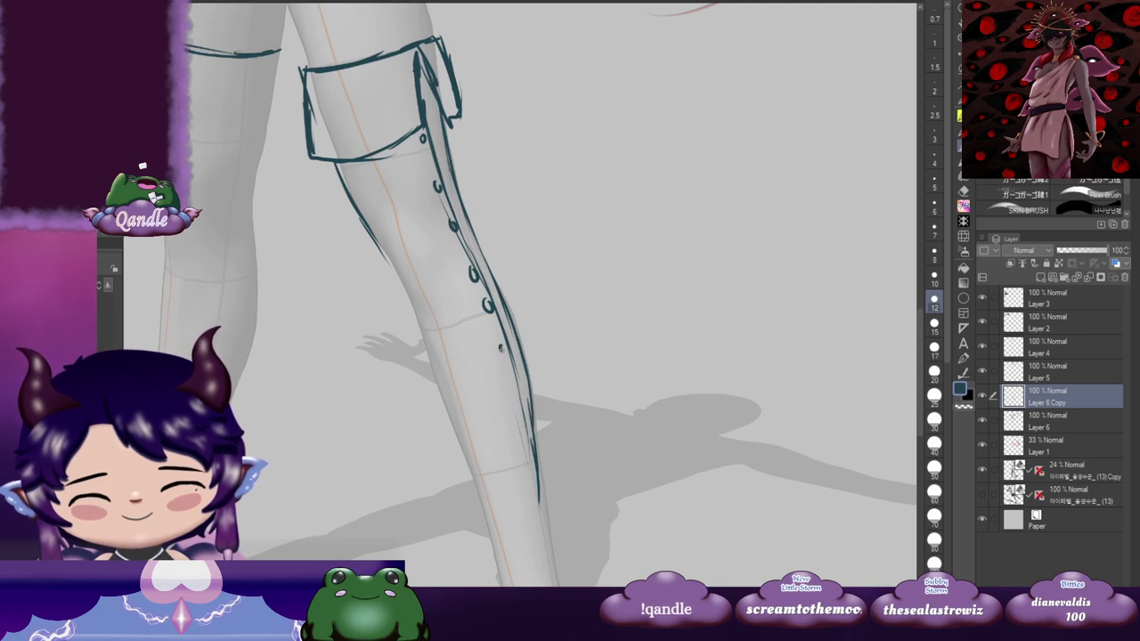
{"action": "left_click_drag", "start_coordinate": [514, 393], "coordinate": [518, 405]}
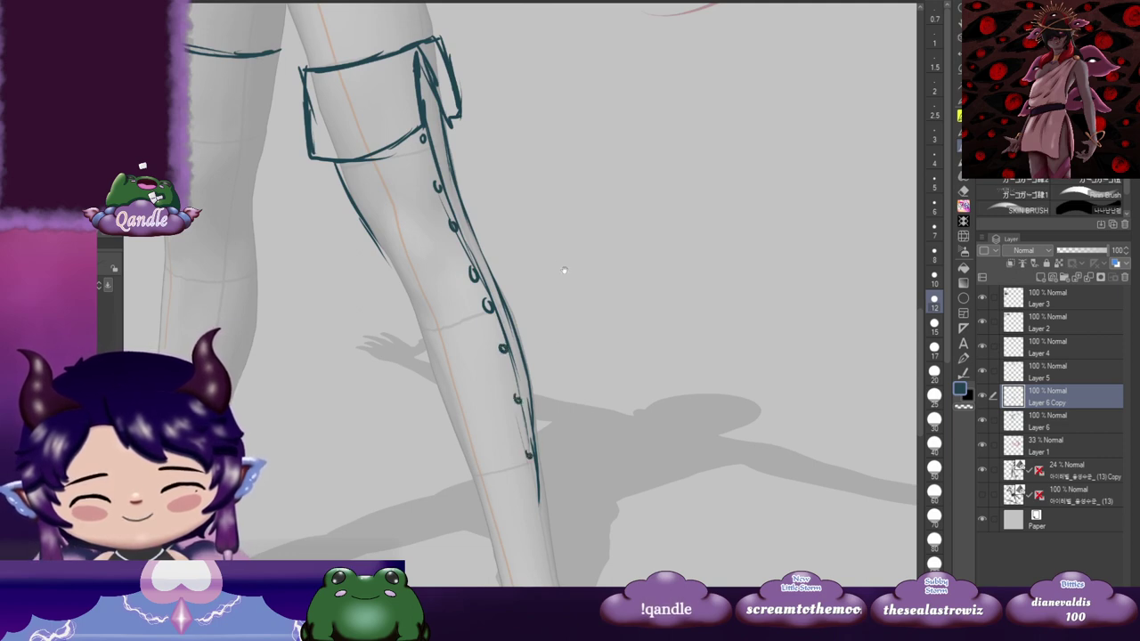
Step: Try zigzag laces between the eyelets and the outer edge, down the length of the front boot
{"action": "left_click_drag", "start_coordinate": [564, 270], "coordinate": [558, 309]}
{"action": "mouse_move", "coordinate": [417, 134]}
{"action": "left_mouse_down"}
{"action": "mouse_move", "coordinate": [432, 135]}
{"action": "mouse_move", "coordinate": [423, 178]}
{"action": "mouse_move", "coordinate": [449, 196]}
{"action": "mouse_move", "coordinate": [434, 229]}
{"action": "mouse_move", "coordinate": [458, 250]}
{"action": "mouse_move", "coordinate": [449, 266]}
{"action": "mouse_move", "coordinate": [476, 287]}
{"action": "mouse_move", "coordinate": [500, 227]}
{"action": "mouse_move", "coordinate": [471, 232]}
{"action": "mouse_move", "coordinate": [499, 248]}
{"action": "left_mouse_up"}
{"action": "mouse_move", "coordinate": [503, 267]}
{"action": "left_mouse_down"}
{"action": "mouse_move", "coordinate": [502, 234]}
{"action": "mouse_move", "coordinate": [488, 229]}
{"action": "mouse_move", "coordinate": [513, 242]}
{"action": "mouse_move", "coordinate": [502, 270]}
{"action": "mouse_move", "coordinate": [529, 291]}
{"action": "mouse_move", "coordinate": [531, 254]}
{"action": "mouse_move", "coordinate": [514, 266]}
{"action": "mouse_move", "coordinate": [534, 293]}
{"action": "mouse_move", "coordinate": [526, 320]}
{"action": "left_mouse_up"}
{"action": "left_click_drag", "start_coordinate": [580, 227], "coordinate": [548, 355]}
{"action": "mouse_move", "coordinate": [553, 397]}
{"action": "left_mouse_down"}
{"action": "mouse_move", "coordinate": [554, 465]}
{"action": "mouse_move", "coordinate": [626, 272]}
{"action": "mouse_move", "coordinate": [740, 284]}
{"action": "mouse_move", "coordinate": [626, 334]}
{"action": "mouse_move", "coordinate": [592, 298]}
{"action": "left_mouse_up"}
Step: Undo the zigzag laces, the eyelets and the long outer contour strokes on the front boot
{"action": "key", "text": "ctrl+z"}
{"action": "key", "text": "ctrl+z"}
{"action": "key", "text": "ctrl+z"}
{"action": "key", "text": "ctrl+z"}
{"action": "key", "text": "ctrl+z"}
{"action": "key", "text": "ctrl+z"}
{"action": "key", "text": "ctrl+z"}
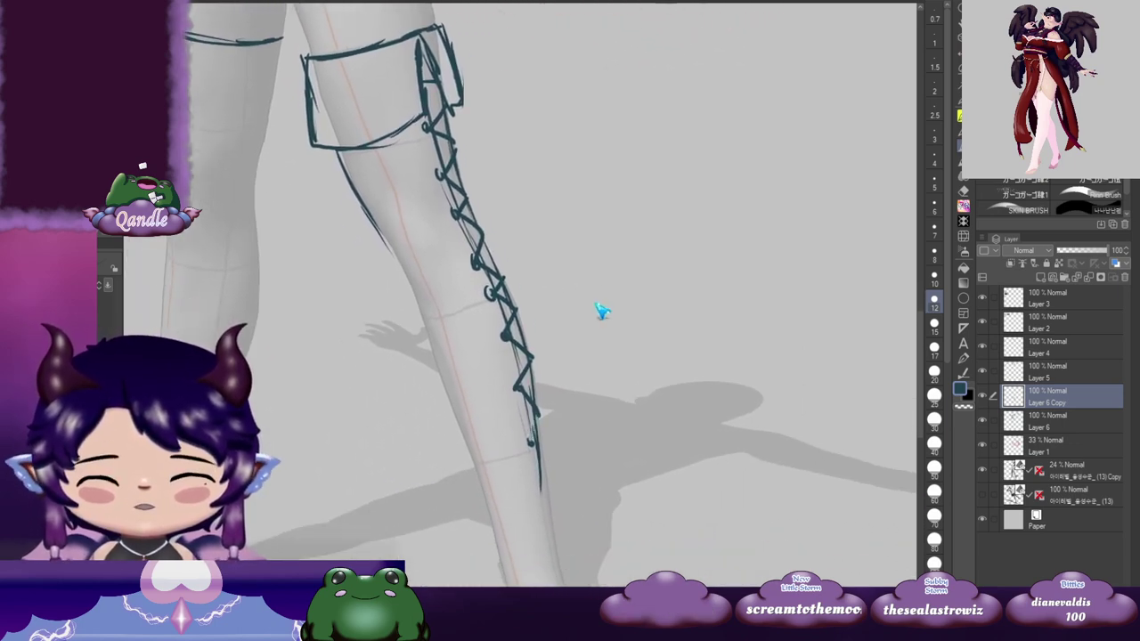
{"action": "key", "text": "ctrl+z"}
{"action": "key", "text": "ctrl+z"}
{"action": "key", "text": "ctrl+z"}
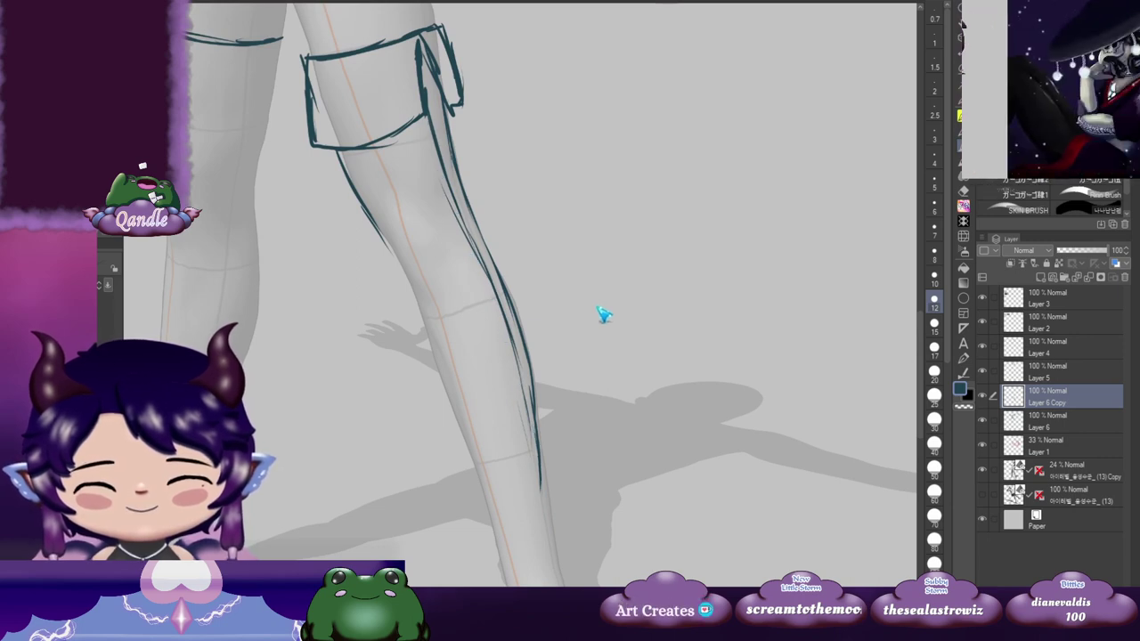
{"action": "key", "text": "ctrl+z"}
{"action": "key", "text": "ctrl+z"}
{"action": "key", "text": "ctrl+z"}
{"action": "key", "text": "ctrl+z"}
{"action": "key", "text": "ctrl+z"}
{"action": "key", "text": "ctrl+z"}
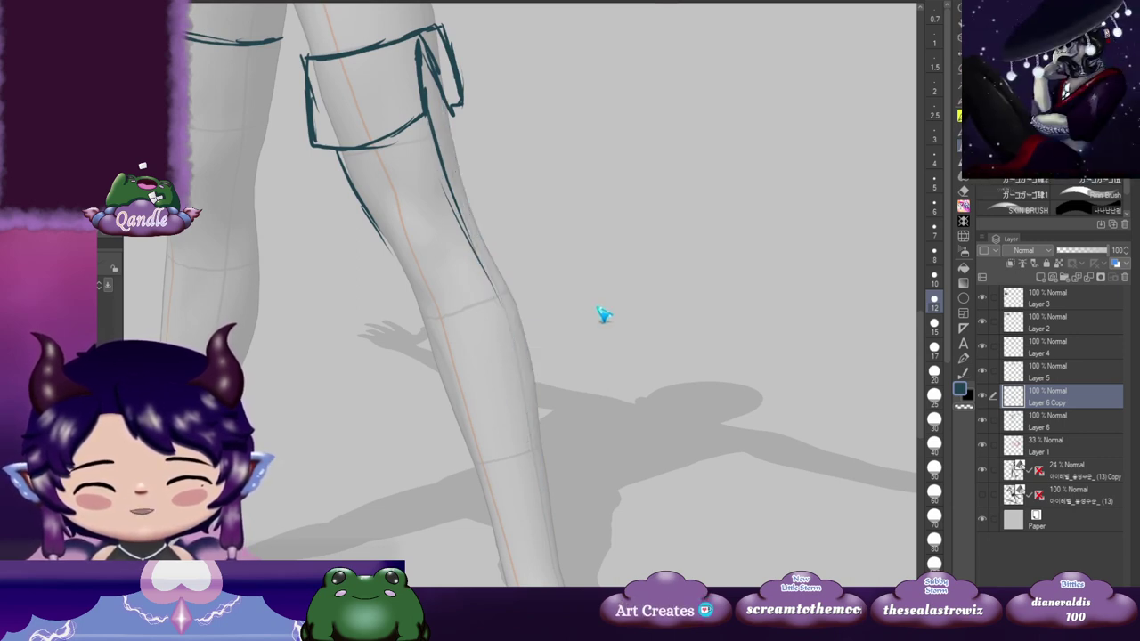
Step: Draw a short pointed notch reaching just below the front cuff, and fill it with crossed laces
{"action": "left_click_drag", "start_coordinate": [607, 196], "coordinate": [618, 256]}
{"action": "mouse_move", "coordinate": [434, 146]}
{"action": "left_mouse_down"}
{"action": "mouse_move", "coordinate": [432, 131]}
{"action": "mouse_move", "coordinate": [470, 234]}
{"action": "left_mouse_up"}
{"action": "left_click_drag", "start_coordinate": [473, 188], "coordinate": [471, 205]}
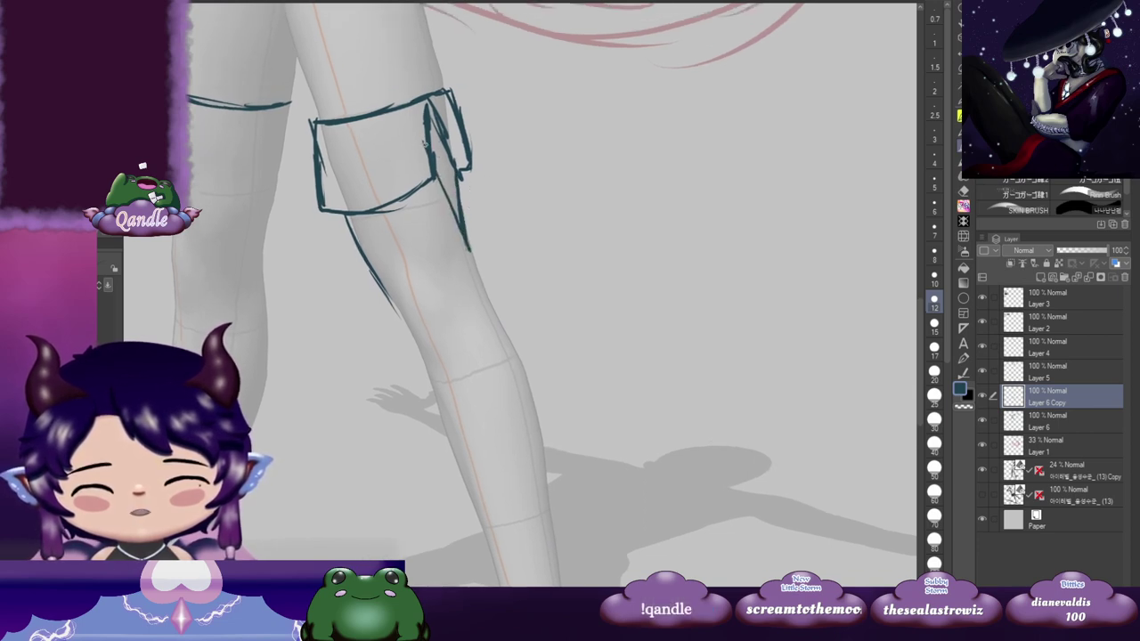
{"action": "mouse_move", "coordinate": [431, 144]}
{"action": "left_mouse_down"}
{"action": "mouse_move", "coordinate": [442, 143]}
{"action": "mouse_move", "coordinate": [434, 185]}
{"action": "mouse_move", "coordinate": [467, 203]}
{"action": "left_mouse_up"}
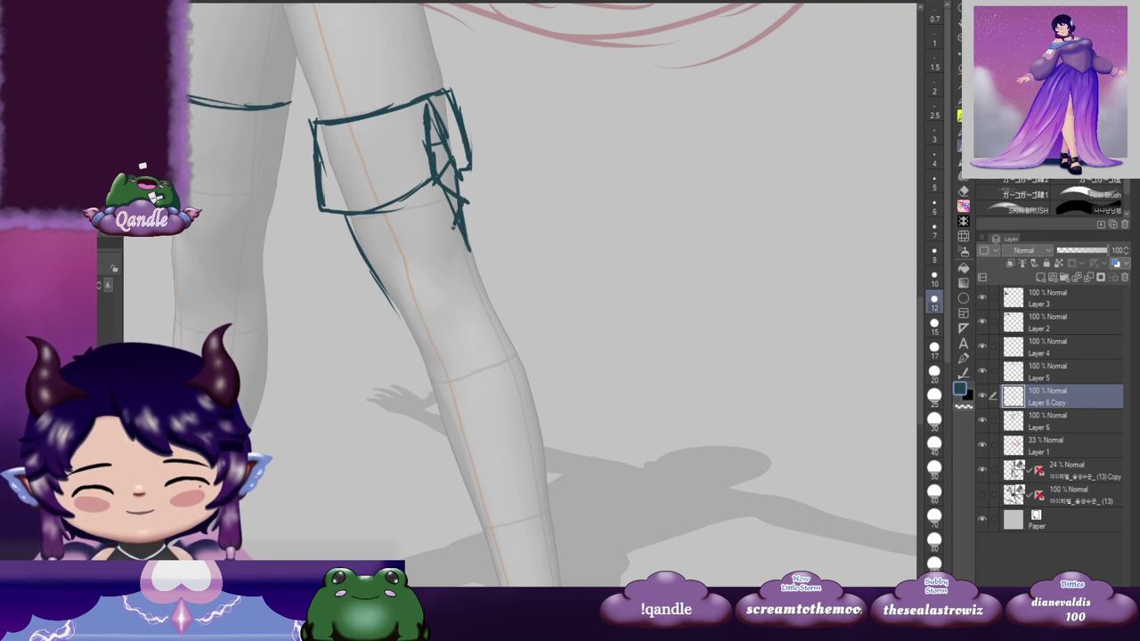
Step: Complete the rear boot's folded cuff with two side edges and a curved lower edge around the thigh
{"action": "left_click_drag", "start_coordinate": [365, 253], "coordinate": [610, 193]}
{"action": "mouse_move", "coordinate": [695, 218]}
{"action": "left_mouse_down"}
{"action": "mouse_move", "coordinate": [613, 273]}
{"action": "mouse_move", "coordinate": [611, 352]}
{"action": "mouse_move", "coordinate": [766, 316]}
{"action": "mouse_move", "coordinate": [804, 287]}
{"action": "left_mouse_up"}
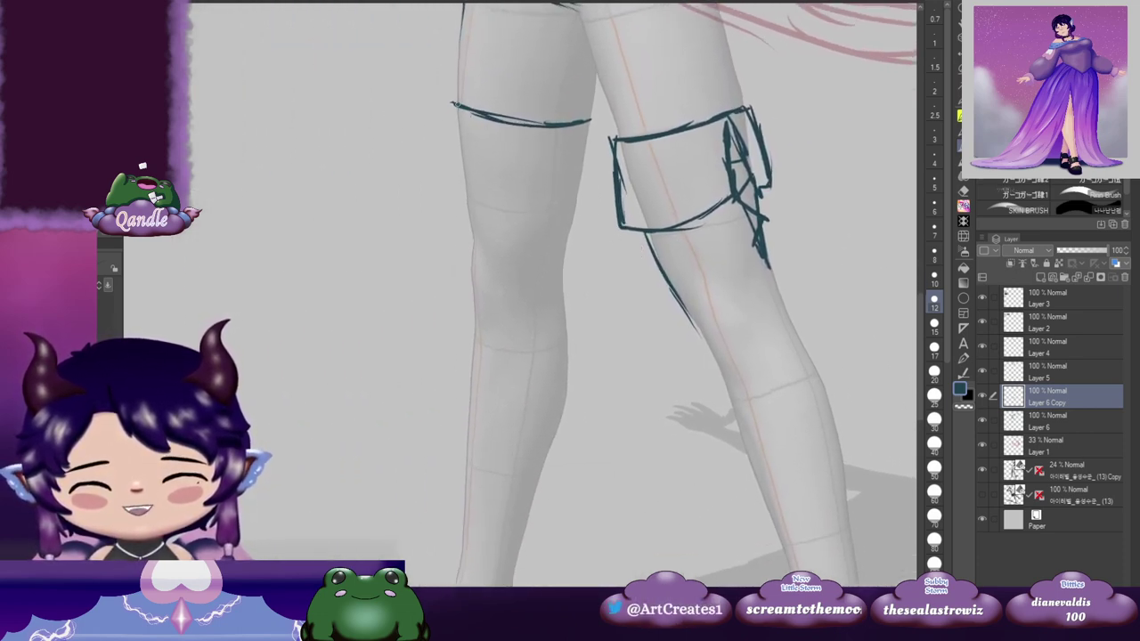
{"action": "left_click_drag", "start_coordinate": [568, 186], "coordinate": [477, 198]}
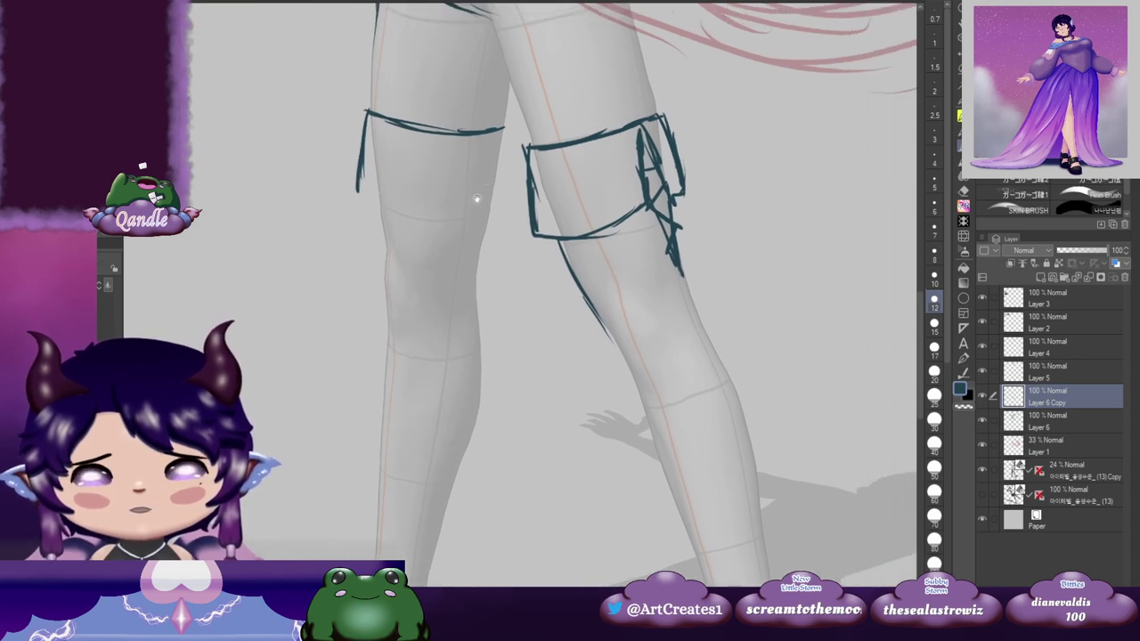
{"action": "left_click_drag", "start_coordinate": [403, 209], "coordinate": [456, 222]}
{"action": "mouse_move", "coordinate": [358, 190]}
{"action": "left_mouse_down"}
{"action": "mouse_move", "coordinate": [493, 224]}
{"action": "mouse_move", "coordinate": [506, 207]}
{"action": "left_mouse_up"}
{"action": "left_click_drag", "start_coordinate": [505, 129], "coordinate": [506, 201]}
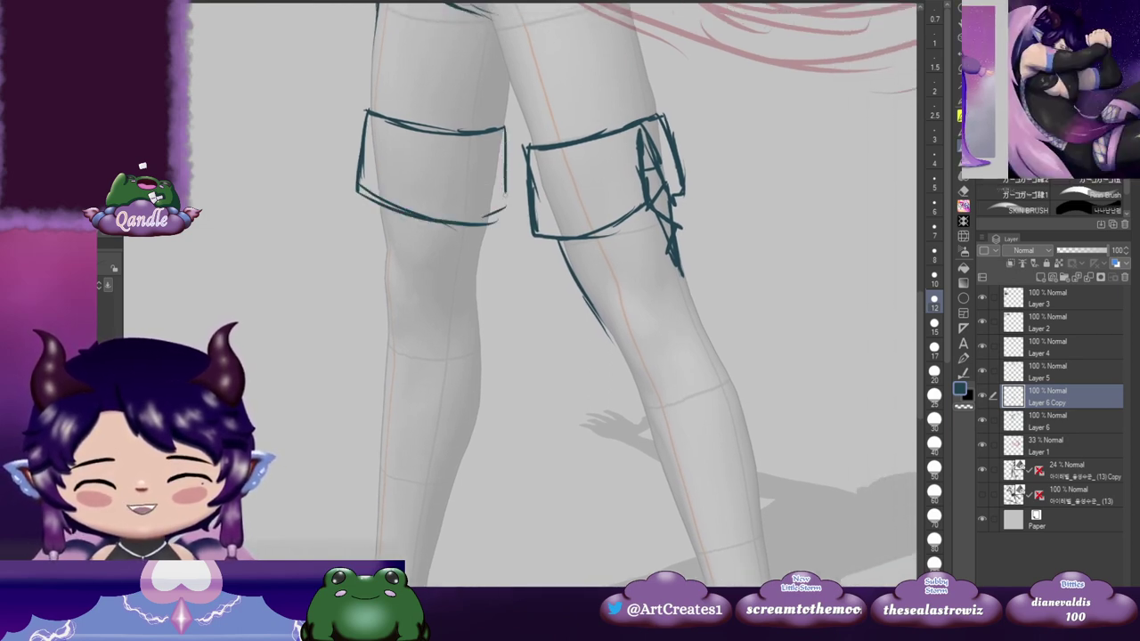
Step: Try a small arrow pointing at the laced notch of the front cuff, and undo it
{"action": "mouse_move", "coordinate": [723, 236]}
{"action": "left_mouse_down"}
{"action": "mouse_move", "coordinate": [567, 363]}
{"action": "mouse_move", "coordinate": [561, 390]}
{"action": "mouse_move", "coordinate": [641, 282]}
{"action": "mouse_move", "coordinate": [648, 228]}
{"action": "mouse_move", "coordinate": [704, 196]}
{"action": "mouse_move", "coordinate": [703, 138]}
{"action": "mouse_move", "coordinate": [698, 210]}
{"action": "mouse_move", "coordinate": [651, 237]}
{"action": "left_mouse_up"}
{"action": "left_click_drag", "start_coordinate": [645, 189], "coordinate": [669, 180]}
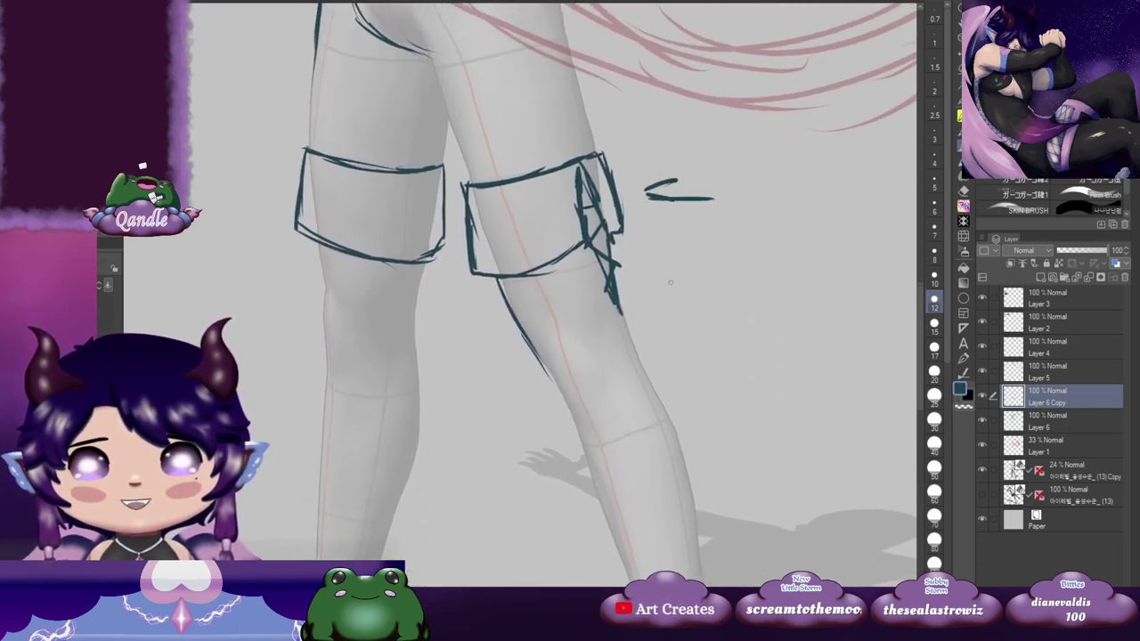
{"action": "key", "text": "ctrl+z"}
{"action": "key", "text": "ctrl+z"}
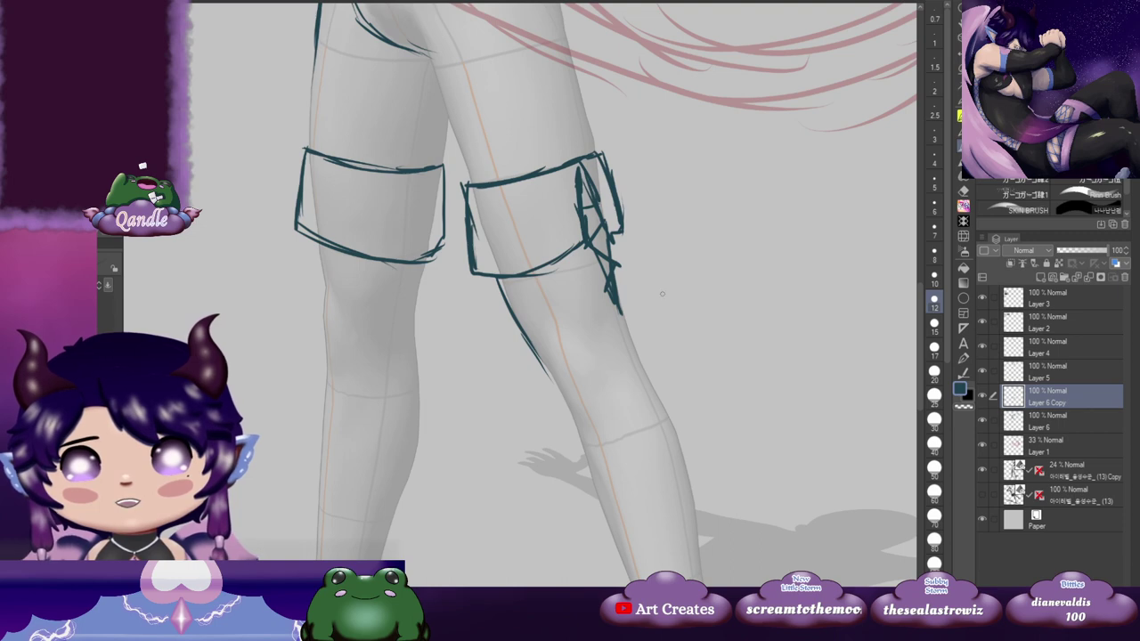
Step: Outline the calf side of the rear boot's shaft, following the mannequin's leg from below the cuff toward the ankle
{"action": "mouse_move", "coordinate": [686, 204]}
{"action": "left_mouse_down"}
{"action": "mouse_move", "coordinate": [674, 315]}
{"action": "mouse_move", "coordinate": [685, 147]}
{"action": "left_mouse_up"}
{"action": "left_click_drag", "start_coordinate": [732, 304], "coordinate": [633, 192]}
{"action": "left_click_drag", "start_coordinate": [665, 341], "coordinate": [636, 219]}
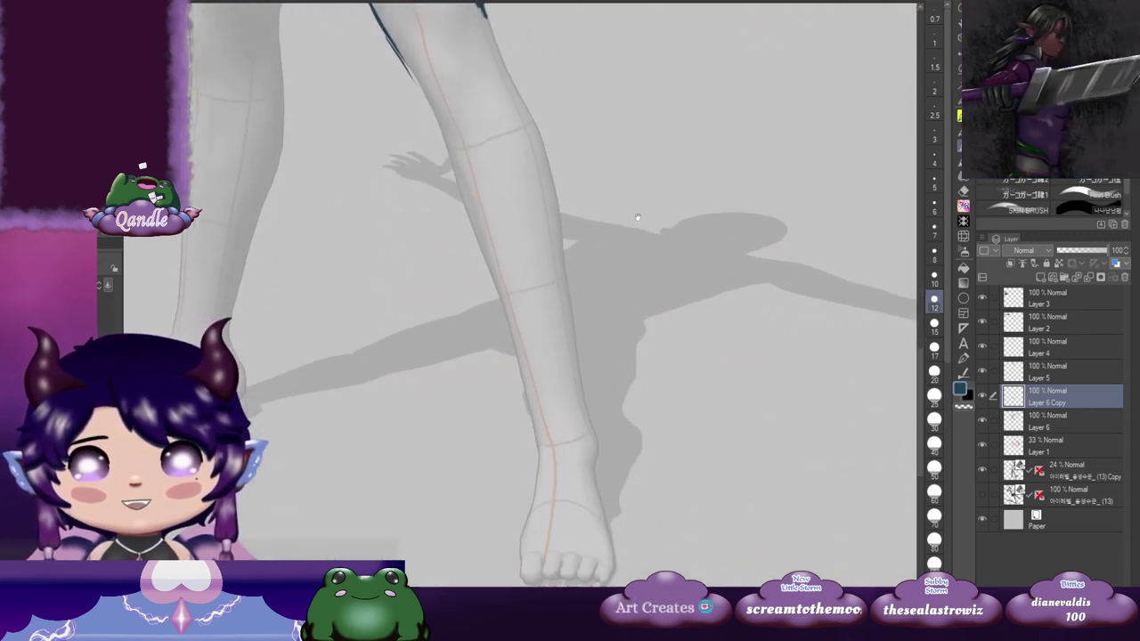
{"action": "mouse_move", "coordinate": [648, 410]}
{"action": "left_mouse_down"}
{"action": "mouse_move", "coordinate": [641, 203]}
{"action": "mouse_move", "coordinate": [633, 368]}
{"action": "left_mouse_up"}
{"action": "left_click_drag", "start_coordinate": [419, 289], "coordinate": [669, 360]}
{"action": "left_click_drag", "start_coordinate": [529, 237], "coordinate": [568, 337]}
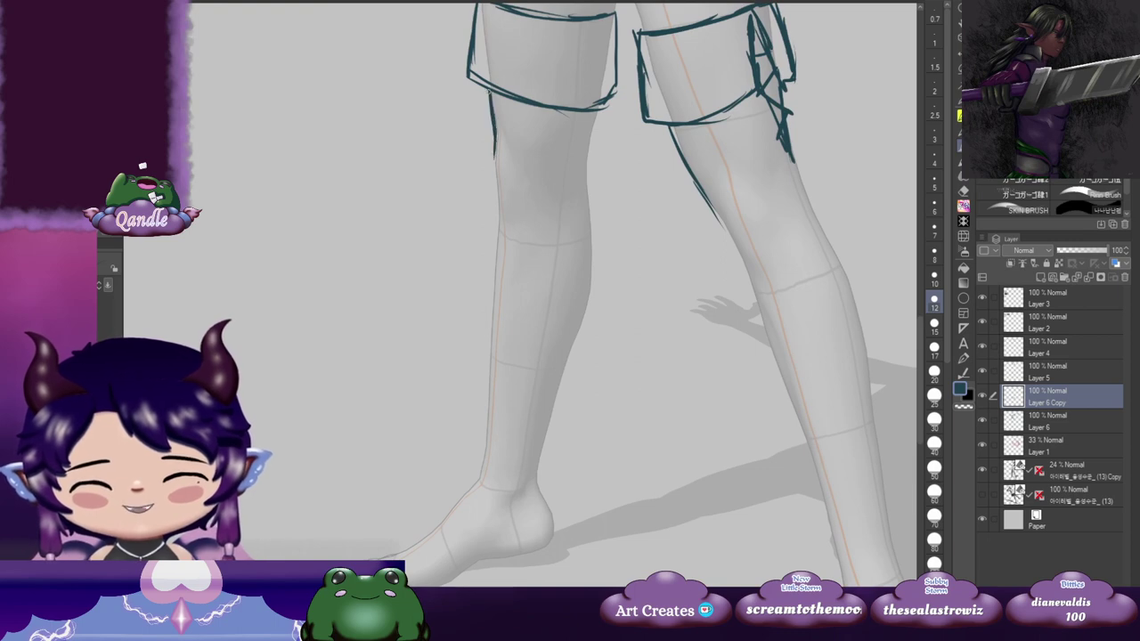
{"action": "left_click_drag", "start_coordinate": [584, 189], "coordinate": [569, 157]}
{"action": "left_click_drag", "start_coordinate": [583, 84], "coordinate": [580, 225]}
{"action": "mouse_move", "coordinate": [576, 210]}
{"action": "left_mouse_down"}
{"action": "mouse_move", "coordinate": [579, 249]}
{"action": "mouse_move", "coordinate": [579, 212]}
{"action": "mouse_move", "coordinate": [540, 338]}
{"action": "left_mouse_up"}
Step: Draw the rear boot's front contour down the shin and over the instep to a pointed toe
{"action": "left_click_drag", "start_coordinate": [500, 143], "coordinate": [525, 131]}
{"action": "left_click_drag", "start_coordinate": [515, 69], "coordinate": [511, 194]}
{"action": "mouse_move", "coordinate": [511, 94]}
{"action": "left_mouse_down"}
{"action": "mouse_move", "coordinate": [503, 290]}
{"action": "mouse_move", "coordinate": [521, 223]}
{"action": "left_mouse_up"}
{"action": "left_click_drag", "start_coordinate": [516, 158], "coordinate": [505, 246]}
{"action": "mouse_move", "coordinate": [510, 197]}
{"action": "left_mouse_down"}
{"action": "mouse_move", "coordinate": [505, 261]}
{"action": "mouse_move", "coordinate": [546, 218]}
{"action": "mouse_move", "coordinate": [554, 187]}
{"action": "mouse_move", "coordinate": [507, 251]}
{"action": "mouse_move", "coordinate": [557, 222]}
{"action": "mouse_move", "coordinate": [516, 242]}
{"action": "mouse_move", "coordinate": [538, 278]}
{"action": "left_mouse_up"}
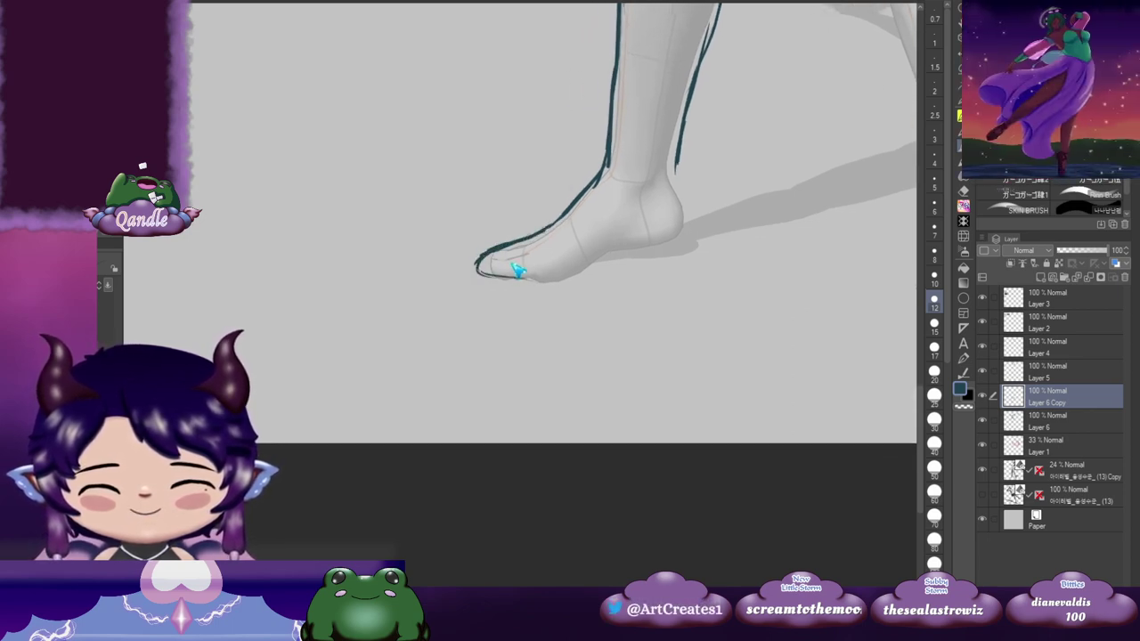
Step: Draw the rear boot's sole and back contour around the heel, and add a short block heel beneath it
{"action": "mouse_move", "coordinate": [478, 270]}
{"action": "left_mouse_down"}
{"action": "mouse_move", "coordinate": [527, 280]}
{"action": "mouse_move", "coordinate": [518, 272]}
{"action": "mouse_move", "coordinate": [543, 270]}
{"action": "mouse_move", "coordinate": [512, 255]}
{"action": "mouse_move", "coordinate": [596, 235]}
{"action": "left_mouse_up"}
{"action": "left_click_drag", "start_coordinate": [620, 224], "coordinate": [595, 229]}
{"action": "mouse_move", "coordinate": [568, 186]}
{"action": "left_mouse_down"}
{"action": "mouse_move", "coordinate": [564, 245]}
{"action": "mouse_move", "coordinate": [637, 199]}
{"action": "mouse_move", "coordinate": [641, 226]}
{"action": "left_mouse_up"}
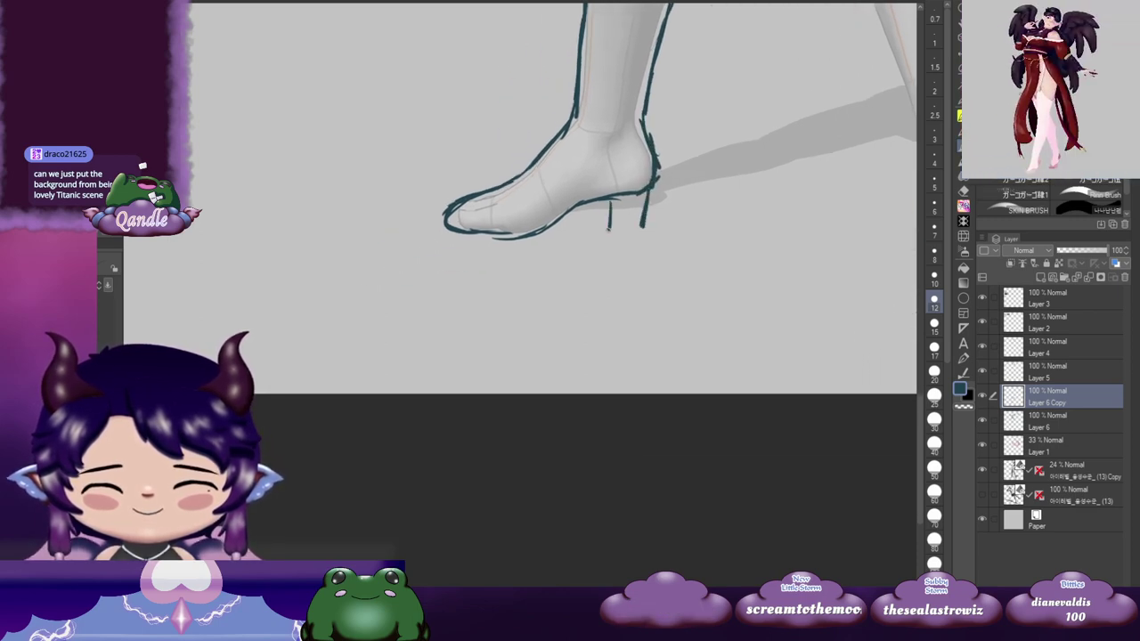
{"action": "left_click_drag", "start_coordinate": [570, 233], "coordinate": [600, 227]}
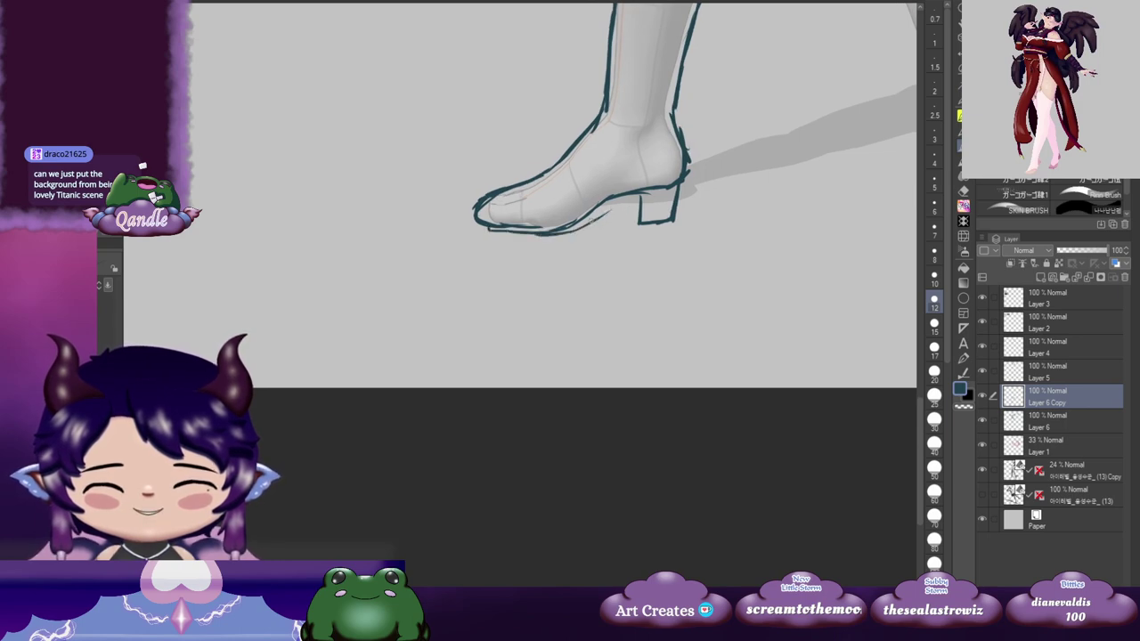
Step: Outline the inner side of the front boot's shaft along the mannequin's leg from below the cuff to the ankle
{"action": "left_click_drag", "start_coordinate": [741, 187], "coordinate": [503, 311]}
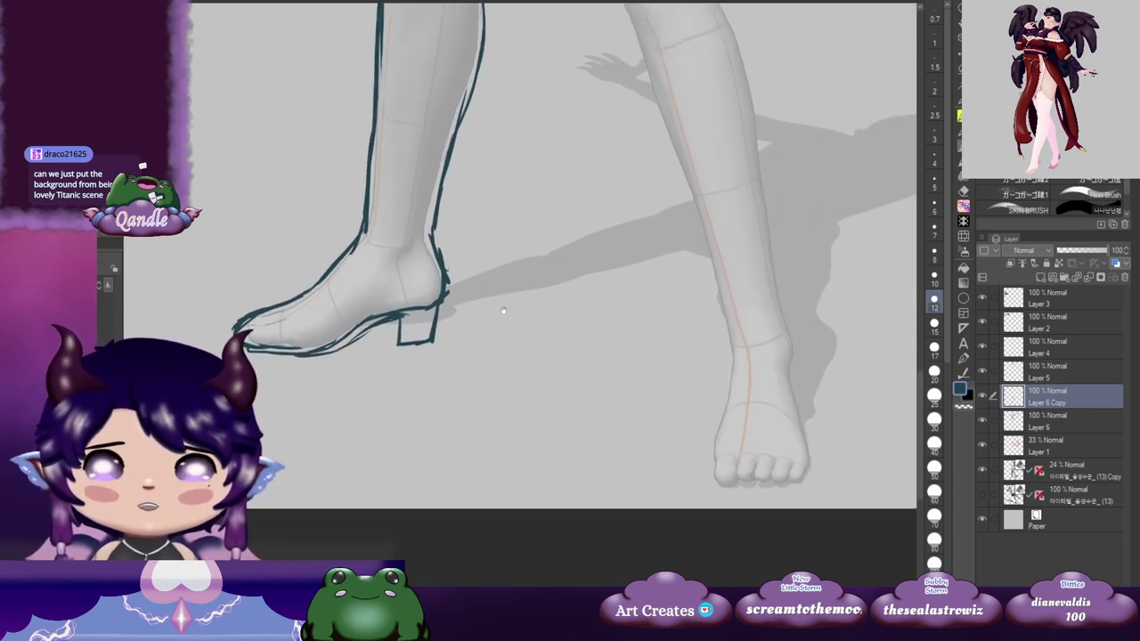
{"action": "left_click_drag", "start_coordinate": [639, 236], "coordinate": [526, 323]}
{"action": "left_click_drag", "start_coordinate": [707, 211], "coordinate": [644, 337]}
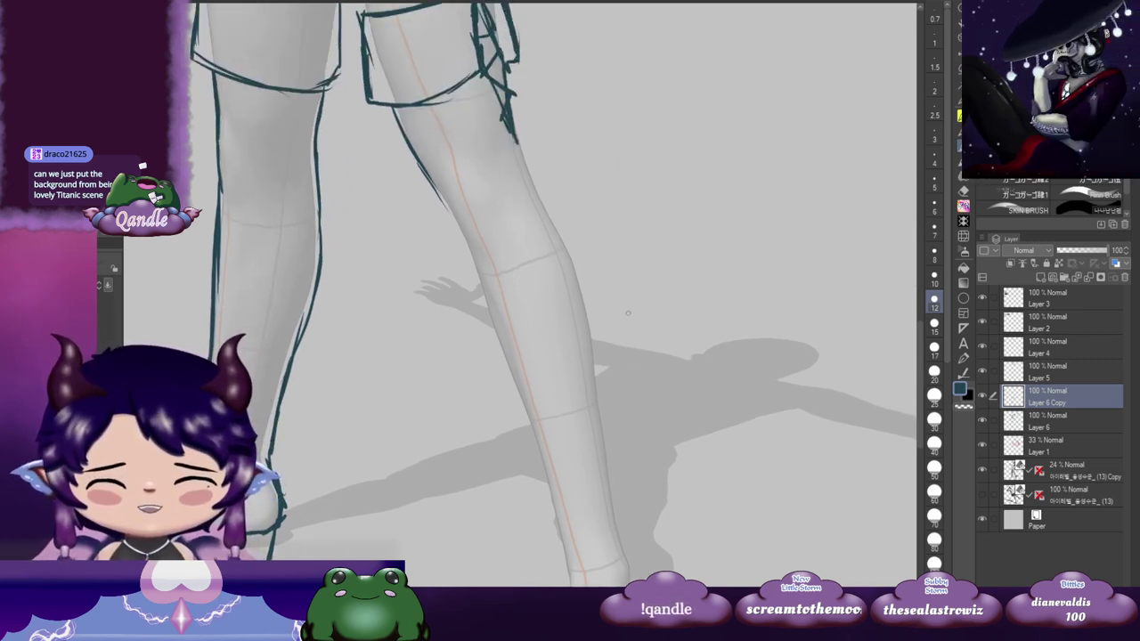
{"action": "left_click_drag", "start_coordinate": [629, 235], "coordinate": [613, 163]}
{"action": "left_click_drag", "start_coordinate": [421, 115], "coordinate": [451, 163]}
{"action": "scroll", "coordinate": [450, 168], "scroll_direction": "down", "scroll_amount": 3}
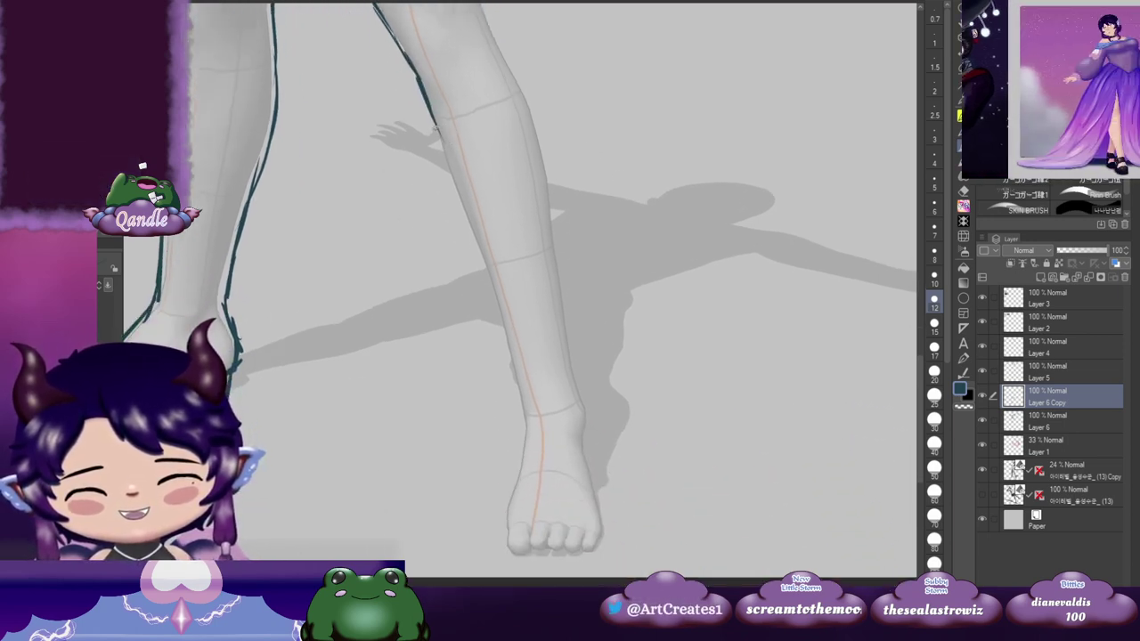
{"action": "left_click_drag", "start_coordinate": [471, 225], "coordinate": [490, 280]}
{"action": "left_click_drag", "start_coordinate": [503, 312], "coordinate": [486, 234]}
{"action": "mouse_move", "coordinate": [467, 184]}
{"action": "left_mouse_down"}
{"action": "mouse_move", "coordinate": [492, 277]}
{"action": "mouse_move", "coordinate": [508, 227]}
{"action": "left_mouse_up"}
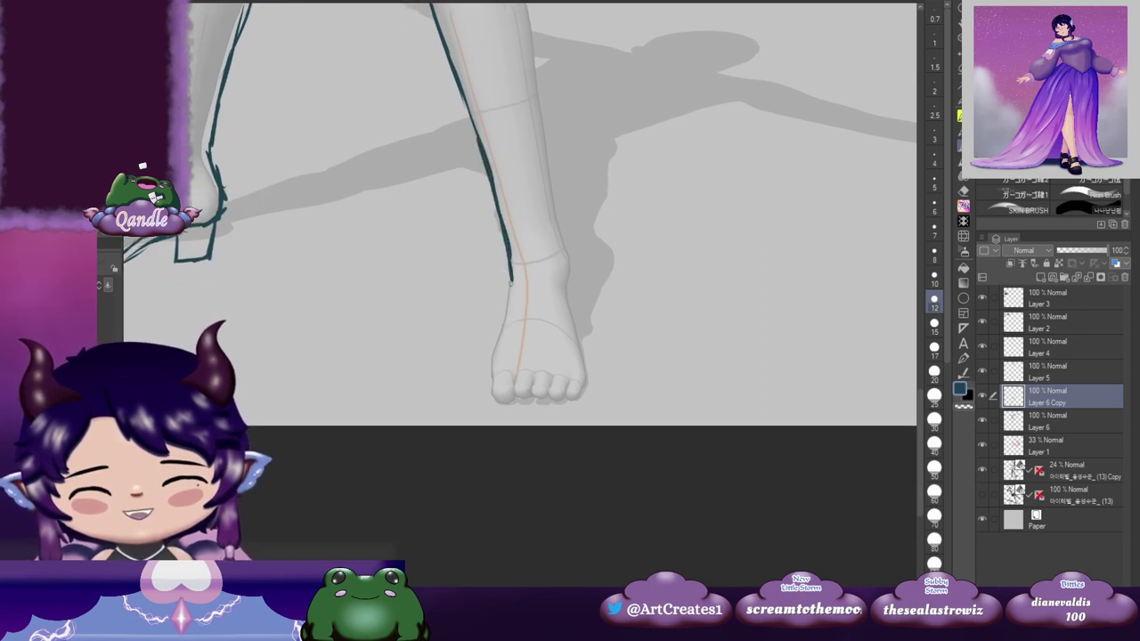
Step: Outline the front boot's foot with a flared side and a rounded toe enclosing the mannequin's toes
{"action": "scroll", "coordinate": [510, 285], "scroll_direction": "down", "scroll_amount": 3}
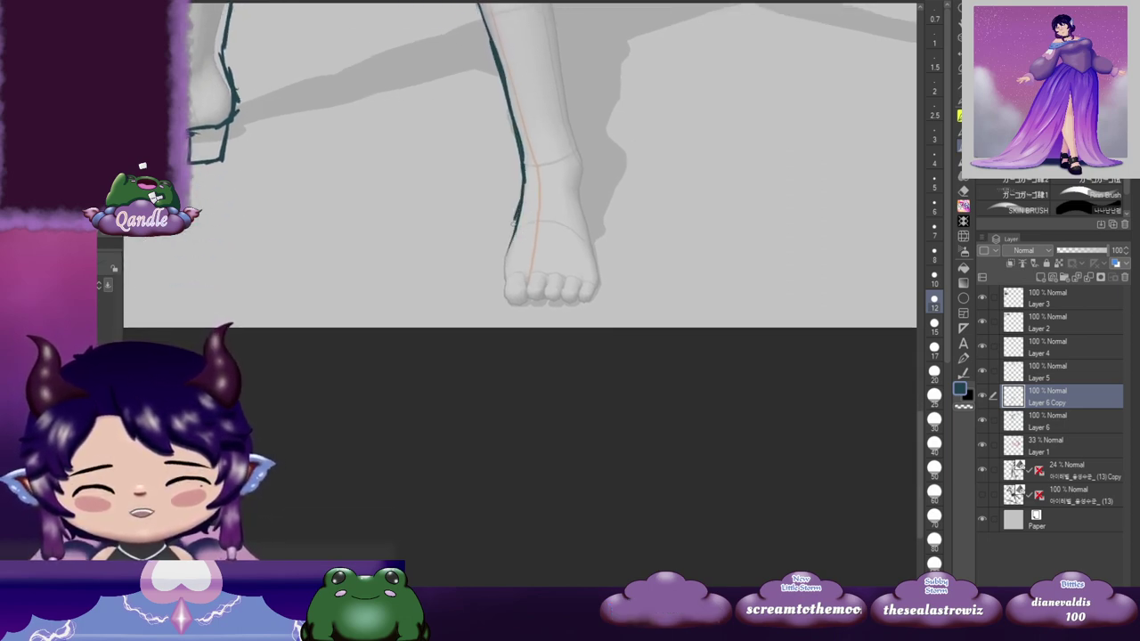
{"action": "mouse_move", "coordinate": [514, 223]}
{"action": "left_mouse_down"}
{"action": "mouse_move", "coordinate": [500, 266]}
{"action": "mouse_move", "coordinate": [520, 317]}
{"action": "mouse_move", "coordinate": [590, 314]}
{"action": "mouse_move", "coordinate": [546, 319]}
{"action": "mouse_move", "coordinate": [588, 305]}
{"action": "left_mouse_up"}
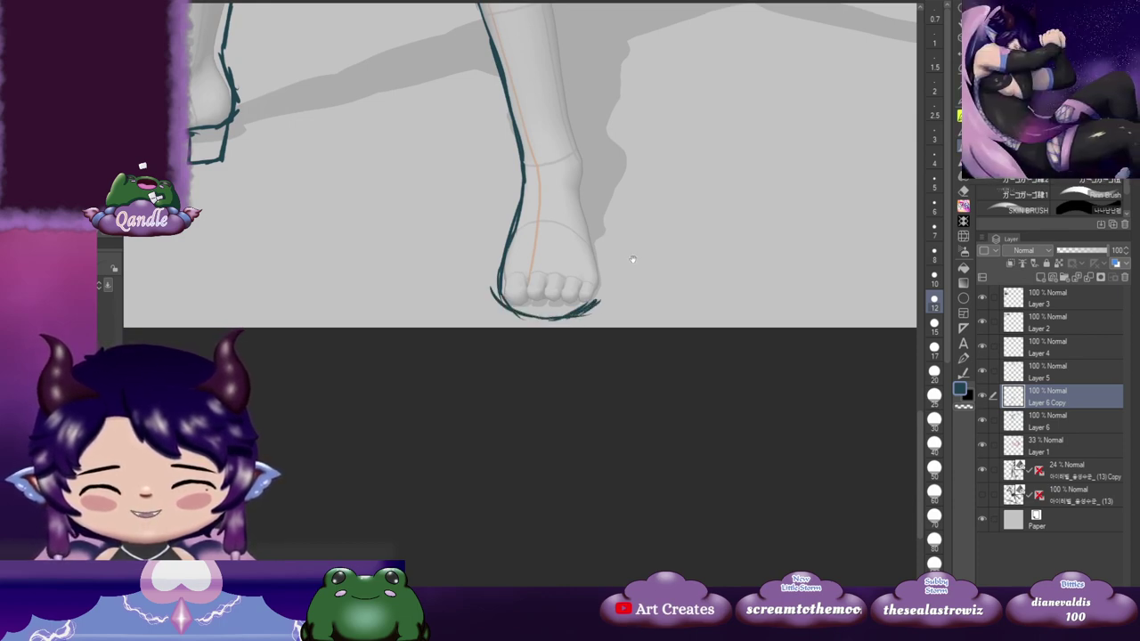
{"action": "left_click_drag", "start_coordinate": [632, 259], "coordinate": [608, 295]}
{"action": "mouse_move", "coordinate": [559, 223]}
{"action": "left_mouse_down"}
{"action": "mouse_move", "coordinate": [576, 317]}
{"action": "mouse_move", "coordinate": [566, 342]}
{"action": "left_mouse_up"}
{"action": "left_click_drag", "start_coordinate": [587, 205], "coordinate": [579, 337]}
Step: Outline the outer side of the front boot's shaft from the laced notch past the knee to the ankle
{"action": "left_click_drag", "start_coordinate": [548, 183], "coordinate": [547, 406]}
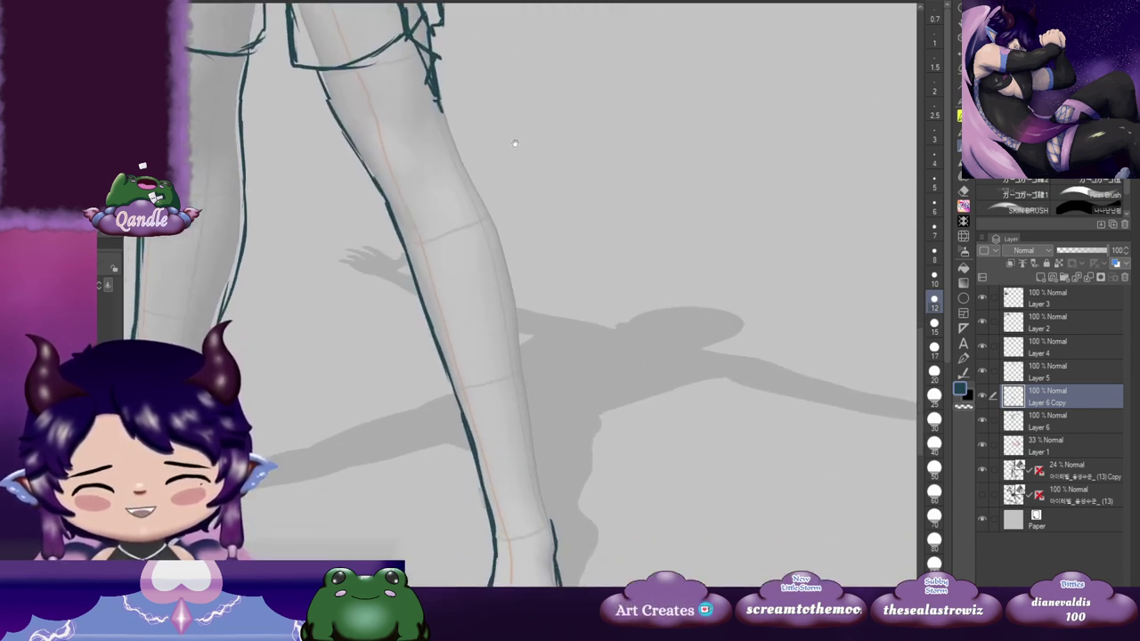
{"action": "left_click_drag", "start_coordinate": [431, 49], "coordinate": [475, 175]}
{"action": "scroll", "coordinate": [502, 214], "scroll_direction": "down", "scroll_amount": 2}
{"action": "left_click_drag", "start_coordinate": [450, 93], "coordinate": [513, 403]}
{"action": "scroll", "coordinate": [512, 156], "scroll_direction": "up", "scroll_amount": 8}
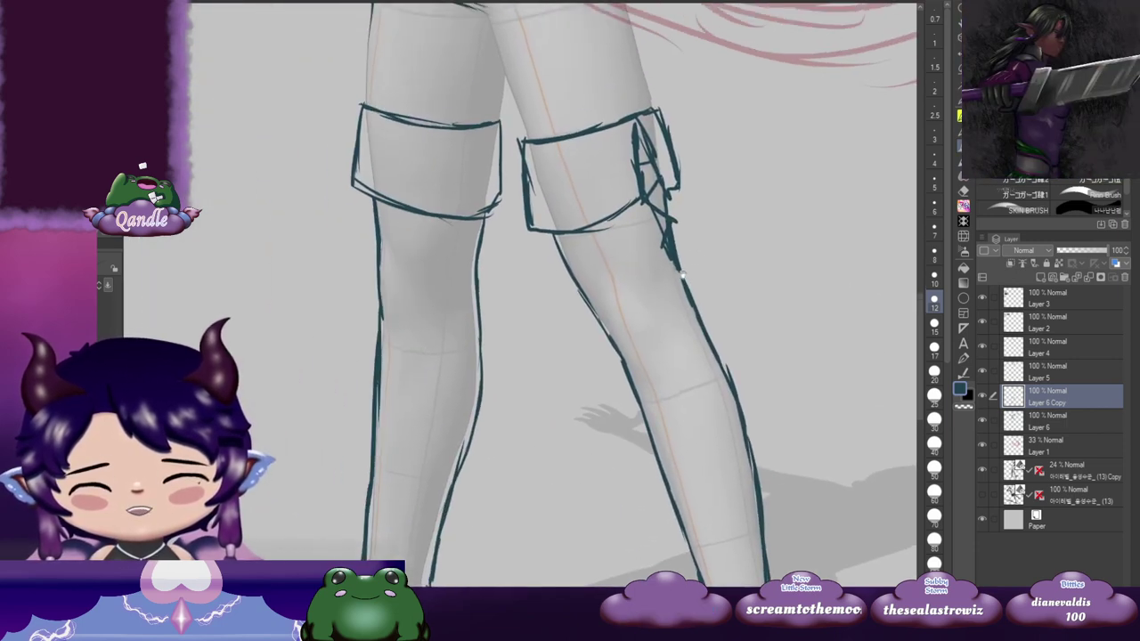
Step: Try short straight marks extending outward from the front boot's cuff top and from the knee, and undo them
{"action": "scroll", "coordinate": [607, 285], "scroll_direction": "up", "scroll_amount": 3}
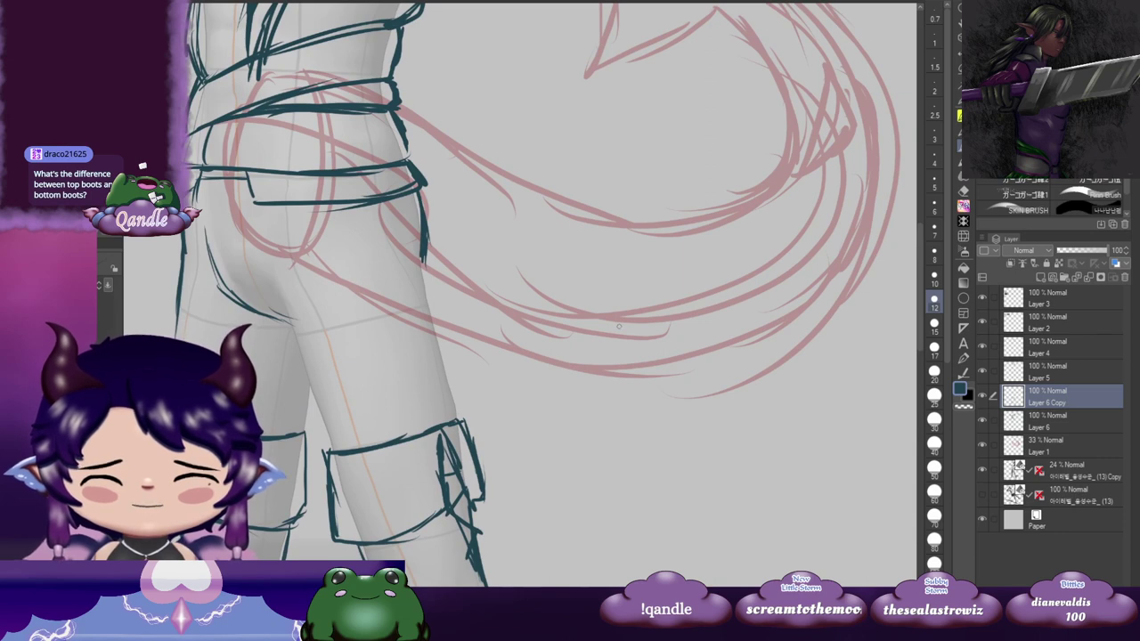
{"action": "scroll", "coordinate": [619, 327], "scroll_direction": "down", "scroll_amount": 6}
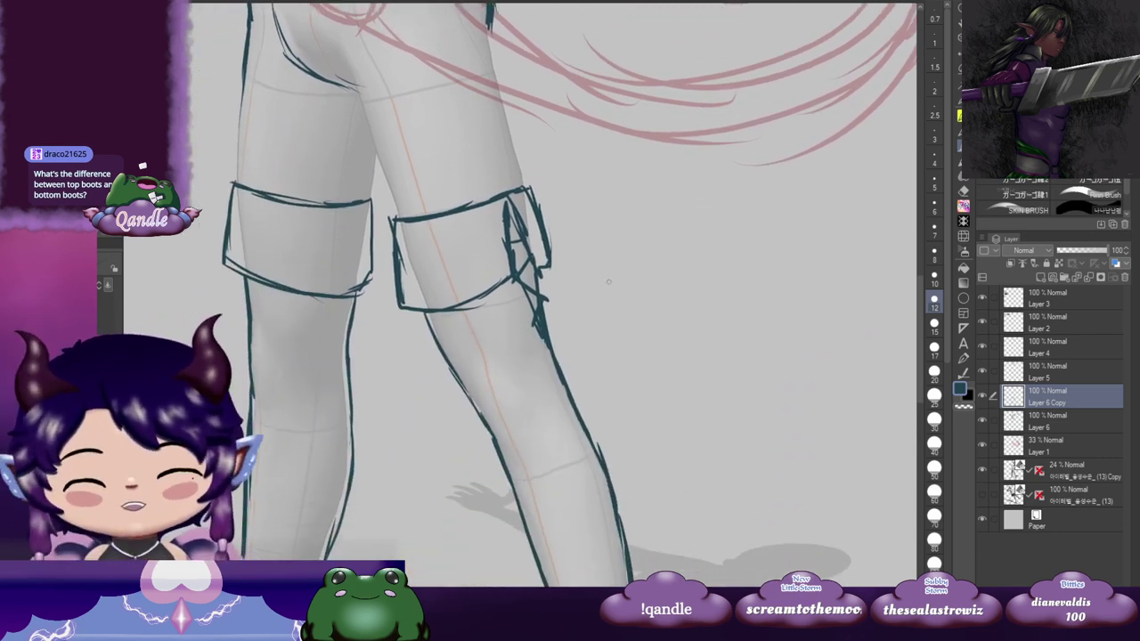
{"action": "scroll", "coordinate": [608, 281], "scroll_direction": "up", "scroll_amount": 3}
{"action": "scroll", "coordinate": [635, 358], "scroll_direction": "up", "scroll_amount": 2}
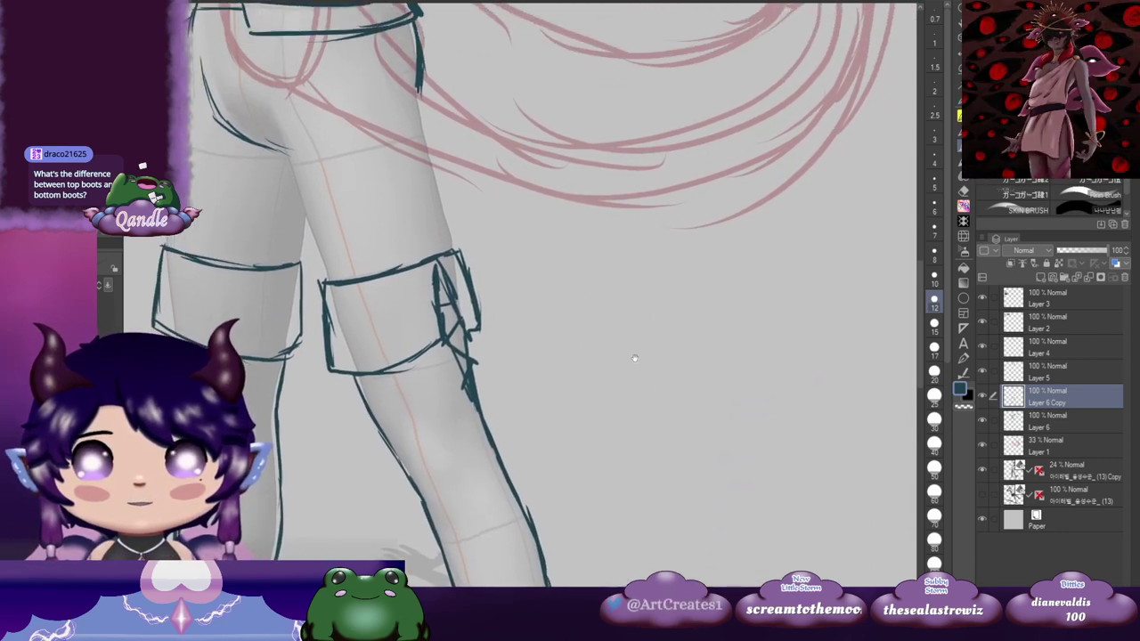
{"action": "scroll", "coordinate": [635, 358], "scroll_direction": "down", "scroll_amount": 5}
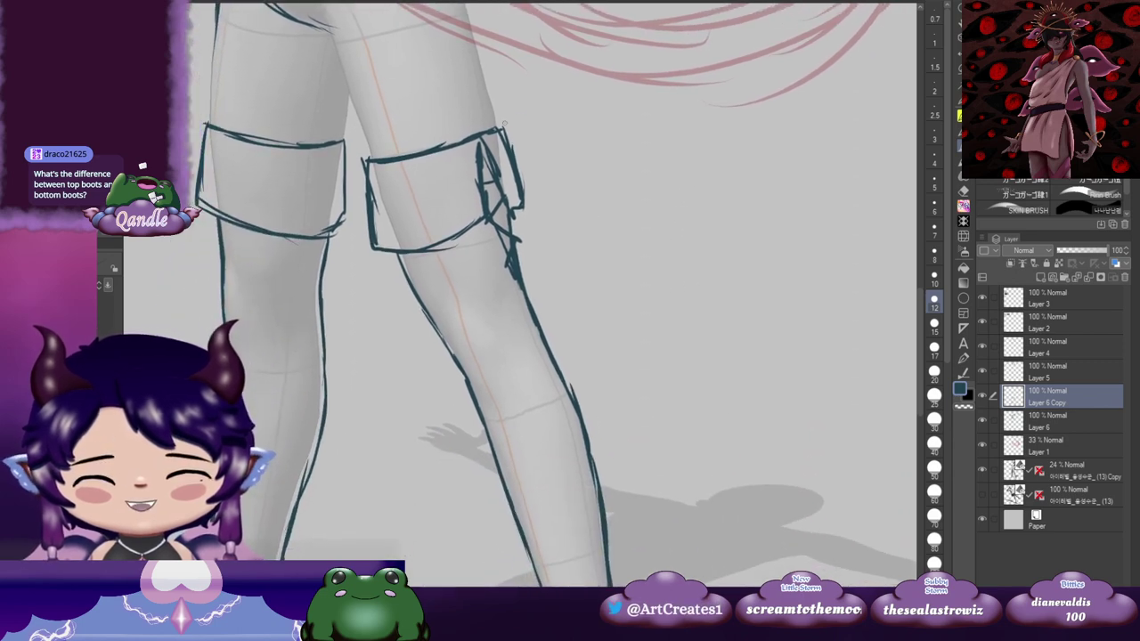
{"action": "left_click_drag", "start_coordinate": [504, 124], "coordinate": [523, 117]}
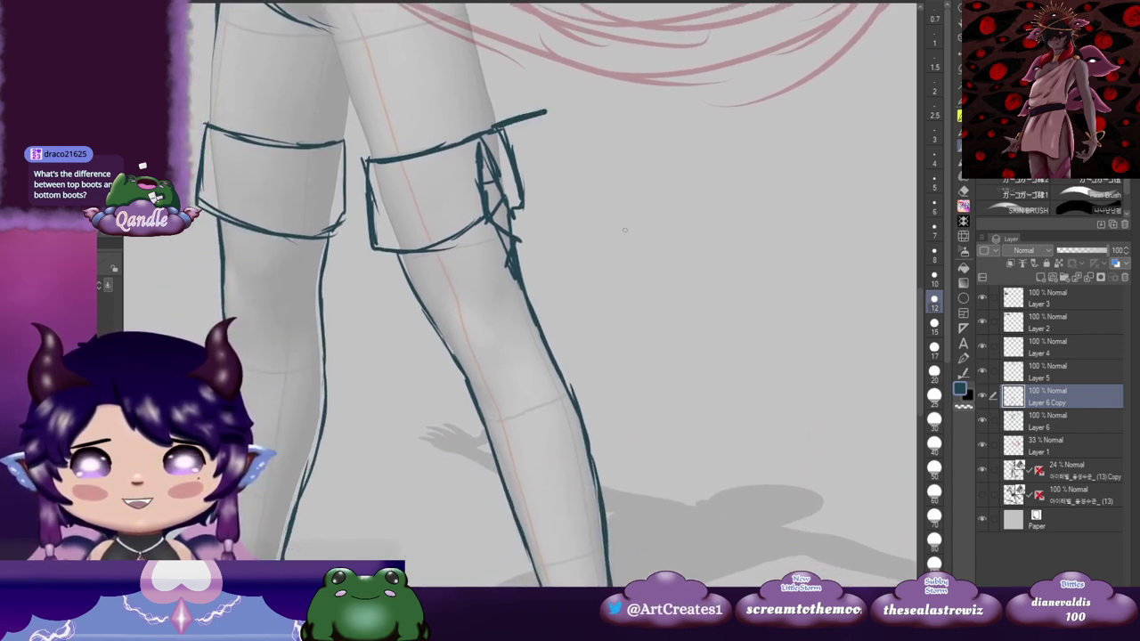
{"action": "scroll", "coordinate": [653, 351], "scroll_direction": "down", "scroll_amount": 3}
{"action": "left_click_drag", "start_coordinate": [533, 211], "coordinate": [608, 188]}
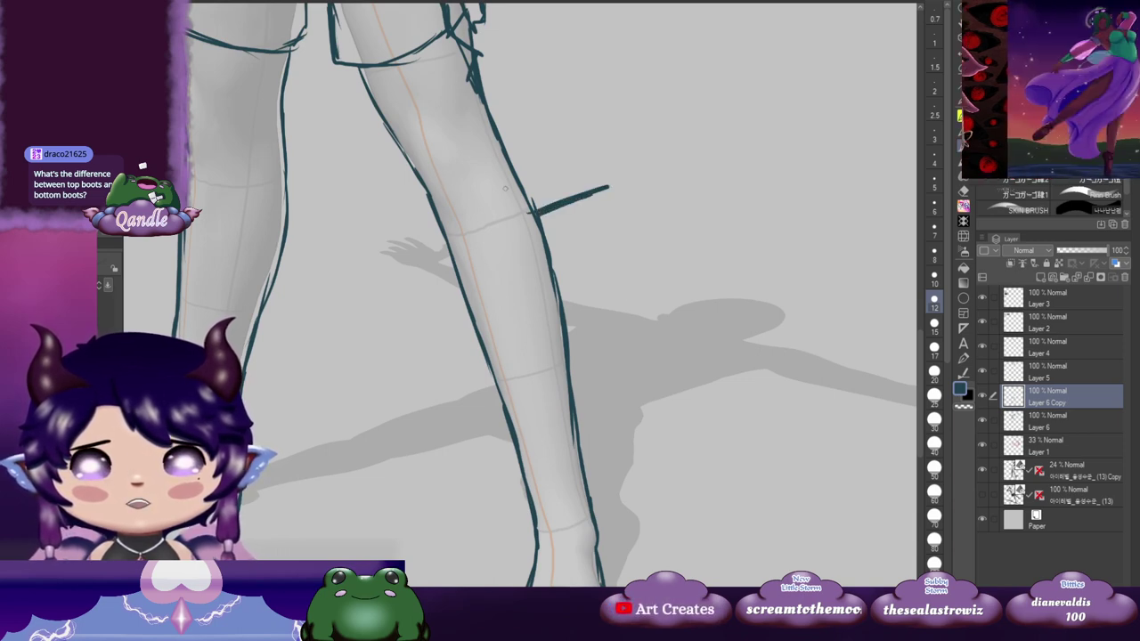
{"action": "scroll", "coordinate": [659, 276], "scroll_direction": "up", "scroll_amount": 3}
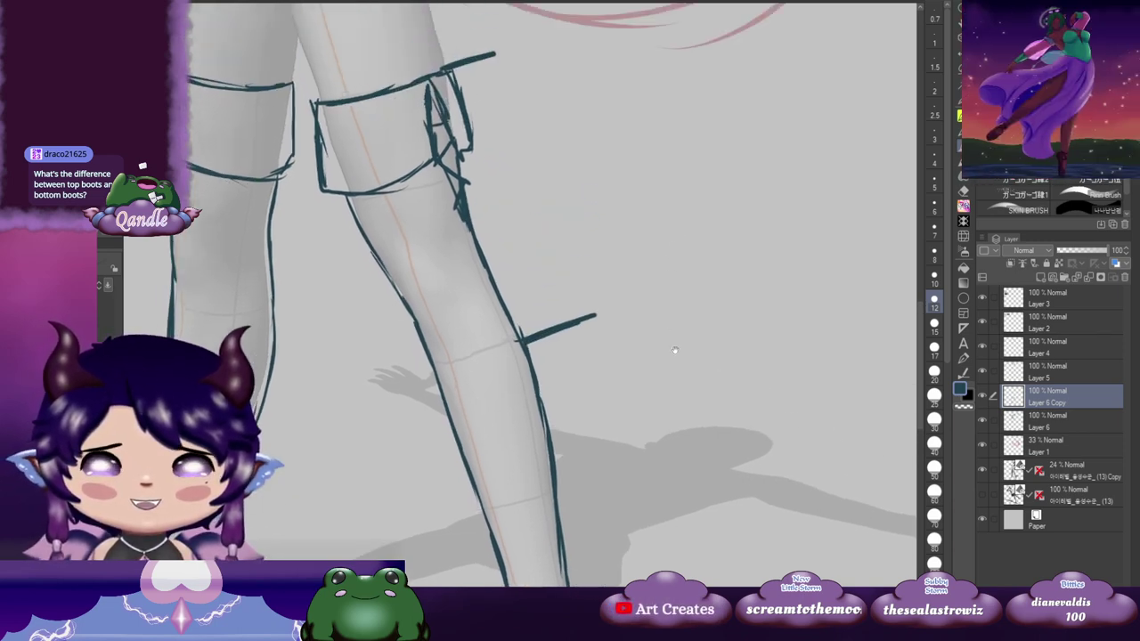
{"action": "key", "text": "ctrl+z"}
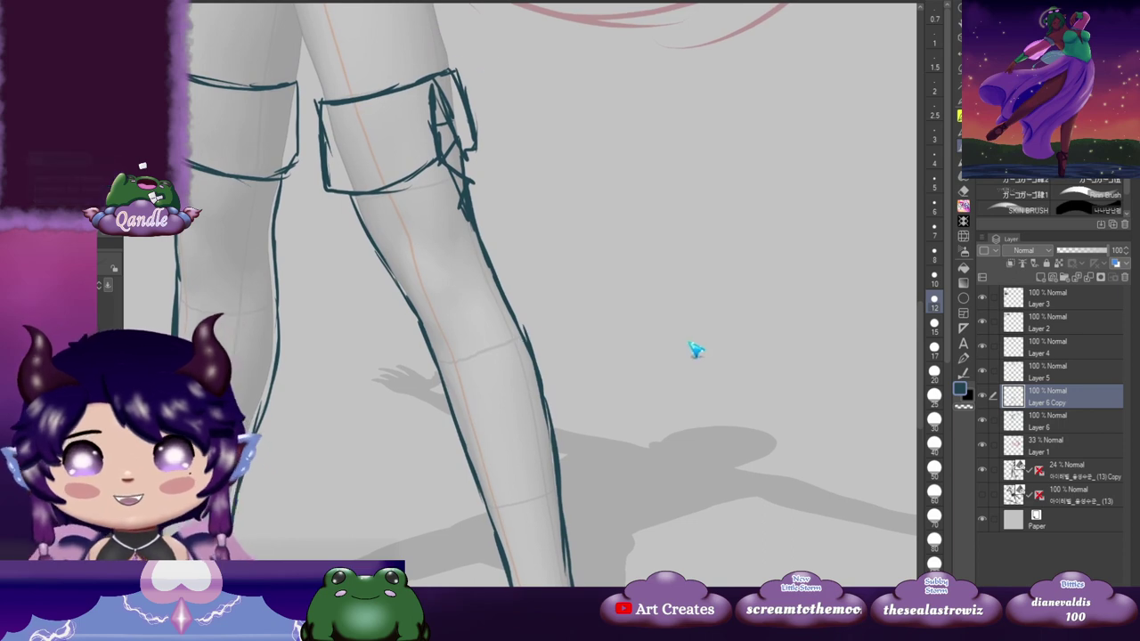
Step: On Layer 6, outline the trouser legs along both thighs down to the tops of the boot cuffs
{"action": "left_click_drag", "start_coordinate": [608, 293], "coordinate": [733, 330]}
{"action": "left_click", "coordinate": [1039, 426]}
{"action": "left_click_drag", "start_coordinate": [463, 125], "coordinate": [626, 289]}
{"action": "left_click_drag", "start_coordinate": [472, 113], "coordinate": [461, 243]}
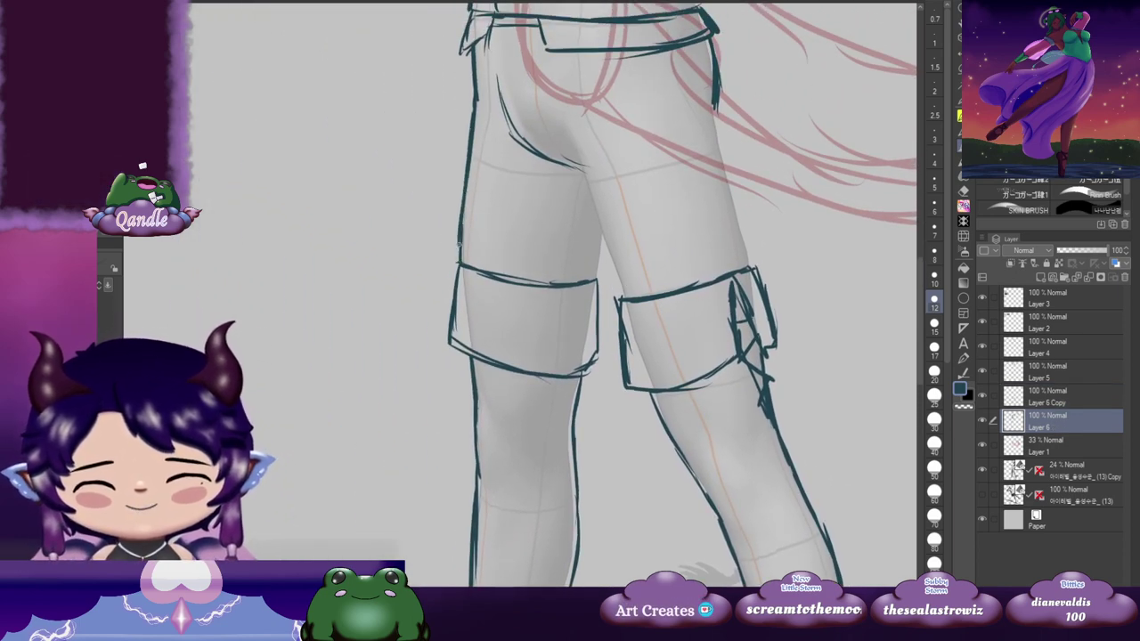
{"action": "scroll", "coordinate": [599, 267], "scroll_direction": "down", "scroll_amount": 2}
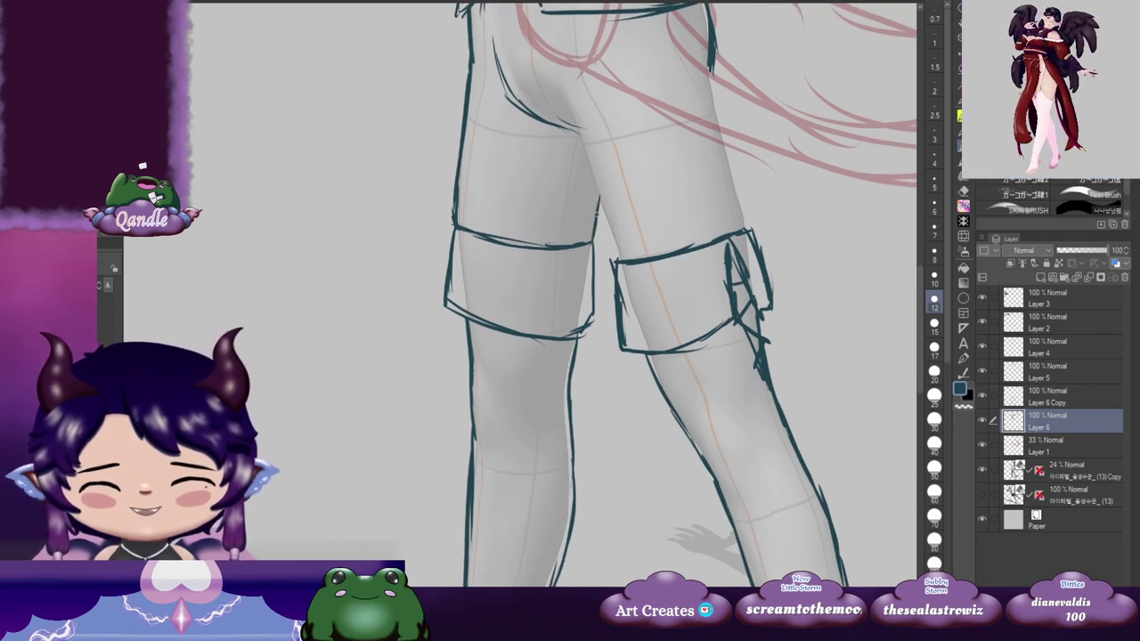
{"action": "left_click_drag", "start_coordinate": [661, 222], "coordinate": [601, 224]}
{"action": "left_click_drag", "start_coordinate": [514, 121], "coordinate": [554, 259]}
{"action": "left_click_drag", "start_coordinate": [707, 203], "coordinate": [654, 232]}
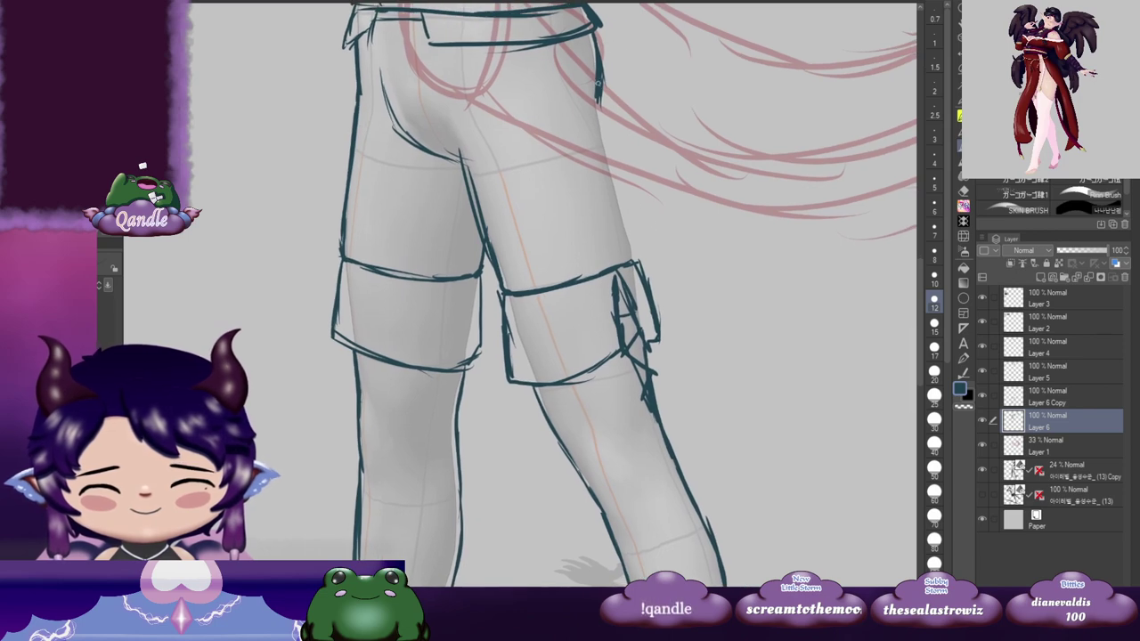
{"action": "left_click_drag", "start_coordinate": [598, 87], "coordinate": [626, 234]}
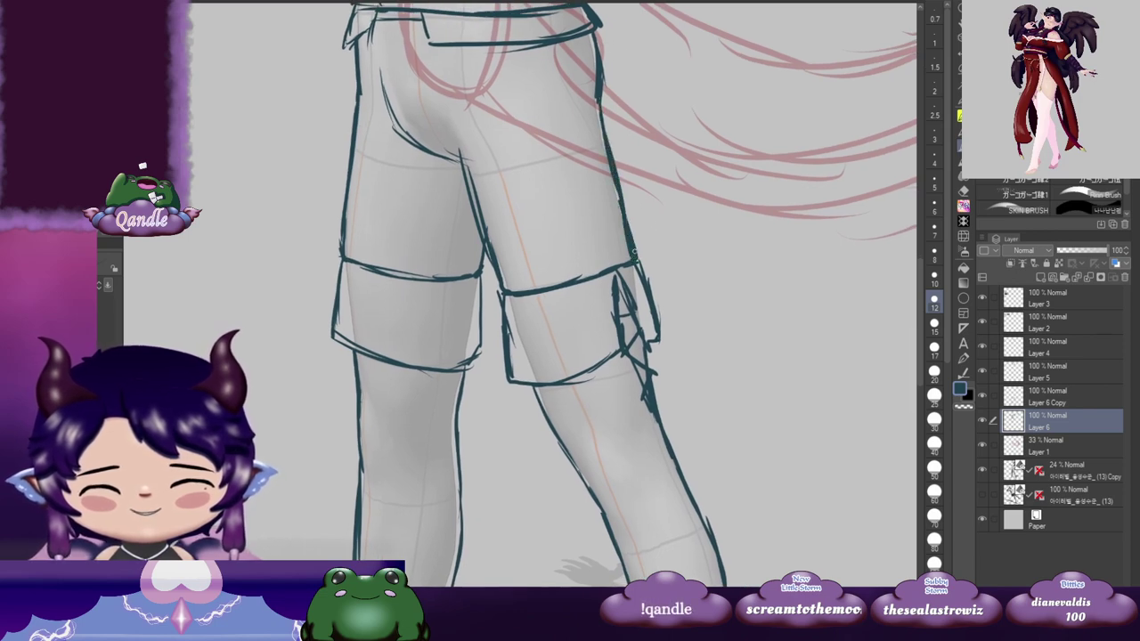
Step: Look over the torso, waist and tail sketch alongside the character reference images
{"action": "scroll", "coordinate": [638, 210], "scroll_direction": "up", "scroll_amount": 6}
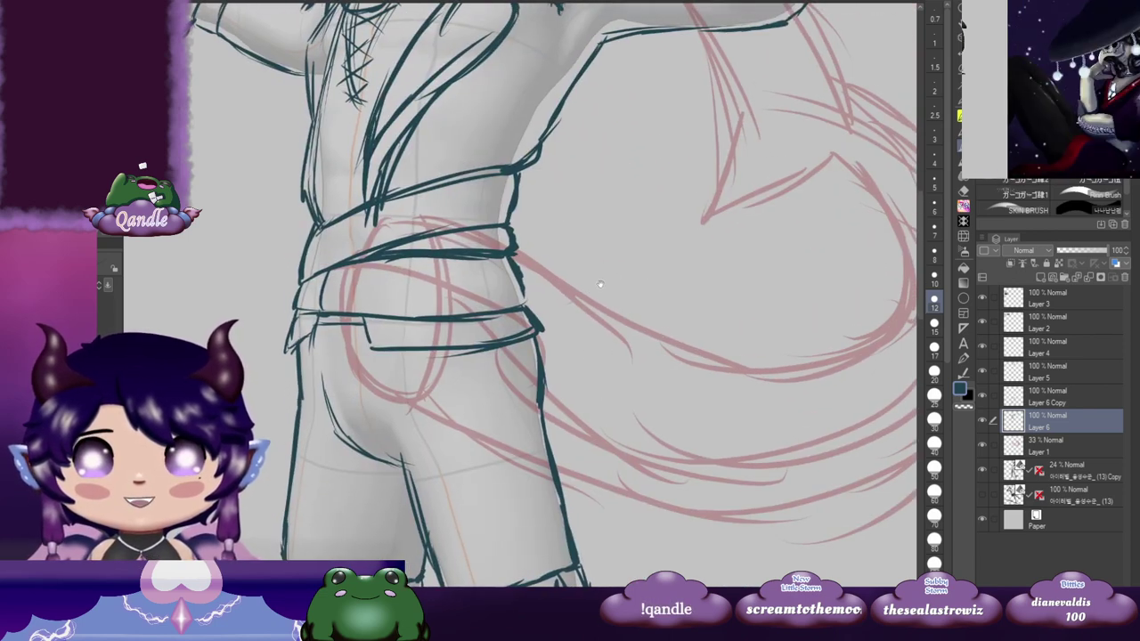
{"action": "left_click_drag", "start_coordinate": [550, 377], "coordinate": [628, 408]}
{"action": "left_click_drag", "start_coordinate": [700, 146], "coordinate": [638, 260]}
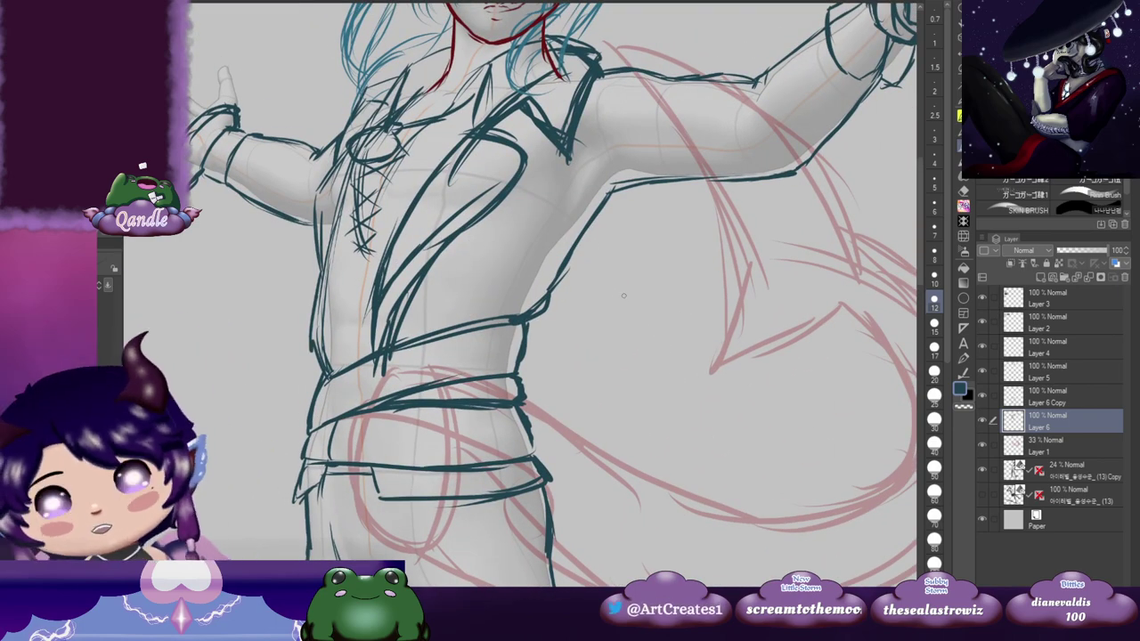
{"action": "scroll", "coordinate": [632, 306], "scroll_direction": "down", "scroll_amount": 3}
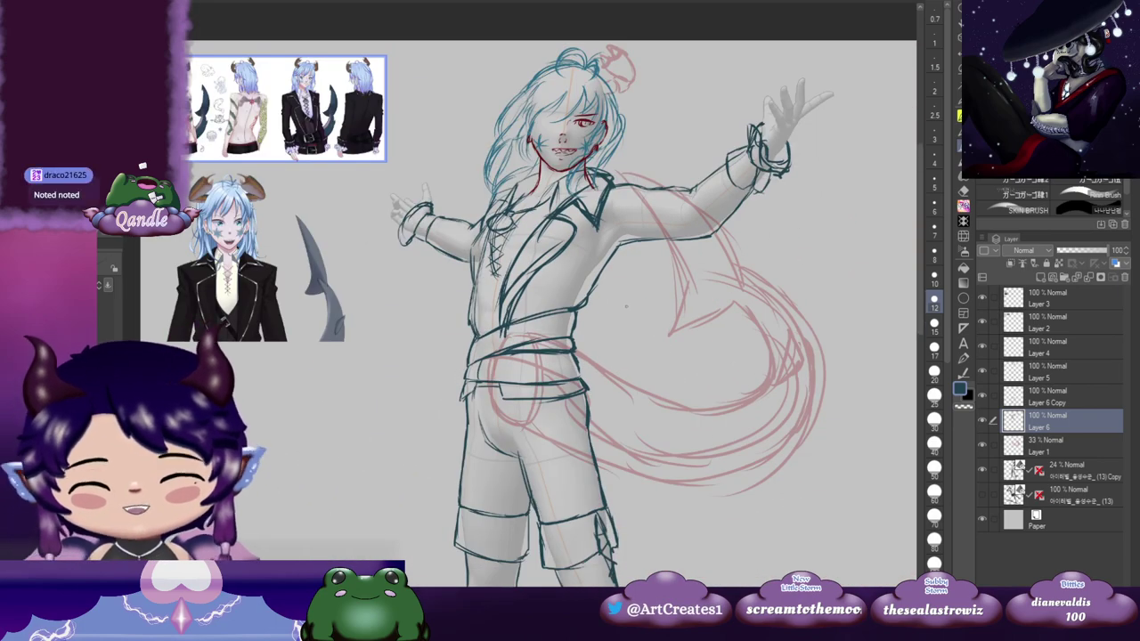
{"action": "scroll", "coordinate": [632, 329], "scroll_direction": "up", "scroll_amount": 3}
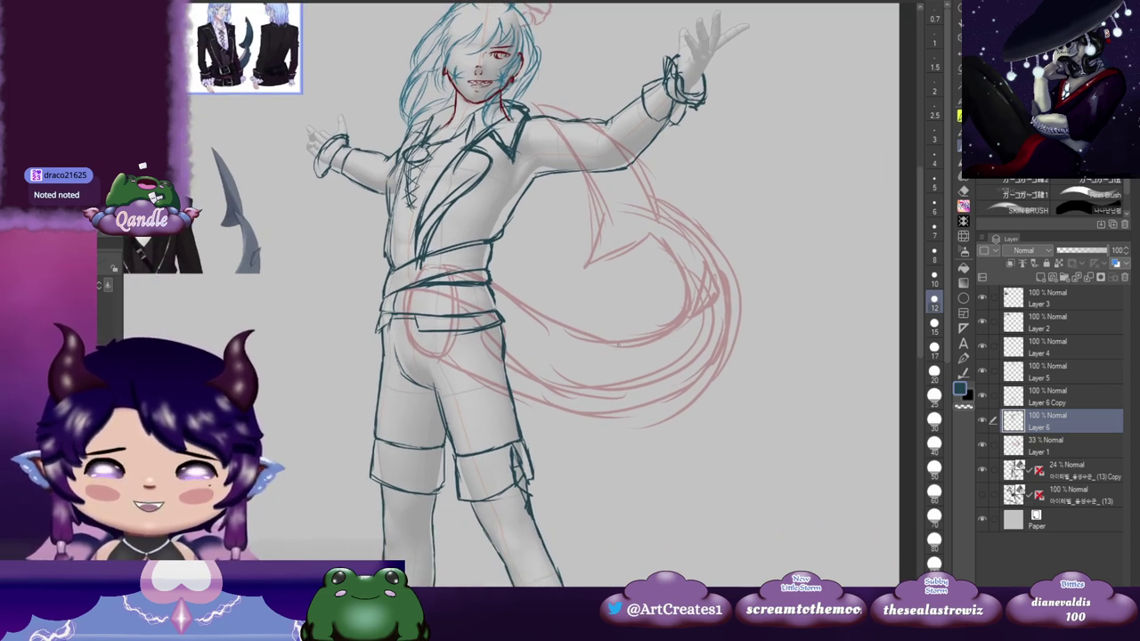
{"action": "scroll", "coordinate": [602, 388], "scroll_direction": "down", "scroll_amount": 2}
{"action": "scroll", "coordinate": [690, 326], "scroll_direction": "up", "scroll_amount": 2}
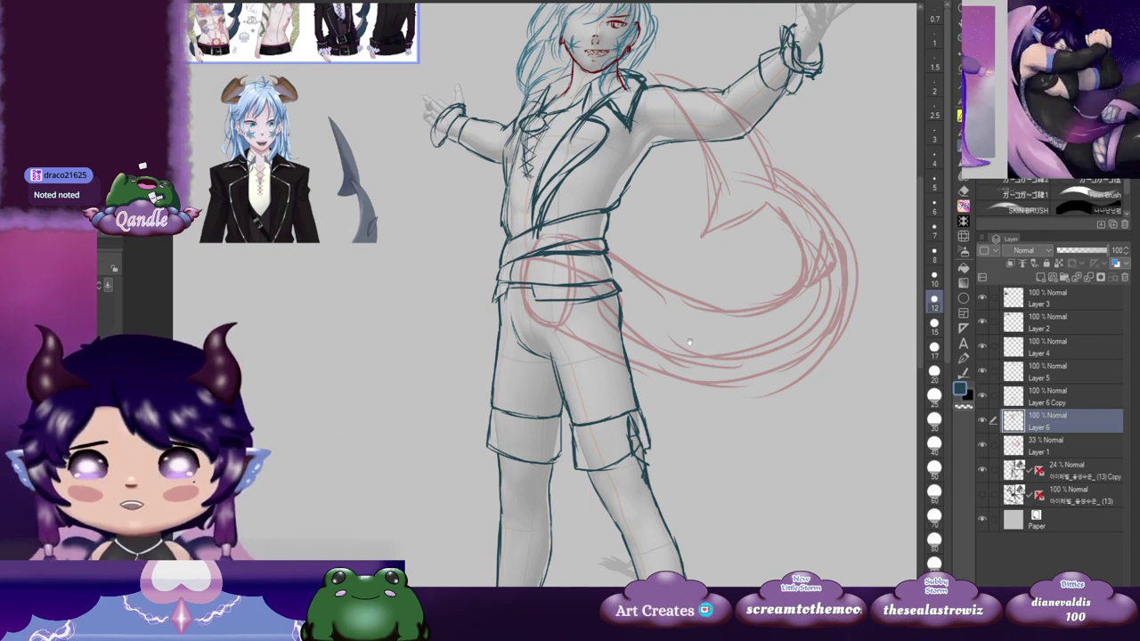
{"action": "left_click_drag", "start_coordinate": [691, 346], "coordinate": [578, 325]}
{"action": "left_click_drag", "start_coordinate": [600, 262], "coordinate": [602, 381]}
{"action": "left_click_drag", "start_coordinate": [644, 561], "coordinate": [736, 280]}
{"action": "left_click_drag", "start_coordinate": [781, 320], "coordinate": [751, 333]}
{"action": "left_click_drag", "start_coordinate": [764, 257], "coordinate": [671, 319]}
Step: Sketch a long coat tail sweeping from the waist behind the front leg, with long curved side edges and a pointed end
{"action": "mouse_move", "coordinate": [442, 185]}
{"action": "left_mouse_down"}
{"action": "mouse_move", "coordinate": [460, 172]}
{"action": "mouse_move", "coordinate": [453, 149]}
{"action": "mouse_move", "coordinate": [470, 278]}
{"action": "mouse_move", "coordinate": [500, 312]}
{"action": "left_mouse_up"}
{"action": "mouse_move", "coordinate": [458, 272]}
{"action": "left_mouse_down"}
{"action": "mouse_move", "coordinate": [502, 322]}
{"action": "mouse_move", "coordinate": [472, 274]}
{"action": "left_mouse_up"}
{"action": "left_click_drag", "start_coordinate": [474, 155], "coordinate": [630, 352]}
{"action": "mouse_move", "coordinate": [458, 267]}
{"action": "left_mouse_down"}
{"action": "mouse_move", "coordinate": [596, 418]}
{"action": "mouse_move", "coordinate": [638, 365]}
{"action": "left_mouse_up"}
{"action": "left_click_drag", "start_coordinate": [626, 340], "coordinate": [623, 421]}
{"action": "mouse_move", "coordinate": [544, 335]}
{"action": "left_mouse_down"}
{"action": "mouse_move", "coordinate": [575, 282]}
{"action": "mouse_move", "coordinate": [661, 302]}
{"action": "left_mouse_up"}
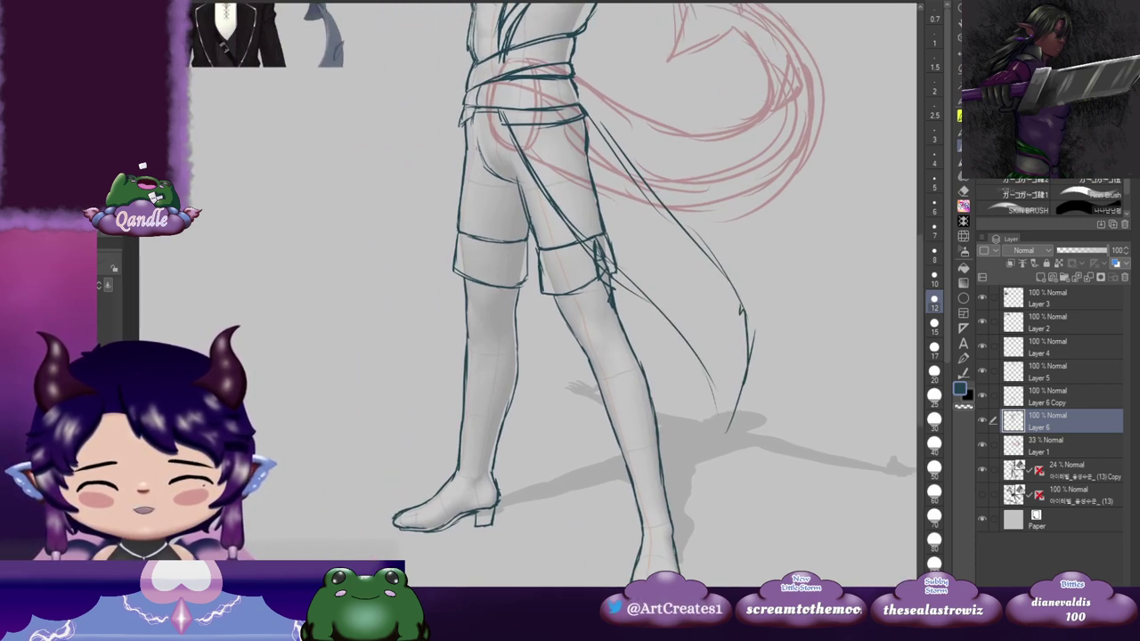
Step: Try a second, narrower coat tail curving down from the waist on the outer side of the rear thigh
{"action": "left_click_drag", "start_coordinate": [468, 114], "coordinate": [411, 258]}
{"action": "mouse_move", "coordinate": [449, 152]}
{"action": "left_mouse_down"}
{"action": "mouse_move", "coordinate": [409, 331]}
{"action": "mouse_move", "coordinate": [418, 267]}
{"action": "left_mouse_up"}
{"action": "left_click_drag", "start_coordinate": [456, 121], "coordinate": [404, 316]}
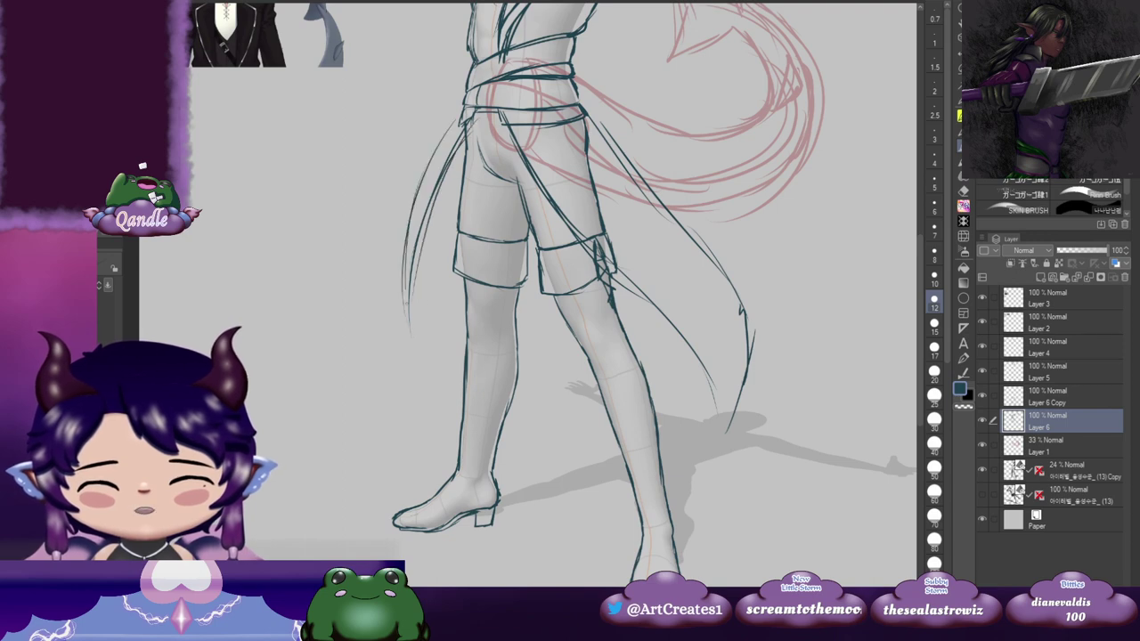
{"action": "left_click_drag", "start_coordinate": [773, 236], "coordinate": [667, 326]}
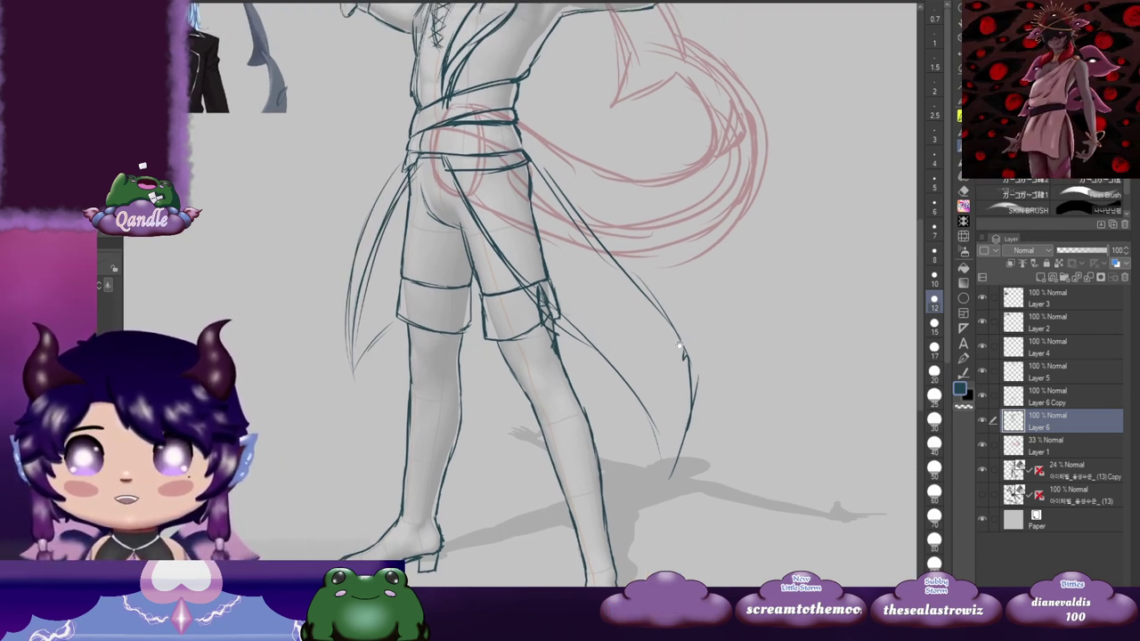
Step: Undo the second coat tail and the lower contour strokes of the coat tail behind the front leg
{"action": "left_click_drag", "start_coordinate": [766, 281], "coordinate": [739, 324]}
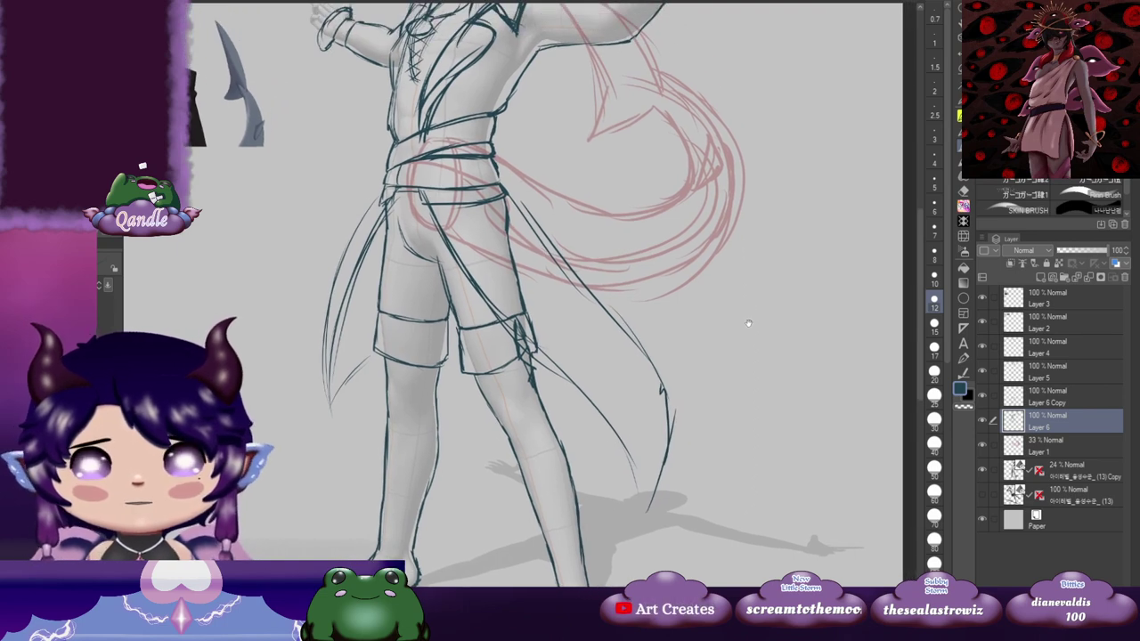
{"action": "key", "text": "ctrl+z"}
{"action": "key", "text": "ctrl+z"}
{"action": "key", "text": "ctrl+z"}
{"action": "key", "text": "ctrl+z"}
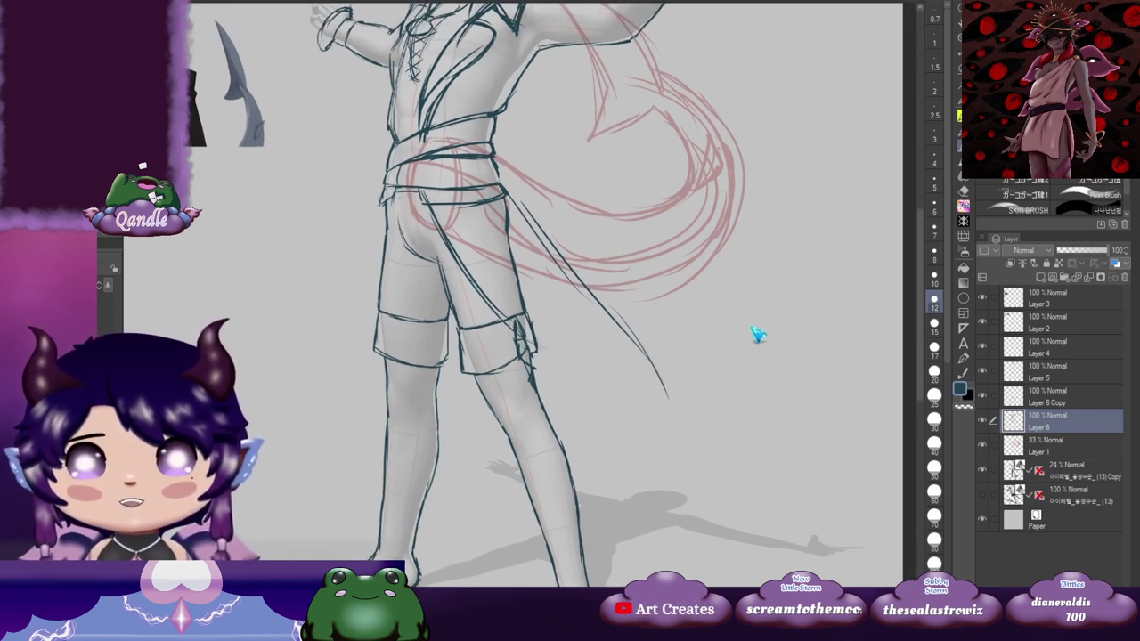
Step: Undo the remaining strokes of the coat tail behind the front leg
{"action": "left_click_drag", "start_coordinate": [524, 281], "coordinate": [648, 487]}
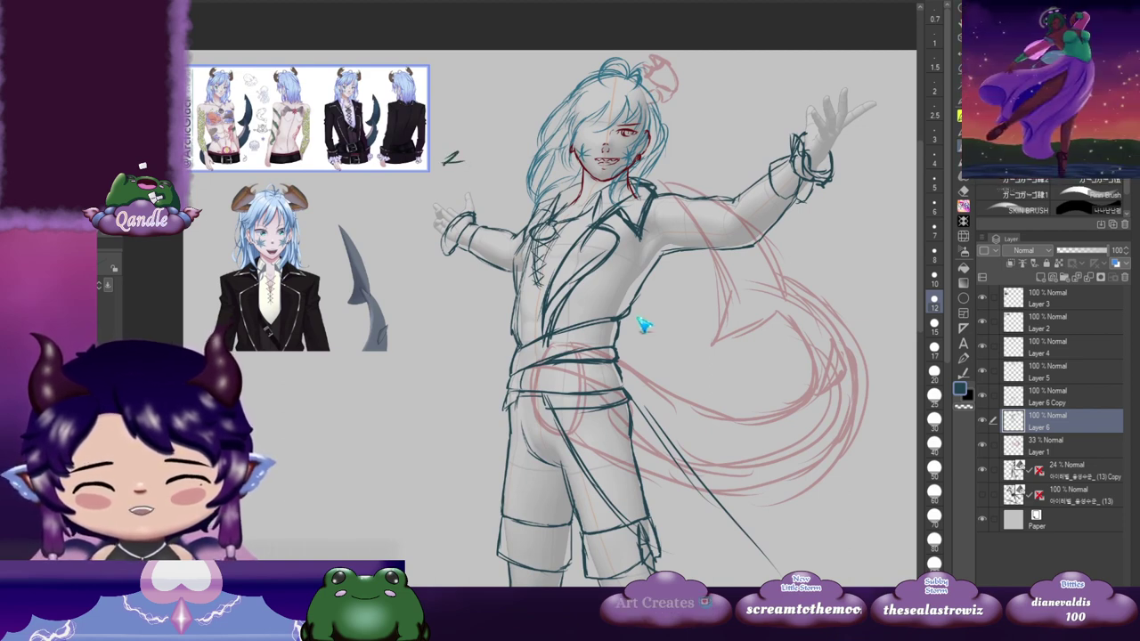
{"action": "left_click_drag", "start_coordinate": [860, 497], "coordinate": [719, 284]}
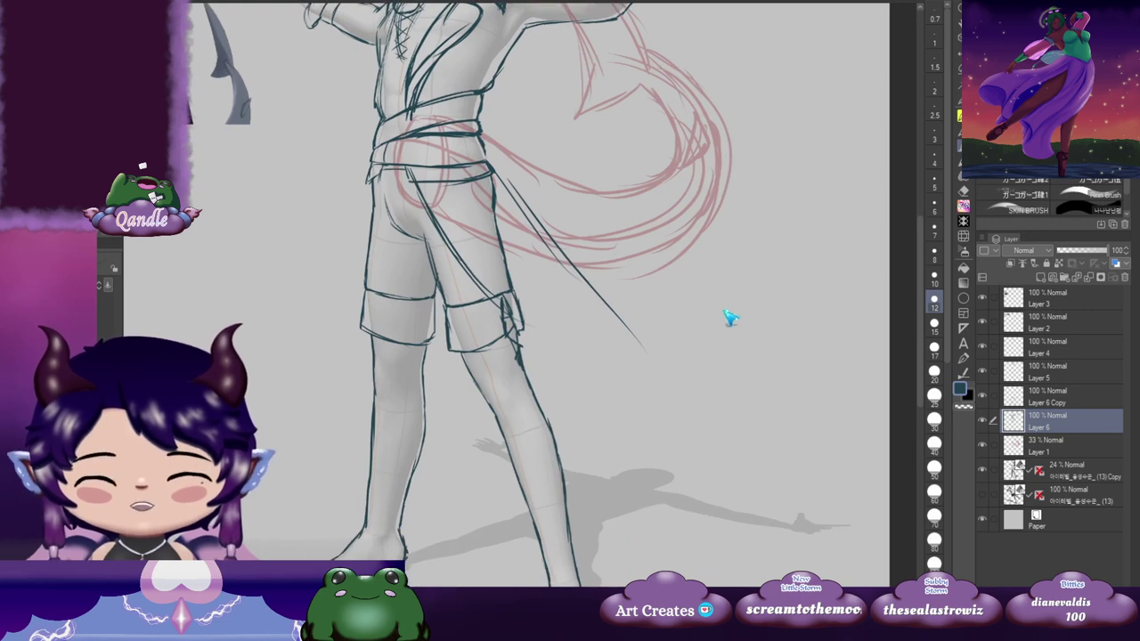
{"action": "key", "text": "ctrl+z"}
{"action": "key", "text": "ctrl+z"}
{"action": "key", "text": "ctrl+z"}
{"action": "key", "text": "ctrl+z"}
{"action": "key", "text": "ctrl+z"}
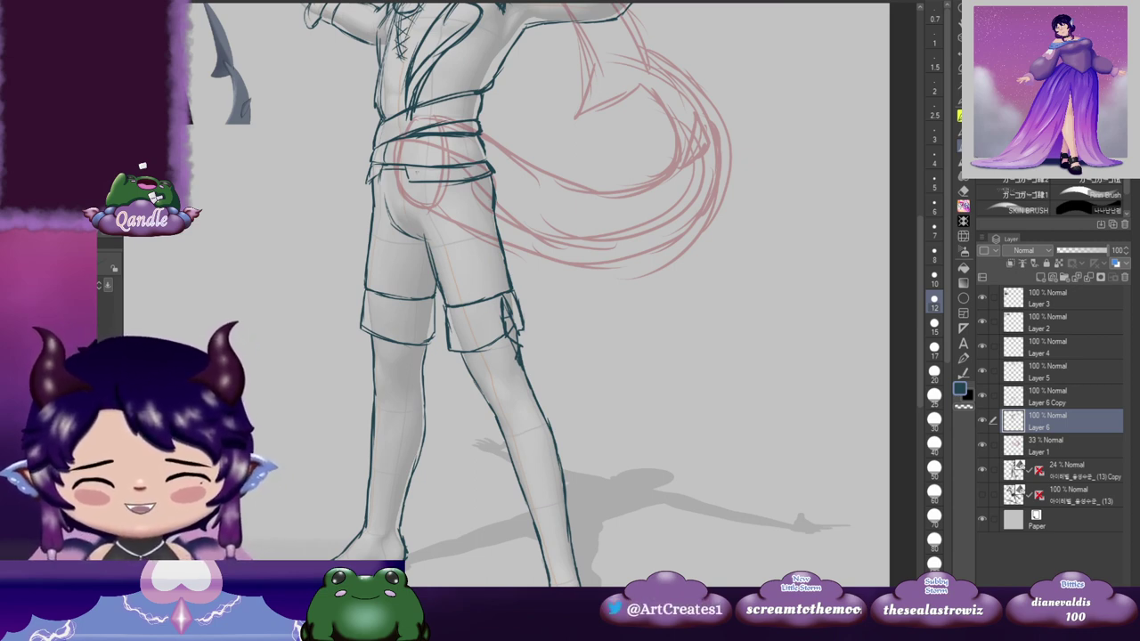
Step: Sketch the two long edges of a new coat tail sweeping from the waist outward past the shark-tail side thigh
{"action": "mouse_move", "coordinate": [472, 166]}
{"action": "left_mouse_down"}
{"action": "mouse_move", "coordinate": [448, 157]}
{"action": "mouse_move", "coordinate": [485, 292]}
{"action": "left_mouse_up"}
{"action": "mouse_move", "coordinate": [415, 217]}
{"action": "left_mouse_down"}
{"action": "mouse_move", "coordinate": [557, 355]}
{"action": "mouse_move", "coordinate": [523, 322]}
{"action": "left_mouse_up"}
{"action": "mouse_move", "coordinate": [432, 123]}
{"action": "left_mouse_down"}
{"action": "mouse_move", "coordinate": [568, 265]}
{"action": "mouse_move", "coordinate": [616, 340]}
{"action": "left_mouse_up"}
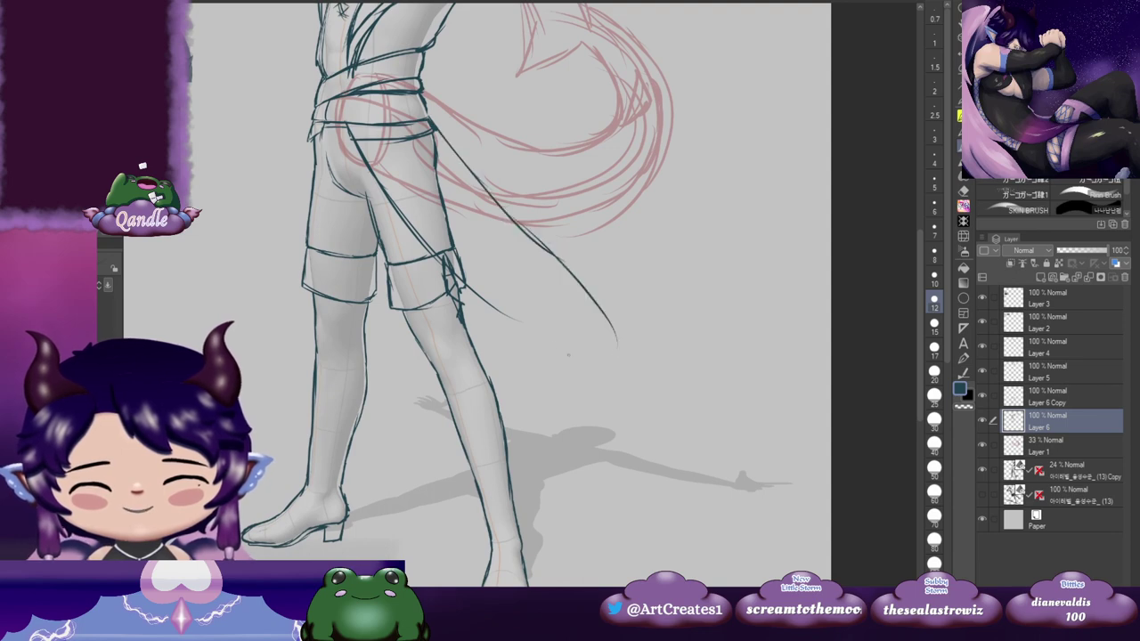
Step: Extend this coat tail down to a curved, pointed end beside the calf and add fold lines along its inner edge
{"action": "mouse_move", "coordinate": [465, 279]}
{"action": "left_mouse_down"}
{"action": "mouse_move", "coordinate": [534, 354]}
{"action": "mouse_move", "coordinate": [555, 492]}
{"action": "mouse_move", "coordinate": [606, 397]}
{"action": "left_mouse_up"}
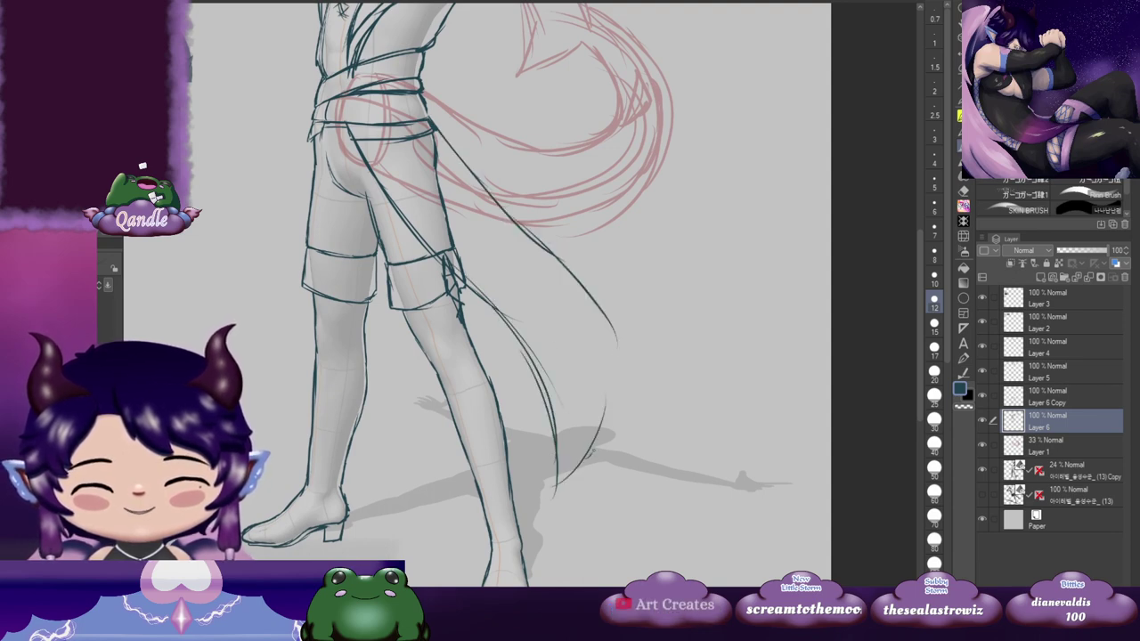
{"action": "left_click_drag", "start_coordinate": [590, 454], "coordinate": [616, 324]}
{"action": "left_click_drag", "start_coordinate": [616, 342], "coordinate": [607, 418]}
{"action": "mouse_move", "coordinate": [480, 327]}
{"action": "left_mouse_down"}
{"action": "mouse_move", "coordinate": [526, 301]}
{"action": "mouse_move", "coordinate": [597, 406]}
{"action": "left_mouse_up"}
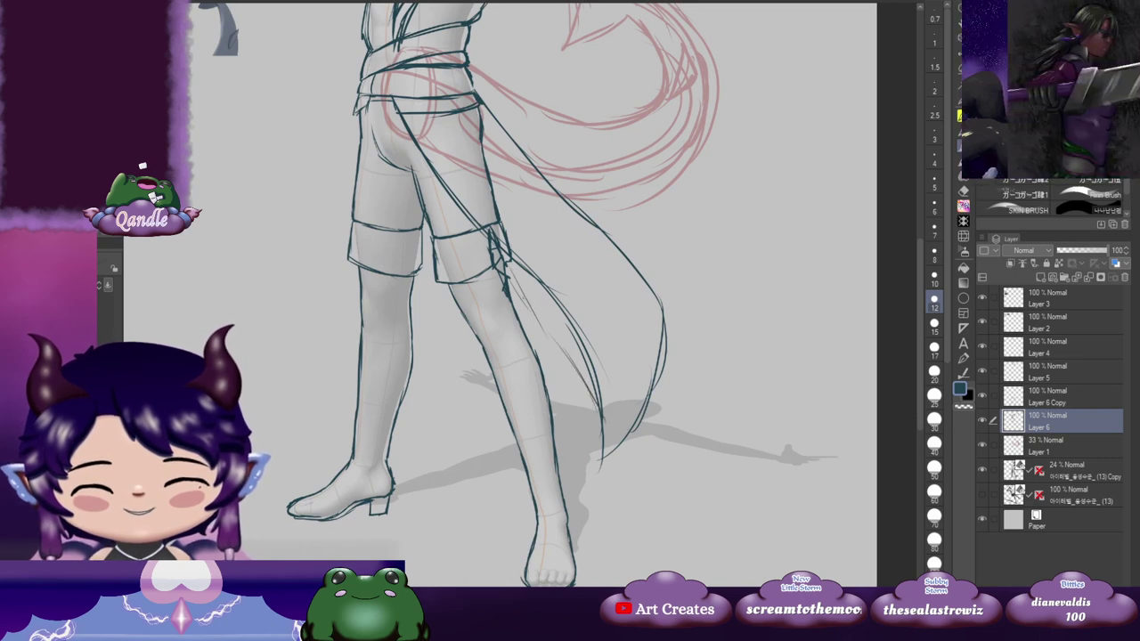
{"action": "left_click_drag", "start_coordinate": [553, 326], "coordinate": [585, 364]}
{"action": "left_click_drag", "start_coordinate": [447, 171], "coordinate": [519, 195]}
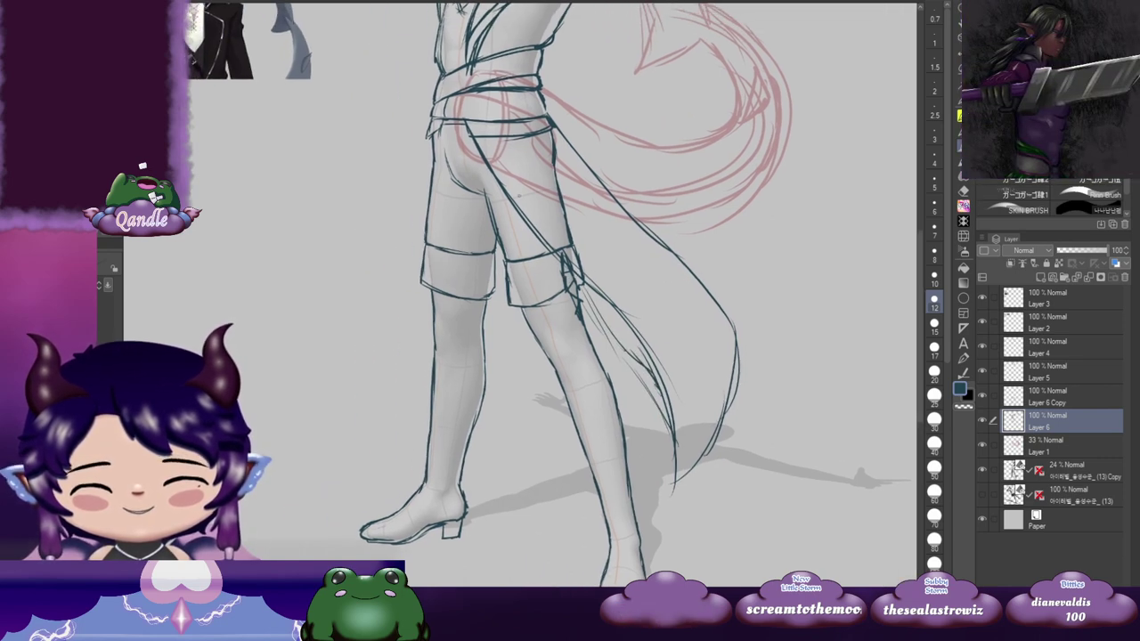
Step: Sketch a narrower pointed coat tail hanging from the opposite hip to calf height, with inner fold lines and small joining strokes at the waist
{"action": "mouse_move", "coordinate": [443, 124]}
{"action": "left_mouse_down"}
{"action": "mouse_move", "coordinate": [387, 242]}
{"action": "mouse_move", "coordinate": [381, 397]}
{"action": "left_mouse_up"}
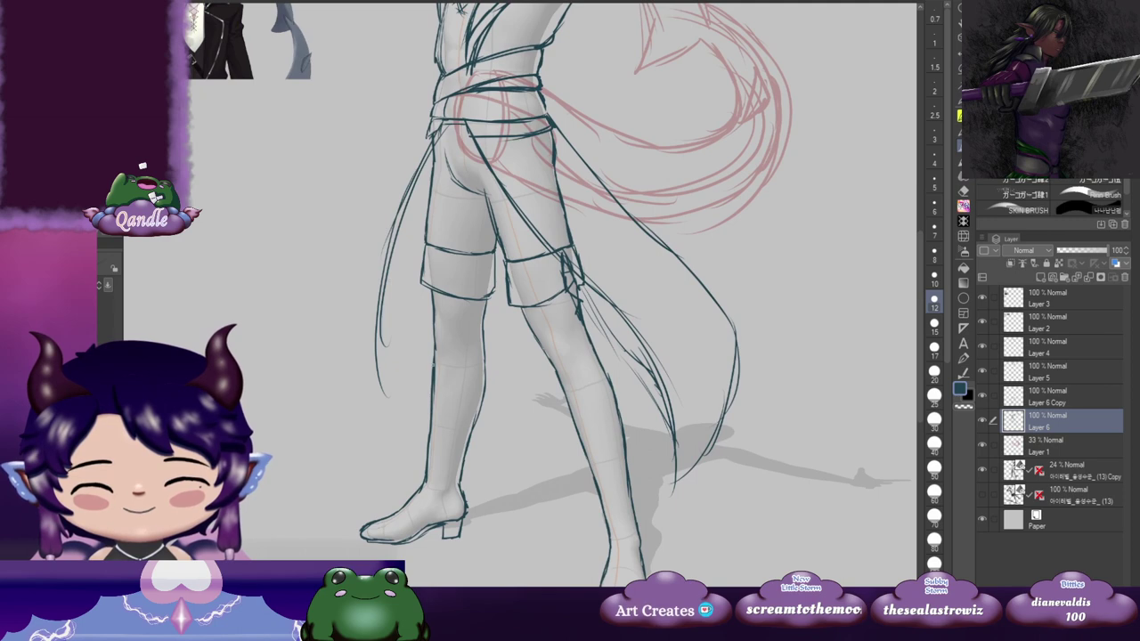
{"action": "left_click_drag", "start_coordinate": [634, 283], "coordinate": [641, 267]}
{"action": "left_click_drag", "start_coordinate": [394, 367], "coordinate": [435, 314]}
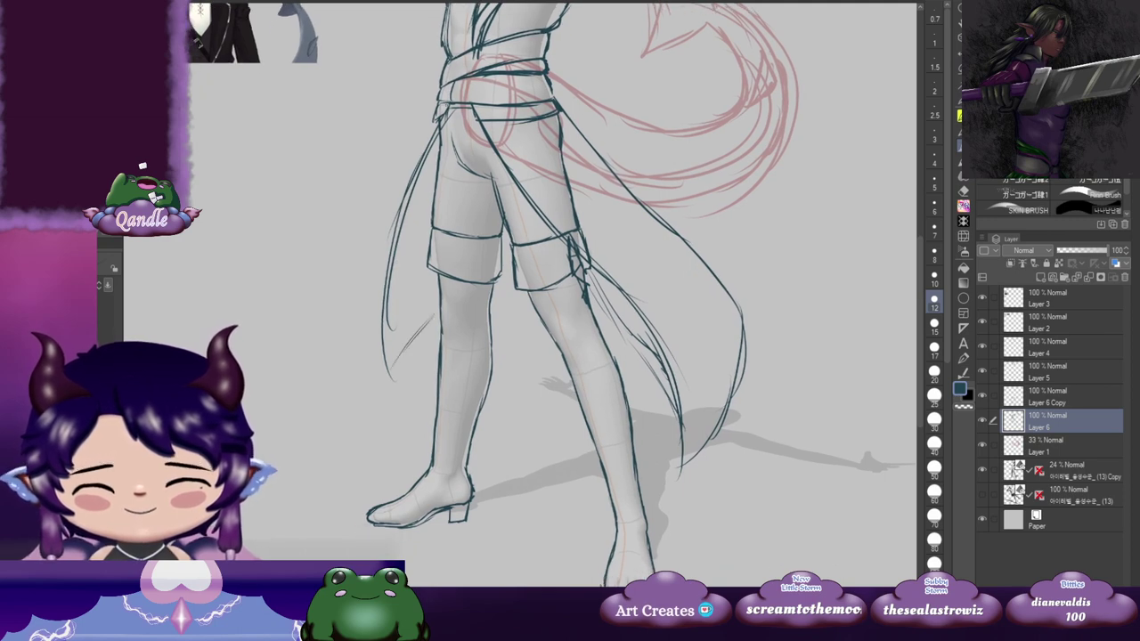
{"action": "mouse_move", "coordinate": [437, 105]}
{"action": "left_mouse_down"}
{"action": "mouse_move", "coordinate": [393, 199]}
{"action": "mouse_move", "coordinate": [391, 351]}
{"action": "left_mouse_up"}
{"action": "mouse_move", "coordinate": [695, 227]}
{"action": "left_mouse_down"}
{"action": "mouse_move", "coordinate": [695, 195]}
{"action": "mouse_move", "coordinate": [660, 206]}
{"action": "left_mouse_up"}
{"action": "left_click_drag", "start_coordinate": [399, 108], "coordinate": [331, 385]}
{"action": "mouse_move", "coordinate": [347, 247]}
{"action": "left_mouse_down"}
{"action": "mouse_move", "coordinate": [339, 387]}
{"action": "mouse_move", "coordinate": [397, 297]}
{"action": "left_mouse_up"}
{"action": "left_click_drag", "start_coordinate": [357, 348], "coordinate": [386, 308]}
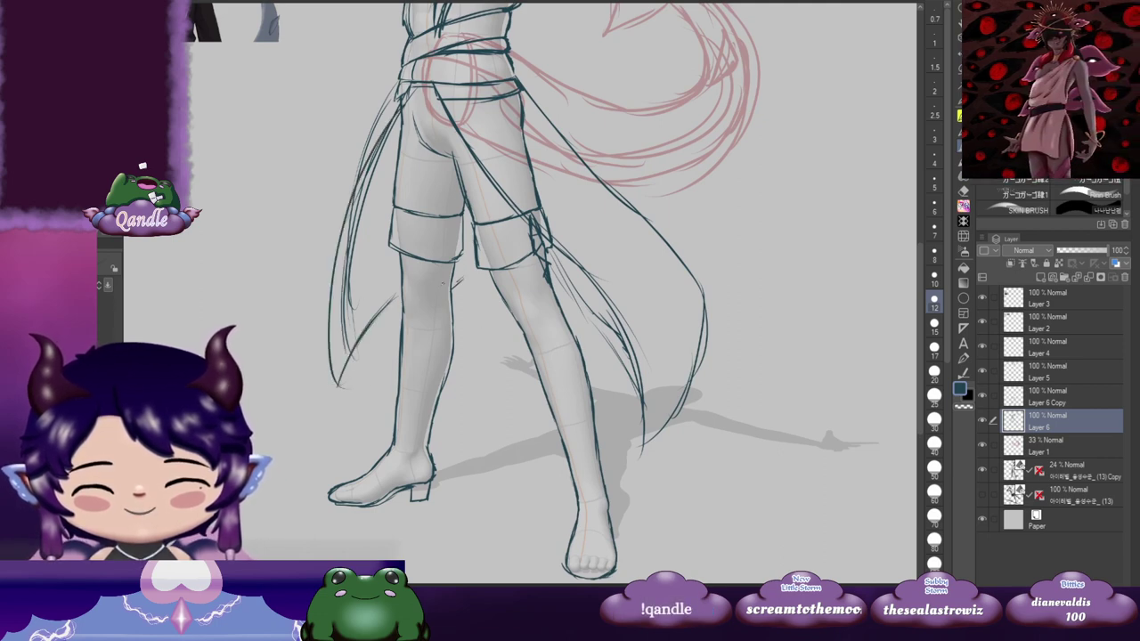
{"action": "left_click_drag", "start_coordinate": [444, 284], "coordinate": [462, 270]}
{"action": "left_click_drag", "start_coordinate": [463, 284], "coordinate": [438, 315]}
{"action": "mouse_move", "coordinate": [410, 119]}
{"action": "left_mouse_down"}
{"action": "mouse_move", "coordinate": [409, 174]}
{"action": "mouse_move", "coordinate": [397, 145]}
{"action": "left_mouse_up"}
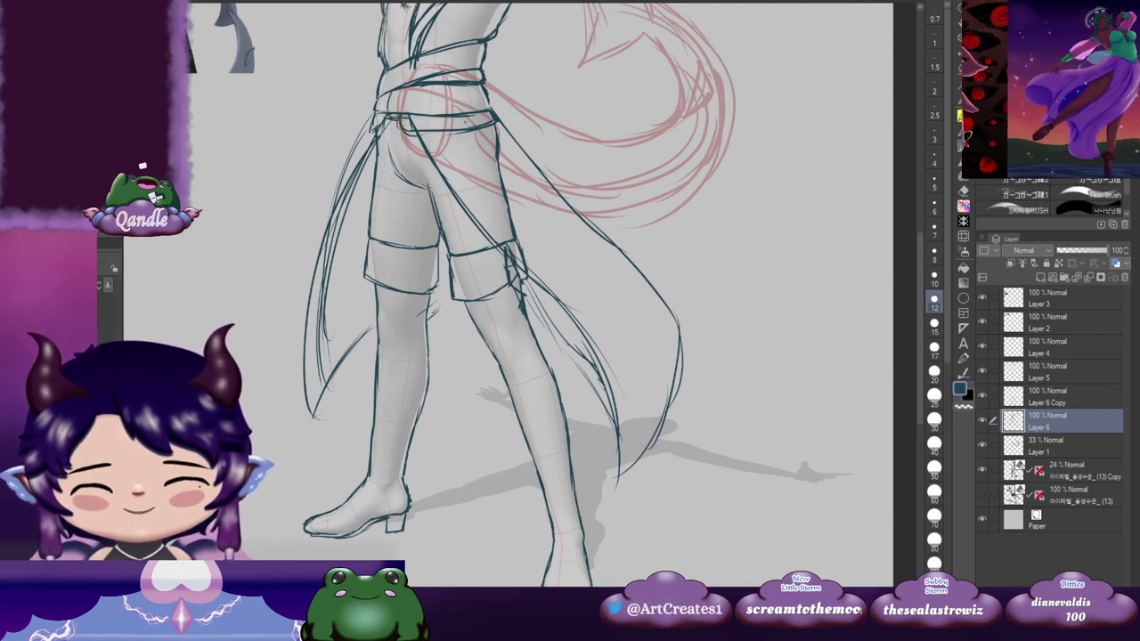
{"action": "left_click_drag", "start_coordinate": [500, 111], "coordinate": [487, 122]}
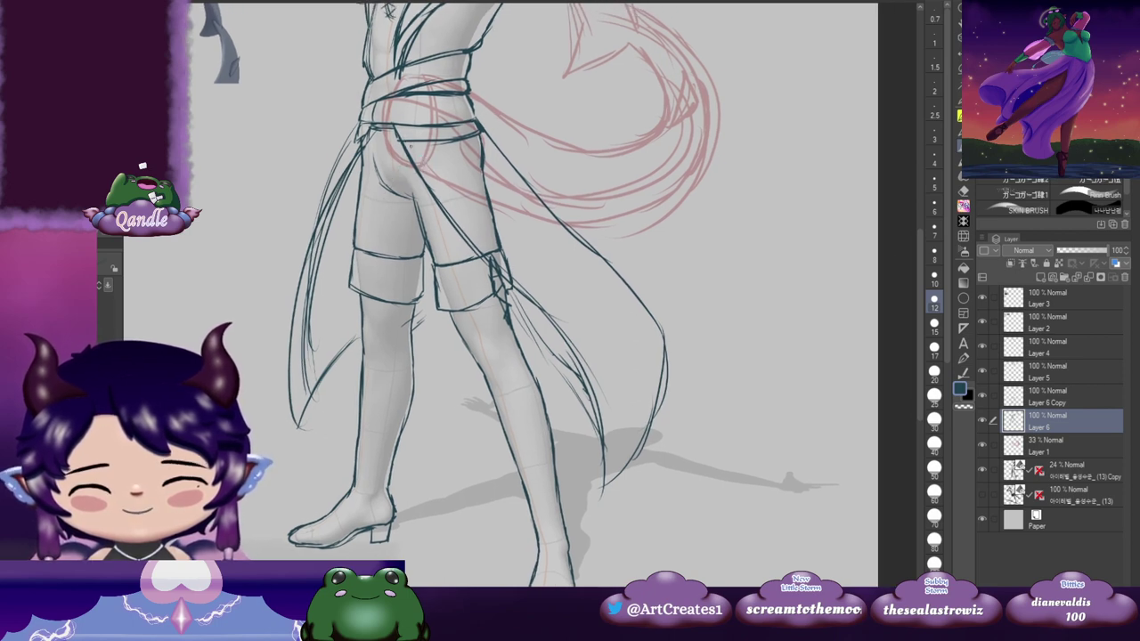
Step: Try curved strokes for a short cloth panel hanging from the waist over the thigh on the narrower coat tail's side
{"action": "mouse_move", "coordinate": [397, 140]}
{"action": "left_mouse_down"}
{"action": "mouse_move", "coordinate": [374, 212]}
{"action": "mouse_move", "coordinate": [385, 282]}
{"action": "left_mouse_up"}
{"action": "left_click_drag", "start_coordinate": [381, 173], "coordinate": [380, 247]}
{"action": "left_click_drag", "start_coordinate": [385, 247], "coordinate": [424, 305]}
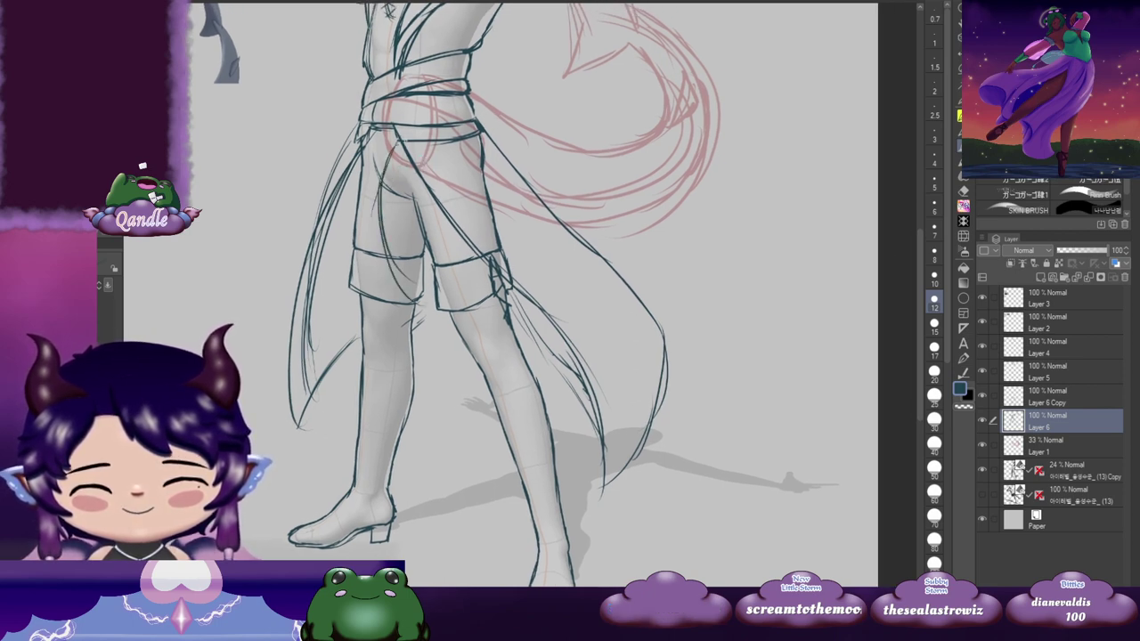
{"action": "mouse_move", "coordinate": [401, 151]}
{"action": "left_mouse_down"}
{"action": "mouse_move", "coordinate": [422, 304]}
{"action": "mouse_move", "coordinate": [412, 171]}
{"action": "mouse_move", "coordinate": [352, 263]}
{"action": "left_mouse_up"}
{"action": "mouse_move", "coordinate": [375, 150]}
{"action": "left_mouse_down"}
{"action": "mouse_move", "coordinate": [349, 254]}
{"action": "mouse_move", "coordinate": [325, 279]}
{"action": "left_mouse_up"}
{"action": "mouse_move", "coordinate": [320, 272]}
{"action": "left_mouse_down"}
{"action": "mouse_move", "coordinate": [354, 280]}
{"action": "mouse_move", "coordinate": [362, 270]}
{"action": "mouse_move", "coordinate": [357, 282]}
{"action": "left_mouse_up"}
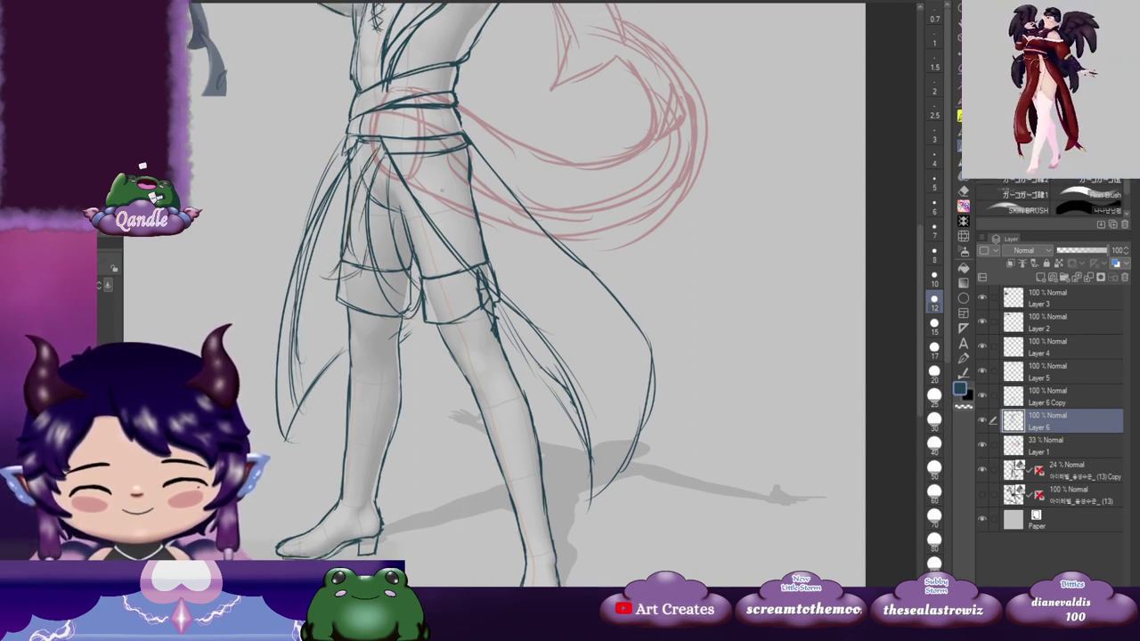
{"action": "left_click_drag", "start_coordinate": [615, 138], "coordinate": [560, 178]}
{"action": "left_click_drag", "start_coordinate": [492, 254], "coordinate": [594, 236]}
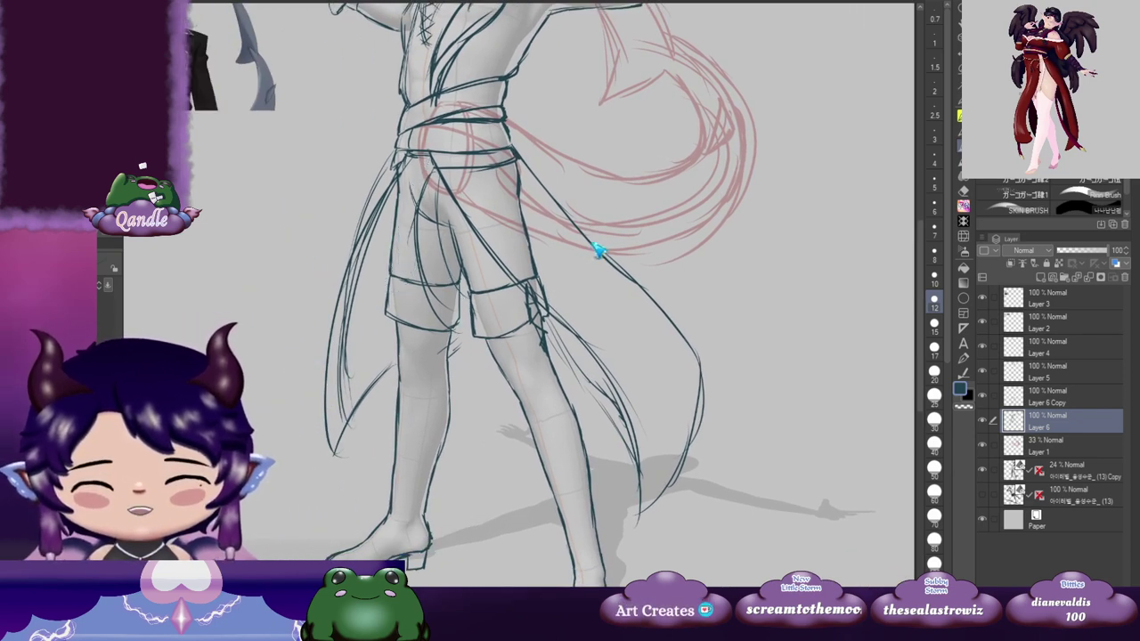
Step: Undo the cloth panel strokes over the thigh
{"action": "key", "text": "ctrl+z"}
{"action": "key", "text": "ctrl+z"}
{"action": "key", "text": "ctrl+z"}
{"action": "key", "text": "ctrl+z"}
{"action": "mouse_move", "coordinate": [507, 210]}
{"action": "left_mouse_down"}
{"action": "mouse_move", "coordinate": [594, 254]}
{"action": "mouse_move", "coordinate": [531, 223]}
{"action": "left_mouse_up"}
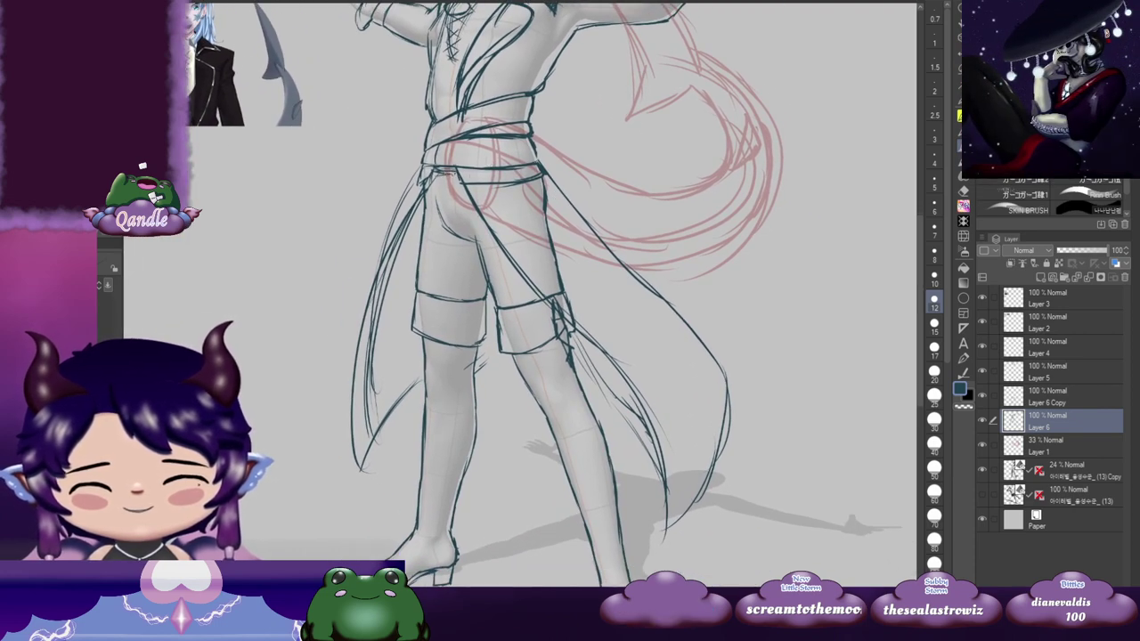
{"action": "left_click_drag", "start_coordinate": [495, 185], "coordinate": [453, 172]}
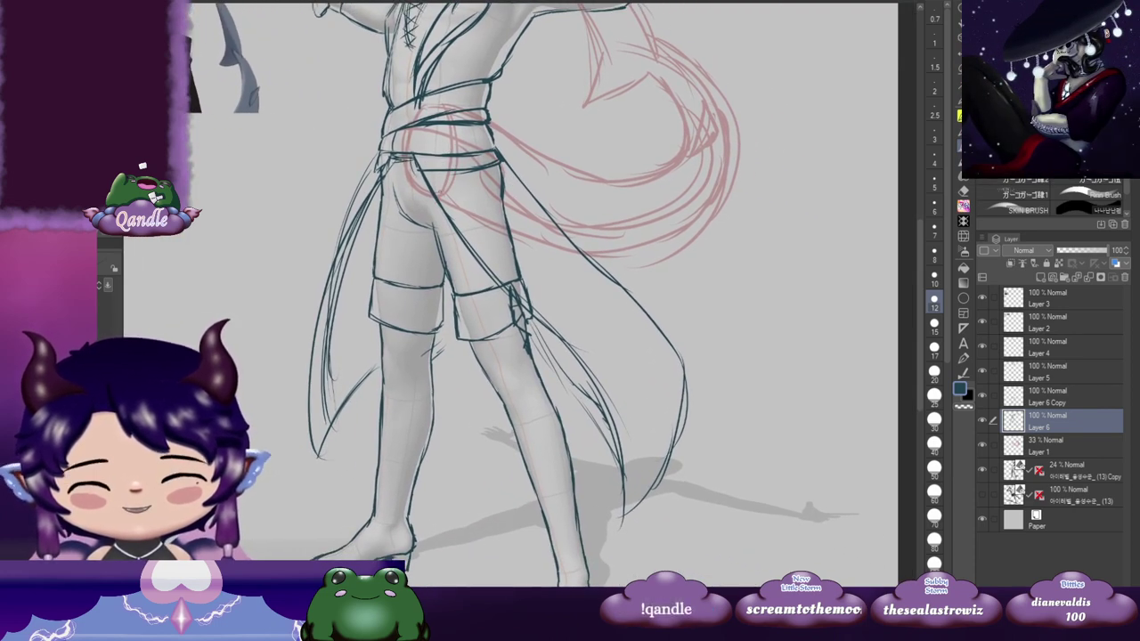
Step: Extend the coat's front edge down across the crossed belts to the waistband
{"action": "left_click_drag", "start_coordinate": [292, 164], "coordinate": [651, 234]}
{"action": "mouse_move", "coordinate": [851, 302]}
{"action": "left_mouse_down"}
{"action": "mouse_move", "coordinate": [686, 317]}
{"action": "mouse_move", "coordinate": [570, 294]}
{"action": "mouse_move", "coordinate": [509, 207]}
{"action": "mouse_move", "coordinate": [498, 179]}
{"action": "mouse_move", "coordinate": [509, 157]}
{"action": "left_mouse_up"}
{"action": "mouse_move", "coordinate": [336, 118]}
{"action": "left_mouse_down"}
{"action": "mouse_move", "coordinate": [348, 138]}
{"action": "mouse_move", "coordinate": [385, 145]}
{"action": "mouse_move", "coordinate": [401, 185]}
{"action": "mouse_move", "coordinate": [382, 204]}
{"action": "left_mouse_up"}
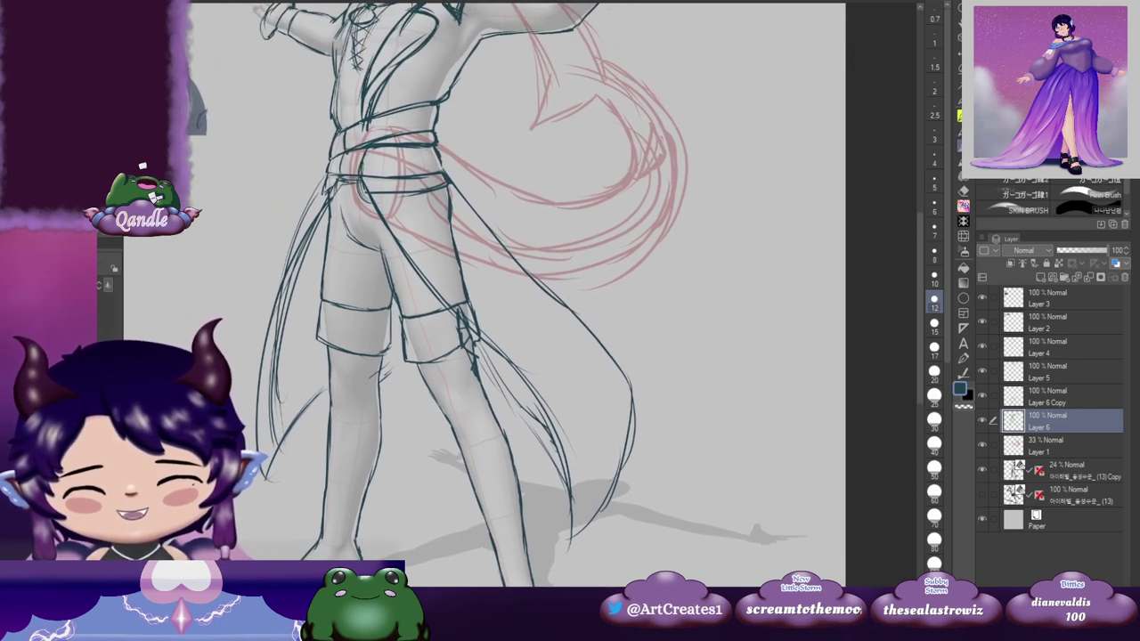
{"action": "left_click_drag", "start_coordinate": [433, 280], "coordinate": [480, 97]}
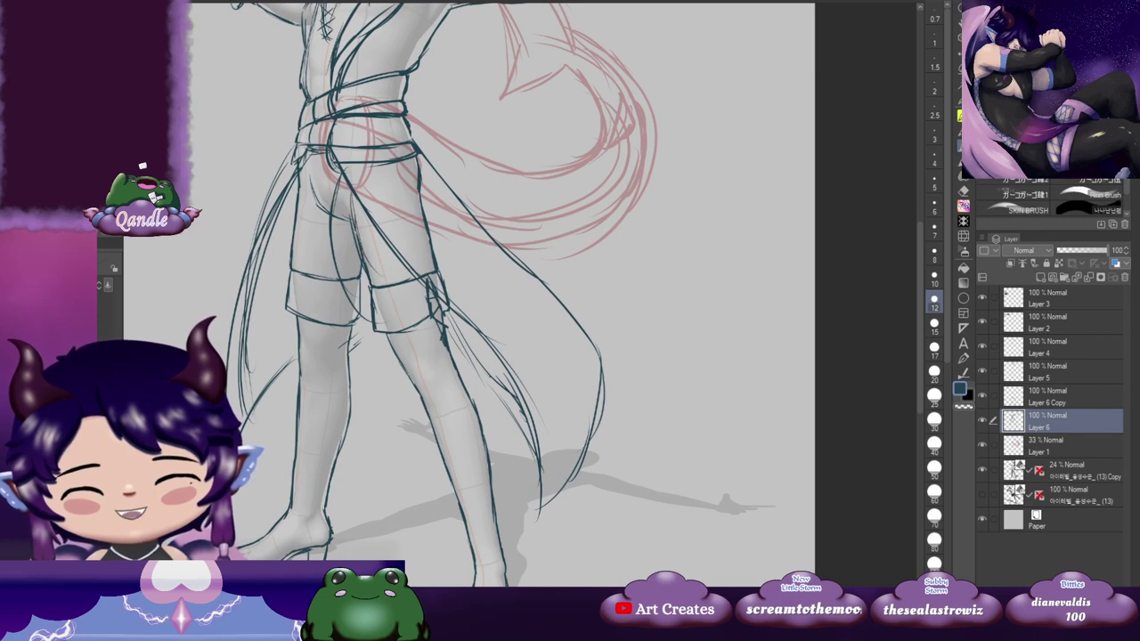
Step: Sketch the coat's front flap from the waistband across the inner thighs, with folded edge strokes over the front leg's trouser cuff
{"action": "mouse_move", "coordinate": [356, 230]}
{"action": "left_mouse_down"}
{"action": "mouse_move", "coordinate": [416, 286]}
{"action": "mouse_move", "coordinate": [401, 350]}
{"action": "left_mouse_up"}
{"action": "left_click_drag", "start_coordinate": [400, 350], "coordinate": [413, 358]}
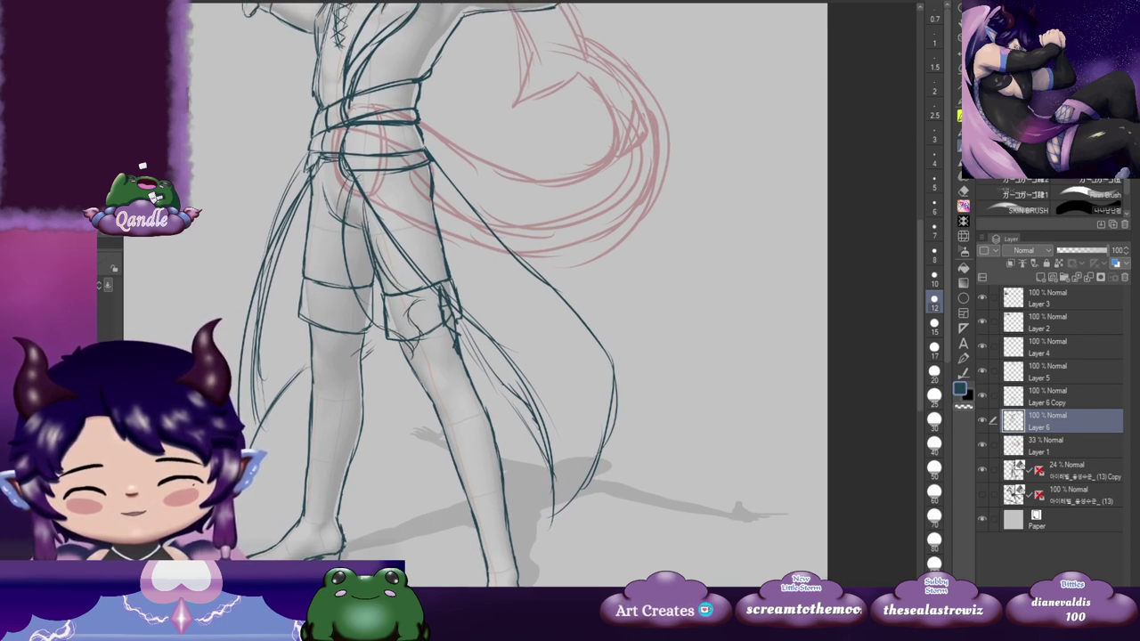
{"action": "mouse_move", "coordinate": [339, 178]}
{"action": "left_mouse_down"}
{"action": "mouse_move", "coordinate": [345, 213]}
{"action": "mouse_move", "coordinate": [397, 261]}
{"action": "left_mouse_up"}
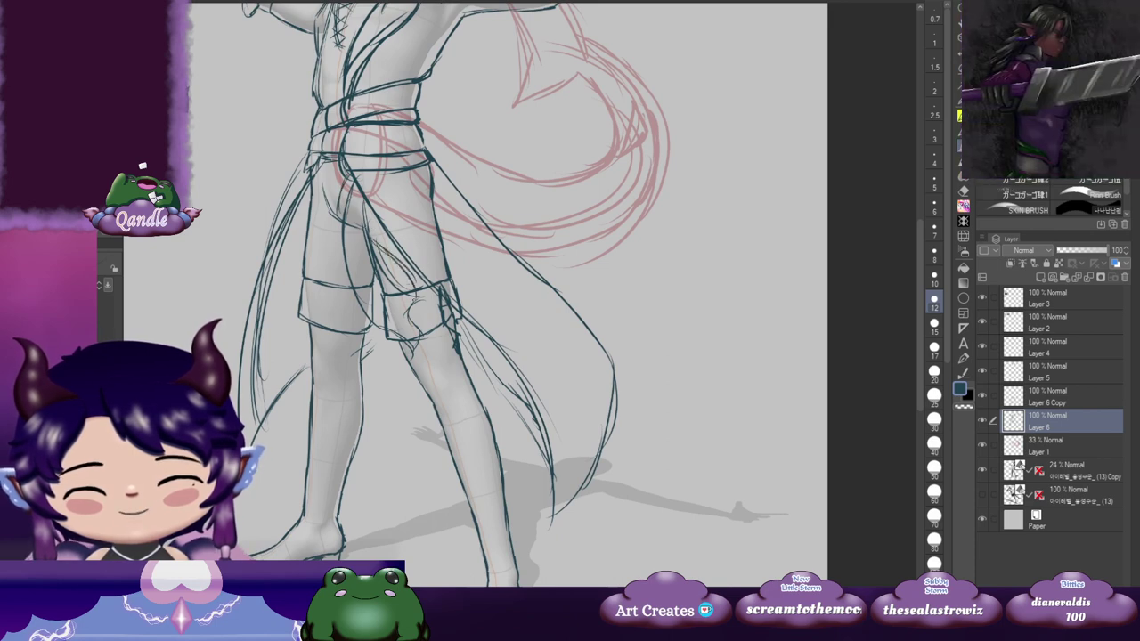
{"action": "left_click_drag", "start_coordinate": [568, 151], "coordinate": [564, 148]}
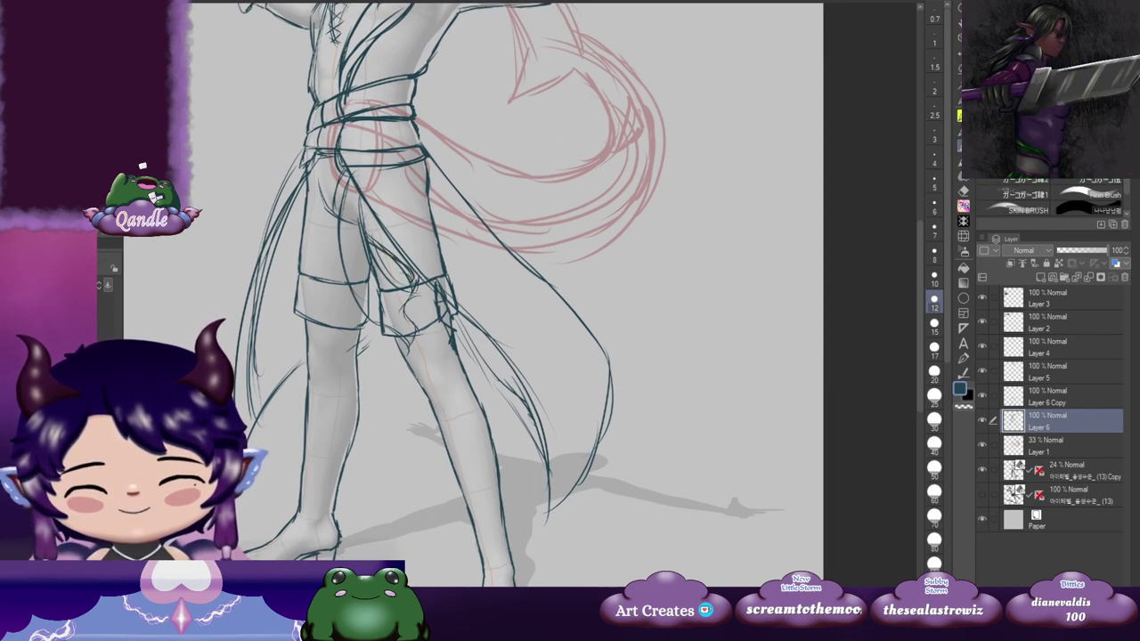
{"action": "left_click_drag", "start_coordinate": [412, 278], "coordinate": [415, 289]}
Step: Look over the whole figure from head to feet to judge the coat tails and front flap against the pose
{"action": "left_click_drag", "start_coordinate": [590, 168], "coordinate": [512, 330]}
{"action": "left_click_drag", "start_coordinate": [499, 266], "coordinate": [459, 375]}
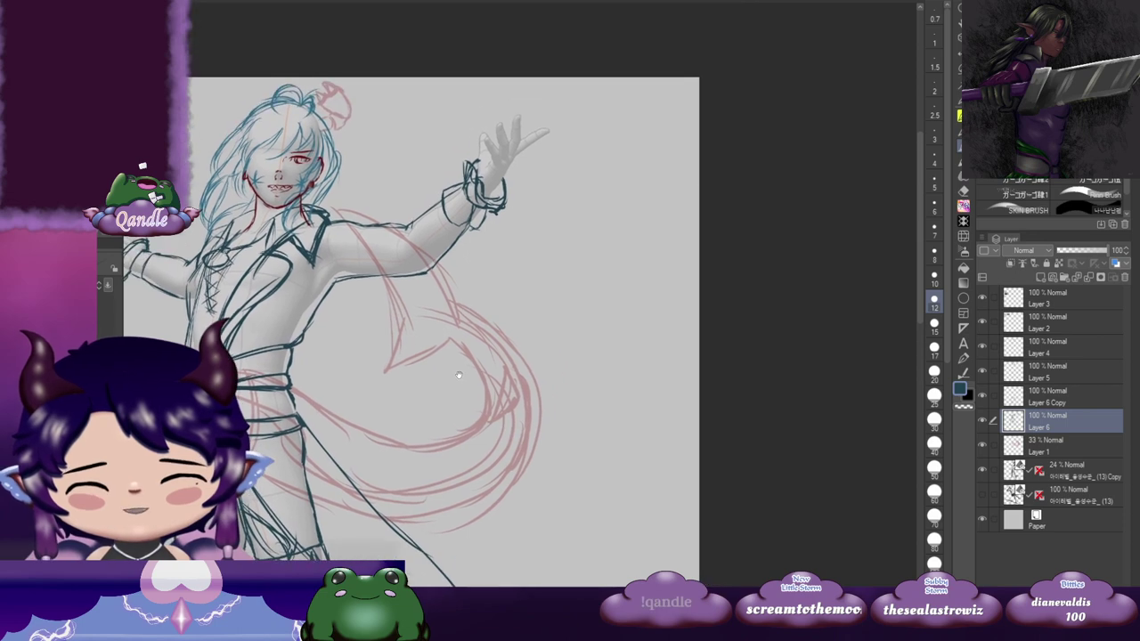
{"action": "left_click_drag", "start_coordinate": [390, 371], "coordinate": [623, 278]}
{"action": "left_click_drag", "start_coordinate": [673, 421], "coordinate": [682, 130]}
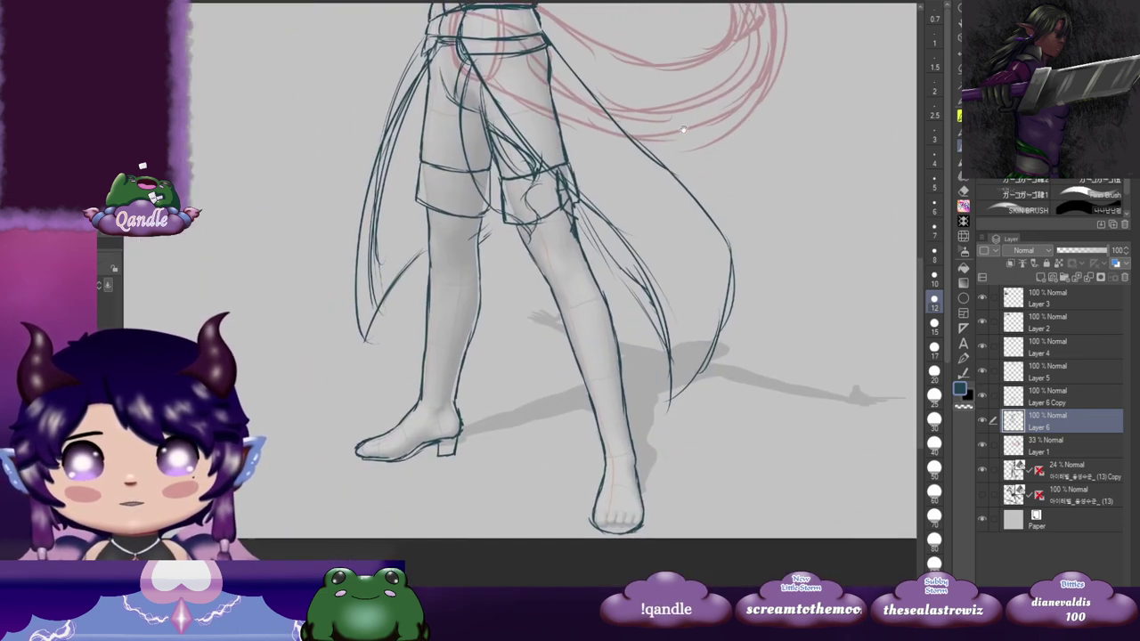
{"action": "scroll", "coordinate": [683, 130], "scroll_direction": "down", "scroll_amount": 2}
{"action": "scroll", "coordinate": [674, 271], "scroll_direction": "up", "scroll_amount": 2}
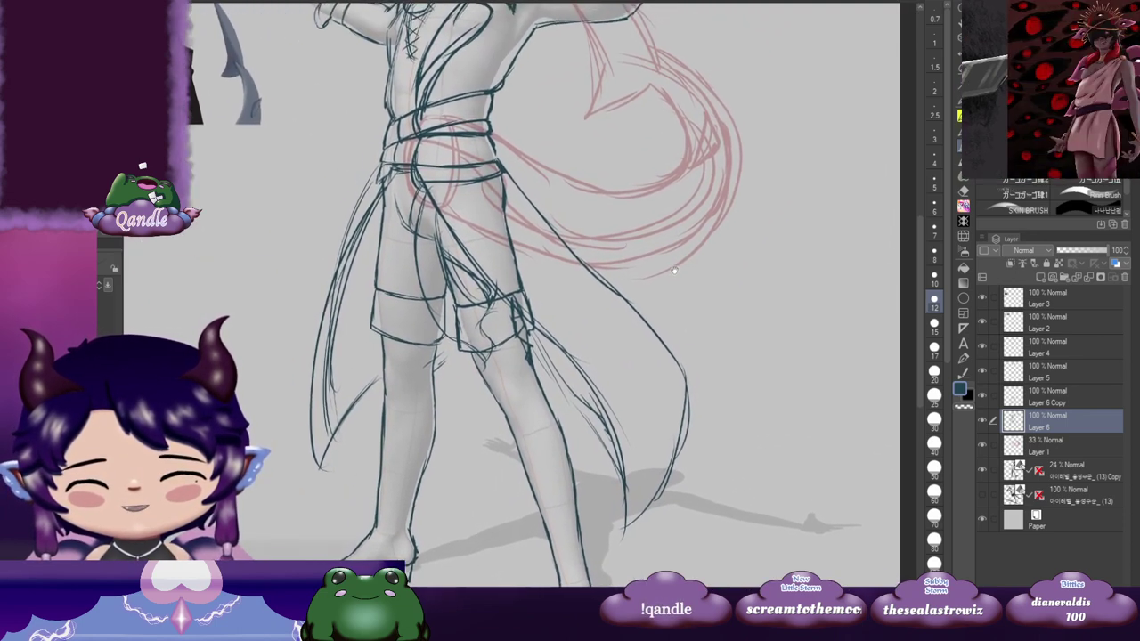
{"action": "scroll", "coordinate": [674, 270], "scroll_direction": "down", "scroll_amount": 3}
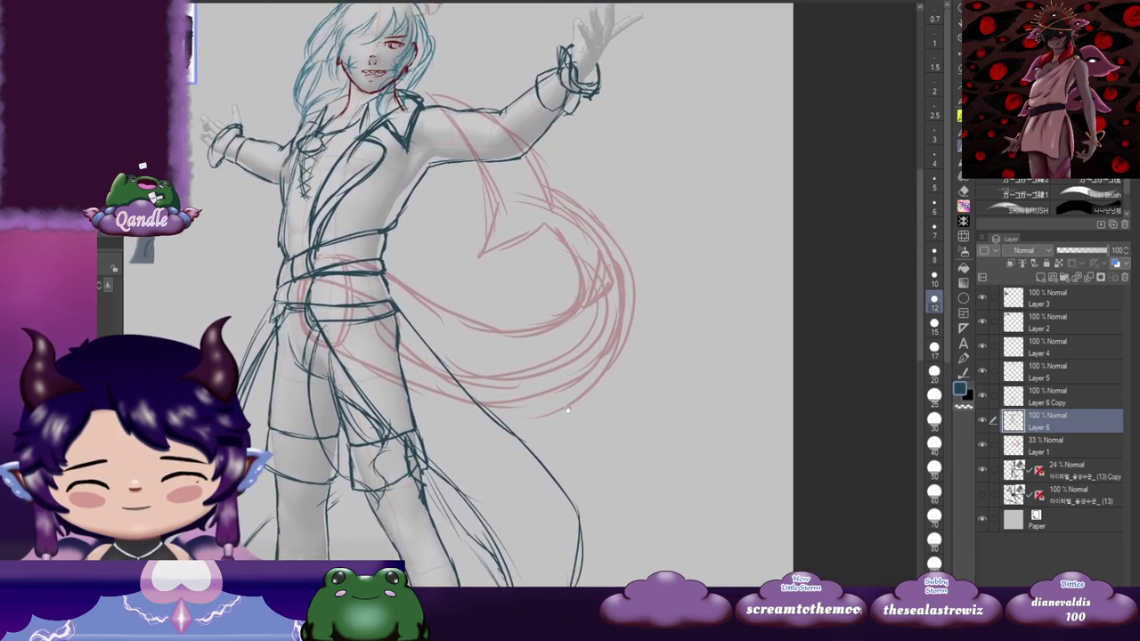
{"action": "scroll", "coordinate": [568, 410], "scroll_direction": "up", "scroll_amount": 2}
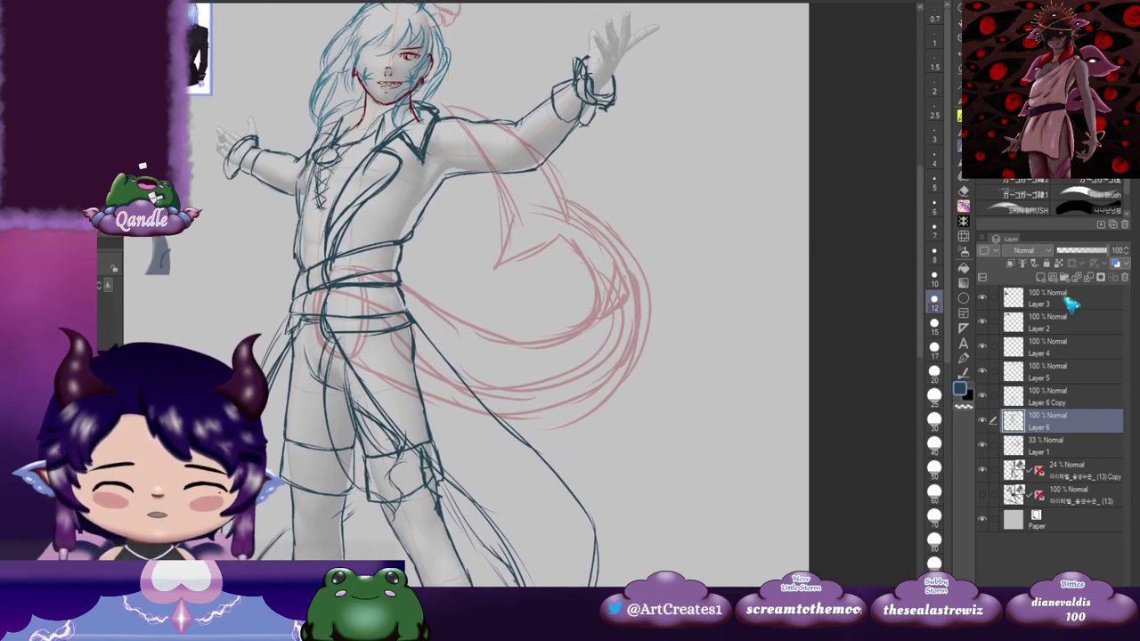
Step: Group Layer 4, Layer 5, Layer 6 Copy, Layer 6 and Layer 1 in a new folder and collapse it
{"action": "left_click", "coordinate": [1073, 304]}
{"action": "left_click", "coordinate": [1075, 349]}
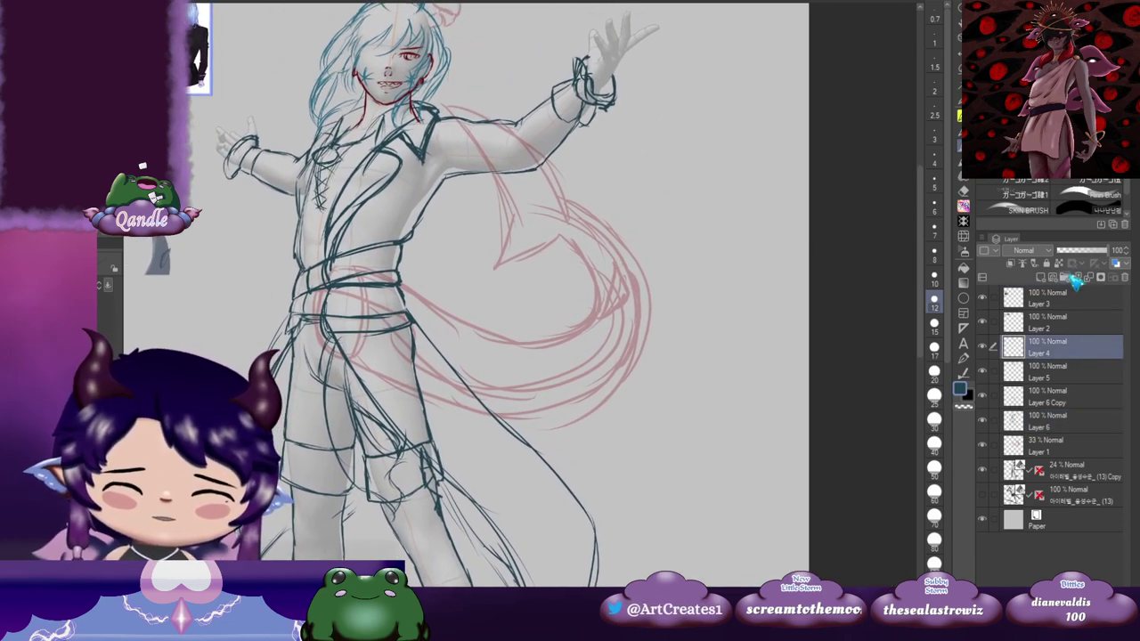
{"action": "left_click", "coordinate": [1074, 278]}
{"action": "left_click", "coordinate": [1071, 470], "text": "shift"}
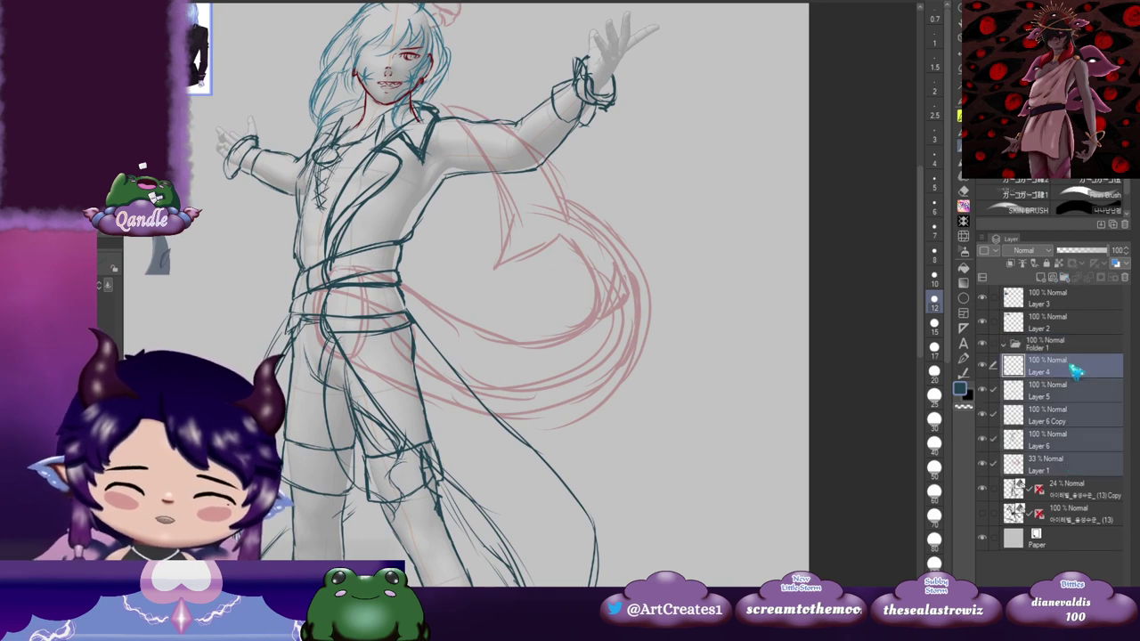
{"action": "left_click_drag", "start_coordinate": [1075, 373], "coordinate": [1012, 350]}
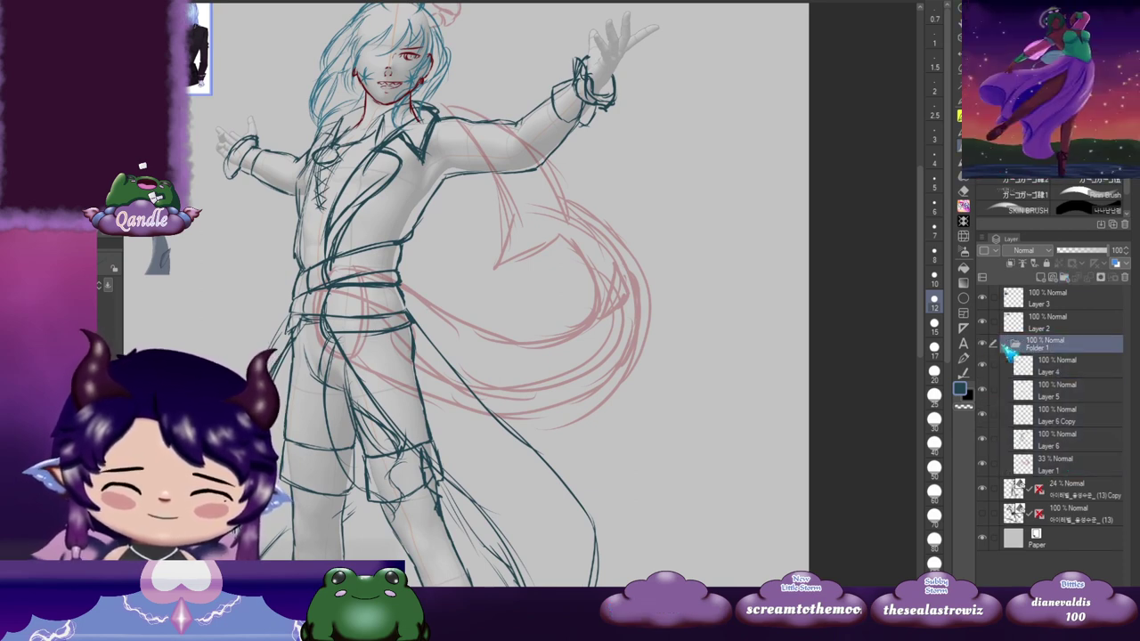
{"action": "left_click", "coordinate": [1005, 344]}
Step: Set the sketch folder's opacity to 31% and the copied mannequin layer's opacity to 11%
{"action": "left_click", "coordinate": [1077, 250]}
{"action": "left_click", "coordinate": [1088, 365]}
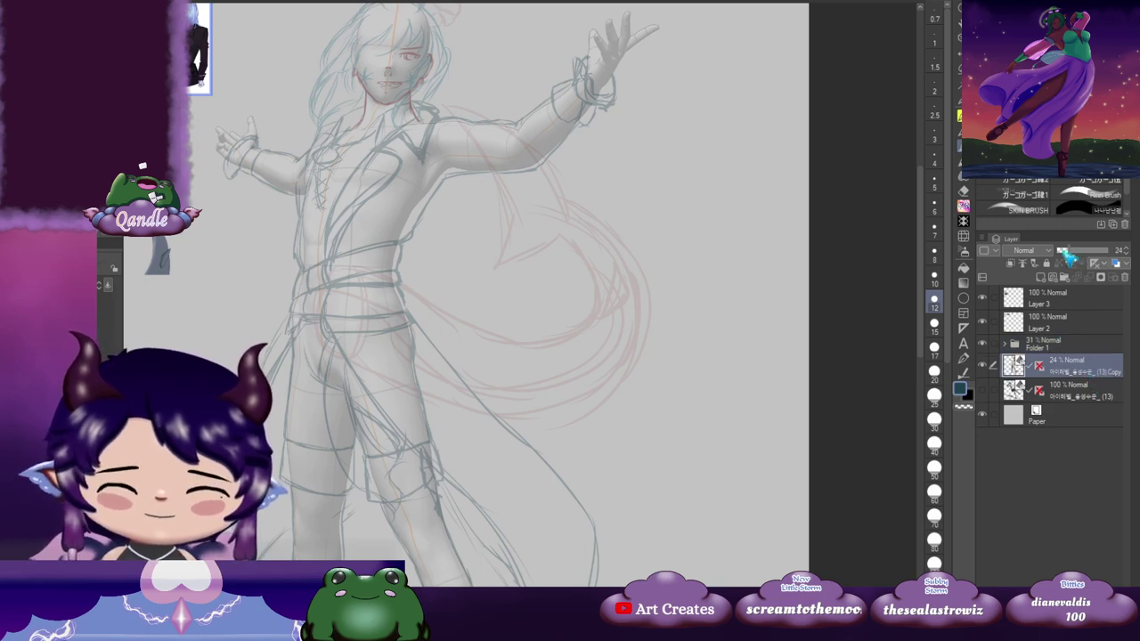
{"action": "left_click", "coordinate": [1067, 251]}
Step: Preview the original mannequin layer in place of the faded copy, and then restore both layers' visibility
{"action": "left_click", "coordinate": [983, 366]}
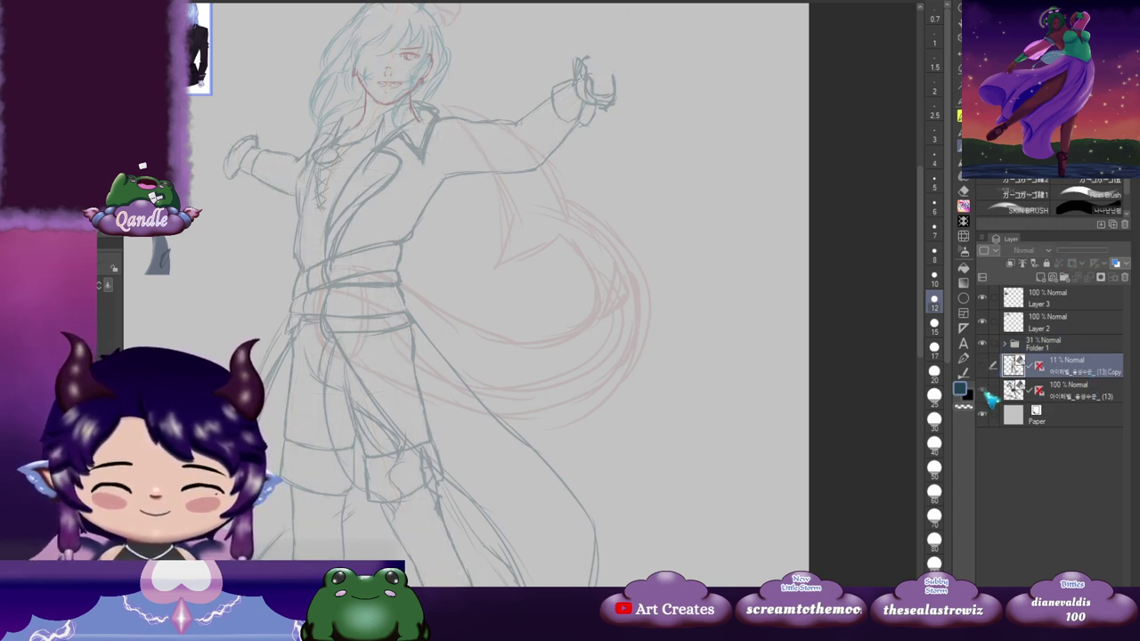
{"action": "left_click", "coordinate": [983, 391]}
{"action": "mouse_move", "coordinate": [645, 371]}
{"action": "left_mouse_down"}
{"action": "mouse_move", "coordinate": [742, 186]}
{"action": "mouse_move", "coordinate": [718, 406]}
{"action": "mouse_move", "coordinate": [812, 300]}
{"action": "mouse_move", "coordinate": [754, 341]}
{"action": "left_mouse_up"}
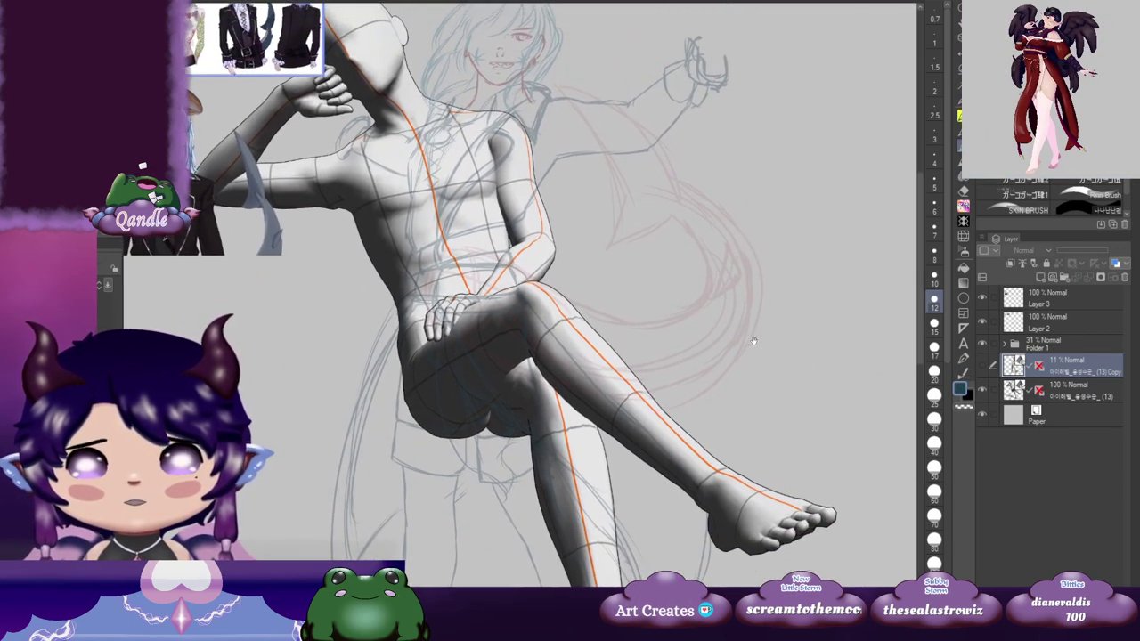
{"action": "left_click_drag", "start_coordinate": [749, 300], "coordinate": [727, 313]}
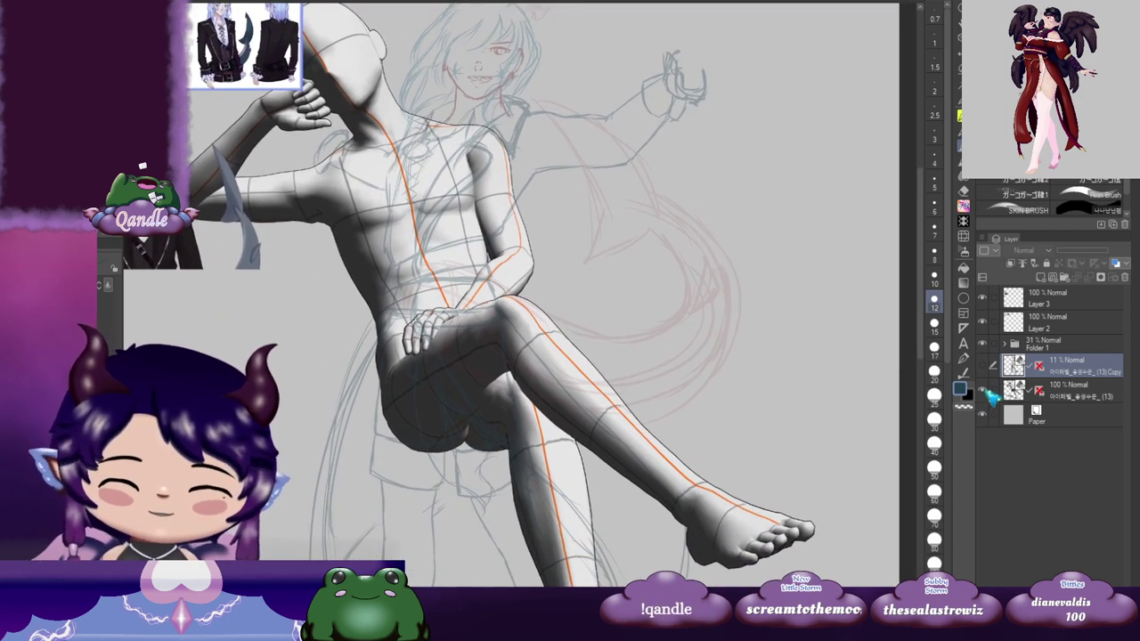
{"action": "left_click", "coordinate": [983, 390]}
{"action": "left_click", "coordinate": [985, 366]}
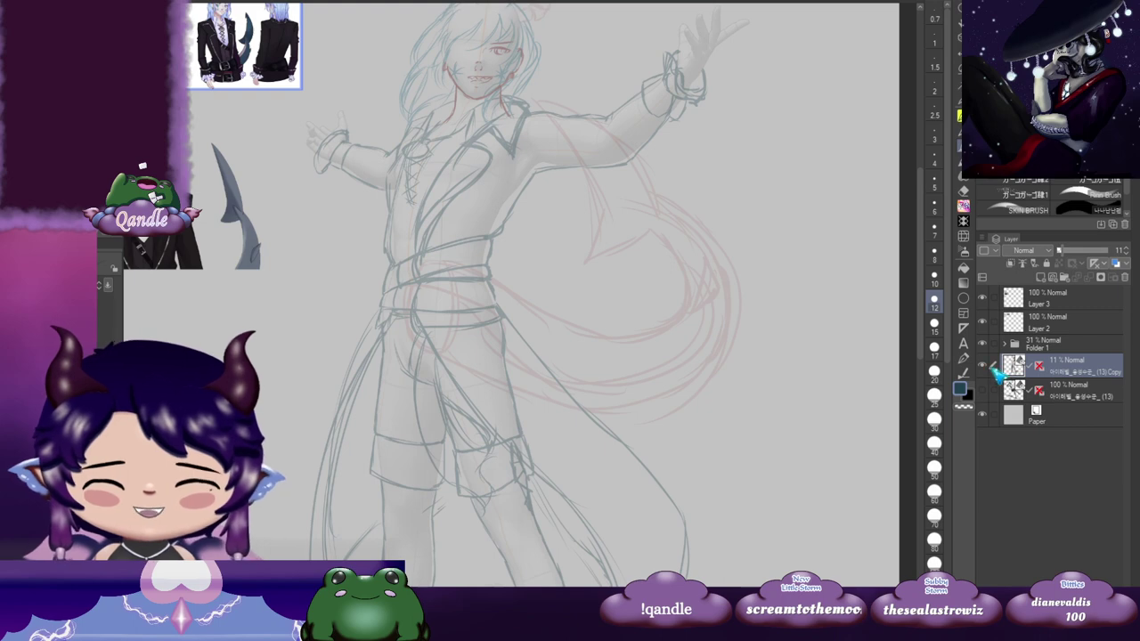
Step: Create a new folder above the faded sketch folder and add an empty layer inside it
{"action": "mouse_move", "coordinate": [568, 354]}
{"action": "left_mouse_down"}
{"action": "mouse_move", "coordinate": [708, 263]}
{"action": "mouse_move", "coordinate": [678, 399]}
{"action": "left_mouse_up"}
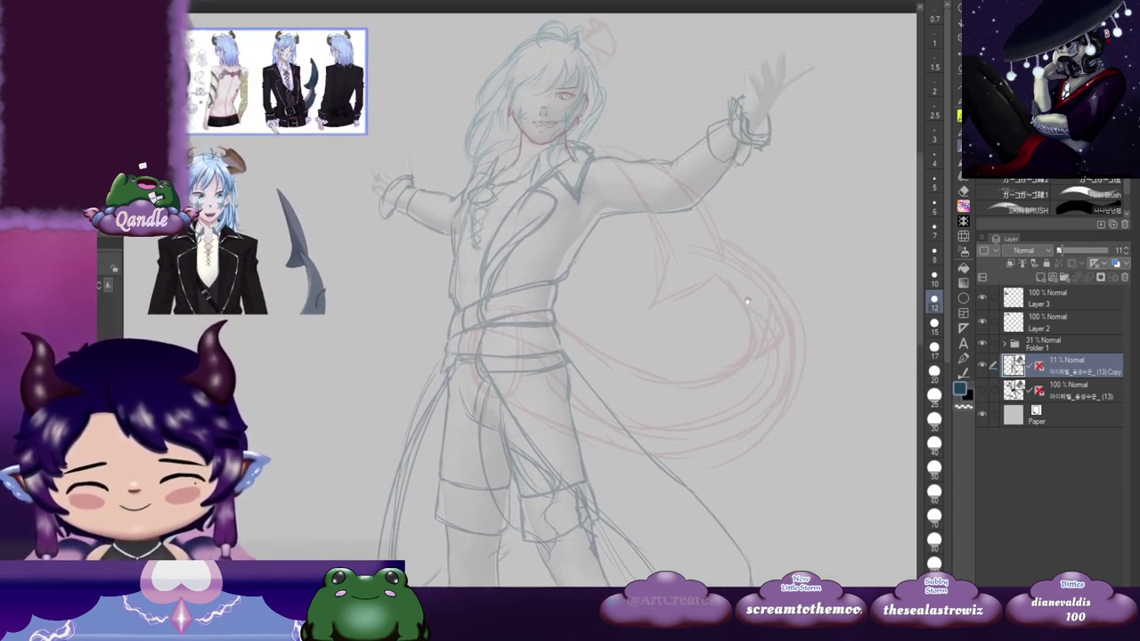
{"action": "left_click_drag", "start_coordinate": [803, 326], "coordinate": [765, 324]}
{"action": "left_click_drag", "start_coordinate": [808, 358], "coordinate": [777, 386]}
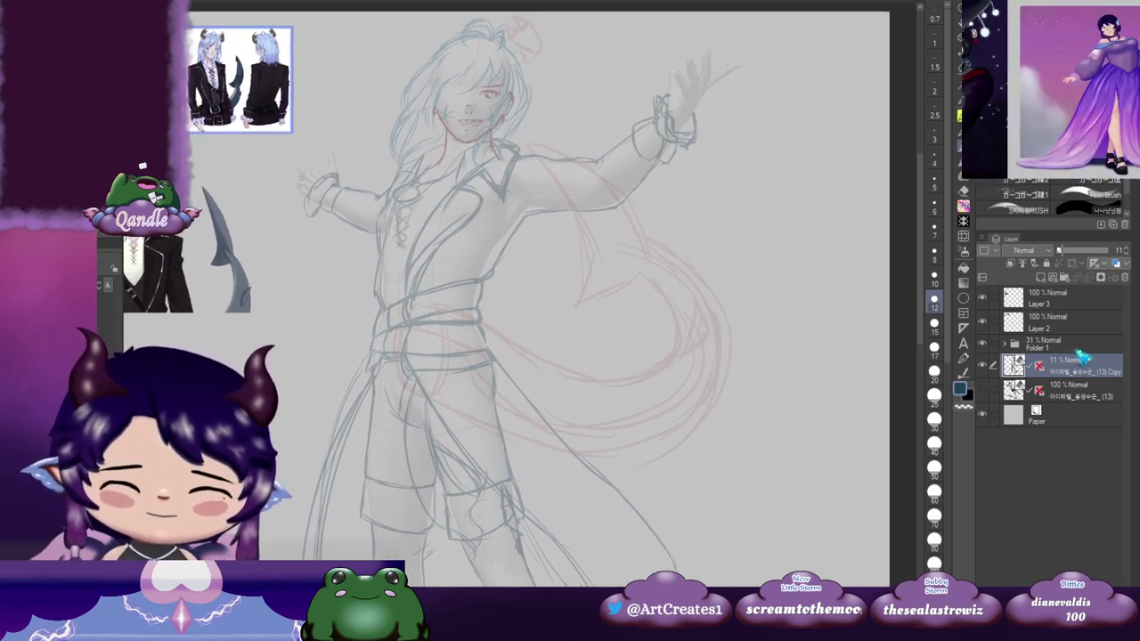
{"action": "left_click", "coordinate": [1074, 346]}
{"action": "left_click", "coordinate": [1064, 277]}
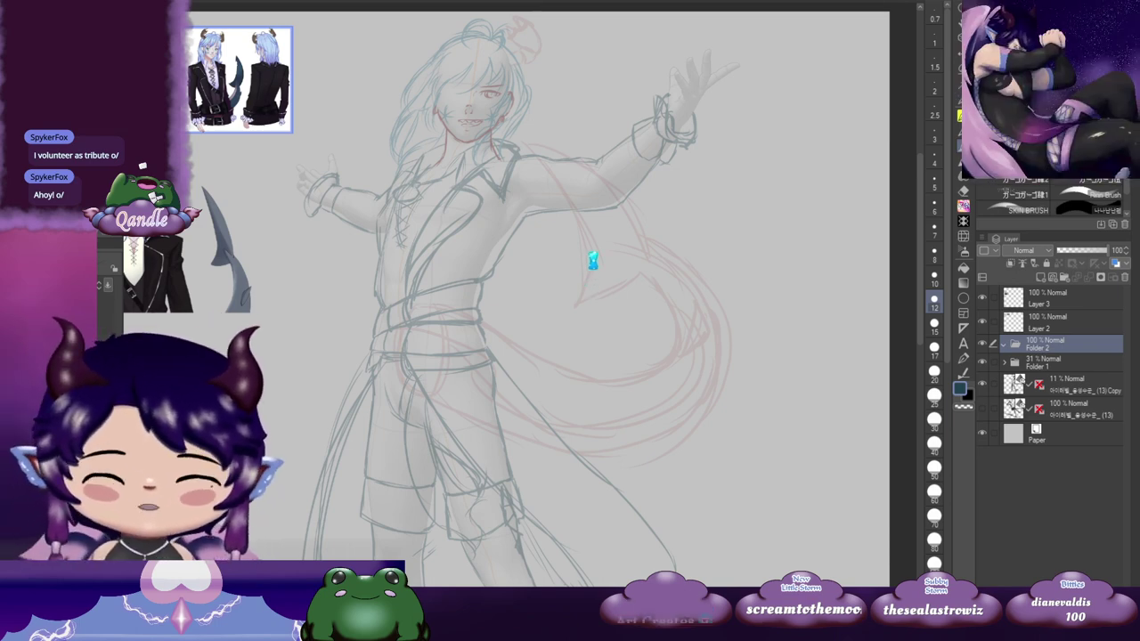
{"action": "left_click", "coordinate": [1041, 277]}
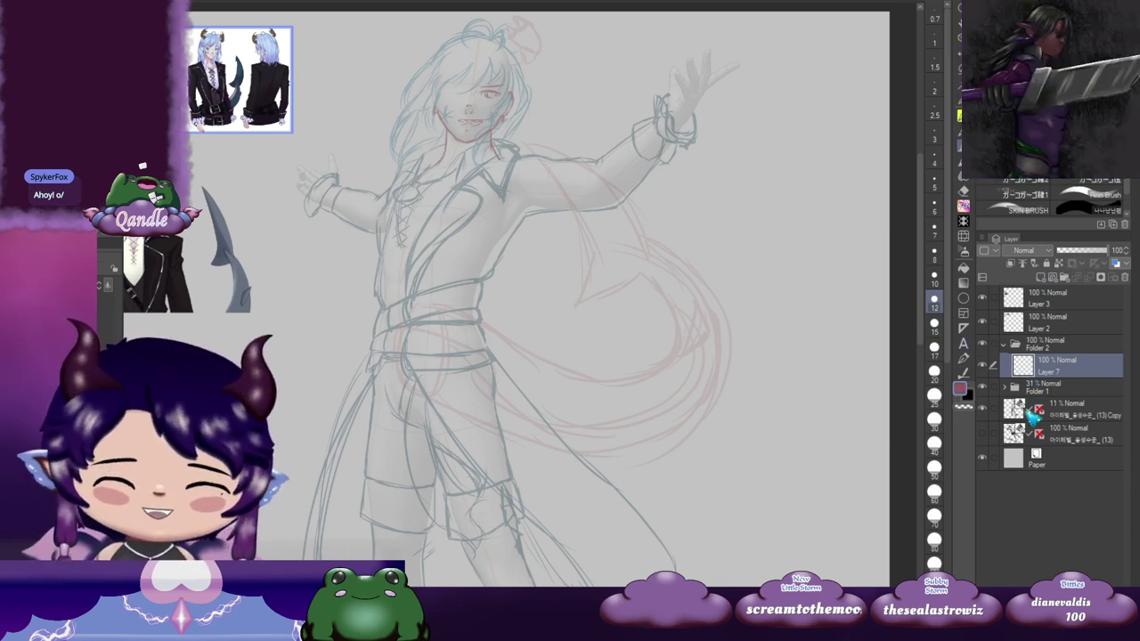
Step: Separate the sketched horn on Layer 1 onto its own layer by lassoing it, and clear the selection
{"action": "left_click", "coordinate": [1005, 387]}
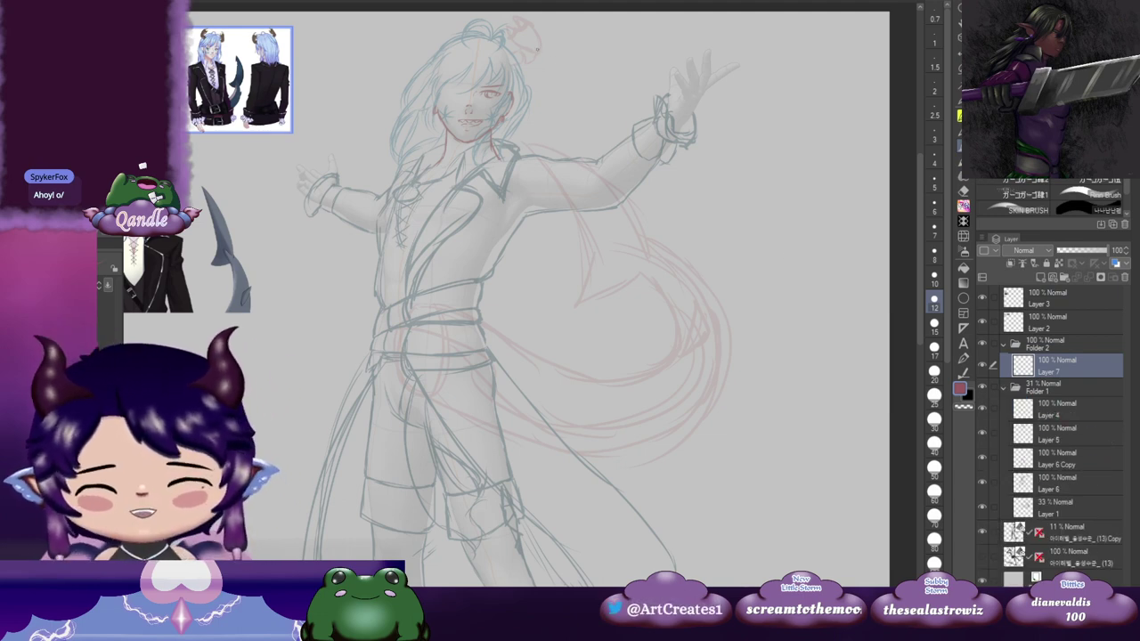
{"action": "left_click", "coordinate": [1084, 511]}
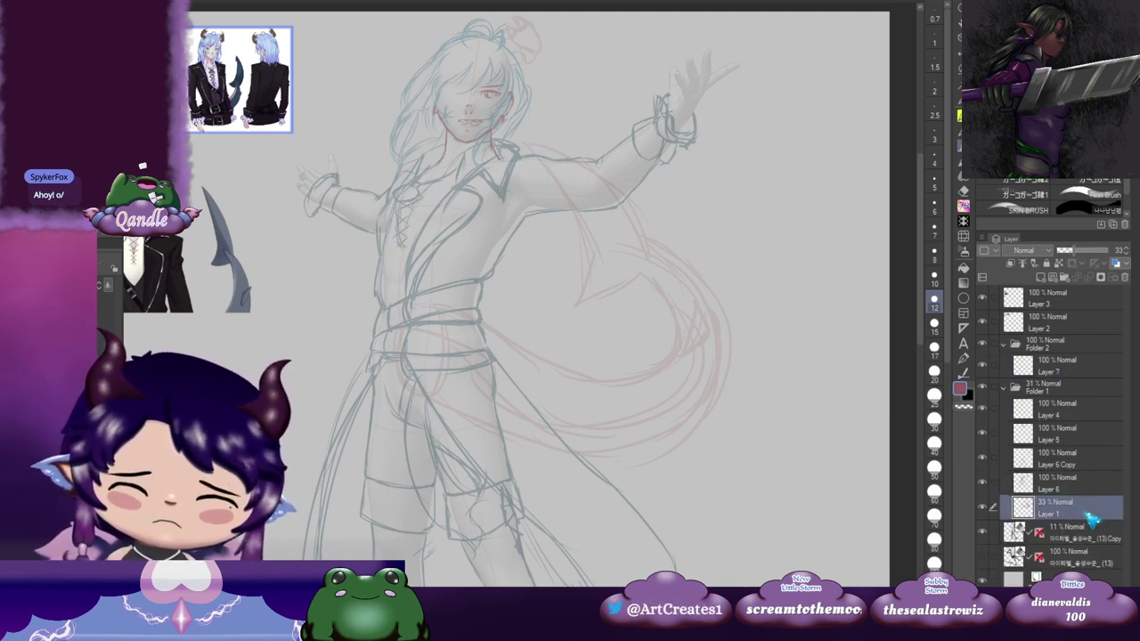
{"action": "mouse_move", "coordinate": [1089, 517]}
{"action": "left_mouse_down"}
{"action": "mouse_move", "coordinate": [1093, 505]}
{"action": "mouse_move", "coordinate": [1092, 517]}
{"action": "left_mouse_up"}
{"action": "left_click", "coordinate": [1125, 278]}
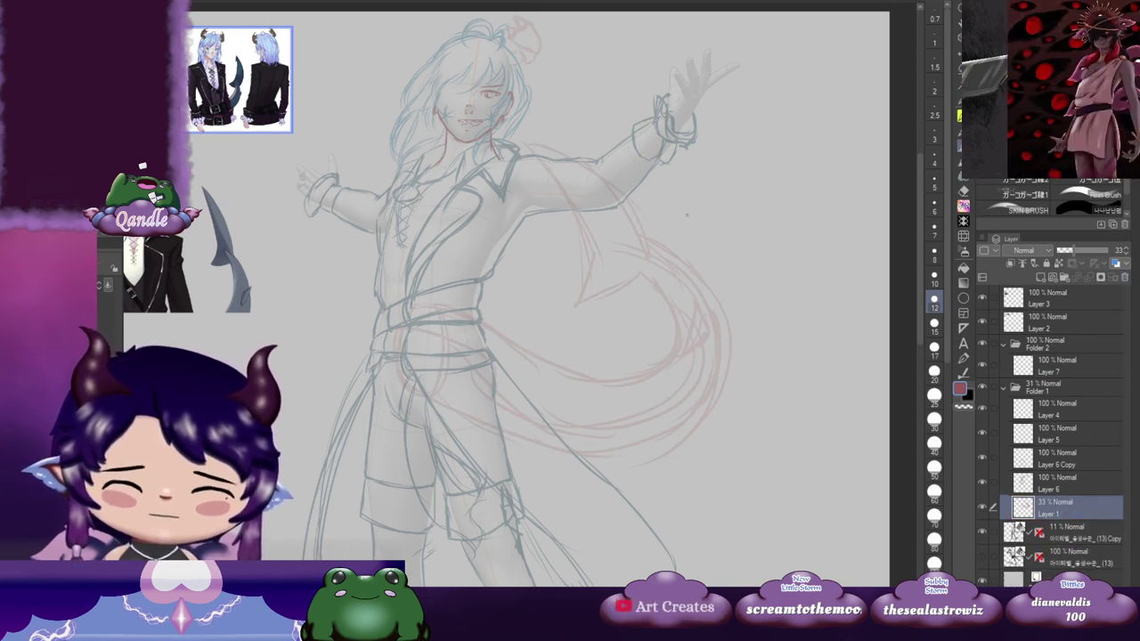
{"action": "key", "text": "m"}
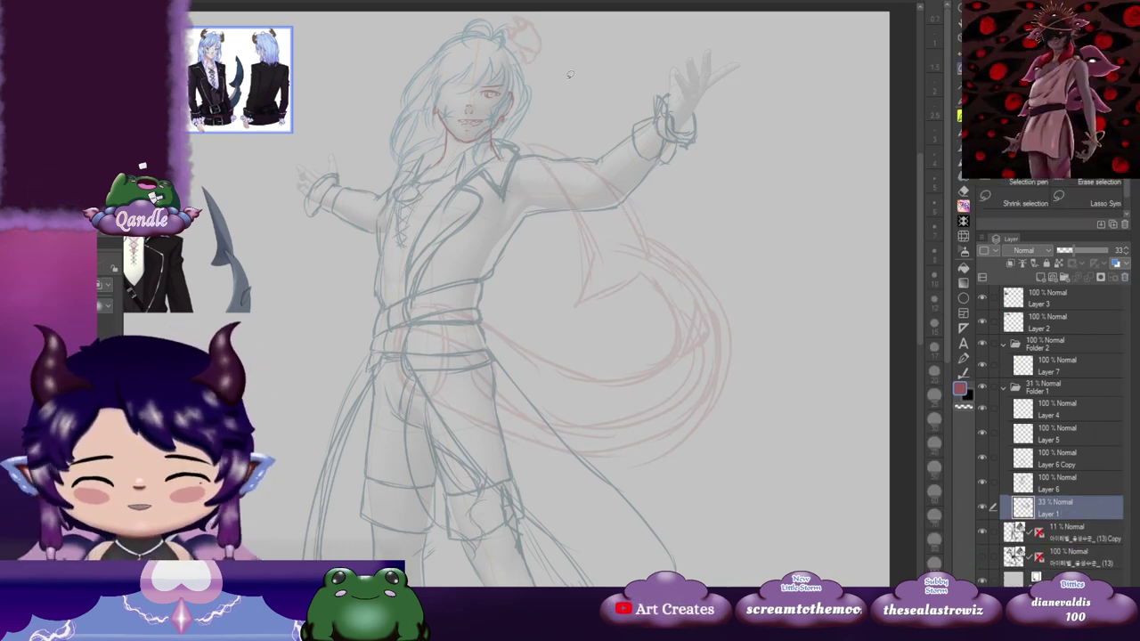
{"action": "mouse_move", "coordinate": [537, 4]}
{"action": "left_mouse_down"}
{"action": "mouse_move", "coordinate": [570, 20]}
{"action": "mouse_move", "coordinate": [541, 5]}
{"action": "left_mouse_up"}
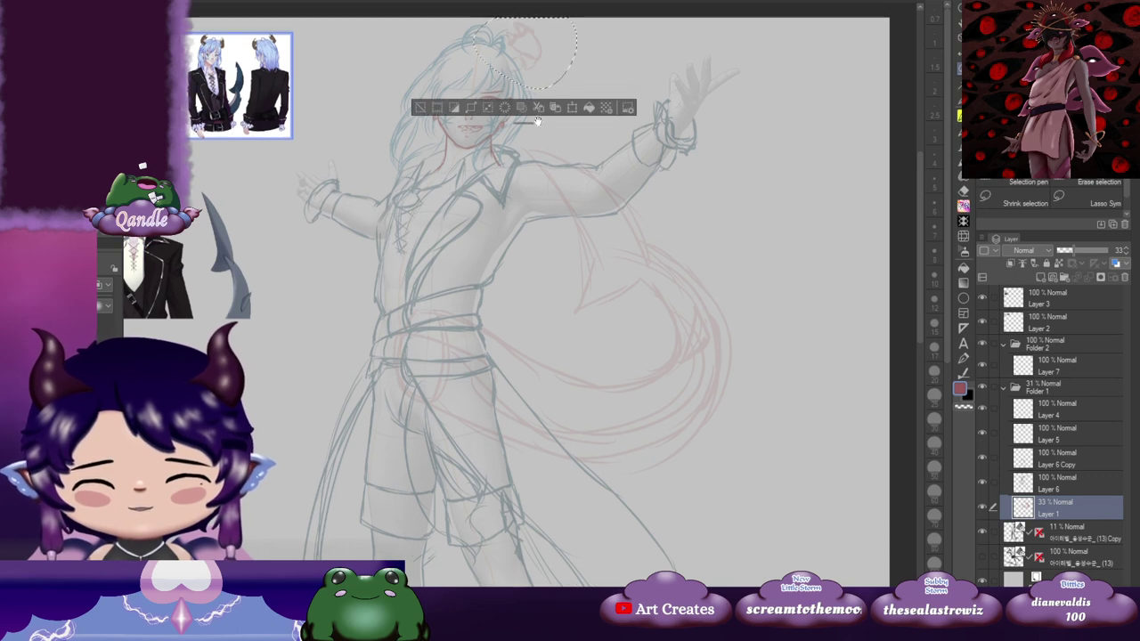
{"action": "left_click", "coordinate": [538, 108]}
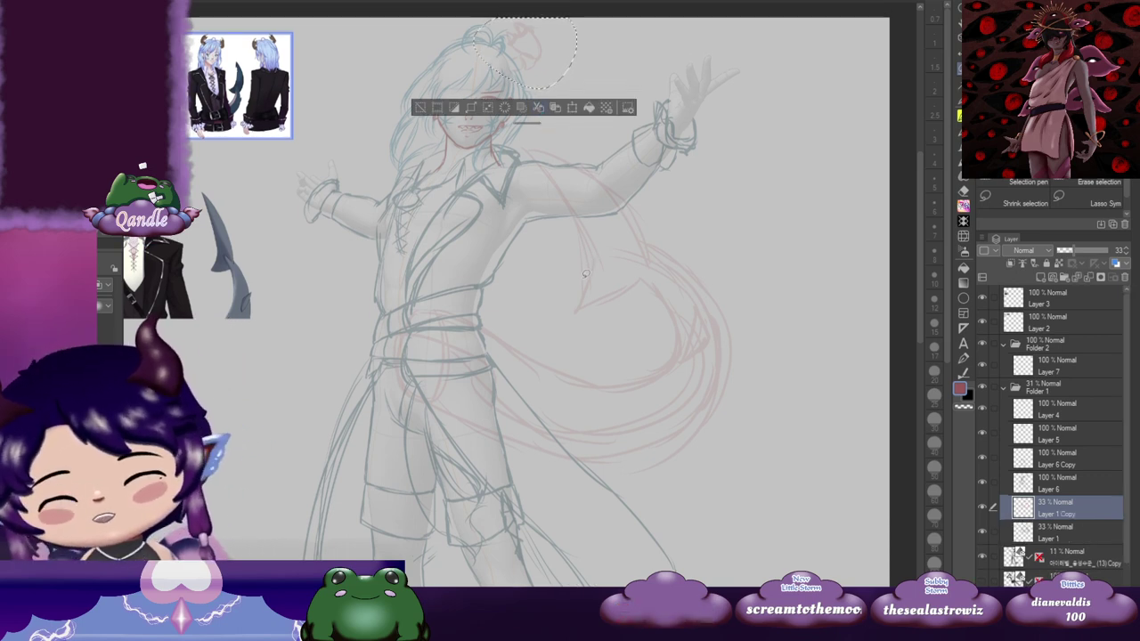
{"action": "left_click", "coordinate": [583, 274]}
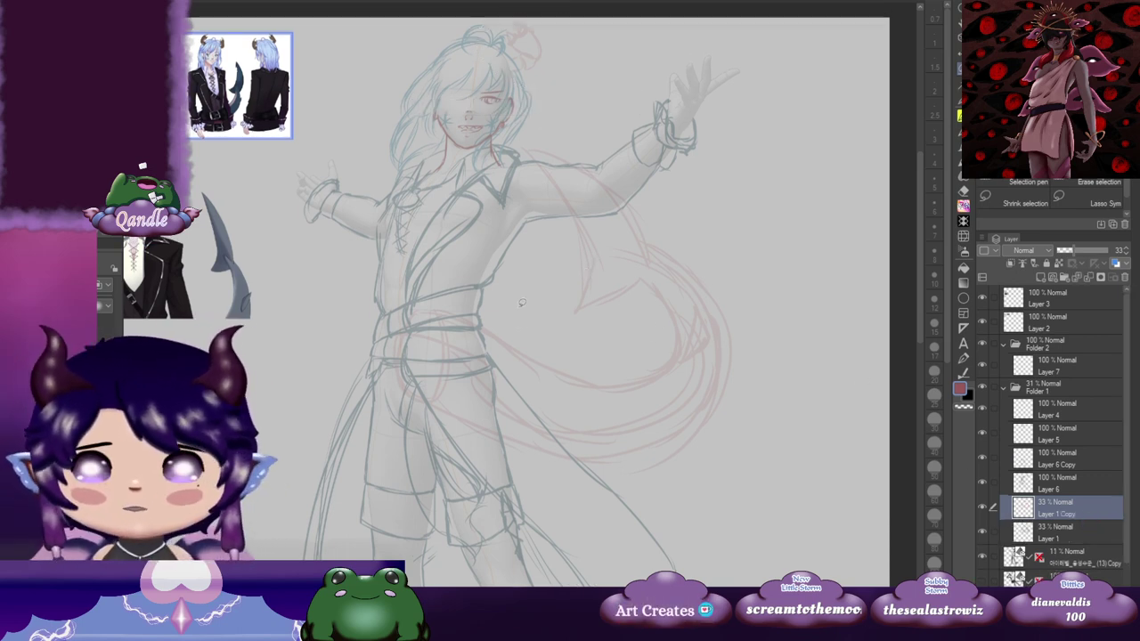
Step: Duplicate the separated horn layer and place the copy, slightly rotated, on the opposite side of the head
{"action": "left_click_drag", "start_coordinate": [1082, 515], "coordinate": [1096, 501]}
{"action": "key", "text": "ctrl+t"}
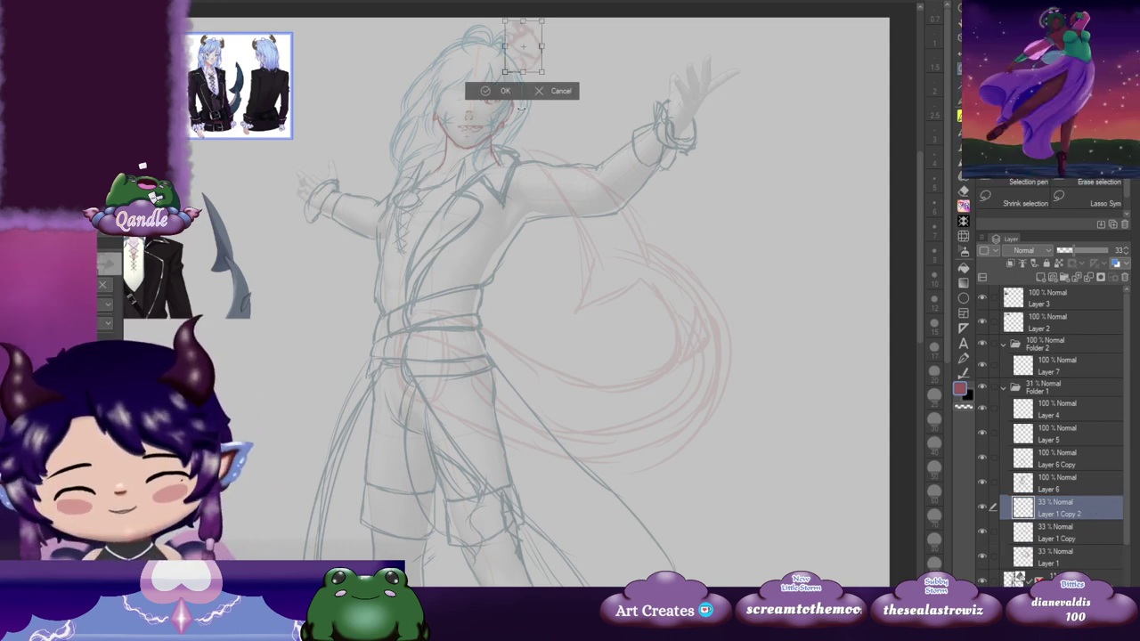
{"action": "mouse_move", "coordinate": [526, 67]}
{"action": "left_mouse_down"}
{"action": "mouse_move", "coordinate": [410, 61]}
{"action": "mouse_move", "coordinate": [446, 51]}
{"action": "left_mouse_up"}
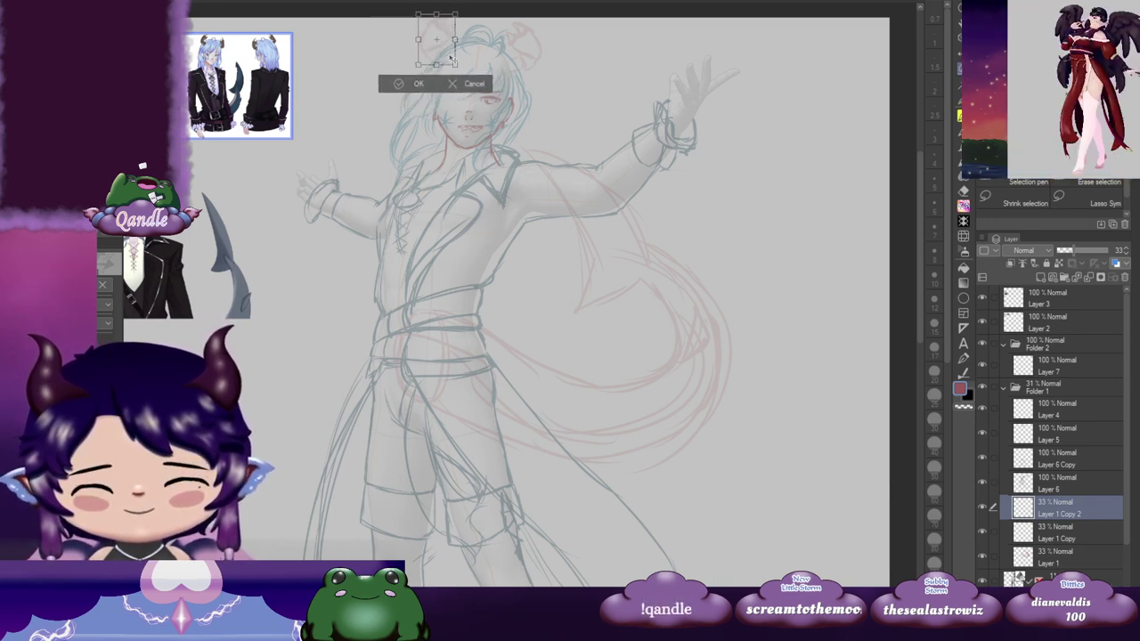
{"action": "left_click_drag", "start_coordinate": [469, 61], "coordinate": [447, 51]}
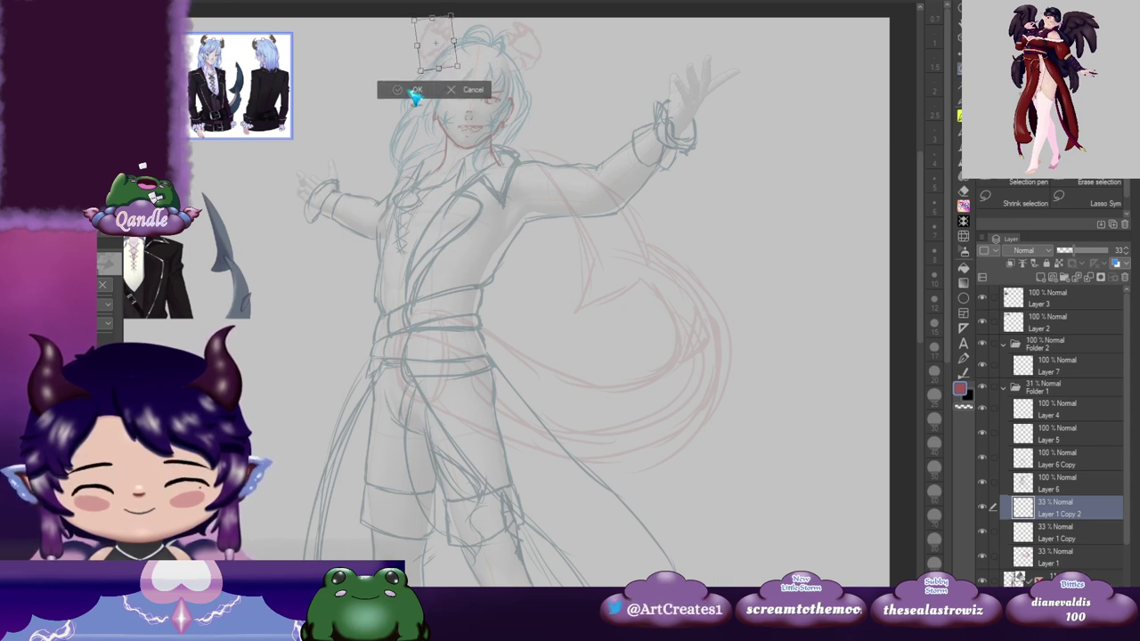
{"action": "left_click", "coordinate": [414, 90]}
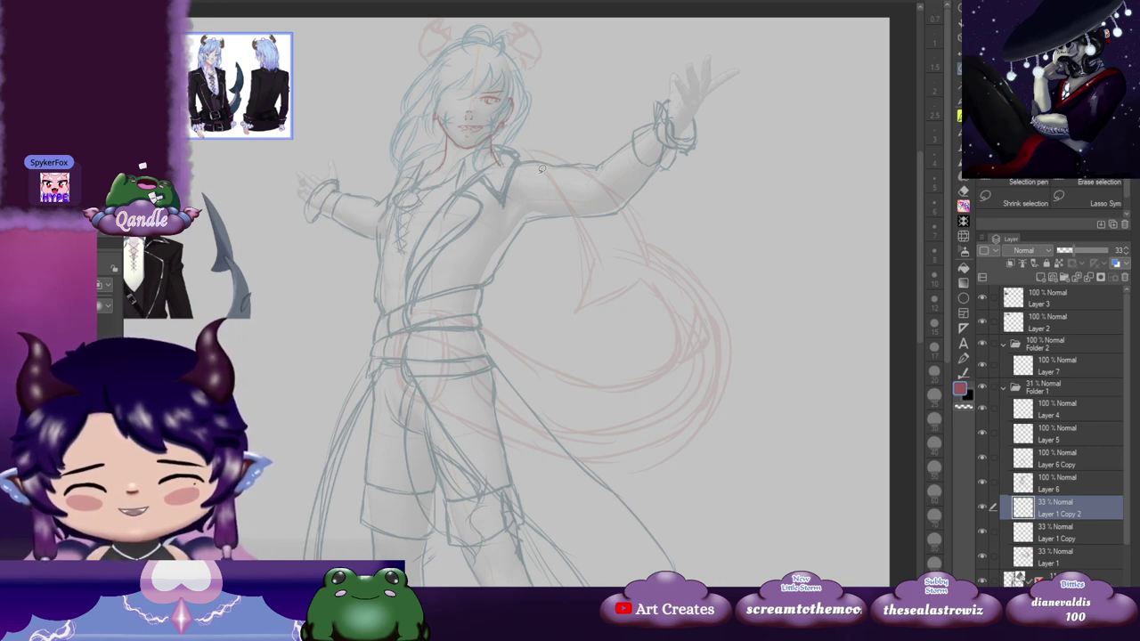
Step: Transform both horn layers together, enlarging and tilting the pair slightly to fit the head
{"action": "scroll", "coordinate": [395, 243], "scroll_direction": "up", "scroll_amount": 2}
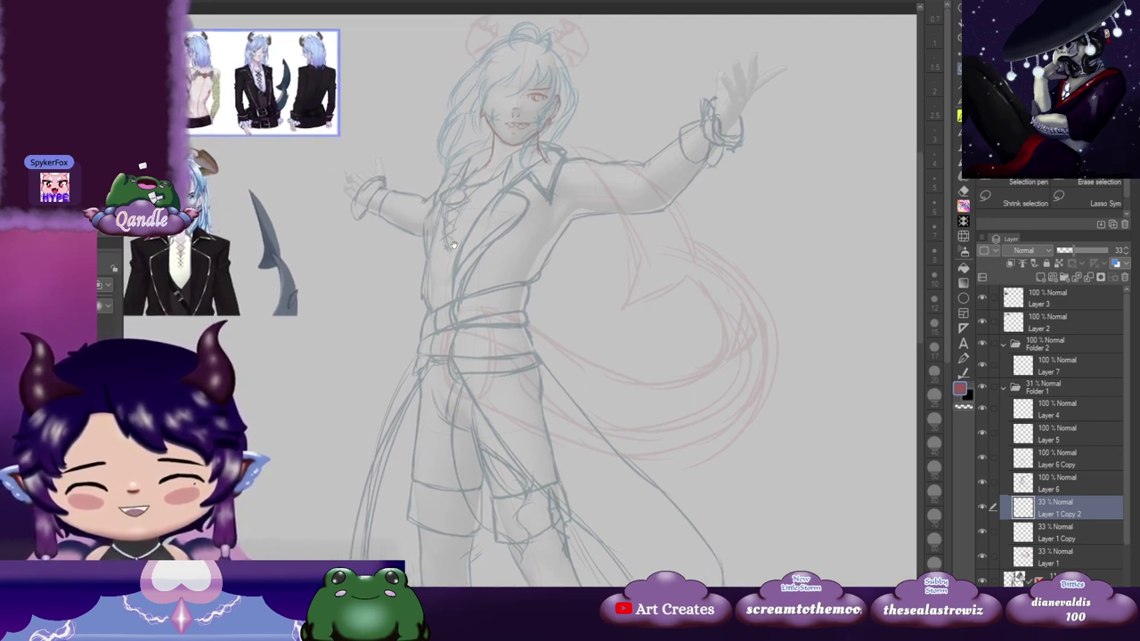
{"action": "left_click", "coordinate": [1061, 539], "text": "ctrl"}
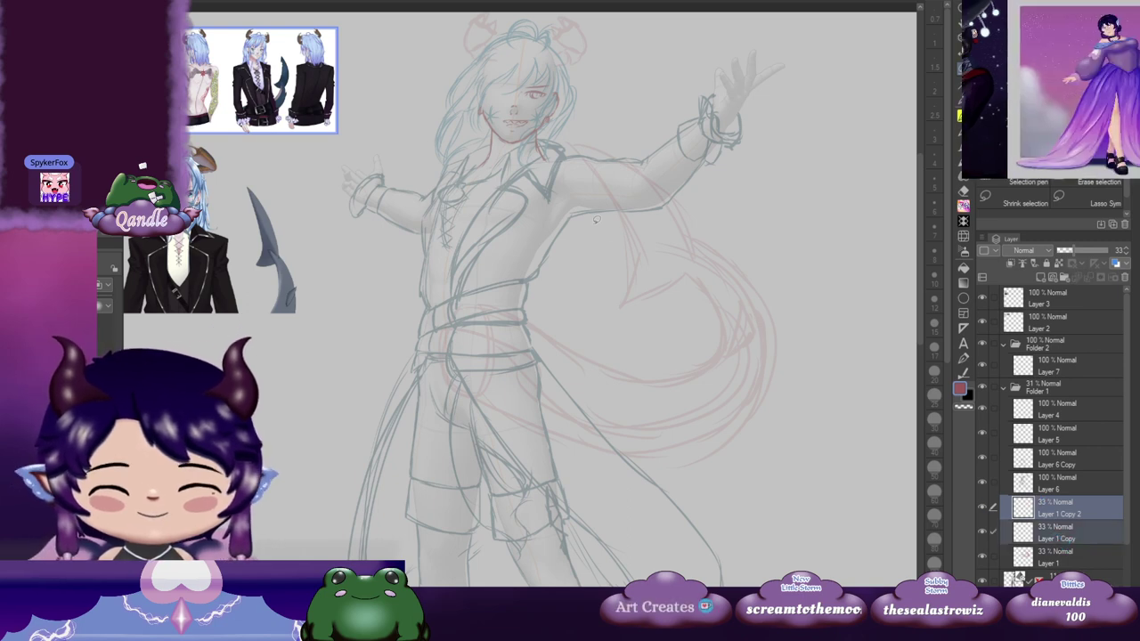
{"action": "key", "text": "ctrl+t"}
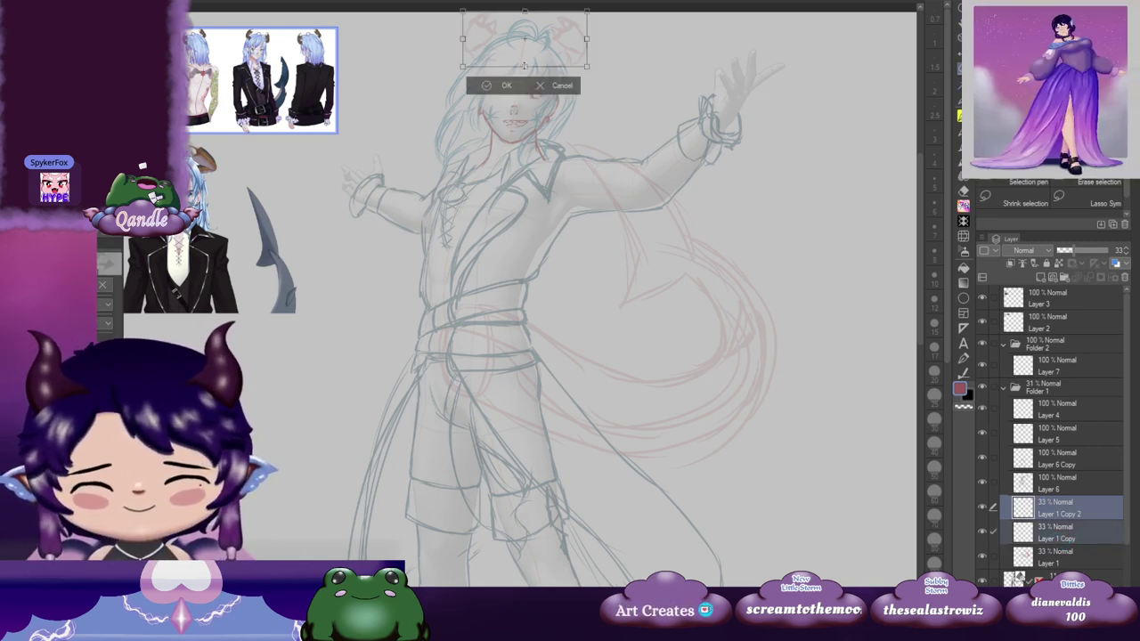
{"action": "left_click_drag", "start_coordinate": [525, 66], "coordinate": [539, 65]}
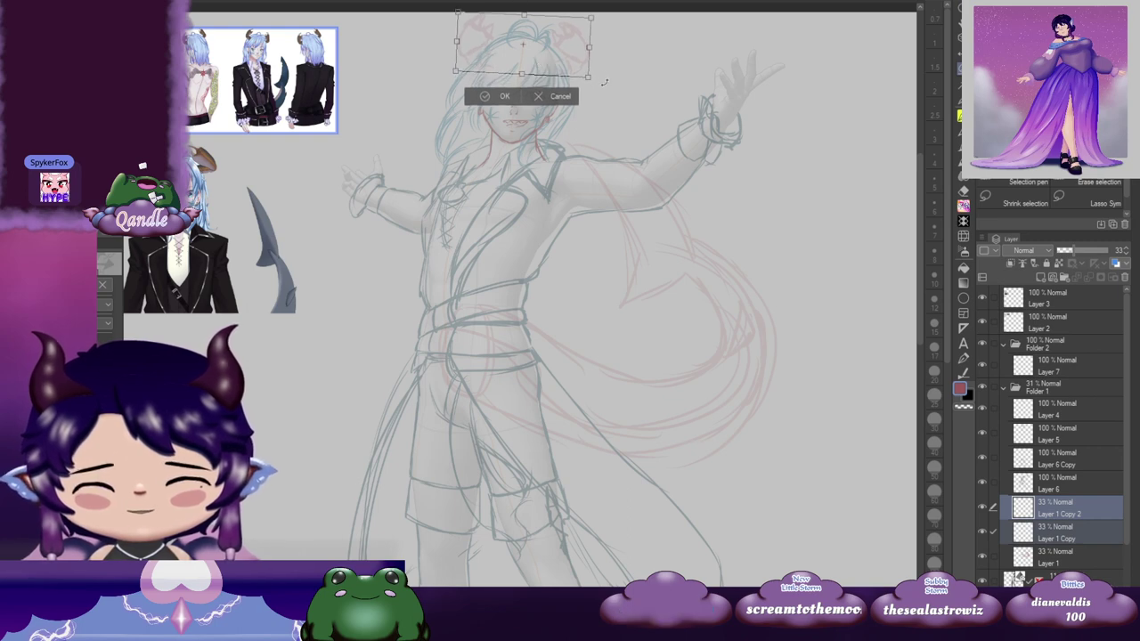
{"action": "left_click", "coordinate": [496, 96]}
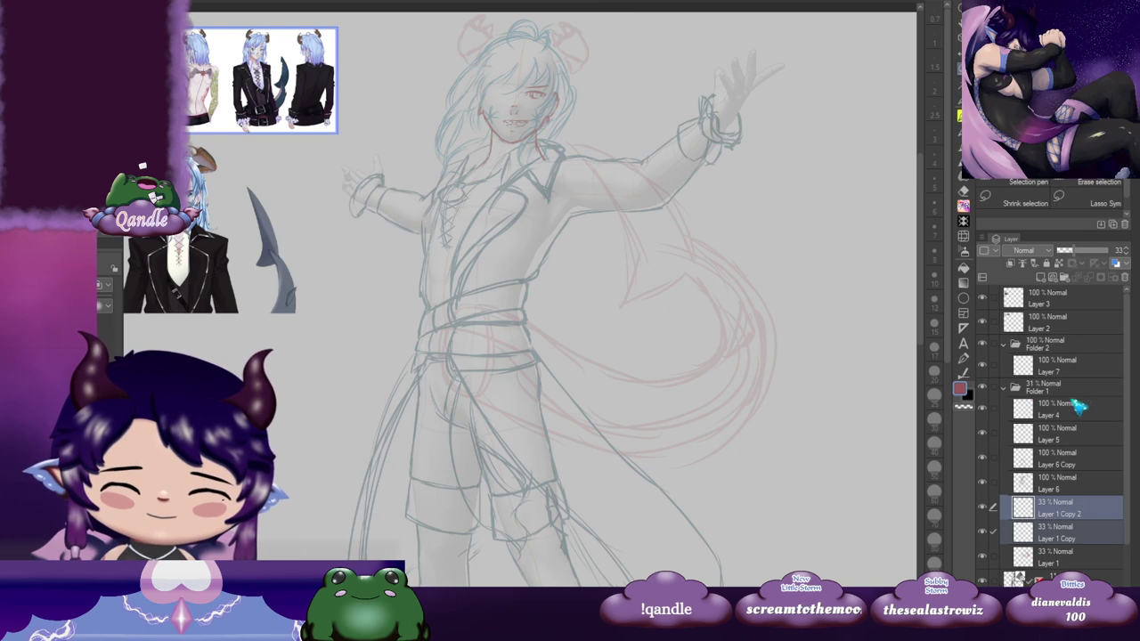
Step: Collapse Folder 1 and make Layer 7 in Folder 2 the active layer
{"action": "left_click", "coordinate": [1063, 389]}
{"action": "left_click", "coordinate": [1004, 387]}
{"action": "left_click", "coordinate": [1060, 365]}
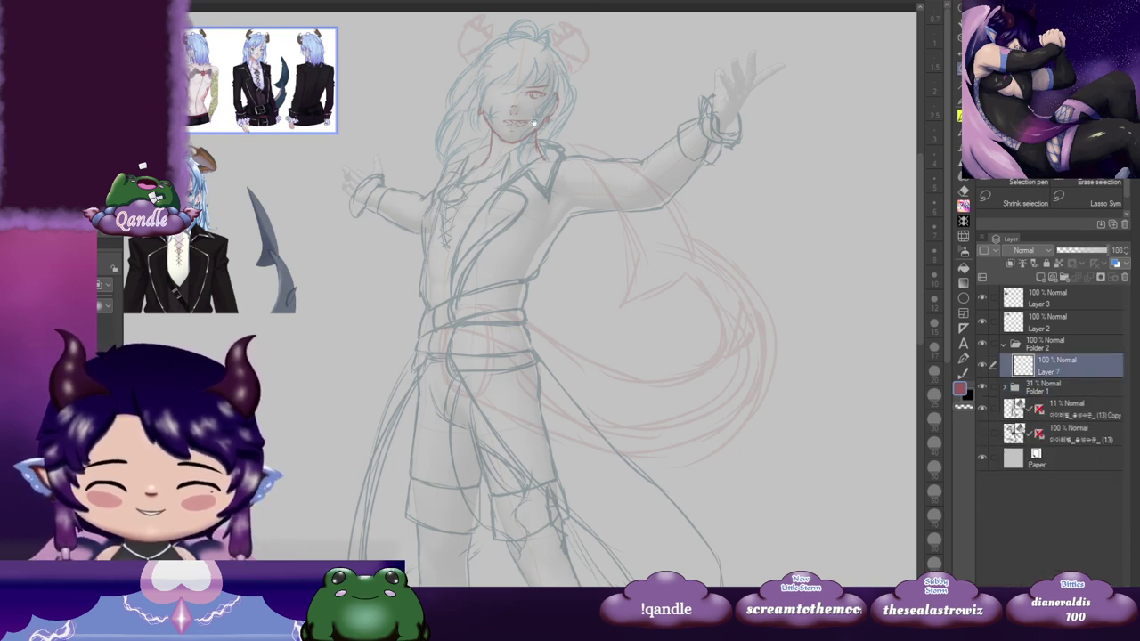
Step: With a size 4 brush in pinkish red, draw the long bangs strands sweeping across the forehead over the covered eye
{"action": "left_click_drag", "start_coordinate": [587, 147], "coordinate": [563, 201]}
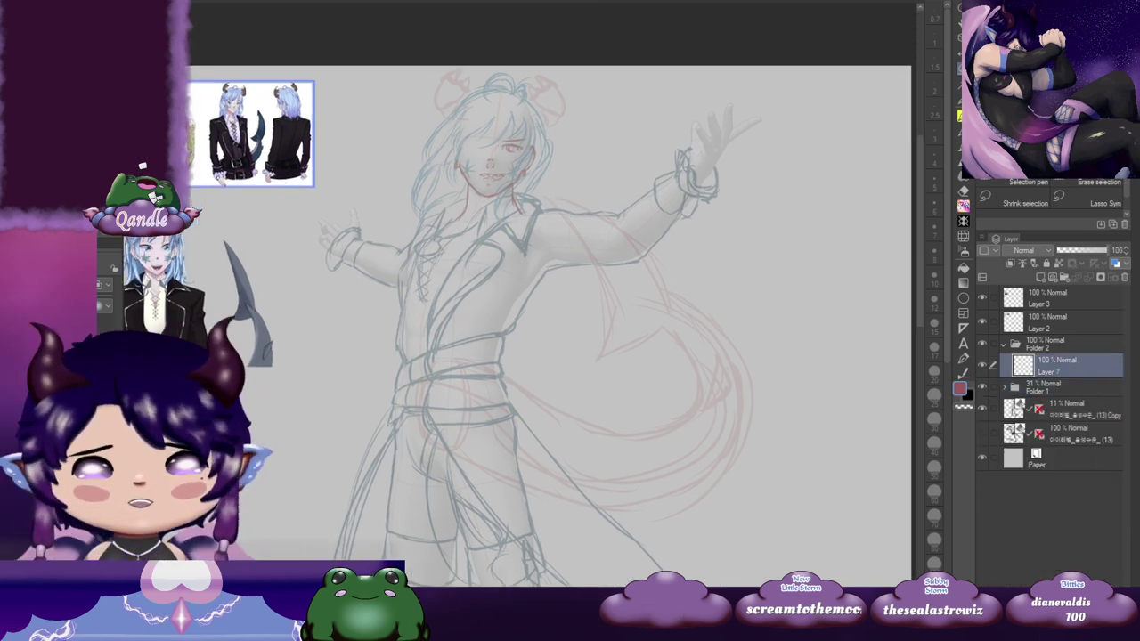
{"action": "key", "text": "b"}
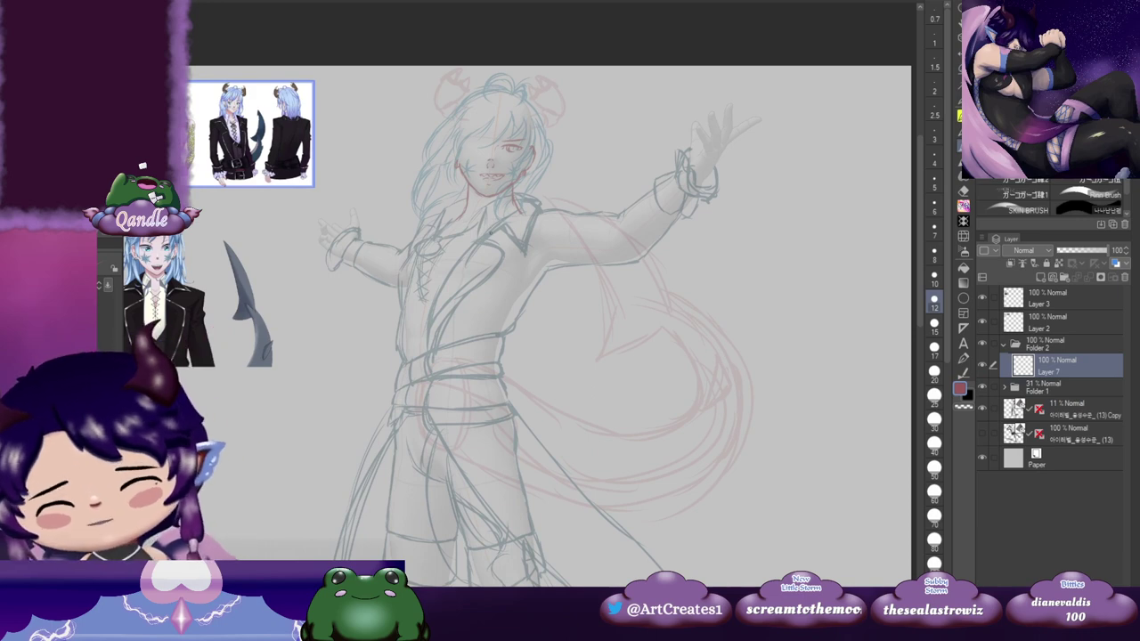
{"action": "scroll", "coordinate": [489, 229], "scroll_direction": "up", "scroll_amount": 5}
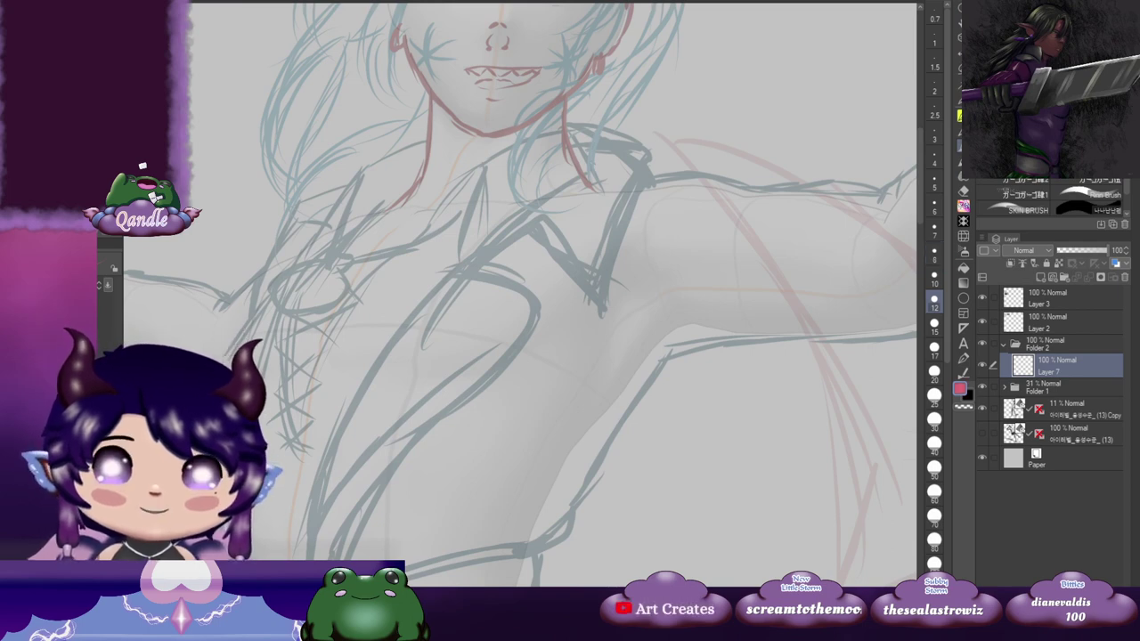
{"action": "left_click", "coordinate": [934, 157]}
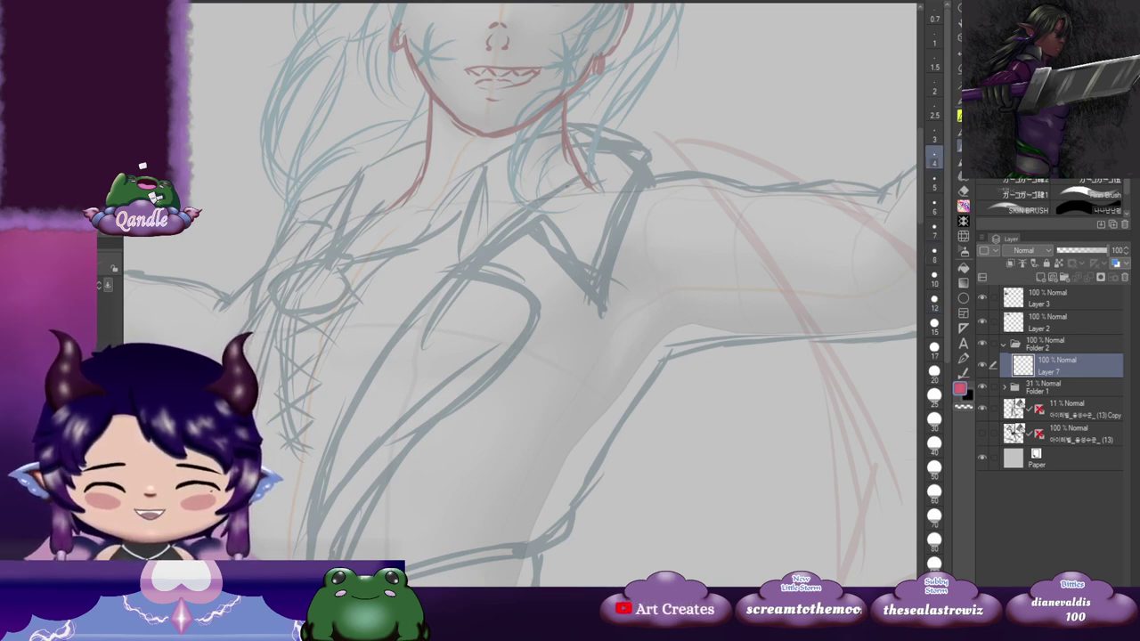
{"action": "mouse_move", "coordinate": [658, 137]}
{"action": "left_mouse_down"}
{"action": "mouse_move", "coordinate": [594, 249]}
{"action": "mouse_move", "coordinate": [577, 257]}
{"action": "left_mouse_up"}
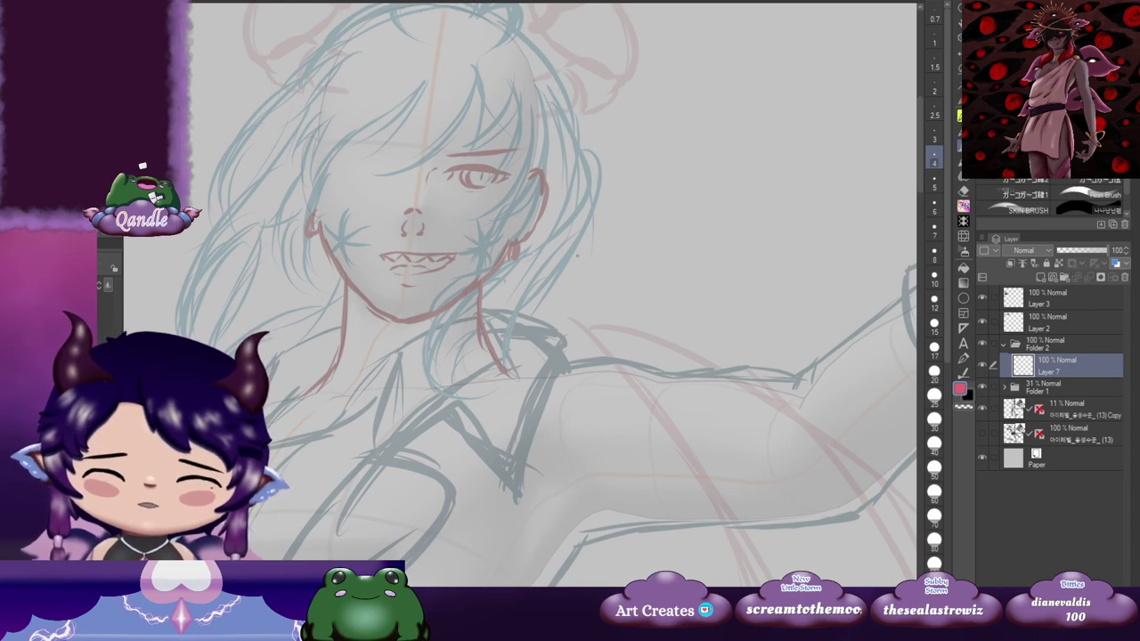
{"action": "mouse_move", "coordinate": [479, 80]}
{"action": "left_mouse_down"}
{"action": "mouse_move", "coordinate": [538, 75]}
{"action": "mouse_move", "coordinate": [403, 148]}
{"action": "left_mouse_up"}
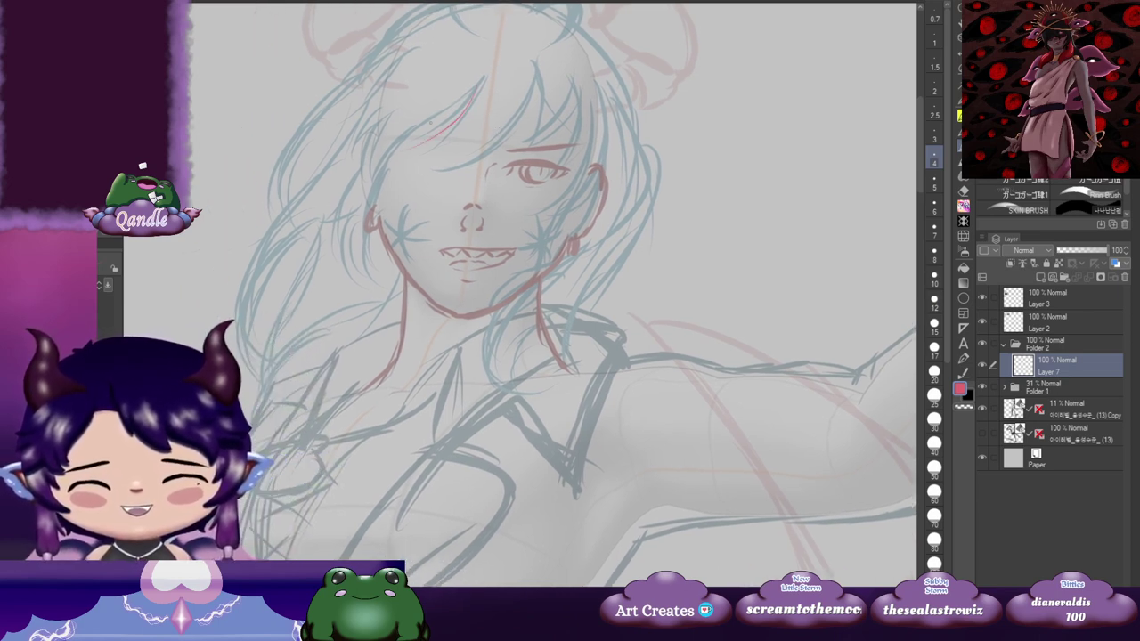
{"action": "left_click_drag", "start_coordinate": [472, 118], "coordinate": [420, 164]}
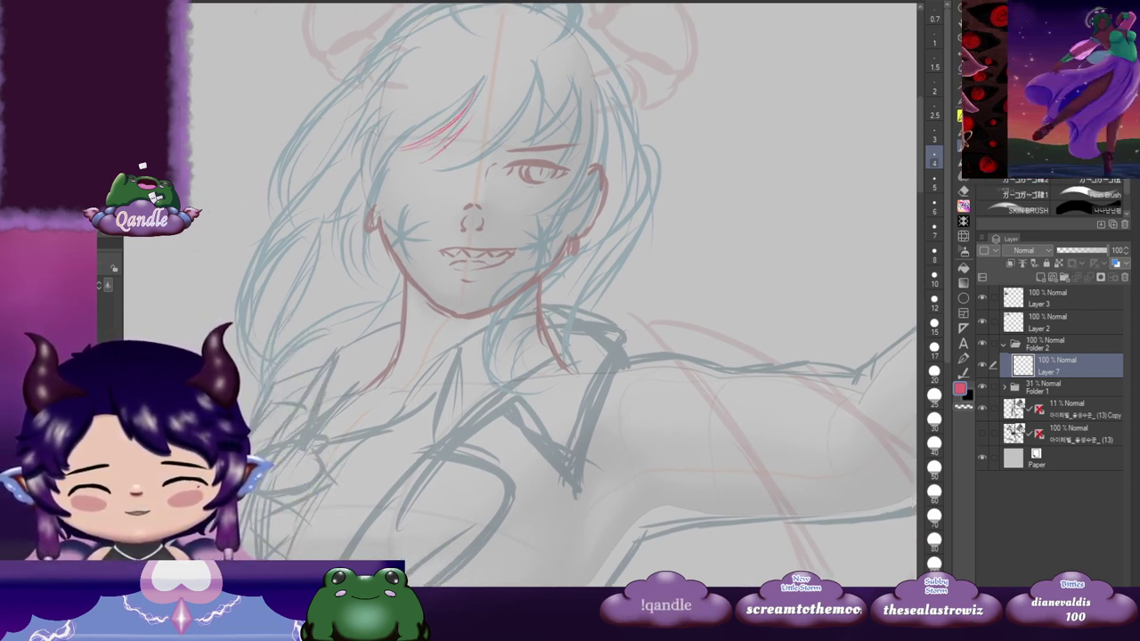
{"action": "left_click_drag", "start_coordinate": [508, 132], "coordinate": [434, 173]}
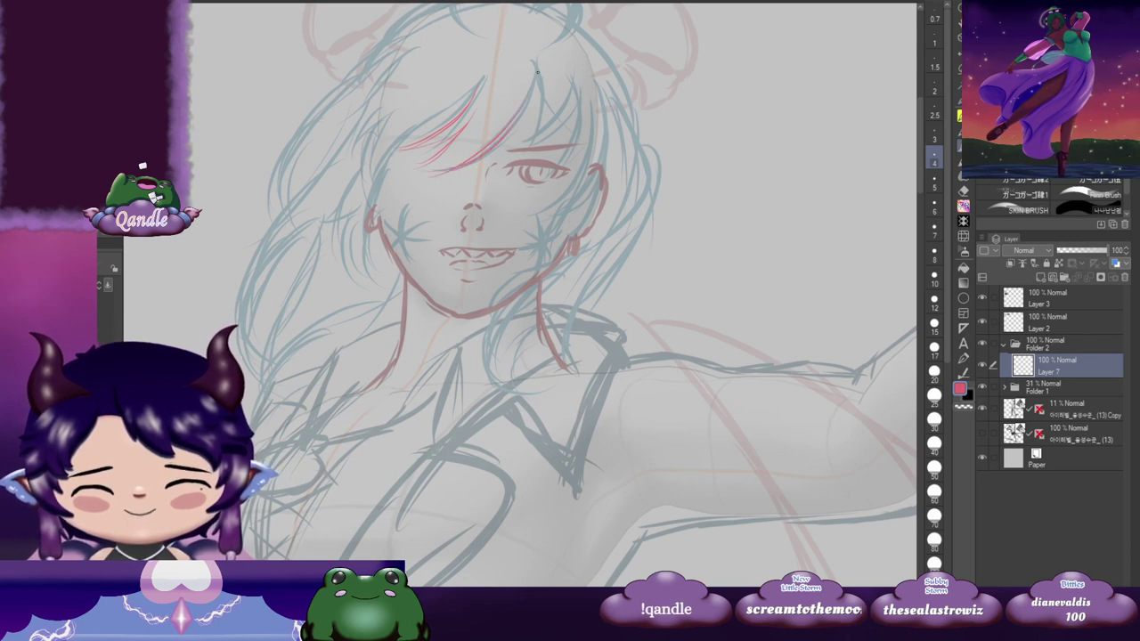
Step: Draw the remaining bangs strands above the visible eye and the locks falling beside it toward the cheek
{"action": "left_click_drag", "start_coordinate": [535, 78], "coordinate": [512, 117]}
{"action": "mouse_move", "coordinate": [537, 73]}
{"action": "left_mouse_down"}
{"action": "mouse_move", "coordinate": [540, 107]}
{"action": "mouse_move", "coordinate": [525, 146]}
{"action": "left_mouse_up"}
{"action": "mouse_move", "coordinate": [584, 87]}
{"action": "left_mouse_down"}
{"action": "mouse_move", "coordinate": [540, 140]}
{"action": "mouse_move", "coordinate": [571, 112]}
{"action": "left_mouse_up"}
{"action": "left_click_drag", "start_coordinate": [566, 123], "coordinate": [545, 139]}
{"action": "mouse_move", "coordinate": [582, 93]}
{"action": "left_mouse_down"}
{"action": "mouse_move", "coordinate": [549, 151]}
{"action": "mouse_move", "coordinate": [575, 131]}
{"action": "mouse_move", "coordinate": [551, 162]}
{"action": "left_mouse_up"}
{"action": "left_click_drag", "start_coordinate": [585, 138], "coordinate": [560, 165]}
{"action": "left_click_drag", "start_coordinate": [607, 113], "coordinate": [565, 171]}
{"action": "left_click_drag", "start_coordinate": [596, 85], "coordinate": [577, 66]}
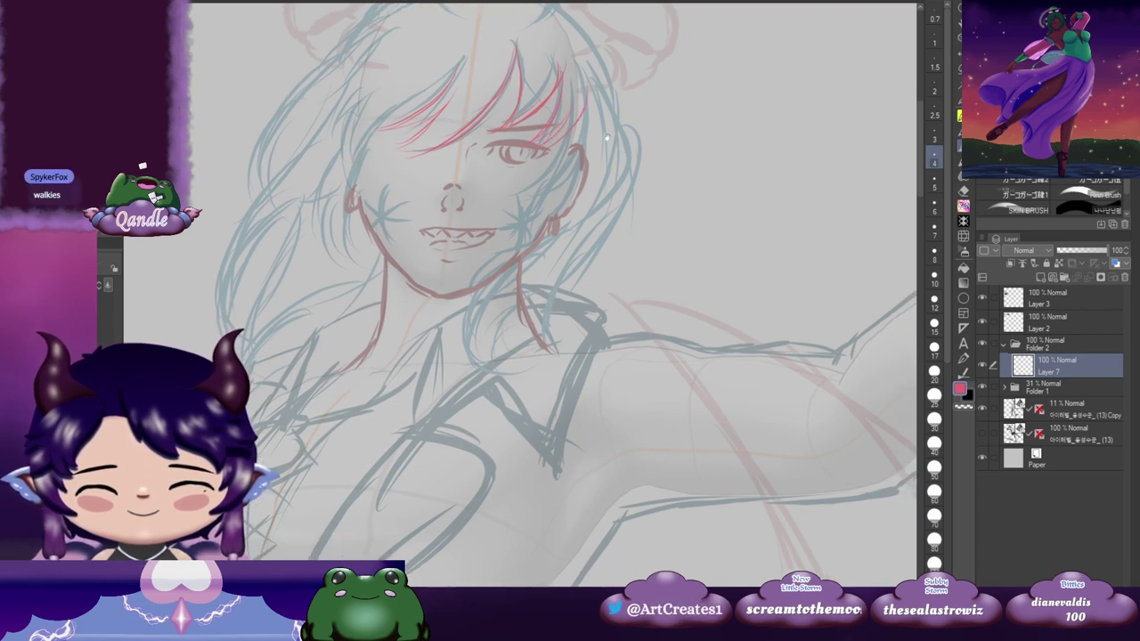
{"action": "mouse_move", "coordinate": [583, 112]}
{"action": "left_mouse_down"}
{"action": "mouse_move", "coordinate": [513, 185]}
{"action": "mouse_move", "coordinate": [529, 201]}
{"action": "mouse_move", "coordinate": [546, 209]}
{"action": "mouse_move", "coordinate": [619, 139]}
{"action": "left_mouse_up"}
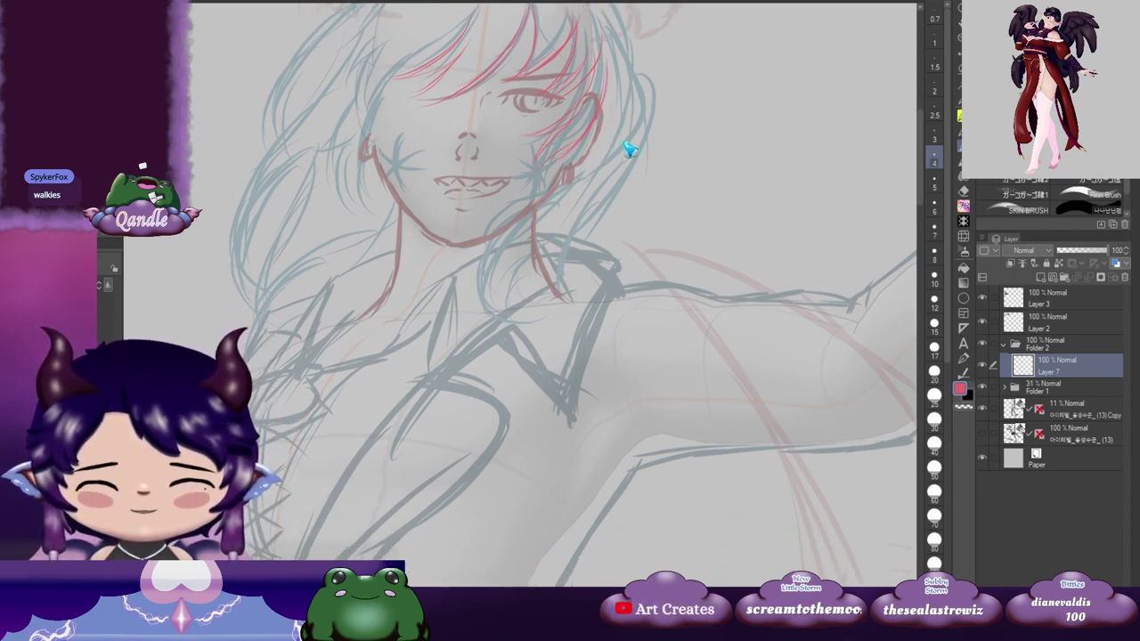
Step: Outline both ears and their earrings in pinkish red over the faded sketch
{"action": "mouse_move", "coordinate": [655, 116]}
{"action": "left_mouse_down"}
{"action": "mouse_move", "coordinate": [572, 153]}
{"action": "mouse_move", "coordinate": [578, 146]}
{"action": "left_mouse_up"}
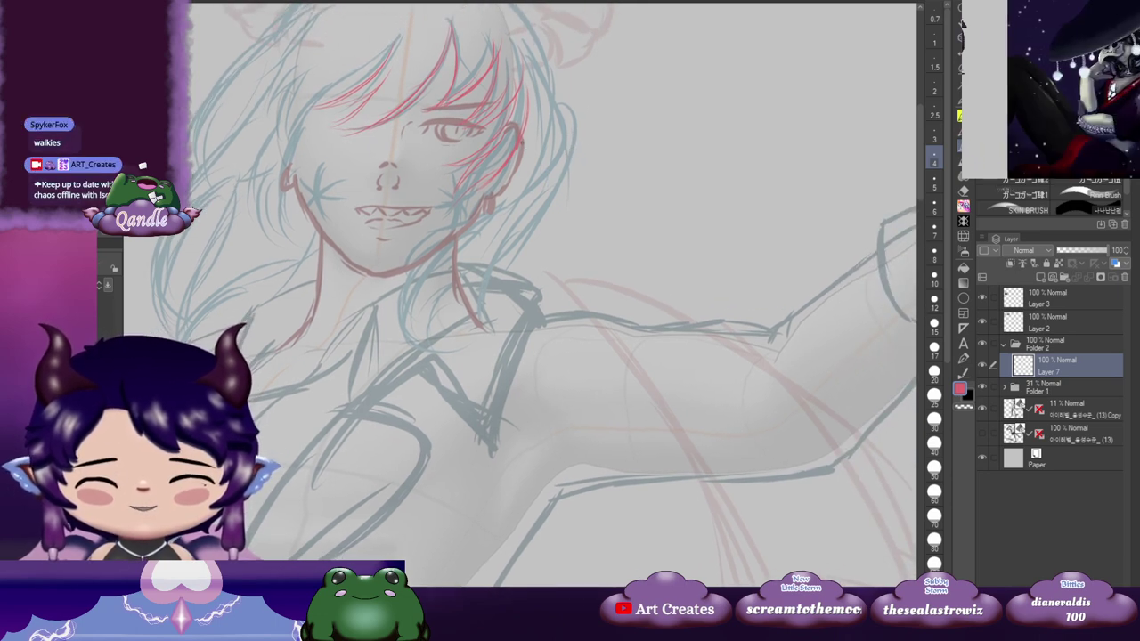
{"action": "mouse_move", "coordinate": [517, 166]}
{"action": "left_mouse_down"}
{"action": "mouse_move", "coordinate": [505, 184]}
{"action": "mouse_move", "coordinate": [526, 168]}
{"action": "left_mouse_up"}
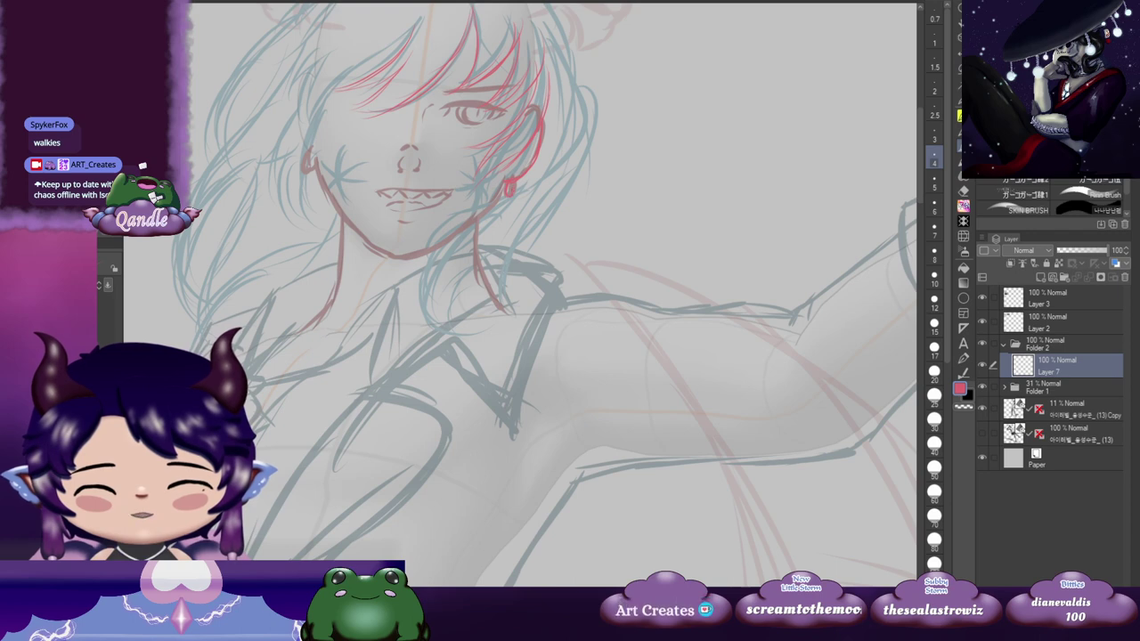
{"action": "left_click_drag", "start_coordinate": [472, 188], "coordinate": [519, 187]}
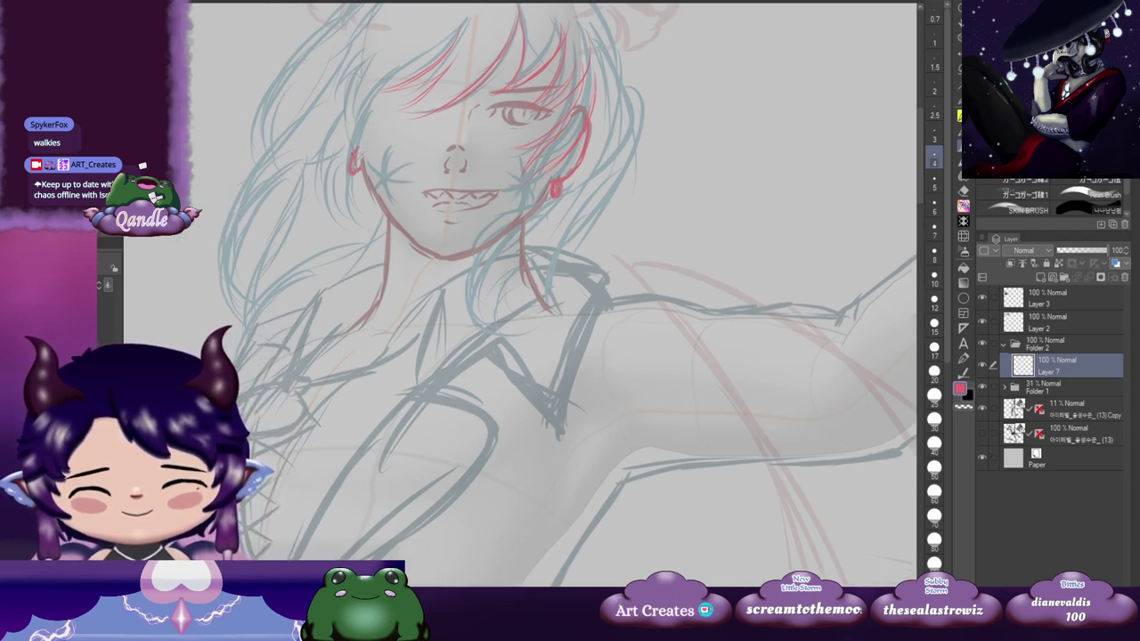
{"action": "left_click_drag", "start_coordinate": [519, 187], "coordinate": [509, 186]}
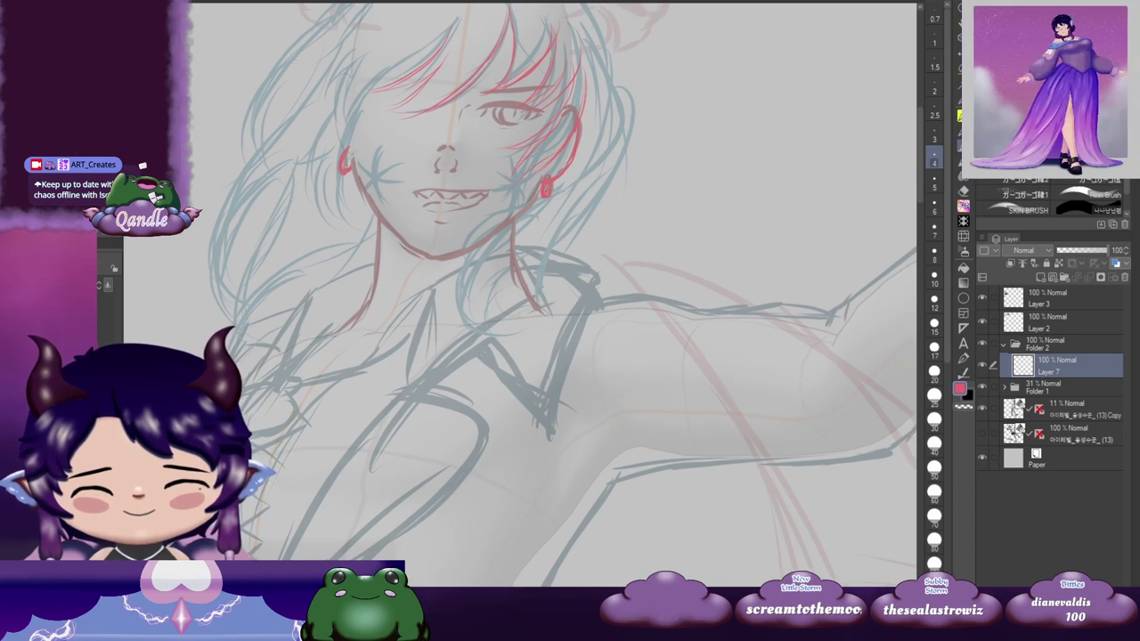
Step: Draw the nose, the visible eye's inner corner and the grinning mouth with sharp teeth and lower lip in pinkish red
{"action": "left_click_drag", "start_coordinate": [488, 146], "coordinate": [559, 145]}
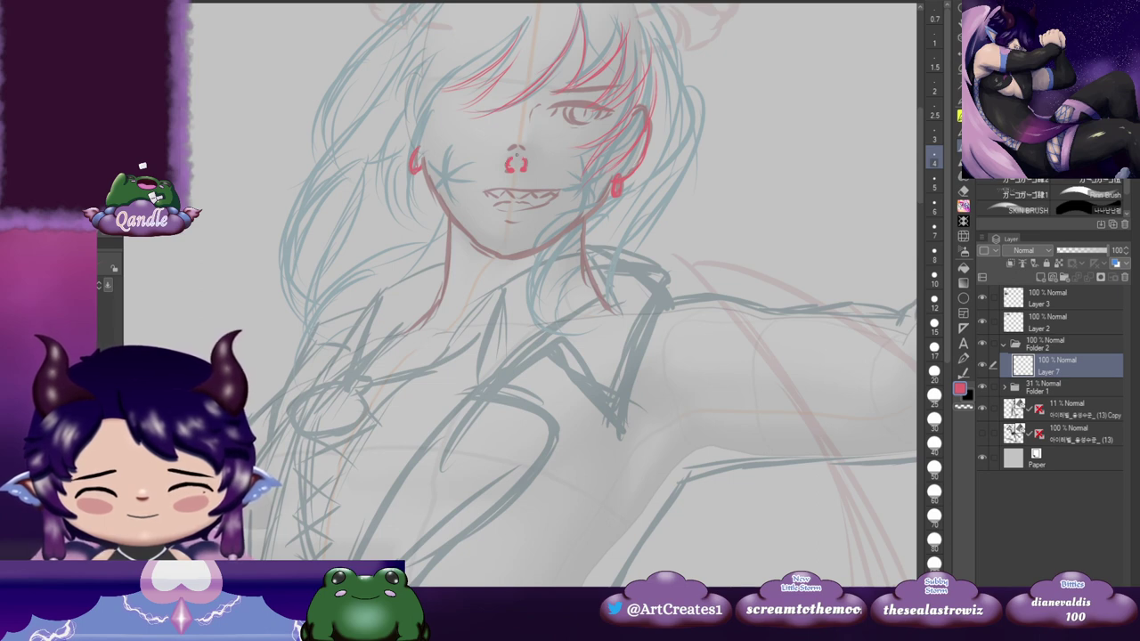
{"action": "left_click_drag", "start_coordinate": [537, 105], "coordinate": [533, 118]}
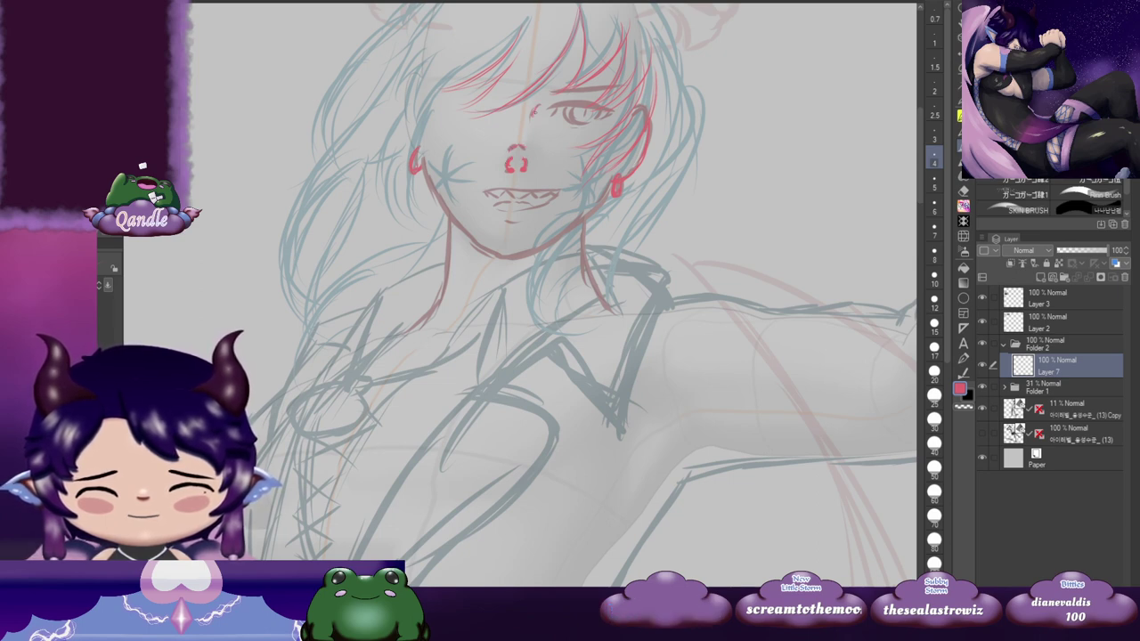
{"action": "left_click_drag", "start_coordinate": [614, 104], "coordinate": [558, 130]}
{"action": "left_click_drag", "start_coordinate": [617, 181], "coordinate": [711, 149]}
{"action": "left_click_drag", "start_coordinate": [550, 183], "coordinate": [577, 184]}
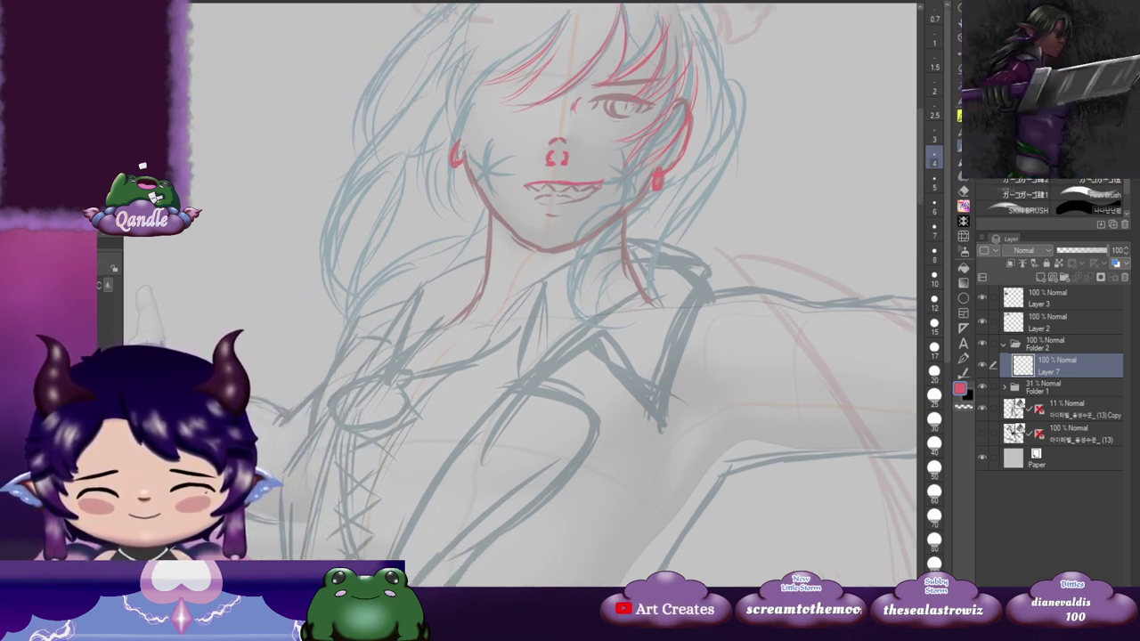
{"action": "left_click_drag", "start_coordinate": [548, 203], "coordinate": [554, 204]}
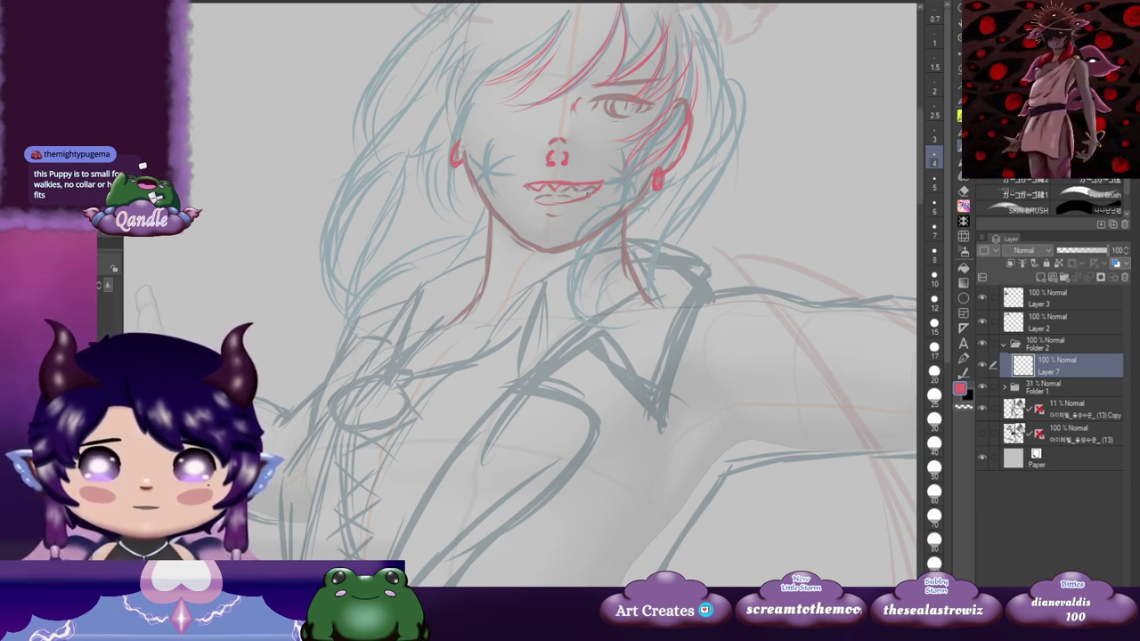
{"action": "left_click_drag", "start_coordinate": [600, 193], "coordinate": [571, 179]}
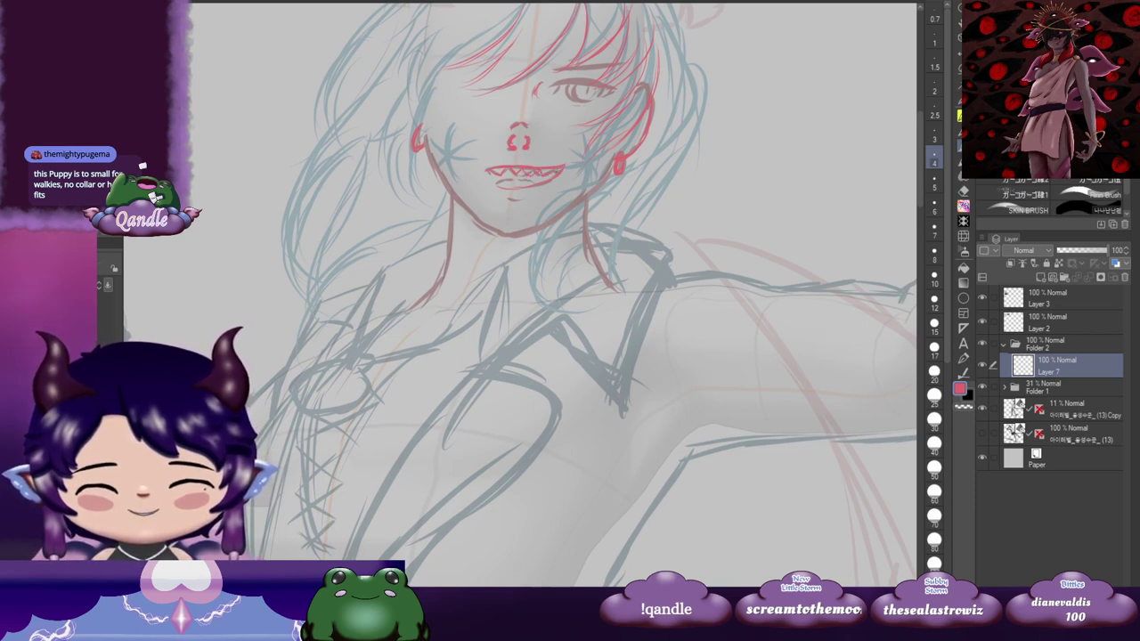
{"action": "left_click_drag", "start_coordinate": [516, 185], "coordinate": [533, 179]}
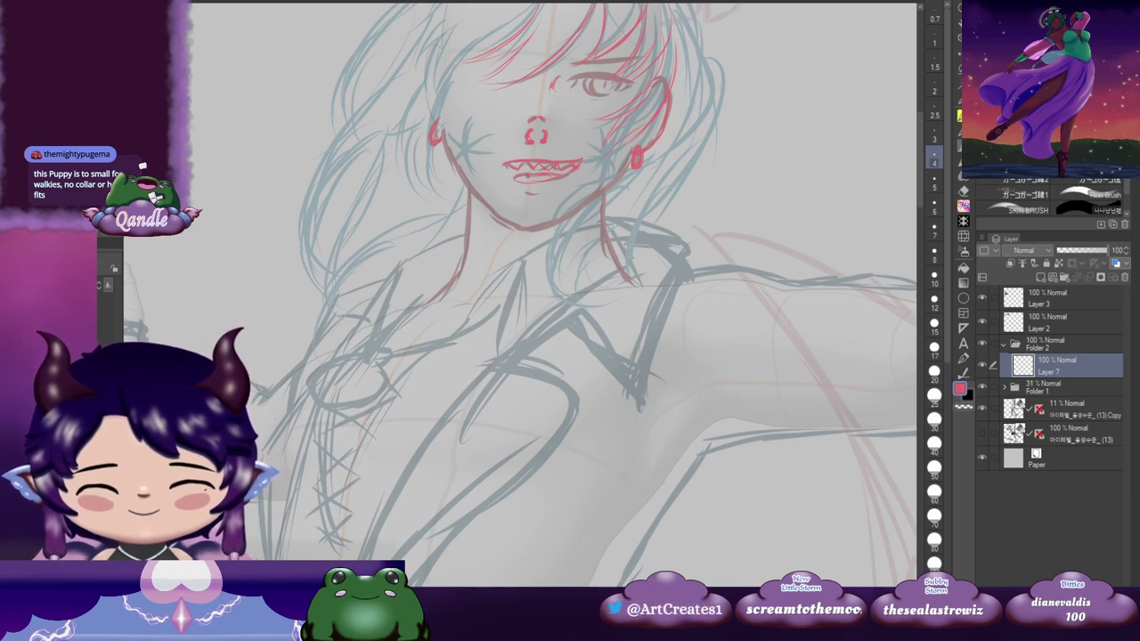
Step: Draw short, pointed hair strands at the temple and beside the face on the covered-eye side
{"action": "left_click_drag", "start_coordinate": [671, 167], "coordinate": [617, 178]}
{"action": "mouse_move", "coordinate": [558, 158]}
{"action": "left_mouse_down"}
{"action": "mouse_move", "coordinate": [582, 206]}
{"action": "mouse_move", "coordinate": [705, 172]}
{"action": "mouse_move", "coordinate": [704, 238]}
{"action": "left_mouse_up"}
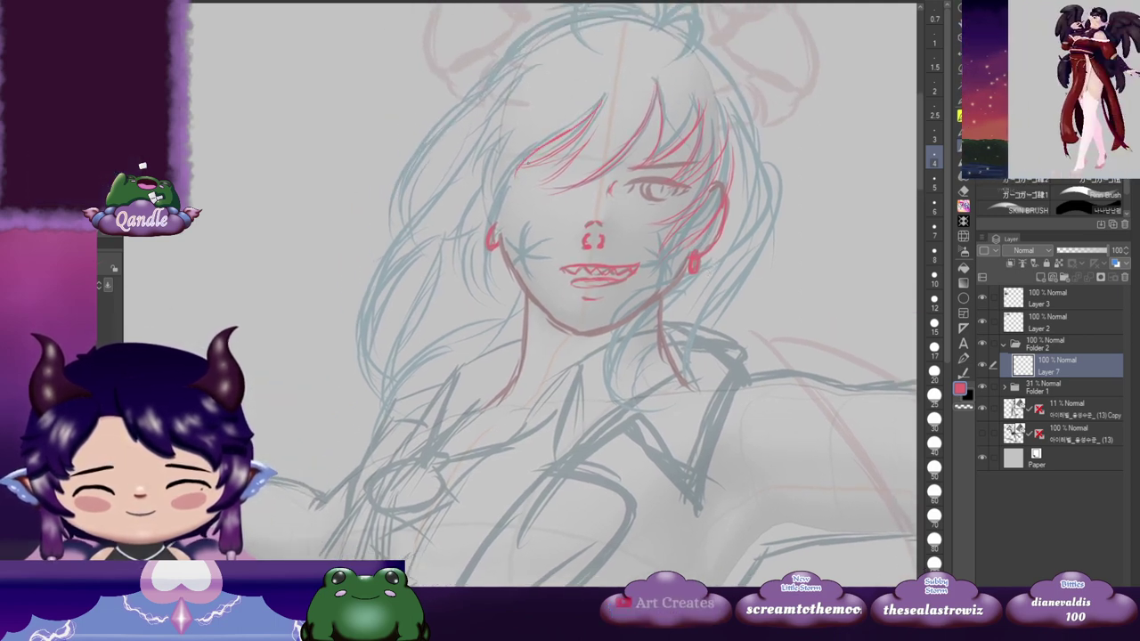
{"action": "left_click_drag", "start_coordinate": [531, 150], "coordinate": [504, 196]}
{"action": "left_click_drag", "start_coordinate": [514, 92], "coordinate": [462, 135]}
{"action": "mouse_move", "coordinate": [538, 64]}
{"action": "left_mouse_down"}
{"action": "mouse_move", "coordinate": [473, 151]}
{"action": "mouse_move", "coordinate": [472, 189]}
{"action": "left_mouse_up"}
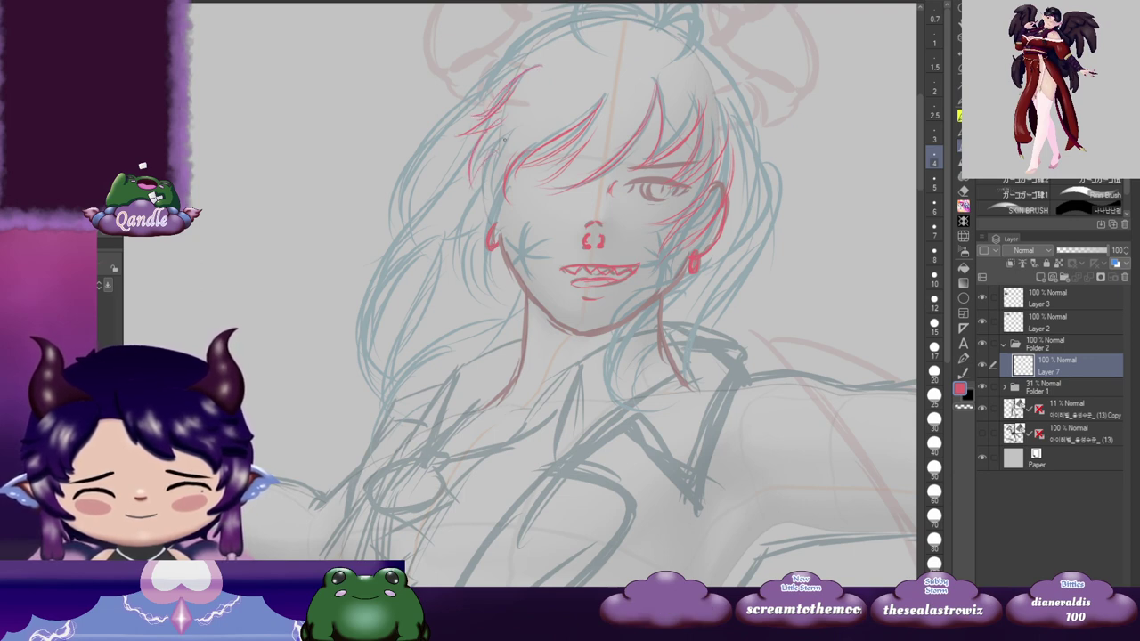
{"action": "left_click_drag", "start_coordinate": [498, 145], "coordinate": [477, 221]}
{"action": "left_click_drag", "start_coordinate": [492, 179], "coordinate": [475, 224]}
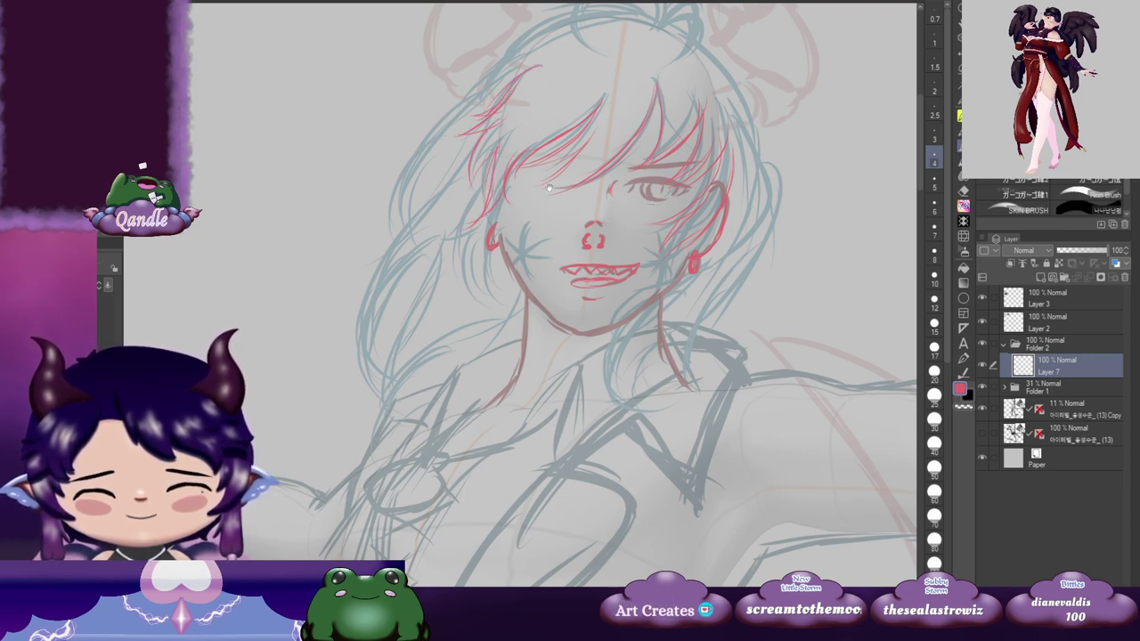
Step: Add the longer loose locks hanging past the ear on the covered-eye side
{"action": "left_click_drag", "start_coordinate": [550, 187], "coordinate": [523, 130]}
{"action": "mouse_move", "coordinate": [450, 139]}
{"action": "left_mouse_down"}
{"action": "mouse_move", "coordinate": [416, 185]}
{"action": "mouse_move", "coordinate": [444, 173]}
{"action": "mouse_move", "coordinate": [429, 230]}
{"action": "left_mouse_up"}
{"action": "left_click_drag", "start_coordinate": [465, 194], "coordinate": [434, 248]}
{"action": "left_click_drag", "start_coordinate": [445, 191], "coordinate": [439, 224]}
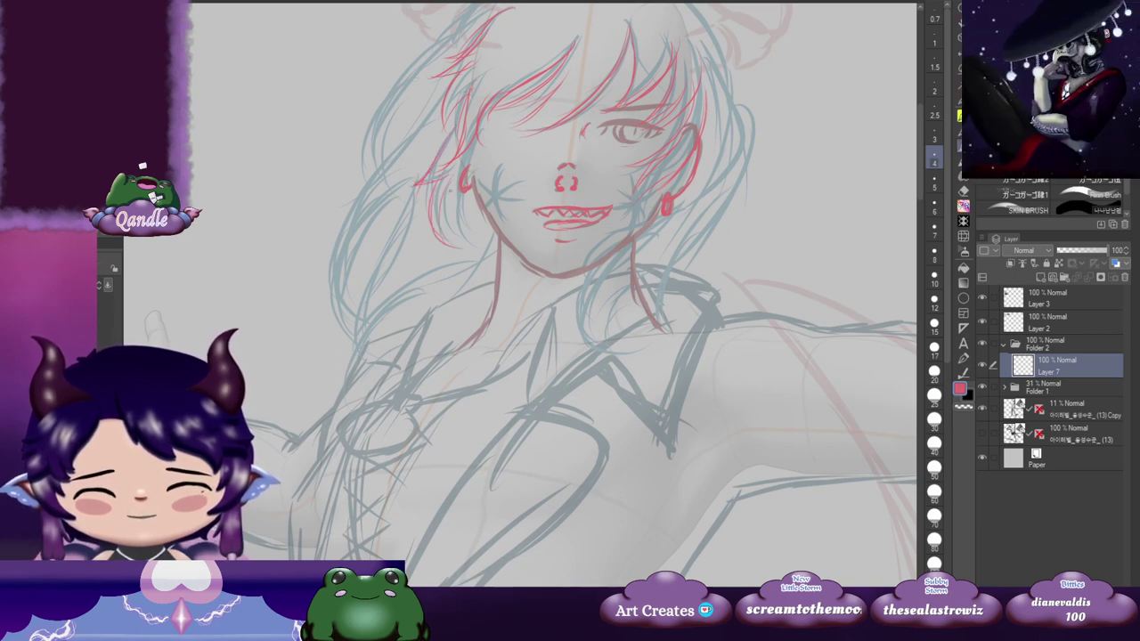
{"action": "mouse_move", "coordinate": [455, 174]}
{"action": "left_mouse_down"}
{"action": "mouse_move", "coordinate": [449, 210]}
{"action": "mouse_move", "coordinate": [470, 225]}
{"action": "left_mouse_up"}
Step: Draw the looping, heart-shaped hair tufts on top of the head
{"action": "mouse_move", "coordinate": [733, 164]}
{"action": "left_mouse_down"}
{"action": "mouse_move", "coordinate": [666, 188]}
{"action": "mouse_move", "coordinate": [789, 148]}
{"action": "mouse_move", "coordinate": [696, 228]}
{"action": "left_mouse_up"}
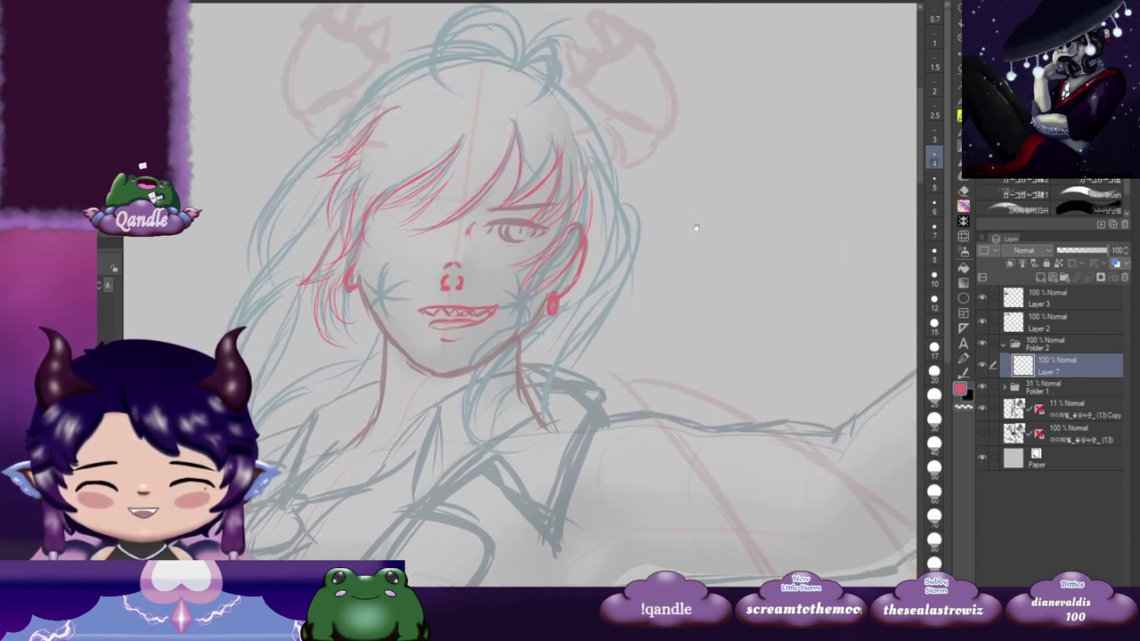
{"action": "left_click_drag", "start_coordinate": [618, 172], "coordinate": [624, 205]}
{"action": "mouse_move", "coordinate": [527, 100]}
{"action": "left_mouse_down"}
{"action": "mouse_move", "coordinate": [556, 100]}
{"action": "mouse_move", "coordinate": [557, 66]}
{"action": "mouse_move", "coordinate": [505, 38]}
{"action": "mouse_move", "coordinate": [465, 95]}
{"action": "mouse_move", "coordinate": [487, 130]}
{"action": "mouse_move", "coordinate": [475, 98]}
{"action": "mouse_move", "coordinate": [501, 63]}
{"action": "mouse_move", "coordinate": [546, 72]}
{"action": "mouse_move", "coordinate": [549, 101]}
{"action": "mouse_move", "coordinate": [521, 92]}
{"action": "mouse_move", "coordinate": [553, 67]}
{"action": "mouse_move", "coordinate": [558, 120]}
{"action": "mouse_move", "coordinate": [532, 131]}
{"action": "left_mouse_up"}
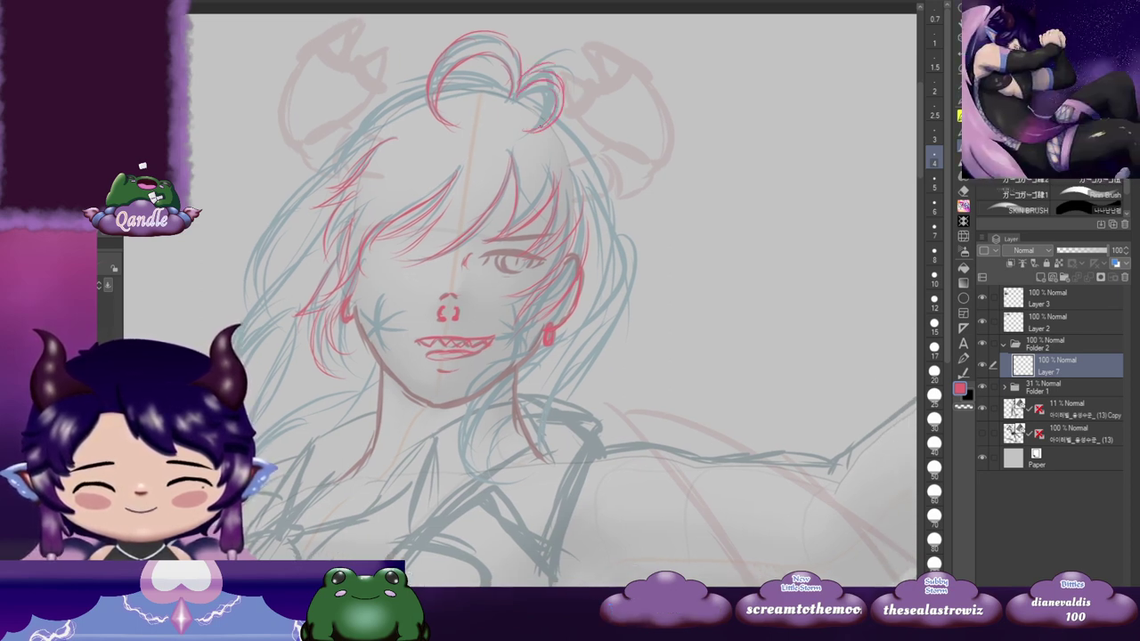
Step: Trace the long outer hair contour on the covered-eye side from the crown to the shoulder, adding inner strands
{"action": "mouse_move", "coordinate": [494, 98]}
{"action": "left_mouse_down"}
{"action": "mouse_move", "coordinate": [640, 101]}
{"action": "mouse_move", "coordinate": [612, 75]}
{"action": "mouse_move", "coordinate": [610, 86]}
{"action": "mouse_move", "coordinate": [551, 106]}
{"action": "mouse_move", "coordinate": [527, 139]}
{"action": "mouse_move", "coordinate": [587, 94]}
{"action": "mouse_move", "coordinate": [517, 132]}
{"action": "mouse_move", "coordinate": [466, 181]}
{"action": "mouse_move", "coordinate": [464, 243]}
{"action": "mouse_move", "coordinate": [482, 176]}
{"action": "left_mouse_up"}
{"action": "mouse_move", "coordinate": [526, 127]}
{"action": "left_mouse_down"}
{"action": "mouse_move", "coordinate": [442, 219]}
{"action": "mouse_move", "coordinate": [423, 299]}
{"action": "left_mouse_up"}
{"action": "left_click_drag", "start_coordinate": [461, 195], "coordinate": [424, 334]}
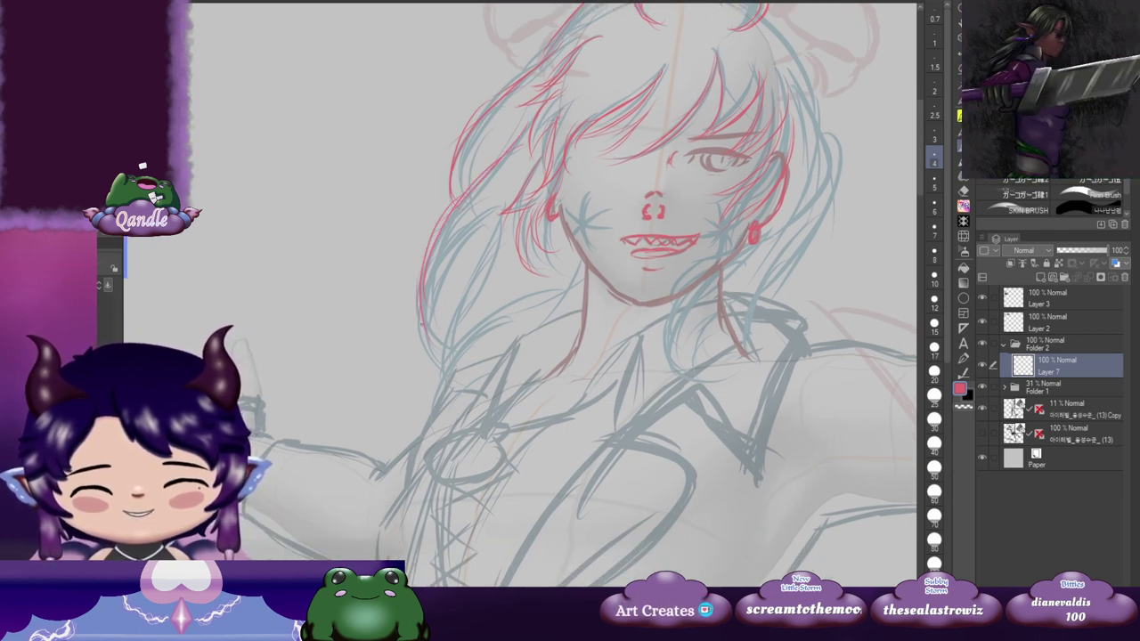
{"action": "left_click_drag", "start_coordinate": [448, 241], "coordinate": [519, 172]}
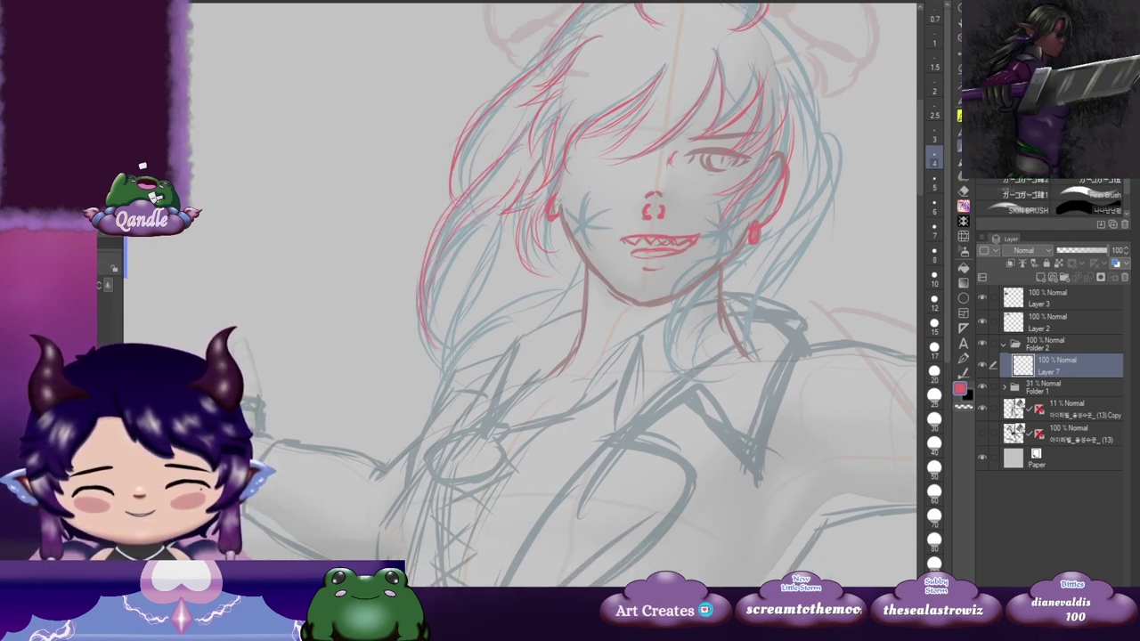
{"action": "mouse_move", "coordinate": [540, 210]}
{"action": "left_mouse_down"}
{"action": "mouse_move", "coordinate": [536, 136]}
{"action": "mouse_move", "coordinate": [450, 222]}
{"action": "left_mouse_up"}
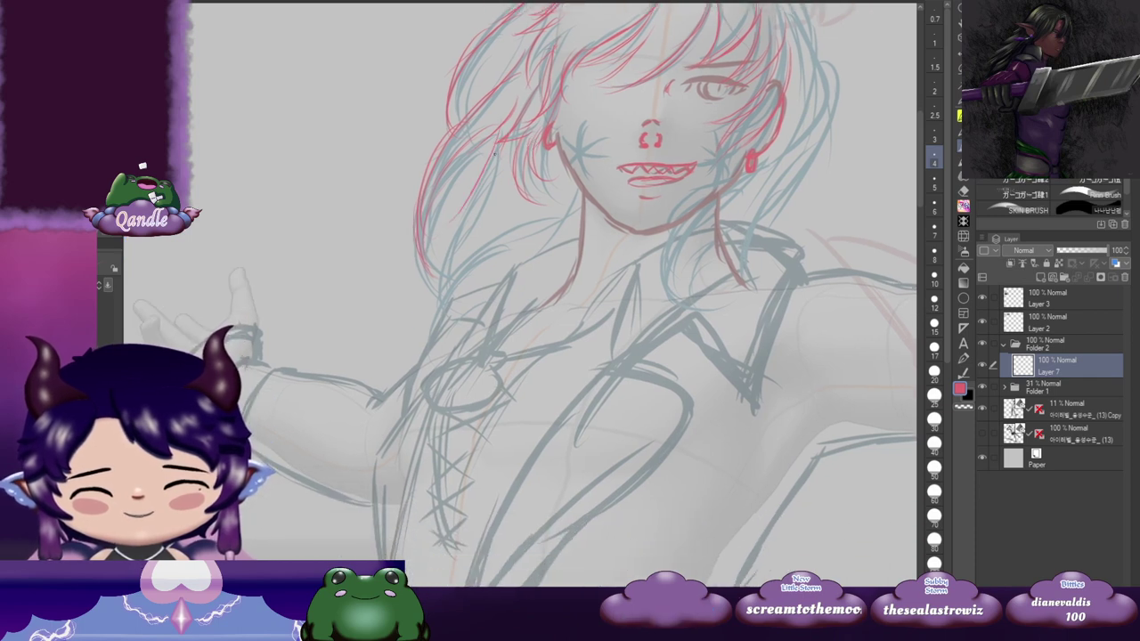
{"action": "left_click_drag", "start_coordinate": [503, 144], "coordinate": [437, 278]}
{"action": "mouse_move", "coordinate": [449, 217]}
{"action": "left_mouse_down"}
{"action": "mouse_move", "coordinate": [441, 287]}
{"action": "mouse_move", "coordinate": [508, 120]}
{"action": "left_mouse_up"}
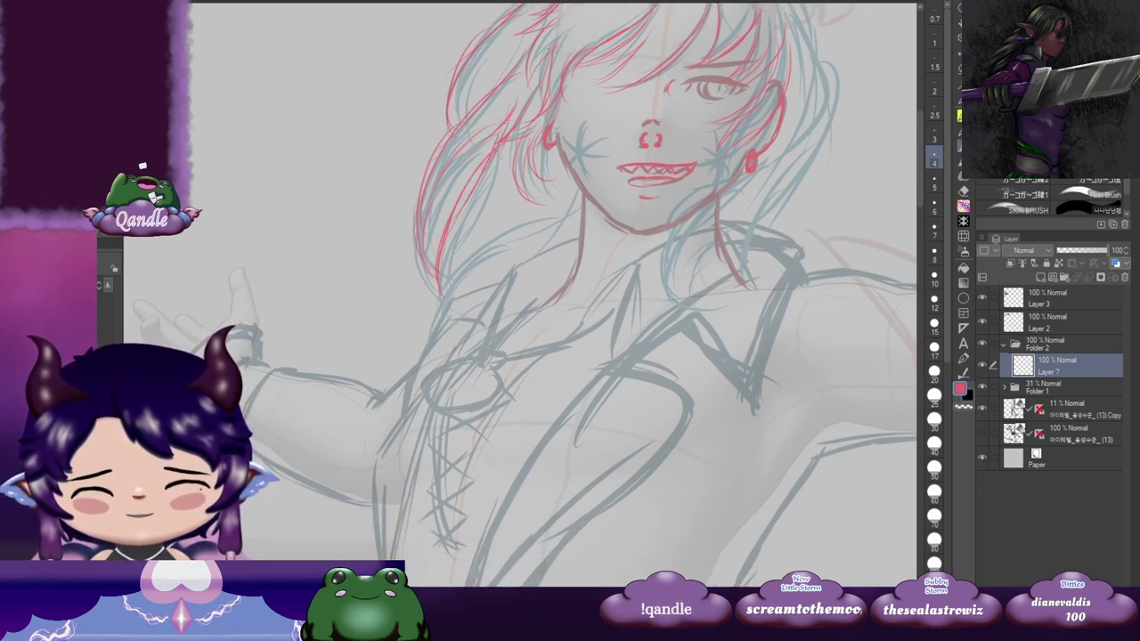
{"action": "mouse_move", "coordinate": [490, 157]}
{"action": "left_mouse_down"}
{"action": "mouse_move", "coordinate": [450, 225]}
{"action": "mouse_move", "coordinate": [439, 278]}
{"action": "left_mouse_up"}
Step: Draw the curved locks sweeping from the neck toward the gathered hair ends at the covered-eye side's shoulder
{"action": "left_click_drag", "start_coordinate": [667, 219], "coordinate": [541, 167]}
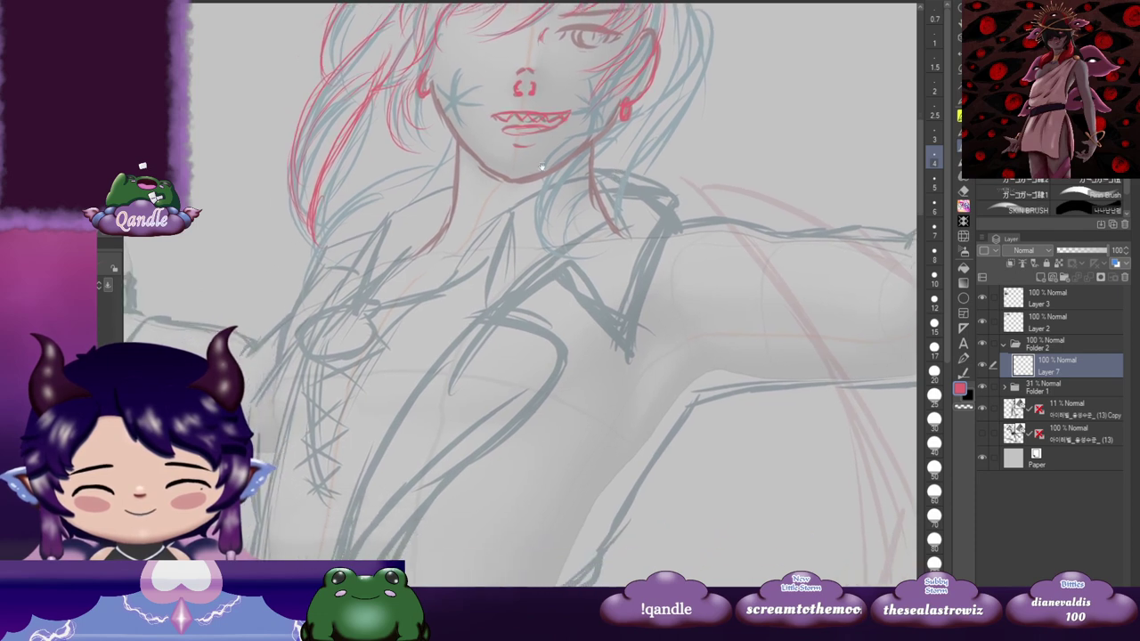
{"action": "left_click_drag", "start_coordinate": [450, 135], "coordinate": [365, 175]}
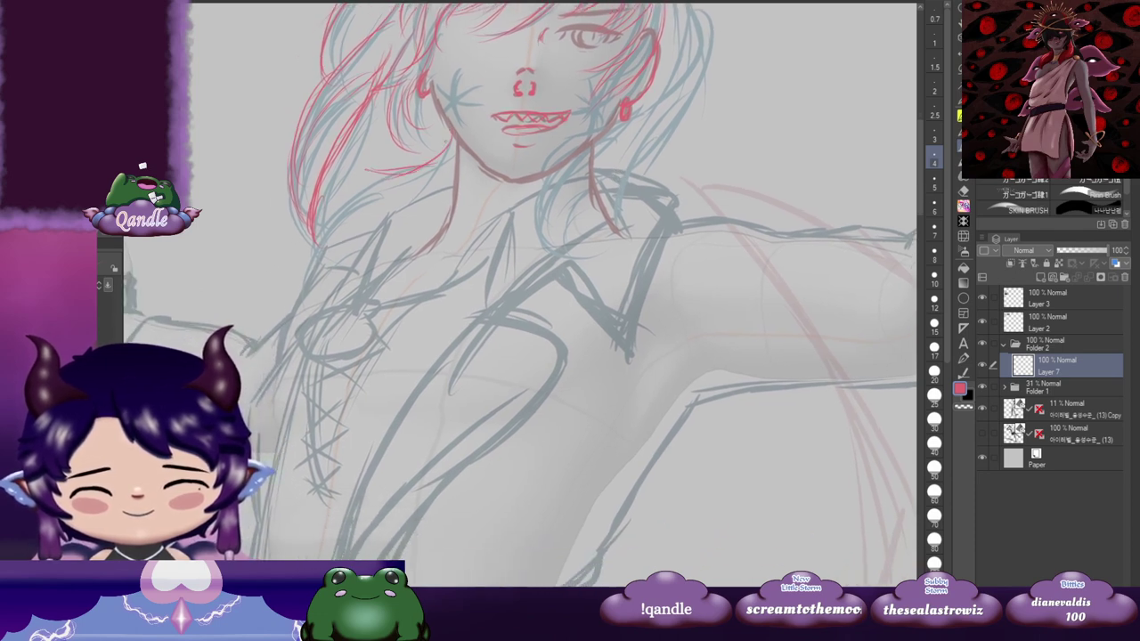
{"action": "mouse_move", "coordinate": [446, 142]}
{"action": "left_mouse_down"}
{"action": "mouse_move", "coordinate": [372, 170]}
{"action": "mouse_move", "coordinate": [318, 261]}
{"action": "left_mouse_up"}
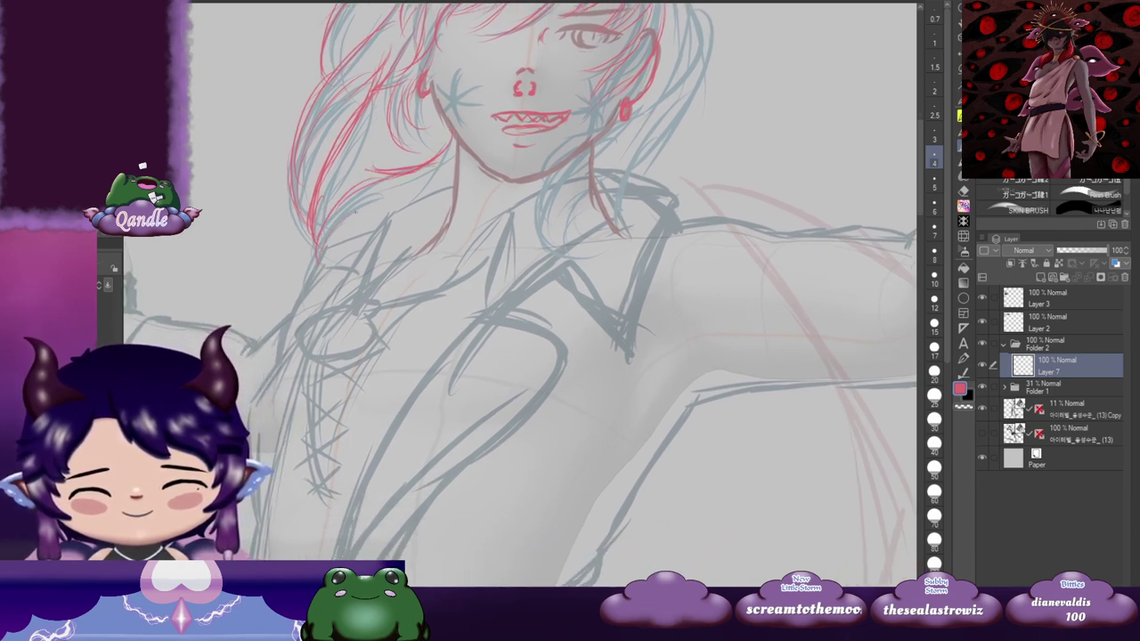
{"action": "mouse_move", "coordinate": [356, 212]}
{"action": "left_mouse_down"}
{"action": "mouse_move", "coordinate": [326, 253]}
{"action": "mouse_move", "coordinate": [329, 285]}
{"action": "left_mouse_up"}
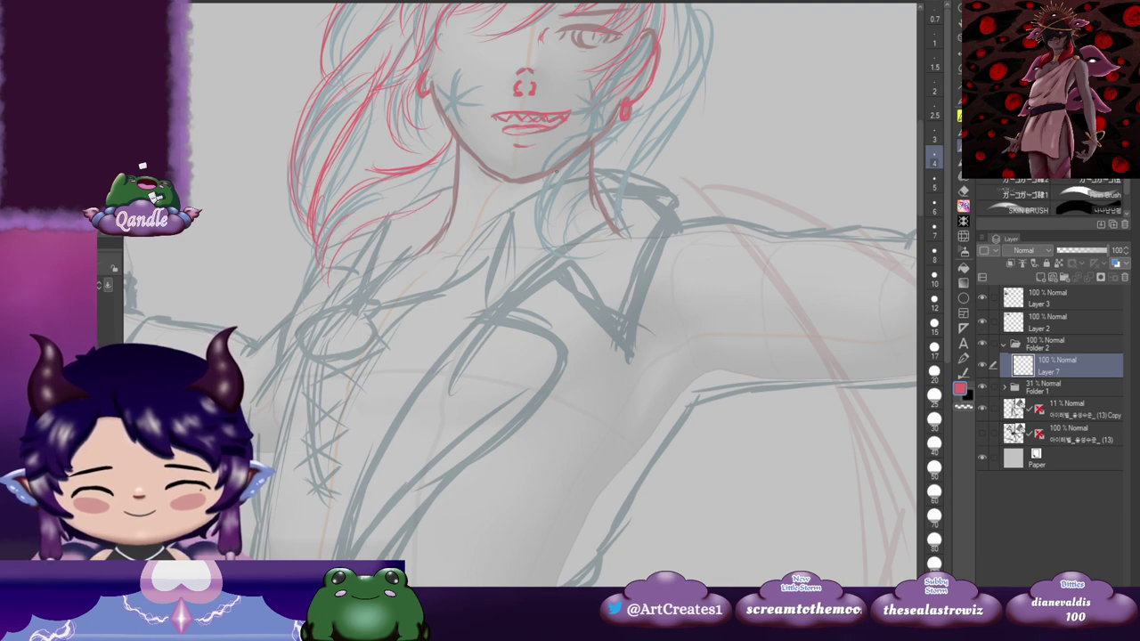
Step: Draw the locks curling from below the earring over the neck and collar on the visible-eye side
{"action": "left_click_drag", "start_coordinate": [670, 173], "coordinate": [575, 178]}
{"action": "mouse_move", "coordinate": [494, 135]}
{"action": "left_mouse_down"}
{"action": "mouse_move", "coordinate": [423, 203]}
{"action": "mouse_move", "coordinate": [451, 177]}
{"action": "left_mouse_up"}
{"action": "left_click_drag", "start_coordinate": [419, 214], "coordinate": [424, 273]}
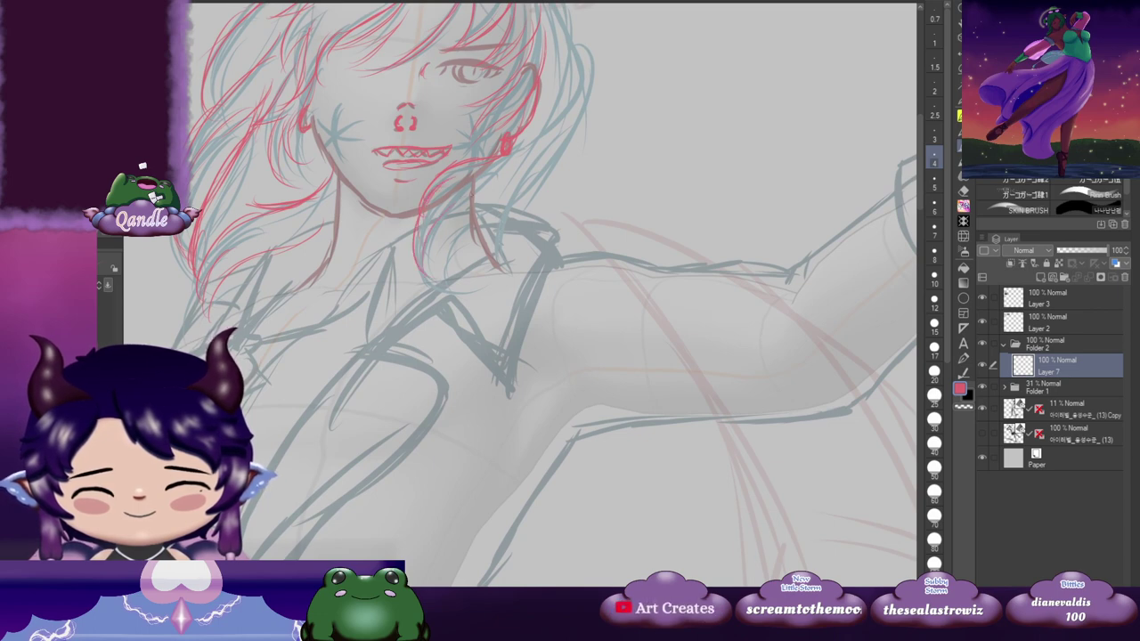
{"action": "left_click_drag", "start_coordinate": [439, 213], "coordinate": [512, 174]}
Step: Trace the outer hair on the visible-eye side from the crown to the shoulder, adding layered strands near the ends
{"action": "left_click_drag", "start_coordinate": [612, 137], "coordinate": [537, 183]}
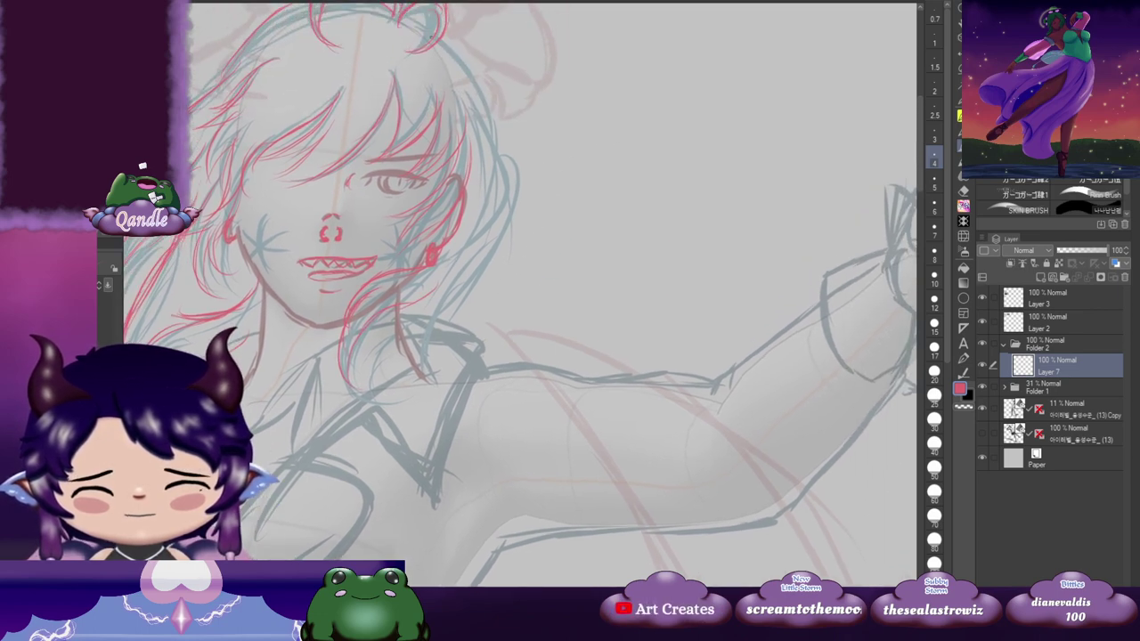
{"action": "mouse_move", "coordinate": [445, 38]}
{"action": "left_mouse_down"}
{"action": "mouse_move", "coordinate": [503, 157]}
{"action": "mouse_move", "coordinate": [555, 81]}
{"action": "left_mouse_up"}
{"action": "left_click_drag", "start_coordinate": [552, 95], "coordinate": [507, 196]}
{"action": "left_click_drag", "start_coordinate": [559, 141], "coordinate": [496, 238]}
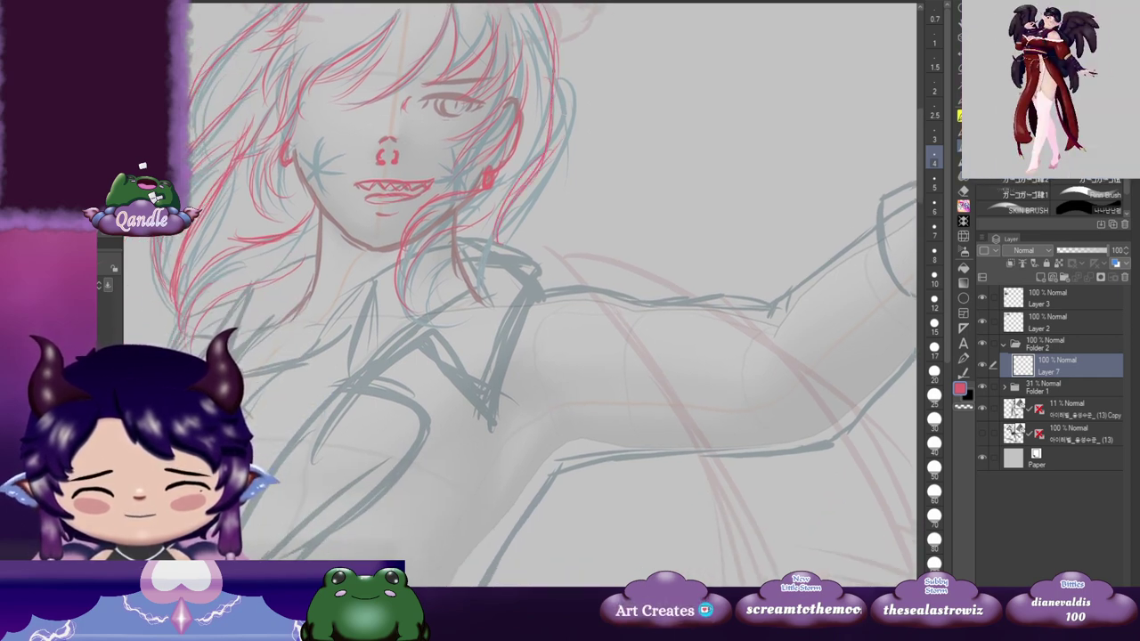
{"action": "left_click_drag", "start_coordinate": [568, 76], "coordinate": [558, 164]}
{"action": "left_click_drag", "start_coordinate": [572, 112], "coordinate": [515, 208]}
{"action": "left_click_drag", "start_coordinate": [551, 168], "coordinate": [504, 212]}
{"action": "left_click_drag", "start_coordinate": [512, 225], "coordinate": [501, 242]}
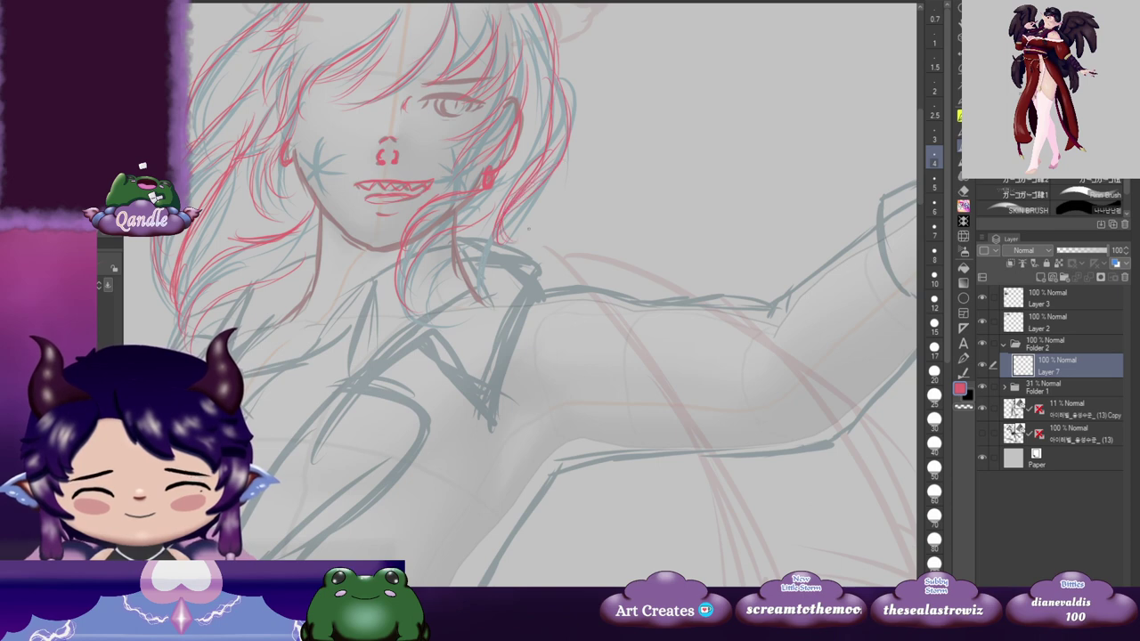
Step: Set the brush size to 8
{"action": "scroll", "coordinate": [570, 214], "scroll_direction": "up", "scroll_amount": 5}
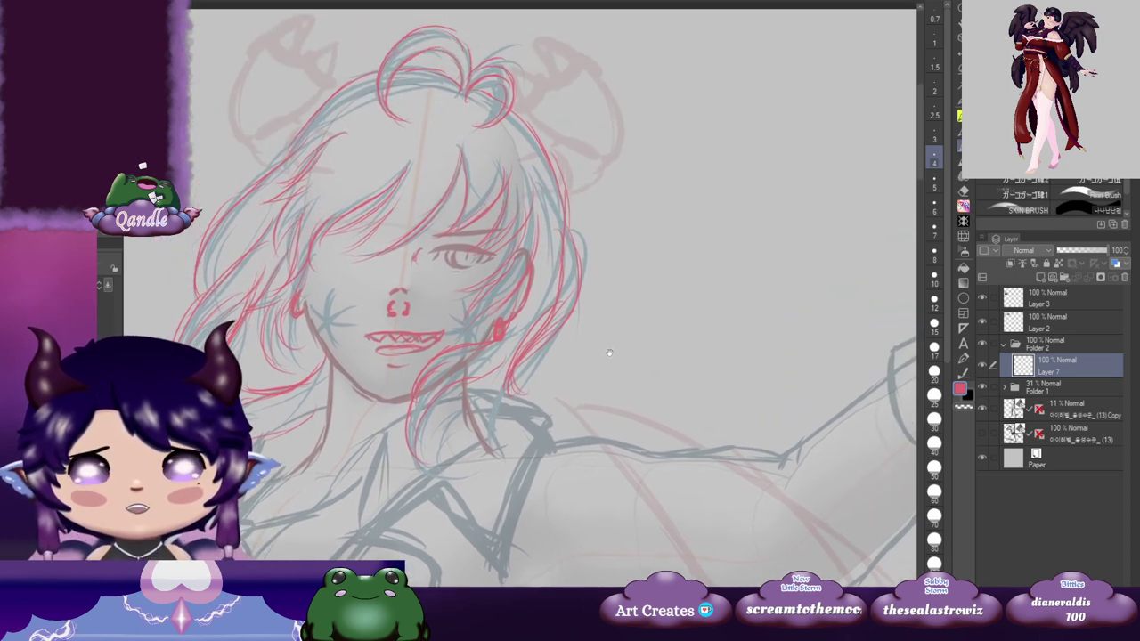
{"action": "scroll", "coordinate": [615, 373], "scroll_direction": "down", "scroll_amount": 3}
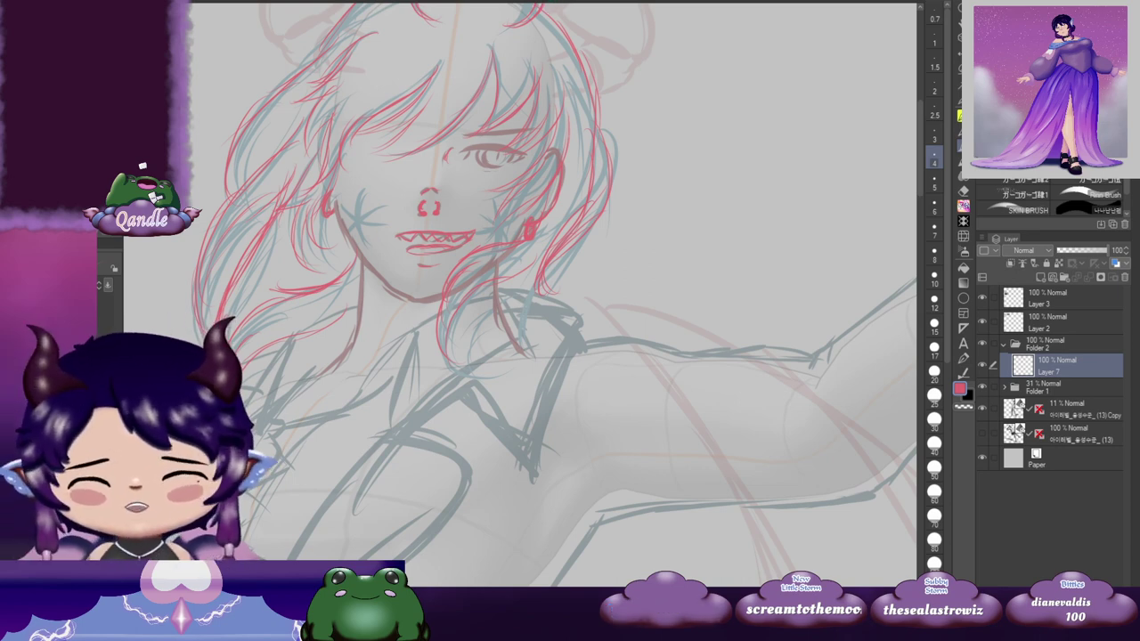
{"action": "scroll", "coordinate": [500, 264], "scroll_direction": "down", "scroll_amount": 3}
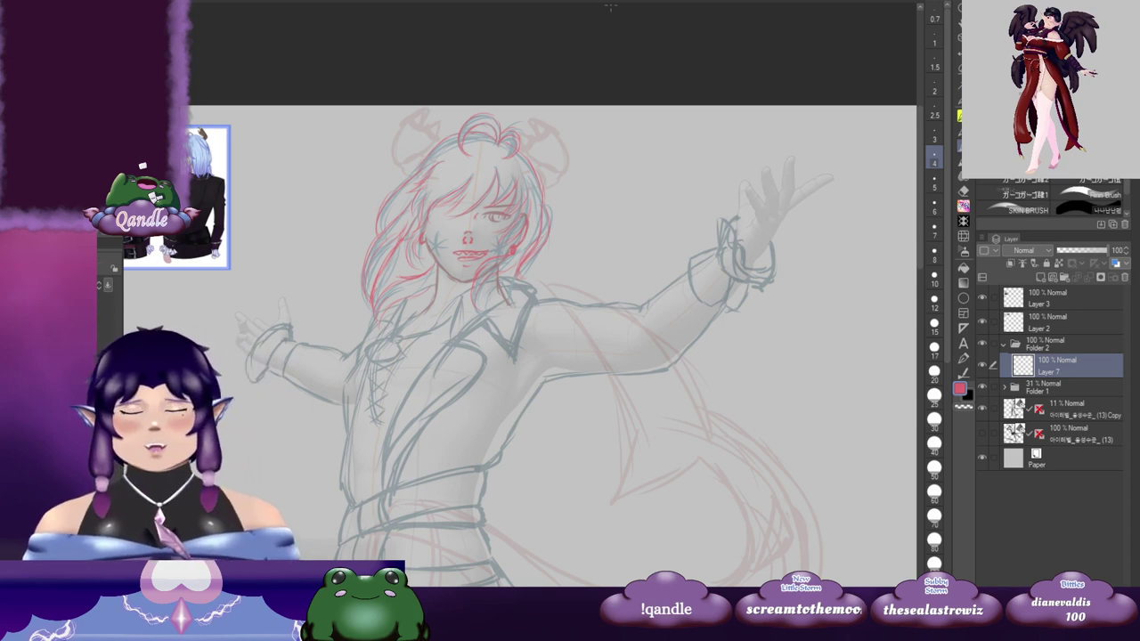
{"action": "left_click_drag", "start_coordinate": [789, 381], "coordinate": [697, 299]}
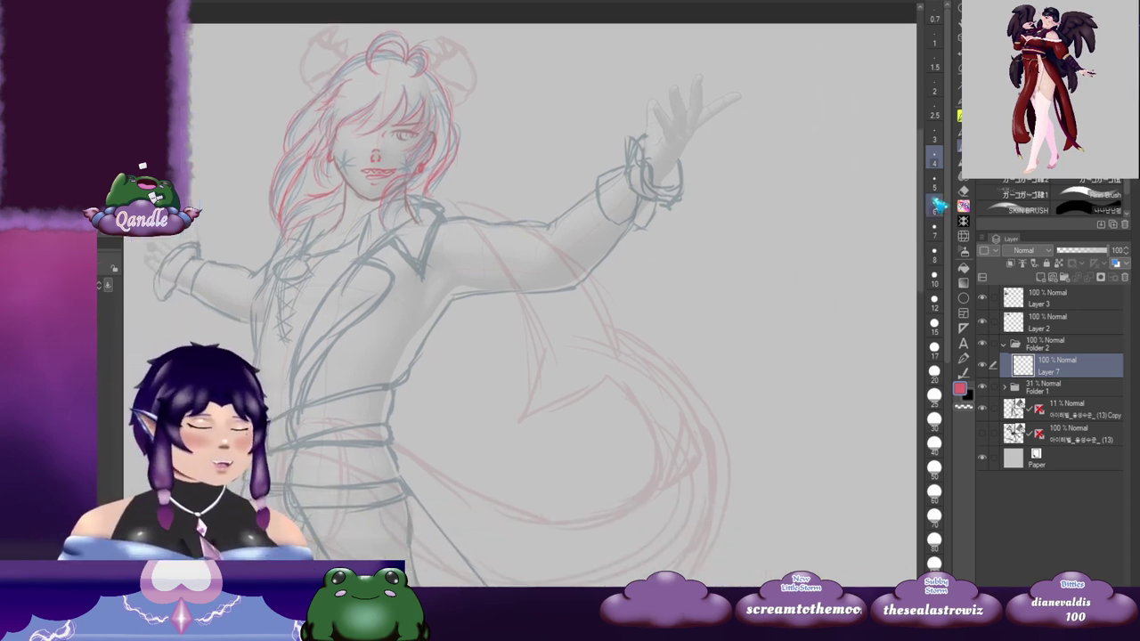
{"action": "left_click", "coordinate": [938, 260]}
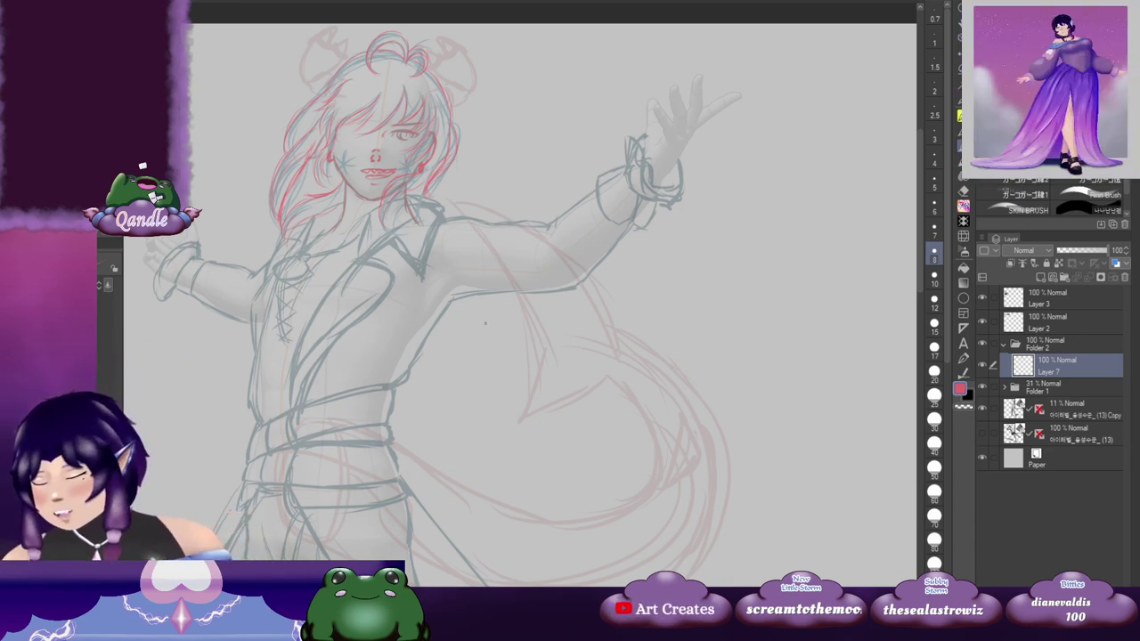
{"action": "scroll", "coordinate": [494, 333], "scroll_direction": "up", "scroll_amount": 2}
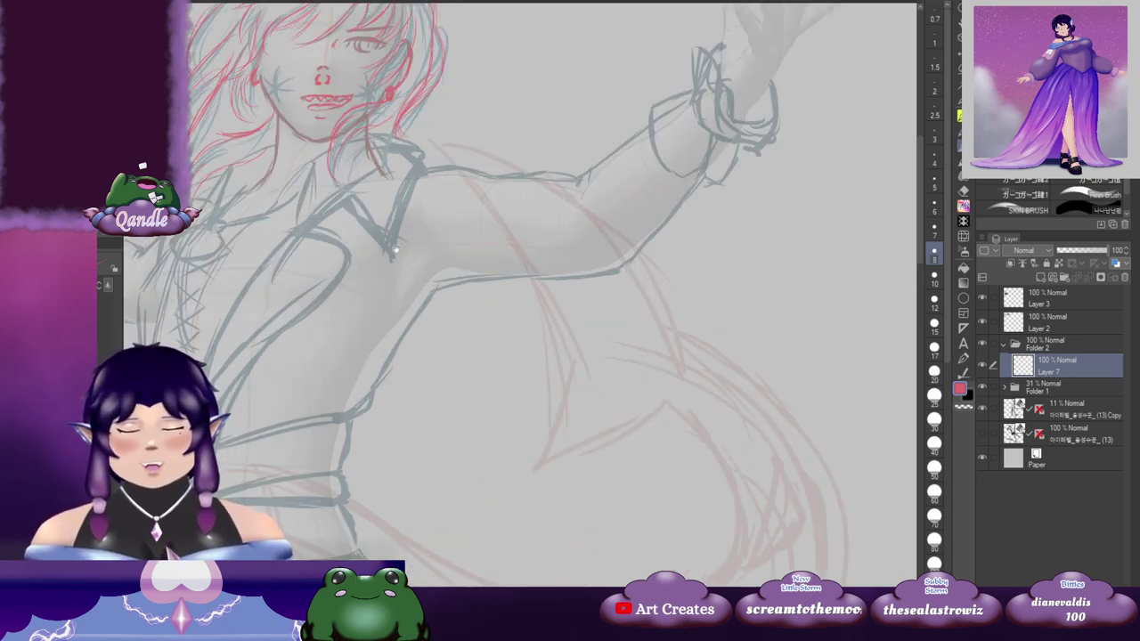
{"action": "left_click_drag", "start_coordinate": [396, 250], "coordinate": [447, 392]}
{"action": "left_click_drag", "start_coordinate": [532, 253], "coordinate": [541, 293]}
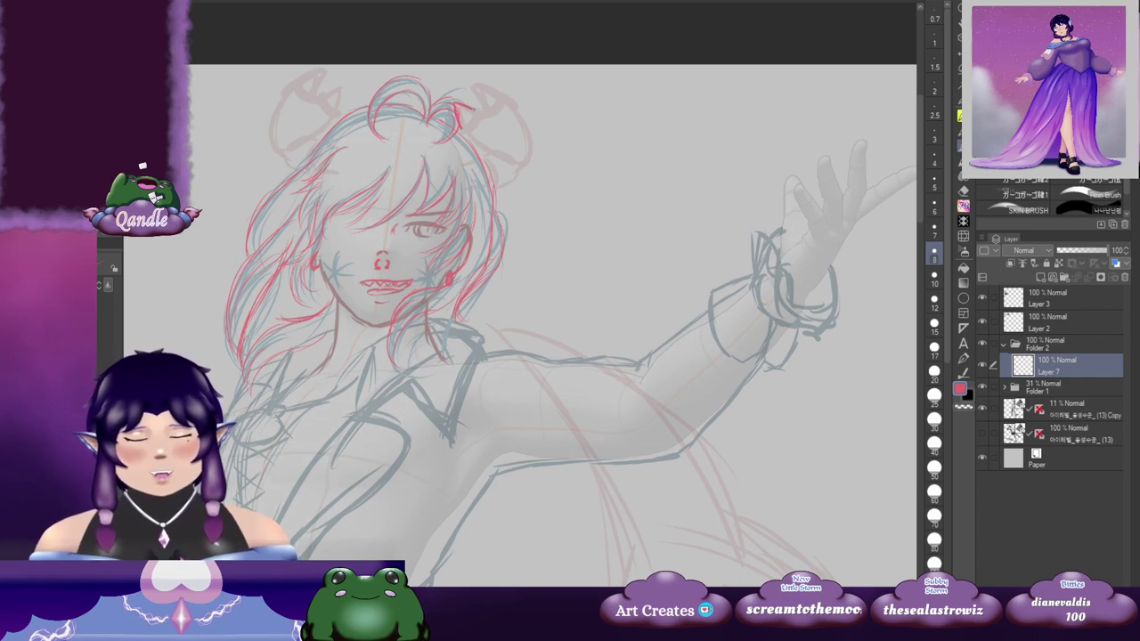
{"action": "left_click_drag", "start_coordinate": [455, 104], "coordinate": [477, 111]}
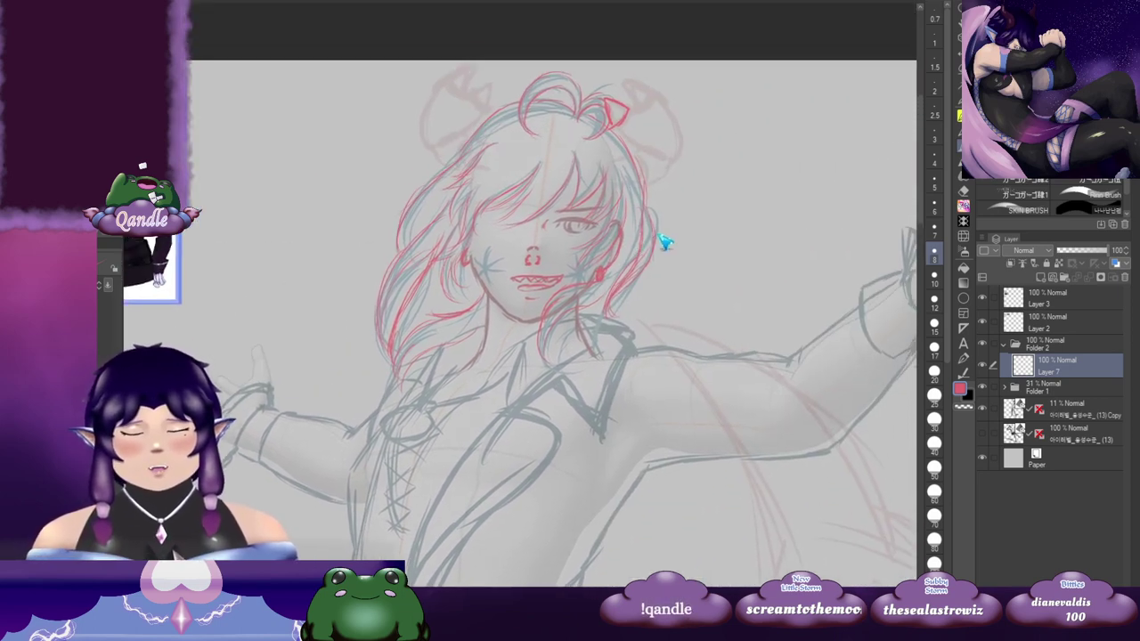
{"action": "key", "text": "ctrl+z"}
{"action": "key", "text": "ctrl+z"}
{"action": "key", "text": "ctrl+z"}
{"action": "key", "text": "ctrl+z"}
{"action": "key", "text": "ctrl+z"}
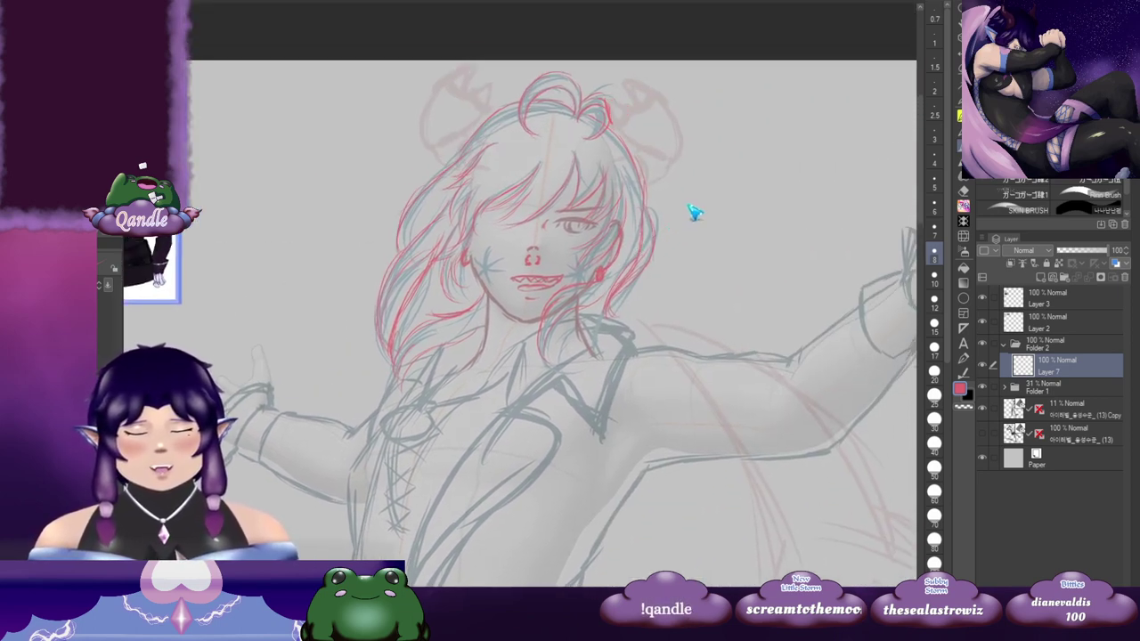
Step: Outline the upper section of the horn on the visible-eye side with the thicker pinkish-red line
{"action": "left_click_drag", "start_coordinate": [655, 94], "coordinate": [605, 84]}
{"action": "left_click_drag", "start_coordinate": [606, 82], "coordinate": [638, 109]}
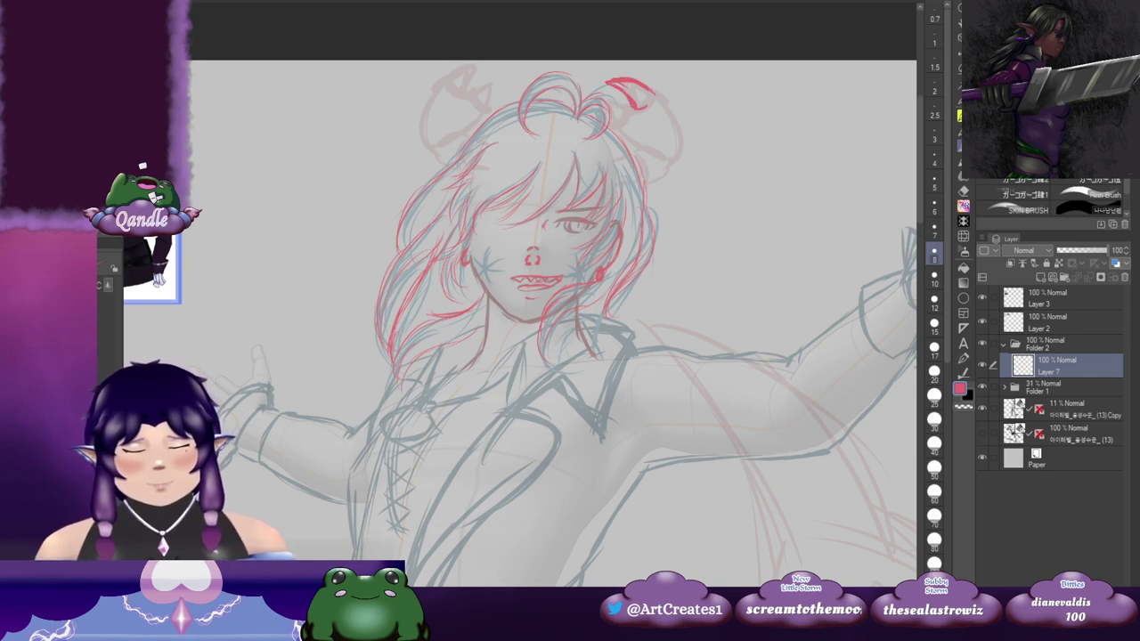
{"action": "left_click_drag", "start_coordinate": [623, 111], "coordinate": [656, 108]}
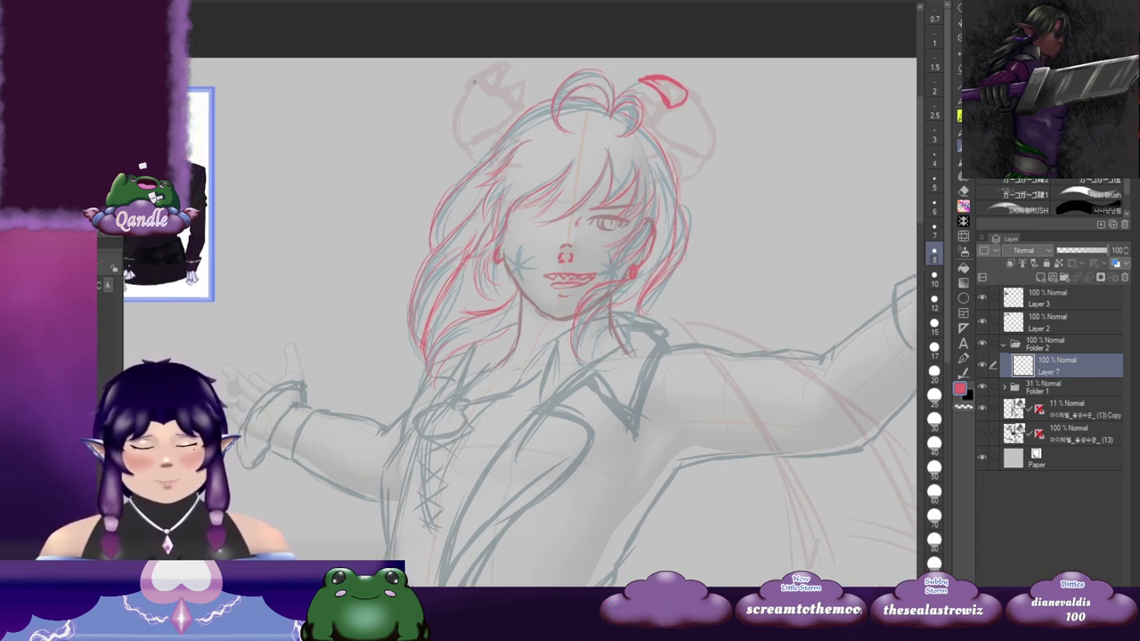
Step: Draw the tips of both horns in red over the faint sketch and outline the right horn's curve and base
{"action": "mouse_move", "coordinate": [479, 80]}
{"action": "left_mouse_down"}
{"action": "mouse_move", "coordinate": [518, 65]}
{"action": "mouse_move", "coordinate": [497, 88]}
{"action": "left_mouse_up"}
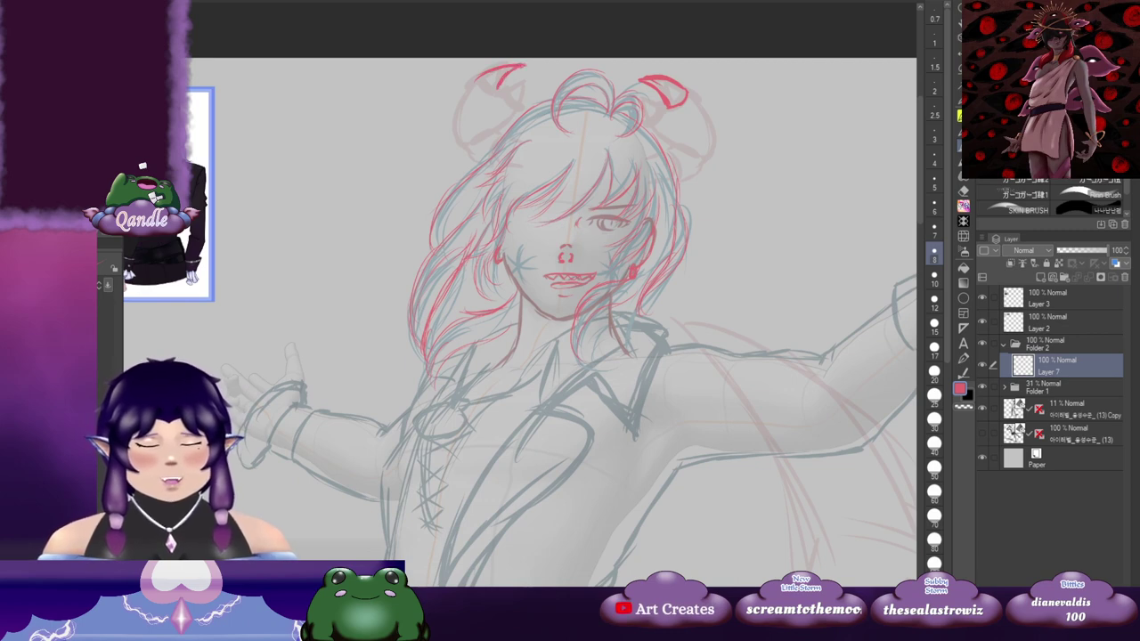
{"action": "left_click_drag", "start_coordinate": [476, 78], "coordinate": [494, 93]}
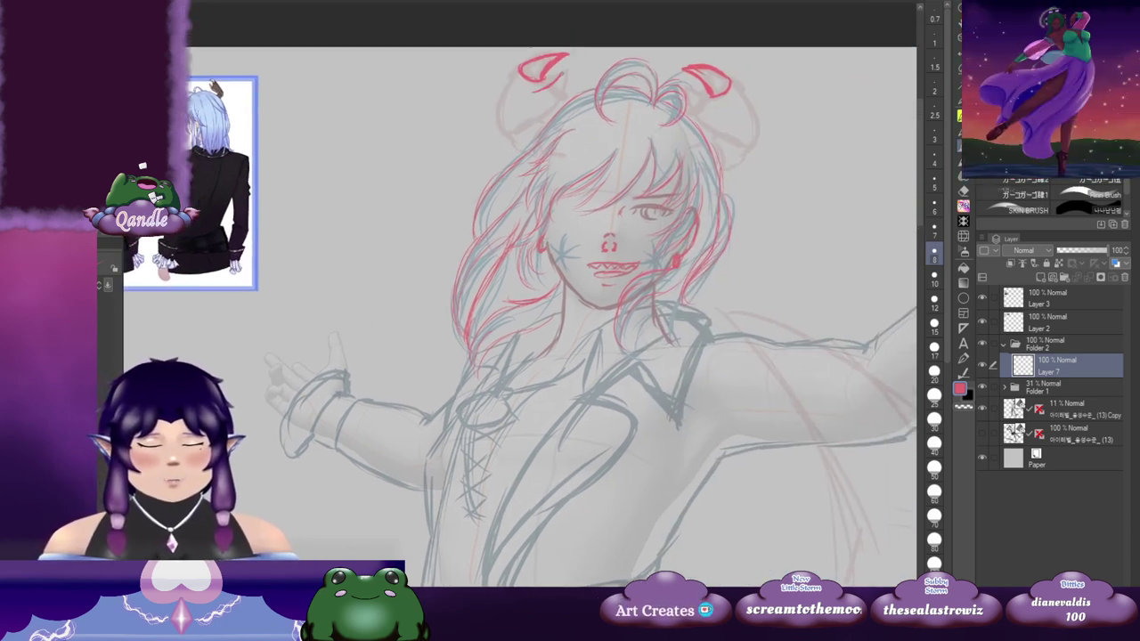
{"action": "left_click_drag", "start_coordinate": [704, 100], "coordinate": [696, 99]}
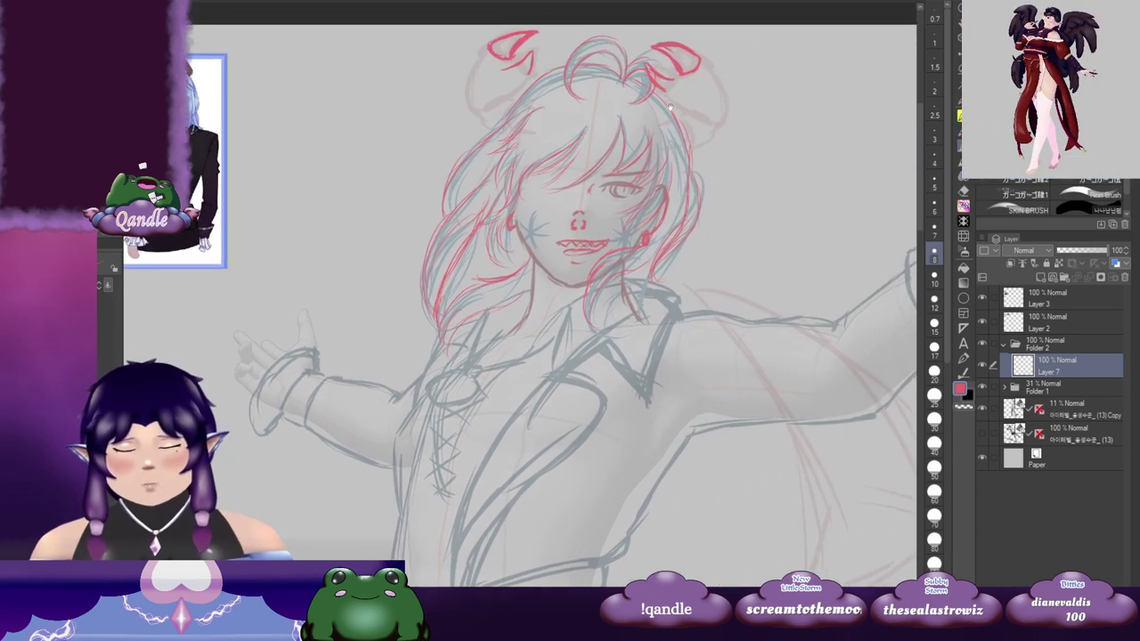
{"action": "left_click_drag", "start_coordinate": [669, 106], "coordinate": [665, 109]}
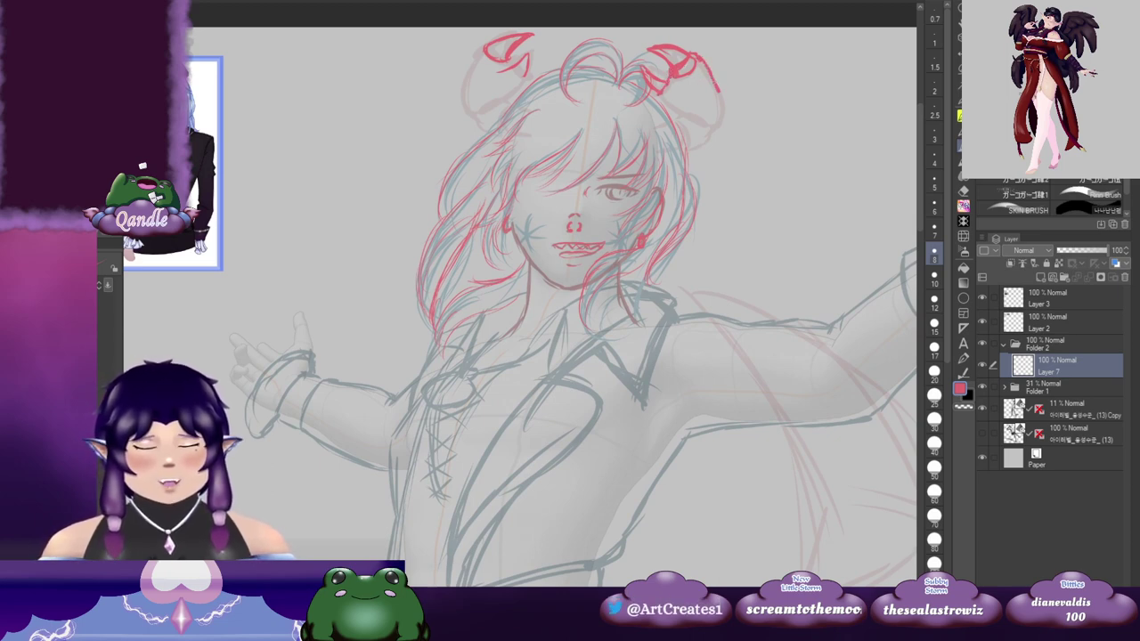
{"action": "left_click_drag", "start_coordinate": [717, 90], "coordinate": [724, 116]}
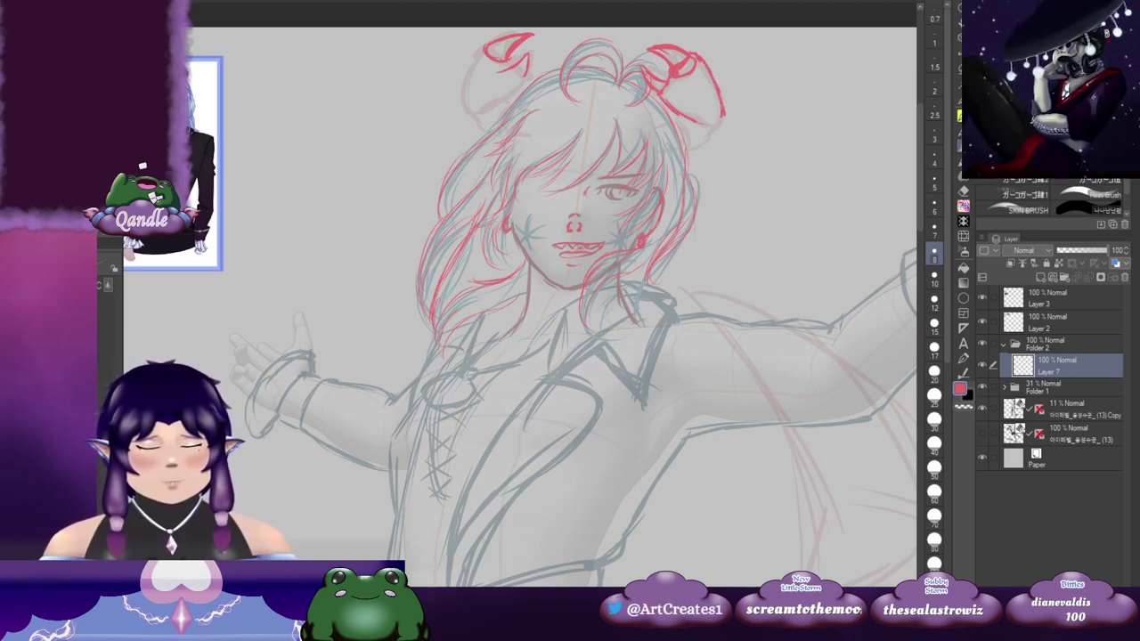
{"action": "mouse_move", "coordinate": [712, 125]}
{"action": "left_mouse_down"}
{"action": "mouse_move", "coordinate": [724, 116]}
{"action": "mouse_move", "coordinate": [705, 139]}
{"action": "left_mouse_up"}
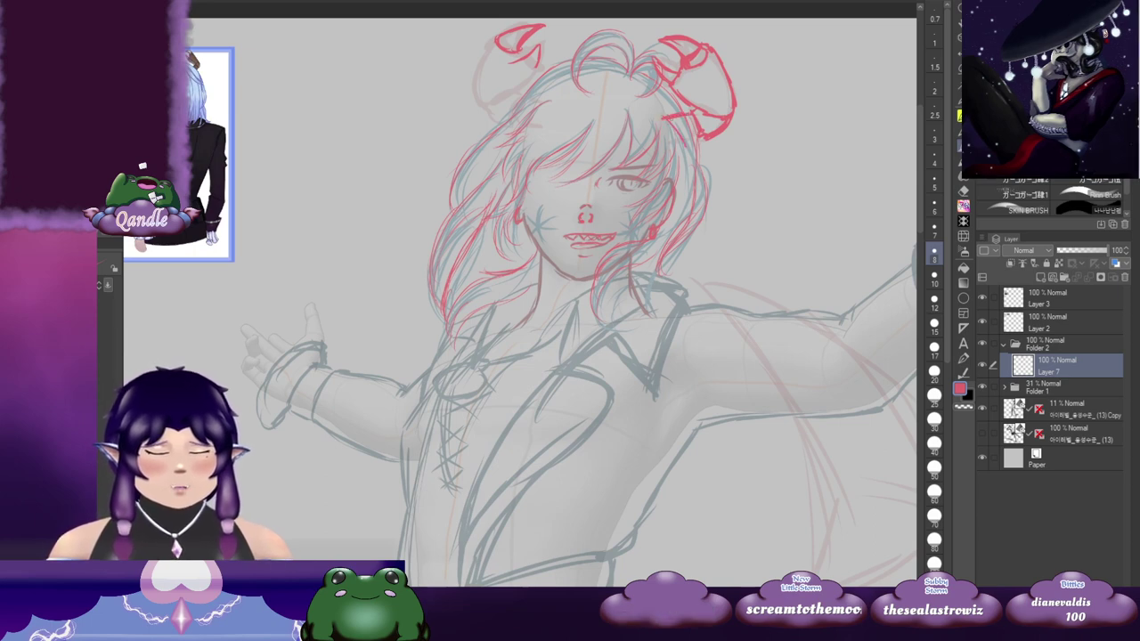
Step: Outline the left horn's base, inner edge and outer curve in red over the faint sketch
{"action": "left_click_drag", "start_coordinate": [552, 311], "coordinate": [594, 309]}
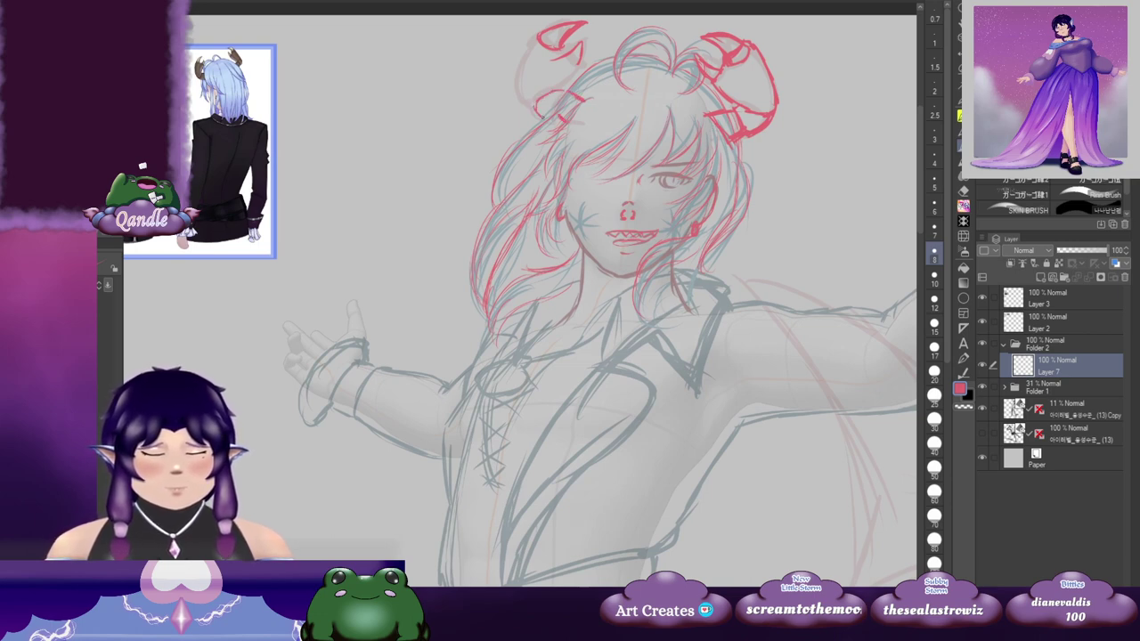
{"action": "left_click_drag", "start_coordinate": [580, 80], "coordinate": [569, 101]}
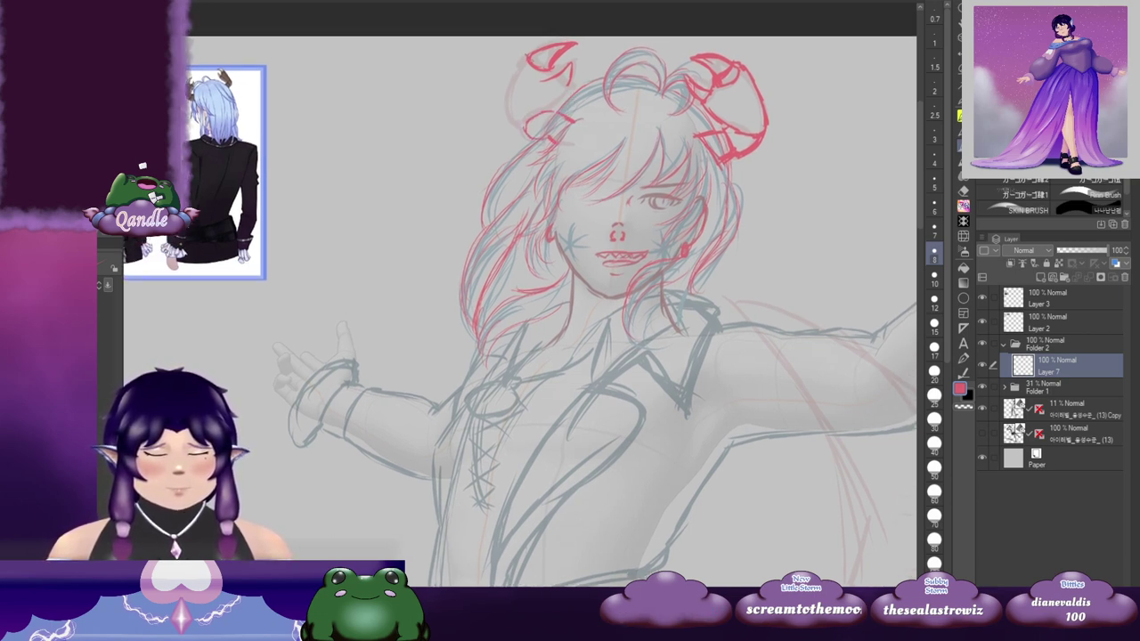
{"action": "mouse_move", "coordinate": [530, 60]}
{"action": "left_mouse_down"}
{"action": "mouse_move", "coordinate": [558, 76]}
{"action": "mouse_move", "coordinate": [506, 103]}
{"action": "mouse_move", "coordinate": [529, 129]}
{"action": "mouse_move", "coordinate": [565, 92]}
{"action": "left_mouse_up"}
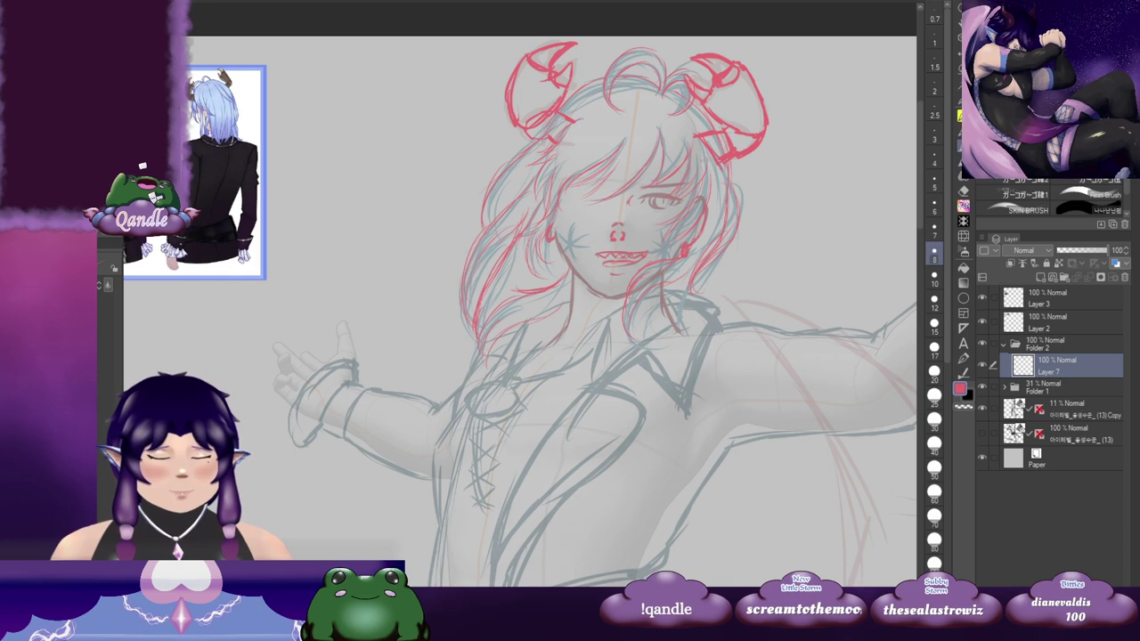
{"action": "left_click_drag", "start_coordinate": [533, 129], "coordinate": [548, 118]}
{"action": "left_click_drag", "start_coordinate": [827, 125], "coordinate": [743, 222]}
{"action": "left_click_drag", "start_coordinate": [528, 236], "coordinate": [567, 188]}
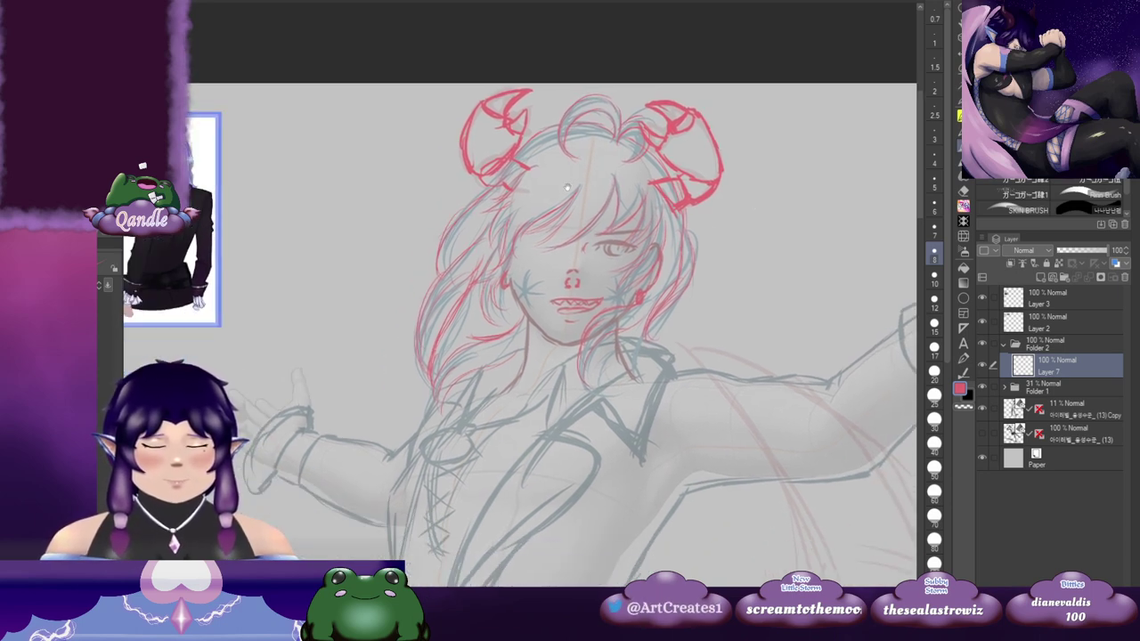
{"action": "left_click_drag", "start_coordinate": [756, 233], "coordinate": [702, 281]}
{"action": "left_click_drag", "start_coordinate": [460, 242], "coordinate": [533, 131]}
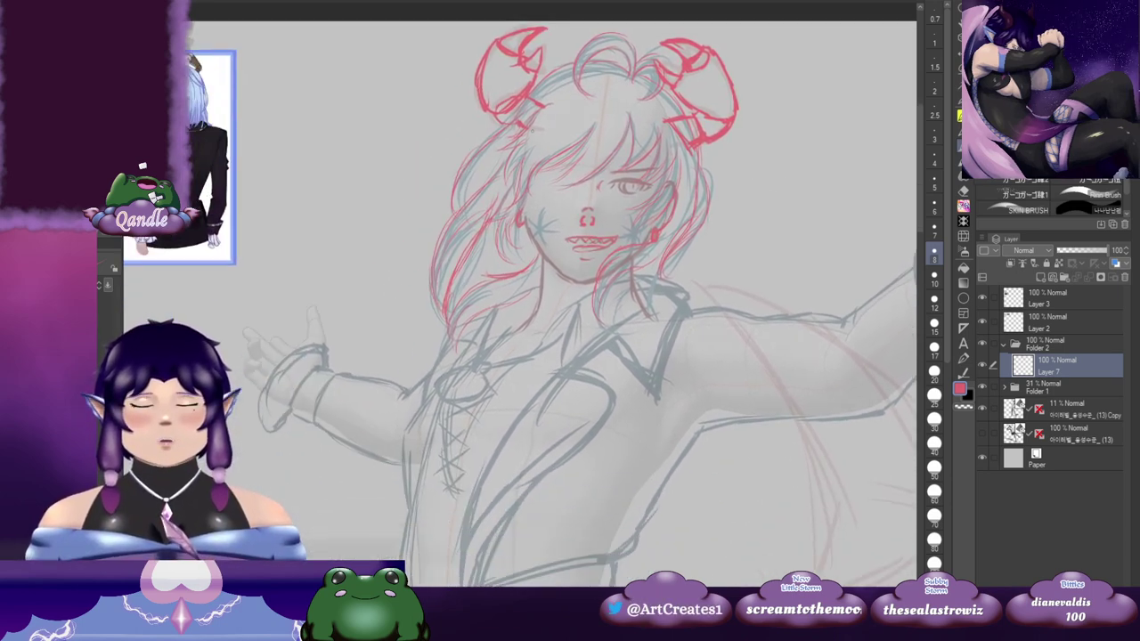
Step: Strengthen the neck lines in red and sketch the inner edges of the shirt collar at the throat
{"action": "left_click_drag", "start_coordinate": [704, 134], "coordinate": [672, 140]}
{"action": "mouse_move", "coordinate": [759, 175]}
{"action": "left_mouse_down"}
{"action": "mouse_move", "coordinate": [707, 176]}
{"action": "mouse_move", "coordinate": [678, 294]}
{"action": "mouse_move", "coordinate": [863, 151]}
{"action": "left_mouse_up"}
{"action": "left_click_drag", "start_coordinate": [621, 231], "coordinate": [518, 208]}
{"action": "left_click_drag", "start_coordinate": [672, 179], "coordinate": [559, 326]}
{"action": "left_click_drag", "start_coordinate": [606, 325], "coordinate": [583, 211]}
{"action": "left_click_drag", "start_coordinate": [657, 423], "coordinate": [594, 334]}
{"action": "left_click_drag", "start_coordinate": [524, 293], "coordinate": [681, 230]}
{"action": "left_click_drag", "start_coordinate": [618, 196], "coordinate": [671, 191]}
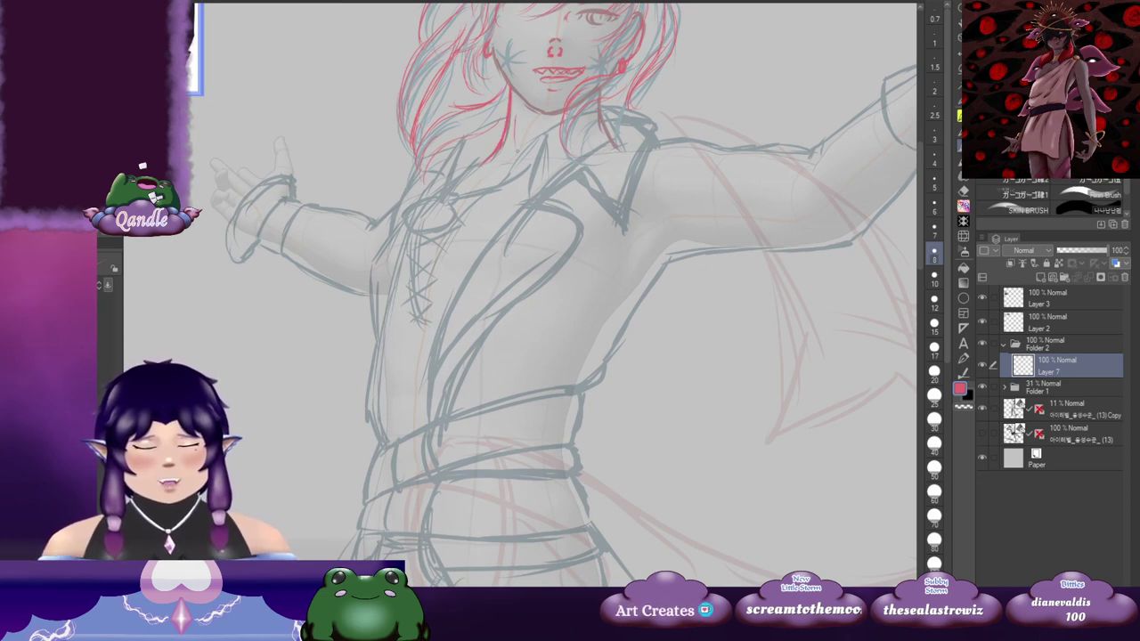
{"action": "left_click_drag", "start_coordinate": [569, 293], "coordinate": [556, 304]}
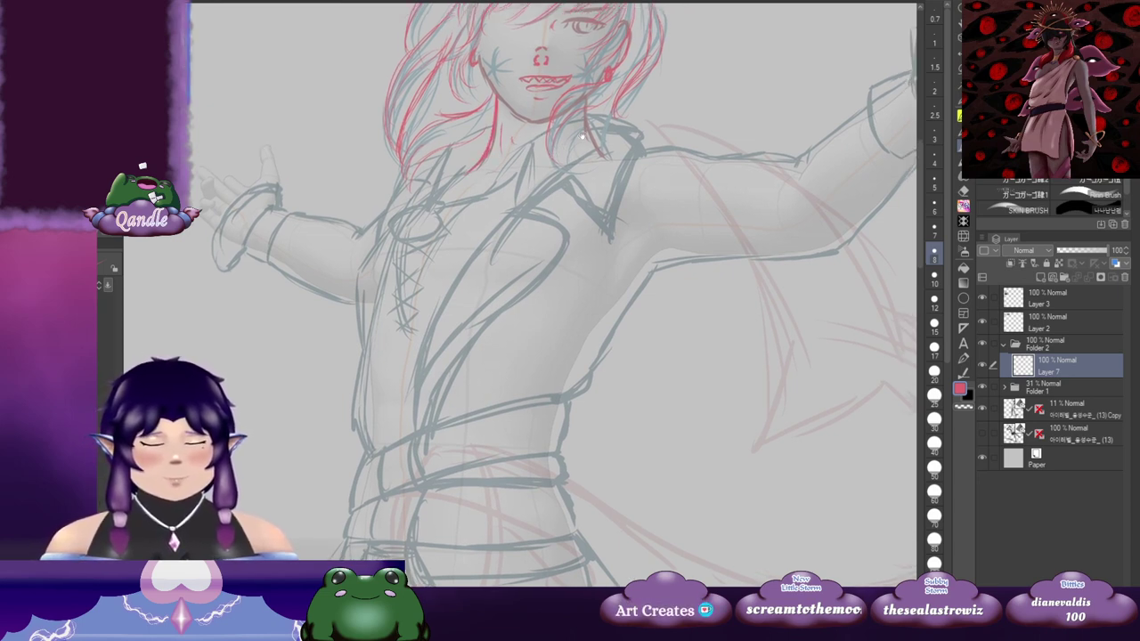
{"action": "mouse_move", "coordinate": [582, 135]}
{"action": "left_mouse_down"}
{"action": "mouse_move", "coordinate": [501, 166]}
{"action": "mouse_move", "coordinate": [456, 203]}
{"action": "left_mouse_up"}
{"action": "mouse_move", "coordinate": [492, 160]}
{"action": "left_mouse_down"}
{"action": "mouse_move", "coordinate": [436, 230]}
{"action": "mouse_move", "coordinate": [487, 210]}
{"action": "left_mouse_up"}
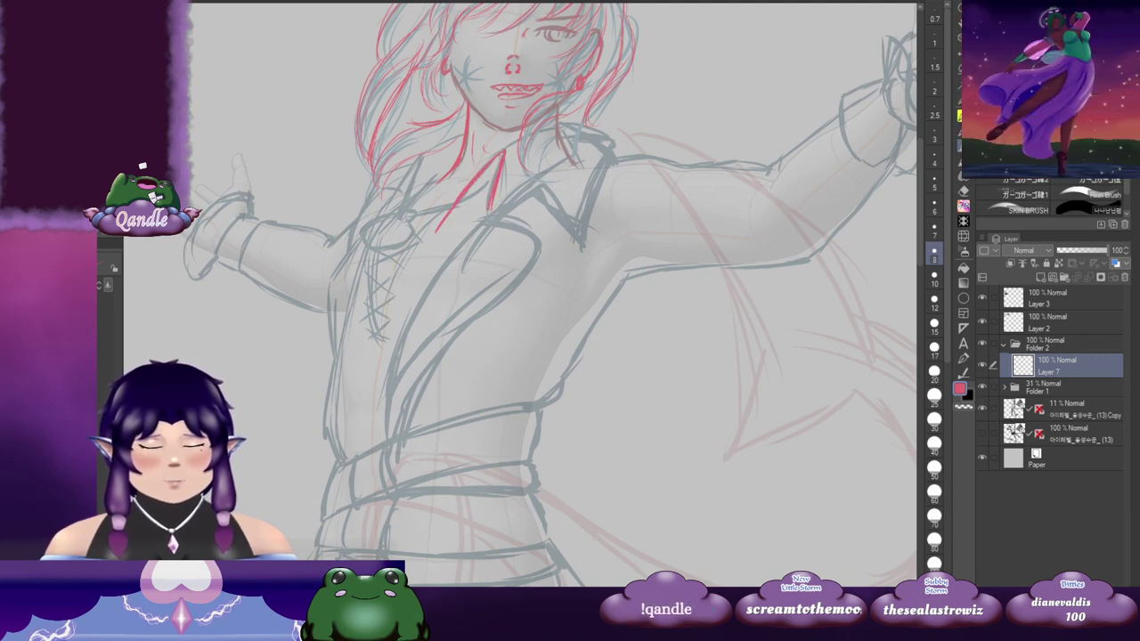
Step: Trace the right edge of the open shirt front in red from the collar down to its point on the chest
{"action": "left_click_drag", "start_coordinate": [559, 125], "coordinate": [574, 157]}
{"action": "mouse_move", "coordinate": [653, 158]}
{"action": "left_mouse_down"}
{"action": "mouse_move", "coordinate": [636, 168]}
{"action": "mouse_move", "coordinate": [774, 110]}
{"action": "left_mouse_up"}
{"action": "mouse_move", "coordinate": [589, 140]}
{"action": "left_mouse_down"}
{"action": "mouse_move", "coordinate": [528, 191]}
{"action": "mouse_move", "coordinate": [506, 234]}
{"action": "left_mouse_up"}
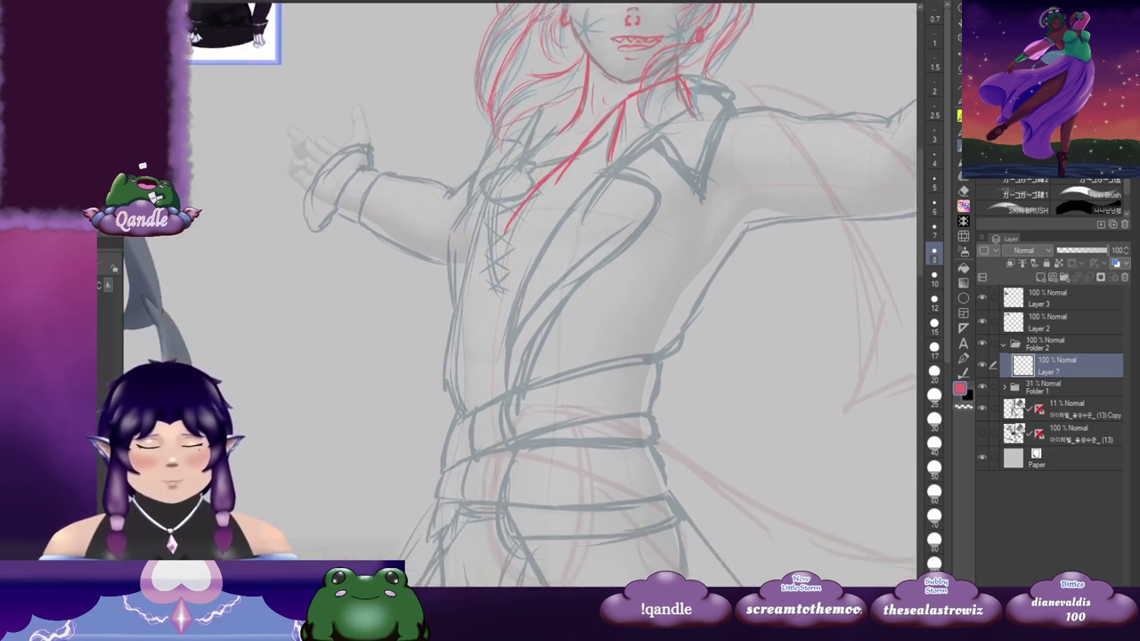
{"action": "left_click_drag", "start_coordinate": [543, 184], "coordinate": [500, 283]}
{"action": "left_click_drag", "start_coordinate": [509, 239], "coordinate": [497, 299]}
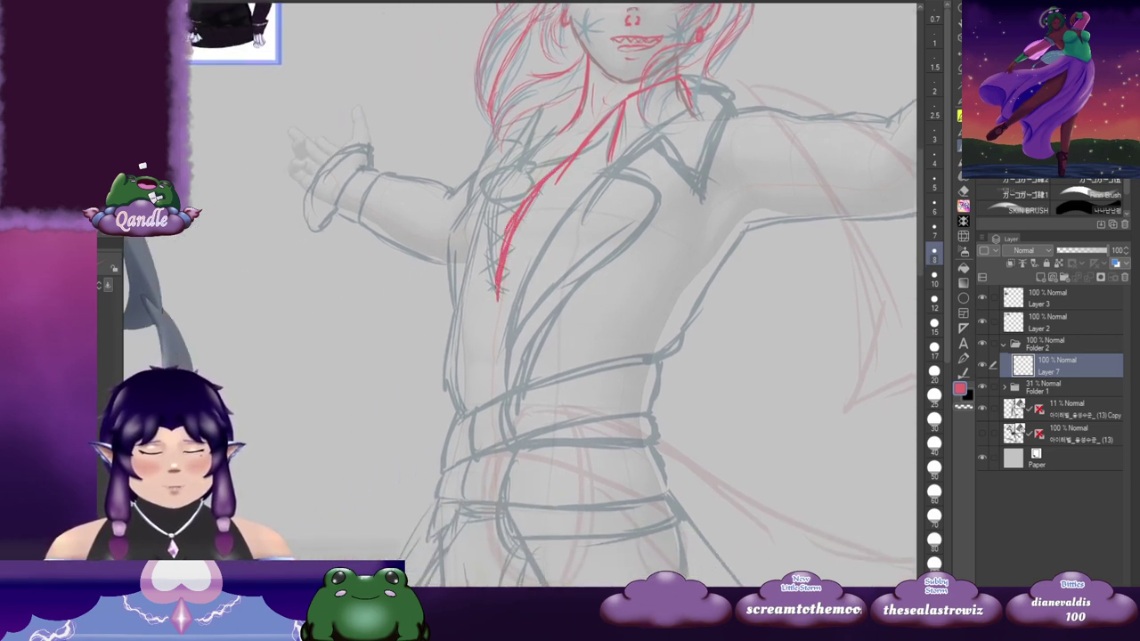
Step: Outline the round knot and loop at the chest, with the folds leading into it, in red
{"action": "left_click_drag", "start_coordinate": [519, 164], "coordinate": [537, 167]}
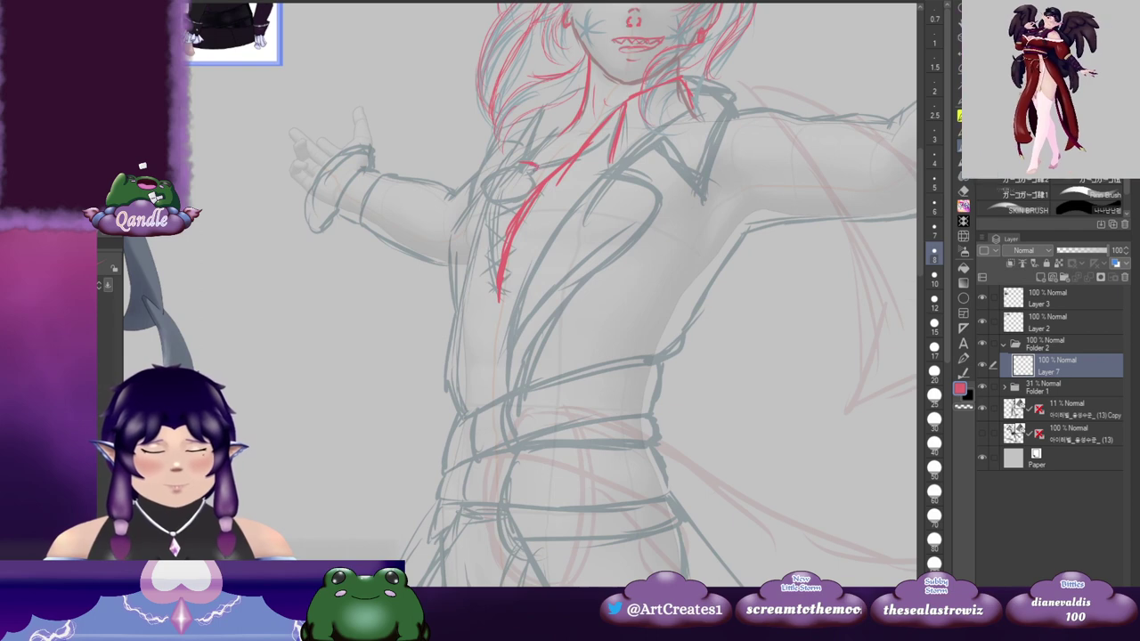
{"action": "mouse_move", "coordinate": [515, 169]}
{"action": "left_mouse_down"}
{"action": "mouse_move", "coordinate": [479, 189]}
{"action": "mouse_move", "coordinate": [525, 199]}
{"action": "mouse_move", "coordinate": [502, 188]}
{"action": "left_mouse_up"}
{"action": "mouse_move", "coordinate": [480, 178]}
{"action": "left_mouse_down"}
{"action": "mouse_move", "coordinate": [500, 175]}
{"action": "mouse_move", "coordinate": [487, 199]}
{"action": "left_mouse_up"}
{"action": "left_click_drag", "start_coordinate": [515, 141], "coordinate": [474, 182]}
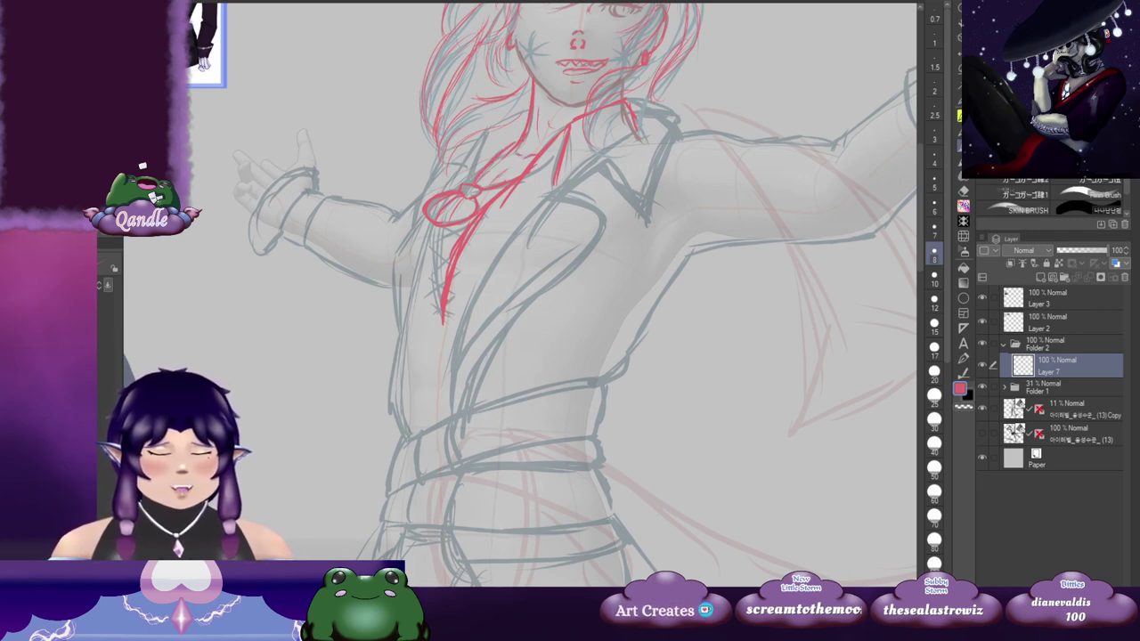
Step: Trace the left edge of the shirt opening down to its point and draw the left side of the shirt collar
{"action": "mouse_move", "coordinate": [676, 166]}
{"action": "left_mouse_down"}
{"action": "mouse_move", "coordinate": [487, 261]}
{"action": "mouse_move", "coordinate": [716, 134]}
{"action": "mouse_move", "coordinate": [705, 131]}
{"action": "left_mouse_up"}
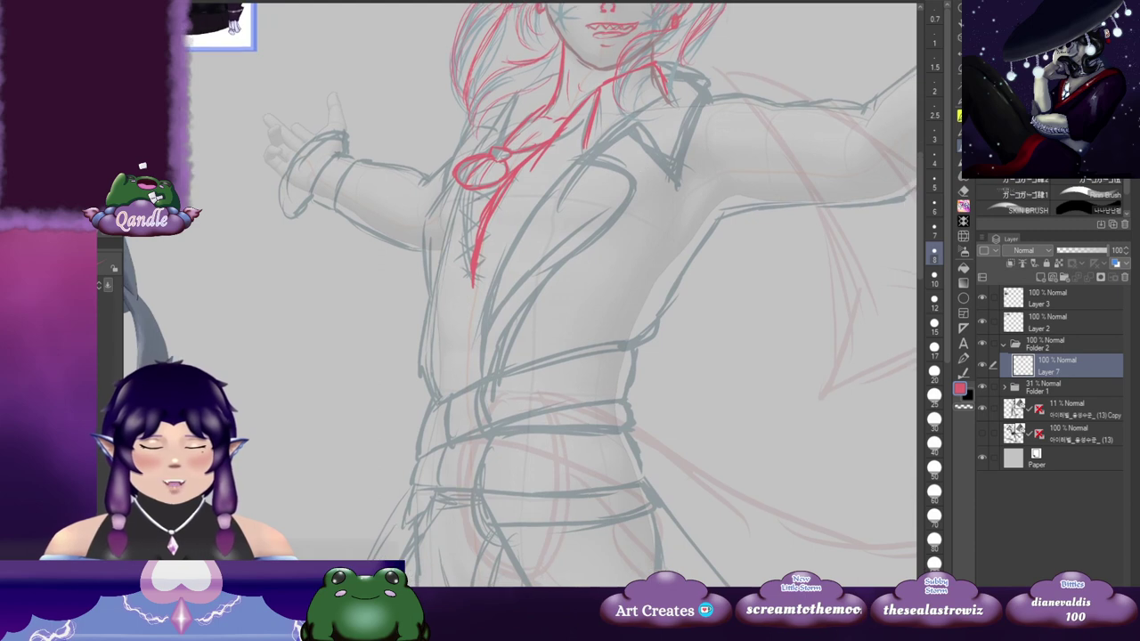
{"action": "left_click_drag", "start_coordinate": [465, 188], "coordinate": [473, 280]}
{"action": "left_click_drag", "start_coordinate": [499, 223], "coordinate": [478, 281]}
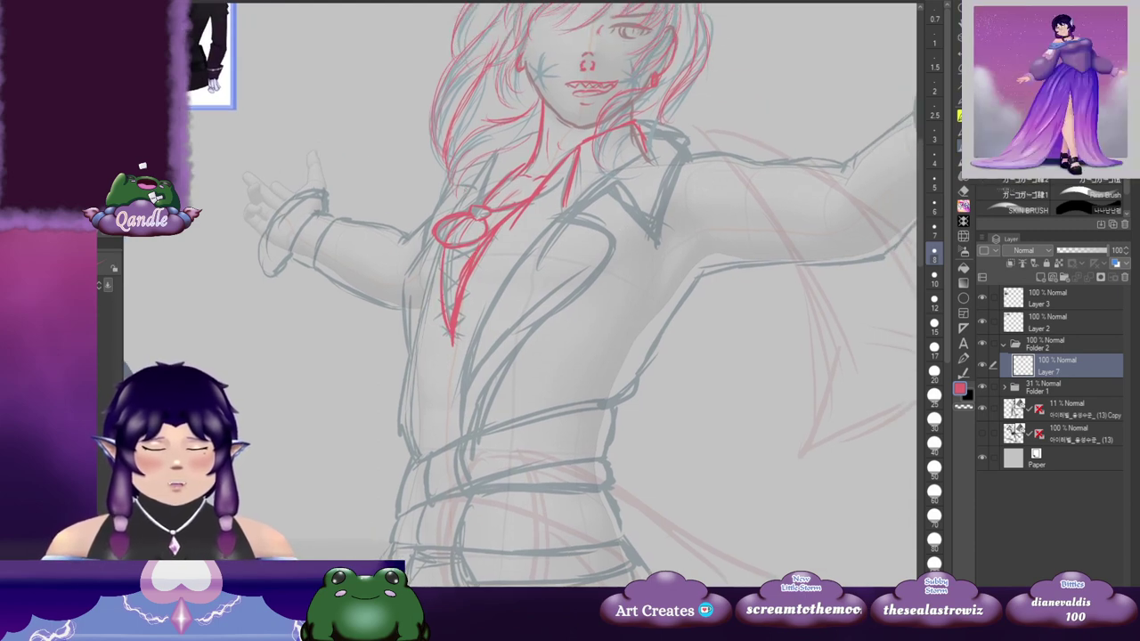
{"action": "left_click_drag", "start_coordinate": [495, 148], "coordinate": [483, 185]}
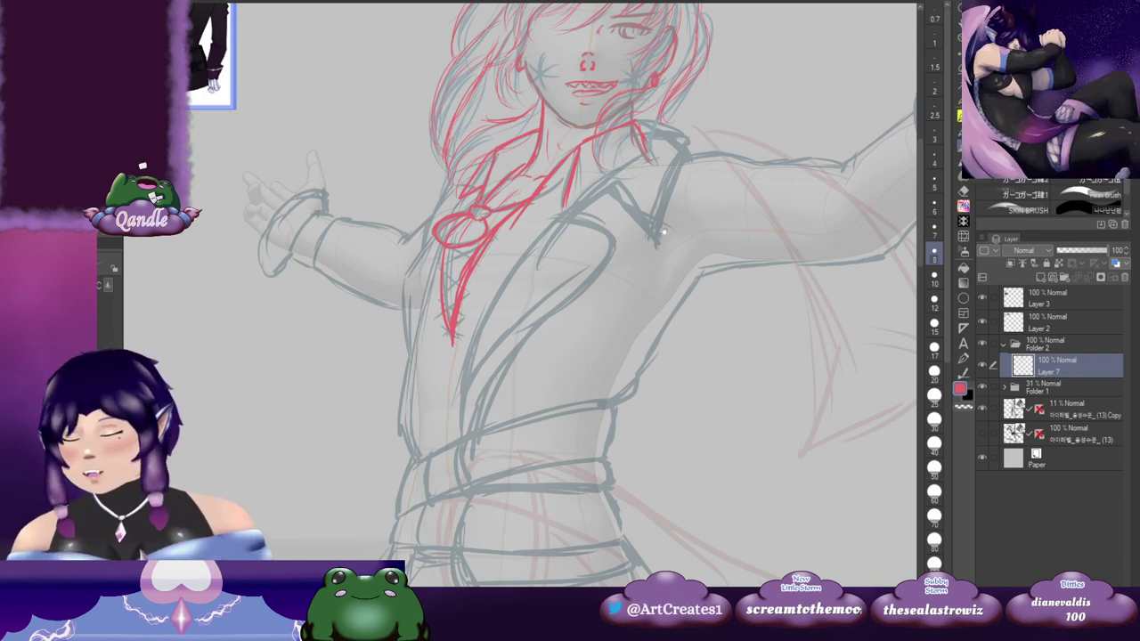
Step: Outline the large pointed collar flap on the right shoulder in red
{"action": "left_click_drag", "start_coordinate": [723, 203], "coordinate": [566, 241]}
{"action": "mouse_move", "coordinate": [405, 255]}
{"action": "left_mouse_down"}
{"action": "mouse_move", "coordinate": [451, 217]}
{"action": "mouse_move", "coordinate": [480, 262]}
{"action": "left_mouse_up"}
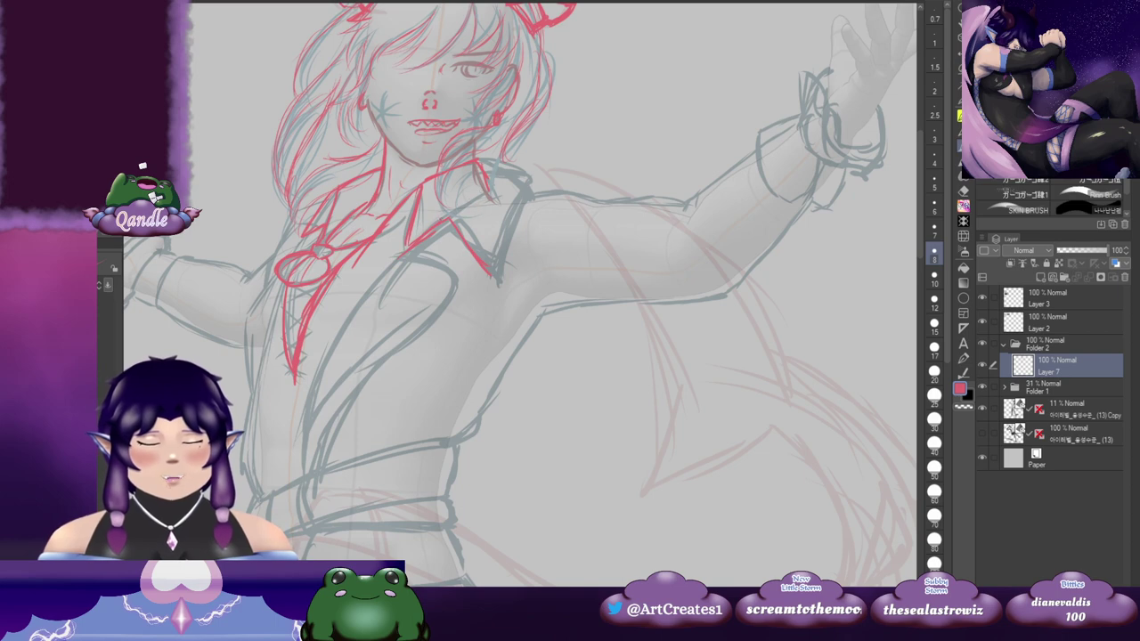
{"action": "mouse_move", "coordinate": [445, 218]}
{"action": "left_mouse_down"}
{"action": "mouse_move", "coordinate": [490, 190]}
{"action": "mouse_move", "coordinate": [523, 189]}
{"action": "left_mouse_up"}
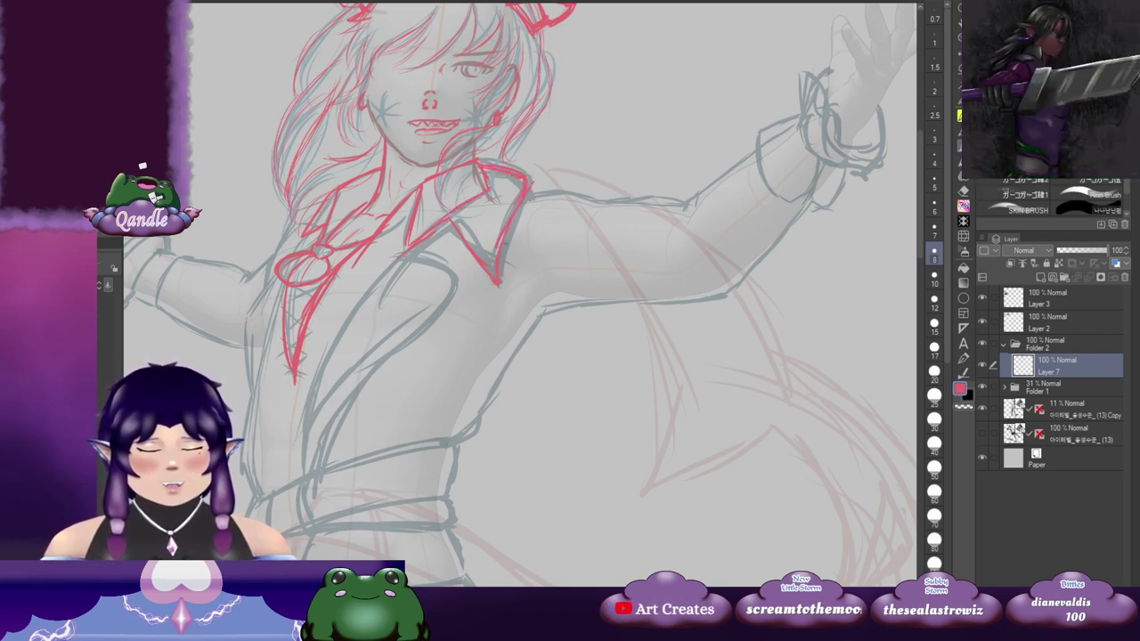
Step: Trace the jacket's right lapel down to the waist and the jacket's left front edge in red
{"action": "left_click_drag", "start_coordinate": [462, 297], "coordinate": [561, 203]}
{"action": "mouse_move", "coordinate": [506, 163]}
{"action": "left_mouse_down"}
{"action": "mouse_move", "coordinate": [465, 205]}
{"action": "mouse_move", "coordinate": [419, 313]}
{"action": "left_mouse_up"}
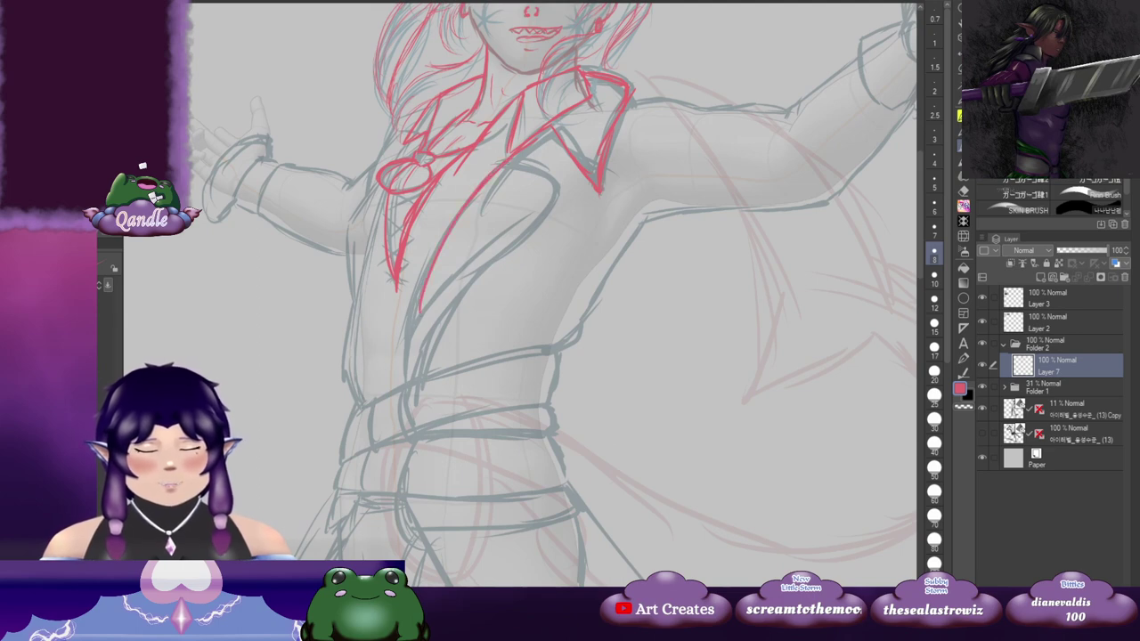
{"action": "left_click_drag", "start_coordinate": [452, 222], "coordinate": [407, 388]}
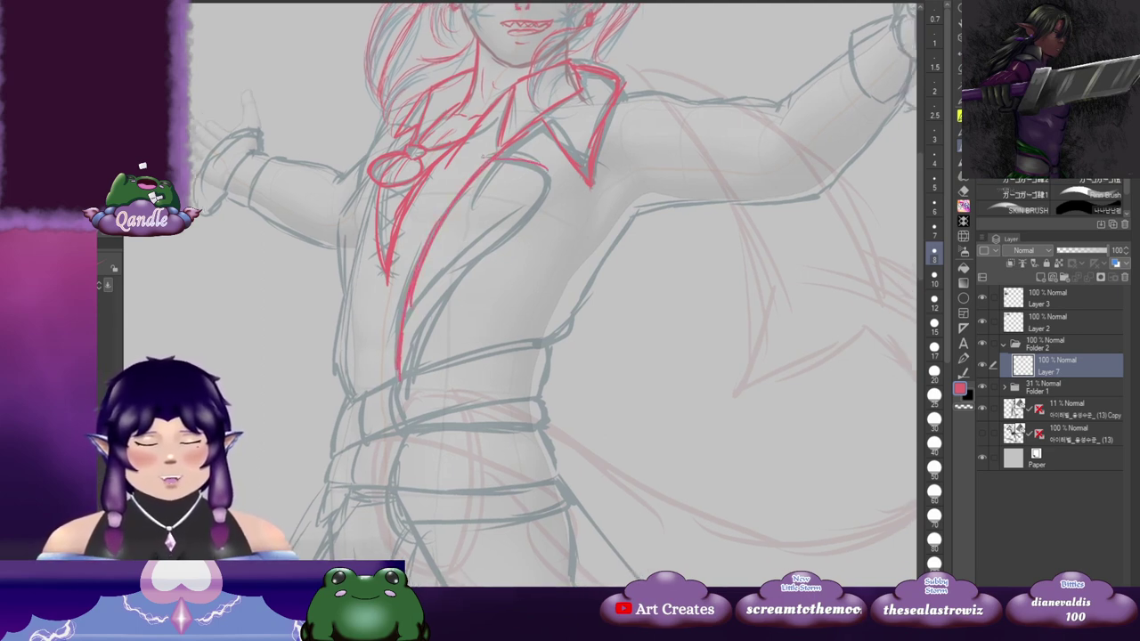
{"action": "mouse_move", "coordinate": [528, 201]}
{"action": "left_mouse_down"}
{"action": "mouse_move", "coordinate": [415, 332]}
{"action": "mouse_move", "coordinate": [406, 386]}
{"action": "left_mouse_up"}
{"action": "left_click_drag", "start_coordinate": [481, 265], "coordinate": [612, 282]}
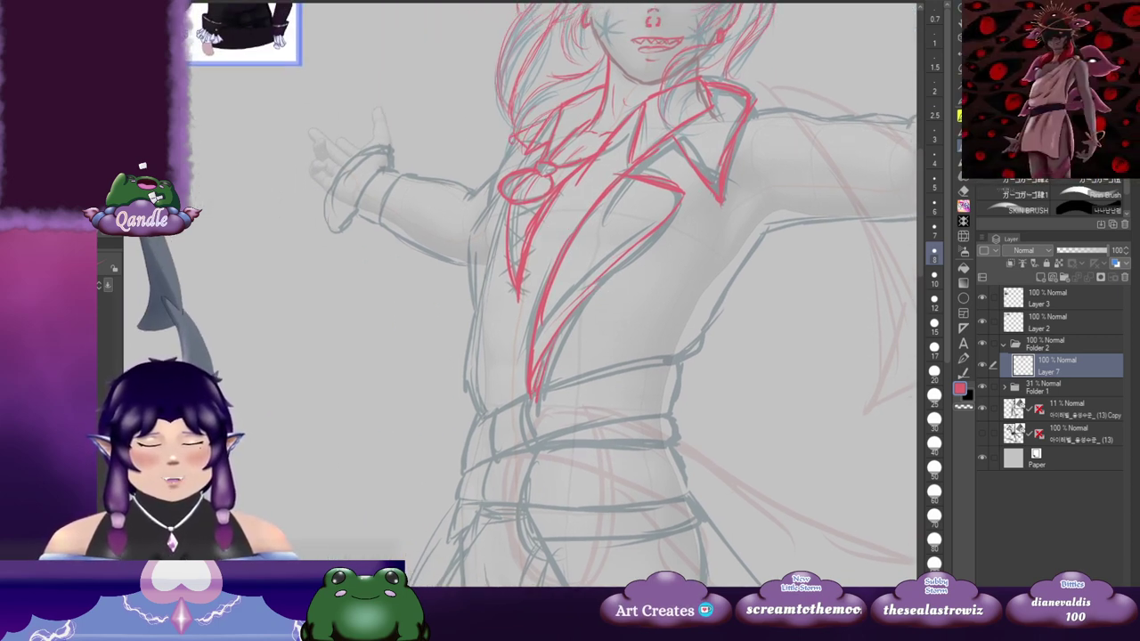
{"action": "mouse_move", "coordinate": [504, 189]}
{"action": "left_mouse_down"}
{"action": "mouse_move", "coordinate": [464, 241]}
{"action": "mouse_move", "coordinate": [483, 287]}
{"action": "mouse_move", "coordinate": [466, 363]}
{"action": "left_mouse_up"}
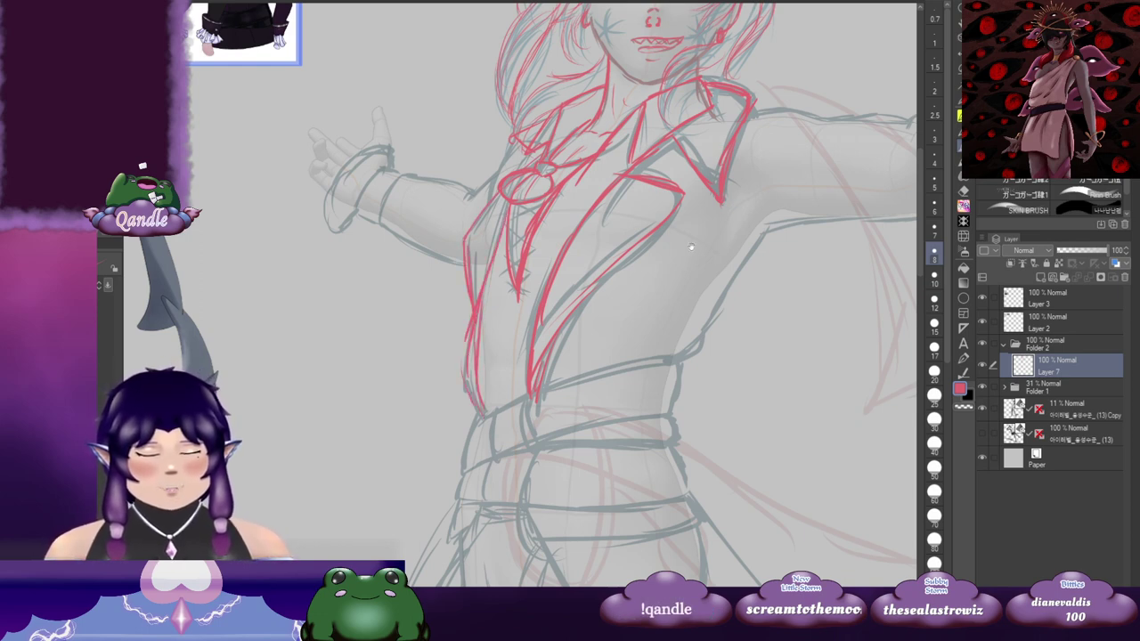
{"action": "left_click_drag", "start_coordinate": [691, 247], "coordinate": [630, 241]}
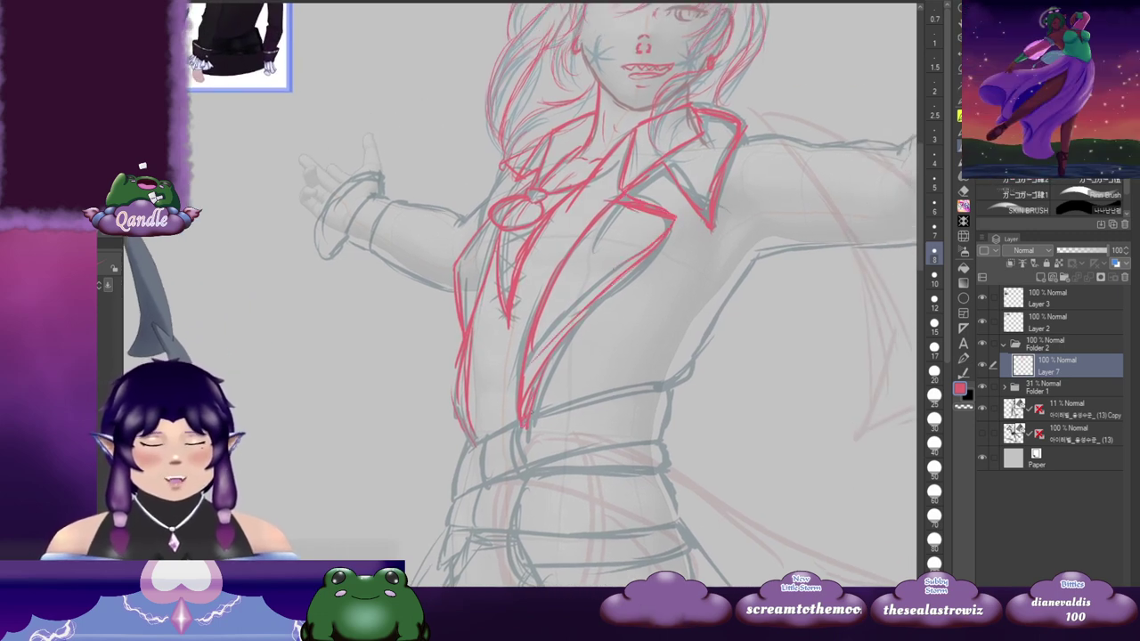
Step: Trace the upper and lower edges of the raised right arm's sleeve and outline its flared cuff in red
{"action": "left_click_drag", "start_coordinate": [872, 256], "coordinate": [563, 281]}
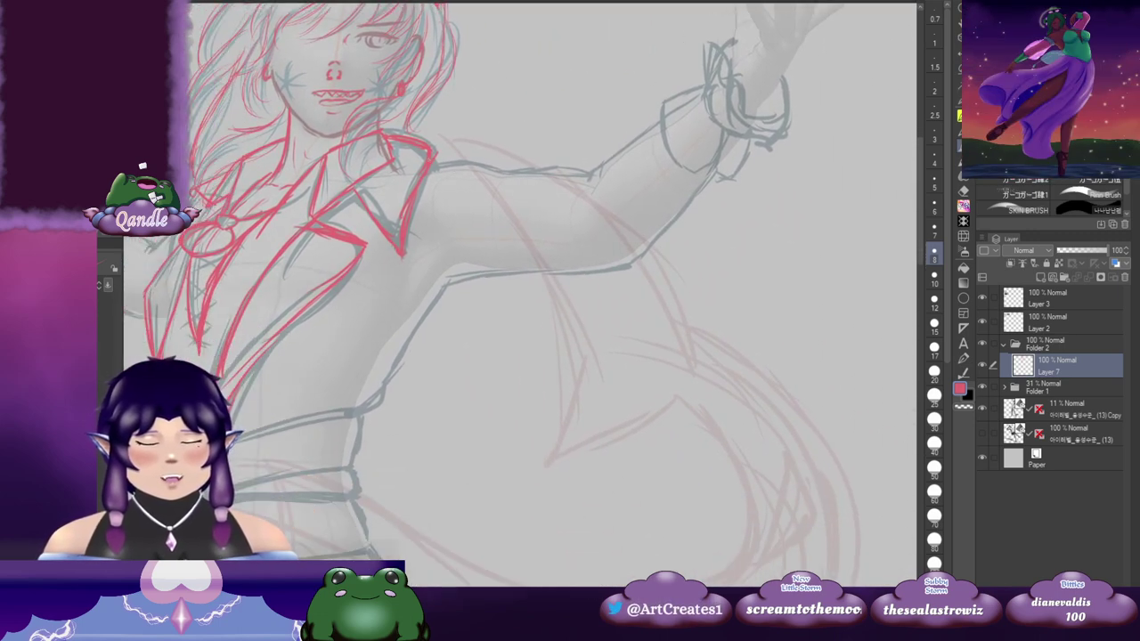
{"action": "mouse_move", "coordinate": [555, 171]}
{"action": "left_mouse_down"}
{"action": "mouse_move", "coordinate": [519, 172]}
{"action": "mouse_move", "coordinate": [501, 206]}
{"action": "mouse_move", "coordinate": [484, 211]}
{"action": "left_mouse_up"}
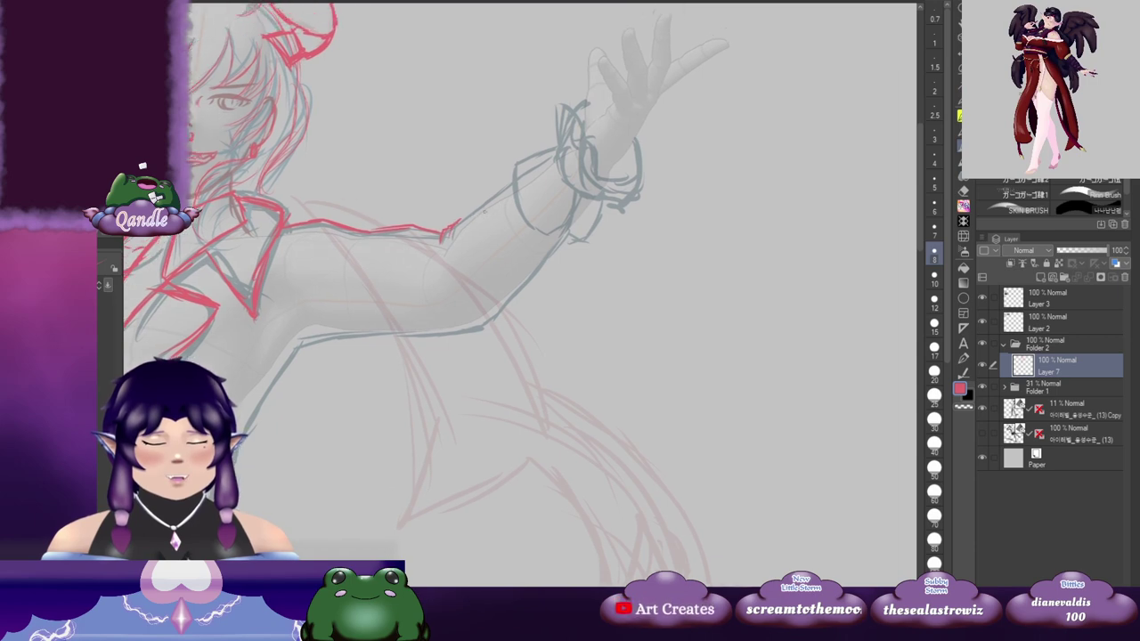
{"action": "mouse_move", "coordinate": [323, 346]}
{"action": "left_mouse_down"}
{"action": "mouse_move", "coordinate": [521, 226]}
{"action": "mouse_move", "coordinate": [672, 206]}
{"action": "mouse_move", "coordinate": [593, 252]}
{"action": "left_mouse_up"}
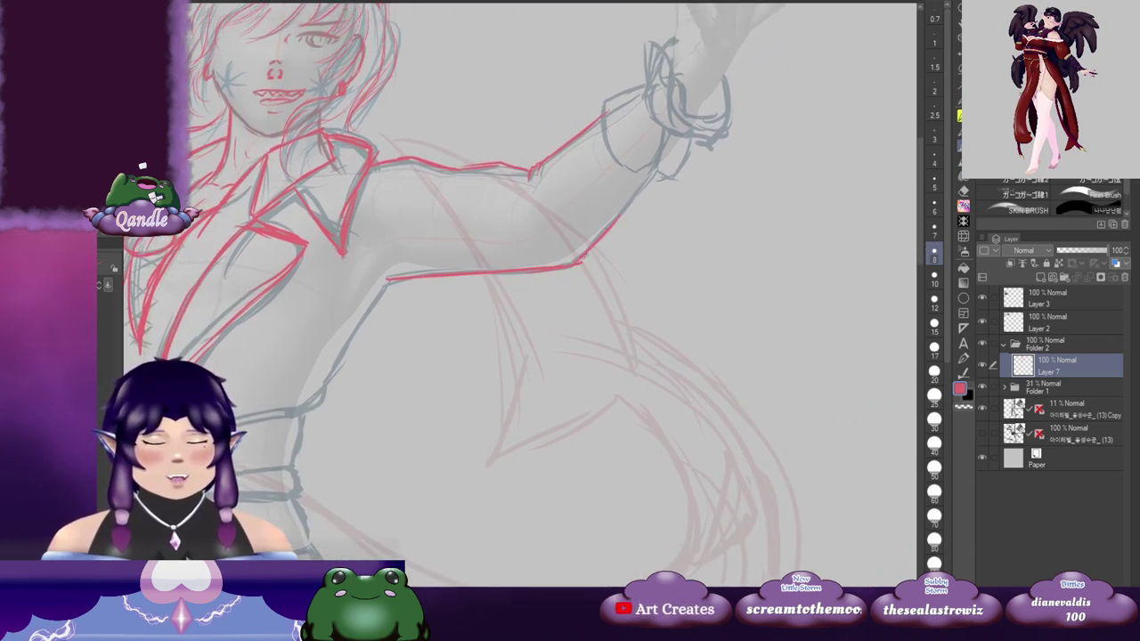
{"action": "left_click_drag", "start_coordinate": [656, 173], "coordinate": [580, 251]}
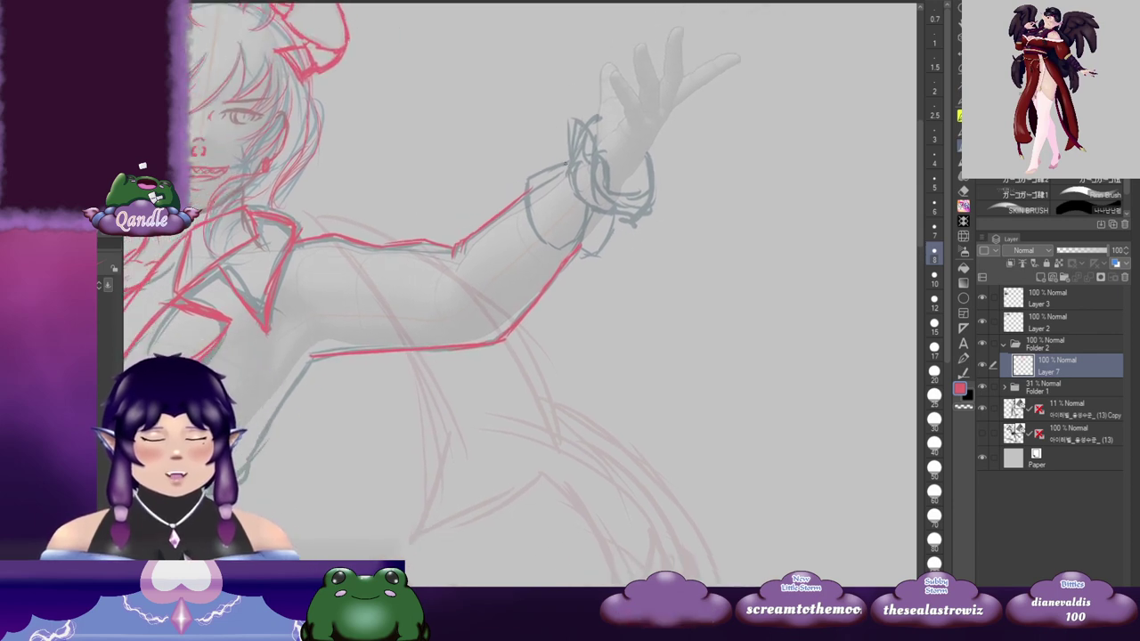
{"action": "mouse_move", "coordinate": [525, 181]}
{"action": "left_mouse_down"}
{"action": "mouse_move", "coordinate": [545, 248]}
{"action": "mouse_move", "coordinate": [601, 218]}
{"action": "left_mouse_up"}
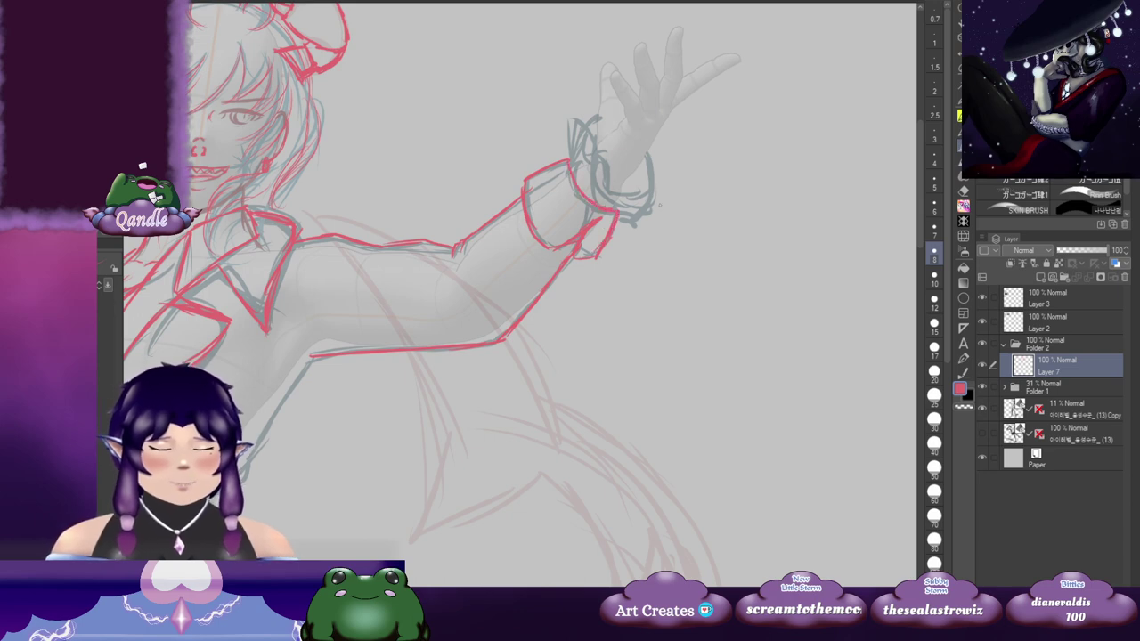
Step: Trace the left sleeve's upper edge and cuff in red and add lines around the left shoulder and collar
{"action": "left_click_drag", "start_coordinate": [701, 193], "coordinate": [614, 290]}
{"action": "mouse_move", "coordinate": [311, 378]}
{"action": "left_mouse_down"}
{"action": "mouse_move", "coordinate": [462, 271]}
{"action": "mouse_move", "coordinate": [600, 222]}
{"action": "left_mouse_up"}
{"action": "left_click_drag", "start_coordinate": [427, 277], "coordinate": [711, 193]}
{"action": "mouse_move", "coordinate": [408, 159]}
{"action": "left_mouse_down"}
{"action": "mouse_move", "coordinate": [384, 211]}
{"action": "mouse_move", "coordinate": [411, 217]}
{"action": "left_mouse_up"}
{"action": "mouse_move", "coordinate": [606, 259]}
{"action": "left_mouse_down"}
{"action": "mouse_move", "coordinate": [574, 254]}
{"action": "mouse_move", "coordinate": [584, 272]}
{"action": "left_mouse_up"}
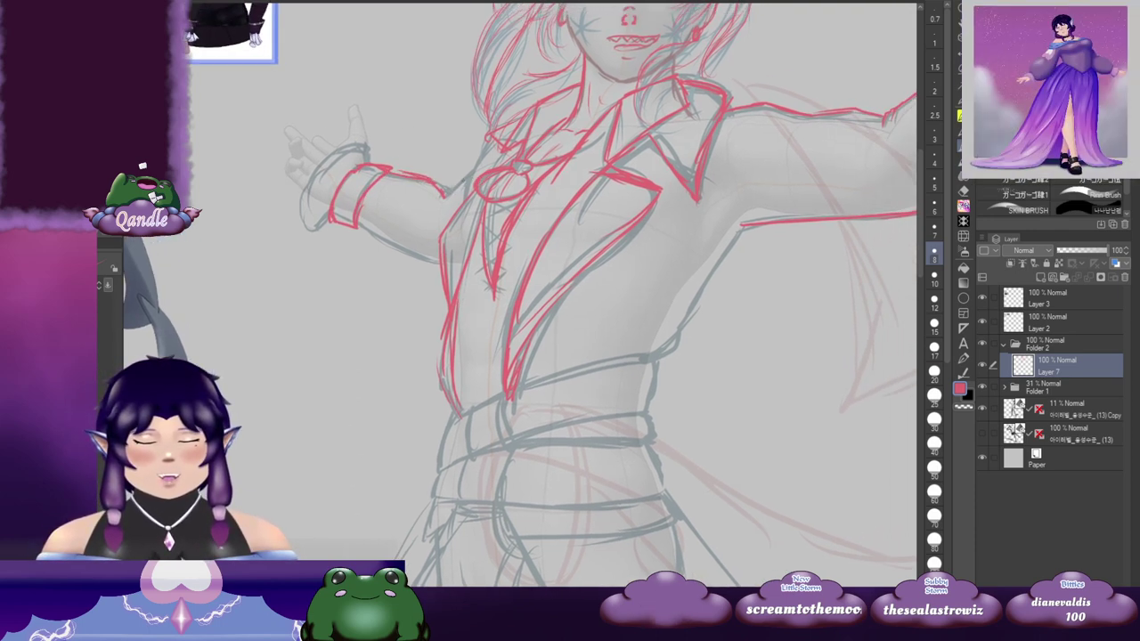
{"action": "left_click_drag", "start_coordinate": [463, 195], "coordinate": [441, 204]}
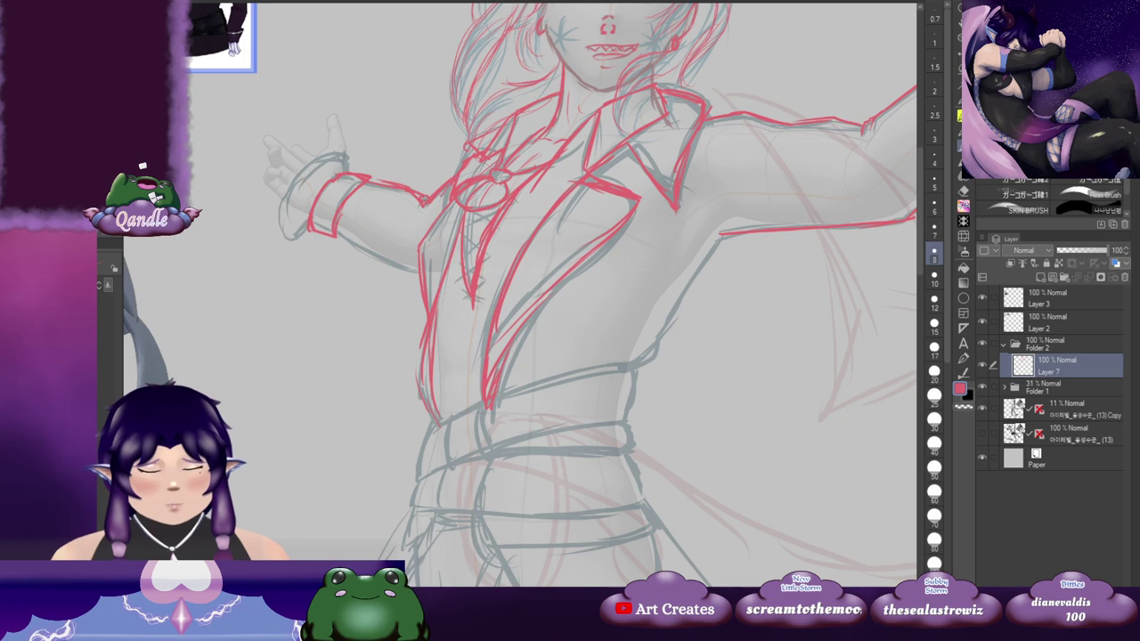
Step: Finish the left sleeve's lower edge and trace the jacket's right side from the armpit down to the waist in red
{"action": "left_click_drag", "start_coordinate": [482, 238], "coordinate": [518, 196]}
{"action": "left_click_drag", "start_coordinate": [431, 226], "coordinate": [454, 230]}
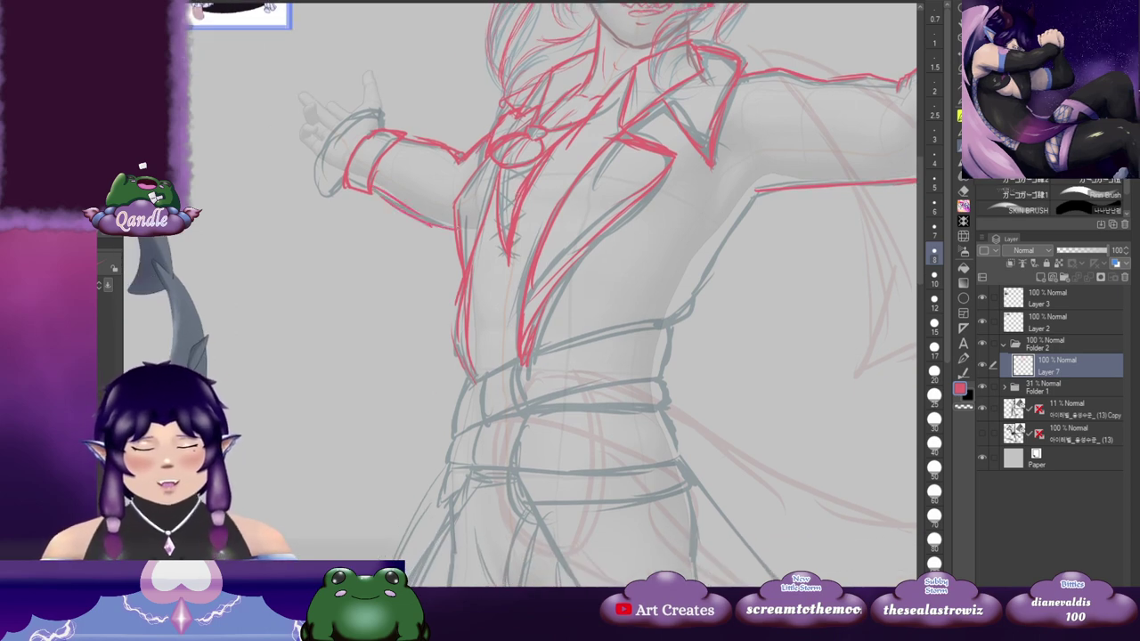
{"action": "mouse_move", "coordinate": [630, 123]}
{"action": "left_mouse_down"}
{"action": "mouse_move", "coordinate": [728, 145]}
{"action": "mouse_move", "coordinate": [577, 270]}
{"action": "left_mouse_up"}
{"action": "left_click_drag", "start_coordinate": [675, 333], "coordinate": [439, 297]}
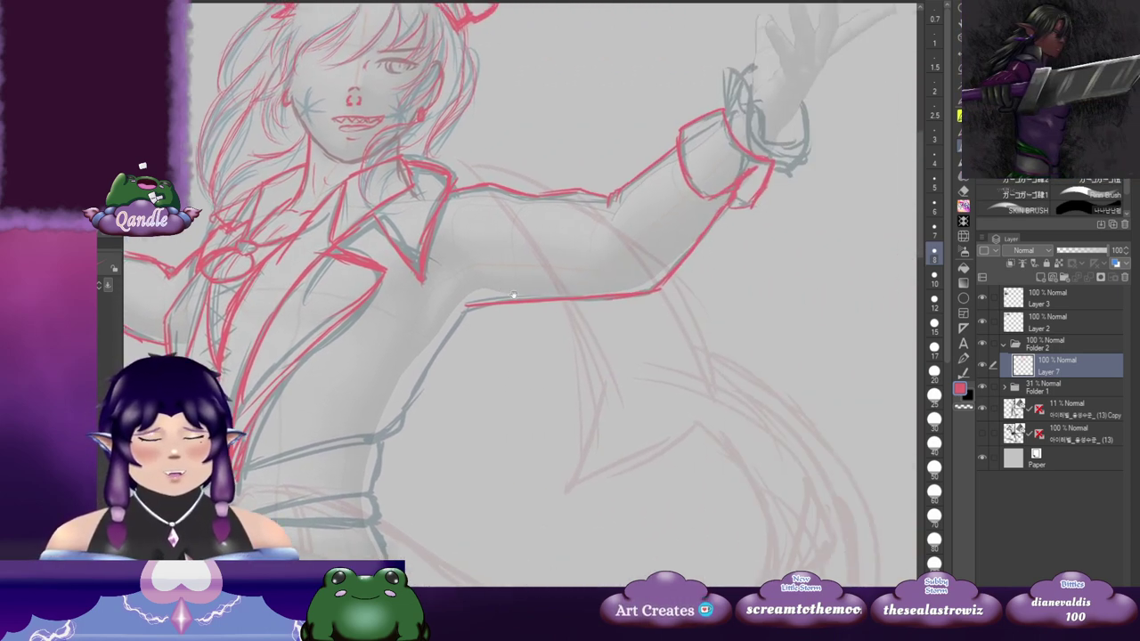
{"action": "left_click_drag", "start_coordinate": [562, 359], "coordinate": [694, 168]}
{"action": "mouse_move", "coordinate": [602, 114]}
{"action": "left_mouse_down"}
{"action": "mouse_move", "coordinate": [540, 228]}
{"action": "mouse_move", "coordinate": [626, 192]}
{"action": "left_mouse_up"}
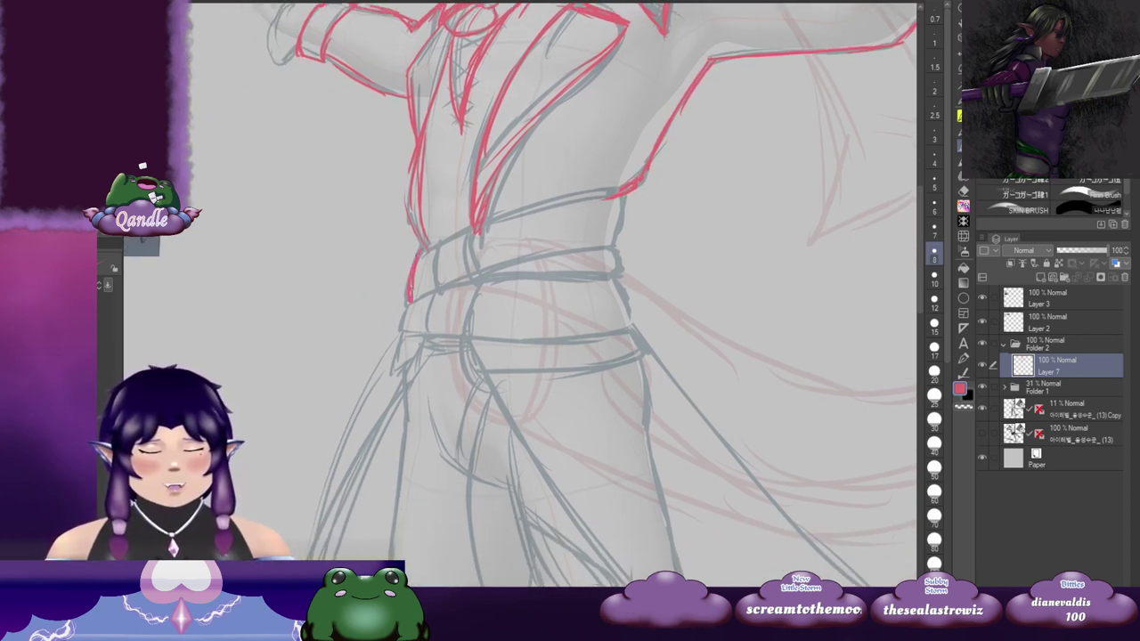
Step: Outline the upper band around the waist in red, with its slanted top and bottom edges and its short side edges
{"action": "left_click_drag", "start_coordinate": [483, 226], "coordinate": [561, 199]}
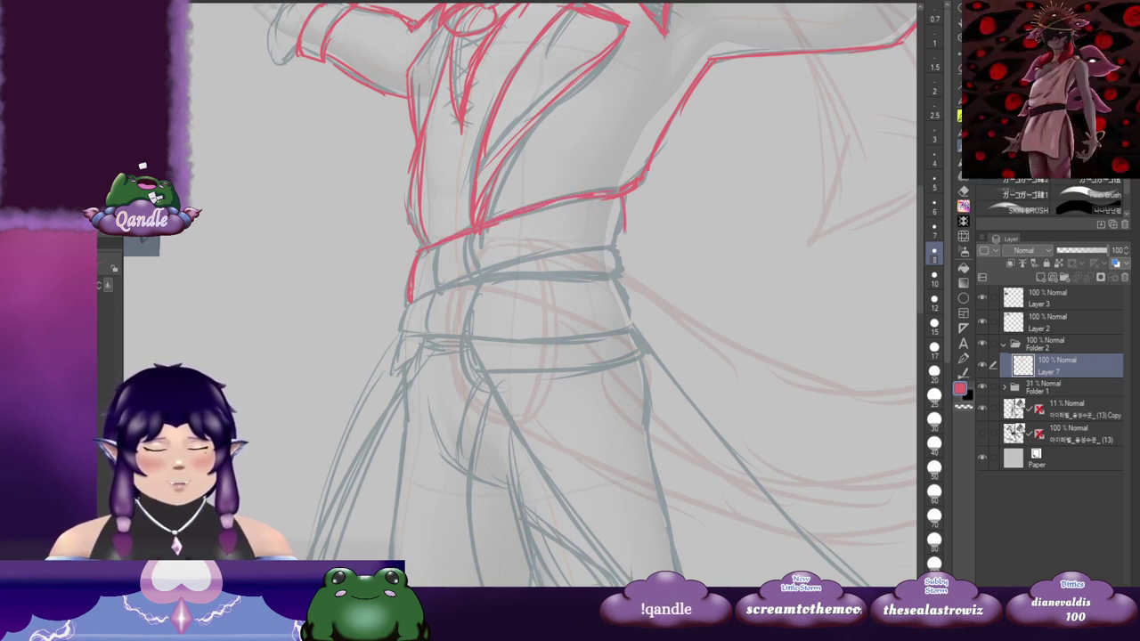
{"action": "mouse_move", "coordinate": [411, 299]}
{"action": "left_mouse_down"}
{"action": "mouse_move", "coordinate": [563, 245]}
{"action": "mouse_move", "coordinate": [567, 262]}
{"action": "mouse_move", "coordinate": [542, 255]}
{"action": "left_mouse_up"}
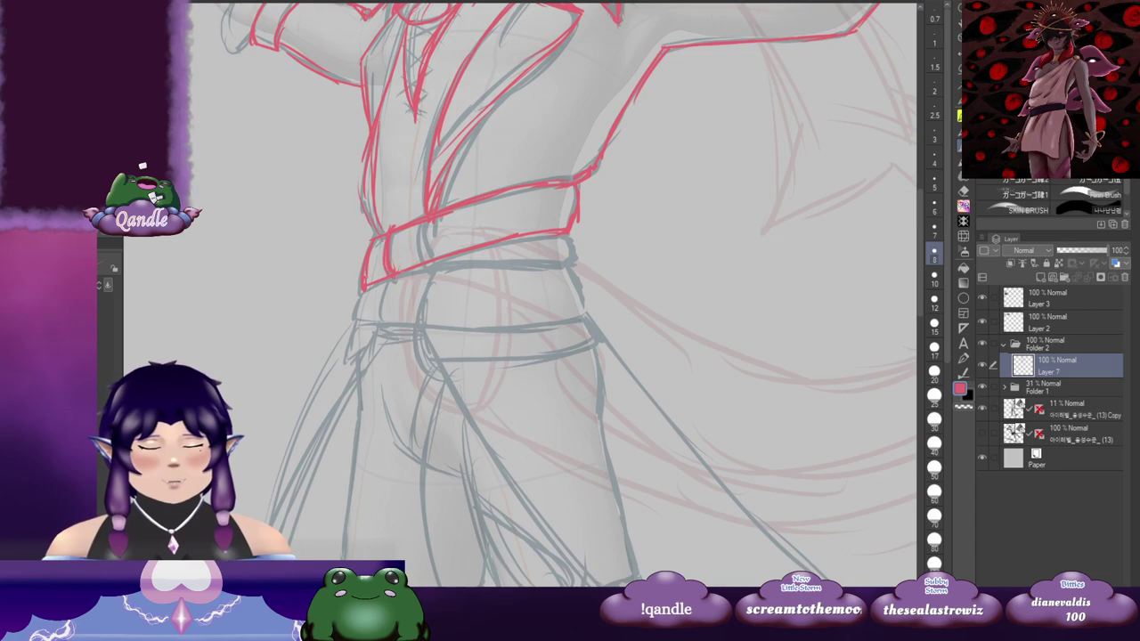
{"action": "mouse_move", "coordinate": [368, 241]}
{"action": "left_mouse_down"}
{"action": "mouse_move", "coordinate": [771, 179]}
{"action": "mouse_move", "coordinate": [642, 337]}
{"action": "left_mouse_up"}
{"action": "mouse_move", "coordinate": [677, 211]}
{"action": "left_mouse_down"}
{"action": "mouse_move", "coordinate": [823, 275]}
{"action": "mouse_move", "coordinate": [598, 292]}
{"action": "mouse_move", "coordinate": [640, 381]}
{"action": "mouse_move", "coordinate": [896, 137]}
{"action": "left_mouse_up"}
{"action": "mouse_move", "coordinate": [831, 162]}
{"action": "left_mouse_down"}
{"action": "mouse_move", "coordinate": [589, 200]}
{"action": "mouse_move", "coordinate": [566, 174]}
{"action": "mouse_move", "coordinate": [823, 182]}
{"action": "mouse_move", "coordinate": [648, 209]}
{"action": "left_mouse_up"}
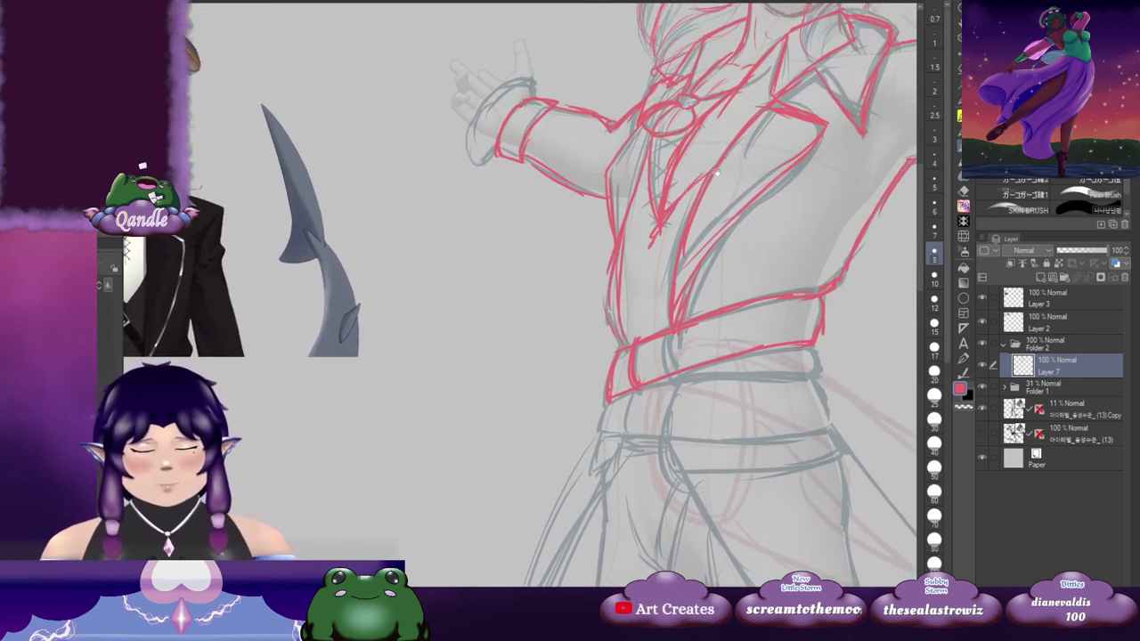
Step: Sketch the vest's V-shaped neckline and long front edges inside the open jacket in red
{"action": "left_click_drag", "start_coordinate": [716, 172], "coordinate": [650, 240]}
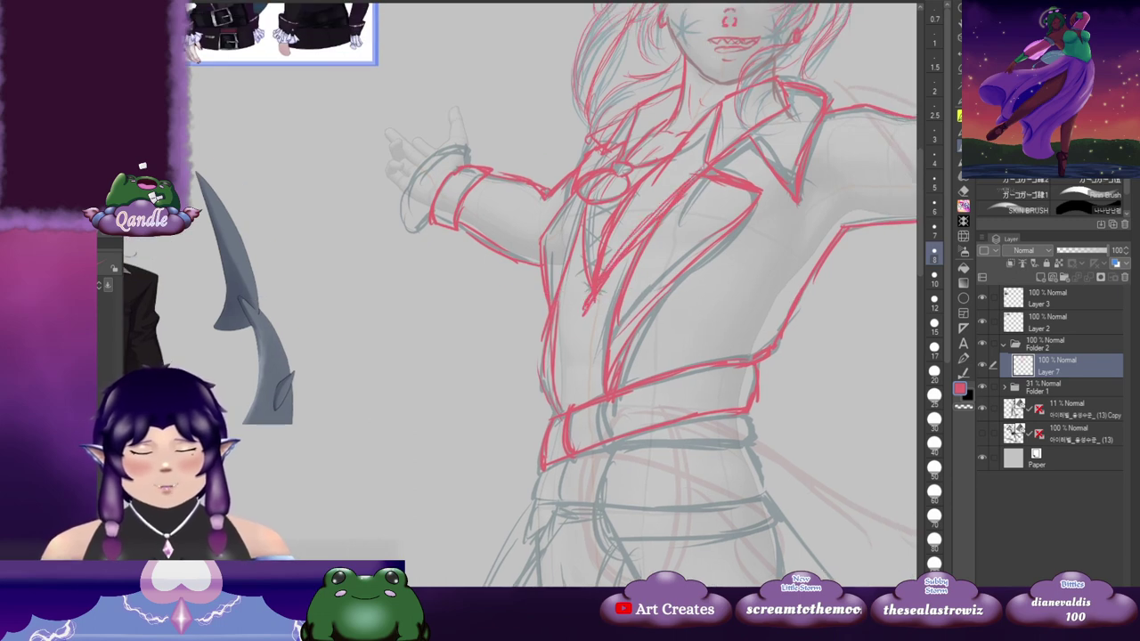
{"action": "left_click_drag", "start_coordinate": [591, 350], "coordinate": [610, 260]}
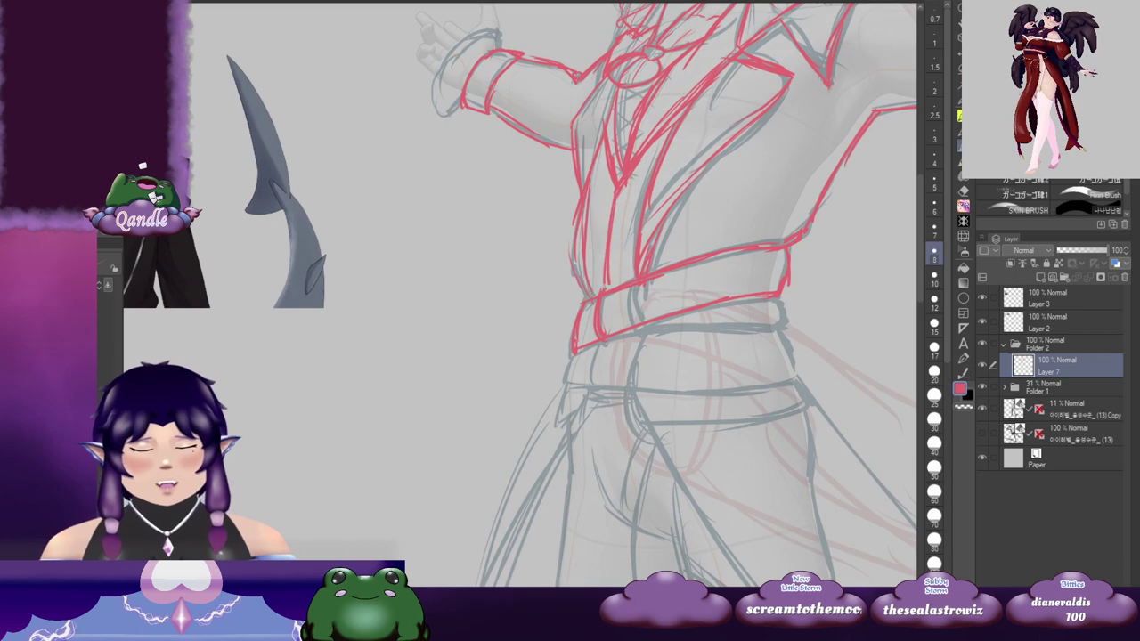
{"action": "left_click_drag", "start_coordinate": [592, 193], "coordinate": [793, 291]}
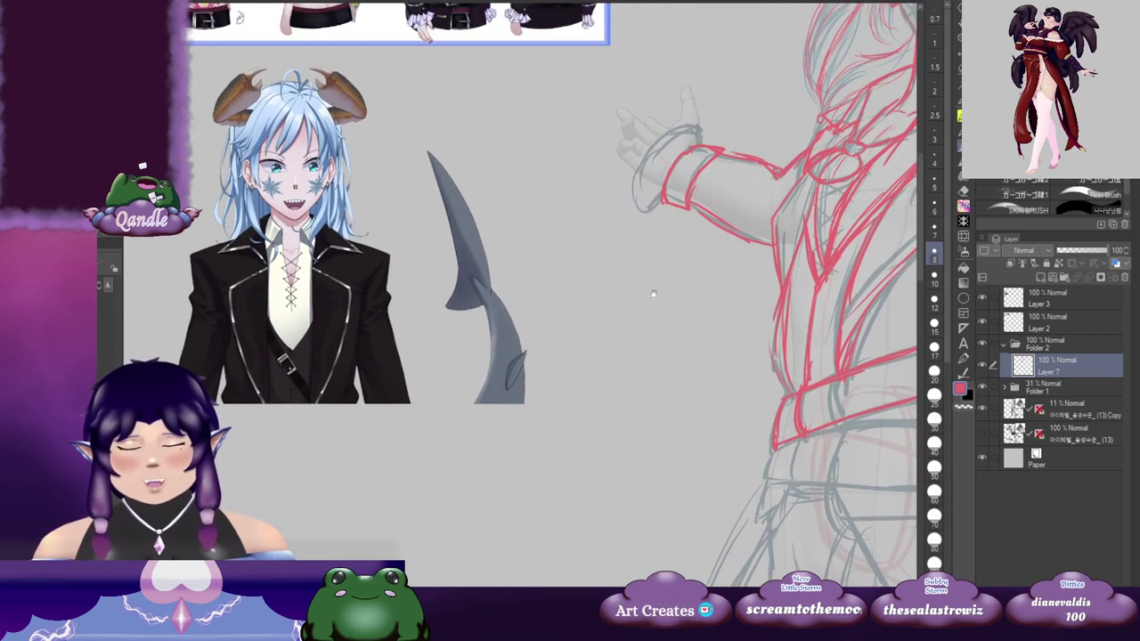
{"action": "left_click_drag", "start_coordinate": [652, 294], "coordinate": [415, 291]}
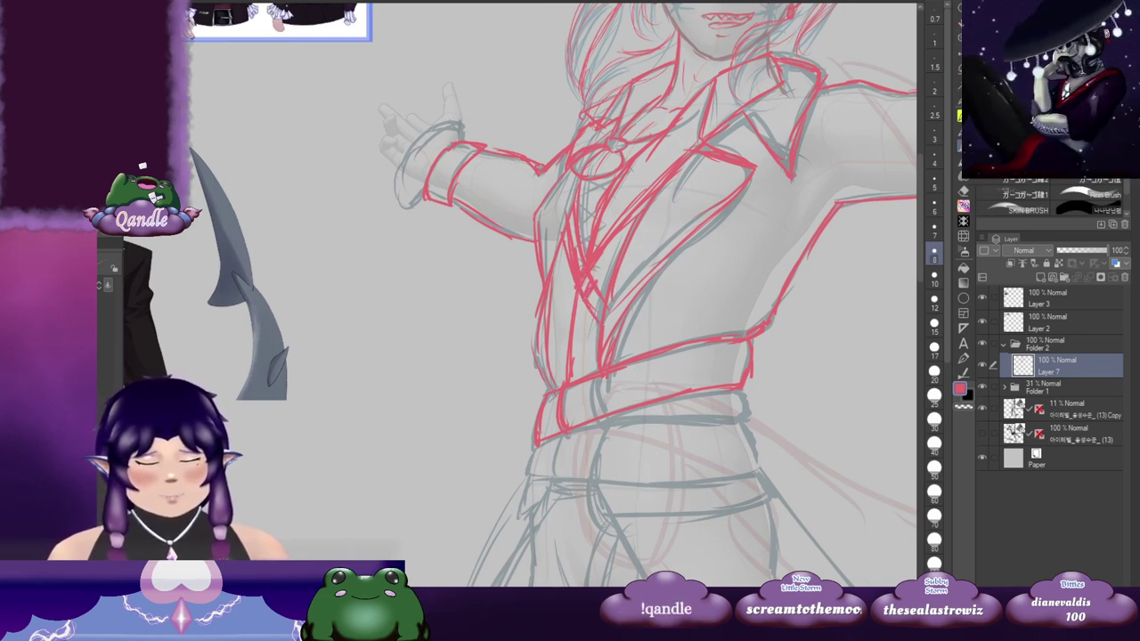
{"action": "left_click_drag", "start_coordinate": [766, 258], "coordinate": [715, 244]}
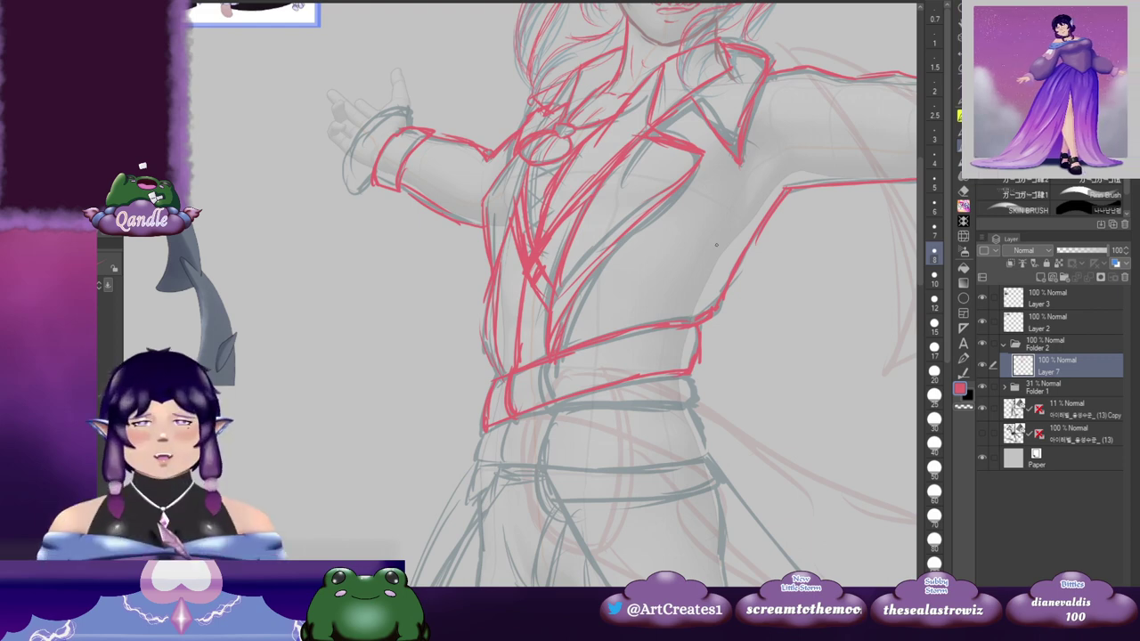
Step: Outline the lower waistband in red and start the coat tail's edge at the right hip
{"action": "mouse_move", "coordinate": [740, 412]}
{"action": "left_mouse_down"}
{"action": "mouse_move", "coordinate": [667, 206]}
{"action": "mouse_move", "coordinate": [631, 175]}
{"action": "mouse_move", "coordinate": [685, 177]}
{"action": "mouse_move", "coordinate": [647, 230]}
{"action": "left_mouse_up"}
{"action": "scroll", "coordinate": [684, 178], "scroll_direction": "up", "scroll_amount": 1}
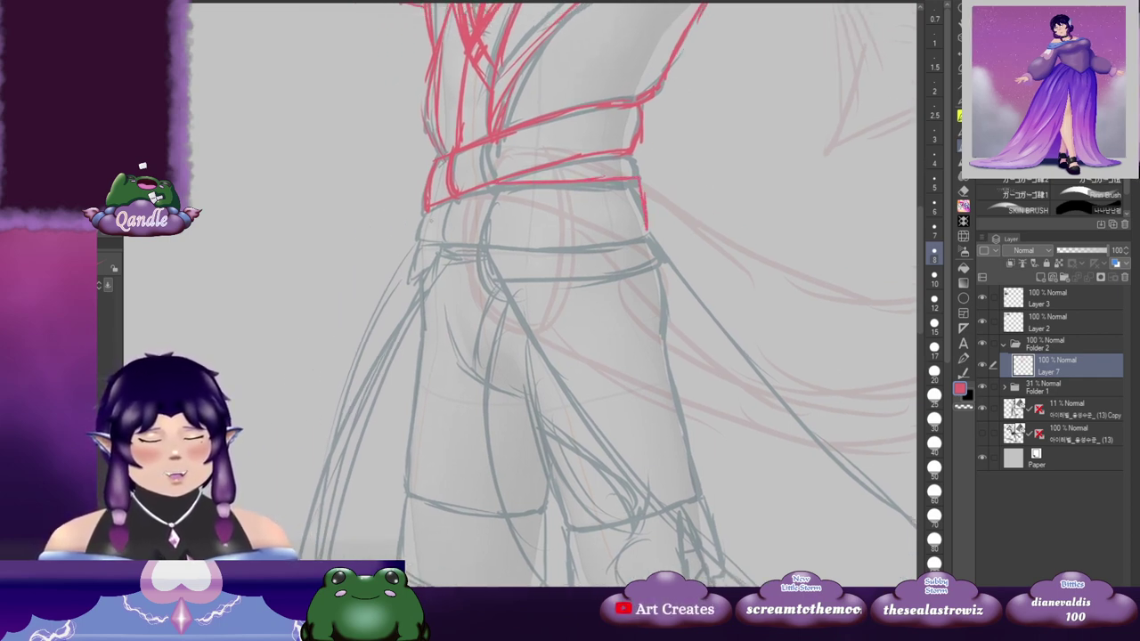
{"action": "mouse_move", "coordinate": [431, 207]}
{"action": "left_mouse_down"}
{"action": "mouse_move", "coordinate": [424, 231]}
{"action": "mouse_move", "coordinate": [609, 239]}
{"action": "mouse_move", "coordinate": [652, 225]}
{"action": "left_mouse_up"}
{"action": "left_click_drag", "start_coordinate": [687, 213], "coordinate": [643, 228]}
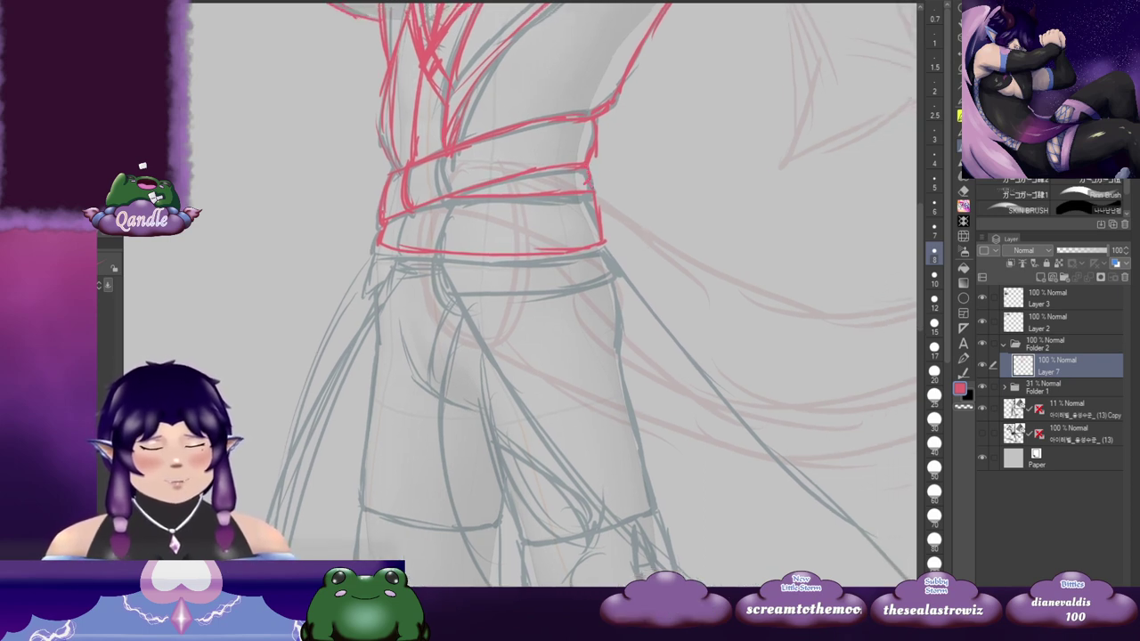
{"action": "left_click_drag", "start_coordinate": [625, 190], "coordinate": [580, 125]}
{"action": "left_click_drag", "start_coordinate": [563, 179], "coordinate": [595, 227]}
{"action": "left_click_drag", "start_coordinate": [568, 184], "coordinate": [599, 230]}
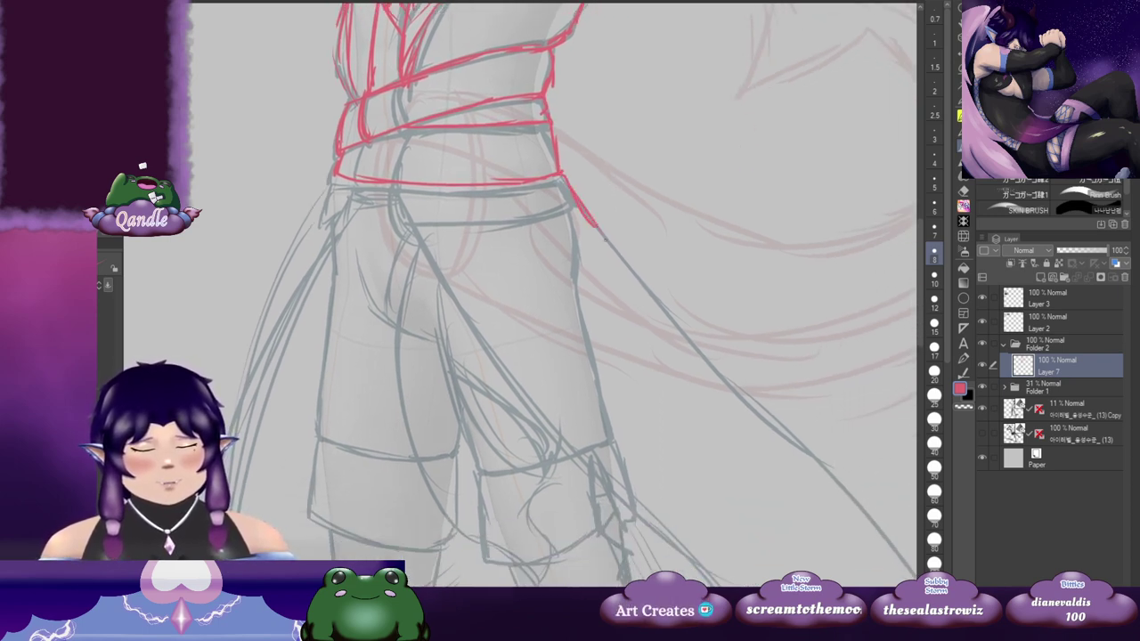
{"action": "mouse_move", "coordinate": [412, 208]}
{"action": "left_mouse_down"}
{"action": "mouse_move", "coordinate": [493, 178]}
{"action": "mouse_move", "coordinate": [429, 190]}
{"action": "mouse_move", "coordinate": [441, 249]}
{"action": "left_mouse_up"}
{"action": "left_click_drag", "start_coordinate": [414, 174], "coordinate": [490, 328]}
{"action": "left_click_drag", "start_coordinate": [423, 197], "coordinate": [479, 292]}
{"action": "key", "text": "ctrl+z"}
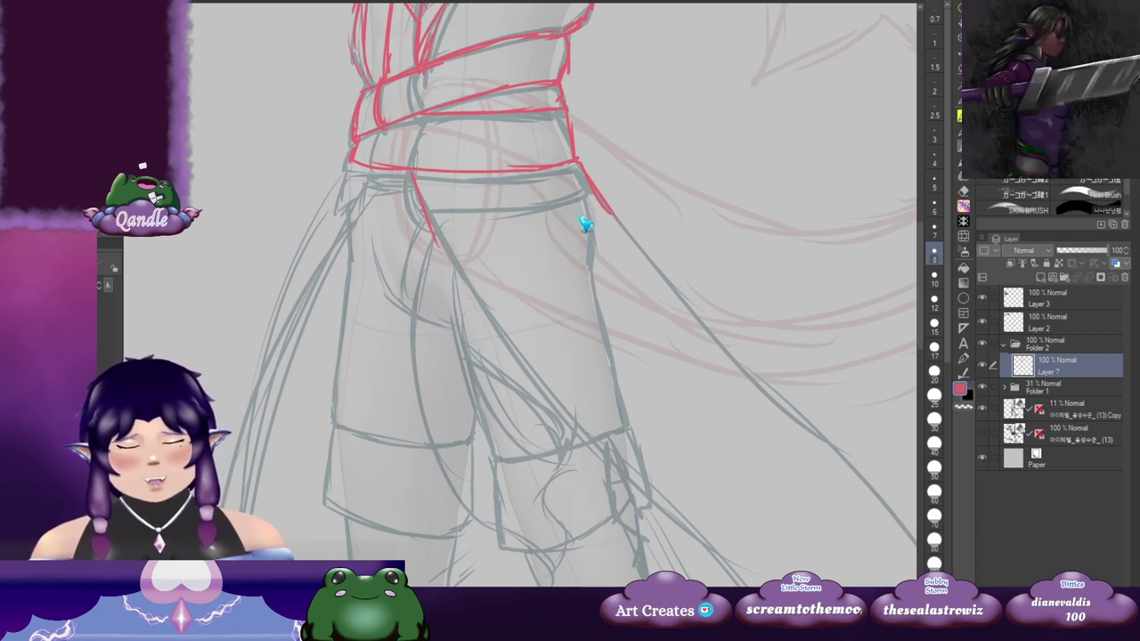
{"action": "key", "text": "ctrl+z"}
Step: Trace the coat's diagonal front edge from the waistband down across the right thigh in red
{"action": "left_click_drag", "start_coordinate": [423, 172], "coordinate": [479, 272]}
{"action": "left_click_drag", "start_coordinate": [432, 183], "coordinate": [523, 346]}
{"action": "left_click_drag", "start_coordinate": [454, 243], "coordinate": [558, 395]}
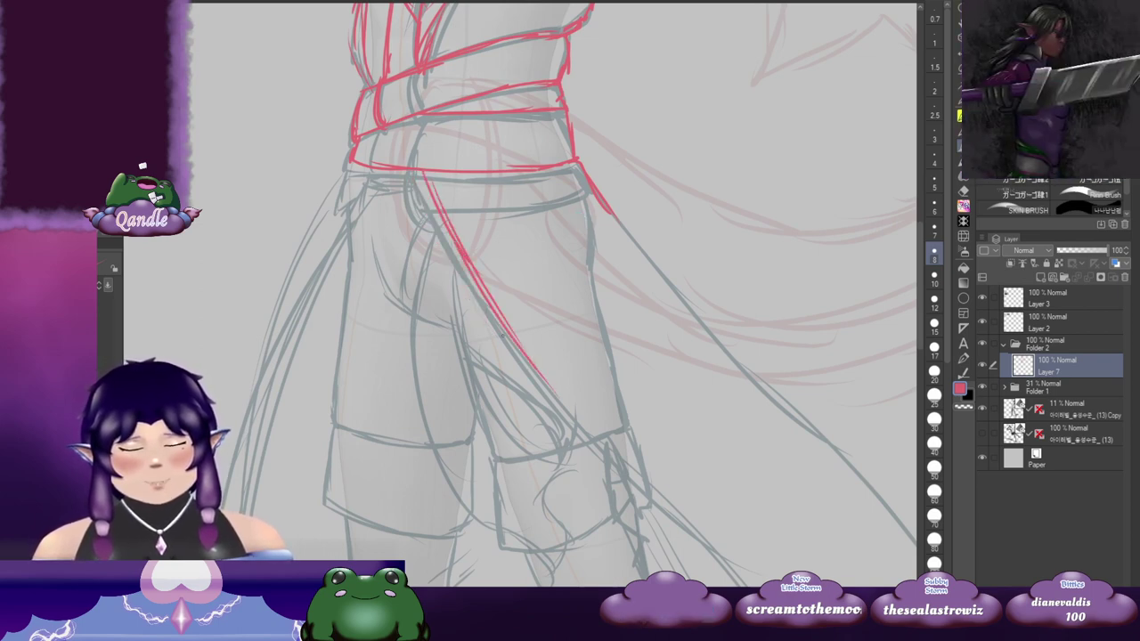
Step: Trace the left coat tail's long outer edge from the waist down to its pointed tip in red
{"action": "left_click_drag", "start_coordinate": [481, 285], "coordinate": [559, 247]}
{"action": "mouse_move", "coordinate": [451, 136]}
{"action": "left_mouse_down"}
{"action": "mouse_move", "coordinate": [338, 331]}
{"action": "mouse_move", "coordinate": [312, 480]}
{"action": "left_mouse_up"}
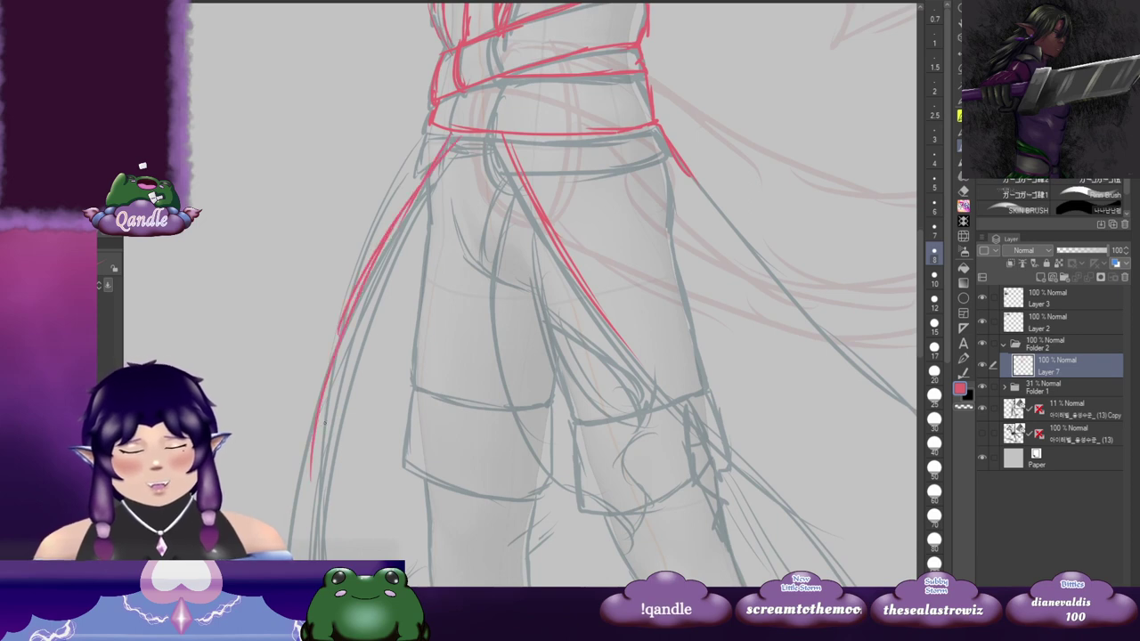
{"action": "left_click_drag", "start_coordinate": [534, 356], "coordinate": [627, 169]}
{"action": "left_click_drag", "start_coordinate": [429, 156], "coordinate": [377, 457]}
{"action": "left_click_drag", "start_coordinate": [396, 251], "coordinate": [383, 515]}
{"action": "left_click_drag", "start_coordinate": [366, 368], "coordinate": [397, 545]}
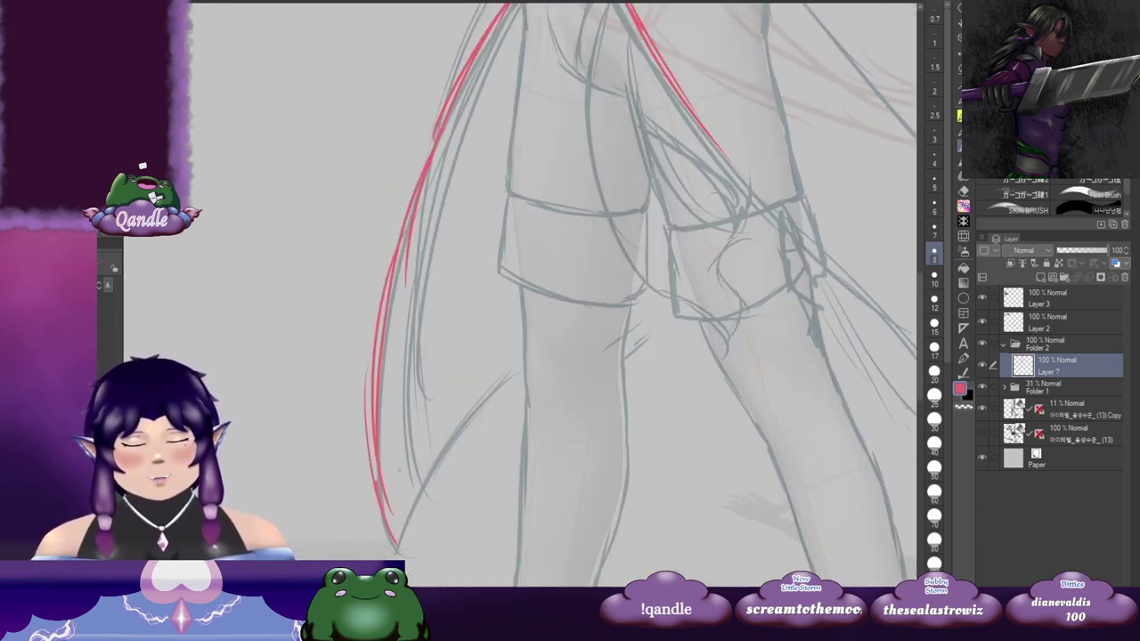
{"action": "left_click_drag", "start_coordinate": [534, 356], "coordinate": [464, 296]}
{"action": "left_click_drag", "start_coordinate": [305, 322], "coordinate": [329, 494]}
{"action": "left_click_drag", "start_coordinate": [330, 493], "coordinate": [383, 359]}
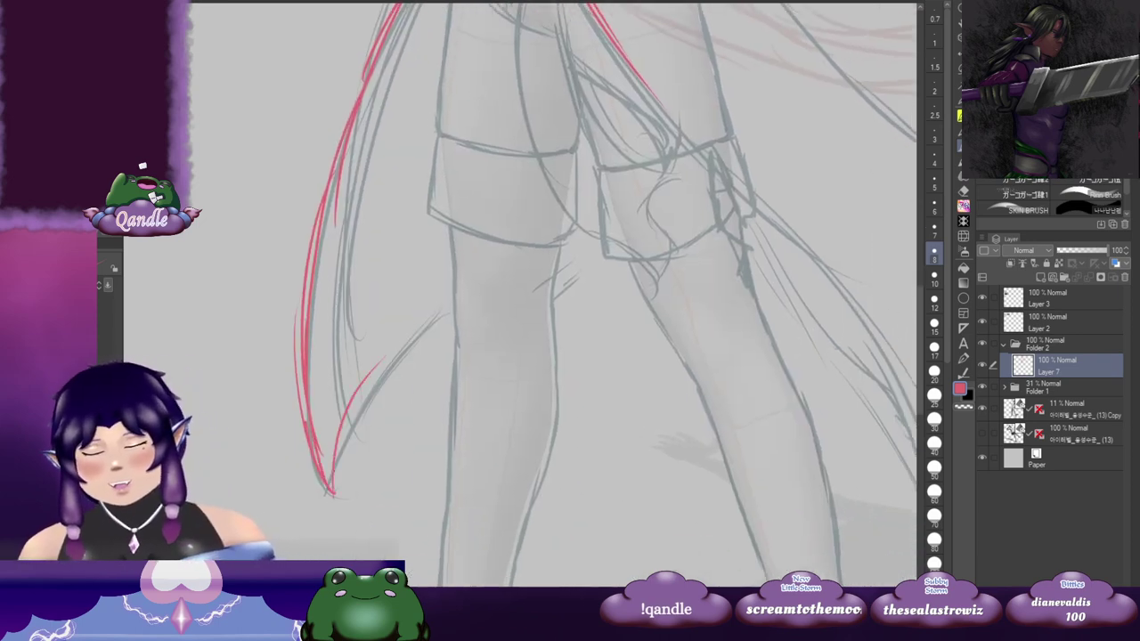
Step: Add the left coat tail's inner fold line, its curved edge rising from the tip, and its outer line near the hip
{"action": "mouse_move", "coordinate": [437, 54]}
{"action": "left_mouse_down"}
{"action": "mouse_move", "coordinate": [381, 197]}
{"action": "mouse_move", "coordinate": [290, 365]}
{"action": "left_mouse_up"}
{"action": "mouse_move", "coordinate": [315, 244]}
{"action": "left_mouse_down"}
{"action": "mouse_move", "coordinate": [276, 397]}
{"action": "mouse_move", "coordinate": [306, 323]}
{"action": "mouse_move", "coordinate": [295, 512]}
{"action": "left_mouse_up"}
{"action": "left_click_drag", "start_coordinate": [534, 356], "coordinate": [512, 304]}
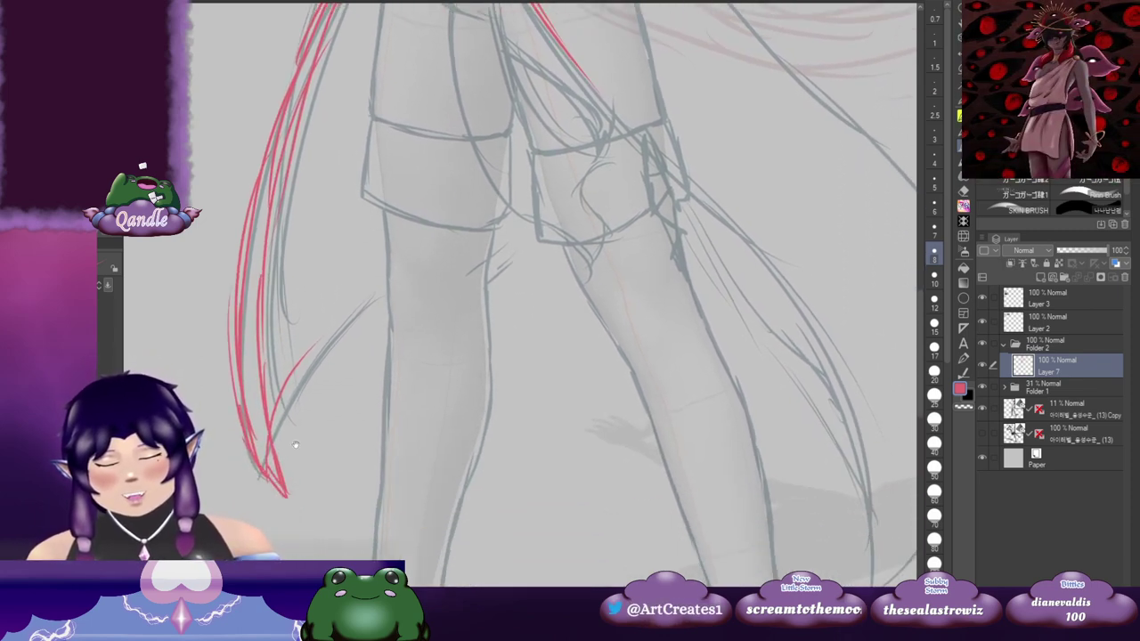
{"action": "left_click_drag", "start_coordinate": [383, 263], "coordinate": [271, 441]}
{"action": "mouse_move", "coordinate": [505, 97]}
{"action": "left_mouse_down"}
{"action": "mouse_move", "coordinate": [401, 362]}
{"action": "mouse_move", "coordinate": [506, 366]}
{"action": "left_mouse_up"}
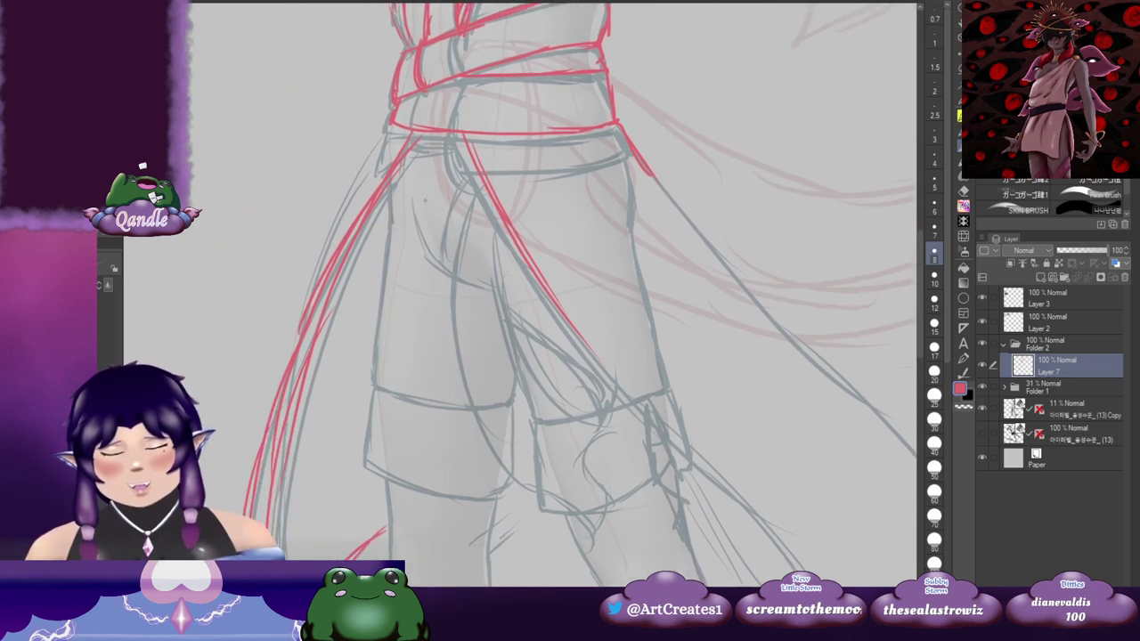
{"action": "left_click_drag", "start_coordinate": [390, 133], "coordinate": [315, 290]}
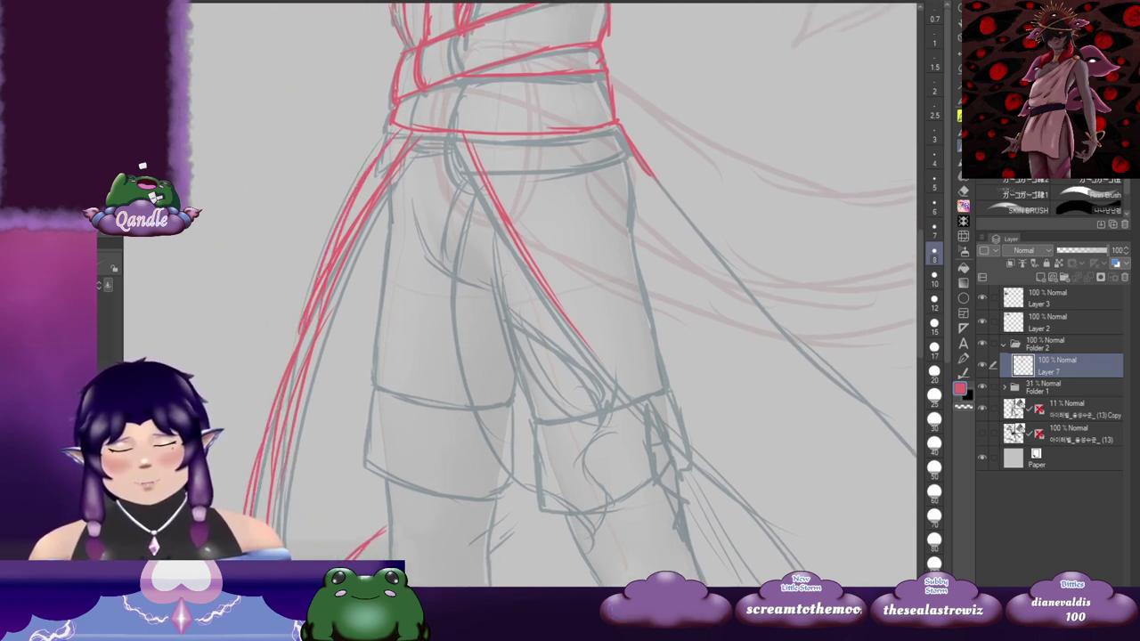
Step: Trace the shorts in red, covering the crotch fold, the left leg's outer edge, the inner leg edges and the right hem
{"action": "mouse_move", "coordinate": [780, 217]}
{"action": "left_mouse_down"}
{"action": "mouse_move", "coordinate": [682, 217]}
{"action": "mouse_move", "coordinate": [714, 205]}
{"action": "left_mouse_up"}
{"action": "left_click_drag", "start_coordinate": [397, 178], "coordinate": [433, 255]}
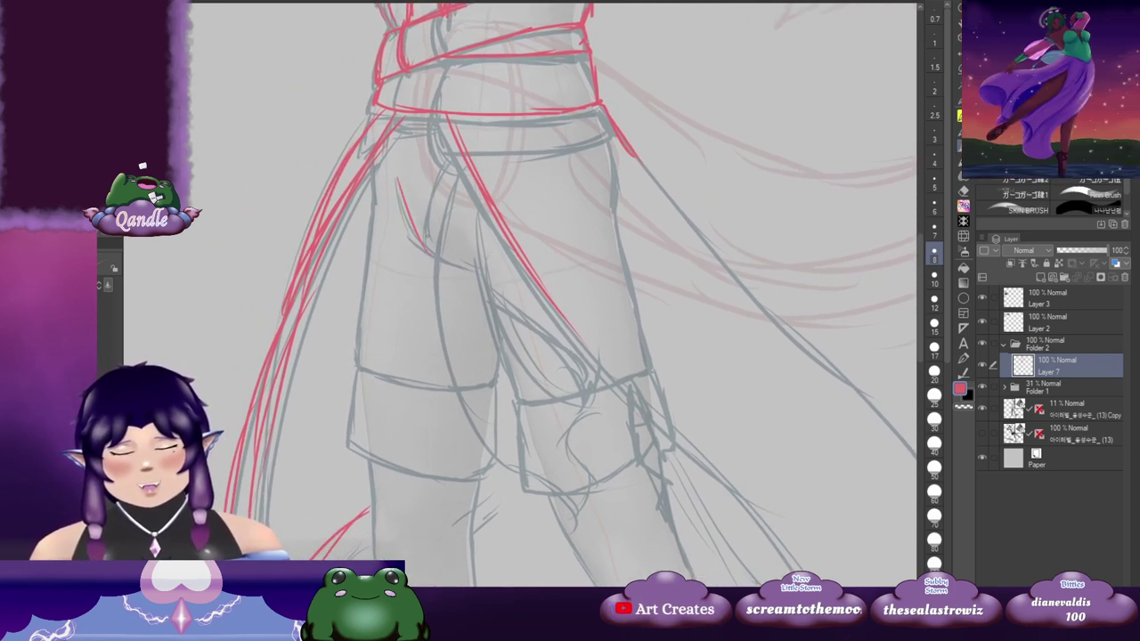
{"action": "left_click_drag", "start_coordinate": [515, 238], "coordinate": [591, 243]}
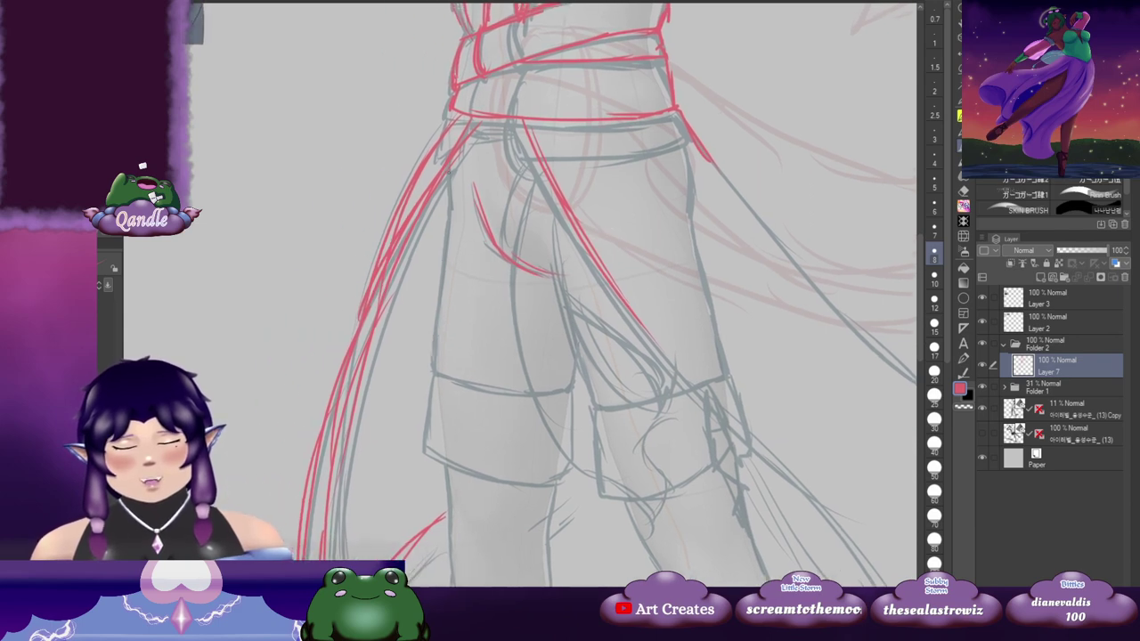
{"action": "left_click_drag", "start_coordinate": [447, 295], "coordinate": [458, 215]}
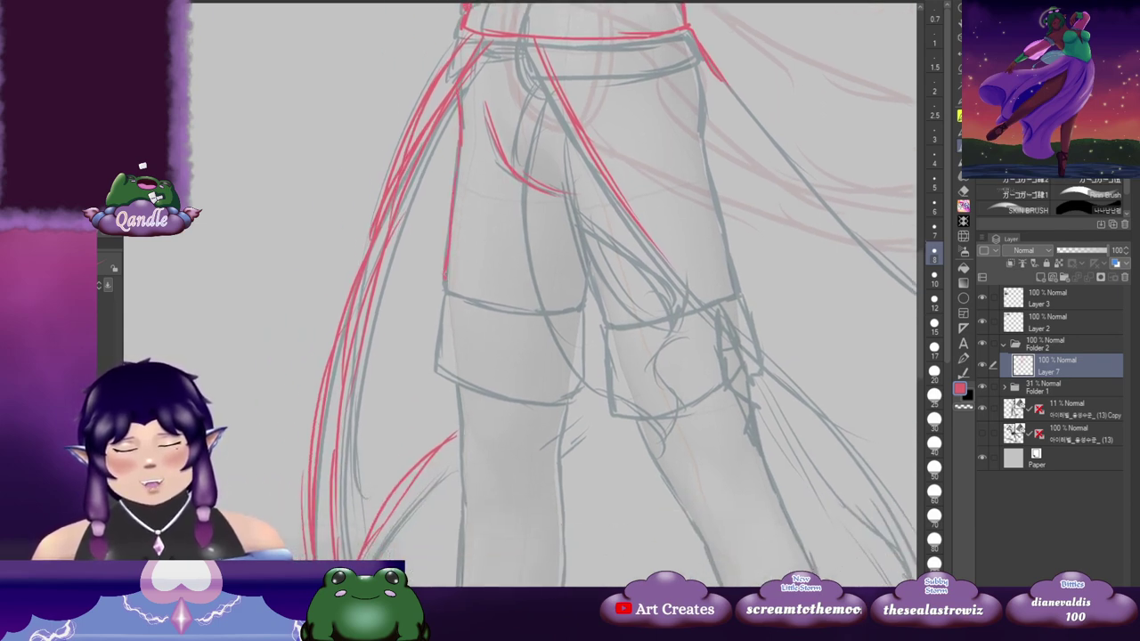
{"action": "mouse_move", "coordinate": [445, 279]}
{"action": "left_mouse_down"}
{"action": "mouse_move", "coordinate": [451, 289]}
{"action": "mouse_move", "coordinate": [474, 258]}
{"action": "left_mouse_up"}
{"action": "left_click_drag", "start_coordinate": [564, 248], "coordinate": [561, 264]}
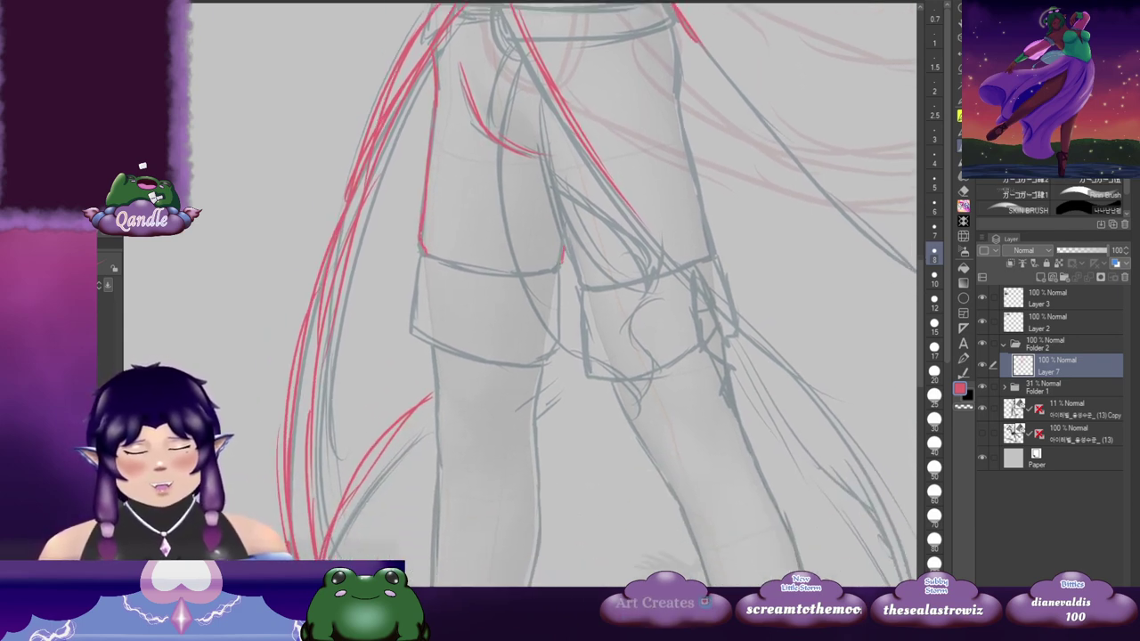
{"action": "left_click_drag", "start_coordinate": [614, 228], "coordinate": [516, 259]}
{"action": "mouse_move", "coordinate": [440, 185]}
{"action": "left_mouse_down"}
{"action": "mouse_move", "coordinate": [481, 314]}
{"action": "mouse_move", "coordinate": [493, 257]}
{"action": "left_mouse_up"}
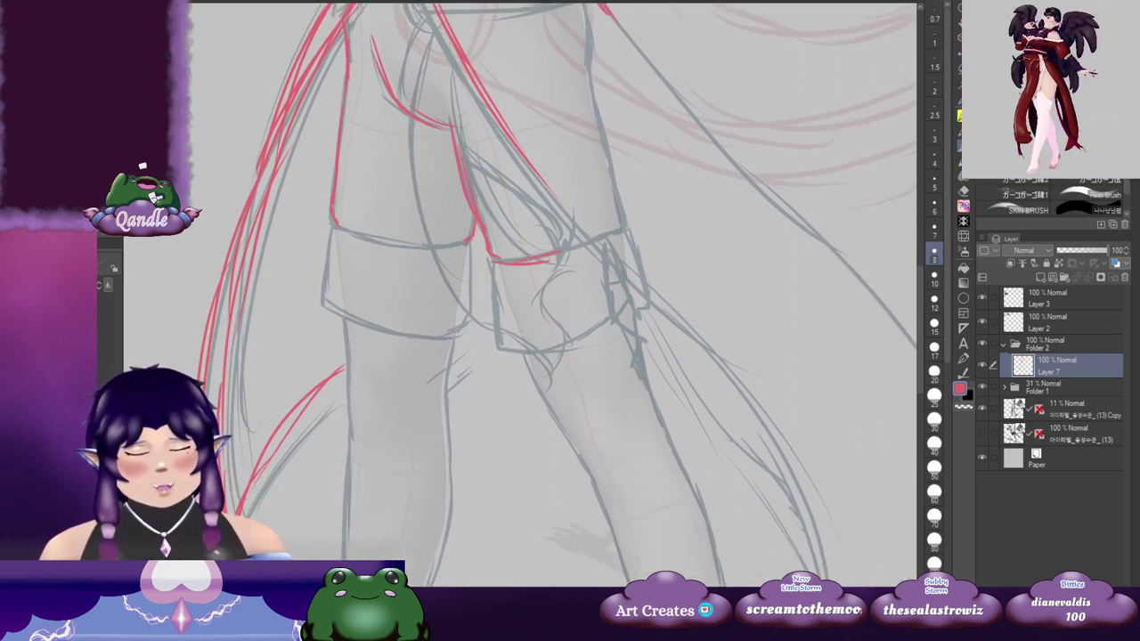
Step: Extend the vest's front edge down through both waistbands in red and add short marks beside it
{"action": "left_click_drag", "start_coordinate": [637, 219], "coordinate": [624, 273]}
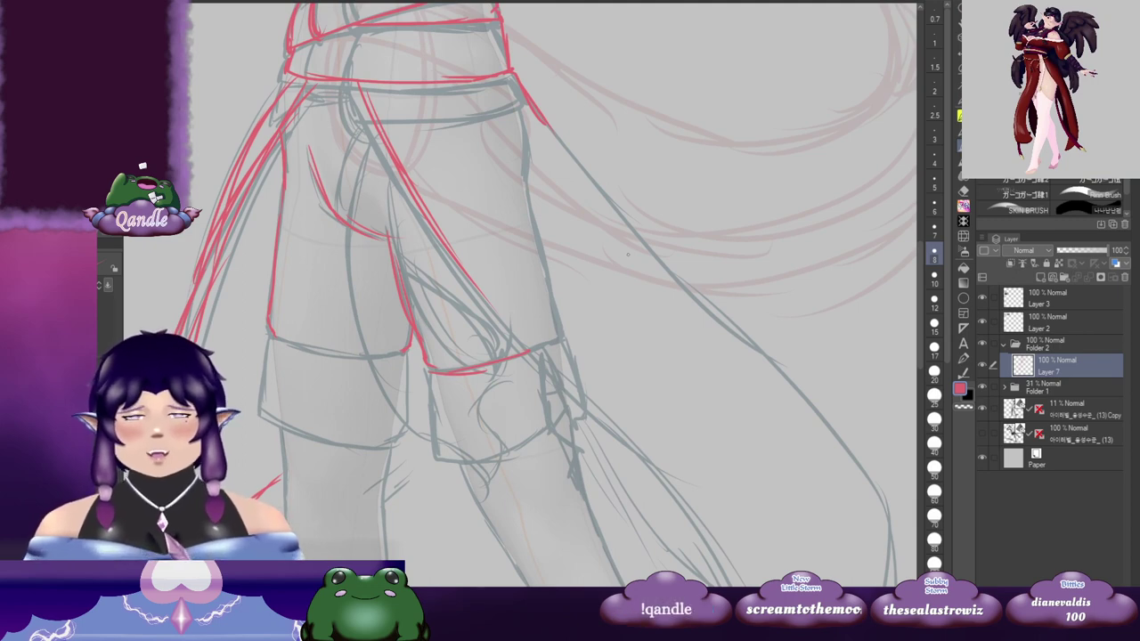
{"action": "left_click_drag", "start_coordinate": [638, 167], "coordinate": [521, 347]}
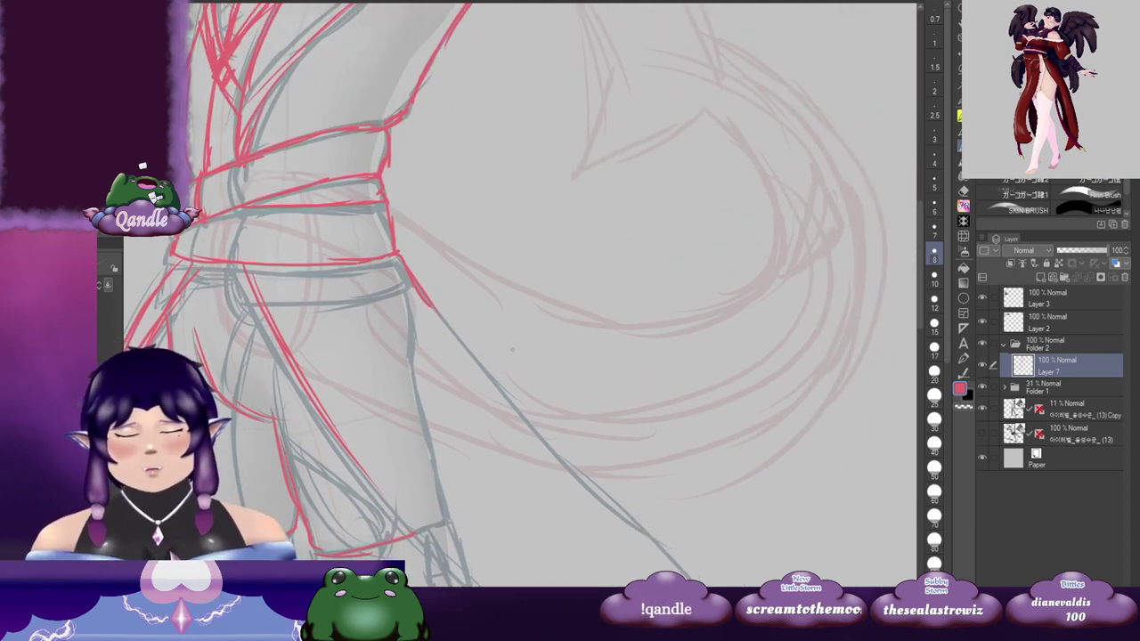
{"action": "left_click_drag", "start_coordinate": [410, 213], "coordinate": [656, 216]}
{"action": "left_click_drag", "start_coordinate": [521, 179], "coordinate": [513, 187]}
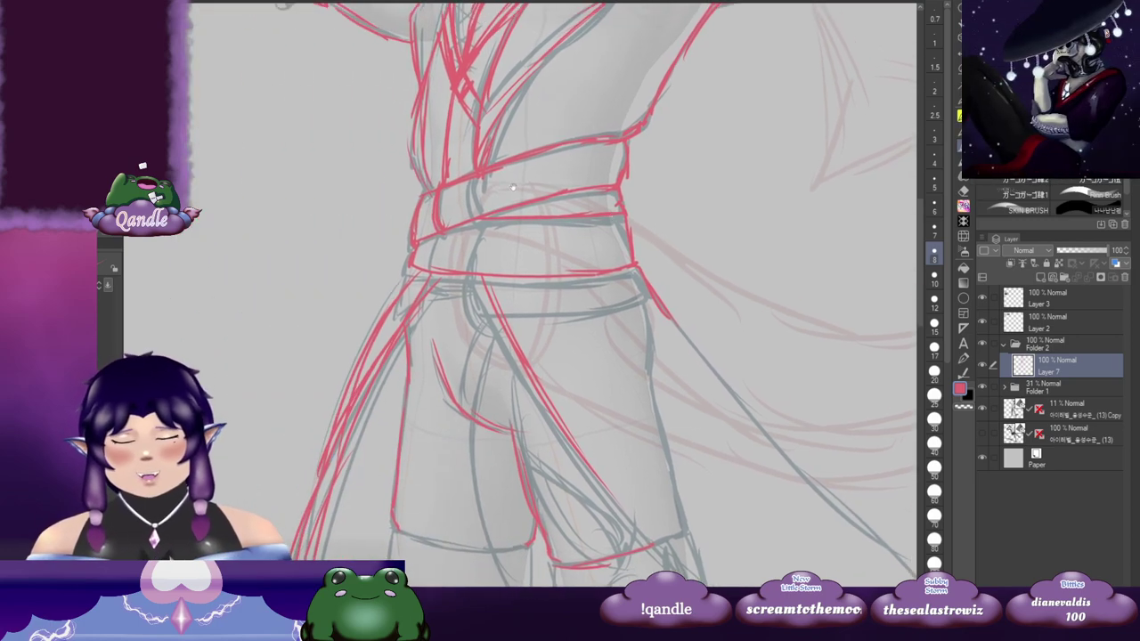
{"action": "left_click_drag", "start_coordinate": [409, 270], "coordinate": [774, 300]}
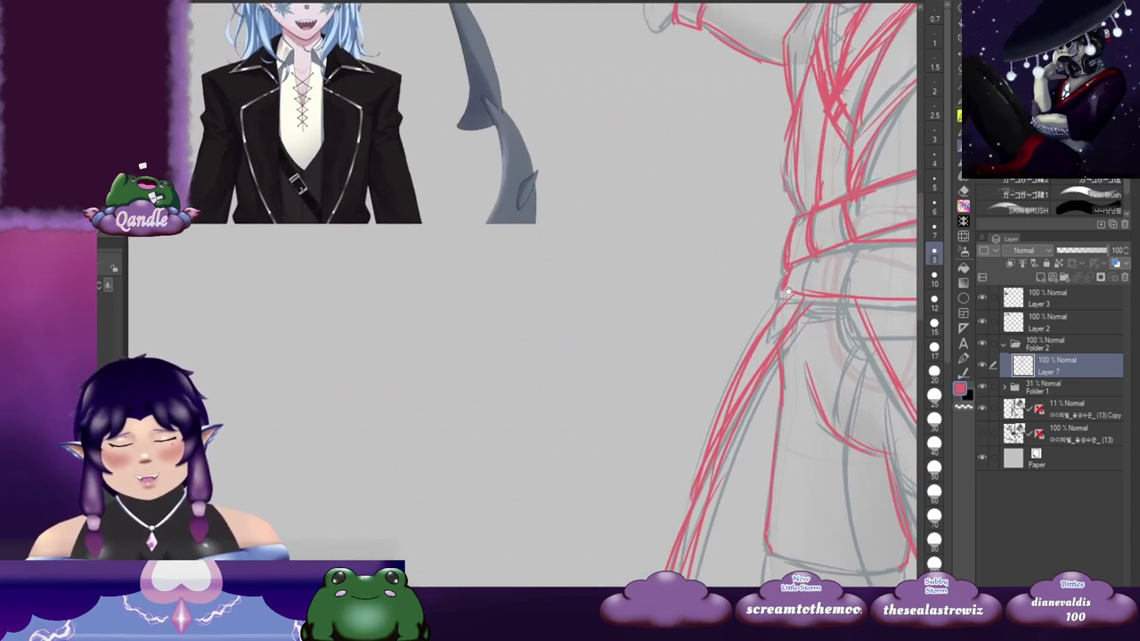
{"action": "left_click_drag", "start_coordinate": [715, 108], "coordinate": [525, 185]}
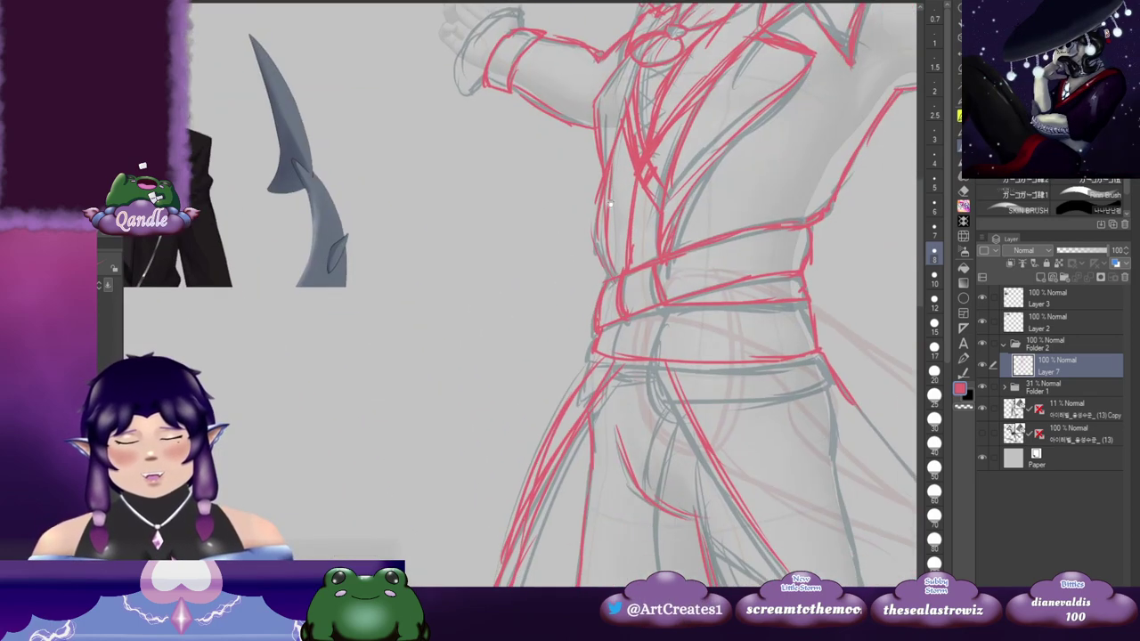
{"action": "left_click_drag", "start_coordinate": [693, 274], "coordinate": [652, 257]}
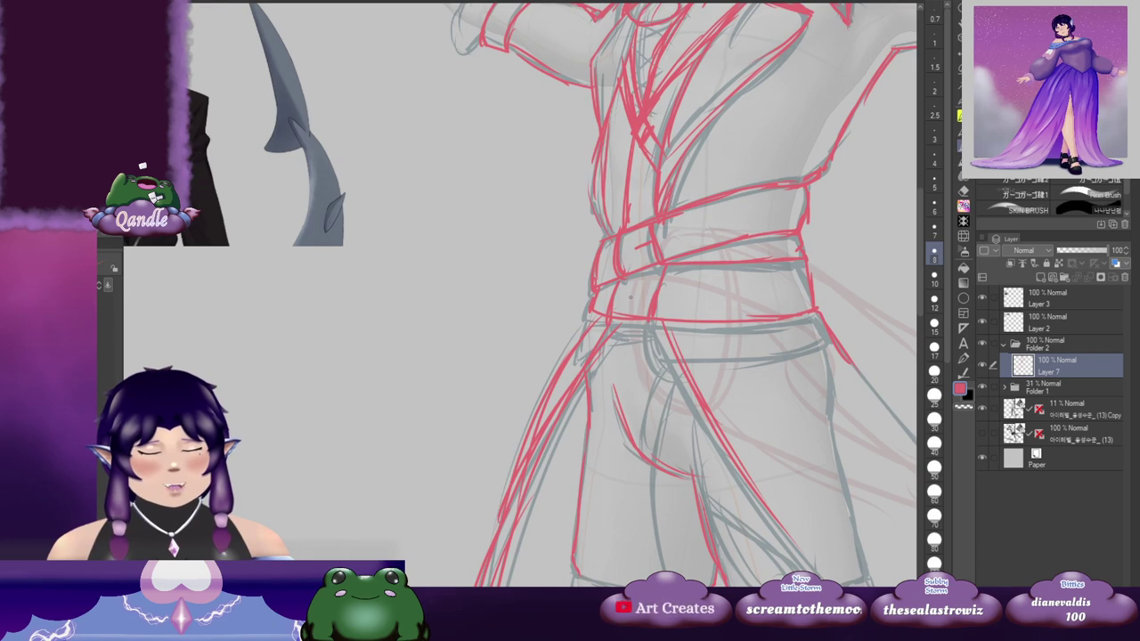
{"action": "left_click_drag", "start_coordinate": [821, 228], "coordinate": [666, 359]}
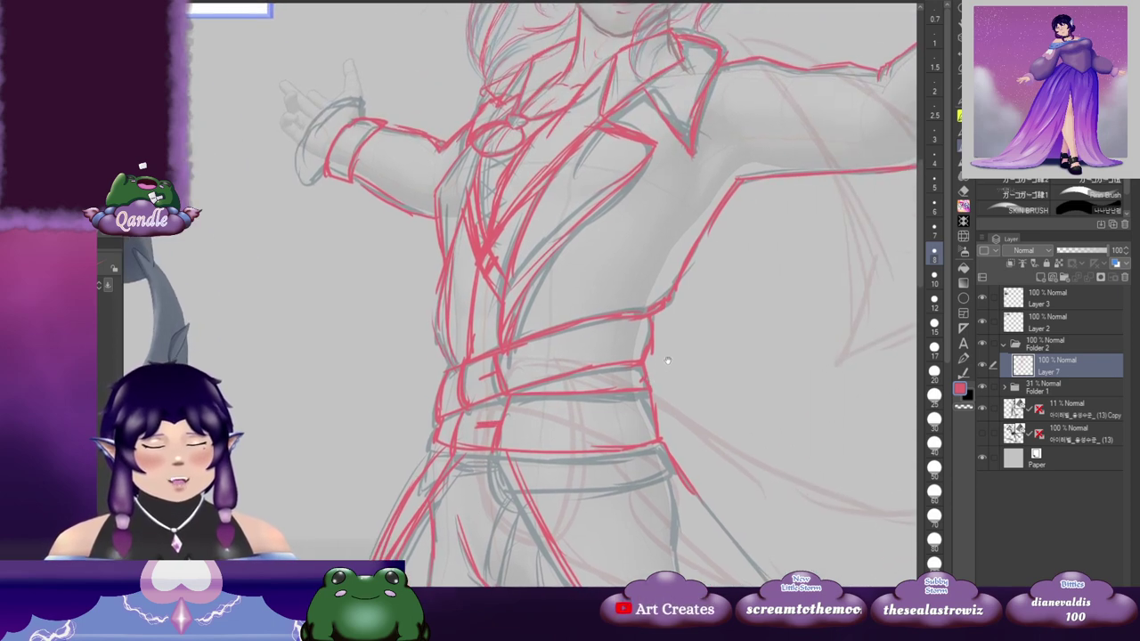
{"action": "left_click_drag", "start_coordinate": [730, 277], "coordinate": [774, 326]}
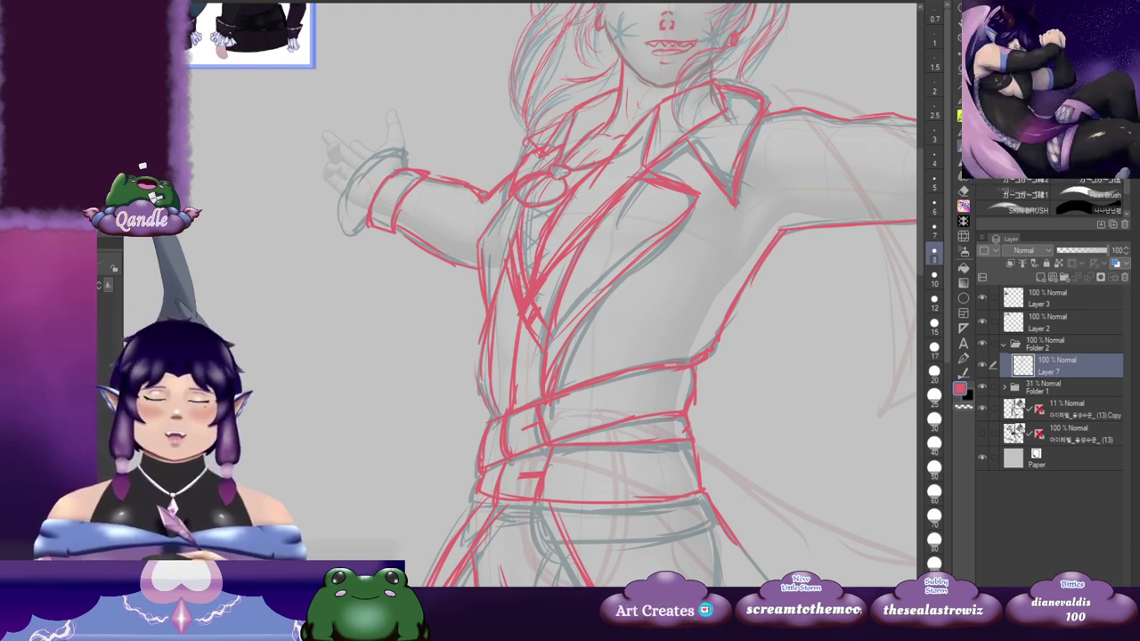
Step: Look over the sketched torso, both arms and the rough tail, and examine the tail reference image beside the character
{"action": "left_click_drag", "start_coordinate": [763, 244], "coordinate": [521, 314]}
{"action": "left_click_drag", "start_coordinate": [610, 258], "coordinate": [505, 284]}
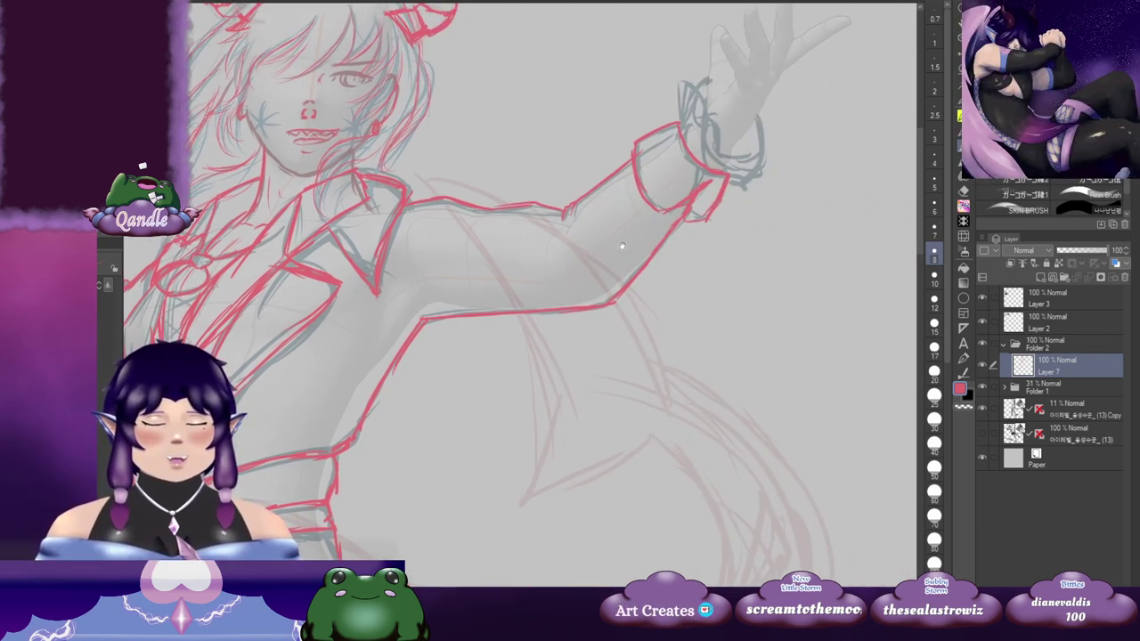
{"action": "left_click_drag", "start_coordinate": [311, 300], "coordinate": [608, 244]}
{"action": "left_click_drag", "start_coordinate": [474, 300], "coordinate": [717, 288]}
{"action": "left_click_drag", "start_coordinate": [576, 262], "coordinate": [557, 352]}
{"action": "mouse_move", "coordinate": [632, 327]}
{"action": "left_mouse_down"}
{"action": "mouse_move", "coordinate": [612, 321]}
{"action": "mouse_move", "coordinate": [621, 208]}
{"action": "left_mouse_up"}
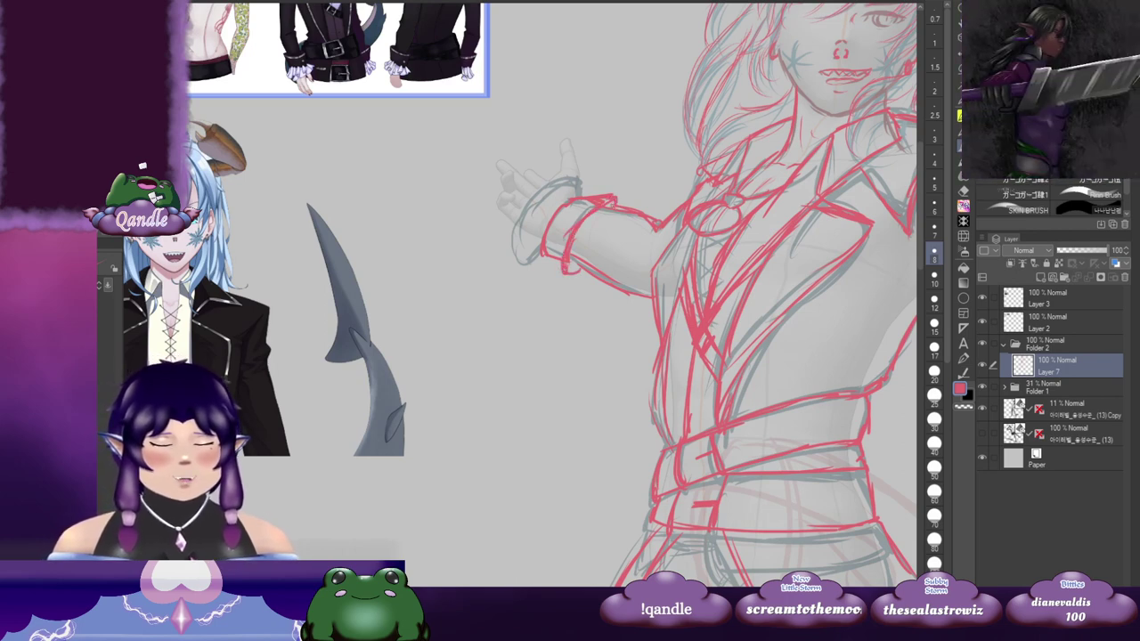
{"action": "left_click_drag", "start_coordinate": [686, 264], "coordinate": [235, 282]}
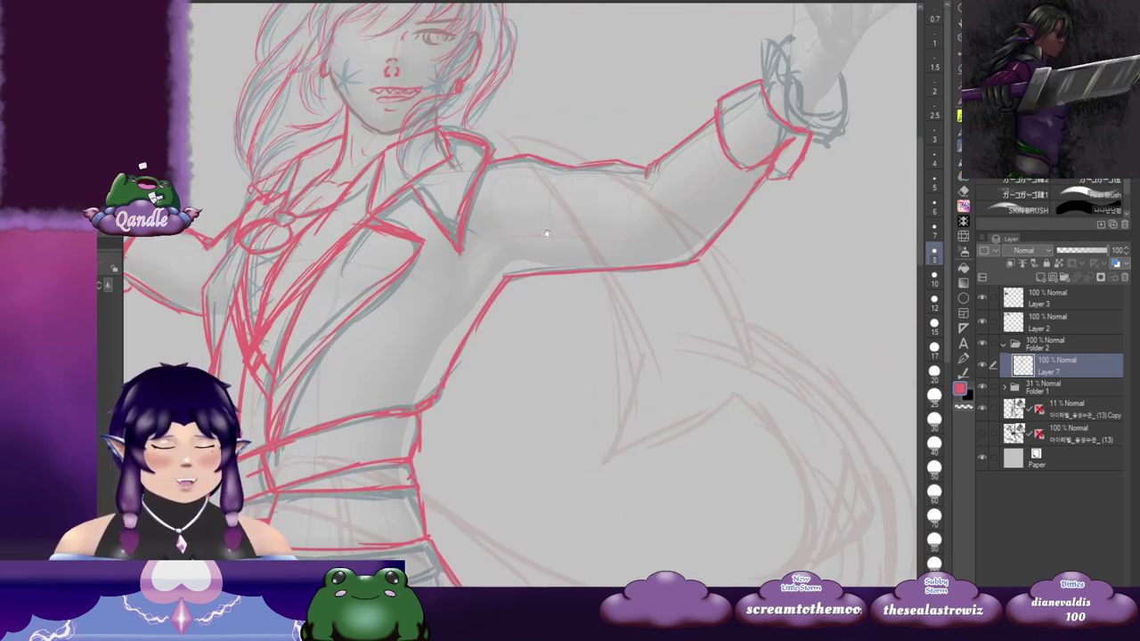
{"action": "left_click_drag", "start_coordinate": [544, 234], "coordinate": [446, 266]}
{"action": "mouse_move", "coordinate": [631, 124]}
{"action": "left_mouse_down"}
{"action": "mouse_move", "coordinate": [611, 136]}
{"action": "mouse_move", "coordinate": [622, 183]}
{"action": "left_mouse_up"}
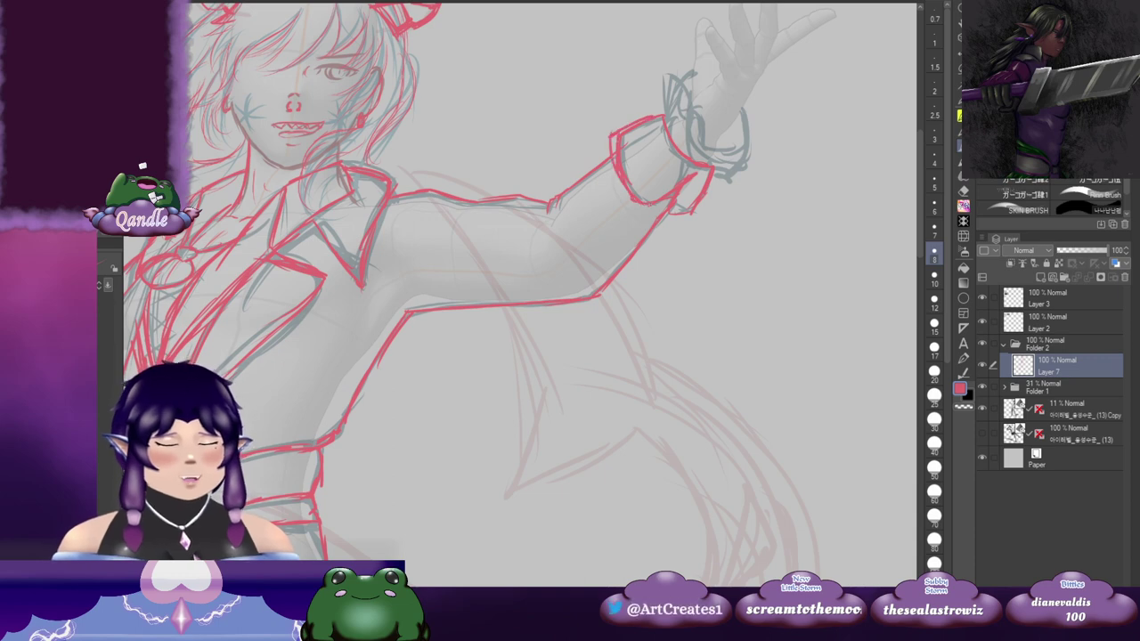
{"action": "left_click_drag", "start_coordinate": [711, 208], "coordinate": [584, 313]}
{"action": "mouse_move", "coordinate": [418, 417]}
{"action": "left_mouse_down"}
{"action": "mouse_move", "coordinate": [723, 342]}
{"action": "mouse_move", "coordinate": [797, 309]}
{"action": "mouse_move", "coordinate": [582, 207]}
{"action": "left_mouse_up"}
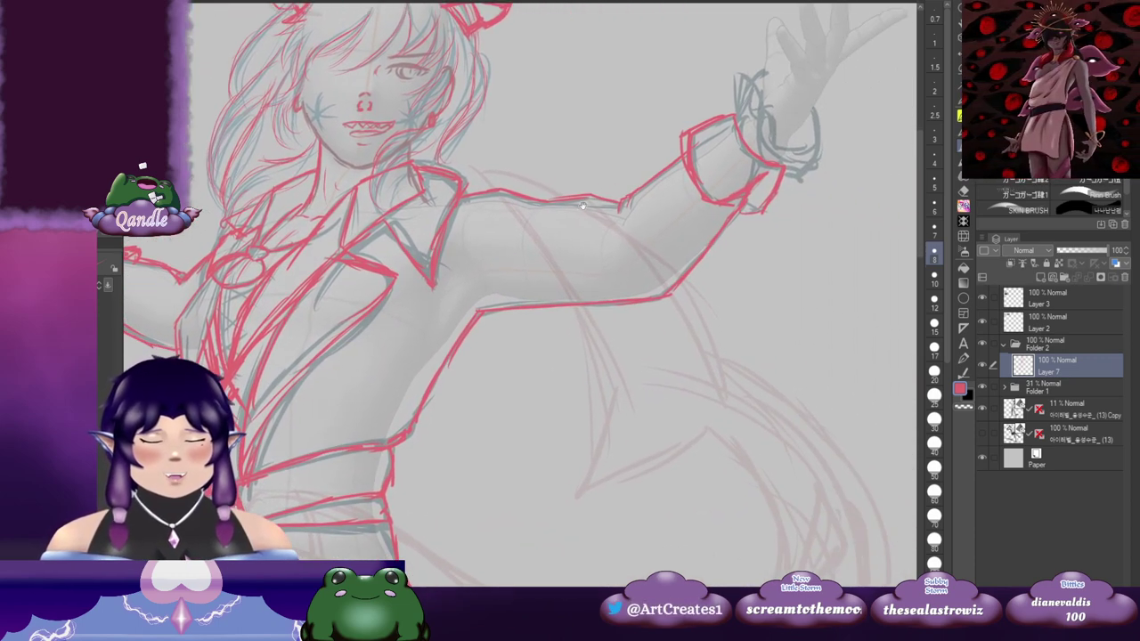
Step: Trace the tail's end in red, covering the edge above the right sleeve, the sharp barb below it and the short outer edge
{"action": "left_click_drag", "start_coordinate": [478, 170], "coordinate": [572, 186]}
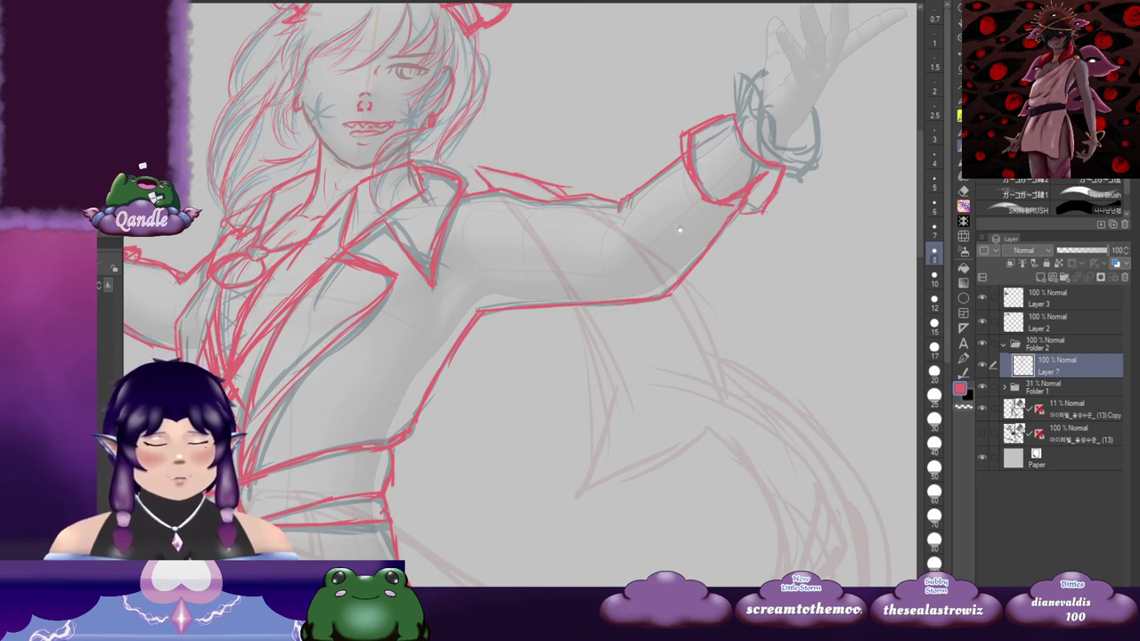
{"action": "left_click_drag", "start_coordinate": [680, 229], "coordinate": [616, 66]}
{"action": "left_click_drag", "start_coordinate": [505, 142], "coordinate": [548, 222]}
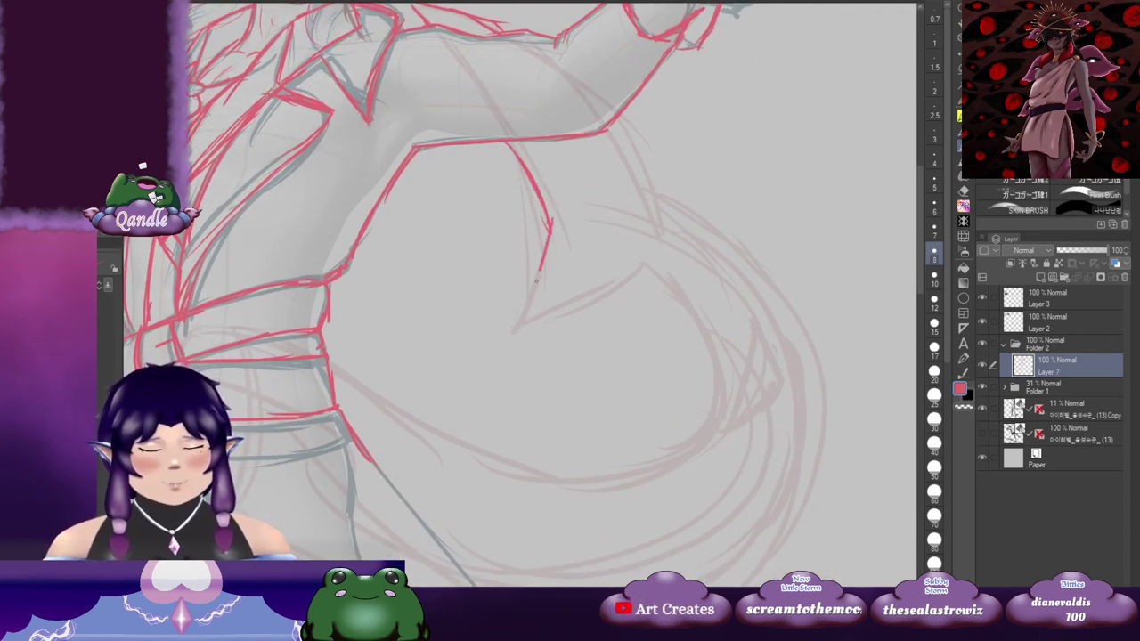
{"action": "left_click_drag", "start_coordinate": [533, 321], "coordinate": [634, 276]}
{"action": "left_click_drag", "start_coordinate": [549, 116], "coordinate": [592, 208]}
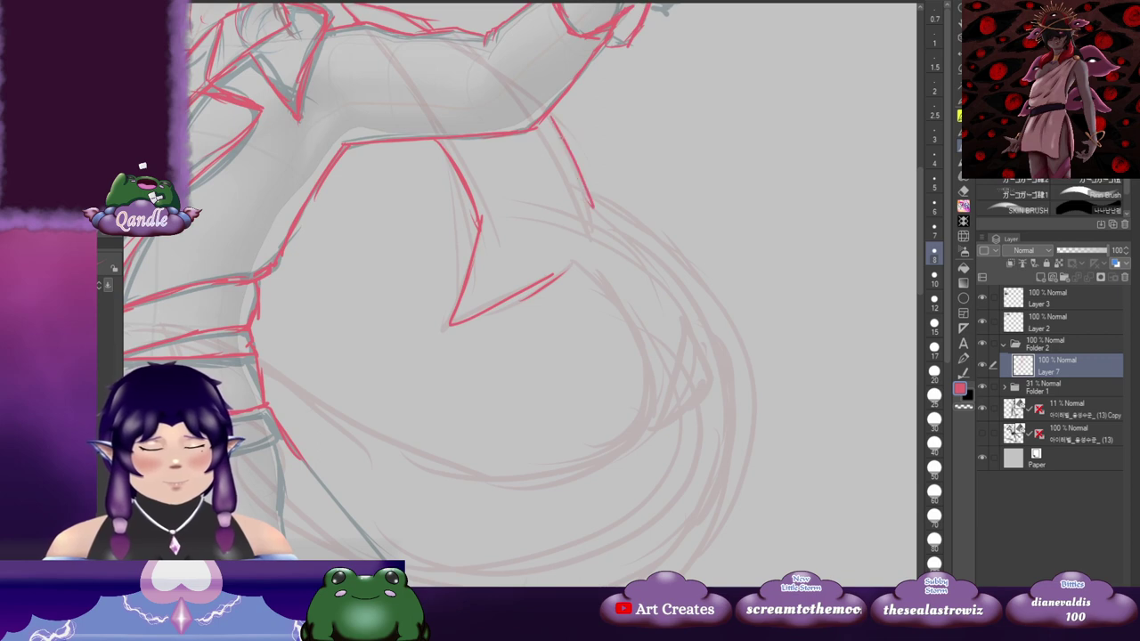
Step: Draw the narrow pointed fin inside the tail's outer bend in red
{"action": "scroll", "coordinate": [700, 265], "scroll_direction": "down", "scroll_amount": 5}
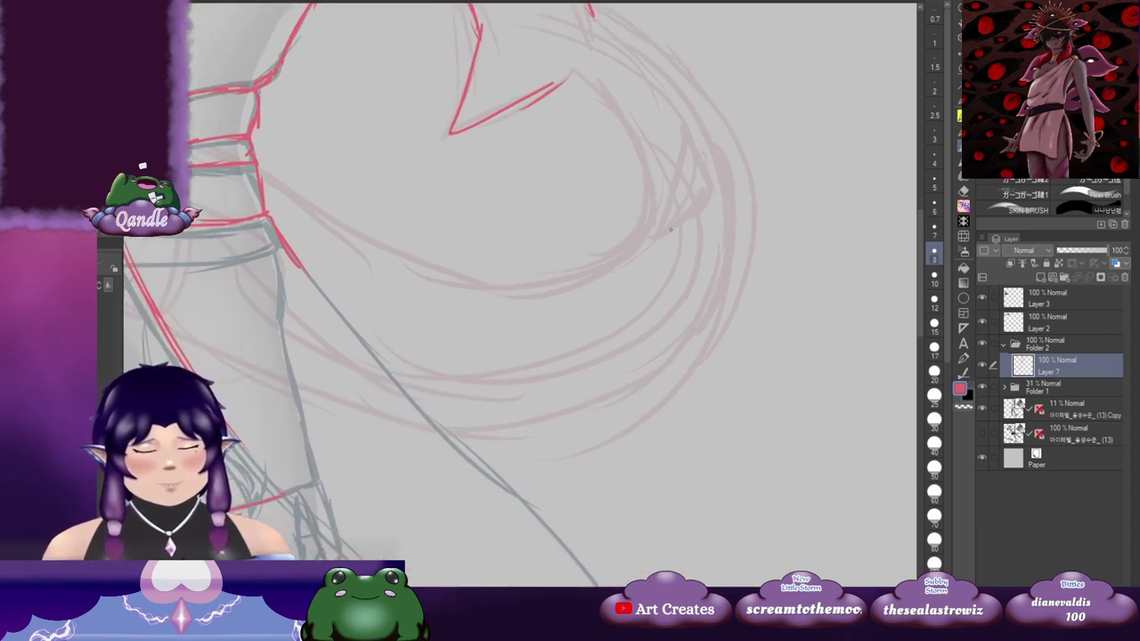
{"action": "left_click_drag", "start_coordinate": [665, 251], "coordinate": [683, 186]}
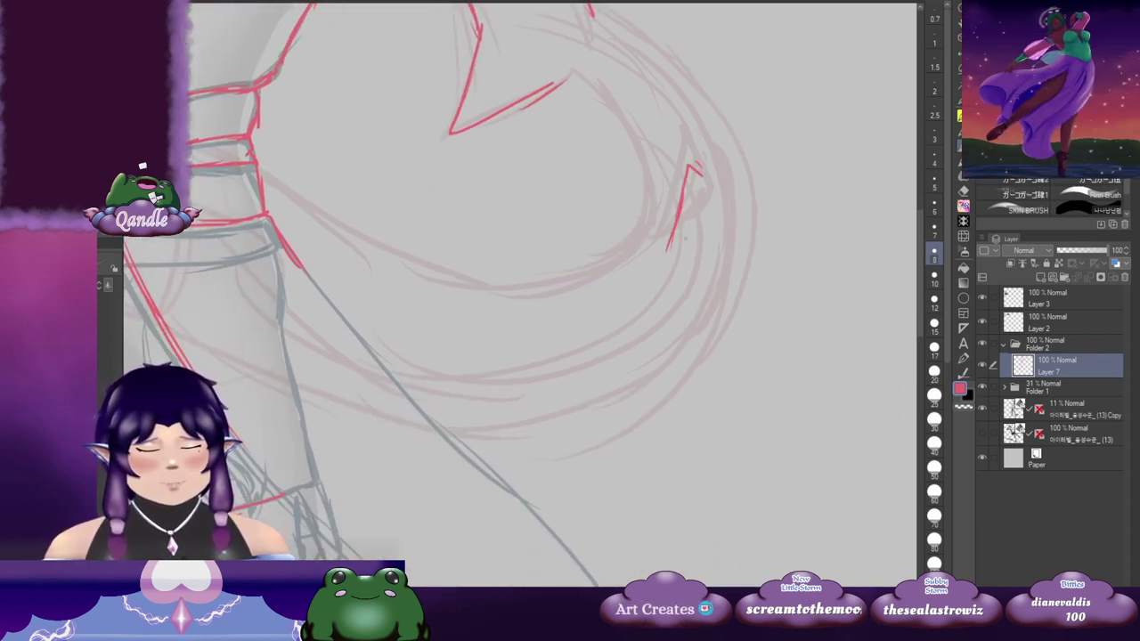
{"action": "left_click_drag", "start_coordinate": [668, 253], "coordinate": [693, 232]}
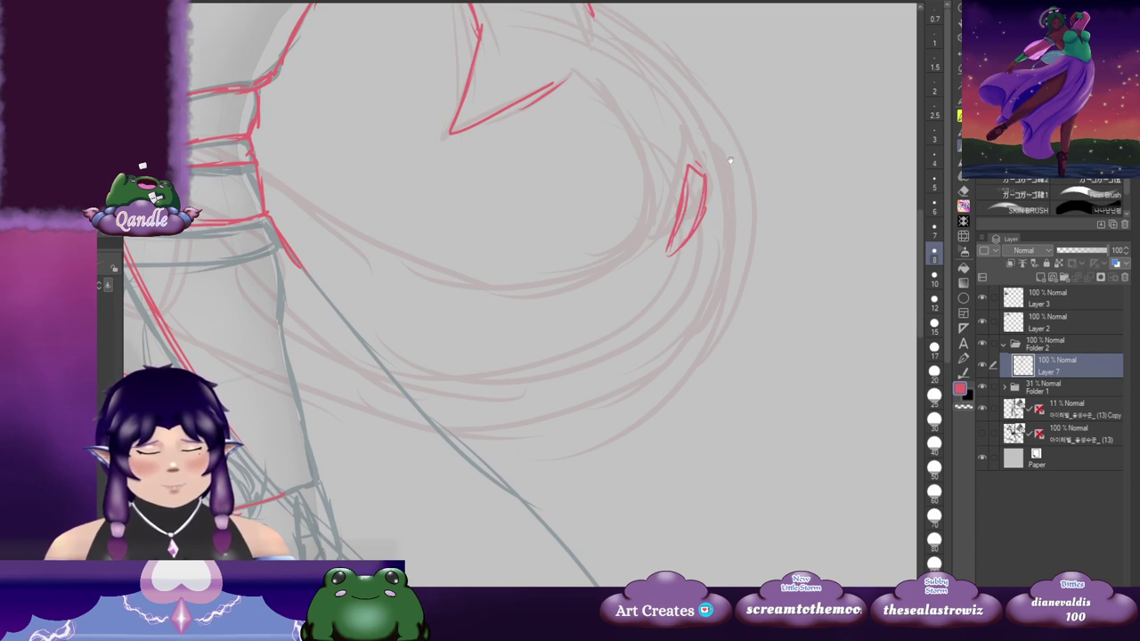
{"action": "left_click_drag", "start_coordinate": [730, 160], "coordinate": [719, 188]}
Step: Trace the tail's inner curve down from the barb and its outer edge around the bend, reinforcing the lines around the narrow fin
{"action": "mouse_move", "coordinate": [574, 104]}
{"action": "left_mouse_down"}
{"action": "mouse_move", "coordinate": [627, 180]}
{"action": "mouse_move", "coordinate": [643, 253]}
{"action": "left_mouse_up"}
{"action": "mouse_move", "coordinate": [697, 92]}
{"action": "left_mouse_down"}
{"action": "mouse_move", "coordinate": [657, 131]}
{"action": "mouse_move", "coordinate": [659, 169]}
{"action": "left_mouse_up"}
{"action": "left_click_drag", "start_coordinate": [522, 82], "coordinate": [615, 154]}
{"action": "left_click_drag", "start_coordinate": [563, 106], "coordinate": [636, 196]}
{"action": "left_click_drag", "start_coordinate": [612, 149], "coordinate": [651, 230]}
{"action": "mouse_move", "coordinate": [621, 175]}
{"action": "left_mouse_down"}
{"action": "mouse_move", "coordinate": [658, 240]}
{"action": "mouse_move", "coordinate": [638, 291]}
{"action": "left_mouse_up"}
{"action": "left_click_drag", "start_coordinate": [612, 188], "coordinate": [627, 283]}
{"action": "left_click_drag", "start_coordinate": [621, 210], "coordinate": [629, 292]}
{"action": "mouse_move", "coordinate": [611, 179]}
{"action": "left_mouse_down"}
{"action": "mouse_move", "coordinate": [625, 292]}
{"action": "mouse_move", "coordinate": [791, 224]}
{"action": "mouse_move", "coordinate": [758, 274]}
{"action": "left_mouse_up"}
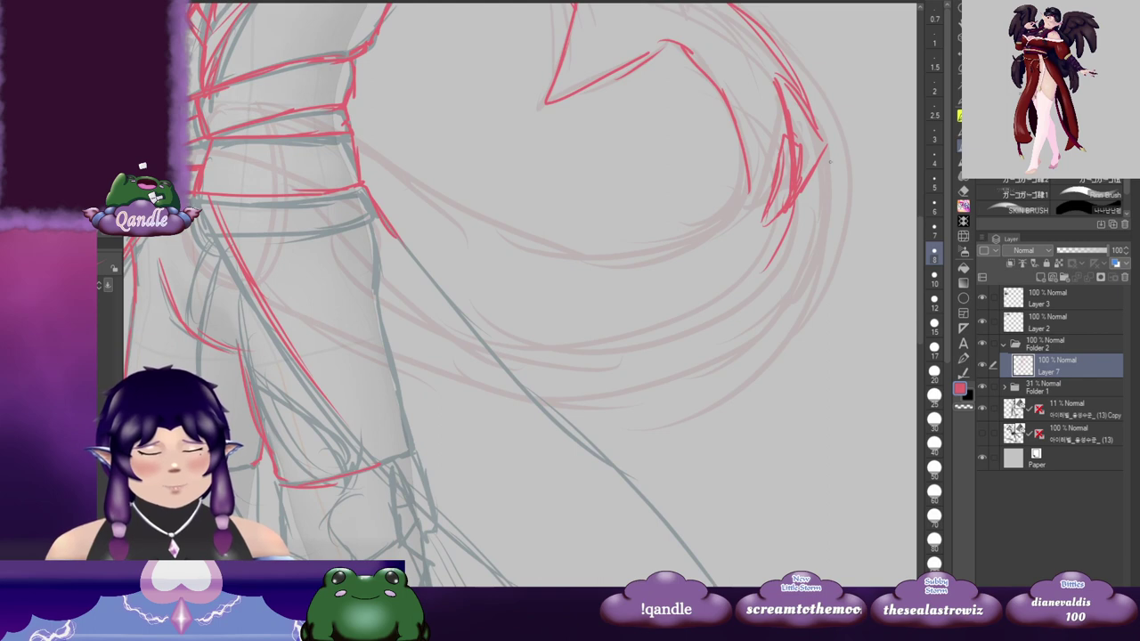
Step: Trace the tail's upper edge in red from the waist along the curve to meet the inner bend
{"action": "mouse_move", "coordinate": [811, 91]}
{"action": "left_mouse_down"}
{"action": "mouse_move", "coordinate": [831, 177]}
{"action": "mouse_move", "coordinate": [760, 340]}
{"action": "left_mouse_up"}
{"action": "left_click_drag", "start_coordinate": [656, 303], "coordinate": [779, 296]}
{"action": "left_click_drag", "start_coordinate": [479, 140], "coordinate": [605, 211]}
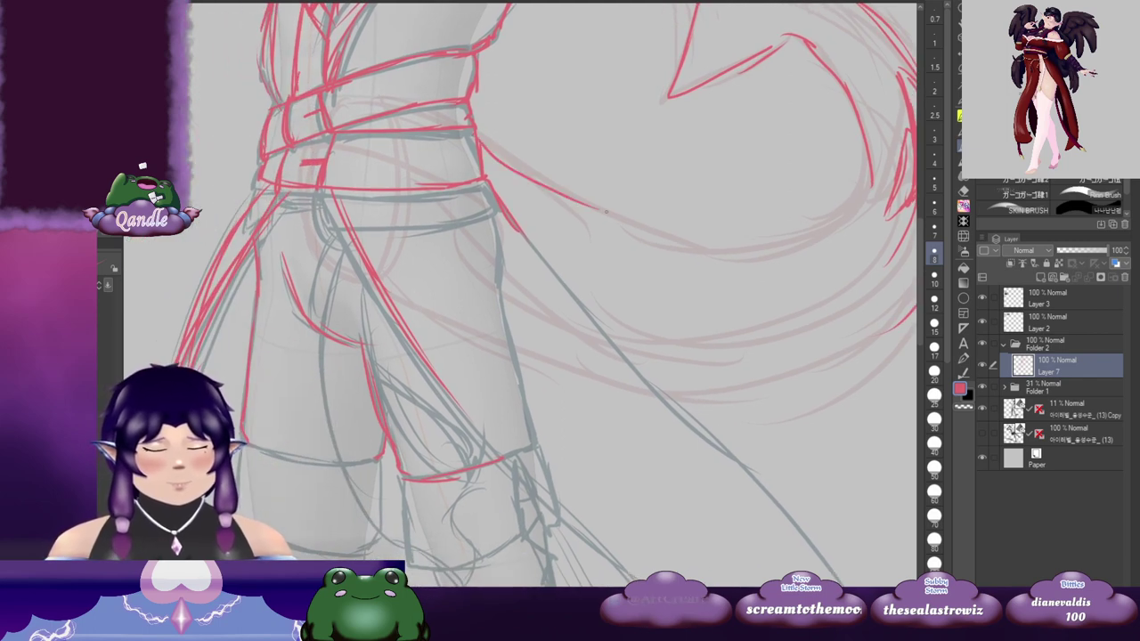
{"action": "mouse_move", "coordinate": [504, 161]}
{"action": "left_mouse_down"}
{"action": "mouse_move", "coordinate": [604, 210]}
{"action": "mouse_move", "coordinate": [833, 226]}
{"action": "mouse_move", "coordinate": [871, 151]}
{"action": "left_mouse_up"}
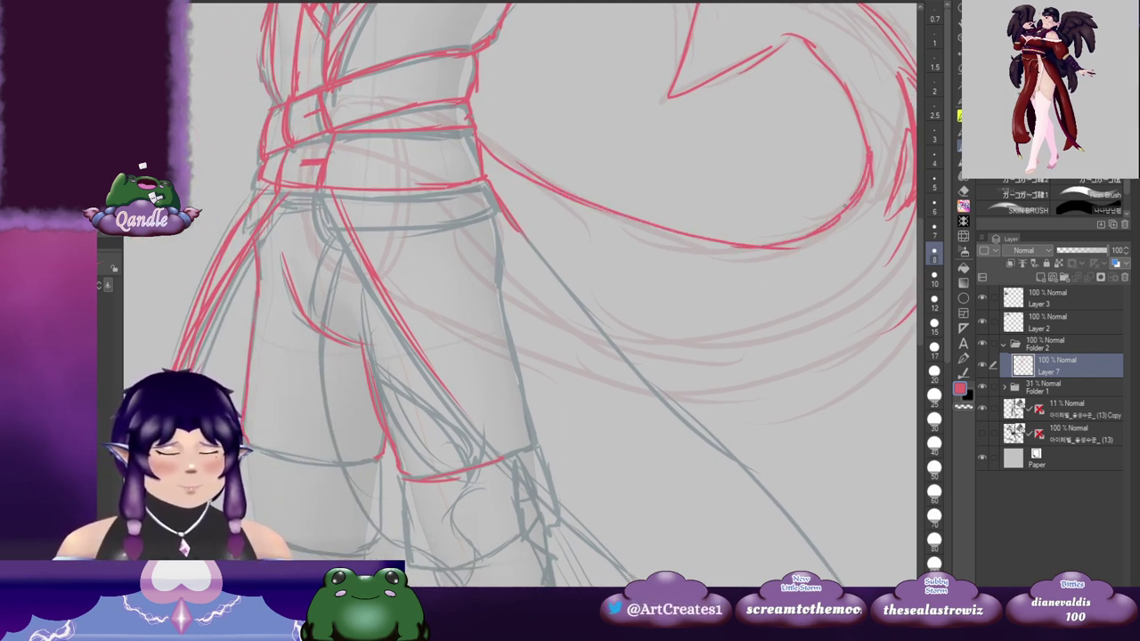
Step: Trace the tail's lower outer curve in red and extend the right coat tail's edge down to it
{"action": "mouse_move", "coordinate": [518, 233]}
{"action": "left_mouse_down"}
{"action": "mouse_move", "coordinate": [584, 336]}
{"action": "mouse_move", "coordinate": [711, 386]}
{"action": "mouse_move", "coordinate": [673, 372]}
{"action": "left_mouse_up"}
{"action": "mouse_move", "coordinate": [542, 341]}
{"action": "left_mouse_down"}
{"action": "mouse_move", "coordinate": [674, 375]}
{"action": "mouse_move", "coordinate": [793, 339]}
{"action": "left_mouse_up"}
{"action": "mouse_move", "coordinate": [657, 377]}
{"action": "left_mouse_down"}
{"action": "mouse_move", "coordinate": [801, 328]}
{"action": "mouse_move", "coordinate": [839, 288]}
{"action": "left_mouse_up"}
{"action": "left_click_drag", "start_coordinate": [757, 355], "coordinate": [854, 280]}
Step: Trace the right coat tail's outer edge below the tail and its inner edge past the right shorts hem in red
{"action": "mouse_move", "coordinate": [648, 216]}
{"action": "left_mouse_down"}
{"action": "mouse_move", "coordinate": [471, 353]}
{"action": "mouse_move", "coordinate": [752, 407]}
{"action": "left_mouse_up"}
{"action": "mouse_move", "coordinate": [688, 440]}
{"action": "left_mouse_down"}
{"action": "mouse_move", "coordinate": [591, 167]}
{"action": "mouse_move", "coordinate": [483, 109]}
{"action": "left_mouse_up"}
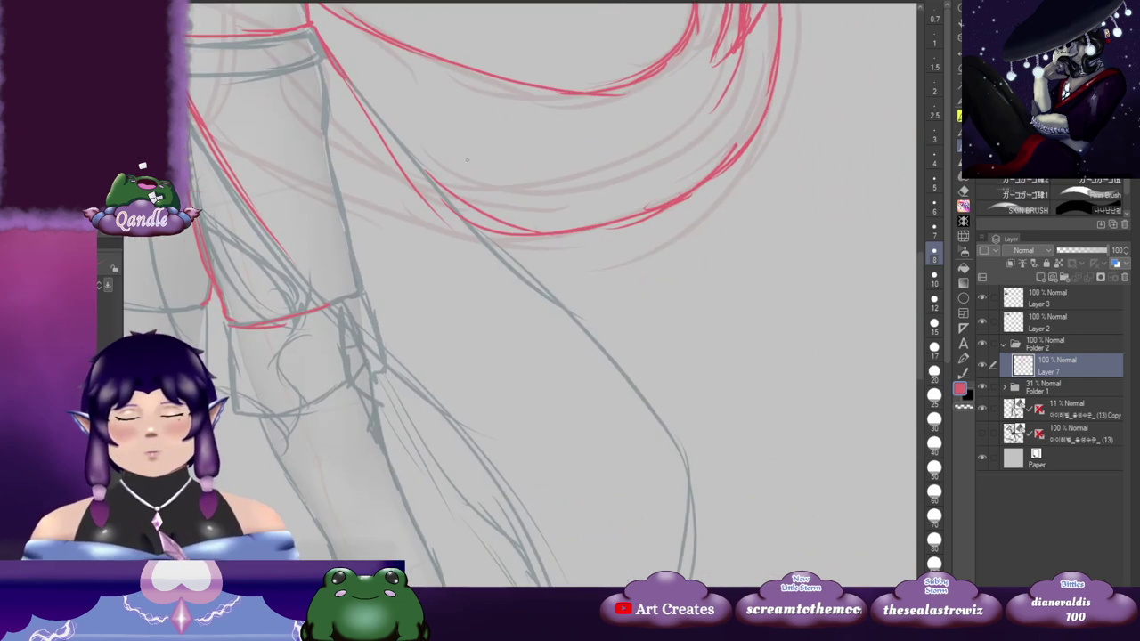
{"action": "left_click_drag", "start_coordinate": [392, 117], "coordinate": [520, 280]}
{"action": "left_click_drag", "start_coordinate": [449, 198], "coordinate": [536, 289]}
{"action": "left_click_drag", "start_coordinate": [589, 332], "coordinate": [585, 148]}
{"action": "left_click_drag", "start_coordinate": [353, 164], "coordinate": [445, 258]}
{"action": "left_click_drag", "start_coordinate": [374, 185], "coordinate": [498, 308]}
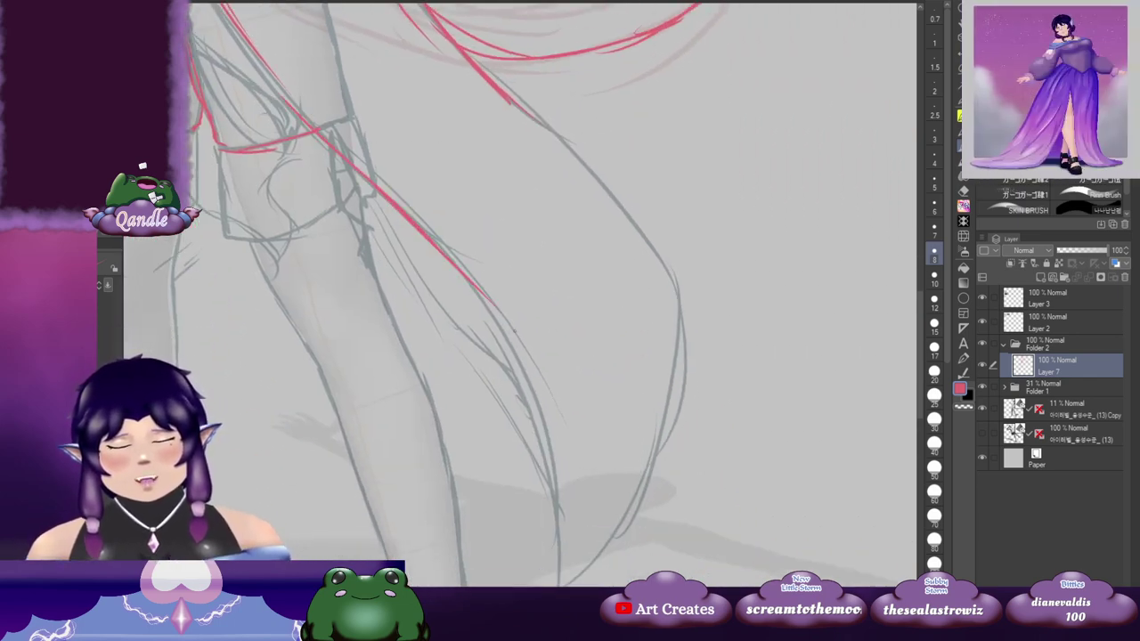
Step: Extend the right coat tail's outer and inner edges down to its pointed tip, adding fold lines along the inner edge
{"action": "left_click_drag", "start_coordinate": [588, 303], "coordinate": [523, 176]}
{"action": "left_click_drag", "start_coordinate": [409, 147], "coordinate": [486, 356]}
{"action": "mouse_move", "coordinate": [460, 187]}
{"action": "left_mouse_down"}
{"action": "mouse_move", "coordinate": [478, 256]}
{"action": "mouse_move", "coordinate": [485, 472]}
{"action": "mouse_move", "coordinate": [563, 369]}
{"action": "mouse_move", "coordinate": [613, 255]}
{"action": "mouse_move", "coordinate": [617, 172]}
{"action": "left_mouse_up"}
{"action": "left_click_drag", "start_coordinate": [622, 222], "coordinate": [572, 378]}
{"action": "left_click_drag", "start_coordinate": [381, 110], "coordinate": [534, 271]}
{"action": "mouse_move", "coordinate": [495, 219]}
{"action": "left_mouse_down"}
{"action": "mouse_move", "coordinate": [569, 314]}
{"action": "mouse_move", "coordinate": [577, 345]}
{"action": "left_mouse_up"}
{"action": "left_click_drag", "start_coordinate": [553, 296], "coordinate": [561, 431]}
{"action": "left_click_drag", "start_coordinate": [471, 388], "coordinate": [623, 319]}
{"action": "left_click_drag", "start_coordinate": [422, 155], "coordinate": [554, 321]}
{"action": "left_click_drag", "start_coordinate": [480, 238], "coordinate": [550, 315]}
Step: Trace the left shorts hem and the flared band beneath it in red, covering its sides and lower edge
{"action": "mouse_move", "coordinate": [383, 339]}
{"action": "left_mouse_down"}
{"action": "mouse_move", "coordinate": [489, 280]}
{"action": "mouse_move", "coordinate": [725, 379]}
{"action": "mouse_move", "coordinate": [514, 461]}
{"action": "left_mouse_up"}
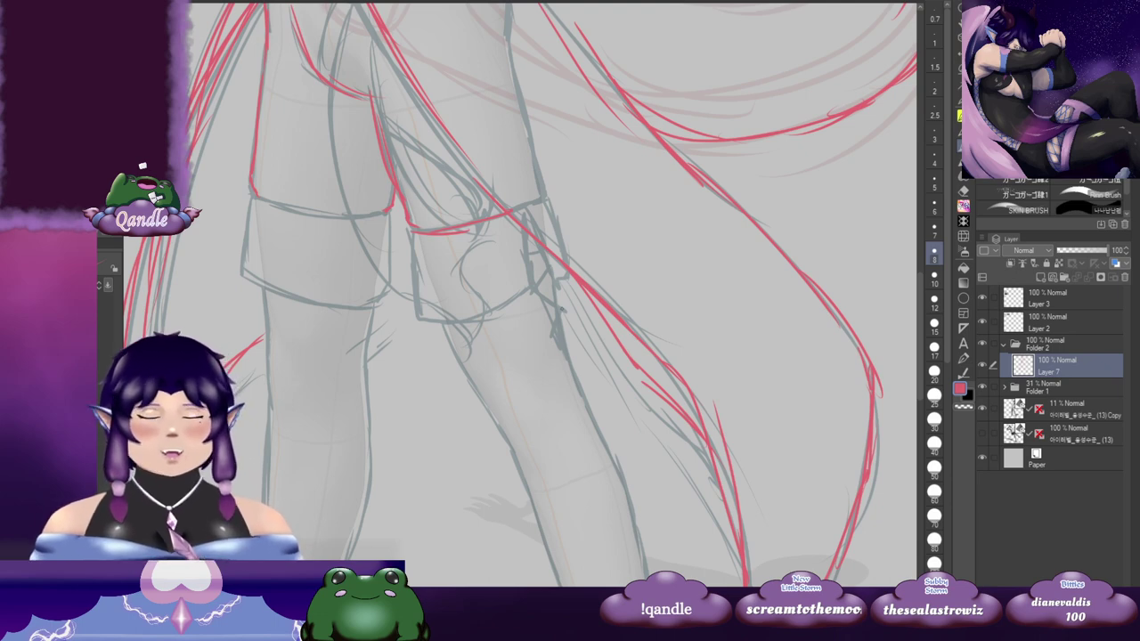
{"action": "mouse_move", "coordinate": [388, 270]}
{"action": "left_mouse_down"}
{"action": "mouse_move", "coordinate": [537, 256]}
{"action": "mouse_move", "coordinate": [640, 221]}
{"action": "mouse_move", "coordinate": [656, 199]}
{"action": "left_mouse_up"}
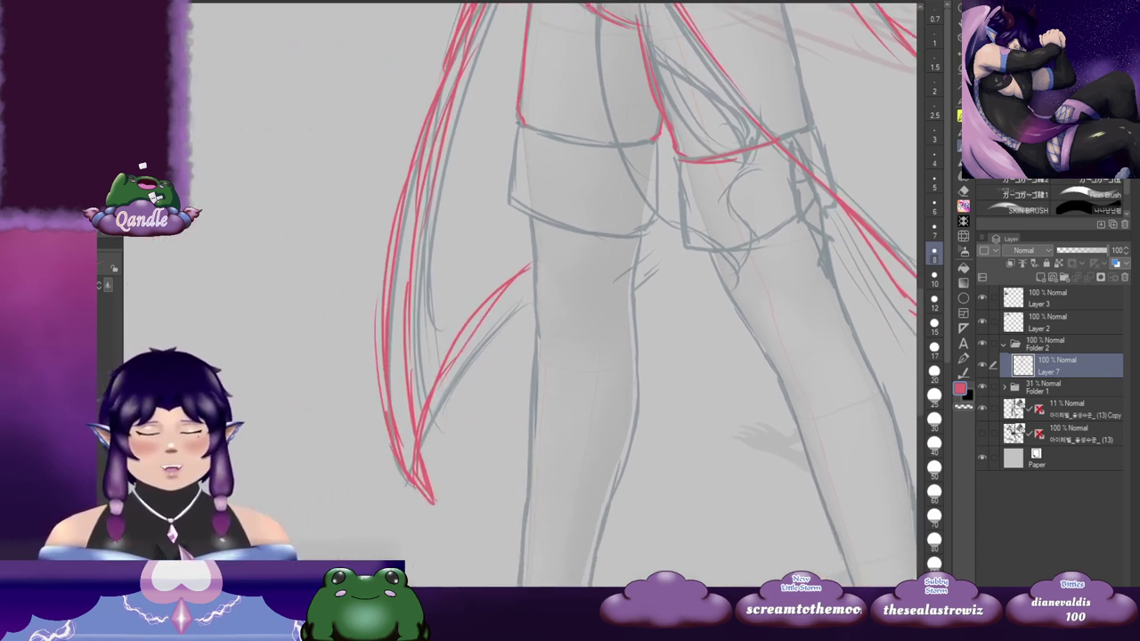
{"action": "left_click_drag", "start_coordinate": [522, 124], "coordinate": [659, 140]}
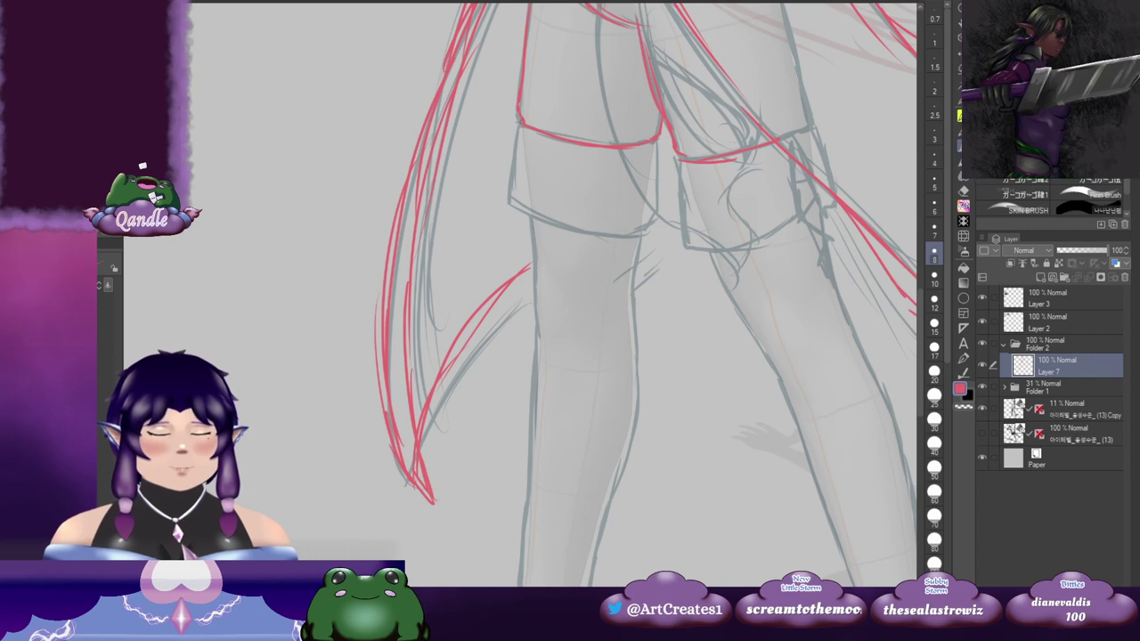
{"action": "left_click_drag", "start_coordinate": [519, 127], "coordinate": [506, 205]}
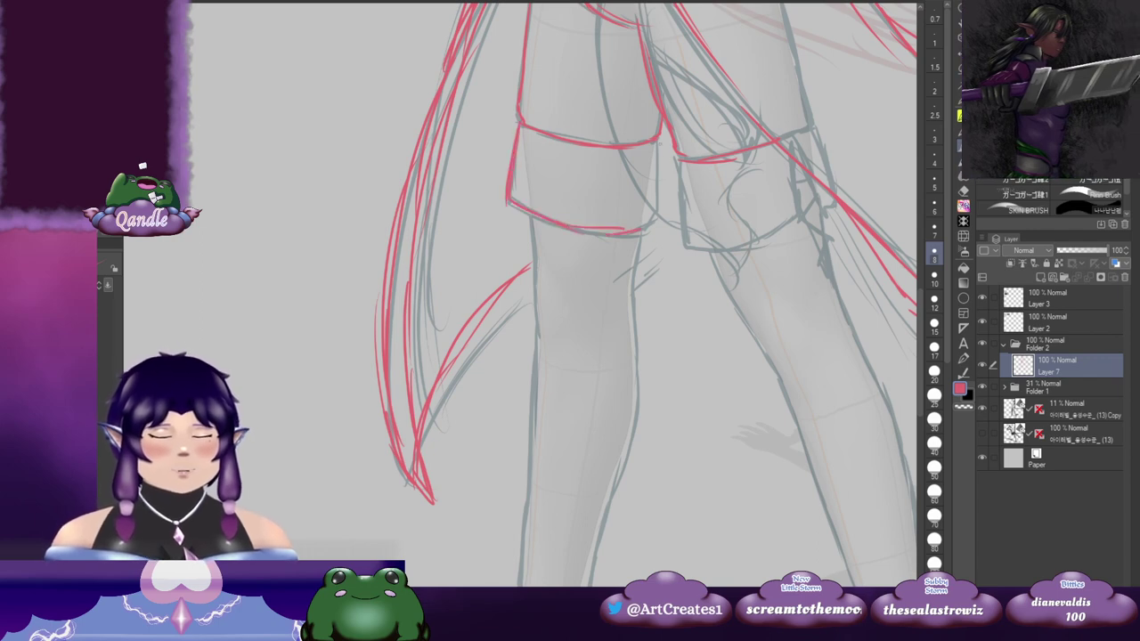
{"action": "left_click_drag", "start_coordinate": [657, 143], "coordinate": [666, 212]}
Step: Trace the flared band below the right shorts hem in red, adding the small fold on its outer side
{"action": "left_click_drag", "start_coordinate": [835, 204], "coordinate": [728, 193]}
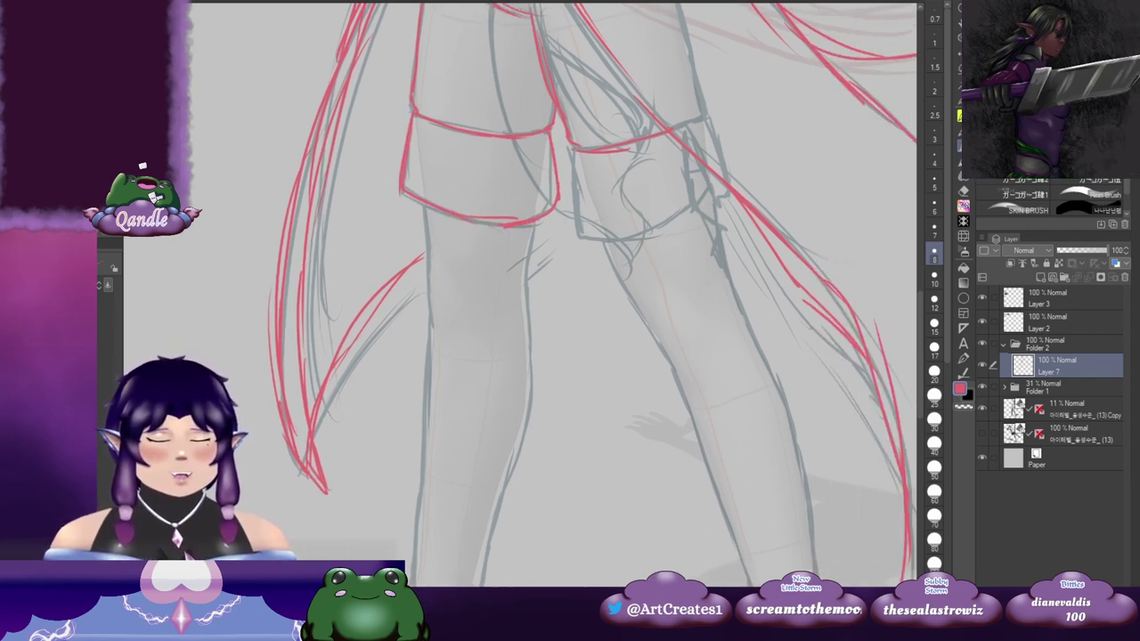
{"action": "left_click_drag", "start_coordinate": [573, 145], "coordinate": [575, 233]}
{"action": "mouse_move", "coordinate": [571, 201]}
{"action": "left_mouse_down"}
{"action": "mouse_move", "coordinate": [572, 227]}
{"action": "mouse_move", "coordinate": [643, 235]}
{"action": "mouse_move", "coordinate": [694, 212]}
{"action": "left_mouse_up"}
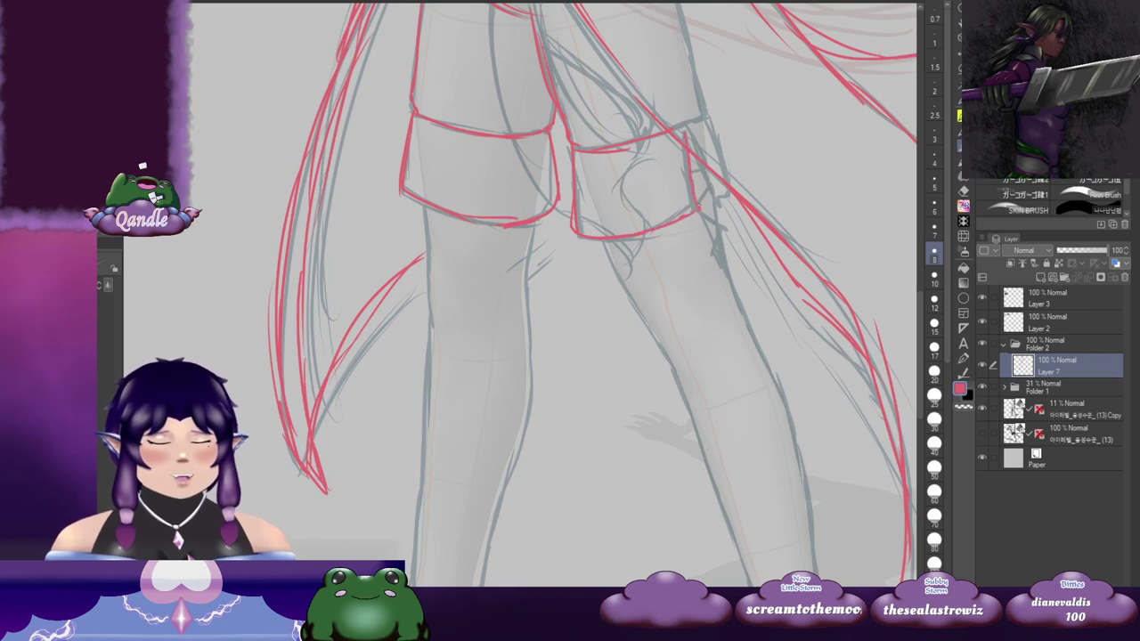
{"action": "left_click_drag", "start_coordinate": [696, 161], "coordinate": [720, 206]}
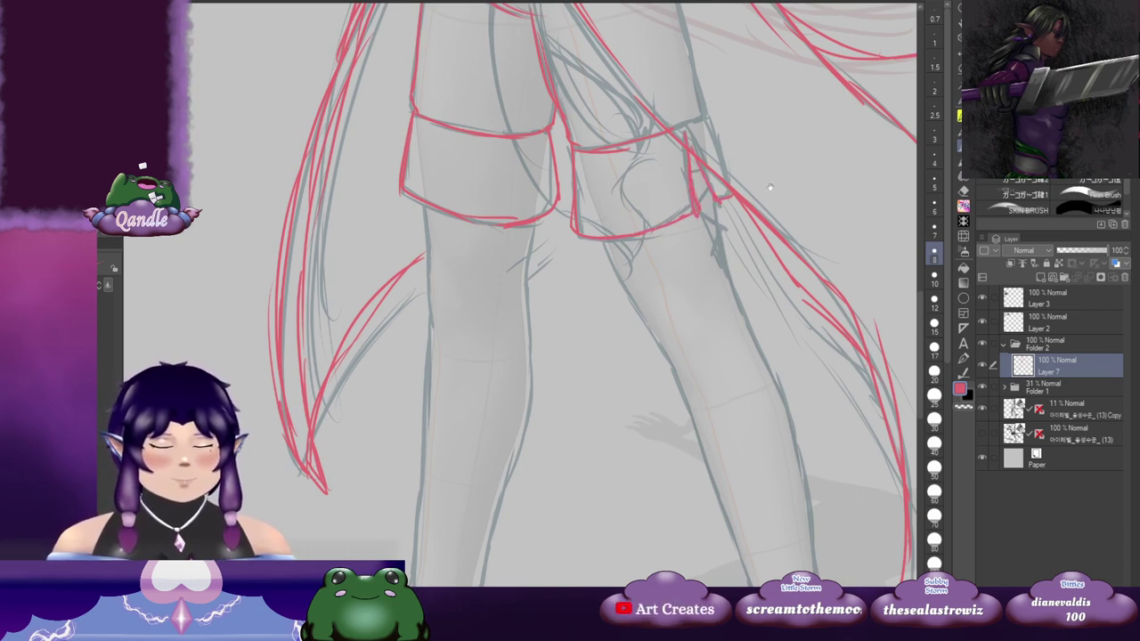
Step: Trace the left heeled shoe in red, covering the instep, toe, sole, heel block and back of the heel
{"action": "left_click_drag", "start_coordinate": [771, 244], "coordinate": [648, 94]}
{"action": "left_click_drag", "start_coordinate": [757, 347], "coordinate": [799, 169]}
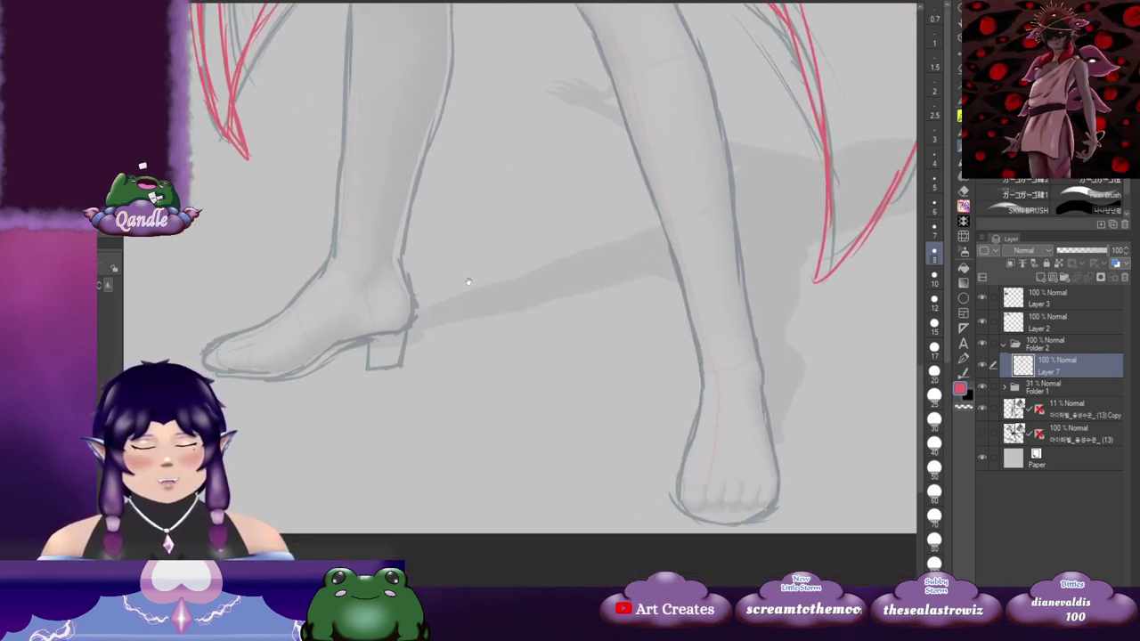
{"action": "left_click_drag", "start_coordinate": [422, 308], "coordinate": [650, 237]}
{"action": "mouse_move", "coordinate": [559, 183]}
{"action": "left_mouse_down"}
{"action": "mouse_move", "coordinate": [479, 258]}
{"action": "mouse_move", "coordinate": [519, 301]}
{"action": "left_mouse_up"}
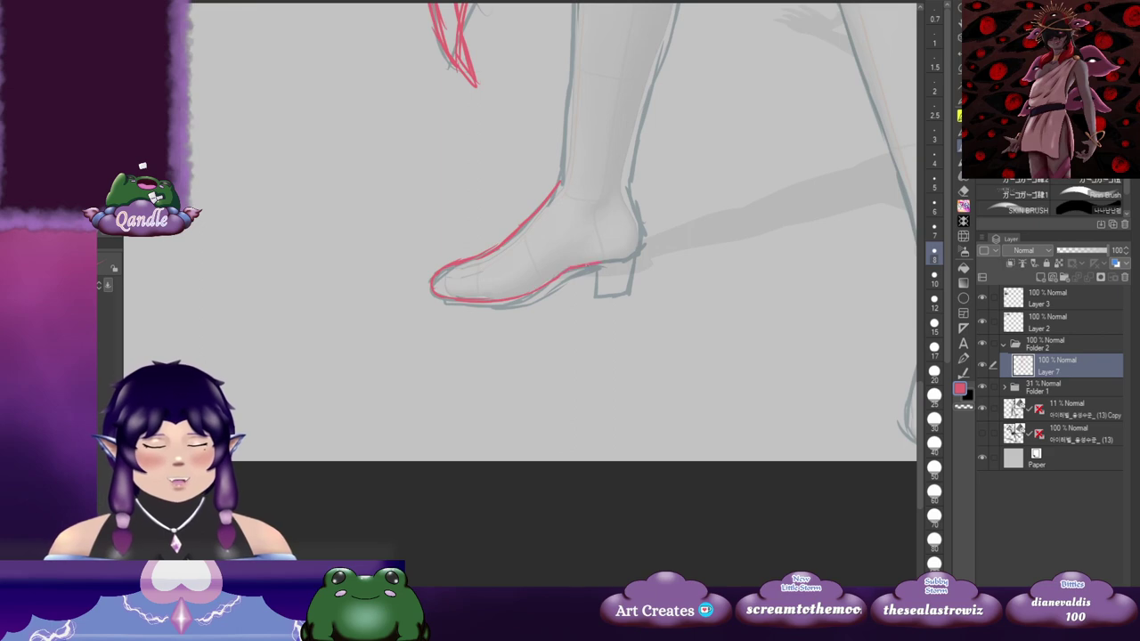
{"action": "left_click_drag", "start_coordinate": [677, 241], "coordinate": [721, 205]}
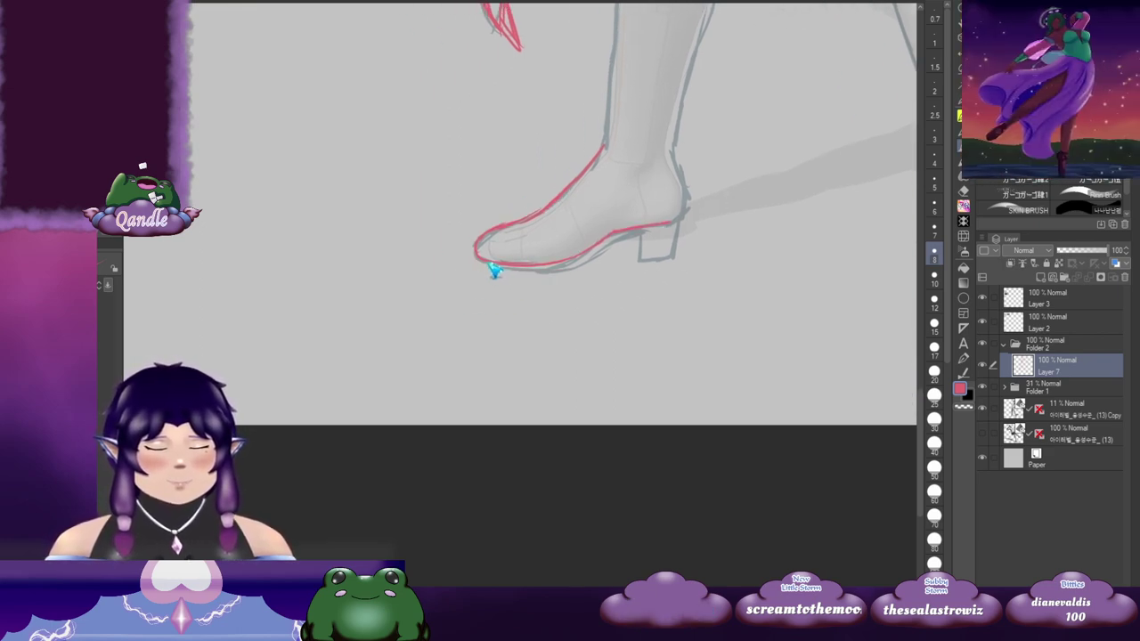
{"action": "left_click_drag", "start_coordinate": [481, 266], "coordinate": [557, 270]}
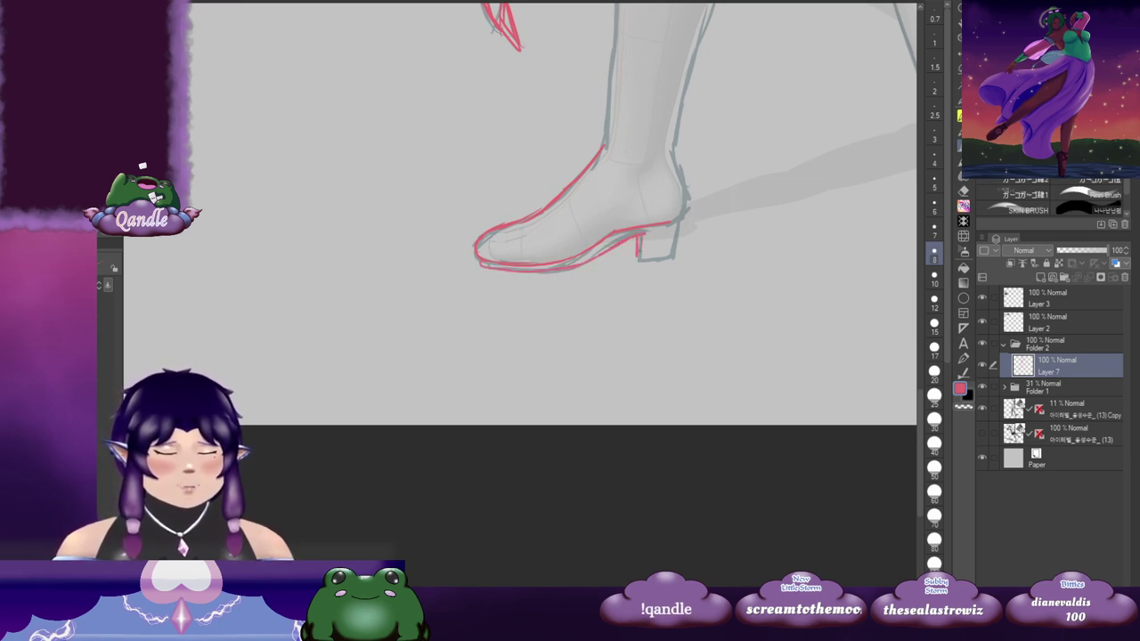
{"action": "left_click_drag", "start_coordinate": [627, 252], "coordinate": [638, 238]}
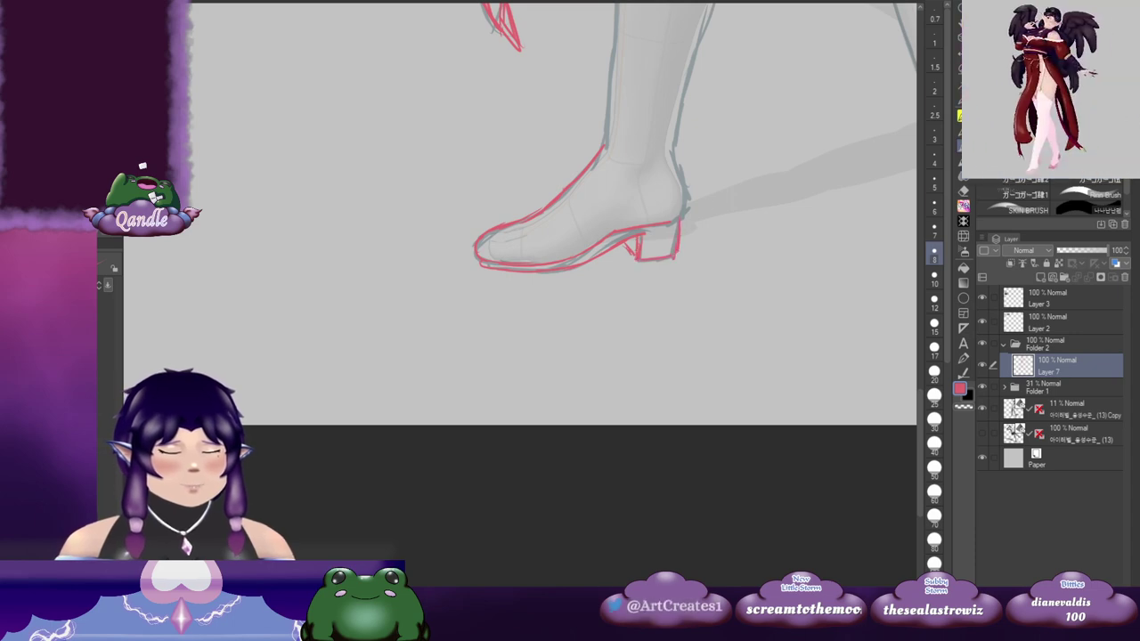
{"action": "left_click_drag", "start_coordinate": [709, 171], "coordinate": [636, 243]}
Step: Trace the left leg's outer edge in red from the flared band down to the shoe
{"action": "left_click_drag", "start_coordinate": [612, 282], "coordinate": [599, 289]}
{"action": "left_click_drag", "start_coordinate": [642, 216], "coordinate": [573, 417]}
{"action": "mouse_move", "coordinate": [629, 196]}
{"action": "left_mouse_down"}
{"action": "mouse_move", "coordinate": [649, 237]}
{"action": "mouse_move", "coordinate": [620, 277]}
{"action": "mouse_move", "coordinate": [635, 259]}
{"action": "left_mouse_up"}
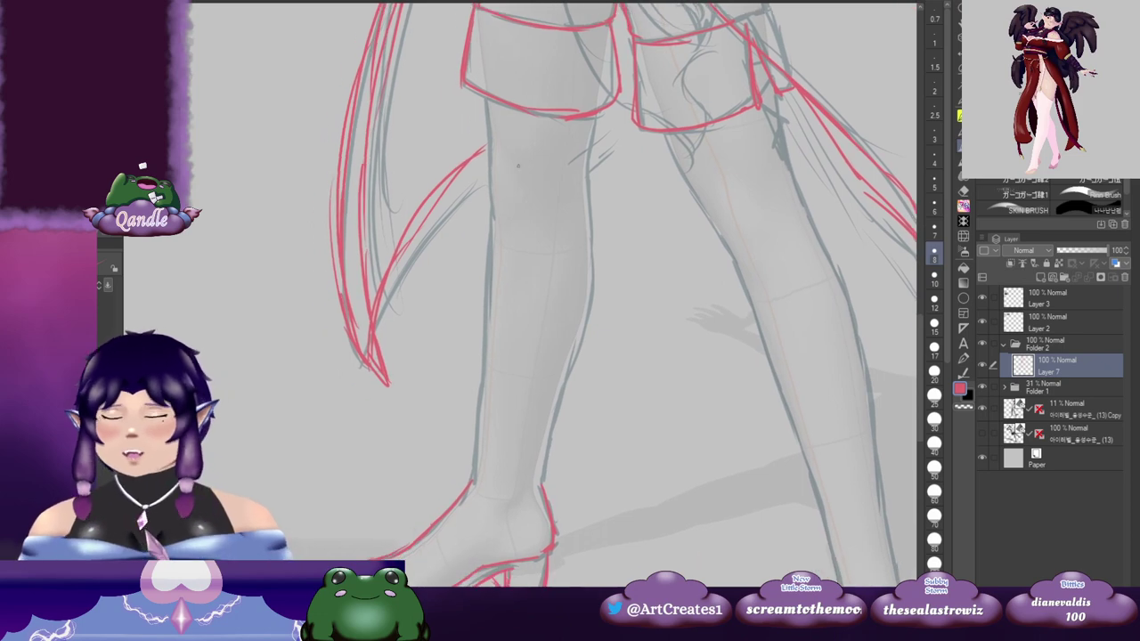
{"action": "left_click_drag", "start_coordinate": [487, 98], "coordinate": [493, 230]}
{"action": "left_click_drag", "start_coordinate": [491, 186], "coordinate": [491, 240]}
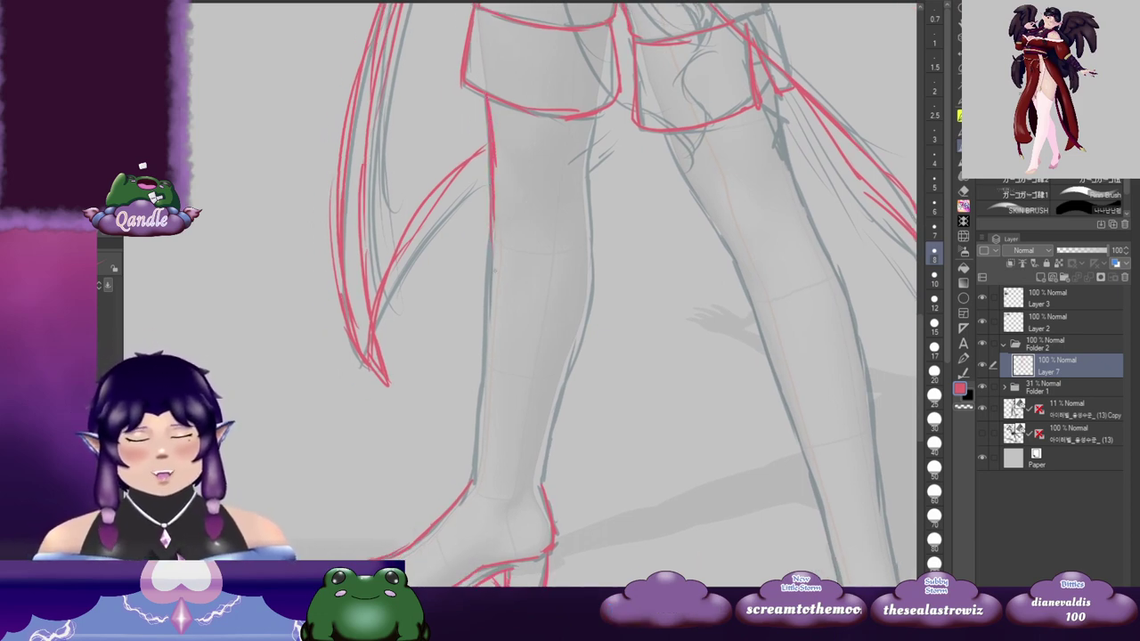
{"action": "left_click_drag", "start_coordinate": [487, 299], "coordinate": [495, 216]}
{"action": "left_click_drag", "start_coordinate": [495, 161], "coordinate": [480, 382]}
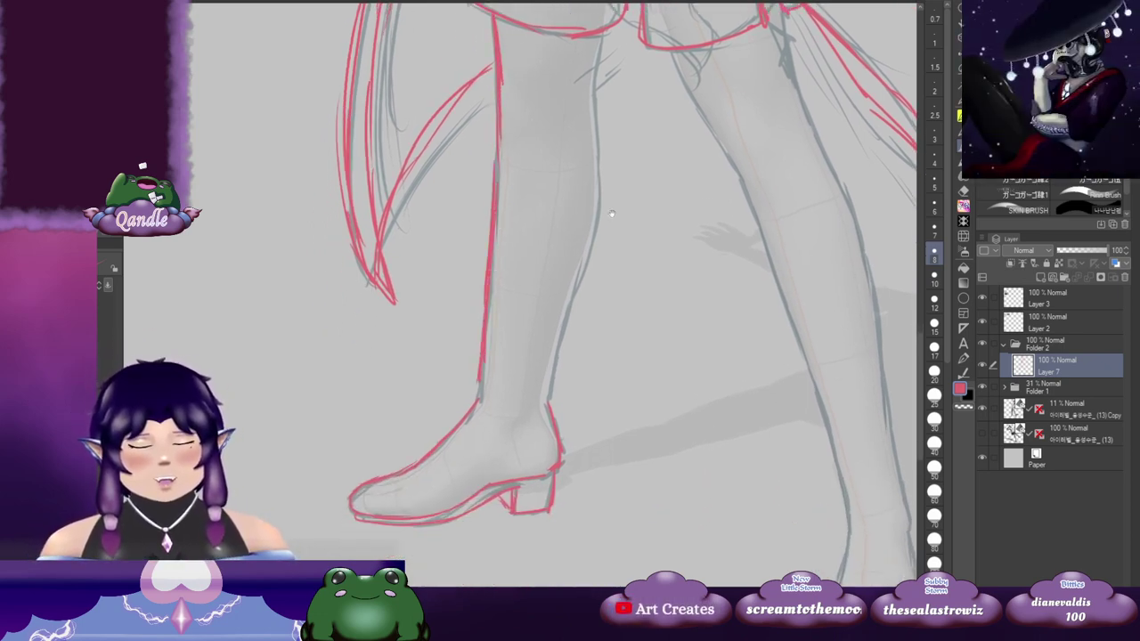
Step: Trace the left leg's inner edge in red along the calf down to the heel
{"action": "left_click_drag", "start_coordinate": [610, 214], "coordinate": [555, 242]}
{"action": "mouse_move", "coordinate": [538, 59]}
{"action": "left_mouse_down"}
{"action": "mouse_move", "coordinate": [545, 220]}
{"action": "mouse_move", "coordinate": [531, 208]}
{"action": "mouse_move", "coordinate": [500, 346]}
{"action": "left_mouse_up"}
{"action": "left_click_drag", "start_coordinate": [520, 280], "coordinate": [497, 381]}
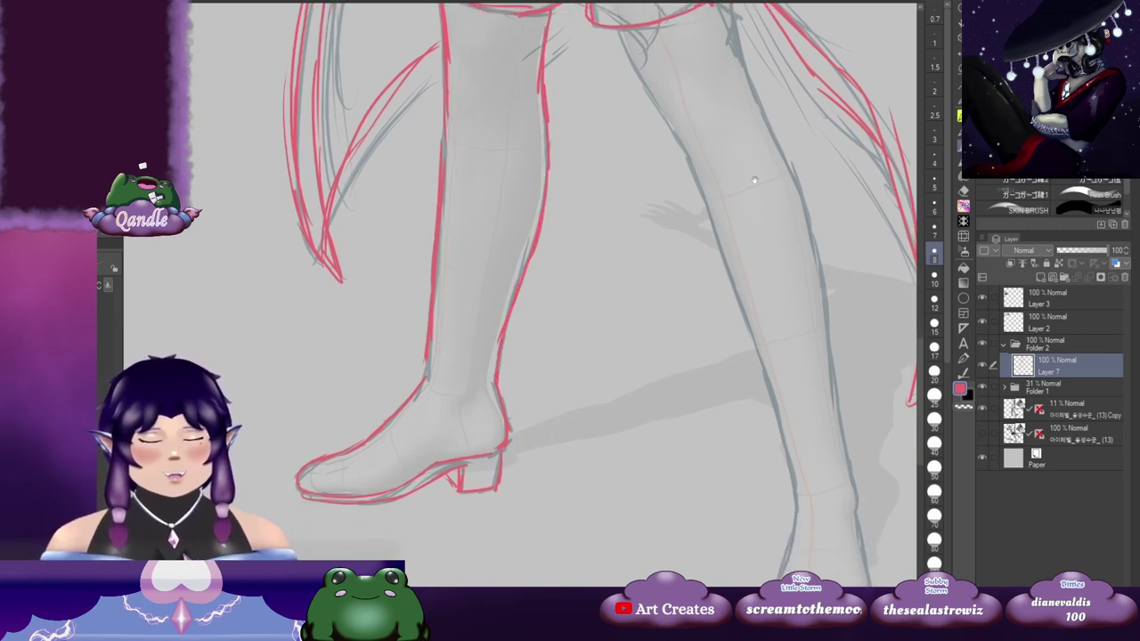
Step: Trace the right leg's inner edge in red from below the knee toward the ankle
{"action": "mouse_move", "coordinate": [753, 181]}
{"action": "left_mouse_down"}
{"action": "mouse_move", "coordinate": [527, 340]}
{"action": "mouse_move", "coordinate": [504, 288]}
{"action": "left_mouse_up"}
{"action": "mouse_move", "coordinate": [387, 133]}
{"action": "left_mouse_down"}
{"action": "mouse_move", "coordinate": [451, 269]}
{"action": "mouse_move", "coordinate": [417, 141]}
{"action": "mouse_move", "coordinate": [473, 309]}
{"action": "left_mouse_up"}
{"action": "left_click_drag", "start_coordinate": [481, 340], "coordinate": [453, 208]}
{"action": "left_click_drag", "start_coordinate": [445, 173], "coordinate": [476, 270]}
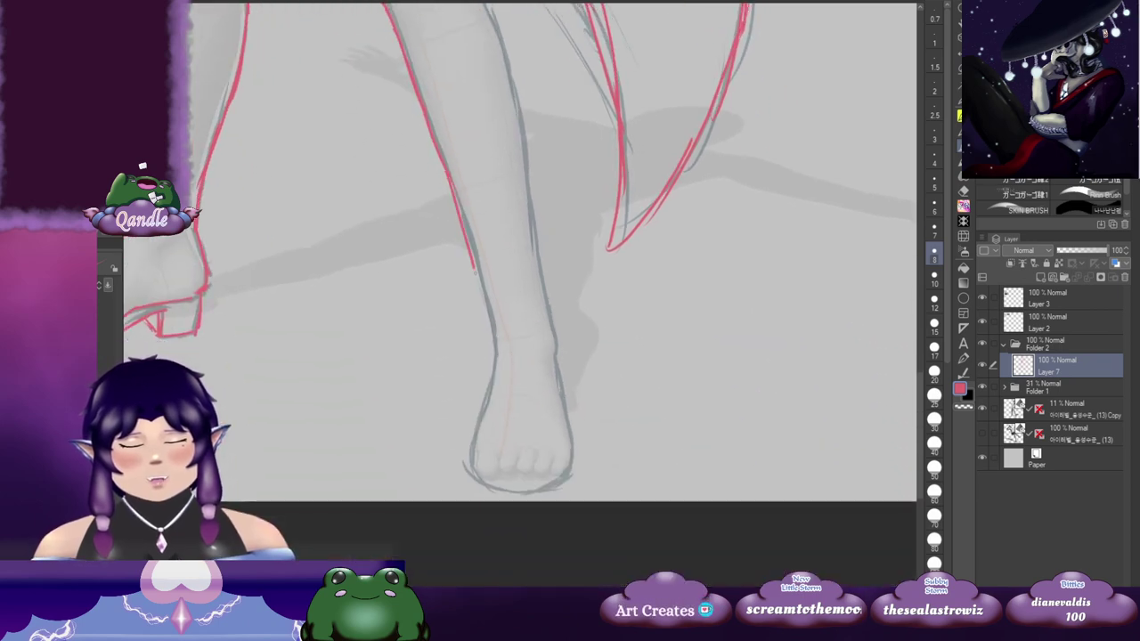
Step: Trace the right foot in red from the inner ankle around the toe and up its outer side
{"action": "mouse_move", "coordinate": [457, 203]}
{"action": "left_mouse_down"}
{"action": "mouse_move", "coordinate": [489, 321]}
{"action": "mouse_move", "coordinate": [515, 250]}
{"action": "mouse_move", "coordinate": [464, 263]}
{"action": "mouse_move", "coordinate": [433, 350]}
{"action": "mouse_move", "coordinate": [446, 383]}
{"action": "mouse_move", "coordinate": [520, 375]}
{"action": "left_mouse_up"}
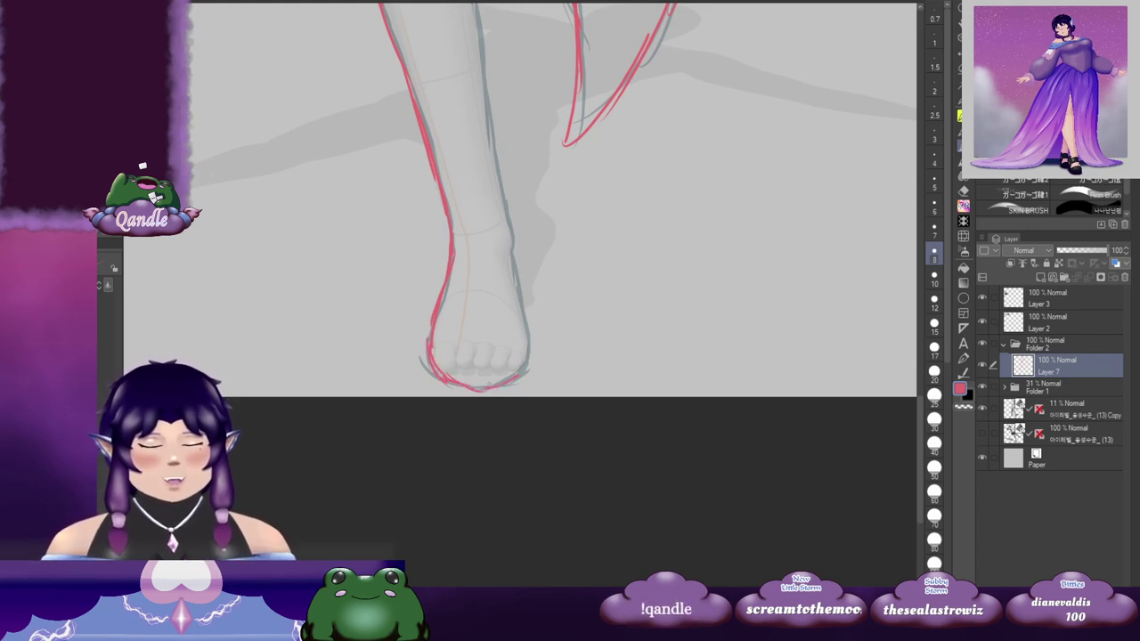
{"action": "mouse_move", "coordinate": [539, 296]}
{"action": "left_mouse_down"}
{"action": "mouse_move", "coordinate": [593, 302]}
{"action": "mouse_move", "coordinate": [562, 317]}
{"action": "left_mouse_up"}
{"action": "left_click_drag", "start_coordinate": [535, 272], "coordinate": [546, 333]}
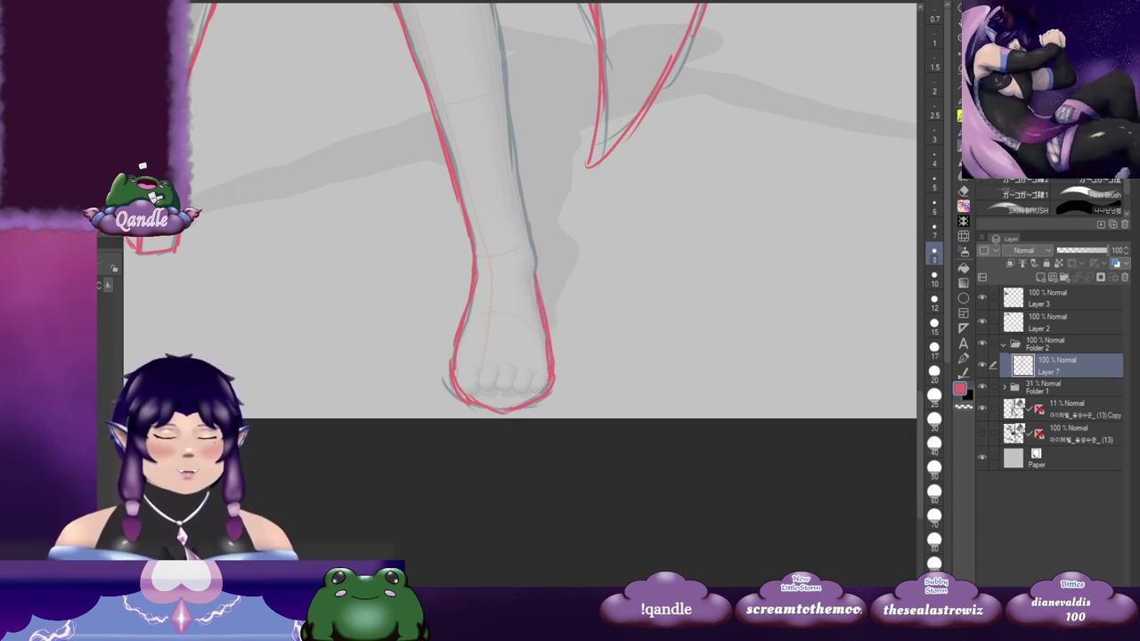
Step: Trace the right leg's outer edge in red from the flared shorts band past the knee down to the ankle
{"action": "left_click_drag", "start_coordinate": [559, 214], "coordinate": [554, 280]}
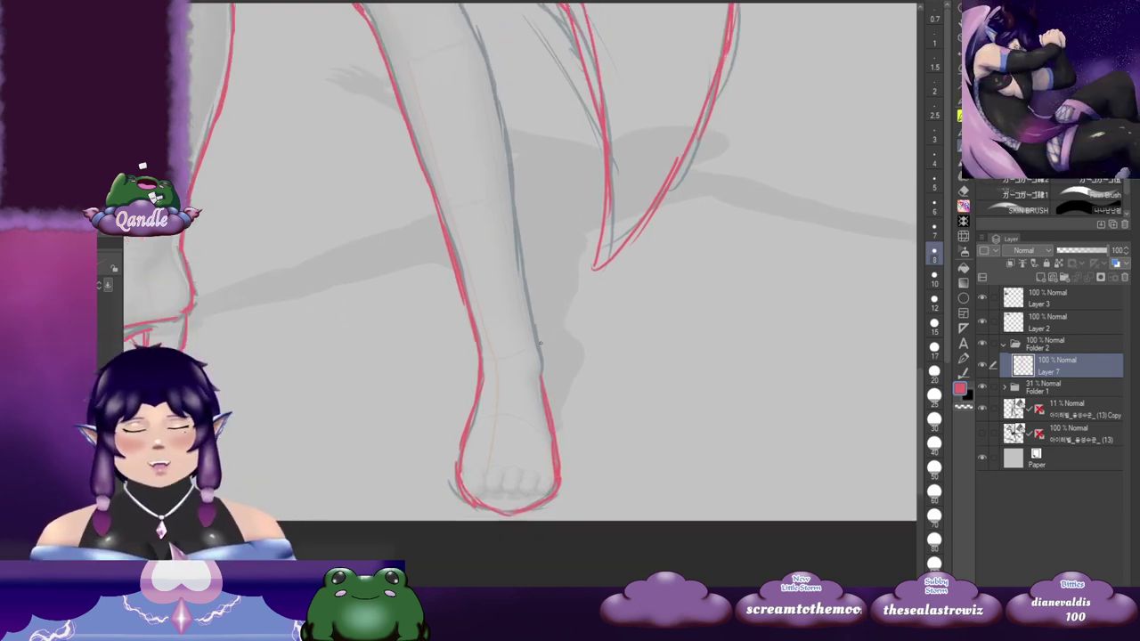
{"action": "scroll", "coordinate": [566, 297], "scroll_direction": "up", "scroll_amount": 3}
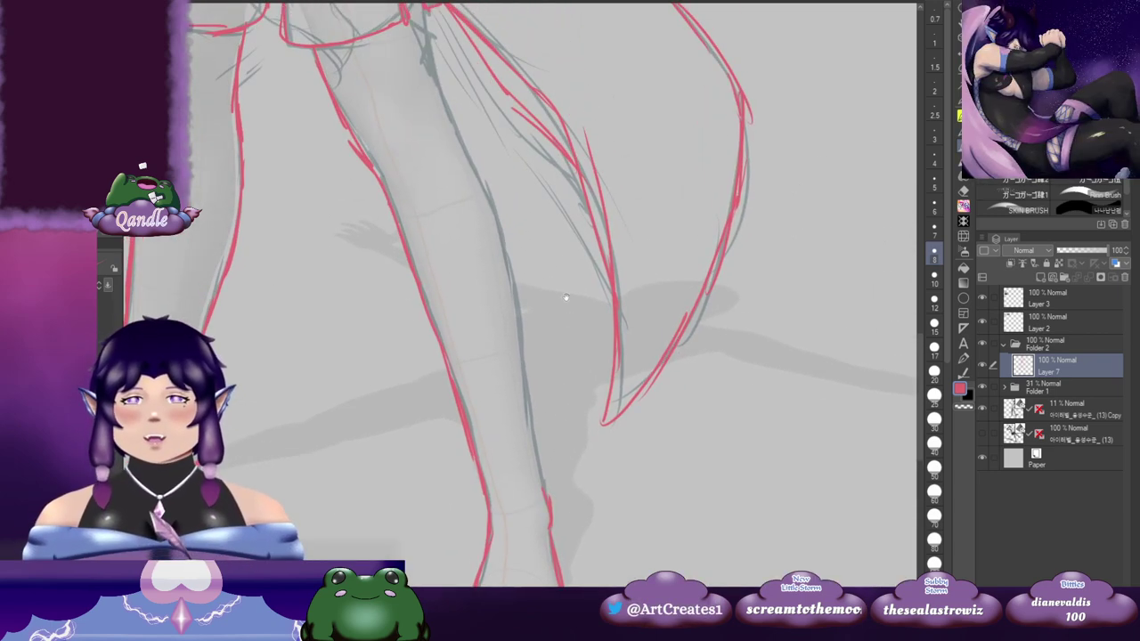
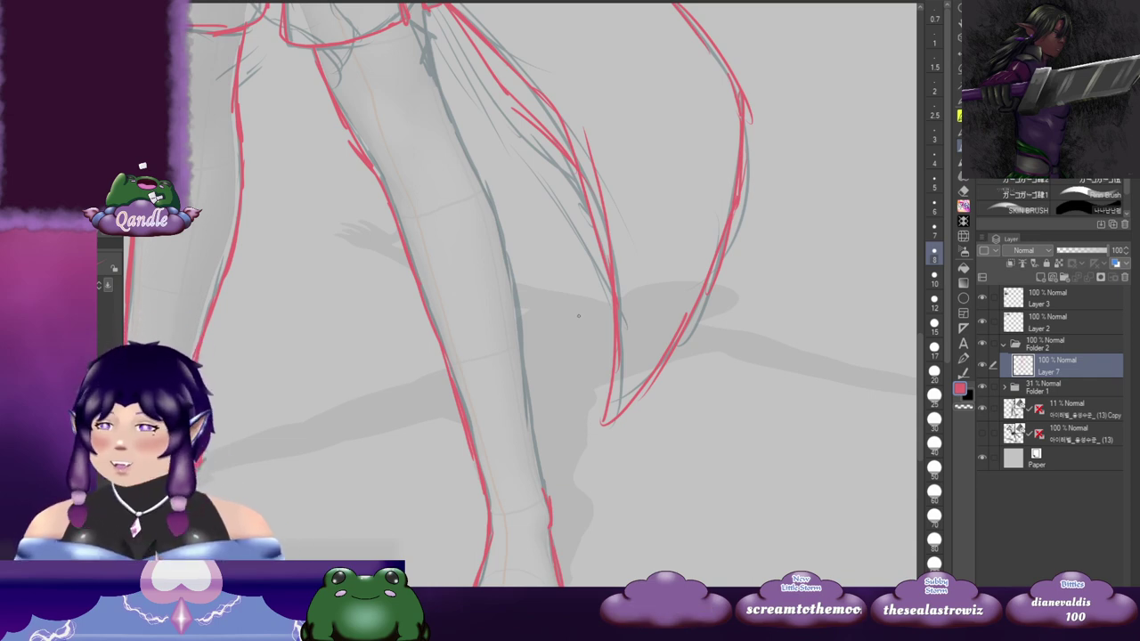
{"action": "mouse_move", "coordinate": [560, 285]}
{"action": "left_mouse_down"}
{"action": "mouse_move", "coordinate": [536, 315]}
{"action": "mouse_move", "coordinate": [536, 346]}
{"action": "left_mouse_up"}
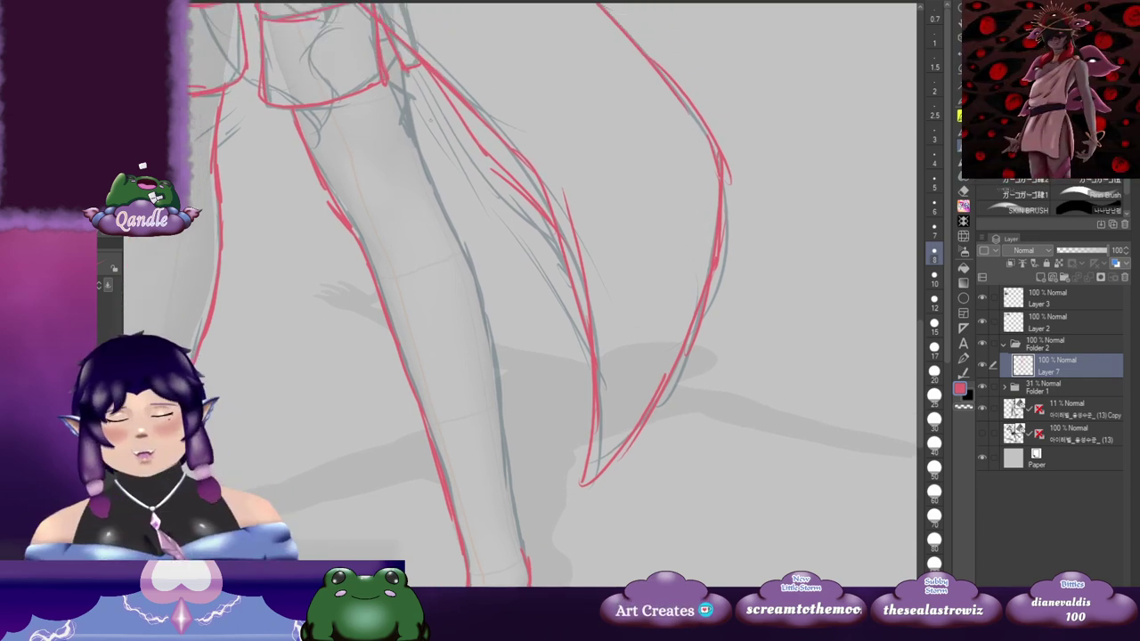
{"action": "left_click_drag", "start_coordinate": [425, 166], "coordinate": [466, 254]}
{"action": "left_click_drag", "start_coordinate": [481, 294], "coordinate": [435, 167]}
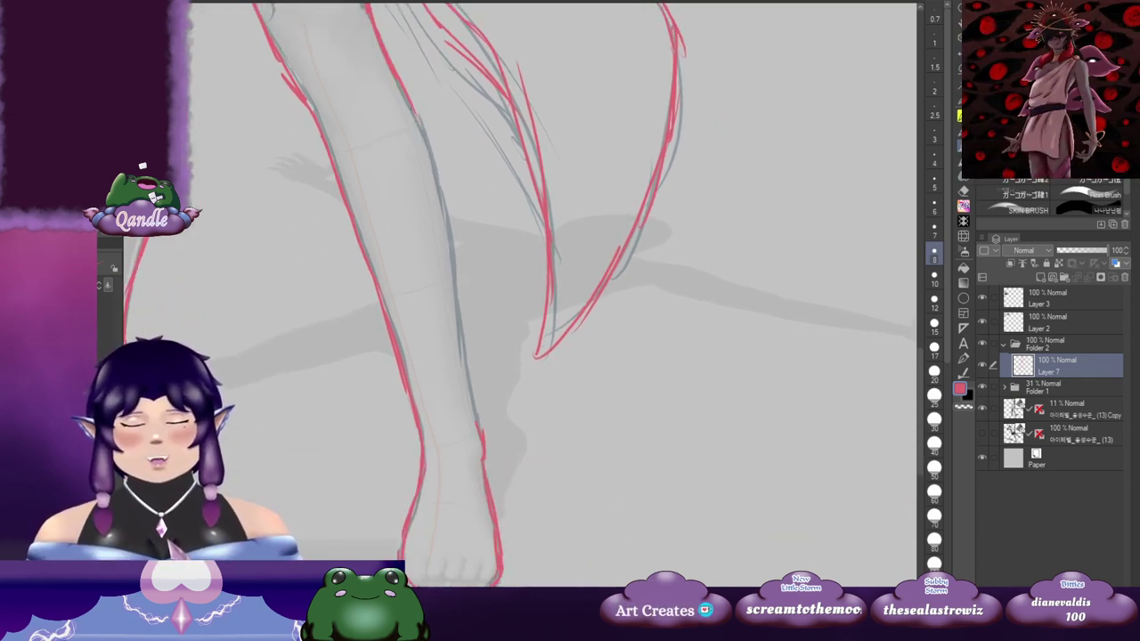
{"action": "left_click_drag", "start_coordinate": [411, 109], "coordinate": [447, 203]}
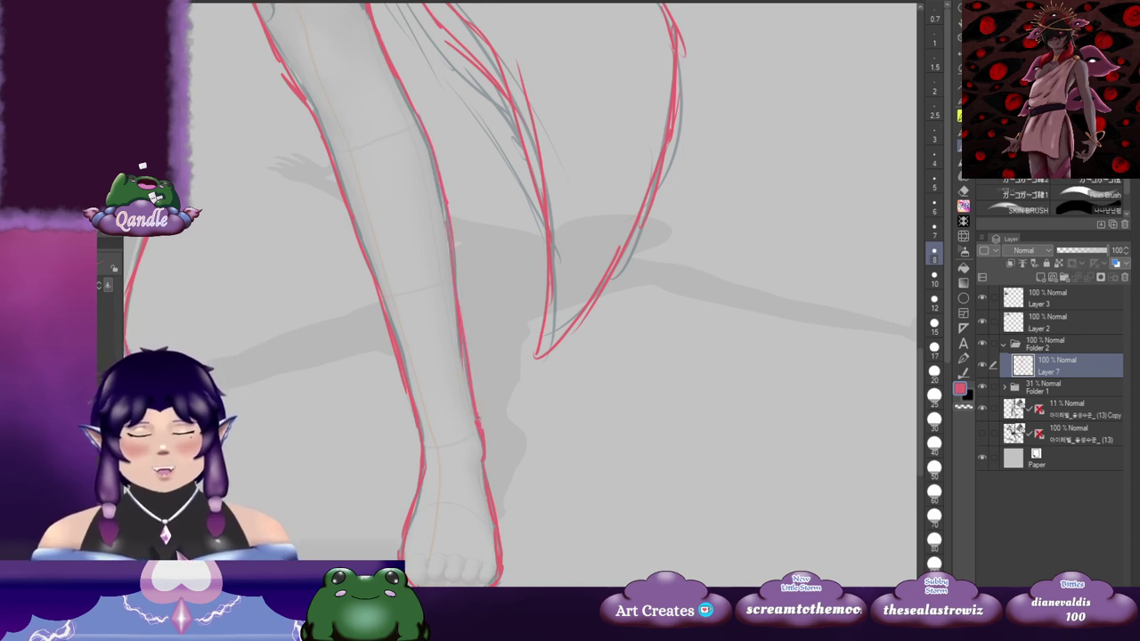
Step: Draw the ruffled frill in red around the raised arm's wrist, above the sleeve cuff
{"action": "mouse_move", "coordinate": [487, 272]}
{"action": "left_mouse_down"}
{"action": "mouse_move", "coordinate": [481, 400]}
{"action": "mouse_move", "coordinate": [563, 317]}
{"action": "mouse_move", "coordinate": [508, 377]}
{"action": "mouse_move", "coordinate": [533, 210]}
{"action": "left_mouse_up"}
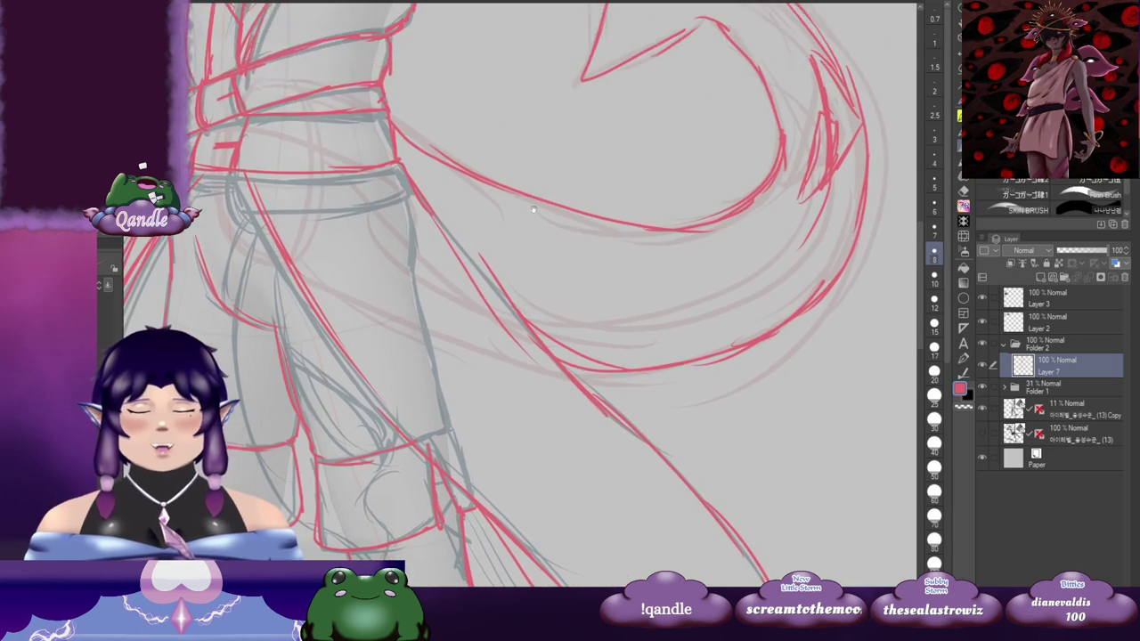
{"action": "left_click_drag", "start_coordinate": [685, 219], "coordinate": [720, 422]}
{"action": "left_click_drag", "start_coordinate": [629, 184], "coordinate": [618, 388]}
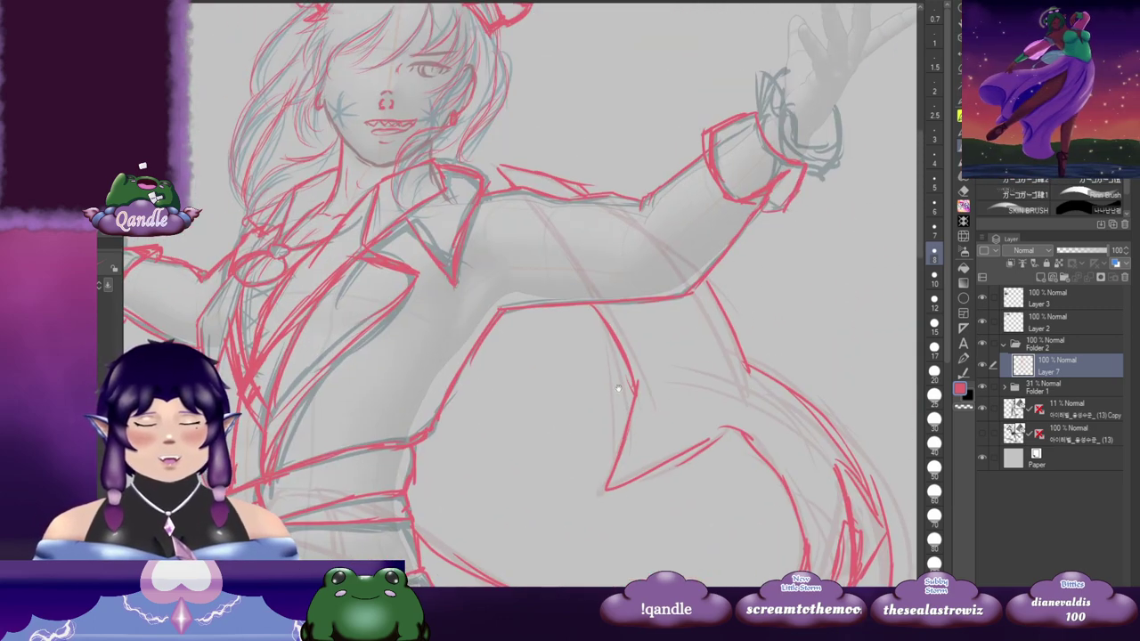
{"action": "left_click_drag", "start_coordinate": [453, 195], "coordinate": [637, 275]}
{"action": "mouse_move", "coordinate": [747, 331]}
{"action": "left_mouse_down"}
{"action": "mouse_move", "coordinate": [707, 326]}
{"action": "mouse_move", "coordinate": [720, 274]}
{"action": "mouse_move", "coordinate": [685, 263]}
{"action": "left_mouse_up"}
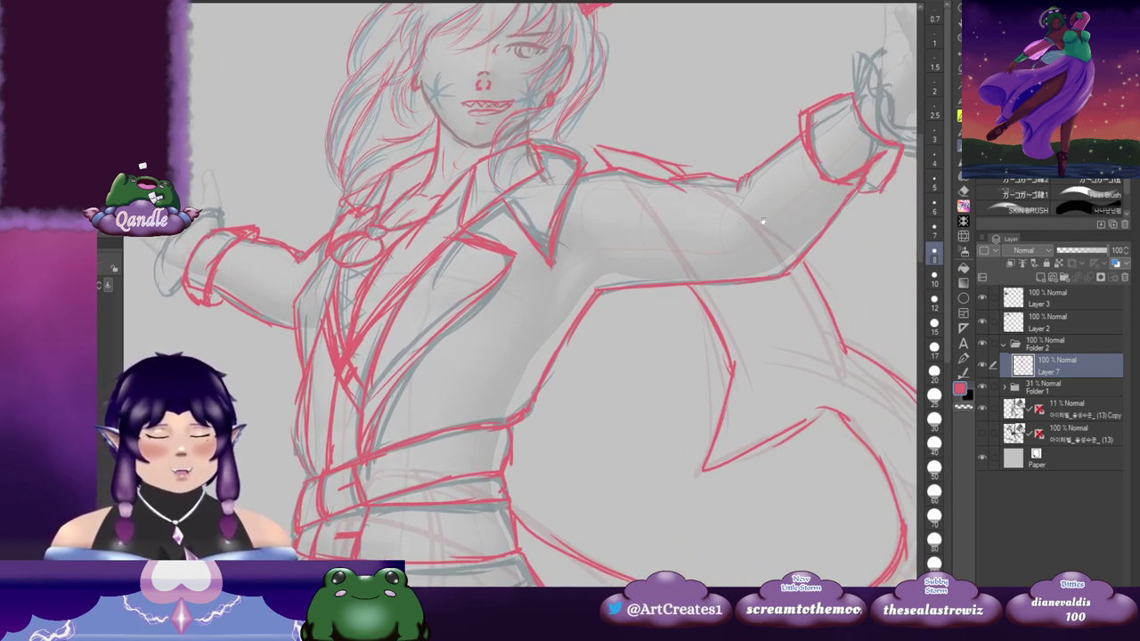
{"action": "left_click_drag", "start_coordinate": [762, 221], "coordinate": [704, 208]}
{"action": "mouse_move", "coordinate": [587, 293]}
{"action": "left_mouse_down"}
{"action": "mouse_move", "coordinate": [719, 244]}
{"action": "mouse_move", "coordinate": [670, 250]}
{"action": "left_mouse_up"}
{"action": "left_click_drag", "start_coordinate": [567, 261], "coordinate": [620, 237]}
{"action": "left_click_drag", "start_coordinate": [492, 183], "coordinate": [655, 270]}
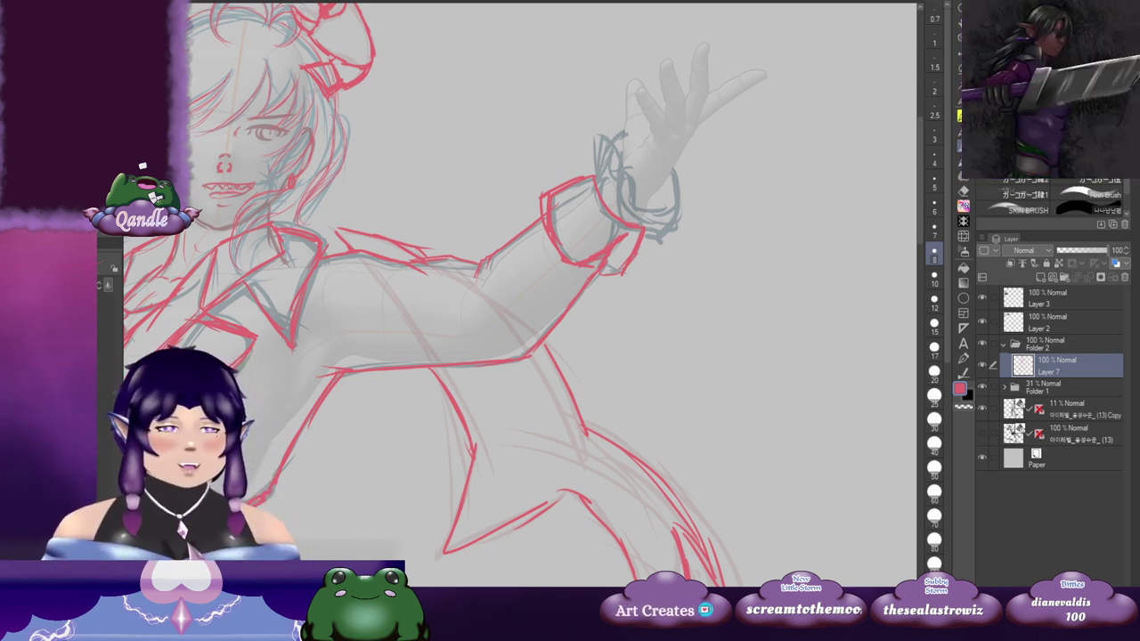
{"action": "left_click_drag", "start_coordinate": [703, 188], "coordinate": [620, 190]}
{"action": "mouse_move", "coordinate": [519, 145]}
{"action": "left_mouse_down"}
{"action": "mouse_move", "coordinate": [545, 133]}
{"action": "mouse_move", "coordinate": [524, 169]}
{"action": "mouse_move", "coordinate": [585, 220]}
{"action": "mouse_move", "coordinate": [594, 210]}
{"action": "mouse_move", "coordinate": [565, 224]}
{"action": "left_mouse_up"}
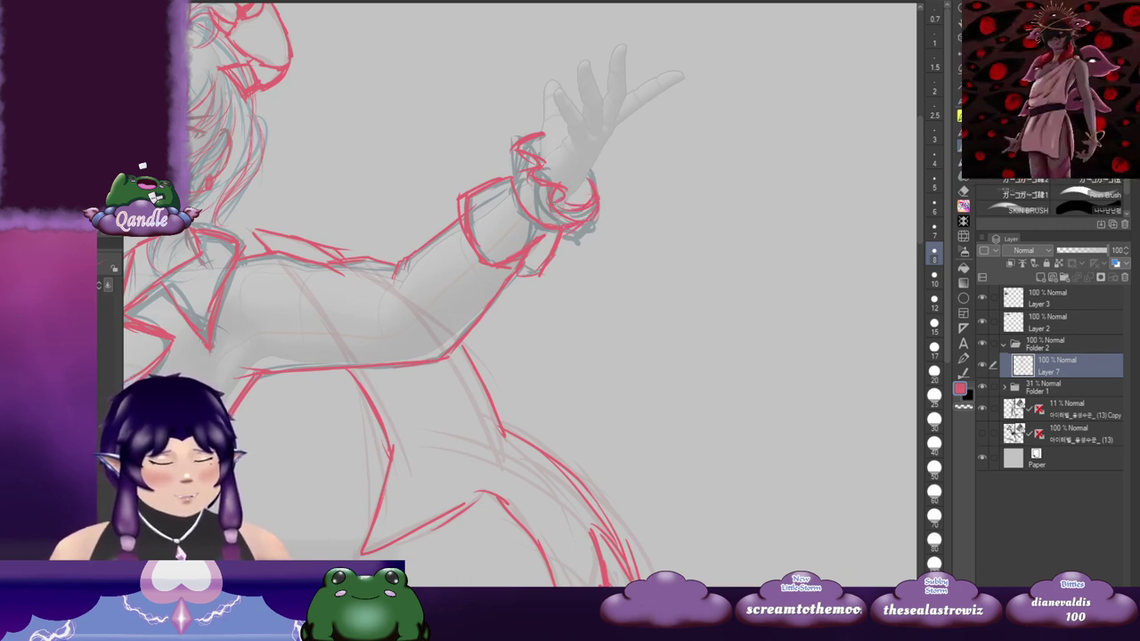
{"action": "left_click_drag", "start_coordinate": [521, 172], "coordinate": [526, 212]}
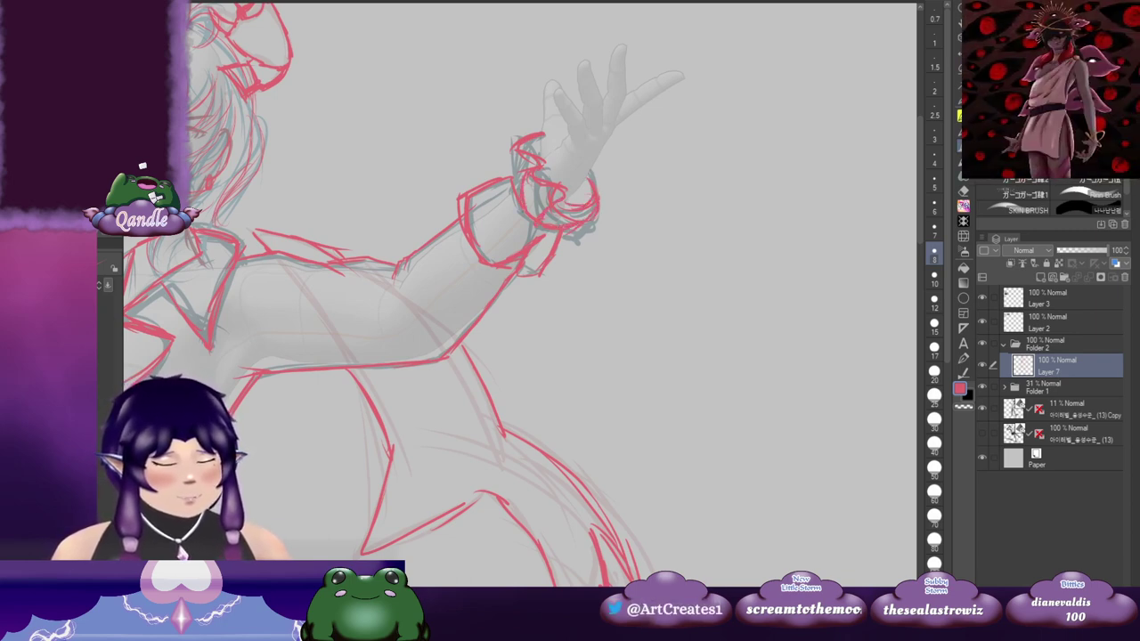
{"action": "left_click_drag", "start_coordinate": [515, 151], "coordinate": [508, 183]}
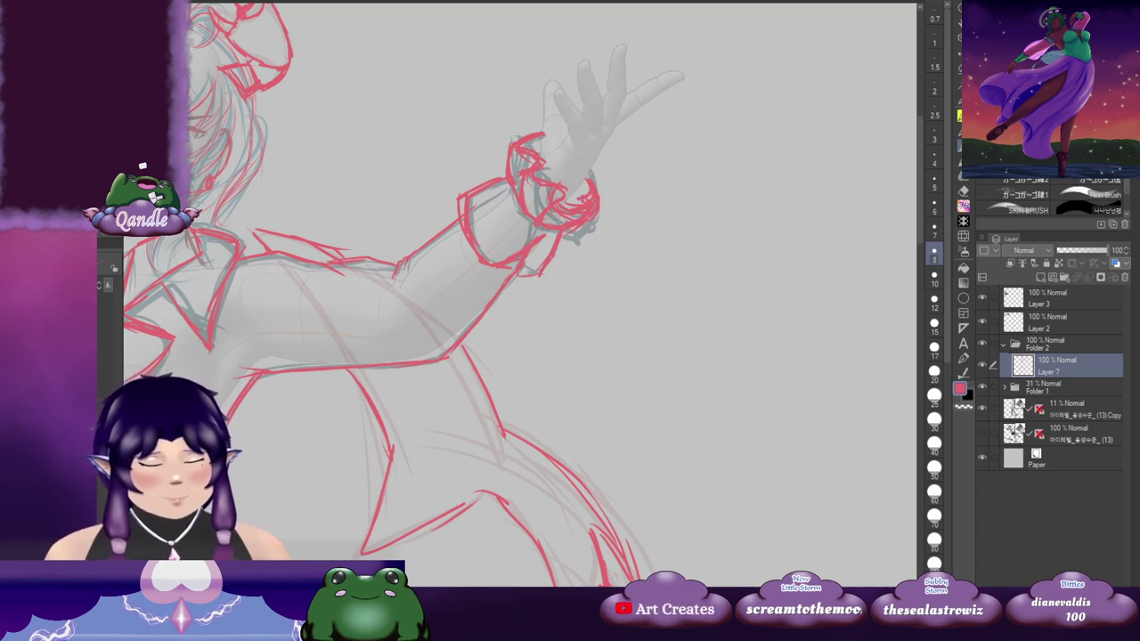
{"action": "left_click_drag", "start_coordinate": [551, 179], "coordinate": [598, 157]}
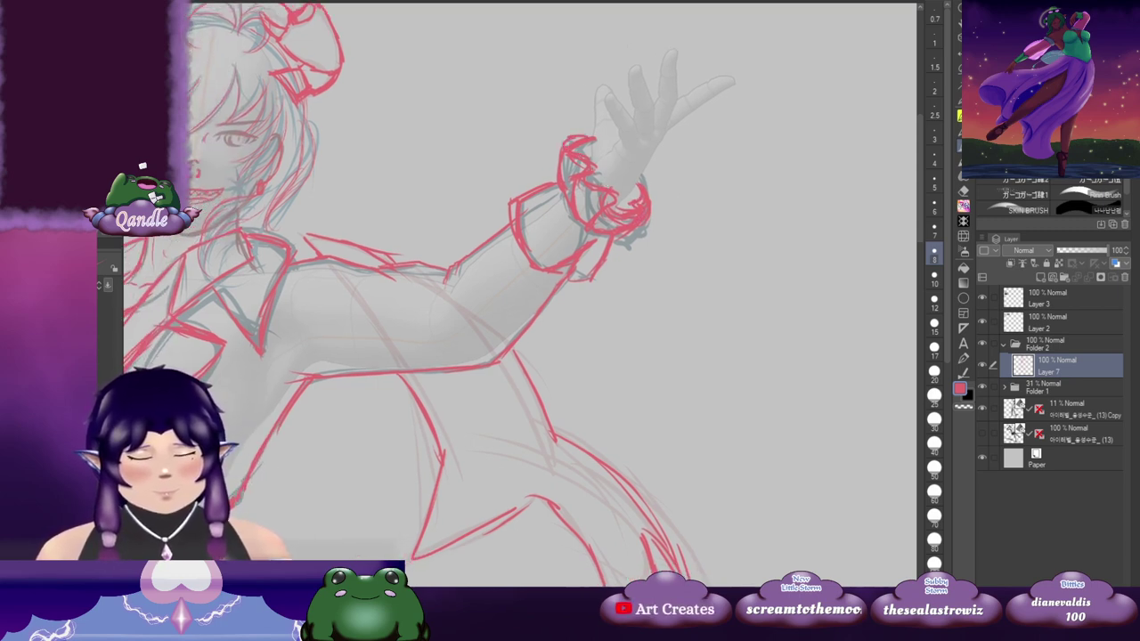
Step: Draw the scalloped ruffle with its fold lines in red around the opposite wrist, beyond the sleeve cuff
{"action": "left_click_drag", "start_coordinate": [393, 220], "coordinate": [613, 173]}
{"action": "left_click_drag", "start_coordinate": [415, 180], "coordinate": [748, 35]}
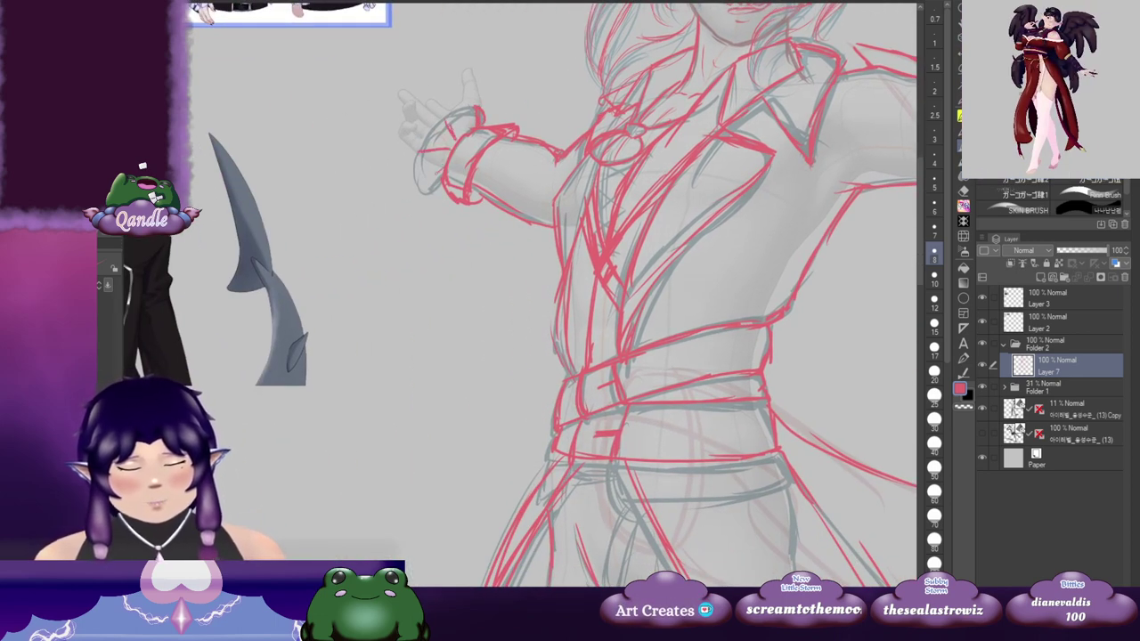
{"action": "mouse_move", "coordinate": [455, 170]}
{"action": "left_mouse_down"}
{"action": "mouse_move", "coordinate": [407, 190]}
{"action": "mouse_move", "coordinate": [450, 195]}
{"action": "left_mouse_up"}
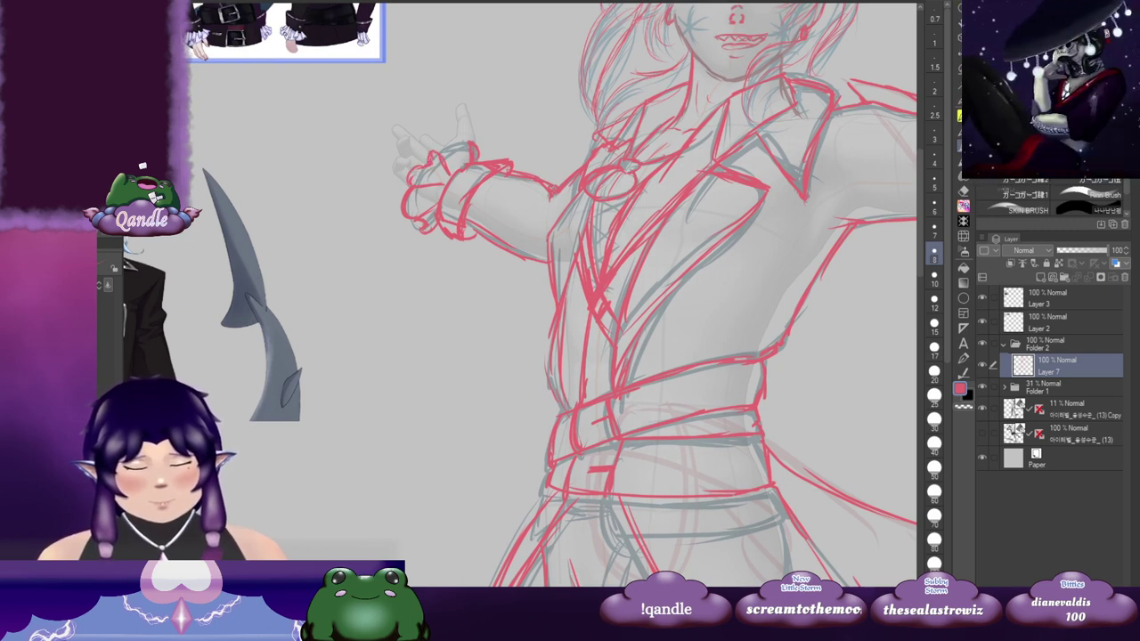
{"action": "left_click_drag", "start_coordinate": [472, 168], "coordinate": [460, 174]}
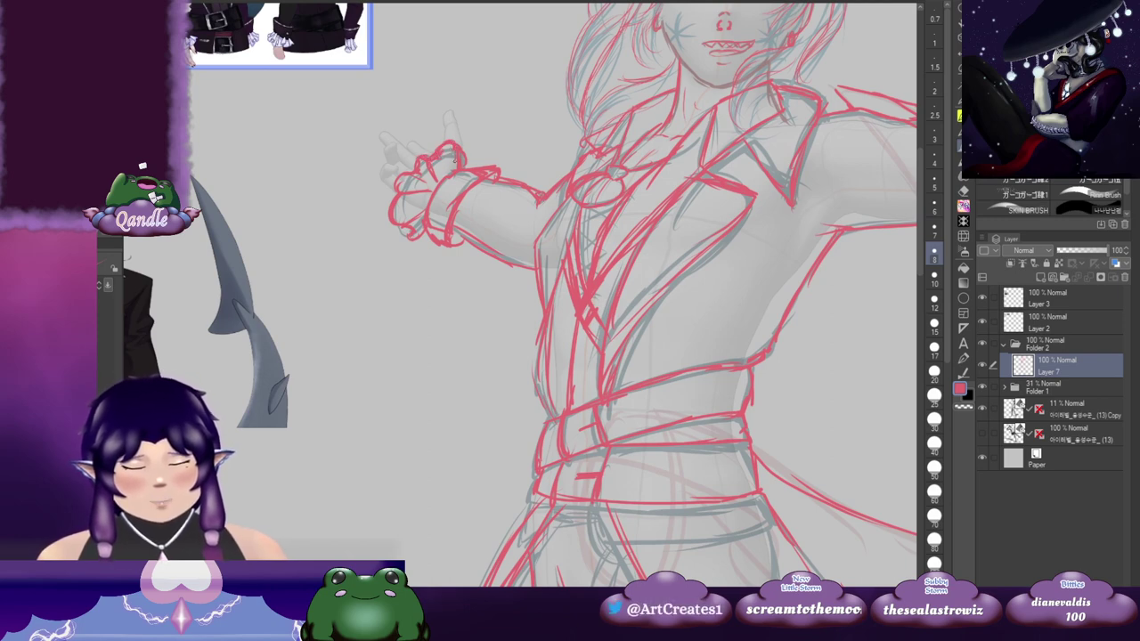
Step: Look over the red sketch from the torso down to the legs and back up to the head
{"action": "mouse_move", "coordinate": [762, 314]}
{"action": "left_mouse_down"}
{"action": "mouse_move", "coordinate": [700, 341]}
{"action": "mouse_move", "coordinate": [589, 342]}
{"action": "mouse_move", "coordinate": [362, 394]}
{"action": "mouse_move", "coordinate": [349, 376]}
{"action": "left_mouse_up"}
{"action": "scroll", "coordinate": [732, 162], "scroll_direction": "down", "scroll_amount": 10}
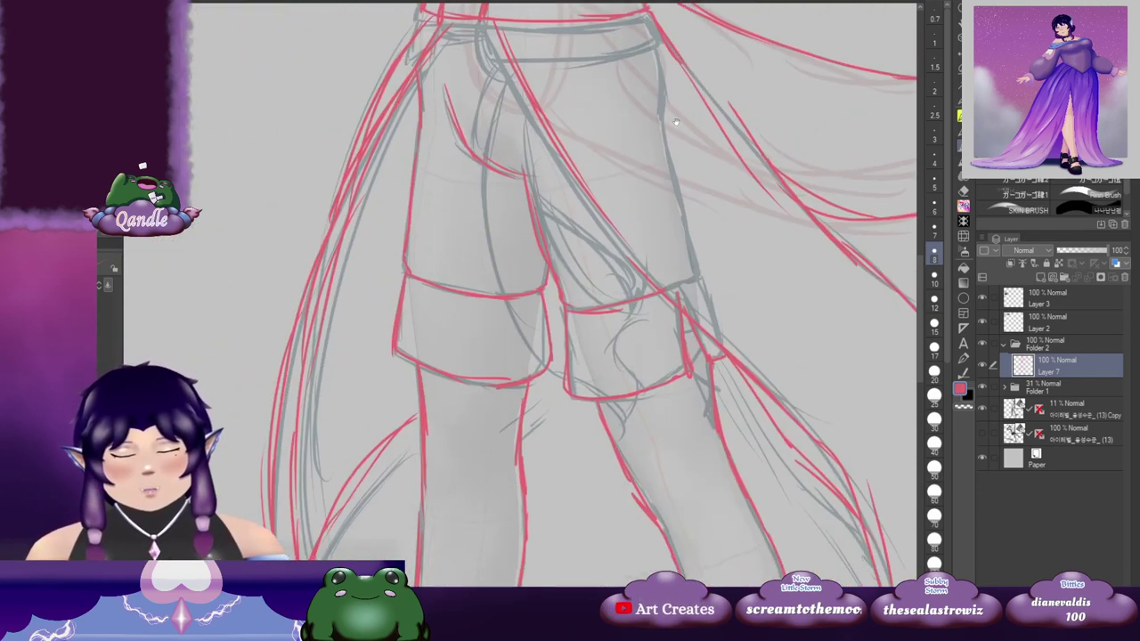
{"action": "left_click_drag", "start_coordinate": [623, 313], "coordinate": [620, 122]}
{"action": "left_click_drag", "start_coordinate": [788, 181], "coordinate": [526, 458]}
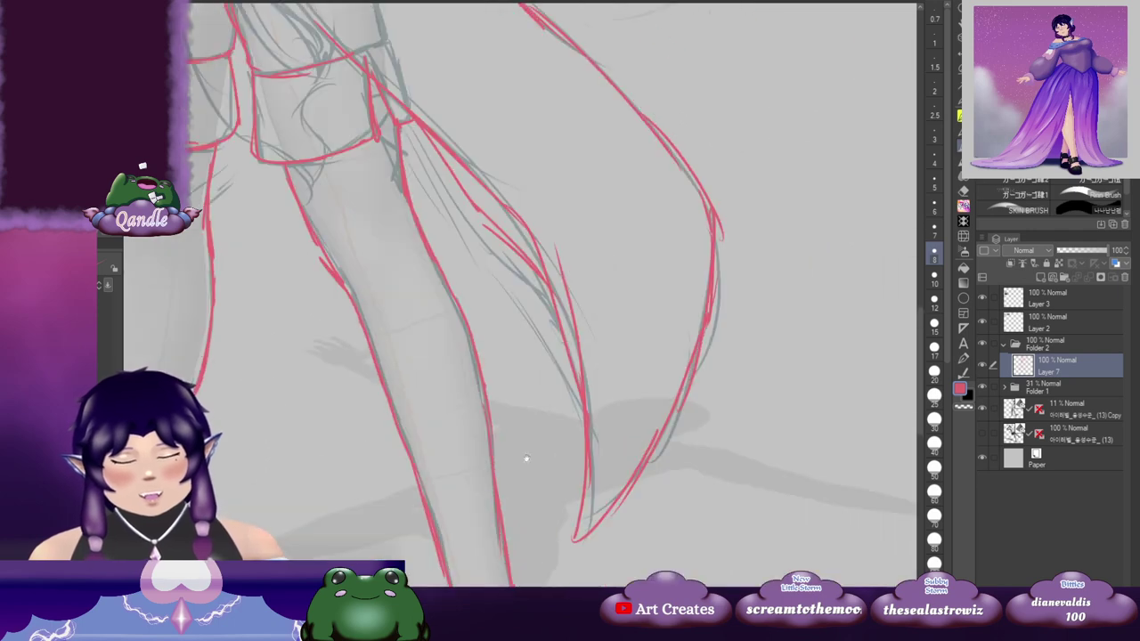
{"action": "left_click_drag", "start_coordinate": [542, 218], "coordinate": [535, 444]}
{"action": "left_click_drag", "start_coordinate": [388, 324], "coordinate": [458, 428]}
{"action": "left_click_drag", "start_coordinate": [615, 160], "coordinate": [490, 382]}
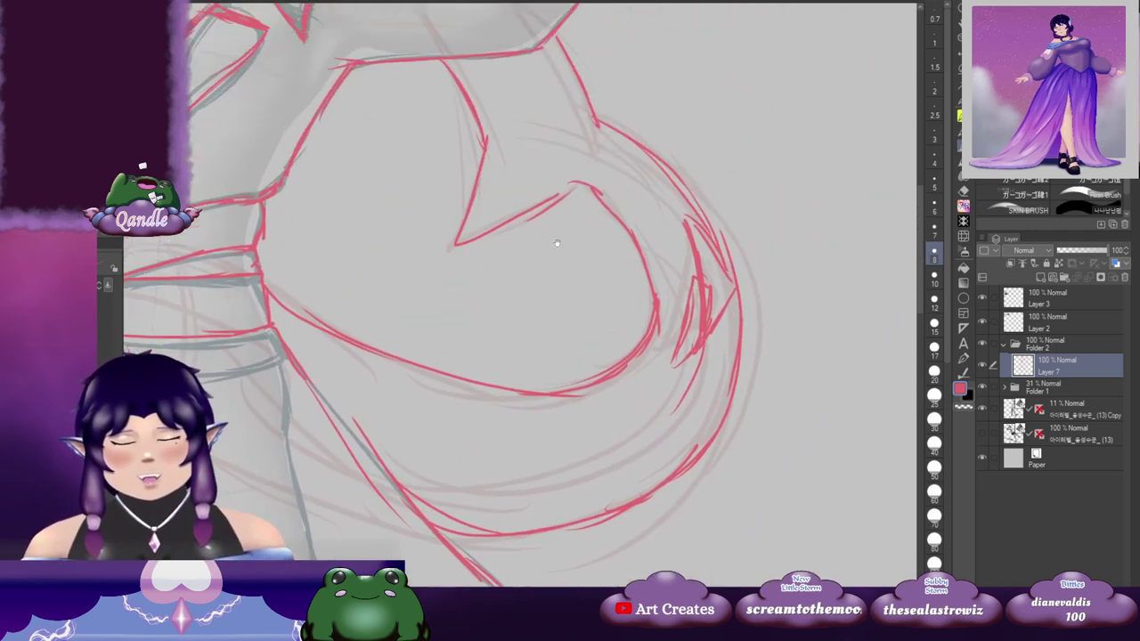
{"action": "left_click_drag", "start_coordinate": [557, 244], "coordinate": [498, 413]}
{"action": "scroll", "coordinate": [543, 229], "scroll_direction": "up", "scroll_amount": 6}
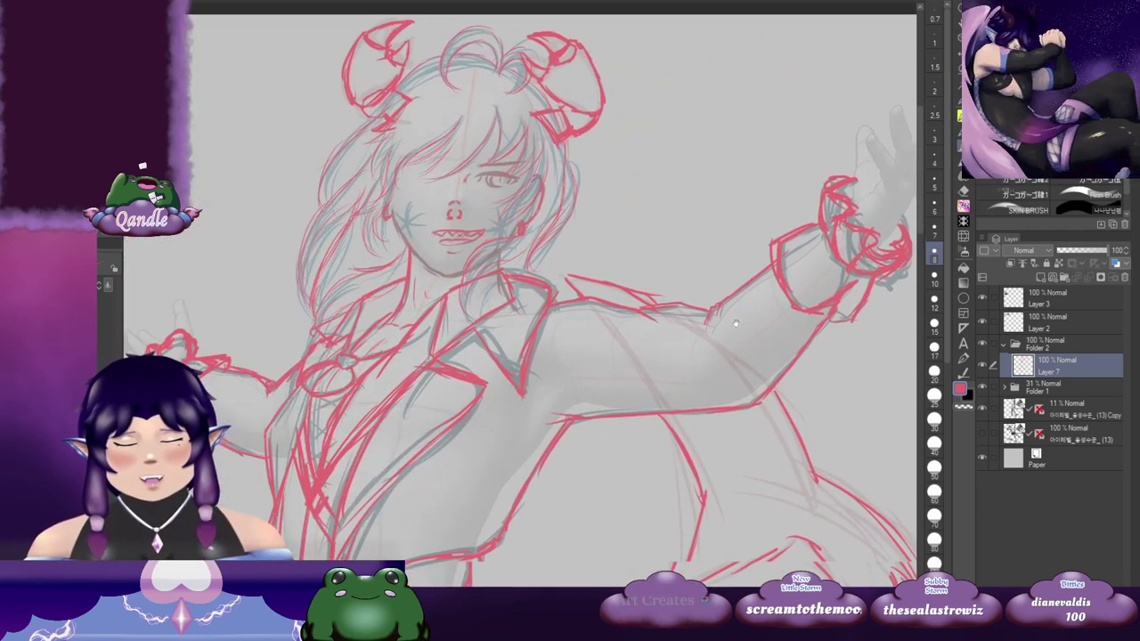
{"action": "scroll", "coordinate": [521, 230], "scroll_direction": "up", "scroll_amount": 3}
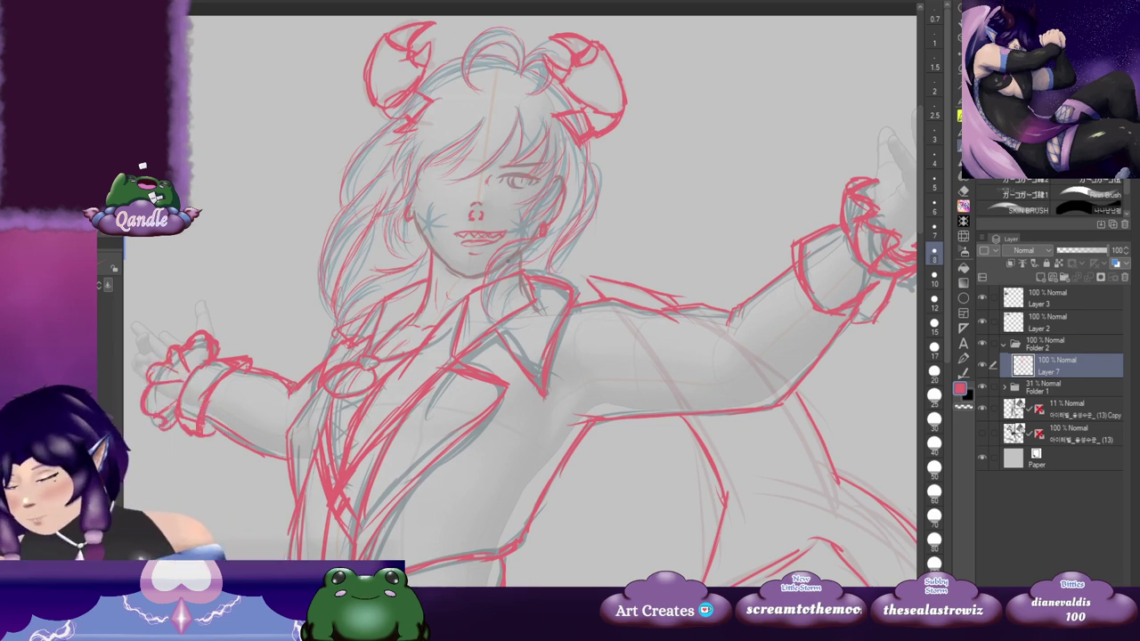
Step: Try to draw the visible eye's upper lash line and iris in red on Layer 7
{"action": "key", "text": "ctrl+t"}
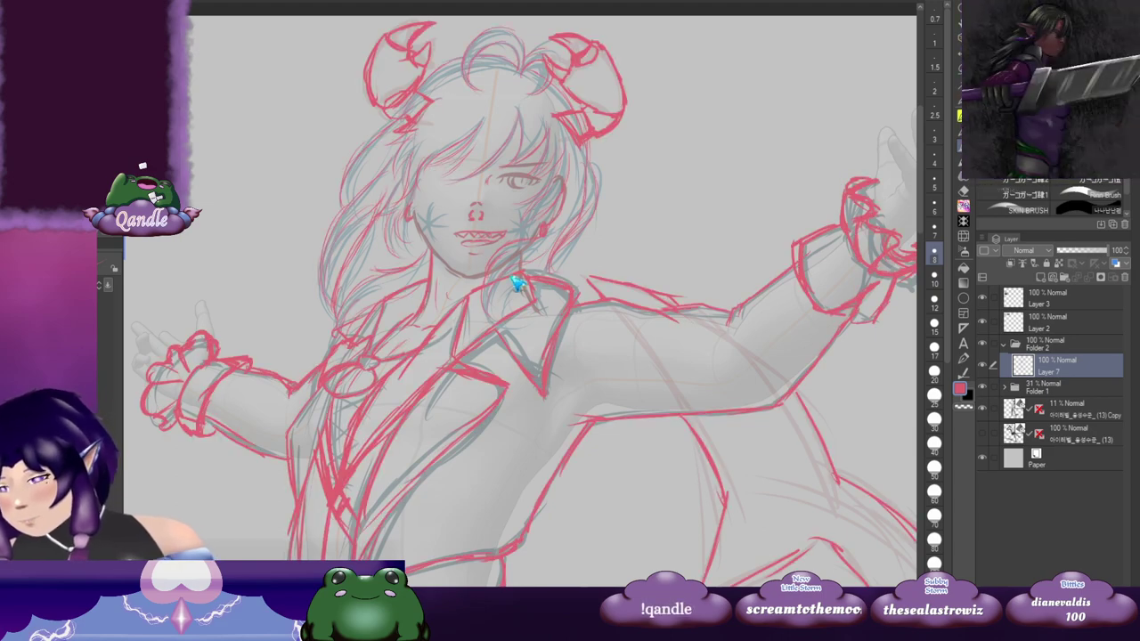
{"action": "scroll", "coordinate": [518, 283], "scroll_direction": "up", "scroll_amount": 1}
{"action": "scroll", "coordinate": [519, 285], "scroll_direction": "up", "scroll_amount": 1}
{"action": "mouse_move", "coordinate": [588, 181]}
{"action": "left_mouse_down"}
{"action": "mouse_move", "coordinate": [594, 225]}
{"action": "mouse_move", "coordinate": [629, 202]}
{"action": "mouse_move", "coordinate": [607, 250]}
{"action": "left_mouse_up"}
{"action": "mouse_move", "coordinate": [478, 145]}
{"action": "left_mouse_down"}
{"action": "mouse_move", "coordinate": [472, 153]}
{"action": "mouse_move", "coordinate": [568, 144]}
{"action": "left_mouse_up"}
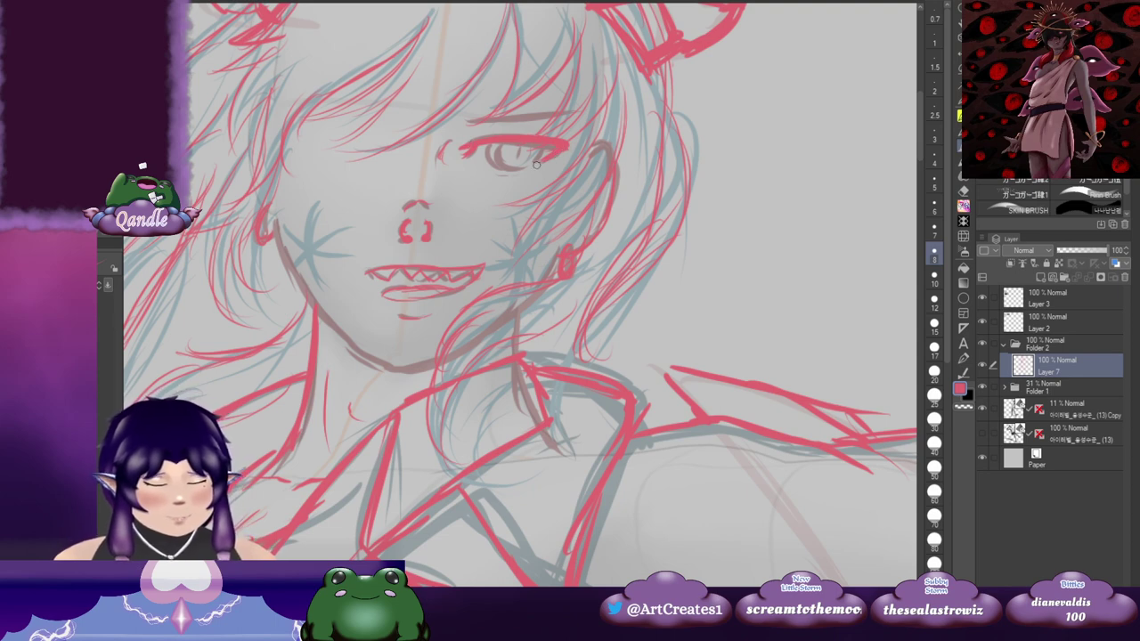
{"action": "left_click_drag", "start_coordinate": [538, 165], "coordinate": [550, 157]}
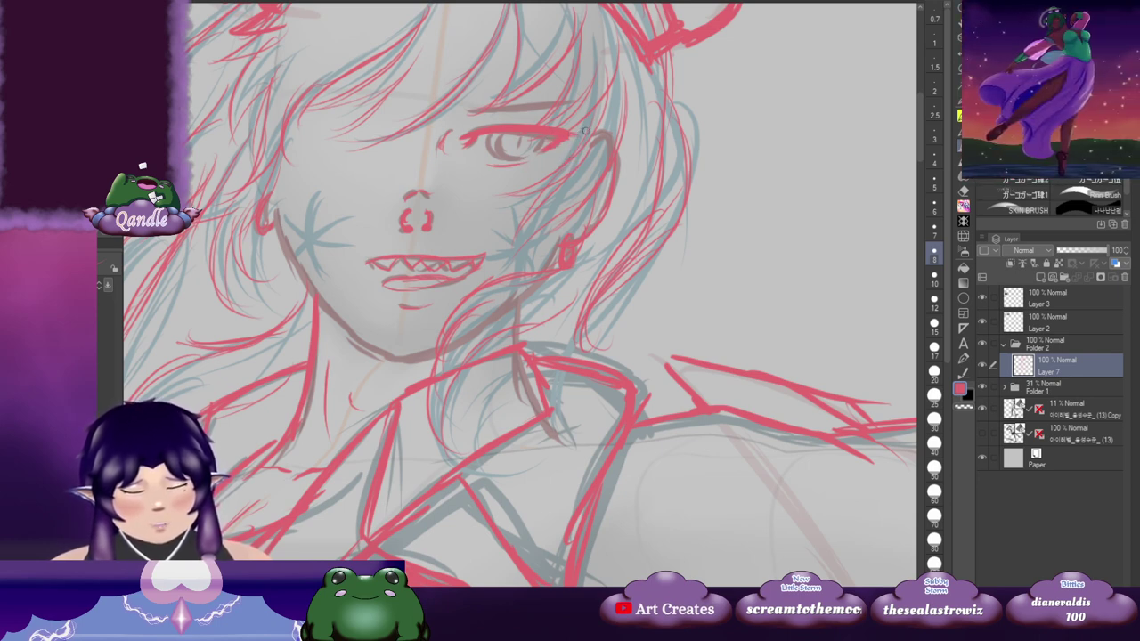
{"action": "scroll", "coordinate": [570, 132], "scroll_direction": "left", "scroll_amount": 1}
{"action": "left_click_drag", "start_coordinate": [517, 143], "coordinate": [570, 135]}
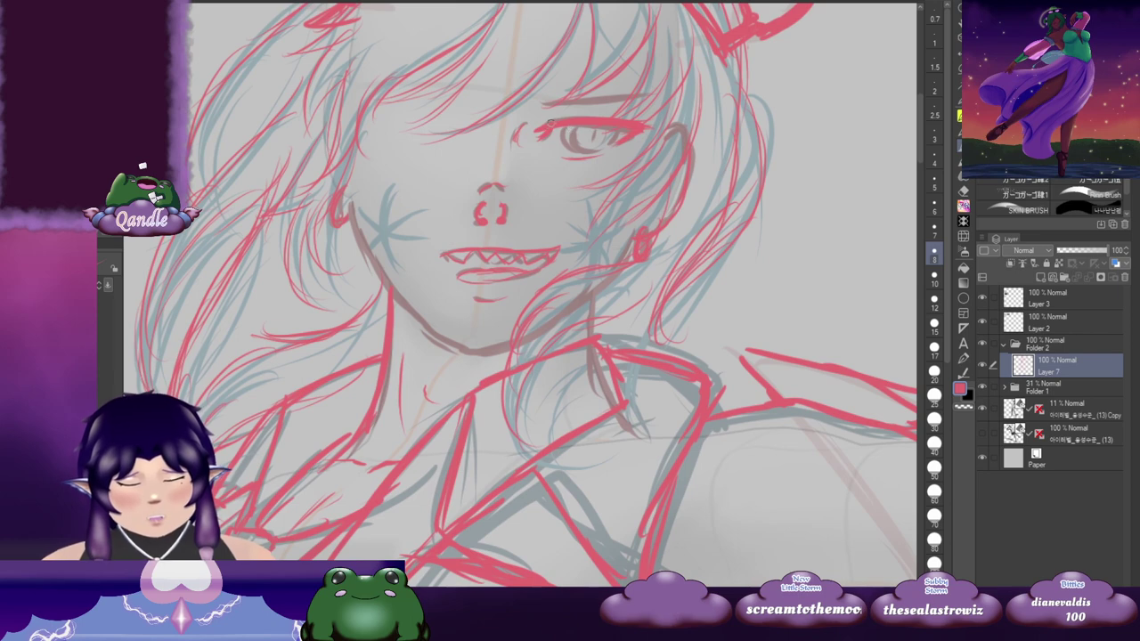
{"action": "scroll", "coordinate": [613, 134], "scroll_direction": "right", "scroll_amount": 2}
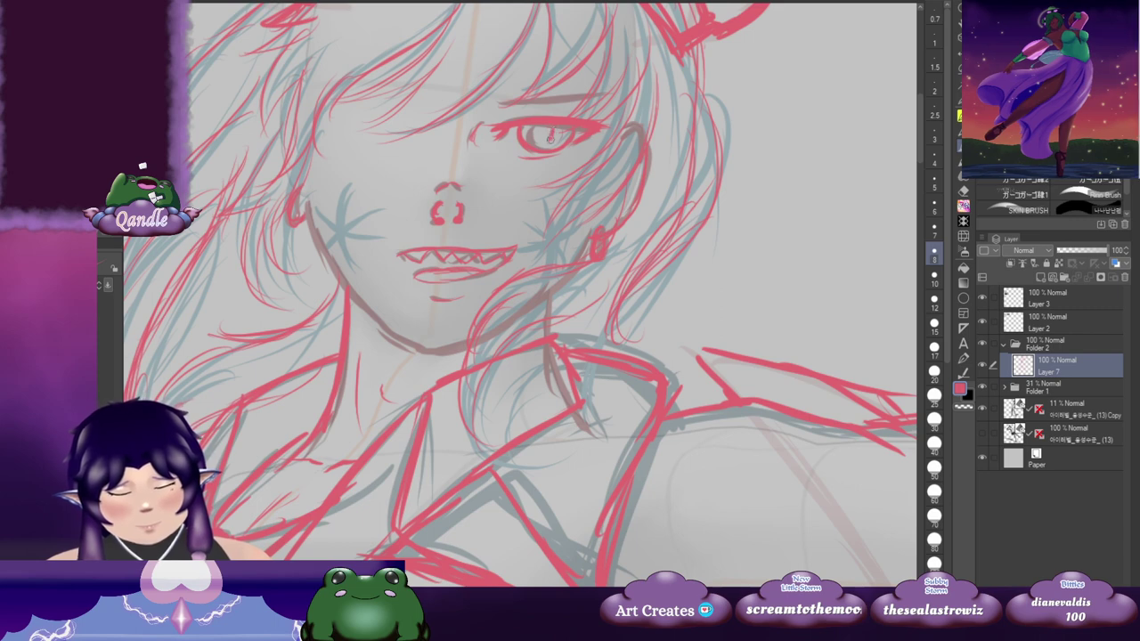
{"action": "scroll", "coordinate": [580, 142], "scroll_direction": "left", "scroll_amount": 2}
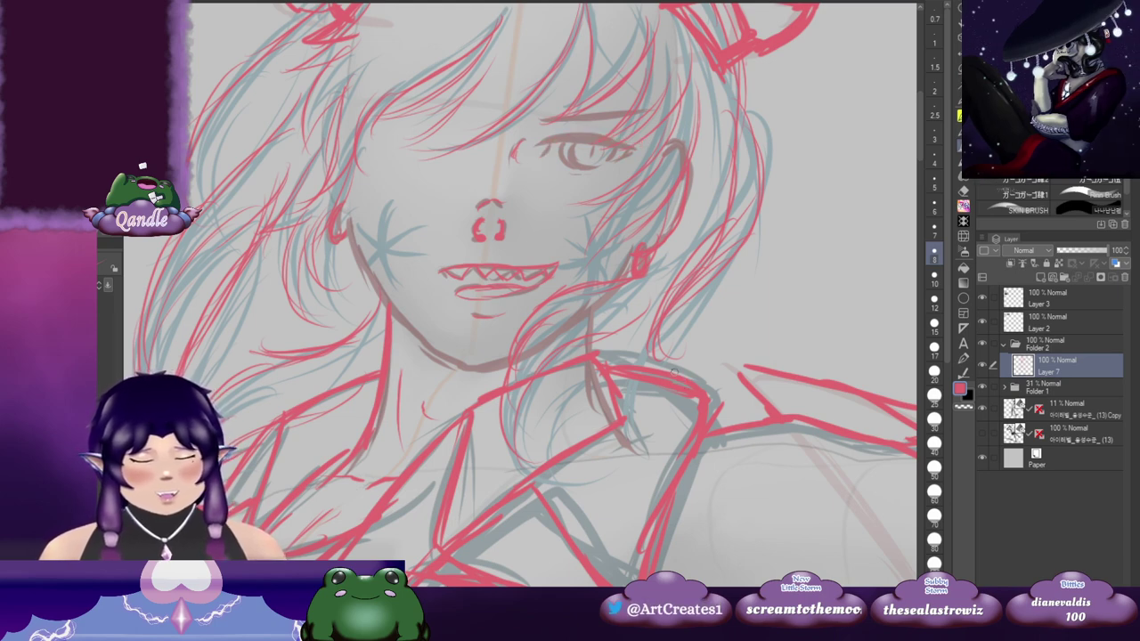
Step: Add a new layer above Layer 7 and draw the visible eye's upper lash line in red
{"action": "left_click", "coordinate": [1039, 277]}
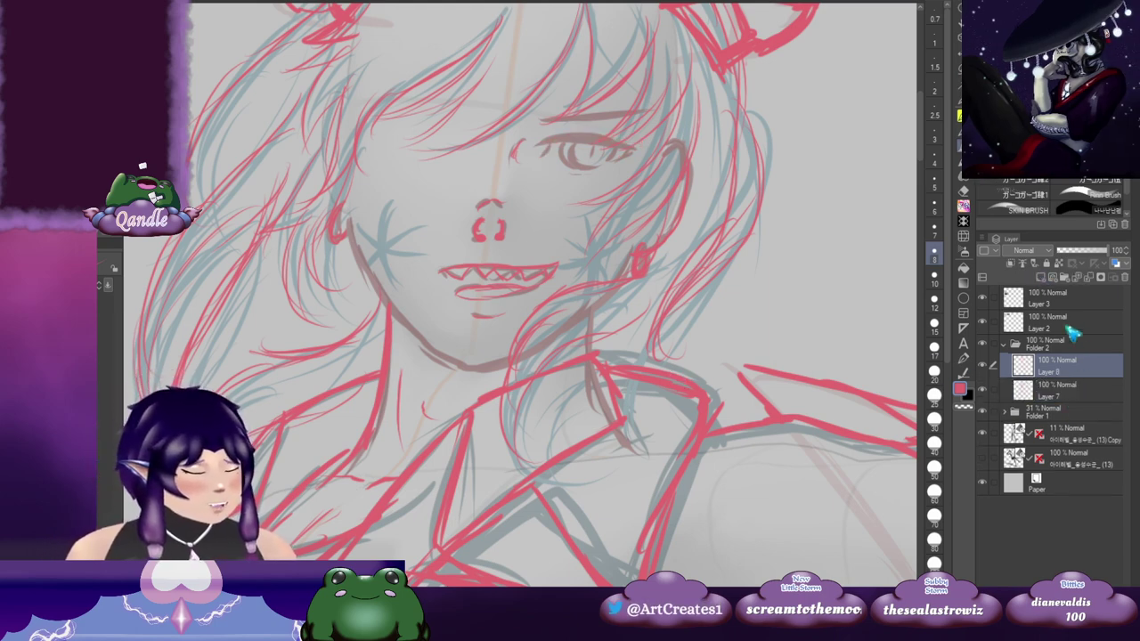
{"action": "mouse_move", "coordinate": [579, 171]}
{"action": "left_mouse_down"}
{"action": "mouse_move", "coordinate": [603, 172]}
{"action": "mouse_move", "coordinate": [560, 156]}
{"action": "mouse_move", "coordinate": [590, 140]}
{"action": "mouse_move", "coordinate": [658, 143]}
{"action": "left_mouse_up"}
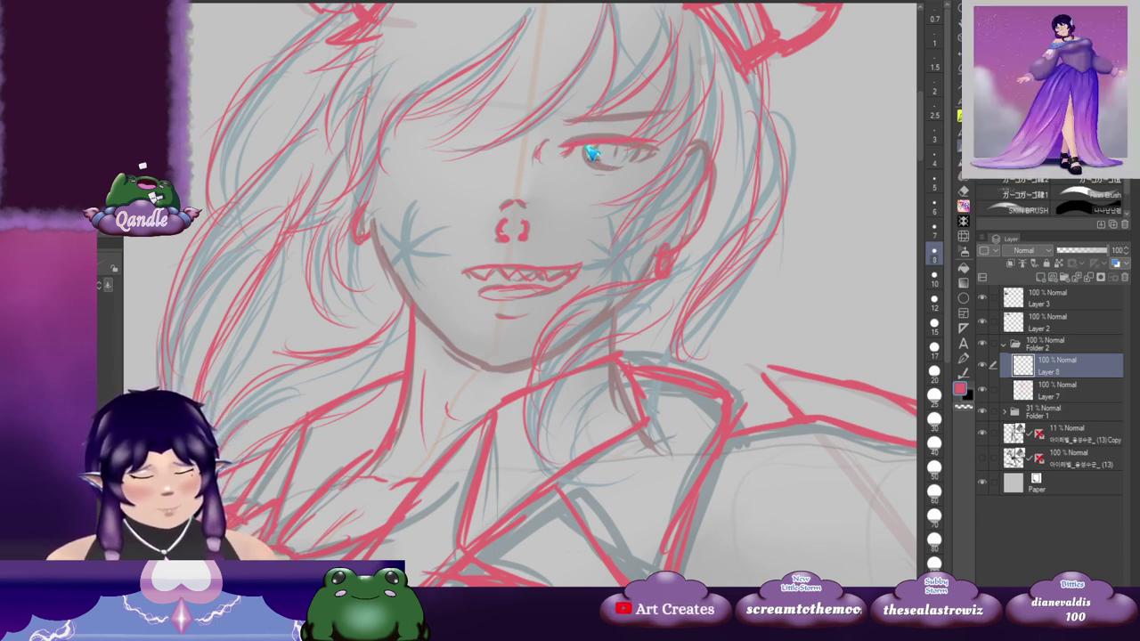
{"action": "key", "text": "ctrl+z"}
{"action": "key", "text": "ctrl+z"}
{"action": "left_click_drag", "start_coordinate": [574, 143], "coordinate": [674, 146]}
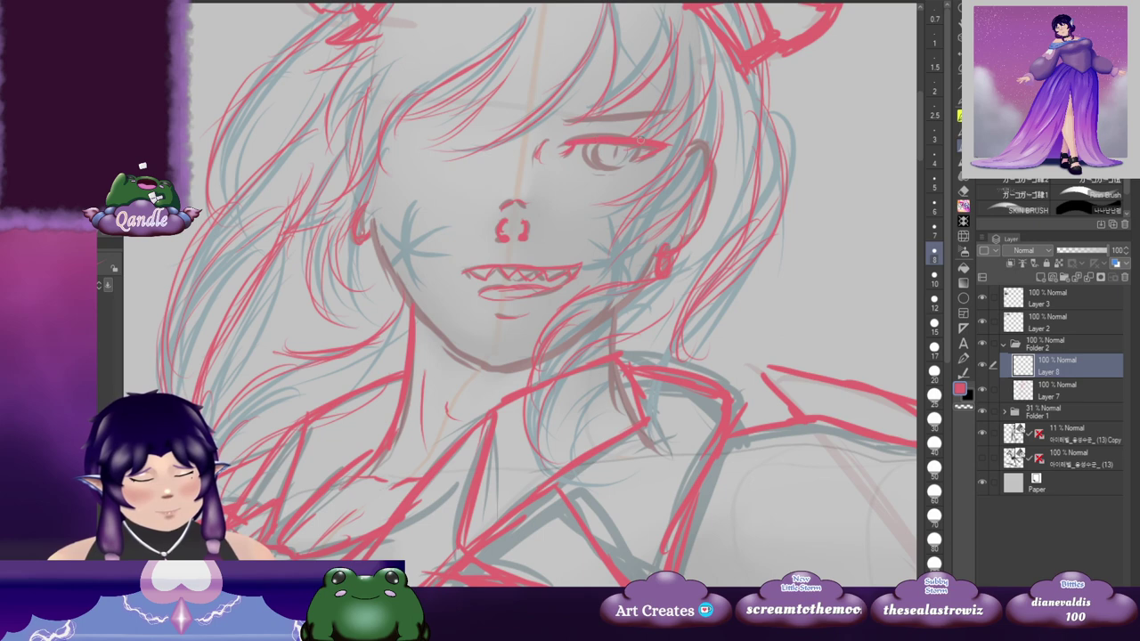
{"action": "mouse_move", "coordinate": [640, 140]}
{"action": "left_mouse_down"}
{"action": "mouse_move", "coordinate": [622, 142]}
{"action": "mouse_move", "coordinate": [641, 152]}
{"action": "left_mouse_up"}
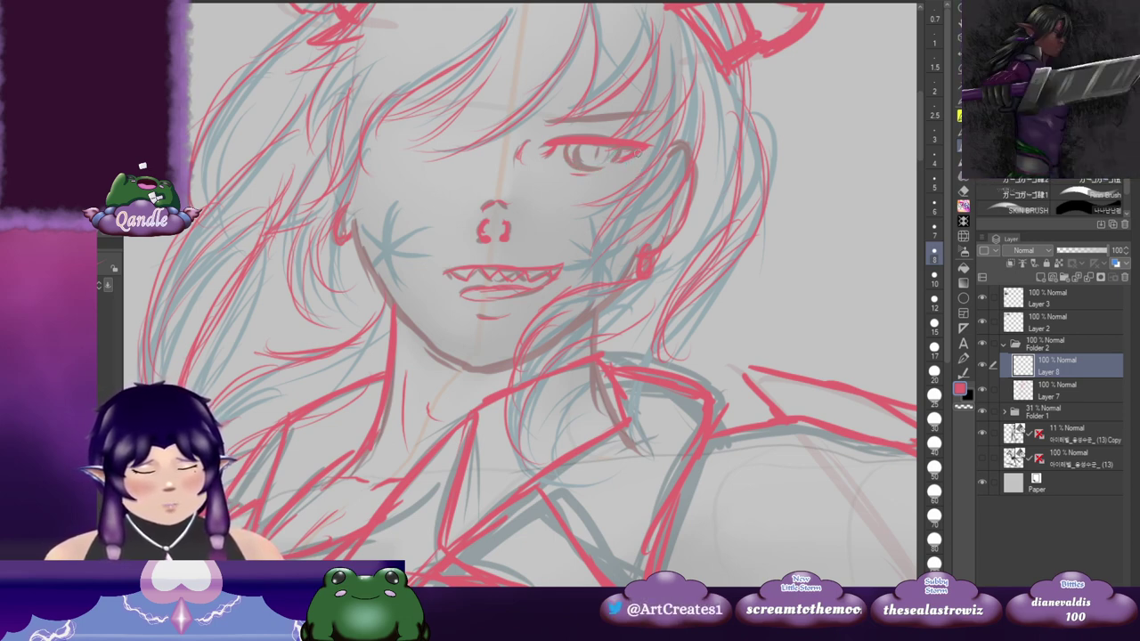
Step: Draw the eye's iris, slit pupil and outer corner in red, and trace the eyebrow above it
{"action": "mouse_move", "coordinate": [633, 156]}
{"action": "left_mouse_down"}
{"action": "mouse_move", "coordinate": [621, 164]}
{"action": "mouse_move", "coordinate": [599, 143]}
{"action": "mouse_move", "coordinate": [573, 143]}
{"action": "mouse_move", "coordinate": [558, 148]}
{"action": "mouse_move", "coordinate": [555, 172]}
{"action": "left_mouse_up"}
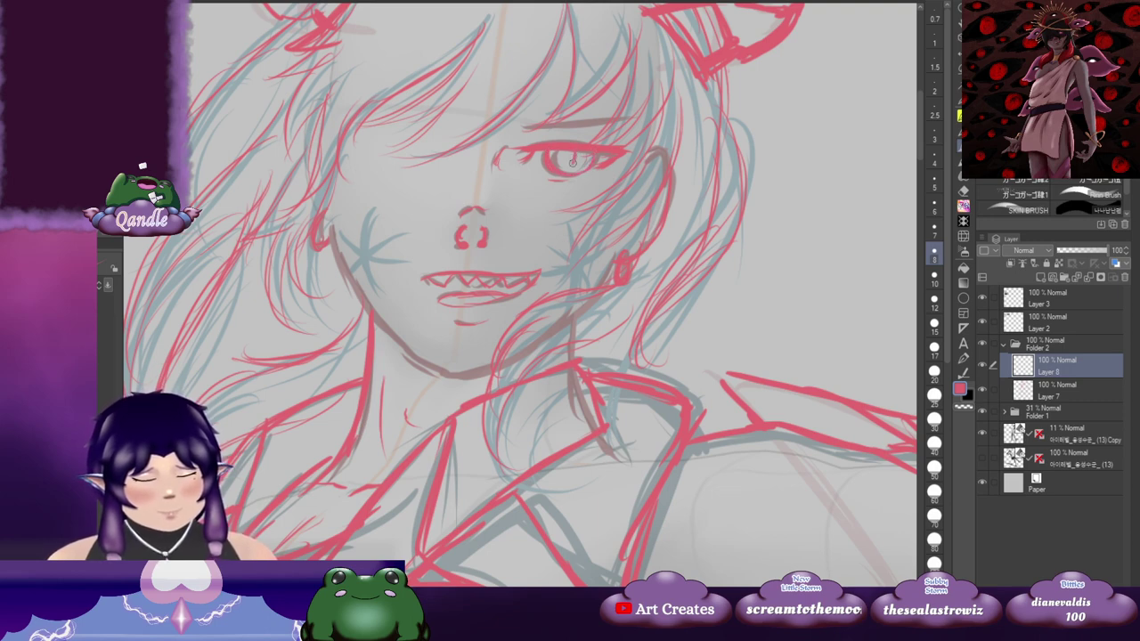
{"action": "left_click_drag", "start_coordinate": [632, 162], "coordinate": [629, 171]}
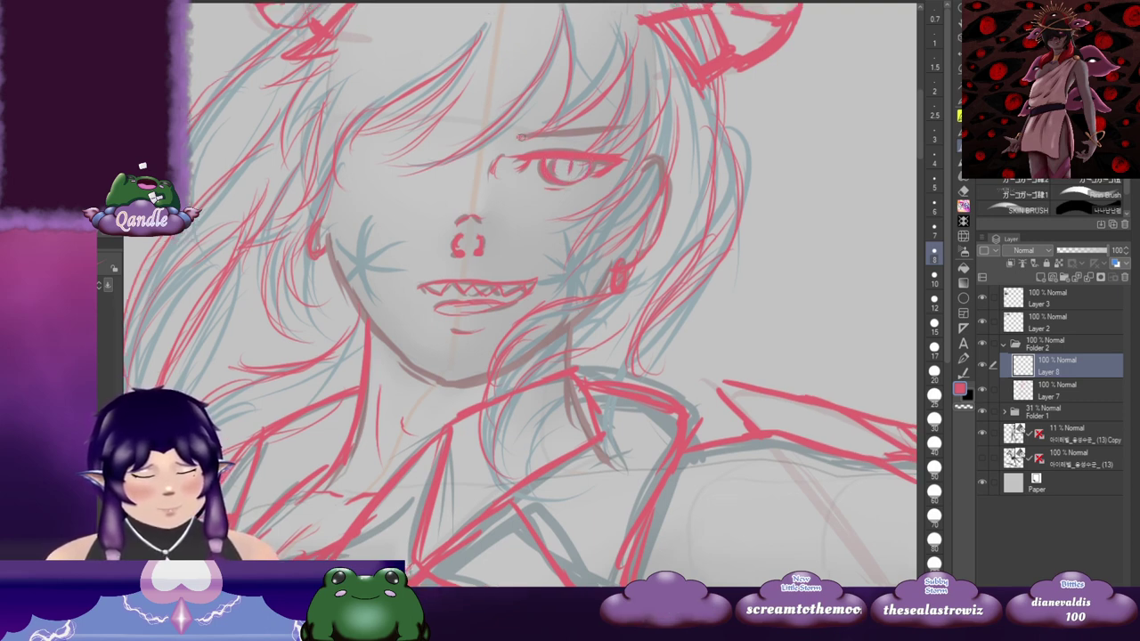
{"action": "left_click_drag", "start_coordinate": [520, 138], "coordinate": [634, 129]}
{"action": "left_click_drag", "start_coordinate": [593, 178], "coordinate": [573, 167]}
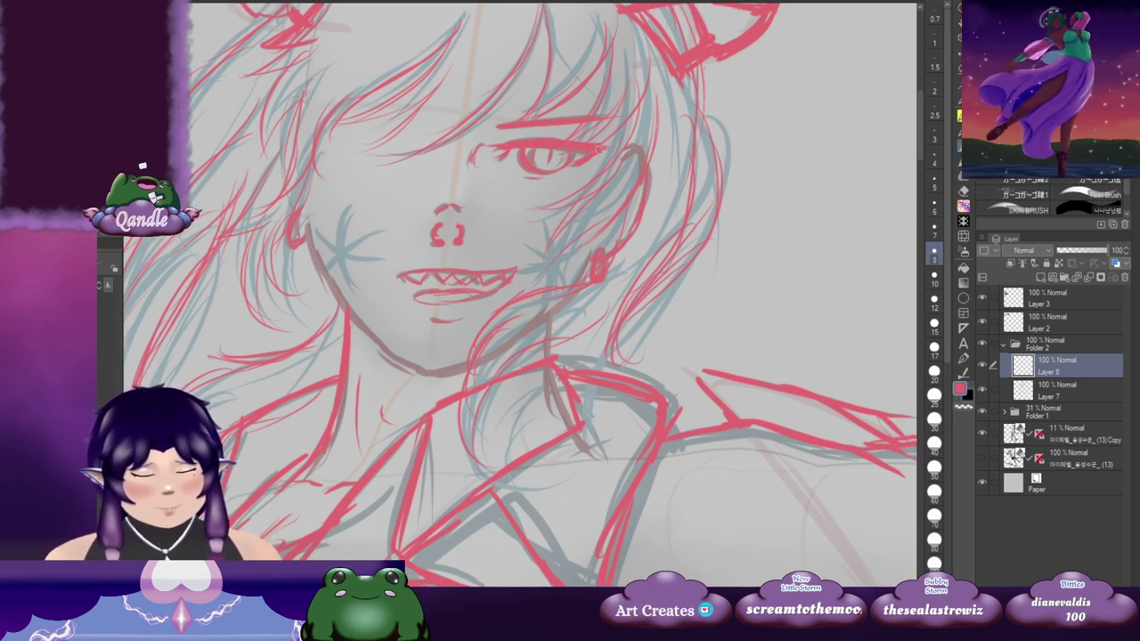
Step: Duplicate Layer 8, then mirror, move and rotate the copied eye and eyebrow into place under the fringe on the other side of the face
{"action": "left_click_drag", "start_coordinate": [605, 155], "coordinate": [553, 177]}
{"action": "left_click_drag", "start_coordinate": [1069, 371], "coordinate": [1078, 363]}
{"action": "key", "text": "ctrl+t"}
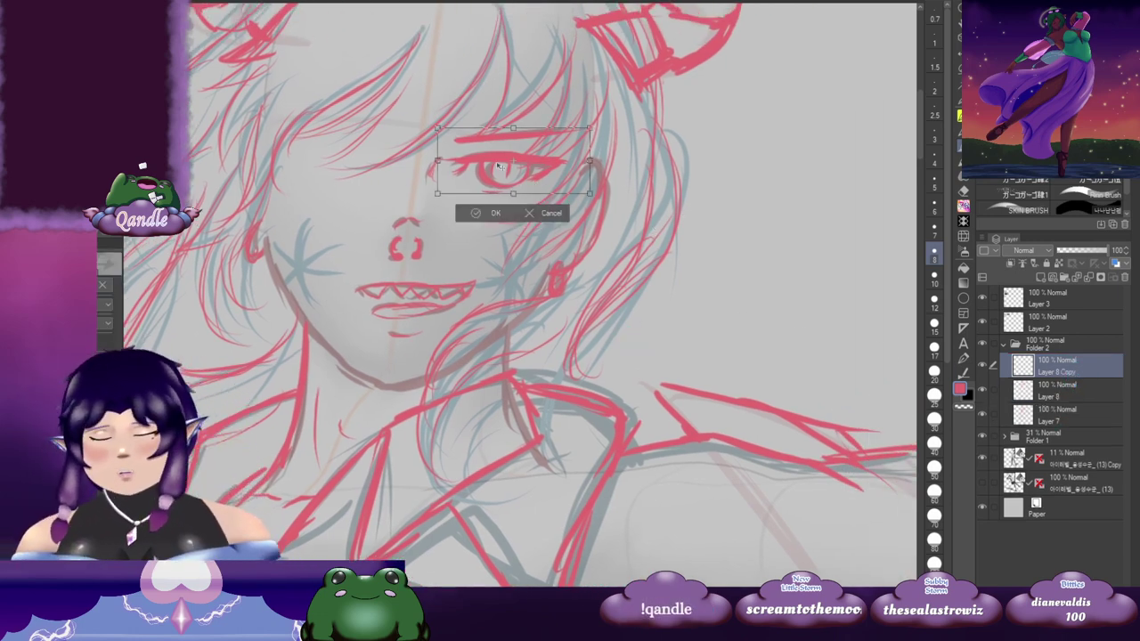
{"action": "left_click_drag", "start_coordinate": [539, 185], "coordinate": [377, 163]}
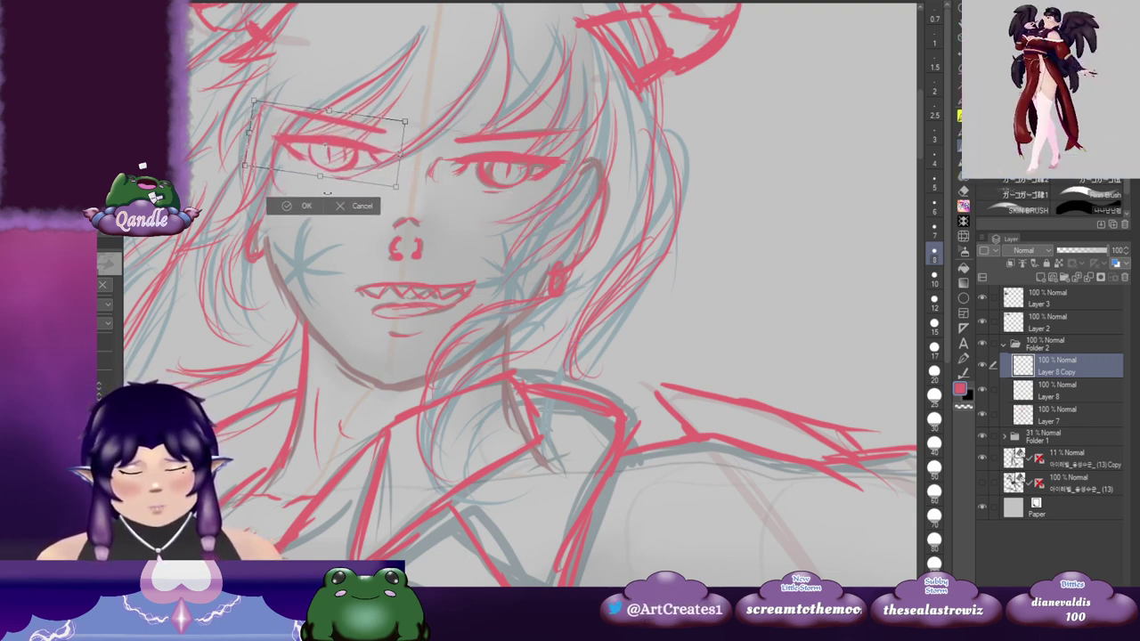
{"action": "left_click", "coordinate": [301, 207]}
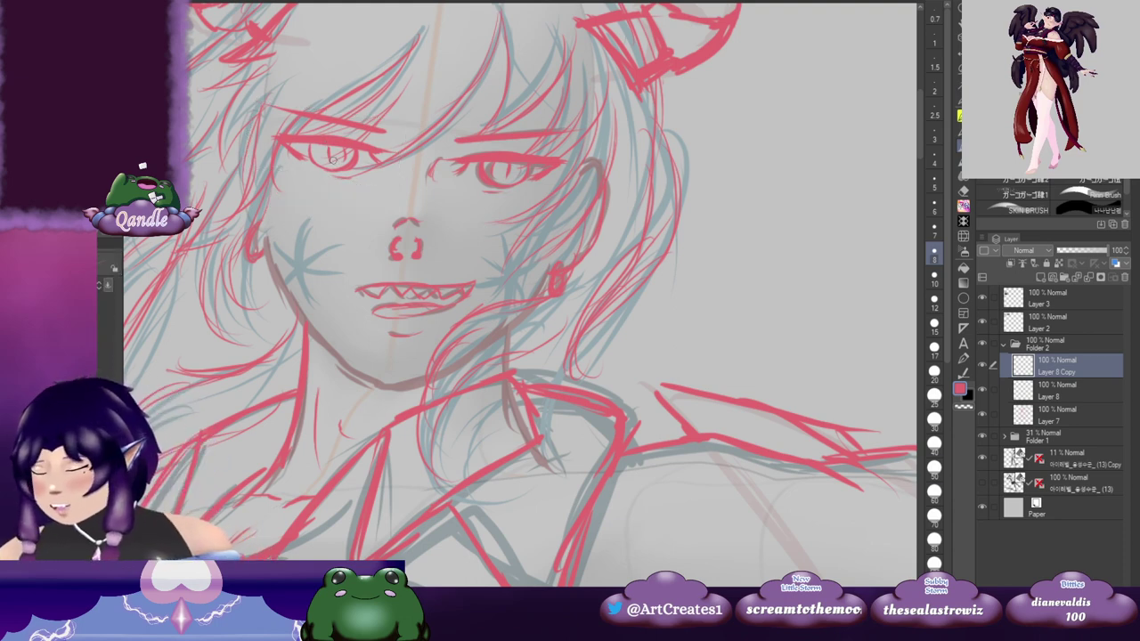
Step: Erase the slit pupil from the copied eye with the eraser at size 12
{"action": "key", "text": "e"}
{"action": "left_click", "coordinate": [933, 299]}
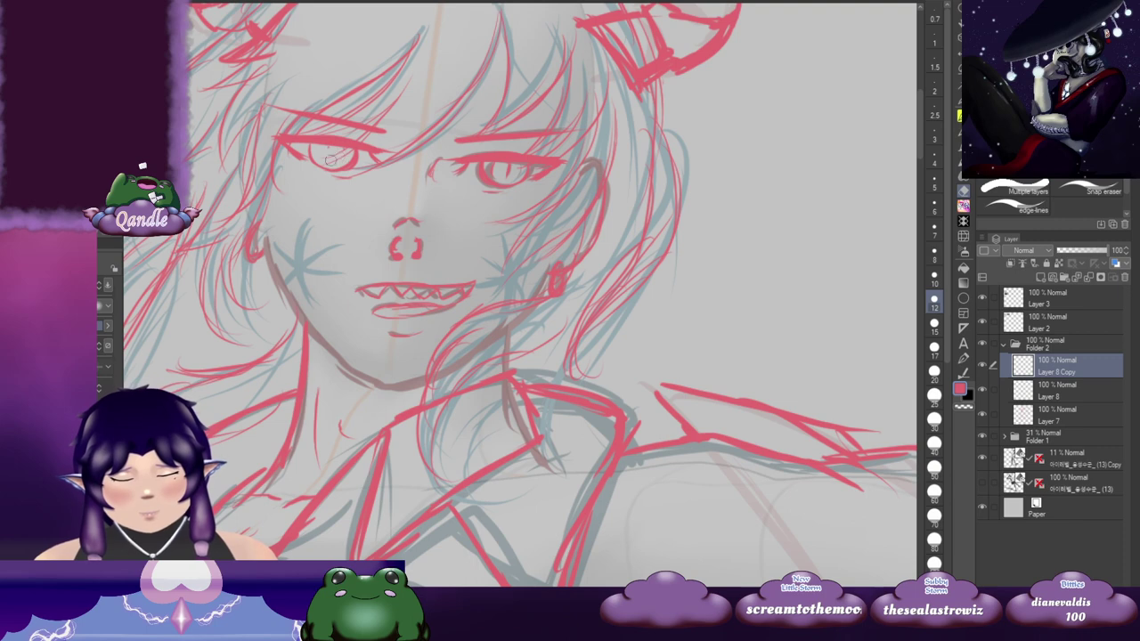
{"action": "left_click_drag", "start_coordinate": [331, 159], "coordinate": [413, 154]}
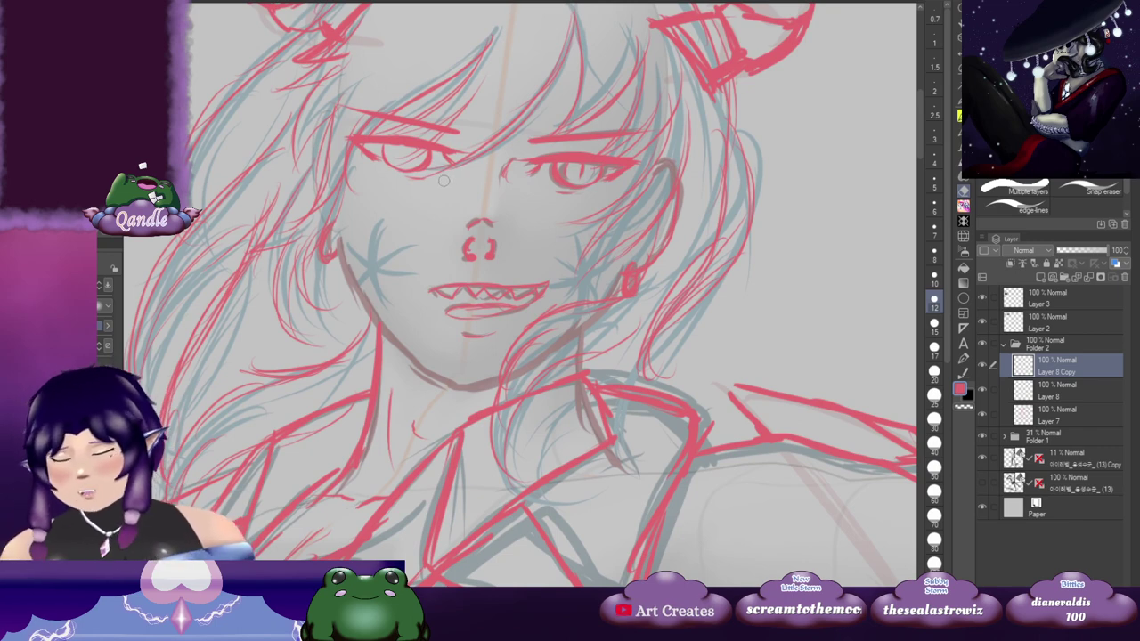
Step: Lasso the copied eye's iris, shift it slightly toward the nose, deselect it, and redraw its slit pupil in red
{"action": "key", "text": "m"}
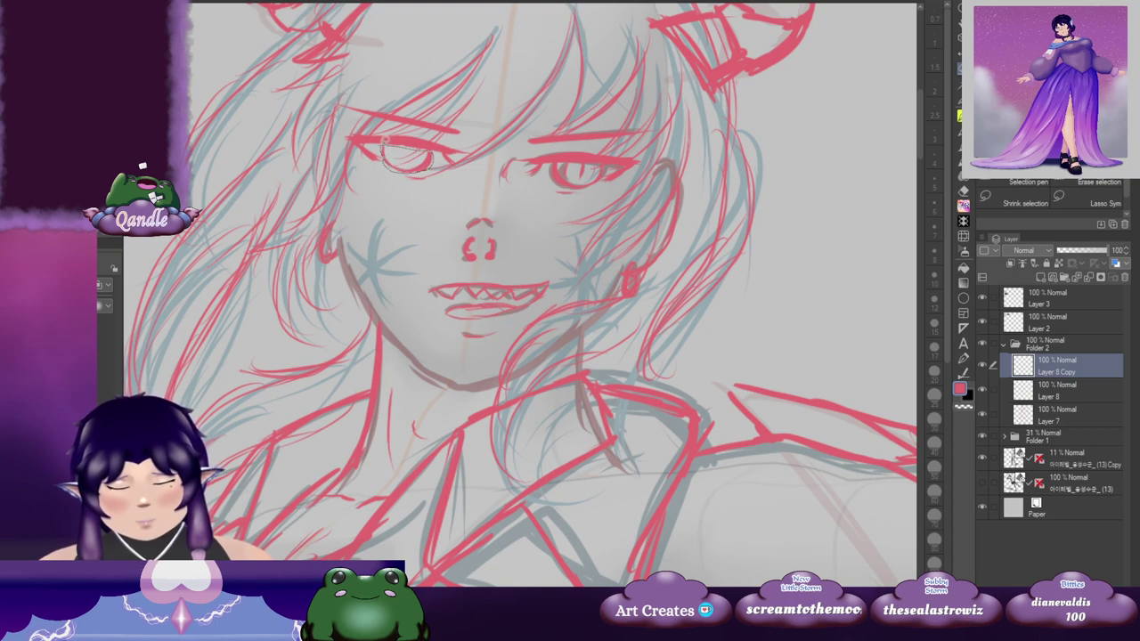
{"action": "left_click_drag", "start_coordinate": [381, 142], "coordinate": [431, 169]}
{"action": "left_click", "coordinate": [461, 196]}
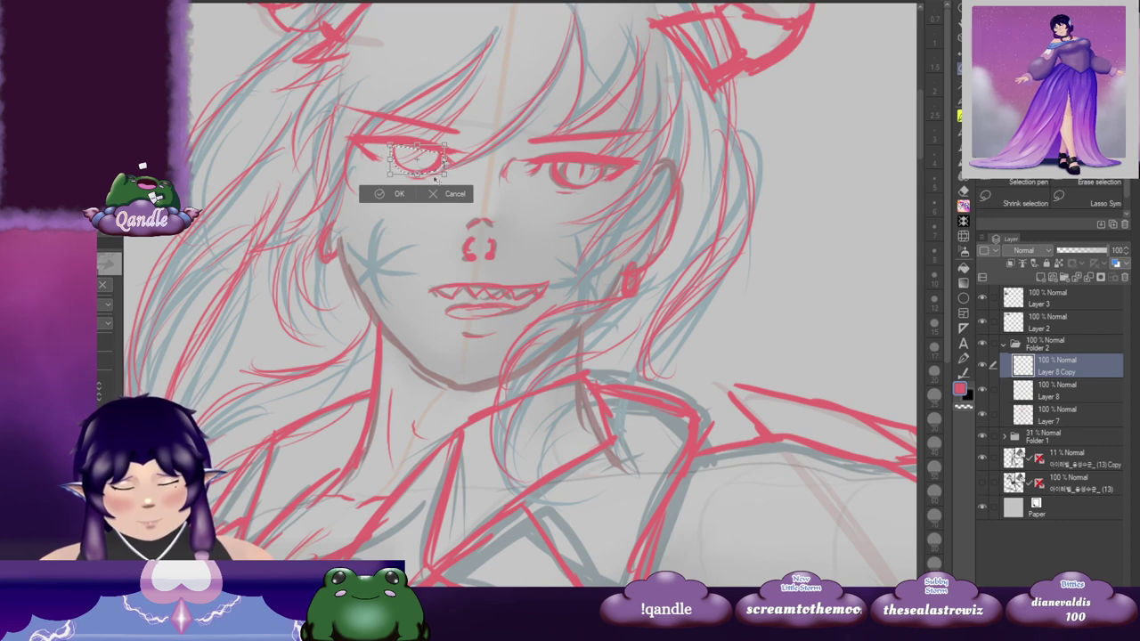
{"action": "left_click", "coordinate": [395, 193]}
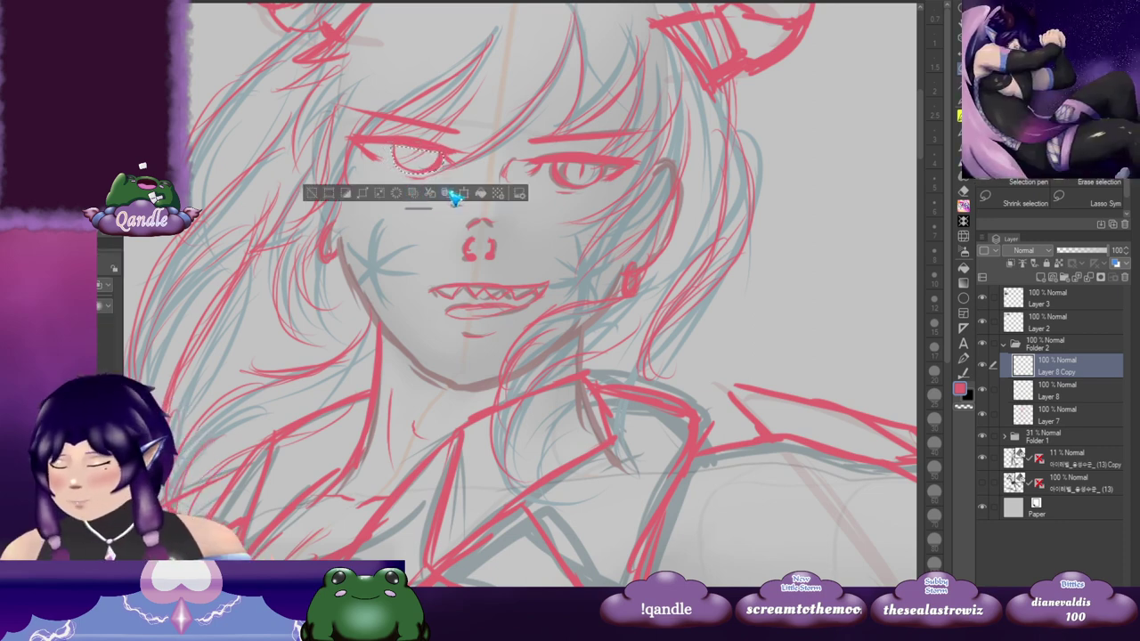
{"action": "key", "text": "ctrl+d"}
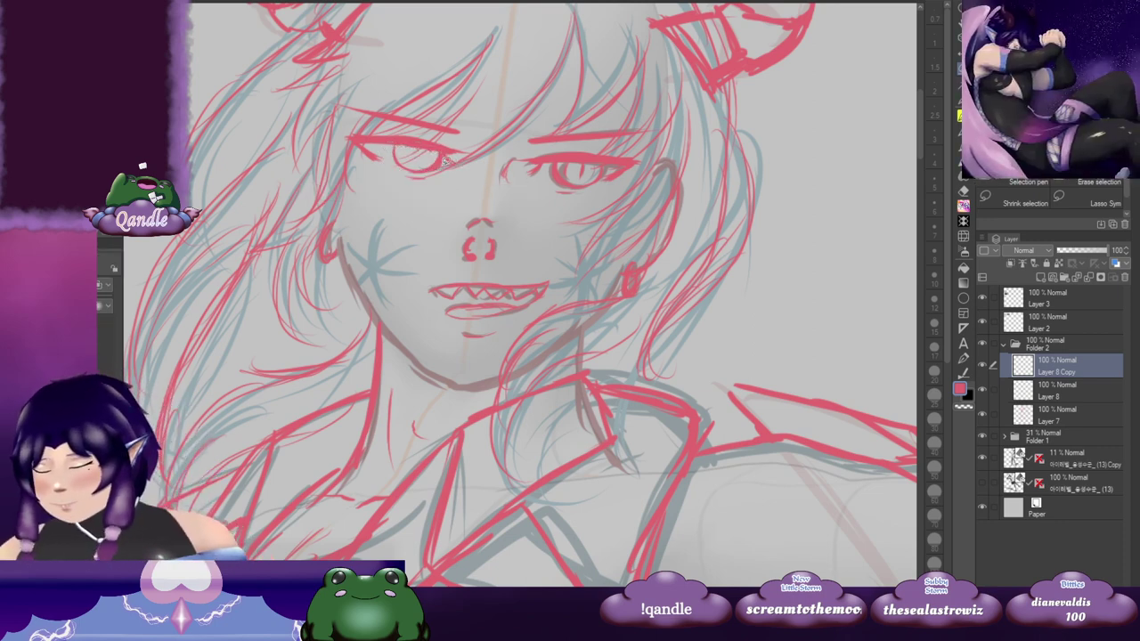
{"action": "key", "text": "b"}
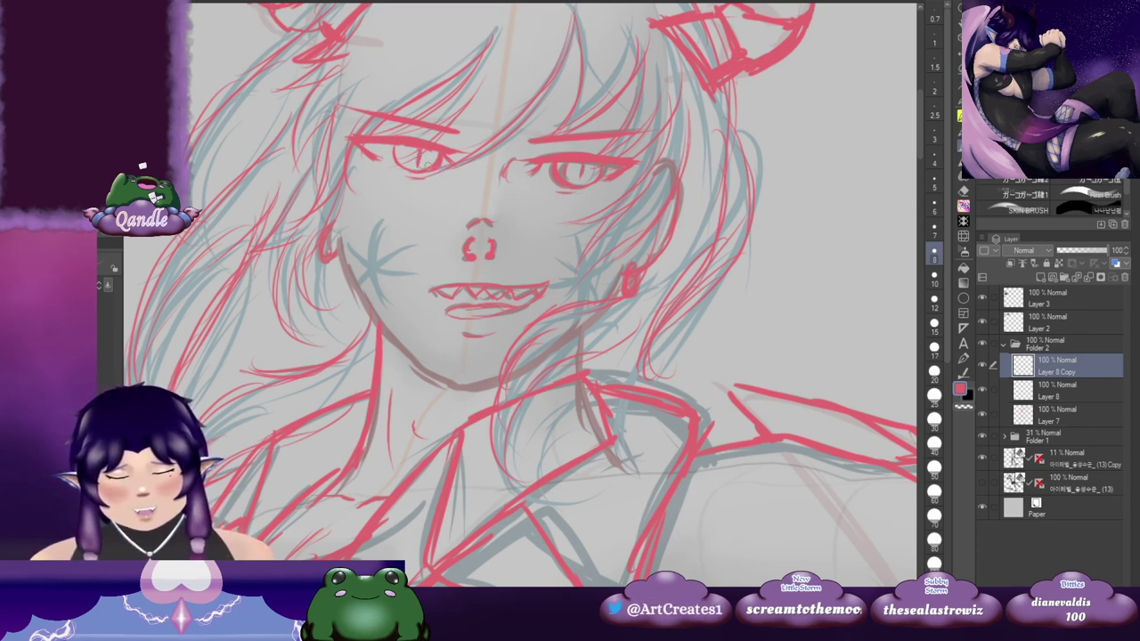
{"action": "left_click_drag", "start_coordinate": [447, 157], "coordinate": [435, 173]}
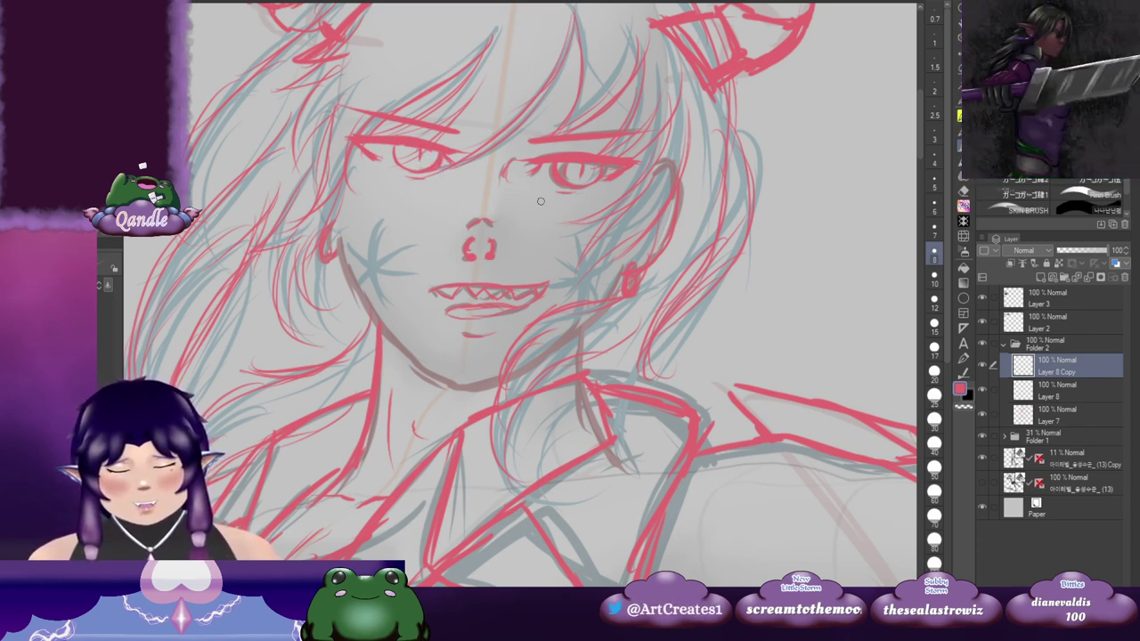
Step: Fine-tune the placement of the copied eye and eyebrow on Layer 8 Copy with a free transform
{"action": "mouse_move", "coordinate": [720, 226]}
{"action": "left_mouse_down"}
{"action": "mouse_move", "coordinate": [678, 242]}
{"action": "mouse_move", "coordinate": [677, 280]}
{"action": "mouse_move", "coordinate": [629, 298]}
{"action": "mouse_move", "coordinate": [715, 282]}
{"action": "mouse_move", "coordinate": [730, 257]}
{"action": "mouse_move", "coordinate": [699, 257]}
{"action": "left_mouse_up"}
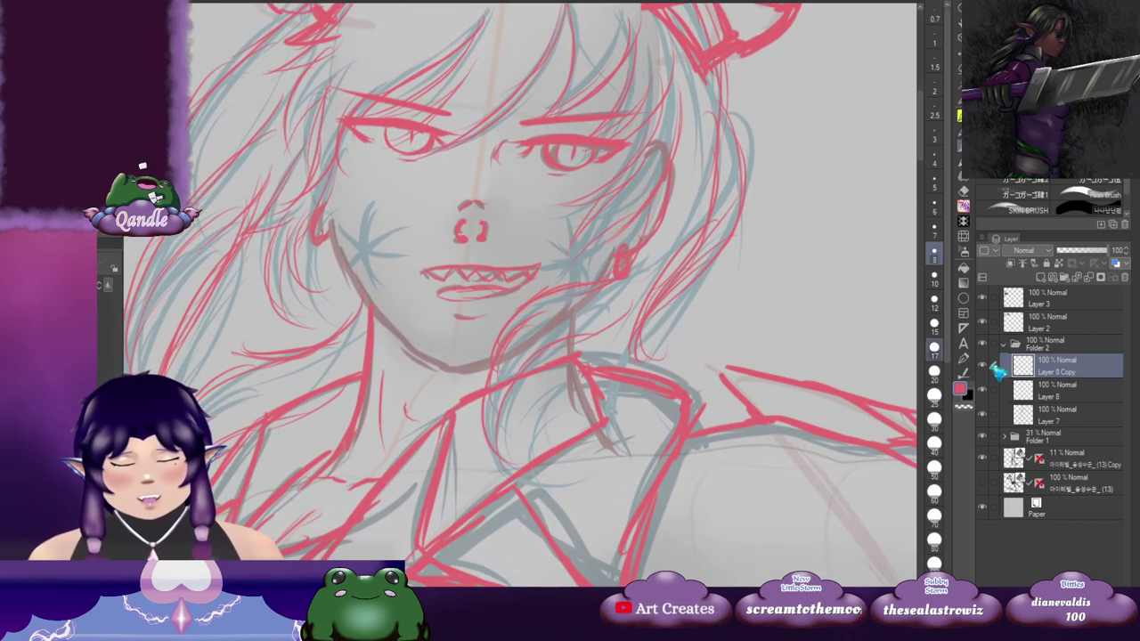
{"action": "left_click", "coordinate": [1073, 419]}
{"action": "mouse_move", "coordinate": [630, 247]}
{"action": "left_mouse_down"}
{"action": "mouse_move", "coordinate": [602, 257]}
{"action": "mouse_move", "coordinate": [566, 297]}
{"action": "left_mouse_up"}
{"action": "left_click", "coordinate": [1085, 392]}
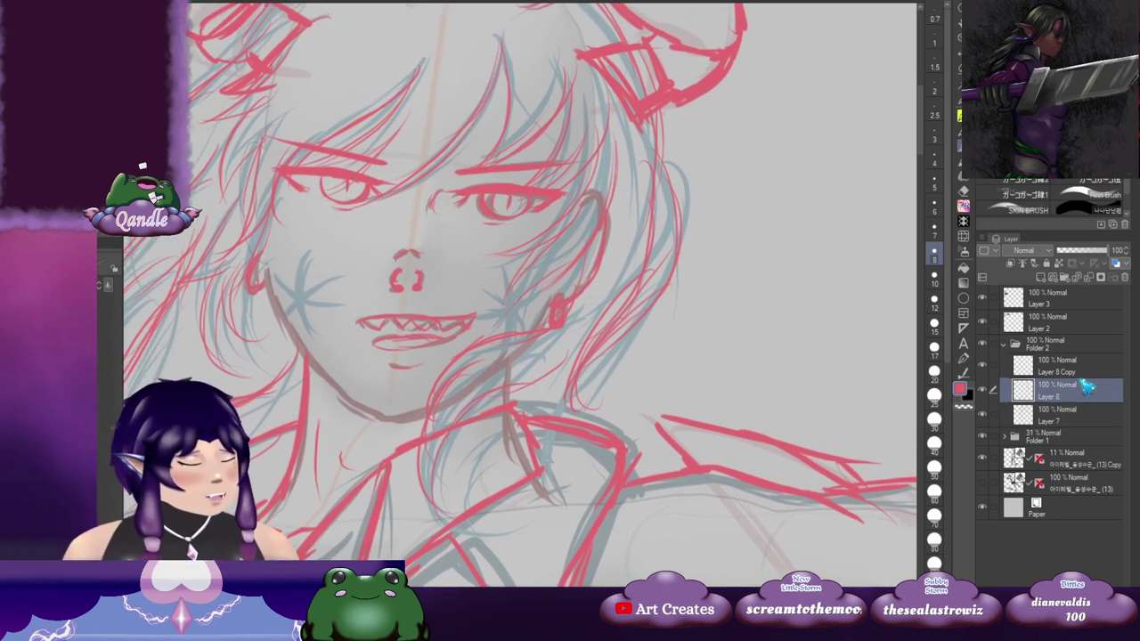
{"action": "left_click", "coordinate": [1085, 367]}
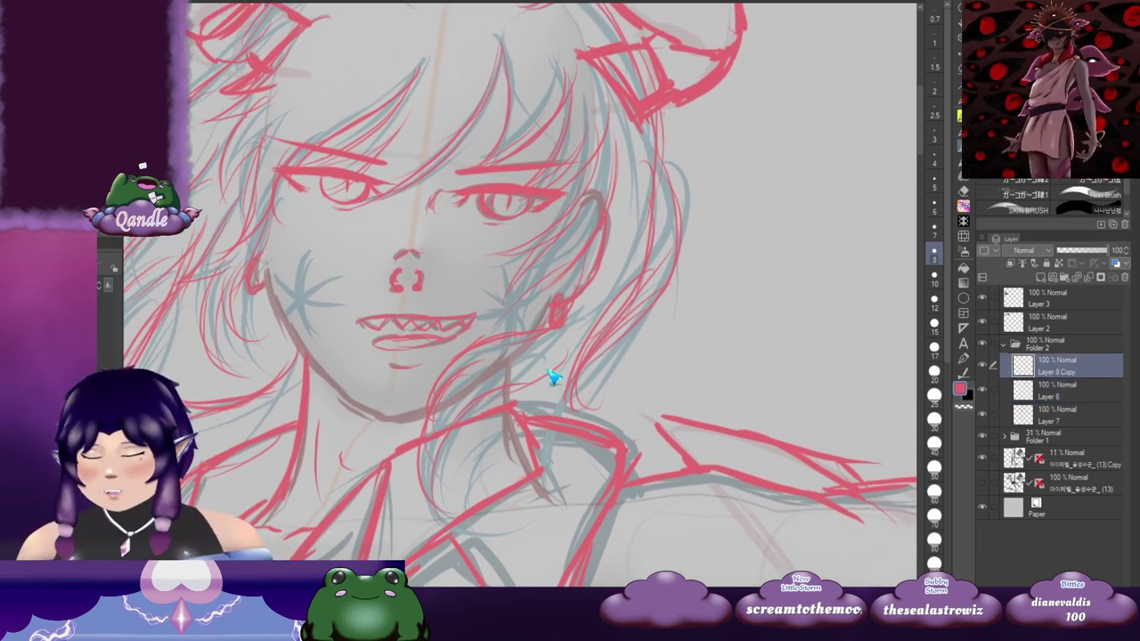
{"action": "key", "text": "ctrl+t"}
{"action": "left_click_drag", "start_coordinate": [373, 206], "coordinate": [414, 220]}
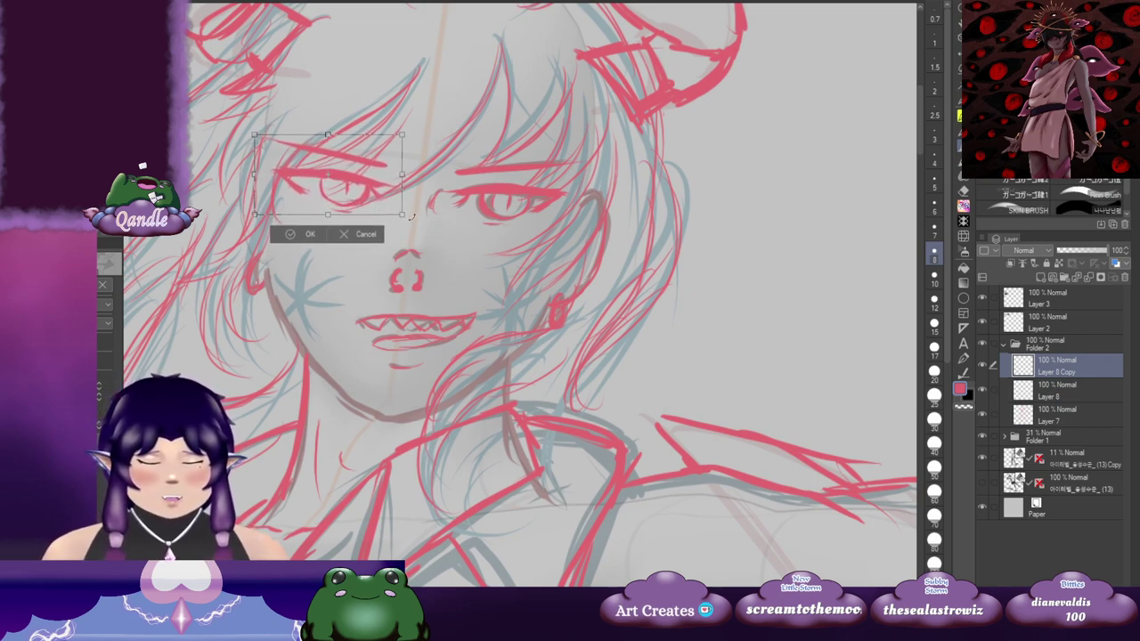
{"action": "left_click", "coordinate": [309, 234]}
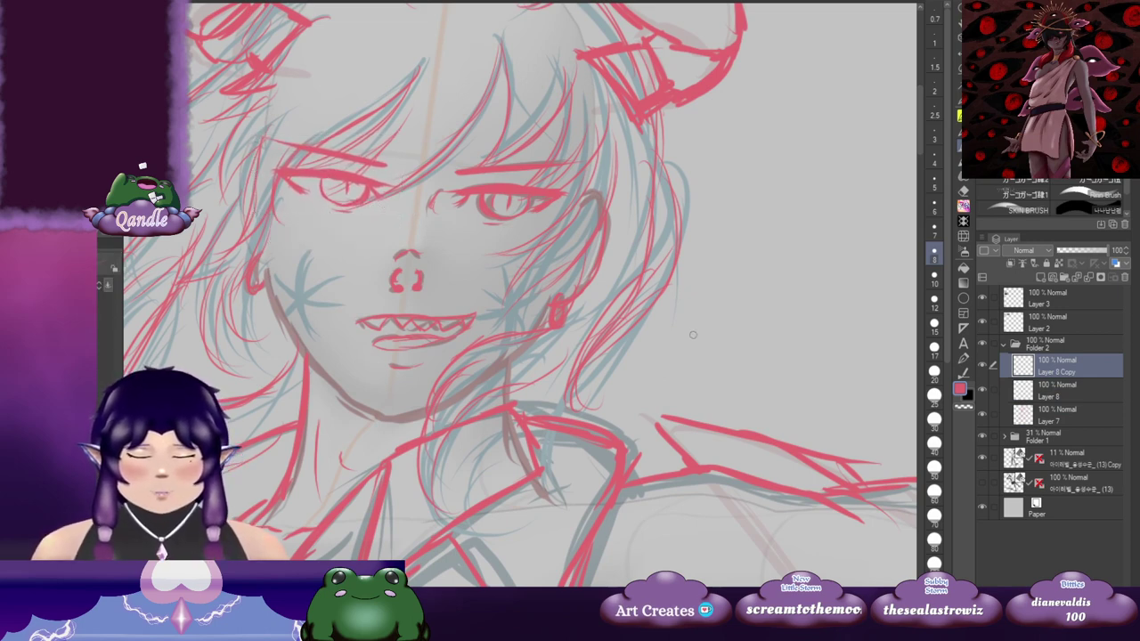
Step: Make Layer 7 active and compare the sketch with the coloured character reference, including its snowflake cheek markings
{"action": "left_click", "coordinate": [1073, 395]}
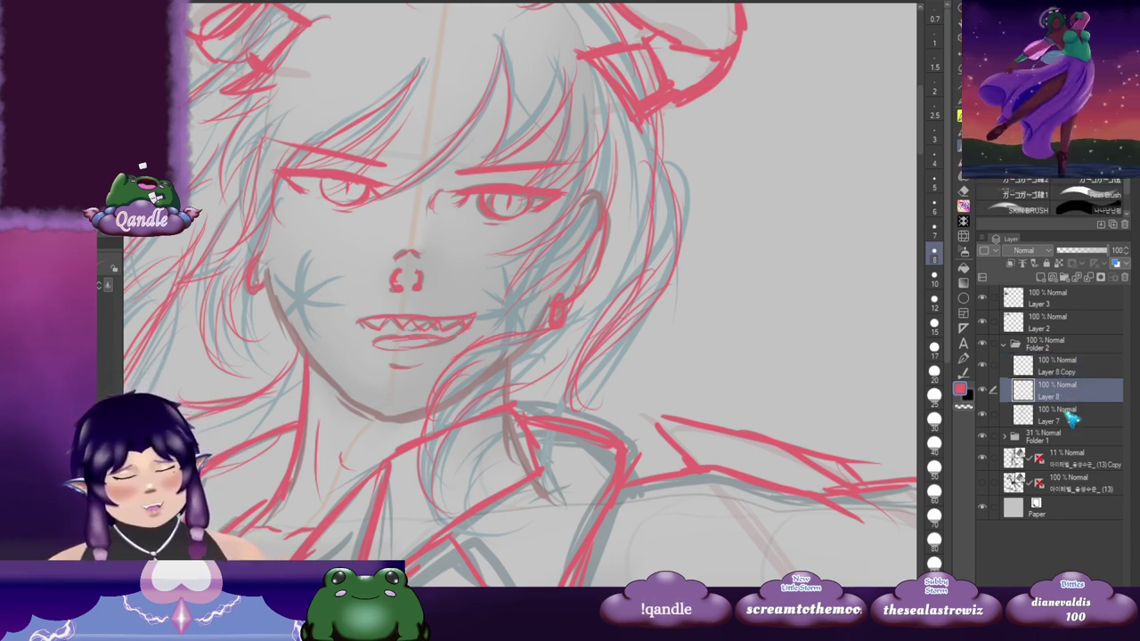
{"action": "left_click", "coordinate": [1075, 421]}
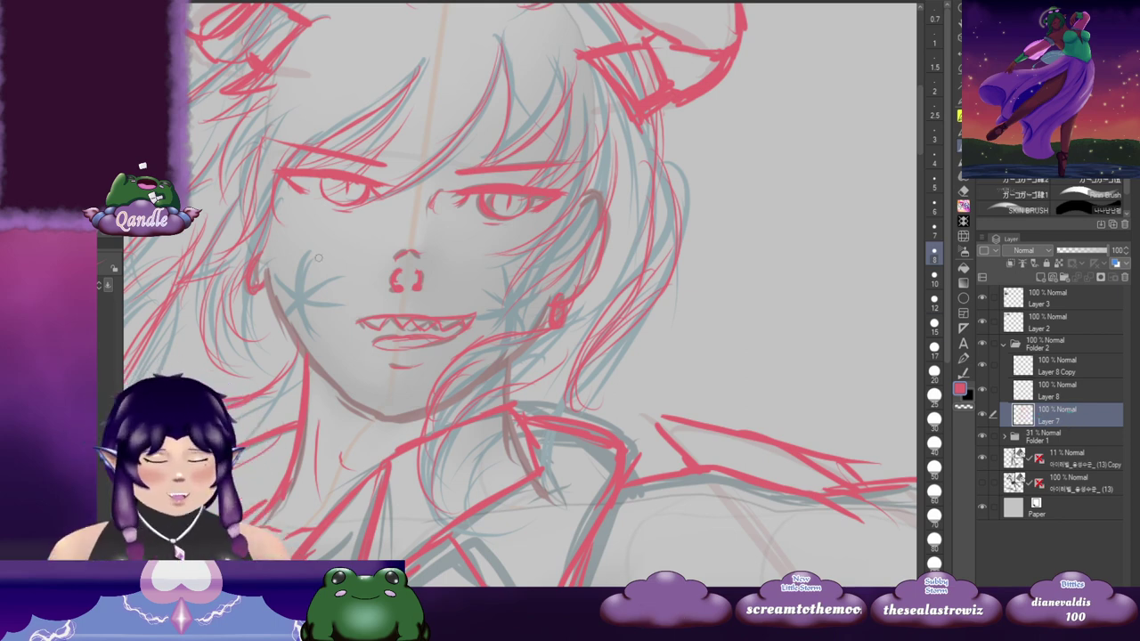
{"action": "mouse_move", "coordinate": [306, 252]}
{"action": "left_mouse_down"}
{"action": "mouse_move", "coordinate": [302, 349]}
{"action": "mouse_move", "coordinate": [696, 216]}
{"action": "left_mouse_up"}
{"action": "left_click_drag", "start_coordinate": [237, 363], "coordinate": [692, 186]}
{"action": "mouse_move", "coordinate": [322, 361]}
{"action": "left_mouse_down"}
{"action": "mouse_move", "coordinate": [783, 176]}
{"action": "mouse_move", "coordinate": [812, 179]}
{"action": "left_mouse_up"}
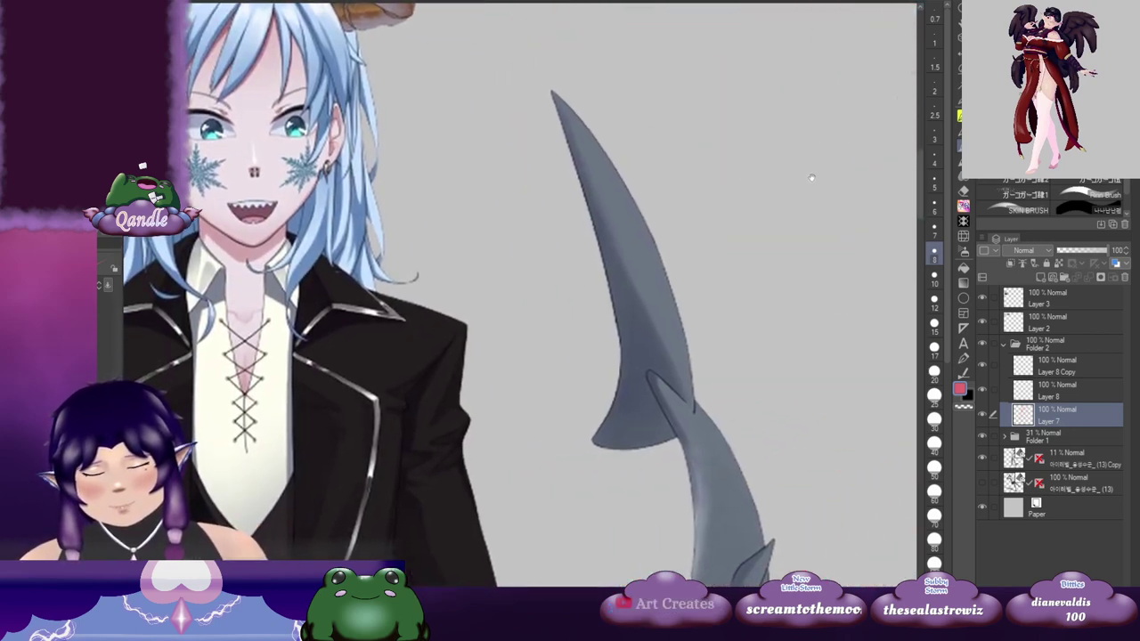
{"action": "mouse_move", "coordinate": [811, 177]}
{"action": "left_mouse_down"}
{"action": "mouse_move", "coordinate": [763, 173]}
{"action": "mouse_move", "coordinate": [285, 329]}
{"action": "left_mouse_up"}
{"action": "left_click_drag", "start_coordinate": [797, 187], "coordinate": [259, 325]}
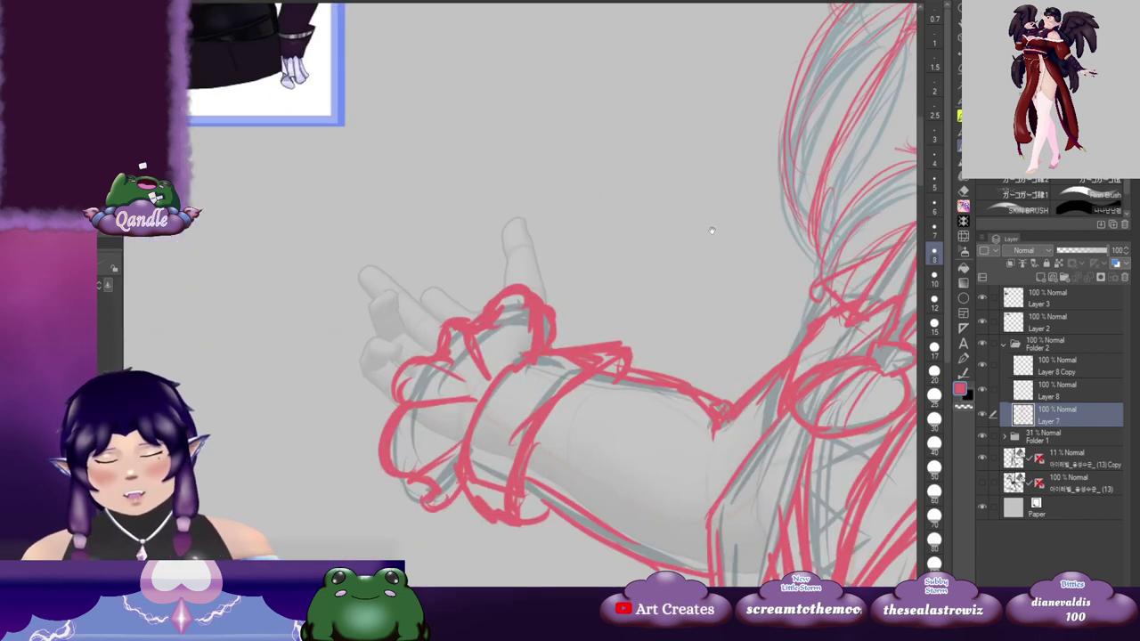
{"action": "scroll", "coordinate": [711, 231], "scroll_direction": "up", "scroll_amount": 5}
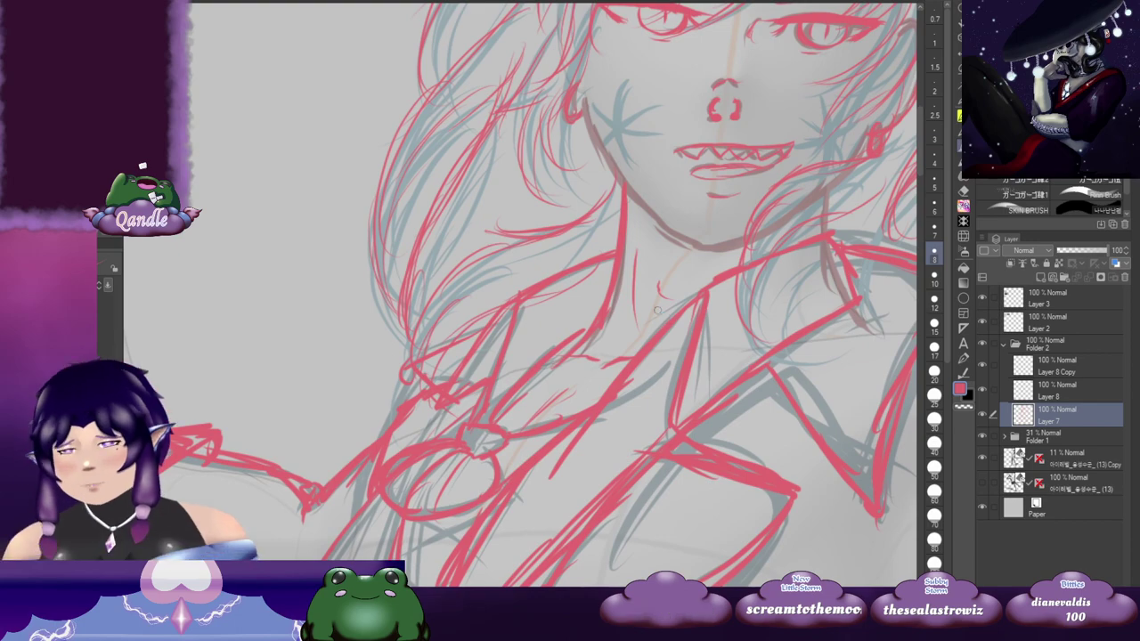
{"action": "scroll", "coordinate": [661, 314], "scroll_direction": "down", "scroll_amount": 1}
{"action": "scroll", "coordinate": [662, 313], "scroll_direction": "down", "scroll_amount": 2}
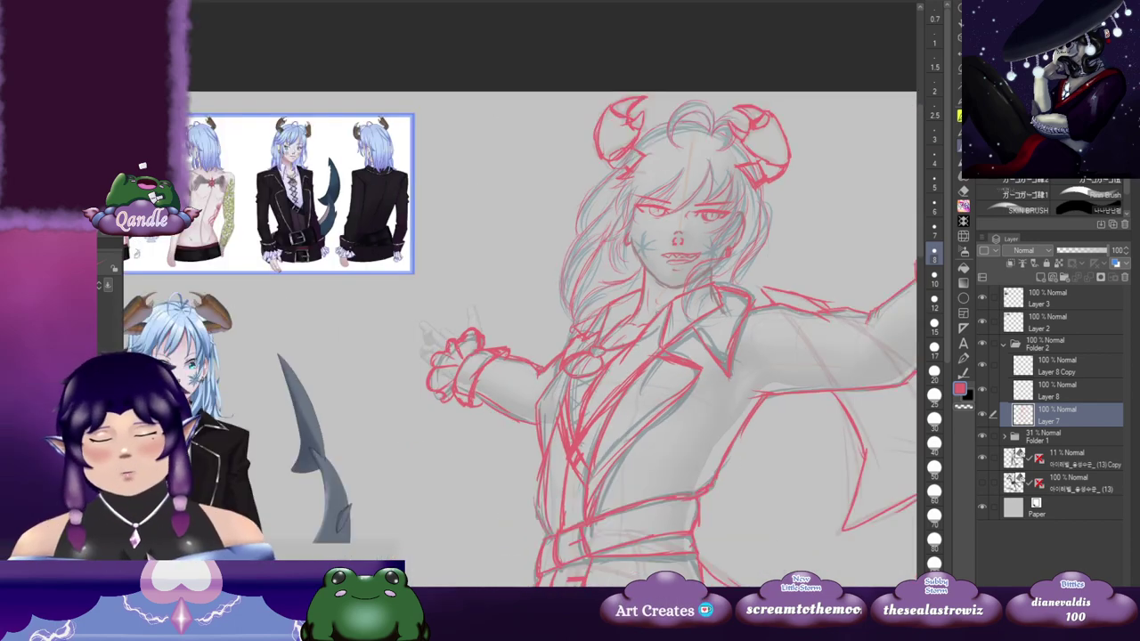
{"action": "left_click_drag", "start_coordinate": [514, 303], "coordinate": [586, 293]}
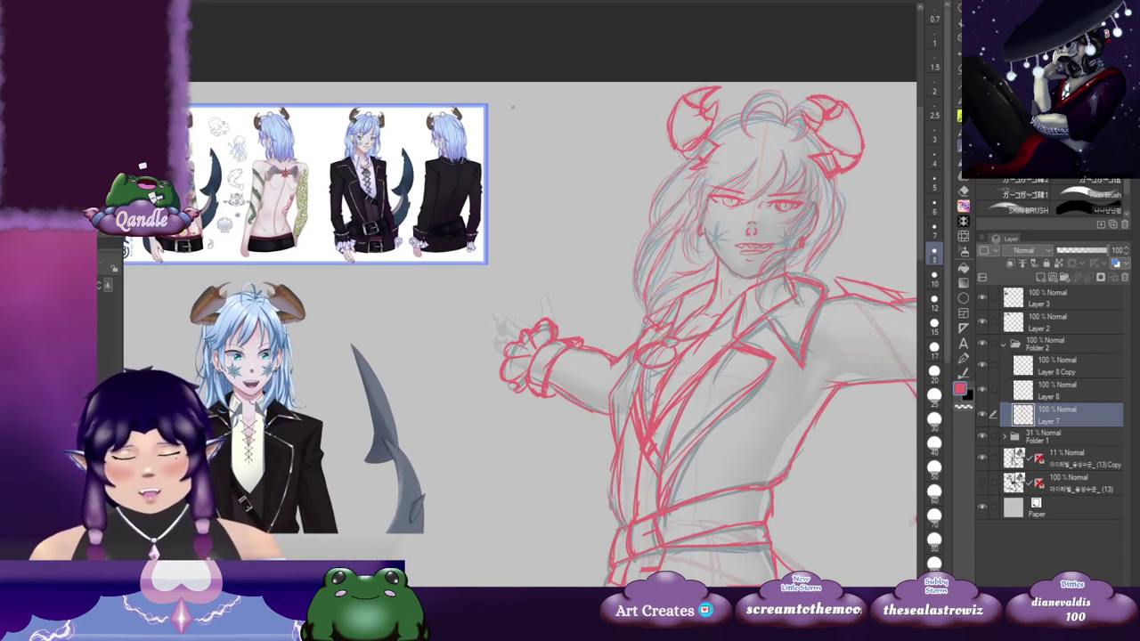
{"action": "left_click_drag", "start_coordinate": [512, 108], "coordinate": [510, 236]}
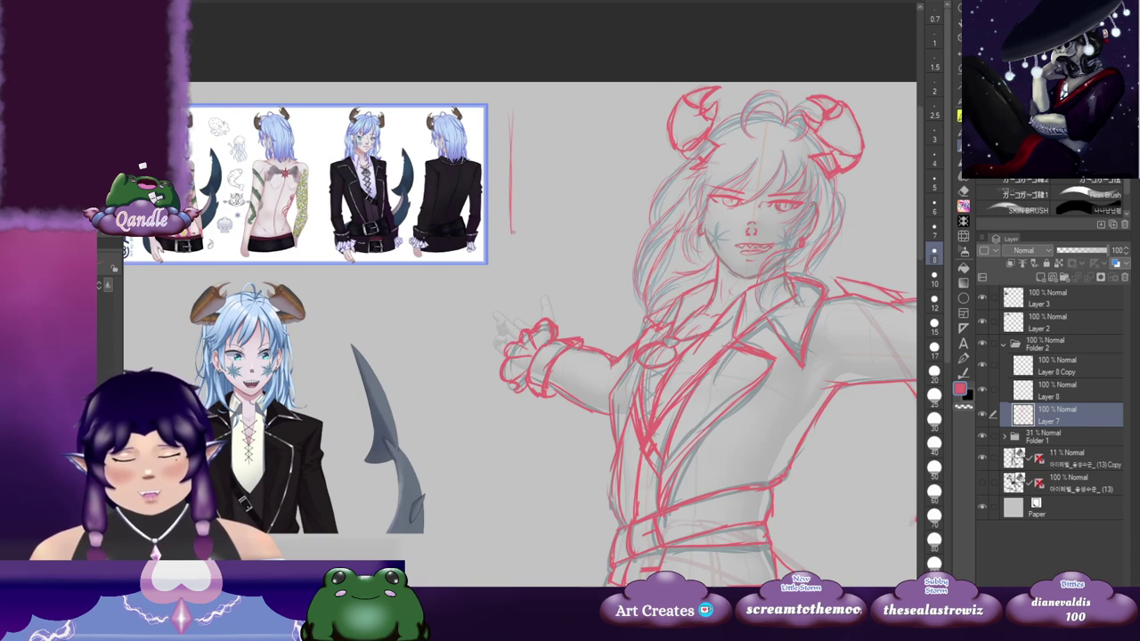
{"action": "left_click_drag", "start_coordinate": [612, 229], "coordinate": [511, 241]}
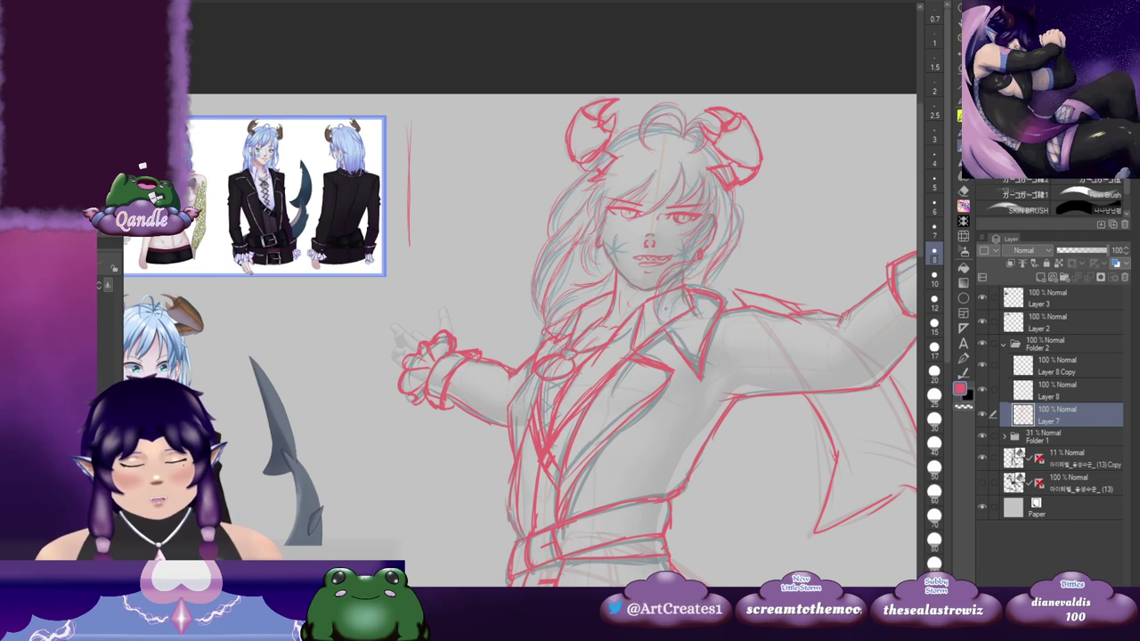
{"action": "left_click_drag", "start_coordinate": [324, 301], "coordinate": [483, 294]}
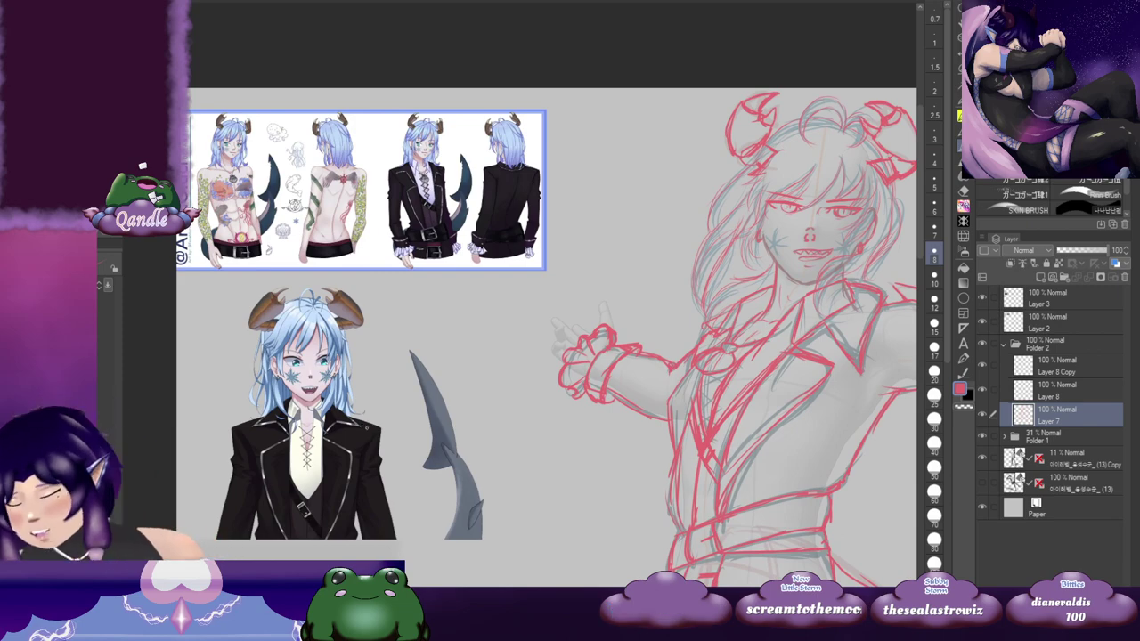
Step: Draw the snowflake marking in red over the rough star on the cheek below the copied eye, with small side branches on its arms
{"action": "scroll", "coordinate": [360, 428], "scroll_direction": "up", "scroll_amount": 3}
{"action": "left_click_drag", "start_coordinate": [361, 416], "coordinate": [434, 389]}
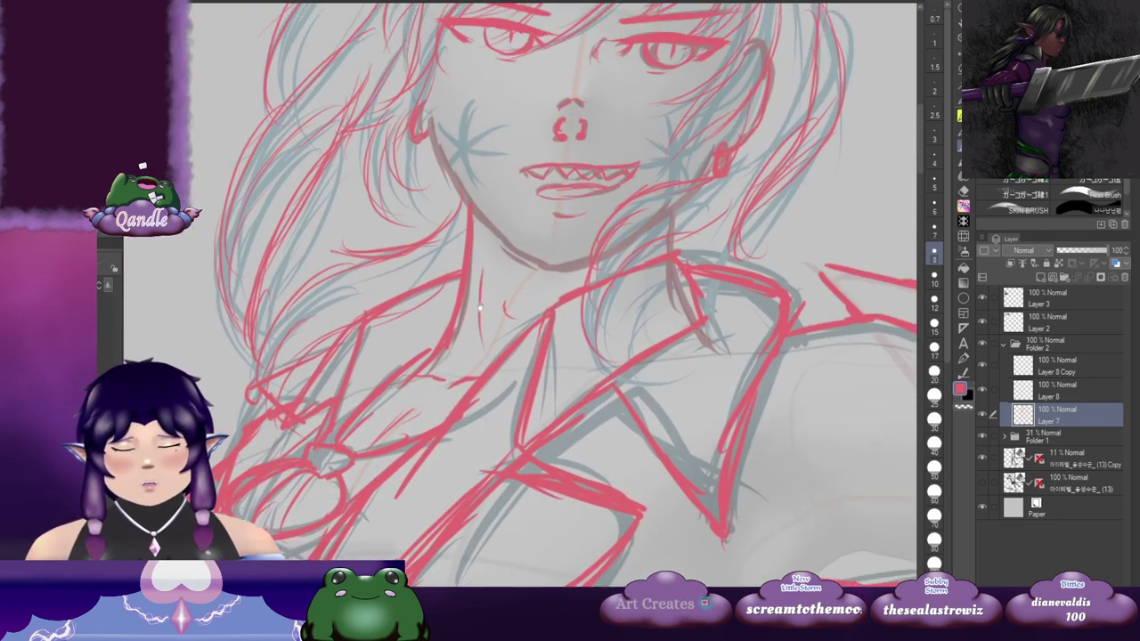
{"action": "left_click_drag", "start_coordinate": [495, 167], "coordinate": [460, 178]}
{"action": "mouse_move", "coordinate": [435, 111]}
{"action": "left_mouse_down"}
{"action": "mouse_move", "coordinate": [428, 179]}
{"action": "mouse_move", "coordinate": [434, 126]}
{"action": "mouse_move", "coordinate": [443, 195]}
{"action": "mouse_move", "coordinate": [437, 177]}
{"action": "mouse_move", "coordinate": [468, 164]}
{"action": "left_mouse_up"}
{"action": "mouse_move", "coordinate": [429, 117]}
{"action": "left_mouse_down"}
{"action": "mouse_move", "coordinate": [481, 166]}
{"action": "mouse_move", "coordinate": [465, 135]}
{"action": "mouse_move", "coordinate": [480, 129]}
{"action": "mouse_move", "coordinate": [466, 123]}
{"action": "left_mouse_up"}
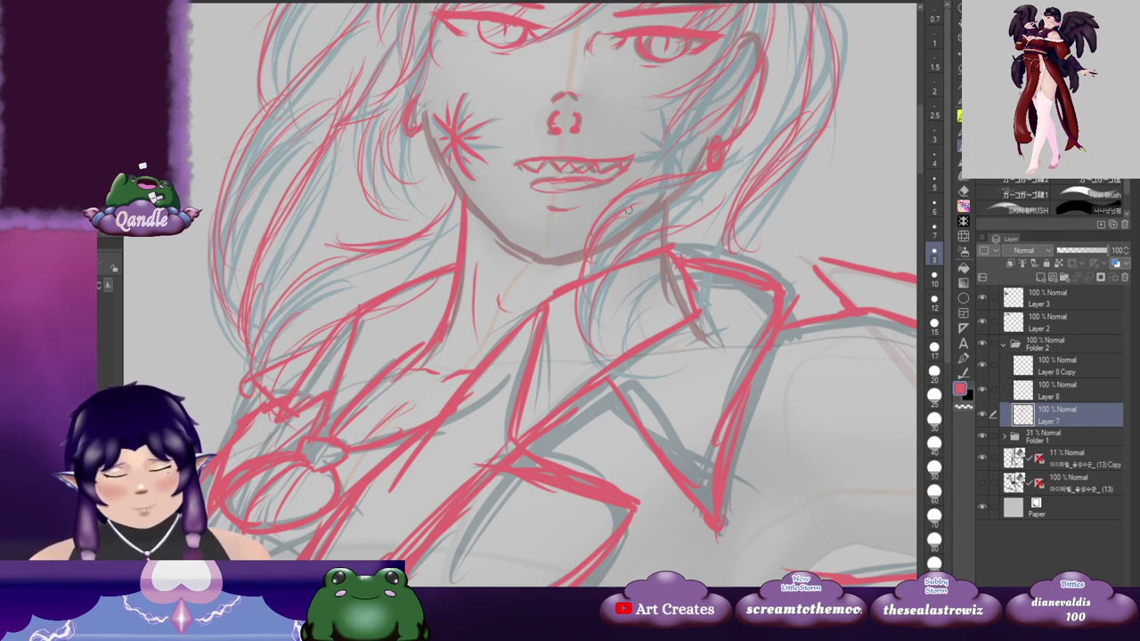
{"action": "left_click_drag", "start_coordinate": [721, 205], "coordinate": [618, 259]}
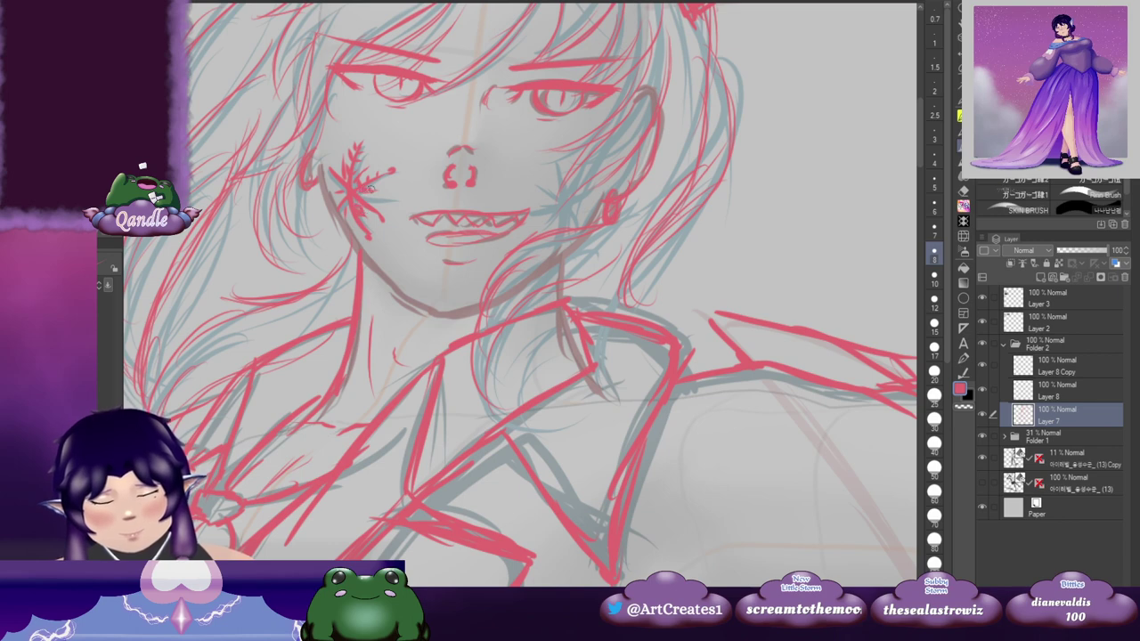
{"action": "left_click_drag", "start_coordinate": [516, 196], "coordinate": [484, 220]}
{"action": "left_click_drag", "start_coordinate": [520, 272], "coordinate": [532, 246]}
Step: Start the red outline of the raised hand on Layer 7 with the digit edge rising from the cuff ruffle
{"action": "key", "text": "ctrl+0"}
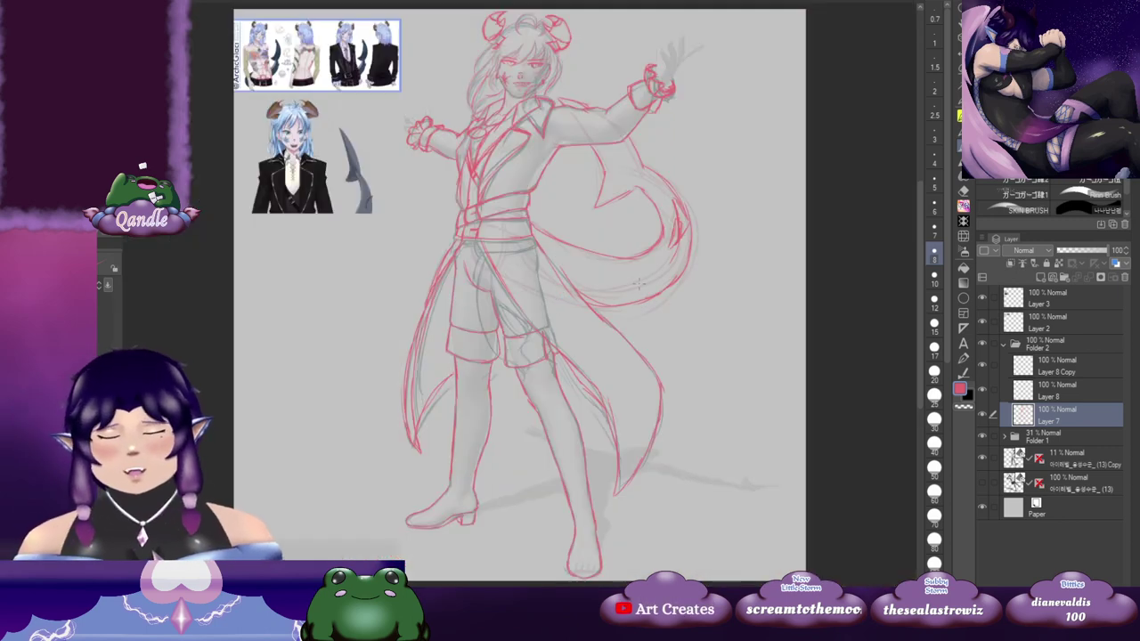
{"action": "left_click_drag", "start_coordinate": [722, 238], "coordinate": [614, 319]}
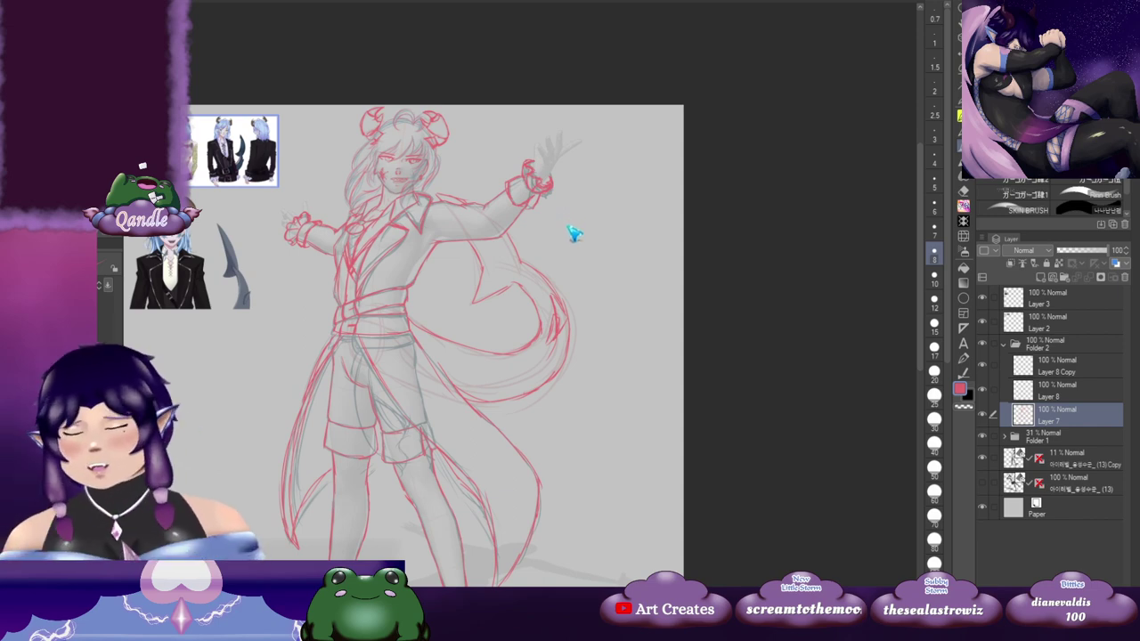
{"action": "scroll", "coordinate": [566, 231], "scroll_direction": "up", "scroll_amount": 1}
{"action": "scroll", "coordinate": [562, 214], "scroll_direction": "up", "scroll_amount": 3}
{"action": "scroll", "coordinate": [544, 112], "scroll_direction": "up", "scroll_amount": 3}
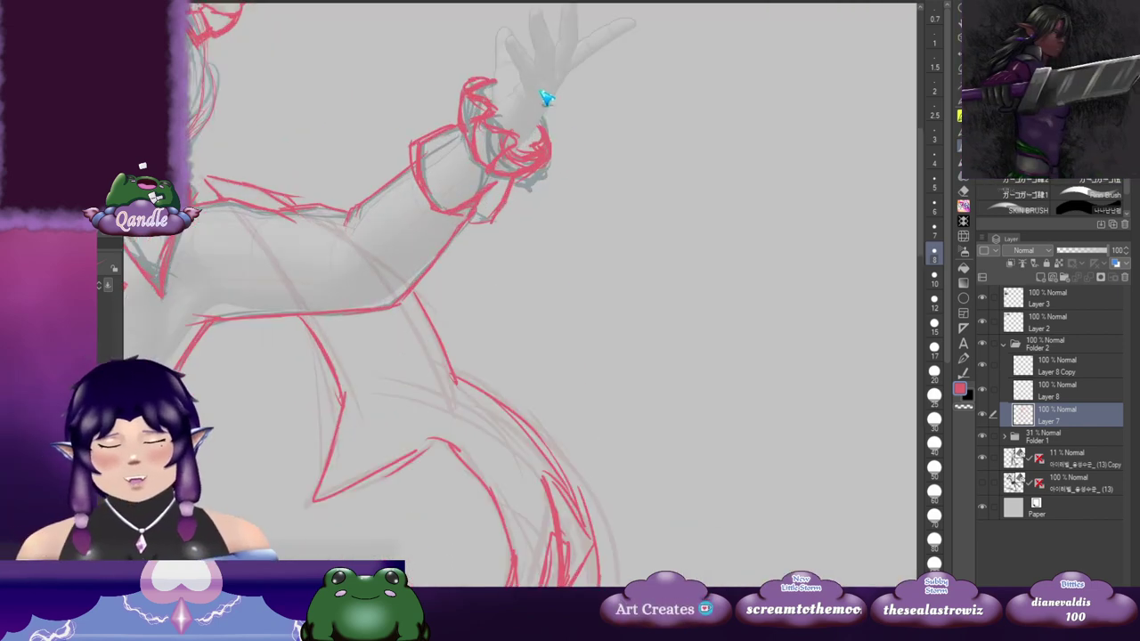
{"action": "mouse_move", "coordinate": [539, 101]}
{"action": "left_mouse_down"}
{"action": "mouse_move", "coordinate": [614, 223]}
{"action": "mouse_move", "coordinate": [619, 302]}
{"action": "left_mouse_up"}
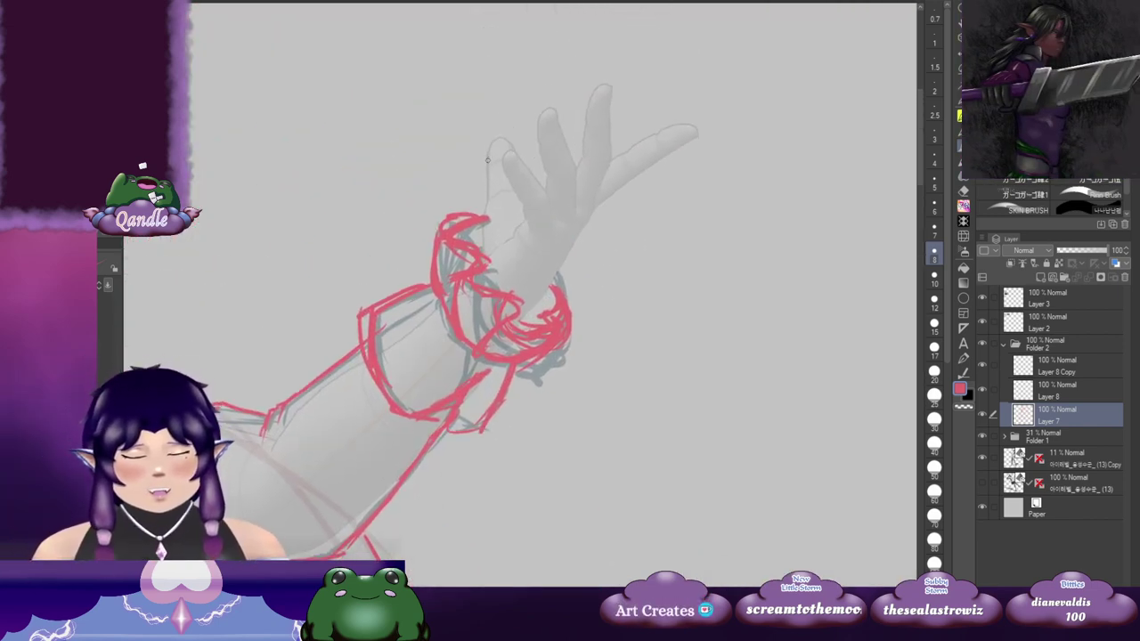
{"action": "left_click_drag", "start_coordinate": [490, 147], "coordinate": [486, 216]}
{"action": "key", "text": "ctrl+z"}
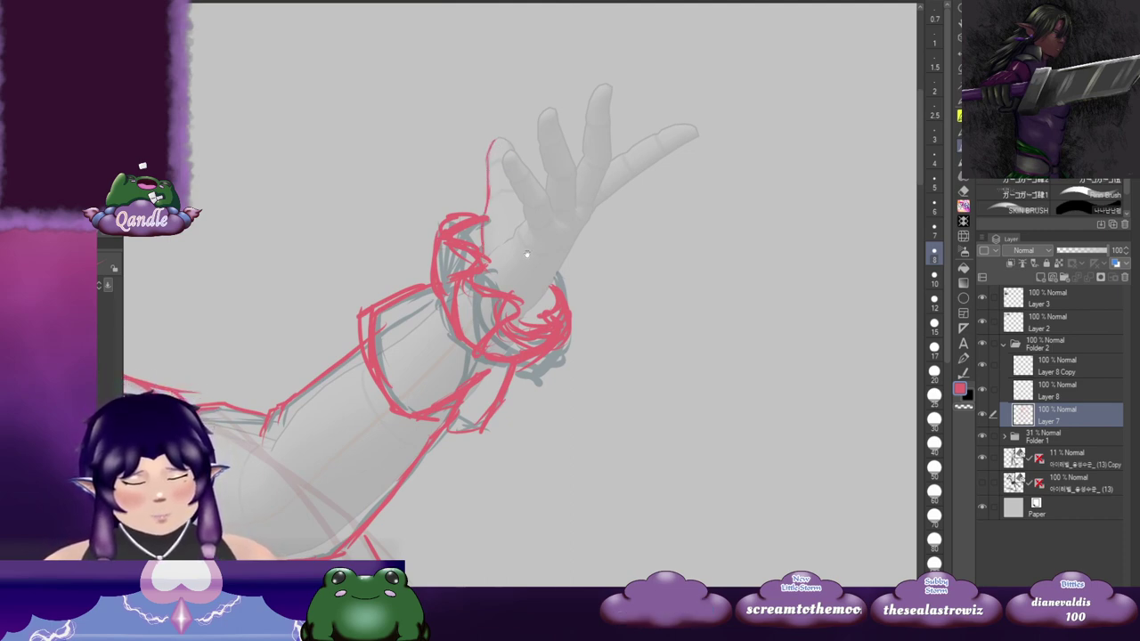
Step: Draw the palm edge above the ruffle and outline the outermost outstretched finger of the raised hand in red
{"action": "mouse_move", "coordinate": [526, 254]}
{"action": "left_mouse_down"}
{"action": "mouse_move", "coordinate": [531, 228]}
{"action": "mouse_move", "coordinate": [515, 211]}
{"action": "mouse_move", "coordinate": [528, 196]}
{"action": "mouse_move", "coordinate": [533, 215]}
{"action": "left_mouse_up"}
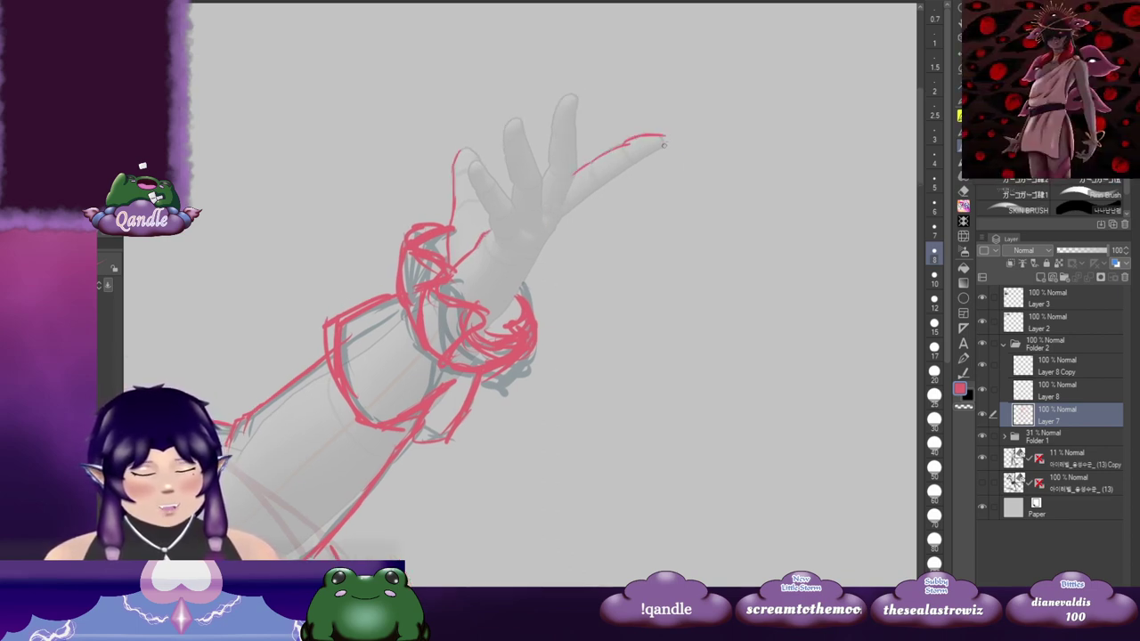
{"action": "key", "text": "ctrl+z"}
{"action": "key", "text": "ctrl+z"}
{"action": "key", "text": "ctrl+z"}
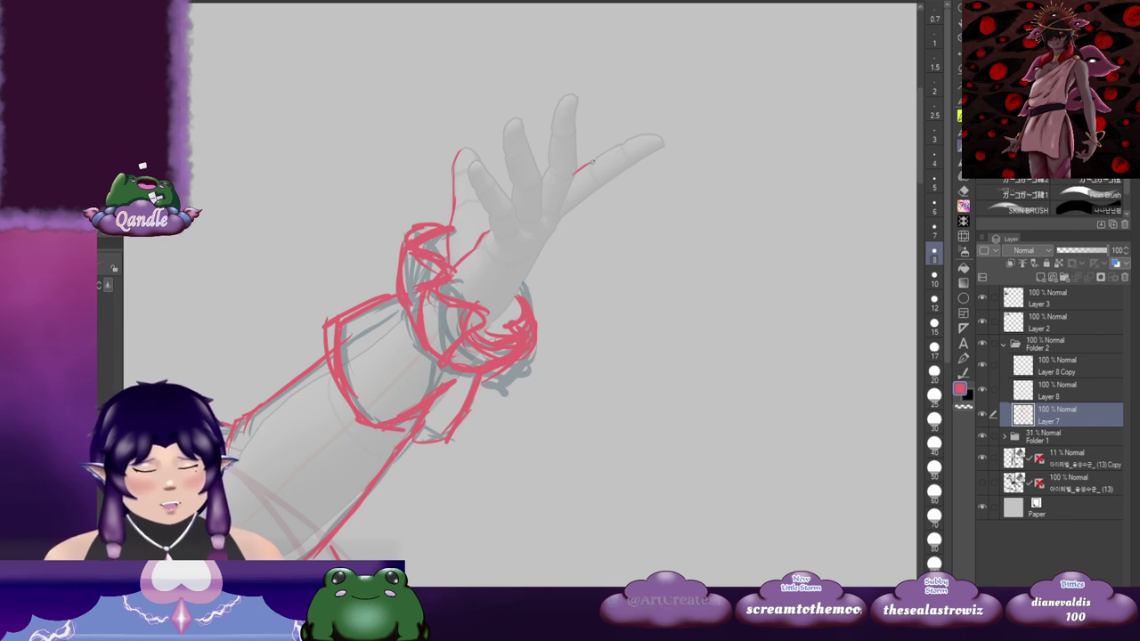
{"action": "left_click_drag", "start_coordinate": [593, 161], "coordinate": [627, 141]}
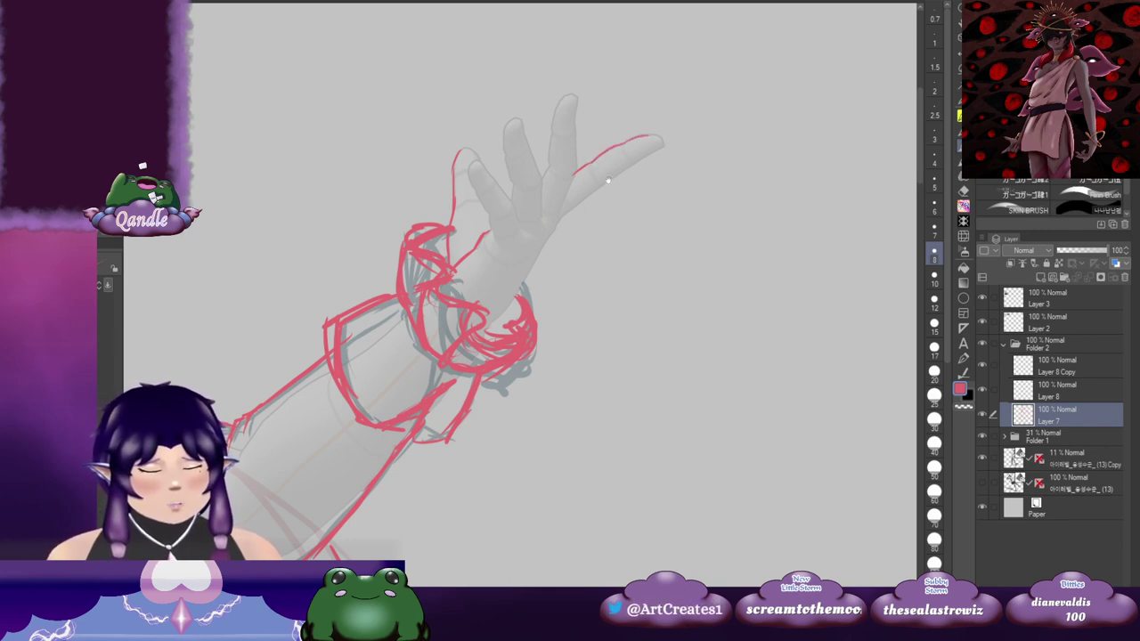
{"action": "left_click_drag", "start_coordinate": [608, 181], "coordinate": [621, 160]}
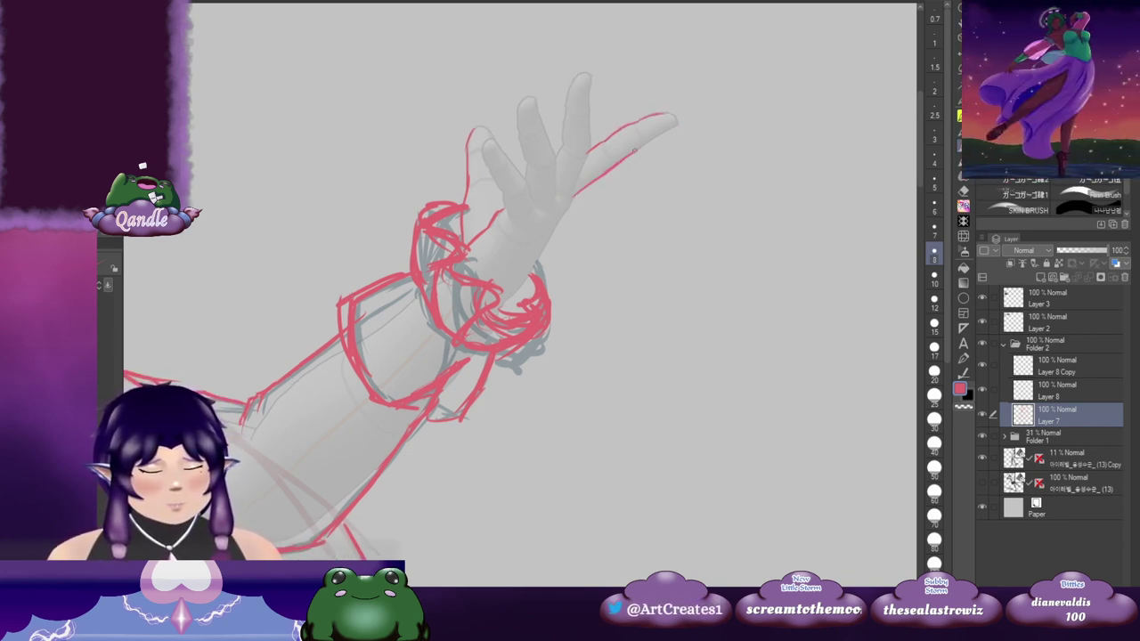
{"action": "left_click_drag", "start_coordinate": [664, 114], "coordinate": [673, 116]}
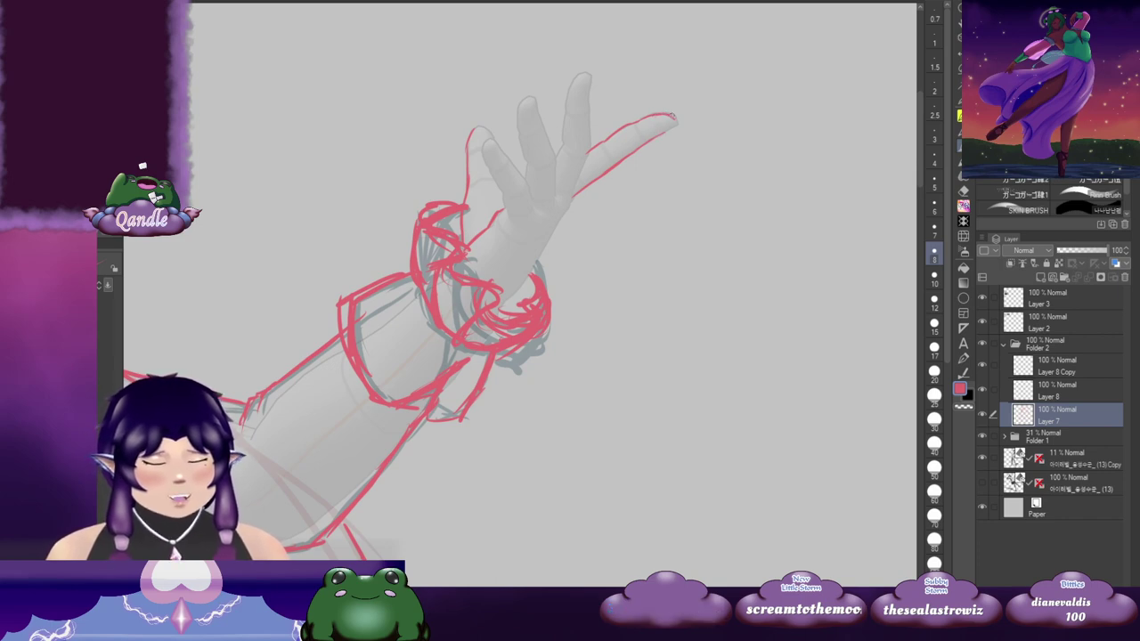
Step: Outline the raised hand's remaining fingers in red and draw the outer edge of the hand down into the cuff ruffle
{"action": "left_click_drag", "start_coordinate": [611, 165], "coordinate": [521, 210]}
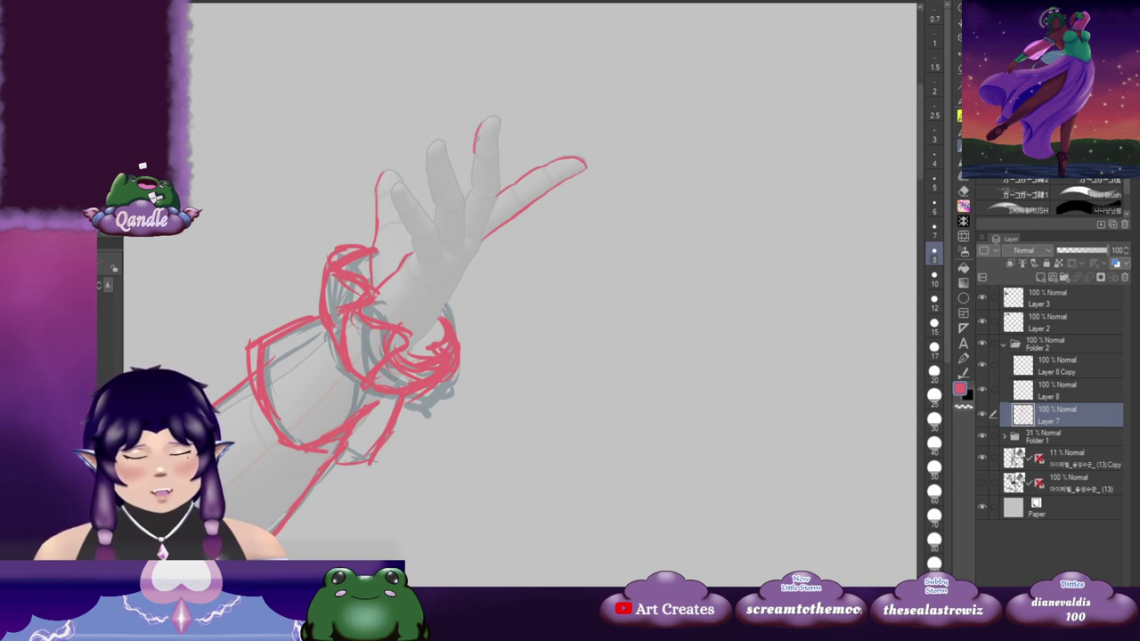
{"action": "mouse_move", "coordinate": [499, 125]}
{"action": "left_mouse_down"}
{"action": "mouse_move", "coordinate": [499, 152]}
{"action": "mouse_move", "coordinate": [503, 127]}
{"action": "mouse_move", "coordinate": [480, 144]}
{"action": "left_mouse_up"}
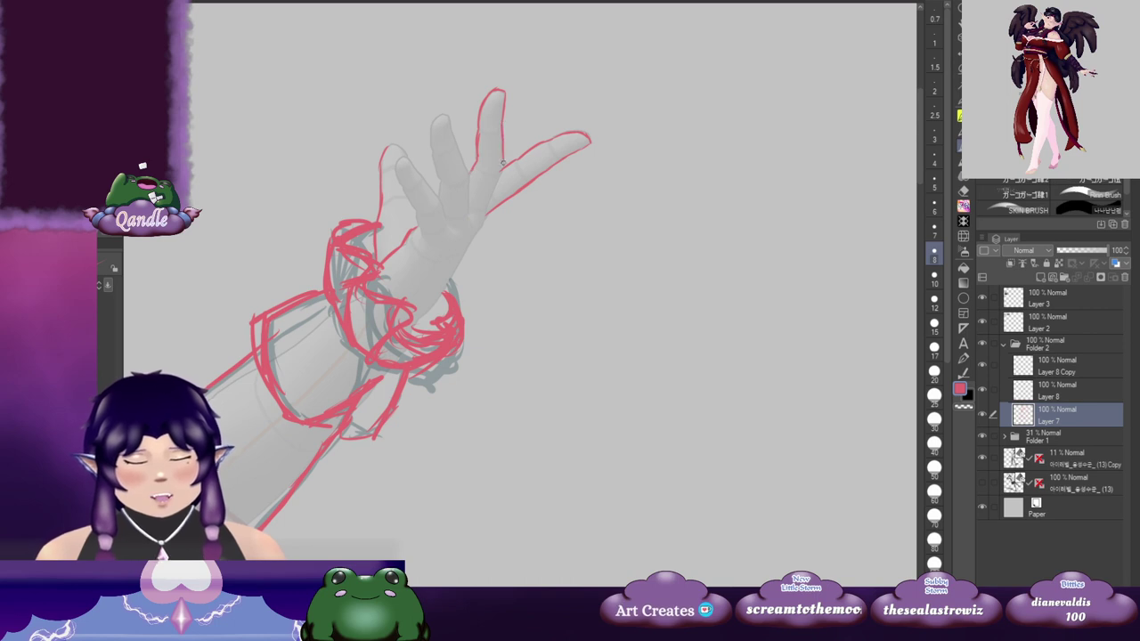
{"action": "left_click_drag", "start_coordinate": [492, 195], "coordinate": [521, 169]}
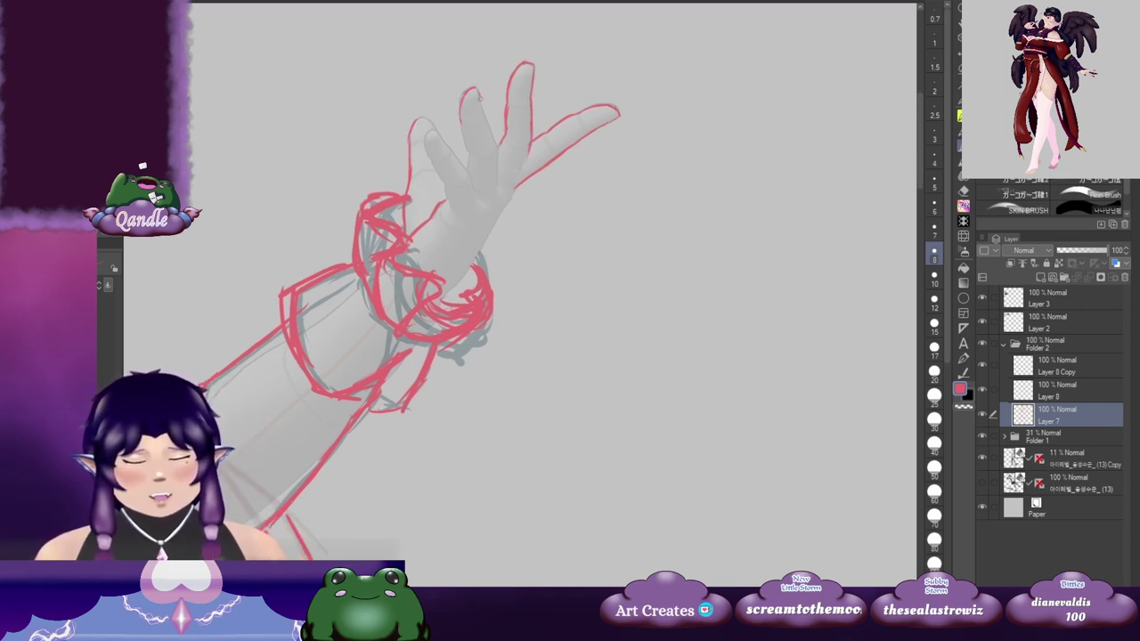
{"action": "left_click_drag", "start_coordinate": [466, 132], "coordinate": [470, 119]}
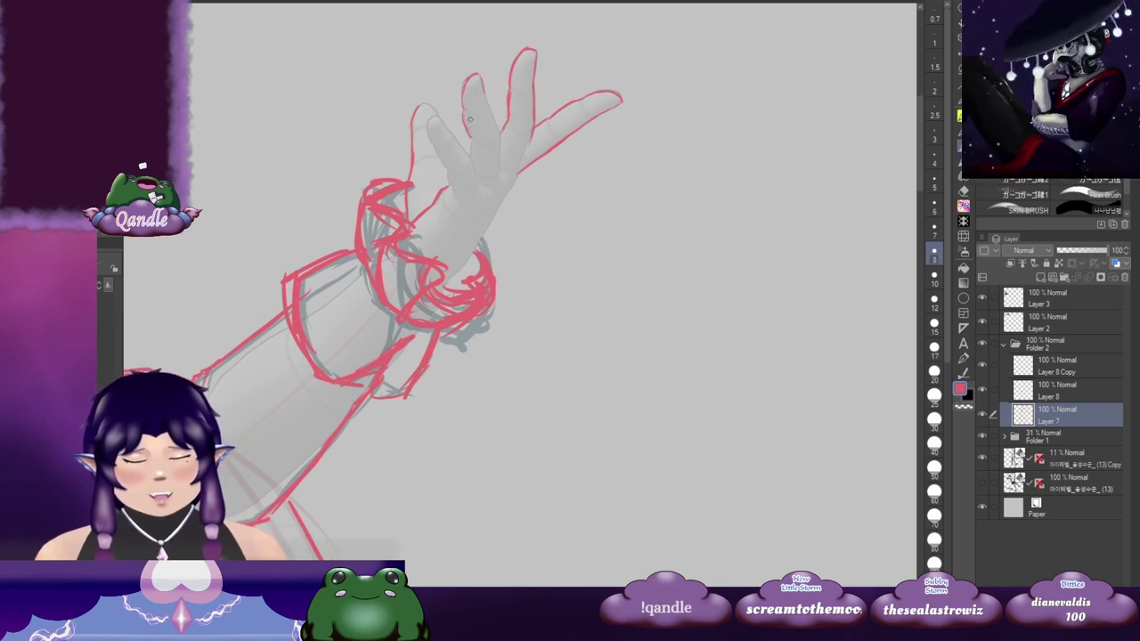
{"action": "mouse_move", "coordinate": [473, 140]}
{"action": "left_mouse_down"}
{"action": "mouse_move", "coordinate": [475, 127]}
{"action": "mouse_move", "coordinate": [485, 133]}
{"action": "left_mouse_up"}
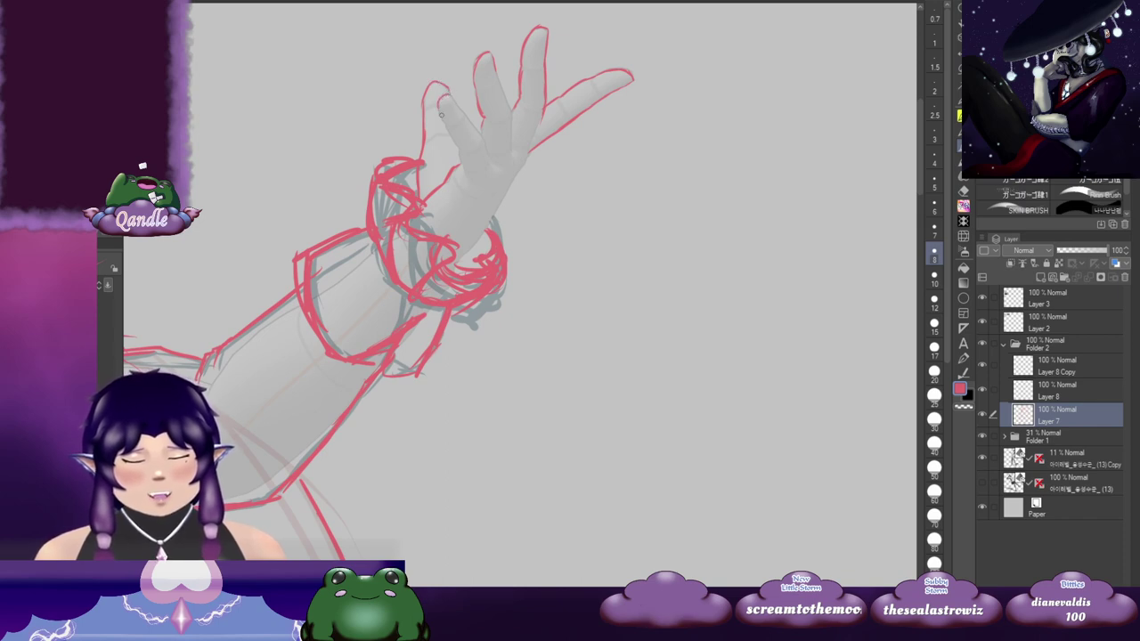
{"action": "left_click_drag", "start_coordinate": [471, 123], "coordinate": [462, 104]}
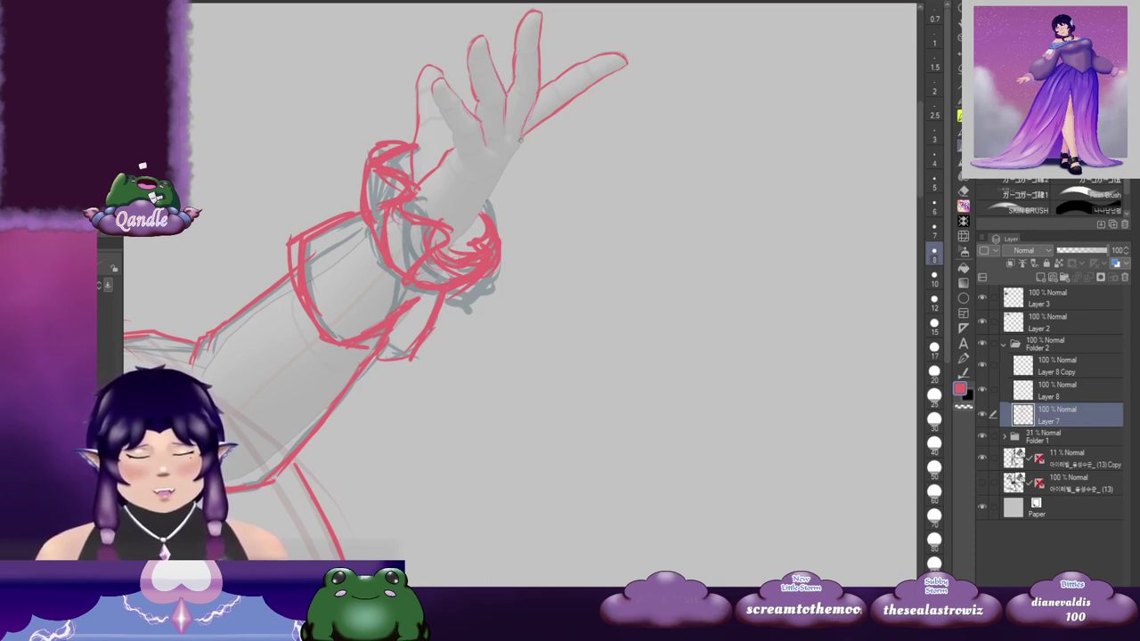
{"action": "left_click_drag", "start_coordinate": [515, 172], "coordinate": [556, 87]}
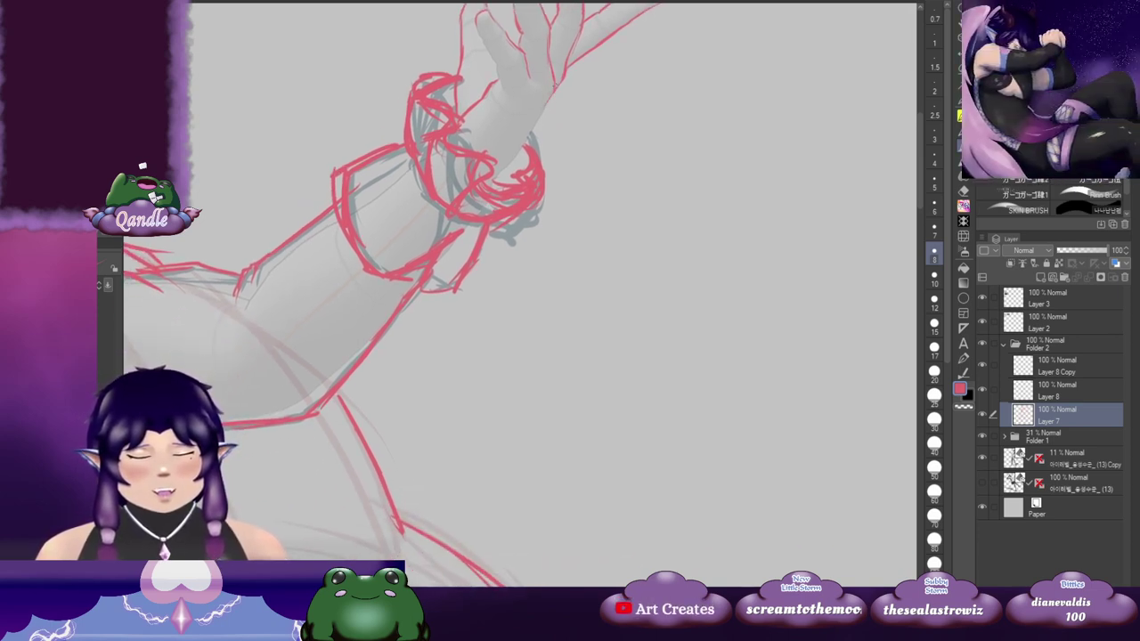
{"action": "left_click_drag", "start_coordinate": [511, 157], "coordinate": [506, 175]}
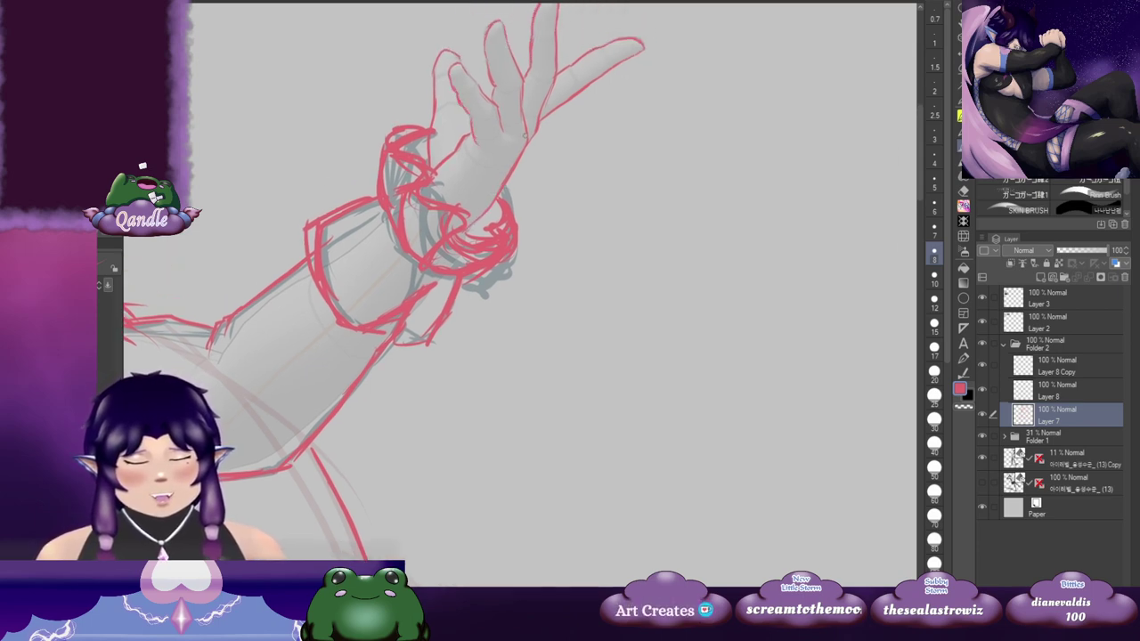
Step: Add small red fingernails to the fingertips of the raised hand
{"action": "mouse_move", "coordinate": [619, 130]}
{"action": "left_mouse_down"}
{"action": "mouse_move", "coordinate": [580, 277]}
{"action": "mouse_move", "coordinate": [778, 153]}
{"action": "mouse_move", "coordinate": [715, 201]}
{"action": "mouse_move", "coordinate": [725, 184]}
{"action": "left_mouse_up"}
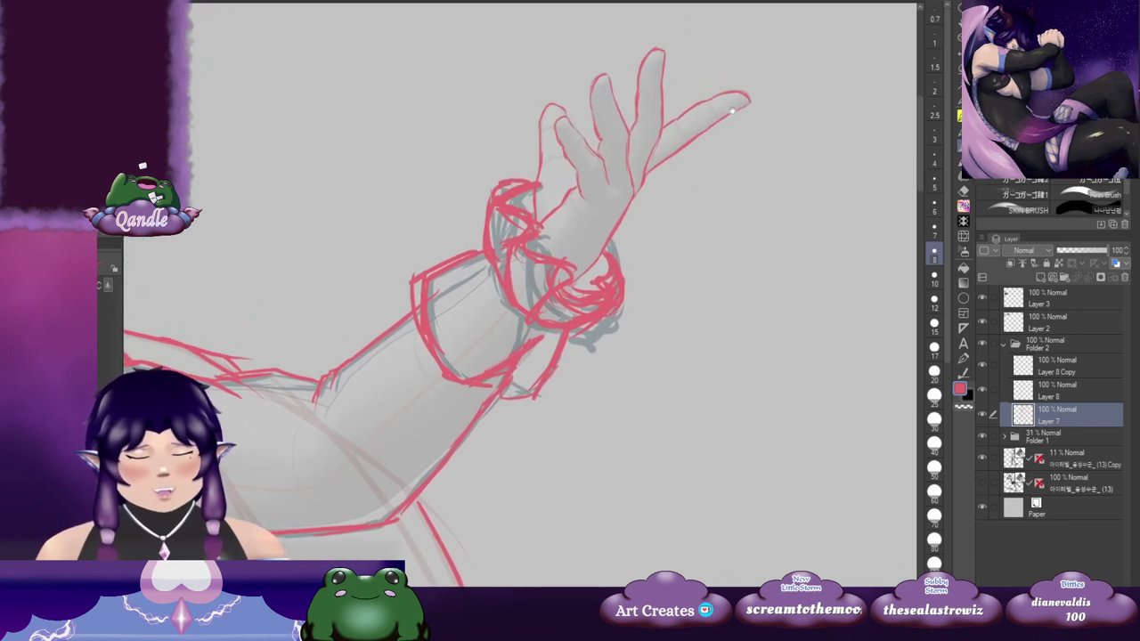
{"action": "left_click_drag", "start_coordinate": [732, 110], "coordinate": [715, 133]}
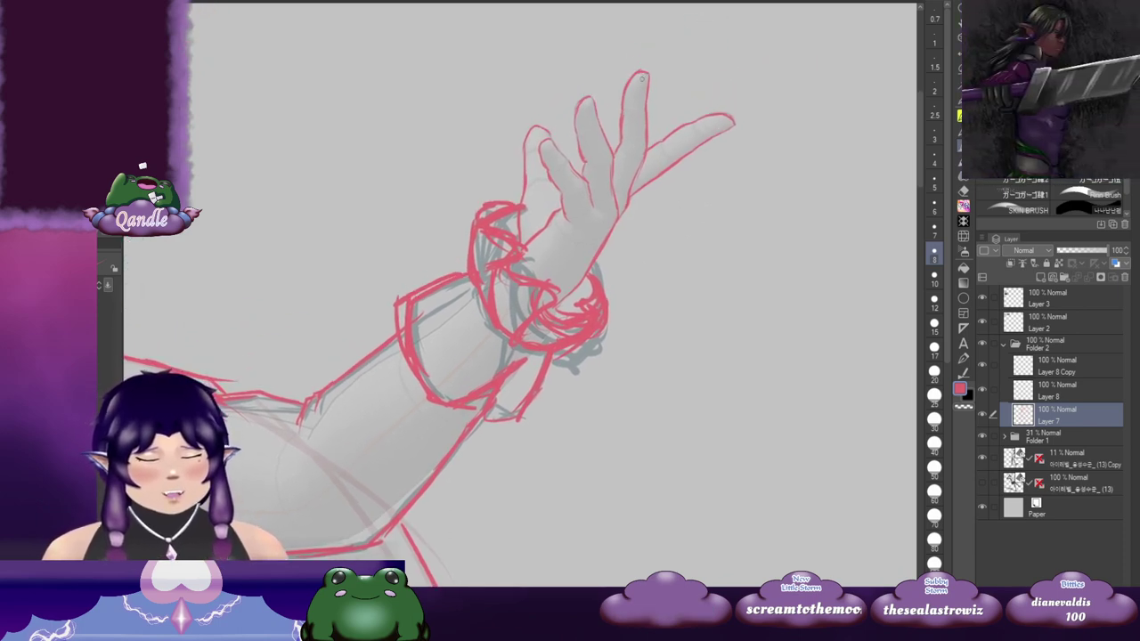
{"action": "left_click_drag", "start_coordinate": [639, 103], "coordinate": [652, 93]}
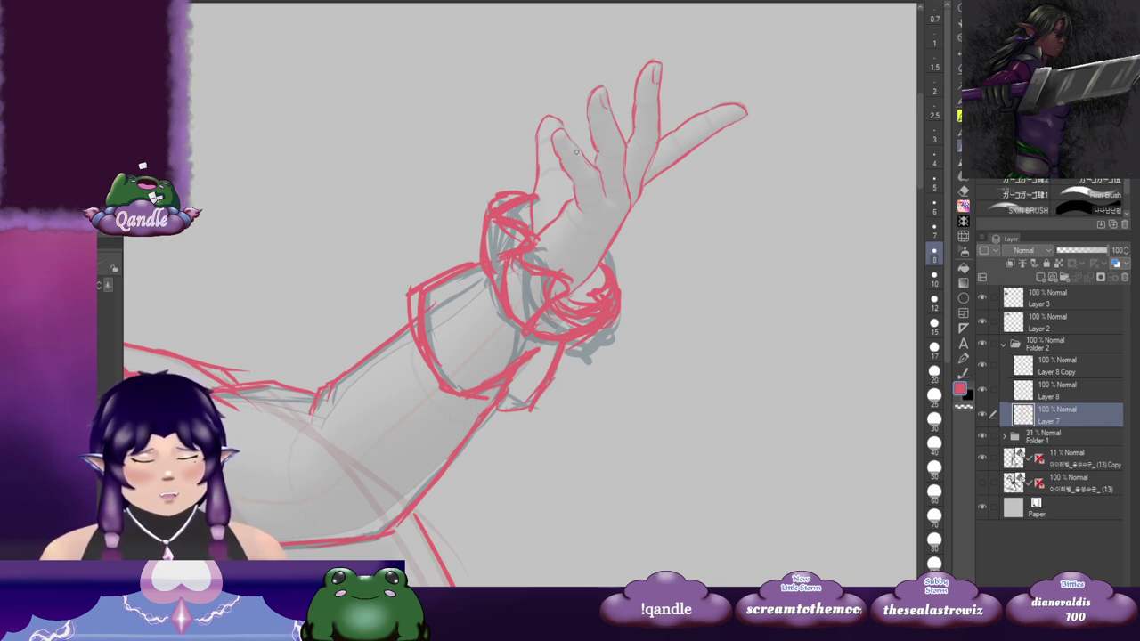
{"action": "left_click_drag", "start_coordinate": [670, 154], "coordinate": [643, 138]}
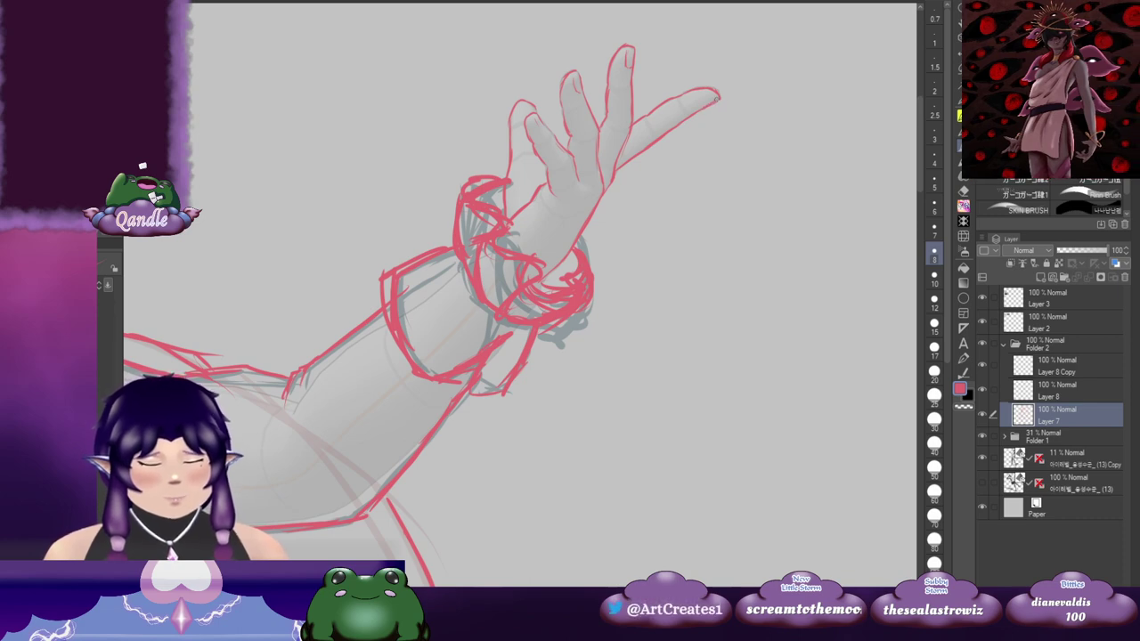
Step: Outline the upright digit of the other hand in red above its cuff ruffle, including the nail
{"action": "left_click_drag", "start_coordinate": [483, 222], "coordinate": [908, 113]}
{"action": "left_click_drag", "start_coordinate": [409, 267], "coordinate": [578, 201]}
{"action": "left_click_drag", "start_coordinate": [436, 197], "coordinate": [468, 195]}
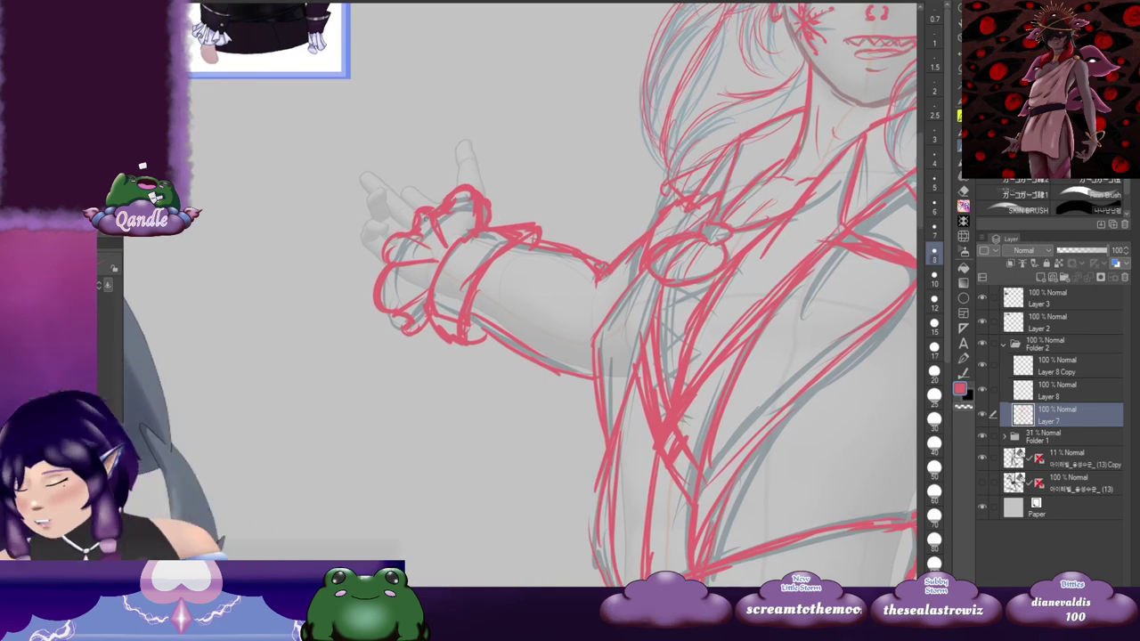
{"action": "scroll", "coordinate": [435, 232], "scroll_direction": "up", "scroll_amount": 3}
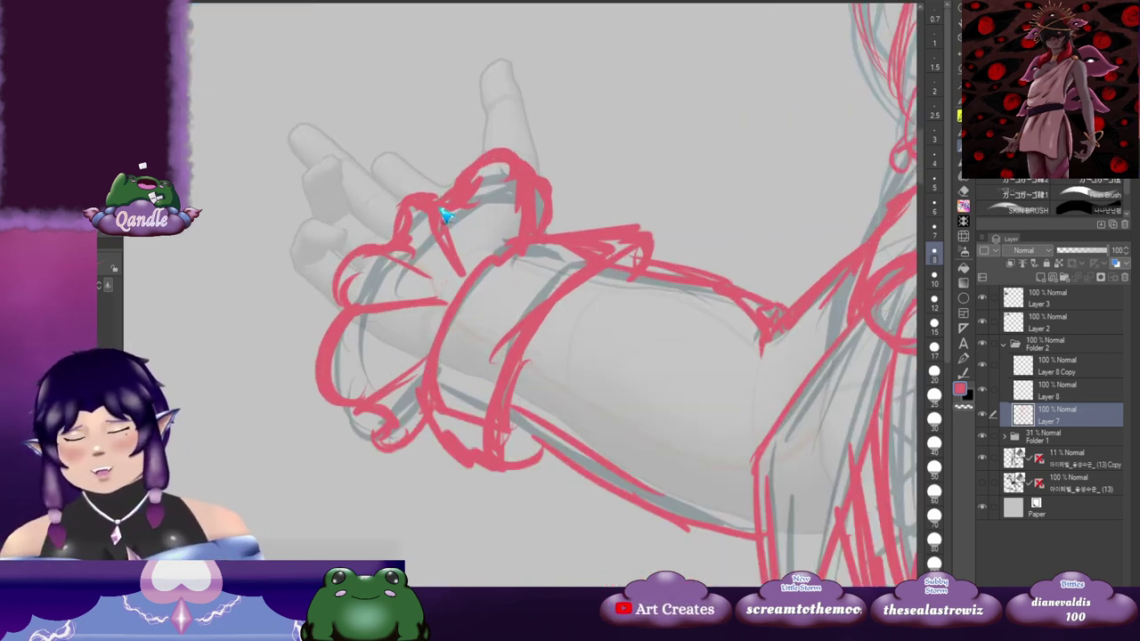
{"action": "scroll", "coordinate": [491, 123], "scroll_direction": "up", "scroll_amount": 2}
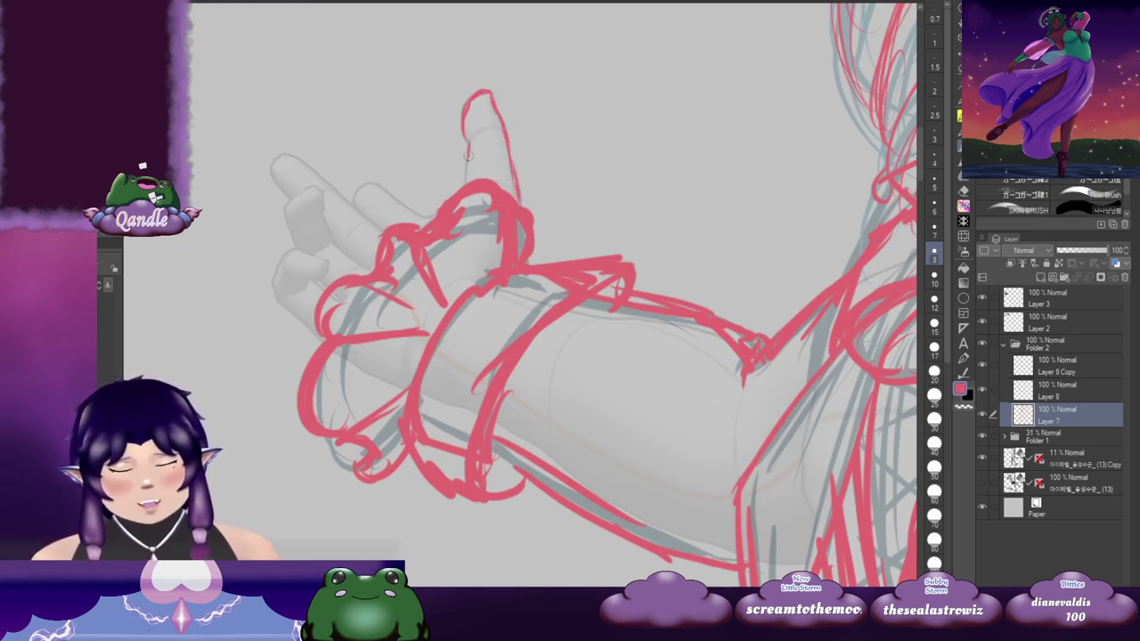
{"action": "left_click_drag", "start_coordinate": [469, 155], "coordinate": [466, 185]}
{"action": "mouse_move", "coordinate": [504, 102]}
{"action": "left_mouse_down"}
{"action": "mouse_move", "coordinate": [475, 108]}
{"action": "mouse_move", "coordinate": [490, 138]}
{"action": "mouse_move", "coordinate": [517, 146]}
{"action": "mouse_move", "coordinate": [515, 105]}
{"action": "left_mouse_up"}
{"action": "left_click_drag", "start_coordinate": [481, 156], "coordinate": [526, 141]}
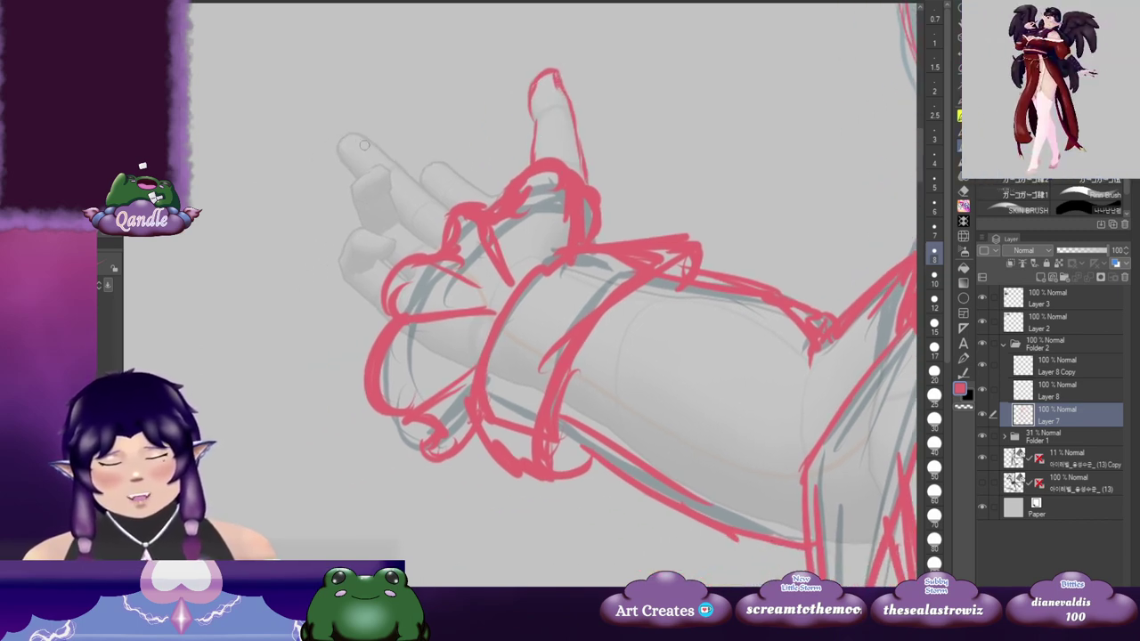
Step: Outline the other hand's extended finger, curled fingers and palm edge in red down to the cuff ruffle
{"action": "mouse_move", "coordinate": [431, 158]}
{"action": "left_mouse_down"}
{"action": "mouse_move", "coordinate": [448, 136]}
{"action": "mouse_move", "coordinate": [408, 169]}
{"action": "left_mouse_up"}
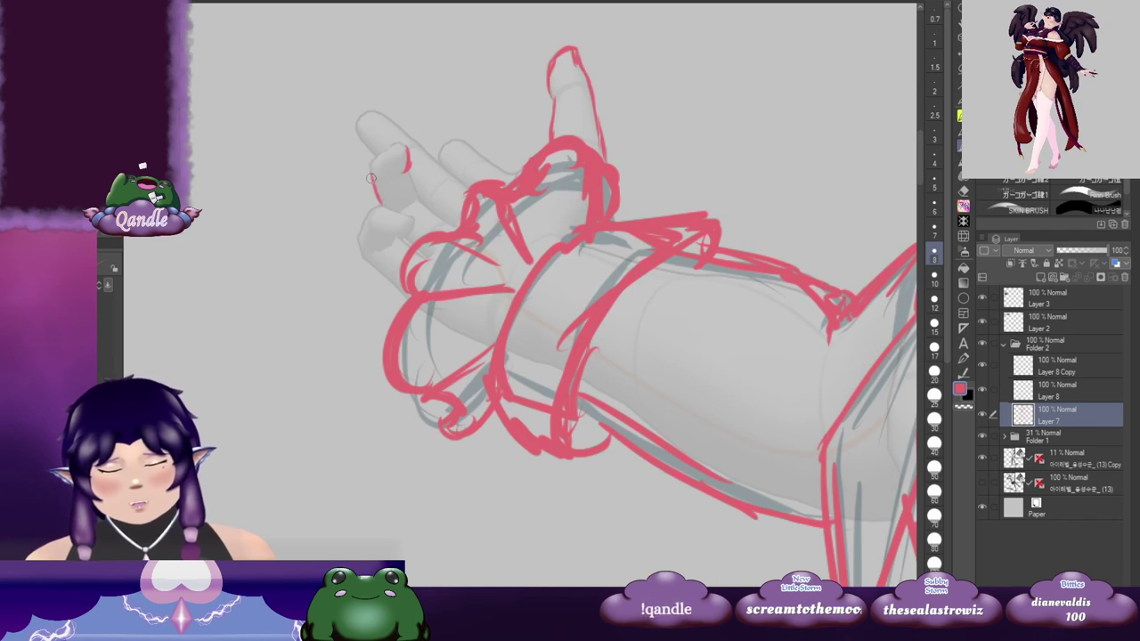
{"action": "left_click_drag", "start_coordinate": [411, 153], "coordinate": [395, 169]}
{"action": "mouse_move", "coordinate": [343, 142]}
{"action": "left_mouse_down"}
{"action": "mouse_move", "coordinate": [370, 131]}
{"action": "mouse_move", "coordinate": [421, 173]}
{"action": "left_mouse_up"}
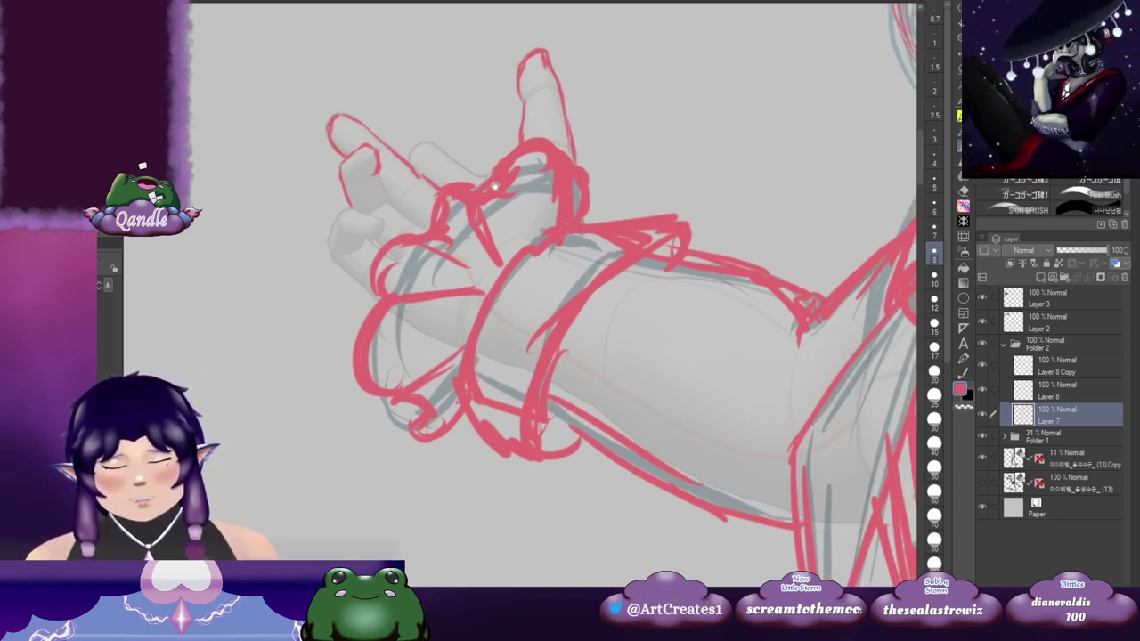
{"action": "left_click_drag", "start_coordinate": [494, 185], "coordinate": [480, 192]}
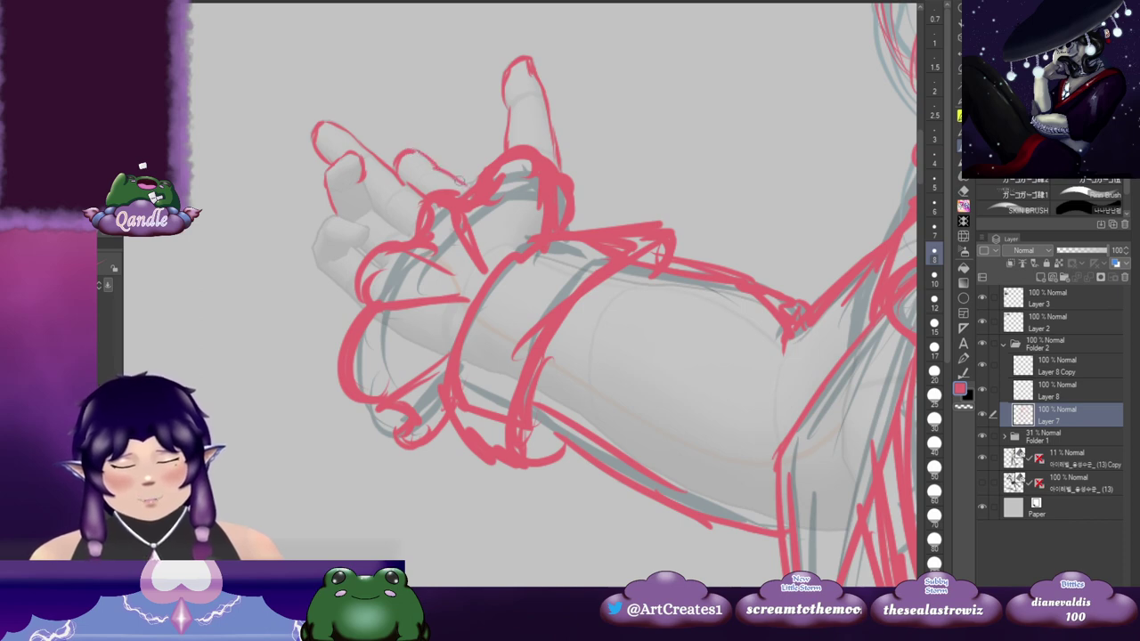
{"action": "left_click_drag", "start_coordinate": [465, 183], "coordinate": [491, 159]}
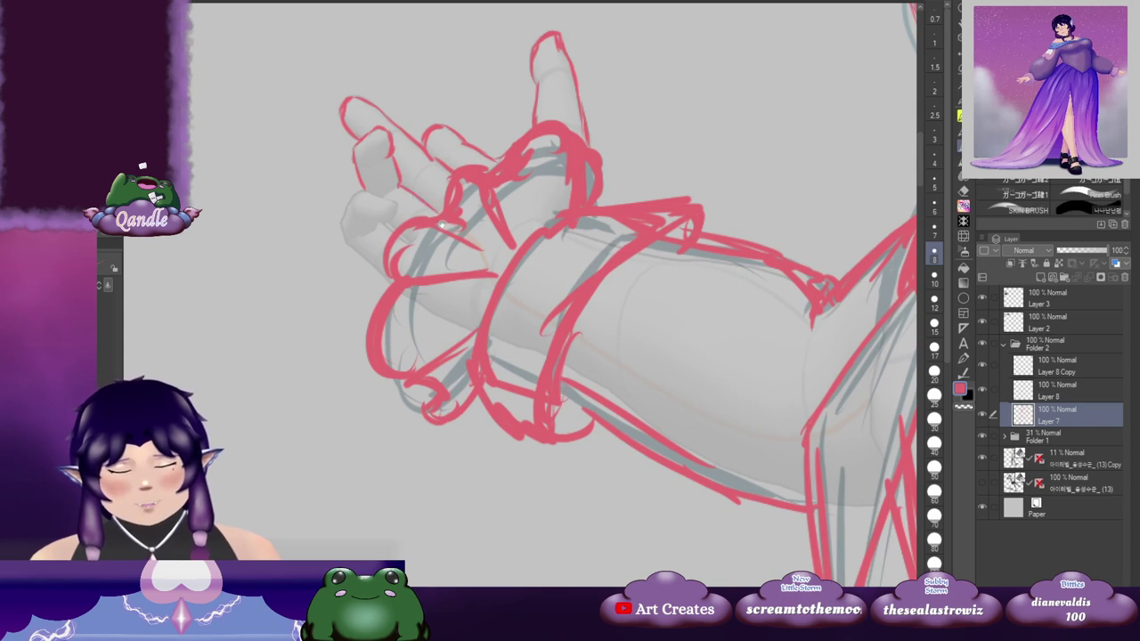
{"action": "left_click_drag", "start_coordinate": [440, 226], "coordinate": [468, 196]}
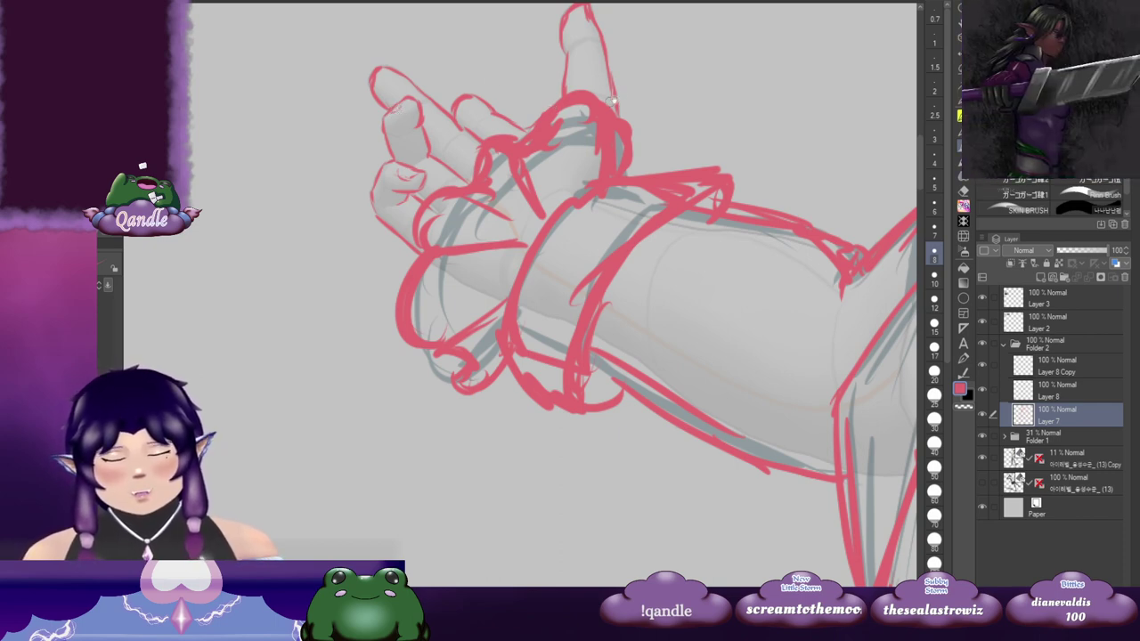
{"action": "mouse_move", "coordinate": [614, 102]}
{"action": "left_mouse_down"}
{"action": "mouse_move", "coordinate": [580, 194]}
{"action": "mouse_move", "coordinate": [578, 185]}
{"action": "left_mouse_up"}
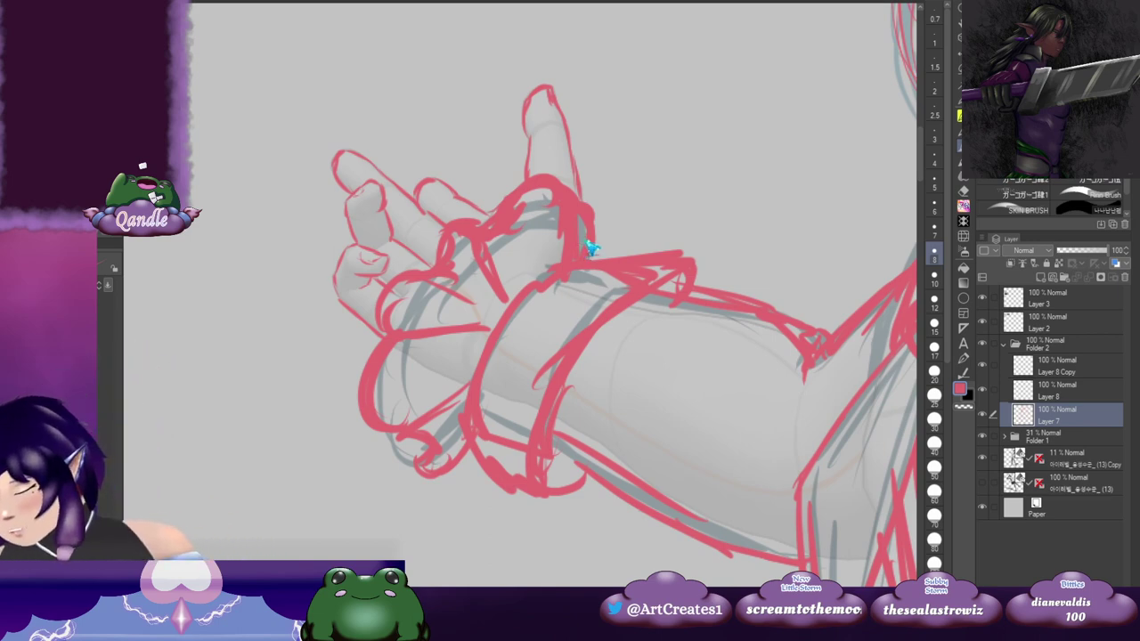
Step: Lower the opacity of Folder 1 to 15% and collapse Folder 2 with the red sketch layers
{"action": "scroll", "coordinate": [580, 242], "scroll_direction": "down", "scroll_amount": 5}
{"action": "left_click_drag", "start_coordinate": [815, 408], "coordinate": [632, 266]}
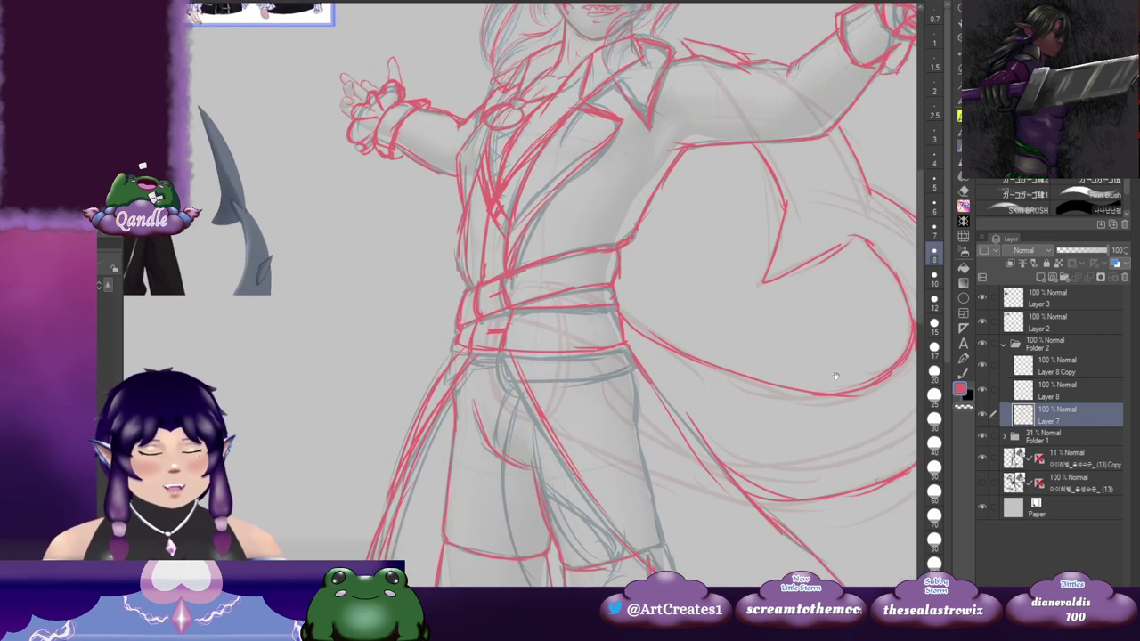
{"action": "left_click", "coordinate": [1072, 437]}
{"action": "left_click_drag", "start_coordinate": [1071, 254], "coordinate": [1063, 254]}
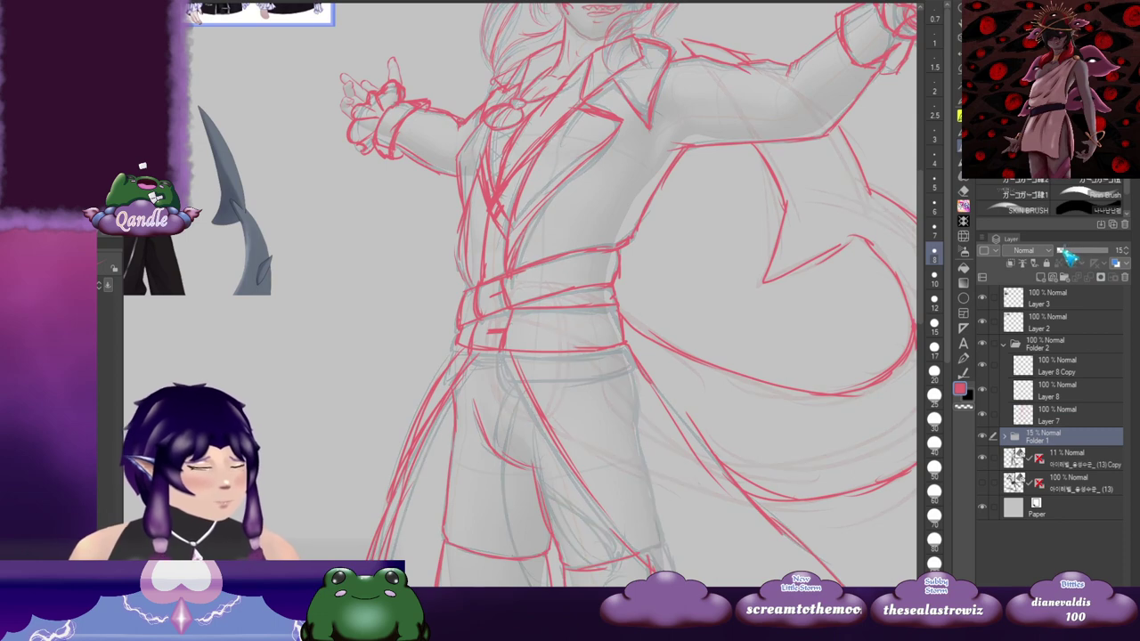
{"action": "left_click", "coordinate": [1033, 345]}
{"action": "left_click", "coordinate": [1005, 343]}
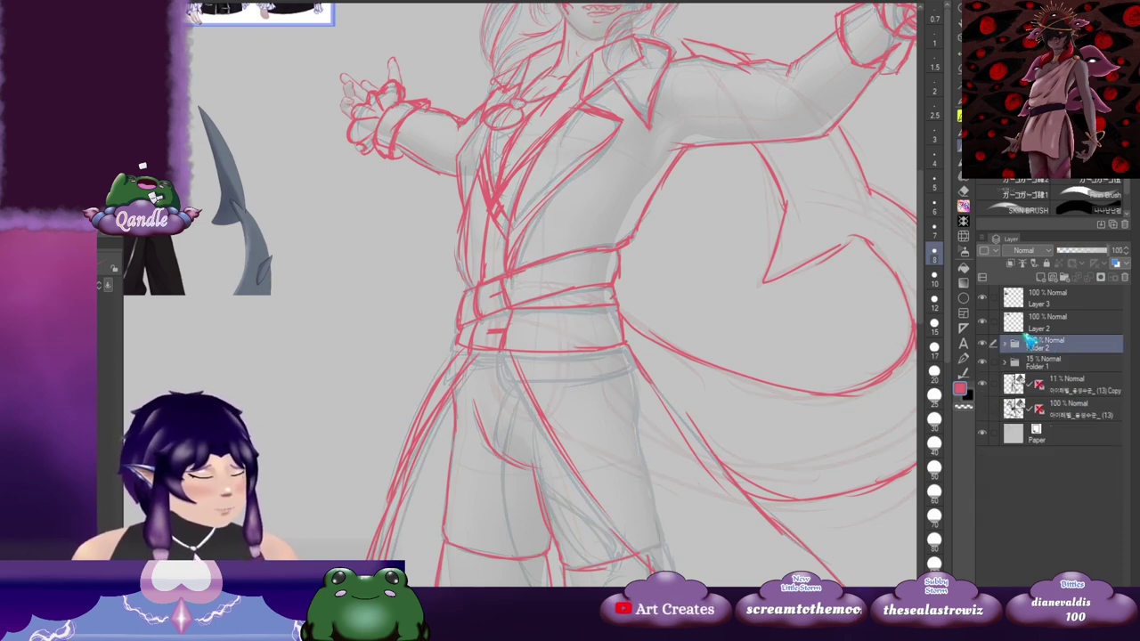
Step: Lower the opacity of Folder 2 to 47%, Folder 1 to 7% and the image layer copy beneath them to 4%
{"action": "left_click_drag", "start_coordinate": [1089, 256], "coordinate": [1059, 255]}
{"action": "left_click", "coordinate": [1069, 361]}
{"action": "left_click", "coordinate": [1081, 386]}
{"action": "left_click_drag", "start_coordinate": [755, 235], "coordinate": [557, 415]}
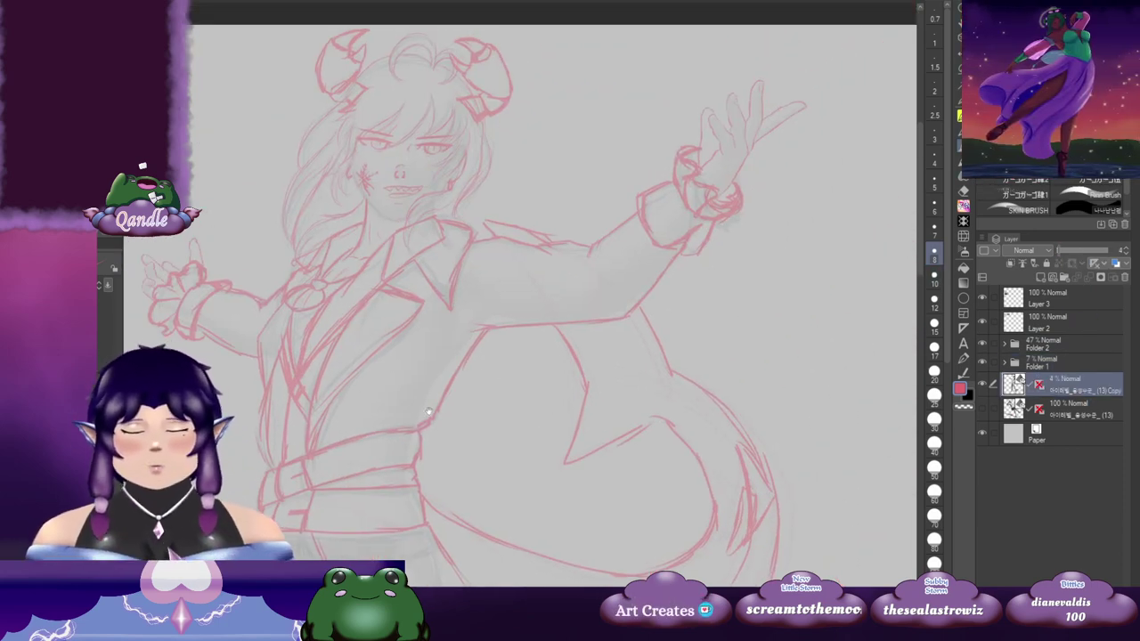
{"action": "left_click_drag", "start_coordinate": [423, 456], "coordinate": [448, 434]}
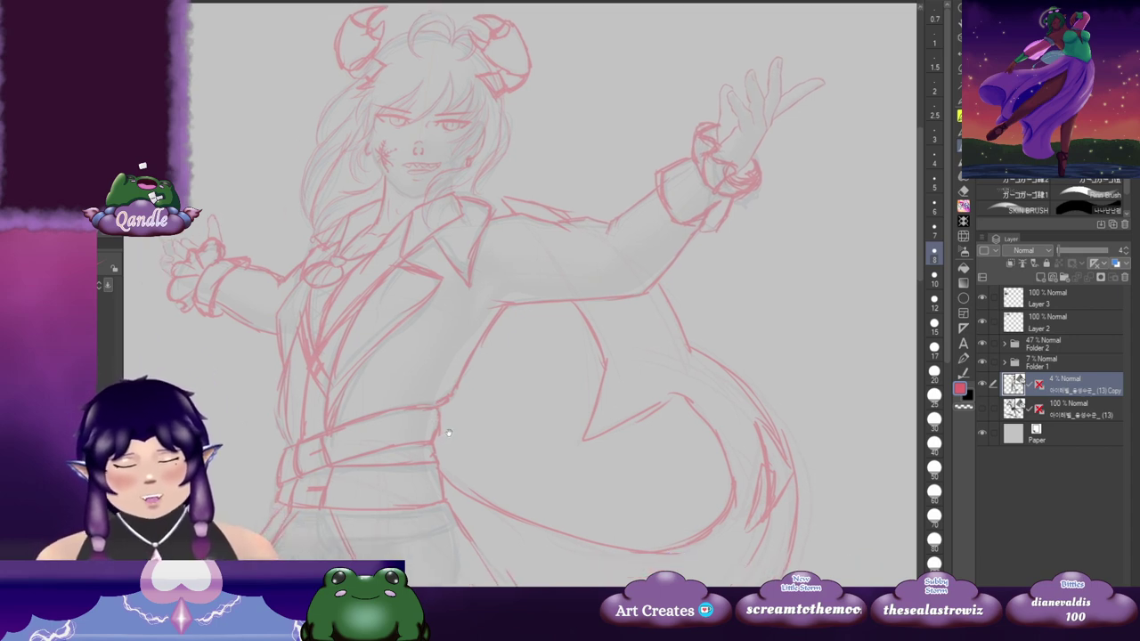
{"action": "left_click_drag", "start_coordinate": [514, 385], "coordinate": [488, 394]}
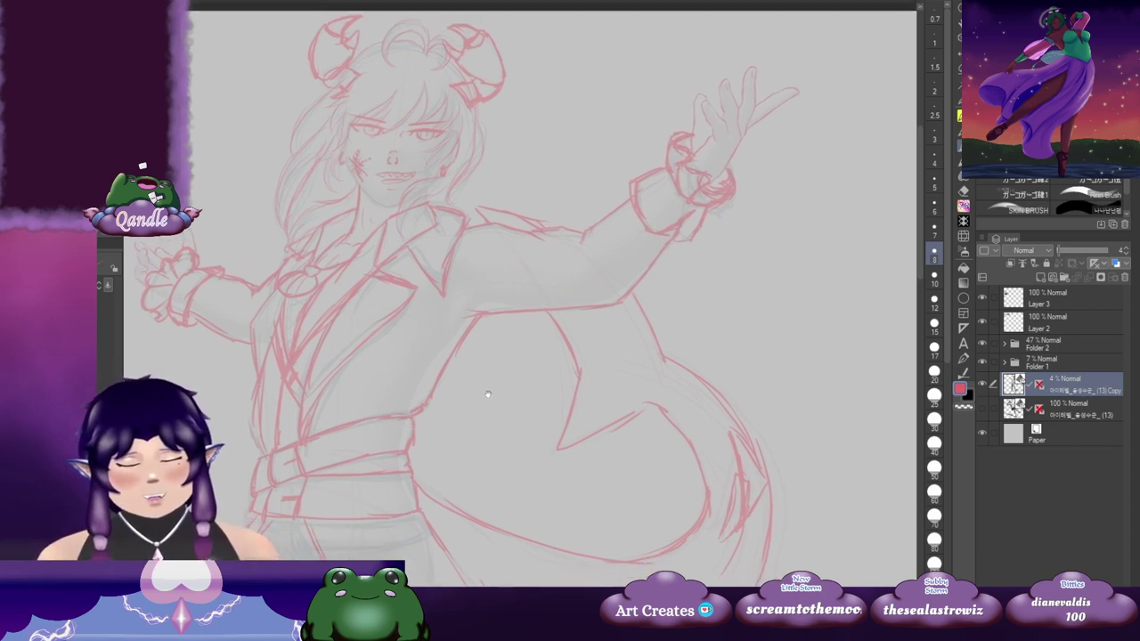
Step: Create a new layer folder named color above the hidden image layer
{"action": "left_click", "coordinate": [1076, 411]}
{"action": "key", "text": "ctrl+g"}
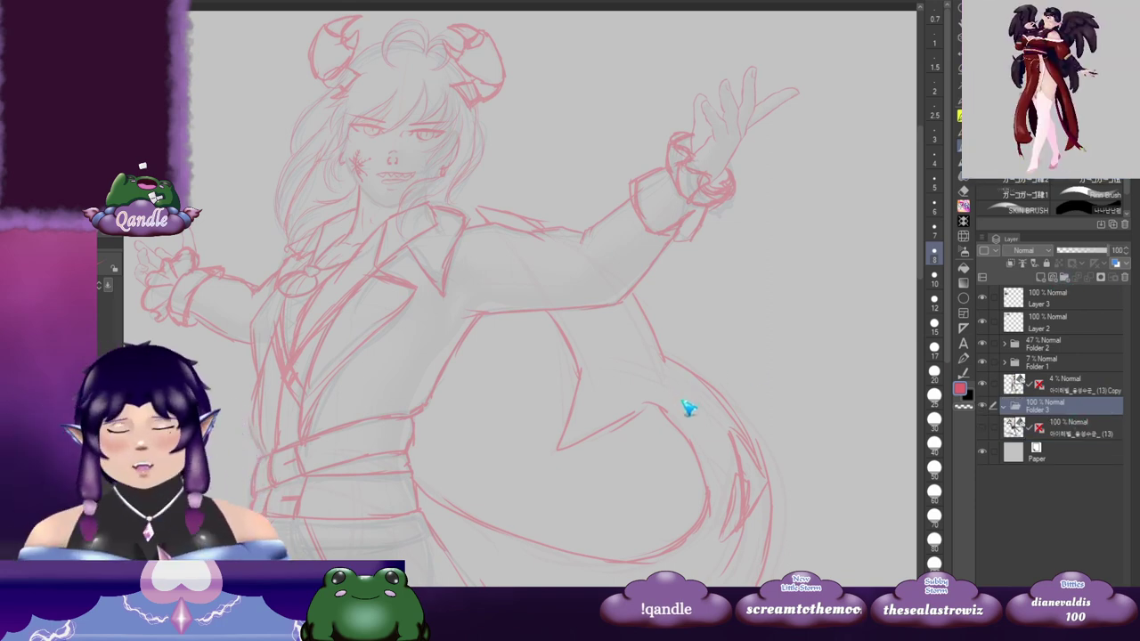
{"action": "left_click_drag", "start_coordinate": [345, 366], "coordinate": [499, 263]}
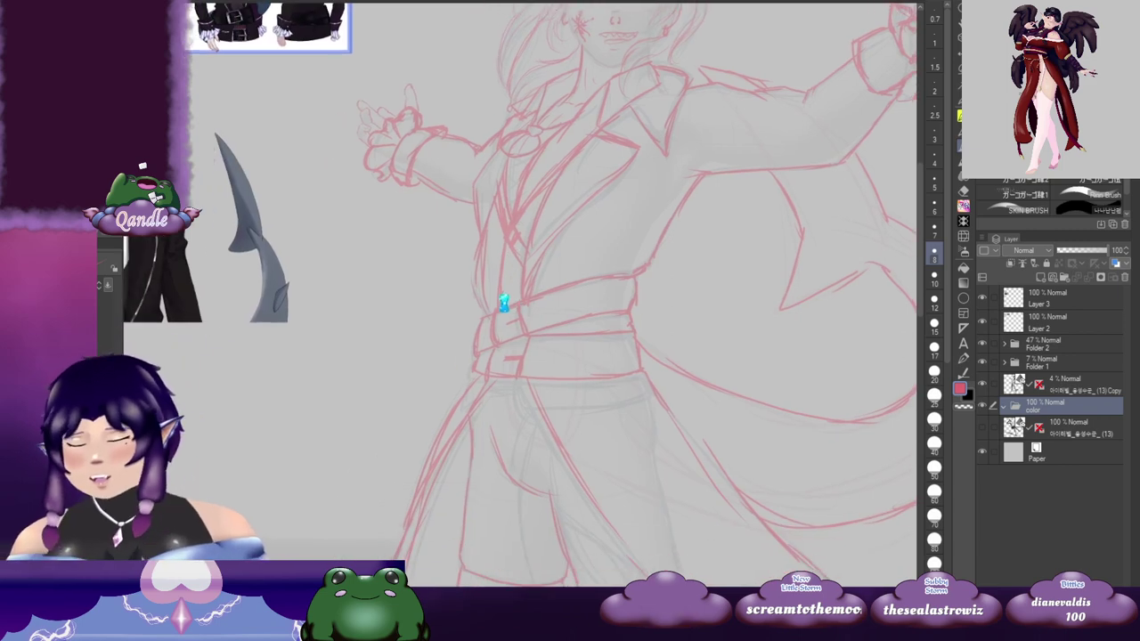
{"action": "left_click_drag", "start_coordinate": [351, 272], "coordinate": [462, 410]}
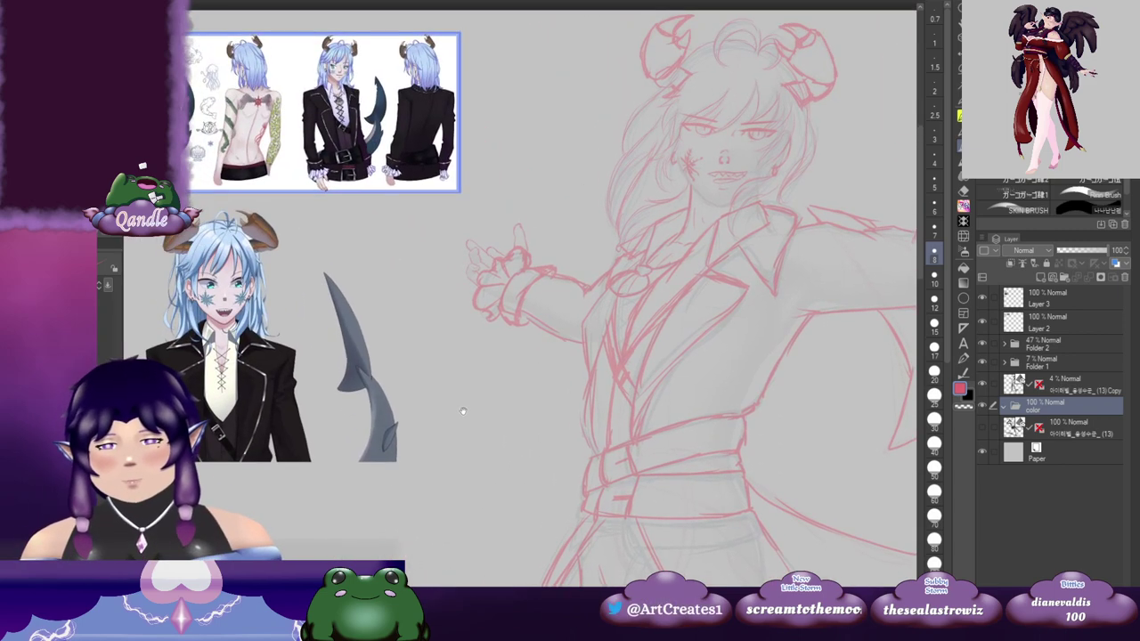
Step: Sample the pale skin tone from the reference character and add a new layer inside the color folder
{"action": "mouse_move", "coordinate": [391, 382]}
{"action": "left_mouse_down"}
{"action": "mouse_move", "coordinate": [451, 331]}
{"action": "mouse_move", "coordinate": [437, 379]}
{"action": "mouse_move", "coordinate": [486, 311]}
{"action": "left_mouse_up"}
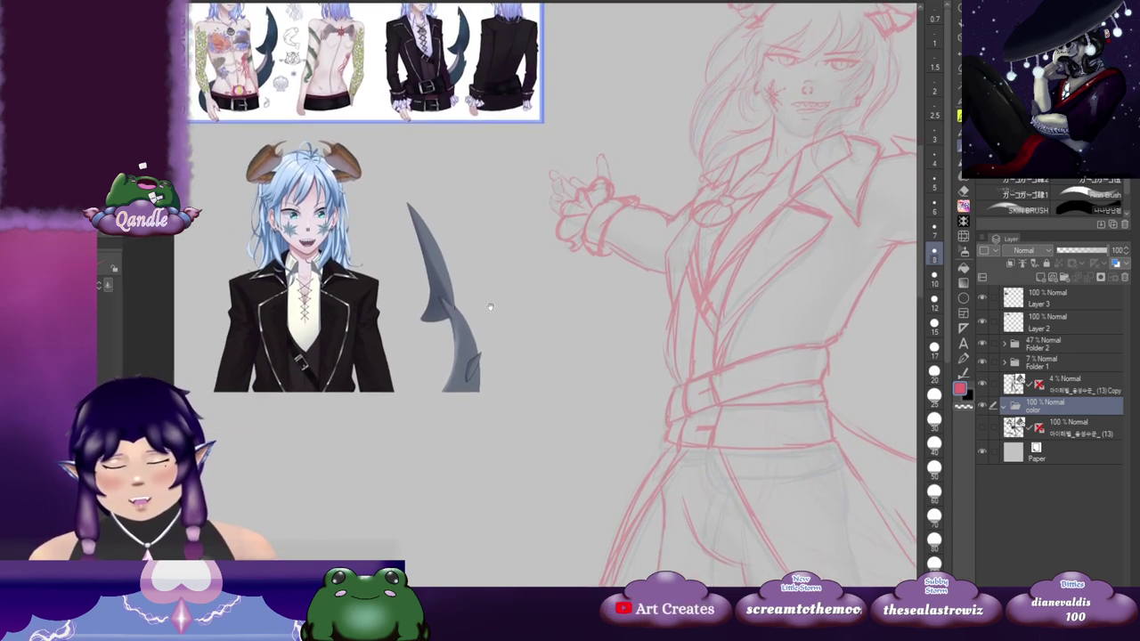
{"action": "mouse_move", "coordinate": [415, 196]}
{"action": "left_mouse_down"}
{"action": "mouse_move", "coordinate": [380, 292]}
{"action": "mouse_move", "coordinate": [400, 241]}
{"action": "left_mouse_up"}
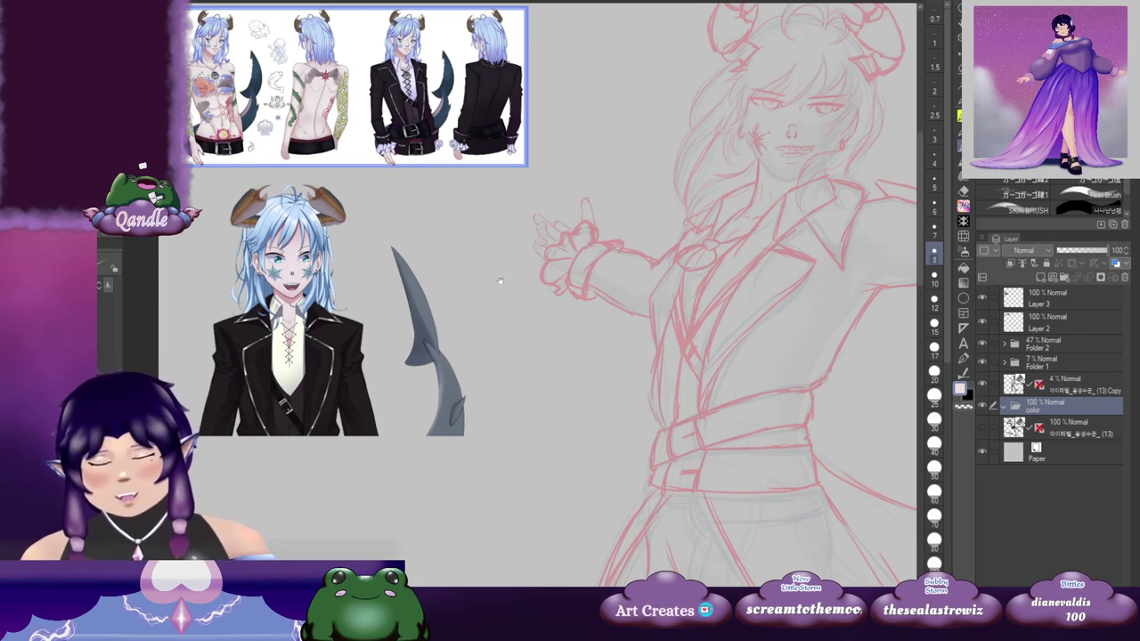
{"action": "left_click_drag", "start_coordinate": [579, 310], "coordinate": [496, 286]}
{"action": "key", "text": "b"}
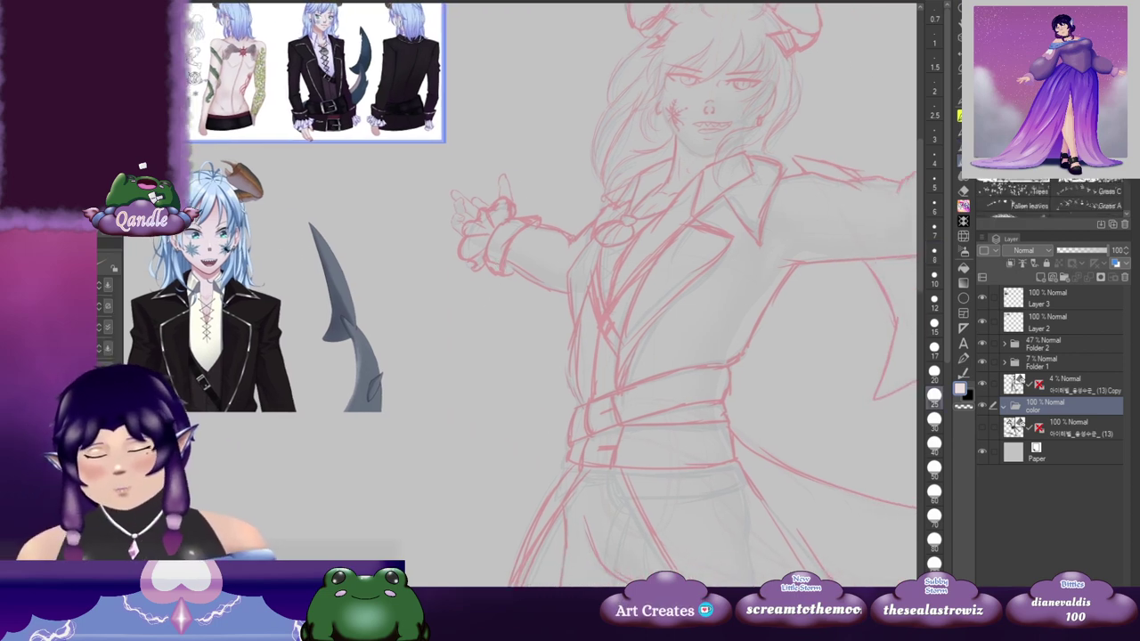
{"action": "left_click", "coordinate": [1041, 278]}
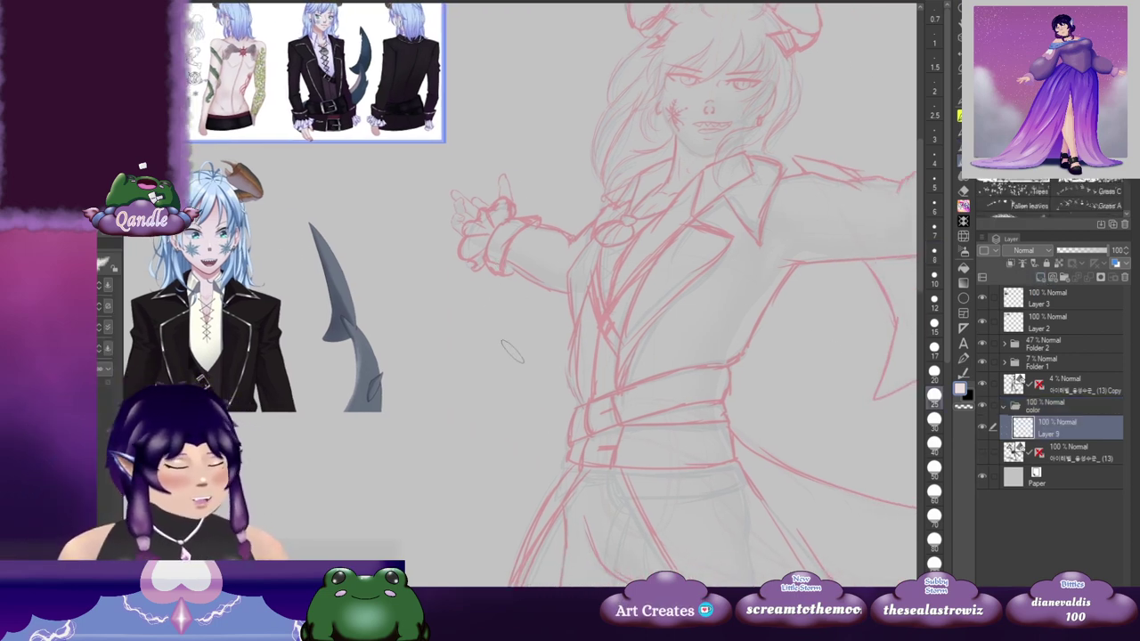
{"action": "key", "text": "b"}
{"action": "key", "text": "b"}
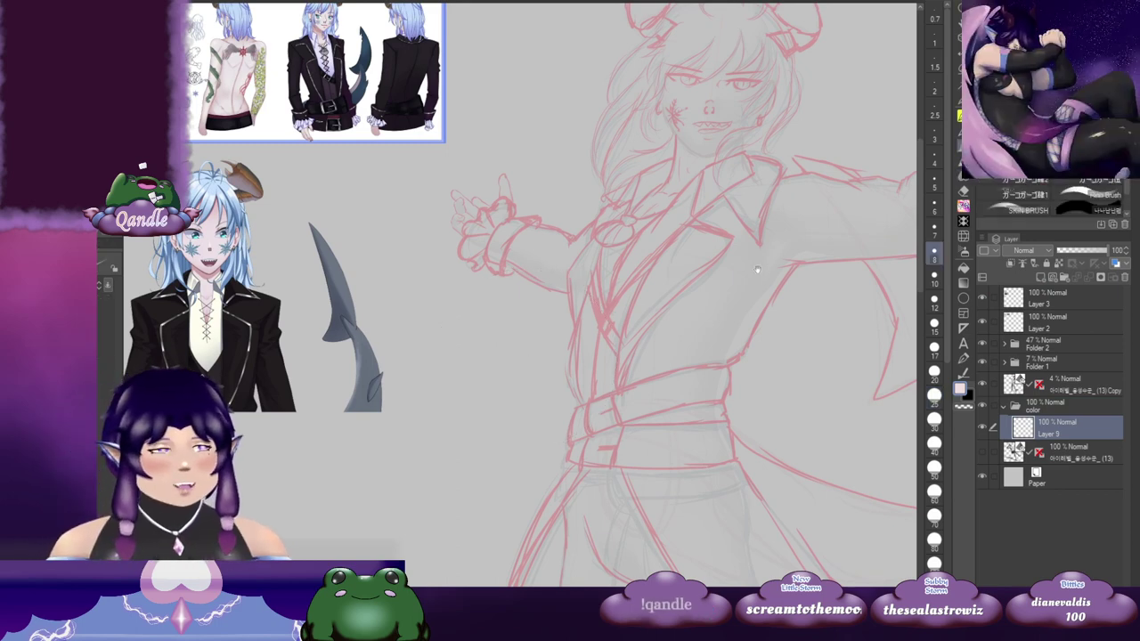
Step: Test skin tones sampled from the reference with size 70 brush strokes over the sketch and undo them
{"action": "left_click_drag", "start_coordinate": [755, 270], "coordinate": [617, 327]}
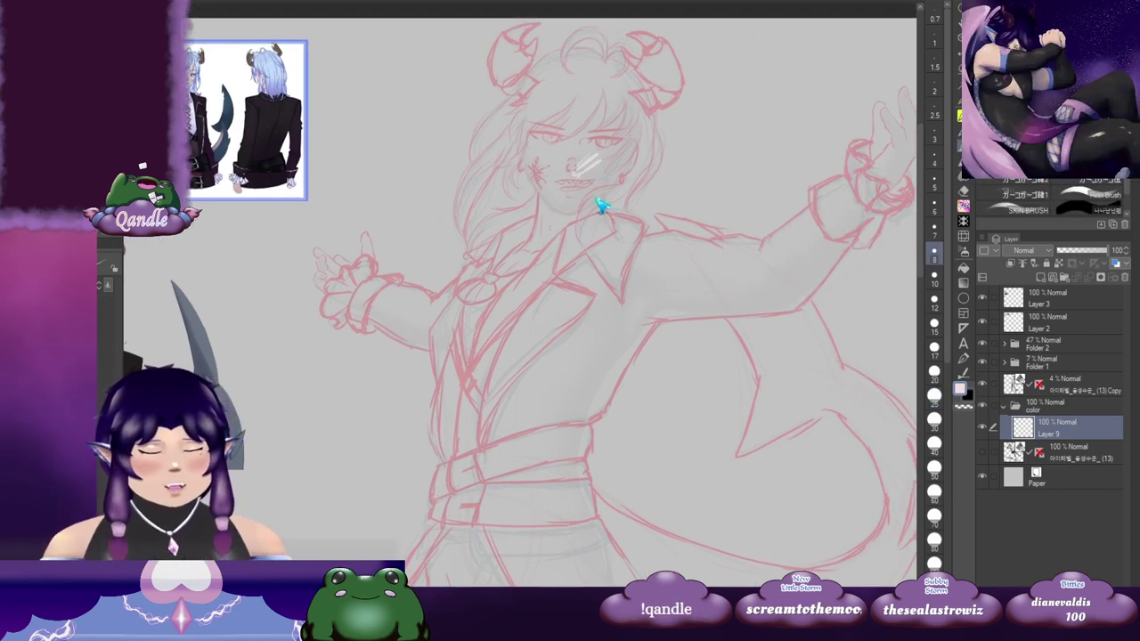
{"action": "key", "text": "ctrl+z"}
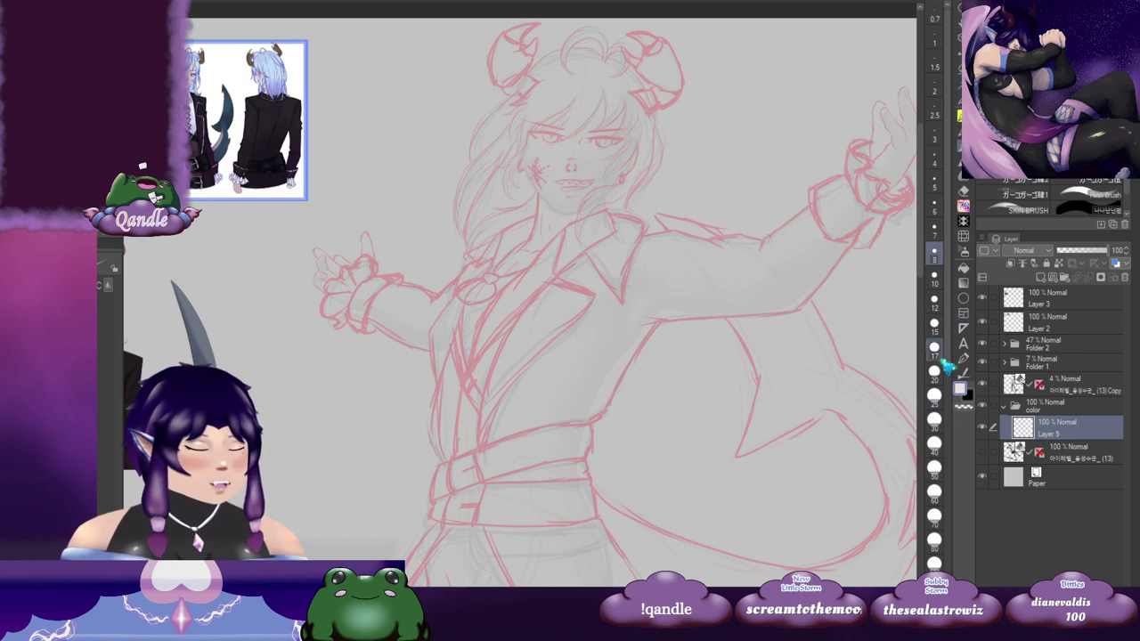
{"action": "left_click", "coordinate": [934, 515]}
{"action": "mouse_move", "coordinate": [610, 160]}
{"action": "left_mouse_down"}
{"action": "mouse_move", "coordinate": [568, 234]}
{"action": "mouse_move", "coordinate": [616, 175]}
{"action": "mouse_move", "coordinate": [620, 237]}
{"action": "mouse_move", "coordinate": [640, 202]}
{"action": "left_mouse_up"}
{"action": "left_click", "coordinate": [237, 188], "text": "alt"}
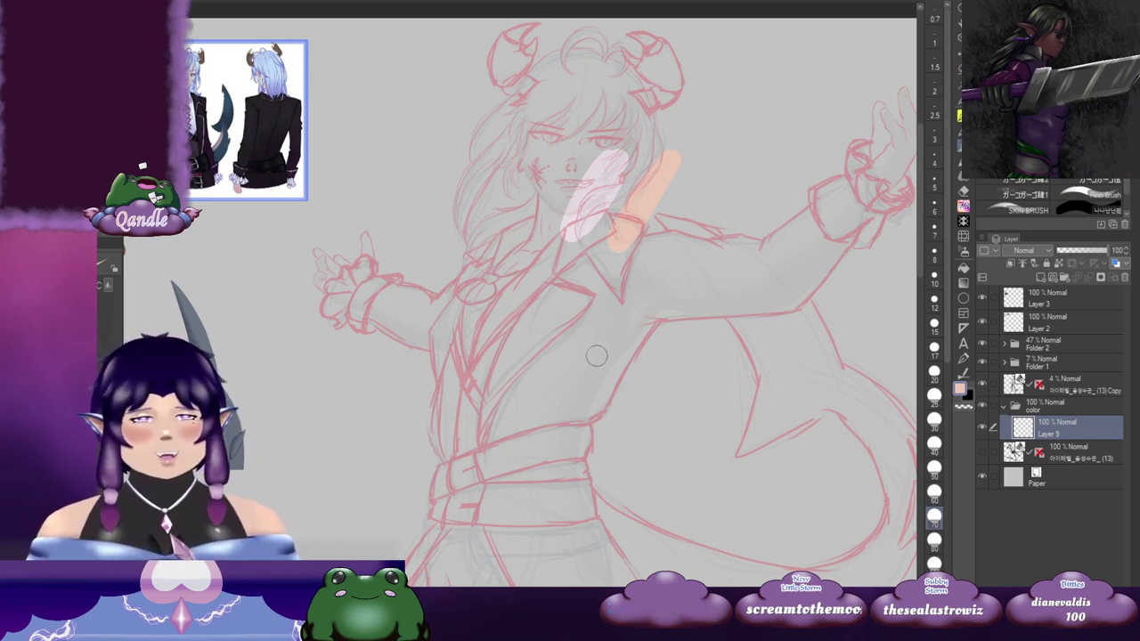
{"action": "key", "text": "ctrl+z"}
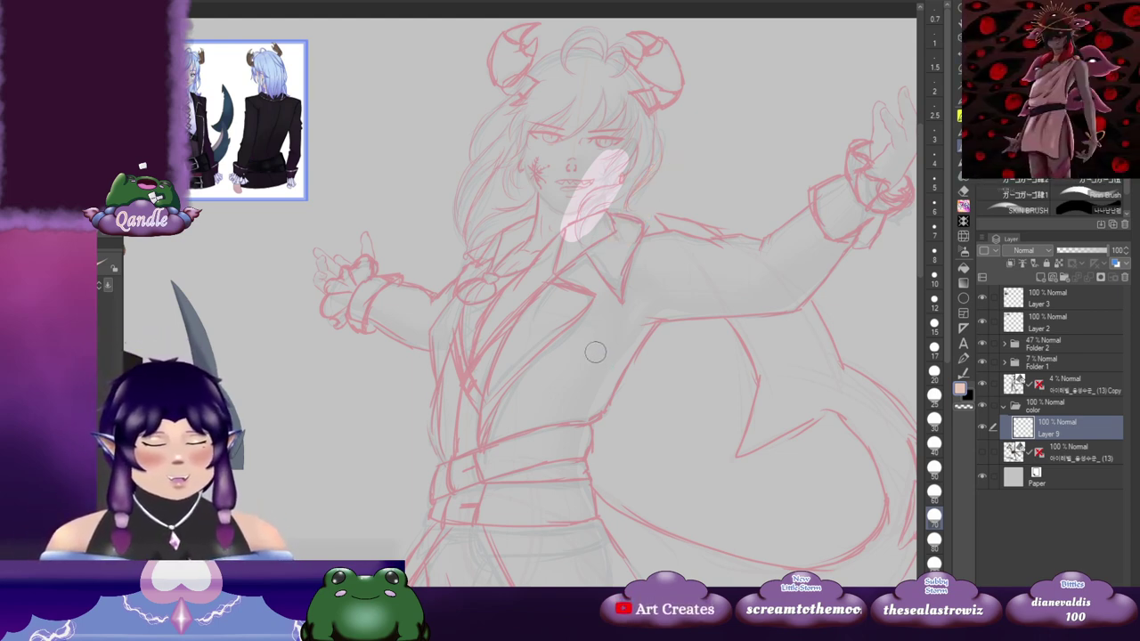
{"action": "key", "text": "ctrl+z"}
{"action": "left_click_drag", "start_coordinate": [594, 350], "coordinate": [790, 238]}
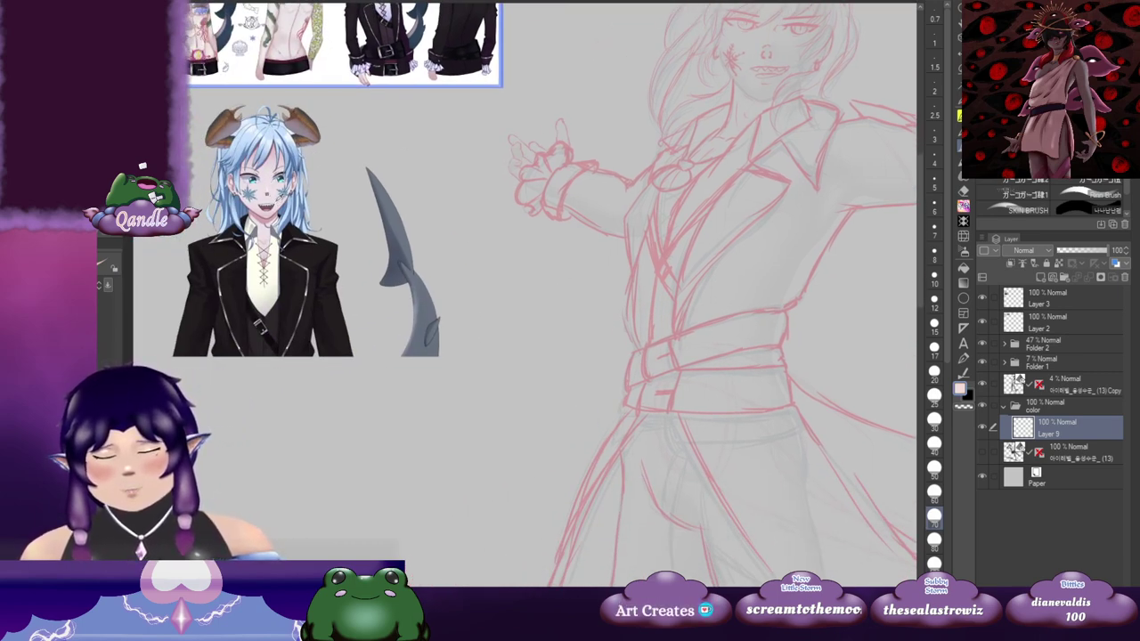
{"action": "mouse_move", "coordinate": [529, 169]}
{"action": "left_mouse_down"}
{"action": "mouse_move", "coordinate": [497, 202]}
{"action": "mouse_move", "coordinate": [500, 188]}
{"action": "mouse_move", "coordinate": [456, 211]}
{"action": "mouse_move", "coordinate": [462, 227]}
{"action": "mouse_move", "coordinate": [485, 222]}
{"action": "mouse_move", "coordinate": [479, 184]}
{"action": "mouse_move", "coordinate": [518, 157]}
{"action": "mouse_move", "coordinate": [514, 234]}
{"action": "left_mouse_up"}
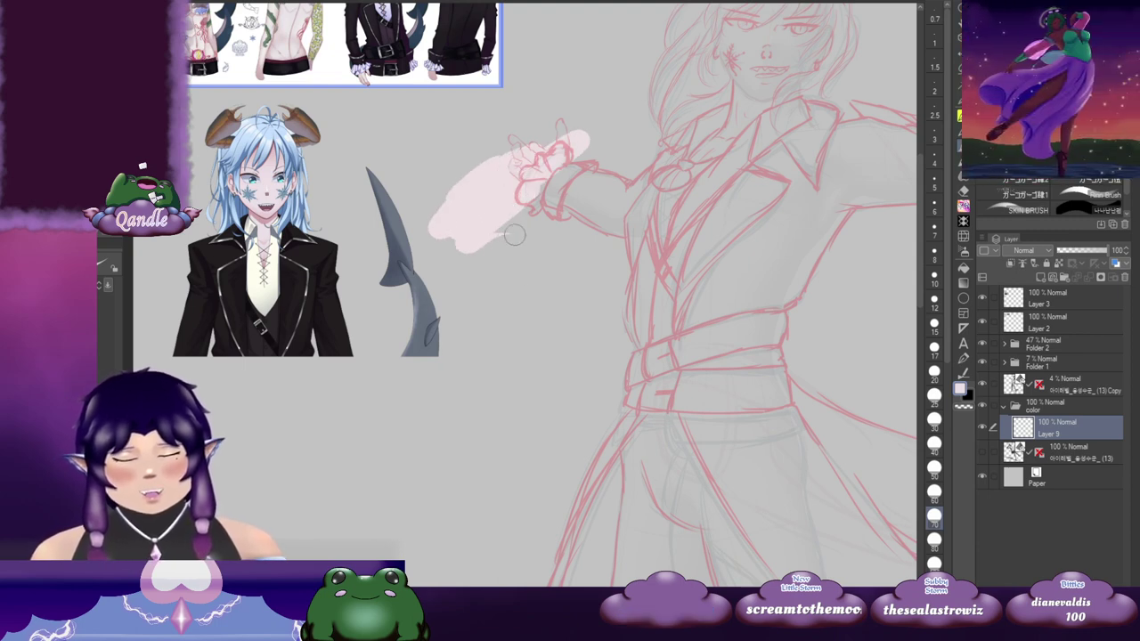
{"action": "key", "text": "ctrl+z"}
{"action": "left_click_drag", "start_coordinate": [717, 276], "coordinate": [543, 352]}
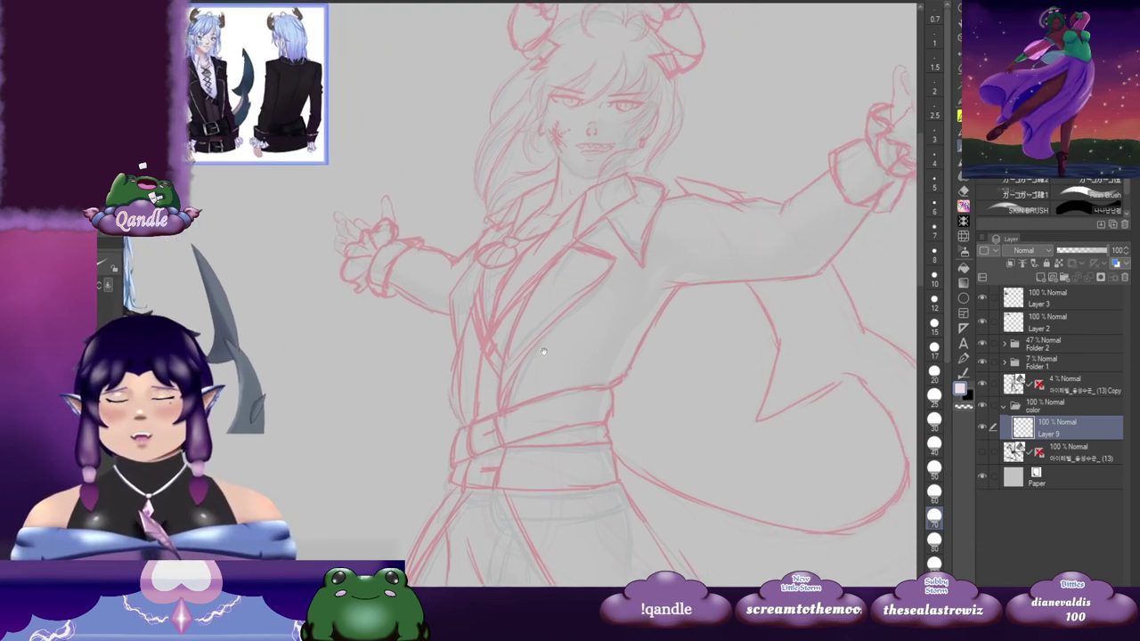
Step: With brush size 17, outline one side of the neck, the cheek and the jaw in the pale skin tone
{"action": "left_click", "coordinate": [934, 348]}
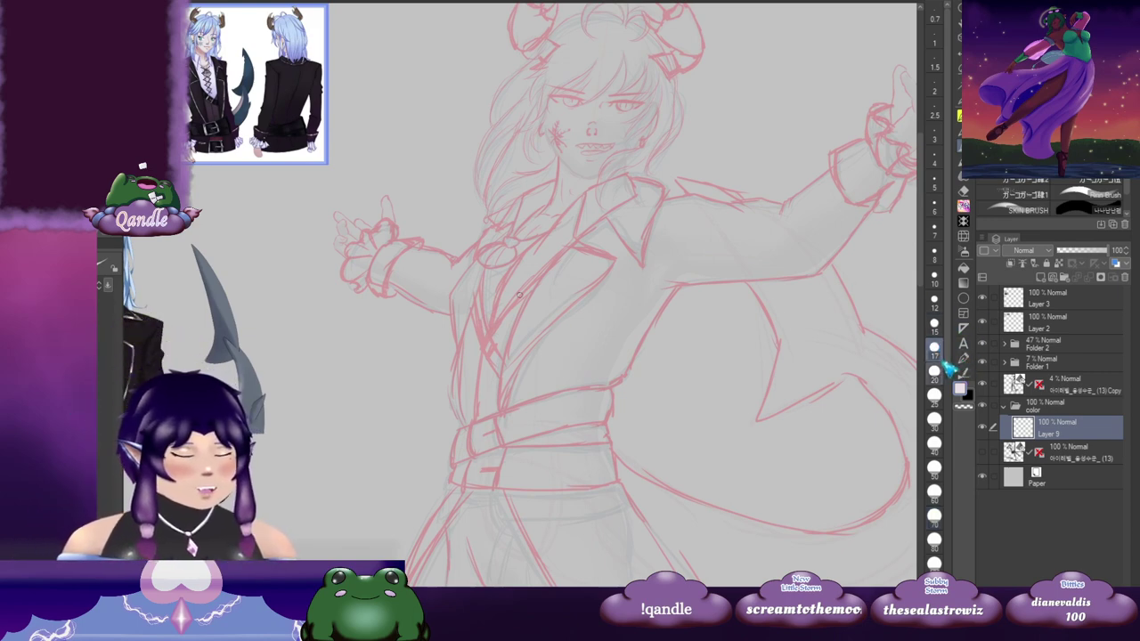
{"action": "mouse_move", "coordinate": [634, 238]}
{"action": "left_mouse_down"}
{"action": "mouse_move", "coordinate": [544, 292]}
{"action": "mouse_move", "coordinate": [518, 295]}
{"action": "mouse_move", "coordinate": [540, 332]}
{"action": "left_mouse_up"}
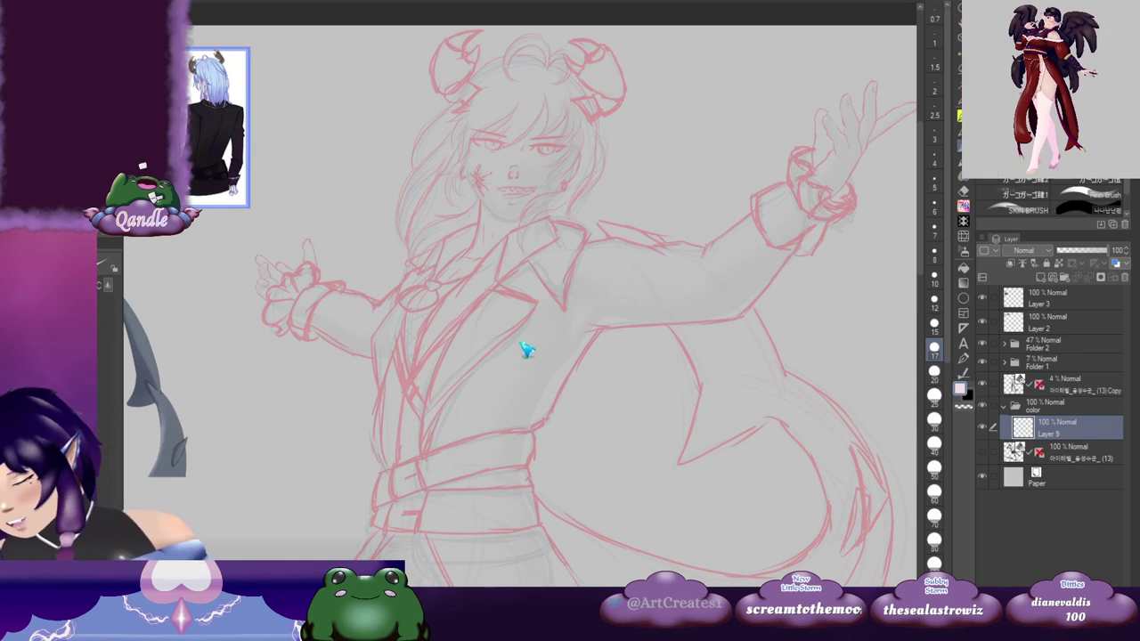
{"action": "scroll", "coordinate": [526, 347], "scroll_direction": "up", "scroll_amount": 2}
{"action": "left_click_drag", "start_coordinate": [574, 181], "coordinate": [556, 346]}
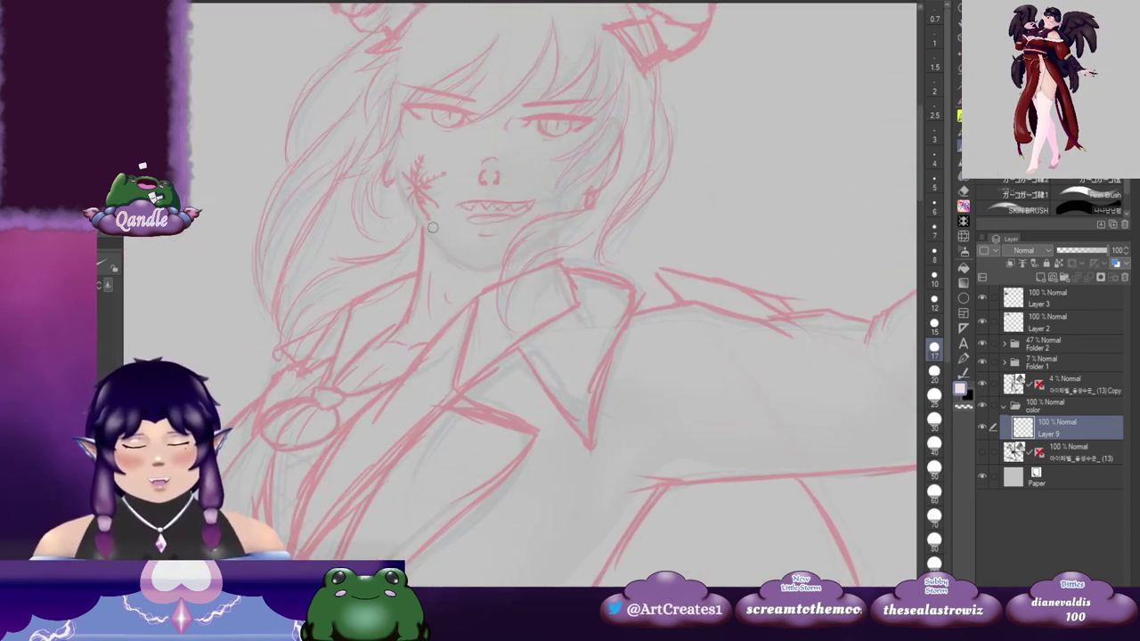
{"action": "left_click_drag", "start_coordinate": [433, 227], "coordinate": [422, 309]}
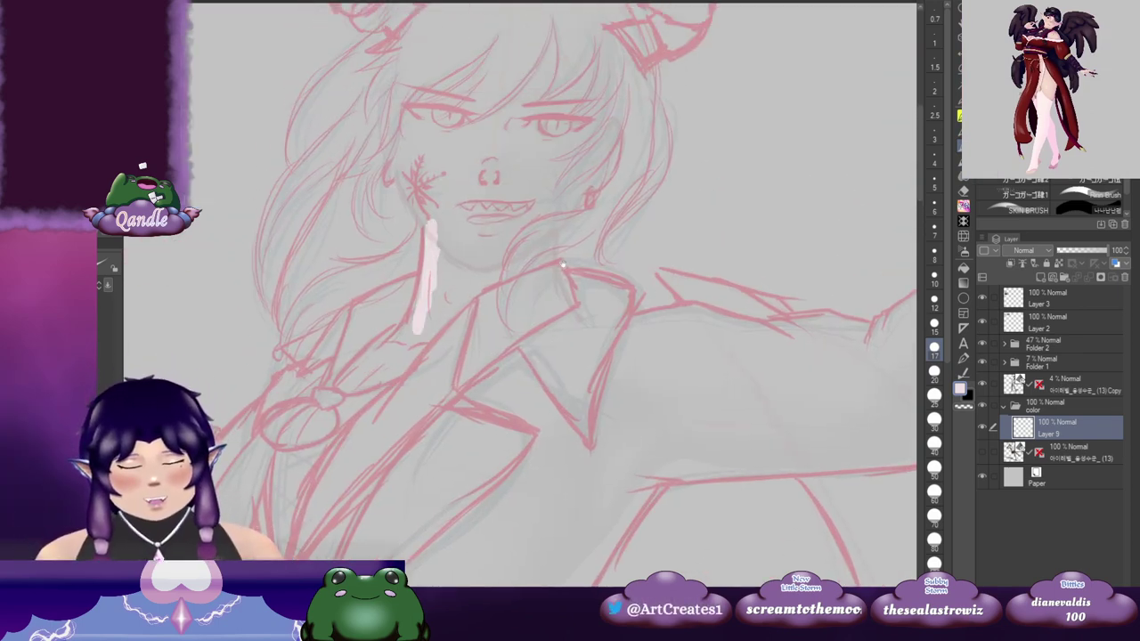
{"action": "left_click_drag", "start_coordinate": [563, 265], "coordinate": [495, 289]}
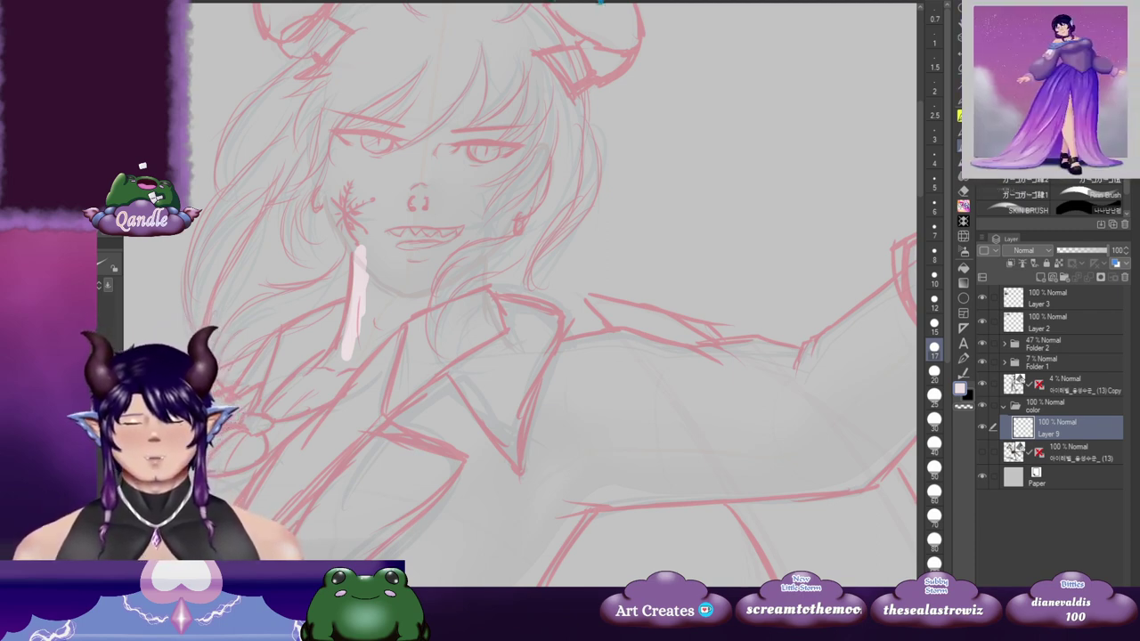
{"action": "mouse_move", "coordinate": [534, 177]}
{"action": "left_mouse_down"}
{"action": "mouse_move", "coordinate": [517, 204]}
{"action": "mouse_move", "coordinate": [523, 236]}
{"action": "mouse_move", "coordinate": [490, 235]}
{"action": "left_mouse_up"}
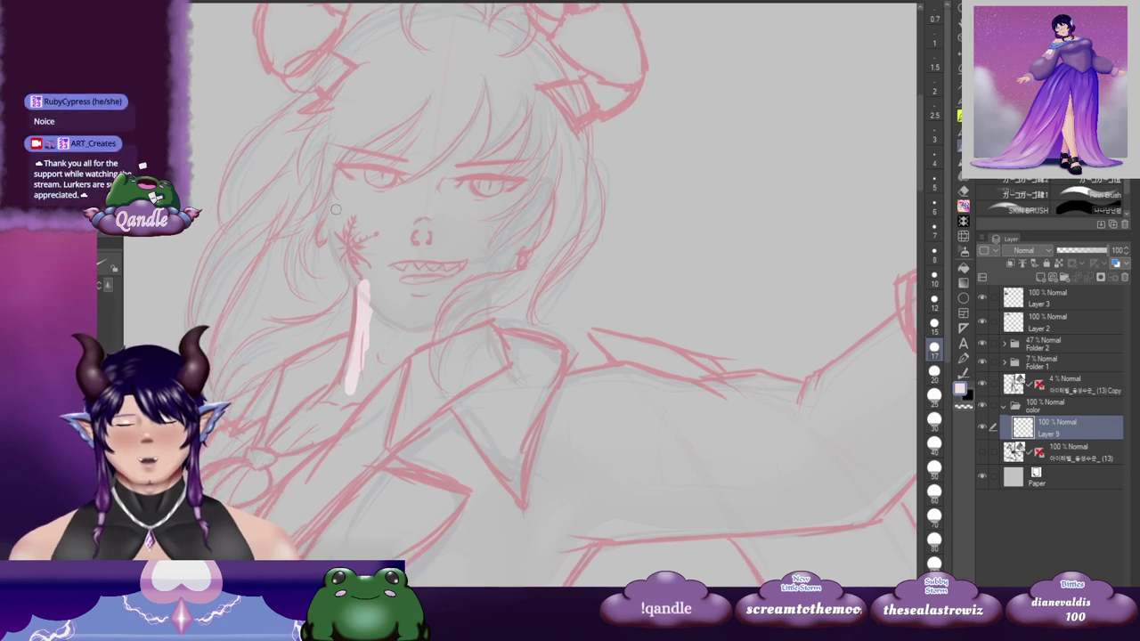
{"action": "left_click_drag", "start_coordinate": [326, 189], "coordinate": [354, 283]}
{"action": "mouse_move", "coordinate": [414, 315]}
{"action": "left_mouse_down"}
{"action": "mouse_move", "coordinate": [424, 258]}
{"action": "mouse_move", "coordinate": [379, 271]}
{"action": "mouse_move", "coordinate": [408, 232]}
{"action": "mouse_move", "coordinate": [401, 202]}
{"action": "mouse_move", "coordinate": [375, 276]}
{"action": "left_mouse_up"}
Step: Continue the pale outline around the open chest and along the other side of the neck up to the ear
{"action": "mouse_move", "coordinate": [387, 230]}
{"action": "left_mouse_down"}
{"action": "mouse_move", "coordinate": [361, 285]}
{"action": "mouse_move", "coordinate": [426, 217]}
{"action": "mouse_move", "coordinate": [376, 253]}
{"action": "mouse_move", "coordinate": [414, 217]}
{"action": "left_mouse_up"}
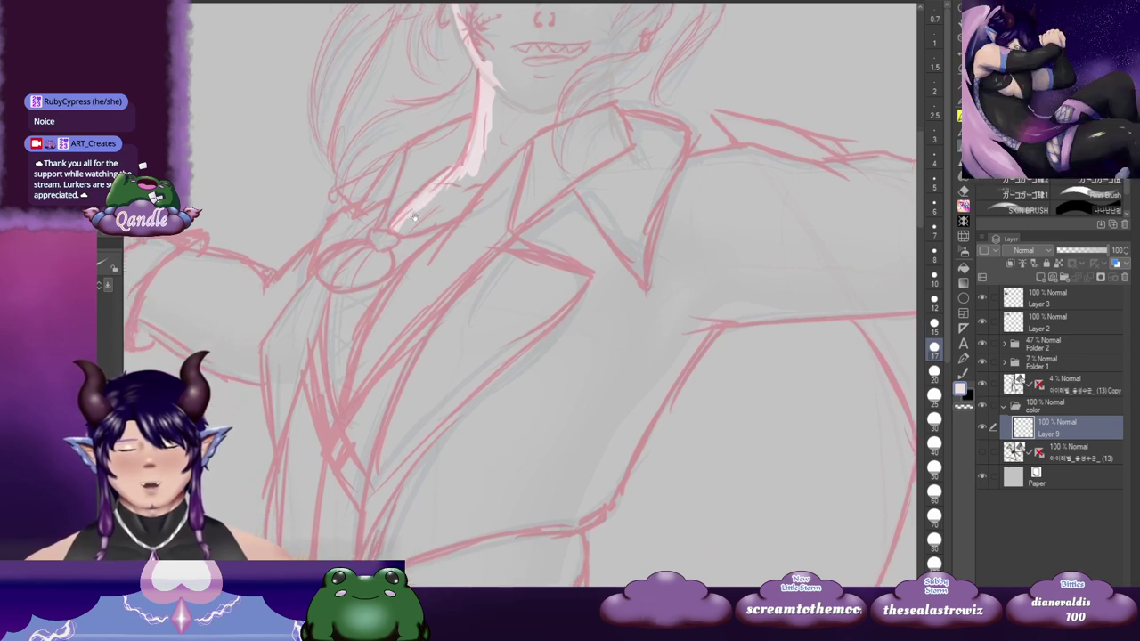
{"action": "mouse_move", "coordinate": [369, 252]}
{"action": "left_mouse_down"}
{"action": "mouse_move", "coordinate": [327, 336]}
{"action": "mouse_move", "coordinate": [330, 374]}
{"action": "mouse_move", "coordinate": [371, 272]}
{"action": "left_mouse_up"}
{"action": "mouse_move", "coordinate": [364, 310]}
{"action": "left_mouse_down"}
{"action": "mouse_move", "coordinate": [370, 343]}
{"action": "mouse_move", "coordinate": [397, 250]}
{"action": "left_mouse_up"}
{"action": "mouse_move", "coordinate": [408, 244]}
{"action": "left_mouse_down"}
{"action": "mouse_move", "coordinate": [368, 324]}
{"action": "mouse_move", "coordinate": [449, 229]}
{"action": "mouse_move", "coordinate": [404, 266]}
{"action": "mouse_move", "coordinate": [445, 219]}
{"action": "mouse_move", "coordinate": [521, 166]}
{"action": "mouse_move", "coordinate": [476, 199]}
{"action": "mouse_move", "coordinate": [510, 186]}
{"action": "mouse_move", "coordinate": [483, 204]}
{"action": "mouse_move", "coordinate": [481, 187]}
{"action": "mouse_move", "coordinate": [480, 205]}
{"action": "mouse_move", "coordinate": [470, 195]}
{"action": "mouse_move", "coordinate": [485, 188]}
{"action": "left_mouse_up"}
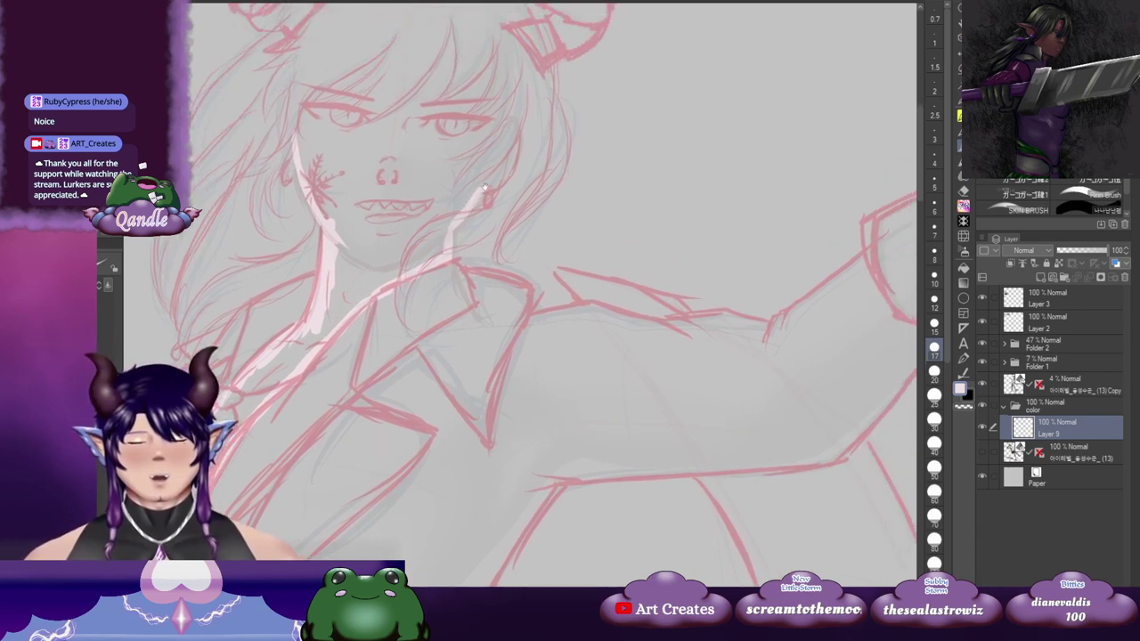
{"action": "mouse_move", "coordinate": [490, 140]}
{"action": "left_mouse_down"}
{"action": "mouse_move", "coordinate": [507, 143]}
{"action": "mouse_move", "coordinate": [505, 164]}
{"action": "left_mouse_up"}
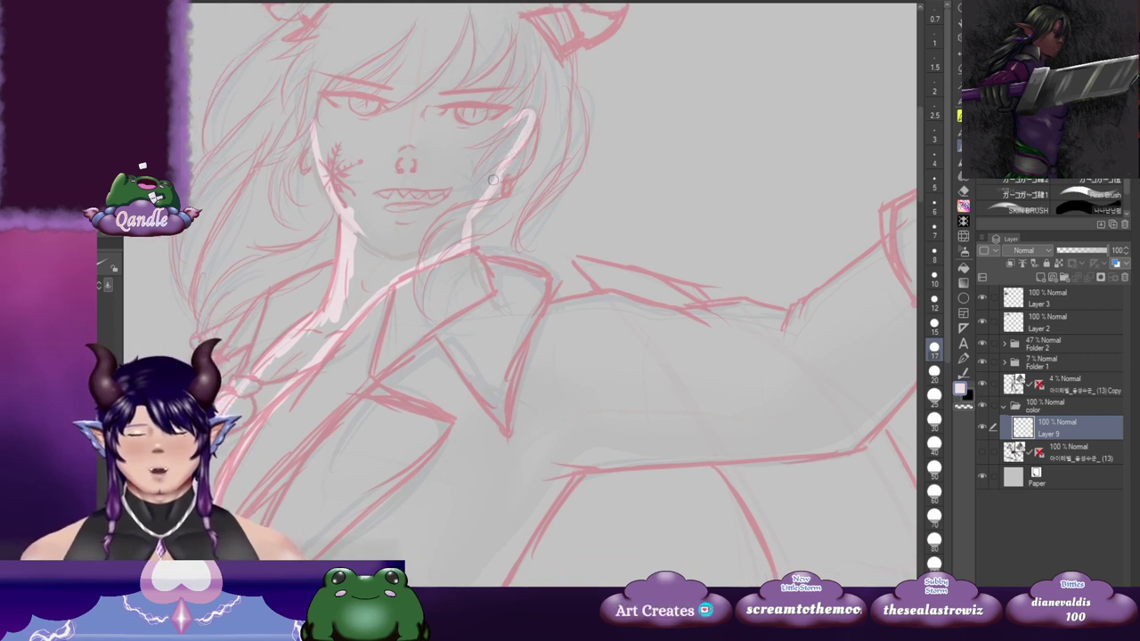
Step: Undo the last strokes at the ear and redraw the ear outline down to the earring
{"action": "key", "text": "ctrl+z"}
{"action": "key", "text": "ctrl+z"}
{"action": "key", "text": "ctrl+z"}
{"action": "key", "text": "ctrl+z"}
{"action": "key", "text": "ctrl+z"}
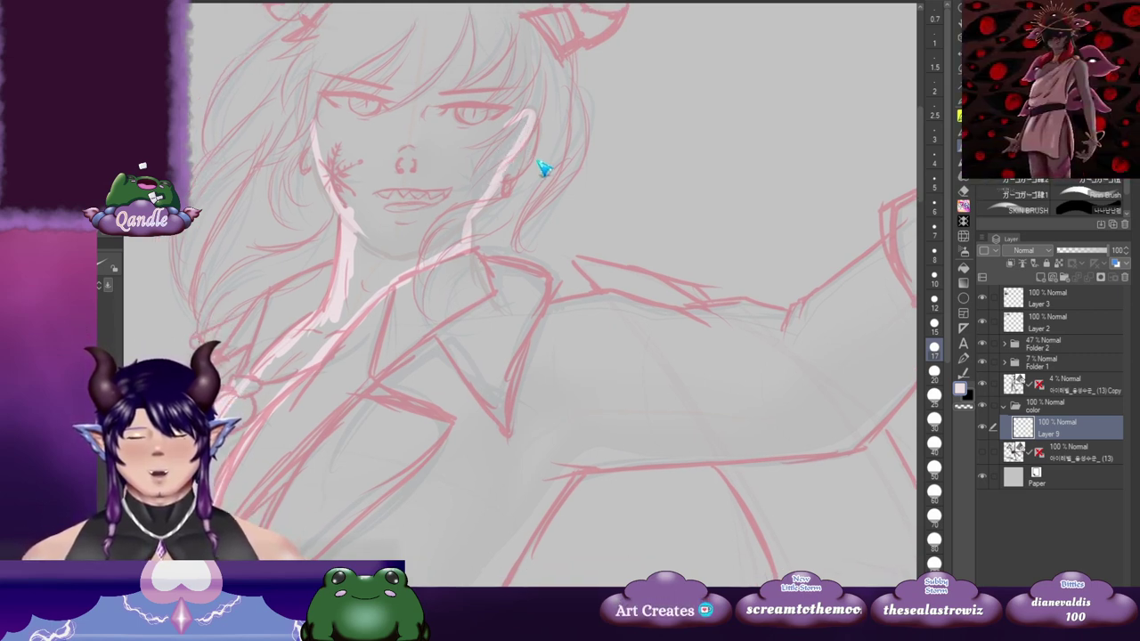
{"action": "key", "text": "ctrl+z"}
{"action": "key", "text": "ctrl+z"}
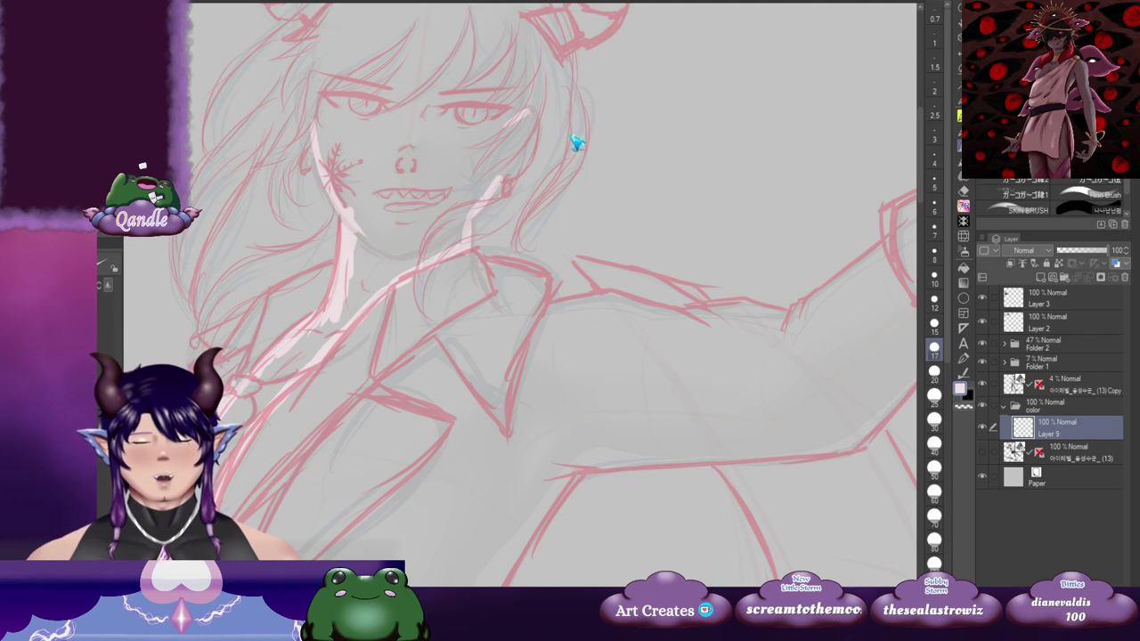
{"action": "mouse_move", "coordinate": [515, 120]}
{"action": "left_mouse_down"}
{"action": "mouse_move", "coordinate": [530, 111]}
{"action": "mouse_move", "coordinate": [517, 165]}
{"action": "left_mouse_up"}
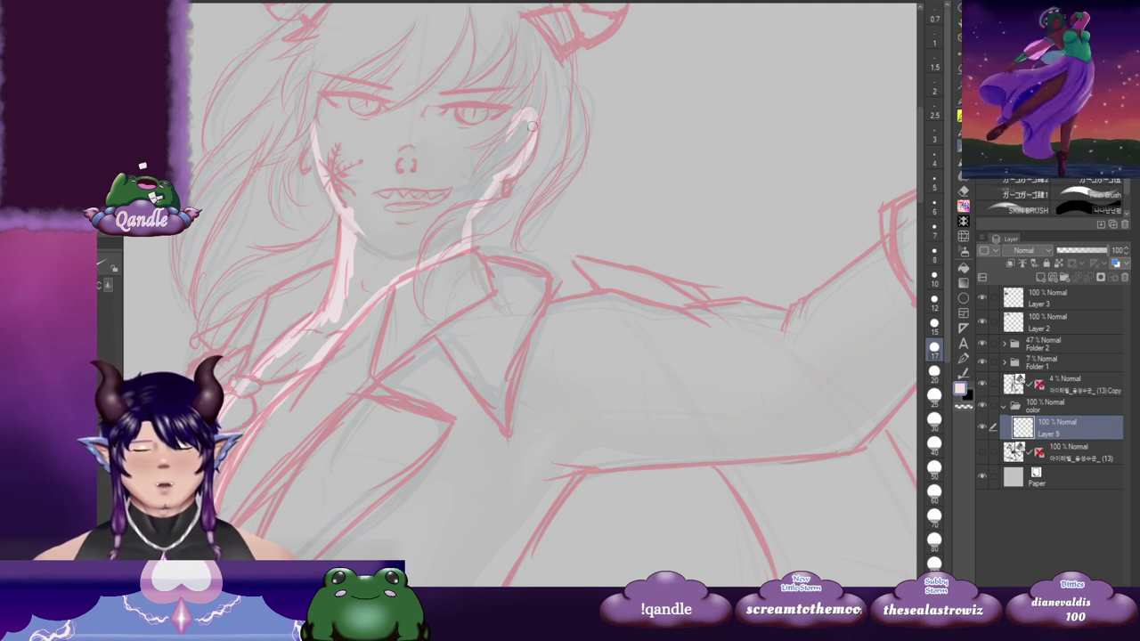
{"action": "left_click_drag", "start_coordinate": [501, 156], "coordinate": [529, 149]}
Step: Outline the other side of the face and across the top of the head, closing the pale skin outline
{"action": "left_click_drag", "start_coordinate": [377, 112], "coordinate": [385, 122]}
{"action": "mouse_move", "coordinate": [343, 89]}
{"action": "left_mouse_down"}
{"action": "mouse_move", "coordinate": [333, 119]}
{"action": "mouse_move", "coordinate": [343, 139]}
{"action": "left_mouse_up"}
{"action": "key", "text": "ctrl+z"}
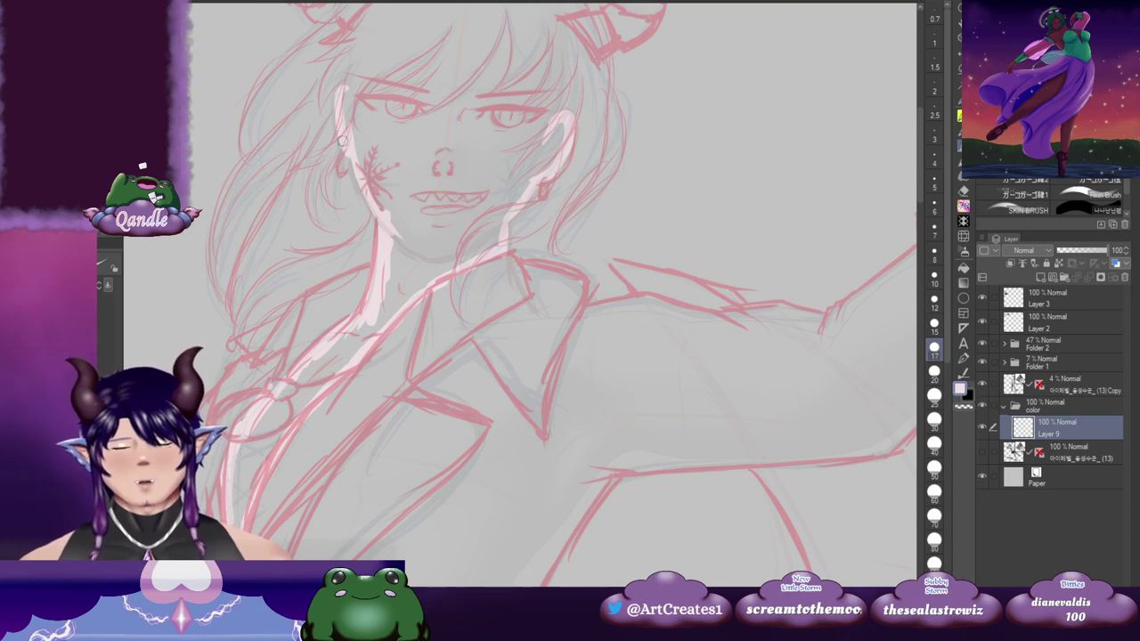
{"action": "left_click_drag", "start_coordinate": [421, 124], "coordinate": [427, 125]}
{"action": "left_click_drag", "start_coordinate": [358, 148], "coordinate": [374, 206]}
{"action": "left_click_drag", "start_coordinate": [428, 114], "coordinate": [427, 149]}
{"action": "mouse_move", "coordinate": [353, 125]}
{"action": "left_mouse_down"}
{"action": "mouse_move", "coordinate": [382, 78]}
{"action": "mouse_move", "coordinate": [522, 51]}
{"action": "mouse_move", "coordinate": [476, 48]}
{"action": "mouse_move", "coordinate": [577, 68]}
{"action": "mouse_move", "coordinate": [530, 52]}
{"action": "mouse_move", "coordinate": [568, 92]}
{"action": "mouse_move", "coordinate": [565, 74]}
{"action": "mouse_move", "coordinate": [562, 141]}
{"action": "left_mouse_up"}
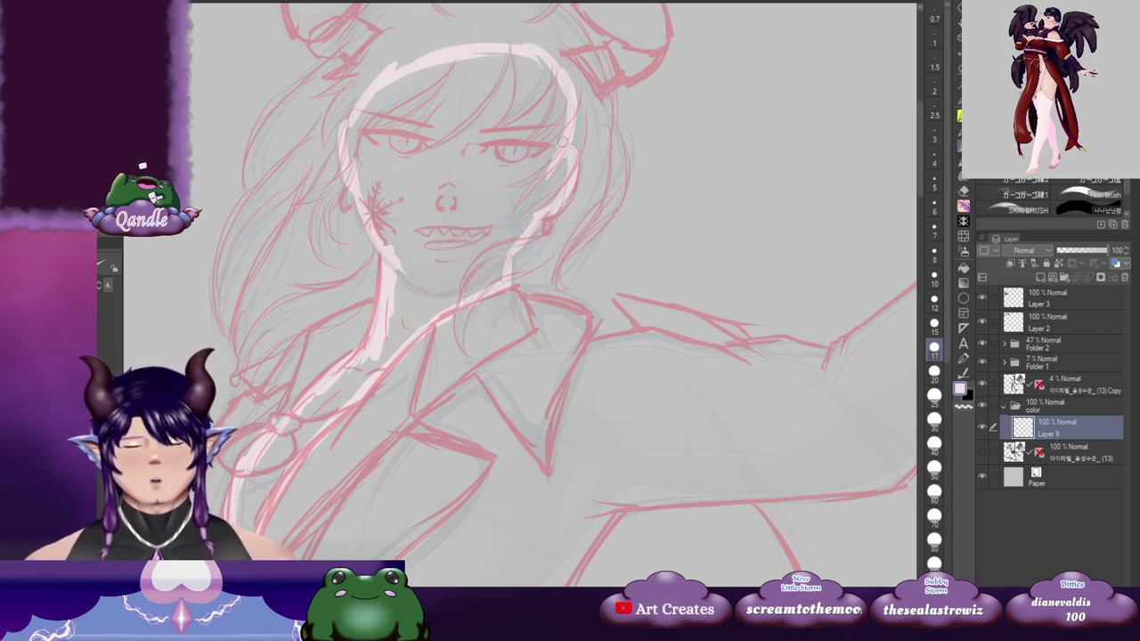
Step: Fill the outlined face, neck and open chest with the pale skin tone
{"action": "key", "text": "g"}
{"action": "left_click", "coordinate": [509, 212]}
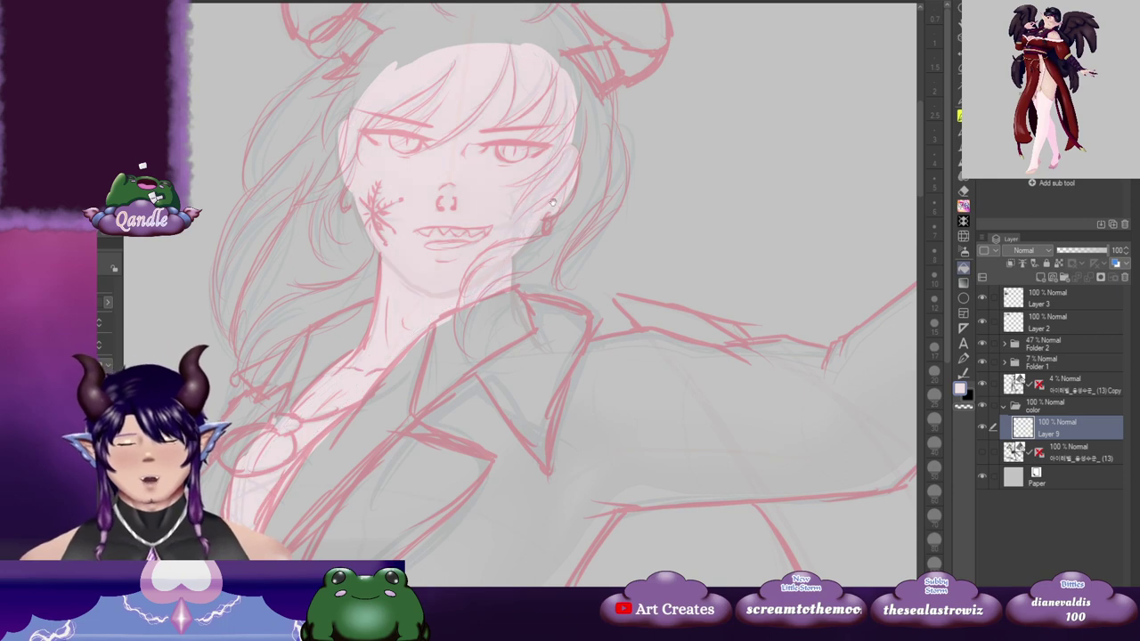
{"action": "left_click_drag", "start_coordinate": [552, 202], "coordinate": [573, 163]}
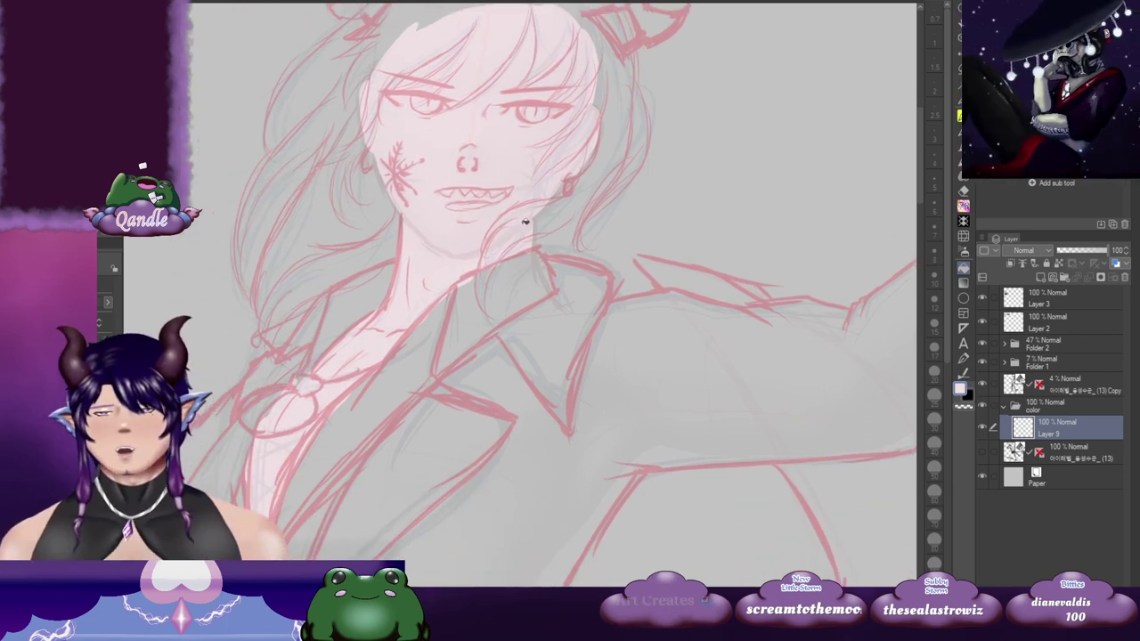
Step: Paint a pale skin outline along the thumb side of the raised hand and across its ruffled cuff edge
{"action": "key", "text": "b"}
{"action": "left_click_drag", "start_coordinate": [779, 350], "coordinate": [379, 276]}
{"action": "mouse_move", "coordinate": [680, 256]}
{"action": "left_mouse_down"}
{"action": "mouse_move", "coordinate": [545, 345]}
{"action": "mouse_move", "coordinate": [487, 423]}
{"action": "left_mouse_up"}
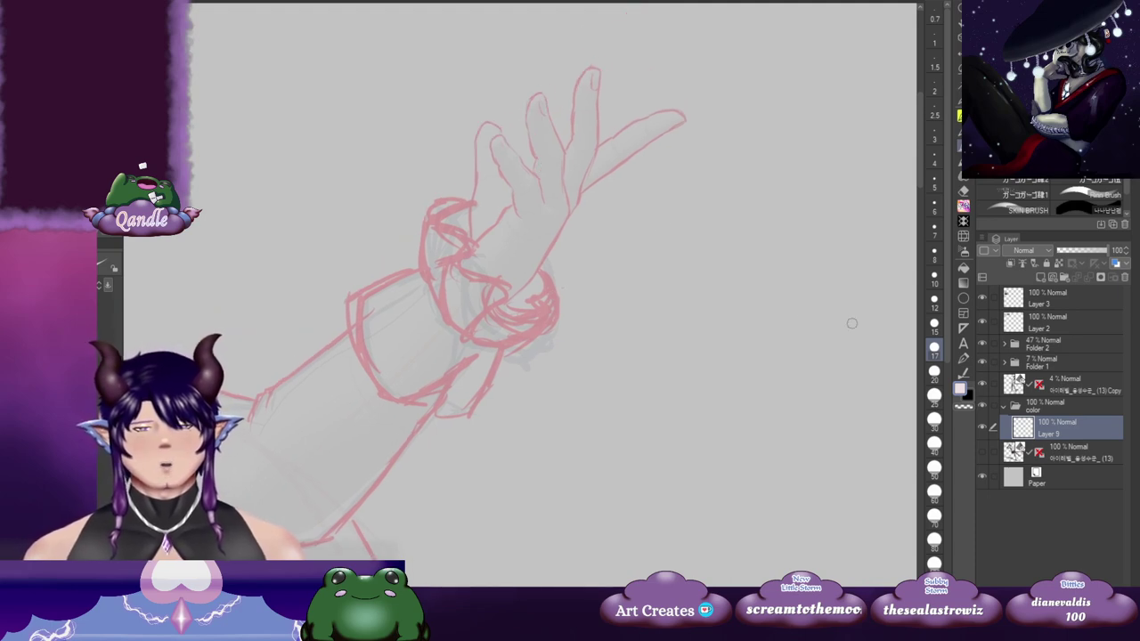
{"action": "mouse_move", "coordinate": [482, 134]}
{"action": "left_mouse_down"}
{"action": "mouse_move", "coordinate": [477, 237]}
{"action": "mouse_move", "coordinate": [499, 229]}
{"action": "left_mouse_up"}
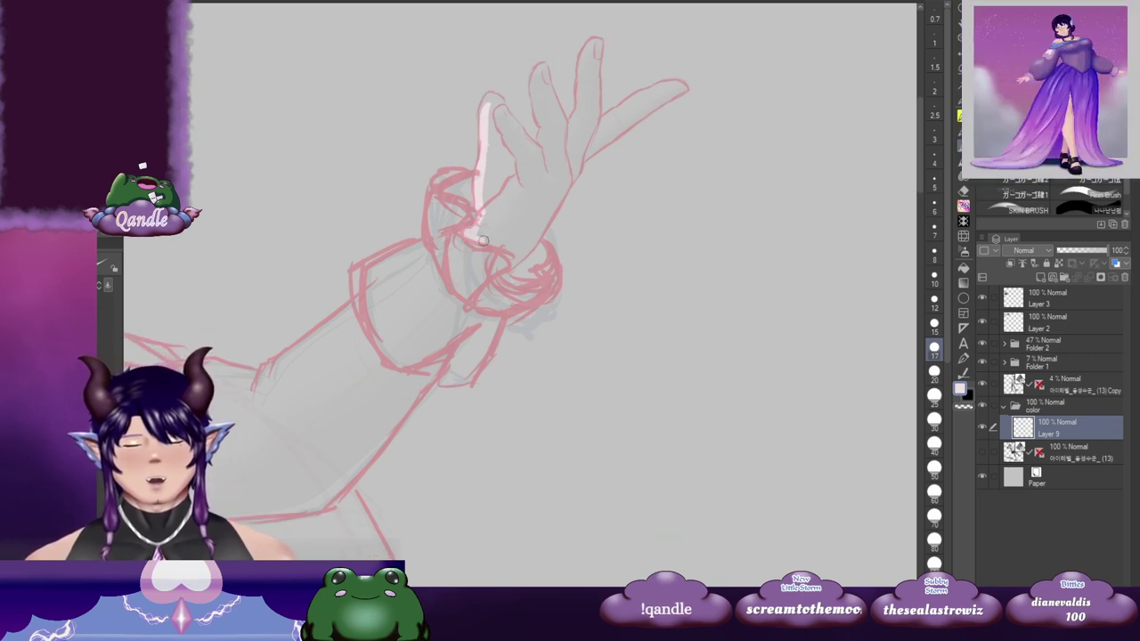
{"action": "left_click_drag", "start_coordinate": [509, 258], "coordinate": [536, 236]}
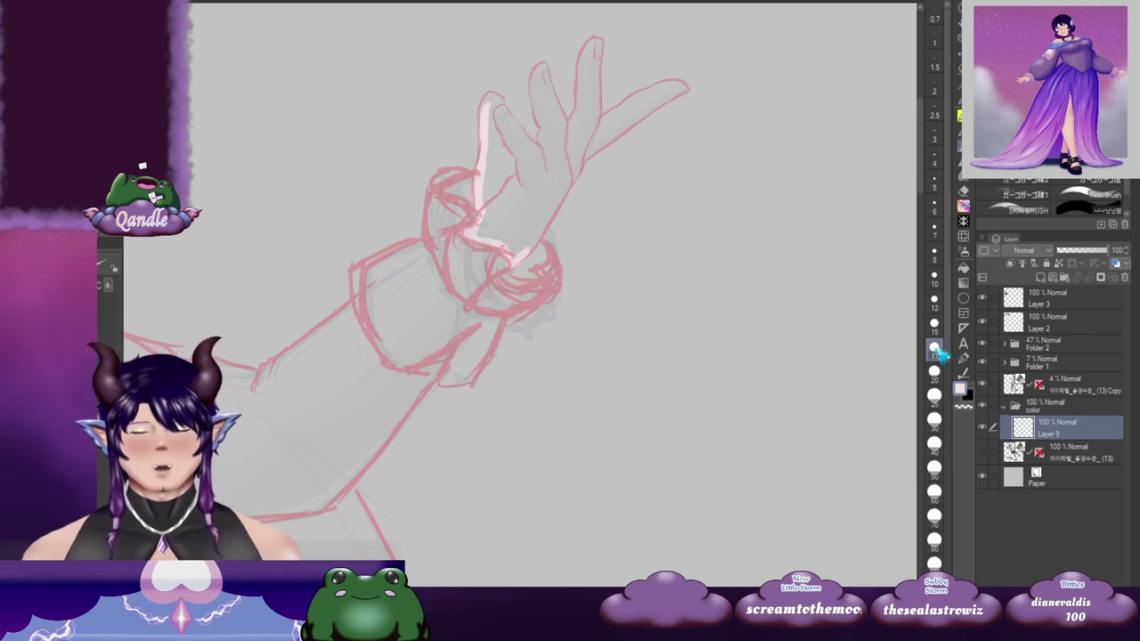
Step: Set the brush size to 12, outline the raised hand's fingers, and continue along its far edge down to the cuff
{"action": "left_click", "coordinate": [934, 301]}
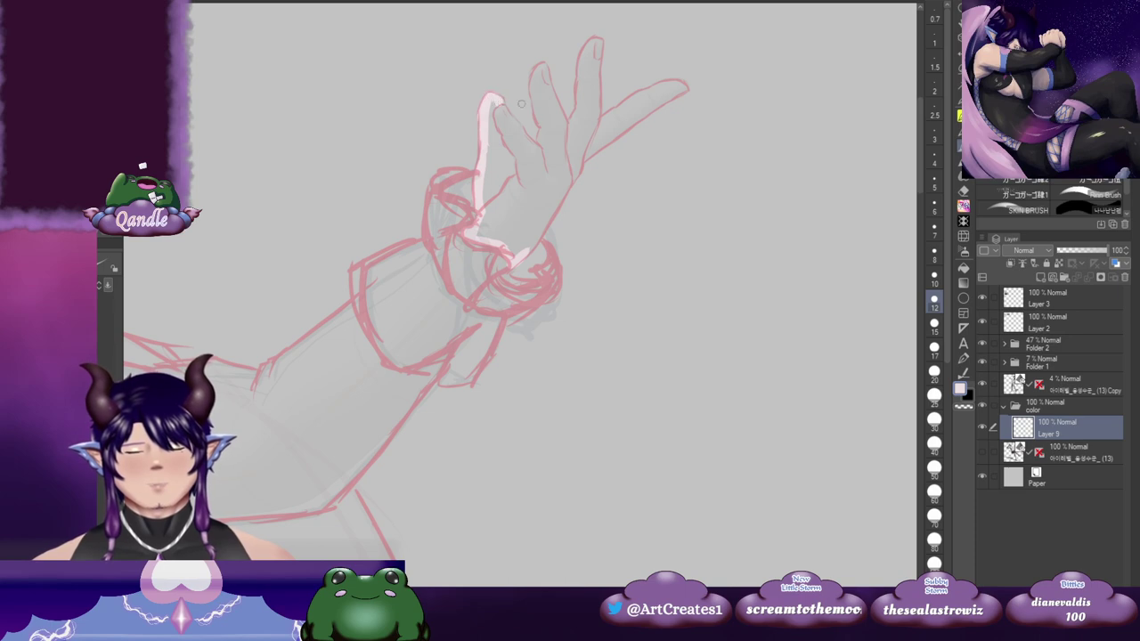
{"action": "left_click_drag", "start_coordinate": [559, 122], "coordinate": [514, 147]}
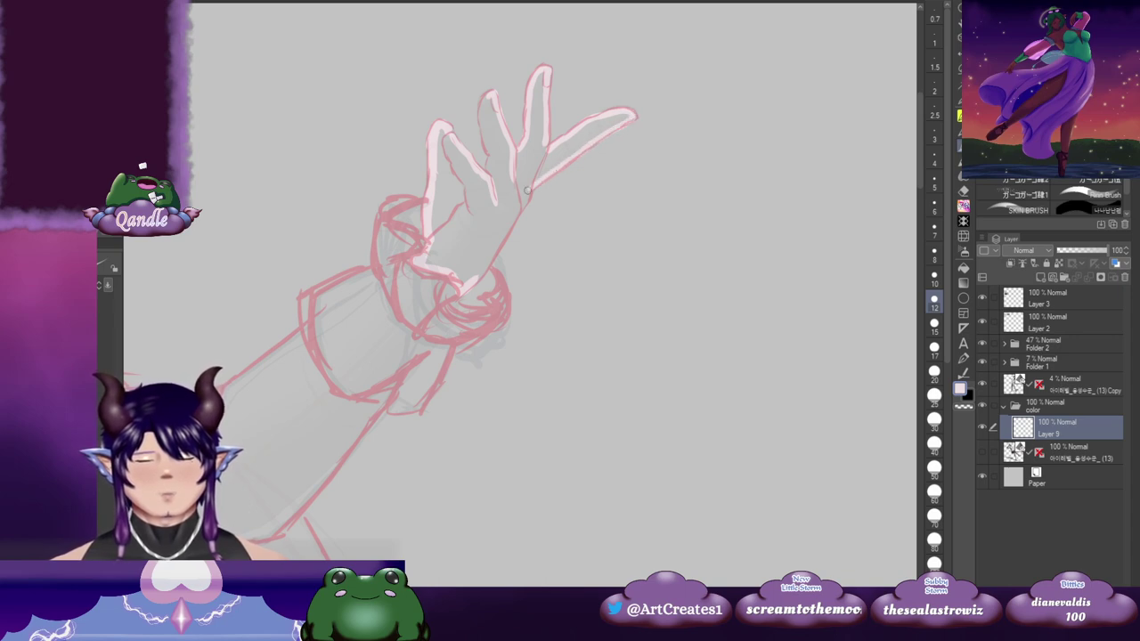
{"action": "left_click_drag", "start_coordinate": [538, 185], "coordinate": [605, 124]}
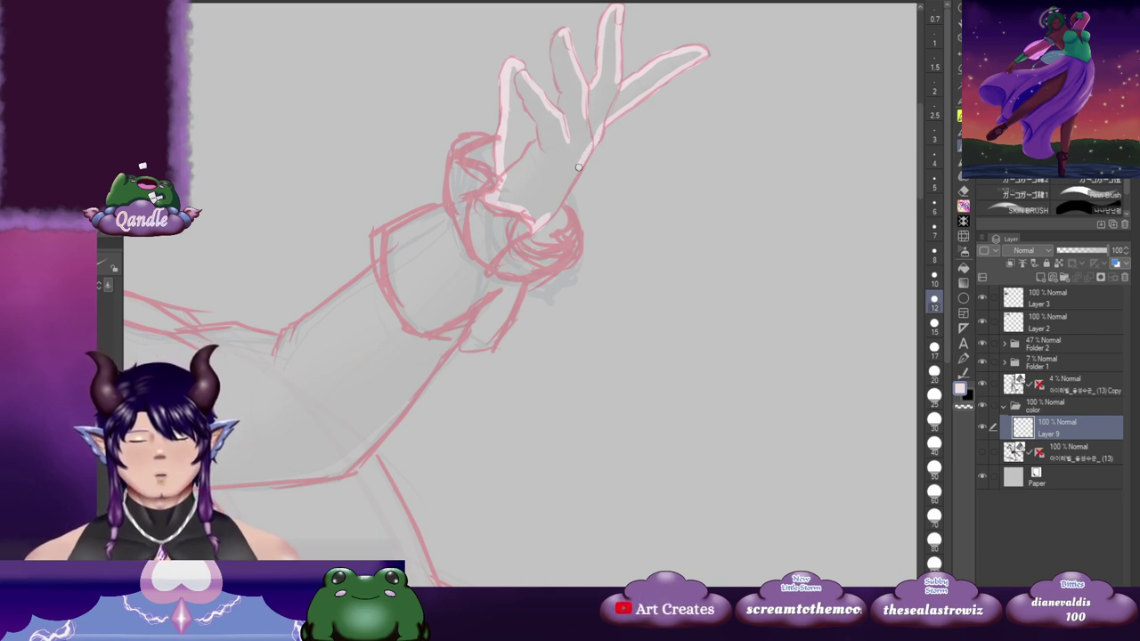
{"action": "left_click_drag", "start_coordinate": [579, 167], "coordinate": [542, 222]}
{"action": "left_click_drag", "start_coordinate": [572, 173], "coordinate": [568, 184]}
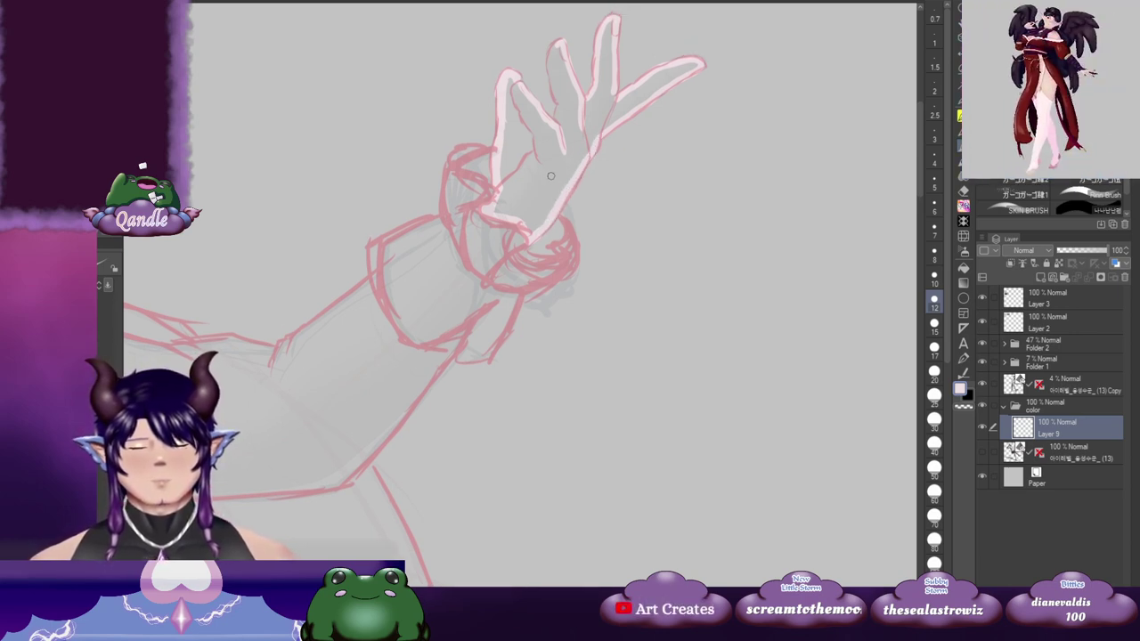
{"action": "key", "text": "g"}
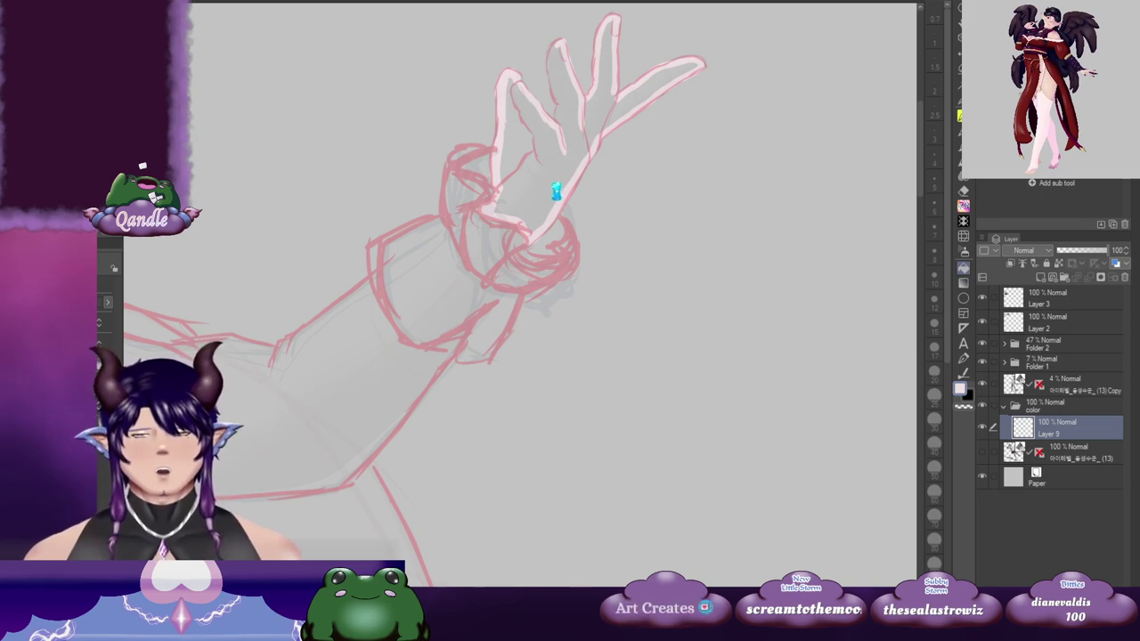
{"action": "left_click", "coordinate": [557, 192]}
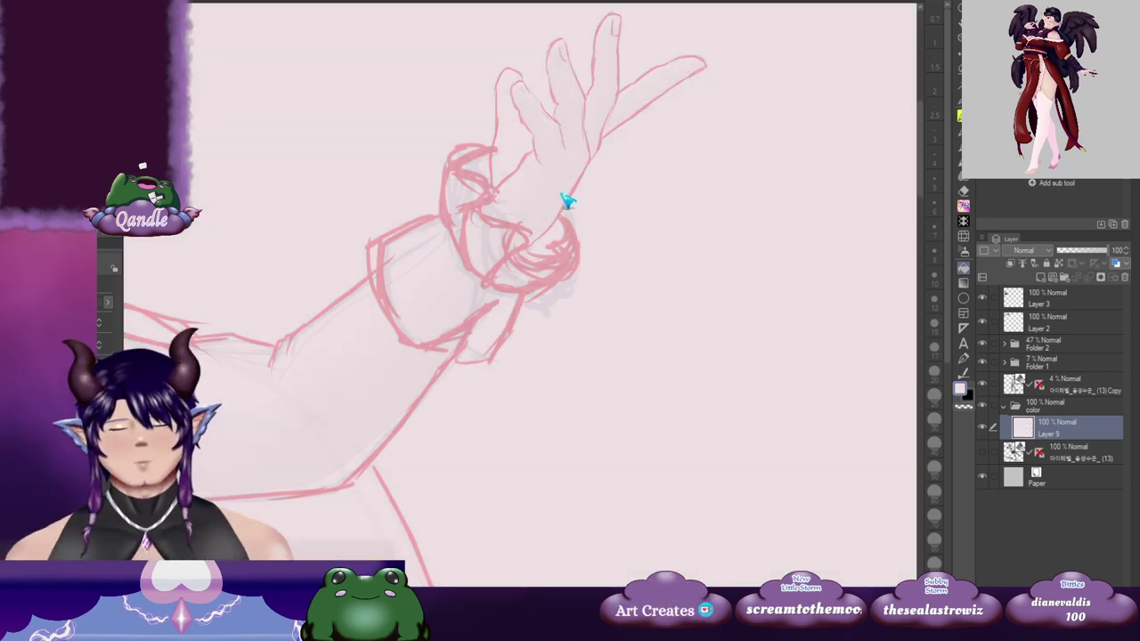
{"action": "key", "text": "ctrl+z"}
Step: Close the gap in the finger outline of the raised hand and fill the hand with the pale skin tone
{"action": "key", "text": "b"}
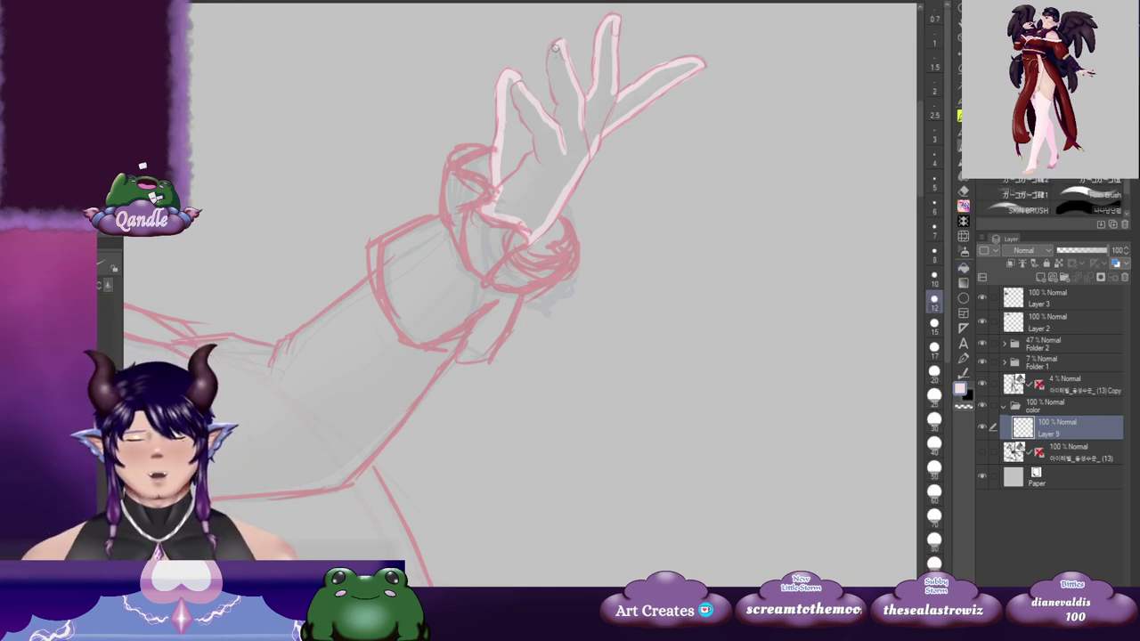
{"action": "left_click_drag", "start_coordinate": [549, 53], "coordinate": [551, 81]}
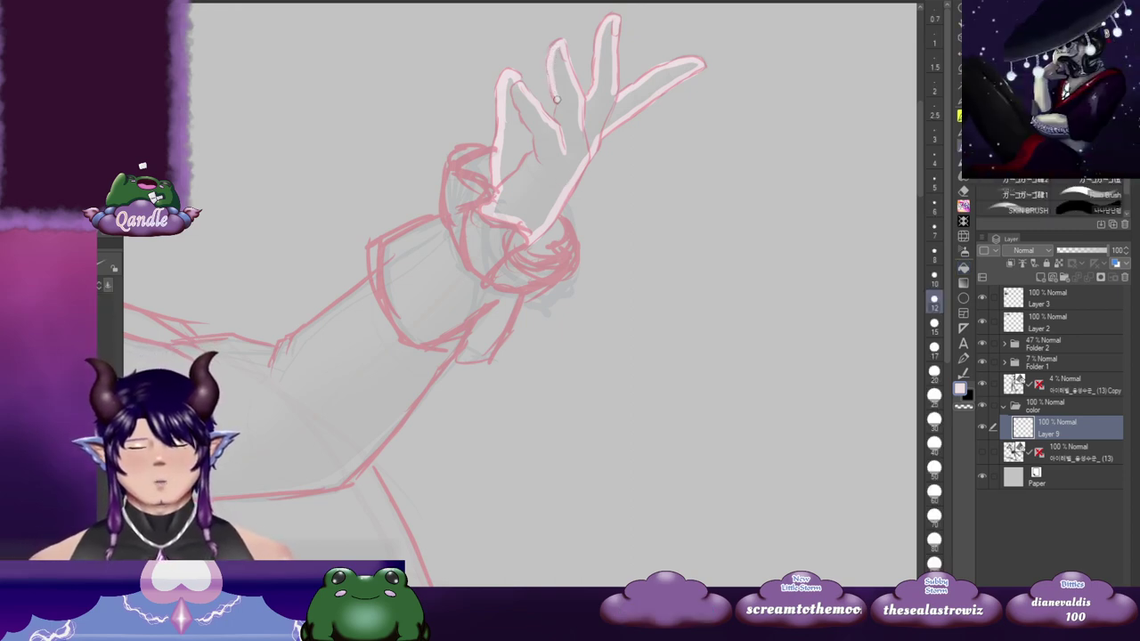
{"action": "key", "text": "g"}
{"action": "left_click", "coordinate": [579, 137]}
Step: Set the brush size to 8 and outline the other hand's upright finger, its neighbouring finger and the ruffled cuff edge in pale skin
{"action": "left_click_drag", "start_coordinate": [338, 232], "coordinate": [636, 227]}
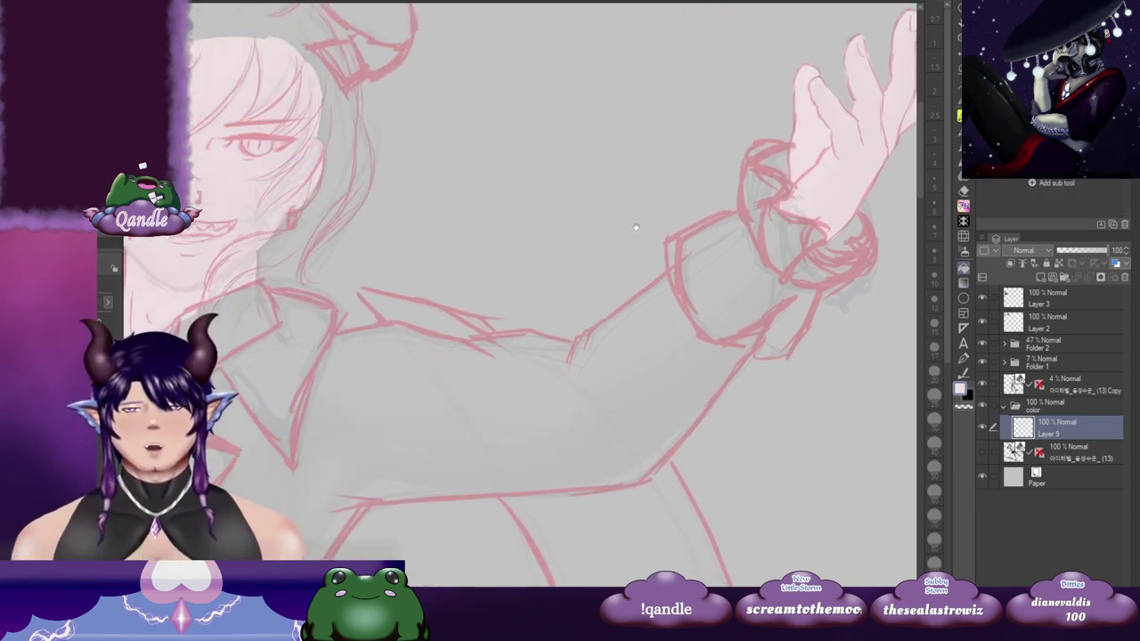
{"action": "left_click_drag", "start_coordinate": [284, 372], "coordinate": [682, 213]}
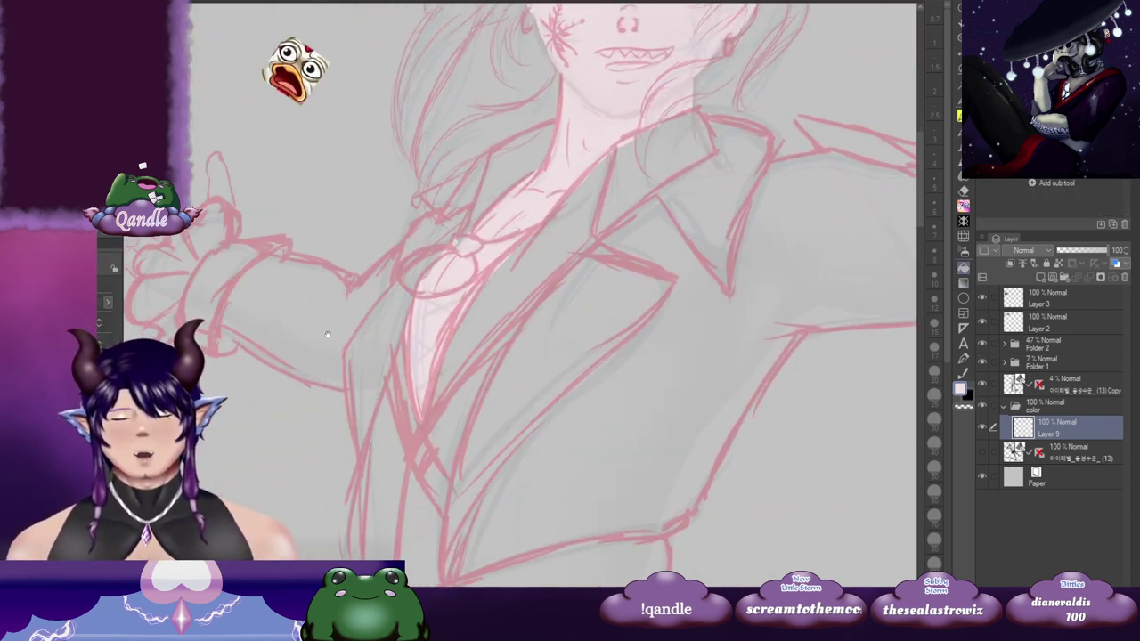
{"action": "left_click_drag", "start_coordinate": [459, 376], "coordinate": [490, 308]}
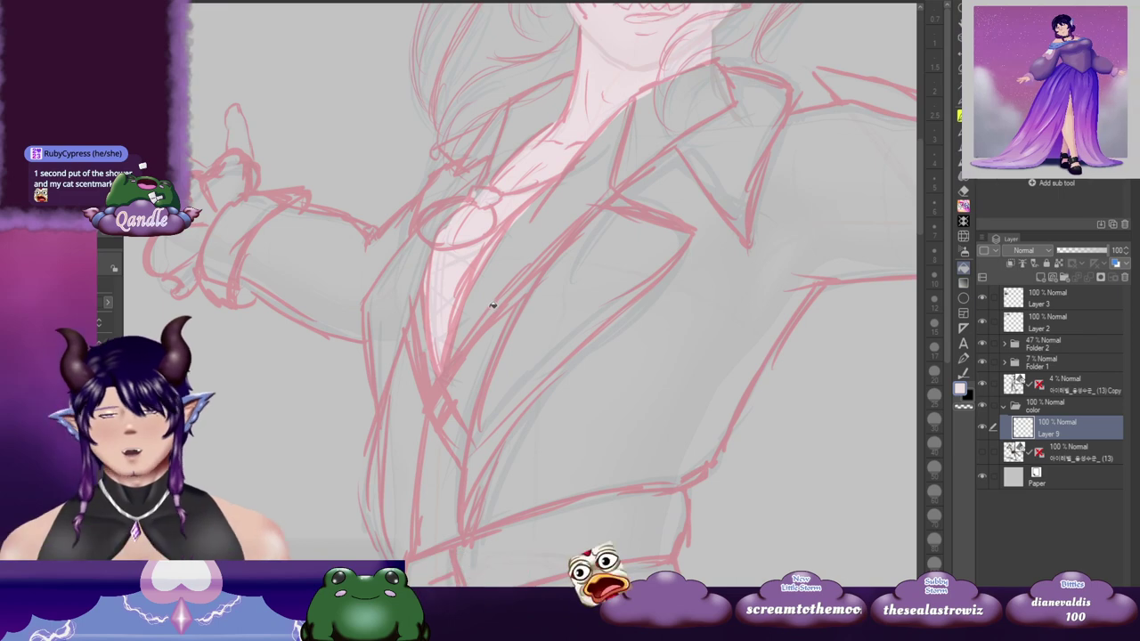
{"action": "key", "text": "b"}
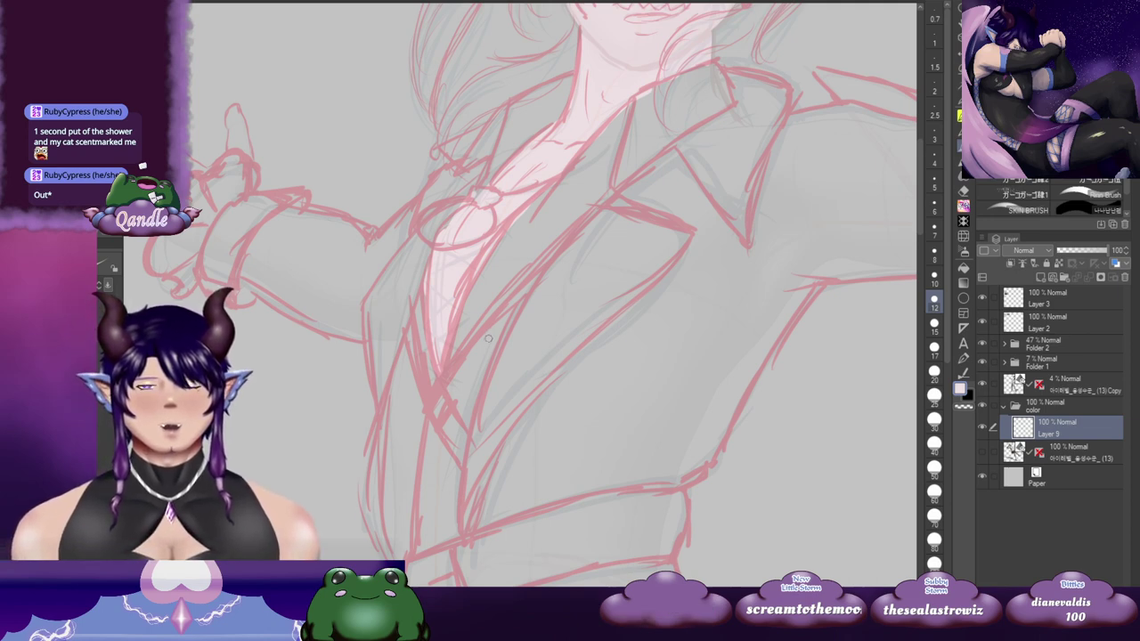
{"action": "left_click_drag", "start_coordinate": [330, 215], "coordinate": [472, 241]}
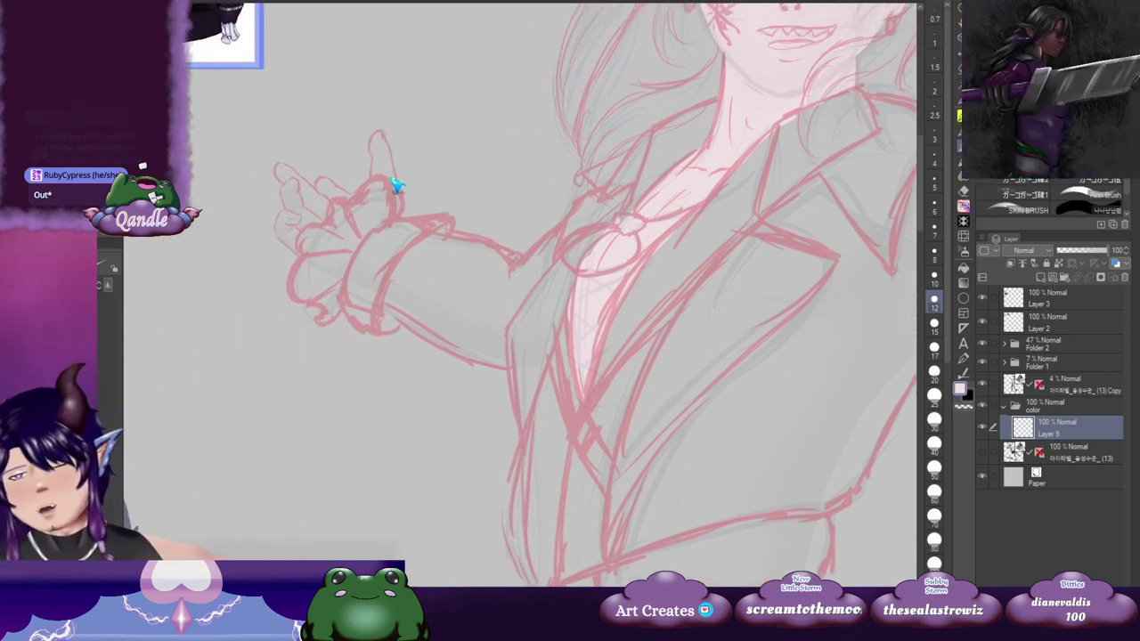
{"action": "scroll", "coordinate": [395, 183], "scroll_direction": "up", "scroll_amount": 3}
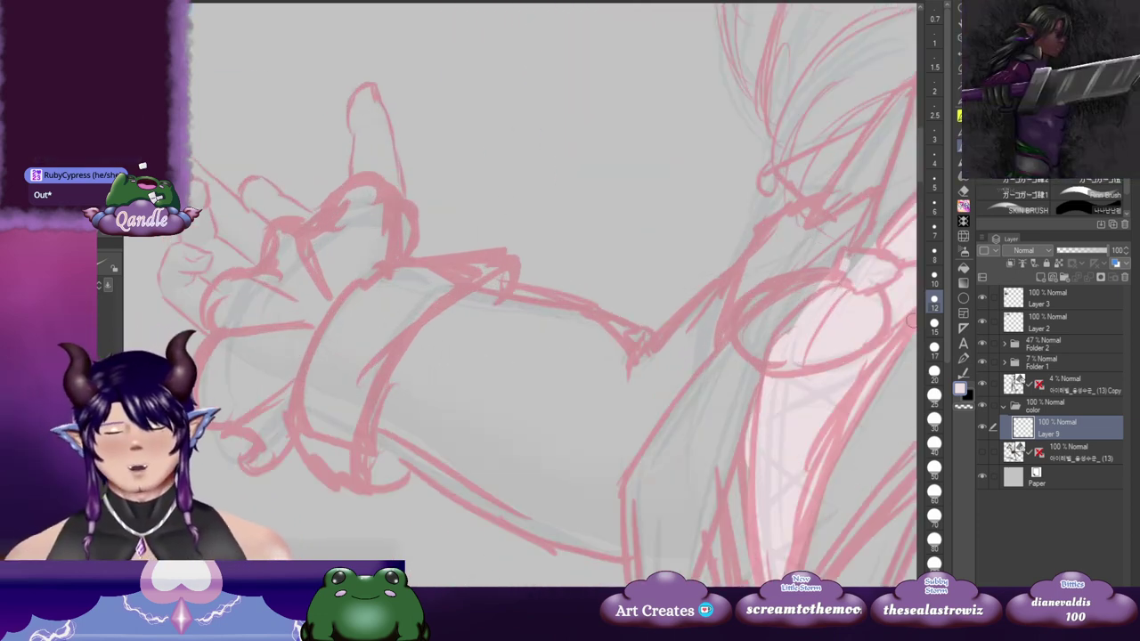
{"action": "left_click", "coordinate": [934, 255]}
{"action": "mouse_move", "coordinate": [373, 85]}
{"action": "left_mouse_down"}
{"action": "mouse_move", "coordinate": [351, 133]}
{"action": "mouse_move", "coordinate": [353, 164]}
{"action": "mouse_move", "coordinate": [397, 187]}
{"action": "left_mouse_up"}
{"action": "mouse_move", "coordinate": [369, 86]}
{"action": "left_mouse_down"}
{"action": "mouse_move", "coordinate": [399, 181]}
{"action": "mouse_move", "coordinate": [531, 133]}
{"action": "mouse_move", "coordinate": [552, 140]}
{"action": "left_mouse_up"}
{"action": "left_click_drag", "start_coordinate": [366, 235], "coordinate": [378, 201]}
{"action": "mouse_move", "coordinate": [365, 257]}
{"action": "left_mouse_down"}
{"action": "mouse_move", "coordinate": [358, 231]}
{"action": "mouse_move", "coordinate": [370, 207]}
{"action": "mouse_move", "coordinate": [414, 190]}
{"action": "mouse_move", "coordinate": [442, 142]}
{"action": "mouse_move", "coordinate": [474, 150]}
{"action": "mouse_move", "coordinate": [425, 139]}
{"action": "left_mouse_up"}
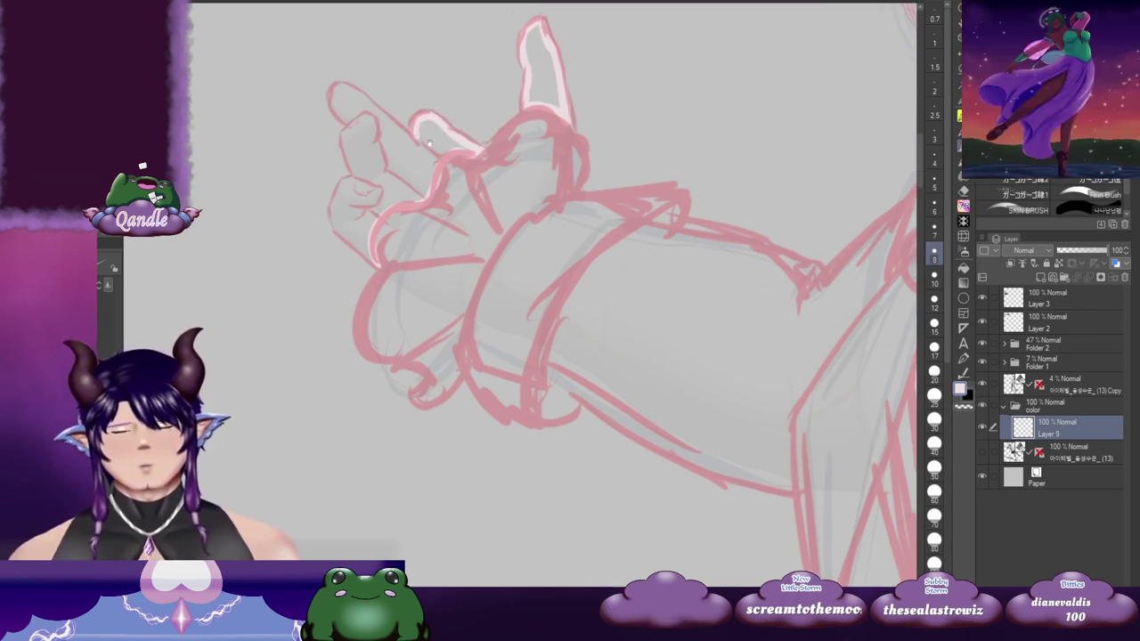
Step: Outline the remaining fingers of this hand and its outer edge down to the cuff
{"action": "mouse_move", "coordinate": [424, 136]}
{"action": "left_mouse_down"}
{"action": "mouse_move", "coordinate": [498, 135]}
{"action": "mouse_move", "coordinate": [479, 134]}
{"action": "left_mouse_up"}
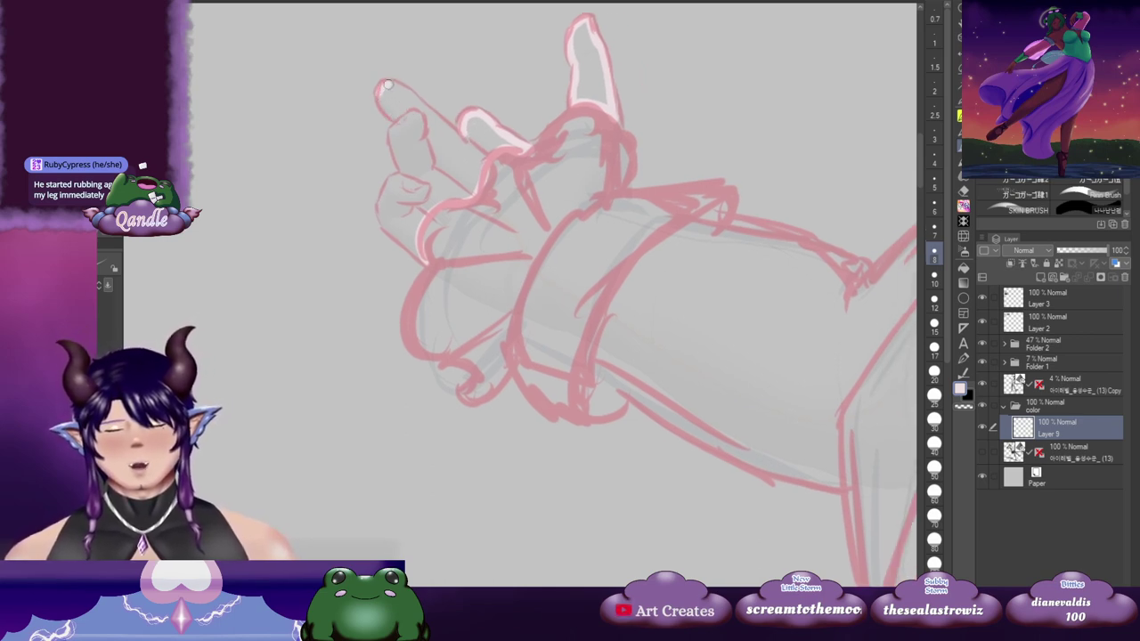
{"action": "left_click_drag", "start_coordinate": [376, 94], "coordinate": [410, 93]}
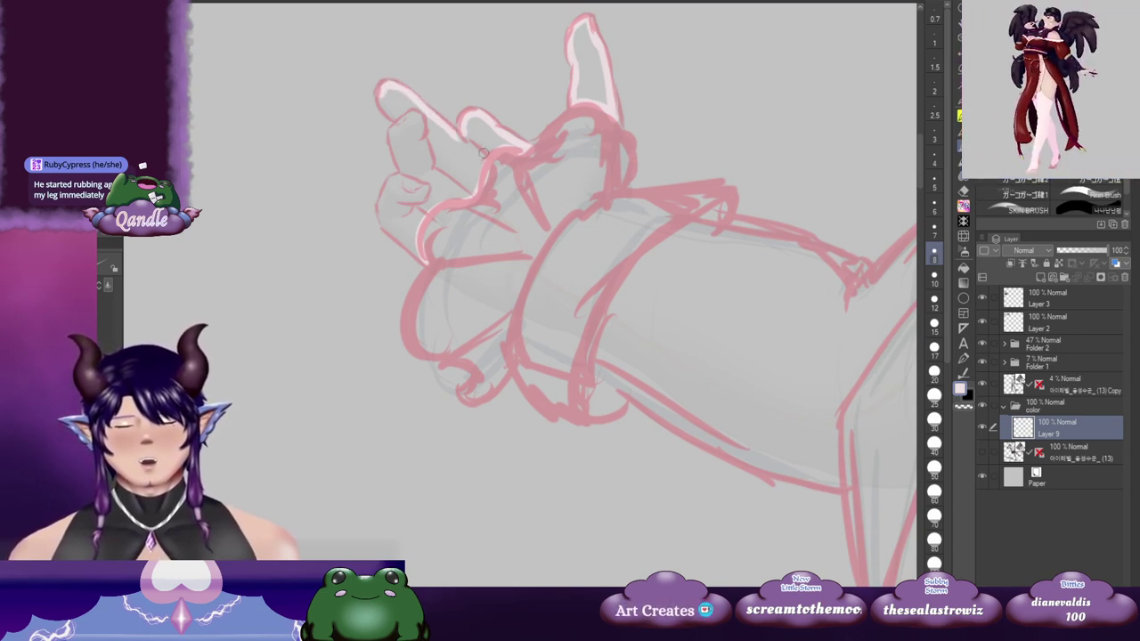
{"action": "left_click_drag", "start_coordinate": [463, 134], "coordinate": [473, 129]}
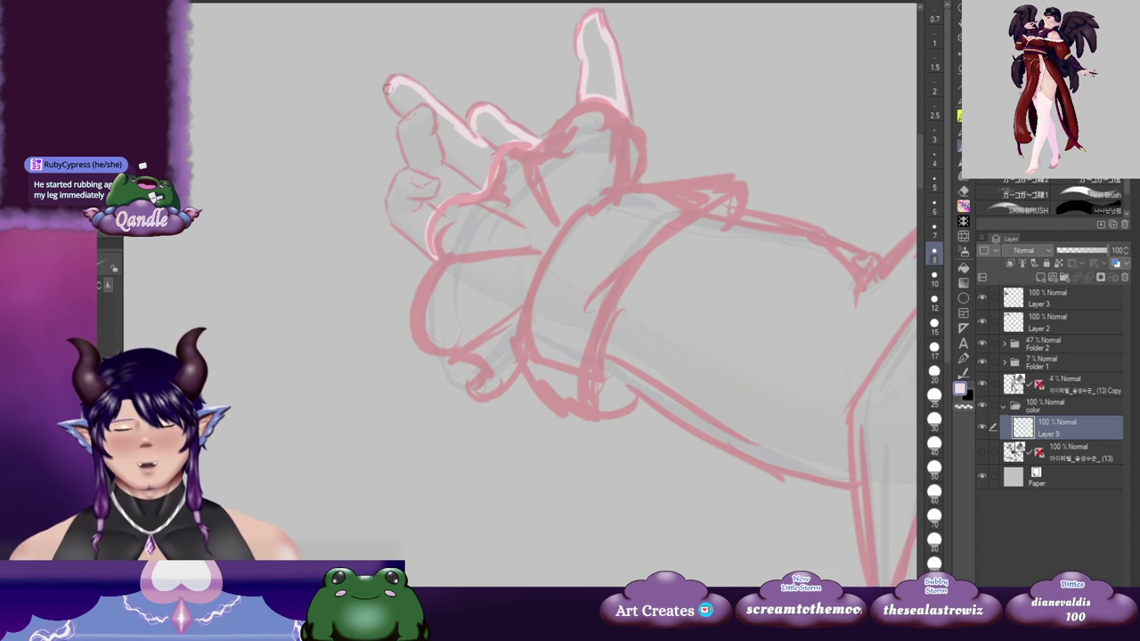
{"action": "mouse_move", "coordinate": [392, 88]}
{"action": "left_mouse_down"}
{"action": "mouse_move", "coordinate": [413, 167]}
{"action": "mouse_move", "coordinate": [419, 139]}
{"action": "mouse_move", "coordinate": [396, 179]}
{"action": "mouse_move", "coordinate": [432, 213]}
{"action": "left_mouse_up"}
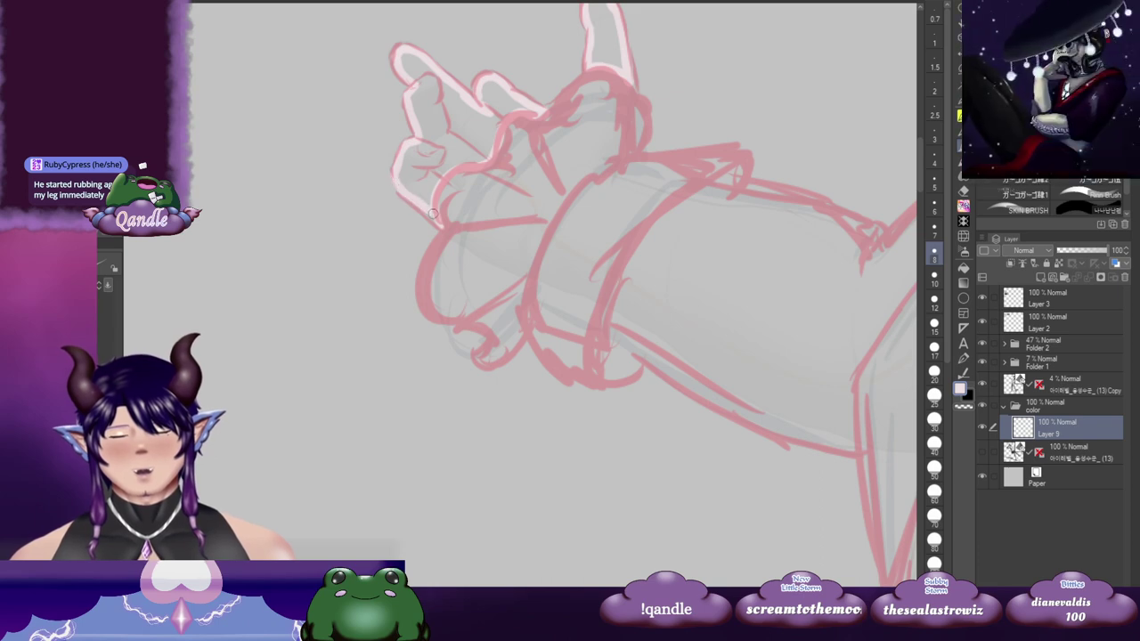
{"action": "left_click_drag", "start_coordinate": [477, 137], "coordinate": [419, 178]}
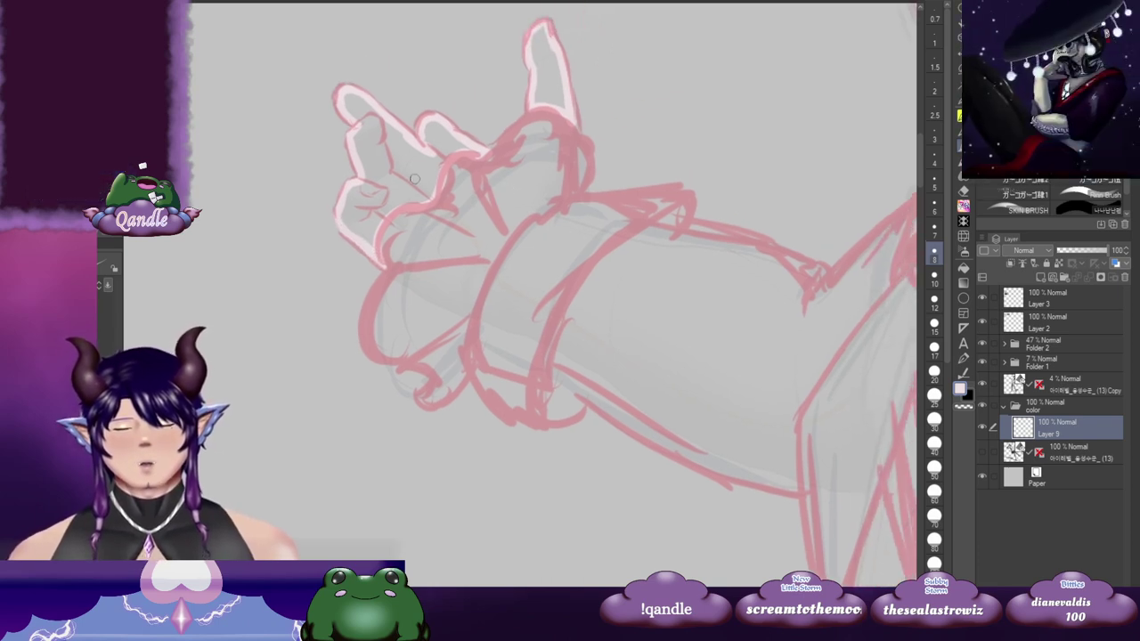
Step: Fill the outlined palm and fingers and the separate upright finger with the pale skin tone
{"action": "key", "text": "g"}
{"action": "key", "text": "g"}
{"action": "left_click", "coordinate": [425, 175]}
{"action": "left_click", "coordinate": [547, 67]}
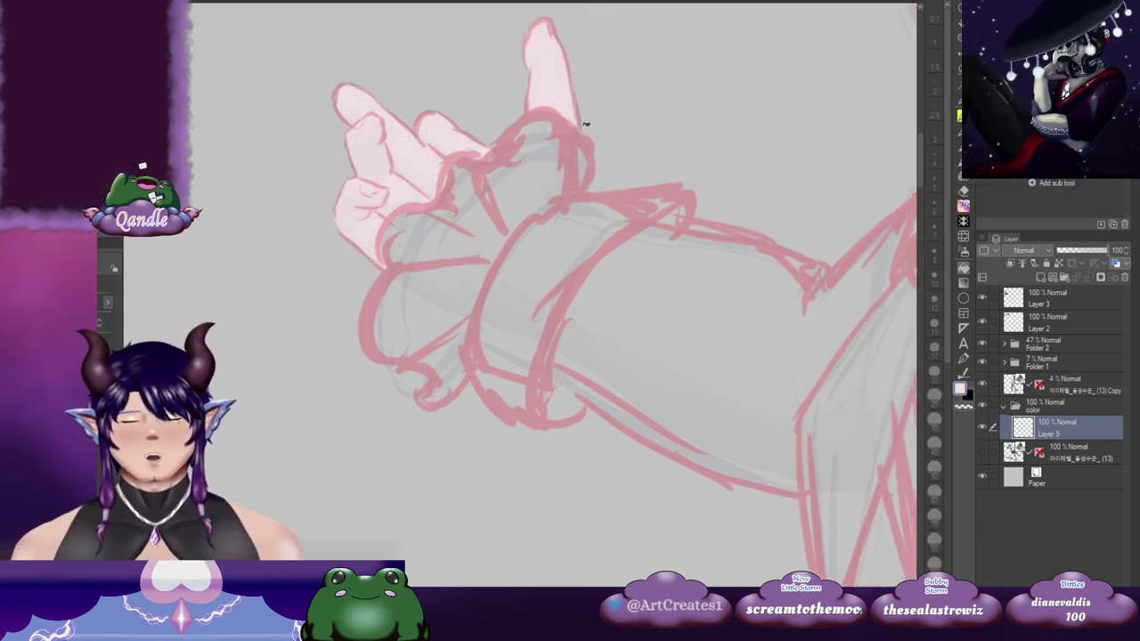
Step: Touch up the skin edge along the cheek beside the snowflake mark and check the fill around the ears, jaw and neck
{"action": "scroll", "coordinate": [607, 215], "scroll_direction": "down", "scroll_amount": 5}
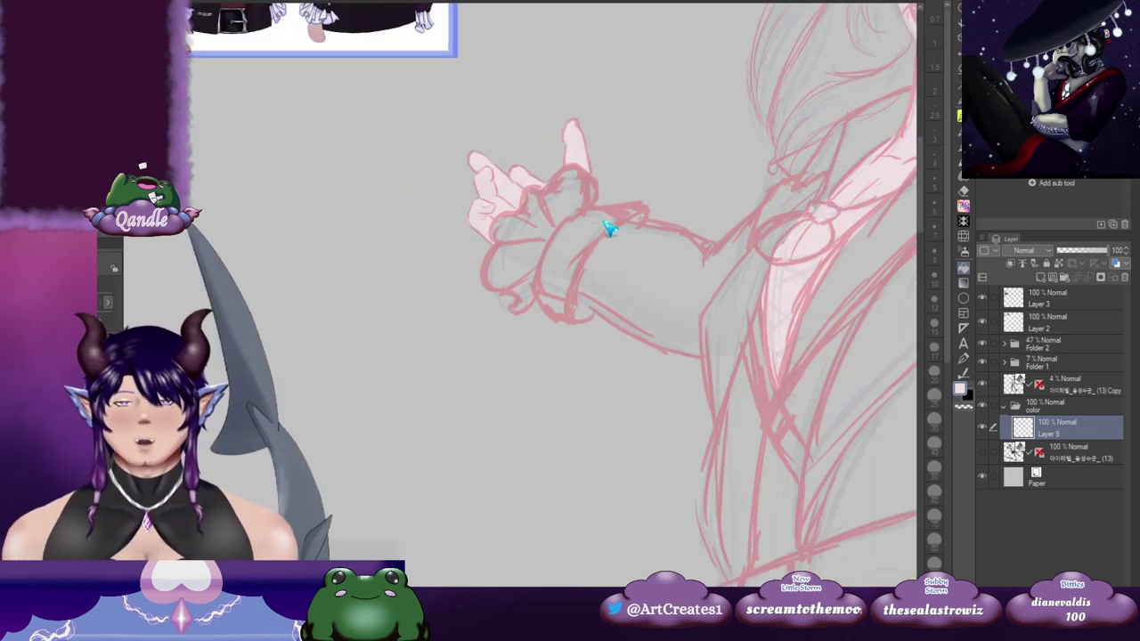
{"action": "left_click_drag", "start_coordinate": [683, 257], "coordinate": [614, 351]}
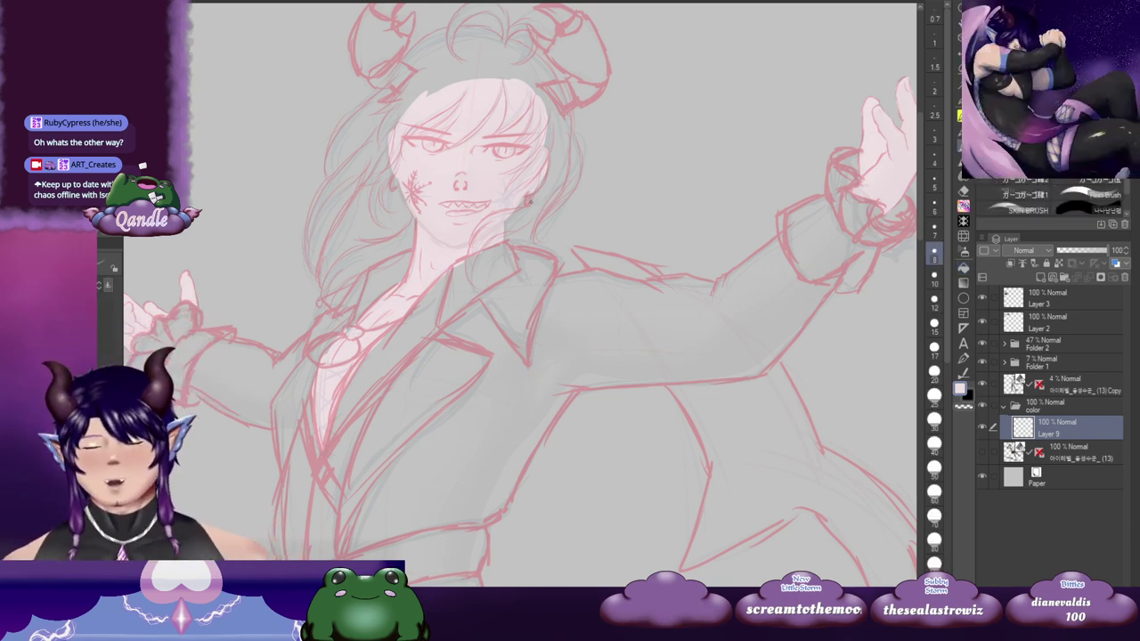
{"action": "scroll", "coordinate": [534, 211], "scroll_direction": "up", "scroll_amount": 4}
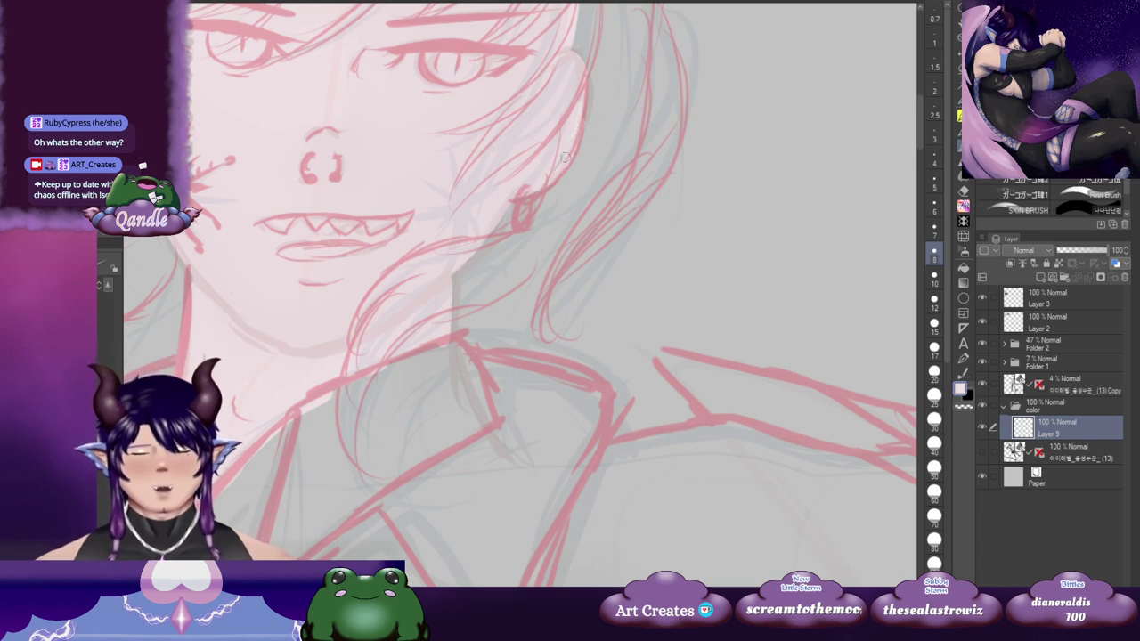
{"action": "mouse_move", "coordinate": [590, 88]}
{"action": "left_mouse_down"}
{"action": "mouse_move", "coordinate": [563, 184]}
{"action": "mouse_move", "coordinate": [583, 154]}
{"action": "mouse_move", "coordinate": [747, 177]}
{"action": "left_mouse_up"}
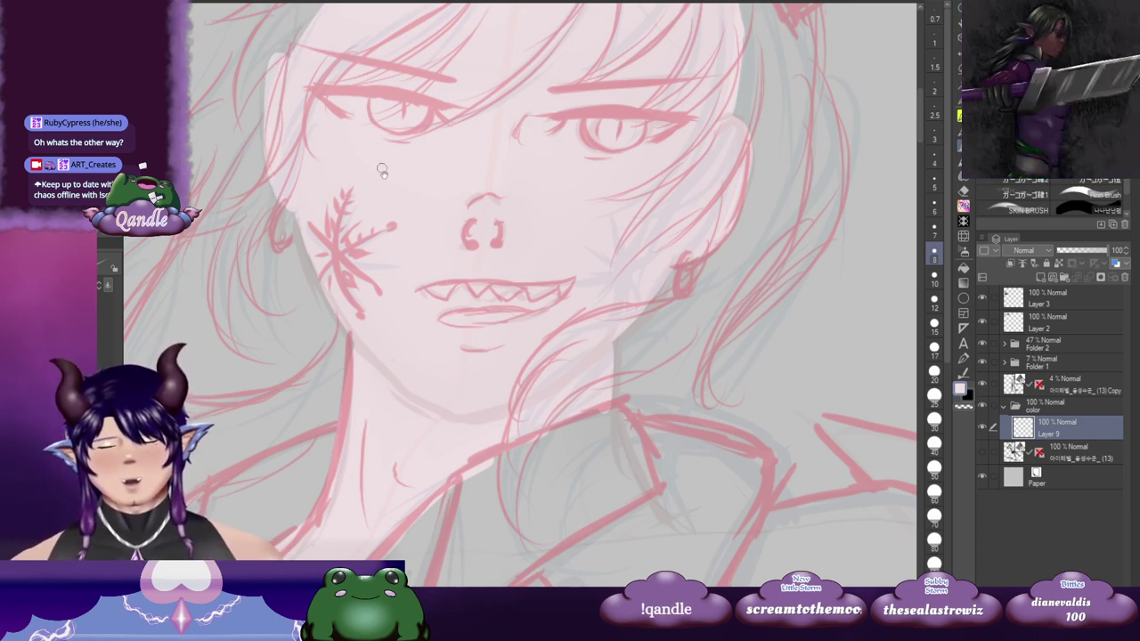
{"action": "left_click_drag", "start_coordinate": [381, 169], "coordinate": [364, 130]}
{"action": "left_click_drag", "start_coordinate": [283, 189], "coordinate": [312, 259]}
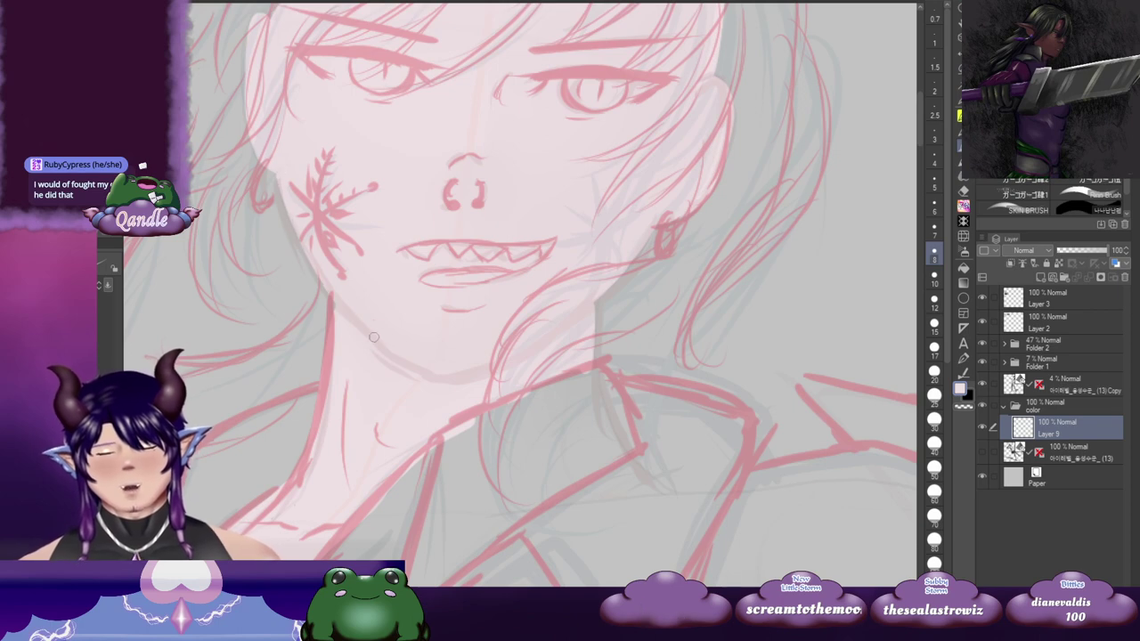
{"action": "scroll", "coordinate": [514, 257], "scroll_direction": "right", "scroll_amount": 3}
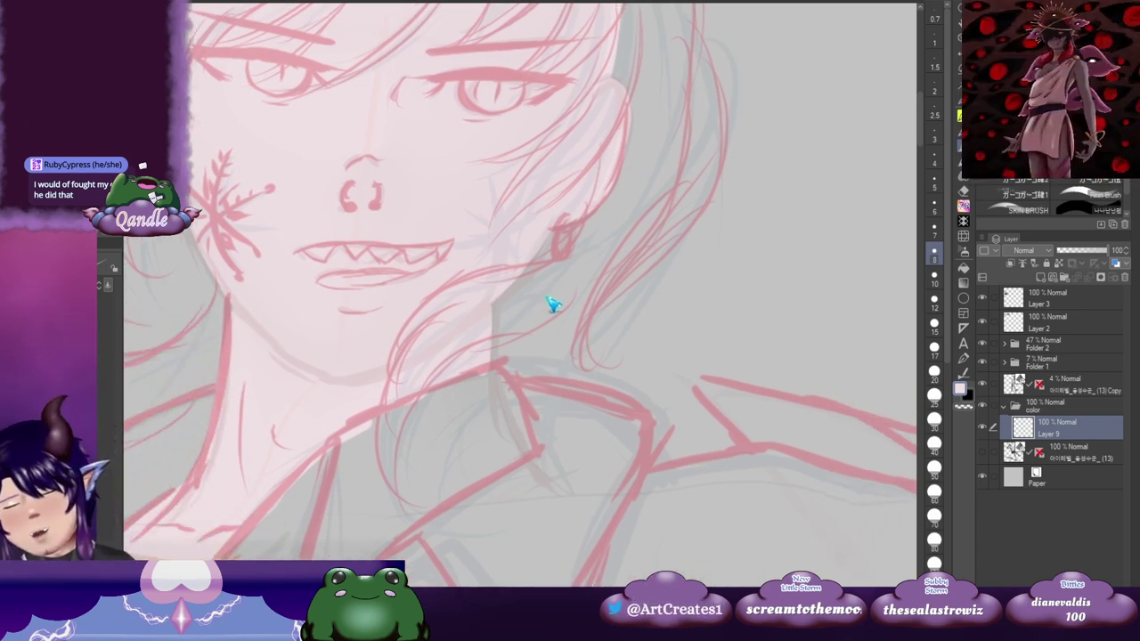
{"action": "scroll", "coordinate": [551, 308], "scroll_direction": "down", "scroll_amount": 2}
{"action": "scroll", "coordinate": [550, 308], "scroll_direction": "down", "scroll_amount": 2}
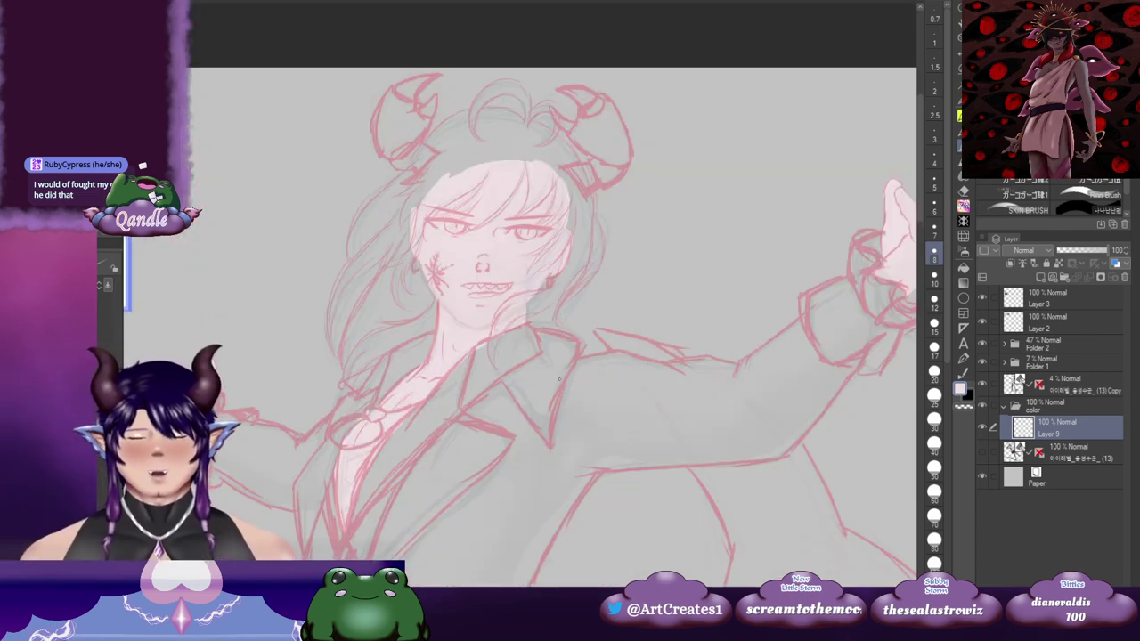
Step: Add a new layer above the skin layer inside the color folder
{"action": "left_click_drag", "start_coordinate": [756, 388], "coordinate": [516, 348]}
{"action": "left_click_drag", "start_coordinate": [387, 575], "coordinate": [563, 374]}
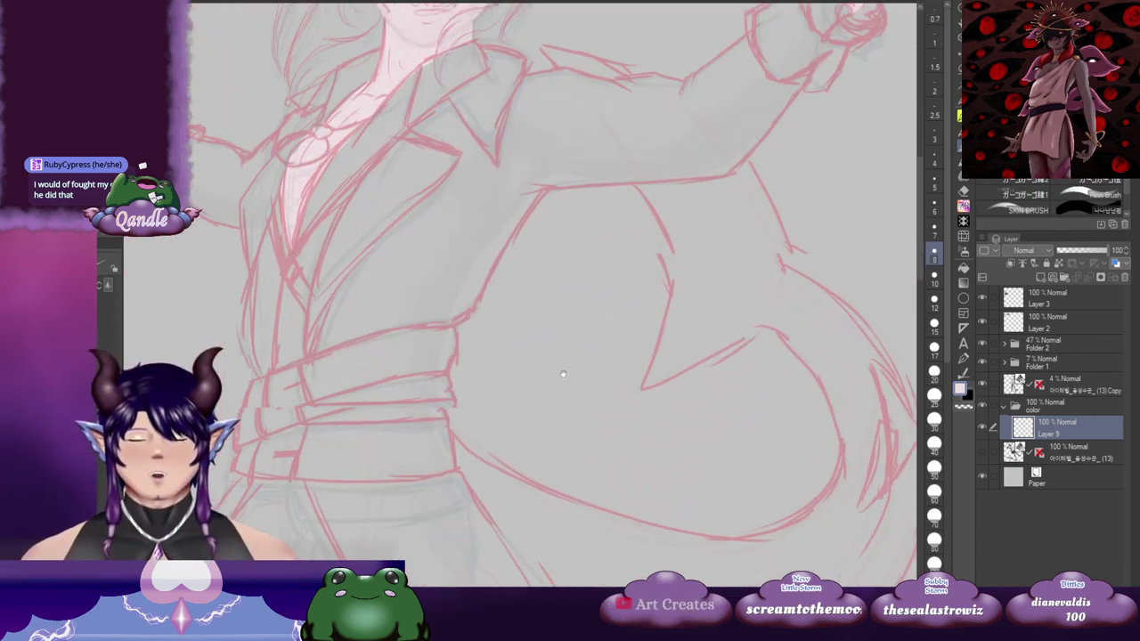
{"action": "scroll", "coordinate": [552, 392], "scroll_direction": "down", "scroll_amount": 5}
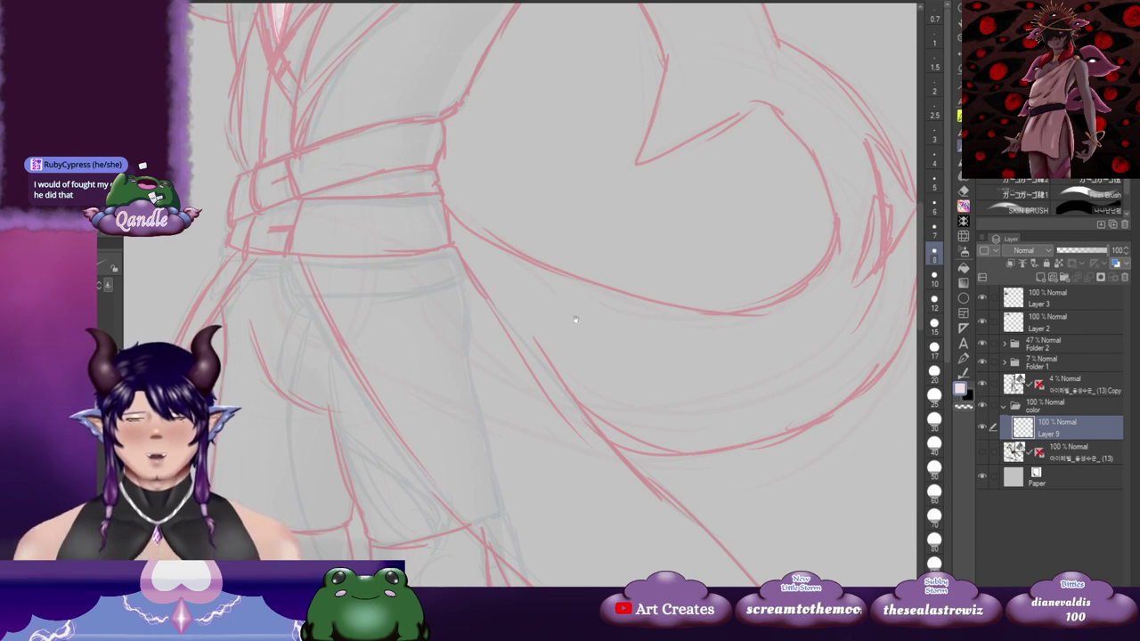
{"action": "scroll", "coordinate": [552, 318], "scroll_direction": "up", "scroll_amount": 5}
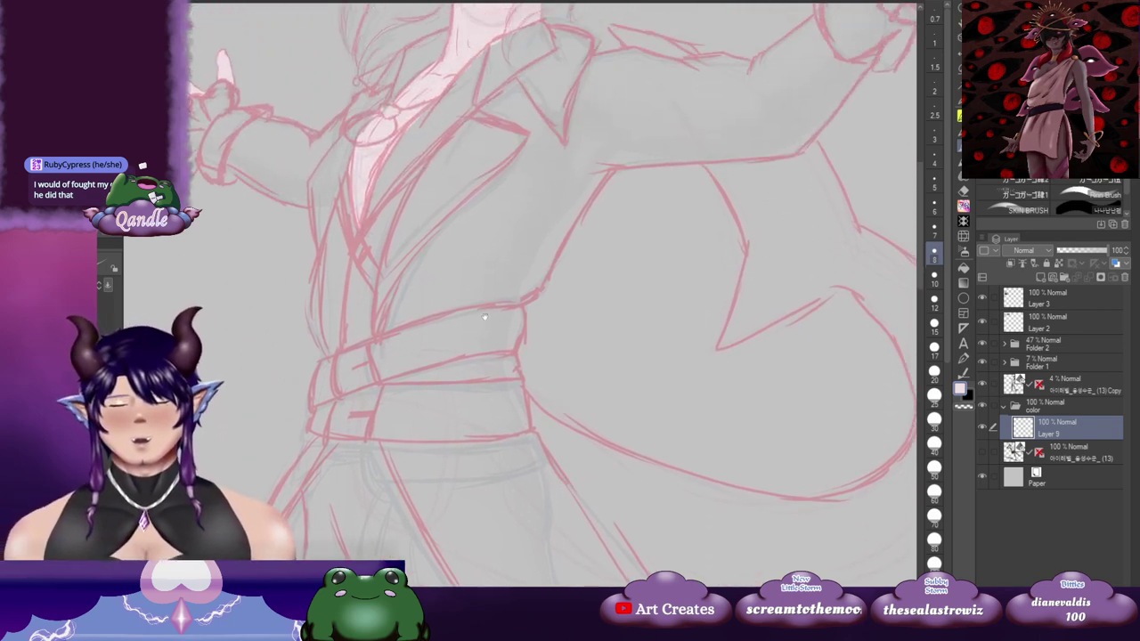
{"action": "key", "text": "ctrl+shift+n"}
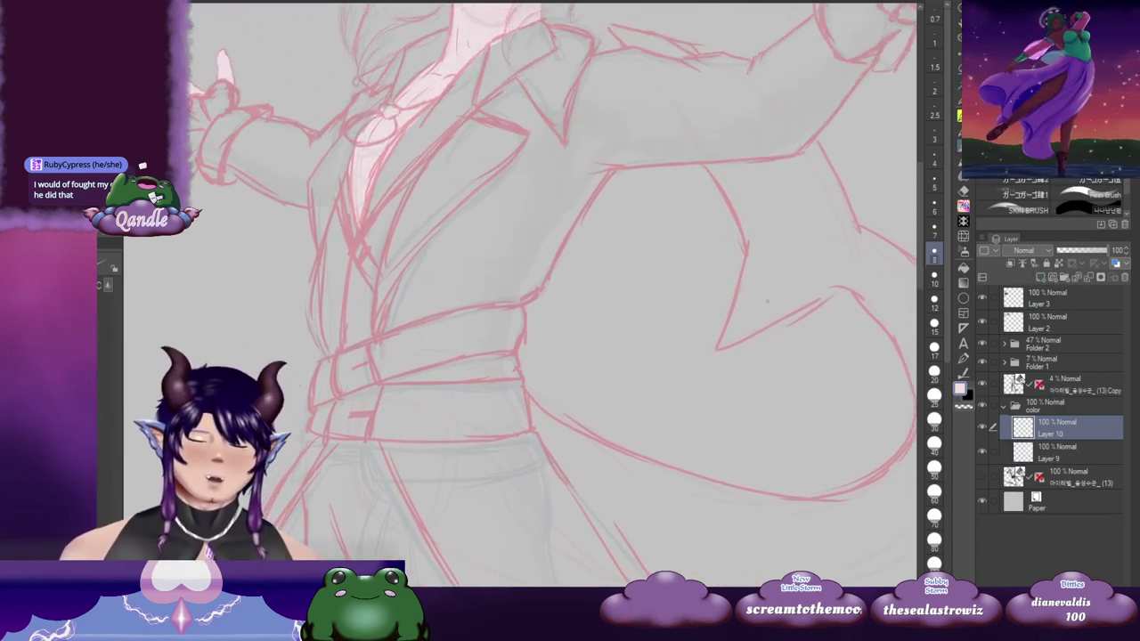
Step: Pick the shirt's cream colour from the reference portrait and stroke it along the sketched collar edge beside the neck
{"action": "left_click_drag", "start_coordinate": [300, 349], "coordinate": [619, 289]}
{"action": "left_click_drag", "start_coordinate": [446, 320], "coordinate": [627, 349]}
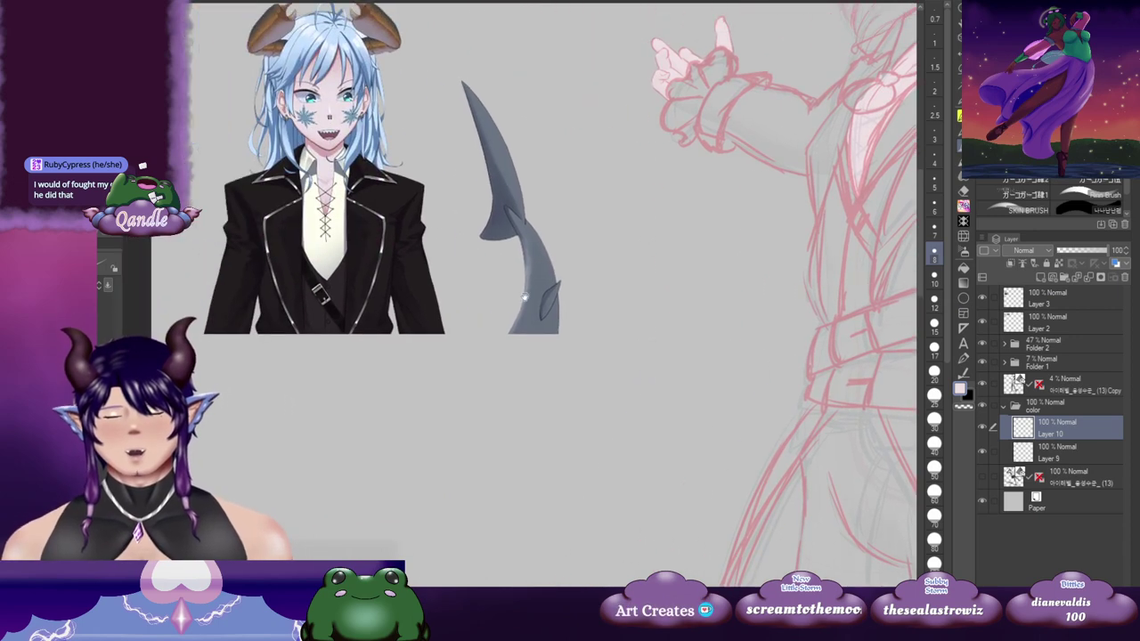
{"action": "scroll", "coordinate": [648, 293], "scroll_direction": "up", "scroll_amount": 5}
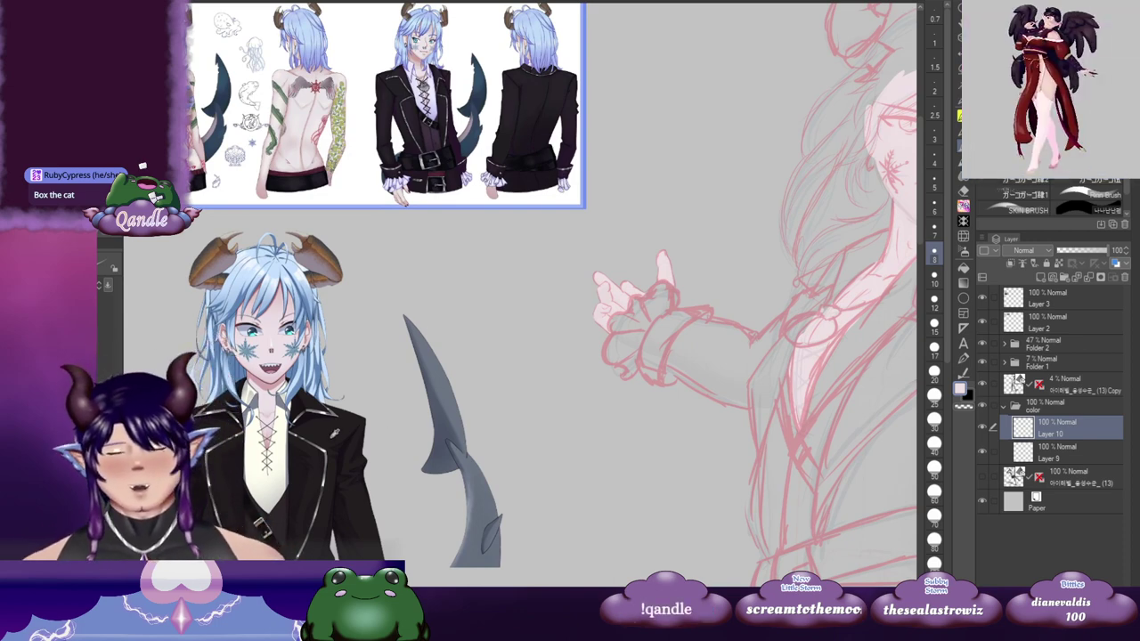
{"action": "left_click_drag", "start_coordinate": [689, 400], "coordinate": [625, 276]}
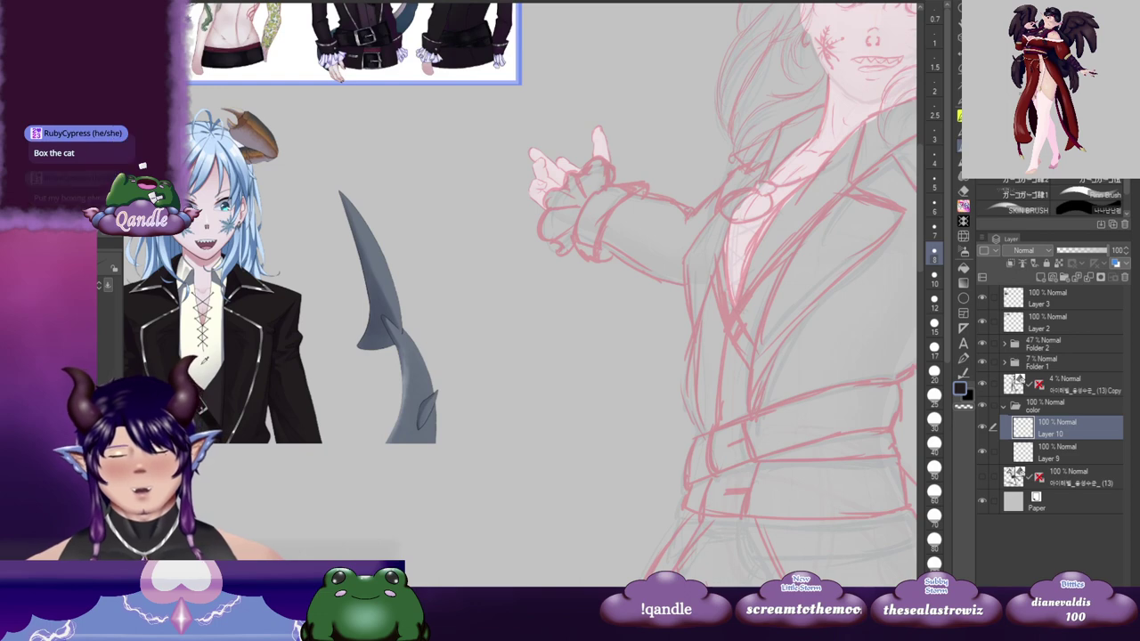
{"action": "left_click_drag", "start_coordinate": [444, 242], "coordinate": [219, 320]}
{"action": "left_click_drag", "start_coordinate": [703, 200], "coordinate": [629, 199]}
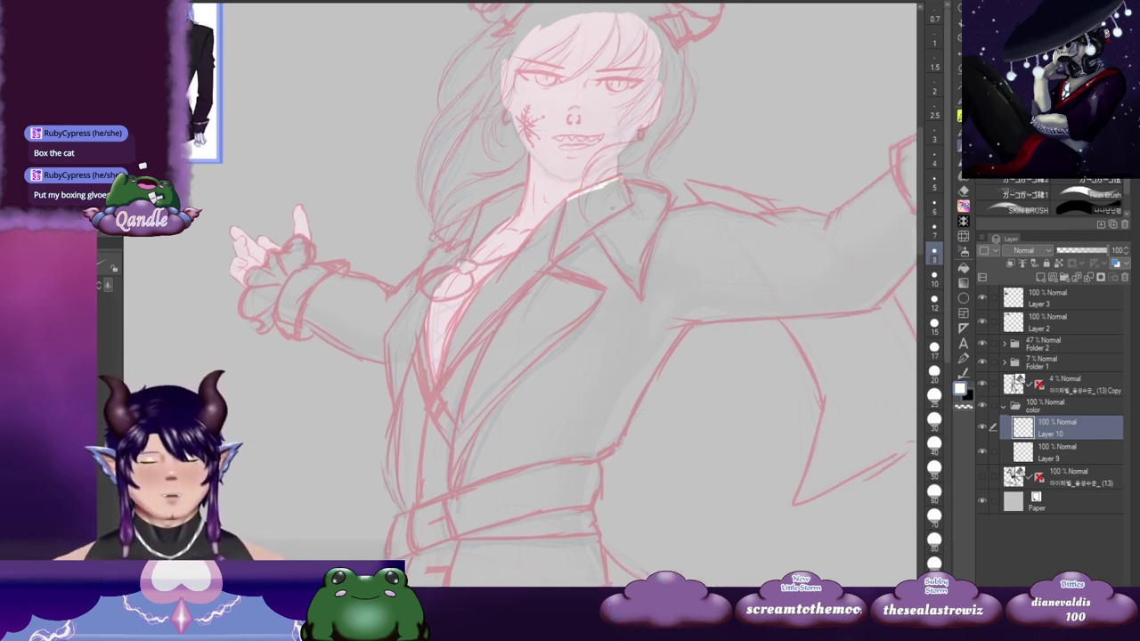
Step: Redo the cream collar stroke, outlining the collar tip and the shirt's inner edge down the bare chest
{"action": "scroll", "coordinate": [624, 211], "scroll_direction": "up", "scroll_amount": 4}
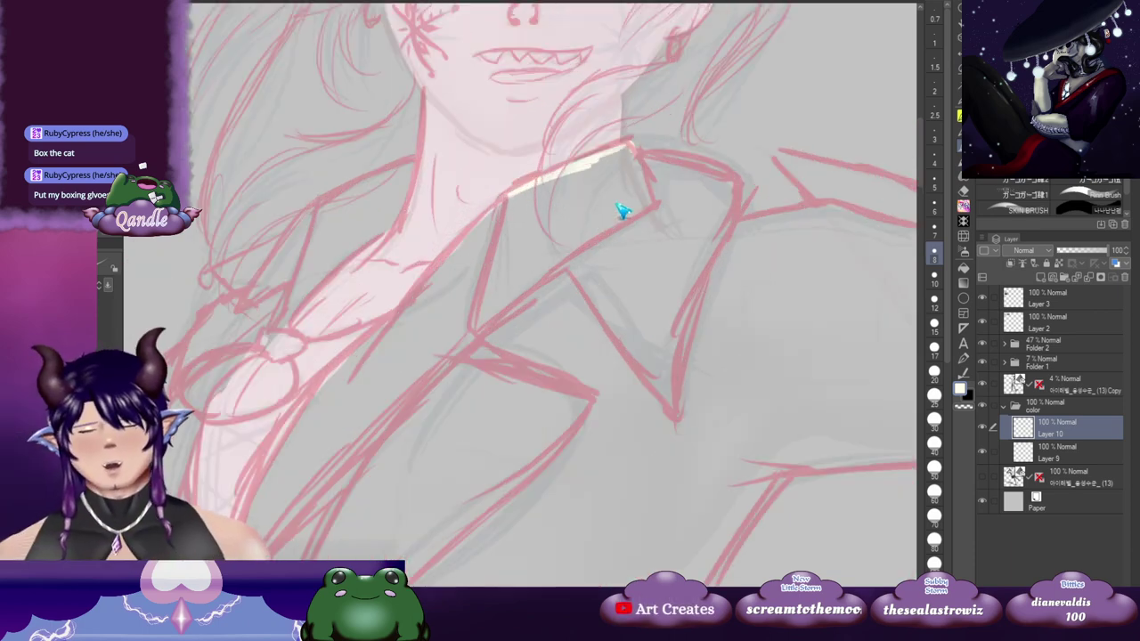
{"action": "scroll", "coordinate": [623, 211], "scroll_direction": "up", "scroll_amount": 1}
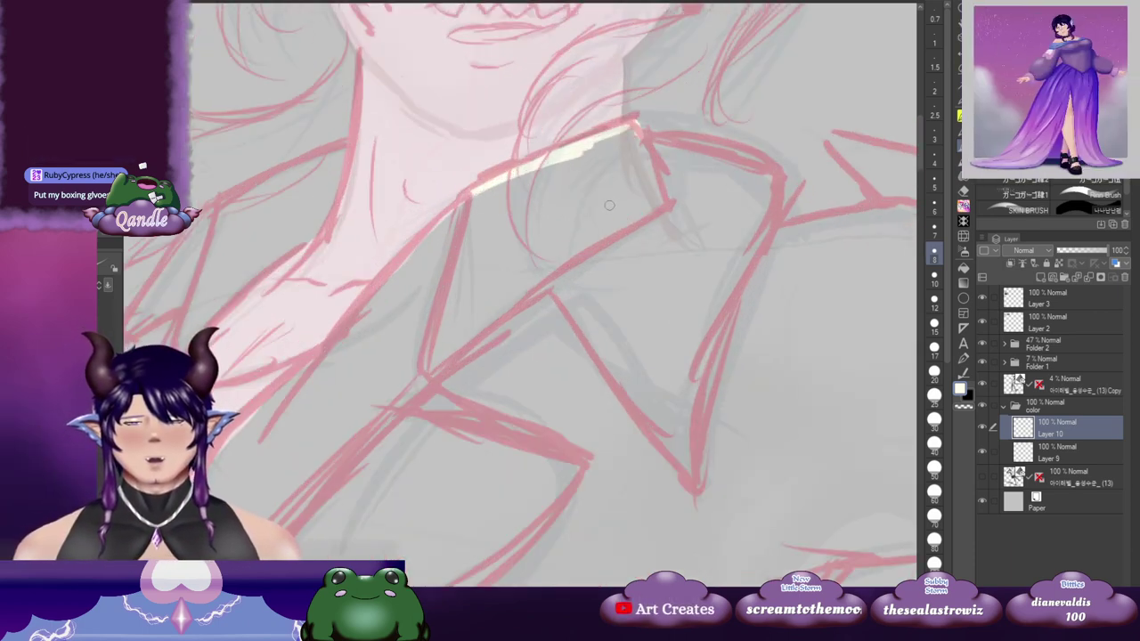
{"action": "key", "text": "ctrl+z"}
{"action": "mouse_move", "coordinate": [640, 132]}
{"action": "left_mouse_down"}
{"action": "mouse_move", "coordinate": [654, 112]}
{"action": "mouse_move", "coordinate": [621, 82]}
{"action": "mouse_move", "coordinate": [660, 134]}
{"action": "mouse_move", "coordinate": [668, 174]}
{"action": "left_mouse_up"}
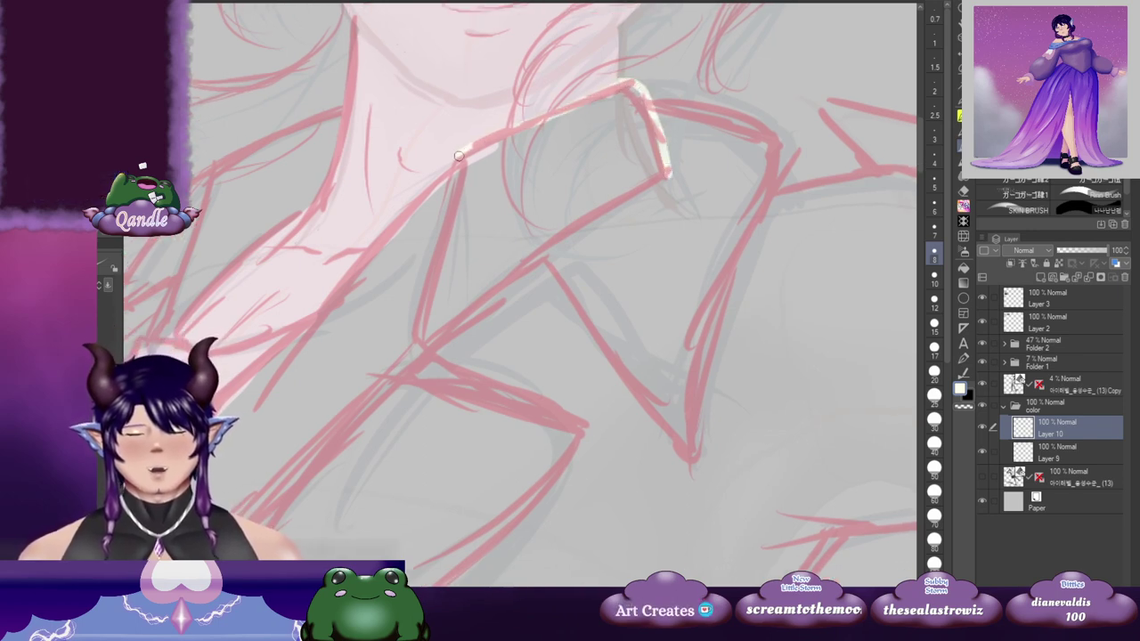
{"action": "left_click_drag", "start_coordinate": [457, 159], "coordinate": [585, 95]}
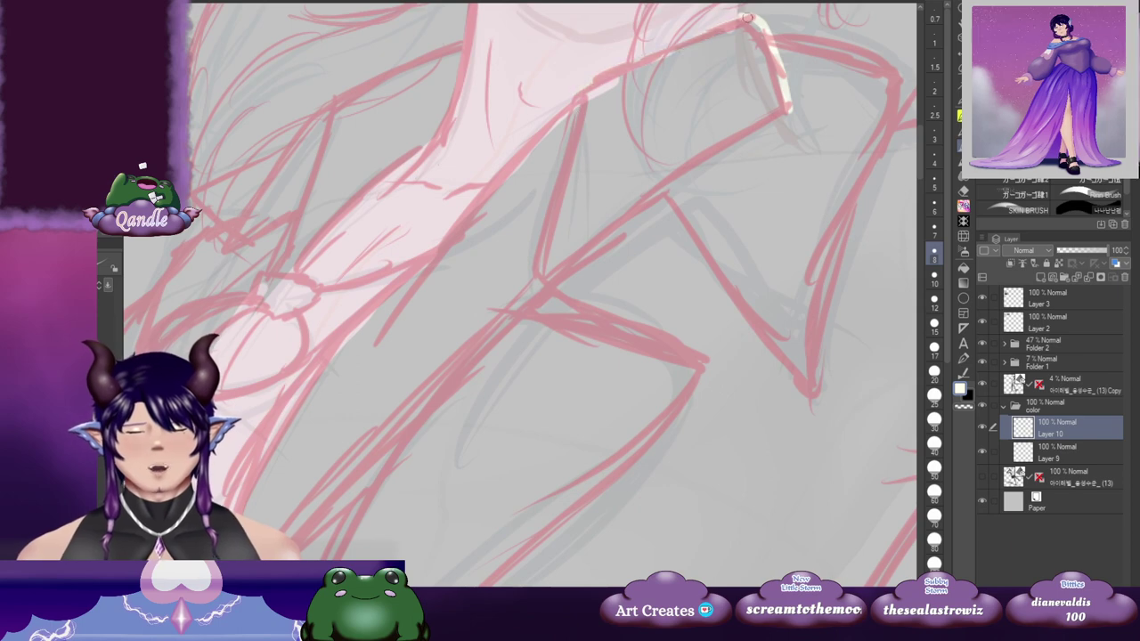
{"action": "mouse_move", "coordinate": [752, 18]}
{"action": "left_mouse_down"}
{"action": "mouse_move", "coordinate": [560, 111]}
{"action": "mouse_move", "coordinate": [358, 304]}
{"action": "mouse_move", "coordinate": [253, 451]}
{"action": "left_mouse_up"}
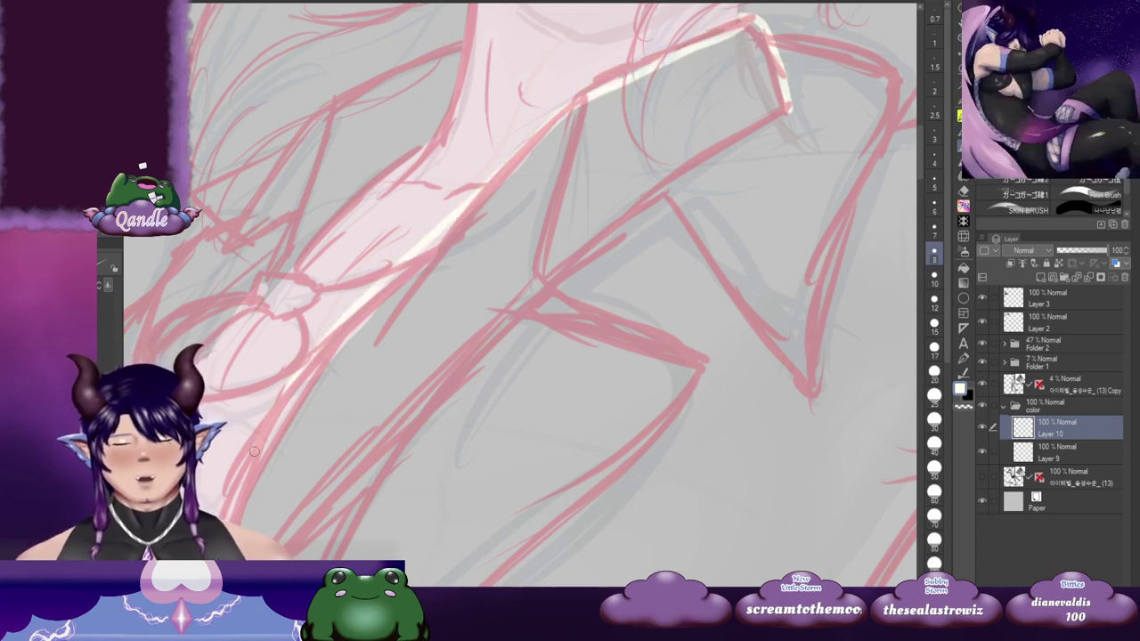
{"action": "mouse_move", "coordinate": [227, 508]}
{"action": "left_mouse_down"}
{"action": "mouse_move", "coordinate": [389, 242]}
{"action": "mouse_move", "coordinate": [354, 393]}
{"action": "left_mouse_up"}
{"action": "left_click_drag", "start_coordinate": [502, 153], "coordinate": [397, 371]}
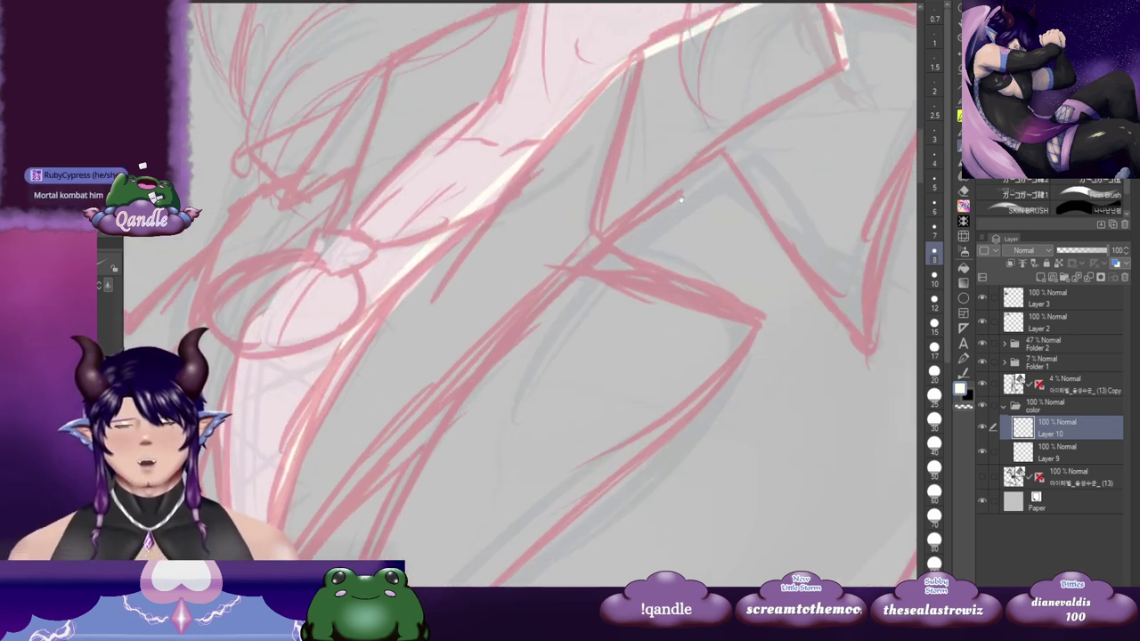
{"action": "left_click_drag", "start_coordinate": [626, 277], "coordinate": [427, 348]}
{"action": "left_click_drag", "start_coordinate": [194, 520], "coordinate": [434, 296]}
{"action": "mouse_move", "coordinate": [374, 420]}
{"action": "left_mouse_down"}
{"action": "mouse_move", "coordinate": [507, 232]}
{"action": "mouse_move", "coordinate": [381, 357]}
{"action": "left_mouse_up"}
{"action": "left_click_drag", "start_coordinate": [302, 410], "coordinate": [616, 124]}
{"action": "mouse_move", "coordinate": [614, 126]}
{"action": "left_mouse_down"}
{"action": "mouse_move", "coordinate": [447, 290]}
{"action": "mouse_move", "coordinate": [684, 64]}
{"action": "left_mouse_up"}
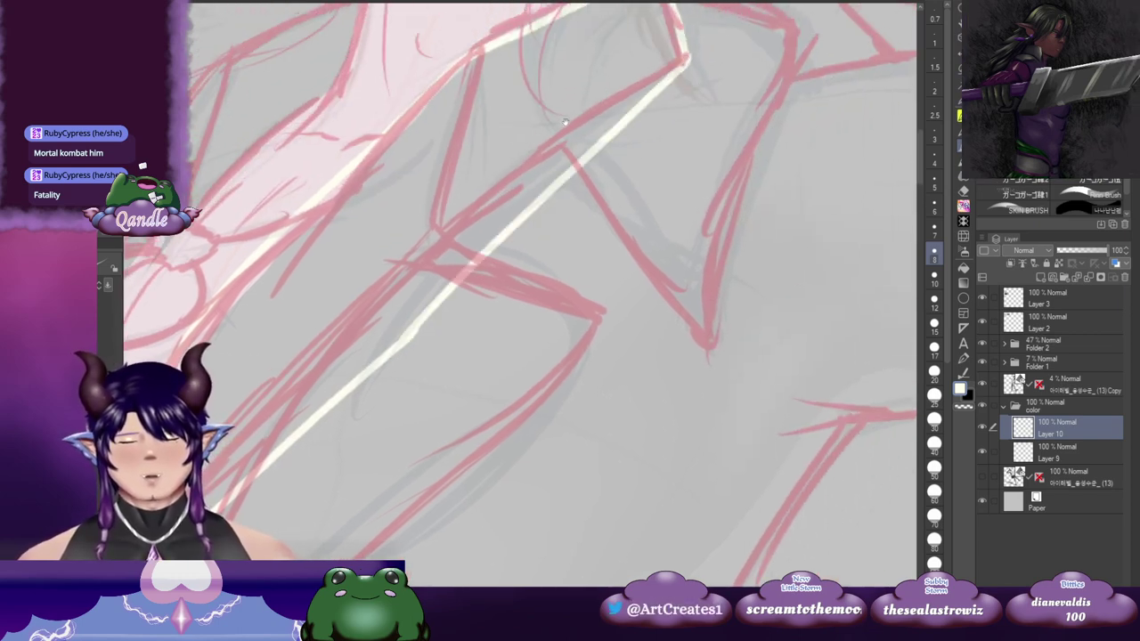
{"action": "left_click_drag", "start_coordinate": [564, 122], "coordinate": [469, 251]}
{"action": "key", "text": "ctrl+z"}
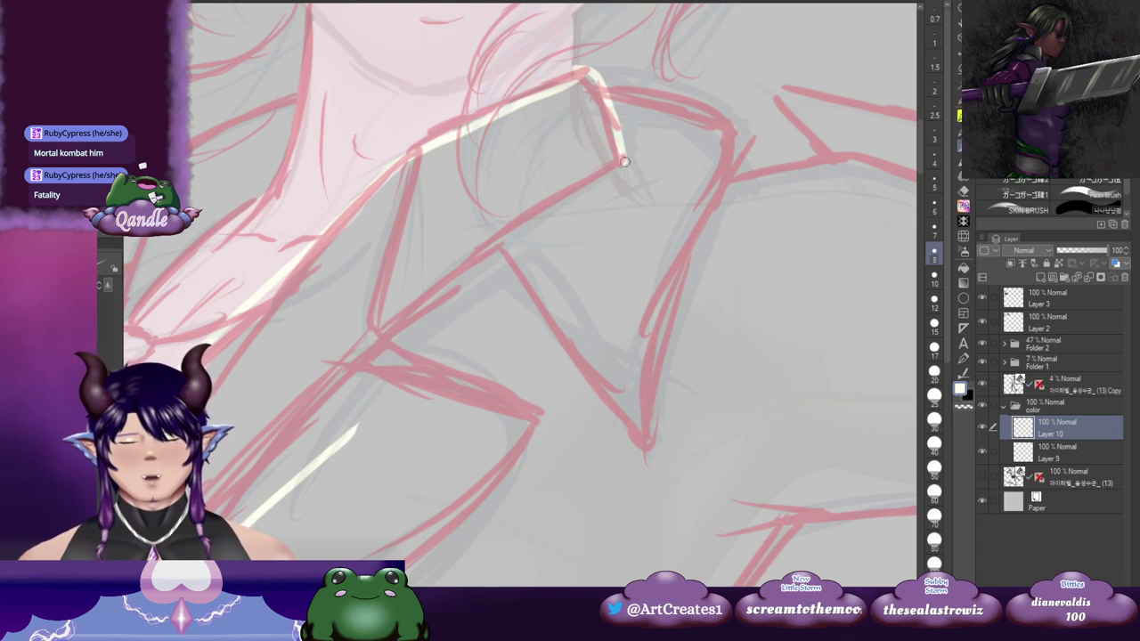
{"action": "key", "text": "ctrl+z"}
Step: Trace the shirt's outer edge in cream along the coat lapel, and outline the opposite collar point
{"action": "mouse_move", "coordinate": [624, 161]}
{"action": "left_mouse_down"}
{"action": "mouse_move", "coordinate": [508, 231]}
{"action": "mouse_move", "coordinate": [381, 339]}
{"action": "mouse_move", "coordinate": [374, 333]}
{"action": "mouse_move", "coordinate": [538, 211]}
{"action": "mouse_move", "coordinate": [289, 483]}
{"action": "left_mouse_up"}
{"action": "left_click_drag", "start_coordinate": [403, 220], "coordinate": [461, 423]}
{"action": "left_click_drag", "start_coordinate": [460, 250], "coordinate": [450, 275]}
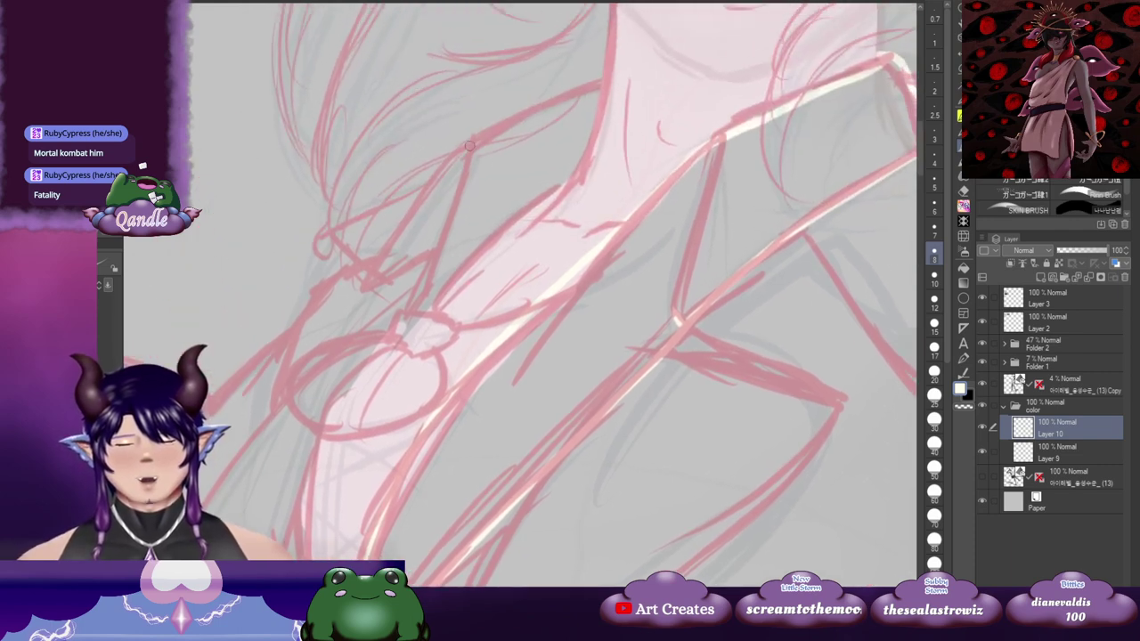
{"action": "mouse_move", "coordinate": [469, 144]}
{"action": "left_mouse_down"}
{"action": "mouse_move", "coordinate": [360, 293]}
{"action": "mouse_move", "coordinate": [436, 251]}
{"action": "mouse_move", "coordinate": [464, 211]}
{"action": "left_mouse_up"}
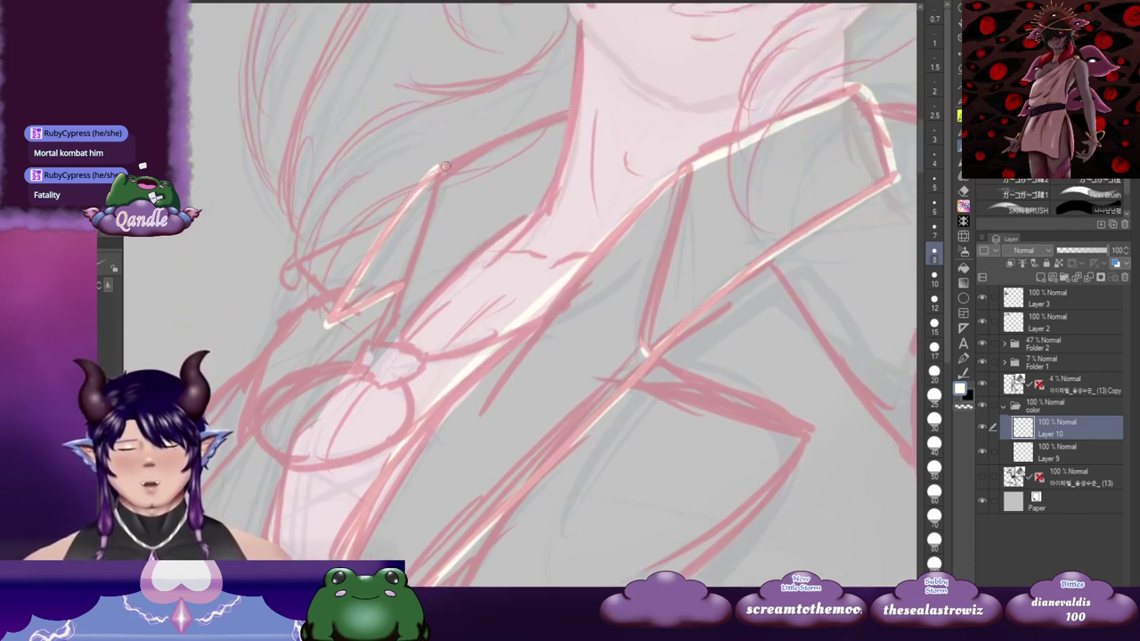
{"action": "mouse_move", "coordinate": [446, 166]}
{"action": "left_mouse_down"}
{"action": "mouse_move", "coordinate": [566, 112]}
{"action": "mouse_move", "coordinate": [533, 210]}
{"action": "mouse_move", "coordinate": [384, 342]}
{"action": "mouse_move", "coordinate": [422, 231]}
{"action": "mouse_move", "coordinate": [374, 342]}
{"action": "mouse_move", "coordinate": [547, 155]}
{"action": "mouse_move", "coordinate": [463, 260]}
{"action": "left_mouse_up"}
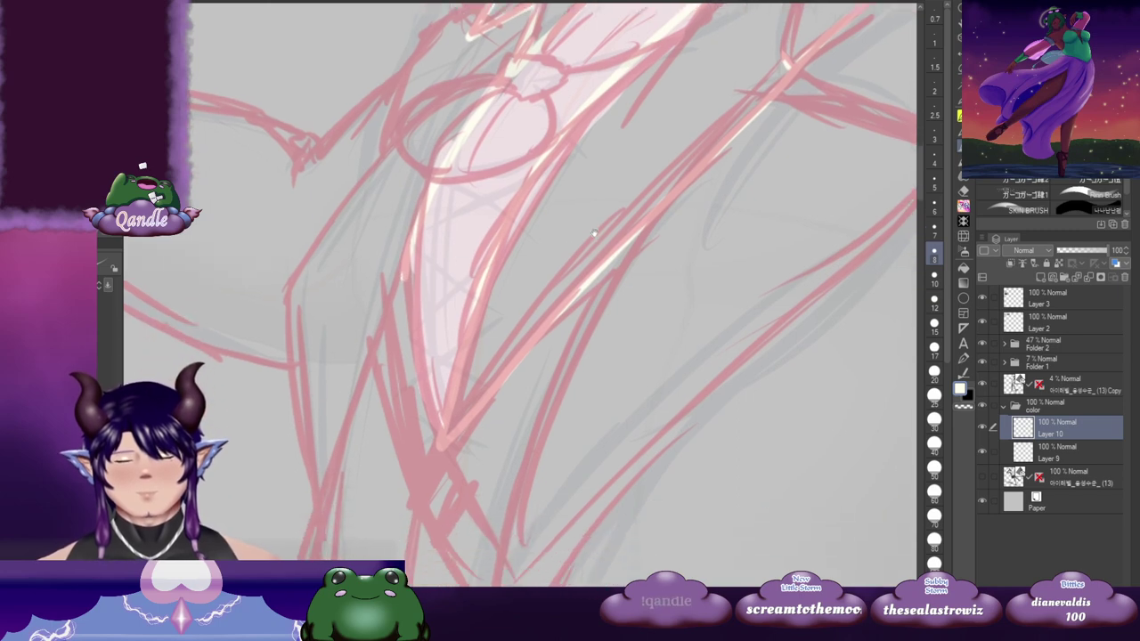
Step: Outline the narrow shirt strip on the opposite side of the chest opening, from the collar to the V-shaped point
{"action": "left_click_drag", "start_coordinate": [601, 233], "coordinate": [582, 286]}
{"action": "left_click_drag", "start_coordinate": [386, 314], "coordinate": [420, 492]}
{"action": "key", "text": "ctrl+z"}
{"action": "mouse_move", "coordinate": [384, 327]}
{"action": "left_mouse_down"}
{"action": "mouse_move", "coordinate": [383, 363]}
{"action": "mouse_move", "coordinate": [415, 491]}
{"action": "left_mouse_up"}
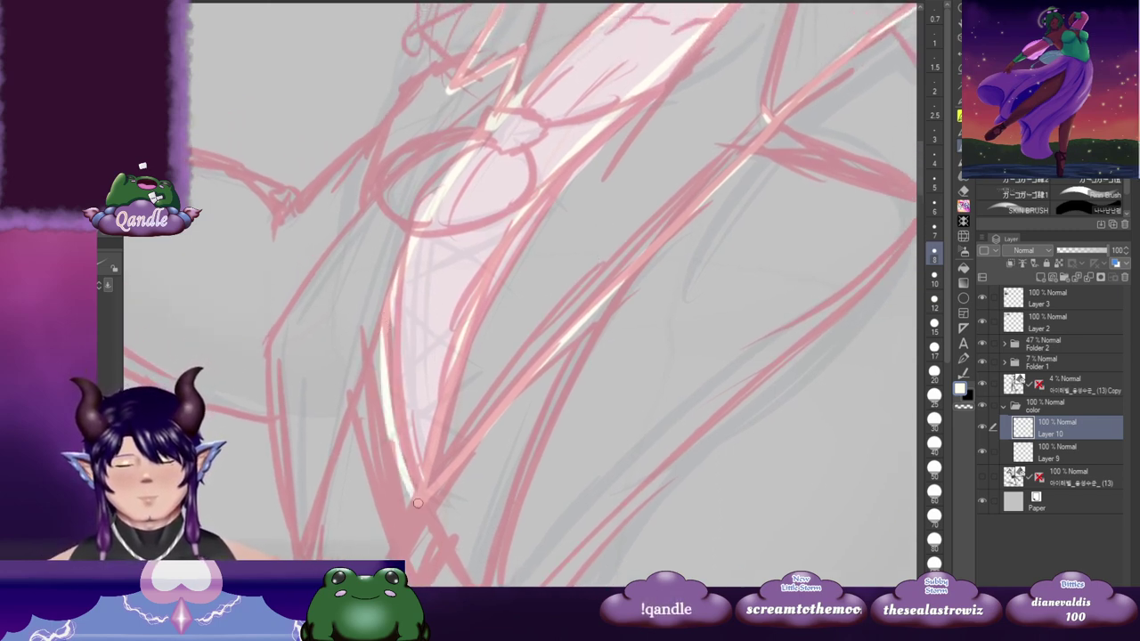
{"action": "left_click_drag", "start_coordinate": [434, 318], "coordinate": [400, 380]}
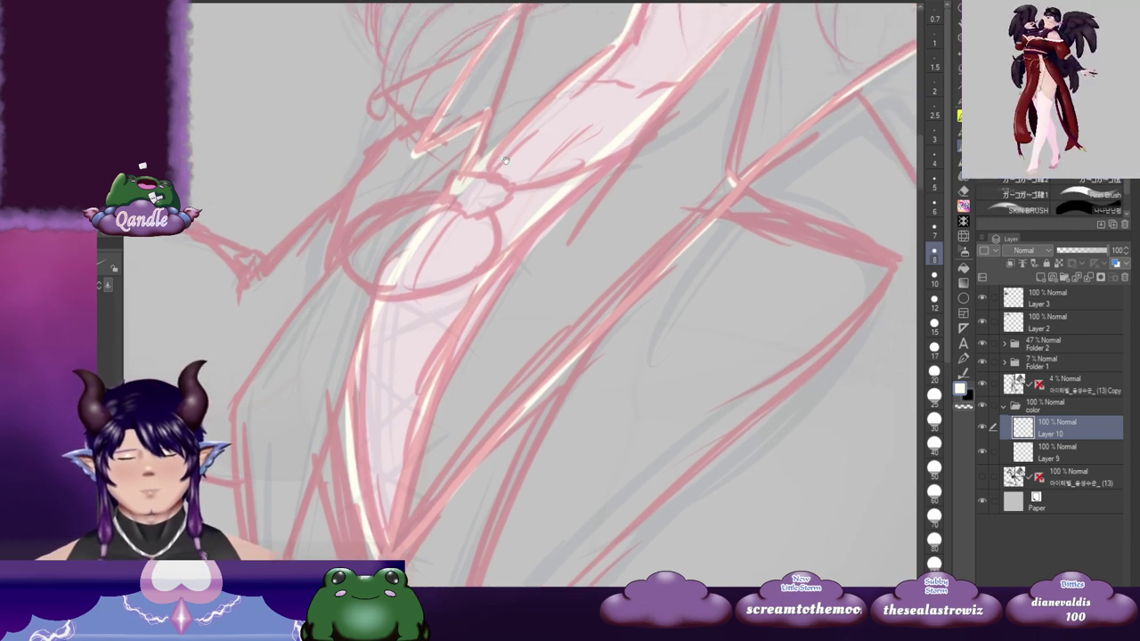
{"action": "mouse_move", "coordinate": [505, 158]}
{"action": "left_mouse_down"}
{"action": "mouse_move", "coordinate": [479, 179]}
{"action": "mouse_move", "coordinate": [365, 354]}
{"action": "mouse_move", "coordinate": [356, 552]}
{"action": "left_mouse_up"}
Step: Fill both outlined halves of the shirt collar and front with cream and check them against the whole figure
{"action": "left_click_drag", "start_coordinate": [632, 254], "coordinate": [494, 307]}
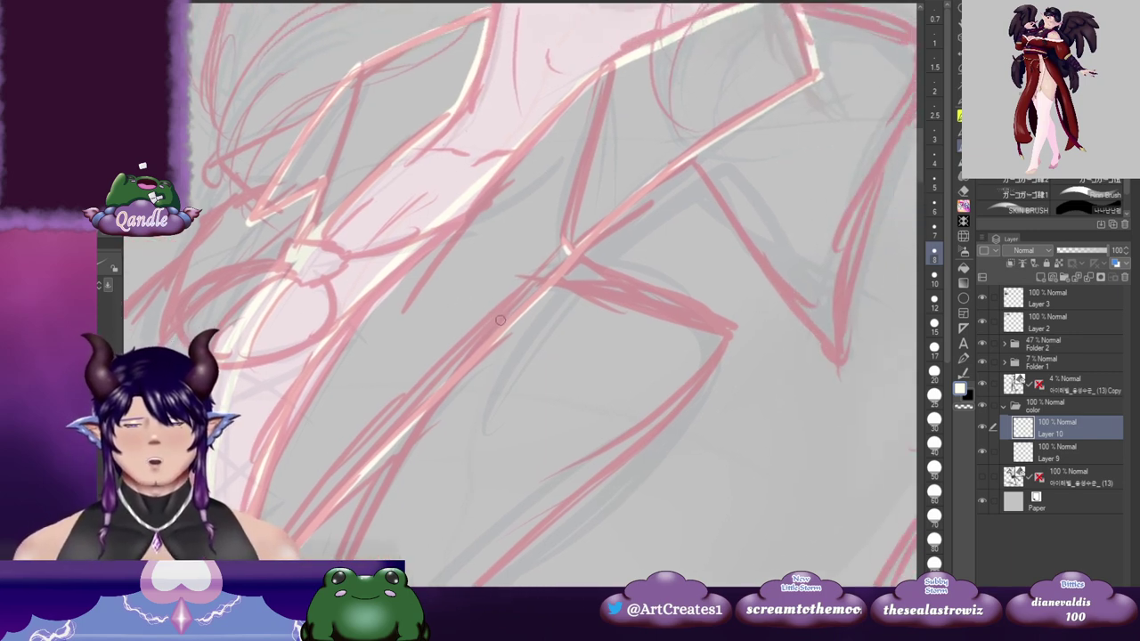
{"action": "key", "text": "g"}
{"action": "left_click", "coordinate": [512, 254]}
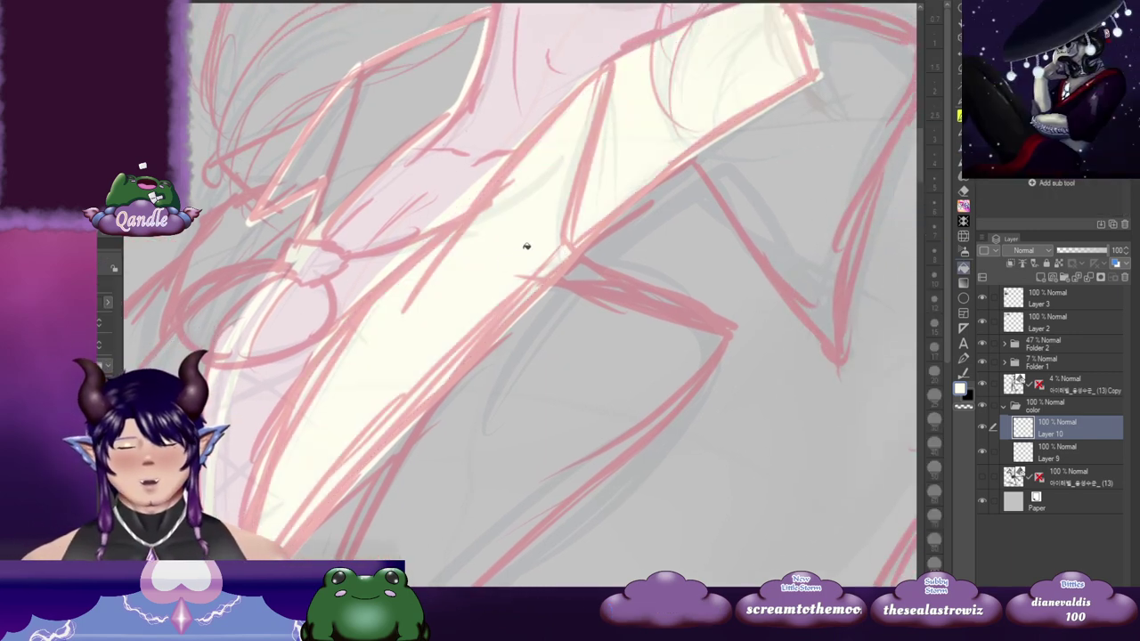
{"action": "left_click_drag", "start_coordinate": [400, 137], "coordinate": [383, 263]}
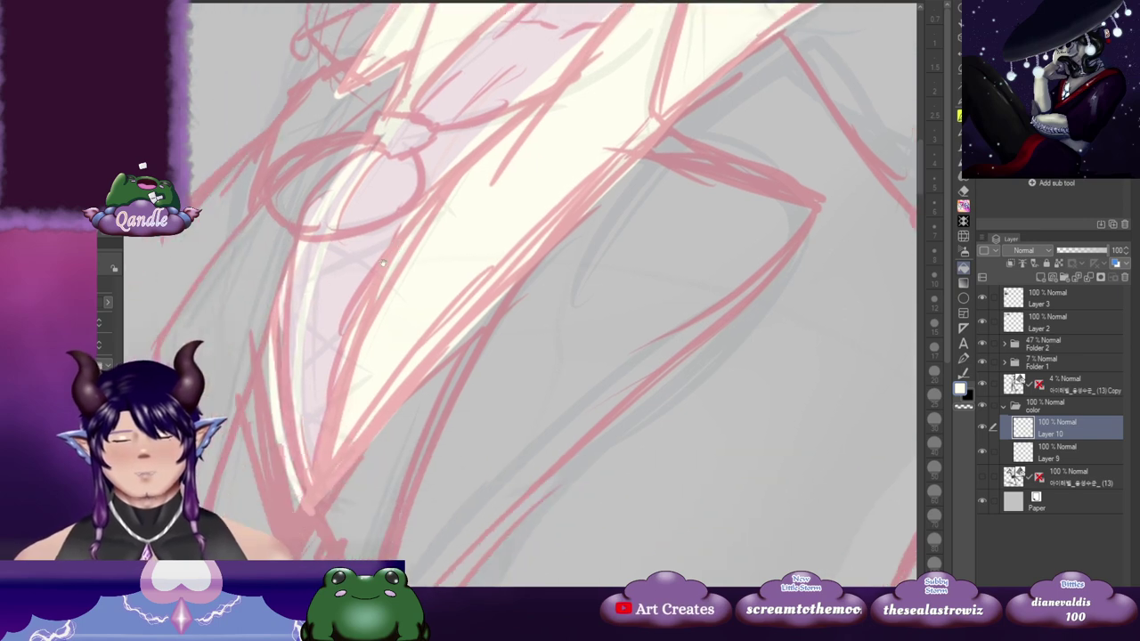
{"action": "left_click", "coordinate": [299, 277]}
{"action": "left_click_drag", "start_coordinate": [557, 167], "coordinate": [475, 303]}
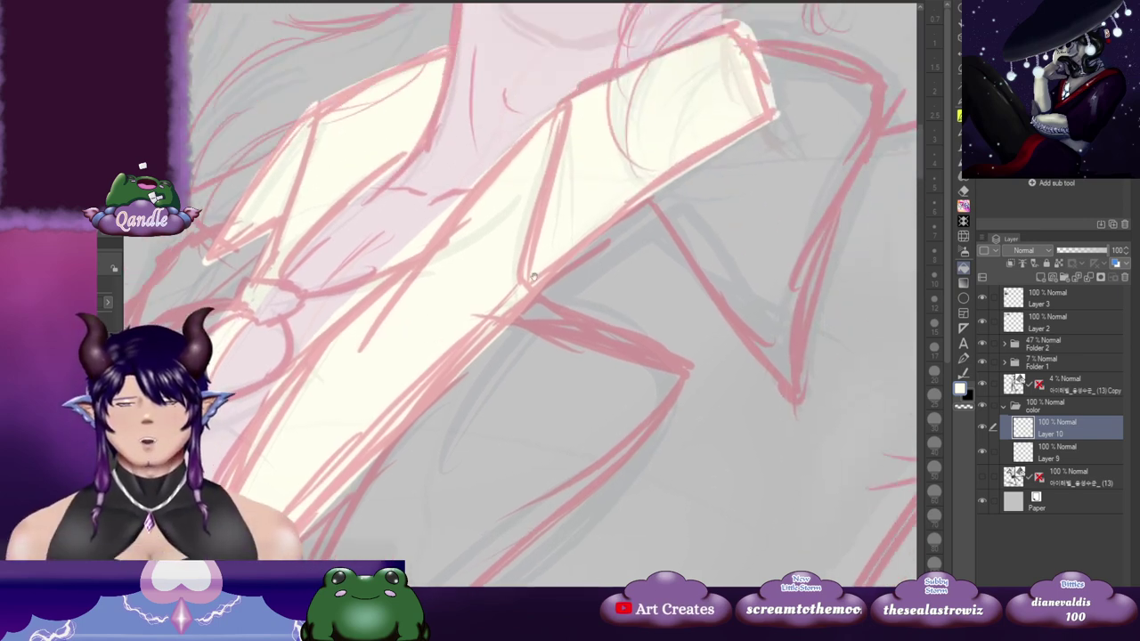
{"action": "key", "text": "ctrl+0"}
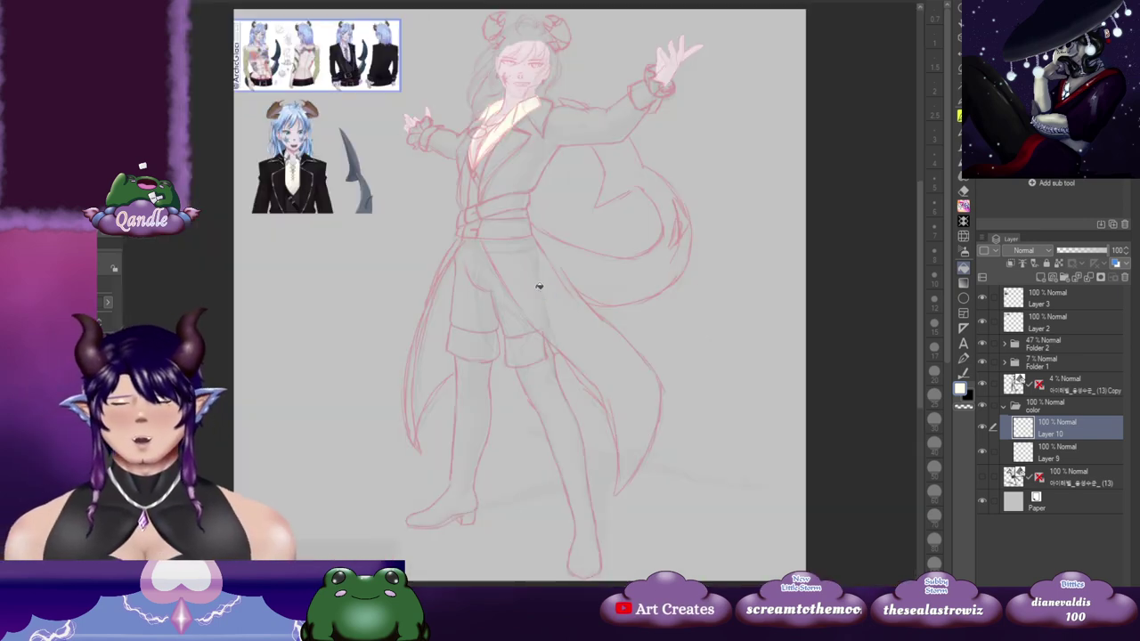
{"action": "scroll", "coordinate": [538, 287], "scroll_direction": "down", "scroll_amount": 3}
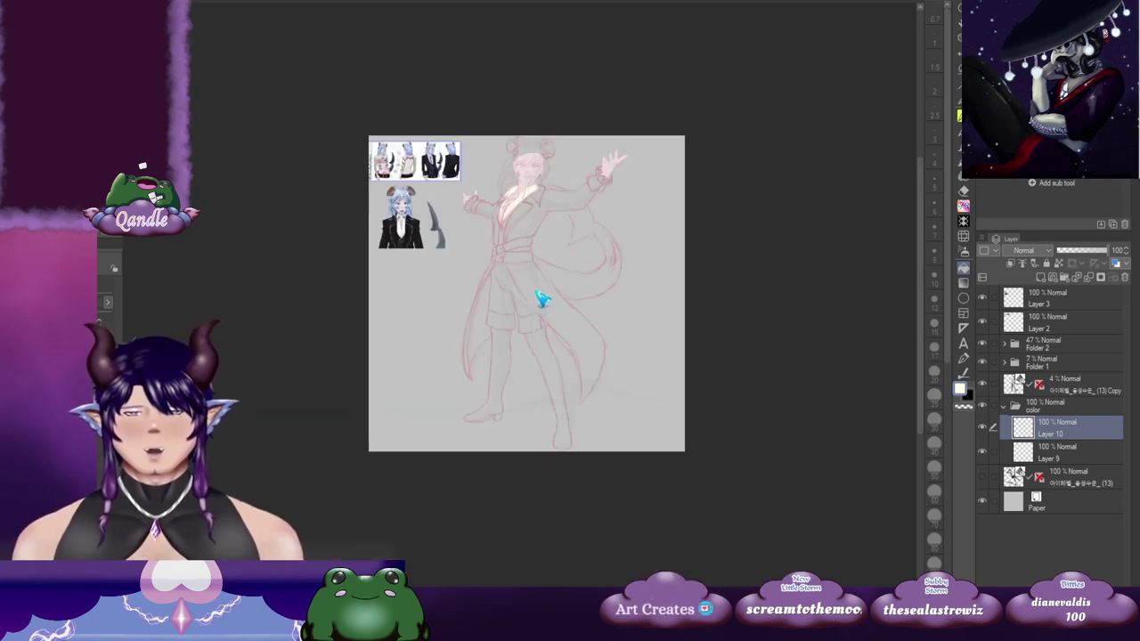
Step: Start the cream outline on the folded ruffle at the raised hand's wrist and undo the last strokes
{"action": "scroll", "coordinate": [542, 299], "scroll_direction": "up", "scroll_amount": 5}
{"action": "scroll", "coordinate": [539, 288], "scroll_direction": "up", "scroll_amount": 5}
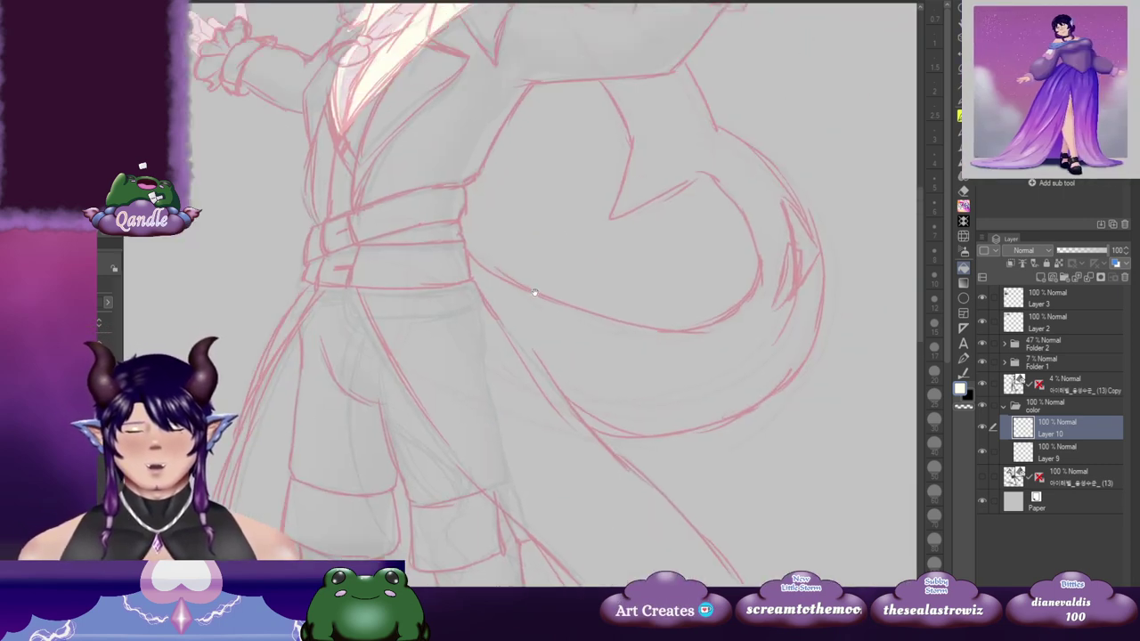
{"action": "mouse_move", "coordinate": [383, 428]}
{"action": "left_mouse_down"}
{"action": "mouse_move", "coordinate": [554, 300]}
{"action": "mouse_move", "coordinate": [700, 234]}
{"action": "mouse_move", "coordinate": [713, 198]}
{"action": "mouse_move", "coordinate": [668, 346]}
{"action": "left_mouse_up"}
{"action": "left_click_drag", "start_coordinate": [713, 229], "coordinate": [633, 382]}
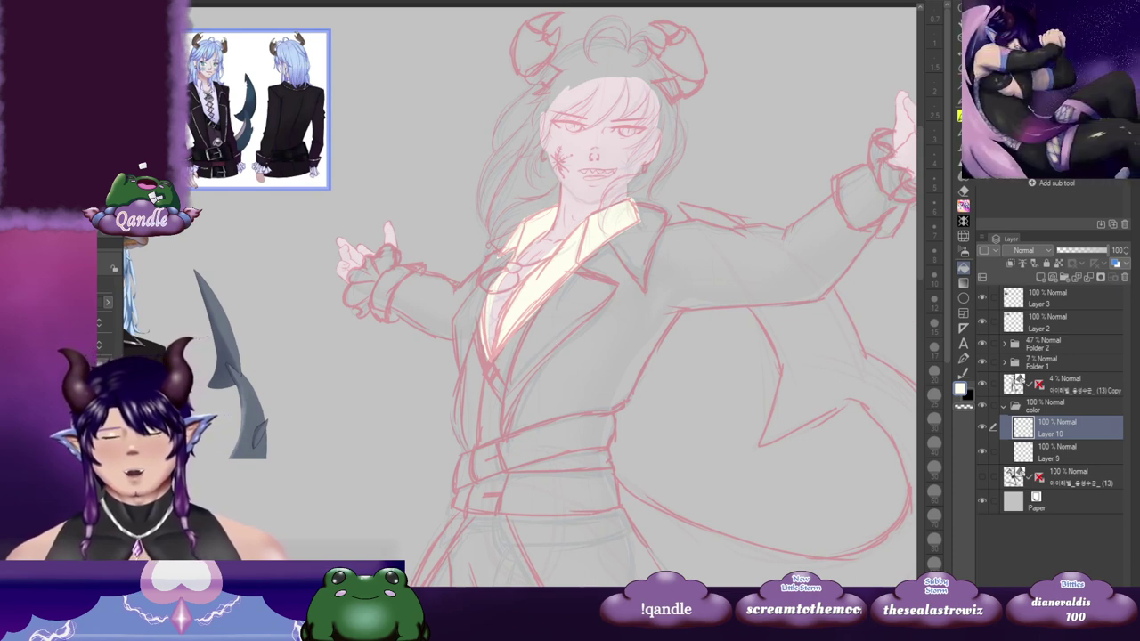
{"action": "left_click_drag", "start_coordinate": [788, 333], "coordinate": [621, 276]}
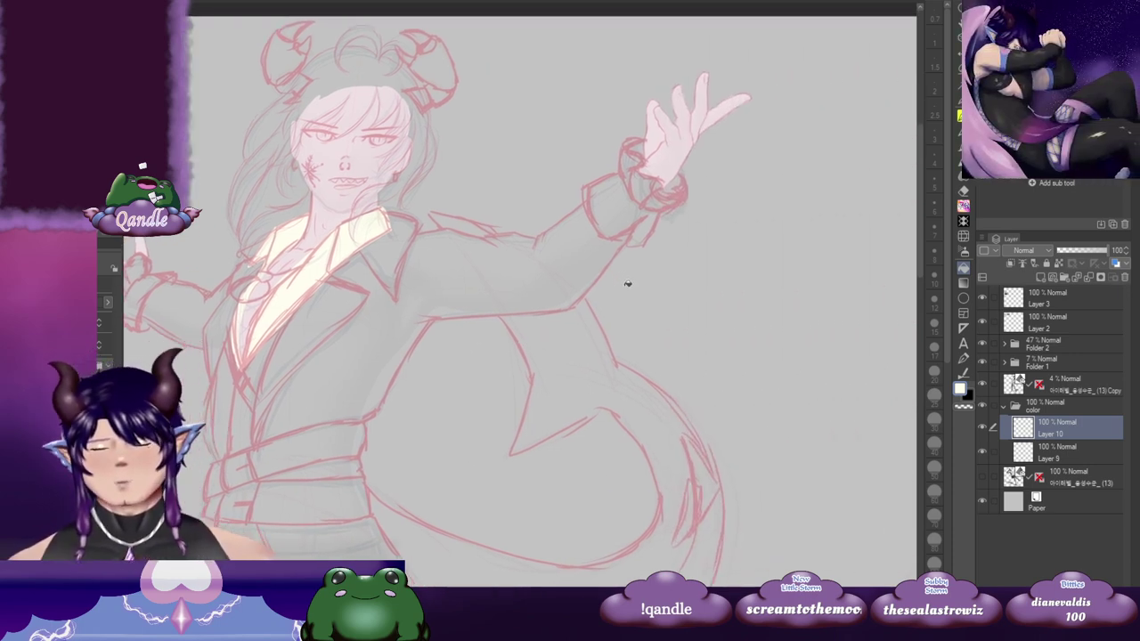
{"action": "key", "text": "b"}
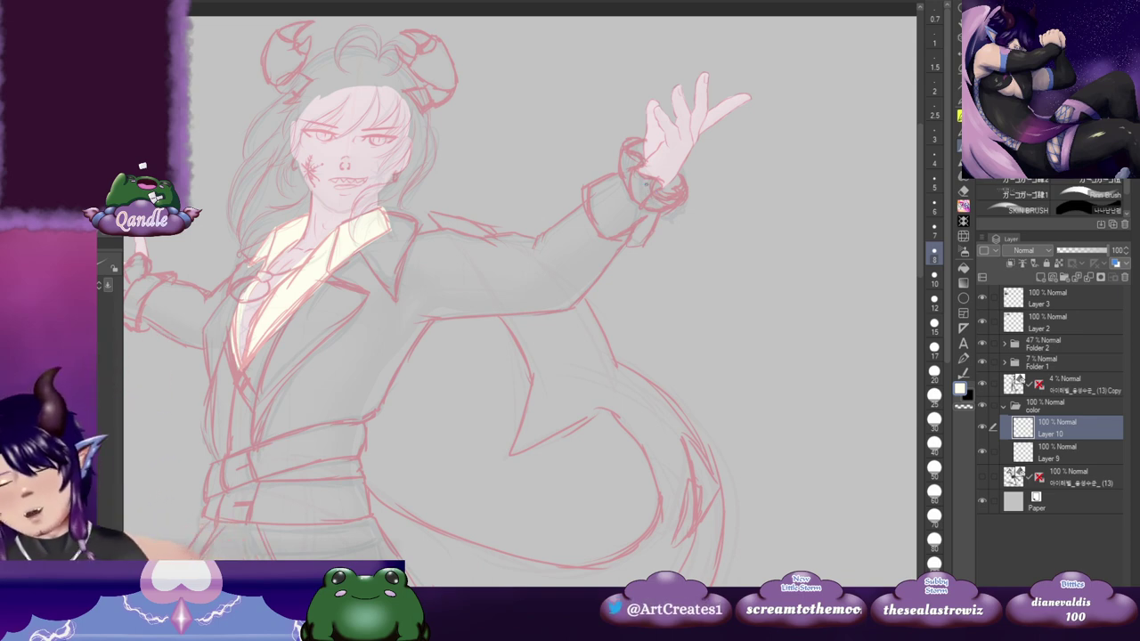
{"action": "scroll", "coordinate": [661, 194], "scroll_direction": "up", "scroll_amount": 6}
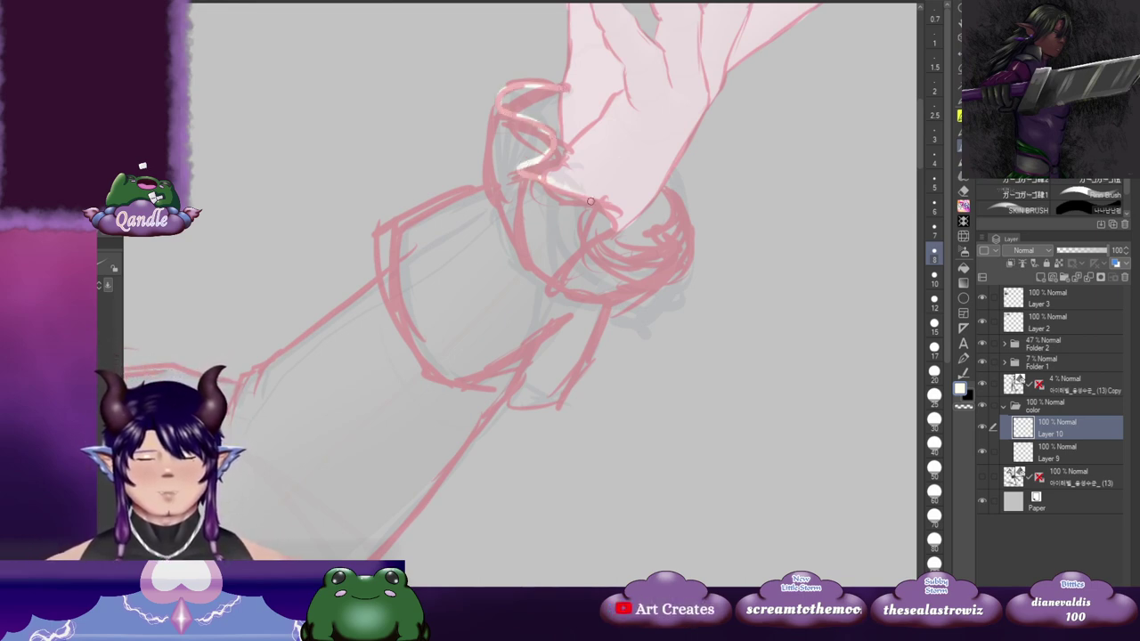
{"action": "key", "text": "ctrl+z"}
{"action": "key", "text": "ctrl+z"}
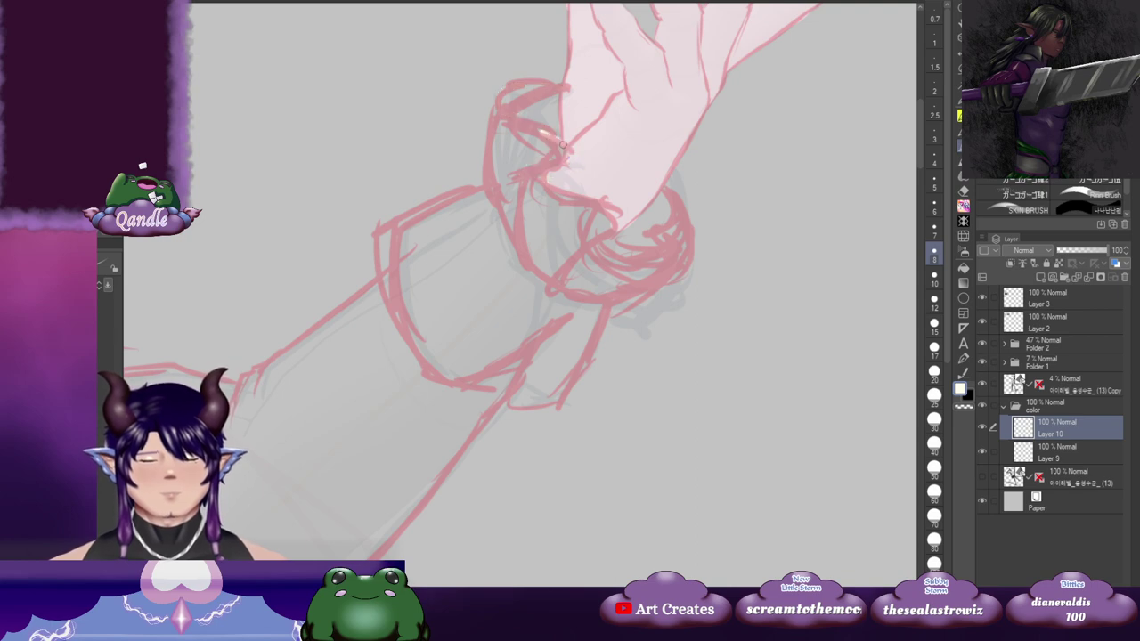
Step: Outline the ruffled shirt cuff around the raised hand's wrist in cream and fill the enclosed area
{"action": "left_click_drag", "start_coordinate": [578, 147], "coordinate": [572, 169]}
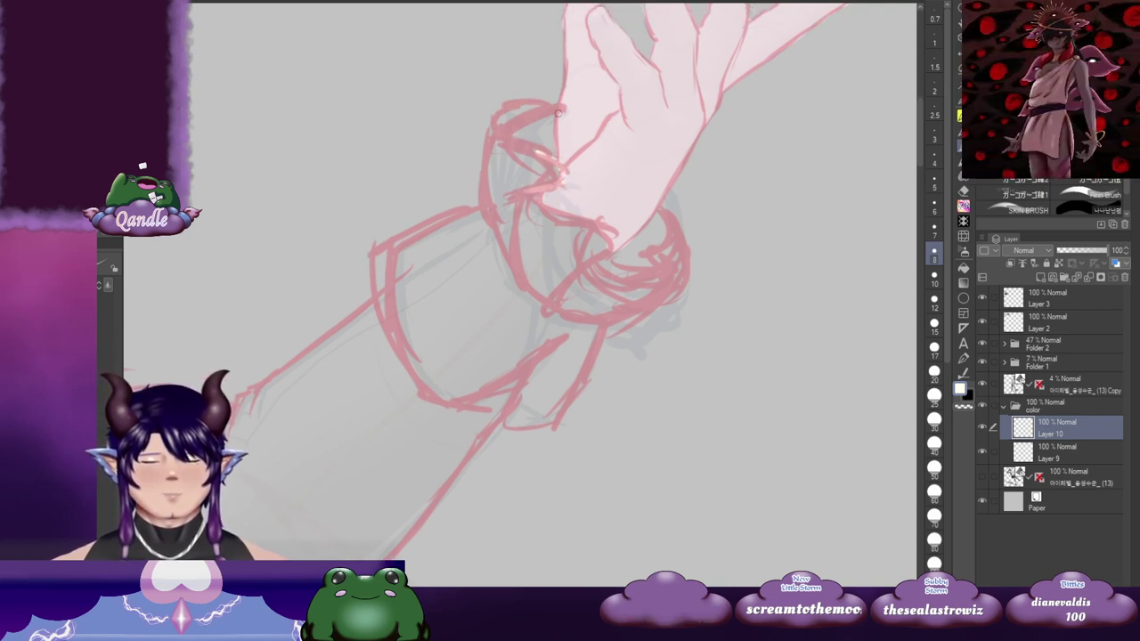
{"action": "left_click_drag", "start_coordinate": [557, 111], "coordinate": [553, 142]}
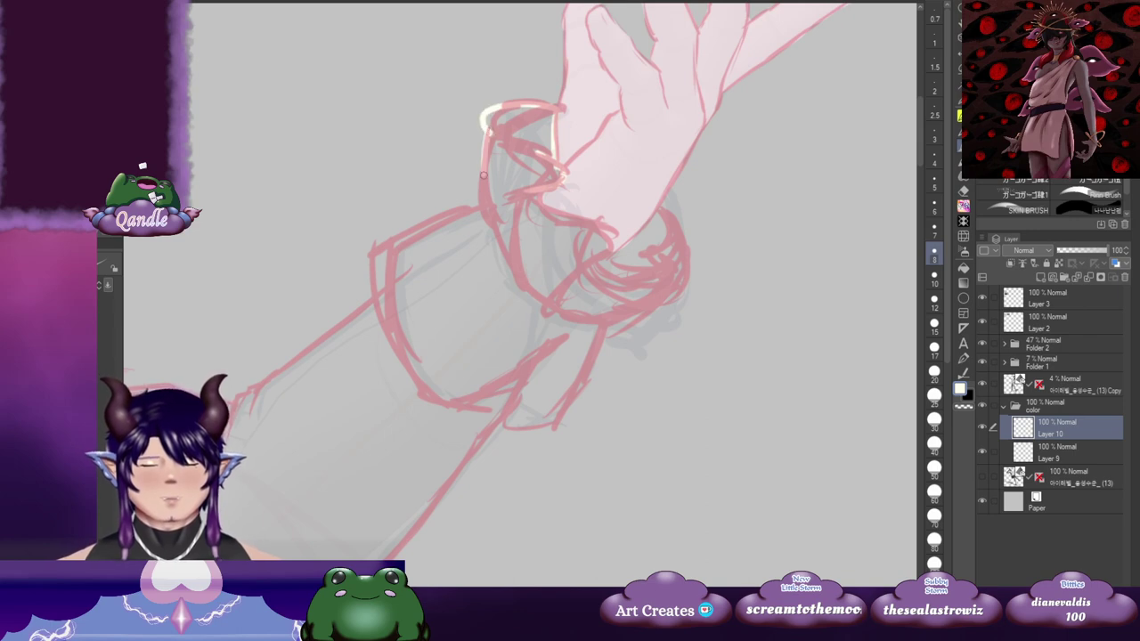
{"action": "left_click_drag", "start_coordinate": [542, 302], "coordinate": [526, 254]}
{"action": "left_click_drag", "start_coordinate": [599, 269], "coordinate": [574, 275]}
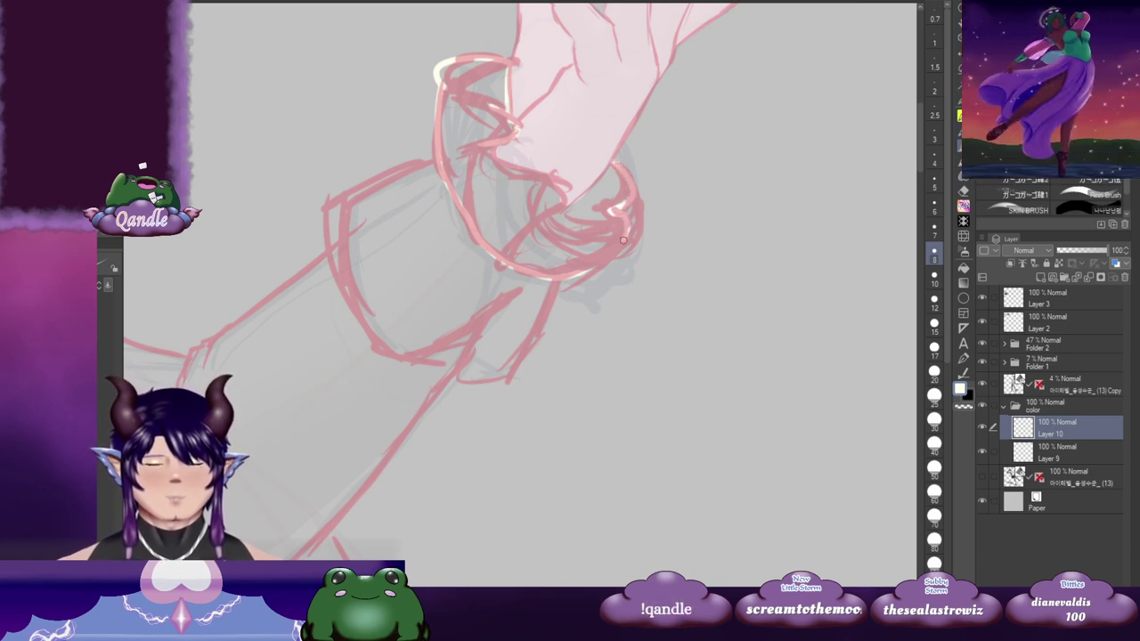
{"action": "left_click_drag", "start_coordinate": [623, 239], "coordinate": [563, 271]}
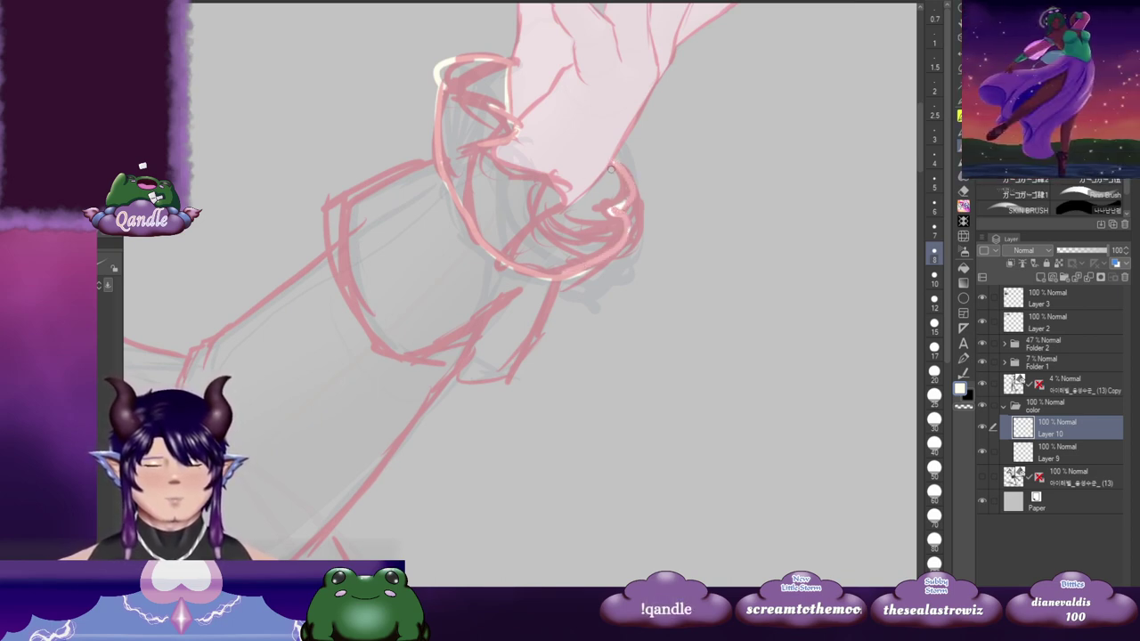
{"action": "mouse_move", "coordinate": [505, 143]}
{"action": "left_mouse_down"}
{"action": "mouse_move", "coordinate": [558, 185]}
{"action": "mouse_move", "coordinate": [563, 208]}
{"action": "left_mouse_up"}
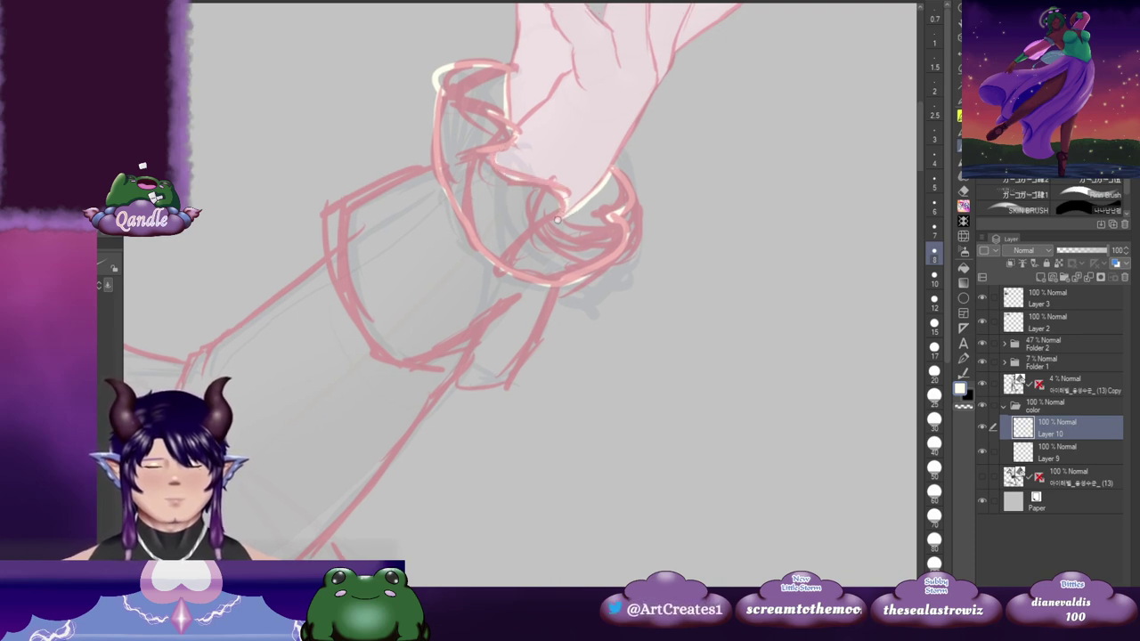
{"action": "key", "text": "g"}
{"action": "left_click", "coordinate": [588, 239]}
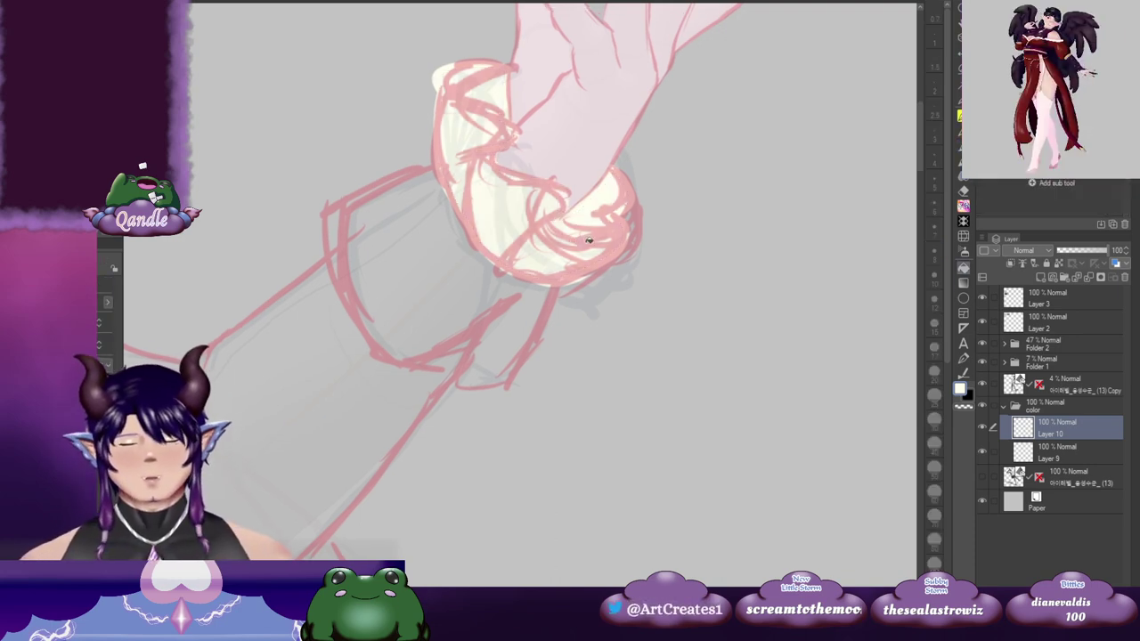
Step: Outline the ruffled shirt cuff around the wrist of the outstretched hand on the opposite arm in cream
{"action": "left_click_drag", "start_coordinate": [417, 235], "coordinate": [666, 199]}
{"action": "left_click_drag", "start_coordinate": [356, 298], "coordinate": [893, 244]}
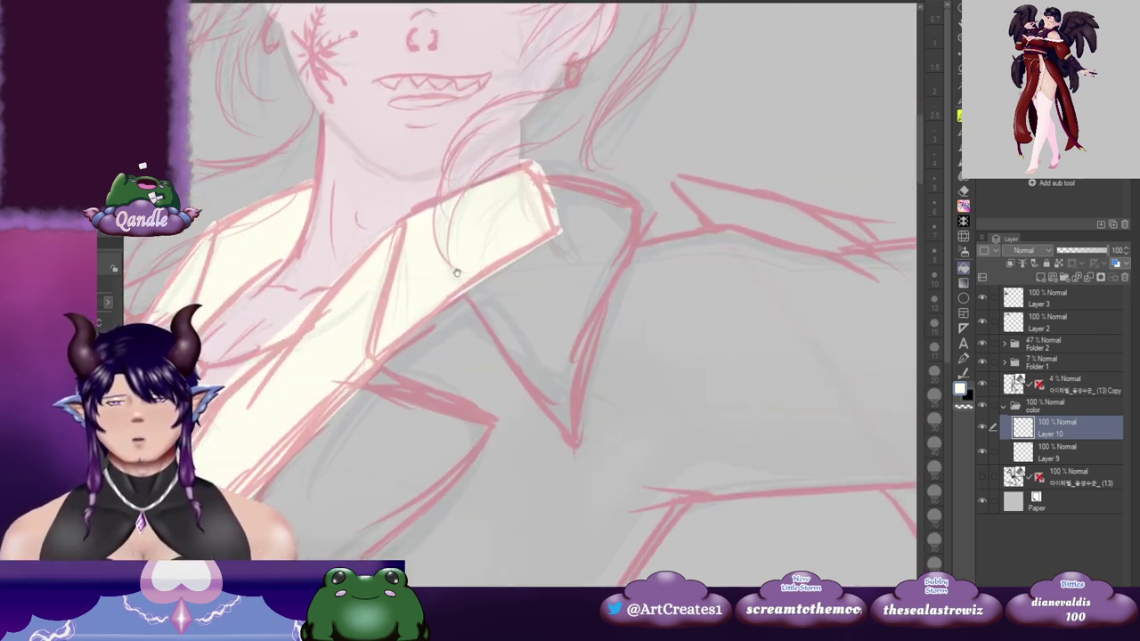
{"action": "left_click_drag", "start_coordinate": [458, 270], "coordinate": [764, 236]}
{"action": "left_click_drag", "start_coordinate": [410, 357], "coordinate": [687, 245]}
{"action": "left_click_drag", "start_coordinate": [450, 269], "coordinate": [500, 236]}
{"action": "key", "text": "b"}
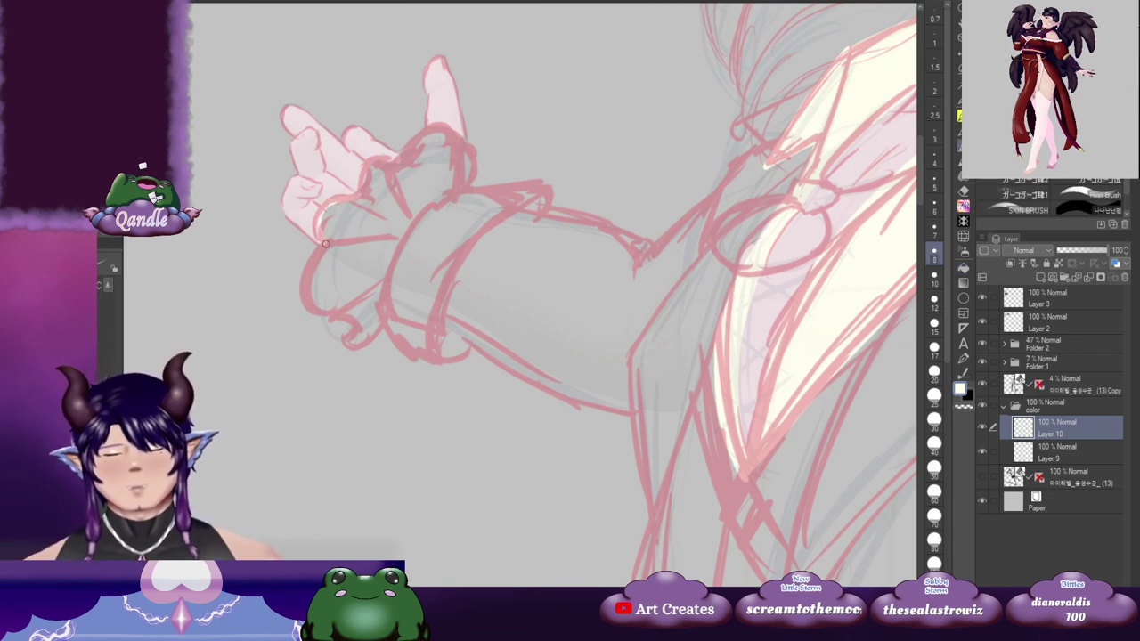
{"action": "mouse_move", "coordinate": [346, 322]}
{"action": "left_mouse_down"}
{"action": "mouse_move", "coordinate": [345, 339]}
{"action": "mouse_move", "coordinate": [374, 336]}
{"action": "left_mouse_up"}
{"action": "left_click_drag", "start_coordinate": [421, 278], "coordinate": [409, 301]}
{"action": "mouse_move", "coordinate": [373, 338]}
{"action": "left_mouse_down"}
{"action": "mouse_move", "coordinate": [406, 252]}
{"action": "mouse_move", "coordinate": [458, 214]}
{"action": "mouse_move", "coordinate": [431, 240]}
{"action": "left_mouse_up"}
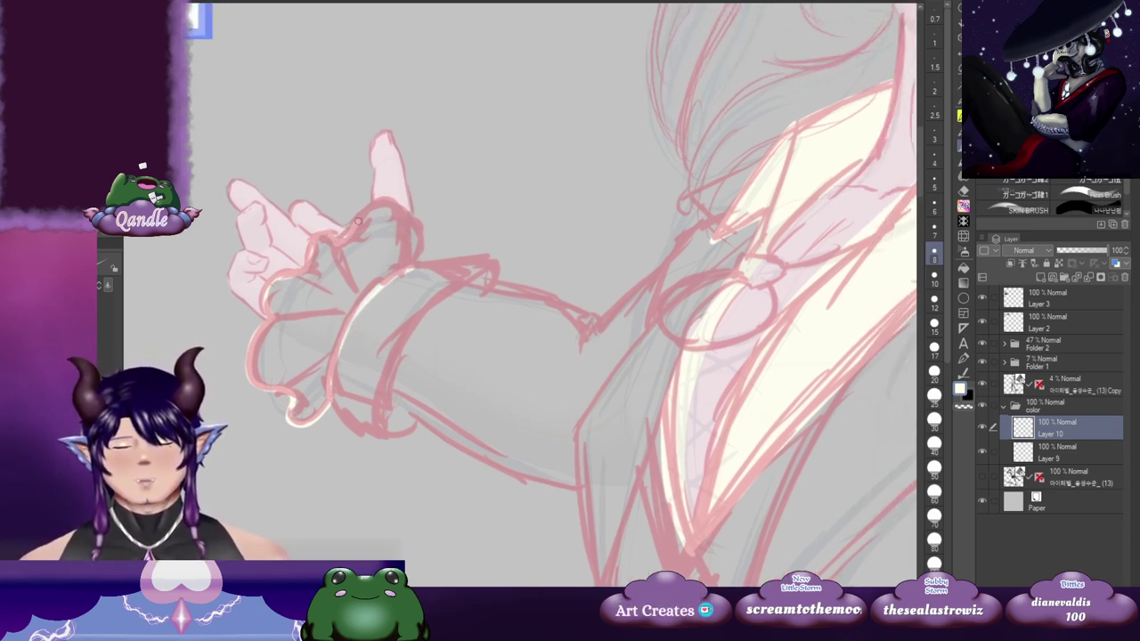
{"action": "key", "text": "ctrl+z"}
{"action": "mouse_move", "coordinate": [344, 235]}
{"action": "left_mouse_down"}
{"action": "mouse_move", "coordinate": [367, 206]}
{"action": "mouse_move", "coordinate": [402, 203]}
{"action": "mouse_move", "coordinate": [415, 231]}
{"action": "left_mouse_up"}
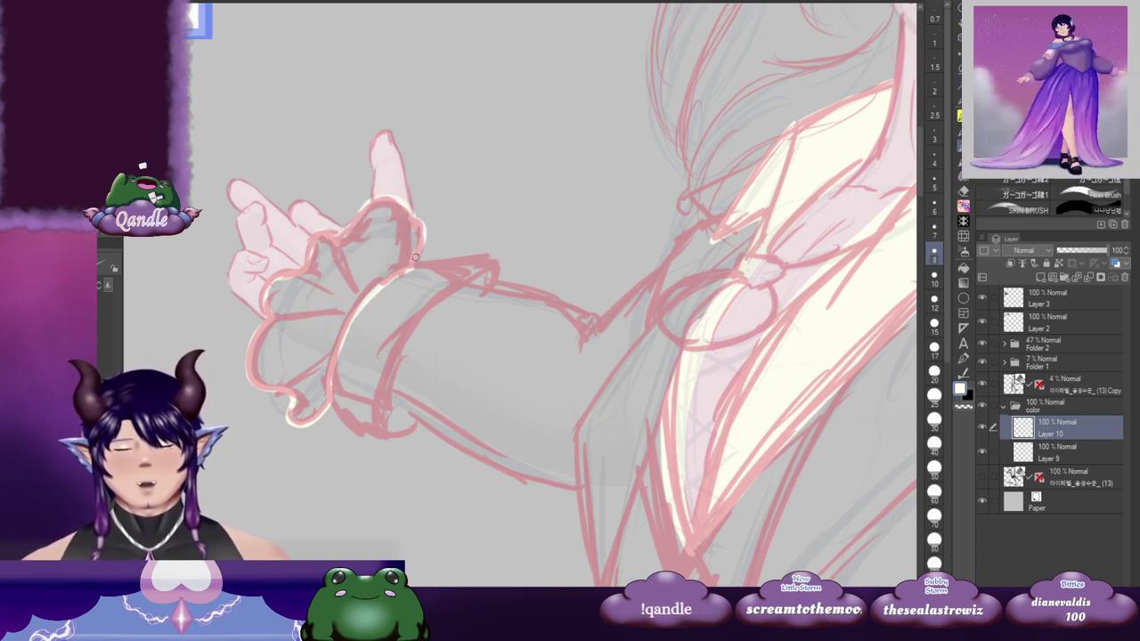
{"action": "left_click_drag", "start_coordinate": [371, 291], "coordinate": [385, 245]}
Step: Fill the outlined ruffled cuff on the outstretched arm with cream and check it against the upper body
{"action": "key", "text": "g"}
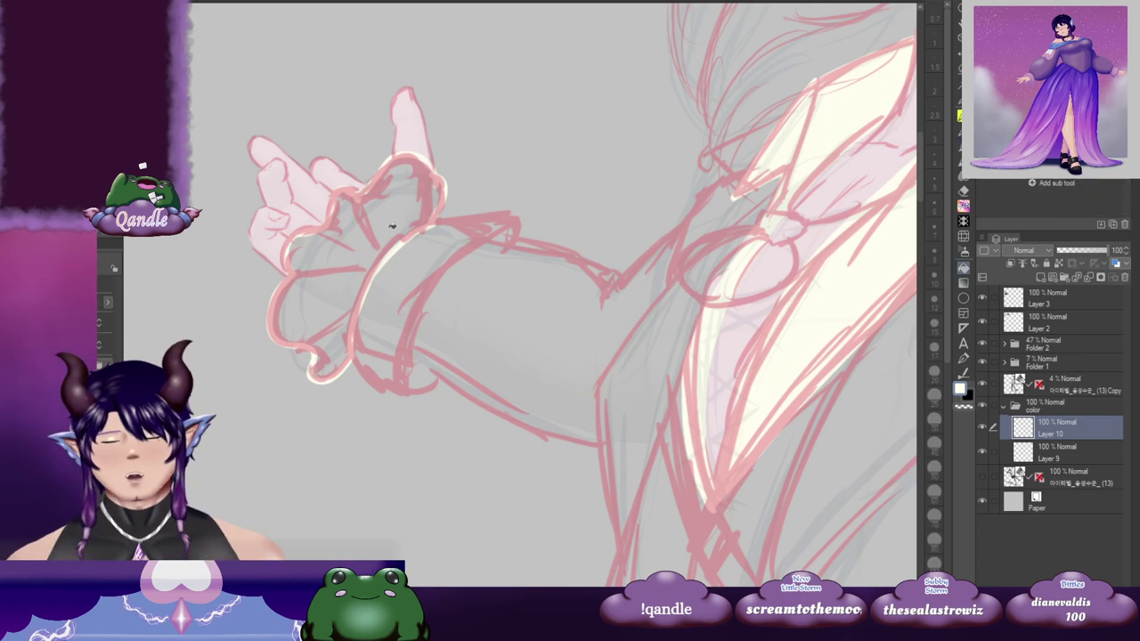
{"action": "left_click", "coordinate": [402, 229]}
{"action": "left_click_drag", "start_coordinate": [566, 240], "coordinate": [480, 249]}
{"action": "key", "text": "b"}
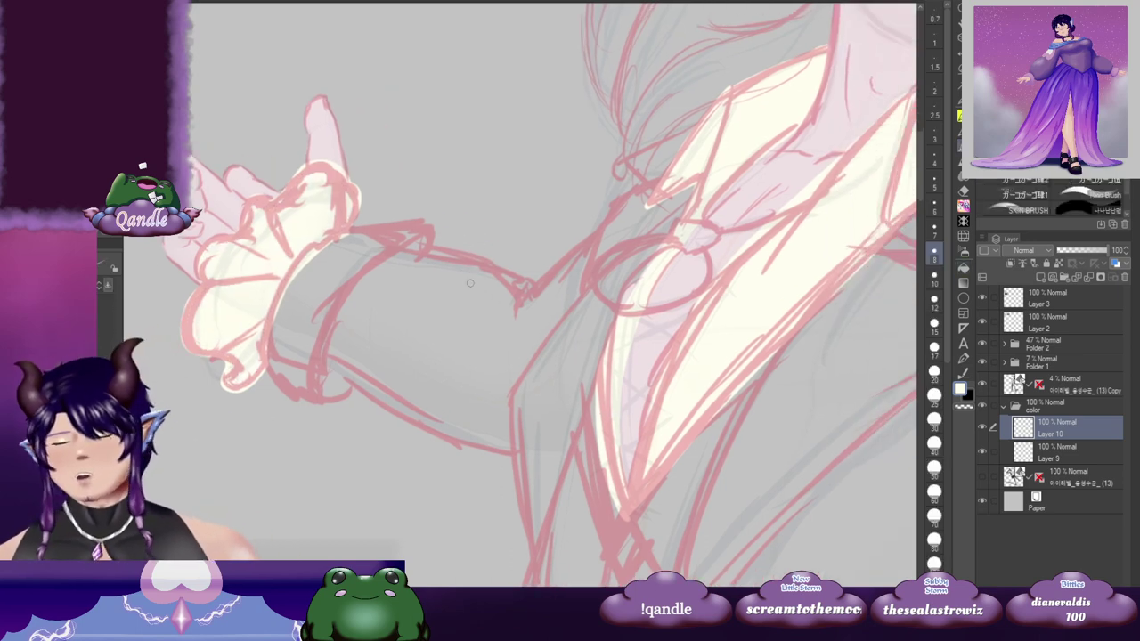
{"action": "scroll", "coordinate": [471, 293], "scroll_direction": "down", "scroll_amount": 2}
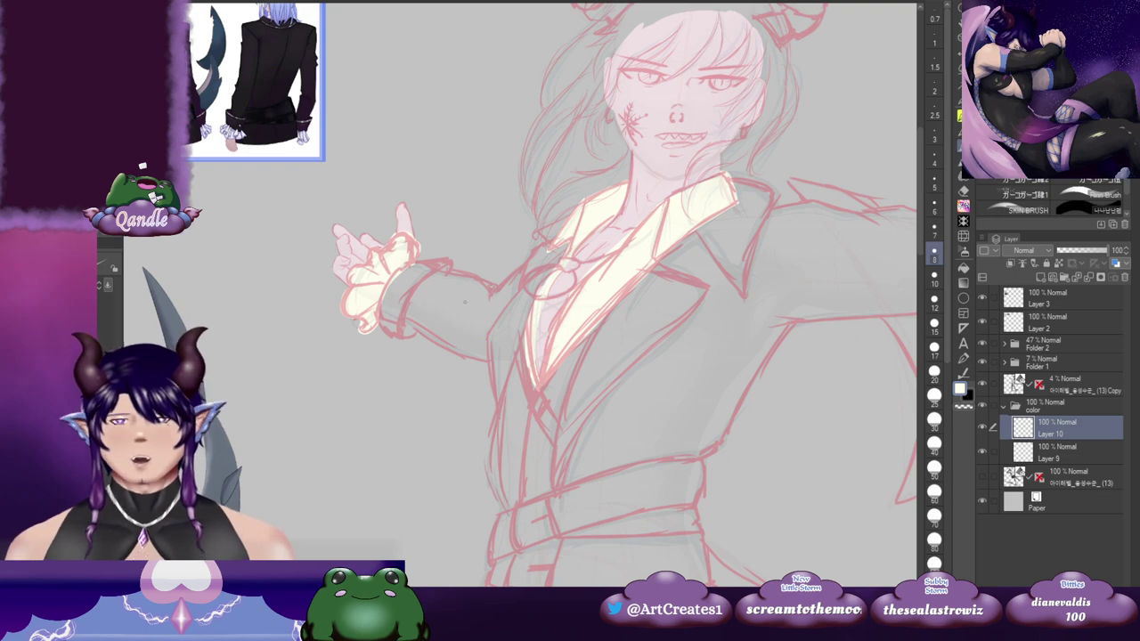
Step: Compare the figure's clothing with the jacket and shirt on the reference character
{"action": "left_click_drag", "start_coordinate": [344, 394], "coordinate": [500, 329]}
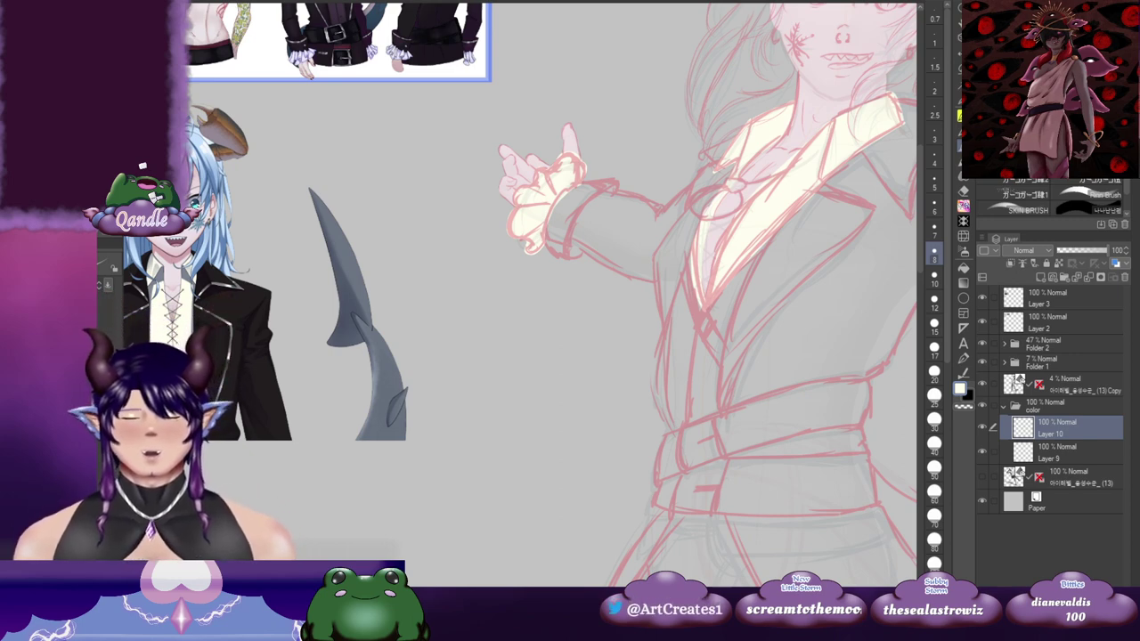
{"action": "left_click_drag", "start_coordinate": [346, 363], "coordinate": [469, 308]}
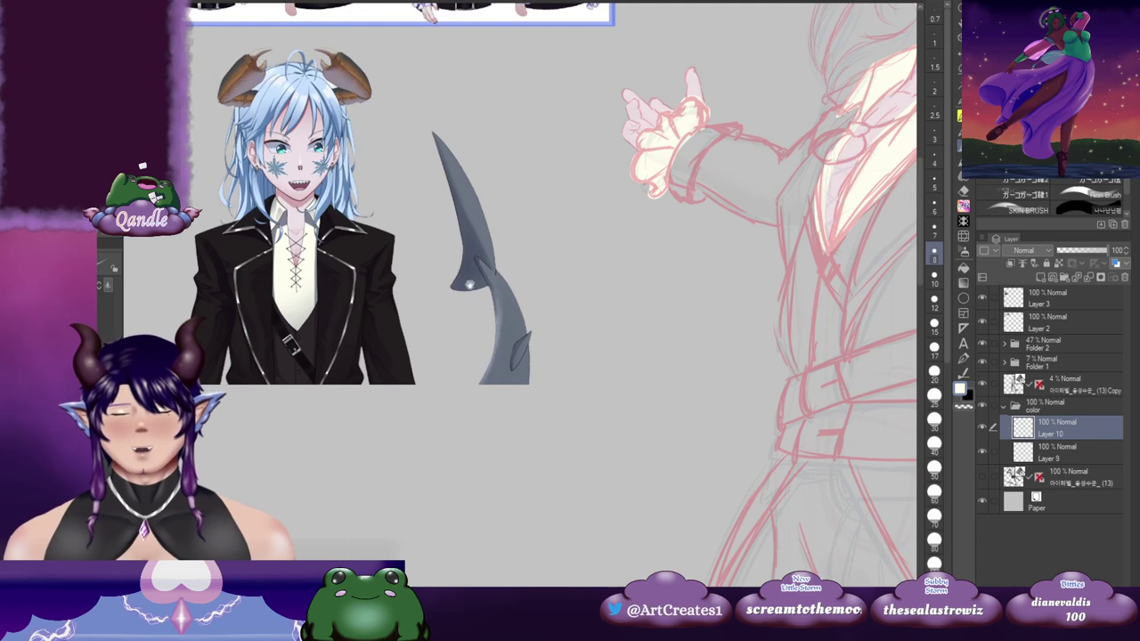
{"action": "left_click_drag", "start_coordinate": [489, 268], "coordinate": [247, 402]}
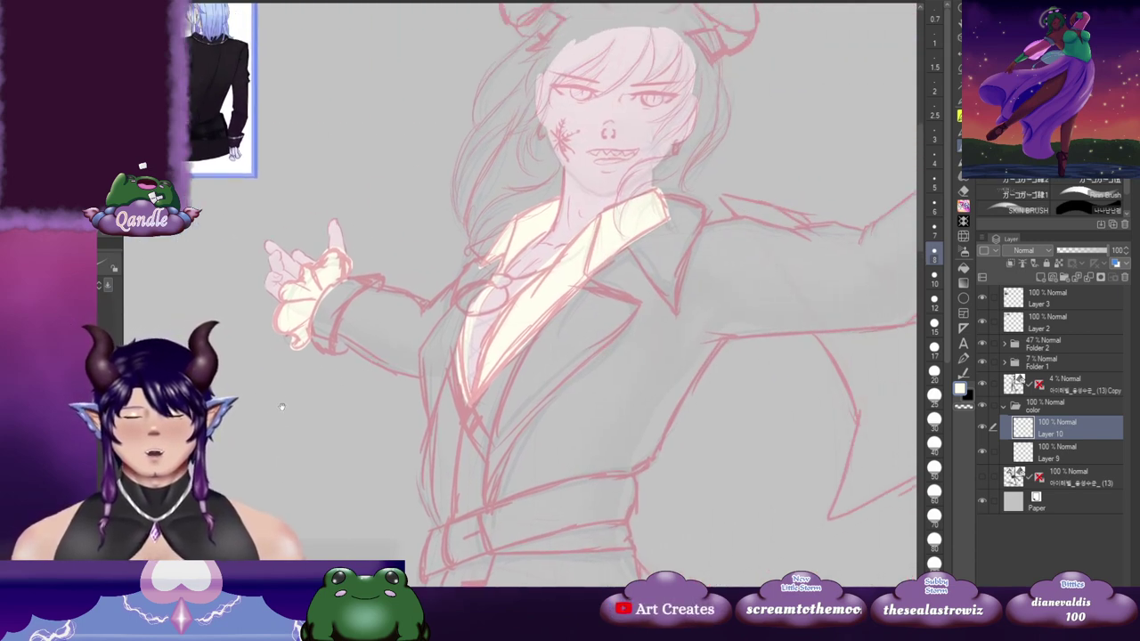
{"action": "mouse_move", "coordinate": [281, 407]}
{"action": "left_mouse_down"}
{"action": "mouse_move", "coordinate": [483, 374]}
{"action": "mouse_move", "coordinate": [457, 374]}
{"action": "mouse_move", "coordinate": [384, 414]}
{"action": "left_mouse_up"}
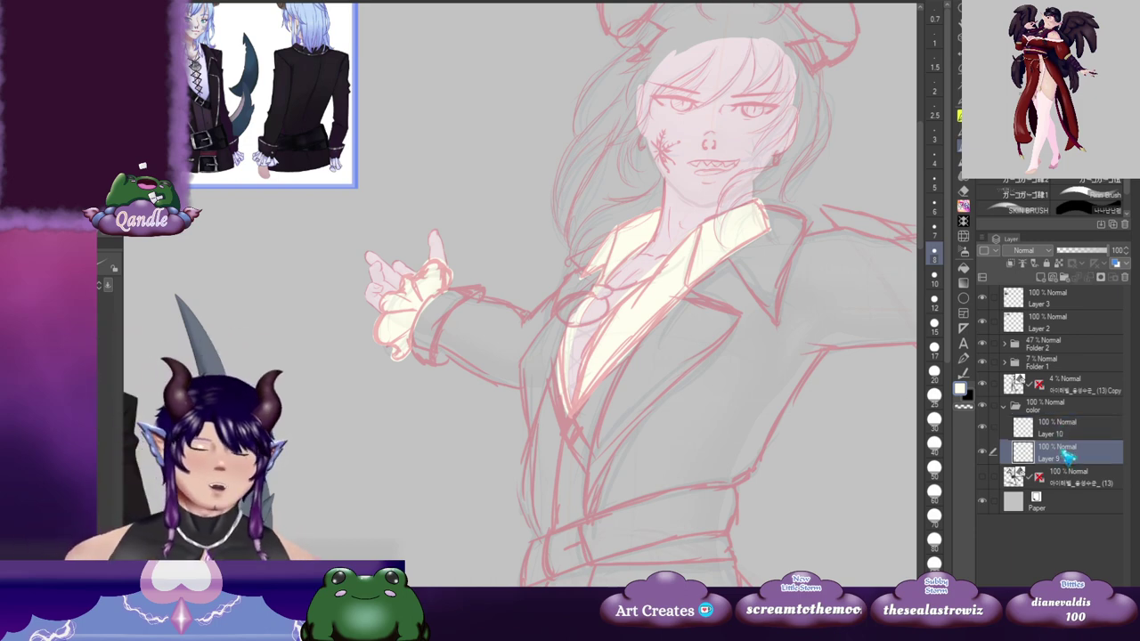
{"action": "left_click", "coordinate": [1052, 278]}
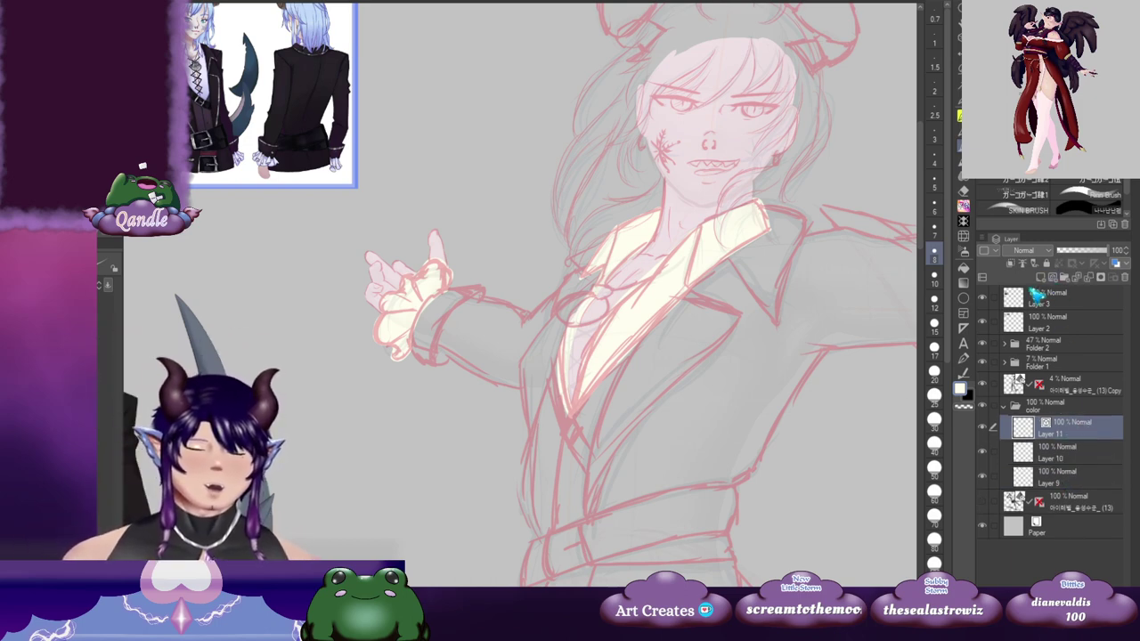
{"action": "left_click_drag", "start_coordinate": [435, 424], "coordinate": [704, 268]}
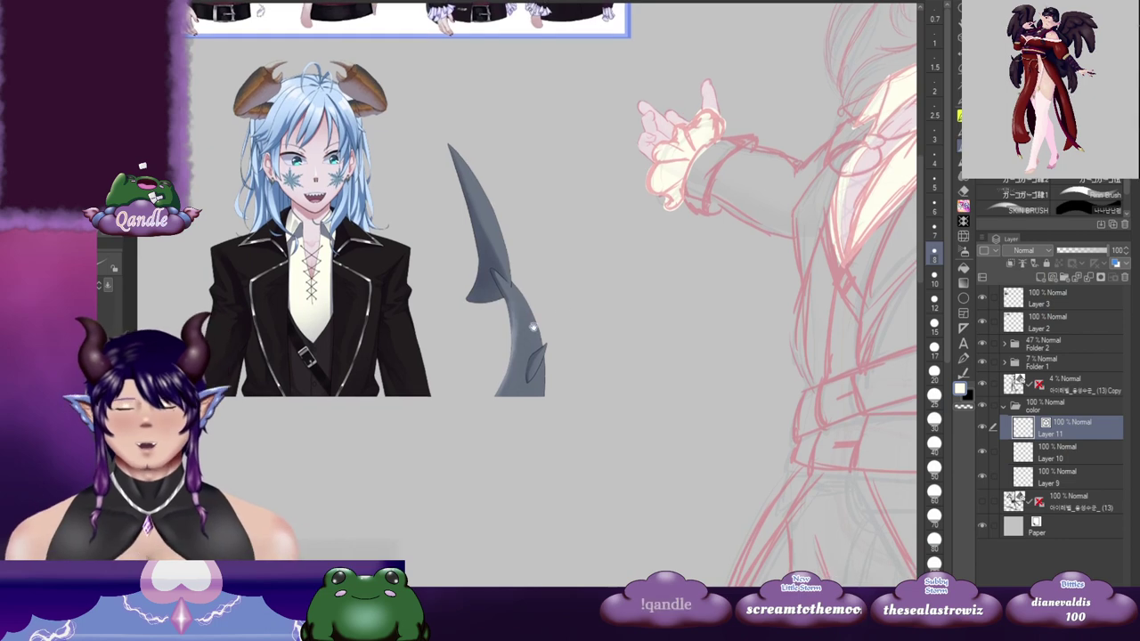
{"action": "left_click_drag", "start_coordinate": [811, 285], "coordinate": [392, 361]}
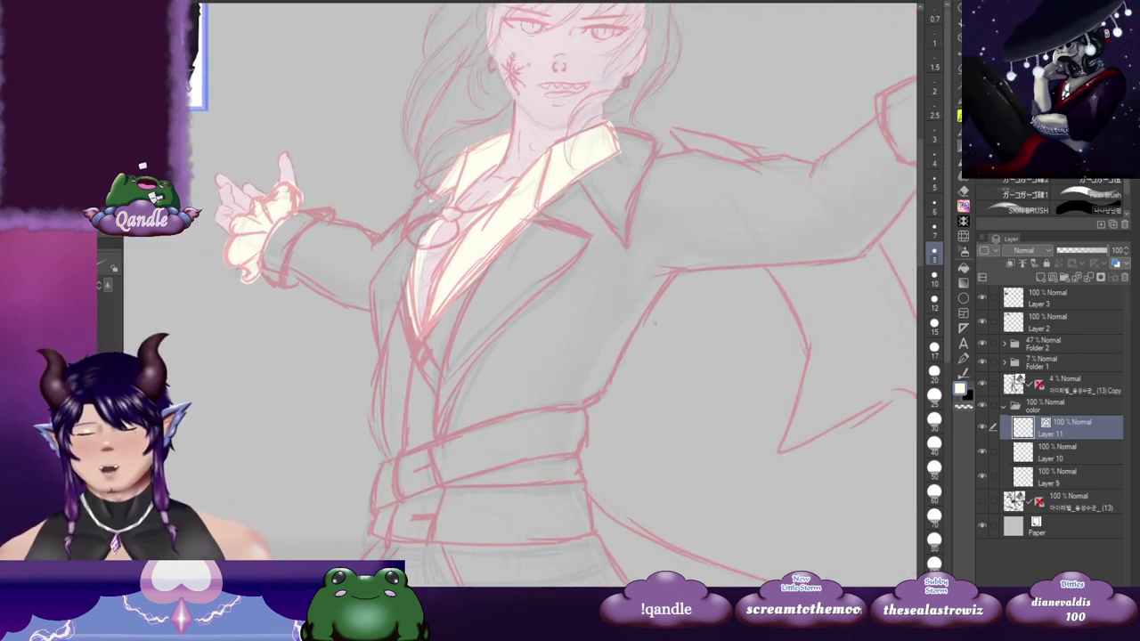
{"action": "key", "text": "b"}
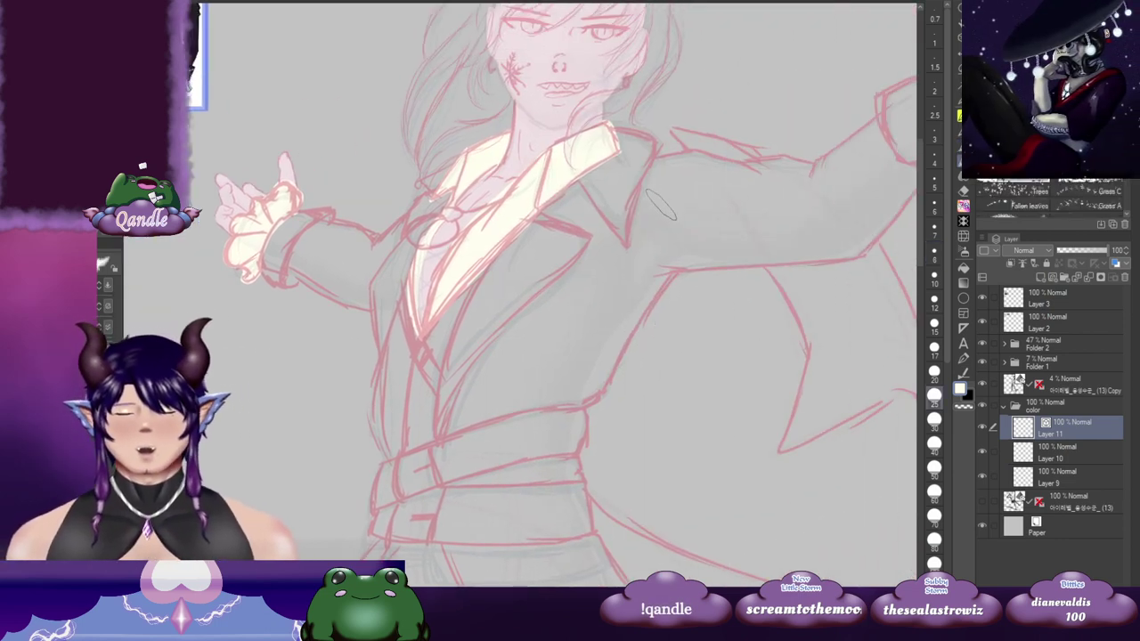
{"action": "key", "text": "b"}
{"action": "key", "text": "b"}
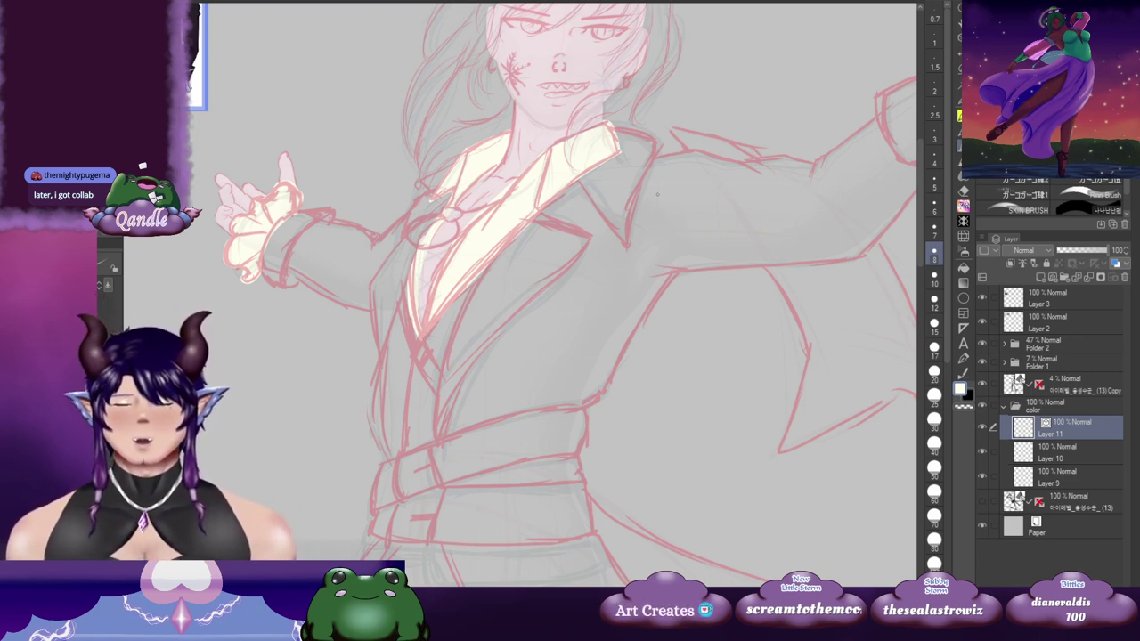
{"action": "left_click_drag", "start_coordinate": [707, 180], "coordinate": [609, 191]}
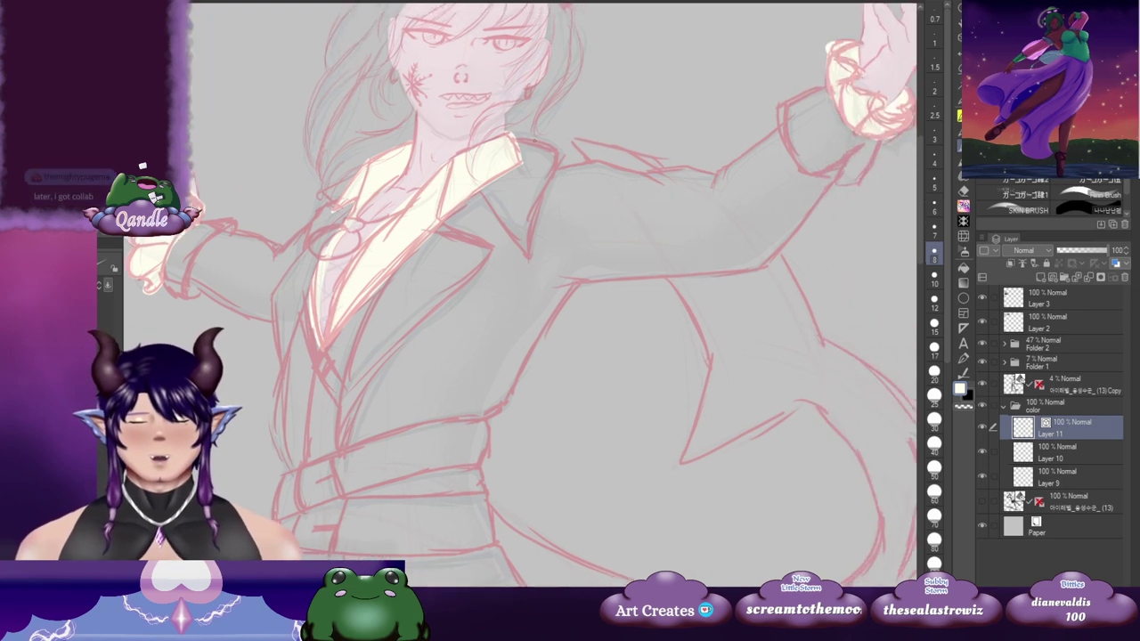
{"action": "scroll", "coordinate": [546, 180], "scroll_direction": "up", "scroll_amount": 2}
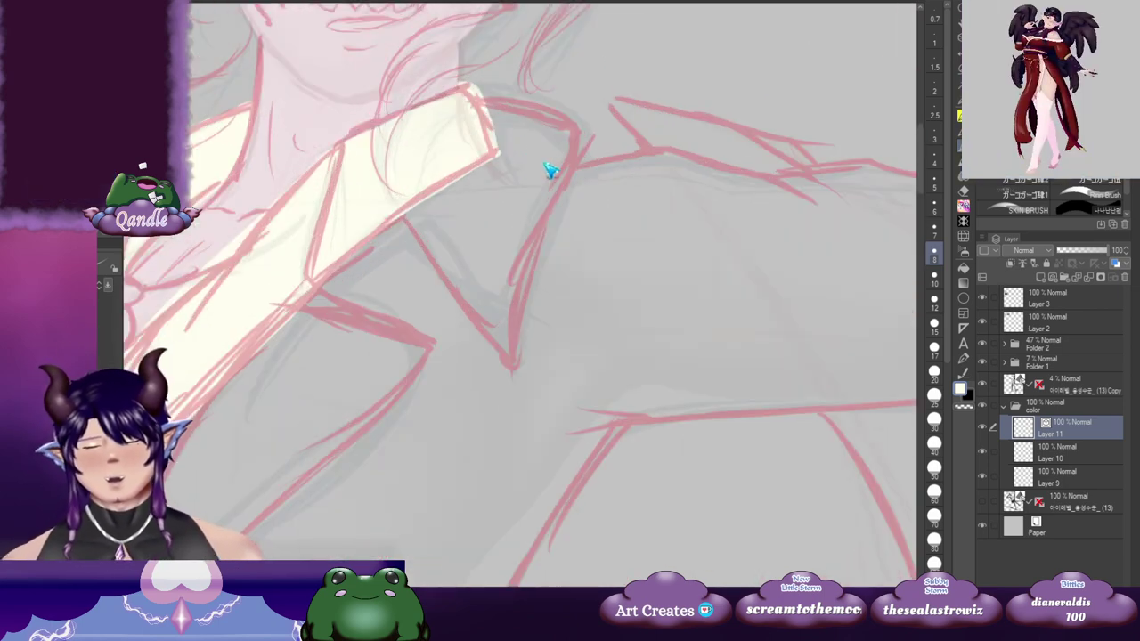
{"action": "scroll", "coordinate": [498, 102], "scroll_direction": "up", "scroll_amount": 1}
{"action": "left_click_drag", "start_coordinate": [495, 99], "coordinate": [576, 118]}
{"action": "key", "text": "ctrl+z"}
{"action": "mouse_move", "coordinate": [303, 393]}
{"action": "left_mouse_down"}
{"action": "mouse_move", "coordinate": [381, 349]}
{"action": "mouse_move", "coordinate": [884, 233]}
{"action": "left_mouse_up"}
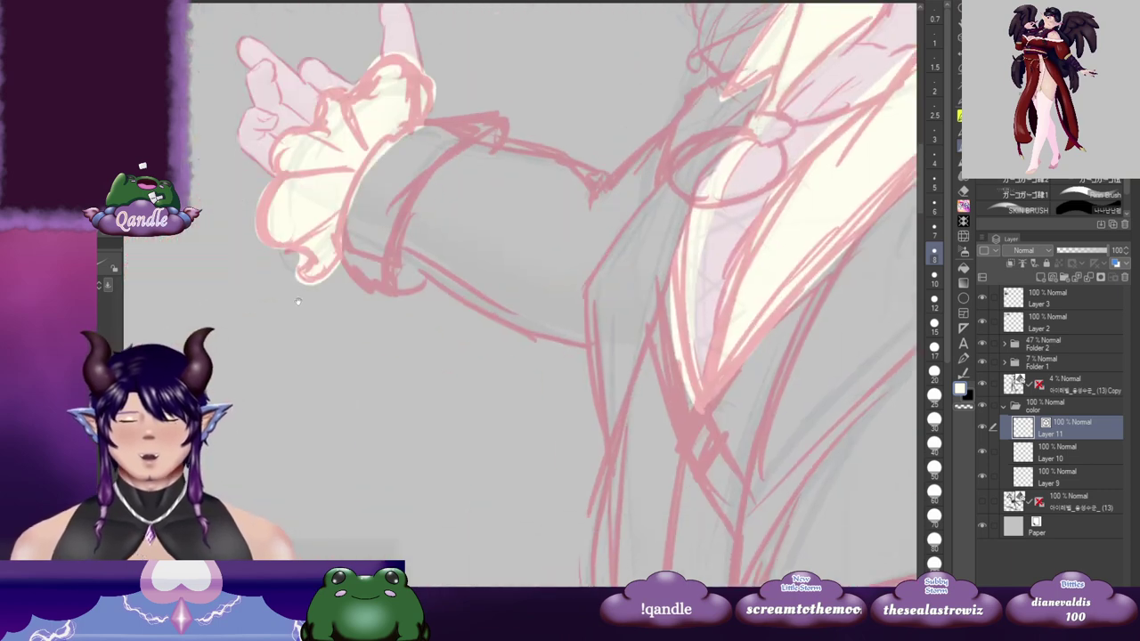
{"action": "left_click_drag", "start_coordinate": [782, 268], "coordinate": [275, 410]}
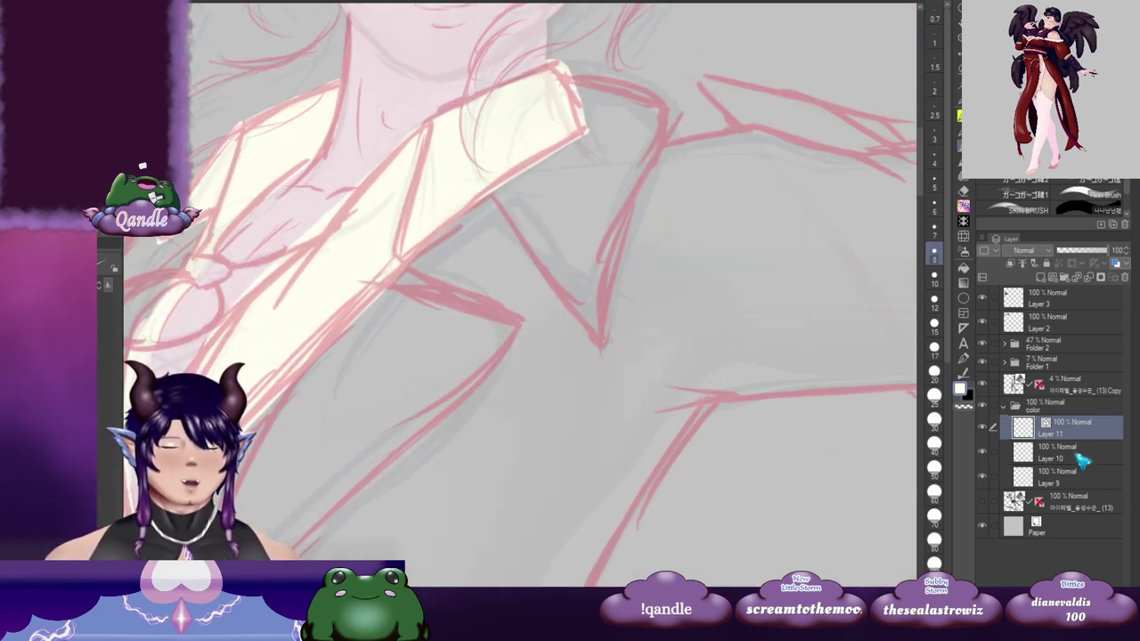
{"action": "left_click", "coordinate": [1125, 279]}
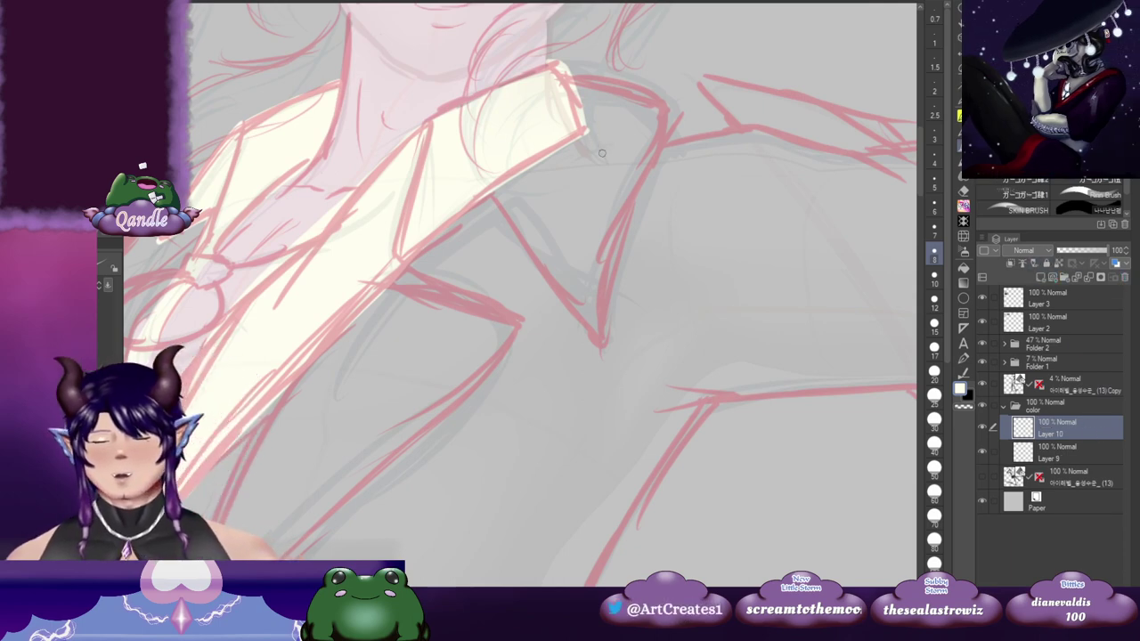
Step: Erase the cream overspill along the edges of the shirt collar and front on Layer 10
{"action": "key", "text": "e"}
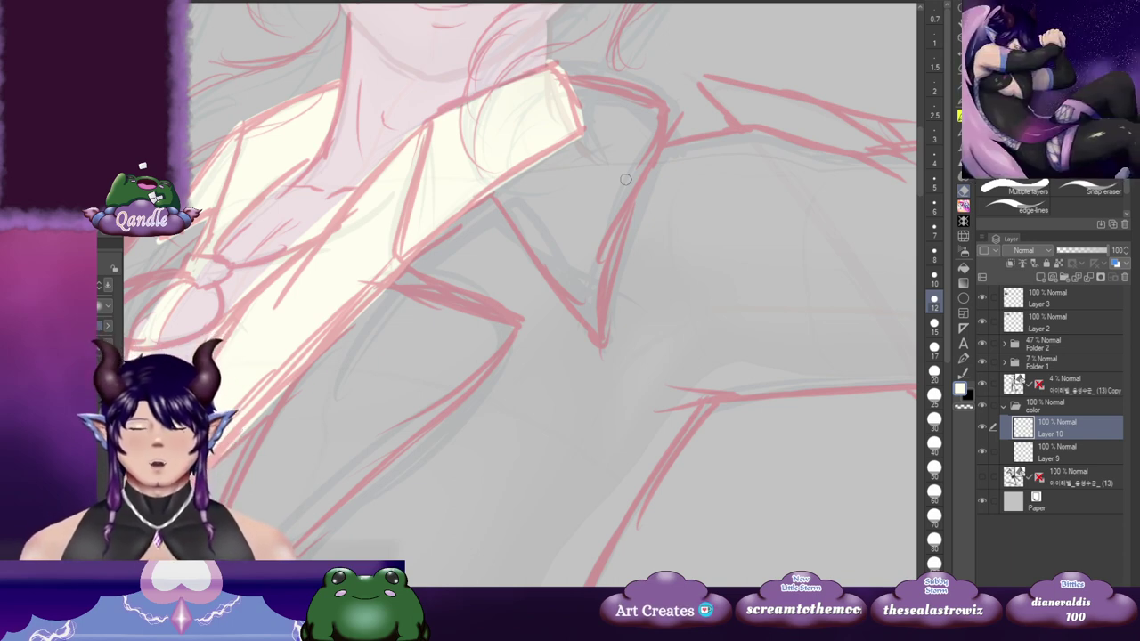
{"action": "mouse_move", "coordinate": [557, 219]}
{"action": "left_mouse_down"}
{"action": "mouse_move", "coordinate": [547, 214]}
{"action": "mouse_move", "coordinate": [574, 235]}
{"action": "mouse_move", "coordinate": [649, 234]}
{"action": "mouse_move", "coordinate": [700, 214]}
{"action": "left_mouse_up"}
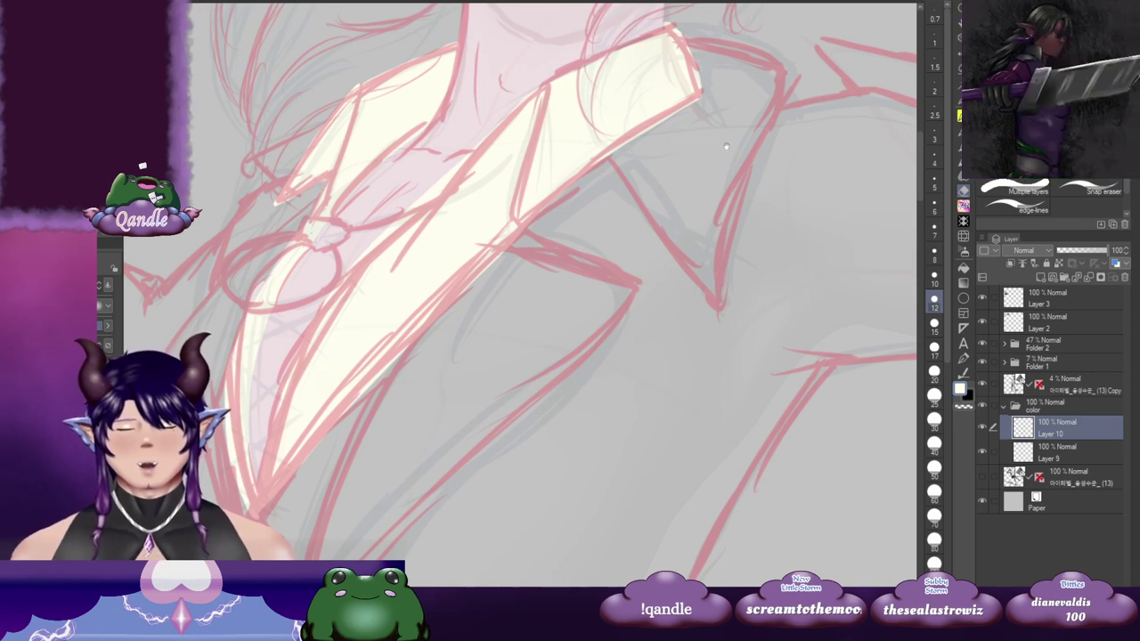
{"action": "left_click_drag", "start_coordinate": [717, 150], "coordinate": [545, 219]}
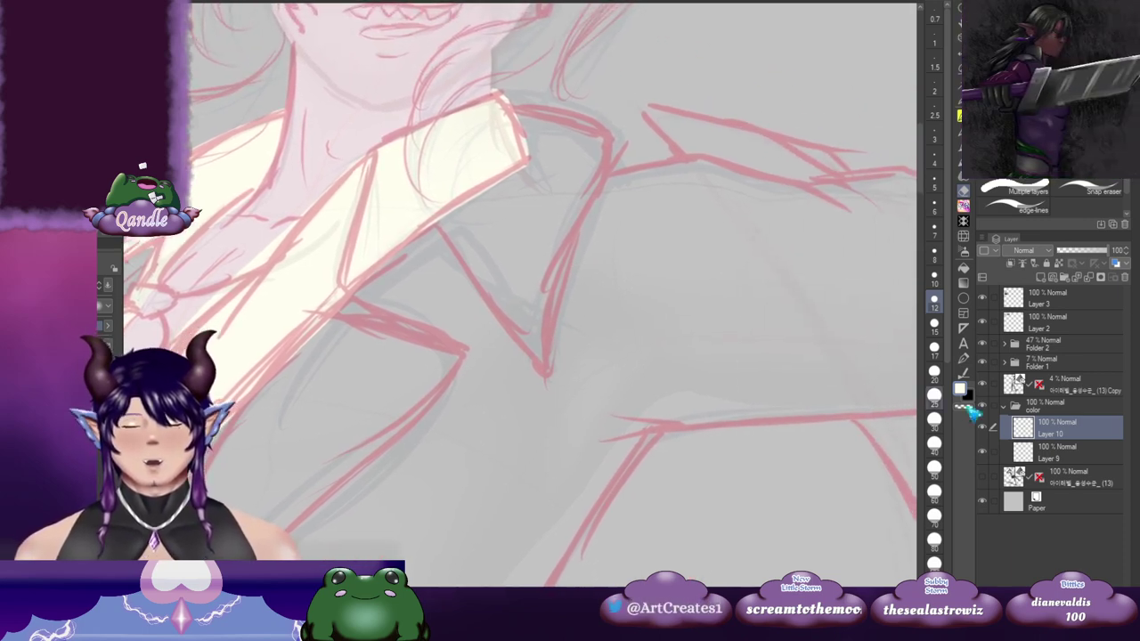
Step: Lower the opacity of the red sketch folder, Folder 2, to 16% and return to Layer 10
{"action": "left_click", "coordinate": [1055, 343]}
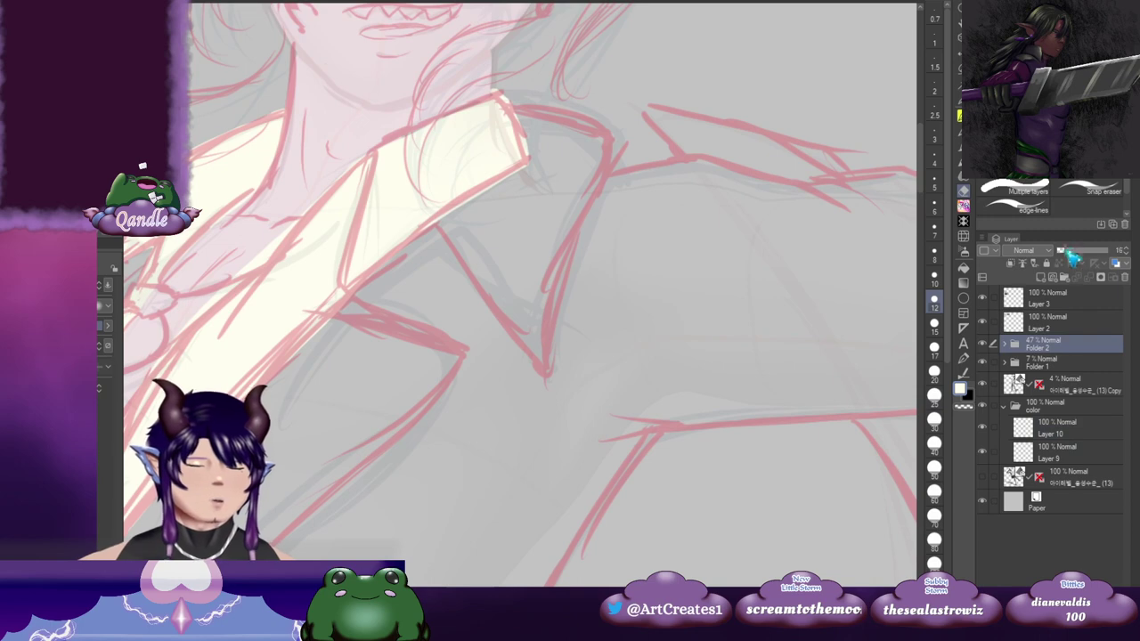
{"action": "left_click", "coordinate": [1072, 252]}
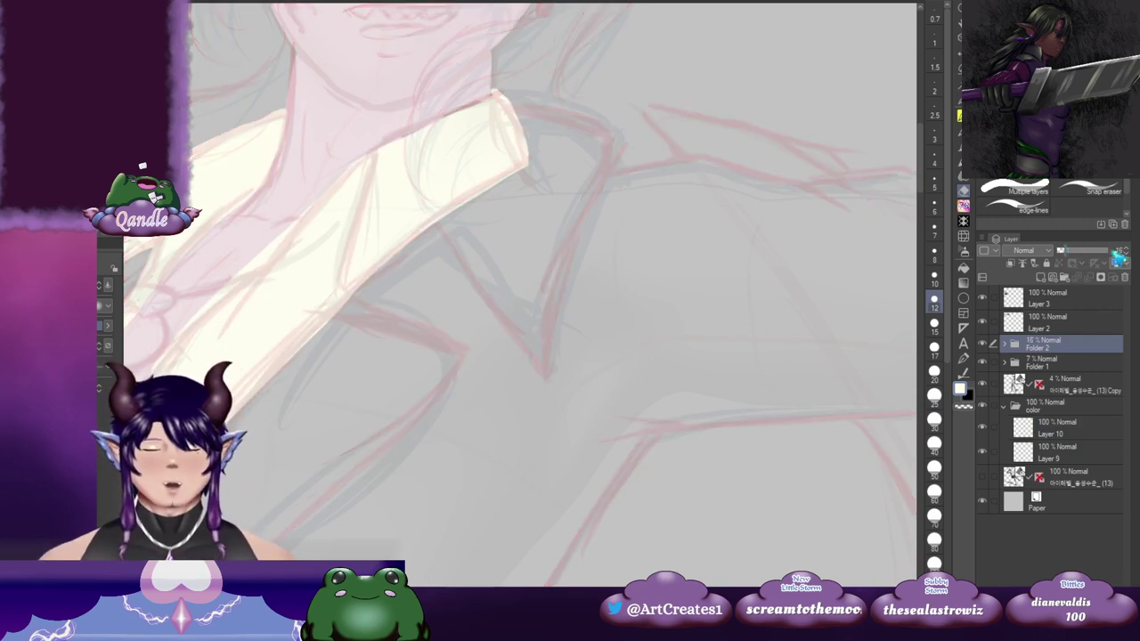
{"action": "left_click", "coordinate": [1084, 434]}
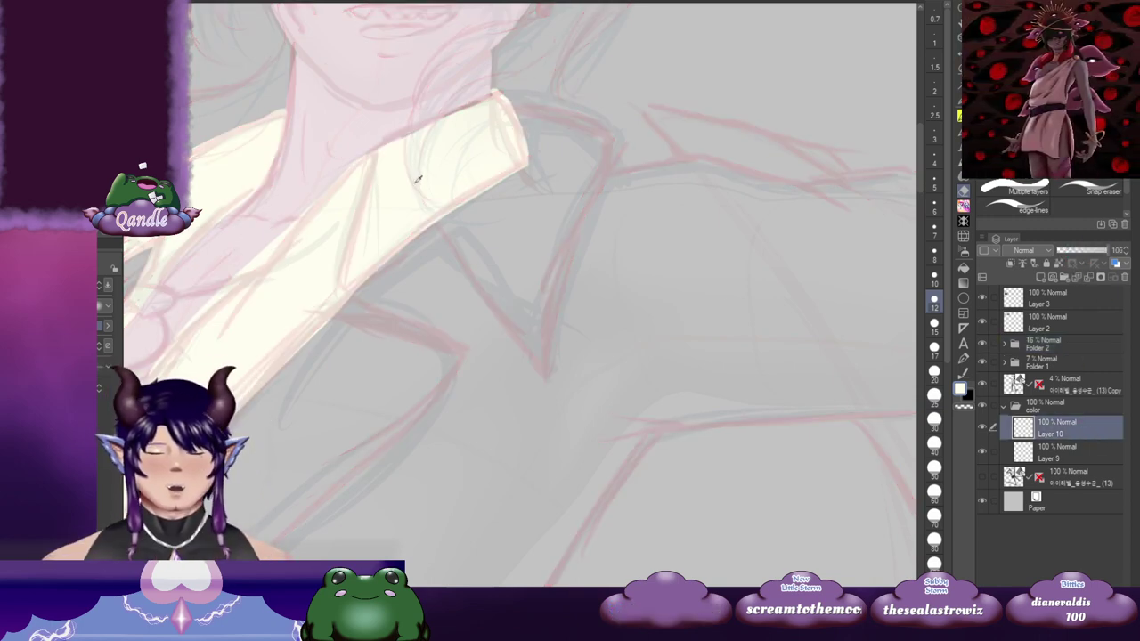
Step: Touch up the cream edges of the shirt collar and front with the brush and make Layer 9 active
{"action": "key", "text": "b"}
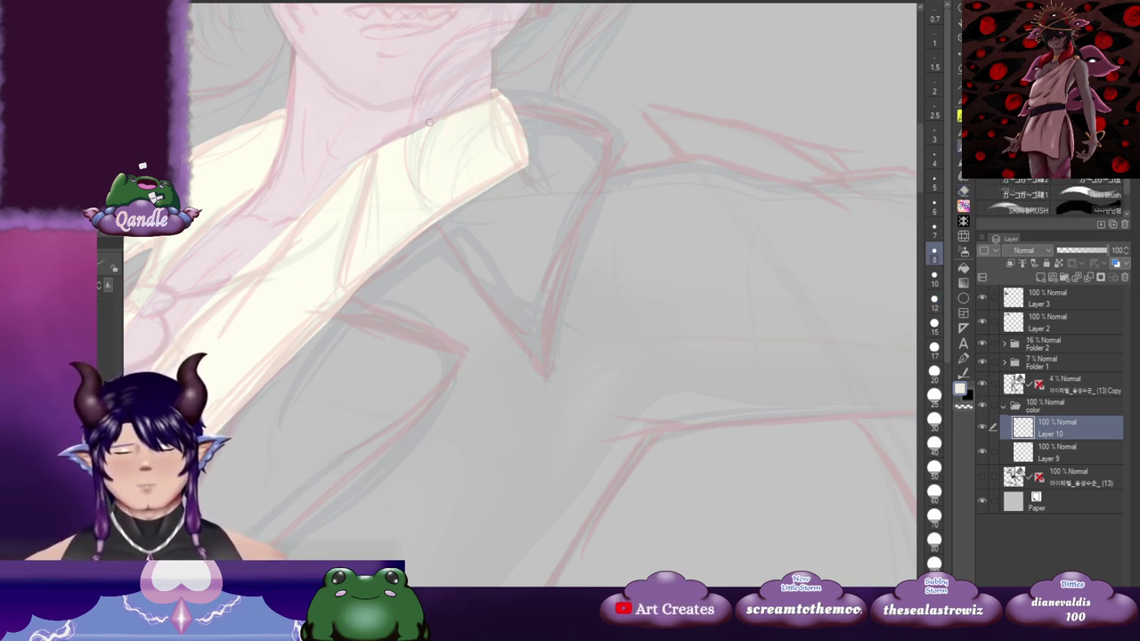
{"action": "left_click_drag", "start_coordinate": [383, 192], "coordinate": [499, 181]}
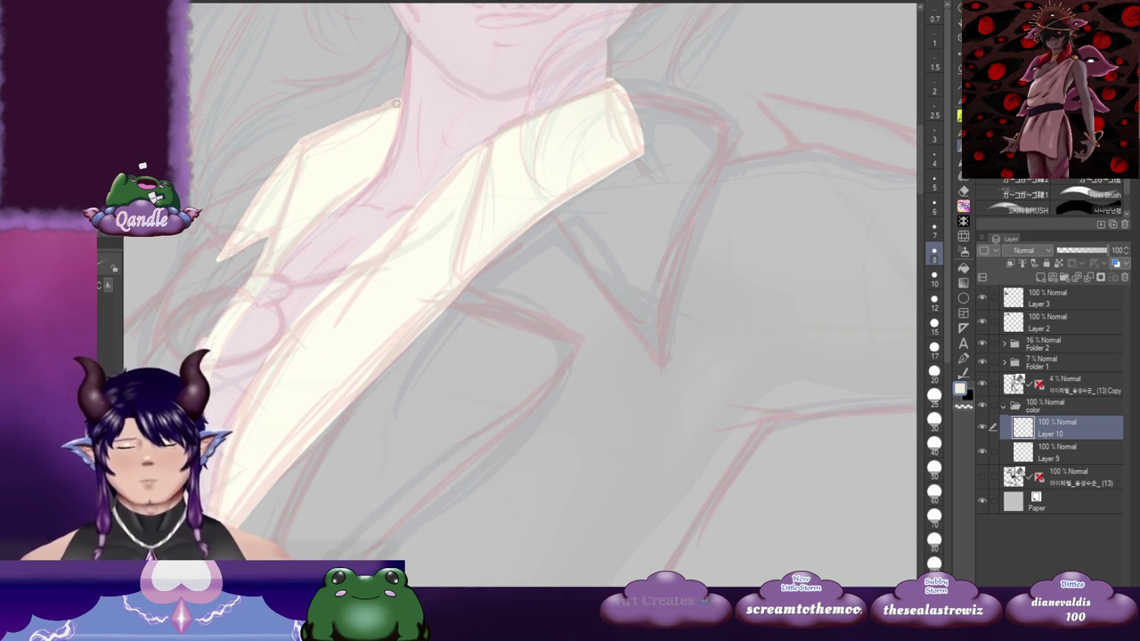
{"action": "left_click_drag", "start_coordinate": [334, 333], "coordinate": [443, 193]}
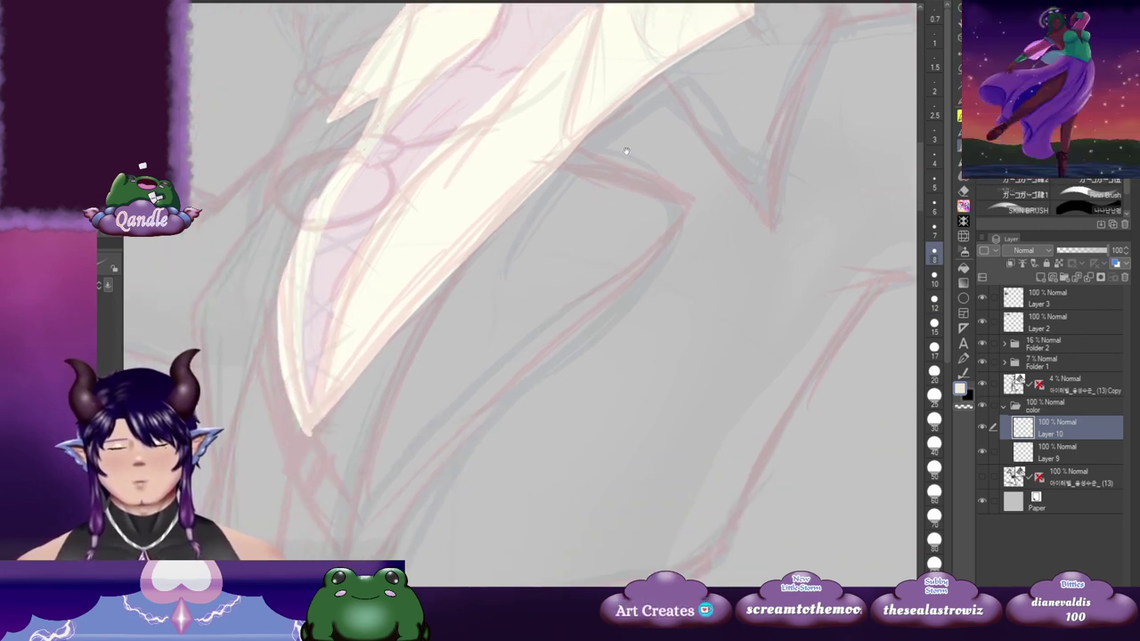
{"action": "left_click_drag", "start_coordinate": [647, 166], "coordinate": [531, 307]}
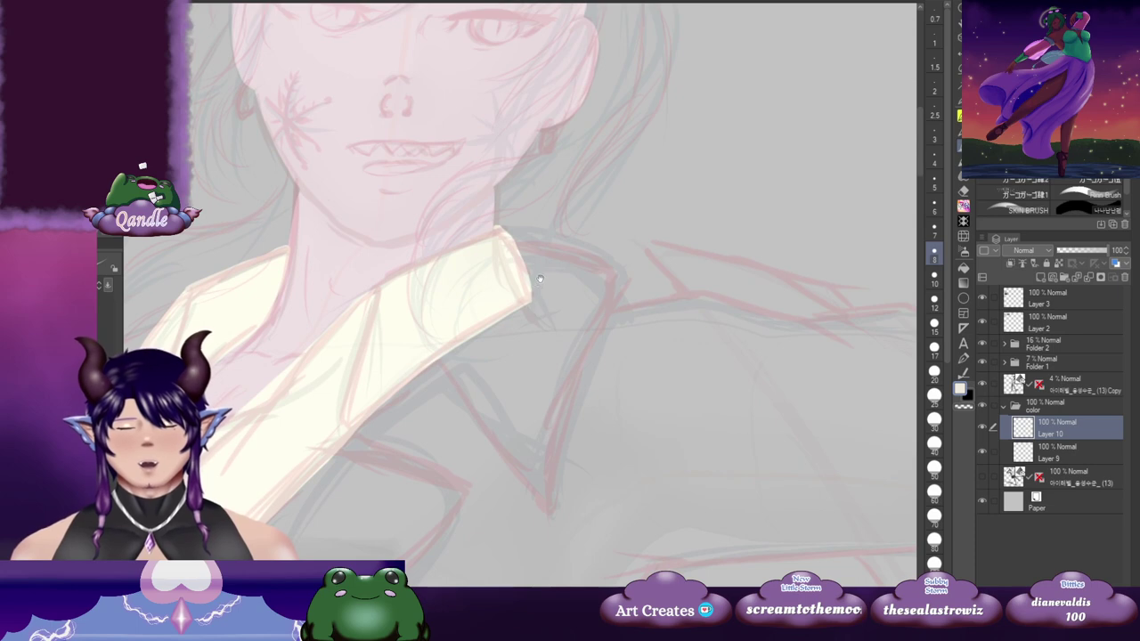
{"action": "left_click", "coordinate": [1061, 452]}
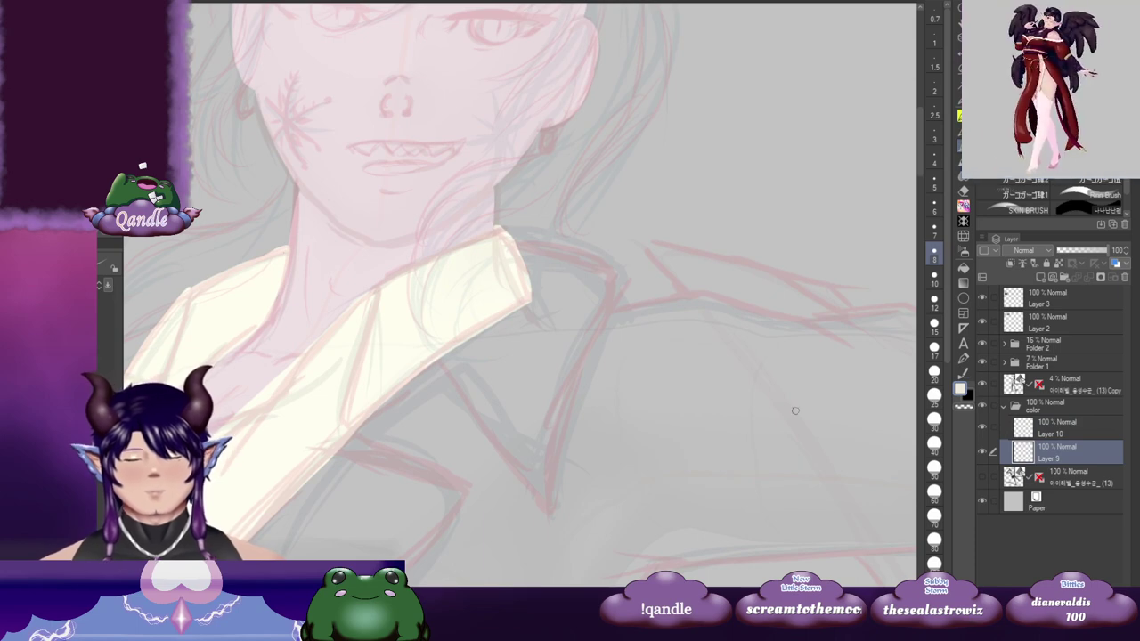
{"action": "left_click_drag", "start_coordinate": [553, 370], "coordinate": [716, 324]}
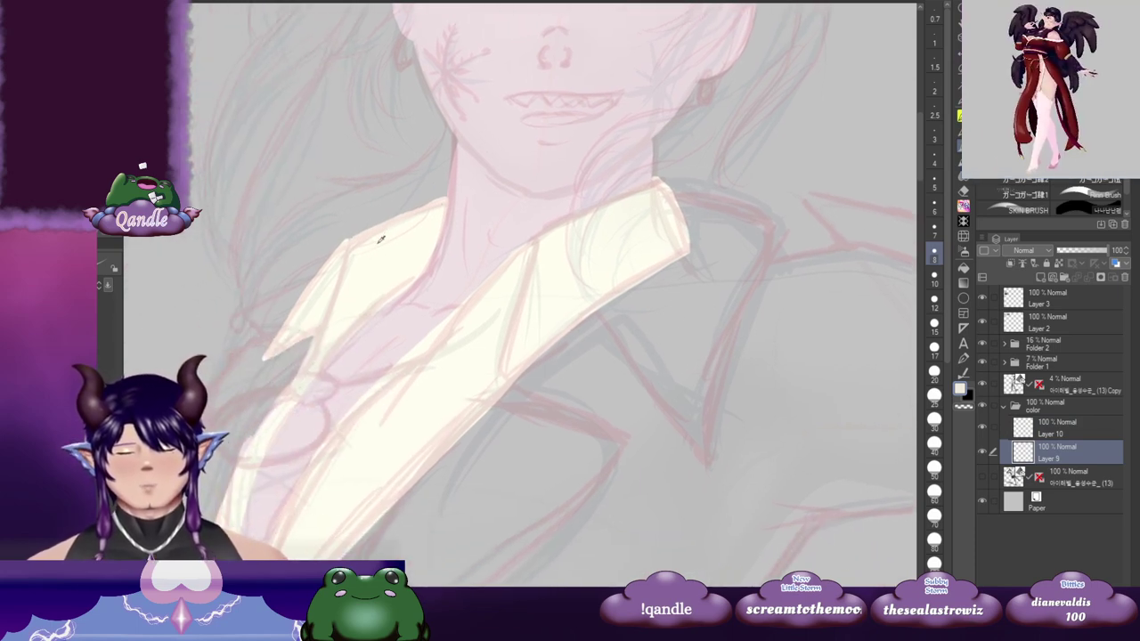
{"action": "key", "text": "b"}
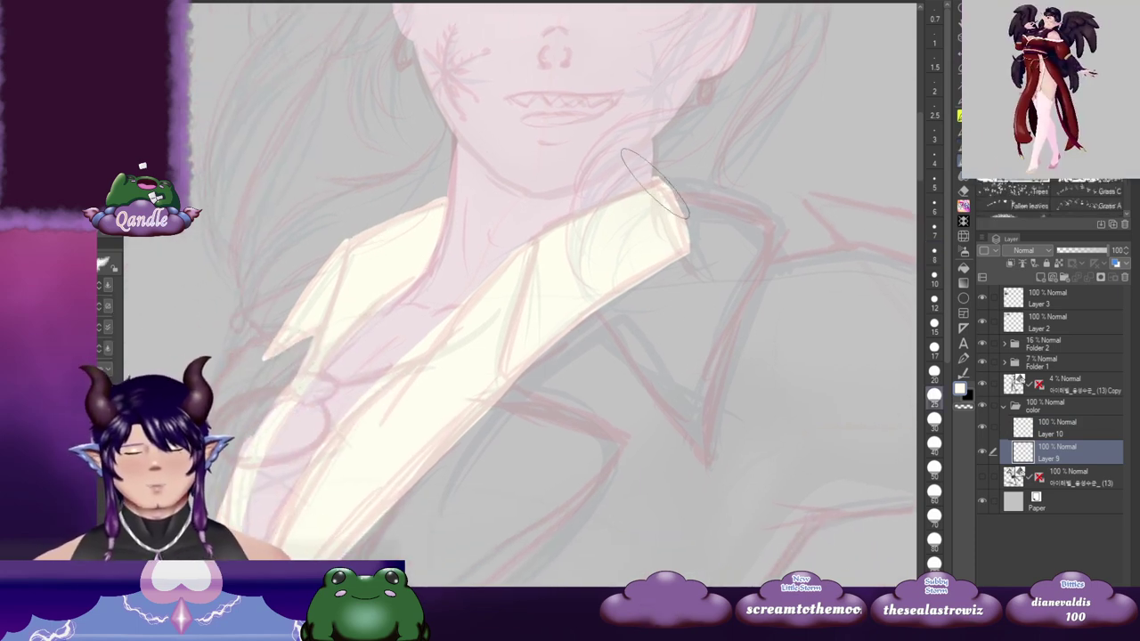
{"action": "key", "text": "b"}
{"action": "key", "text": "b"}
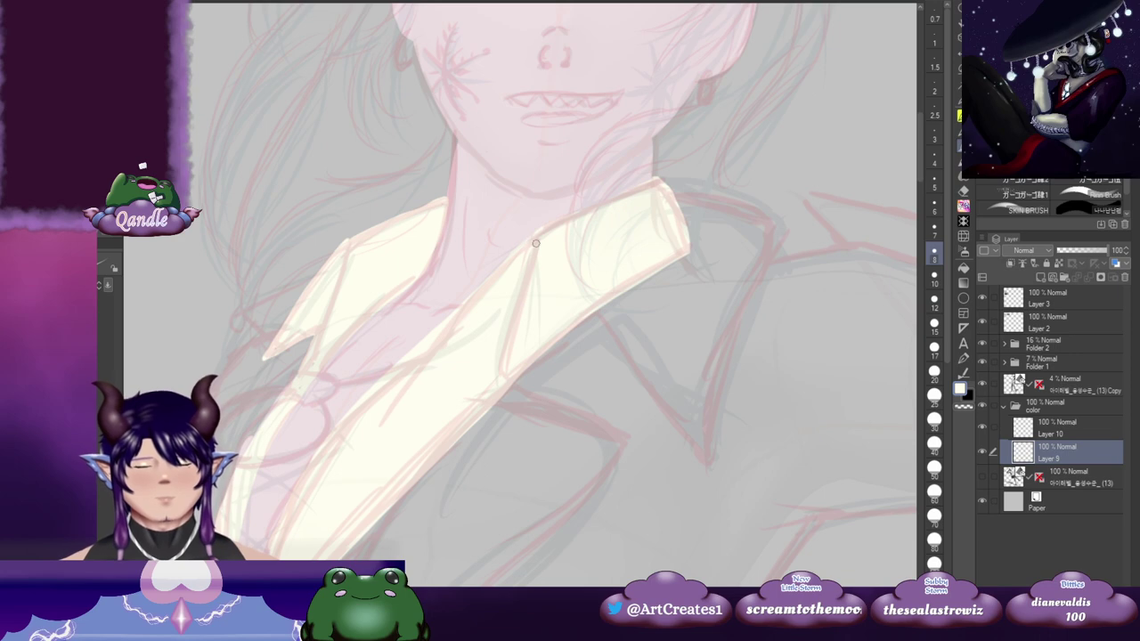
{"action": "left_click_drag", "start_coordinate": [536, 242], "coordinate": [603, 230]}
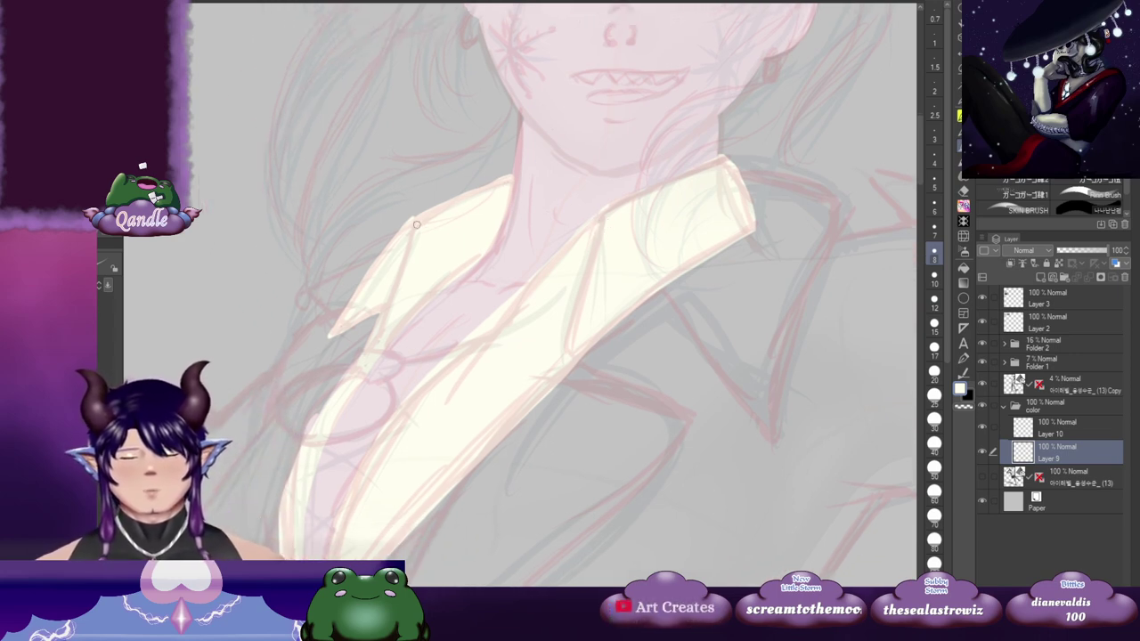
{"action": "left_click_drag", "start_coordinate": [549, 196], "coordinate": [799, 150]}
{"action": "left_click_drag", "start_coordinate": [329, 419], "coordinate": [624, 277]}
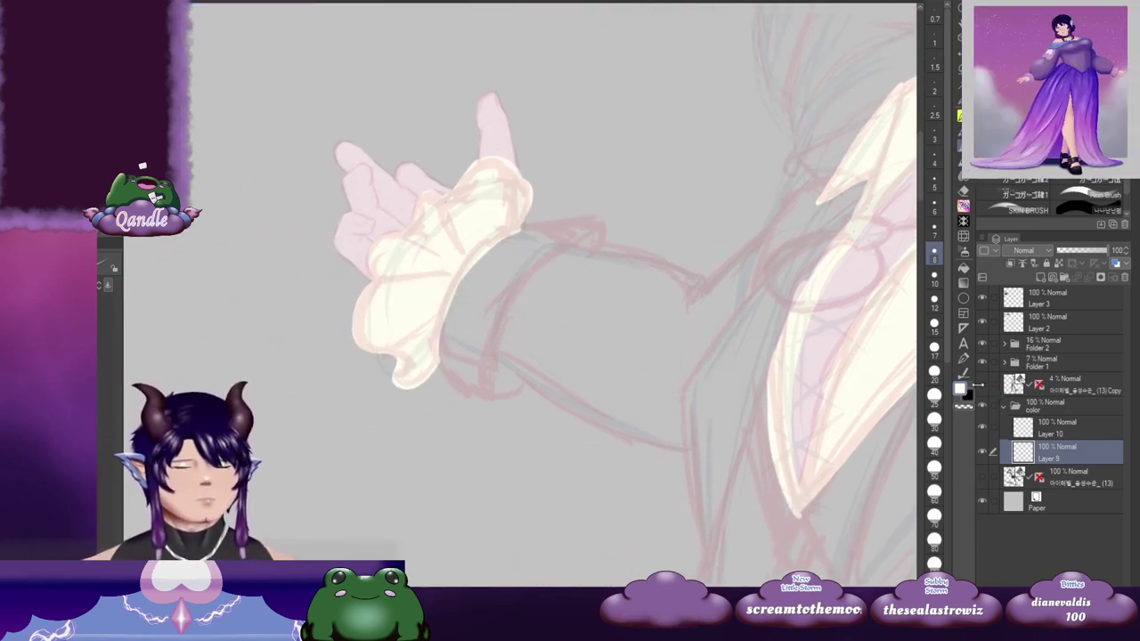
Step: Sample the pale skin colour from the character's raised hand for painting on Layer 9
{"action": "left_click", "coordinate": [494, 137], "text": "alt"}
{"action": "left_click_drag", "start_coordinate": [754, 334], "coordinate": [507, 366]}
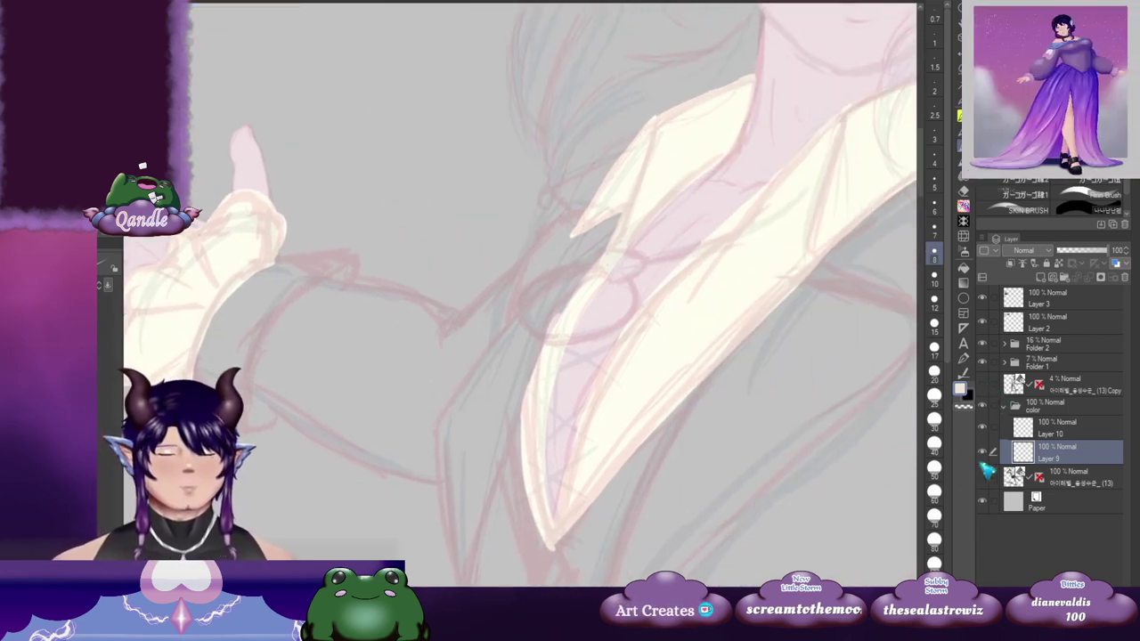
{"action": "left_click_drag", "start_coordinate": [807, 266], "coordinate": [523, 402]}
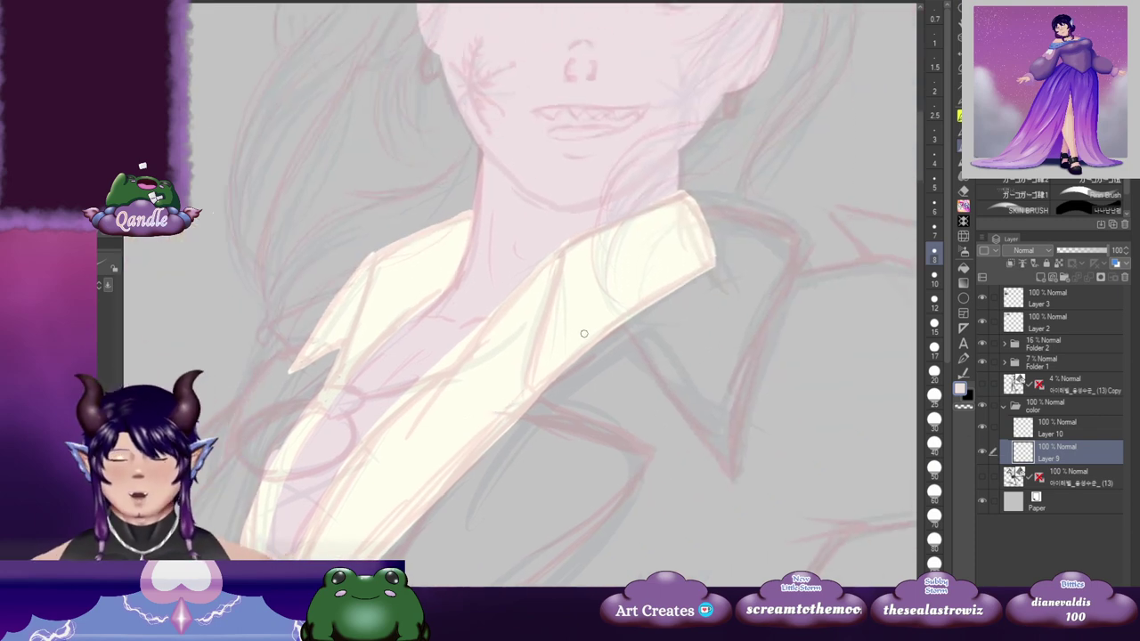
{"action": "key", "text": "b"}
{"action": "left_click_drag", "start_coordinate": [513, 169], "coordinate": [528, 180]}
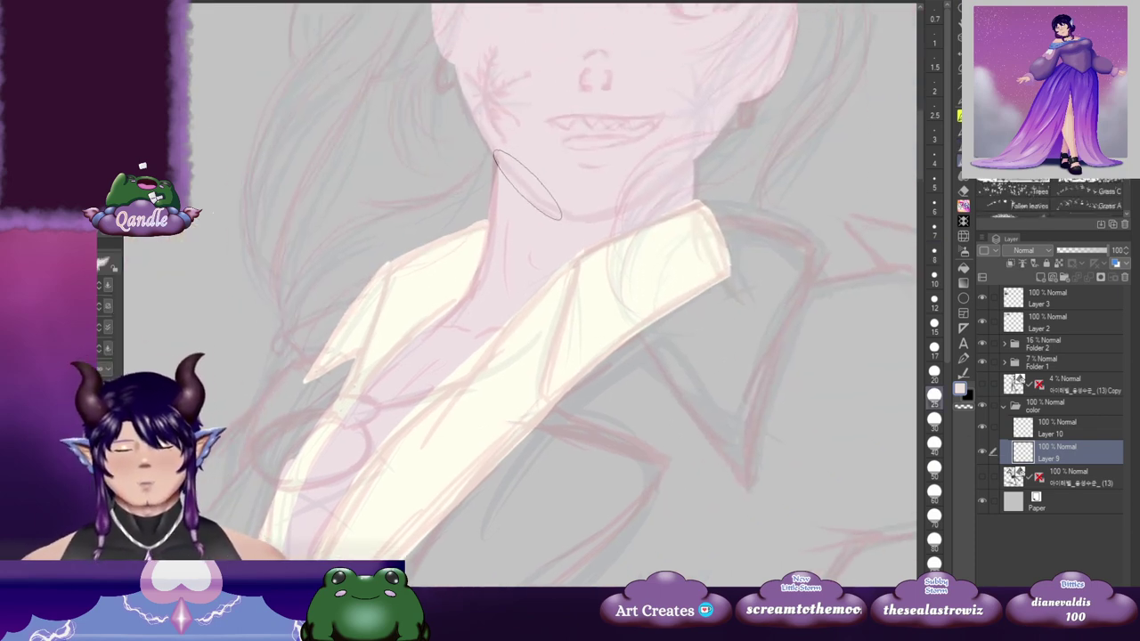
{"action": "key", "text": "b"}
{"action": "key", "text": "b"}
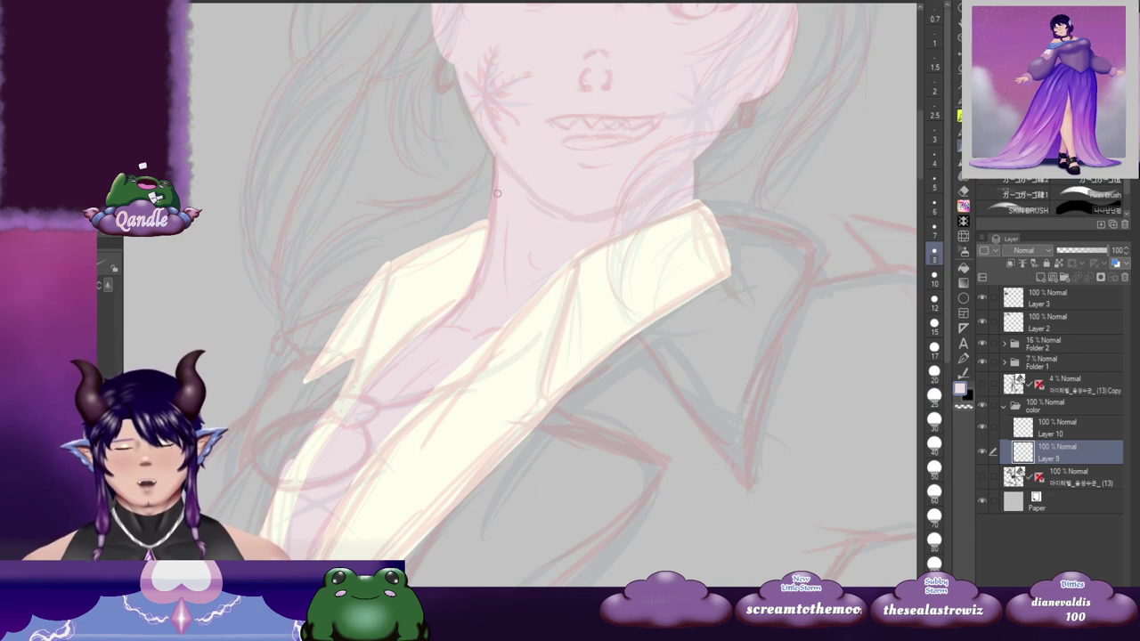
{"action": "left_click_drag", "start_coordinate": [673, 176], "coordinate": [569, 358]}
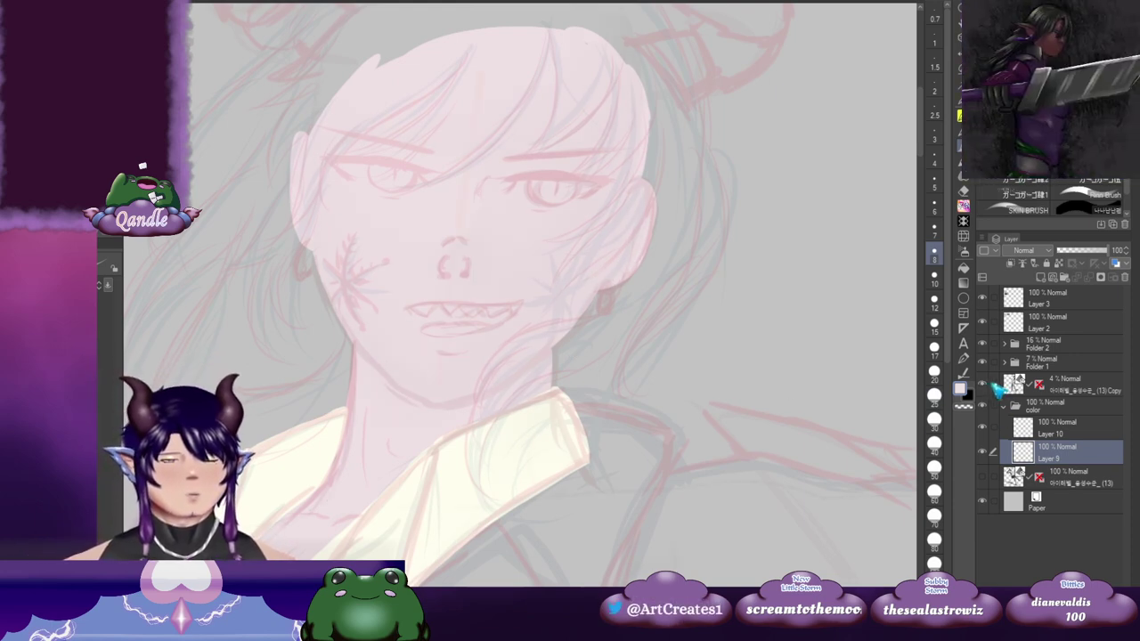
Step: Add a new layer above Layer 10 in the color folder and sample the dark coat colour from the reference character
{"action": "left_click", "coordinate": [1077, 434]}
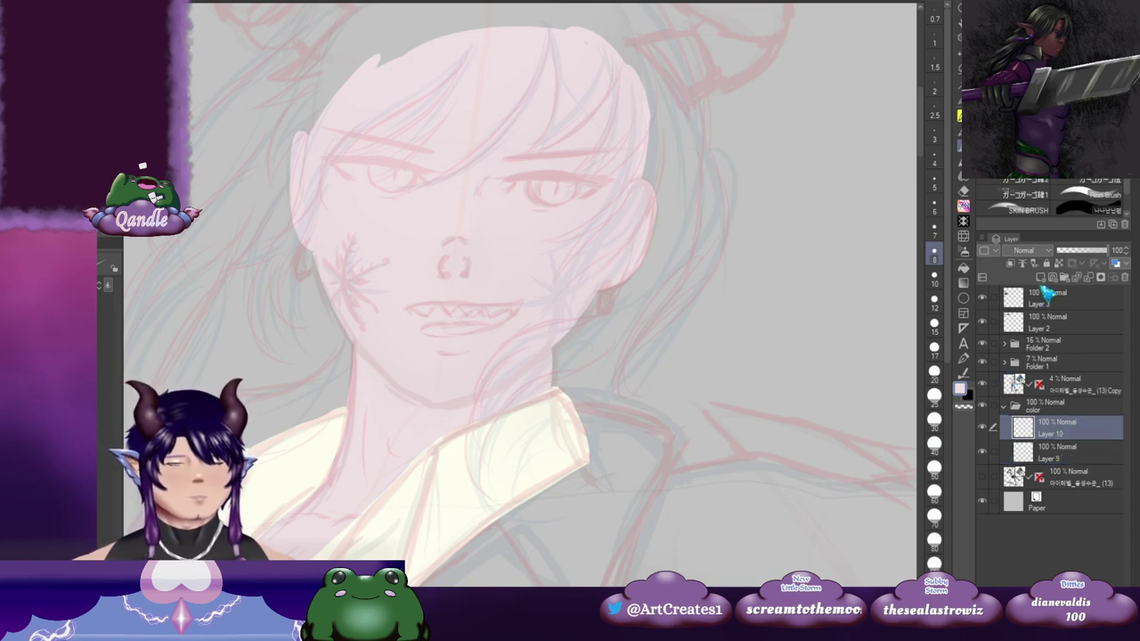
{"action": "left_click", "coordinate": [1040, 278]}
{"action": "left_click_drag", "start_coordinate": [420, 355], "coordinate": [475, 306]}
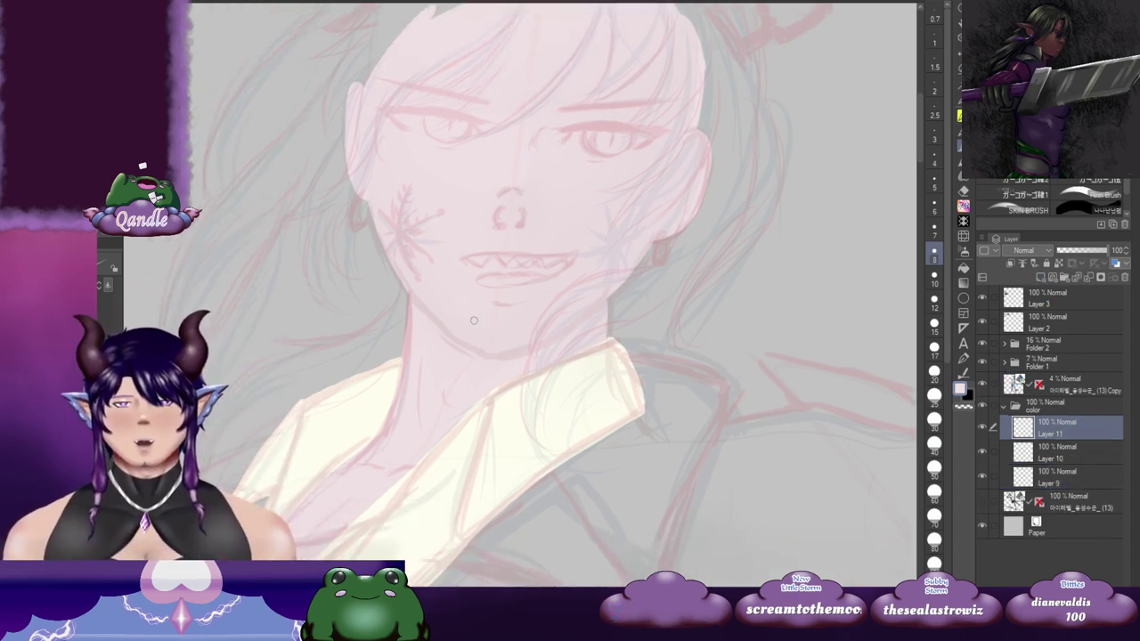
{"action": "left_click_drag", "start_coordinate": [330, 423], "coordinate": [903, 62]}
{"action": "left_click_drag", "start_coordinate": [406, 330], "coordinate": [803, 206]}
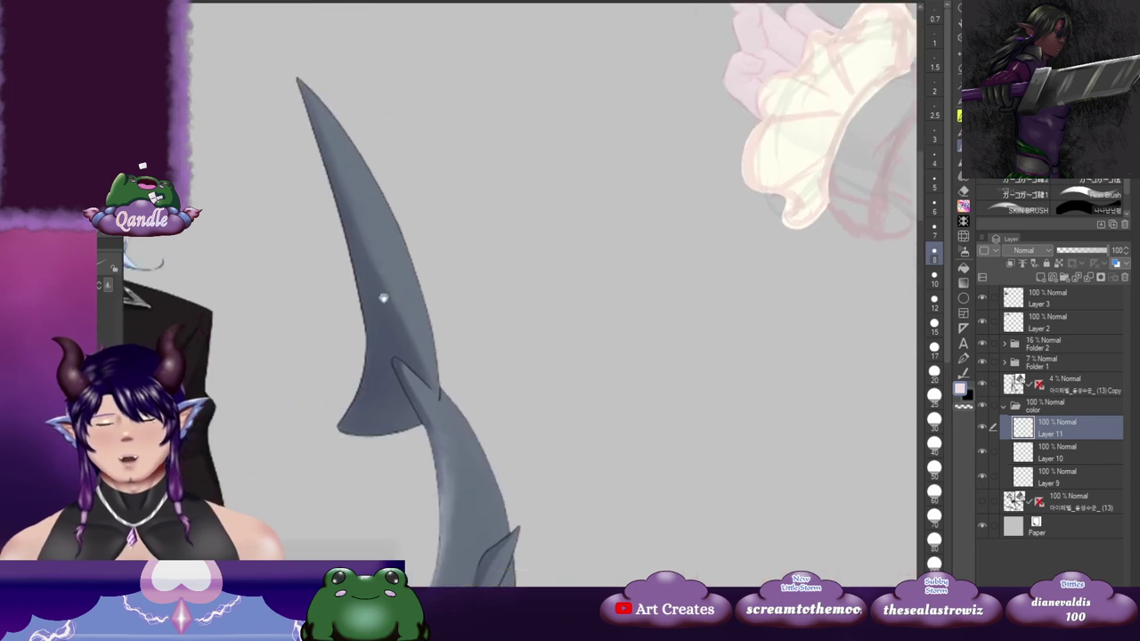
{"action": "left_click_drag", "start_coordinate": [383, 298], "coordinate": [540, 201]}
{"action": "left_click_drag", "start_coordinate": [783, 360], "coordinate": [240, 412]}
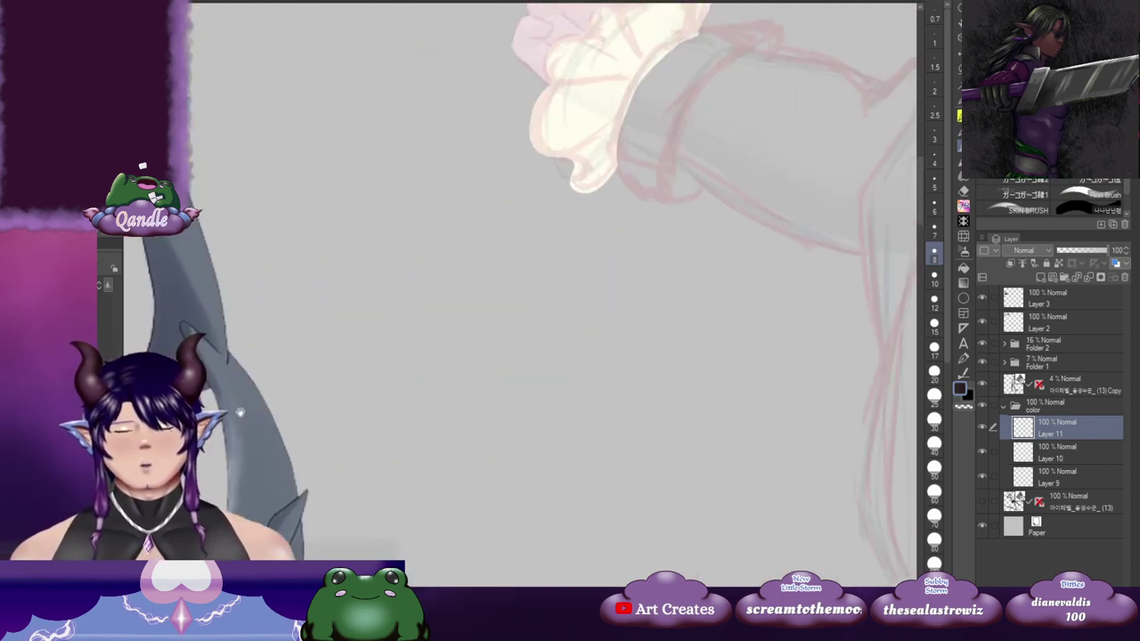
{"action": "left_click_drag", "start_coordinate": [806, 259], "coordinate": [356, 392]}
{"action": "left_click_drag", "start_coordinate": [872, 201], "coordinate": [422, 374]}
{"action": "left_click_drag", "start_coordinate": [544, 256], "coordinate": [573, 272]}
{"action": "left_click_drag", "start_coordinate": [520, 112], "coordinate": [609, 138]}
{"action": "key", "text": "ctrl+z"}
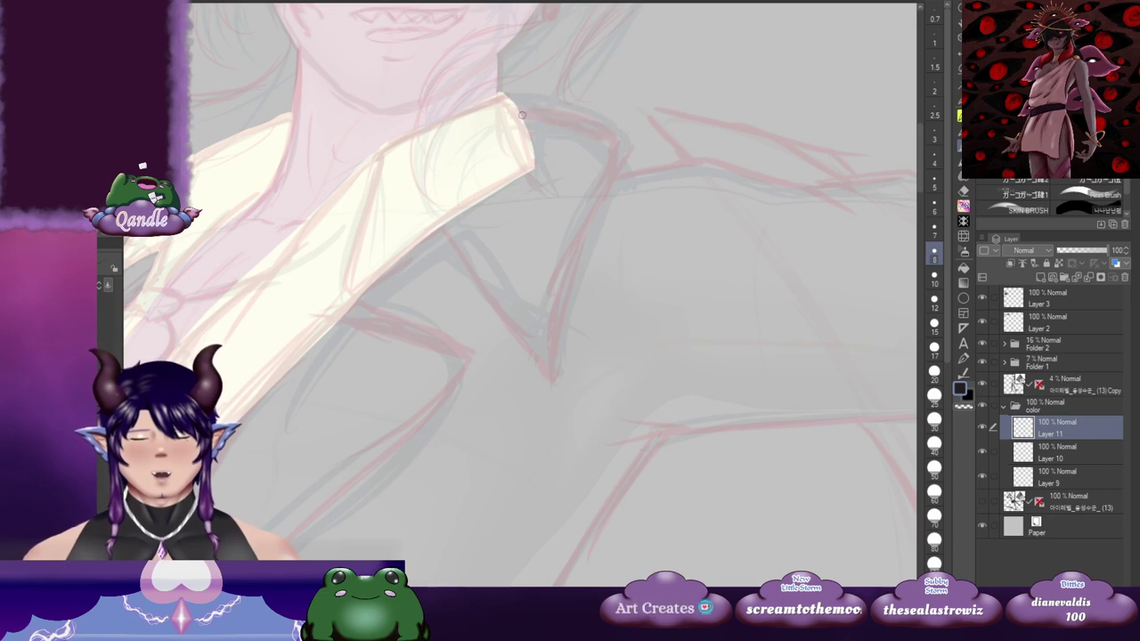
{"action": "left_click_drag", "start_coordinate": [518, 109], "coordinate": [609, 138]}
{"action": "key", "text": "ctrl+z"}
{"action": "left_click_drag", "start_coordinate": [663, 165], "coordinate": [640, 171]}
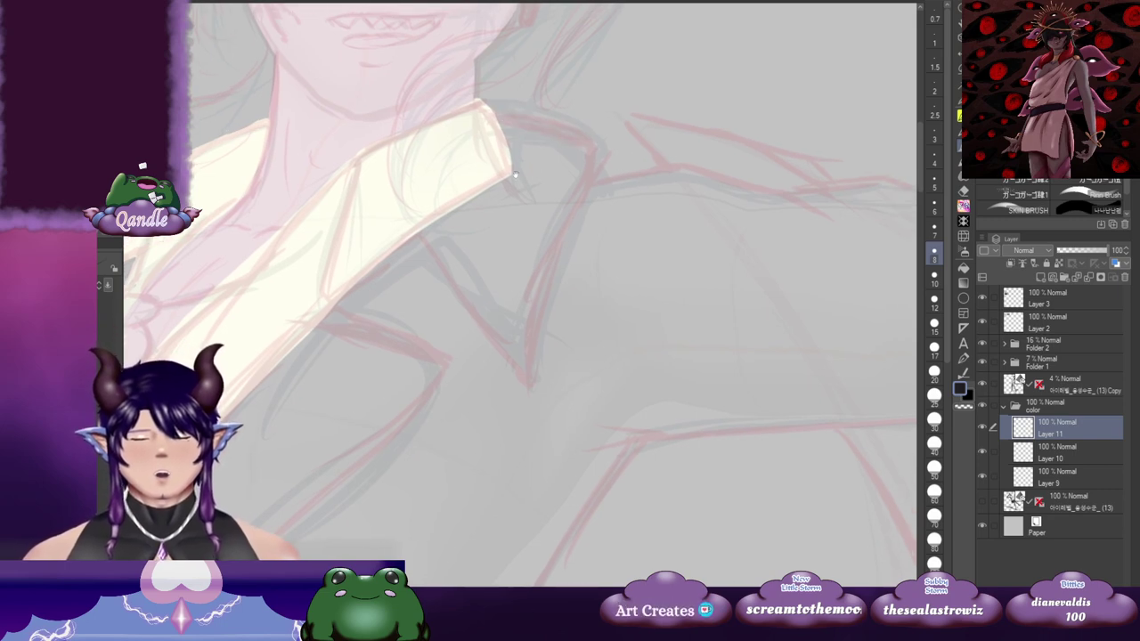
{"action": "left_click_drag", "start_coordinate": [517, 174], "coordinate": [573, 170]}
{"action": "left_click_drag", "start_coordinate": [685, 231], "coordinate": [648, 237]}
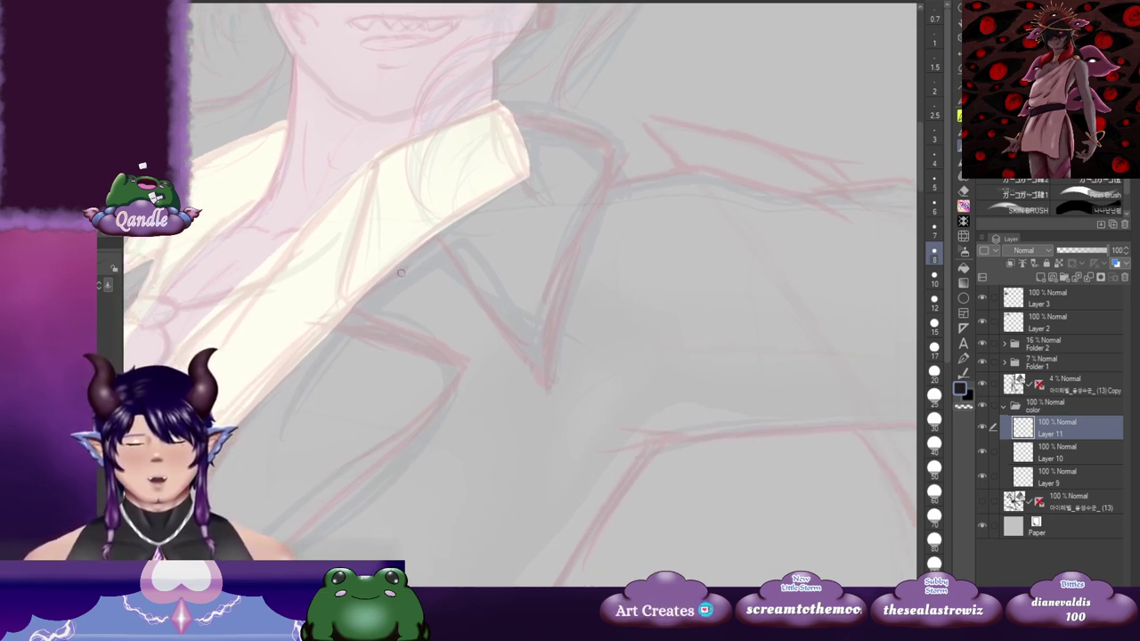
Step: Outline the pointed coat collar on Layer 11 in the dark colour, from the shirt front through the notch and tip to the neck edge
{"action": "mouse_move", "coordinate": [349, 308]}
{"action": "left_mouse_down"}
{"action": "mouse_move", "coordinate": [427, 235]}
{"action": "mouse_move", "coordinate": [452, 249]}
{"action": "mouse_move", "coordinate": [535, 359]}
{"action": "mouse_move", "coordinate": [617, 163]}
{"action": "left_mouse_up"}
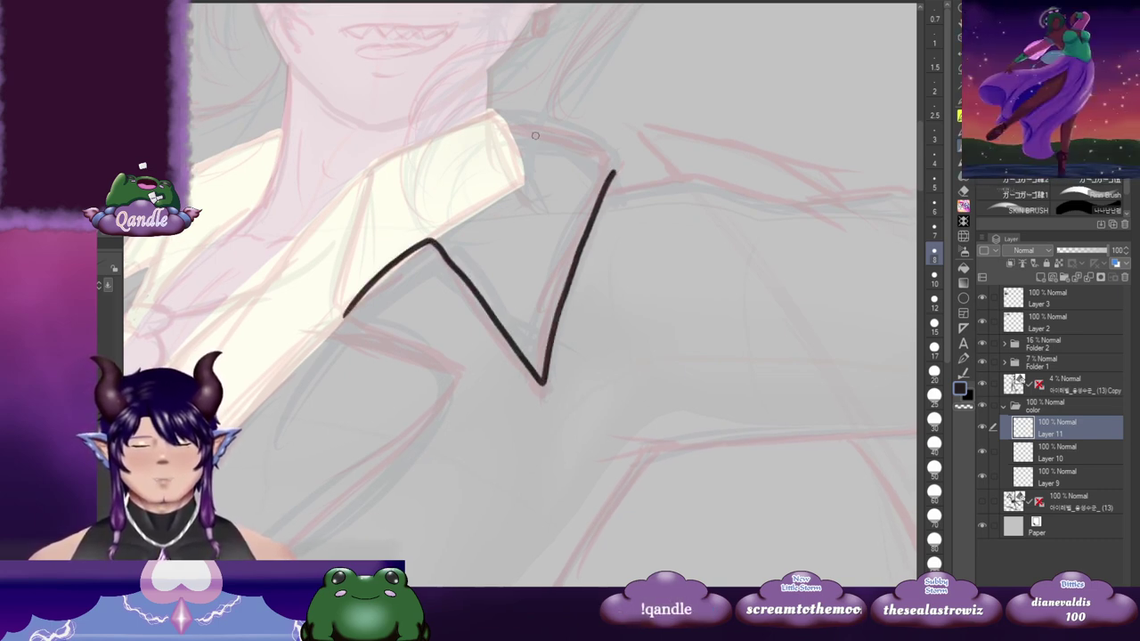
{"action": "left_click_drag", "start_coordinate": [507, 126], "coordinate": [602, 161]}
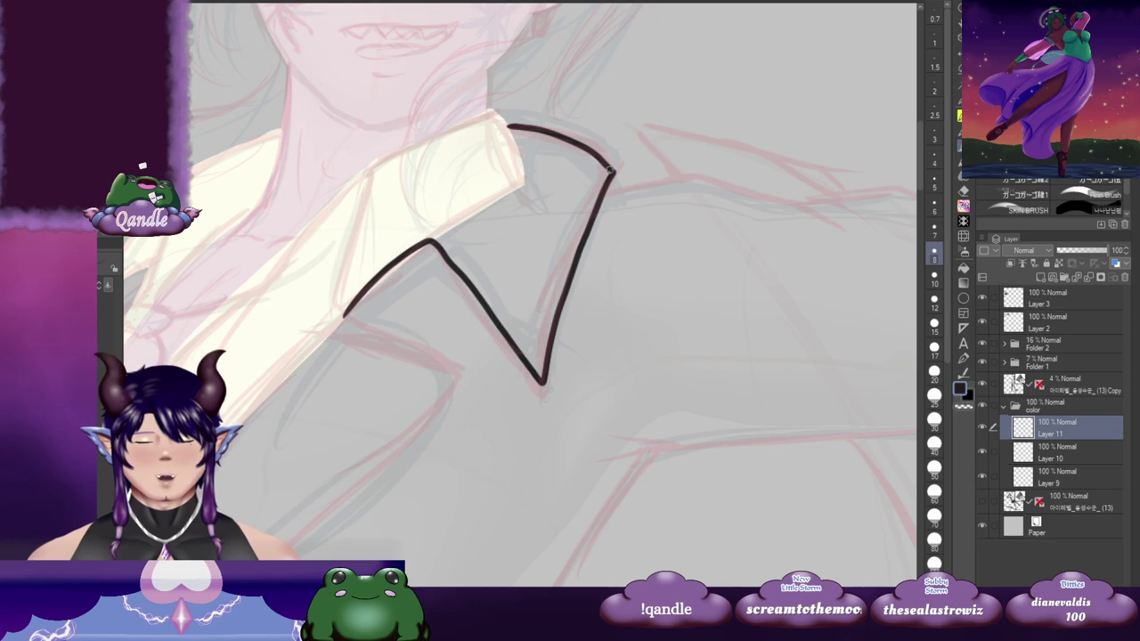
{"action": "key", "text": "ctrl+z"}
{"action": "left_click_drag", "start_coordinate": [507, 126], "coordinate": [584, 139]}
{"action": "key", "text": "ctrl+z"}
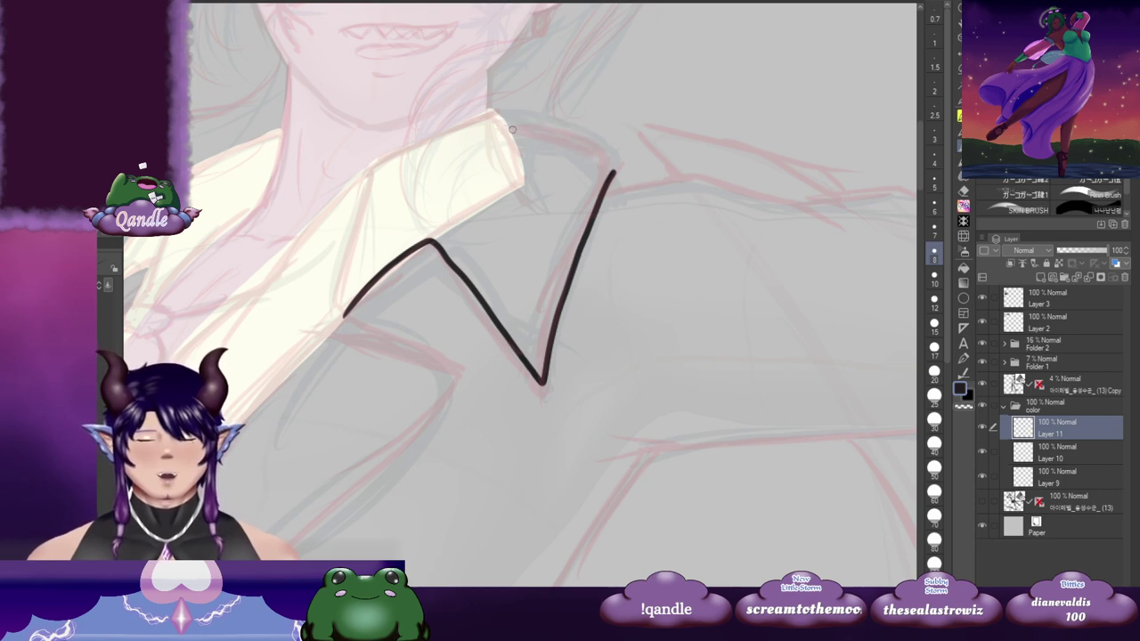
{"action": "mouse_move", "coordinate": [505, 121]}
{"action": "left_mouse_down"}
{"action": "mouse_move", "coordinate": [585, 142]}
{"action": "mouse_move", "coordinate": [616, 174]}
{"action": "mouse_move", "coordinate": [627, 168]}
{"action": "left_mouse_up"}
{"action": "left_click_drag", "start_coordinate": [489, 178], "coordinate": [495, 167]}
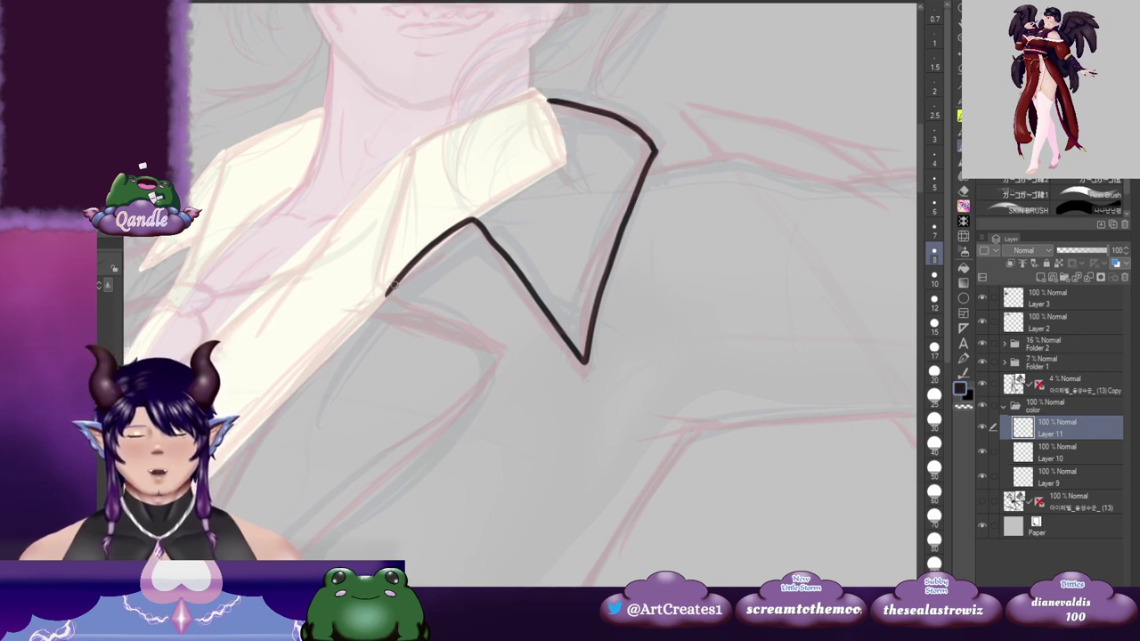
{"action": "left_click_drag", "start_coordinate": [394, 278], "coordinate": [548, 108]}
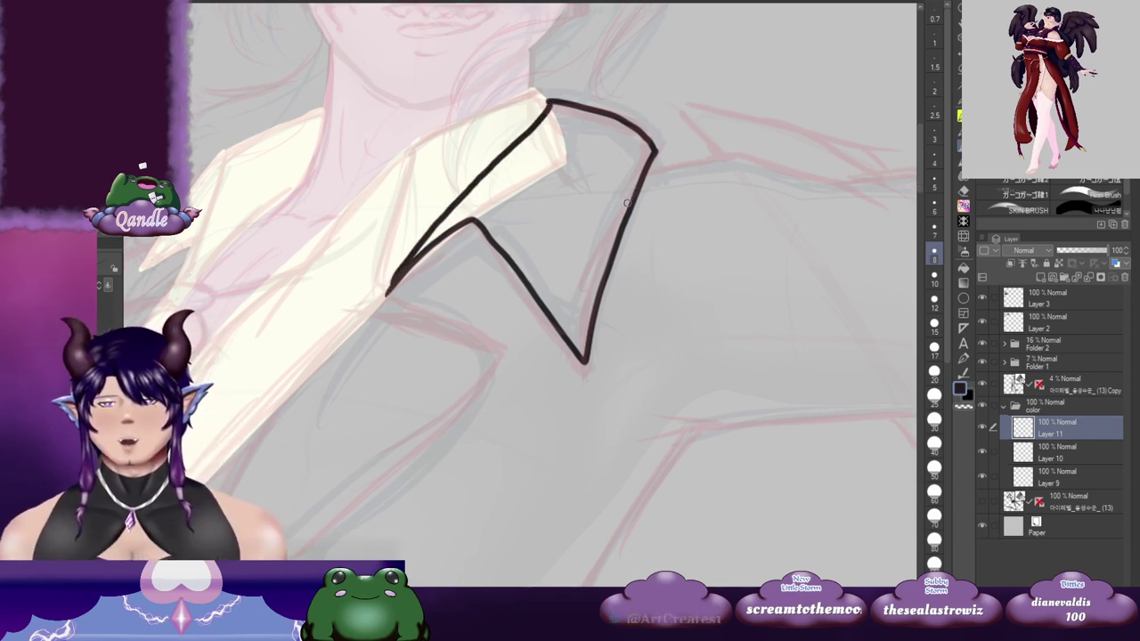
{"action": "left_click_drag", "start_coordinate": [371, 356], "coordinate": [470, 305]}
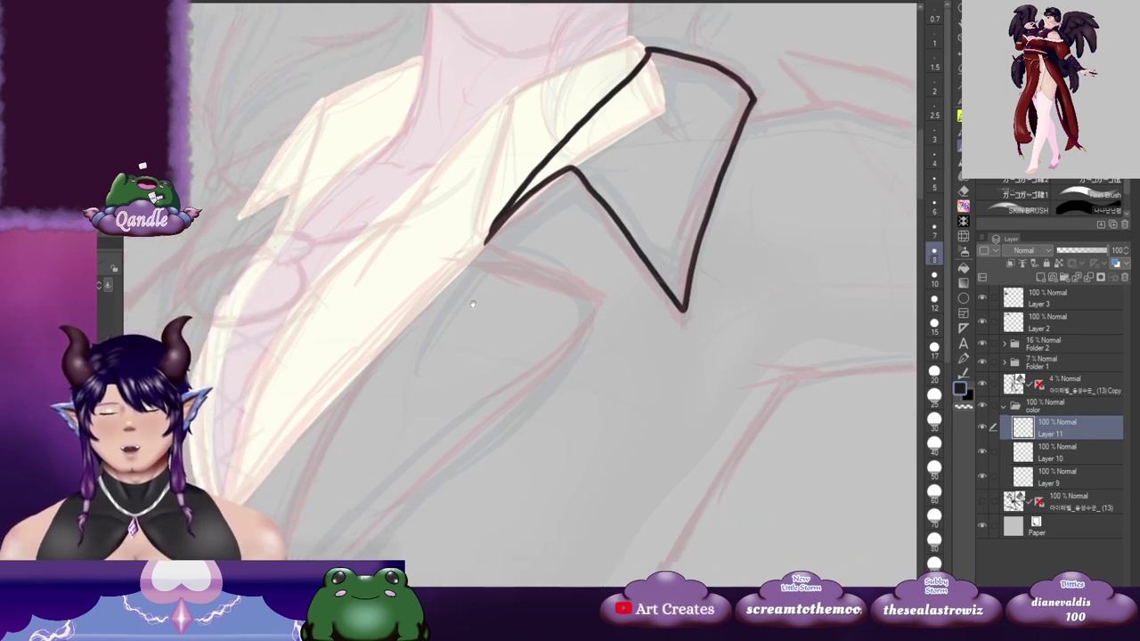
{"action": "left_click_drag", "start_coordinate": [203, 377], "coordinate": [531, 270]}
{"action": "left_click_drag", "start_coordinate": [411, 387], "coordinate": [267, 469]}
{"action": "mouse_move", "coordinate": [782, 178]}
{"action": "left_mouse_down"}
{"action": "mouse_move", "coordinate": [659, 262]}
{"action": "mouse_move", "coordinate": [583, 266]}
{"action": "left_mouse_up"}
{"action": "key", "text": "ctrl+z"}
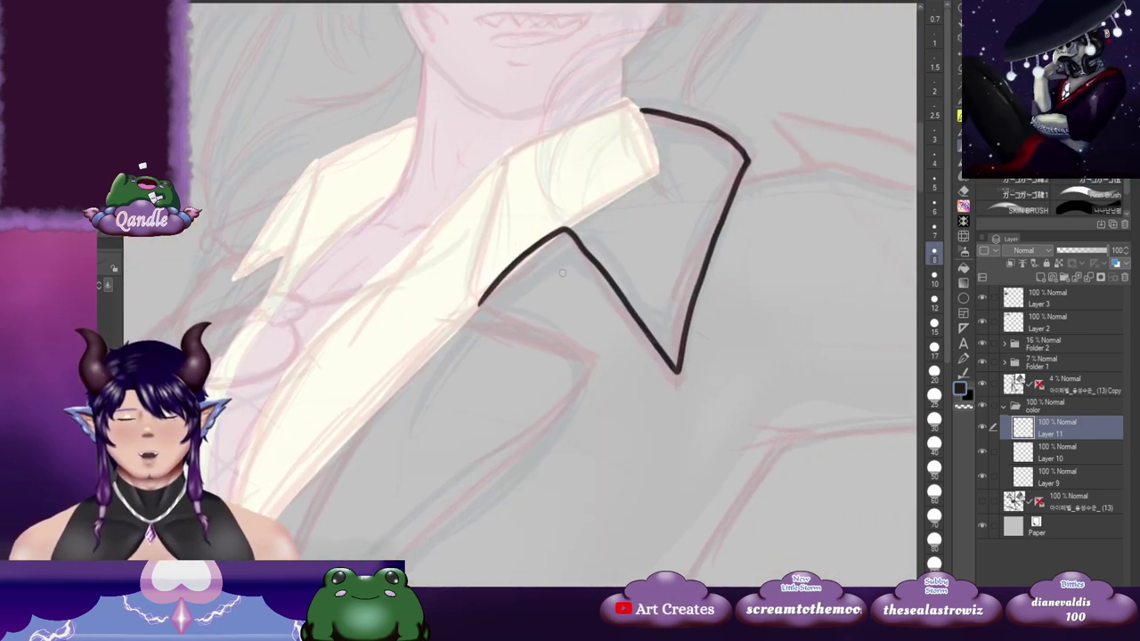
Step: Draw the coat collar's inner line along the shirt collar's lower edge and close the outline around the shirt collar's end
{"action": "left_click_drag", "start_coordinate": [479, 305], "coordinate": [660, 174]}
{"action": "key", "text": "ctrl+z"}
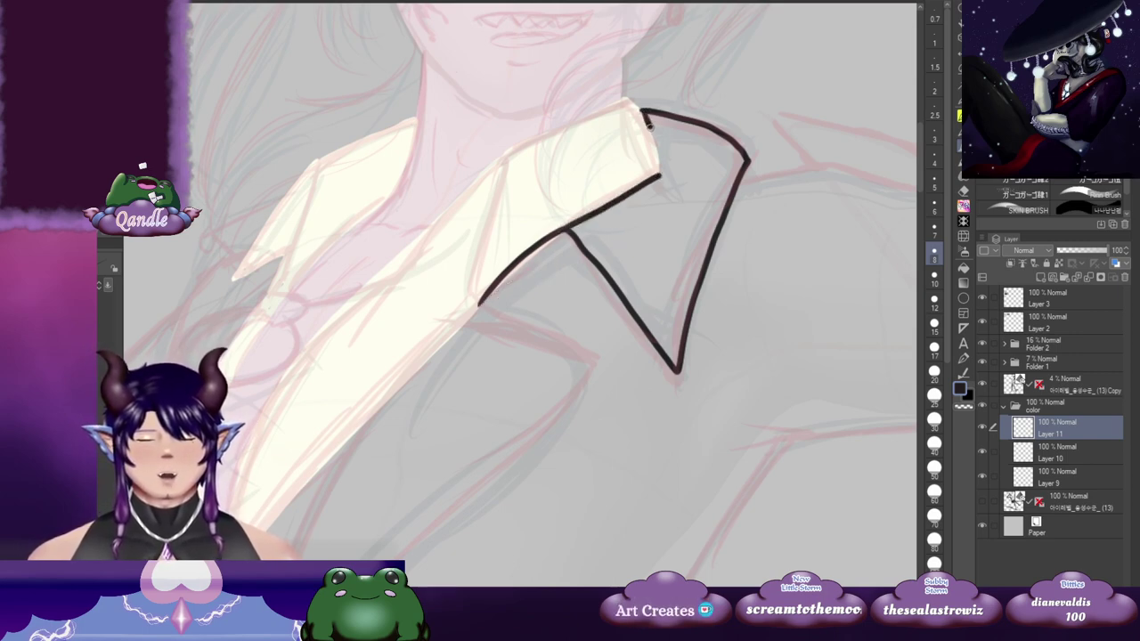
{"action": "left_click_drag", "start_coordinate": [646, 123], "coordinate": [661, 183]}
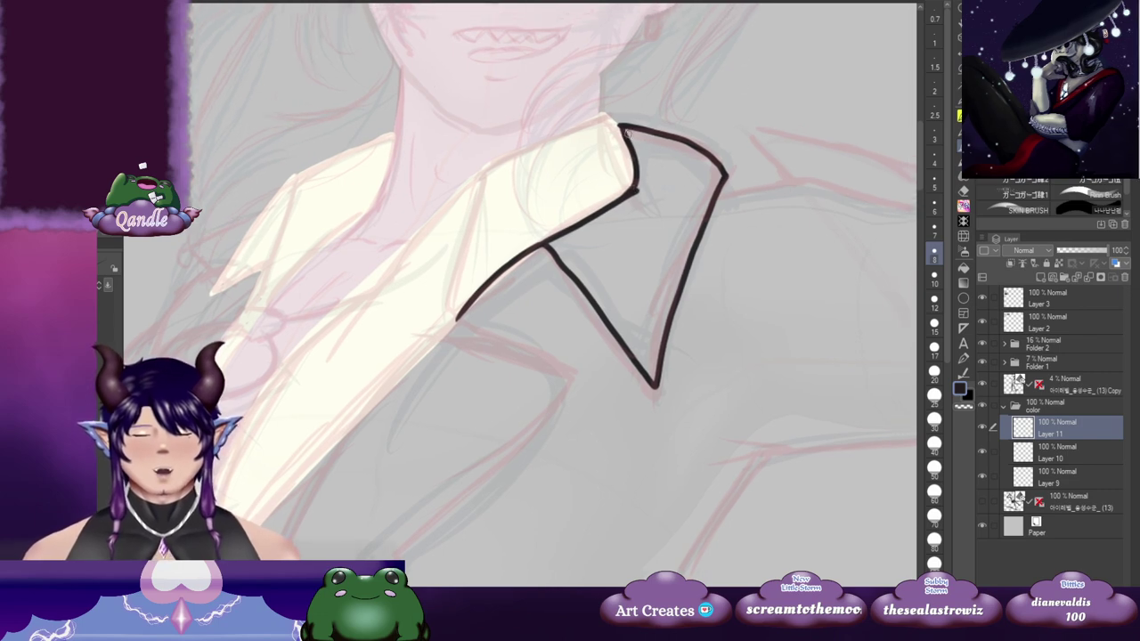
{"action": "key", "text": "ctrl+z"}
{"action": "left_click_drag", "start_coordinate": [621, 126], "coordinate": [639, 174]}
{"action": "key", "text": "ctrl+z"}
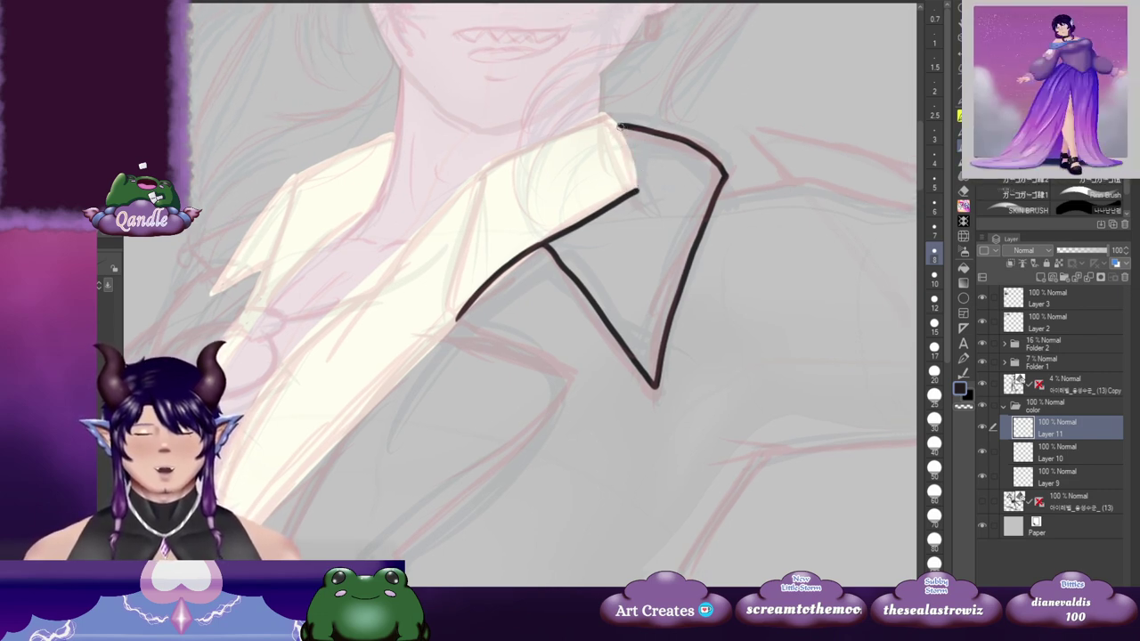
{"action": "left_click_drag", "start_coordinate": [620, 125], "coordinate": [636, 187]}
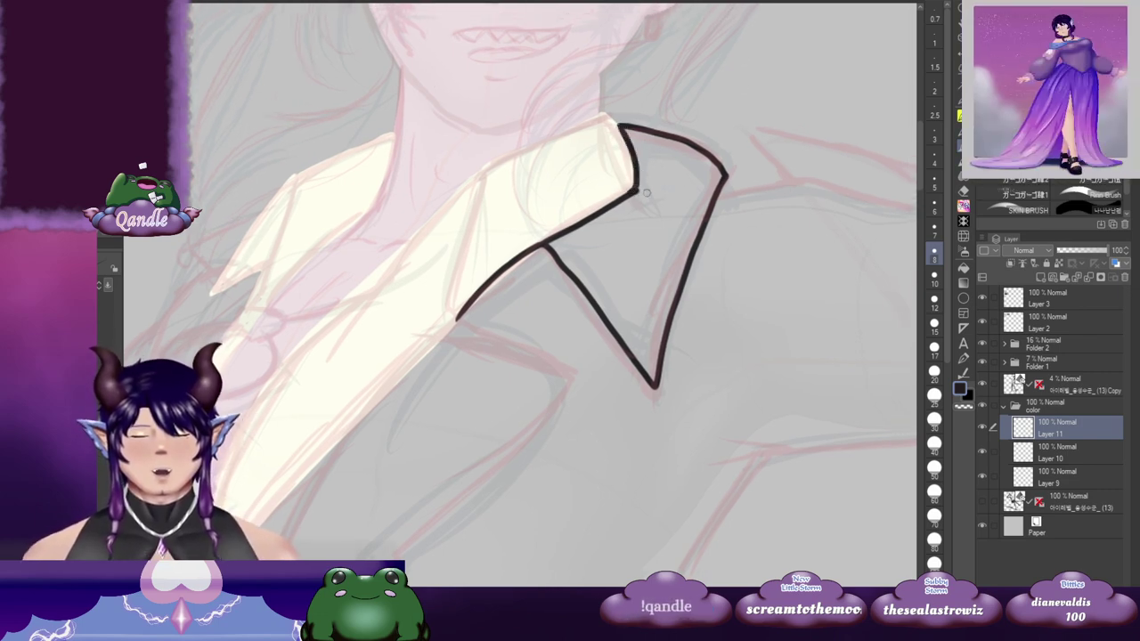
Step: Outline the small collar tip and notch on the opposite side of the shirt, then the coat's outer edge down past the chest
{"action": "left_click_drag", "start_coordinate": [497, 282], "coordinate": [623, 281]}
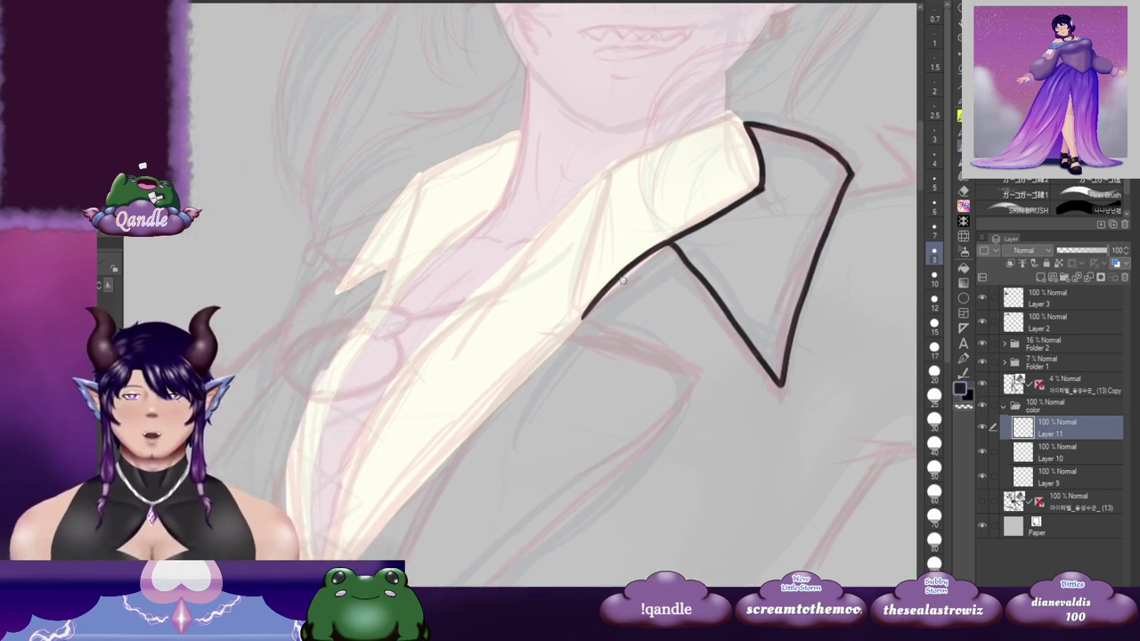
{"action": "left_click_drag", "start_coordinate": [403, 294], "coordinate": [548, 231]}
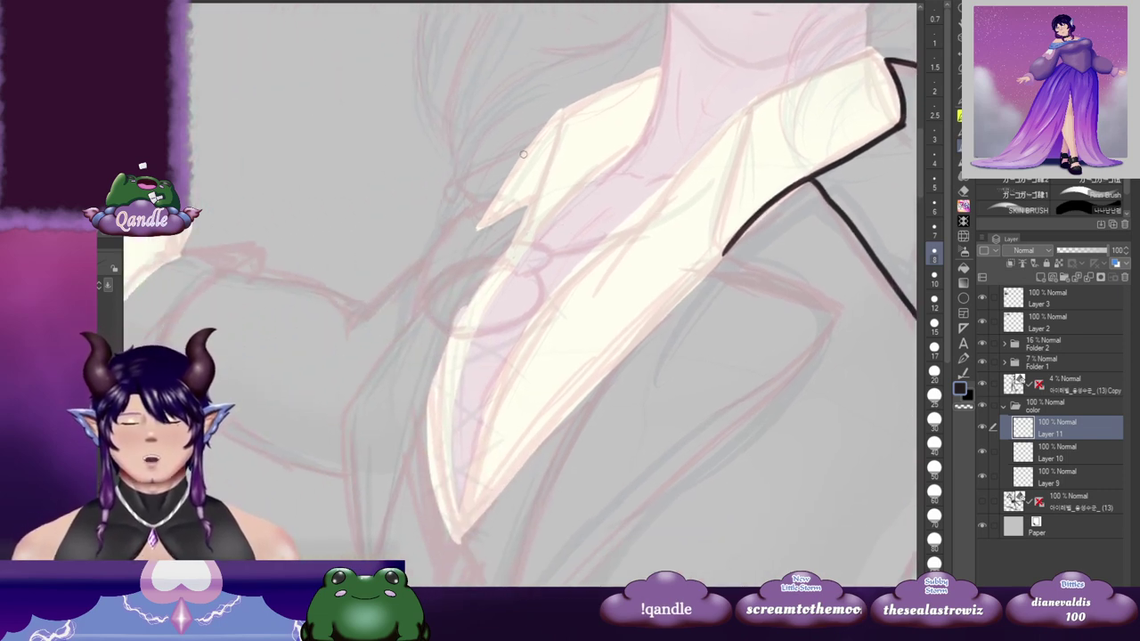
{"action": "mouse_move", "coordinate": [524, 154]}
{"action": "left_mouse_down"}
{"action": "mouse_move", "coordinate": [457, 184]}
{"action": "mouse_move", "coordinate": [482, 224]}
{"action": "left_mouse_up"}
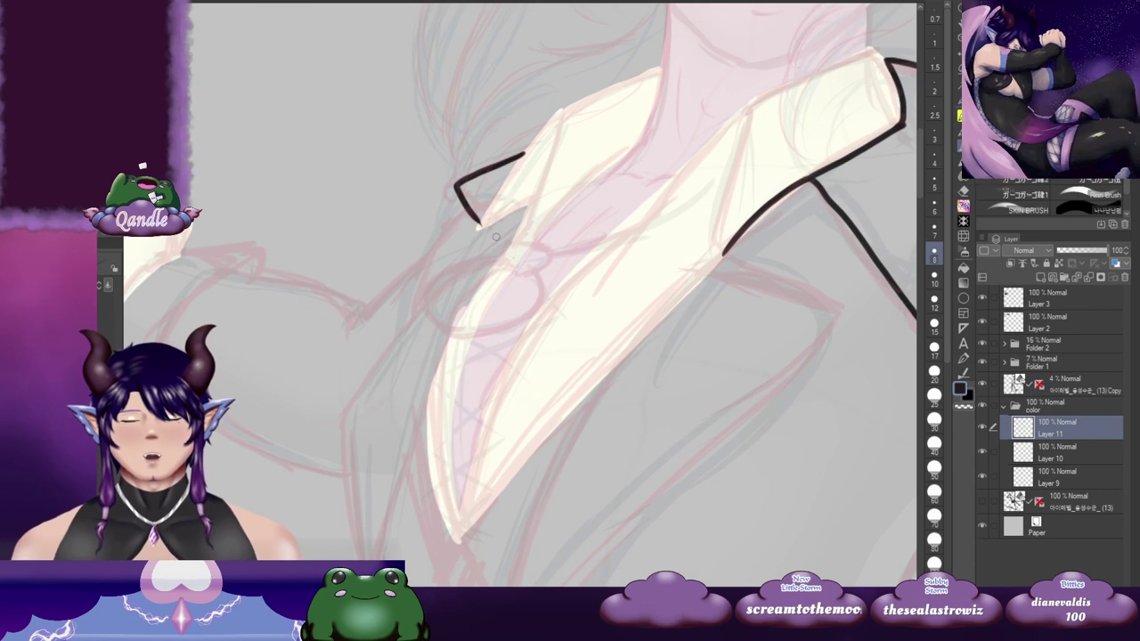
{"action": "key", "text": "ctrl+z"}
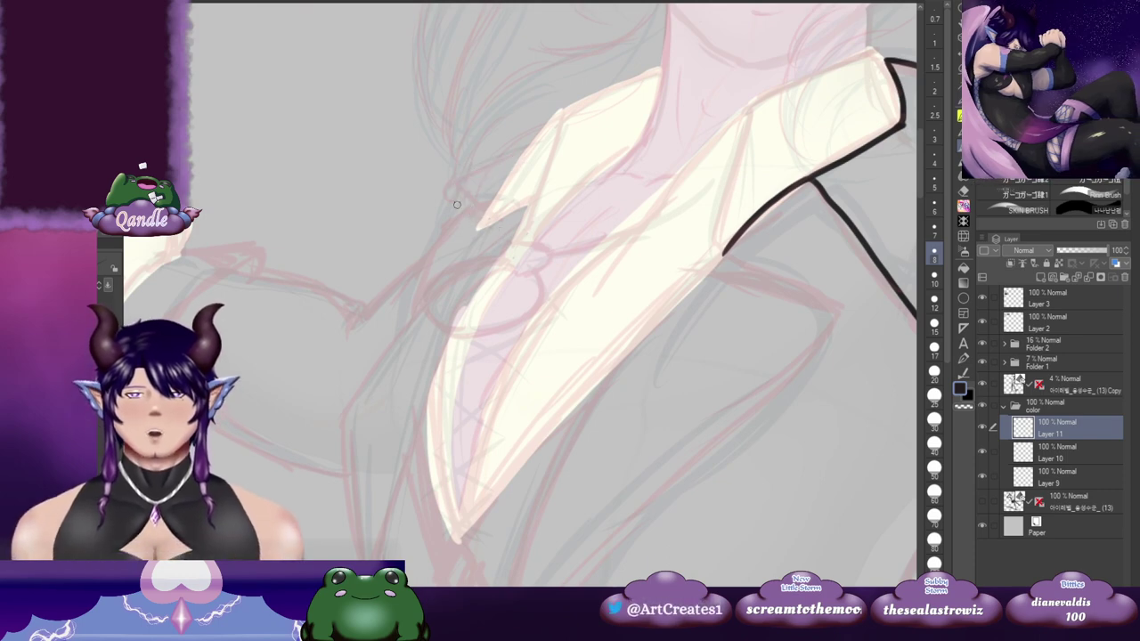
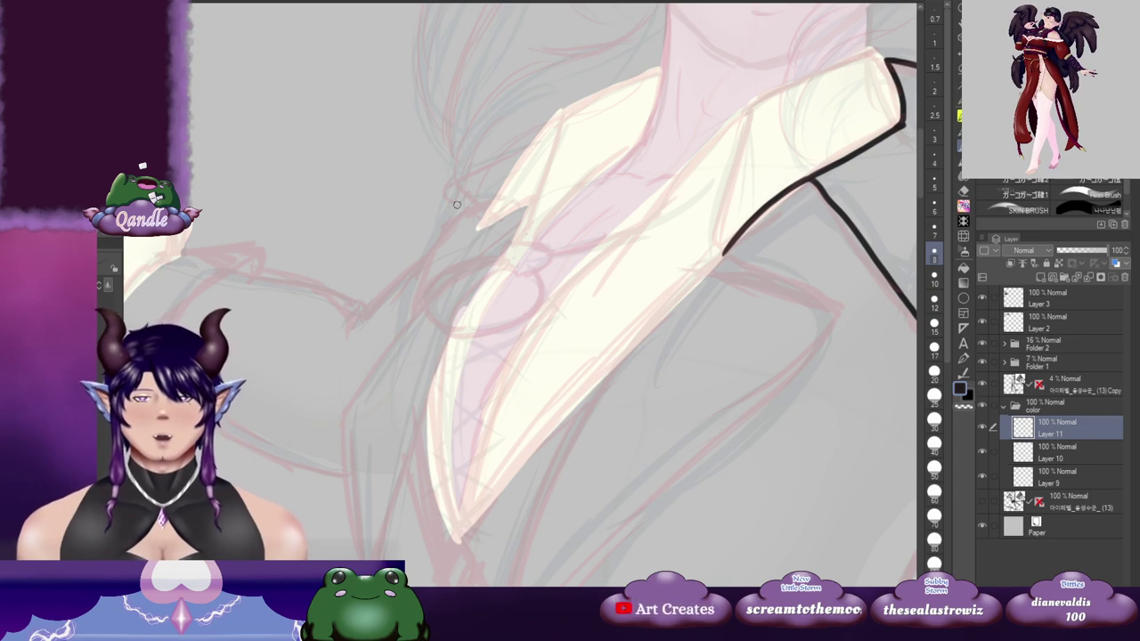
{"action": "mouse_move", "coordinate": [523, 150]}
{"action": "left_mouse_down"}
{"action": "mouse_move", "coordinate": [462, 186]}
{"action": "mouse_move", "coordinate": [481, 214]}
{"action": "left_mouse_up"}
{"action": "mouse_move", "coordinate": [551, 235]}
{"action": "left_mouse_down"}
{"action": "mouse_move", "coordinate": [465, 185]}
{"action": "mouse_move", "coordinate": [500, 206]}
{"action": "mouse_move", "coordinate": [481, 182]}
{"action": "mouse_move", "coordinate": [472, 192]}
{"action": "mouse_move", "coordinate": [508, 179]}
{"action": "mouse_move", "coordinate": [479, 193]}
{"action": "mouse_move", "coordinate": [520, 121]}
{"action": "mouse_move", "coordinate": [532, 149]}
{"action": "mouse_move", "coordinate": [544, 116]}
{"action": "mouse_move", "coordinate": [397, 277]}
{"action": "mouse_move", "coordinate": [393, 312]}
{"action": "mouse_move", "coordinate": [423, 458]}
{"action": "left_mouse_up"}
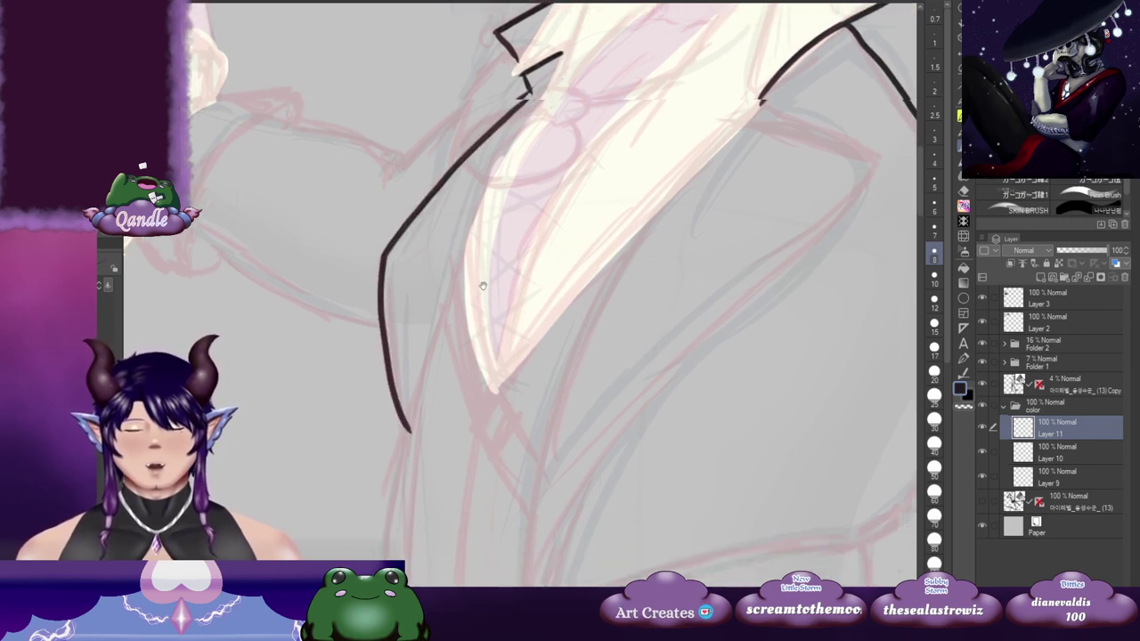
{"action": "left_click_drag", "start_coordinate": [483, 205], "coordinate": [451, 243]}
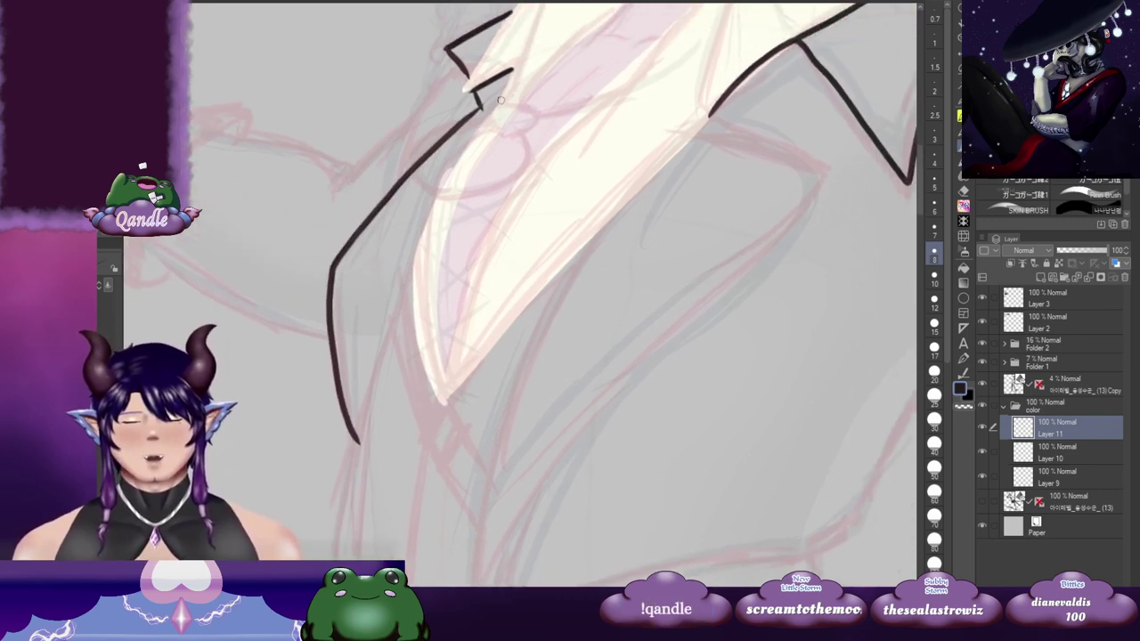
Step: Draw the inner edge of the narrow coat front beside the shirt, extend both edges to the waist and join them at the lower tip
{"action": "mouse_move", "coordinate": [500, 100]}
{"action": "left_mouse_down"}
{"action": "mouse_move", "coordinate": [393, 298]}
{"action": "mouse_move", "coordinate": [358, 441]}
{"action": "mouse_move", "coordinate": [444, 221]}
{"action": "mouse_move", "coordinate": [436, 280]}
{"action": "mouse_move", "coordinate": [479, 365]}
{"action": "left_mouse_up"}
{"action": "left_click_drag", "start_coordinate": [503, 275], "coordinate": [478, 306]}
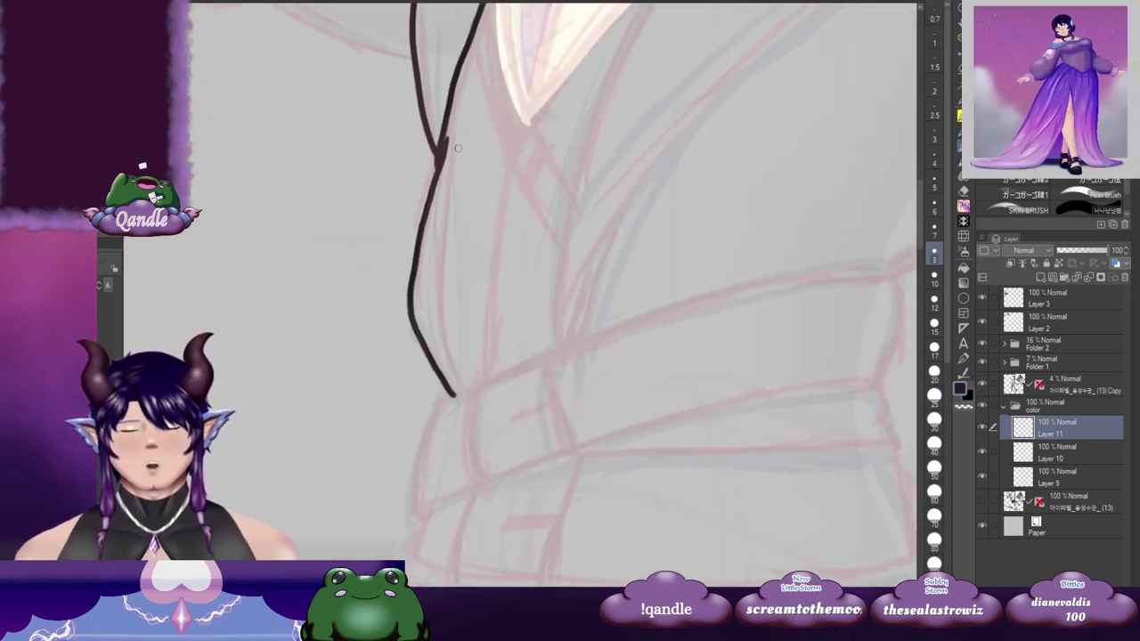
{"action": "mouse_move", "coordinate": [476, 32]}
{"action": "left_mouse_down"}
{"action": "mouse_move", "coordinate": [443, 186]}
{"action": "mouse_move", "coordinate": [437, 292]}
{"action": "mouse_move", "coordinate": [470, 392]}
{"action": "left_mouse_up"}
{"action": "left_click_drag", "start_coordinate": [518, 235], "coordinate": [431, 364]}
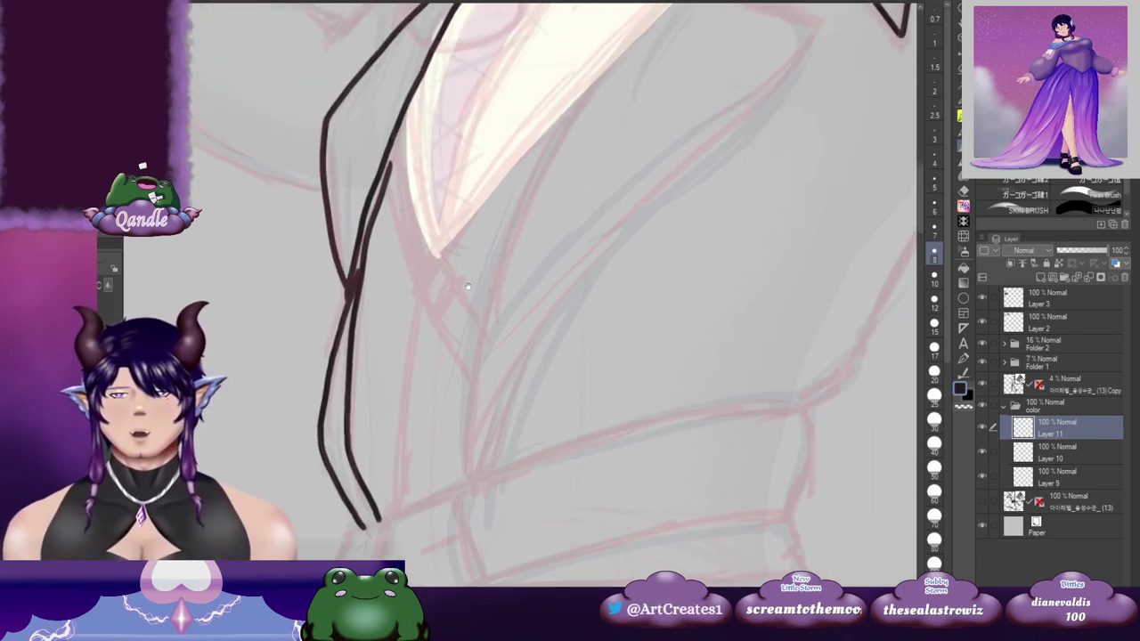
{"action": "left_click_drag", "start_coordinate": [425, 308], "coordinate": [442, 296]}
{"action": "key", "text": "ctrl+z"}
{"action": "mouse_move", "coordinate": [406, 133]}
{"action": "left_mouse_down"}
{"action": "mouse_move", "coordinate": [371, 402]}
{"action": "mouse_move", "coordinate": [381, 509]}
{"action": "mouse_move", "coordinate": [373, 450]}
{"action": "mouse_move", "coordinate": [396, 382]}
{"action": "left_mouse_up"}
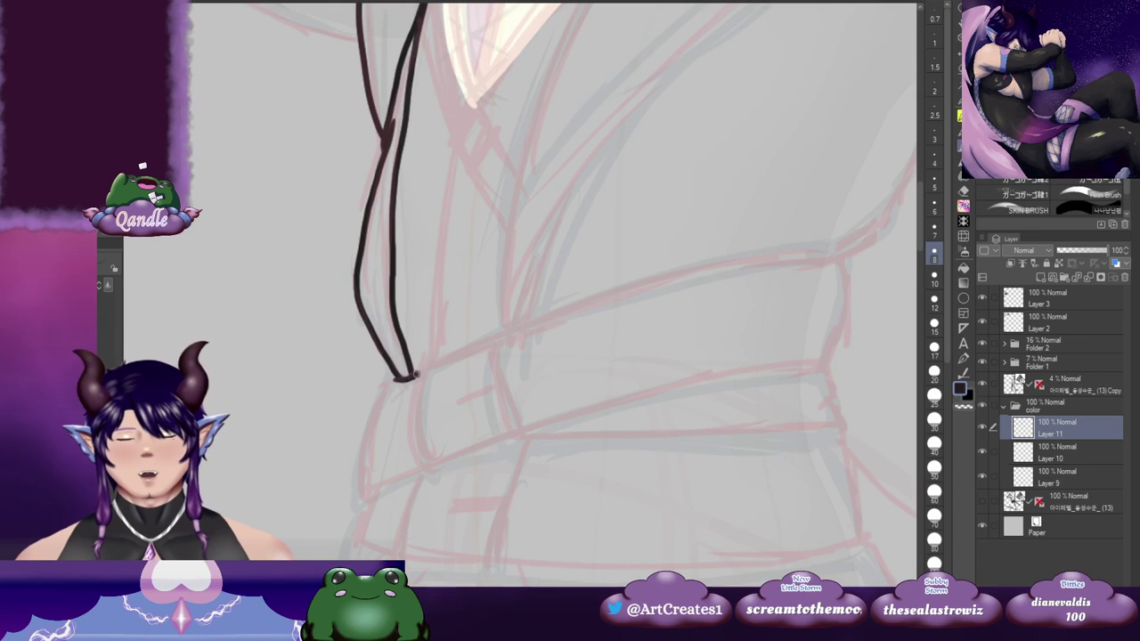
Step: Close the remaining outline gaps around the small collar notch and the narrow lapel's upper end beside the shirt
{"action": "left_click_drag", "start_coordinate": [475, 281], "coordinate": [439, 506]}
{"action": "left_click_drag", "start_coordinate": [430, 227], "coordinate": [411, 417]}
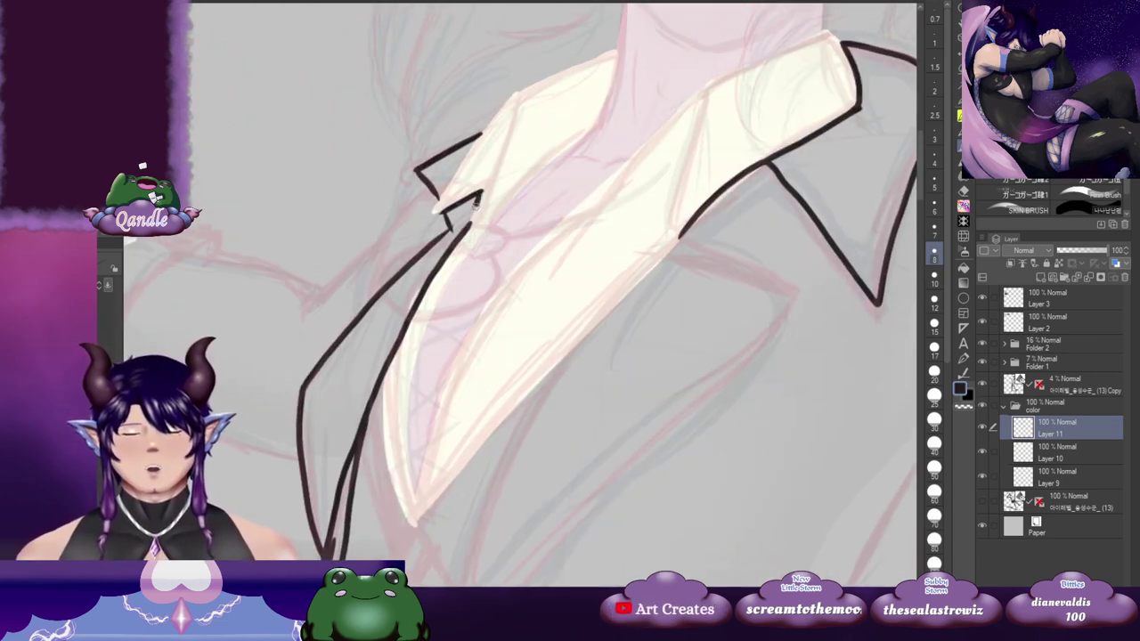
{"action": "left_click_drag", "start_coordinate": [465, 223], "coordinate": [473, 239]}
{"action": "left_click_drag", "start_coordinate": [486, 152], "coordinate": [436, 217]}
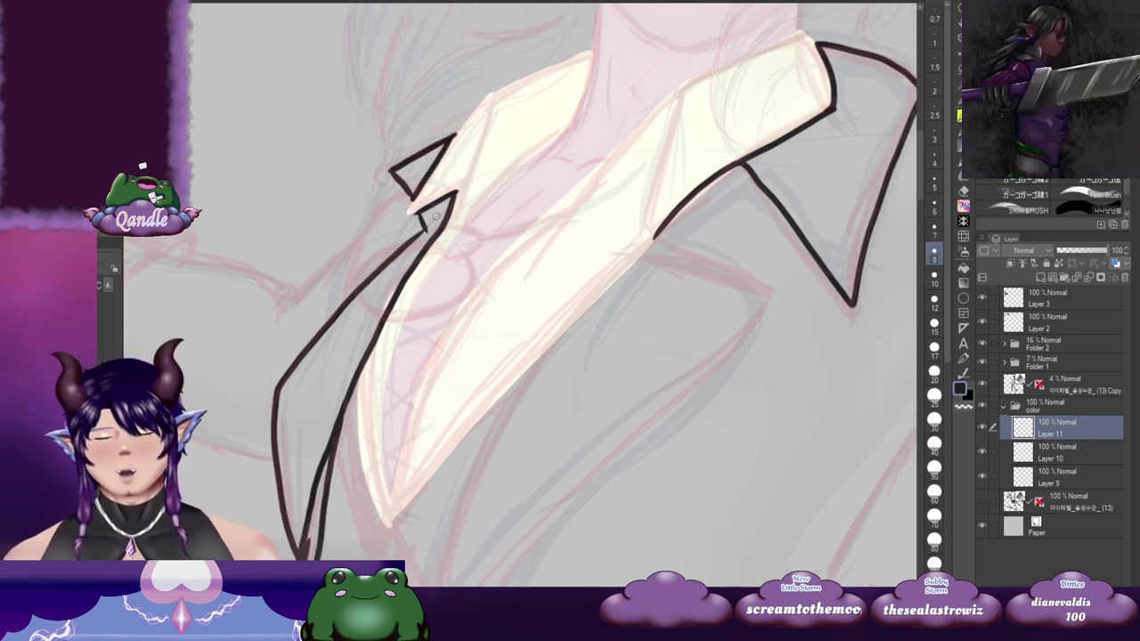
Step: Fill the narrow lapel, the small collar tip and the large pointed collar with the dark coat colour
{"action": "key", "text": "g"}
{"action": "left_click", "coordinate": [436, 218]}
{"action": "left_click", "coordinate": [424, 167]}
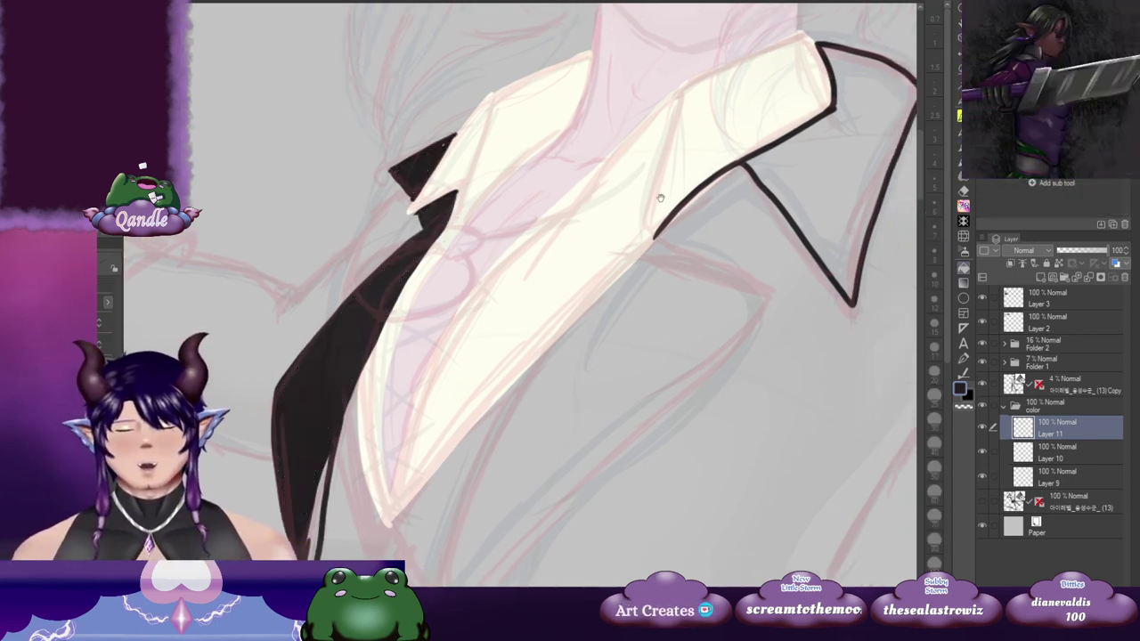
{"action": "left_click_drag", "start_coordinate": [841, 205], "coordinate": [675, 203]}
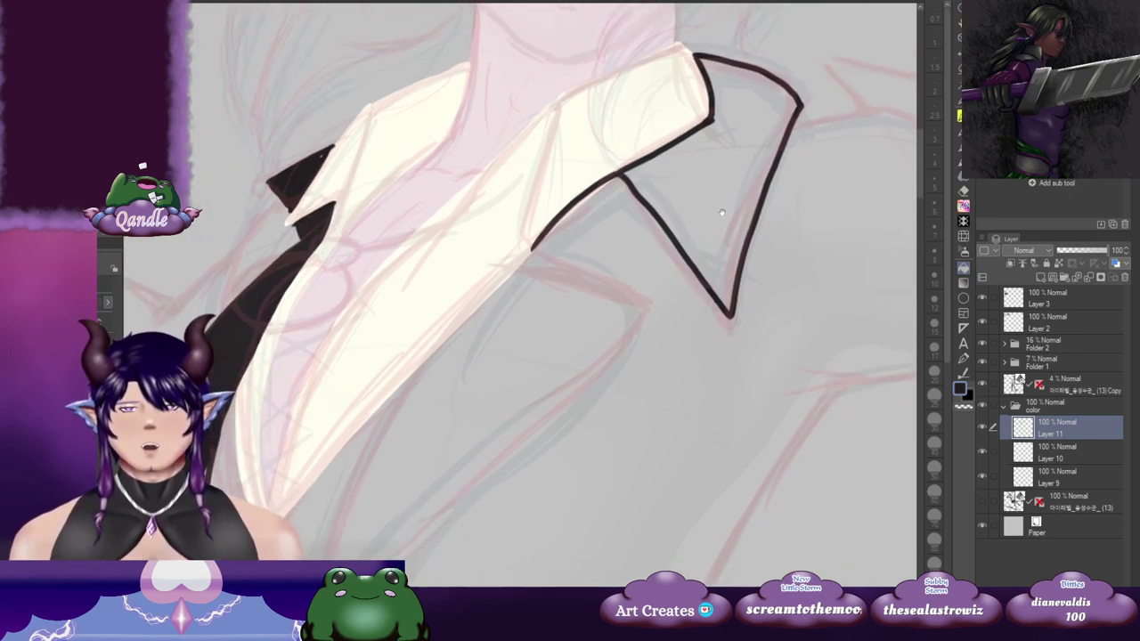
{"action": "left_click", "coordinate": [727, 213]}
{"action": "left_click_drag", "start_coordinate": [465, 352], "coordinate": [599, 318]}
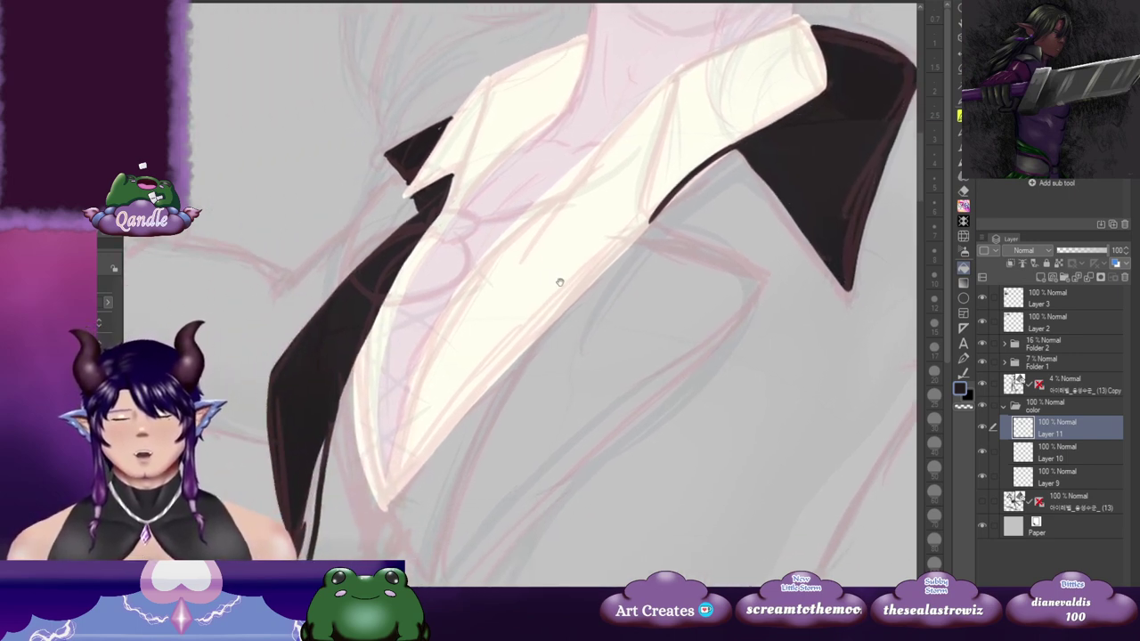
{"action": "left_click_drag", "start_coordinate": [559, 281], "coordinate": [575, 273]}
{"action": "key", "text": "b"}
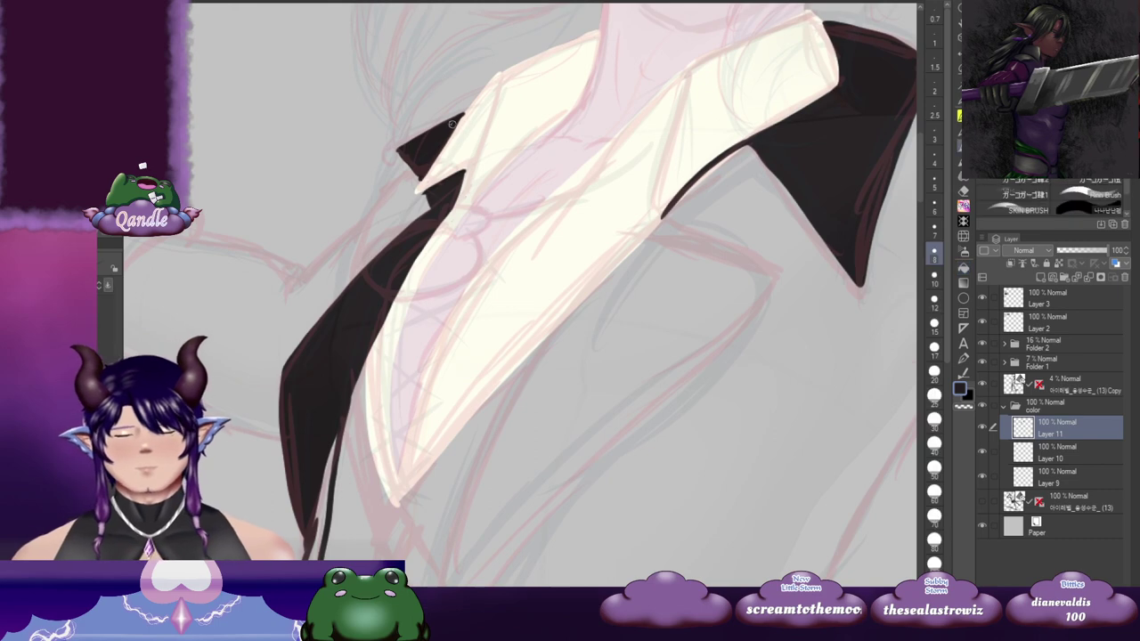
Step: Outline the small shoulder area between the small collar tip and the narrow lapel, following the shirt's notch
{"action": "left_click_drag", "start_coordinate": [453, 356], "coordinate": [564, 280]}
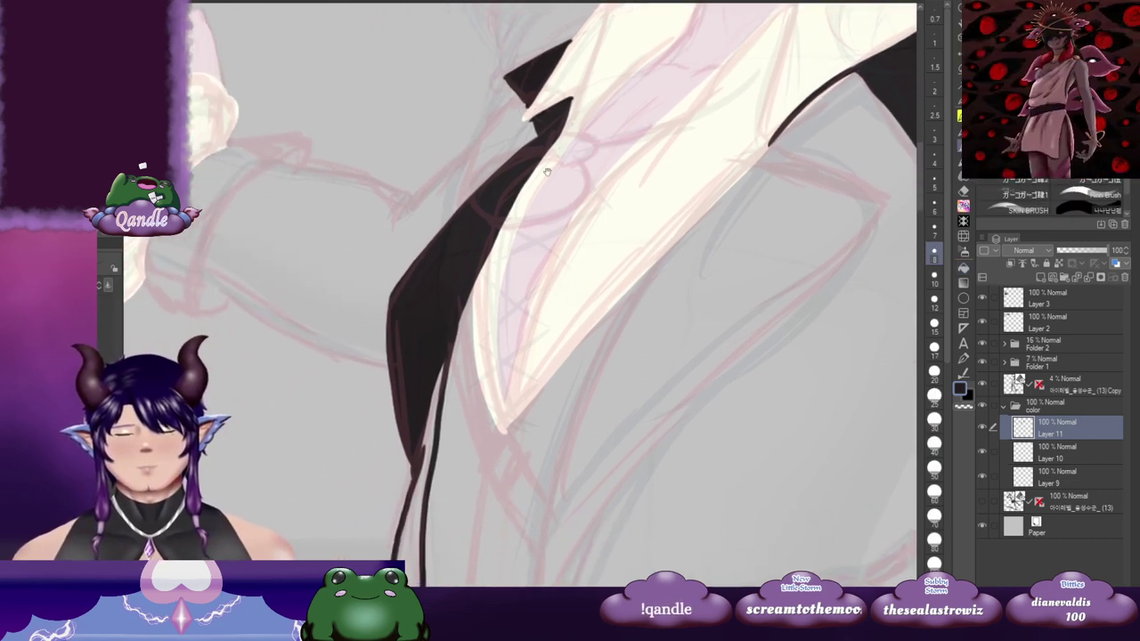
{"action": "left_click_drag", "start_coordinate": [513, 83], "coordinate": [475, 147]}
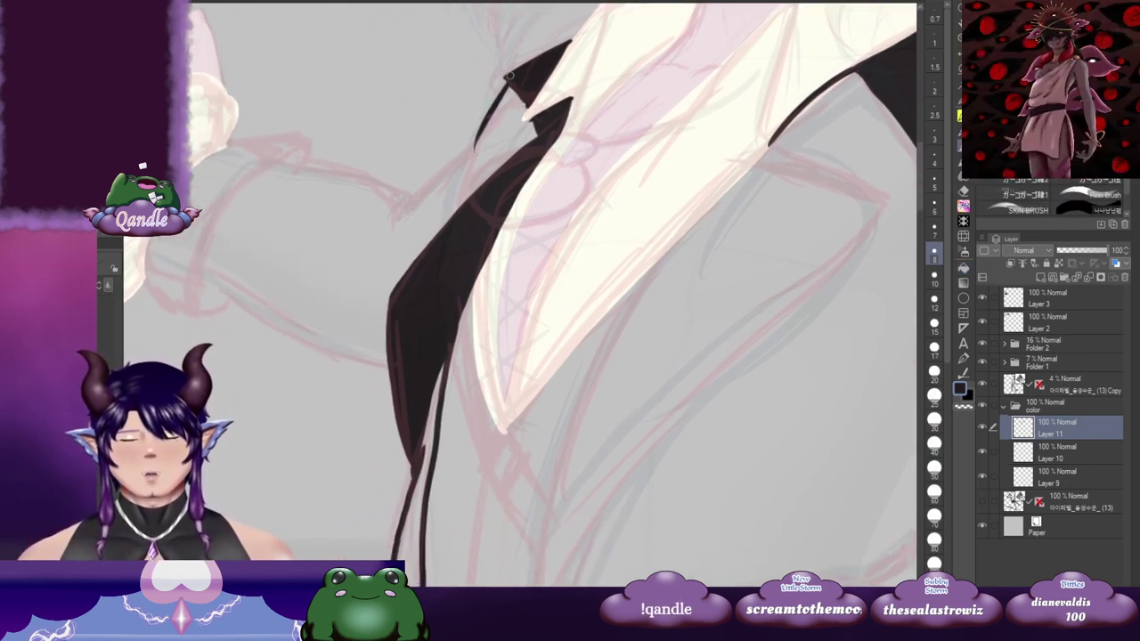
{"action": "left_click_drag", "start_coordinate": [509, 76], "coordinate": [467, 177]}
{"action": "mouse_move", "coordinate": [481, 120]}
{"action": "left_mouse_down"}
{"action": "mouse_move", "coordinate": [460, 194]}
{"action": "mouse_move", "coordinate": [515, 153]}
{"action": "left_mouse_up"}
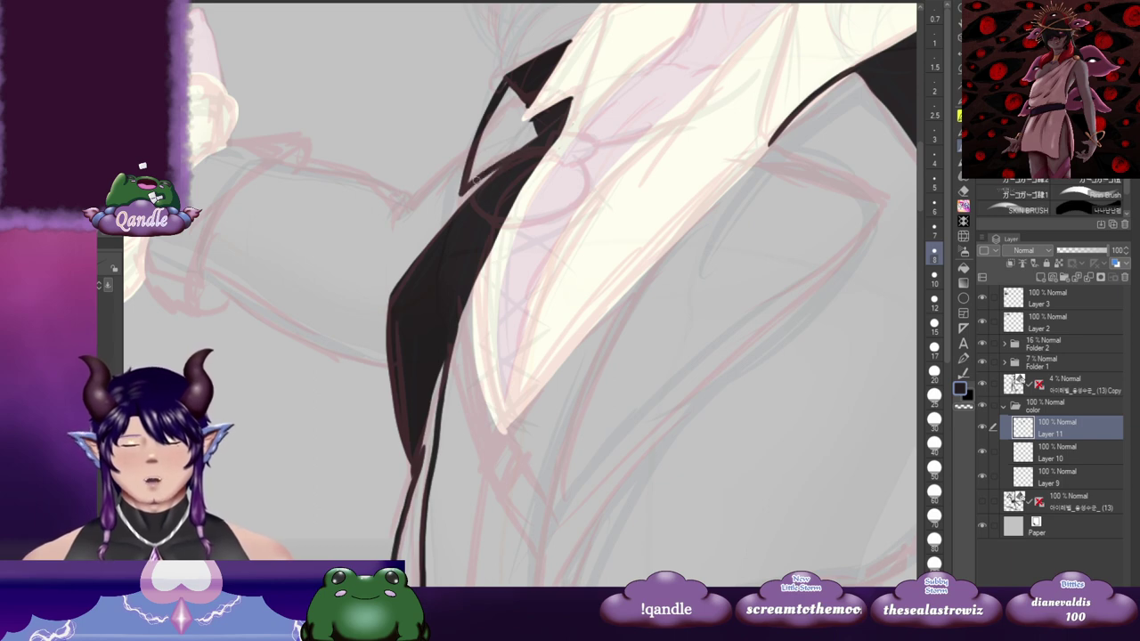
{"action": "mouse_move", "coordinate": [463, 202]}
{"action": "left_mouse_down"}
{"action": "mouse_move", "coordinate": [498, 167]}
{"action": "mouse_move", "coordinate": [522, 196]}
{"action": "left_mouse_up"}
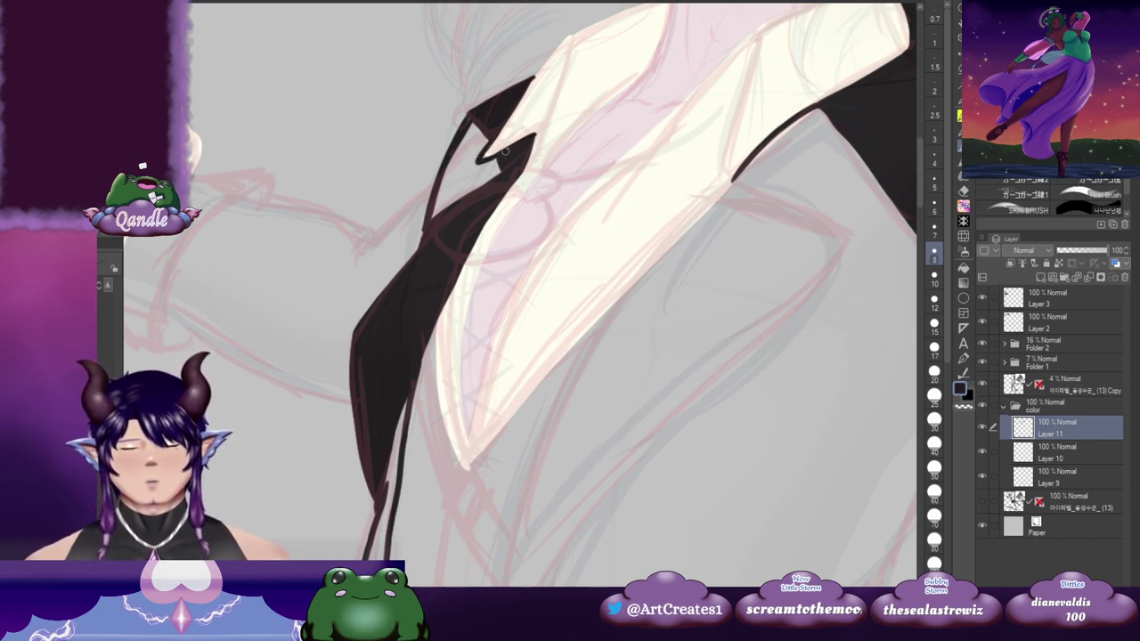
Step: Draw the front edge of the wide coat half from the shirt opening in a curve down to the waist
{"action": "left_click_drag", "start_coordinate": [714, 214], "coordinate": [374, 308]}
{"action": "left_click_drag", "start_coordinate": [551, 322], "coordinate": [654, 203]}
{"action": "mouse_move", "coordinate": [502, 144]}
{"action": "left_mouse_down"}
{"action": "mouse_move", "coordinate": [579, 107]}
{"action": "mouse_move", "coordinate": [455, 249]}
{"action": "mouse_move", "coordinate": [360, 480]}
{"action": "mouse_move", "coordinate": [477, 200]}
{"action": "left_mouse_up"}
{"action": "left_click_drag", "start_coordinate": [479, 143], "coordinate": [459, 323]}
{"action": "left_click_drag", "start_coordinate": [765, 234], "coordinate": [458, 407]}
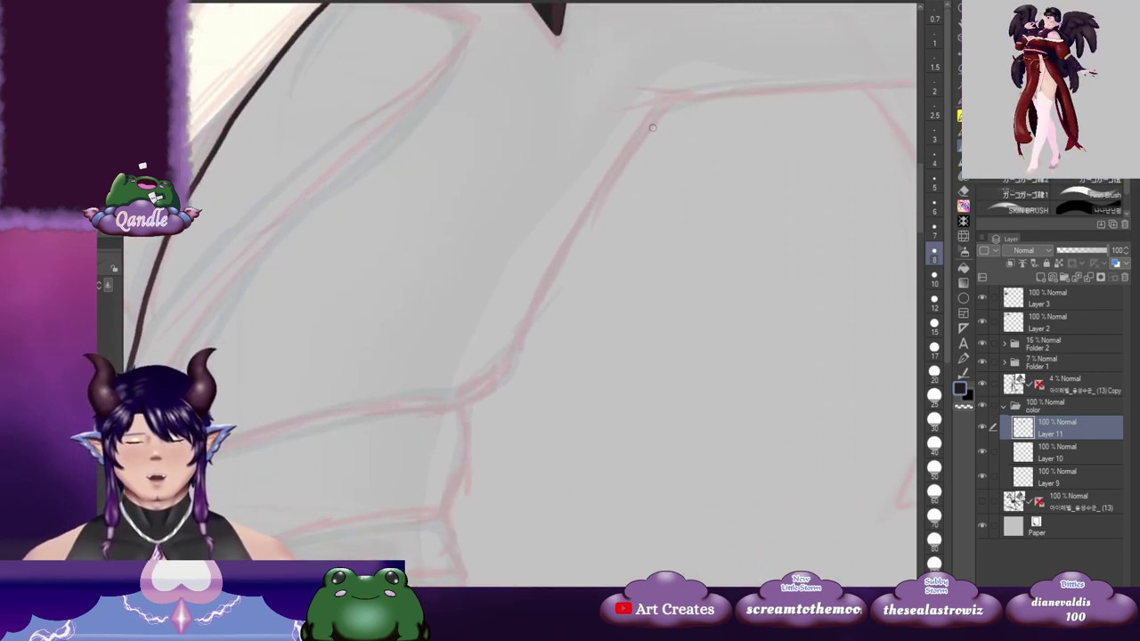
Step: Outline the coat's side from the armpit to the small fold at the waist and start the sleeve's underside at the armpit
{"action": "mouse_move", "coordinate": [667, 102]}
{"action": "left_mouse_down"}
{"action": "mouse_move", "coordinate": [487, 387]}
{"action": "mouse_move", "coordinate": [427, 412]}
{"action": "left_mouse_up"}
{"action": "key", "text": "ctrl+z"}
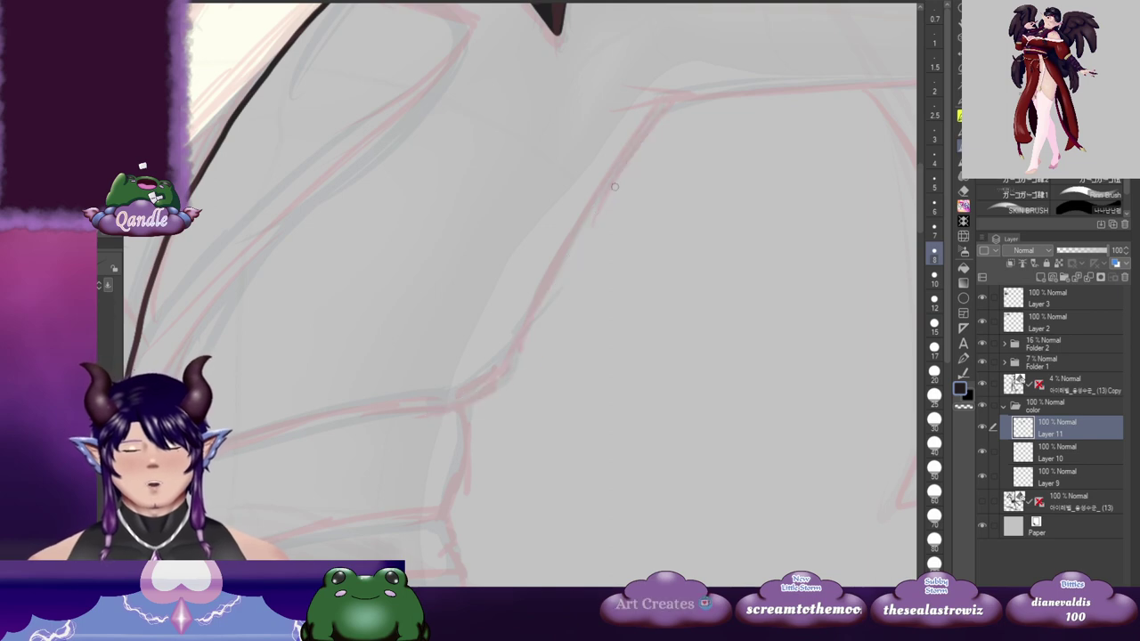
{"action": "left_click_drag", "start_coordinate": [664, 99], "coordinate": [452, 398]}
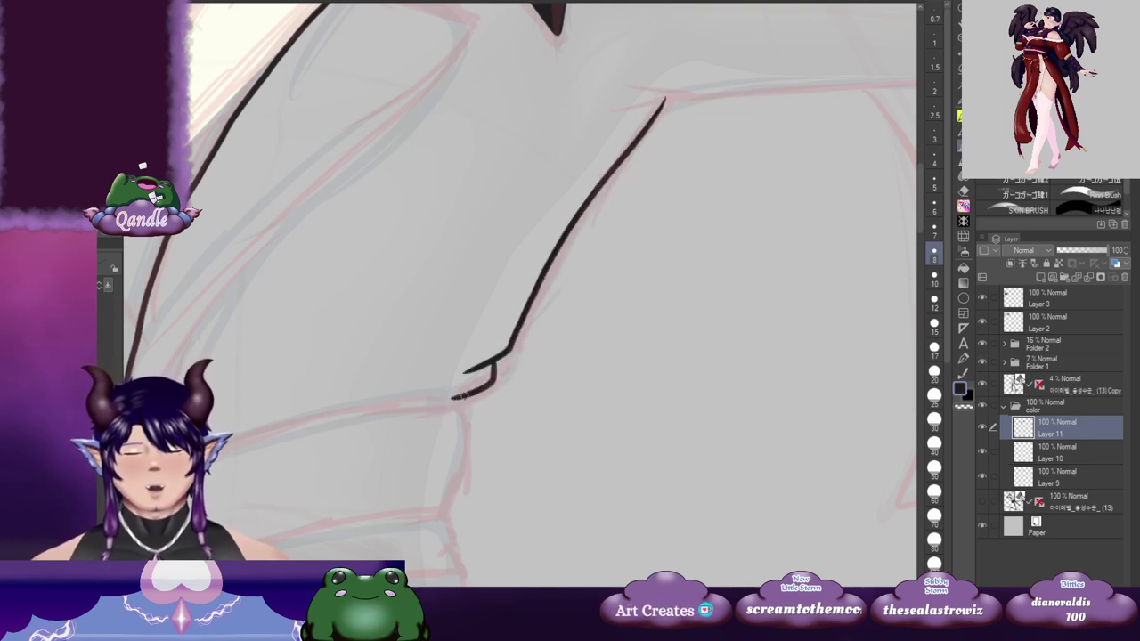
{"action": "left_click_drag", "start_coordinate": [713, 192], "coordinate": [616, 299]}
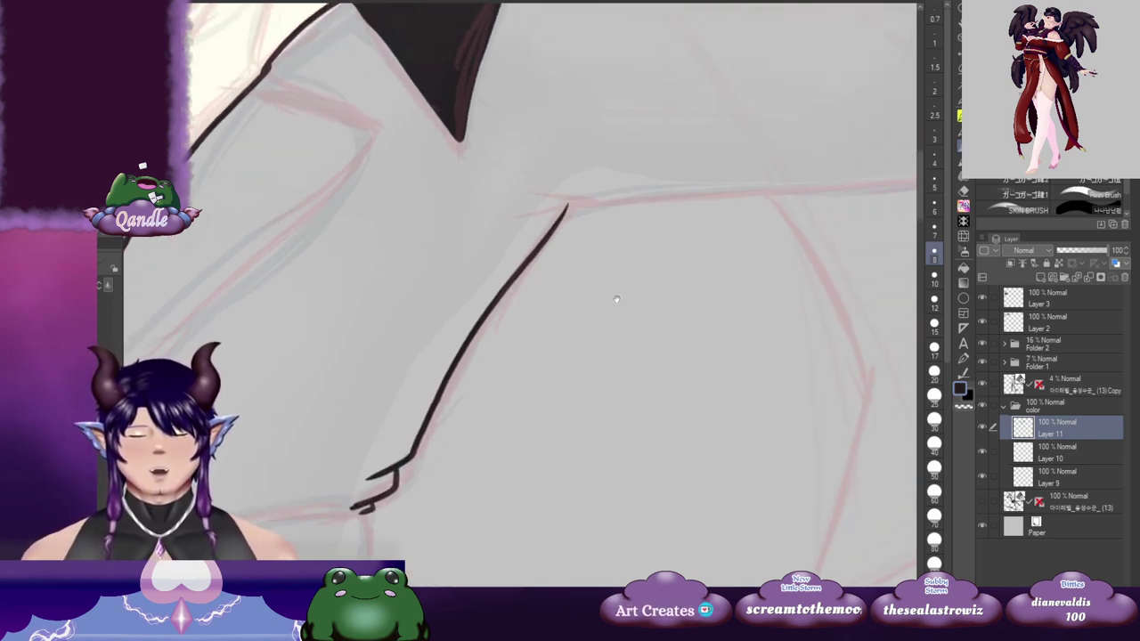
{"action": "left_click_drag", "start_coordinate": [588, 204], "coordinate": [524, 212]}
{"action": "mouse_move", "coordinate": [614, 236]}
{"action": "left_mouse_down"}
{"action": "mouse_move", "coordinate": [510, 262]}
{"action": "mouse_move", "coordinate": [487, 236]}
{"action": "mouse_move", "coordinate": [434, 240]}
{"action": "mouse_move", "coordinate": [654, 256]}
{"action": "left_mouse_up"}
{"action": "key", "text": "ctrl+z"}
{"action": "key", "text": "ctrl+z"}
{"action": "left_click_drag", "start_coordinate": [537, 235], "coordinate": [469, 228]}
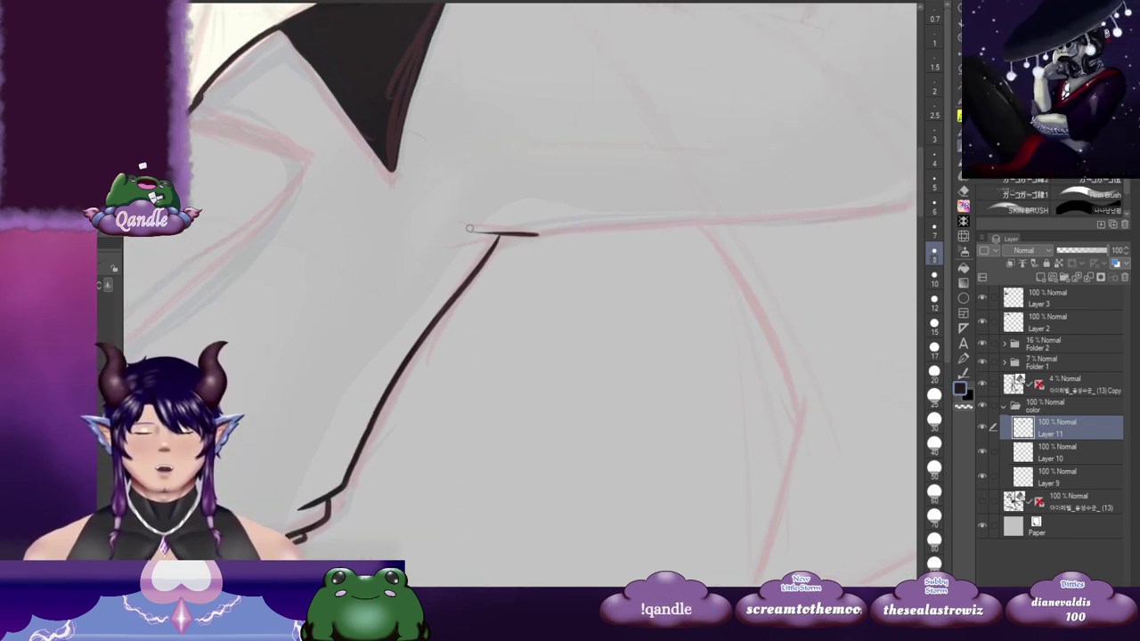
Step: Outline the upper edge of the outstretched sleeve from the pointed collar through the elbow folds to the cuff
{"action": "scroll", "coordinate": [697, 215], "scroll_direction": "up", "scroll_amount": 4}
{"action": "scroll", "coordinate": [551, 257], "scroll_direction": "right", "scroll_amount": 3}
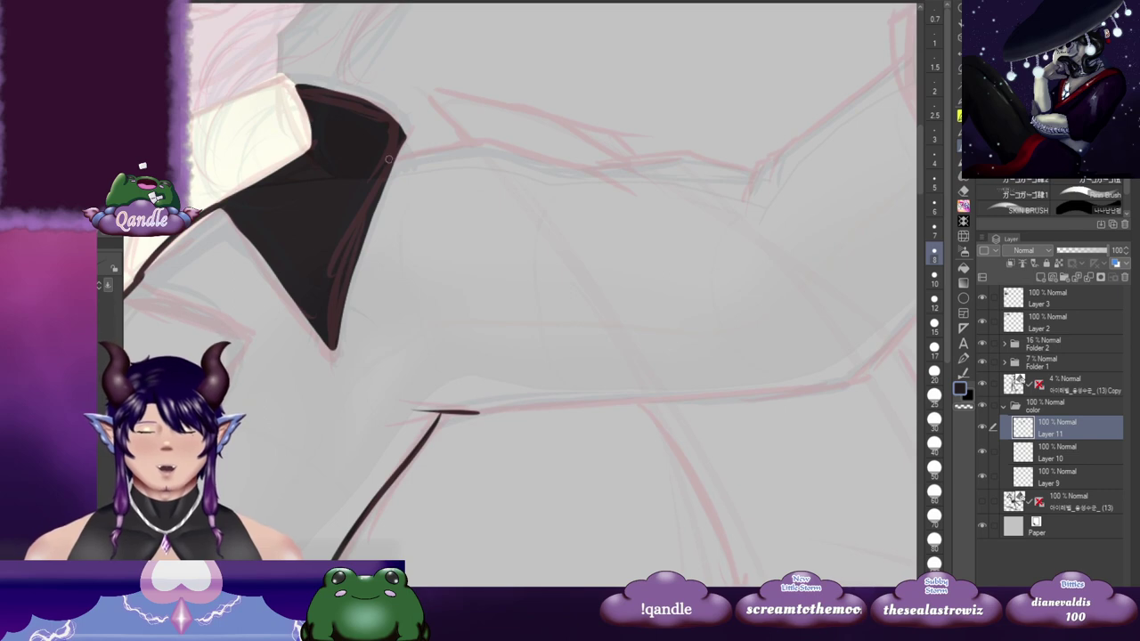
{"action": "mouse_move", "coordinate": [390, 159]}
{"action": "left_mouse_down"}
{"action": "mouse_move", "coordinate": [468, 142]}
{"action": "mouse_move", "coordinate": [631, 182]}
{"action": "left_mouse_up"}
{"action": "left_click_drag", "start_coordinate": [693, 190], "coordinate": [623, 198]}
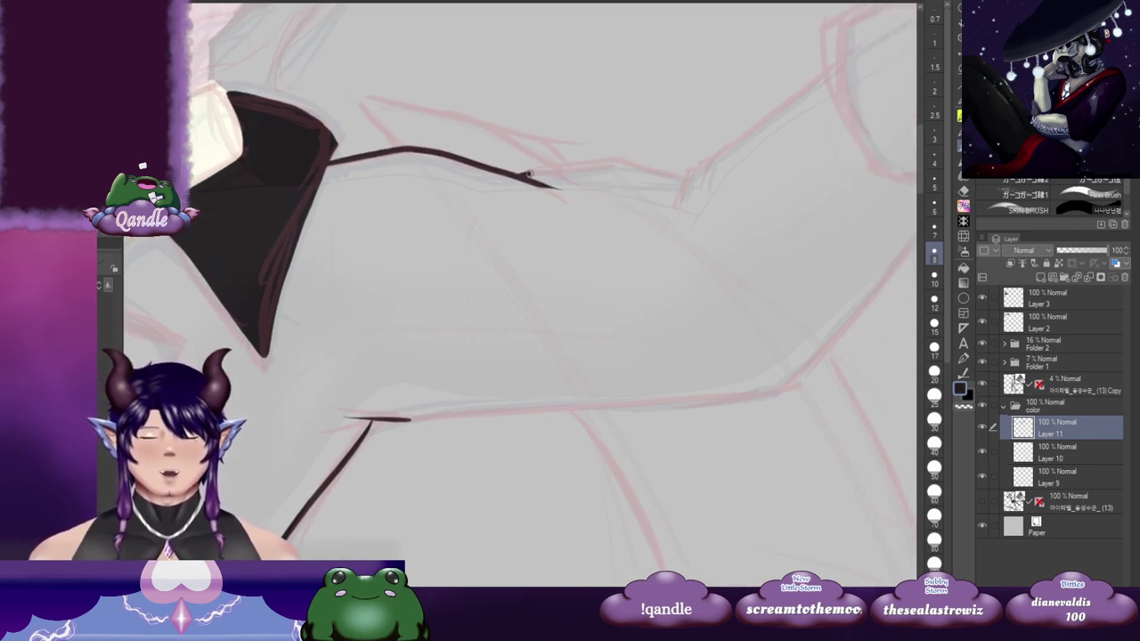
{"action": "left_click_drag", "start_coordinate": [527, 173], "coordinate": [609, 181]}
{"action": "left_click_drag", "start_coordinate": [673, 187], "coordinate": [596, 191]}
{"action": "mouse_move", "coordinate": [487, 176]}
{"action": "left_mouse_down"}
{"action": "mouse_move", "coordinate": [648, 178]}
{"action": "mouse_move", "coordinate": [563, 177]}
{"action": "mouse_move", "coordinate": [541, 217]}
{"action": "left_mouse_up"}
{"action": "mouse_move", "coordinate": [564, 177]}
{"action": "left_mouse_down"}
{"action": "mouse_move", "coordinate": [579, 169]}
{"action": "mouse_move", "coordinate": [562, 198]}
{"action": "mouse_move", "coordinate": [414, 289]}
{"action": "mouse_move", "coordinate": [497, 200]}
{"action": "left_mouse_up"}
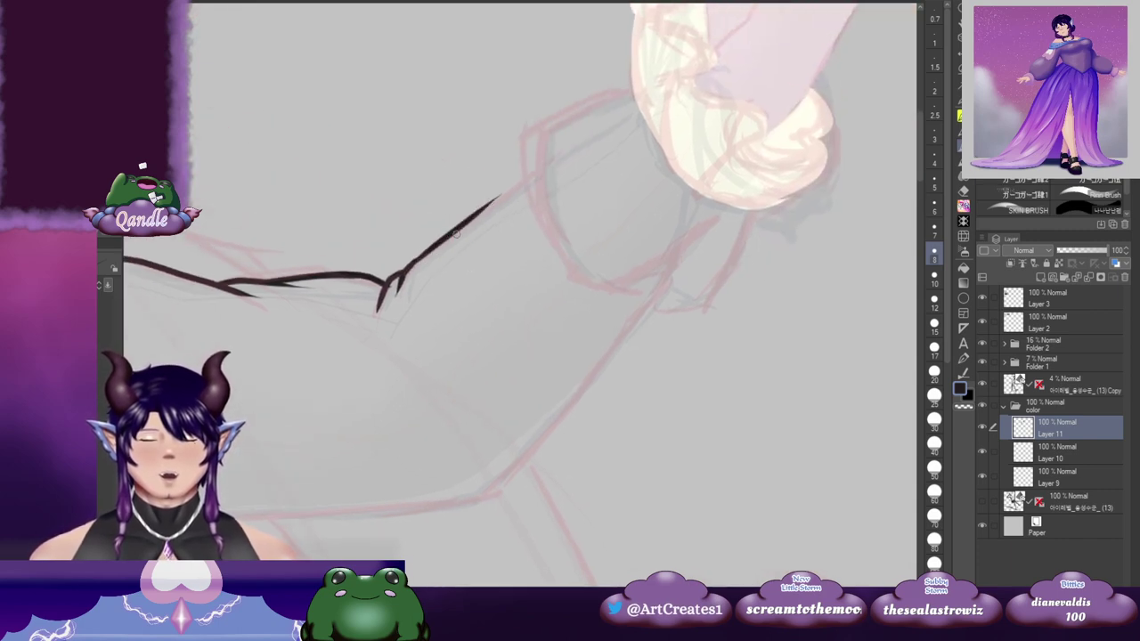
{"action": "key", "text": "ctrl+z"}
{"action": "left_click_drag", "start_coordinate": [408, 269], "coordinate": [535, 172]}
{"action": "left_click_drag", "start_coordinate": [636, 176], "coordinate": [545, 220]}
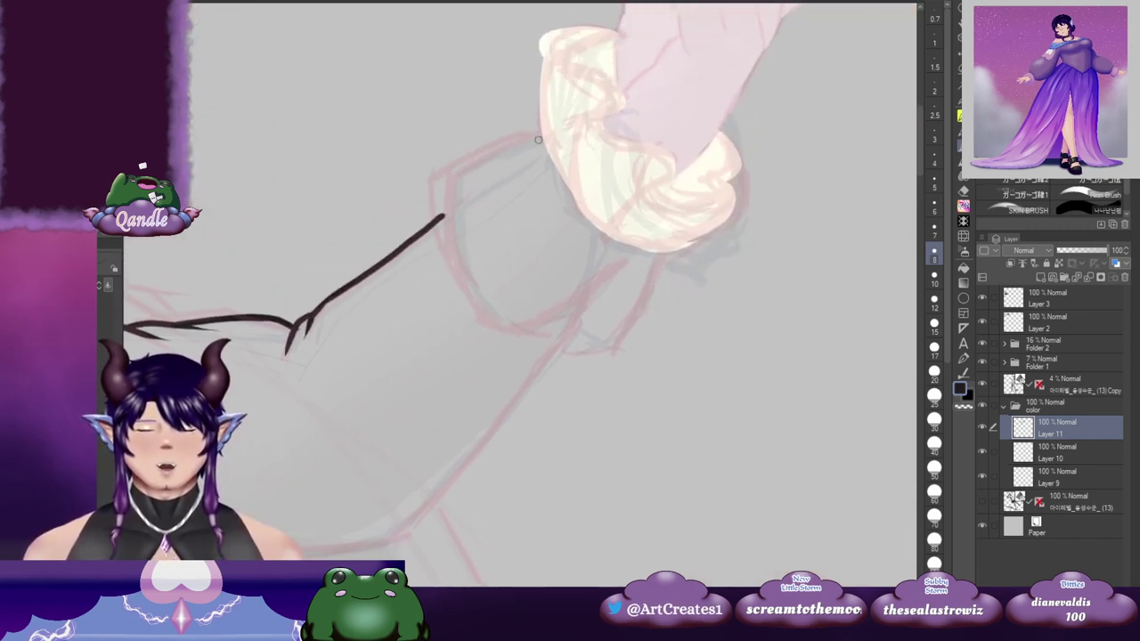
Step: Outline the turned-back sleeve cuff and its small flap, closing the shape along the edge of the shirt's ruffle
{"action": "mouse_move", "coordinate": [573, 155]}
{"action": "left_mouse_down"}
{"action": "mouse_move", "coordinate": [520, 162]}
{"action": "mouse_move", "coordinate": [431, 147]}
{"action": "mouse_move", "coordinate": [378, 188]}
{"action": "mouse_move", "coordinate": [392, 282]}
{"action": "mouse_move", "coordinate": [422, 328]}
{"action": "mouse_move", "coordinate": [441, 337]}
{"action": "mouse_move", "coordinate": [547, 282]}
{"action": "mouse_move", "coordinate": [490, 350]}
{"action": "mouse_move", "coordinate": [545, 347]}
{"action": "left_mouse_up"}
{"action": "left_click_drag", "start_coordinate": [593, 300], "coordinate": [611, 259]}
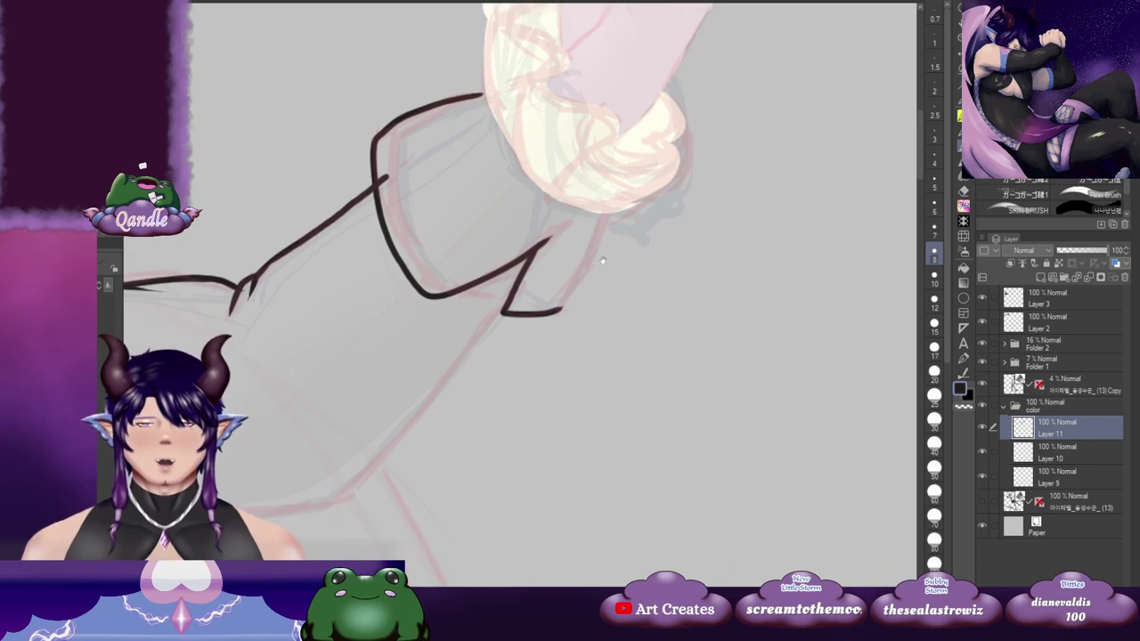
{"action": "mouse_move", "coordinate": [486, 92]}
{"action": "left_mouse_down"}
{"action": "mouse_move", "coordinate": [529, 169]}
{"action": "mouse_move", "coordinate": [600, 210]}
{"action": "mouse_move", "coordinate": [565, 307]}
{"action": "mouse_move", "coordinate": [532, 313]}
{"action": "mouse_move", "coordinate": [559, 273]}
{"action": "mouse_move", "coordinate": [767, 137]}
{"action": "mouse_move", "coordinate": [563, 334]}
{"action": "mouse_move", "coordinate": [766, 211]}
{"action": "left_mouse_up"}
{"action": "mouse_move", "coordinate": [340, 240]}
{"action": "left_mouse_down"}
{"action": "mouse_move", "coordinate": [631, 232]}
{"action": "mouse_move", "coordinate": [780, 205]}
{"action": "left_mouse_up"}
{"action": "mouse_move", "coordinate": [766, 117]}
{"action": "left_mouse_down"}
{"action": "mouse_move", "coordinate": [506, 324]}
{"action": "mouse_move", "coordinate": [804, 207]}
{"action": "left_mouse_up"}
Step: Draw the sleeve's underside back to the armpit and the coat's lower hem from the side fold to the front tip
{"action": "left_click_drag", "start_coordinate": [457, 291], "coordinate": [703, 205]}
{"action": "left_click_drag", "start_coordinate": [419, 500], "coordinate": [564, 211]}
{"action": "left_click_drag", "start_coordinate": [494, 314], "coordinate": [643, 194]}
{"action": "mouse_move", "coordinate": [428, 232]}
{"action": "left_mouse_down"}
{"action": "mouse_move", "coordinate": [515, 193]}
{"action": "mouse_move", "coordinate": [654, 162]}
{"action": "mouse_move", "coordinate": [767, 153]}
{"action": "mouse_move", "coordinate": [618, 219]}
{"action": "left_mouse_up"}
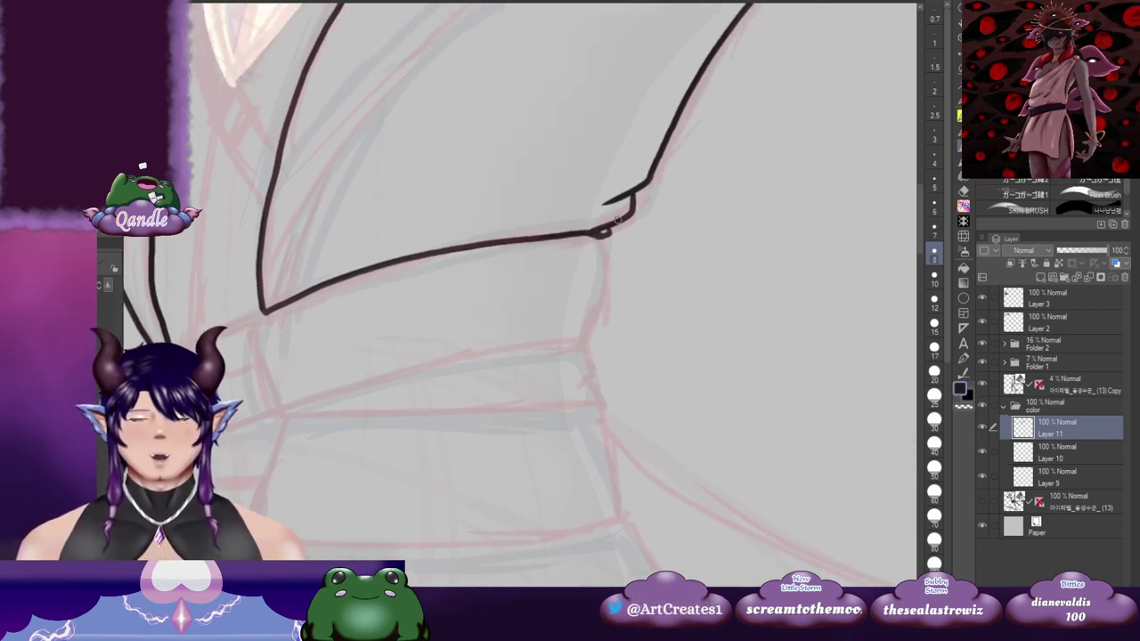
Step: Fill the coat's wide front with its sleeve and the lower part of the narrow front with the dark colour
{"action": "left_click_drag", "start_coordinate": [484, 153], "coordinate": [584, 268]}
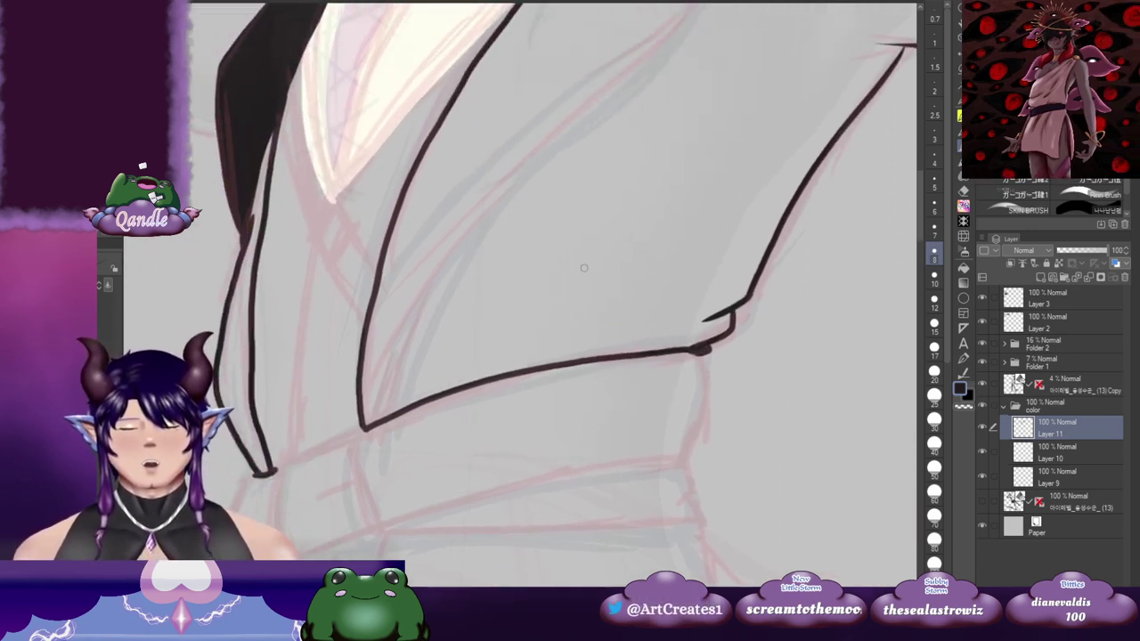
{"action": "key", "text": "g"}
{"action": "left_click", "coordinate": [587, 268]}
{"action": "left_click", "coordinate": [231, 381]}
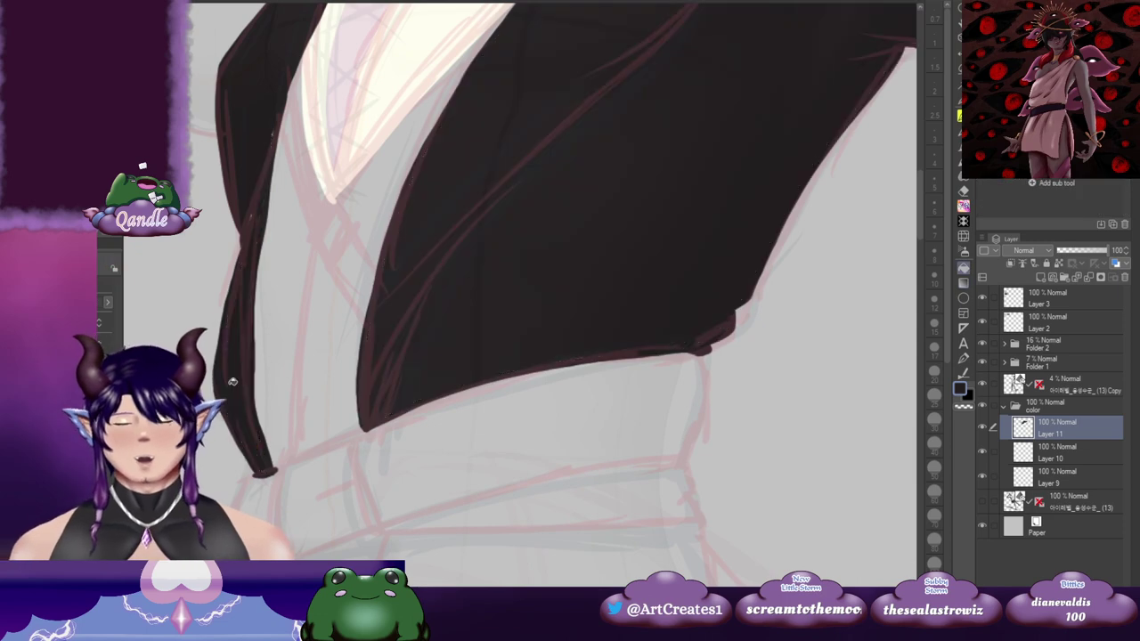
{"action": "left_click_drag", "start_coordinate": [259, 344], "coordinate": [315, 407]}
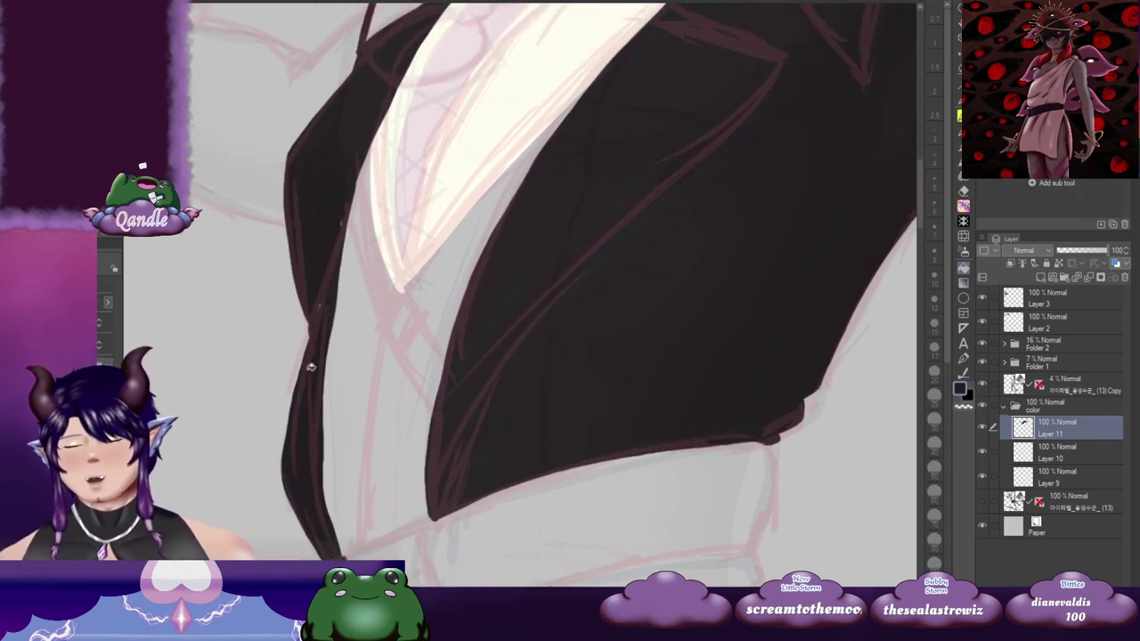
Step: Touch up the narrow front's inner edge and fill the outlined shoulder area beside the small collar
{"action": "key", "text": "b"}
{"action": "left_click_drag", "start_coordinate": [344, 203], "coordinate": [313, 376]}
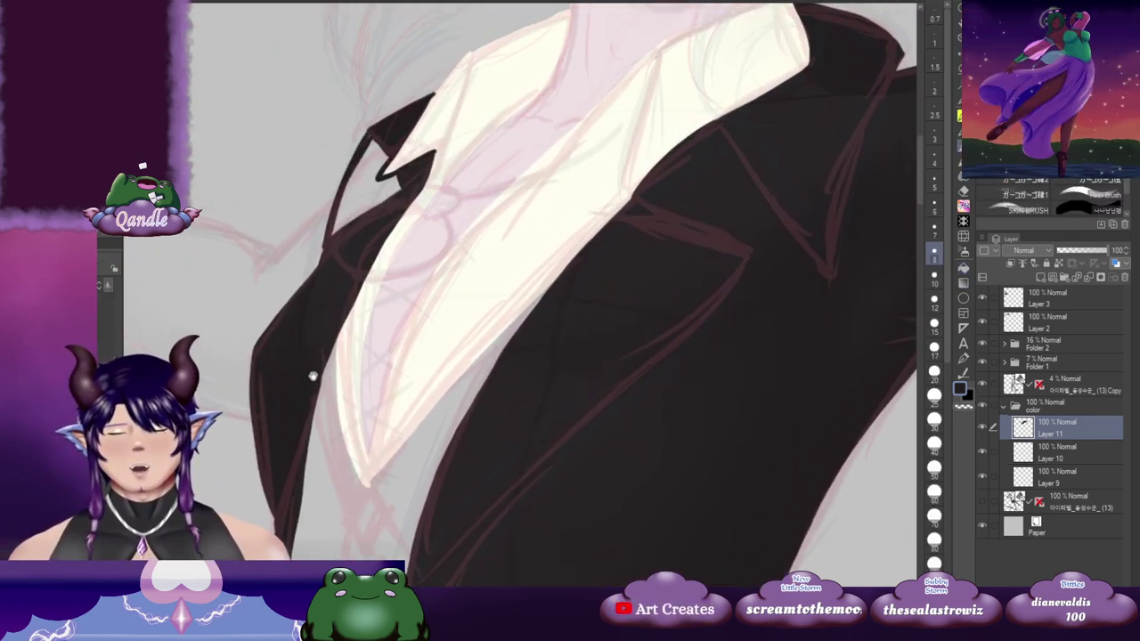
{"action": "key", "text": "g"}
{"action": "left_click", "coordinate": [364, 199]}
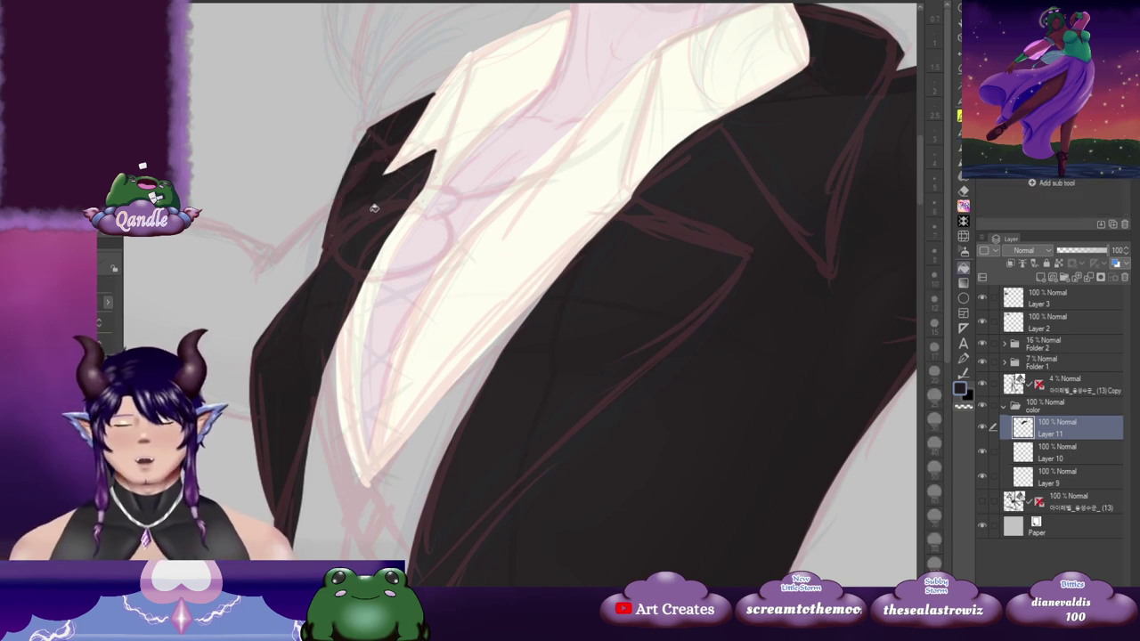
{"action": "key", "text": "b"}
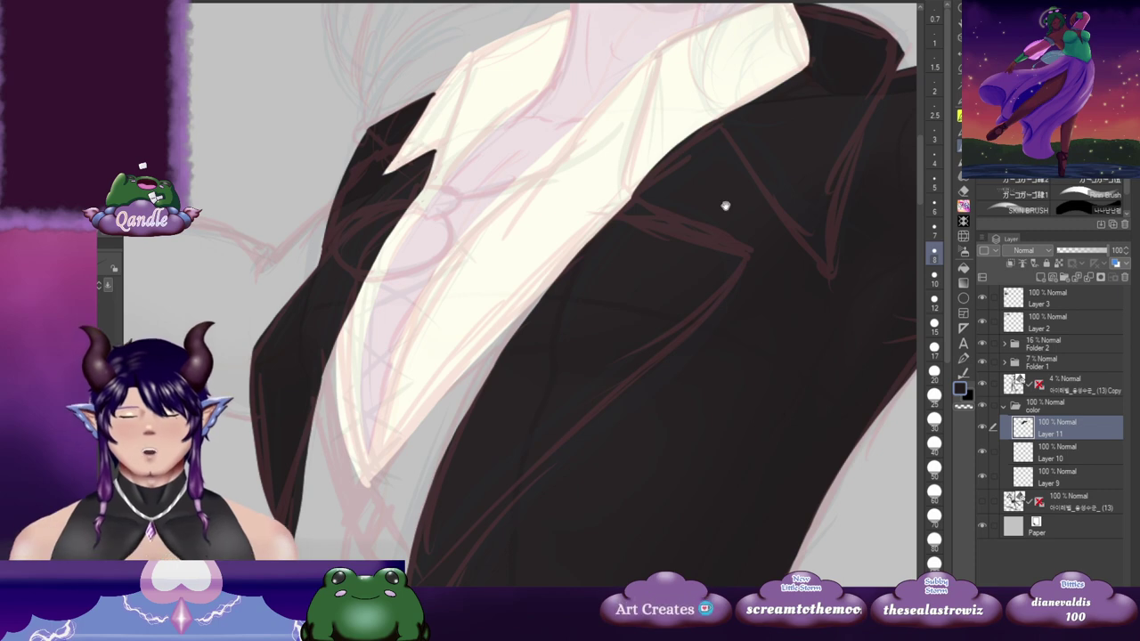
Step: Fill the outlined sleeve cuff and its flap with the dark coat colour, completing the outstretched arm
{"action": "left_click_drag", "start_coordinate": [782, 265], "coordinate": [578, 351]}
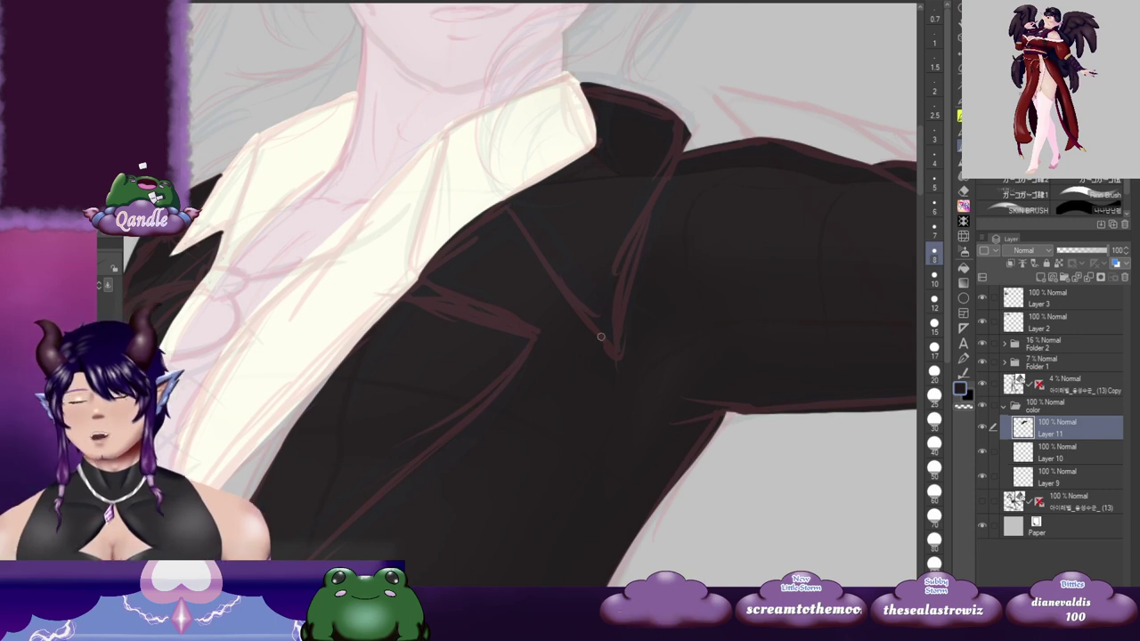
{"action": "mouse_move", "coordinate": [580, 362]}
{"action": "left_mouse_down"}
{"action": "mouse_move", "coordinate": [555, 306]}
{"action": "mouse_move", "coordinate": [512, 313]}
{"action": "left_mouse_up"}
{"action": "left_click_drag", "start_coordinate": [709, 320], "coordinate": [443, 405]}
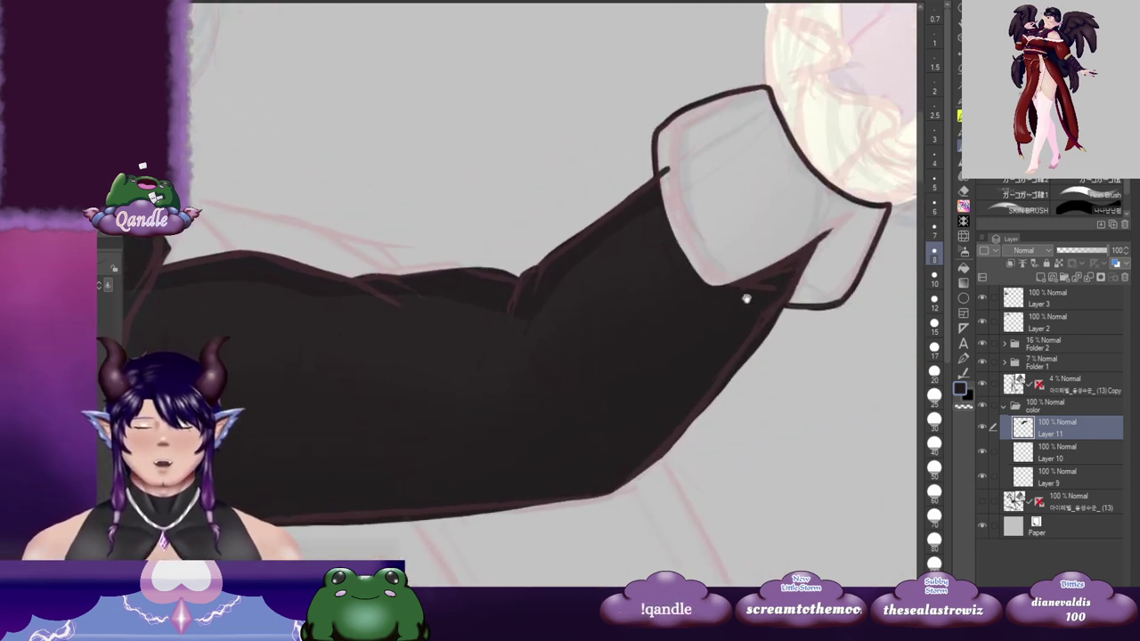
{"action": "left_click_drag", "start_coordinate": [746, 299], "coordinate": [572, 341]}
{"action": "key", "text": "g"}
{"action": "key", "text": "g"}
{"action": "left_click", "coordinate": [590, 255]}
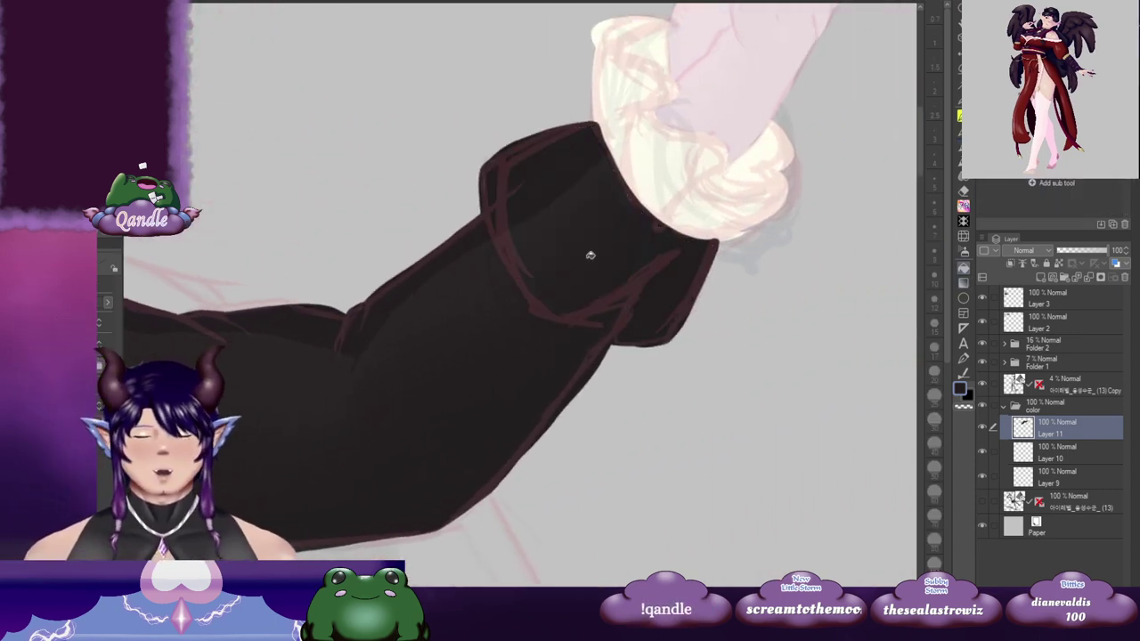
{"action": "left_click_drag", "start_coordinate": [435, 358], "coordinate": [620, 264]}
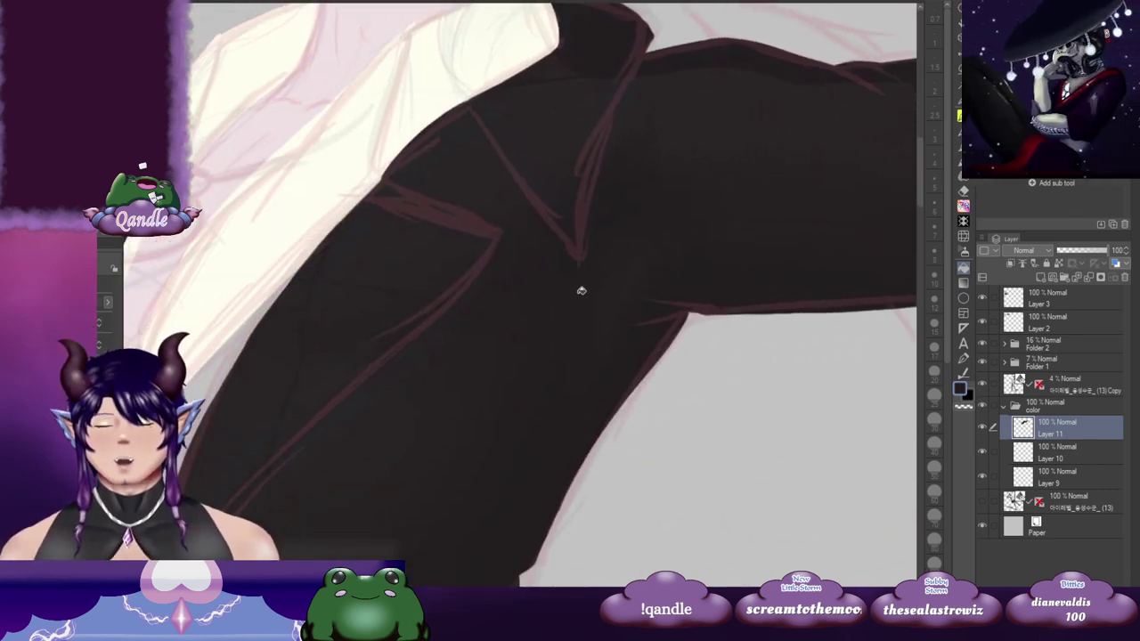
{"action": "key", "text": "ctrl+0"}
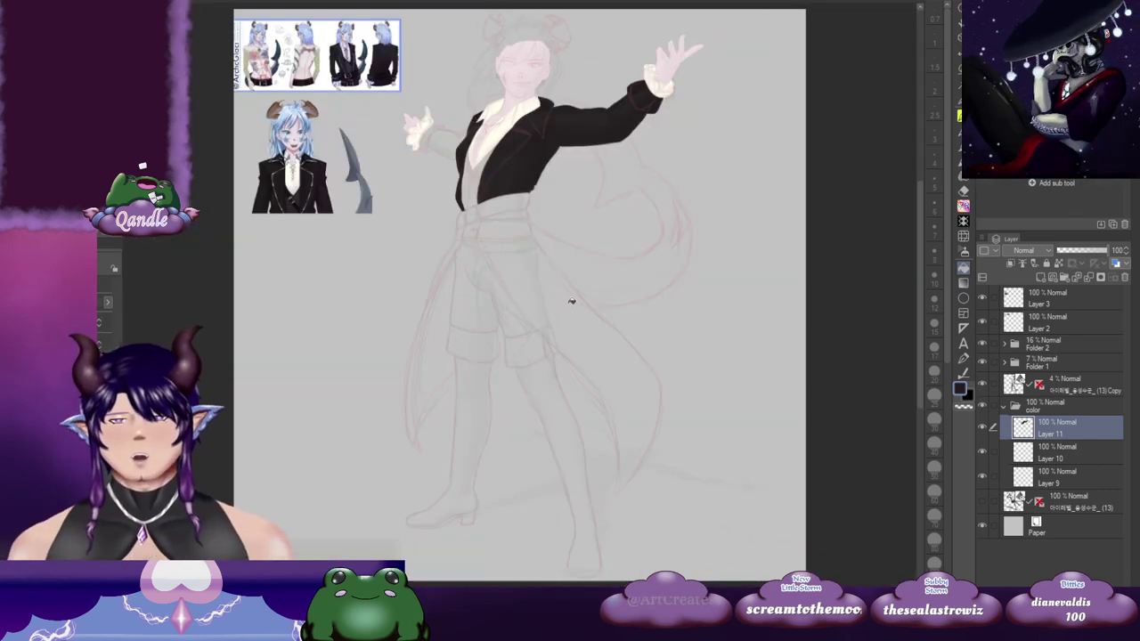
Step: Look over the filled coat, the remaining sleeve and the sketched waist, both up close and as a whole
{"action": "left_click_drag", "start_coordinate": [637, 271], "coordinate": [559, 329]}
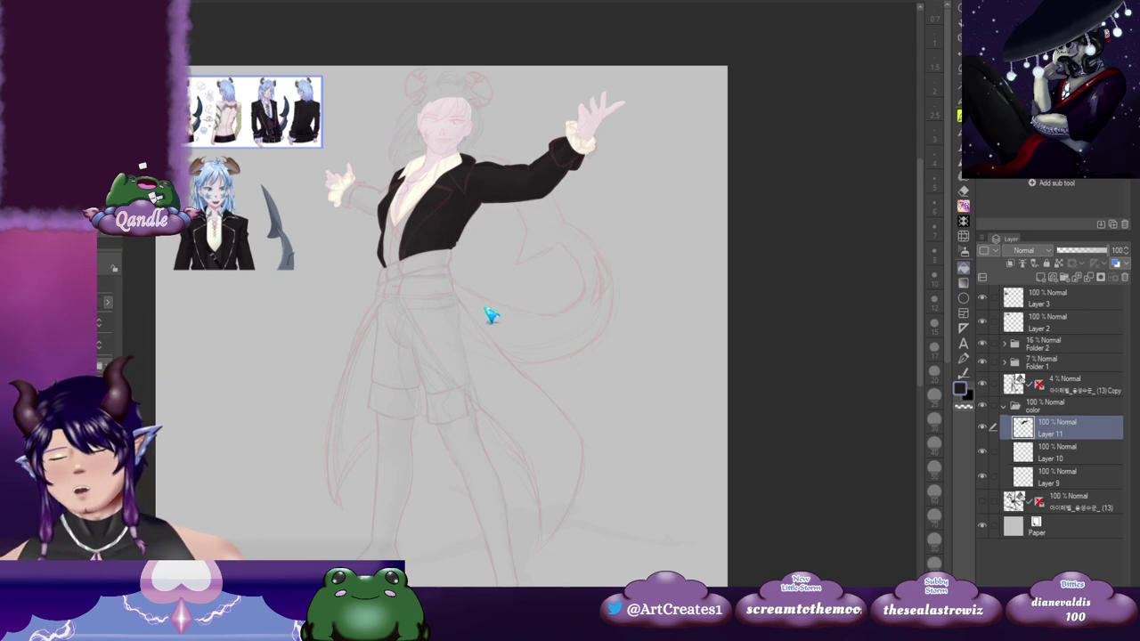
{"action": "scroll", "coordinate": [488, 310], "scroll_direction": "down", "scroll_amount": 2}
{"action": "scroll", "coordinate": [488, 309], "scroll_direction": "up", "scroll_amount": 2}
{"action": "scroll", "coordinate": [492, 315], "scroll_direction": "up", "scroll_amount": 3}
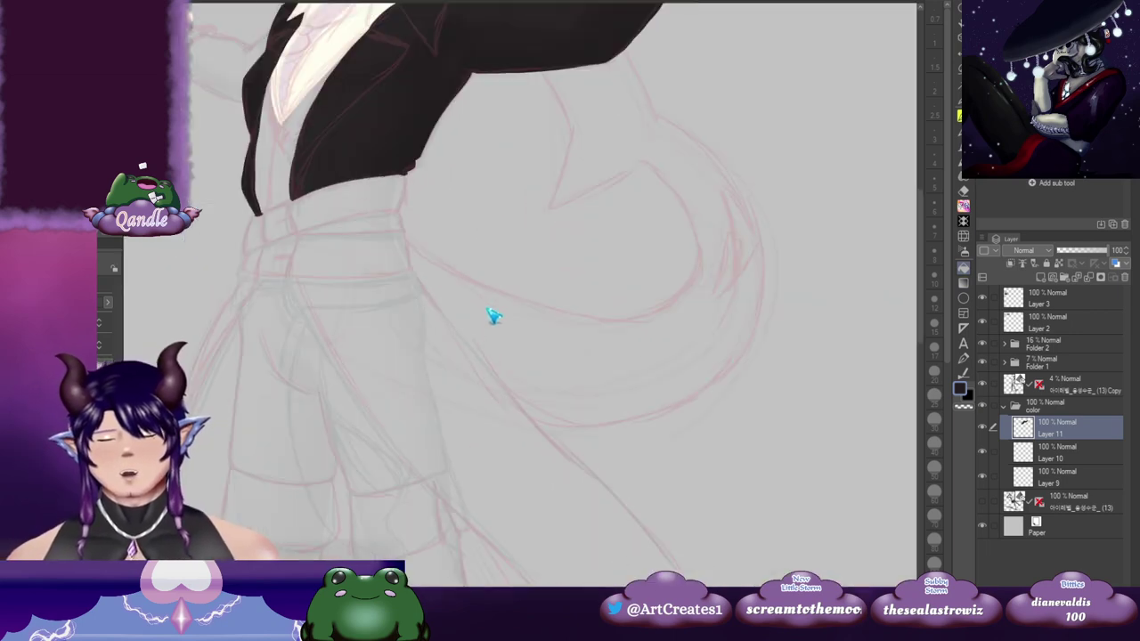
{"action": "left_click_drag", "start_coordinate": [437, 187], "coordinate": [656, 361]}
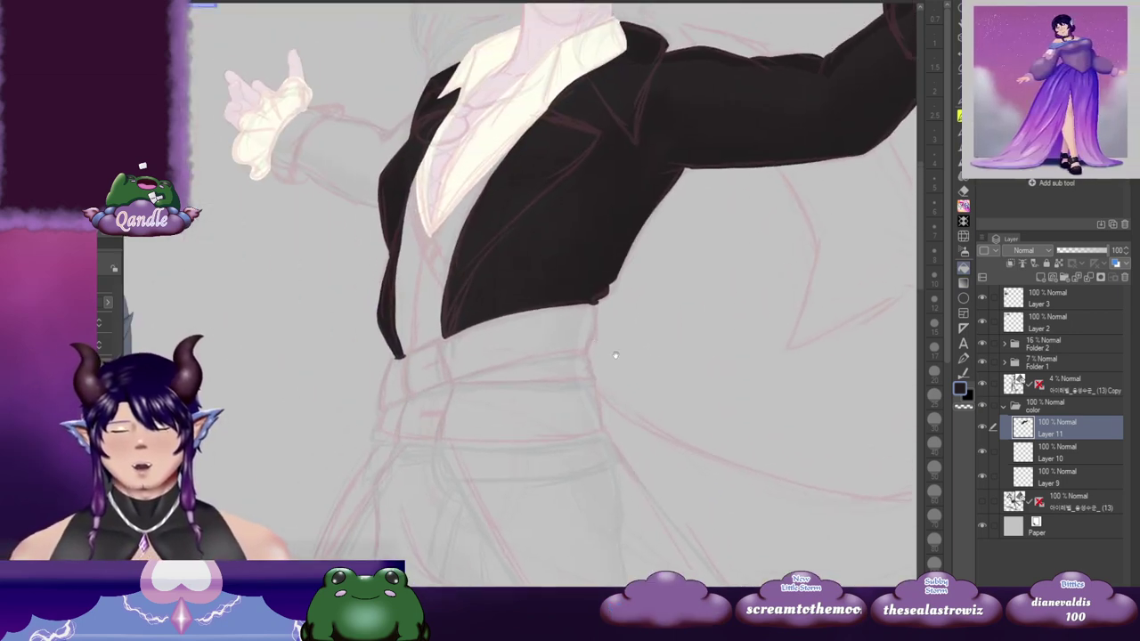
{"action": "left_click_drag", "start_coordinate": [516, 277], "coordinate": [524, 336]}
{"action": "left_click_drag", "start_coordinate": [444, 329], "coordinate": [520, 318]}
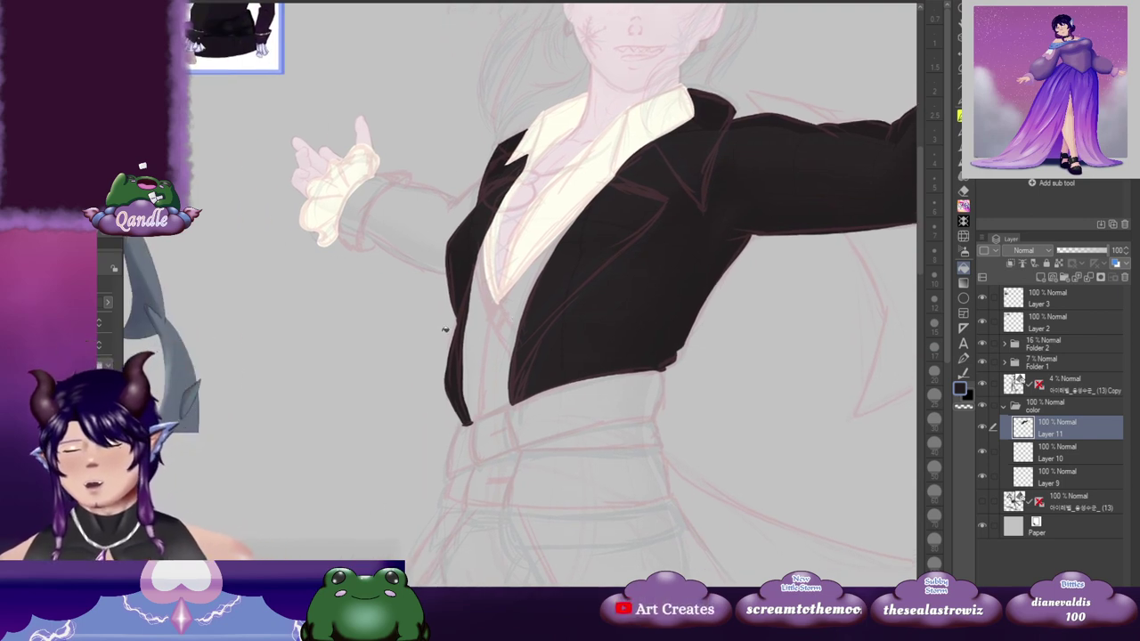
{"action": "scroll", "coordinate": [445, 329], "scroll_direction": "down", "scroll_amount": 2}
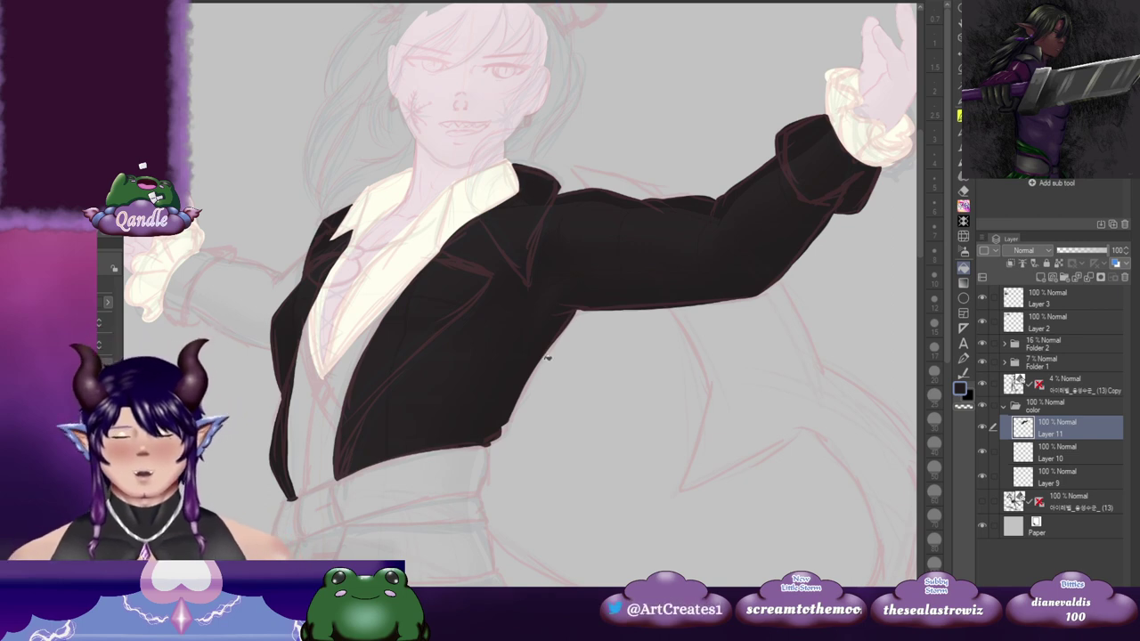
{"action": "left_click_drag", "start_coordinate": [377, 413], "coordinate": [523, 305]}
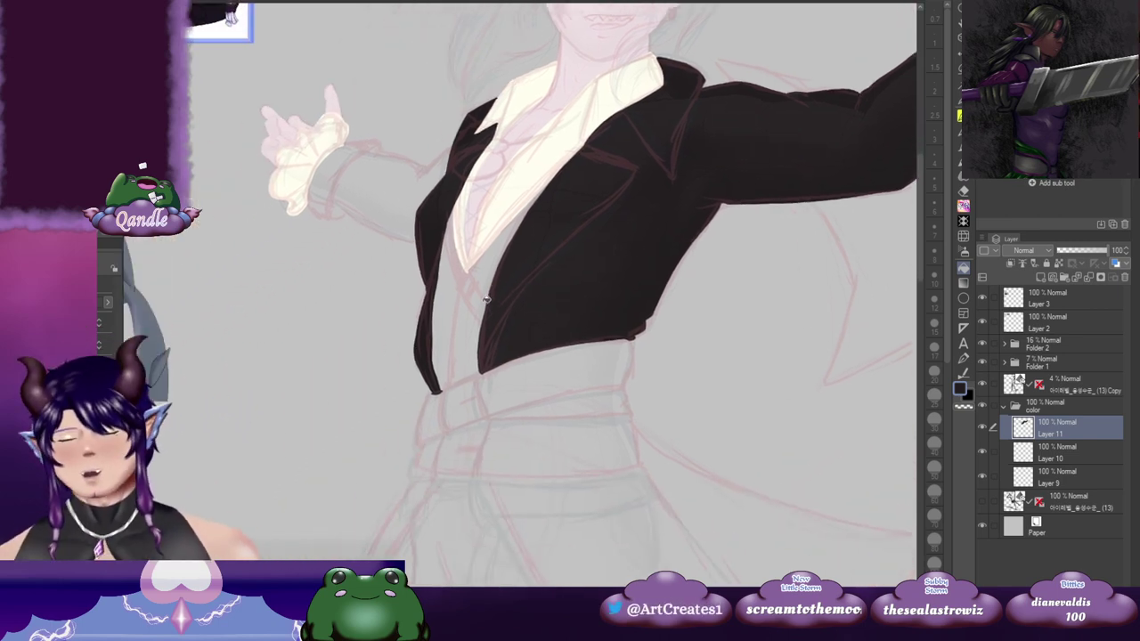
{"action": "scroll", "coordinate": [478, 304], "scroll_direction": "down", "scroll_amount": 1}
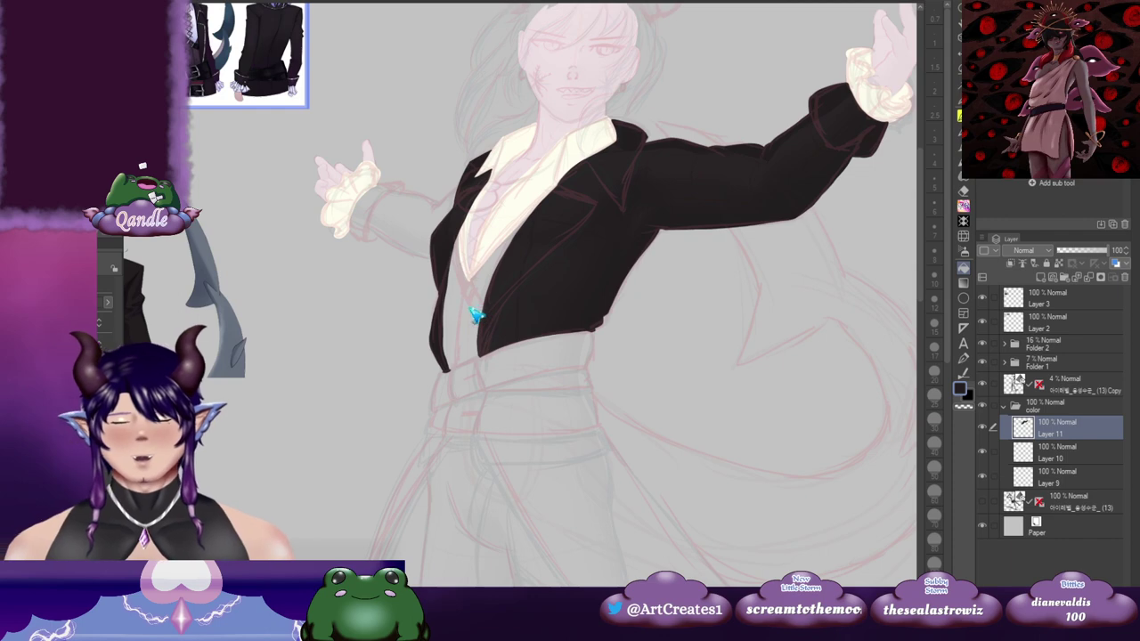
{"action": "scroll", "coordinate": [473, 310], "scroll_direction": "up", "scroll_amount": 1}
{"action": "scroll", "coordinate": [476, 313], "scroll_direction": "up", "scroll_amount": 2}
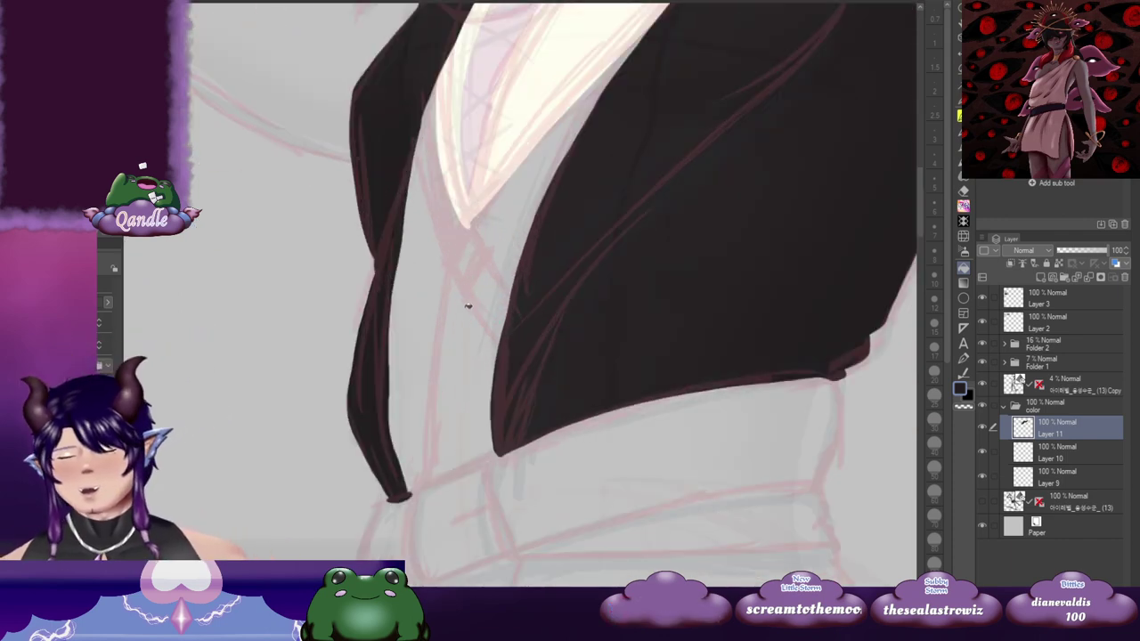
Step: Outline the unfilled sleeve on the coat's narrow side, with its cuff, upper edge, armpit fold and underside
{"action": "key", "text": "b"}
{"action": "mouse_move", "coordinate": [355, 119]}
{"action": "left_mouse_down"}
{"action": "mouse_move", "coordinate": [534, 285]}
{"action": "mouse_move", "coordinate": [584, 292]}
{"action": "left_mouse_up"}
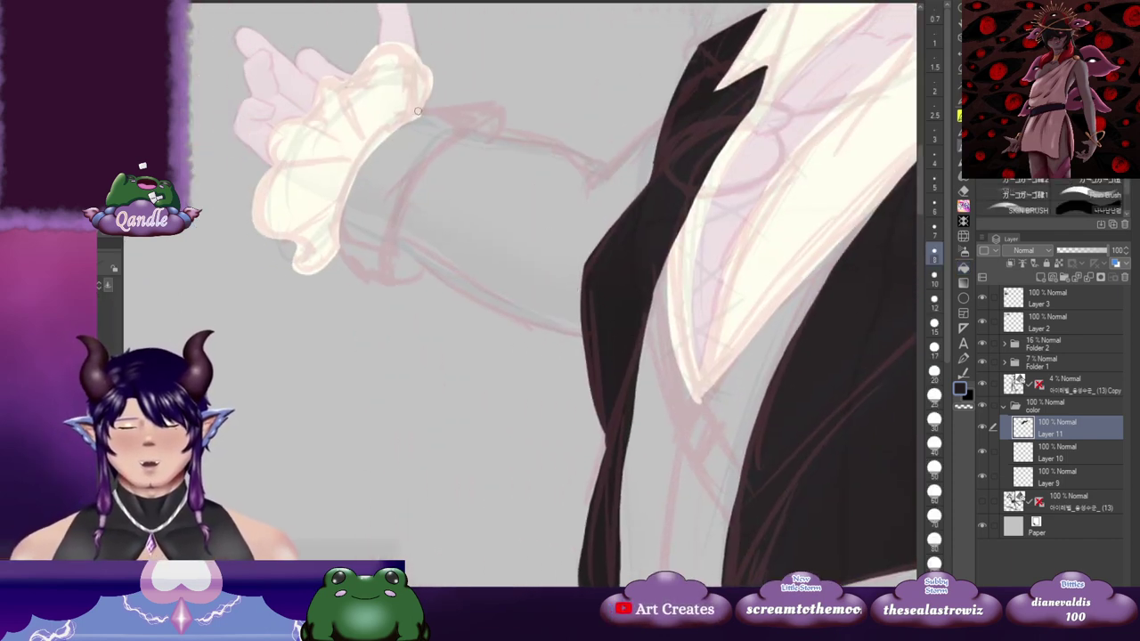
{"action": "mouse_move", "coordinate": [417, 111]}
{"action": "left_mouse_down"}
{"action": "mouse_move", "coordinate": [330, 224]}
{"action": "mouse_move", "coordinate": [341, 264]}
{"action": "mouse_move", "coordinate": [386, 286]}
{"action": "mouse_move", "coordinate": [422, 275]}
{"action": "mouse_move", "coordinate": [386, 296]}
{"action": "left_mouse_up"}
{"action": "mouse_move", "coordinate": [370, 136]}
{"action": "left_mouse_down"}
{"action": "mouse_move", "coordinate": [454, 128]}
{"action": "mouse_move", "coordinate": [461, 155]}
{"action": "mouse_move", "coordinate": [480, 157]}
{"action": "left_mouse_up"}
{"action": "mouse_move", "coordinate": [417, 136]}
{"action": "left_mouse_down"}
{"action": "mouse_move", "coordinate": [508, 157]}
{"action": "mouse_move", "coordinate": [544, 183]}
{"action": "mouse_move", "coordinate": [494, 209]}
{"action": "left_mouse_up"}
{"action": "mouse_move", "coordinate": [520, 187]}
{"action": "left_mouse_down"}
{"action": "mouse_move", "coordinate": [476, 194]}
{"action": "mouse_move", "coordinate": [467, 209]}
{"action": "mouse_move", "coordinate": [482, 201]}
{"action": "left_mouse_up"}
{"action": "key", "text": "ctrl+z"}
{"action": "left_click_drag", "start_coordinate": [481, 188], "coordinate": [548, 135]}
{"action": "left_click_drag", "start_coordinate": [509, 220], "coordinate": [531, 156]}
{"action": "mouse_move", "coordinate": [329, 226]}
{"action": "left_mouse_down"}
{"action": "mouse_move", "coordinate": [341, 217]}
{"action": "mouse_move", "coordinate": [379, 252]}
{"action": "mouse_move", "coordinate": [497, 297]}
{"action": "left_mouse_up"}
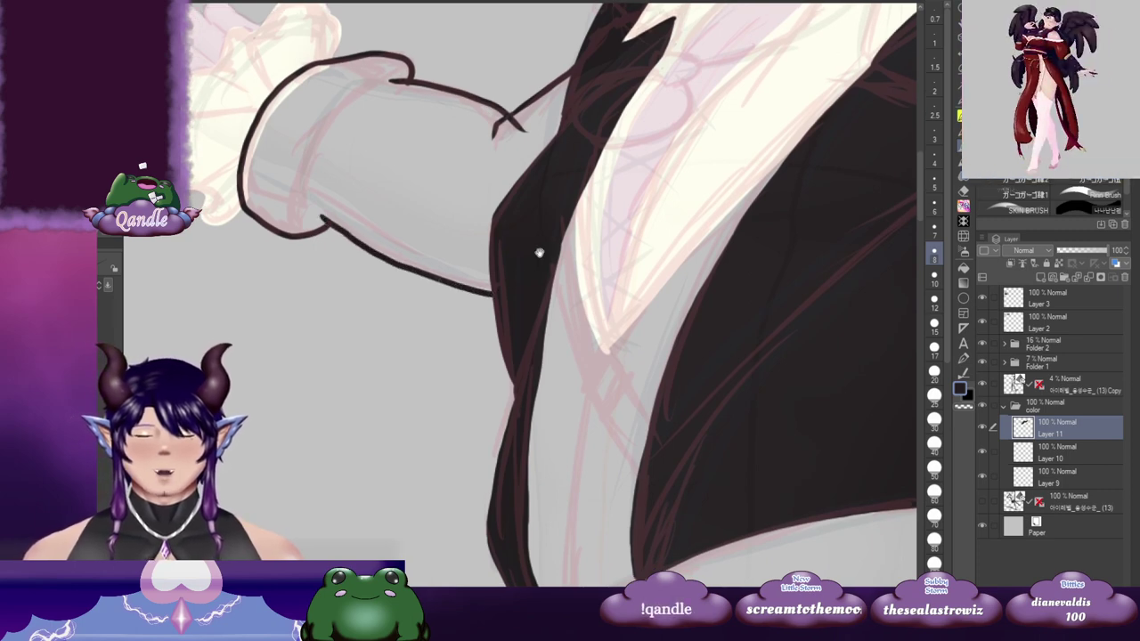
Step: Fill the outlined second sleeve and its cuff with the dark coat colour
{"action": "left_click_drag", "start_coordinate": [497, 253], "coordinate": [481, 293]}
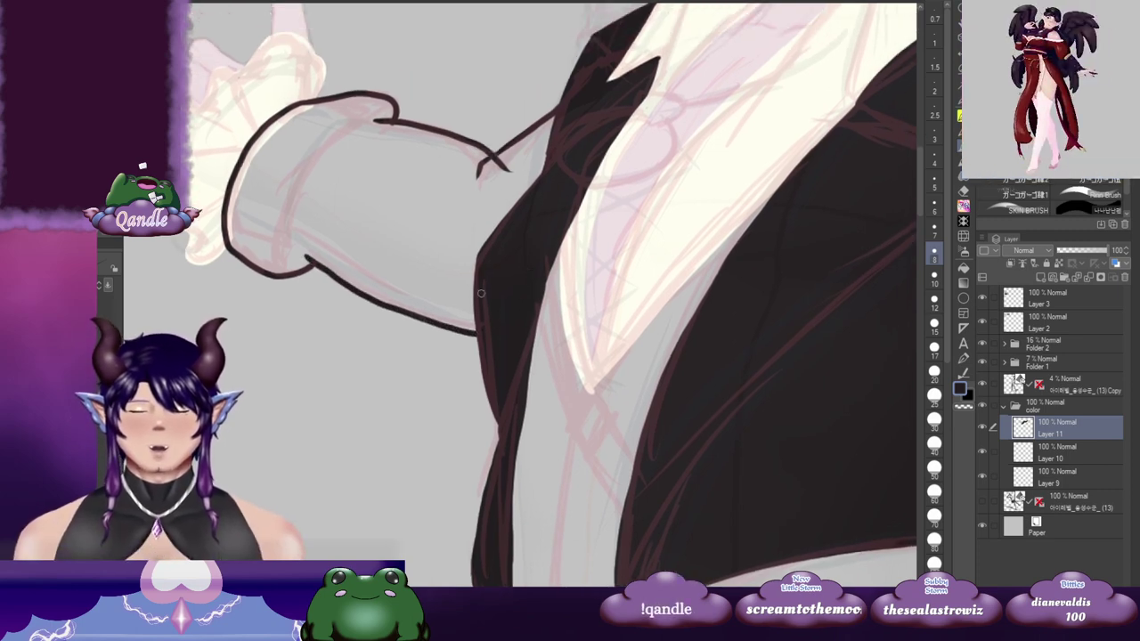
{"action": "key", "text": "g"}
{"action": "left_click", "coordinate": [429, 237]}
Step: Draw the pinched fold at the side end of the waist band, just below the coat's wide front hem
{"action": "left_click_drag", "start_coordinate": [651, 238], "coordinate": [522, 300]}
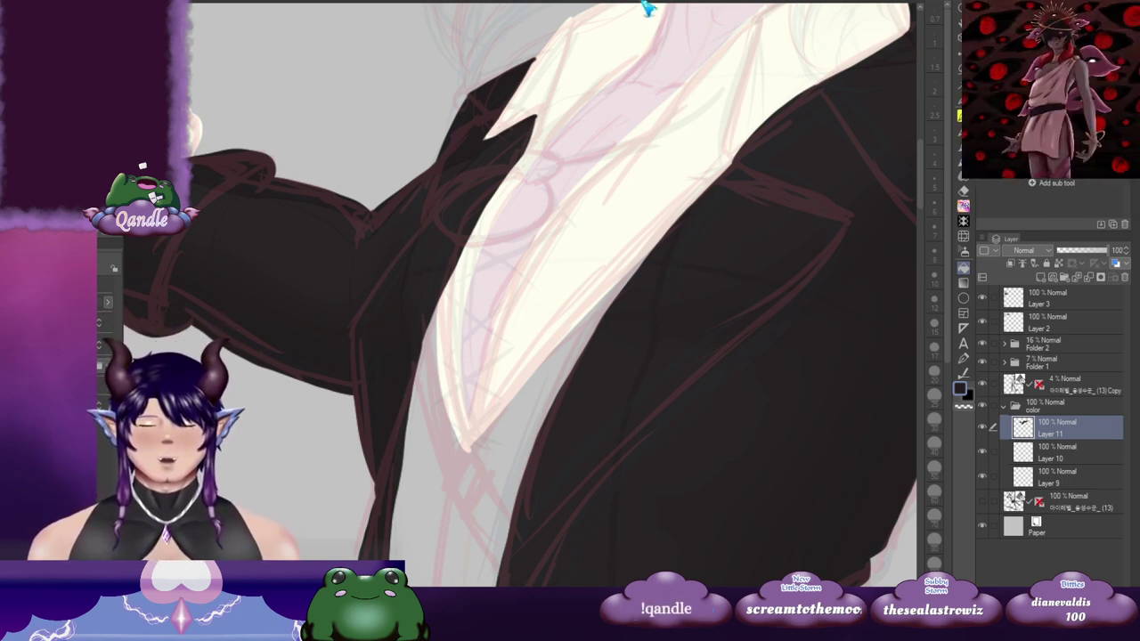
{"action": "left_click_drag", "start_coordinate": [755, 271], "coordinate": [600, 294]}
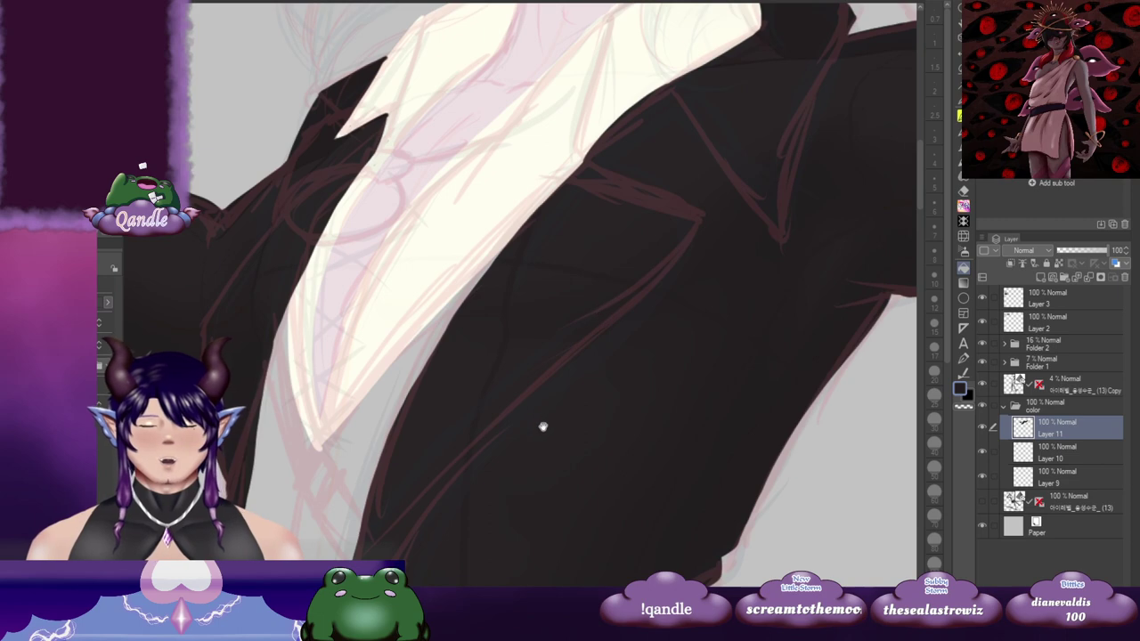
{"action": "left_click_drag", "start_coordinate": [615, 523], "coordinate": [595, 322]}
{"action": "left_click_drag", "start_coordinate": [569, 426], "coordinate": [584, 313]}
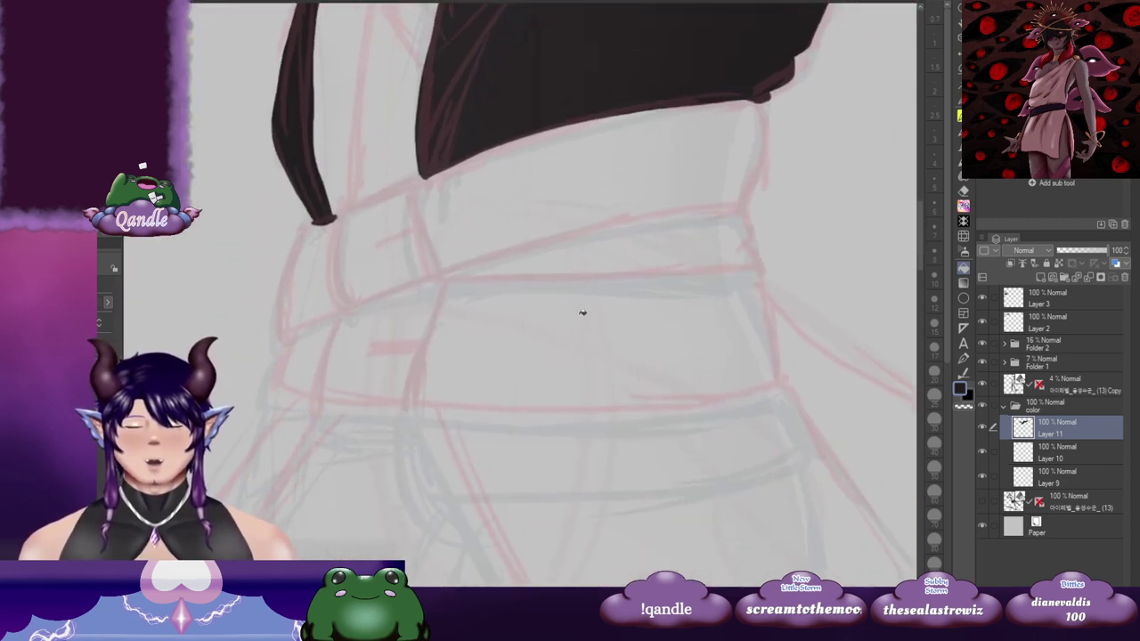
{"action": "key", "text": "b"}
{"action": "left_click_drag", "start_coordinate": [733, 279], "coordinate": [704, 253]}
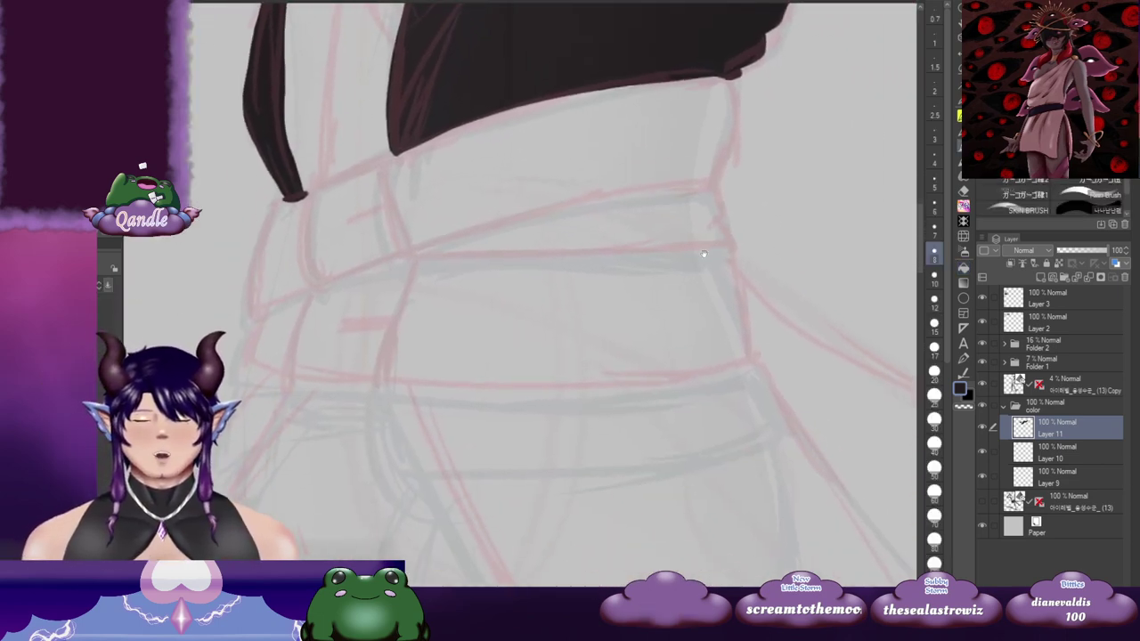
{"action": "mouse_move", "coordinate": [714, 184]}
{"action": "left_mouse_down"}
{"action": "mouse_move", "coordinate": [709, 223]}
{"action": "mouse_move", "coordinate": [716, 213]}
{"action": "mouse_move", "coordinate": [720, 240]}
{"action": "left_mouse_up"}
{"action": "left_click_drag", "start_coordinate": [694, 245], "coordinate": [760, 233]}
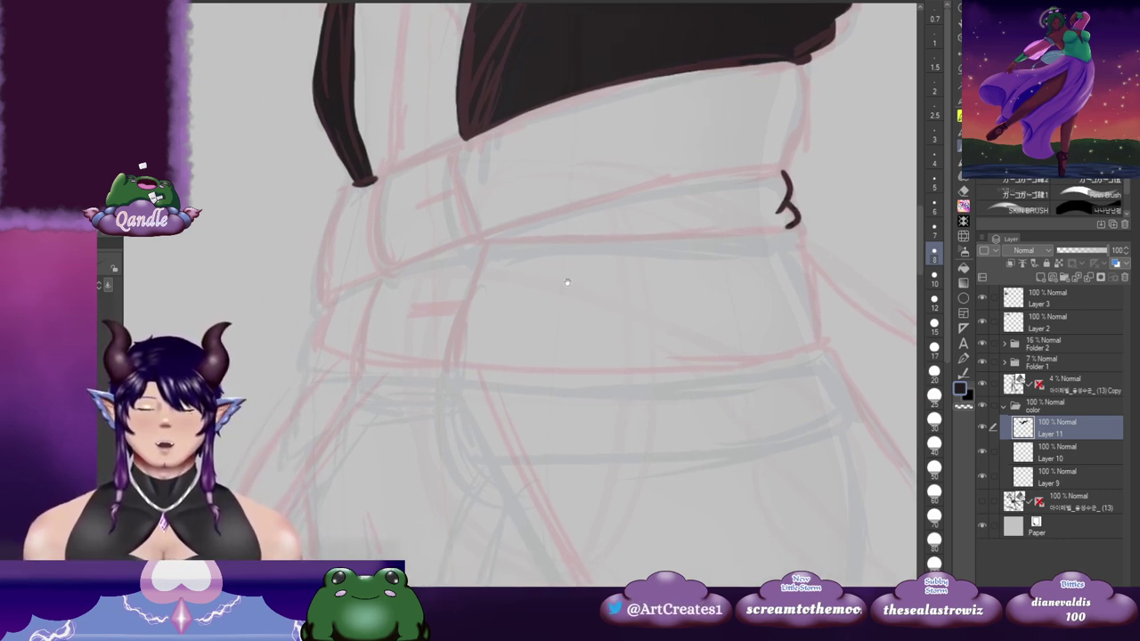
Step: Draw the waist band's upper and lower edges from the side fold to a point near the front straps
{"action": "left_click_drag", "start_coordinate": [568, 282], "coordinate": [557, 259]}
{"action": "mouse_move", "coordinate": [457, 215]}
{"action": "left_mouse_down"}
{"action": "mouse_move", "coordinate": [633, 162]}
{"action": "mouse_move", "coordinate": [773, 152]}
{"action": "left_mouse_up"}
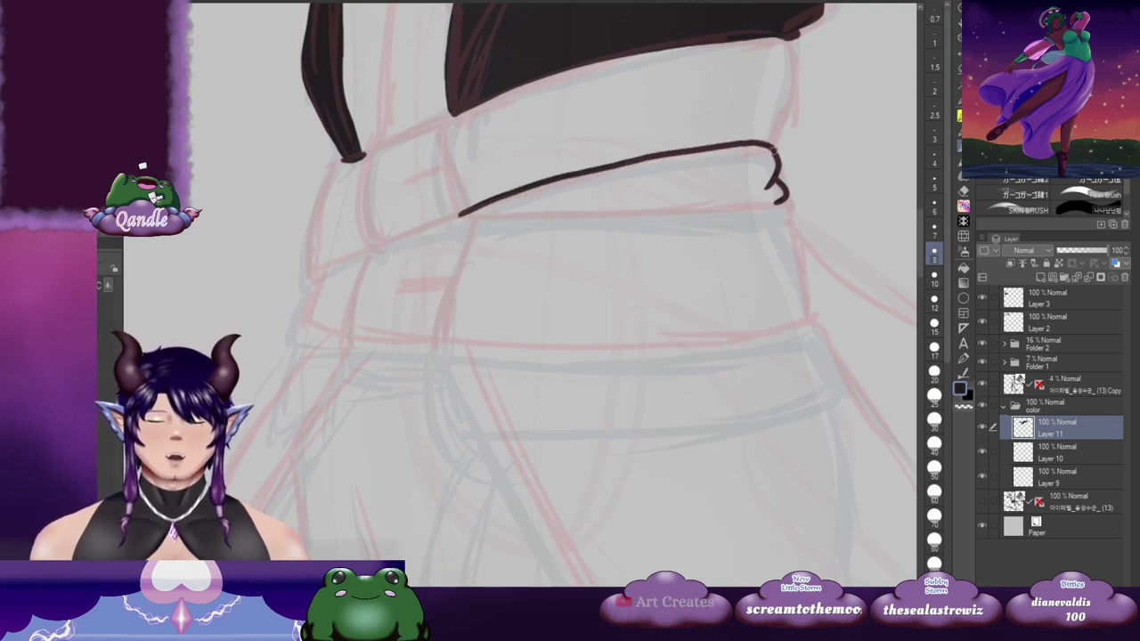
{"action": "left_click_drag", "start_coordinate": [615, 240], "coordinate": [606, 205]}
{"action": "left_click_drag", "start_coordinate": [452, 179], "coordinate": [779, 166]}
{"action": "left_click_drag", "start_coordinate": [806, 216], "coordinate": [664, 198]}
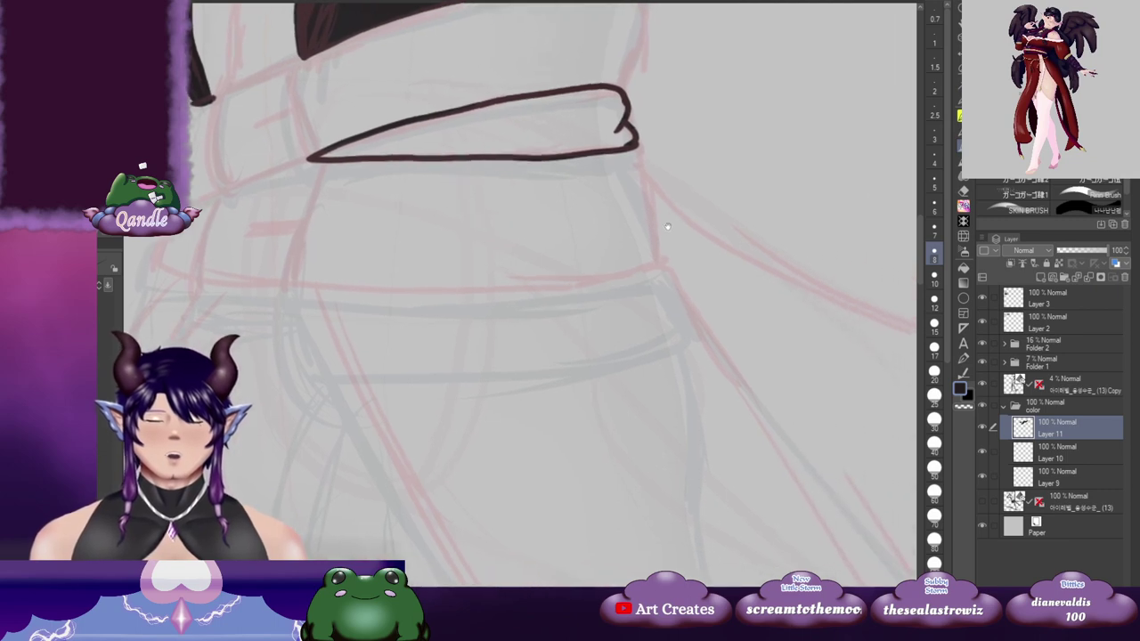
Step: Fill the outlined wedge of the waist band with the dark colour
{"action": "key", "text": "g"}
{"action": "key", "text": "g"}
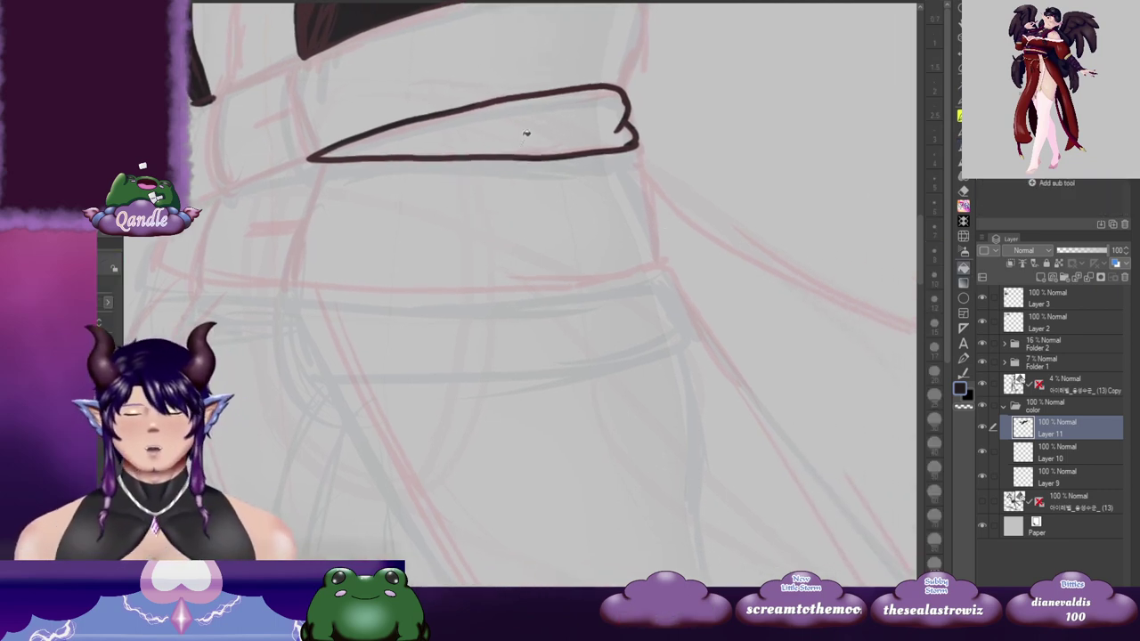
{"action": "left_click", "coordinate": [526, 133]}
Step: Draw a short diagonal stroke down from the belt's lower edge, along the overlapping cloth at the front
{"action": "key", "text": "b"}
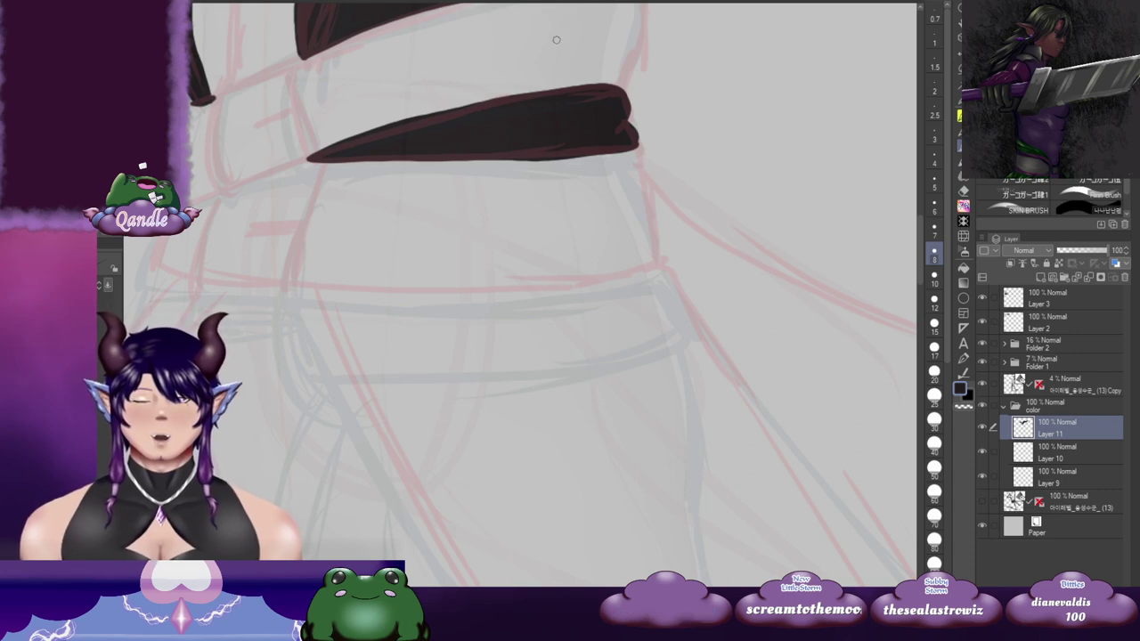
{"action": "scroll", "coordinate": [374, 249], "scroll_direction": "down", "scroll_amount": 3}
{"action": "left_click_drag", "start_coordinate": [330, 177], "coordinate": [378, 303]}
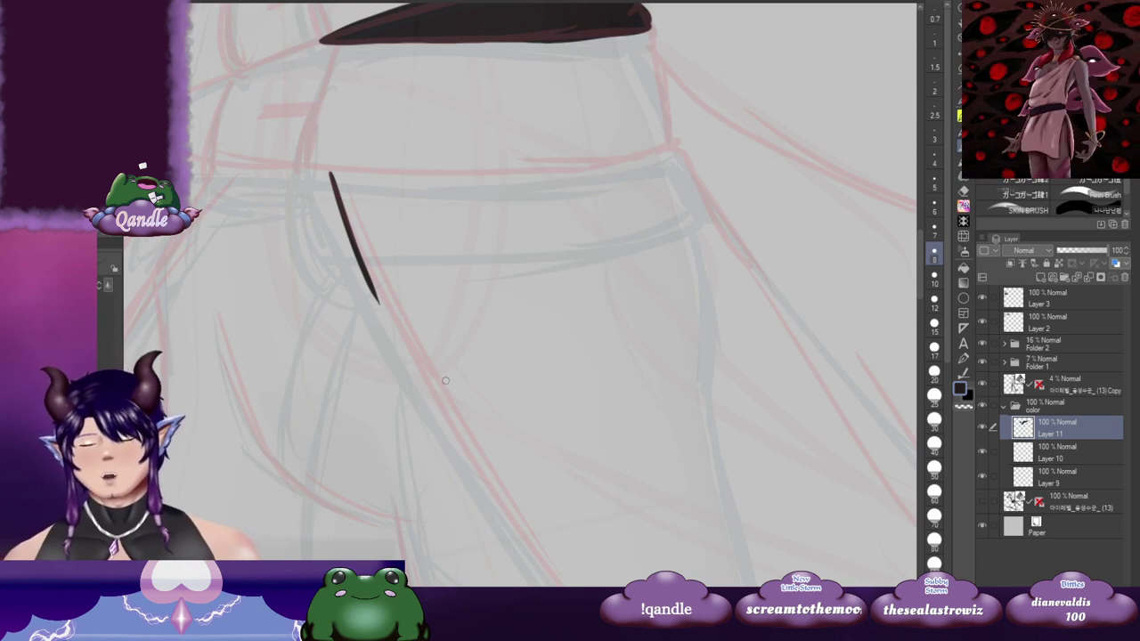
{"action": "scroll", "coordinate": [445, 382], "scroll_direction": "down", "scroll_amount": 2}
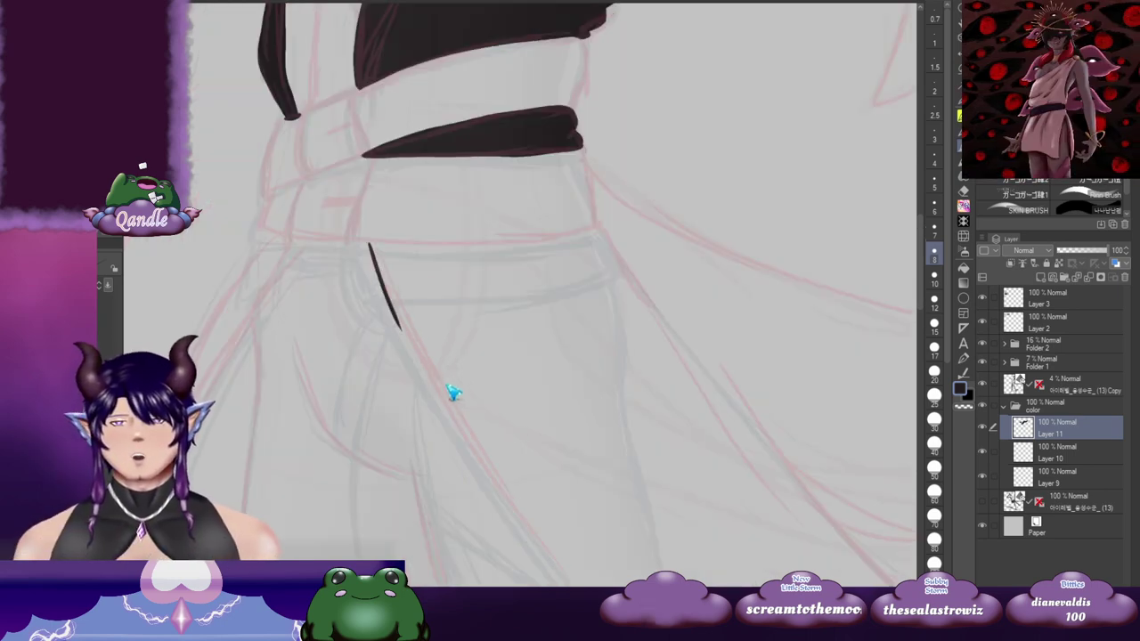
{"action": "scroll", "coordinate": [453, 393], "scroll_direction": "down", "scroll_amount": 1}
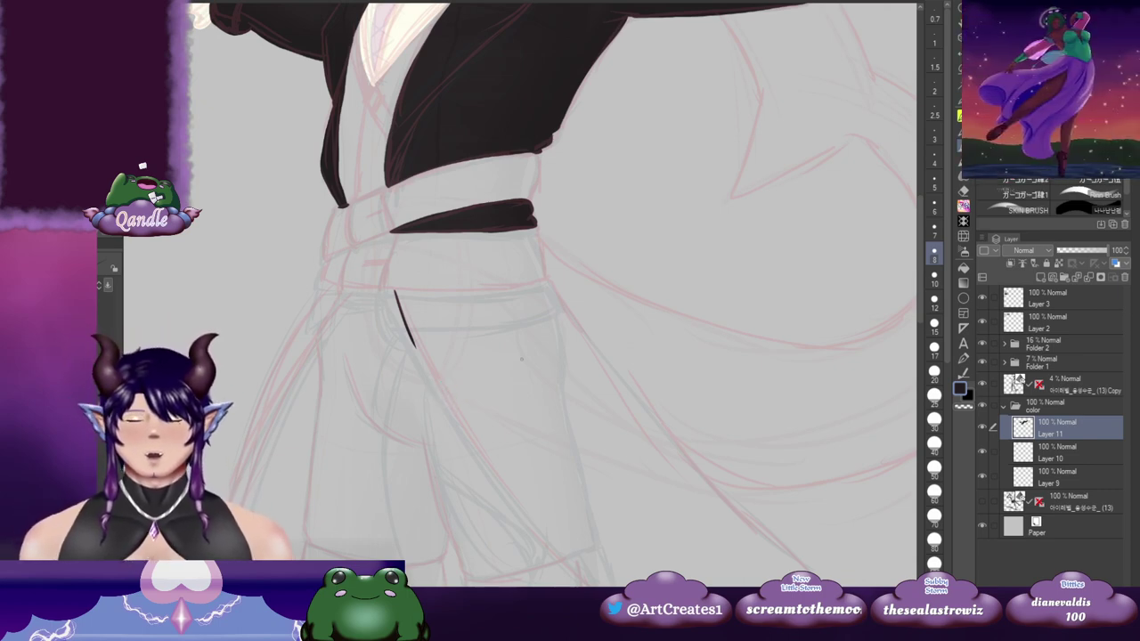
Step: Draw two long curved strokes from the waist down the narrow side for the upper part of the trailing tail
{"action": "left_click_drag", "start_coordinate": [542, 396], "coordinate": [654, 191]}
{"action": "mouse_move", "coordinate": [459, 86]}
{"action": "left_mouse_down"}
{"action": "mouse_move", "coordinate": [484, 64]}
{"action": "mouse_move", "coordinate": [458, 63]}
{"action": "mouse_move", "coordinate": [425, 134]}
{"action": "left_mouse_up"}
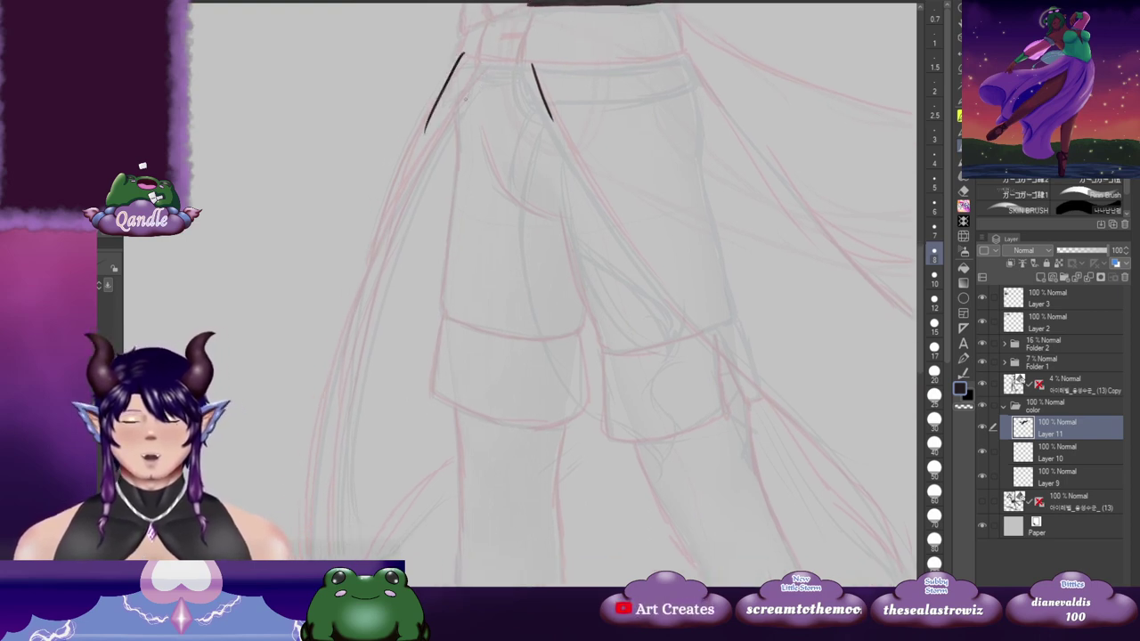
{"action": "key", "text": "ctrl+z"}
{"action": "mouse_move", "coordinate": [463, 52]}
{"action": "left_mouse_down"}
{"action": "mouse_move", "coordinate": [338, 369]}
{"action": "mouse_move", "coordinate": [313, 340]}
{"action": "left_mouse_up"}
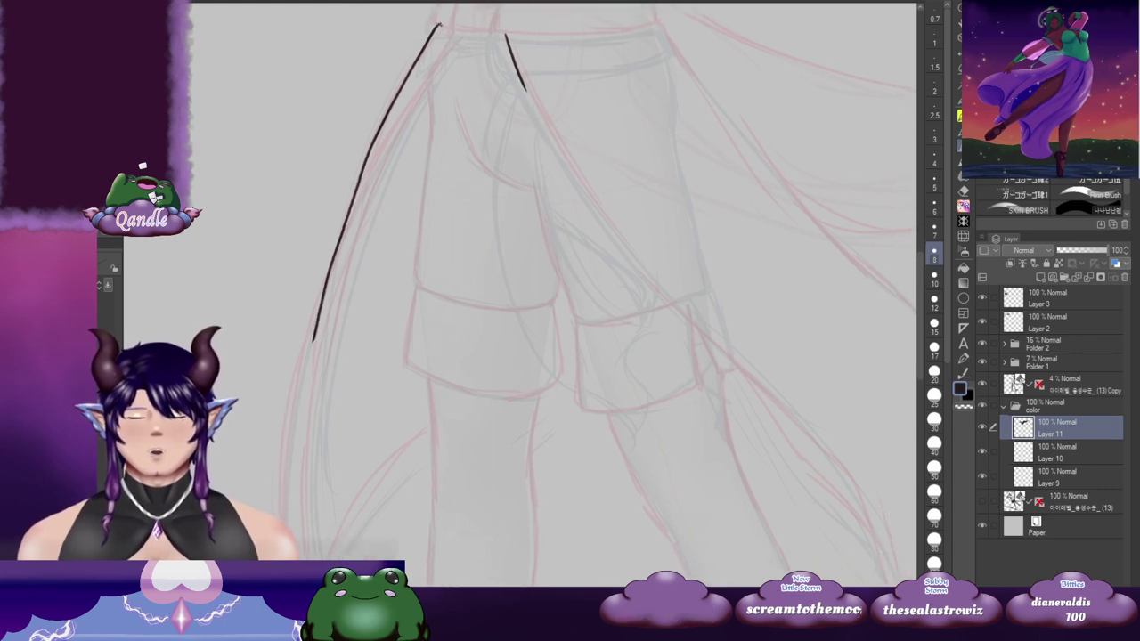
{"action": "mouse_move", "coordinate": [438, 25]}
{"action": "left_mouse_down"}
{"action": "mouse_move", "coordinate": [454, 34]}
{"action": "mouse_move", "coordinate": [408, 121]}
{"action": "mouse_move", "coordinate": [292, 445]}
{"action": "left_mouse_up"}
{"action": "left_click_drag", "start_coordinate": [389, 387], "coordinate": [445, 231]}
Step: Extend the tail's outer edge past the shorts in one curve down to its pointed tip, redrawing it until it fits
{"action": "left_click_drag", "start_coordinate": [380, 192], "coordinate": [383, 177]}
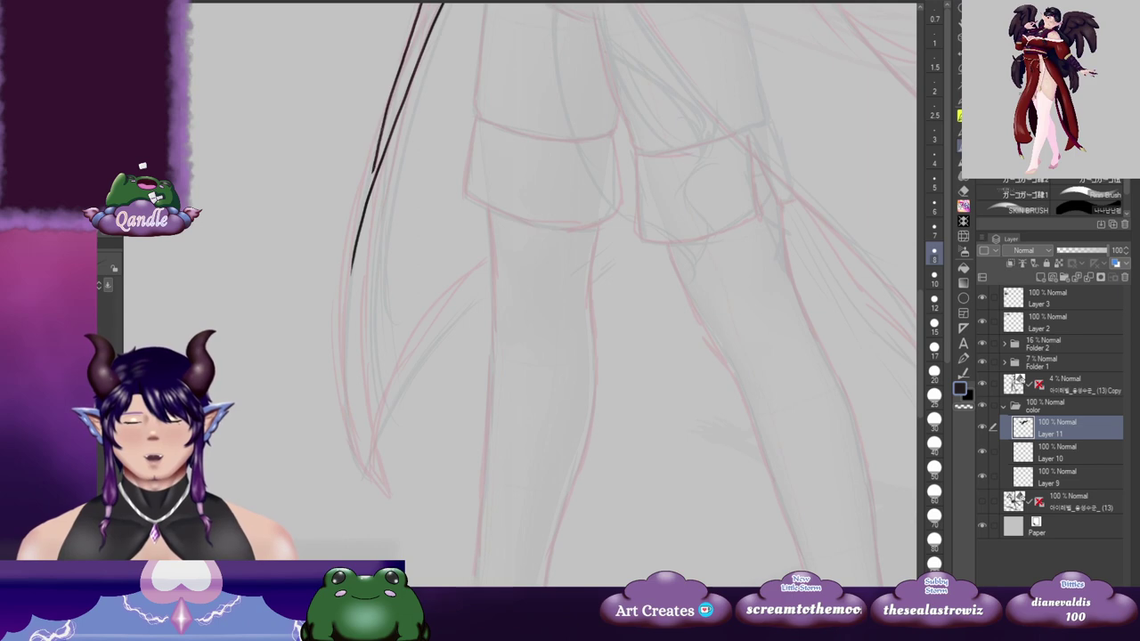
{"action": "mouse_move", "coordinate": [384, 112]}
{"action": "left_mouse_down"}
{"action": "mouse_move", "coordinate": [350, 198]}
{"action": "mouse_move", "coordinate": [349, 456]}
{"action": "mouse_move", "coordinate": [361, 471]}
{"action": "left_mouse_up"}
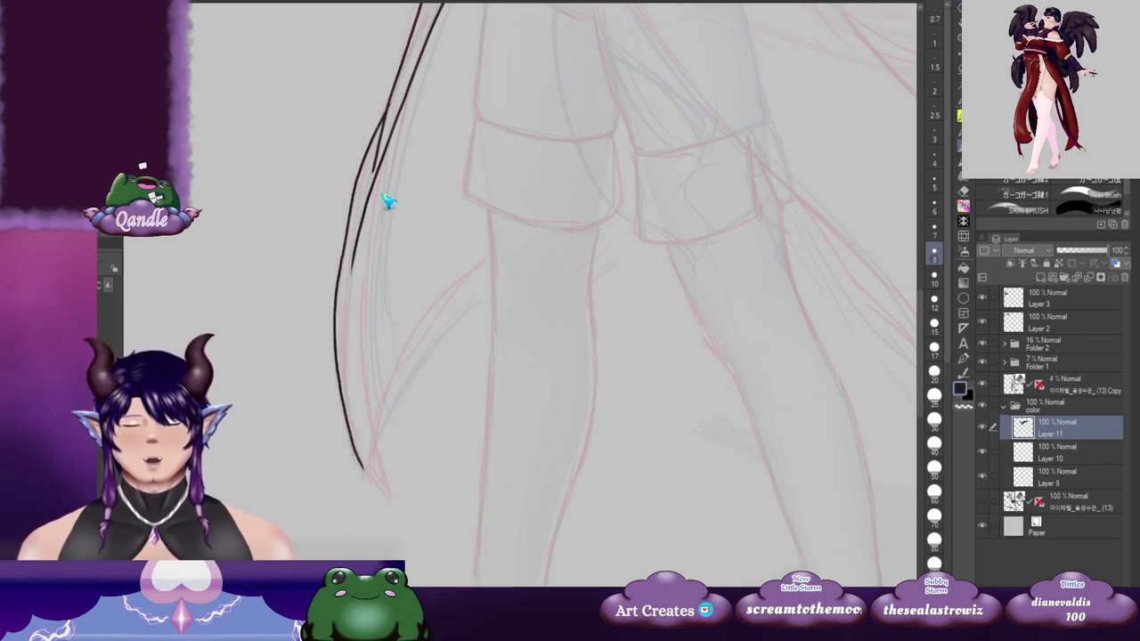
{"action": "key", "text": "ctrl+z"}
{"action": "mouse_move", "coordinate": [381, 133]}
{"action": "left_mouse_down"}
{"action": "mouse_move", "coordinate": [336, 323]}
{"action": "mouse_move", "coordinate": [364, 474]}
{"action": "left_mouse_up"}
{"action": "key", "text": "ctrl+z"}
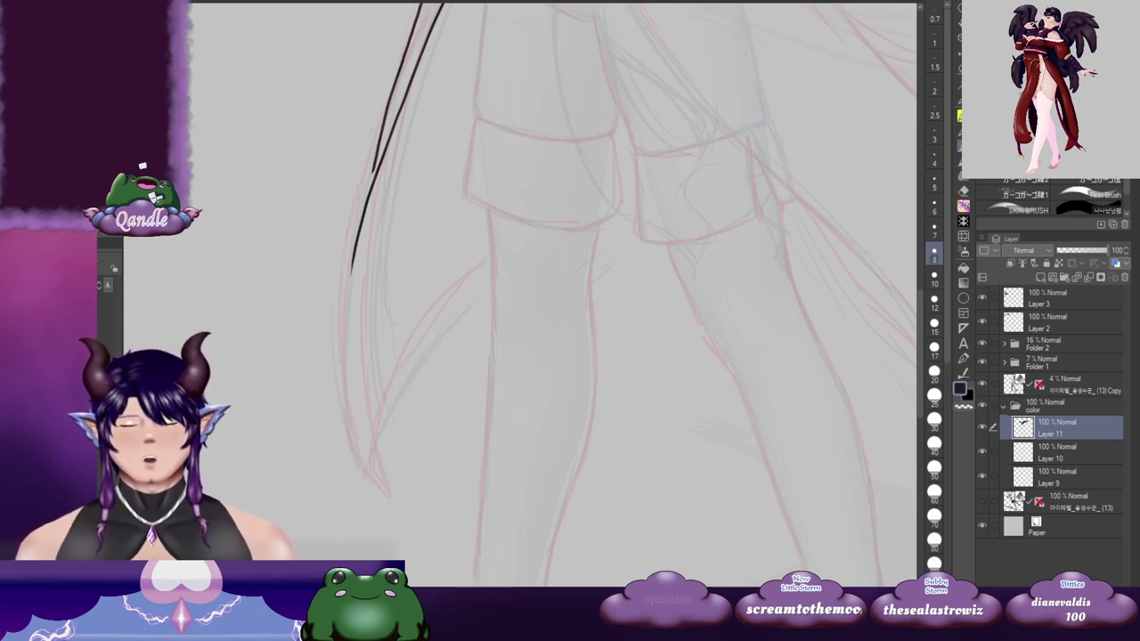
{"action": "mouse_move", "coordinate": [385, 111]}
{"action": "left_mouse_down"}
{"action": "mouse_move", "coordinate": [333, 331]}
{"action": "mouse_move", "coordinate": [350, 458]}
{"action": "left_mouse_up"}
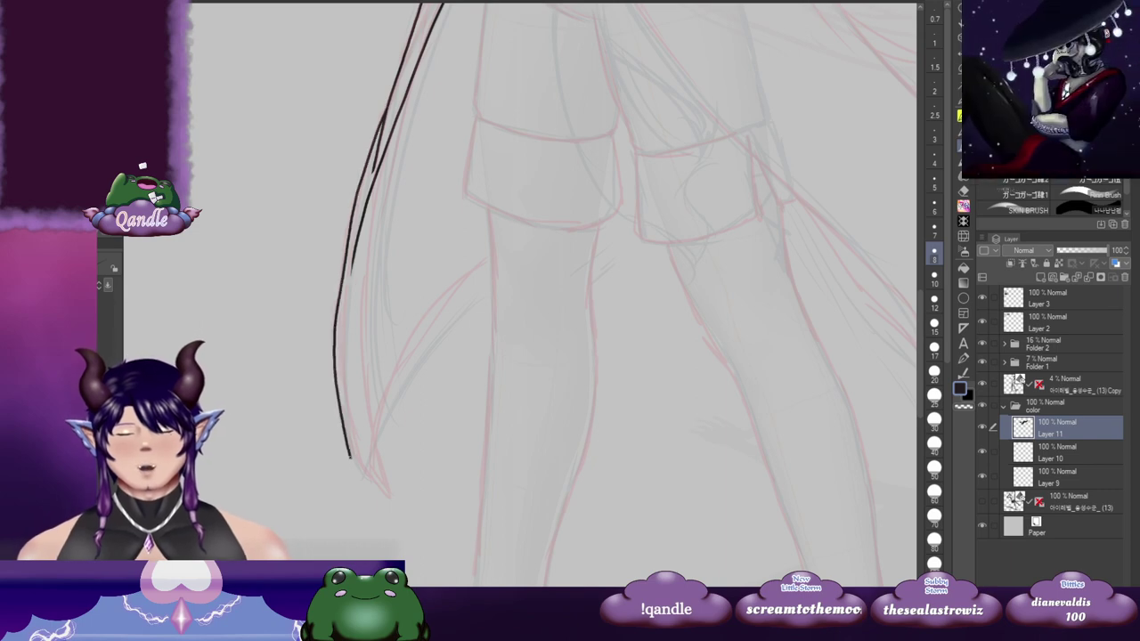
{"action": "key", "text": "ctrl+z"}
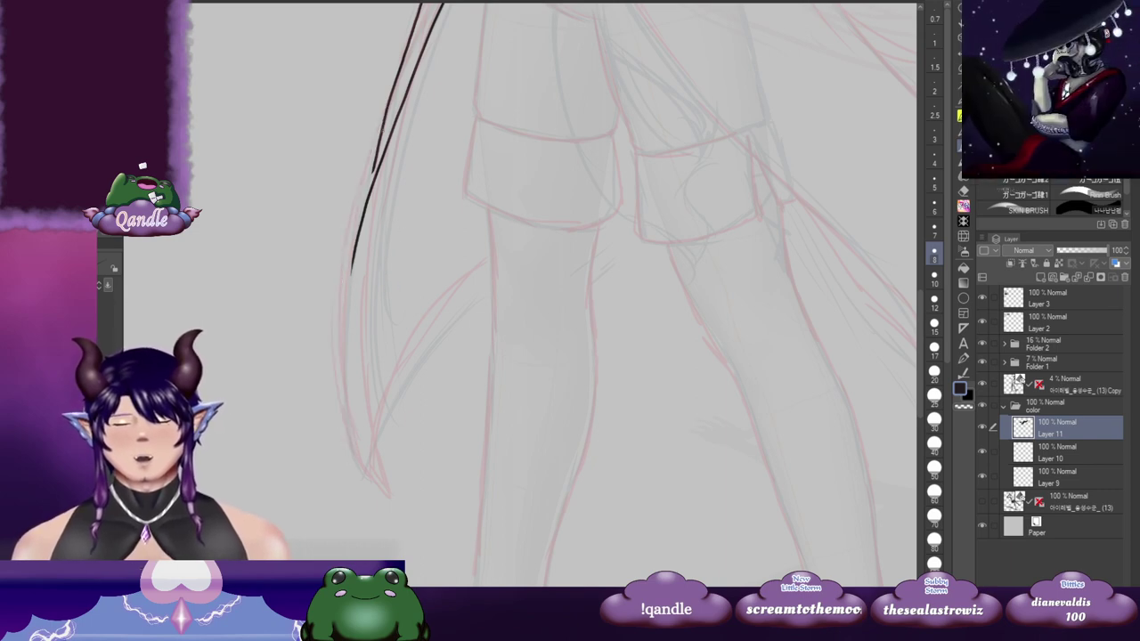
{"action": "mouse_move", "coordinate": [385, 107]}
{"action": "left_mouse_down"}
{"action": "mouse_move", "coordinate": [338, 334]}
{"action": "mouse_move", "coordinate": [350, 447]}
{"action": "mouse_move", "coordinate": [387, 504]}
{"action": "left_mouse_up"}
{"action": "mouse_move", "coordinate": [386, 160]}
{"action": "left_mouse_down"}
{"action": "mouse_move", "coordinate": [362, 225]}
{"action": "mouse_move", "coordinate": [355, 348]}
{"action": "mouse_move", "coordinate": [393, 504]}
{"action": "left_mouse_up"}
{"action": "key", "text": "ctrl+z"}
{"action": "left_click_drag", "start_coordinate": [360, 226], "coordinate": [354, 418]}
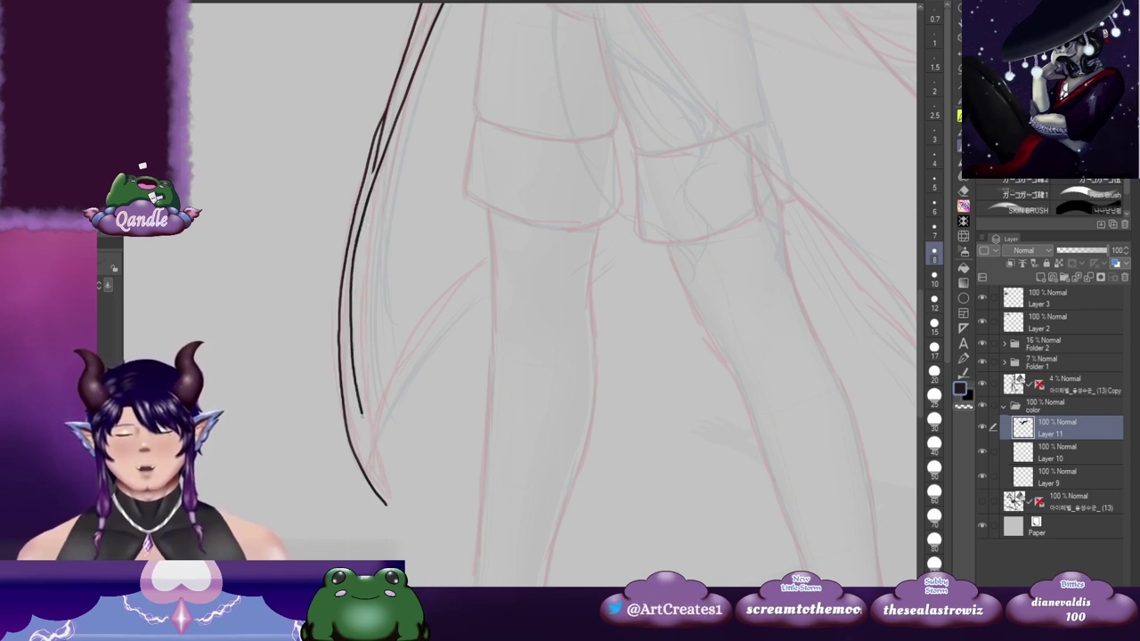
{"action": "left_click_drag", "start_coordinate": [385, 502], "coordinate": [391, 514]}
{"action": "key", "text": "ctrl+z"}
{"action": "left_click_drag", "start_coordinate": [383, 357], "coordinate": [329, 324]}
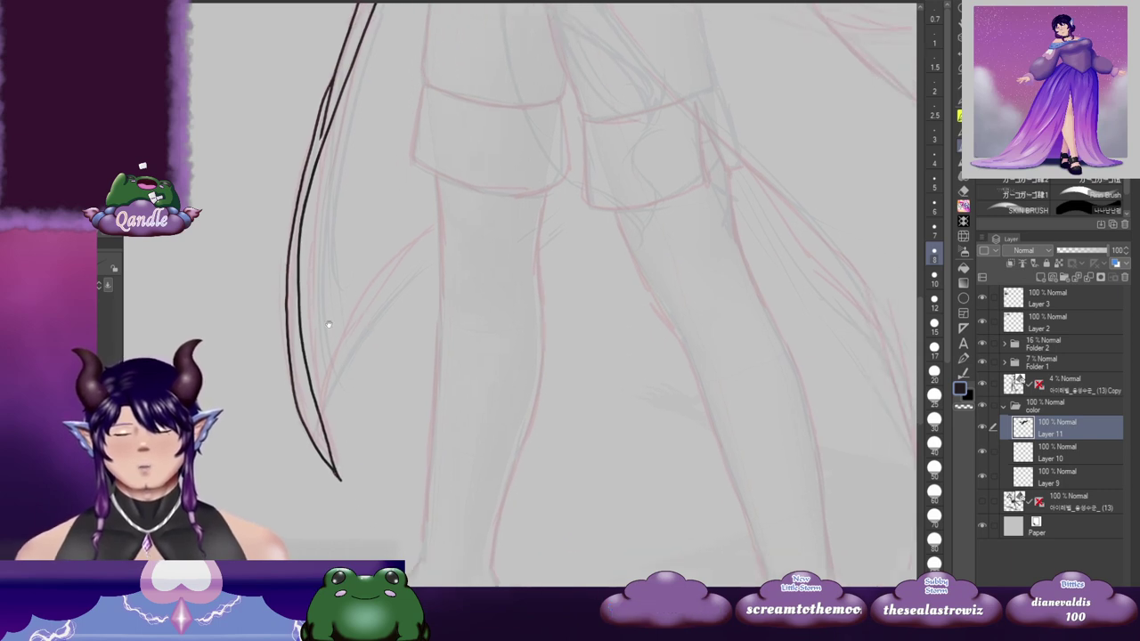
{"action": "key", "text": "ctrl+z"}
{"action": "key", "text": "ctrl+z"}
Step: Draw the tail's inner edge from above the shorts' cuff down to the pointed tip, closing the narrow shape
{"action": "left_click_drag", "start_coordinate": [351, 481], "coordinate": [326, 502]}
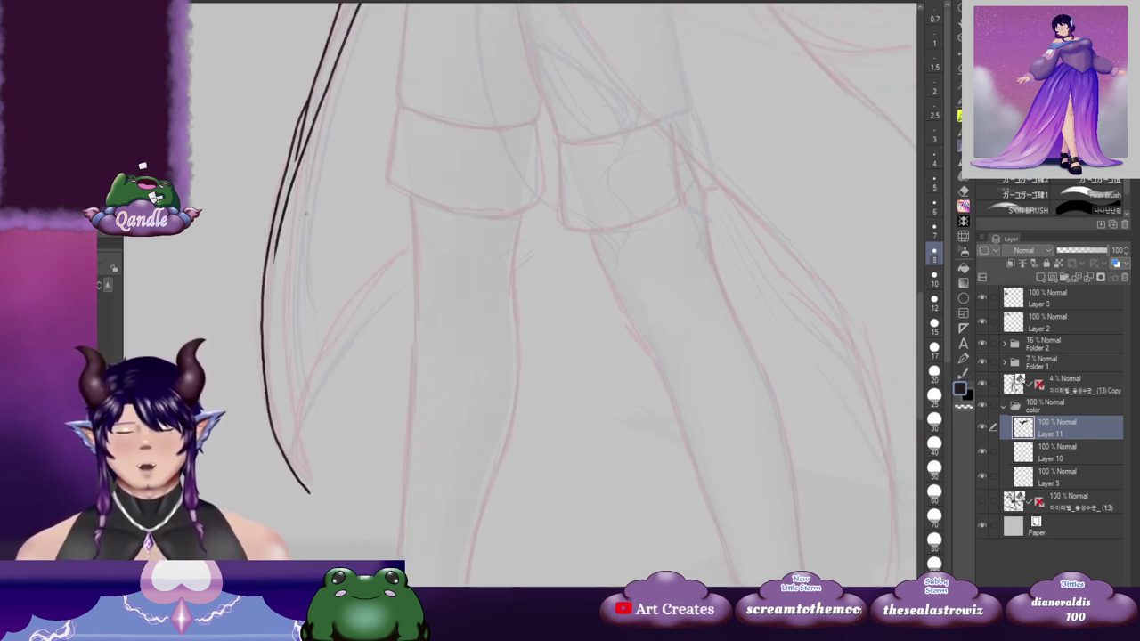
{"action": "mouse_move", "coordinate": [310, 134]}
{"action": "left_mouse_down"}
{"action": "mouse_move", "coordinate": [285, 260]}
{"action": "mouse_move", "coordinate": [306, 484]}
{"action": "left_mouse_up"}
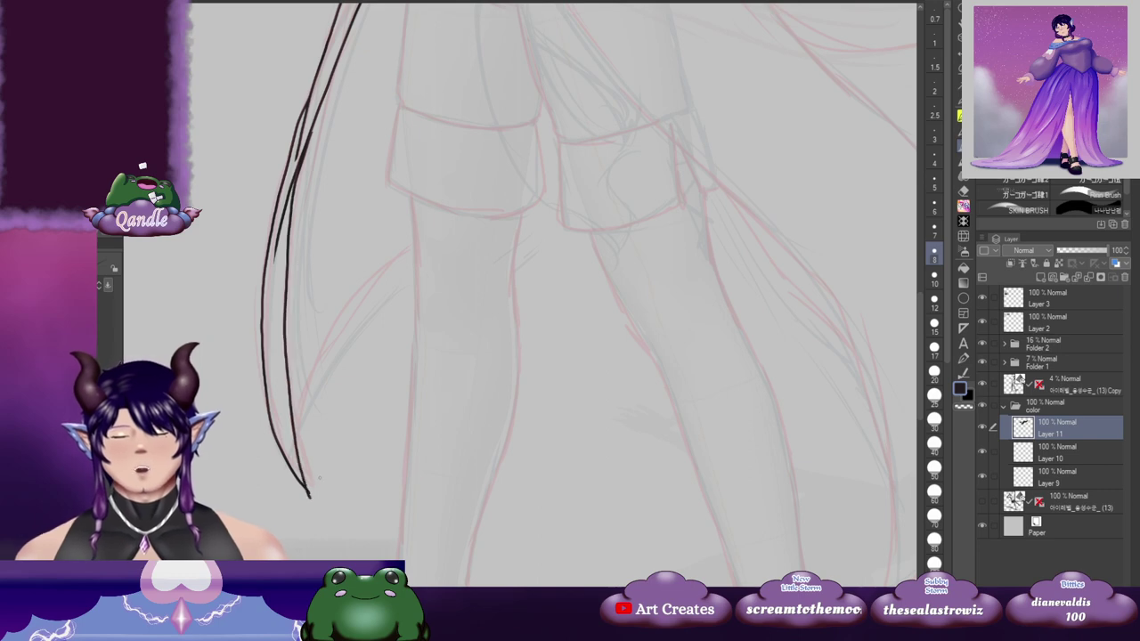
{"action": "key", "text": "ctrl+z"}
{"action": "left_click_drag", "start_coordinate": [303, 153], "coordinate": [311, 495]}
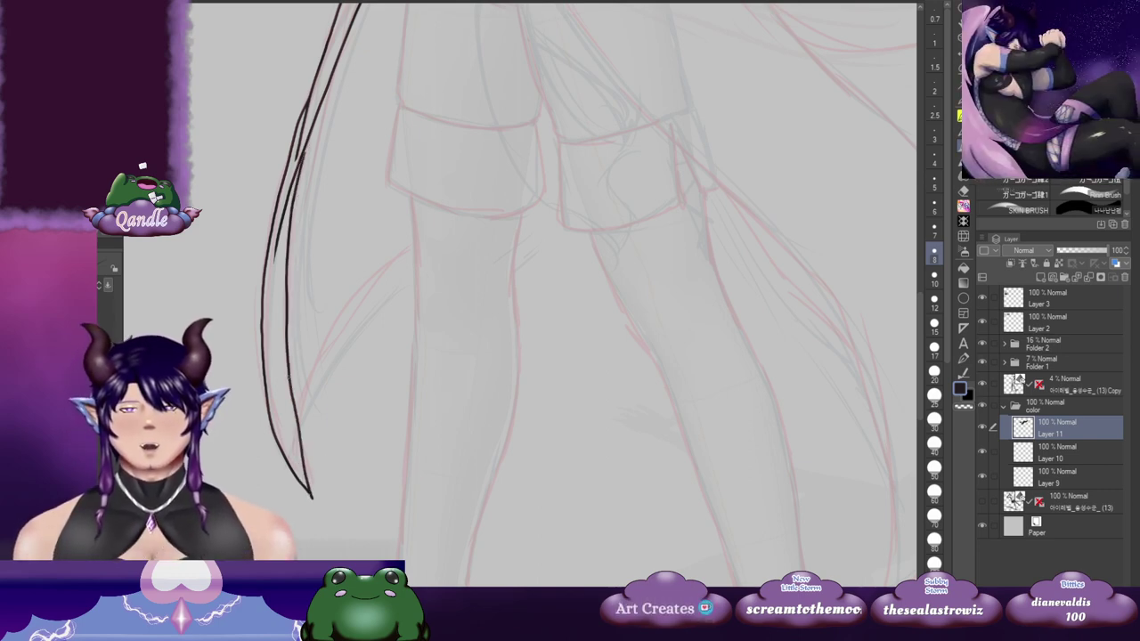
Step: Undo the narrow trailing tail's outline strokes down to the short diagonal stroke below the belt
{"action": "left_click_drag", "start_coordinate": [400, 366], "coordinate": [383, 366]}
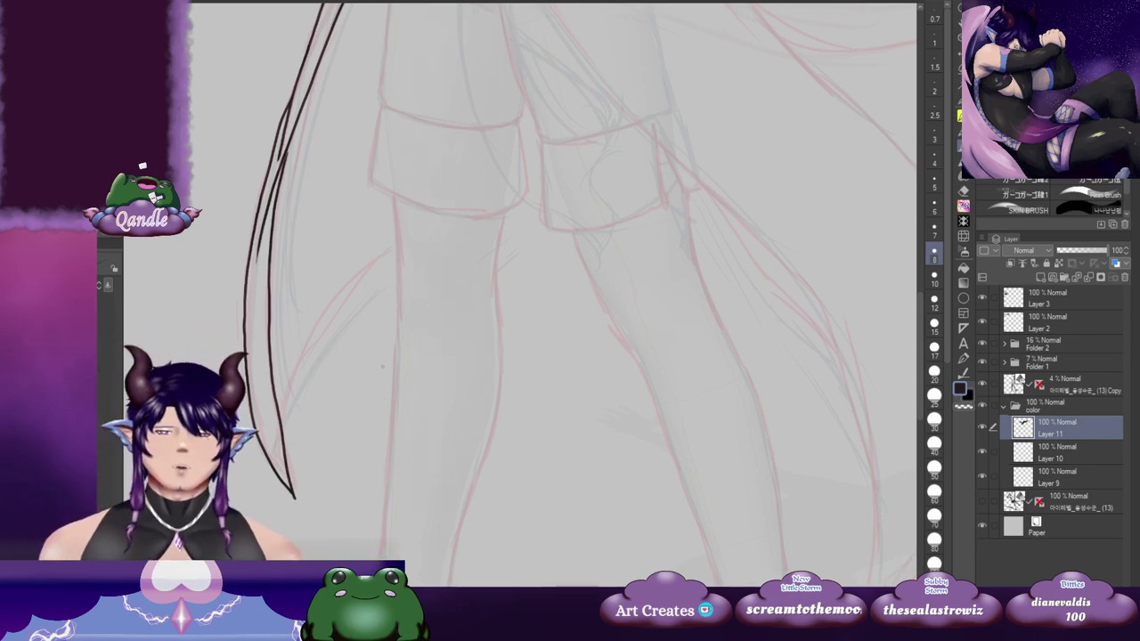
{"action": "key", "text": "ctrl+z"}
{"action": "key", "text": "ctrl+z"}
{"action": "key", "text": "ctrl+z"}
{"action": "key", "text": "ctrl+z"}
{"action": "key", "text": "ctrl+z"}
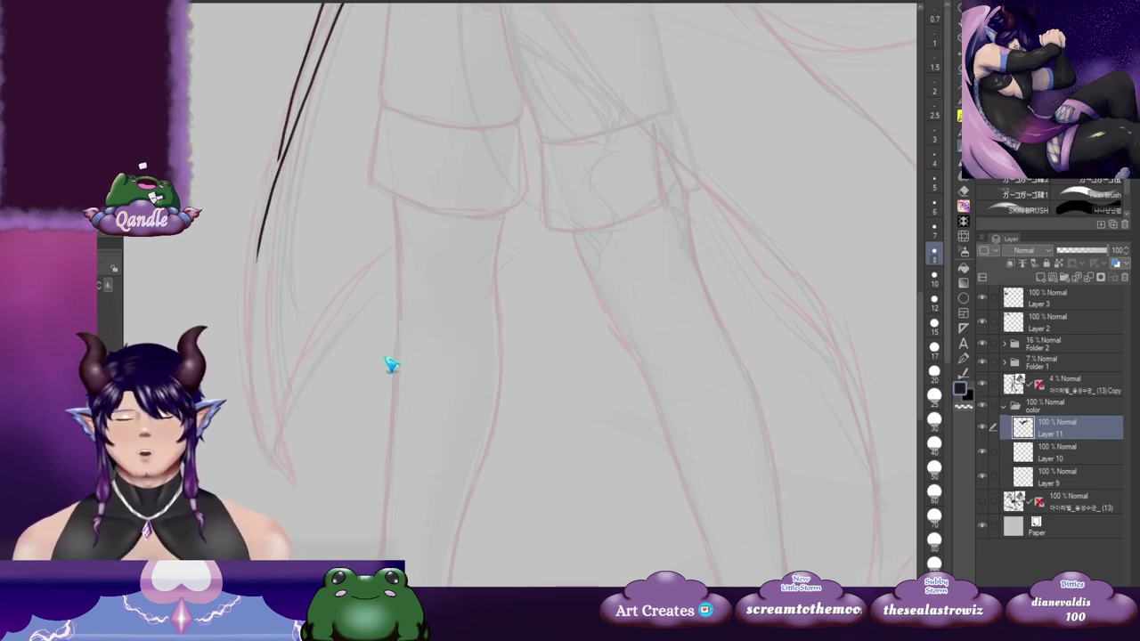
{"action": "left_click_drag", "start_coordinate": [417, 295], "coordinate": [385, 393]}
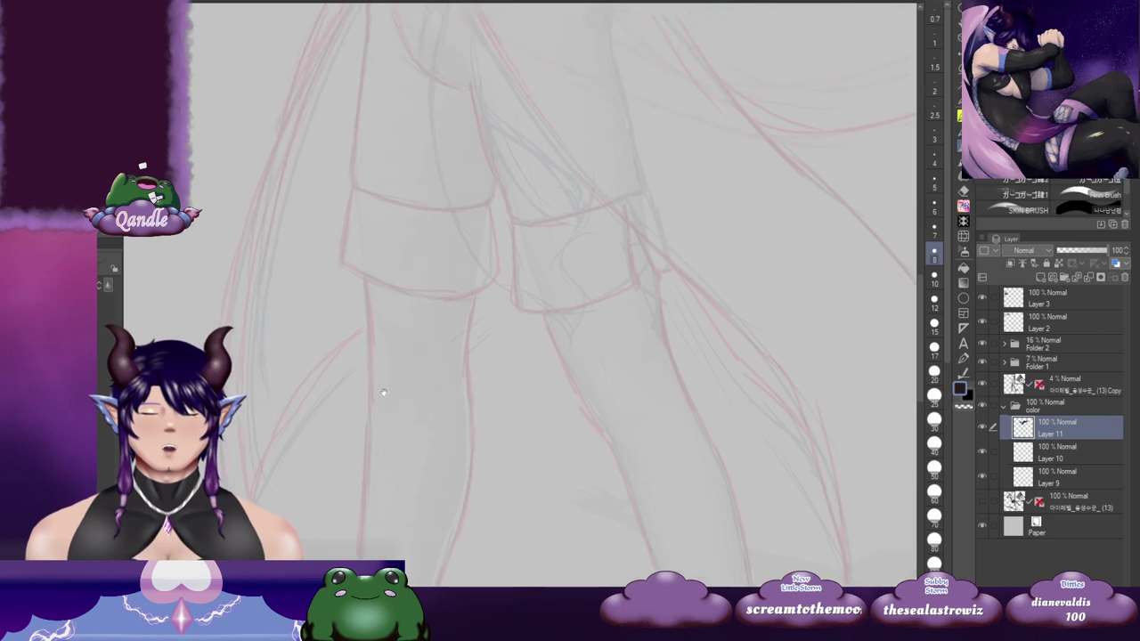
{"action": "left_click_drag", "start_coordinate": [392, 334], "coordinate": [420, 398]}
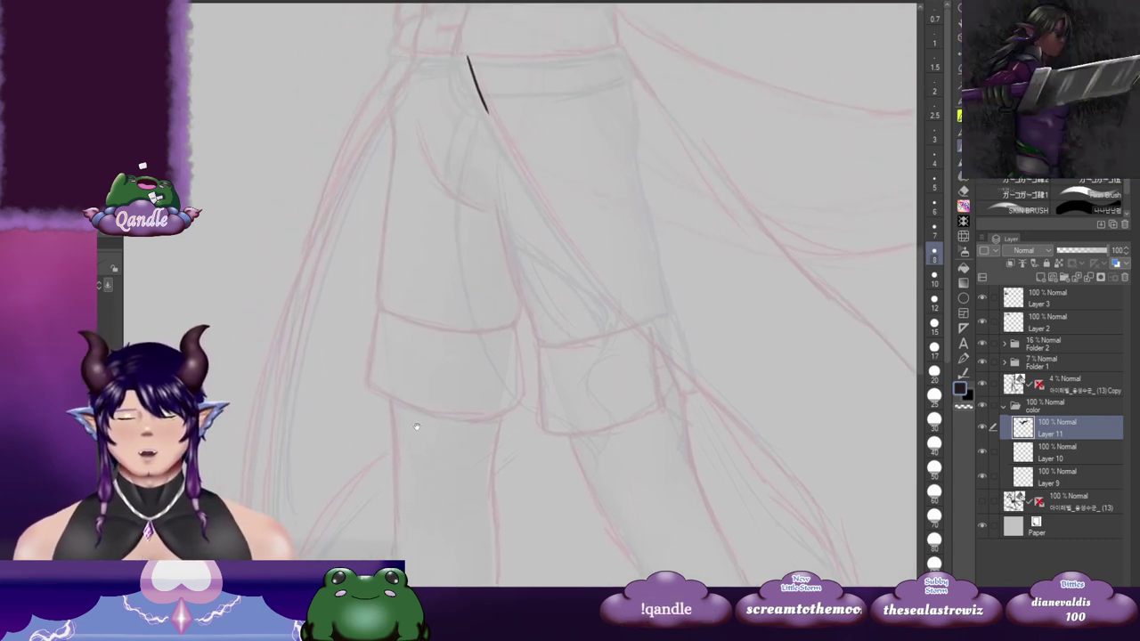
{"action": "mouse_move", "coordinate": [429, 51]}
{"action": "left_mouse_down"}
{"action": "mouse_move", "coordinate": [322, 265]}
{"action": "mouse_move", "coordinate": [281, 427]}
{"action": "mouse_move", "coordinate": [273, 524]}
{"action": "left_mouse_up"}
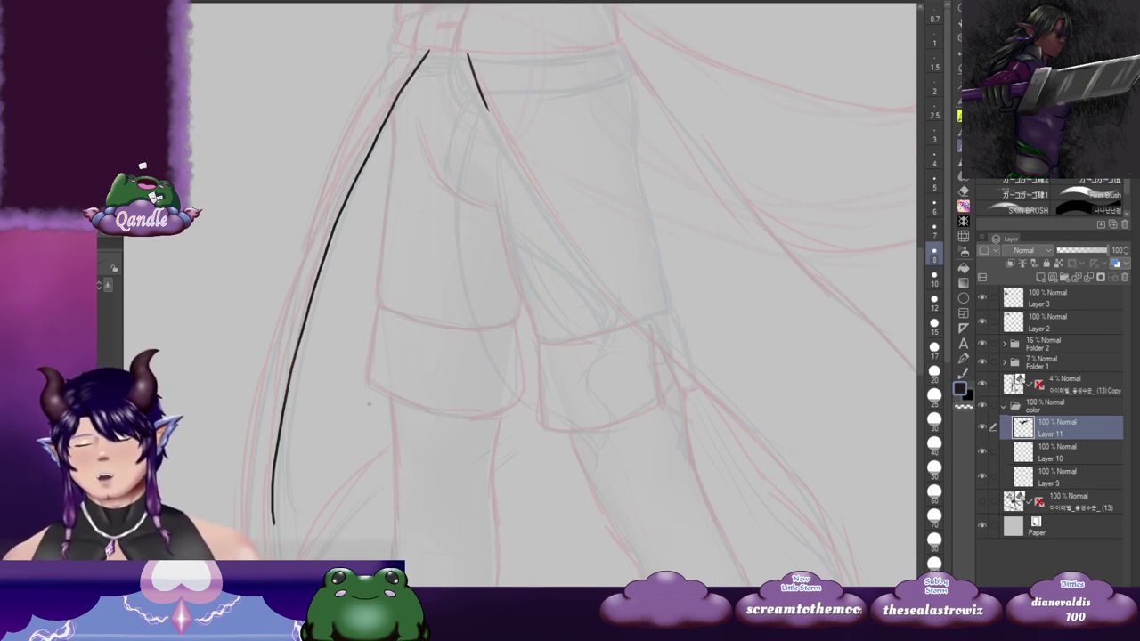
{"action": "key", "text": "ctrl+z"}
{"action": "left_click_drag", "start_coordinate": [368, 403], "coordinate": [476, 228]}
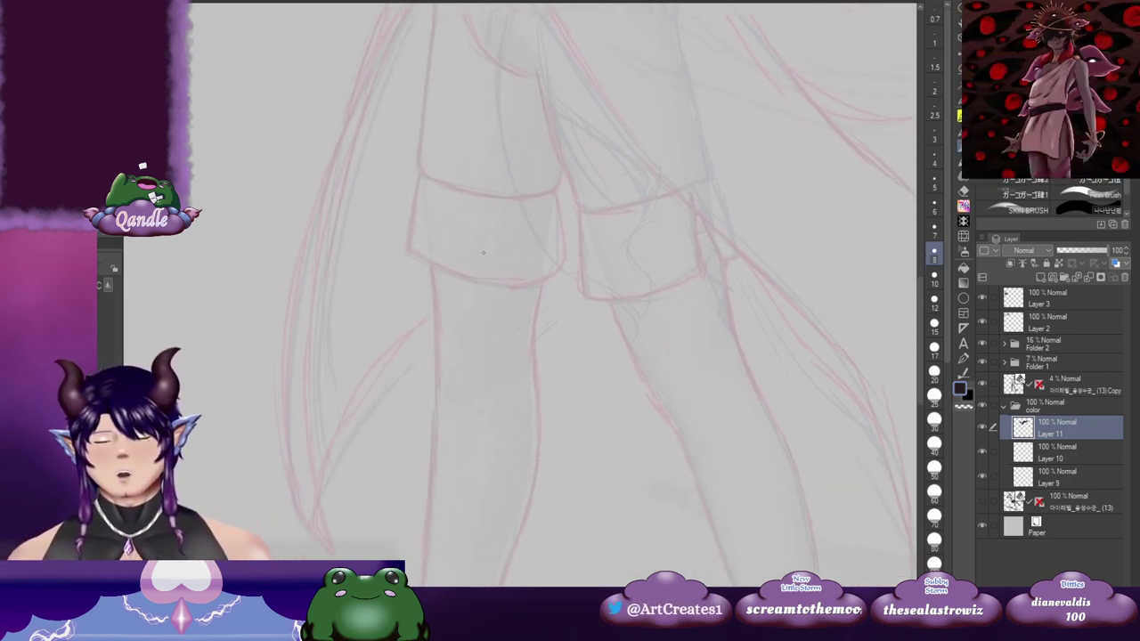
{"action": "scroll", "coordinate": [491, 269], "scroll_direction": "down", "scroll_amount": 1}
{"action": "left_click_drag", "start_coordinate": [493, 142], "coordinate": [433, 203]}
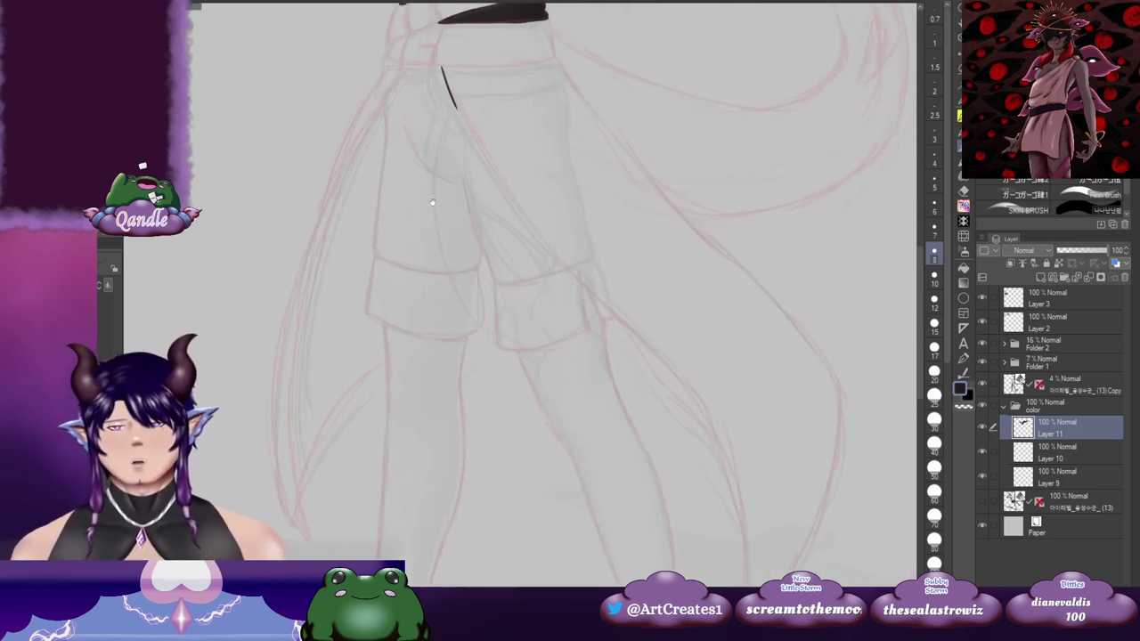
{"action": "mouse_move", "coordinate": [409, 66]}
{"action": "left_mouse_down"}
{"action": "mouse_move", "coordinate": [363, 153]}
{"action": "mouse_move", "coordinate": [314, 303]}
{"action": "mouse_move", "coordinate": [304, 484]}
{"action": "left_mouse_up"}
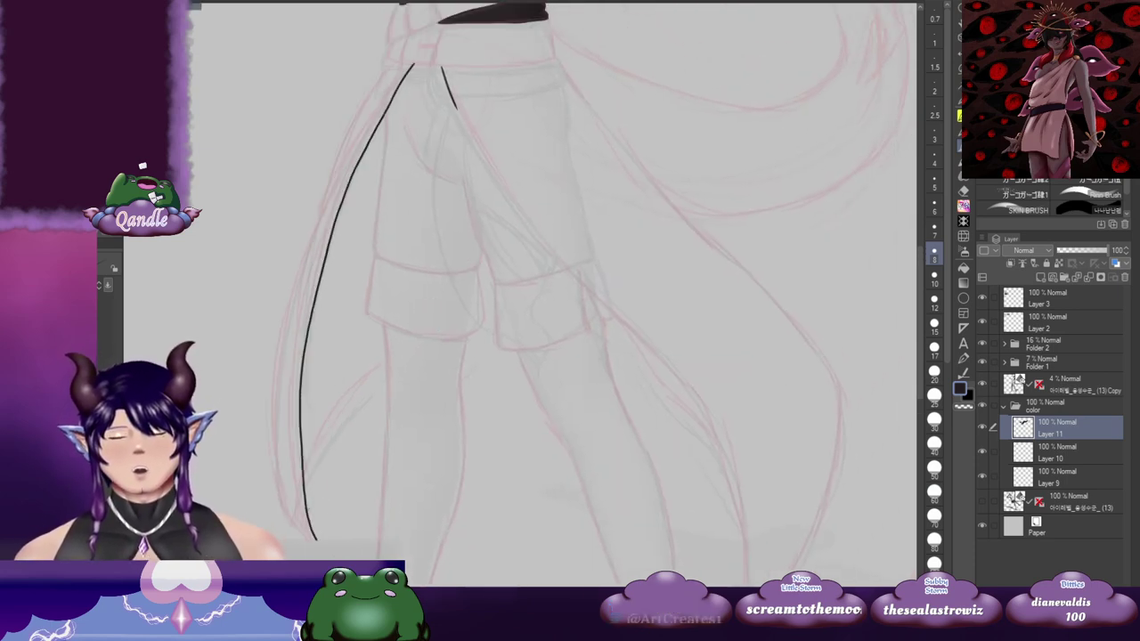
{"action": "key", "text": "ctrl+z"}
{"action": "mouse_move", "coordinate": [413, 65]}
{"action": "left_mouse_down"}
{"action": "mouse_move", "coordinate": [371, 114]}
{"action": "mouse_move", "coordinate": [309, 274]}
{"action": "mouse_move", "coordinate": [302, 465]}
{"action": "mouse_move", "coordinate": [316, 532]}
{"action": "left_mouse_up"}
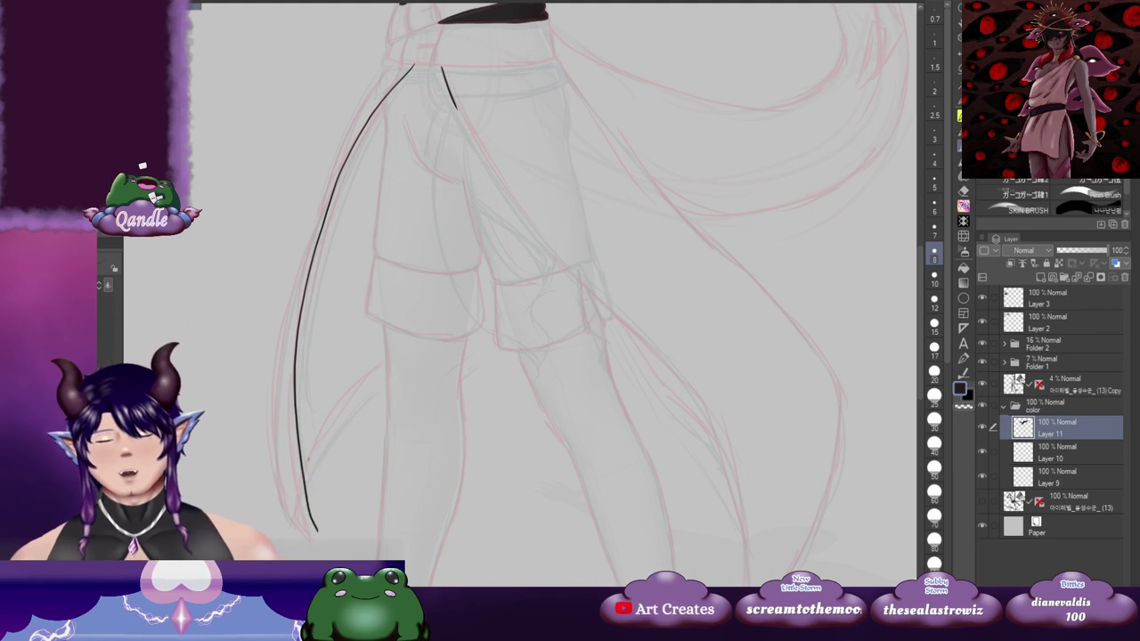
{"action": "key", "text": "ctrl+z"}
{"action": "mouse_move", "coordinate": [412, 65]}
{"action": "left_mouse_down"}
{"action": "mouse_move", "coordinate": [358, 139]}
{"action": "mouse_move", "coordinate": [289, 425]}
{"action": "mouse_move", "coordinate": [309, 533]}
{"action": "left_mouse_up"}
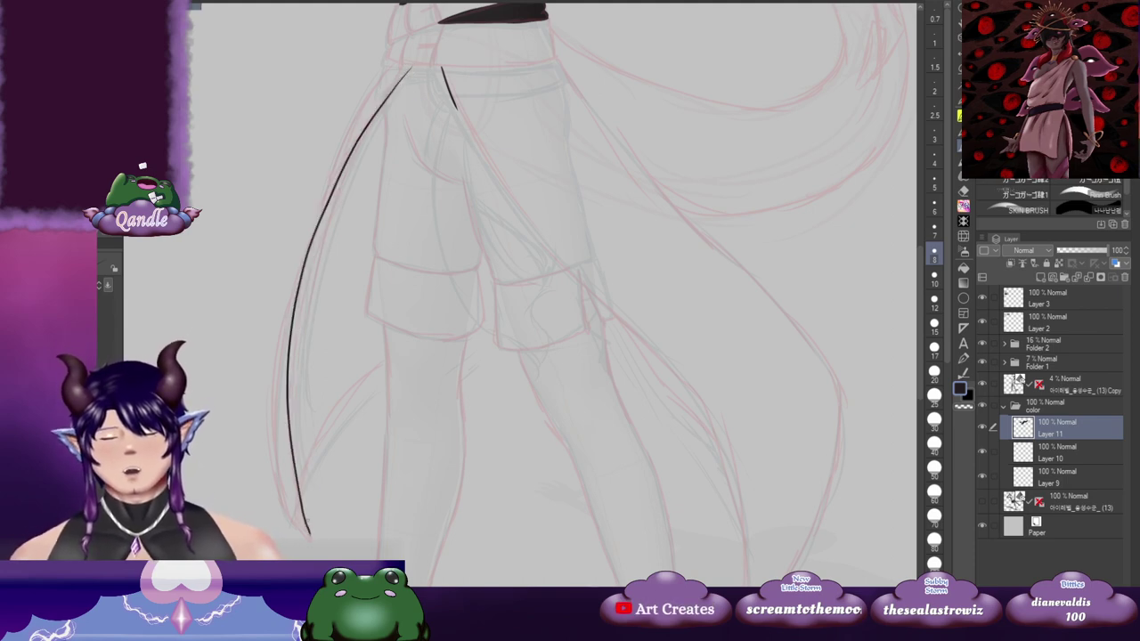
{"action": "left_click_drag", "start_coordinate": [387, 130], "coordinate": [405, 119]}
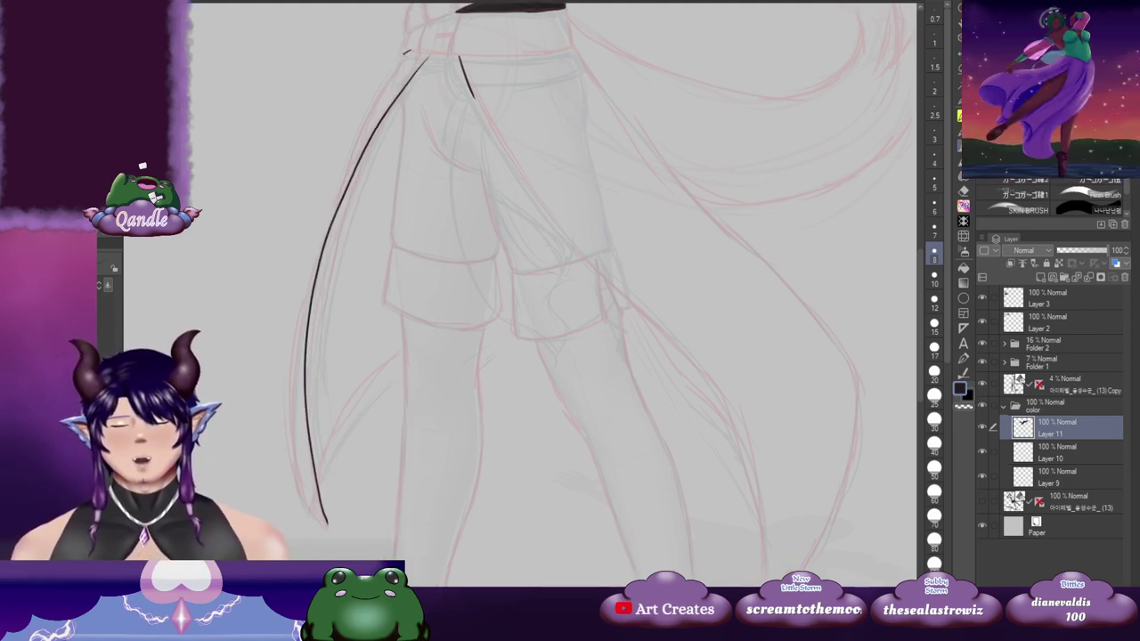
{"action": "mouse_move", "coordinate": [400, 54]}
{"action": "left_mouse_down"}
{"action": "mouse_move", "coordinate": [345, 155]}
{"action": "mouse_move", "coordinate": [299, 378]}
{"action": "mouse_move", "coordinate": [318, 504]}
{"action": "left_mouse_up"}
{"action": "key", "text": "ctrl+z"}
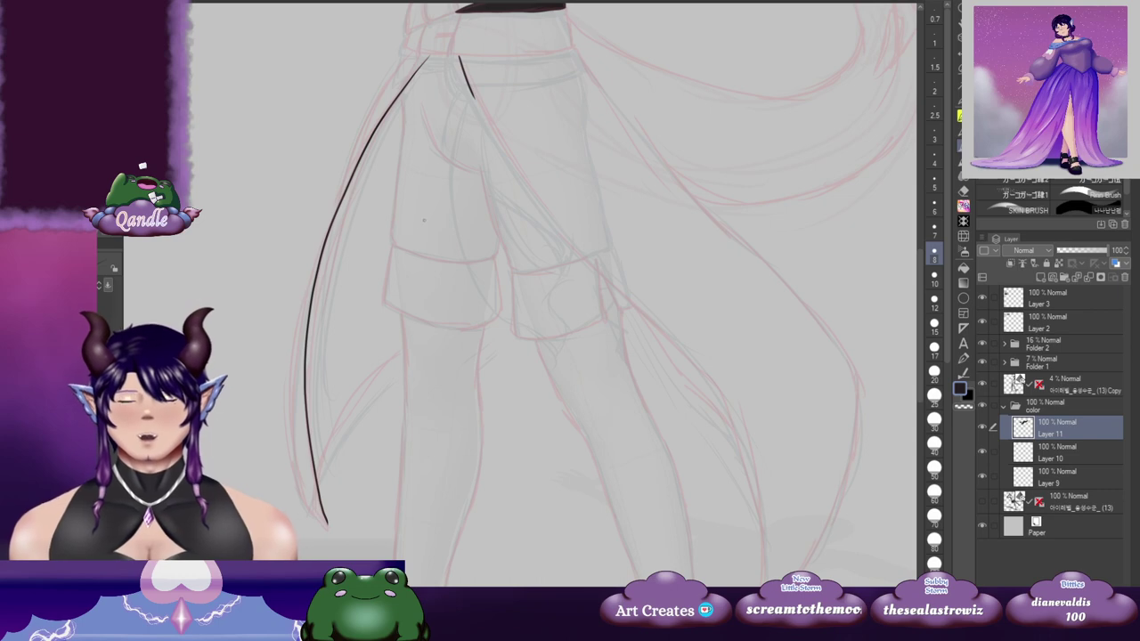
{"action": "mouse_move", "coordinate": [415, 51]}
{"action": "left_mouse_down"}
{"action": "mouse_move", "coordinate": [368, 101]}
{"action": "mouse_move", "coordinate": [320, 201]}
{"action": "mouse_move", "coordinate": [292, 306]}
{"action": "mouse_move", "coordinate": [286, 422]}
{"action": "mouse_move", "coordinate": [300, 490]}
{"action": "mouse_move", "coordinate": [325, 525]}
{"action": "left_mouse_up"}
{"action": "key", "text": "ctrl+z"}
{"action": "key", "text": "ctrl+z"}
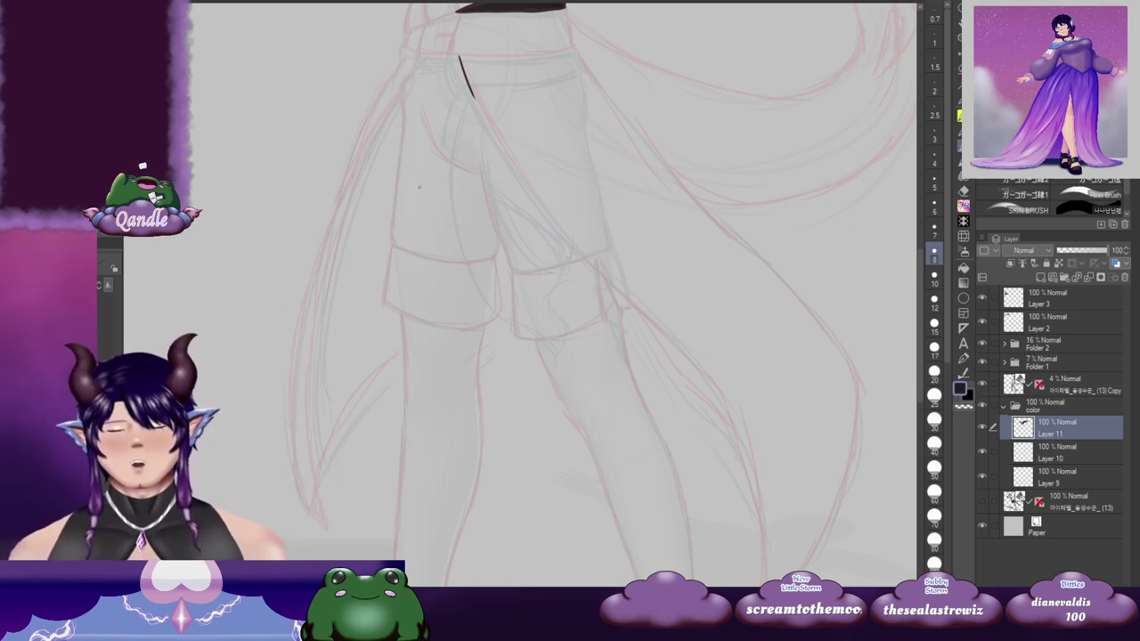
Step: Draw the narrow tail's inner and outer edges as two long curves from the belt down to the pointed tip
{"action": "left_click_drag", "start_coordinate": [440, 190], "coordinate": [415, 178]}
{"action": "mouse_move", "coordinate": [385, 43]}
{"action": "left_mouse_down"}
{"action": "mouse_move", "coordinate": [290, 229]}
{"action": "mouse_move", "coordinate": [259, 381]}
{"action": "mouse_move", "coordinate": [261, 455]}
{"action": "mouse_move", "coordinate": [280, 505]}
{"action": "mouse_move", "coordinate": [305, 523]}
{"action": "mouse_move", "coordinate": [298, 475]}
{"action": "mouse_move", "coordinate": [283, 496]}
{"action": "mouse_move", "coordinate": [266, 435]}
{"action": "mouse_move", "coordinate": [268, 325]}
{"action": "mouse_move", "coordinate": [330, 130]}
{"action": "mouse_move", "coordinate": [392, 21]}
{"action": "left_mouse_up"}
{"action": "left_click_drag", "start_coordinate": [436, 140], "coordinate": [438, 157]}
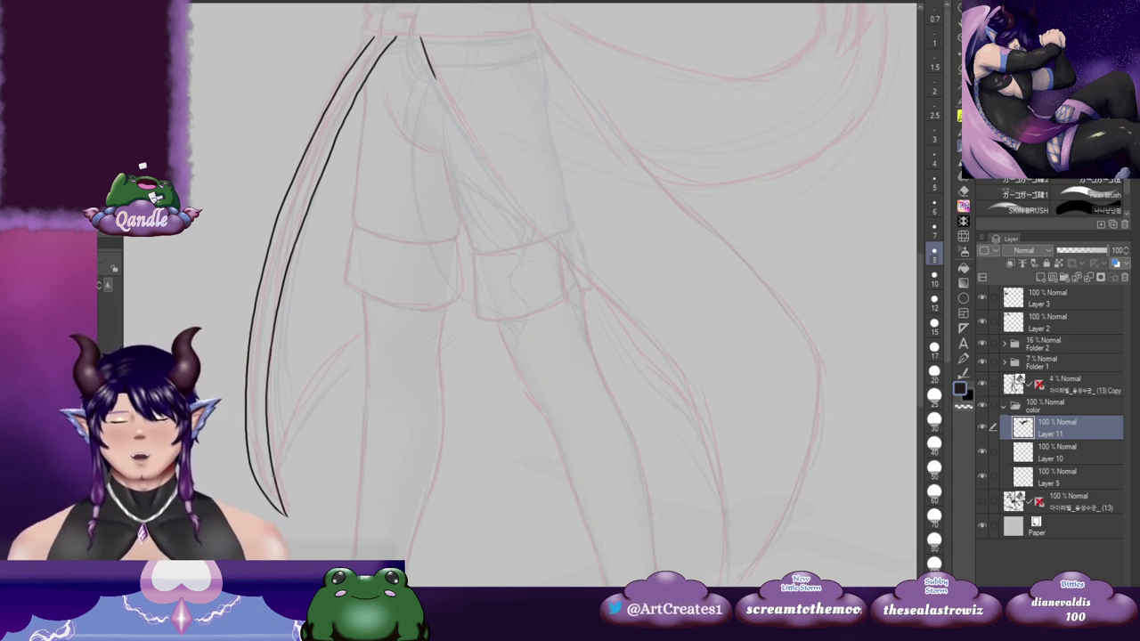
Step: Draw a hem curve from the narrow tail's tip up to the leg below the cuff, and close the tail's top at the belt
{"action": "mouse_move", "coordinate": [274, 479]}
{"action": "left_mouse_down"}
{"action": "mouse_move", "coordinate": [303, 393]}
{"action": "mouse_move", "coordinate": [364, 334]}
{"action": "mouse_move", "coordinate": [283, 437]}
{"action": "mouse_move", "coordinate": [367, 335]}
{"action": "left_mouse_up"}
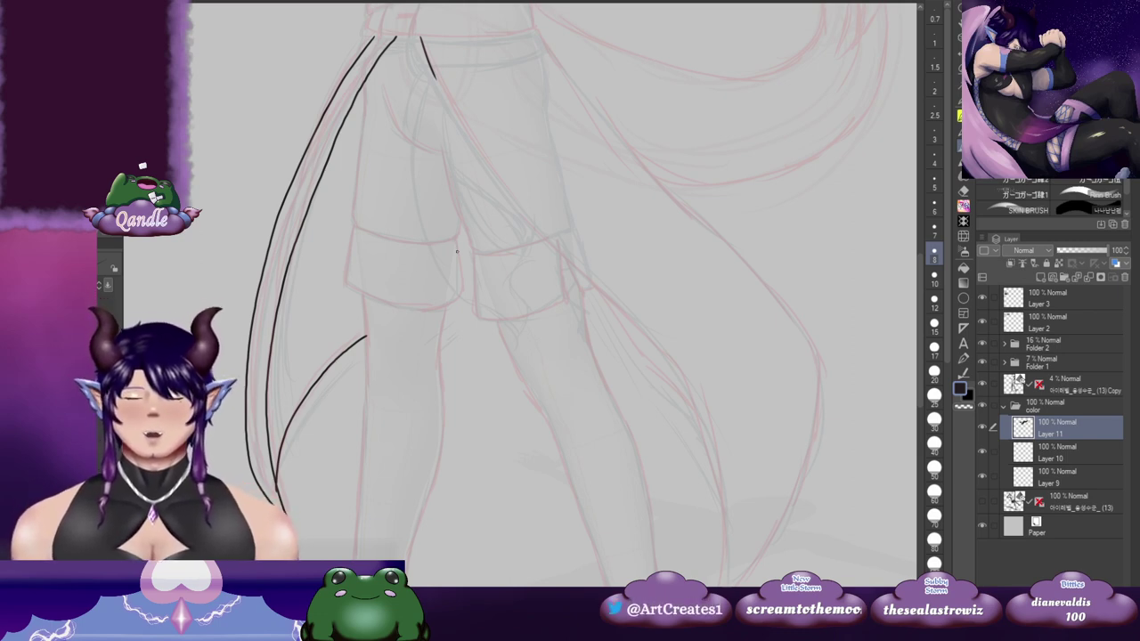
{"action": "left_click_drag", "start_coordinate": [519, 230], "coordinate": [472, 310]}
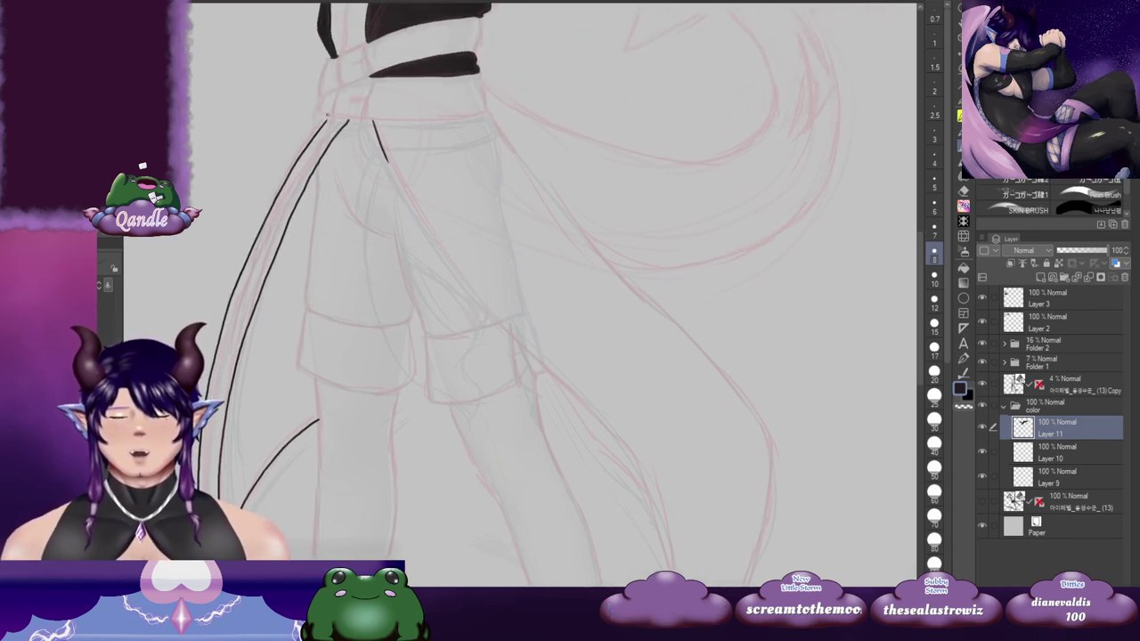
{"action": "left_click_drag", "start_coordinate": [326, 116], "coordinate": [290, 173]}
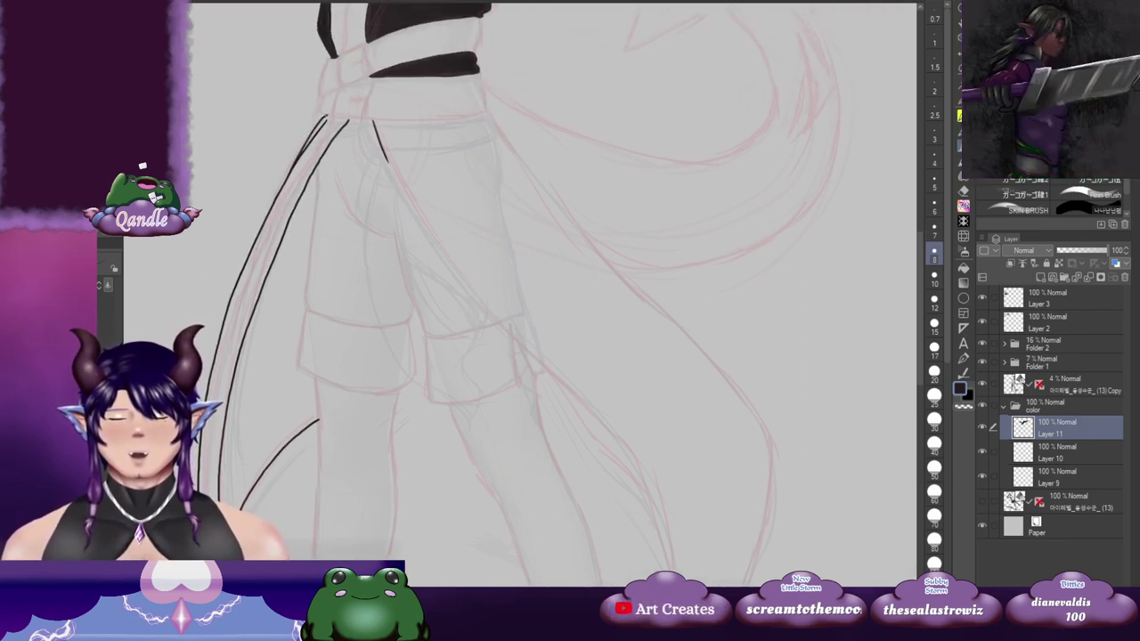
{"action": "left_click_drag", "start_coordinate": [328, 116], "coordinate": [347, 120]}
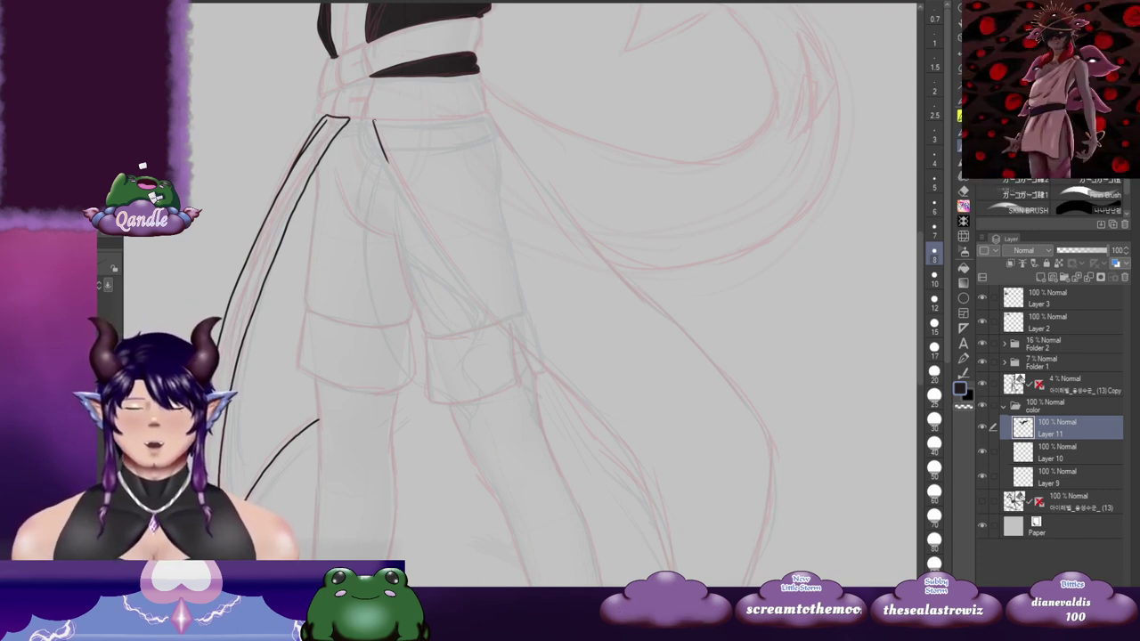
Step: Draw the wide tail's top edge along the belt's lower edge, from the short diagonal stroke across to the hip
{"action": "left_click_drag", "start_coordinate": [374, 120], "coordinate": [470, 112]}
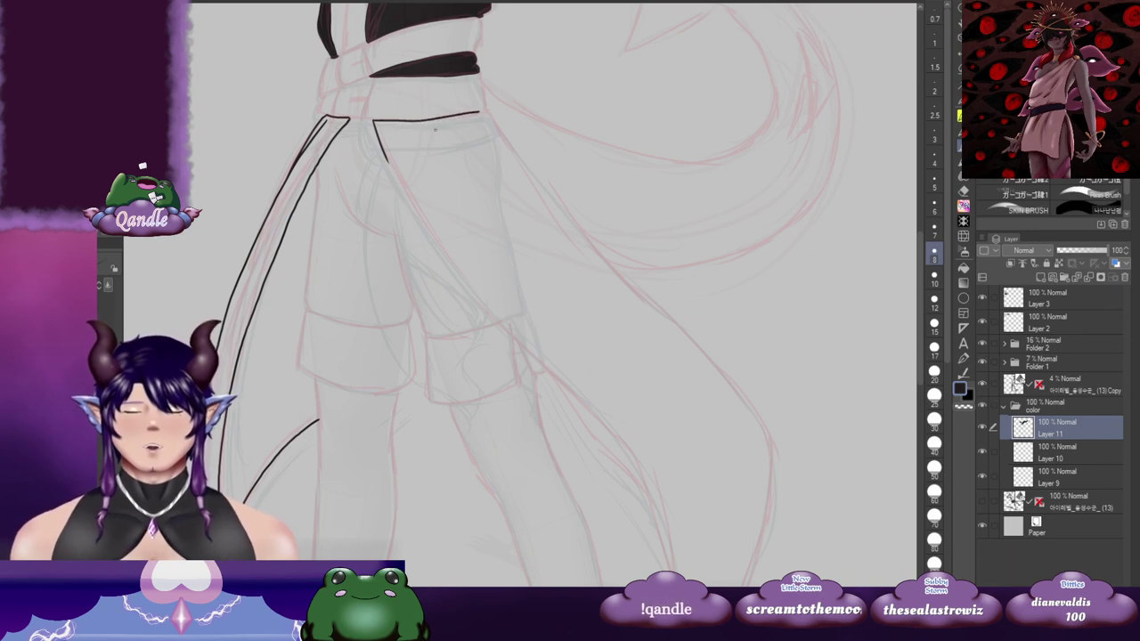
{"action": "key", "text": "ctrl+z"}
{"action": "left_click_drag", "start_coordinate": [387, 120], "coordinate": [484, 111]}
Step: Draw the wide tail's inner edge diagonally across the thigh to its tip, and the lower outer edge up to the bend
{"action": "left_click_drag", "start_coordinate": [621, 191], "coordinate": [466, 169]}
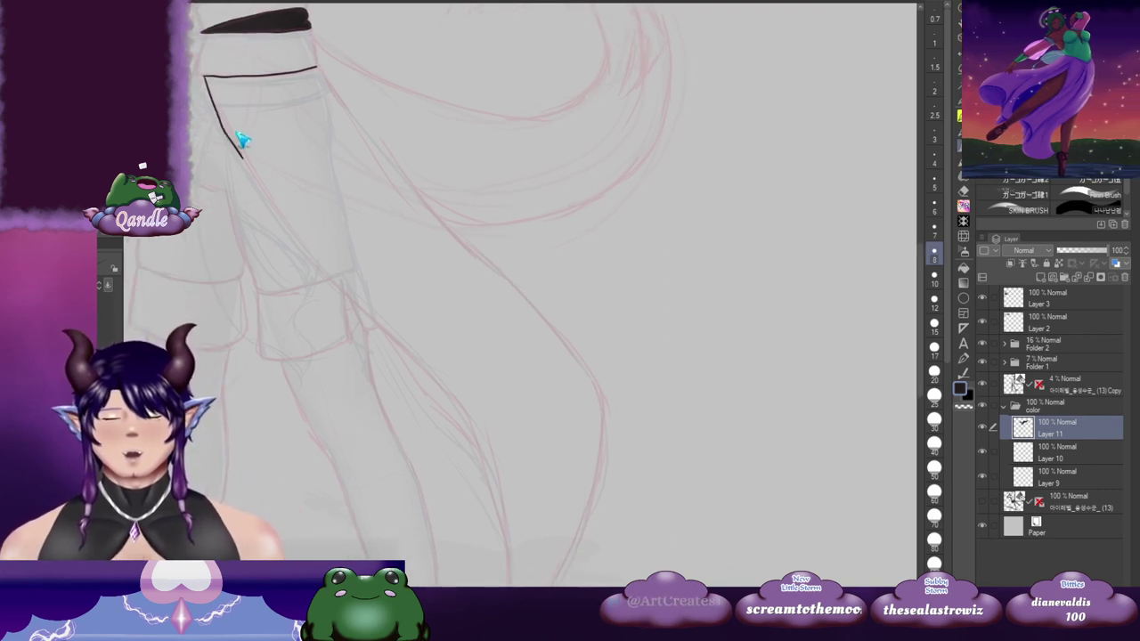
{"action": "mouse_move", "coordinate": [217, 115]}
{"action": "left_mouse_down"}
{"action": "mouse_move", "coordinate": [268, 203]}
{"action": "mouse_move", "coordinate": [450, 399]}
{"action": "mouse_move", "coordinate": [486, 485]}
{"action": "mouse_move", "coordinate": [460, 268]}
{"action": "mouse_move", "coordinate": [438, 281]}
{"action": "mouse_move", "coordinate": [454, 353]}
{"action": "left_mouse_up"}
{"action": "key", "text": "ctrl+z"}
{"action": "mouse_move", "coordinate": [468, 295]}
{"action": "left_mouse_down"}
{"action": "mouse_move", "coordinate": [456, 267]}
{"action": "mouse_move", "coordinate": [437, 407]}
{"action": "mouse_move", "coordinate": [545, 233]}
{"action": "mouse_move", "coordinate": [552, 169]}
{"action": "mouse_move", "coordinate": [554, 318]}
{"action": "left_mouse_up"}
{"action": "mouse_move", "coordinate": [526, 219]}
{"action": "left_mouse_down"}
{"action": "mouse_move", "coordinate": [540, 293]}
{"action": "mouse_move", "coordinate": [544, 258]}
{"action": "left_mouse_up"}
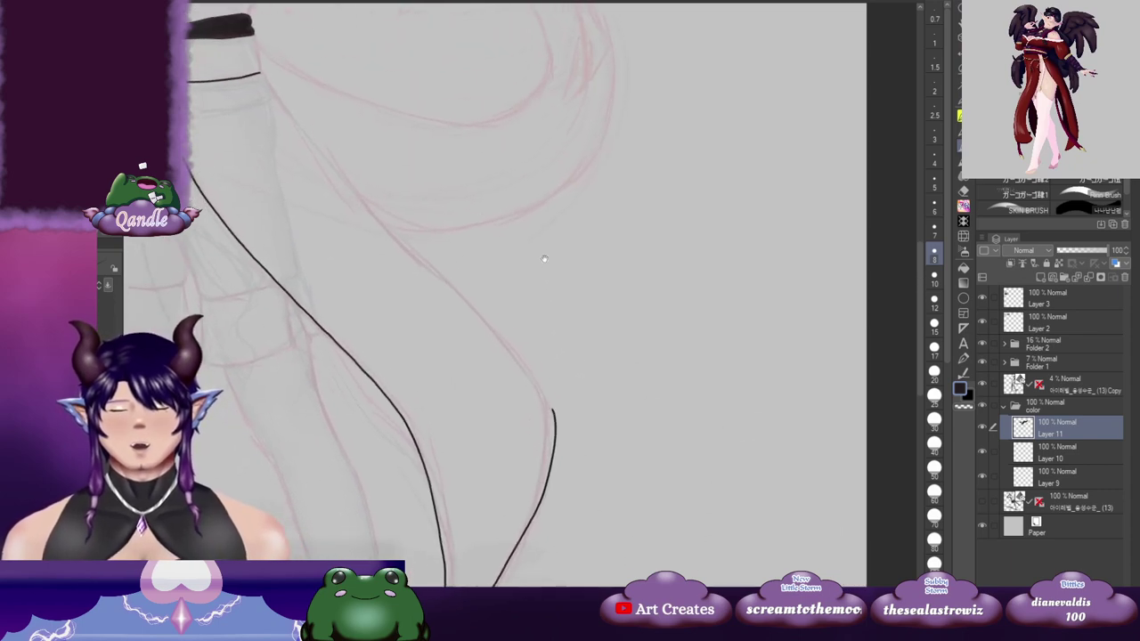
Step: Draw the wide tail's outer edge in one long curve from the hip to the bend, closing the outline
{"action": "left_click_drag", "start_coordinate": [258, 71], "coordinate": [303, 133]}
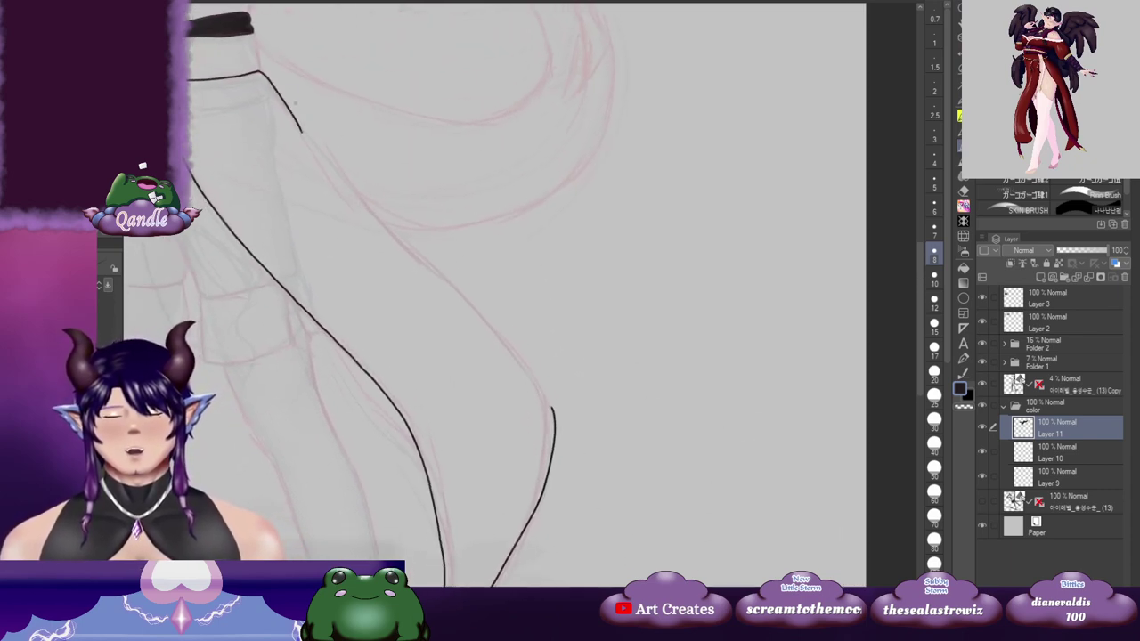
{"action": "key", "text": "ctrl+z"}
{"action": "mouse_move", "coordinate": [258, 71]}
{"action": "left_mouse_down"}
{"action": "mouse_move", "coordinate": [356, 197]}
{"action": "mouse_move", "coordinate": [551, 403]}
{"action": "left_mouse_up"}
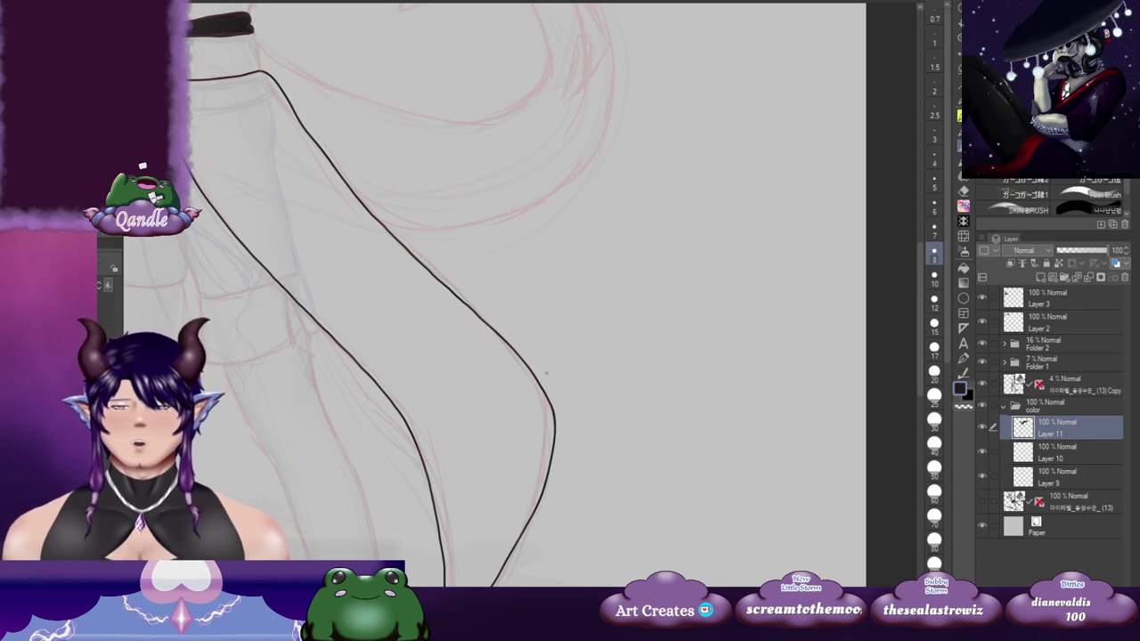
Step: Outline a small fold of cloth along the wide tail's inner edge, from beside the shorts' cuff down towards the tip
{"action": "mouse_move", "coordinate": [418, 330]}
{"action": "left_mouse_down"}
{"action": "mouse_move", "coordinate": [486, 190]}
{"action": "mouse_move", "coordinate": [450, 171]}
{"action": "left_mouse_up"}
{"action": "left_click_drag", "start_coordinate": [364, 149], "coordinate": [463, 299]}
{"action": "left_click_drag", "start_coordinate": [522, 194], "coordinate": [621, 346]}
{"action": "left_click_drag", "start_coordinate": [323, 356], "coordinate": [358, 324]}
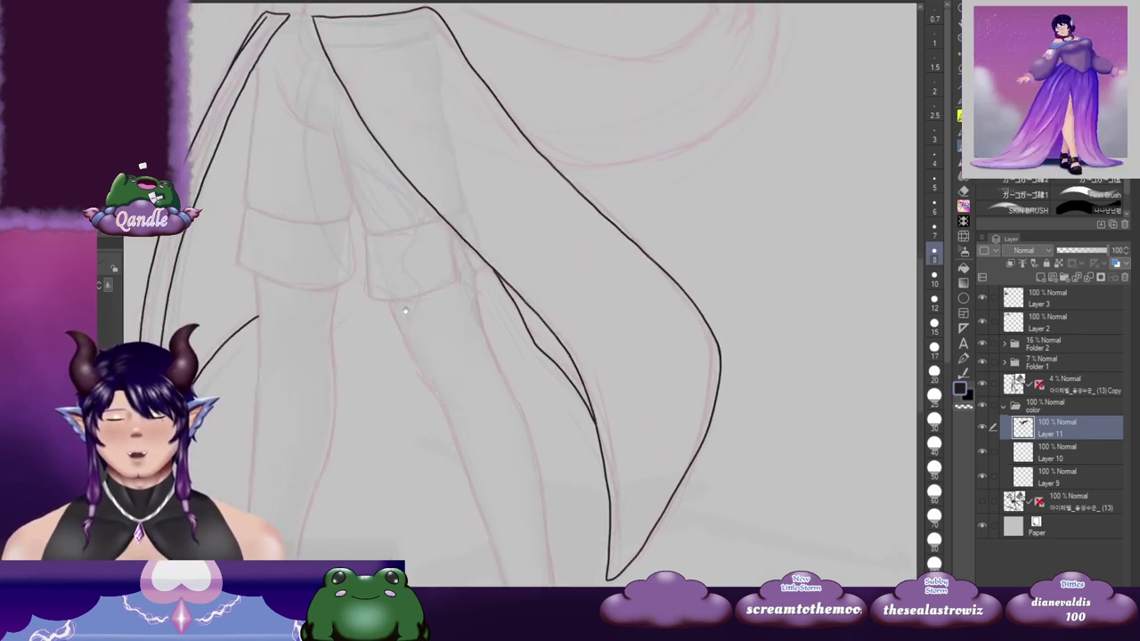
Step: Fill the wide tail, the narrow tail and the small fold with the dark colour
{"action": "left_click_drag", "start_coordinate": [564, 258], "coordinate": [575, 342]}
{"action": "key", "text": "g"}
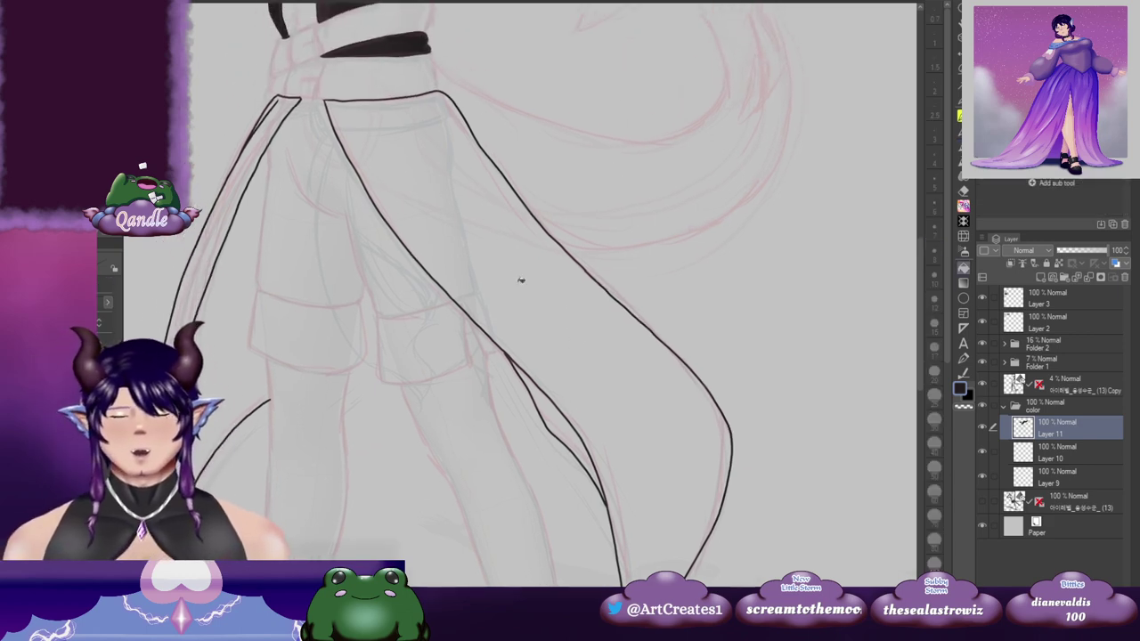
{"action": "left_click", "coordinate": [523, 276]}
{"action": "left_click", "coordinate": [228, 214]}
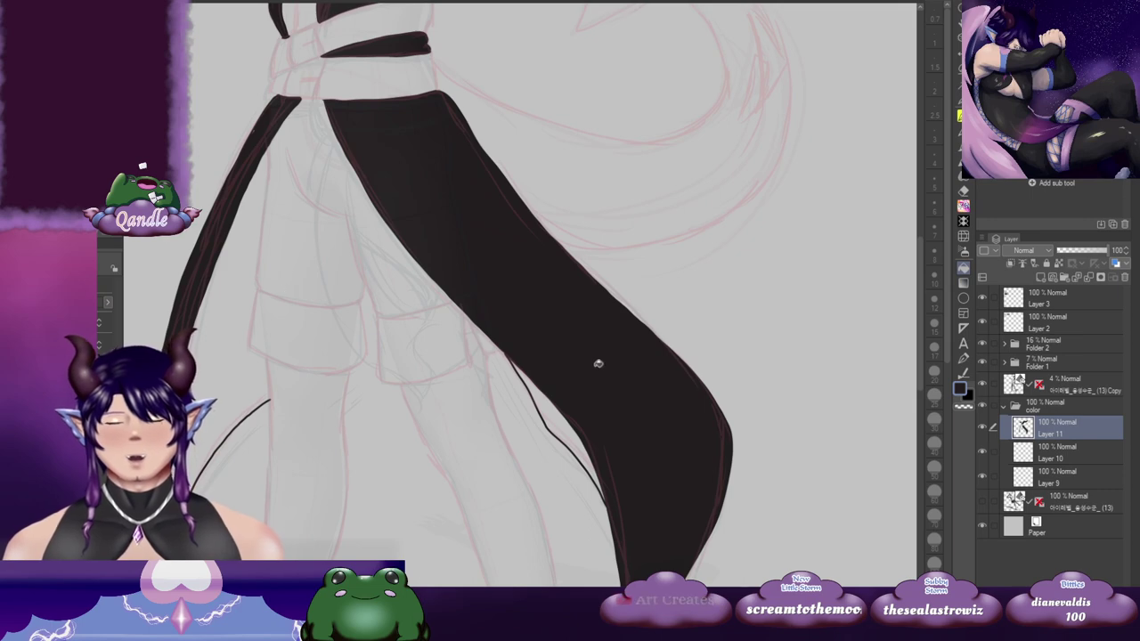
{"action": "left_click_drag", "start_coordinate": [668, 353], "coordinate": [638, 329]}
{"action": "left_click", "coordinate": [536, 402]}
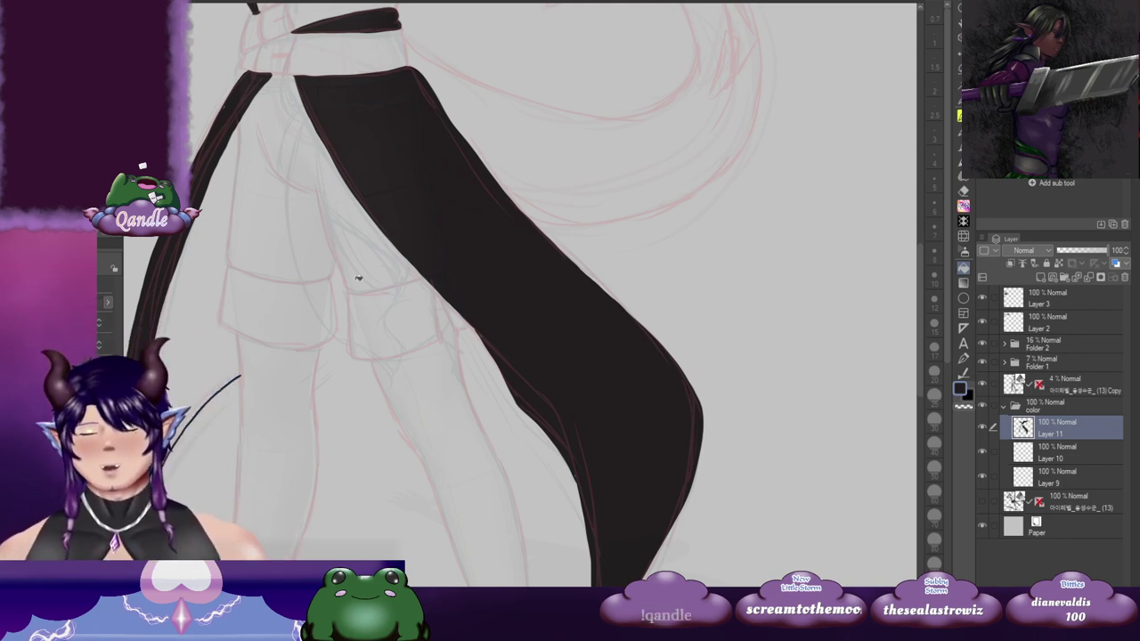
Step: Trace the outer edge of the shorts and cuff beside the narrow tail, continuing down the leg to meet the hem curve
{"action": "key", "text": "b"}
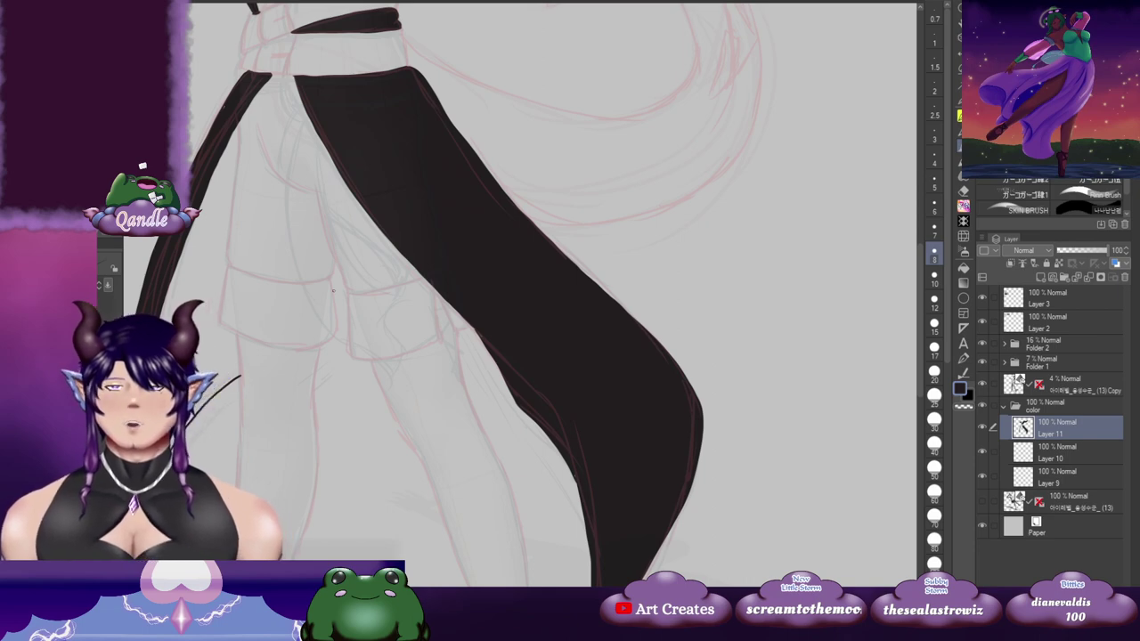
{"action": "scroll", "coordinate": [270, 264], "scroll_direction": "up", "scroll_amount": 3}
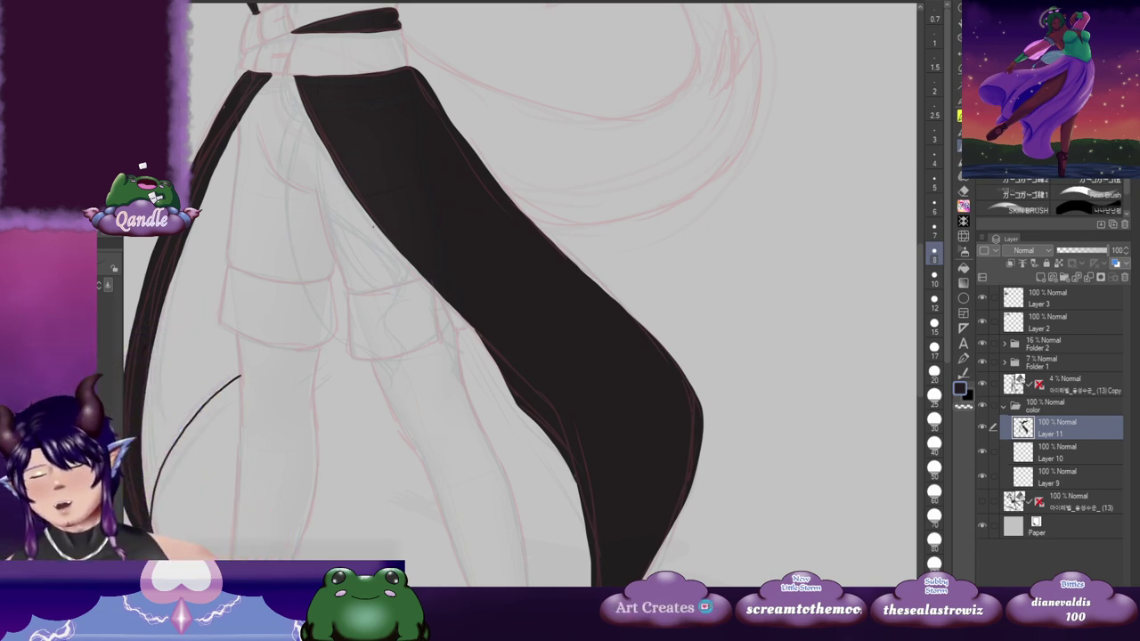
{"action": "left_click_drag", "start_coordinate": [268, 238], "coordinate": [399, 290]}
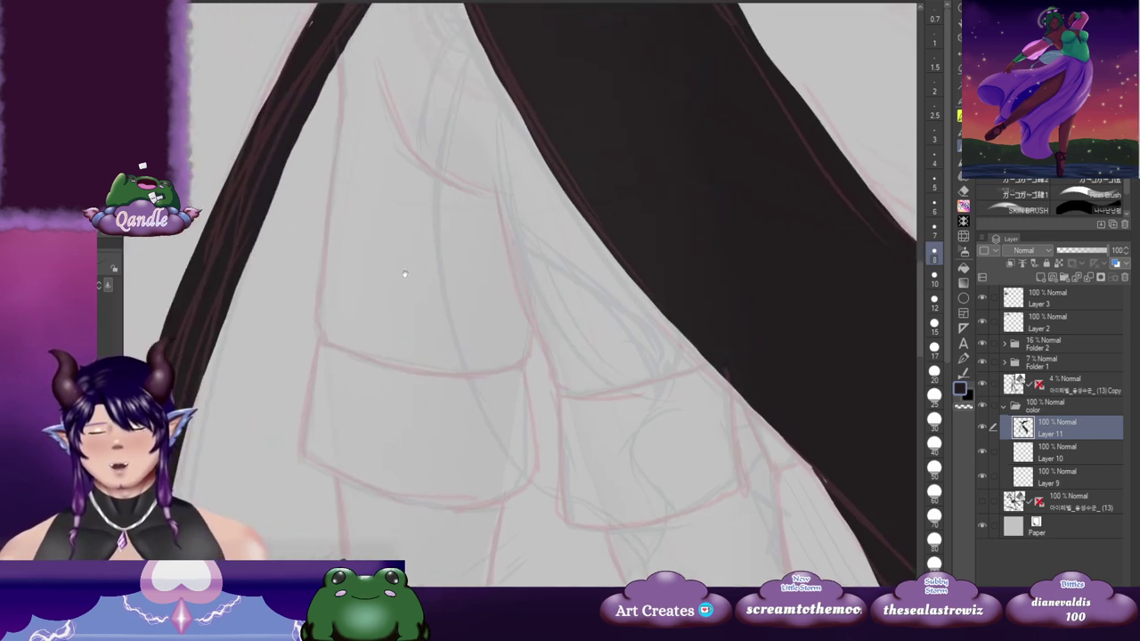
{"action": "left_click_drag", "start_coordinate": [321, 23], "coordinate": [321, 72]}
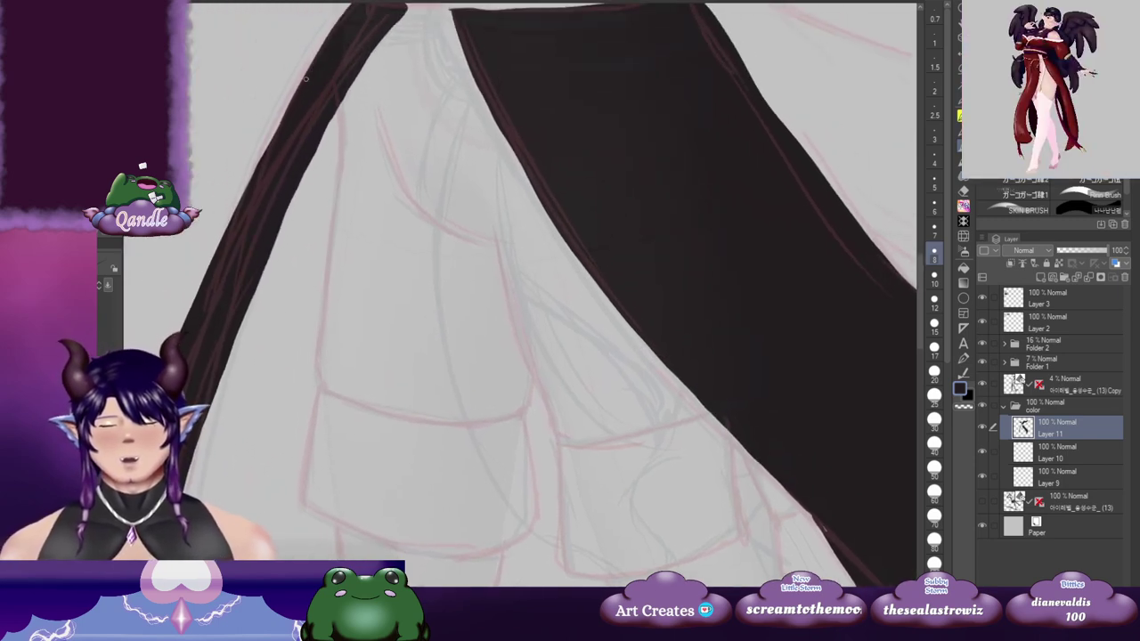
{"action": "mouse_move", "coordinate": [352, 115]}
{"action": "left_mouse_down"}
{"action": "mouse_move", "coordinate": [348, 63]}
{"action": "mouse_move", "coordinate": [326, 294]}
{"action": "mouse_move", "coordinate": [335, 357]}
{"action": "left_mouse_up"}
{"action": "left_click_drag", "start_coordinate": [366, 384], "coordinate": [404, 168]}
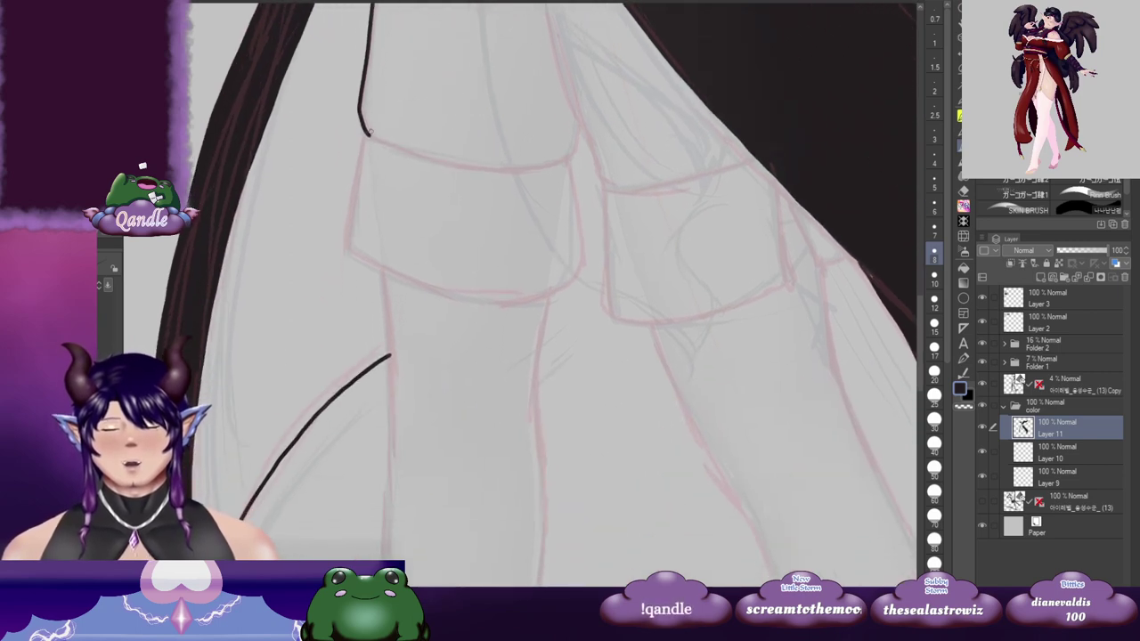
{"action": "mouse_move", "coordinate": [366, 132]}
{"action": "left_mouse_down"}
{"action": "mouse_move", "coordinate": [346, 246]}
{"action": "mouse_move", "coordinate": [385, 284]}
{"action": "mouse_move", "coordinate": [378, 272]}
{"action": "mouse_move", "coordinate": [388, 356]}
{"action": "left_mouse_up"}
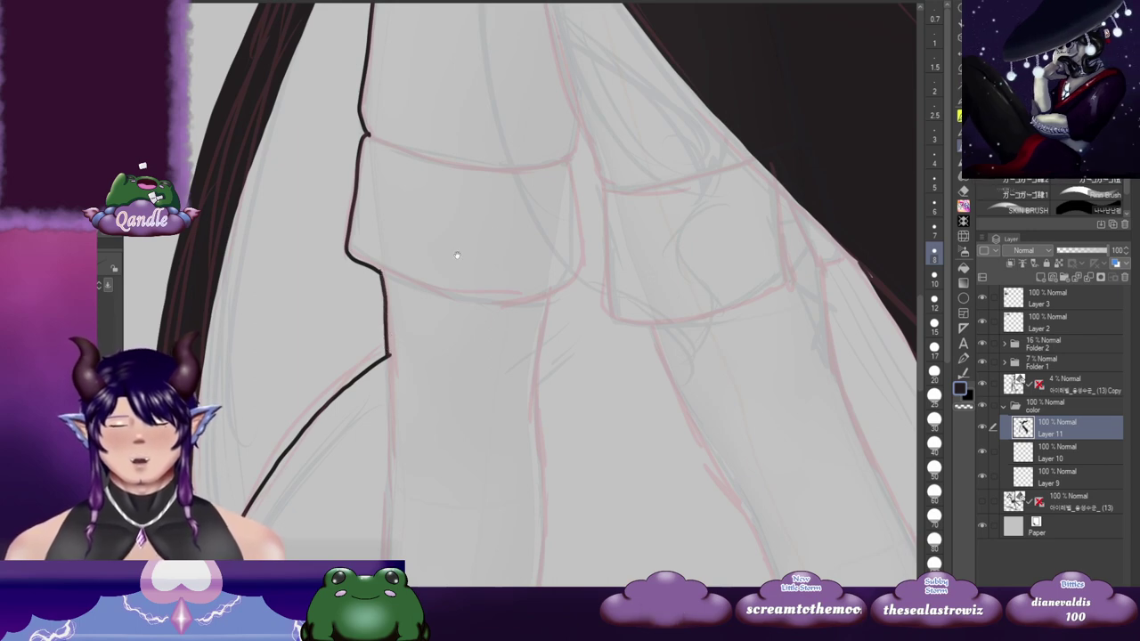
Step: Fill the enclosed area between the narrow tail and the leg with the dark colour
{"action": "mouse_move", "coordinate": [457, 255]}
{"action": "left_mouse_down"}
{"action": "mouse_move", "coordinate": [541, 300]}
{"action": "mouse_move", "coordinate": [462, 286]}
{"action": "left_mouse_up"}
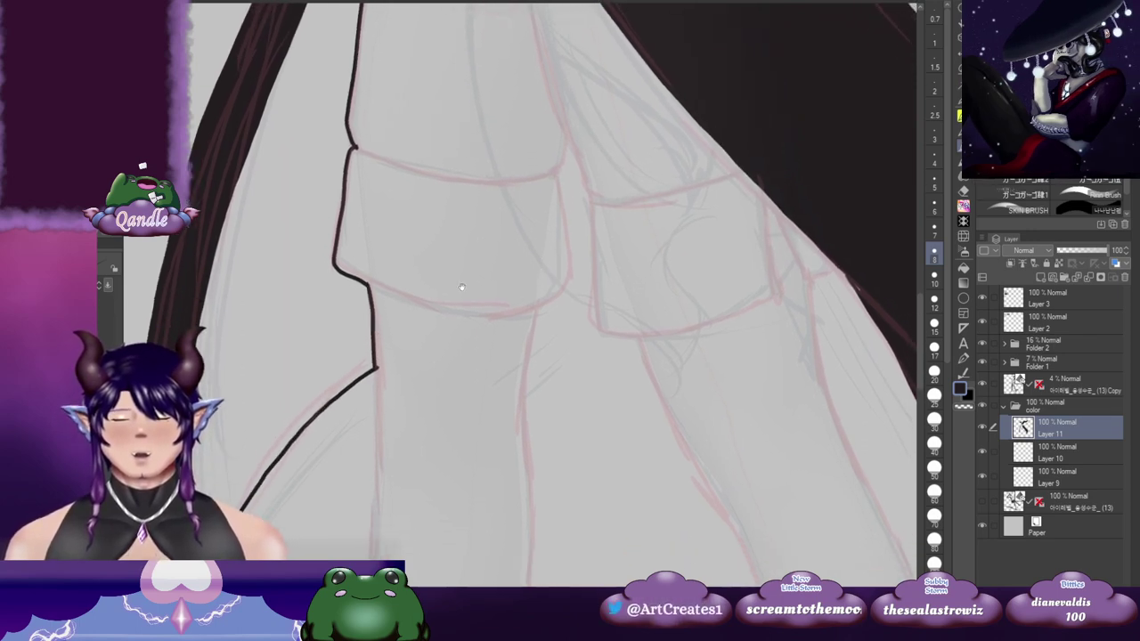
{"action": "key", "text": "g"}
{"action": "key", "text": "g"}
{"action": "left_click", "coordinate": [322, 355]}
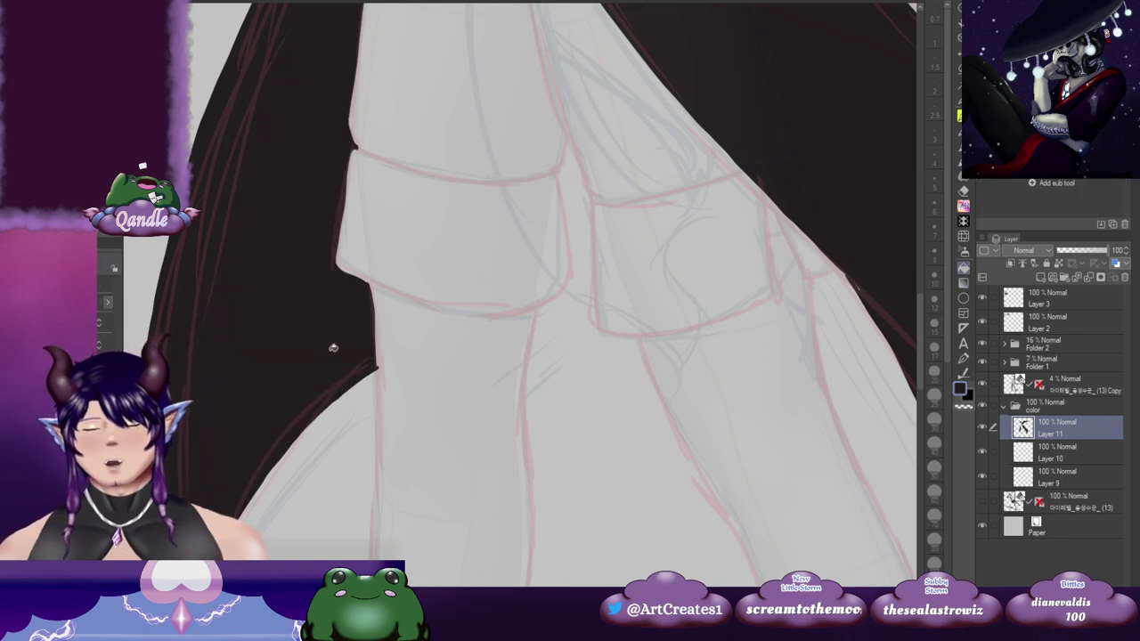
Step: Compare the filled coat, from its tails up to the sleeves and collar, with the character reference images
{"action": "scroll", "coordinate": [335, 353], "scroll_direction": "down", "scroll_amount": 1}
{"action": "scroll", "coordinate": [340, 363], "scroll_direction": "down", "scroll_amount": 1}
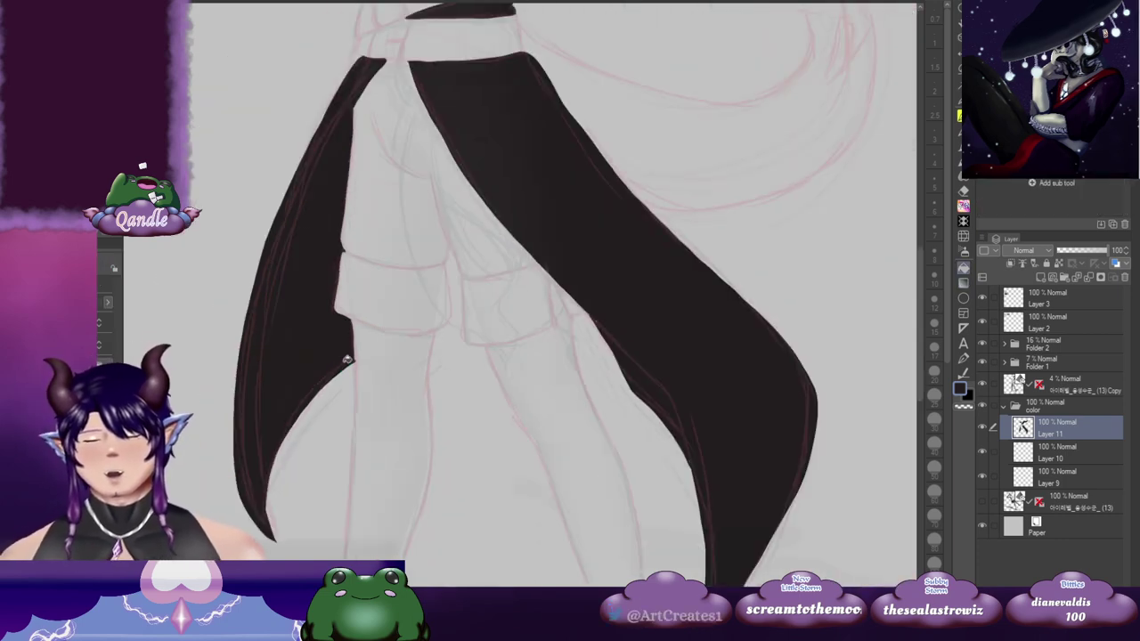
{"action": "left_click_drag", "start_coordinate": [573, 264], "coordinate": [474, 300]}
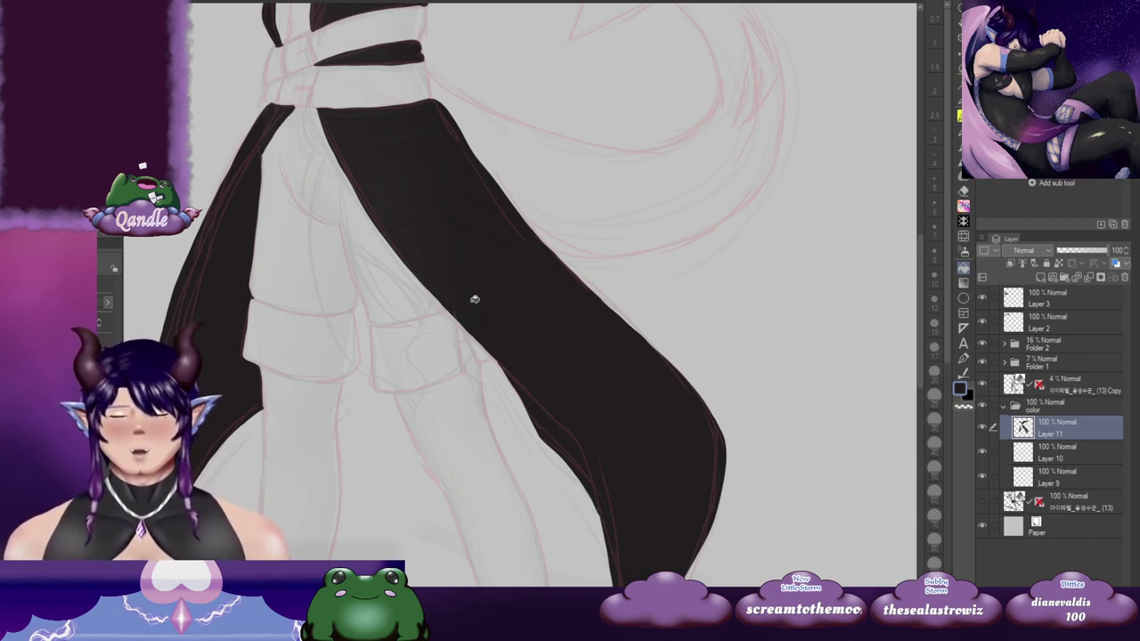
{"action": "scroll", "coordinate": [473, 323], "scroll_direction": "up", "scroll_amount": 4}
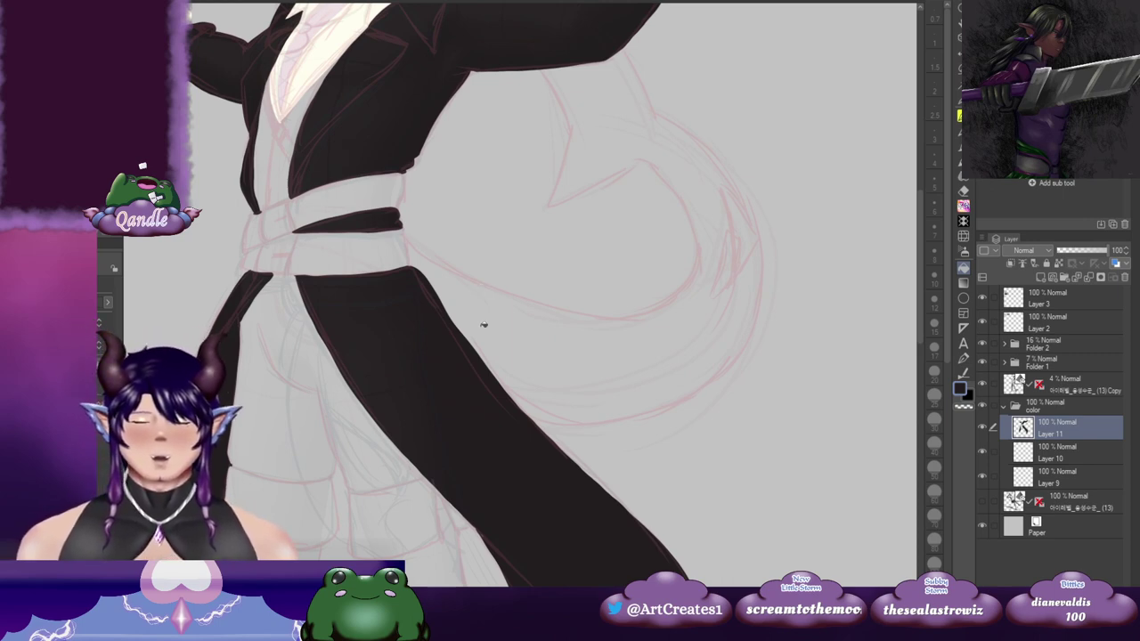
{"action": "scroll", "coordinate": [484, 325], "scroll_direction": "up", "scroll_amount": 5}
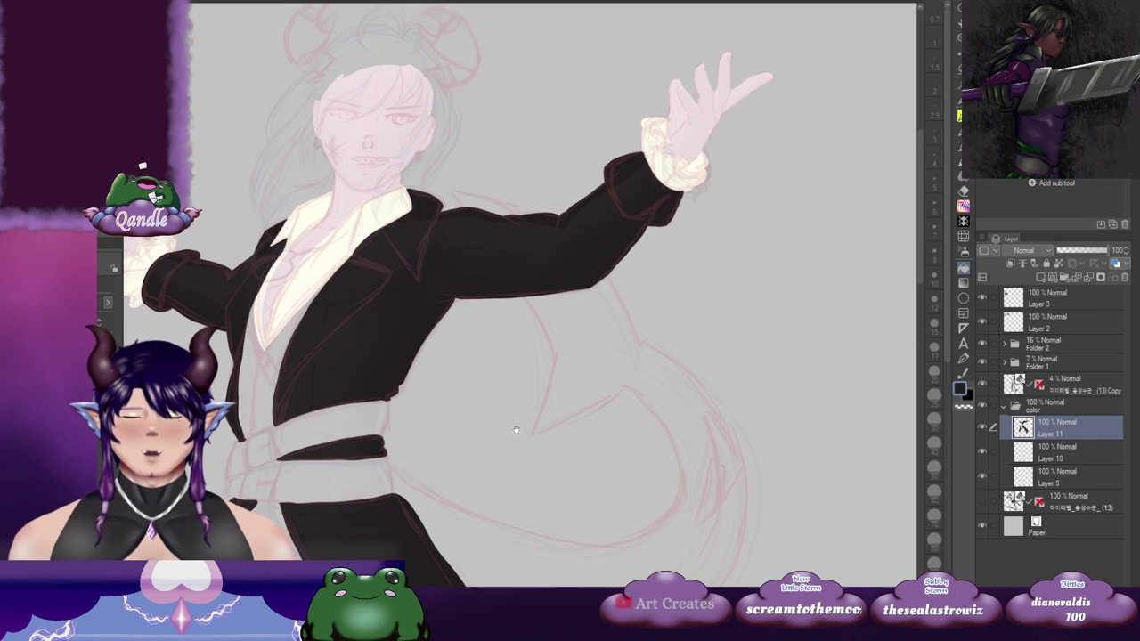
{"action": "scroll", "coordinate": [514, 430], "scroll_direction": "down", "scroll_amount": 12}
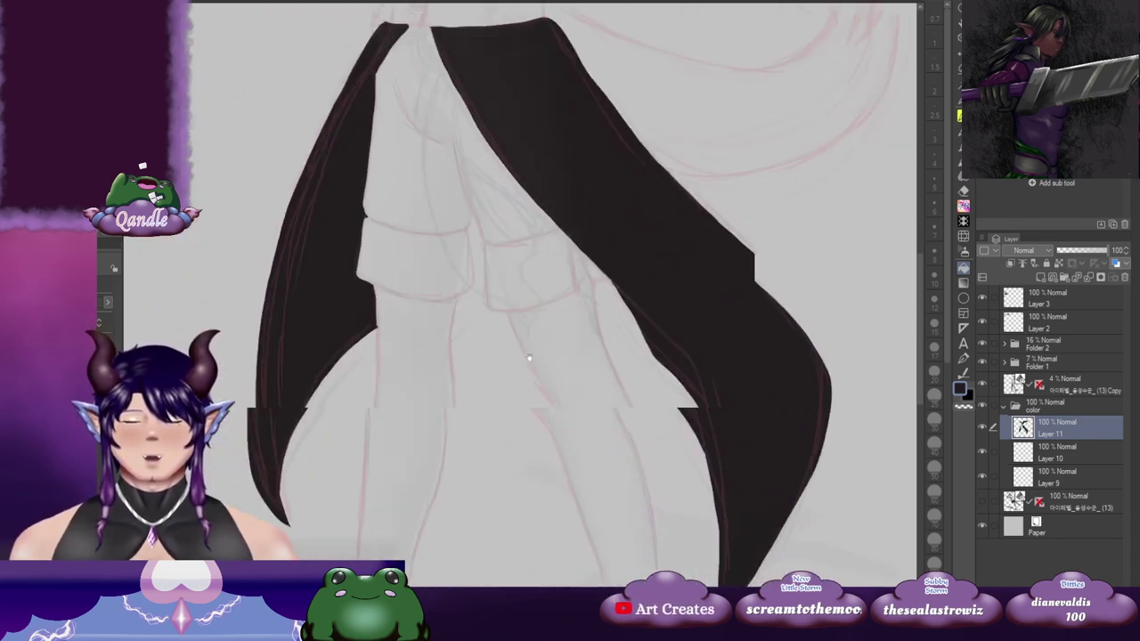
{"action": "scroll", "coordinate": [529, 357], "scroll_direction": "up", "scroll_amount": 10}
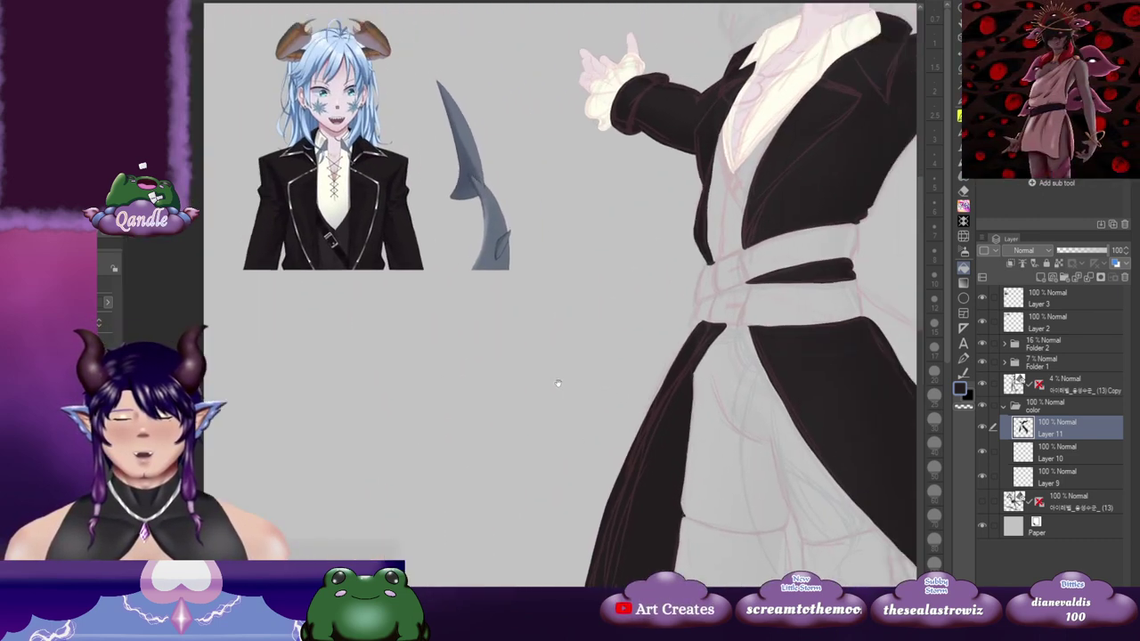
{"action": "scroll", "coordinate": [534, 418], "scroll_direction": "up", "scroll_amount": 3}
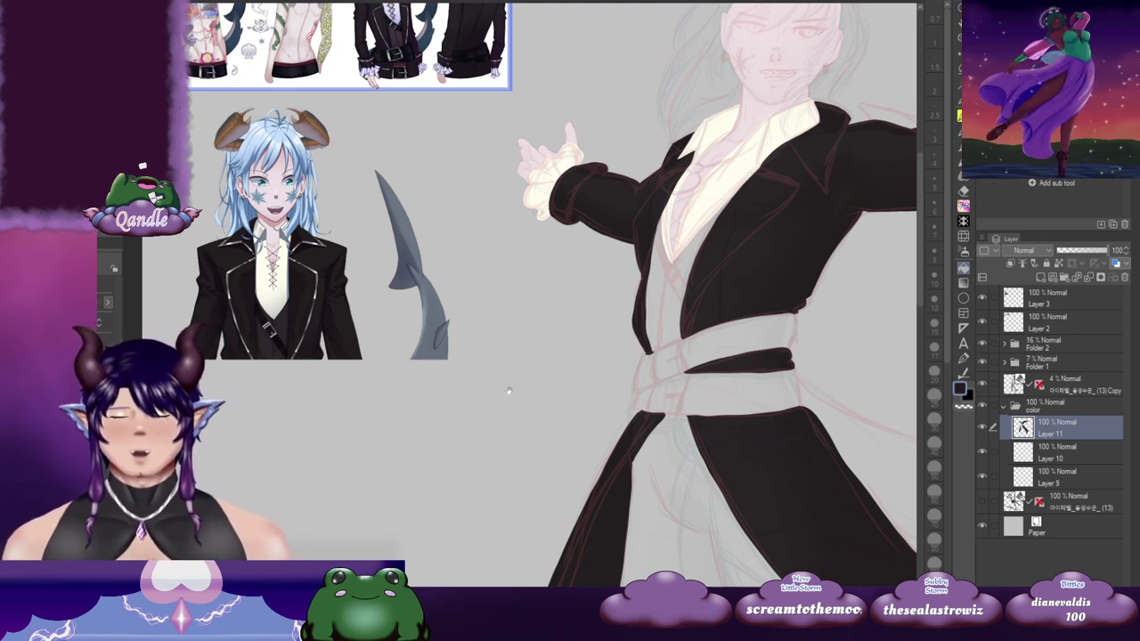
{"action": "left_click_drag", "start_coordinate": [569, 300], "coordinate": [429, 372]}
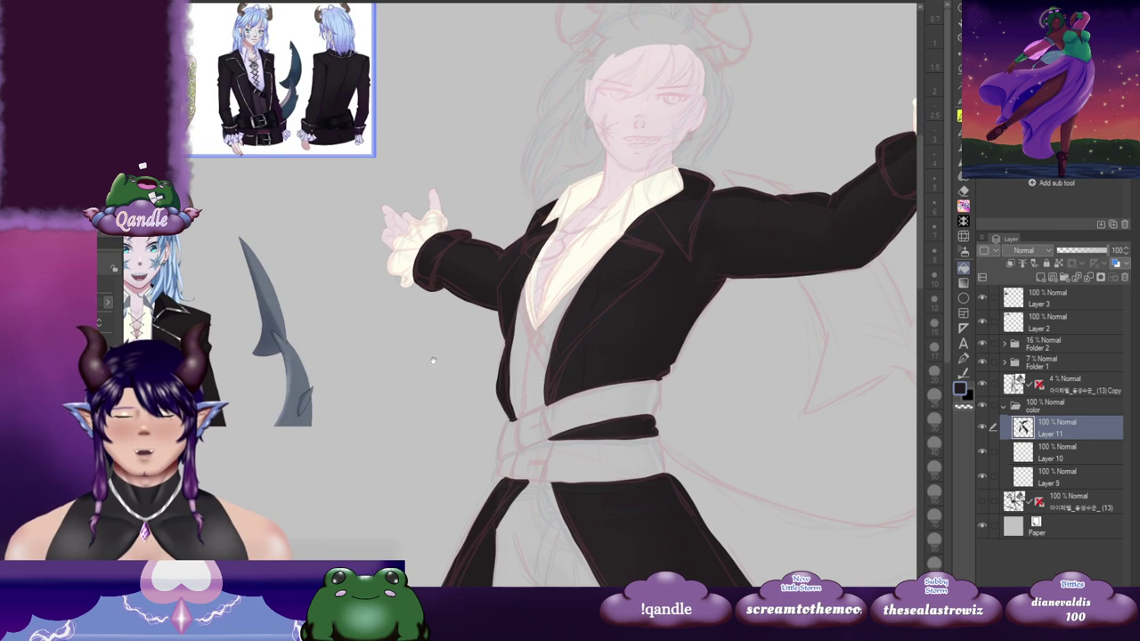
{"action": "left_click_drag", "start_coordinate": [374, 419], "coordinate": [534, 319]}
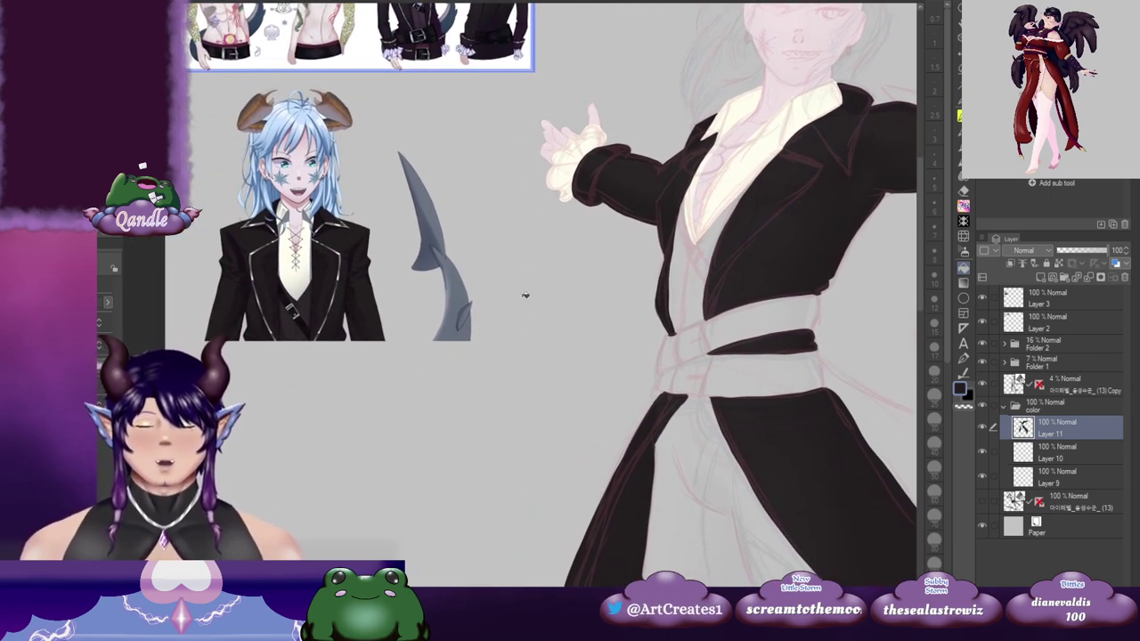
{"action": "left_click_drag", "start_coordinate": [522, 337], "coordinate": [347, 251]}
{"action": "left_click_drag", "start_coordinate": [748, 341], "coordinate": [635, 226]}
{"action": "left_click_drag", "start_coordinate": [471, 224], "coordinate": [725, 246]}
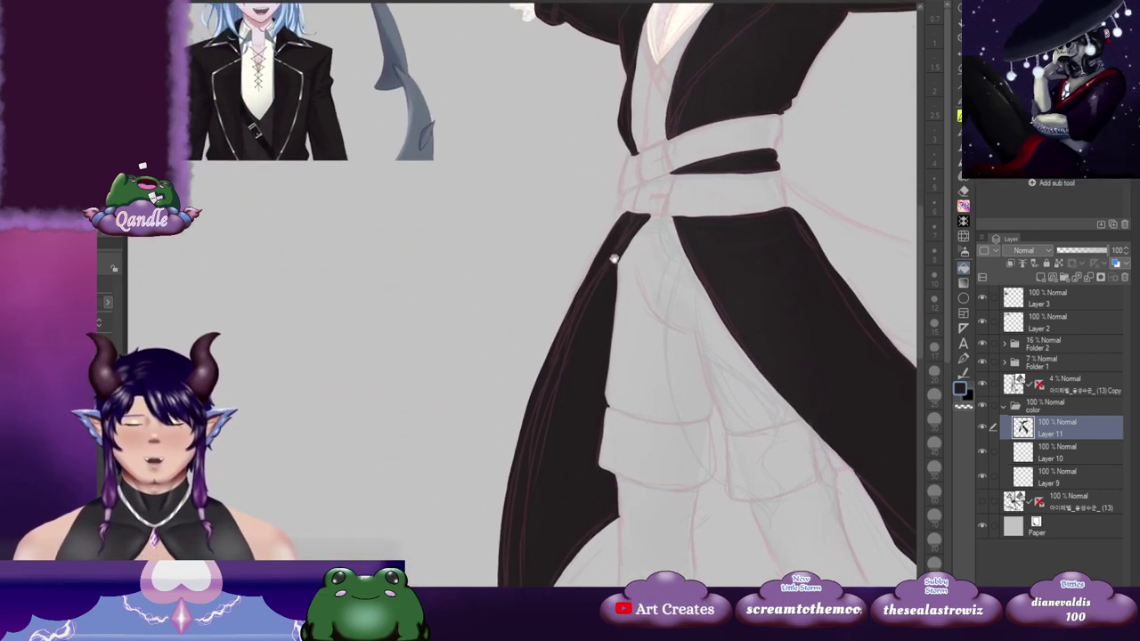
{"action": "left_click_drag", "start_coordinate": [612, 258], "coordinate": [556, 500]}
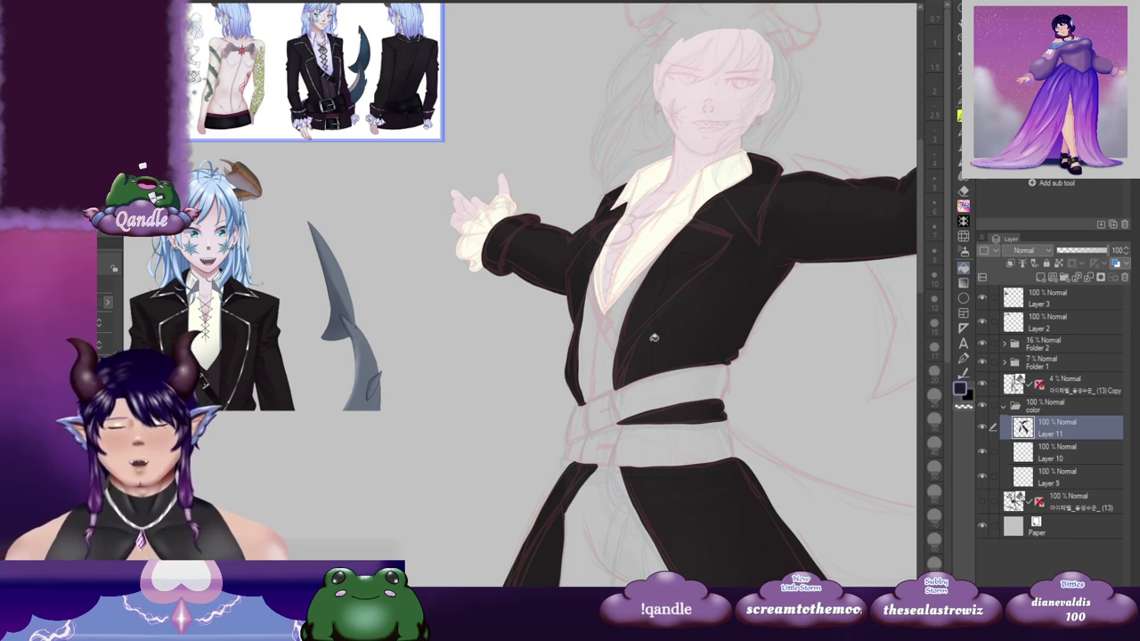
{"action": "mouse_move", "coordinate": [788, 368]}
{"action": "left_mouse_down"}
{"action": "mouse_move", "coordinate": [724, 333]}
{"action": "mouse_move", "coordinate": [502, 304]}
{"action": "left_mouse_up"}
{"action": "left_click_drag", "start_coordinate": [383, 411], "coordinate": [478, 316]}
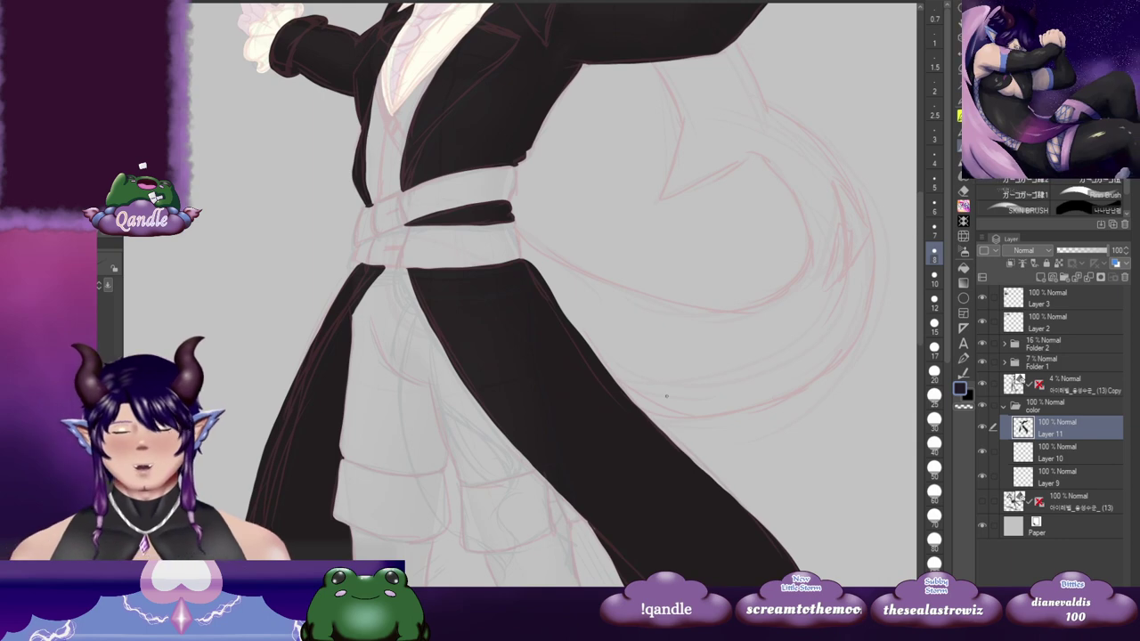
Step: Add a new layer for the vest and place it between Layer 10 and Layer 11
{"action": "left_click", "coordinate": [1062, 478]}
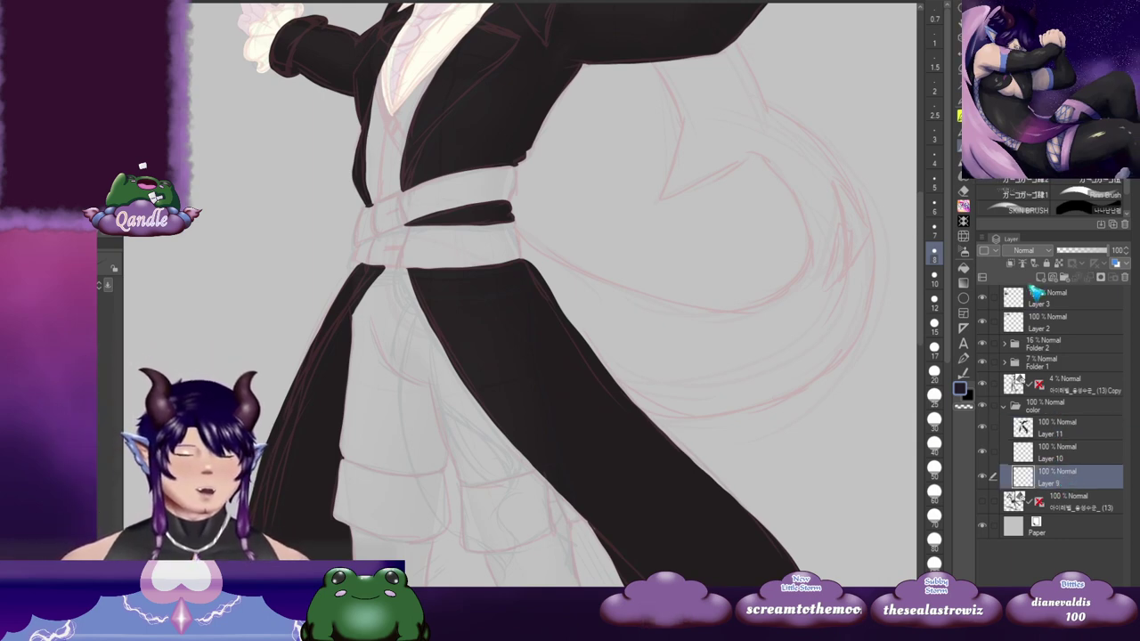
{"action": "left_click", "coordinate": [1039, 278]}
{"action": "left_click_drag", "start_coordinate": [481, 221], "coordinate": [476, 388]}
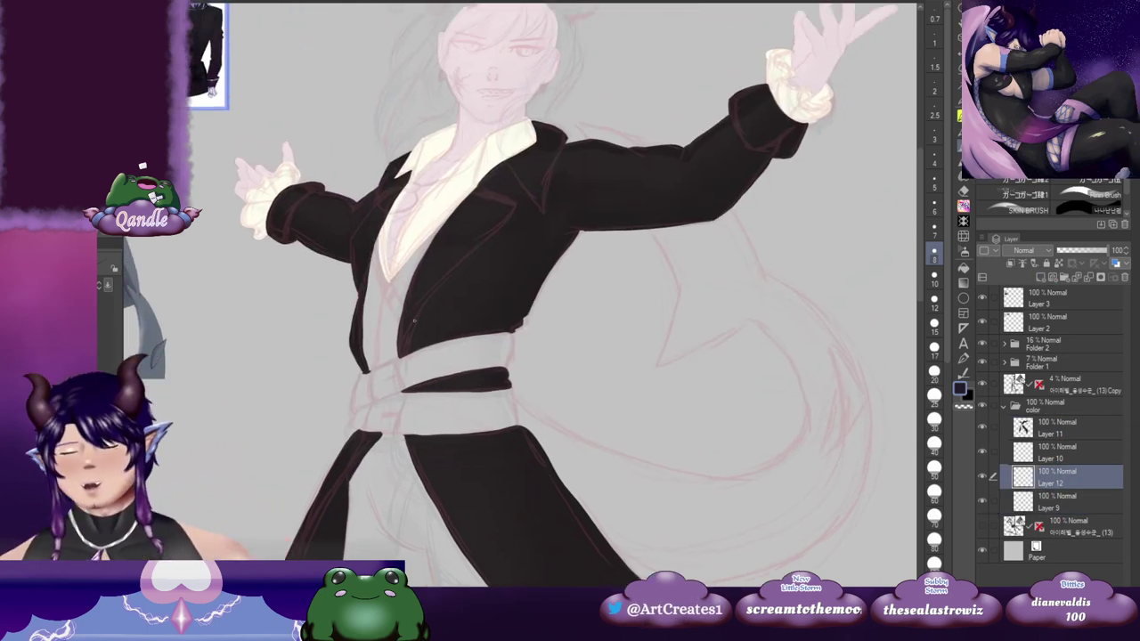
{"action": "scroll", "coordinate": [418, 319], "scroll_direction": "up", "scroll_amount": 3}
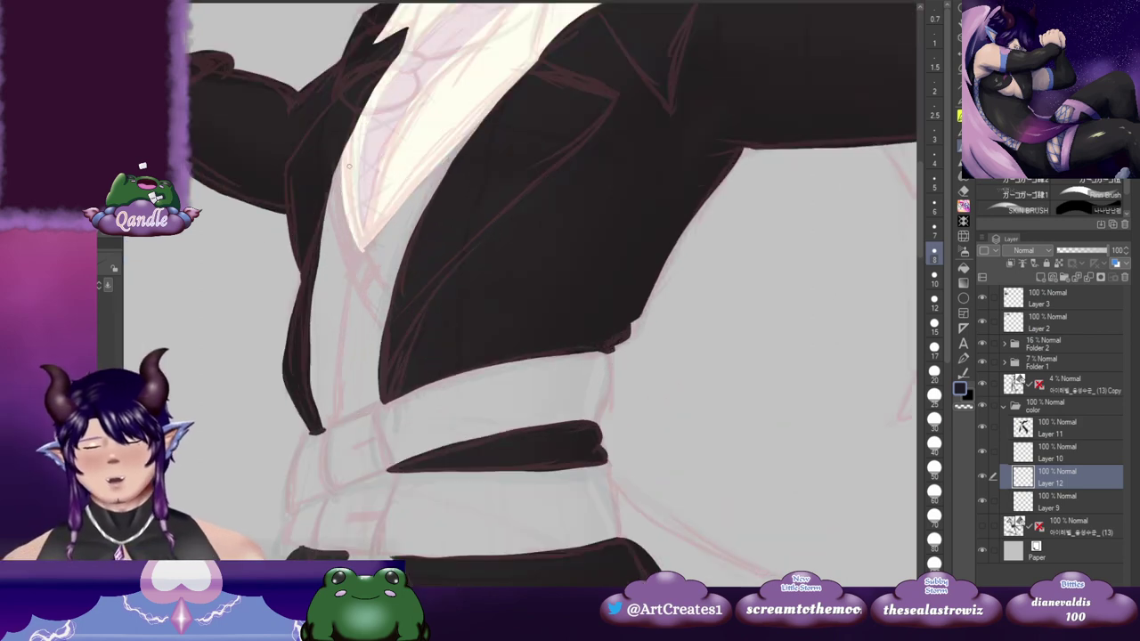
{"action": "left_click_drag", "start_coordinate": [348, 134], "coordinate": [344, 145]}
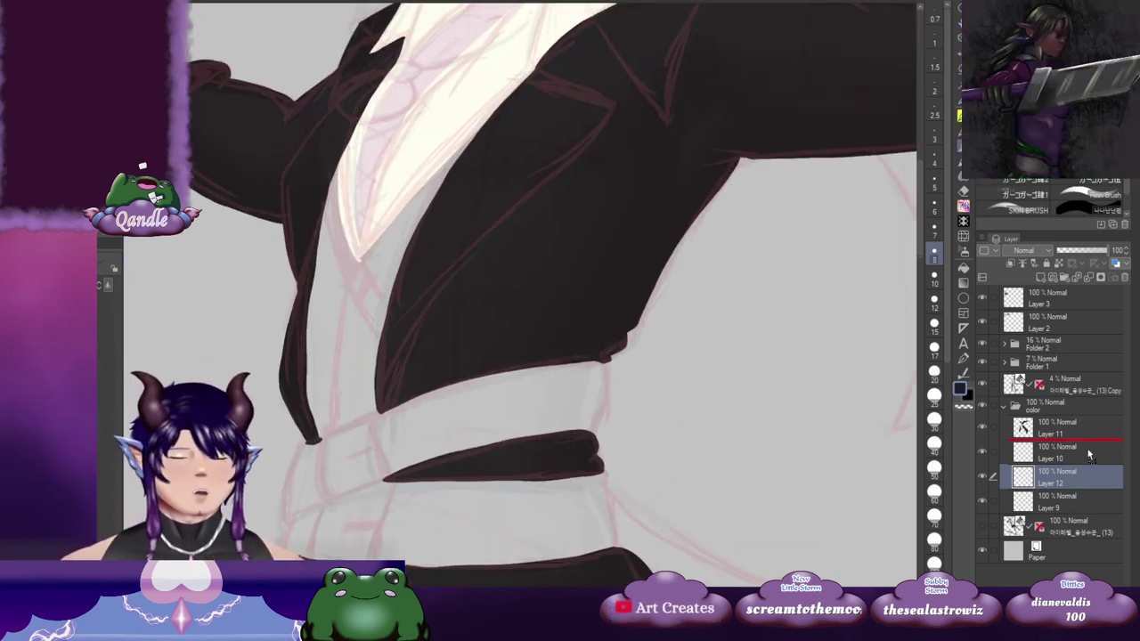
{"action": "left_click_drag", "start_coordinate": [1030, 485], "coordinate": [1080, 452]}
Step: Outline the vest along the shirt's V-shaped edge and across its lower hem above the belt, redoing the first stroke
{"action": "mouse_move", "coordinate": [345, 144]}
{"action": "left_mouse_down"}
{"action": "mouse_move", "coordinate": [358, 253]}
{"action": "mouse_move", "coordinate": [441, 230]}
{"action": "mouse_move", "coordinate": [342, 298]}
{"action": "left_mouse_up"}
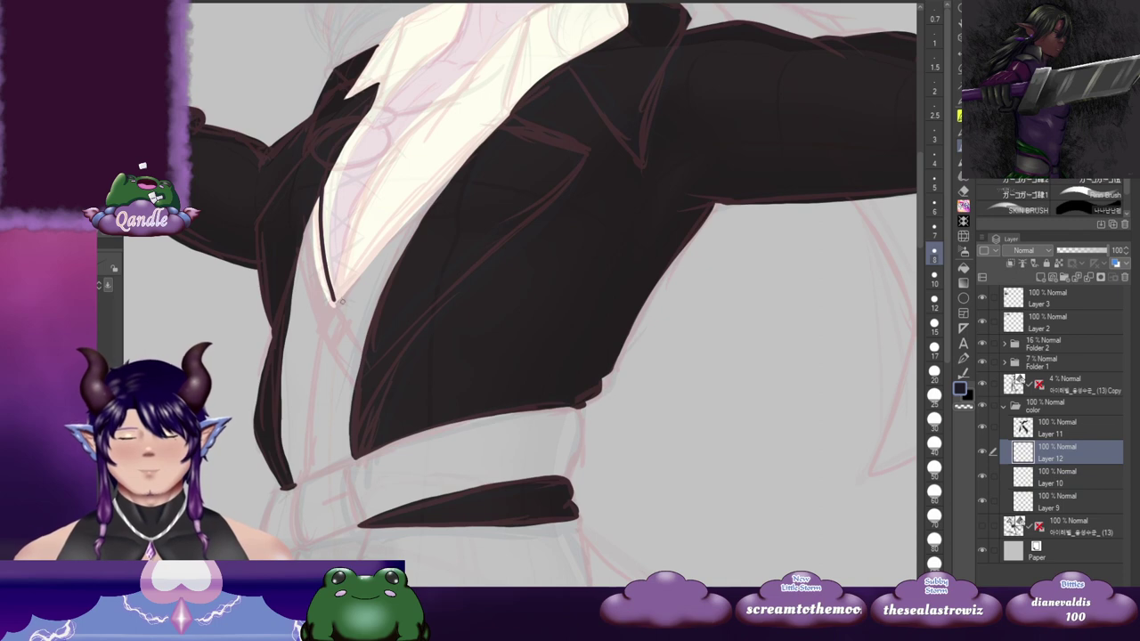
{"action": "key", "text": "ctrl+z"}
{"action": "mouse_move", "coordinate": [317, 191]}
{"action": "left_mouse_down"}
{"action": "mouse_move", "coordinate": [327, 310]}
{"action": "mouse_move", "coordinate": [328, 294]}
{"action": "mouse_move", "coordinate": [457, 163]}
{"action": "left_mouse_up"}
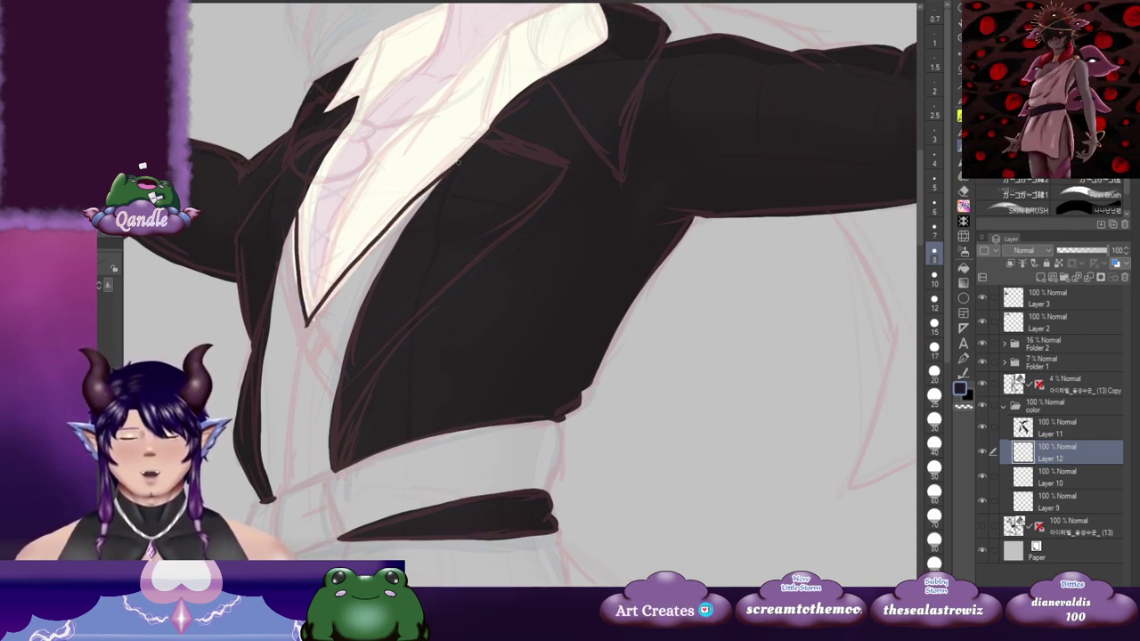
{"action": "left_click_drag", "start_coordinate": [416, 240], "coordinate": [443, 208]}
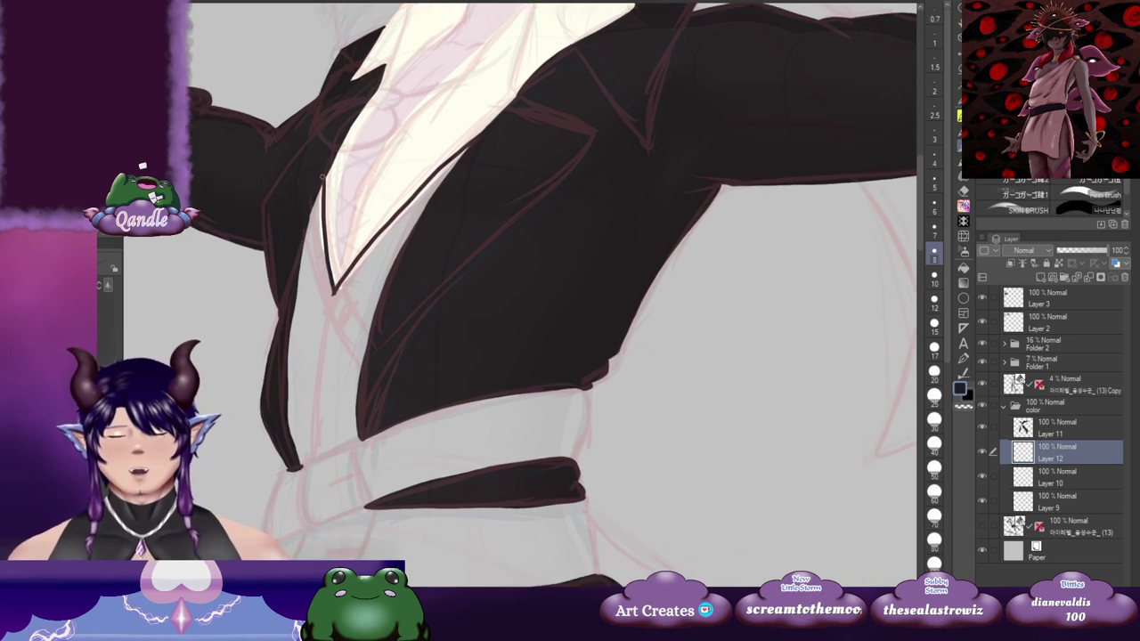
{"action": "left_click_drag", "start_coordinate": [290, 472], "coordinate": [381, 434]}
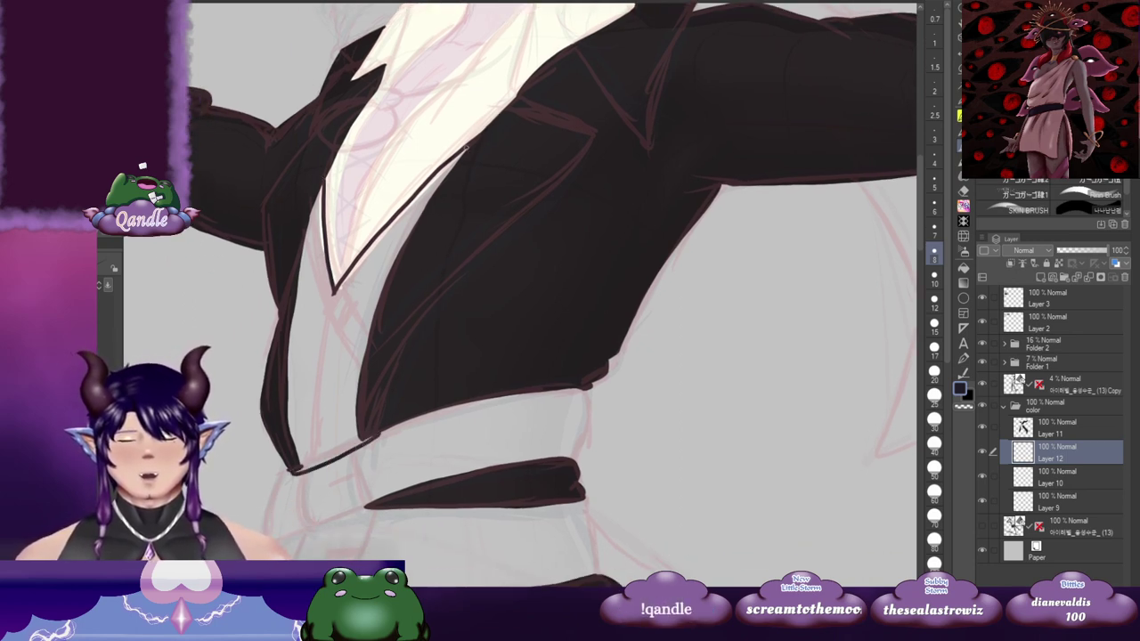
Step: Fill the vest area between the coat fronts with the dark navy colour
{"action": "key", "text": "g"}
{"action": "key", "text": "g"}
{"action": "left_click", "coordinate": [342, 359]}
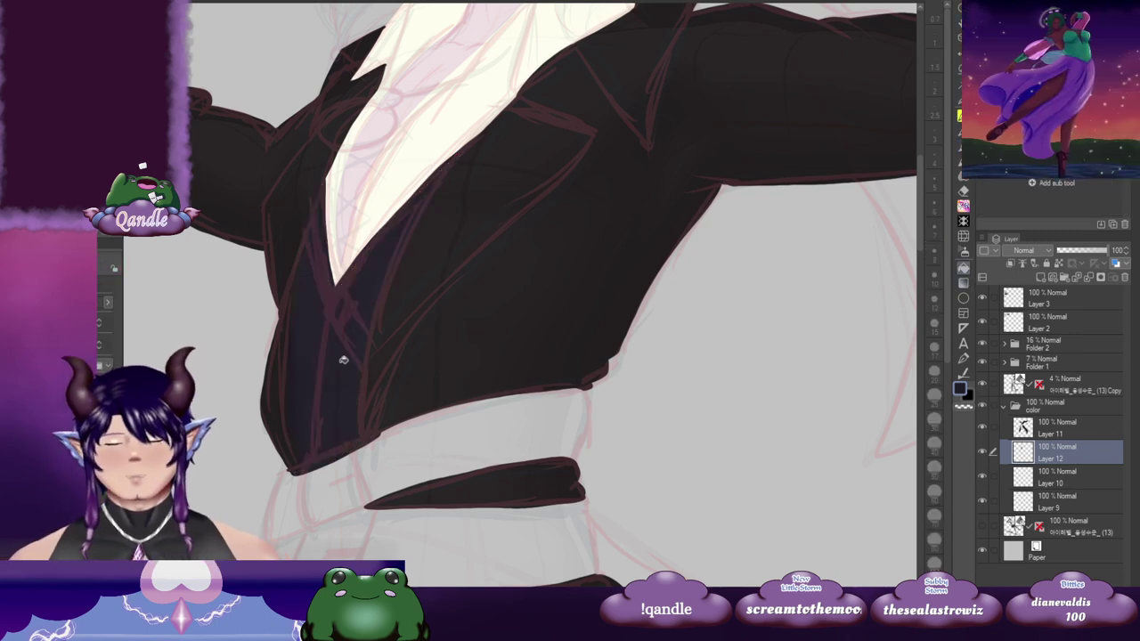
Step: Sample the dark red of the trousers' waistband from the shirtless figure in the reference sheet
{"action": "scroll", "coordinate": [529, 259], "scroll_direction": "down", "scroll_amount": 3}
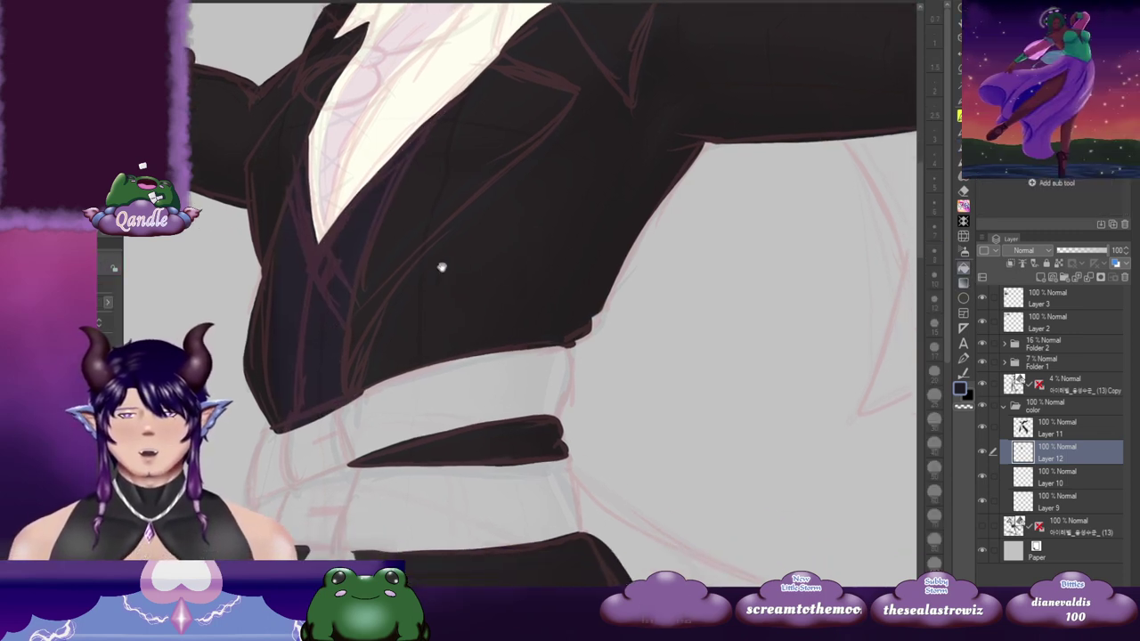
{"action": "scroll", "coordinate": [511, 305], "scroll_direction": "down", "scroll_amount": 5}
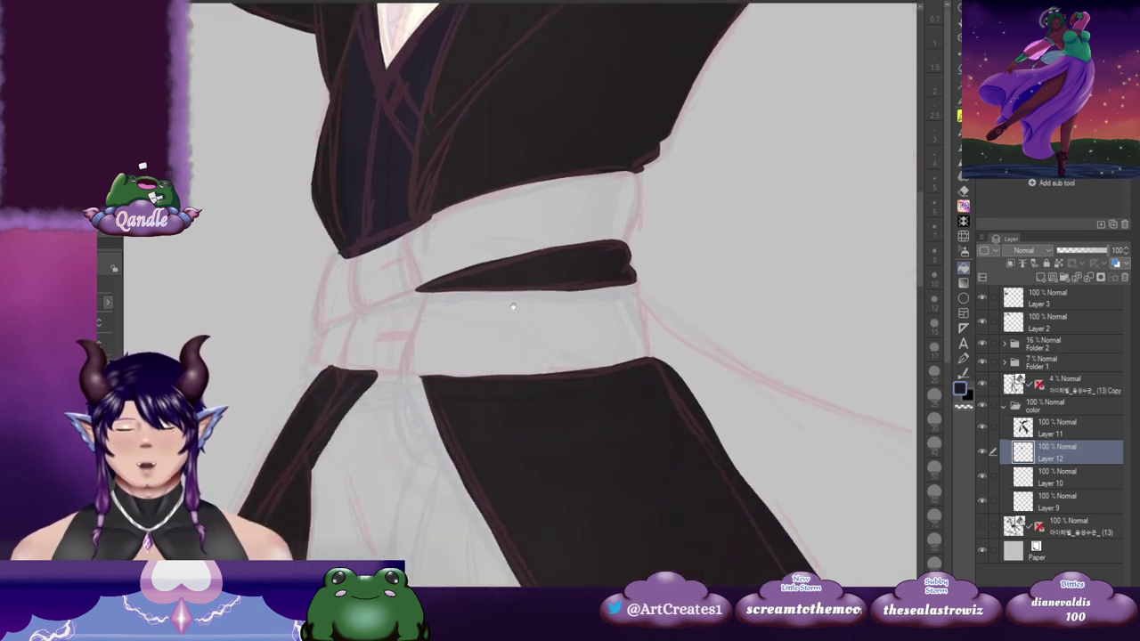
{"action": "scroll", "coordinate": [493, 260], "scroll_direction": "up", "scroll_amount": 10}
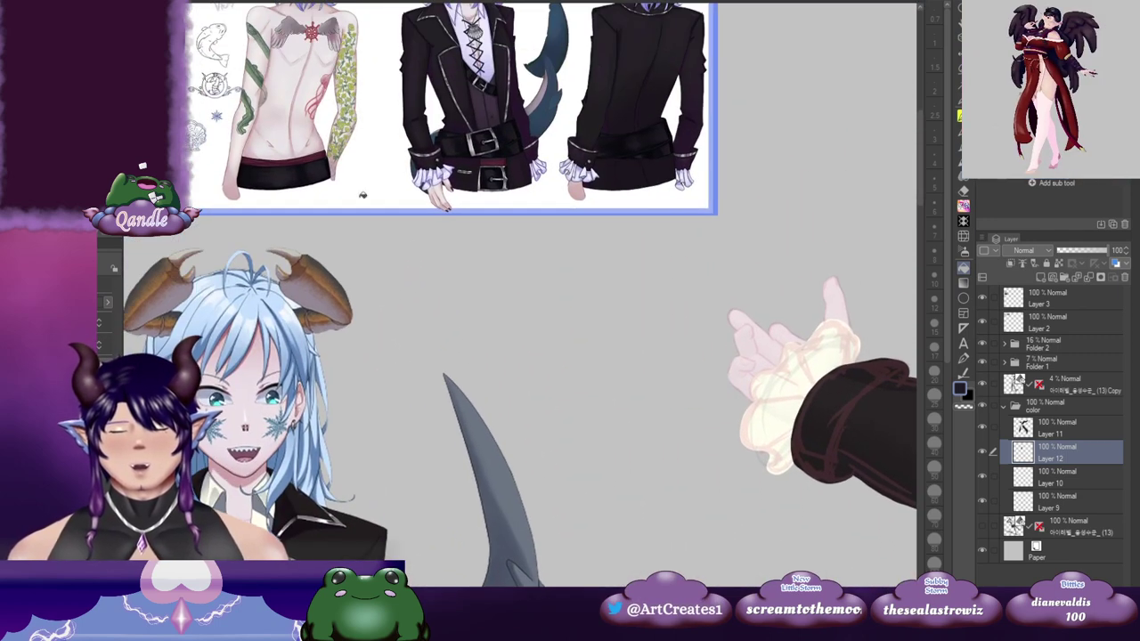
{"action": "left_click", "coordinate": [255, 161], "text": "alt"}
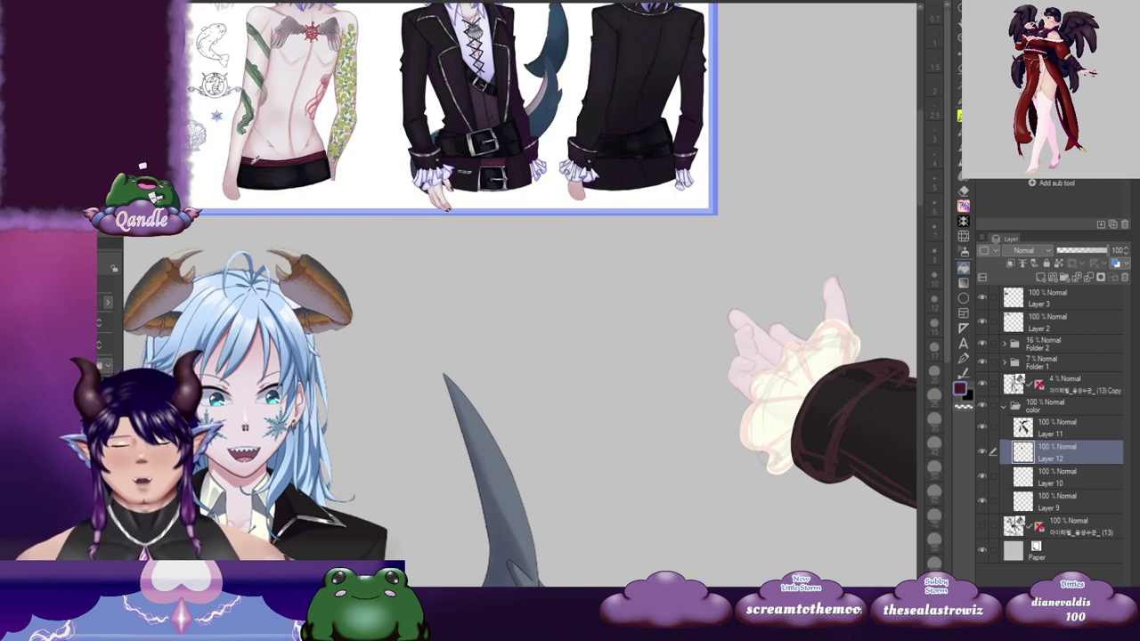
Step: Add a new layer directly above Layer 10 for the trousers
{"action": "left_click_drag", "start_coordinate": [460, 300], "coordinate": [493, 314]}
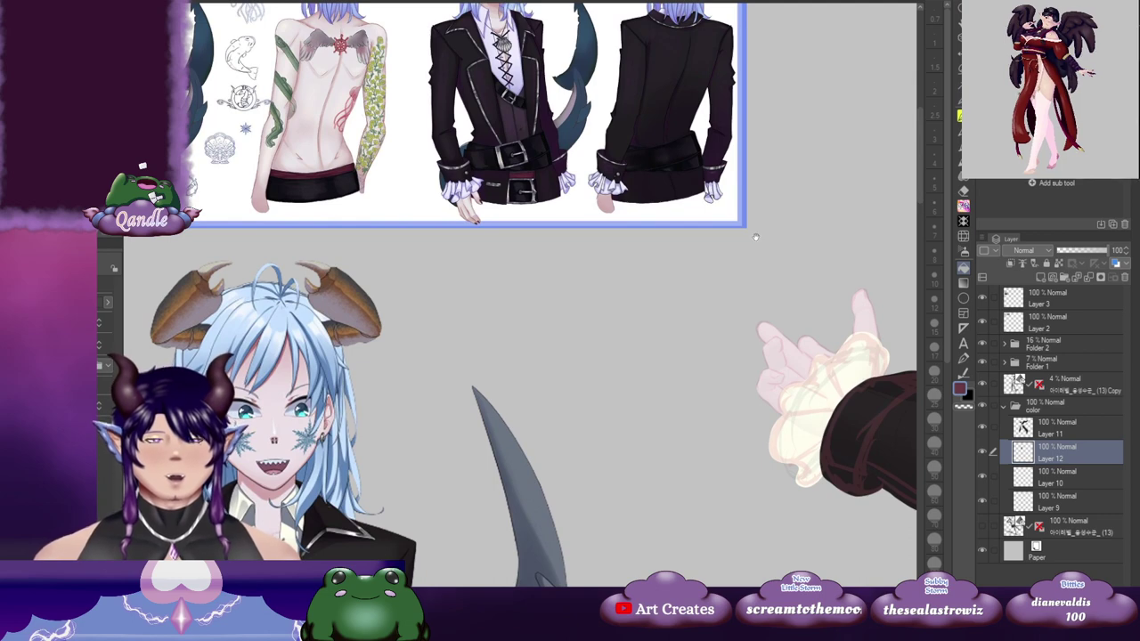
{"action": "left_click_drag", "start_coordinate": [729, 359], "coordinate": [318, 231]}
{"action": "left_click_drag", "start_coordinate": [757, 398], "coordinate": [513, 198]}
{"action": "left_click_drag", "start_coordinate": [517, 365], "coordinate": [503, 209]}
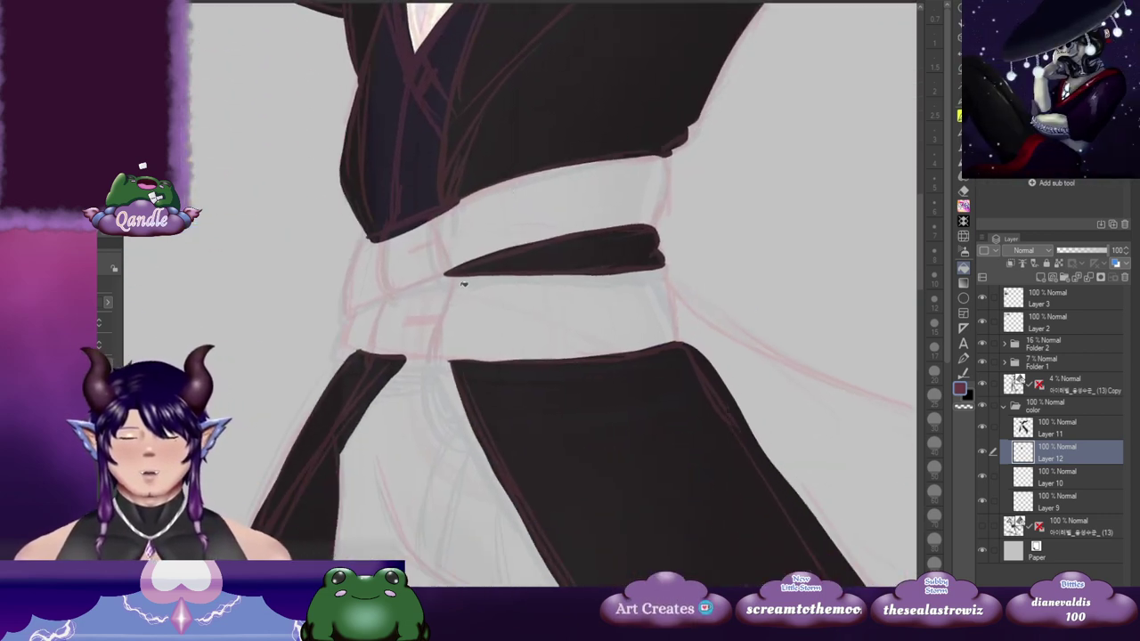
{"action": "key", "text": "b"}
{"action": "left_click_drag", "start_coordinate": [451, 378], "coordinate": [436, 254]}
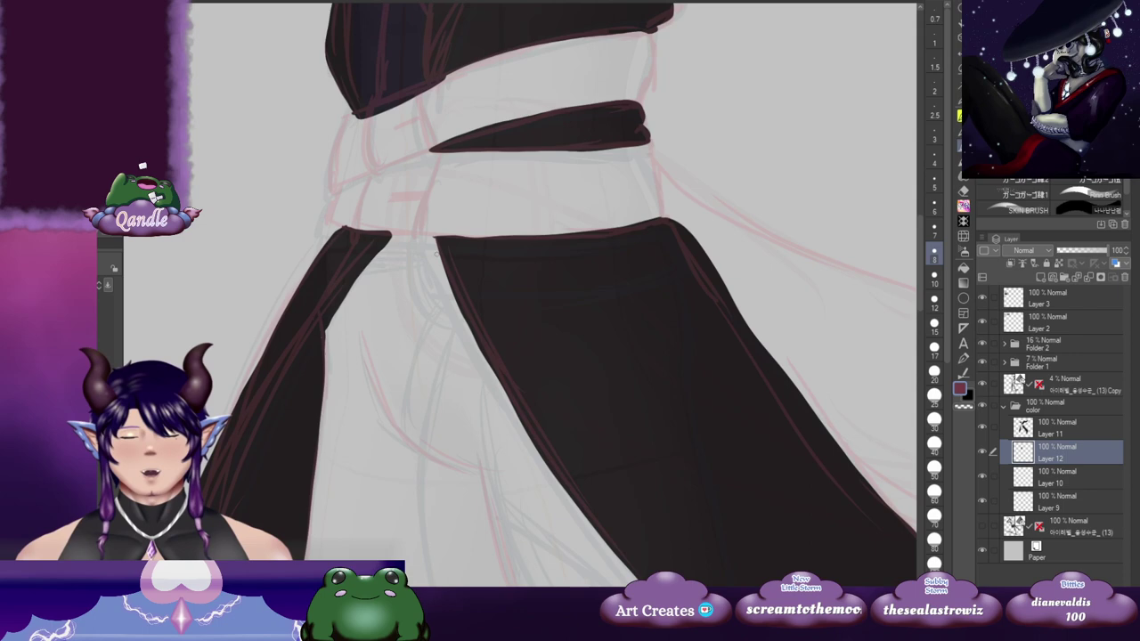
{"action": "left_click", "coordinate": [1079, 478]}
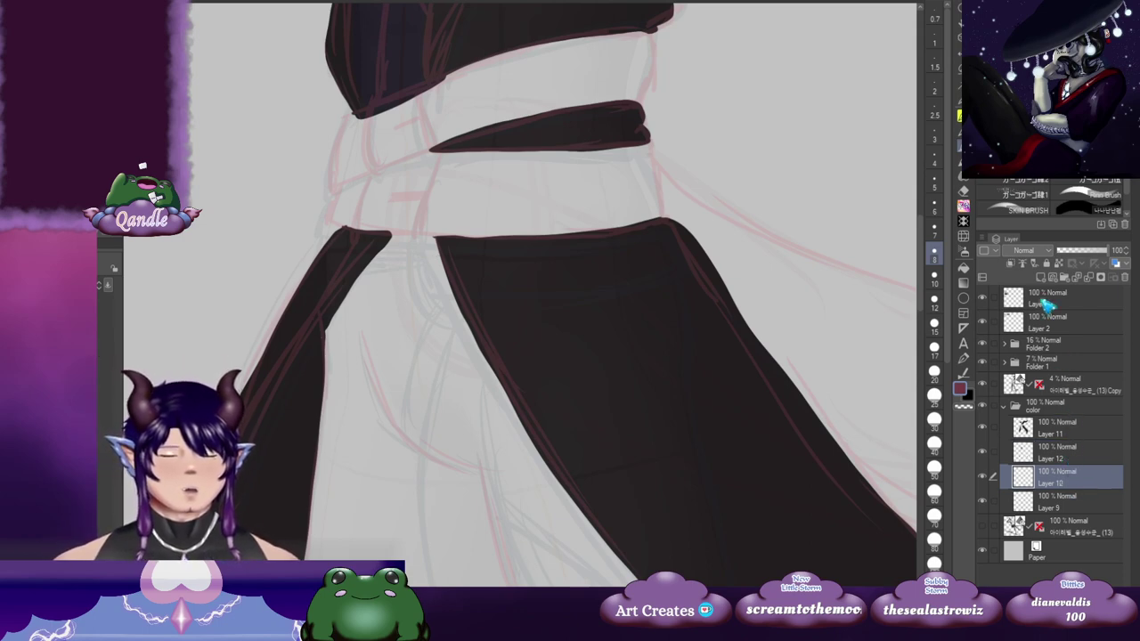
{"action": "left_click", "coordinate": [1043, 278]}
{"action": "left_click_drag", "start_coordinate": [581, 292], "coordinate": [610, 251]}
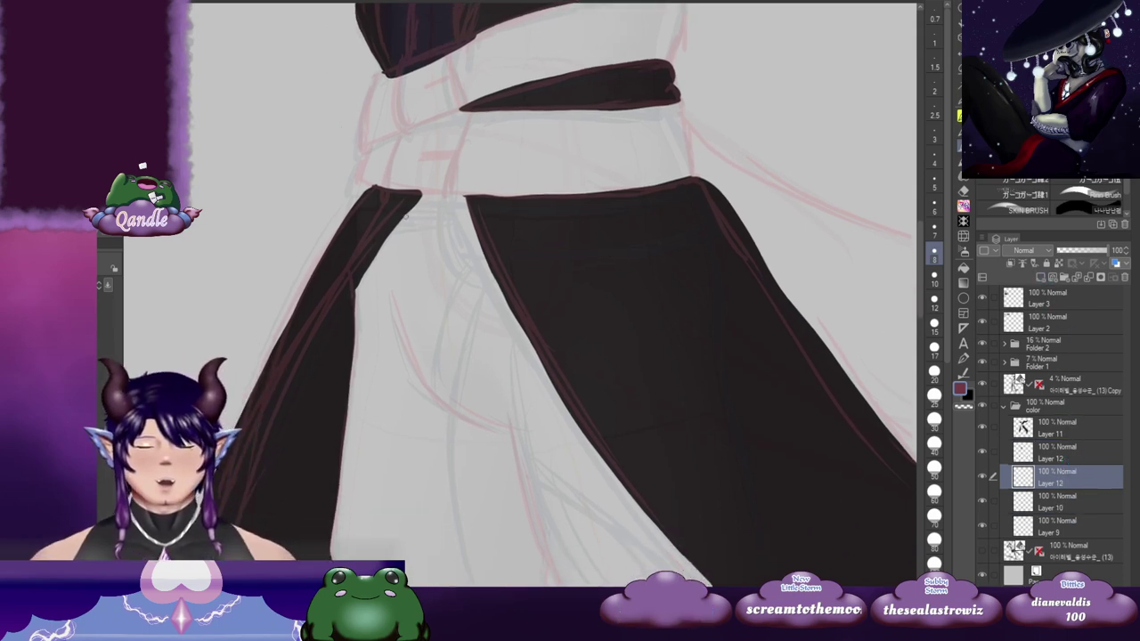
Step: Outline the small waistband section between the two coat tails just below the belt and fill it with dark red
{"action": "mouse_move", "coordinate": [408, 210]}
{"action": "left_mouse_down"}
{"action": "mouse_move", "coordinate": [465, 210]}
{"action": "mouse_move", "coordinate": [467, 183]}
{"action": "left_mouse_up"}
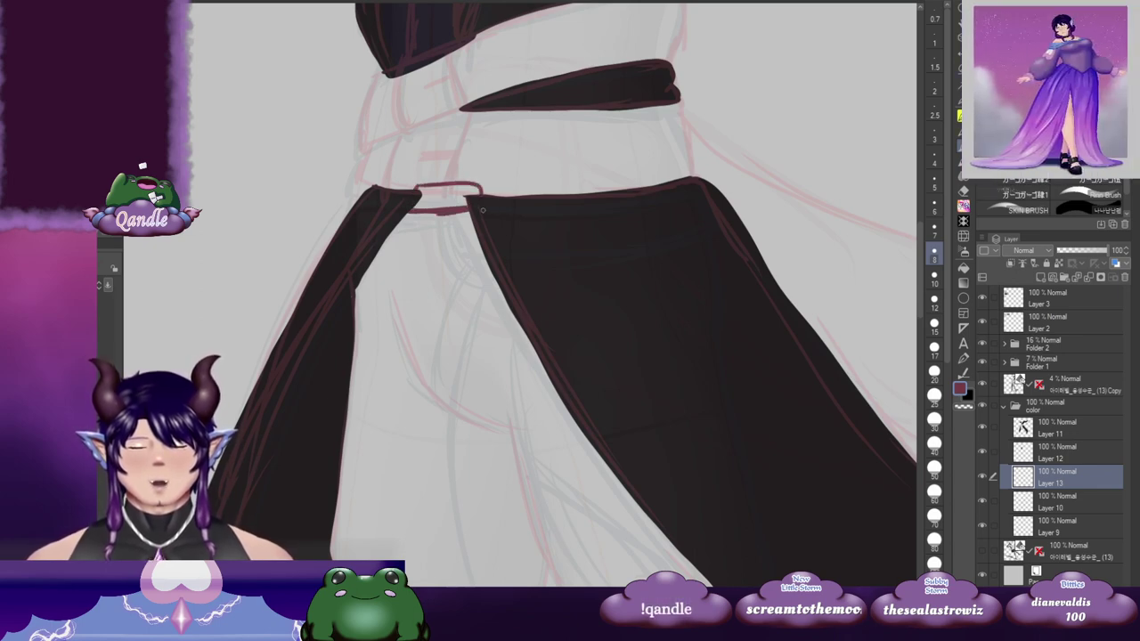
{"action": "key", "text": "g"}
{"action": "key", "text": "g"}
{"action": "left_click", "coordinate": [468, 199]}
Step: Fill the outlined waistband section between the two coat tails with the dark red
{"action": "left_click_drag", "start_coordinate": [612, 236], "coordinate": [474, 210]}
{"action": "key", "text": "b"}
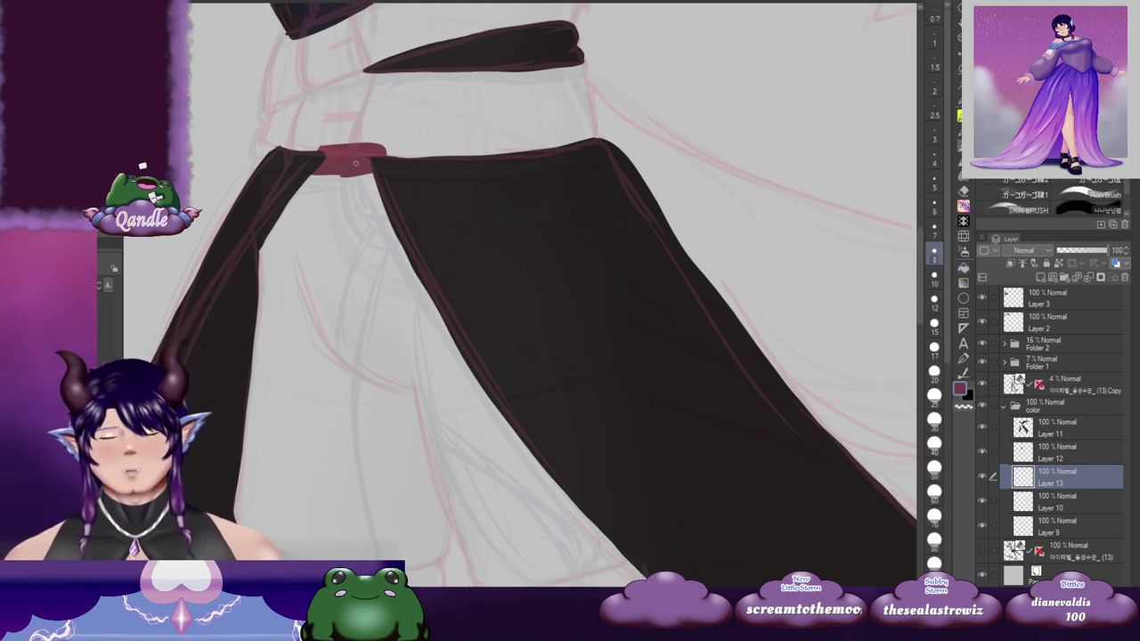
Step: Draw a short dark red curve below the waistband and a long curved sash edge ending in a pointed tip across the thighs
{"action": "mouse_move", "coordinate": [349, 174]}
{"action": "left_mouse_down"}
{"action": "mouse_move", "coordinate": [361, 221]}
{"action": "mouse_move", "coordinate": [394, 233]}
{"action": "left_mouse_up"}
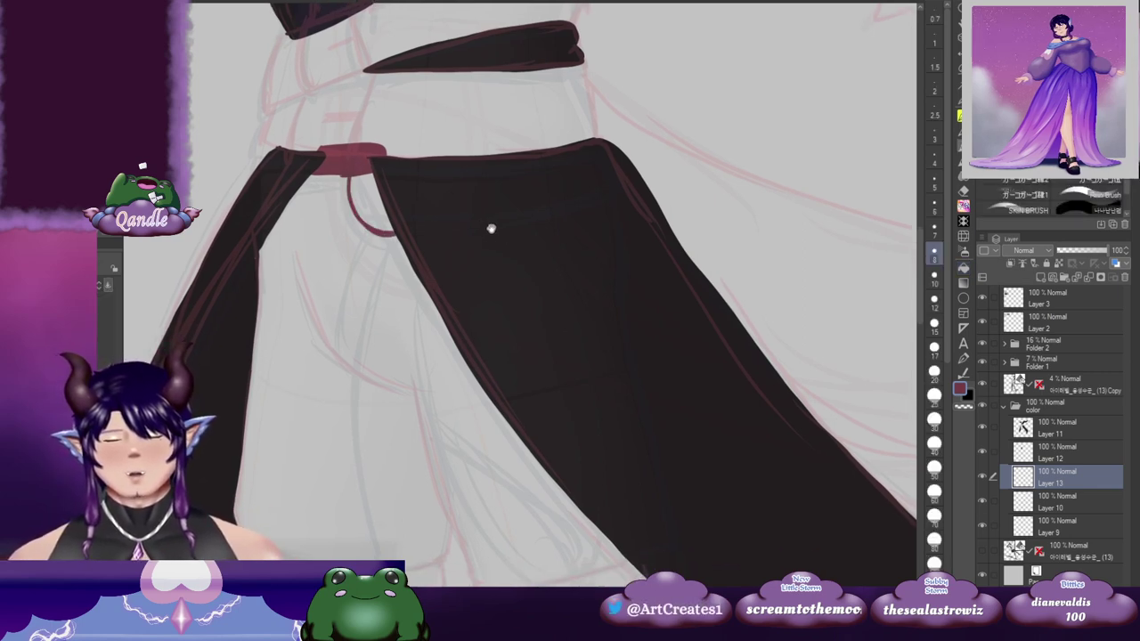
{"action": "left_click_drag", "start_coordinate": [490, 226], "coordinate": [433, 97]}
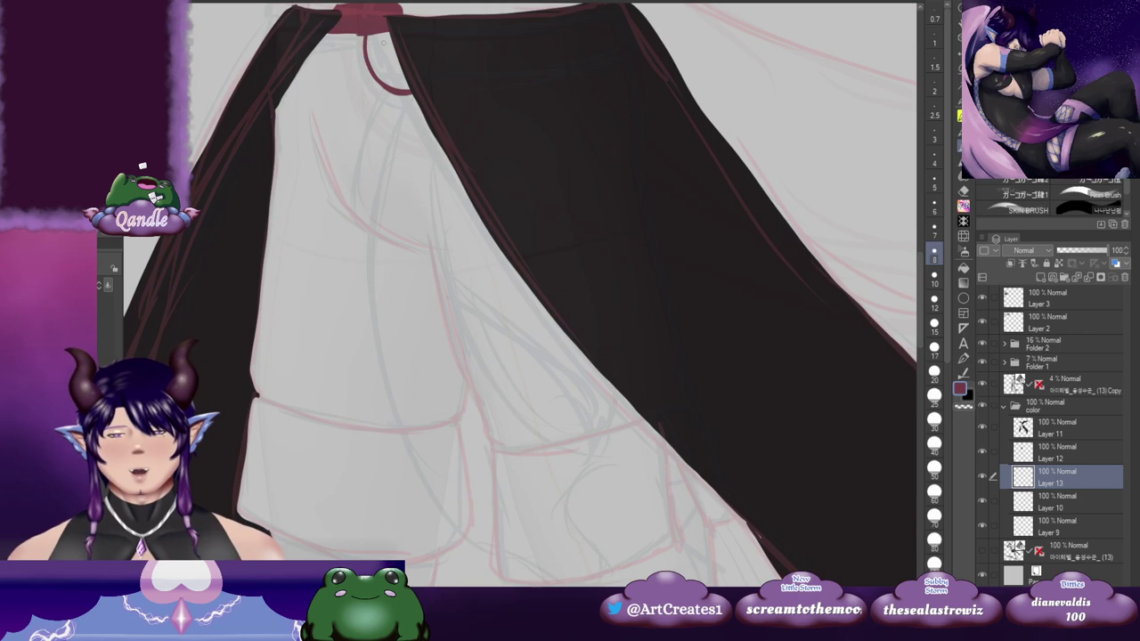
{"action": "left_click_drag", "start_coordinate": [383, 42], "coordinate": [369, 88]}
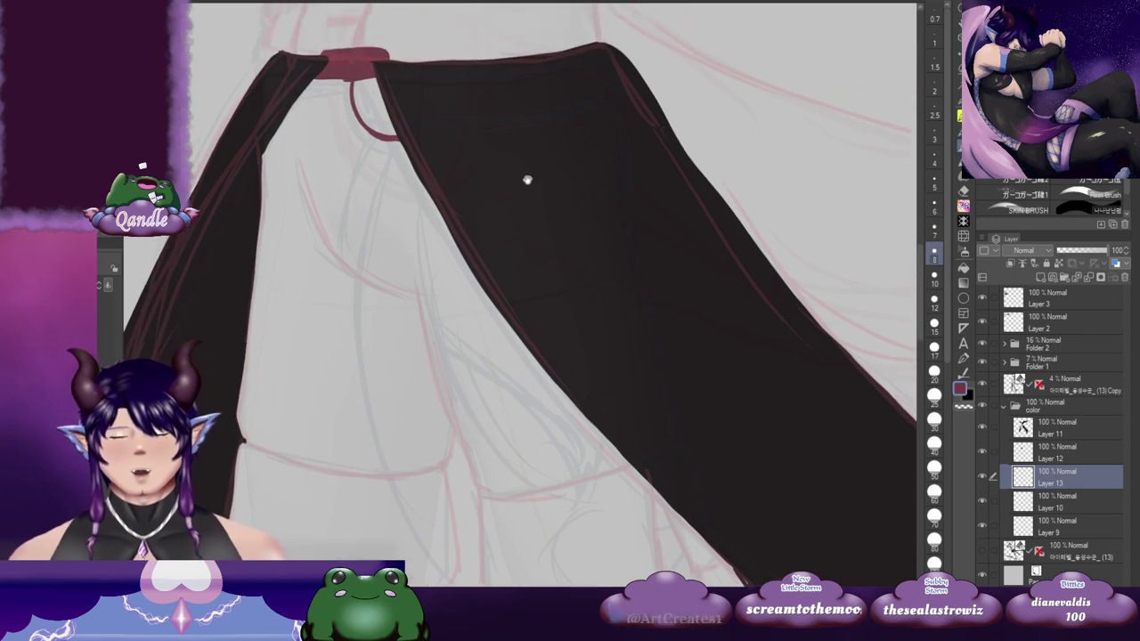
{"action": "scroll", "coordinate": [329, 84], "scroll_direction": "up", "scroll_amount": 2}
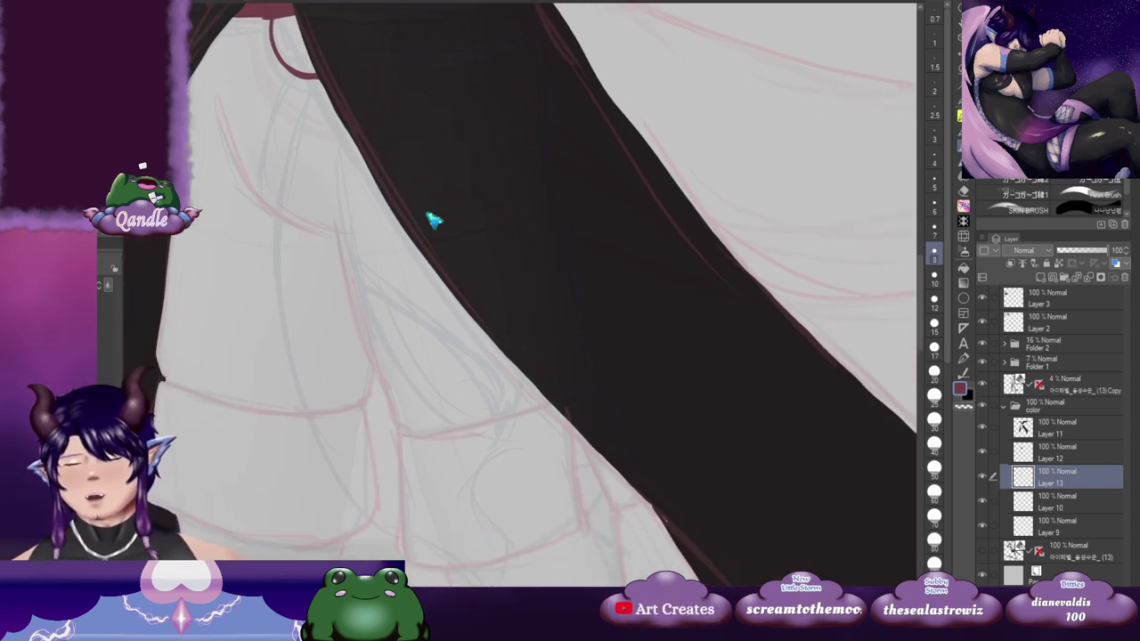
{"action": "scroll", "coordinate": [433, 221], "scroll_direction": "down", "scroll_amount": 2}
{"action": "left_click_drag", "start_coordinate": [536, 189], "coordinate": [463, 177]}
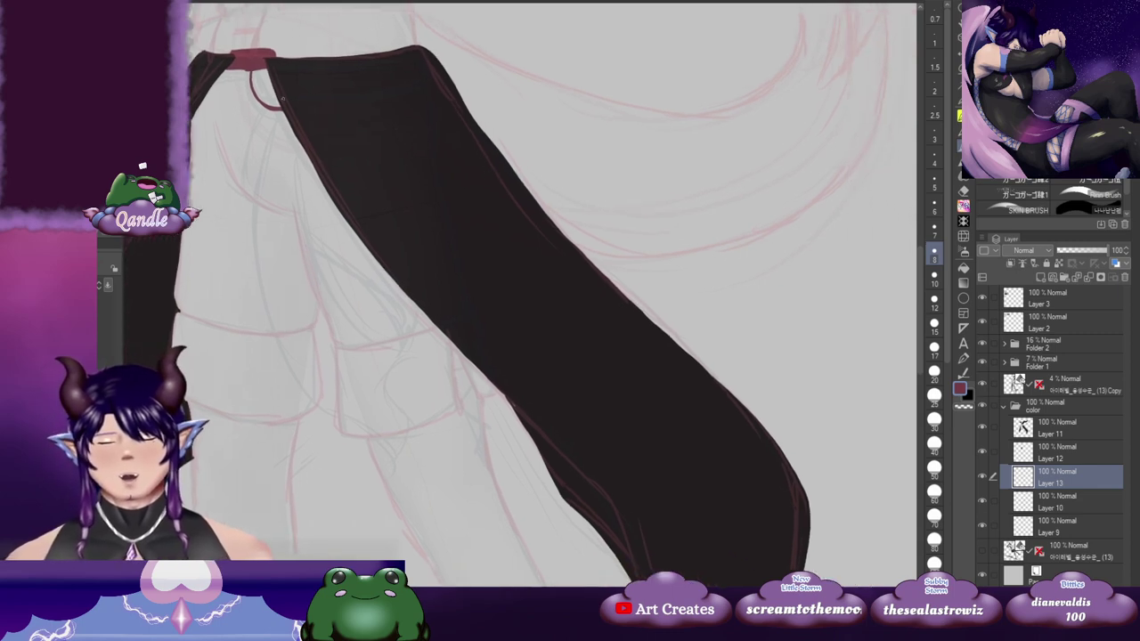
{"action": "mouse_move", "coordinate": [278, 109]}
{"action": "left_mouse_down"}
{"action": "mouse_move", "coordinate": [258, 156]}
{"action": "mouse_move", "coordinate": [244, 256]}
{"action": "mouse_move", "coordinate": [291, 363]}
{"action": "mouse_move", "coordinate": [364, 420]}
{"action": "mouse_move", "coordinate": [394, 464]}
{"action": "left_mouse_up"}
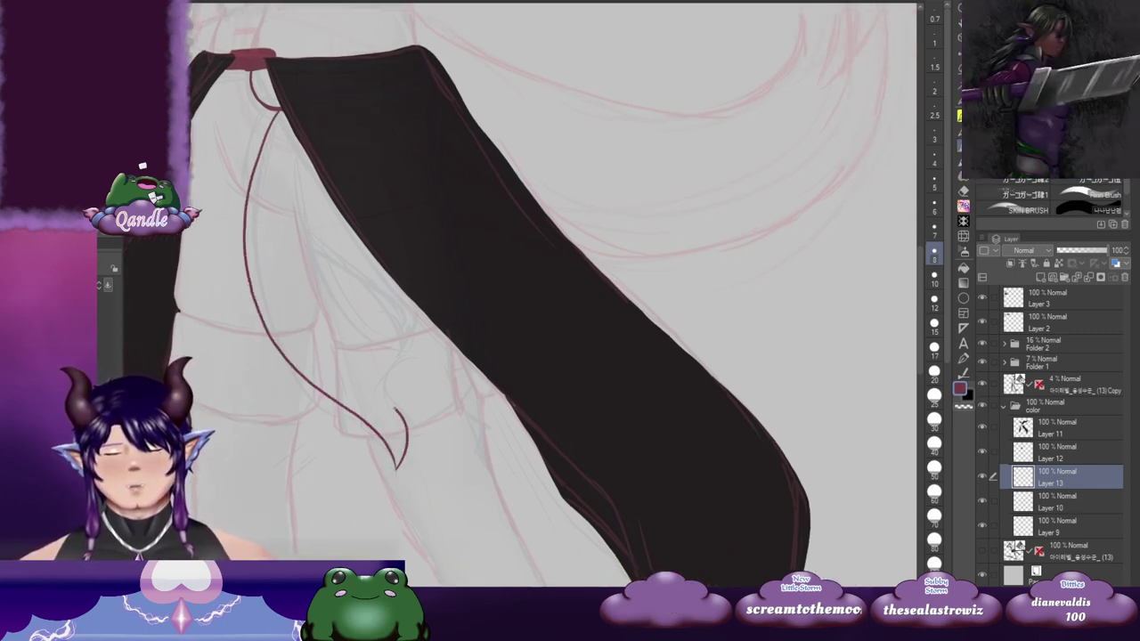
Step: Try several inner edges for the sash beside the right-hand coat tail, and undo them together with the long outer edge
{"action": "scroll", "coordinate": [412, 331], "scroll_direction": "up", "scroll_amount": 1}
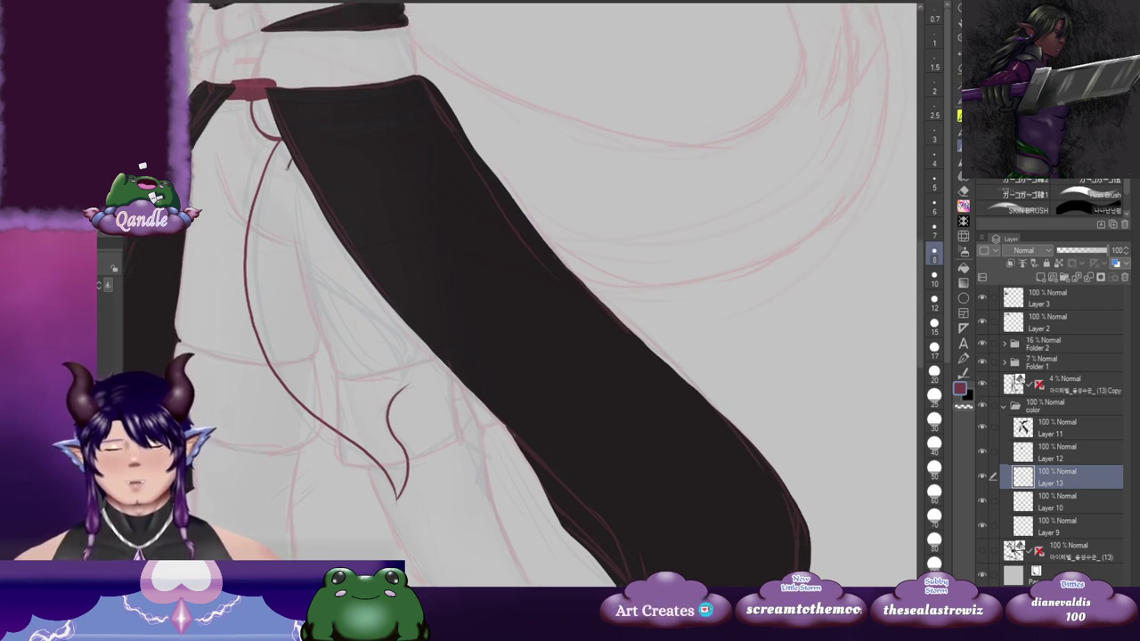
{"action": "left_click_drag", "start_coordinate": [286, 164], "coordinate": [307, 314]}
{"action": "key", "text": "ctrl+z"}
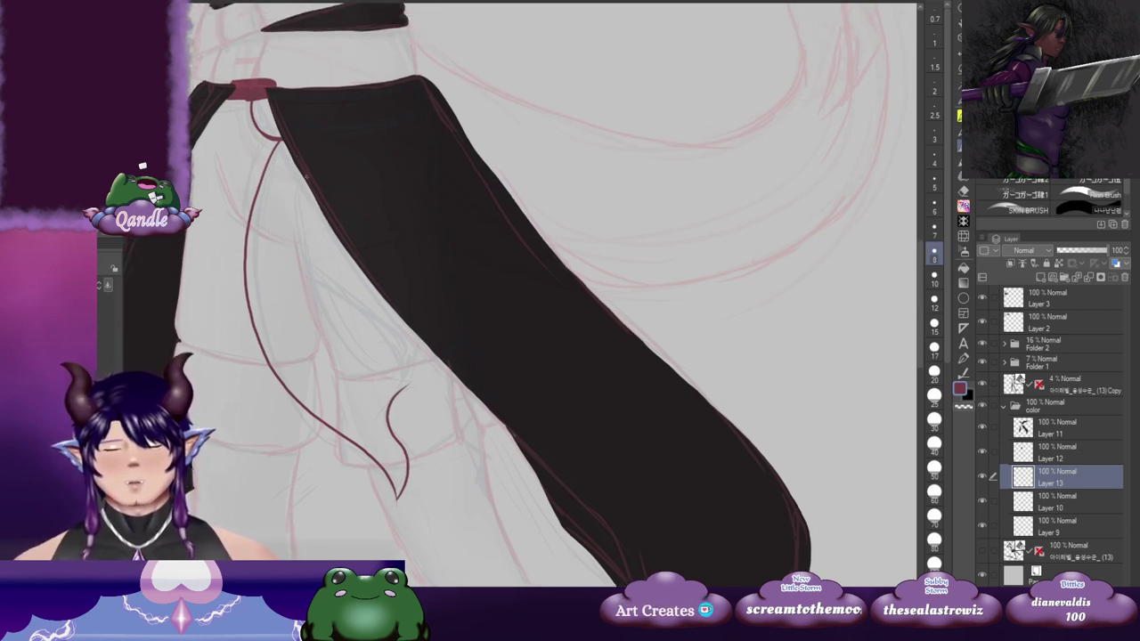
{"action": "mouse_move", "coordinate": [296, 178]}
{"action": "left_mouse_down"}
{"action": "mouse_move", "coordinate": [313, 268]}
{"action": "mouse_move", "coordinate": [394, 329]}
{"action": "left_mouse_up"}
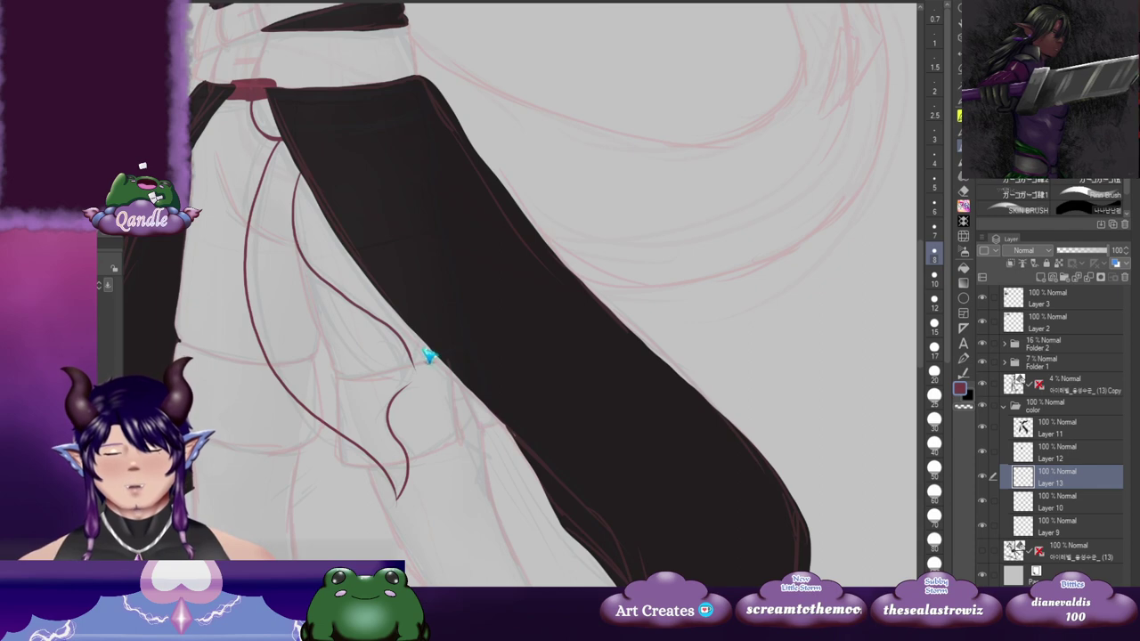
{"action": "key", "text": "ctrl+z"}
{"action": "left_click_drag", "start_coordinate": [291, 178], "coordinate": [420, 360]}
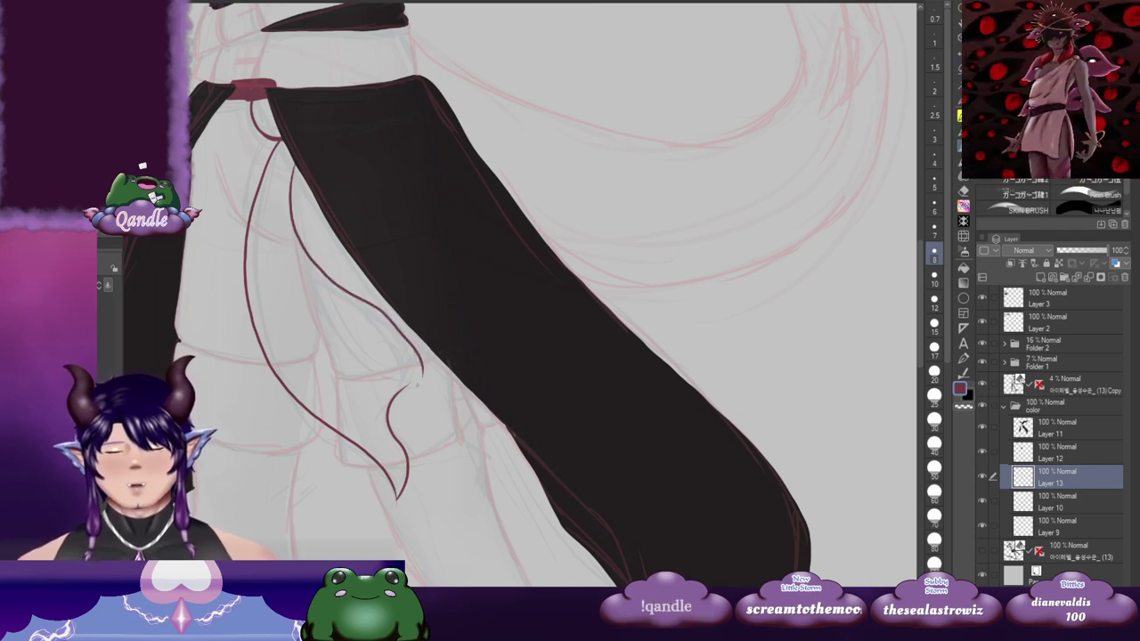
{"action": "key", "text": "ctrl+z"}
{"action": "mouse_move", "coordinate": [289, 166]}
{"action": "left_mouse_down"}
{"action": "mouse_move", "coordinate": [284, 207]}
{"action": "mouse_move", "coordinate": [332, 283]}
{"action": "mouse_move", "coordinate": [429, 377]}
{"action": "left_mouse_up"}
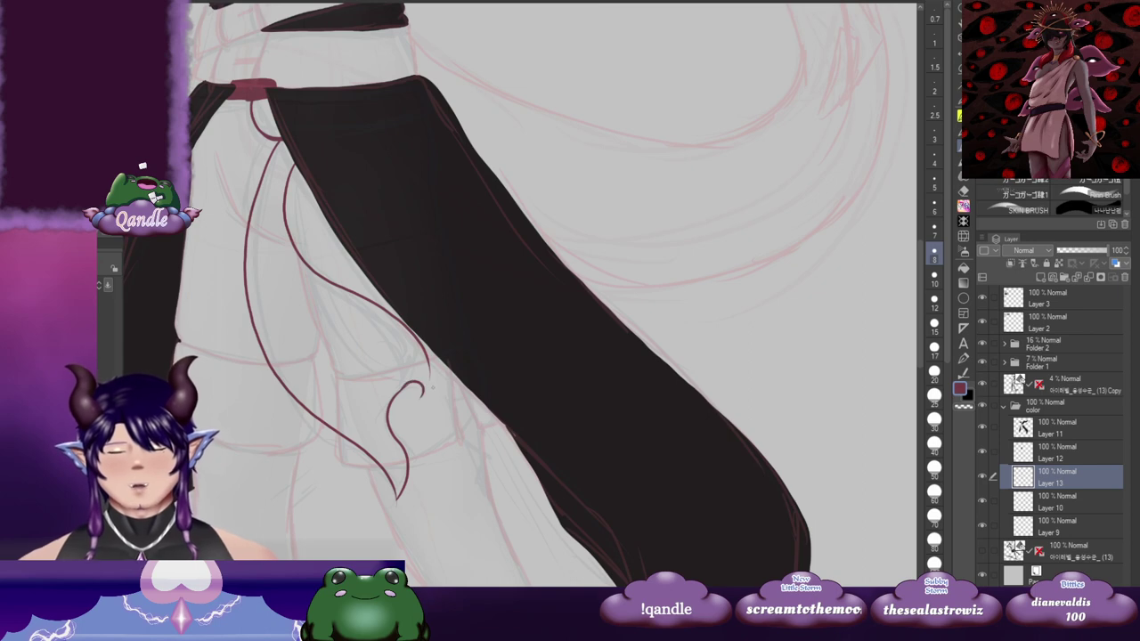
{"action": "key", "text": "ctrl+z"}
{"action": "key", "text": "ctrl+z"}
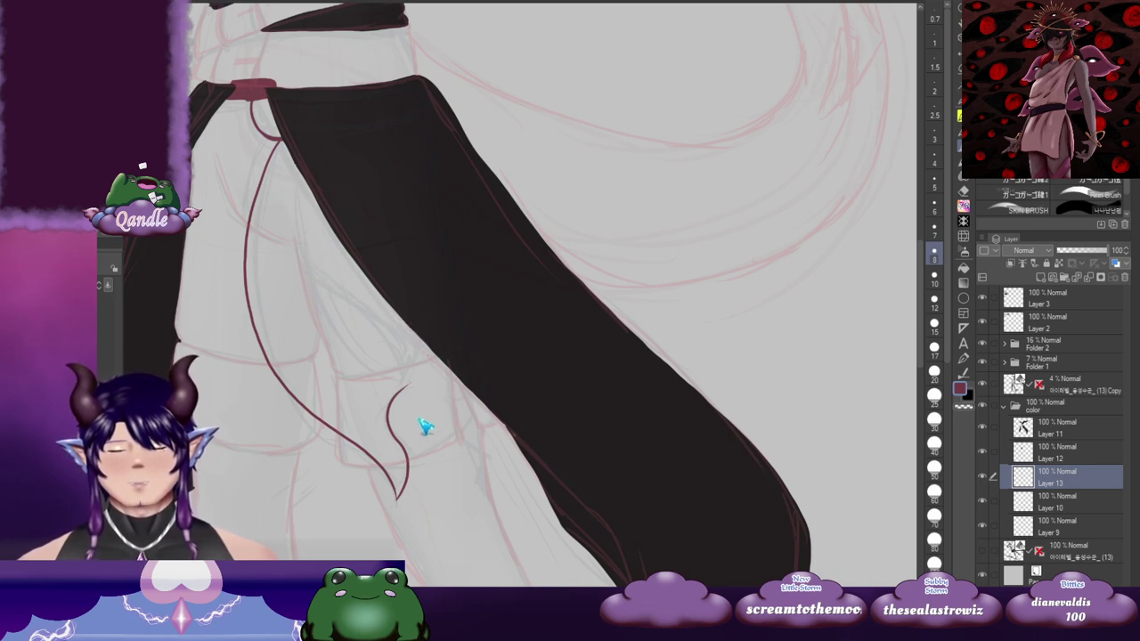
{"action": "key", "text": "ctrl+z"}
{"action": "key", "text": "ctrl+z"}
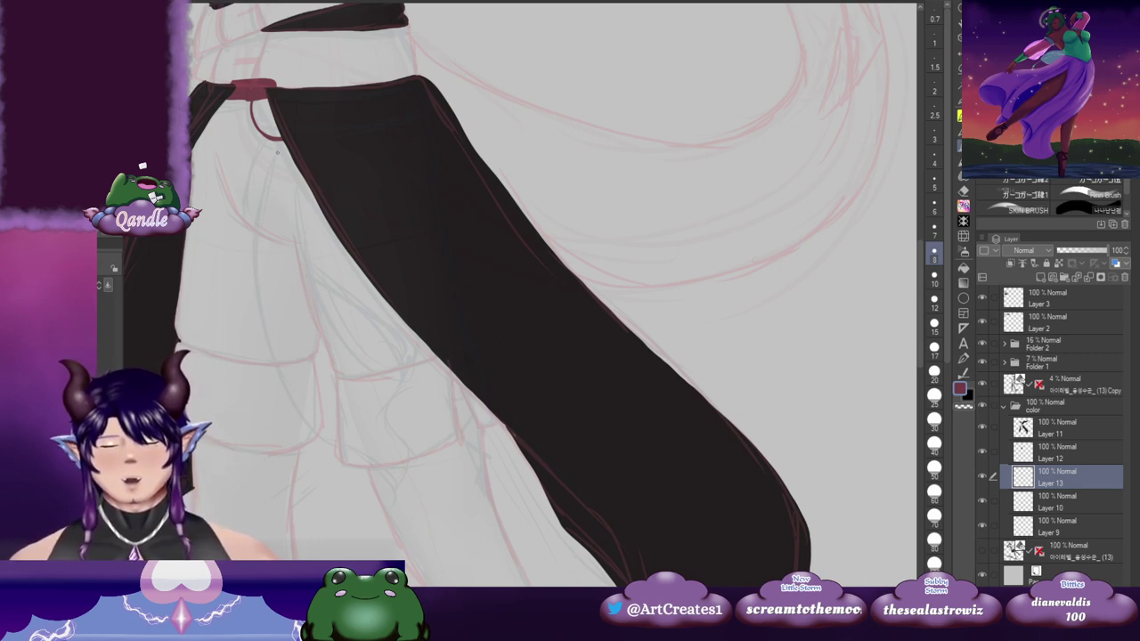
Step: Redraw the sash's long S-shaped line from the short waistband curve down to the sketched thigh band
{"action": "mouse_move", "coordinate": [281, 142]}
{"action": "left_mouse_down"}
{"action": "mouse_move", "coordinate": [254, 212]}
{"action": "mouse_move", "coordinate": [255, 290]}
{"action": "mouse_move", "coordinate": [399, 379]}
{"action": "mouse_move", "coordinate": [414, 426]}
{"action": "left_mouse_up"}
{"action": "key", "text": "ctrl+z"}
{"action": "mouse_move", "coordinate": [282, 143]}
{"action": "left_mouse_down"}
{"action": "mouse_move", "coordinate": [254, 241]}
{"action": "mouse_move", "coordinate": [408, 445]}
{"action": "left_mouse_up"}
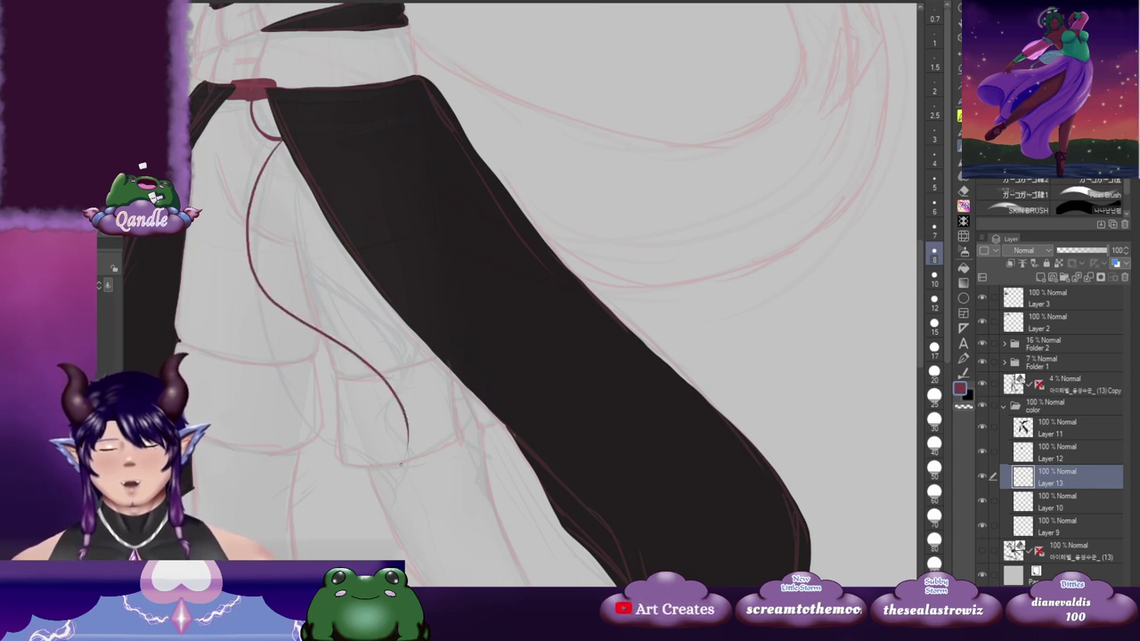
{"action": "scroll", "coordinate": [374, 331], "scroll_direction": "up", "scroll_amount": 1}
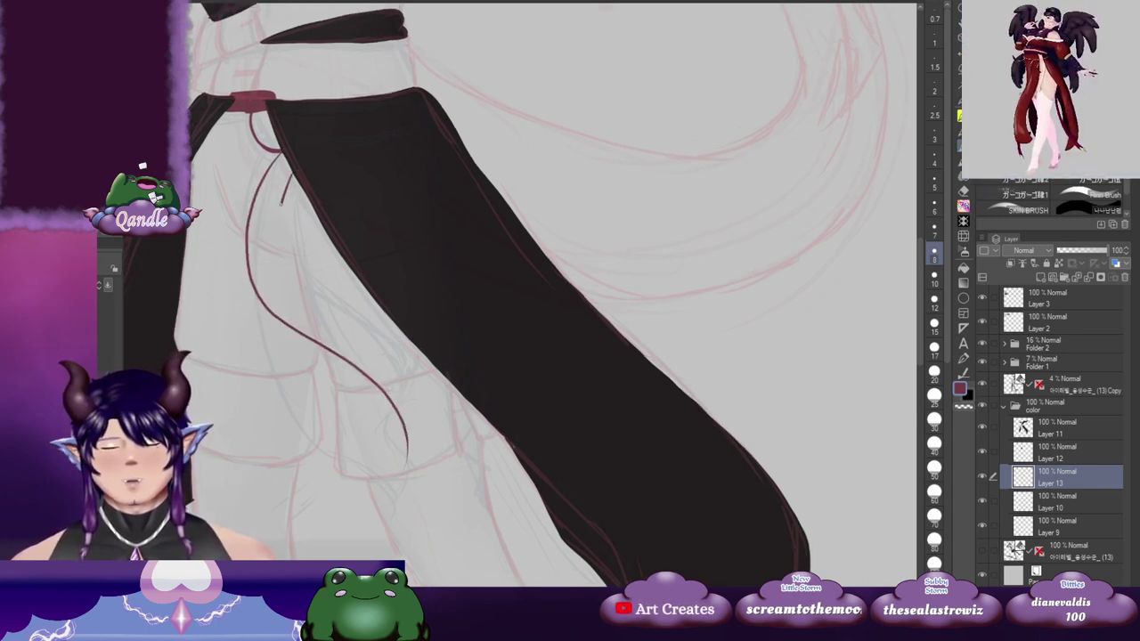
Step: Try a second sash line crossing the first one, reworking its lower end, and undo the attempts
{"action": "mouse_move", "coordinate": [281, 203]}
{"action": "left_mouse_down"}
{"action": "mouse_move", "coordinate": [275, 262]}
{"action": "mouse_move", "coordinate": [295, 326]}
{"action": "left_mouse_up"}
{"action": "key", "text": "ctrl+z"}
{"action": "left_click_drag", "start_coordinate": [298, 185], "coordinate": [304, 376]}
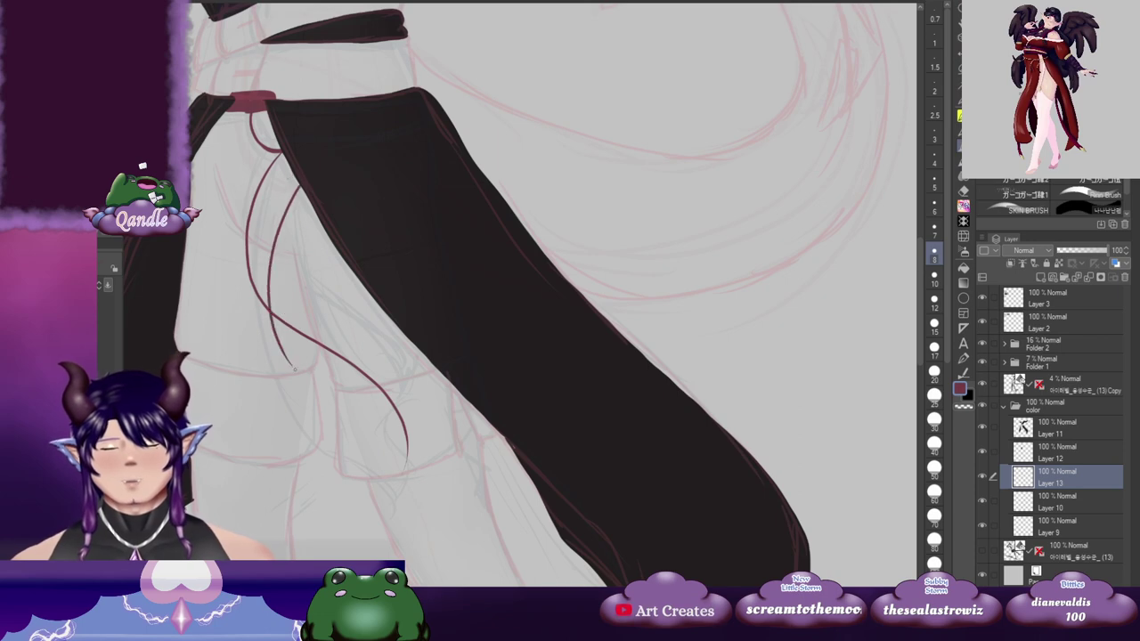
{"action": "left_click_drag", "start_coordinate": [277, 337], "coordinate": [287, 252]}
{"action": "left_click_drag", "start_coordinate": [279, 229], "coordinate": [375, 370]}
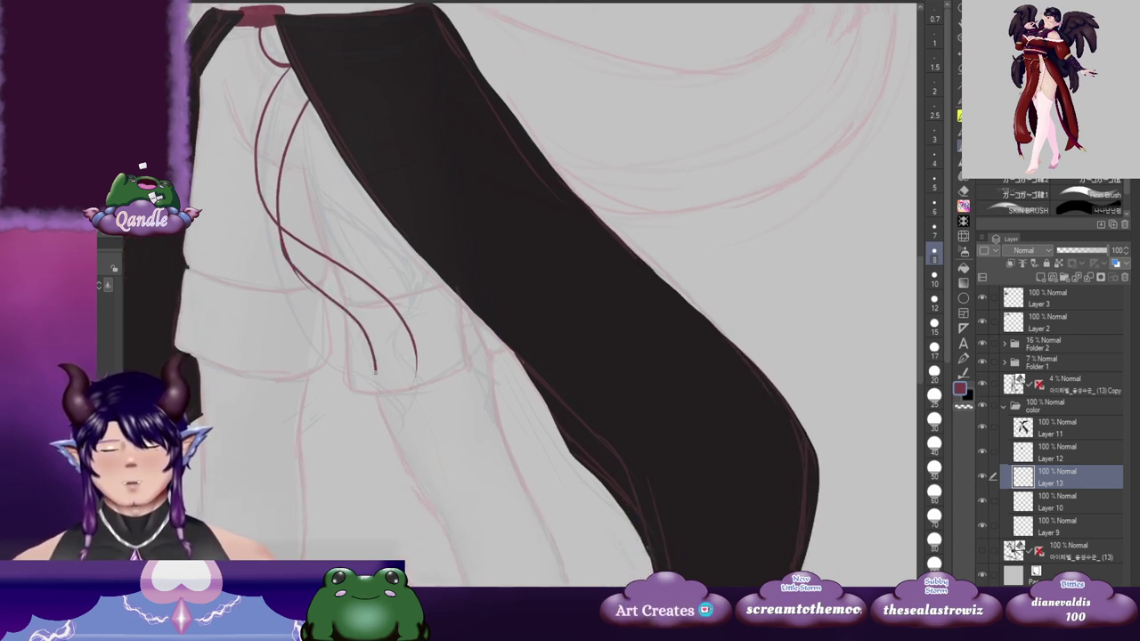
{"action": "key", "text": "ctrl+z"}
{"action": "left_click_drag", "start_coordinate": [303, 269], "coordinate": [353, 362]}
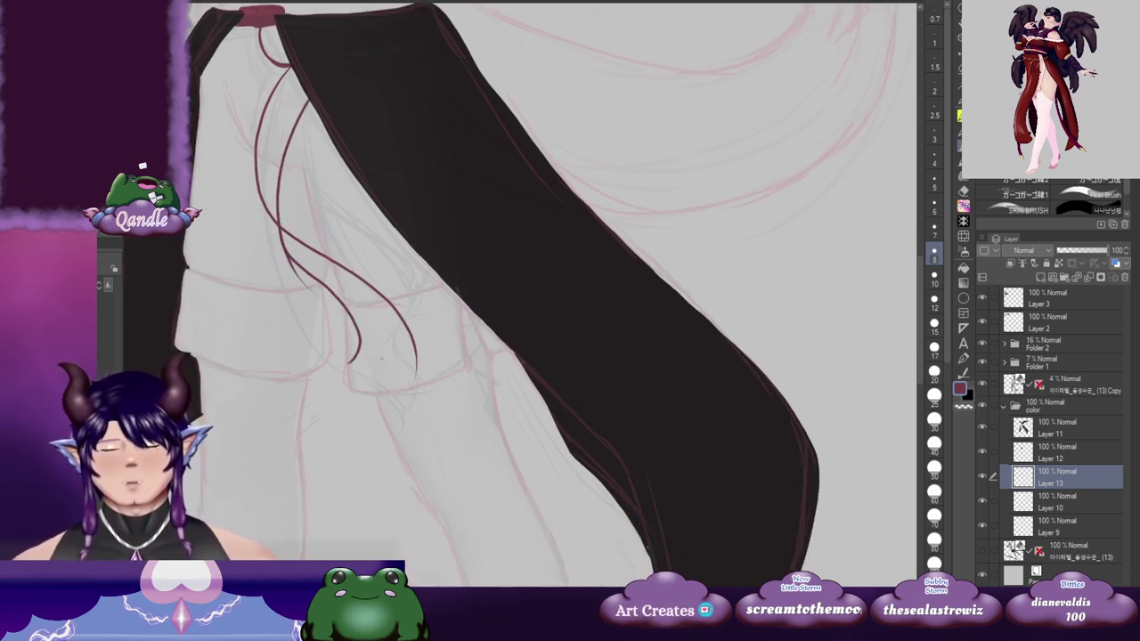
{"action": "key", "text": "ctrl+z"}
{"action": "left_click_drag", "start_coordinate": [294, 258], "coordinate": [371, 358]}
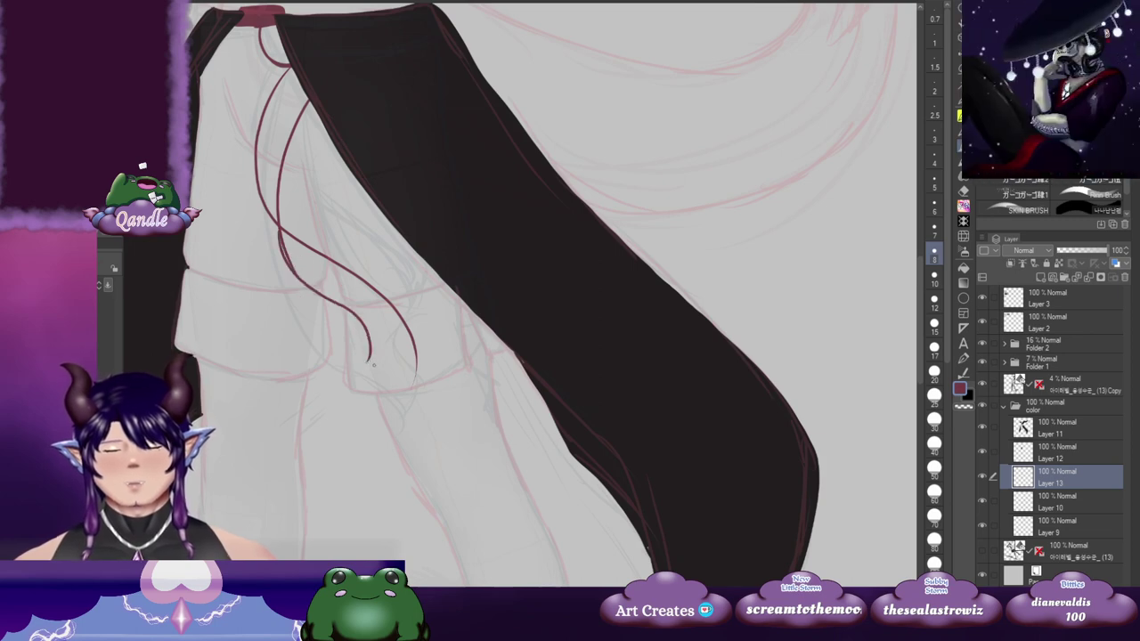
{"action": "left_click_drag", "start_coordinate": [429, 248], "coordinate": [455, 332]}
{"action": "key", "text": "ctrl+z"}
{"action": "key", "text": "ctrl+z"}
{"action": "key", "text": "ctrl+z"}
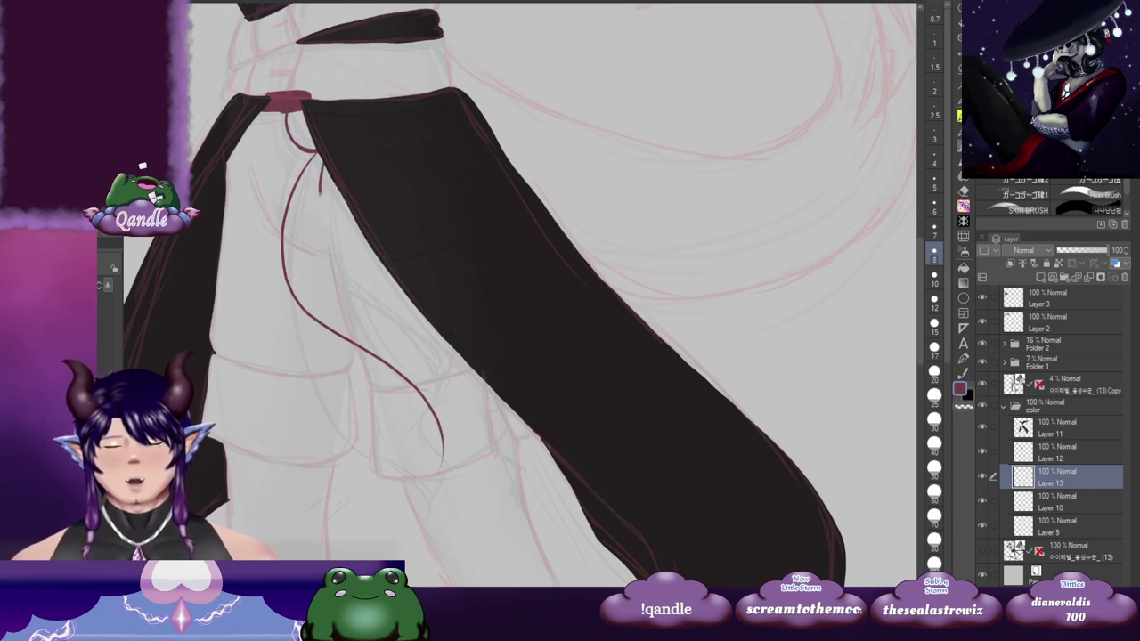
{"action": "key", "text": "ctrl+z"}
Step: Draw the second sash line from the coat tail's edge across the first one and close the lower ends with pointed tips
{"action": "mouse_move", "coordinate": [317, 162]}
{"action": "left_mouse_down"}
{"action": "mouse_move", "coordinate": [314, 229]}
{"action": "mouse_move", "coordinate": [393, 361]}
{"action": "mouse_move", "coordinate": [383, 437]}
{"action": "left_mouse_up"}
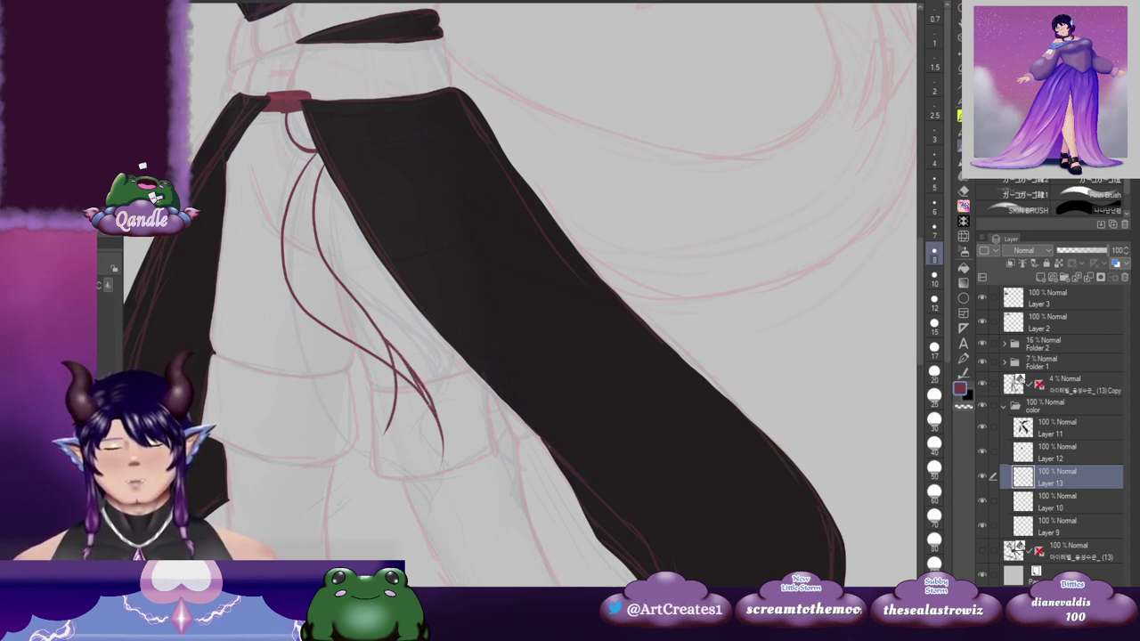
{"action": "left_click_drag", "start_coordinate": [442, 409], "coordinate": [446, 345]}
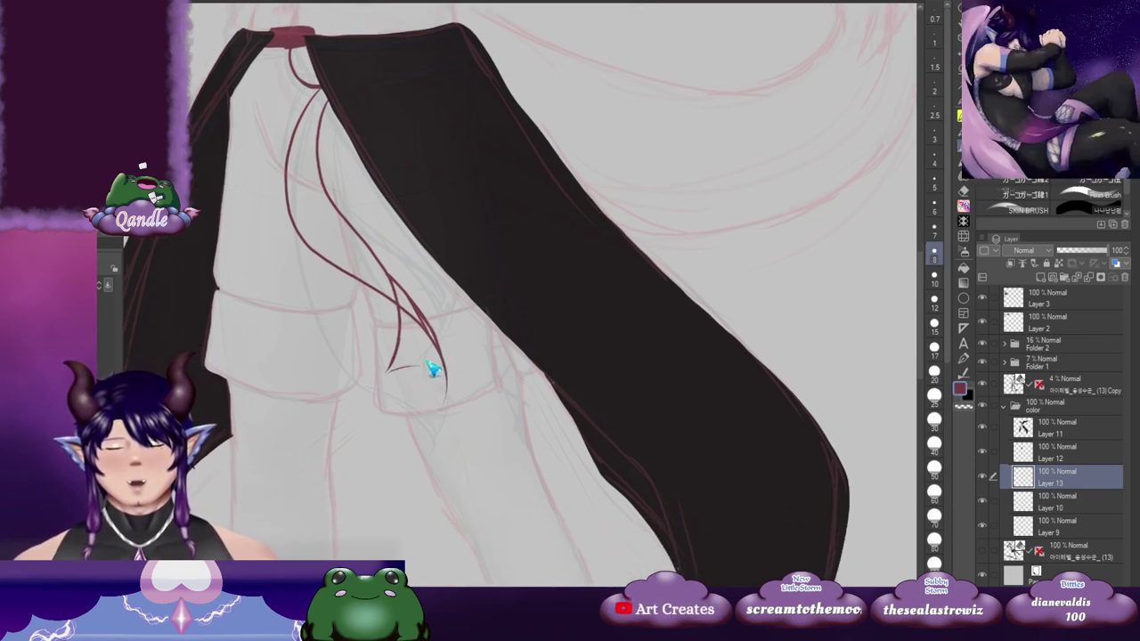
{"action": "left_click_drag", "start_coordinate": [389, 367], "coordinate": [411, 356]}
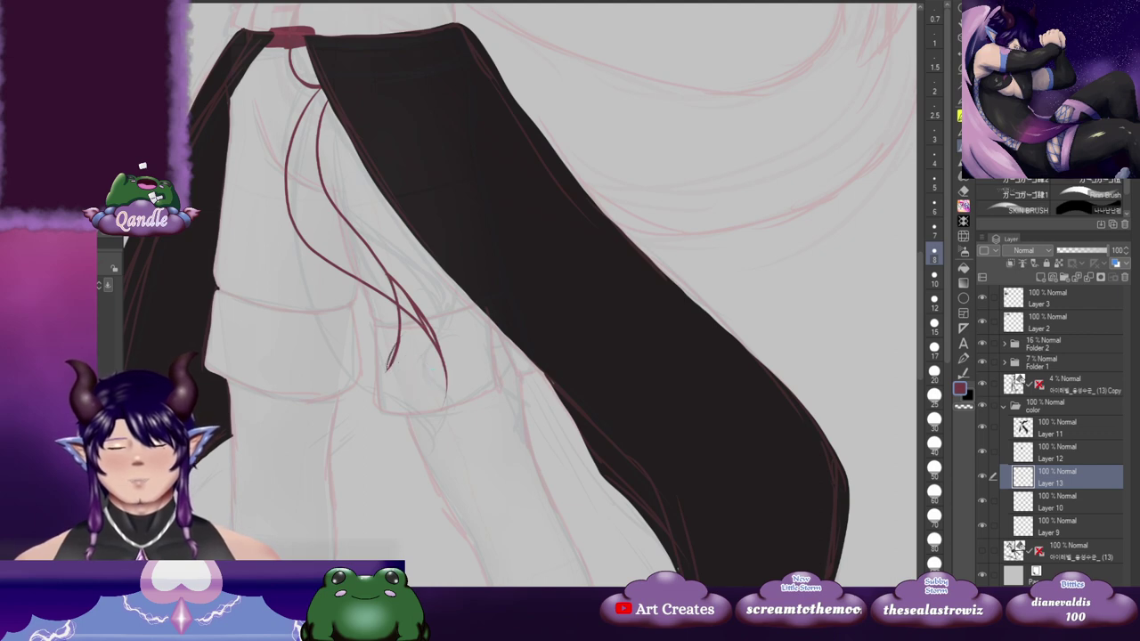
{"action": "left_click_drag", "start_coordinate": [401, 347], "coordinate": [436, 384]}
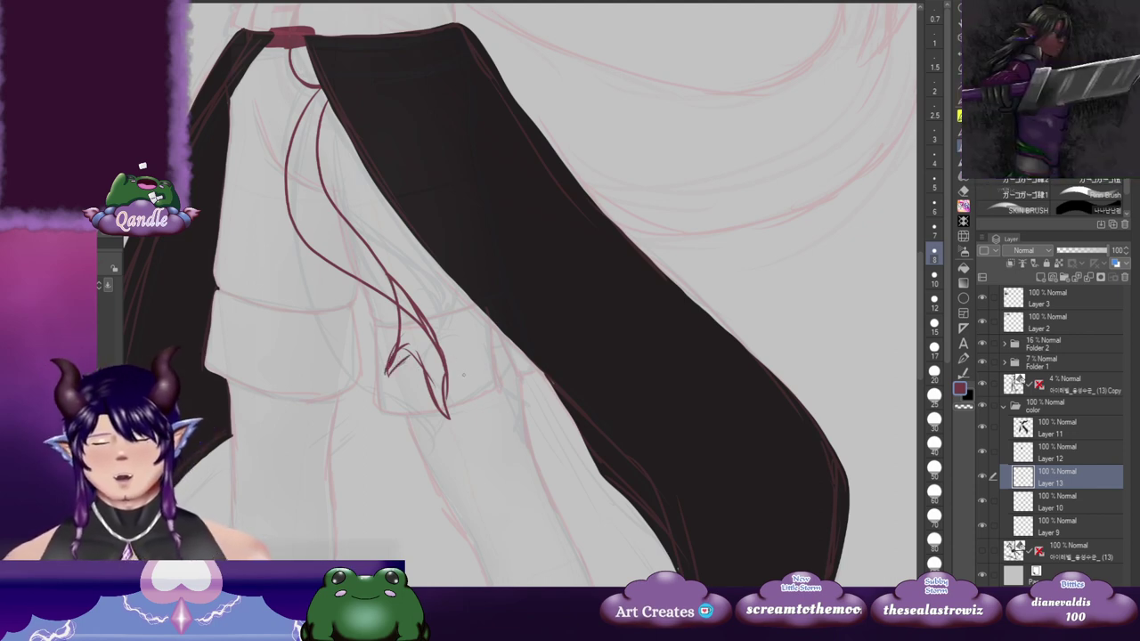
Step: Undo all the sash lines drawn below the dark red waistband
{"action": "key", "text": "ctrl+z"}
{"action": "key", "text": "ctrl+z"}
{"action": "key", "text": "ctrl+z"}
{"action": "key", "text": "ctrl+z"}
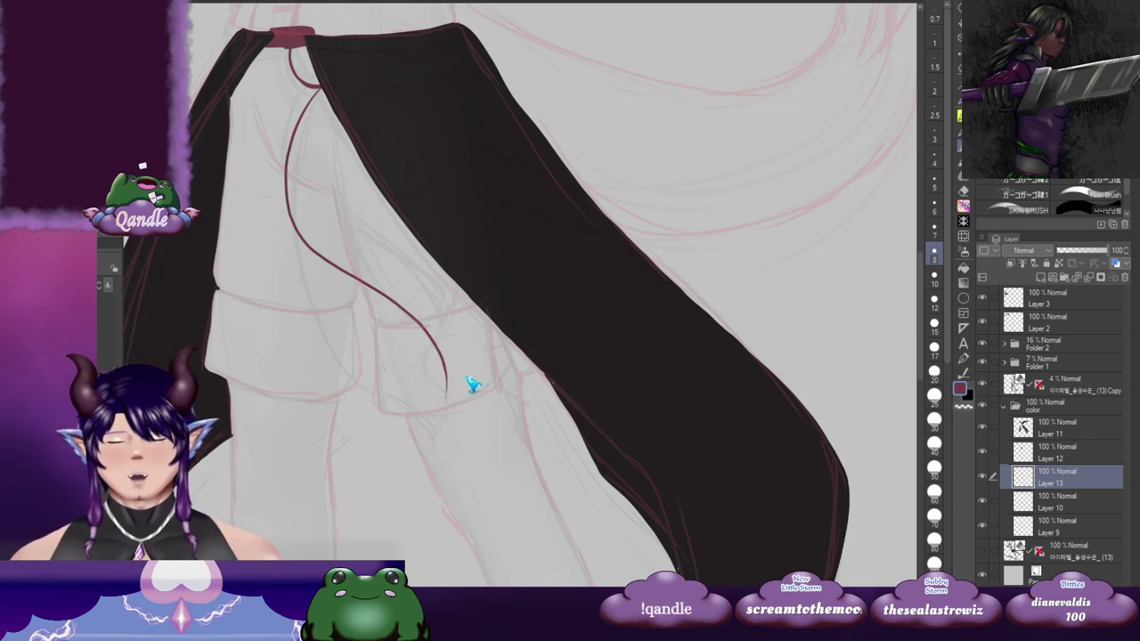
{"action": "key", "text": "ctrl+z"}
{"action": "key", "text": "ctrl+z"}
Step: Draw the short curve below the waistband again and the sash's long outer edge down to a pointed tip
{"action": "left_click_drag", "start_coordinate": [493, 261], "coordinate": [477, 288]}
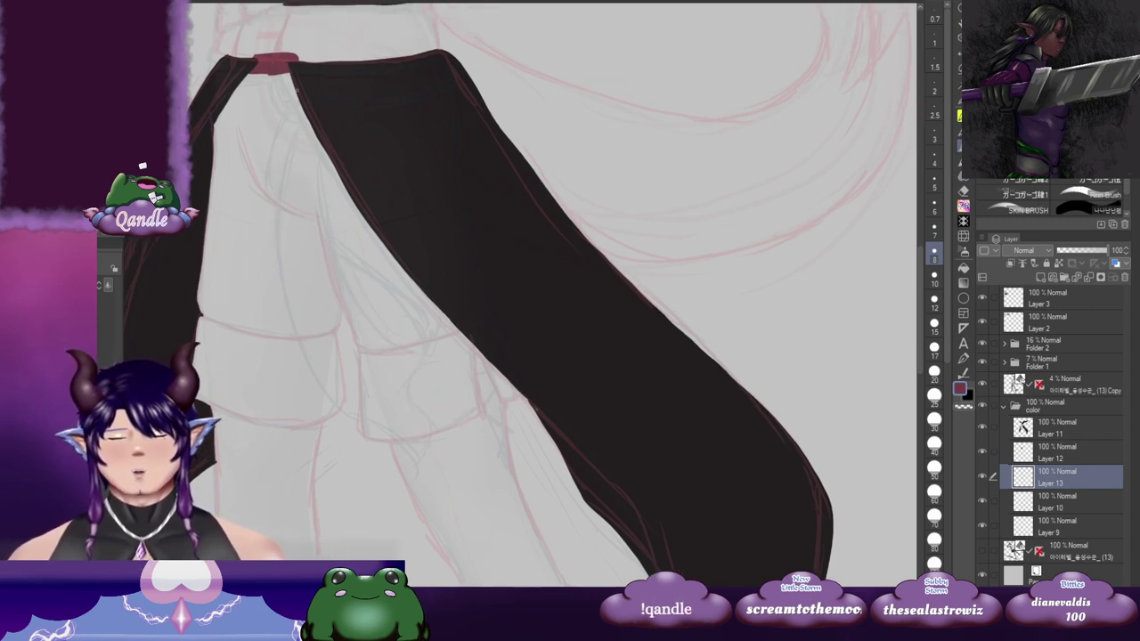
{"action": "left_click_drag", "start_coordinate": [273, 73], "coordinate": [303, 109]}
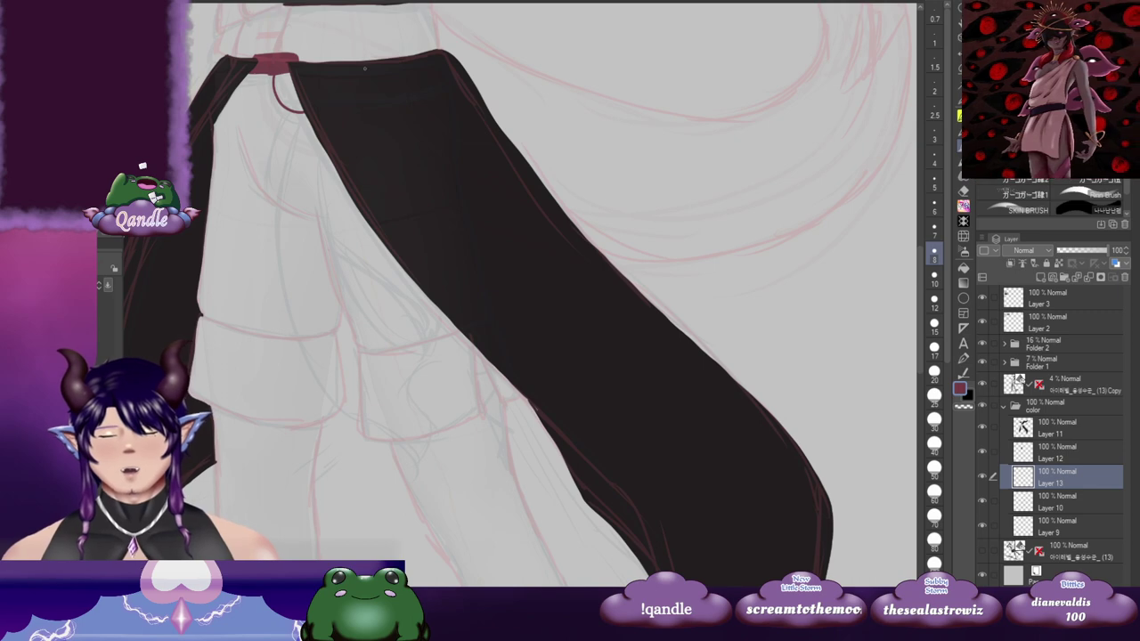
{"action": "left_click_drag", "start_coordinate": [453, 188], "coordinate": [415, 187]}
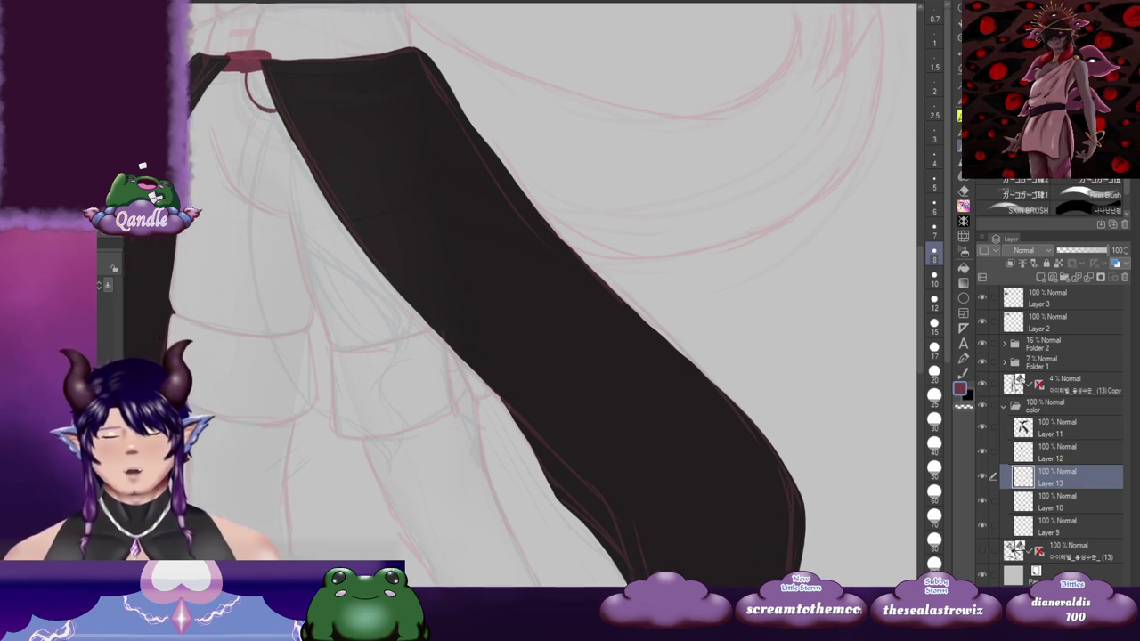
{"action": "mouse_move", "coordinate": [267, 108]}
{"action": "left_mouse_down"}
{"action": "mouse_move", "coordinate": [242, 228]}
{"action": "mouse_move", "coordinate": [327, 397]}
{"action": "mouse_move", "coordinate": [385, 459]}
{"action": "mouse_move", "coordinate": [373, 372]}
{"action": "mouse_move", "coordinate": [402, 395]}
{"action": "mouse_move", "coordinate": [346, 347]}
{"action": "left_mouse_up"}
{"action": "key", "text": "ctrl+z"}
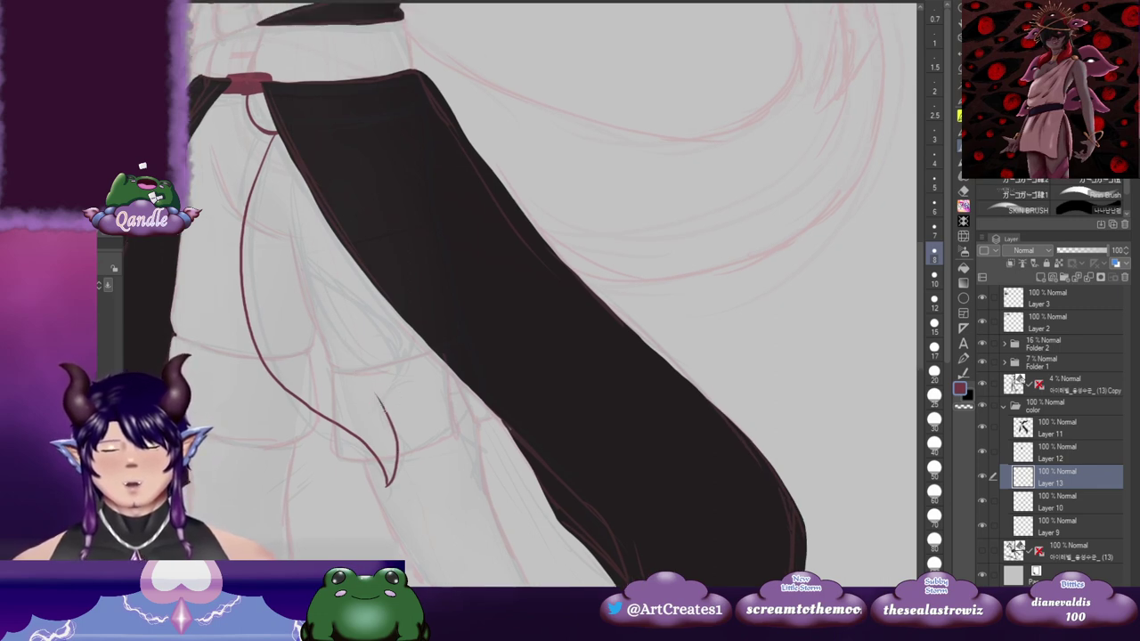
Step: Add the fold lines above the sash tip and draw the sash's inner edge from the coat tail down to them
{"action": "left_click_drag", "start_coordinate": [384, 409], "coordinate": [345, 335]}
{"action": "scroll", "coordinate": [356, 330], "scroll_direction": "up", "scroll_amount": 1}
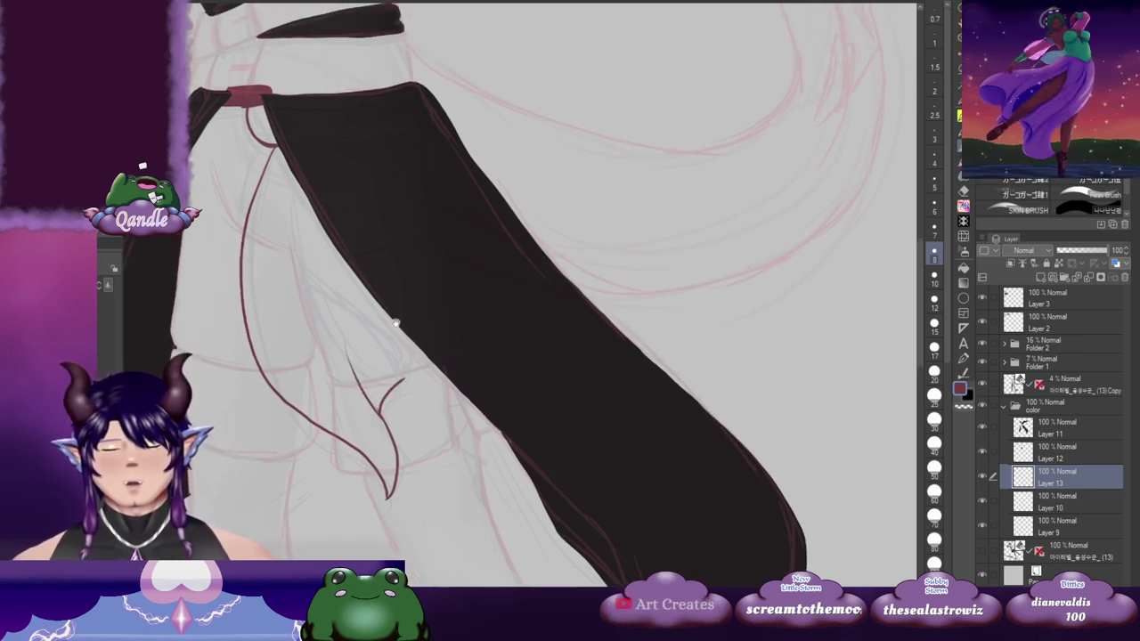
{"action": "mouse_move", "coordinate": [283, 153]}
{"action": "left_mouse_down"}
{"action": "mouse_move", "coordinate": [284, 207]}
{"action": "mouse_move", "coordinate": [311, 271]}
{"action": "mouse_move", "coordinate": [365, 317]}
{"action": "left_mouse_up"}
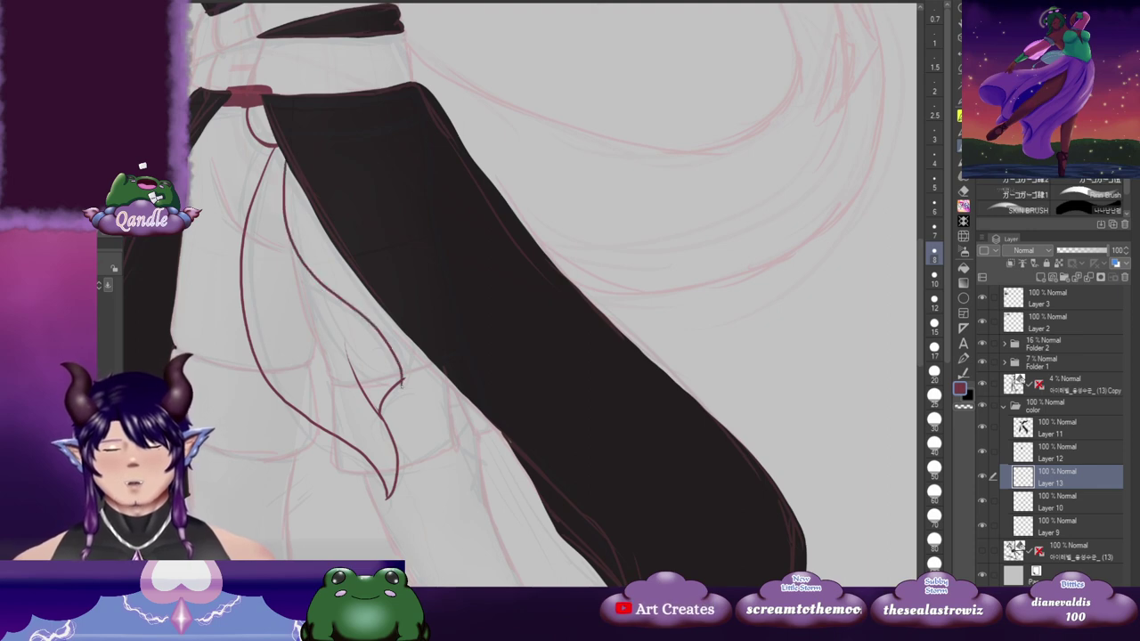
Step: Draw a second sash strand's lines beside the coat tail and a small fold line at the sash's top
{"action": "scroll", "coordinate": [410, 286], "scroll_direction": "down", "scroll_amount": 2}
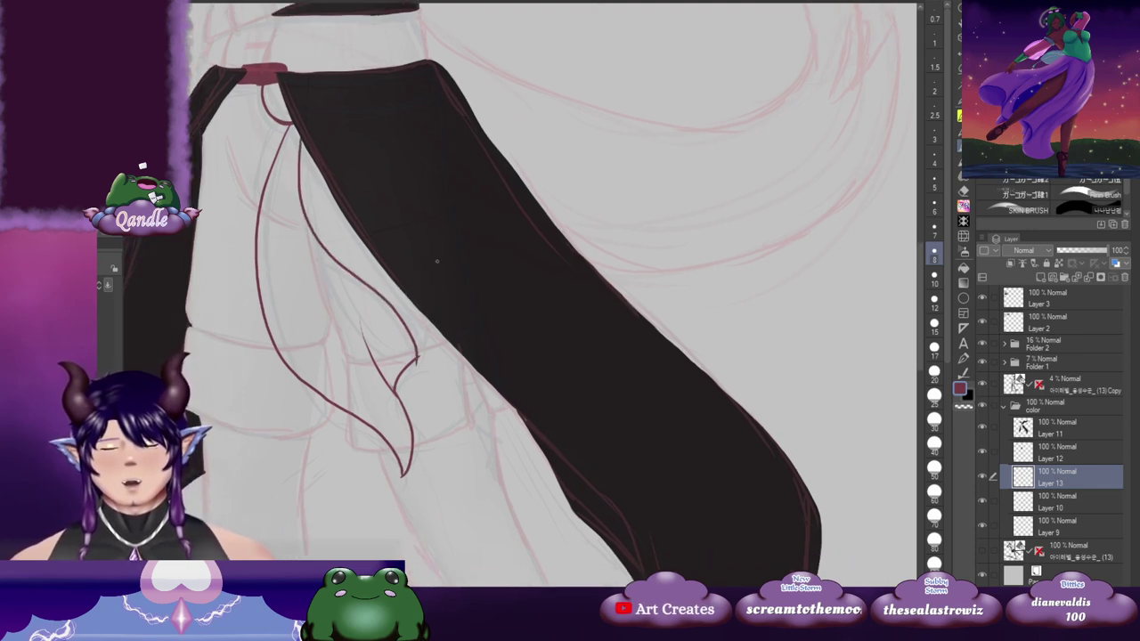
{"action": "mouse_move", "coordinate": [459, 255]}
{"action": "left_mouse_down"}
{"action": "mouse_move", "coordinate": [449, 225]}
{"action": "mouse_move", "coordinate": [397, 280]}
{"action": "left_mouse_up"}
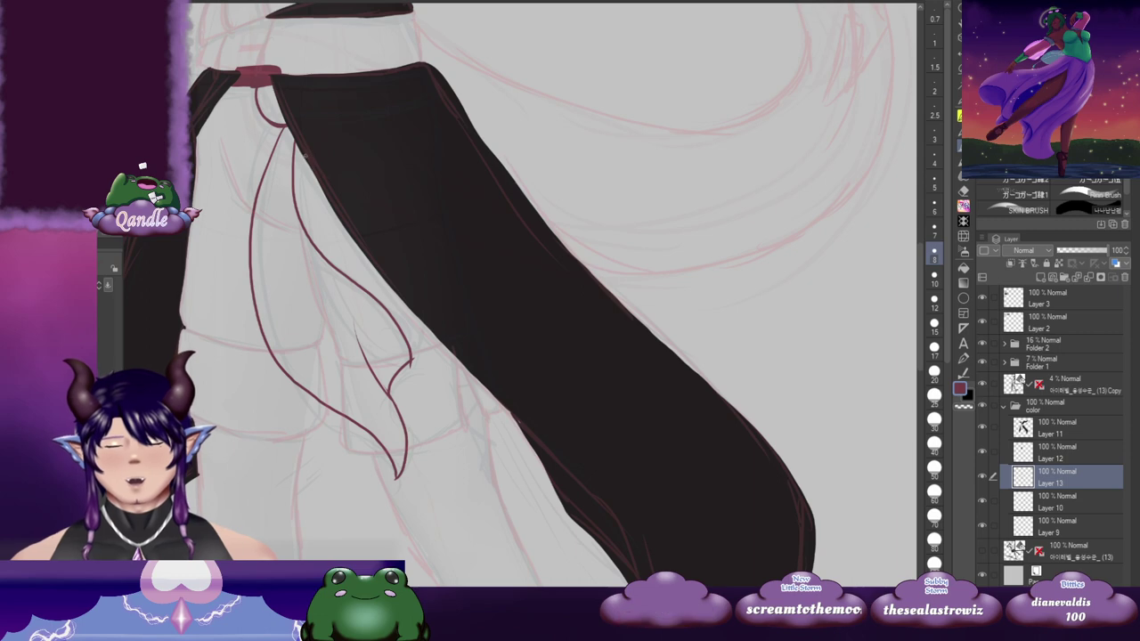
{"action": "left_click_drag", "start_coordinate": [305, 155], "coordinate": [314, 160]}
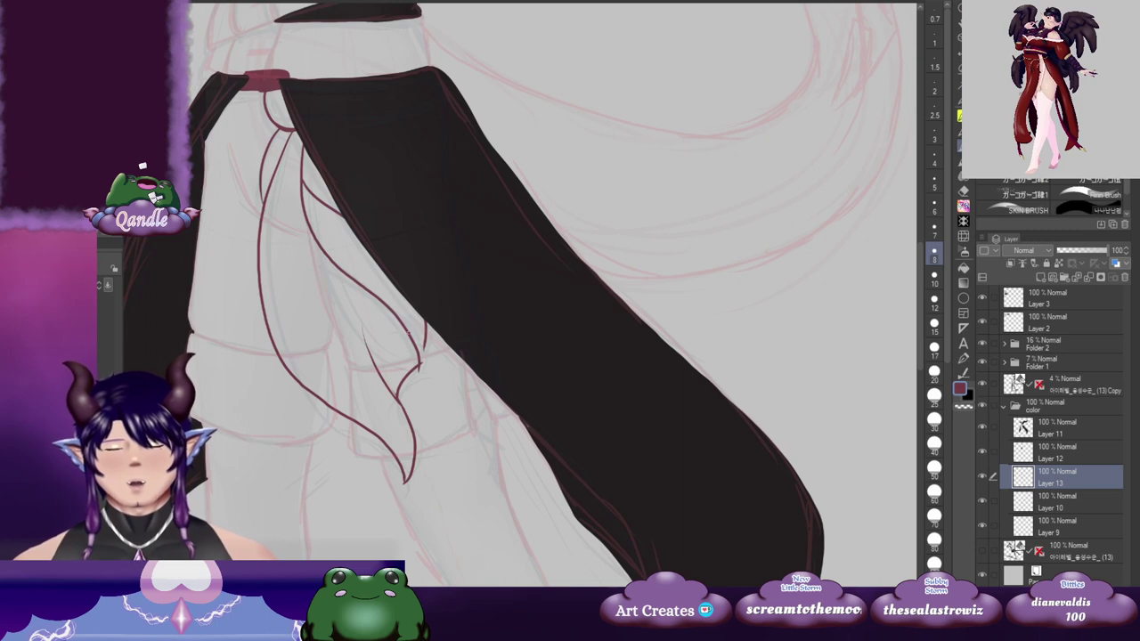
{"action": "left_click_drag", "start_coordinate": [431, 265], "coordinate": [475, 278]}
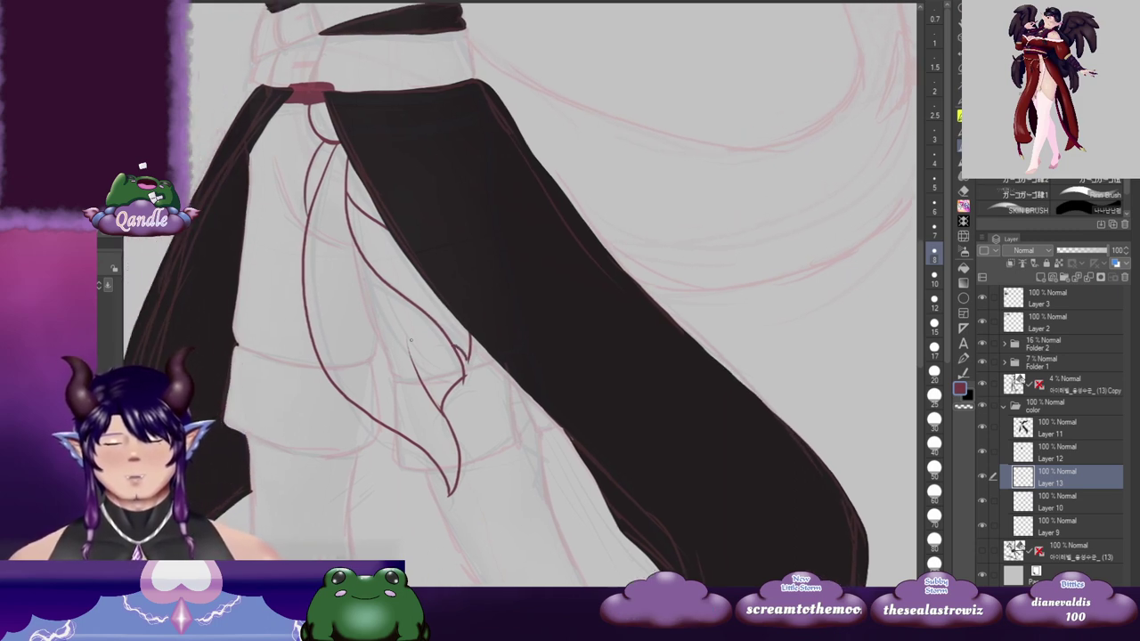
Step: Try to fill the sash outline with dark red and undo the fill
{"action": "key", "text": "g"}
{"action": "key", "text": "g"}
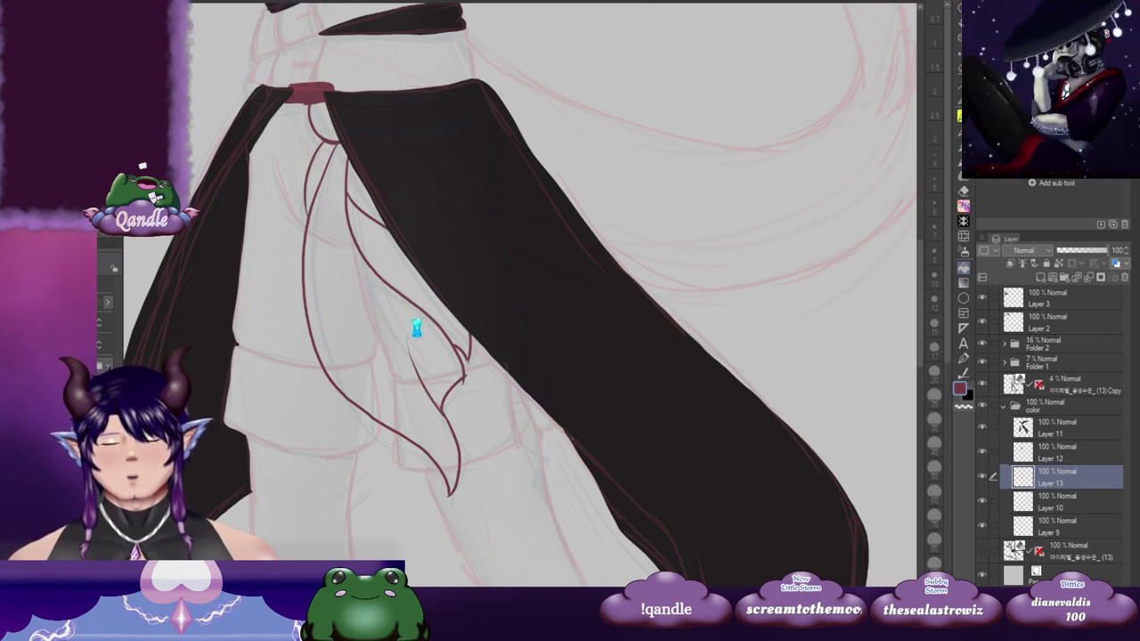
{"action": "left_click", "coordinate": [416, 329]}
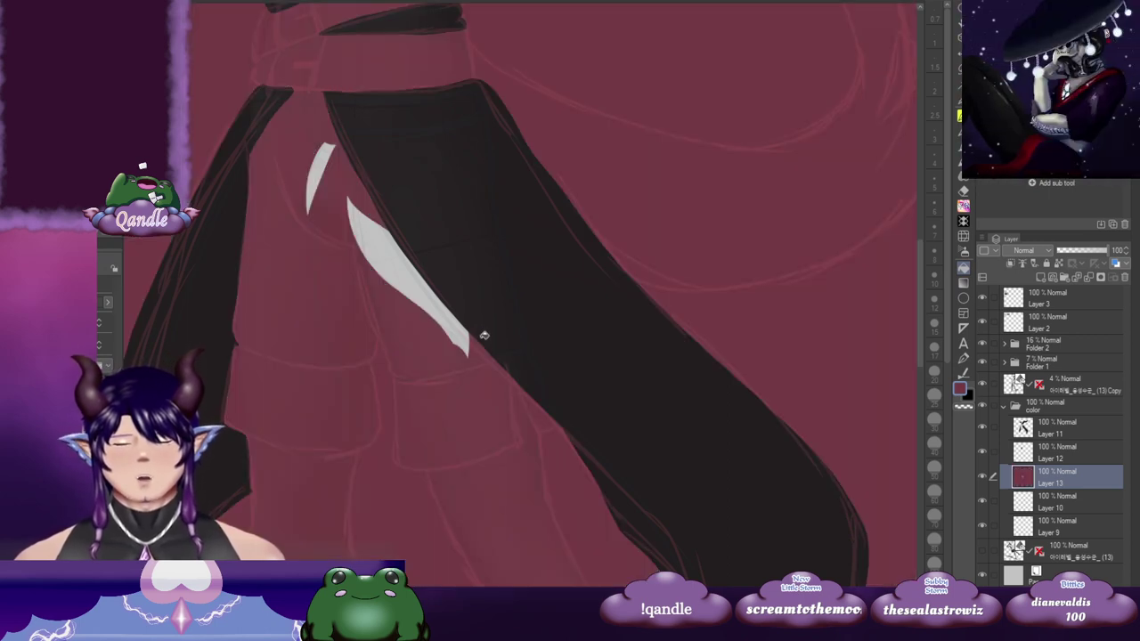
{"action": "key", "text": "ctrl+z"}
Step: Close the gap in the sash's inner line and fill the sash's sections with dark red
{"action": "key", "text": "b"}
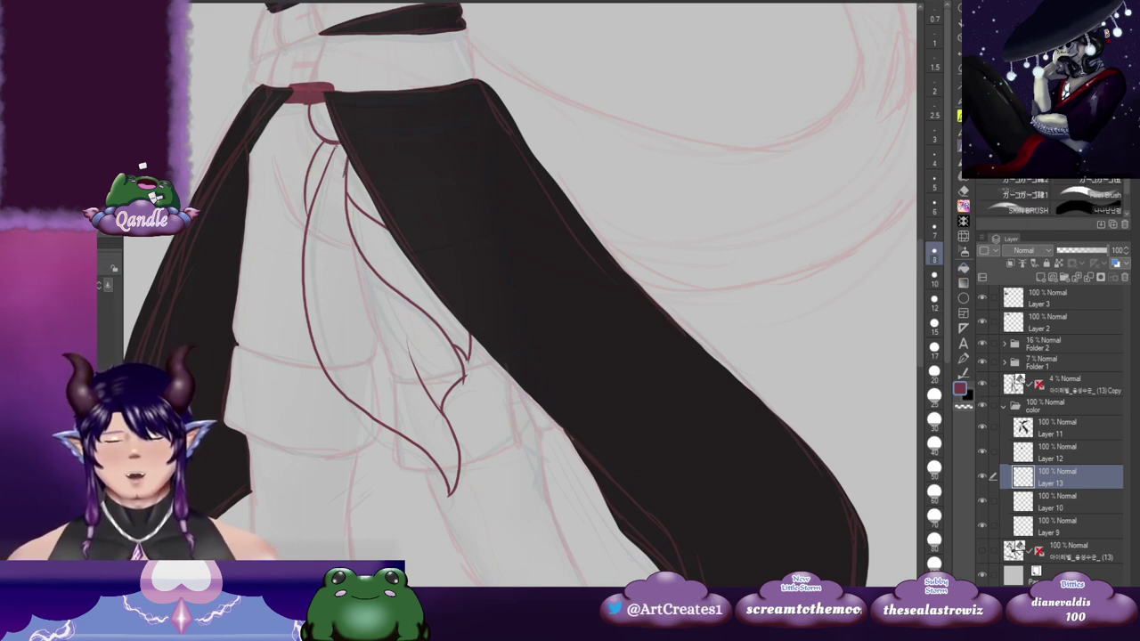
{"action": "key", "text": "g"}
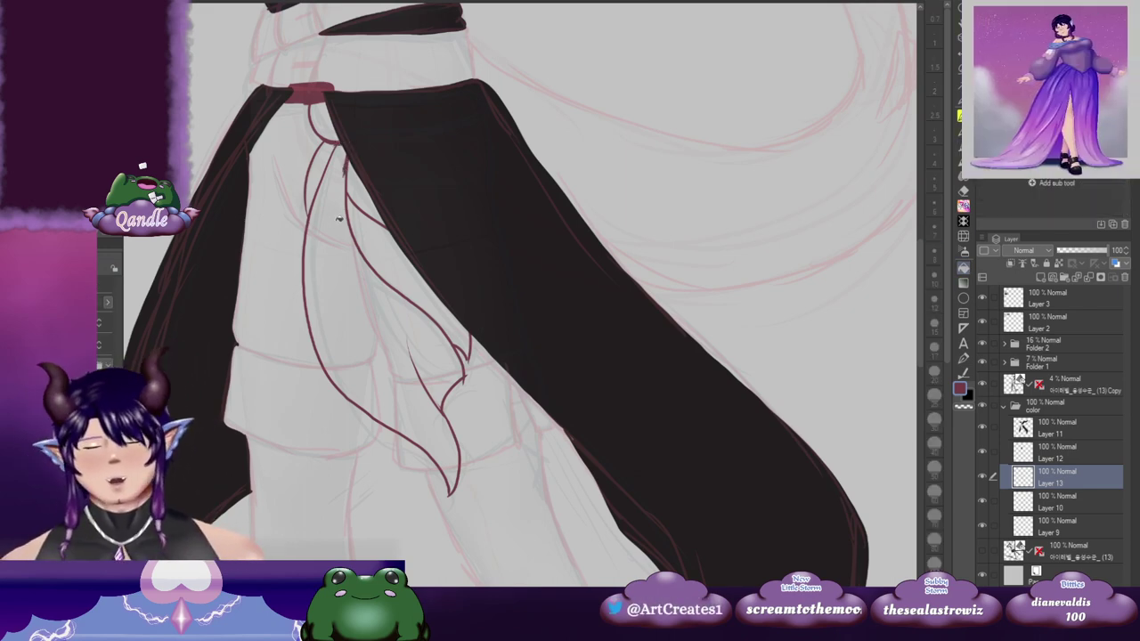
{"action": "left_click", "coordinate": [326, 166]}
{"action": "left_click", "coordinate": [326, 166]}
{"action": "left_click", "coordinate": [380, 233]}
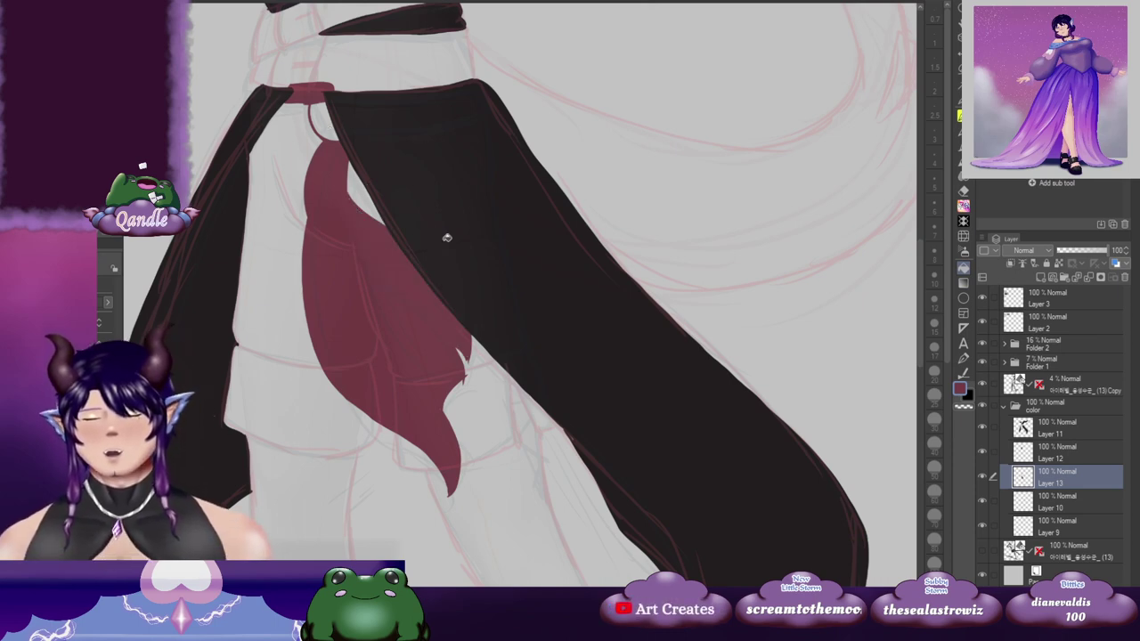
{"action": "left_click", "coordinate": [415, 275]}
{"action": "key", "text": "ctrl+z"}
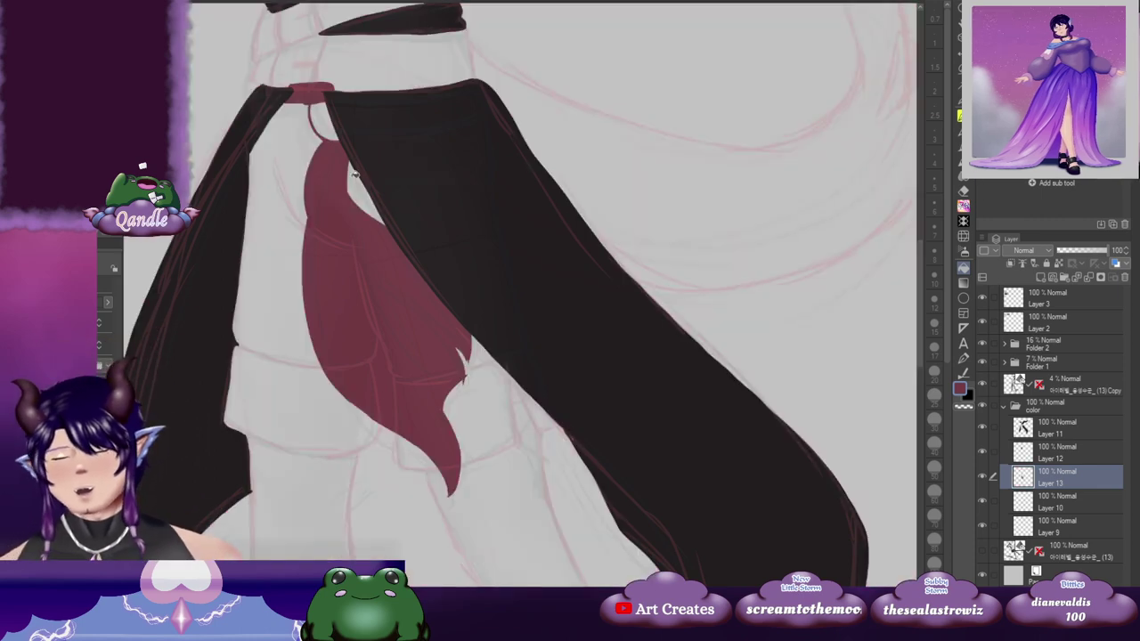
Step: Close and fill the small loop under the waistband with dark red, and erase the stray line at the sash's shorter tip
{"action": "key", "text": "b"}
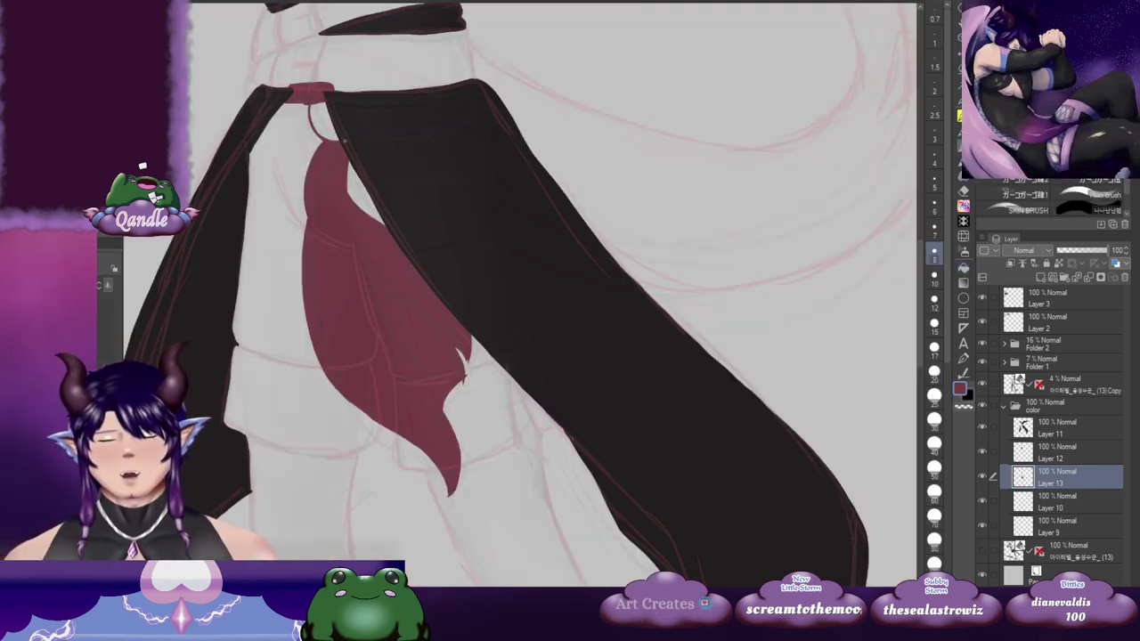
{"action": "key", "text": "g"}
{"action": "left_click", "coordinate": [330, 126]}
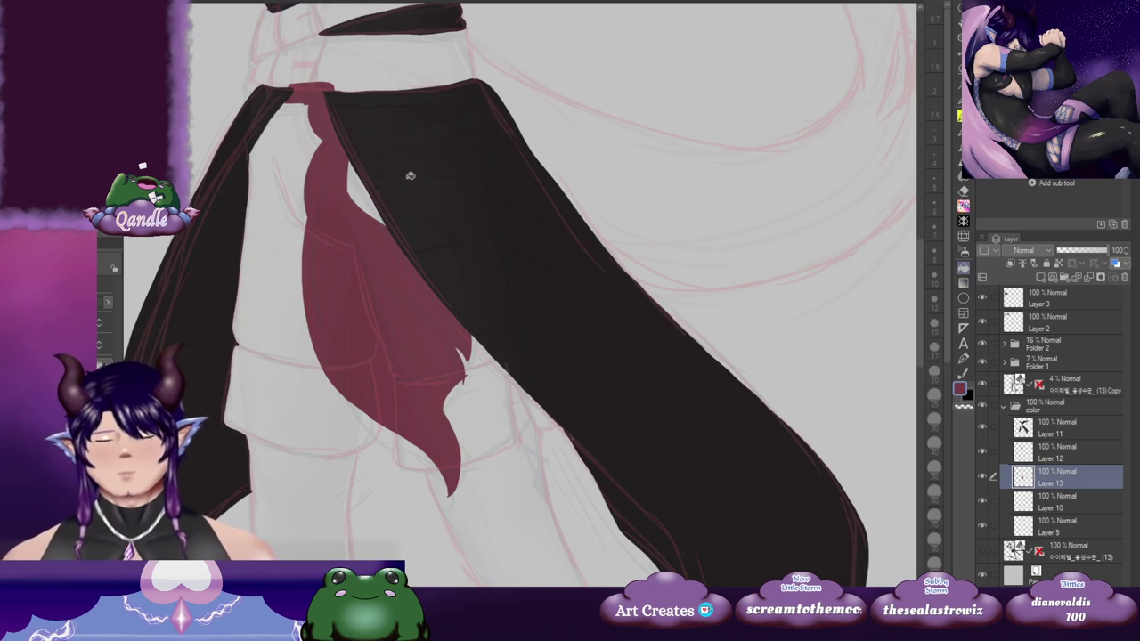
{"action": "left_click_drag", "start_coordinate": [468, 170], "coordinate": [425, 317]}
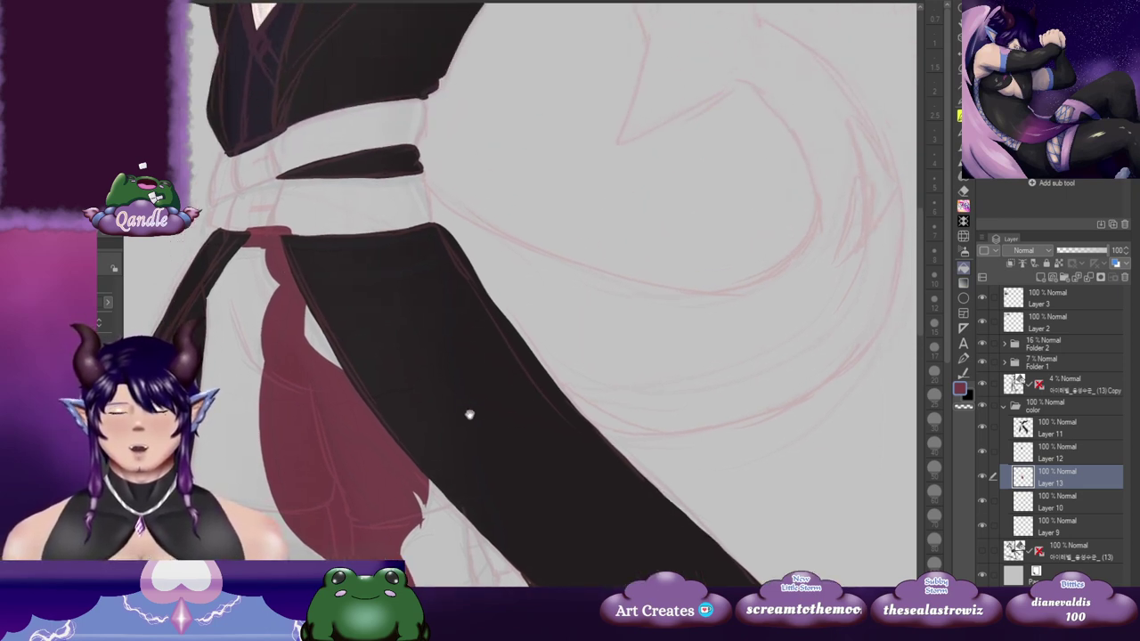
{"action": "left_click_drag", "start_coordinate": [470, 415], "coordinate": [493, 225]}
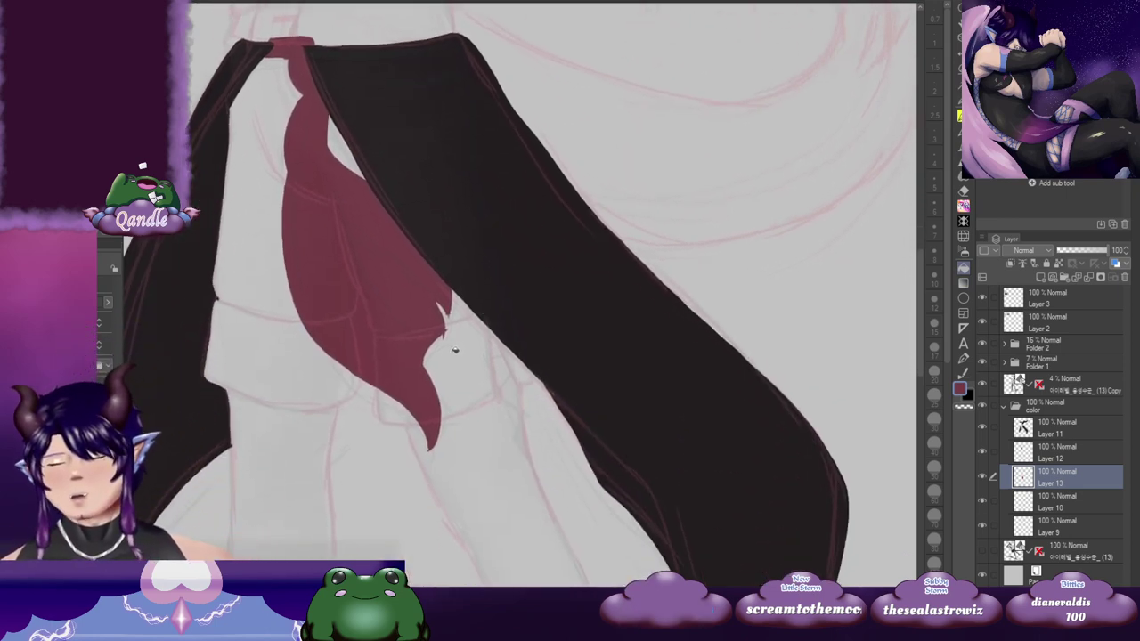
{"action": "key", "text": "e"}
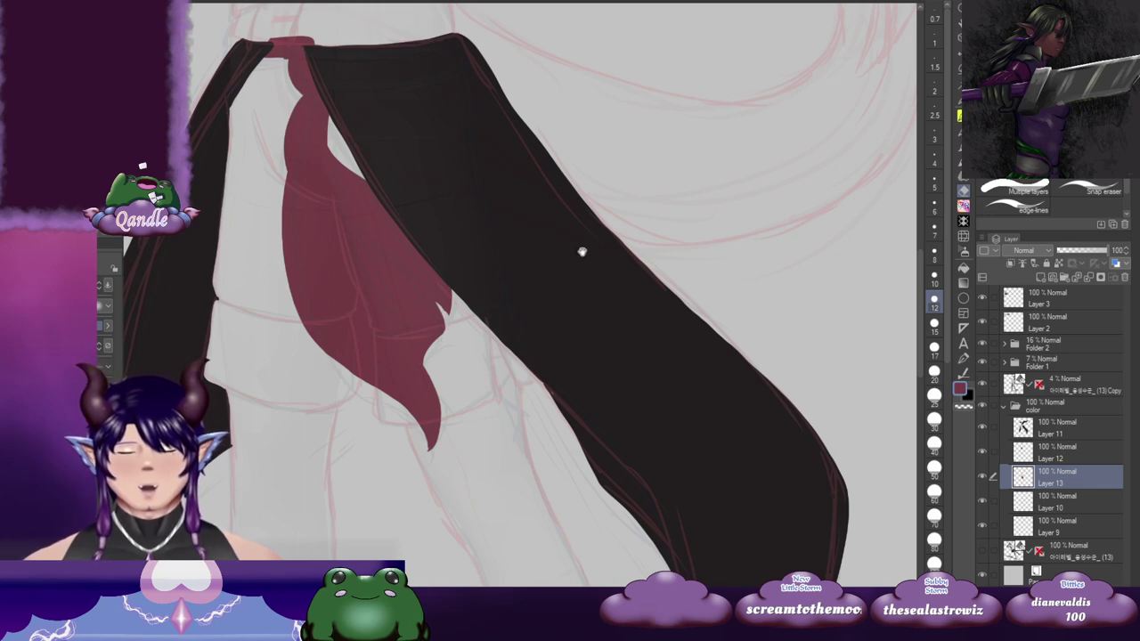
Step: Rename Layer 11 as coat
{"action": "left_click_drag", "start_coordinate": [581, 252], "coordinate": [574, 464]}
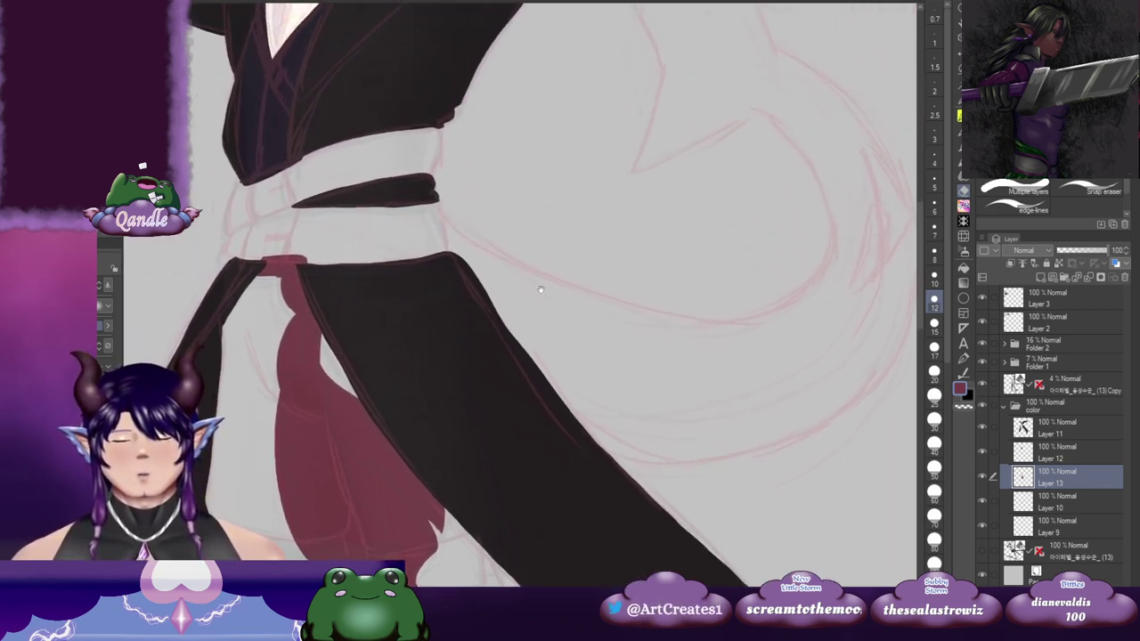
{"action": "left_click_drag", "start_coordinate": [522, 273], "coordinate": [686, 184]}
{"action": "left_click_drag", "start_coordinate": [597, 254], "coordinate": [497, 483]}
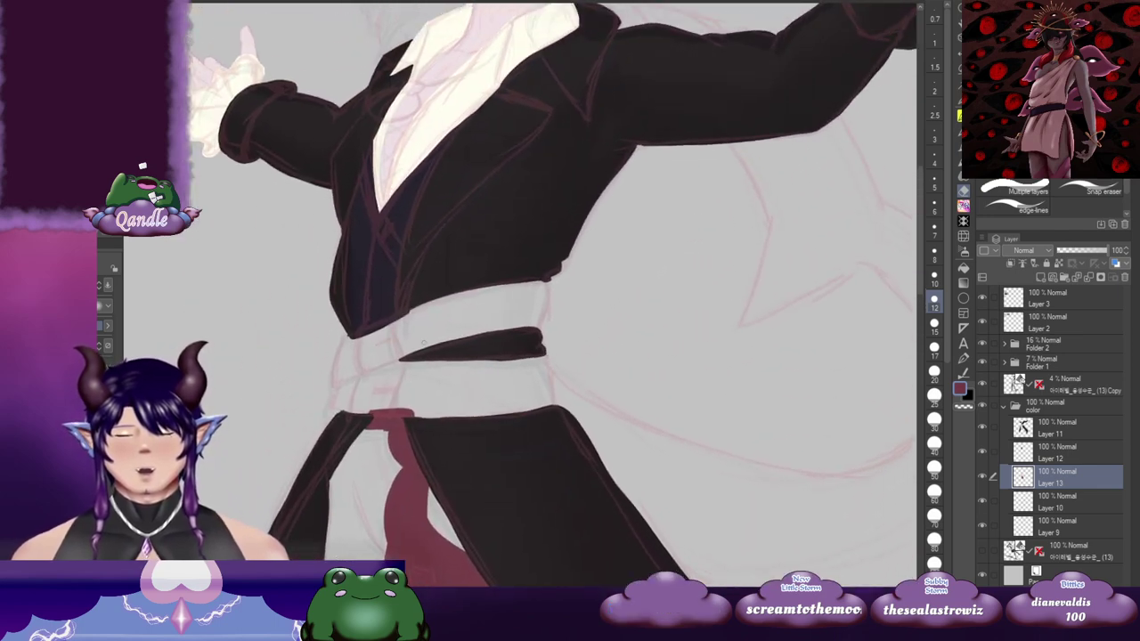
{"action": "left_click", "coordinate": [1077, 431]}
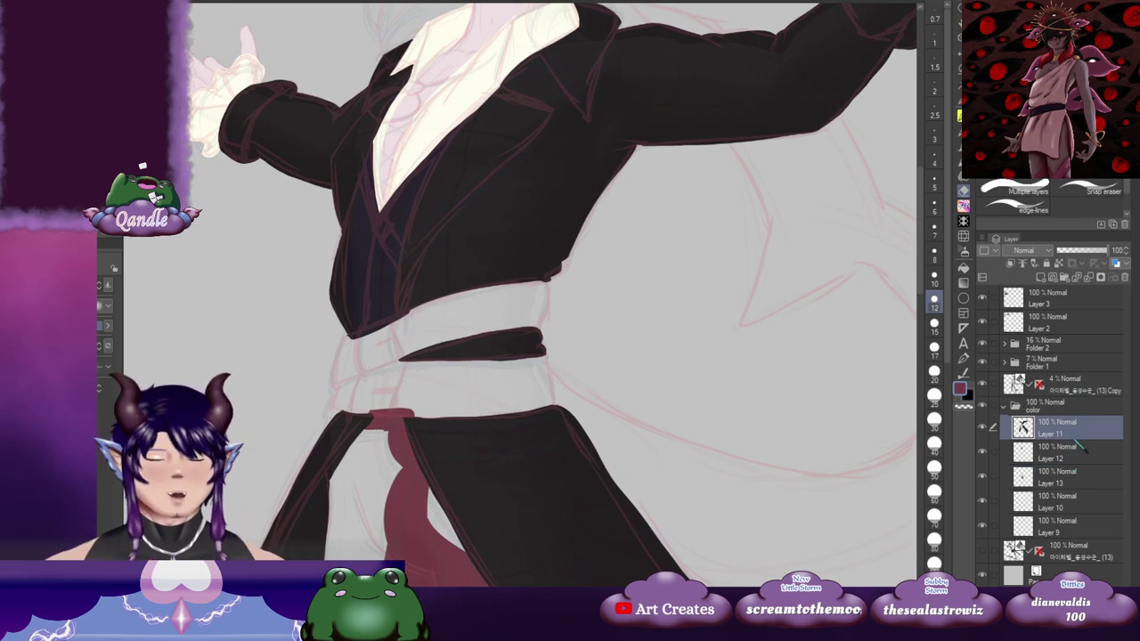
{"action": "double_click", "coordinate": [1076, 437]}
{"action": "type", "text": "coat"}
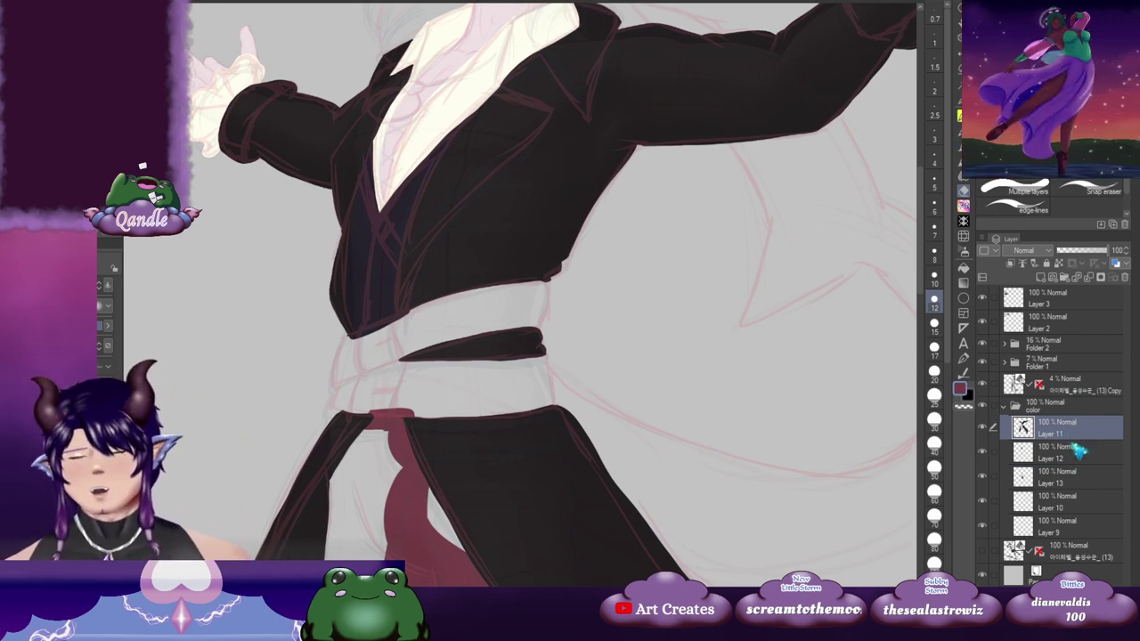
{"action": "key", "text": "Return"}
Step: Identify the contents of Layer 12 by toggling its visibility and rename it as vest
{"action": "left_click", "coordinate": [1068, 456]}
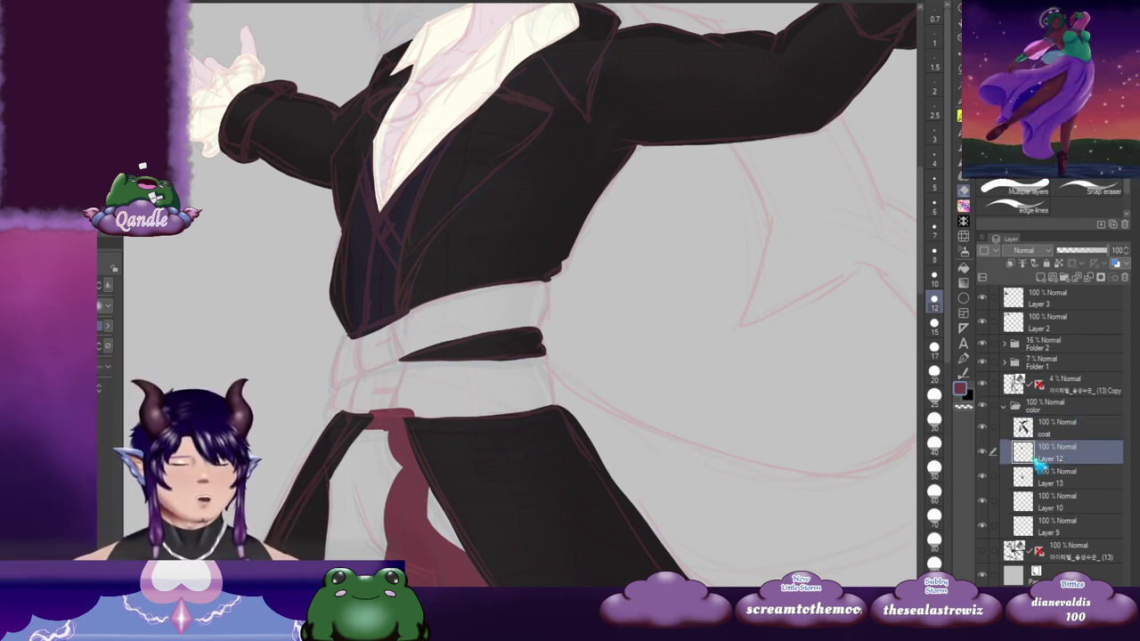
{"action": "left_click", "coordinate": [983, 451]}
{"action": "left_click", "coordinate": [983, 451]}
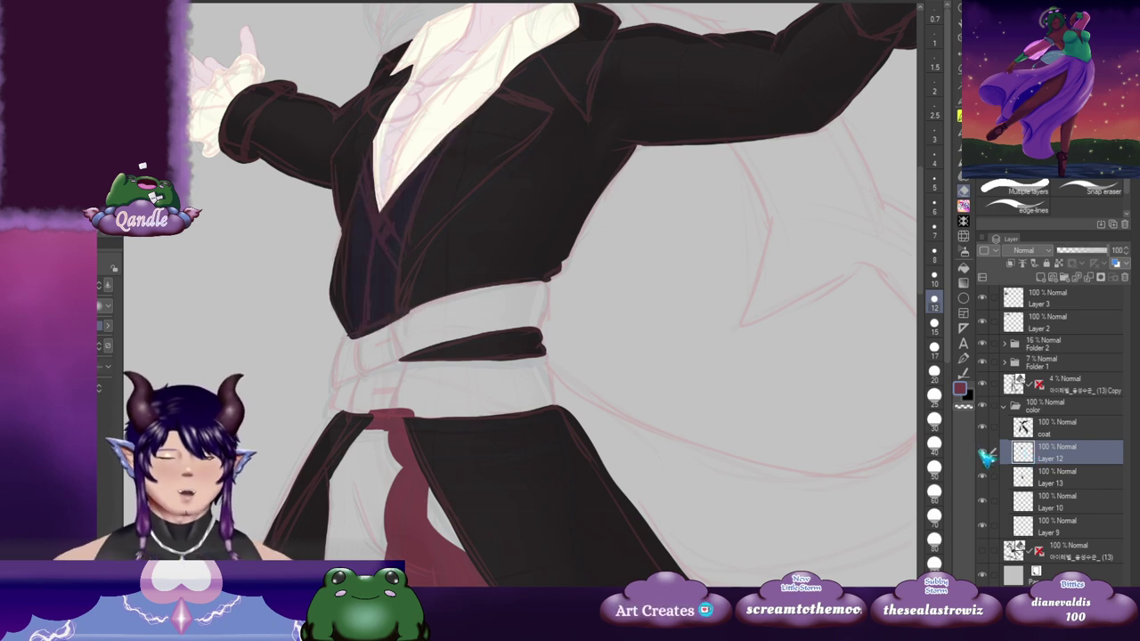
{"action": "double_click", "coordinate": [1064, 458]}
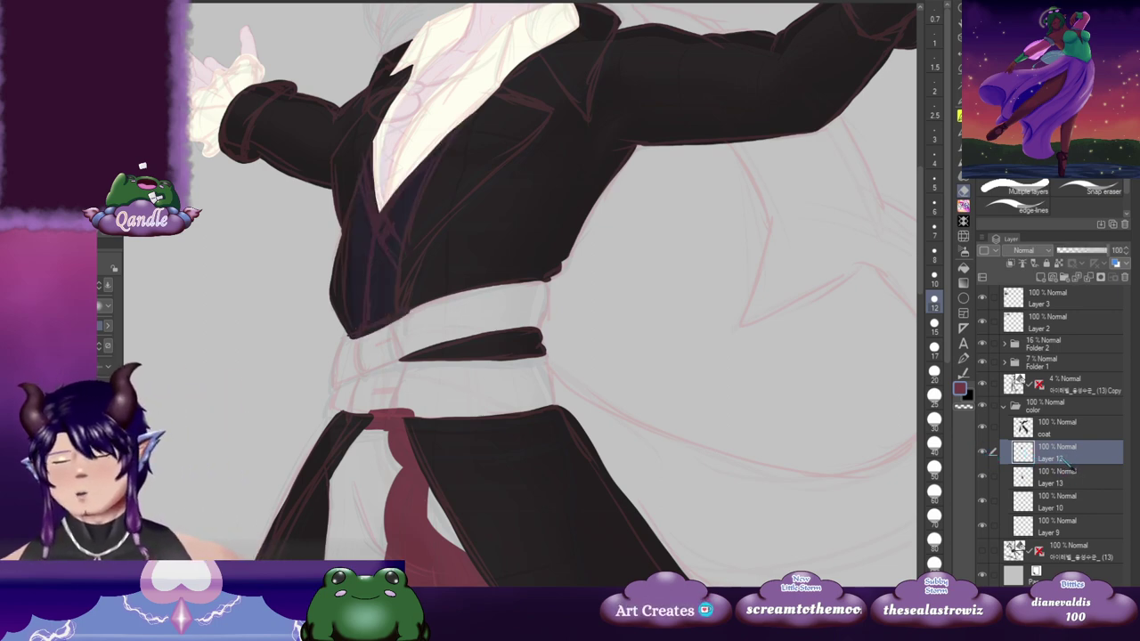
{"action": "type", "text": "vest"}
{"action": "key", "text": "Return"}
Step: Rename Layer 13 as scarf and Layer 10 as shirt
{"action": "left_click", "coordinate": [1070, 484]}
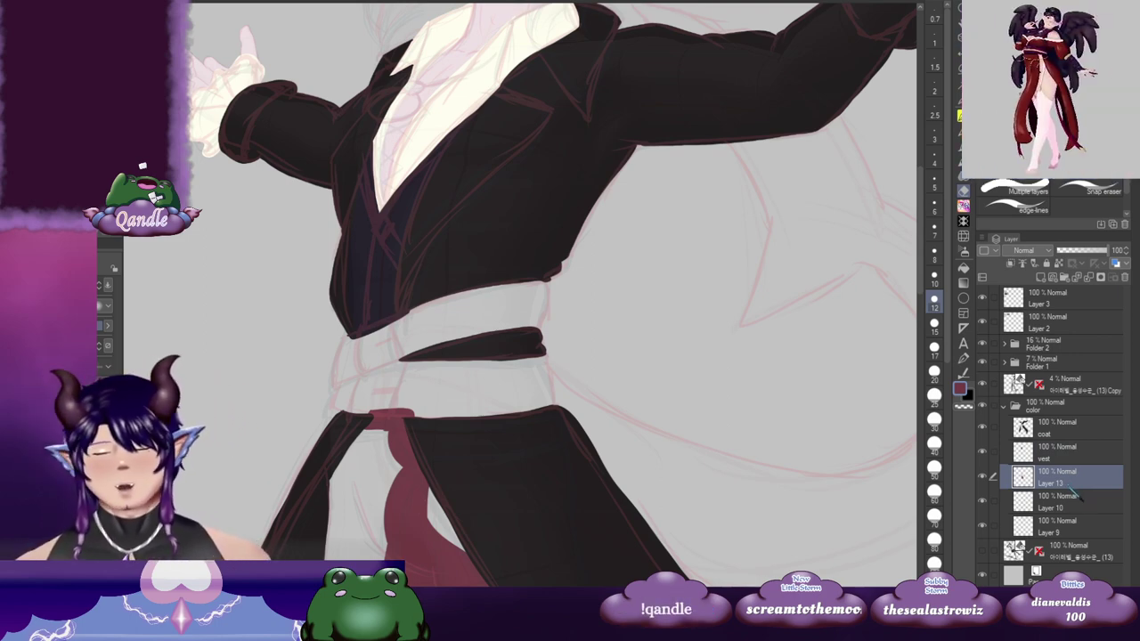
{"action": "double_click", "coordinate": [1072, 484]}
{"action": "type", "text": "scarf"}
{"action": "left_click", "coordinate": [1077, 506]}
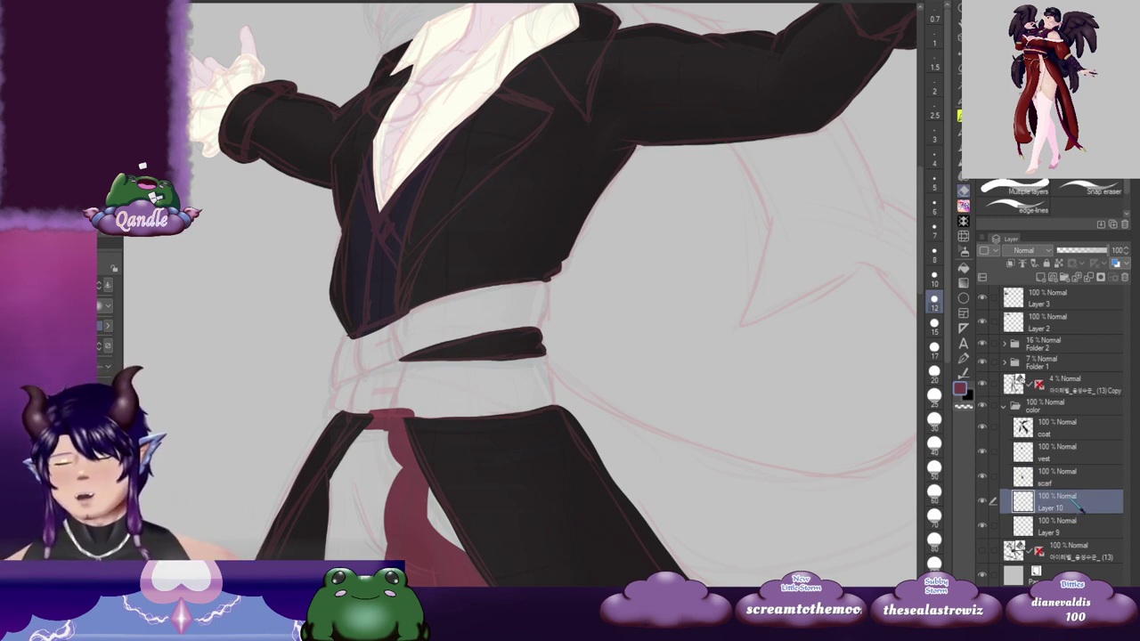
{"action": "double_click", "coordinate": [1078, 506]}
{"action": "type", "text": "shirt"}
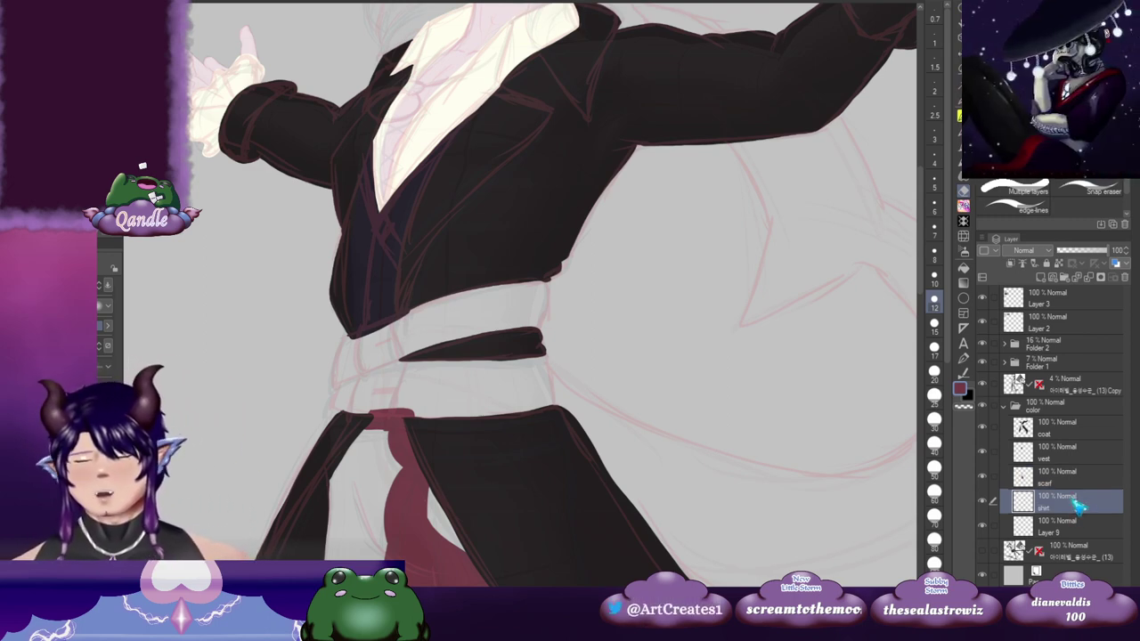
{"action": "key", "text": "Return"}
Step: Rename Layer 9 as skin
{"action": "left_click", "coordinate": [1078, 533]}
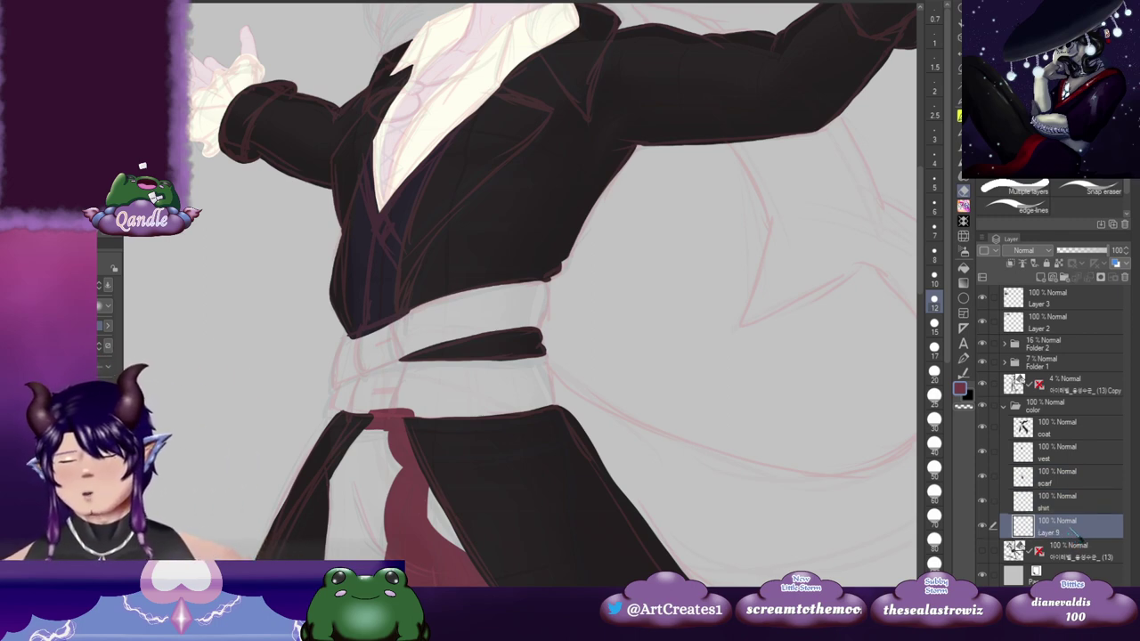
{"action": "double_click", "coordinate": [1072, 532]}
{"action": "type", "text": "skin"}
{"action": "key", "text": "Return"}
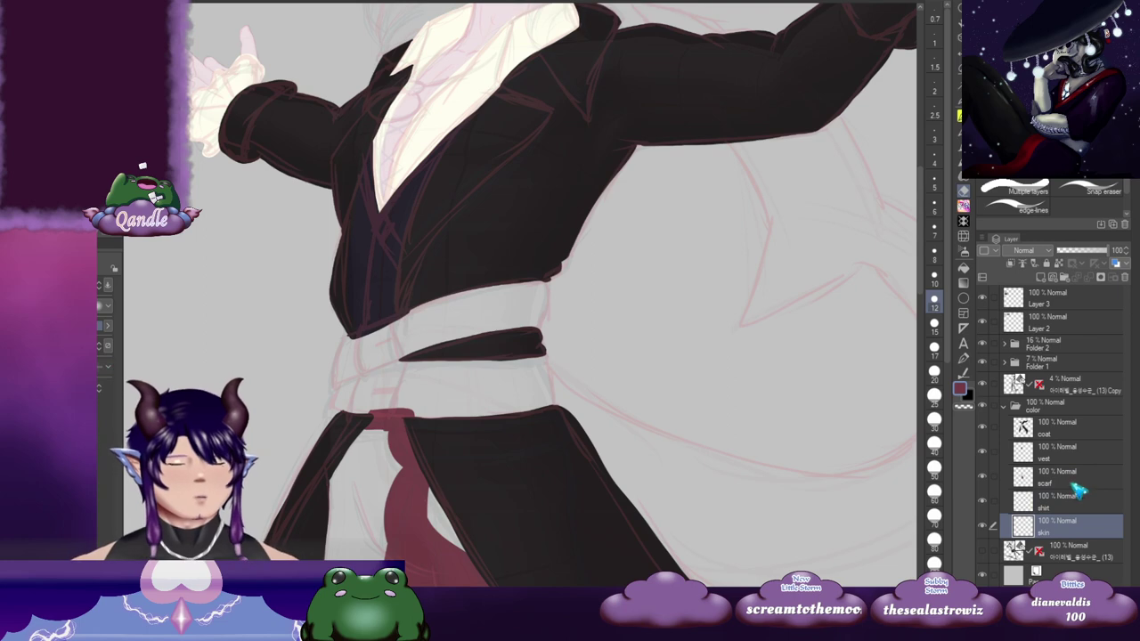
Step: Add a new raster layer above the coat layer
{"action": "left_click", "coordinate": [1079, 454]}
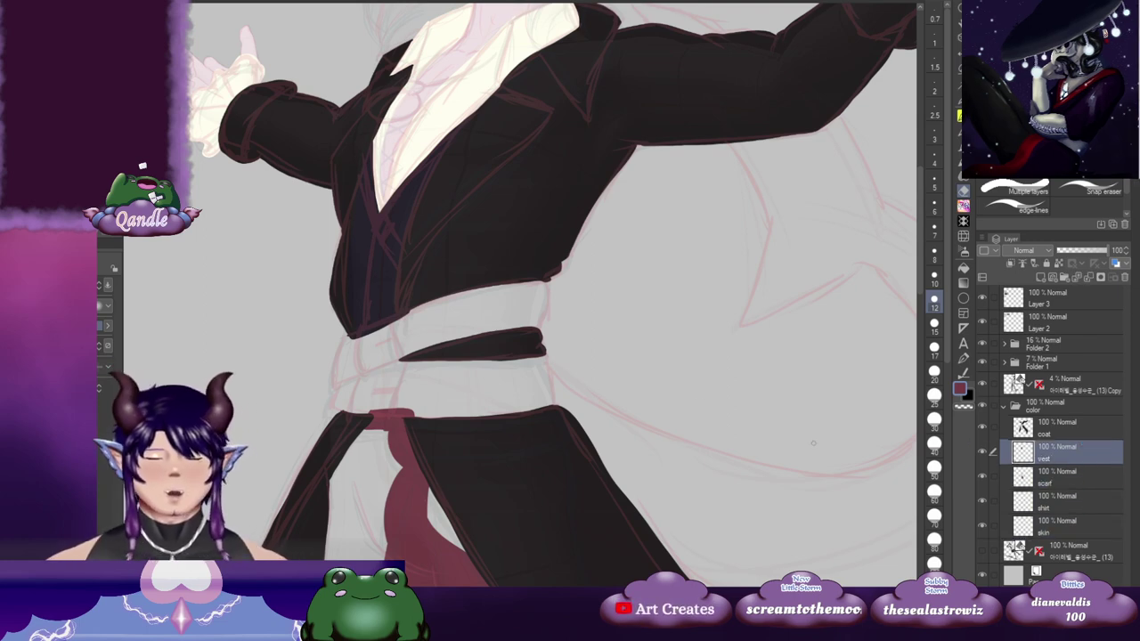
{"action": "left_click", "coordinate": [1068, 428]}
{"action": "left_click", "coordinate": [1039, 278]}
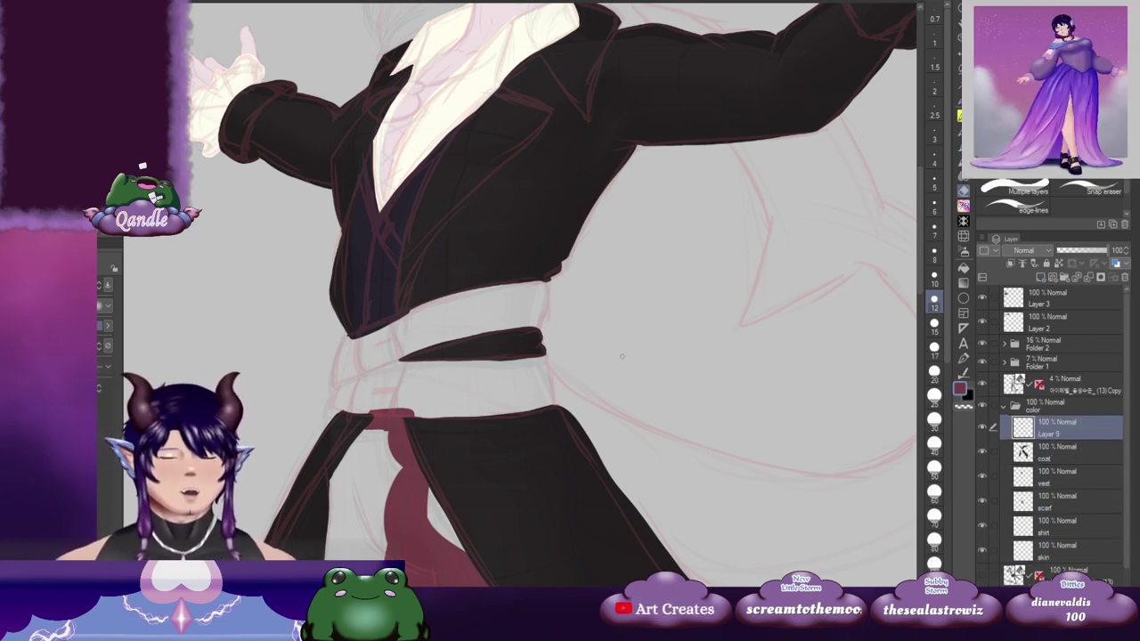
Step: Sample the near-black belt colour from the clothed front view on the character reference sheet
{"action": "left_click_drag", "start_coordinate": [294, 399], "coordinate": [600, 443]}
{"action": "left_click_drag", "start_coordinate": [449, 352], "coordinate": [488, 469]}
{"action": "left_click_drag", "start_coordinate": [521, 349], "coordinate": [478, 408]}
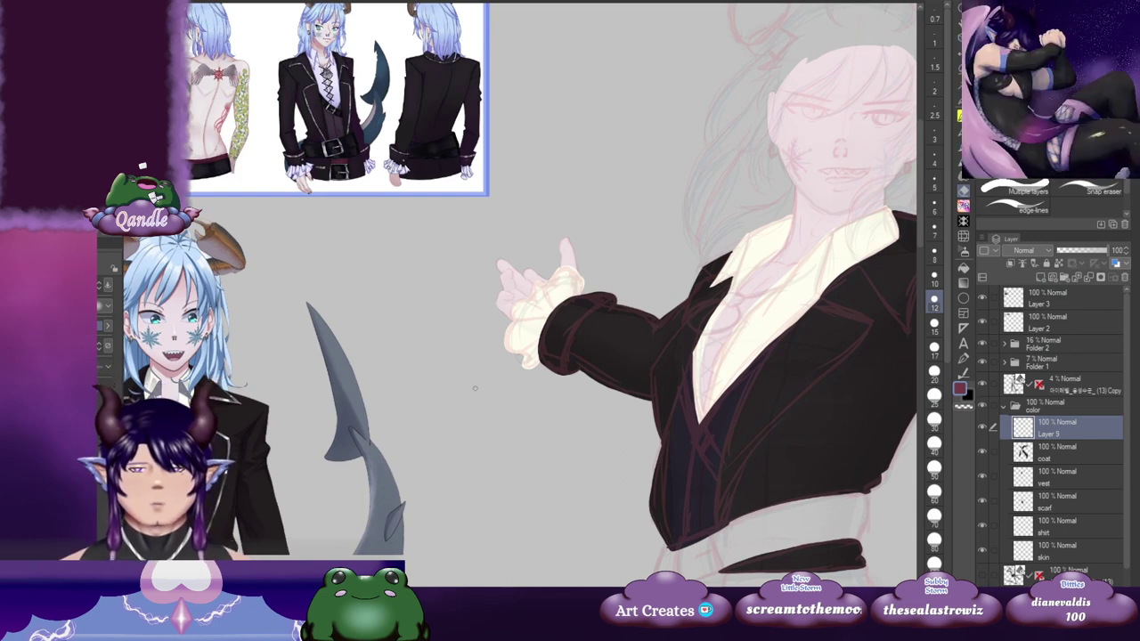
{"action": "left_click_drag", "start_coordinate": [429, 344], "coordinate": [391, 404]}
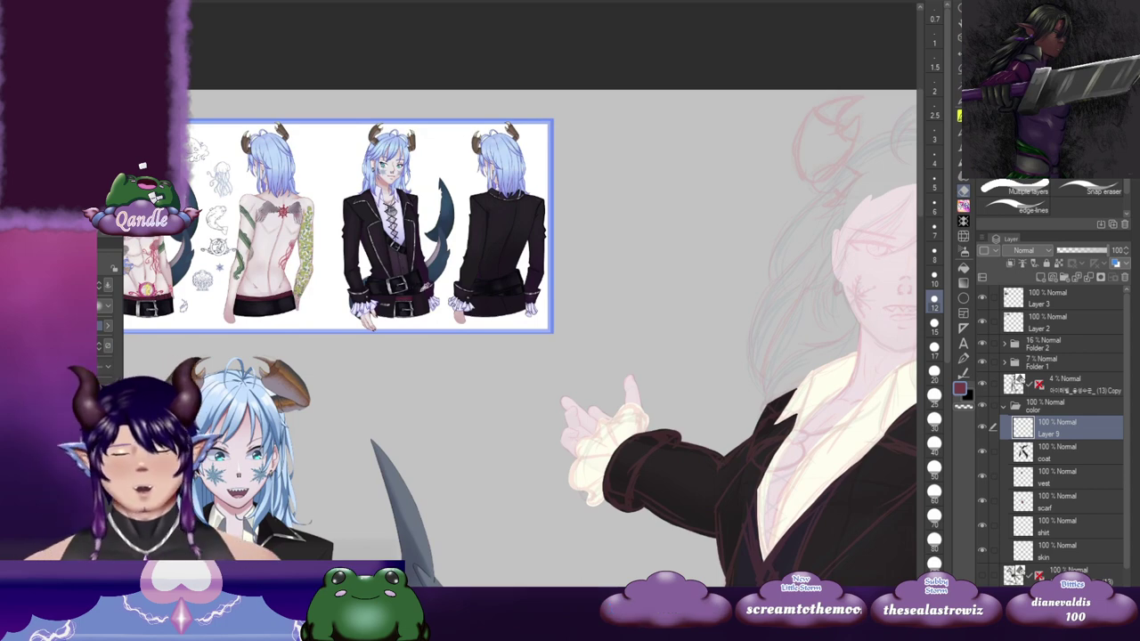
{"action": "left_click", "coordinate": [417, 280], "text": "alt"}
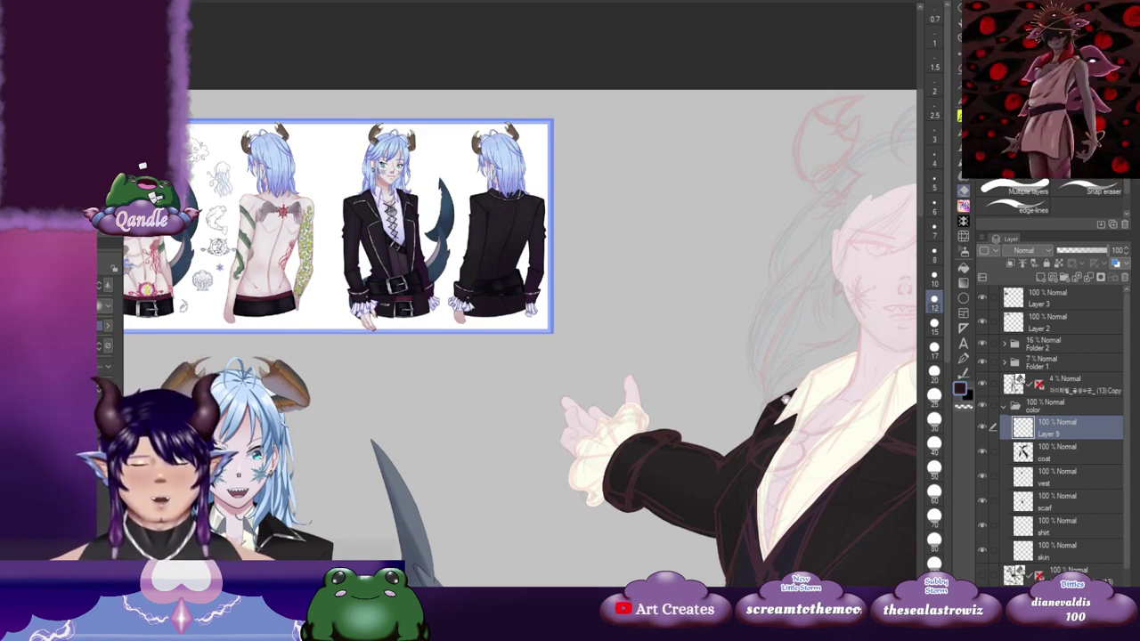
{"action": "left_click_drag", "start_coordinate": [908, 570], "coordinate": [674, 277]}
{"action": "key", "text": "b"}
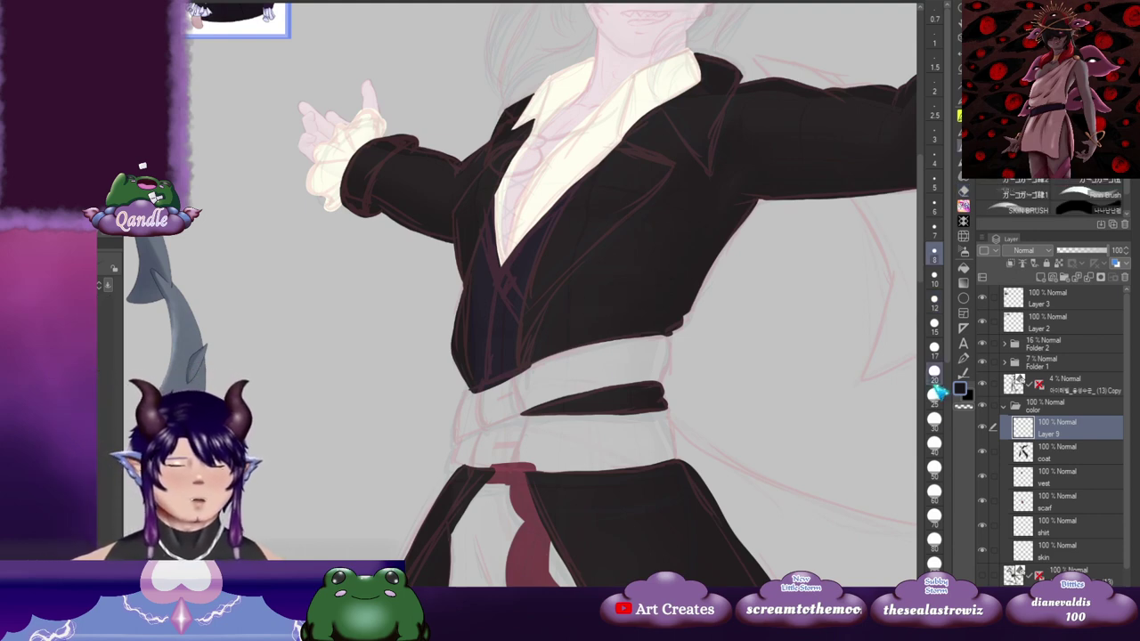
{"action": "left_click", "coordinate": [934, 375]}
{"action": "left_click_drag", "start_coordinate": [609, 307], "coordinate": [590, 326]}
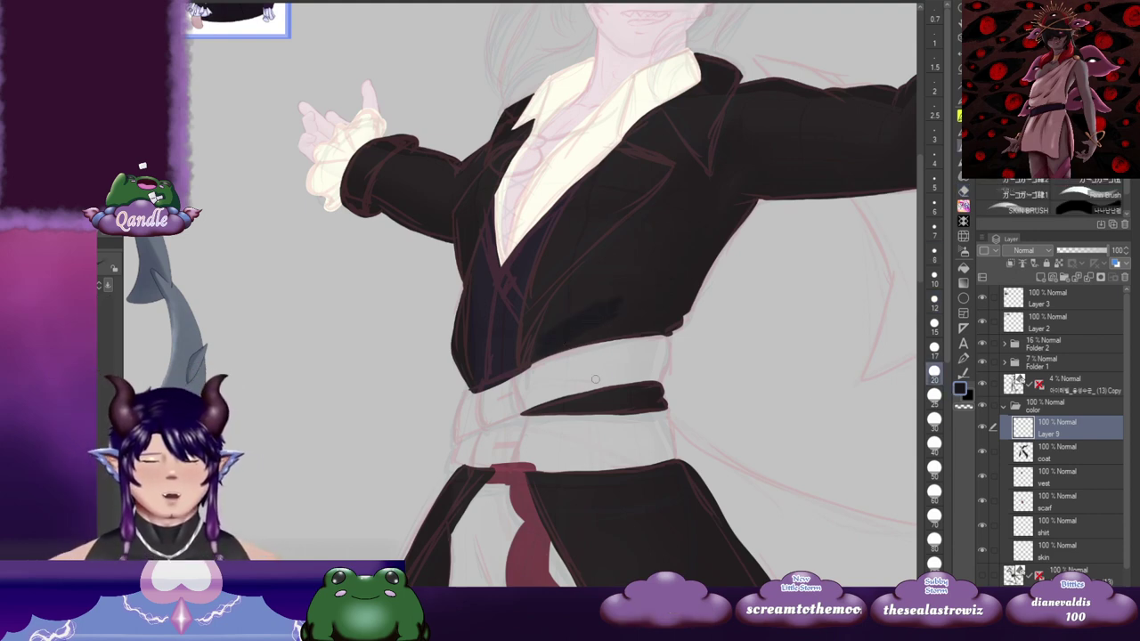
{"action": "left_click_drag", "start_coordinate": [589, 385], "coordinate": [509, 301]}
{"action": "mouse_move", "coordinate": [565, 267]}
{"action": "left_mouse_down"}
{"action": "mouse_move", "coordinate": [513, 283]}
{"action": "mouse_move", "coordinate": [611, 239]}
{"action": "mouse_move", "coordinate": [535, 268]}
{"action": "left_mouse_up"}
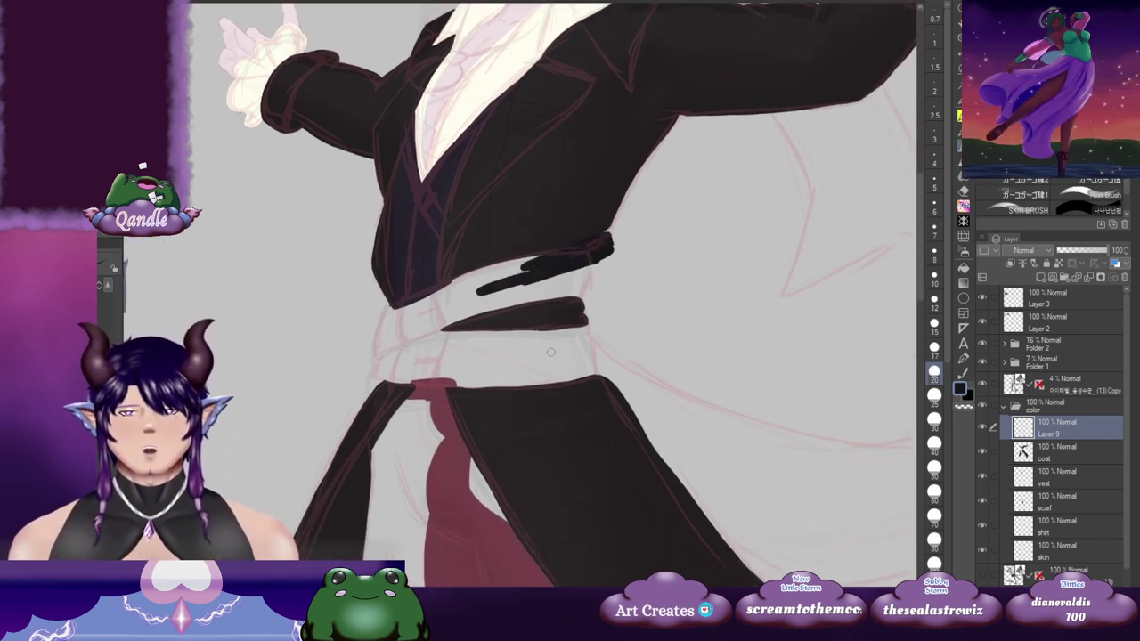
{"action": "key", "text": "ctrl+z"}
{"action": "key", "text": "ctrl+z"}
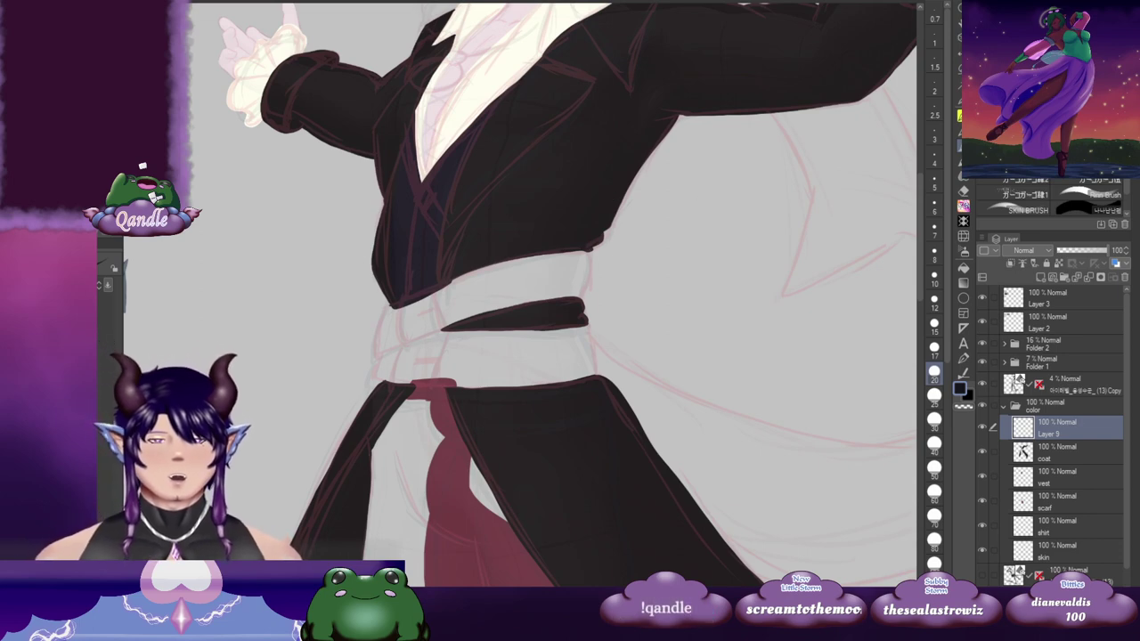
{"action": "mouse_move", "coordinate": [524, 256]}
{"action": "left_mouse_down"}
{"action": "mouse_move", "coordinate": [500, 281]}
{"action": "mouse_move", "coordinate": [536, 244]}
{"action": "left_mouse_up"}
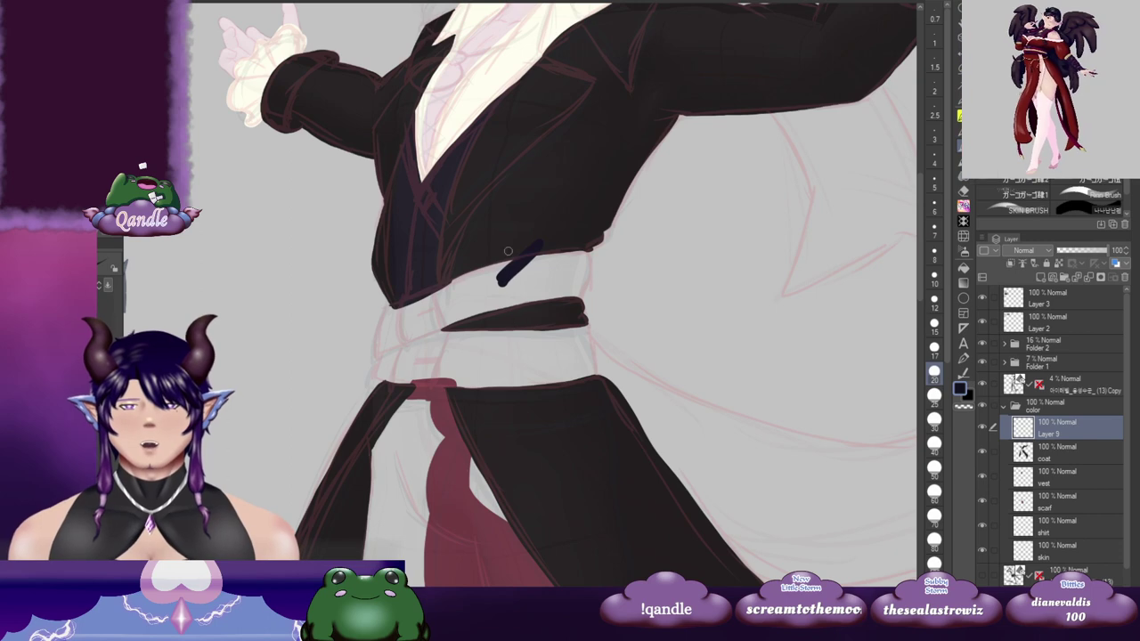
{"action": "key", "text": "ctrl+z"}
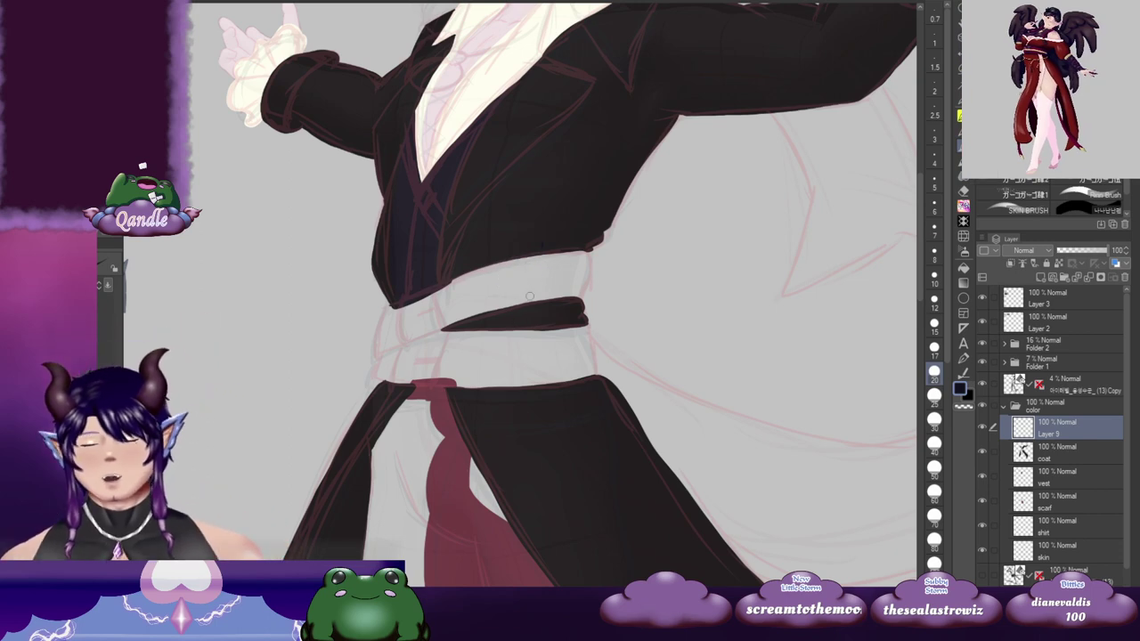
Step: Set the brush size to 15 for outlining the belts at the waist
{"action": "scroll", "coordinate": [534, 307], "scroll_direction": "up", "scroll_amount": 2}
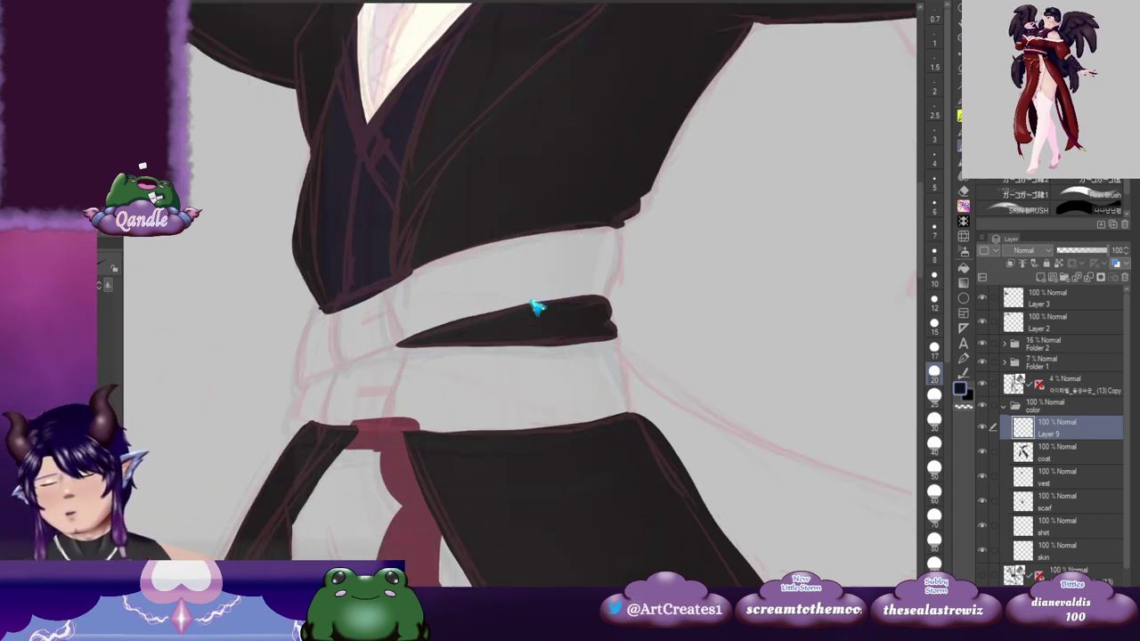
{"action": "left_click_drag", "start_coordinate": [331, 318], "coordinate": [393, 280]}
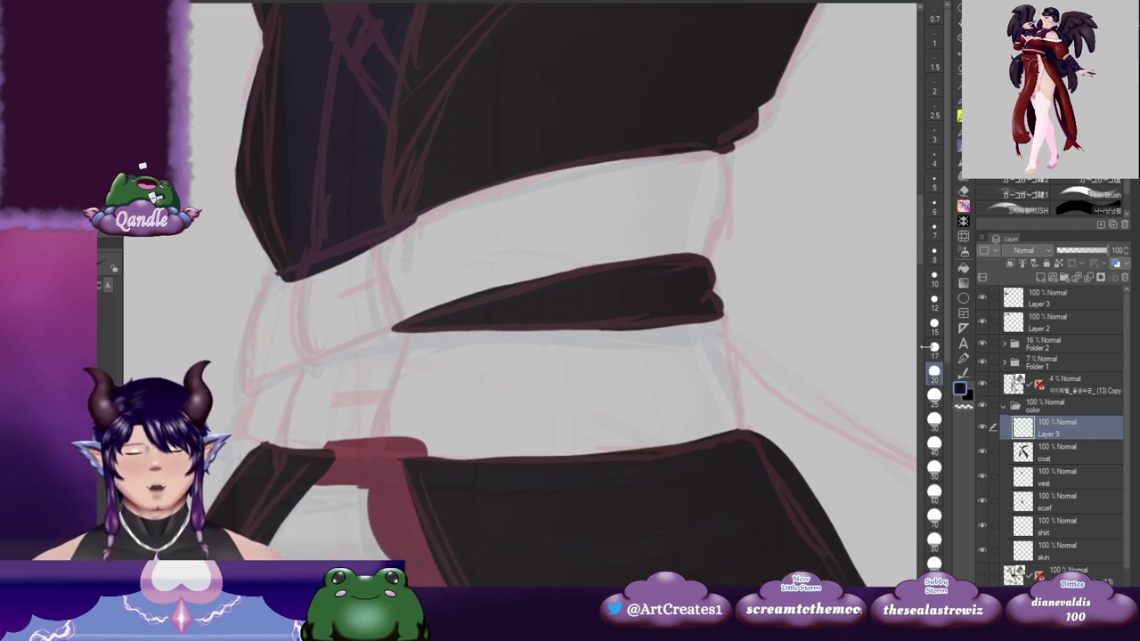
{"action": "left_click", "coordinate": [934, 322]}
{"action": "mouse_move", "coordinate": [296, 266]}
{"action": "left_mouse_down"}
{"action": "mouse_move", "coordinate": [267, 286]}
{"action": "mouse_move", "coordinate": [260, 387]}
{"action": "mouse_move", "coordinate": [411, 310]}
{"action": "mouse_move", "coordinate": [650, 248]}
{"action": "mouse_move", "coordinate": [731, 241]}
{"action": "left_mouse_up"}
{"action": "mouse_move", "coordinate": [294, 265]}
{"action": "left_mouse_down"}
{"action": "mouse_move", "coordinate": [580, 163]}
{"action": "mouse_move", "coordinate": [689, 144]}
{"action": "mouse_move", "coordinate": [730, 152]}
{"action": "mouse_move", "coordinate": [723, 239]}
{"action": "left_mouse_up"}
{"action": "key", "text": "ctrl+z"}
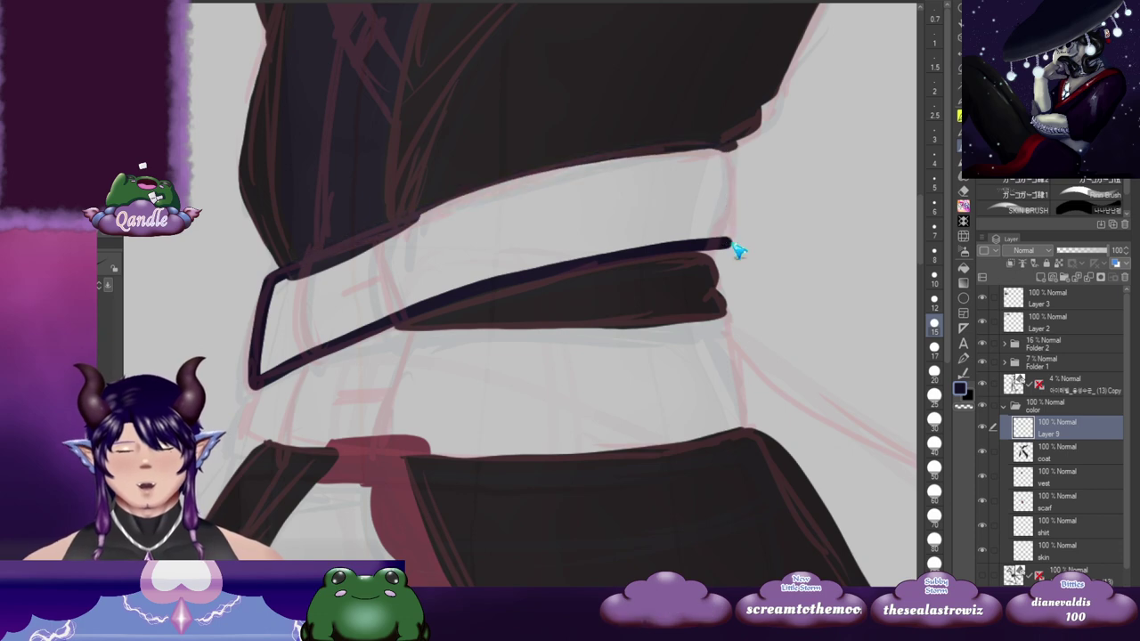
{"action": "key", "text": "ctrl+z"}
{"action": "mouse_move", "coordinate": [712, 251]}
{"action": "left_mouse_down"}
{"action": "mouse_move", "coordinate": [576, 268]}
{"action": "mouse_move", "coordinate": [405, 314]}
{"action": "mouse_move", "coordinate": [252, 377]}
{"action": "left_mouse_up"}
{"action": "key", "text": "ctrl+z"}
{"action": "mouse_move", "coordinate": [283, 269]}
{"action": "left_mouse_down"}
{"action": "mouse_move", "coordinate": [265, 292]}
{"action": "mouse_move", "coordinate": [258, 386]}
{"action": "mouse_move", "coordinate": [336, 333]}
{"action": "mouse_move", "coordinate": [565, 263]}
{"action": "left_mouse_up"}
{"action": "key", "text": "ctrl+z"}
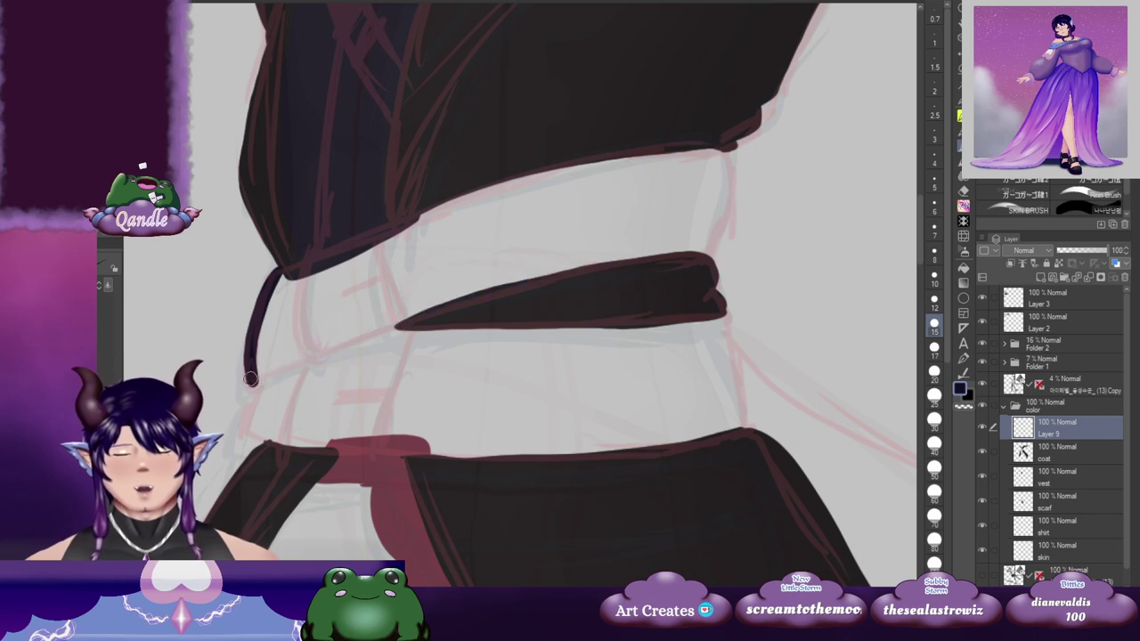
Step: Outline the upper belt around the waist along the sketch and fill the closed shape with the dark colour
{"action": "mouse_move", "coordinate": [250, 379]}
{"action": "left_mouse_down"}
{"action": "mouse_move", "coordinate": [574, 266]}
{"action": "mouse_move", "coordinate": [694, 254]}
{"action": "mouse_move", "coordinate": [697, 265]}
{"action": "left_mouse_up"}
{"action": "mouse_move", "coordinate": [267, 286]}
{"action": "left_mouse_down"}
{"action": "mouse_move", "coordinate": [426, 225]}
{"action": "mouse_move", "coordinate": [707, 161]}
{"action": "left_mouse_up"}
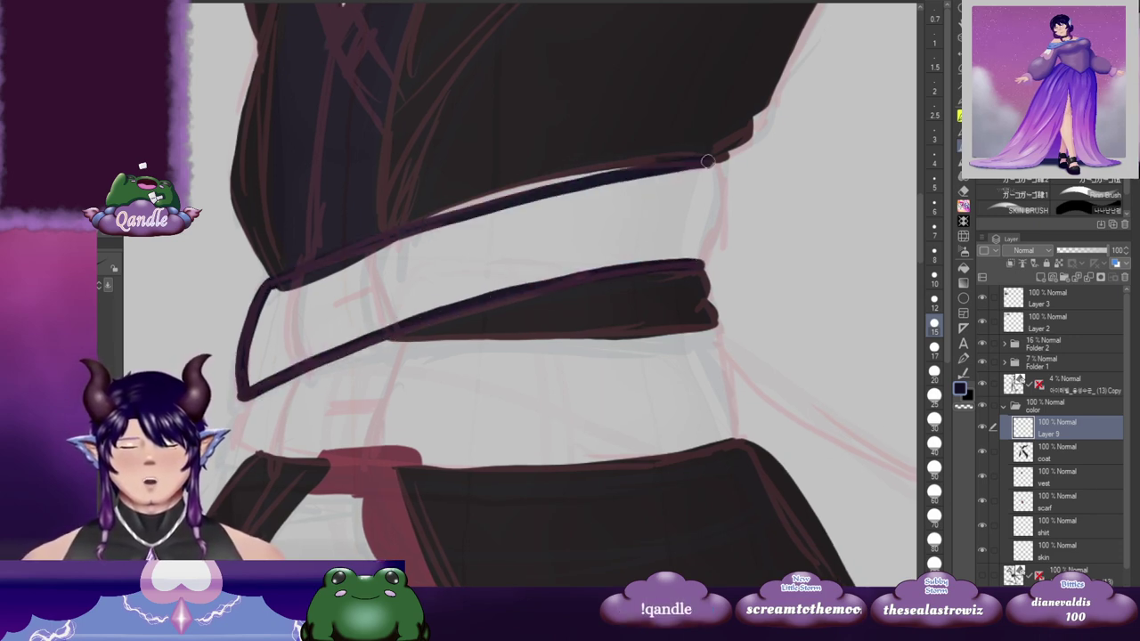
{"action": "key", "text": "ctrl+z"}
{"action": "mouse_move", "coordinate": [289, 271]}
{"action": "left_mouse_down"}
{"action": "mouse_move", "coordinate": [427, 207]}
{"action": "mouse_move", "coordinate": [656, 157]}
{"action": "mouse_move", "coordinate": [719, 172]}
{"action": "mouse_move", "coordinate": [702, 258]}
{"action": "left_mouse_up"}
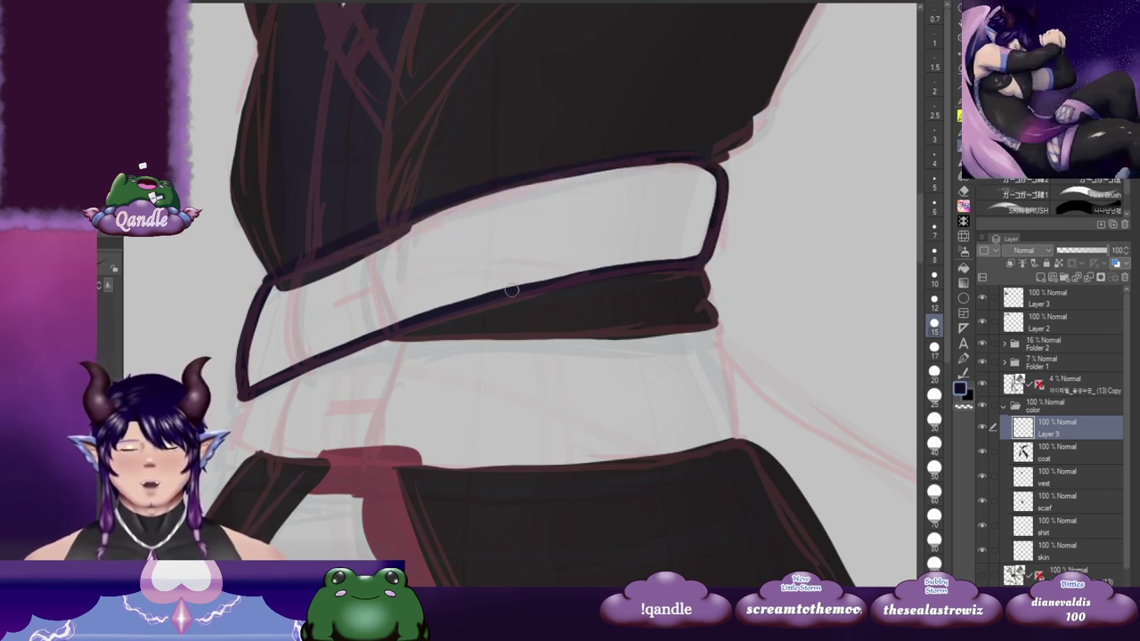
{"action": "left_click_drag", "start_coordinate": [430, 290], "coordinate": [509, 264]}
{"action": "key", "text": "g"}
{"action": "left_click", "coordinate": [541, 251]}
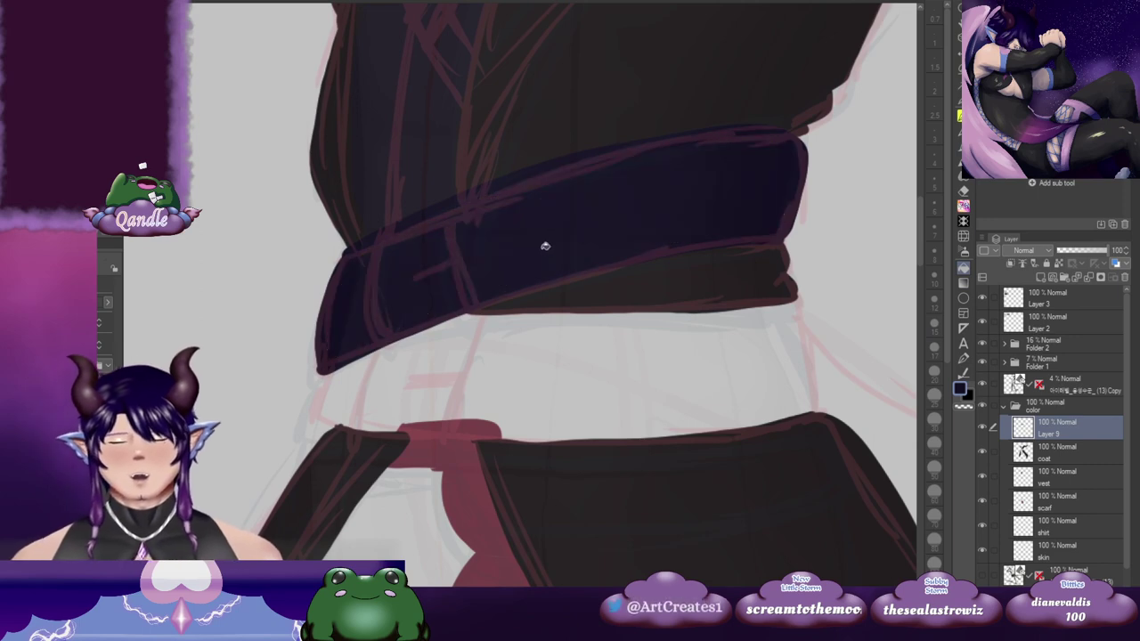
Step: Outline the lower belt above the coat skirts with the brush and fill the closed shape with the same dark colour
{"action": "left_click_drag", "start_coordinate": [602, 248], "coordinate": [561, 255]}
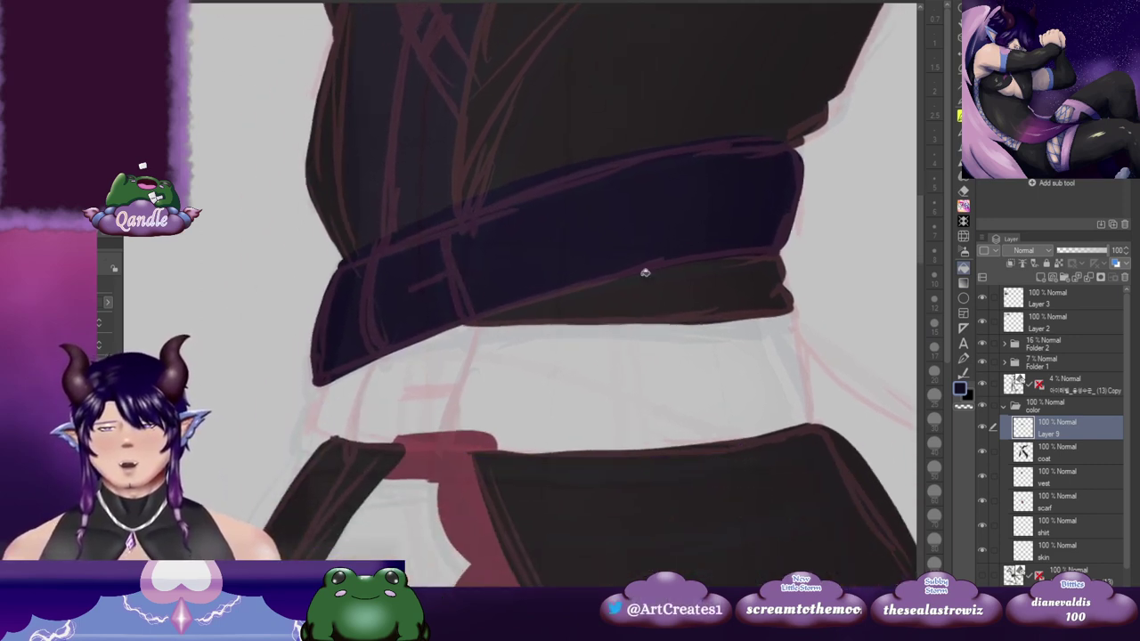
{"action": "left_click_drag", "start_coordinate": [569, 374], "coordinate": [548, 270]}
{"action": "key", "text": "b"}
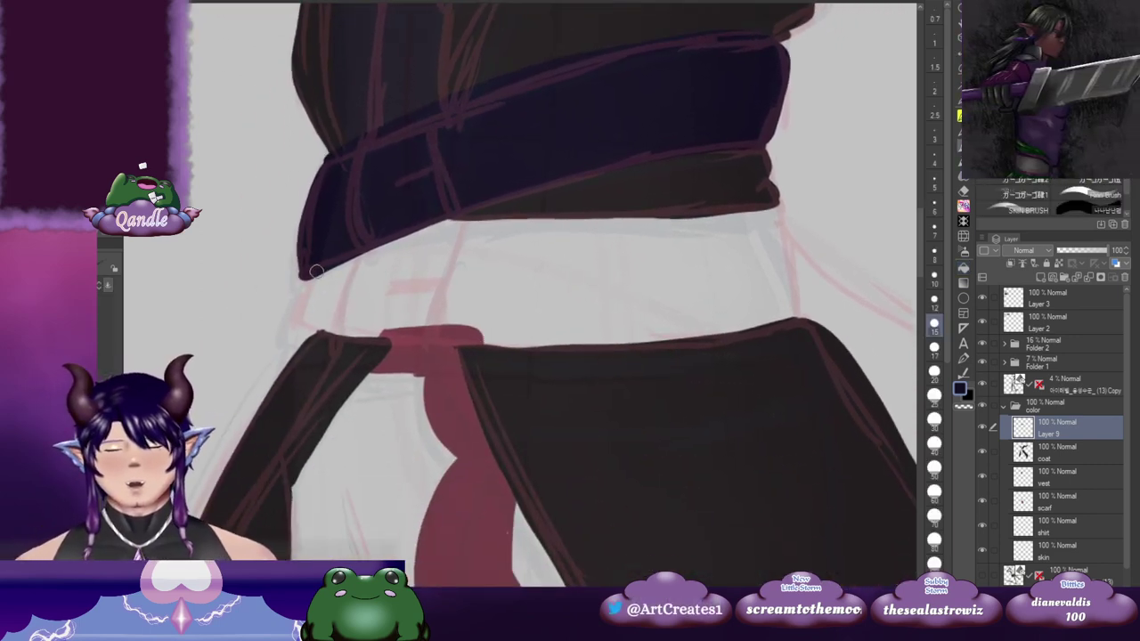
{"action": "mouse_move", "coordinate": [317, 262]}
{"action": "left_mouse_down"}
{"action": "mouse_move", "coordinate": [301, 314]}
{"action": "mouse_move", "coordinate": [314, 326]}
{"action": "mouse_move", "coordinate": [489, 339]}
{"action": "left_mouse_up"}
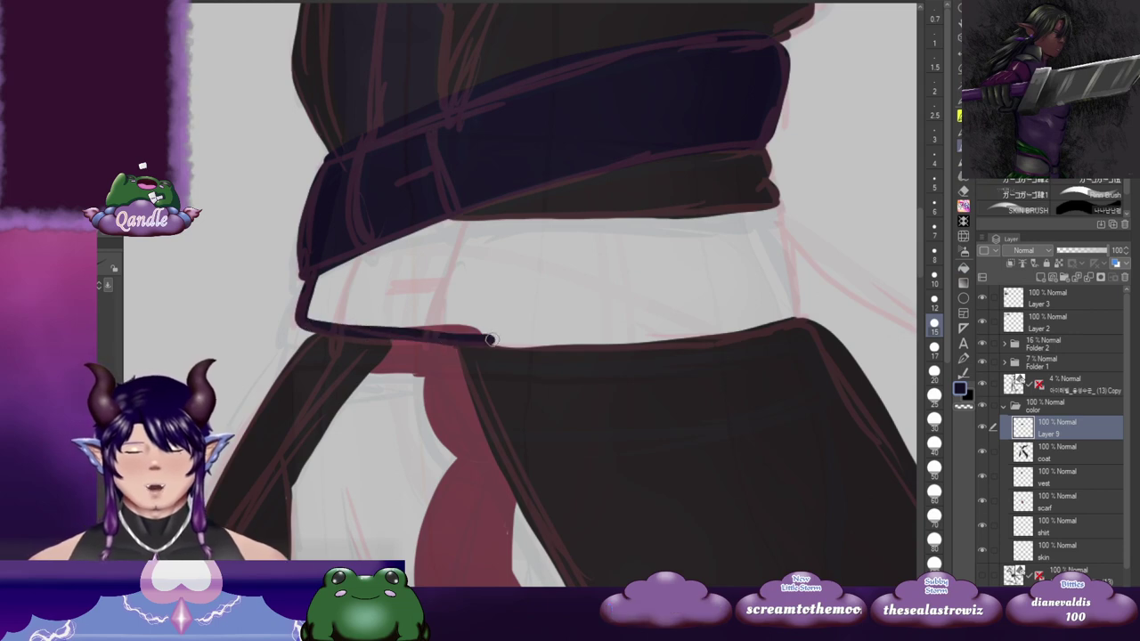
{"action": "key", "text": "ctrl+z"}
{"action": "mouse_move", "coordinate": [317, 267]}
{"action": "left_mouse_down"}
{"action": "mouse_move", "coordinate": [306, 324]}
{"action": "mouse_move", "coordinate": [375, 340]}
{"action": "mouse_move", "coordinate": [624, 338]}
{"action": "mouse_move", "coordinate": [799, 314]}
{"action": "left_mouse_up"}
{"action": "mouse_move", "coordinate": [440, 218]}
{"action": "left_mouse_down"}
{"action": "mouse_move", "coordinate": [780, 203]}
{"action": "mouse_move", "coordinate": [797, 260]}
{"action": "mouse_move", "coordinate": [792, 309]}
{"action": "left_mouse_up"}
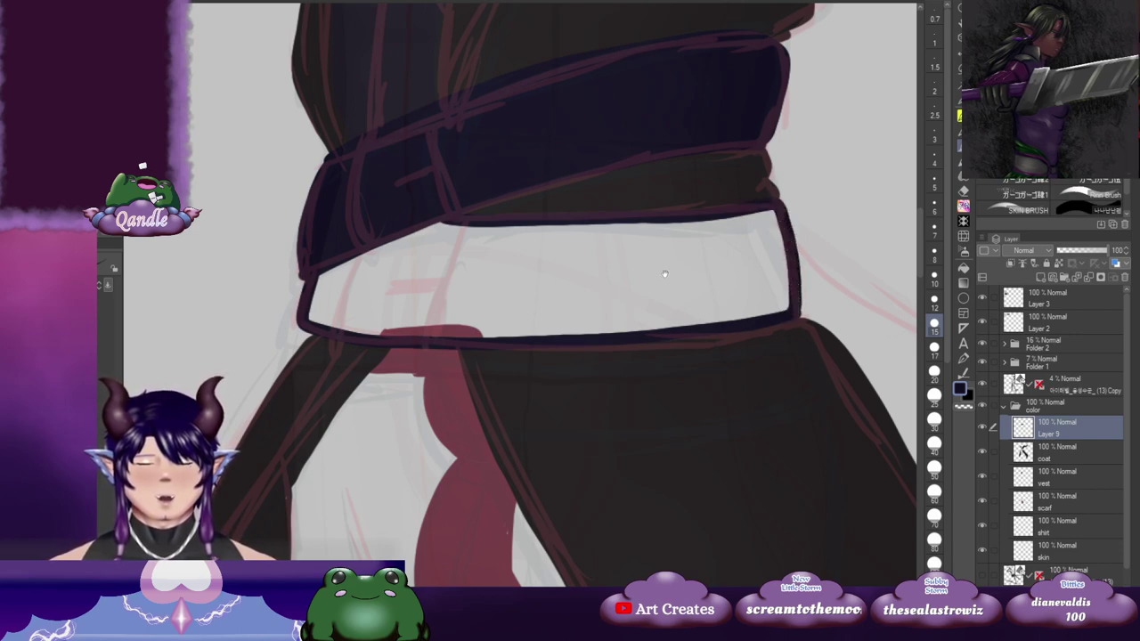
{"action": "left_click_drag", "start_coordinate": [594, 286], "coordinate": [580, 306]}
{"action": "key", "text": "g"}
{"action": "left_click", "coordinate": [586, 304]}
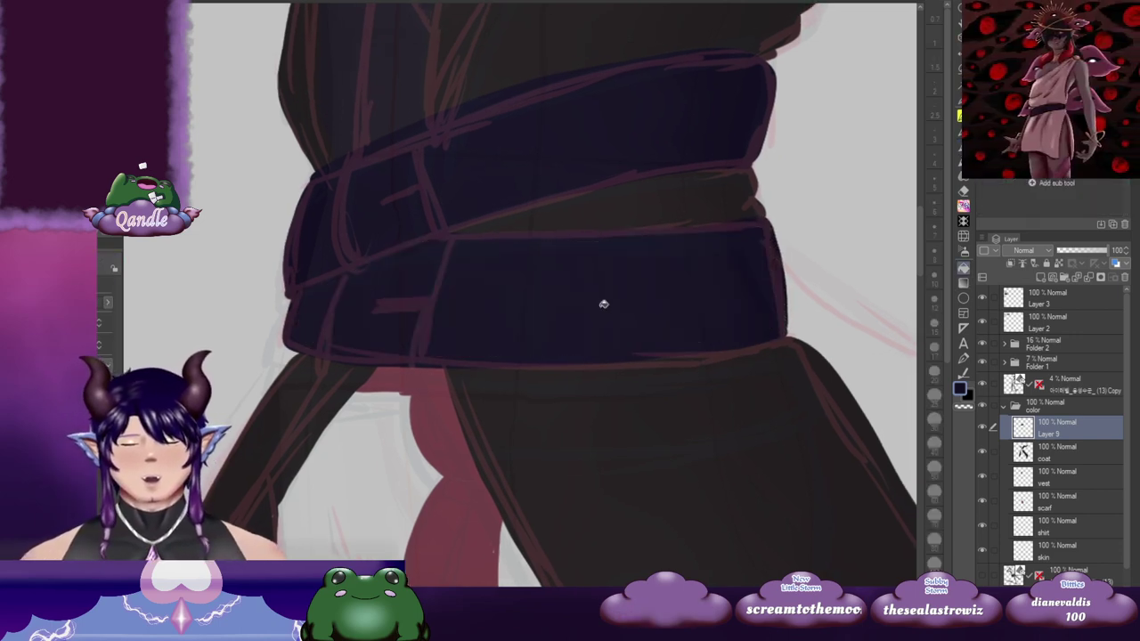
Step: Recolour both waist belts from navy to near-black with the layer's transparent pixels locked
{"action": "left_click_drag", "start_coordinate": [595, 256], "coordinate": [541, 383]}
{"action": "left_click_drag", "start_coordinate": [623, 244], "coordinate": [572, 400]}
{"action": "left_click_drag", "start_coordinate": [472, 381], "coordinate": [501, 373]}
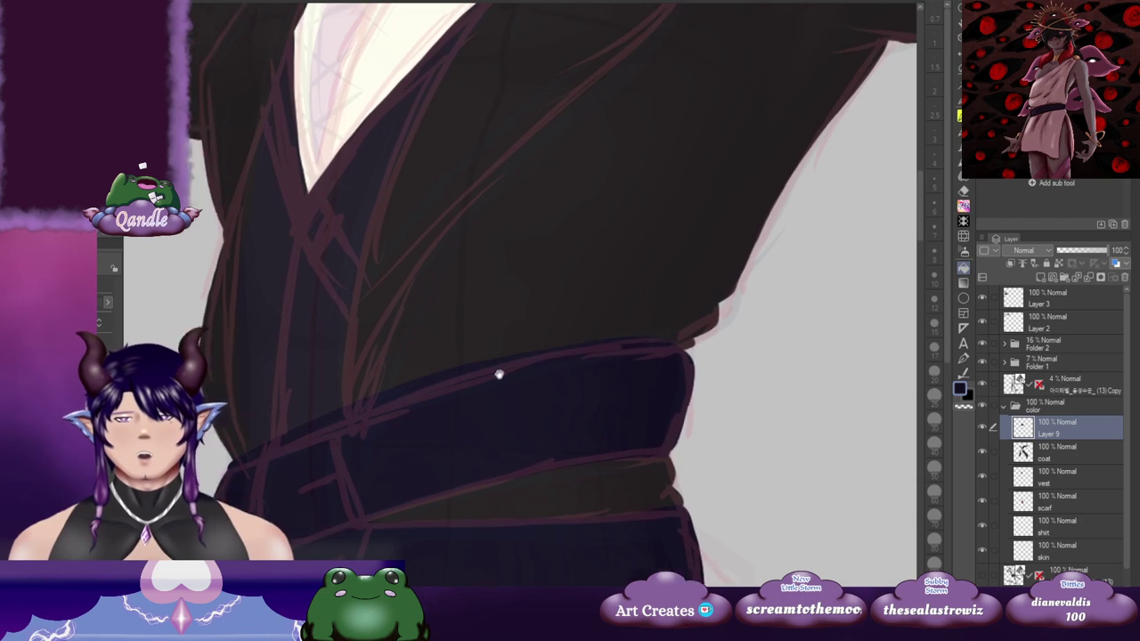
{"action": "scroll", "coordinate": [522, 392], "scroll_direction": "down", "scroll_amount": 5}
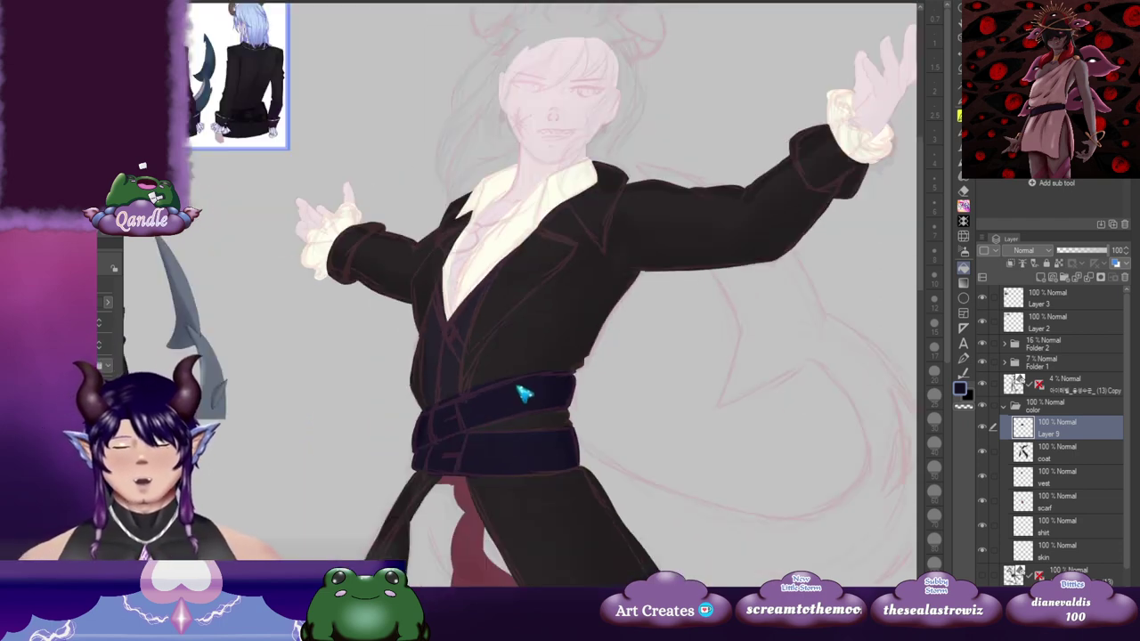
{"action": "left_click_drag", "start_coordinate": [568, 506], "coordinate": [464, 397]}
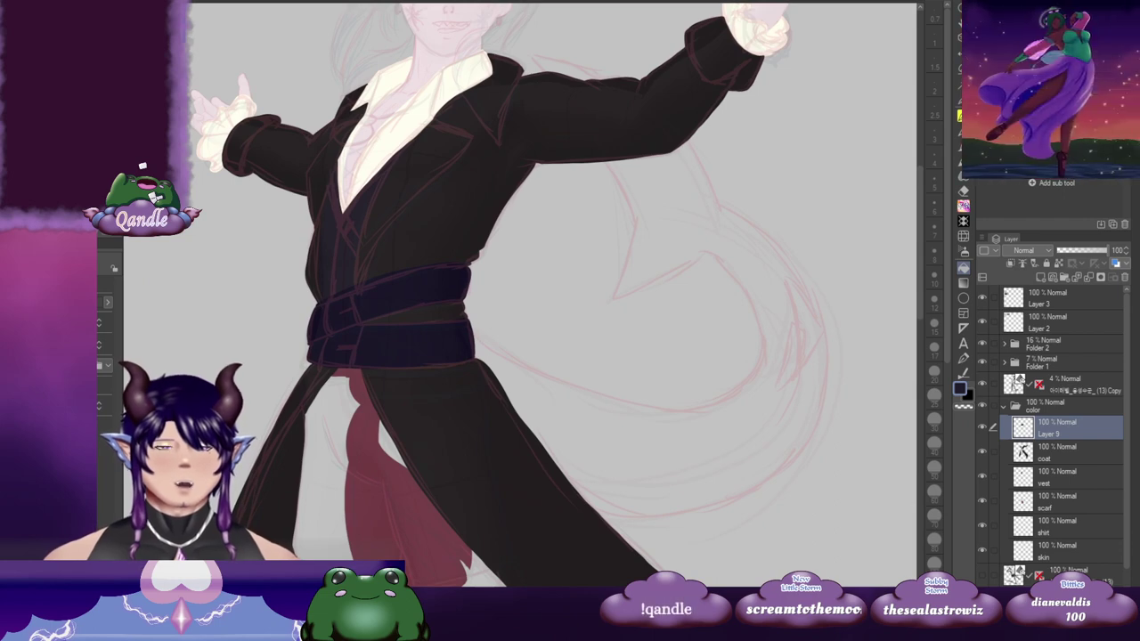
{"action": "scroll", "coordinate": [451, 327], "scroll_direction": "up", "scroll_amount": 1}
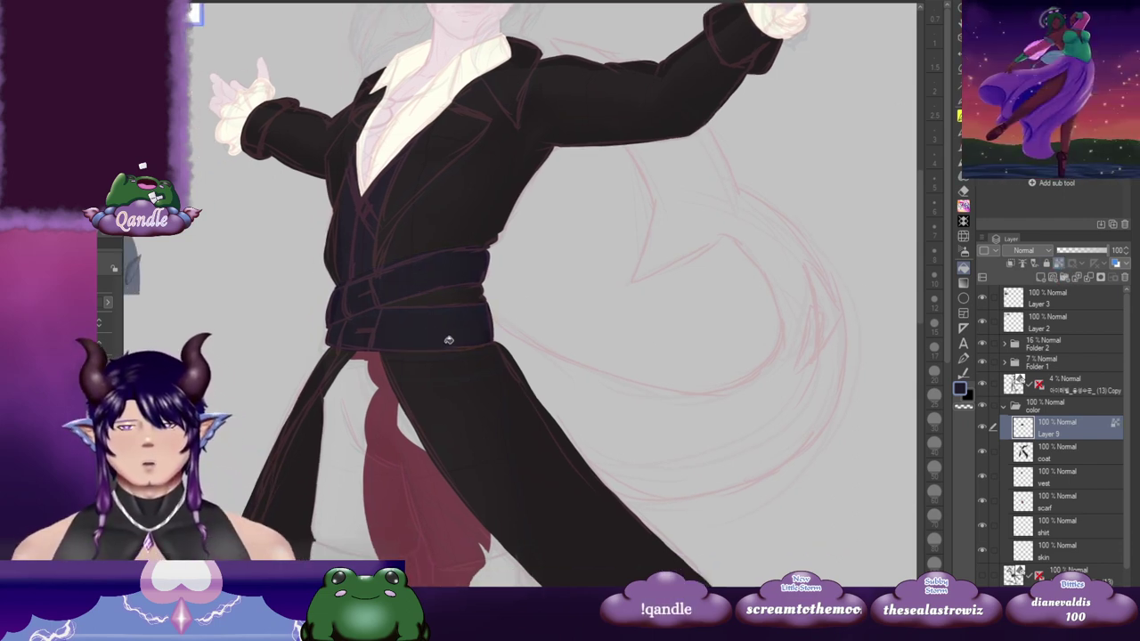
{"action": "left_click_drag", "start_coordinate": [252, 316], "coordinate": [535, 320]}
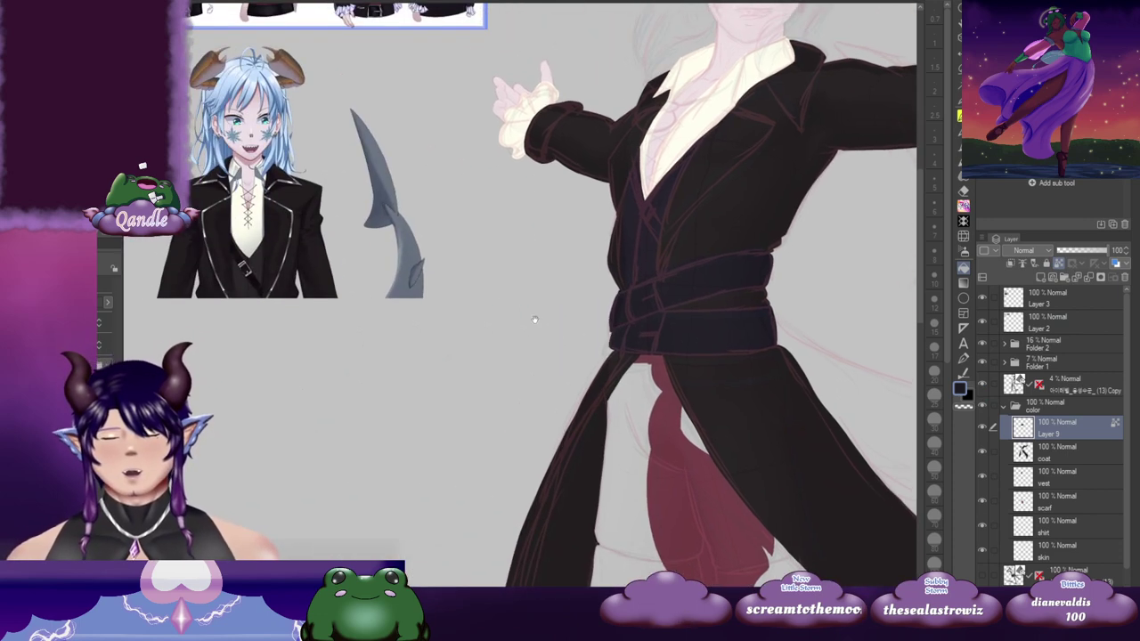
{"action": "left_click", "coordinate": [722, 329]}
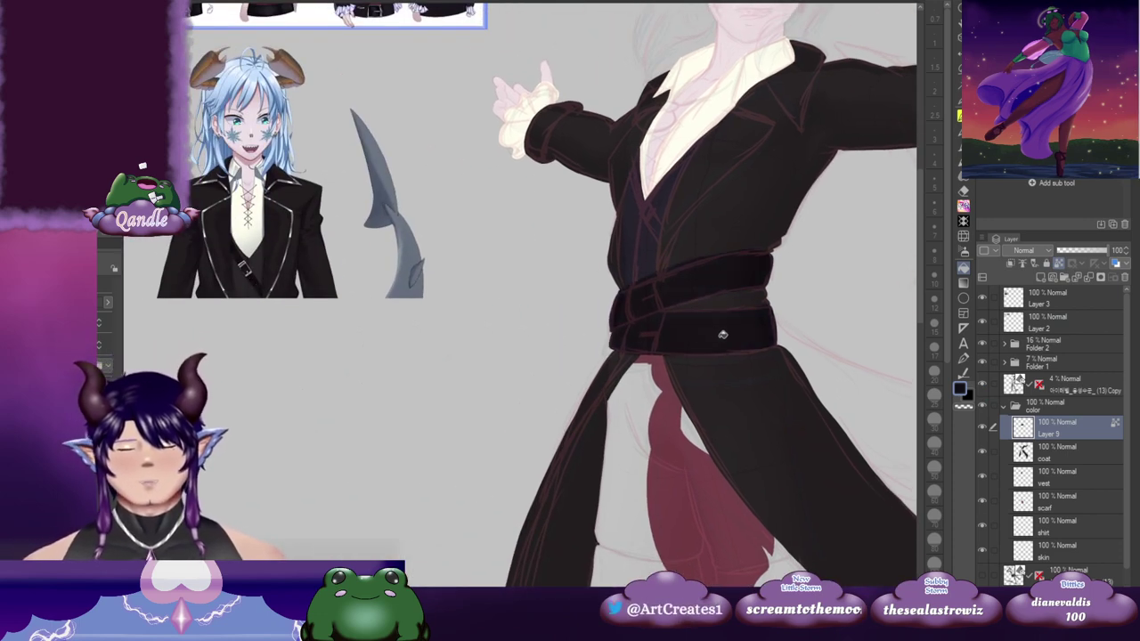
{"action": "scroll", "coordinate": [712, 328], "scroll_direction": "right", "scroll_amount": 2}
{"action": "scroll", "coordinate": [676, 334], "scroll_direction": "right", "scroll_amount": 1}
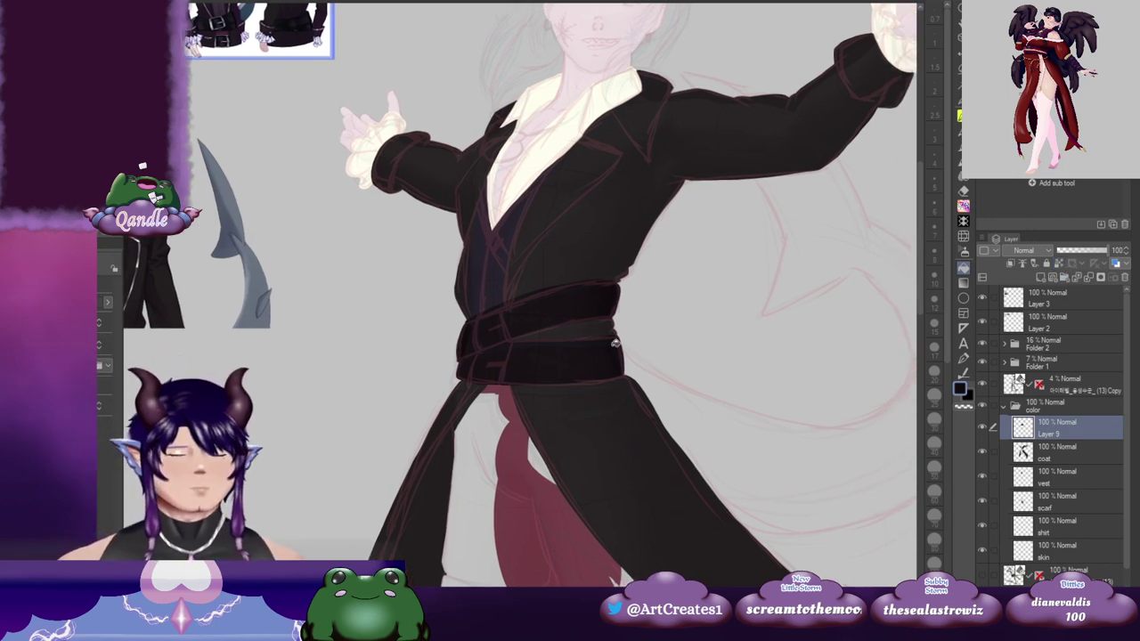
{"action": "key", "text": "b"}
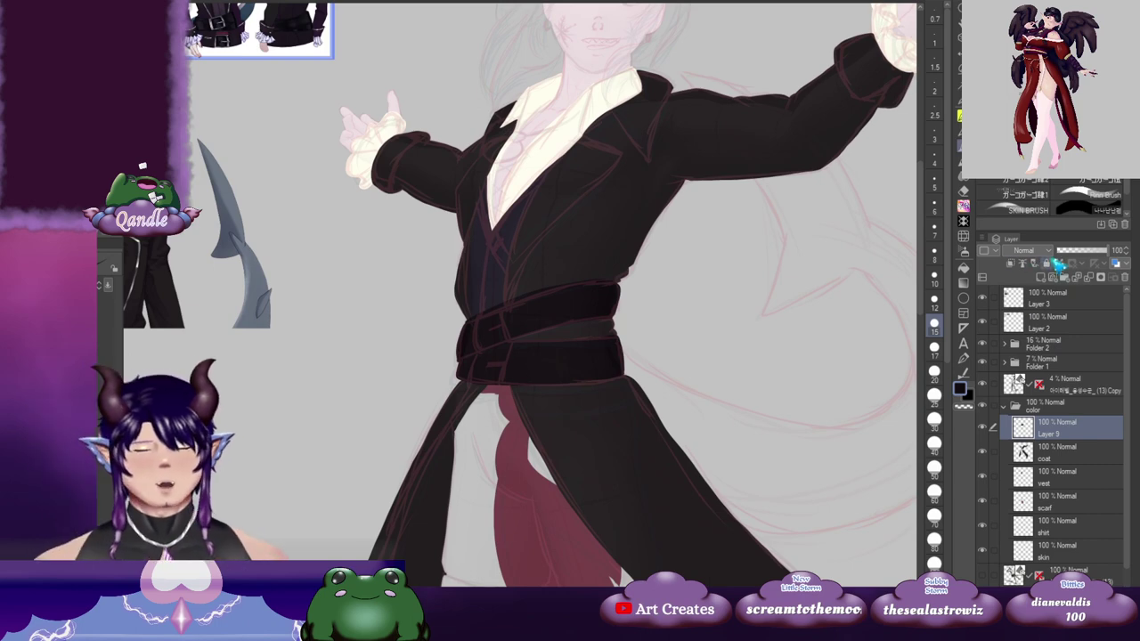
{"action": "left_click", "coordinate": [934, 515]}
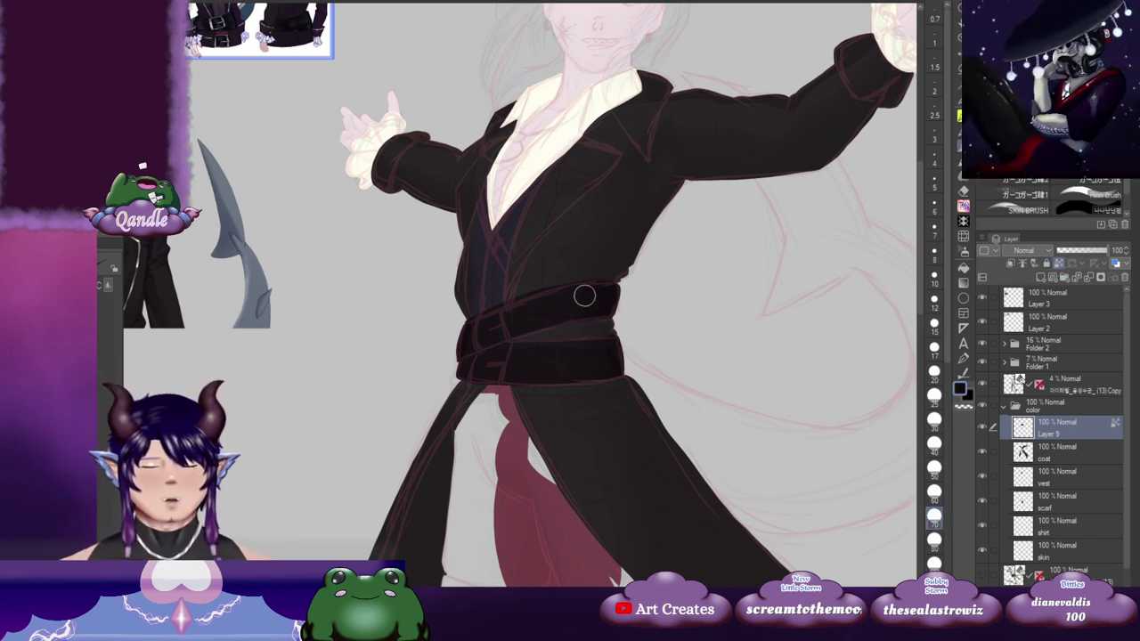
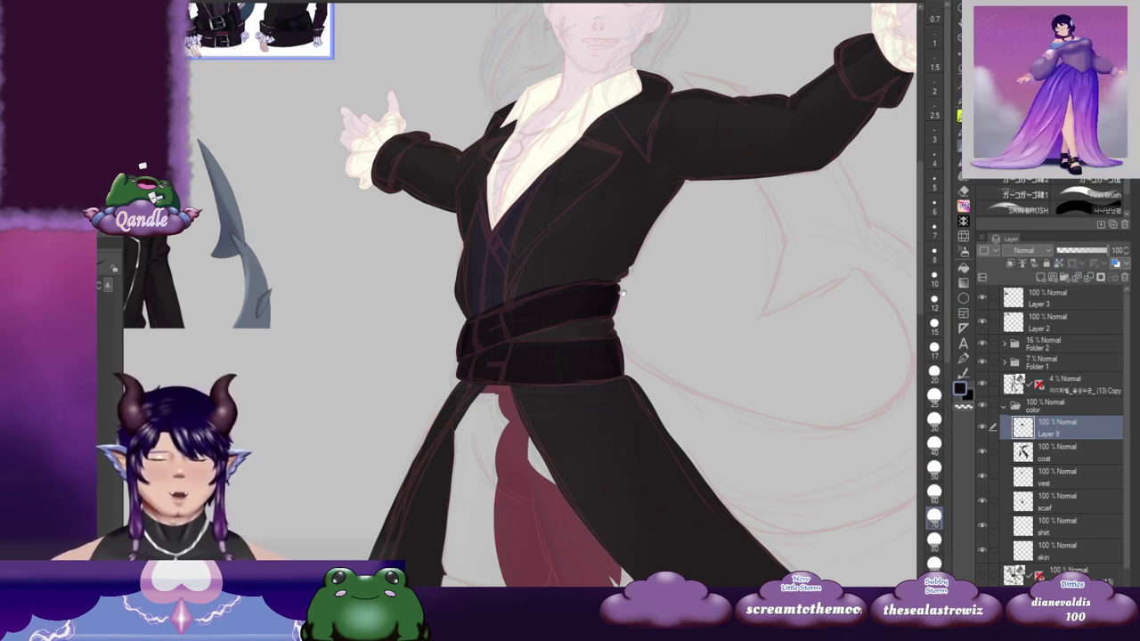
{"action": "left_click_drag", "start_coordinate": [627, 292], "coordinate": [596, 354]}
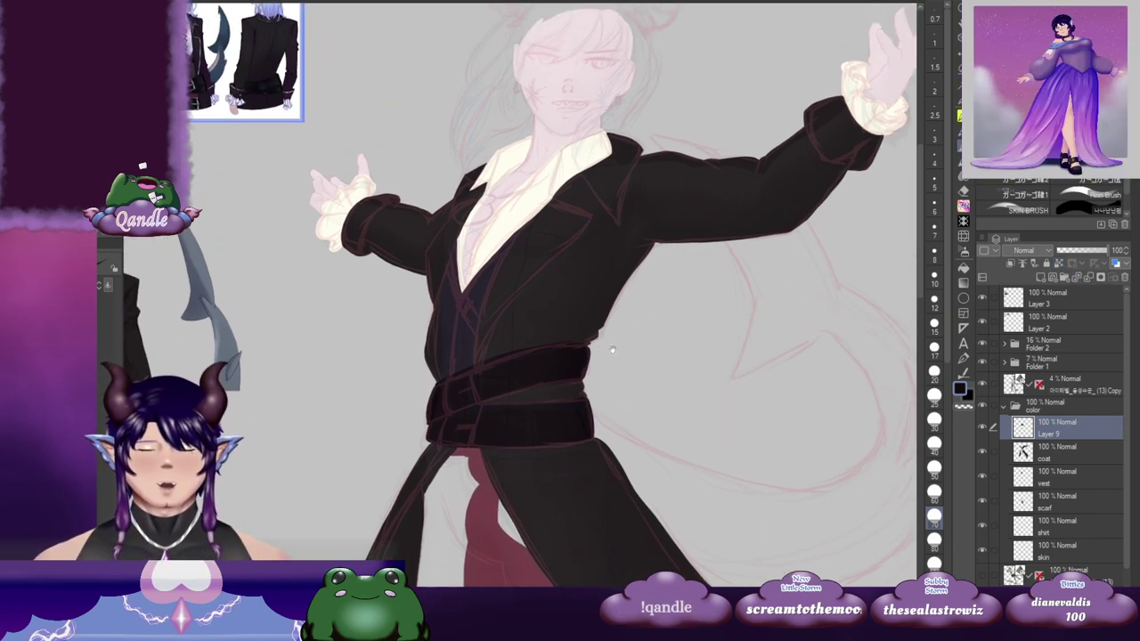
Step: Rename the layer holding the two waist belts as belts
{"action": "double_click", "coordinate": [1062, 438]}
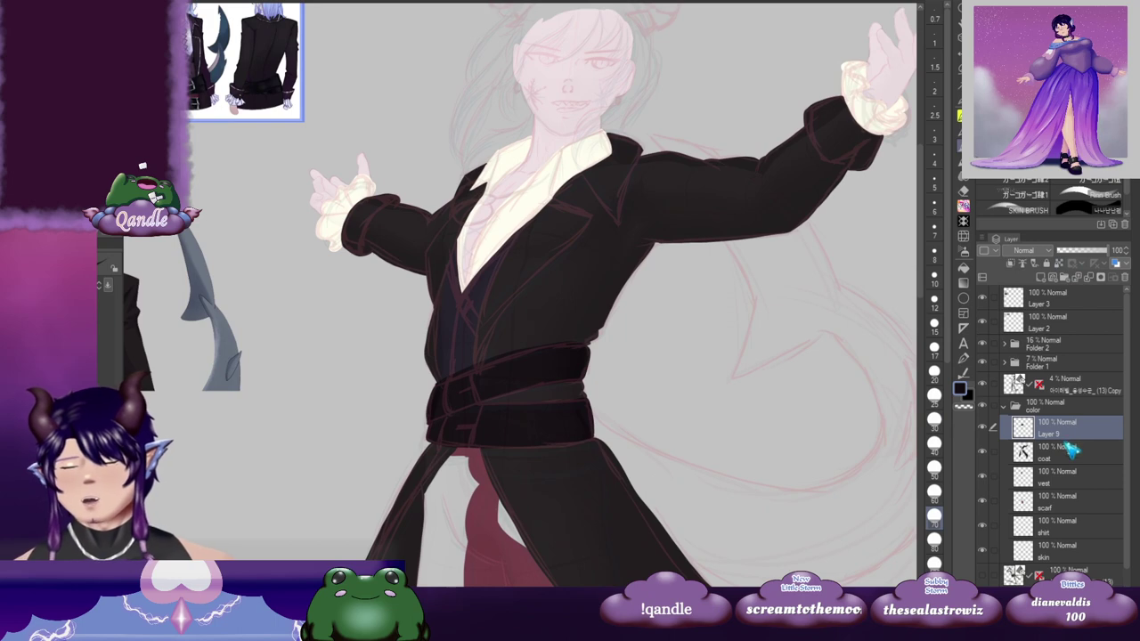
{"action": "type", "text": "belts"}
{"action": "key", "text": "Return"}
Step: Add a new raster layer between the coat and vest layers and name it belt
{"action": "left_click_drag", "start_coordinate": [568, 428], "coordinate": [648, 401]}
{"action": "left_click_drag", "start_coordinate": [286, 405], "coordinate": [348, 418]}
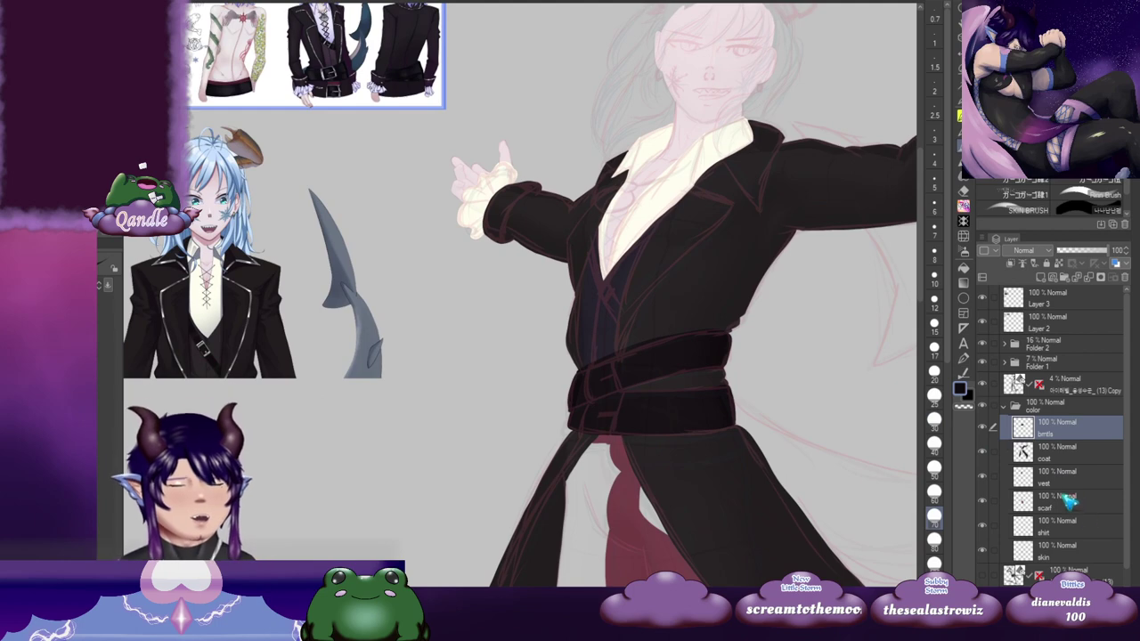
{"action": "left_click", "coordinate": [1076, 479]}
{"action": "left_click", "coordinate": [1040, 277]}
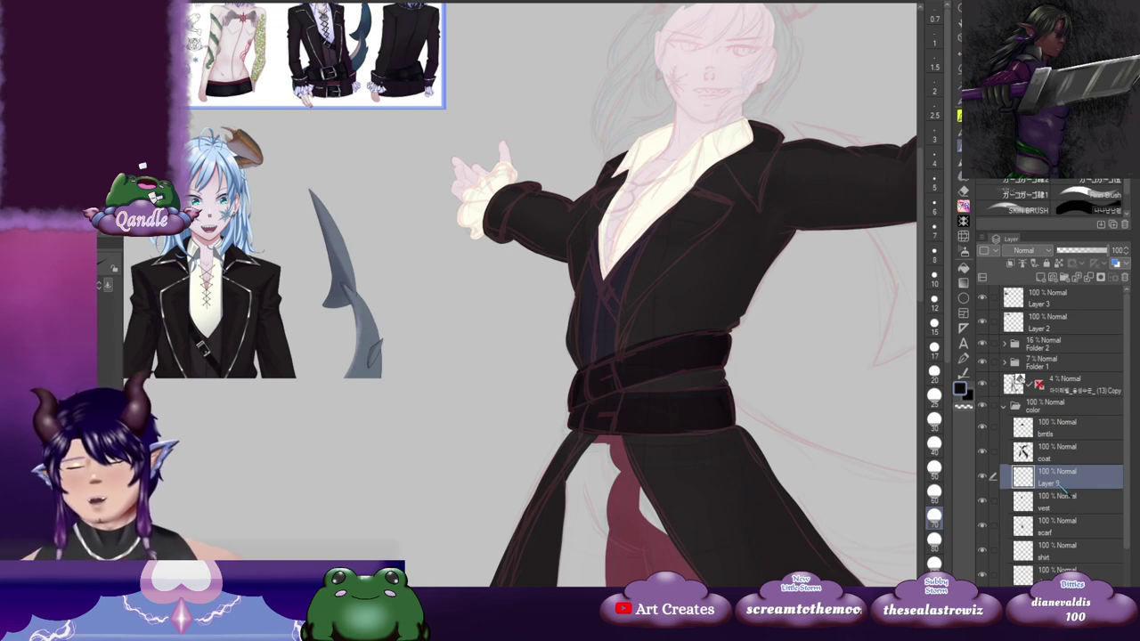
{"action": "double_click", "coordinate": [1050, 483]}
{"action": "type", "text": "belt"}
{"action": "key", "text": "Return"}
Step: Outline the diagonal chest strap across the vest with the brush at size 12 and fill it near-black on the belt layer
{"action": "left_click_drag", "start_coordinate": [667, 372], "coordinate": [532, 388]}
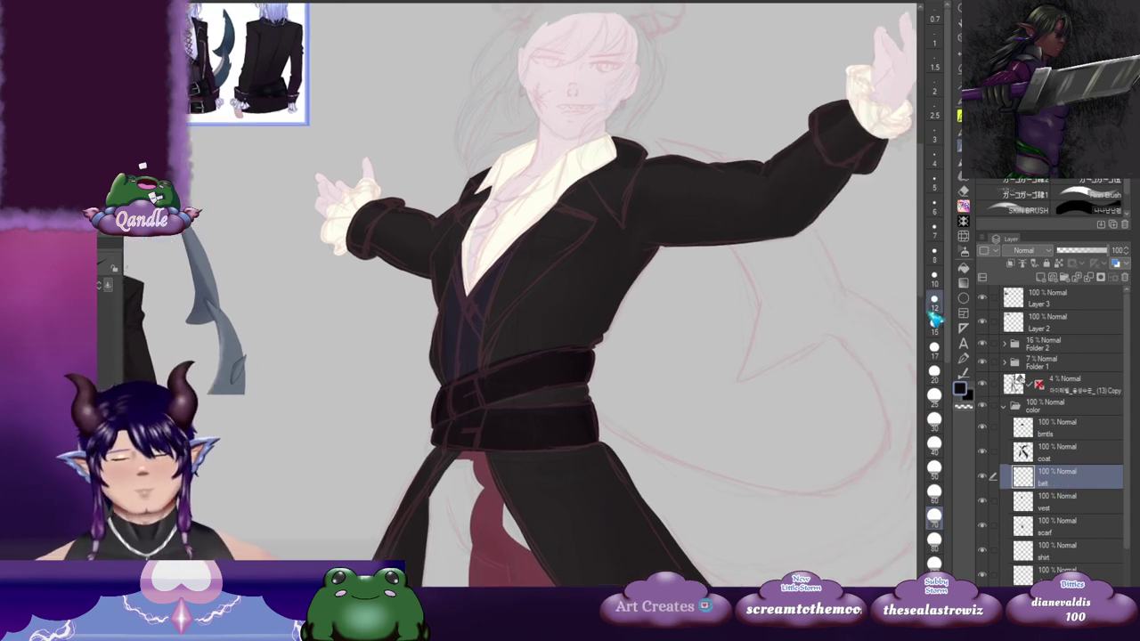
{"action": "left_click", "coordinate": [933, 308]}
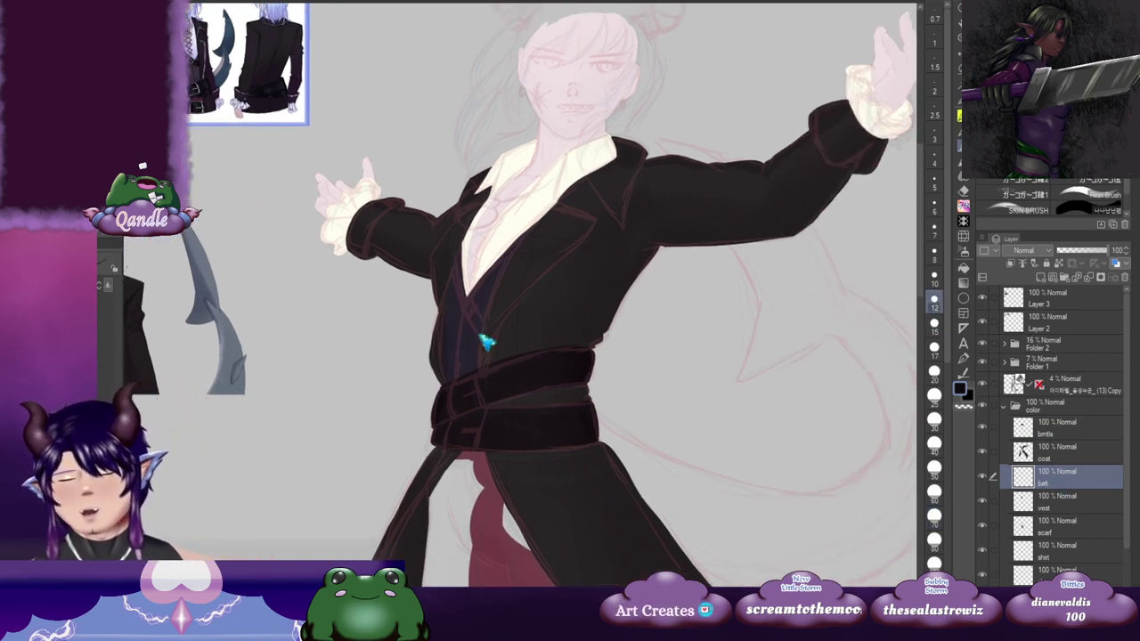
{"action": "scroll", "coordinate": [477, 331], "scroll_direction": "up", "scroll_amount": 3}
{"action": "left_click_drag", "start_coordinate": [562, 231], "coordinate": [442, 257]}
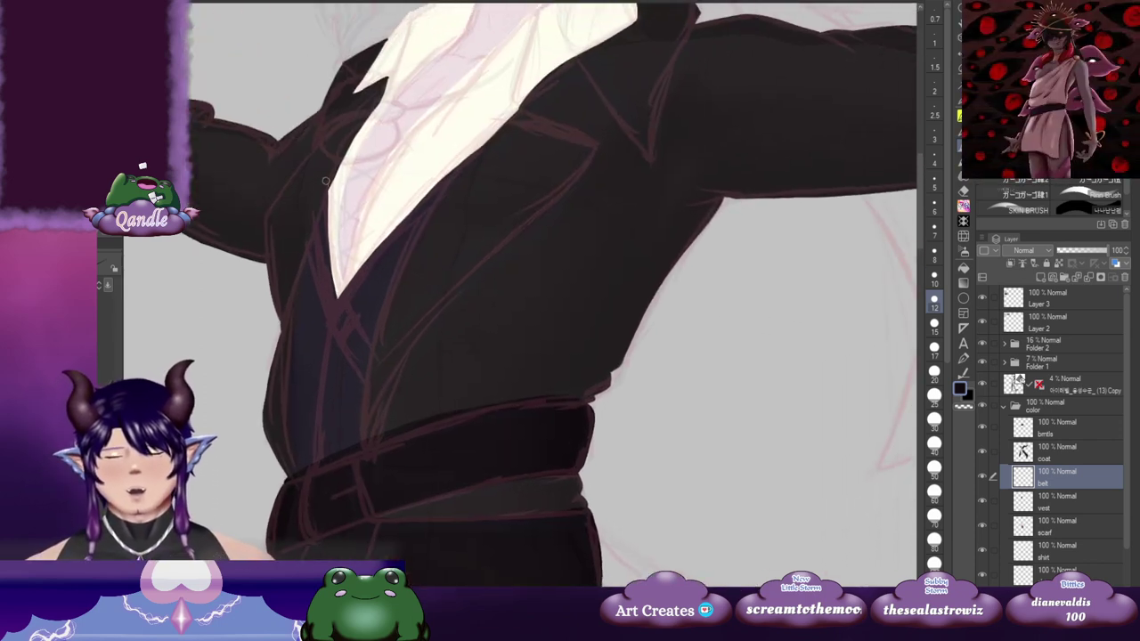
{"action": "mouse_move", "coordinate": [325, 179]}
{"action": "left_mouse_down"}
{"action": "mouse_move", "coordinate": [344, 302]}
{"action": "mouse_move", "coordinate": [376, 357]}
{"action": "left_mouse_up"}
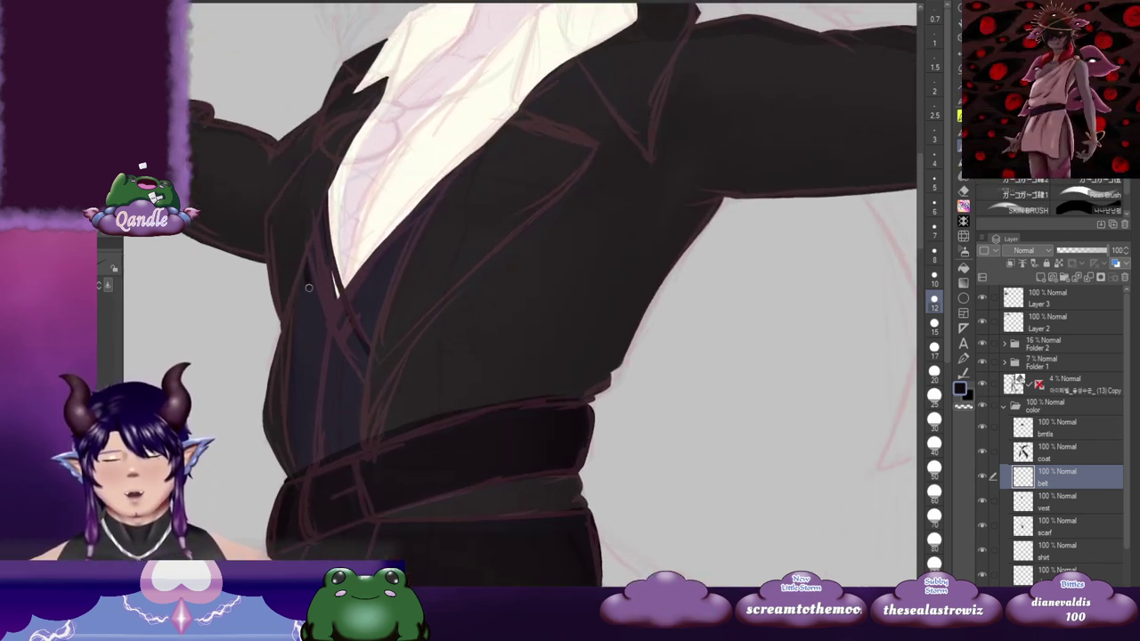
{"action": "left_click_drag", "start_coordinate": [309, 283], "coordinate": [372, 402]}
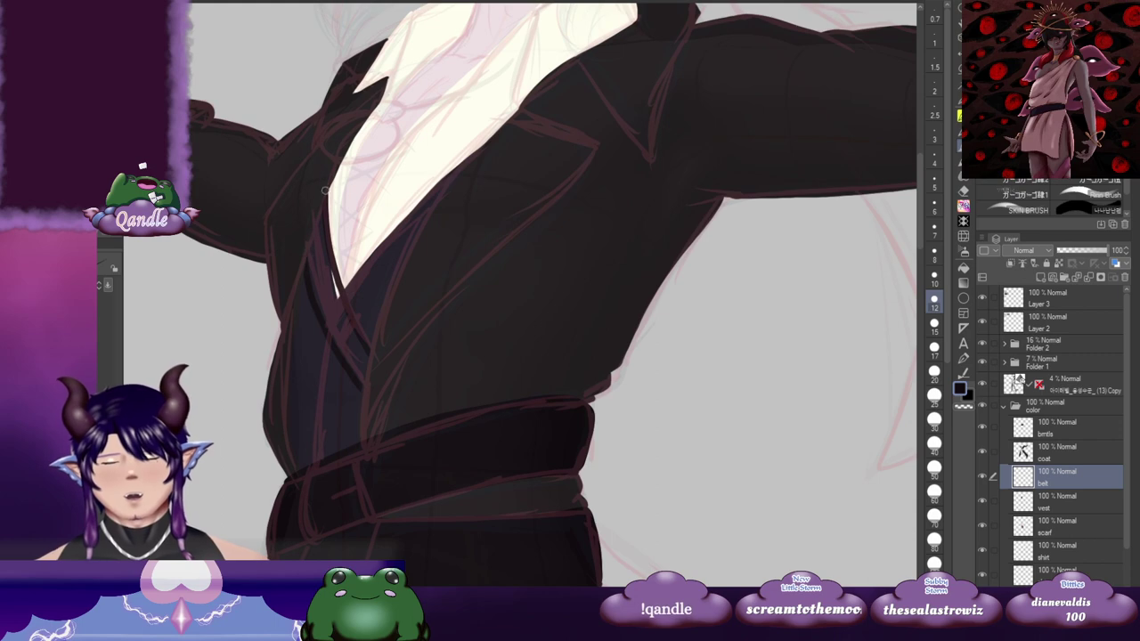
{"action": "key", "text": "g"}
{"action": "left_click", "coordinate": [350, 339]}
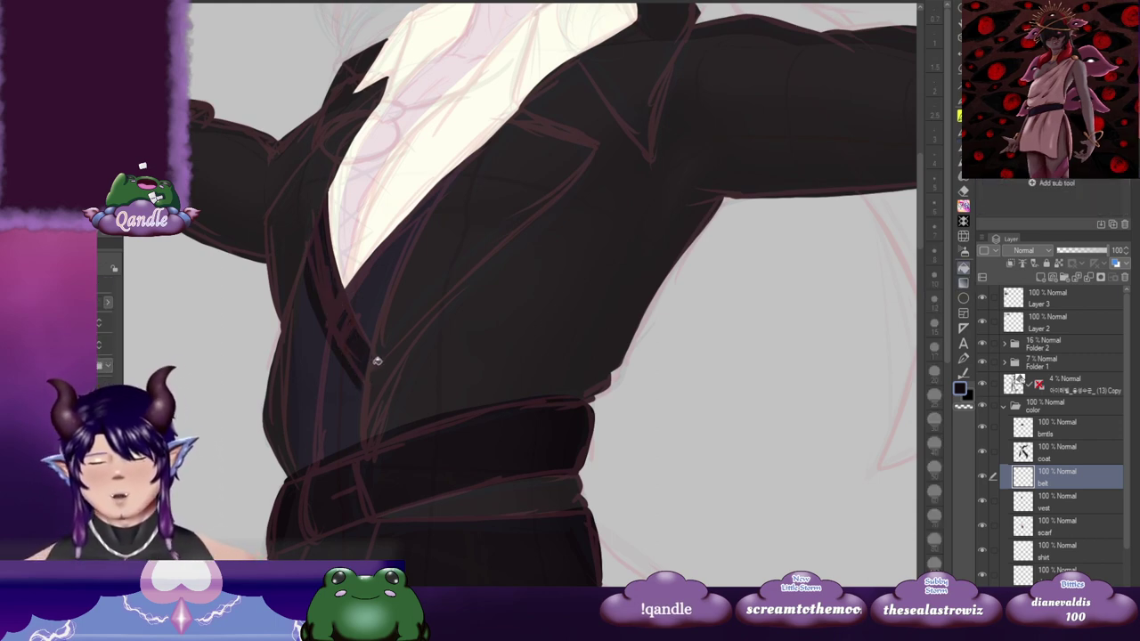
{"action": "scroll", "coordinate": [380, 365], "scroll_direction": "down", "scroll_amount": 3}
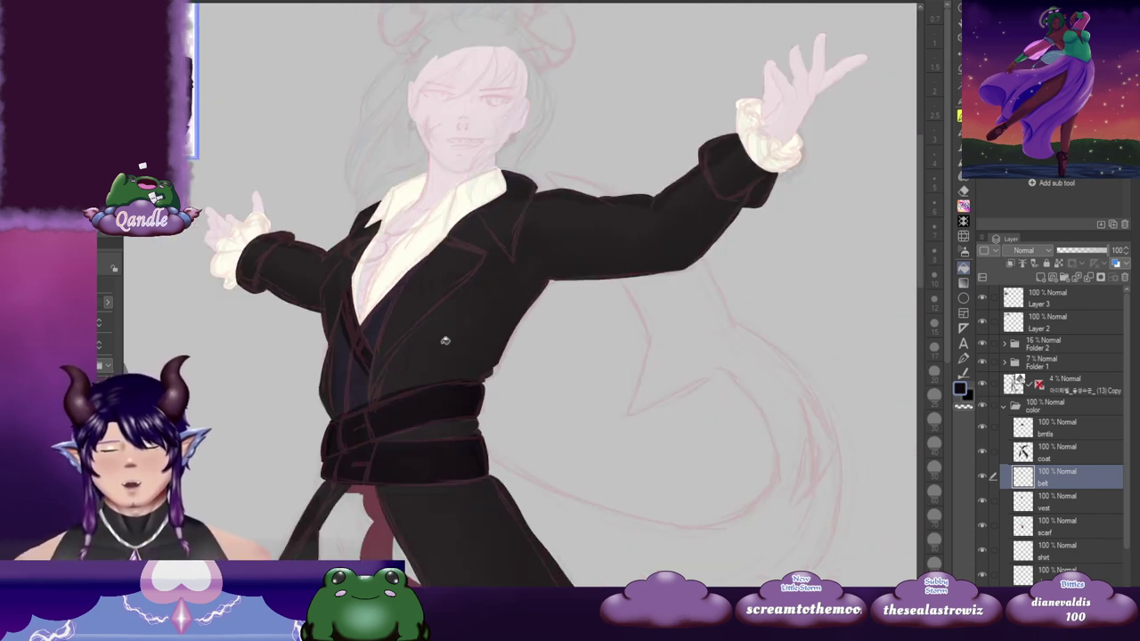
Step: Check the coloured torso against the reference outfit and sample the vest's navy as the drawing colour
{"action": "left_click_drag", "start_coordinate": [443, 385], "coordinate": [680, 267]}
{"action": "left_click_drag", "start_coordinate": [789, 281], "coordinate": [782, 413]}
{"action": "left_click_drag", "start_coordinate": [719, 366], "coordinate": [651, 320]}
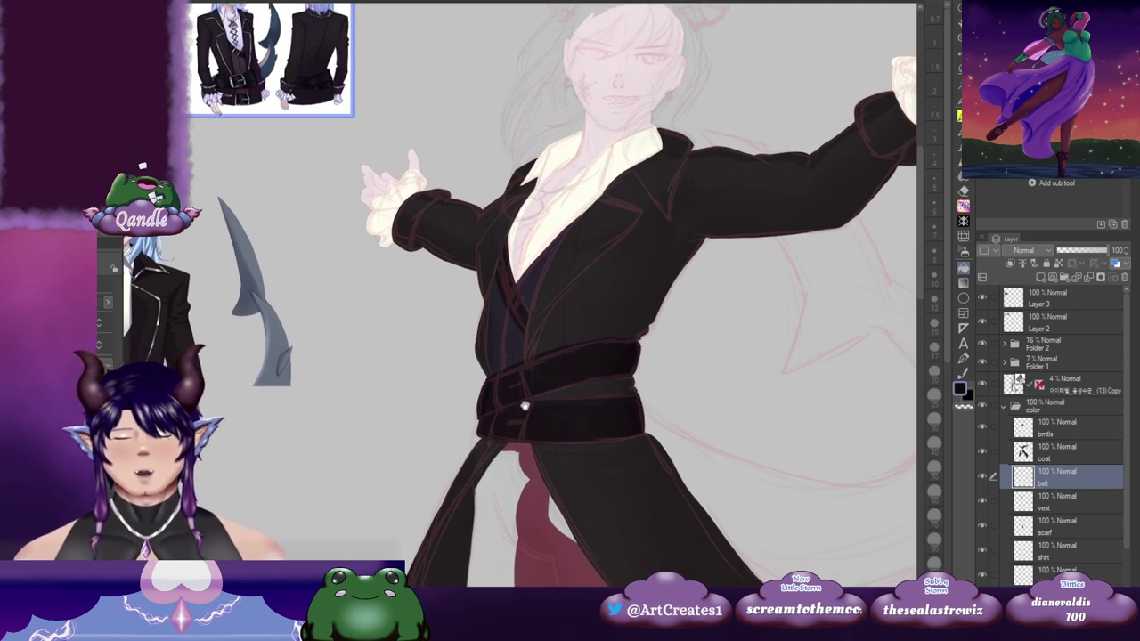
{"action": "left_click_drag", "start_coordinate": [531, 417], "coordinate": [686, 452]}
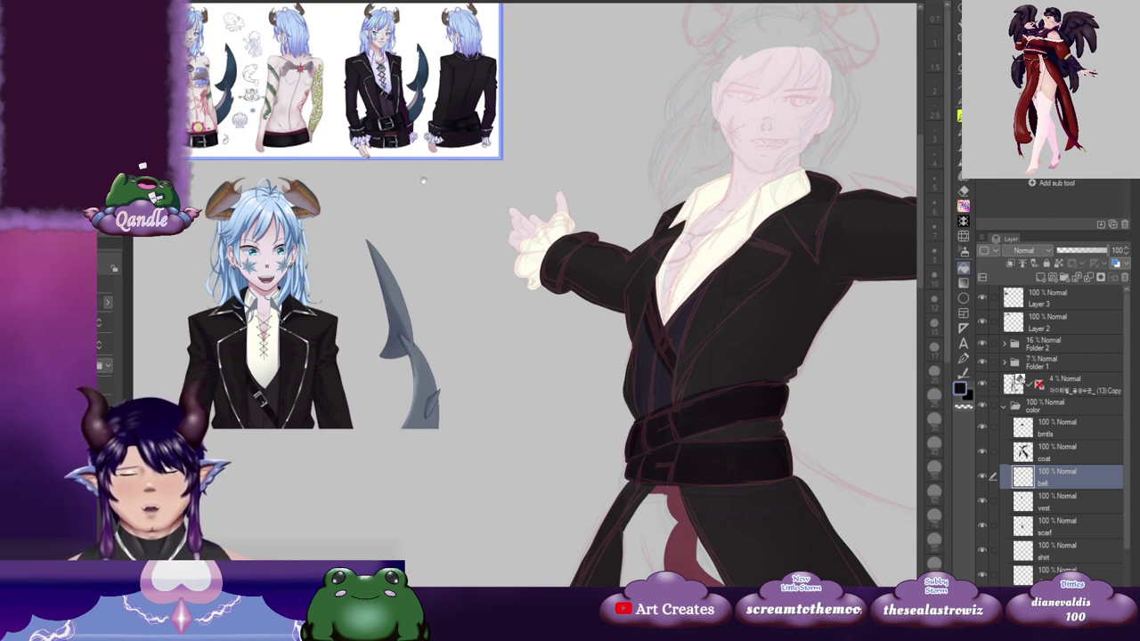
{"action": "left_click_drag", "start_coordinate": [657, 256], "coordinate": [605, 314]}
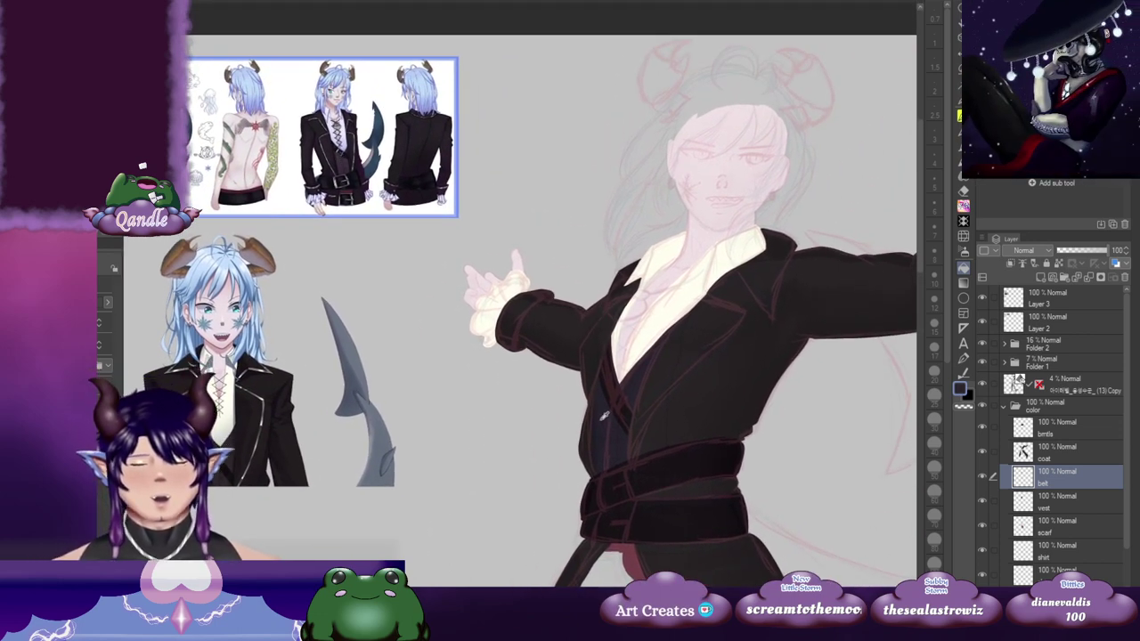
Step: Add a new raster layer between the shirt and scarf layers and name it pants
{"action": "left_click_drag", "start_coordinate": [765, 444], "coordinate": [523, 234]}
{"action": "left_click_drag", "start_coordinate": [574, 479], "coordinate": [557, 366]}
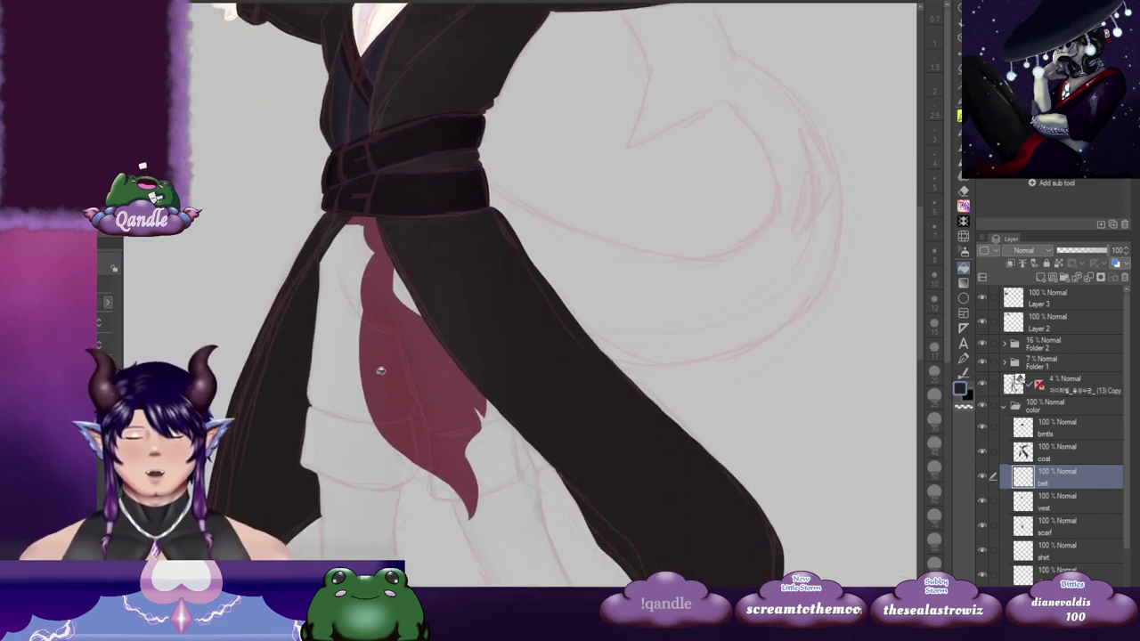
{"action": "left_click_drag", "start_coordinate": [512, 501], "coordinate": [520, 456]}
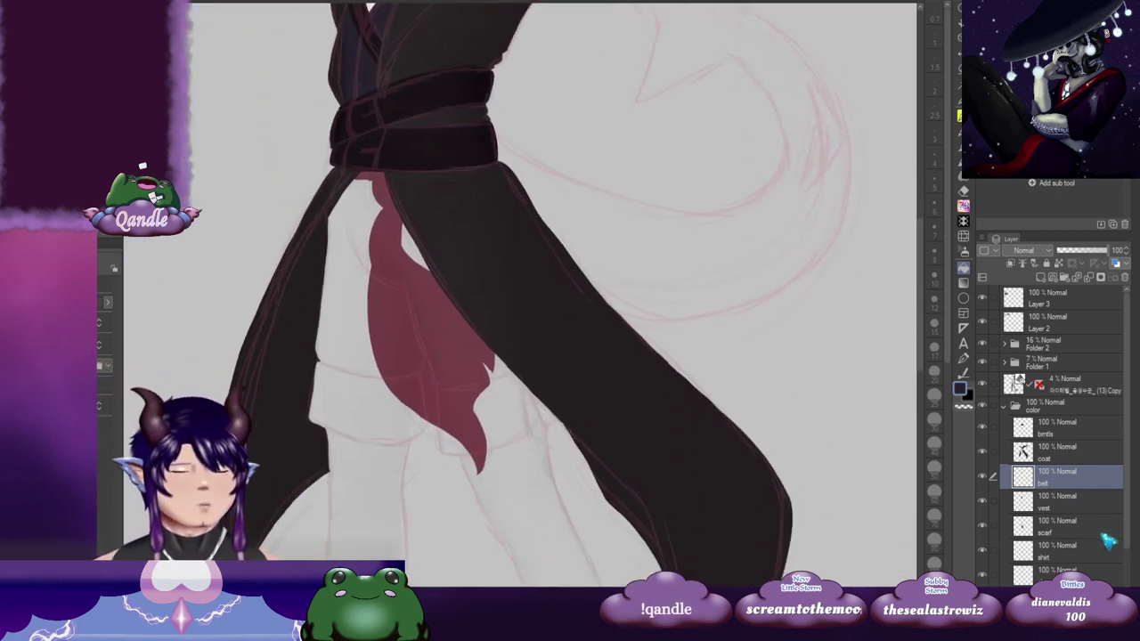
{"action": "scroll", "coordinate": [1104, 529], "scroll_direction": "down", "scroll_amount": 1}
{"action": "left_click", "coordinate": [1076, 532]}
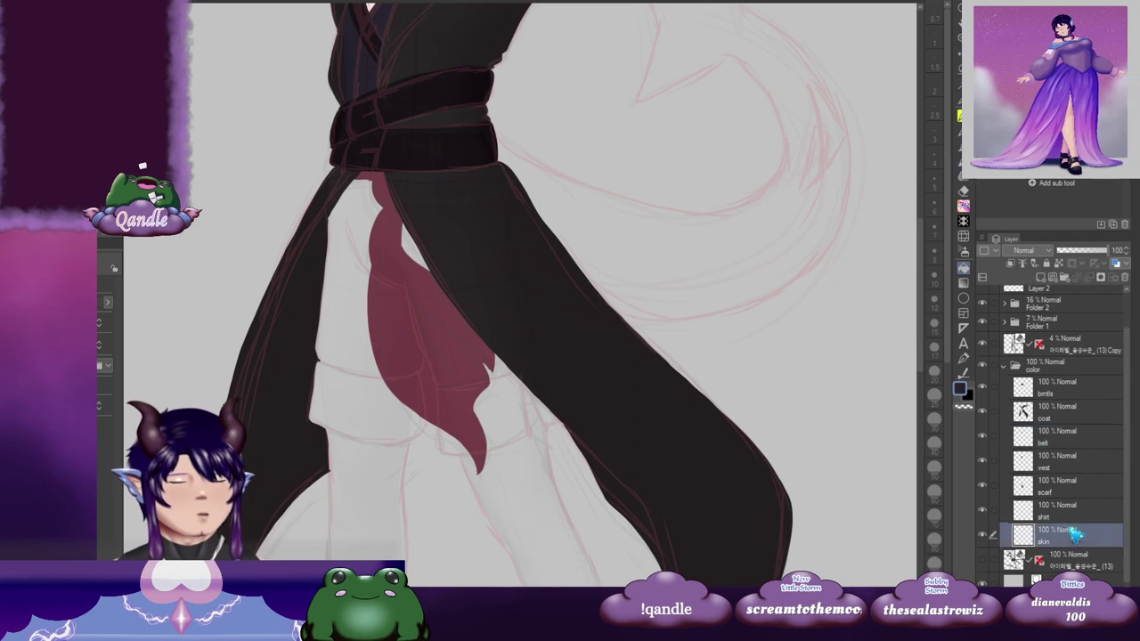
{"action": "left_click", "coordinate": [1077, 512]}
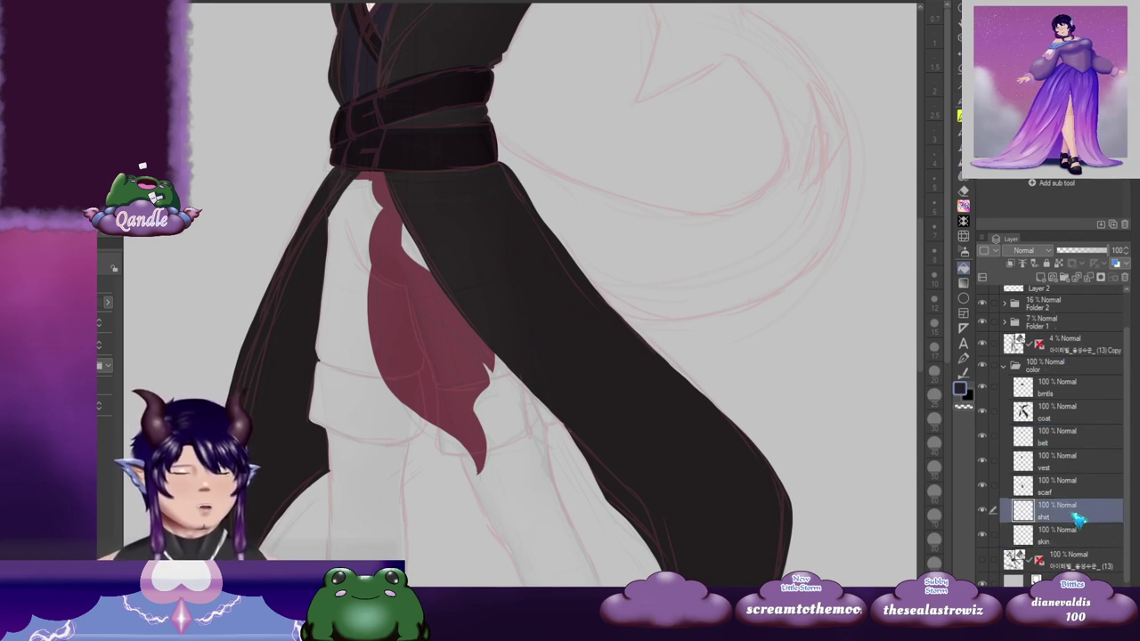
{"action": "left_click", "coordinate": [1041, 278]}
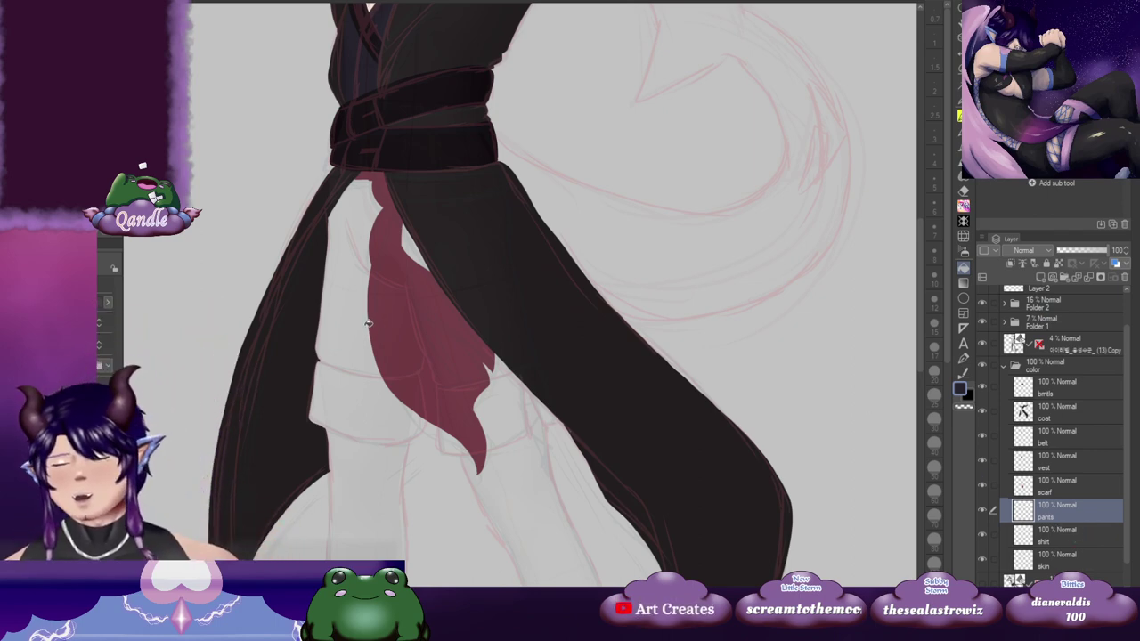
Step: Outline the pants between the coat skirts with the brush at size 17 and fill the closed shape with navy
{"action": "key", "text": "b"}
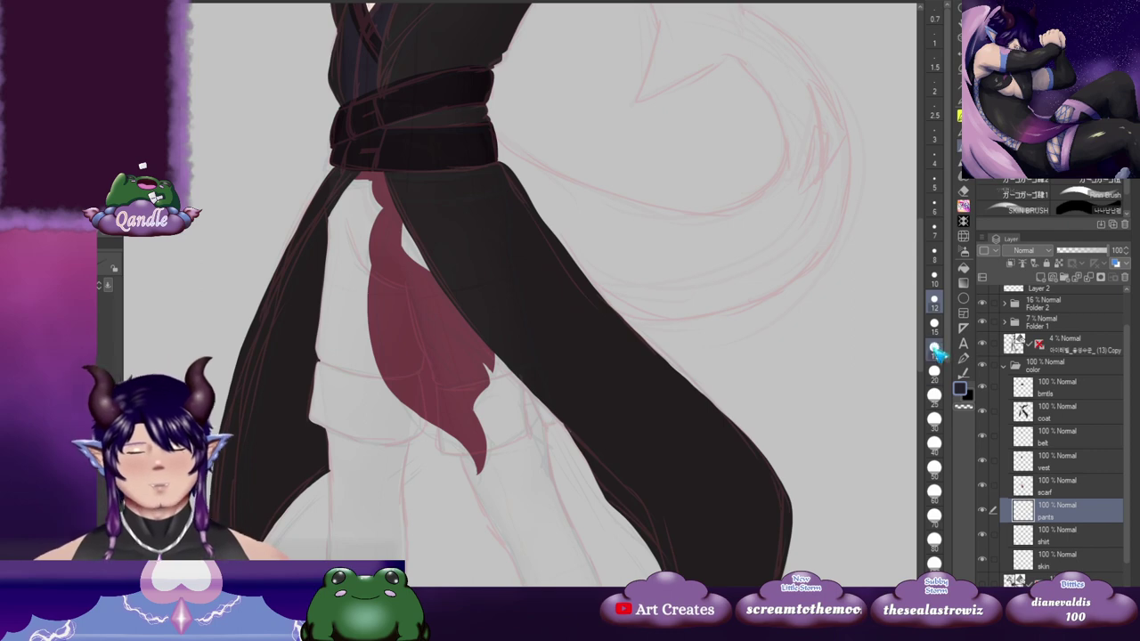
{"action": "left_click", "coordinate": [934, 349]}
{"action": "left_click_drag", "start_coordinate": [353, 234], "coordinate": [356, 215]}
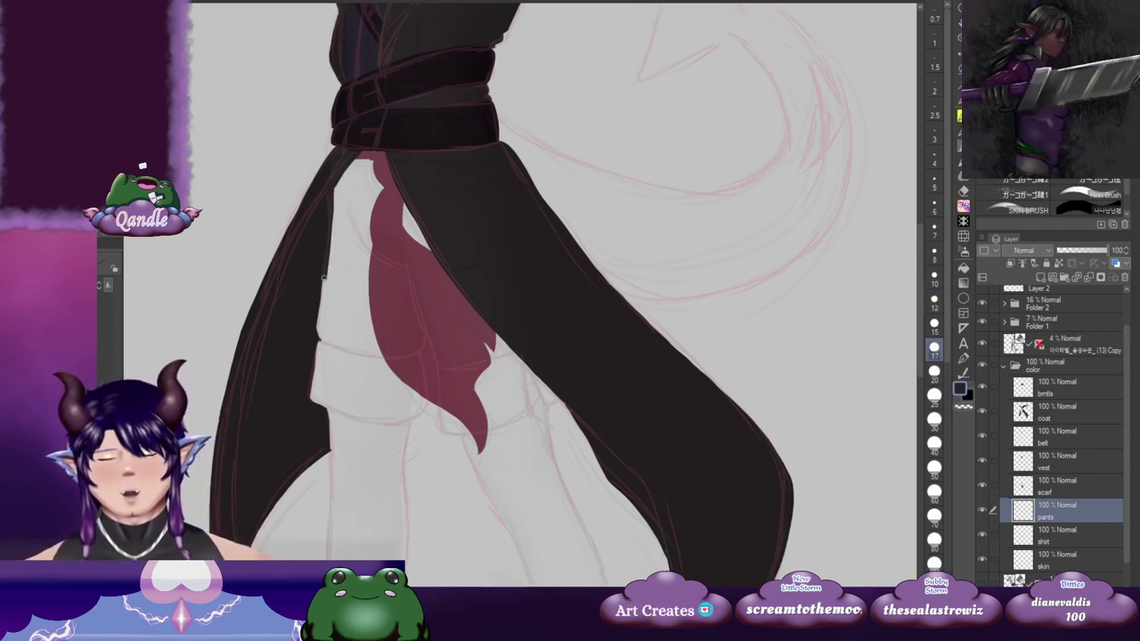
{"action": "left_click_drag", "start_coordinate": [433, 342], "coordinate": [422, 235]}
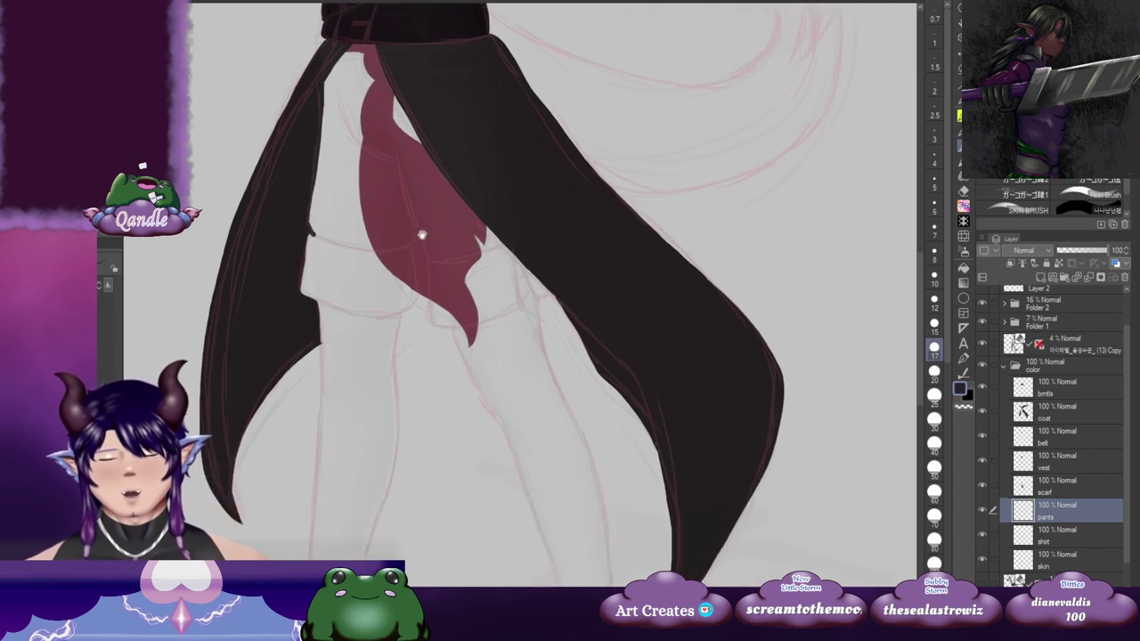
{"action": "left_click_drag", "start_coordinate": [327, 240], "coordinate": [374, 250]}
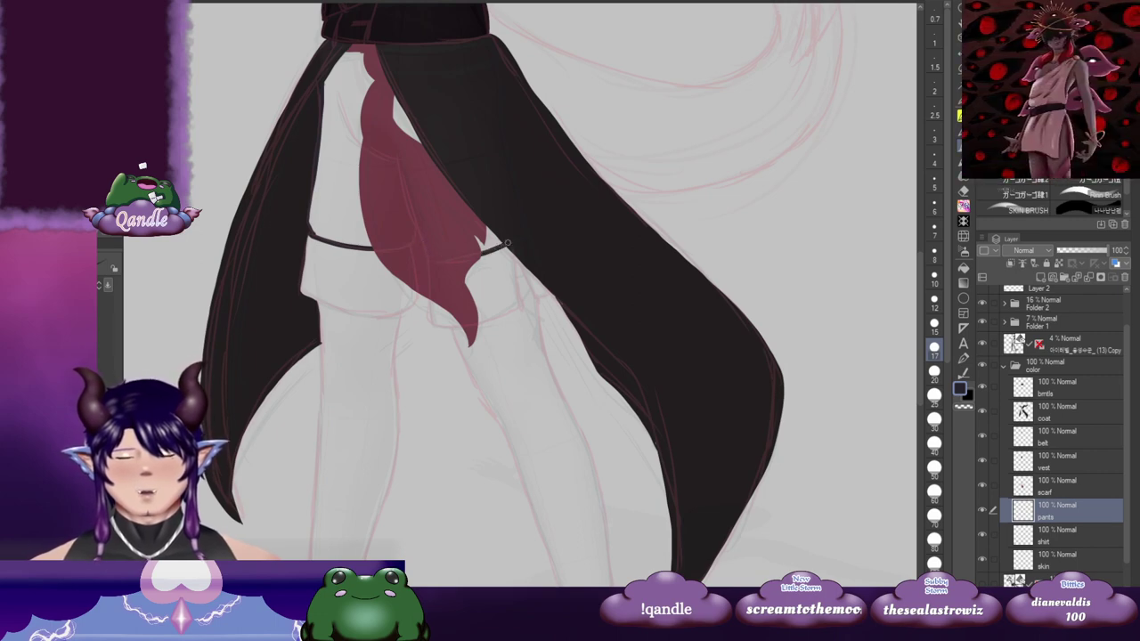
{"action": "left_click_drag", "start_coordinate": [546, 234], "coordinate": [541, 286]}
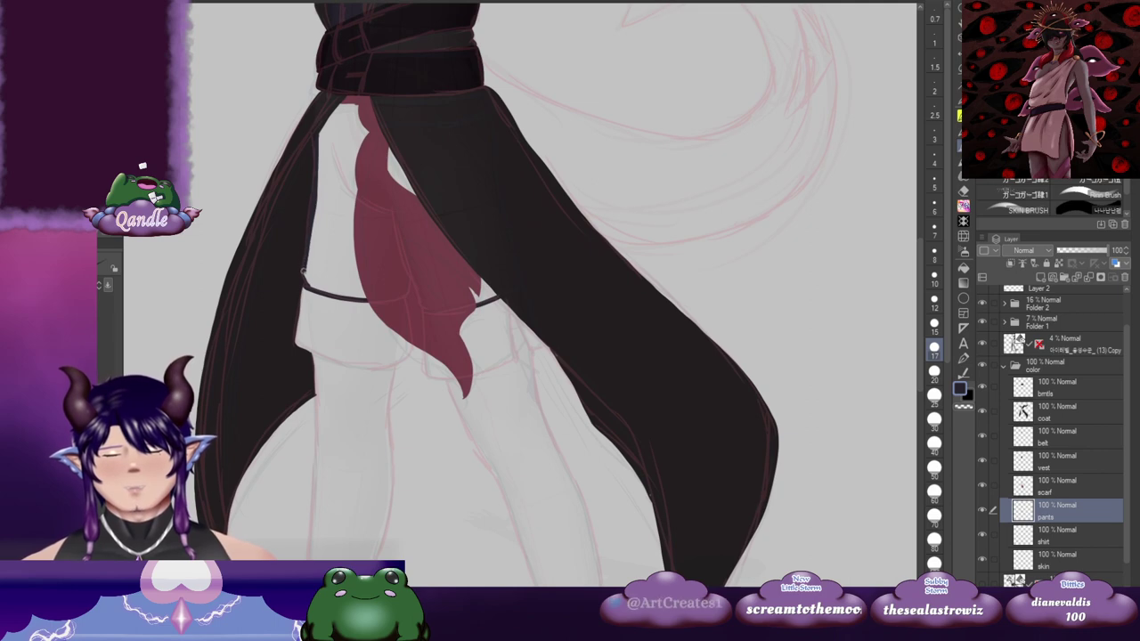
{"action": "key", "text": "g"}
{"action": "left_click", "coordinate": [348, 249]}
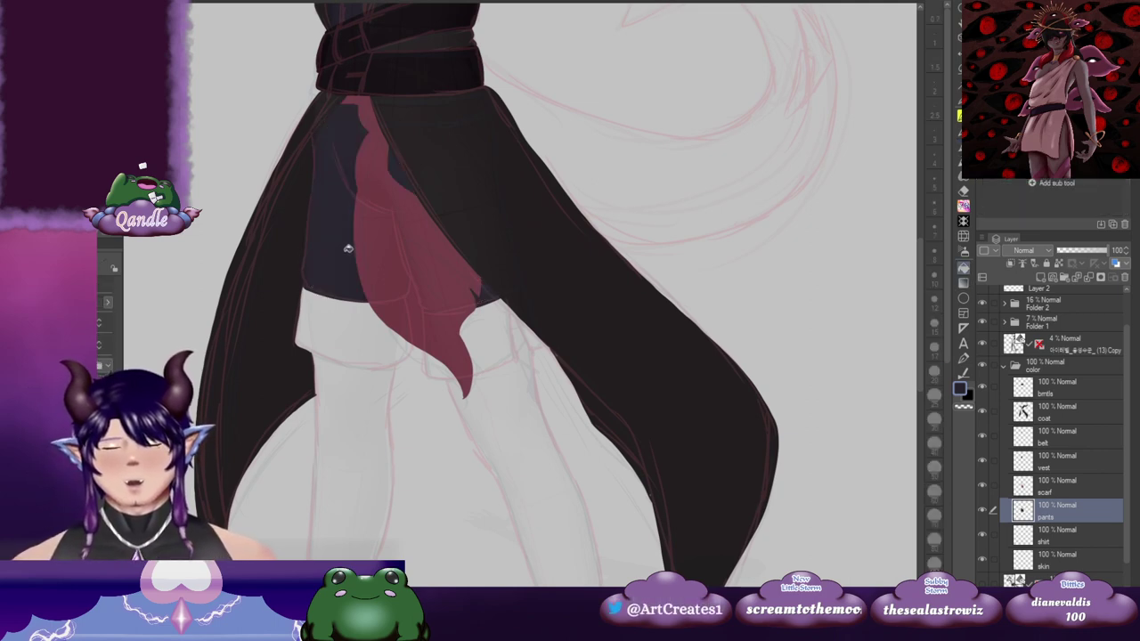
Step: Look over the coloured coat, belts and pants on the figure and hide the 4 % opacity image layer above the color folder
{"action": "left_click_drag", "start_coordinate": [580, 222], "coordinate": [511, 277]}
{"action": "left_click_drag", "start_coordinate": [579, 398], "coordinate": [649, 455]}
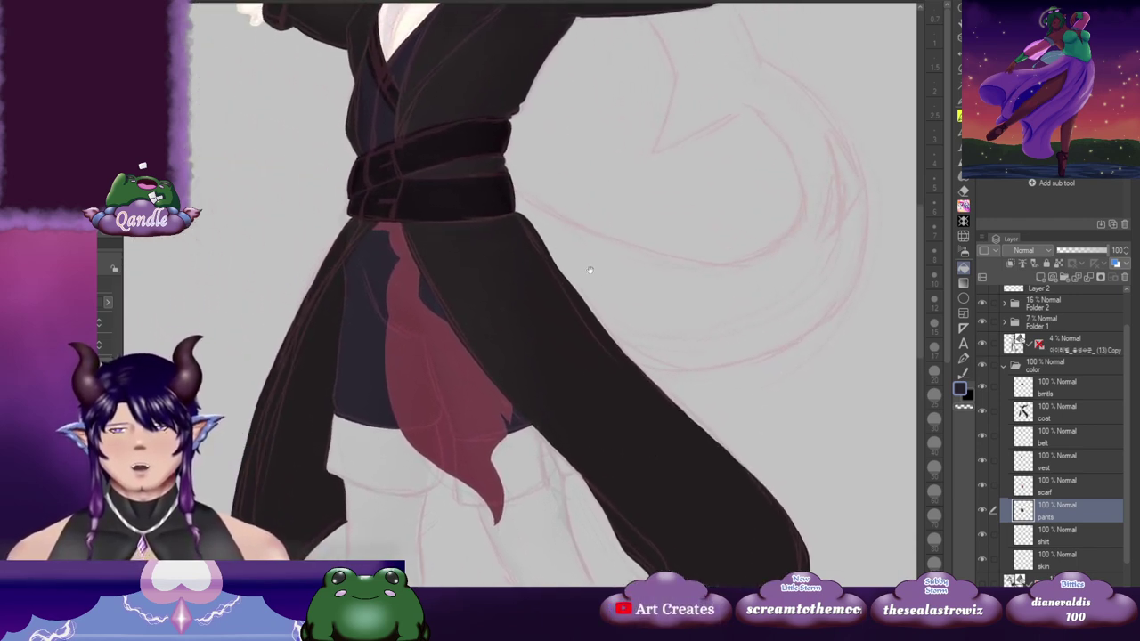
{"action": "left_click_drag", "start_coordinate": [591, 265], "coordinate": [576, 458]}
{"action": "left_click_drag", "start_coordinate": [548, 632], "coordinate": [549, 389]}
{"action": "left_click_drag", "start_coordinate": [569, 225], "coordinate": [555, 255]}
{"action": "scroll", "coordinate": [555, 255], "scroll_direction": "down", "scroll_amount": 2}
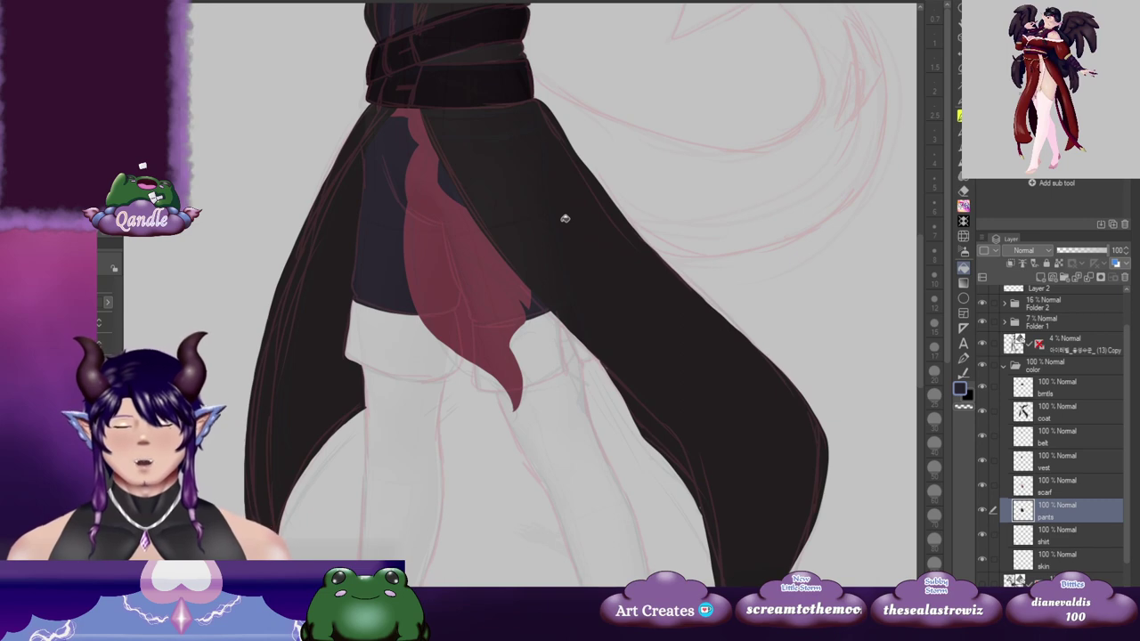
{"action": "left_click_drag", "start_coordinate": [564, 218], "coordinate": [568, 321]}
{"action": "scroll", "coordinate": [561, 352], "scroll_direction": "up", "scroll_amount": 4}
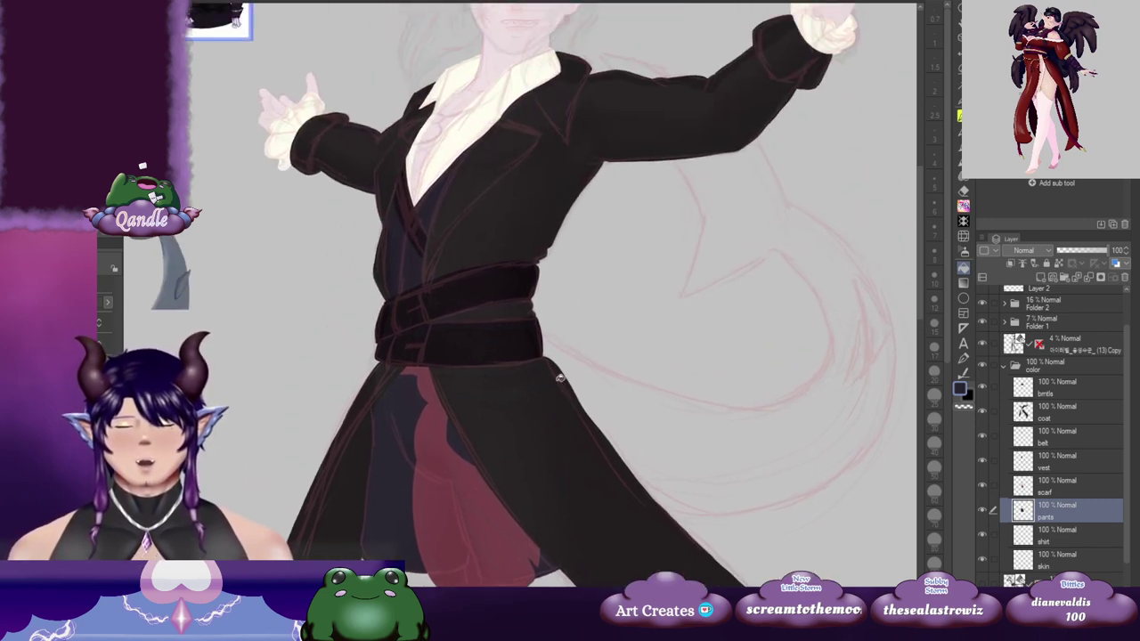
{"action": "left_click_drag", "start_coordinate": [564, 336], "coordinate": [502, 358]}
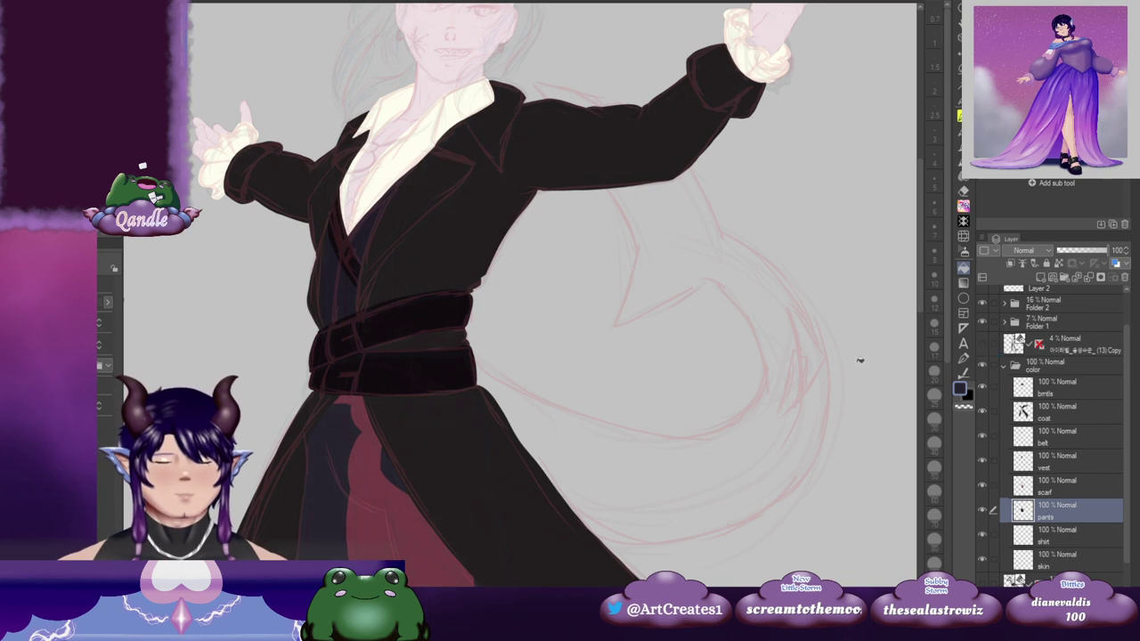
{"action": "left_click_drag", "start_coordinate": [527, 410], "coordinate": [544, 137]}
{"action": "left_click_drag", "start_coordinate": [528, 398], "coordinate": [520, 287]}
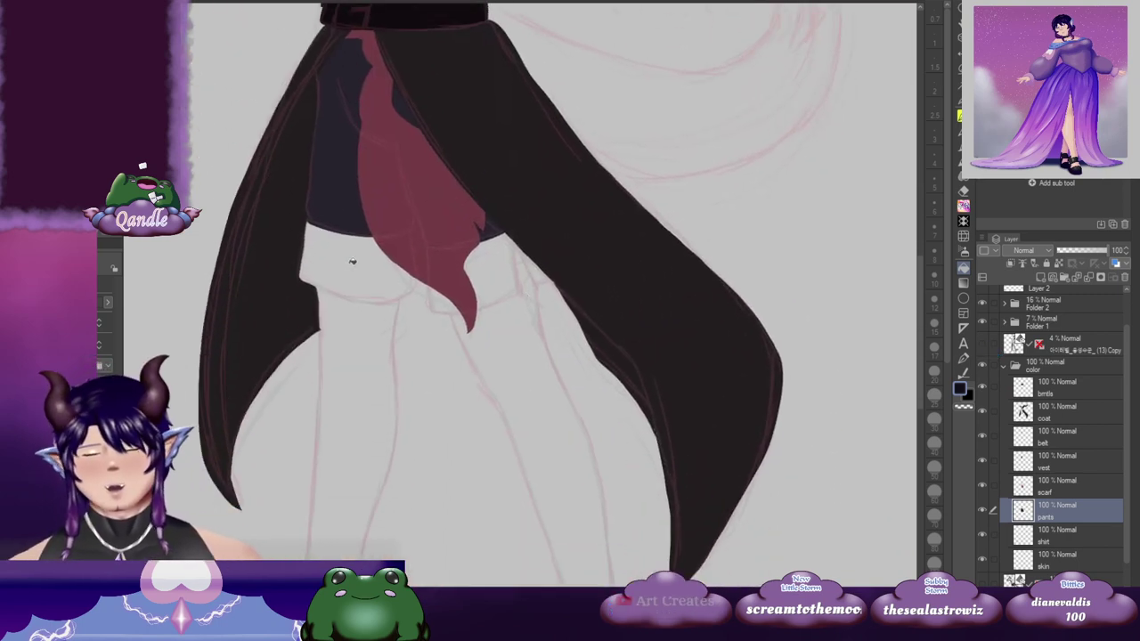
{"action": "key", "text": "b"}
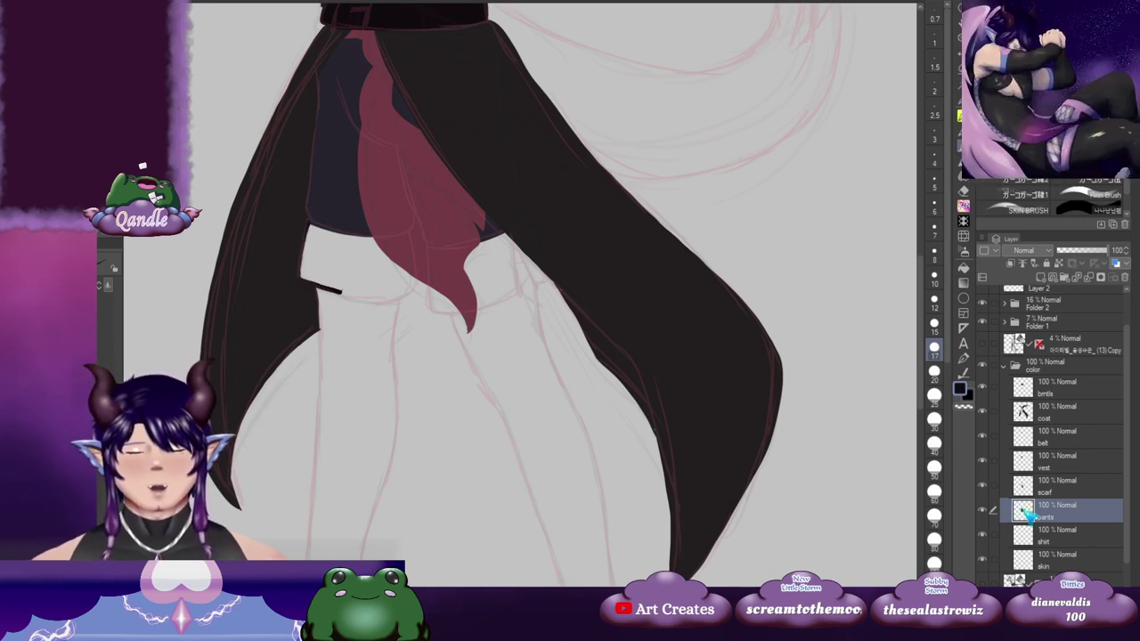
{"action": "key", "text": "ctrl+z"}
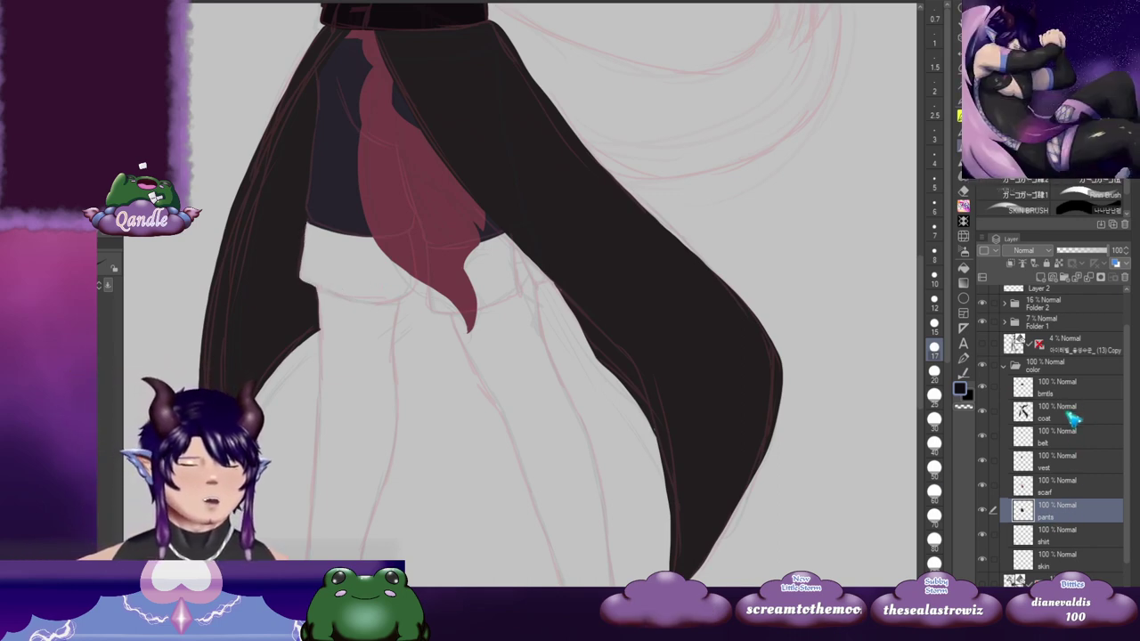
Step: Add a new raster layer at the top of the color folder and name it boots
{"action": "left_click", "coordinate": [1068, 412]}
{"action": "left_click", "coordinate": [1061, 387]}
{"action": "key", "text": "ctrl+shift+n"}
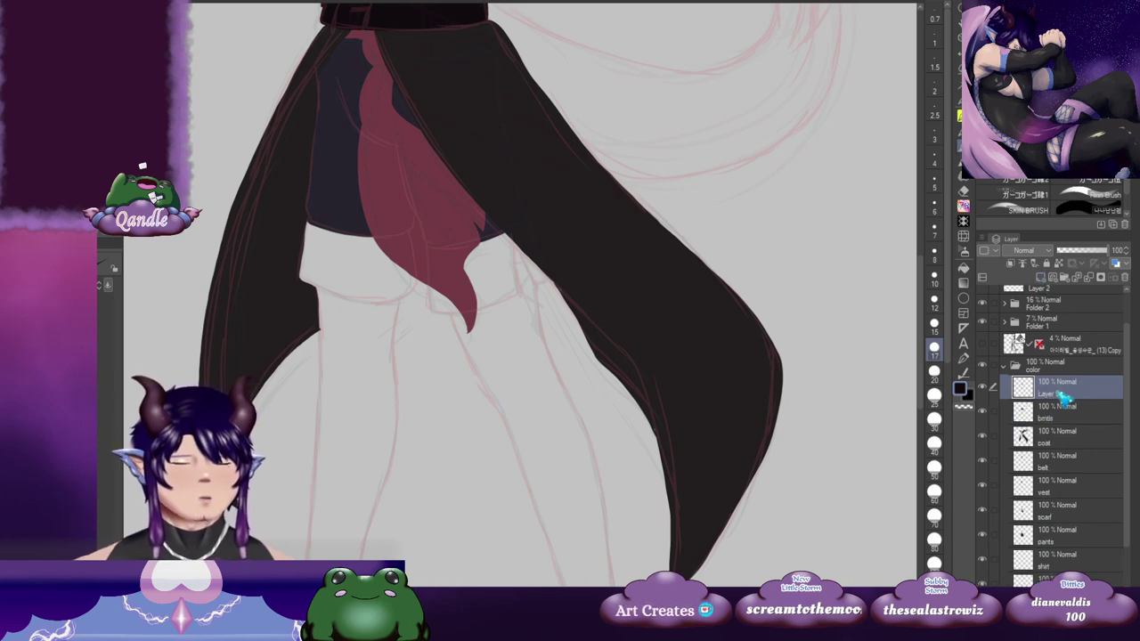
{"action": "double_click", "coordinate": [1052, 398]}
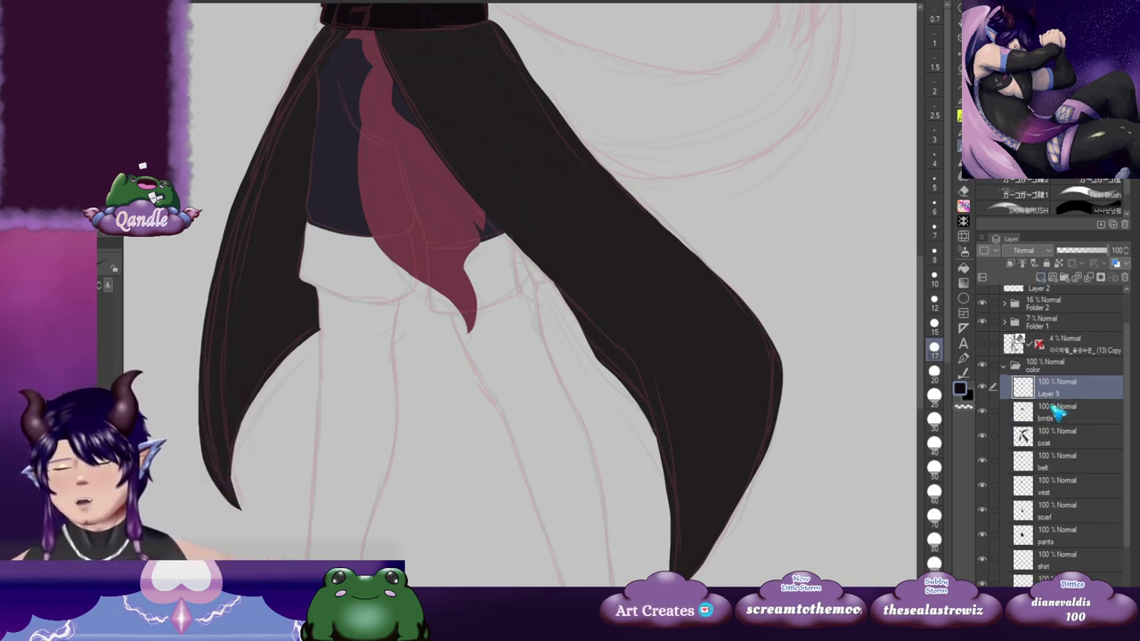
{"action": "type", "text": "boots"}
{"action": "key", "text": "Return"}
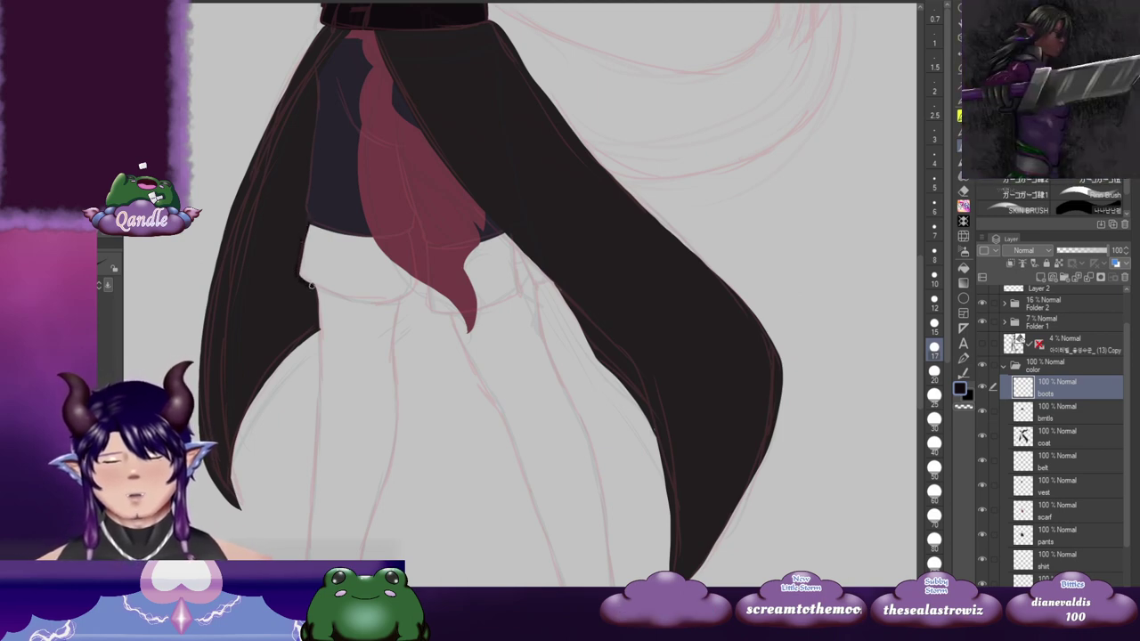
Step: Outline the boot cuff below the pants on the left-hand leg in black at brush size 17 and move the boots layer beneath scarf
{"action": "left_click_drag", "start_coordinate": [311, 284], "coordinate": [389, 299]}
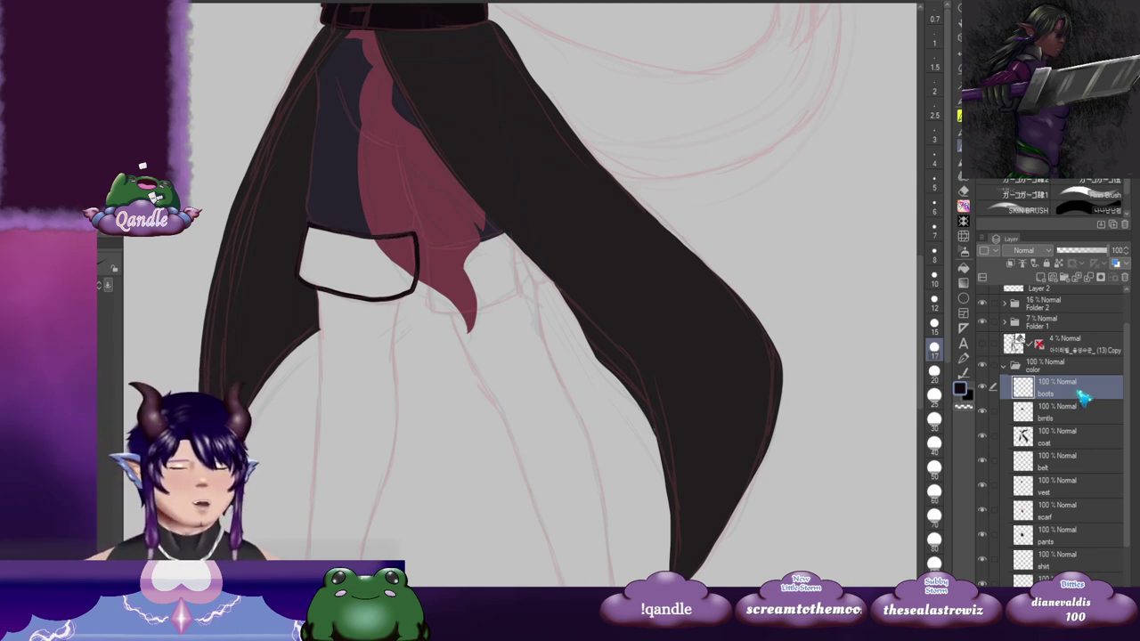
{"action": "left_click_drag", "start_coordinate": [1081, 390], "coordinate": [1068, 520]}
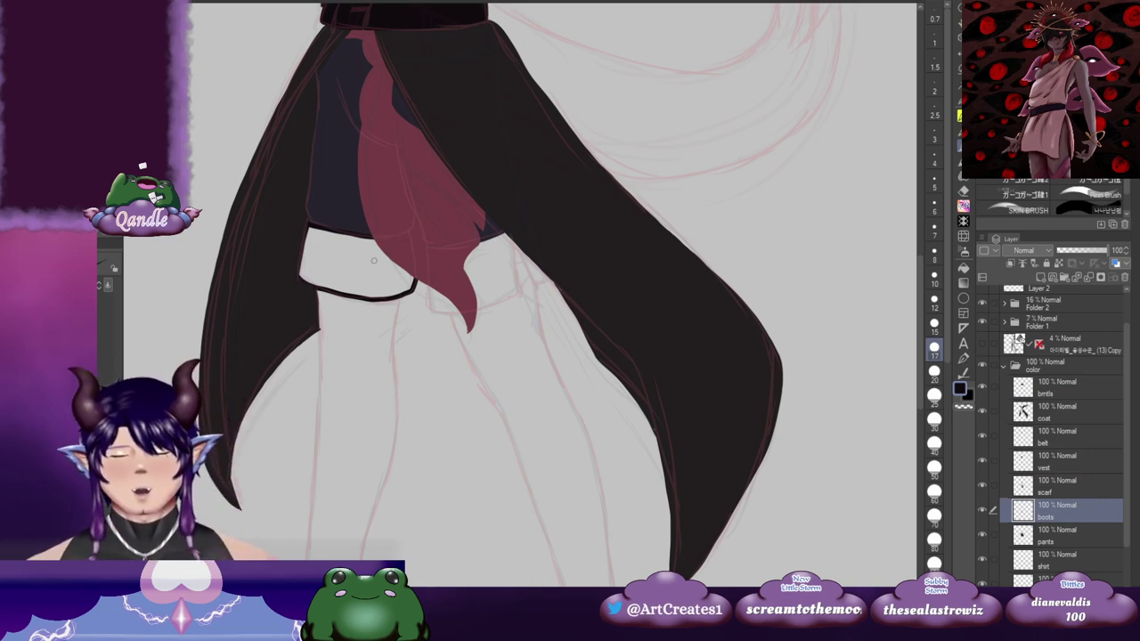
{"action": "left_click_drag", "start_coordinate": [511, 265], "coordinate": [488, 259]}
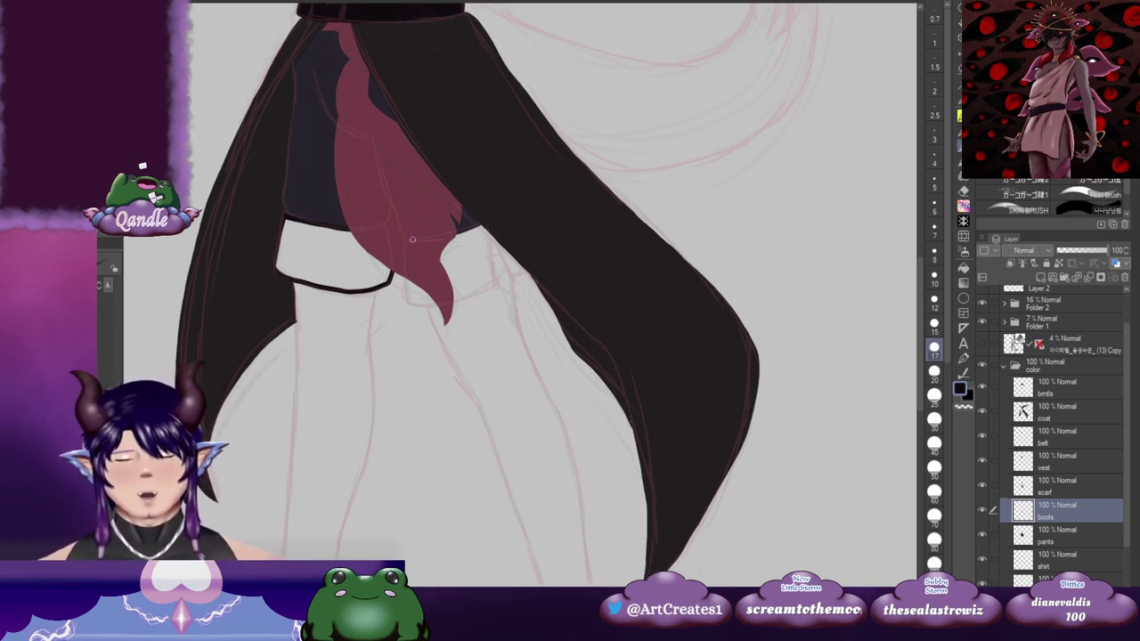
Step: Outline the right-hand leg's boot cuff and the small piece beside the coat, and fill all the cuff shapes with black
{"action": "mouse_move", "coordinate": [485, 229]}
{"action": "left_mouse_down"}
{"action": "mouse_move", "coordinate": [495, 284]}
{"action": "mouse_move", "coordinate": [441, 302]}
{"action": "mouse_move", "coordinate": [409, 303]}
{"action": "mouse_move", "coordinate": [402, 251]}
{"action": "left_mouse_up"}
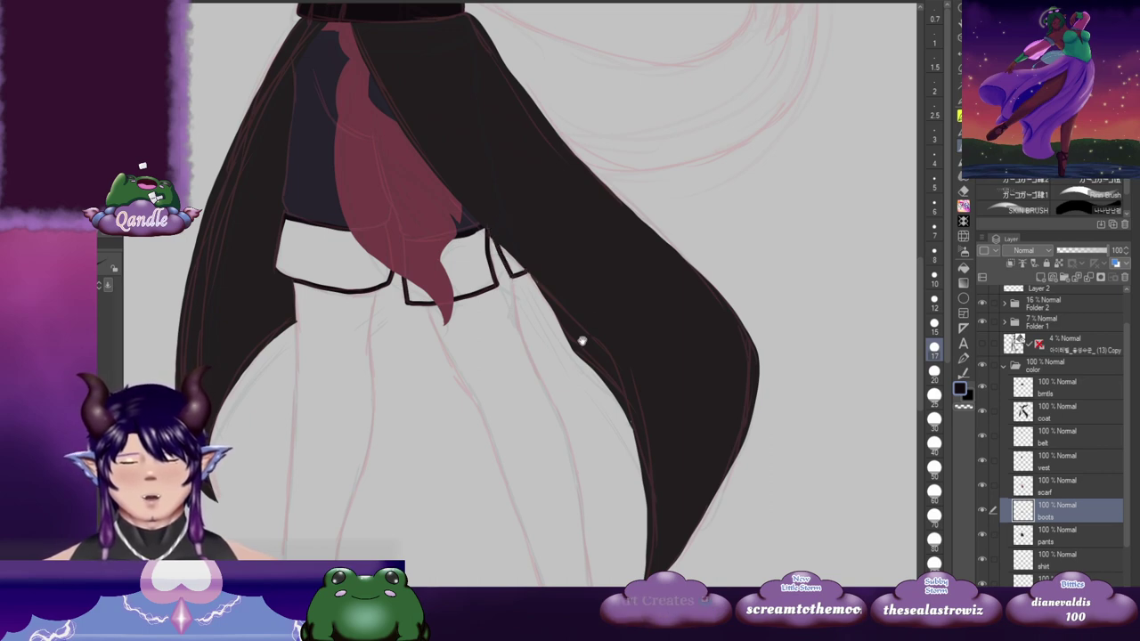
{"action": "left_click_drag", "start_coordinate": [581, 340], "coordinate": [580, 256]}
{"action": "left_click_drag", "start_coordinate": [544, 212], "coordinate": [552, 238]}
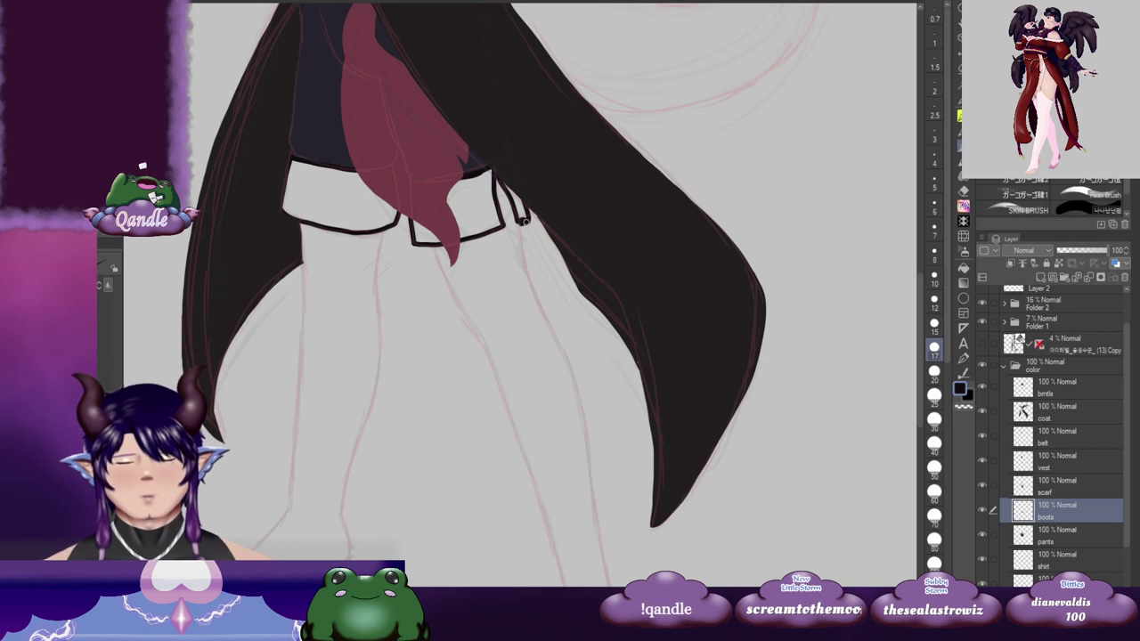
{"action": "key", "text": "g"}
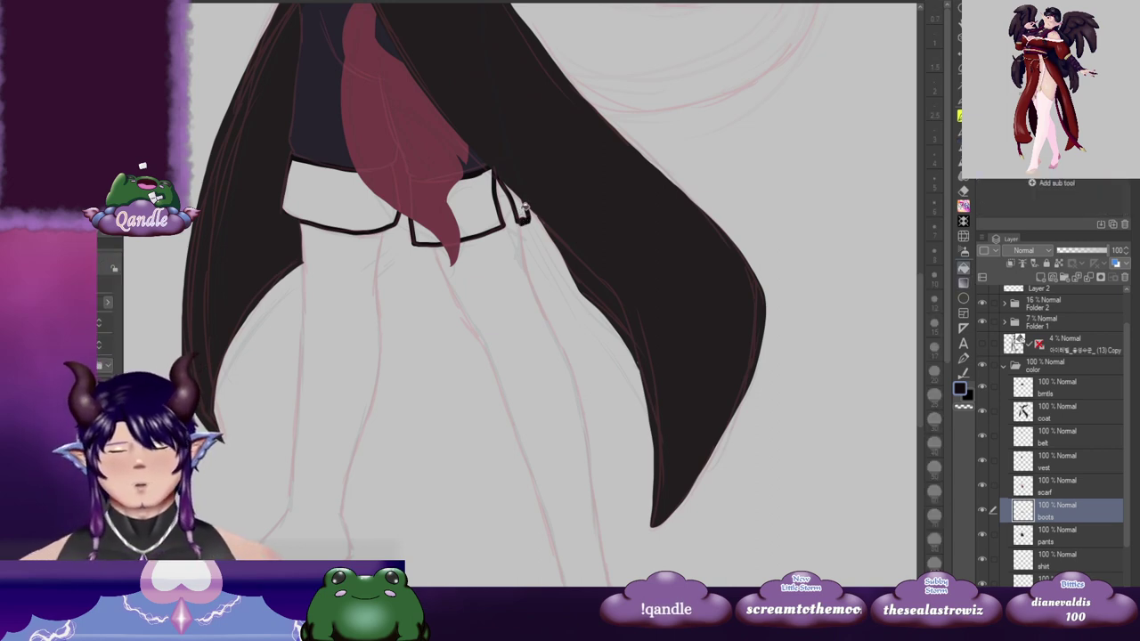
{"action": "left_click", "coordinate": [523, 210]}
{"action": "left_click", "coordinate": [480, 206]}
{"action": "left_click", "coordinate": [336, 198]}
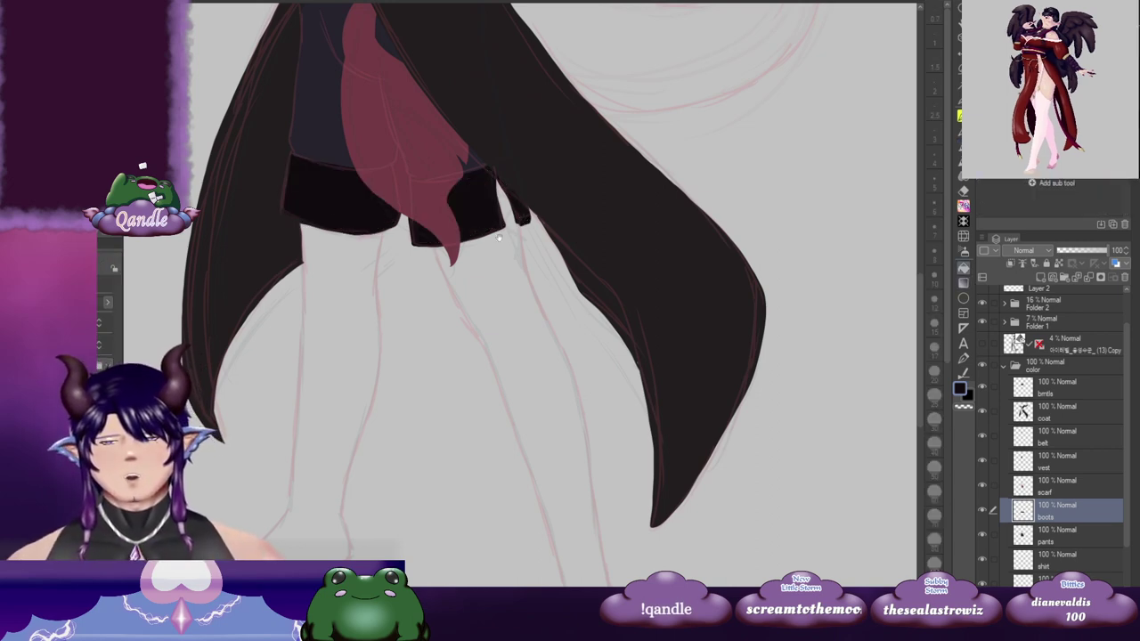
Step: Draw the sole and block heel of the left-hand boot in black at brush size 17 and fill the heel
{"action": "scroll", "coordinate": [539, 333], "scroll_direction": "up", "scroll_amount": 5}
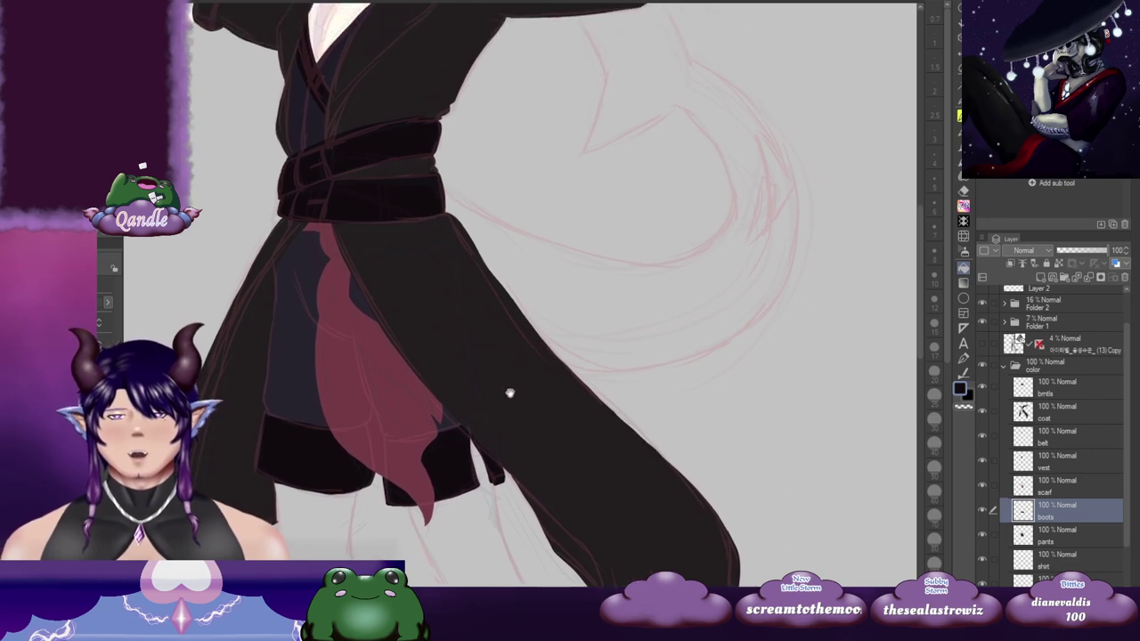
{"action": "scroll", "coordinate": [516, 388], "scroll_direction": "down", "scroll_amount": 5}
{"action": "scroll", "coordinate": [504, 386], "scroll_direction": "down", "scroll_amount": 4}
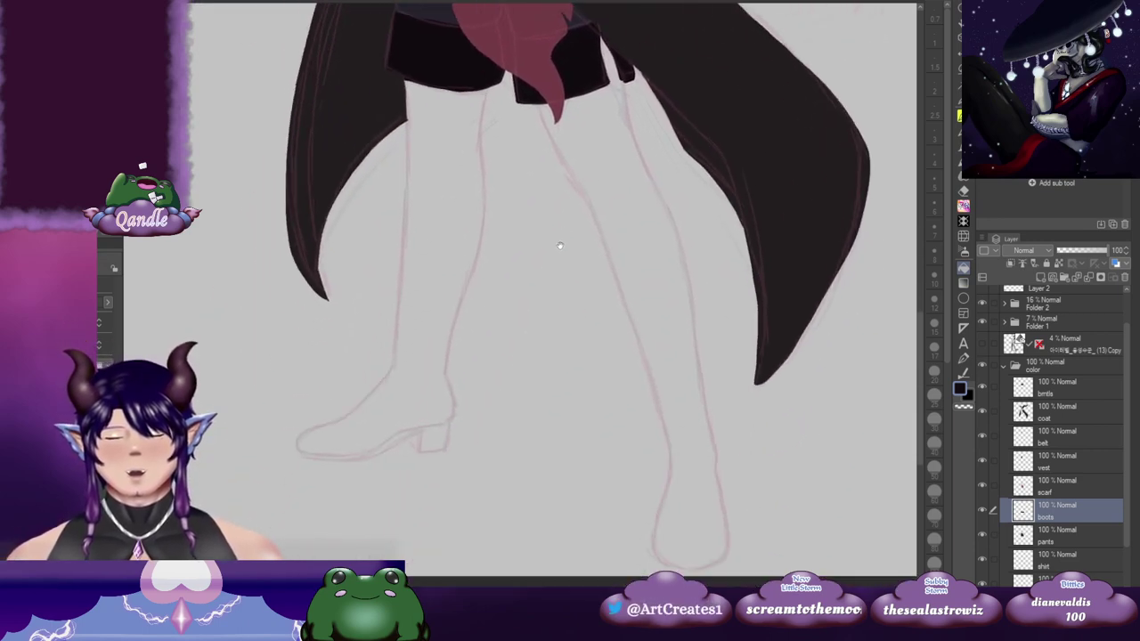
{"action": "scroll", "coordinate": [529, 331], "scroll_direction": "up", "scroll_amount": 4}
{"action": "scroll", "coordinate": [515, 310], "scroll_direction": "down", "scroll_amount": 5}
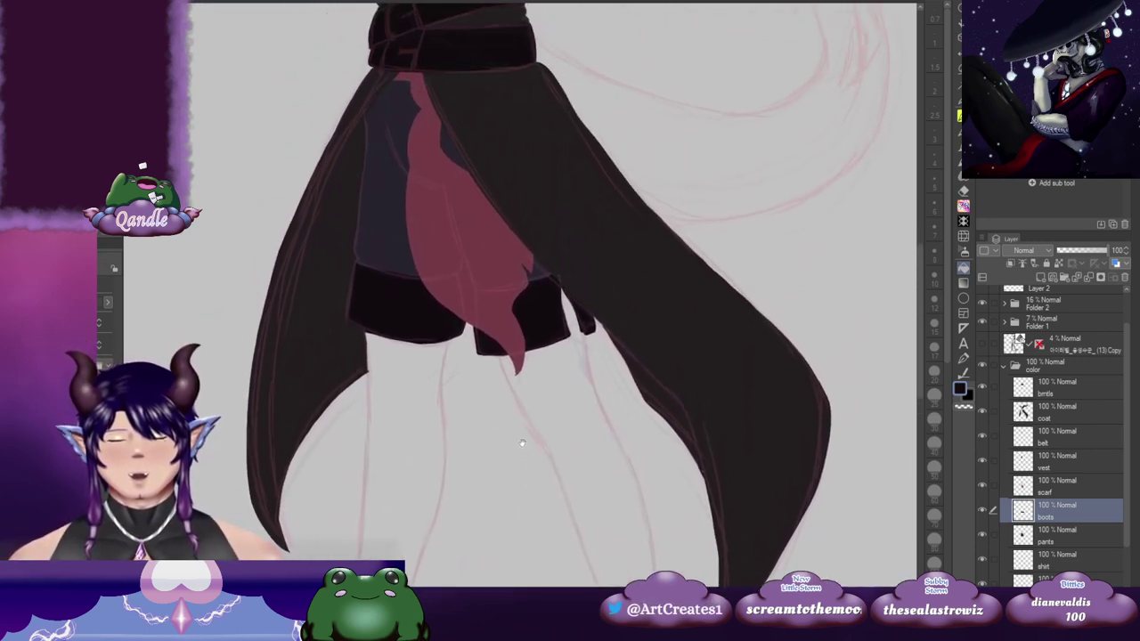
{"action": "left_click_drag", "start_coordinate": [524, 308], "coordinate": [549, 270]}
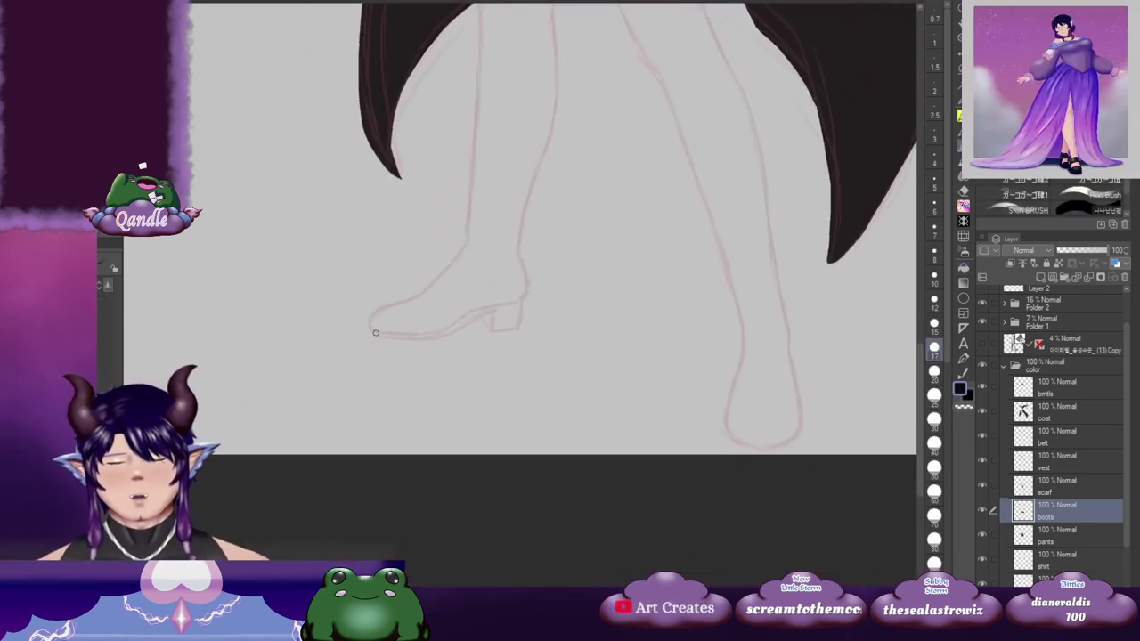
{"action": "left_click_drag", "start_coordinate": [377, 334], "coordinate": [392, 336]}
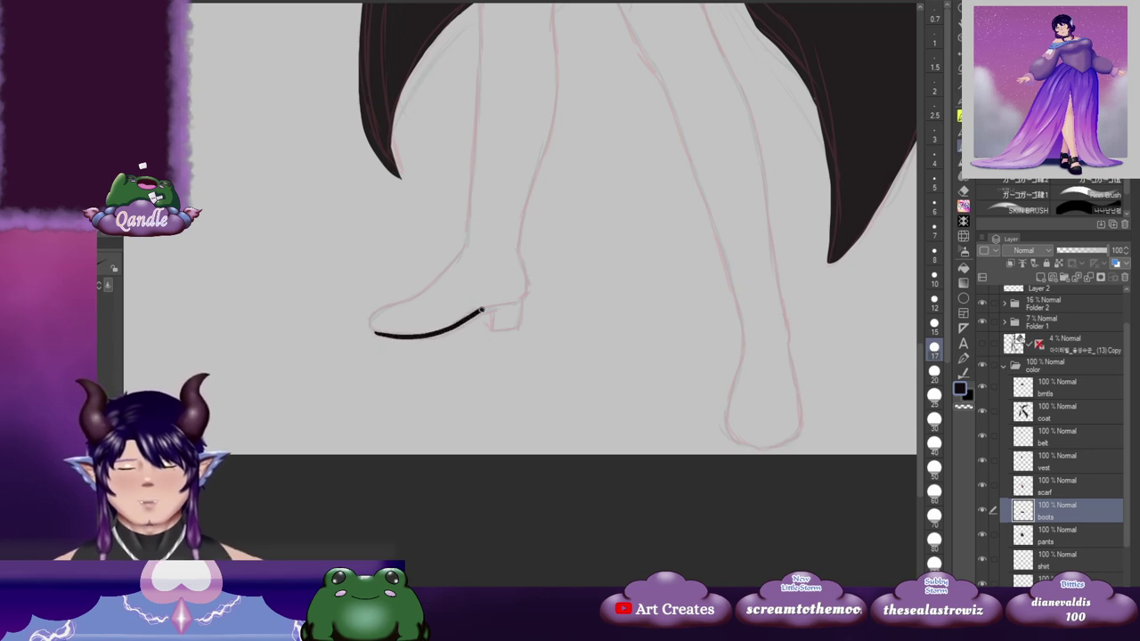
{"action": "left_click_drag", "start_coordinate": [518, 306], "coordinate": [522, 306]}
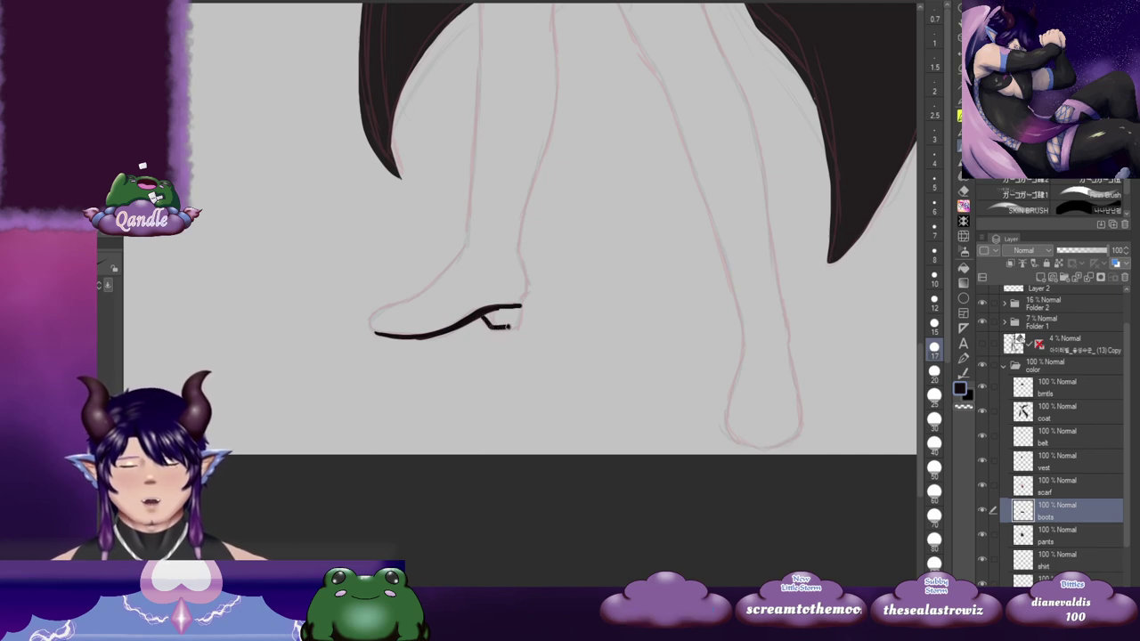
{"action": "mouse_move", "coordinate": [508, 326]}
{"action": "left_mouse_down"}
{"action": "mouse_move", "coordinate": [521, 324]}
{"action": "mouse_move", "coordinate": [521, 306]}
{"action": "left_mouse_up"}
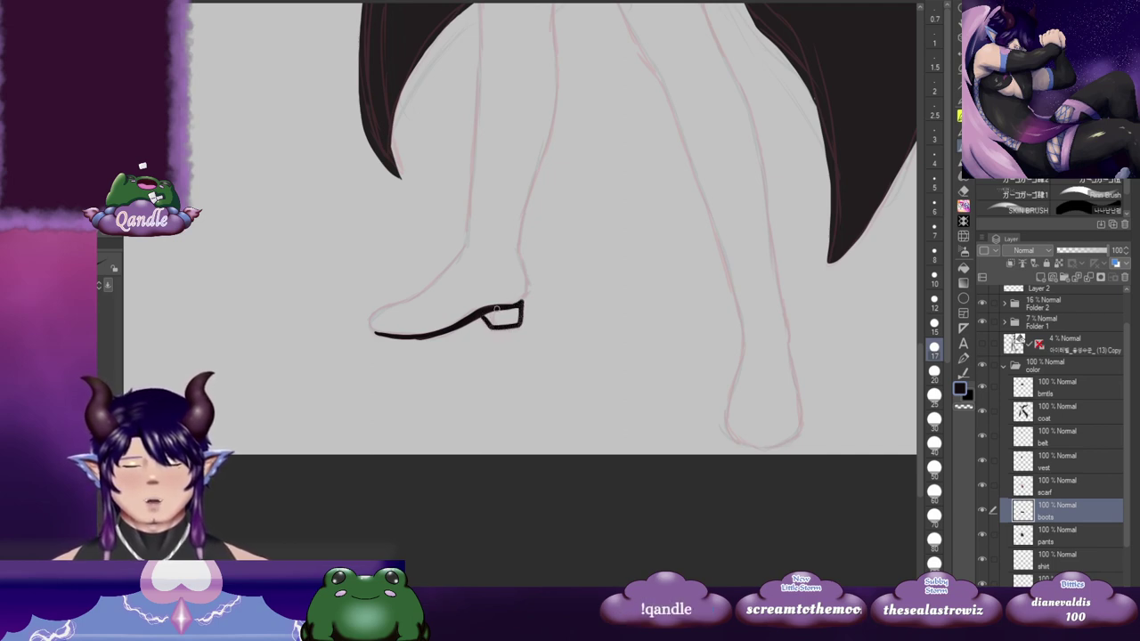
{"action": "mouse_move", "coordinate": [834, 337]}
{"action": "left_mouse_down"}
{"action": "mouse_move", "coordinate": [704, 339]}
{"action": "mouse_move", "coordinate": [816, 327]}
{"action": "left_mouse_up"}
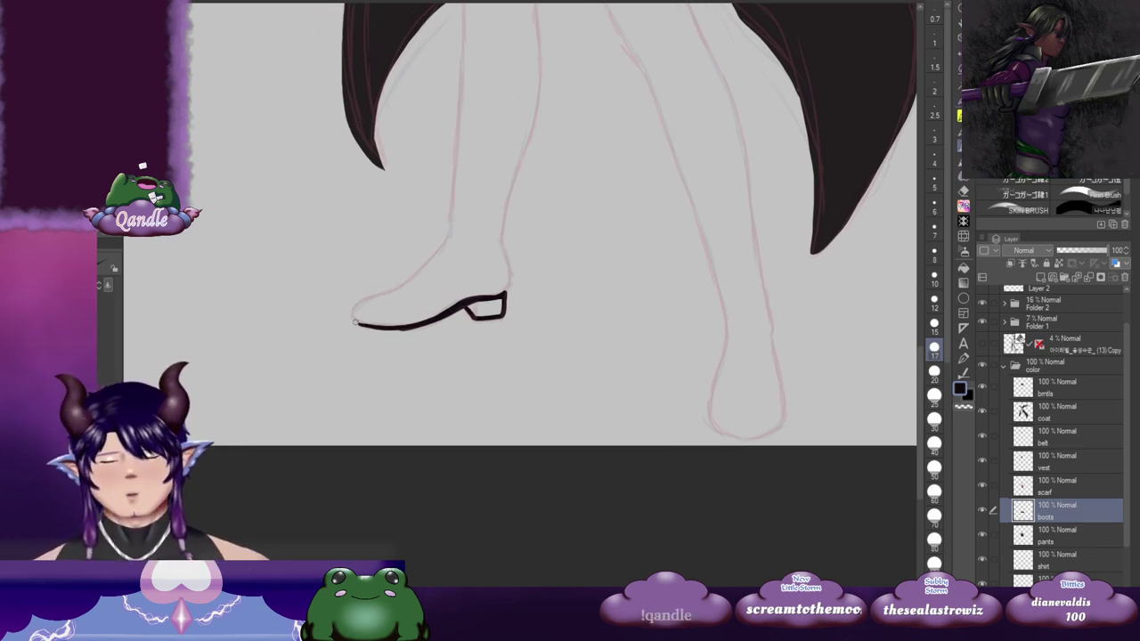
{"action": "key", "text": "g"}
{"action": "left_click", "coordinate": [492, 306]}
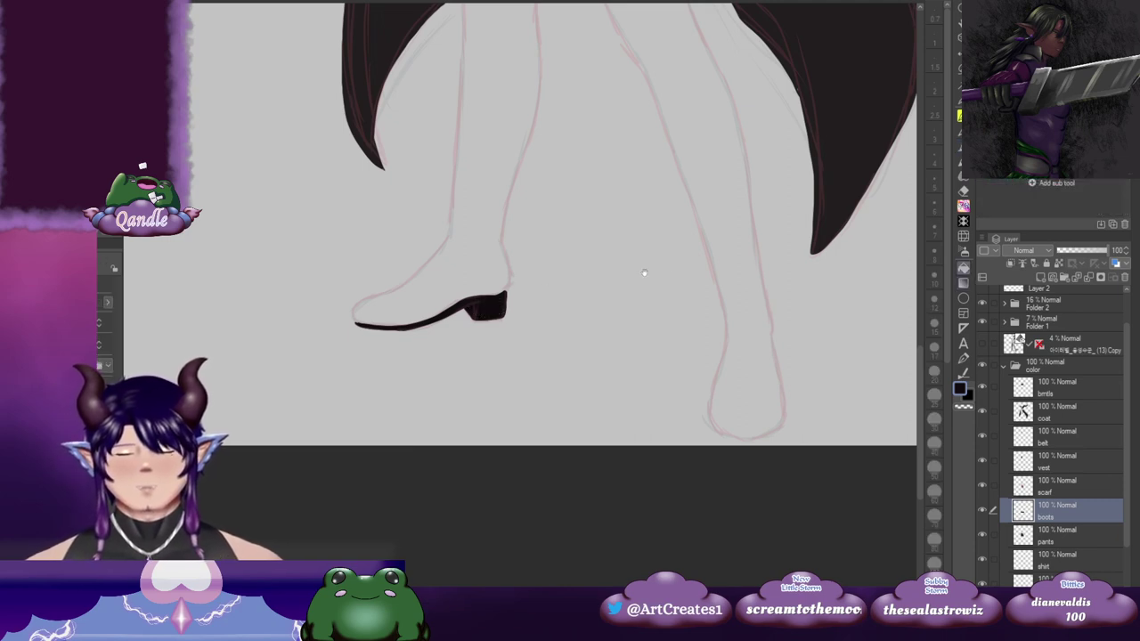
Step: Add a new raster layer for the boot shafts and place it between the boots and pants layers
{"action": "scroll", "coordinate": [644, 274], "scroll_direction": "up", "scroll_amount": 5}
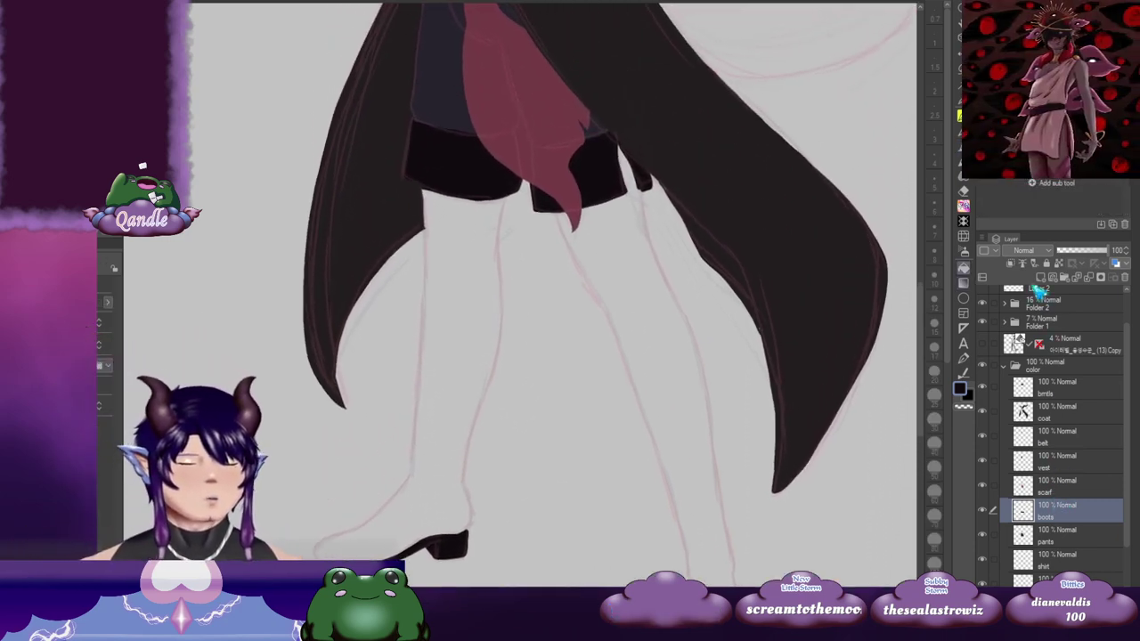
{"action": "left_click", "coordinate": [1040, 277]}
{"action": "scroll", "coordinate": [534, 374], "scroll_direction": "up", "scroll_amount": 3}
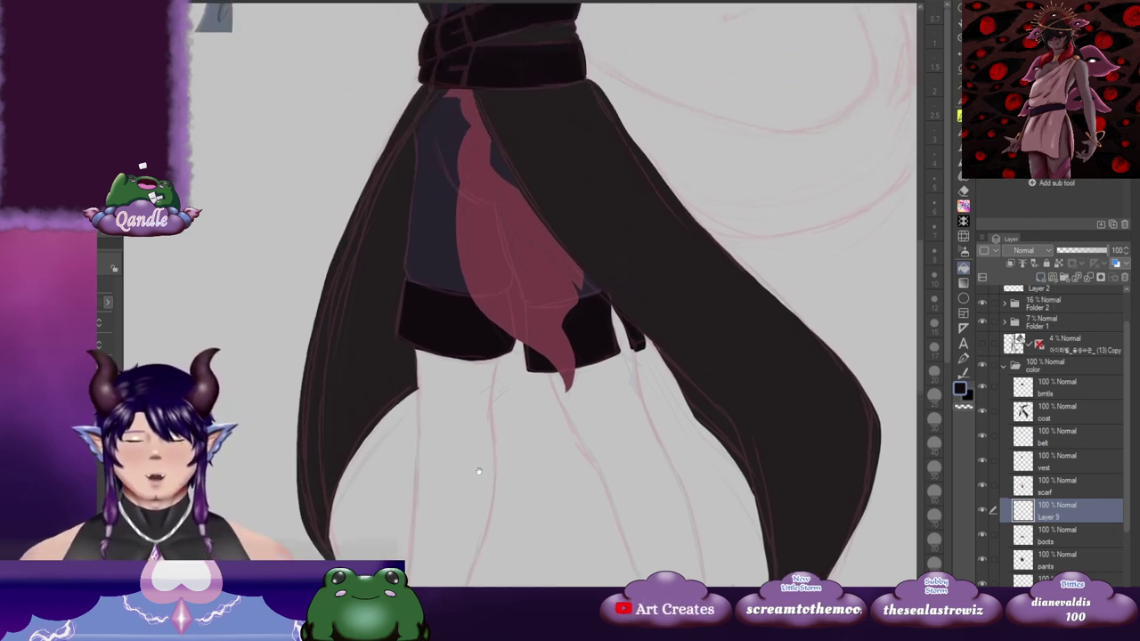
{"action": "scroll", "coordinate": [478, 472], "scroll_direction": "up", "scroll_amount": 4}
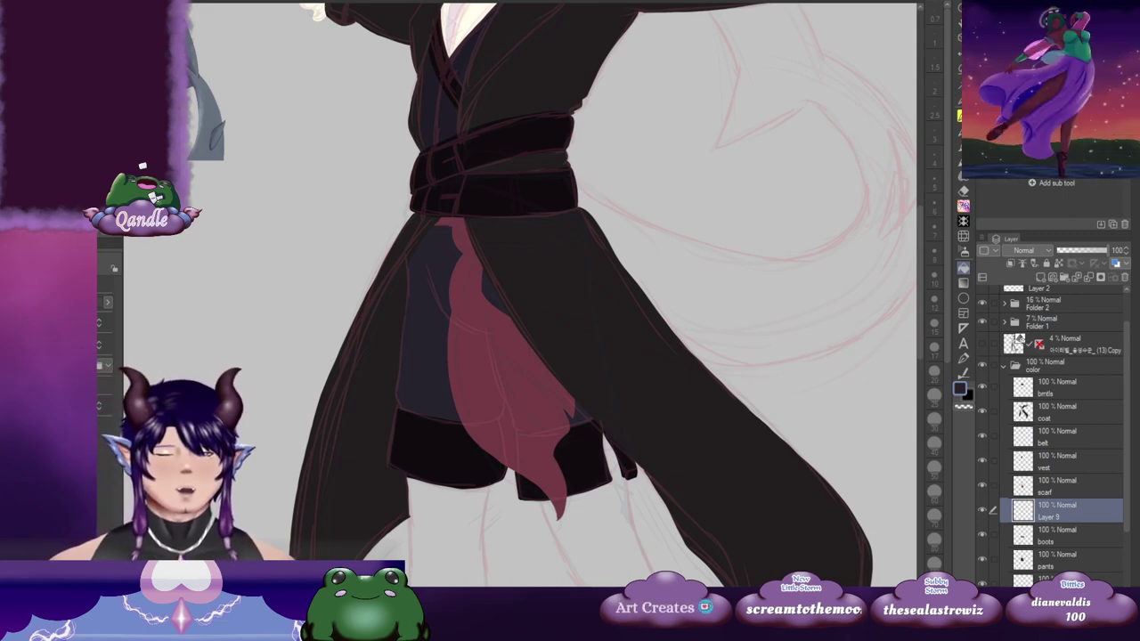
{"action": "left_click_drag", "start_coordinate": [452, 478], "coordinate": [455, 256]}
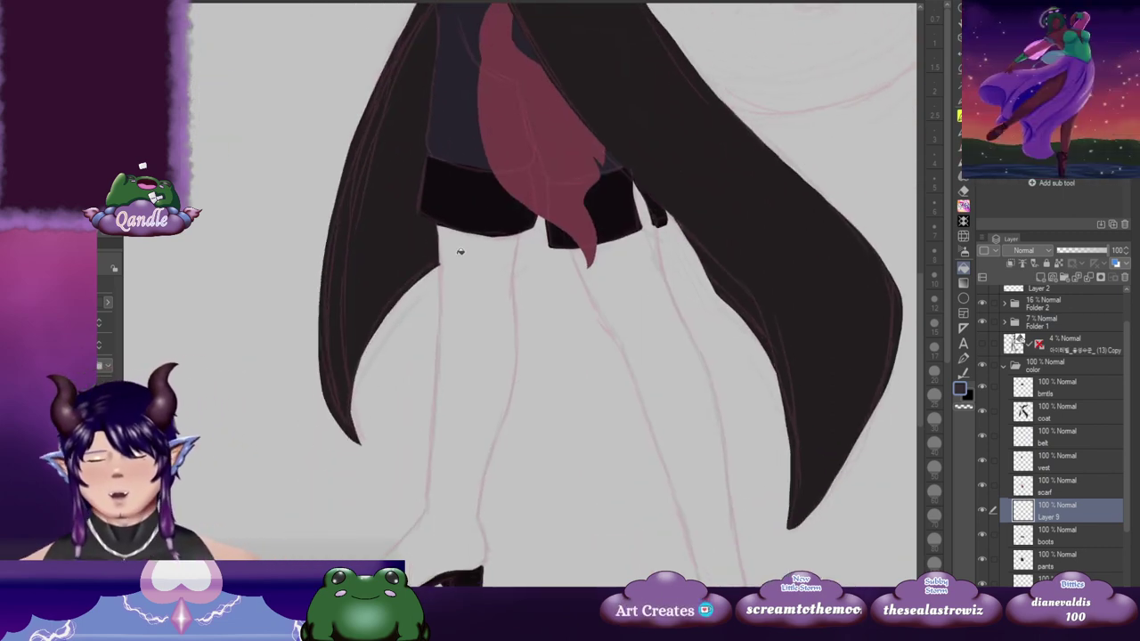
{"action": "key", "text": "b"}
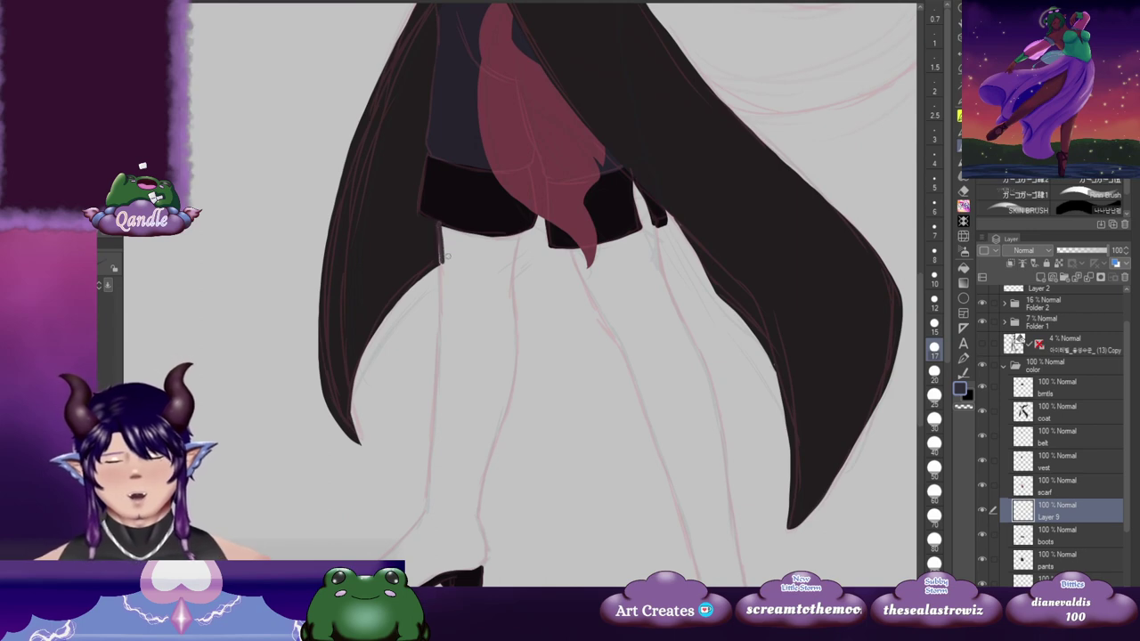
{"action": "key", "text": "ctrl+z"}
{"action": "left_click_drag", "start_coordinate": [1083, 516], "coordinate": [1079, 549]}
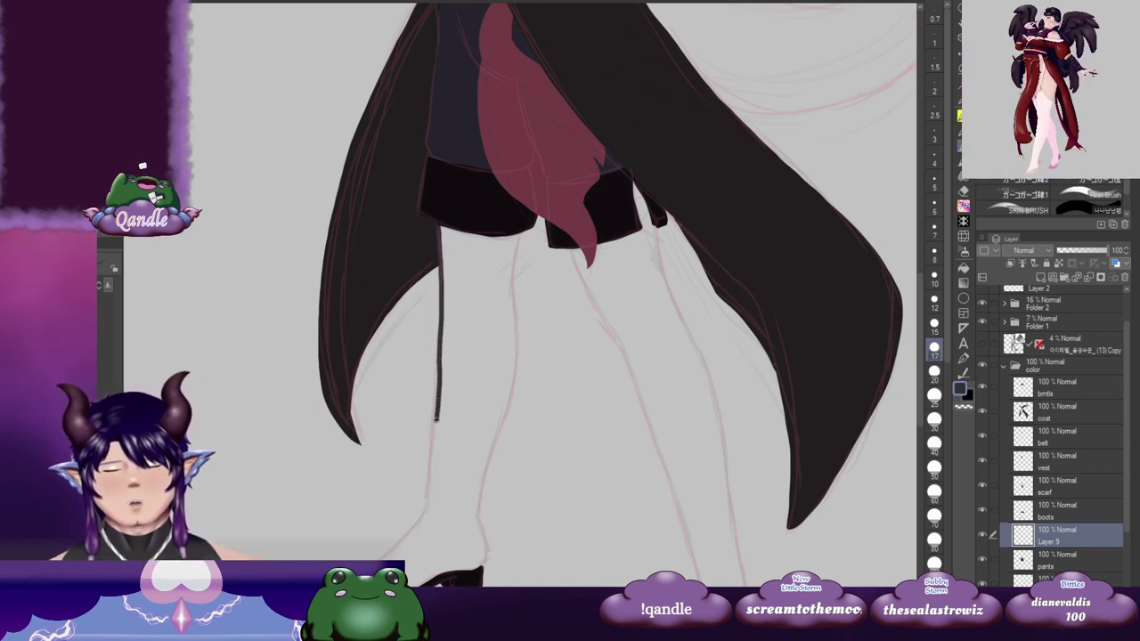
Step: Outline the left-hand boot's shaft and foot down to the sole at brush size 17 and fill it with dark blue-grey
{"action": "mouse_move", "coordinate": [432, 466]}
{"action": "left_mouse_down"}
{"action": "mouse_move", "coordinate": [429, 493]}
{"action": "mouse_move", "coordinate": [546, 293]}
{"action": "left_mouse_up"}
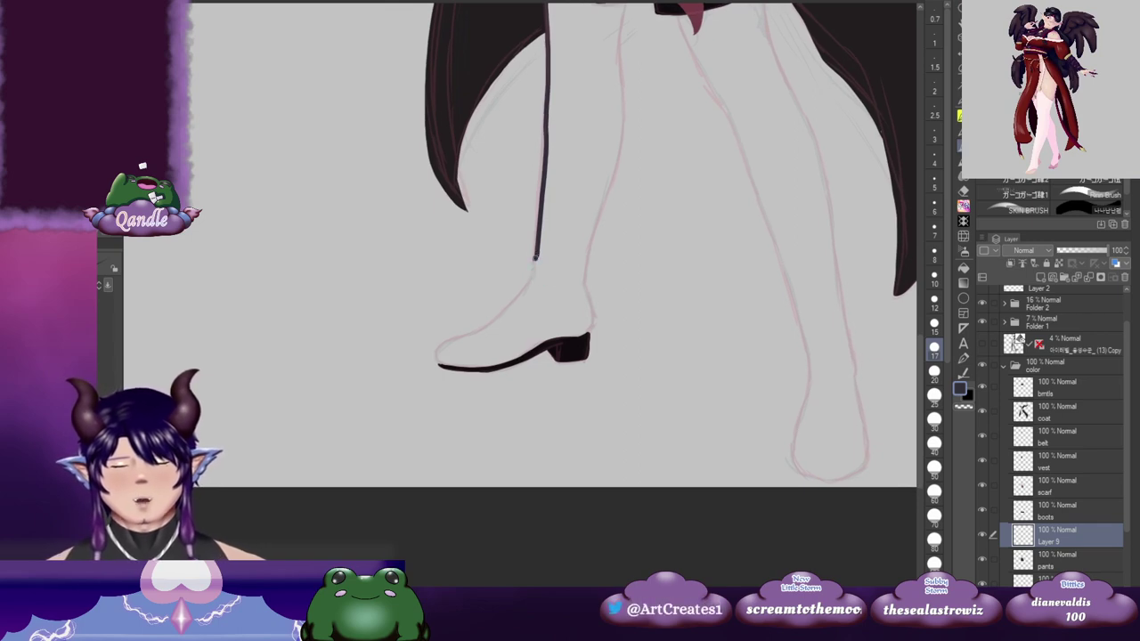
{"action": "left_click_drag", "start_coordinate": [526, 286], "coordinate": [454, 338]}
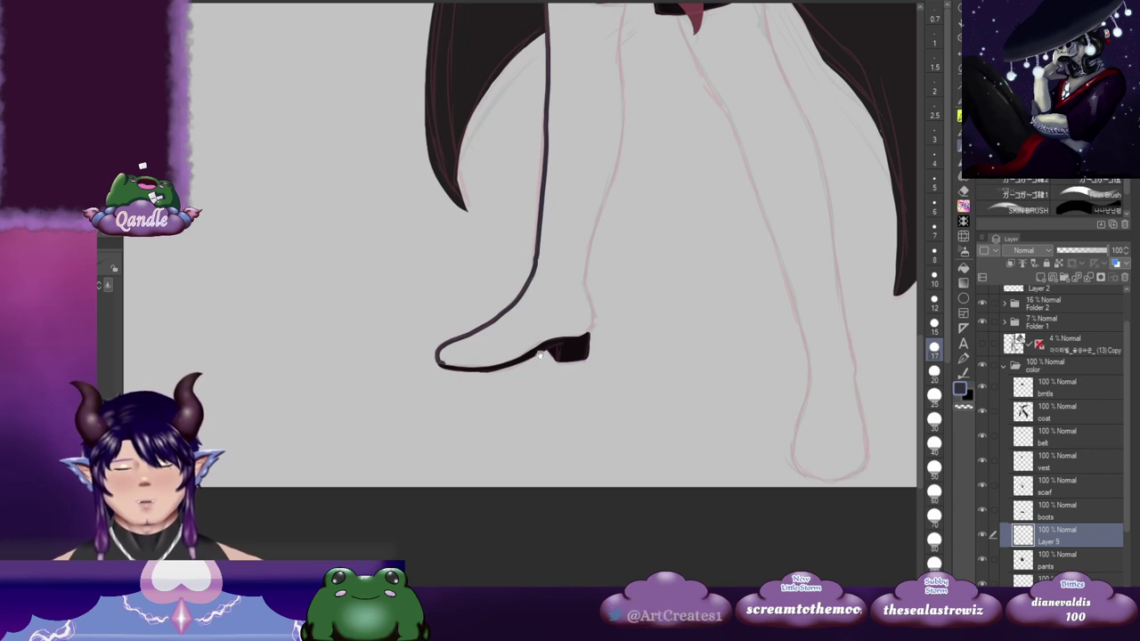
{"action": "mouse_move", "coordinate": [437, 360]}
{"action": "left_mouse_down"}
{"action": "mouse_move", "coordinate": [426, 354]}
{"action": "mouse_move", "coordinate": [487, 352]}
{"action": "left_mouse_up"}
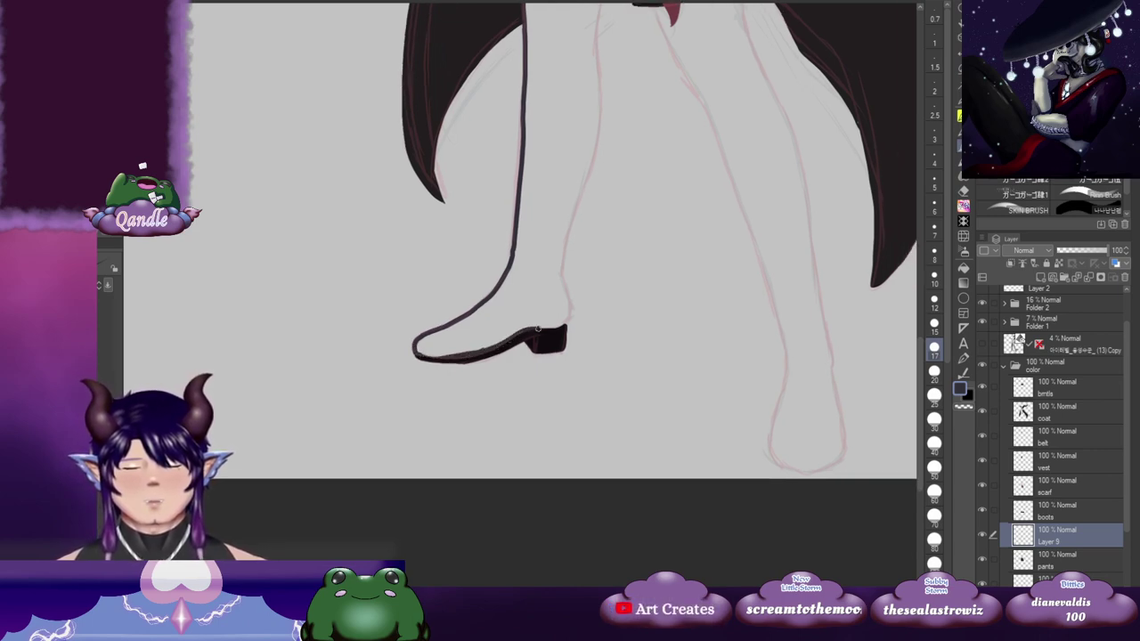
{"action": "left_click_drag", "start_coordinate": [618, 298], "coordinate": [495, 438]}
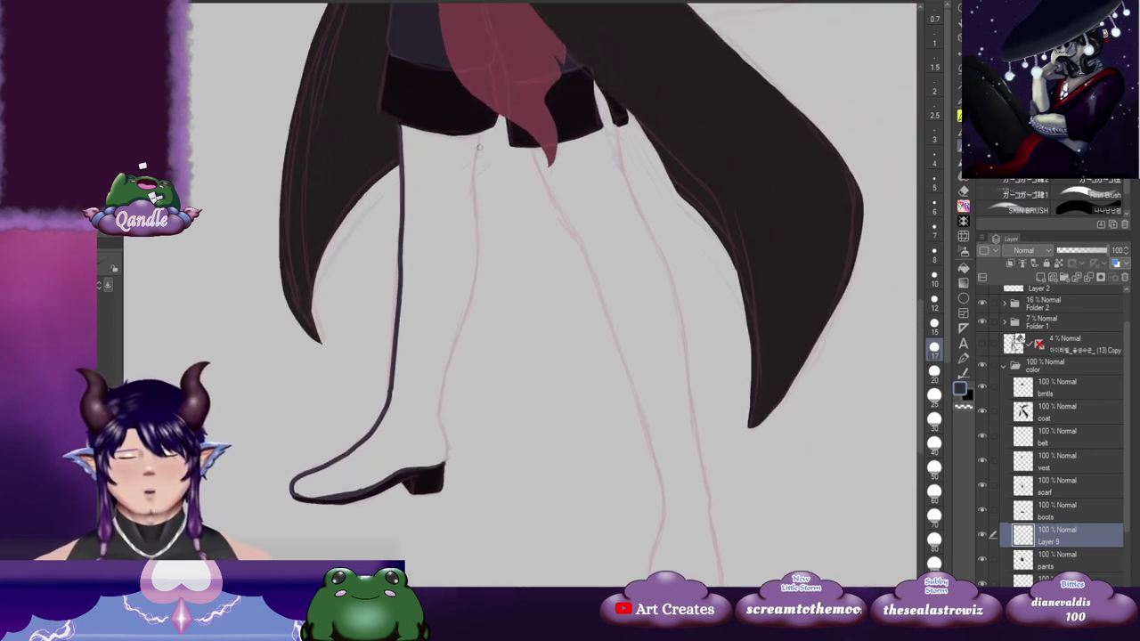
{"action": "mouse_move", "coordinate": [484, 132]}
{"action": "left_mouse_down"}
{"action": "mouse_move", "coordinate": [473, 254]}
{"action": "mouse_move", "coordinate": [438, 406]}
{"action": "mouse_move", "coordinate": [445, 461]}
{"action": "left_mouse_up"}
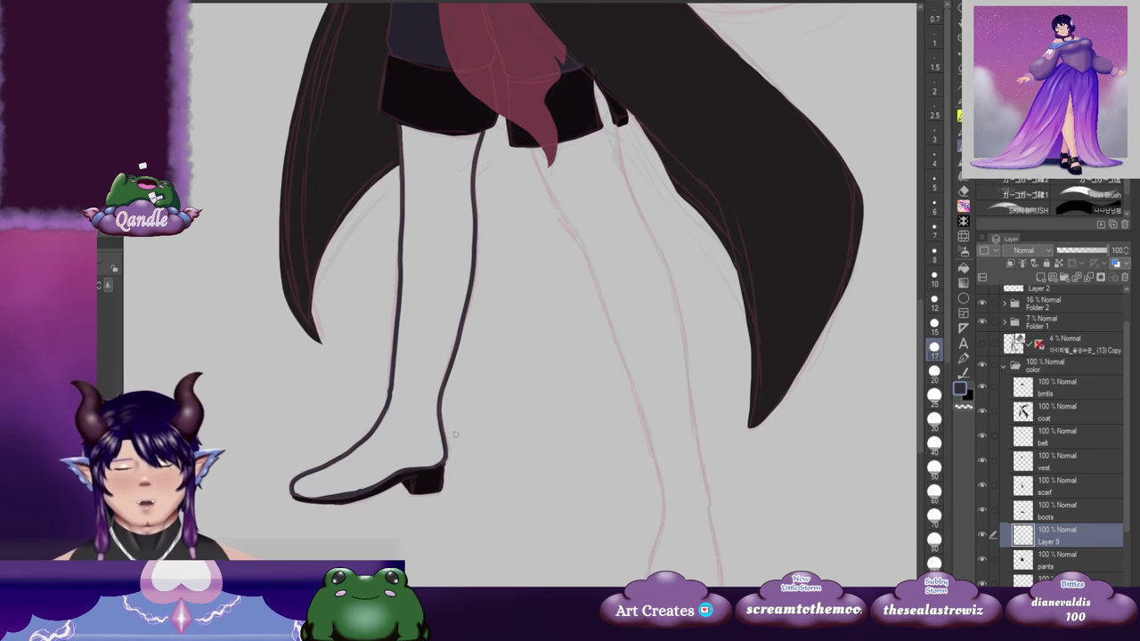
{"action": "mouse_move", "coordinate": [673, 354]}
{"action": "left_mouse_down"}
{"action": "mouse_move", "coordinate": [499, 395]}
{"action": "mouse_move", "coordinate": [492, 383]}
{"action": "left_mouse_up"}
{"action": "mouse_move", "coordinate": [516, 330]}
{"action": "left_mouse_down"}
{"action": "mouse_move", "coordinate": [626, 308]}
{"action": "mouse_move", "coordinate": [621, 295]}
{"action": "left_mouse_up"}
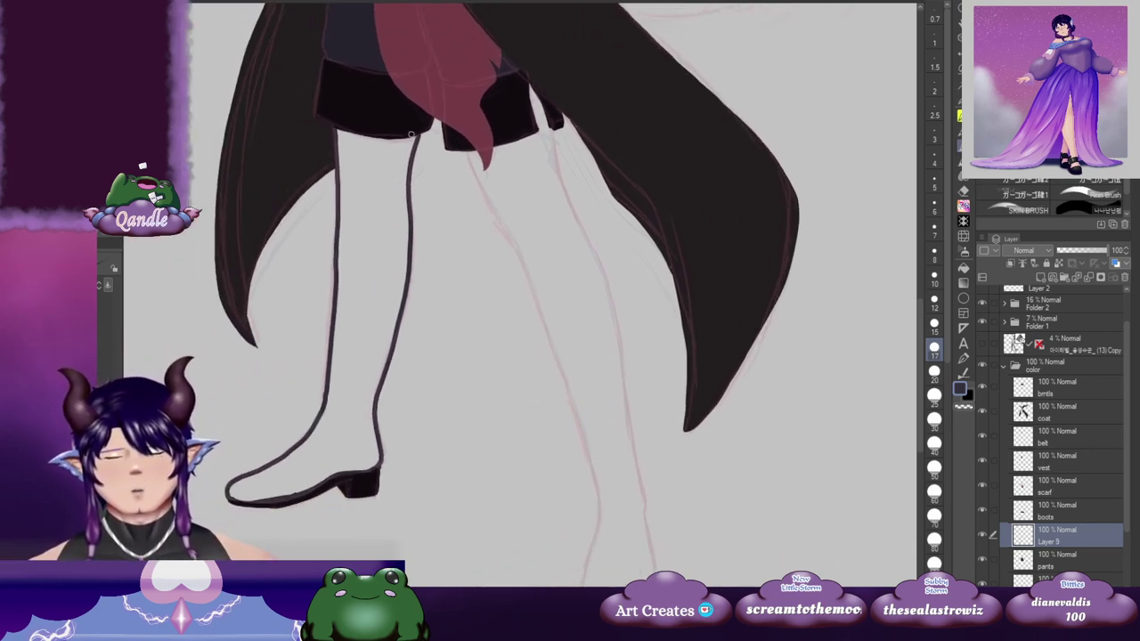
{"action": "key", "text": "g"}
{"action": "left_click", "coordinate": [374, 266]}
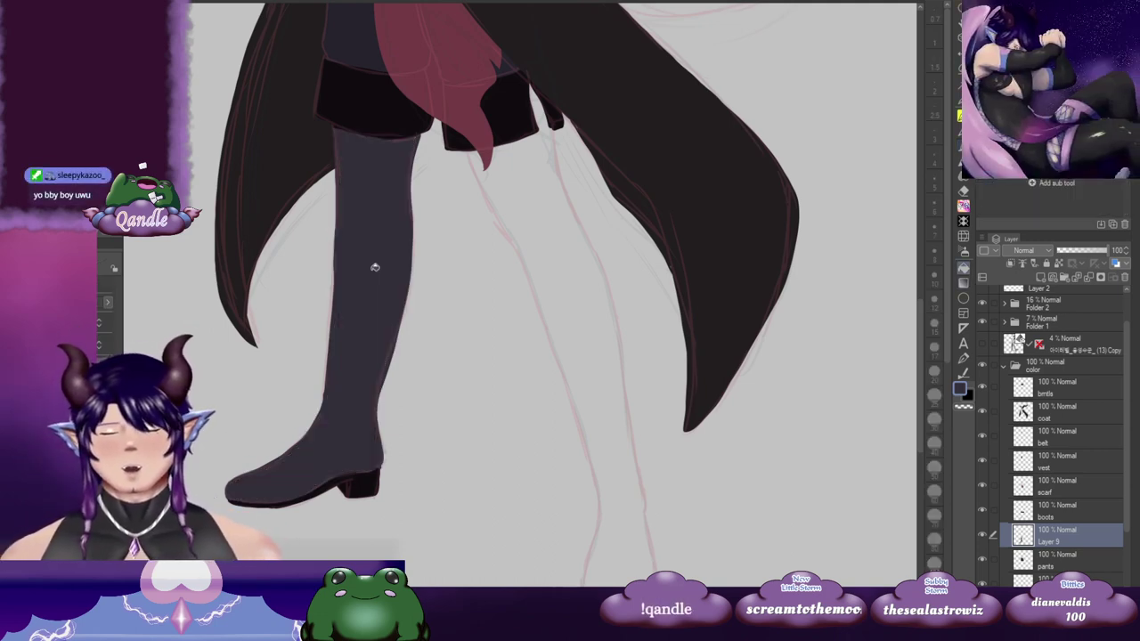
Step: Recolour the filled left-hand boot to a neutral dark grey
{"action": "left_click_drag", "start_coordinate": [520, 312], "coordinate": [601, 278]}
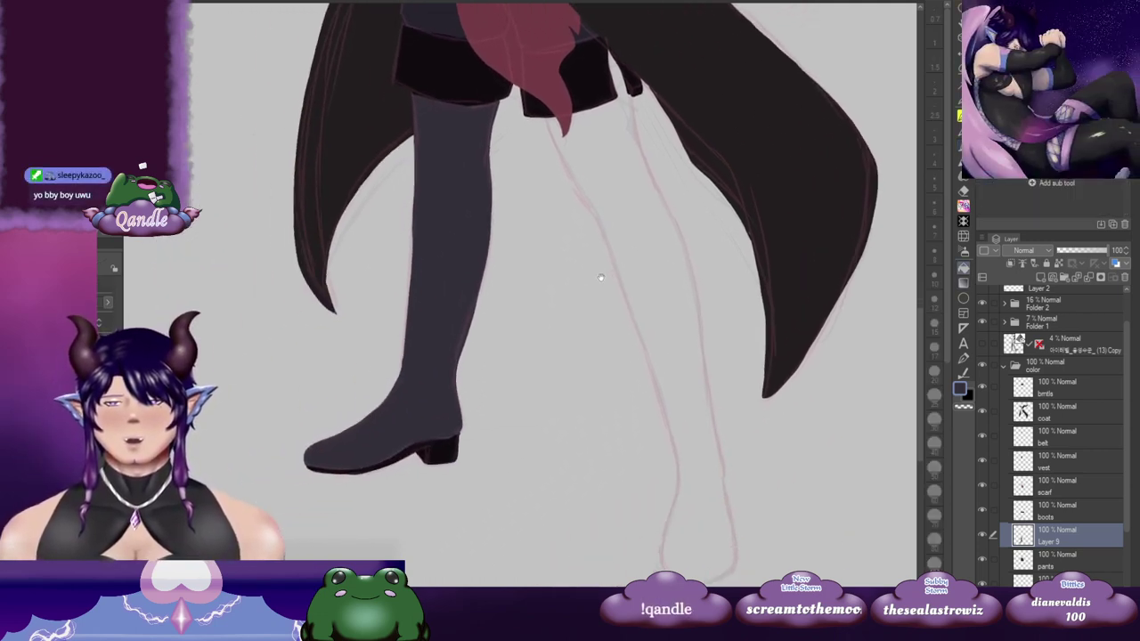
{"action": "left_click_drag", "start_coordinate": [513, 269], "coordinate": [525, 346]}
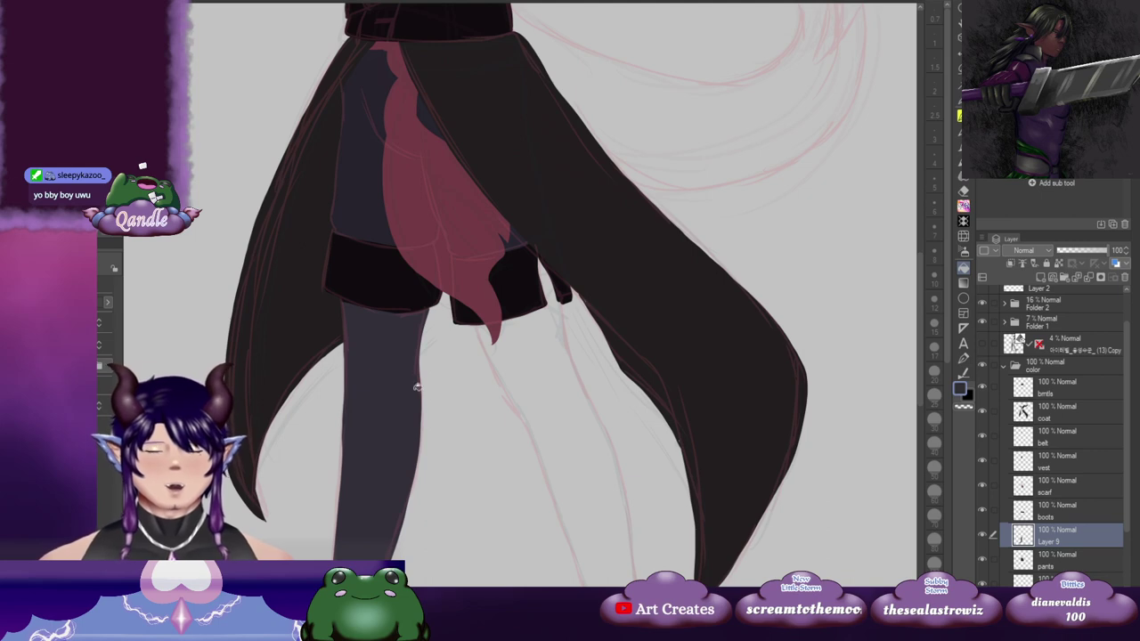
{"action": "left_click_drag", "start_coordinate": [394, 433], "coordinate": [475, 322]}
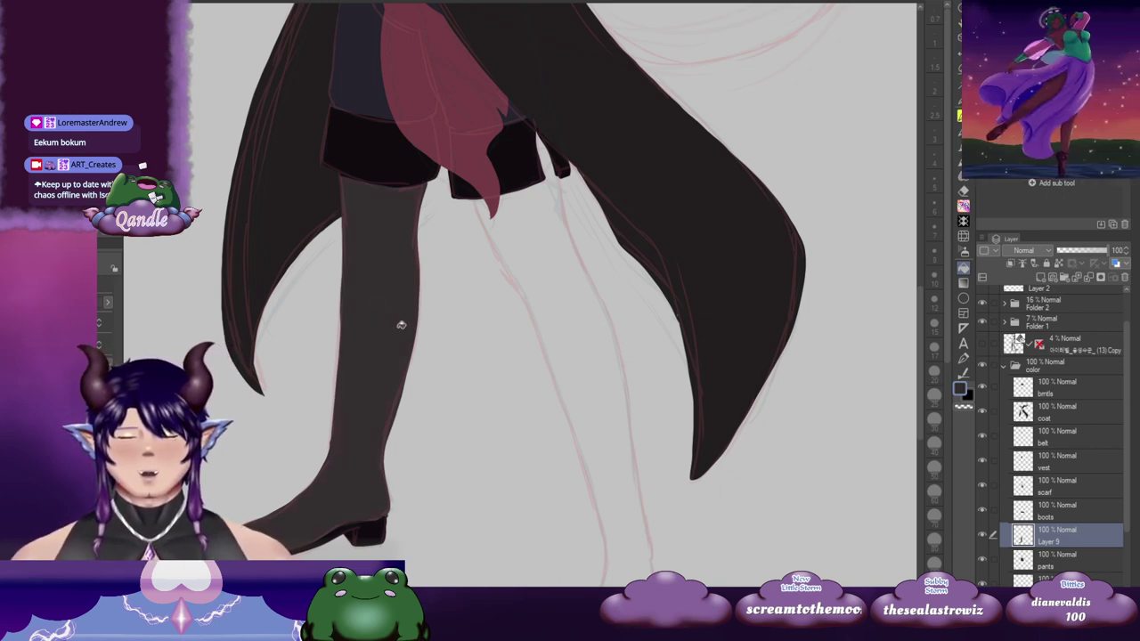
{"action": "left_click_drag", "start_coordinate": [496, 301], "coordinate": [494, 464]}
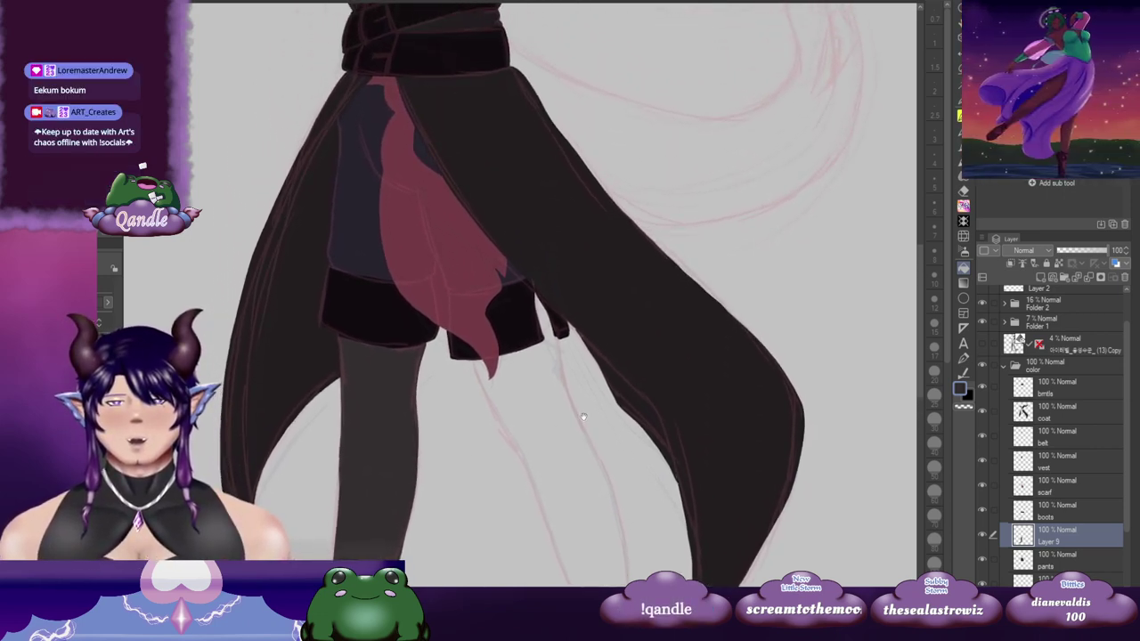
Step: Outline the right-hand boot's inner edge from the shorts down around the toe in dark grey at brush size 17
{"action": "left_click_drag", "start_coordinate": [662, 402], "coordinate": [601, 366]}
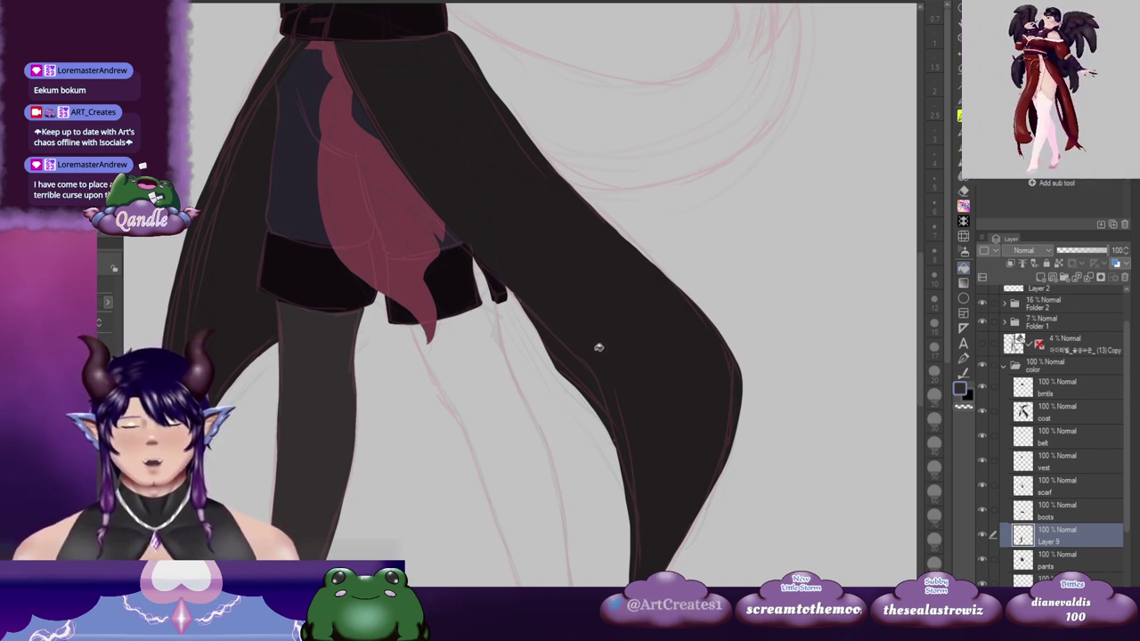
{"action": "key", "text": "b"}
{"action": "mouse_move", "coordinate": [579, 392]}
{"action": "left_mouse_down"}
{"action": "mouse_move", "coordinate": [470, 272]}
{"action": "mouse_move", "coordinate": [283, 167]}
{"action": "left_mouse_up"}
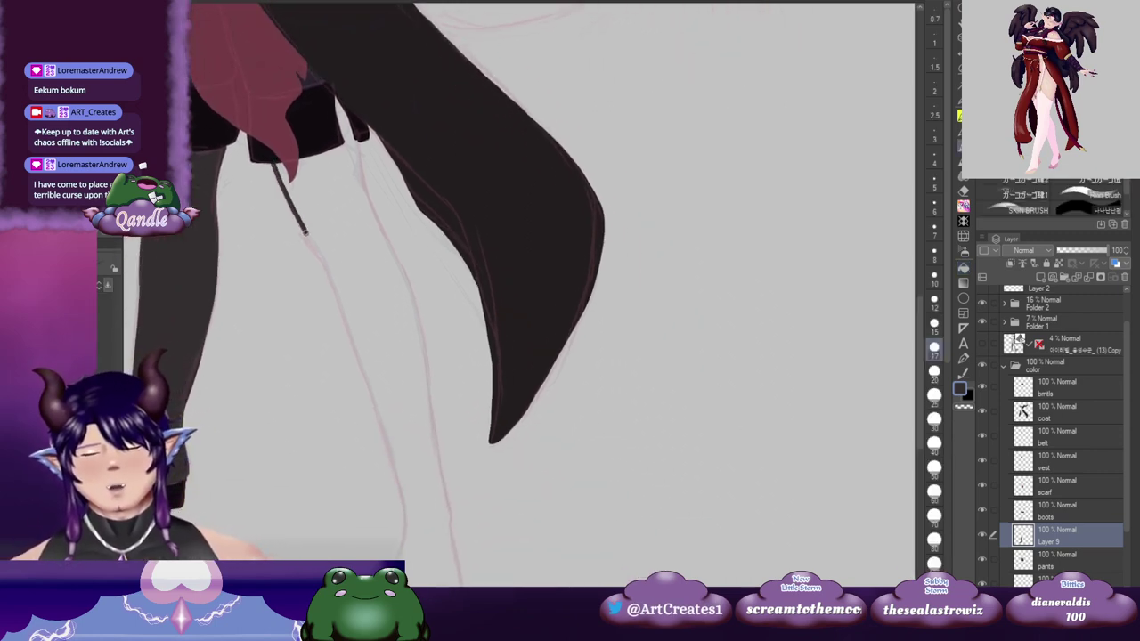
{"action": "mouse_move", "coordinate": [322, 262]}
{"action": "left_mouse_down"}
{"action": "mouse_move", "coordinate": [375, 420]}
{"action": "mouse_move", "coordinate": [474, 244]}
{"action": "left_mouse_up"}
{"action": "left_click_drag", "start_coordinate": [453, 191], "coordinate": [472, 249]}
{"action": "key", "text": "ctrl+z"}
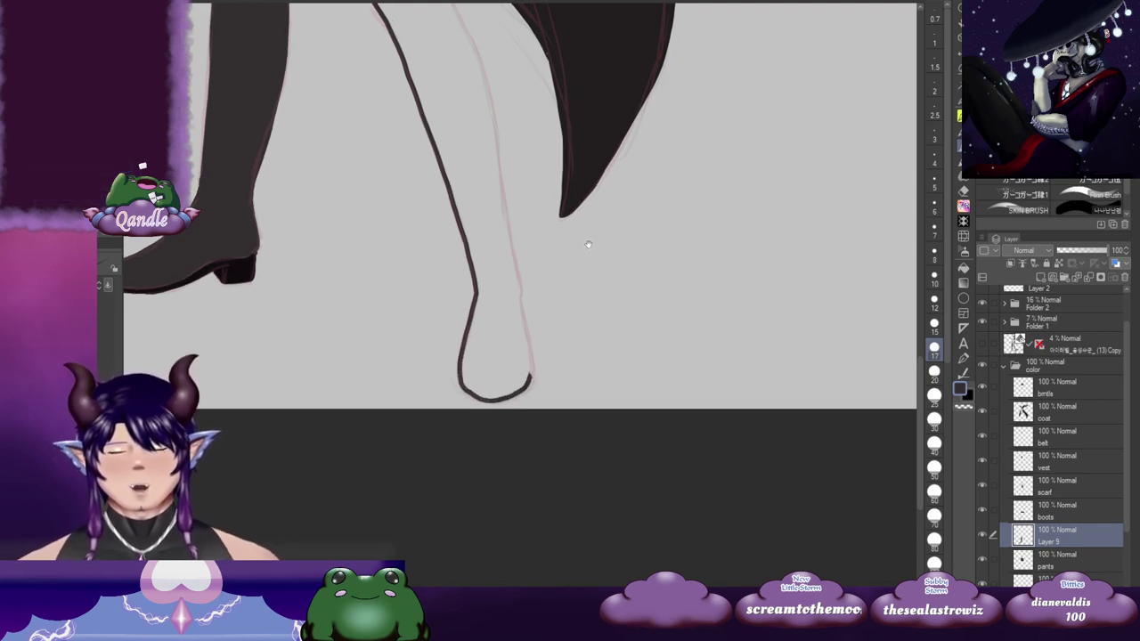
{"action": "mouse_move", "coordinate": [573, 191]}
{"action": "left_mouse_down"}
{"action": "mouse_move", "coordinate": [495, 277]}
{"action": "mouse_move", "coordinate": [500, 393]}
{"action": "left_mouse_up"}
Step: Draw the right-hand boot's outer edge from the shorts down to the foot at brush size 17 and fill the boot with dark grey
{"action": "left_click_drag", "start_coordinate": [425, 180], "coordinate": [408, 232]}
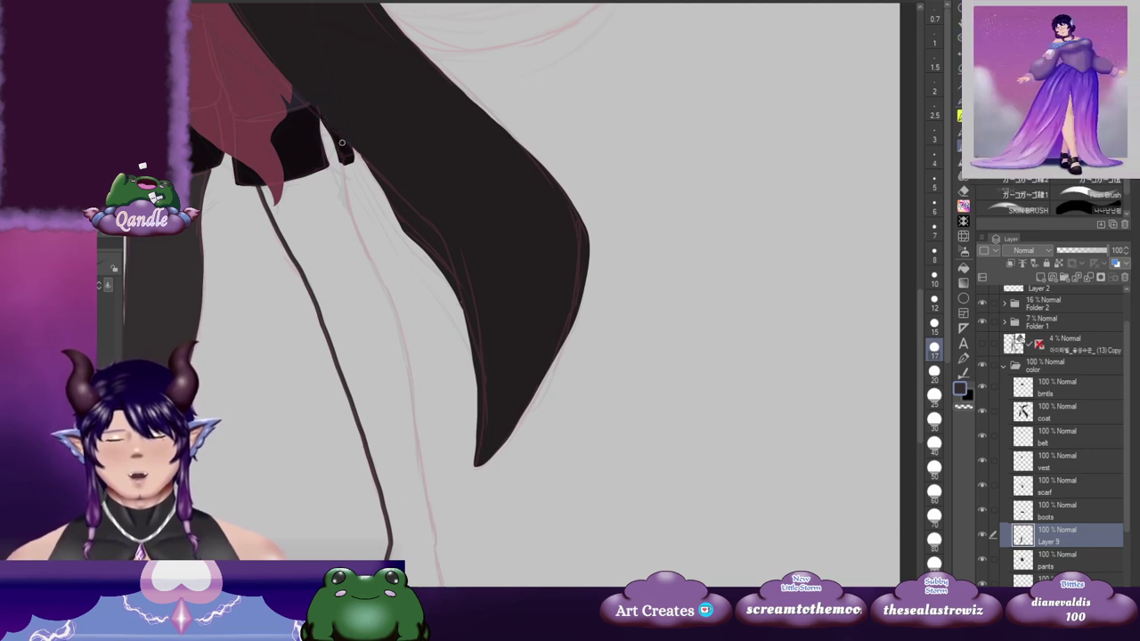
{"action": "mouse_move", "coordinate": [370, 257]}
{"action": "left_mouse_down"}
{"action": "mouse_move", "coordinate": [410, 379]}
{"action": "mouse_move", "coordinate": [425, 514]}
{"action": "left_mouse_up"}
{"action": "scroll", "coordinate": [447, 305], "scroll_direction": "down", "scroll_amount": 3}
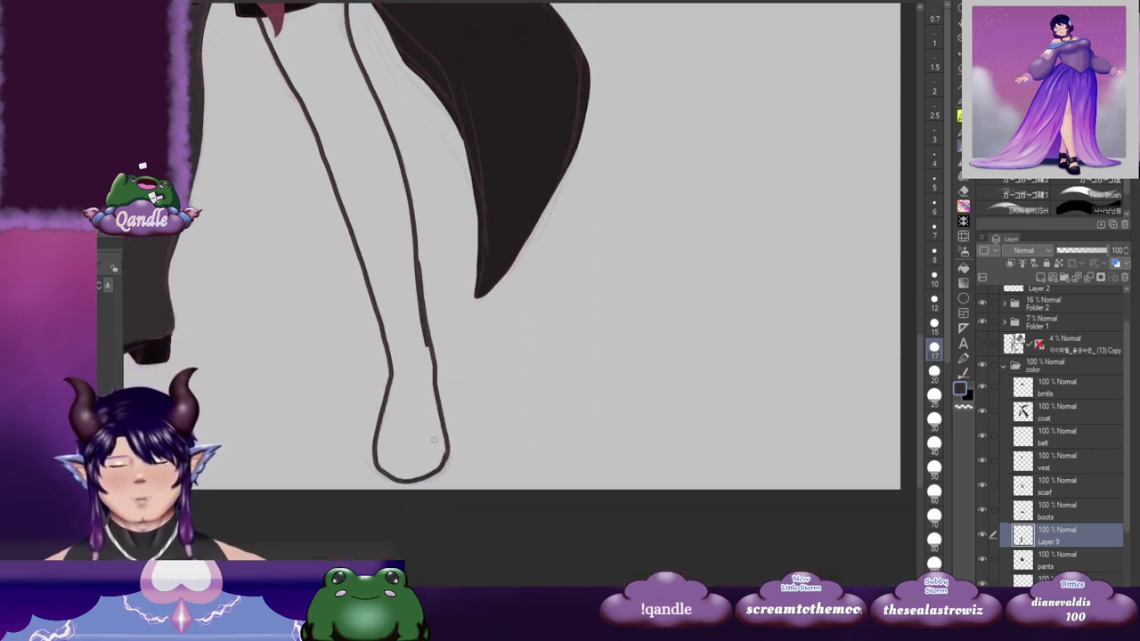
{"action": "scroll", "coordinate": [421, 273], "scroll_direction": "up", "scroll_amount": 3}
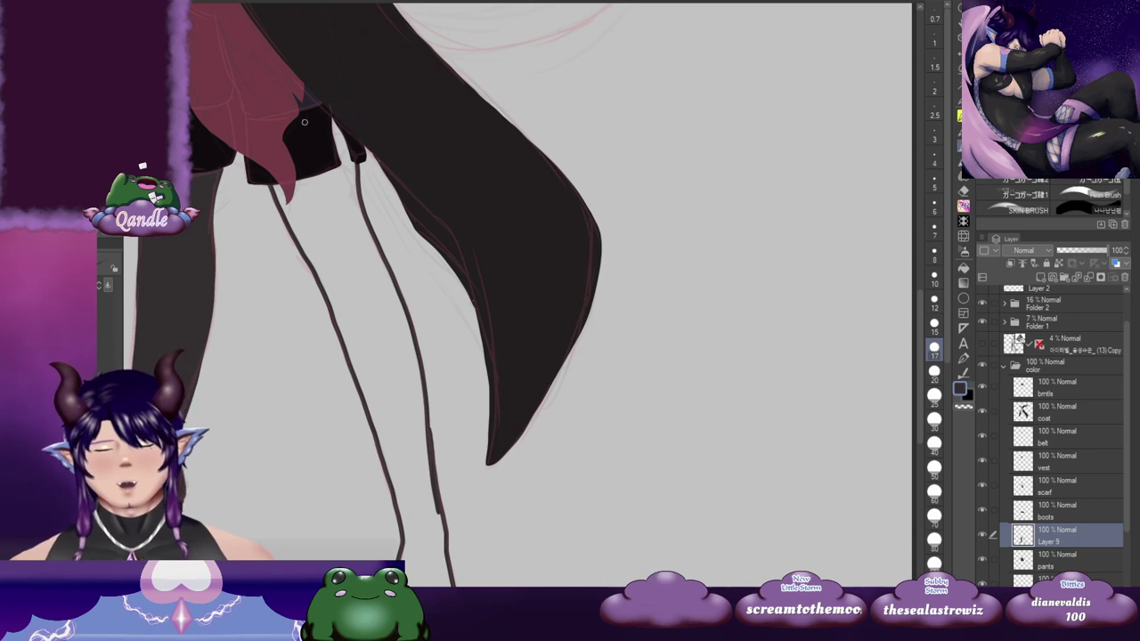
{"action": "key", "text": "g"}
{"action": "left_click", "coordinate": [342, 221]}
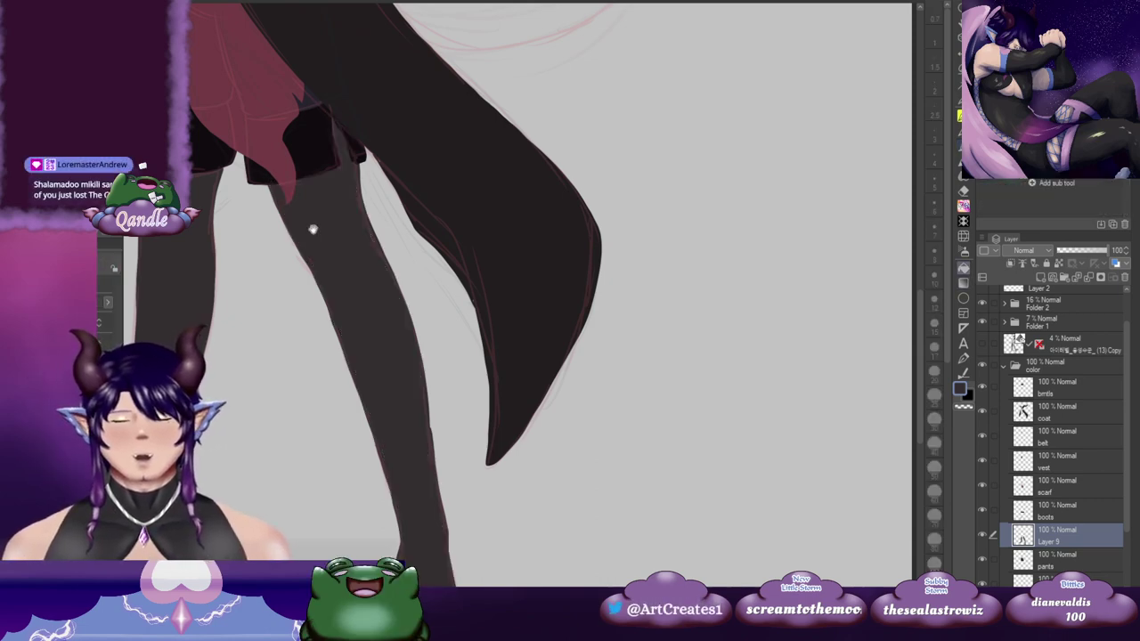
{"action": "left_click_drag", "start_coordinate": [313, 230], "coordinate": [450, 292]}
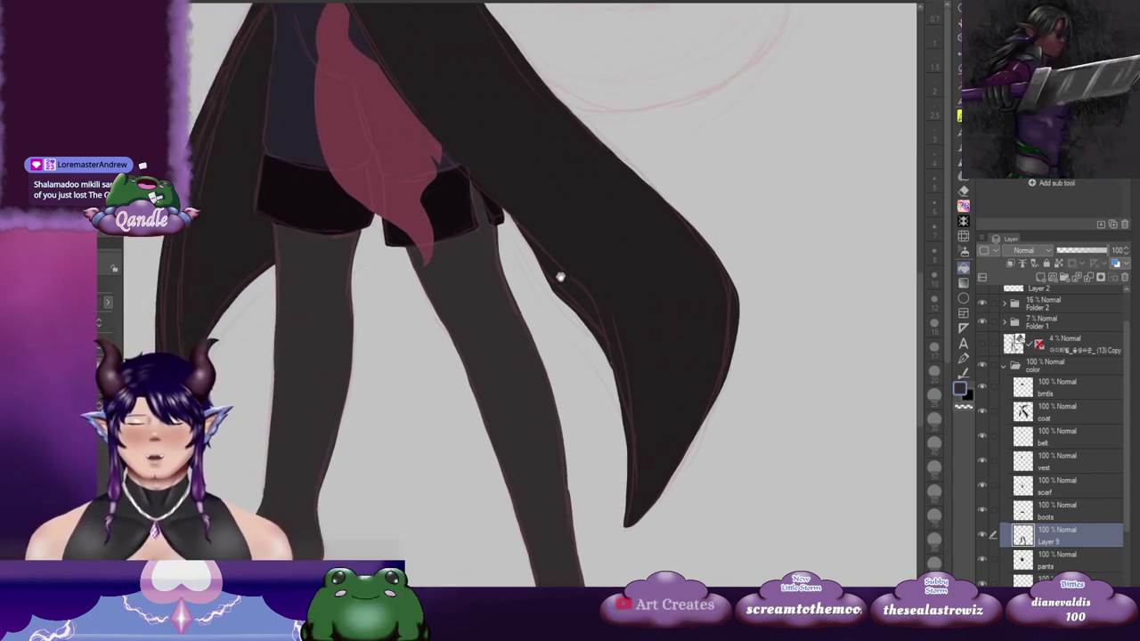
{"action": "left_click_drag", "start_coordinate": [560, 277], "coordinate": [587, 317]}
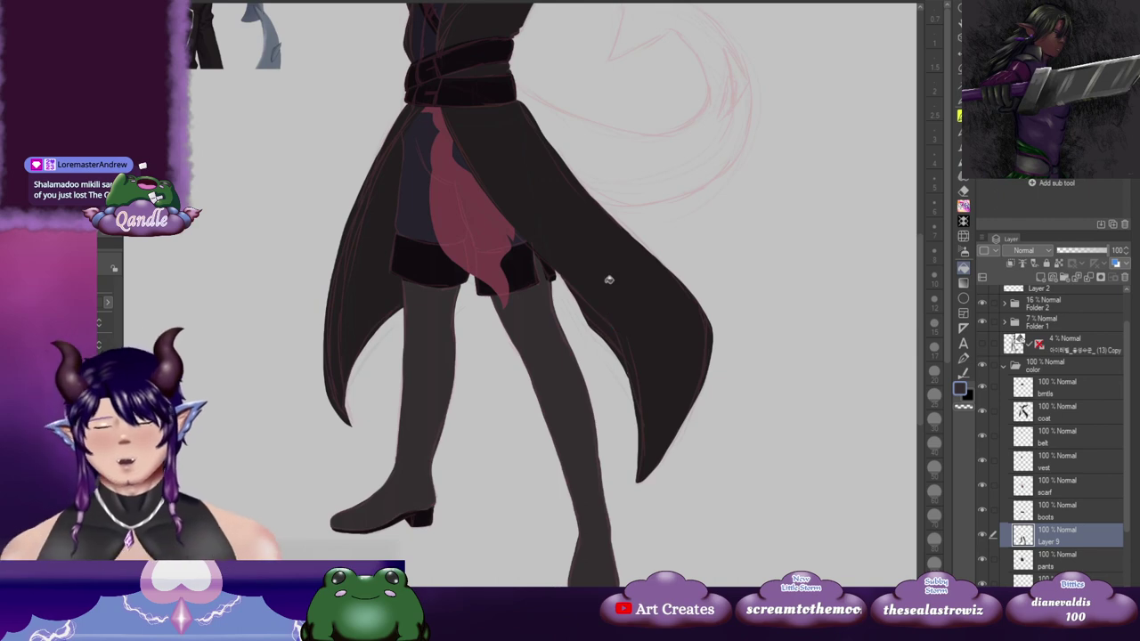
Step: Examine the character reference drawings beside the figure, comparing the hair, horns and outfit with the sketch
{"action": "left_click_drag", "start_coordinate": [609, 279], "coordinate": [608, 366]}
{"action": "left_click_drag", "start_coordinate": [572, 293], "coordinate": [553, 368]}
{"action": "left_click_drag", "start_coordinate": [538, 325], "coordinate": [574, 318]}
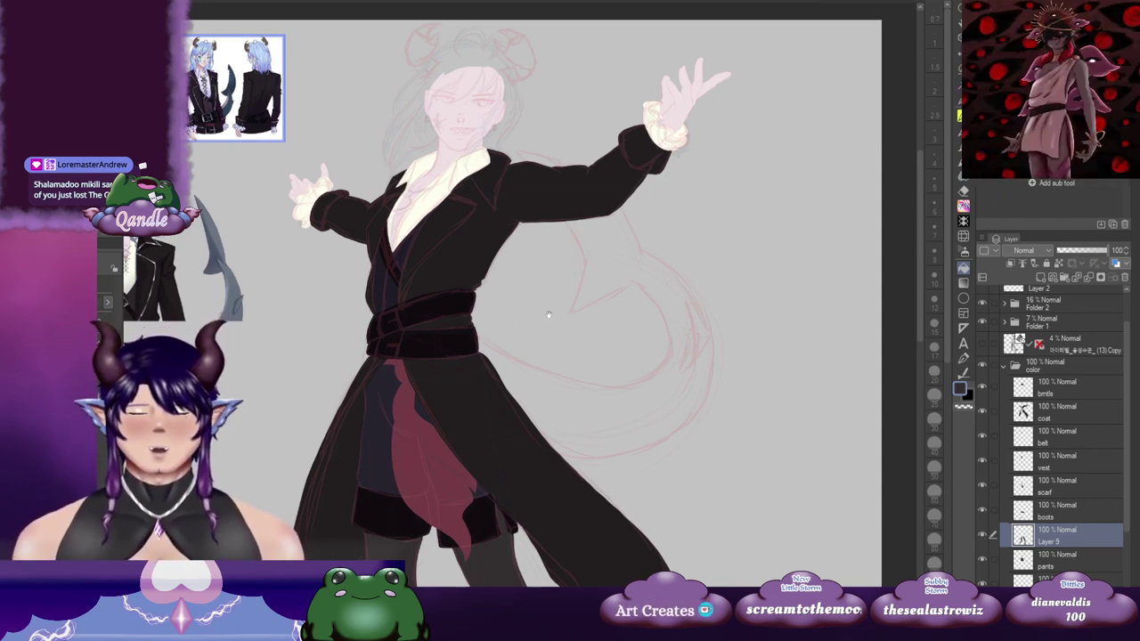
{"action": "left_click_drag", "start_coordinate": [549, 314], "coordinate": [579, 309]}
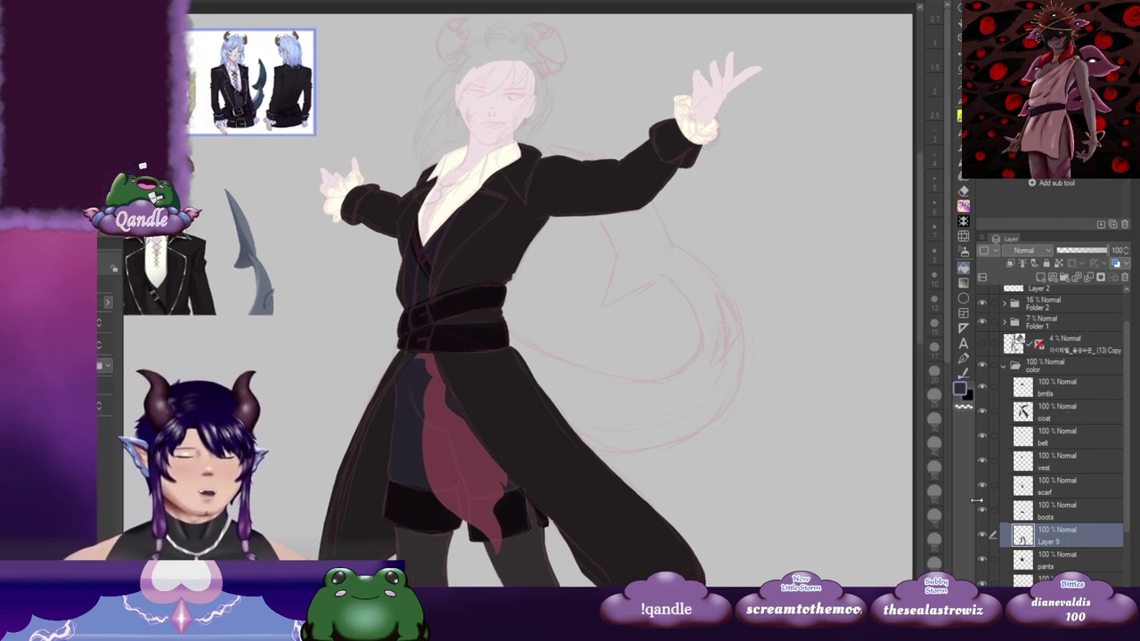
{"action": "left_click_drag", "start_coordinate": [382, 328], "coordinate": [472, 366]}
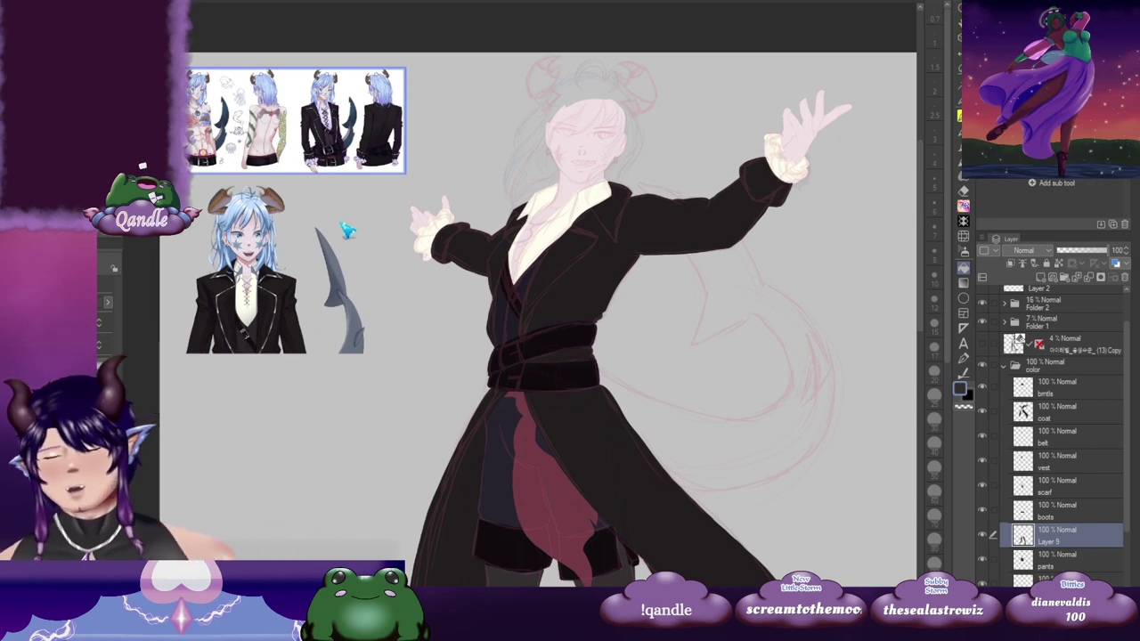
{"action": "scroll", "coordinate": [349, 230], "scroll_direction": "up", "scroll_amount": 3}
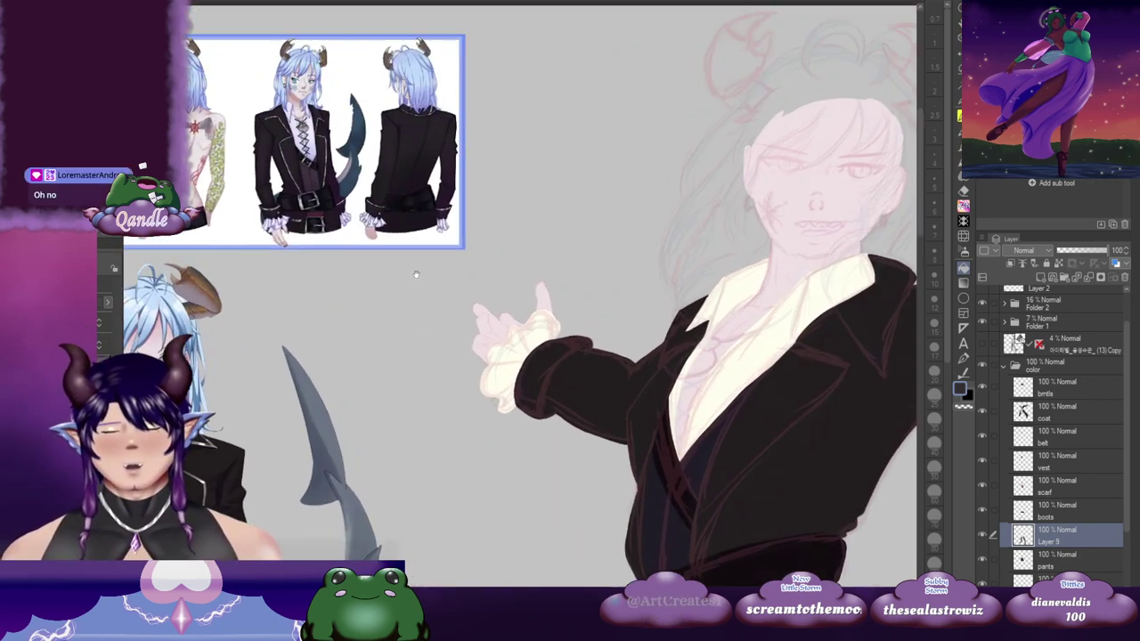
{"action": "left_click_drag", "start_coordinate": [415, 274], "coordinate": [421, 336]}
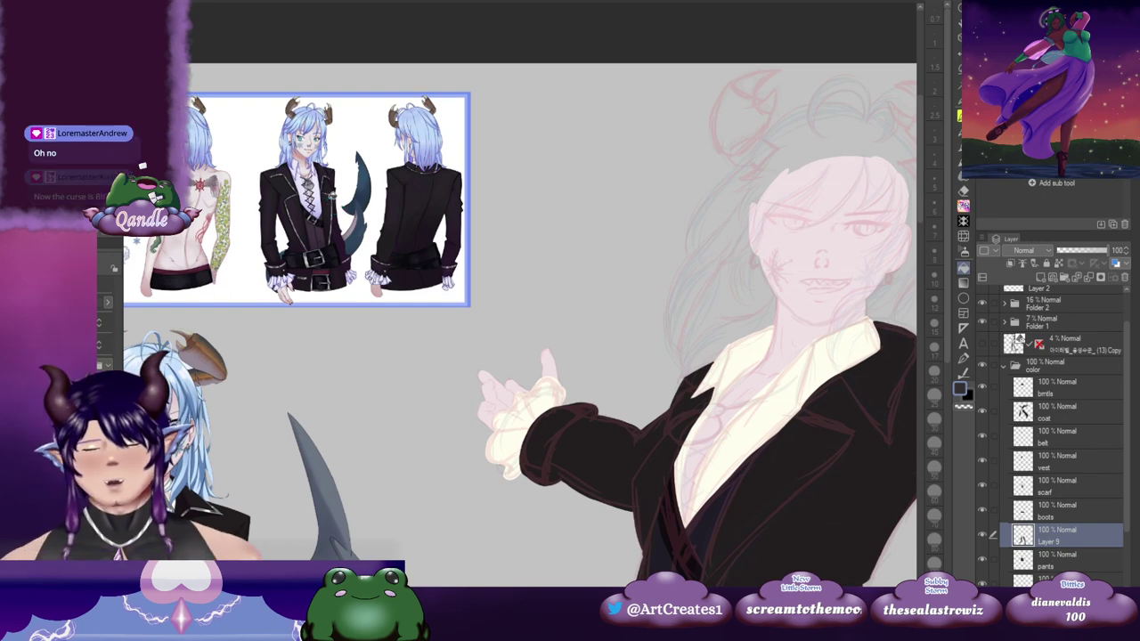
{"action": "scroll", "coordinate": [334, 205], "scroll_direction": "up", "scroll_amount": 1}
{"action": "scroll", "coordinate": [331, 207], "scroll_direction": "up", "scroll_amount": 1}
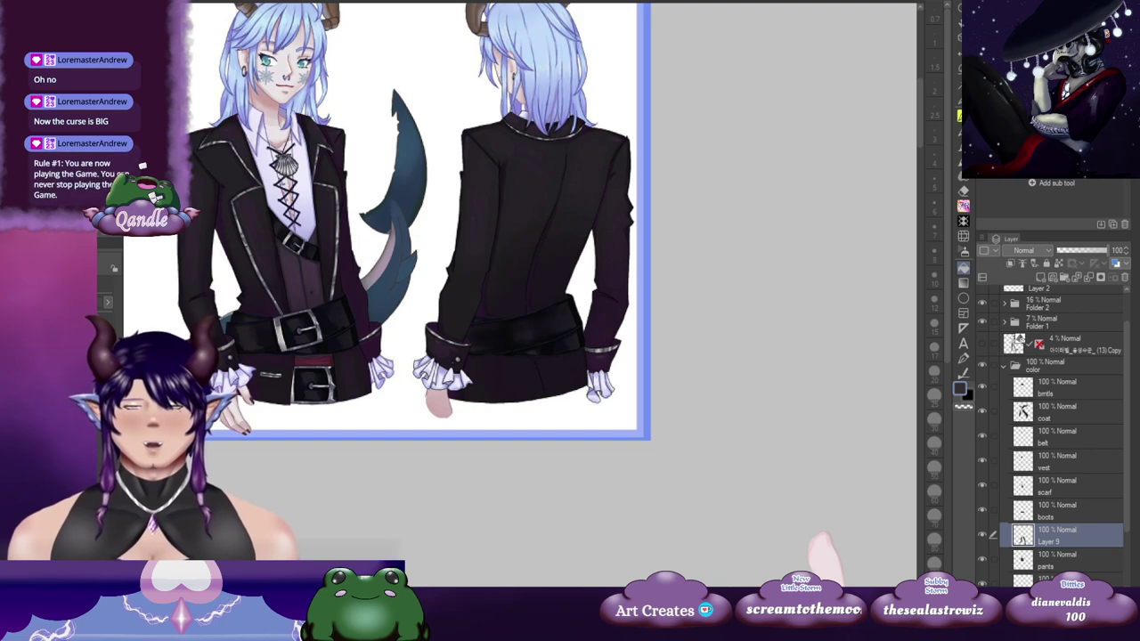
{"action": "left_click_drag", "start_coordinate": [685, 322], "coordinate": [600, 328]}
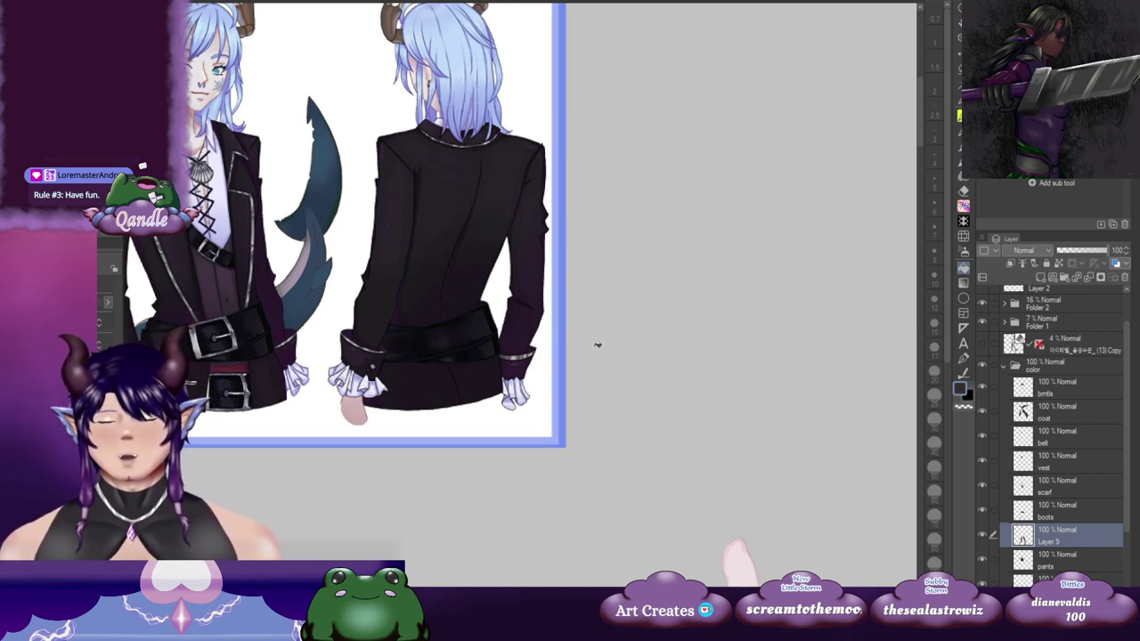
{"action": "scroll", "coordinate": [602, 341], "scroll_direction": "down", "scroll_amount": 2}
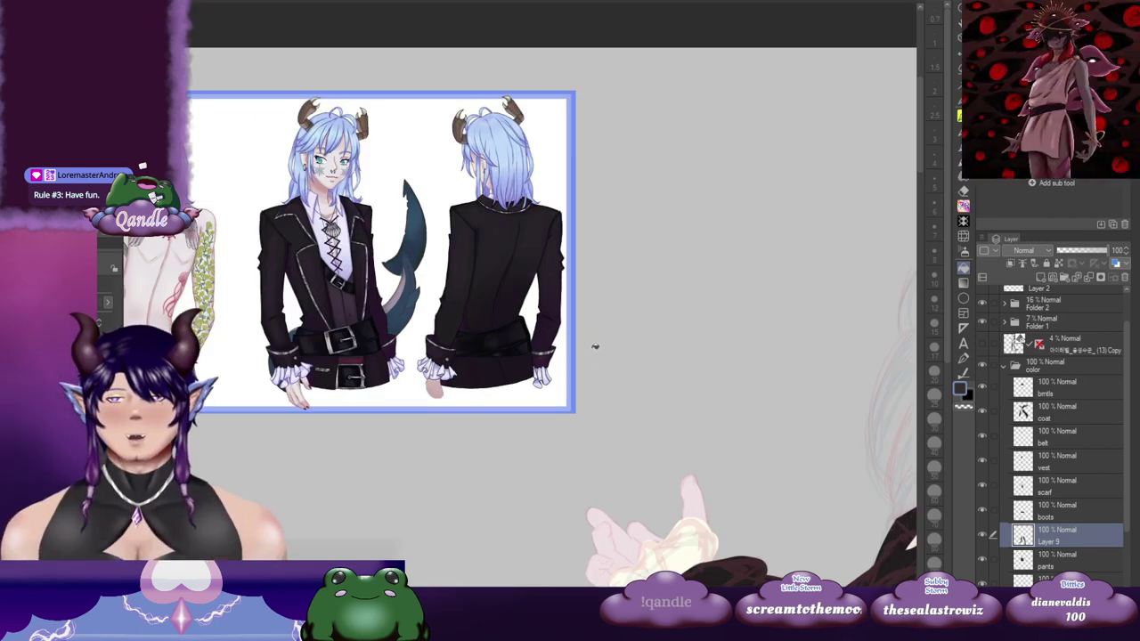
{"action": "left_click_drag", "start_coordinate": [675, 384], "coordinate": [458, 245]}
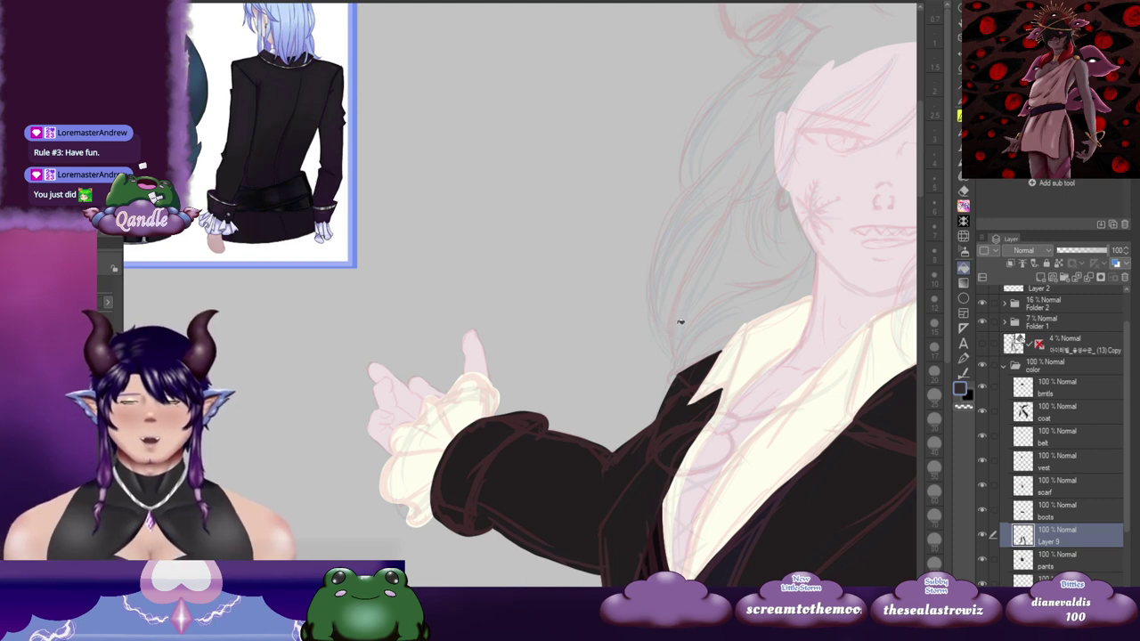
{"action": "scroll", "coordinate": [664, 347], "scroll_direction": "down", "scroll_amount": 1}
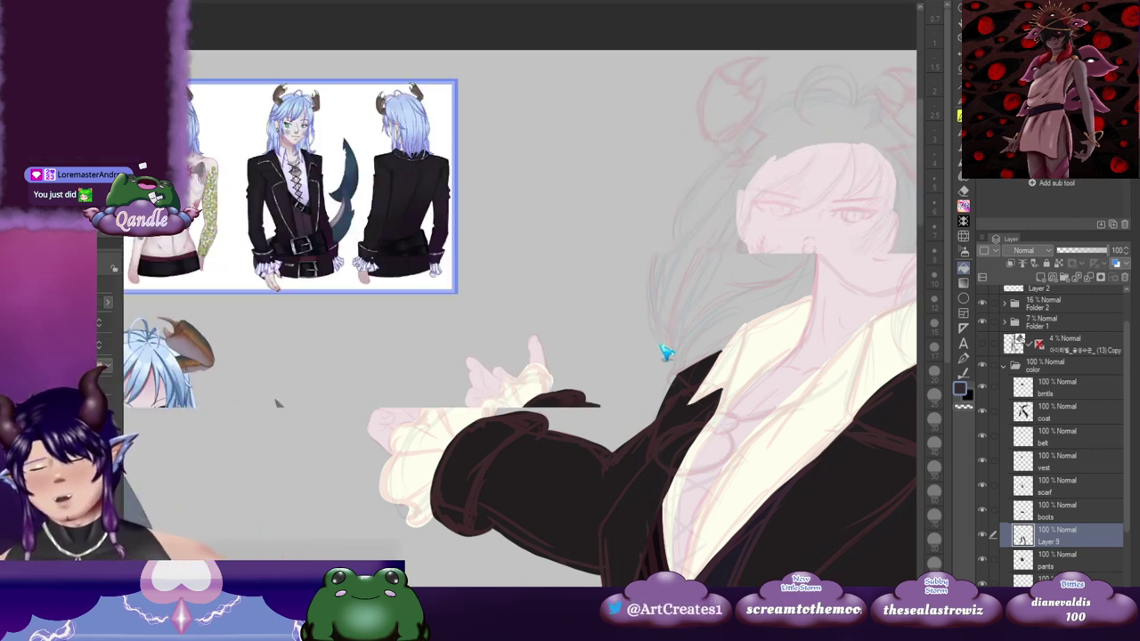
{"action": "left_click_drag", "start_coordinate": [793, 327], "coordinate": [540, 349]}
{"action": "left_click_drag", "start_coordinate": [389, 366], "coordinate": [556, 348]}
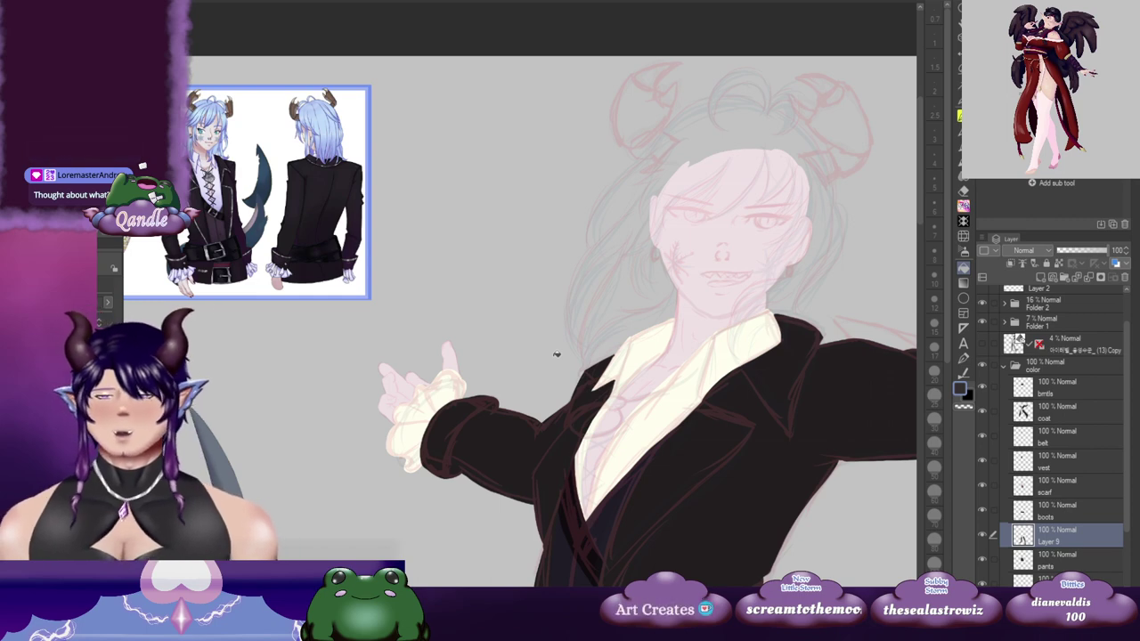
Step: Sample the light blue hair color from the reference portrait and add a new layer named hair above the existing color layers
{"action": "left_click_drag", "start_coordinate": [322, 408], "coordinate": [556, 208]}
{"action": "left_click", "coordinate": [259, 173], "text": "alt"}
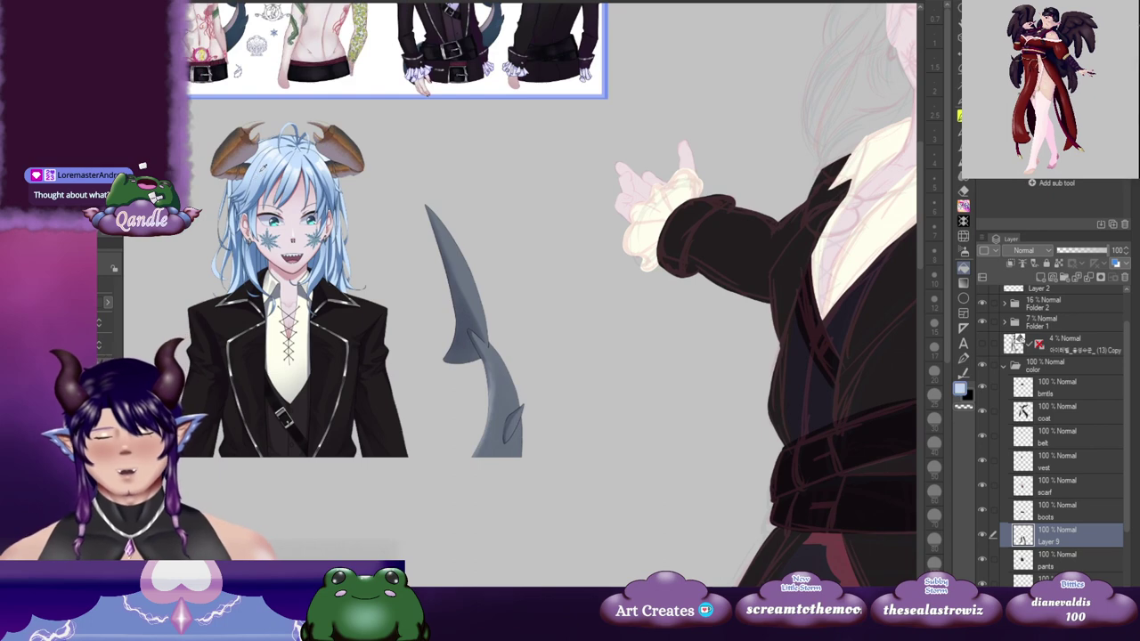
{"action": "left_click_drag", "start_coordinate": [595, 275], "coordinate": [375, 286]}
{"action": "left_click", "coordinate": [1062, 392]}
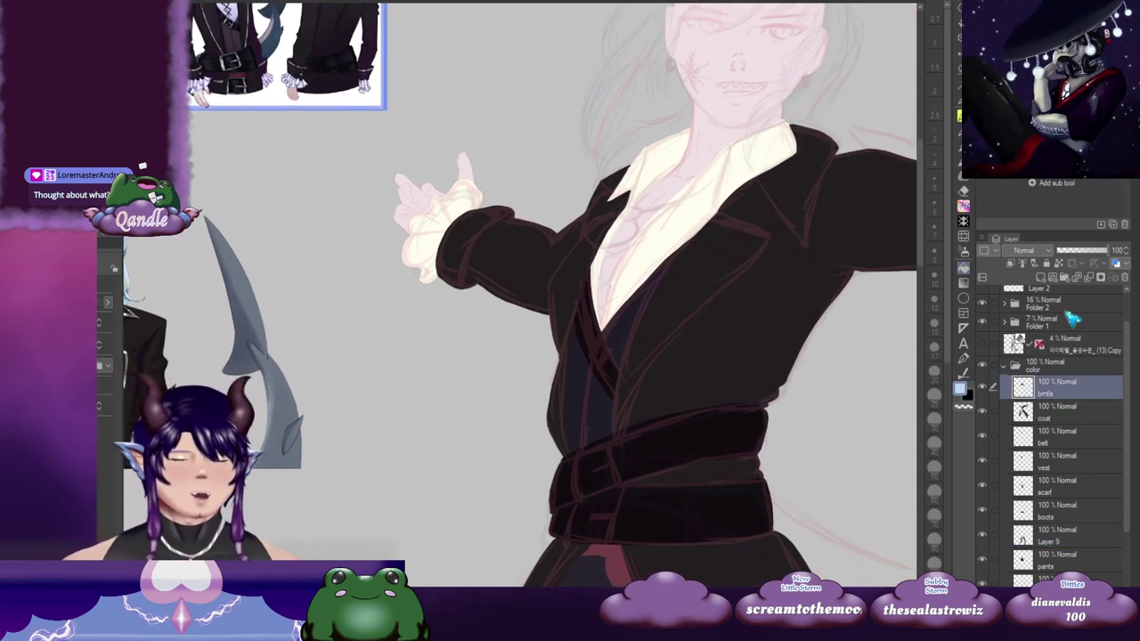
{"action": "left_click", "coordinate": [1040, 277]}
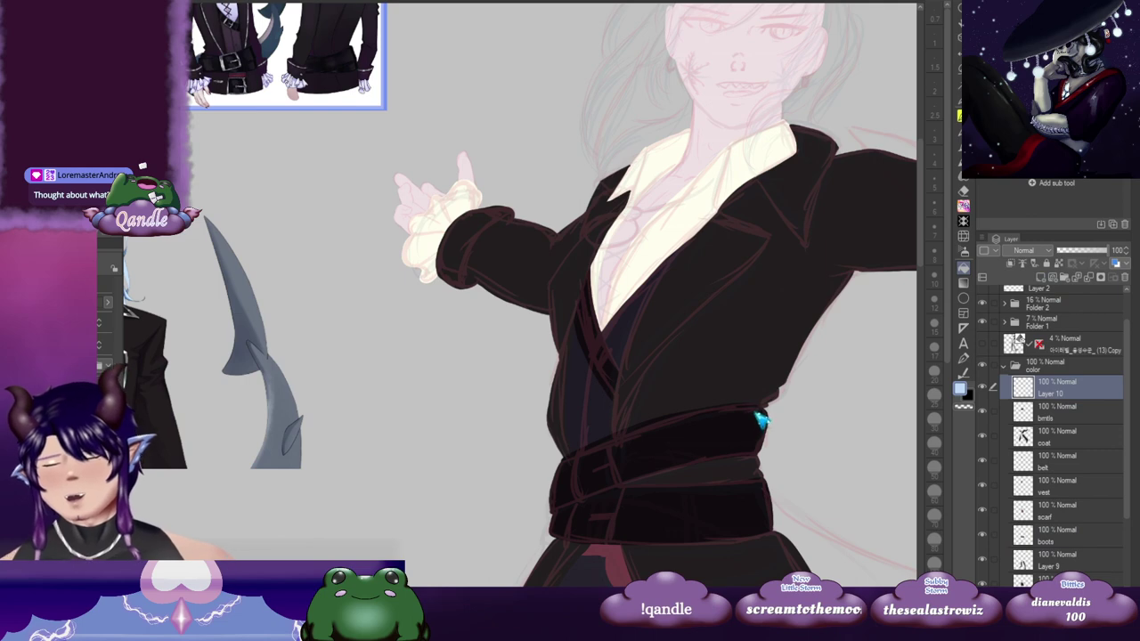
{"action": "scroll", "coordinate": [663, 308], "scroll_direction": "down", "scroll_amount": 2}
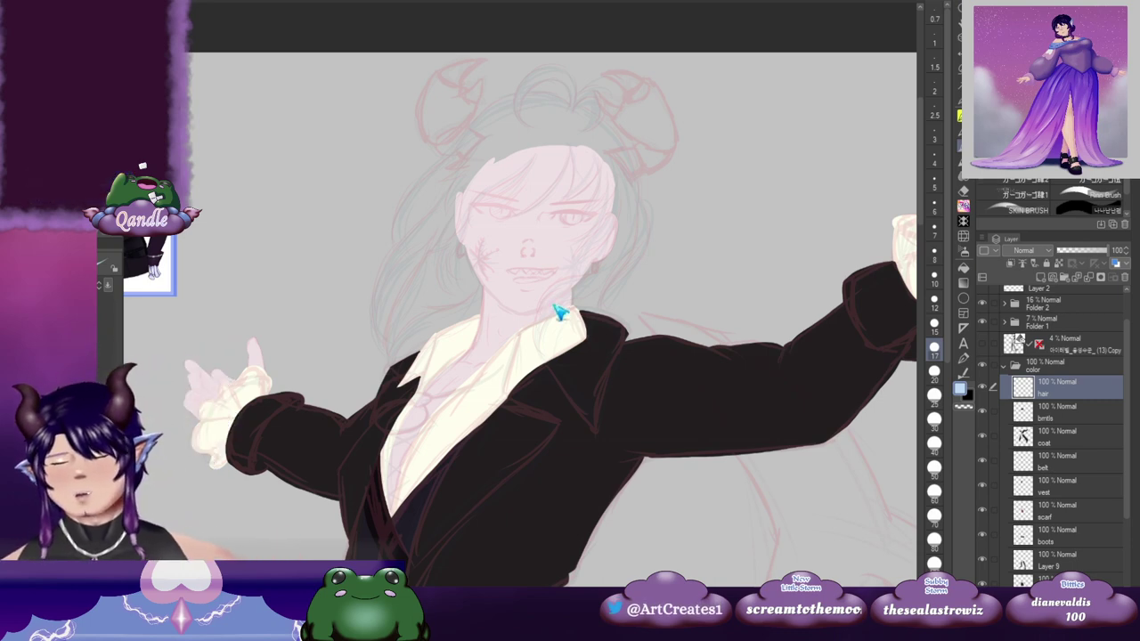
{"action": "scroll", "coordinate": [560, 311], "scroll_direction": "up", "scroll_amount": 1}
{"action": "scroll", "coordinate": [599, 206], "scroll_direction": "up", "scroll_amount": 1}
{"action": "left_click_drag", "start_coordinate": [608, 111], "coordinate": [596, 149]}
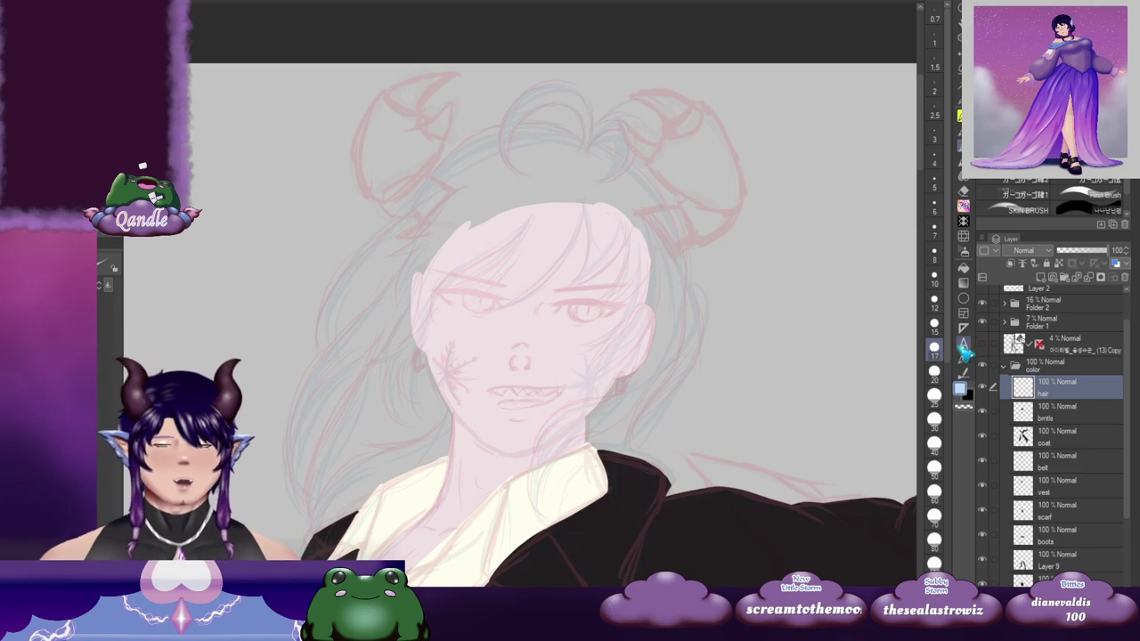
{"action": "scroll", "coordinate": [593, 154], "scroll_direction": "up", "scroll_amount": 1}
{"action": "left_click_drag", "start_coordinate": [592, 152], "coordinate": [497, 161]}
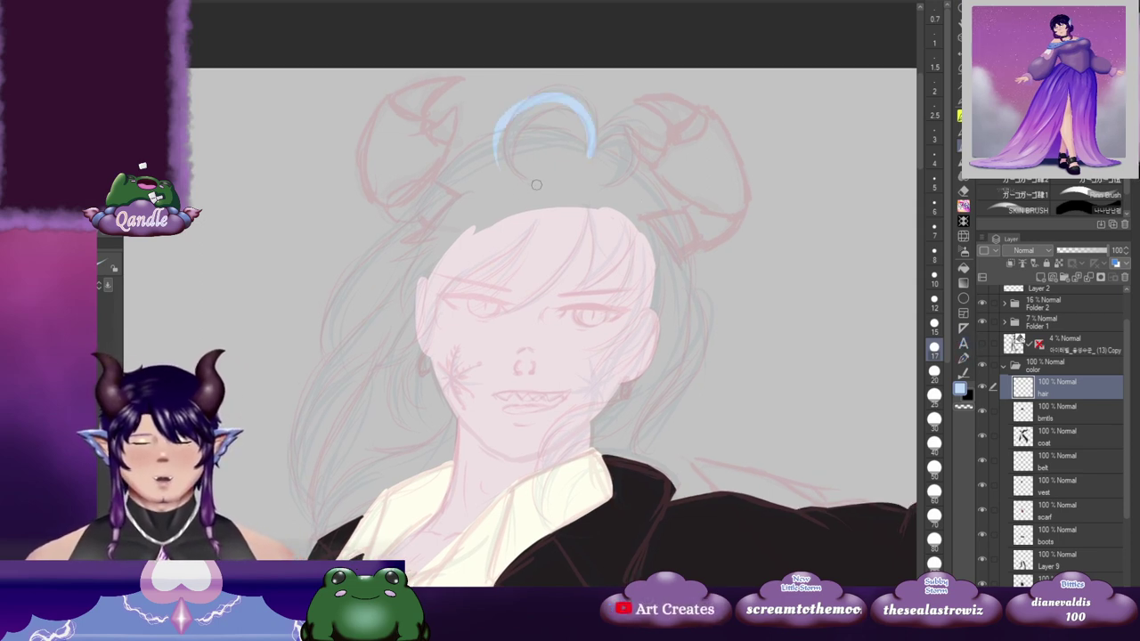
{"action": "key", "text": "ctrl+z"}
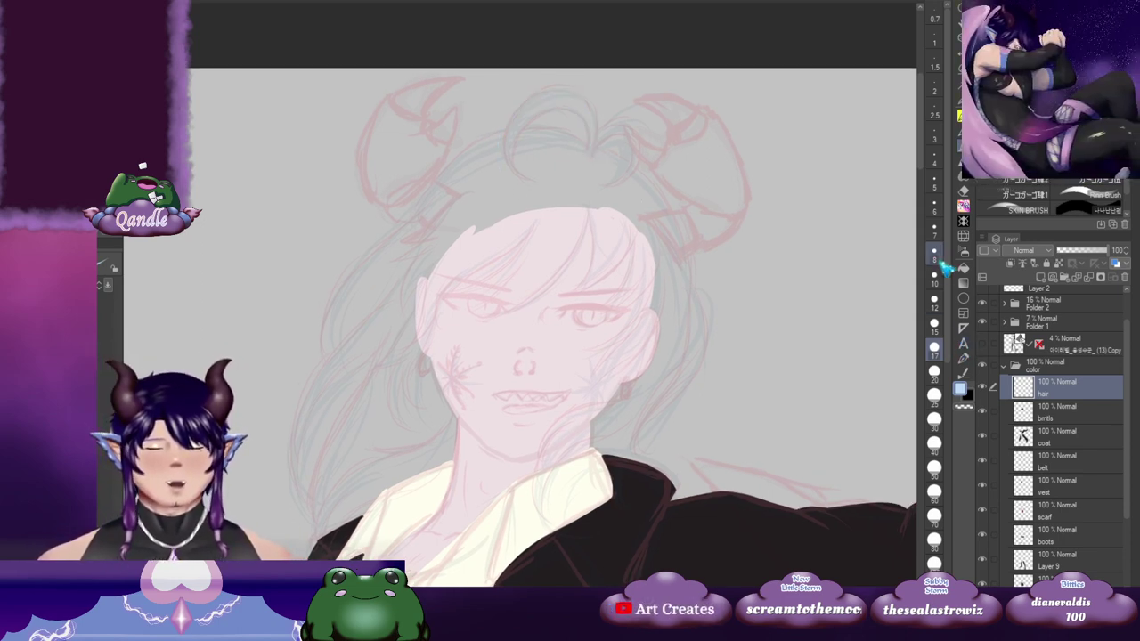
Step: Set the brush size to 8 and outline the hair from the crown past the left horn down the side of the head
{"action": "left_click", "coordinate": [937, 257]}
{"action": "mouse_move", "coordinate": [570, 155]}
{"action": "left_mouse_down"}
{"action": "mouse_move", "coordinate": [557, 115]}
{"action": "mouse_move", "coordinate": [481, 167]}
{"action": "mouse_move", "coordinate": [437, 230]}
{"action": "mouse_move", "coordinate": [373, 284]}
{"action": "mouse_move", "coordinate": [361, 332]}
{"action": "left_mouse_up"}
{"action": "key", "text": "ctrl+z"}
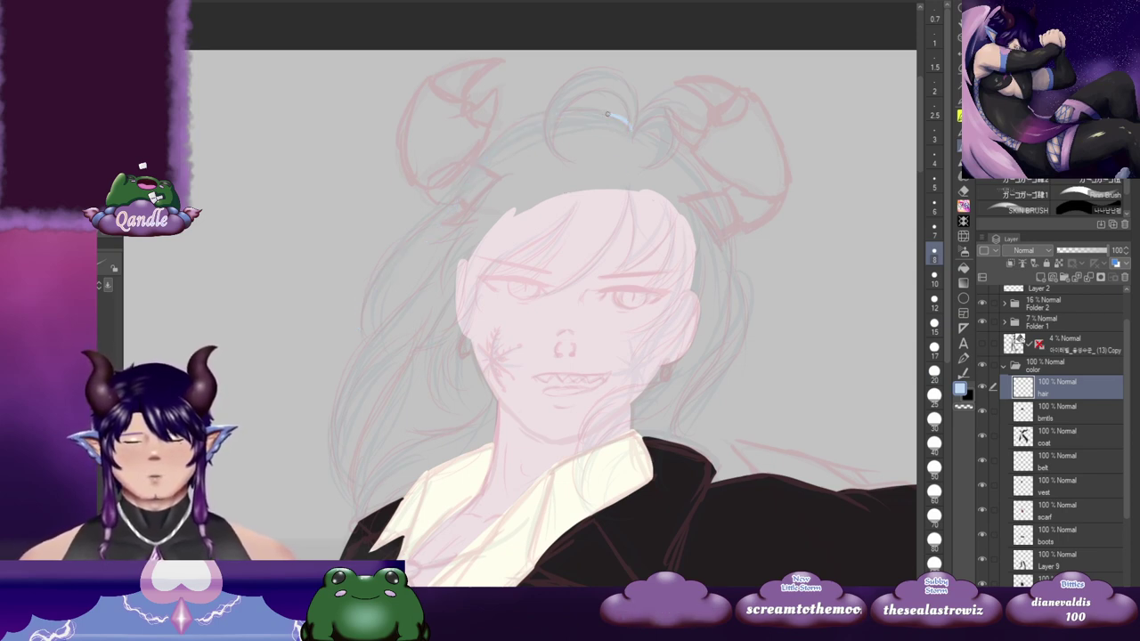
{"action": "mouse_move", "coordinate": [607, 114]}
{"action": "left_mouse_down"}
{"action": "mouse_move", "coordinate": [495, 146]}
{"action": "mouse_move", "coordinate": [354, 329]}
{"action": "left_mouse_up"}
{"action": "left_click_drag", "start_coordinate": [497, 278], "coordinate": [518, 226]}
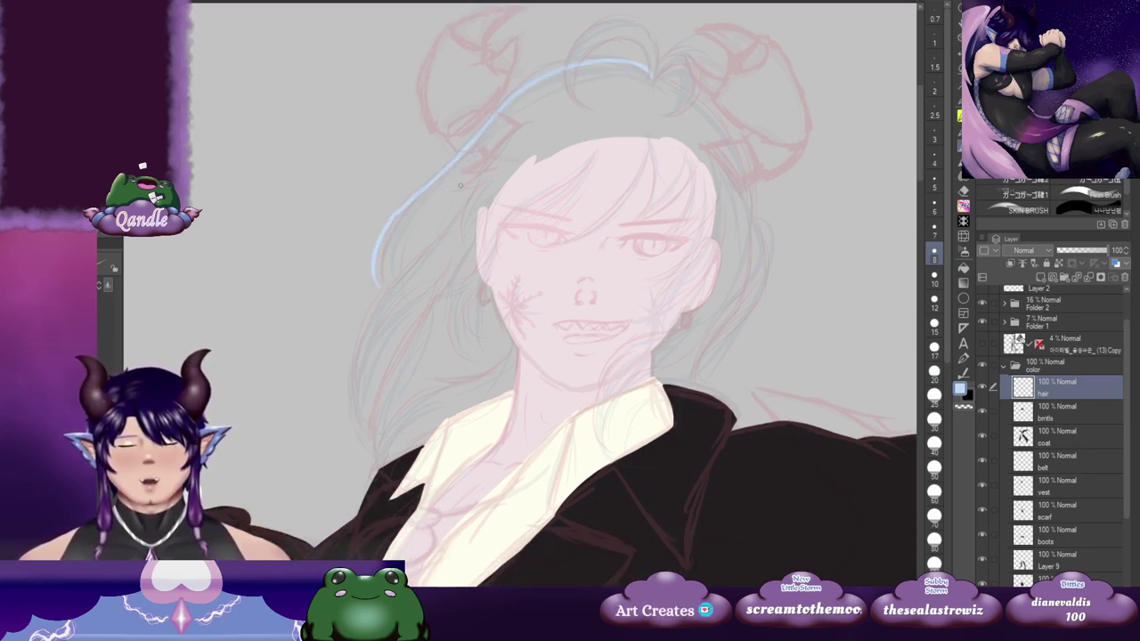
Step: Draw the curved outlines of the long outer hair locks on the left side of the face, following the sketch
{"action": "left_click_drag", "start_coordinate": [481, 185], "coordinate": [498, 145]}
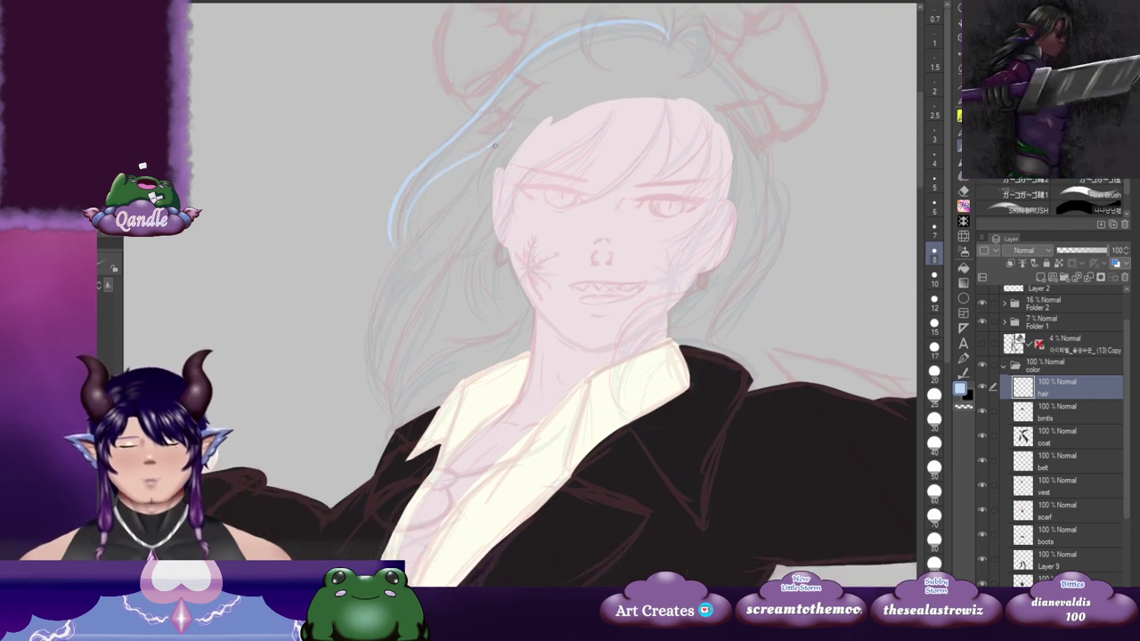
{"action": "left_click_drag", "start_coordinate": [434, 216], "coordinate": [365, 352]}
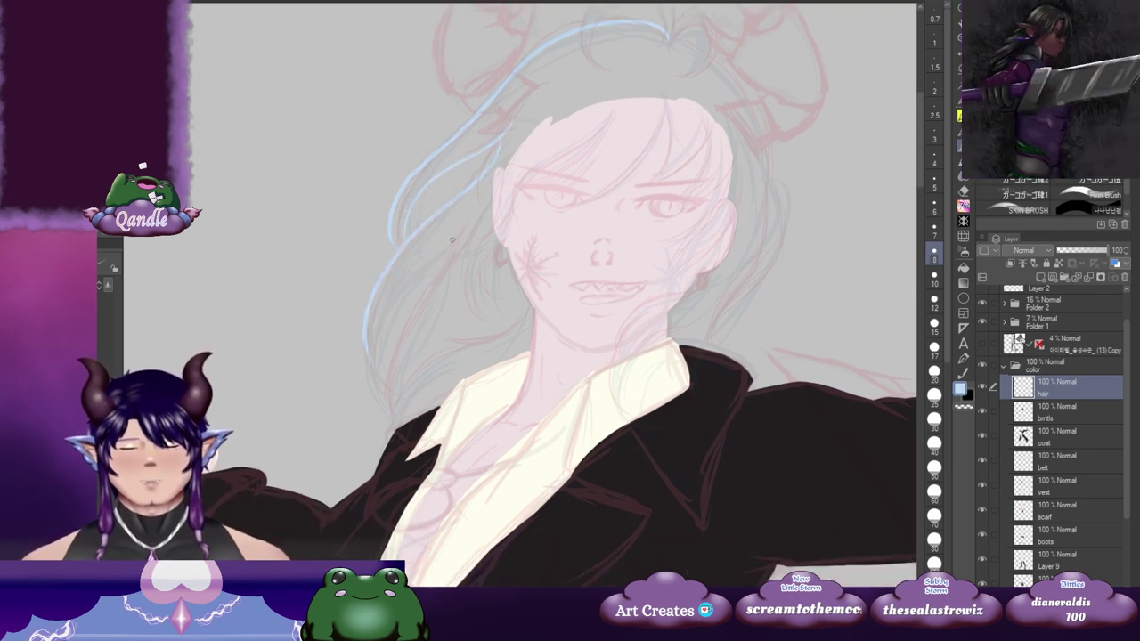
{"action": "left_click_drag", "start_coordinate": [438, 257], "coordinate": [370, 355]}
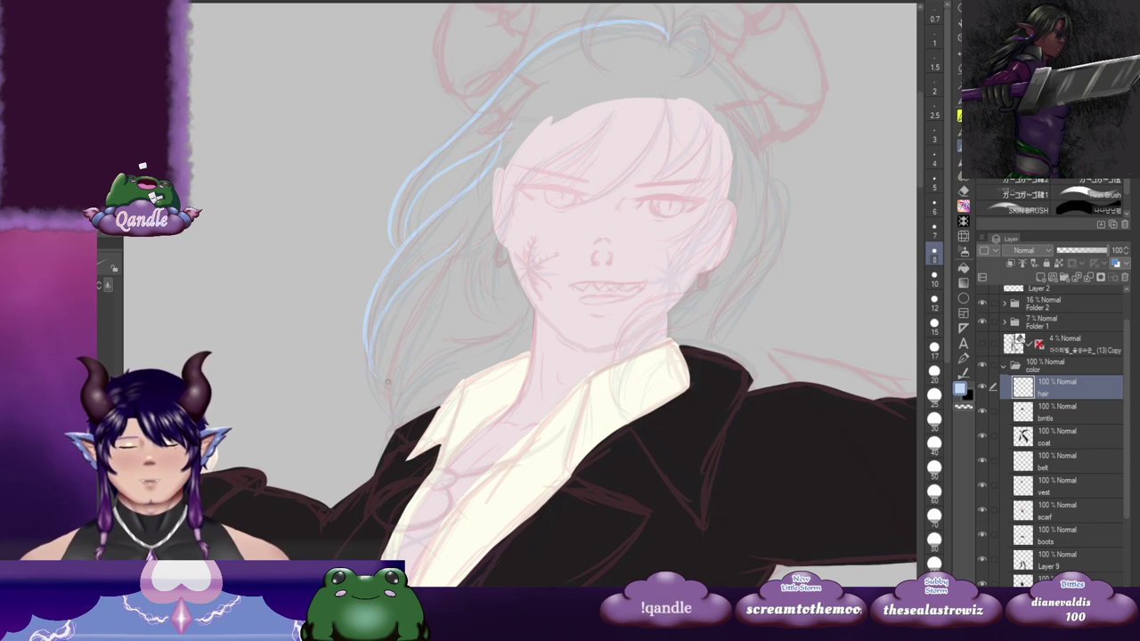
{"action": "left_click_drag", "start_coordinate": [489, 279], "coordinate": [488, 205]}
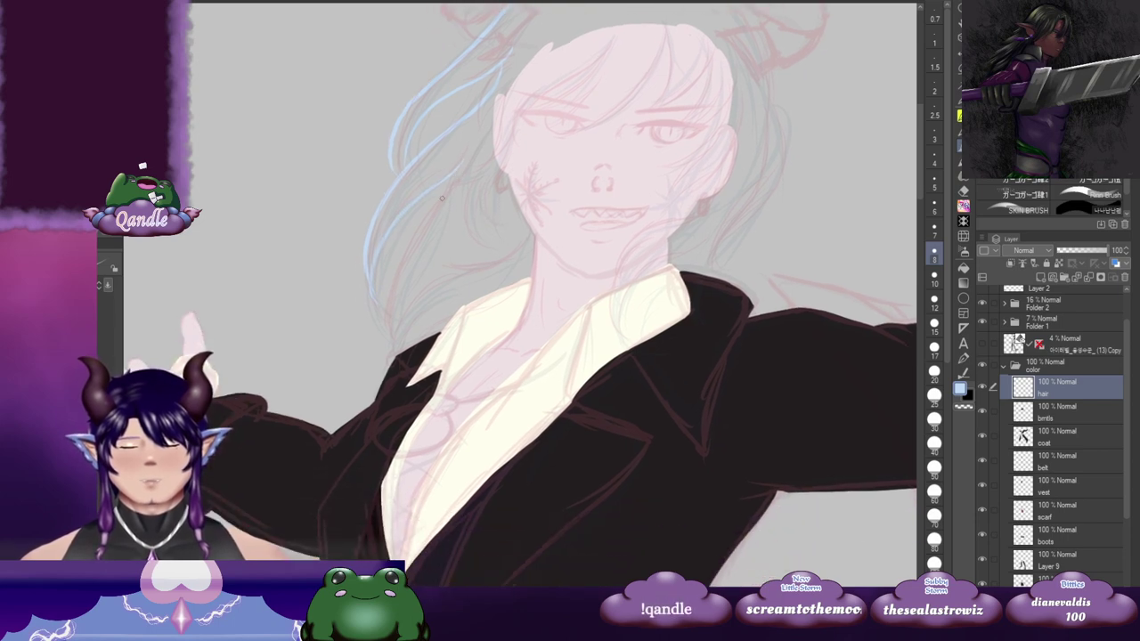
{"action": "key", "text": "ctrl+z"}
{"action": "mouse_move", "coordinate": [460, 164]}
{"action": "left_mouse_down"}
{"action": "mouse_move", "coordinate": [389, 223]}
{"action": "mouse_move", "coordinate": [372, 307]}
{"action": "left_mouse_up"}
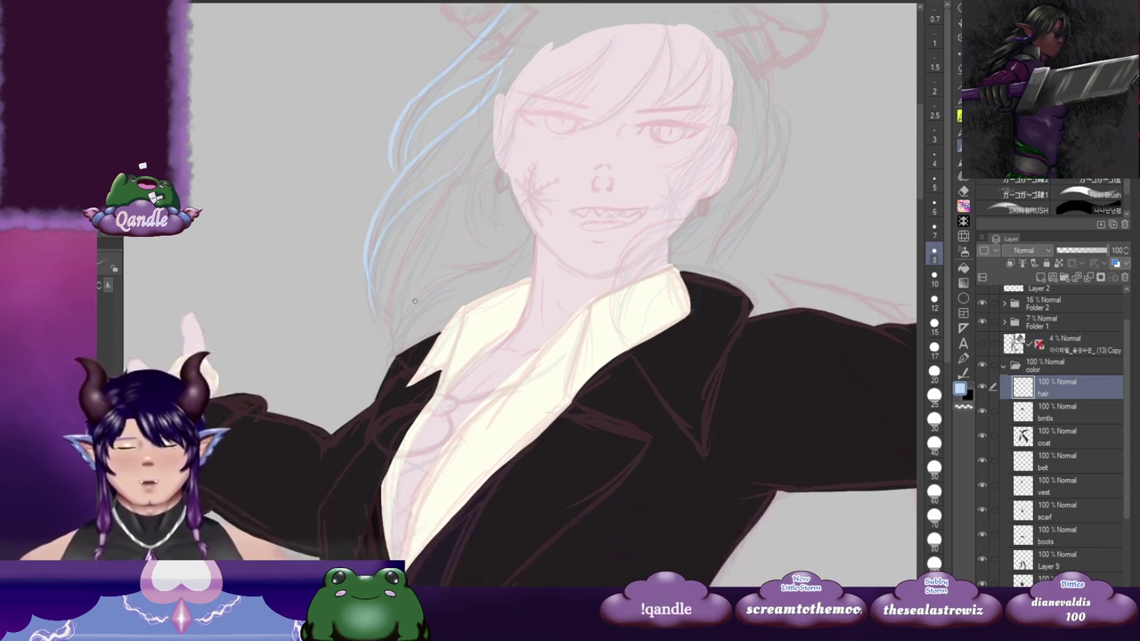
{"action": "key", "text": "ctrl+z"}
{"action": "mouse_move", "coordinate": [471, 154]}
{"action": "left_mouse_down"}
{"action": "mouse_move", "coordinate": [380, 273]}
{"action": "mouse_move", "coordinate": [378, 305]}
{"action": "left_mouse_up"}
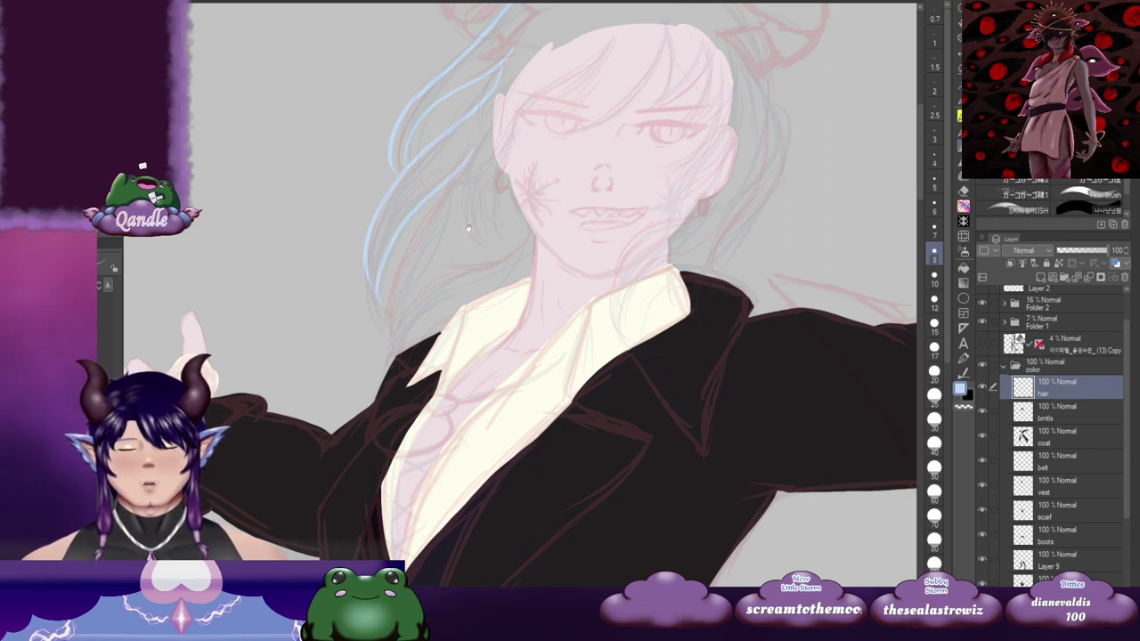
Step: Extend the inner edge of the left hair lock toward the shoulder and add short strands below the left horn
{"action": "left_click_drag", "start_coordinate": [468, 229], "coordinate": [467, 214]}
{"action": "left_click_drag", "start_coordinate": [466, 150], "coordinate": [386, 327]}
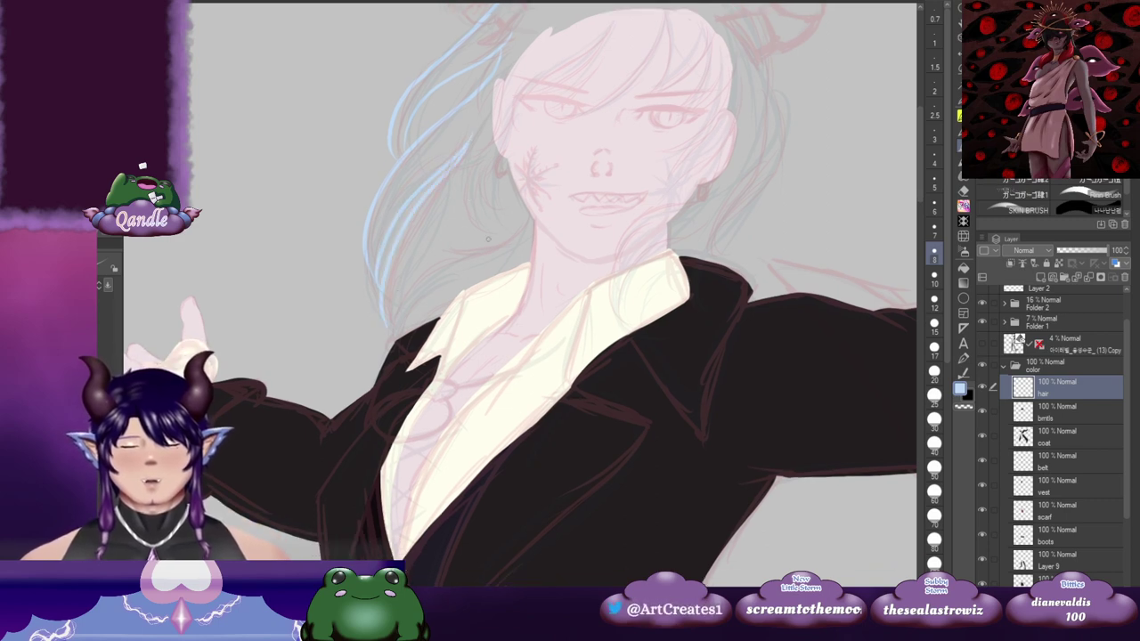
{"action": "left_click_drag", "start_coordinate": [522, 223], "coordinate": [487, 217]}
{"action": "left_click_drag", "start_coordinate": [498, 129], "coordinate": [469, 198]}
{"action": "left_click_drag", "start_coordinate": [532, 116], "coordinate": [502, 167]}
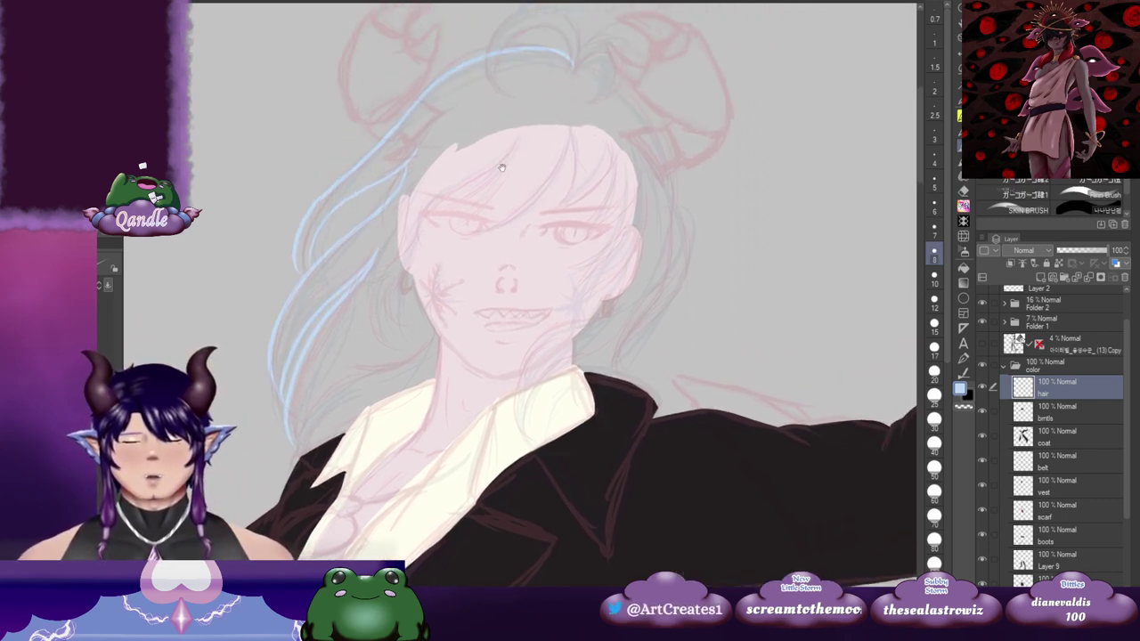
{"action": "left_click_drag", "start_coordinate": [452, 113], "coordinate": [373, 159]}
{"action": "left_click_drag", "start_coordinate": [452, 158], "coordinate": [449, 140]}
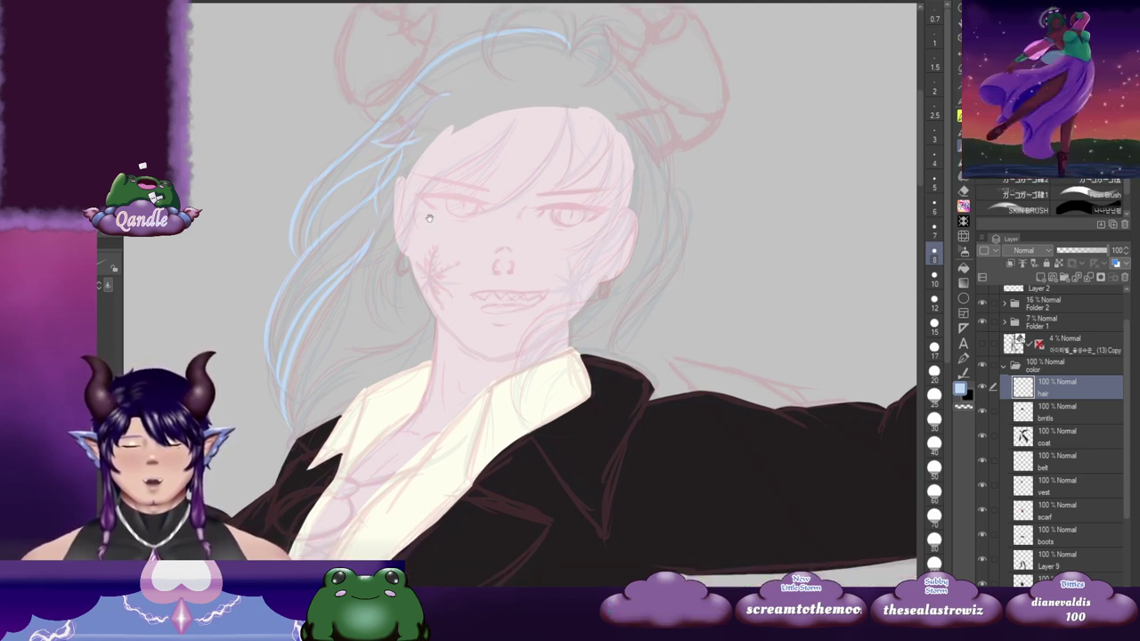
Step: Outline the lower hair lock beside the neck, tapering it to a point above the shoulder and along the collar
{"action": "scroll", "coordinate": [380, 222], "scroll_direction": "down", "scroll_amount": 2}
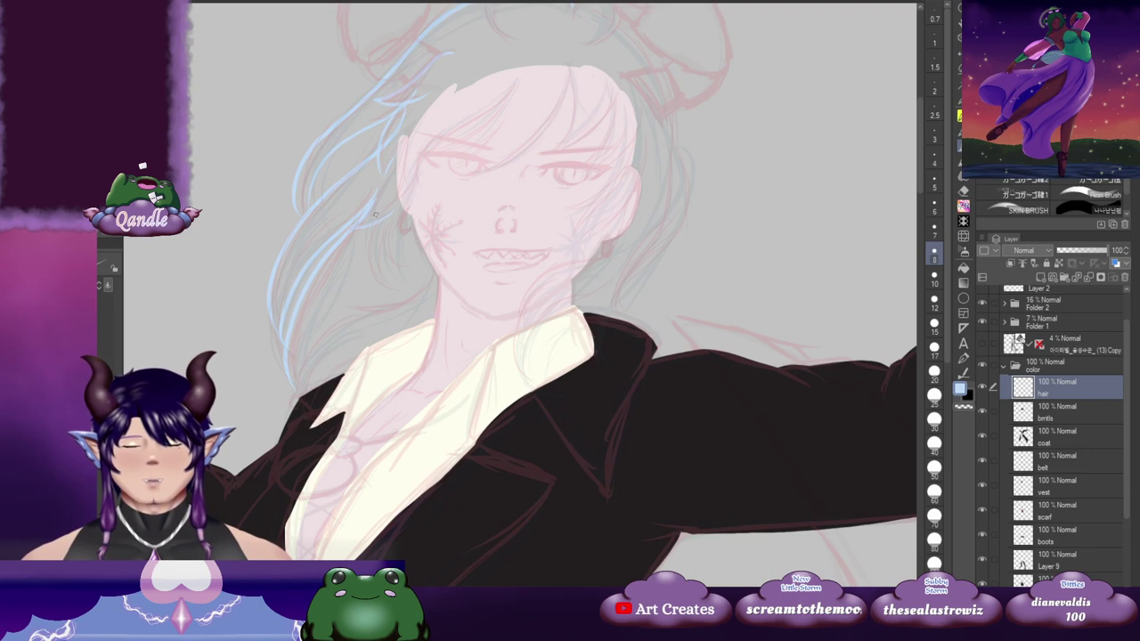
{"action": "scroll", "coordinate": [438, 272], "scroll_direction": "down", "scroll_amount": 2}
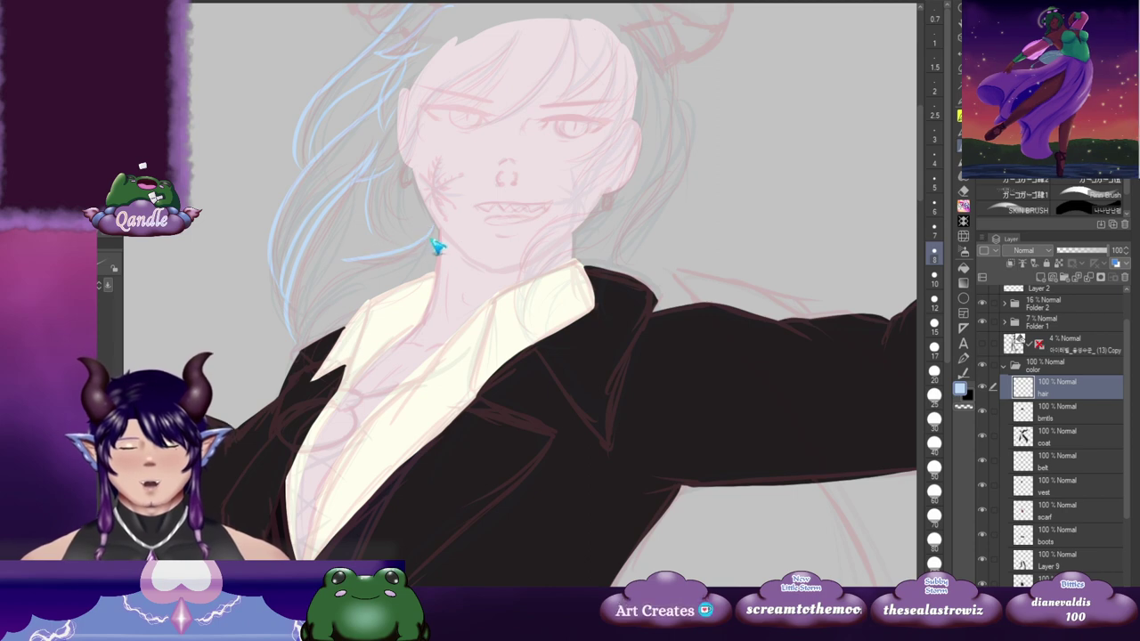
{"action": "left_click_drag", "start_coordinate": [365, 268], "coordinate": [395, 268]}
{"action": "mouse_move", "coordinate": [375, 278]}
{"action": "left_mouse_down"}
{"action": "mouse_move", "coordinate": [394, 253]}
{"action": "mouse_move", "coordinate": [316, 313]}
{"action": "left_mouse_up"}
{"action": "left_click_drag", "start_coordinate": [384, 291], "coordinate": [450, 249]}
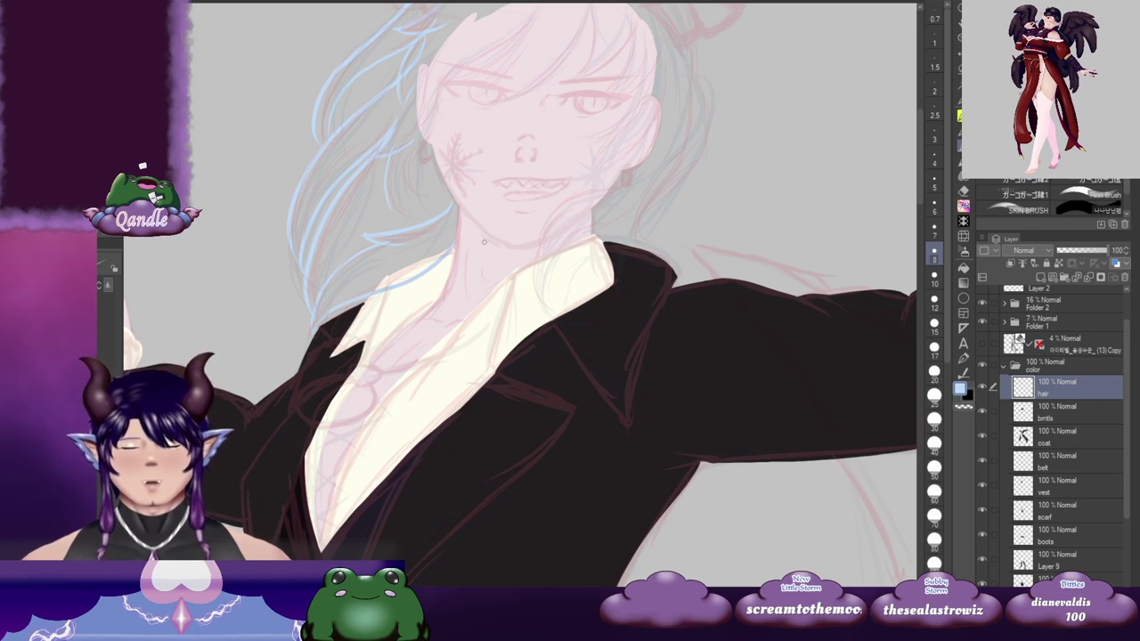
Step: Draw the fringe strands sweeping over the left side of the forehead and left eye, following the sketch
{"action": "left_click_drag", "start_coordinate": [497, 207], "coordinate": [459, 261]}
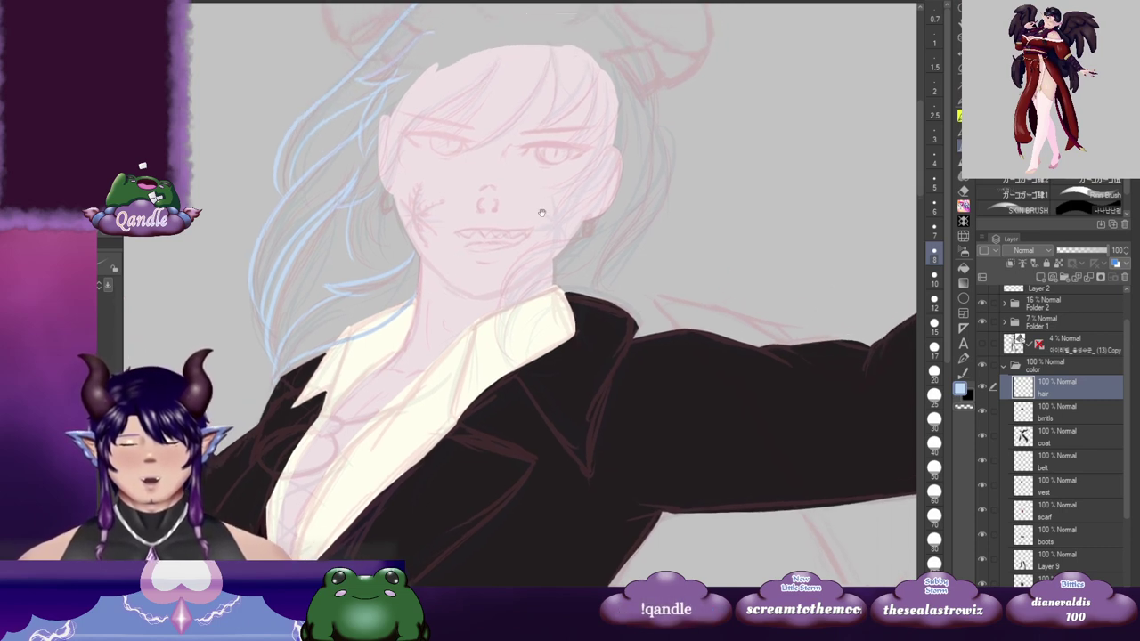
{"action": "left_click_drag", "start_coordinate": [670, 213], "coordinate": [587, 264]}
{"action": "left_click_drag", "start_coordinate": [525, 208], "coordinate": [522, 227]}
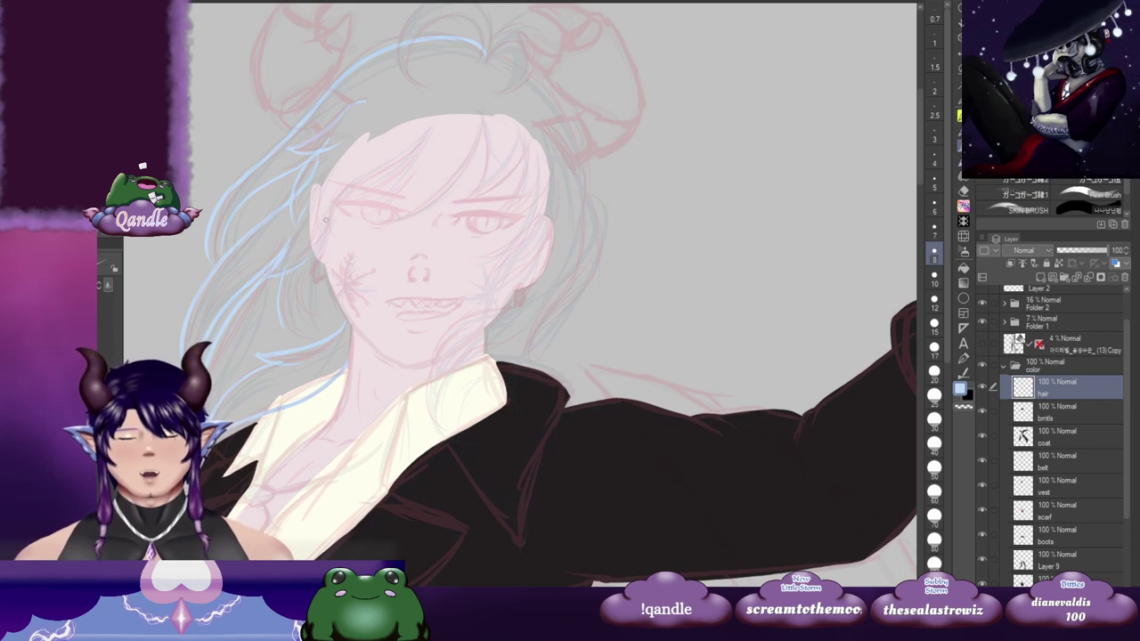
{"action": "left_click_drag", "start_coordinate": [311, 239], "coordinate": [329, 226]}
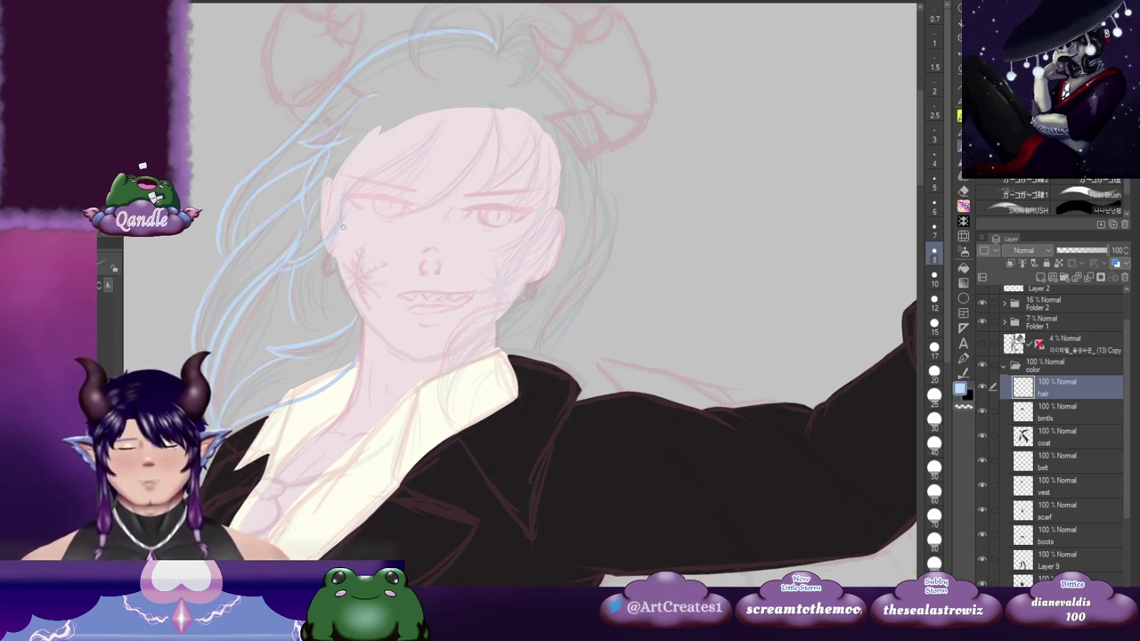
{"action": "left_click_drag", "start_coordinate": [374, 178], "coordinate": [434, 132]}
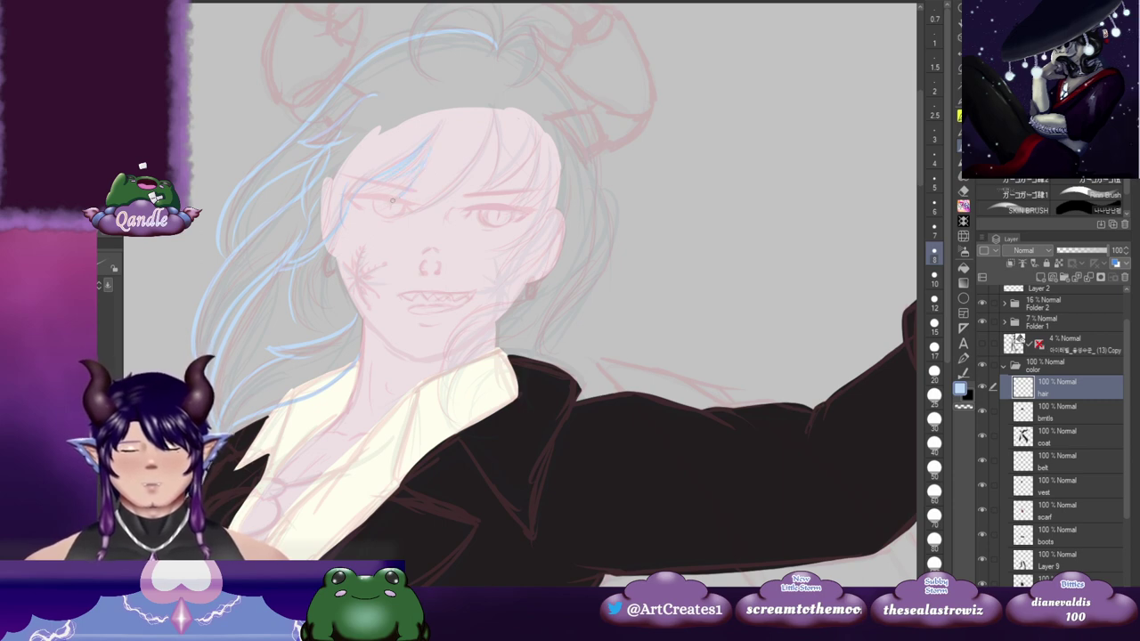
{"action": "left_click_drag", "start_coordinate": [284, 273], "coordinate": [826, 140]}
{"action": "mouse_move", "coordinate": [422, 295]}
{"action": "left_mouse_down"}
{"action": "mouse_move", "coordinate": [821, 130]}
{"action": "mouse_move", "coordinate": [223, 394]}
{"action": "left_mouse_up"}
{"action": "mouse_move", "coordinate": [724, 218]}
{"action": "left_mouse_down"}
{"action": "mouse_move", "coordinate": [648, 231]}
{"action": "mouse_move", "coordinate": [537, 199]}
{"action": "left_mouse_up"}
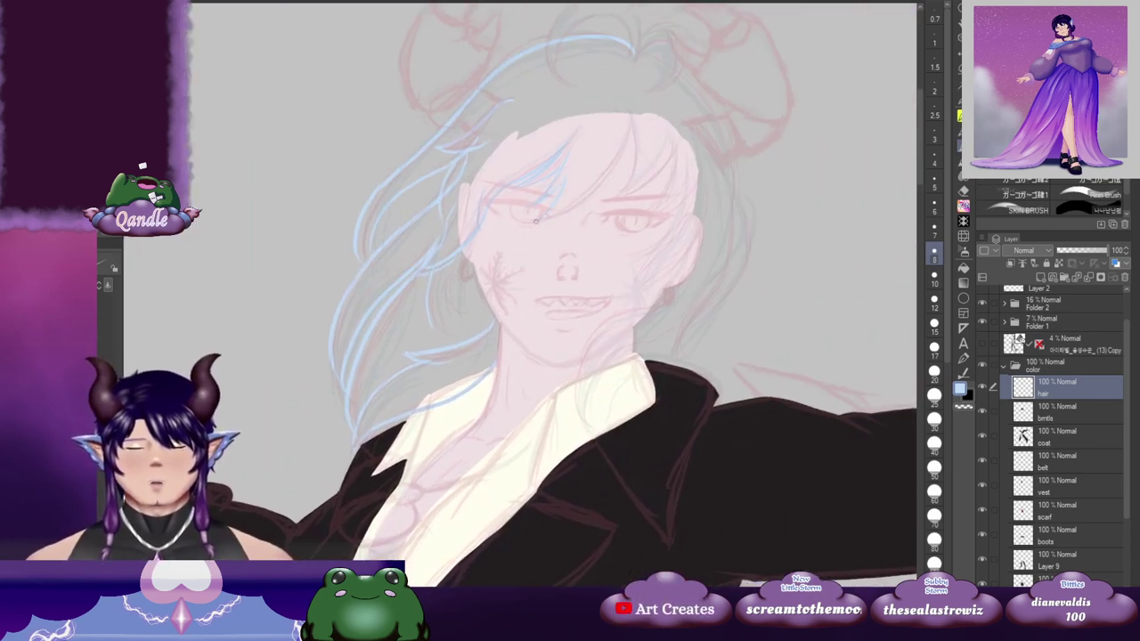
Step: Continue the fringe outline with pointed bangs across the middle and right side of the forehead, above the right eye
{"action": "left_click_drag", "start_coordinate": [663, 151], "coordinate": [588, 176]}
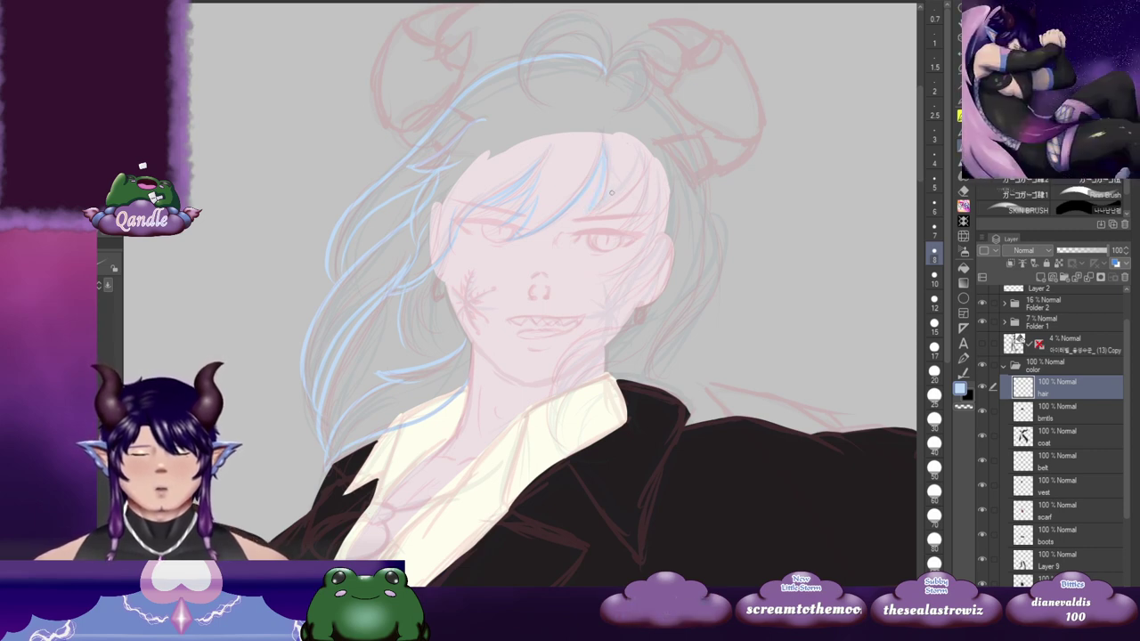
{"action": "left_click_drag", "start_coordinate": [664, 199], "coordinate": [663, 176]}
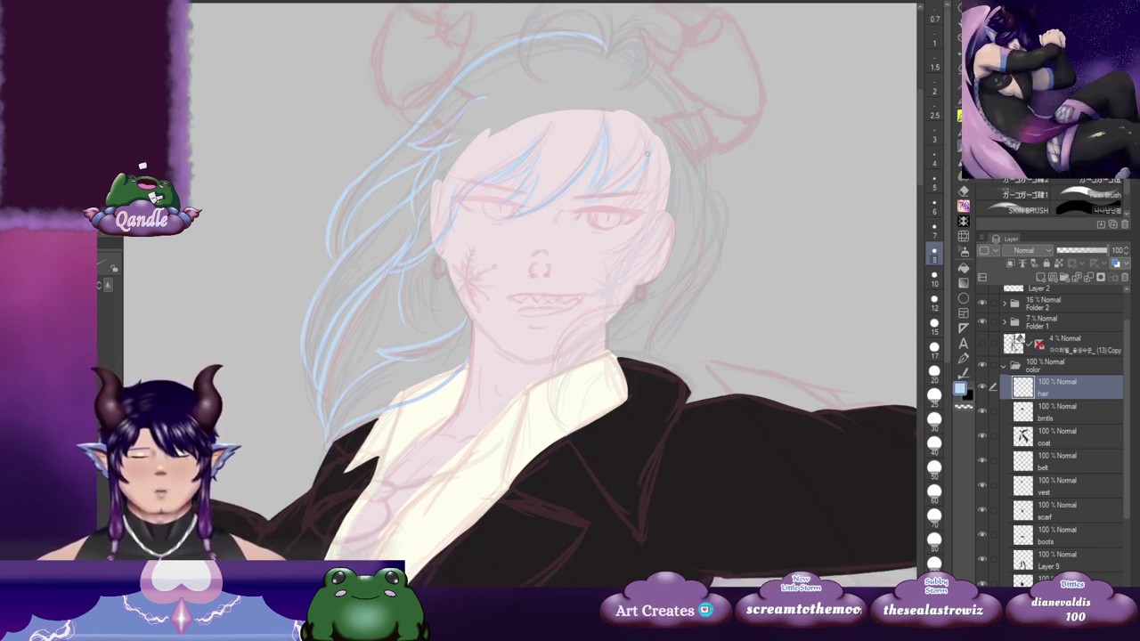
{"action": "mouse_move", "coordinate": [613, 216]}
{"action": "left_mouse_down"}
{"action": "mouse_move", "coordinate": [609, 198]}
{"action": "mouse_move", "coordinate": [623, 192]}
{"action": "left_mouse_up"}
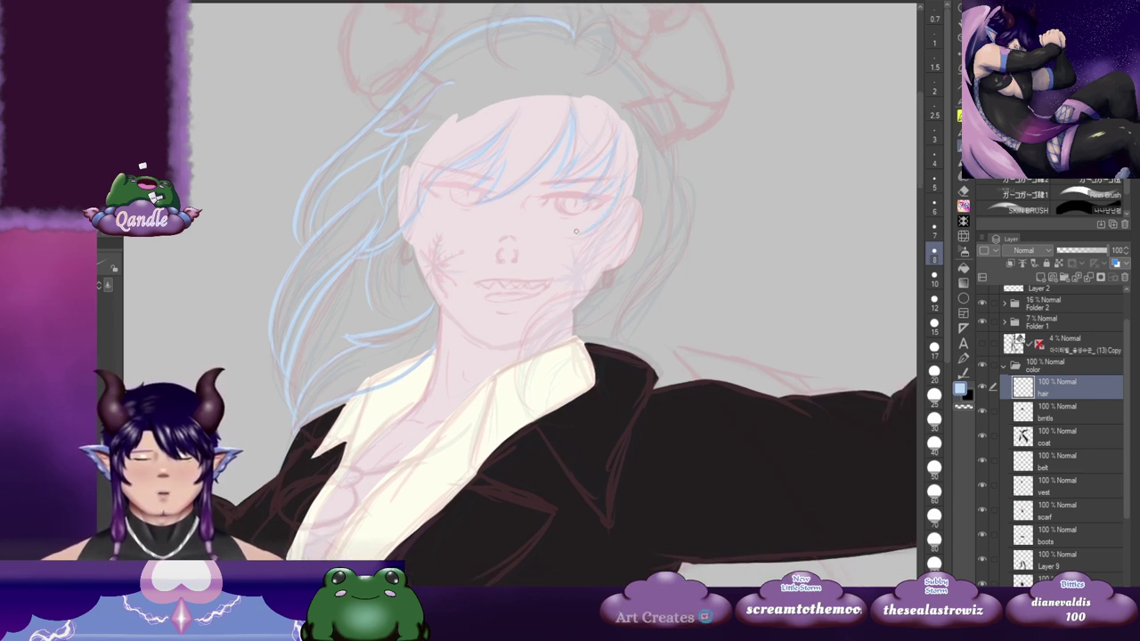
Step: Draw thin hair strands falling over the right cheek and in front of the right ear
{"action": "scroll", "coordinate": [588, 231], "scroll_direction": "down", "scroll_amount": 1}
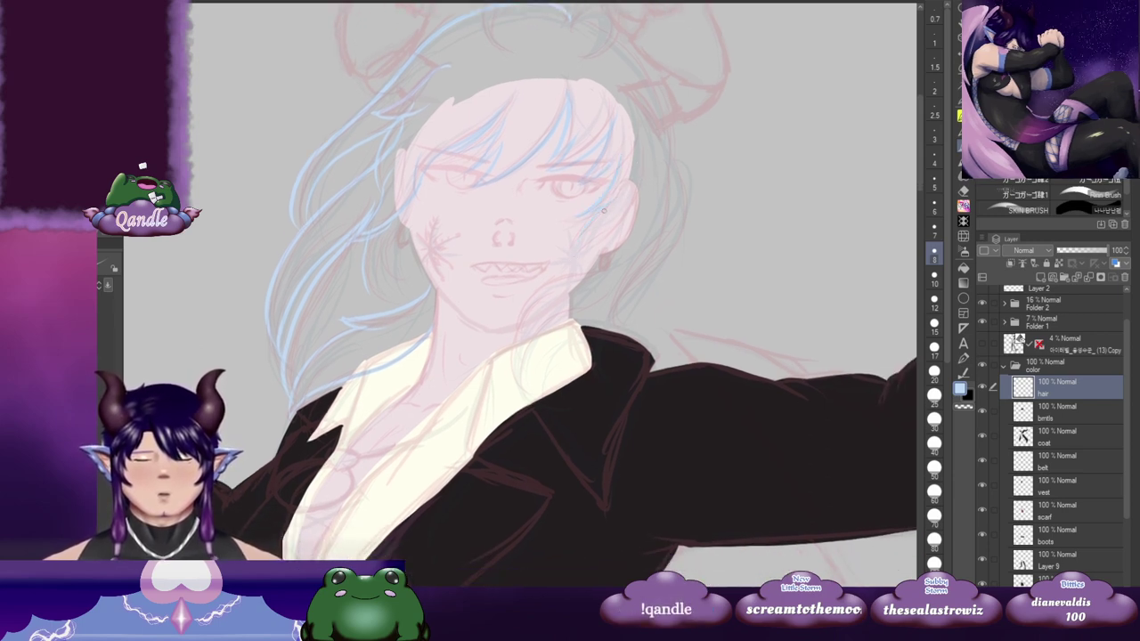
{"action": "scroll", "coordinate": [616, 229], "scroll_direction": "down", "scroll_amount": 2}
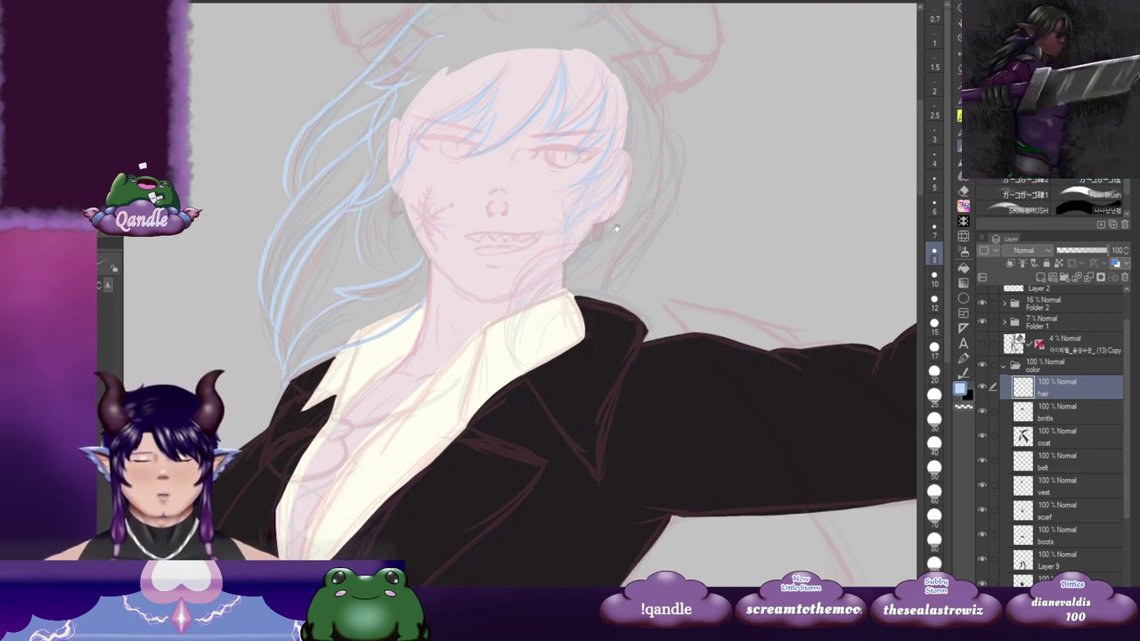
{"action": "left_click_drag", "start_coordinate": [645, 189], "coordinate": [617, 216]}
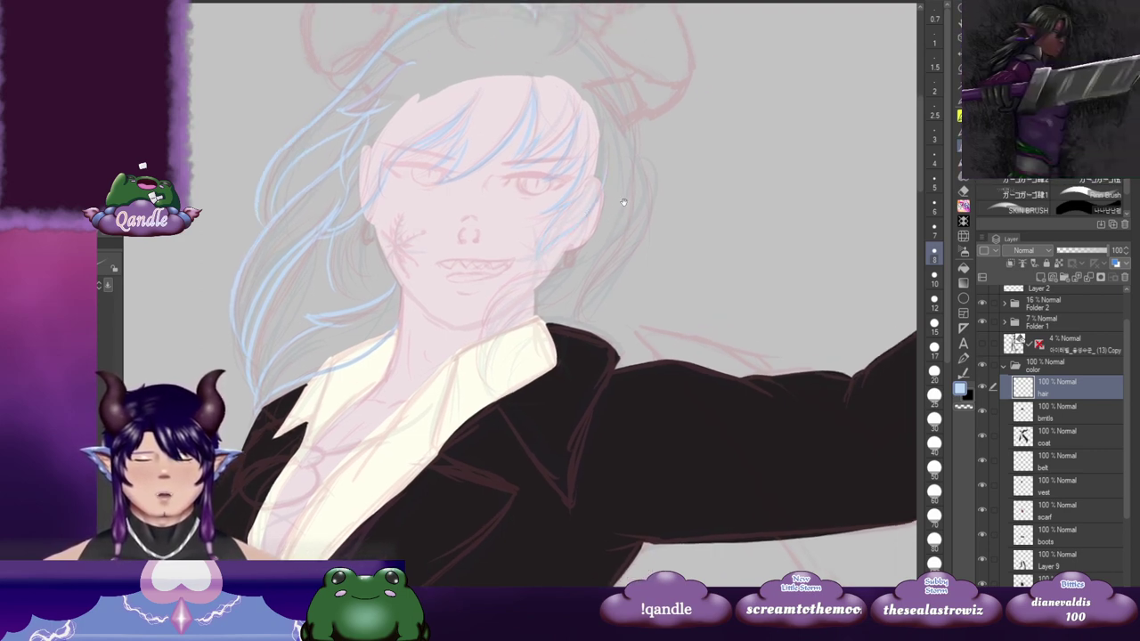
{"action": "scroll", "coordinate": [624, 202], "scroll_direction": "down", "scroll_amount": 1}
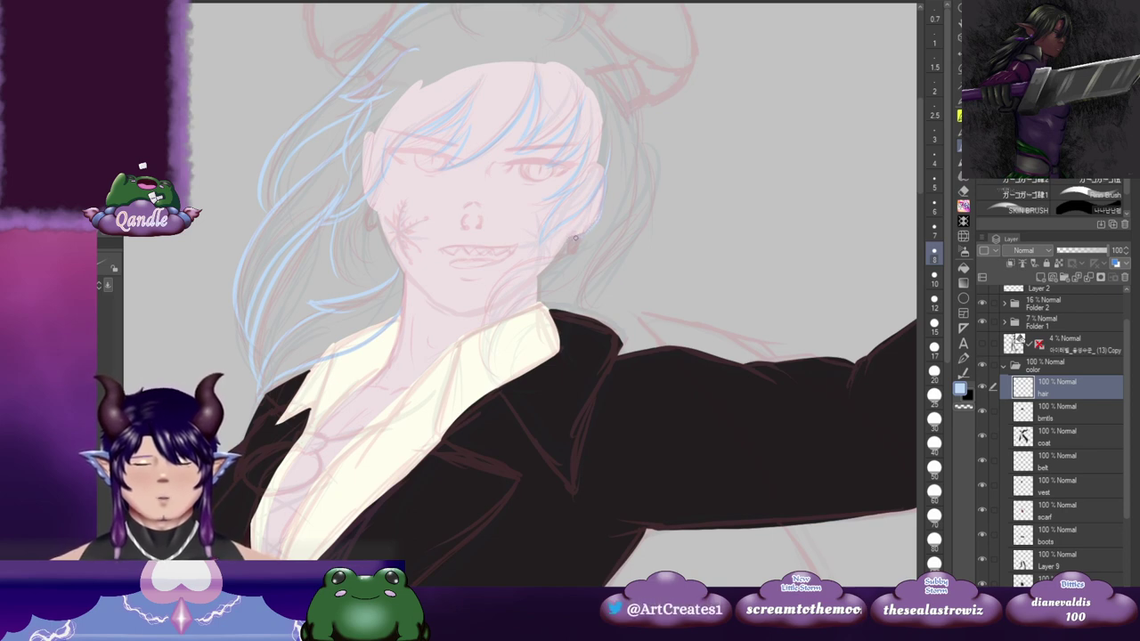
{"action": "scroll", "coordinate": [611, 214], "scroll_direction": "down", "scroll_amount": 2}
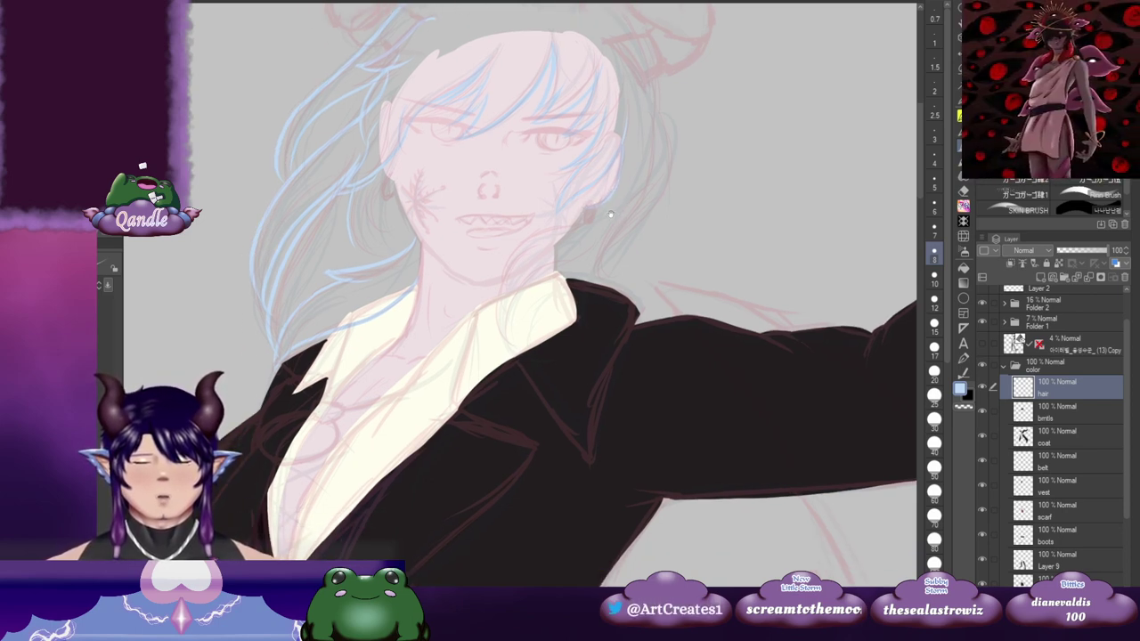
Step: Outline the curved lock from below the right ear across the neck, tapering it to a point over the shirt collar
{"action": "left_click_drag", "start_coordinate": [588, 212], "coordinate": [592, 208]}
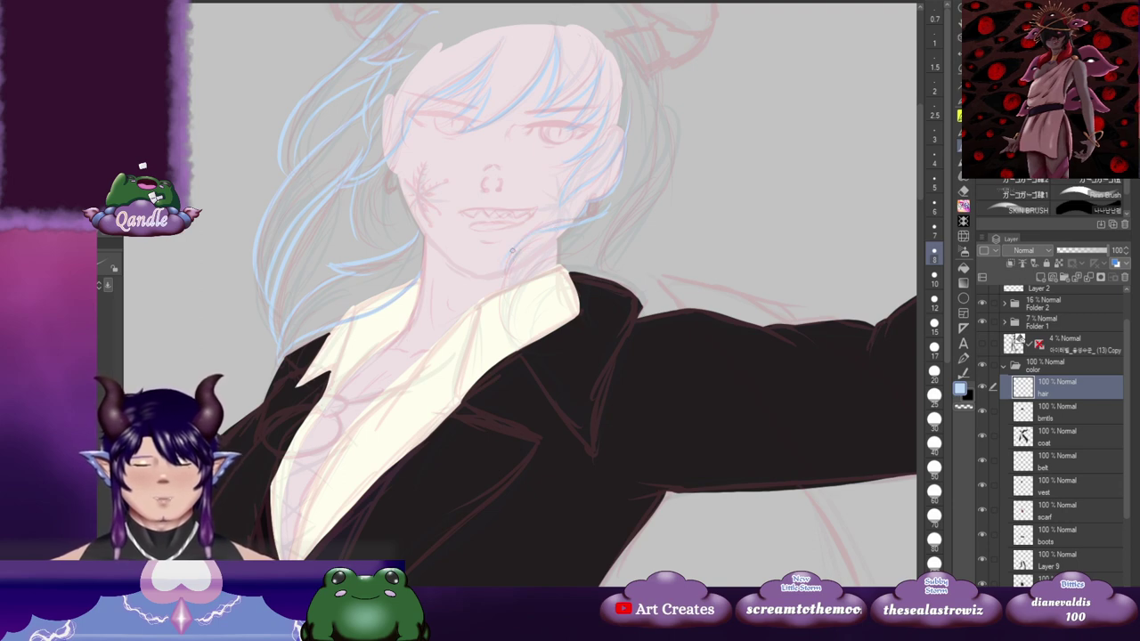
{"action": "left_click_drag", "start_coordinate": [545, 248], "coordinate": [528, 255]}
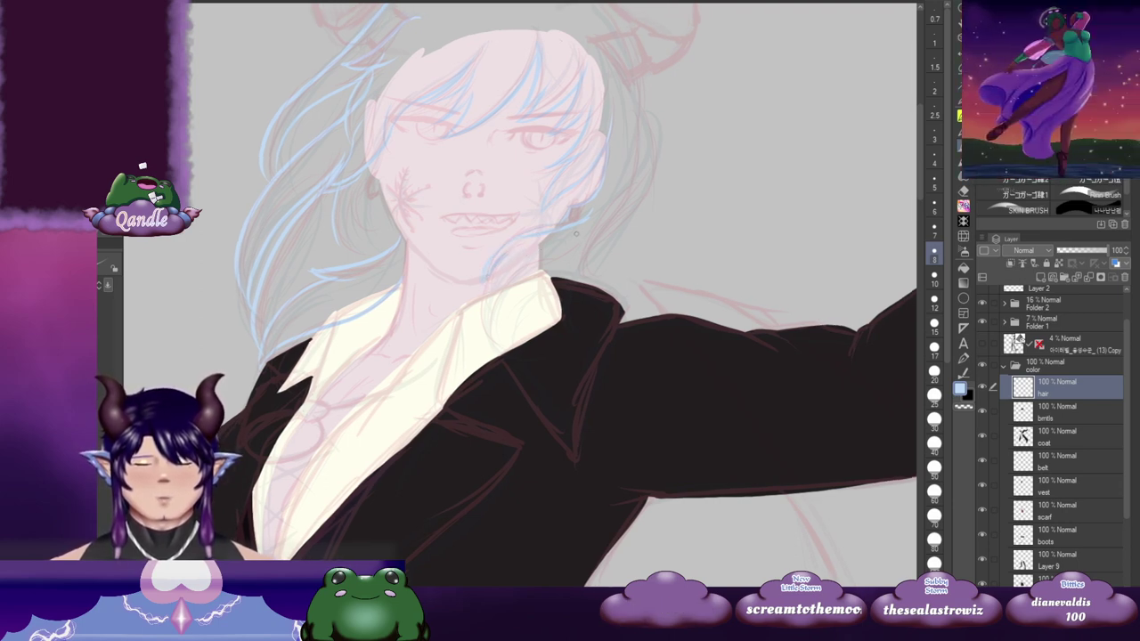
{"action": "left_click_drag", "start_coordinate": [484, 287], "coordinate": [479, 333]}
{"action": "left_click_drag", "start_coordinate": [500, 288], "coordinate": [490, 349]}
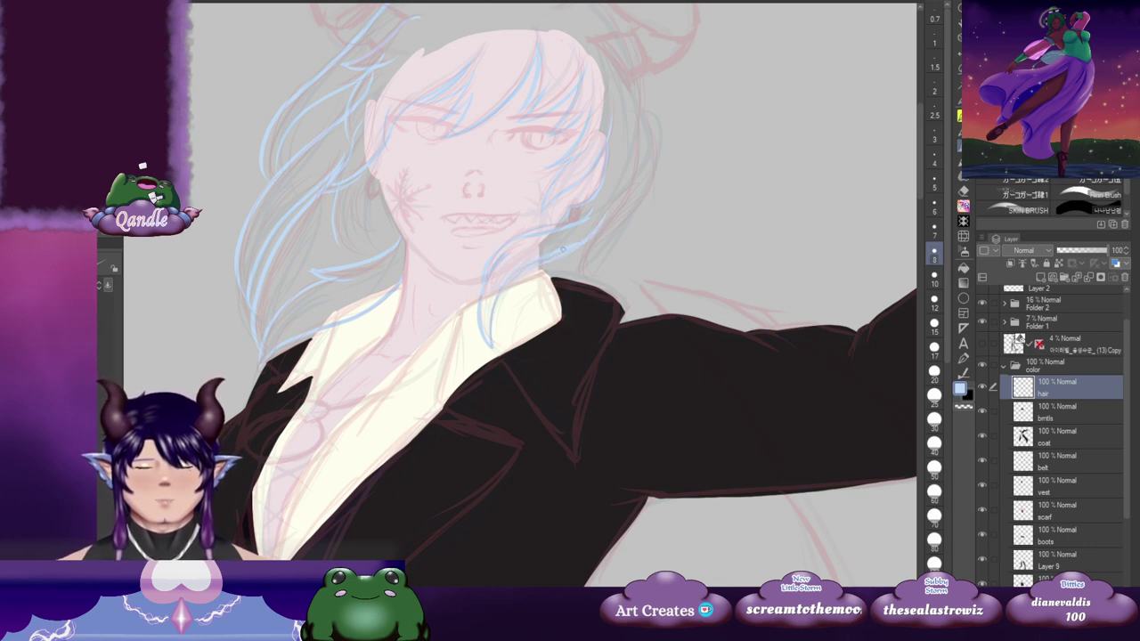
Step: Outline the outer hair lock beyond the right ear, running it down to the coat's shoulder
{"action": "left_click_drag", "start_coordinate": [627, 202], "coordinate": [596, 212]}
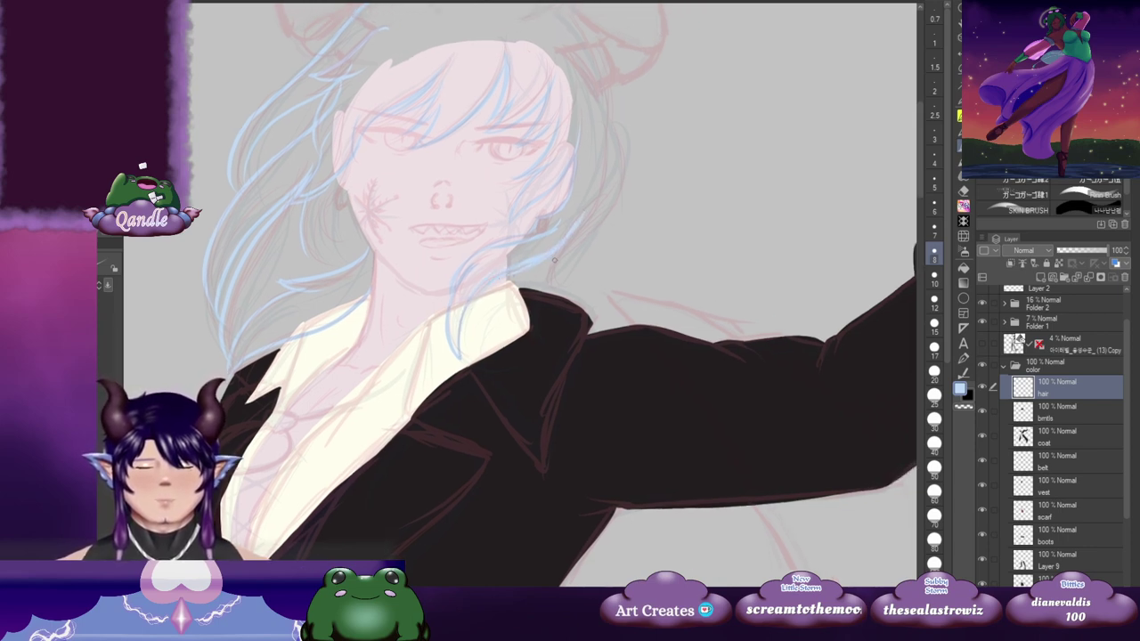
{"action": "key", "text": "minus"}
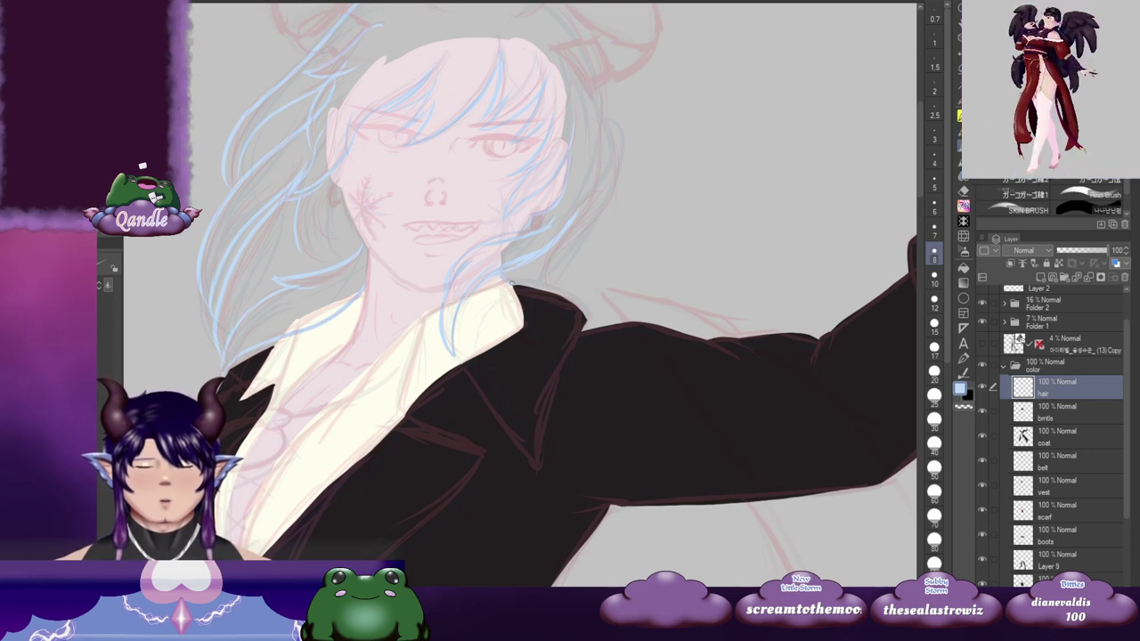
{"action": "key", "text": "minus"}
{"action": "key", "text": "minus"}
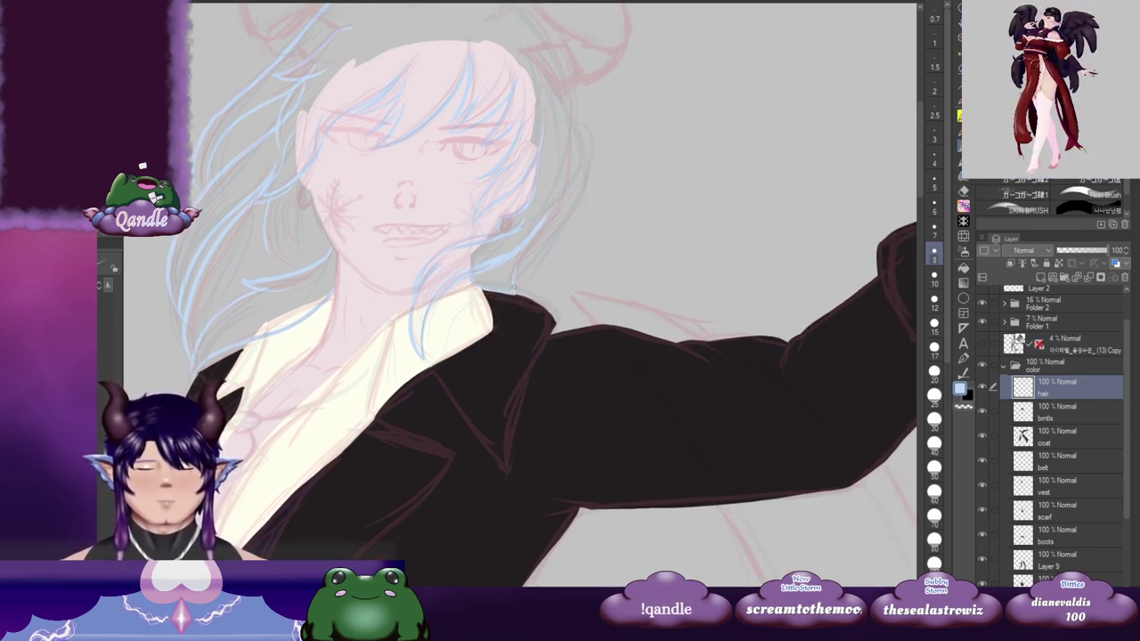
{"action": "key", "text": "minus"}
{"action": "key", "text": "minus"}
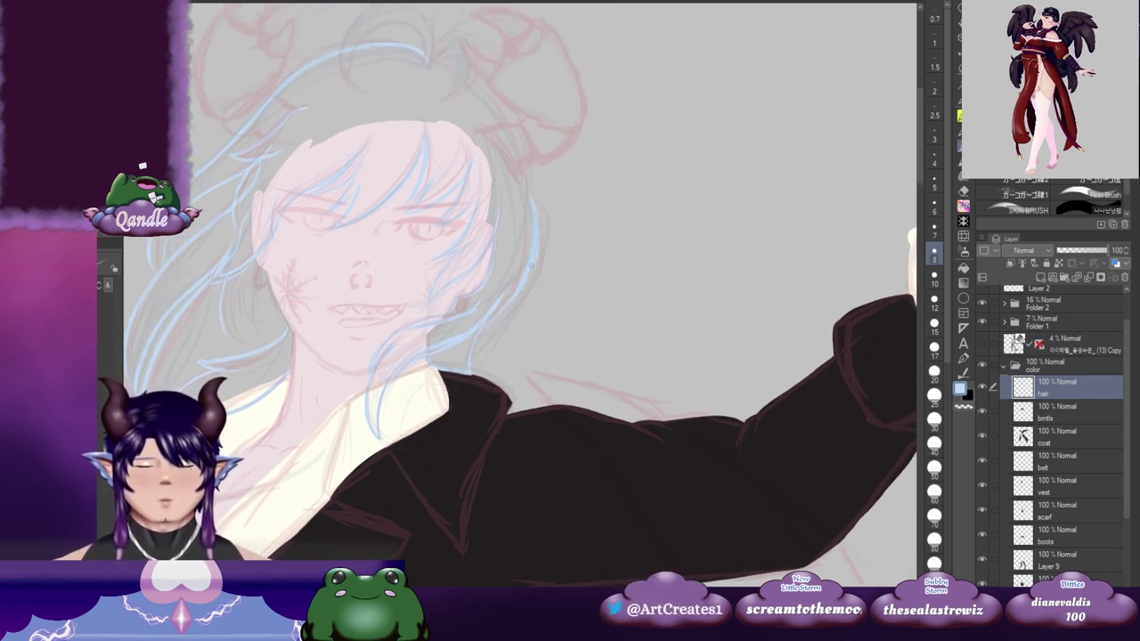
Step: Complete the right side of the hair outline from the crown's parting past the right horn into the outer lock
{"action": "left_click_drag", "start_coordinate": [526, 194], "coordinate": [523, 278]}
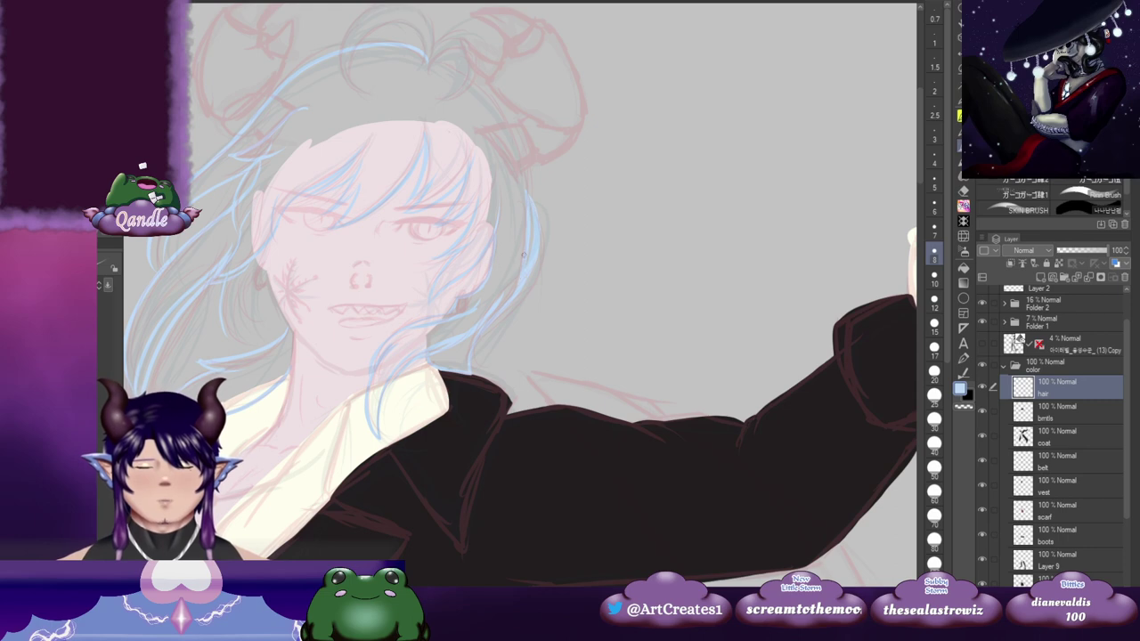
{"action": "left_click_drag", "start_coordinate": [546, 217], "coordinate": [527, 270]}
{"action": "mouse_move", "coordinate": [406, 115]}
{"action": "left_mouse_down"}
{"action": "mouse_move", "coordinate": [460, 142]}
{"action": "mouse_move", "coordinate": [504, 210]}
{"action": "mouse_move", "coordinate": [503, 259]}
{"action": "left_mouse_up"}
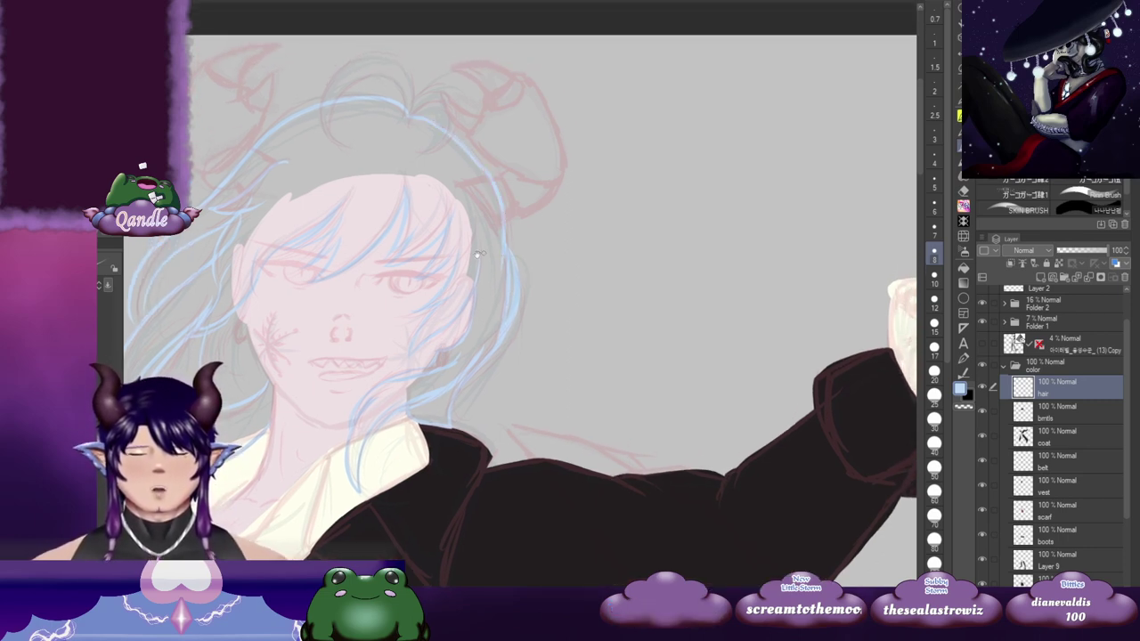
{"action": "left_click_drag", "start_coordinate": [367, 367], "coordinate": [450, 360]}
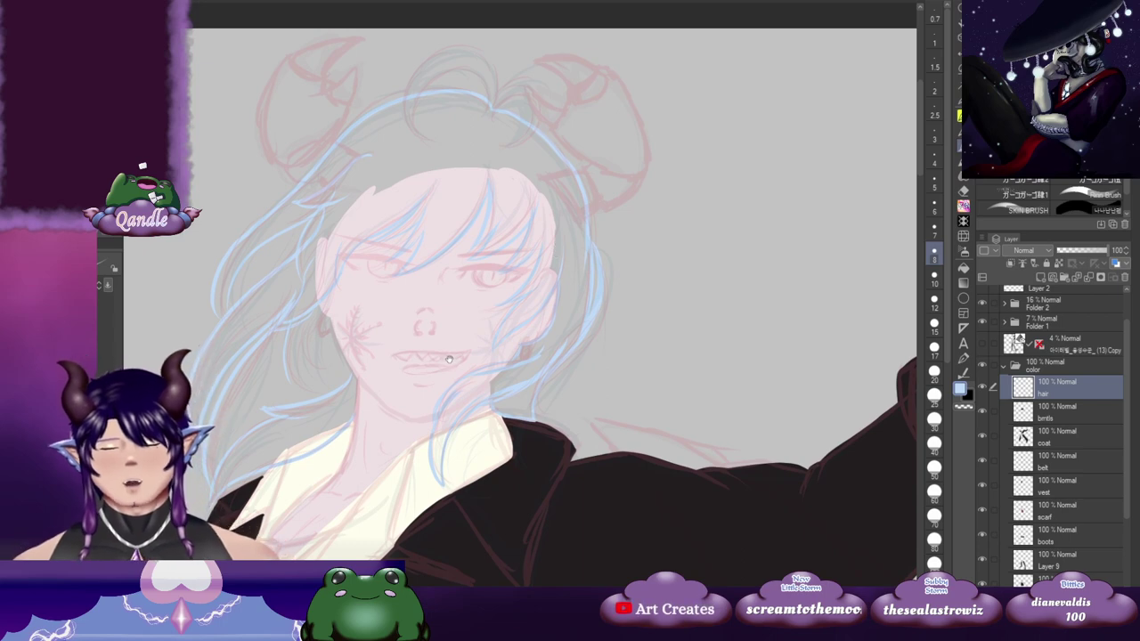
{"action": "left_click_drag", "start_coordinate": [269, 448], "coordinate": [312, 331]}
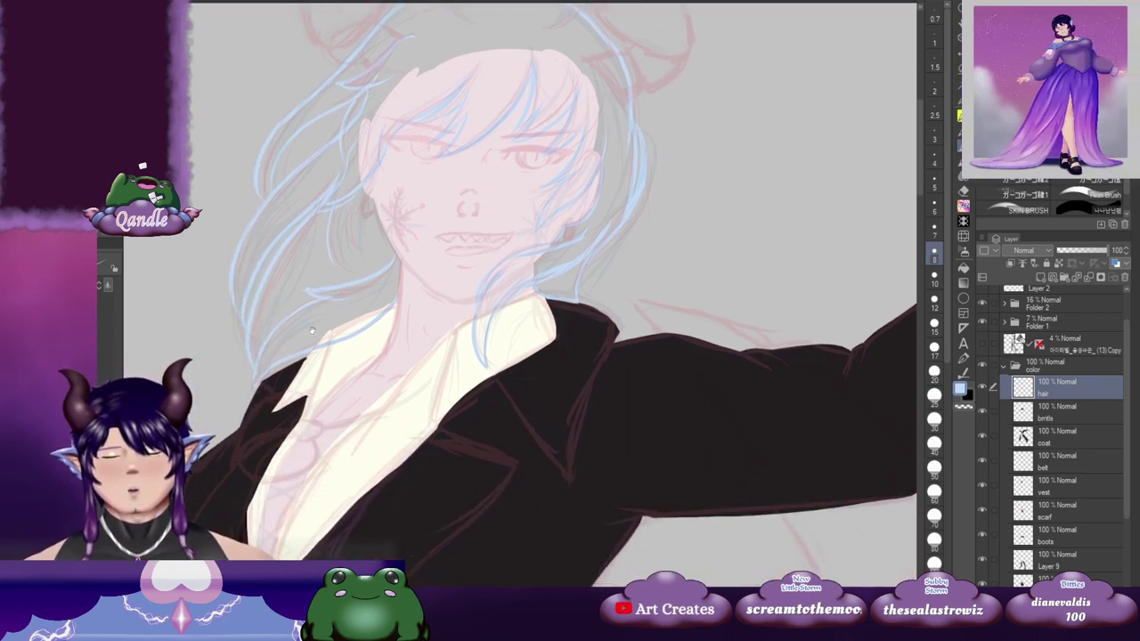
{"action": "left_click_drag", "start_coordinate": [461, 264], "coordinate": [430, 299]}
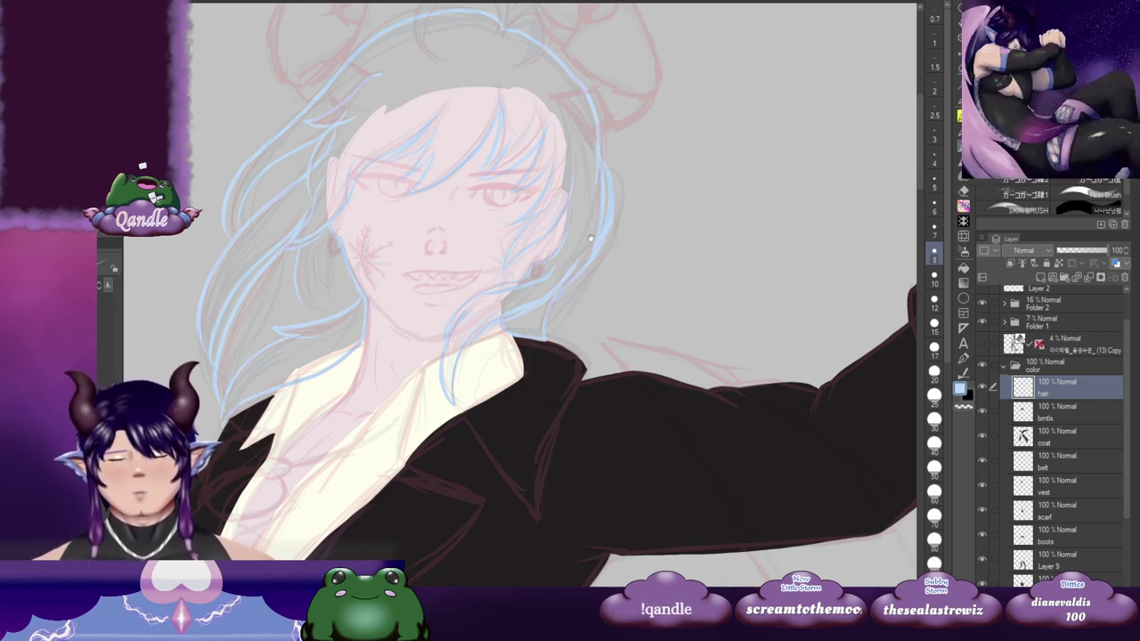
{"action": "left_click_drag", "start_coordinate": [575, 259], "coordinate": [558, 255]}
Step: Try to flood-fill the hair area beside the right ear with light blue
{"action": "key", "text": "g"}
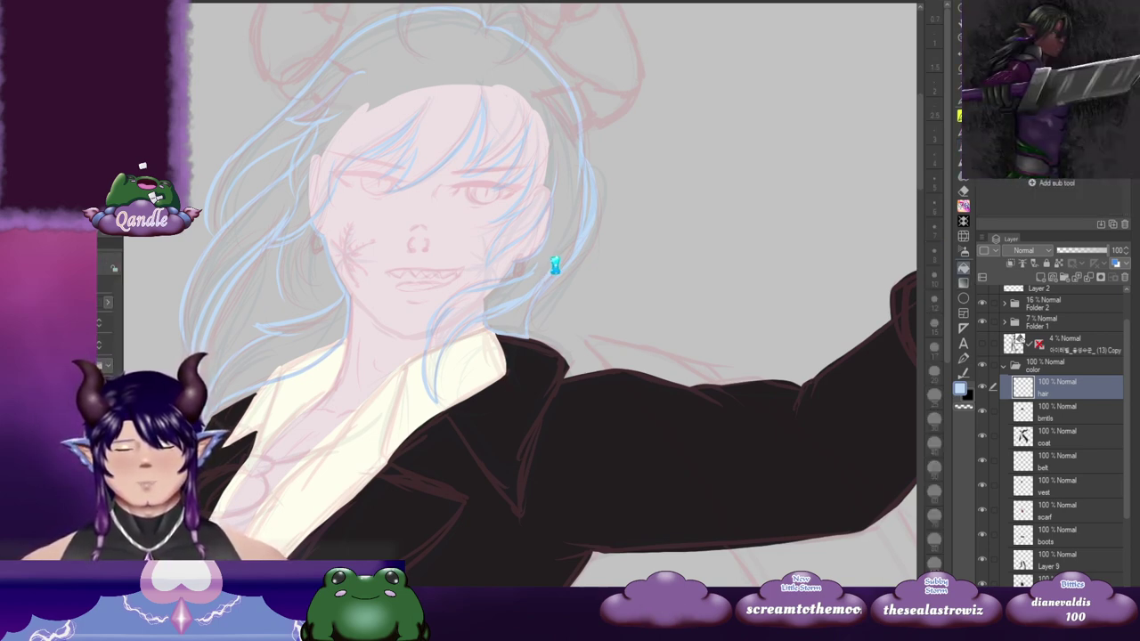
{"action": "left_click", "coordinate": [556, 264]}
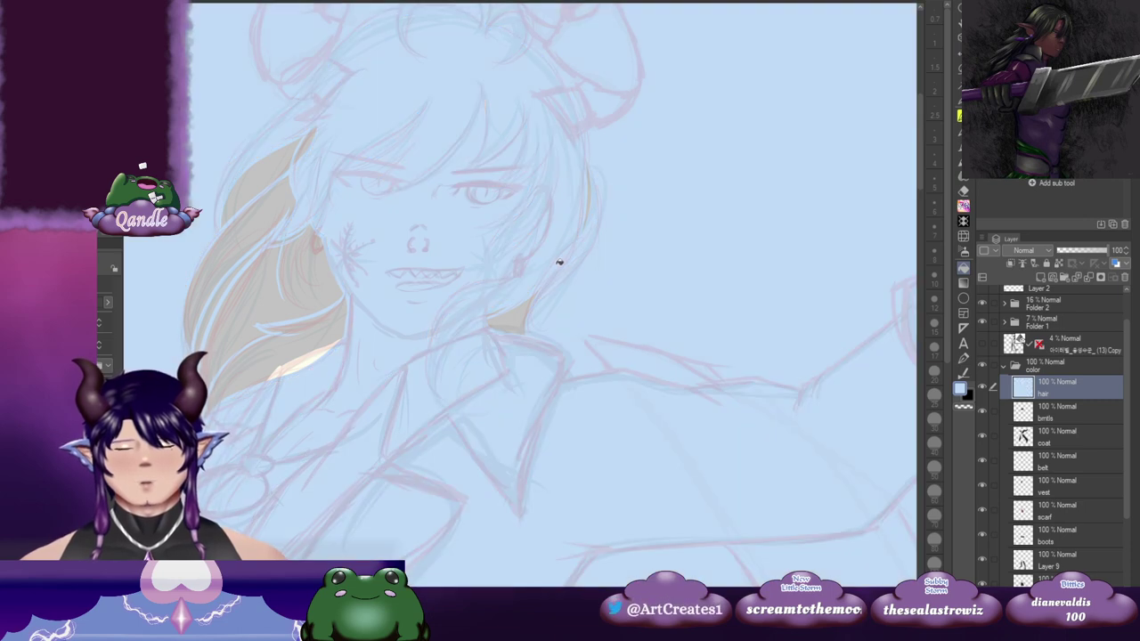
{"action": "key", "text": "ctrl+z"}
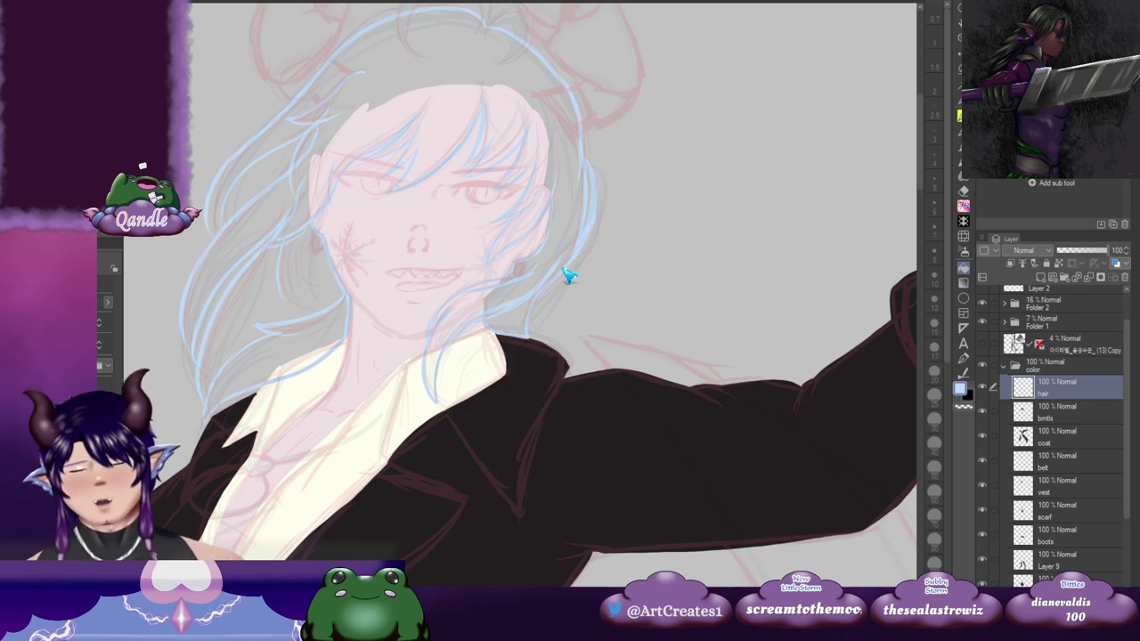
Step: Fill the enclosed long hair locks on the left side of the face with light blue
{"action": "left_click", "coordinate": [312, 278]}
{"action": "left_click", "coordinate": [328, 329]}
{"action": "left_click", "coordinate": [237, 241]}
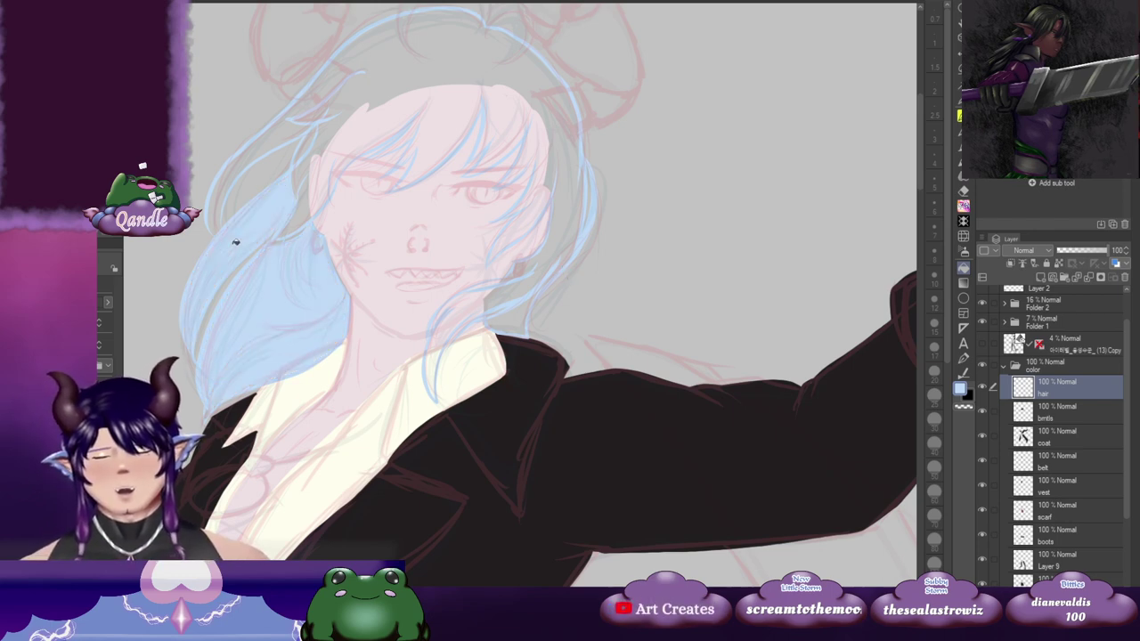
{"action": "left_click_drag", "start_coordinate": [318, 229], "coordinate": [304, 306]}
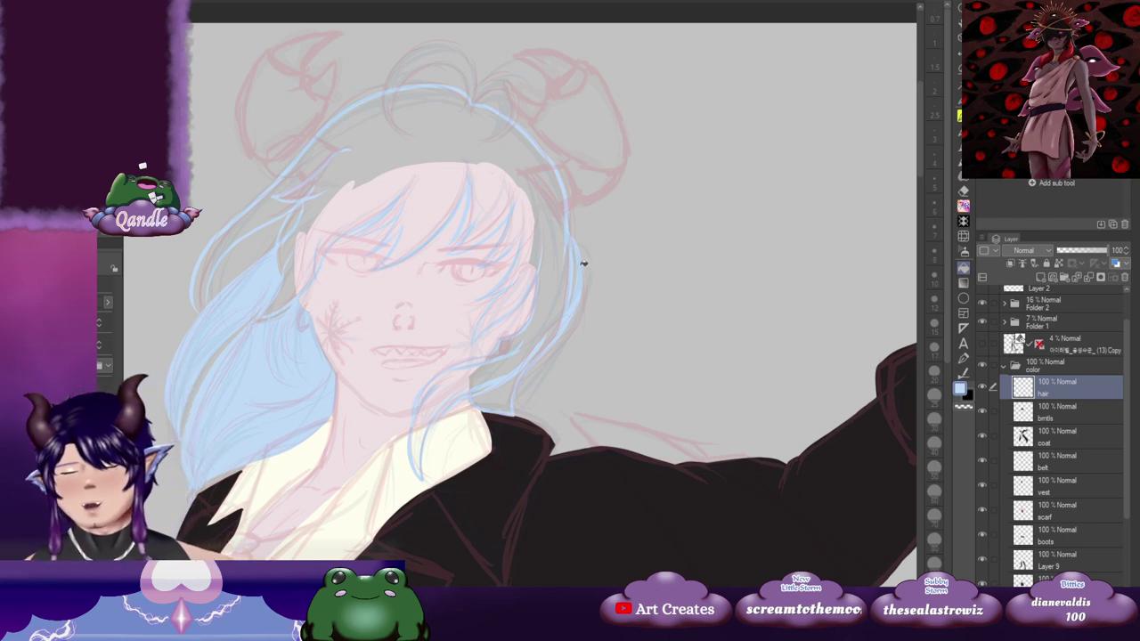
Step: Fill the crown, fringe and right side of the hair with light blue, including the small gap above the right shoulder
{"action": "key", "text": "b"}
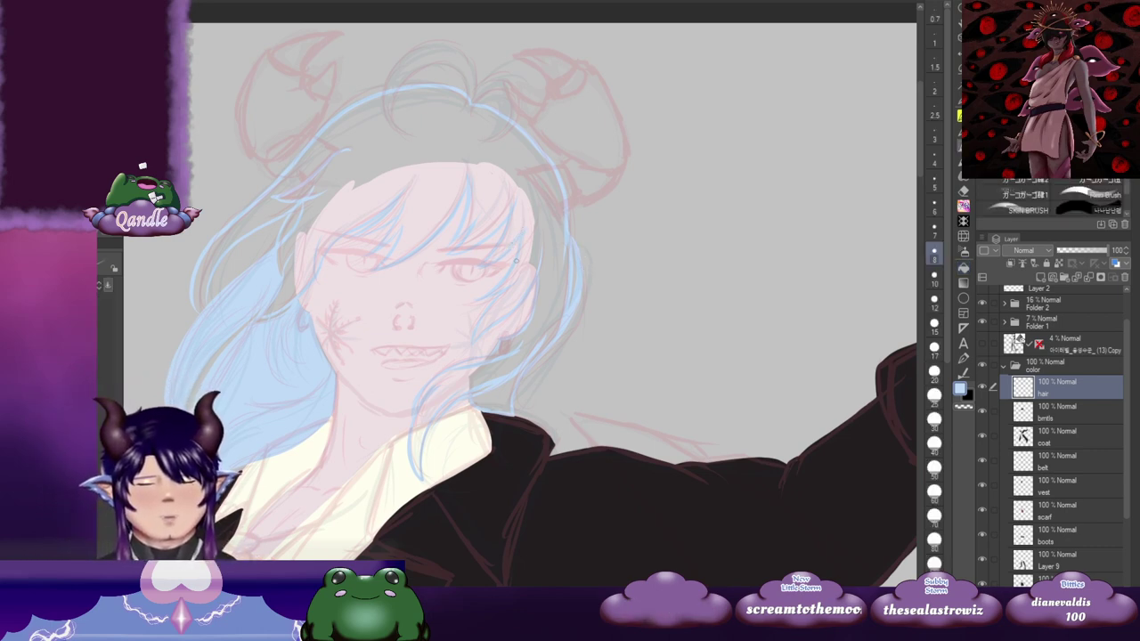
{"action": "key", "text": "g"}
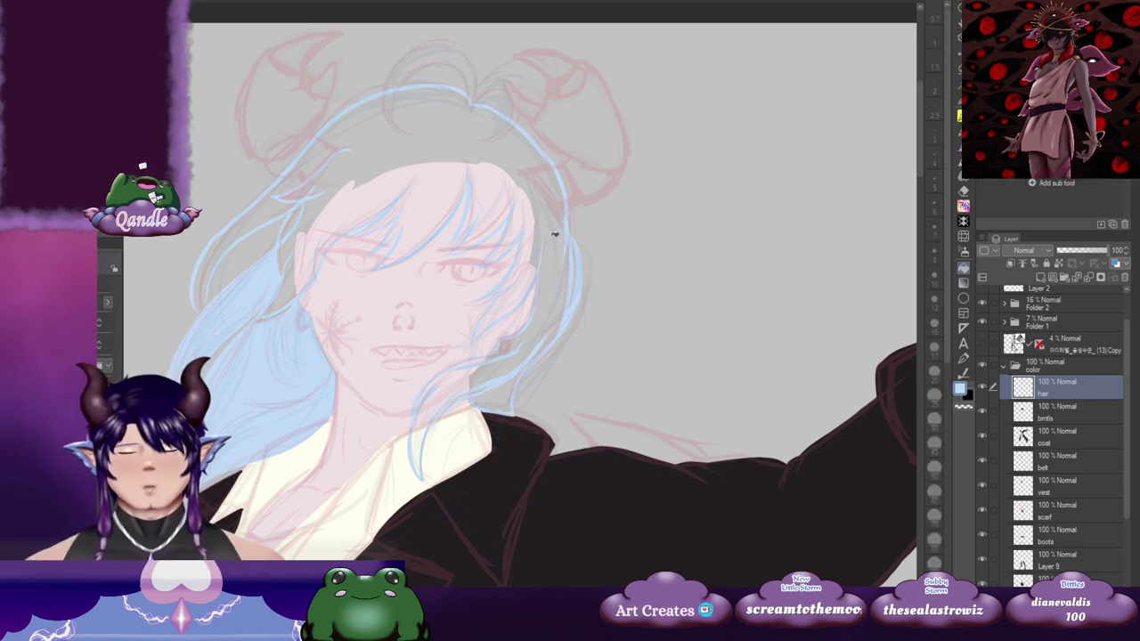
{"action": "left_click", "coordinate": [556, 234]}
{"action": "left_click_drag", "start_coordinate": [515, 389], "coordinate": [559, 292]}
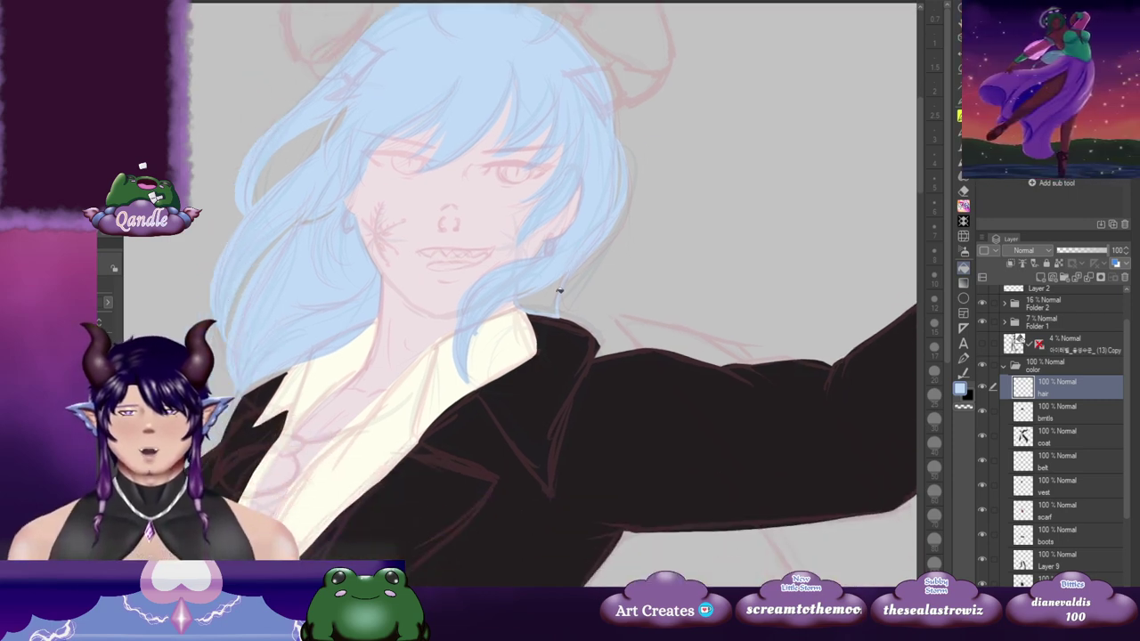
{"action": "left_click", "coordinate": [554, 289]}
{"action": "left_click_drag", "start_coordinate": [639, 249], "coordinate": [615, 264]}
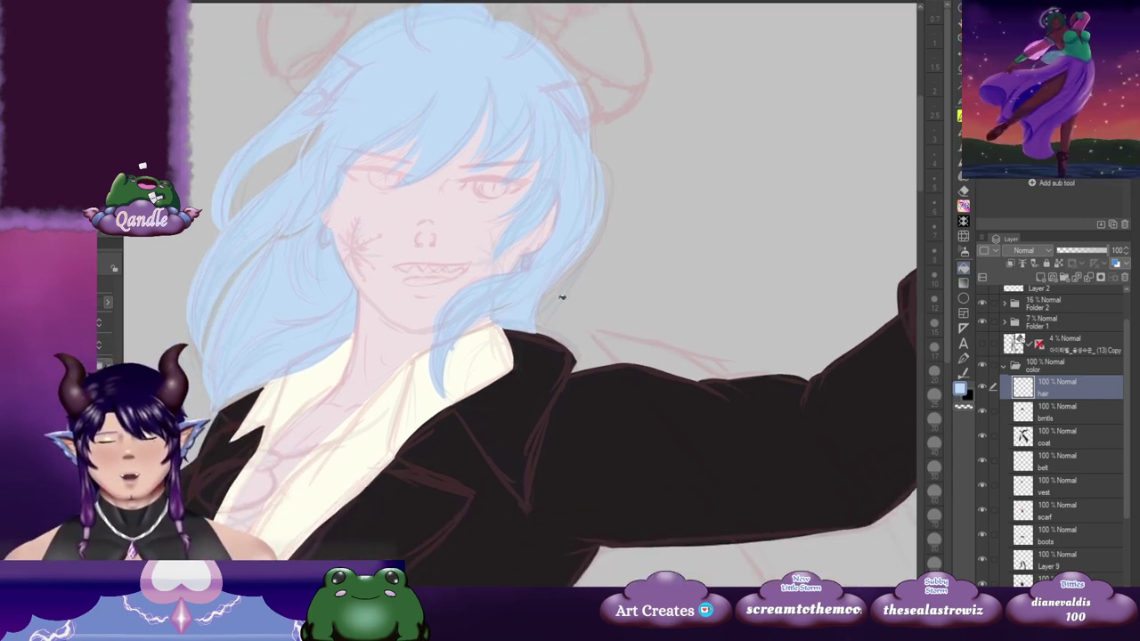
{"action": "key", "text": "b"}
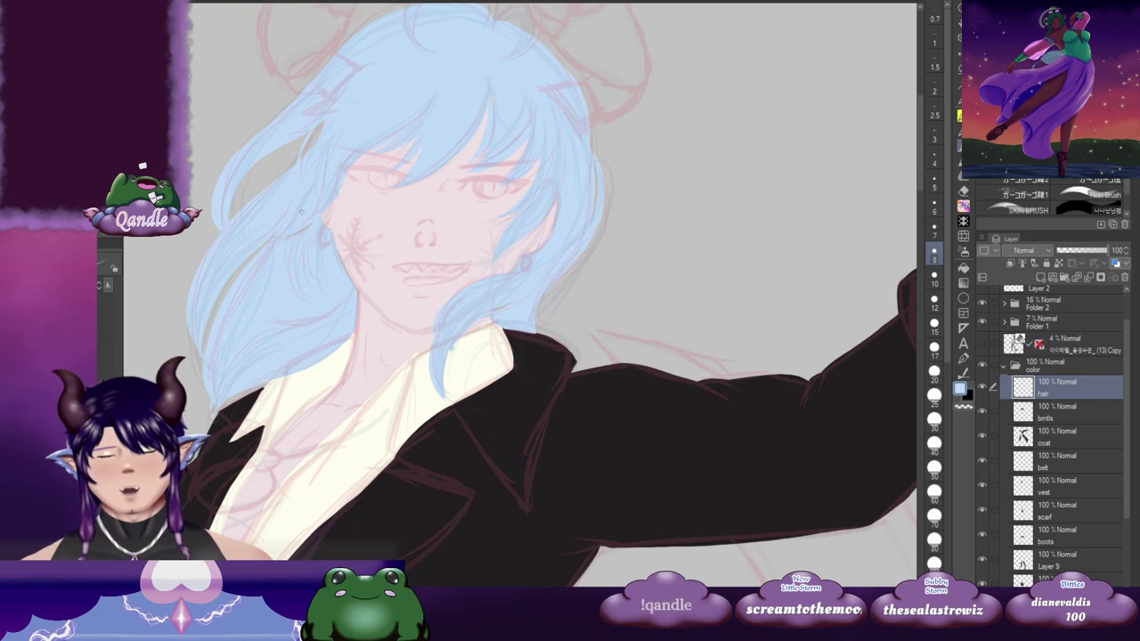
Step: Outline the curved loose strands rising from the crown between the two horns in light blue
{"action": "left_click_drag", "start_coordinate": [605, 235], "coordinate": [585, 237]}
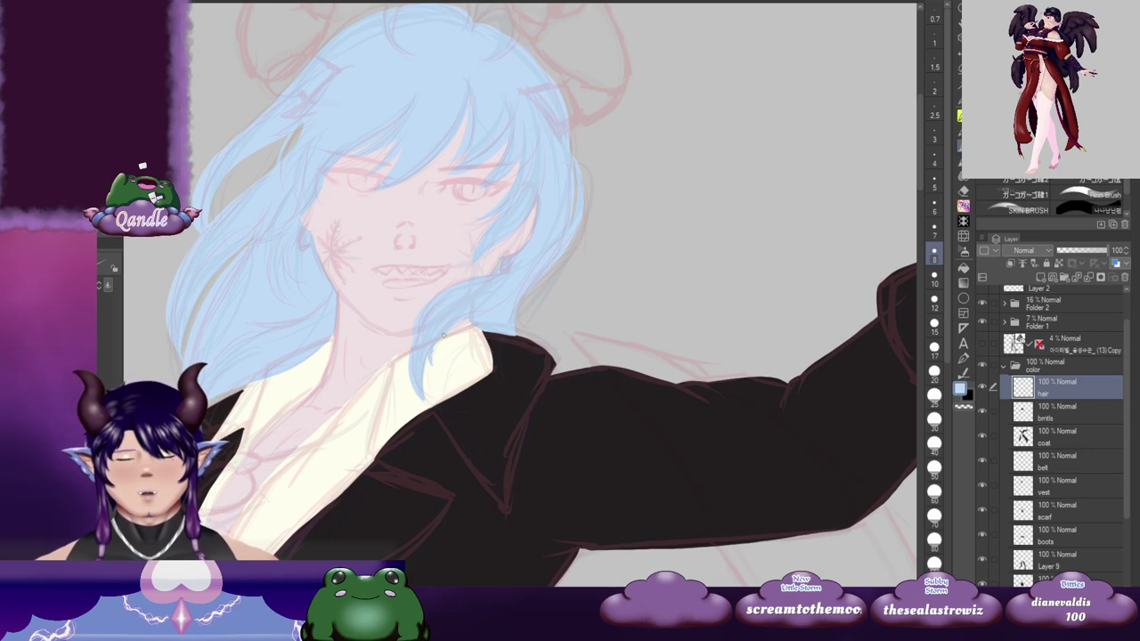
{"action": "scroll", "coordinate": [552, 222], "scroll_direction": "up", "scroll_amount": 2}
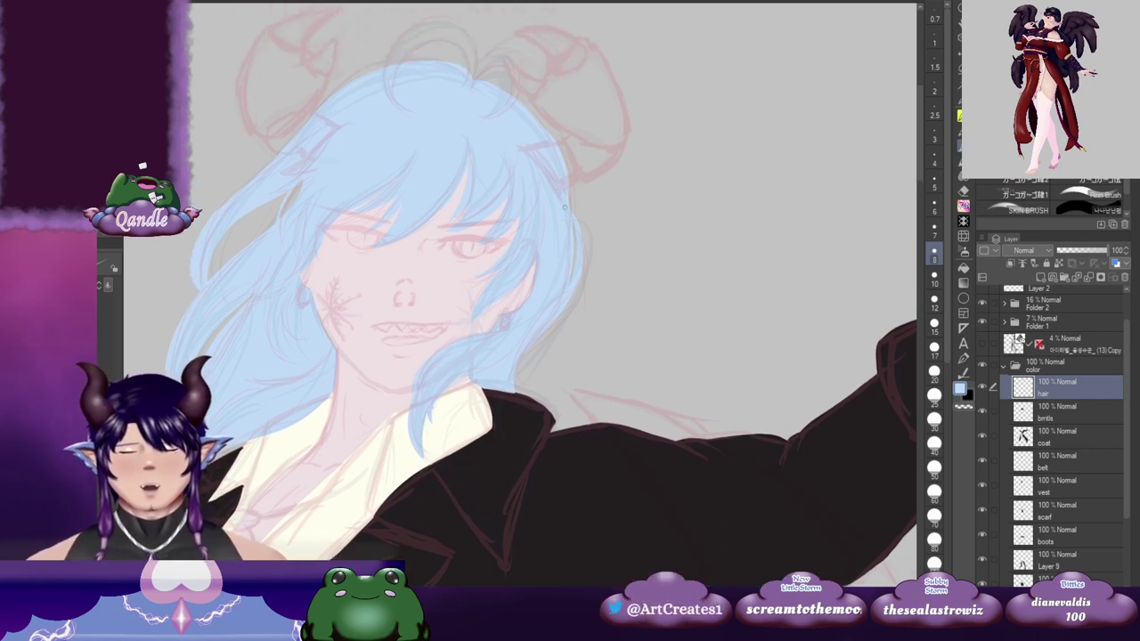
{"action": "left_click_drag", "start_coordinate": [565, 231], "coordinate": [625, 227]}
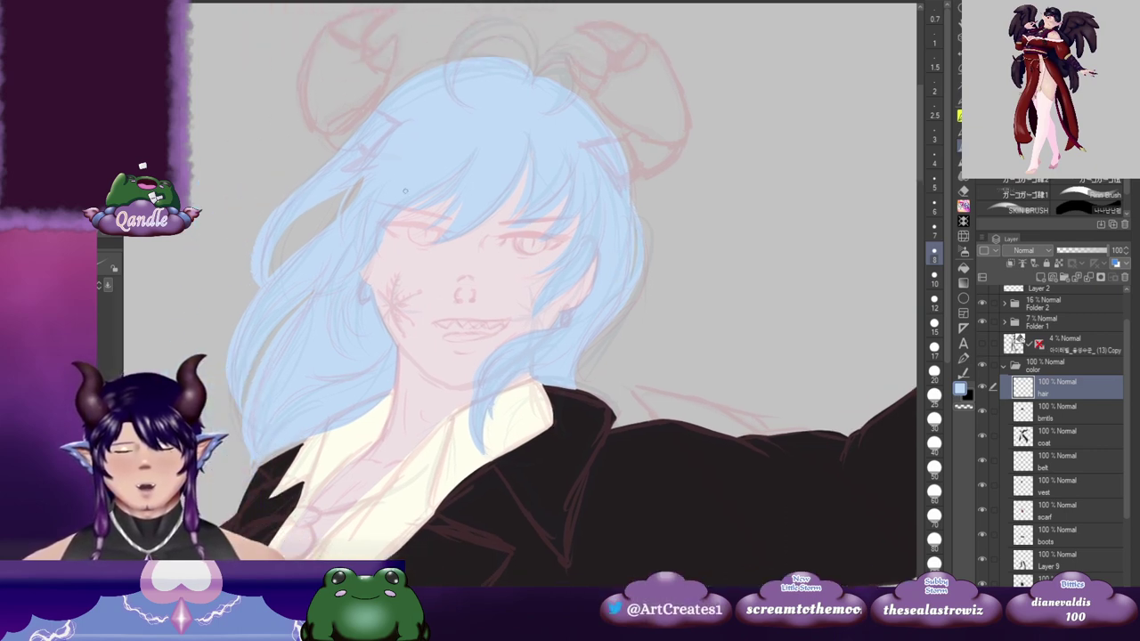
{"action": "left_click_drag", "start_coordinate": [344, 211], "coordinate": [357, 182]}
{"action": "left_click_drag", "start_coordinate": [523, 182], "coordinate": [493, 232]}
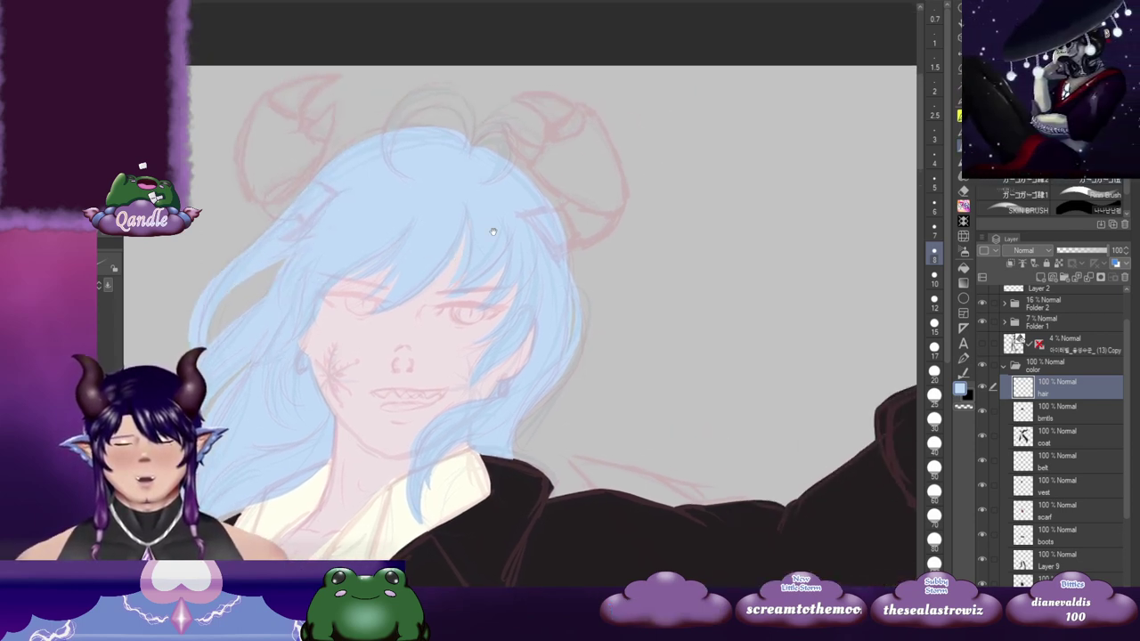
{"action": "left_click_drag", "start_coordinate": [498, 163], "coordinate": [503, 184]}
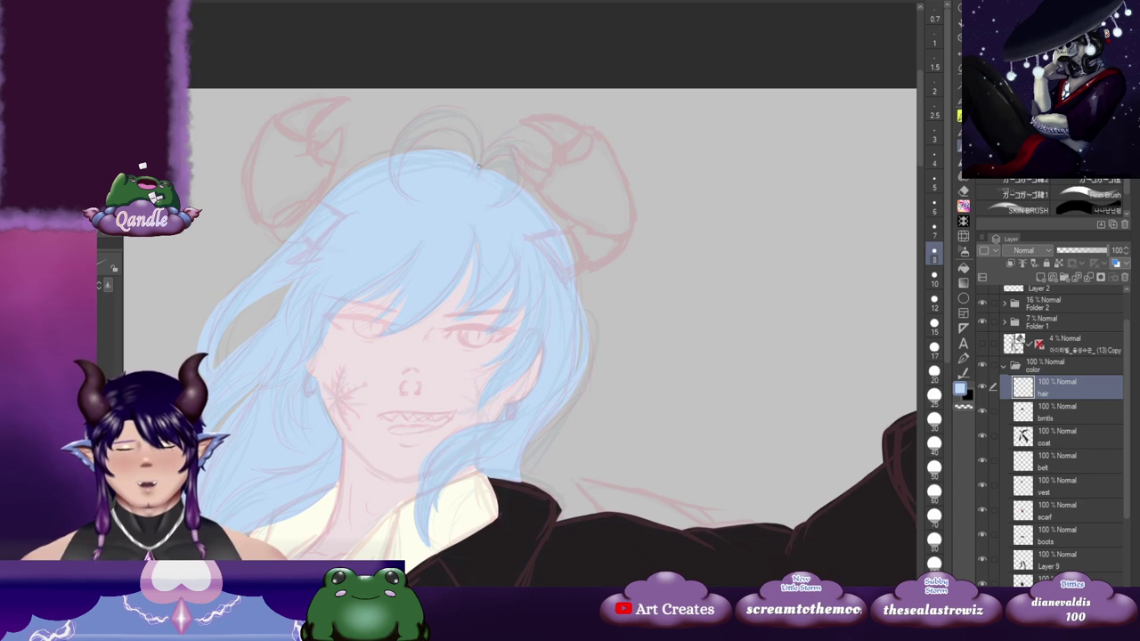
{"action": "mouse_move", "coordinate": [468, 122]}
{"action": "left_mouse_down"}
{"action": "mouse_move", "coordinate": [390, 155]}
{"action": "mouse_move", "coordinate": [432, 130]}
{"action": "mouse_move", "coordinate": [472, 153]}
{"action": "mouse_move", "coordinate": [411, 149]}
{"action": "left_mouse_up"}
{"action": "key", "text": "ctrl+z"}
{"action": "left_click_drag", "start_coordinate": [514, 179], "coordinate": [478, 218]}
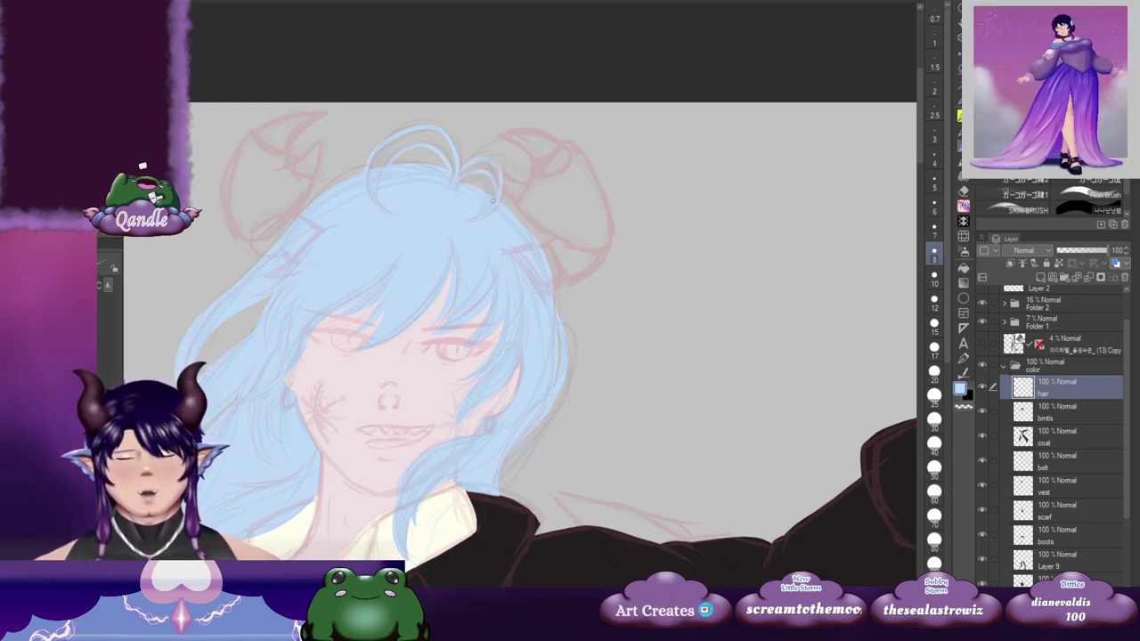
Step: Flood-fill both outlined loose strands on top of the crown with light blue
{"action": "key", "text": "g"}
{"action": "key", "text": "g"}
{"action": "left_click", "coordinate": [451, 145]}
{"action": "left_click", "coordinate": [487, 166]}
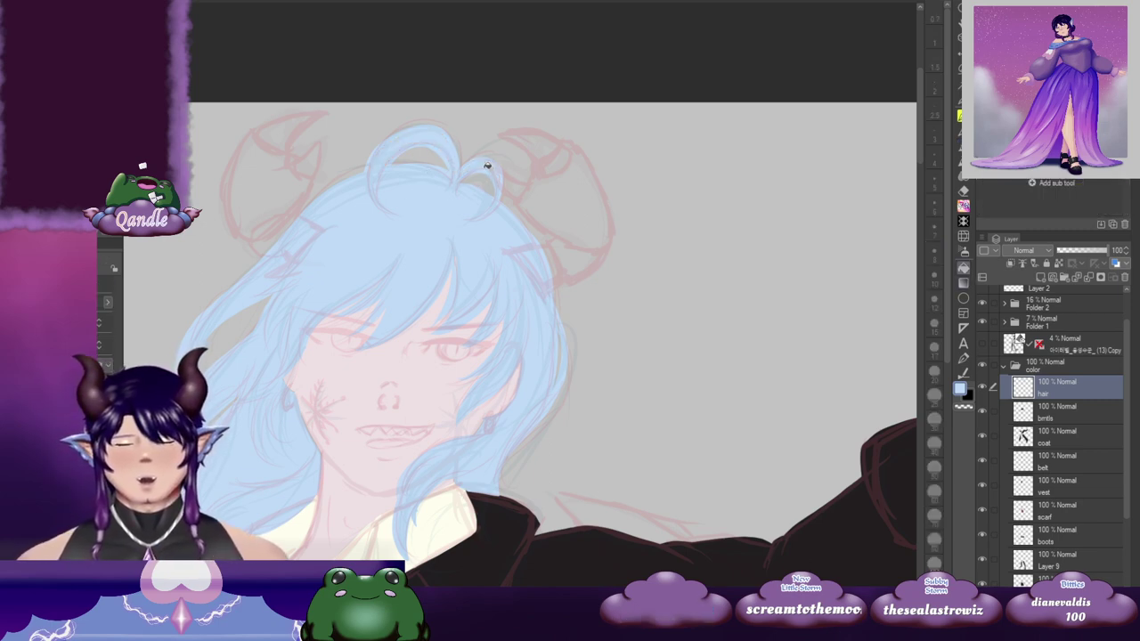
Step: Set the brush size to 15 and paint light blue flyaway strands on the outer left hair beneath the horn
{"action": "left_click_drag", "start_coordinate": [563, 245], "coordinate": [501, 300]}
{"action": "left_click_drag", "start_coordinate": [409, 366], "coordinate": [581, 240]}
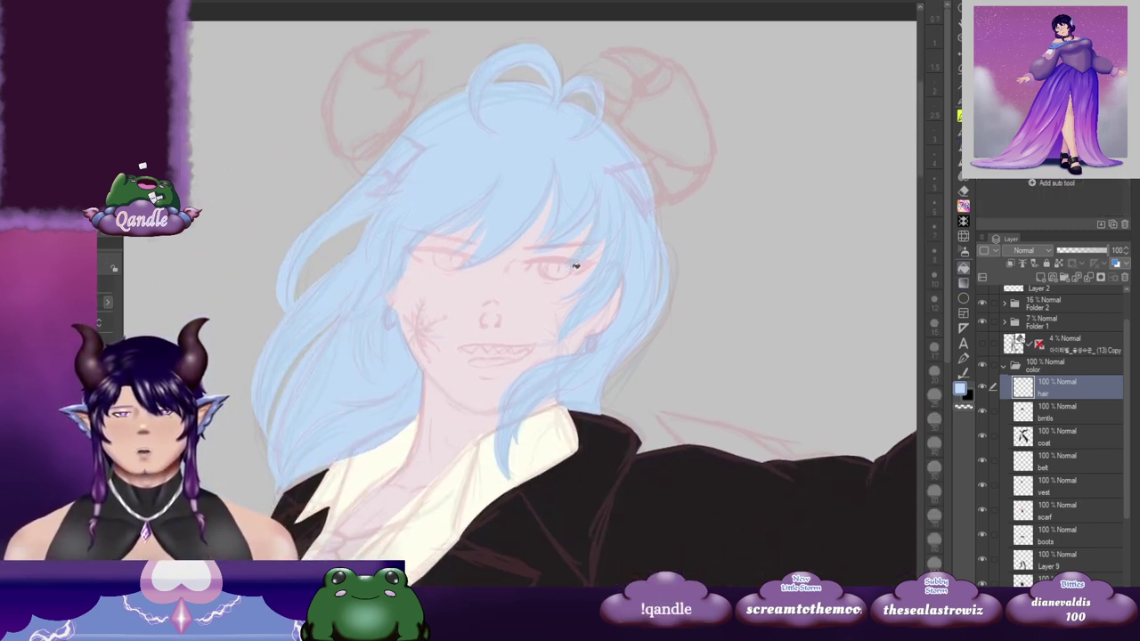
{"action": "left_click", "coordinate": [959, 131]}
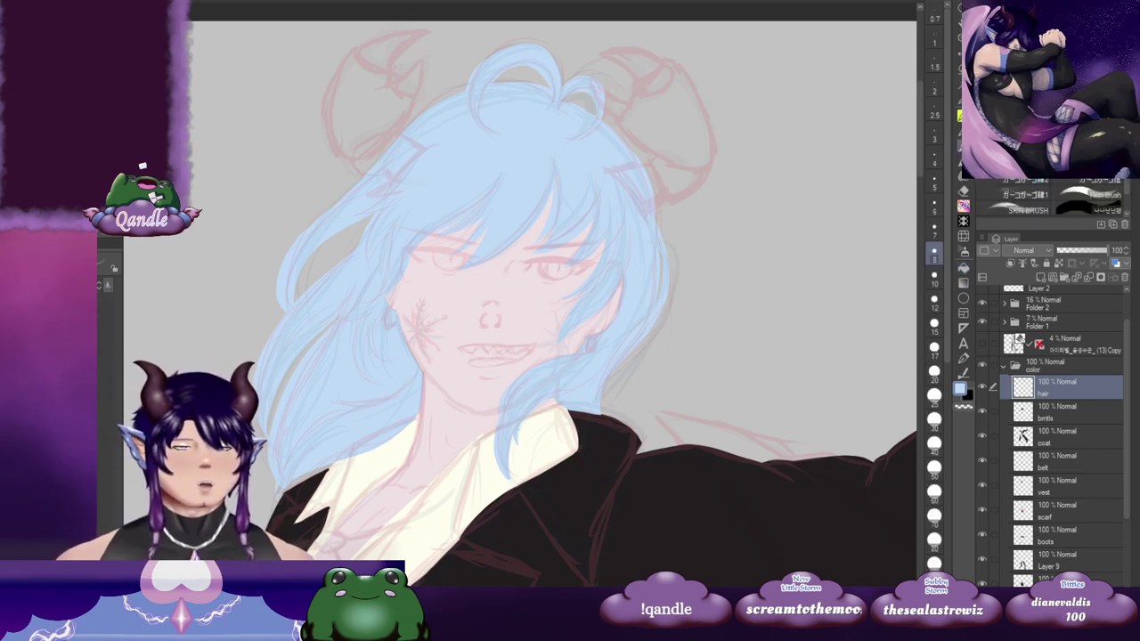
{"action": "left_click", "coordinate": [934, 371]}
{"action": "left_click_drag", "start_coordinate": [394, 198], "coordinate": [426, 200]}
{"action": "left_click", "coordinate": [935, 328]}
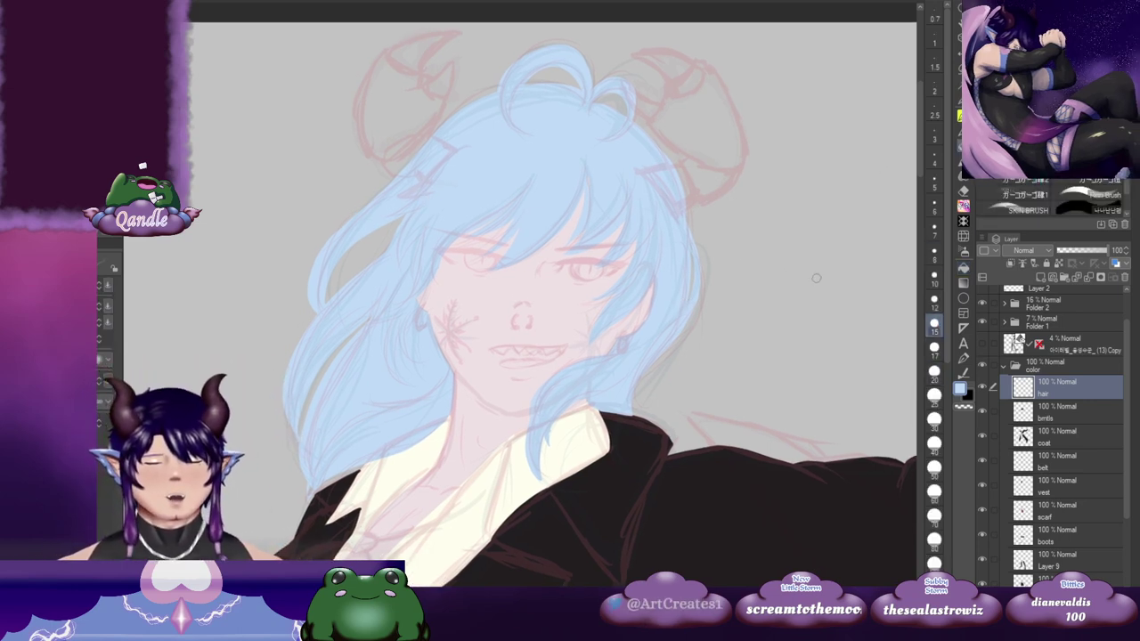
{"action": "left_click_drag", "start_coordinate": [450, 144], "coordinate": [470, 150]}
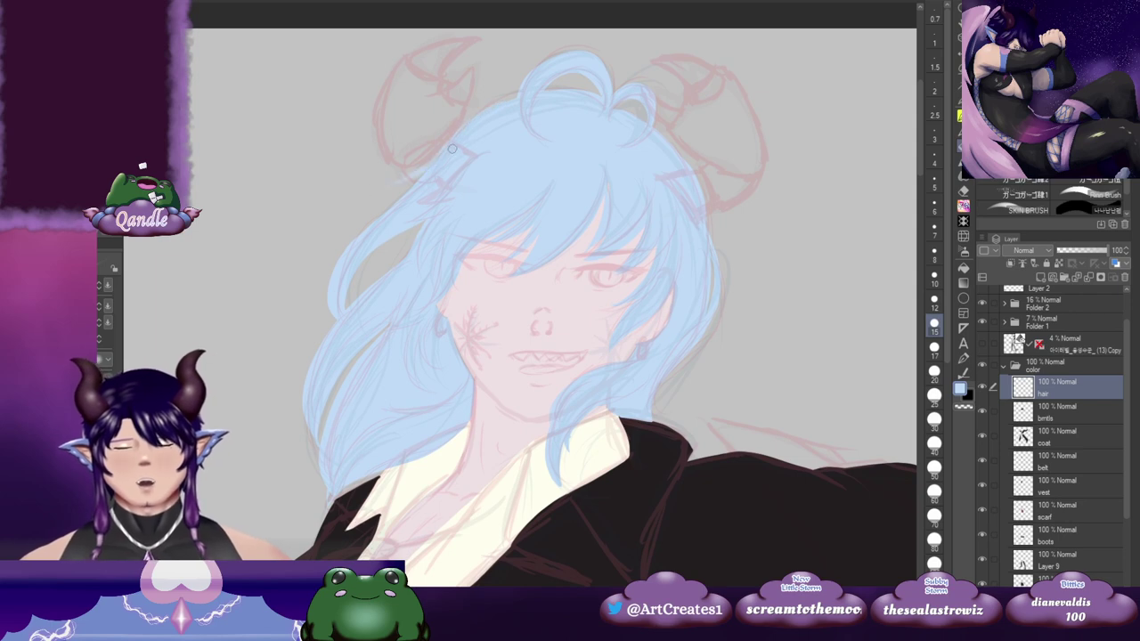
{"action": "left_click_drag", "start_coordinate": [414, 187], "coordinate": [456, 143]}
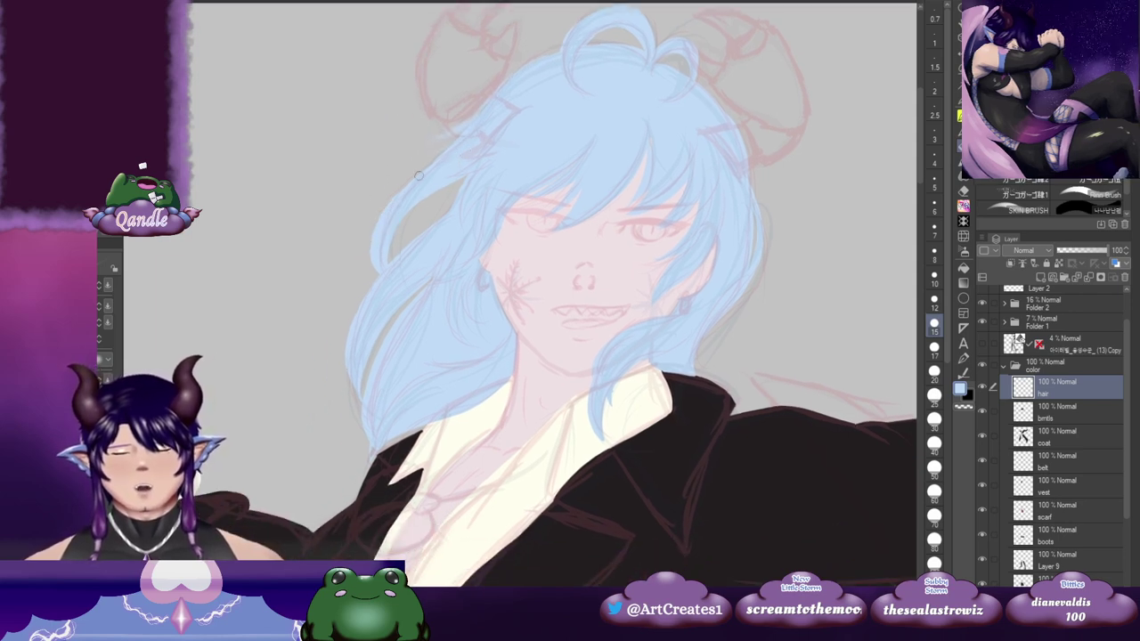
{"action": "scroll", "coordinate": [433, 229], "scroll_direction": "down", "scroll_amount": 2}
{"action": "scroll", "coordinate": [434, 229], "scroll_direction": "left", "scroll_amount": 1}
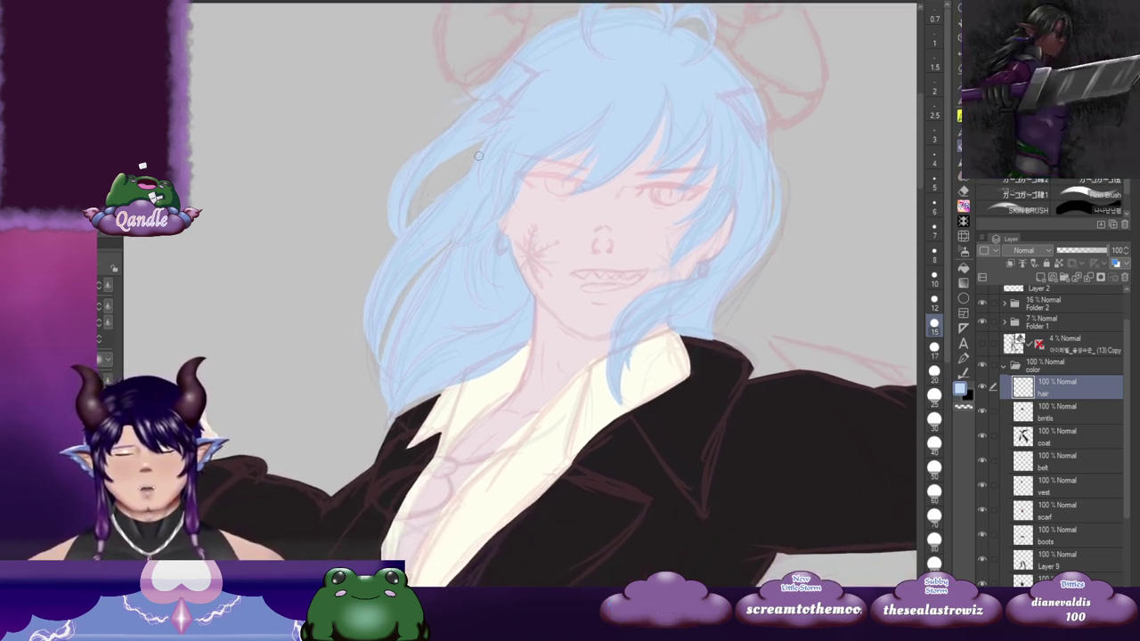
{"action": "scroll", "coordinate": [418, 203], "scroll_direction": "down", "scroll_amount": 2}
{"action": "scroll", "coordinate": [418, 203], "scroll_direction": "left", "scroll_amount": 1}
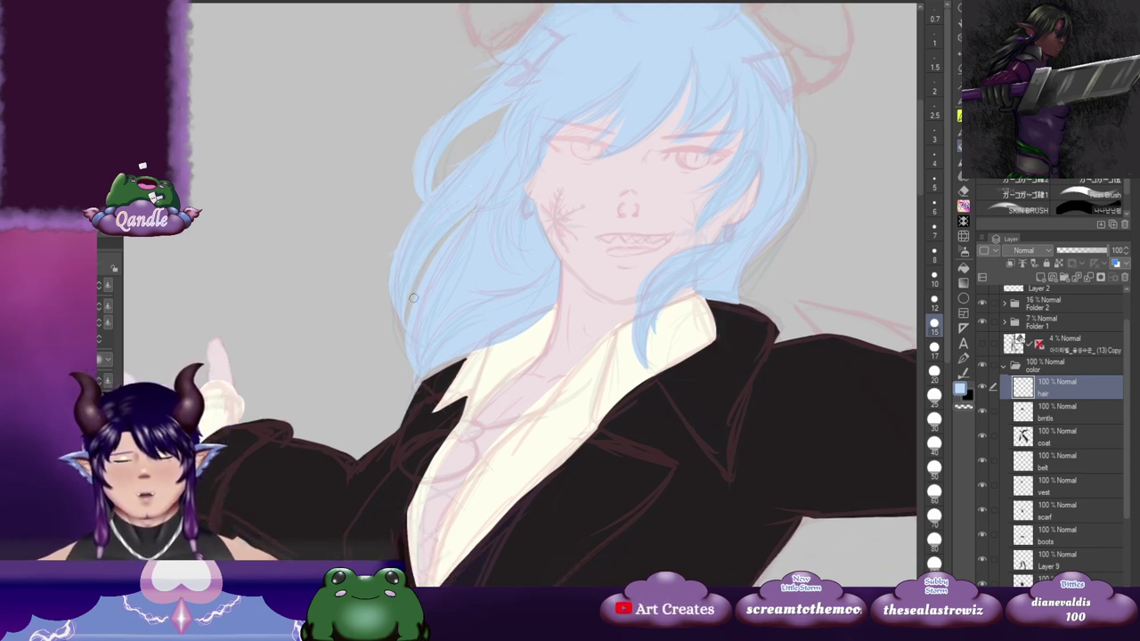
{"action": "scroll", "coordinate": [477, 203], "scroll_direction": "up", "scroll_amount": 3}
{"action": "scroll", "coordinate": [477, 203], "scroll_direction": "right", "scroll_amount": 3}
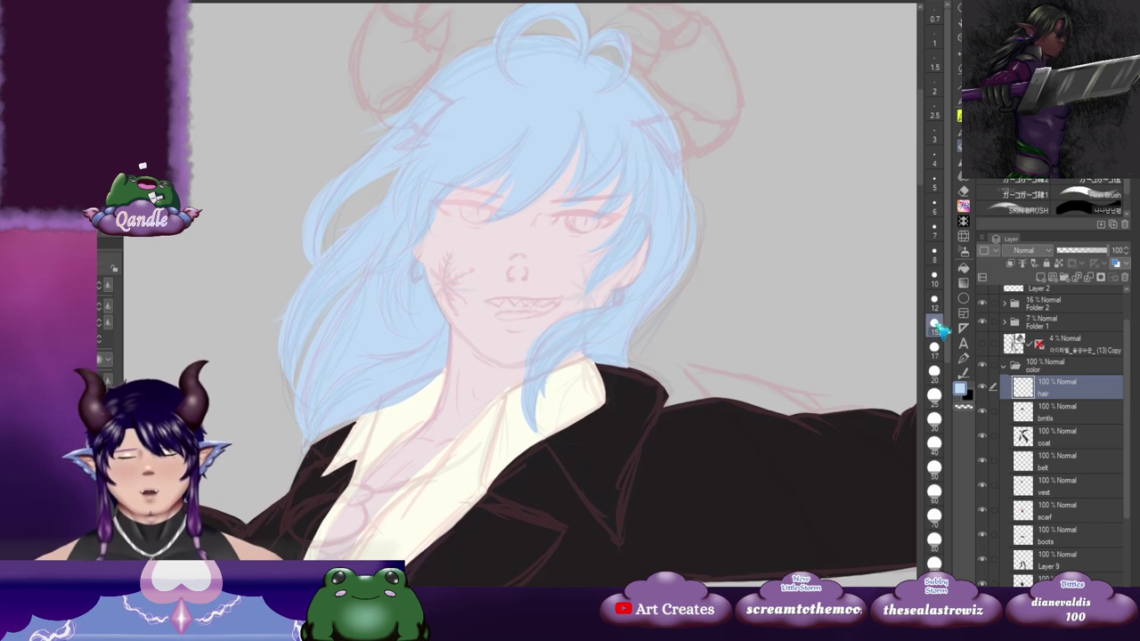
Step: Set the brush size to 10 and add loose strands beside the right eye and at the tip of the lock over the collar
{"action": "left_click", "coordinate": [940, 285]}
{"action": "scroll", "coordinate": [571, 154], "scroll_direction": "up", "scroll_amount": 1}
{"action": "scroll", "coordinate": [571, 154], "scroll_direction": "right", "scroll_amount": 1}
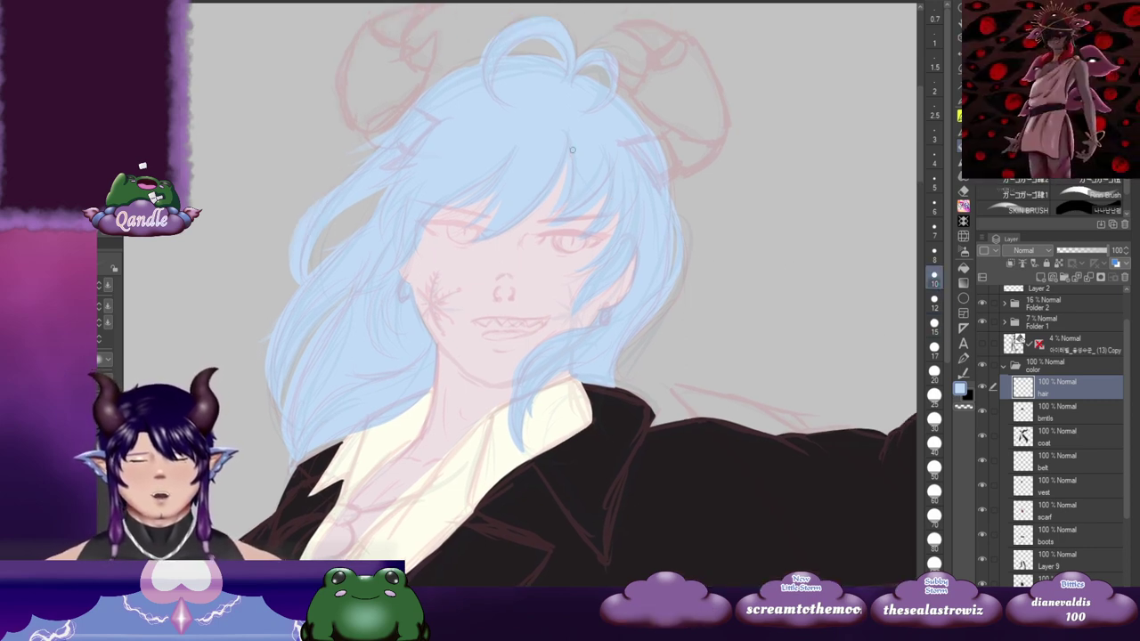
{"action": "scroll", "coordinate": [592, 234], "scroll_direction": "down", "scroll_amount": 1}
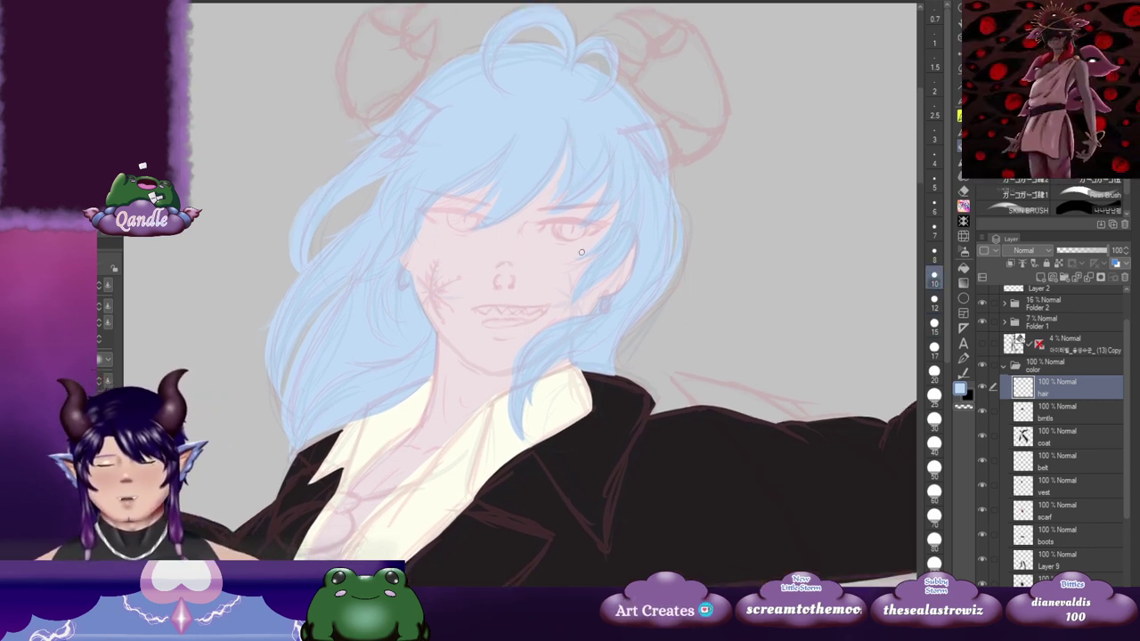
{"action": "scroll", "coordinate": [591, 264], "scroll_direction": "down", "scroll_amount": 1}
{"action": "scroll", "coordinate": [593, 263], "scroll_direction": "up", "scroll_amount": 2}
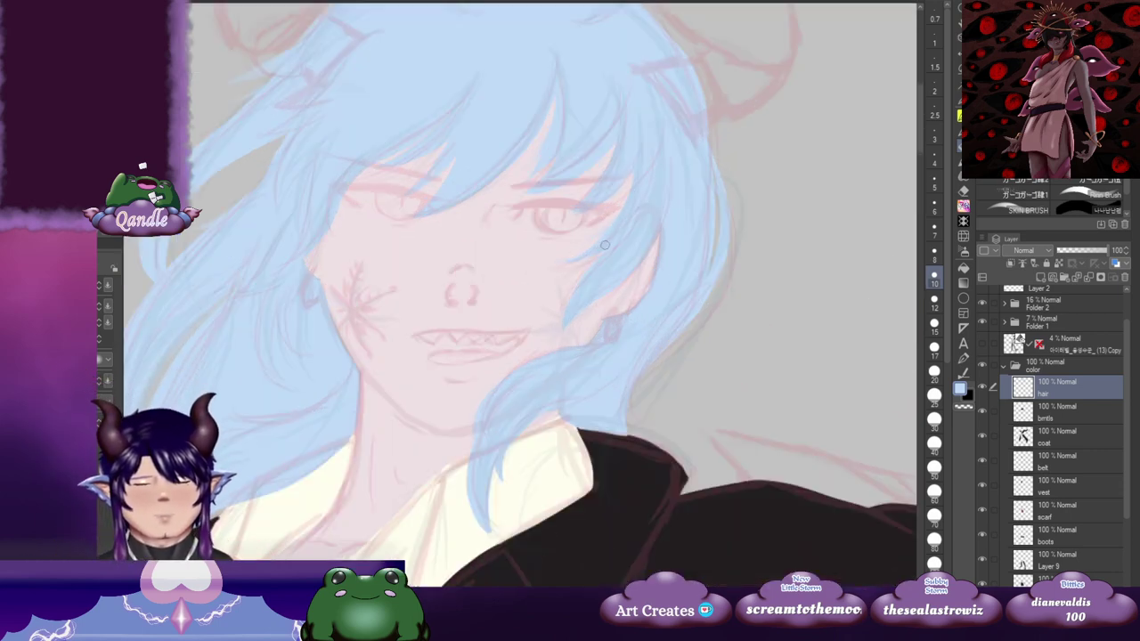
{"action": "scroll", "coordinate": [603, 249], "scroll_direction": "down", "scroll_amount": 2}
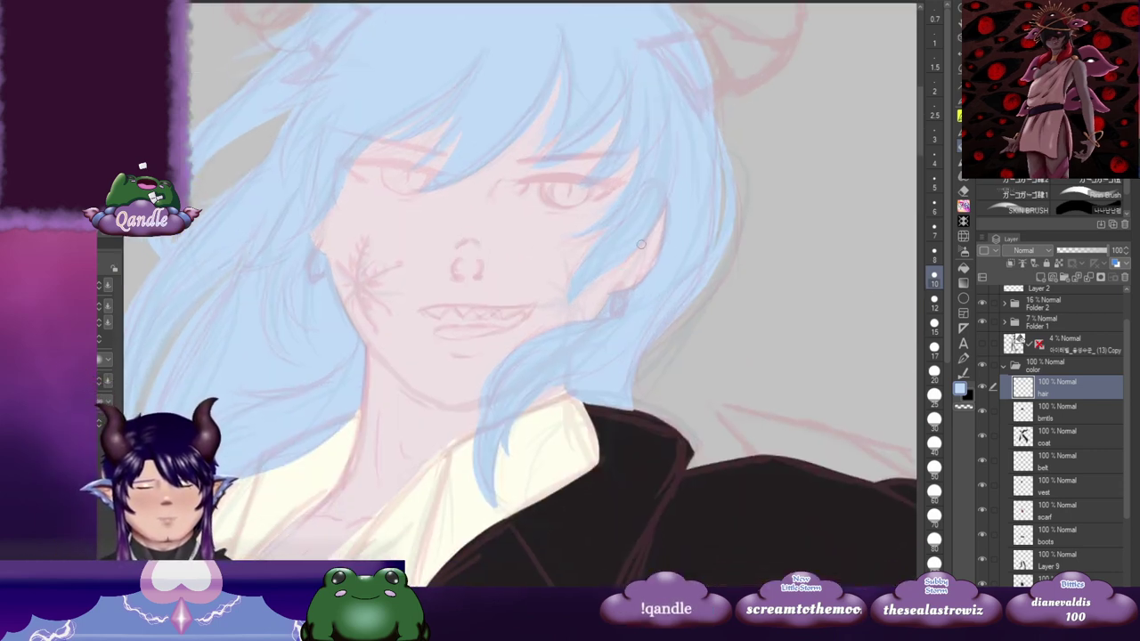
{"action": "left_click_drag", "start_coordinate": [668, 268], "coordinate": [677, 234]}
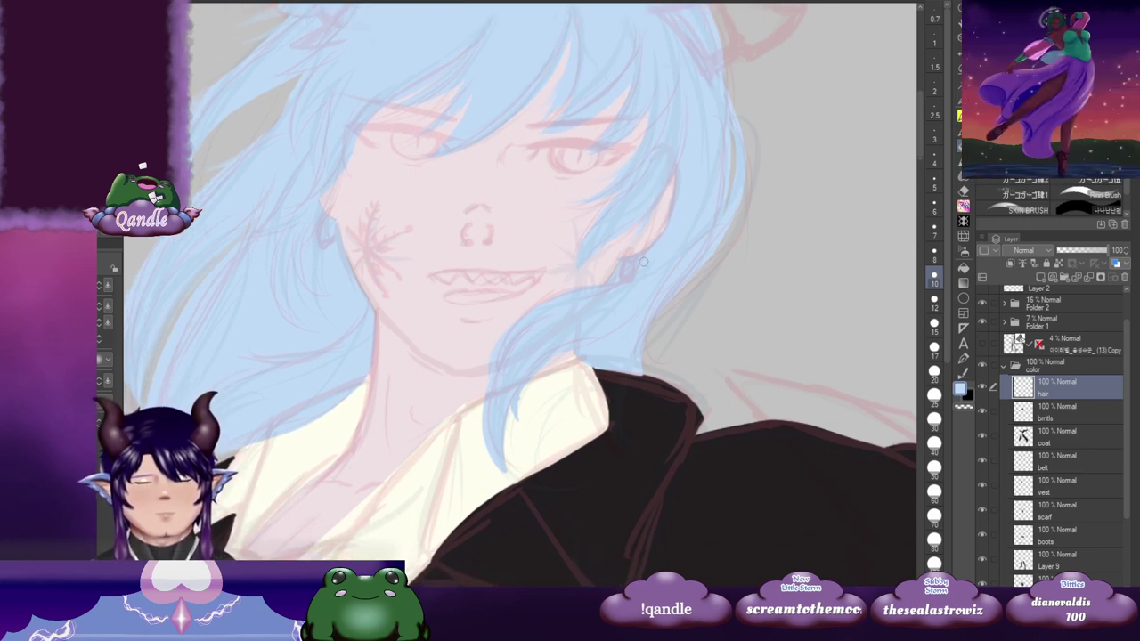
{"action": "left_click_drag", "start_coordinate": [544, 327], "coordinate": [586, 295]}
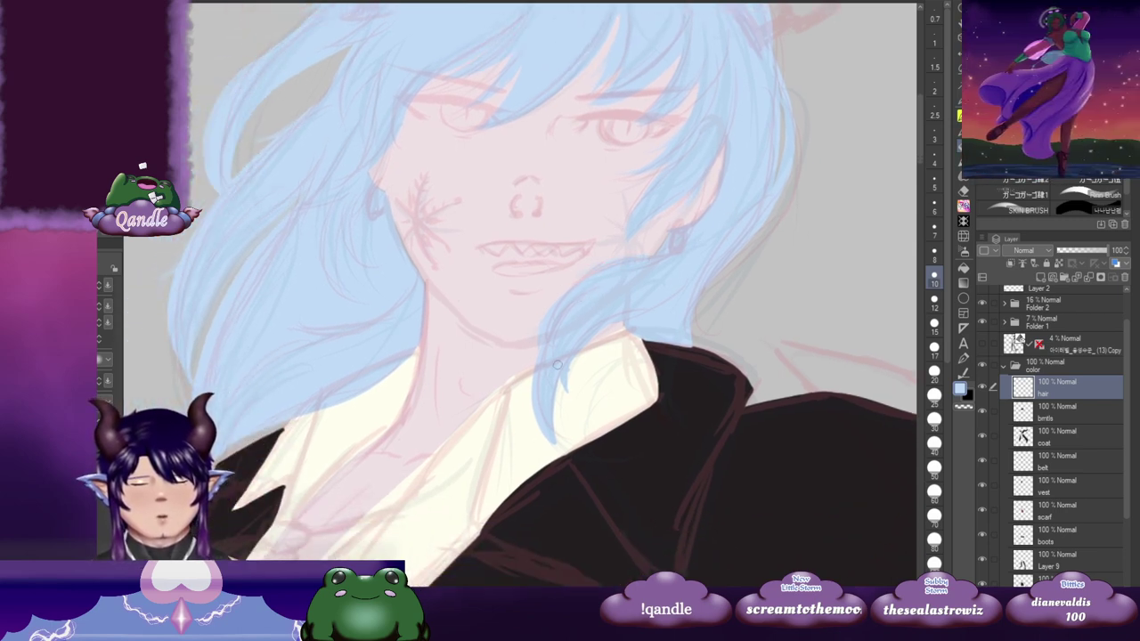
{"action": "left_click_drag", "start_coordinate": [505, 325], "coordinate": [561, 347]}
Step: Paint loose light blue strands along the outer left lock and across the gap behind it
{"action": "left_click_drag", "start_coordinate": [363, 183], "coordinate": [396, 282]}
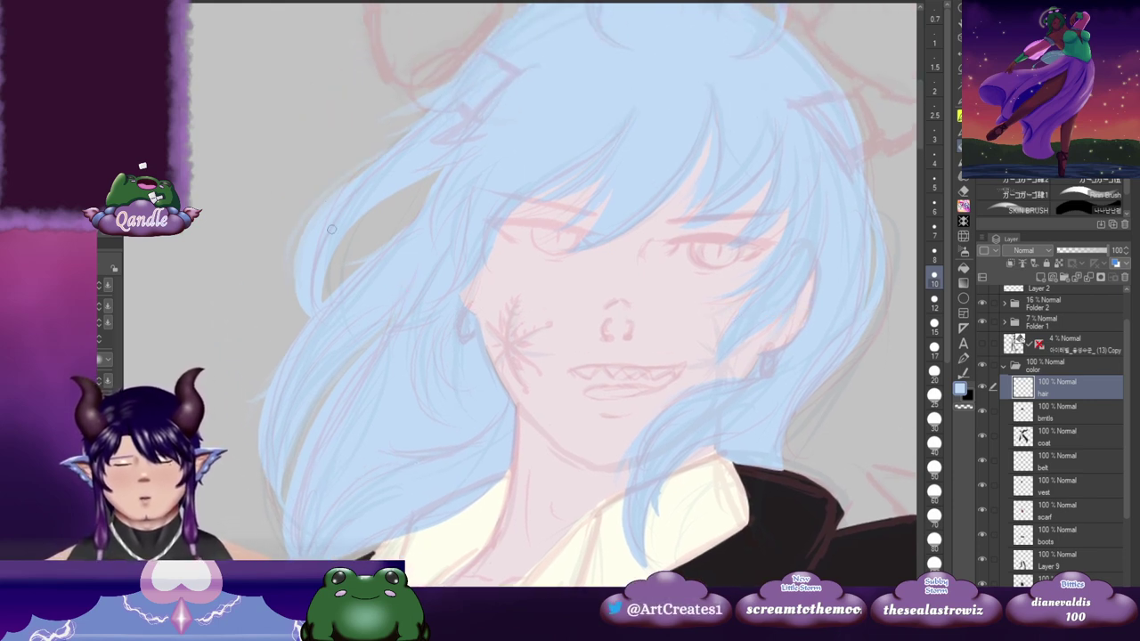
{"action": "left_click_drag", "start_coordinate": [435, 172], "coordinate": [342, 306]}
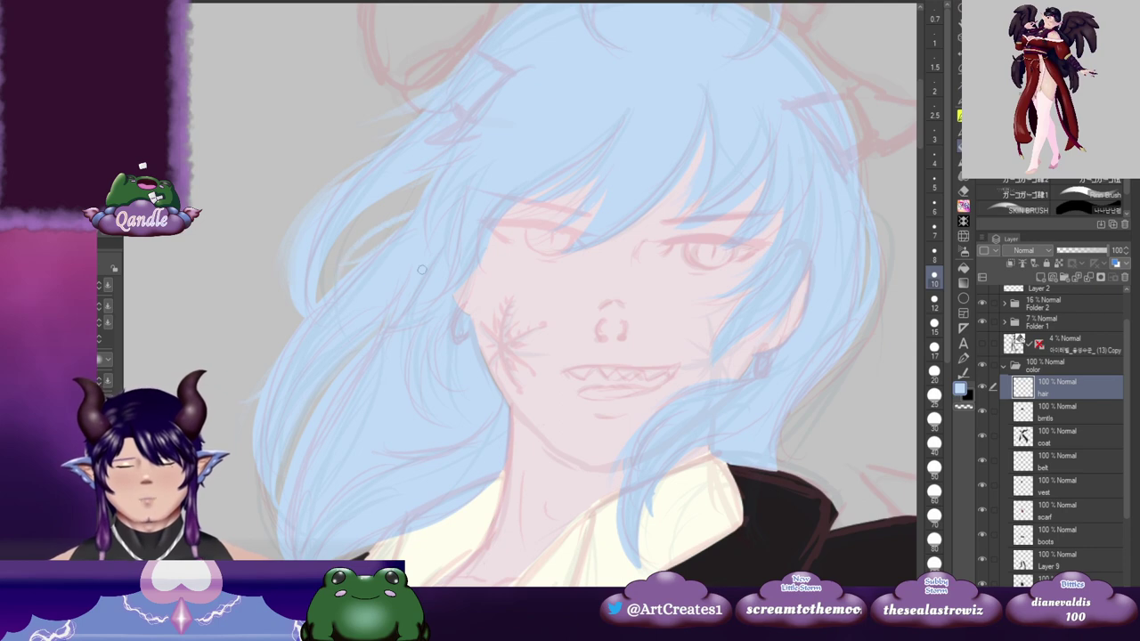
{"action": "left_click_drag", "start_coordinate": [625, 273], "coordinate": [530, 290]}
{"action": "left_click_drag", "start_coordinate": [355, 365], "coordinate": [526, 180]}
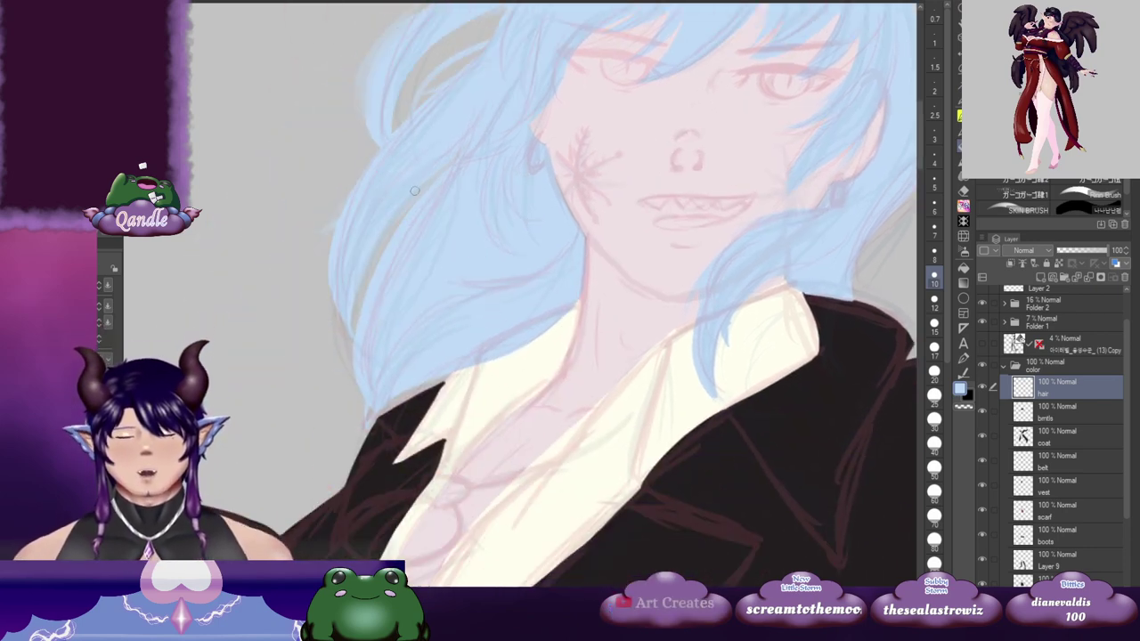
Step: Extend the lower left hair tips with light blue strands falling over the coat's shoulder
{"action": "left_click_drag", "start_coordinate": [362, 195], "coordinate": [373, 150]}
{"action": "left_click_drag", "start_coordinate": [410, 200], "coordinate": [387, 347]}
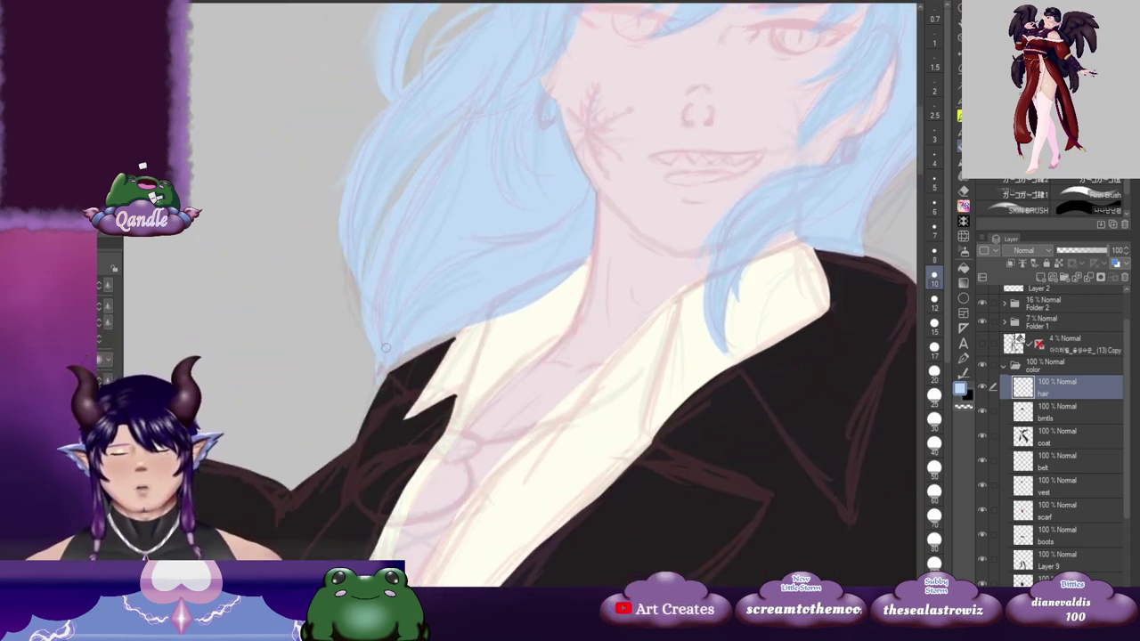
{"action": "mouse_move", "coordinate": [369, 251]}
{"action": "left_mouse_down"}
{"action": "mouse_move", "coordinate": [397, 364]}
{"action": "mouse_move", "coordinate": [381, 343]}
{"action": "mouse_move", "coordinate": [379, 374]}
{"action": "left_mouse_up"}
{"action": "left_click_drag", "start_coordinate": [431, 346], "coordinate": [390, 365]}
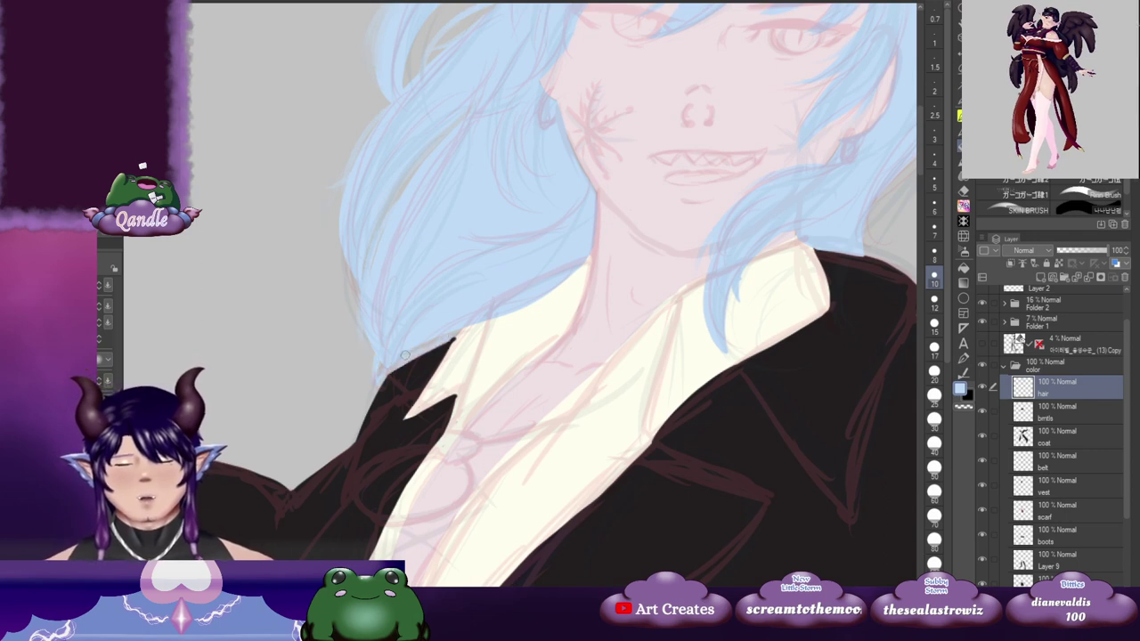
{"action": "left_click_drag", "start_coordinate": [611, 280], "coordinate": [478, 336]}
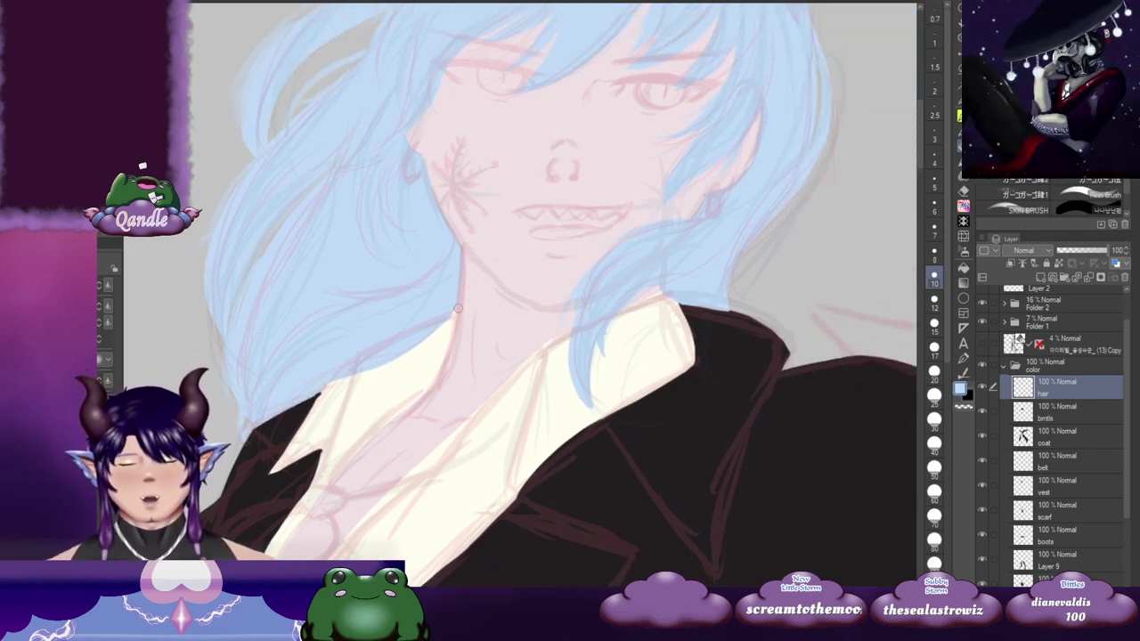
{"action": "mouse_move", "coordinate": [457, 293]}
{"action": "left_mouse_down"}
{"action": "mouse_move", "coordinate": [413, 339]}
{"action": "mouse_move", "coordinate": [422, 349]}
{"action": "mouse_move", "coordinate": [454, 301]}
{"action": "mouse_move", "coordinate": [488, 294]}
{"action": "left_mouse_up"}
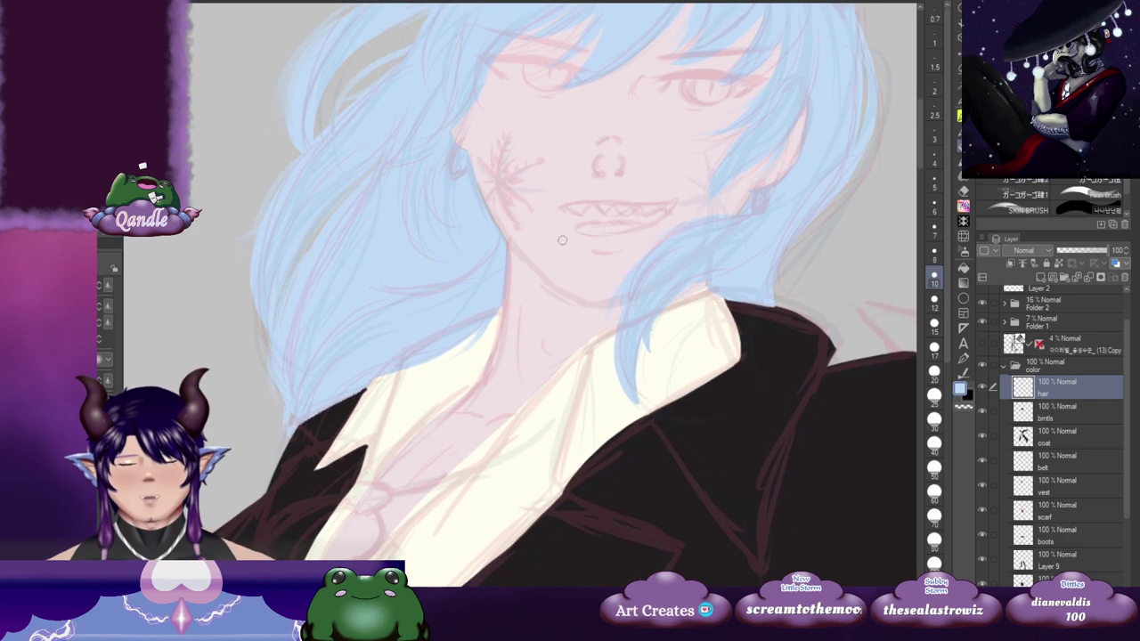
Step: Set the brush size to 7 and add fine light blue strands to the fringe above the eyes
{"action": "left_click_drag", "start_coordinate": [692, 222], "coordinate": [599, 330]}
{"action": "left_click_drag", "start_coordinate": [571, 165], "coordinate": [560, 218]}
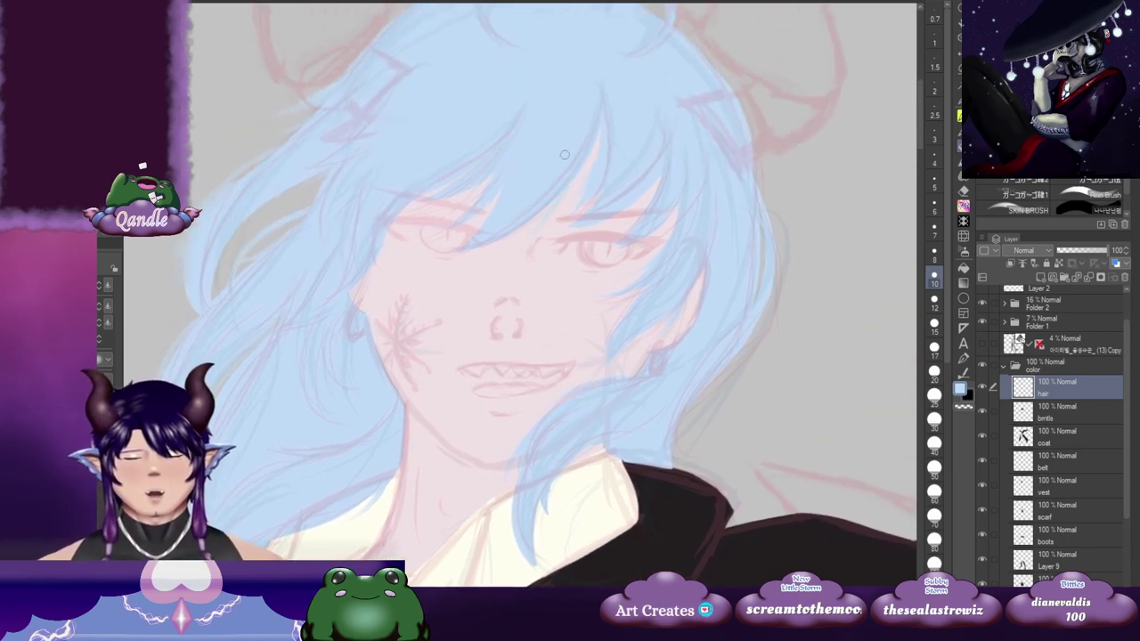
{"action": "left_click", "coordinate": [935, 228]}
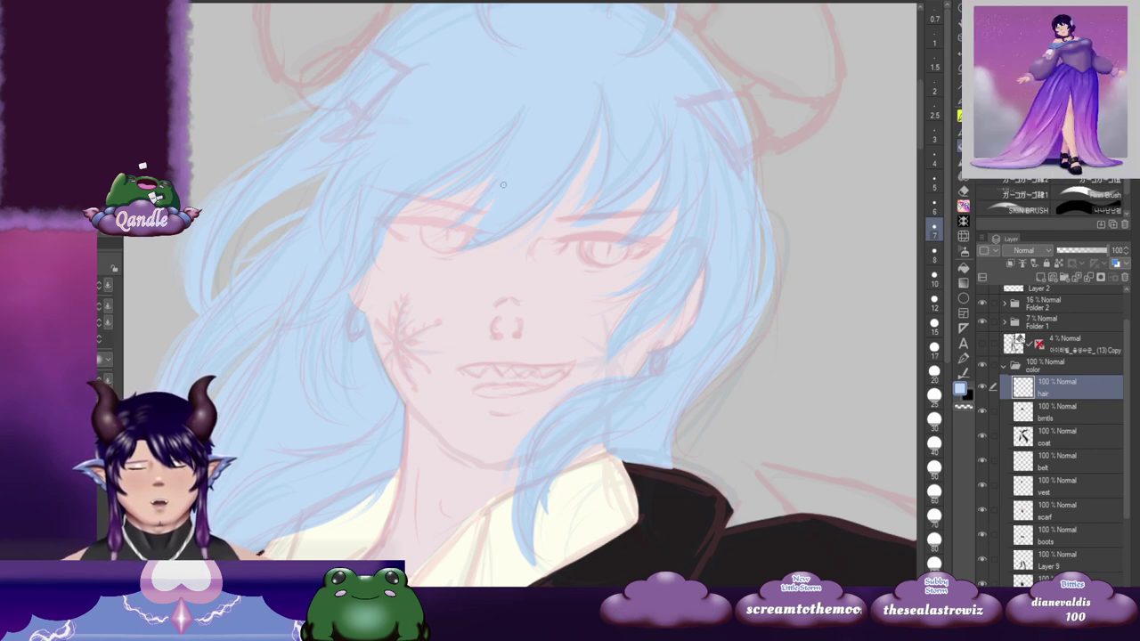
{"action": "left_click_drag", "start_coordinate": [587, 197], "coordinate": [535, 219]}
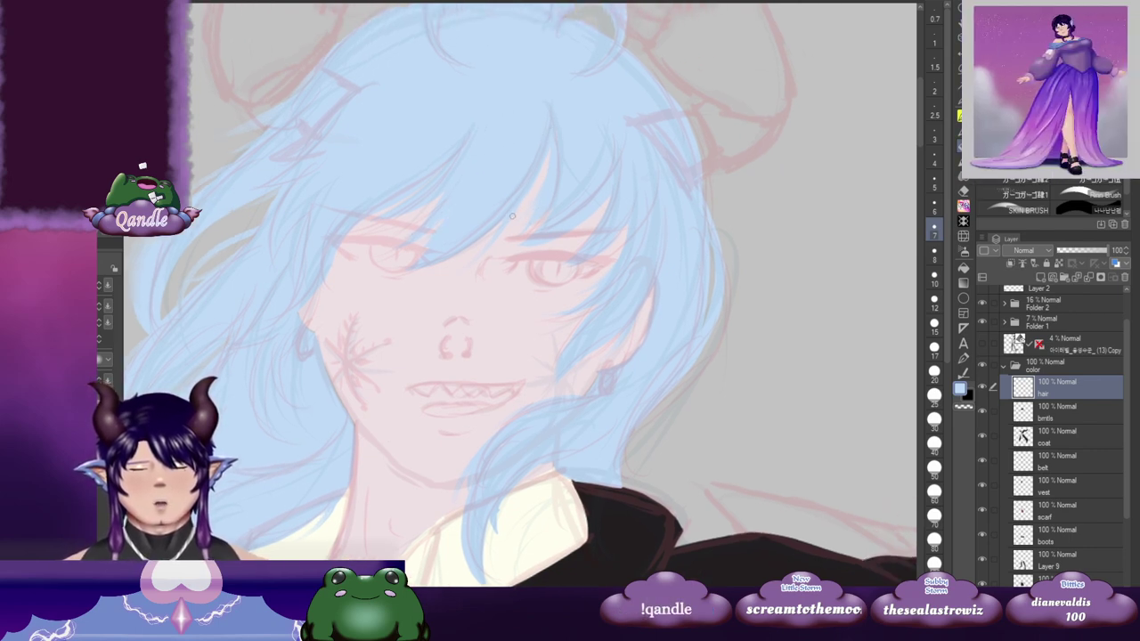
{"action": "mouse_move", "coordinate": [508, 120]}
{"action": "left_mouse_down"}
{"action": "mouse_move", "coordinate": [532, 144]}
{"action": "mouse_move", "coordinate": [581, 270]}
{"action": "left_mouse_up"}
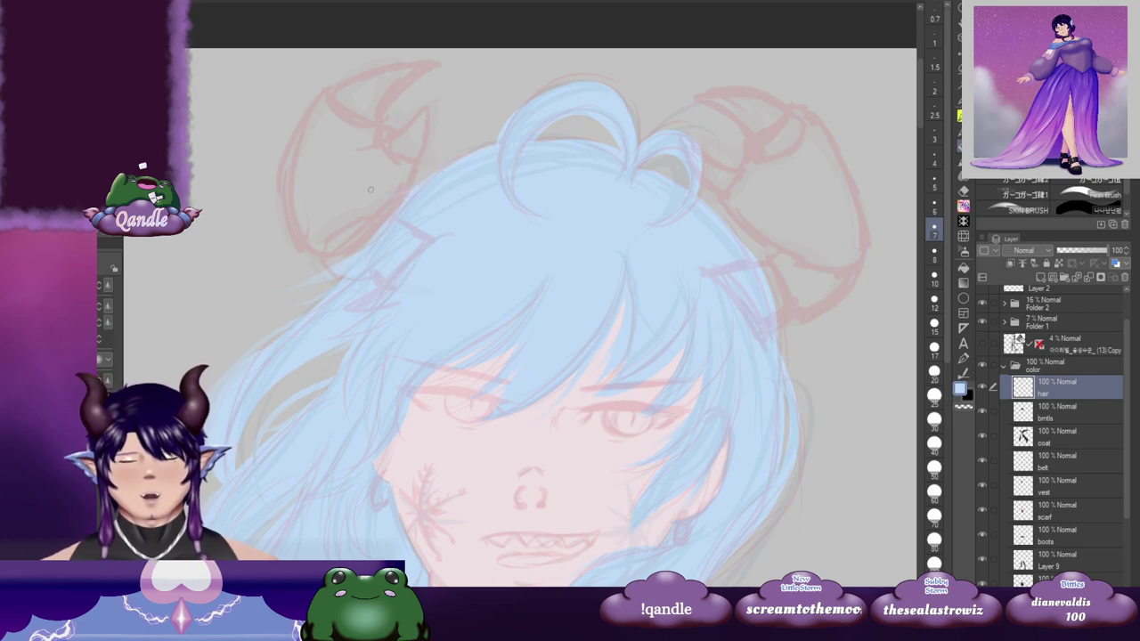
{"action": "left_click_drag", "start_coordinate": [769, 254], "coordinate": [611, 185]}
Step: Inspect the outline, fringe, side locks and top tufts of the light blue hair against the sketch
{"action": "left_click_drag", "start_coordinate": [632, 296], "coordinate": [637, 211]}
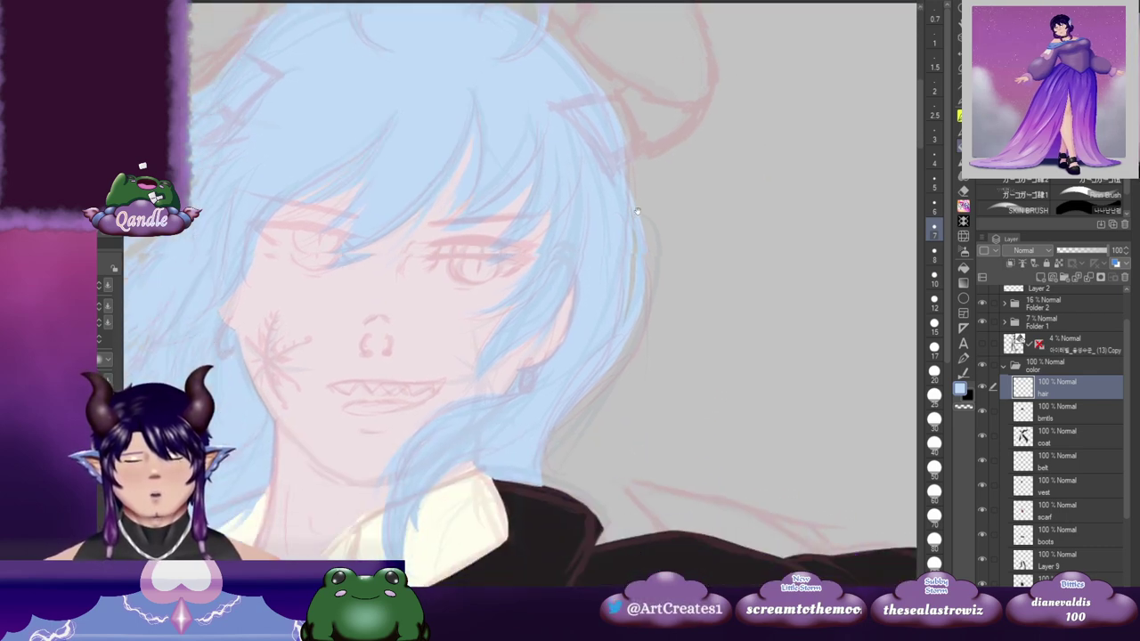
{"action": "scroll", "coordinate": [636, 211], "scroll_direction": "down", "scroll_amount": 1}
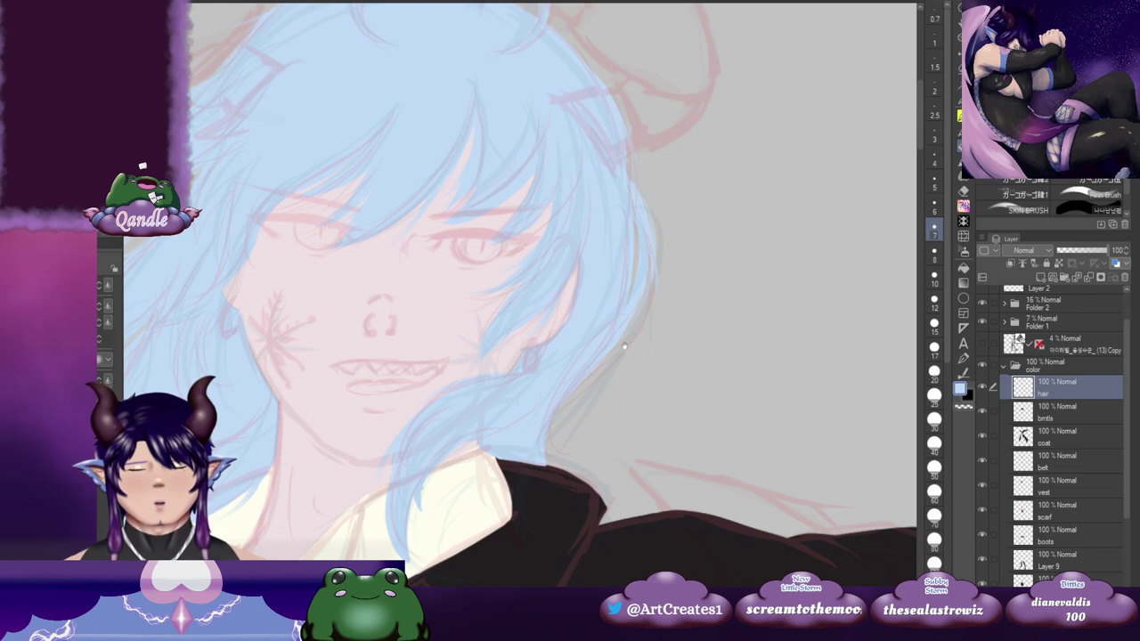
{"action": "left_click_drag", "start_coordinate": [624, 346], "coordinate": [702, 227]}
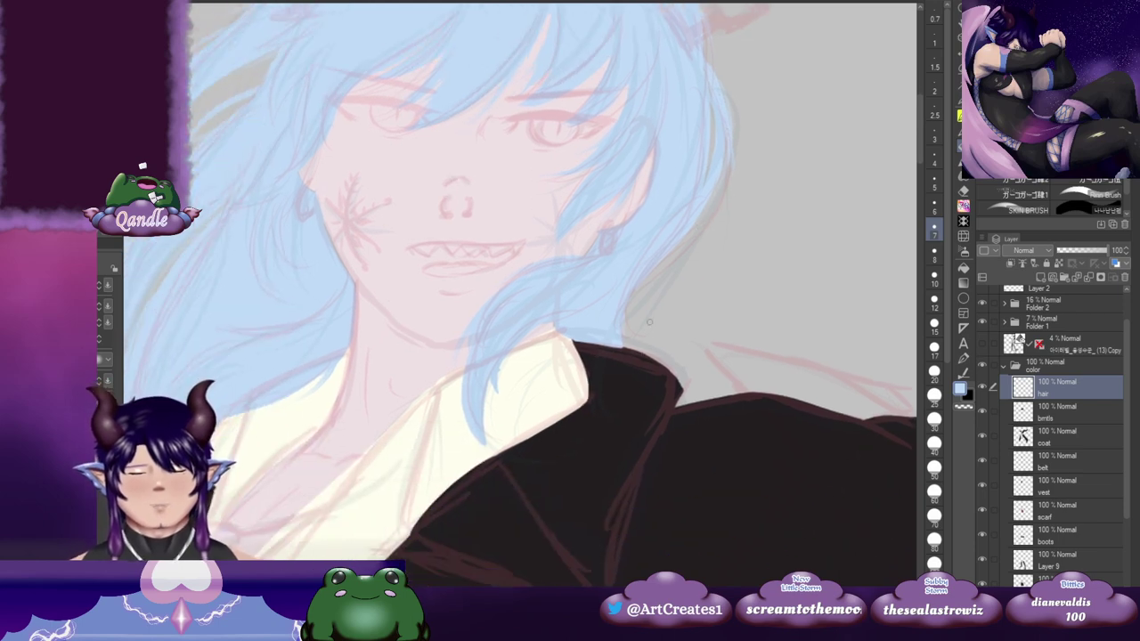
{"action": "scroll", "coordinate": [649, 322], "scroll_direction": "left", "scroll_amount": 7}
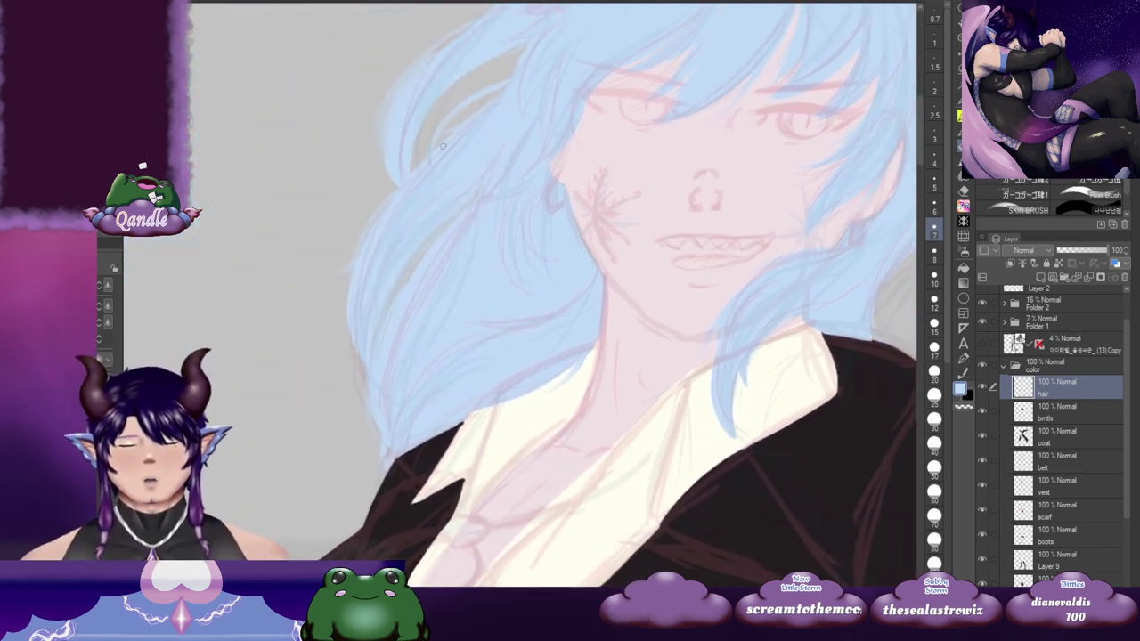
{"action": "scroll", "coordinate": [451, 166], "scroll_direction": "up", "scroll_amount": 5}
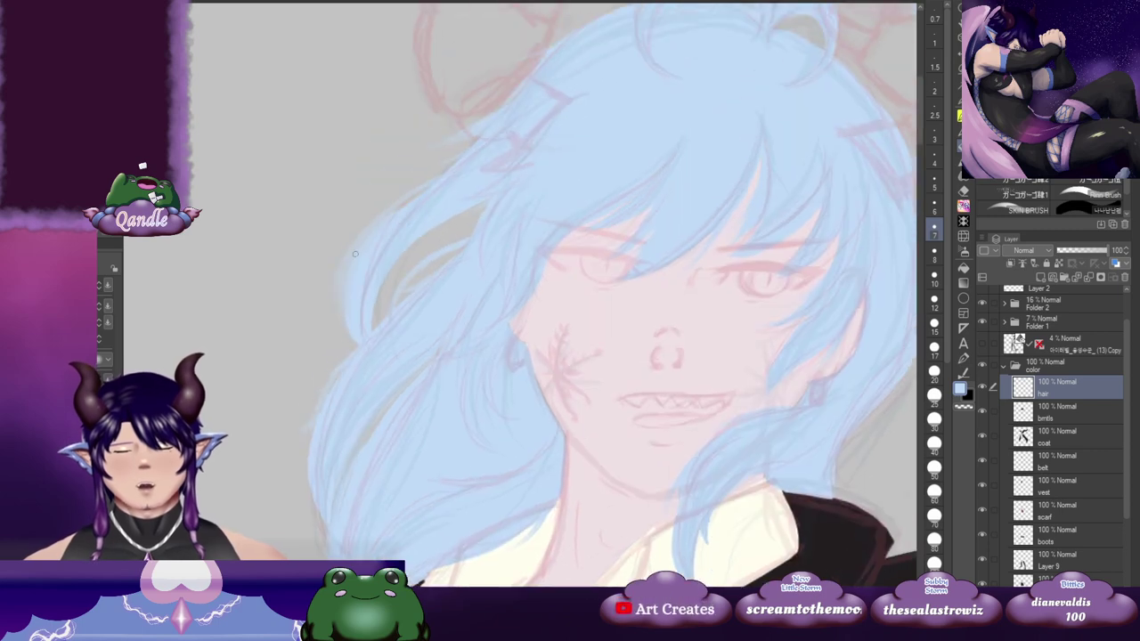
{"action": "scroll", "coordinate": [623, 345], "scroll_direction": "right", "scroll_amount": 4}
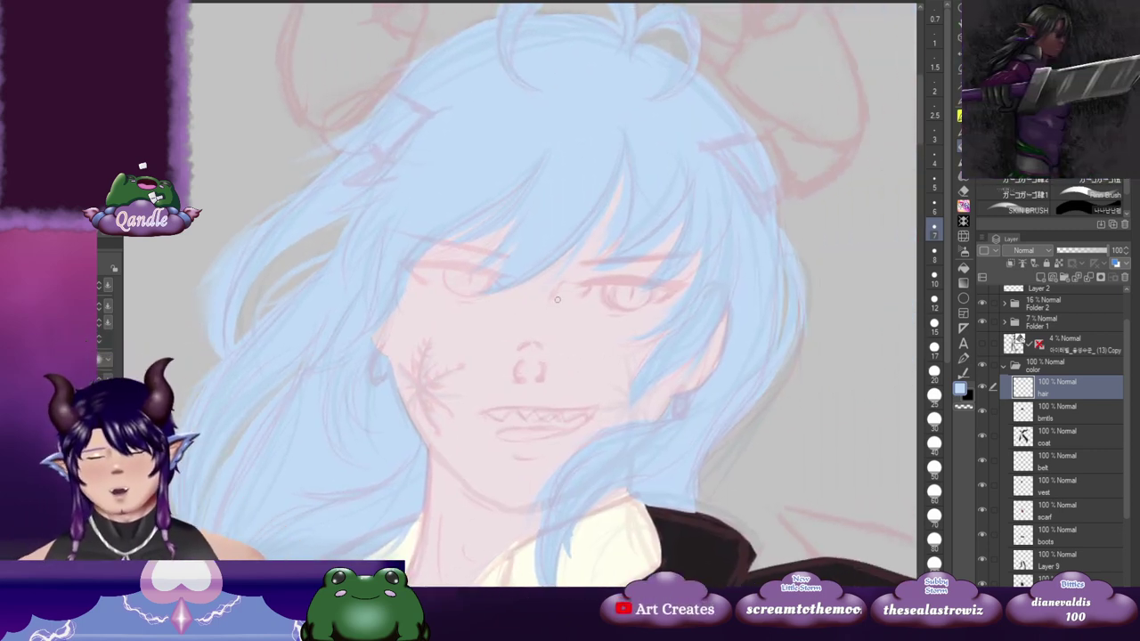
{"action": "left_click_drag", "start_coordinate": [558, 300], "coordinate": [527, 317]}
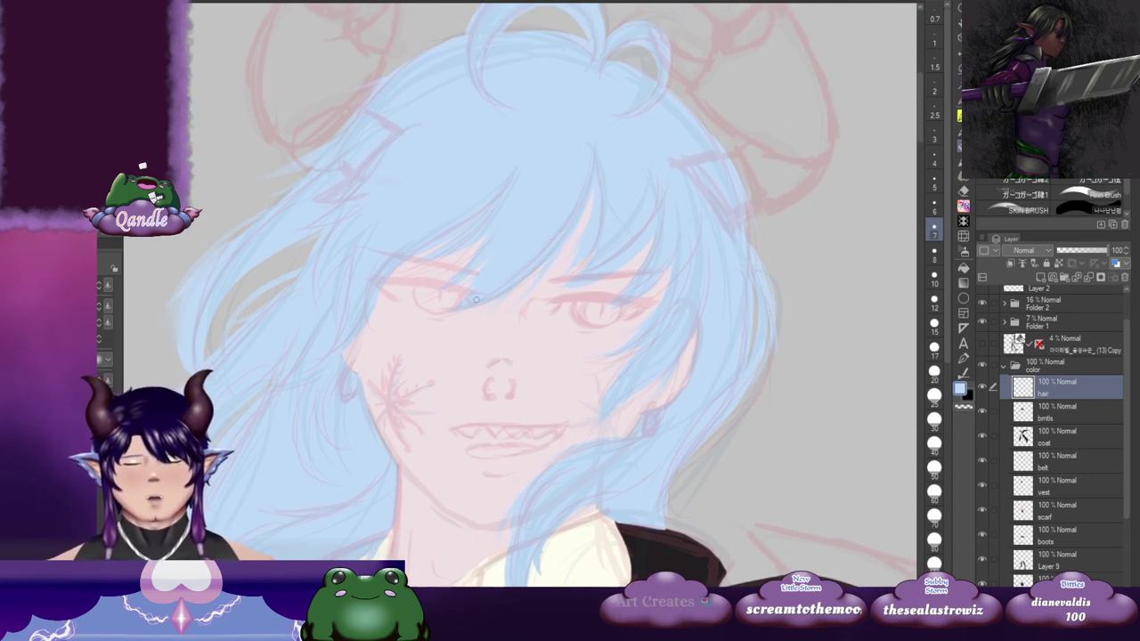
{"action": "left_click_drag", "start_coordinate": [468, 296], "coordinate": [493, 308]}
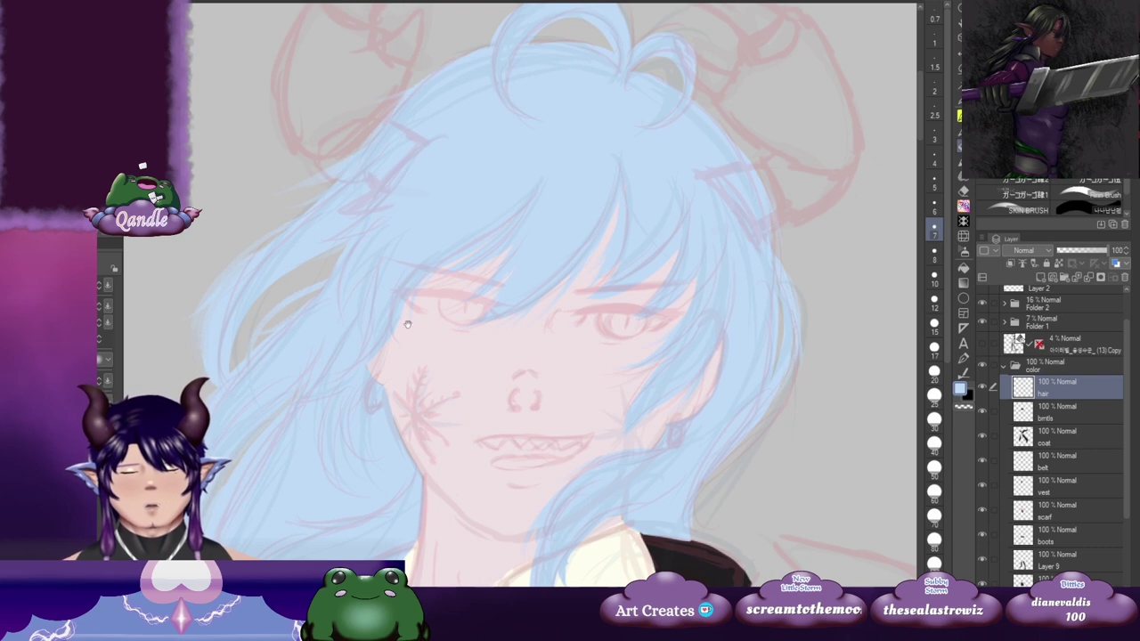
{"action": "left_click_drag", "start_coordinate": [410, 321], "coordinate": [431, 277]}
{"action": "left_click_drag", "start_coordinate": [547, 223], "coordinate": [561, 250]}
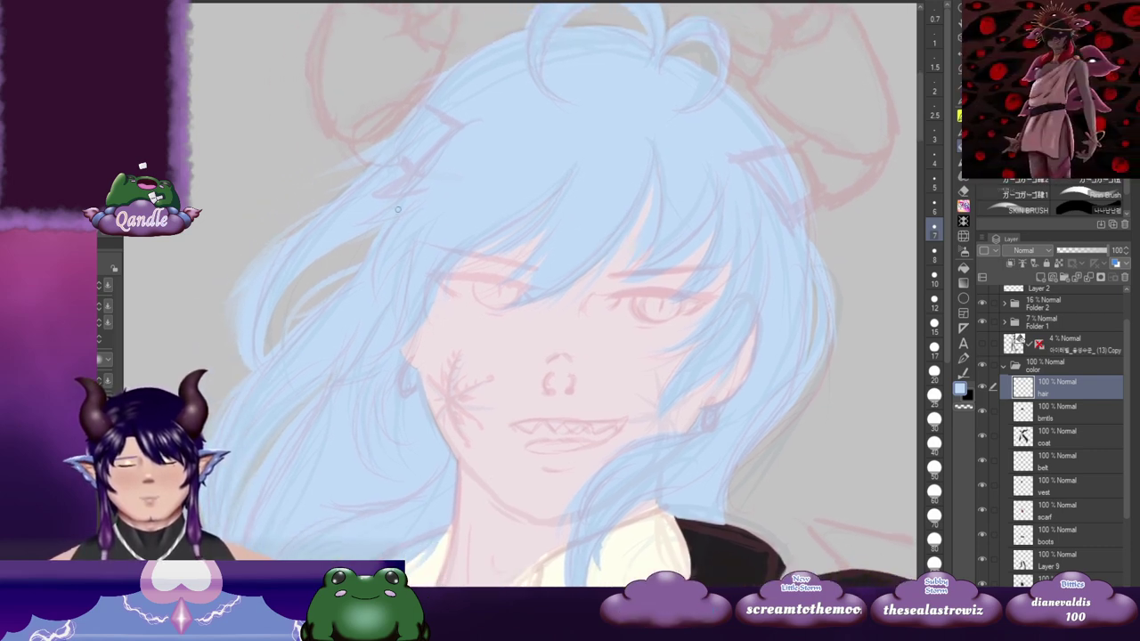
{"action": "left_click_drag", "start_coordinate": [619, 178], "coordinate": [506, 312]}
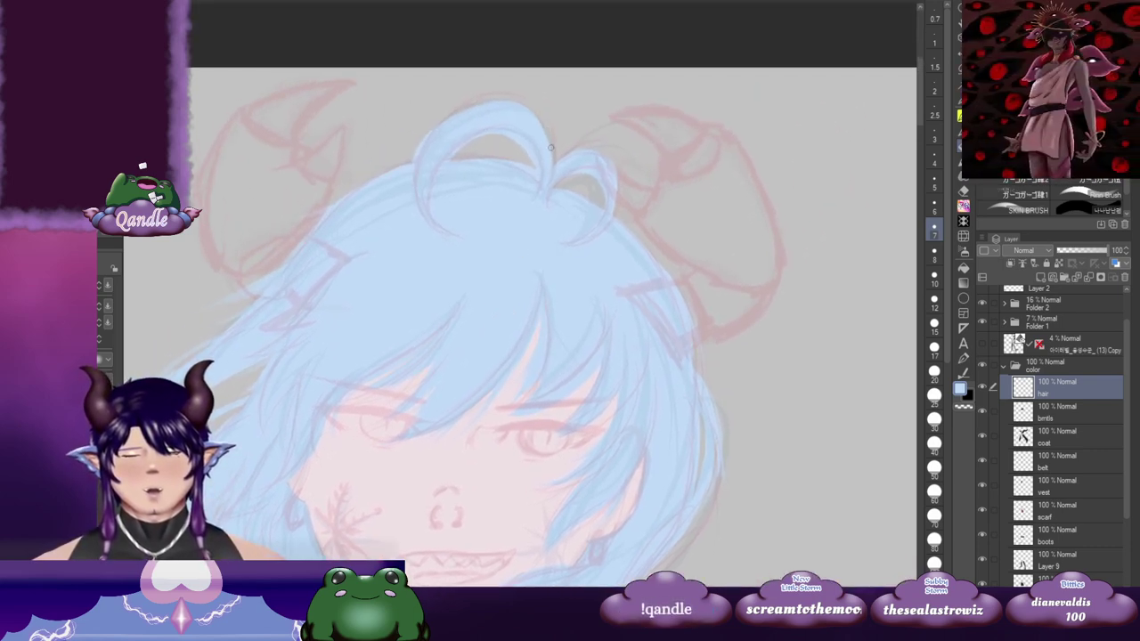
{"action": "left_click_drag", "start_coordinate": [544, 159], "coordinate": [517, 155]}
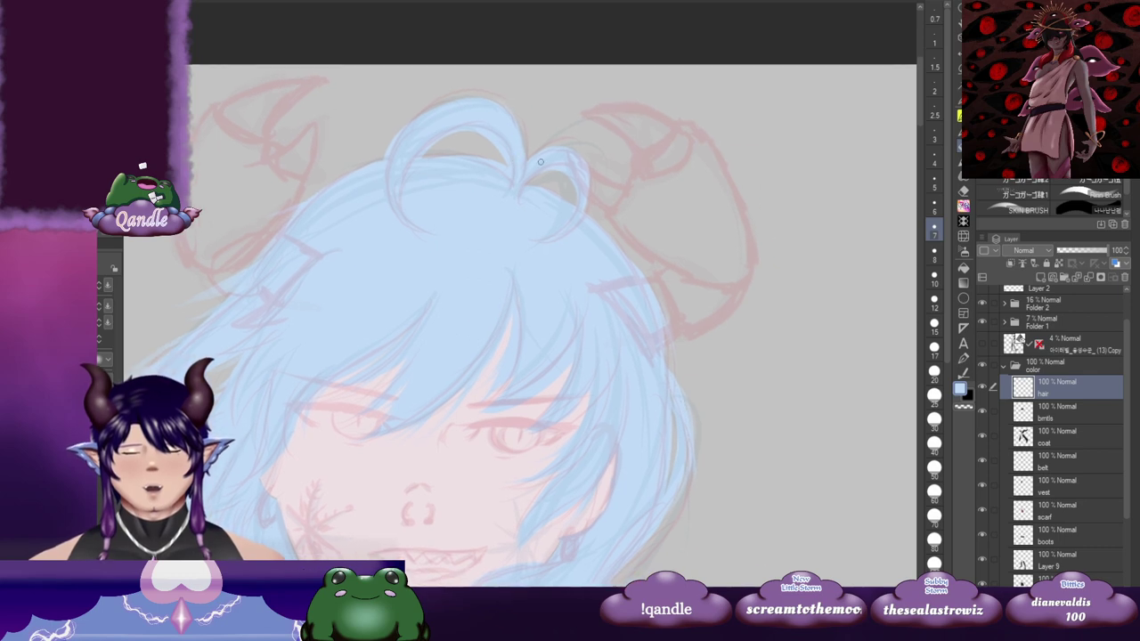
{"action": "scroll", "coordinate": [545, 151], "scroll_direction": "left", "scroll_amount": 2}
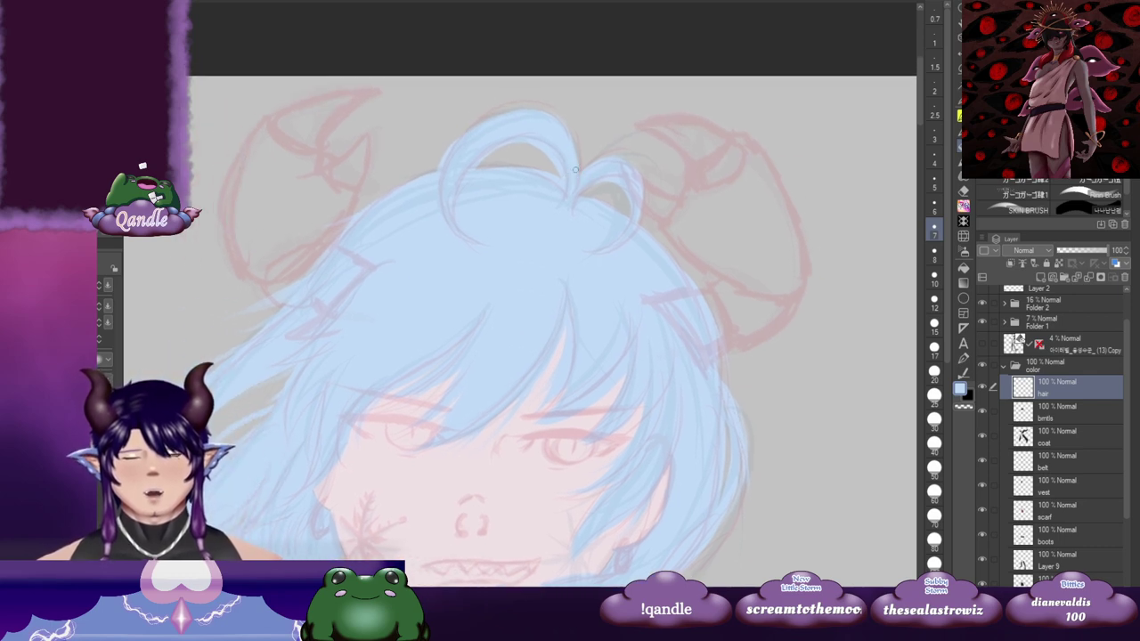
{"action": "left_click_drag", "start_coordinate": [578, 169], "coordinate": [560, 162]}
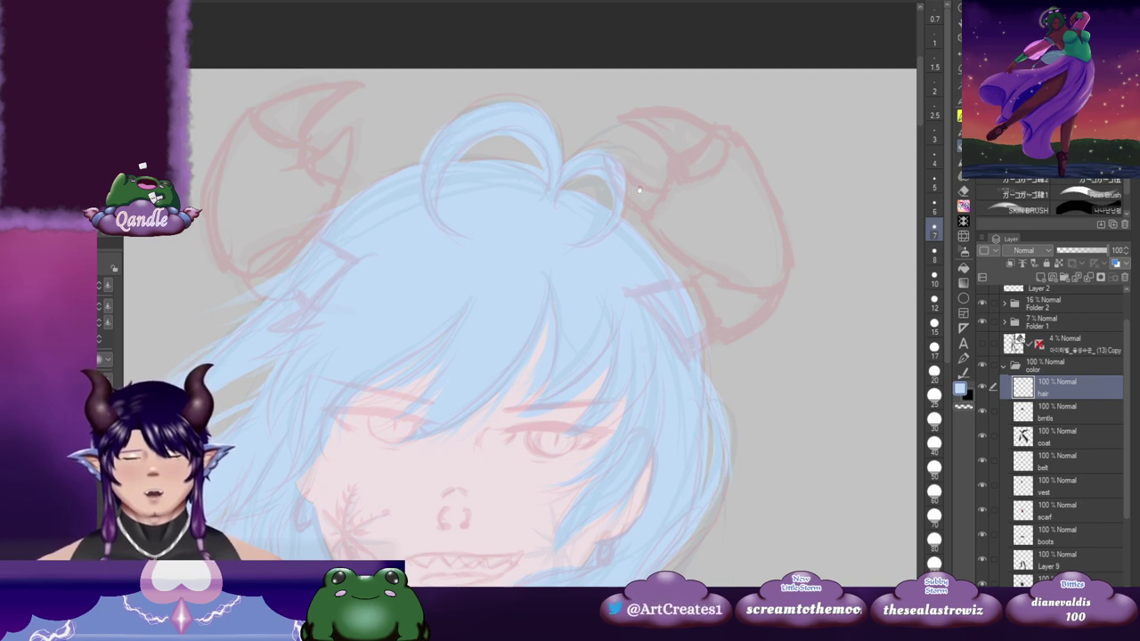
{"action": "scroll", "coordinate": [638, 190], "scroll_direction": "right", "scroll_amount": 1}
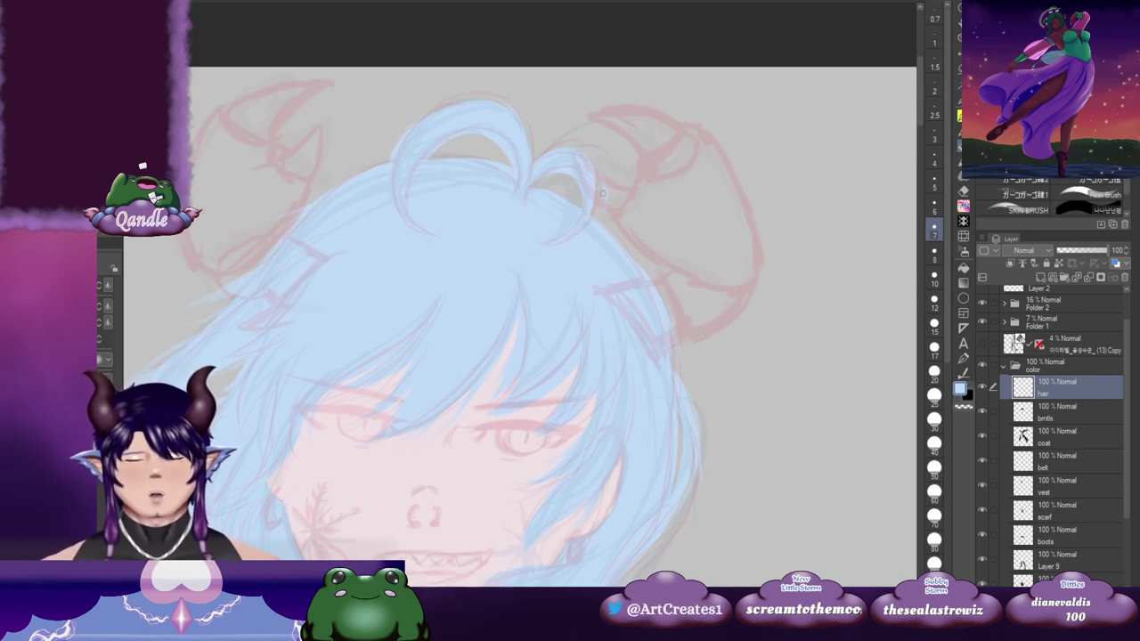
{"action": "scroll", "coordinate": [653, 282], "scroll_direction": "right", "scroll_amount": 2}
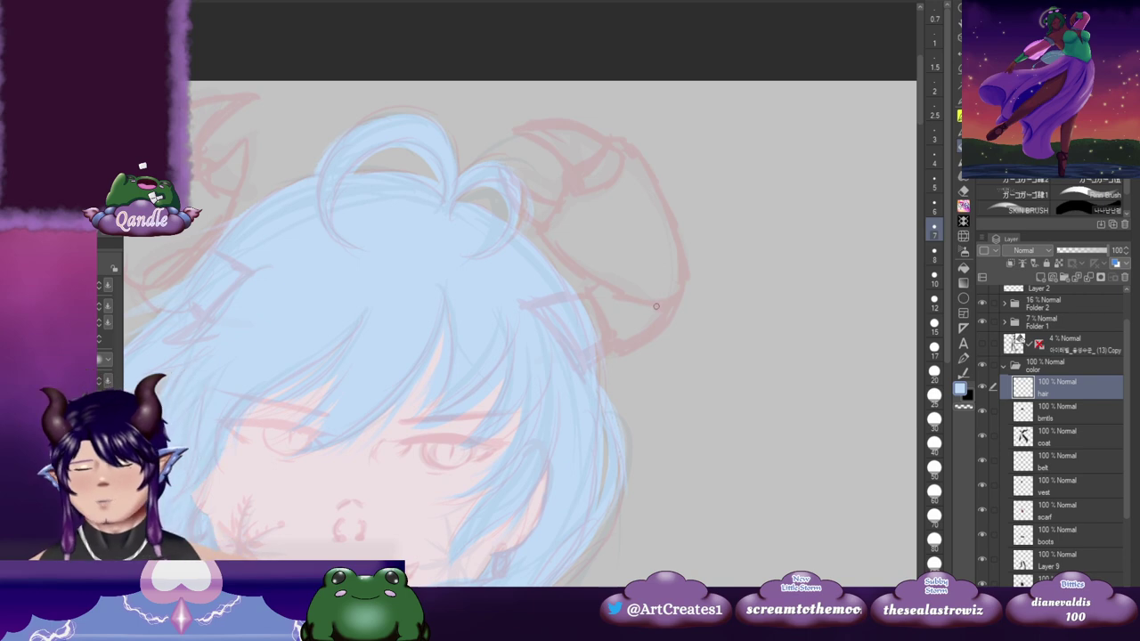
{"action": "scroll", "coordinate": [656, 307], "scroll_direction": "down", "scroll_amount": 3}
{"action": "left_click_drag", "start_coordinate": [712, 362], "coordinate": [638, 255]}
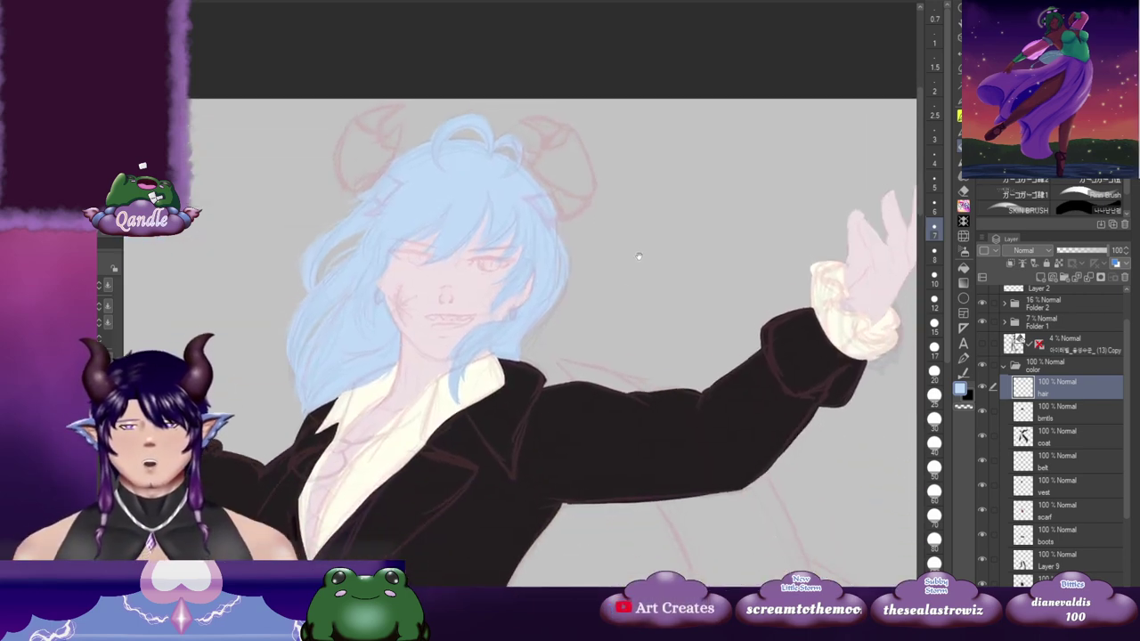
Step: Compare the painted shirt, coat and cuffs with the character reference sheet
{"action": "left_click_drag", "start_coordinate": [597, 473], "coordinate": [706, 315]}
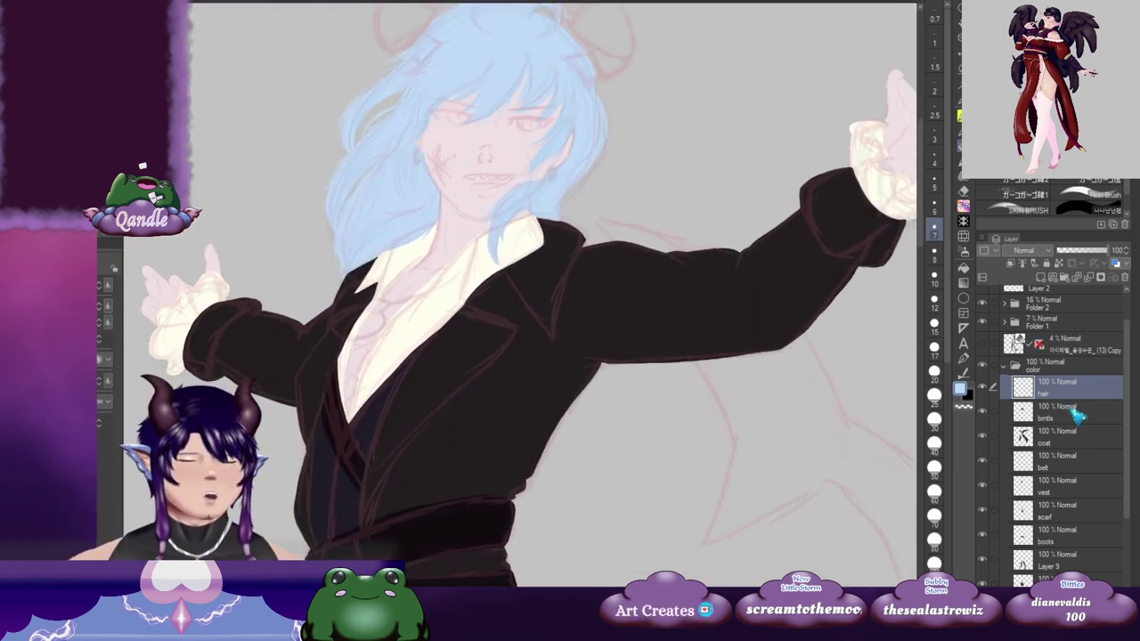
{"action": "left_click_drag", "start_coordinate": [470, 394], "coordinate": [530, 427]}
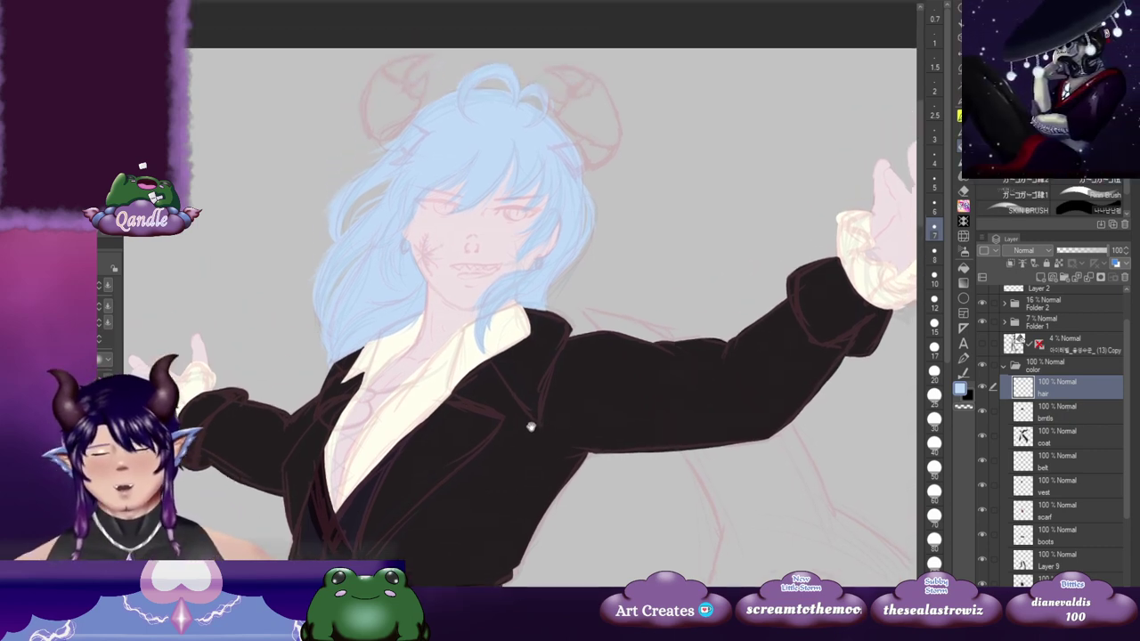
{"action": "key", "text": "b"}
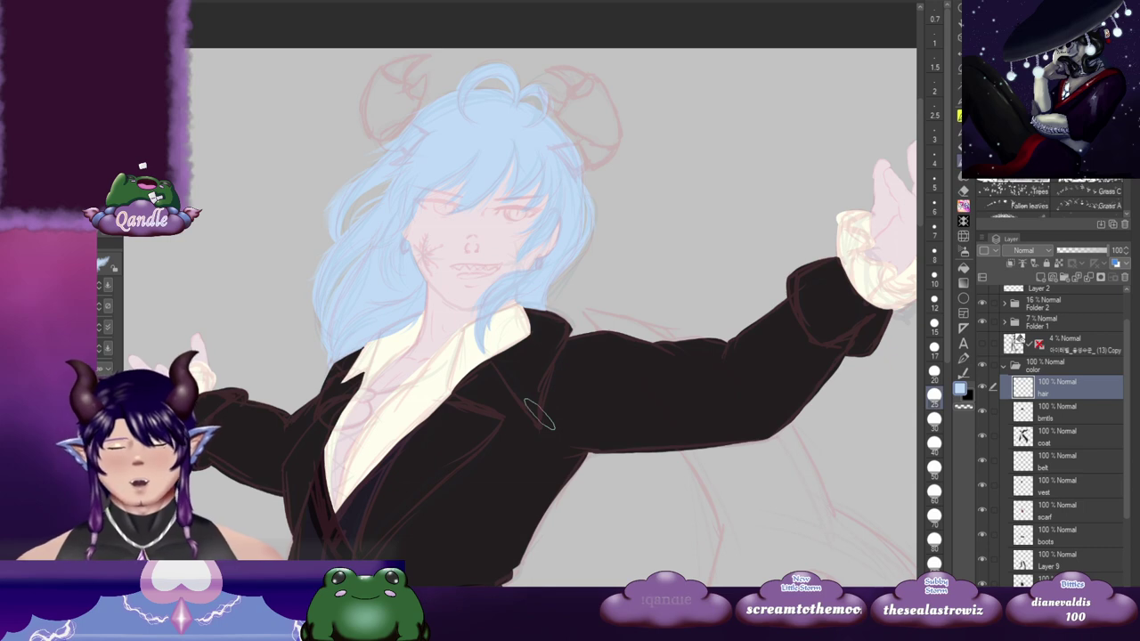
{"action": "key", "text": "j"}
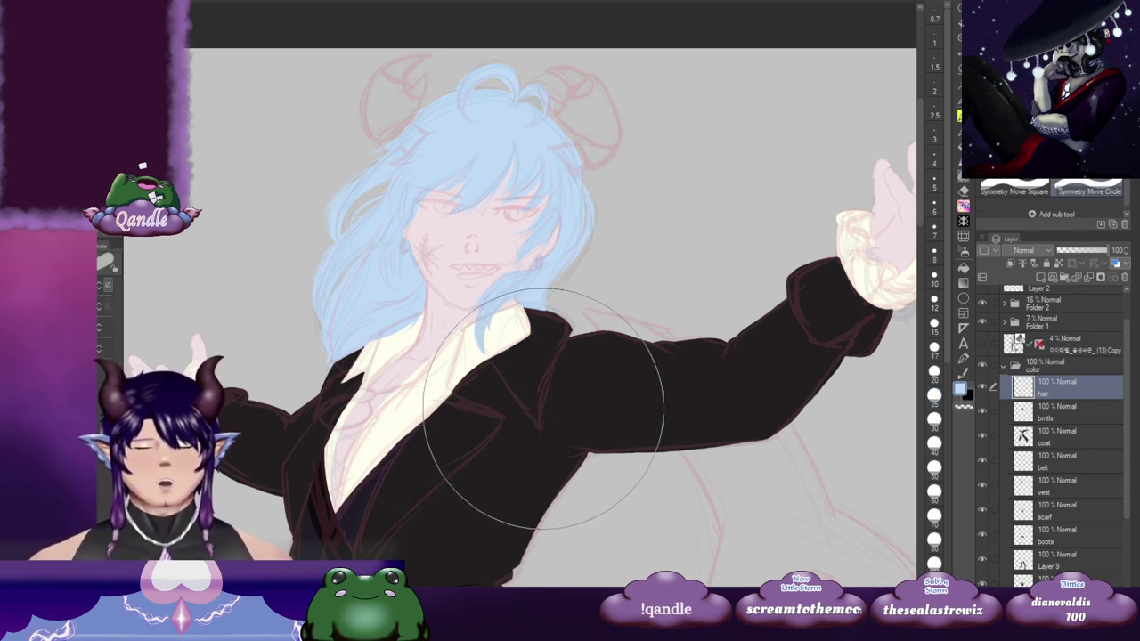
{"action": "key", "text": "b"}
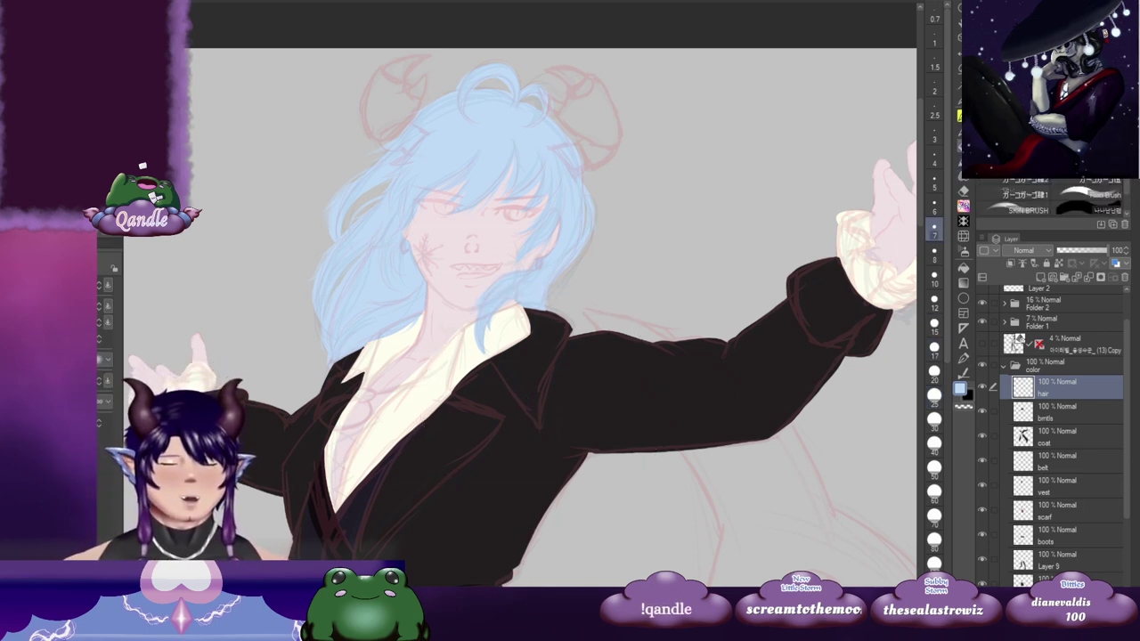
{"action": "left_click", "coordinate": [936, 279]}
{"action": "left_click_drag", "start_coordinate": [341, 434], "coordinate": [807, 312]}
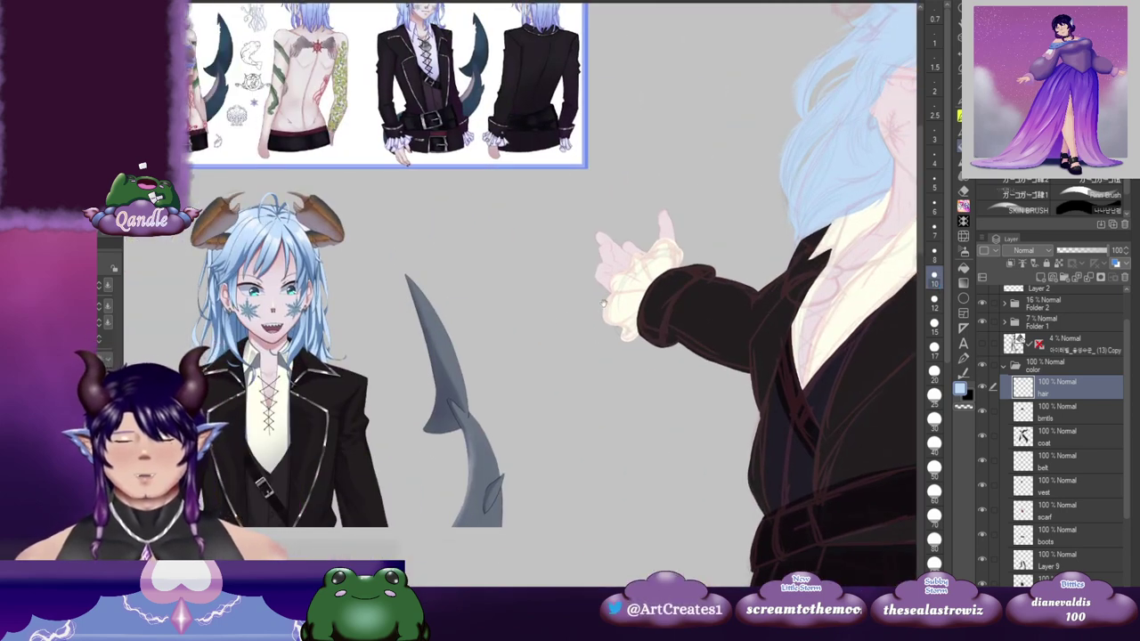
{"action": "left_click_drag", "start_coordinate": [587, 323], "coordinate": [357, 397]}
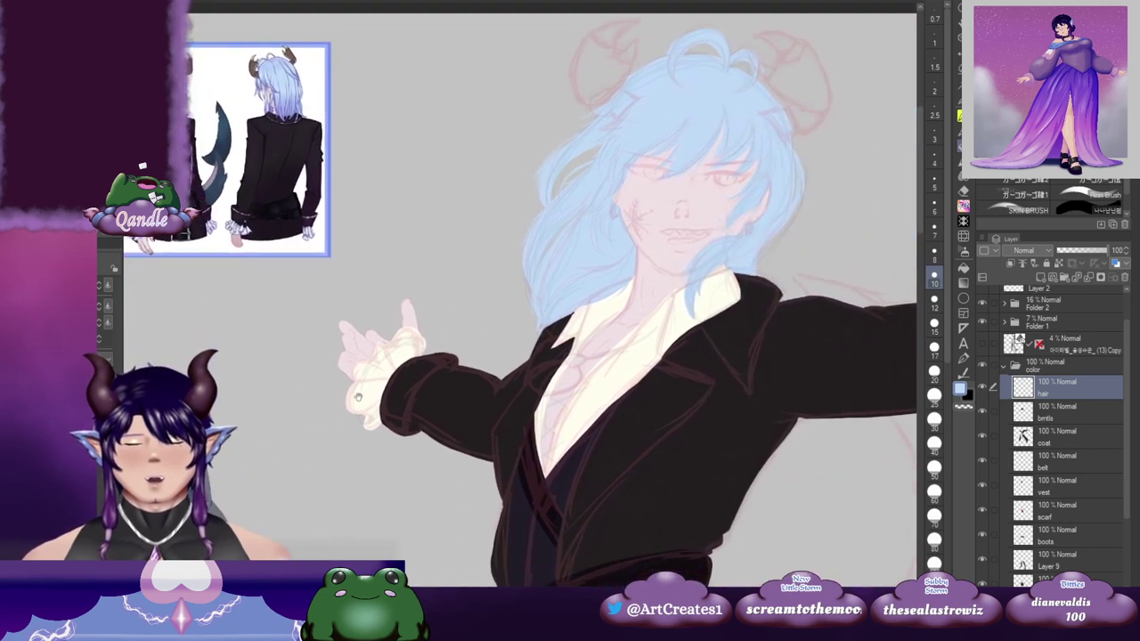
{"action": "left_click_drag", "start_coordinate": [727, 545], "coordinate": [610, 476]}
{"action": "left_click_drag", "start_coordinate": [570, 324], "coordinate": [772, 443]}
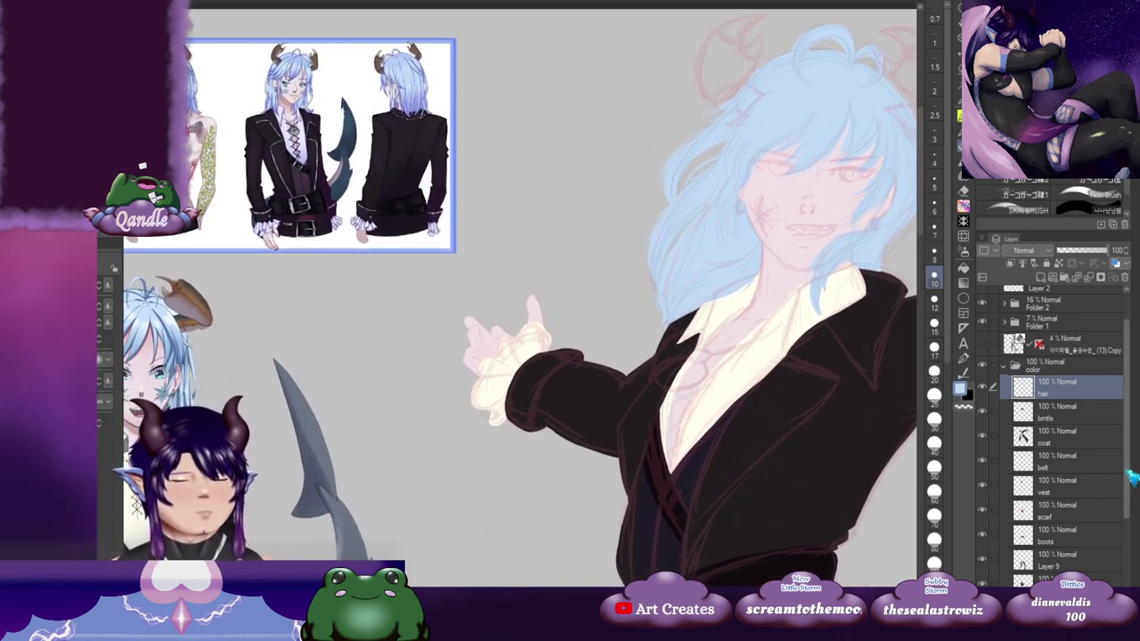
Step: Add a new layer directly above the shirt layer
{"action": "scroll", "coordinate": [1079, 517], "scroll_direction": "down", "scroll_amount": 4}
{"action": "left_click", "coordinate": [1068, 509]}
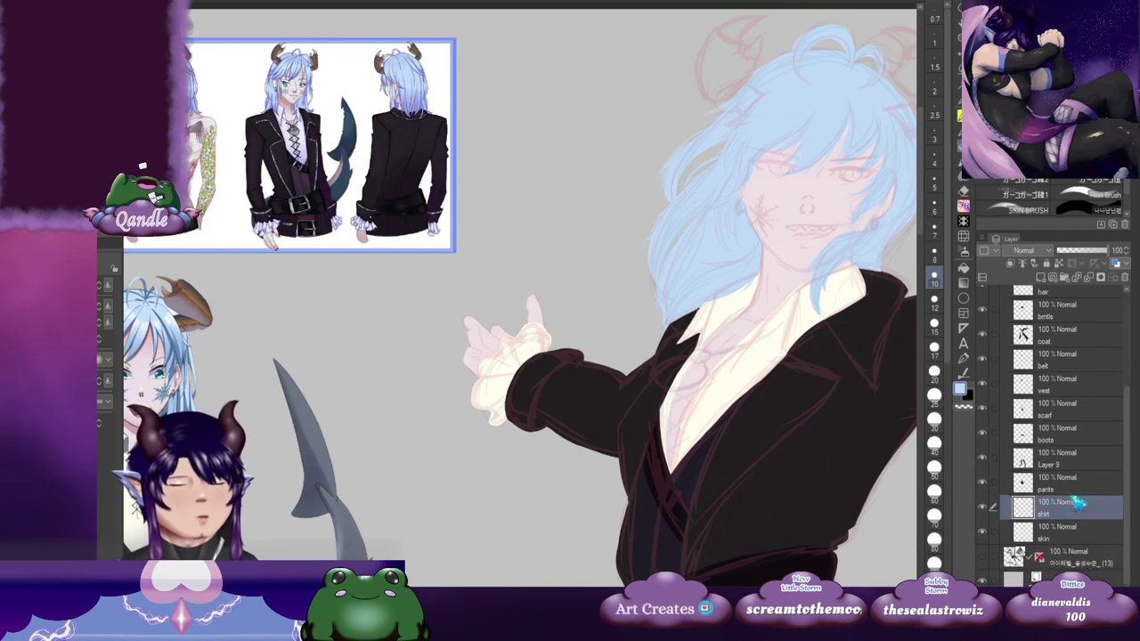
{"action": "left_click", "coordinate": [1041, 281]}
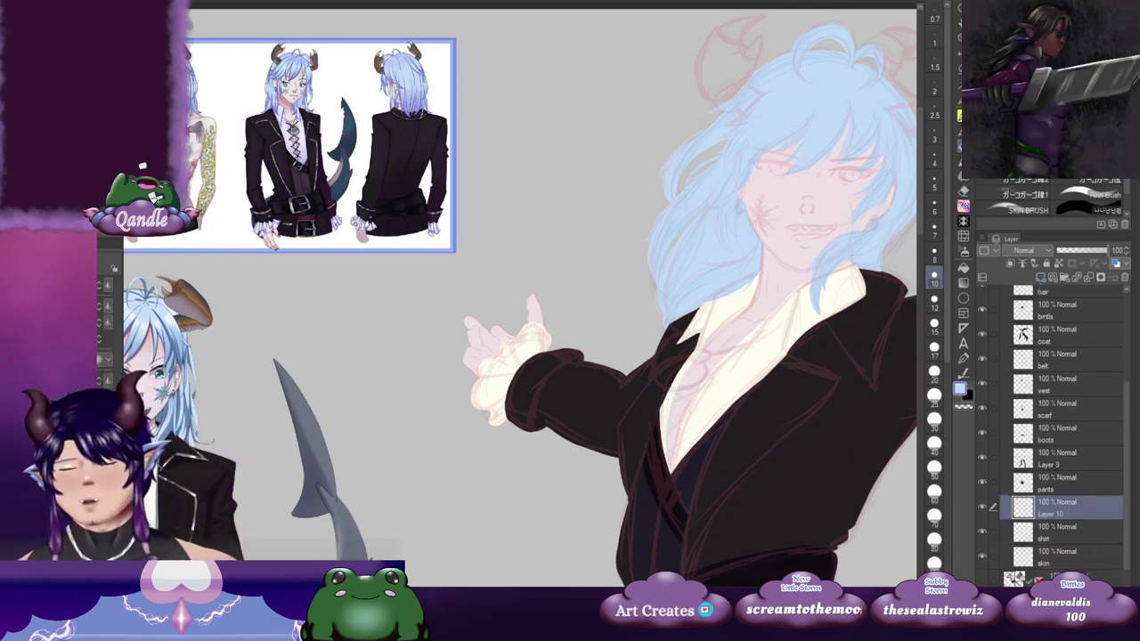
Step: Sample the dark color of the shirt lacing on the reference sheet and choose a painting brush at size 8
{"action": "scroll", "coordinate": [302, 147], "scroll_direction": "up", "scroll_amount": 3}
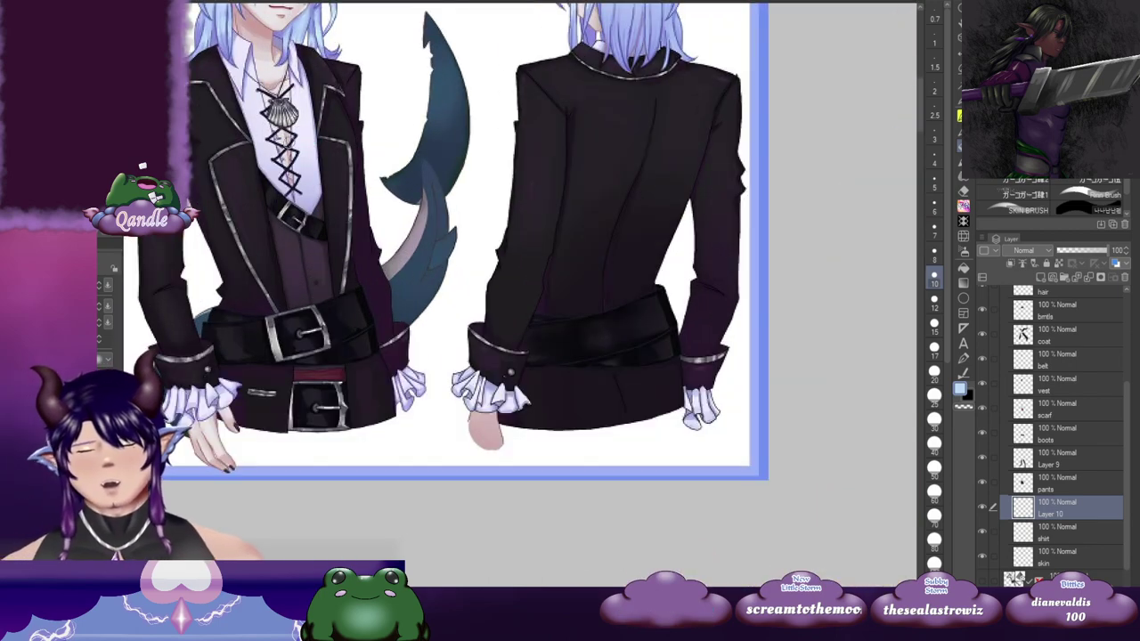
{"action": "left_click", "coordinate": [290, 141], "text": "alt"}
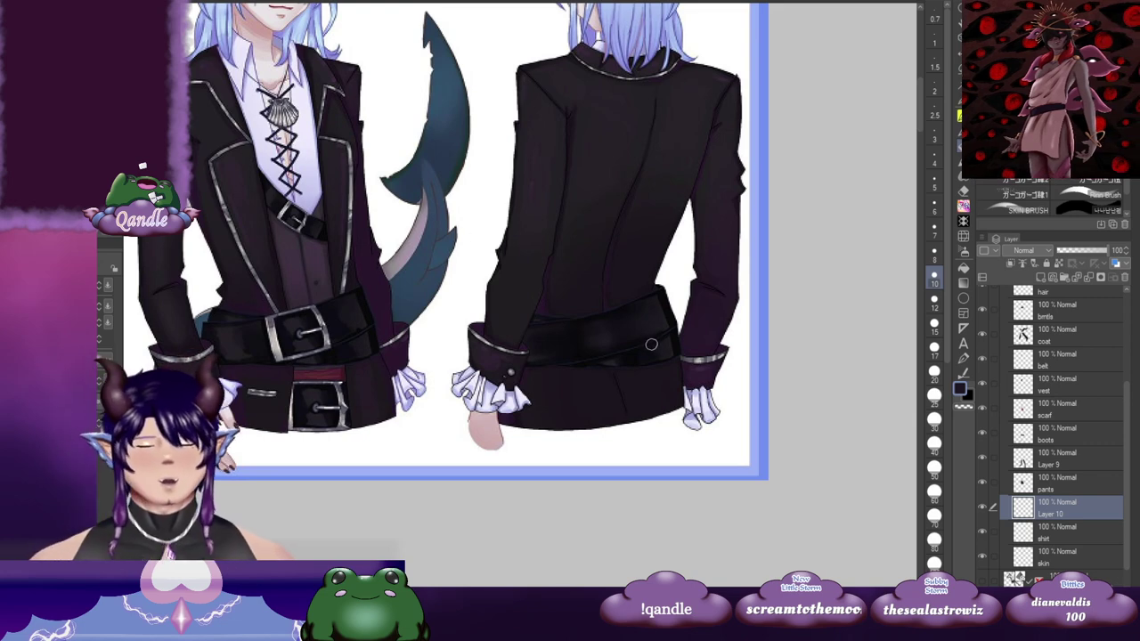
{"action": "left_click", "coordinate": [963, 163]}
{"action": "left_click", "coordinate": [963, 145]}
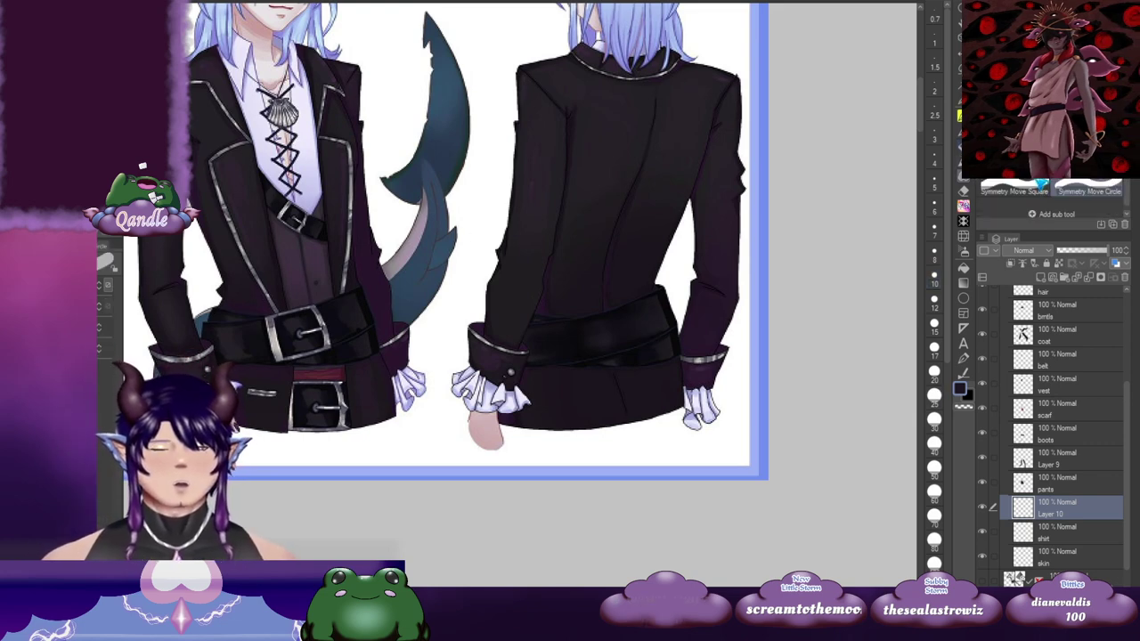
{"action": "left_click", "coordinate": [1013, 181]}
Step: Paint a dark curved cord across the open shirt from the collar on the right to the chest
{"action": "left_click_drag", "start_coordinate": [814, 439], "coordinate": [514, 149]}
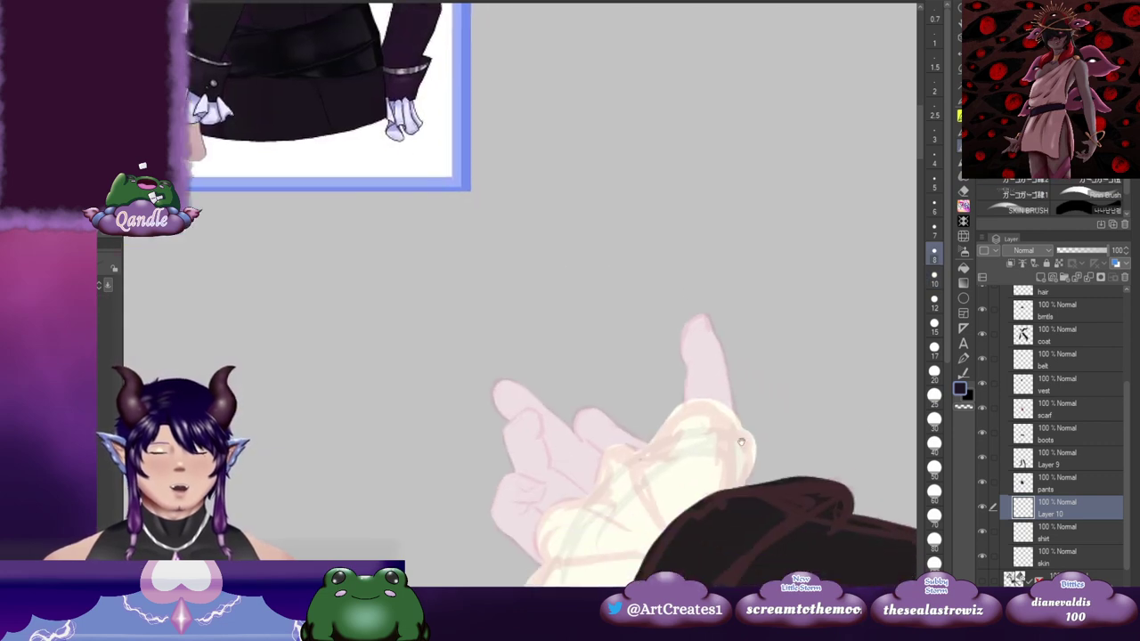
{"action": "left_click_drag", "start_coordinate": [765, 445], "coordinate": [573, 259]}
{"action": "mouse_move", "coordinate": [685, 199]}
{"action": "left_mouse_down"}
{"action": "mouse_move", "coordinate": [591, 292]}
{"action": "mouse_move", "coordinate": [612, 281]}
{"action": "left_mouse_up"}
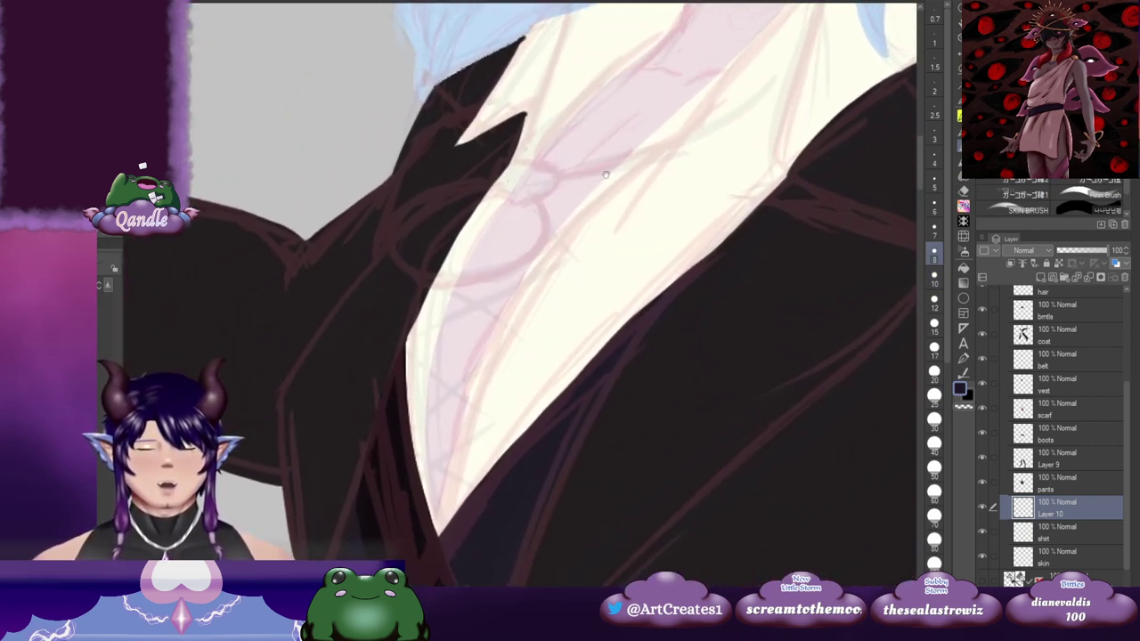
{"action": "left_click_drag", "start_coordinate": [686, 144], "coordinate": [650, 186]}
{"action": "mouse_move", "coordinate": [755, 117]}
{"action": "left_mouse_down"}
{"action": "mouse_move", "coordinate": [670, 168]}
{"action": "mouse_move", "coordinate": [535, 205]}
{"action": "left_mouse_up"}
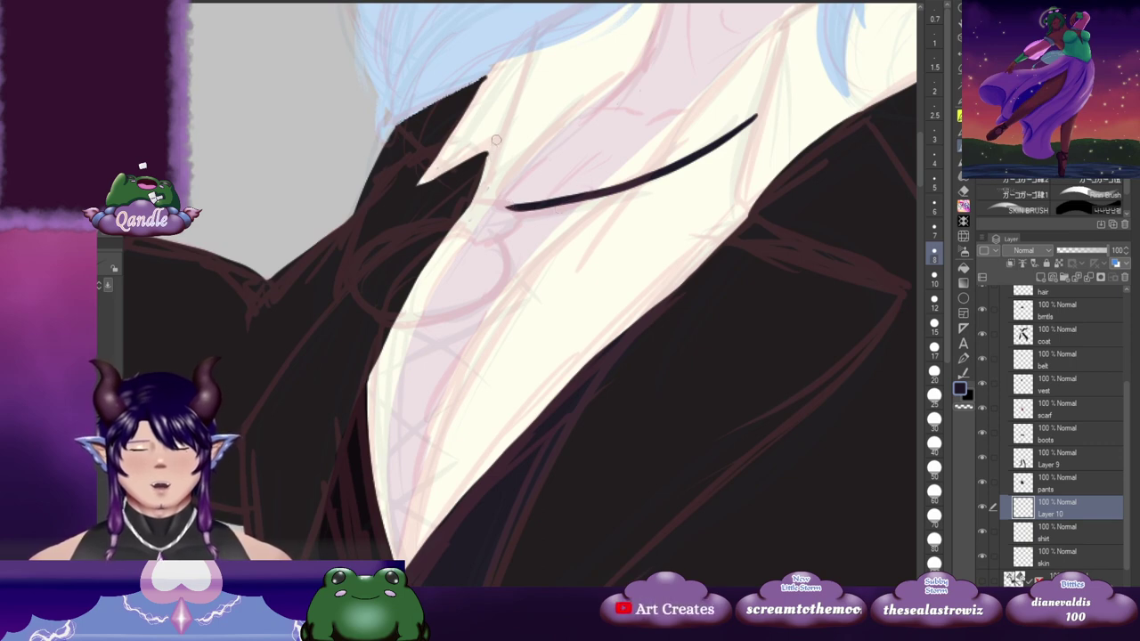
{"action": "key", "text": "ctrl+z"}
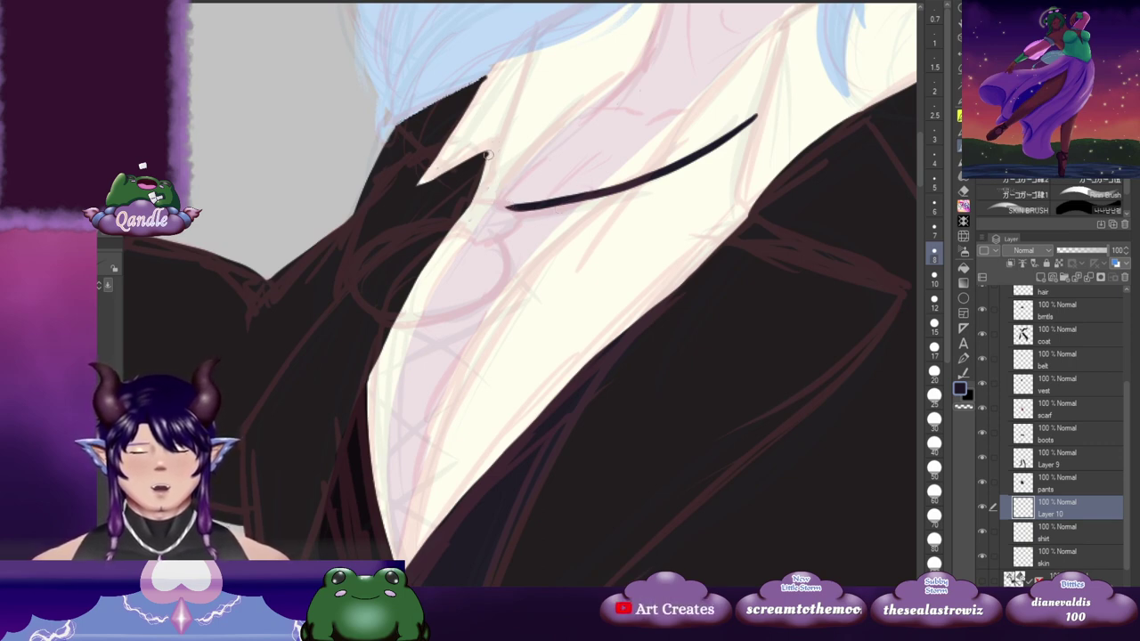
Step: Paint the upper crisscross lacing strokes over the open chest, just below the cord
{"action": "left_click_drag", "start_coordinate": [594, 221], "coordinate": [572, 213]}
{"action": "left_click_drag", "start_coordinate": [540, 285], "coordinate": [556, 260]}
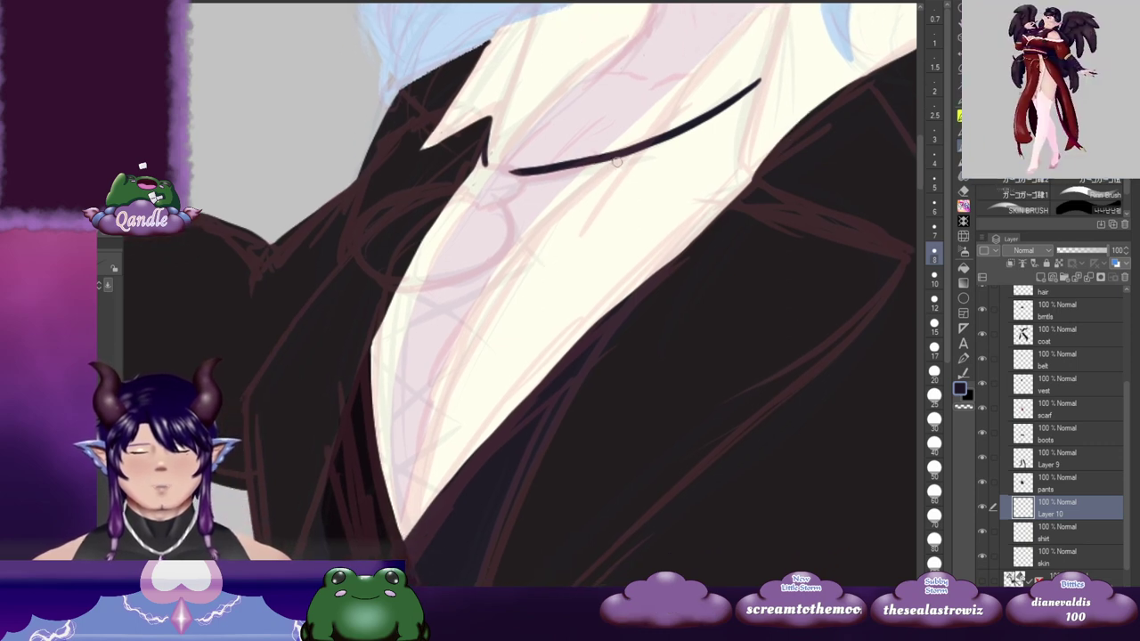
{"action": "mouse_move", "coordinate": [616, 163]}
{"action": "left_mouse_down"}
{"action": "mouse_move", "coordinate": [472, 192]}
{"action": "mouse_move", "coordinate": [531, 214]}
{"action": "mouse_move", "coordinate": [542, 249]}
{"action": "left_mouse_up"}
{"action": "key", "text": "ctrl+z"}
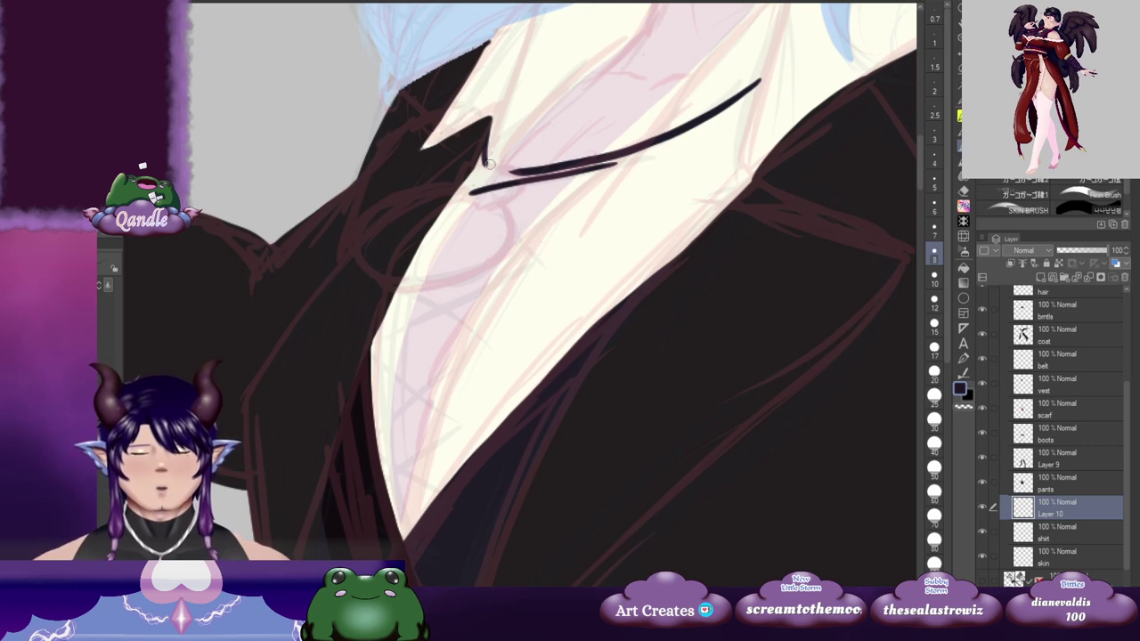
{"action": "mouse_move", "coordinate": [492, 162]}
{"action": "left_mouse_down"}
{"action": "mouse_move", "coordinate": [543, 236]}
{"action": "mouse_move", "coordinate": [422, 254]}
{"action": "left_mouse_up"}
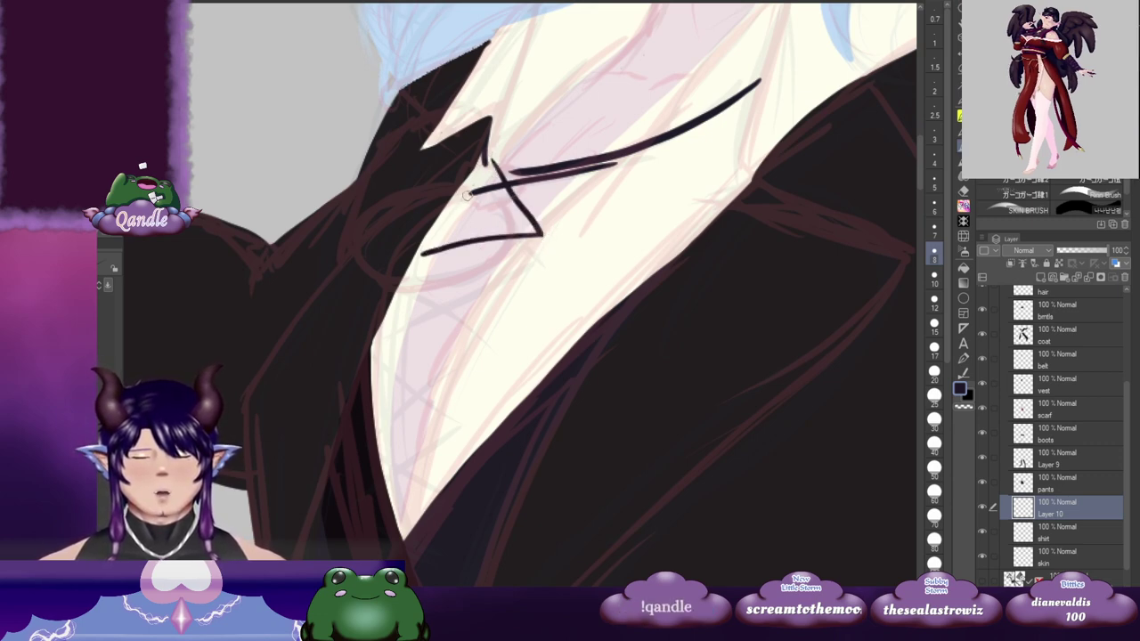
{"action": "key", "text": "ctrl+z"}
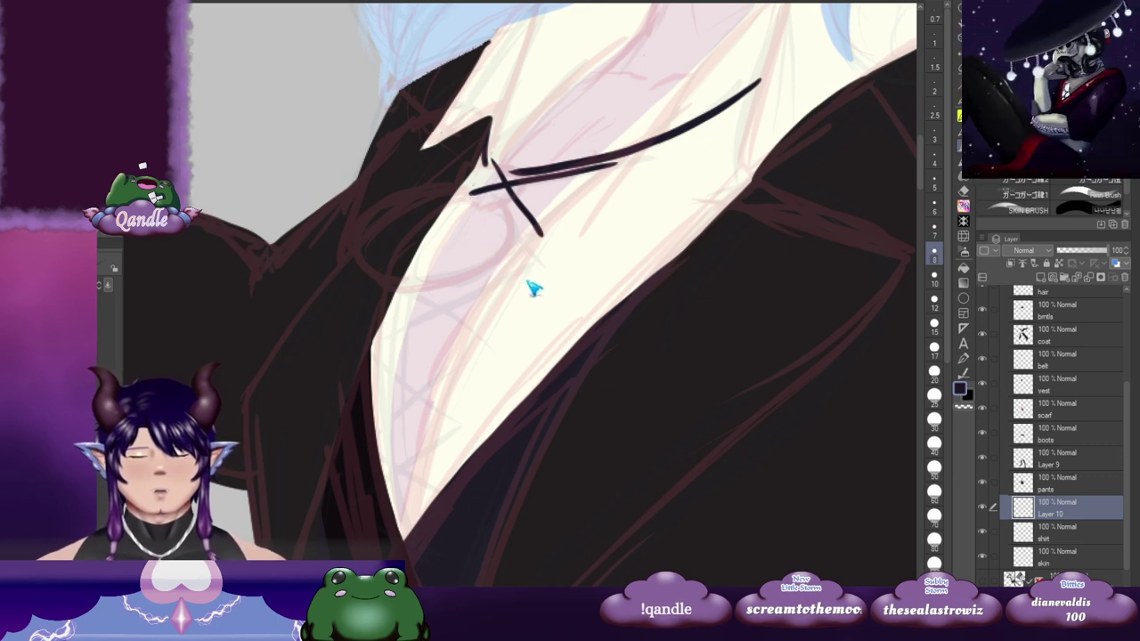
{"action": "left_click_drag", "start_coordinate": [539, 258], "coordinate": [607, 246]}
{"action": "key", "text": "ctrl+z"}
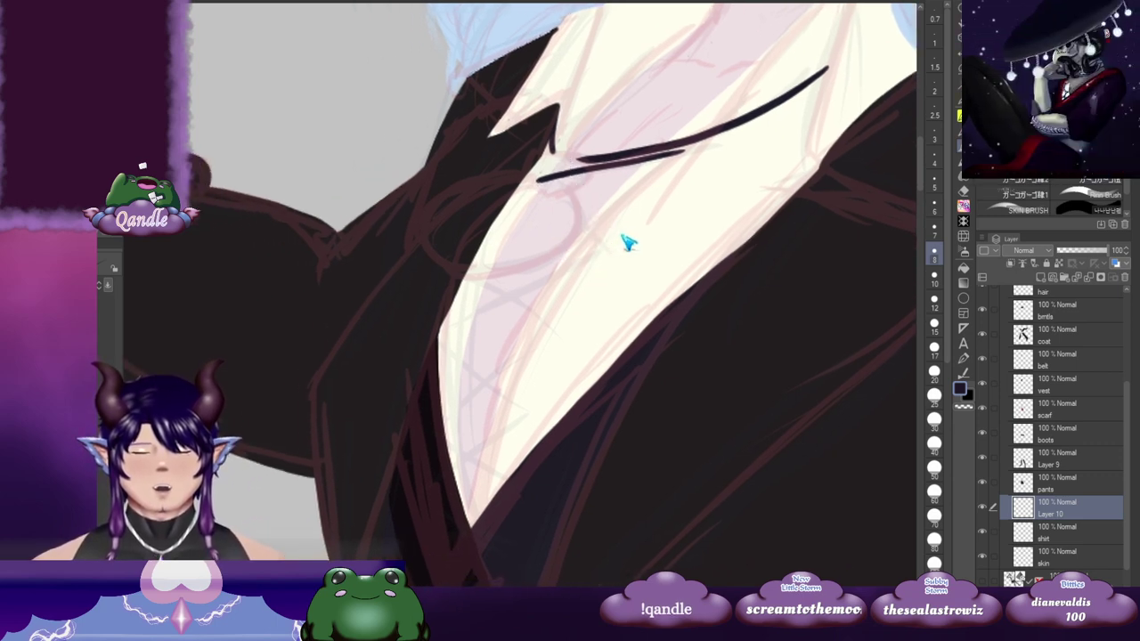
{"action": "mouse_move", "coordinate": [553, 141]}
{"action": "left_mouse_down"}
{"action": "mouse_move", "coordinate": [620, 211]}
{"action": "mouse_move", "coordinate": [503, 225]}
{"action": "left_mouse_up"}
{"action": "mouse_move", "coordinate": [529, 182]}
{"action": "left_mouse_down"}
{"action": "mouse_move", "coordinate": [581, 257]}
{"action": "mouse_move", "coordinate": [481, 282]}
{"action": "mouse_move", "coordinate": [507, 260]}
{"action": "mouse_move", "coordinate": [554, 310]}
{"action": "mouse_move", "coordinate": [562, 277]}
{"action": "left_mouse_up"}
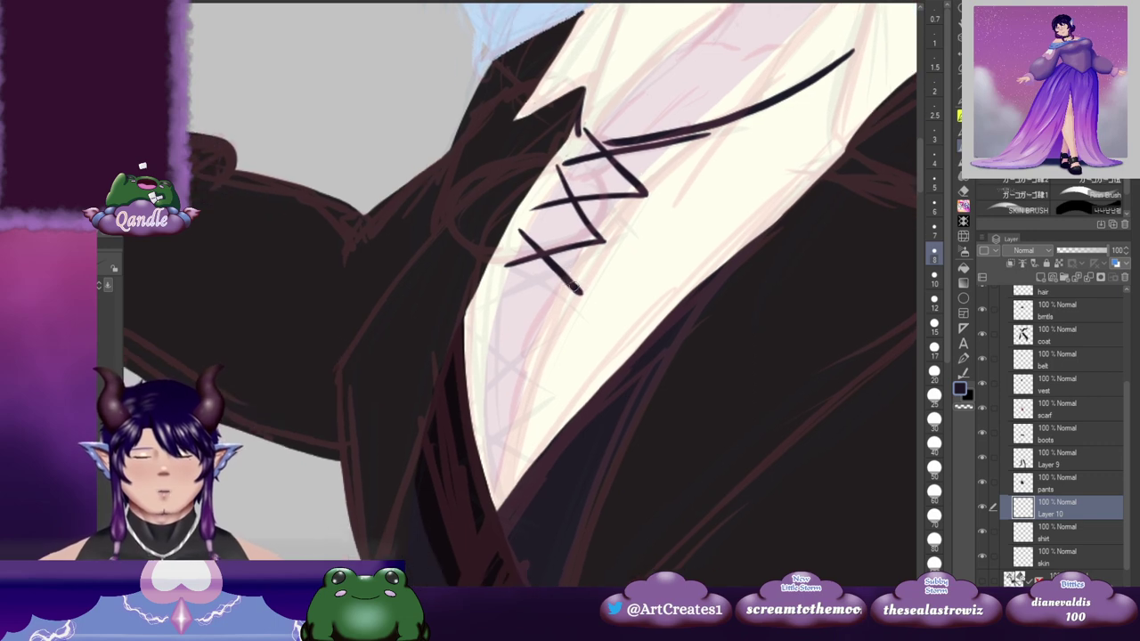
Step: Extend the crisscross lacing to the lower point of the shirt opening, using the reference sheet as a guide
{"action": "left_click_drag", "start_coordinate": [431, 278], "coordinate": [831, 346]}
{"action": "left_click_drag", "start_coordinate": [360, 307], "coordinate": [868, 240]}
{"action": "left_click_drag", "start_coordinate": [160, 516], "coordinate": [523, 288]}
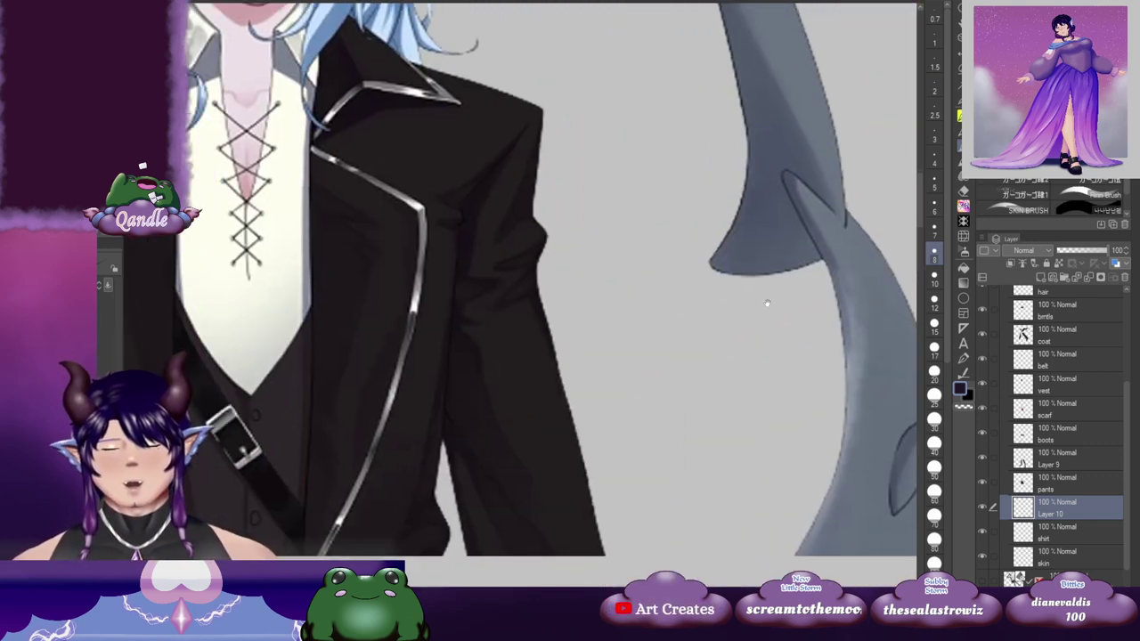
{"action": "left_click_drag", "start_coordinate": [768, 303], "coordinate": [175, 418]}
{"action": "left_click_drag", "start_coordinate": [814, 248], "coordinate": [265, 404]}
{"action": "left_click_drag", "start_coordinate": [745, 275], "coordinate": [548, 371]}
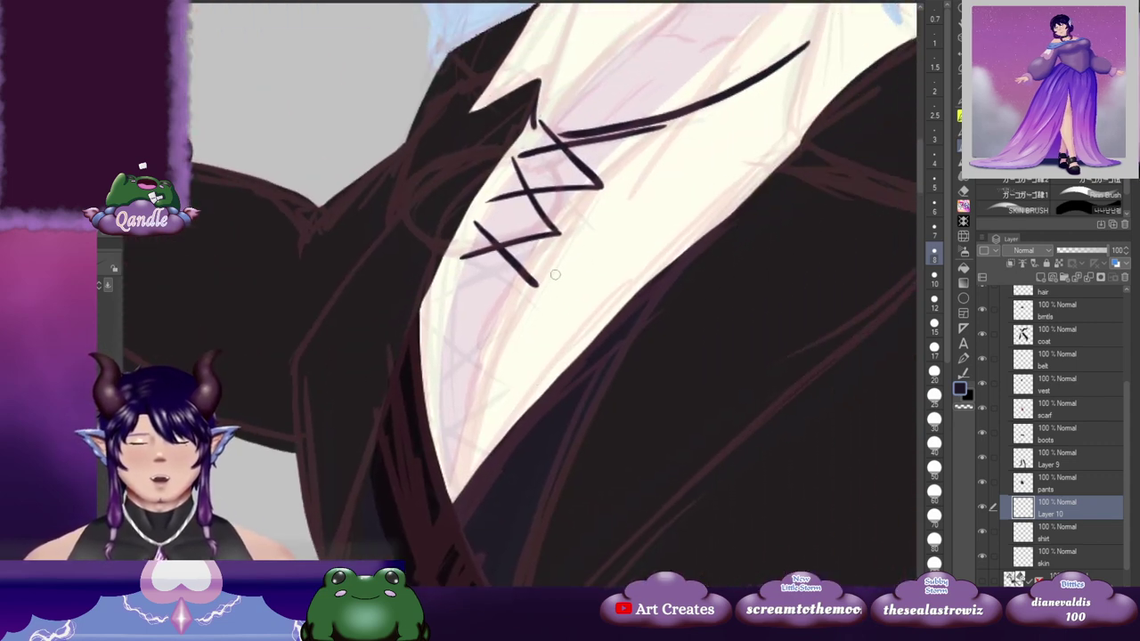
{"action": "mouse_move", "coordinate": [556, 269]}
{"action": "left_mouse_down"}
{"action": "mouse_move", "coordinate": [576, 259]}
{"action": "mouse_move", "coordinate": [478, 284]}
{"action": "left_mouse_up"}
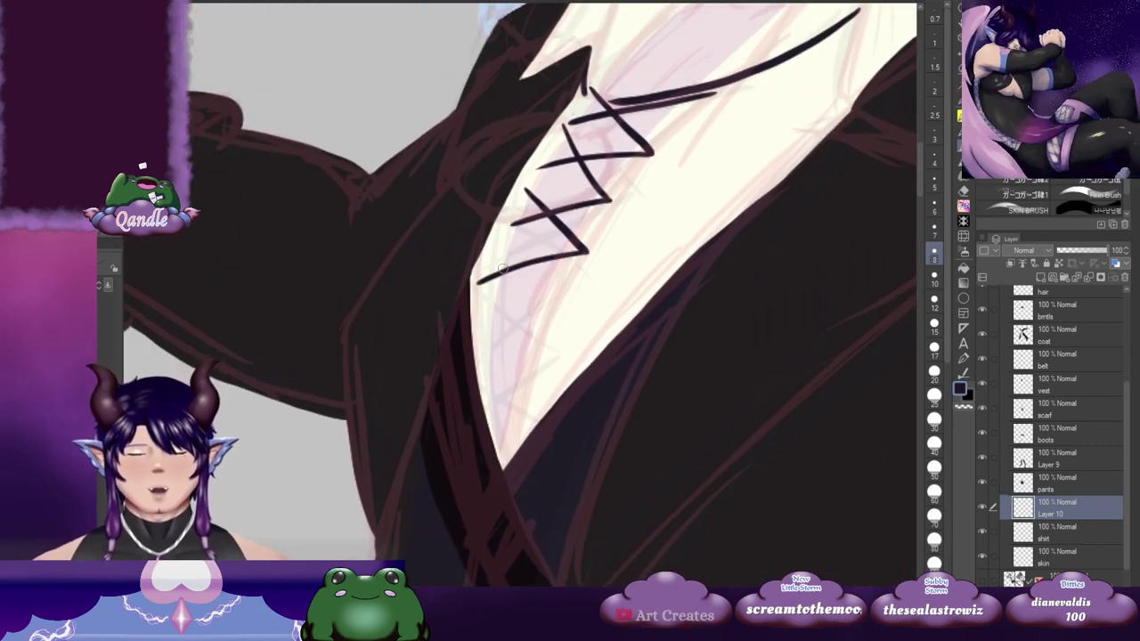
{"action": "key", "text": "ctrl+z"}
{"action": "left_click_drag", "start_coordinate": [585, 251], "coordinate": [493, 278]}
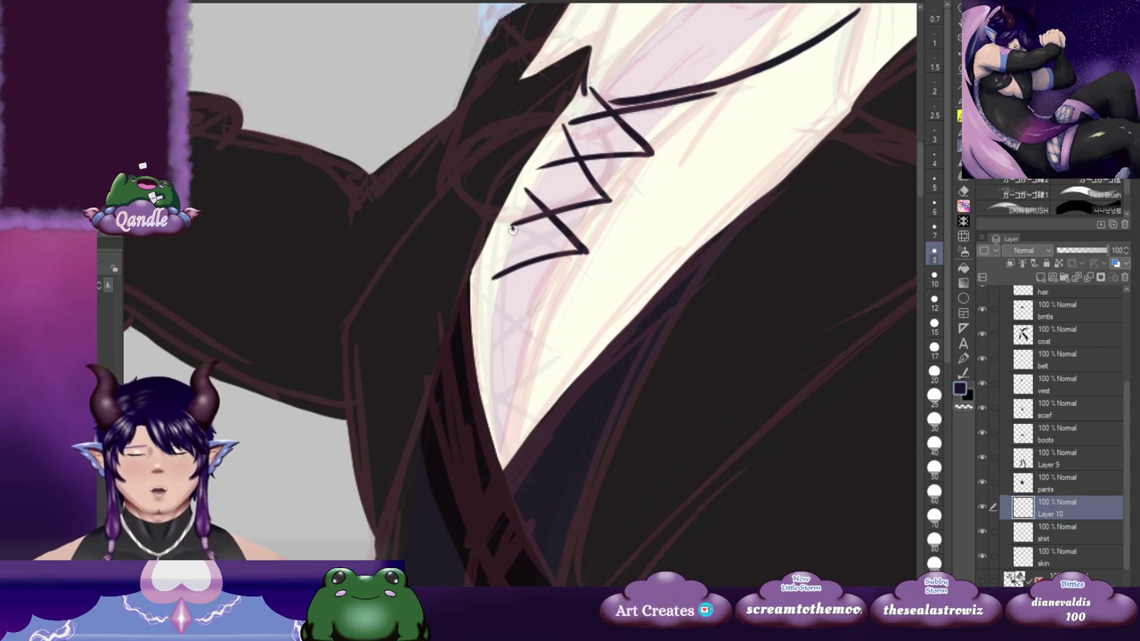
{"action": "mouse_move", "coordinate": [511, 226]}
{"action": "left_mouse_down"}
{"action": "mouse_move", "coordinate": [551, 308]}
{"action": "mouse_move", "coordinate": [488, 334]}
{"action": "mouse_move", "coordinate": [546, 323]}
{"action": "mouse_move", "coordinate": [502, 350]}
{"action": "mouse_move", "coordinate": [538, 361]}
{"action": "left_mouse_up"}
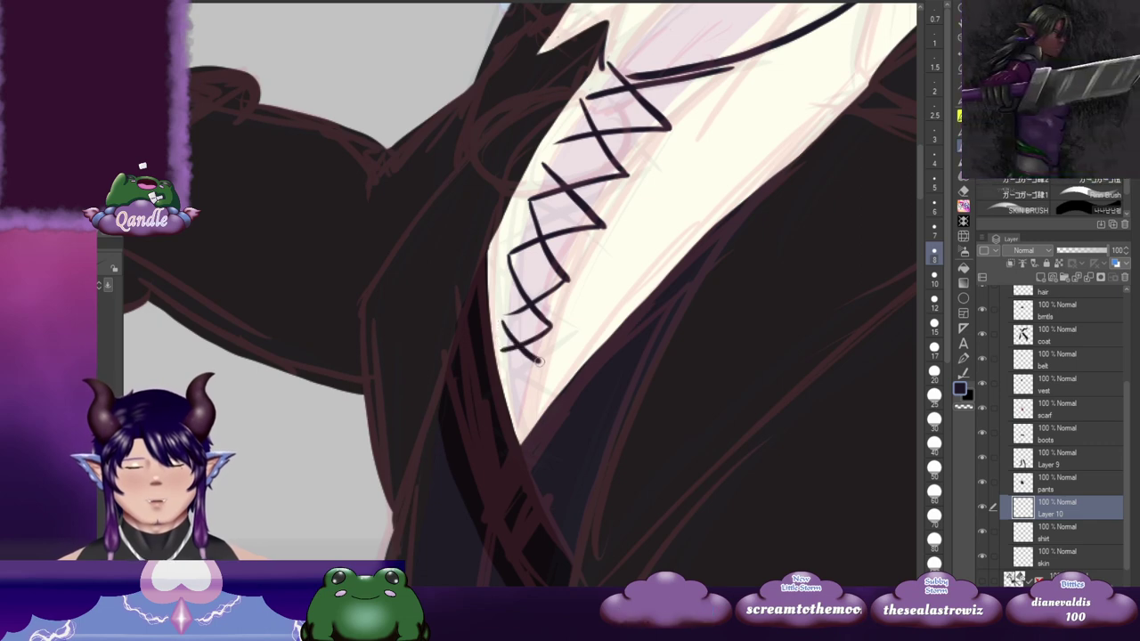
{"action": "key", "text": "ctrl+z"}
{"action": "mouse_move", "coordinate": [504, 317]}
{"action": "left_mouse_down"}
{"action": "mouse_move", "coordinate": [543, 370]}
{"action": "mouse_move", "coordinate": [540, 342]}
{"action": "mouse_move", "coordinate": [504, 368]}
{"action": "mouse_move", "coordinate": [502, 338]}
{"action": "mouse_move", "coordinate": [526, 374]}
{"action": "left_mouse_up"}
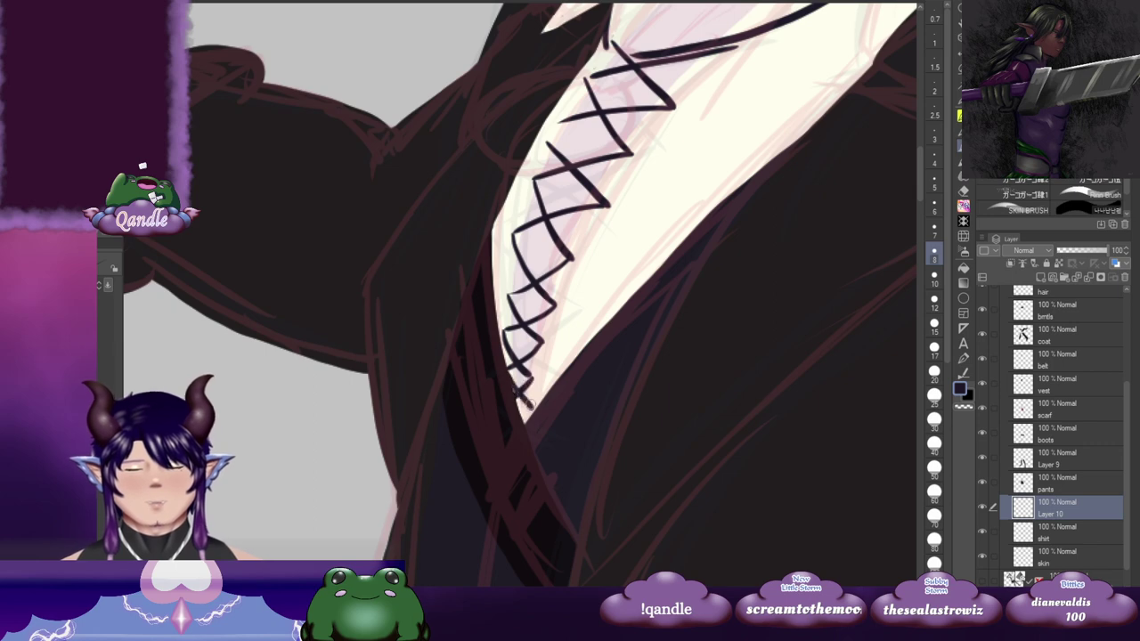
Step: Add a new layer above the lacing layer and sample the grey of the pendant on the reference sheet
{"action": "left_click_drag", "start_coordinate": [619, 242], "coordinate": [514, 447]}
{"action": "left_click_drag", "start_coordinate": [653, 251], "coordinate": [618, 347]}
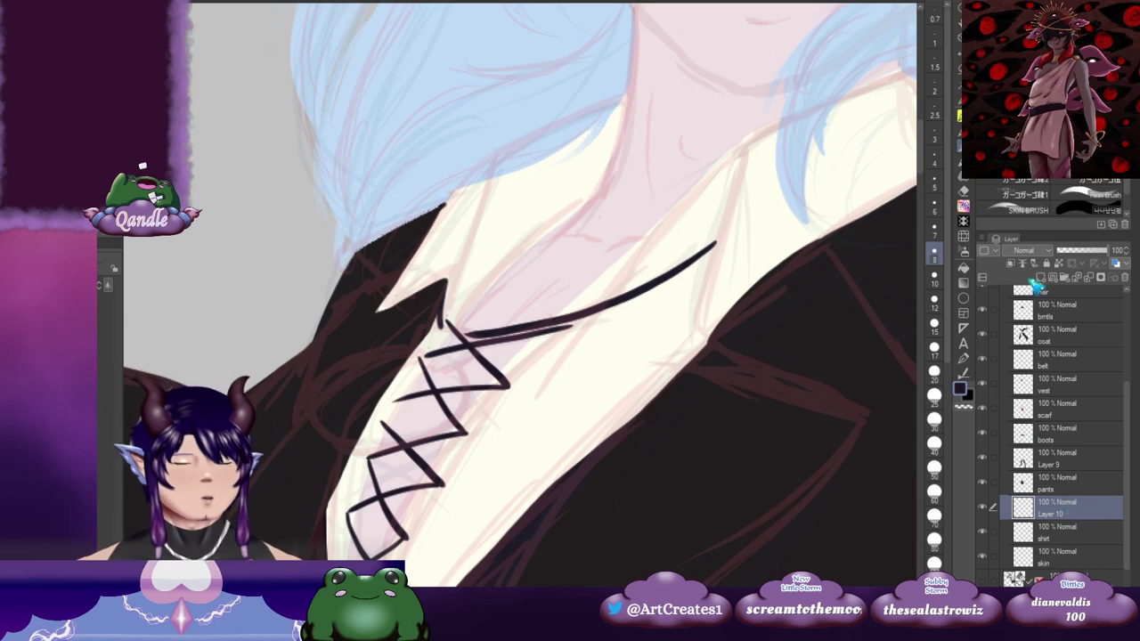
{"action": "left_click", "coordinate": [1038, 279]}
{"action": "left_click_drag", "start_coordinate": [472, 312], "coordinate": [647, 268]}
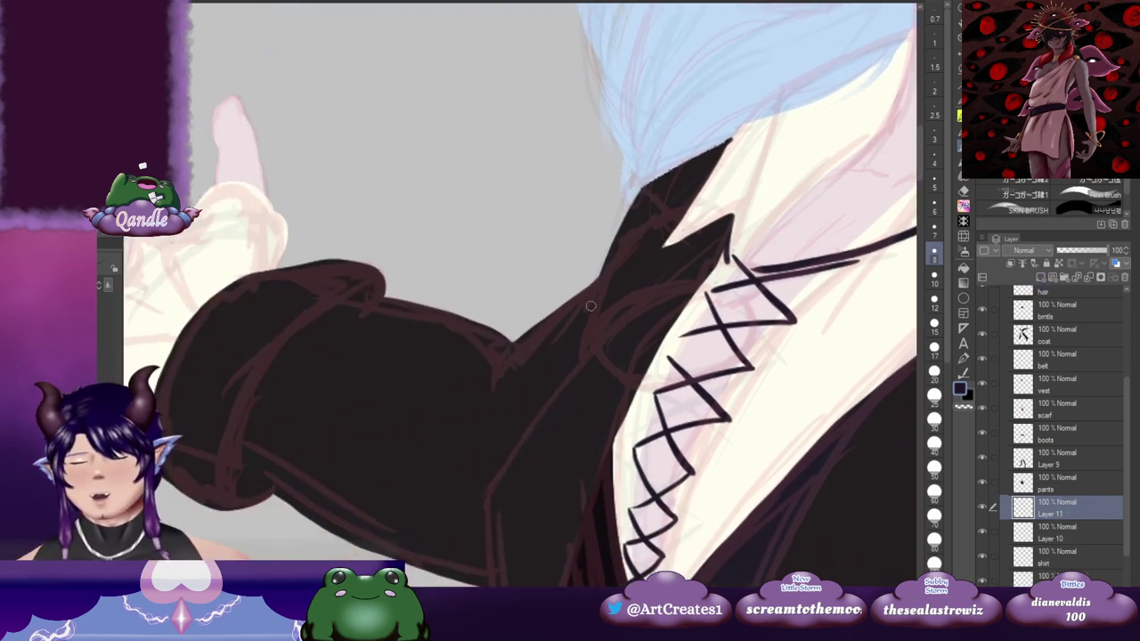
{"action": "scroll", "coordinate": [595, 309], "scroll_direction": "down", "scroll_amount": 2}
{"action": "left_click_drag", "start_coordinate": [229, 173], "coordinate": [463, 369]}
{"action": "left_click_drag", "start_coordinate": [400, 254], "coordinate": [421, 287]}
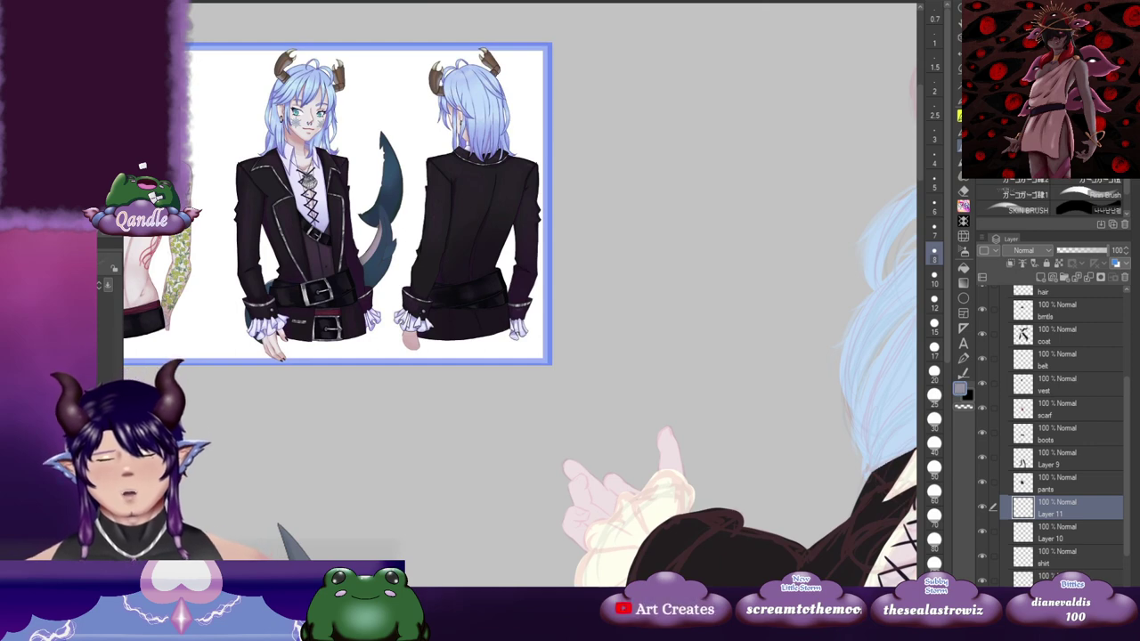
{"action": "left_click_drag", "start_coordinate": [750, 395], "coordinate": [331, 275]}
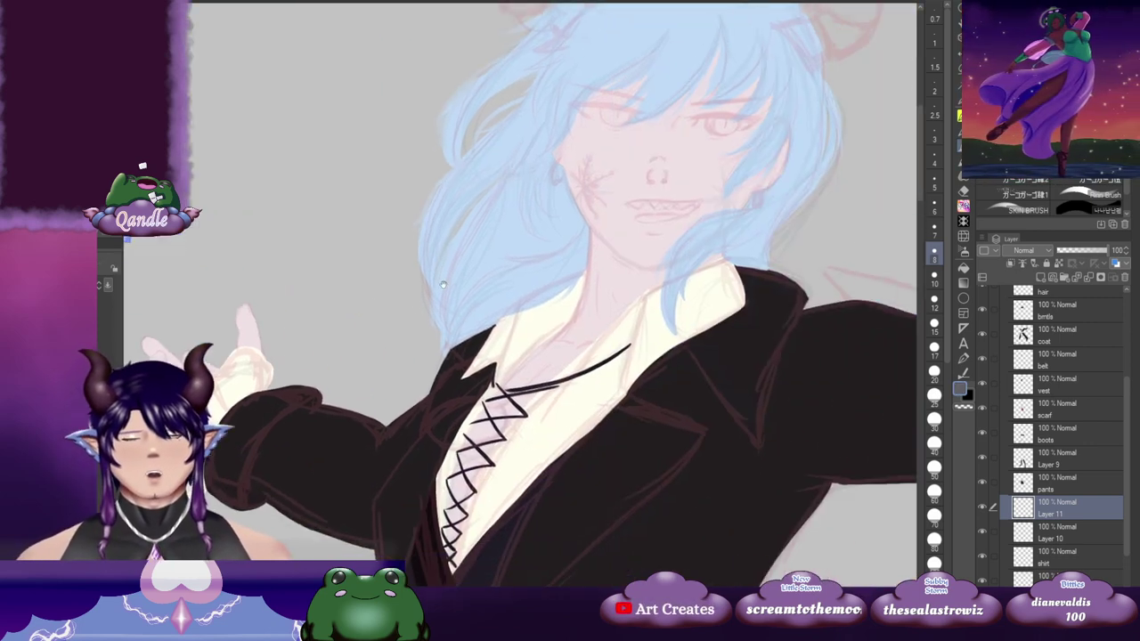
{"action": "left_click_drag", "start_coordinate": [521, 392], "coordinate": [523, 263]}
{"action": "left_click_drag", "start_coordinate": [431, 285], "coordinate": [801, 436]}
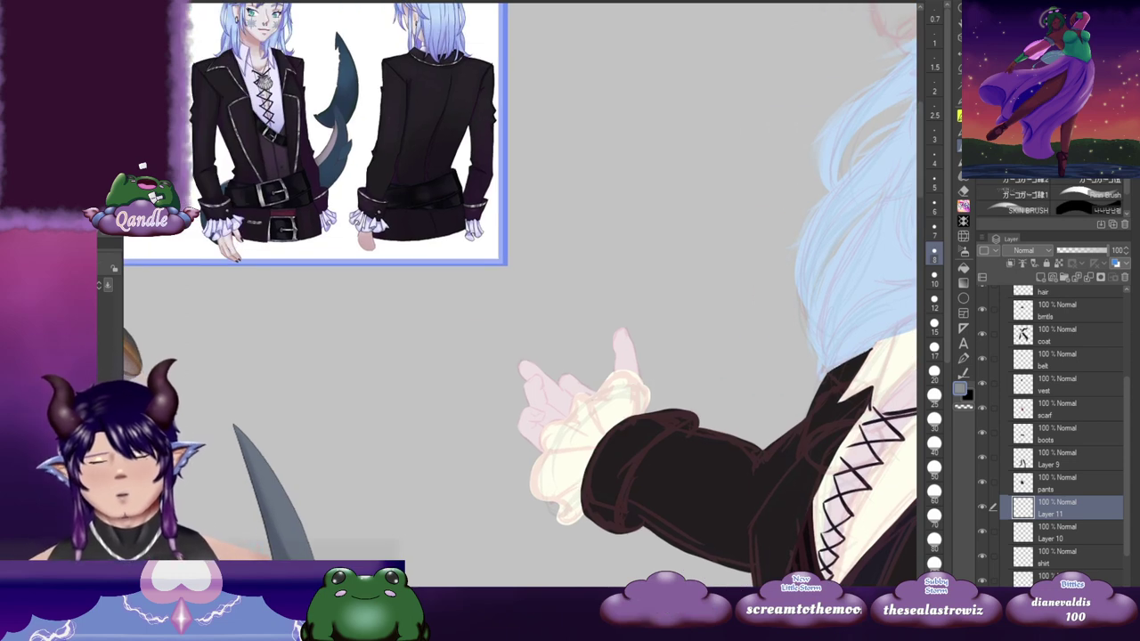
{"action": "left_click_drag", "start_coordinate": [804, 393], "coordinate": [481, 185]}
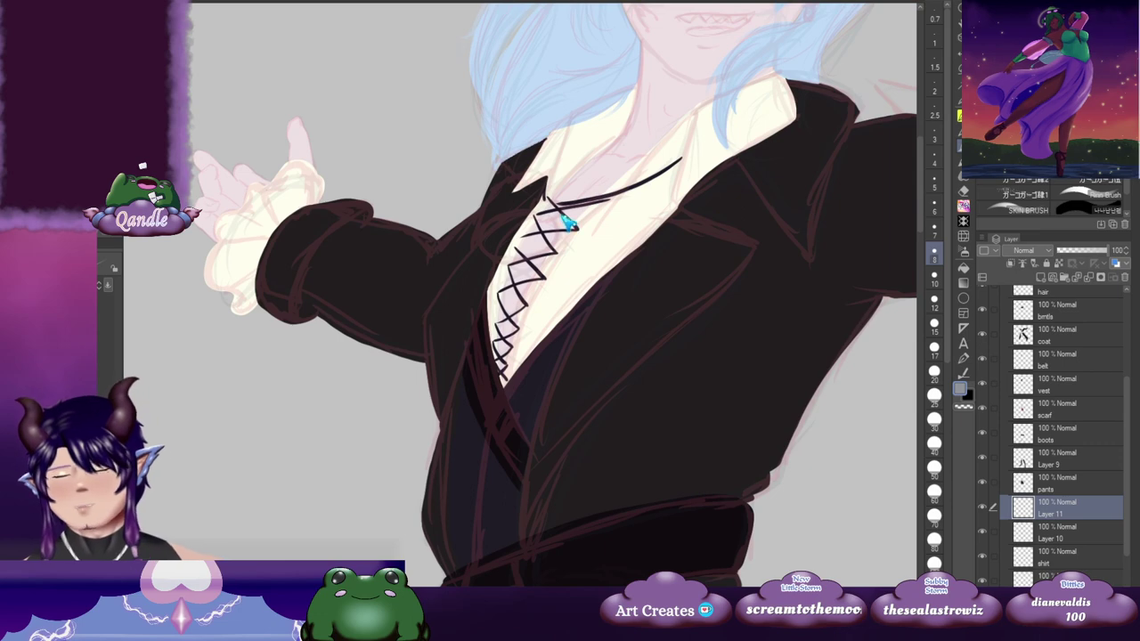
{"action": "scroll", "coordinate": [557, 203], "scroll_direction": "up", "scroll_amount": 3}
{"action": "left_click_drag", "start_coordinate": [526, 181], "coordinate": [561, 194]}
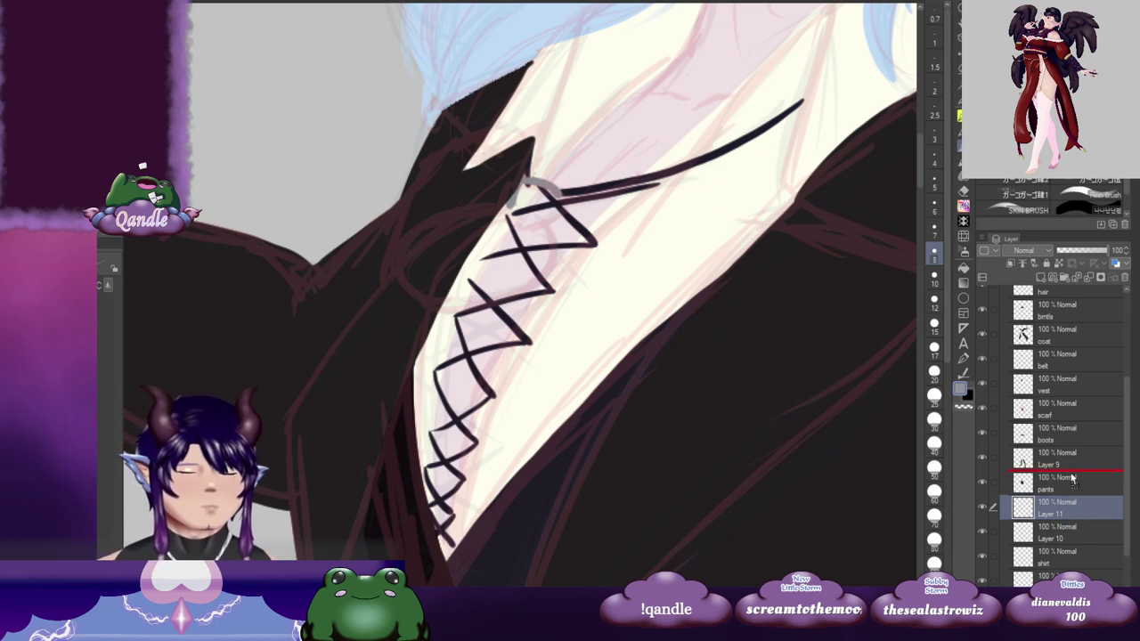
{"action": "left_click_drag", "start_coordinate": [1085, 335], "coordinate": [1027, 329]}
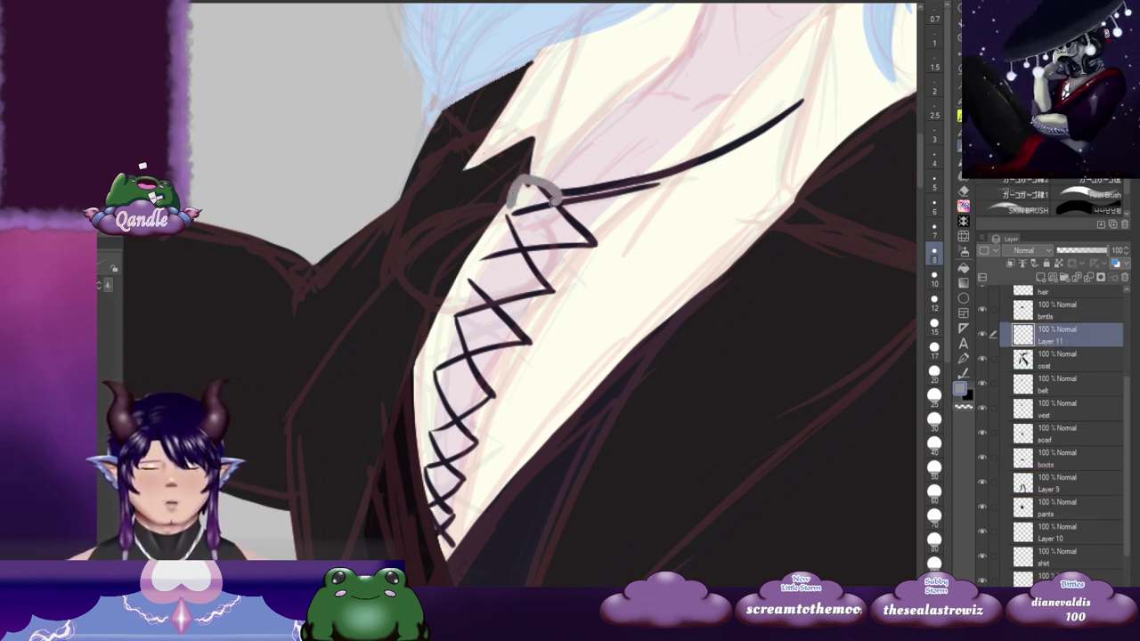
{"action": "key", "text": "ctrl+z"}
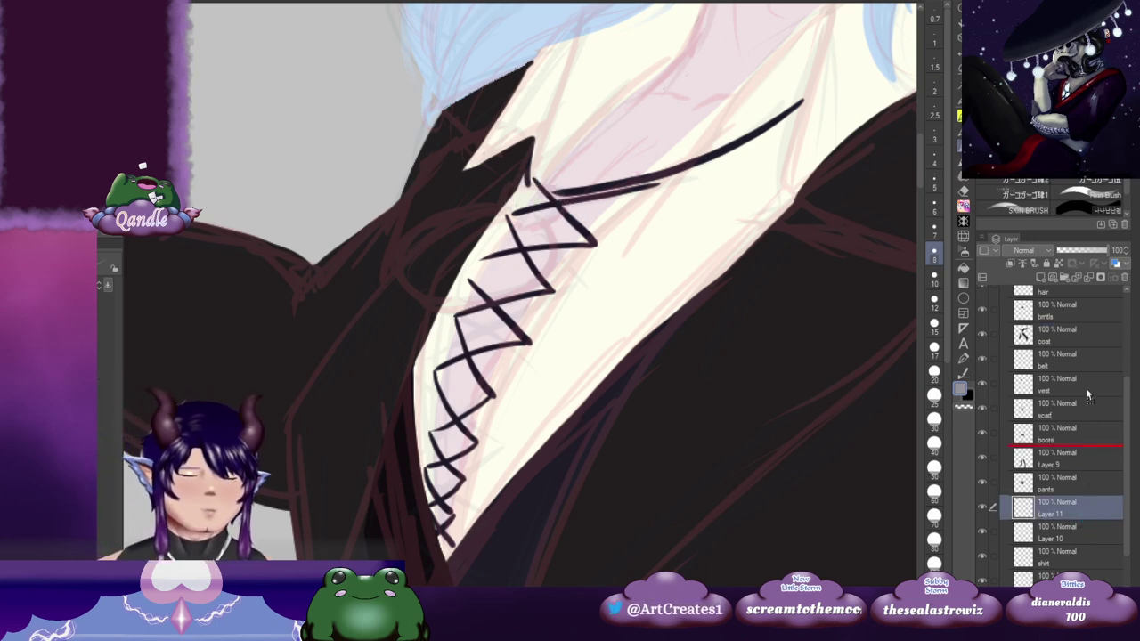
Step: Move the new layer directly above the coat layer and paint a filled grey scalloped shell pendant over the top of the lacing
{"action": "left_click_drag", "start_coordinate": [1084, 332], "coordinate": [1084, 332]}
{"action": "mouse_move", "coordinate": [515, 180]}
{"action": "left_mouse_down"}
{"action": "mouse_move", "coordinate": [543, 181]}
{"action": "mouse_move", "coordinate": [561, 206]}
{"action": "left_mouse_up"}
{"action": "mouse_move", "coordinate": [510, 180]}
{"action": "left_mouse_down"}
{"action": "mouse_move", "coordinate": [500, 198]}
{"action": "mouse_move", "coordinate": [522, 185]}
{"action": "mouse_move", "coordinate": [440, 210]}
{"action": "left_mouse_up"}
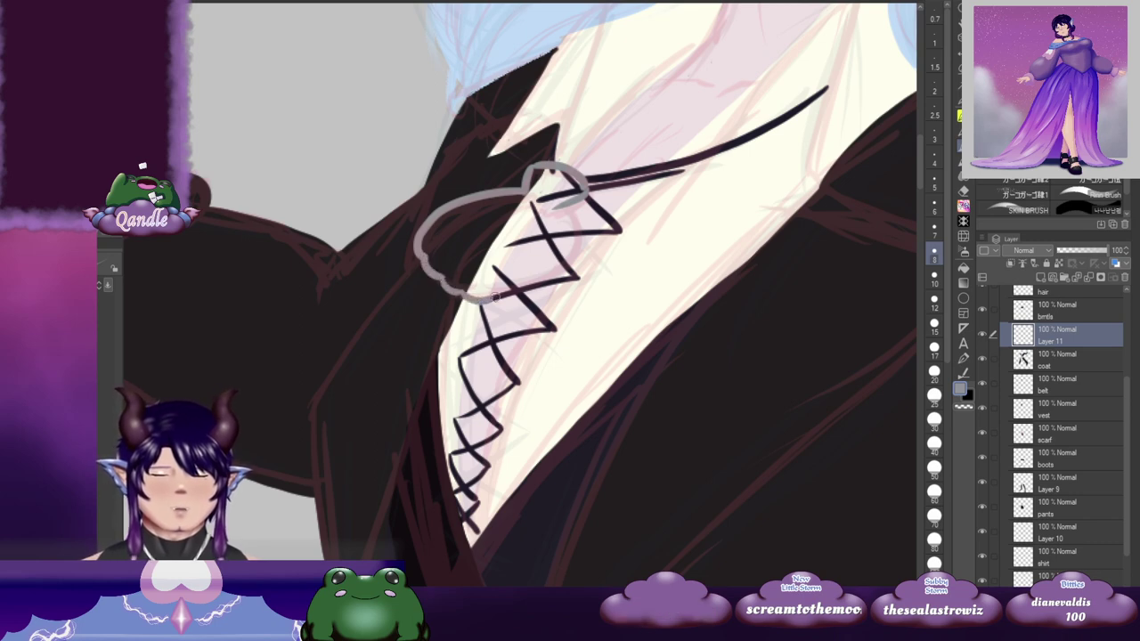
{"action": "left_click_drag", "start_coordinate": [510, 299], "coordinate": [574, 284]}
{"action": "left_click_drag", "start_coordinate": [552, 218], "coordinate": [539, 298]}
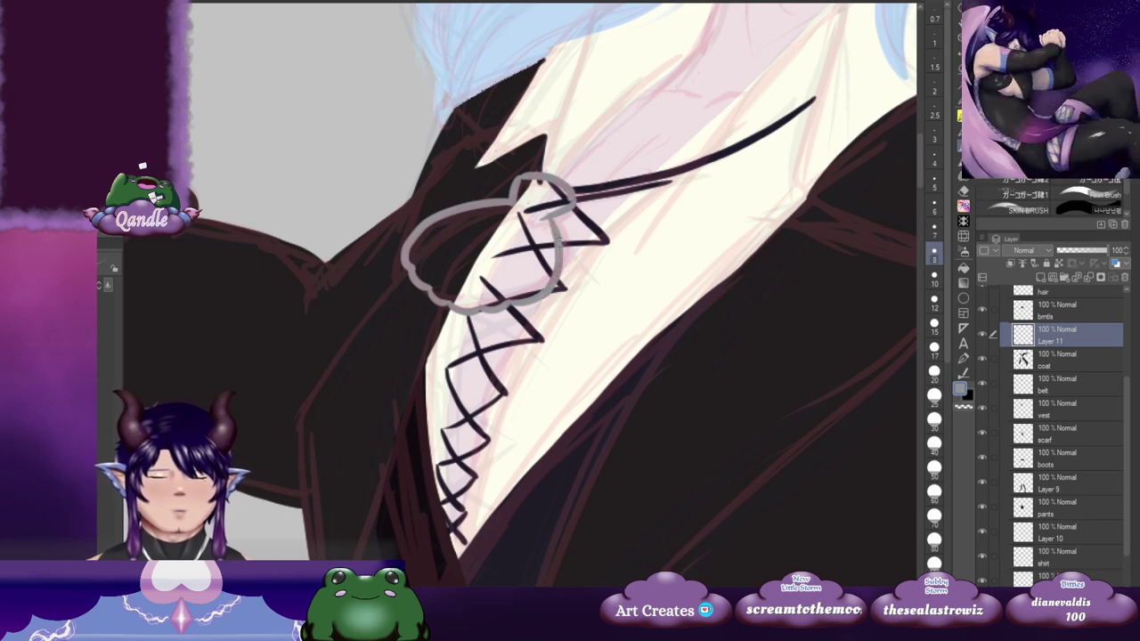
{"action": "key", "text": "g"}
{"action": "left_click", "coordinate": [539, 238]}
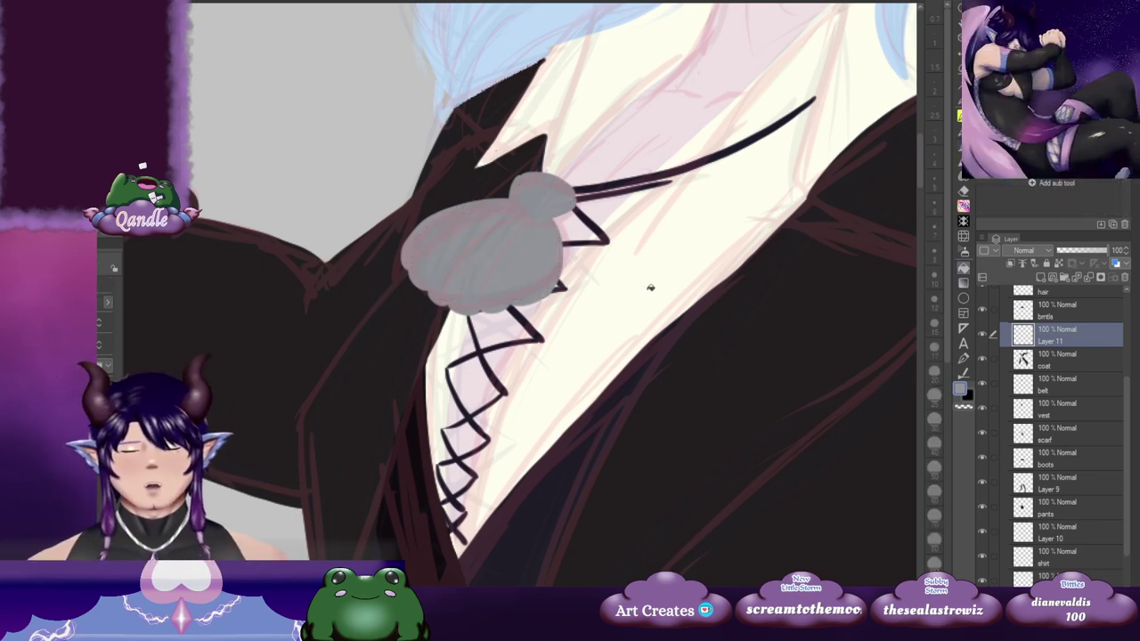
Step: Examine the pendant on the whole figure and the sketched tail behind the coat
{"action": "scroll", "coordinate": [650, 288], "scroll_direction": "down", "scroll_amount": 1}
{"action": "scroll", "coordinate": [650, 288], "scroll_direction": "down", "scroll_amount": 3}
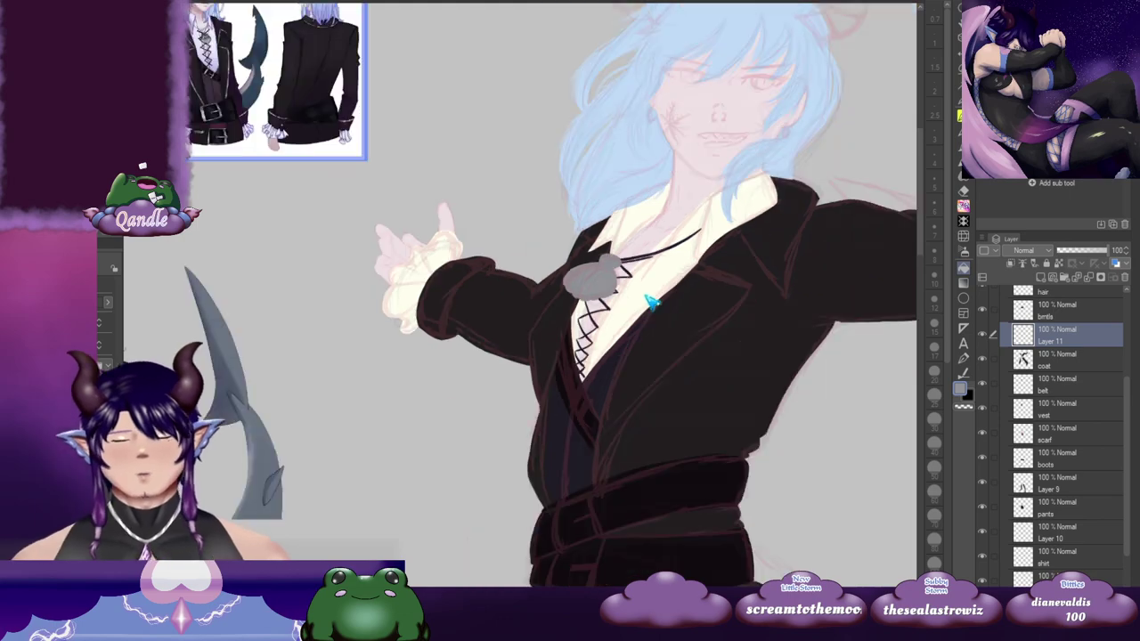
{"action": "scroll", "coordinate": [648, 297], "scroll_direction": "down", "scroll_amount": 1}
{"action": "left_click_drag", "start_coordinate": [652, 301], "coordinate": [518, 302]}
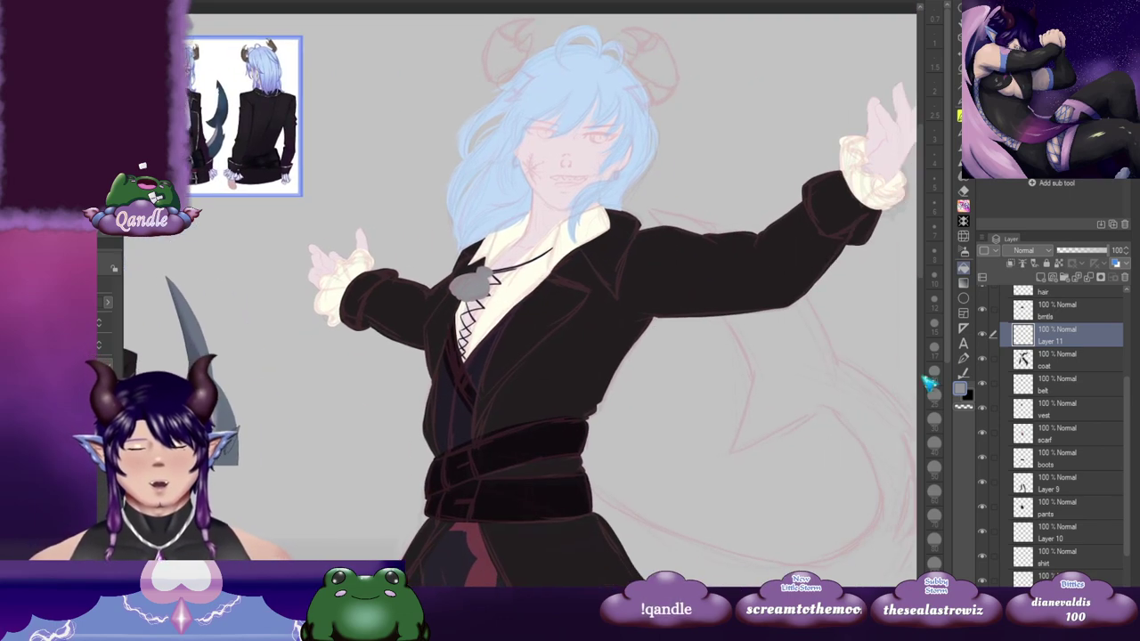
{"action": "left_click_drag", "start_coordinate": [622, 285], "coordinate": [664, 312]}
{"action": "left_click_drag", "start_coordinate": [592, 454], "coordinate": [680, 217]}
{"action": "left_click_drag", "start_coordinate": [795, 286], "coordinate": [441, 448]}
{"action": "left_click_drag", "start_coordinate": [684, 448], "coordinate": [661, 389]}
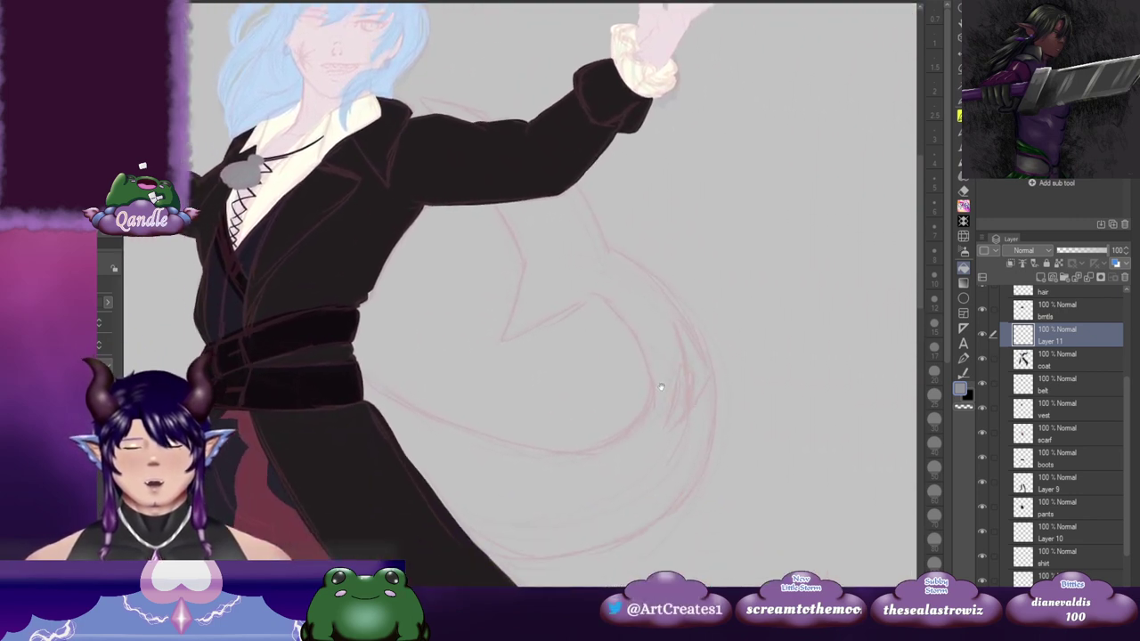
{"action": "left_click_drag", "start_coordinate": [588, 329], "coordinate": [605, 469]}
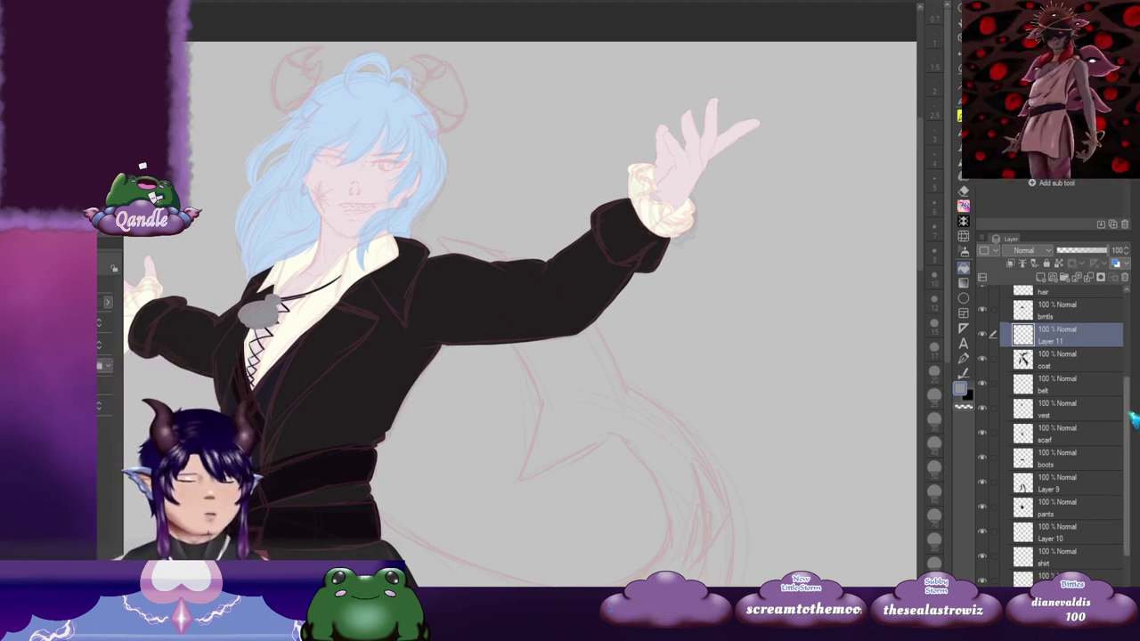
Step: Create a new layer folder and place it directly below the skin layer
{"action": "scroll", "coordinate": [1132, 446], "scroll_direction": "down", "scroll_amount": 2}
{"action": "left_click", "coordinate": [1084, 537]}
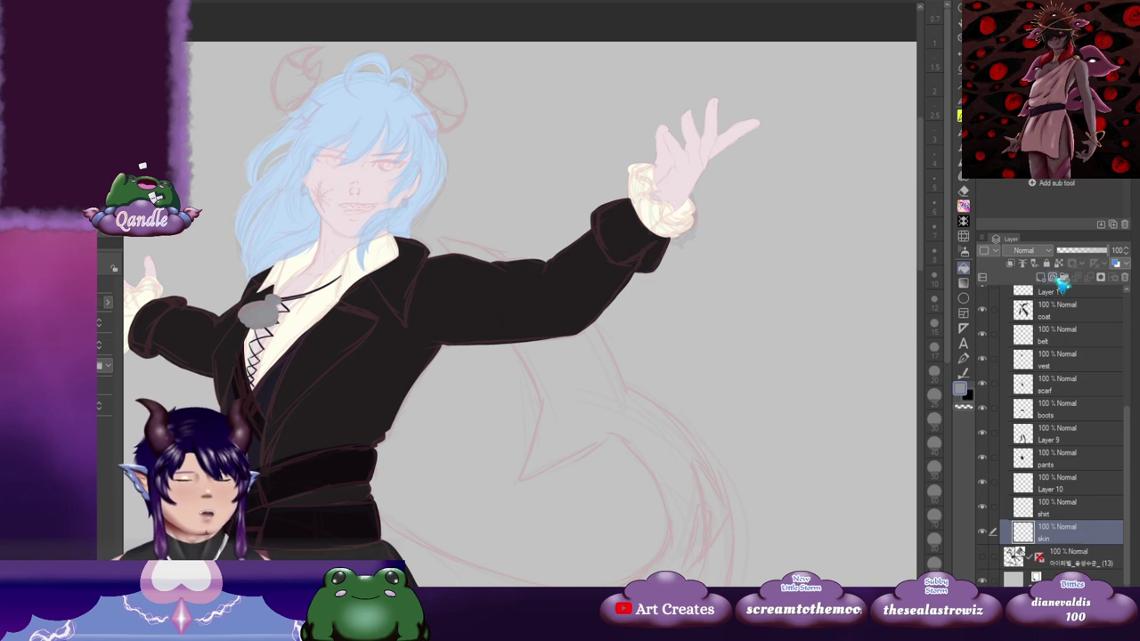
{"action": "left_click", "coordinate": [1068, 279]}
{"action": "left_click_drag", "start_coordinate": [1077, 559], "coordinate": [1086, 565]}
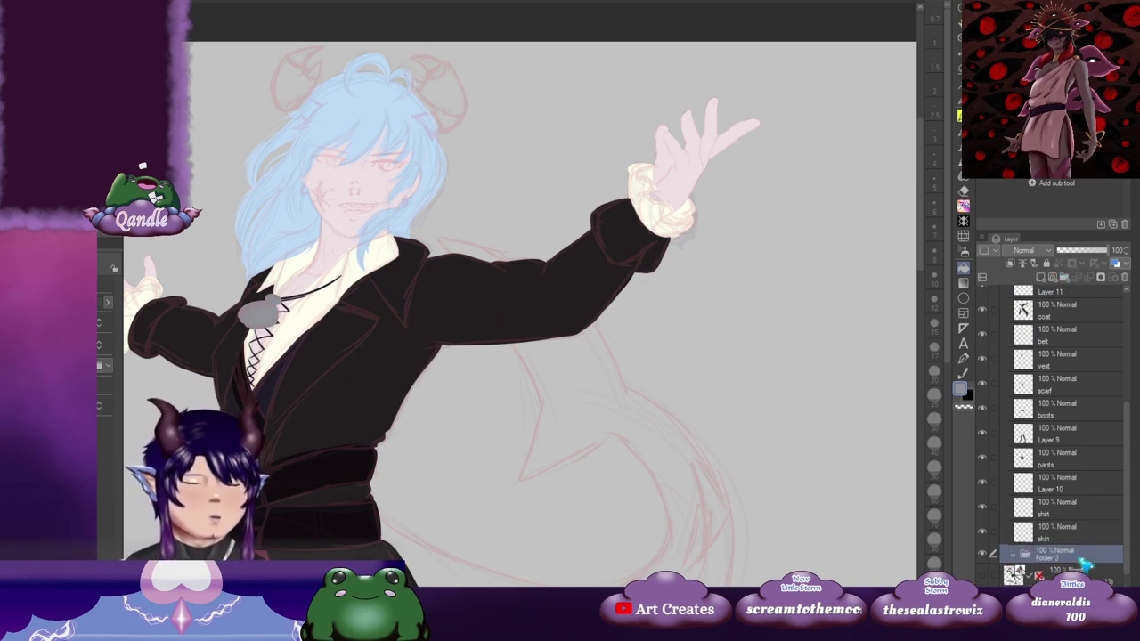
Step: Sample the blue-grey of the tail on the reference sheet and add a new layer inside the empty folder
{"action": "left_click_drag", "start_coordinate": [418, 401], "coordinate": [601, 333]}
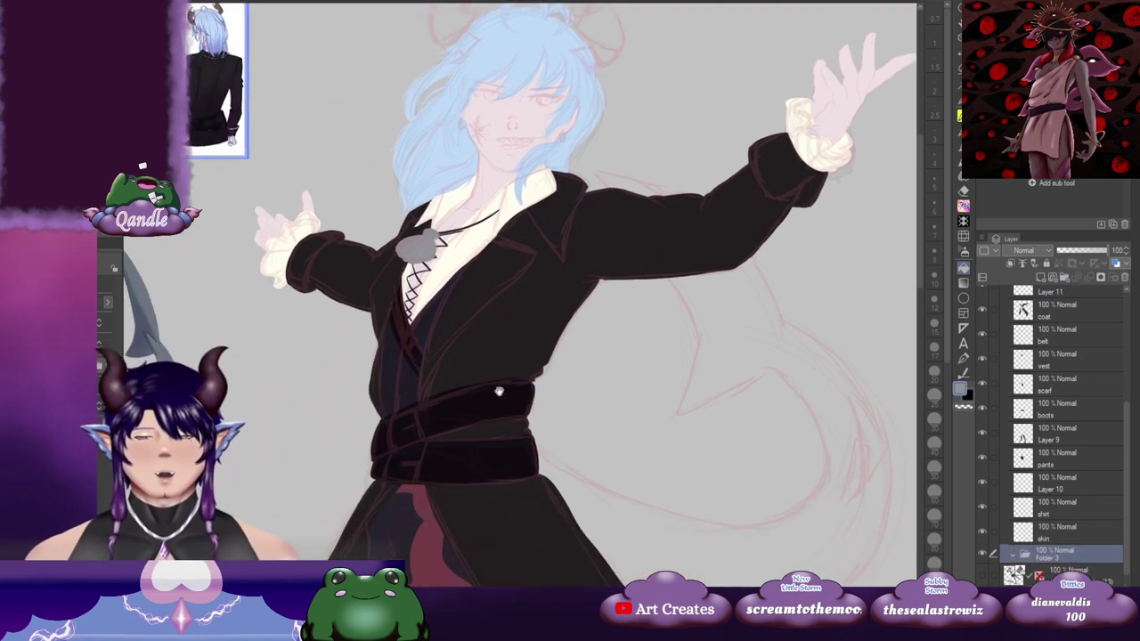
{"action": "left_click_drag", "start_coordinate": [499, 391], "coordinate": [675, 422]}
{"action": "left_click", "coordinate": [353, 407], "text": "alt"}
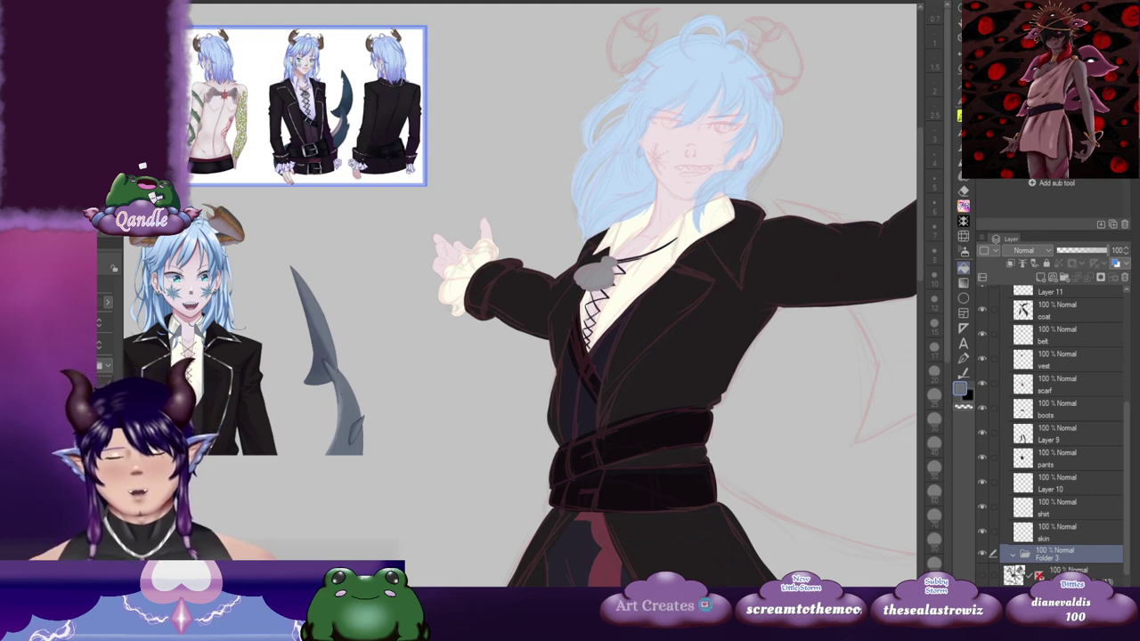
{"action": "left_click_drag", "start_coordinate": [785, 450], "coordinate": [555, 327]}
{"action": "left_click_drag", "start_coordinate": [799, 422], "coordinate": [676, 398]}
{"action": "scroll", "coordinate": [650, 390], "scroll_direction": "down", "scroll_amount": 2}
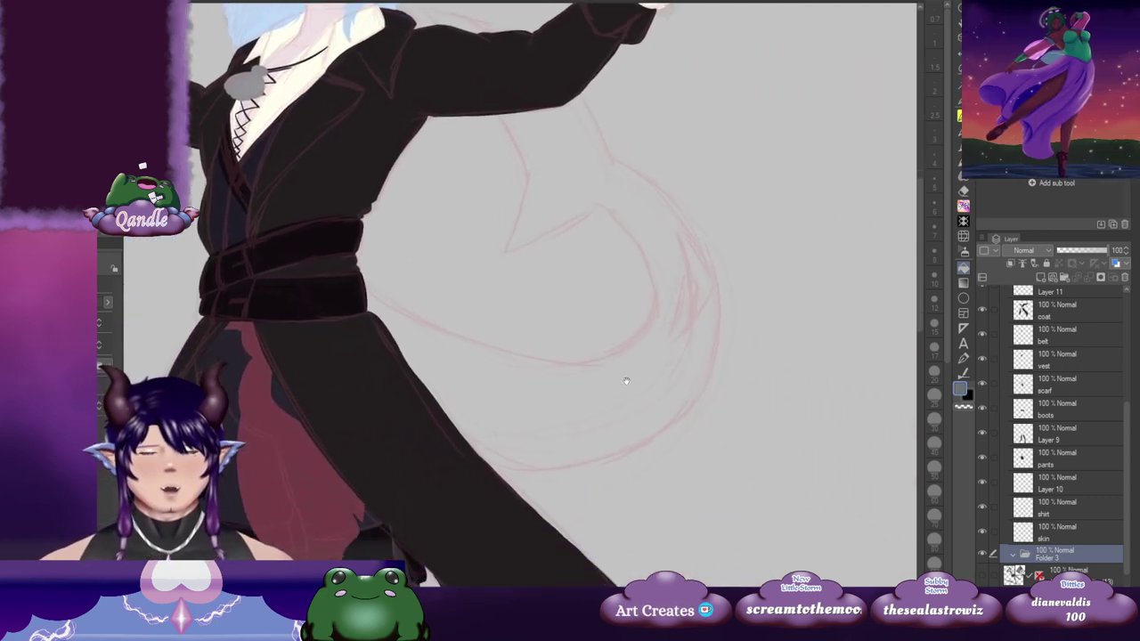
{"action": "scroll", "coordinate": [451, 323], "scroll_direction": "right", "scroll_amount": 2}
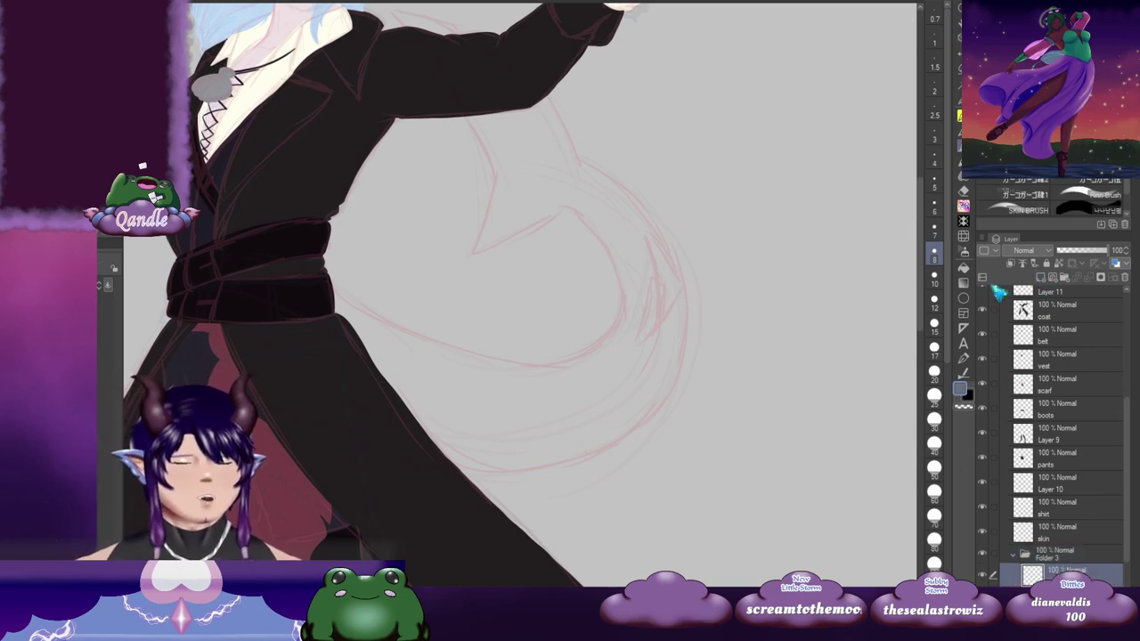
{"action": "scroll", "coordinate": [562, 285], "scroll_direction": "left", "scroll_amount": 2}
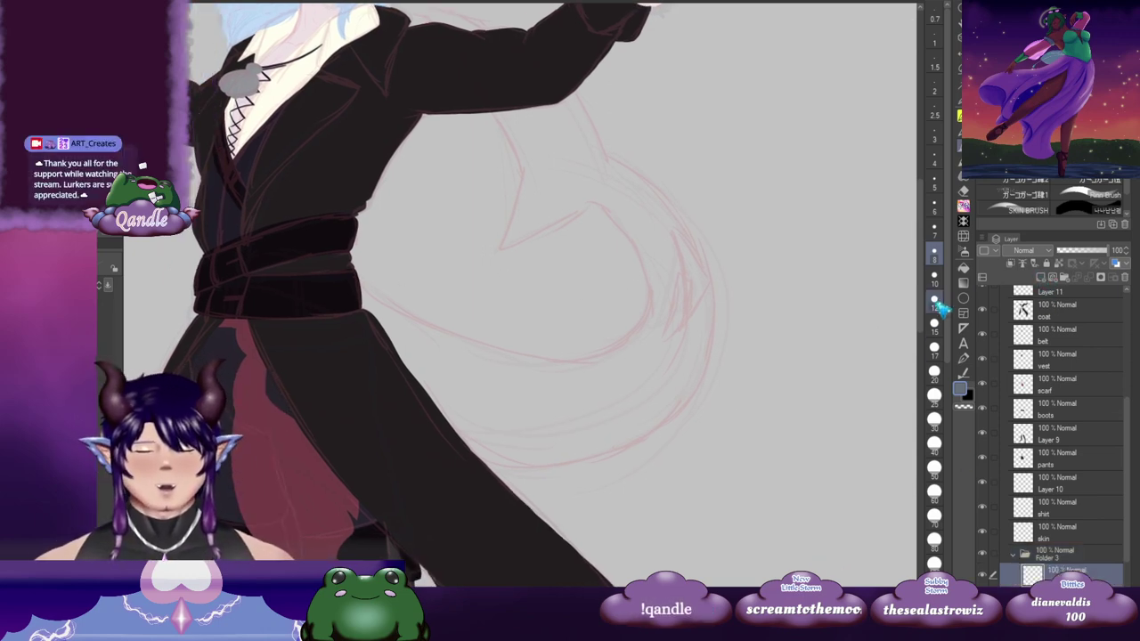
{"action": "scroll", "coordinate": [546, 267], "scroll_direction": "up", "scroll_amount": 2}
{"action": "scroll", "coordinate": [531, 161], "scroll_direction": "up", "scroll_amount": 1}
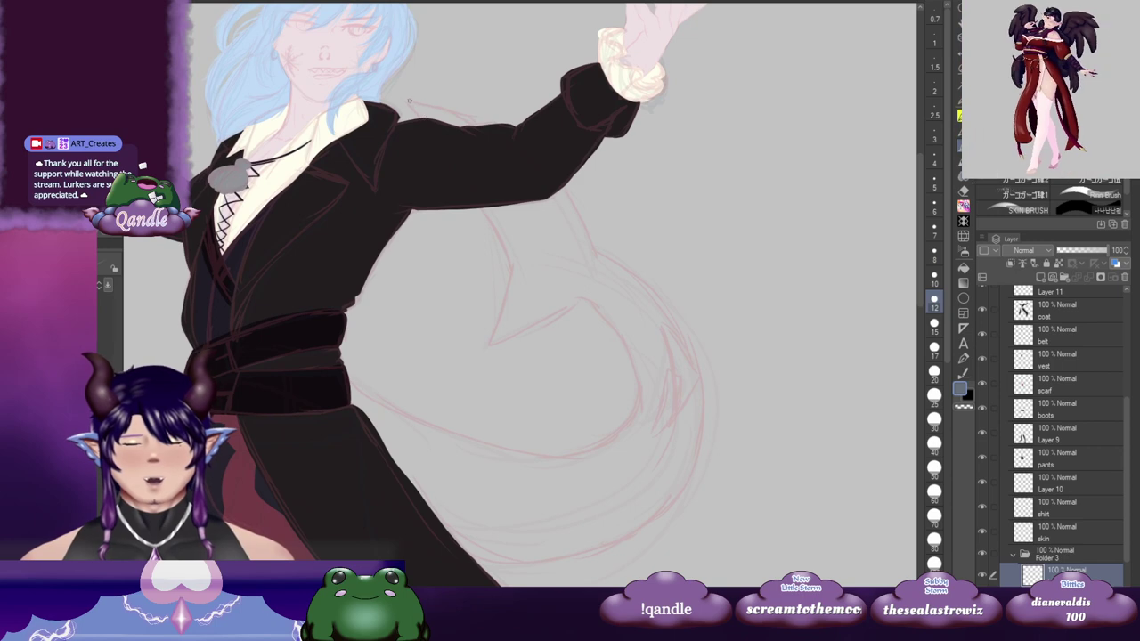
{"action": "key", "text": "ctrl+z"}
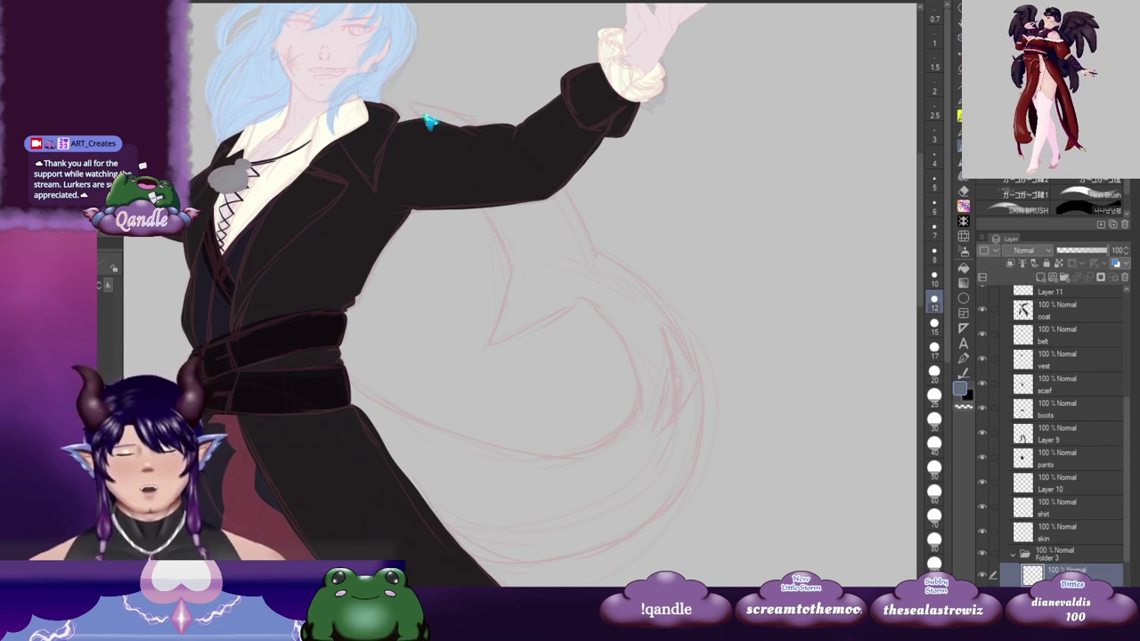
{"action": "left_click_drag", "start_coordinate": [407, 101], "coordinate": [424, 116]}
{"action": "left_click_drag", "start_coordinate": [486, 206], "coordinate": [506, 256]}
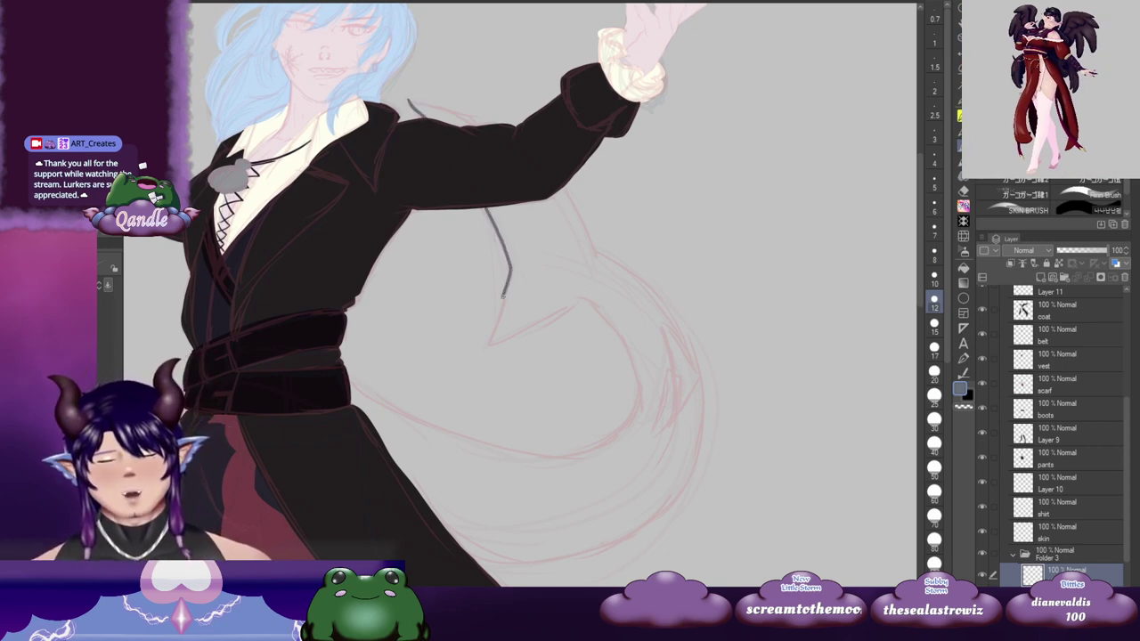
{"action": "mouse_move", "coordinate": [503, 296]}
{"action": "left_mouse_down"}
{"action": "mouse_move", "coordinate": [493, 343]}
{"action": "mouse_move", "coordinate": [572, 308]}
{"action": "left_mouse_up"}
{"action": "left_click_drag", "start_coordinate": [660, 256], "coordinate": [630, 283]}
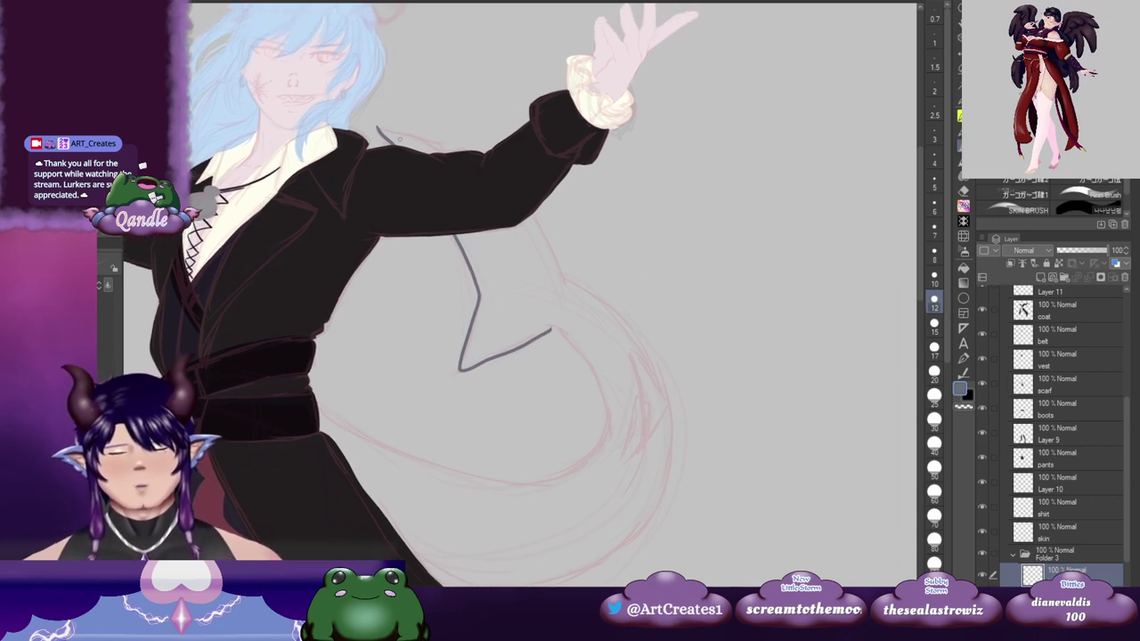
{"action": "left_click_drag", "start_coordinate": [539, 225], "coordinate": [568, 281]}
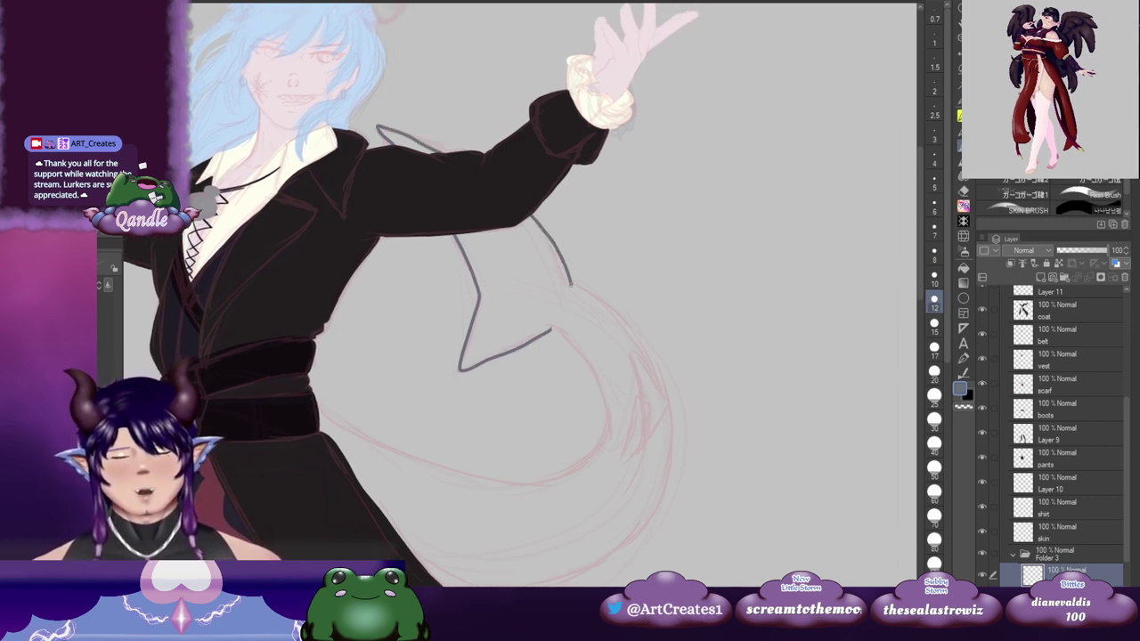
{"action": "key", "text": "ctrl+z"}
{"action": "key", "text": "ctrl+z"}
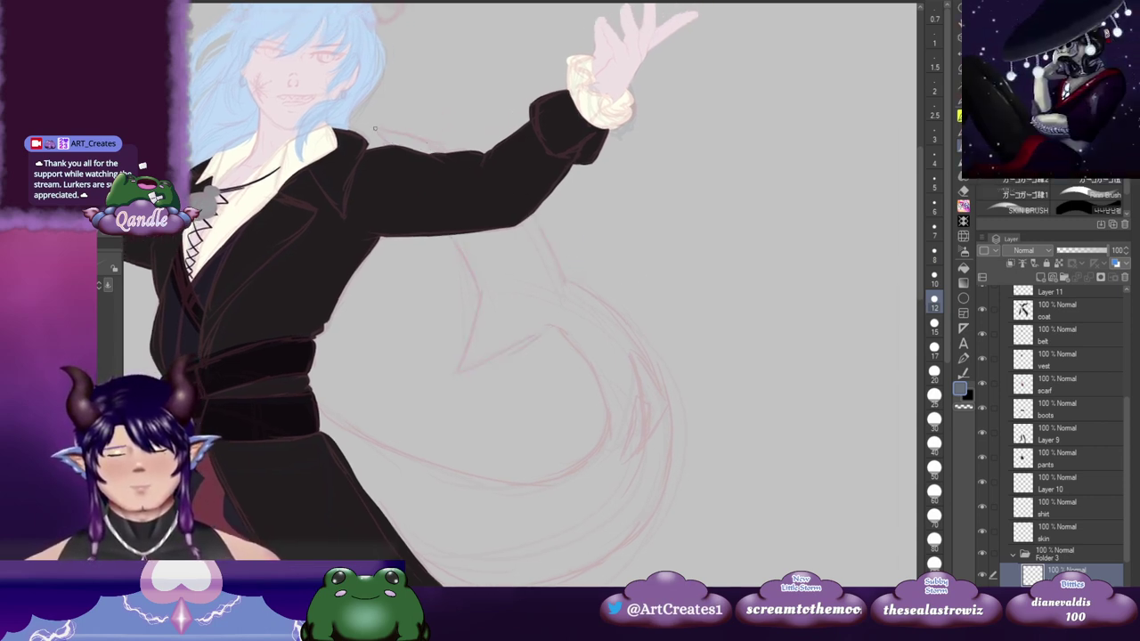
Step: Outline the tail fin behind the raised arm, including its tip, both sides and pointed lower lobe, with a size 12 blue-grey brush
{"action": "mouse_move", "coordinate": [453, 233]}
{"action": "left_mouse_down"}
{"action": "mouse_move", "coordinate": [481, 296]}
{"action": "mouse_move", "coordinate": [458, 372]}
{"action": "left_mouse_up"}
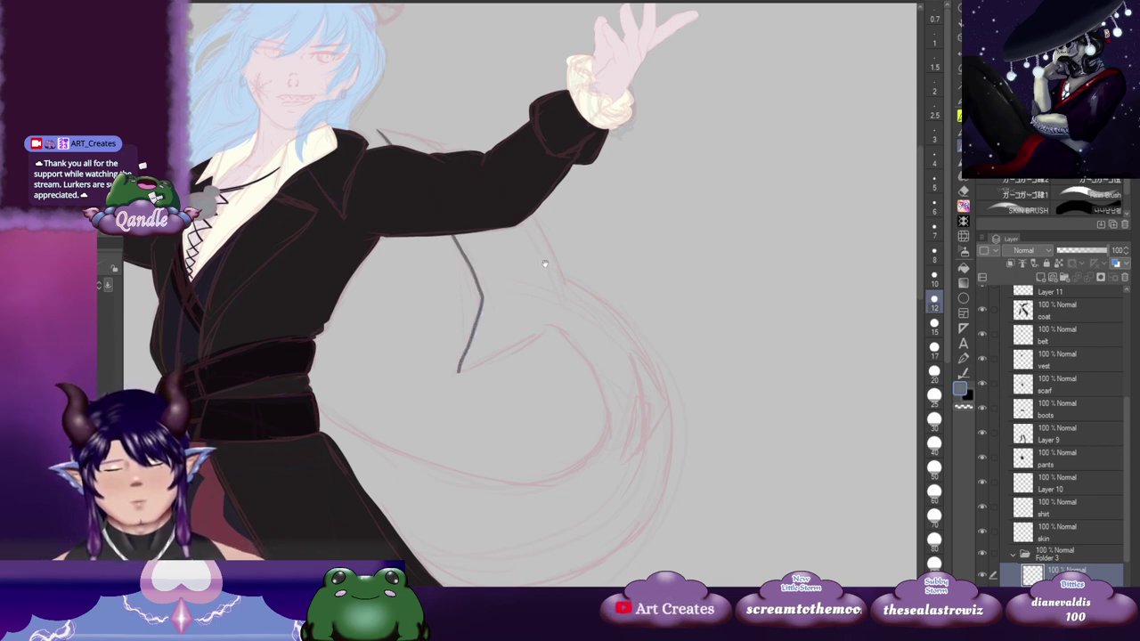
{"action": "left_click_drag", "start_coordinate": [544, 264], "coordinate": [532, 286]}
{"action": "left_click_drag", "start_coordinate": [366, 153], "coordinate": [431, 169]}
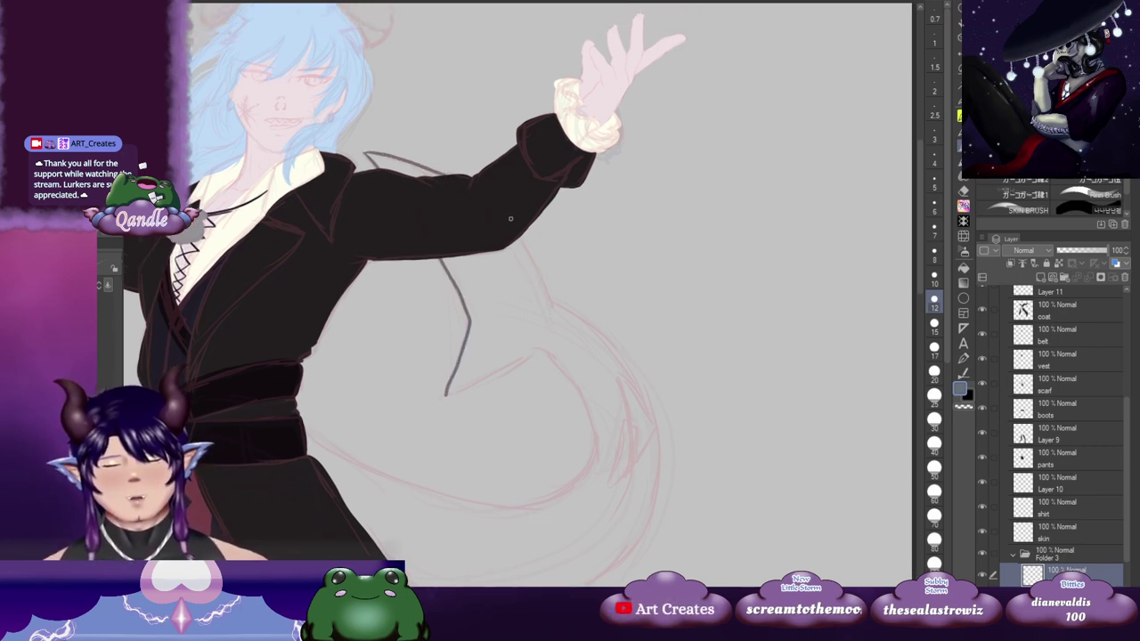
{"action": "left_click_drag", "start_coordinate": [584, 325], "coordinate": [596, 220]}
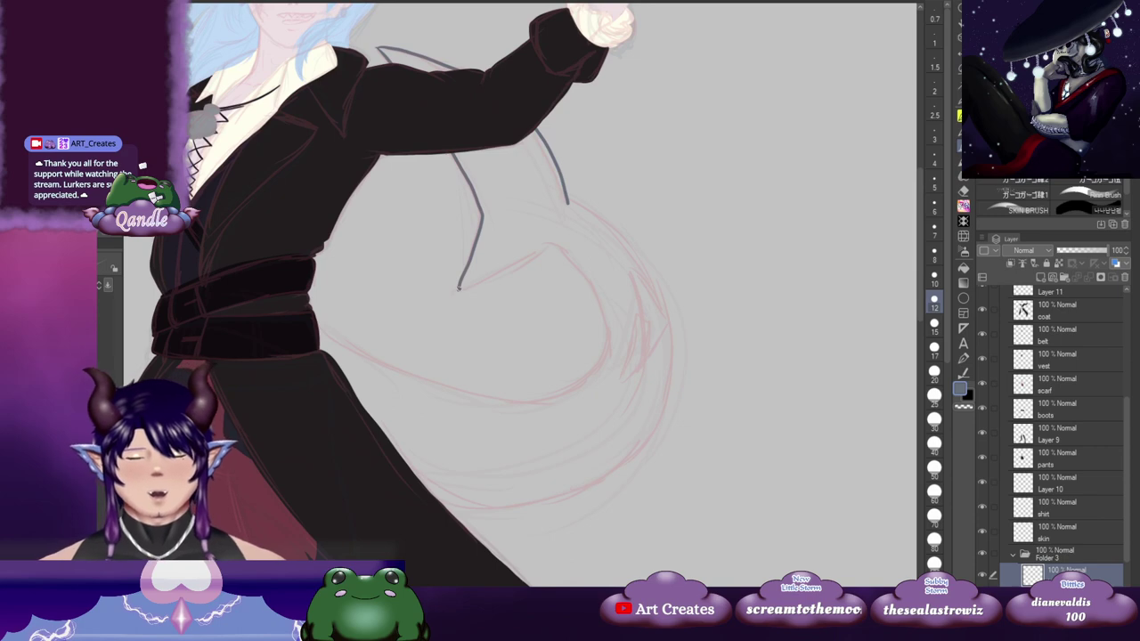
{"action": "left_click_drag", "start_coordinate": [459, 287], "coordinate": [549, 246]}
Step: Outline the inner and outer curves of the tail from the fin down to the coat
{"action": "scroll", "coordinate": [549, 247], "scroll_direction": "down", "scroll_amount": 2}
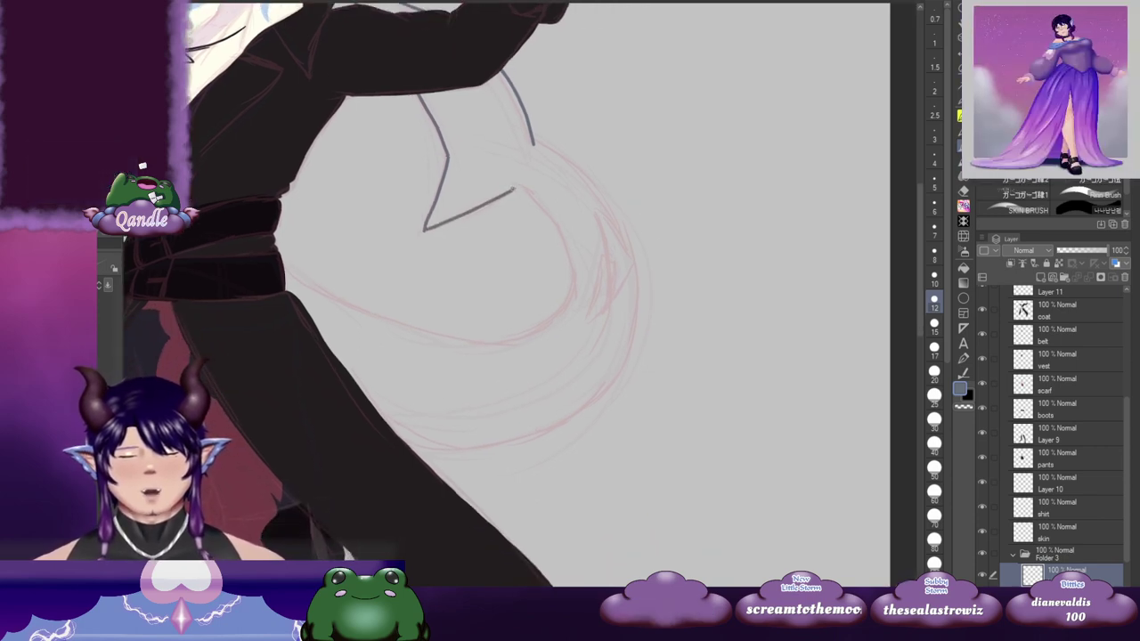
{"action": "mouse_move", "coordinate": [540, 208]}
{"action": "left_mouse_down"}
{"action": "mouse_move", "coordinate": [565, 264]}
{"action": "mouse_move", "coordinate": [560, 298]}
{"action": "mouse_move", "coordinate": [523, 333]}
{"action": "mouse_move", "coordinate": [414, 322]}
{"action": "mouse_move", "coordinate": [281, 264]}
{"action": "left_mouse_up"}
{"action": "left_click_drag", "start_coordinate": [594, 324], "coordinate": [619, 317]}
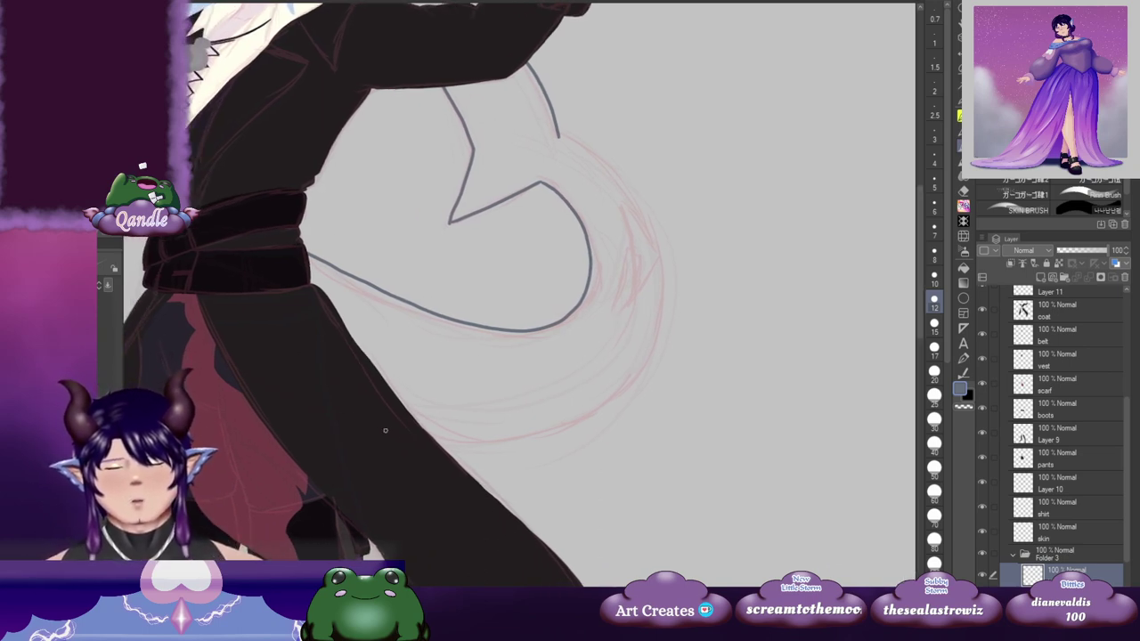
{"action": "mouse_move", "coordinate": [435, 438]}
{"action": "left_mouse_down"}
{"action": "mouse_move", "coordinate": [560, 429]}
{"action": "mouse_move", "coordinate": [612, 405]}
{"action": "mouse_move", "coordinate": [639, 377]}
{"action": "mouse_move", "coordinate": [661, 296]}
{"action": "mouse_move", "coordinate": [656, 241]}
{"action": "mouse_move", "coordinate": [636, 198]}
{"action": "mouse_move", "coordinate": [563, 136]}
{"action": "left_mouse_up"}
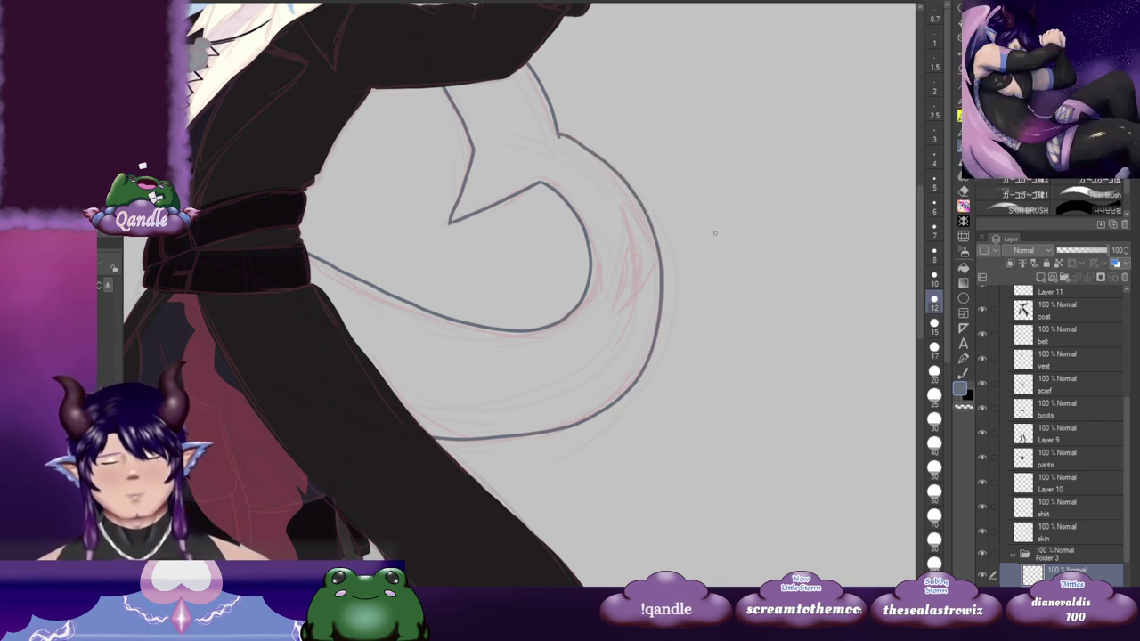
Step: Fill the closed tail outline, including the fin, with the same blue-grey
{"action": "scroll", "coordinate": [716, 239], "scroll_direction": "up", "scroll_amount": 4}
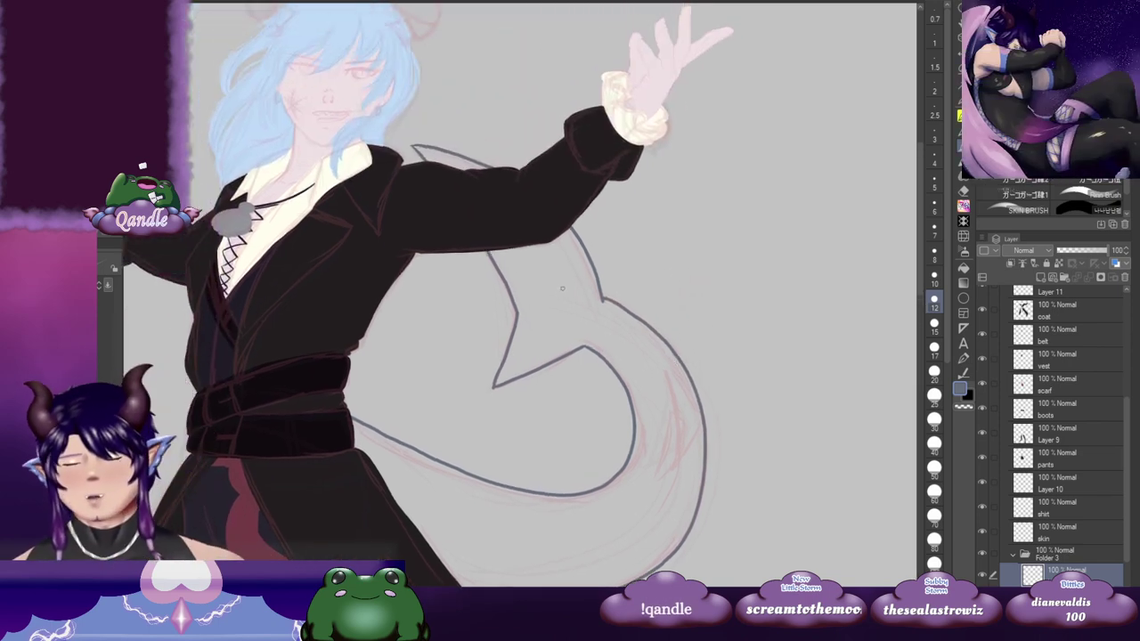
{"action": "key", "text": "g"}
{"action": "left_click", "coordinate": [569, 302]}
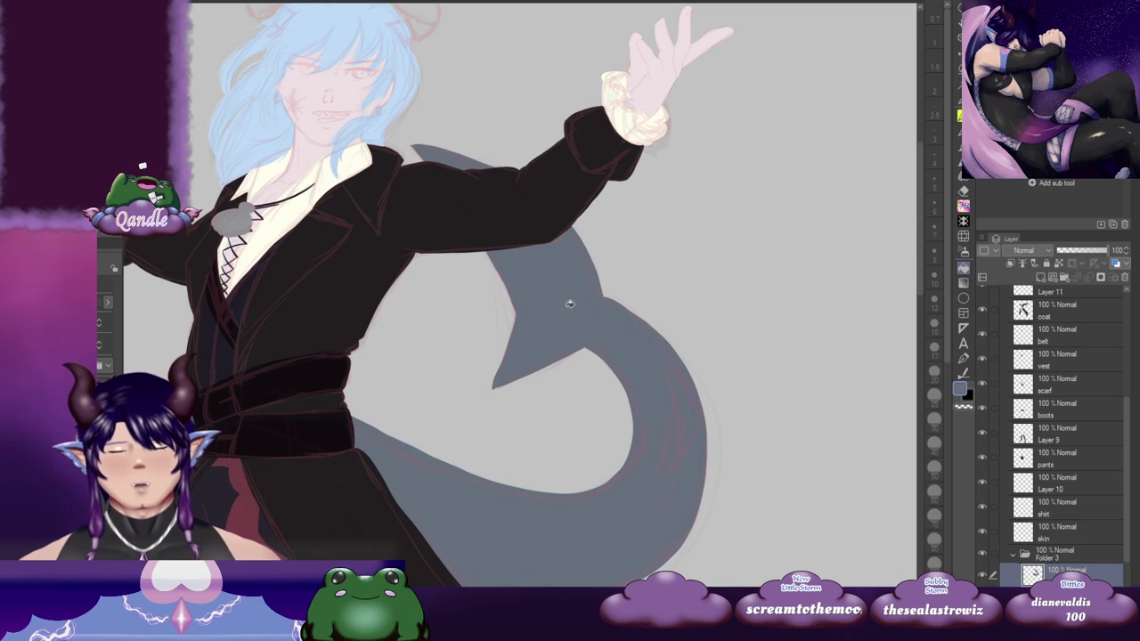
{"action": "left_click_drag", "start_coordinate": [437, 348], "coordinate": [611, 254]}
{"action": "left_click_drag", "start_coordinate": [746, 277], "coordinate": [658, 316]}
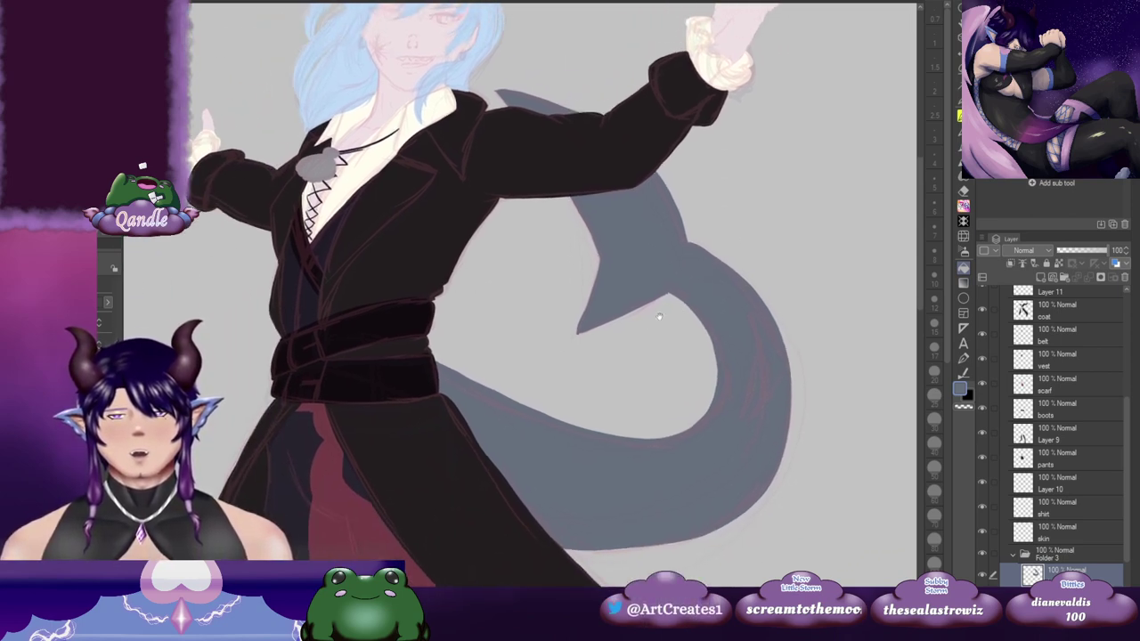
{"action": "left_click_drag", "start_coordinate": [660, 231], "coordinate": [629, 282]}
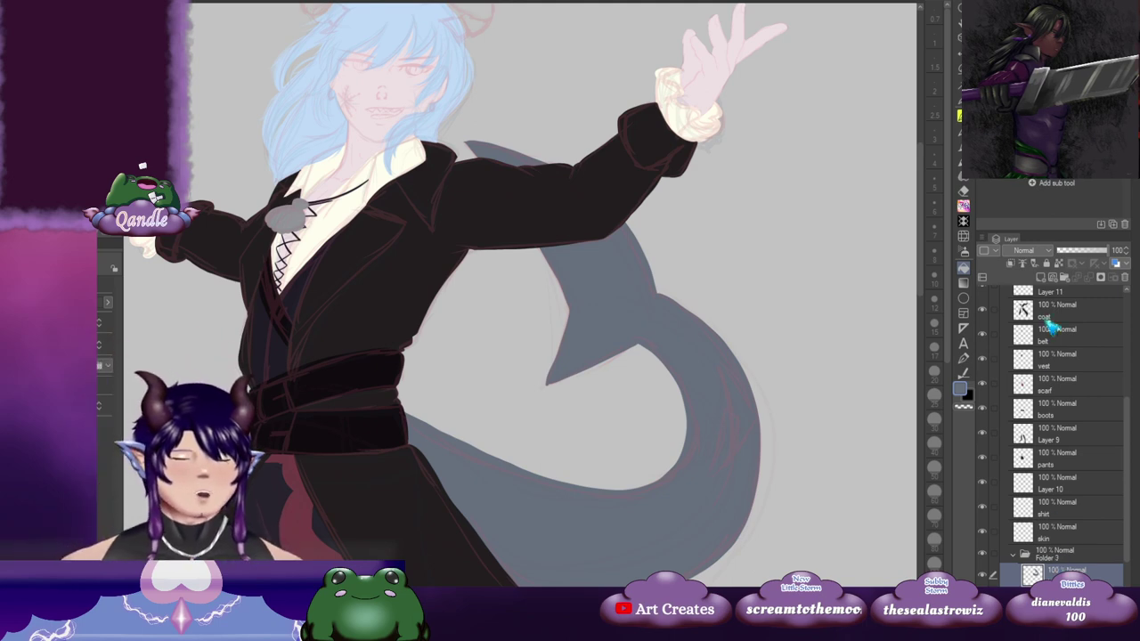
Step: Rename the folder that holds the tail layer to "tail" and collapse it
{"action": "left_click", "coordinate": [1055, 555]}
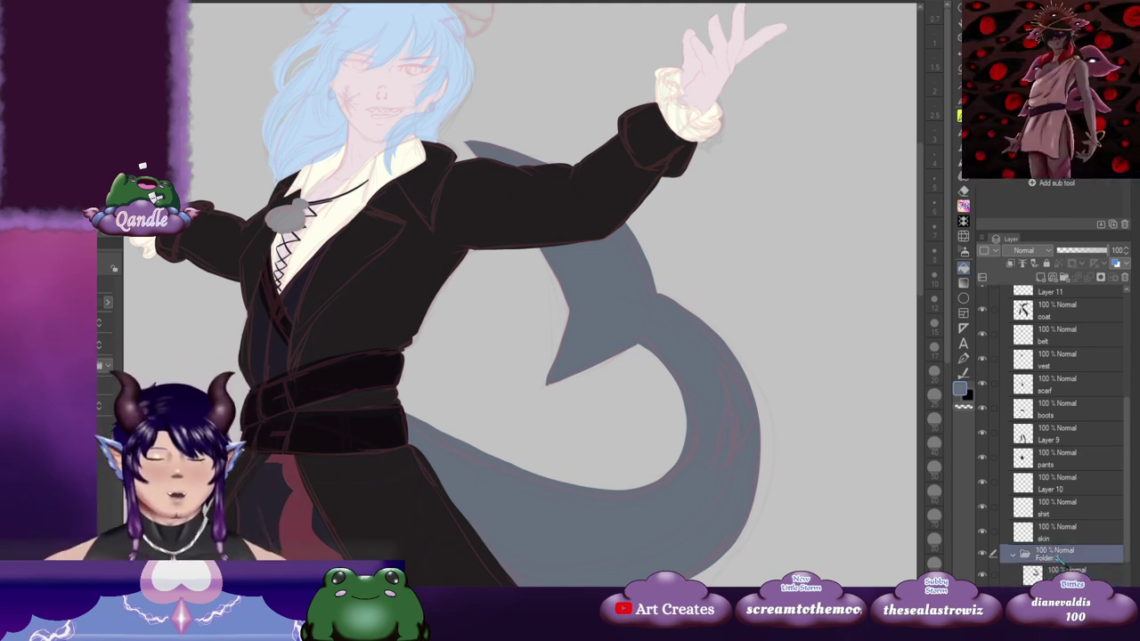
{"action": "type", "text": "tail"}
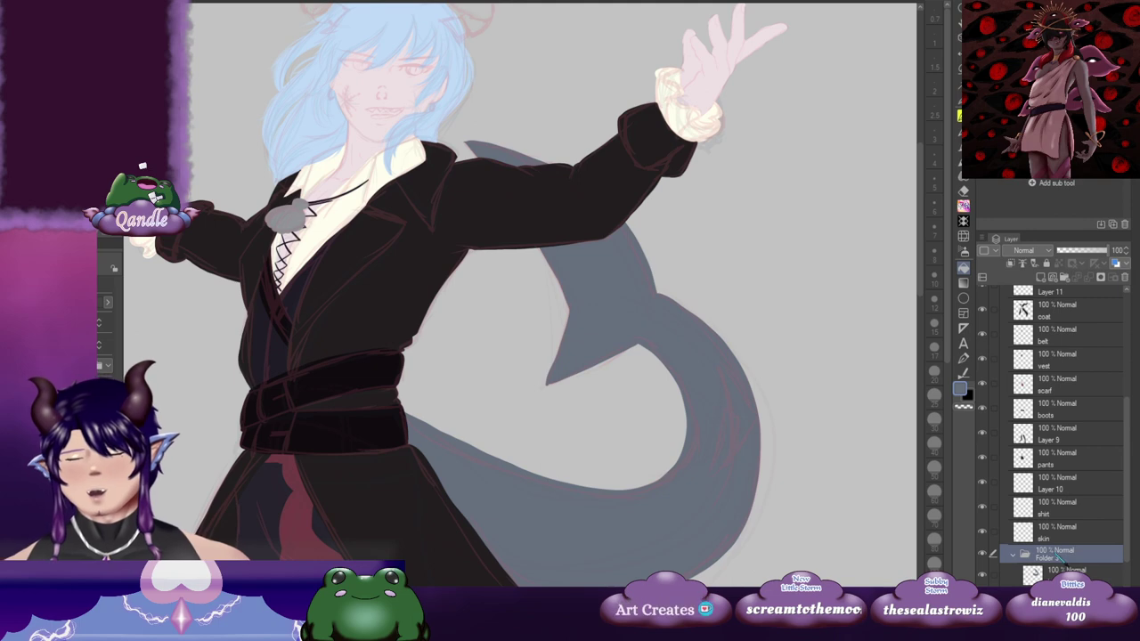
{"action": "key", "text": "Return"}
{"action": "left_click", "coordinate": [1013, 554]}
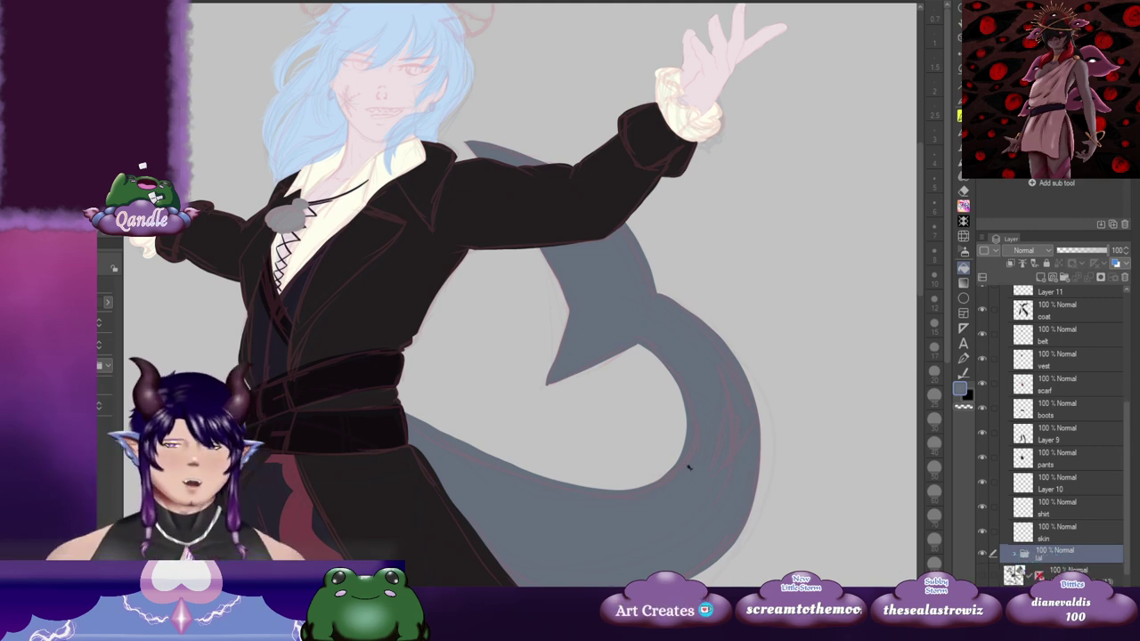
Step: Examine the filled tail against the whole figure and in close-up
{"action": "left_click_drag", "start_coordinate": [420, 425], "coordinate": [630, 270]}
{"action": "left_click_drag", "start_coordinate": [791, 309], "coordinate": [688, 336]}
{"action": "scroll", "coordinate": [668, 382], "scroll_direction": "down", "scroll_amount": 3}
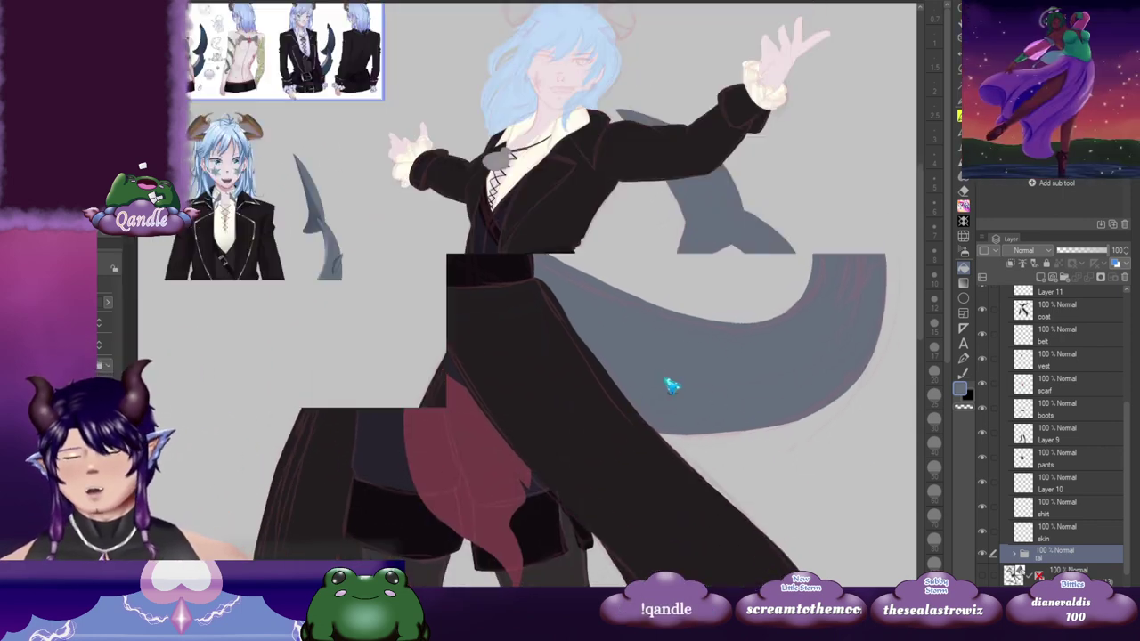
{"action": "left_click_drag", "start_coordinate": [761, 425], "coordinate": [648, 412]}
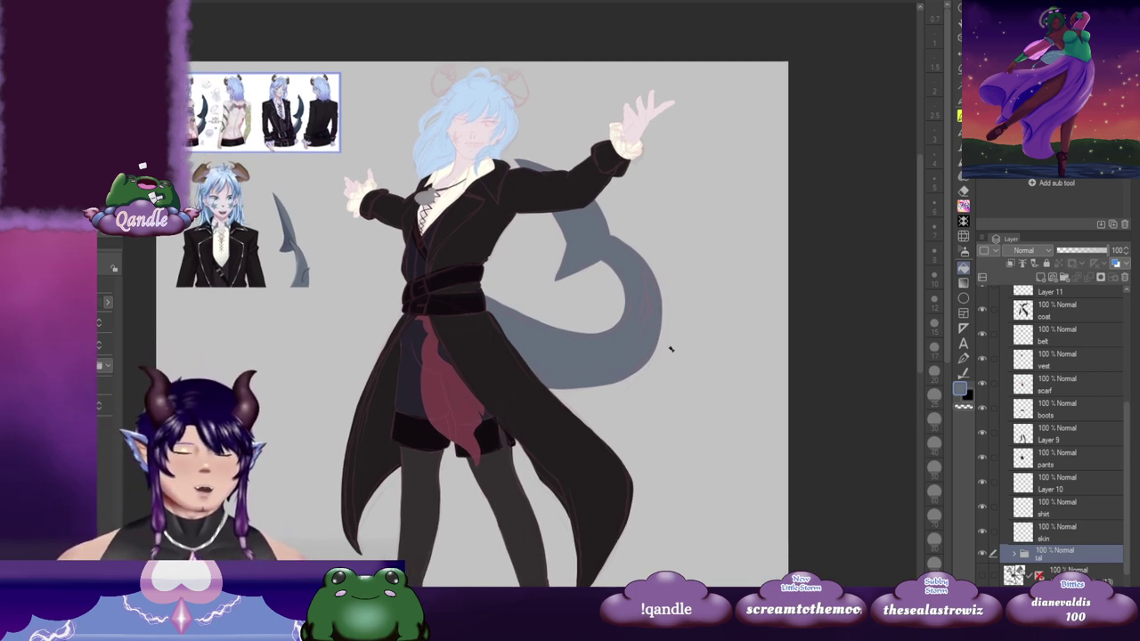
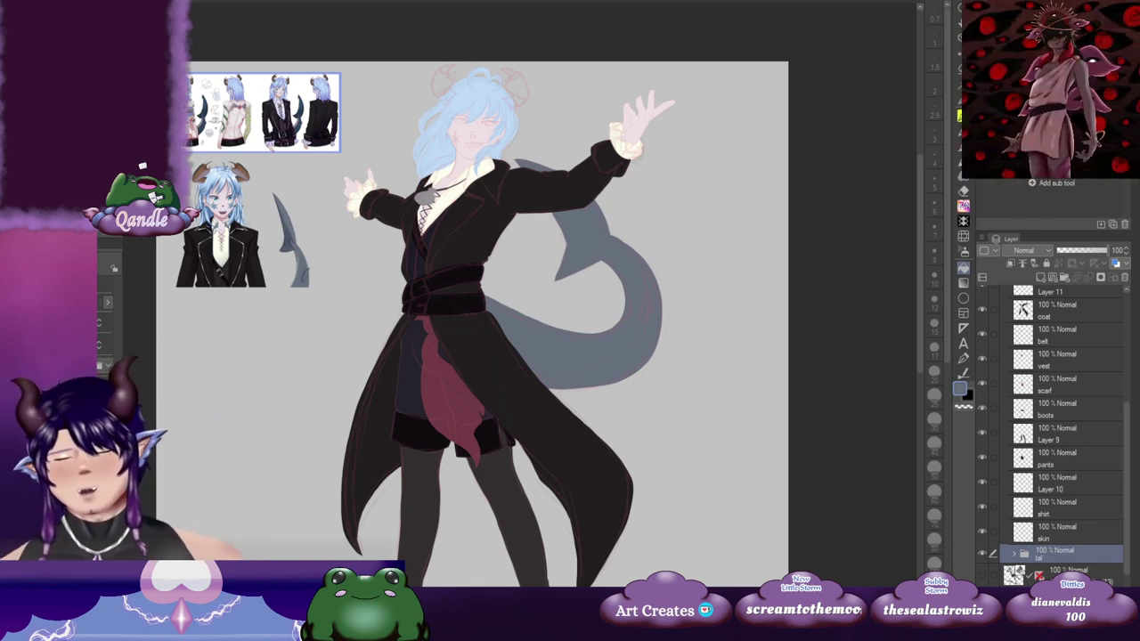
{"action": "scroll", "coordinate": [492, 277], "scroll_direction": "up", "scroll_amount": 5}
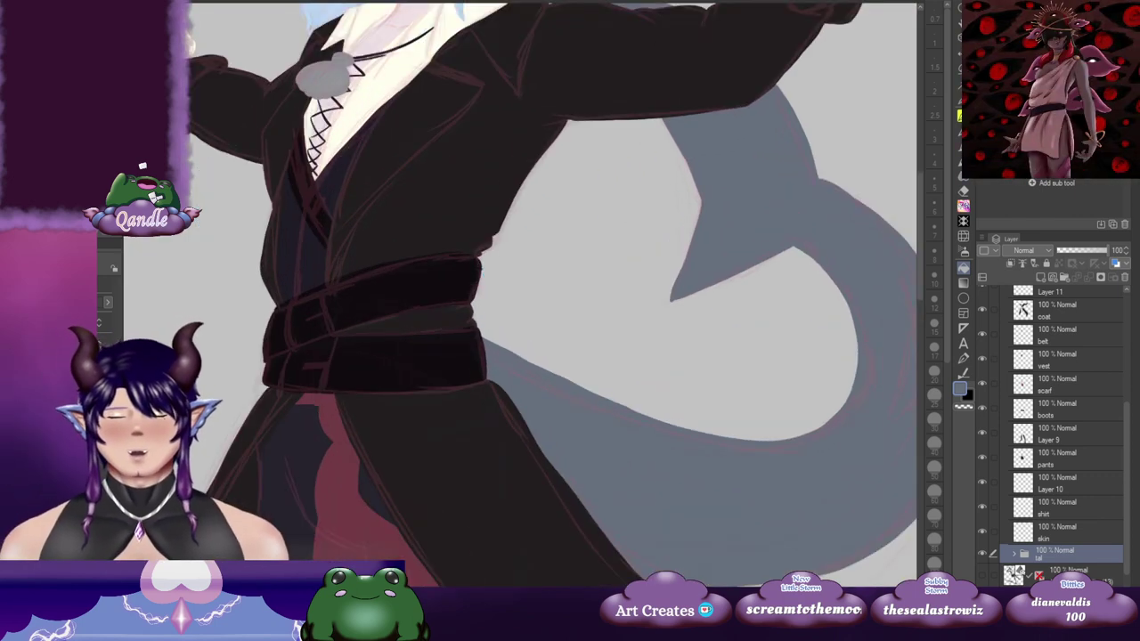
{"action": "scroll", "coordinate": [479, 190], "scroll_direction": "down", "scroll_amount": 4}
{"action": "scroll", "coordinate": [563, 261], "scroll_direction": "up", "scroll_amount": 1}
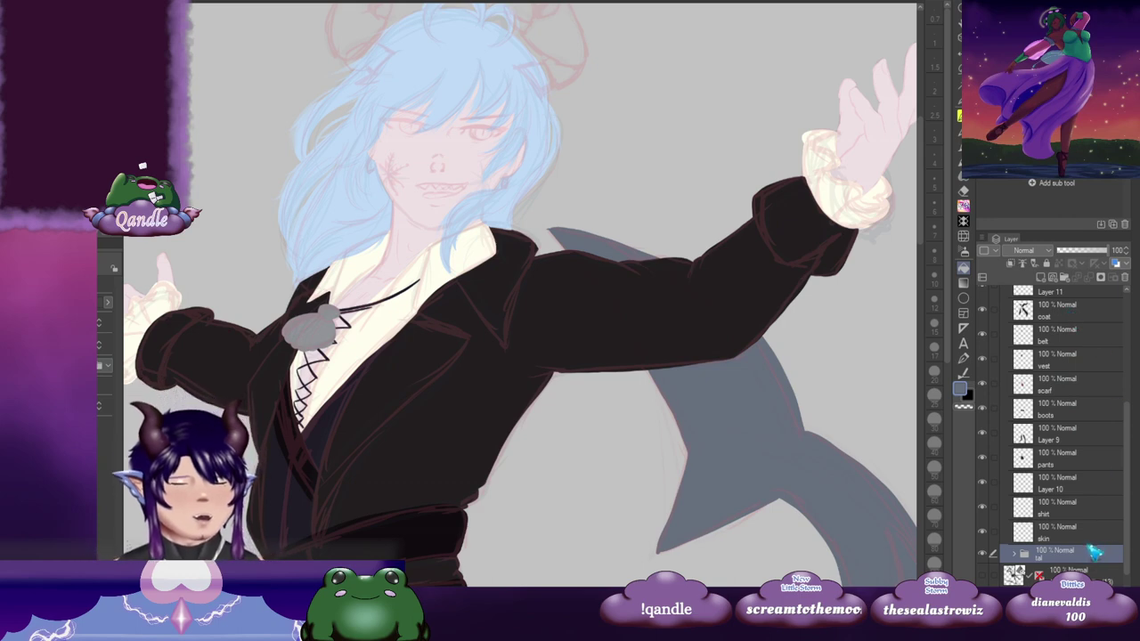
Step: Add a new layer directly above the skin layer and put it in a new folder named "face"
{"action": "left_click", "coordinate": [1087, 534]}
{"action": "left_click", "coordinate": [1040, 278]}
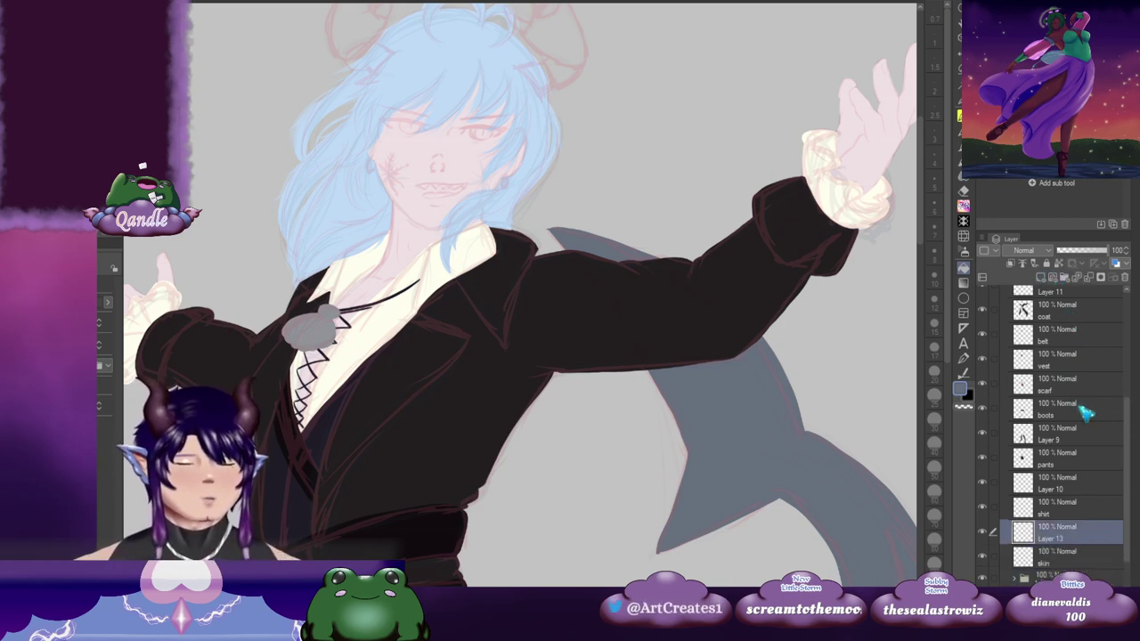
{"action": "left_click", "coordinate": [1065, 278]}
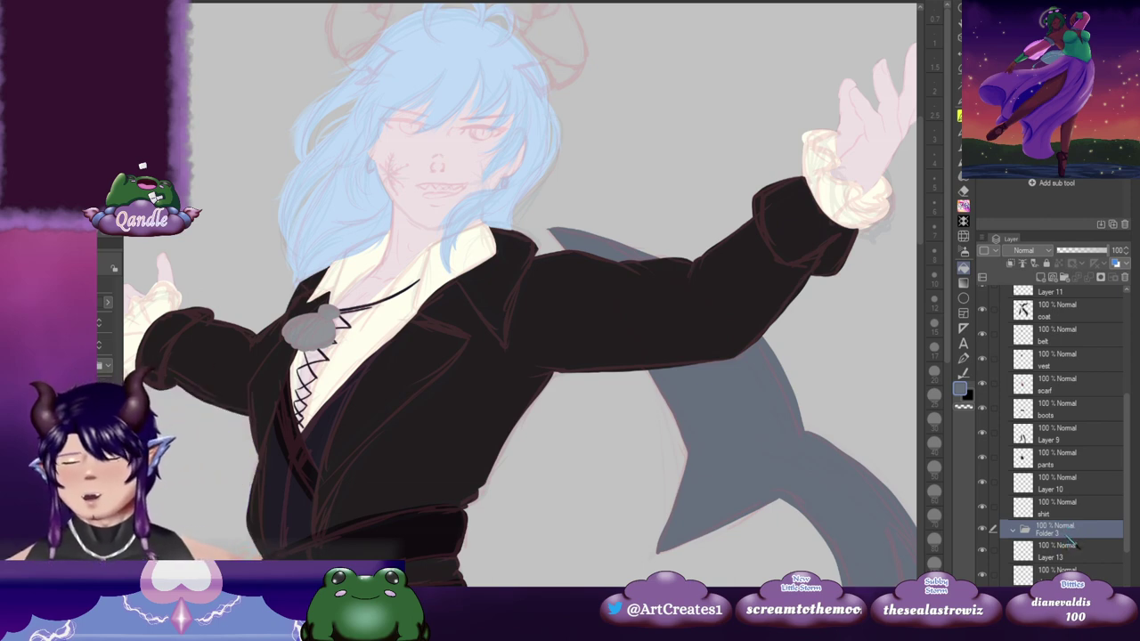
{"action": "left_click_drag", "start_coordinate": [1074, 555], "coordinate": [1075, 540]}
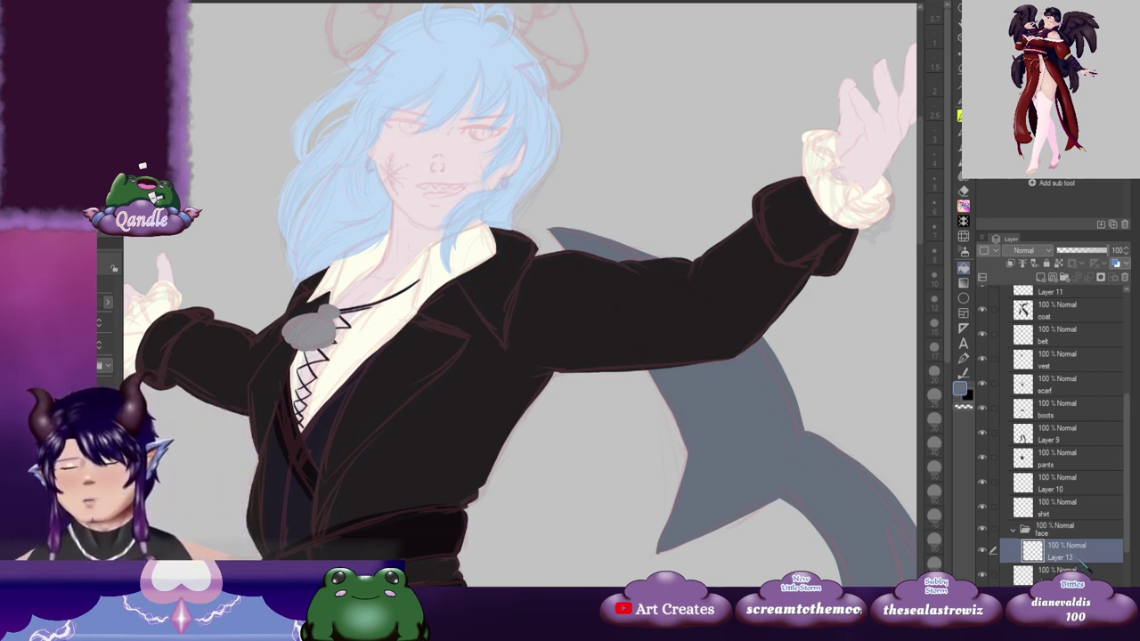
Step: Rename the new layer inside the face folder to "lines-eyes"
{"action": "double_click", "coordinate": [1083, 560]}
{"action": "type", "text": "lines-eyes"}
{"action": "key", "text": "Return"}
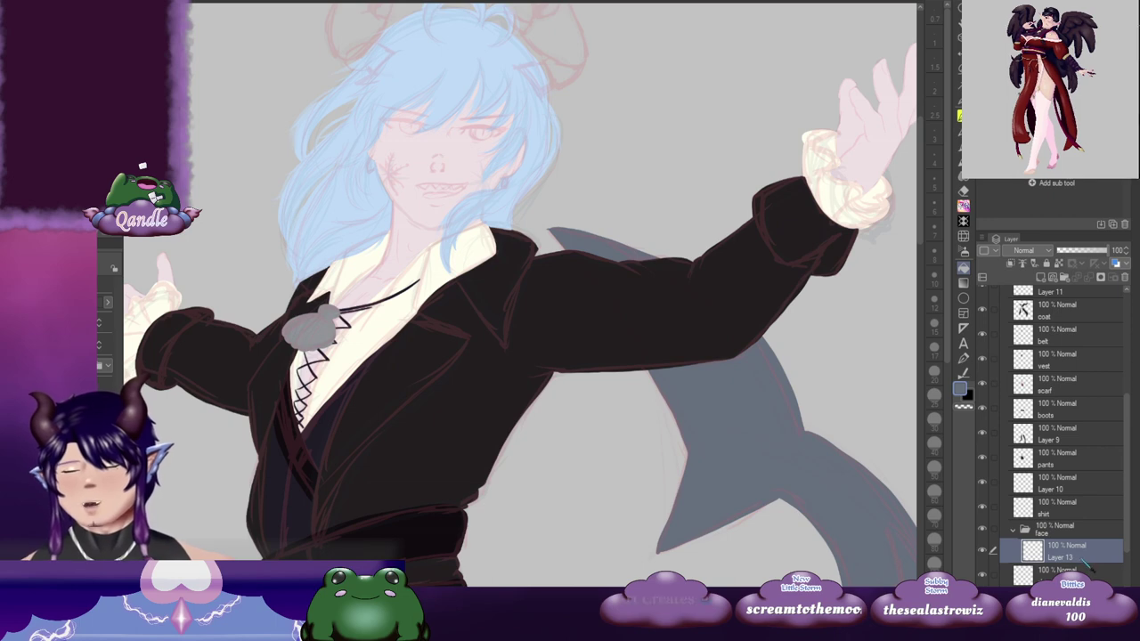
Step: Compare the faces on both reference images and sample the near-black of the lash line on the reference portrait's eye
{"action": "left_click_drag", "start_coordinate": [484, 419], "coordinate": [921, 326]}
{"action": "left_click_drag", "start_coordinate": [337, 339], "coordinate": [455, 335]}
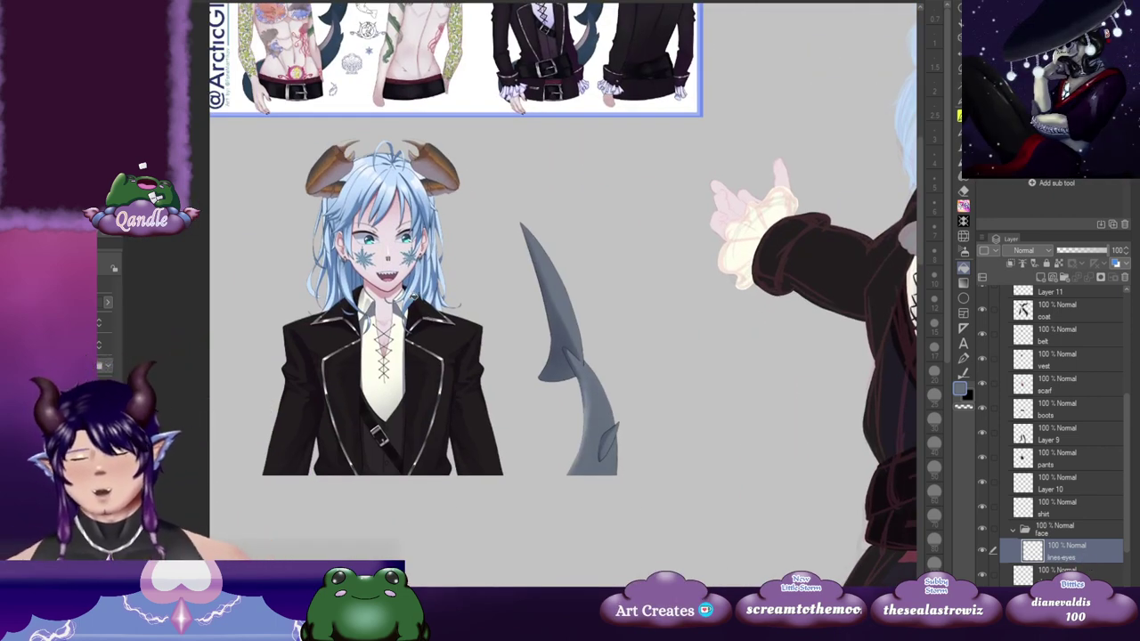
{"action": "scroll", "coordinate": [409, 300], "scroll_direction": "up", "scroll_amount": 2}
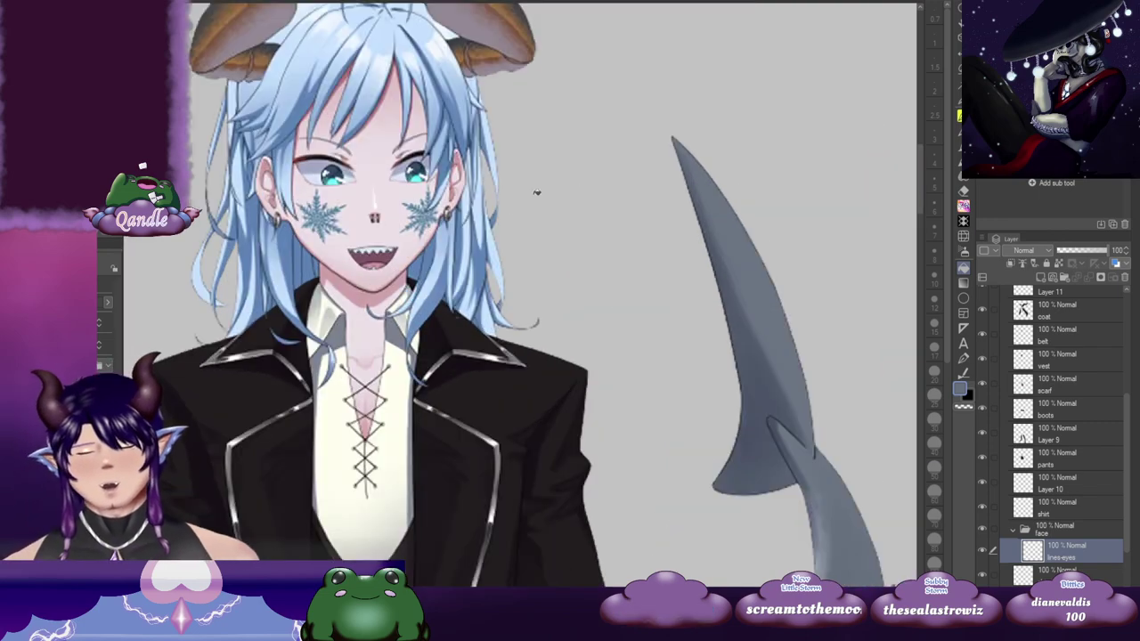
{"action": "left_click_drag", "start_coordinate": [585, 62], "coordinate": [418, 433]}
{"action": "scroll", "coordinate": [417, 433], "scroll_direction": "down", "scroll_amount": 3}
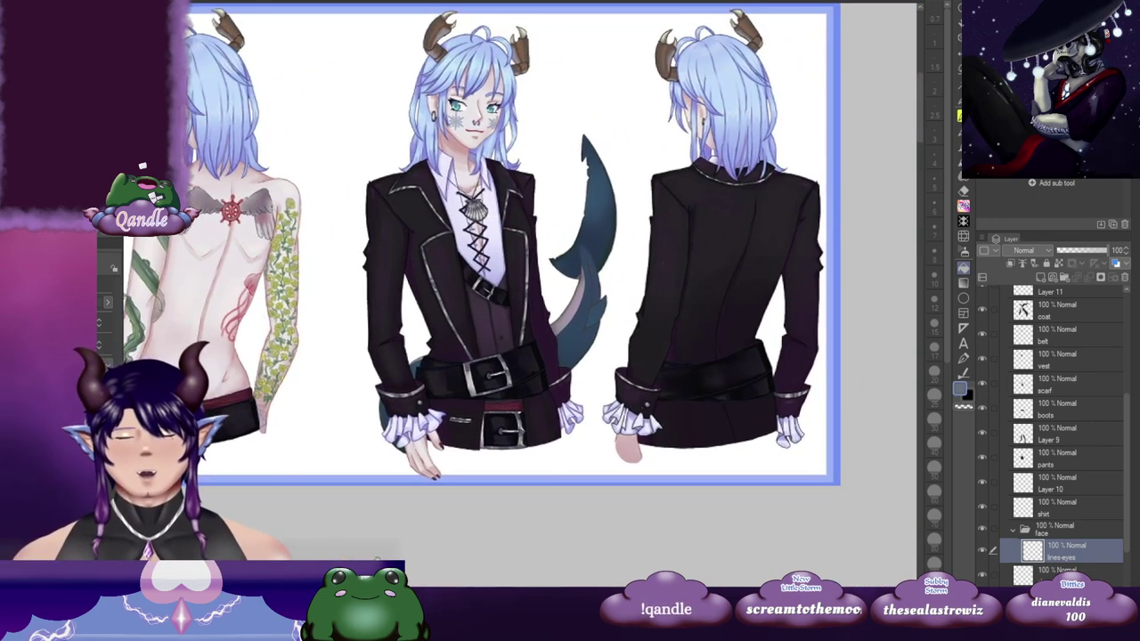
{"action": "scroll", "coordinate": [589, 175], "scroll_direction": "up", "scroll_amount": 3}
{"action": "left_click_drag", "start_coordinate": [470, 364], "coordinate": [480, 322]}
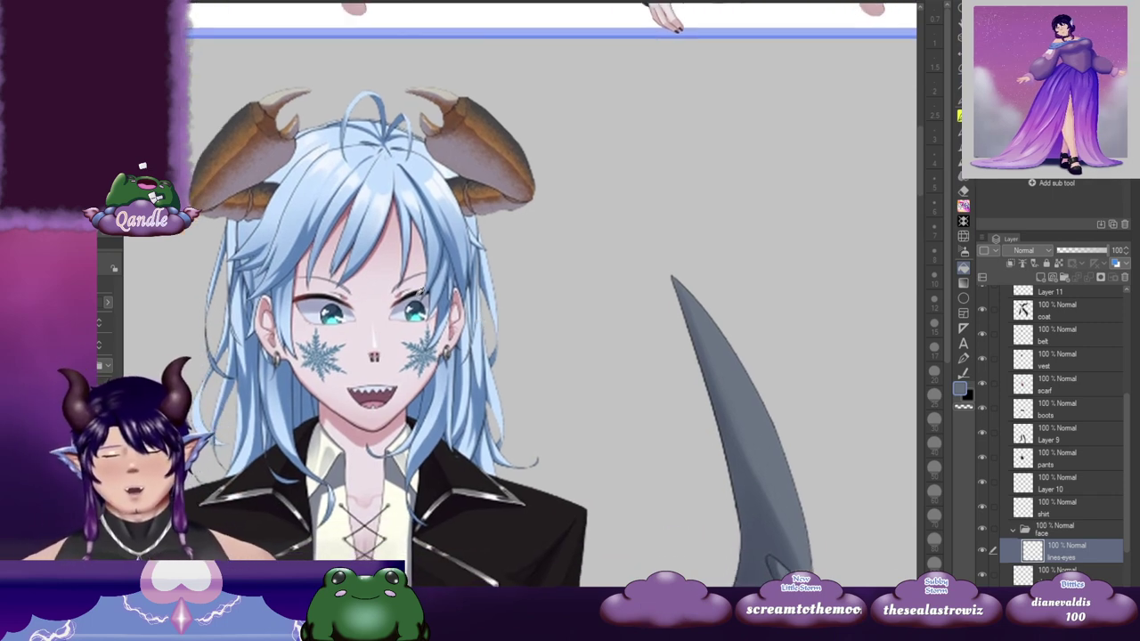
{"action": "left_click", "coordinate": [418, 295], "text": "alt"}
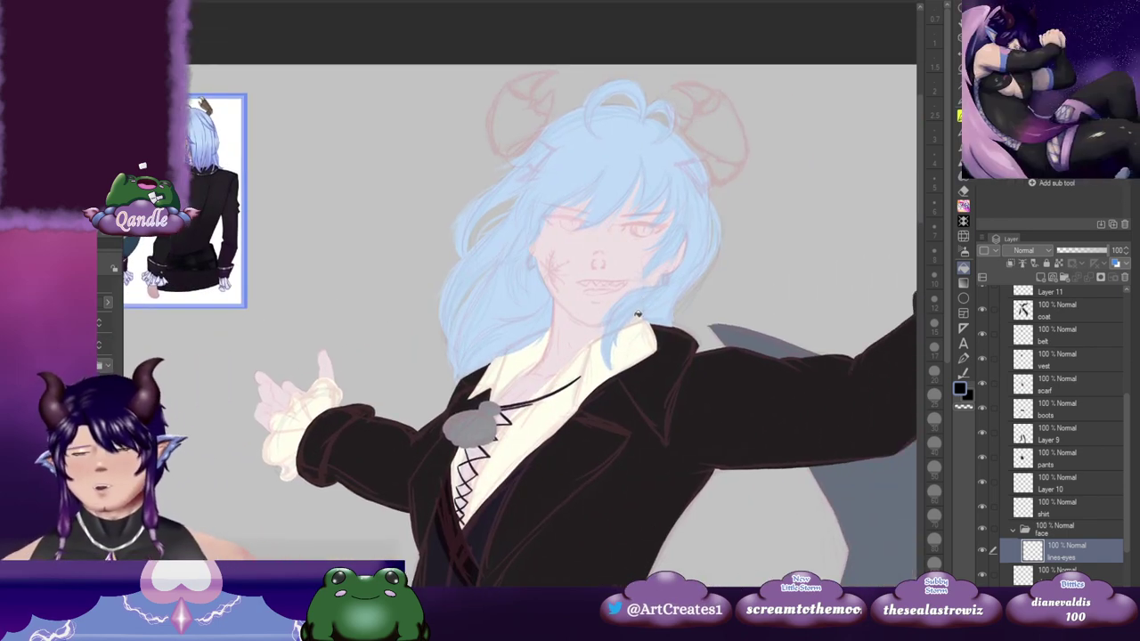
Step: Draw the character's left eye on the "lines-eyes" layer with a size 8 brush: upper lash line, outer wing and short lower lash line
{"action": "key", "text": "b"}
{"action": "scroll", "coordinate": [636, 233], "scroll_direction": "up", "scroll_amount": 5}
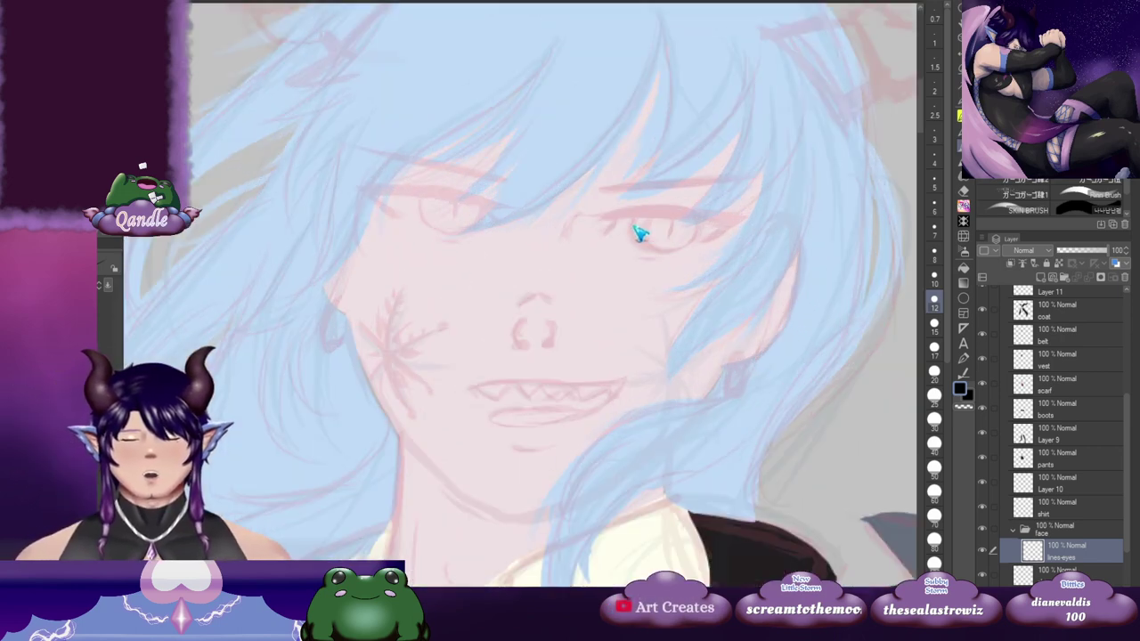
{"action": "left_click_drag", "start_coordinate": [655, 222], "coordinate": [559, 226]}
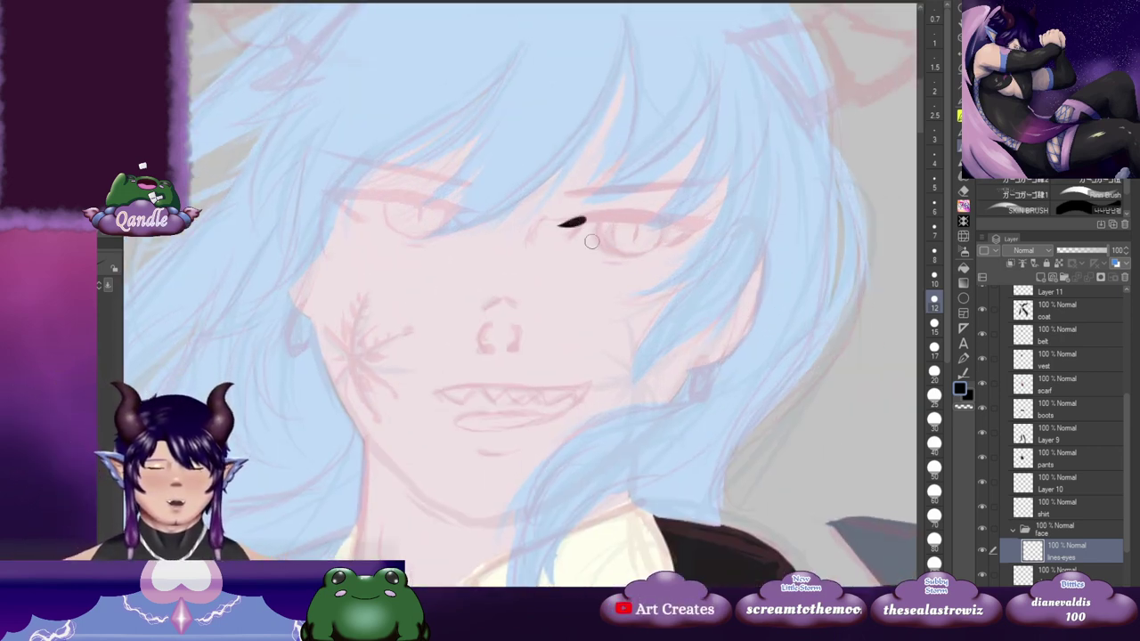
{"action": "key", "text": "ctrl+z"}
{"action": "left_click", "coordinate": [933, 252]}
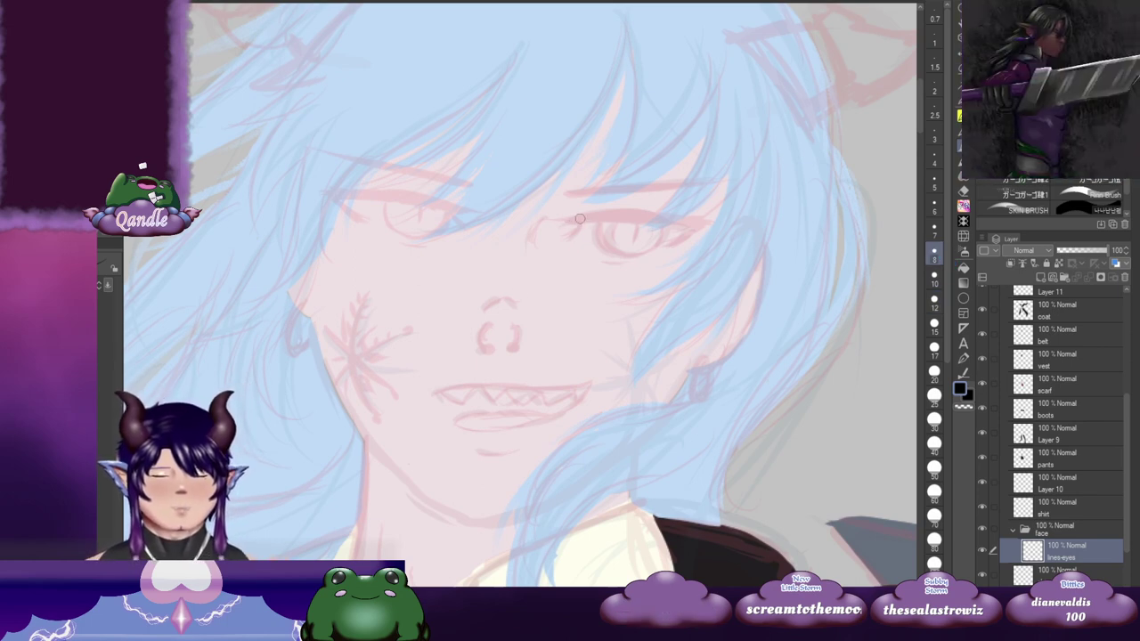
{"action": "key", "text": "ctrl+z"}
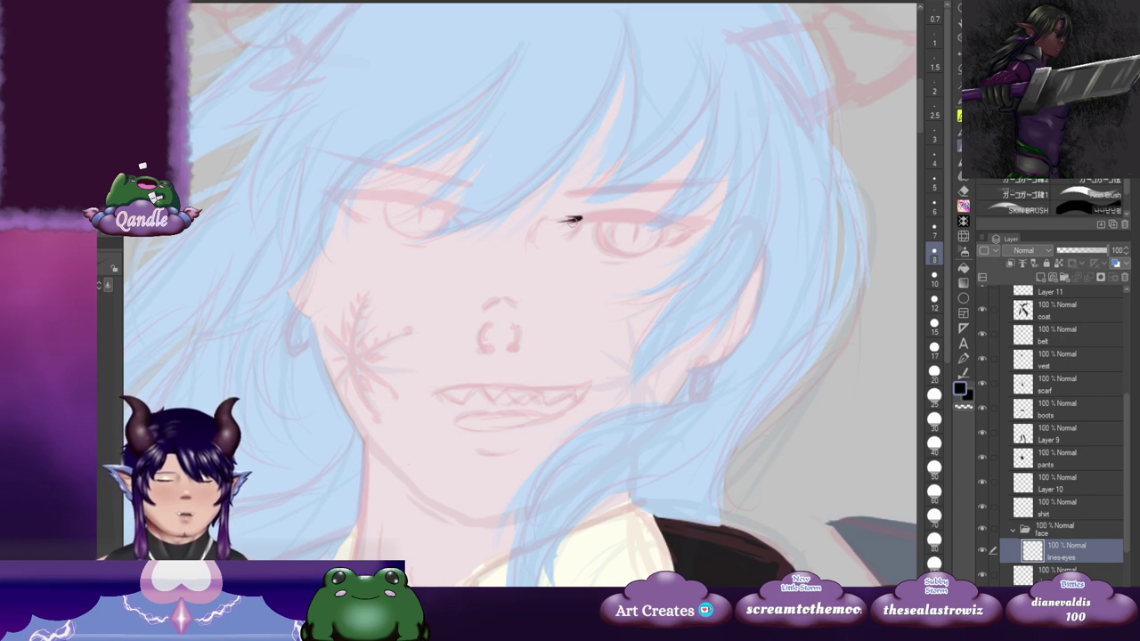
{"action": "mouse_move", "coordinate": [573, 222]}
{"action": "left_mouse_down"}
{"action": "mouse_move", "coordinate": [698, 229]}
{"action": "mouse_move", "coordinate": [608, 214]}
{"action": "mouse_move", "coordinate": [721, 218]}
{"action": "mouse_move", "coordinate": [679, 239]}
{"action": "mouse_move", "coordinate": [706, 215]}
{"action": "left_mouse_up"}
{"action": "left_click_drag", "start_coordinate": [618, 251], "coordinate": [658, 246]}
{"action": "mouse_move", "coordinate": [570, 213]}
{"action": "left_mouse_down"}
{"action": "mouse_move", "coordinate": [559, 222]}
{"action": "mouse_move", "coordinate": [609, 204]}
{"action": "mouse_move", "coordinate": [703, 208]}
{"action": "left_mouse_up"}
{"action": "key", "text": "ctrl+z"}
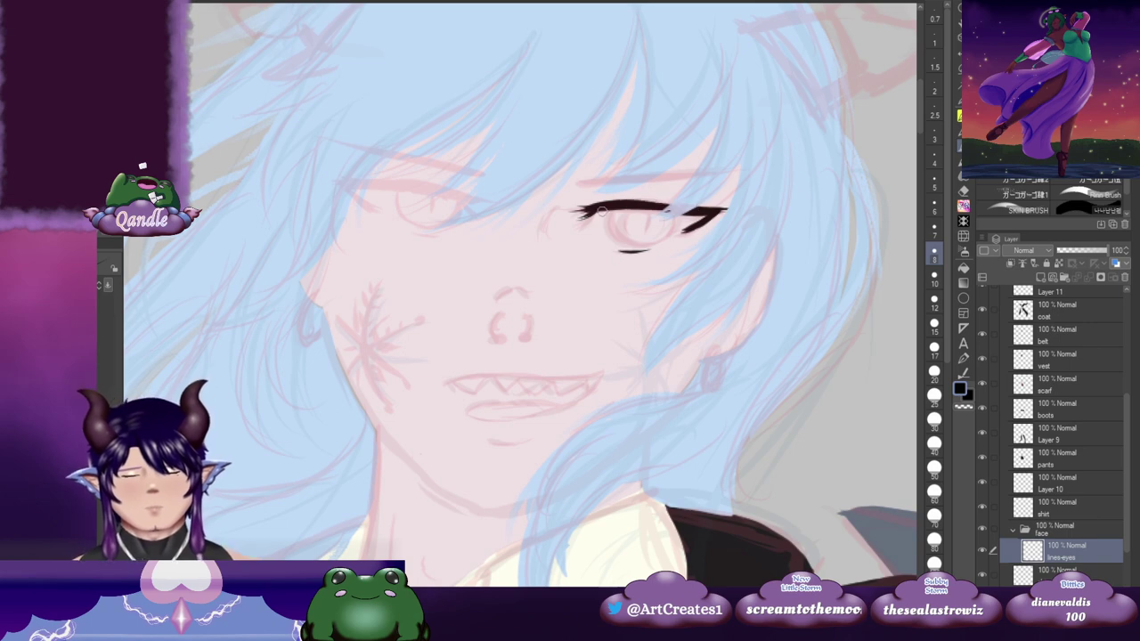
{"action": "left_click_drag", "start_coordinate": [601, 211], "coordinate": [697, 208]}
{"action": "mouse_move", "coordinate": [609, 272]}
{"action": "left_mouse_down"}
{"action": "mouse_move", "coordinate": [725, 294]}
{"action": "mouse_move", "coordinate": [672, 304]}
{"action": "left_mouse_up"}
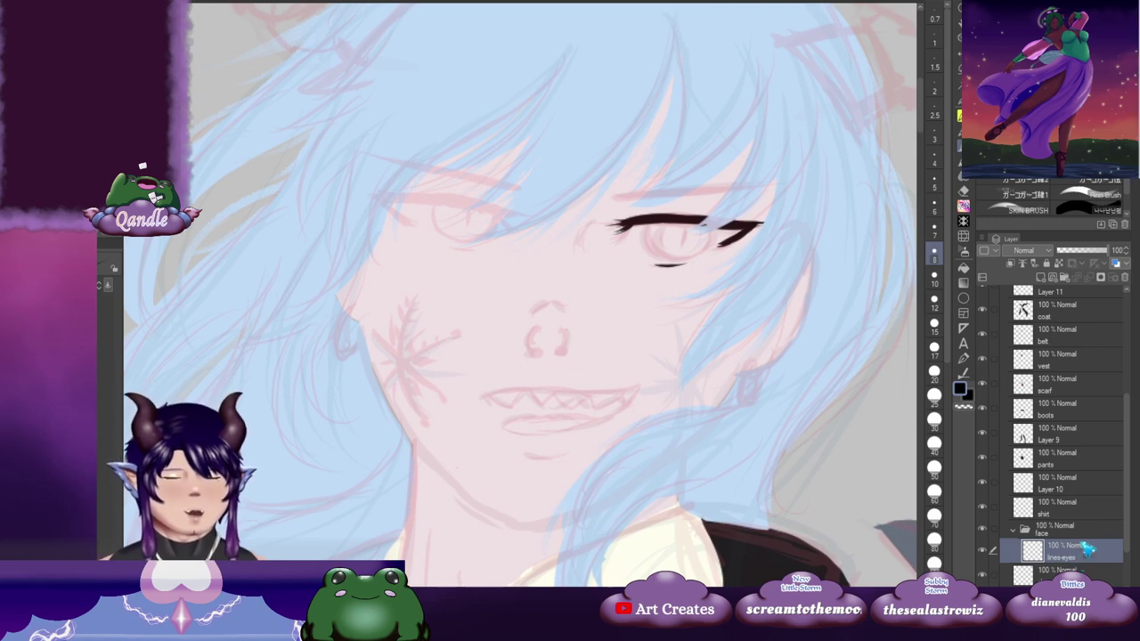
Step: Duplicate the "lines-eyes" layer, mirror the copy horizontally, and move and tilt it onto the character's right eye
{"action": "left_click_drag", "start_coordinate": [1076, 556], "coordinate": [1092, 542]}
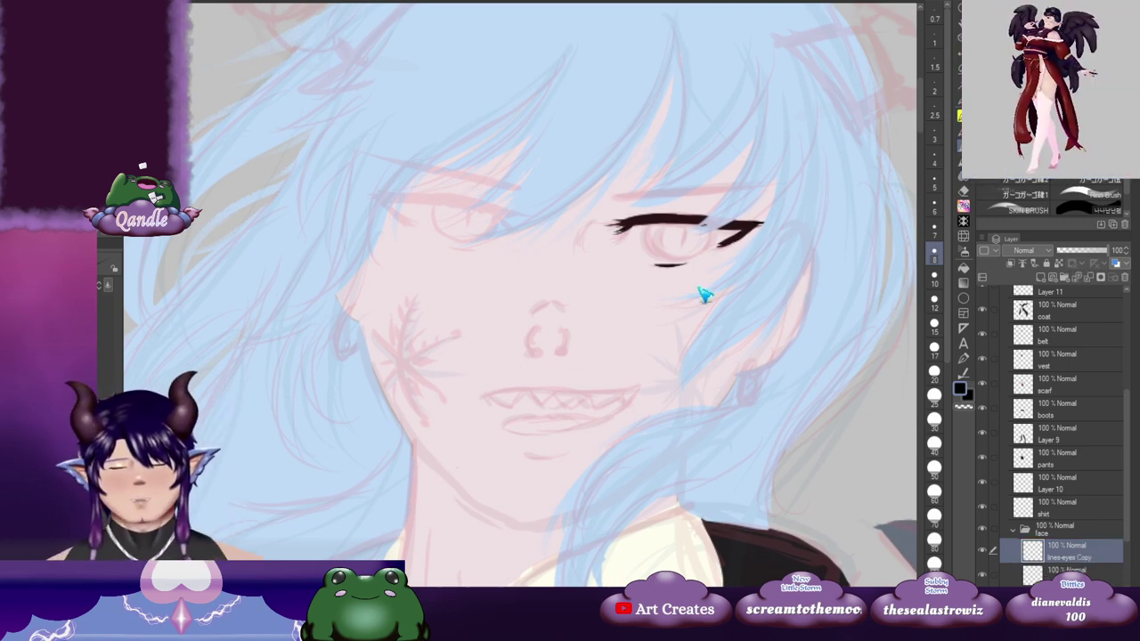
{"action": "key", "text": "ctrl+t"}
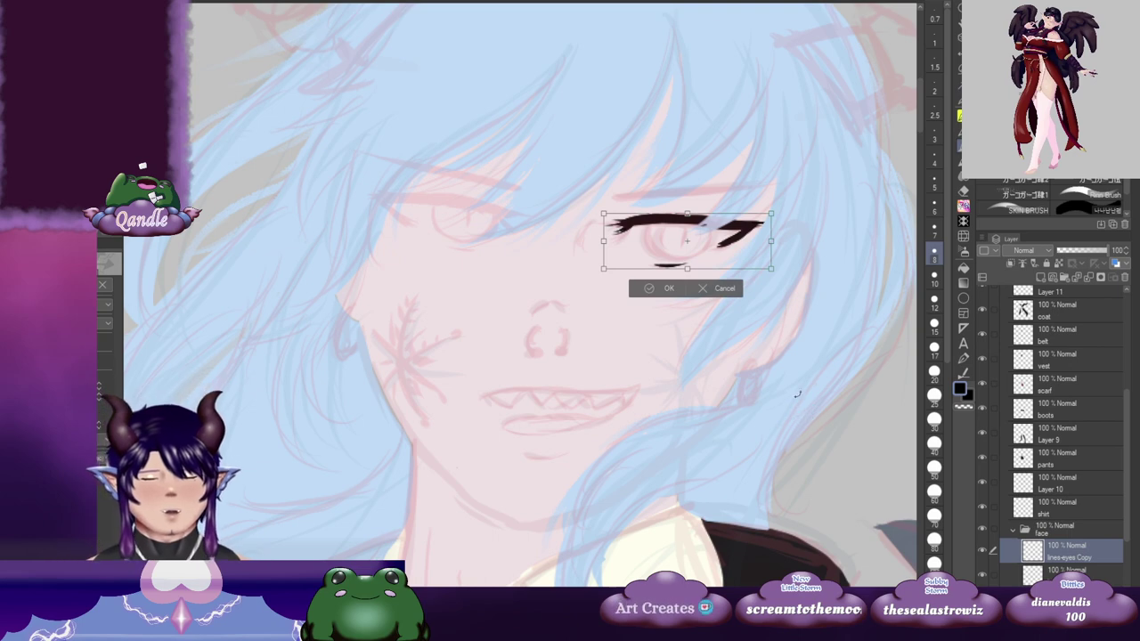
{"action": "left_click_drag", "start_coordinate": [702, 254], "coordinate": [452, 231]}
{"action": "left_click_drag", "start_coordinate": [543, 245], "coordinate": [539, 270]}
{"action": "left_click_drag", "start_coordinate": [471, 233], "coordinate": [483, 237]}
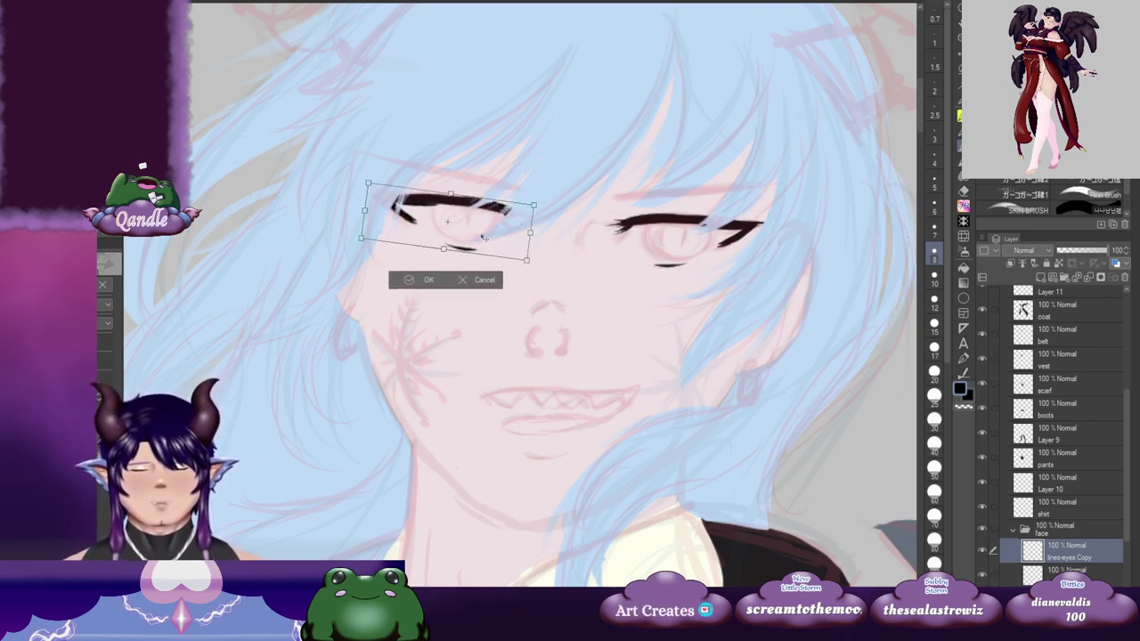
{"action": "left_click", "coordinate": [427, 280]}
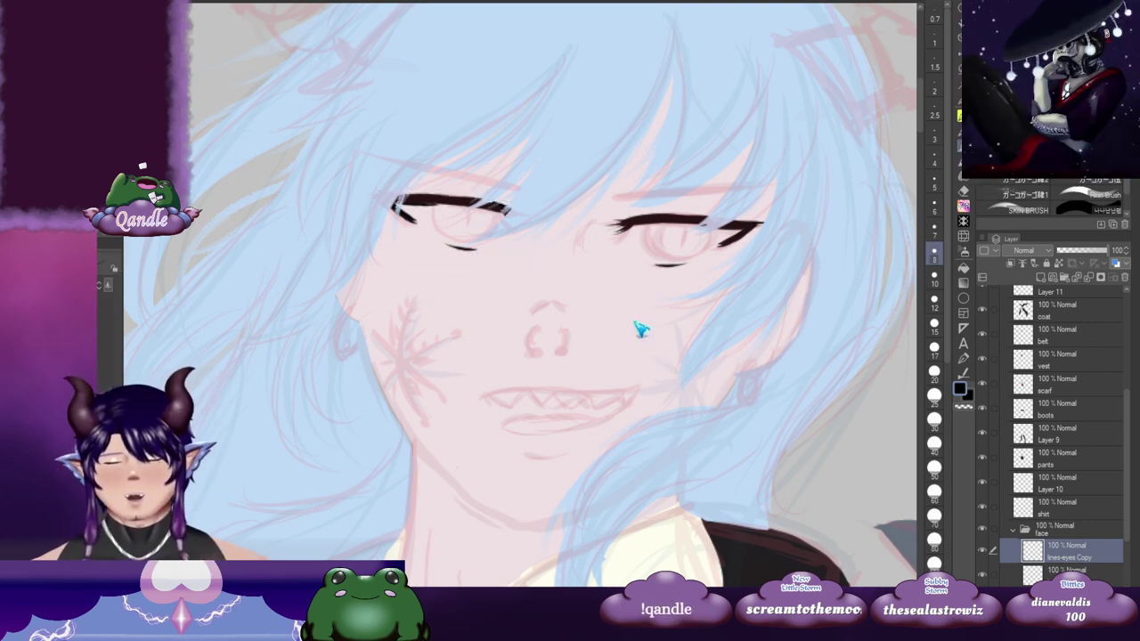
Step: Transform the mirrored eye lines again, adjusting their angle and position to follow the sketched right eye
{"action": "key", "text": "ctrl+t"}
{"action": "left_click_drag", "start_coordinate": [526, 273], "coordinate": [527, 273]}
{"action": "left_click_drag", "start_coordinate": [486, 235], "coordinate": [483, 237]}
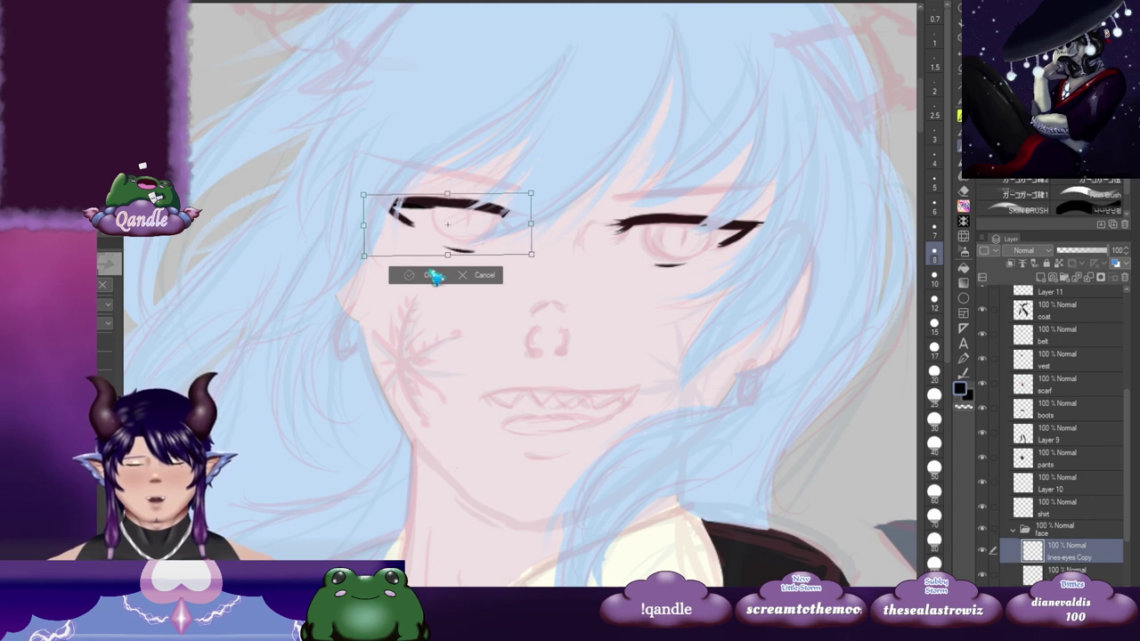
{"action": "left_click", "coordinate": [430, 274]}
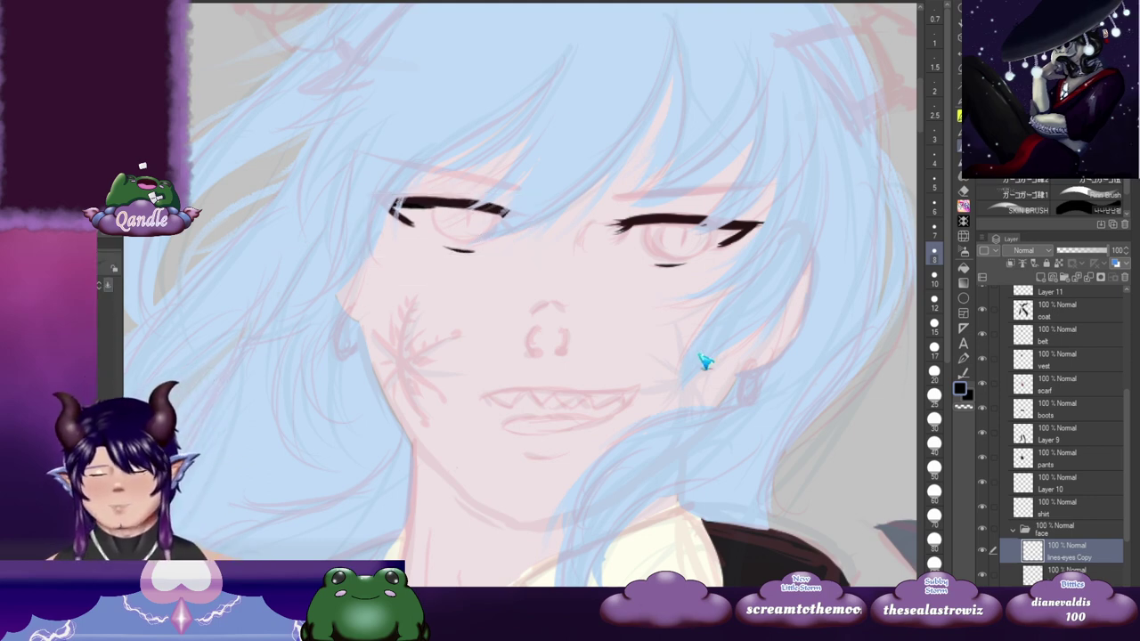
Step: Sample a medium blue from the reference images and return to the character's face
{"action": "key", "text": "ctrl+0"}
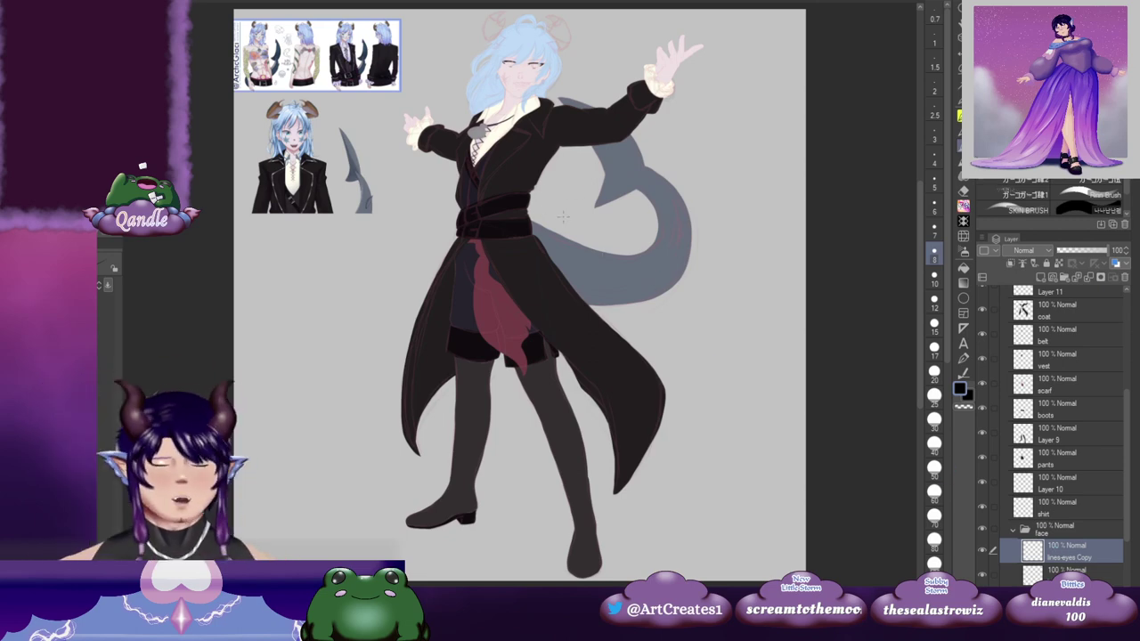
{"action": "scroll", "coordinate": [553, 234], "scroll_direction": "up", "scroll_amount": 8}
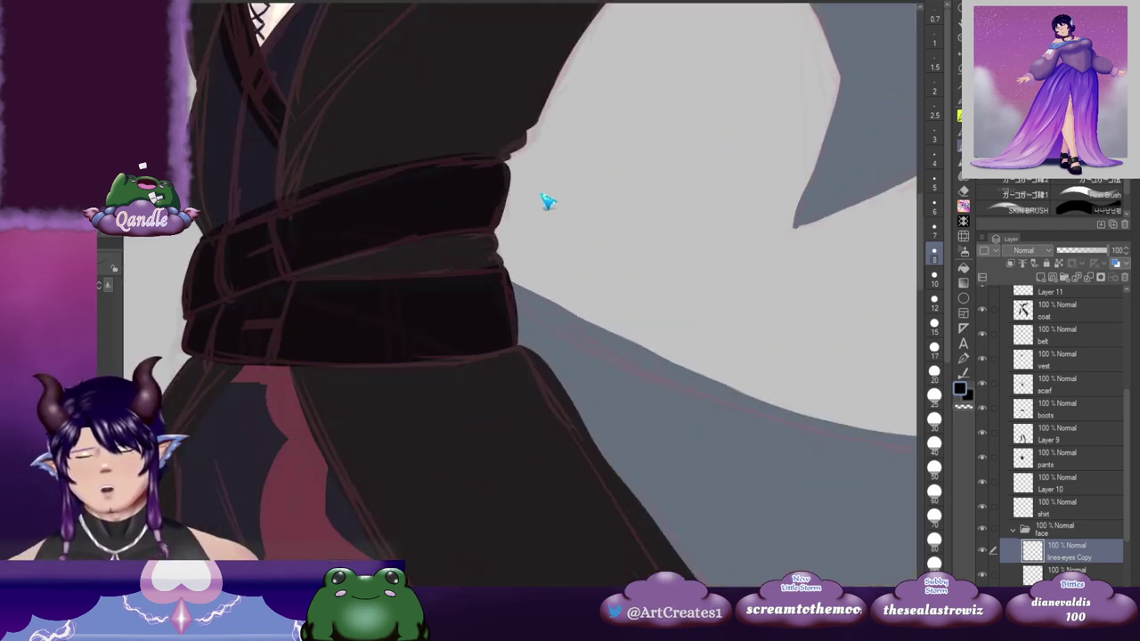
{"action": "scroll", "coordinate": [528, 138], "scroll_direction": "down", "scroll_amount": 4}
{"action": "left_click_drag", "start_coordinate": [452, 214], "coordinate": [497, 348]}
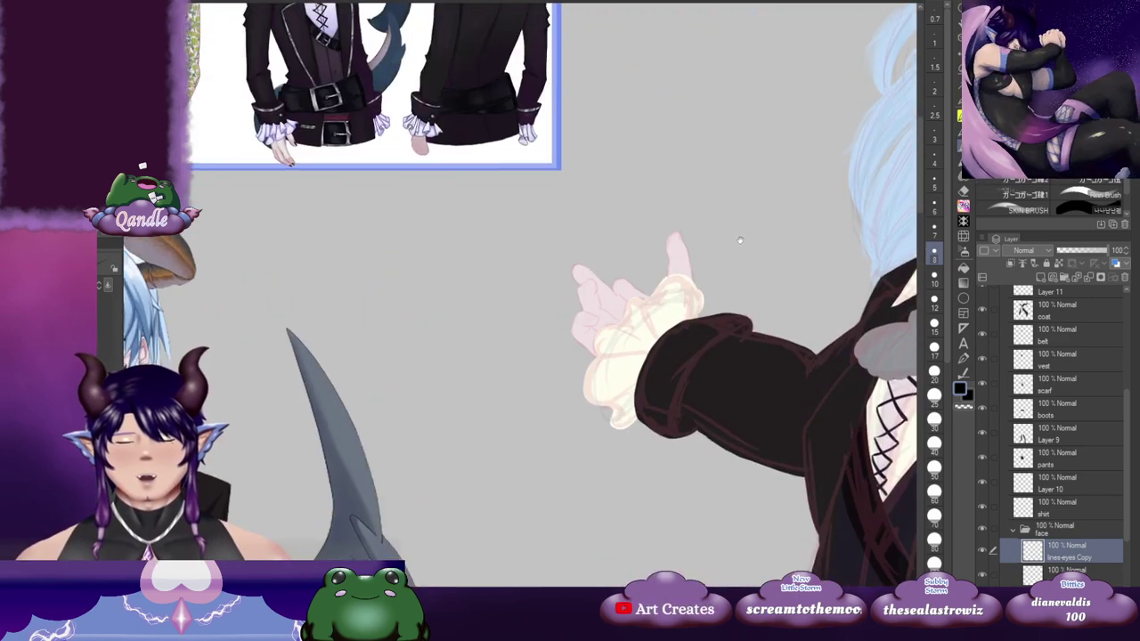
{"action": "left_click_drag", "start_coordinate": [480, 349], "coordinate": [616, 287]}
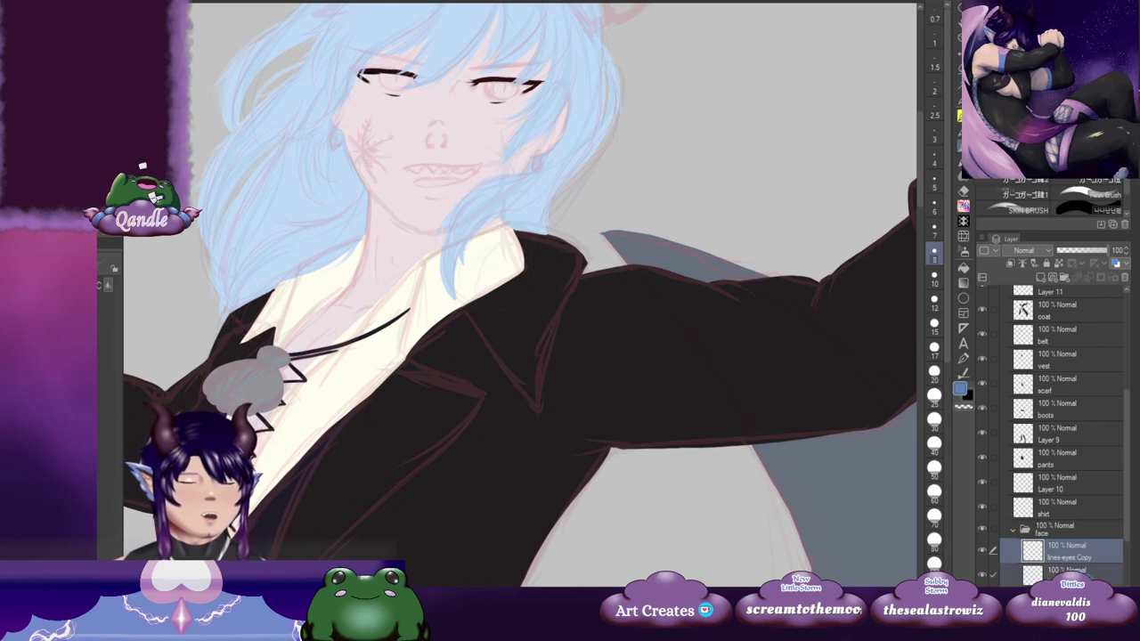
Step: Add a clipped layer in the face folder directly above "lines-eyes", below its copy, and set the brush size to 20
{"action": "left_click", "coordinate": [1039, 279]}
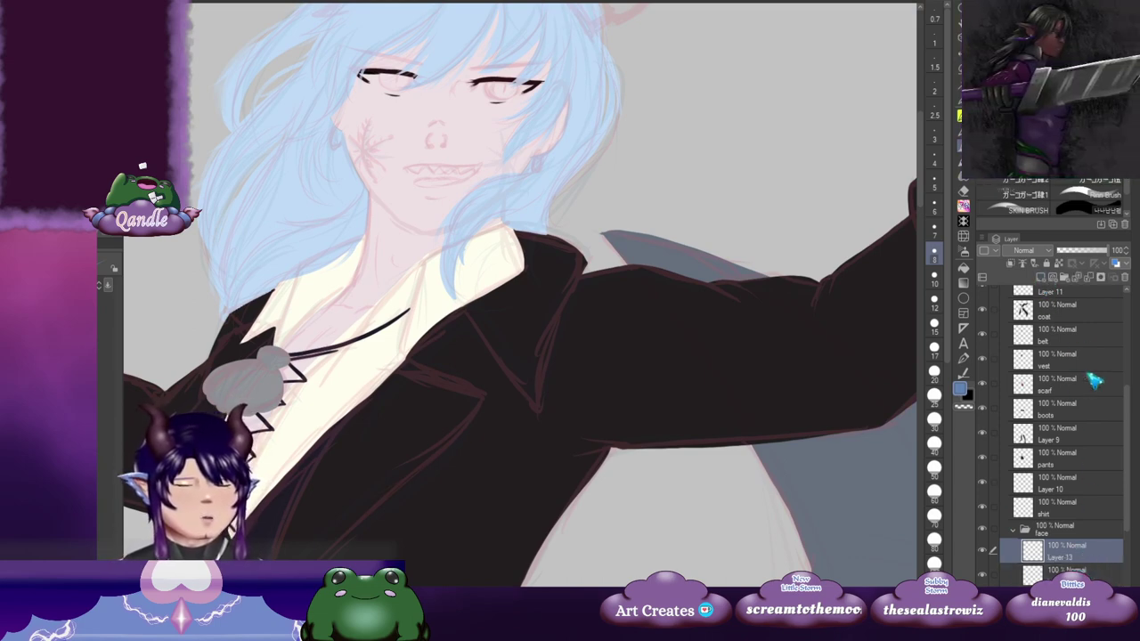
{"action": "left_click", "coordinate": [1010, 264]}
{"action": "left_click_drag", "start_coordinate": [458, 153], "coordinate": [542, 300]}
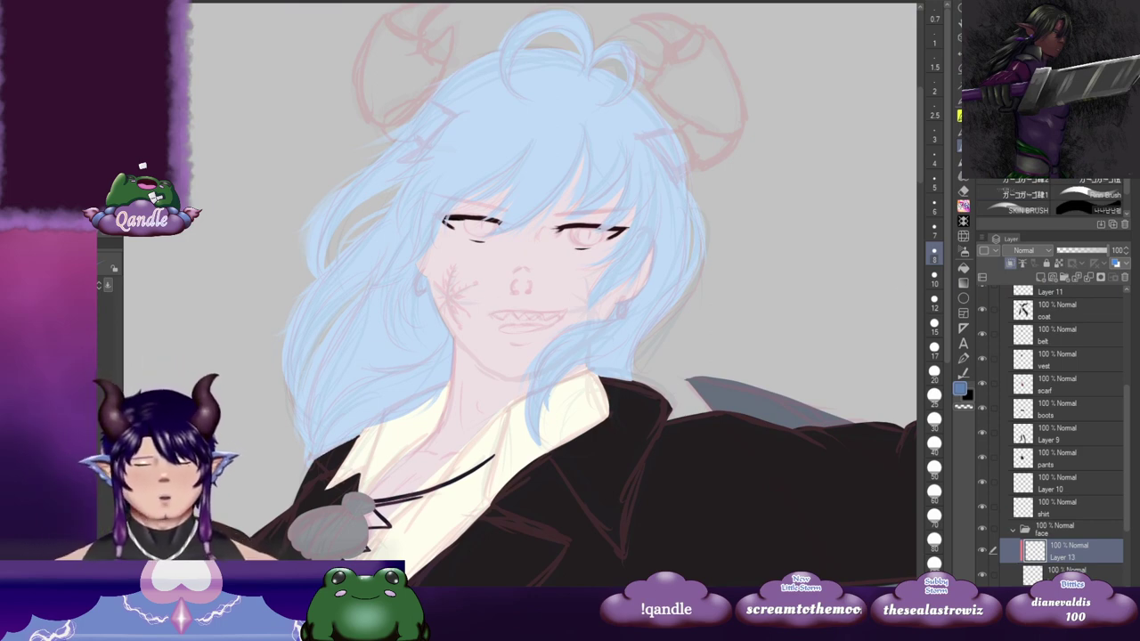
{"action": "left_click", "coordinate": [934, 371]}
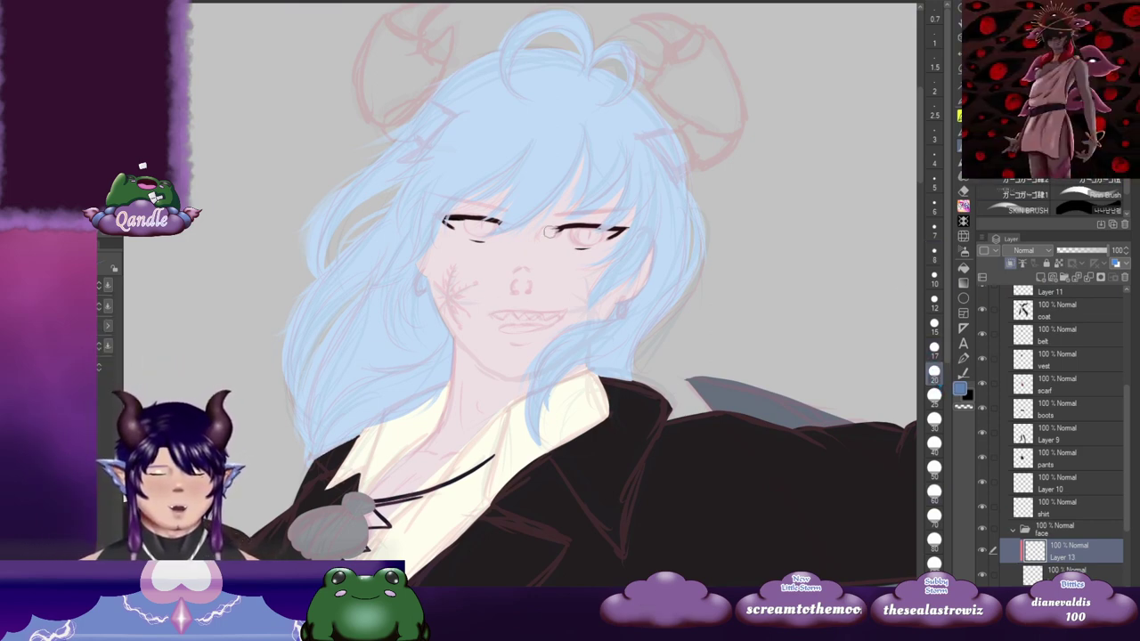
{"action": "scroll", "coordinate": [516, 257], "scroll_direction": "up", "scroll_amount": 2}
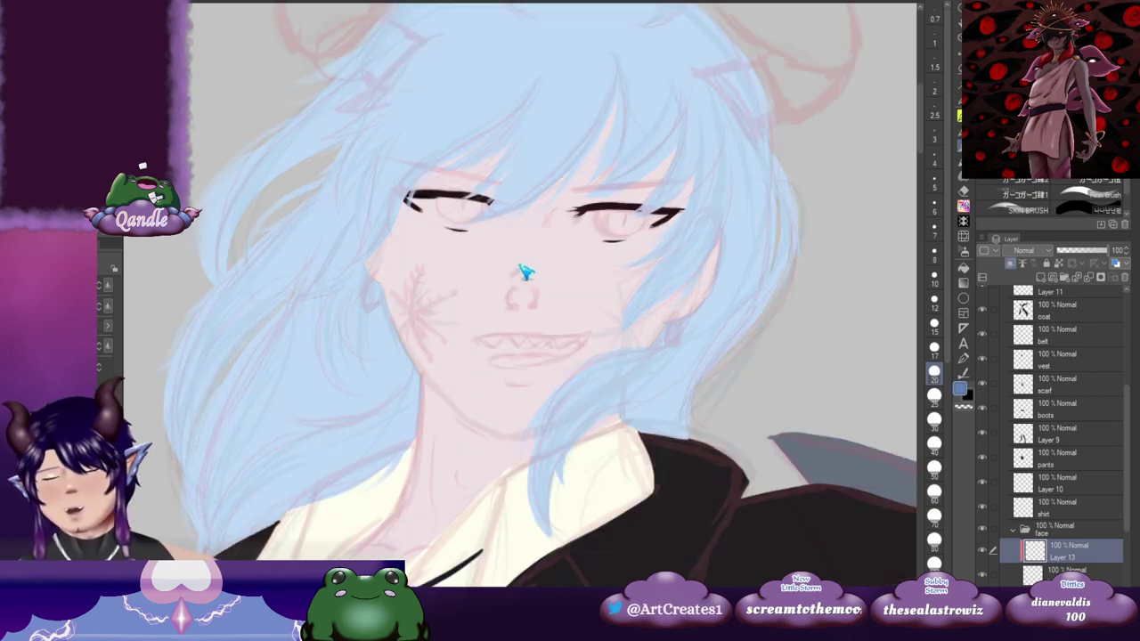
{"action": "scroll", "coordinate": [1077, 534], "scroll_direction": "down", "scroll_amount": 3}
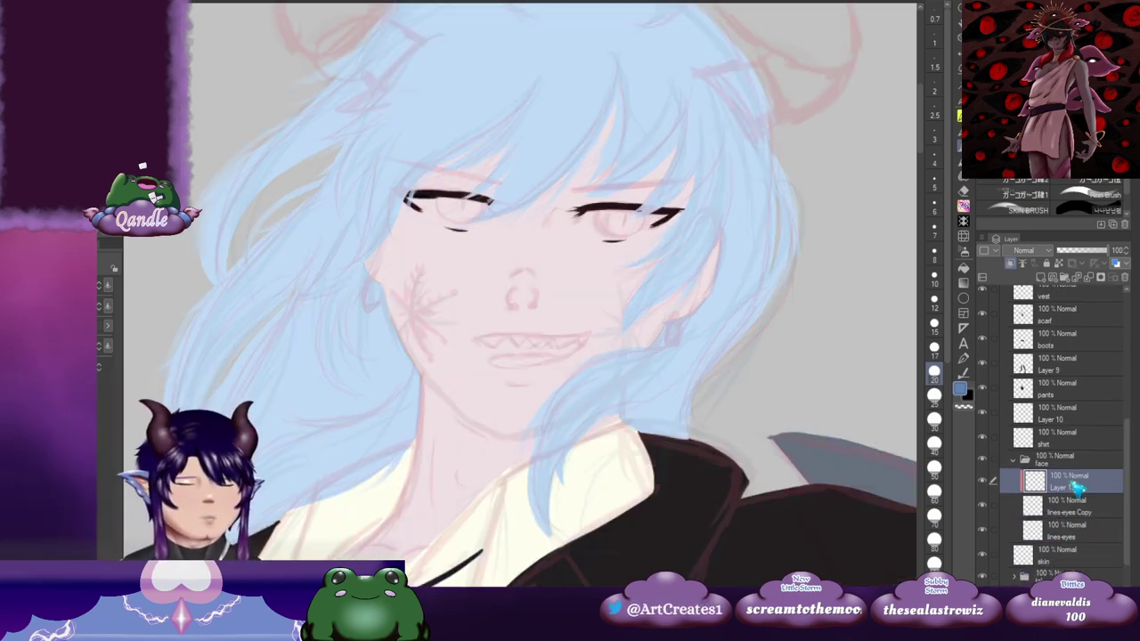
{"action": "left_click_drag", "start_coordinate": [1072, 520], "coordinate": [1073, 522]}
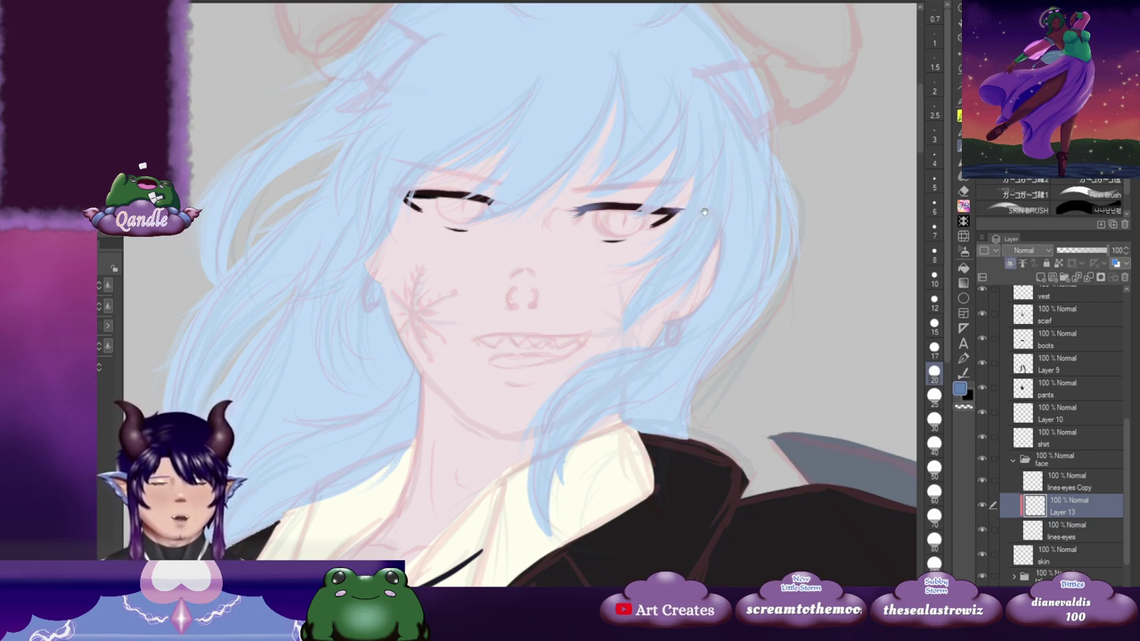
Step: Brush the medium blue over the inner corner and outer wing of the left eye's lash line on the clipped layer
{"action": "left_click_drag", "start_coordinate": [693, 210], "coordinate": [689, 210]}
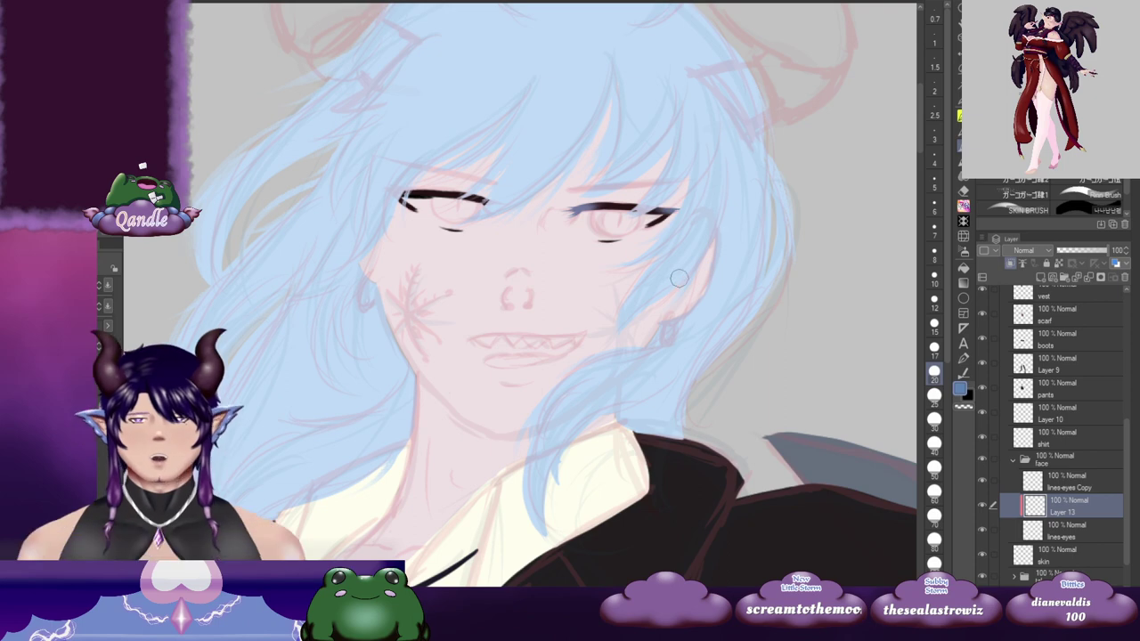
{"action": "left_click_drag", "start_coordinate": [614, 281], "coordinate": [642, 286]}
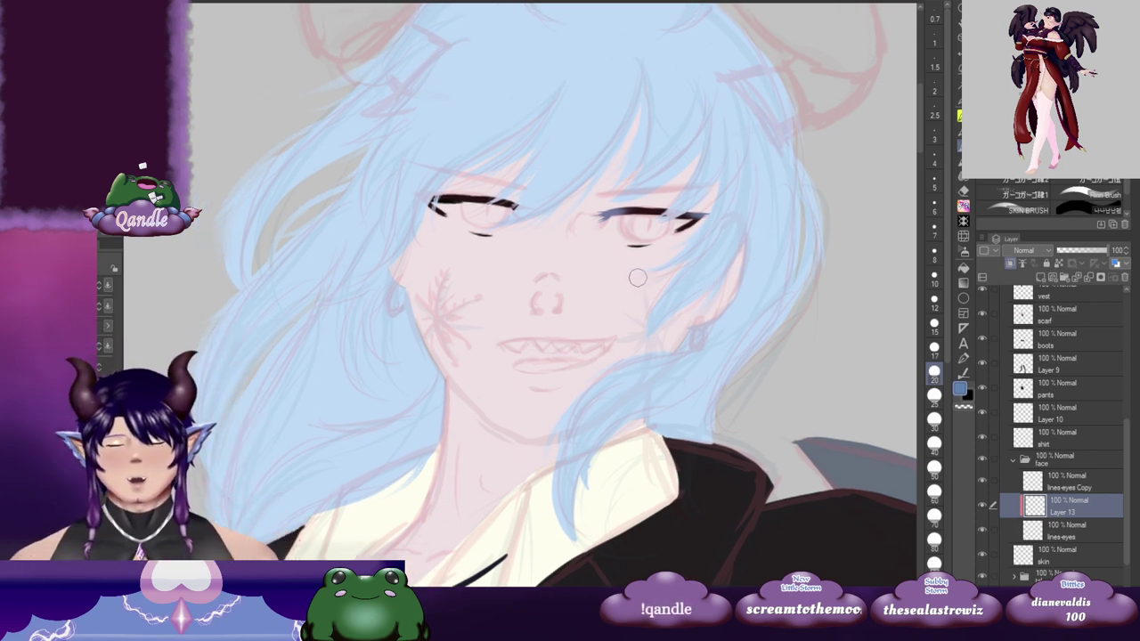
{"action": "scroll", "coordinate": [633, 286], "scroll_direction": "up", "scroll_amount": 1}
{"action": "scroll", "coordinate": [640, 292], "scroll_direction": "up", "scroll_amount": 1}
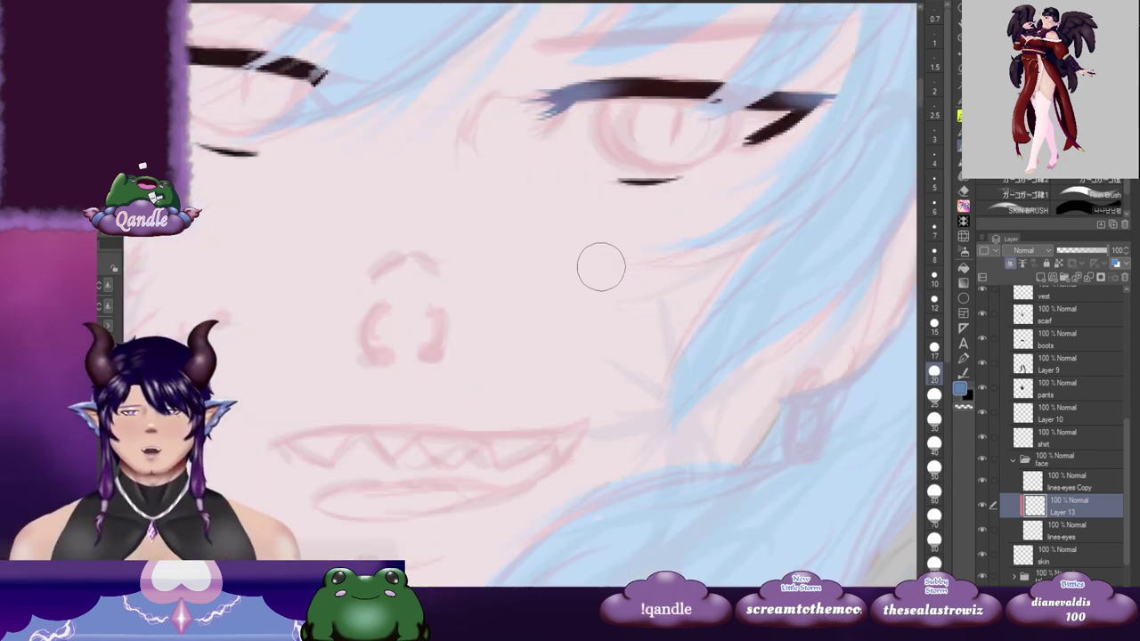
{"action": "scroll", "coordinate": [623, 285], "scroll_direction": "up", "scroll_amount": 1}
{"action": "left_click_drag", "start_coordinate": [763, 299], "coordinate": [693, 297]}
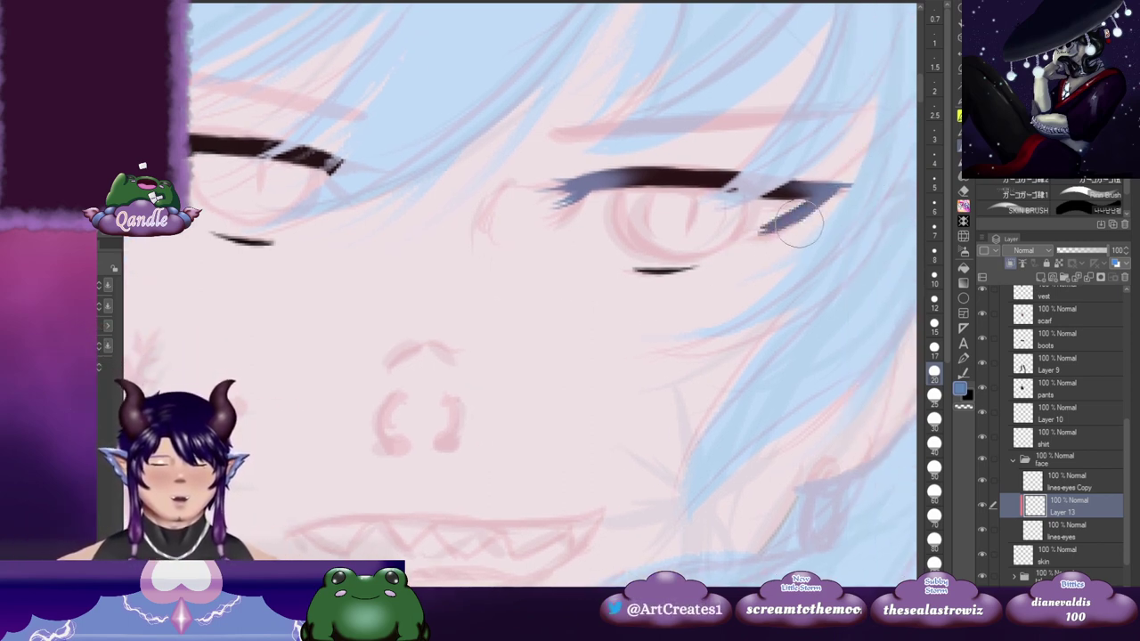
{"action": "left_click_drag", "start_coordinate": [833, 190], "coordinate": [800, 187]}
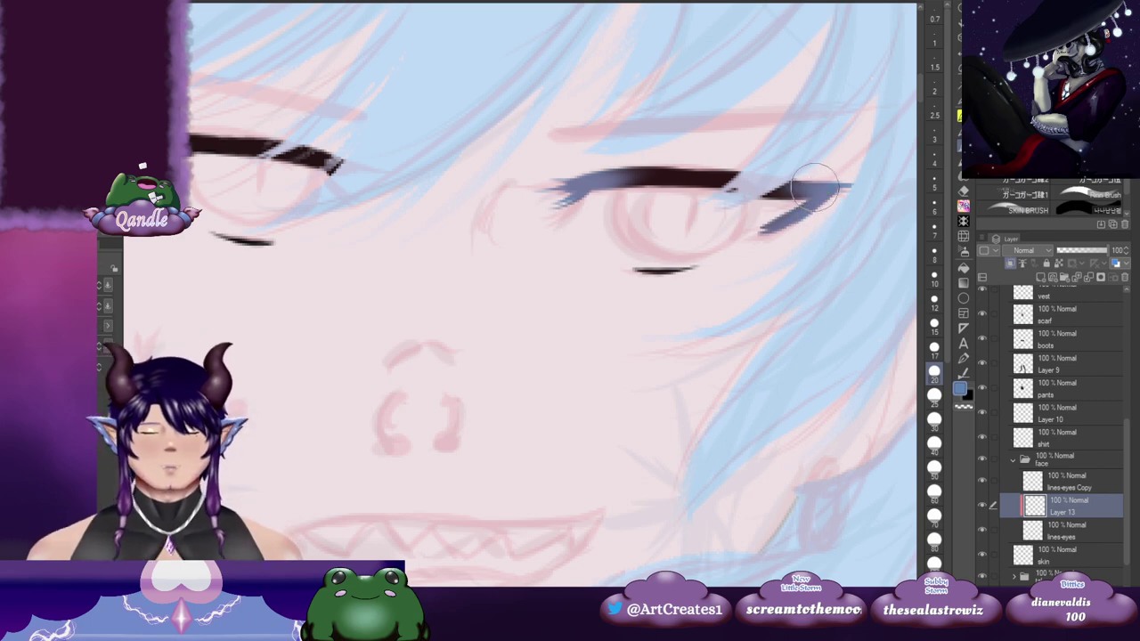
Step: Lower the clipped layer's opacity to 61% and clear the medium blue tint from it
{"action": "mouse_move", "coordinate": [831, 250]}
{"action": "left_mouse_down"}
{"action": "mouse_move", "coordinate": [717, 331]}
{"action": "mouse_move", "coordinate": [725, 393]}
{"action": "mouse_move", "coordinate": [789, 330]}
{"action": "mouse_move", "coordinate": [815, 280]}
{"action": "left_mouse_up"}
{"action": "left_click", "coordinate": [1091, 254]}
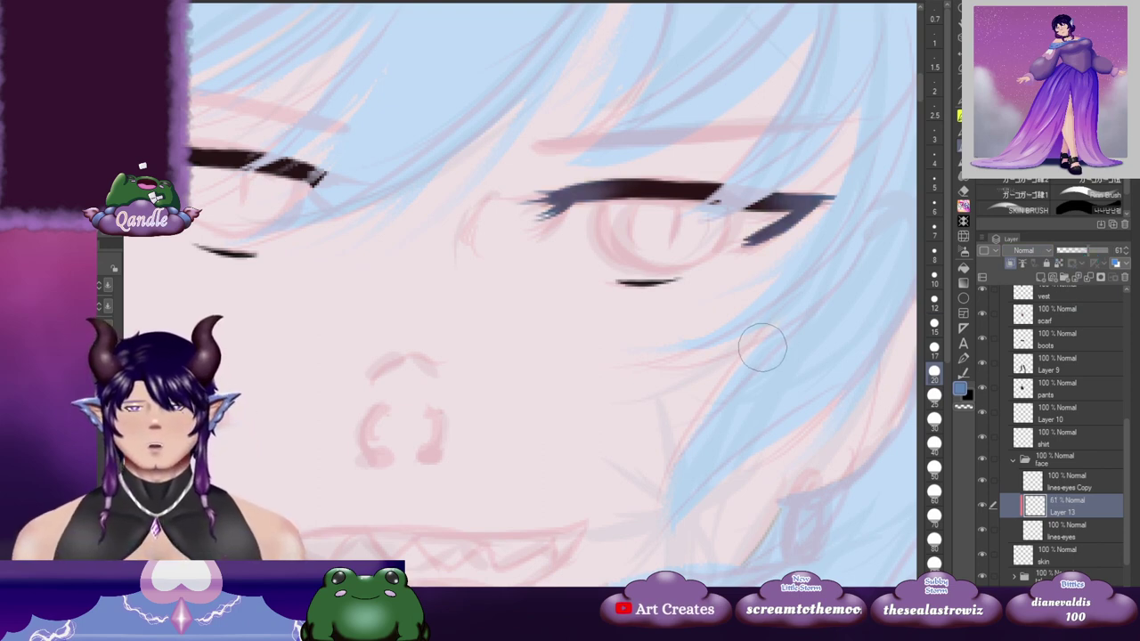
{"action": "key", "text": "Delete"}
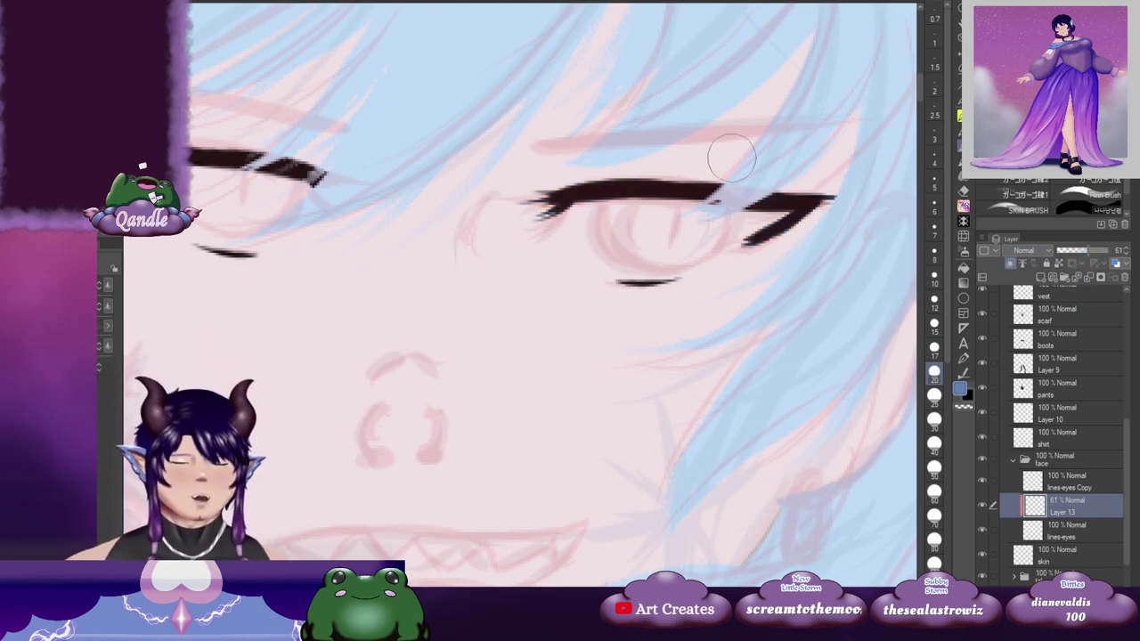
Step: Sample the light blue of the hair, tint both ends of the left lash line and set the clipped layer's opacity to 100%
{"action": "left_click", "coordinate": [448, 97], "text": "alt"}
{"action": "left_click_drag", "start_coordinate": [512, 210], "coordinate": [623, 190]}
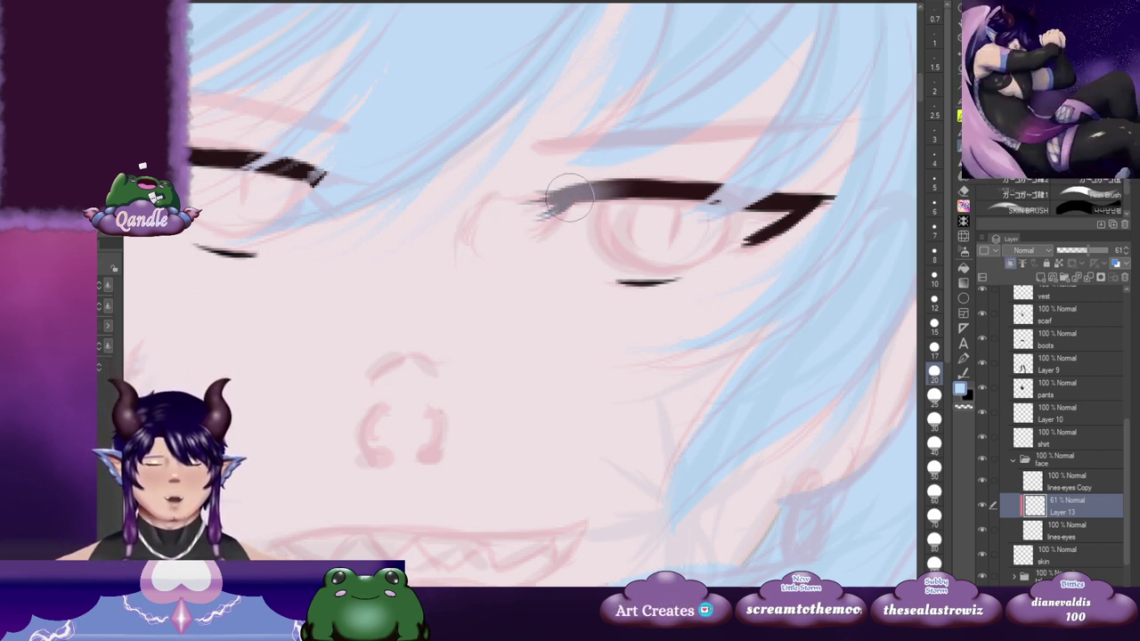
{"action": "left_click_drag", "start_coordinate": [550, 189], "coordinate": [637, 188]}
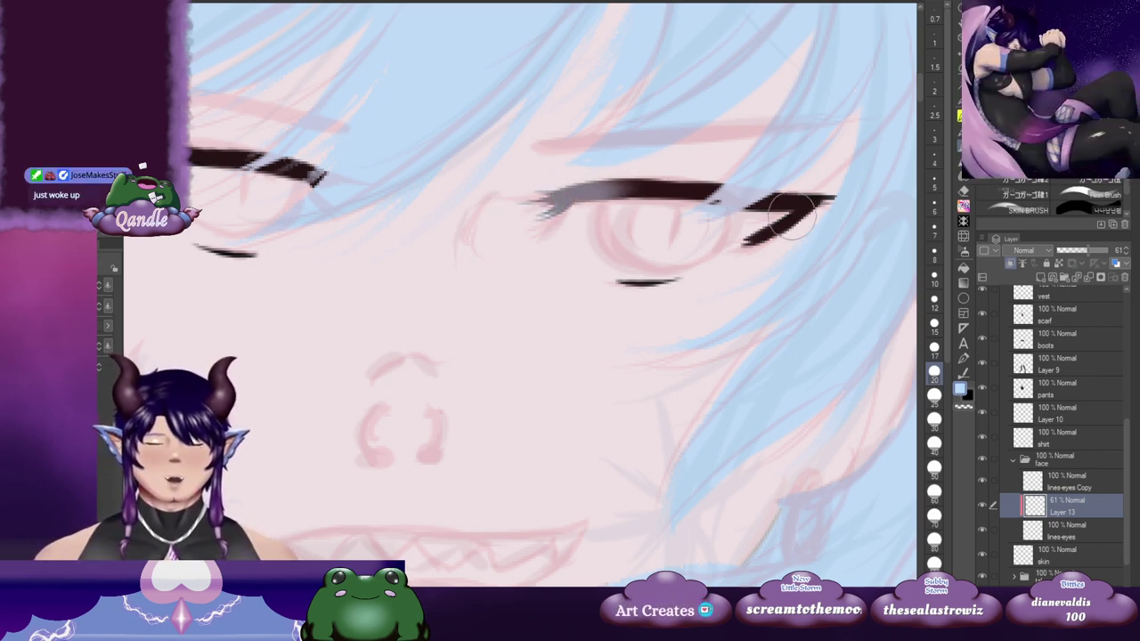
{"action": "left_click_drag", "start_coordinate": [891, 252], "coordinate": [814, 252]}
{"action": "left_click", "coordinate": [1123, 252]}
{"action": "scroll", "coordinate": [792, 216], "scroll_direction": "left", "scroll_amount": 1}
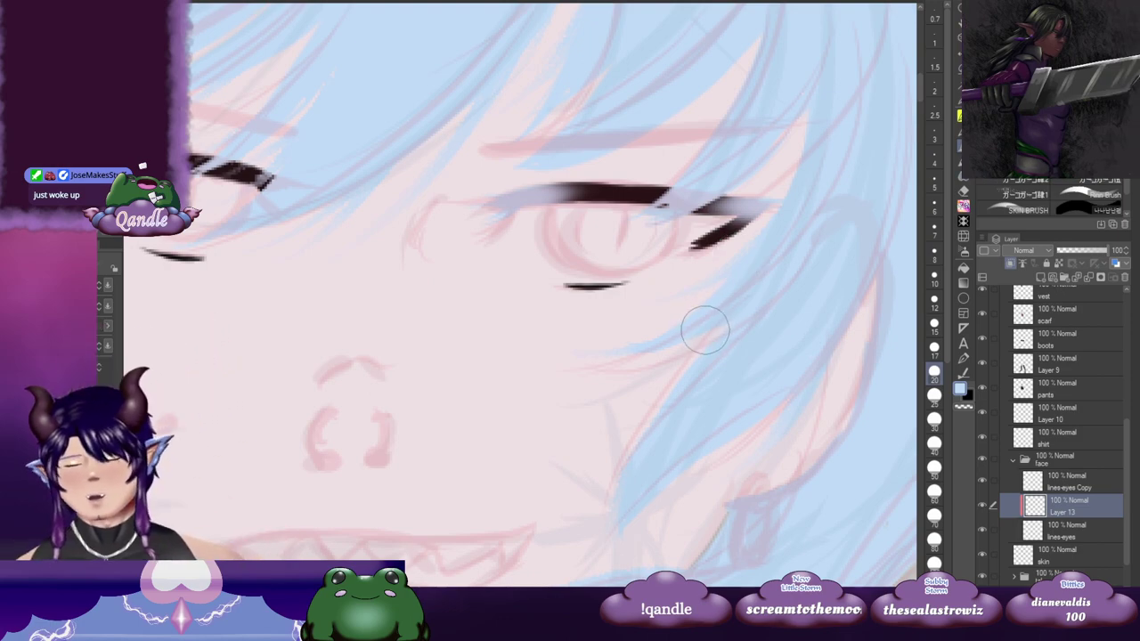
{"action": "scroll", "coordinate": [703, 327], "scroll_direction": "down", "scroll_amount": 2}
{"action": "scroll", "coordinate": [710, 332], "scroll_direction": "down", "scroll_amount": 1}
{"action": "scroll", "coordinate": [711, 329], "scroll_direction": "up", "scroll_amount": 3}
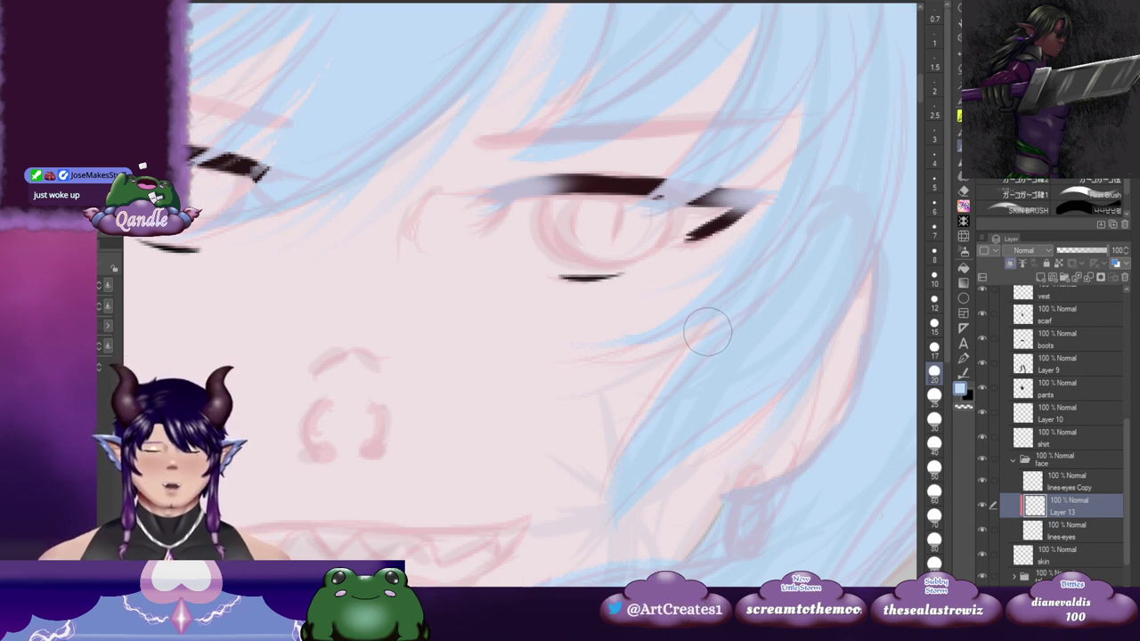
Step: Undo the light blue lash tint and repaint it over the left lash line's inner corner and outer tip
{"action": "key", "text": "ctrl+z"}
{"action": "key", "text": "ctrl+z"}
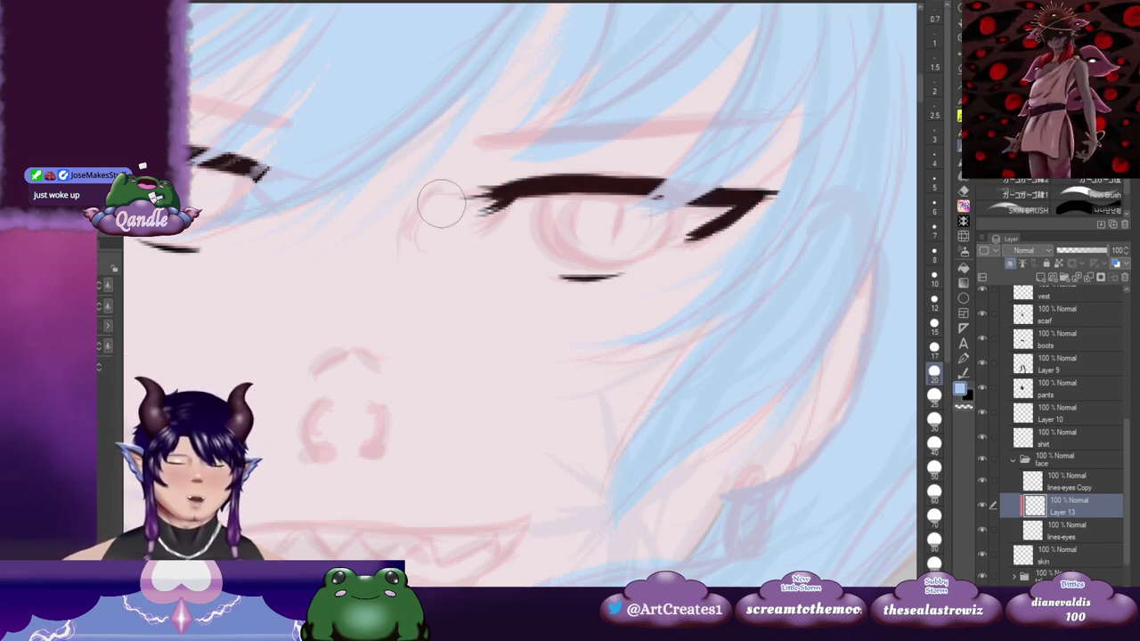
{"action": "left_click_drag", "start_coordinate": [441, 204], "coordinate": [566, 186]}
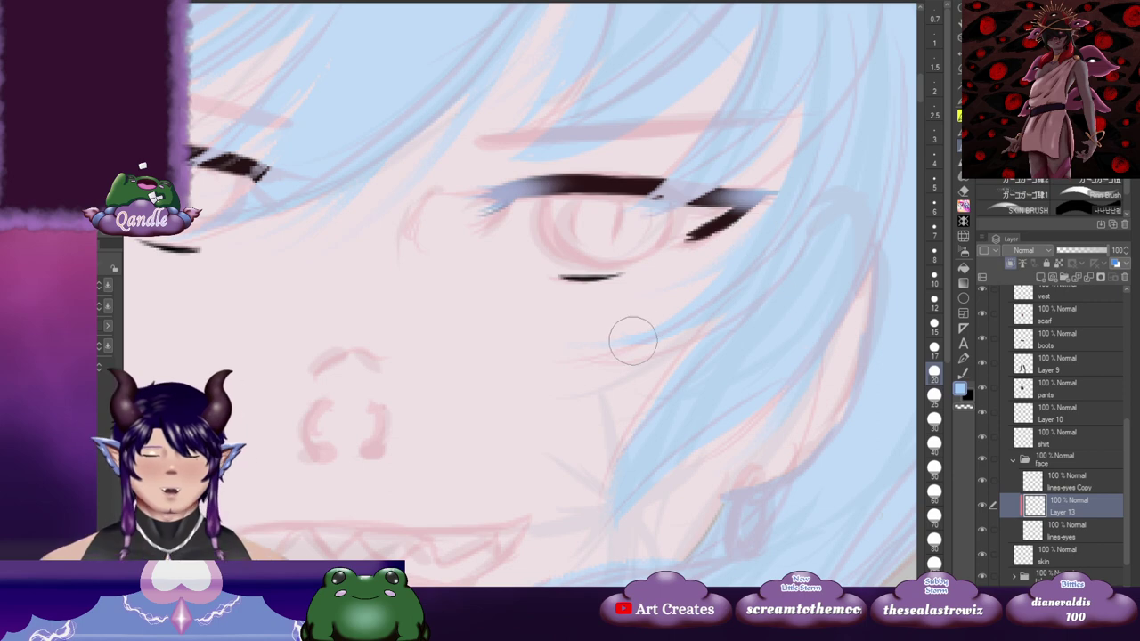
Step: Lower the lines-eyes Copy layer's opacity to 49% and duplicate the lines-eyes layer with its clipped tint layer to the top of the face folder
{"action": "scroll", "coordinate": [630, 339], "scroll_direction": "down", "scroll_amount": 2}
{"action": "scroll", "coordinate": [634, 356], "scroll_direction": "down", "scroll_amount": 3}
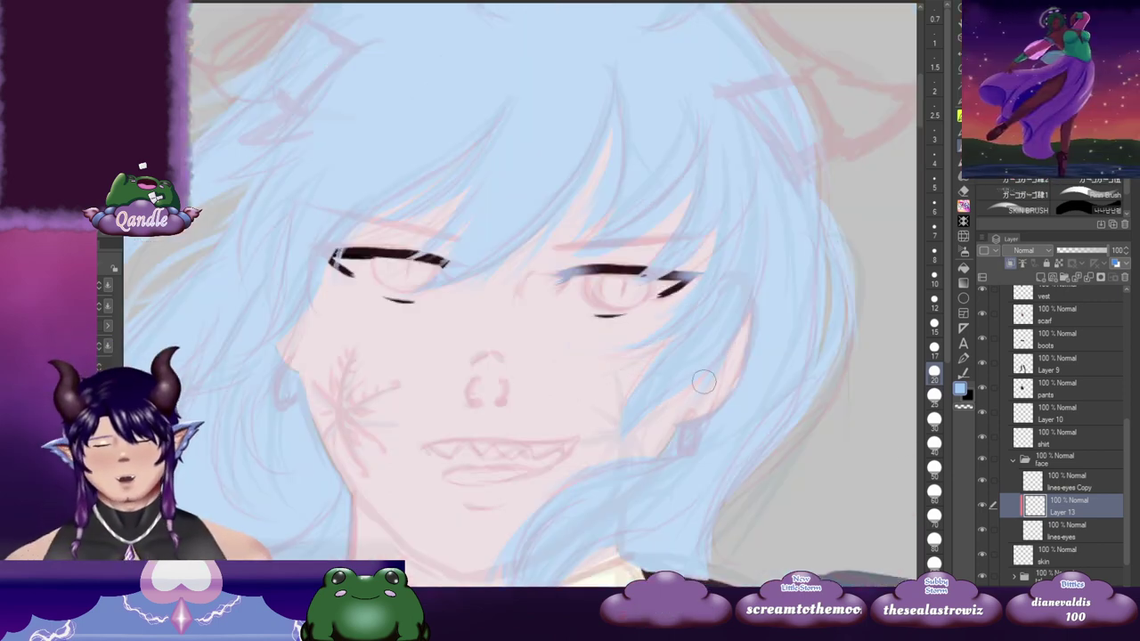
{"action": "left_click", "coordinate": [1087, 486]}
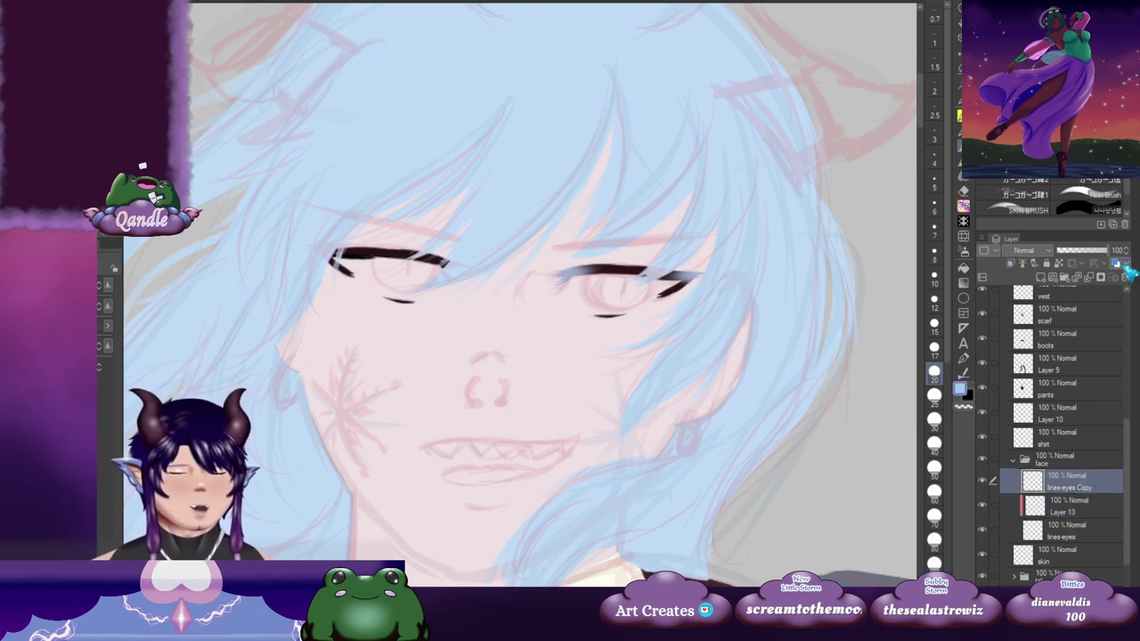
{"action": "left_click_drag", "start_coordinate": [1087, 253], "coordinate": [1081, 252]}
{"action": "left_click", "coordinate": [1082, 511]}
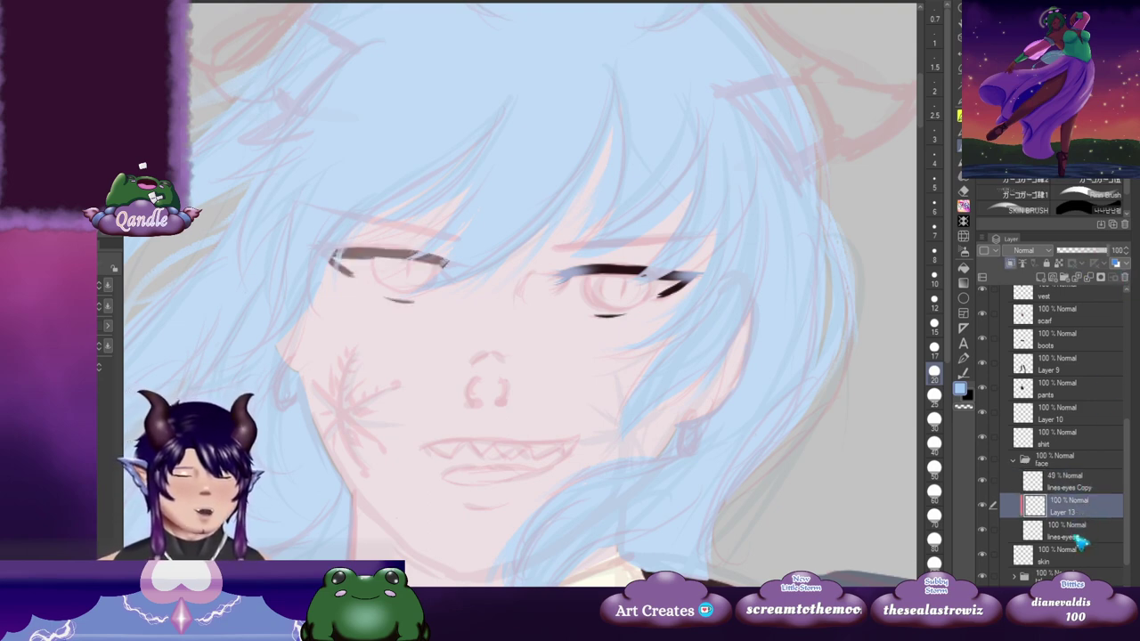
{"action": "left_click", "coordinate": [1079, 538], "text": "ctrl"}
{"action": "left_click_drag", "start_coordinate": [1077, 511], "coordinate": [1080, 471]}
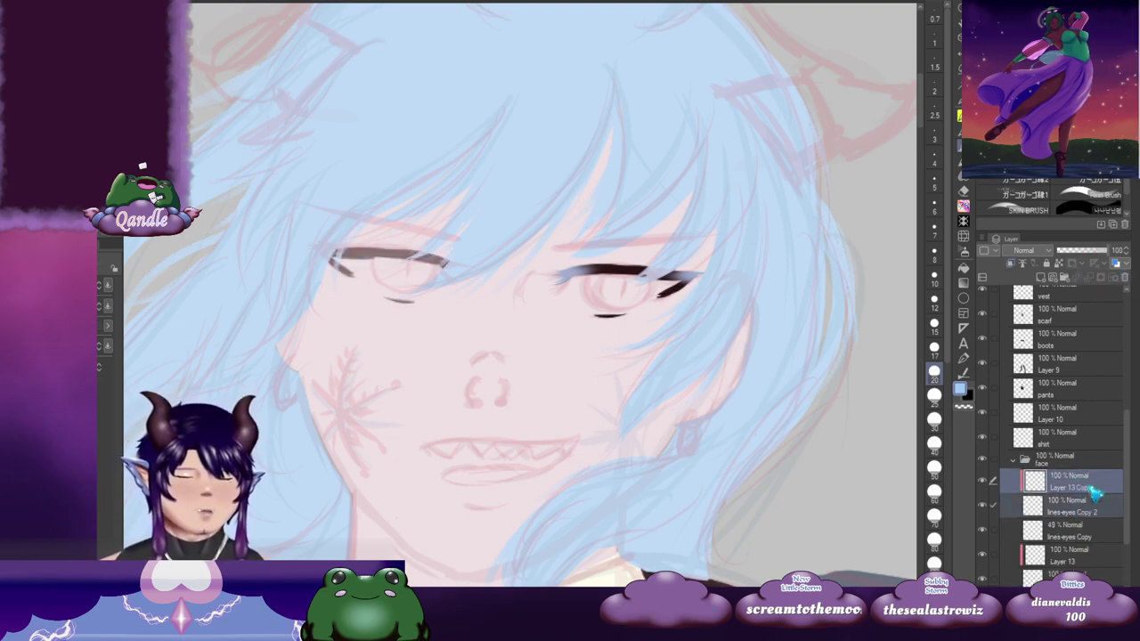
Step: Move and rotate the duplicated tinted lash line onto the character's right eye and delete the old lines-eyes Copy layer
{"action": "key", "text": "ctrl+t"}
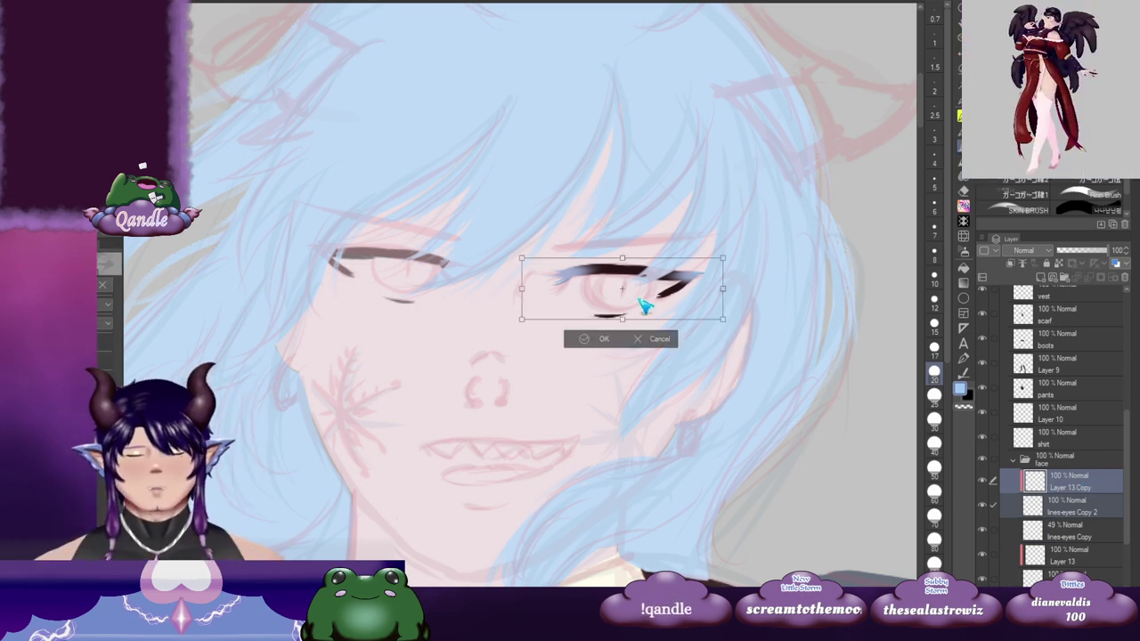
{"action": "left_click_drag", "start_coordinate": [655, 300], "coordinate": [417, 288]}
{"action": "left_click_drag", "start_coordinate": [503, 304], "coordinate": [501, 313]}
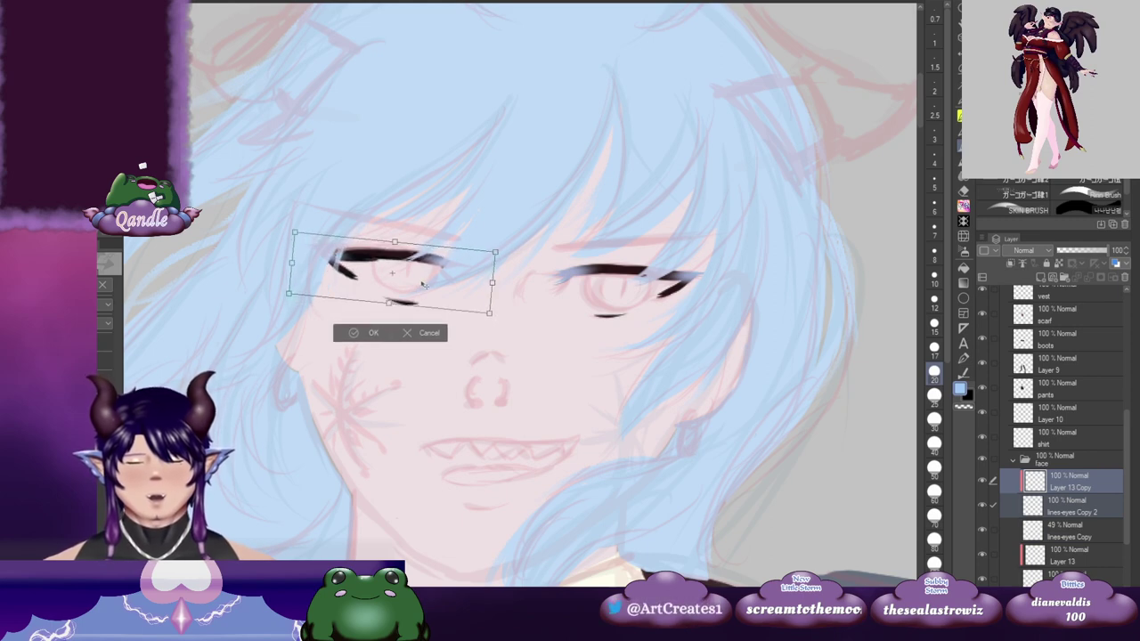
{"action": "left_click", "coordinate": [373, 335]}
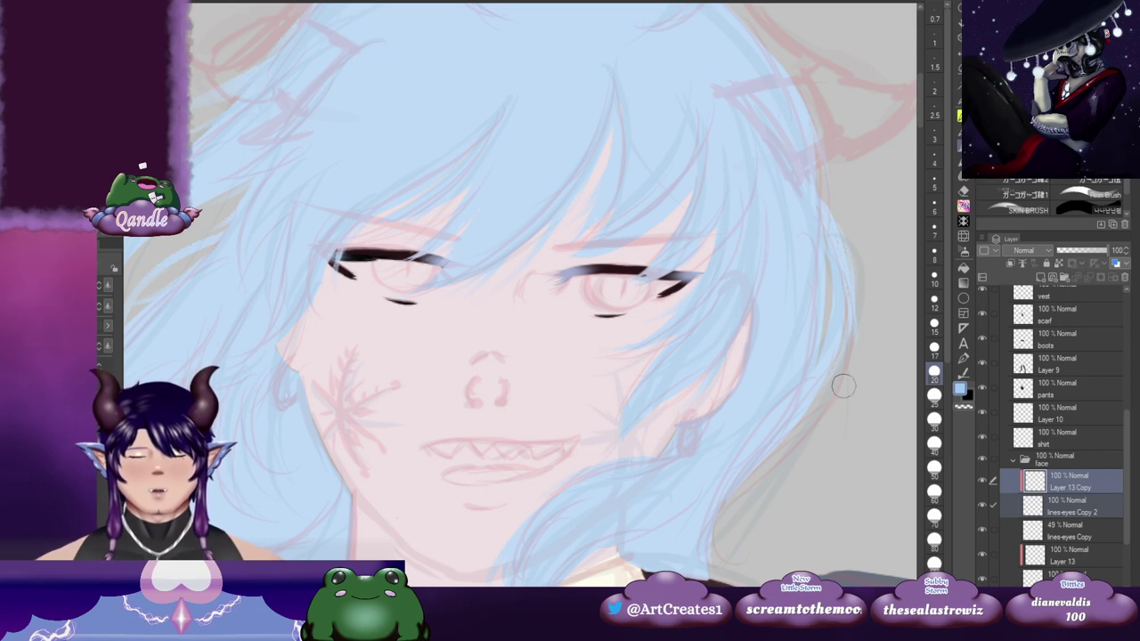
{"action": "left_click", "coordinate": [1064, 537]}
{"action": "left_click", "coordinate": [1125, 277]}
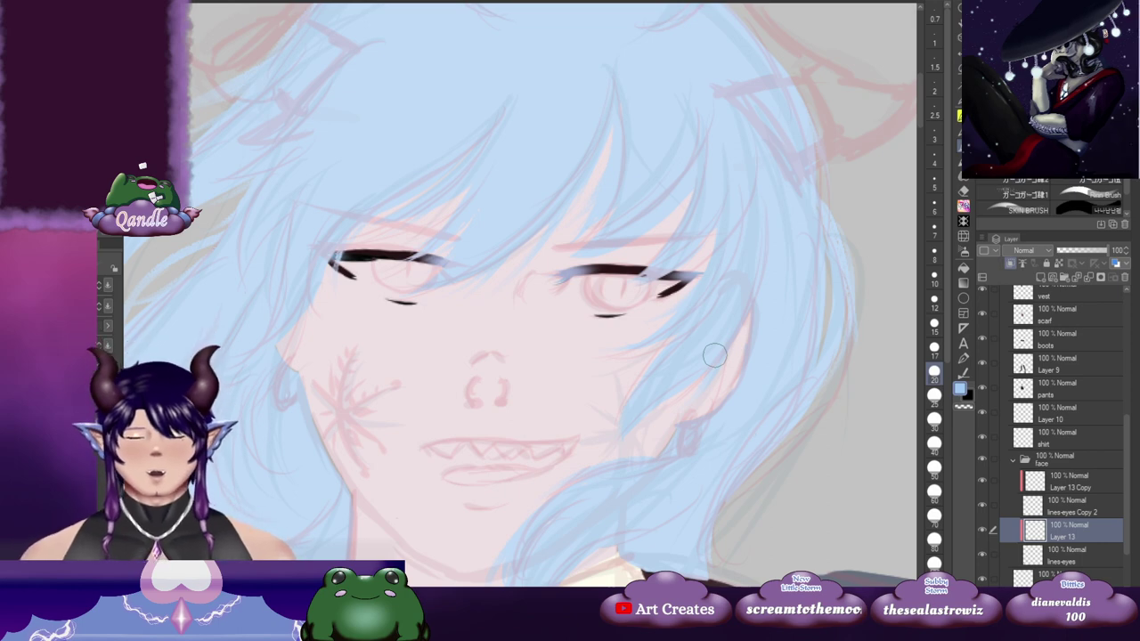
Step: Examine how both tinted eyes look against the whole figure and up close on the face
{"action": "scroll", "coordinate": [414, 413], "scroll_direction": "down", "scroll_amount": 3}
{"action": "scroll", "coordinate": [414, 412], "scroll_direction": "down", "scroll_amount": 2}
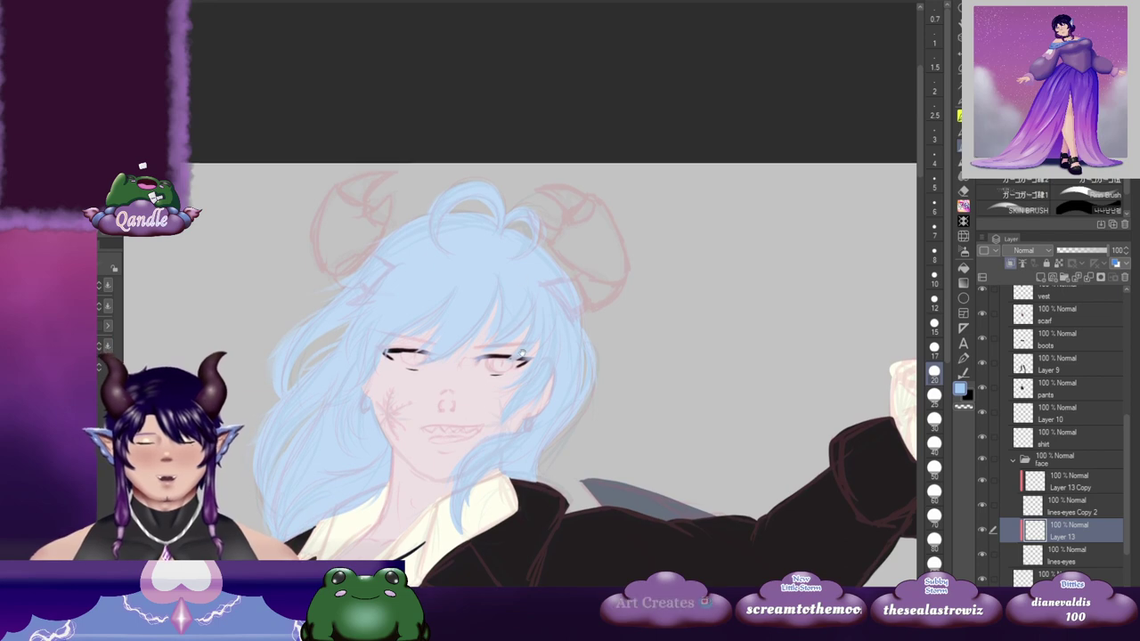
{"action": "left_click_drag", "start_coordinate": [442, 556], "coordinate": [575, 146]}
{"action": "scroll", "coordinate": [555, 232], "scroll_direction": "down", "scroll_amount": 1}
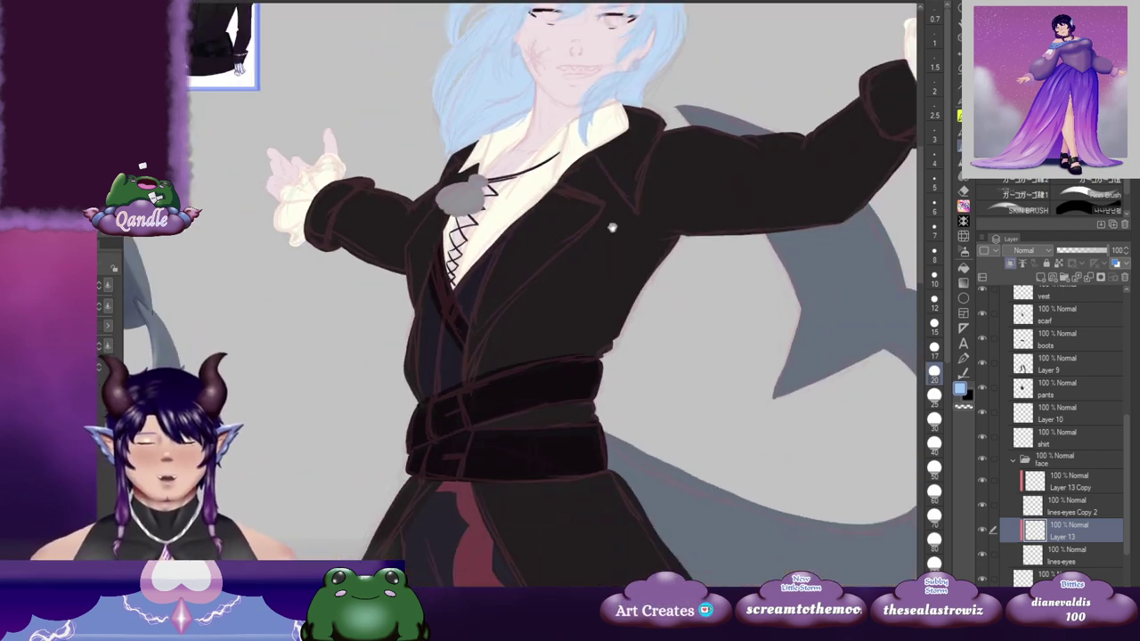
{"action": "left_click_drag", "start_coordinate": [658, 195], "coordinate": [587, 232]}
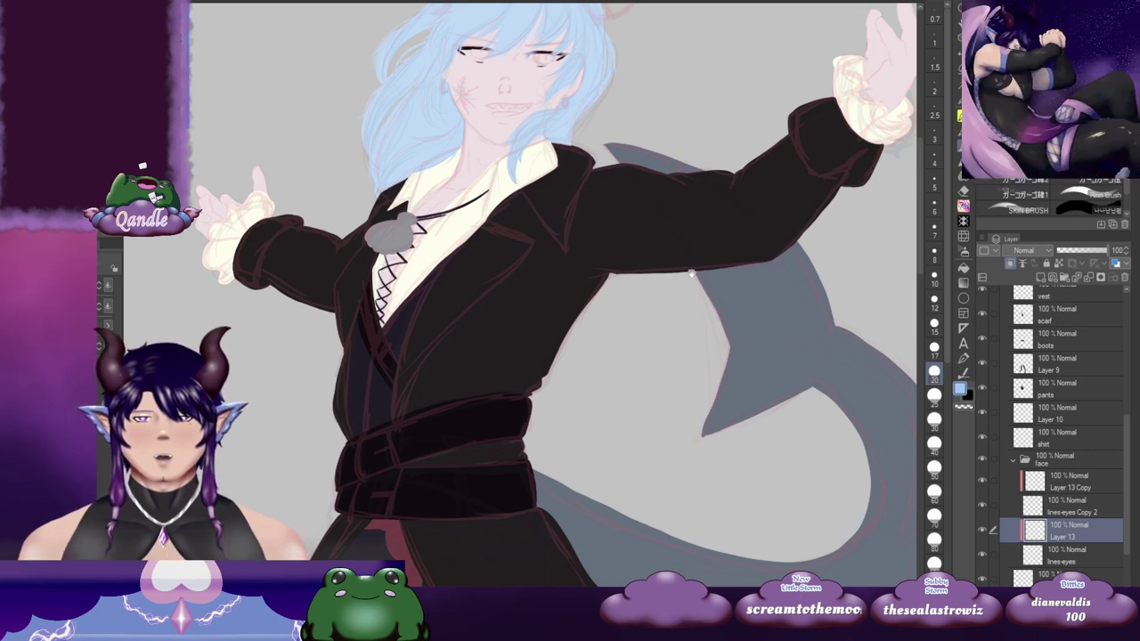
{"action": "left_click_drag", "start_coordinate": [691, 274], "coordinate": [734, 428]}
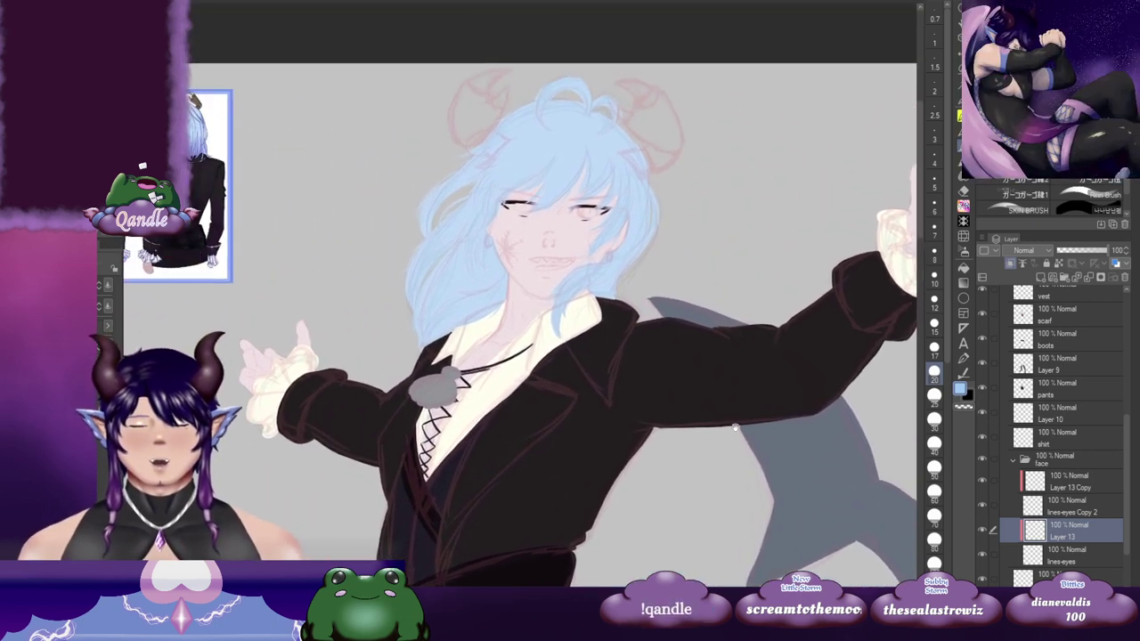
{"action": "left_click_drag", "start_coordinate": [721, 342], "coordinate": [665, 354]}
{"action": "scroll", "coordinate": [524, 254], "scroll_direction": "up", "scroll_amount": 5}
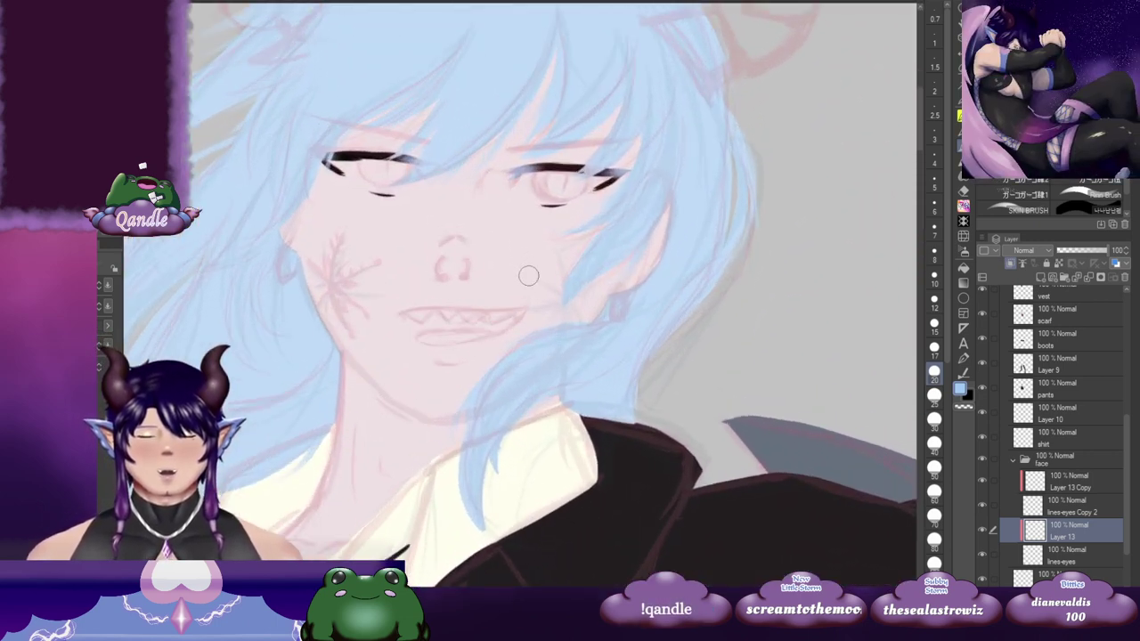
{"action": "scroll", "coordinate": [528, 276], "scroll_direction": "up", "scroll_amount": 1}
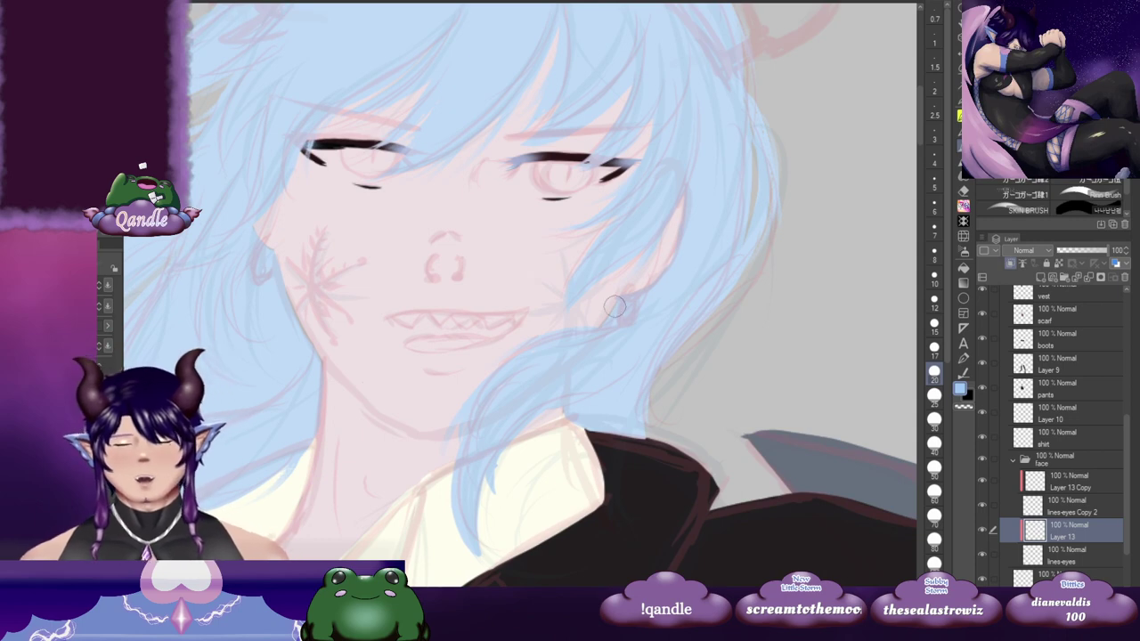
Step: Add a new layer at the top of the face folder and consult the colored reference character's face
{"action": "left_click", "coordinate": [1088, 489]}
{"action": "left_click", "coordinate": [1040, 278]}
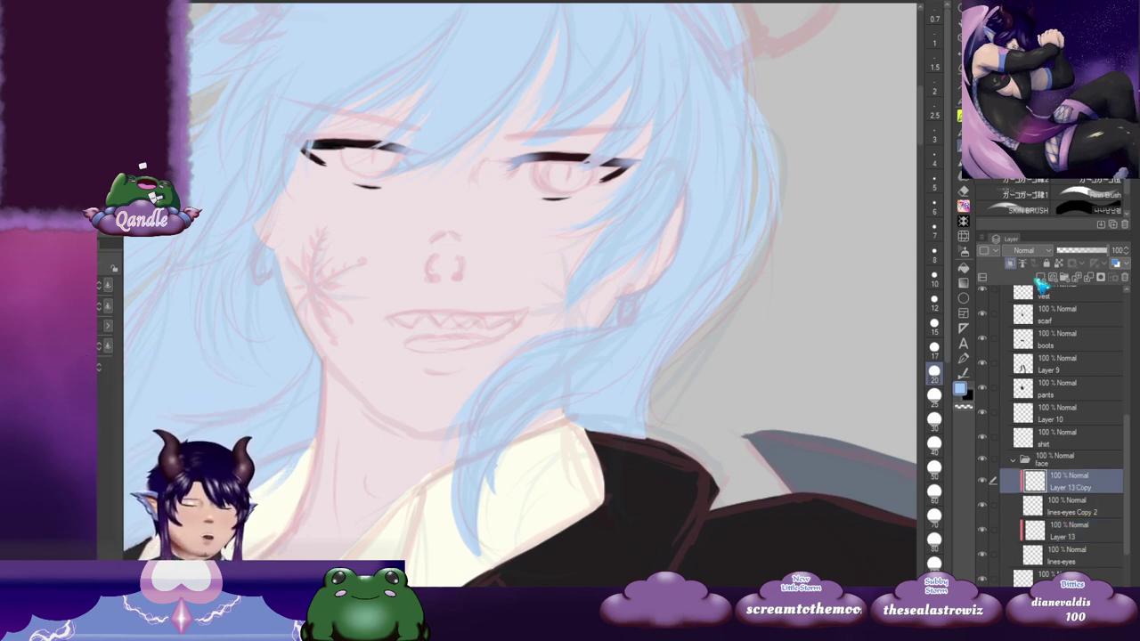
{"action": "scroll", "coordinate": [505, 318], "scroll_direction": "down", "scroll_amount": 2}
{"action": "left_click_drag", "start_coordinate": [460, 317], "coordinate": [829, 263]}
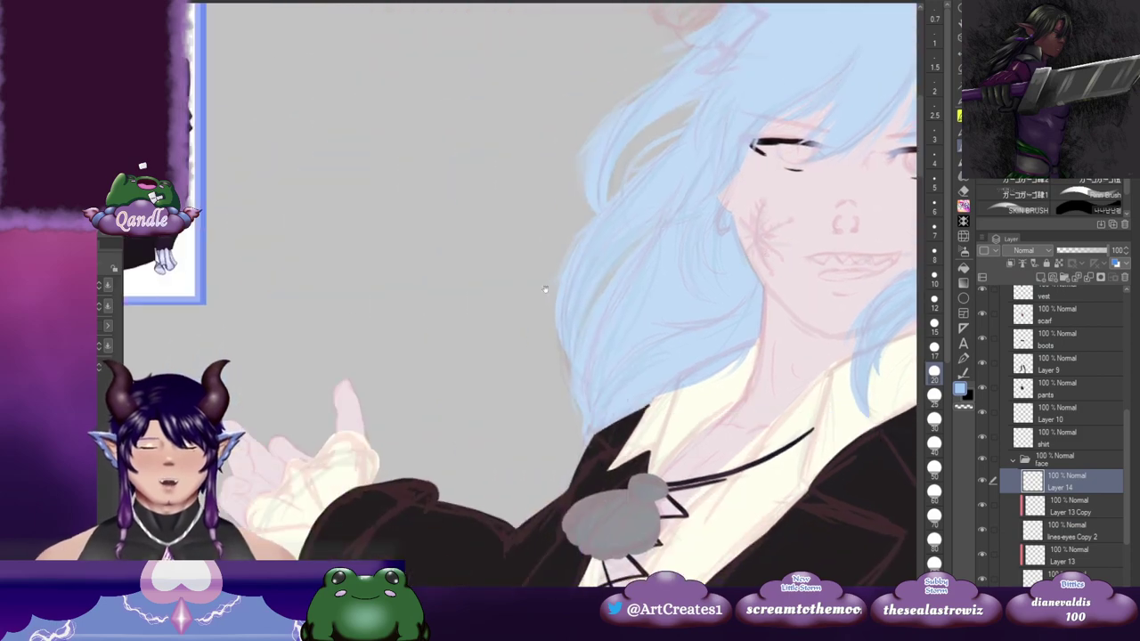
{"action": "left_click_drag", "start_coordinate": [544, 288], "coordinate": [917, 198]}
{"action": "left_click_drag", "start_coordinate": [340, 401], "coordinate": [576, 238]}
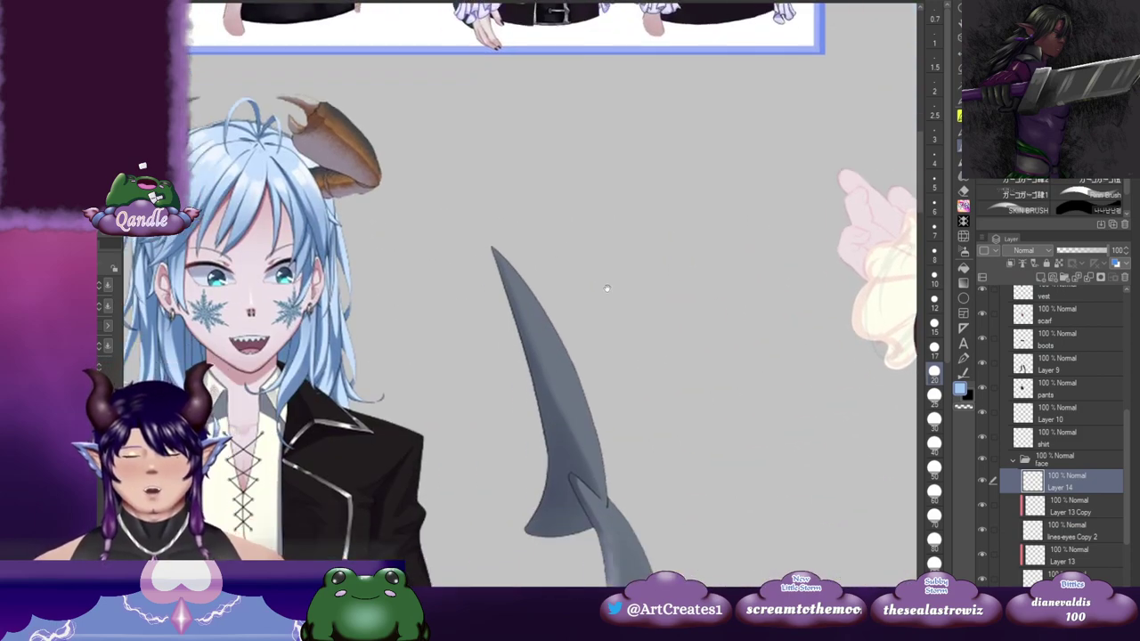
{"action": "left_click_drag", "start_coordinate": [688, 269], "coordinate": [272, 299]}
{"action": "left_click_drag", "start_coordinate": [801, 261], "coordinate": [446, 335]}
{"action": "left_click_drag", "start_coordinate": [603, 287], "coordinate": [518, 406]}
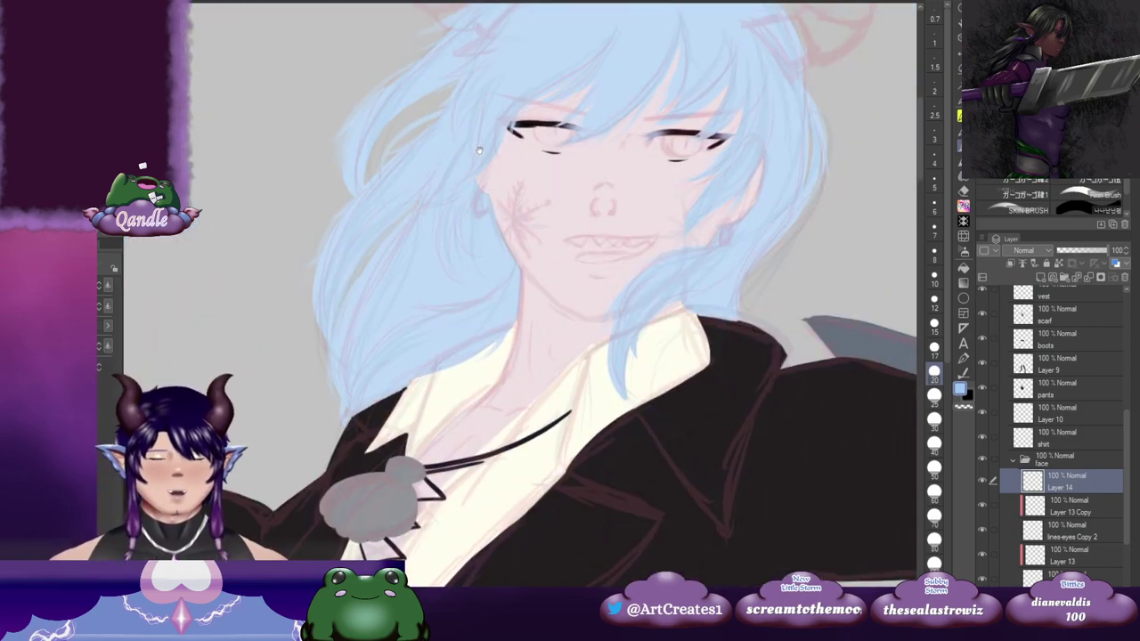
{"action": "left_click_drag", "start_coordinate": [789, 152], "coordinate": [706, 195]}
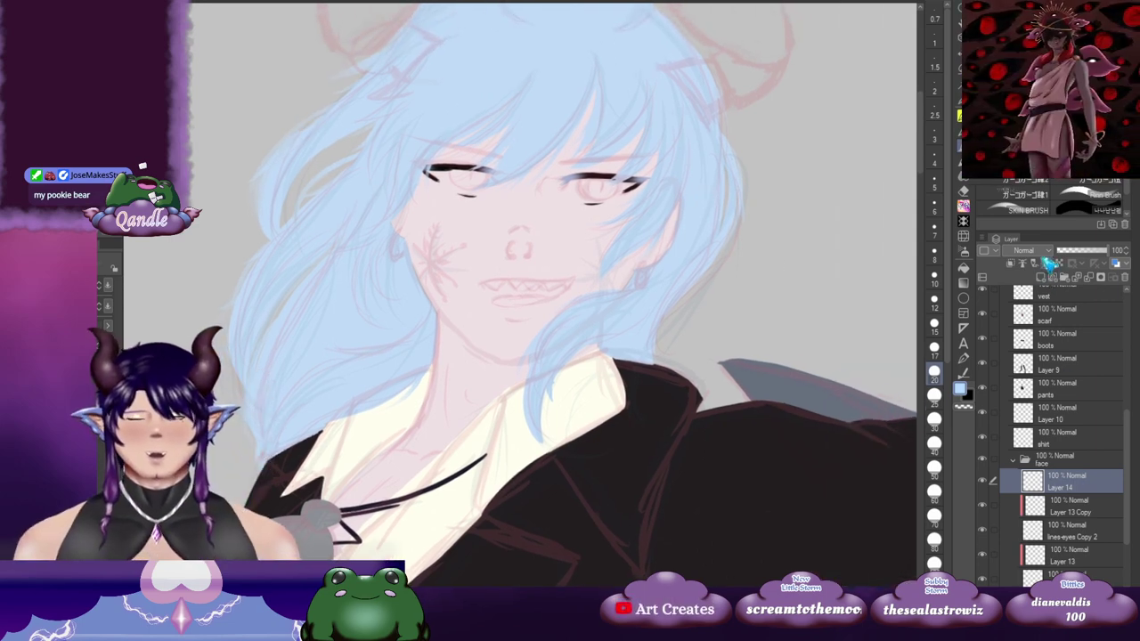
Step: Brush both eyebrows in light blue along the sketched brows on the new layer, checking them in the mirrored view
{"action": "key", "text": "b"}
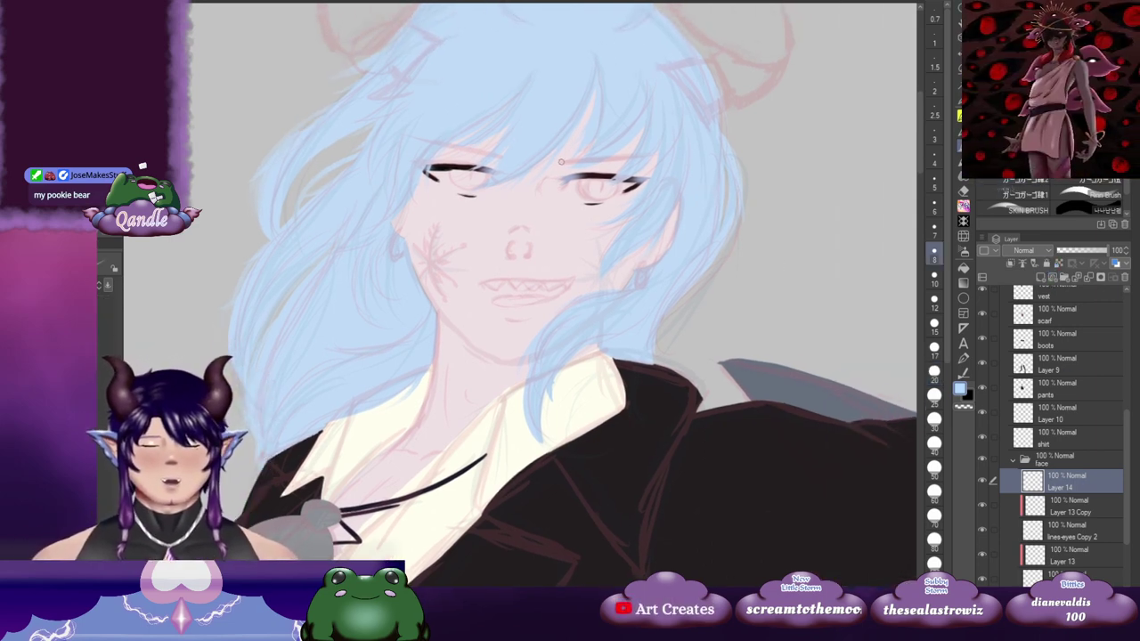
{"action": "left_click_drag", "start_coordinate": [585, 166], "coordinate": [638, 203]}
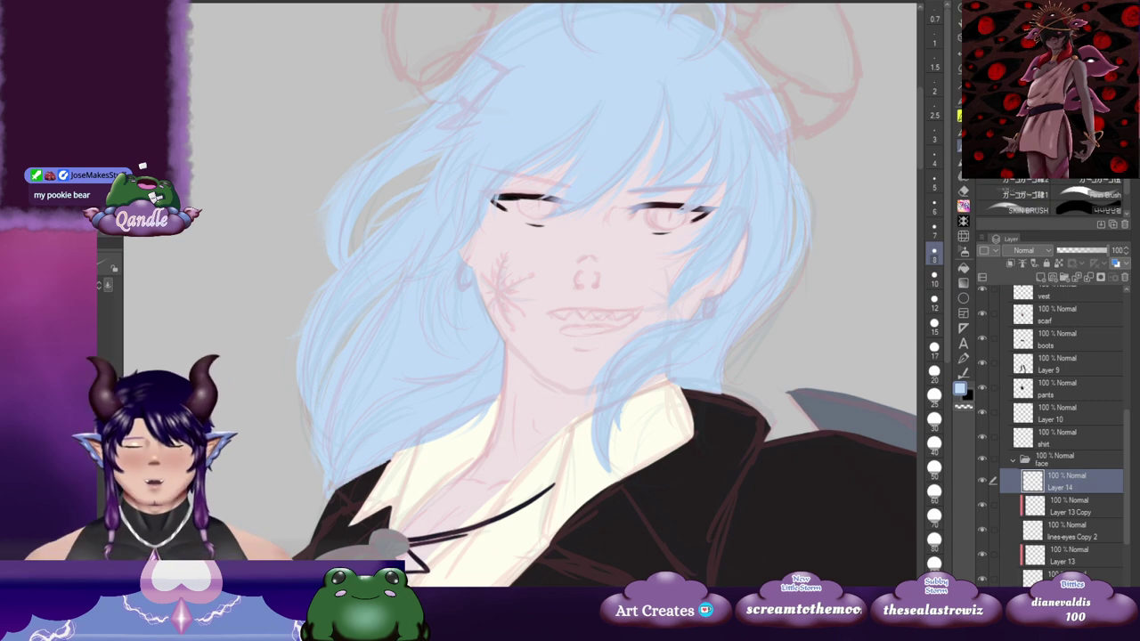
{"action": "key", "text": "h"}
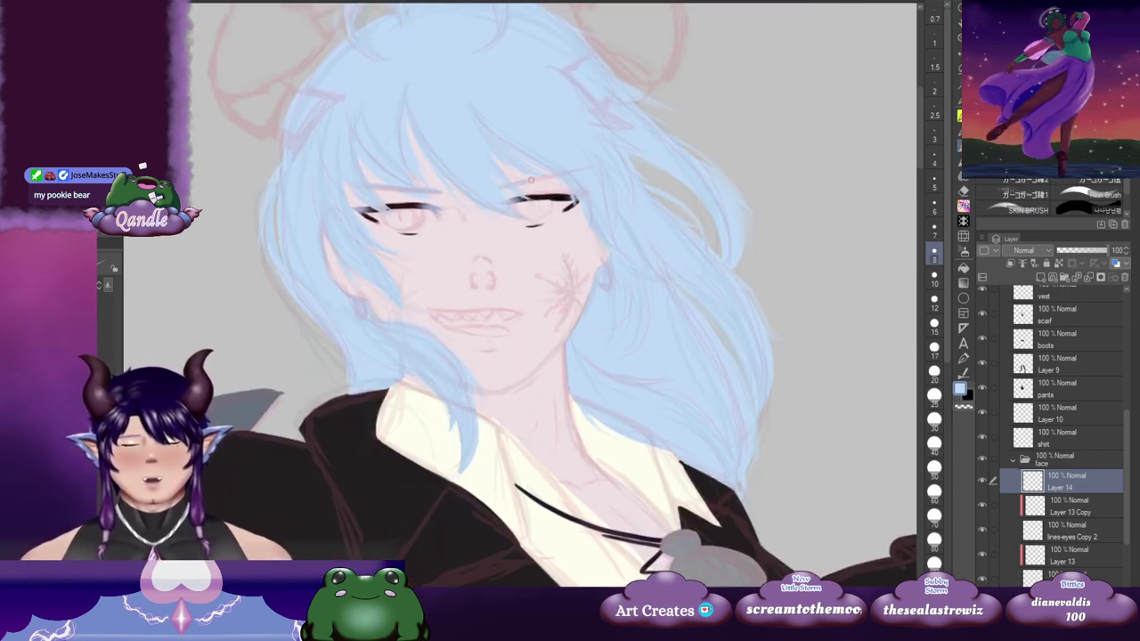
{"action": "key", "text": "h"}
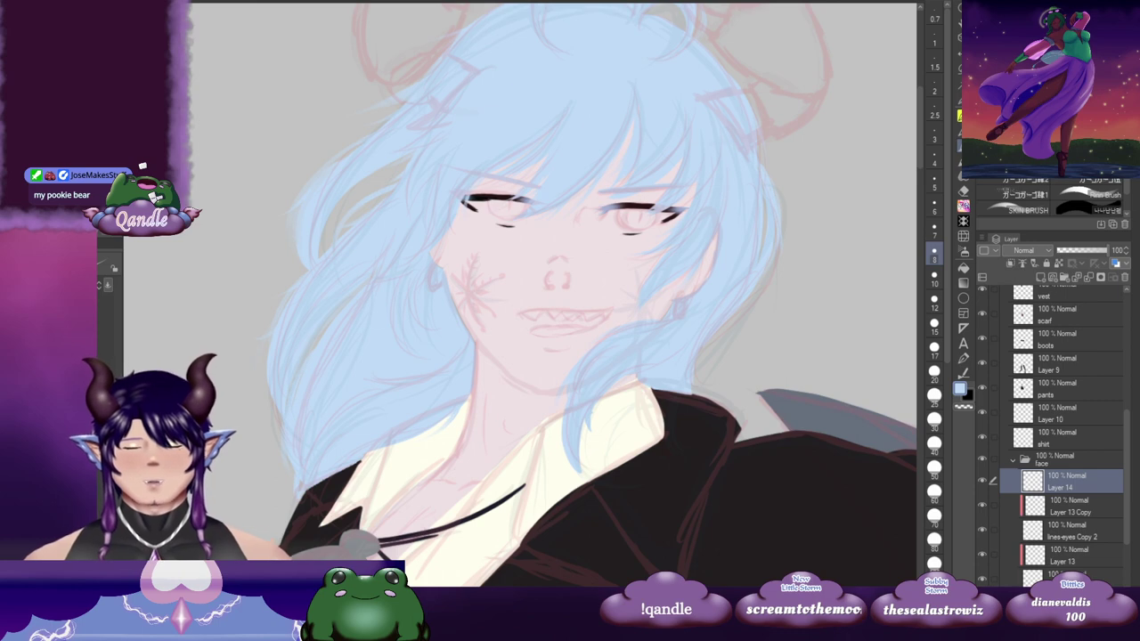
{"action": "key", "text": "h"}
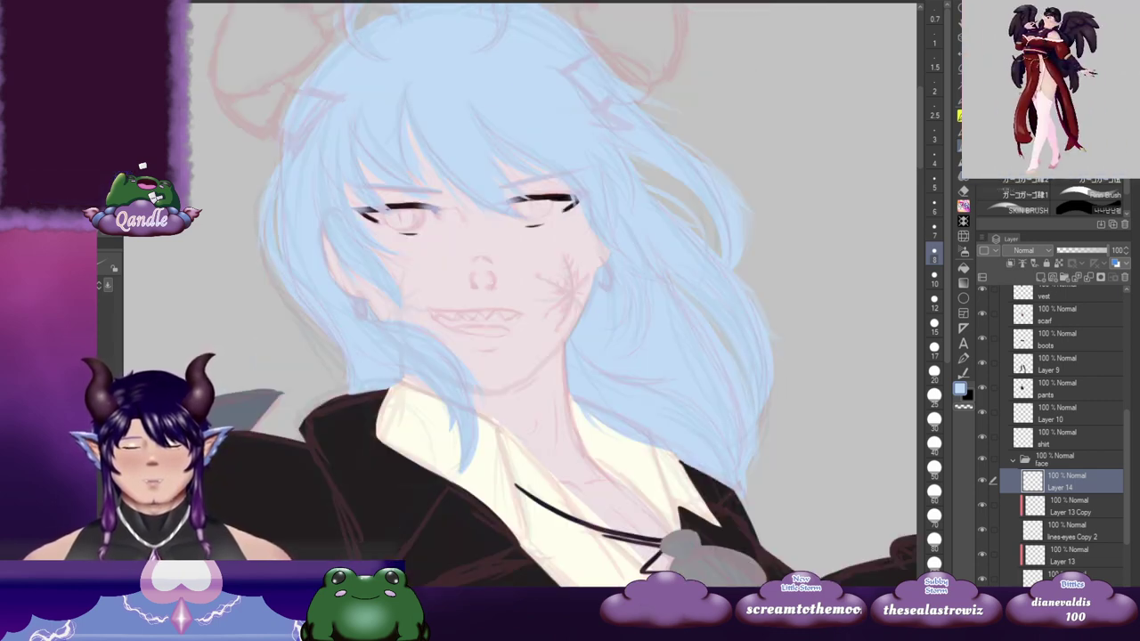
{"action": "key", "text": "h"}
Step: Create a new unclipped layer directly beneath the lines-eyes layer and above the skin layer
{"action": "left_click_drag", "start_coordinate": [806, 326], "coordinate": [686, 259]}
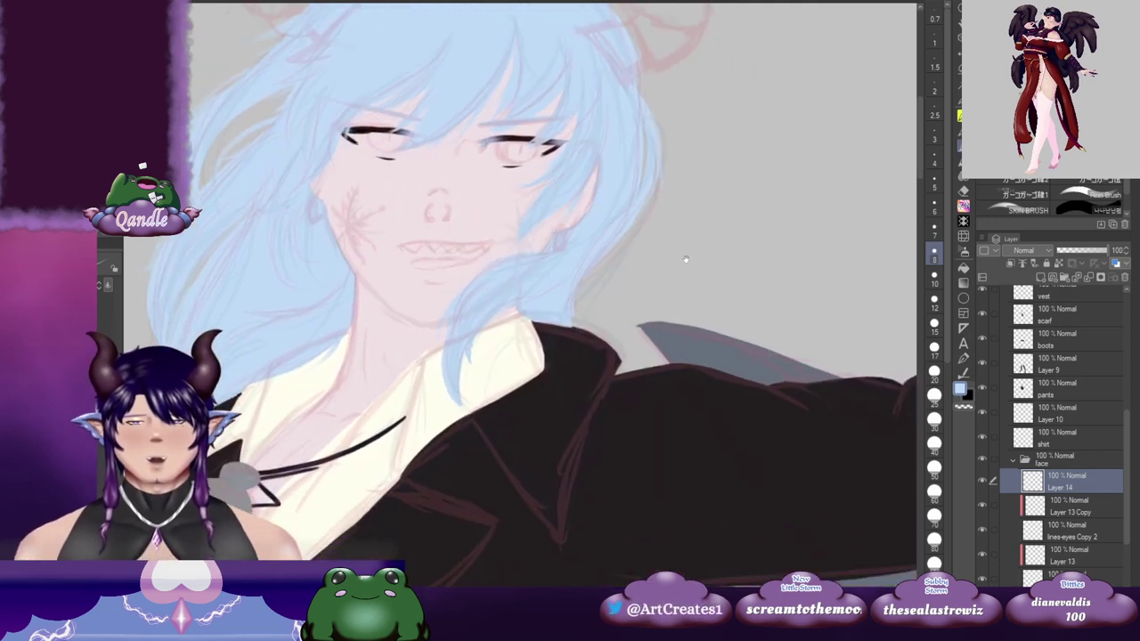
{"action": "scroll", "coordinate": [654, 323], "scroll_direction": "down", "scroll_amount": 2}
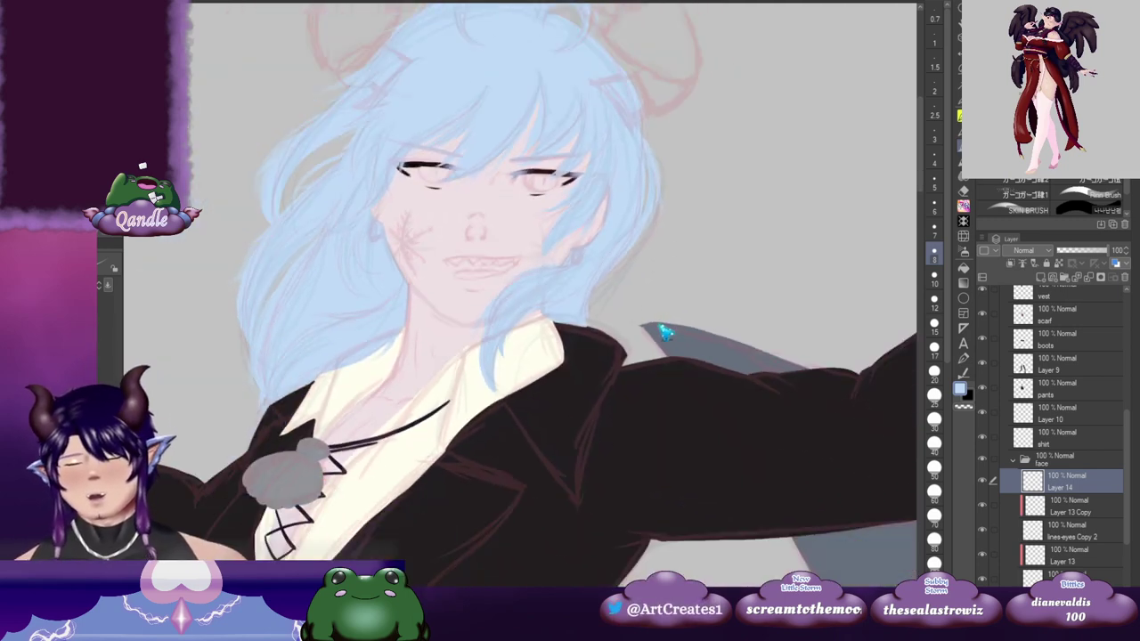
{"action": "scroll", "coordinate": [663, 335], "scroll_direction": "up", "scroll_amount": 1}
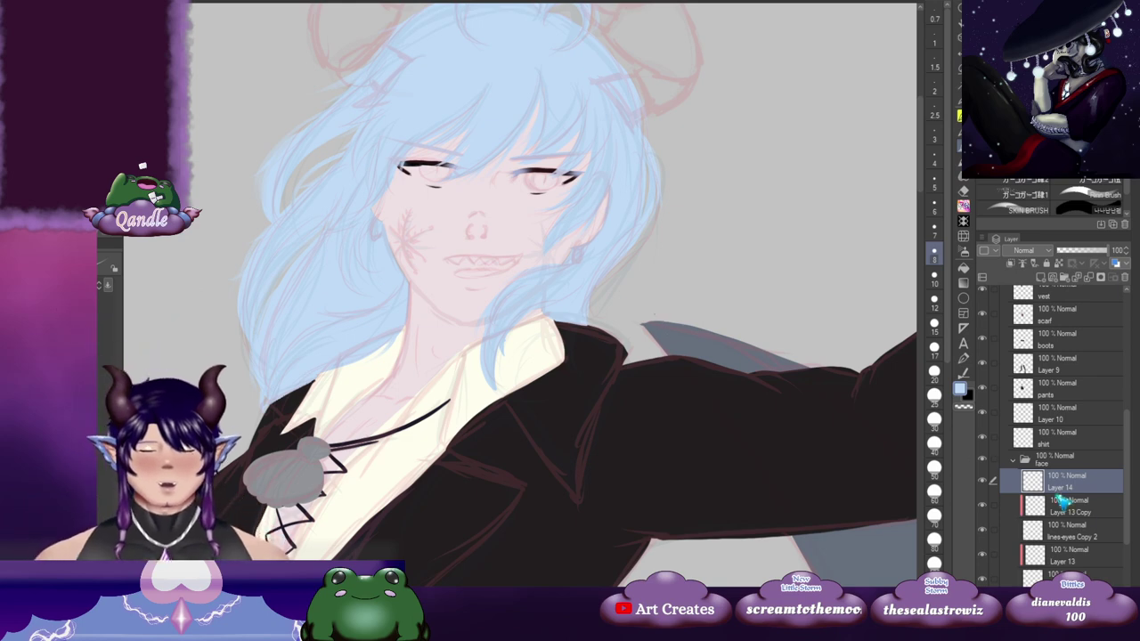
{"action": "scroll", "coordinate": [1109, 500], "scroll_direction": "down", "scroll_amount": 2}
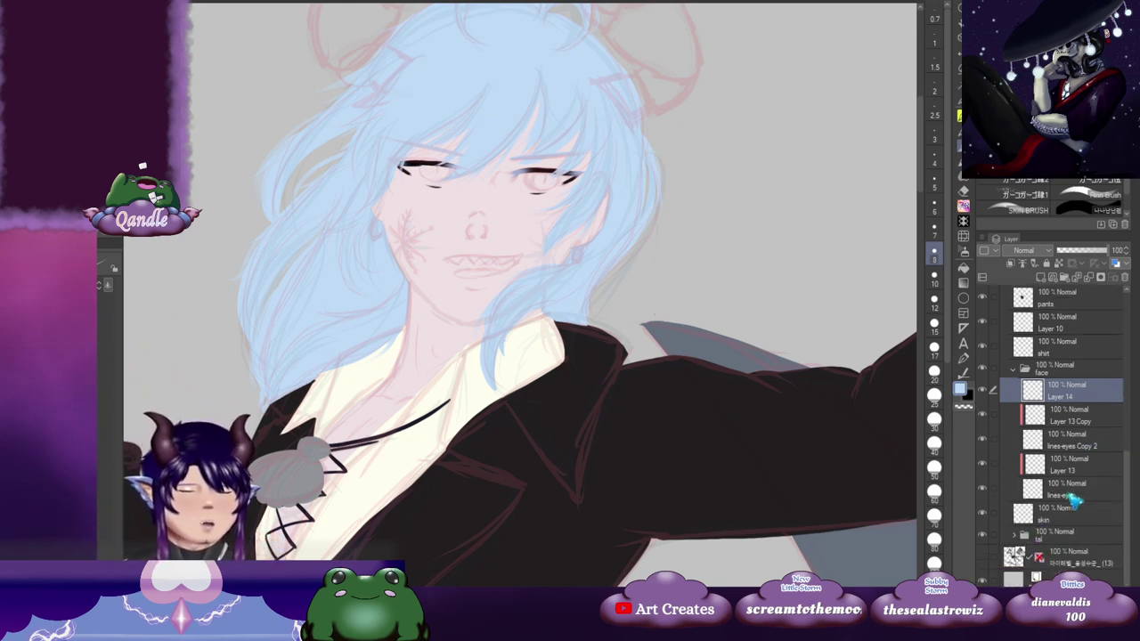
{"action": "left_click", "coordinate": [1083, 495]}
{"action": "left_click", "coordinate": [1040, 278]}
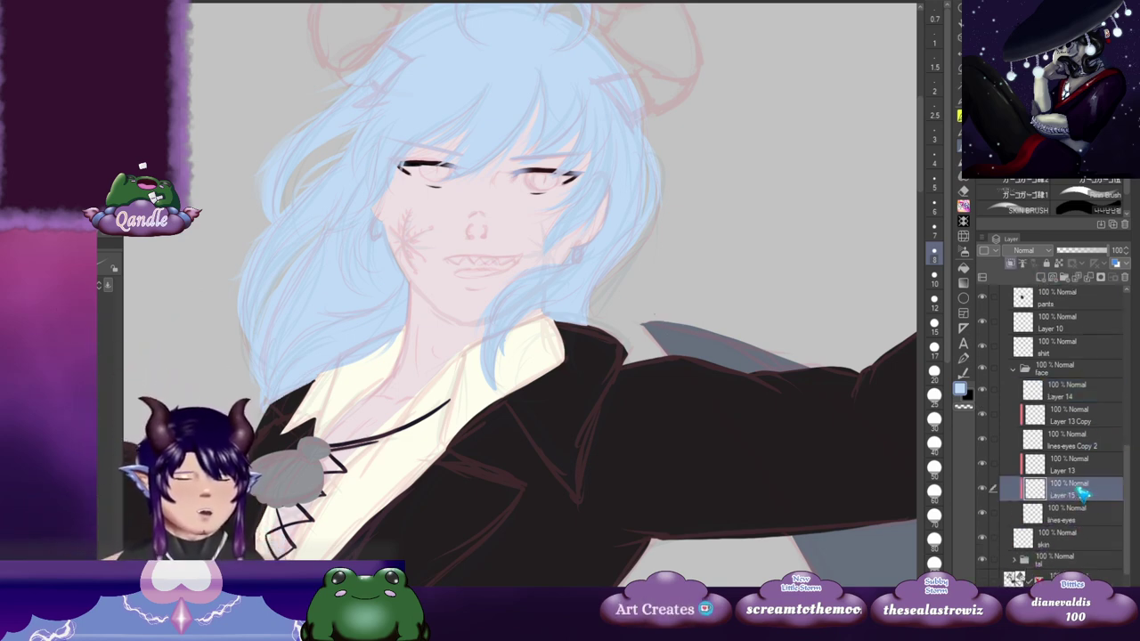
{"action": "left_click_drag", "start_coordinate": [1079, 490], "coordinate": [1078, 520]}
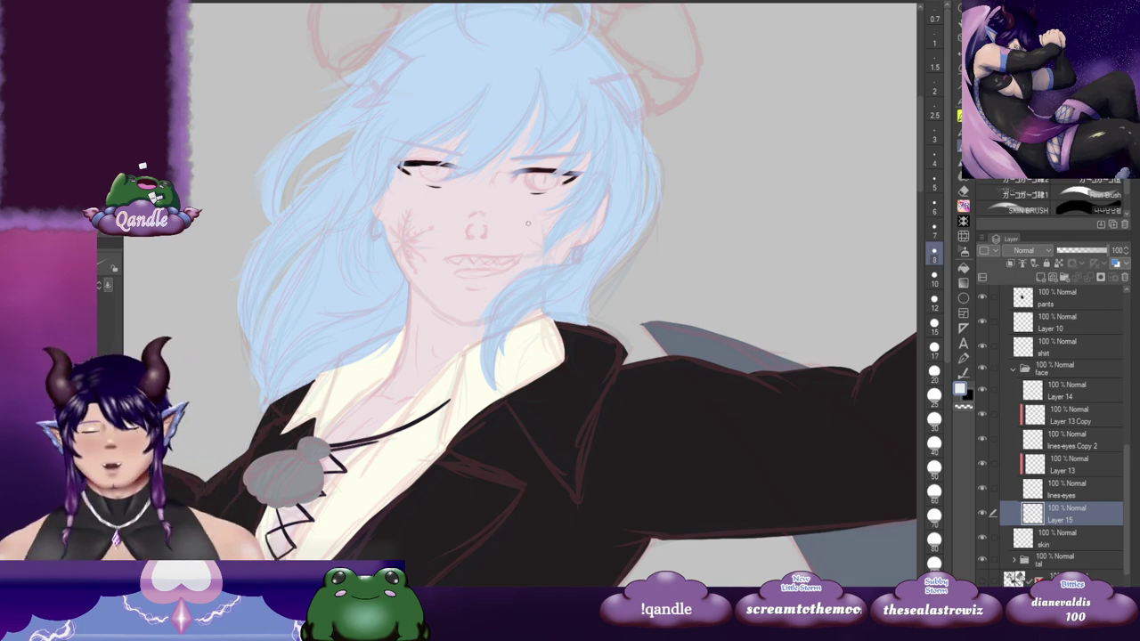
Step: Paint the whites of both eyes in off-white on the layer beneath the lash lines
{"action": "scroll", "coordinate": [534, 227], "scroll_direction": "up", "scroll_amount": 2}
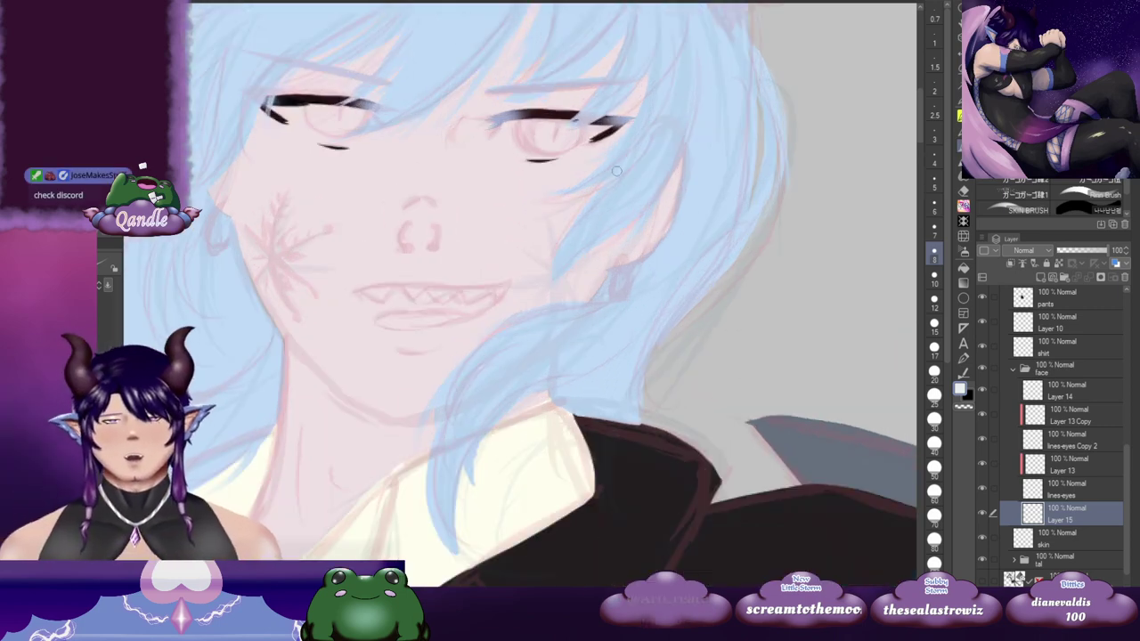
{"action": "left_click_drag", "start_coordinate": [615, 186], "coordinate": [598, 229]}
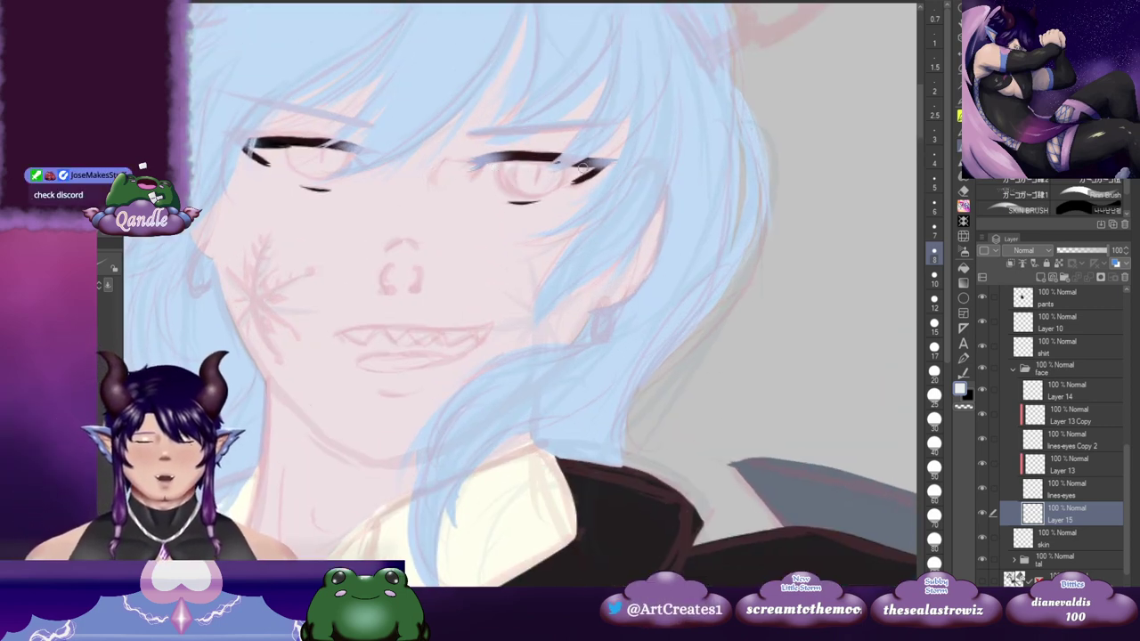
{"action": "left_click_drag", "start_coordinate": [565, 175], "coordinate": [549, 176]}
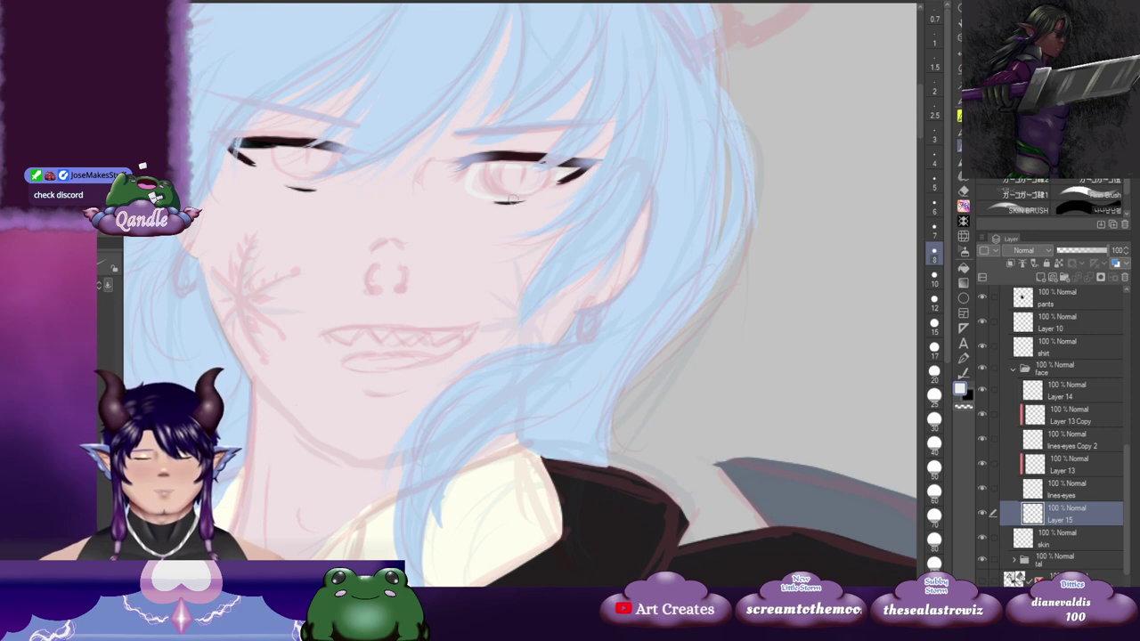
{"action": "left_click_drag", "start_coordinate": [493, 186], "coordinate": [599, 194]}
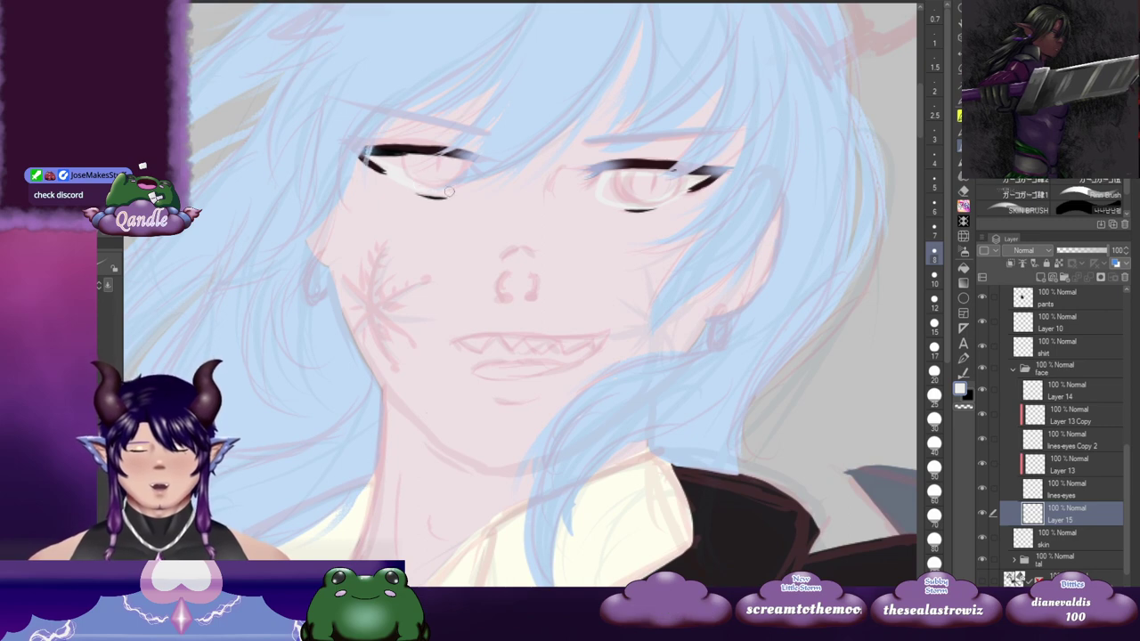
{"action": "left_click_drag", "start_coordinate": [444, 192], "coordinate": [441, 191]}
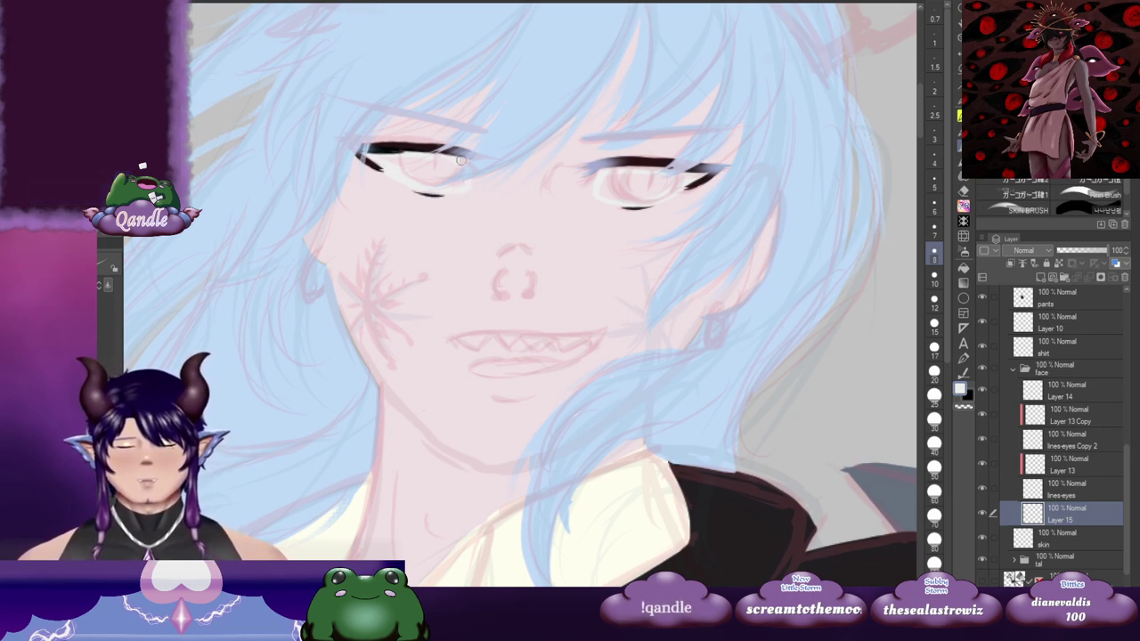
Step: Finish filling both eye whites and add a new layer directly above the eye-white layer
{"action": "key", "text": "g"}
{"action": "key", "text": "g"}
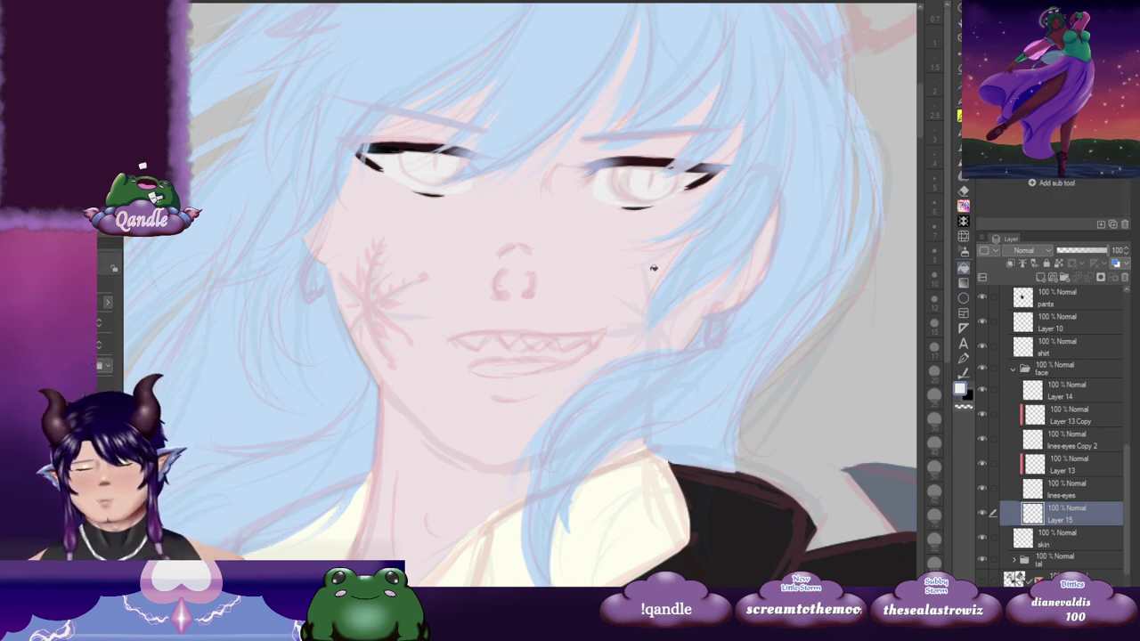
{"action": "scroll", "coordinate": [657, 272], "scroll_direction": "down", "scroll_amount": 2}
{"action": "left_click_drag", "start_coordinate": [793, 297], "coordinate": [729, 299]}
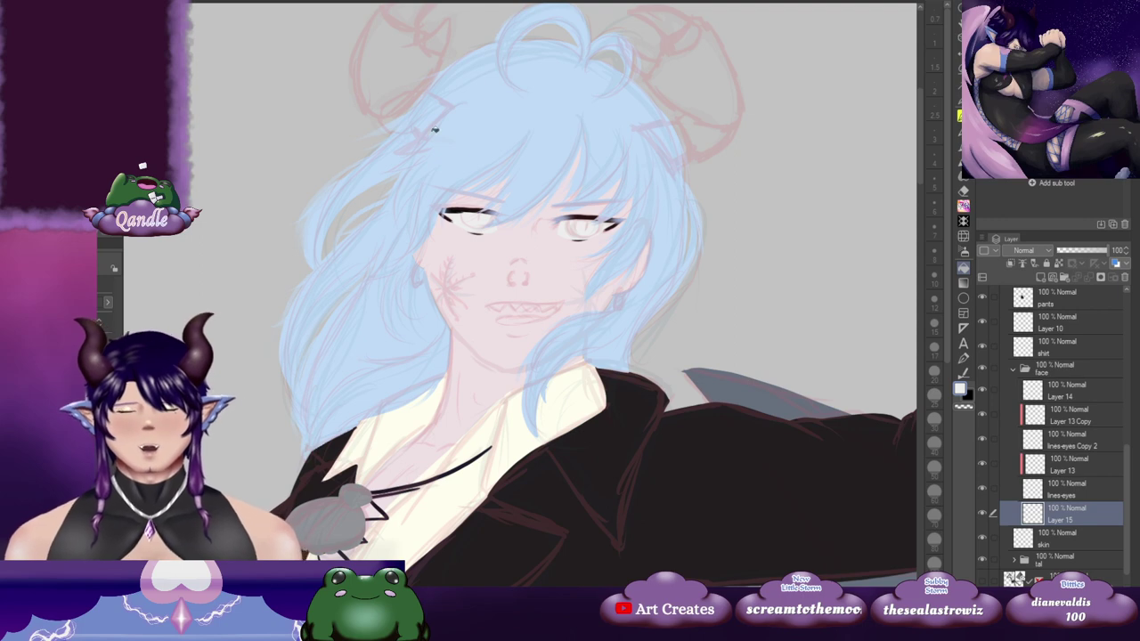
{"action": "left_click_drag", "start_coordinate": [289, 398], "coordinate": [565, 152]}
{"action": "left_click_drag", "start_coordinate": [532, 460], "coordinate": [778, 320]}
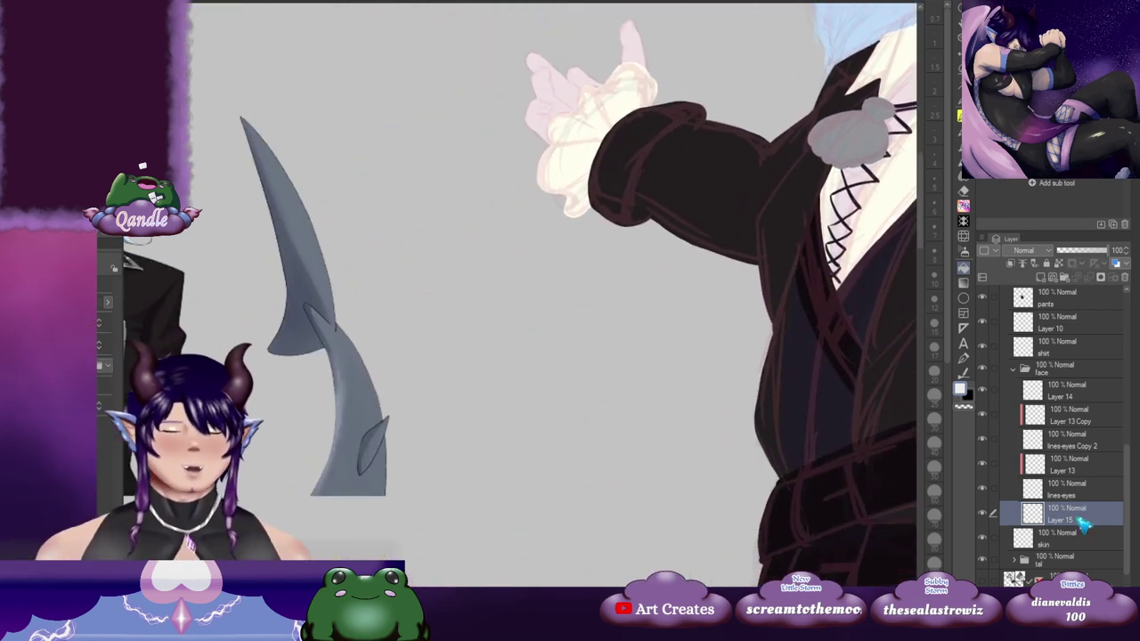
{"action": "left_click_drag", "start_coordinate": [926, 276], "coordinate": [579, 413]}
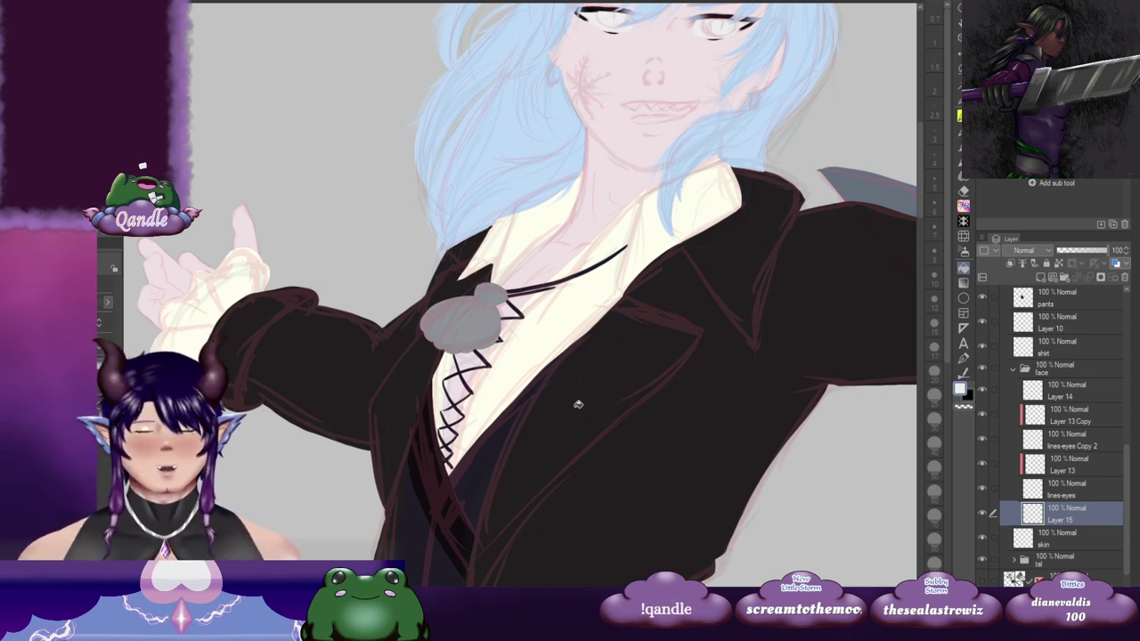
{"action": "left_click", "coordinate": [1053, 285]}
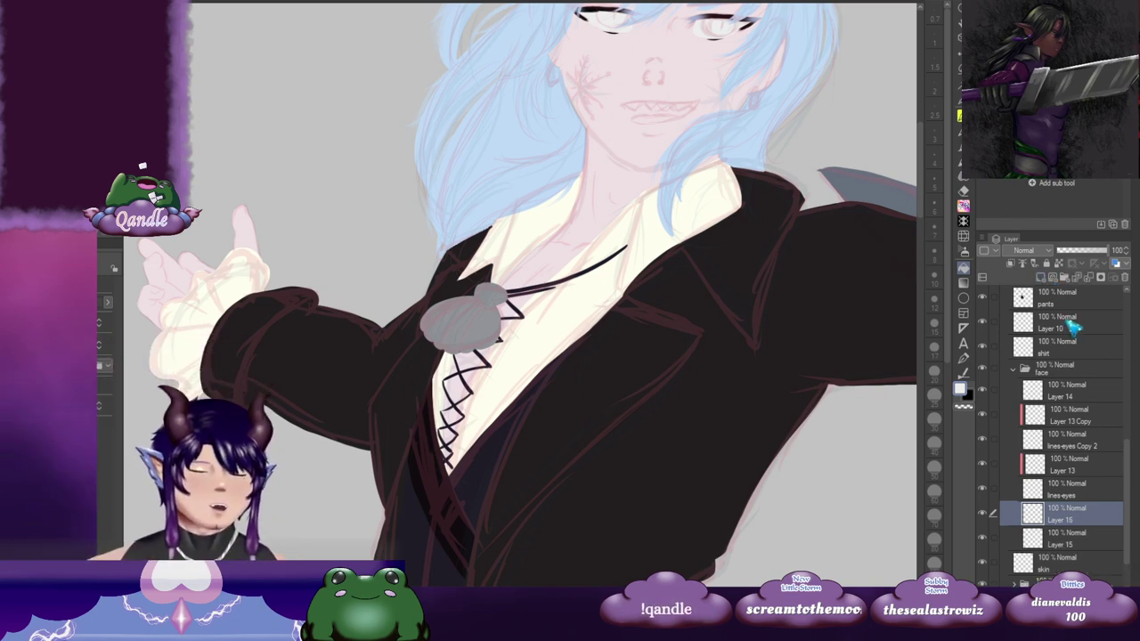
Step: Sample the dark teal from the reference character's iris and return to the sketched face with the brush
{"action": "left_click_drag", "start_coordinate": [383, 367], "coordinate": [852, 220]}
{"action": "left_click_drag", "start_coordinate": [335, 261], "coordinate": [527, 229]}
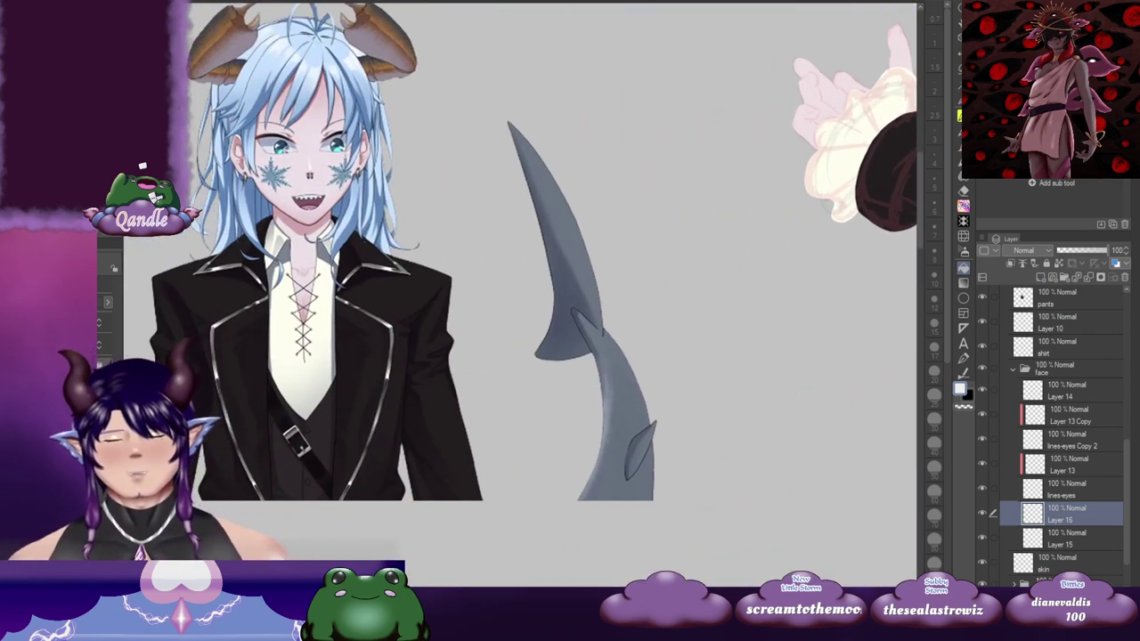
{"action": "left_click", "coordinate": [280, 148], "text": "alt"}
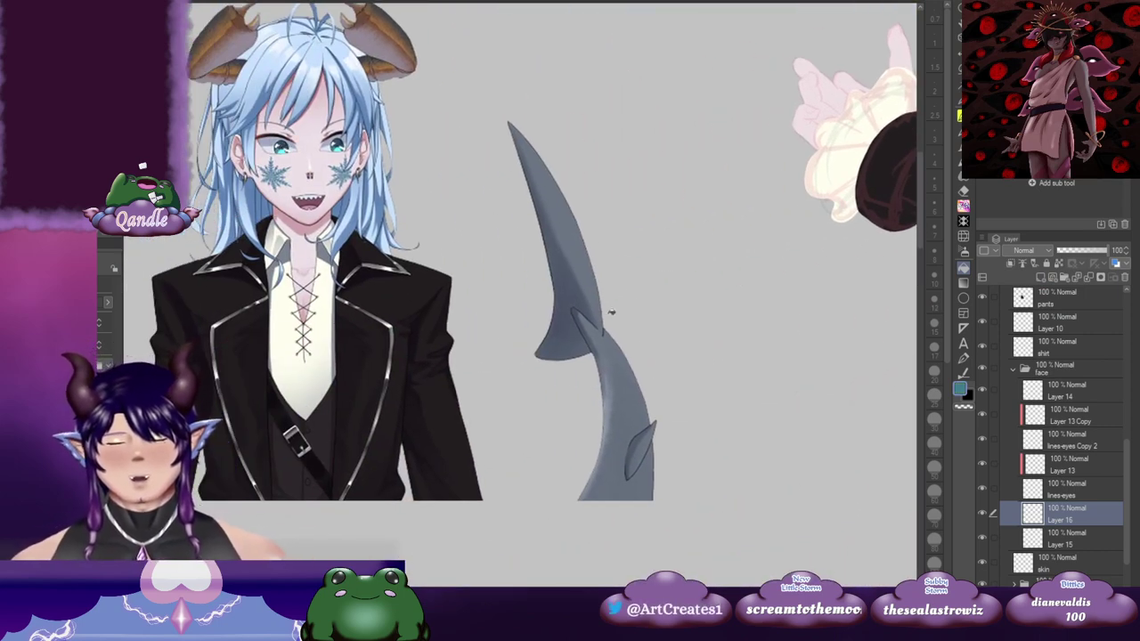
{"action": "left_click_drag", "start_coordinate": [755, 305], "coordinate": [338, 349]}
{"action": "left_click_drag", "start_coordinate": [774, 304], "coordinate": [485, 382]}
{"action": "left_click_drag", "start_coordinate": [714, 267], "coordinate": [659, 407]}
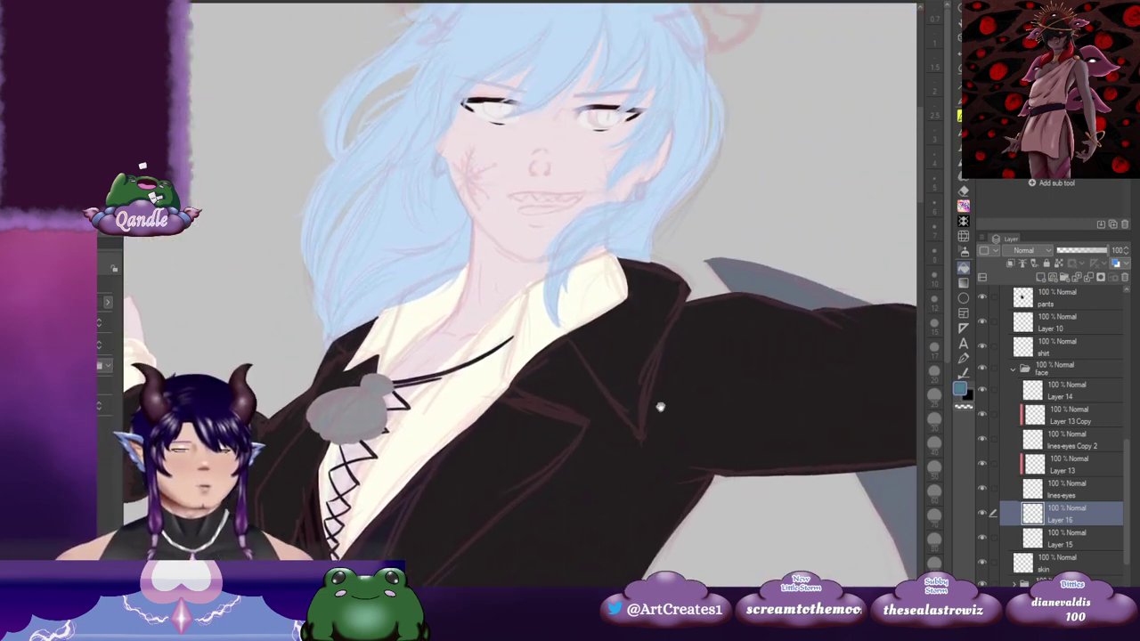
{"action": "scroll", "coordinate": [660, 407], "scroll_direction": "up", "scroll_amount": 1}
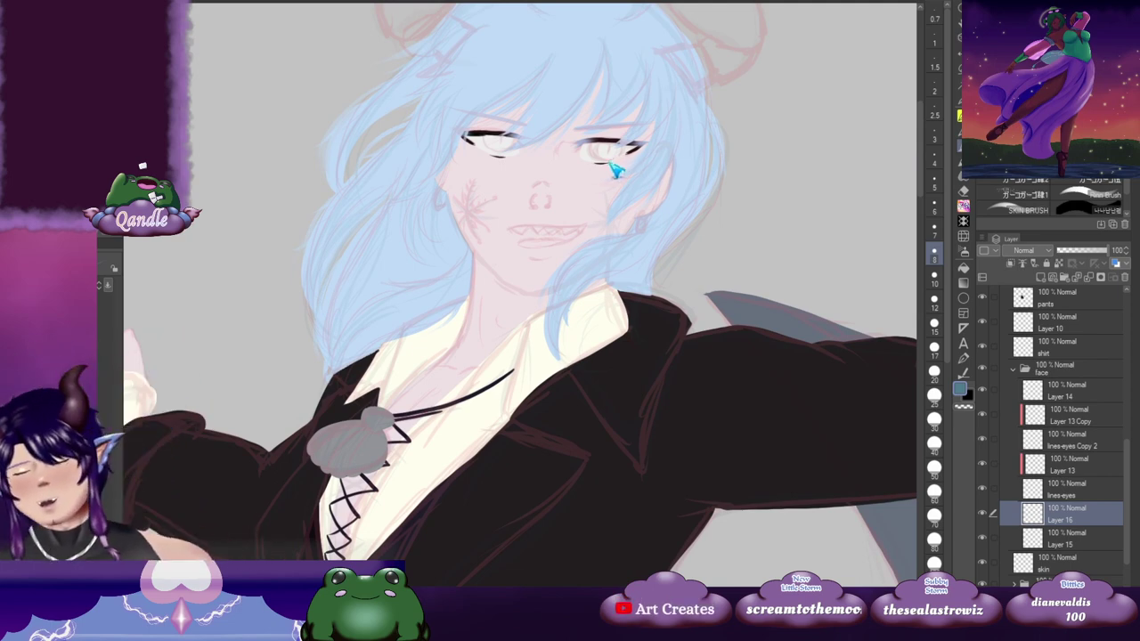
{"action": "scroll", "coordinate": [613, 158], "scroll_direction": "up", "scroll_amount": 2}
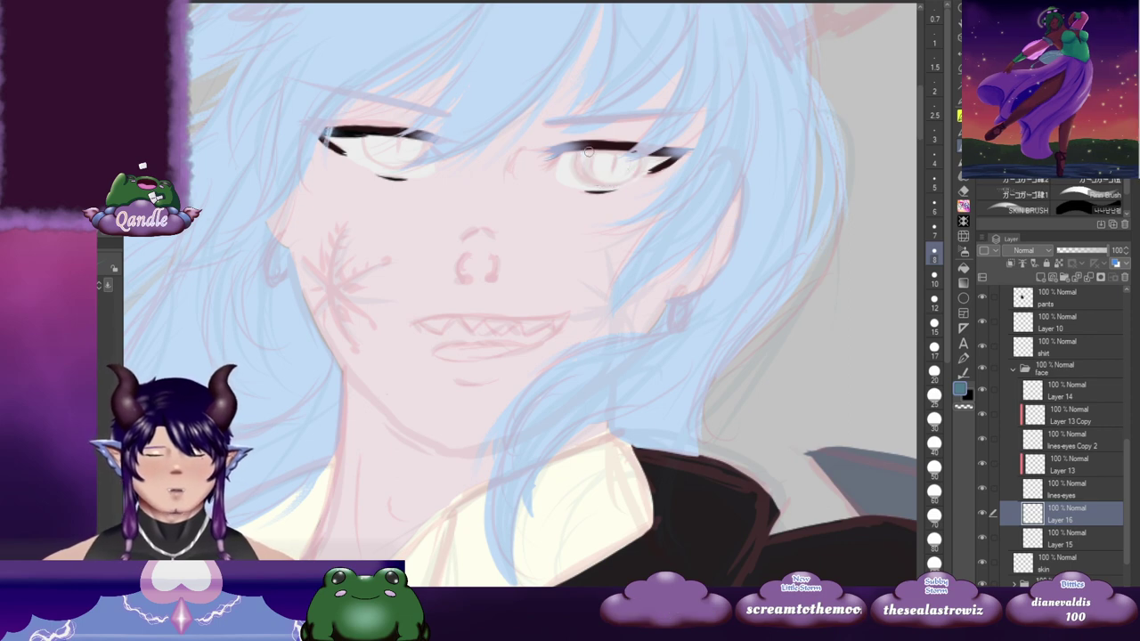
{"action": "left_click_drag", "start_coordinate": [587, 152], "coordinate": [621, 182]}
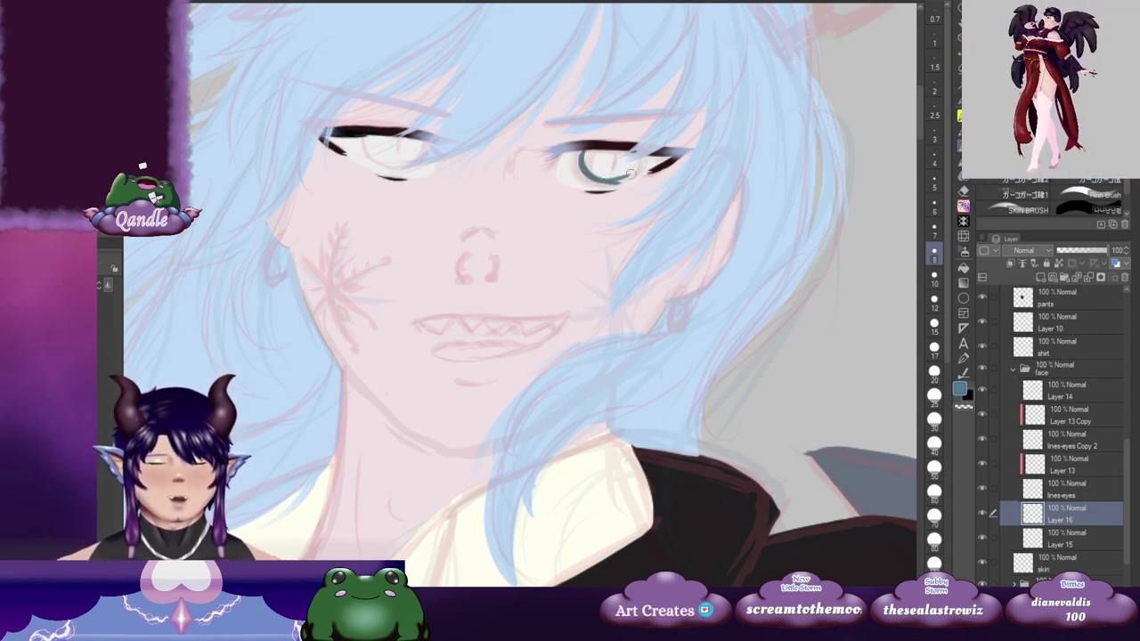
{"action": "key", "text": "ctrl+z"}
{"action": "key", "text": "ctrl+z"}
Step: Outline the right-hand eye's iris with the brush at size 6 and fill it with the dark teal
{"action": "left_click", "coordinate": [934, 207]}
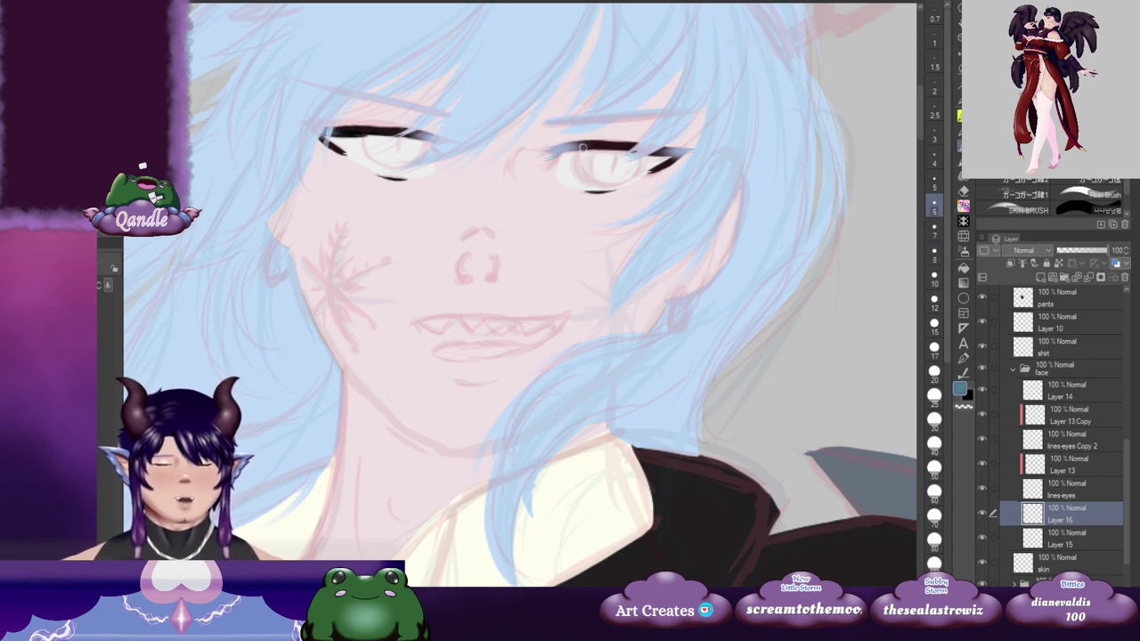
{"action": "mouse_move", "coordinate": [578, 149]}
{"action": "left_mouse_down"}
{"action": "mouse_move", "coordinate": [623, 178]}
{"action": "mouse_move", "coordinate": [579, 162]}
{"action": "mouse_move", "coordinate": [626, 178]}
{"action": "mouse_move", "coordinate": [605, 180]}
{"action": "mouse_move", "coordinate": [641, 153]}
{"action": "mouse_move", "coordinate": [582, 153]}
{"action": "mouse_move", "coordinate": [638, 151]}
{"action": "mouse_move", "coordinate": [578, 154]}
{"action": "mouse_move", "coordinate": [584, 172]}
{"action": "mouse_move", "coordinate": [607, 181]}
{"action": "mouse_move", "coordinate": [640, 150]}
{"action": "left_mouse_up"}
{"action": "key", "text": "ctrl+z"}
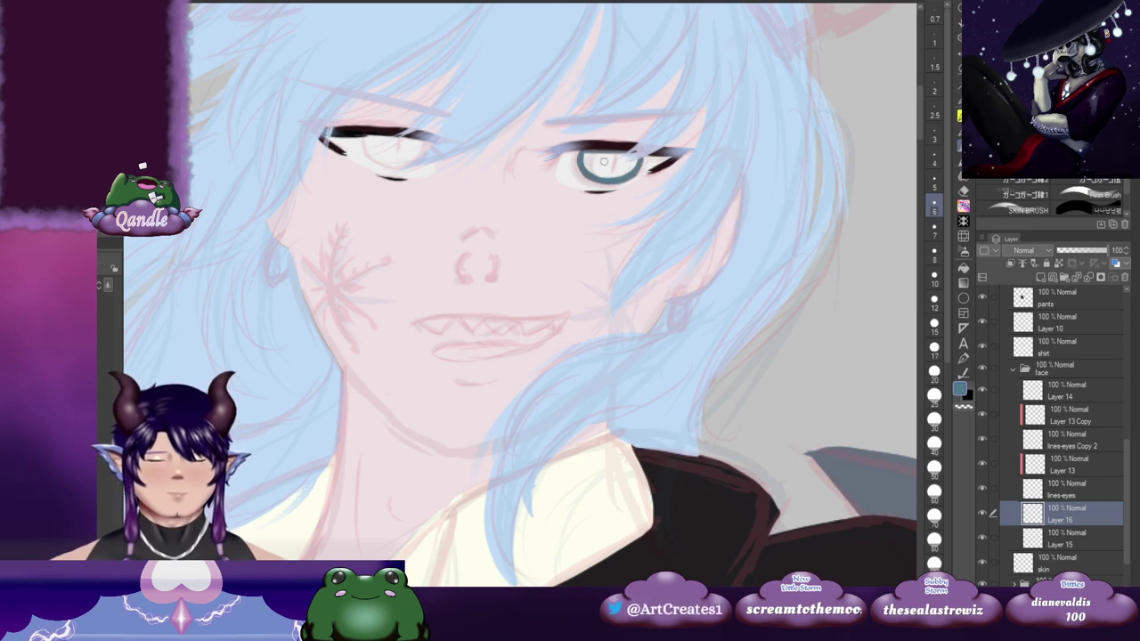
{"action": "key", "text": "g"}
{"action": "left_click", "coordinate": [620, 172]}
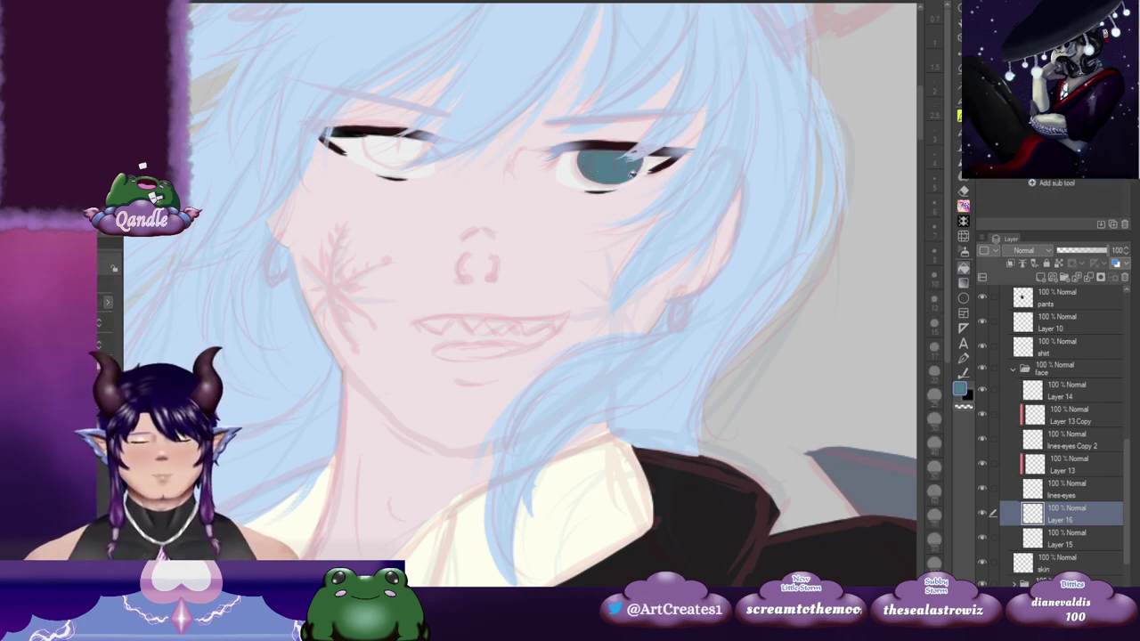
Step: Discard the duplicate iris layer and sample the bright cyan from the reference character's eyes
{"action": "mouse_move", "coordinate": [1084, 519]}
{"action": "left_mouse_down"}
{"action": "mouse_move", "coordinate": [1090, 501]}
{"action": "mouse_move", "coordinate": [1094, 517]}
{"action": "left_mouse_up"}
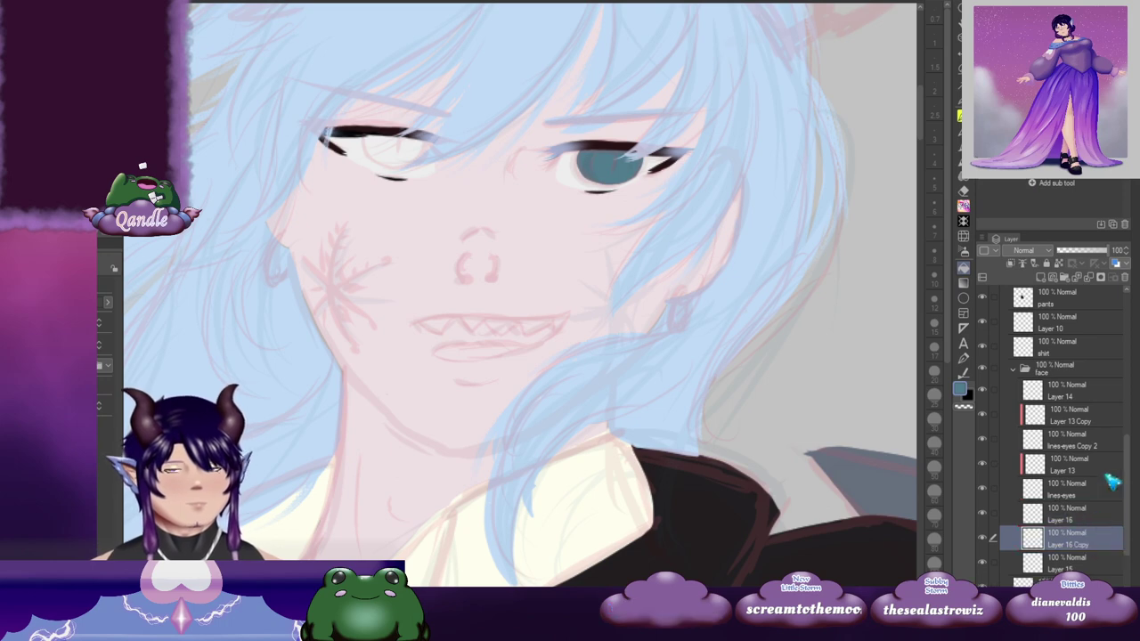
{"action": "left_click", "coordinate": [1124, 277]}
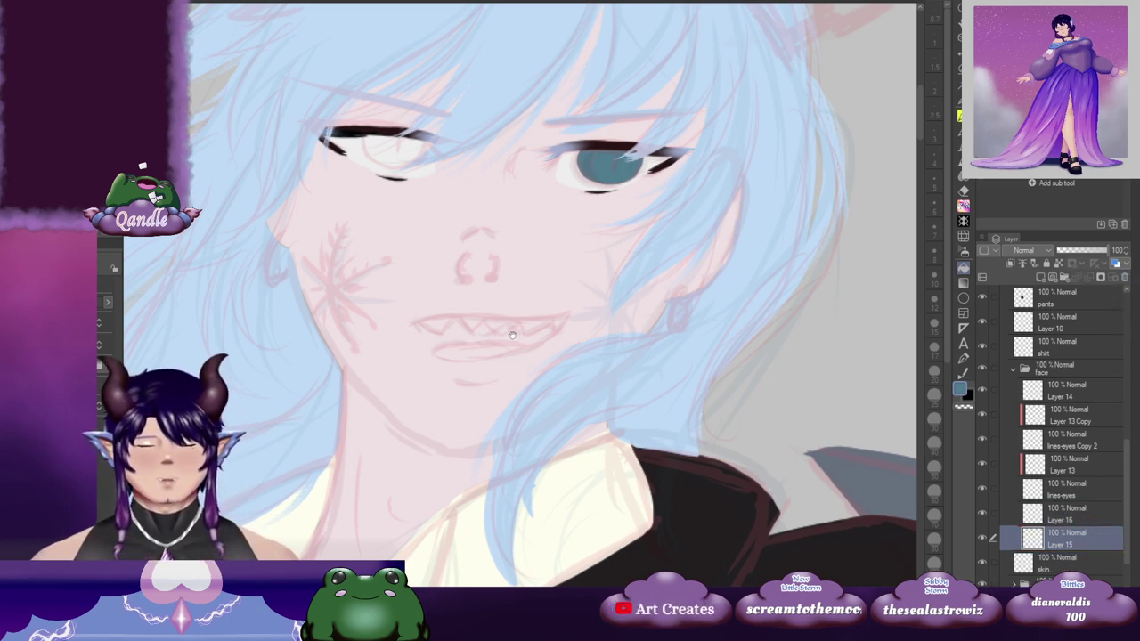
{"action": "left_click_drag", "start_coordinate": [512, 335], "coordinate": [591, 402]}
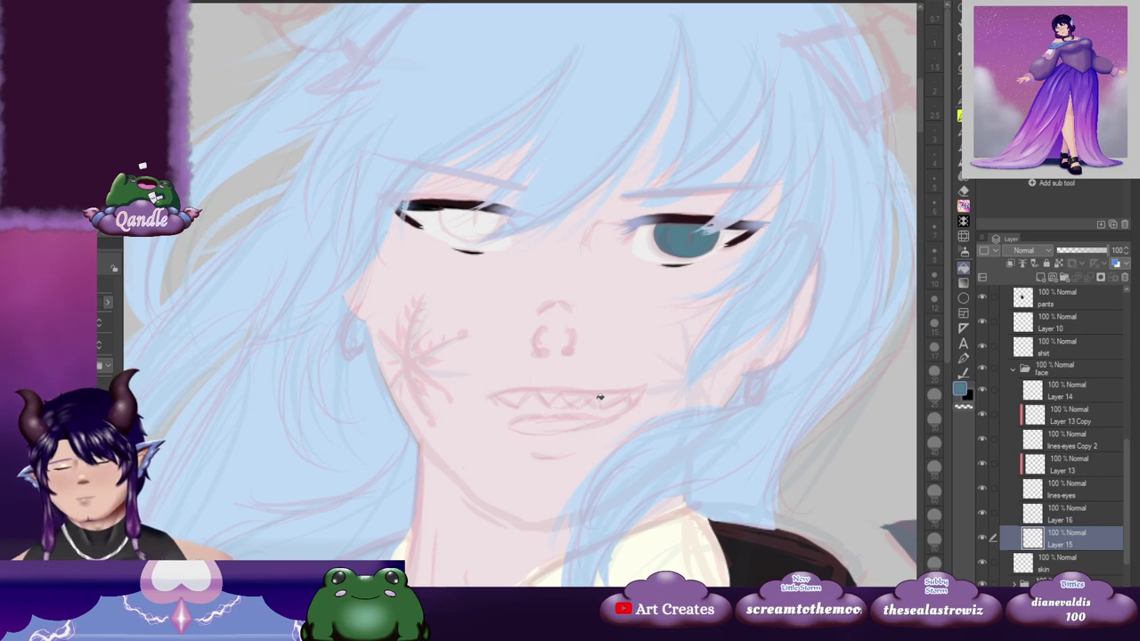
{"action": "scroll", "coordinate": [599, 398], "scroll_direction": "down", "scroll_amount": 3}
{"action": "scroll", "coordinate": [602, 401], "scroll_direction": "down", "scroll_amount": 2}
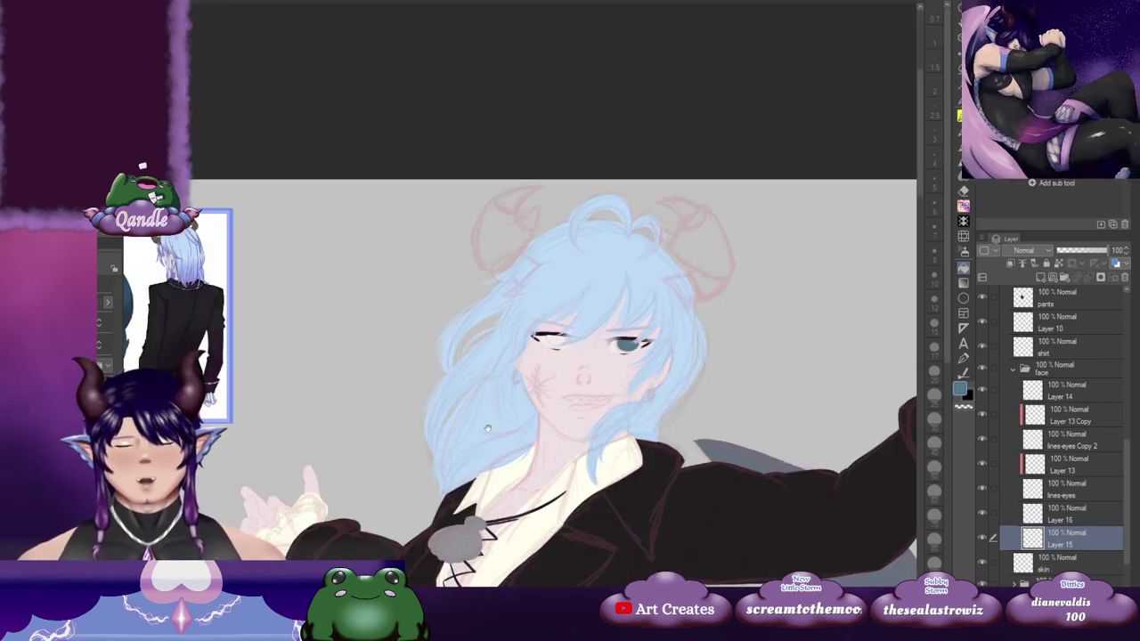
{"action": "left_click_drag", "start_coordinate": [393, 467], "coordinate": [633, 283]}
{"action": "left_click_drag", "start_coordinate": [457, 378], "coordinate": [668, 287]}
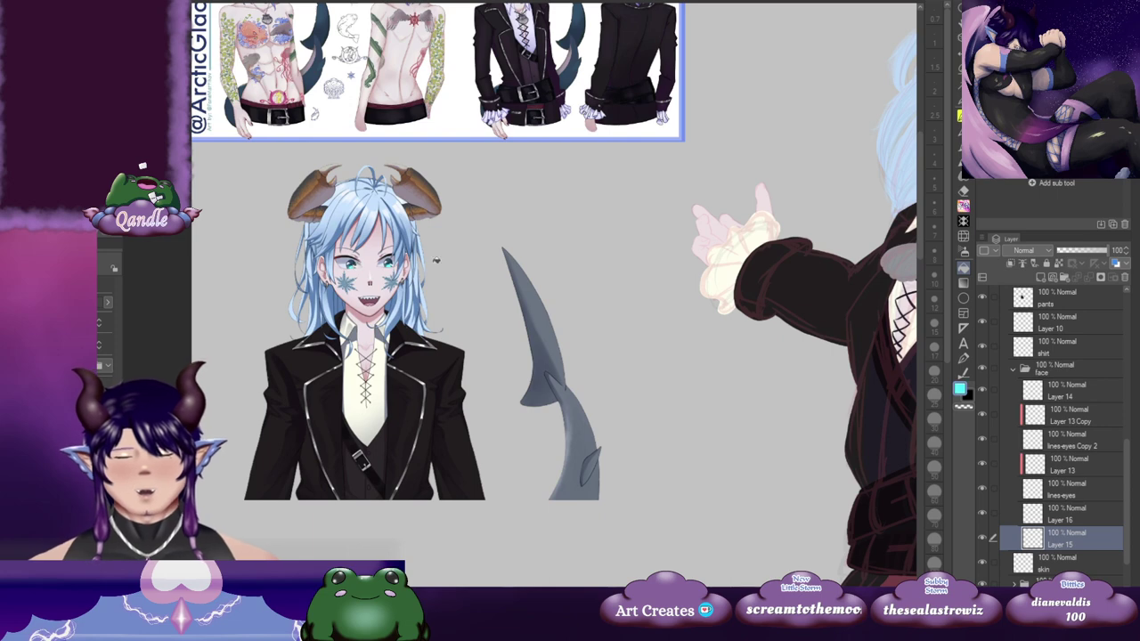
Step: Add a clipped layer above the iris base and brush a bright cyan glow onto the lower iris
{"action": "left_click_drag", "start_coordinate": [812, 360], "coordinate": [458, 411]}
{"action": "left_click_drag", "start_coordinate": [707, 417], "coordinate": [650, 443]}
{"action": "left_click", "coordinate": [1079, 515]}
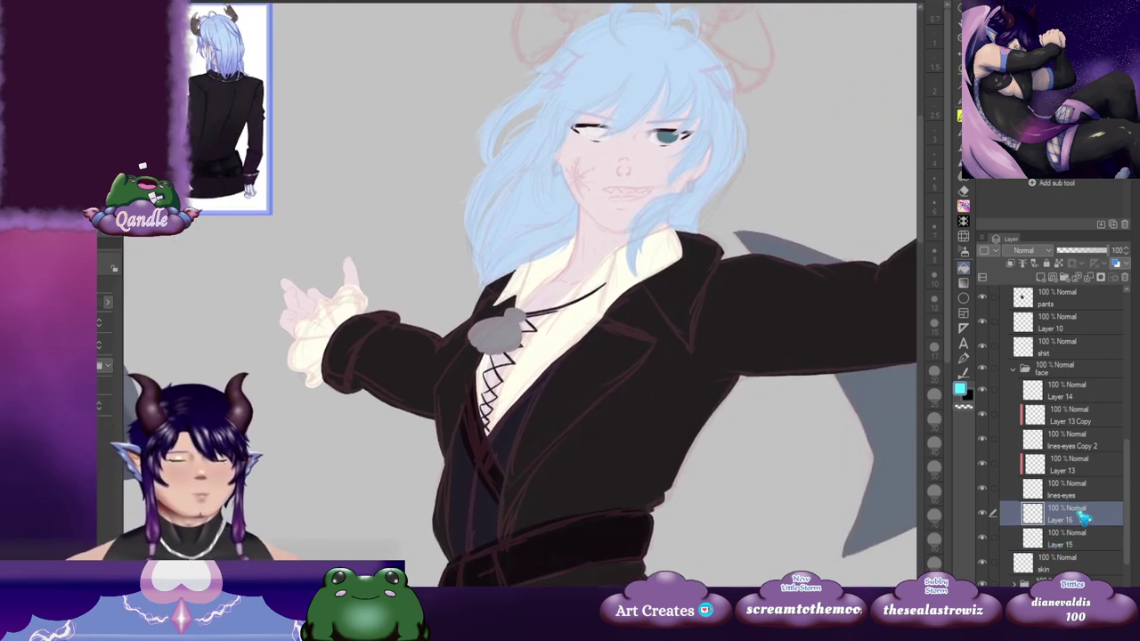
{"action": "left_click", "coordinate": [1009, 263]}
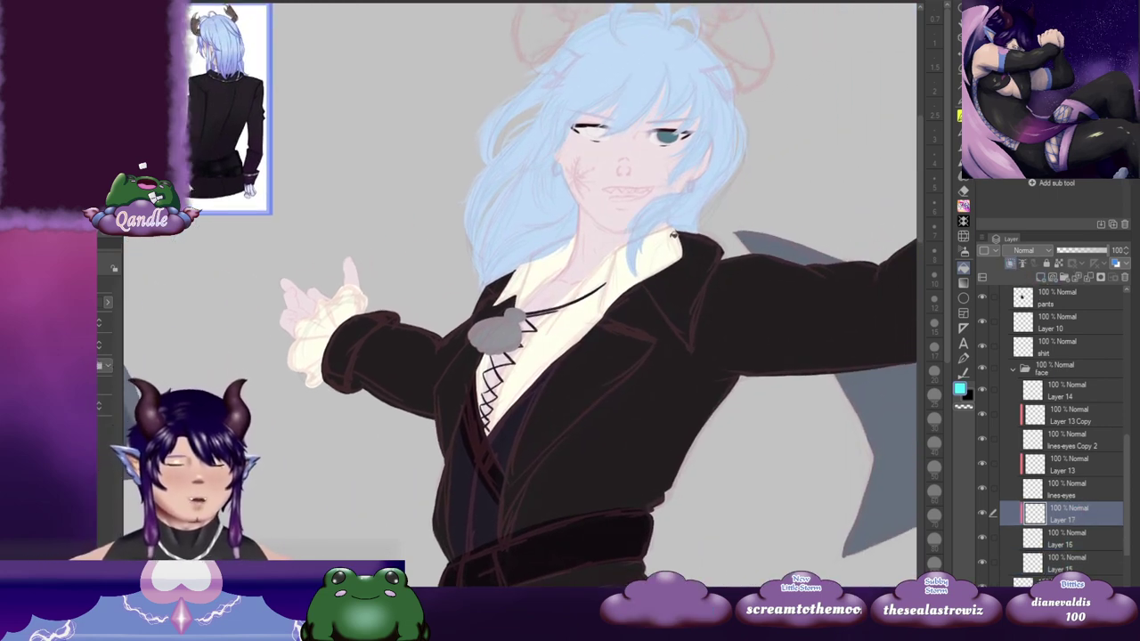
{"action": "key", "text": "b"}
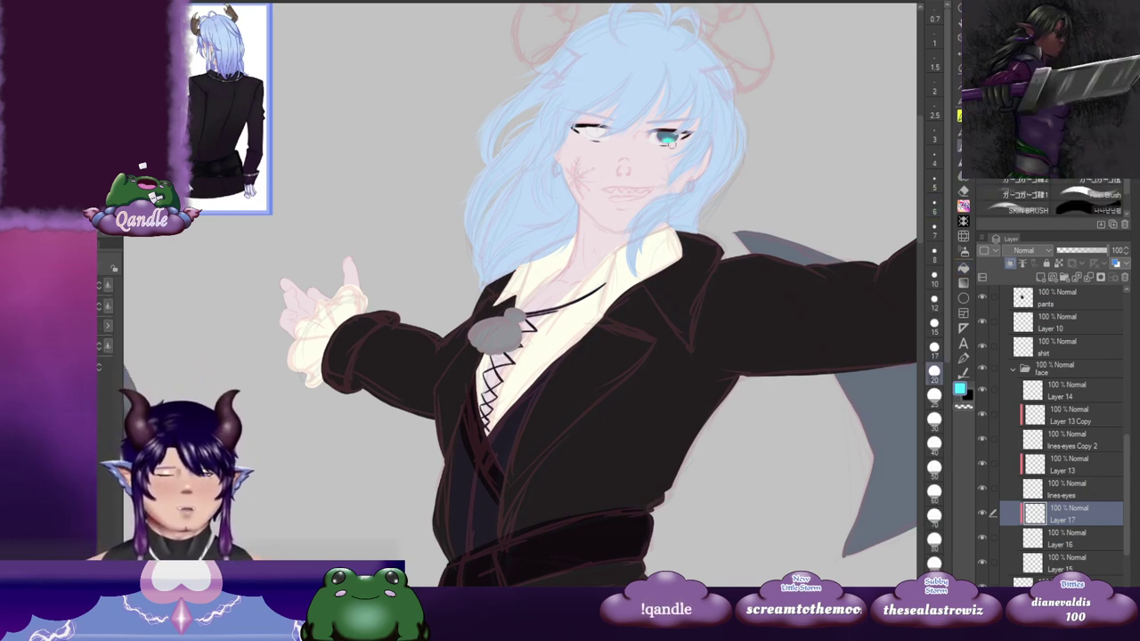
Step: Sample a dark blue from the reference character and shade the upper iris on a new clipped layer
{"action": "left_click_drag", "start_coordinate": [412, 306], "coordinate": [589, 251]}
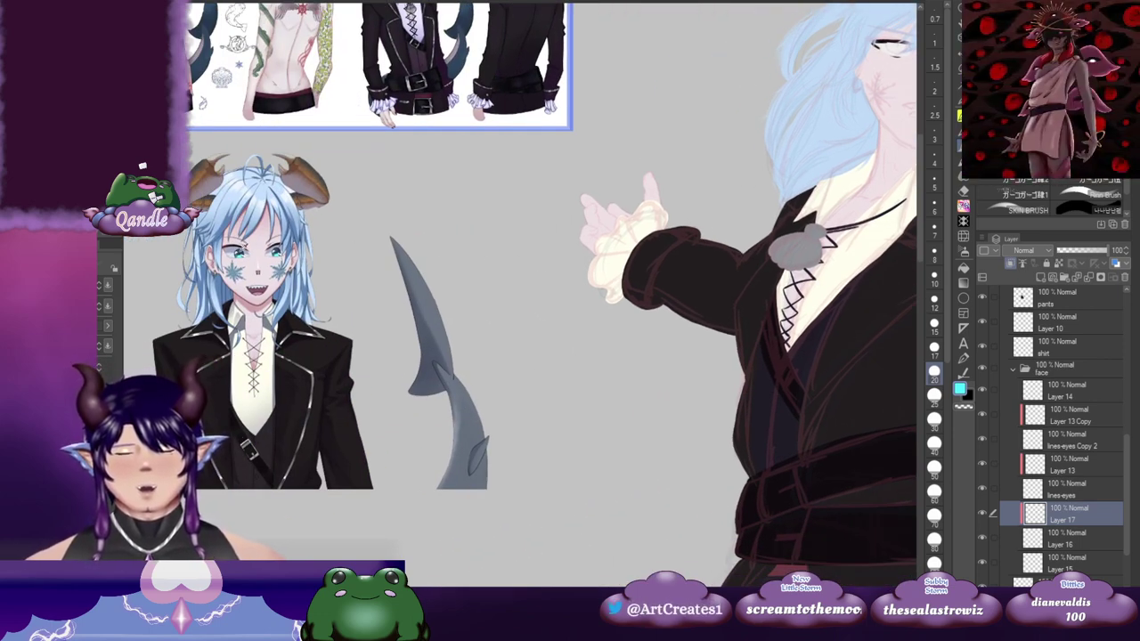
{"action": "left_click_drag", "start_coordinate": [823, 192], "coordinate": [576, 256]}
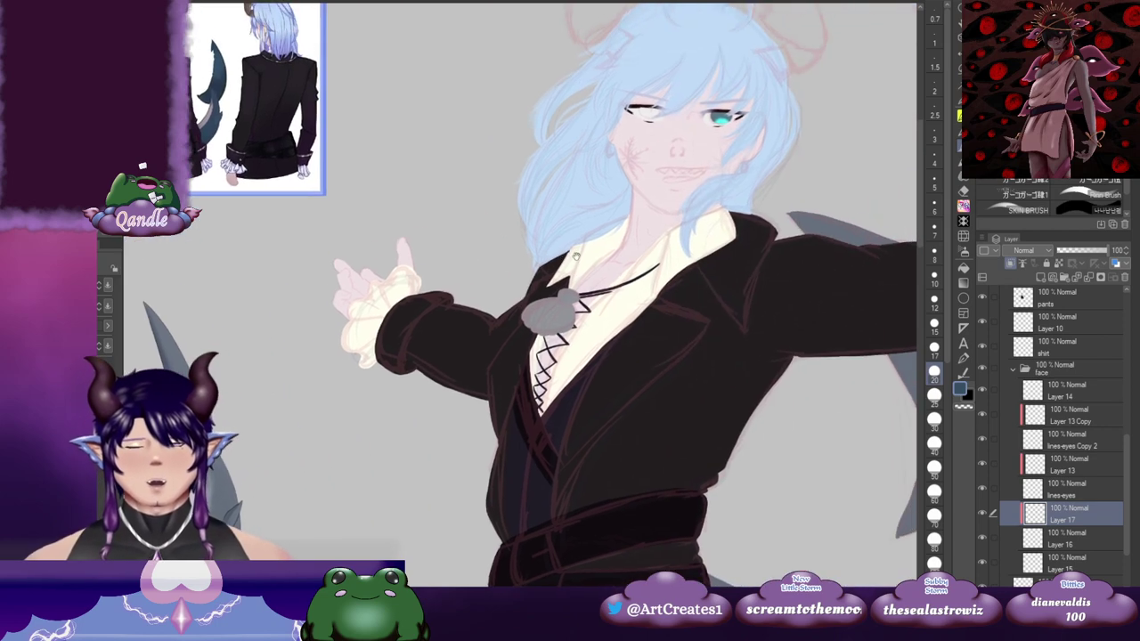
{"action": "left_click", "coordinate": [1041, 278]}
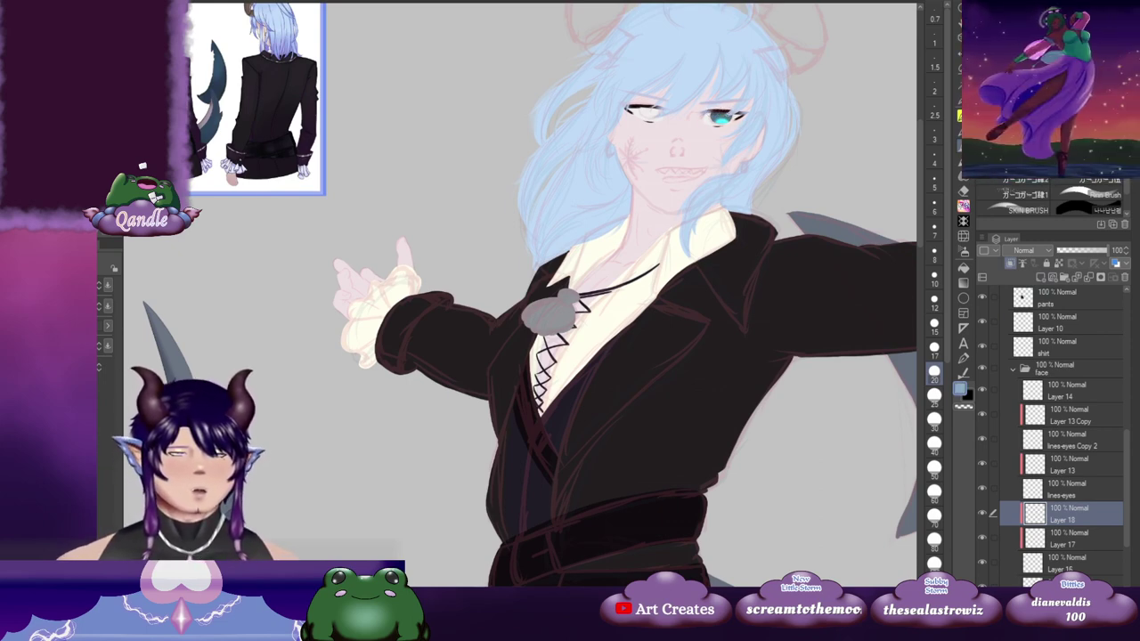
Step: Add another clipped layer and brush pale blue highlights along the sides of the iris
{"action": "left_click", "coordinate": [1041, 279]}
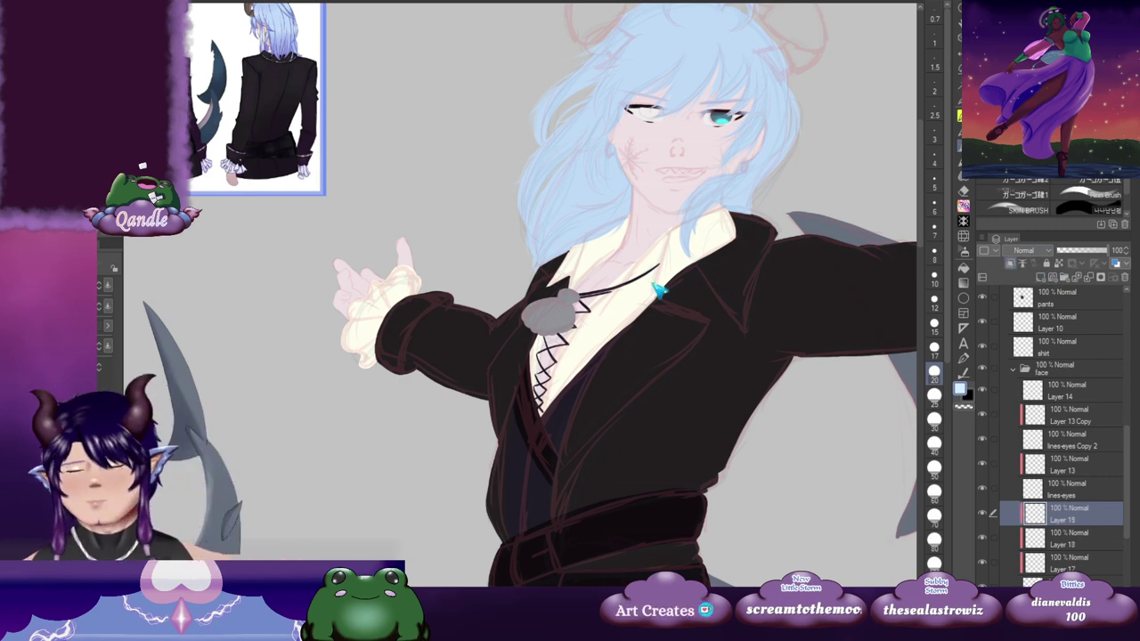
{"action": "scroll", "coordinate": [693, 183], "scroll_direction": "up", "scroll_amount": 3}
{"action": "left_click_drag", "start_coordinate": [780, 100], "coordinate": [711, 166]}
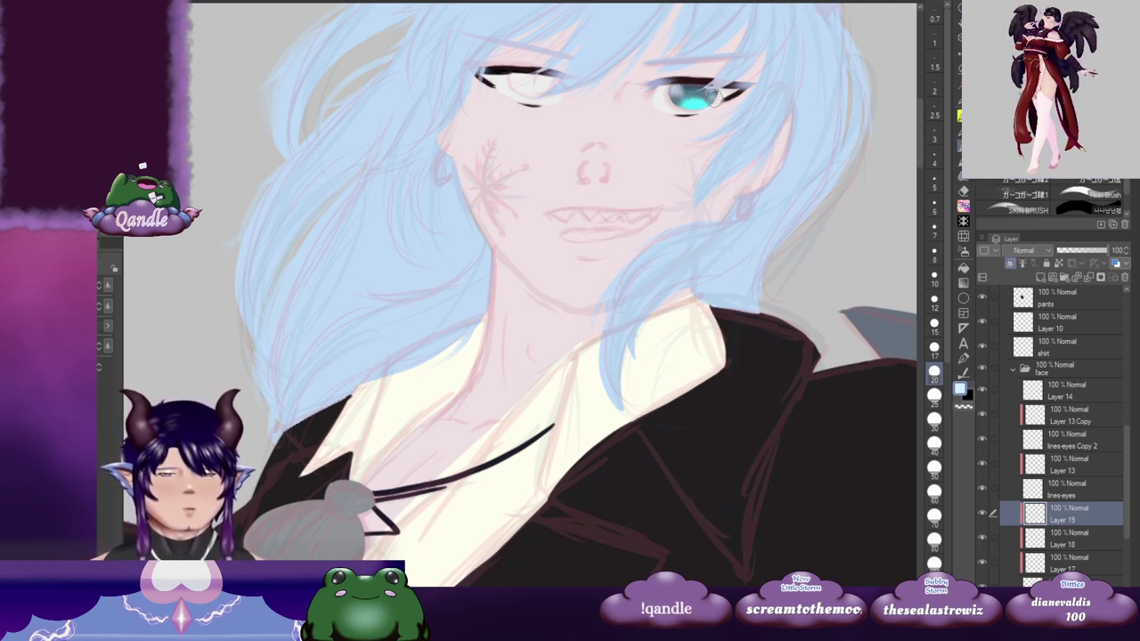
Step: Add a further clipped layer and paint the pupil in dark navy at brush size 8, checking it against the whole figure
{"action": "left_click", "coordinate": [1040, 277]}
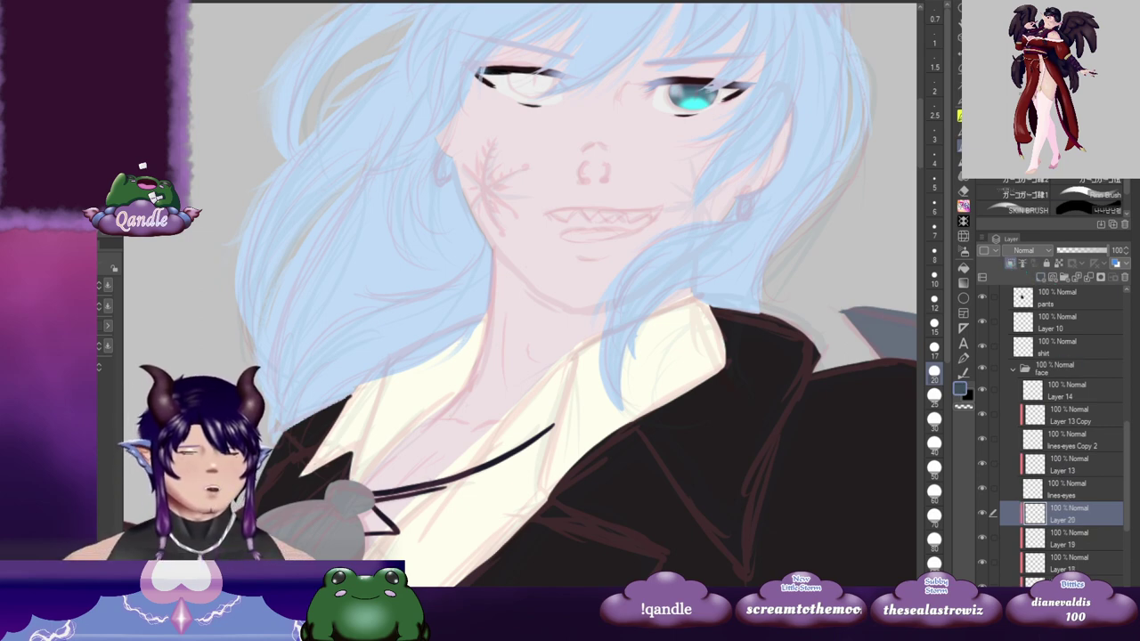
{"action": "left_click", "coordinate": [934, 299]}
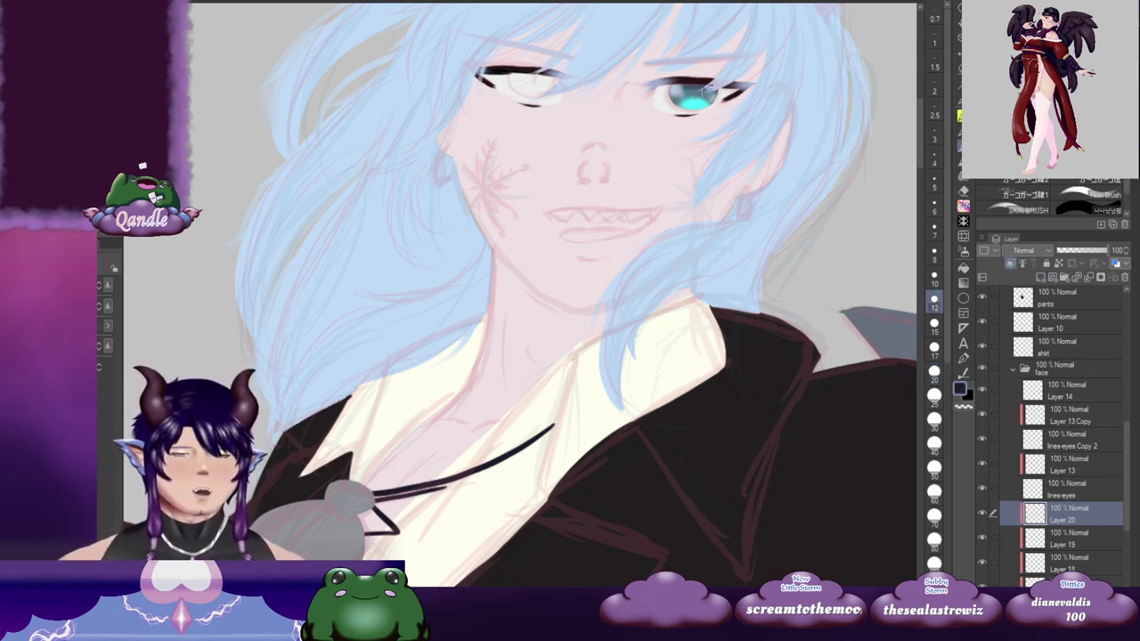
{"action": "left_click", "coordinate": [933, 254]}
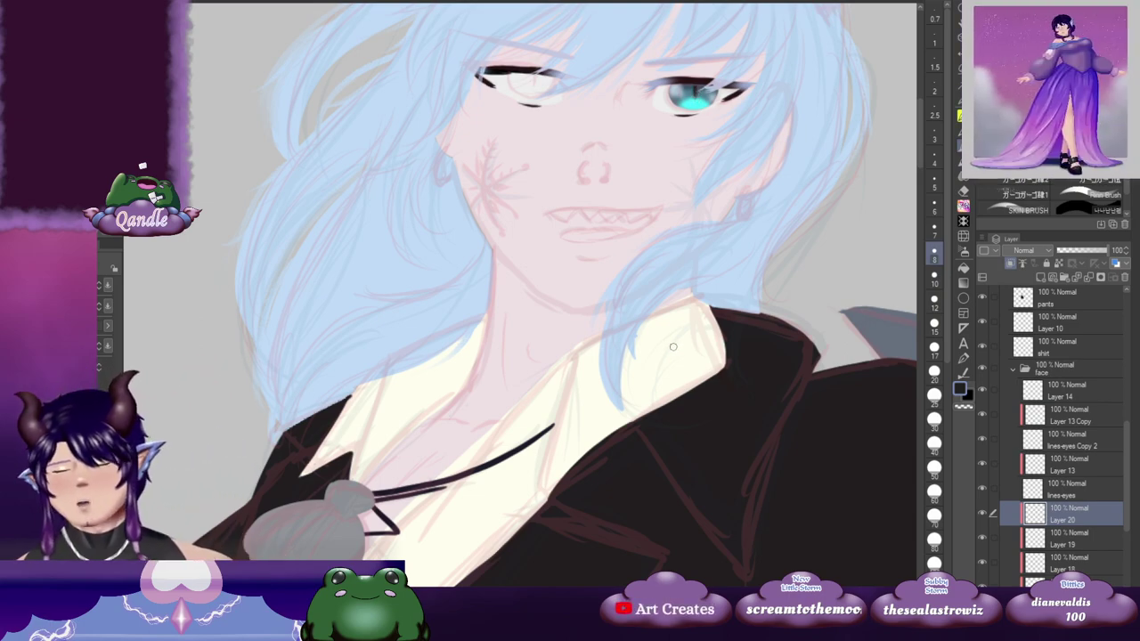
{"action": "scroll", "coordinate": [677, 349], "scroll_direction": "down", "scroll_amount": 3}
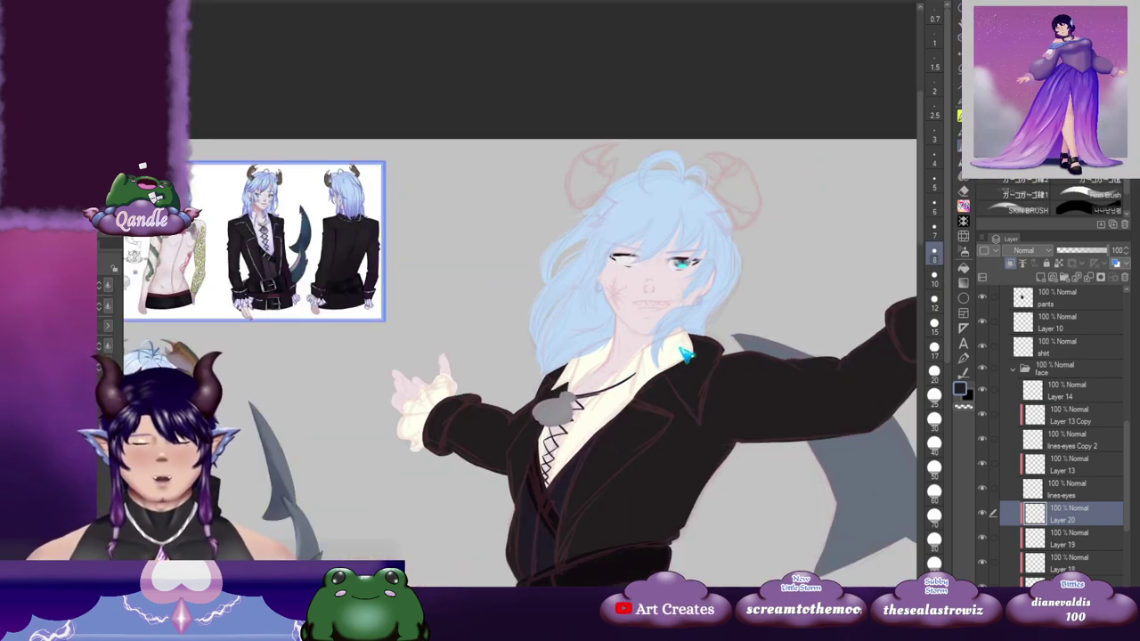
{"action": "scroll", "coordinate": [684, 355], "scroll_direction": "up", "scroll_amount": 4}
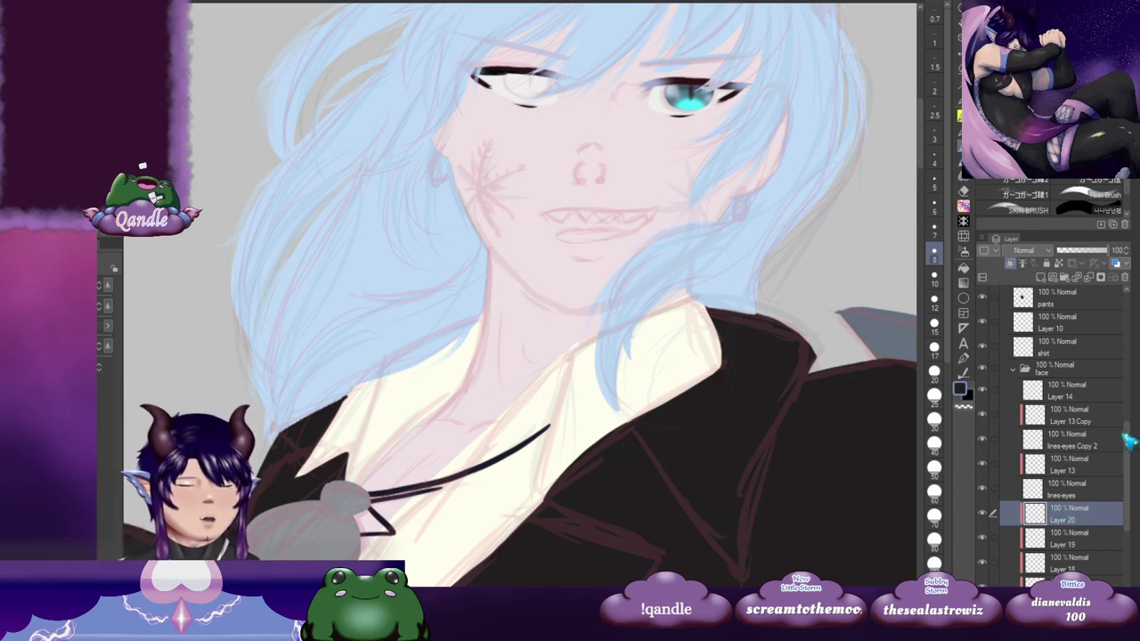
Step: Group the iris base and its clipped shading layers, Layer 16 to Layer 20, in a new folder named eye
{"action": "scroll", "coordinate": [1113, 449], "scroll_direction": "down", "scroll_amount": 3}
{"action": "left_click", "coordinate": [1065, 282]}
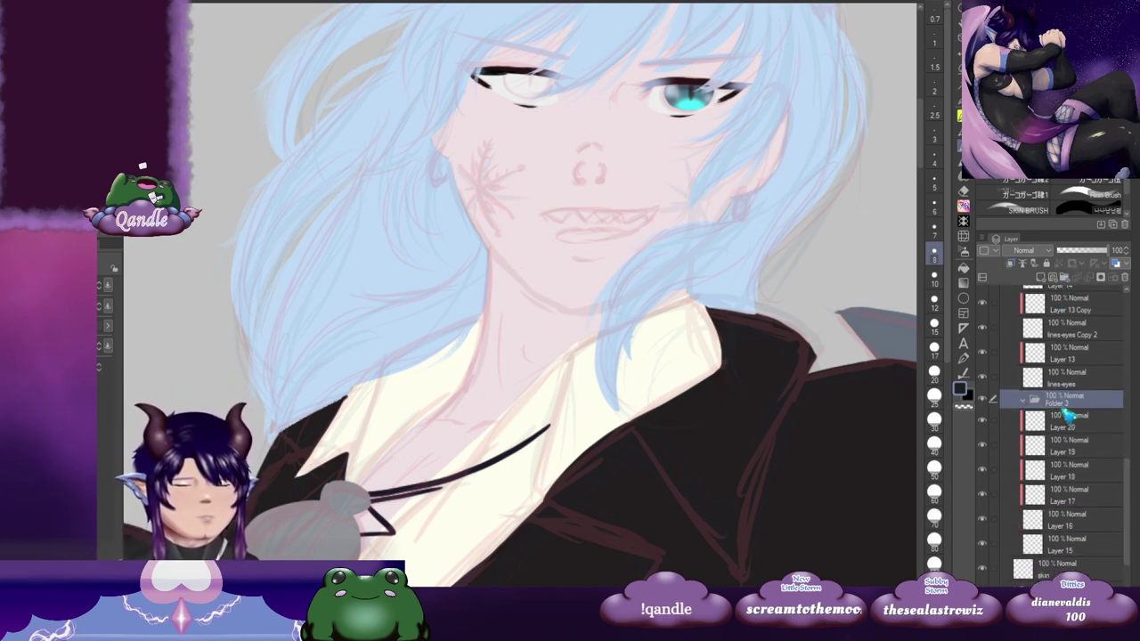
{"action": "left_click", "coordinate": [1081, 431]}
{"action": "left_click", "coordinate": [1078, 526], "text": "shift"}
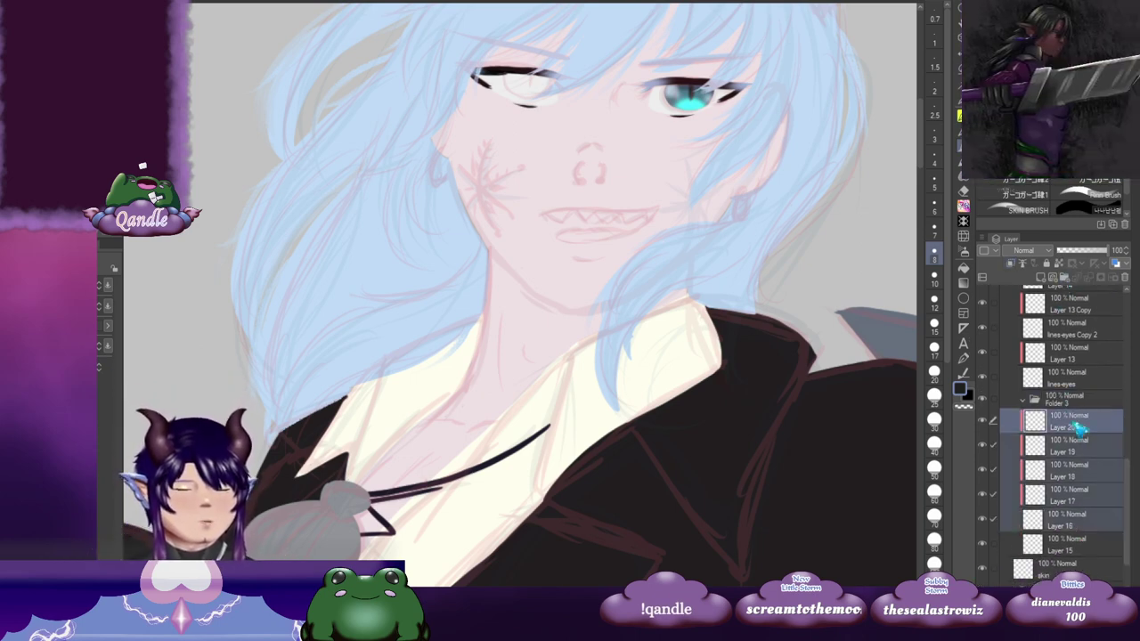
{"action": "left_click_drag", "start_coordinate": [1079, 428], "coordinate": [1080, 407]}
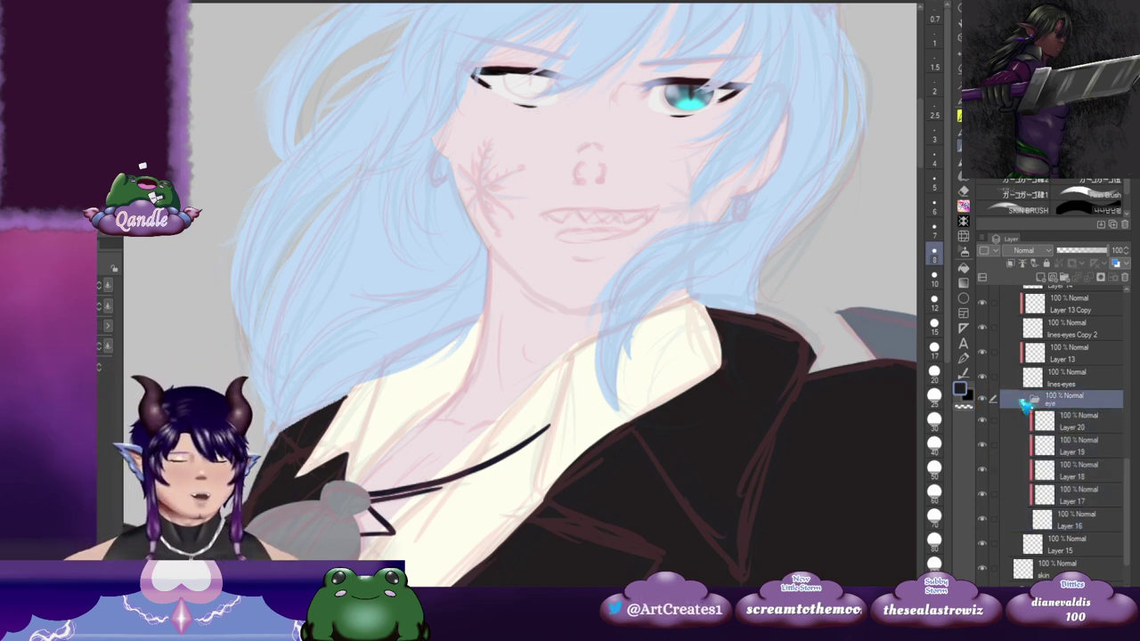
Step: Duplicate the eye folder and place the copy over the character's other, uncolored eye, rotating it slightly to fit
{"action": "left_click", "coordinate": [1024, 402]}
{"action": "left_click_drag", "start_coordinate": [1073, 471], "coordinate": [1086, 462]}
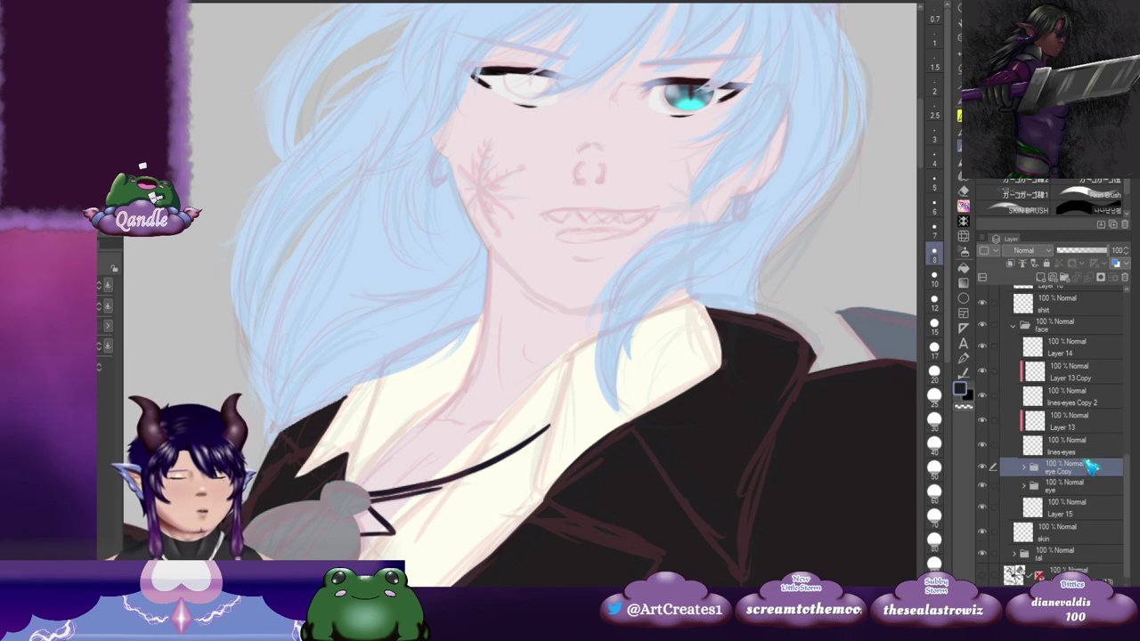
{"action": "key", "text": "ctrl+t"}
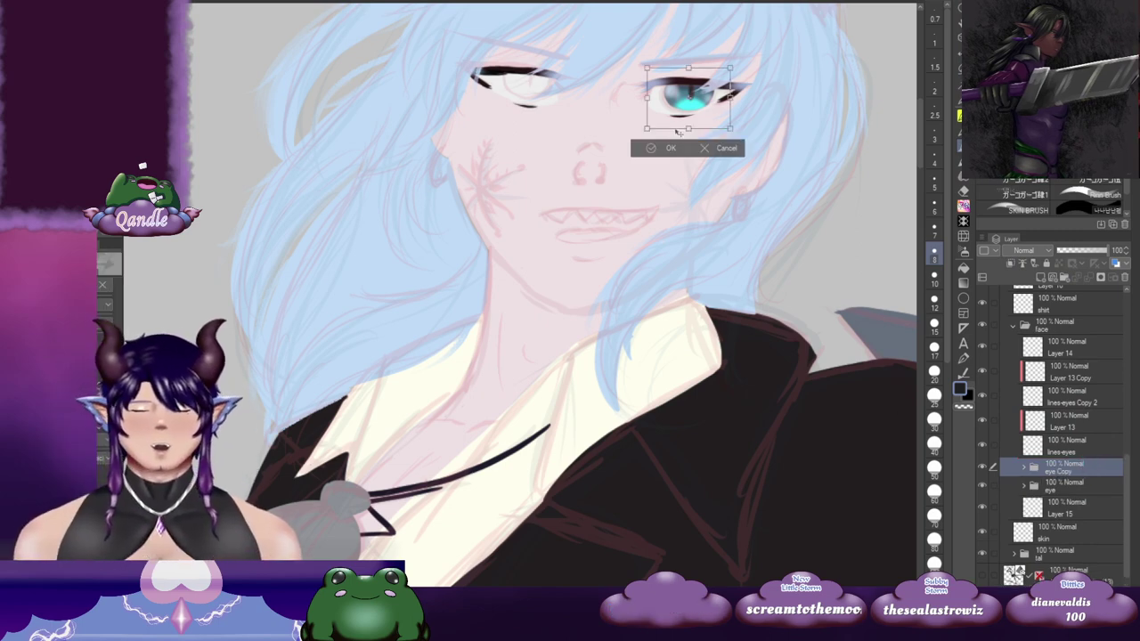
{"action": "left_click_drag", "start_coordinate": [702, 113], "coordinate": [539, 102]}
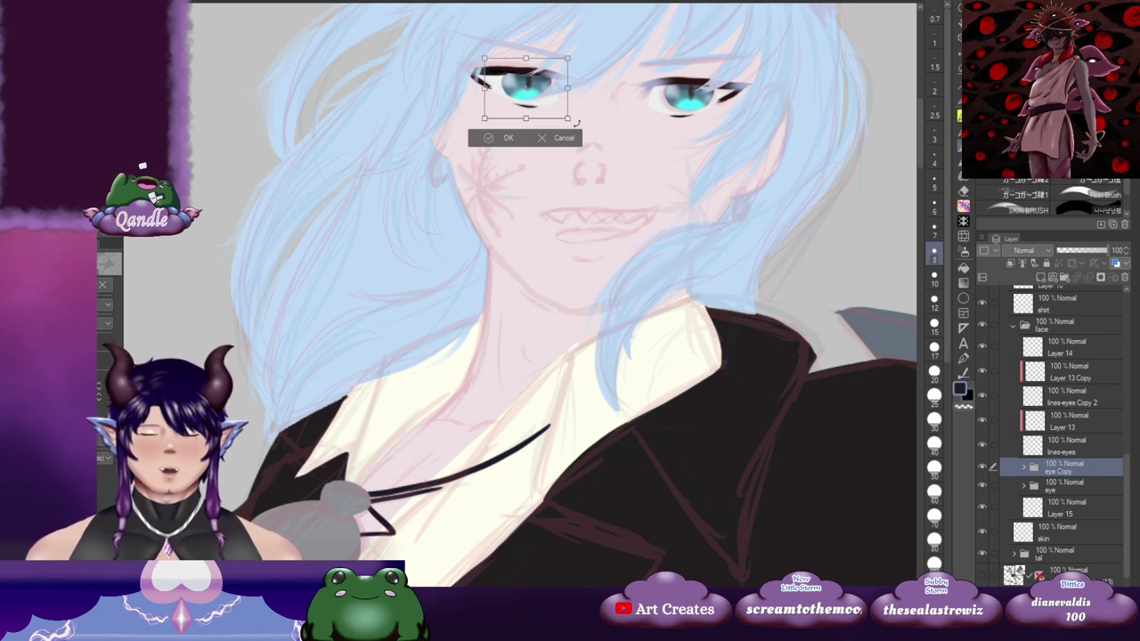
{"action": "left_click_drag", "start_coordinate": [580, 119], "coordinate": [579, 121]}
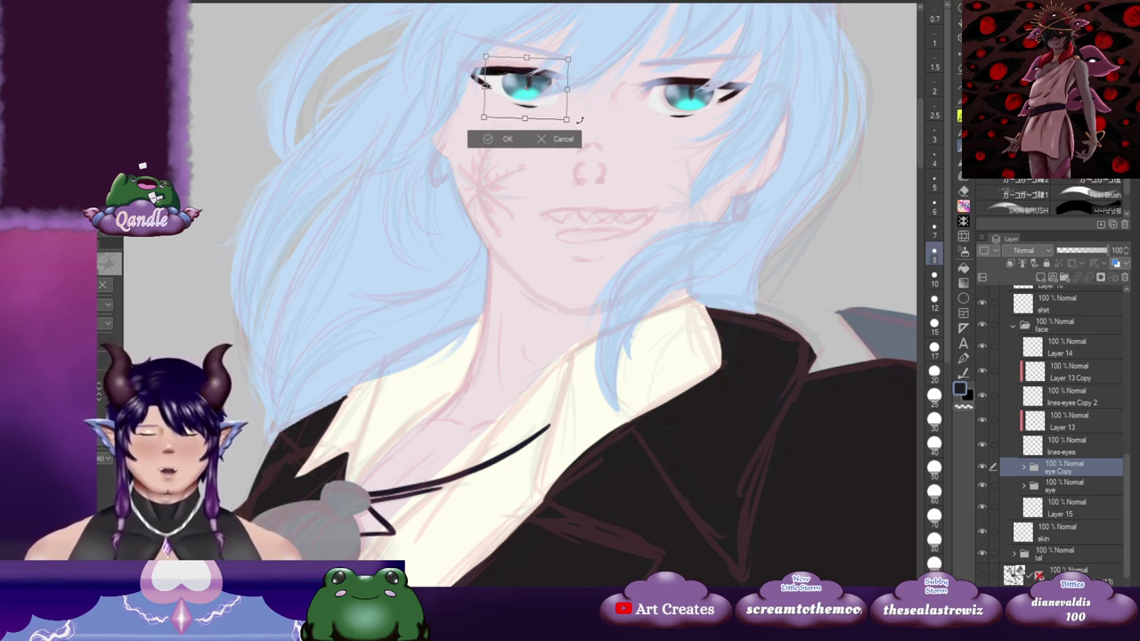
{"action": "left_click", "coordinate": [499, 142]}
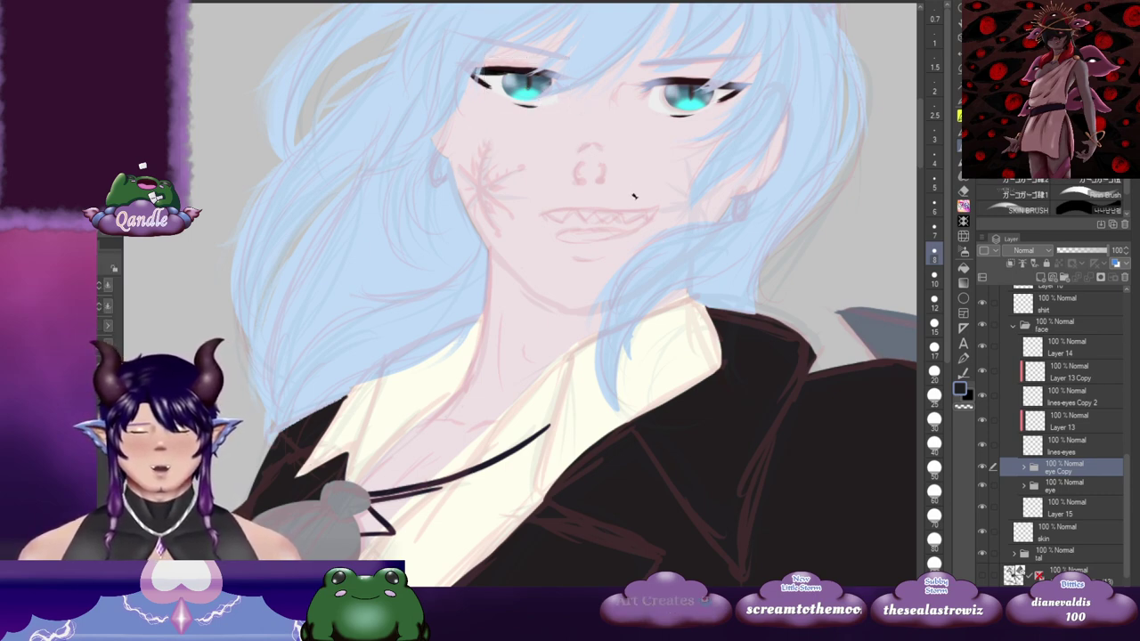
{"action": "scroll", "coordinate": [632, 222], "scroll_direction": "down", "scroll_amount": 3}
{"action": "scroll", "coordinate": [639, 222], "scroll_direction": "down", "scroll_amount": 2}
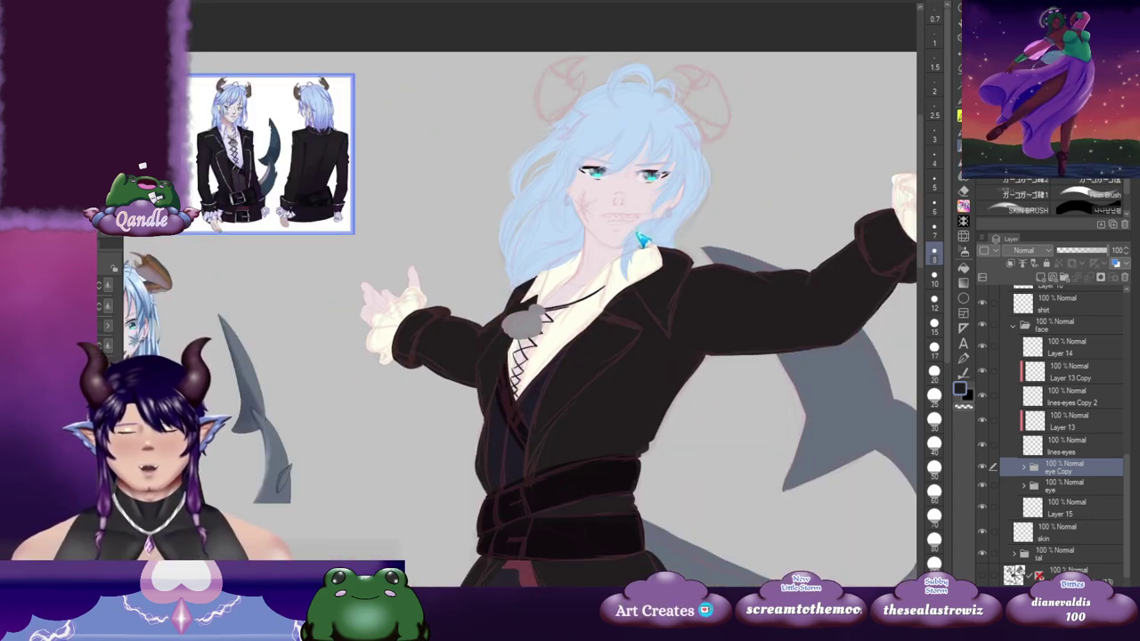
{"action": "scroll", "coordinate": [640, 249], "scroll_direction": "up", "scroll_amount": 2}
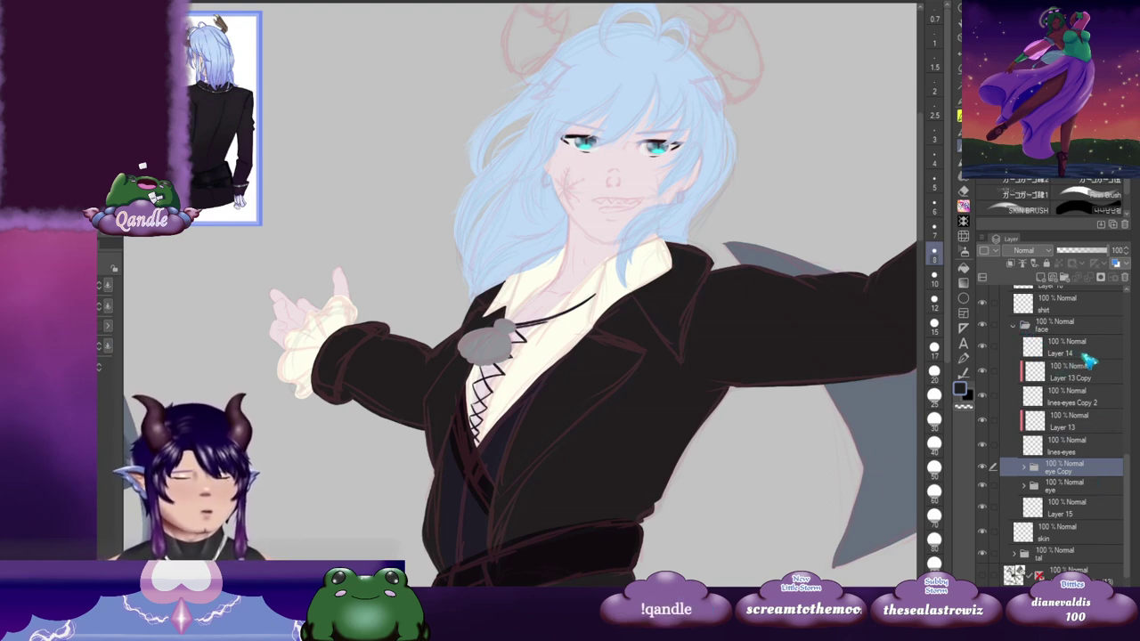
Step: Create a new folder directly below Layer 15 in the face group and add a new layer inside it for the mouth
{"action": "left_click", "coordinate": [1086, 510]}
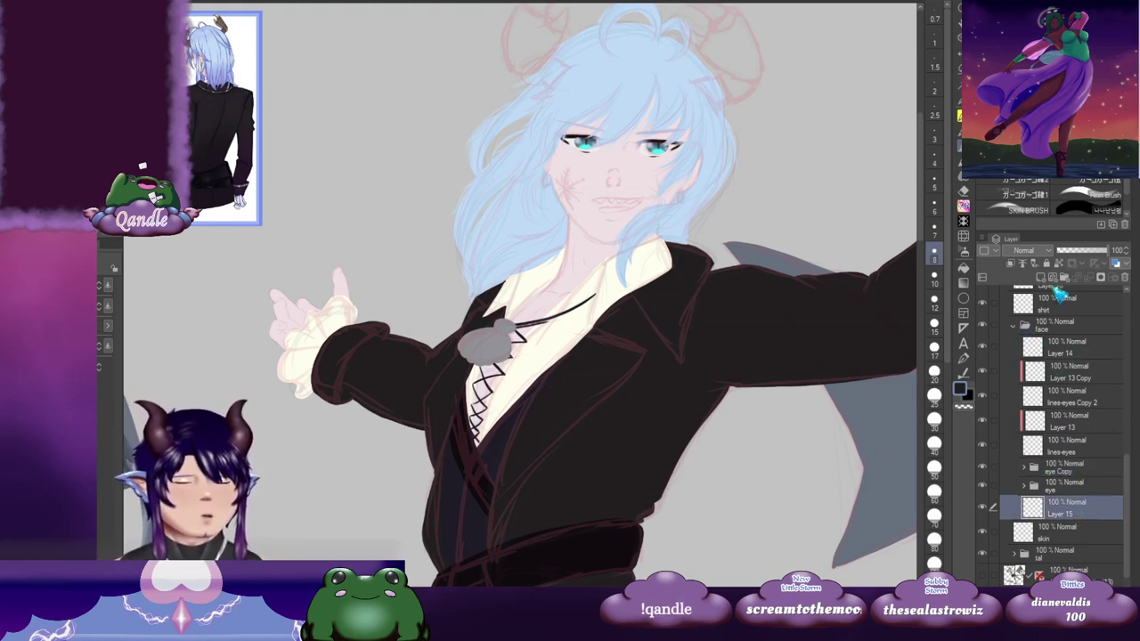
{"action": "key", "text": "ctrl+g"}
{"action": "left_click_drag", "start_coordinate": [1077, 536], "coordinate": [1079, 538]}
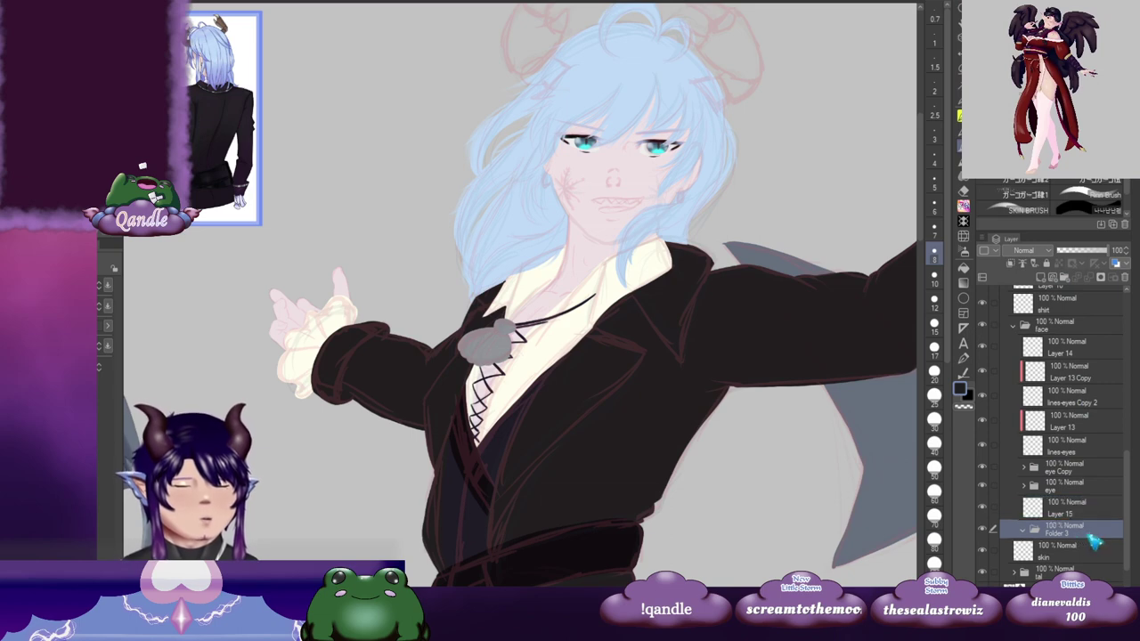
{"action": "scroll", "coordinate": [705, 308], "scroll_direction": "up", "scroll_amount": 5}
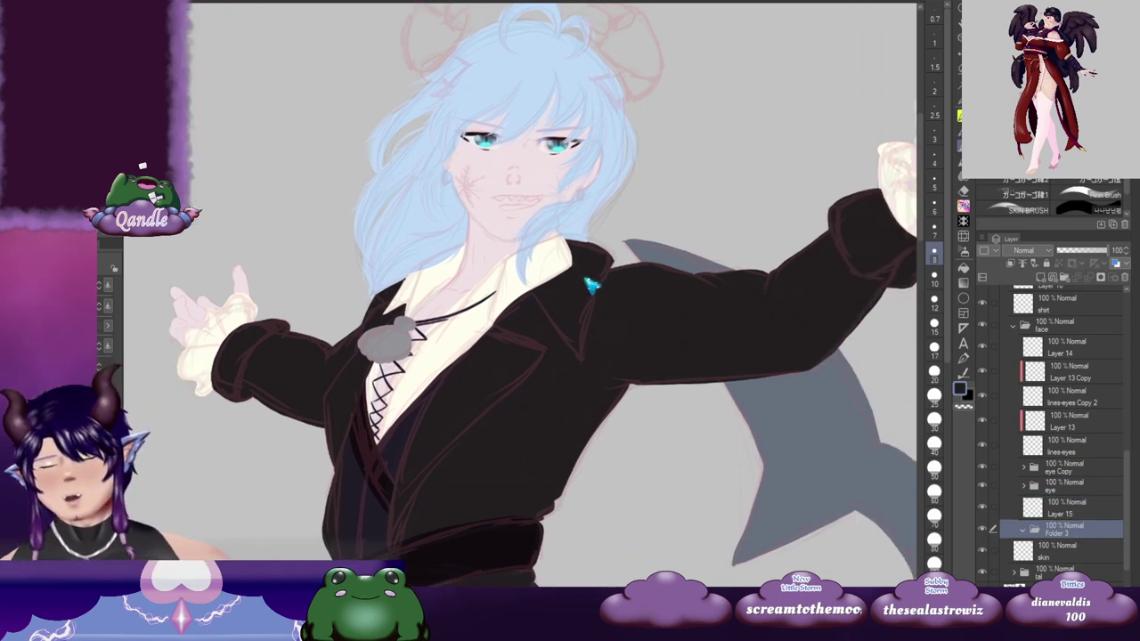
{"action": "scroll", "coordinate": [598, 265], "scroll_direction": "down", "scroll_amount": 3}
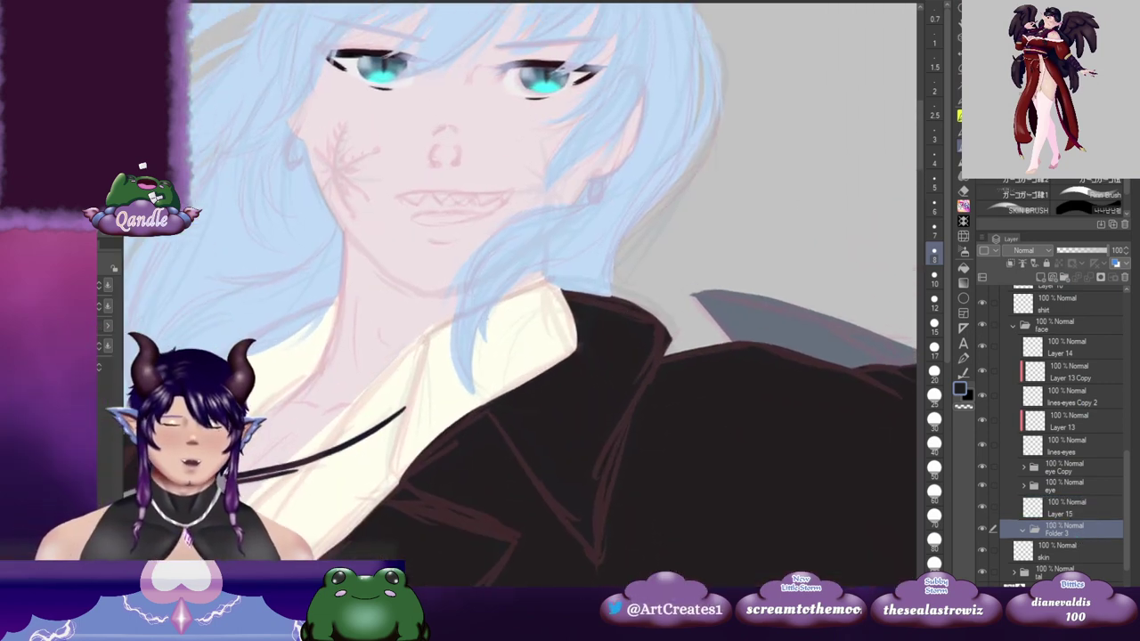
{"action": "left_click", "coordinate": [1039, 278]}
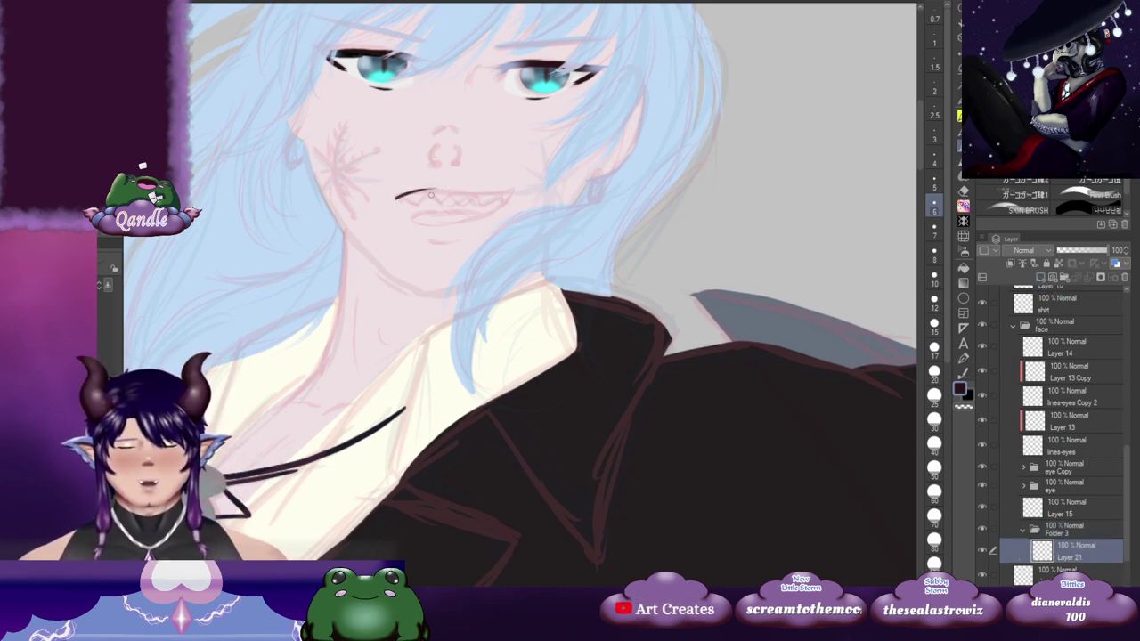
Step: Ink a thin dark upper lip line over the mouth sketch at brush size 6, plus a short stroke under the lower lip
{"action": "key", "text": "ctrl+z"}
{"action": "left_click_drag", "start_coordinate": [400, 196], "coordinate": [508, 191]}
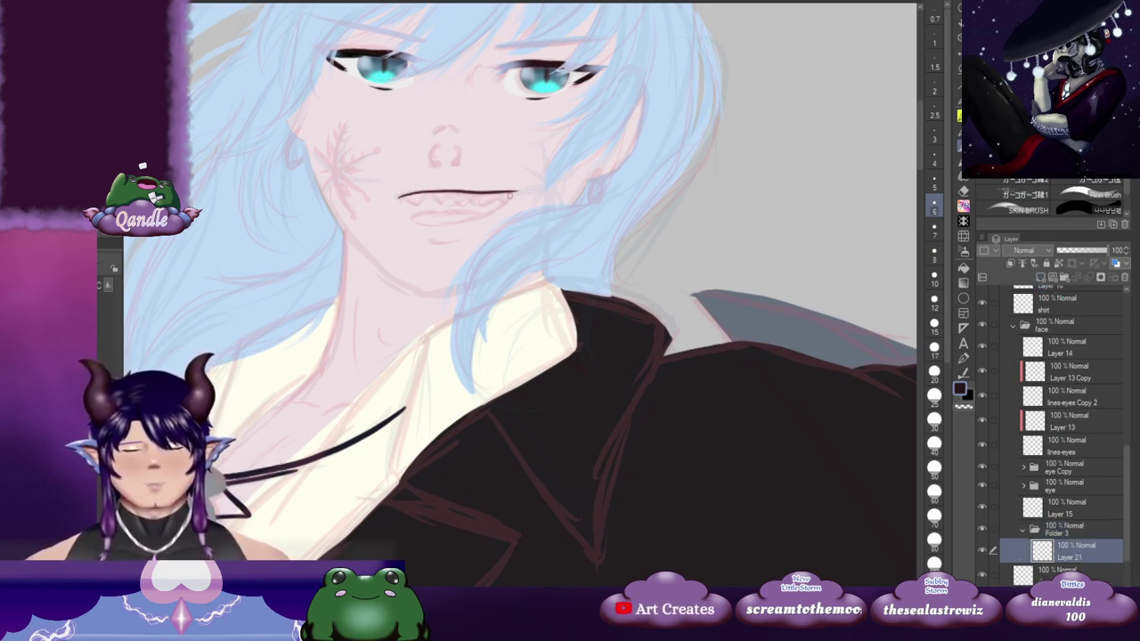
{"action": "key", "text": "ctrl+z"}
{"action": "left_click_drag", "start_coordinate": [395, 197], "coordinate": [565, 190]}
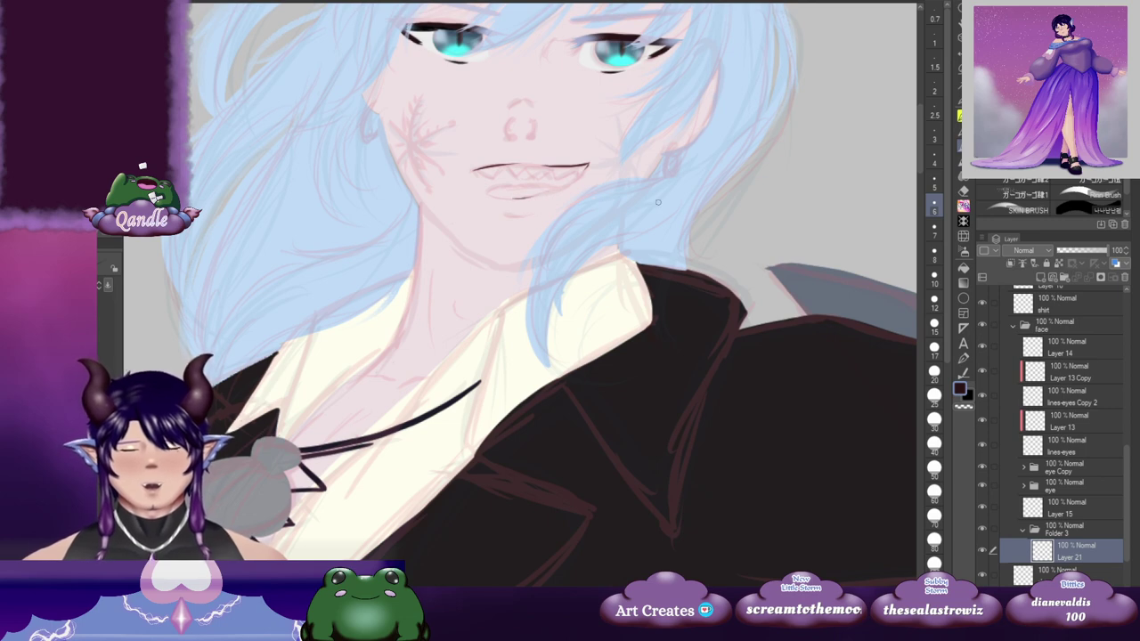
{"action": "left_click_drag", "start_coordinate": [658, 202], "coordinate": [674, 204]}
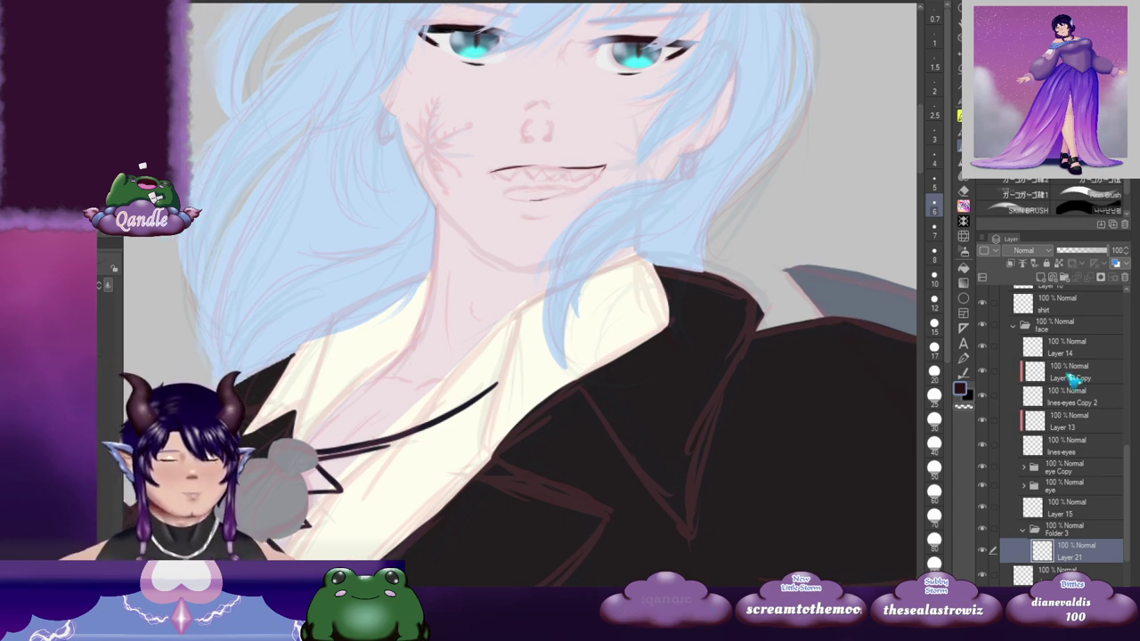
Step: Add a layer, sample the dark red mouth interior from the reference character, and move the layer below the lip lines
{"action": "left_click", "coordinate": [1039, 278]}
{"action": "mouse_move", "coordinate": [450, 330]}
{"action": "left_mouse_down"}
{"action": "mouse_move", "coordinate": [705, 235]}
{"action": "mouse_move", "coordinate": [1041, 160]}
{"action": "left_mouse_up"}
{"action": "left_click_drag", "start_coordinate": [374, 320], "coordinate": [801, 285]}
{"action": "left_click_drag", "start_coordinate": [390, 379], "coordinate": [784, 218]}
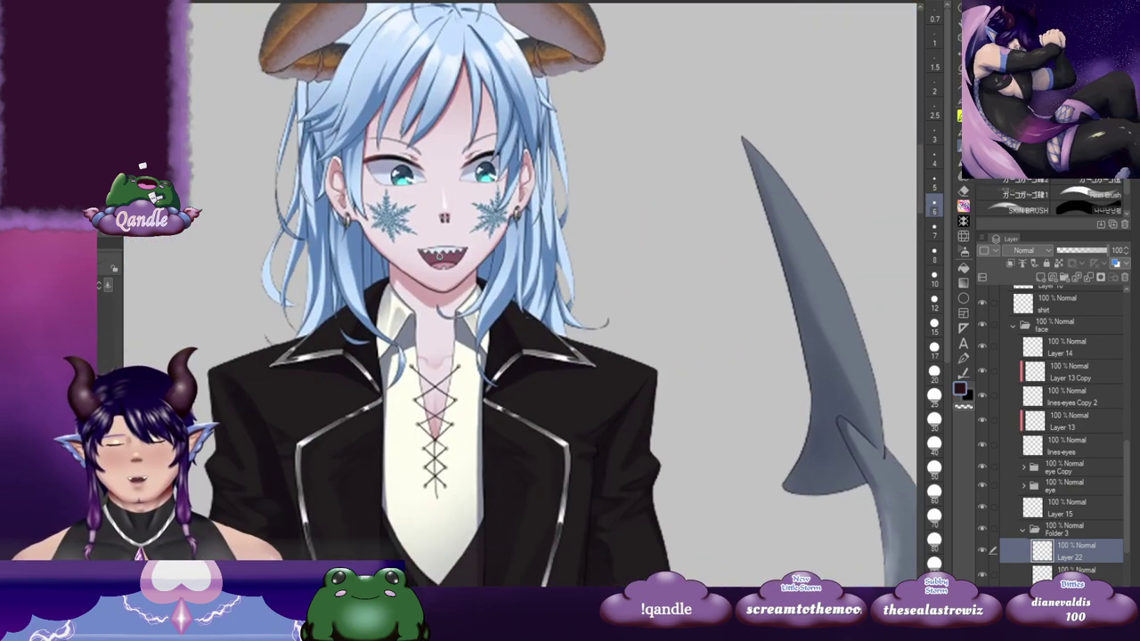
{"action": "left_click_drag", "start_coordinate": [809, 324], "coordinate": [617, 356]}
{"action": "left_click_drag", "start_coordinate": [864, 267], "coordinate": [474, 316]}
{"action": "left_click_drag", "start_coordinate": [850, 329], "coordinate": [545, 405]}
{"action": "left_click_drag", "start_coordinate": [818, 389], "coordinate": [544, 447]}
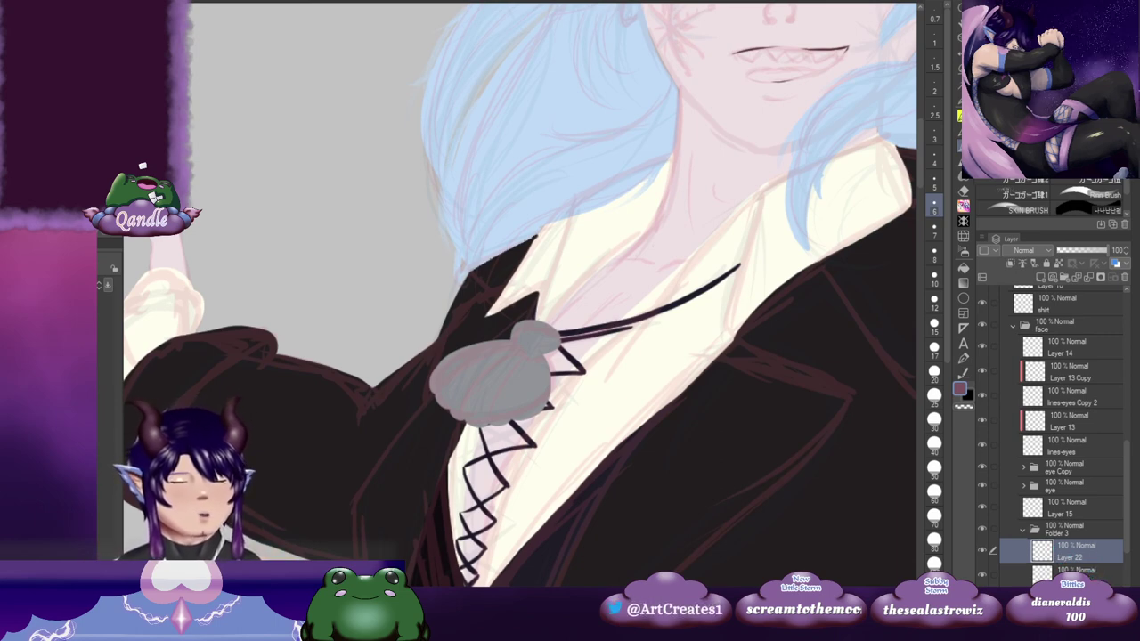
{"action": "left_click_drag", "start_coordinate": [1083, 554], "coordinate": [1080, 575]}
{"action": "left_click_drag", "start_coordinate": [821, 308], "coordinate": [527, 403]}
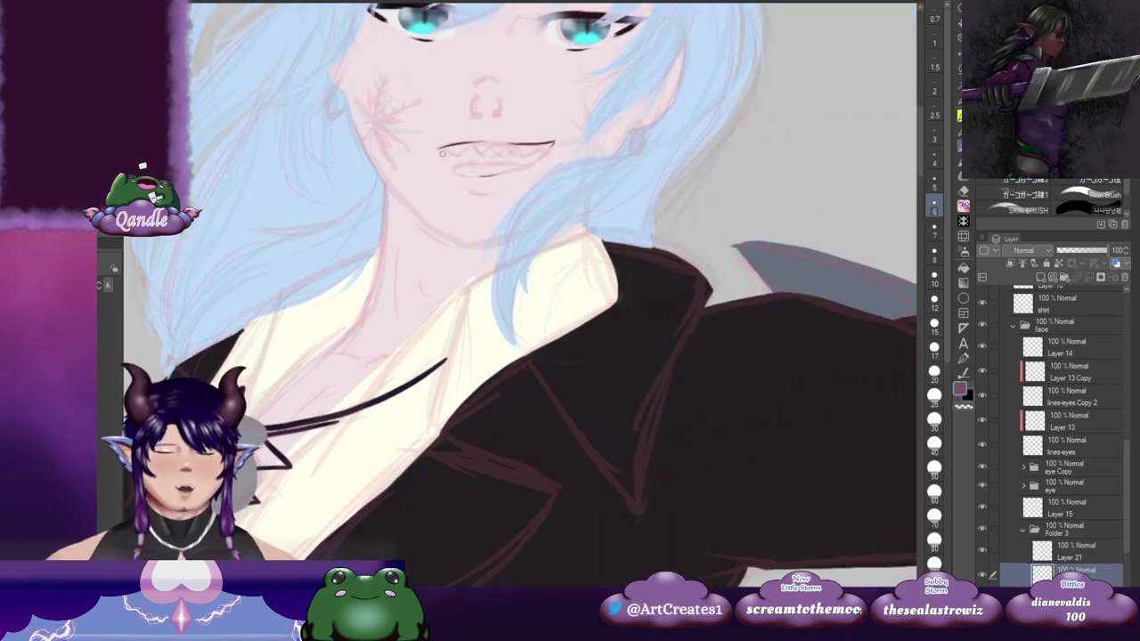
Step: Outline the open mouth in dark red, following the upper lip line and closing the shape along the lower lip
{"action": "left_click_drag", "start_coordinate": [442, 151], "coordinate": [469, 171]}
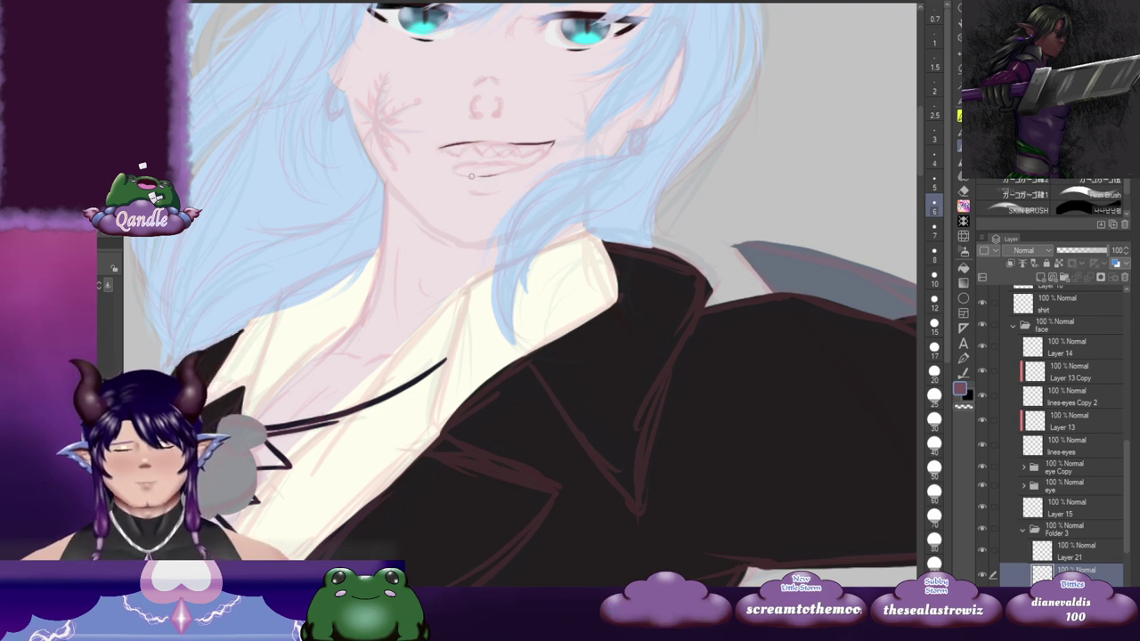
{"action": "scroll", "coordinate": [472, 176], "scroll_direction": "up", "scroll_amount": 5}
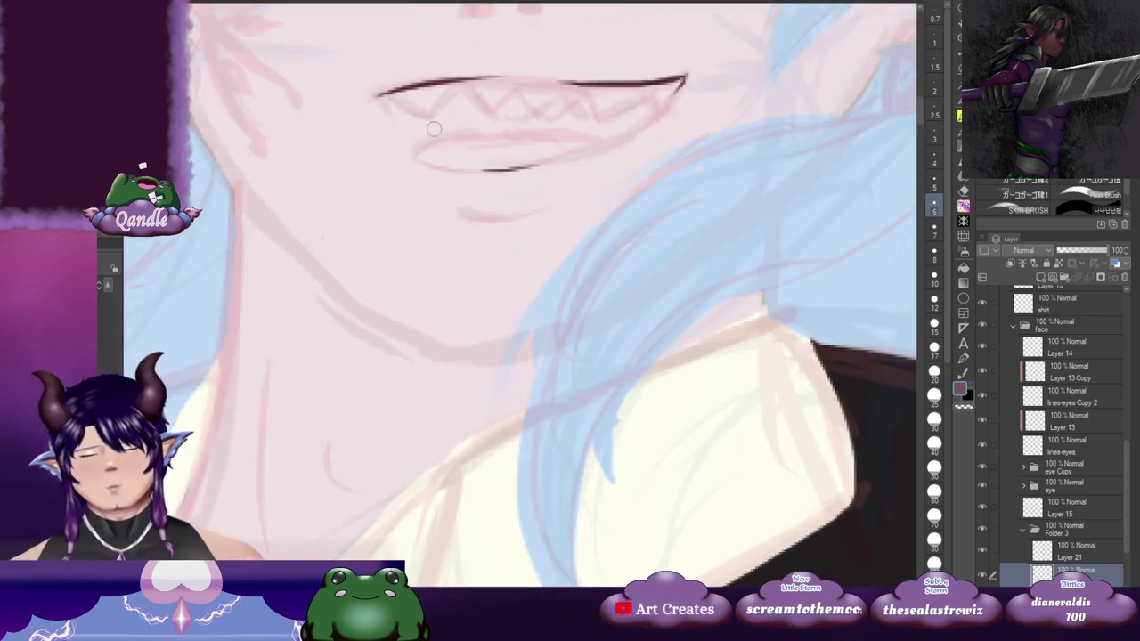
{"action": "left_click_drag", "start_coordinate": [381, 93], "coordinate": [483, 79]}
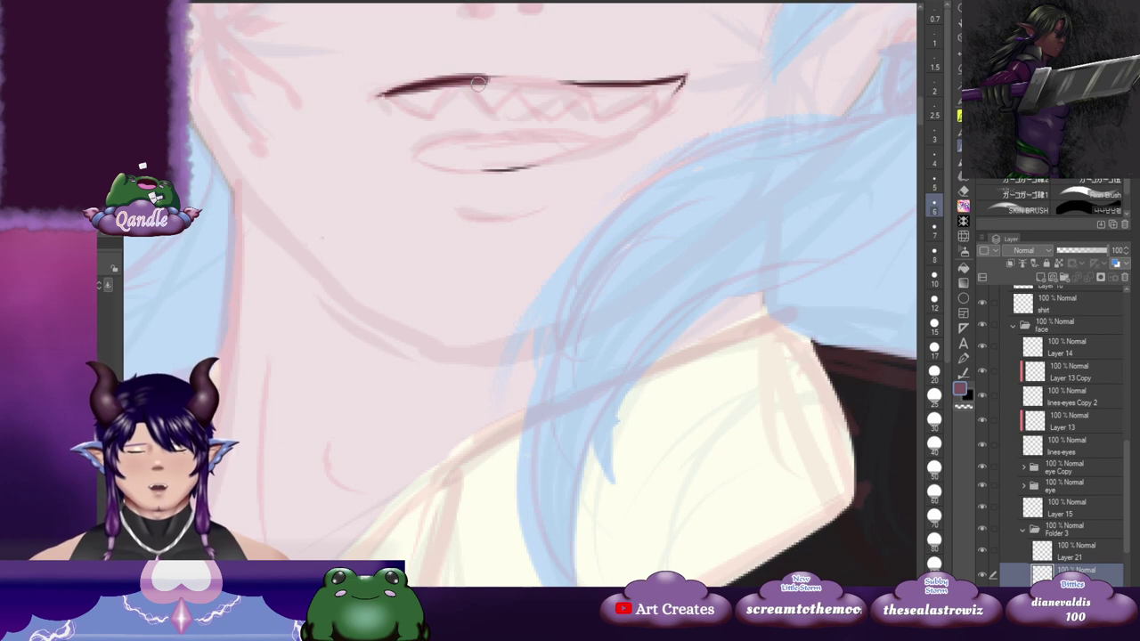
{"action": "key", "text": "ctrl+z"}
{"action": "left_click_drag", "start_coordinate": [383, 93], "coordinate": [545, 82]}
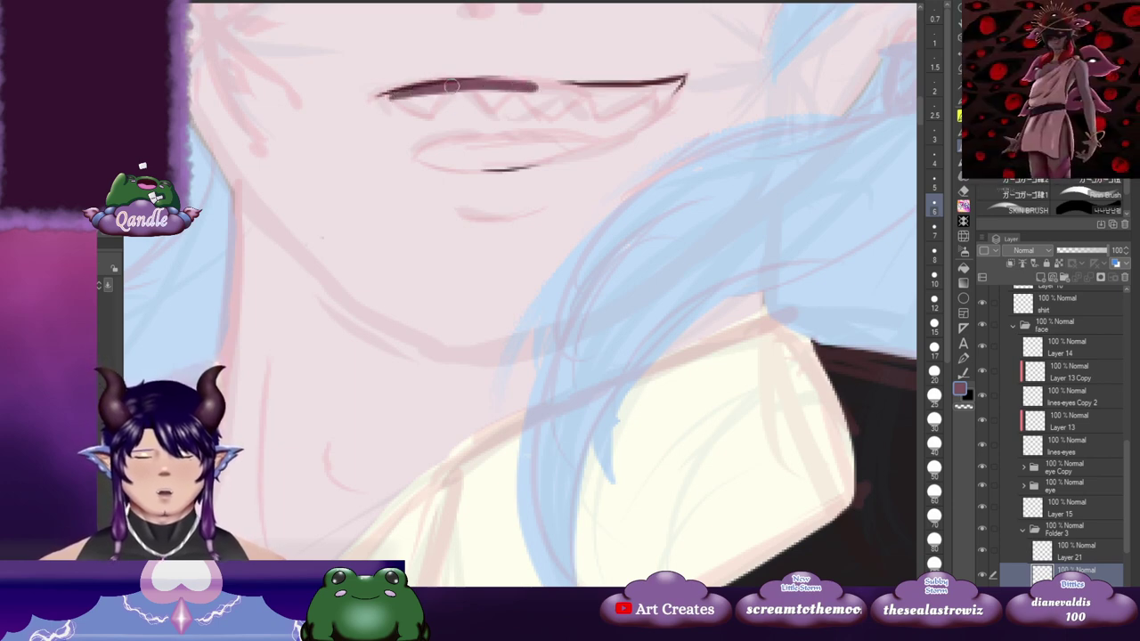
{"action": "left_click_drag", "start_coordinate": [452, 86], "coordinate": [652, 87]}
{"action": "key", "text": "ctrl+z"}
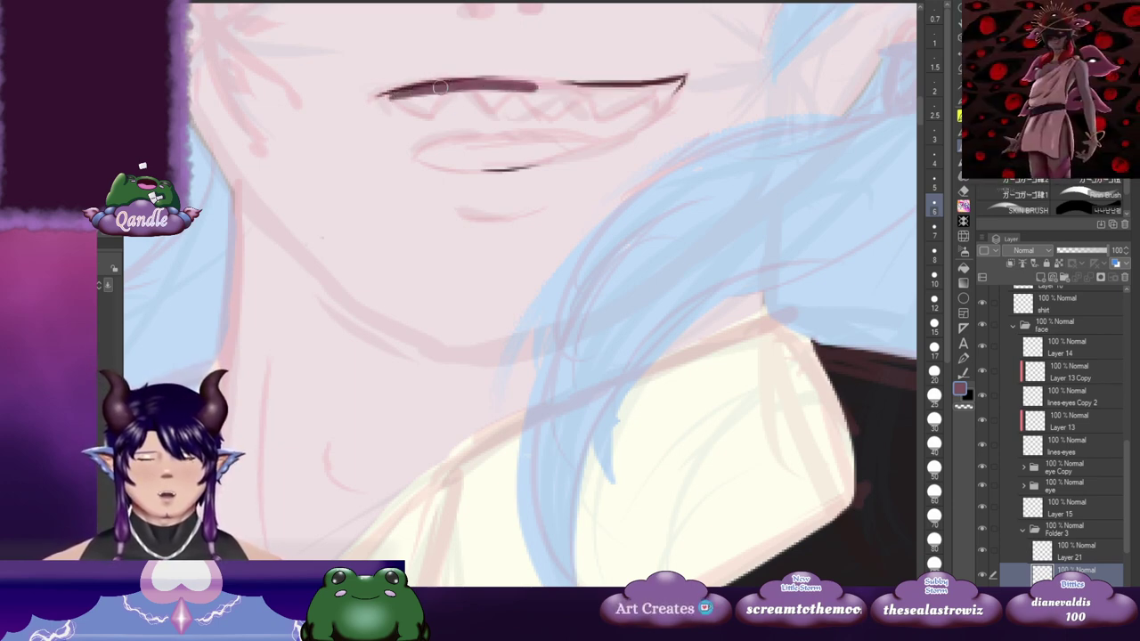
{"action": "mouse_move", "coordinate": [439, 86]}
{"action": "left_mouse_down"}
{"action": "mouse_move", "coordinate": [654, 86]}
{"action": "mouse_move", "coordinate": [652, 108]}
{"action": "mouse_move", "coordinate": [619, 106]}
{"action": "left_mouse_up"}
{"action": "key", "text": "ctrl+z"}
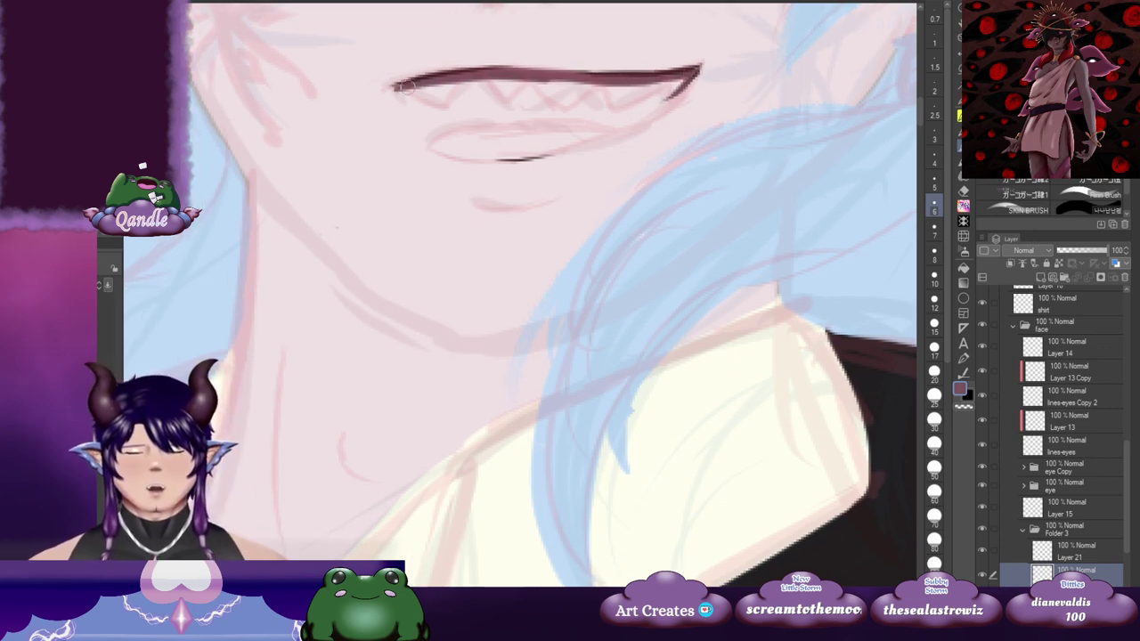
{"action": "mouse_move", "coordinate": [402, 85]}
{"action": "left_mouse_down"}
{"action": "mouse_move", "coordinate": [441, 150]}
{"action": "mouse_move", "coordinate": [514, 156]}
{"action": "mouse_move", "coordinate": [497, 158]}
{"action": "mouse_move", "coordinate": [632, 126]}
{"action": "mouse_move", "coordinate": [691, 68]}
{"action": "mouse_move", "coordinate": [609, 114]}
{"action": "left_mouse_up"}
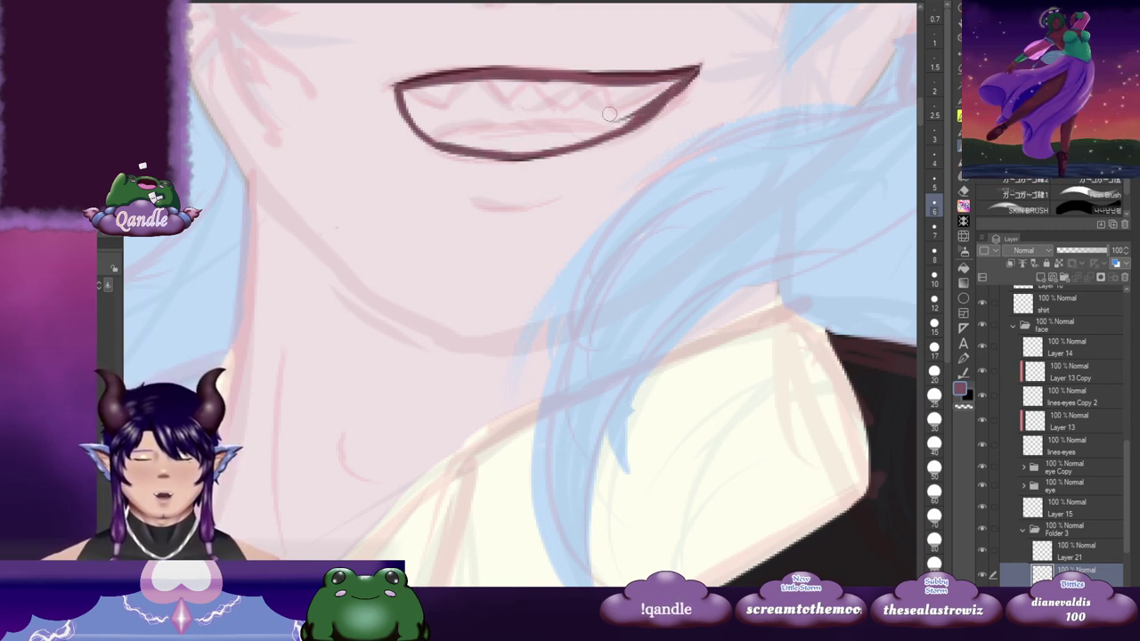
Step: Fill the outlined mouth opening with the dark red and check it against the whole figure
{"action": "key", "text": "g"}
{"action": "left_click", "coordinate": [602, 119]}
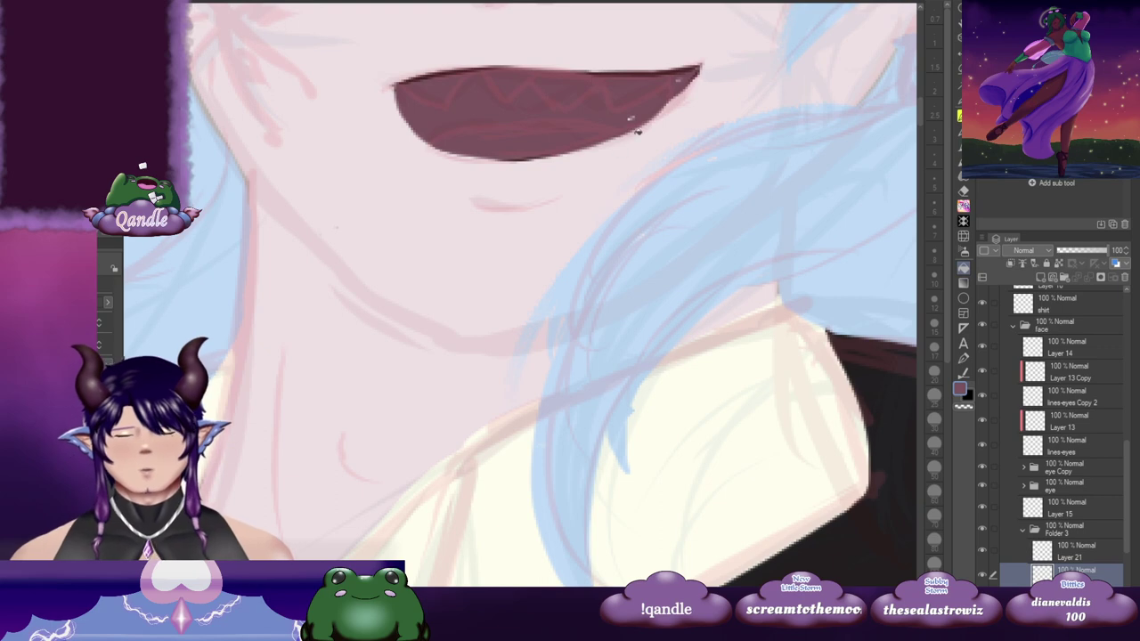
{"action": "key", "text": "b"}
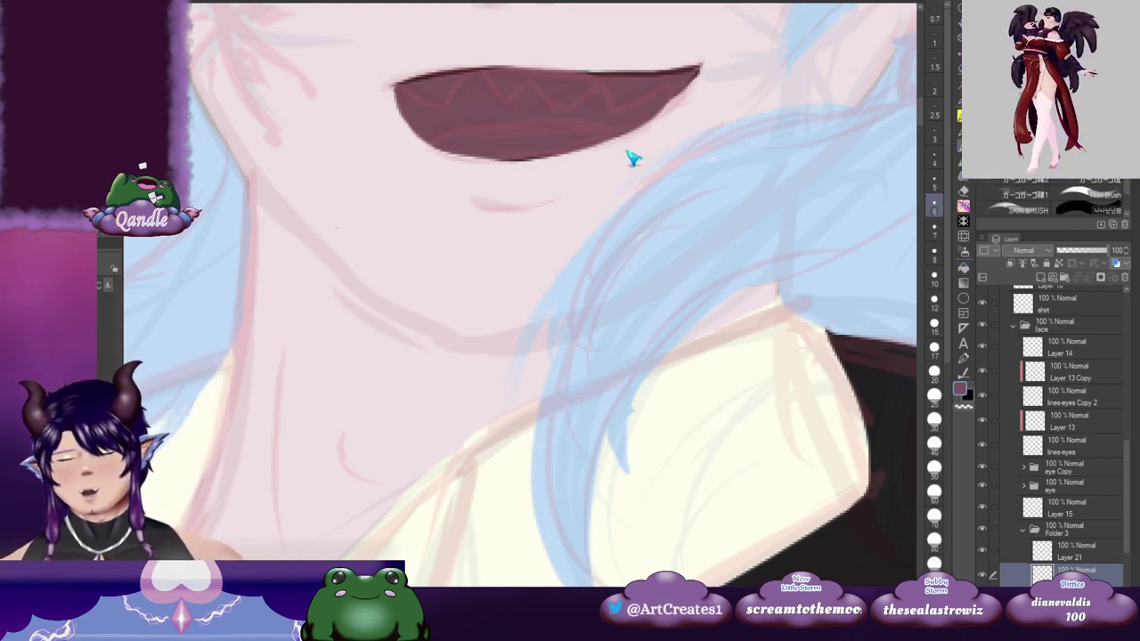
{"action": "scroll", "coordinate": [632, 158], "scroll_direction": "down", "scroll_amount": 5}
{"action": "scroll", "coordinate": [638, 158], "scroll_direction": "down", "scroll_amount": 2}
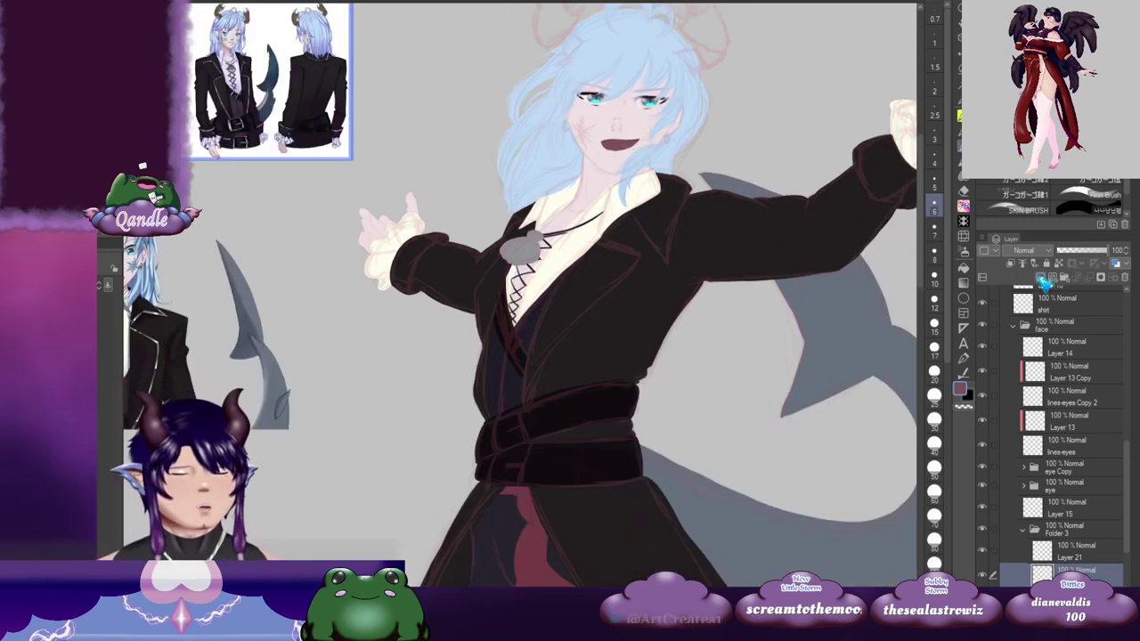
Step: Sample the tongue pink from the reference character and paint the tongue on a new layer clipped to the mouth fill
{"action": "left_click_drag", "start_coordinate": [634, 165], "coordinate": [785, 119]}
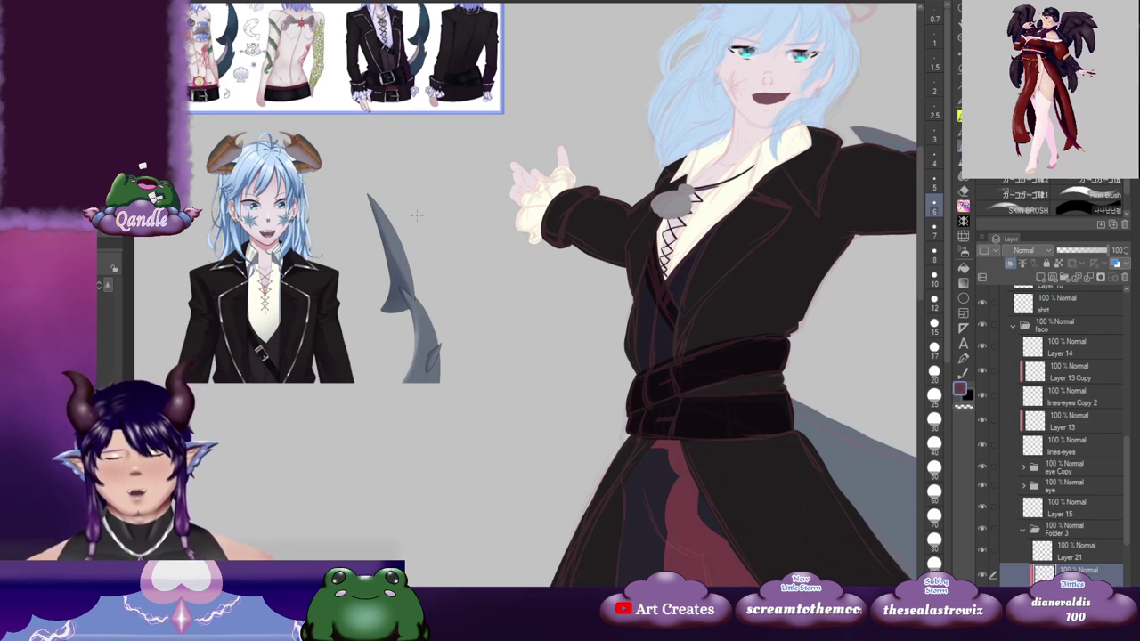
{"action": "scroll", "coordinate": [283, 260], "scroll_direction": "down", "scroll_amount": 2}
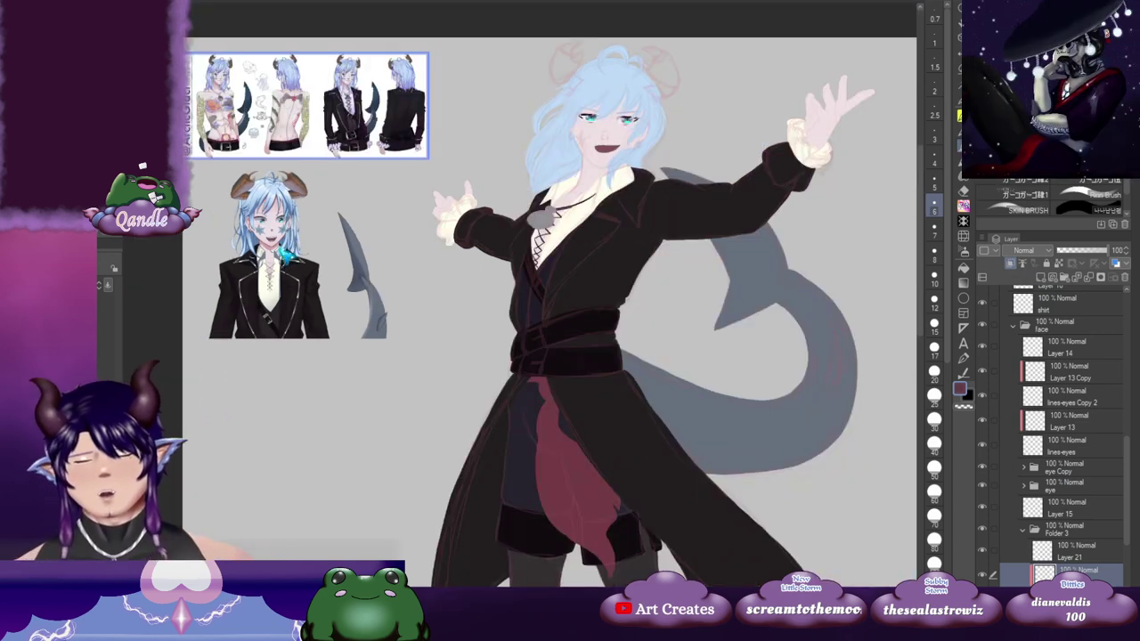
{"action": "scroll", "coordinate": [285, 257], "scroll_direction": "up", "scroll_amount": 5}
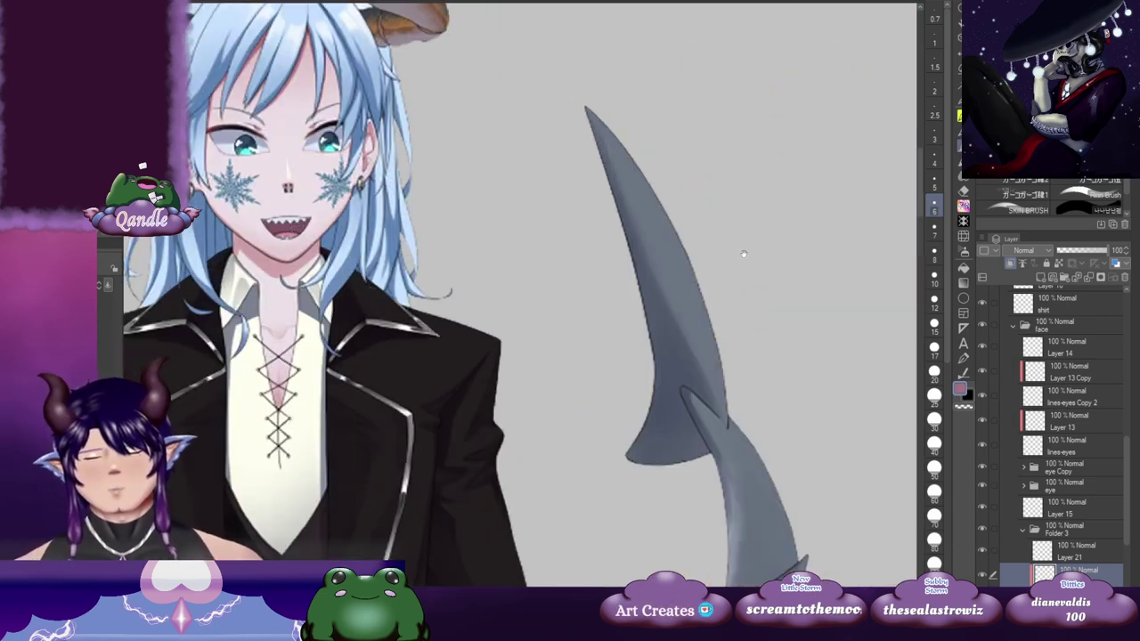
{"action": "left_click_drag", "start_coordinate": [743, 254], "coordinate": [414, 285]}
{"action": "mouse_move", "coordinate": [726, 260]}
{"action": "left_mouse_down"}
{"action": "mouse_move", "coordinate": [417, 278]}
{"action": "mouse_move", "coordinate": [354, 337]}
{"action": "left_mouse_up"}
{"action": "left_click_drag", "start_coordinate": [681, 238], "coordinate": [575, 293]}
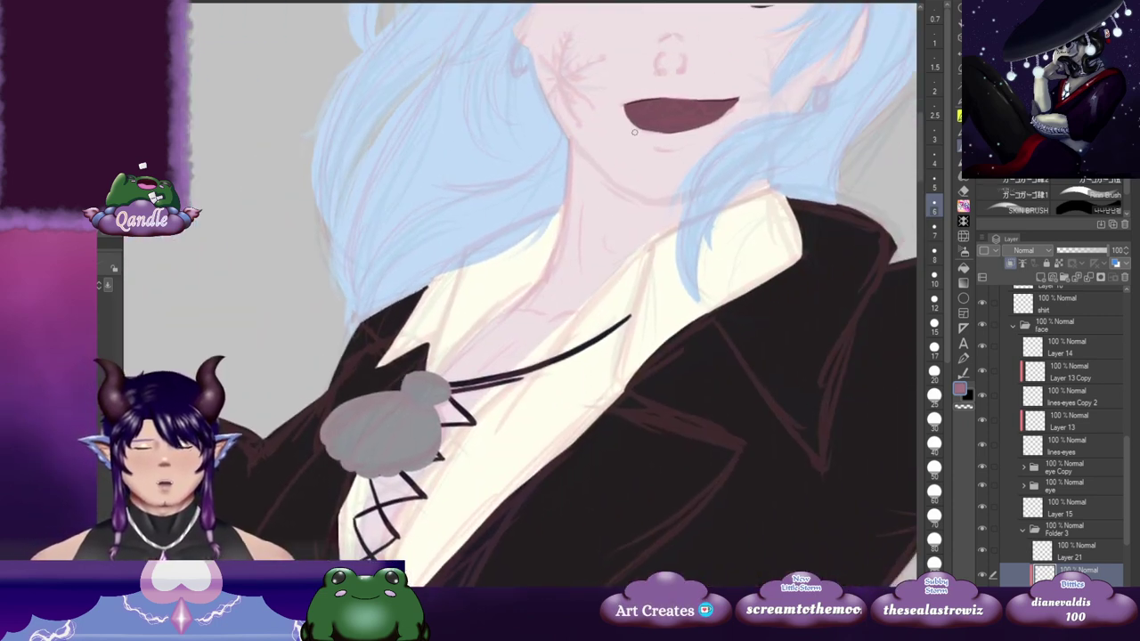
{"action": "mouse_move", "coordinate": [667, 123]}
{"action": "left_mouse_down"}
{"action": "mouse_move", "coordinate": [709, 124]}
{"action": "mouse_move", "coordinate": [669, 126]}
{"action": "left_mouse_up"}
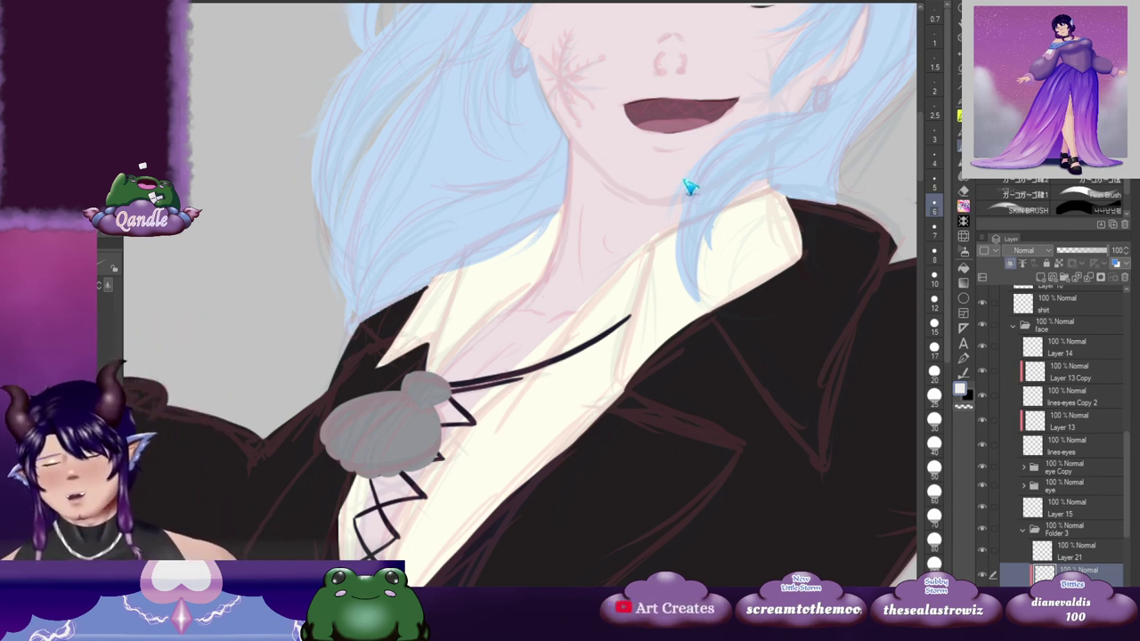
Step: Paint pointed white teeth along the upper edge of the open mouth, starting at the mouth corner
{"action": "scroll", "coordinate": [679, 181], "scroll_direction": "up", "scroll_amount": 2}
{"action": "mouse_move", "coordinate": [755, 137]}
{"action": "left_mouse_down"}
{"action": "mouse_move", "coordinate": [534, 389]}
{"action": "mouse_move", "coordinate": [556, 352]}
{"action": "left_mouse_up"}
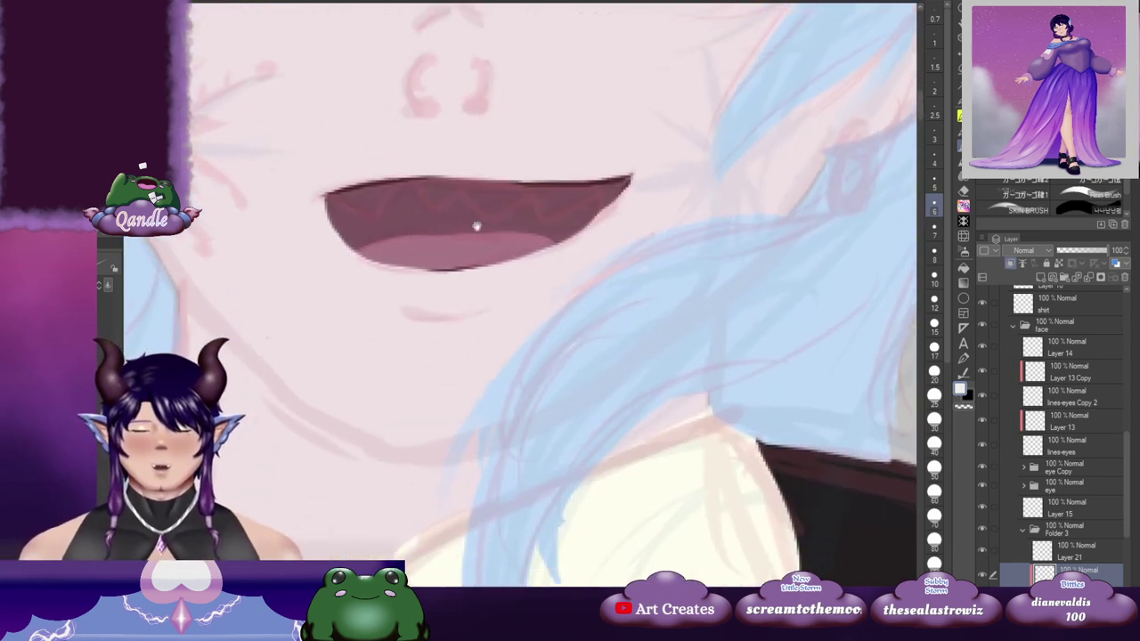
{"action": "mouse_move", "coordinate": [328, 198]}
{"action": "left_mouse_down"}
{"action": "mouse_move", "coordinate": [378, 222]}
{"action": "mouse_move", "coordinate": [402, 181]}
{"action": "left_mouse_up"}
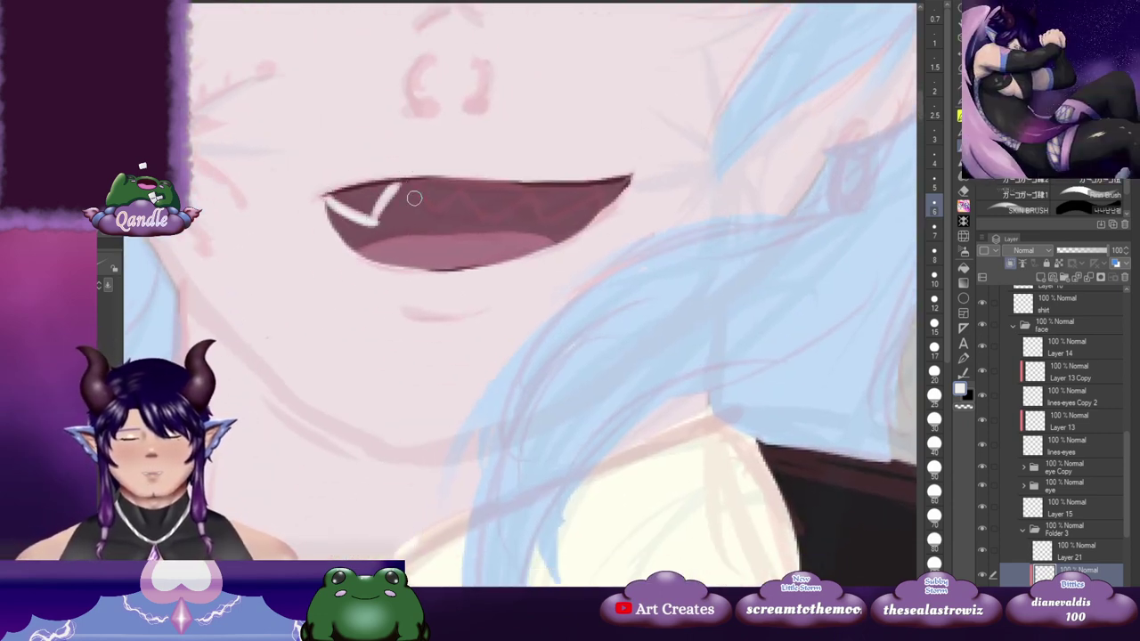
Step: Paint a zigzag row of pointed teeth along the upper edge of the open mouth and fill them in white
{"action": "key", "text": "ctrl+z"}
{"action": "mouse_move", "coordinate": [373, 221]}
{"action": "left_mouse_down"}
{"action": "mouse_move", "coordinate": [402, 198]}
{"action": "mouse_move", "coordinate": [372, 216]}
{"action": "mouse_move", "coordinate": [401, 184]}
{"action": "mouse_move", "coordinate": [417, 187]}
{"action": "mouse_move", "coordinate": [404, 211]}
{"action": "mouse_move", "coordinate": [414, 220]}
{"action": "left_mouse_up"}
{"action": "key", "text": "ctrl+z"}
{"action": "key", "text": "ctrl+z"}
{"action": "mouse_move", "coordinate": [414, 219]}
{"action": "left_mouse_down"}
{"action": "mouse_move", "coordinate": [449, 186]}
{"action": "mouse_move", "coordinate": [466, 193]}
{"action": "mouse_move", "coordinate": [448, 199]}
{"action": "mouse_move", "coordinate": [468, 215]}
{"action": "left_mouse_up"}
{"action": "mouse_move", "coordinate": [468, 214]}
{"action": "left_mouse_down"}
{"action": "mouse_move", "coordinate": [525, 192]}
{"action": "mouse_move", "coordinate": [494, 189]}
{"action": "mouse_move", "coordinate": [520, 211]}
{"action": "mouse_move", "coordinate": [571, 186]}
{"action": "mouse_move", "coordinate": [515, 214]}
{"action": "mouse_move", "coordinate": [569, 183]}
{"action": "mouse_move", "coordinate": [593, 189]}
{"action": "left_mouse_up"}
{"action": "key", "text": "ctrl+z"}
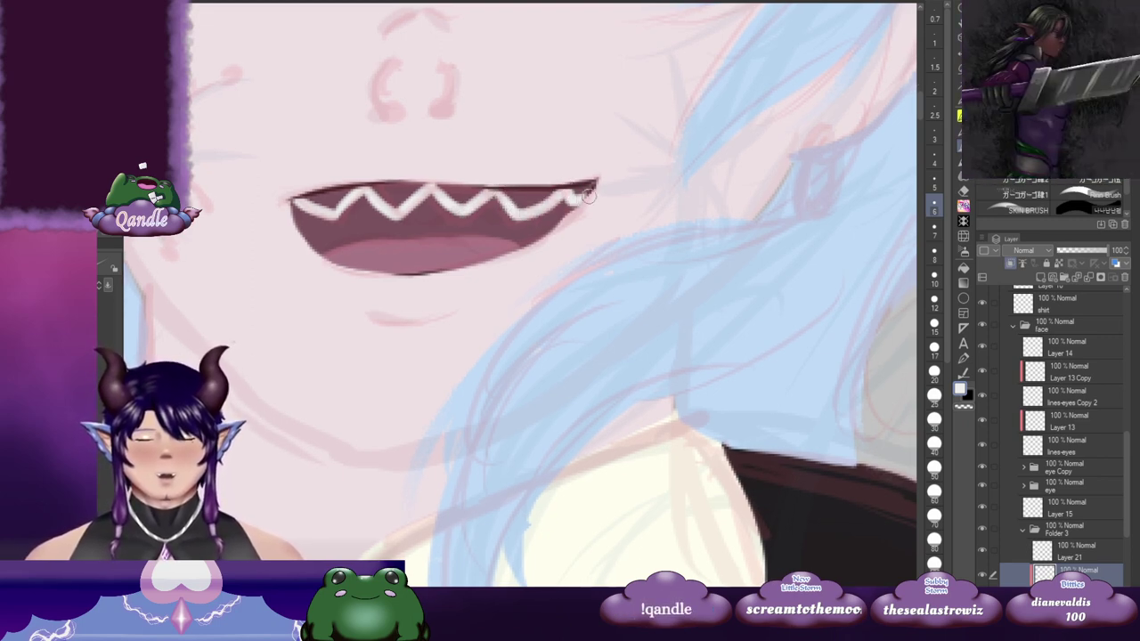
{"action": "mouse_move", "coordinate": [319, 193]}
{"action": "left_mouse_down"}
{"action": "mouse_move", "coordinate": [318, 214]}
{"action": "mouse_move", "coordinate": [315, 193]}
{"action": "mouse_move", "coordinate": [405, 174]}
{"action": "mouse_move", "coordinate": [614, 175]}
{"action": "mouse_move", "coordinate": [605, 180]}
{"action": "left_mouse_up"}
{"action": "mouse_move", "coordinate": [493, 180]}
{"action": "left_mouse_down"}
{"action": "mouse_move", "coordinate": [411, 184]}
{"action": "mouse_move", "coordinate": [538, 191]}
{"action": "mouse_move", "coordinate": [580, 179]}
{"action": "mouse_move", "coordinate": [534, 184]}
{"action": "mouse_move", "coordinate": [547, 181]}
{"action": "left_mouse_up"}
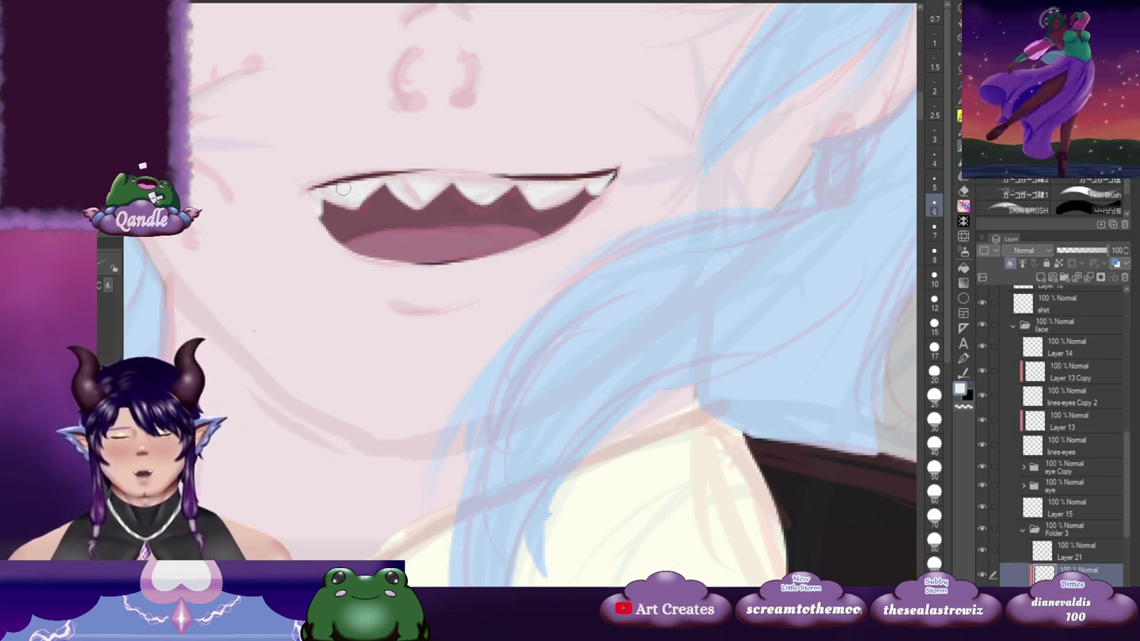
{"action": "scroll", "coordinate": [588, 210], "scroll_direction": "down", "scroll_amount": 4}
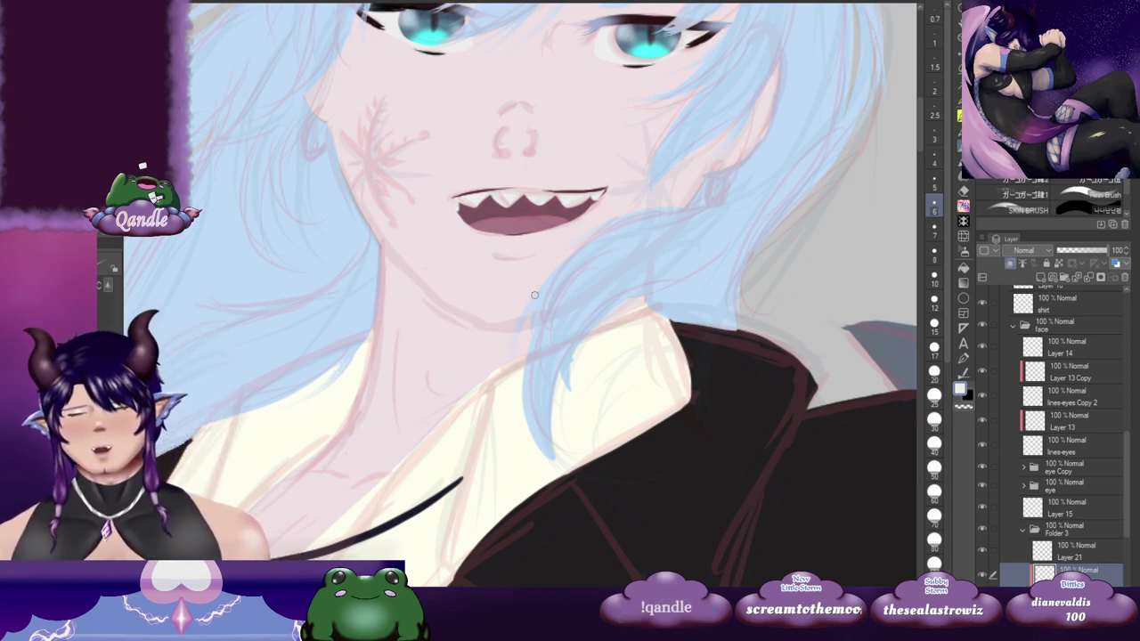
Step: Collapse the face folder and add a new layer directly above the skin layer
{"action": "left_click", "coordinate": [1023, 528]}
{"action": "left_click", "coordinate": [1014, 326]}
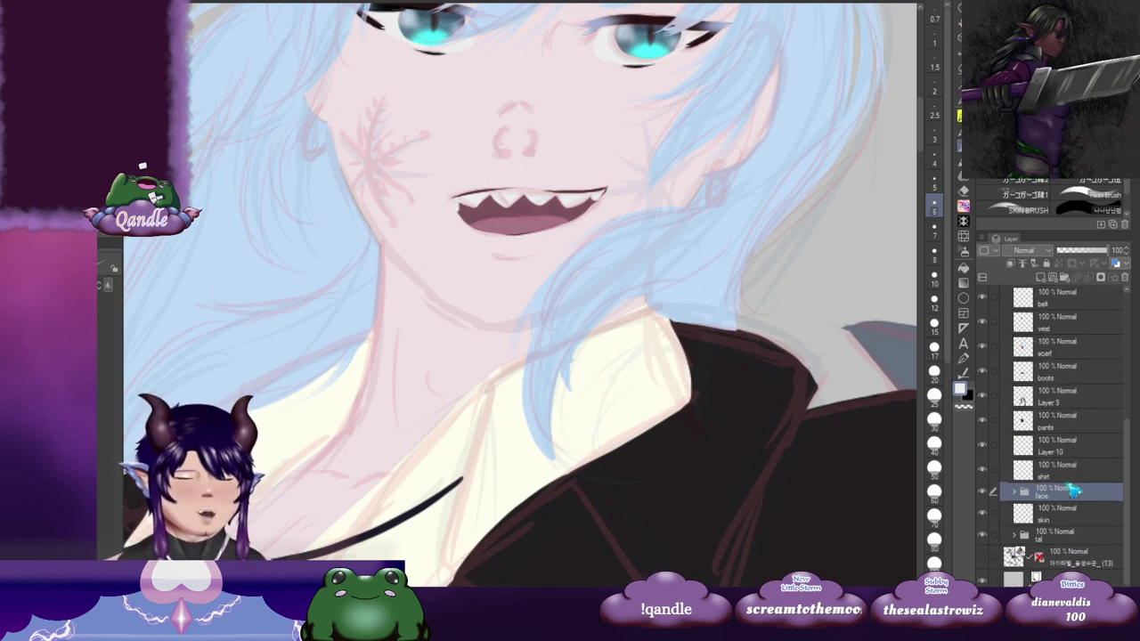
{"action": "left_click", "coordinate": [1073, 516]}
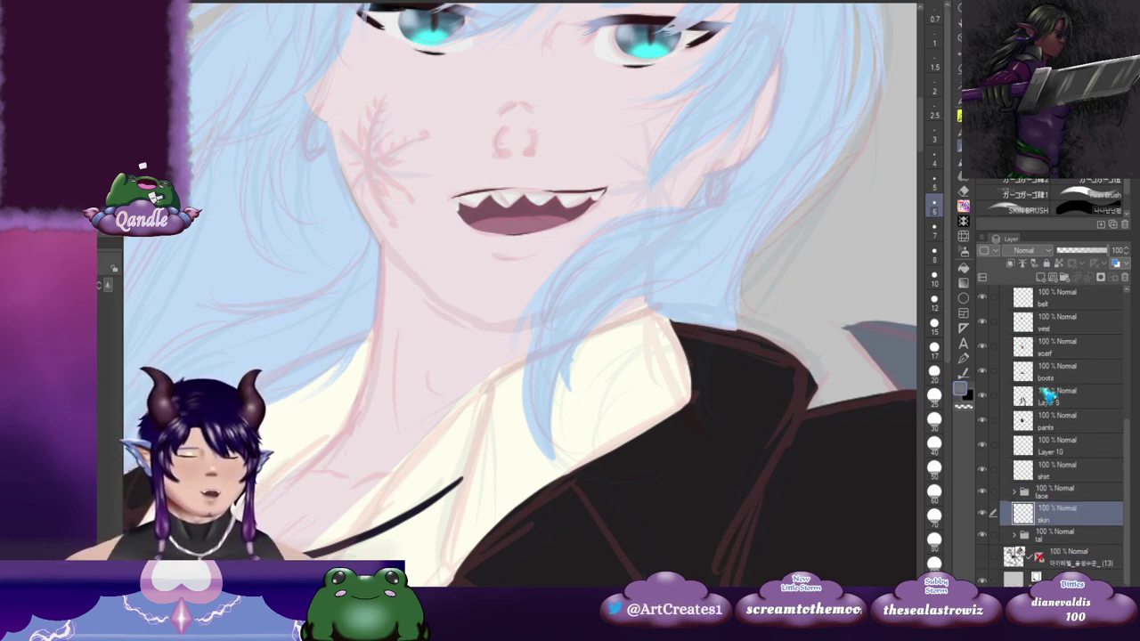
{"action": "left_click", "coordinate": [1040, 277]}
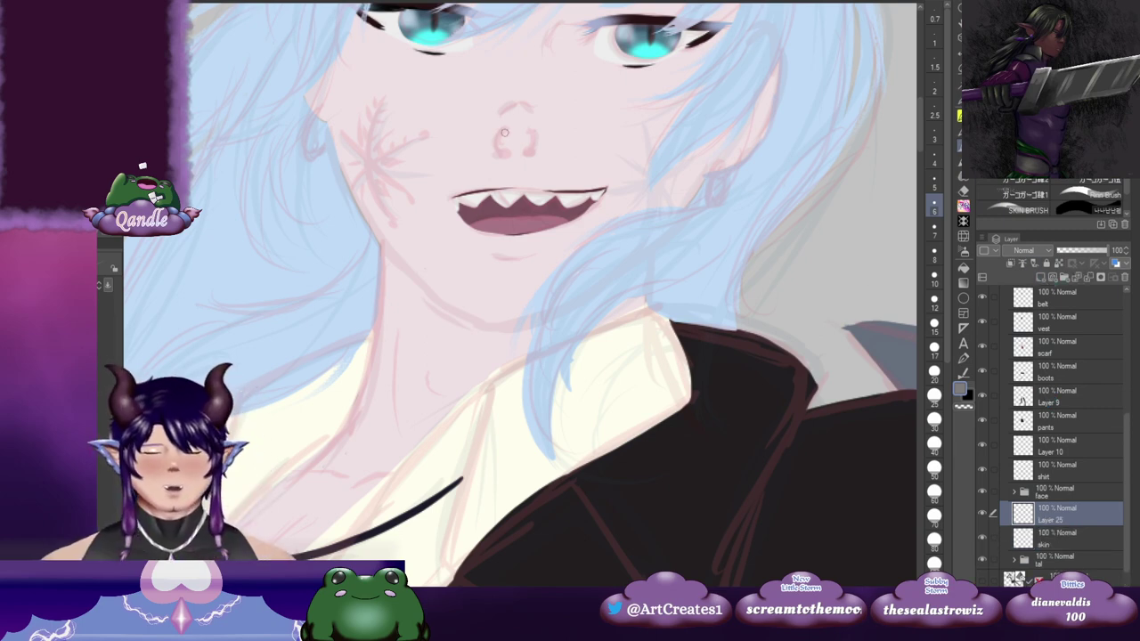
{"action": "left_click_drag", "start_coordinate": [506, 130], "coordinate": [499, 144]}
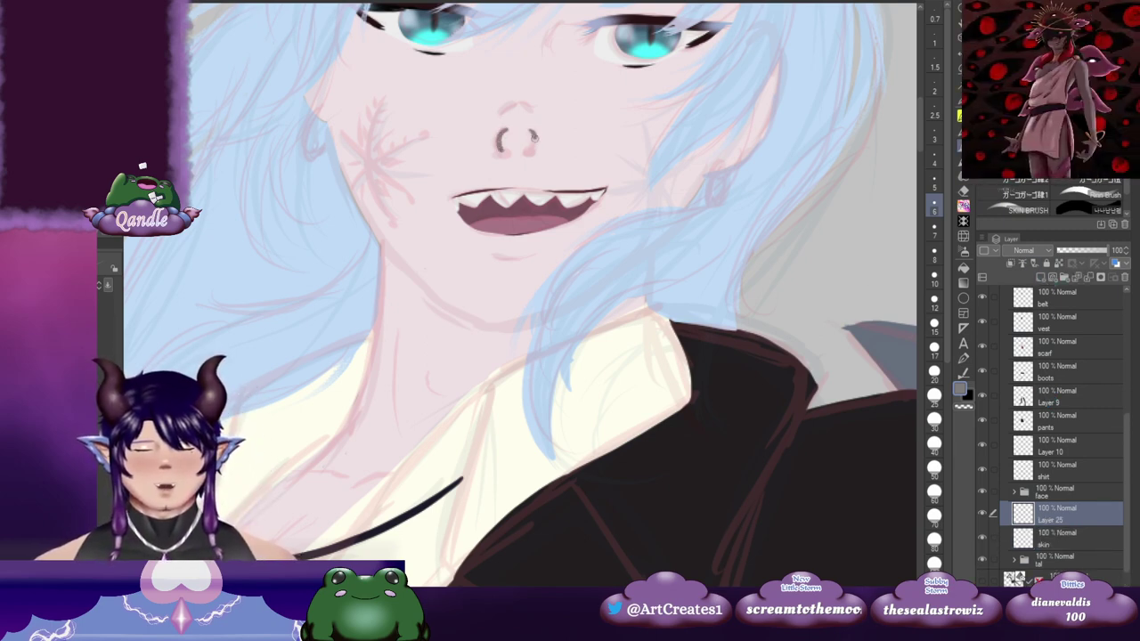
{"action": "key", "text": "ctrl+z"}
{"action": "key", "text": "ctrl+z"}
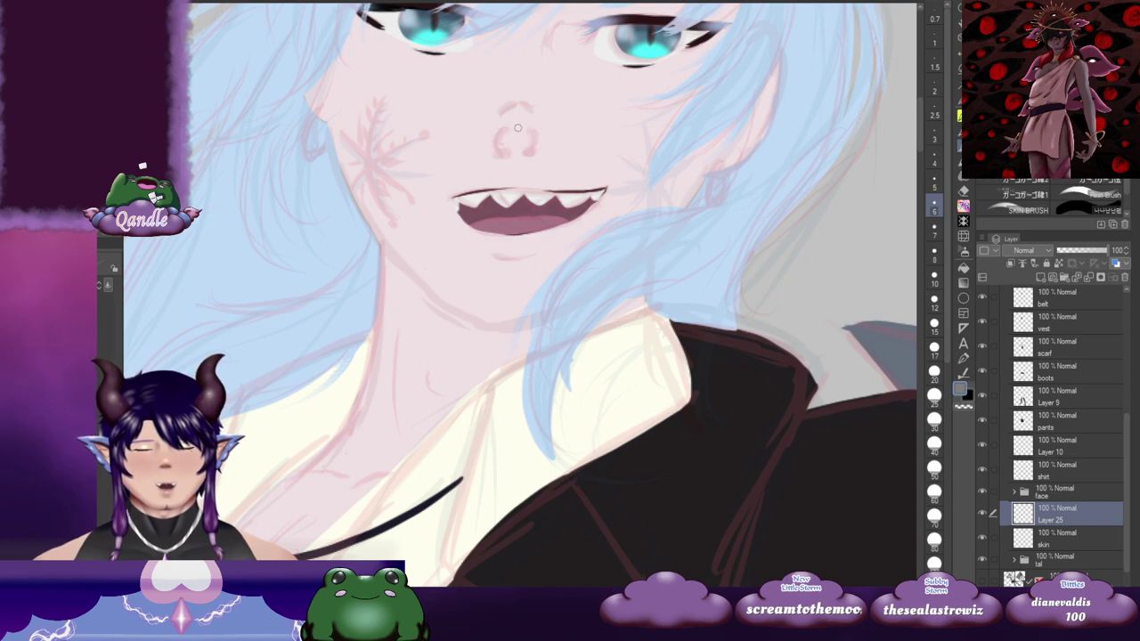
Step: Paint a small grey open-ring septum piercing under the nose over the sketch
{"action": "left_click_drag", "start_coordinate": [507, 129], "coordinate": [498, 144]}
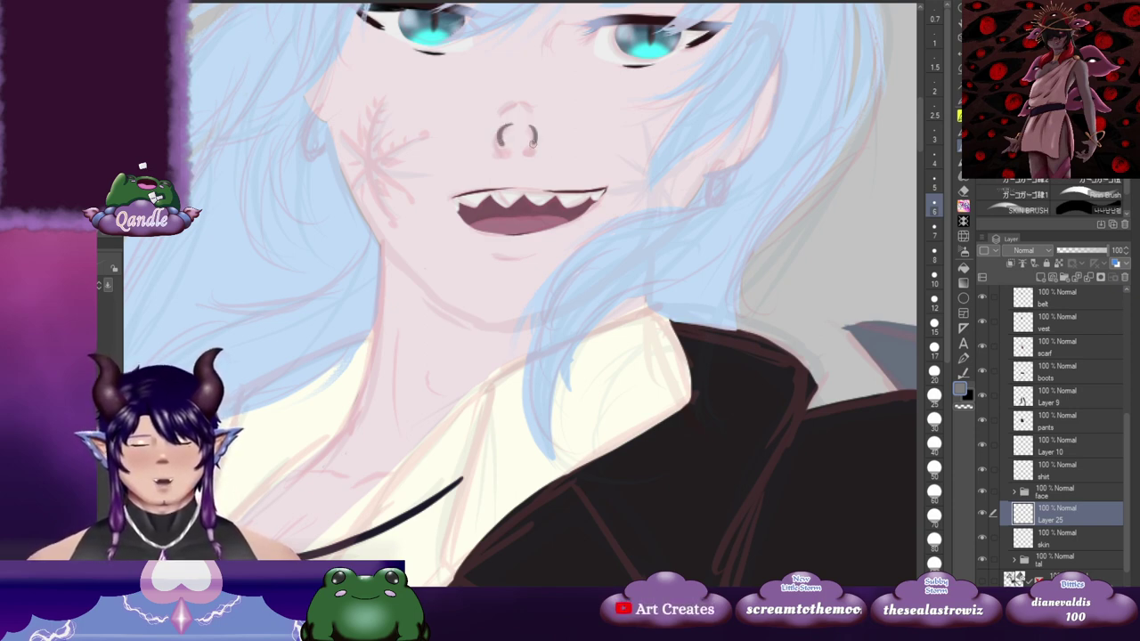
{"action": "left_click_drag", "start_coordinate": [504, 143], "coordinate": [506, 148]}
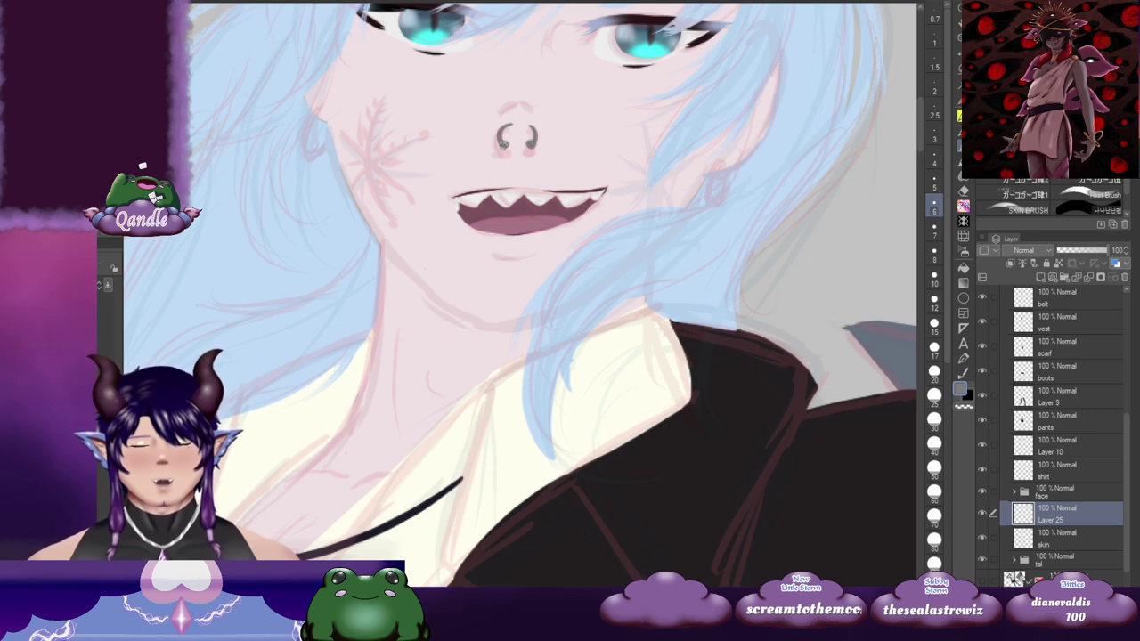
{"action": "left_click_drag", "start_coordinate": [721, 168], "coordinate": [692, 171]}
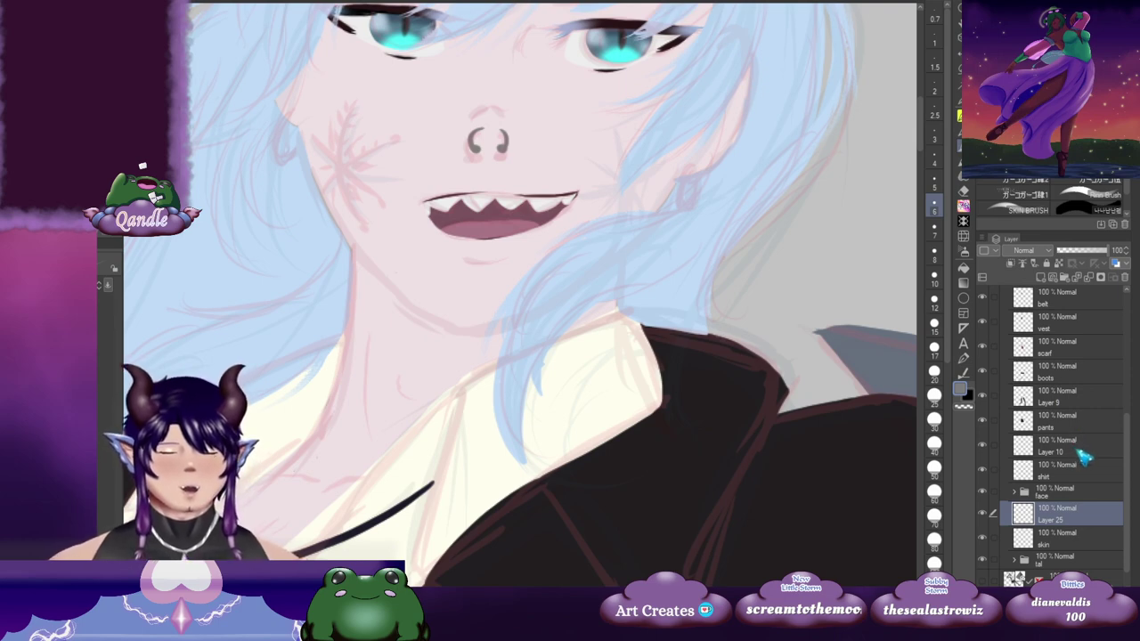
Step: Add a new layer above the hair layer and paint a dark grey hoop earring on each ear
{"action": "left_click_drag", "start_coordinate": [1128, 444], "coordinate": [1133, 302]}
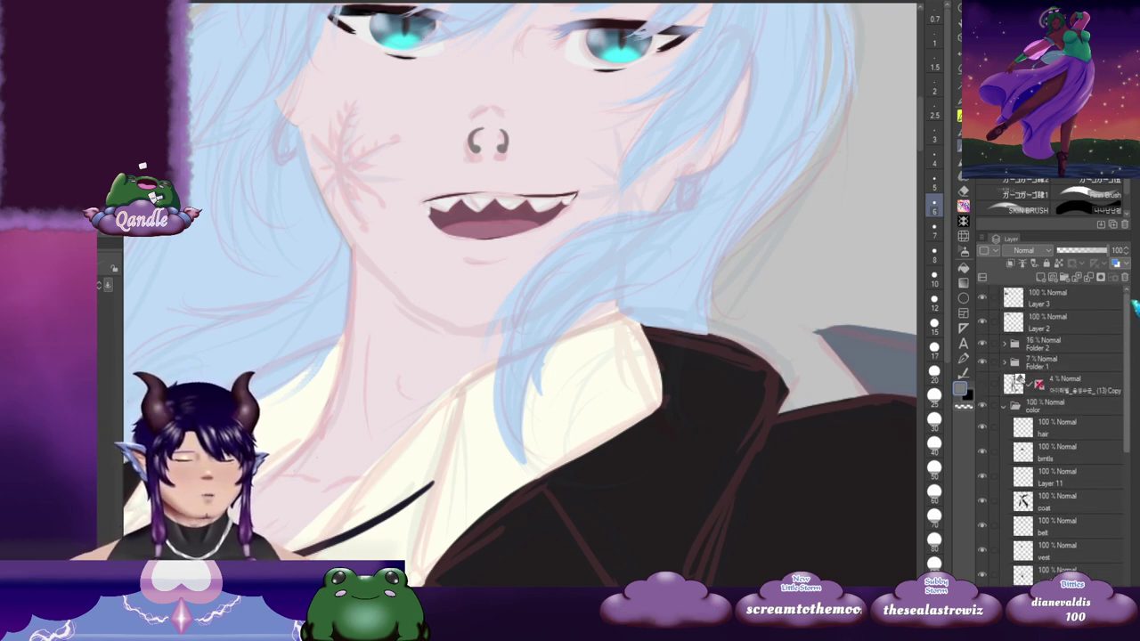
{"action": "left_click", "coordinate": [1074, 432]}
{"action": "left_click", "coordinate": [1040, 278]}
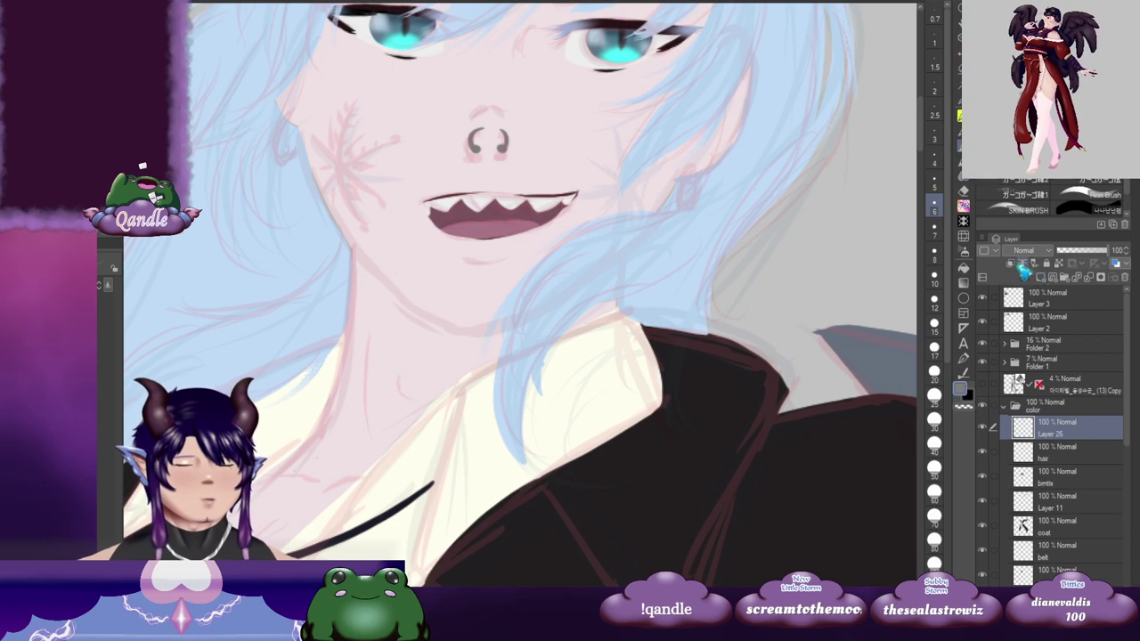
{"action": "left_click_drag", "start_coordinate": [410, 158], "coordinate": [455, 170]}
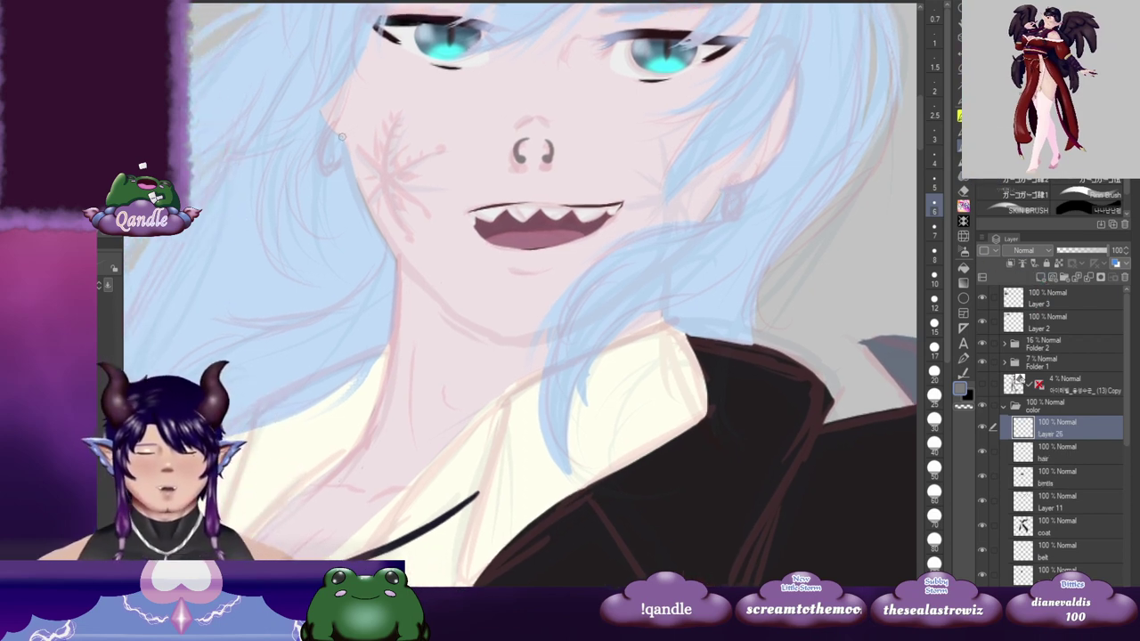
{"action": "mouse_move", "coordinate": [337, 123]}
{"action": "left_mouse_down"}
{"action": "mouse_move", "coordinate": [318, 154]}
{"action": "mouse_move", "coordinate": [323, 172]}
{"action": "mouse_move", "coordinate": [341, 132]}
{"action": "left_mouse_up"}
{"action": "key", "text": "ctrl+z"}
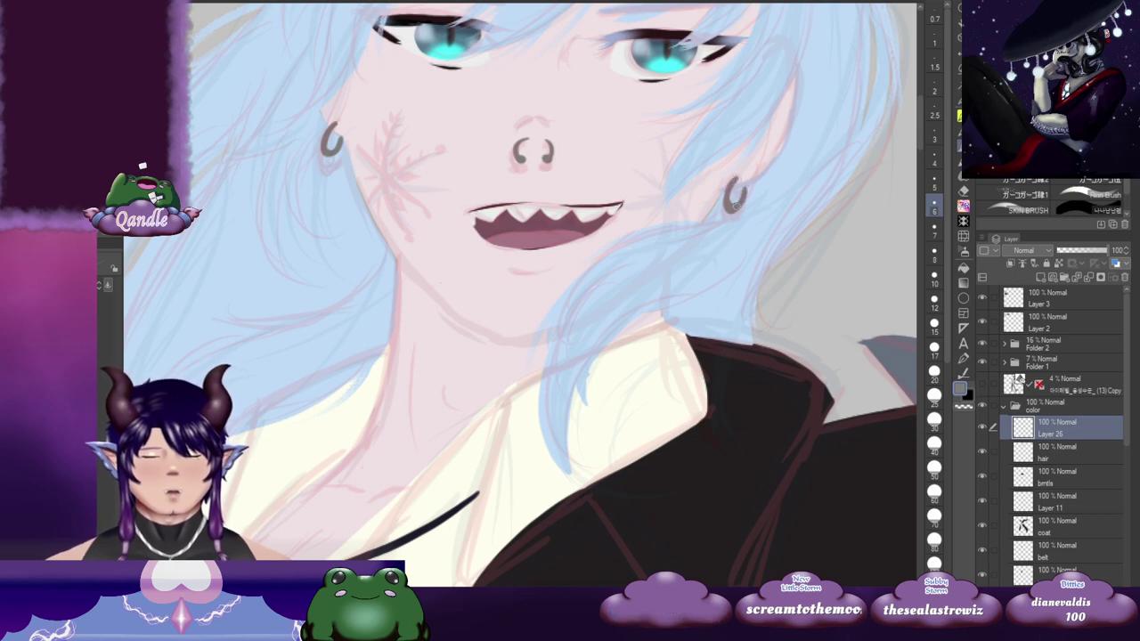
{"action": "mouse_move", "coordinate": [746, 182]}
{"action": "left_mouse_down"}
{"action": "mouse_move", "coordinate": [757, 195]}
{"action": "mouse_move", "coordinate": [735, 180]}
{"action": "left_mouse_up"}
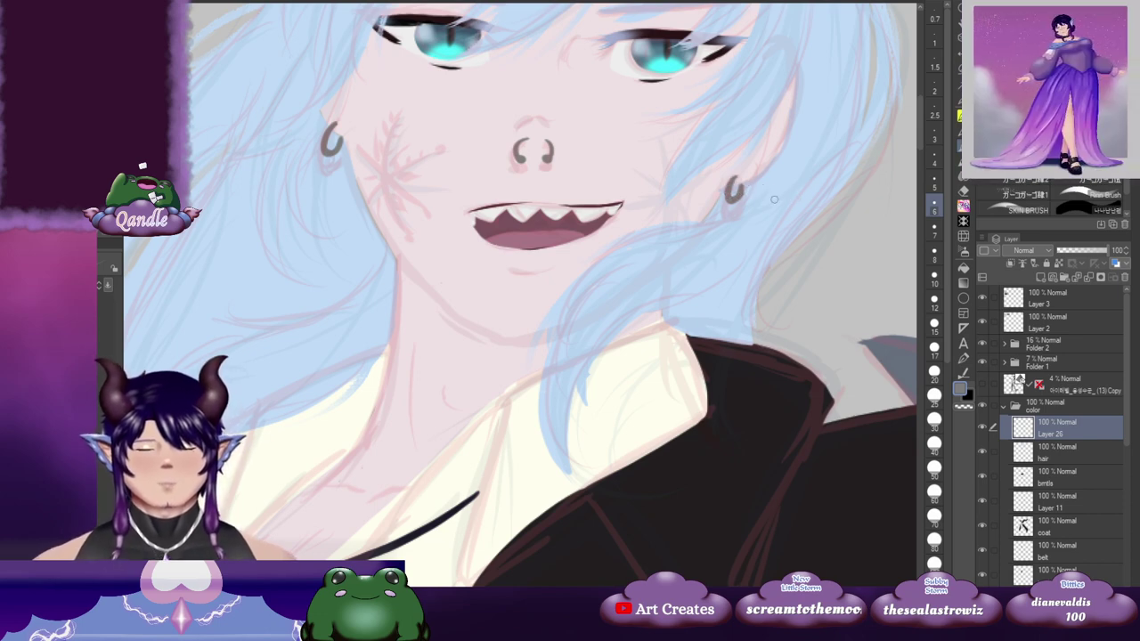
Step: Lasso the earring beside the forward-falling hair lock, adjust its placement and tilt with a free transform, and clear the selection
{"action": "key", "text": "ctrl+t"}
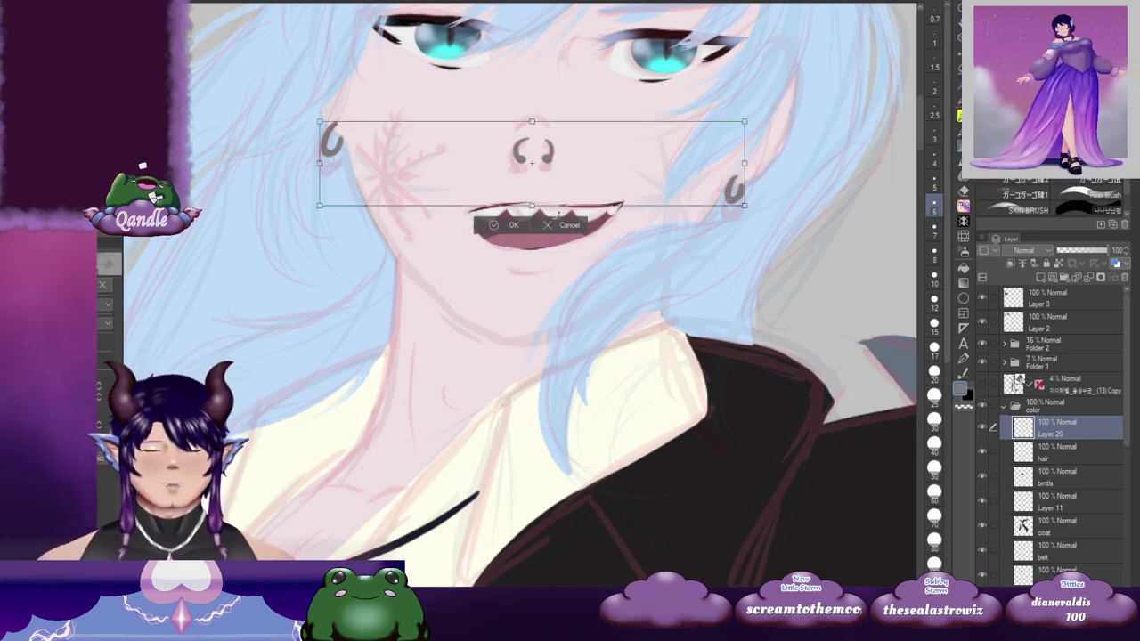
{"action": "left_click", "coordinate": [560, 225]}
{"action": "key", "text": "m"}
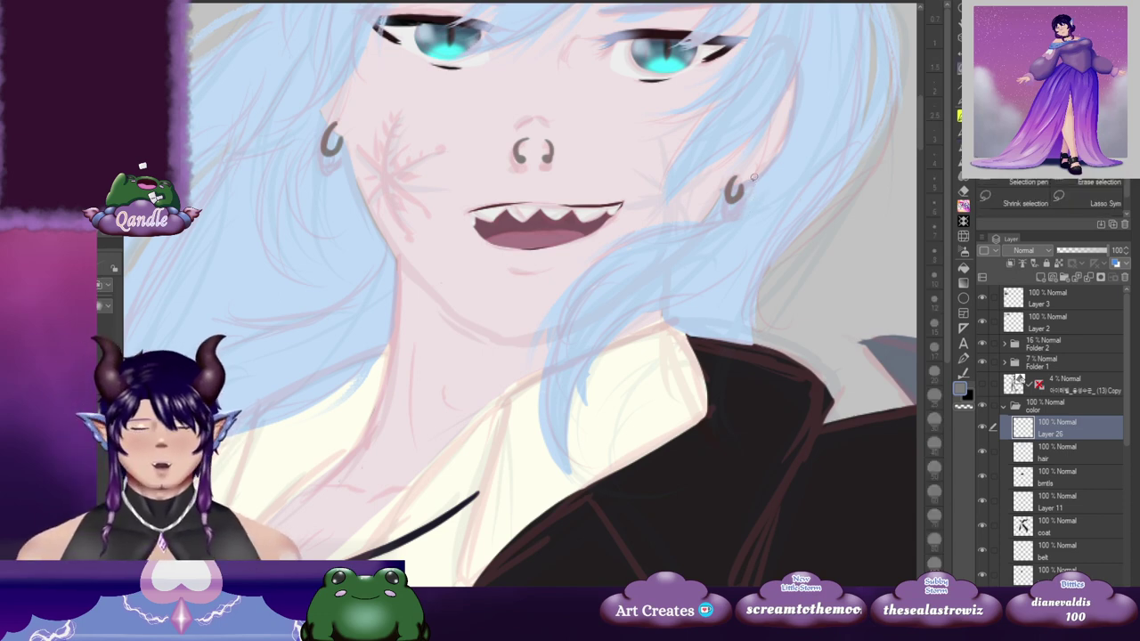
{"action": "left_click_drag", "start_coordinate": [728, 159], "coordinate": [754, 212]}
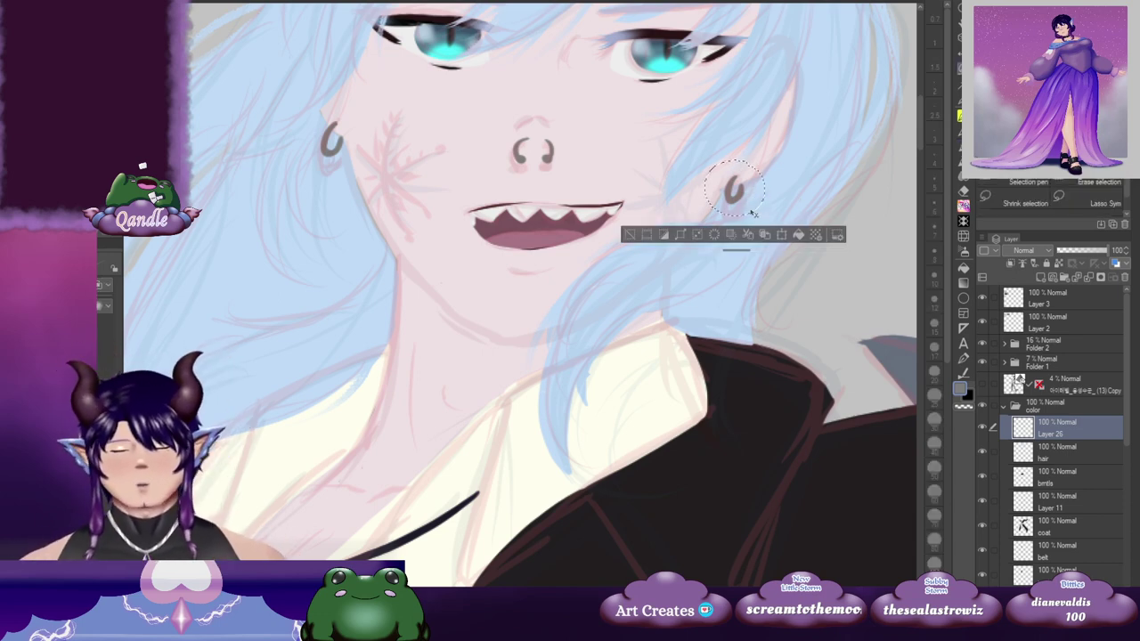
{"action": "key", "text": "ctrl+t"}
{"action": "mouse_move", "coordinate": [735, 216]}
{"action": "left_mouse_down"}
{"action": "mouse_move", "coordinate": [763, 190]}
{"action": "mouse_move", "coordinate": [738, 226]}
{"action": "mouse_move", "coordinate": [753, 209]}
{"action": "left_mouse_up"}
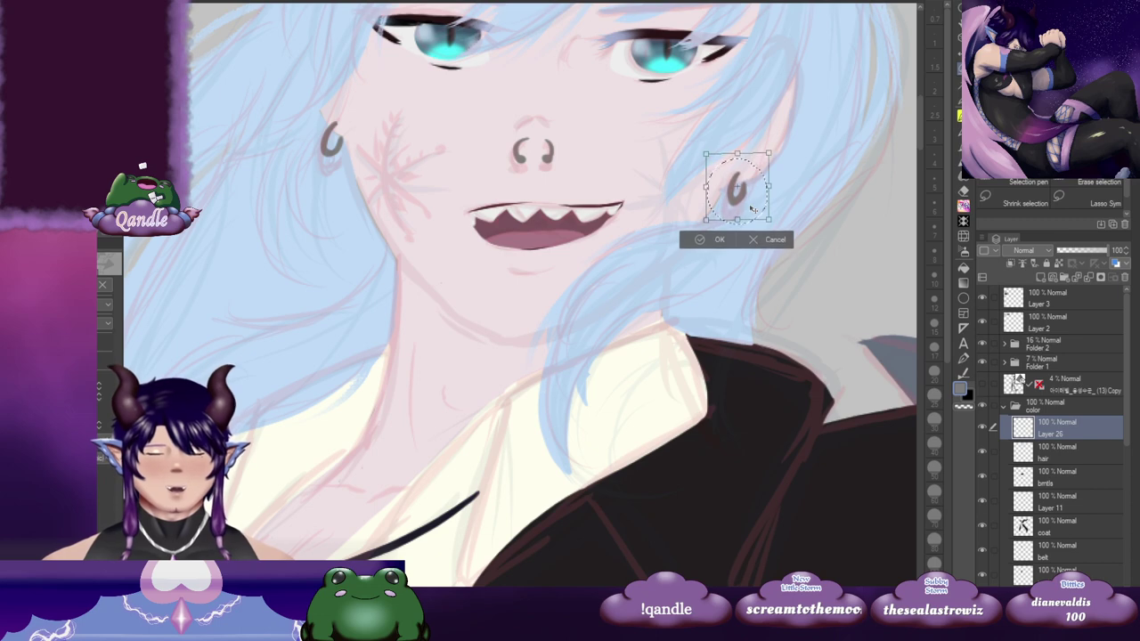
{"action": "left_click", "coordinate": [711, 239]}
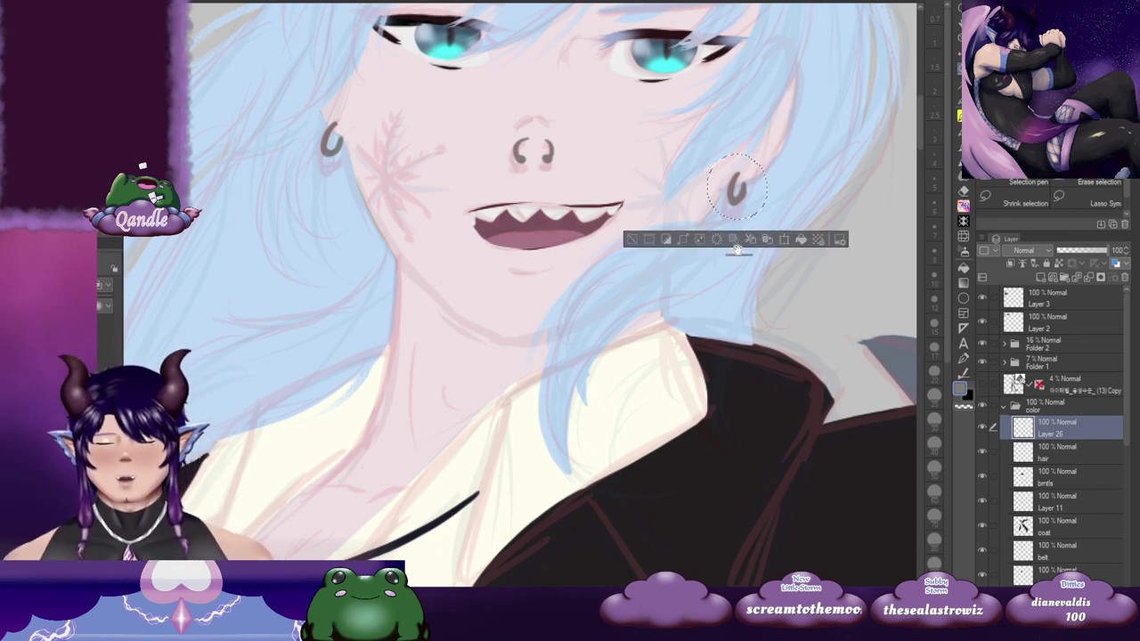
{"action": "key", "text": "ctrl+d"}
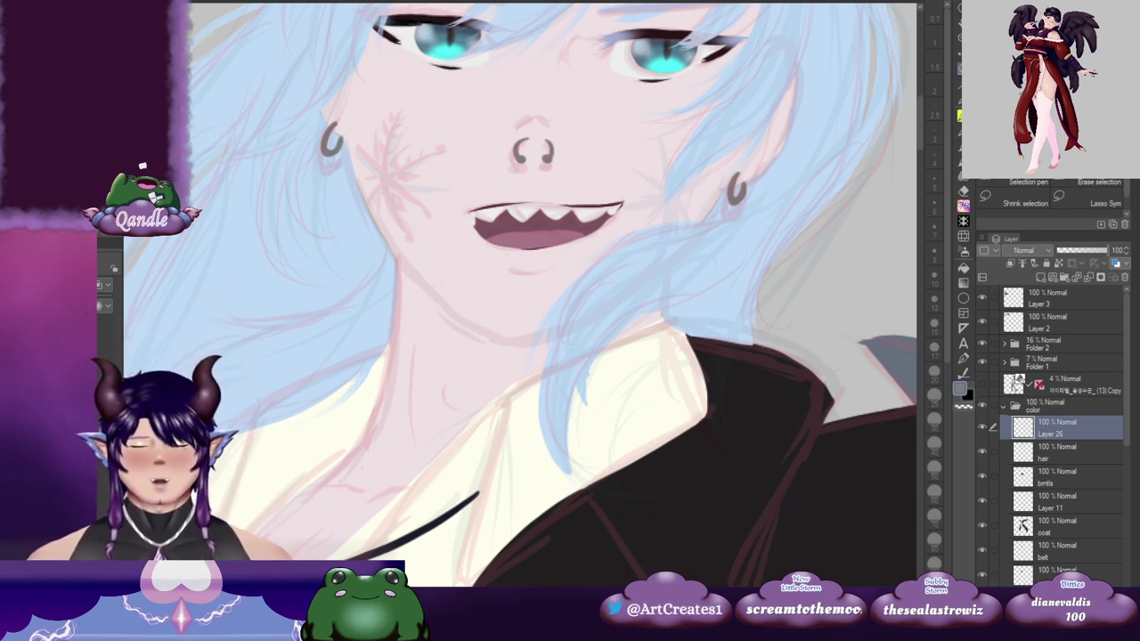
Step: Examine the whole figure, from the face and outstretched arms to the tail
{"action": "scroll", "coordinate": [606, 269], "scroll_direction": "down", "scroll_amount": 3}
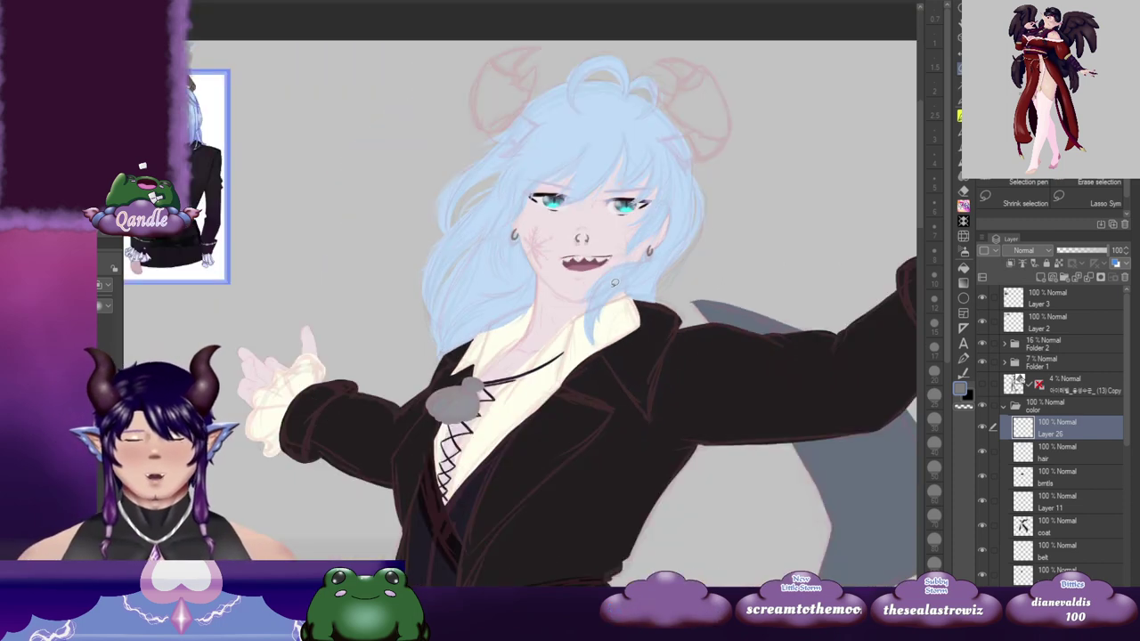
{"action": "left_click_drag", "start_coordinate": [780, 339], "coordinate": [657, 299]}
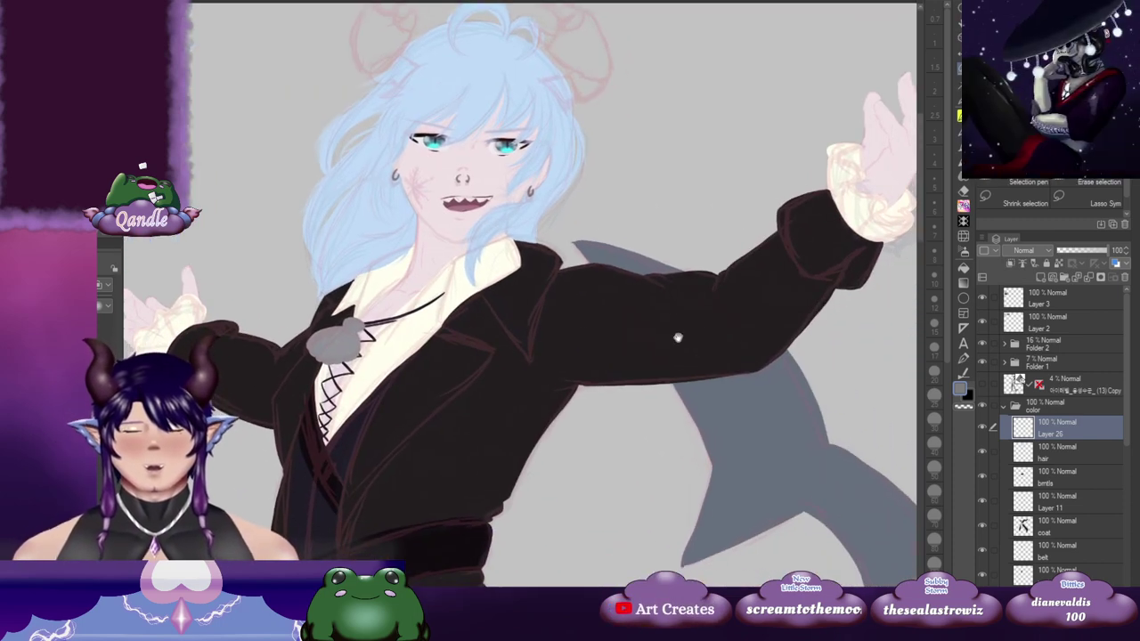
{"action": "left_click_drag", "start_coordinate": [757, 304], "coordinate": [865, 167]}
{"action": "left_click_drag", "start_coordinate": [631, 412], "coordinate": [381, 478]}
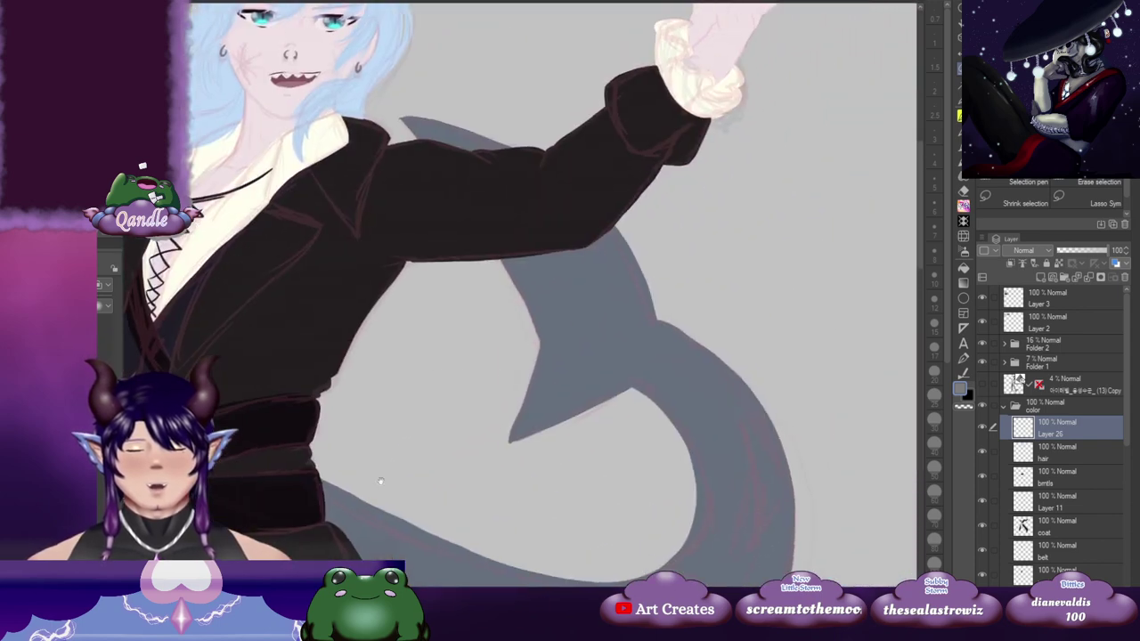
{"action": "left_click_drag", "start_coordinate": [500, 317], "coordinate": [568, 462]}
{"action": "left_click_drag", "start_coordinate": [469, 360], "coordinate": [524, 379]}
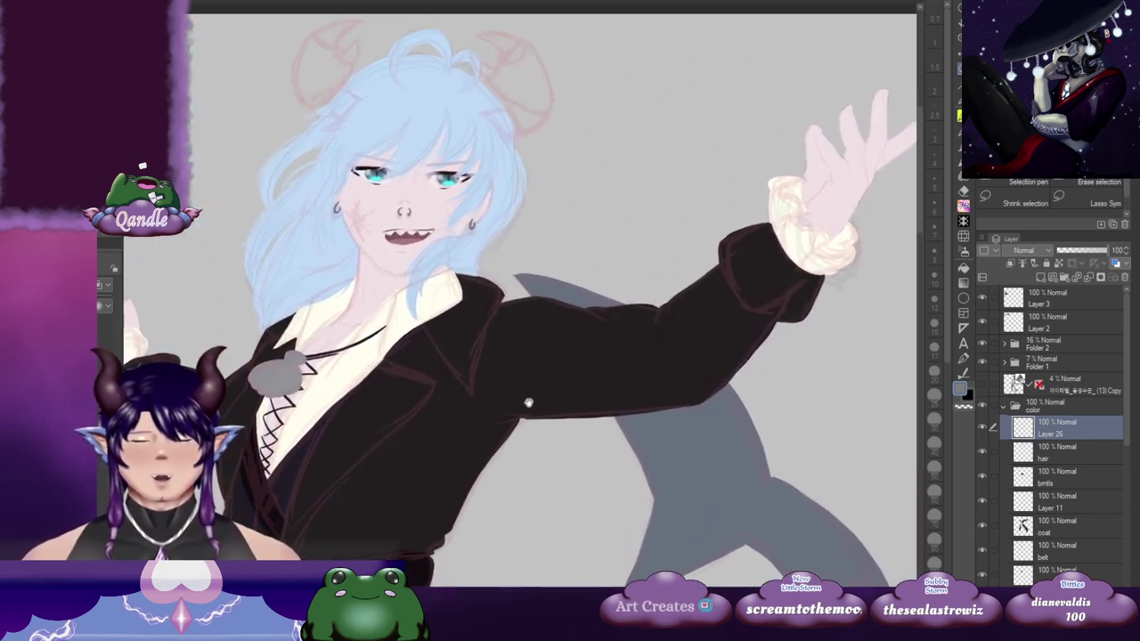
{"action": "left_click_drag", "start_coordinate": [422, 375], "coordinate": [573, 398]}
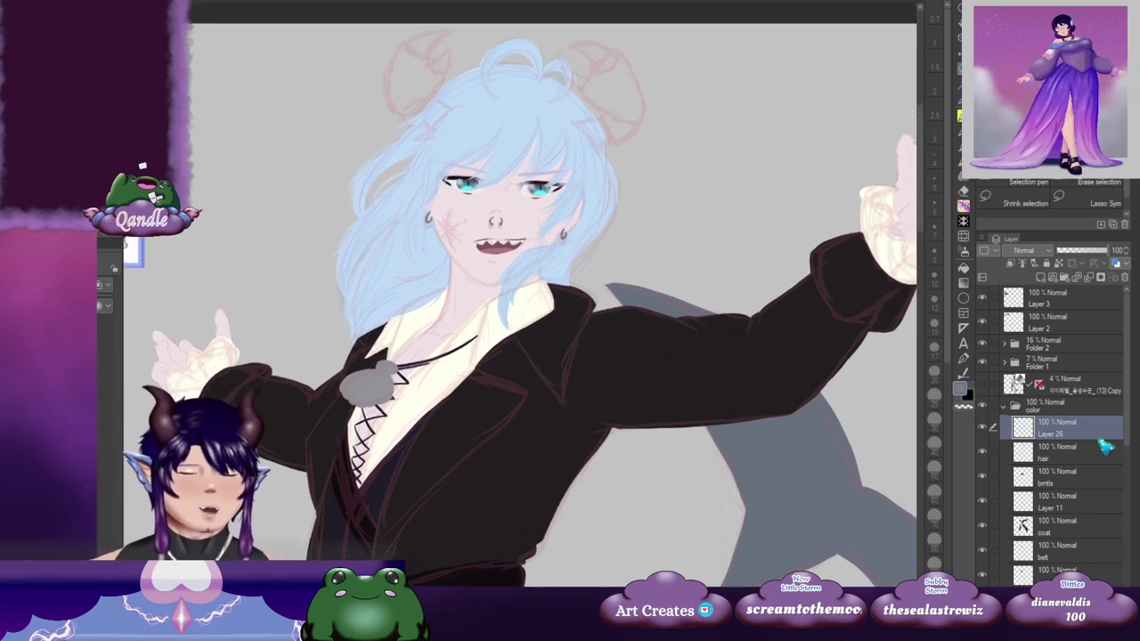
Step: Add a new layer above the skin layer and clip it to the skin
{"action": "left_click_drag", "start_coordinate": [1128, 434], "coordinate": [1127, 541]}
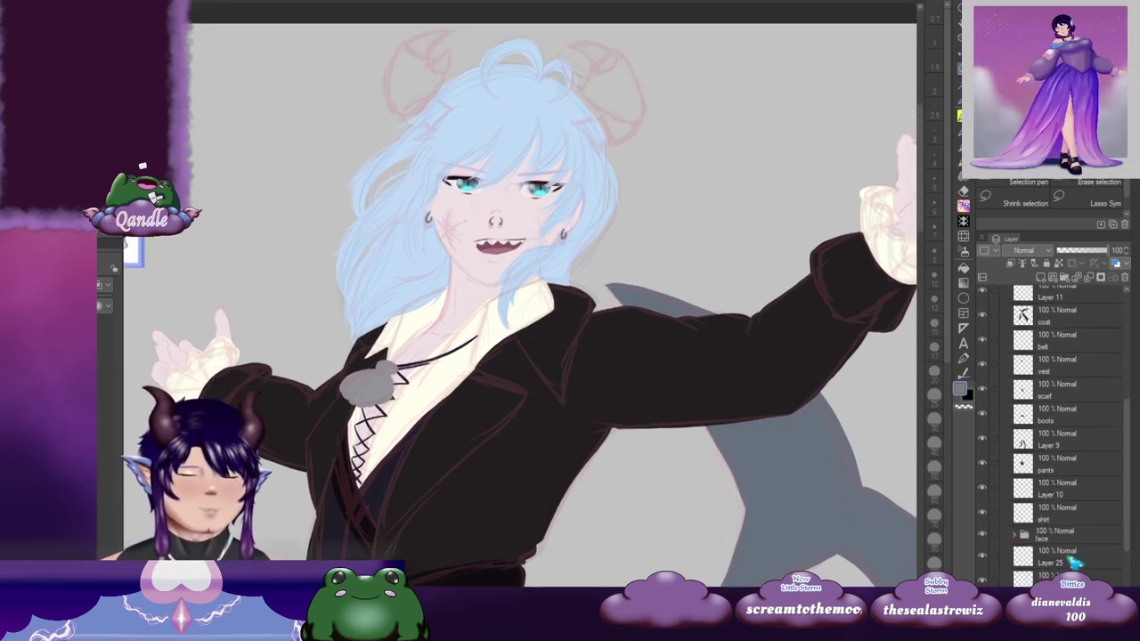
{"action": "left_click", "coordinate": [1069, 557]}
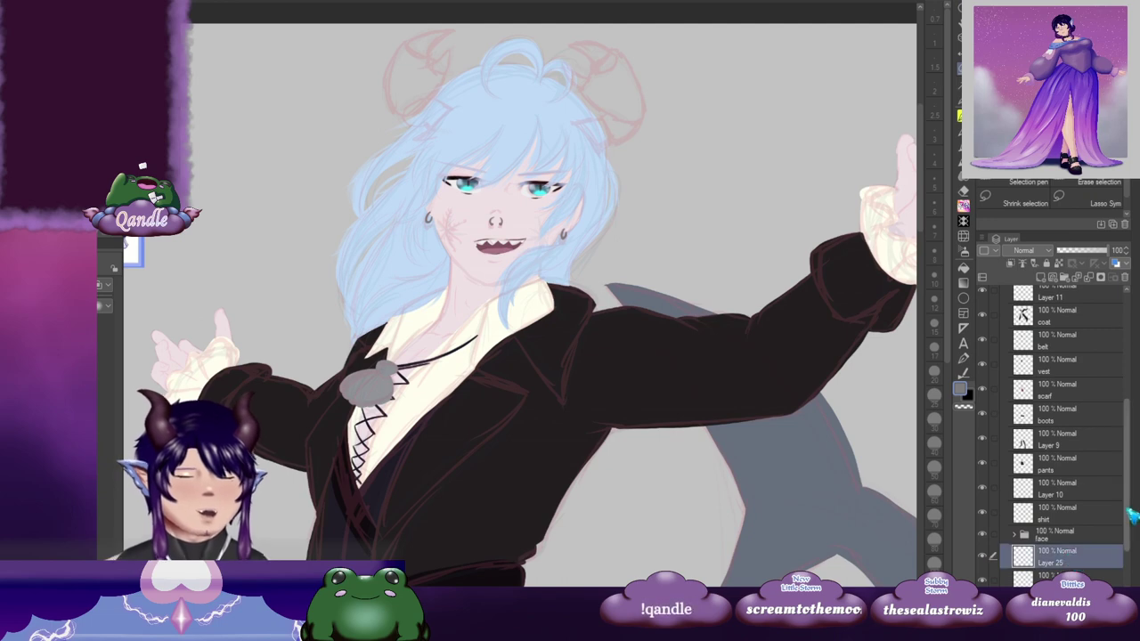
{"action": "scroll", "coordinate": [1073, 525], "scroll_direction": "down", "scroll_amount": 3}
{"action": "left_click", "coordinate": [1068, 517]}
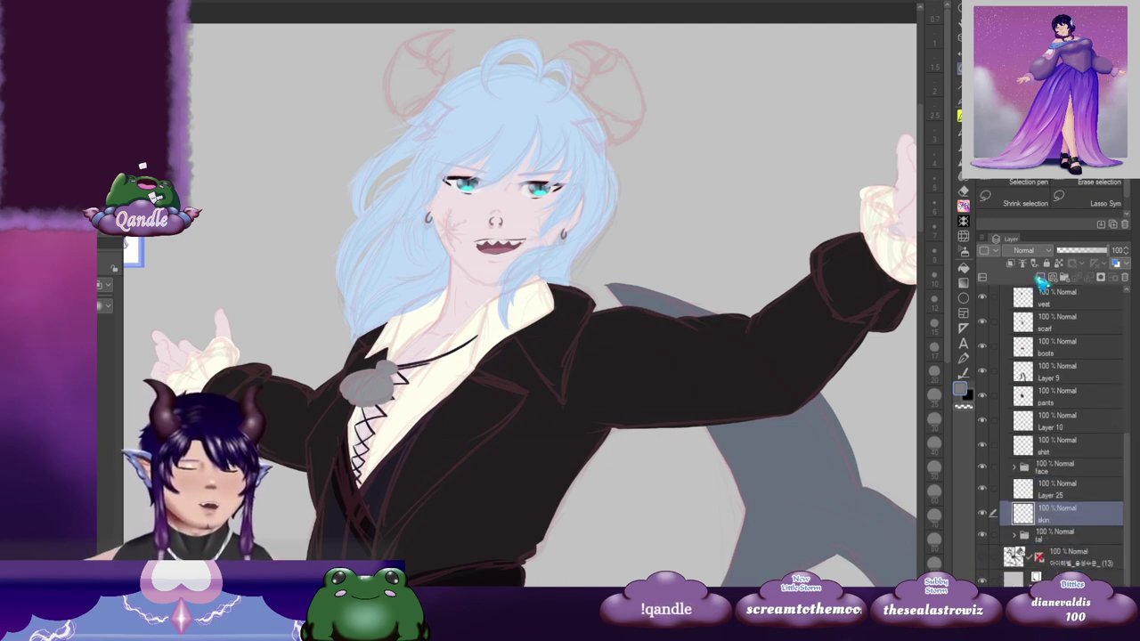
{"action": "left_click", "coordinate": [1040, 278]}
{"action": "left_click", "coordinate": [1011, 263]}
Step: Switch to the brush and pick a light blue from the reference illustration as the drawing colour
{"action": "left_click_drag", "start_coordinate": [267, 315], "coordinate": [684, 211]}
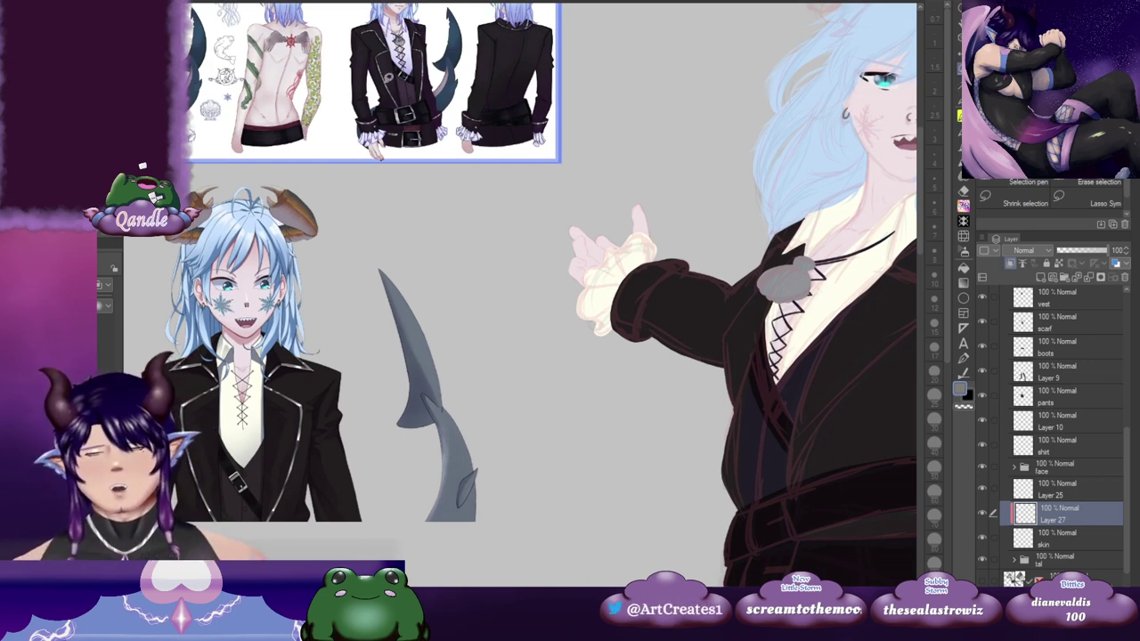
{"action": "key", "text": "b"}
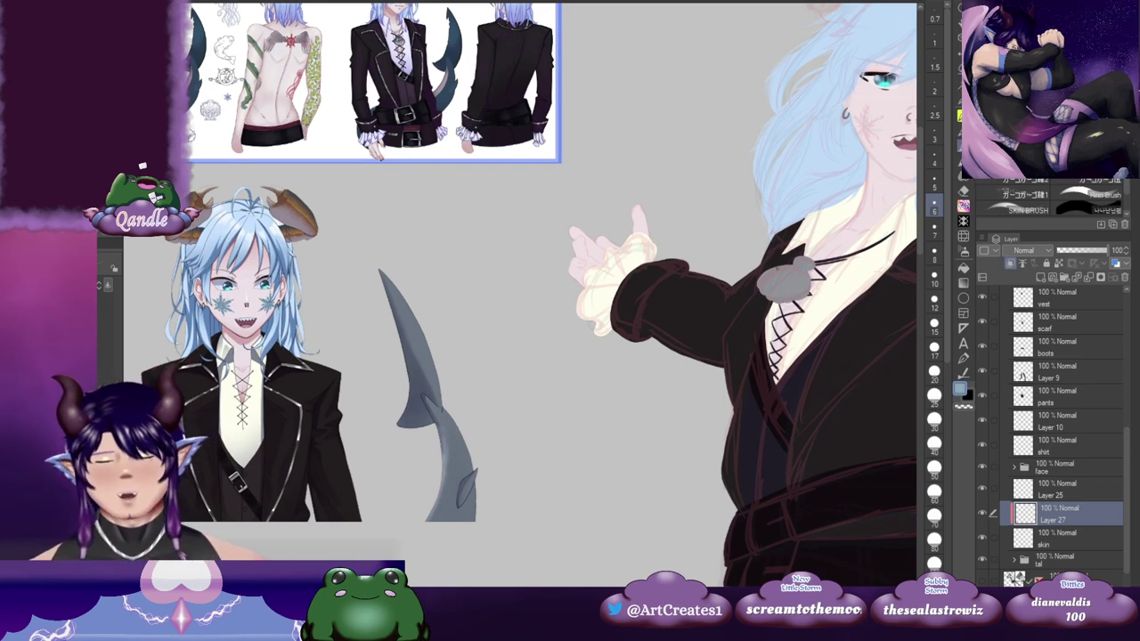
{"action": "left_click_drag", "start_coordinate": [914, 464], "coordinate": [809, 490]}
{"action": "left_click_drag", "start_coordinate": [463, 431], "coordinate": [598, 387]}
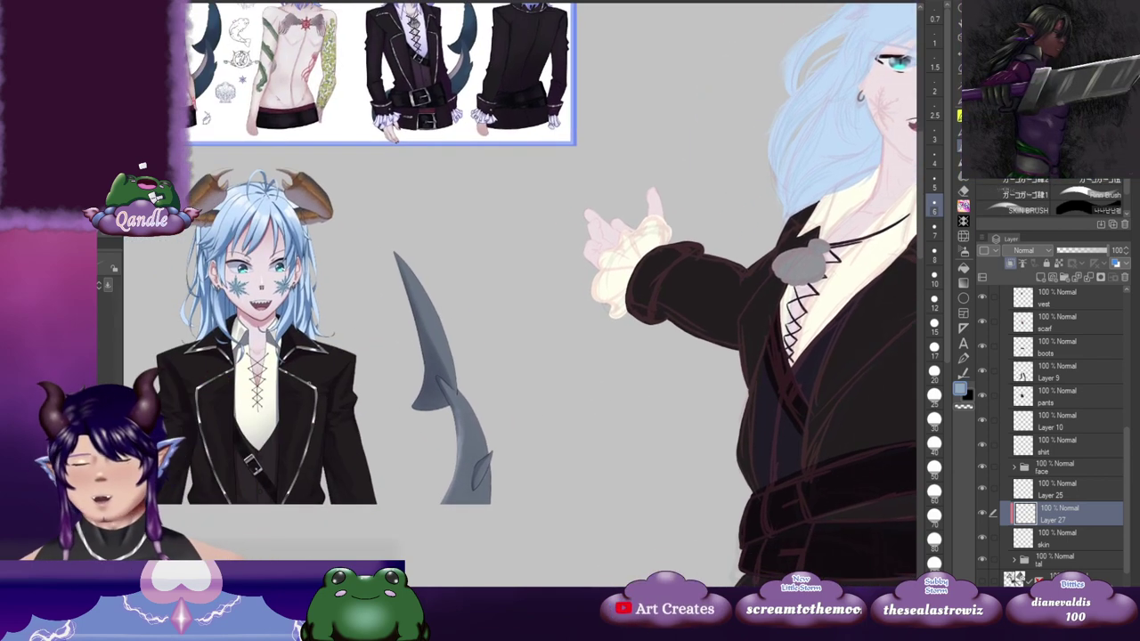
Step: Select the horned character reference on the canvas and move it over the painted figure's chest, next to the face
{"action": "left_click", "coordinate": [347, 390], "text": "ctrl+shift"}
{"action": "left_click_drag", "start_coordinate": [348, 395], "coordinate": [754, 241]}
{"action": "left_click_drag", "start_coordinate": [719, 283], "coordinate": [553, 367]}
{"action": "left_click_drag", "start_coordinate": [721, 334], "coordinate": [641, 336]}
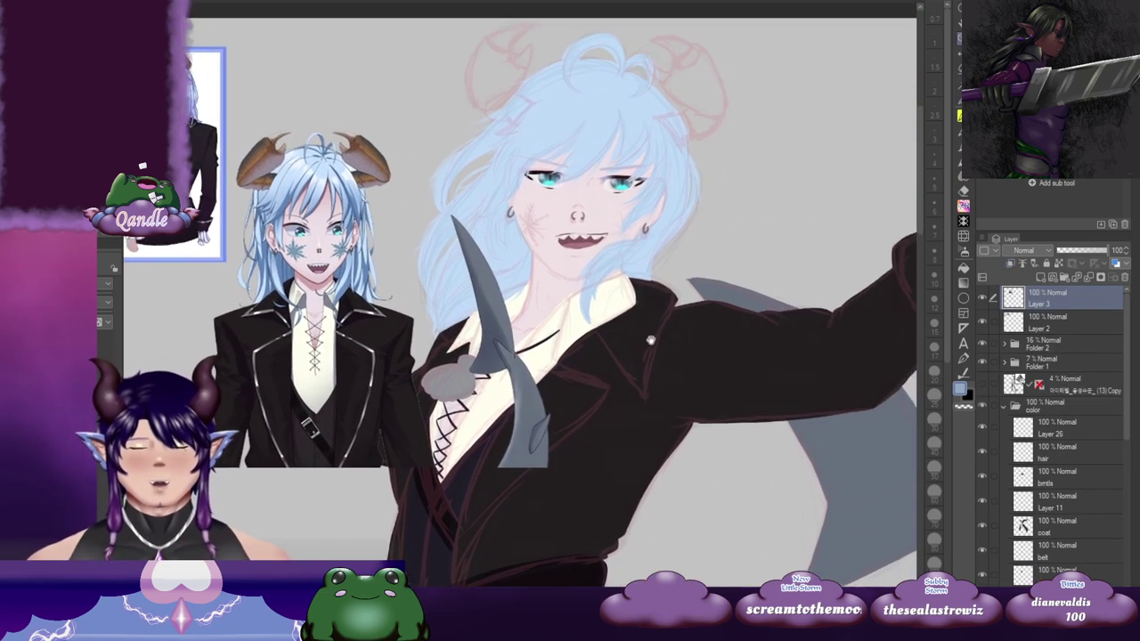
{"action": "left_click_drag", "start_coordinate": [349, 397], "coordinate": [451, 424]}
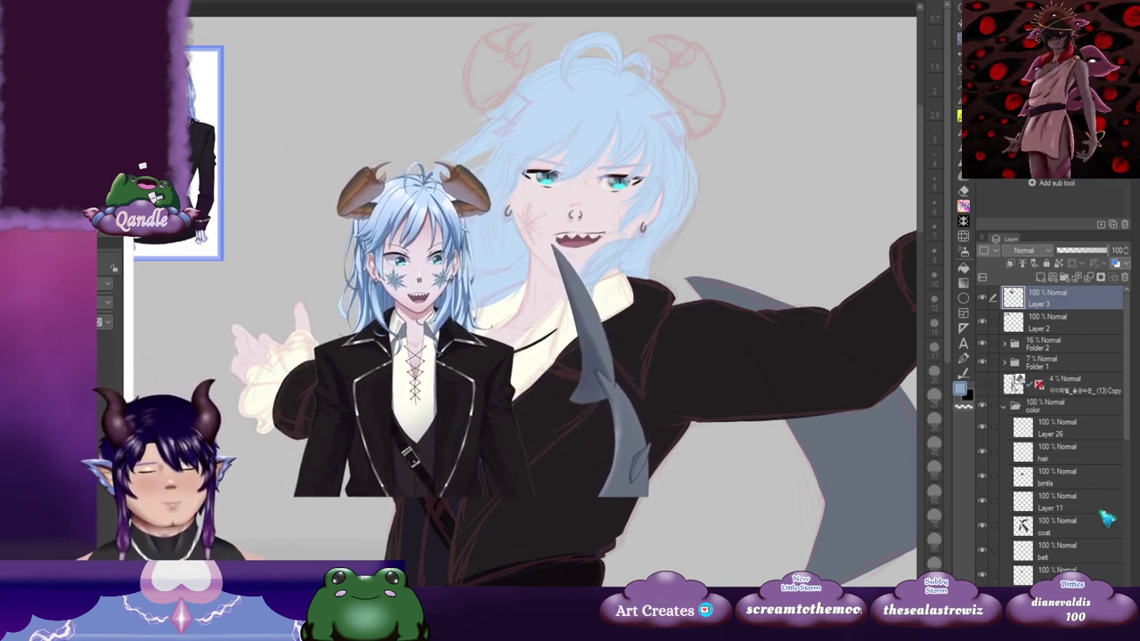
Step: On the clipped layer above the skin, brush the crossing blue spokes of a snowflake over the sketched marking on the cheek
{"action": "left_click_drag", "start_coordinate": [1128, 425], "coordinate": [1130, 575]}
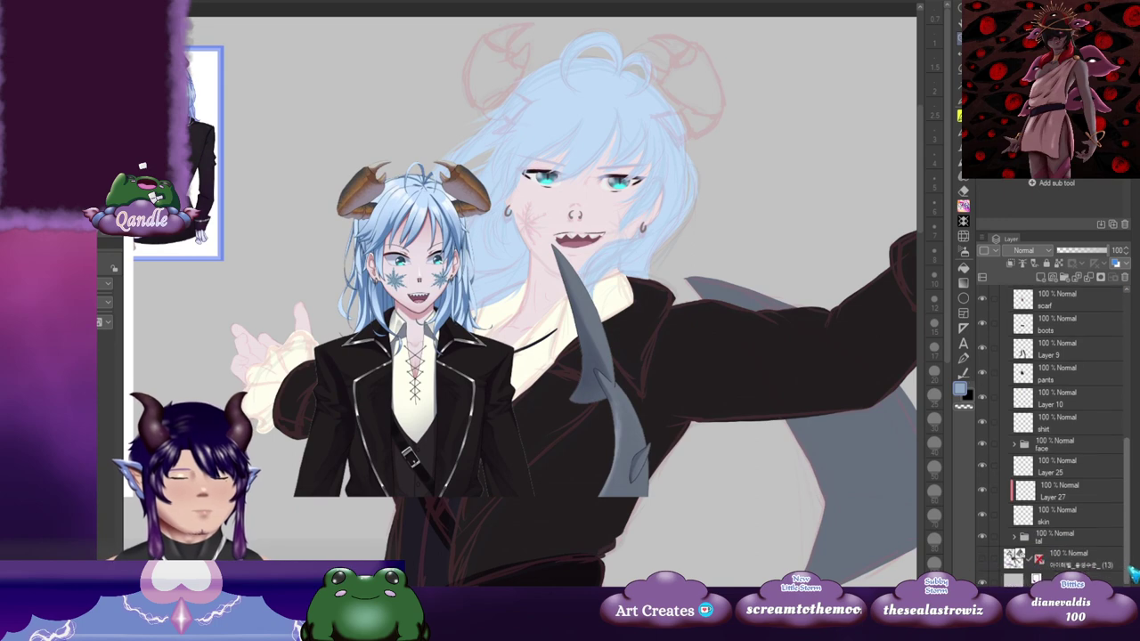
{"action": "left_click", "coordinate": [1068, 492]}
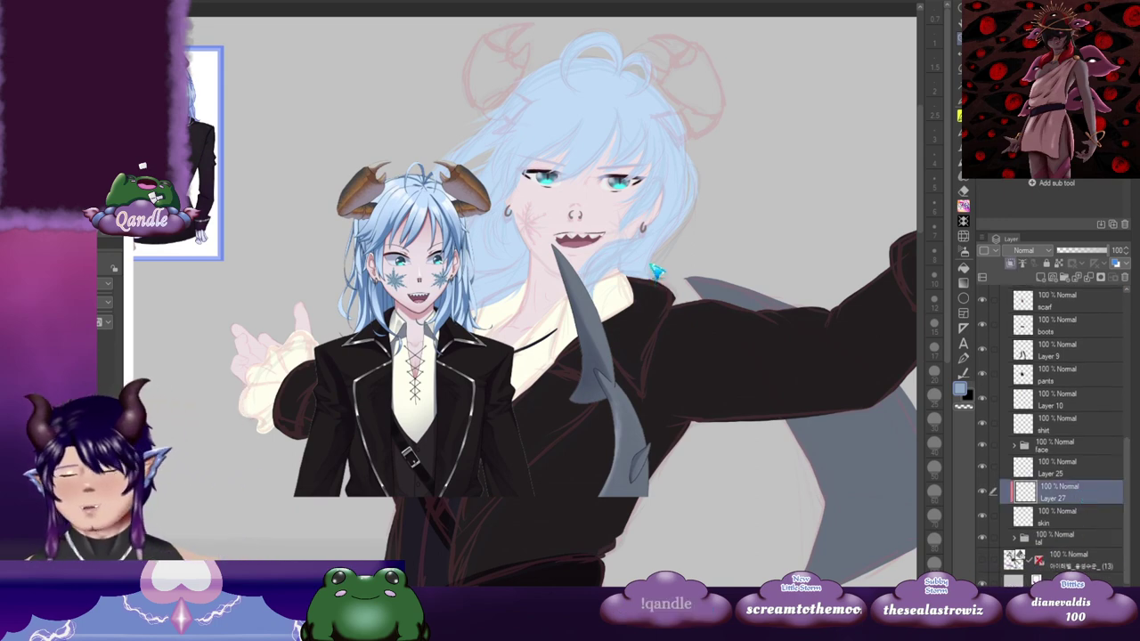
{"action": "scroll", "coordinate": [563, 249], "scroll_direction": "up", "scroll_amount": 3}
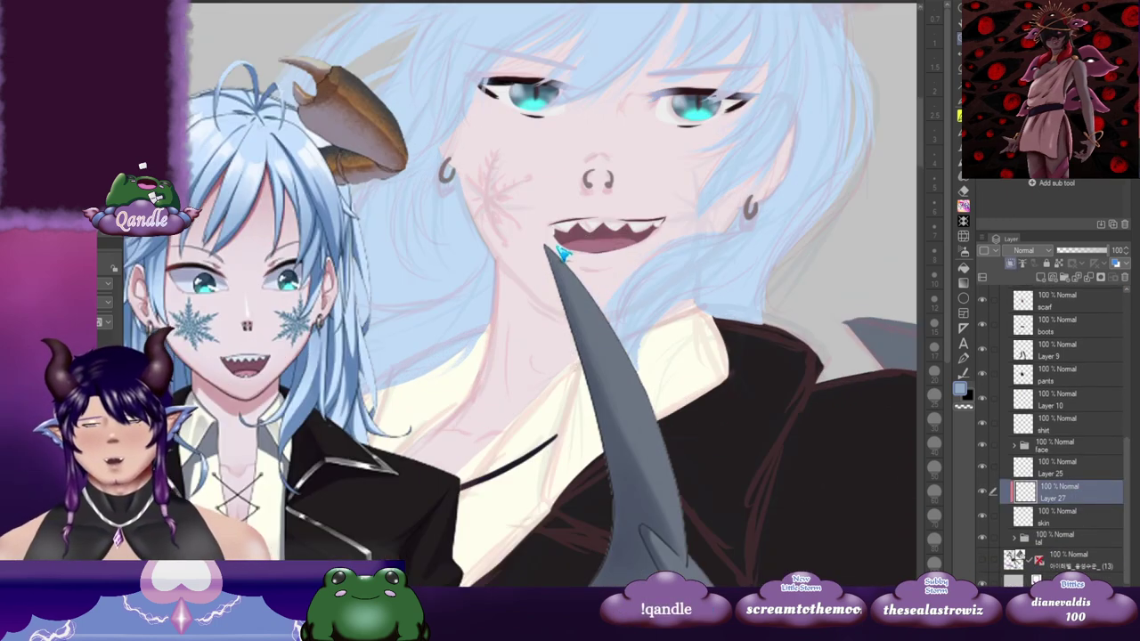
{"action": "scroll", "coordinate": [565, 256], "scroll_direction": "down", "scroll_amount": 1}
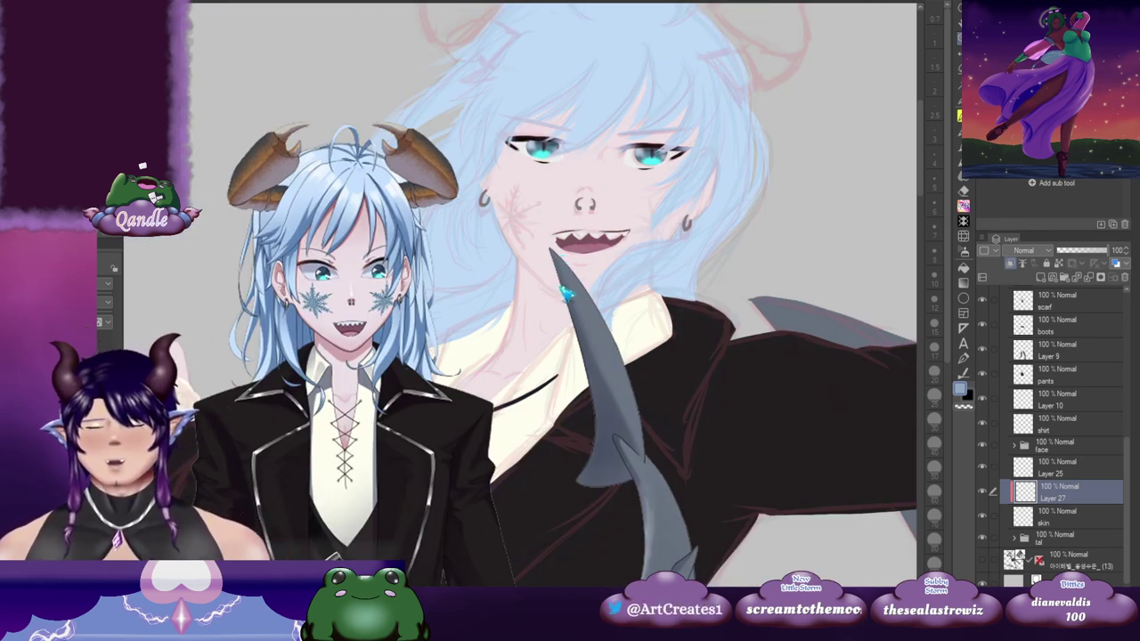
{"action": "scroll", "coordinate": [562, 293], "scroll_direction": "up", "scroll_amount": 3}
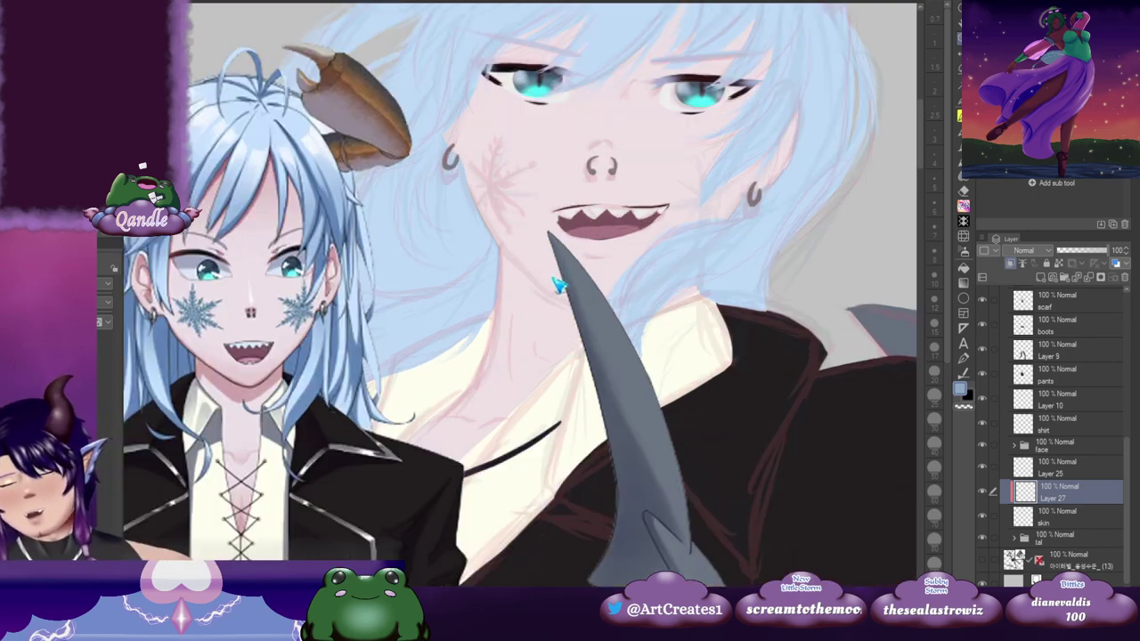
{"action": "left_click_drag", "start_coordinate": [551, 189], "coordinate": [576, 258]}
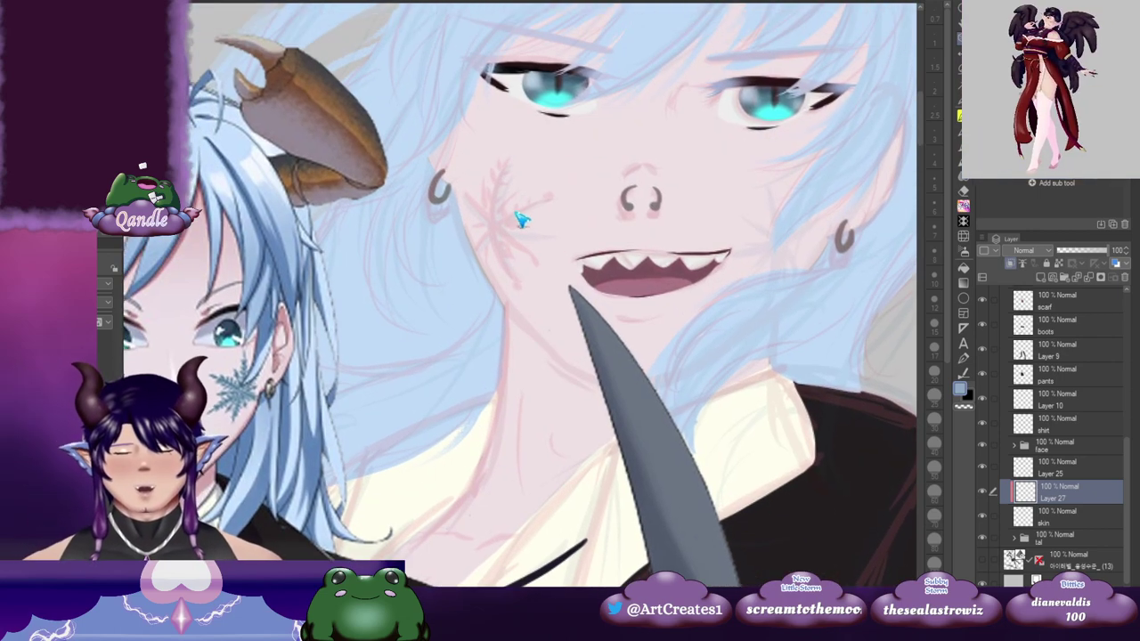
{"action": "key", "text": "b"}
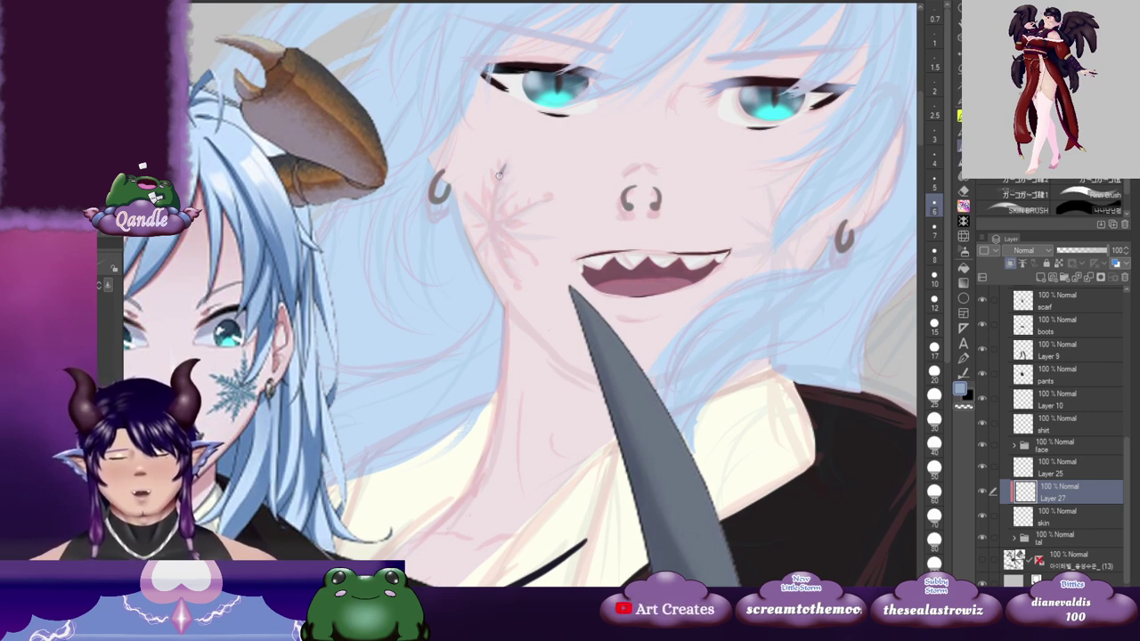
{"action": "left_click_drag", "start_coordinate": [500, 172], "coordinate": [514, 281]}
{"action": "left_click_drag", "start_coordinate": [515, 213], "coordinate": [533, 198]}
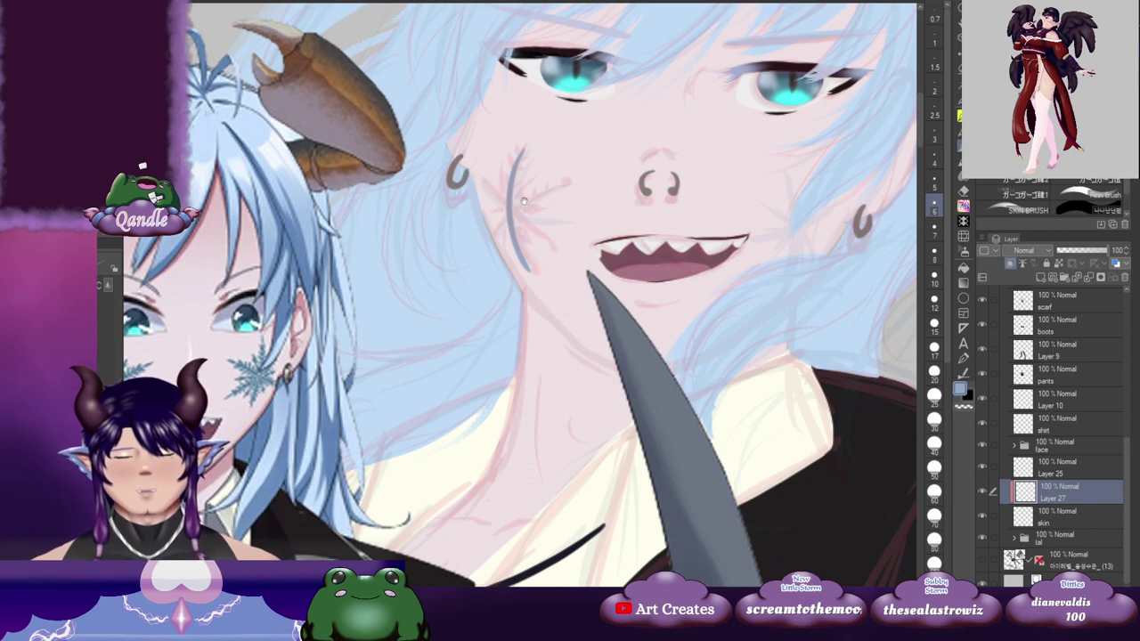
{"action": "left_click_drag", "start_coordinate": [479, 167], "coordinate": [561, 235]}
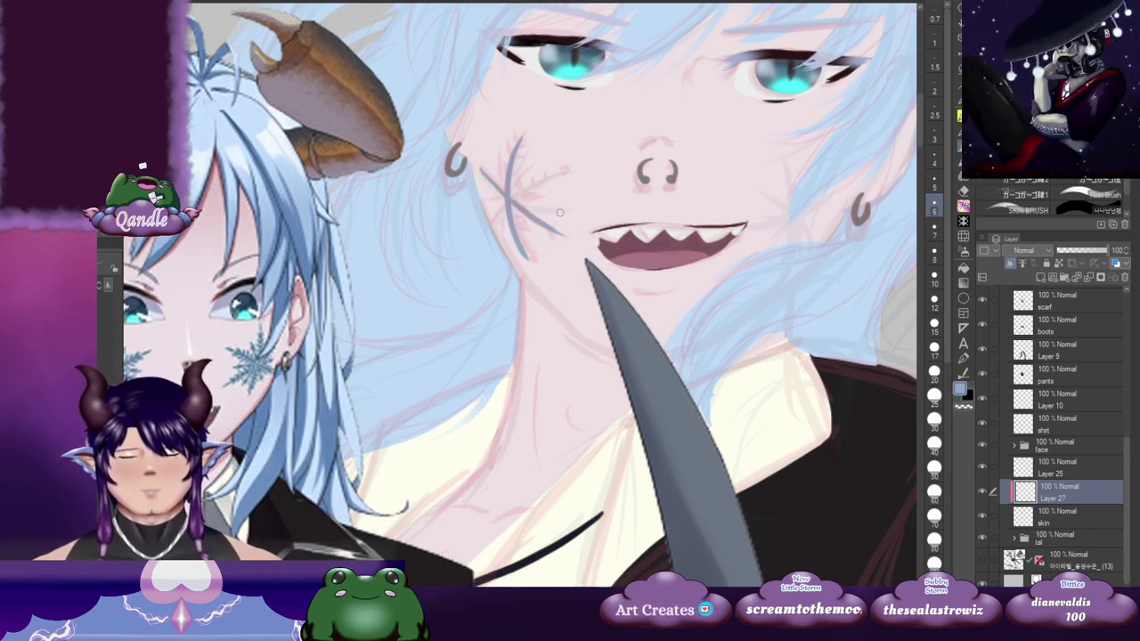
{"action": "key", "text": "ctrl+z"}
{"action": "left_click_drag", "start_coordinate": [481, 168], "coordinate": [563, 234]}
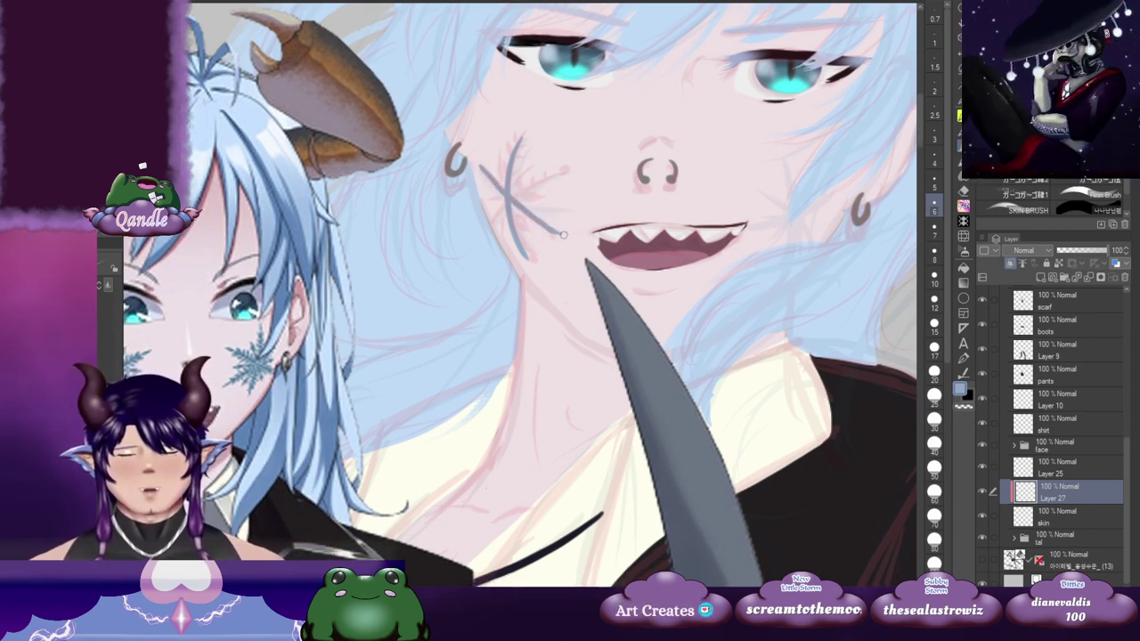
{"action": "mouse_move", "coordinate": [488, 228]}
{"action": "left_mouse_down"}
{"action": "mouse_move", "coordinate": [516, 193]}
{"action": "mouse_move", "coordinate": [577, 177]}
{"action": "left_mouse_up"}
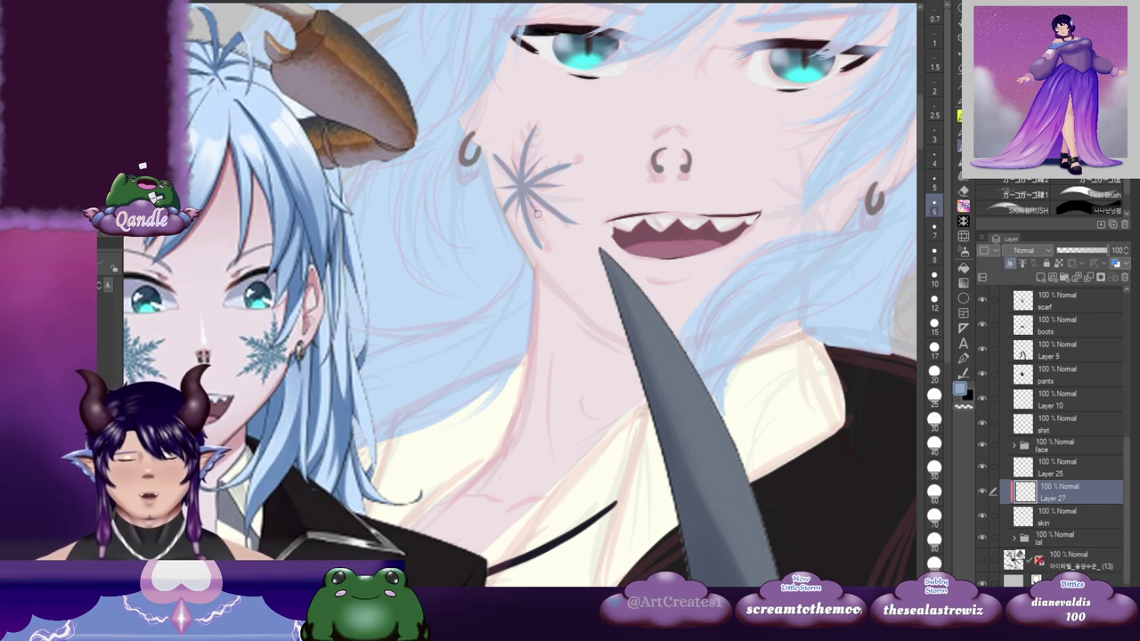
Step: Add small side branches along every spoke of the cheek snowflake to match the reference
{"action": "left_click_drag", "start_coordinate": [584, 182], "coordinate": [625, 165]}
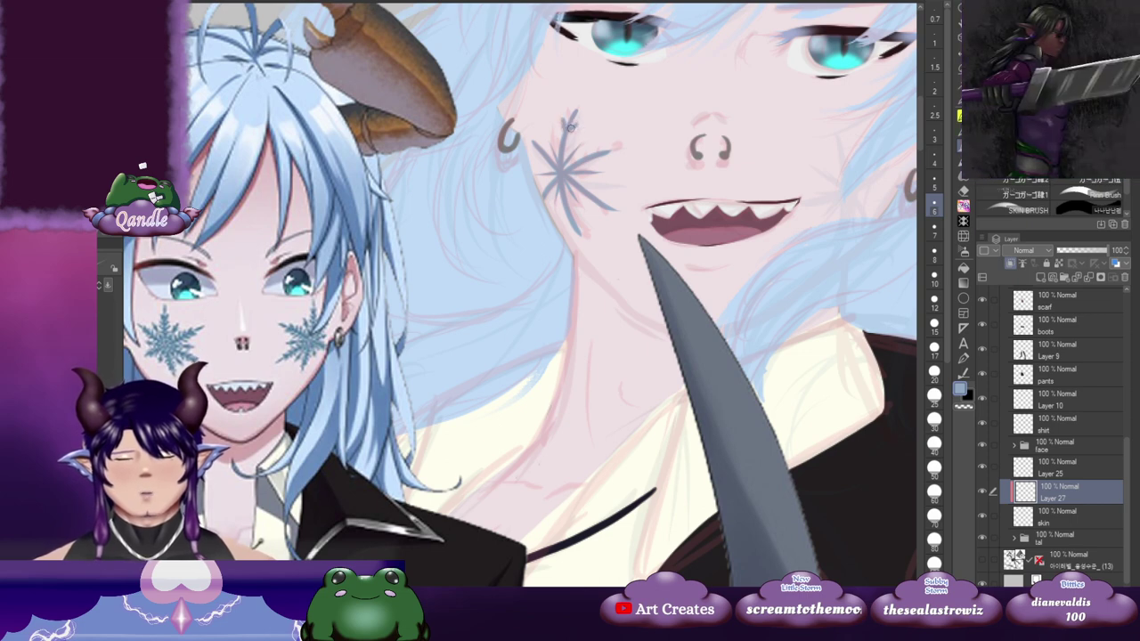
{"action": "scroll", "coordinate": [574, 128], "scroll_direction": "down", "scroll_amount": 1}
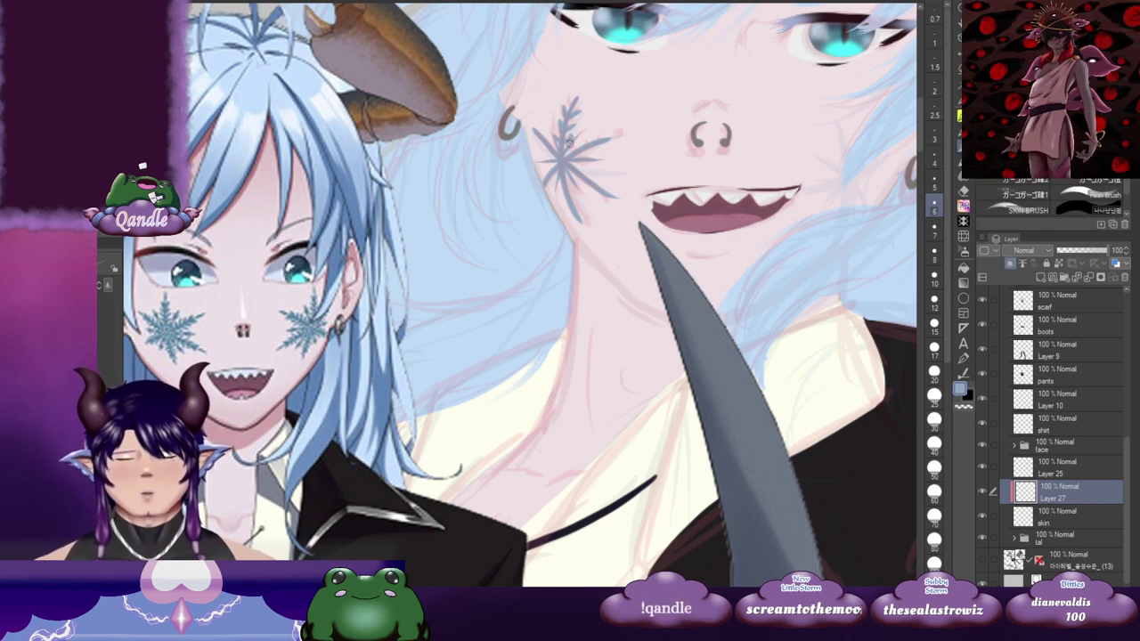
{"action": "mouse_move", "coordinate": [590, 166]}
{"action": "left_mouse_down"}
{"action": "mouse_move", "coordinate": [601, 155]}
{"action": "mouse_move", "coordinate": [603, 165]}
{"action": "left_mouse_up"}
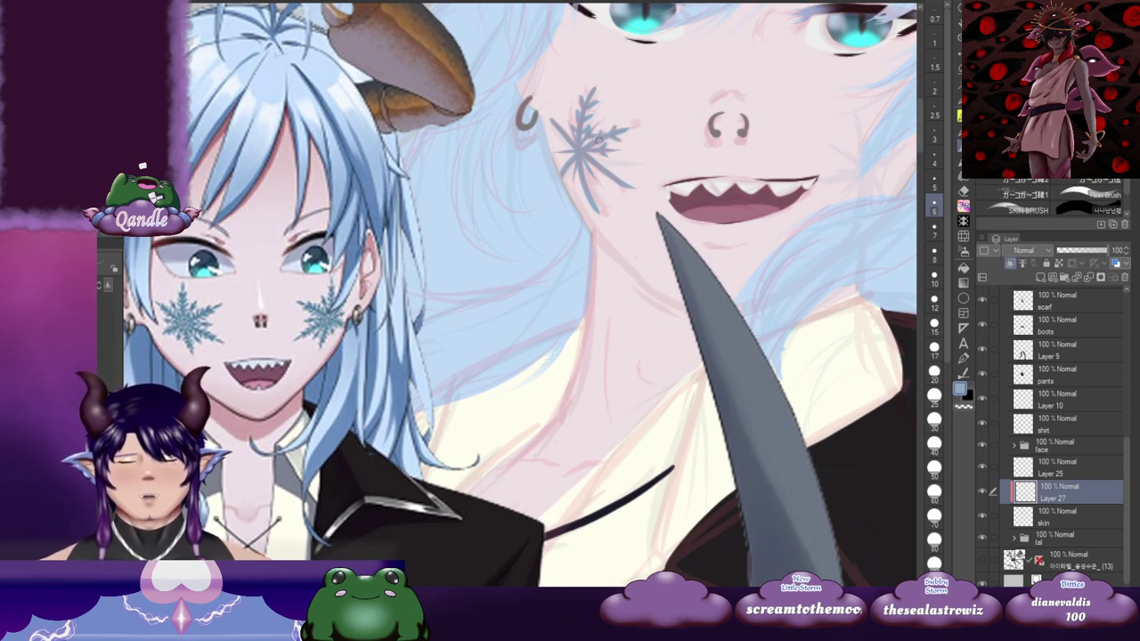
{"action": "left_click_drag", "start_coordinate": [593, 145], "coordinate": [605, 149]}
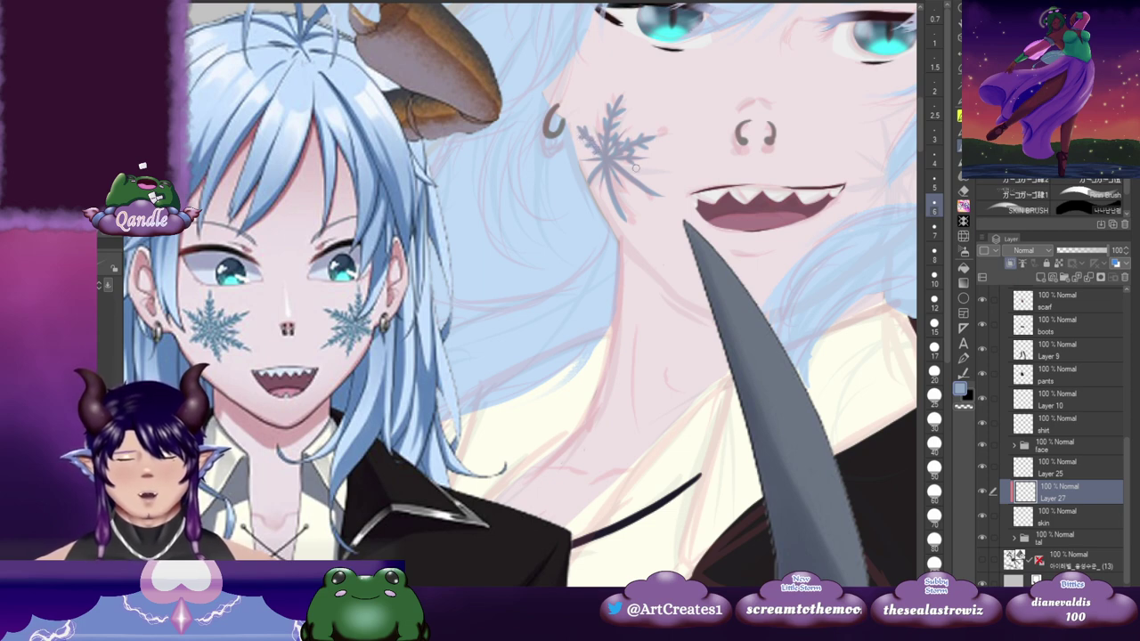
{"action": "left_click_drag", "start_coordinate": [636, 167], "coordinate": [580, 150]}
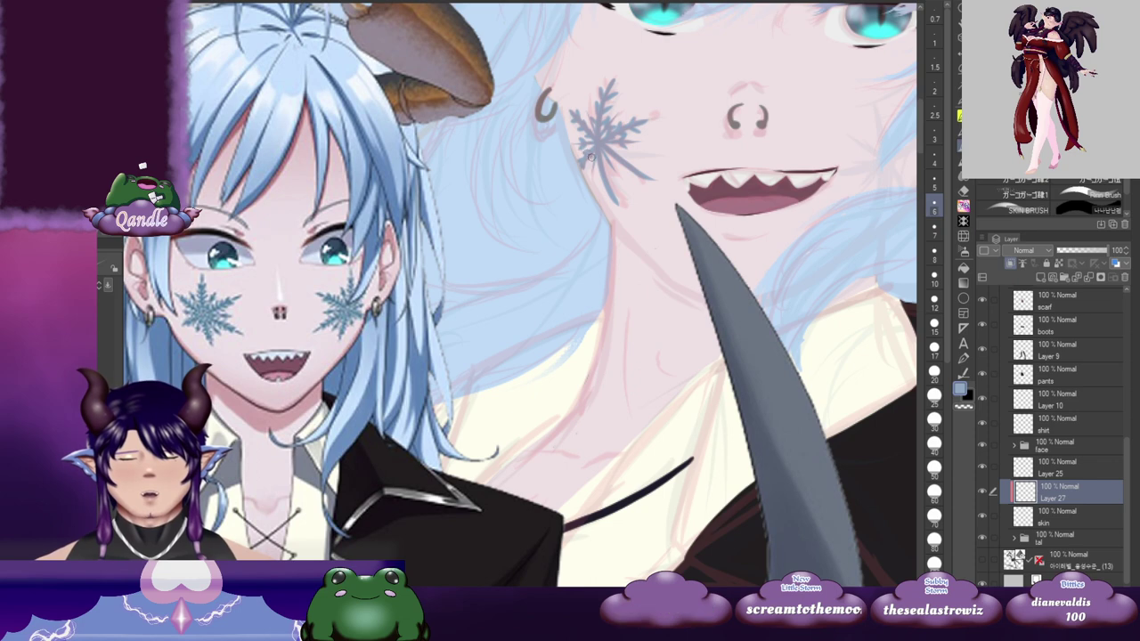
{"action": "left_click_drag", "start_coordinate": [589, 164], "coordinate": [600, 169]}
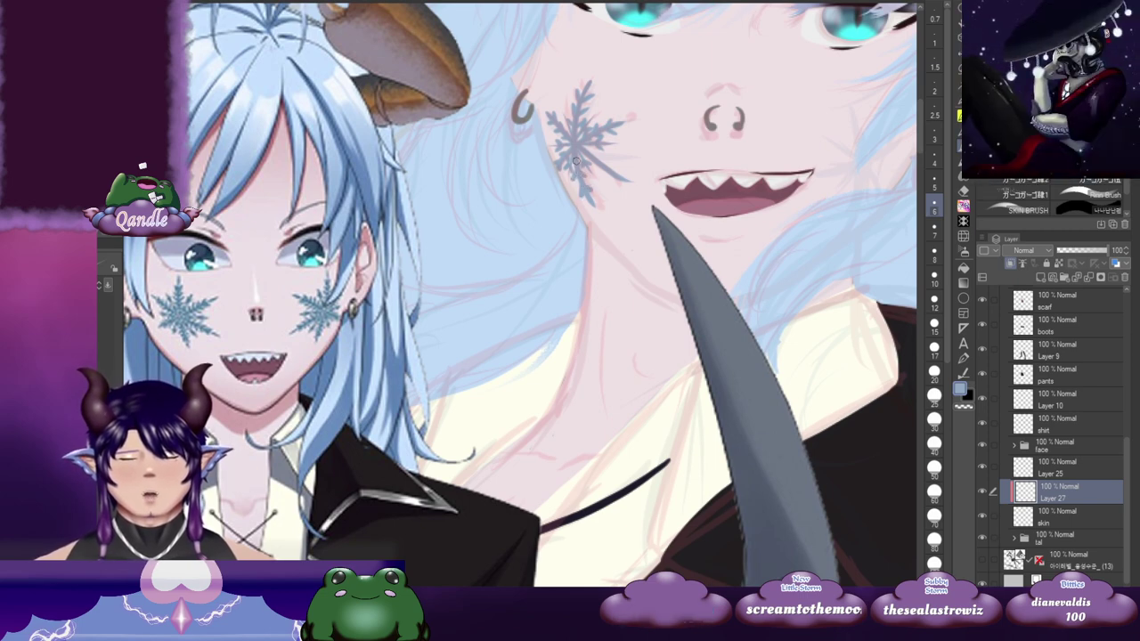
{"action": "left_click_drag", "start_coordinate": [627, 162], "coordinate": [610, 167]}
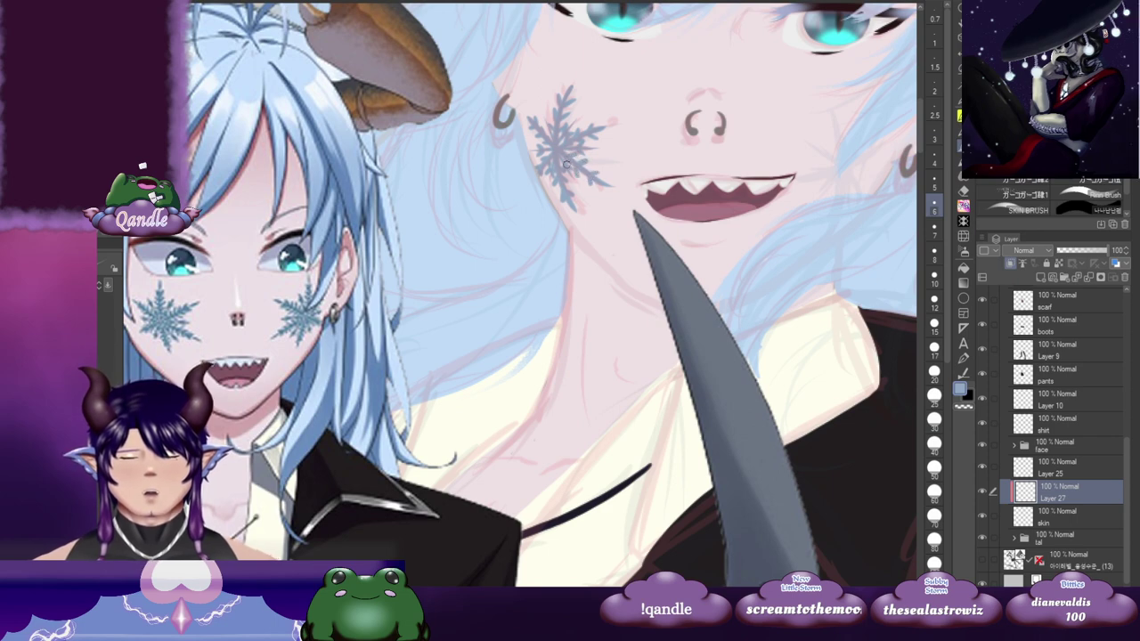
Step: Duplicate the snowflake layer, mirror the copy horizontally, and place it on the opposite cheek with a slight clockwise rotation
{"action": "left_click_drag", "start_coordinate": [693, 203], "coordinate": [579, 309]}
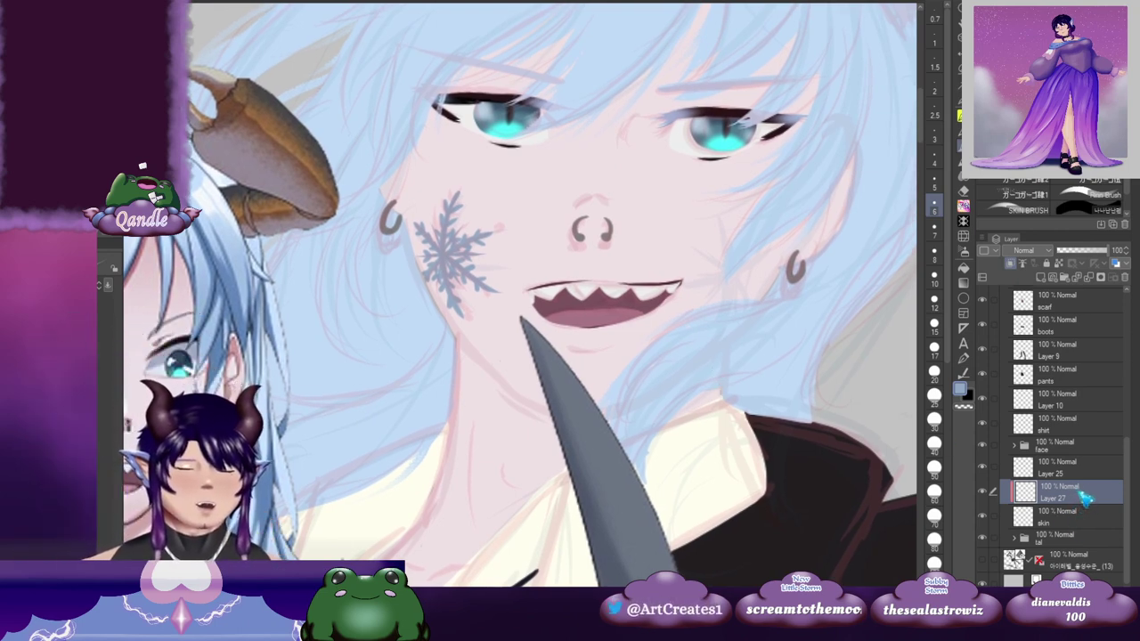
{"action": "left_click_drag", "start_coordinate": [1080, 481], "coordinate": [1086, 482]}
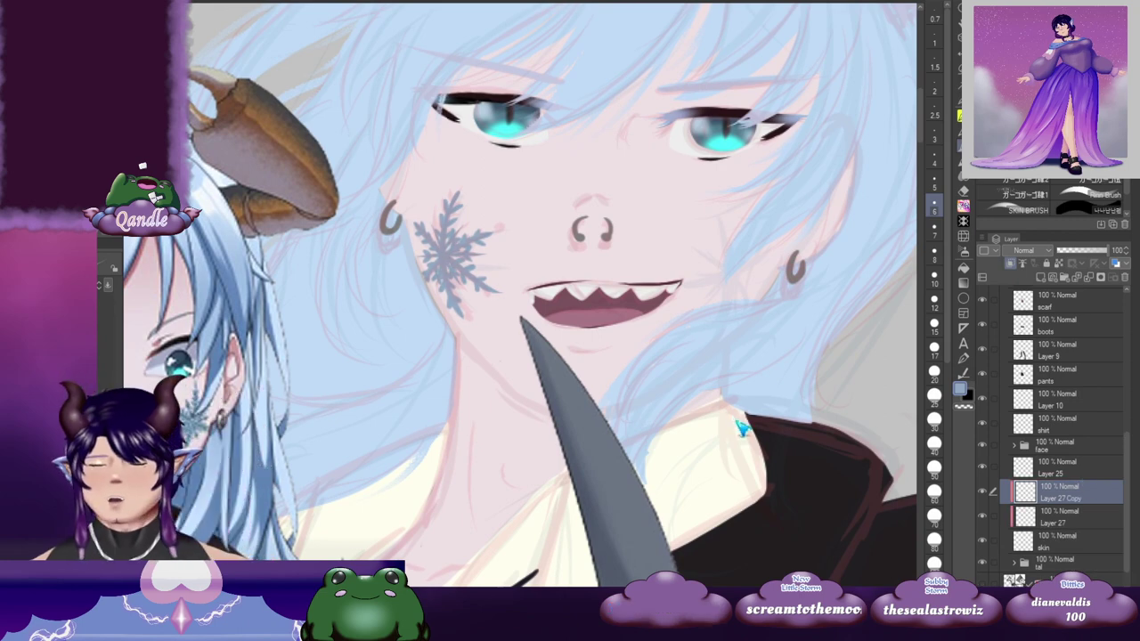
{"action": "key", "text": "ctrl+t"}
{"action": "right_click", "coordinate": [517, 289]}
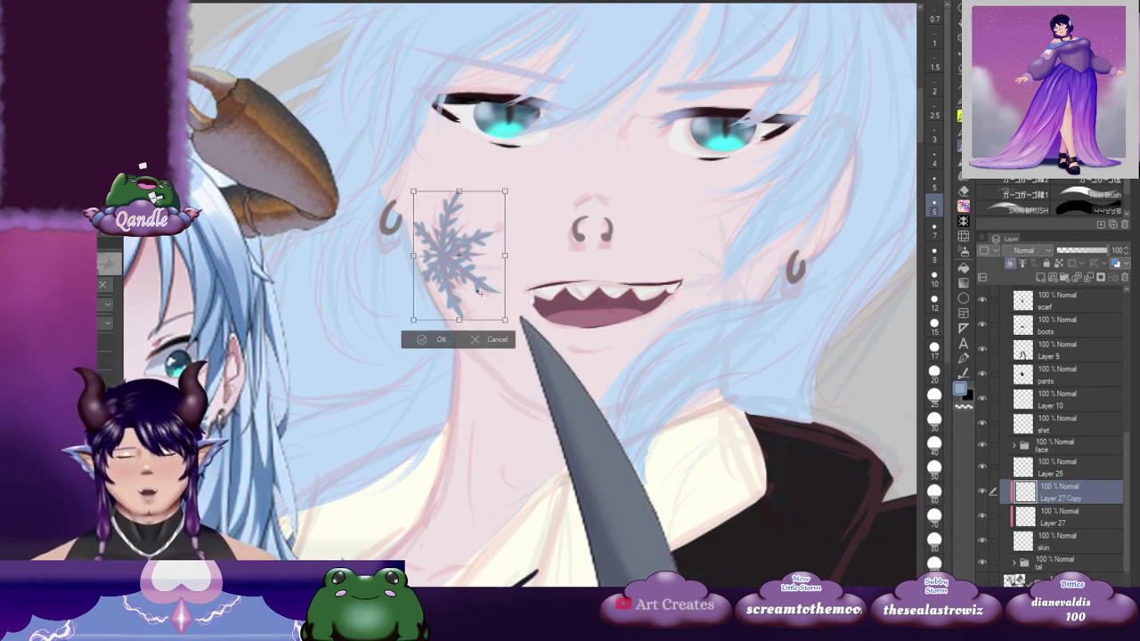
{"action": "left_click", "coordinate": [534, 445]}
{"action": "left_click_drag", "start_coordinate": [476, 283], "coordinate": [736, 304]}
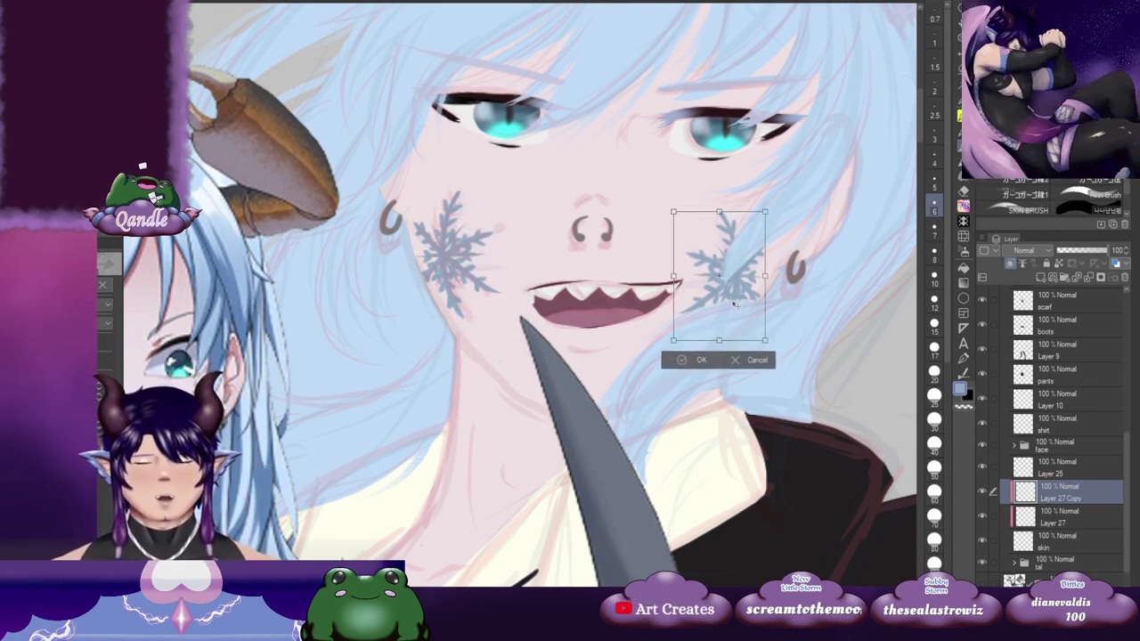
{"action": "left_click_drag", "start_coordinate": [771, 341], "coordinate": [778, 355]}
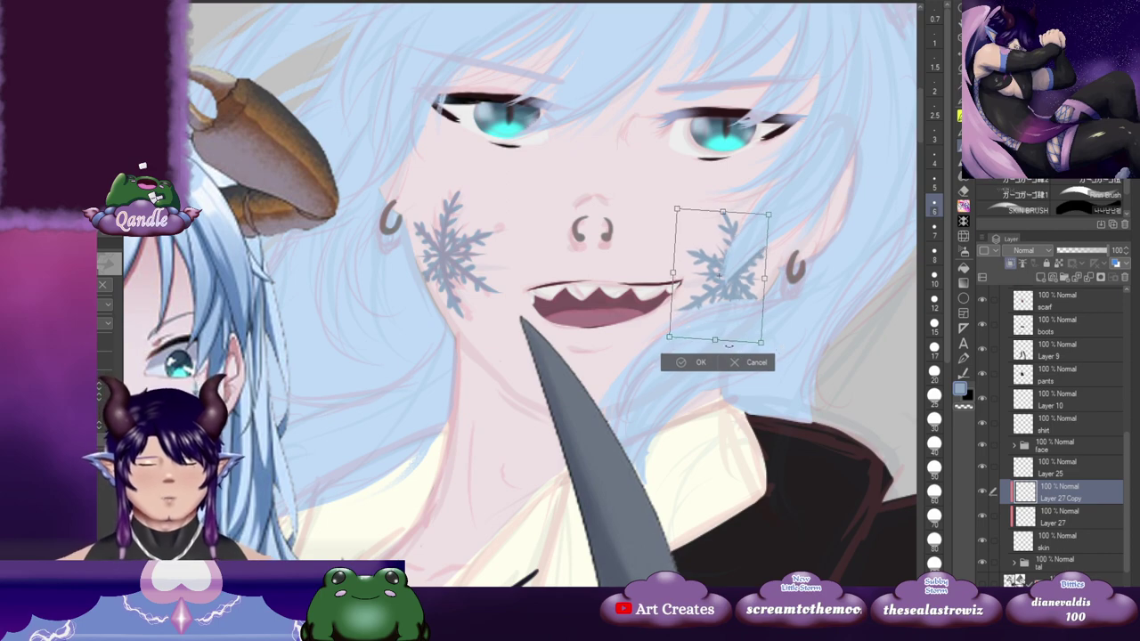
{"action": "left_click", "coordinate": [696, 364]}
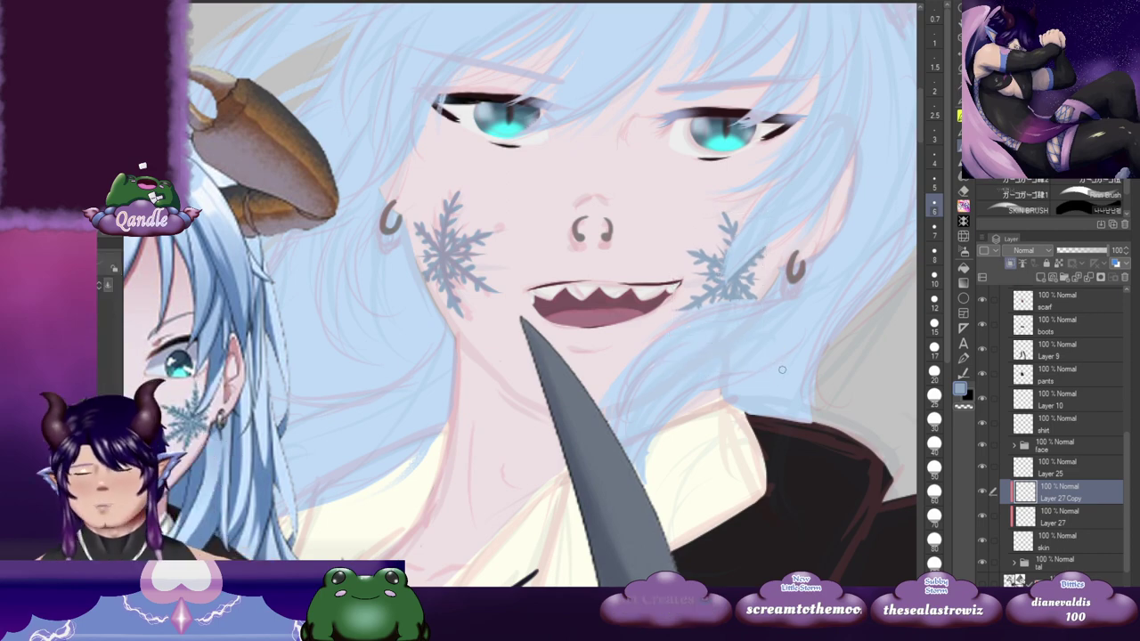
Step: Move the horned character reference off the painted figure onto the empty canvas below the reference sheet
{"action": "scroll", "coordinate": [782, 368], "scroll_direction": "down", "scroll_amount": 5}
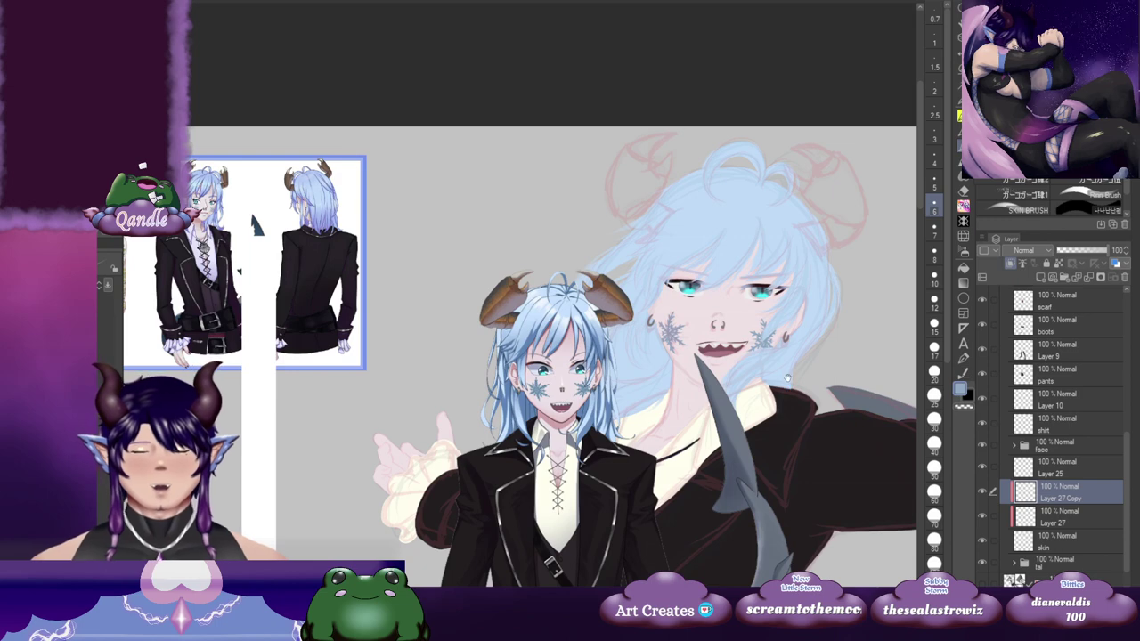
{"action": "left_click_drag", "start_coordinate": [787, 378], "coordinate": [601, 277]}
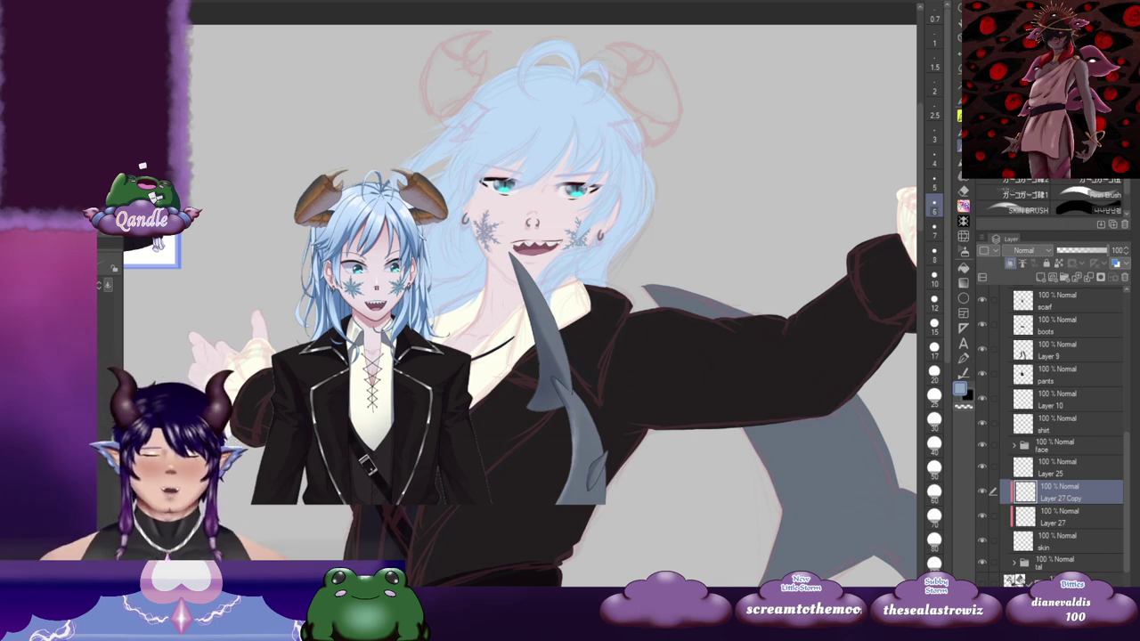
{"action": "key", "text": "ctrl+space"}
{"action": "left_click_drag", "start_coordinate": [381, 368], "coordinate": [391, 393]}
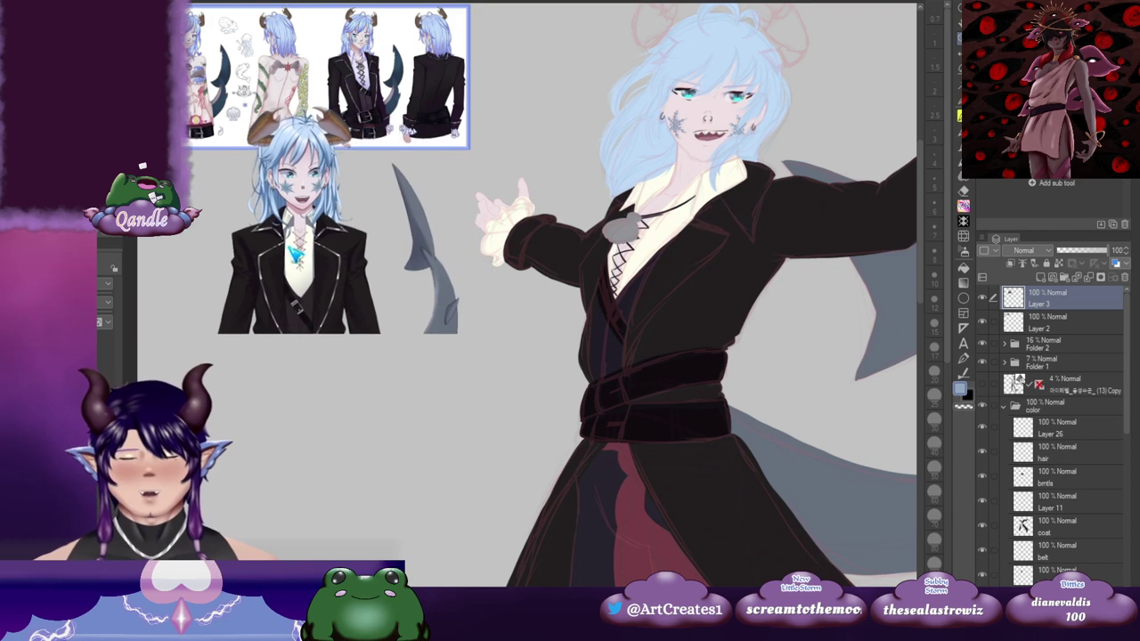
{"action": "left_click_drag", "start_coordinate": [294, 256], "coordinate": [277, 260]}
{"action": "key", "text": "space"}
{"action": "left_click_drag", "start_coordinate": [319, 319], "coordinate": [339, 324]}
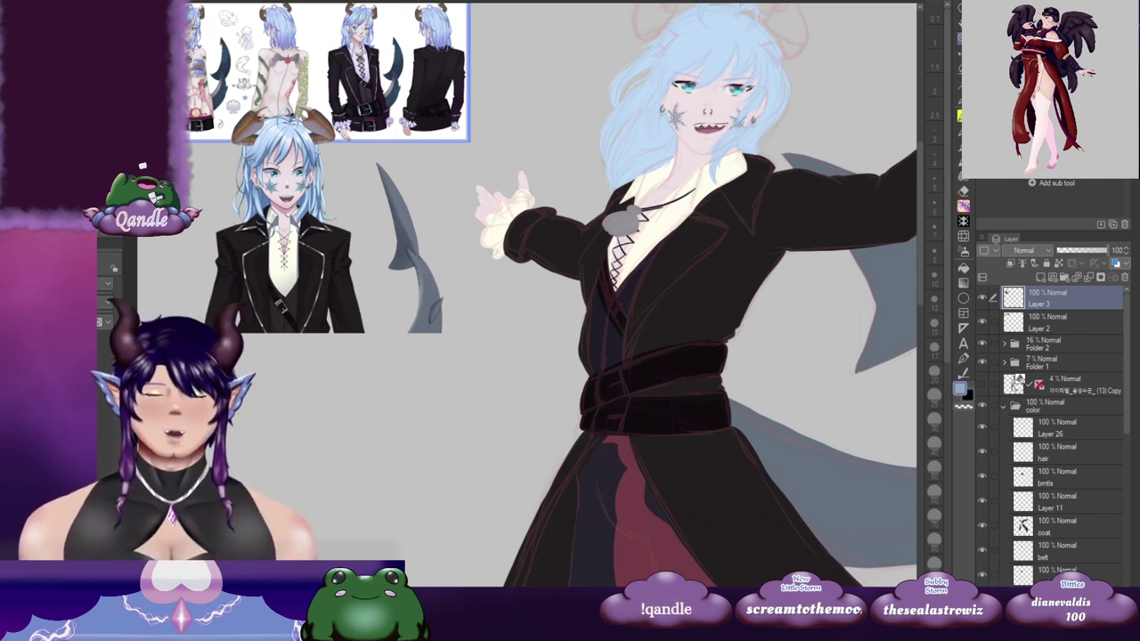
Step: Examine the figure's face, coat and tail, and compare them with the character reference images
{"action": "scroll", "coordinate": [524, 131], "scroll_direction": "down", "scroll_amount": 2}
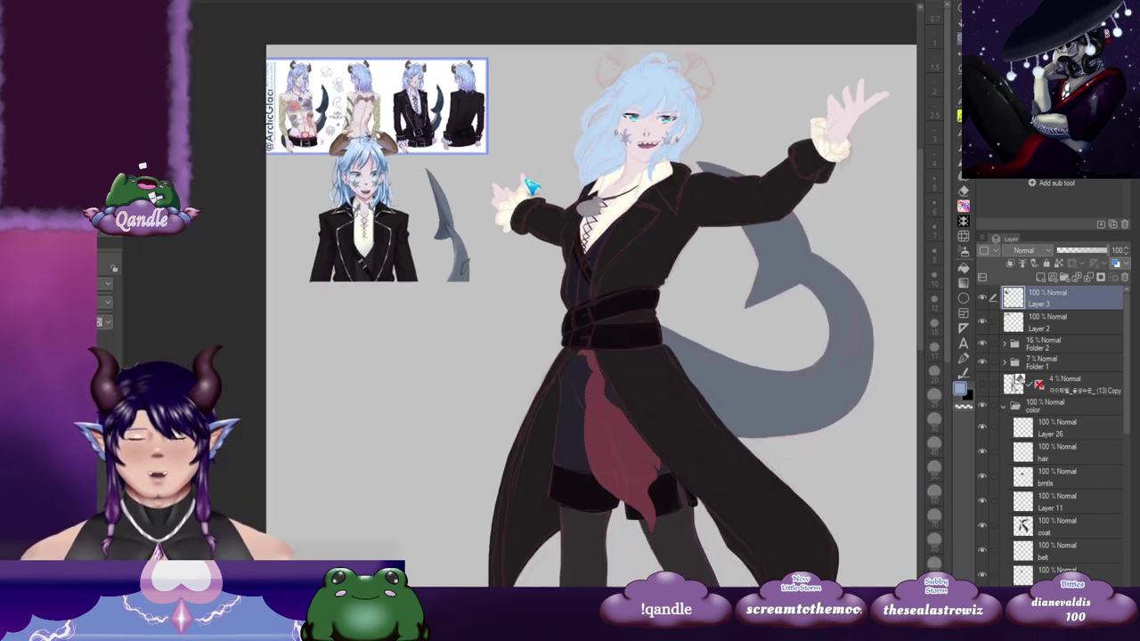
{"action": "left_click_drag", "start_coordinate": [681, 235], "coordinate": [533, 259]}
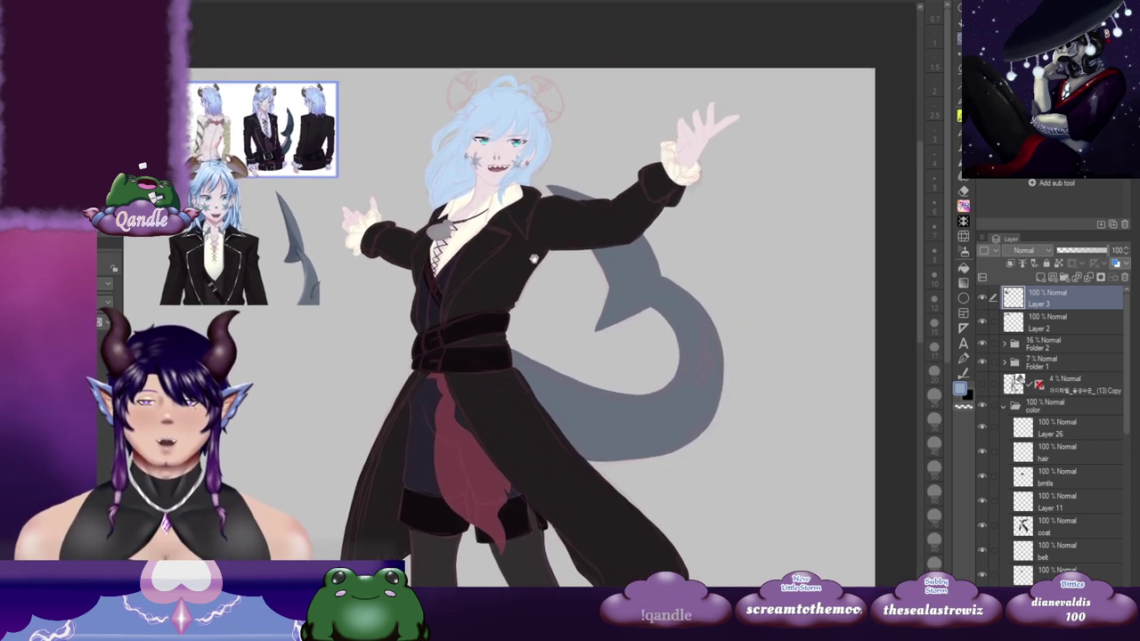
{"action": "mouse_move", "coordinate": [660, 342]}
{"action": "left_mouse_down"}
{"action": "mouse_move", "coordinate": [608, 277]}
{"action": "mouse_move", "coordinate": [583, 145]}
{"action": "left_mouse_up"}
{"action": "left_click_drag", "start_coordinate": [567, 419], "coordinate": [555, 277]}
{"action": "mouse_move", "coordinate": [518, 147]}
{"action": "left_mouse_down"}
{"action": "mouse_move", "coordinate": [562, 365]}
{"action": "mouse_move", "coordinate": [525, 270]}
{"action": "left_mouse_up"}
{"action": "scroll", "coordinate": [525, 270], "scroll_direction": "up", "scroll_amount": 4}
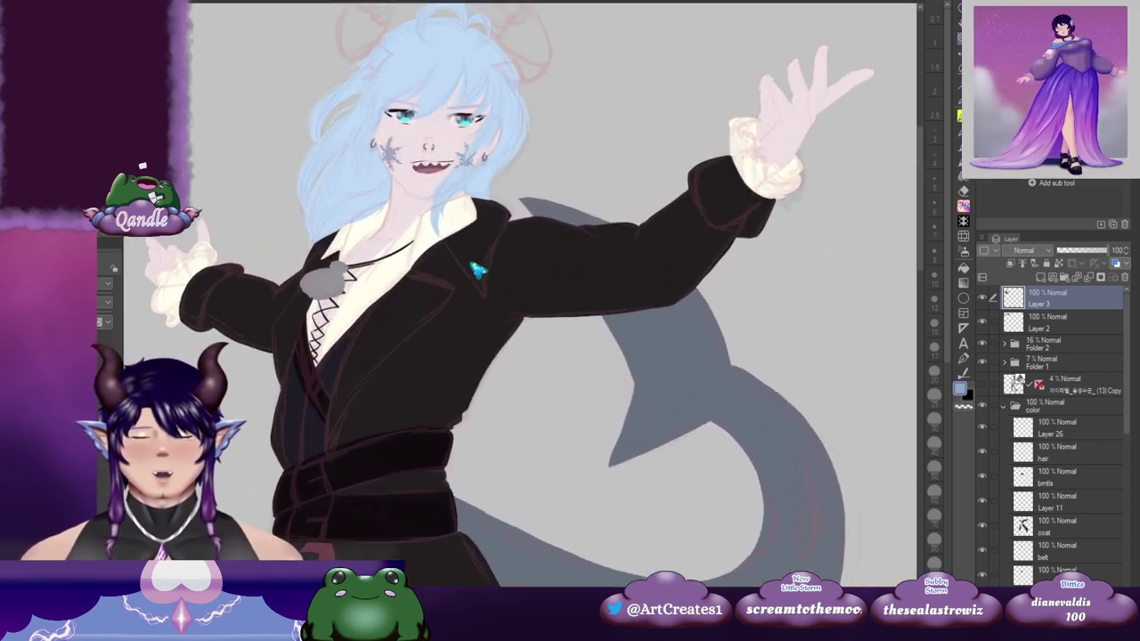
{"action": "scroll", "coordinate": [477, 270], "scroll_direction": "up", "scroll_amount": 3}
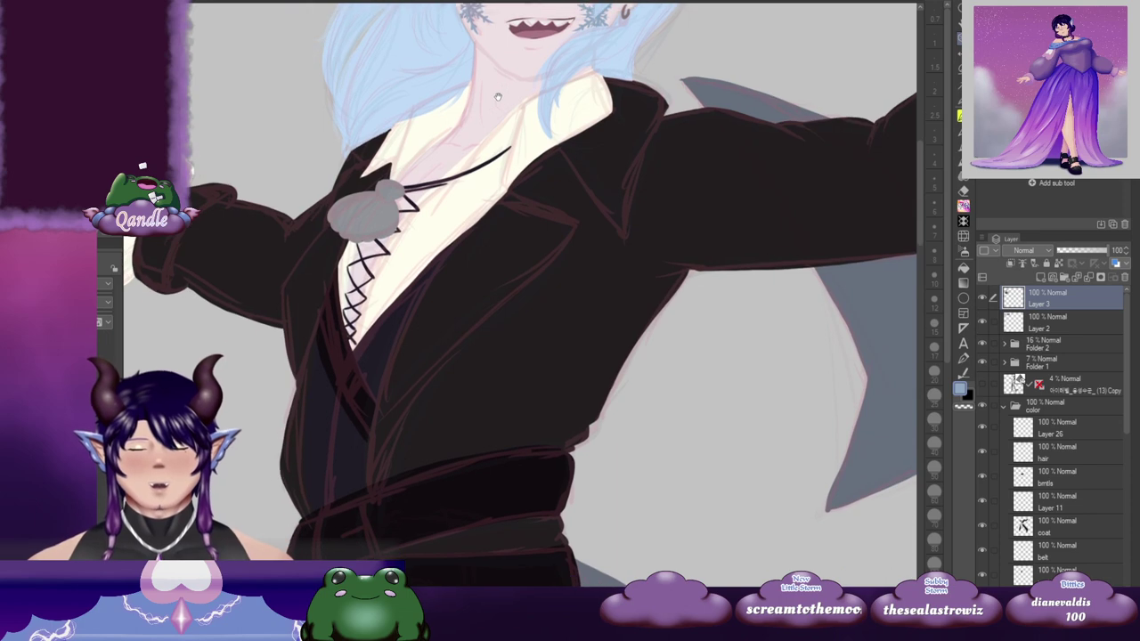
{"action": "left_click_drag", "start_coordinate": [467, 113], "coordinate": [459, 347]}
{"action": "left_click_drag", "start_coordinate": [525, 143], "coordinate": [430, 236]}
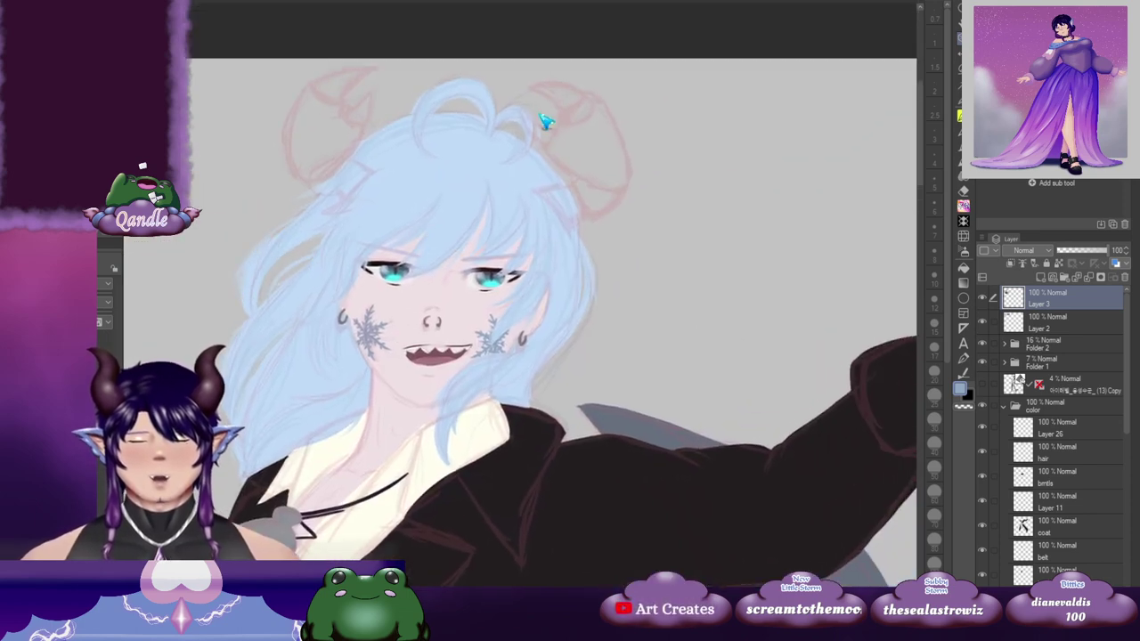
{"action": "left_click_drag", "start_coordinate": [593, 403], "coordinate": [606, 125]}
{"action": "scroll", "coordinate": [554, 212], "scroll_direction": "up", "scroll_amount": 3}
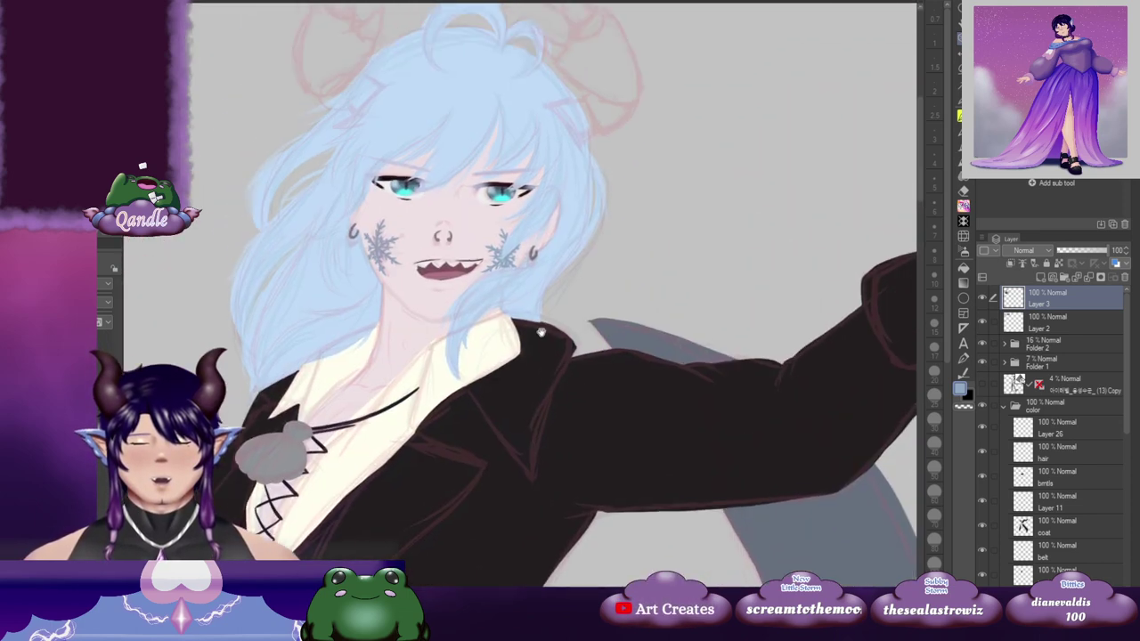
{"action": "scroll", "coordinate": [540, 333], "scroll_direction": "down", "scroll_amount": 3}
{"action": "scroll", "coordinate": [393, 193], "scroll_direction": "left", "scroll_amount": 6}
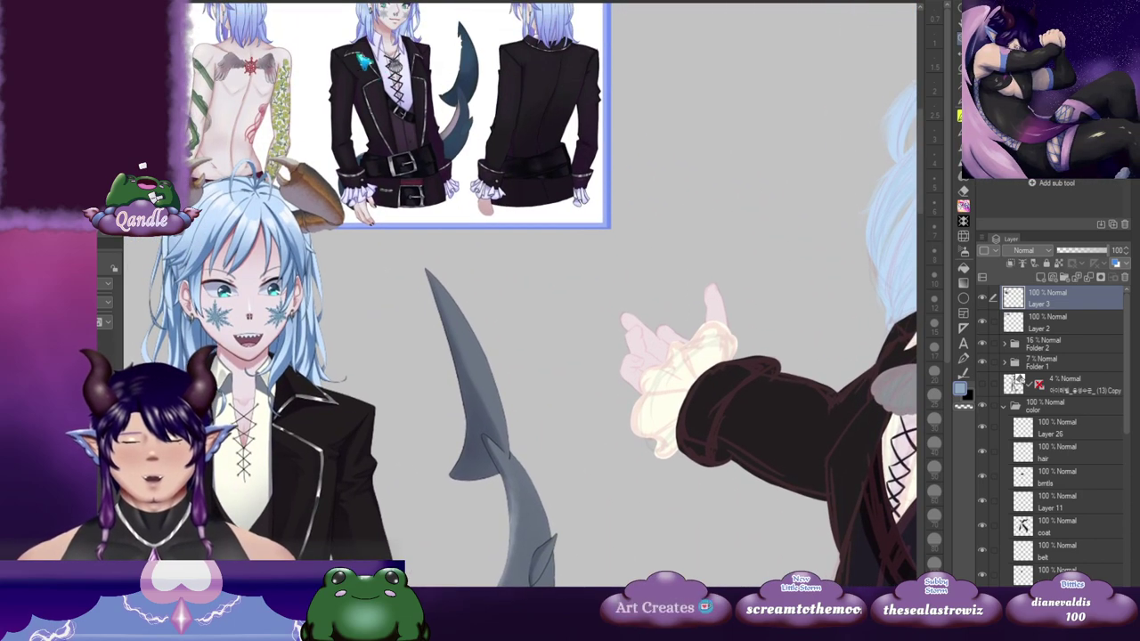
Step: Add a new layer directly above the coat layer and name it "silver"
{"action": "scroll", "coordinate": [481, 124], "scroll_direction": "down", "scroll_amount": 3}
{"action": "scroll", "coordinate": [481, 125], "scroll_direction": "left", "scroll_amount": 2}
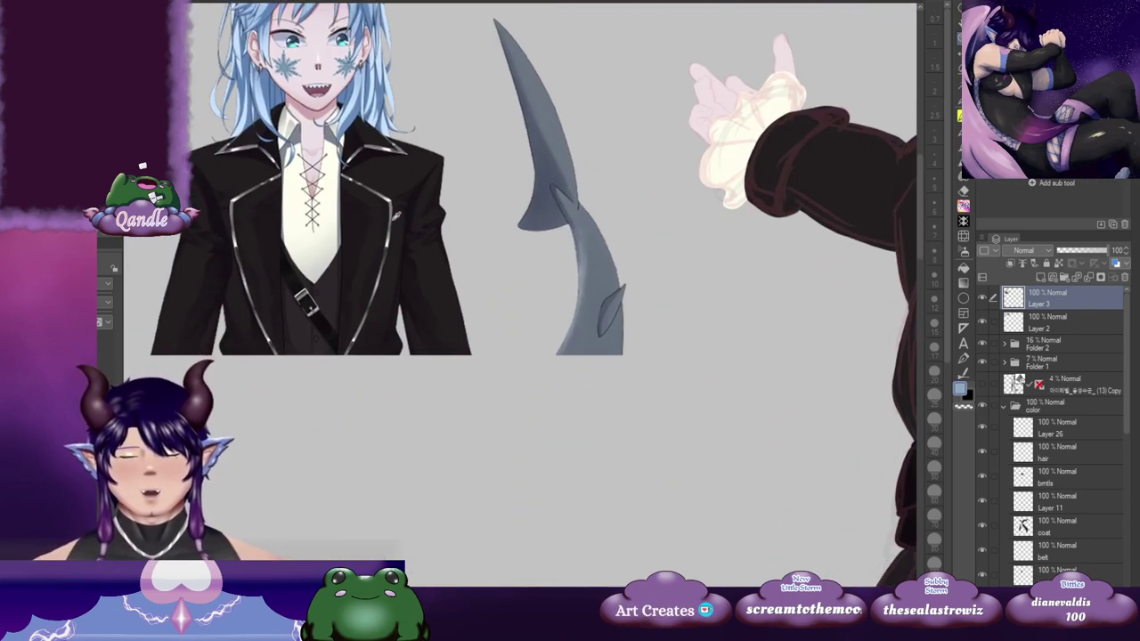
{"action": "scroll", "coordinate": [1122, 434], "scroll_direction": "down", "scroll_amount": 3}
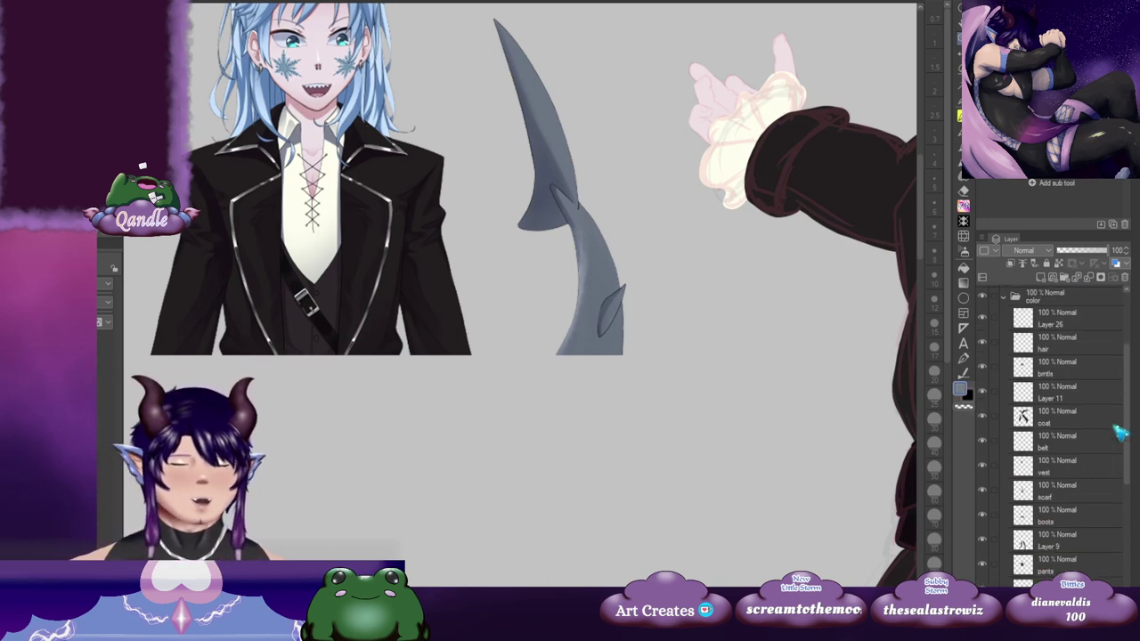
{"action": "left_click", "coordinate": [1081, 428]}
{"action": "left_click", "coordinate": [1040, 278]}
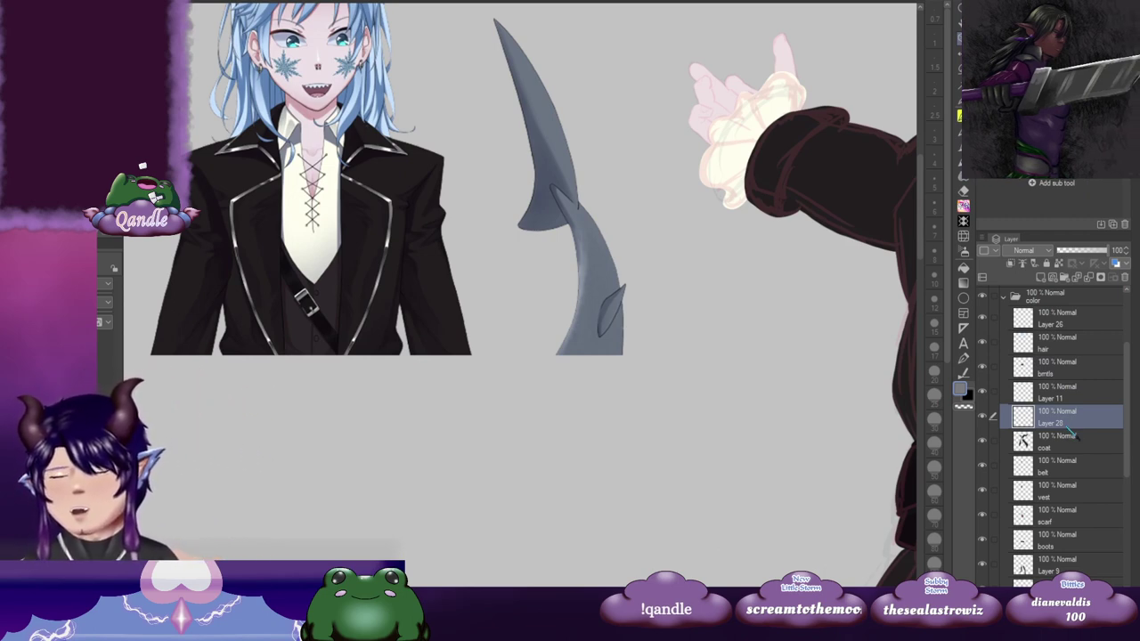
{"action": "type", "text": "silver"}
{"action": "key", "text": "Return"}
Step: Paint grey silver trim along the pointed upper coat collar and around its outer edge with a size 8 brush
{"action": "left_click_drag", "start_coordinate": [610, 288], "coordinate": [391, 399]}
{"action": "left_click_drag", "start_coordinate": [641, 273], "coordinate": [330, 313]}
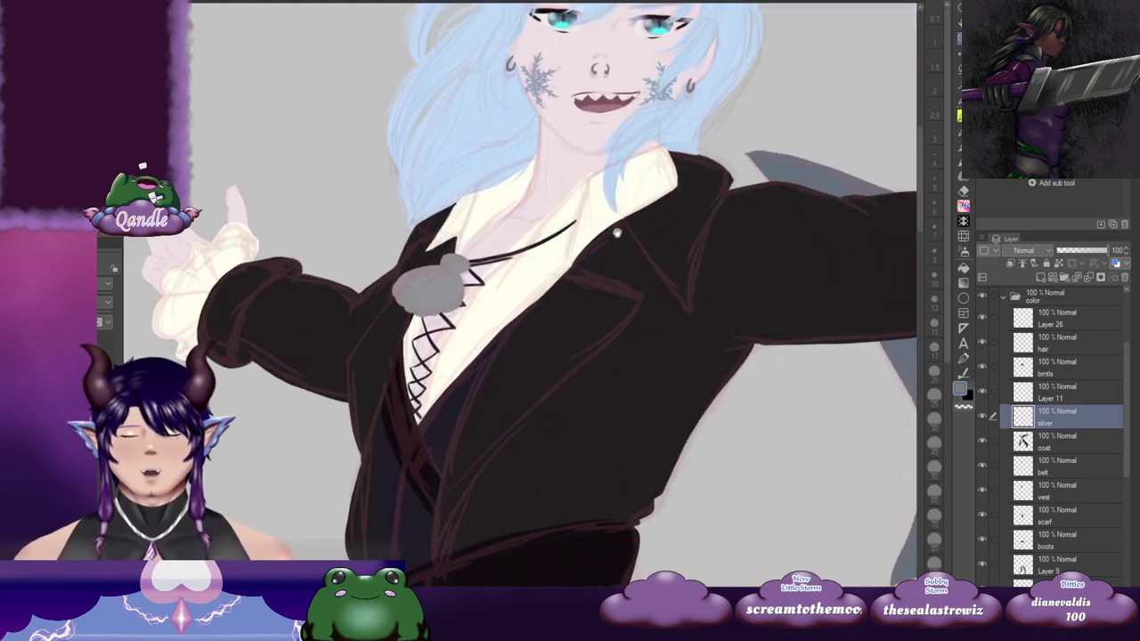
{"action": "mouse_move", "coordinate": [716, 234]}
{"action": "left_mouse_down"}
{"action": "mouse_move", "coordinate": [523, 224]}
{"action": "mouse_move", "coordinate": [501, 208]}
{"action": "left_mouse_up"}
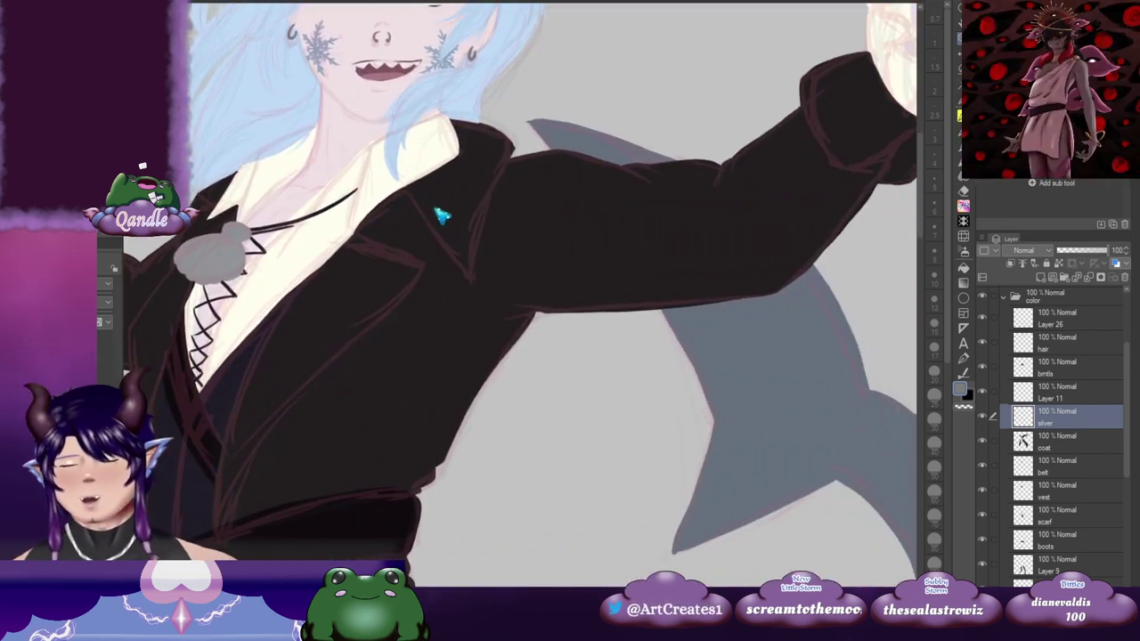
{"action": "key", "text": "b"}
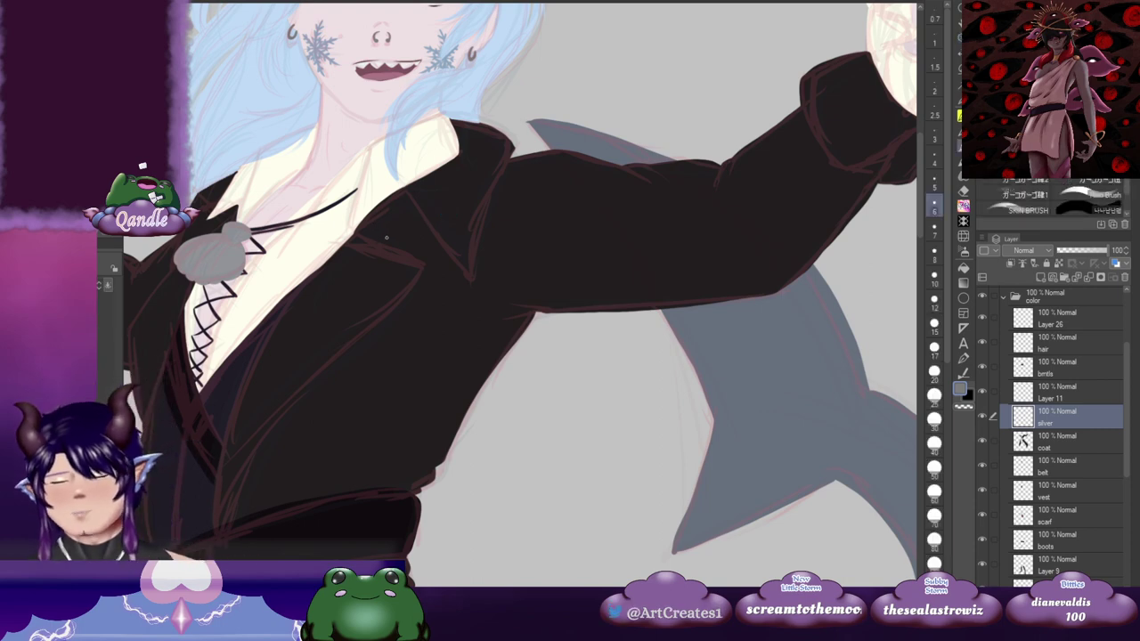
{"action": "scroll", "coordinate": [396, 239], "scroll_direction": "up", "scroll_amount": 5}
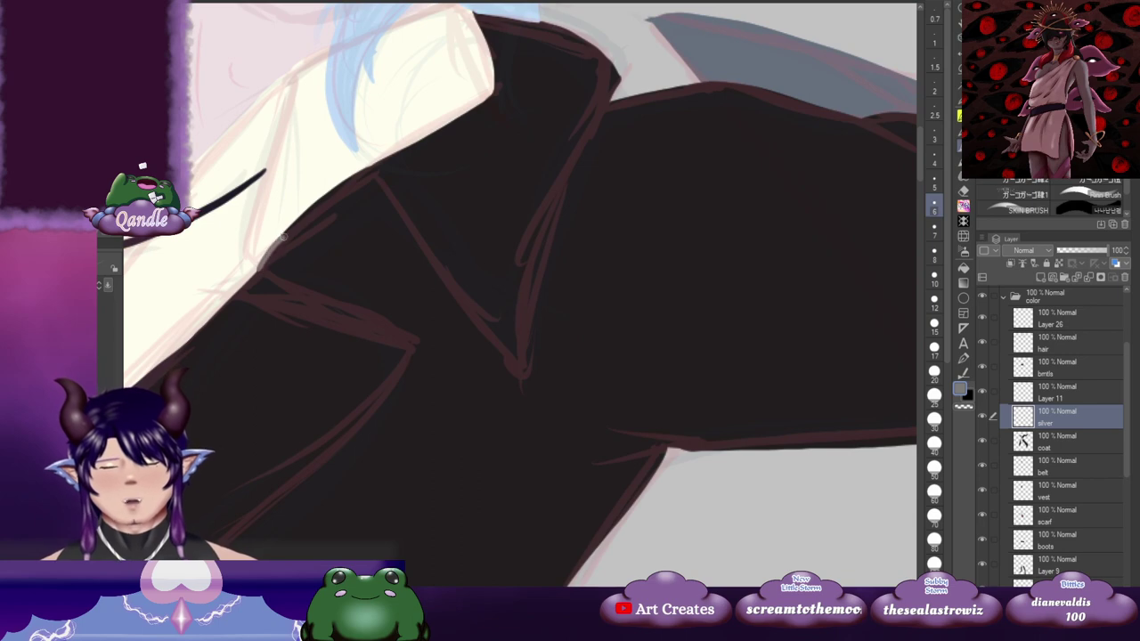
{"action": "left_click", "coordinate": [934, 252]}
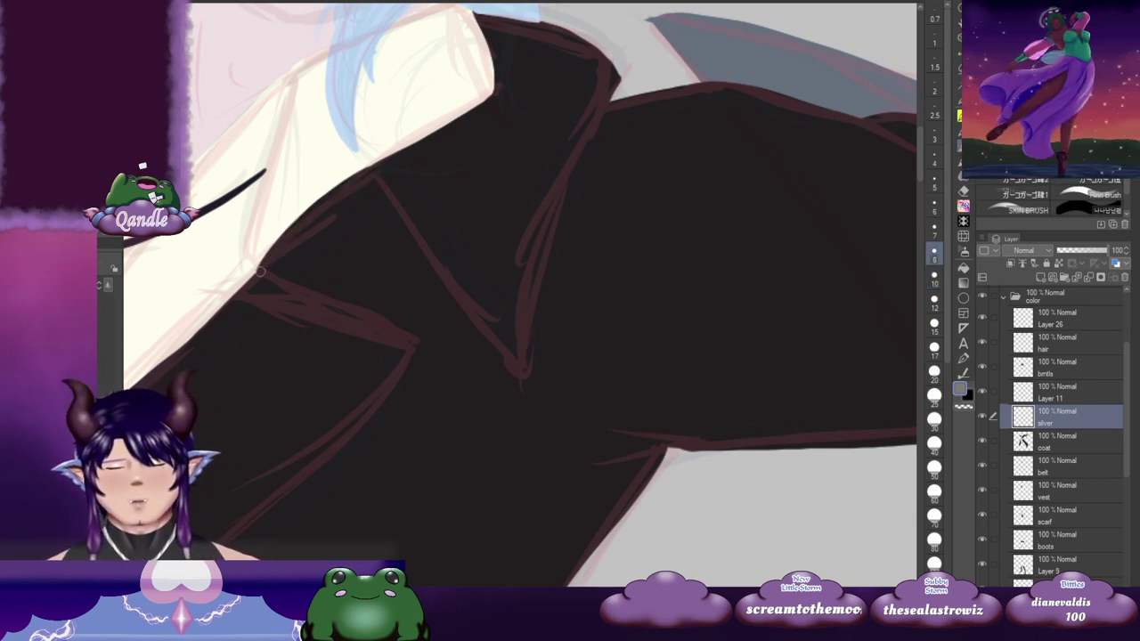
{"action": "mouse_move", "coordinate": [260, 269]}
{"action": "left_mouse_down"}
{"action": "mouse_move", "coordinate": [372, 170]}
{"action": "mouse_move", "coordinate": [485, 332]}
{"action": "left_mouse_up"}
{"action": "left_click_drag", "start_coordinate": [592, 291], "coordinate": [502, 381]}
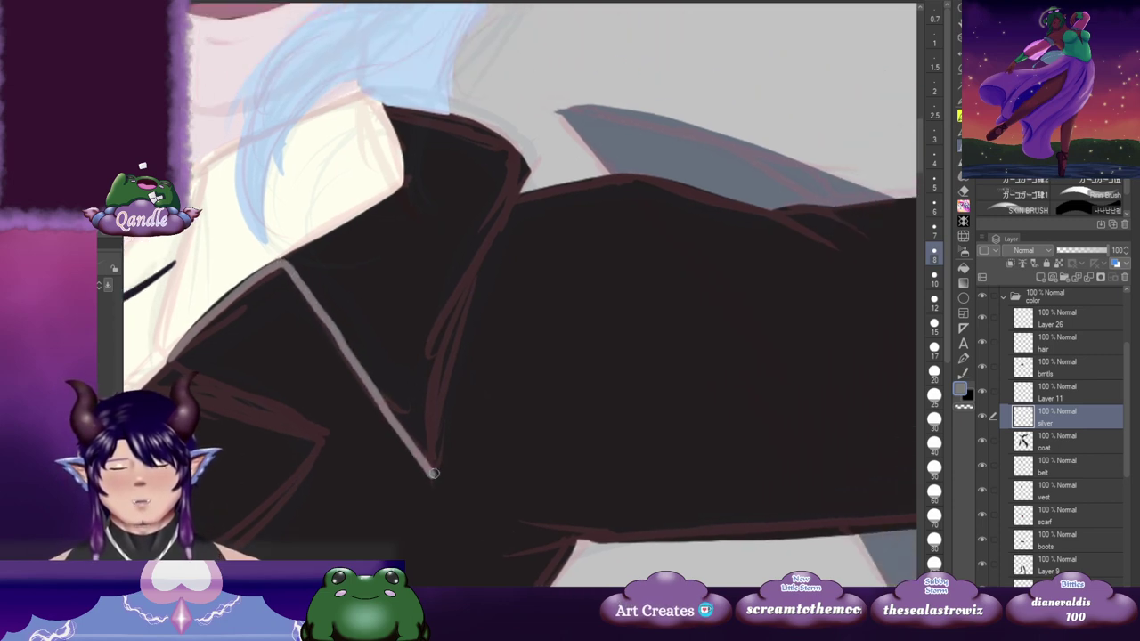
{"action": "mouse_move", "coordinate": [431, 464]}
{"action": "left_mouse_down"}
{"action": "mouse_move", "coordinate": [458, 316]}
{"action": "mouse_move", "coordinate": [489, 246]}
{"action": "mouse_move", "coordinate": [532, 172]}
{"action": "mouse_move", "coordinate": [559, 192]}
{"action": "left_mouse_up"}
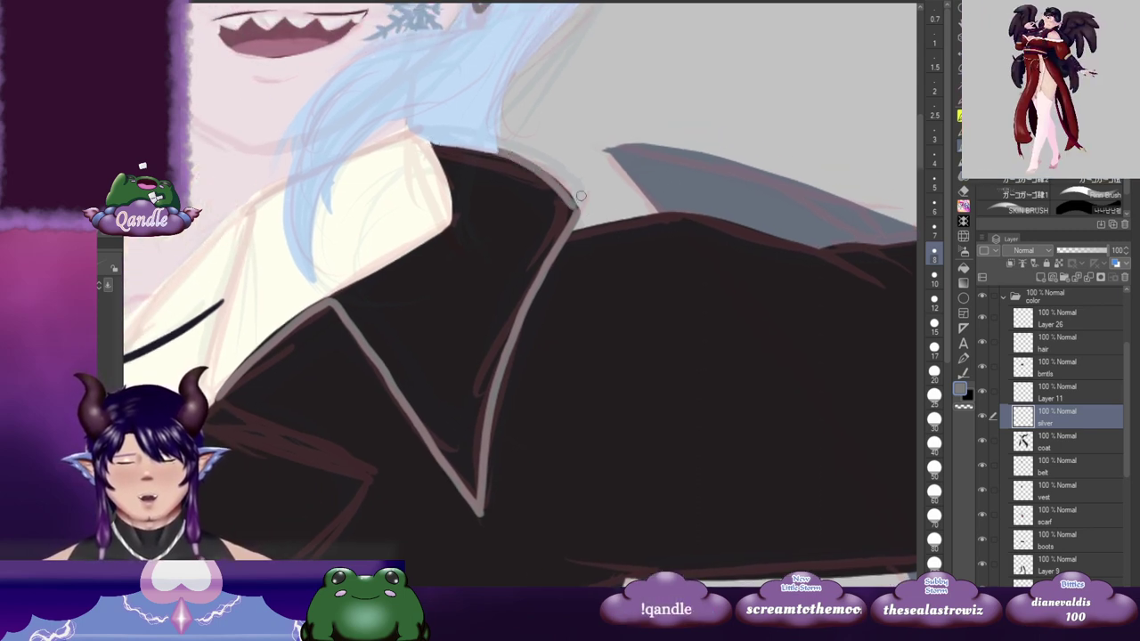
{"action": "left_click_drag", "start_coordinate": [580, 195], "coordinate": [479, 152]}
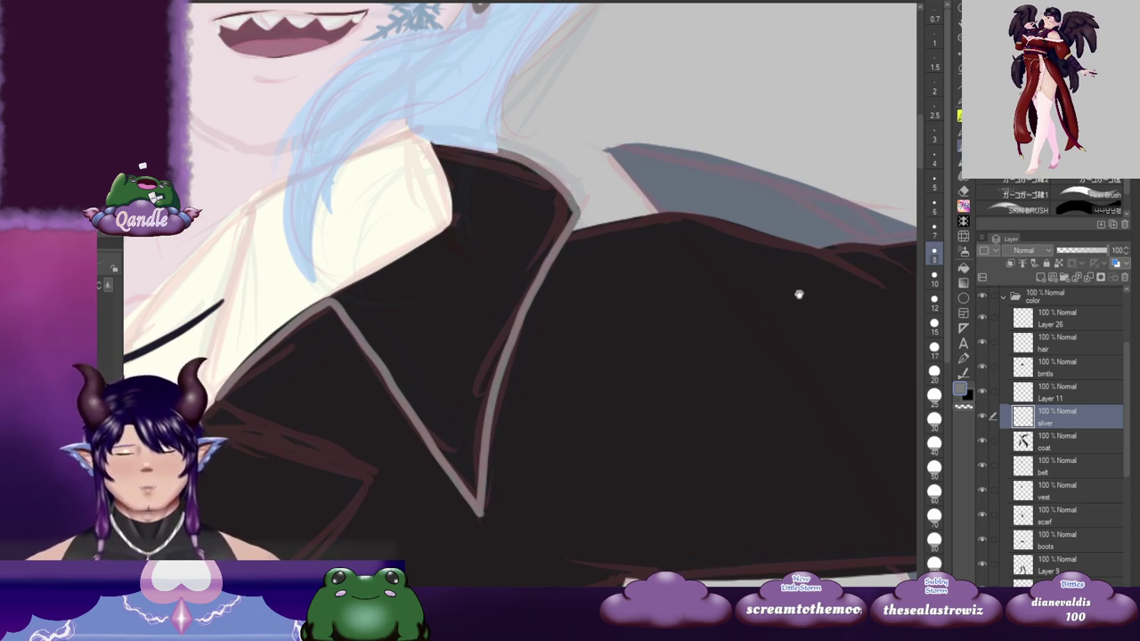
Step: Outline the folded cuff of the raised arm with silver trim and add a small round silver button to it
{"action": "left_click_drag", "start_coordinate": [819, 323], "coordinate": [517, 258]}
{"action": "left_click_drag", "start_coordinate": [753, 223], "coordinate": [523, 311]}
{"action": "mouse_move", "coordinate": [739, 254]}
{"action": "left_mouse_down"}
{"action": "mouse_move", "coordinate": [415, 344]}
{"action": "mouse_move", "coordinate": [388, 340]}
{"action": "left_mouse_up"}
{"action": "left_click_drag", "start_coordinate": [625, 309], "coordinate": [578, 314]}
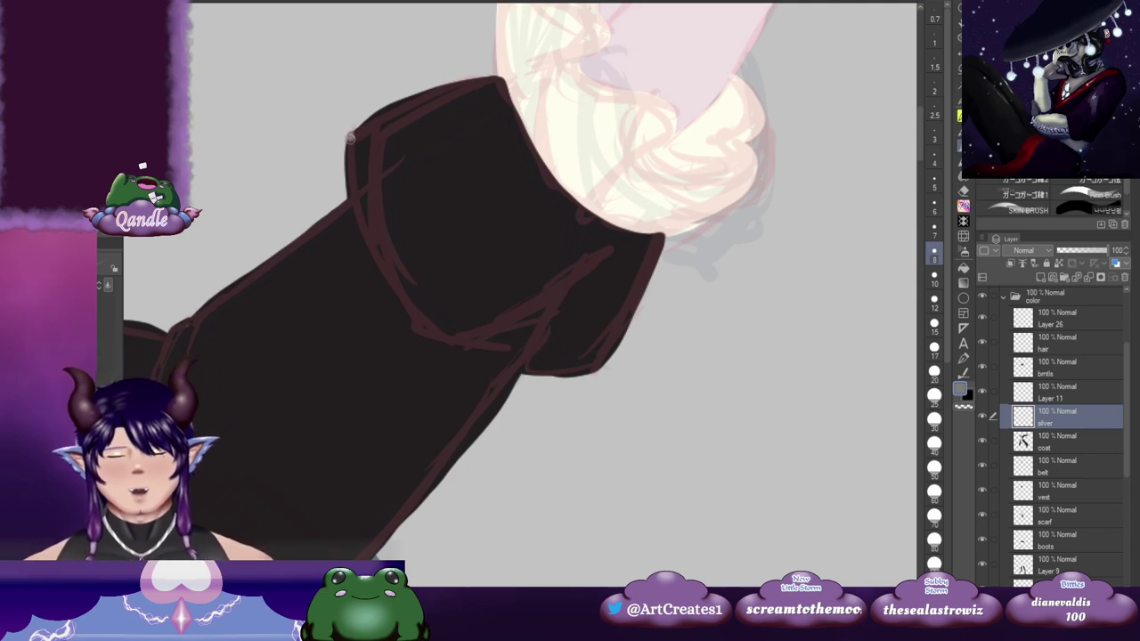
{"action": "left_click_drag", "start_coordinate": [350, 138], "coordinate": [380, 267]}
{"action": "key", "text": "ctrl+z"}
{"action": "left_click_drag", "start_coordinate": [454, 238], "coordinate": [464, 236]}
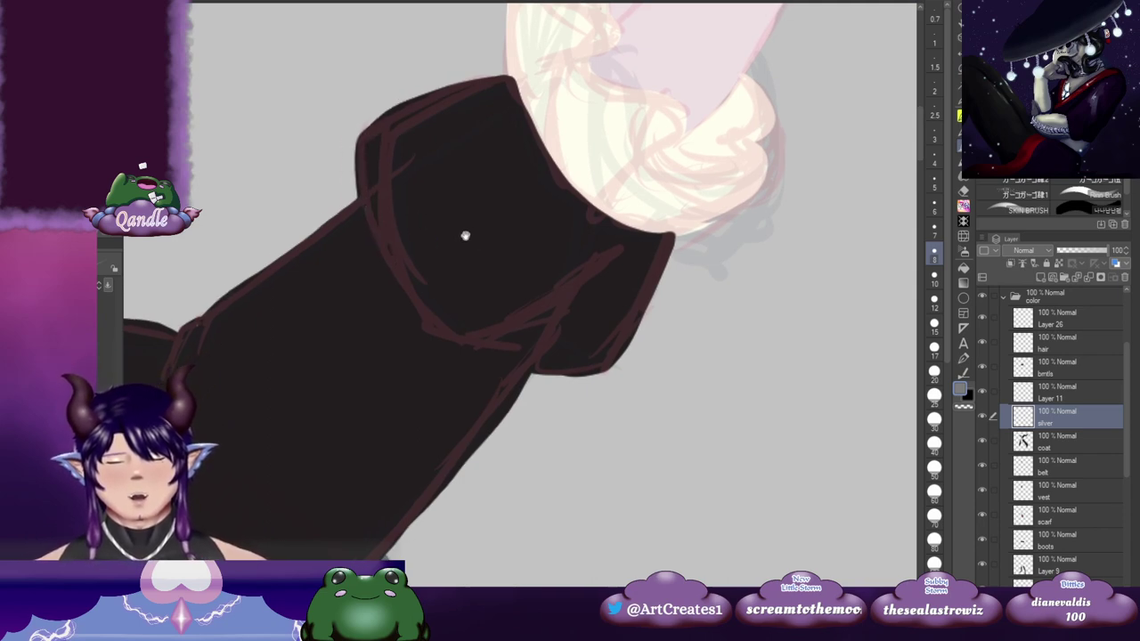
{"action": "mouse_move", "coordinate": [357, 136]}
{"action": "left_mouse_down"}
{"action": "mouse_move", "coordinate": [366, 201]}
{"action": "mouse_move", "coordinate": [409, 307]}
{"action": "mouse_move", "coordinate": [467, 352]}
{"action": "mouse_move", "coordinate": [498, 339]}
{"action": "mouse_move", "coordinate": [458, 343]}
{"action": "mouse_move", "coordinate": [567, 257]}
{"action": "mouse_move", "coordinate": [605, 249]}
{"action": "mouse_move", "coordinate": [513, 324]}
{"action": "left_mouse_up"}
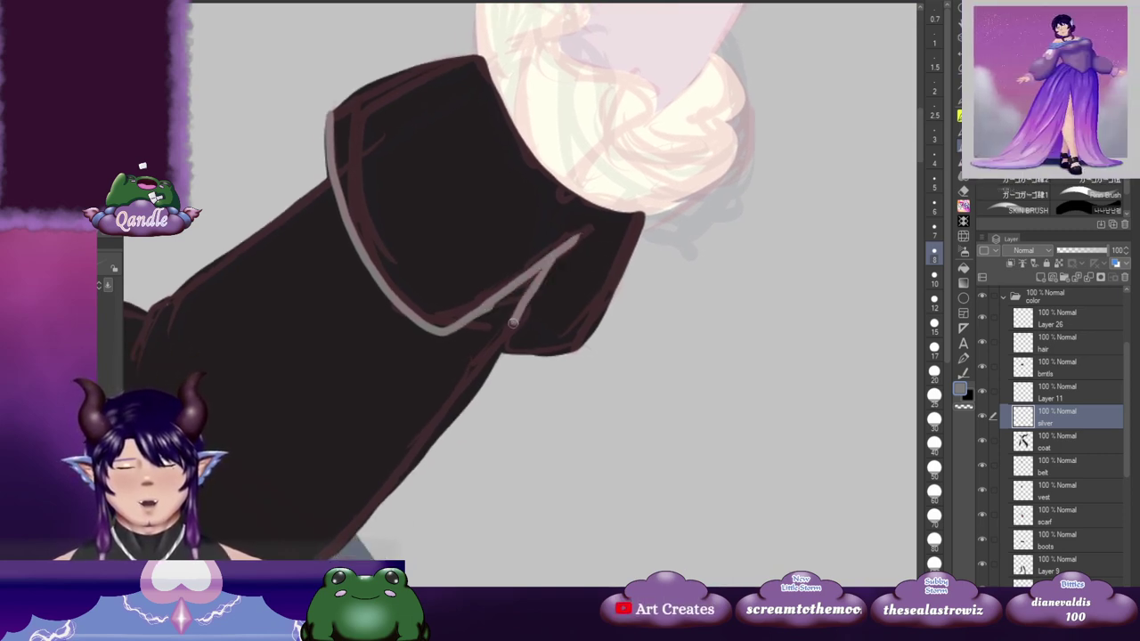
{"action": "left_click_drag", "start_coordinate": [601, 322], "coordinate": [621, 310]}
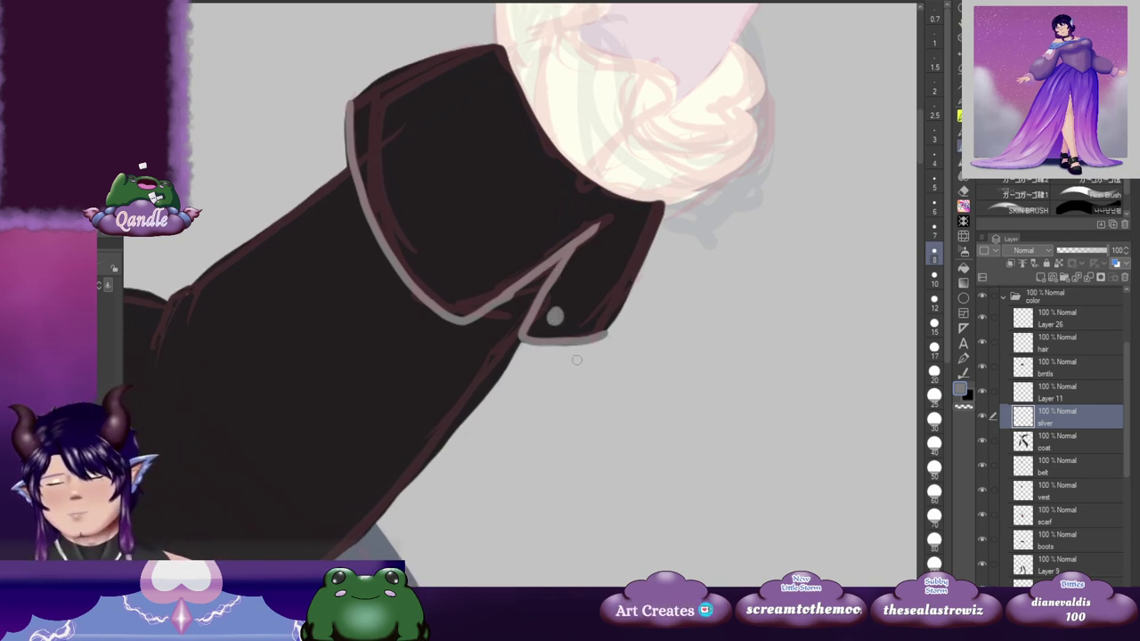
Step: Paint a silver trim band along the inner edge of the coat cuff on the opposite arm
{"action": "scroll", "coordinate": [585, 366], "scroll_direction": "down", "scroll_amount": 4}
{"action": "left_click_drag", "start_coordinate": [310, 382], "coordinate": [732, 185]}
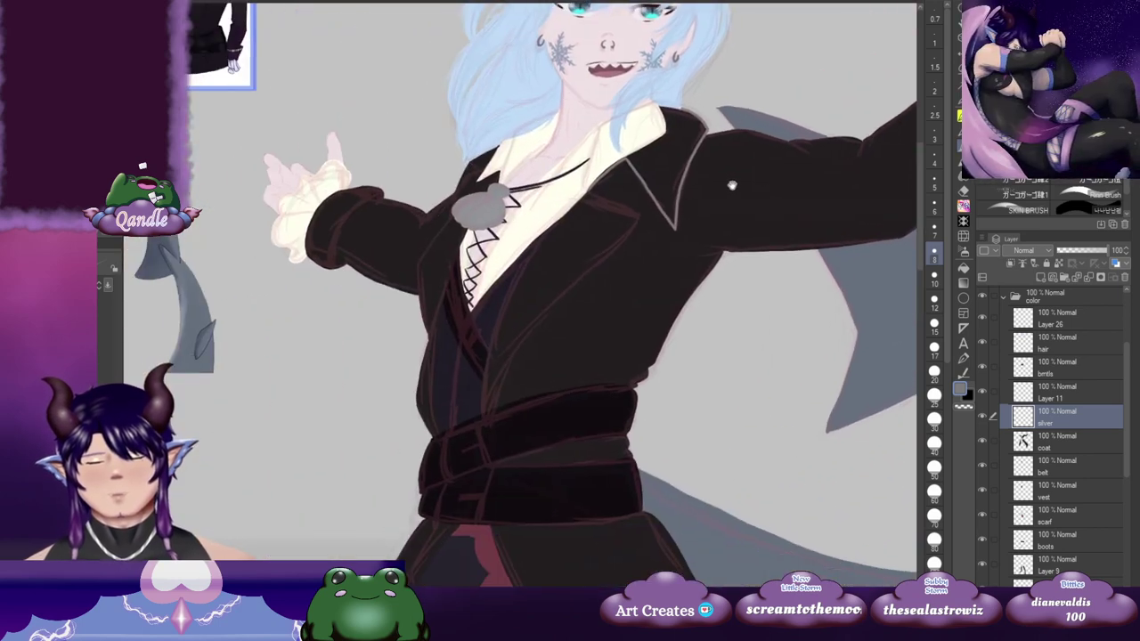
{"action": "scroll", "coordinate": [731, 185], "scroll_direction": "down", "scroll_amount": 3}
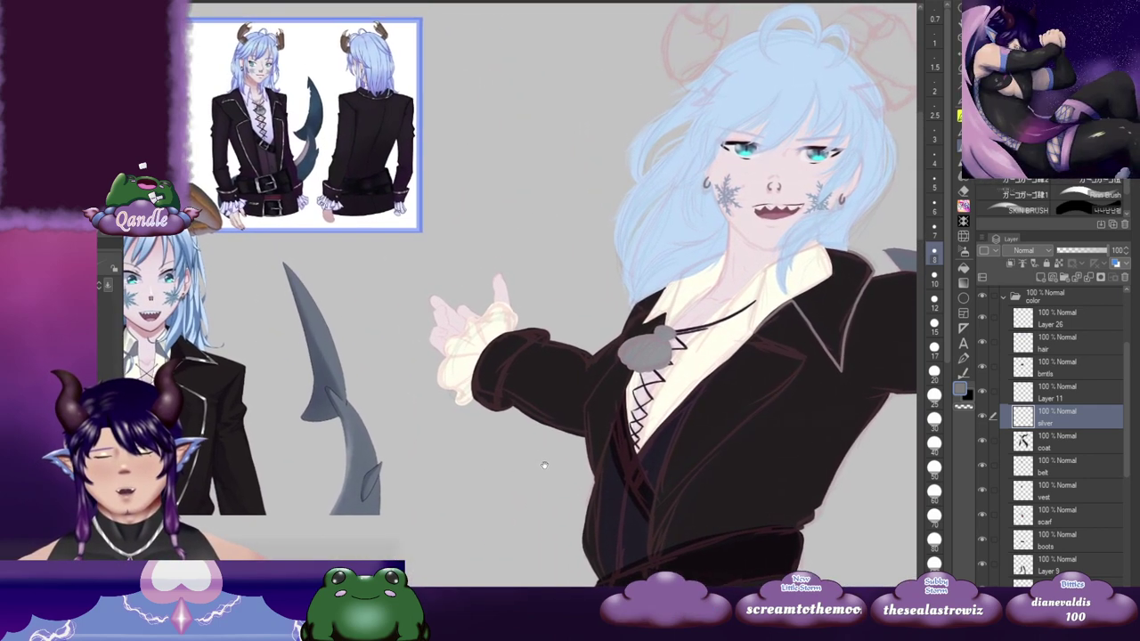
{"action": "left_click_drag", "start_coordinate": [544, 465], "coordinate": [229, 371]}
{"action": "left_click_drag", "start_coordinate": [790, 260], "coordinate": [745, 269]}
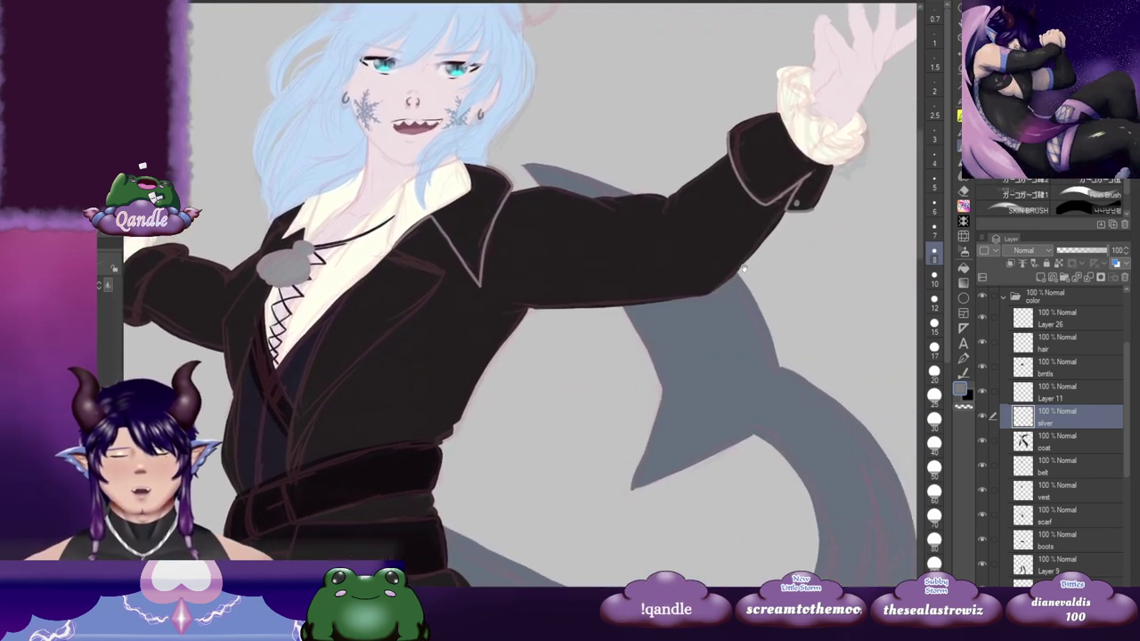
{"action": "left_click_drag", "start_coordinate": [395, 334], "coordinate": [608, 300]}
{"action": "left_click_drag", "start_coordinate": [479, 292], "coordinate": [541, 287]}
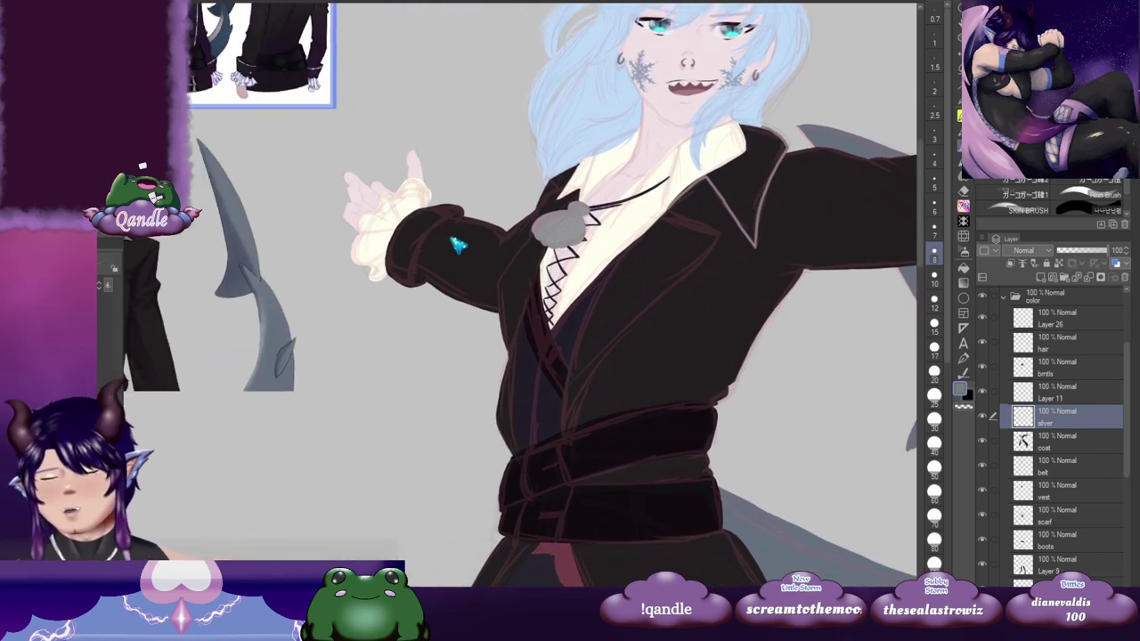
{"action": "scroll", "coordinate": [458, 242], "scroll_direction": "up", "scroll_amount": 5}
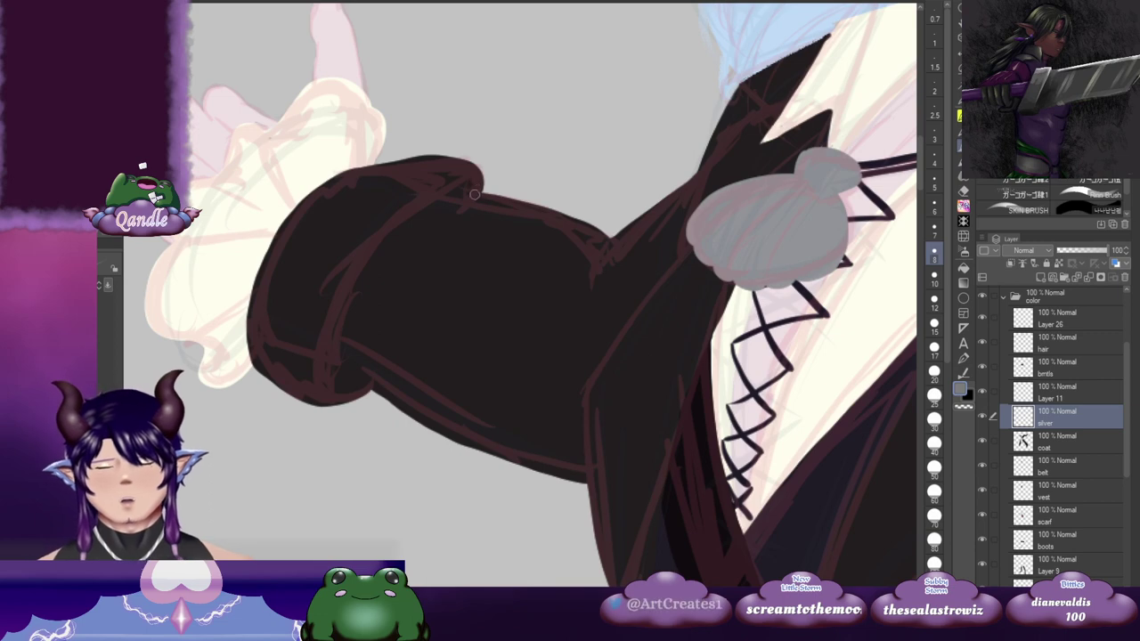
{"action": "mouse_move", "coordinate": [463, 173]}
{"action": "left_mouse_down"}
{"action": "mouse_move", "coordinate": [390, 235]}
{"action": "mouse_move", "coordinate": [325, 339]}
{"action": "left_mouse_up"}
{"action": "left_click_drag", "start_coordinate": [326, 397], "coordinate": [354, 396]}
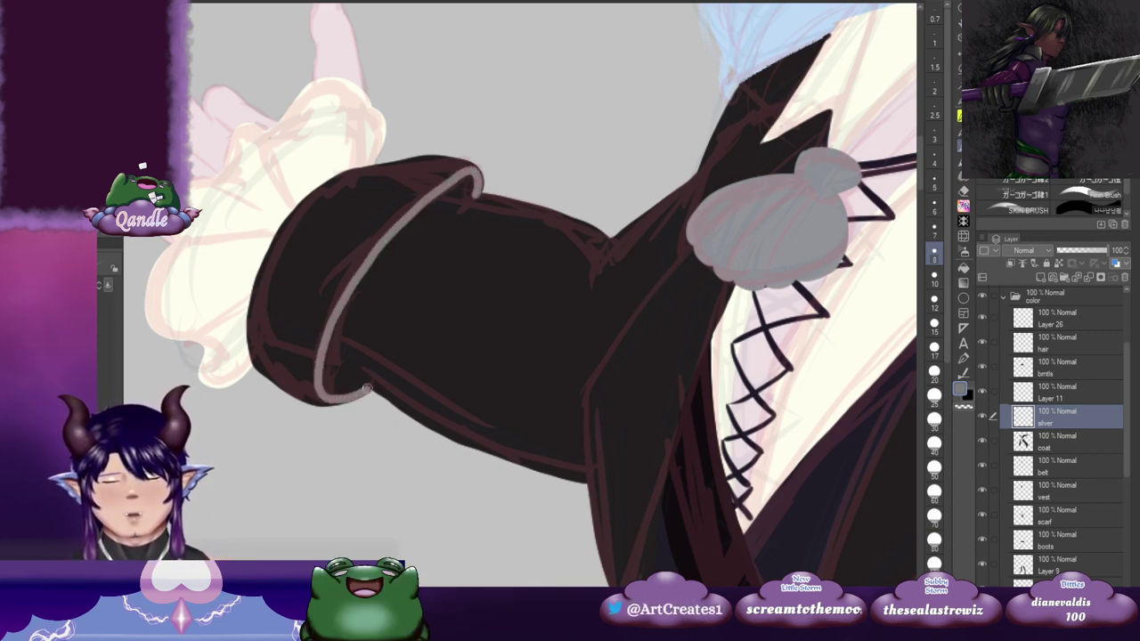
{"action": "left_click_drag", "start_coordinate": [463, 233], "coordinate": [489, 243]}
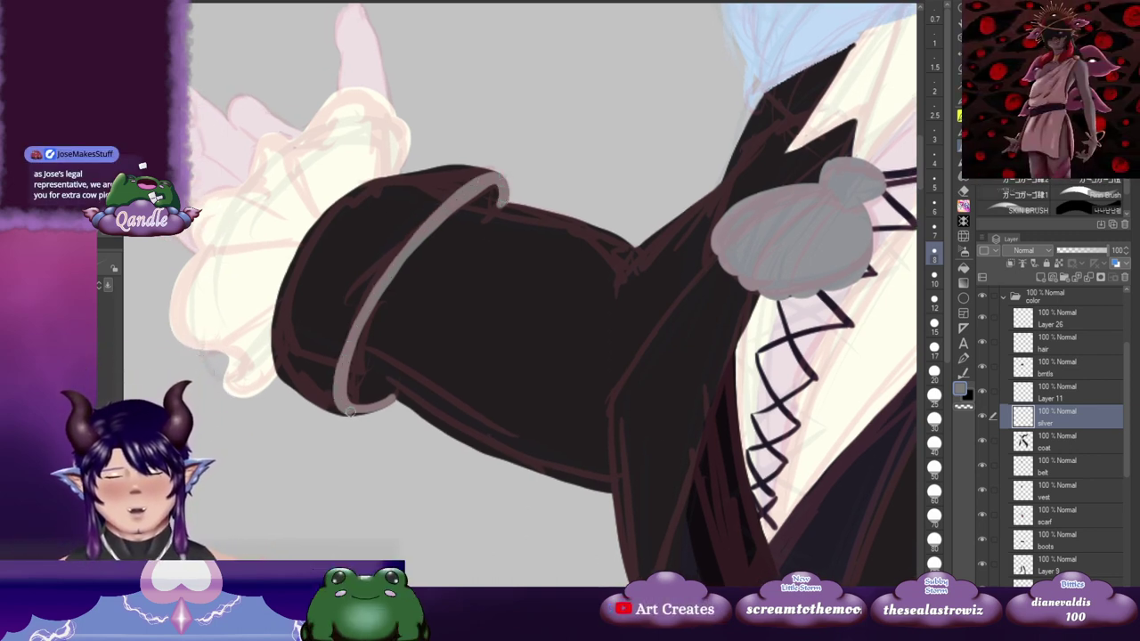
Step: Try to paint silver trim along the notch and outer edge of the coat's lower lapel
{"action": "left_click_drag", "start_coordinate": [690, 253], "coordinate": [429, 301]}
{"action": "left_click_drag", "start_coordinate": [622, 240], "coordinate": [510, 270]}
{"action": "left_click_drag", "start_coordinate": [488, 217], "coordinate": [508, 166]}
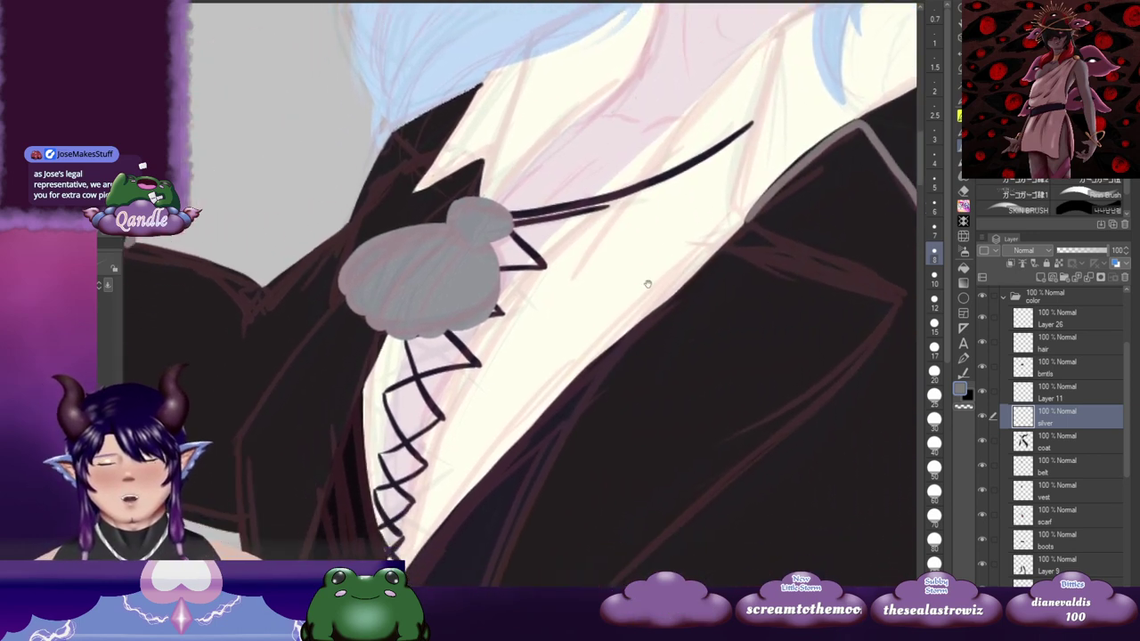
{"action": "left_click_drag", "start_coordinate": [814, 289], "coordinate": [561, 164]}
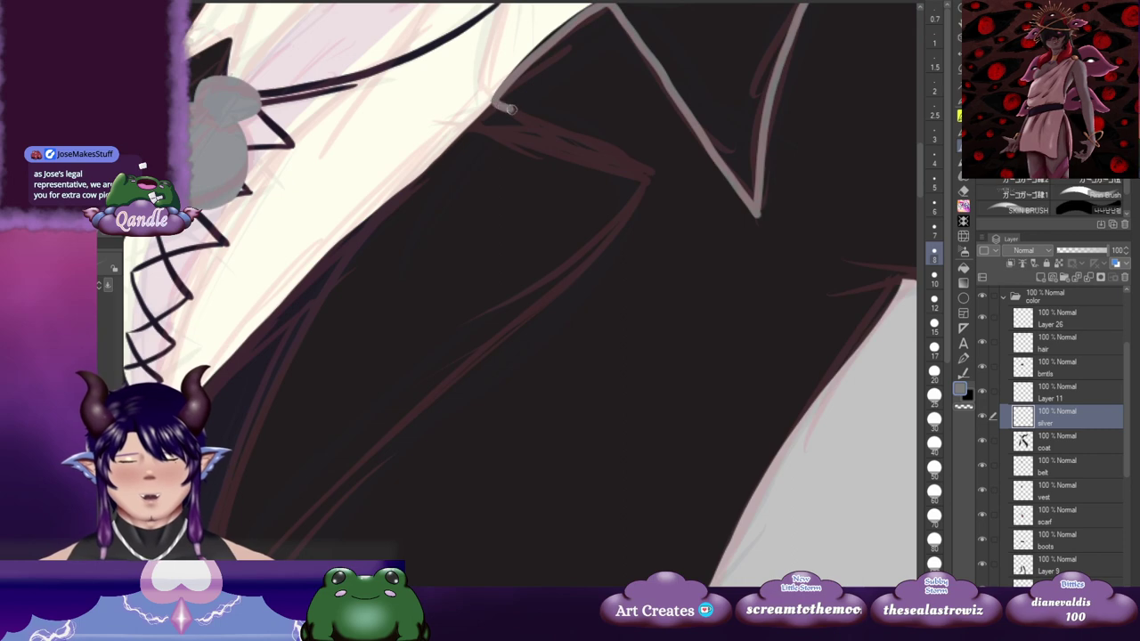
{"action": "mouse_move", "coordinate": [496, 99]}
{"action": "left_mouse_down"}
{"action": "mouse_move", "coordinate": [648, 178]}
{"action": "mouse_move", "coordinate": [580, 258]}
{"action": "left_mouse_up"}
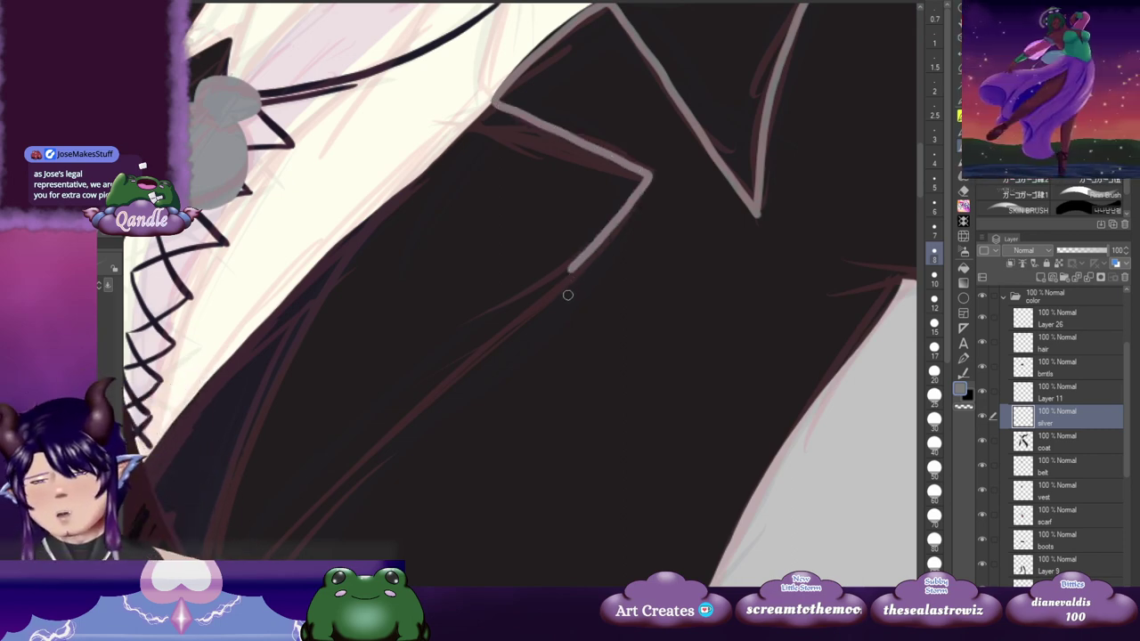
{"action": "key", "text": "ctrl+z"}
Step: Check the reference coat and paint silver trim along the lower lapel's notch and down its outer edge towards the belt
{"action": "scroll", "coordinate": [570, 297], "scroll_direction": "down", "scroll_amount": 3}
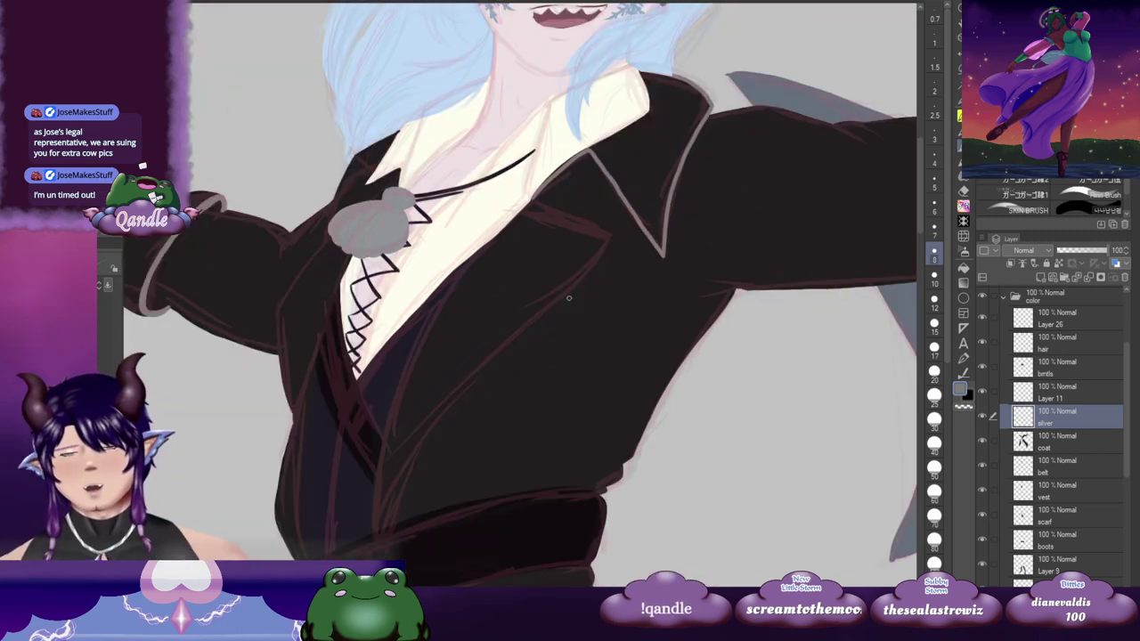
{"action": "left_click_drag", "start_coordinate": [570, 298], "coordinate": [719, 198]}
{"action": "left_click_drag", "start_coordinate": [133, 316], "coordinate": [523, 279]}
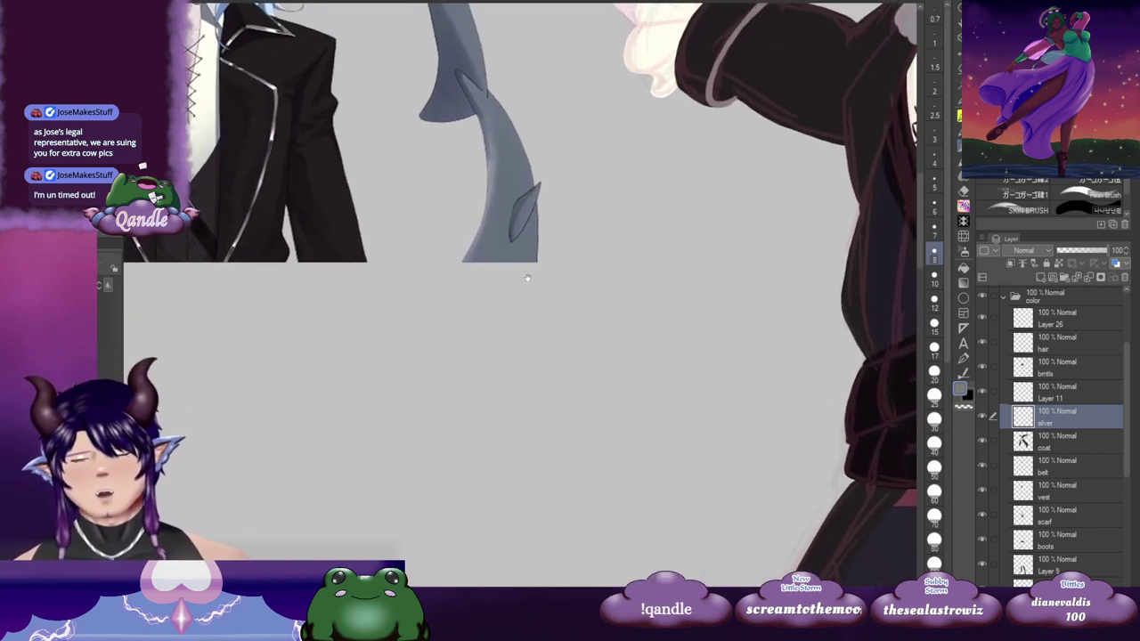
{"action": "scroll", "coordinate": [522, 280], "scroll_direction": "down", "scroll_amount": 4}
{"action": "scroll", "coordinate": [560, 293], "scroll_direction": "up", "scroll_amount": 6}
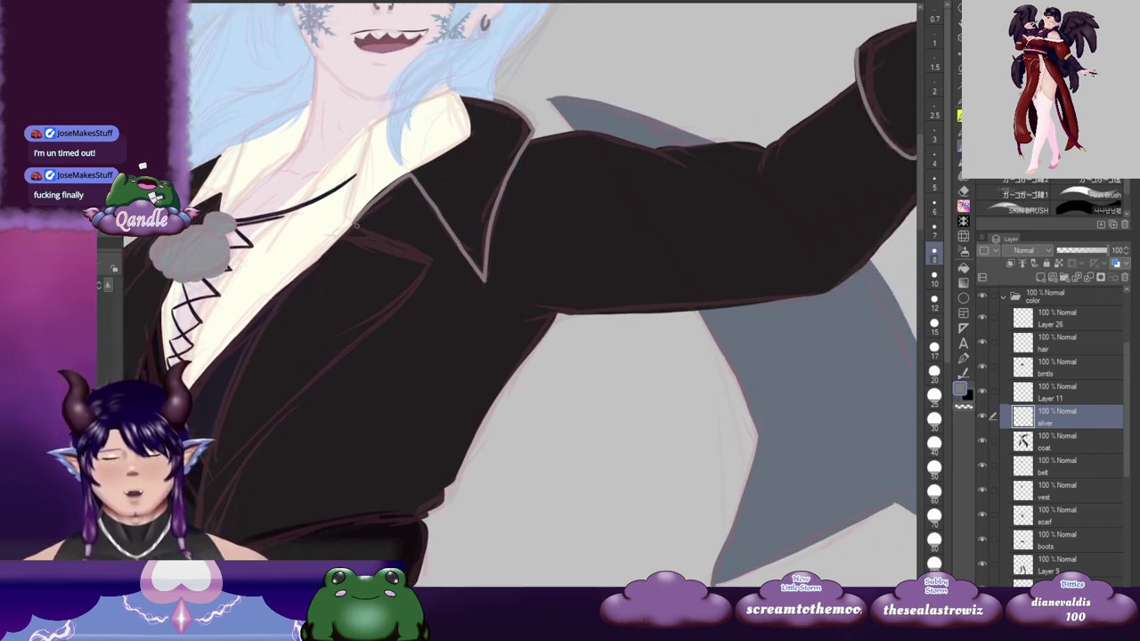
{"action": "left_click_drag", "start_coordinate": [459, 309], "coordinate": [508, 286]}
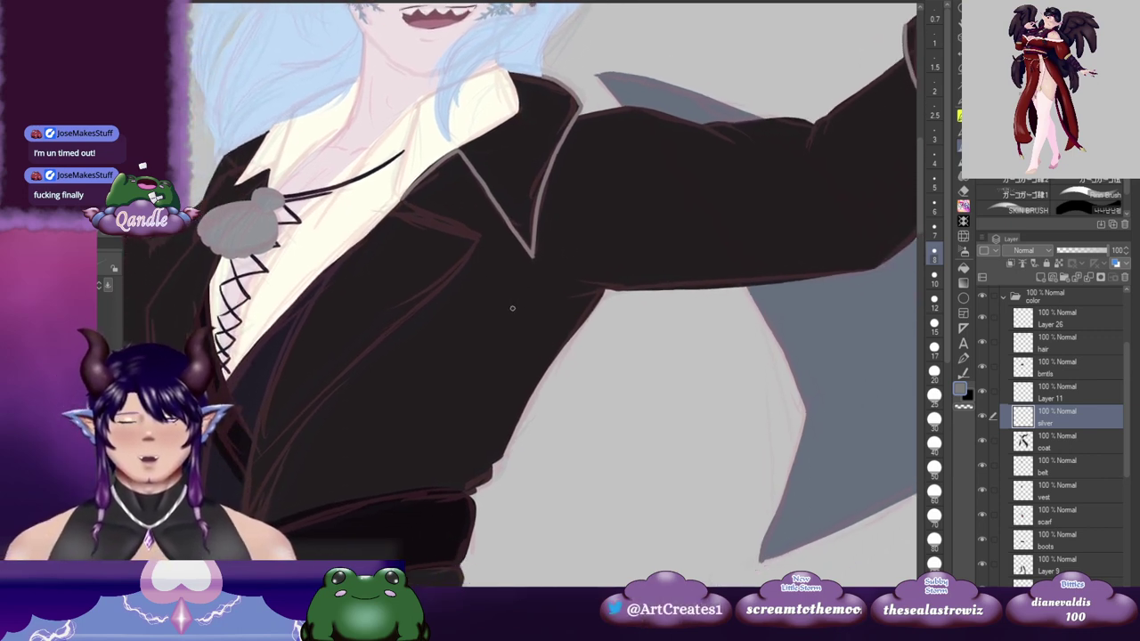
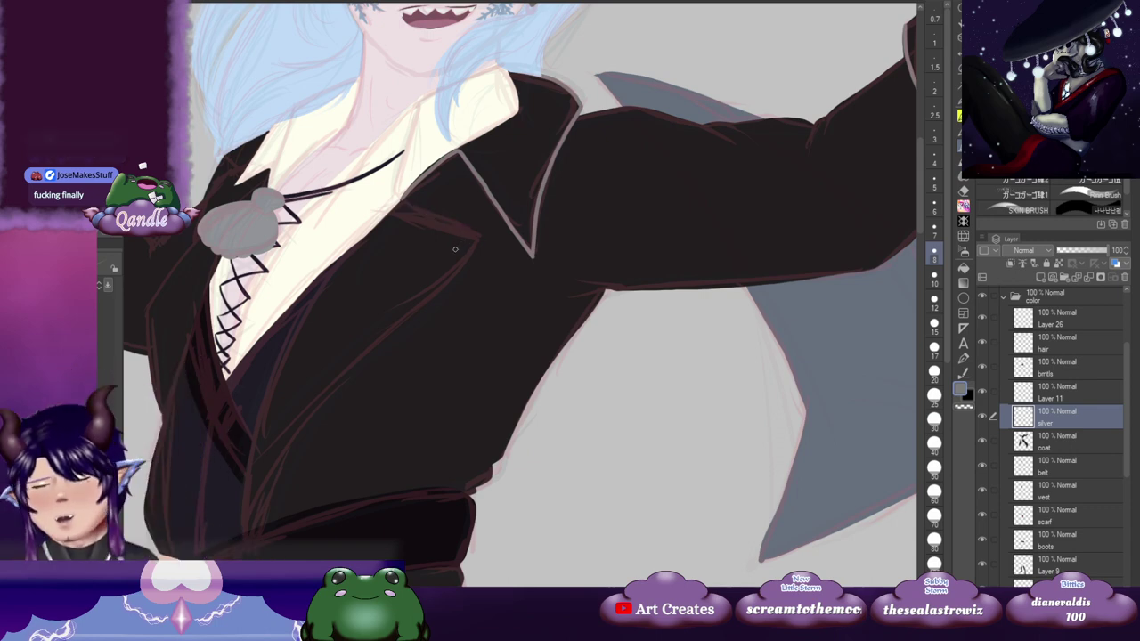
{"action": "scroll", "coordinate": [463, 254], "scroll_direction": "up", "scroll_amount": 2}
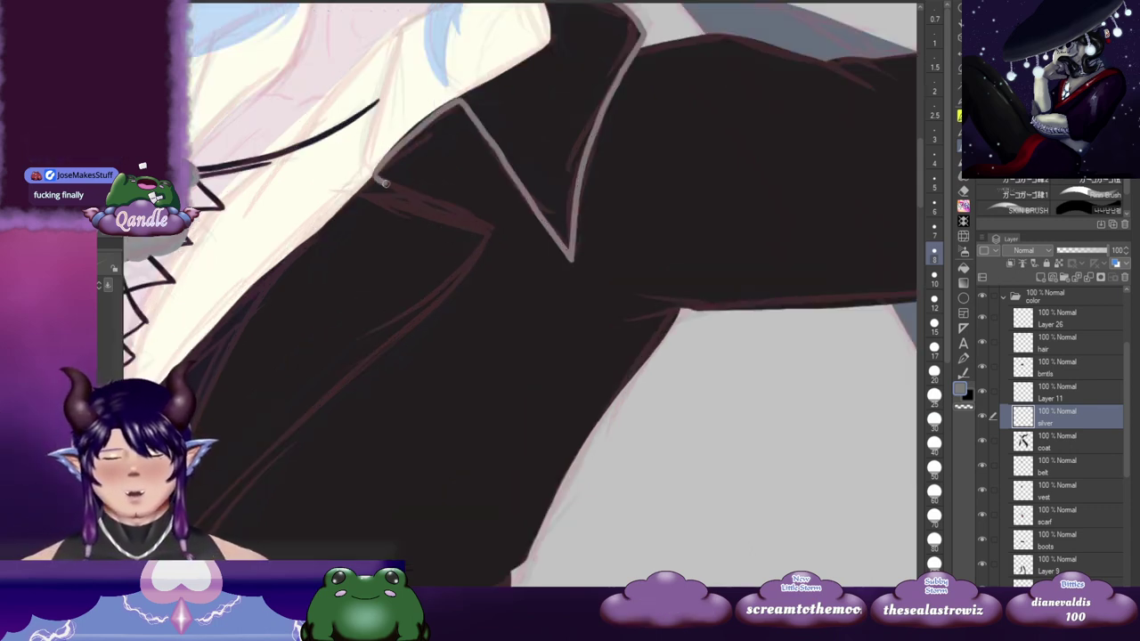
{"action": "mouse_move", "coordinate": [443, 210]}
{"action": "left_mouse_down"}
{"action": "mouse_move", "coordinate": [490, 235]}
{"action": "mouse_move", "coordinate": [475, 253]}
{"action": "left_mouse_up"}
{"action": "left_click_drag", "start_coordinate": [417, 318], "coordinate": [595, 216]}
{"action": "left_click_drag", "start_coordinate": [668, 132], "coordinate": [357, 482]}
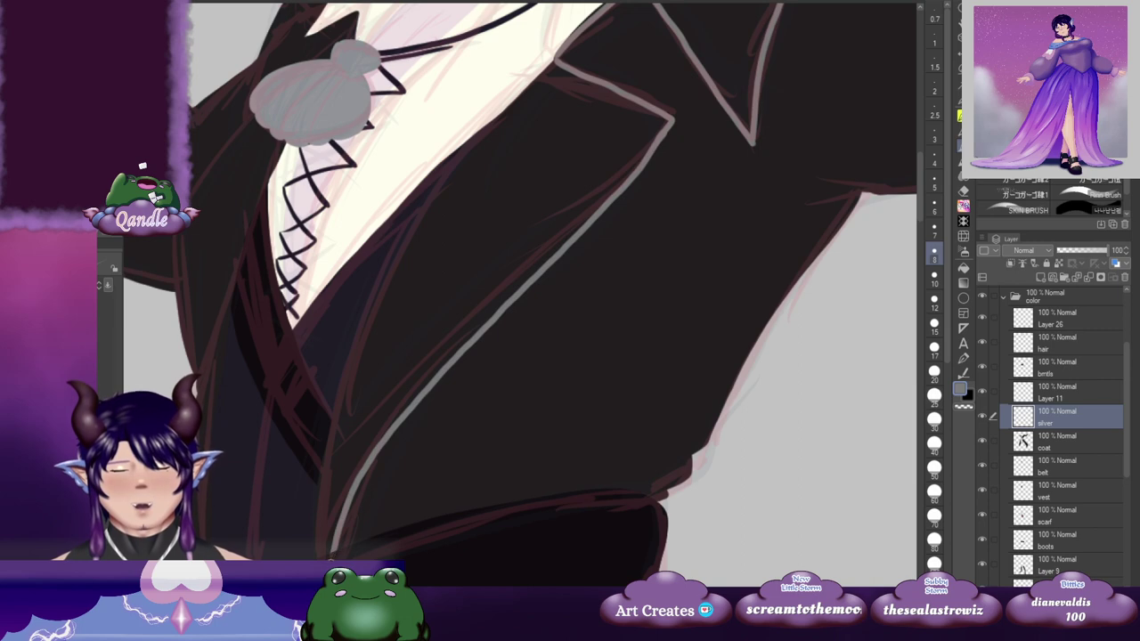
Step: Thicken the silver trim along the lower lapel's notch and outer edge
{"action": "left_click_drag", "start_coordinate": [621, 248], "coordinate": [570, 297]}
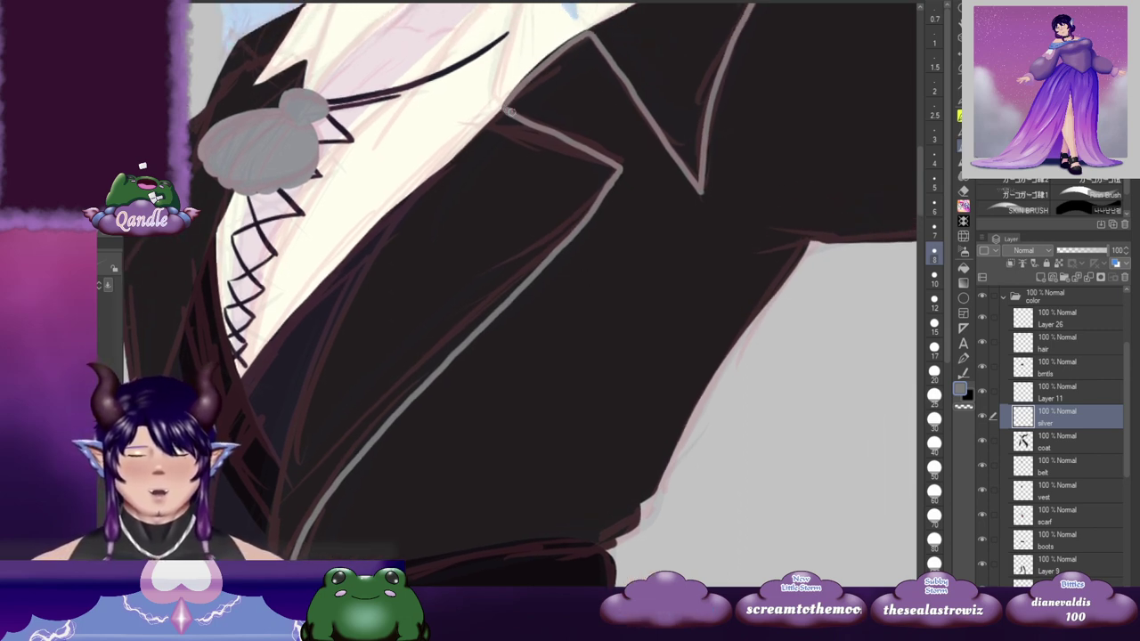
{"action": "mouse_move", "coordinate": [508, 110]}
{"action": "left_mouse_down"}
{"action": "mouse_move", "coordinate": [602, 155]}
{"action": "mouse_move", "coordinate": [619, 182]}
{"action": "mouse_move", "coordinate": [588, 221]}
{"action": "mouse_move", "coordinate": [639, 154]}
{"action": "mouse_move", "coordinate": [557, 244]}
{"action": "left_mouse_up"}
{"action": "left_click_drag", "start_coordinate": [488, 316], "coordinate": [364, 448]}
Step: Thicken the silver trim along both sides of the upper lapel's pointed tip
{"action": "mouse_move", "coordinate": [683, 209]}
{"action": "left_mouse_down"}
{"action": "mouse_move", "coordinate": [470, 358]}
{"action": "mouse_move", "coordinate": [468, 283]}
{"action": "left_mouse_up"}
{"action": "key", "text": "ctrl+z"}
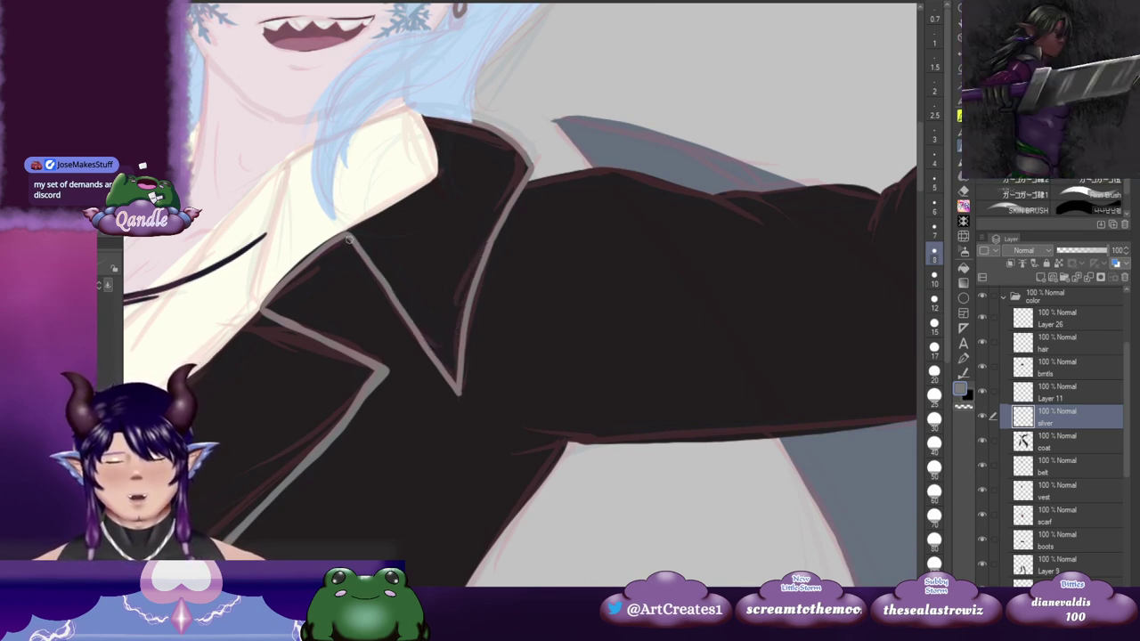
{"action": "mouse_move", "coordinate": [349, 236]}
{"action": "left_mouse_down"}
{"action": "mouse_move", "coordinate": [447, 358]}
{"action": "mouse_move", "coordinate": [495, 211]}
{"action": "mouse_move", "coordinate": [532, 156]}
{"action": "left_mouse_up"}
{"action": "key", "text": "ctrl+z"}
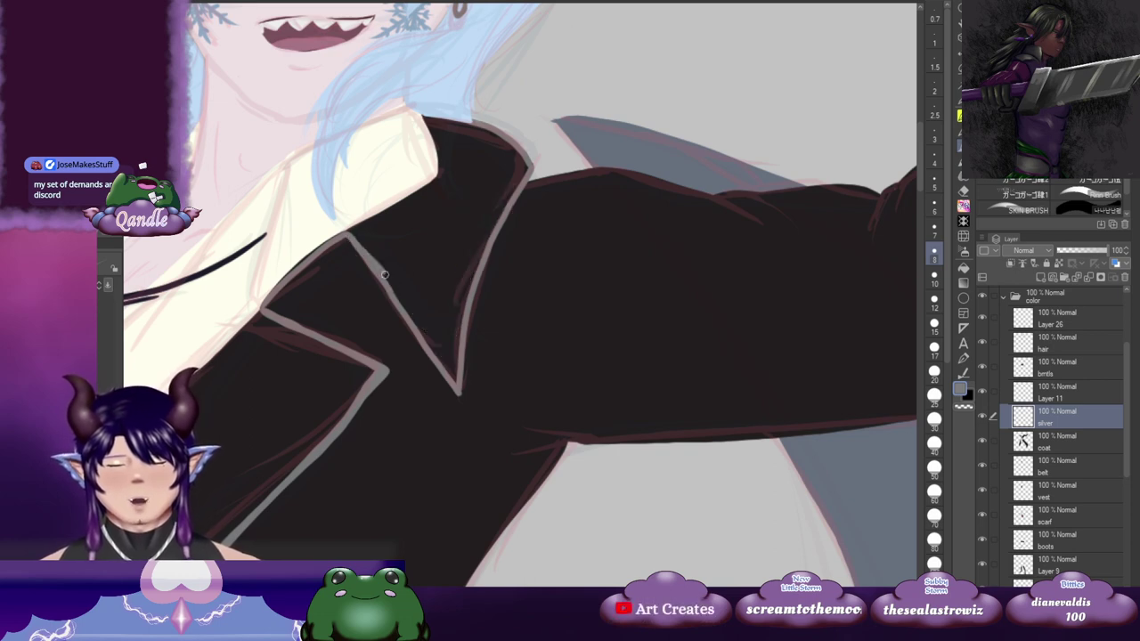
{"action": "mouse_move", "coordinate": [384, 274]}
{"action": "left_mouse_down"}
{"action": "mouse_move", "coordinate": [447, 362]}
{"action": "mouse_move", "coordinate": [460, 319]}
{"action": "left_mouse_up"}
{"action": "left_click_drag", "start_coordinate": [500, 222], "coordinate": [482, 185]}
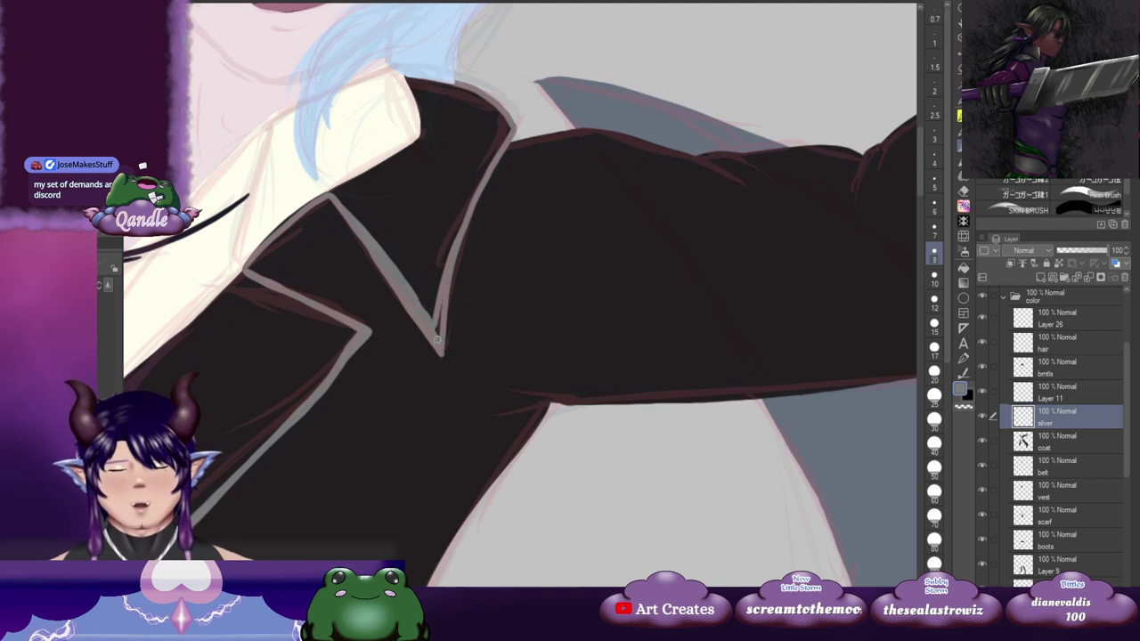
{"action": "left_click_drag", "start_coordinate": [356, 253], "coordinate": [690, 186]}
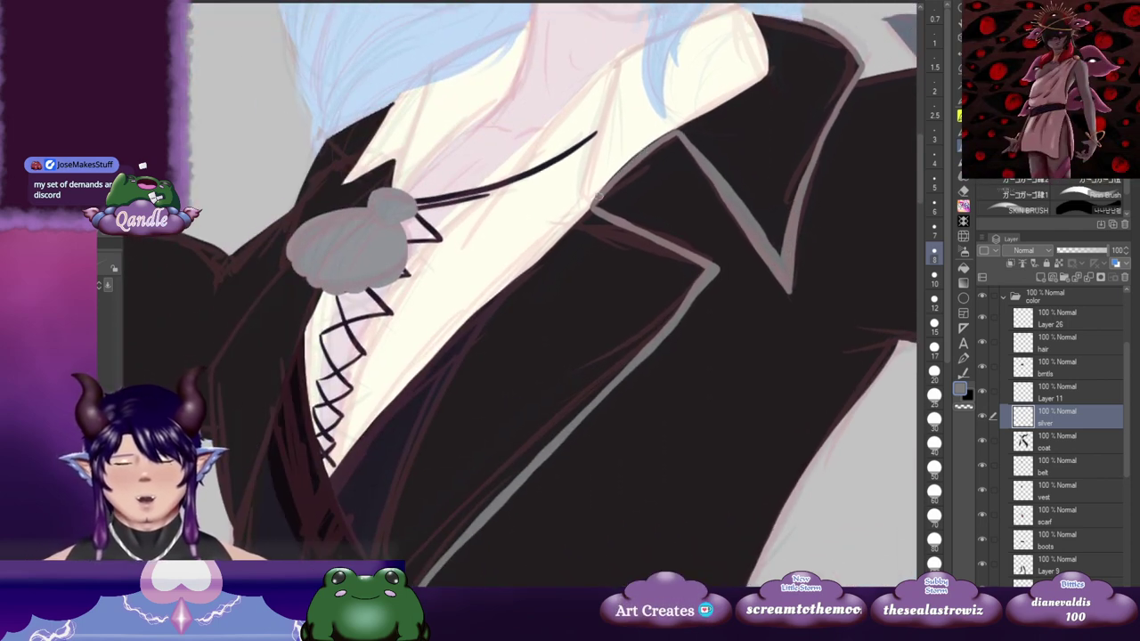
Step: Paint silver trim along the outer and inner edges of the opposite collar, running down to the shell brooch
{"action": "left_click_drag", "start_coordinate": [697, 147], "coordinate": [583, 258]}
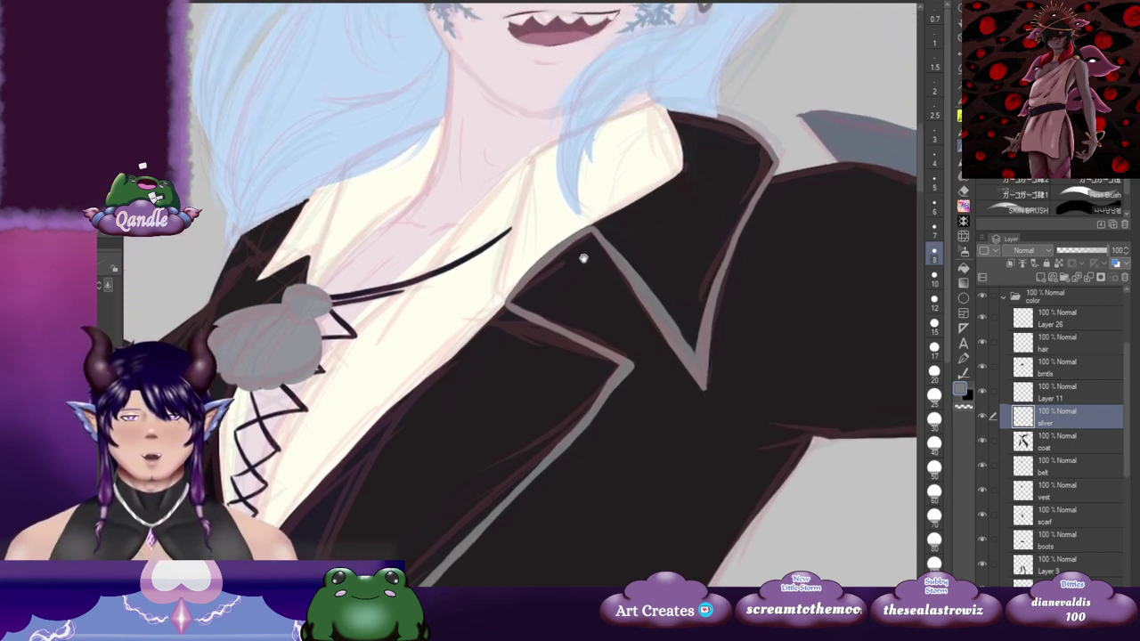
{"action": "left_click_drag", "start_coordinate": [324, 241], "coordinate": [455, 183]}
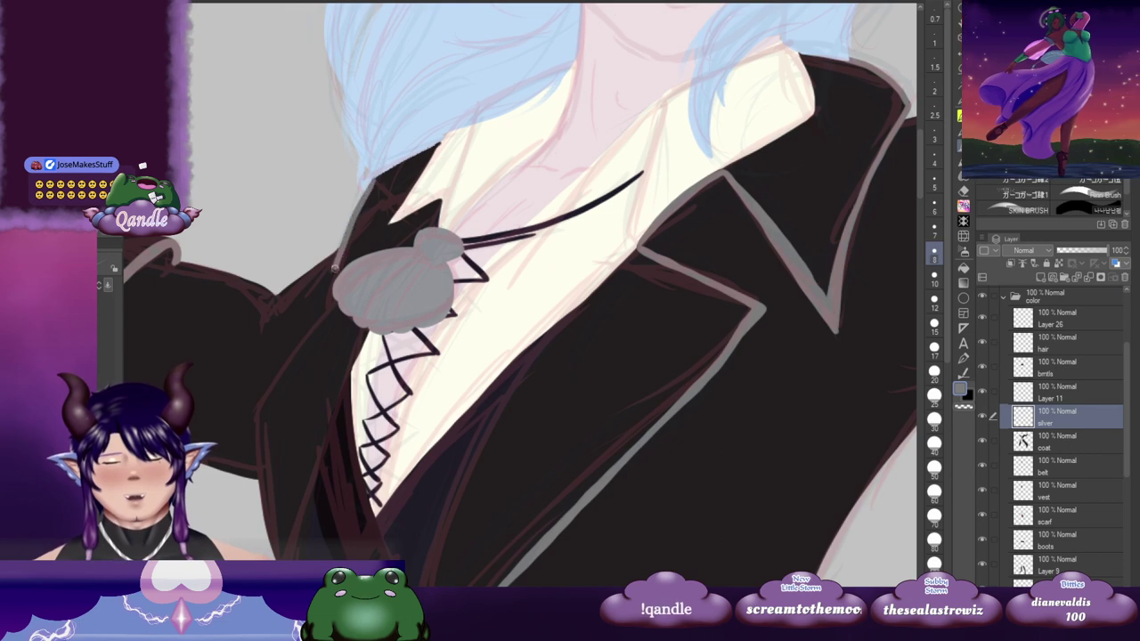
{"action": "left_click_drag", "start_coordinate": [374, 183], "coordinate": [334, 256]}
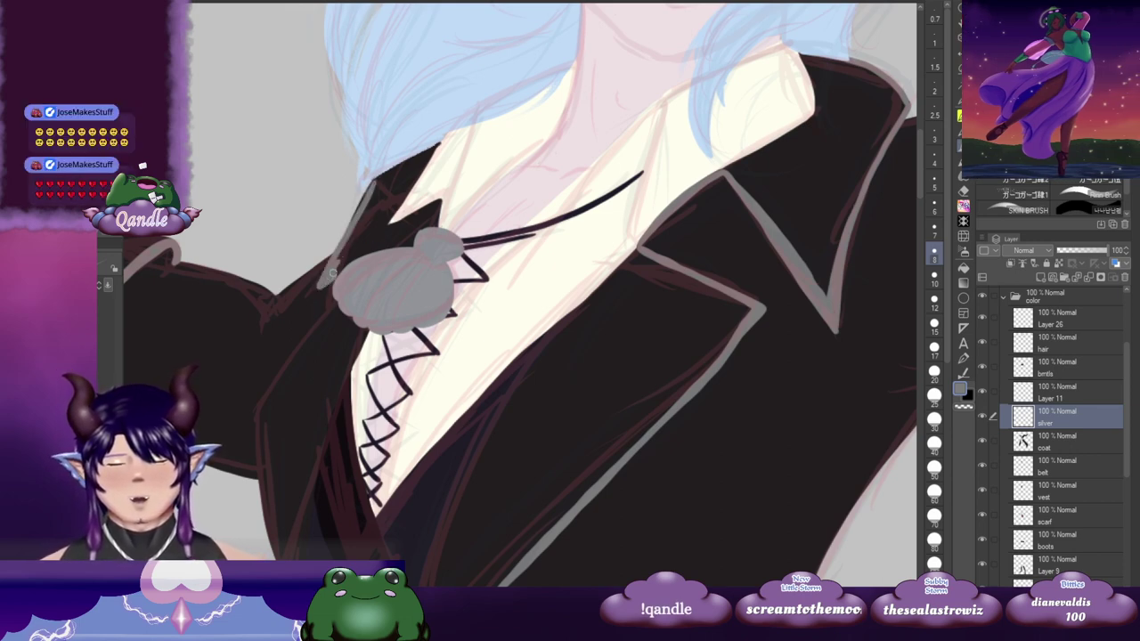
{"action": "mouse_move", "coordinate": [338, 264]}
{"action": "left_mouse_down"}
{"action": "mouse_move", "coordinate": [372, 182]}
{"action": "mouse_move", "coordinate": [422, 230]}
{"action": "mouse_move", "coordinate": [502, 193]}
{"action": "mouse_move", "coordinate": [562, 128]}
{"action": "left_mouse_up"}
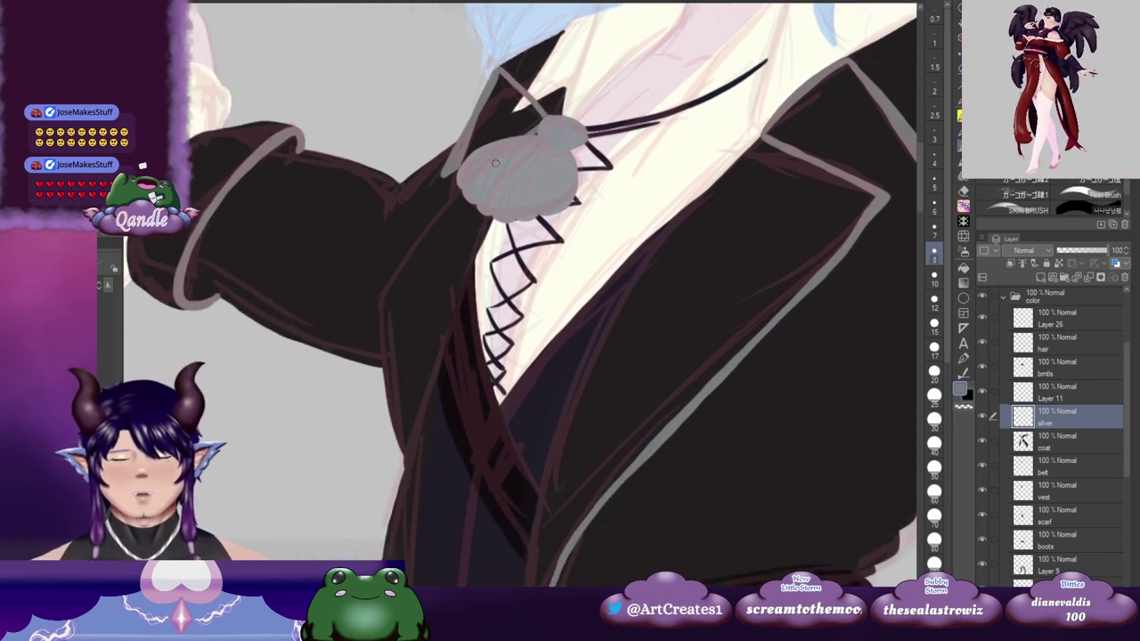
Step: Paint silver trim from below the shell brooch down the opposite coat front edge to the belt
{"action": "left_click_drag", "start_coordinate": [461, 194], "coordinate": [404, 261]}
{"action": "left_click_drag", "start_coordinate": [382, 316], "coordinate": [403, 463]}
{"action": "mouse_move", "coordinate": [414, 462]}
{"action": "left_mouse_down"}
{"action": "mouse_move", "coordinate": [432, 471]}
{"action": "mouse_move", "coordinate": [470, 163]}
{"action": "left_mouse_up"}
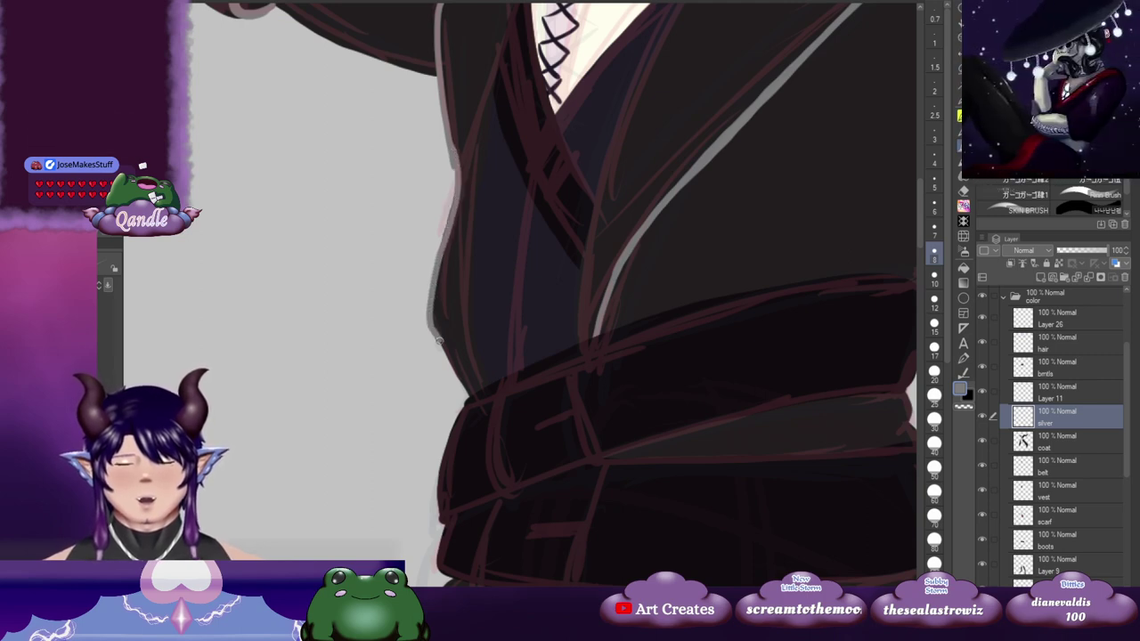
{"action": "key", "text": "ctrl+z"}
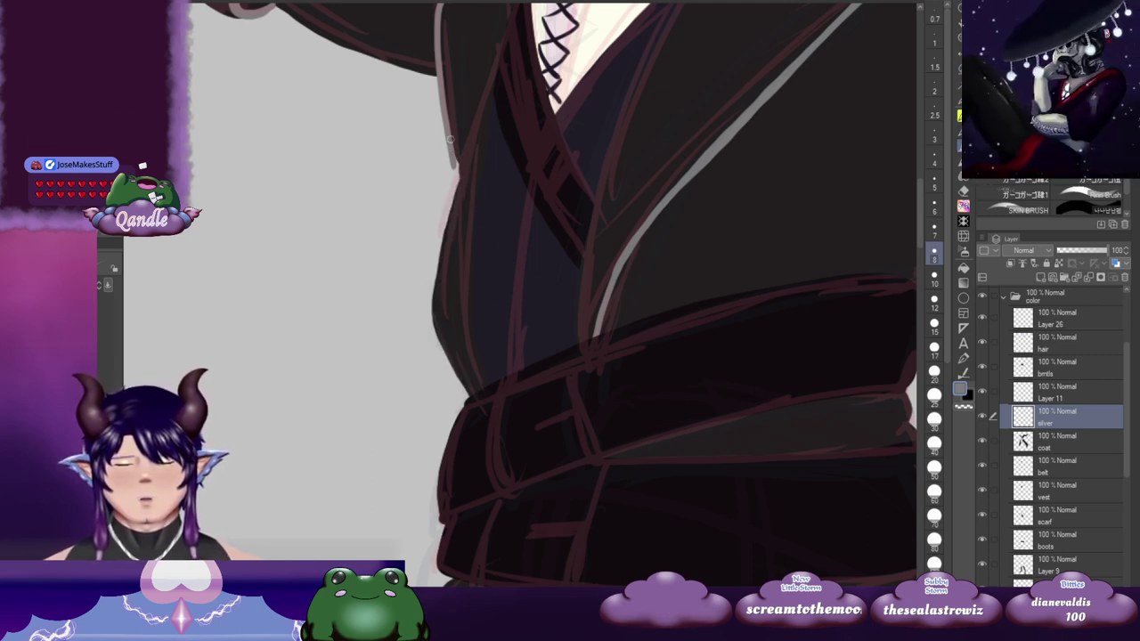
{"action": "mouse_move", "coordinate": [452, 144]}
{"action": "left_mouse_down"}
{"action": "mouse_move", "coordinate": [469, 234]}
{"action": "mouse_move", "coordinate": [466, 334]}
{"action": "mouse_move", "coordinate": [483, 394]}
{"action": "left_mouse_up"}
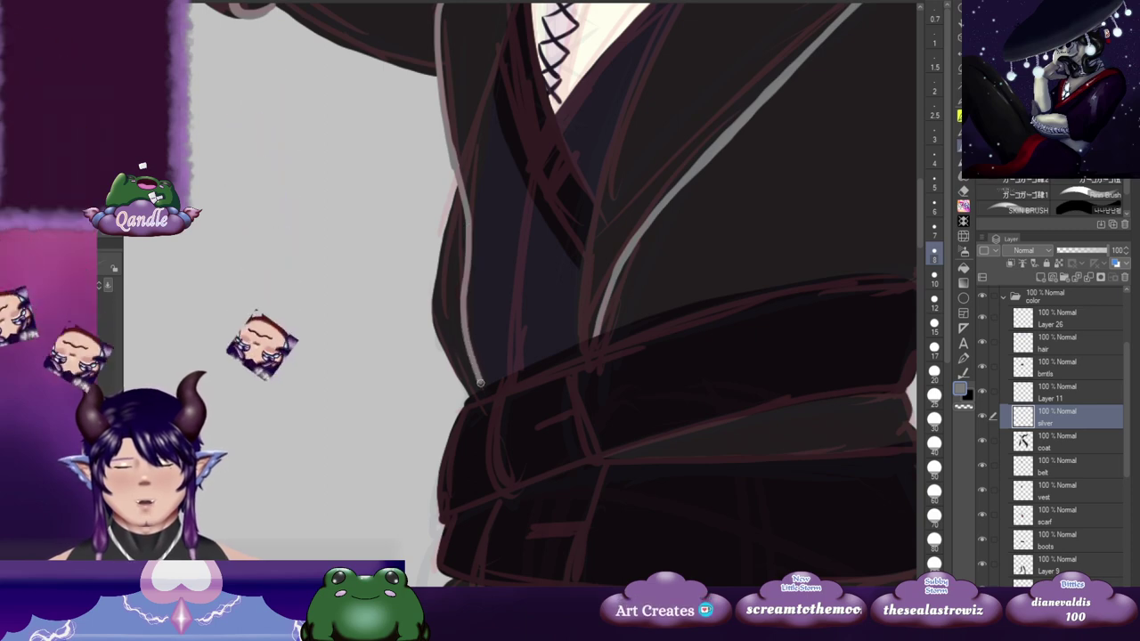
{"action": "left_click_drag", "start_coordinate": [509, 214], "coordinate": [484, 328]}
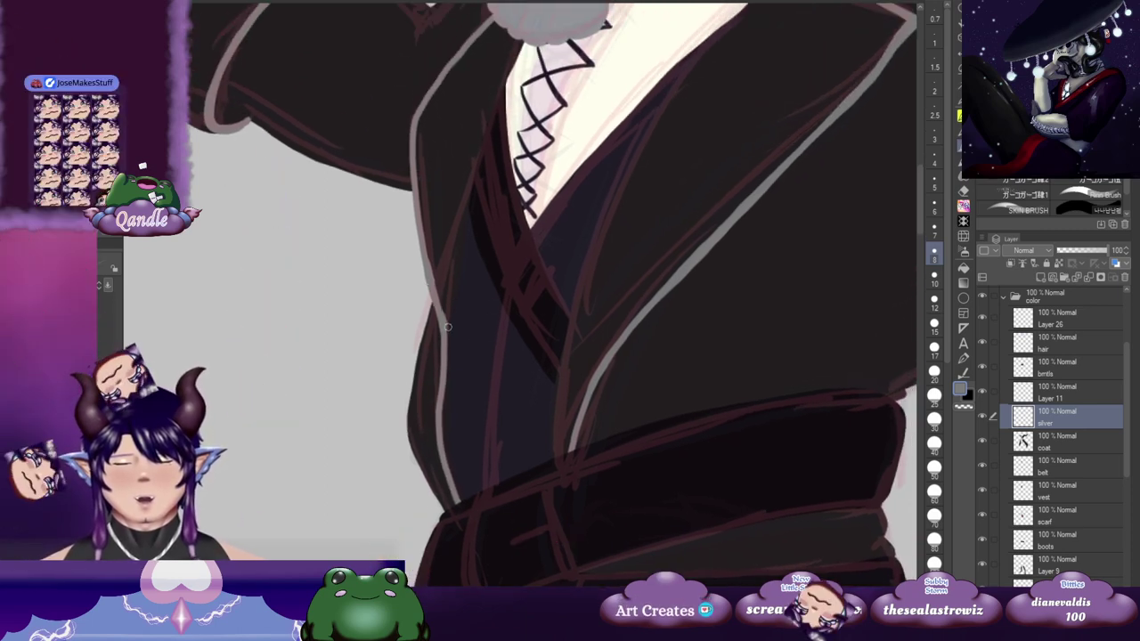
{"action": "left_click_drag", "start_coordinate": [454, 284], "coordinate": [443, 303]}
Step: Erase the excess silver where the collar trim beside the shell brooch overlaps the shirt
{"action": "left_click_drag", "start_coordinate": [438, 240], "coordinate": [413, 314]}
{"action": "left_click_drag", "start_coordinate": [464, 96], "coordinate": [443, 170]}
{"action": "left_click_drag", "start_coordinate": [495, 133], "coordinate": [472, 181]}
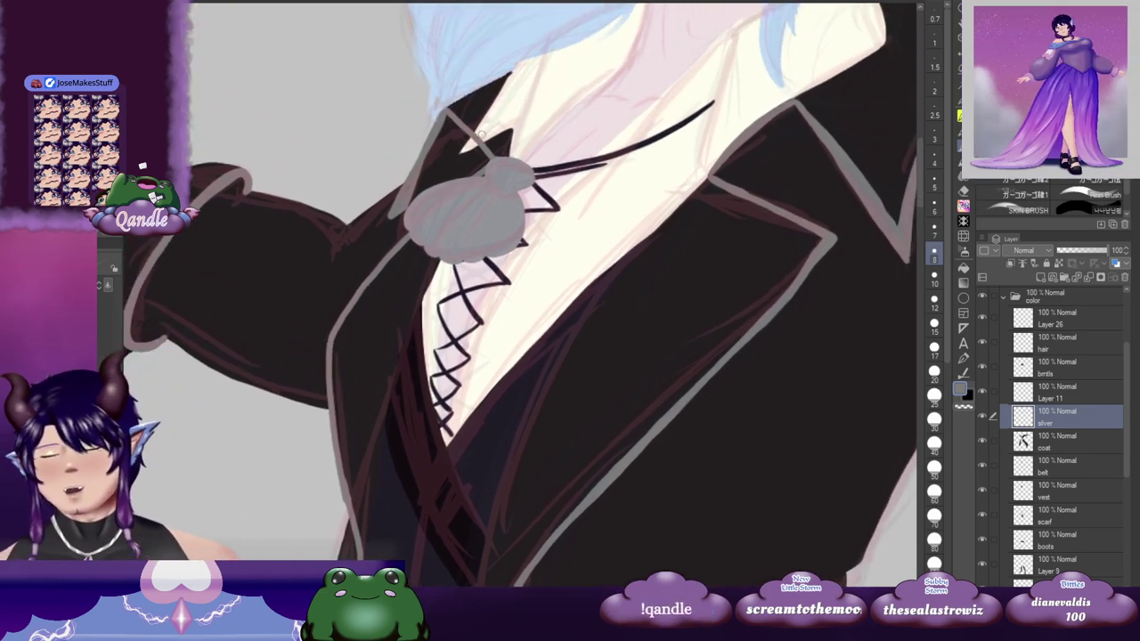
{"action": "key", "text": "e"}
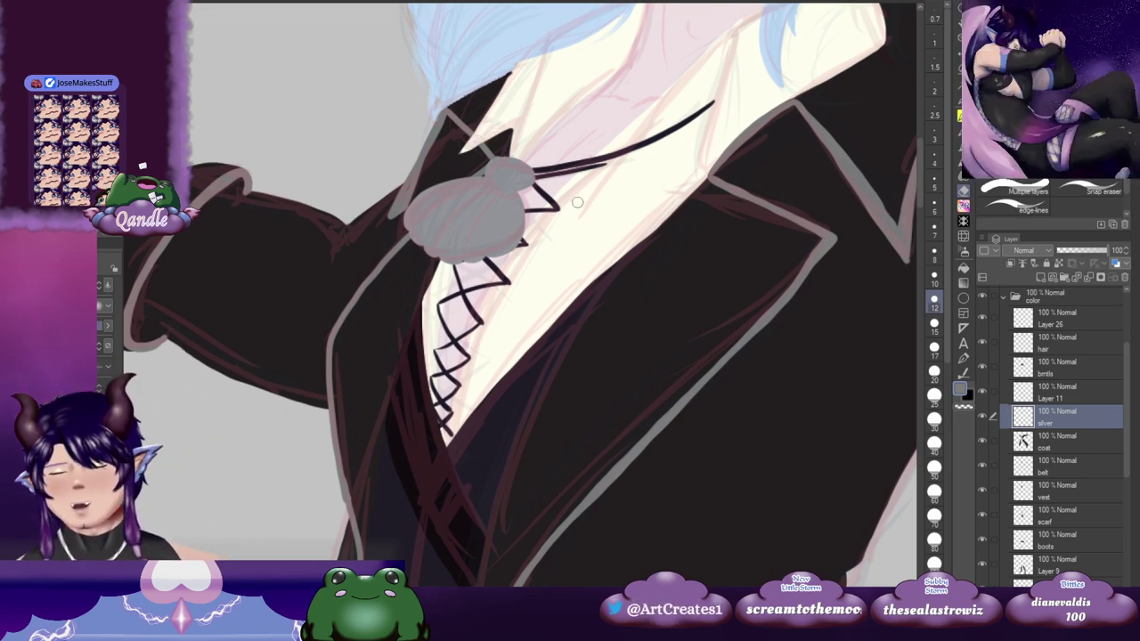
Step: Review the painted trim on the upper coat and examine the coat skirt from the belt to its tail tip
{"action": "scroll", "coordinate": [583, 210], "scroll_direction": "down", "scroll_amount": 2}
{"action": "scroll", "coordinate": [583, 209], "scroll_direction": "down", "scroll_amount": 2}
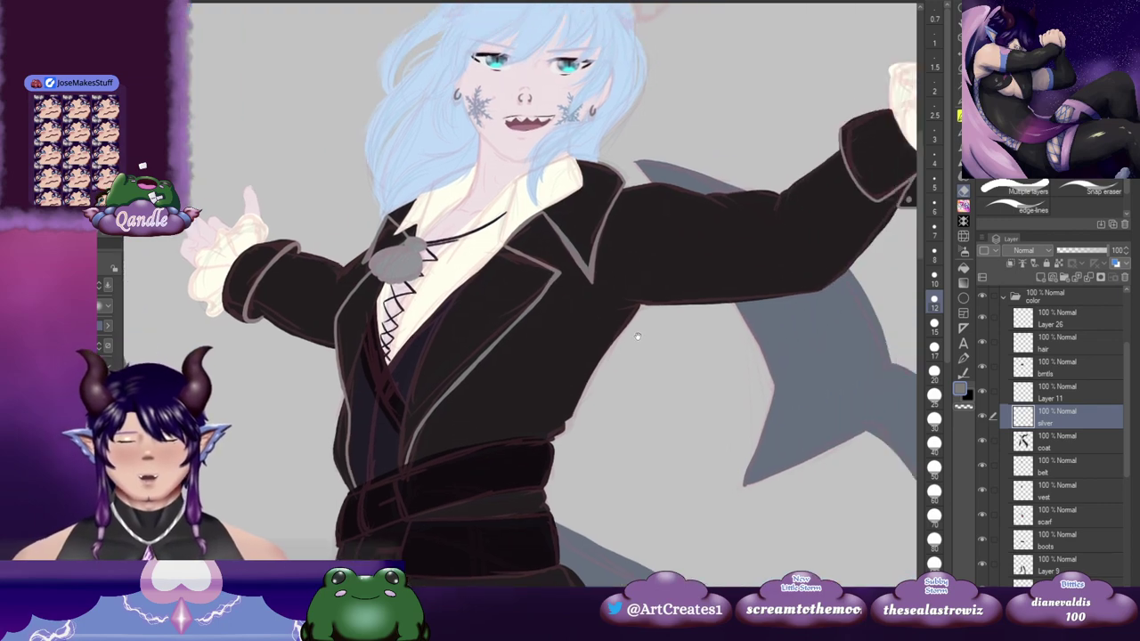
{"action": "left_click_drag", "start_coordinate": [580, 424], "coordinate": [623, 161]}
{"action": "left_click_drag", "start_coordinate": [433, 286], "coordinate": [722, 196]}
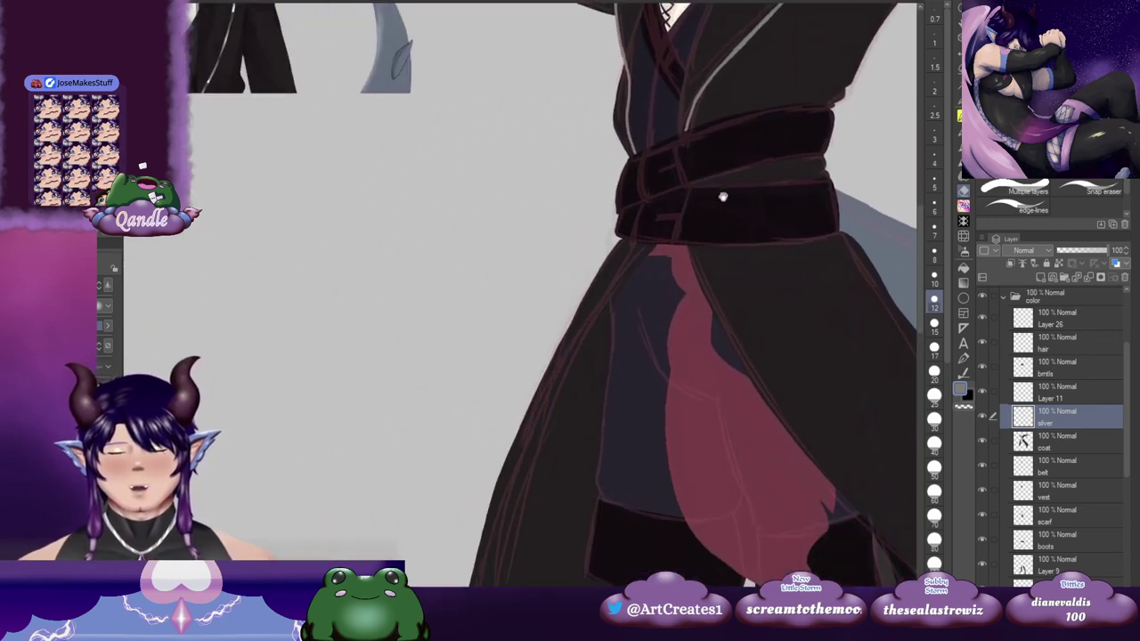
{"action": "left_click_drag", "start_coordinate": [557, 214], "coordinate": [557, 491]}
{"action": "left_click_drag", "start_coordinate": [584, 301], "coordinate": [488, 130]}
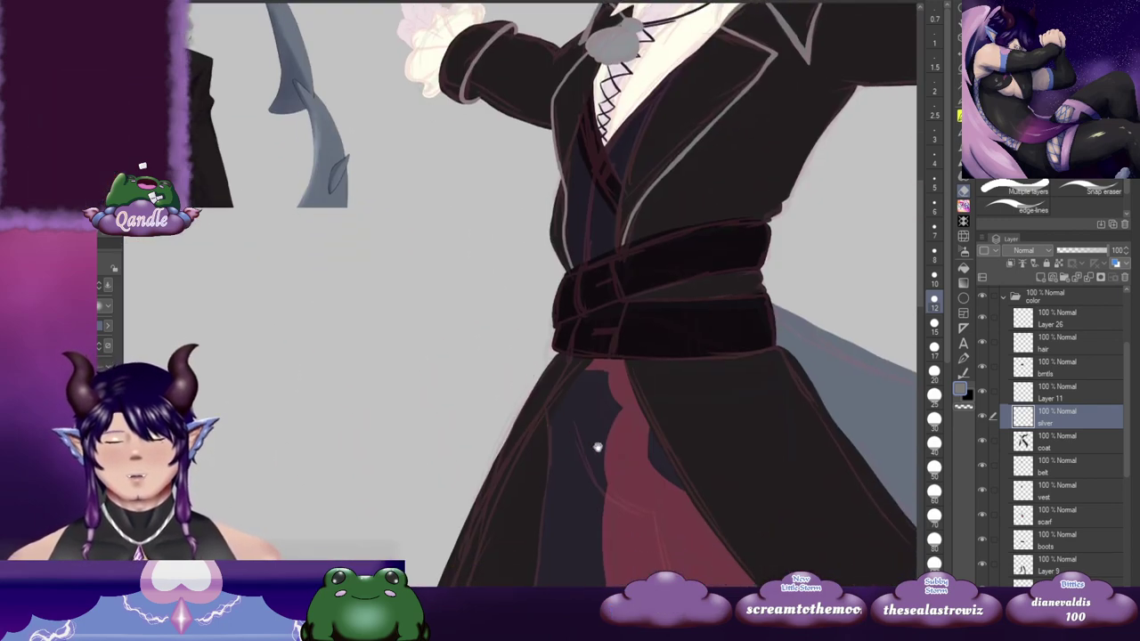
{"action": "left_click_drag", "start_coordinate": [775, 443], "coordinate": [465, 223]}
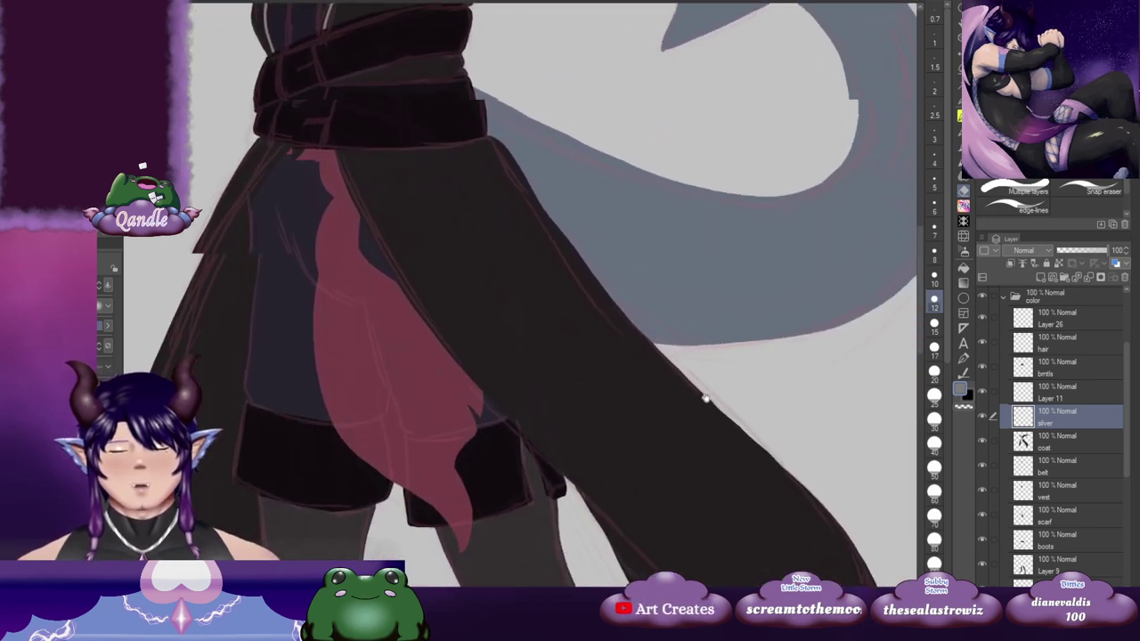
{"action": "left_click_drag", "start_coordinate": [830, 572], "coordinate": [710, 368]}
{"action": "scroll", "coordinate": [710, 369], "scroll_direction": "down", "scroll_amount": 3}
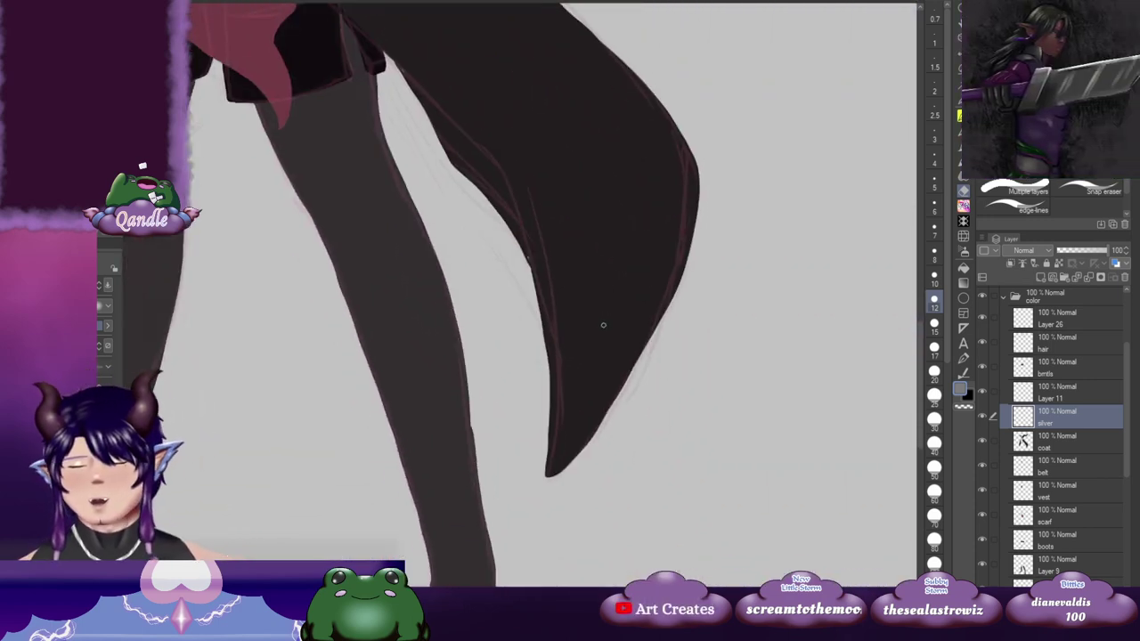
{"action": "key", "text": "b"}
{"action": "left_click_drag", "start_coordinate": [589, 304], "coordinate": [524, 308]}
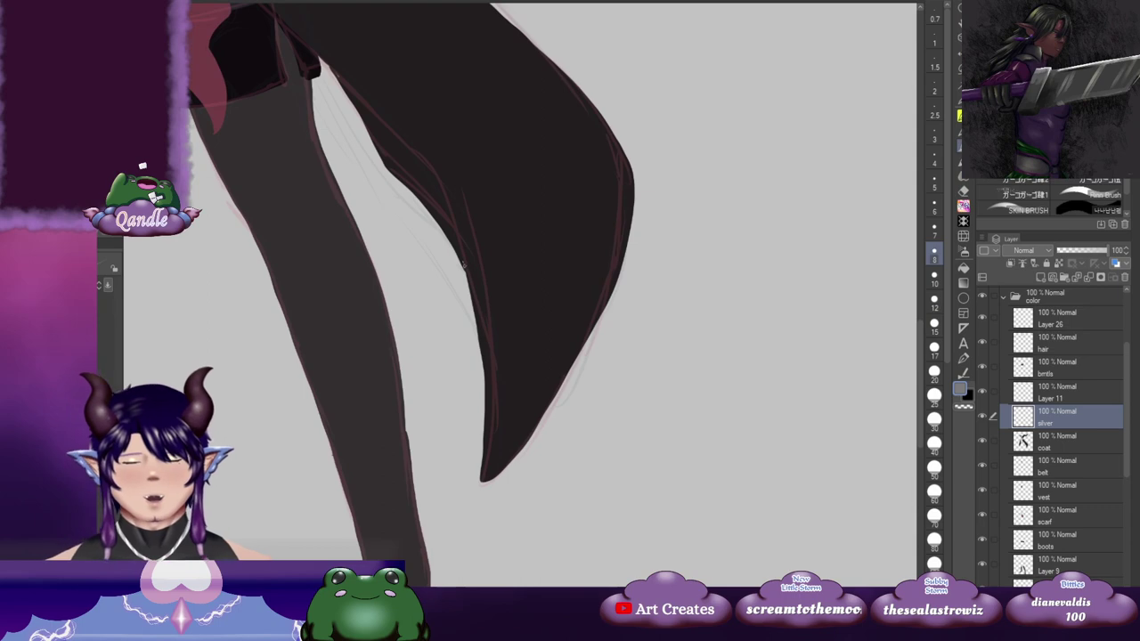
{"action": "scroll", "coordinate": [478, 242], "scroll_direction": "up", "scroll_amount": 8}
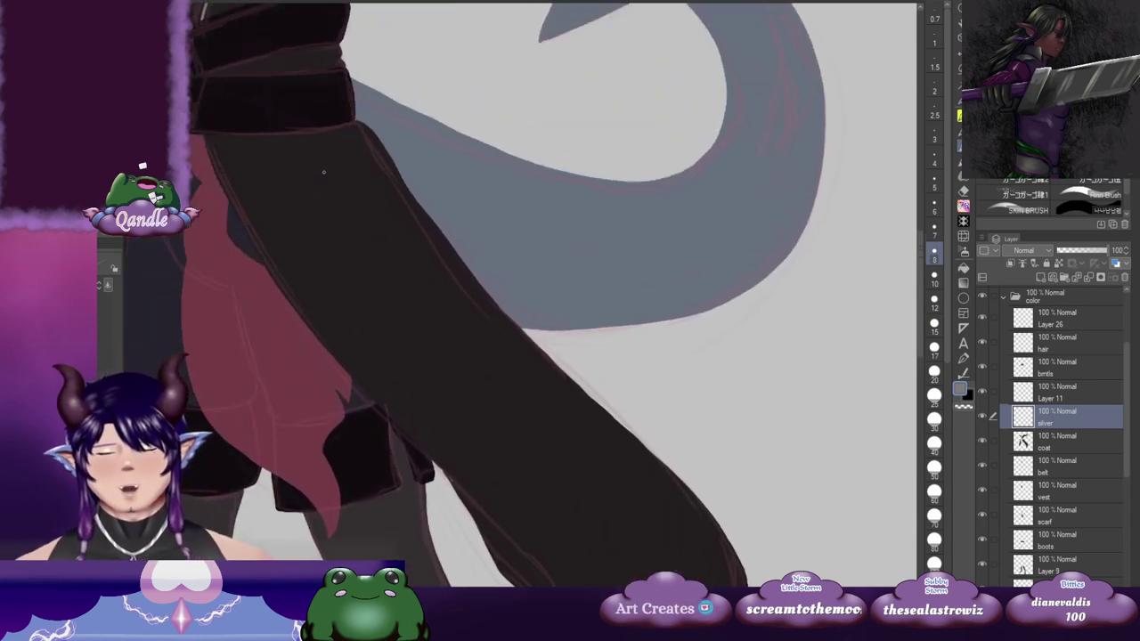
Step: Try to paint silver trim along the coat skirt's front edge below the belt with a size 15 brush
{"action": "left_click", "coordinate": [934, 322]}
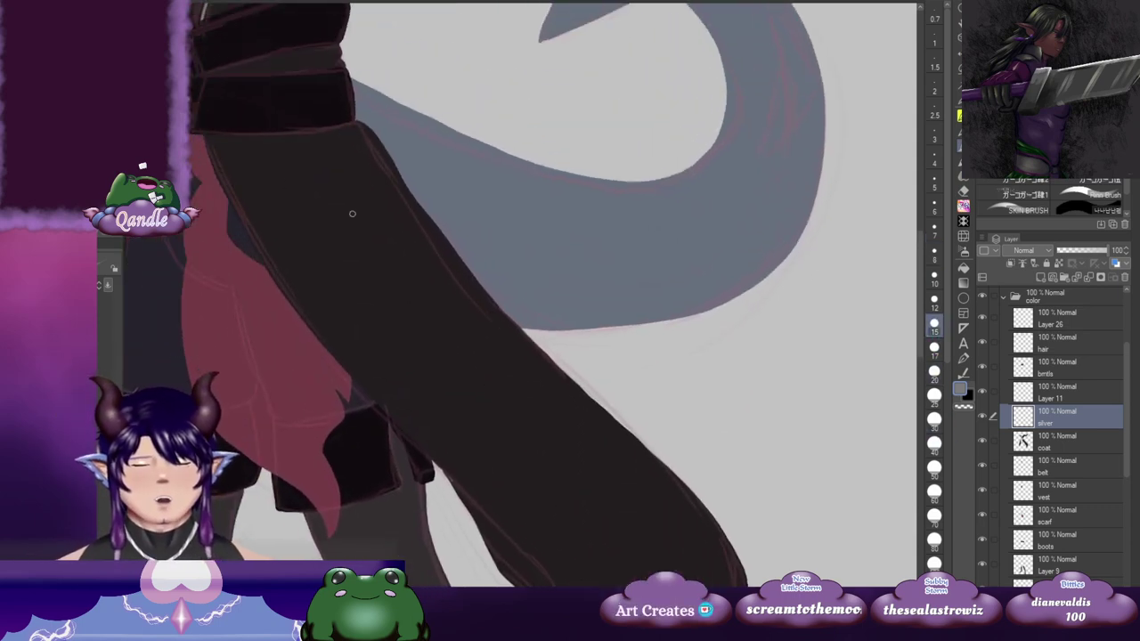
{"action": "left_click_drag", "start_coordinate": [204, 132], "coordinate": [245, 224]}
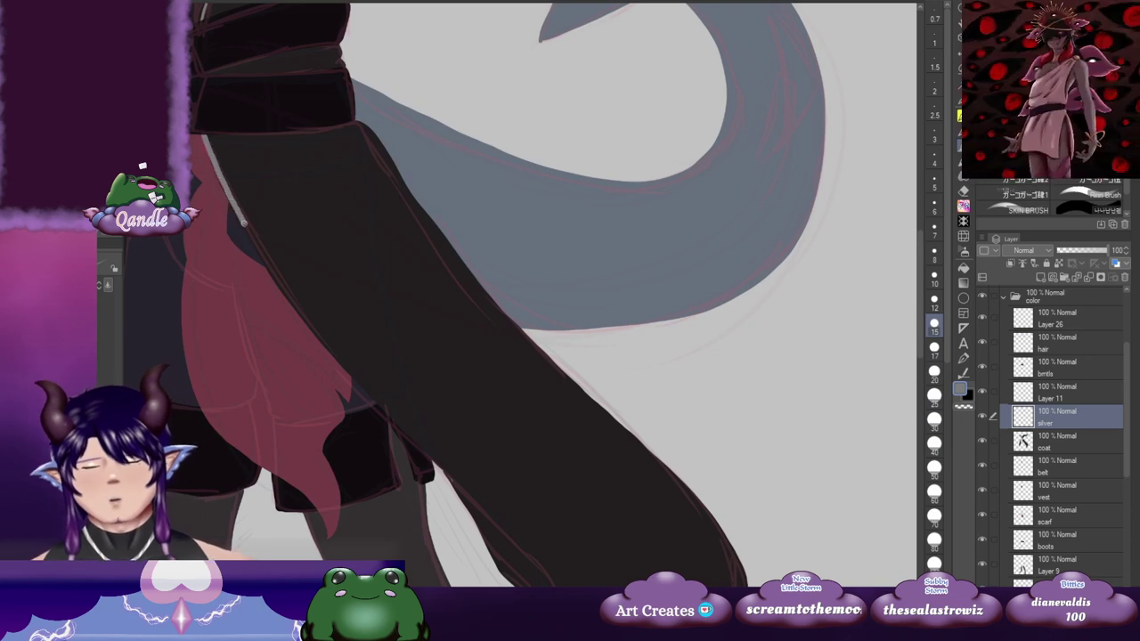
{"action": "key", "text": "ctrl+z"}
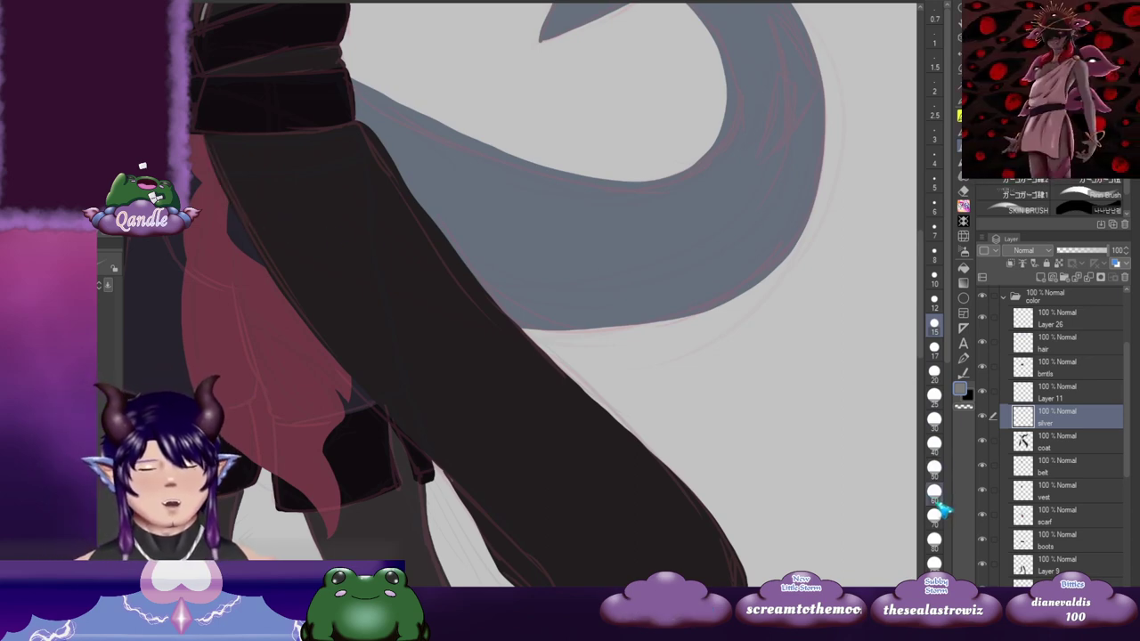
Step: Paint silver trim with a size 17 brush from the belt down the coat skirt's front edge beside the red scarf
{"action": "left_click", "coordinate": [935, 467]}
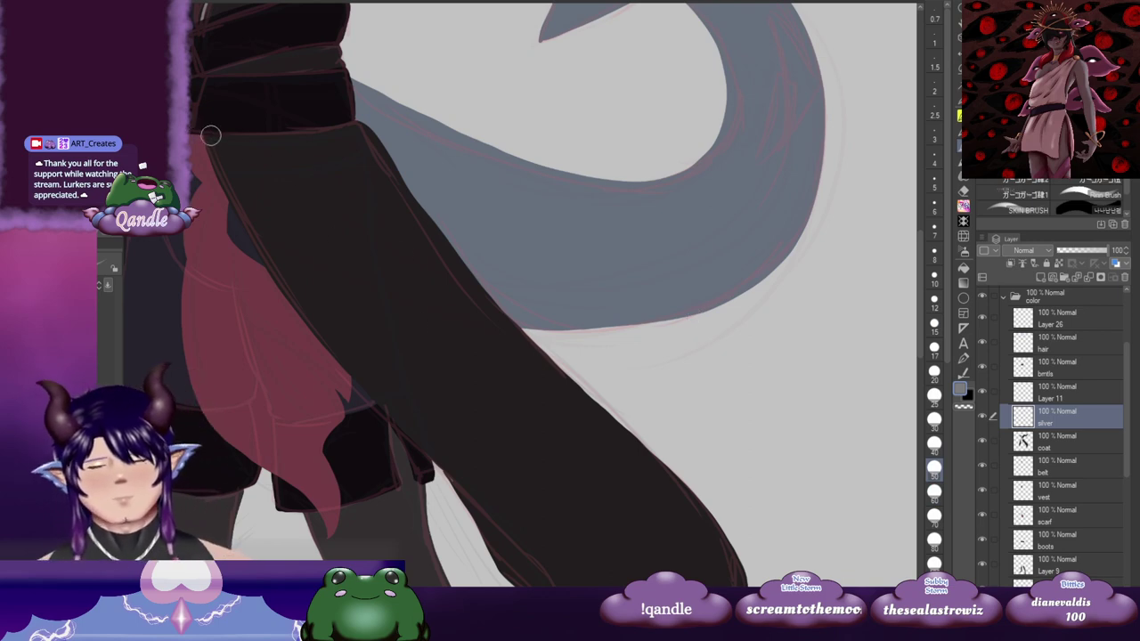
{"action": "left_click", "coordinate": [933, 346]}
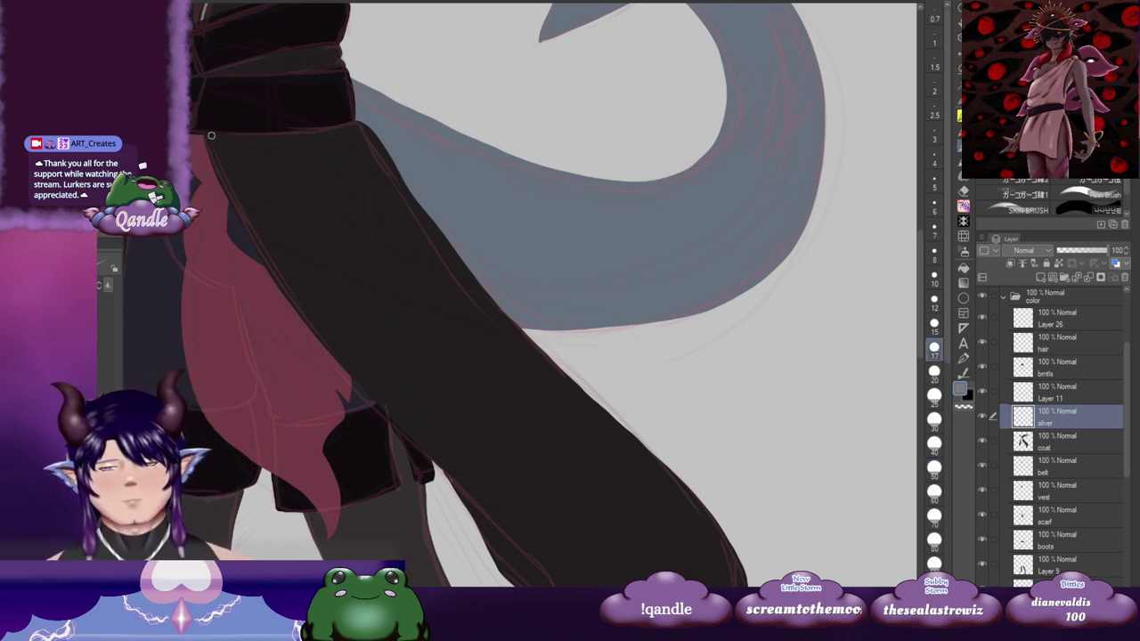
{"action": "mouse_move", "coordinate": [205, 133]}
{"action": "left_mouse_down"}
{"action": "mouse_move", "coordinate": [259, 256]}
{"action": "mouse_move", "coordinate": [342, 367]}
{"action": "left_mouse_up"}
{"action": "key", "text": "ctrl+z"}
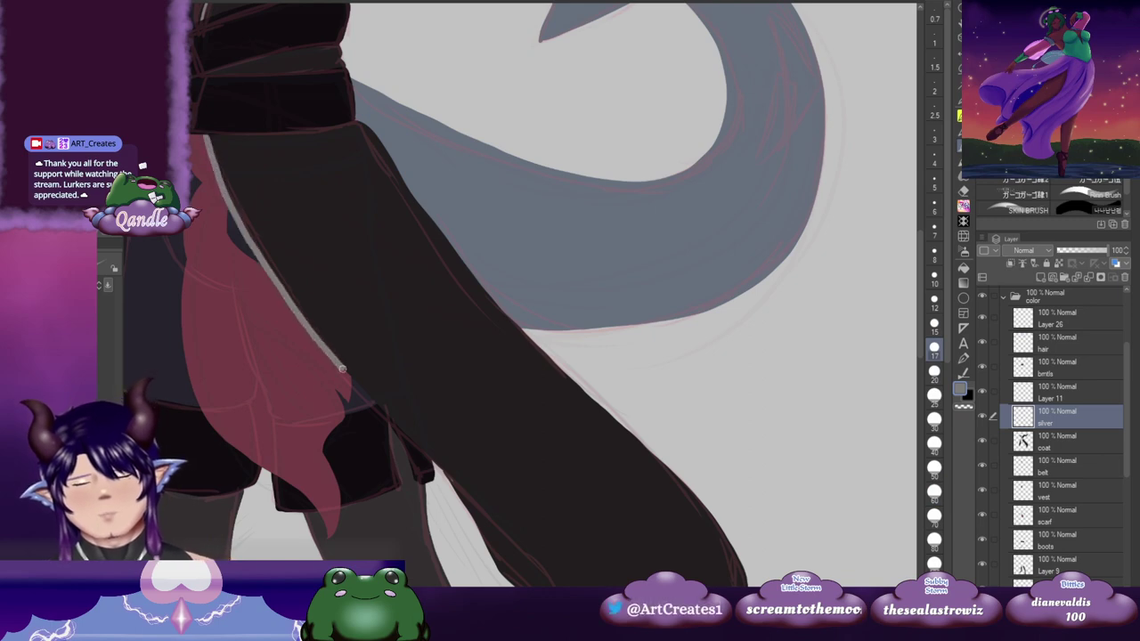
{"action": "mouse_move", "coordinate": [499, 470]}
{"action": "left_mouse_down"}
{"action": "mouse_move", "coordinate": [271, 93]}
{"action": "mouse_move", "coordinate": [226, 109]}
{"action": "mouse_move", "coordinate": [309, 196]}
{"action": "mouse_move", "coordinate": [341, 258]}
{"action": "mouse_move", "coordinate": [375, 433]}
{"action": "left_mouse_up"}
{"action": "key", "text": "ctrl+z"}
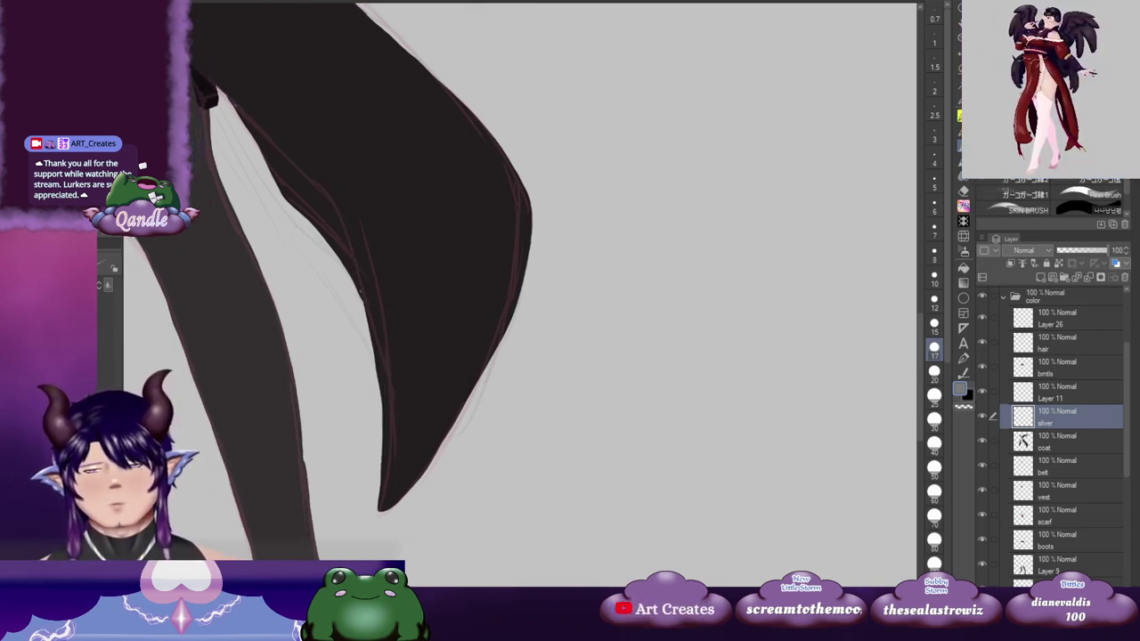
Step: Continue the silver trim down the coat tail's inner edge, around its tip and up the outer edge
{"action": "mouse_move", "coordinate": [191, 59]}
{"action": "left_mouse_down"}
{"action": "mouse_move", "coordinate": [276, 136]}
{"action": "mouse_move", "coordinate": [346, 230]}
{"action": "mouse_move", "coordinate": [382, 367]}
{"action": "mouse_move", "coordinate": [381, 490]}
{"action": "left_mouse_up"}
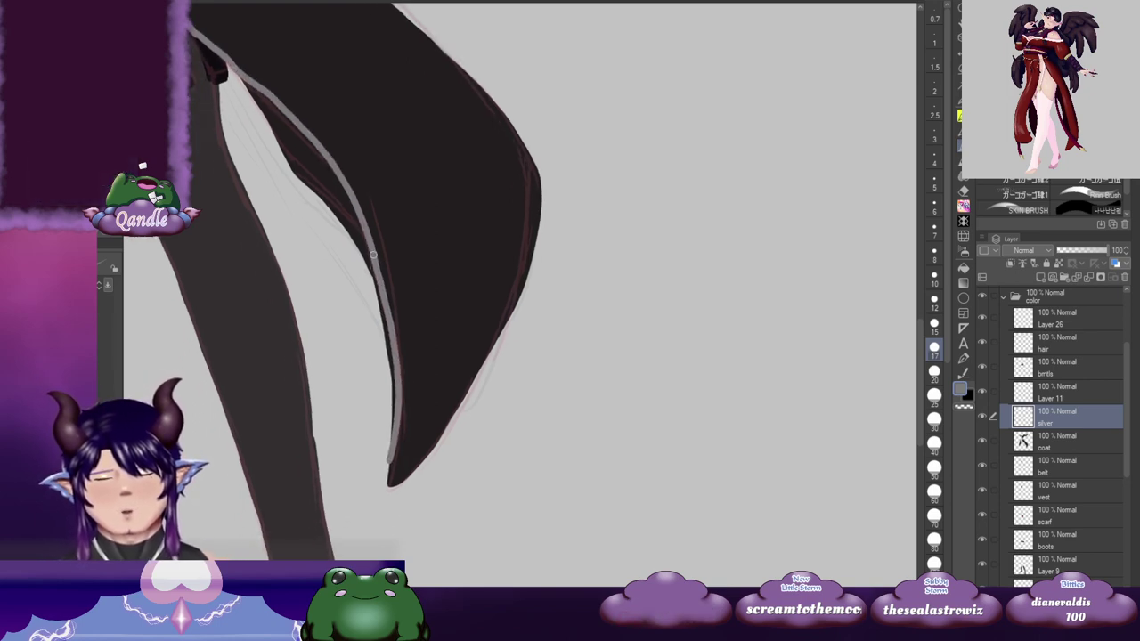
{"action": "mouse_move", "coordinate": [373, 254]}
{"action": "left_mouse_down"}
{"action": "mouse_move", "coordinate": [390, 383]}
{"action": "mouse_move", "coordinate": [383, 485]}
{"action": "mouse_move", "coordinate": [405, 479]}
{"action": "left_mouse_up"}
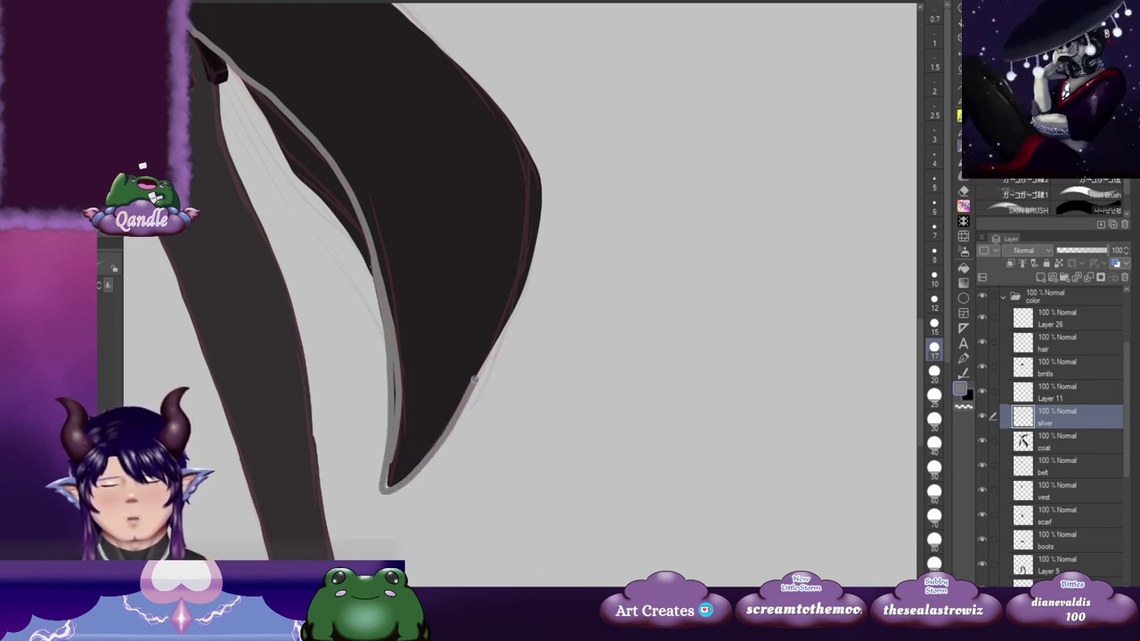
{"action": "left_click_drag", "start_coordinate": [510, 309], "coordinate": [499, 352]}
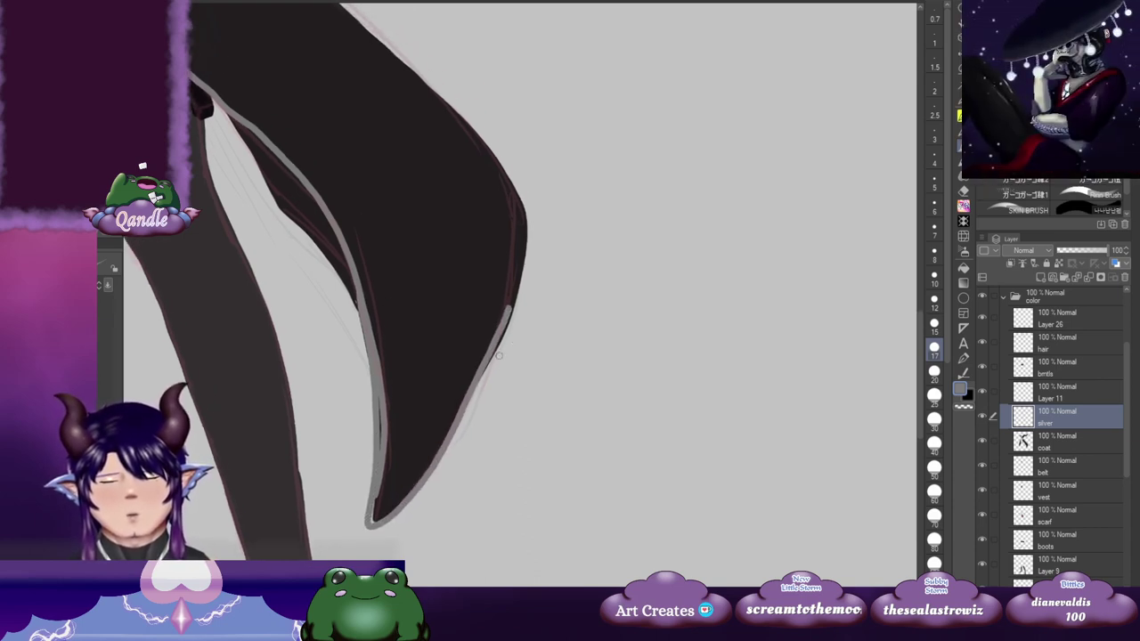
{"action": "key", "text": "ctrl+z"}
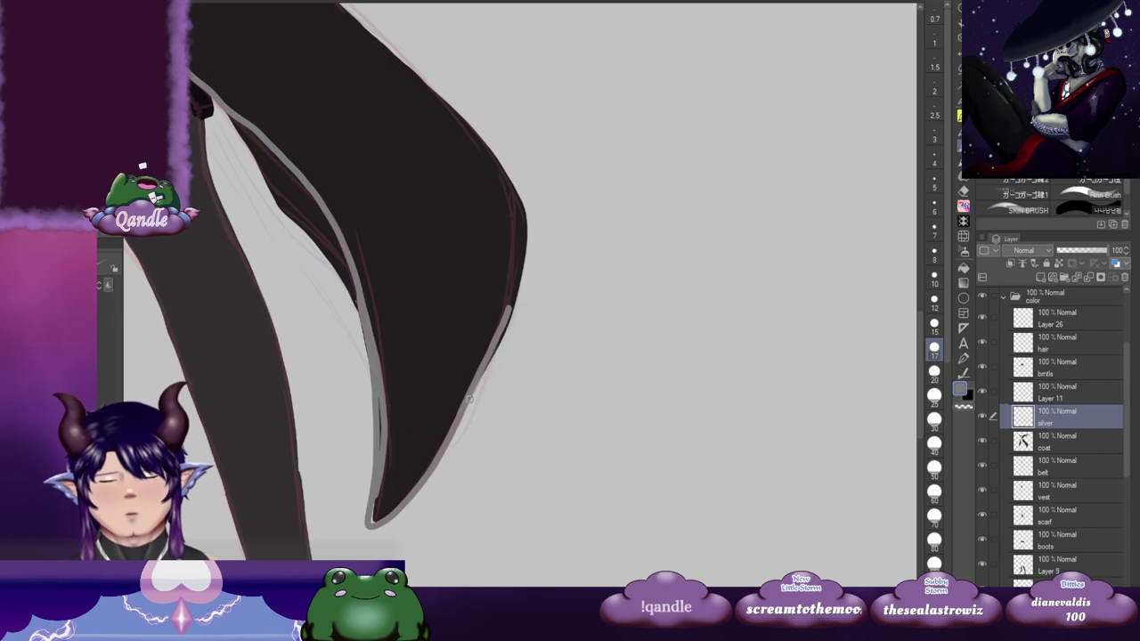
{"action": "left_click_drag", "start_coordinate": [471, 397], "coordinate": [490, 357]}
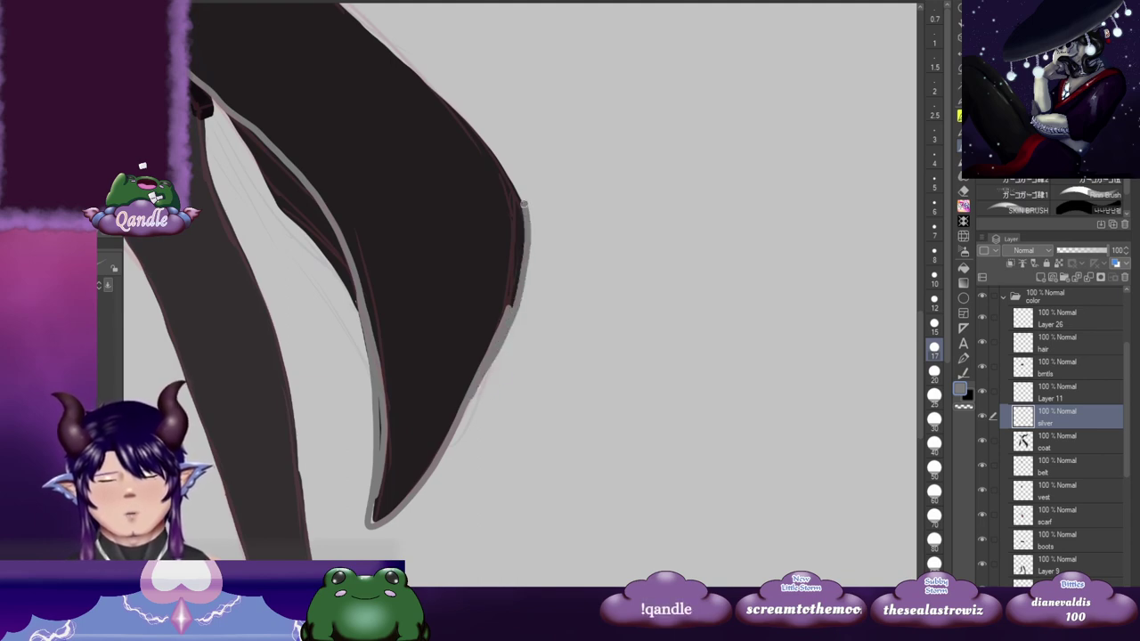
Step: Paint silver trim along the lower edge of the coat tail's inner lining with the size 17 brush
{"action": "left_click_drag", "start_coordinate": [466, 259], "coordinate": [500, 256]}
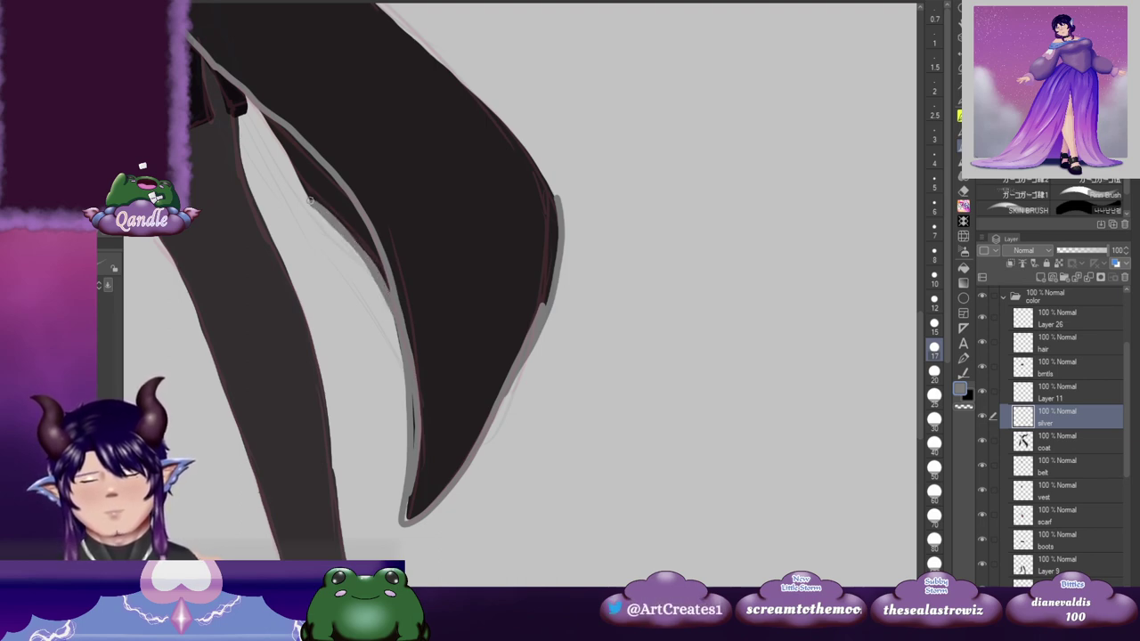
{"action": "left_click_drag", "start_coordinate": [310, 200], "coordinate": [324, 235]}
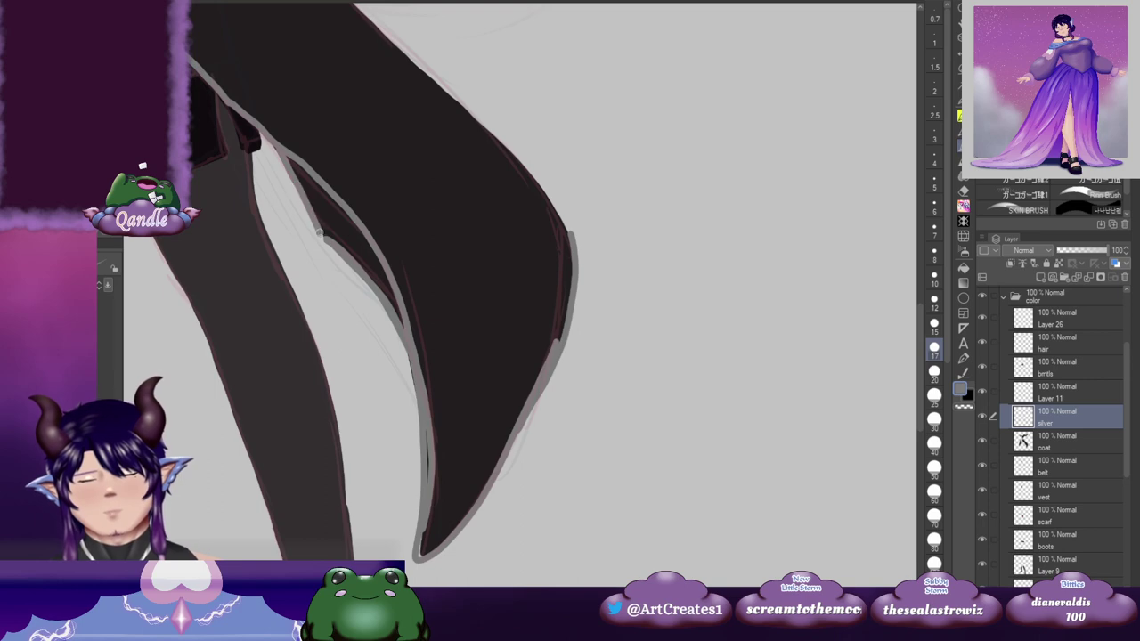
{"action": "key", "text": "ctrl+z"}
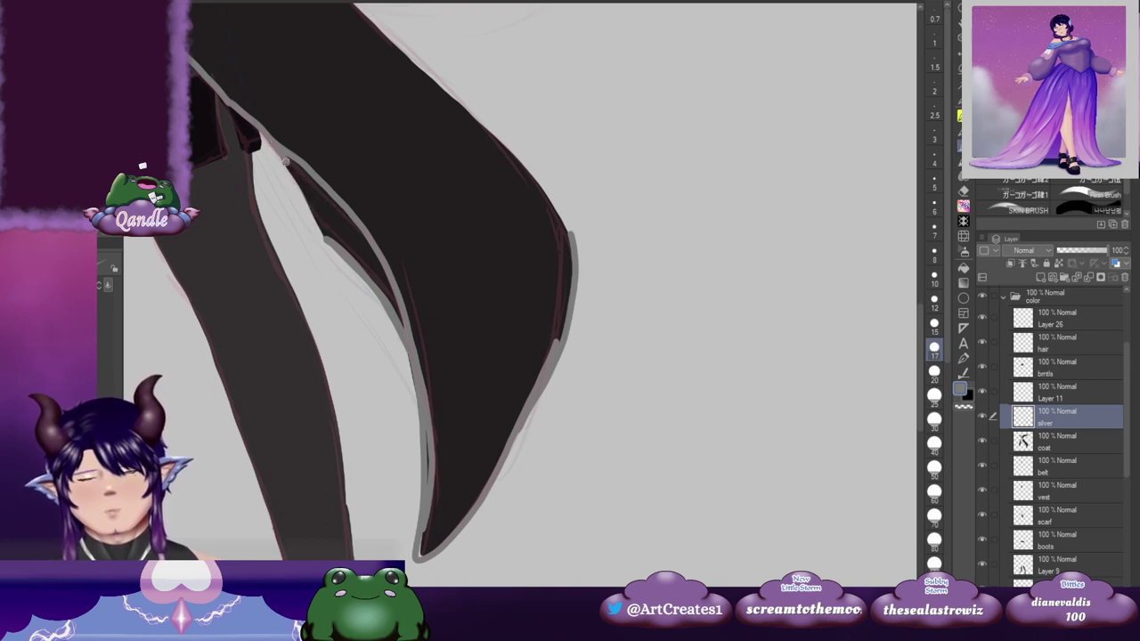
{"action": "left_click_drag", "start_coordinate": [287, 162], "coordinate": [321, 238]}
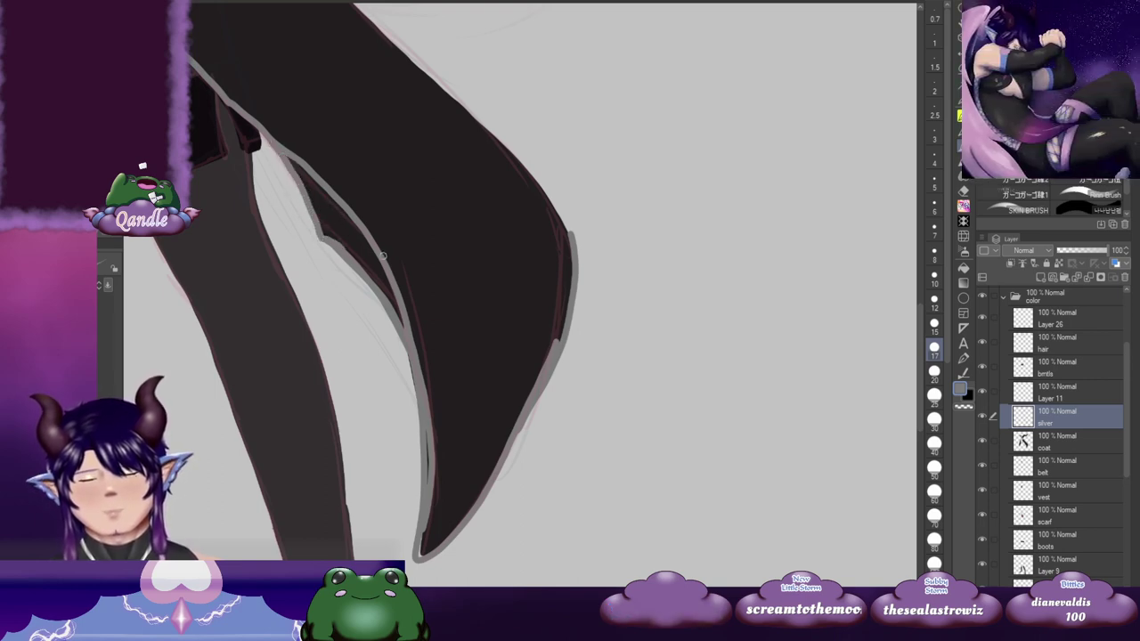
{"action": "key", "text": "ctrl+z"}
{"action": "key", "text": "ctrl+z"}
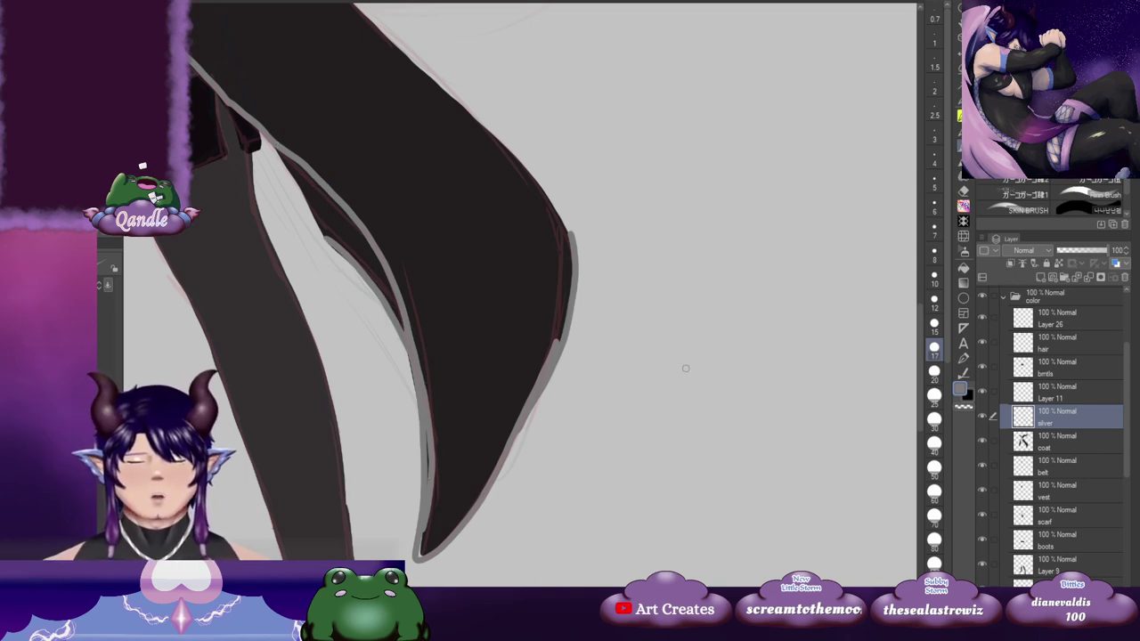
Step: Clip the silver layer to the coat layer so the trim stays inside the coat's shape
{"action": "left_click", "coordinate": [1010, 263]}
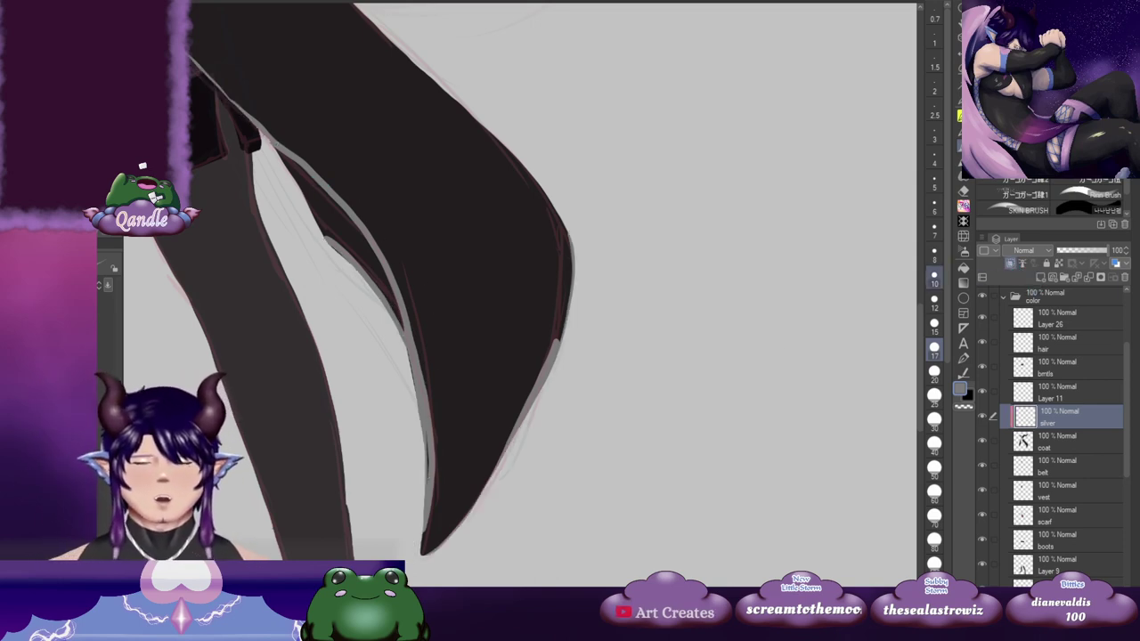
{"action": "left_click_drag", "start_coordinate": [445, 234], "coordinate": [554, 539]}
{"action": "left_click_drag", "start_coordinate": [401, 283], "coordinate": [523, 465]}
{"action": "scroll", "coordinate": [437, 290], "scroll_direction": "up", "scroll_amount": 5}
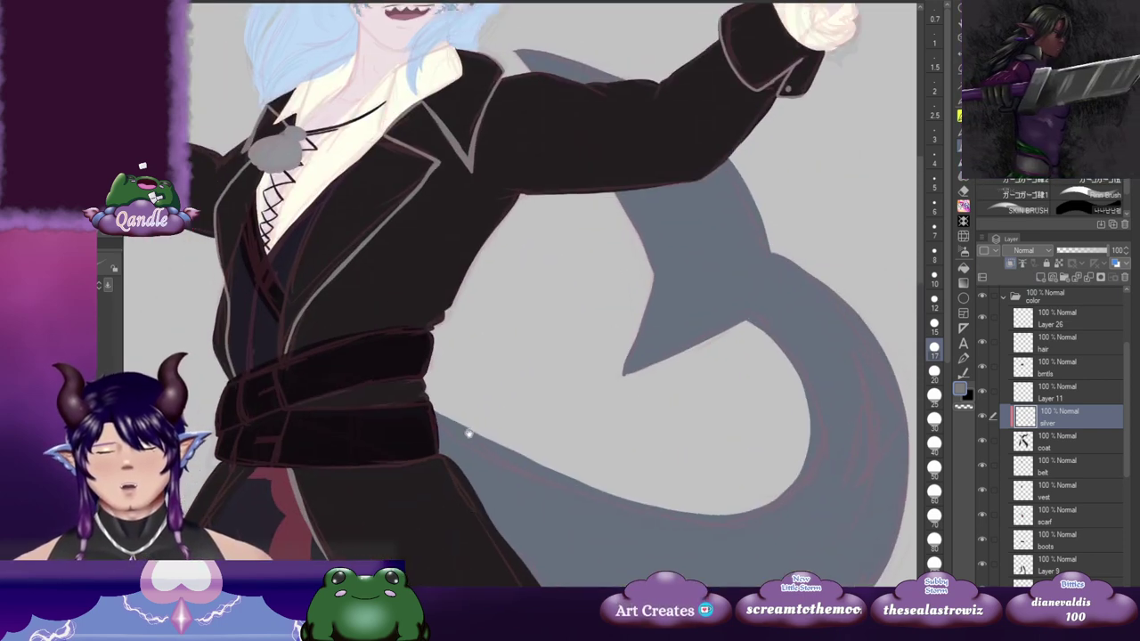
Step: Thicken the silver trim along the coat skirt's front edge beside the red scarf, from the belt to the coat tail
{"action": "left_click_drag", "start_coordinate": [422, 510], "coordinate": [434, 212]}
{"action": "left_click_drag", "start_coordinate": [414, 316], "coordinate": [367, 211]}
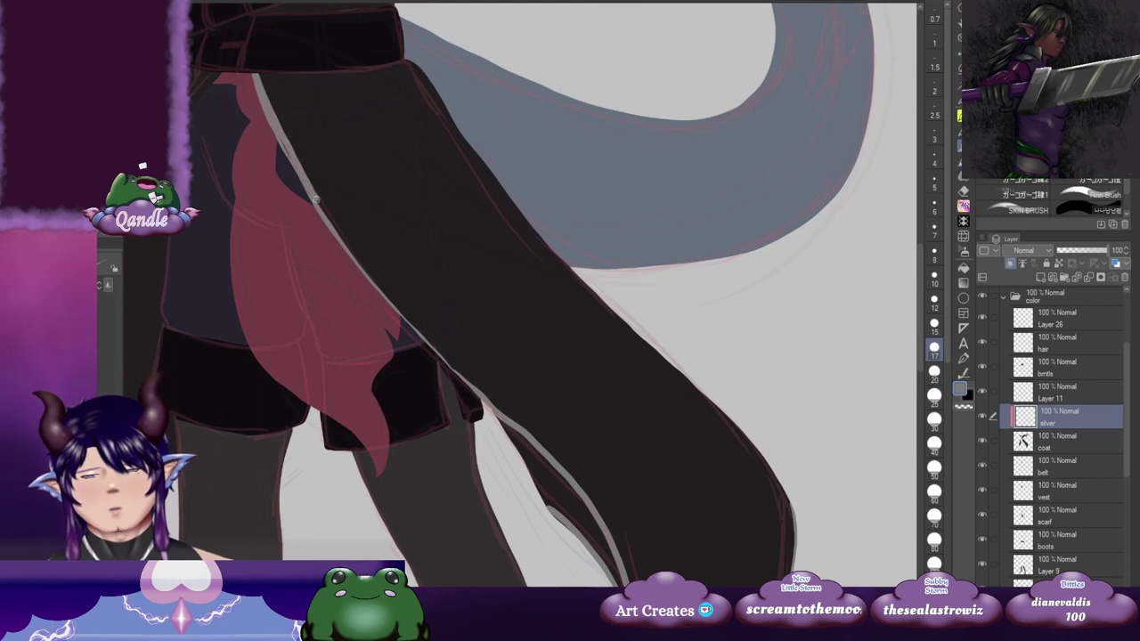
{"action": "key", "text": "ctrl+z"}
{"action": "left_click_drag", "start_coordinate": [256, 73], "coordinate": [288, 156]}
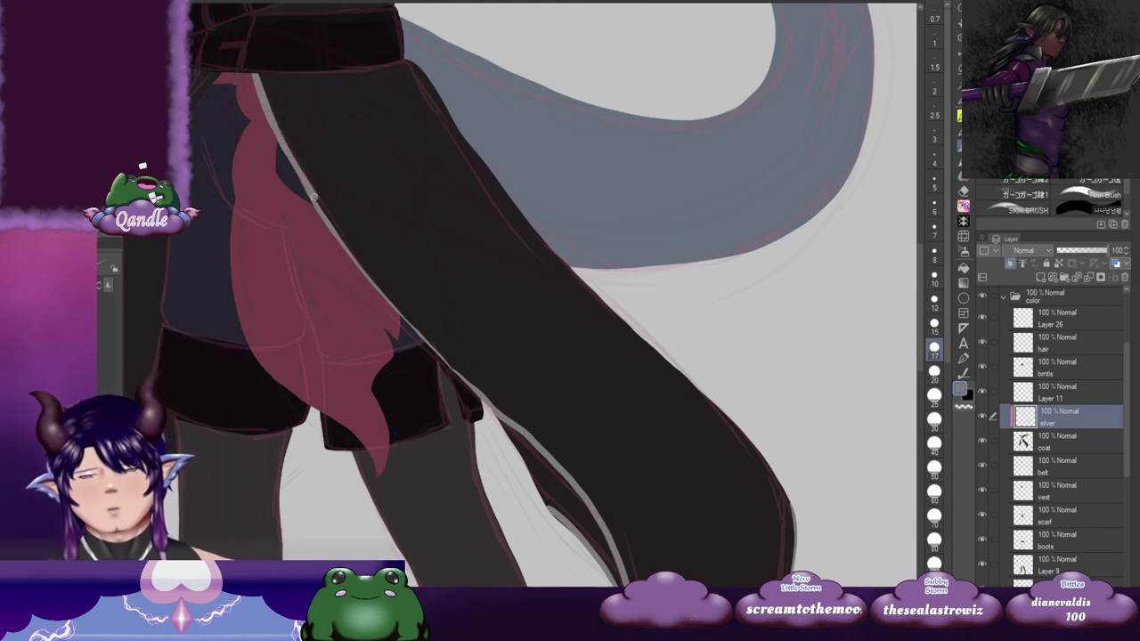
{"action": "left_click_drag", "start_coordinate": [343, 243], "coordinate": [460, 372]}
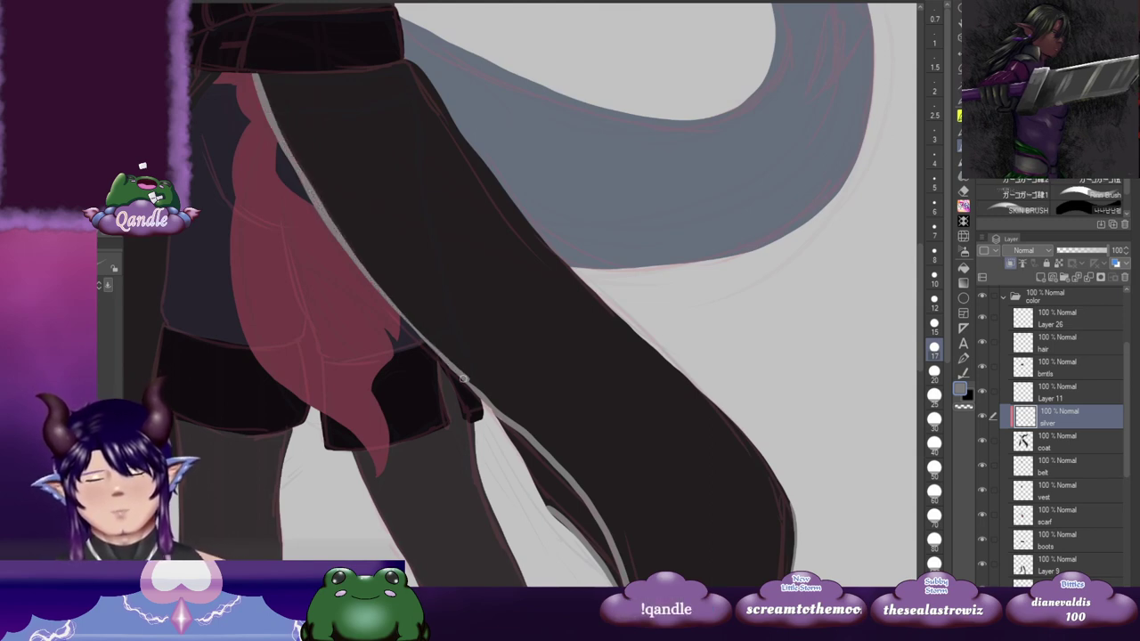
{"action": "left_click_drag", "start_coordinate": [546, 332], "coordinate": [482, 363]}
{"action": "left_click_drag", "start_coordinate": [189, 101], "coordinate": [272, 265]}
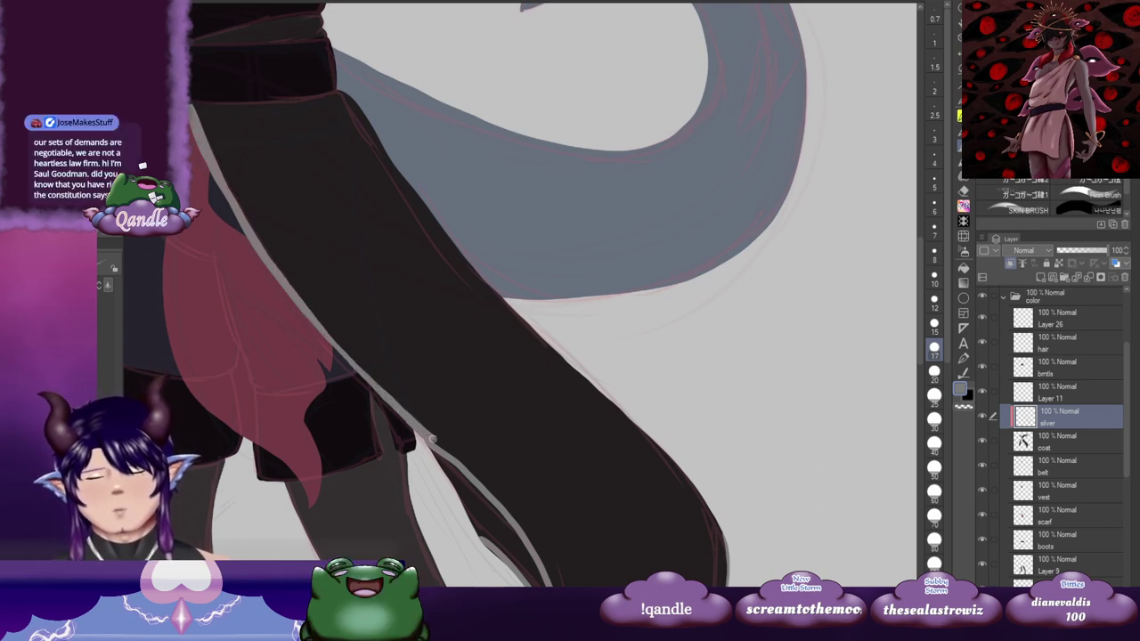
{"action": "left_click_drag", "start_coordinate": [428, 436], "coordinate": [476, 479]}
Step: Widen the silver trim down the coat tail's inner edge and carry a silver line around its tip and up the outer edge
{"action": "left_click_drag", "start_coordinate": [537, 532], "coordinate": [389, 209]}
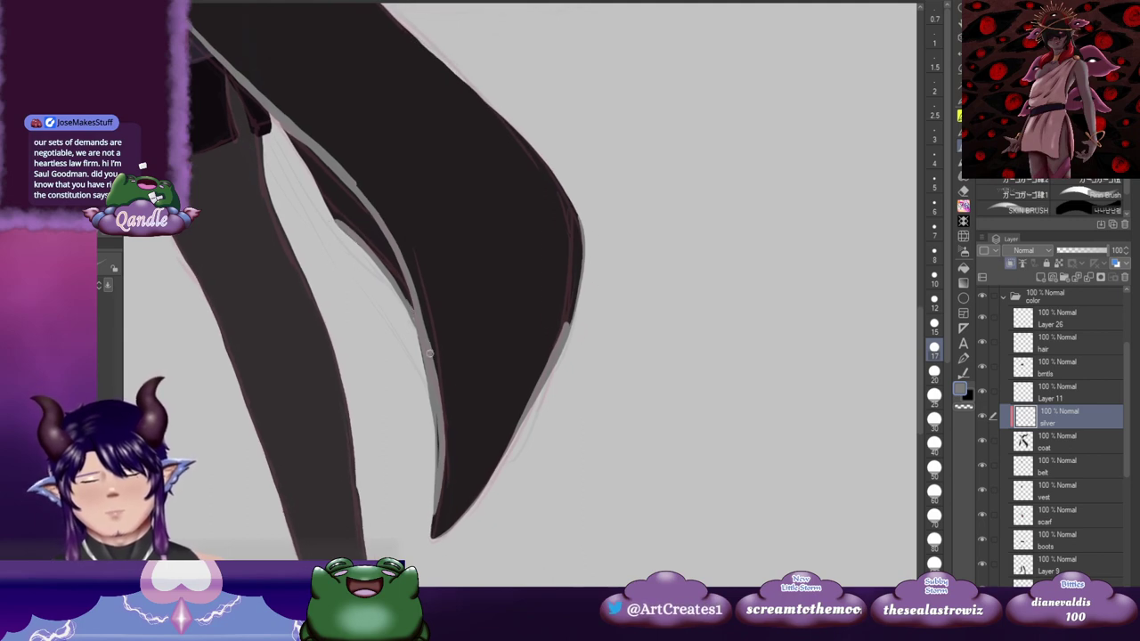
{"action": "left_click_drag", "start_coordinate": [431, 365], "coordinate": [427, 337]}
{"action": "mouse_move", "coordinate": [429, 376]}
{"action": "left_mouse_down"}
{"action": "mouse_move", "coordinate": [437, 437]}
{"action": "mouse_move", "coordinate": [436, 379]}
{"action": "mouse_move", "coordinate": [454, 328]}
{"action": "left_mouse_up"}
{"action": "left_click_drag", "start_coordinate": [416, 275], "coordinate": [421, 389]}
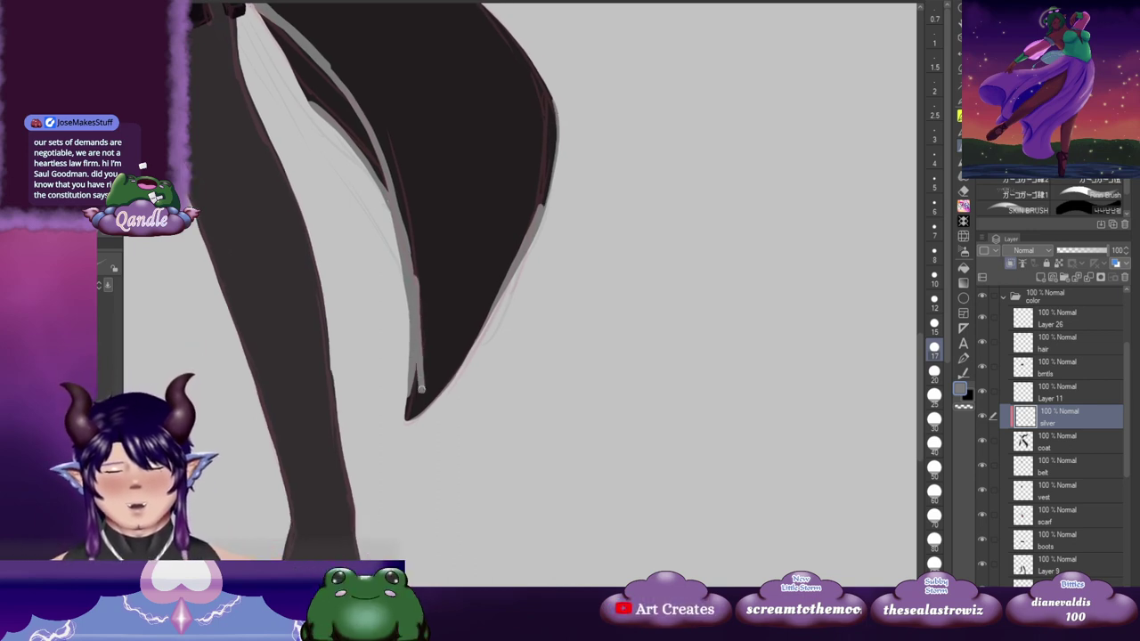
{"action": "key", "text": "ctrl+z"}
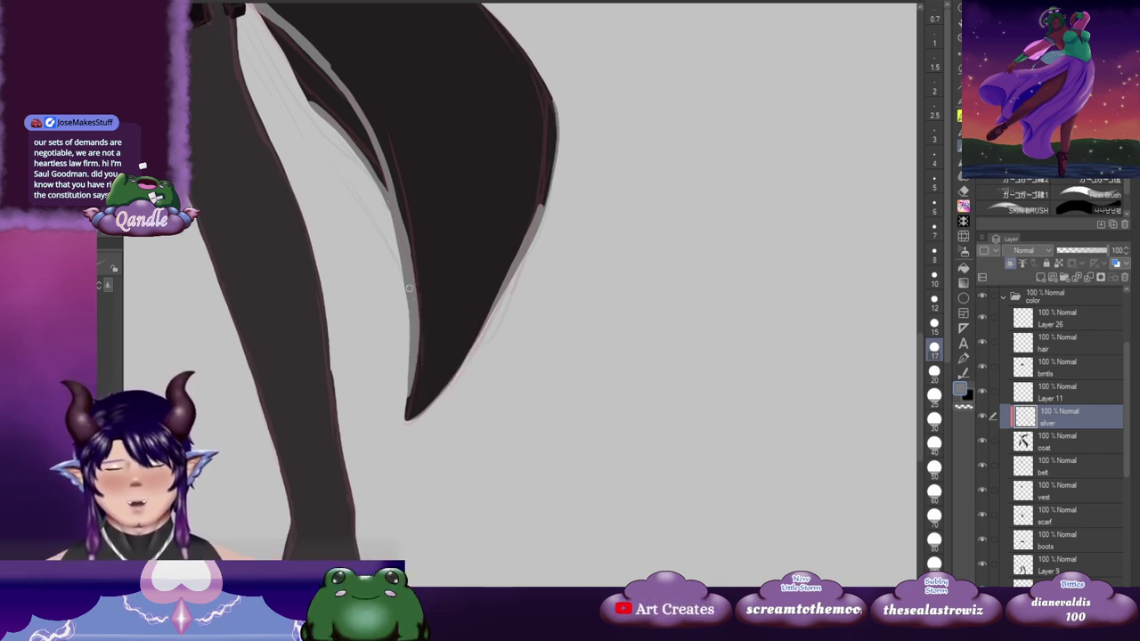
{"action": "mouse_move", "coordinate": [411, 292]}
{"action": "left_mouse_down"}
{"action": "mouse_move", "coordinate": [425, 390]}
{"action": "mouse_move", "coordinate": [516, 240]}
{"action": "mouse_move", "coordinate": [542, 173]}
{"action": "mouse_move", "coordinate": [552, 93]}
{"action": "left_mouse_up"}
{"action": "left_click_drag", "start_coordinate": [562, 178], "coordinate": [535, 189]}
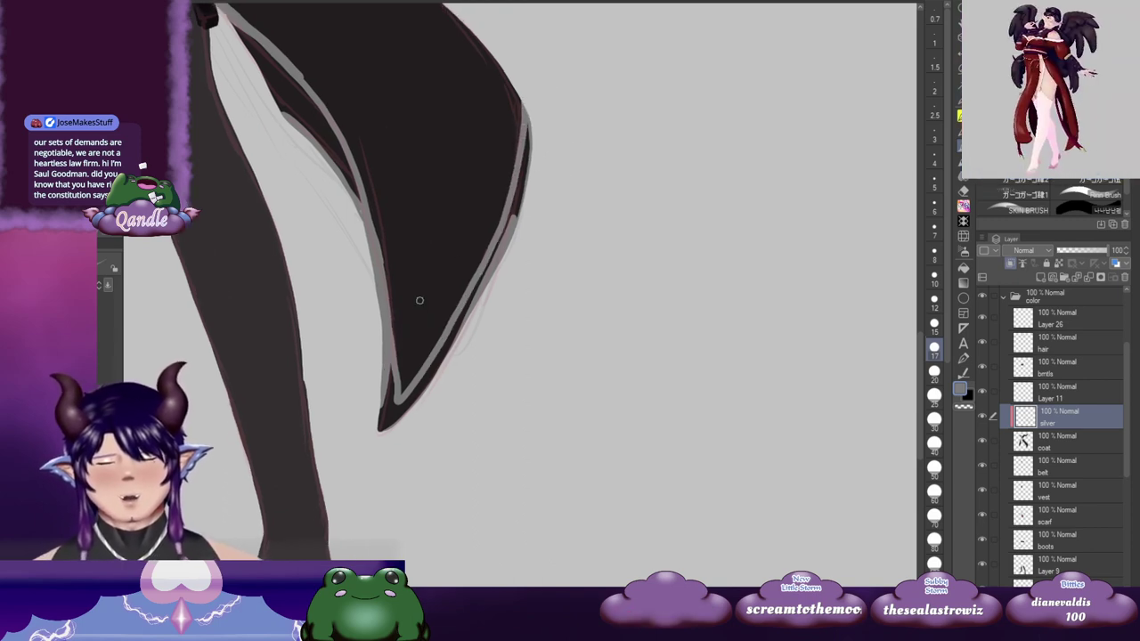
Step: Fill the dark gaps in the silver trim at the coat tail's tip and along its outer edge
{"action": "left_click_drag", "start_coordinate": [419, 300], "coordinate": [402, 239]}
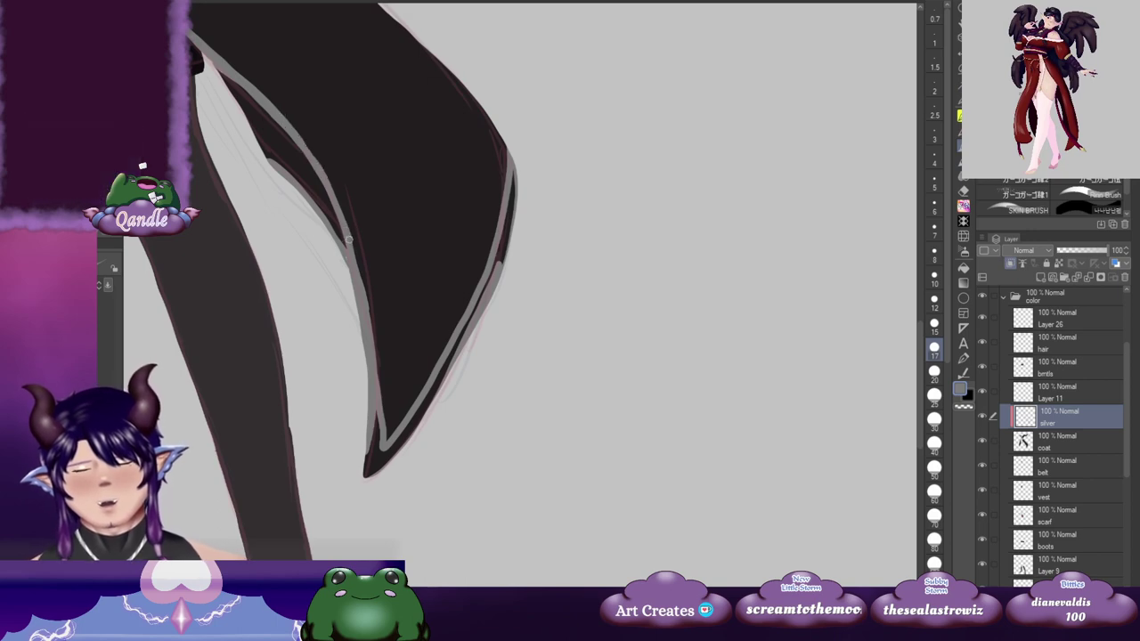
{"action": "mouse_move", "coordinate": [390, 387]}
{"action": "left_mouse_down"}
{"action": "mouse_move", "coordinate": [396, 327]}
{"action": "mouse_move", "coordinate": [379, 416]}
{"action": "left_mouse_up"}
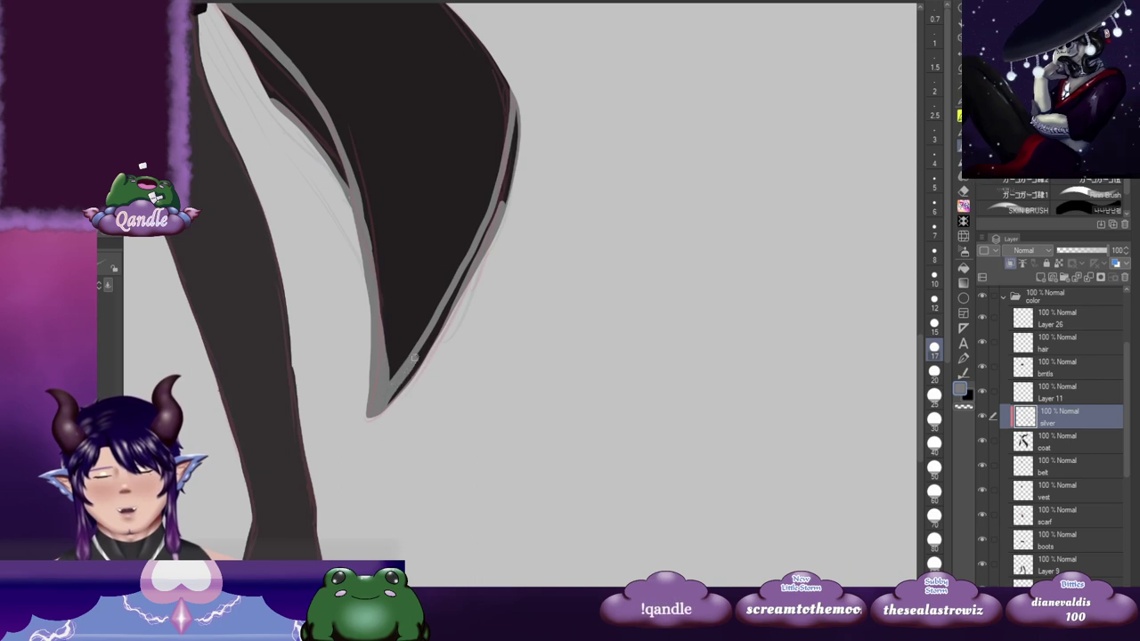
{"action": "left_click_drag", "start_coordinate": [461, 282], "coordinate": [429, 345]}
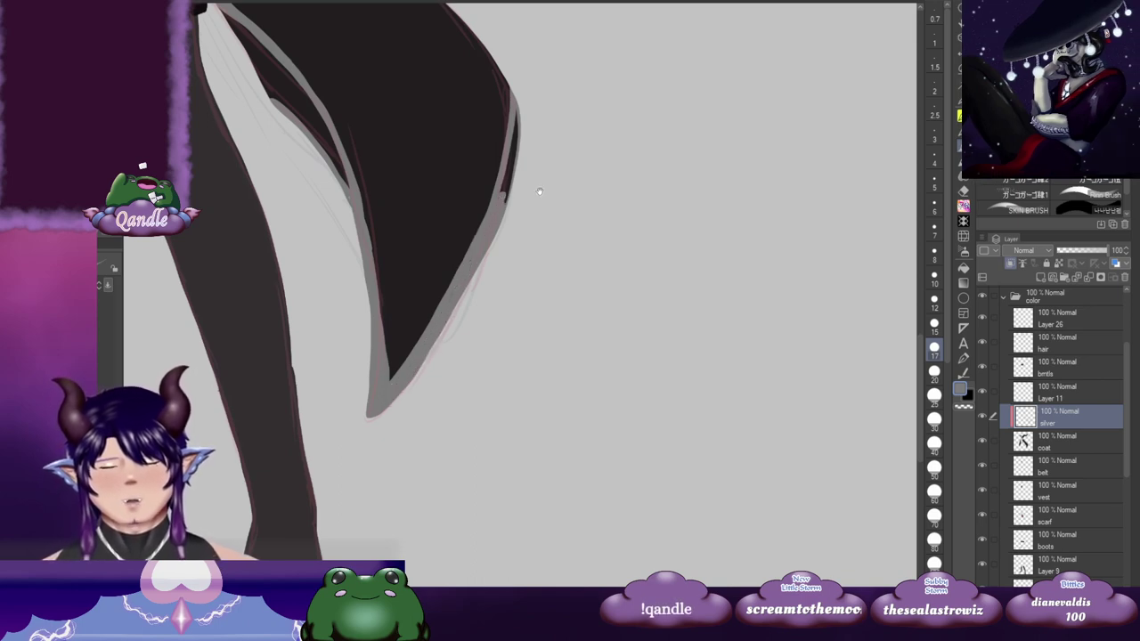
{"action": "left_click_drag", "start_coordinate": [539, 192], "coordinate": [495, 262]}
{"action": "left_click_drag", "start_coordinate": [469, 178], "coordinate": [460, 261]}
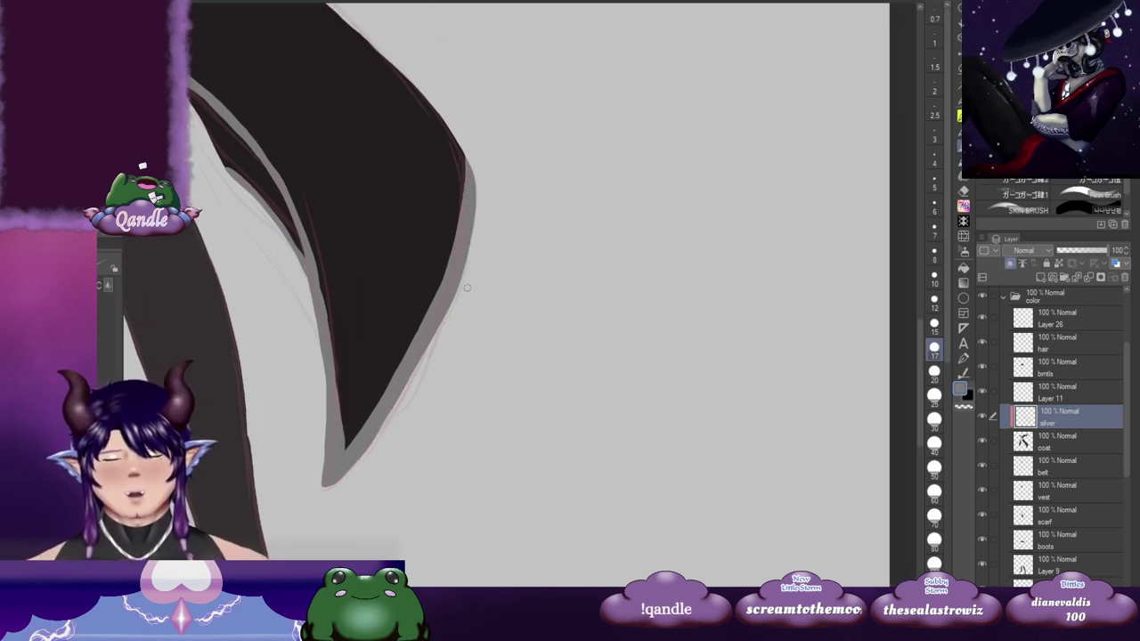
Step: Paint silver trim on the opposite coat skirt from the belt down the front edge, and along the curved hem to the leg
{"action": "left_click_drag", "start_coordinate": [388, 238], "coordinate": [628, 257]}
{"action": "left_click_drag", "start_coordinate": [410, 287], "coordinate": [625, 326]}
{"action": "mouse_move", "coordinate": [314, 179]}
{"action": "left_mouse_down"}
{"action": "mouse_move", "coordinate": [392, 276]}
{"action": "mouse_move", "coordinate": [338, 326]}
{"action": "mouse_move", "coordinate": [394, 196]}
{"action": "left_mouse_up"}
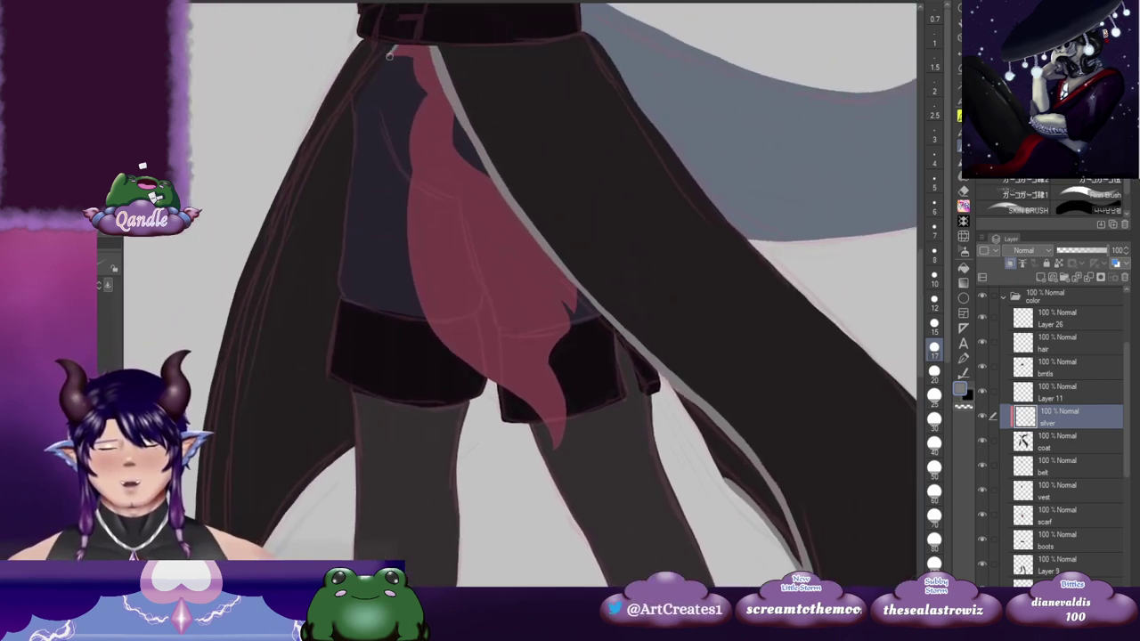
{"action": "mouse_move", "coordinate": [389, 56]}
{"action": "left_mouse_down"}
{"action": "mouse_move", "coordinate": [323, 157]}
{"action": "mouse_move", "coordinate": [254, 317]}
{"action": "mouse_move", "coordinate": [228, 473]}
{"action": "left_mouse_up"}
{"action": "mouse_move", "coordinate": [245, 461]}
{"action": "left_mouse_down"}
{"action": "mouse_move", "coordinate": [292, 226]}
{"action": "mouse_move", "coordinate": [282, 290]}
{"action": "mouse_move", "coordinate": [305, 437]}
{"action": "left_mouse_up"}
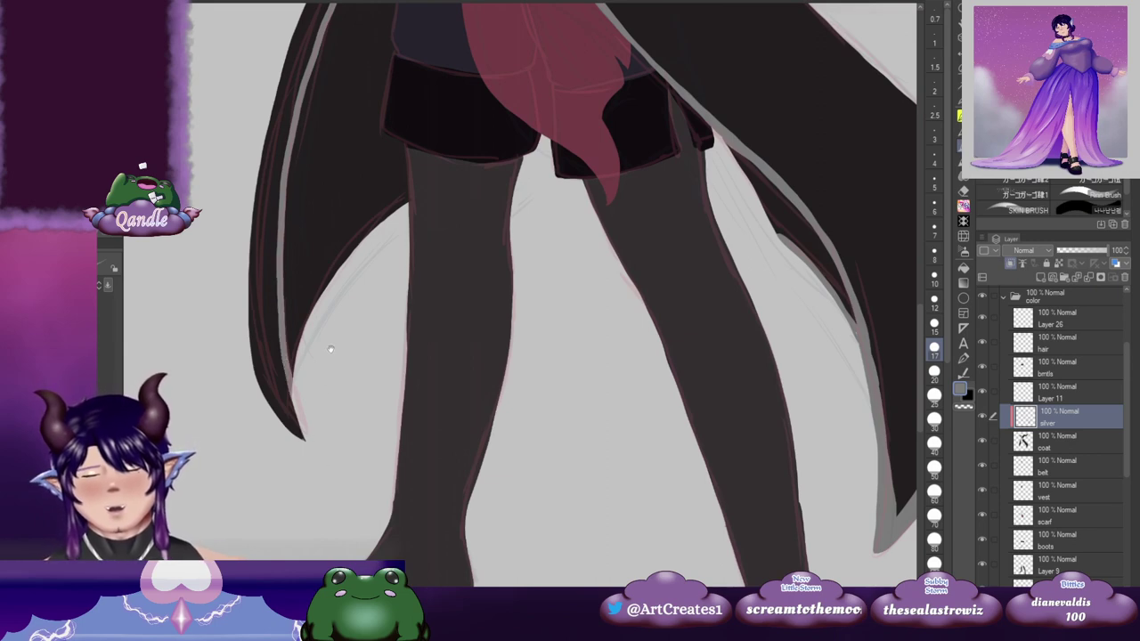
{"action": "left_click_drag", "start_coordinate": [329, 349], "coordinate": [322, 393]}
{"action": "mouse_move", "coordinate": [283, 429]}
{"action": "left_mouse_down"}
{"action": "mouse_move", "coordinate": [334, 313]}
{"action": "mouse_move", "coordinate": [404, 247]}
{"action": "left_mouse_up"}
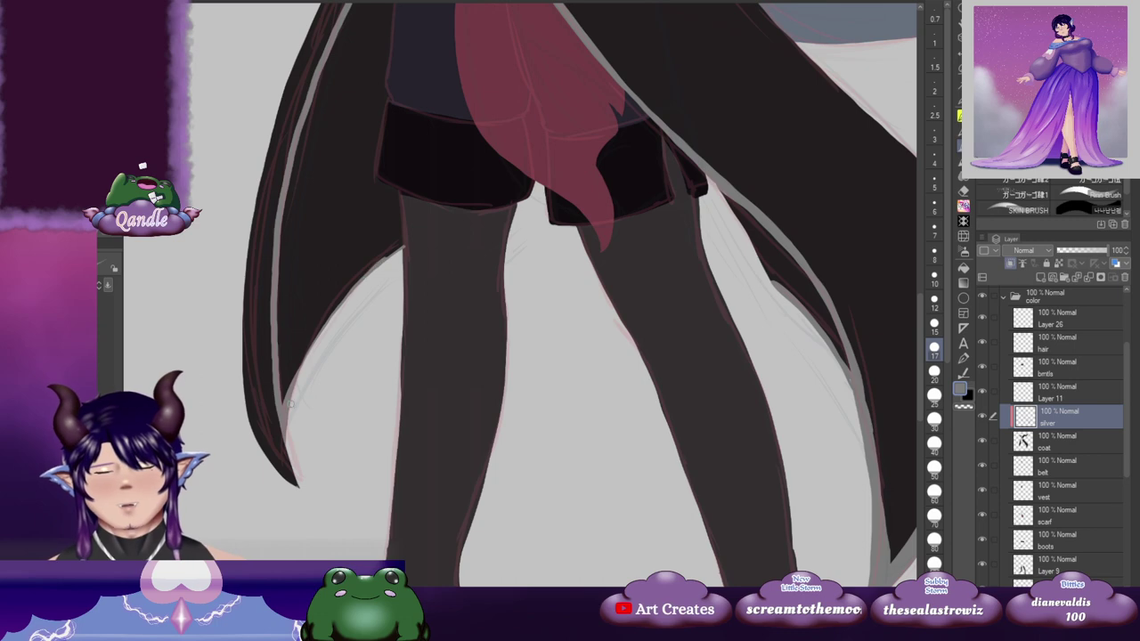
{"action": "mouse_move", "coordinate": [303, 354]}
{"action": "left_mouse_down"}
{"action": "mouse_move", "coordinate": [369, 268]}
{"action": "mouse_move", "coordinate": [402, 246]}
{"action": "left_mouse_up"}
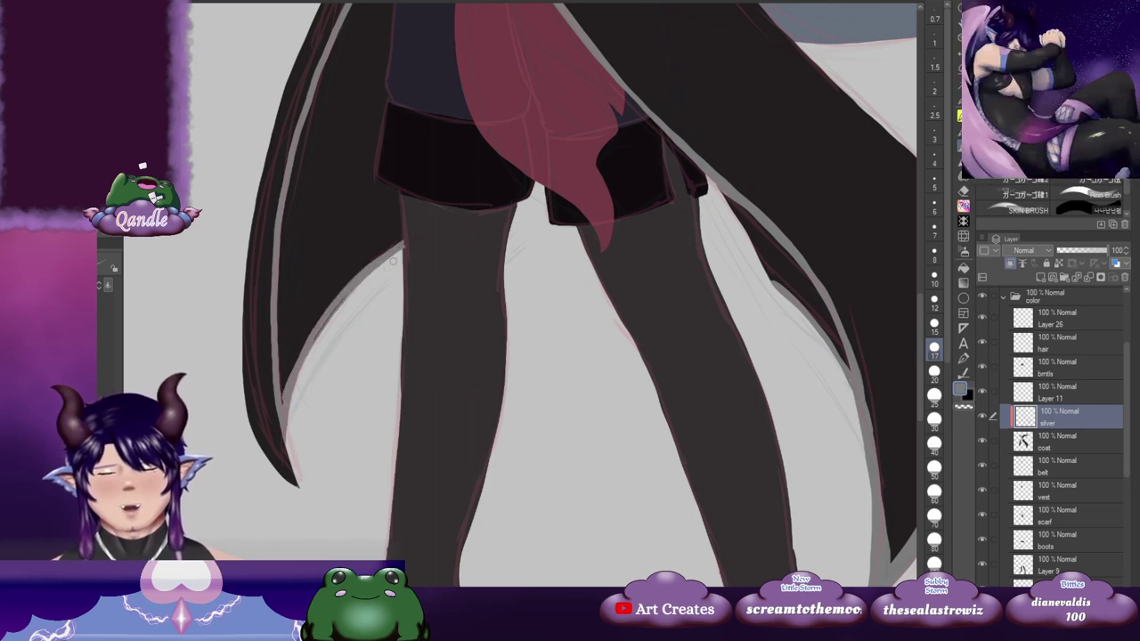
Step: Thicken the upper part of the opposite skirt's front trim just below the belt
{"action": "scroll", "coordinate": [413, 255], "scroll_direction": "up", "scroll_amount": 4}
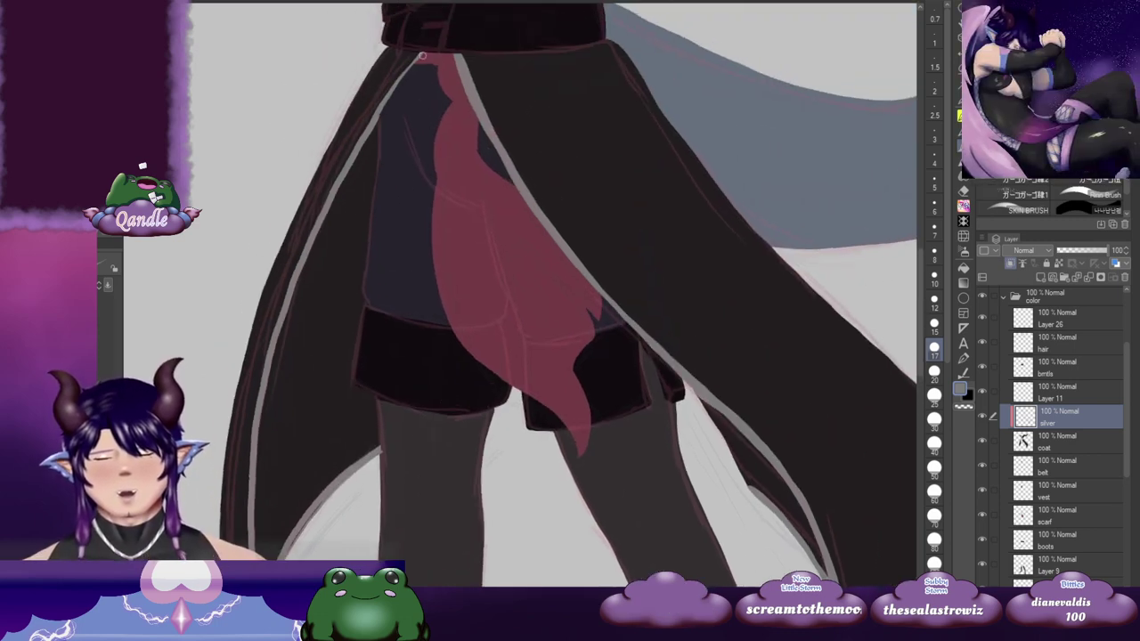
{"action": "left_click_drag", "start_coordinate": [418, 52], "coordinate": [365, 131]}
{"action": "left_click_drag", "start_coordinate": [390, 89], "coordinate": [342, 169]}
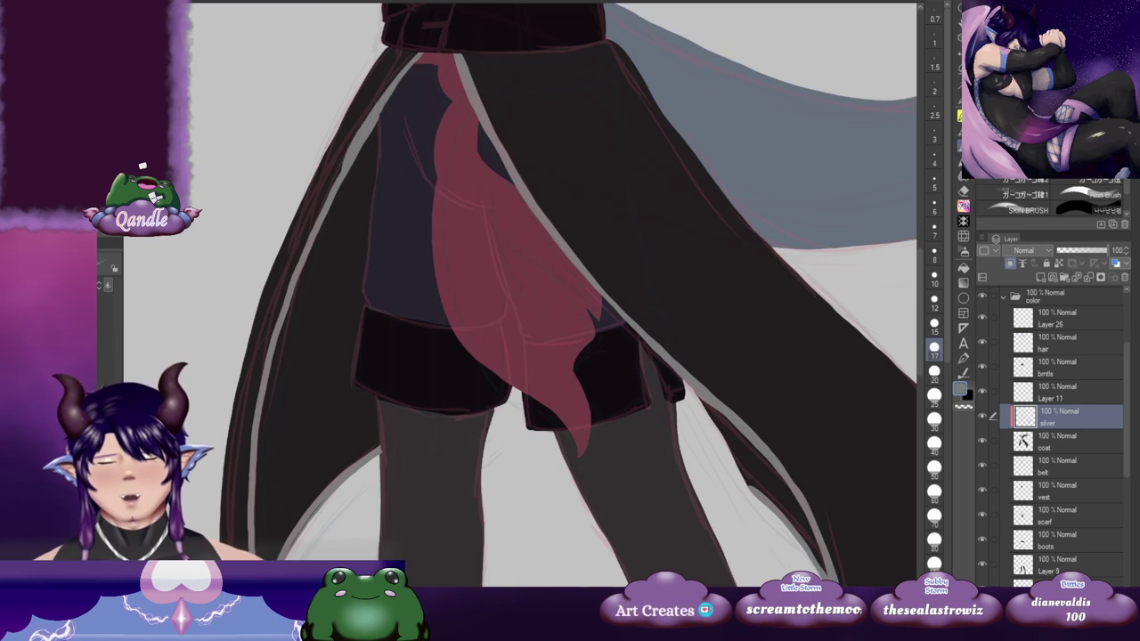
{"action": "key", "text": "ctrl+z"}
{"action": "left_click_drag", "start_coordinate": [338, 151], "coordinate": [334, 138]}
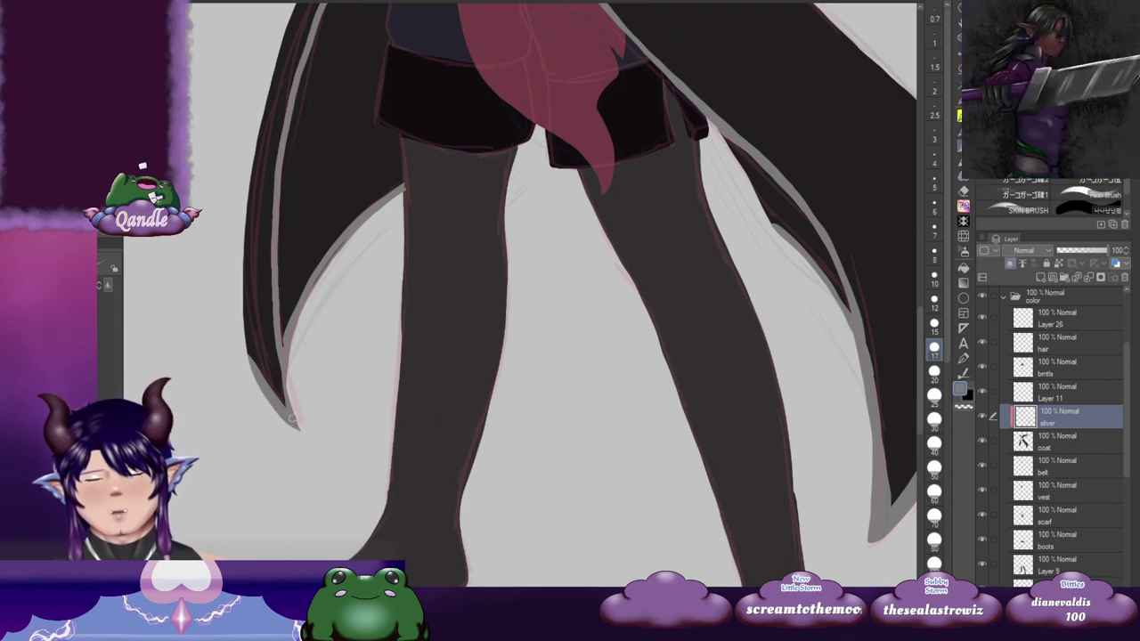
Step: Thicken the silver trim down the lower front edge of the opposite coat skirt towards its pointed tip
{"action": "left_click_drag", "start_coordinate": [290, 407], "coordinate": [274, 313]}
{"action": "key", "text": "ctrl+z"}
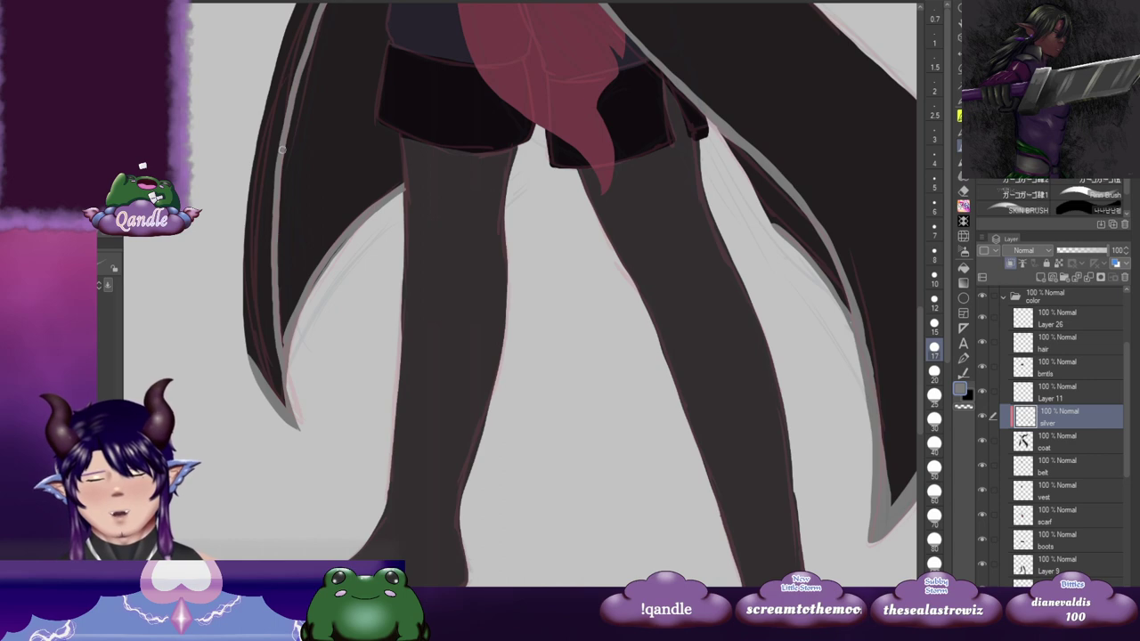
{"action": "mouse_move", "coordinate": [282, 151]}
{"action": "left_mouse_down"}
{"action": "mouse_move", "coordinate": [270, 311]}
{"action": "mouse_move", "coordinate": [296, 413]}
{"action": "left_mouse_up"}
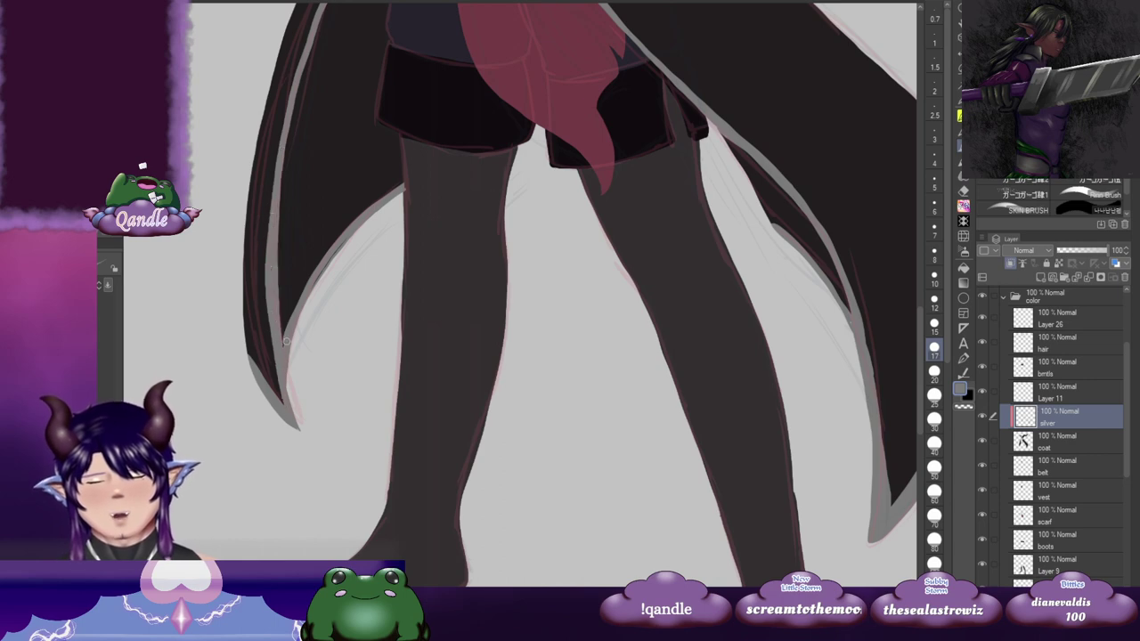
Step: Examine the silver trim across the whole coat, from the skirt to the lapels and cuffs, alongside the reference images
{"action": "left_click_drag", "start_coordinate": [480, 228], "coordinate": [296, 498]}
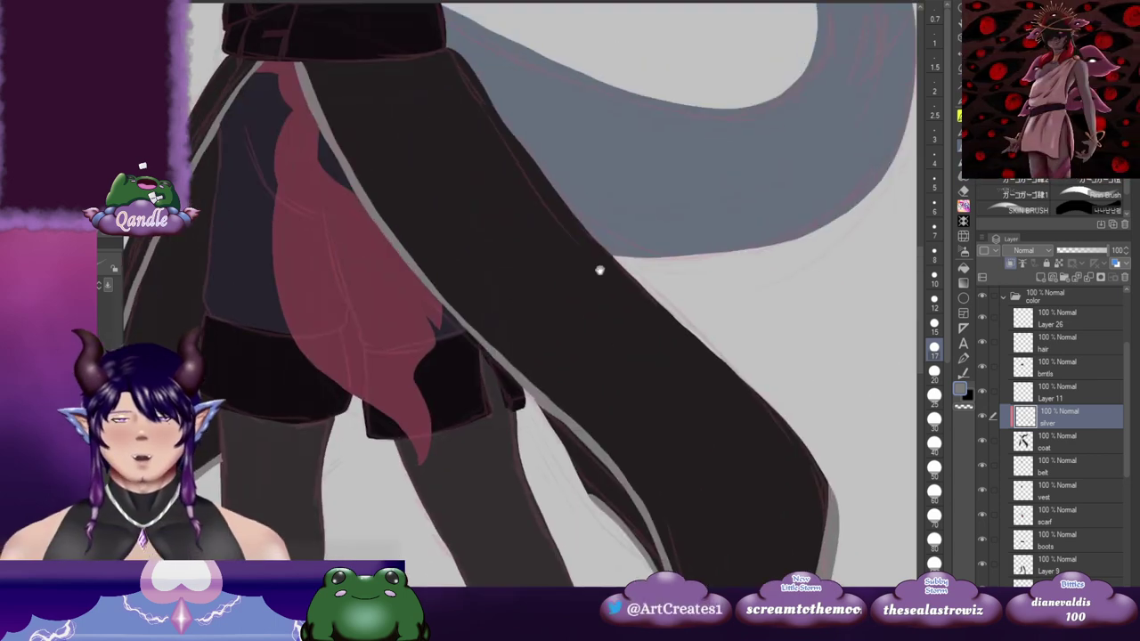
{"action": "left_click_drag", "start_coordinate": [599, 270], "coordinate": [588, 407]}
{"action": "left_click_drag", "start_coordinate": [524, 356], "coordinate": [572, 460]}
{"action": "left_click_drag", "start_coordinate": [478, 323], "coordinate": [529, 426]}
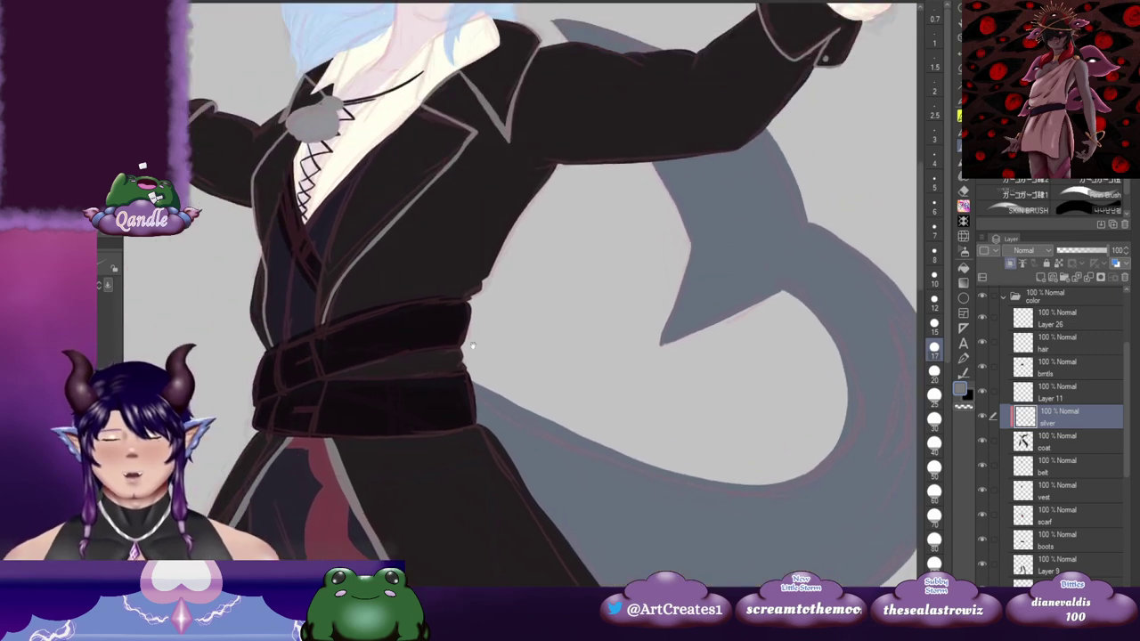
{"action": "mouse_move", "coordinate": [539, 296]}
{"action": "left_mouse_down"}
{"action": "mouse_move", "coordinate": [570, 326]}
{"action": "mouse_move", "coordinate": [564, 340]}
{"action": "mouse_move", "coordinate": [474, 384]}
{"action": "left_mouse_up"}
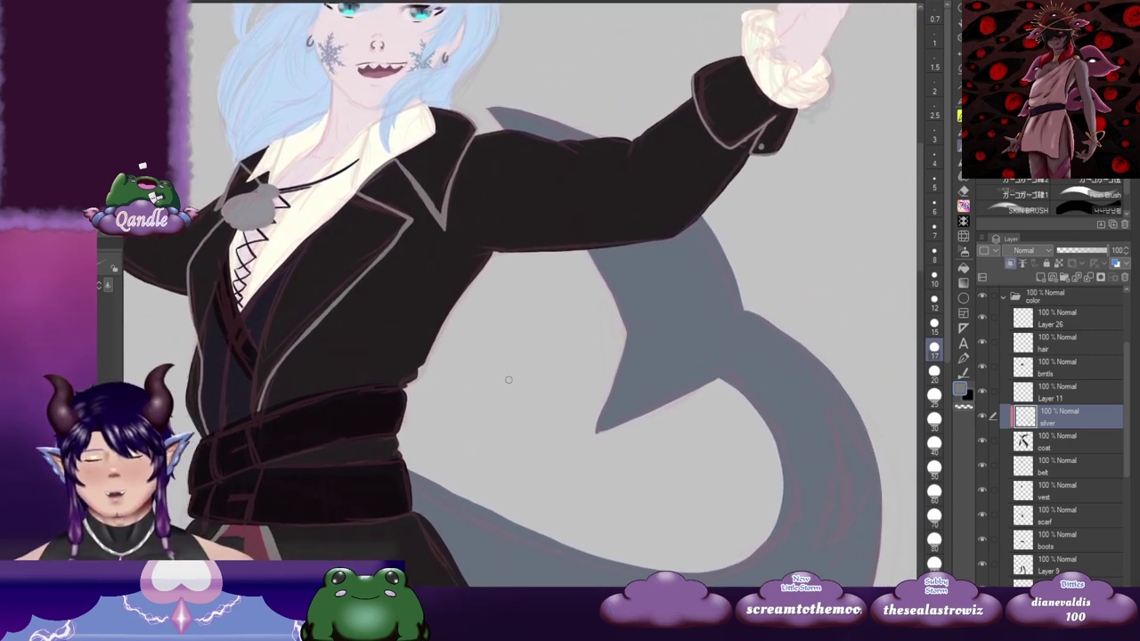
{"action": "scroll", "coordinate": [508, 380], "scroll_direction": "down", "scroll_amount": 1}
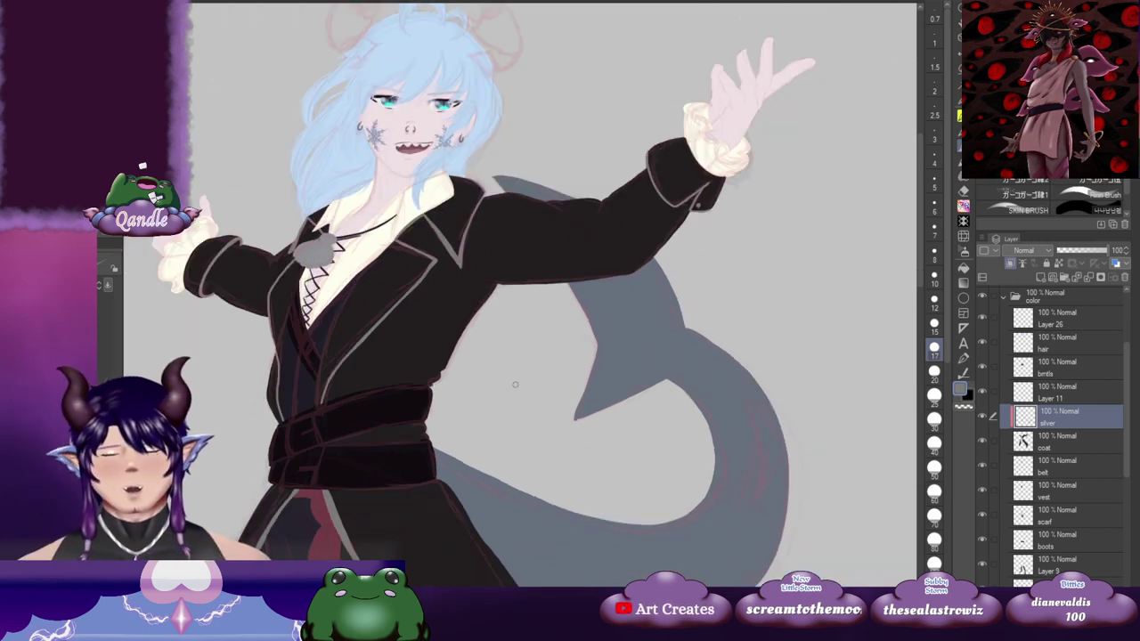
{"action": "left_click_drag", "start_coordinate": [719, 256], "coordinate": [678, 275]}
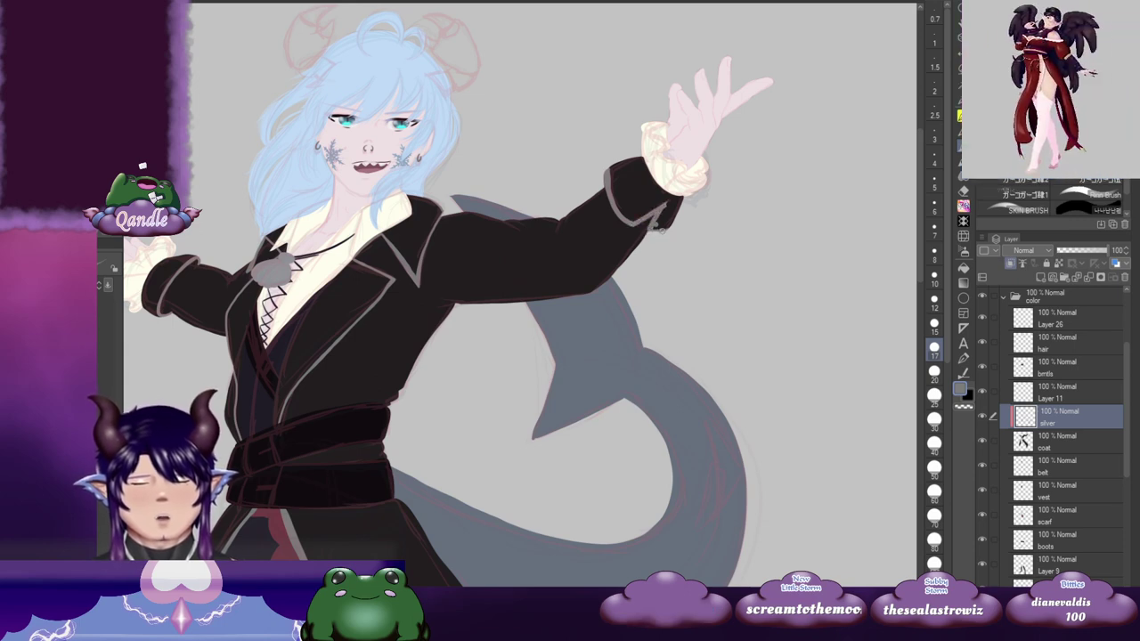
{"action": "left_click_drag", "start_coordinate": [631, 210], "coordinate": [781, 189]}
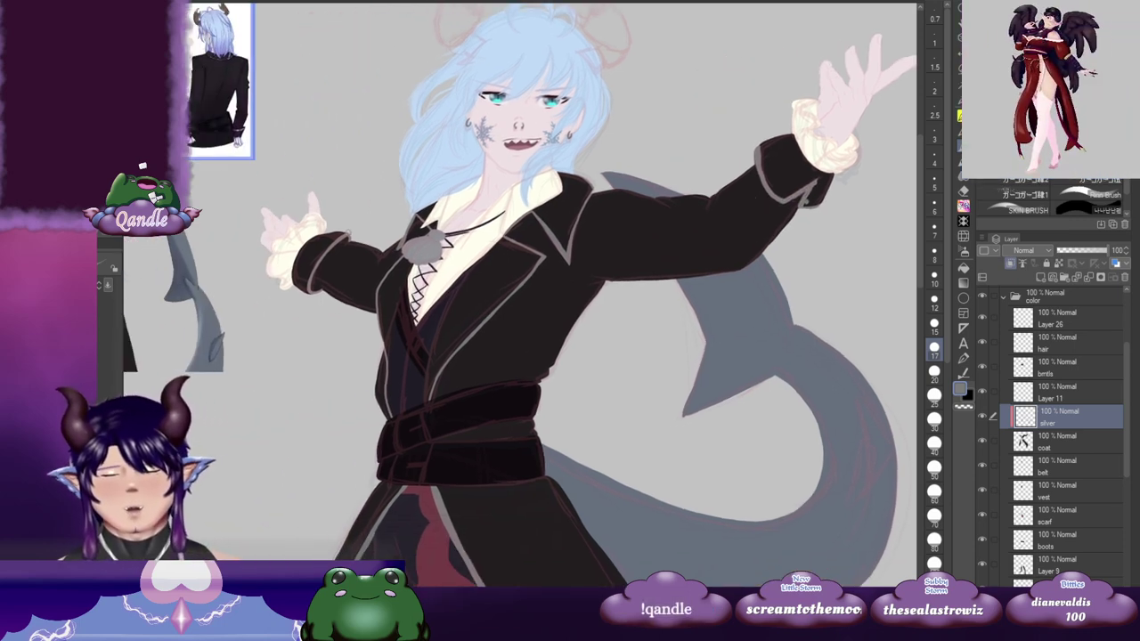
{"action": "left_click_drag", "start_coordinate": [388, 343], "coordinate": [641, 291]}
{"action": "left_click_drag", "start_coordinate": [737, 306], "coordinate": [500, 377]}
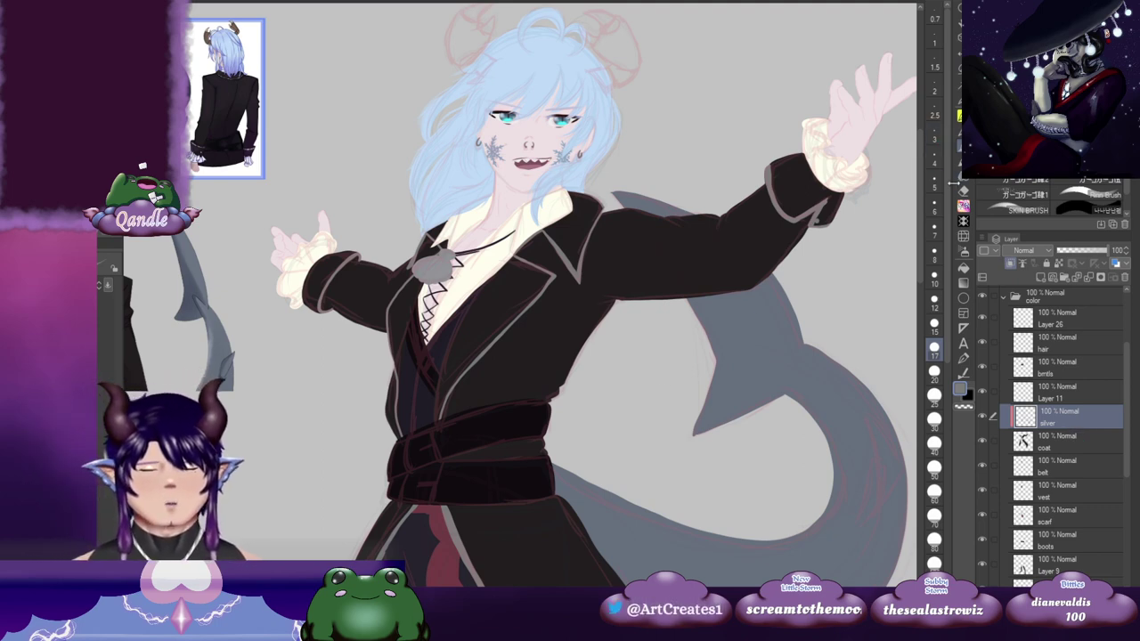
Step: Select the silver trim and add a new layer masked to that selection above the silver layer, clipped to the coat
{"action": "key", "text": "w"}
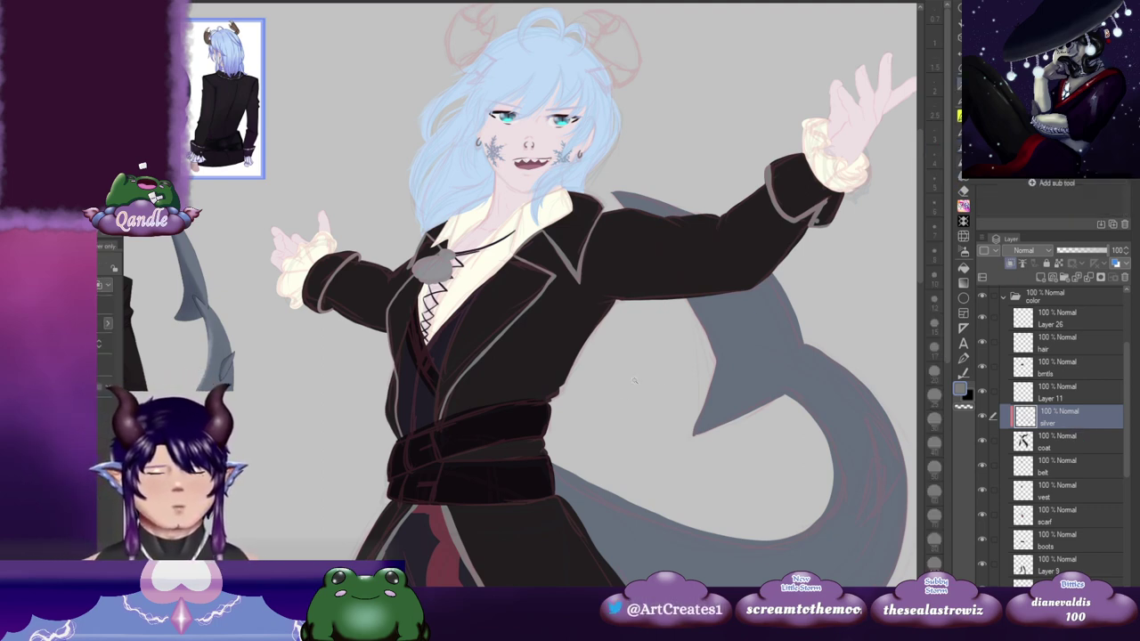
{"action": "left_click", "coordinate": [647, 432]}
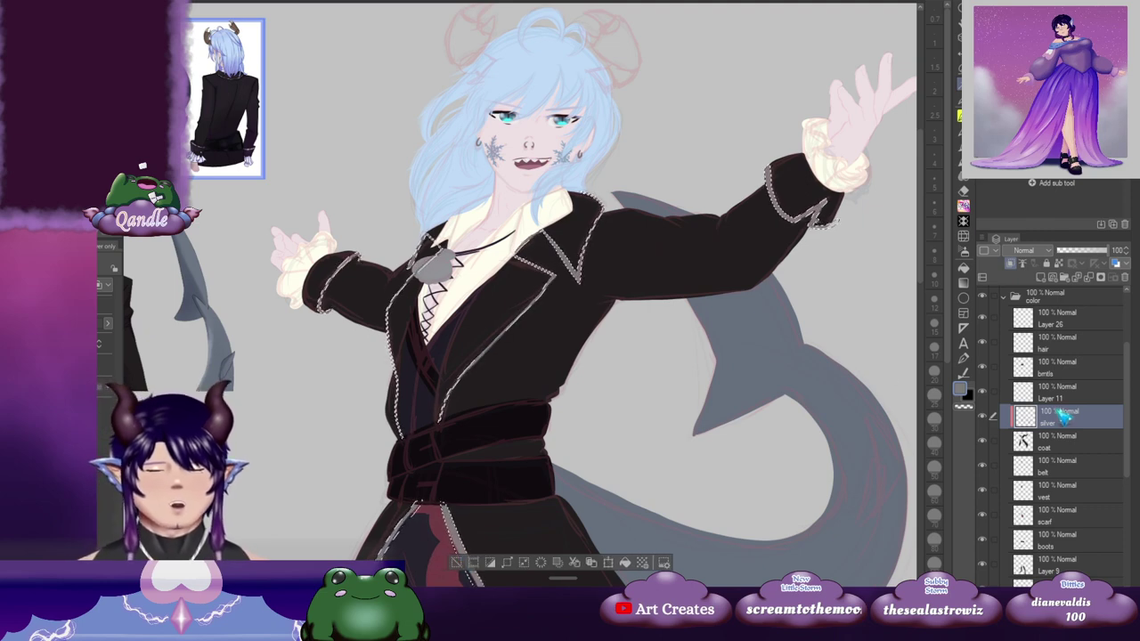
{"action": "left_click", "coordinate": [1044, 278]}
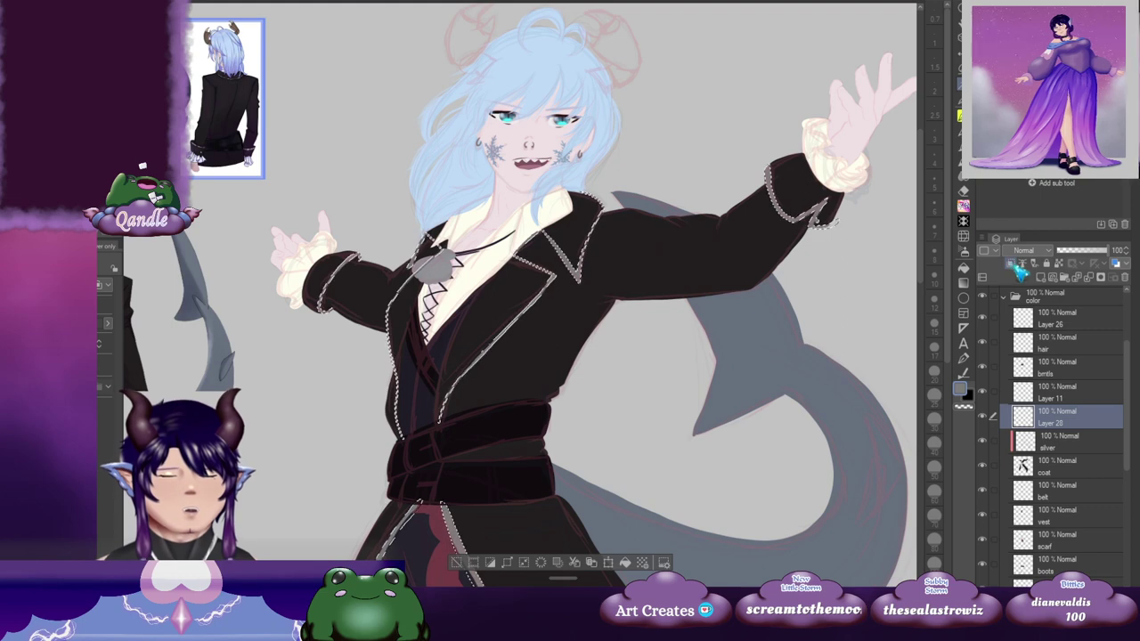
{"action": "left_click", "coordinate": [1017, 265]}
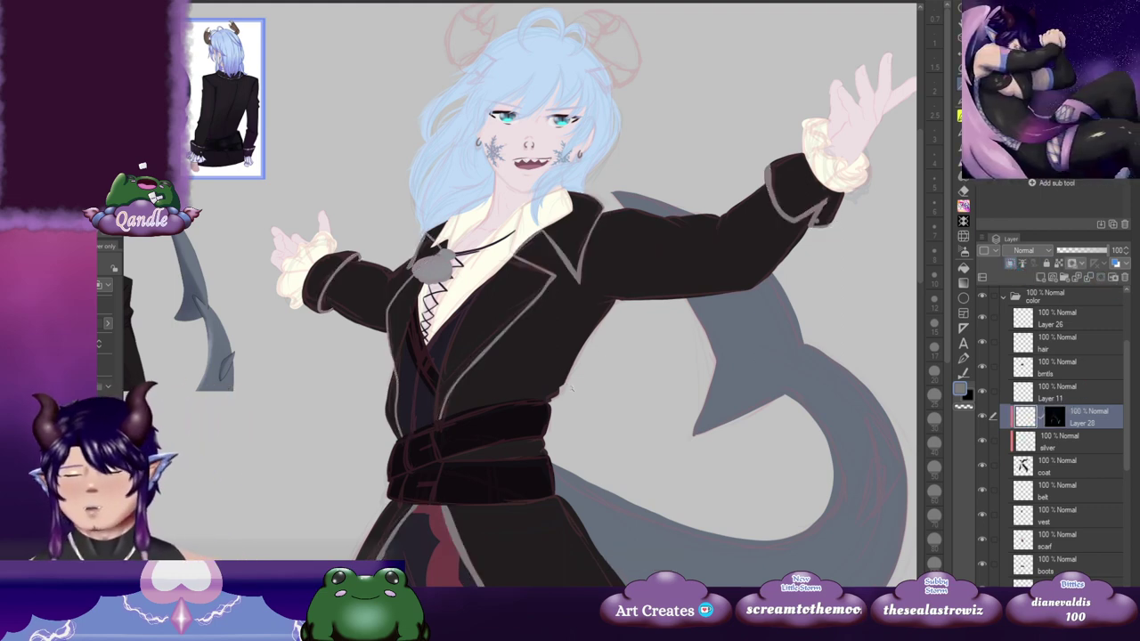
Step: Choose a brush from the metal brush set and try a dark stroke over the lapel's silver trim
{"action": "key", "text": "b"}
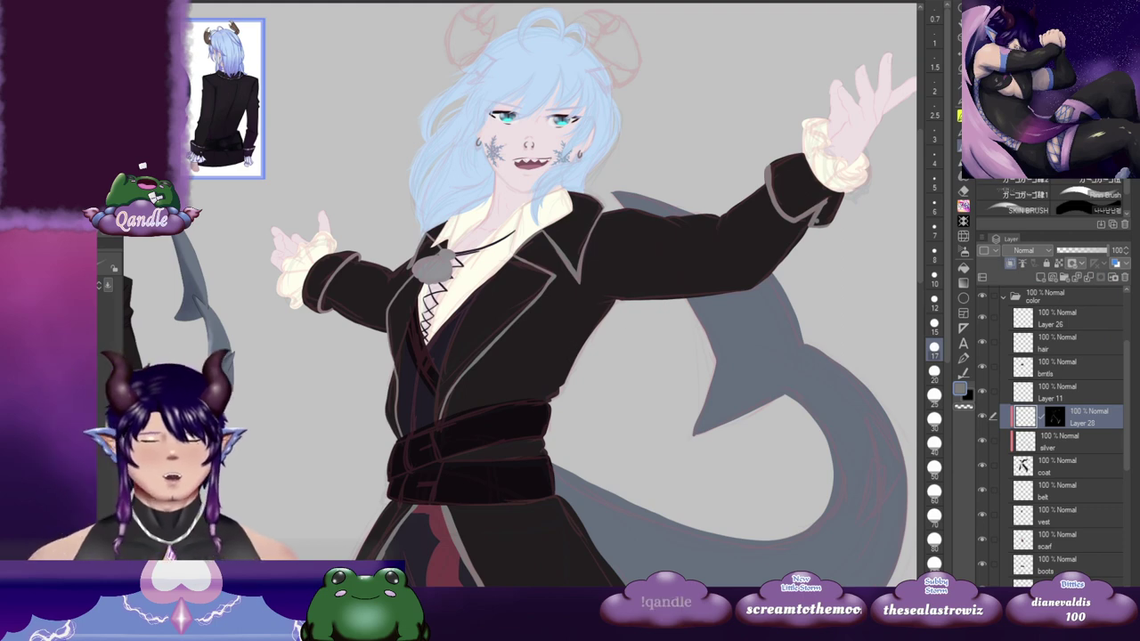
{"action": "left_click", "coordinate": [964, 174]}
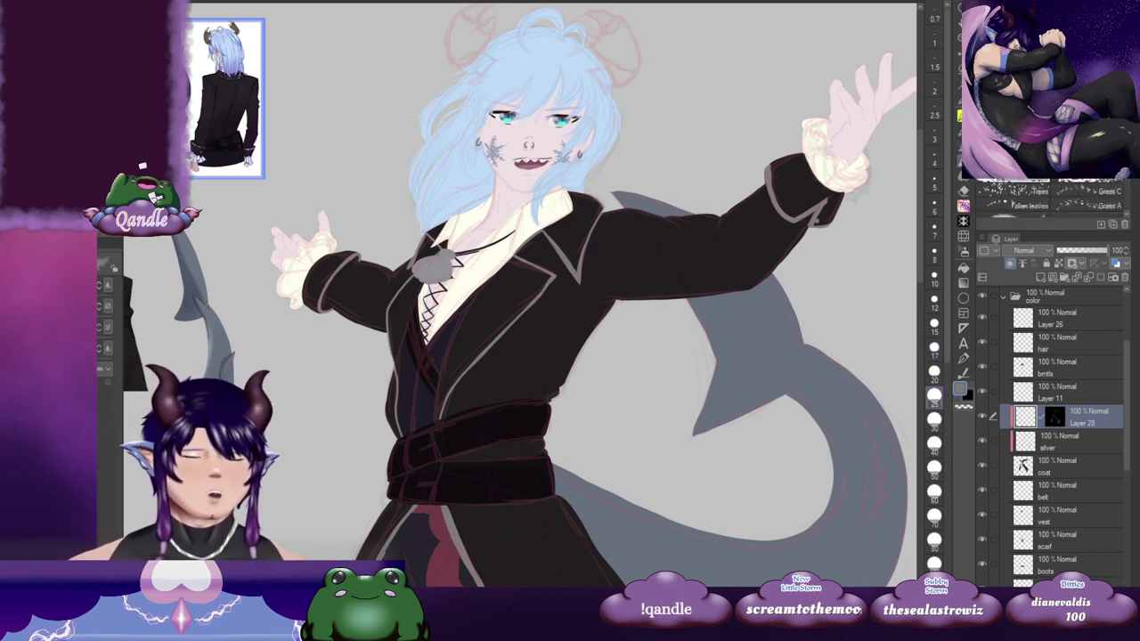
{"action": "key", "text": "b"}
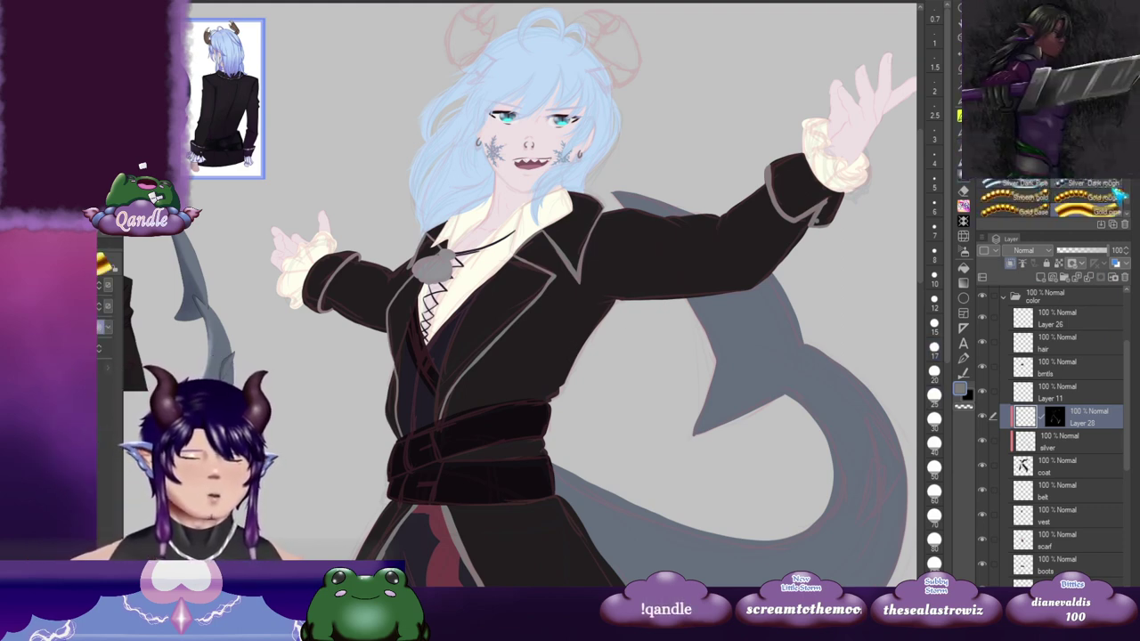
{"action": "scroll", "coordinate": [1132, 201], "scroll_direction": "down", "scroll_amount": 8}
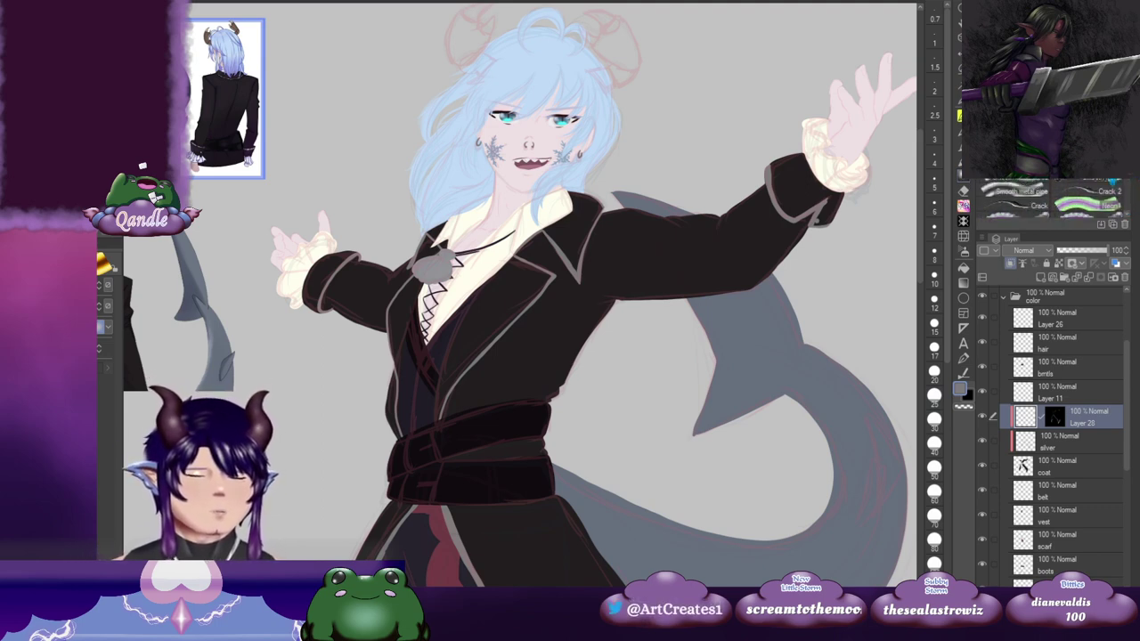
{"action": "left_click", "coordinate": [1040, 196]}
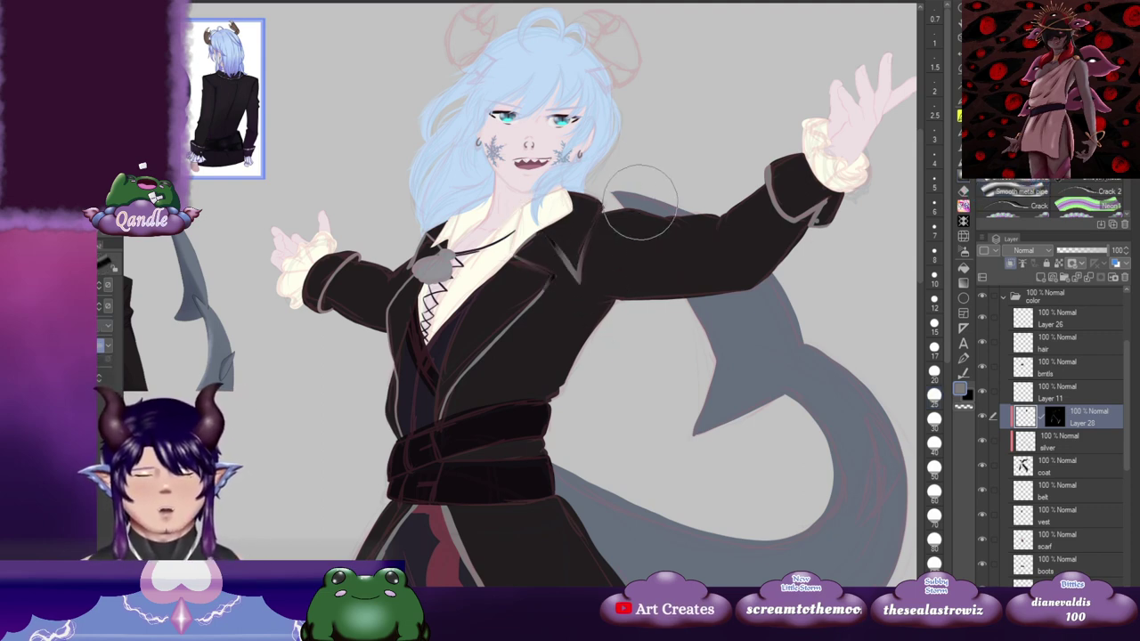
{"action": "key", "text": "ctrl+z"}
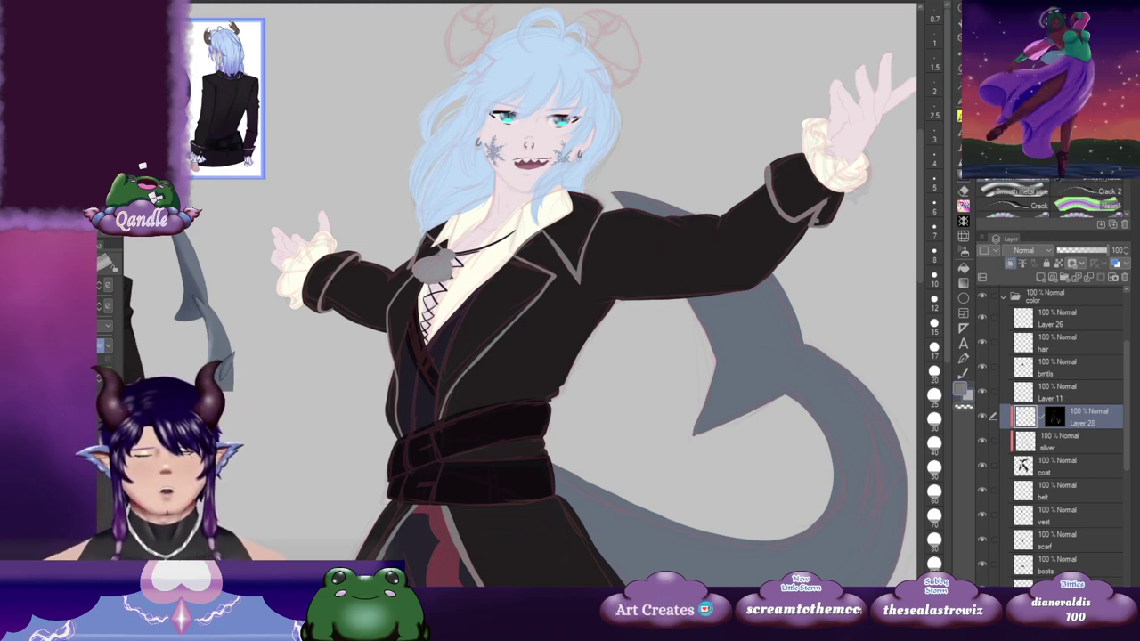
Step: Switch to white and paint a highlight along the lapel notch trim with the brush size at 30
{"action": "key", "text": "x"}
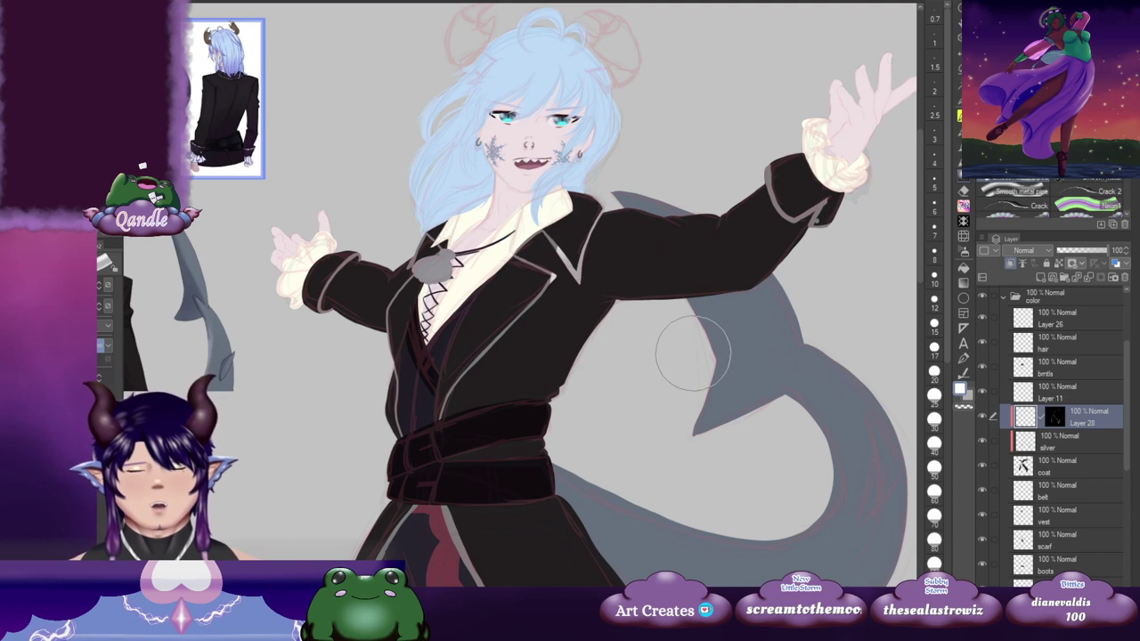
{"action": "left_click", "coordinate": [934, 347]}
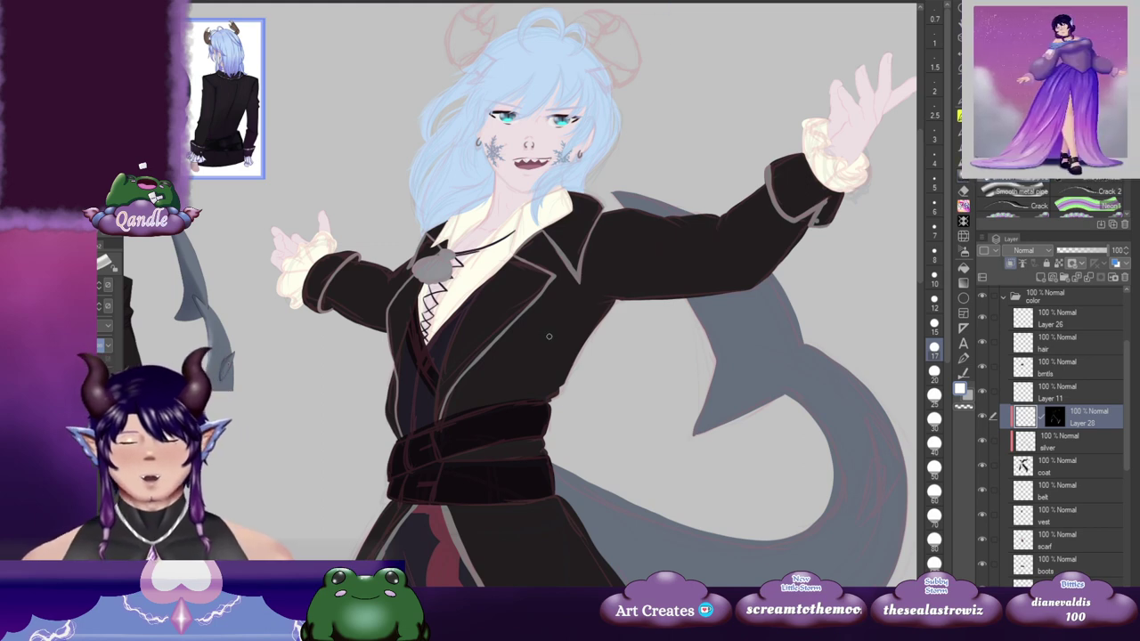
{"action": "left_click_drag", "start_coordinate": [679, 418], "coordinate": [619, 387]}
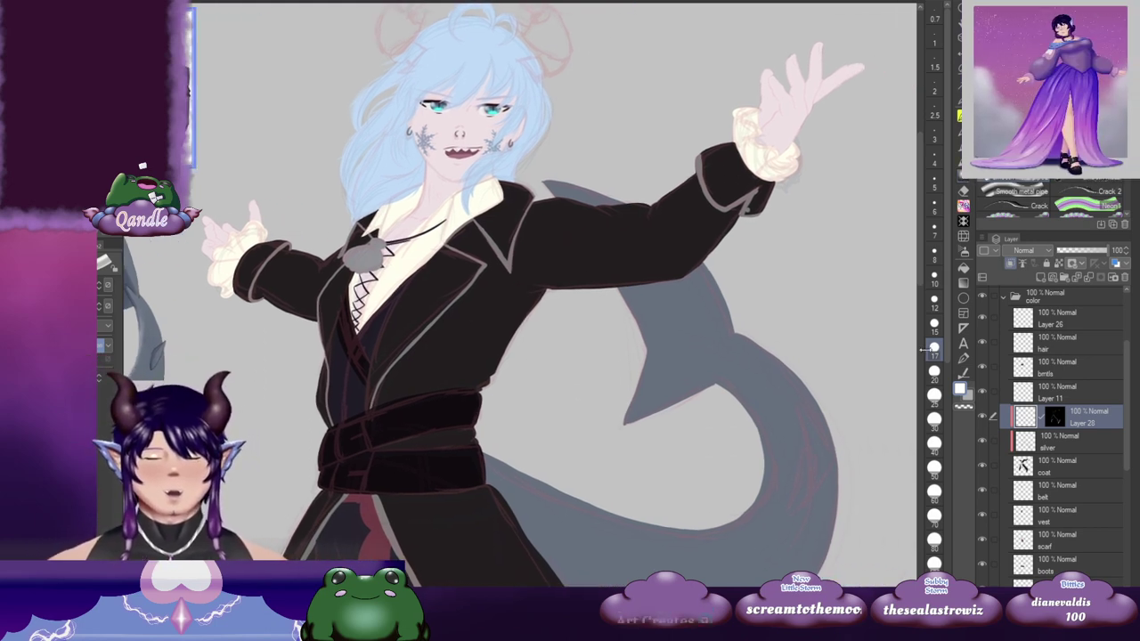
{"action": "left_click", "coordinate": [934, 418]}
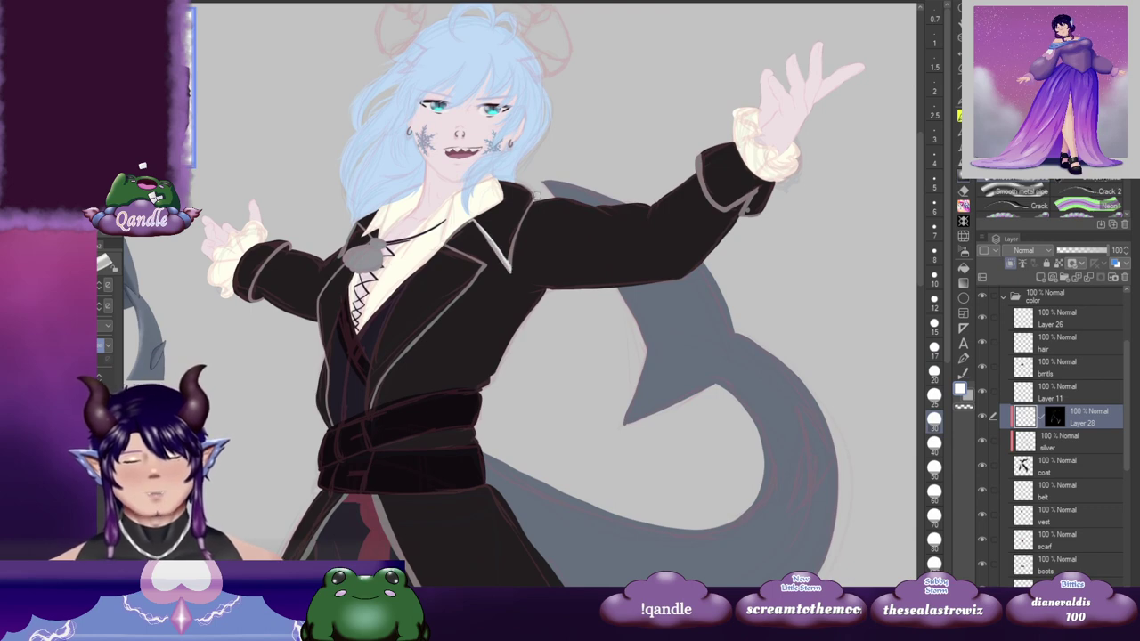
{"action": "left_click_drag", "start_coordinate": [536, 194], "coordinate": [509, 249]}
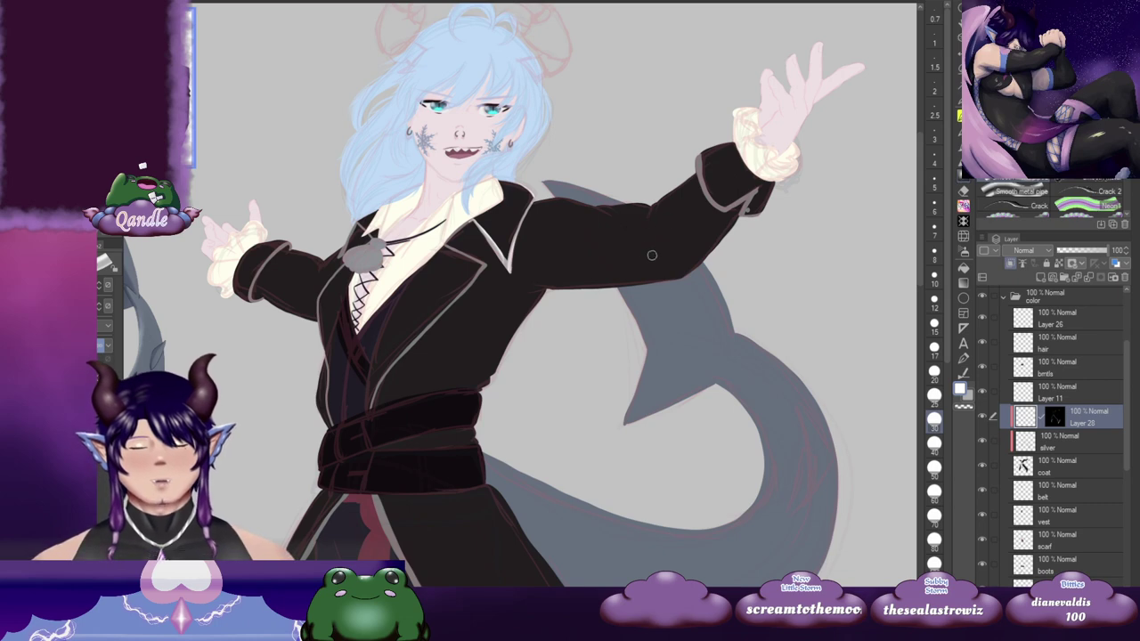
Step: Set the brush size to 50 and paint a white highlight along the silver trim of the raised arm's cuff
{"action": "left_click_drag", "start_coordinate": [701, 253], "coordinate": [645, 278]}
{"action": "left_click_drag", "start_coordinate": [643, 188], "coordinate": [666, 238]}
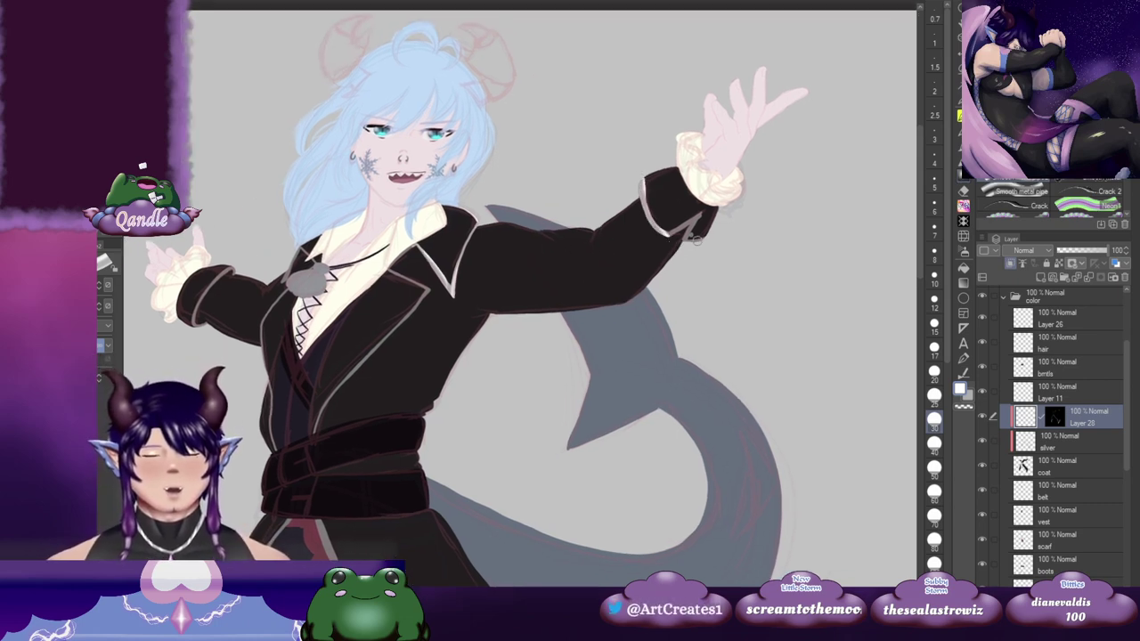
{"action": "key", "text": "ctrl+z"}
{"action": "left_click", "coordinate": [936, 463]}
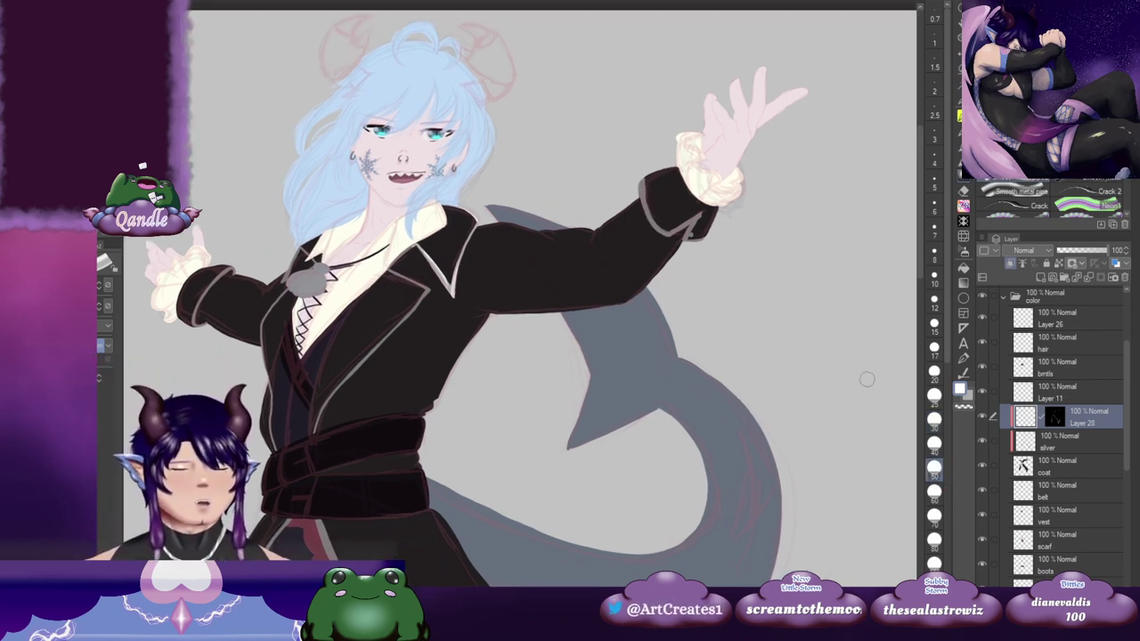
{"action": "mouse_move", "coordinate": [646, 178]}
{"action": "left_mouse_down"}
{"action": "mouse_move", "coordinate": [643, 203]}
{"action": "mouse_move", "coordinate": [663, 233]}
{"action": "mouse_move", "coordinate": [696, 221]}
{"action": "left_mouse_up"}
{"action": "key", "text": "ctrl+z"}
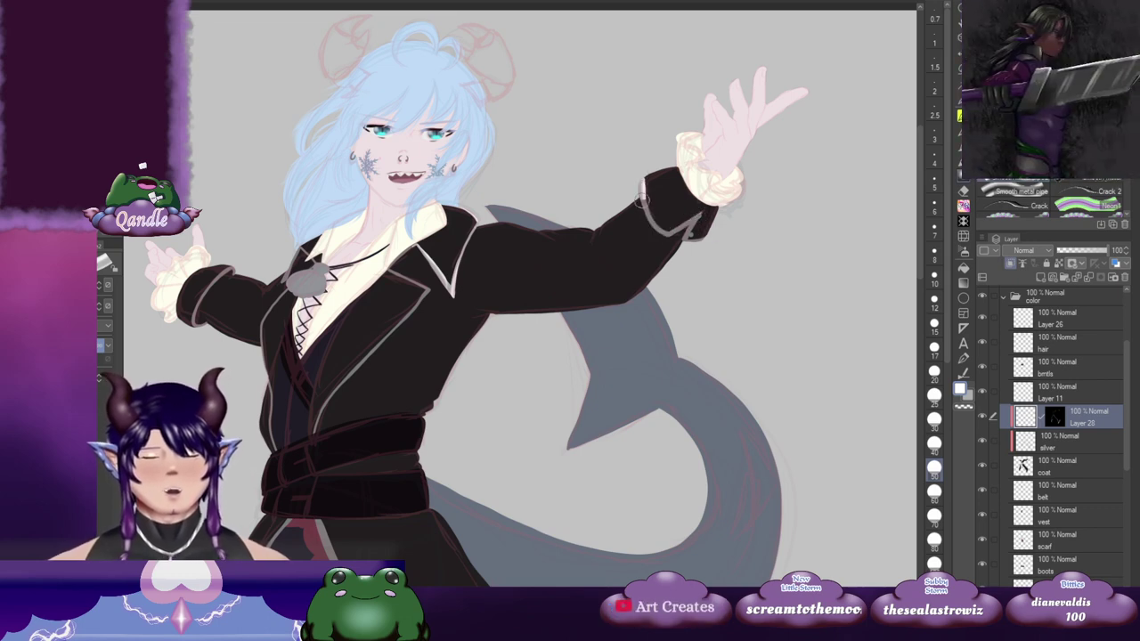
{"action": "mouse_move", "coordinate": [642, 189]}
{"action": "left_mouse_down"}
{"action": "mouse_move", "coordinate": [666, 233]}
{"action": "mouse_move", "coordinate": [703, 219]}
{"action": "mouse_move", "coordinate": [687, 238]}
{"action": "left_mouse_up"}
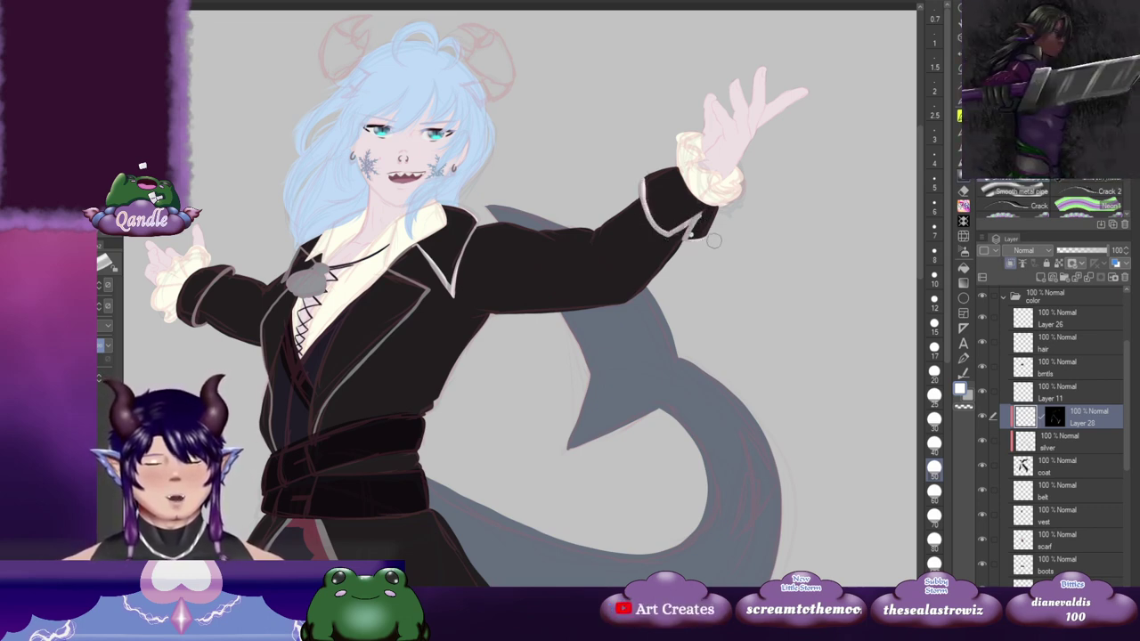
Step: Highlight the trim of the lapels and both front edges of the coat in white down to the belt
{"action": "left_click_drag", "start_coordinate": [497, 326], "coordinate": [595, 294]}
{"action": "mouse_move", "coordinate": [563, 250]}
{"action": "left_mouse_down"}
{"action": "mouse_move", "coordinate": [593, 234]}
{"action": "mouse_move", "coordinate": [615, 246]}
{"action": "left_mouse_up"}
{"action": "left_click_drag", "start_coordinate": [527, 346], "coordinate": [503, 381]}
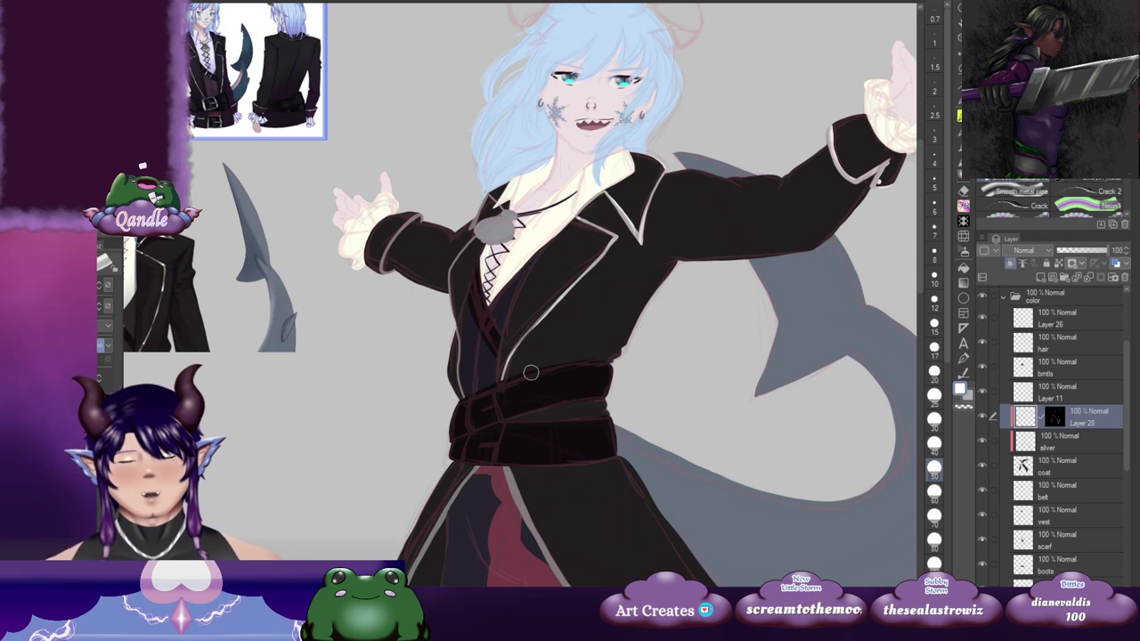
{"action": "left_click_drag", "start_coordinate": [482, 217], "coordinate": [540, 186]}
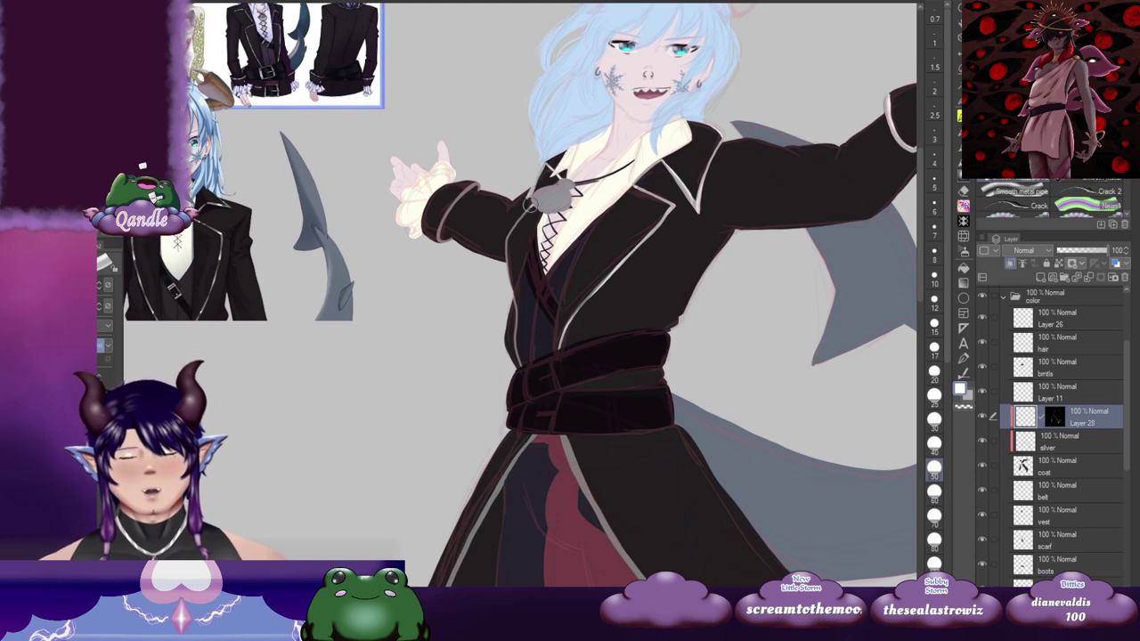
{"action": "mouse_move", "coordinate": [531, 216]}
{"action": "left_mouse_down"}
{"action": "mouse_move", "coordinate": [543, 197]}
{"action": "mouse_move", "coordinate": [519, 253]}
{"action": "left_mouse_up"}
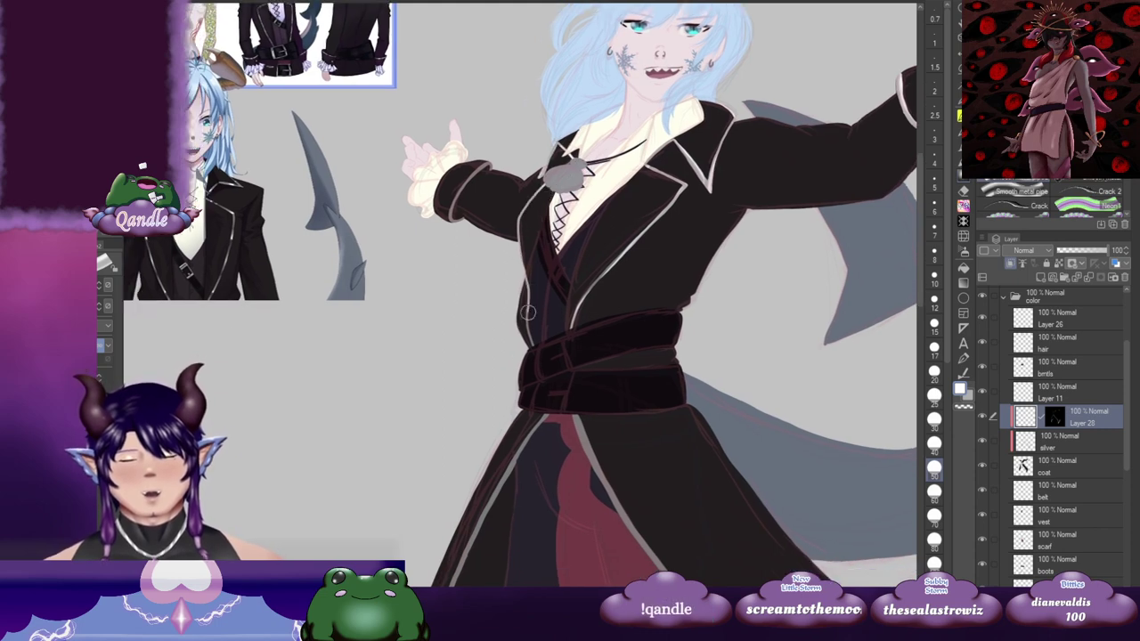
Step: Paint white highlights on the narrower coat skirt's trim along its curved hem, front edge and pointed tip
{"action": "scroll", "coordinate": [681, 400], "scroll_direction": "down", "scroll_amount": 5}
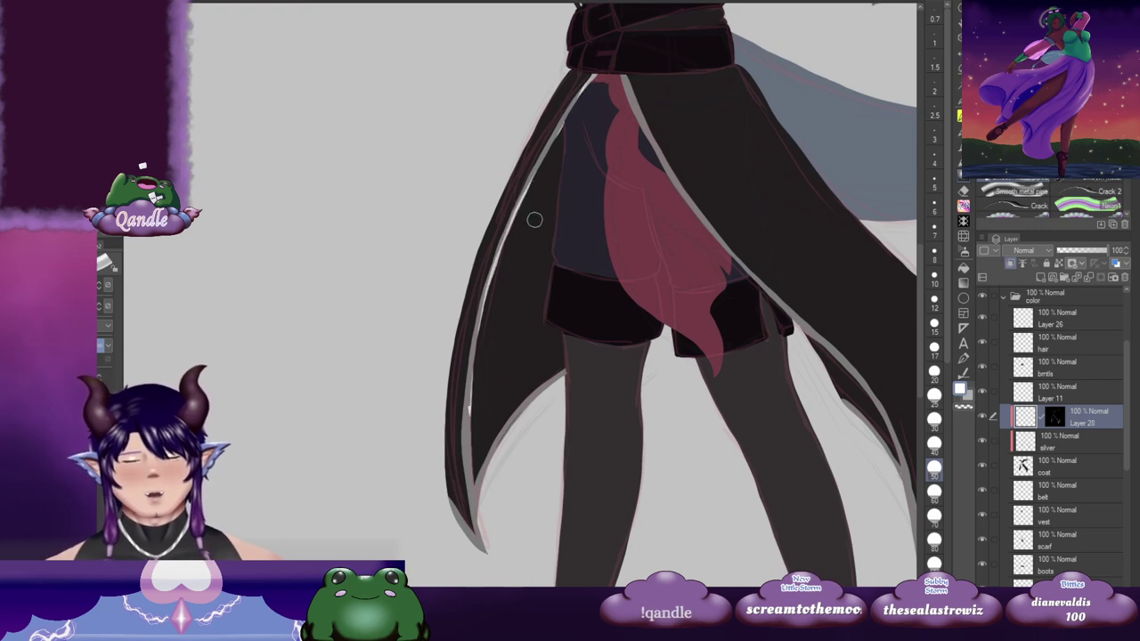
{"action": "mouse_move", "coordinate": [602, 67]}
{"action": "left_mouse_down"}
{"action": "mouse_move", "coordinate": [518, 203]}
{"action": "mouse_move", "coordinate": [482, 299]}
{"action": "mouse_move", "coordinate": [467, 370]}
{"action": "mouse_move", "coordinate": [479, 540]}
{"action": "left_mouse_up"}
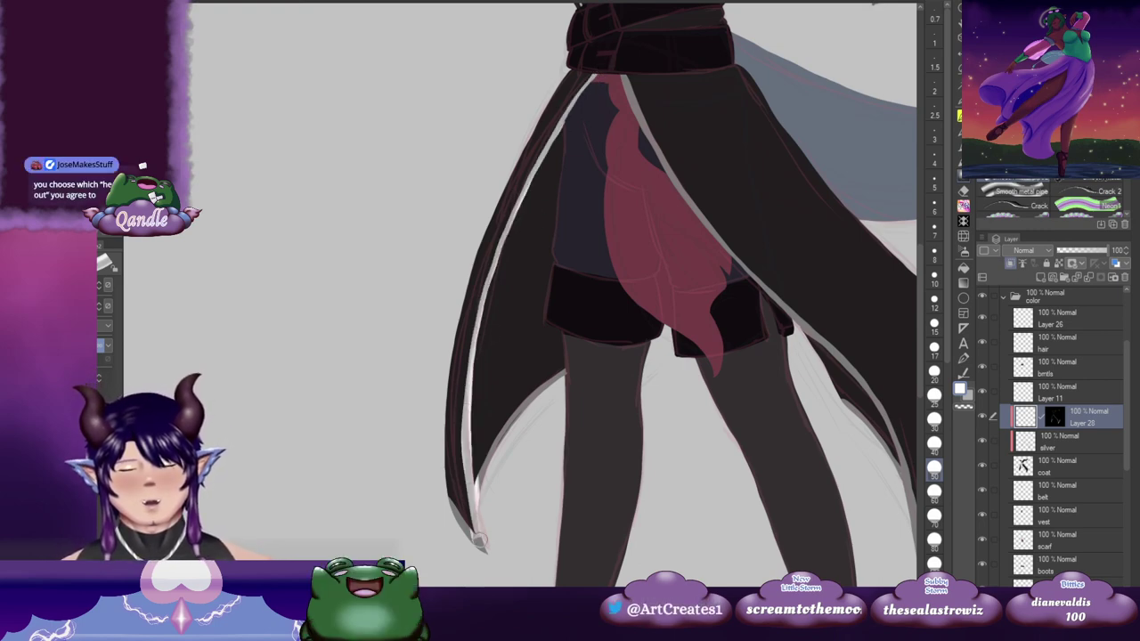
{"action": "key", "text": "ctrl+z"}
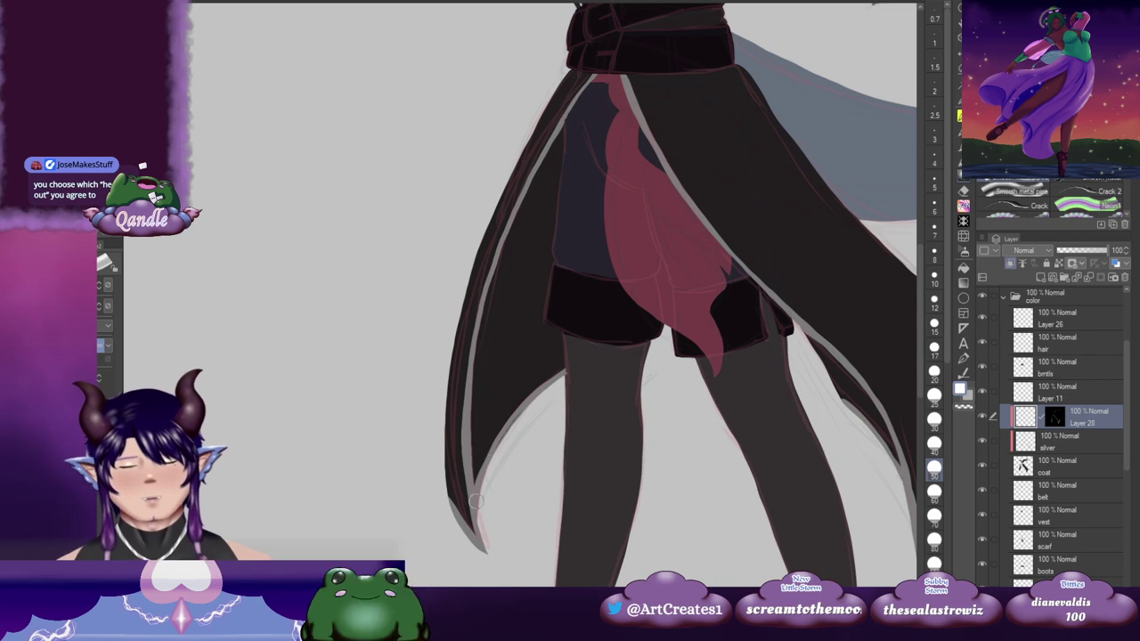
{"action": "mouse_move", "coordinate": [482, 515]}
{"action": "left_mouse_down"}
{"action": "mouse_move", "coordinate": [486, 465]}
{"action": "mouse_move", "coordinate": [528, 401]}
{"action": "mouse_move", "coordinate": [565, 369]}
{"action": "left_mouse_up"}
{"action": "left_click_drag", "start_coordinate": [697, 257], "coordinate": [463, 356]}
{"action": "left_click_drag", "start_coordinate": [582, 312], "coordinate": [536, 226]}
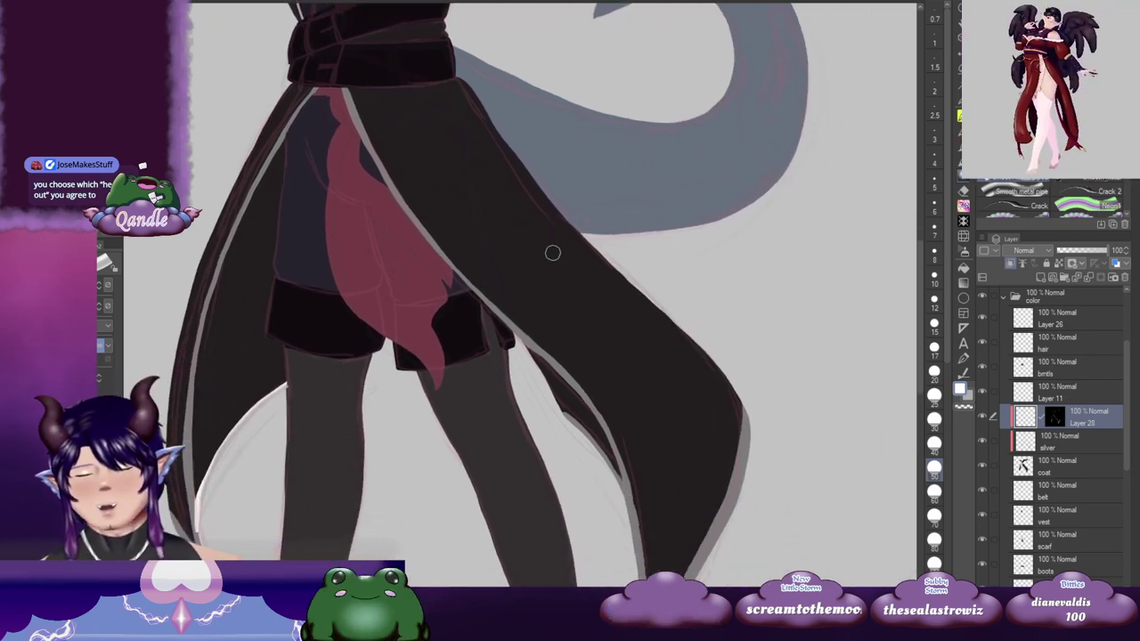
{"action": "left_click_drag", "start_coordinate": [326, 372], "coordinate": [459, 305]}
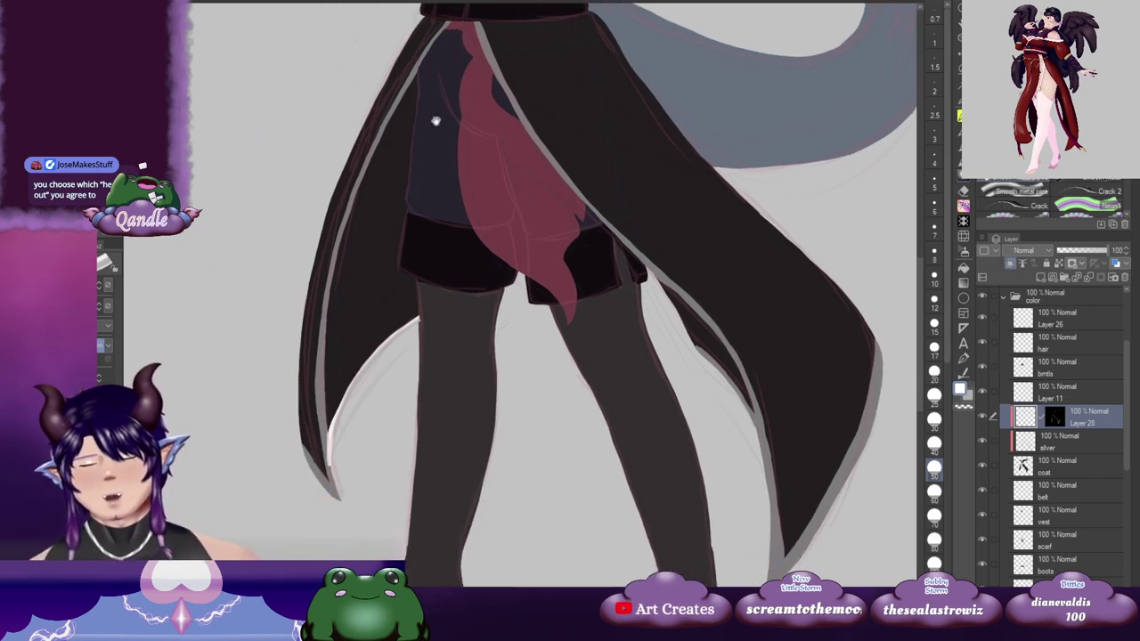
{"action": "mouse_move", "coordinate": [455, 14]}
{"action": "left_mouse_down"}
{"action": "mouse_move", "coordinate": [404, 82]}
{"action": "mouse_move", "coordinate": [319, 301]}
{"action": "mouse_move", "coordinate": [332, 501]}
{"action": "left_mouse_up"}
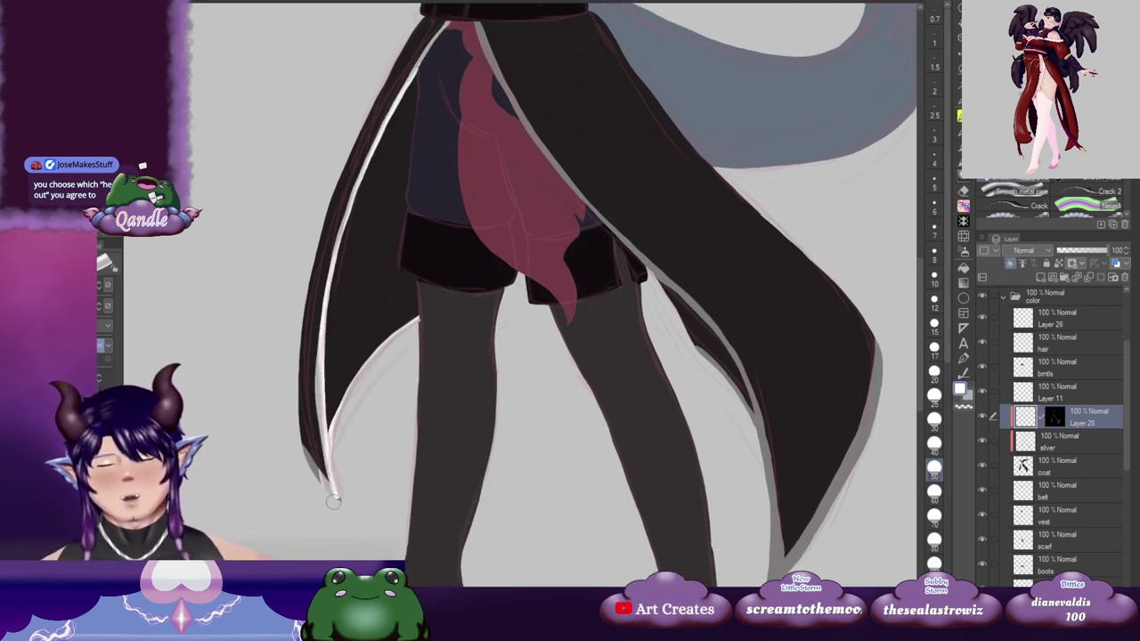
{"action": "left_click_drag", "start_coordinate": [304, 454], "coordinate": [329, 502]}
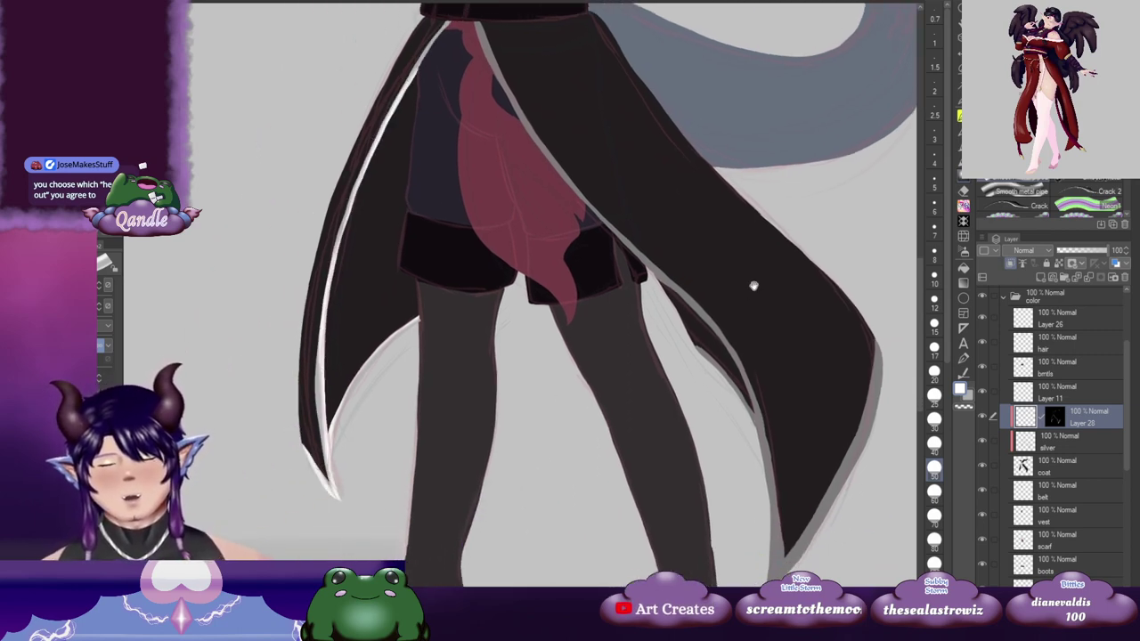
Step: Paint a white highlight down the front-edge trim of the wider coat skirt from the belt to its pointed tip
{"action": "mouse_move", "coordinate": [647, 206]}
{"action": "left_mouse_down"}
{"action": "mouse_move", "coordinate": [476, 308]}
{"action": "mouse_move", "coordinate": [598, 522]}
{"action": "mouse_move", "coordinate": [616, 529]}
{"action": "left_mouse_up"}
{"action": "mouse_move", "coordinate": [611, 499]}
{"action": "left_mouse_down"}
{"action": "mouse_move", "coordinate": [607, 336]}
{"action": "mouse_move", "coordinate": [562, 260]}
{"action": "left_mouse_up"}
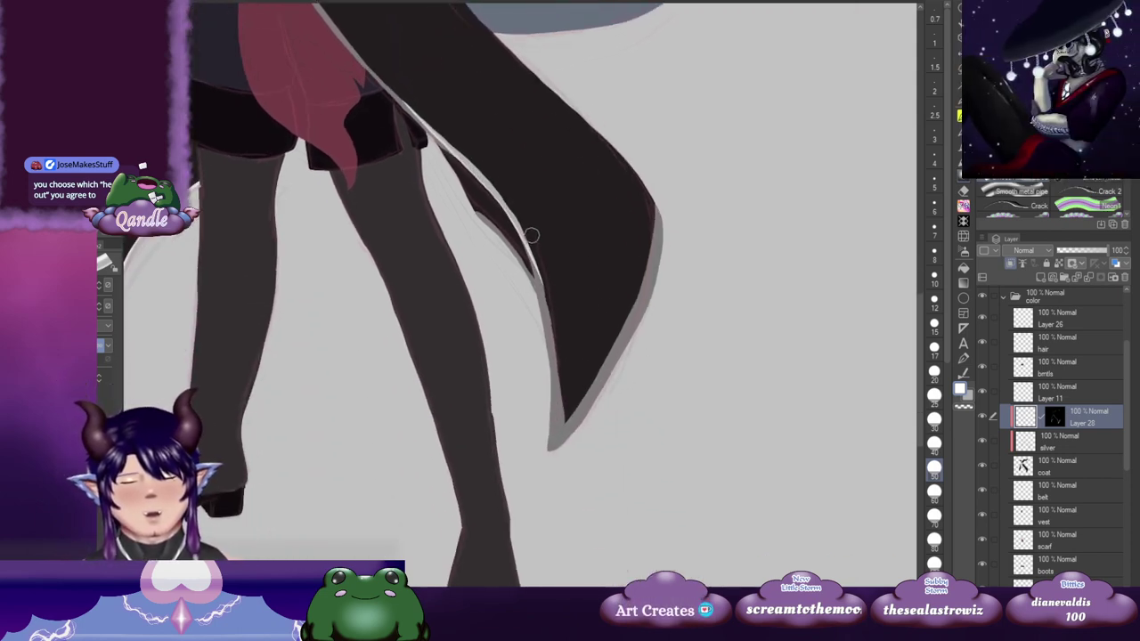
{"action": "scroll", "coordinate": [592, 240], "scroll_direction": "down", "scroll_amount": 2}
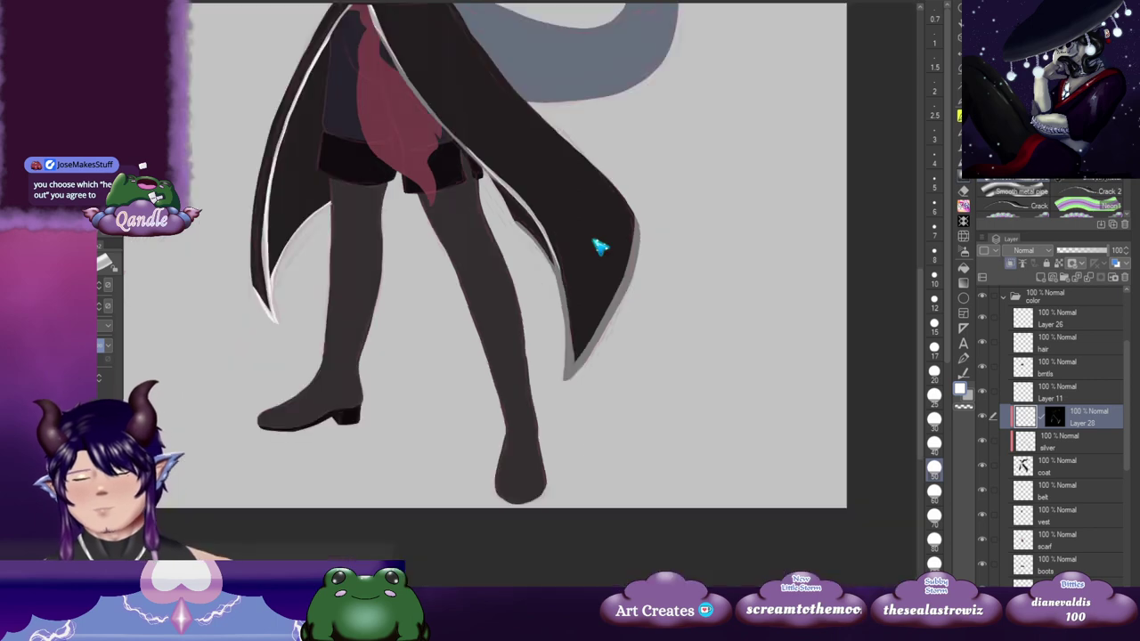
{"action": "left_click_drag", "start_coordinate": [612, 191], "coordinate": [602, 288]}
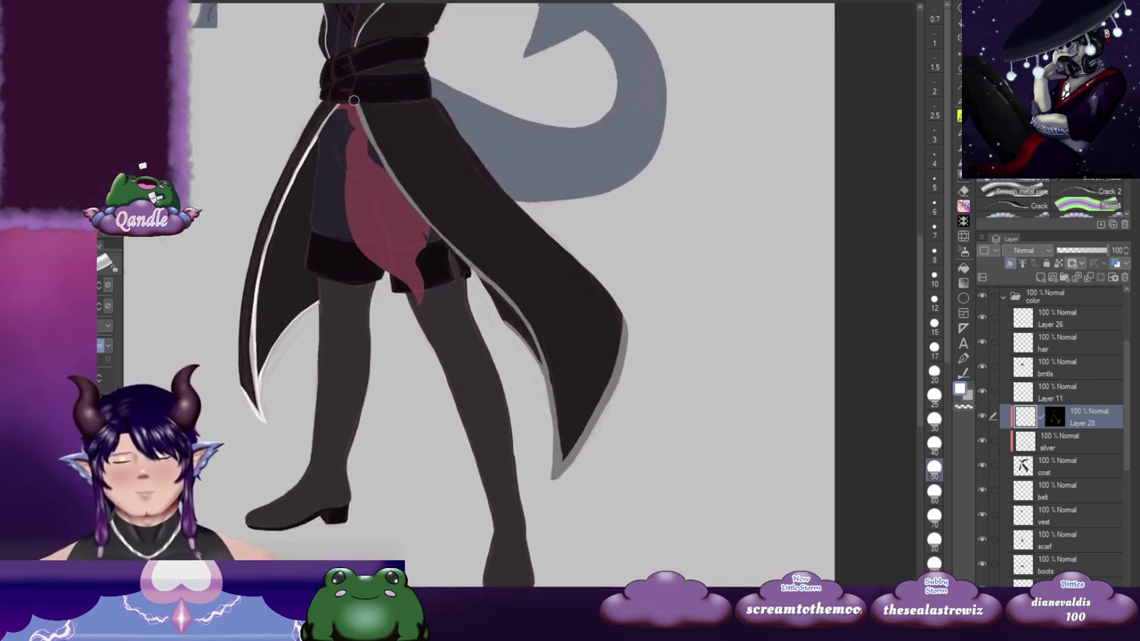
{"action": "mouse_move", "coordinate": [385, 161]}
{"action": "left_mouse_down"}
{"action": "mouse_move", "coordinate": [537, 338]}
{"action": "mouse_move", "coordinate": [558, 476]}
{"action": "left_mouse_up"}
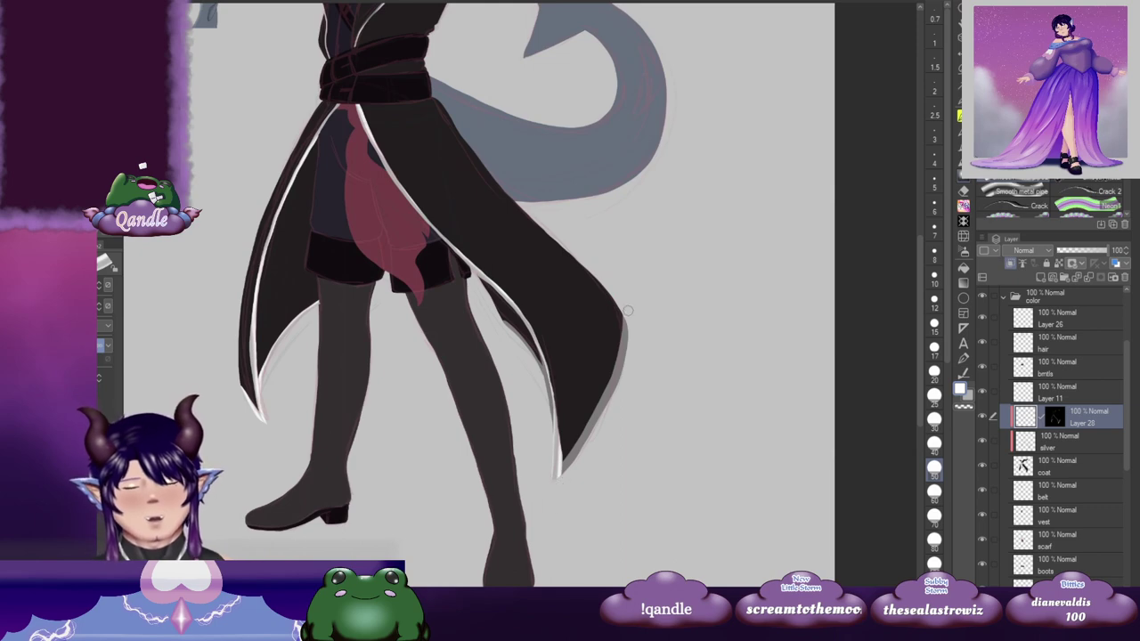
Step: Set the brush size to 80 and paint white highlights along the wider coat skirt's slanted hem and the small back panel's trim
{"action": "left_click_drag", "start_coordinate": [628, 310], "coordinate": [561, 472]}
{"action": "key", "text": "ctrl+z"}
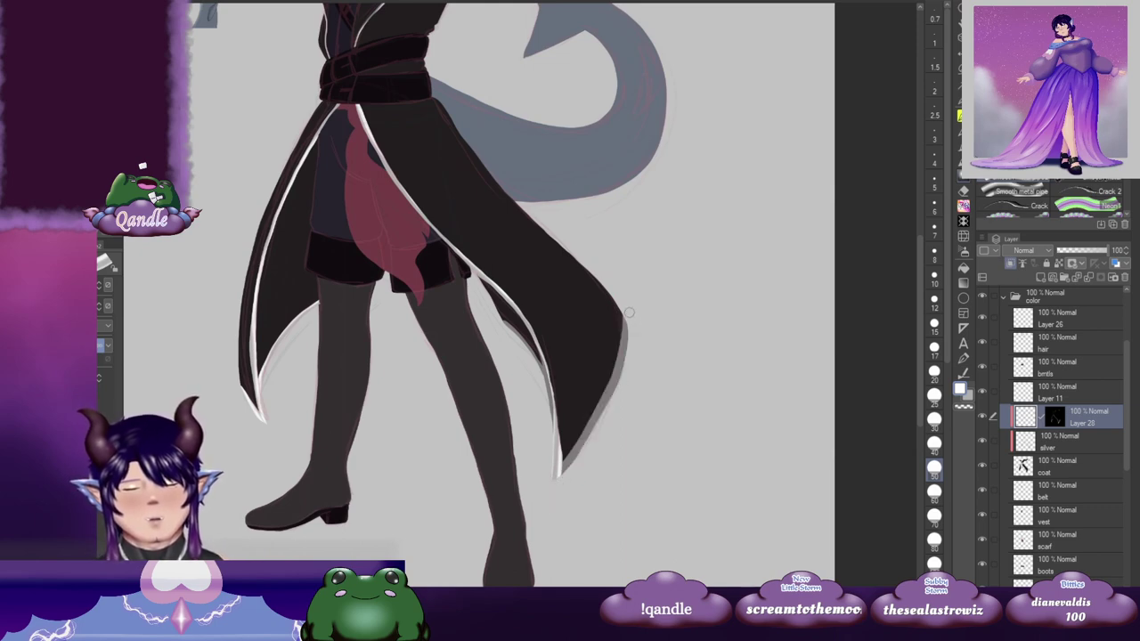
{"action": "left_click", "coordinate": [934, 489]}
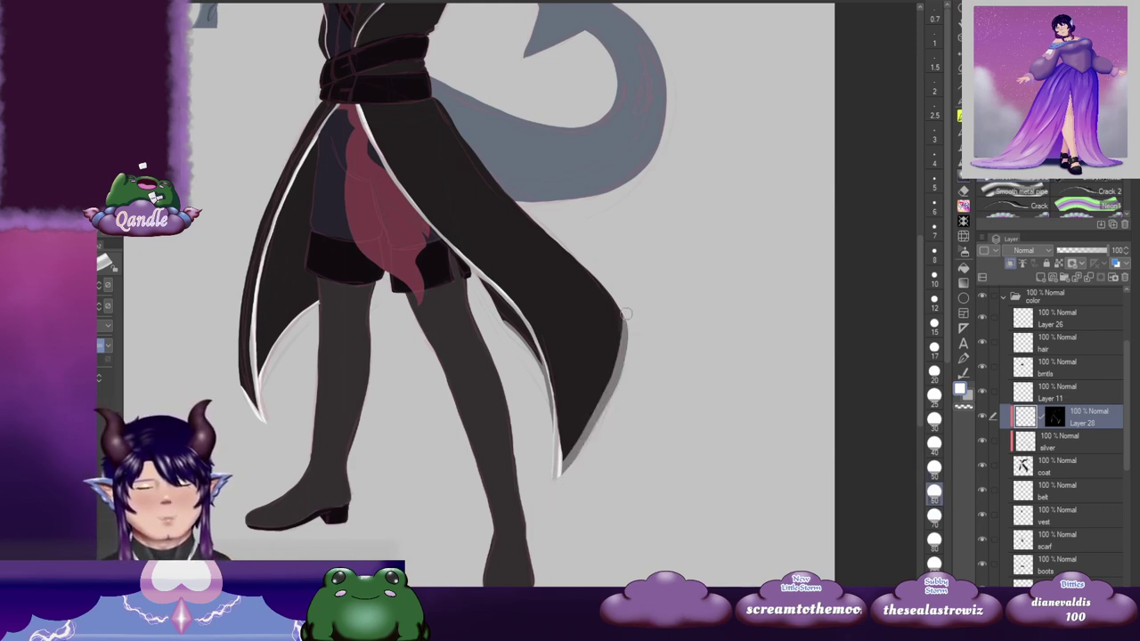
{"action": "left_click", "coordinate": [934, 538]}
{"action": "mouse_move", "coordinate": [627, 305]}
{"action": "left_mouse_down"}
{"action": "mouse_move", "coordinate": [603, 400]}
{"action": "mouse_move", "coordinate": [554, 481]}
{"action": "left_mouse_up"}
{"action": "left_click_drag", "start_coordinate": [538, 376], "coordinate": [549, 373]}
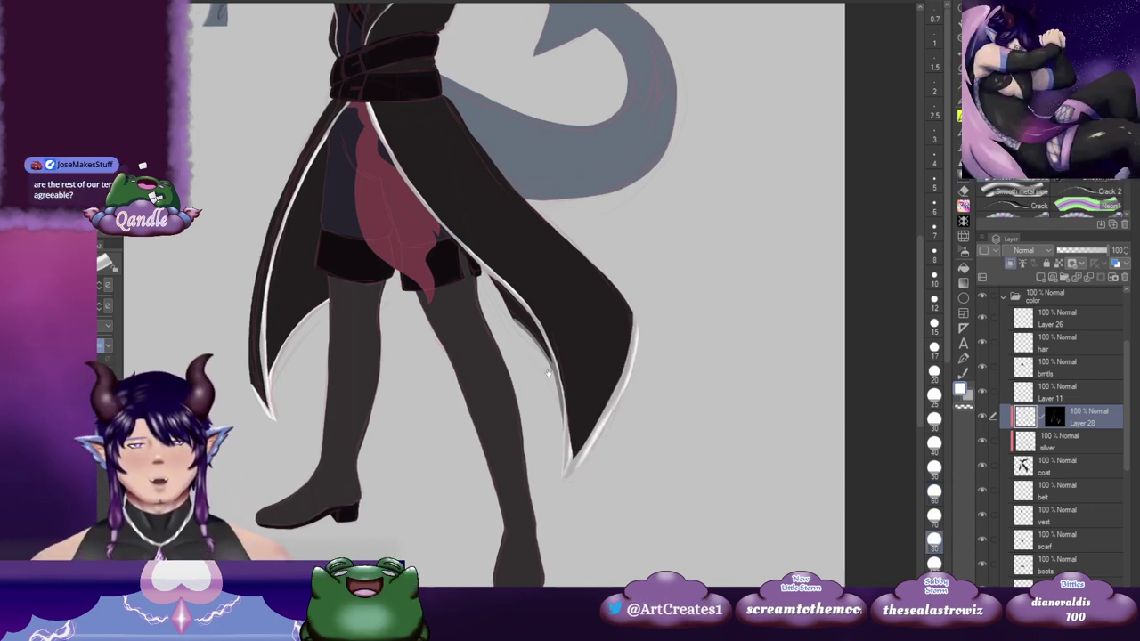
{"action": "left_click_drag", "start_coordinate": [518, 322], "coordinate": [560, 429]}
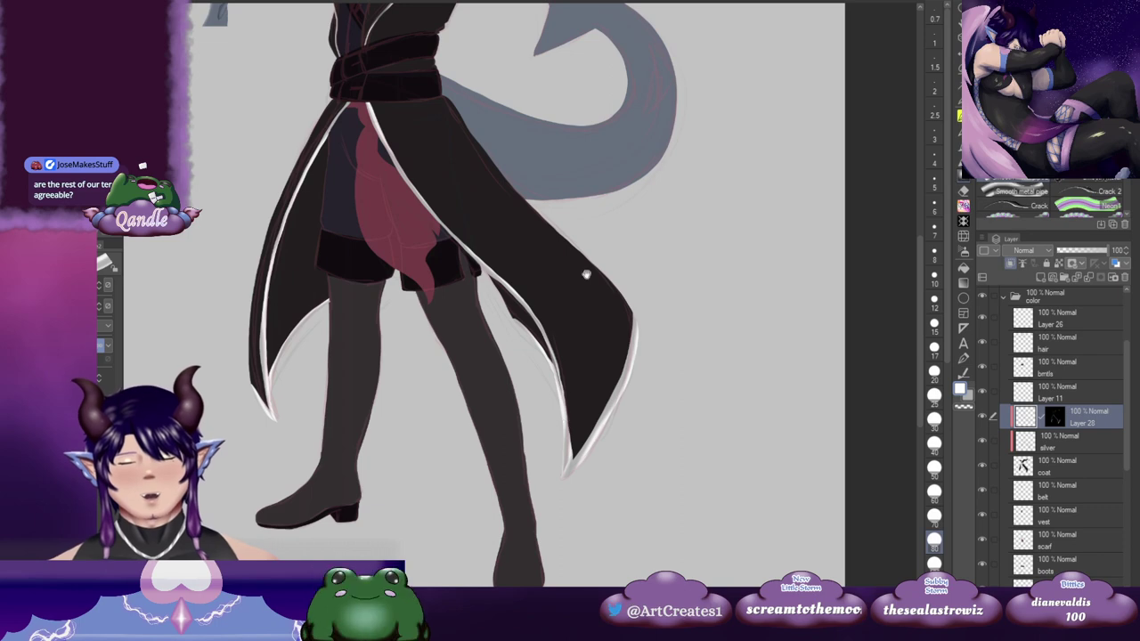
Step: Examine the white highlights on the silver trim across the whole coat
{"action": "left_click_drag", "start_coordinate": [583, 245], "coordinate": [598, 431]}
{"action": "left_click_drag", "start_coordinate": [575, 273], "coordinate": [584, 376]}
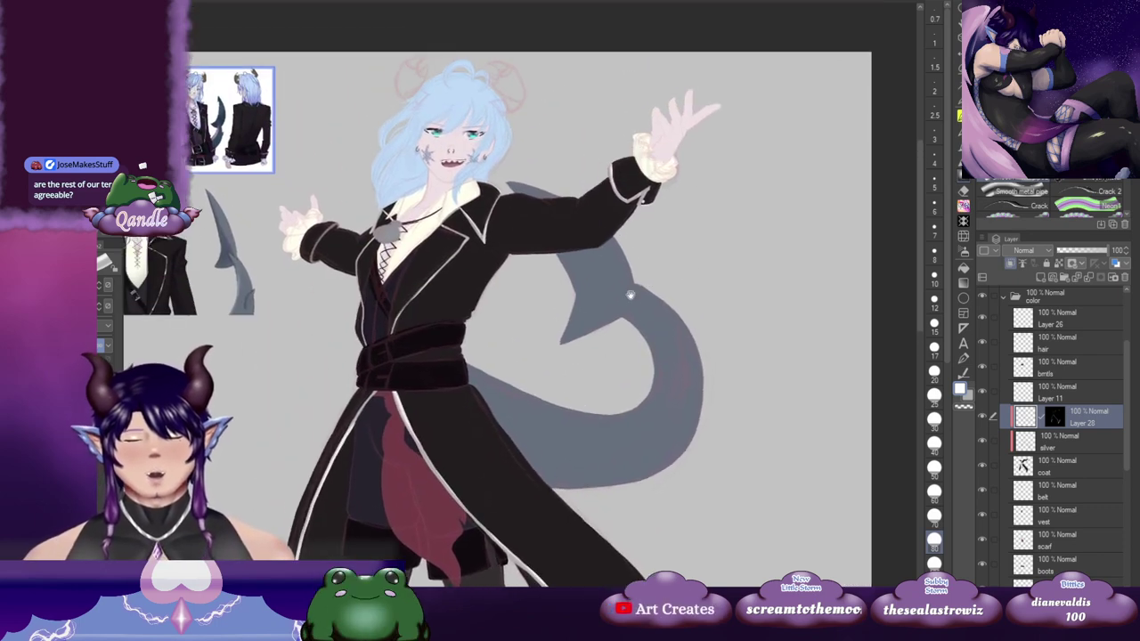
{"action": "left_click_drag", "start_coordinate": [615, 321], "coordinate": [652, 312]}
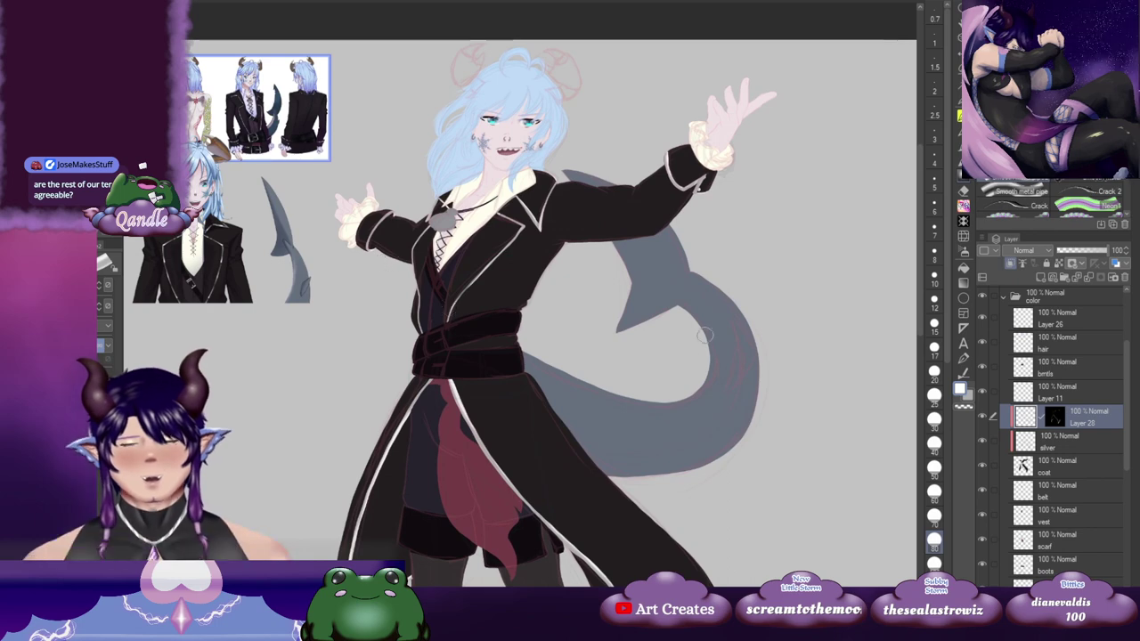
{"action": "left_click_drag", "start_coordinate": [722, 399], "coordinate": [776, 338]}
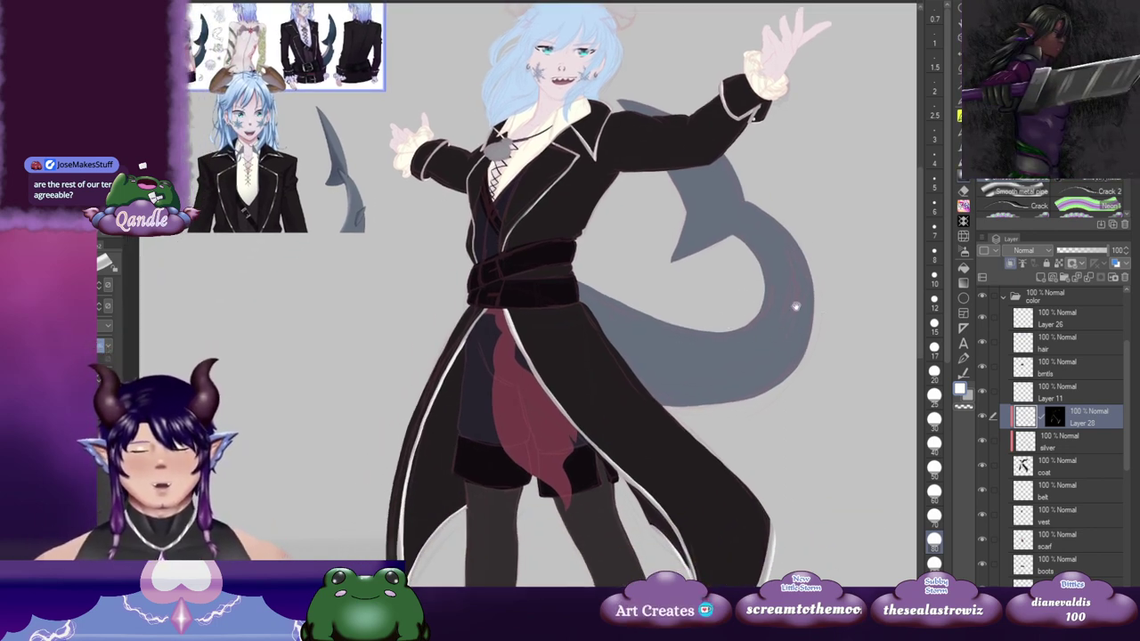
{"action": "left_click_drag", "start_coordinate": [727, 315], "coordinate": [741, 336]}
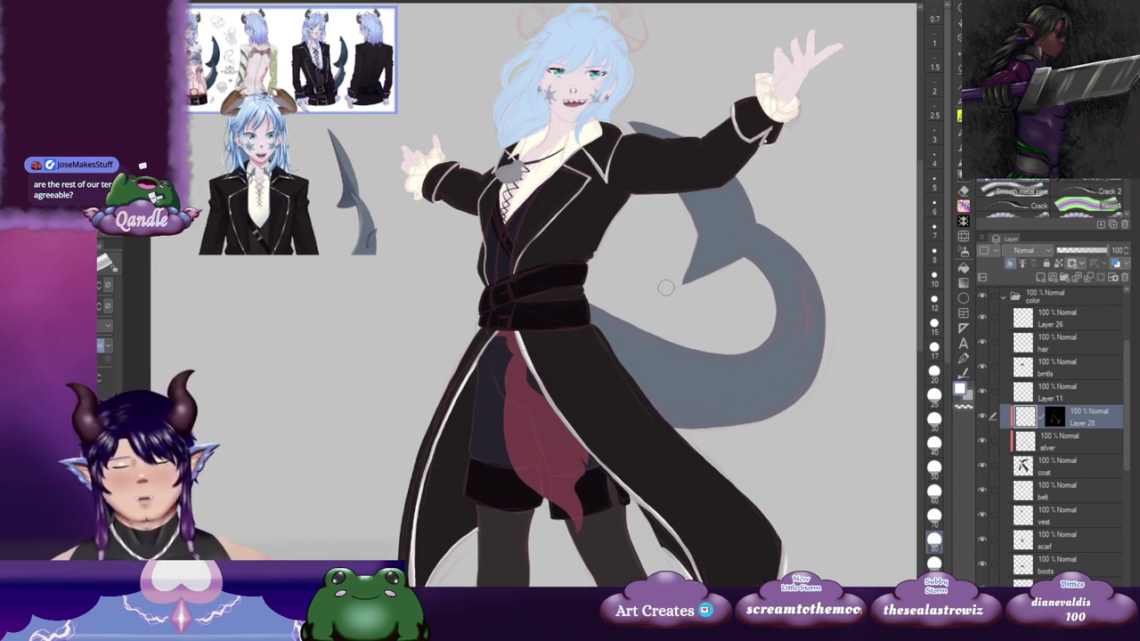
{"action": "scroll", "coordinate": [663, 292], "scroll_direction": "up", "scroll_amount": 2}
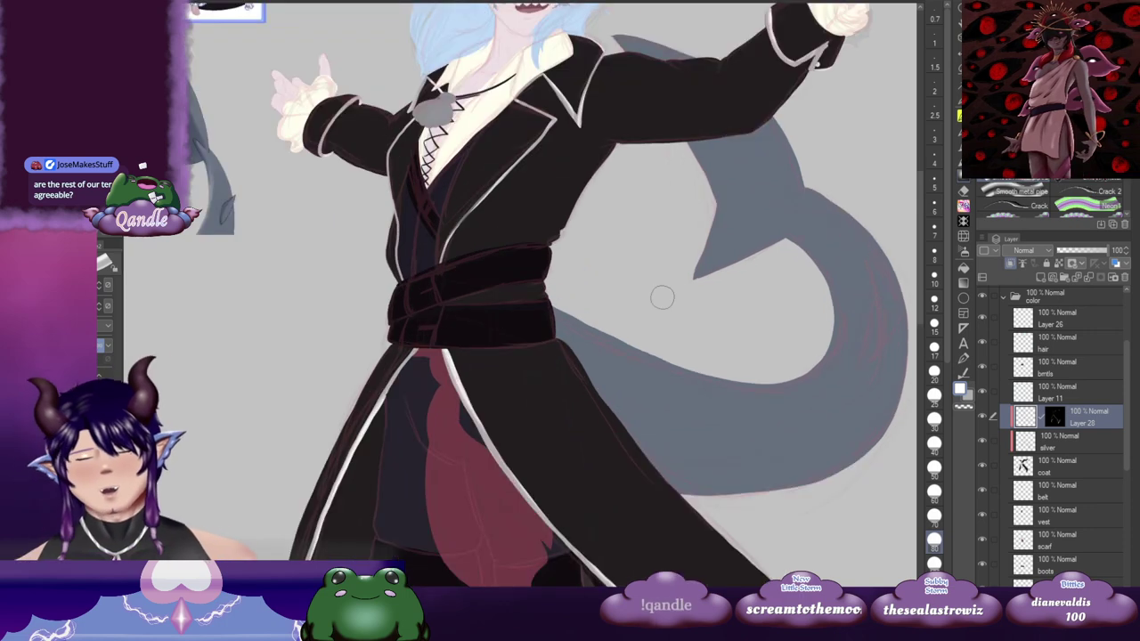
{"action": "scroll", "coordinate": [662, 297], "scroll_direction": "down", "scroll_amount": 3}
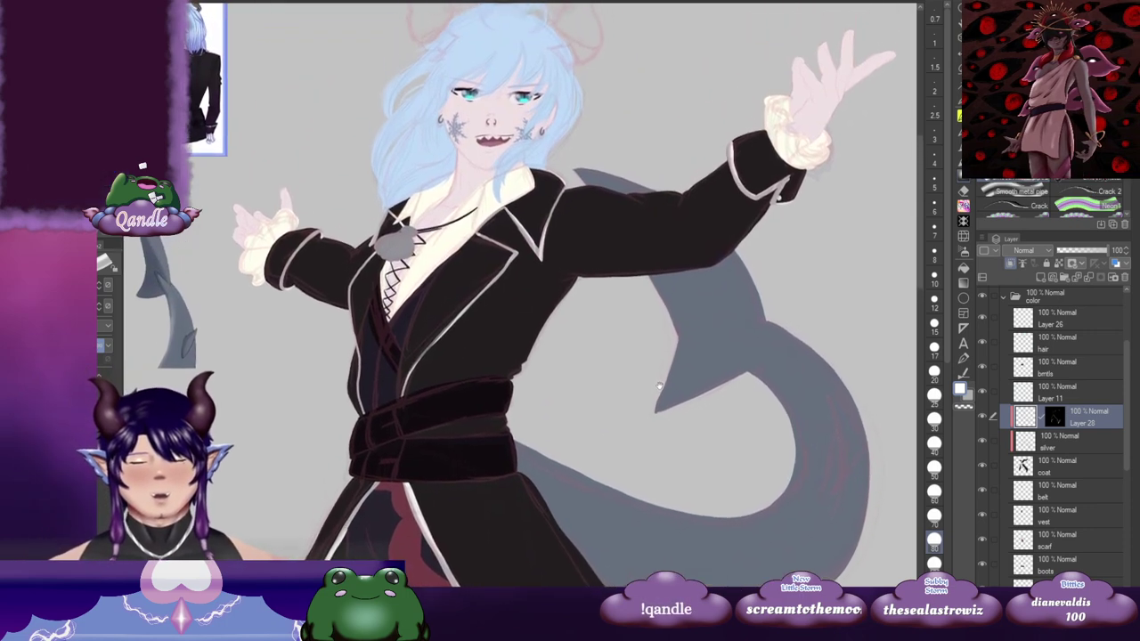
{"action": "scroll", "coordinate": [659, 386], "scroll_direction": "up", "scroll_amount": 2}
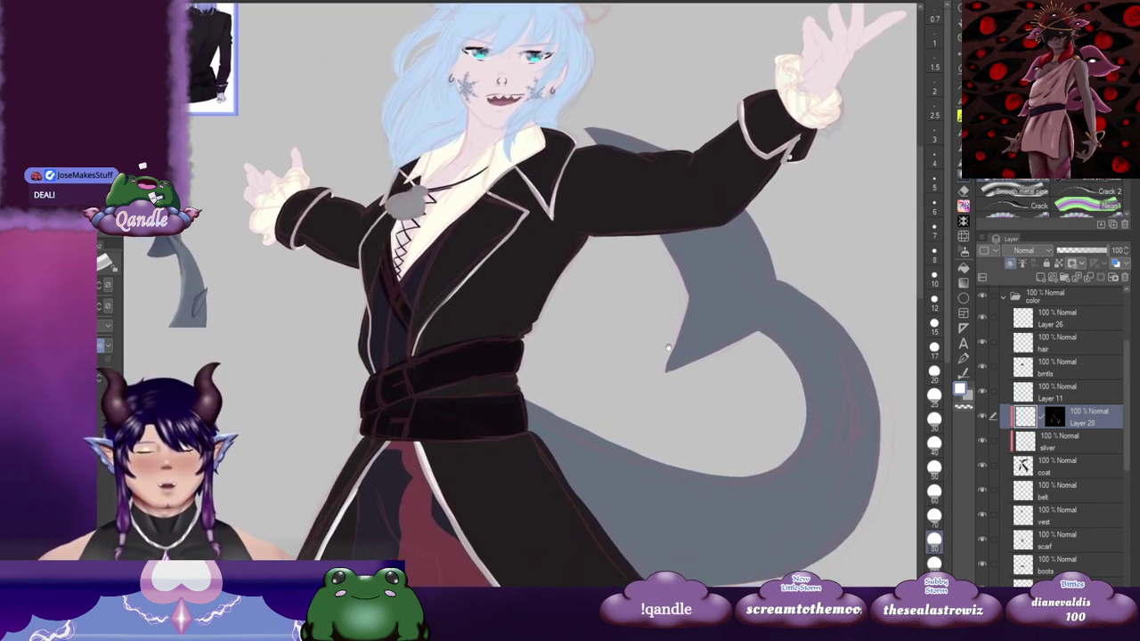
{"action": "left_click_drag", "start_coordinate": [660, 313], "coordinate": [656, 365]}
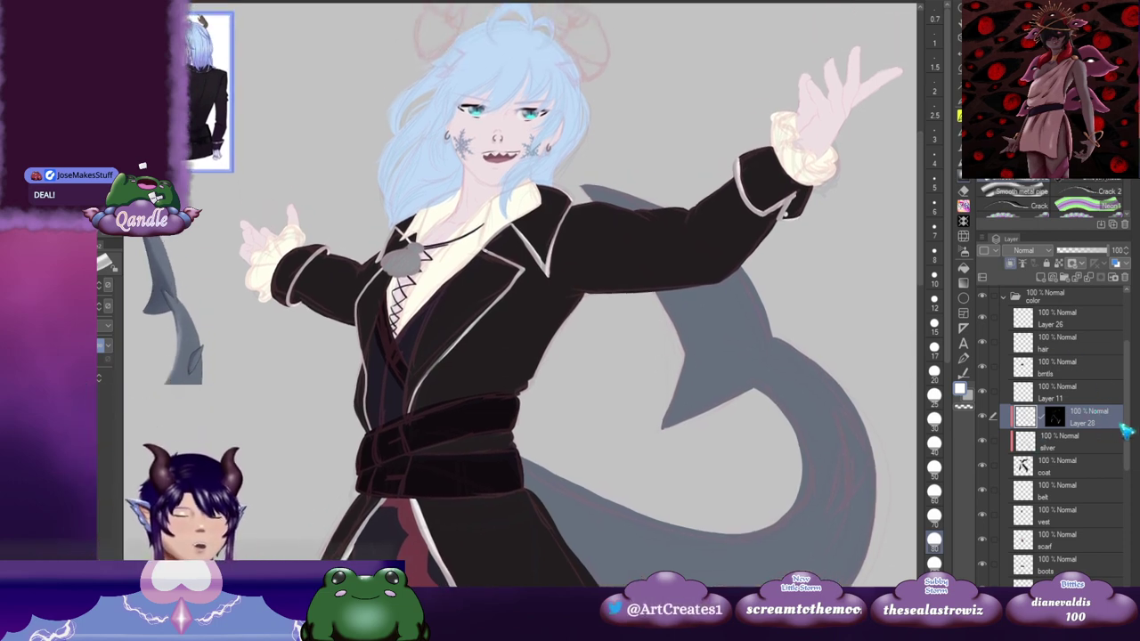
Step: Rename Layer 11 as shell and the masked highlight layer below it as metal
{"action": "left_click", "coordinate": [1060, 397]}
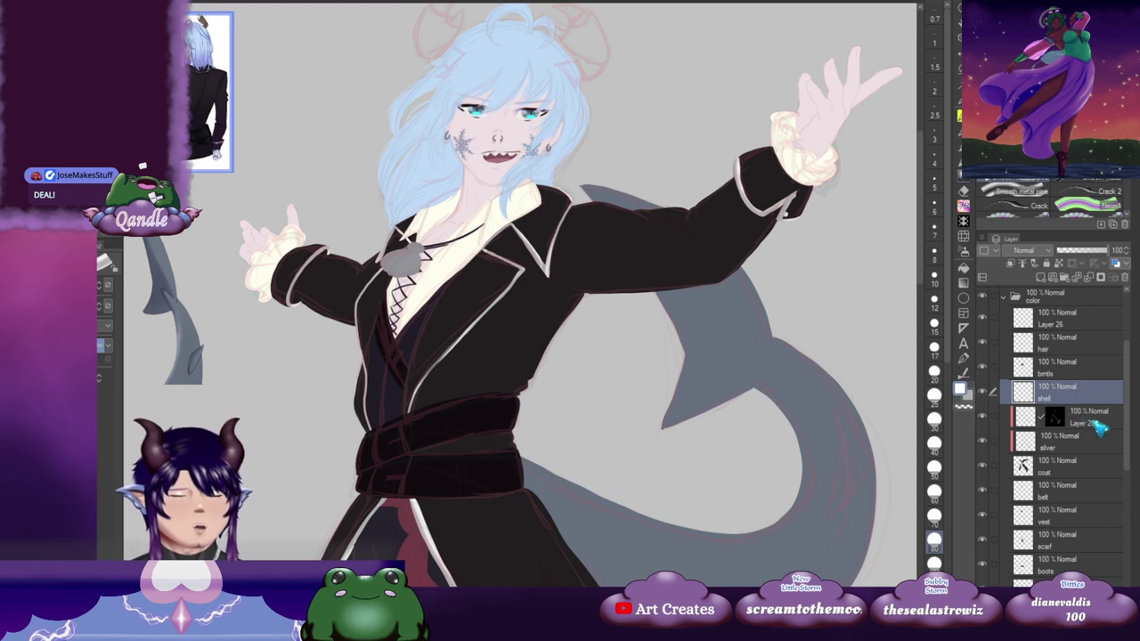
{"action": "left_click", "coordinate": [1101, 426]}
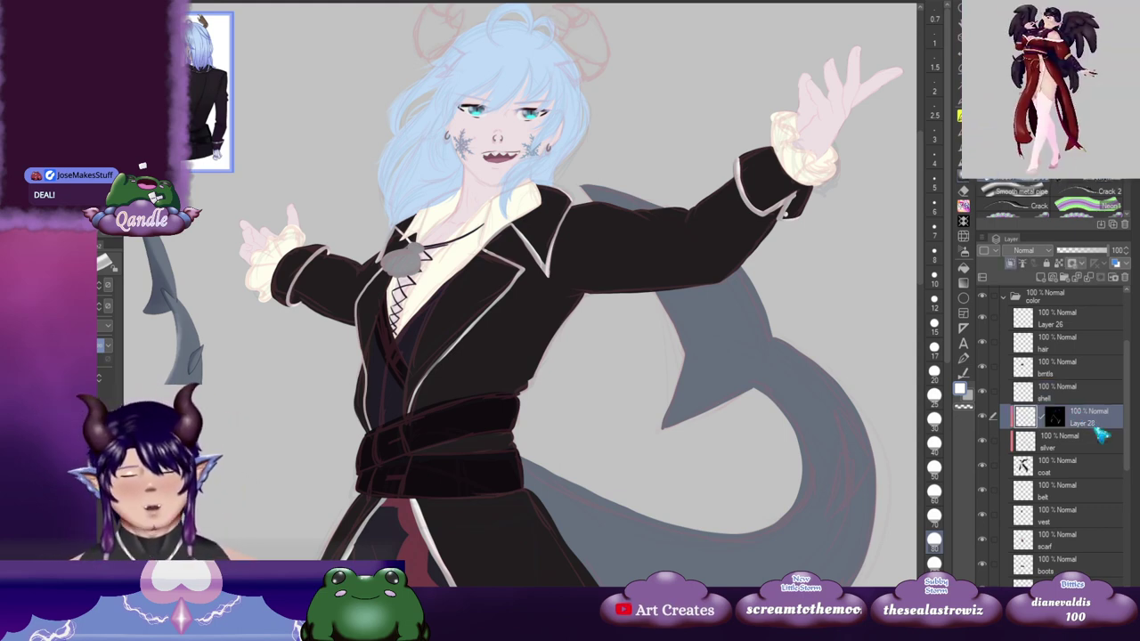
{"action": "type", "text": "metal"}
{"action": "key", "text": "Return"}
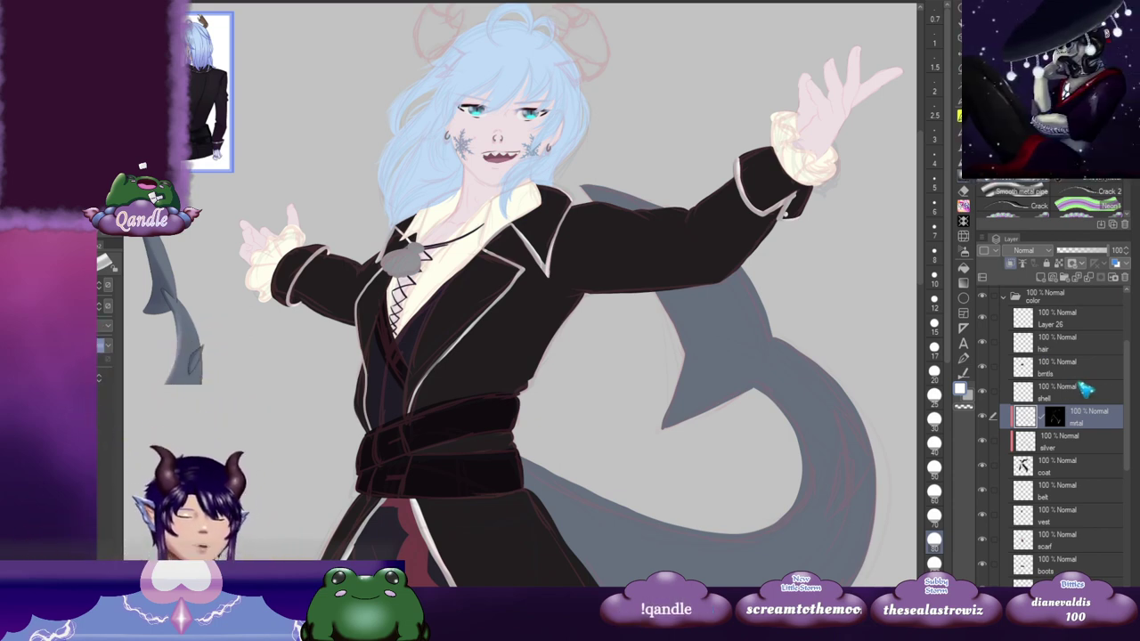
Step: Rename Layer 26 at the top of the color folder as earings
{"action": "left_click_drag", "start_coordinate": [1126, 402], "coordinate": [1128, 532]}
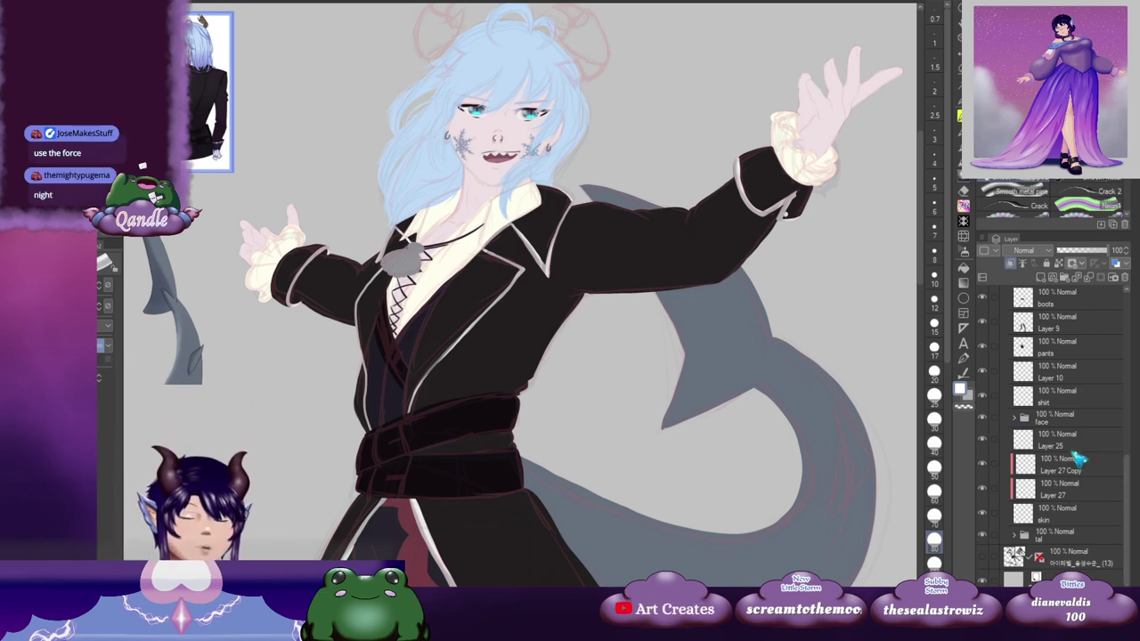
{"action": "left_click_drag", "start_coordinate": [1130, 491], "coordinate": [1136, 358]}
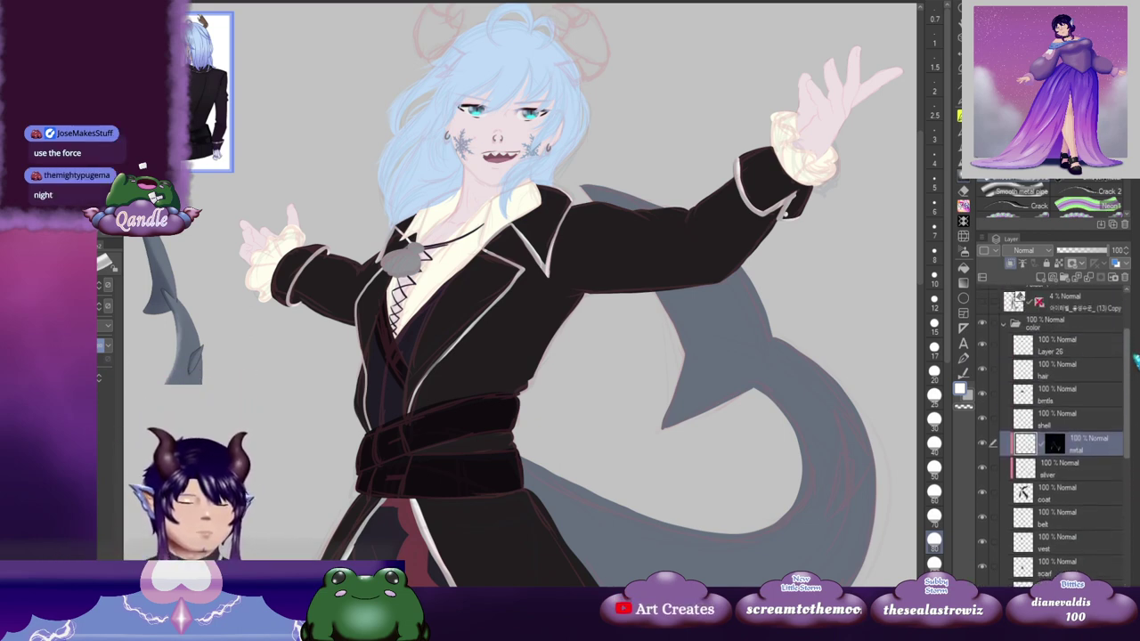
{"action": "scroll", "coordinate": [1131, 362], "scroll_direction": "up", "scroll_amount": 1}
{"action": "left_click", "coordinate": [1072, 364]}
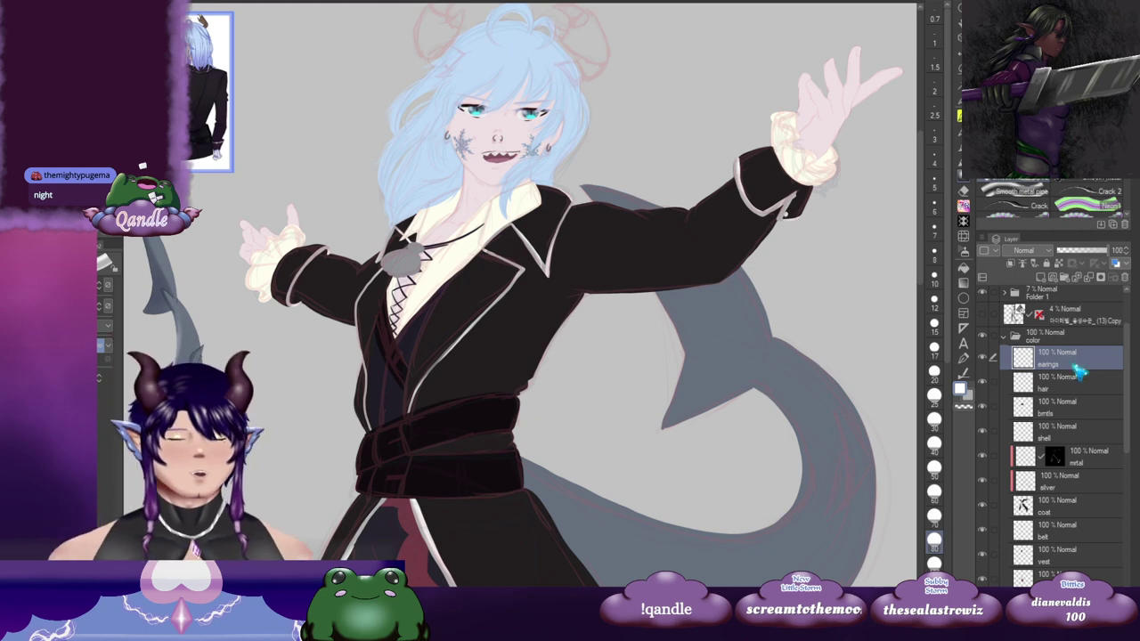
Step: Add two empty layers above the earings layer and set up a muted grey-purple brush at size 10
{"action": "left_click", "coordinate": [1040, 278]}
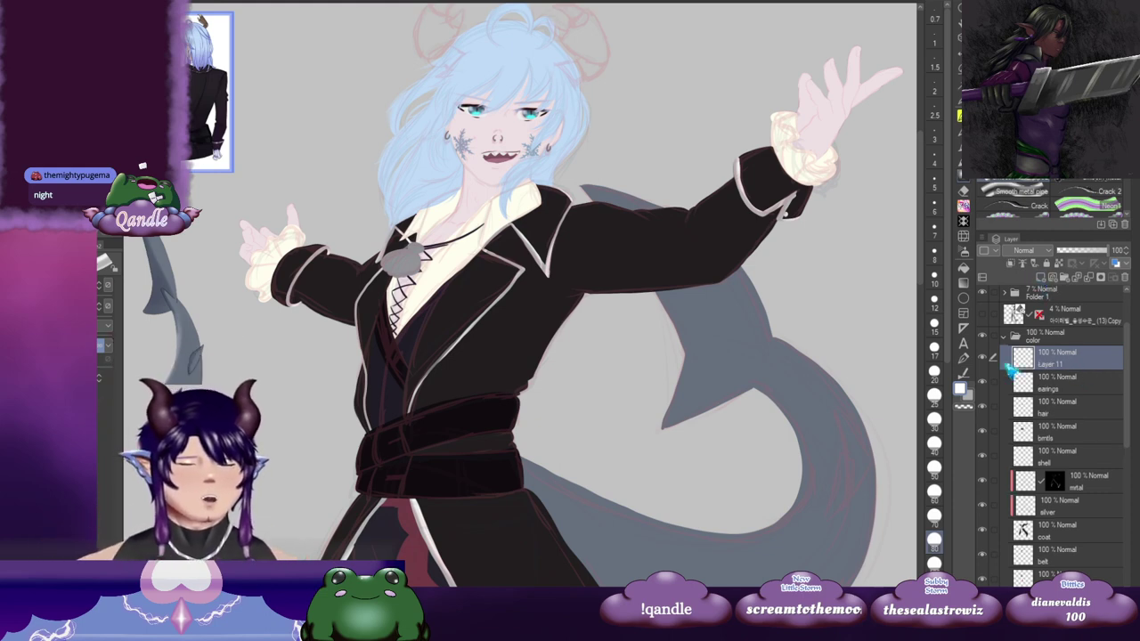
{"action": "left_click_drag", "start_coordinate": [669, 269], "coordinate": [807, 398]}
{"action": "left_click_drag", "start_coordinate": [430, 393], "coordinate": [524, 369]}
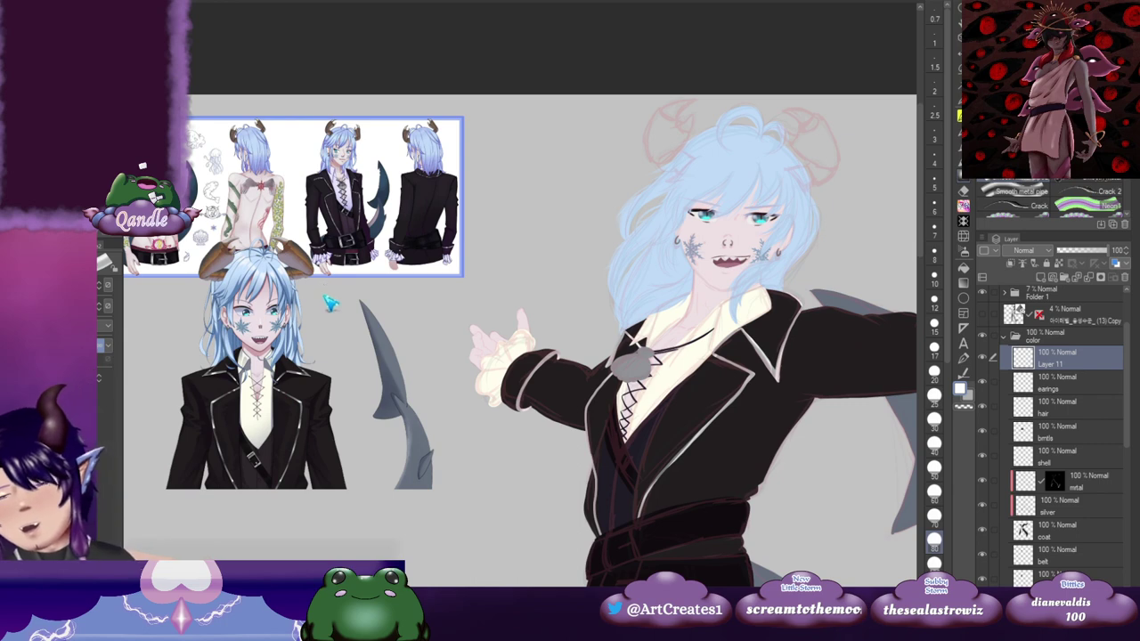
{"action": "scroll", "coordinate": [330, 304], "scroll_direction": "up", "scroll_amount": 2}
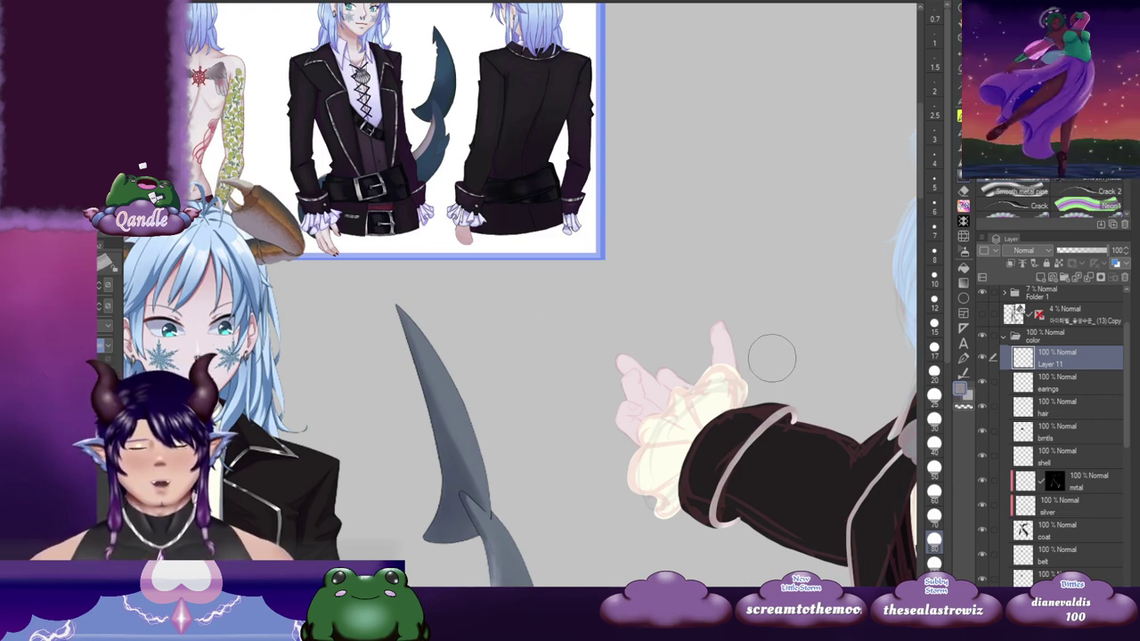
{"action": "key", "text": "b"}
{"action": "left_click_drag", "start_coordinate": [810, 292], "coordinate": [334, 404]}
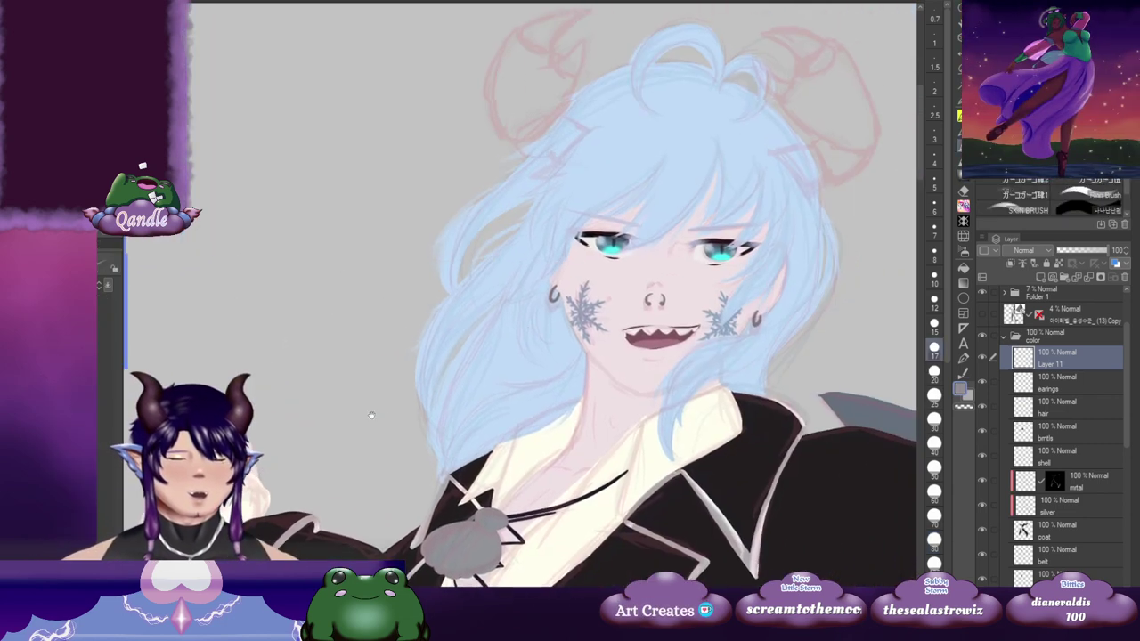
{"action": "left_click_drag", "start_coordinate": [814, 263], "coordinate": [711, 303]}
{"action": "left_click_drag", "start_coordinate": [713, 372], "coordinate": [688, 372]}
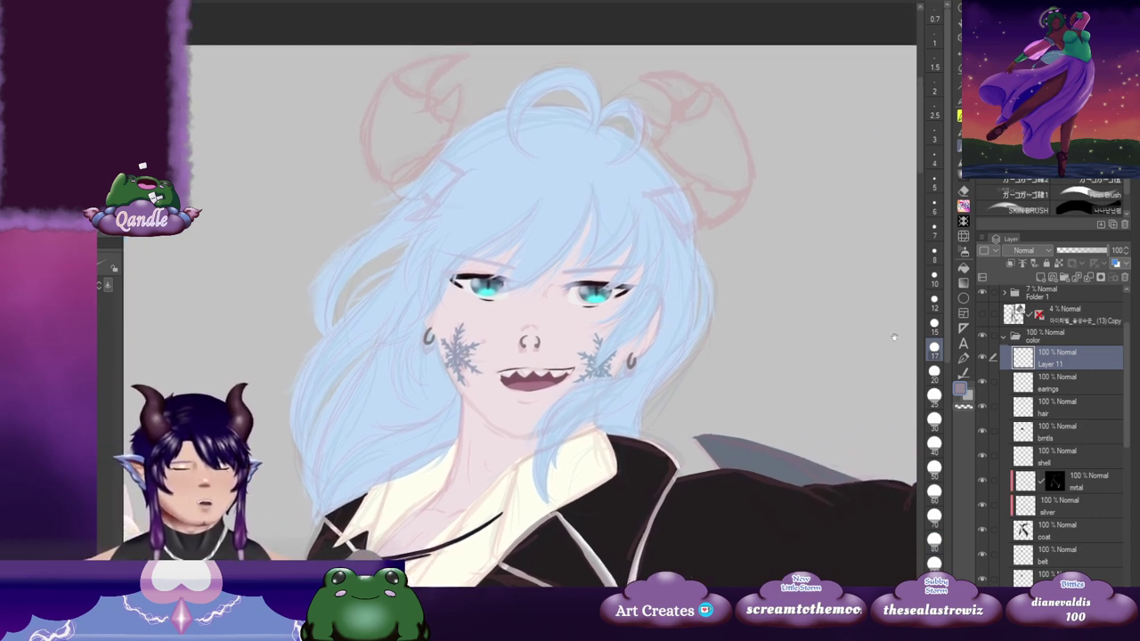
{"action": "left_click", "coordinate": [1053, 279]}
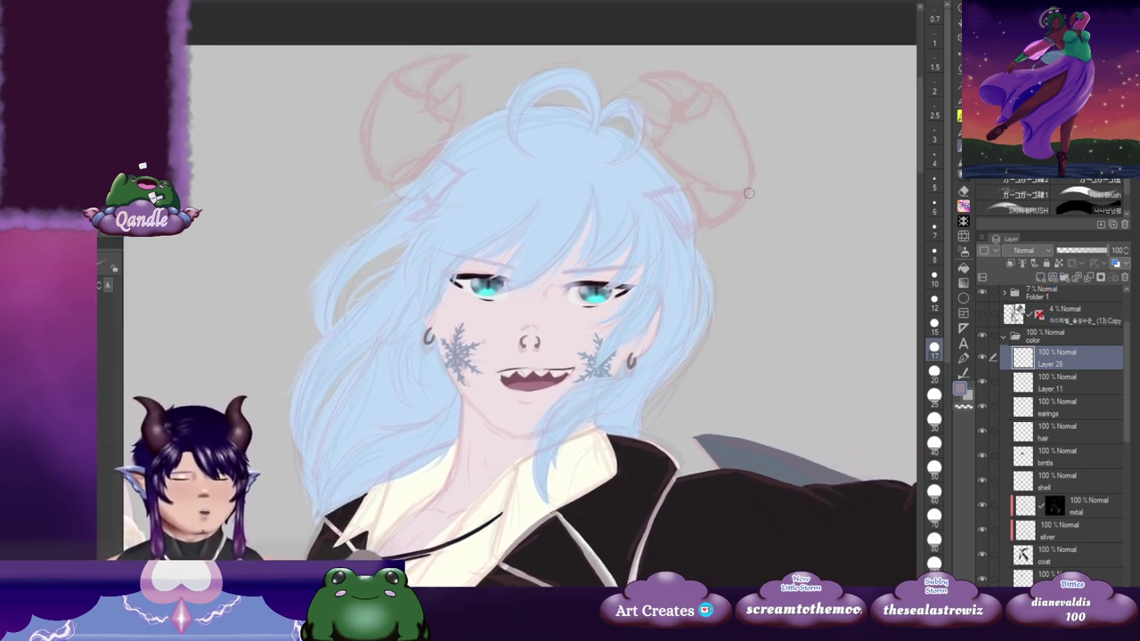
{"action": "key", "text": "bracketleft"}
{"action": "key", "text": "bracketleft"}
{"action": "key", "text": "bracketleft"}
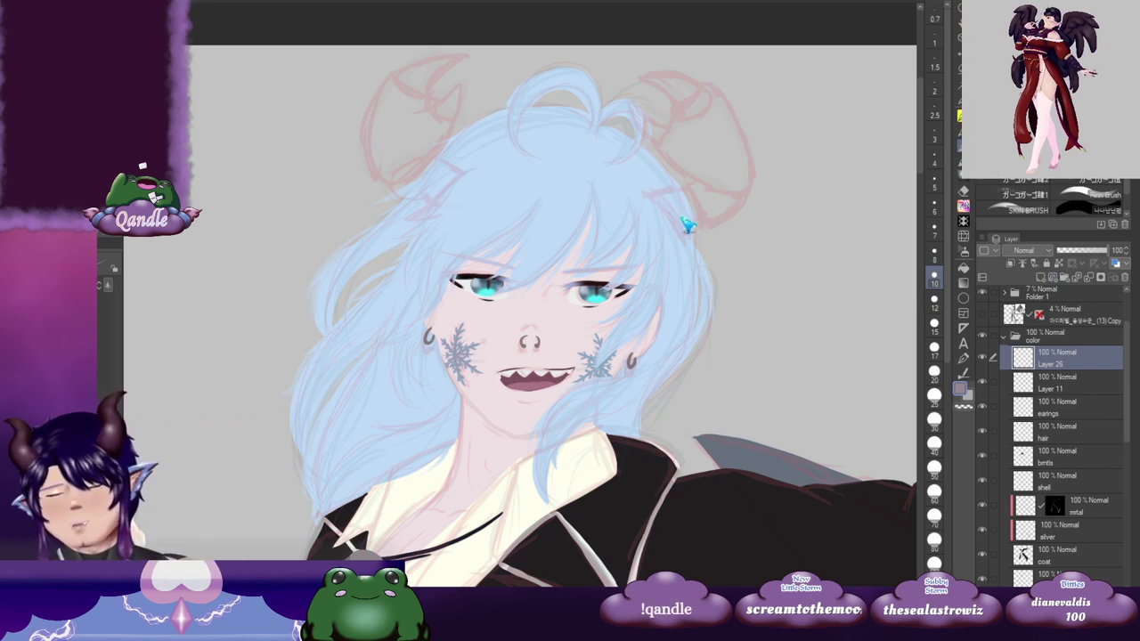
Step: Outline the two small lower segments of the right-hand claw-shaped horn over the sketch
{"action": "scroll", "coordinate": [688, 225], "scroll_direction": "up", "scroll_amount": 3}
{"action": "left_click_drag", "start_coordinate": [628, 171], "coordinate": [694, 253]}
{"action": "mouse_move", "coordinate": [611, 187]}
{"action": "left_mouse_down"}
{"action": "mouse_move", "coordinate": [670, 175]}
{"action": "mouse_move", "coordinate": [650, 204]}
{"action": "mouse_move", "coordinate": [657, 173]}
{"action": "mouse_move", "coordinate": [676, 174]}
{"action": "left_mouse_up"}
{"action": "key", "text": "ctrl+z"}
{"action": "key", "text": "ctrl+z"}
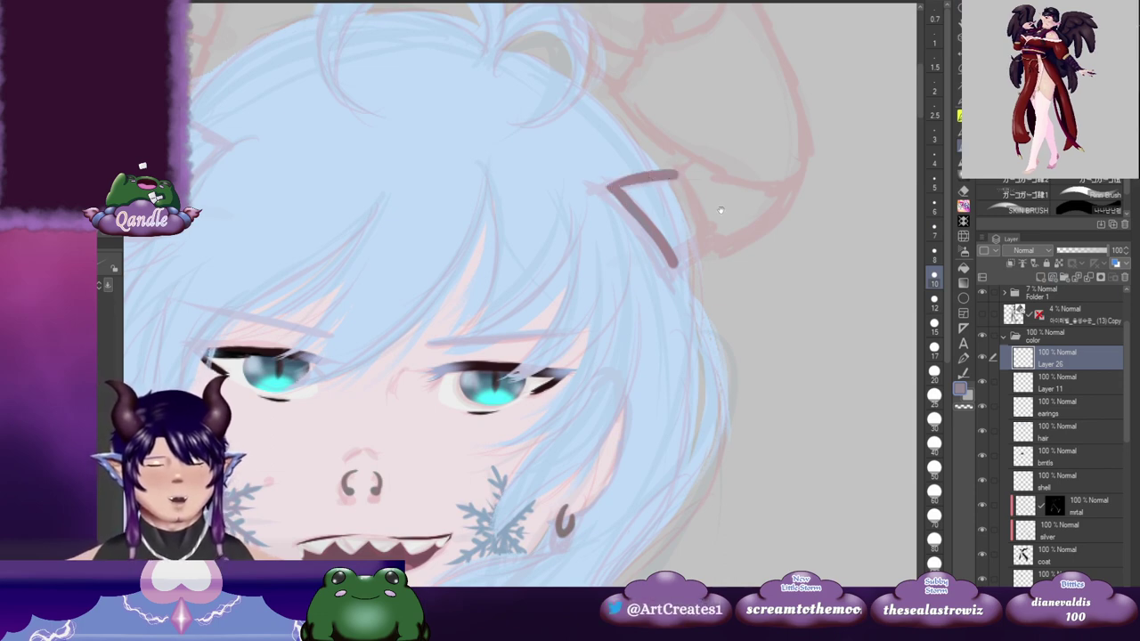
{"action": "left_click_drag", "start_coordinate": [720, 210], "coordinate": [699, 204]}
{"action": "mouse_move", "coordinate": [657, 258]}
{"action": "left_mouse_down"}
{"action": "mouse_move", "coordinate": [687, 240]}
{"action": "mouse_move", "coordinate": [636, 239]}
{"action": "mouse_move", "coordinate": [647, 273]}
{"action": "mouse_move", "coordinate": [635, 203]}
{"action": "mouse_move", "coordinate": [664, 283]}
{"action": "mouse_move", "coordinate": [738, 228]}
{"action": "left_mouse_up"}
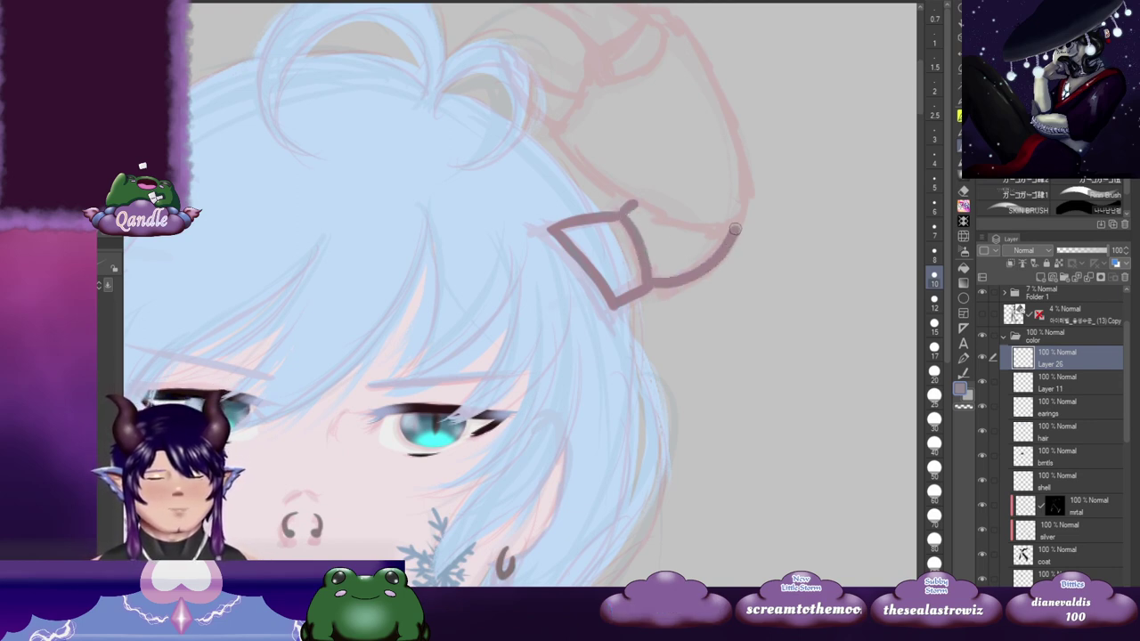
{"action": "left_click_drag", "start_coordinate": [614, 248], "coordinate": [684, 271]}
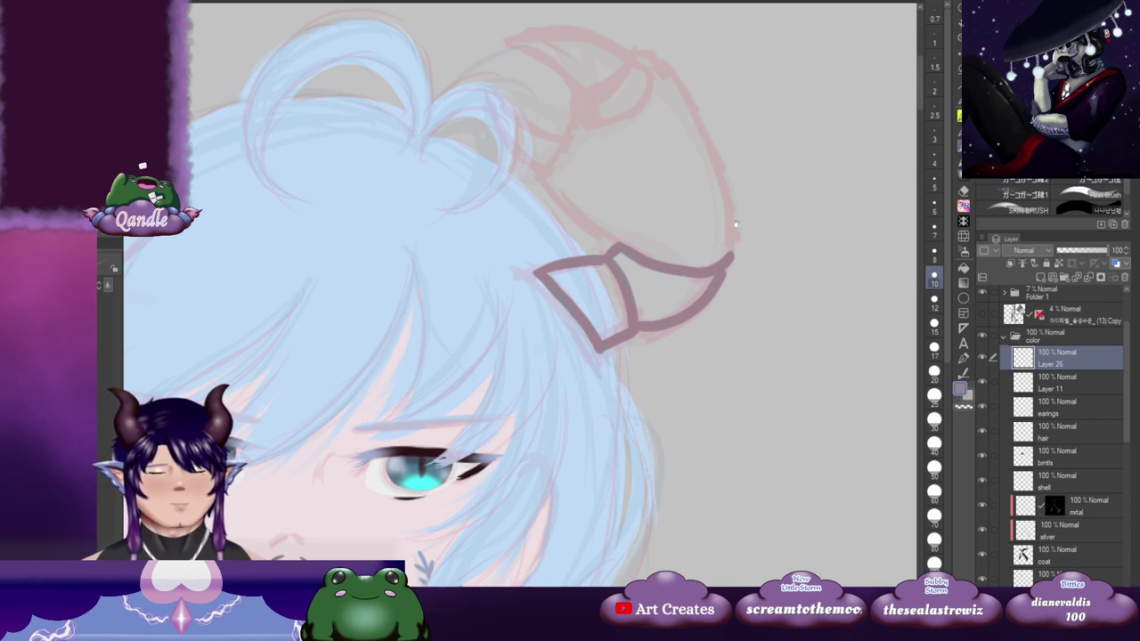
Step: Outline the large main segment of the right-hand horn, closing it against the lower segments
{"action": "left_click_drag", "start_coordinate": [709, 169], "coordinate": [715, 260]}
{"action": "left_click_drag", "start_coordinate": [636, 147], "coordinate": [589, 183]}
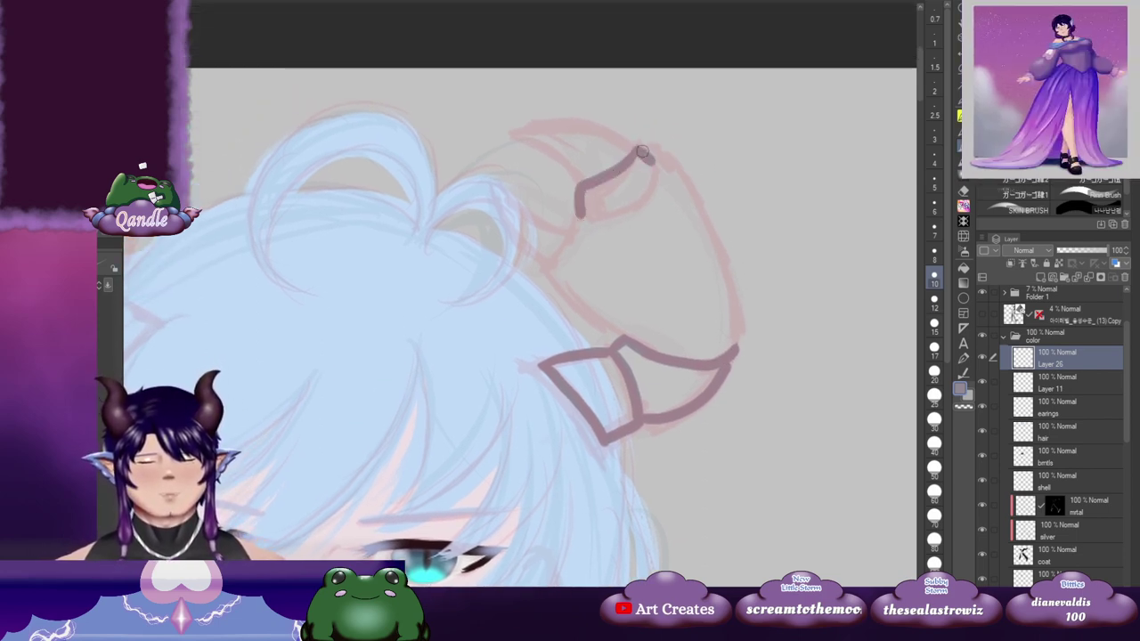
{"action": "mouse_move", "coordinate": [682, 173]}
{"action": "left_mouse_down"}
{"action": "mouse_move", "coordinate": [721, 249]}
{"action": "mouse_move", "coordinate": [735, 330]}
{"action": "mouse_move", "coordinate": [727, 355]}
{"action": "left_mouse_up"}
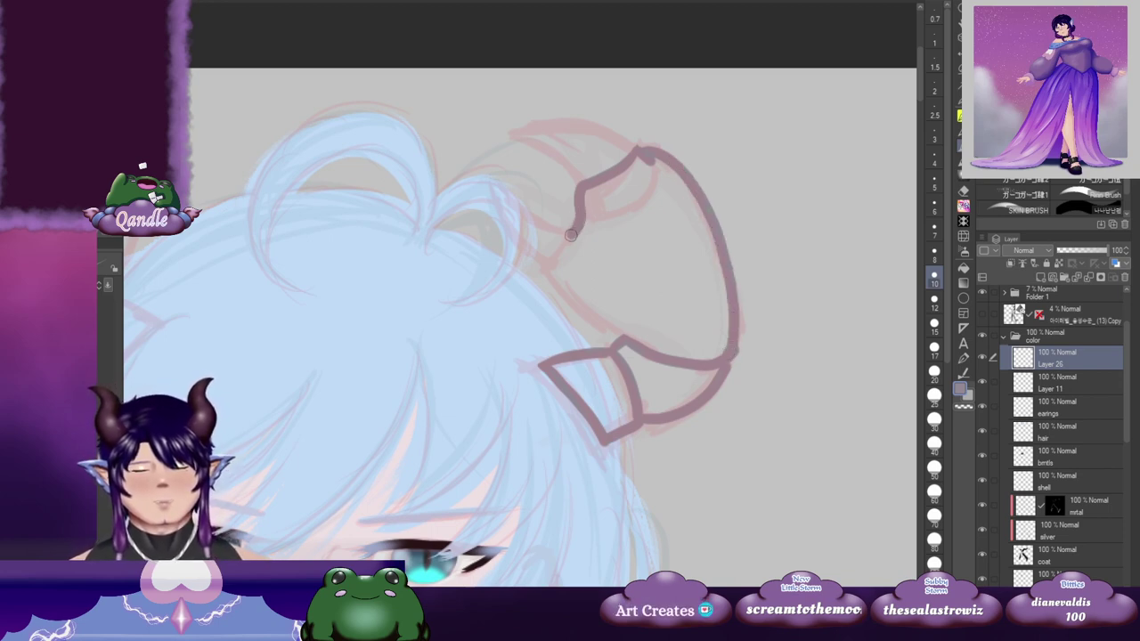
{"action": "mouse_move", "coordinate": [551, 259]}
{"action": "left_mouse_down"}
{"action": "mouse_move", "coordinate": [594, 324]}
{"action": "mouse_move", "coordinate": [643, 348]}
{"action": "left_mouse_up"}
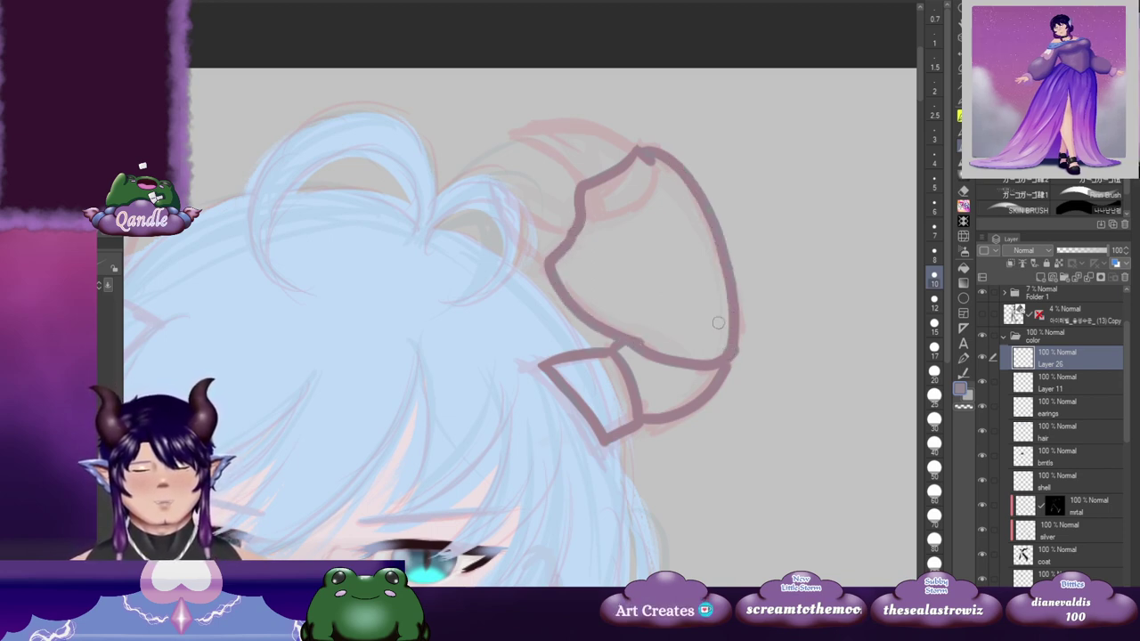
Step: Fill the three outlined segments of the right-hand horn with the muted grey-purple
{"action": "left_click_drag", "start_coordinate": [718, 323], "coordinate": [729, 295]}
{"action": "key", "text": "g"}
{"action": "left_click", "coordinate": [703, 270]}
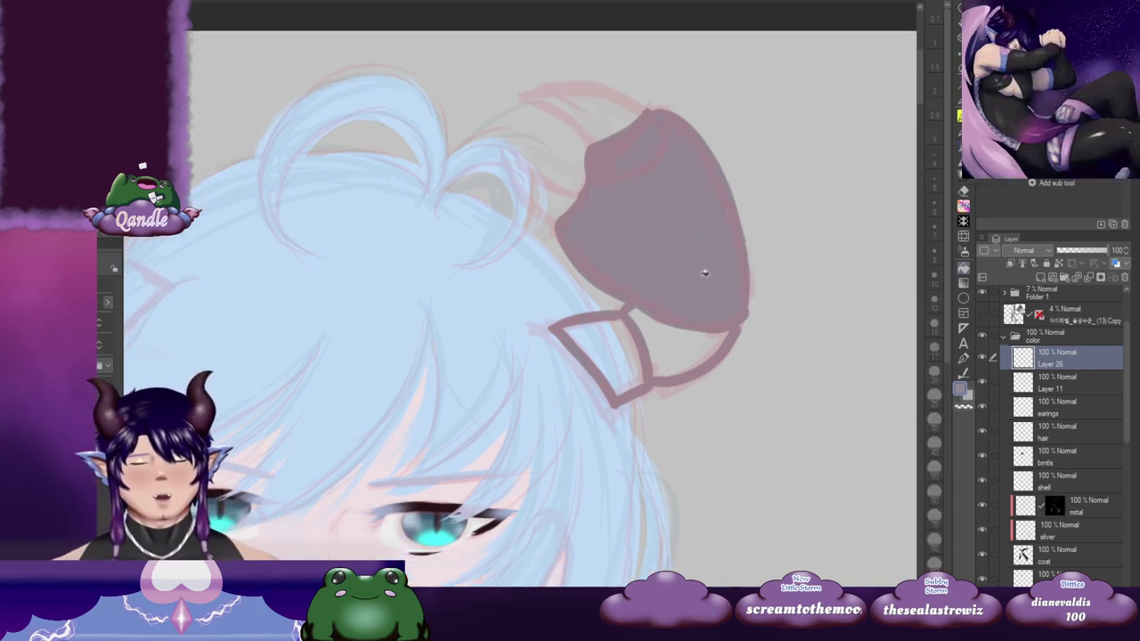
{"action": "left_click", "coordinate": [683, 339]}
{"action": "left_click", "coordinate": [603, 357]}
{"action": "left_click_drag", "start_coordinate": [708, 287], "coordinate": [832, 249]}
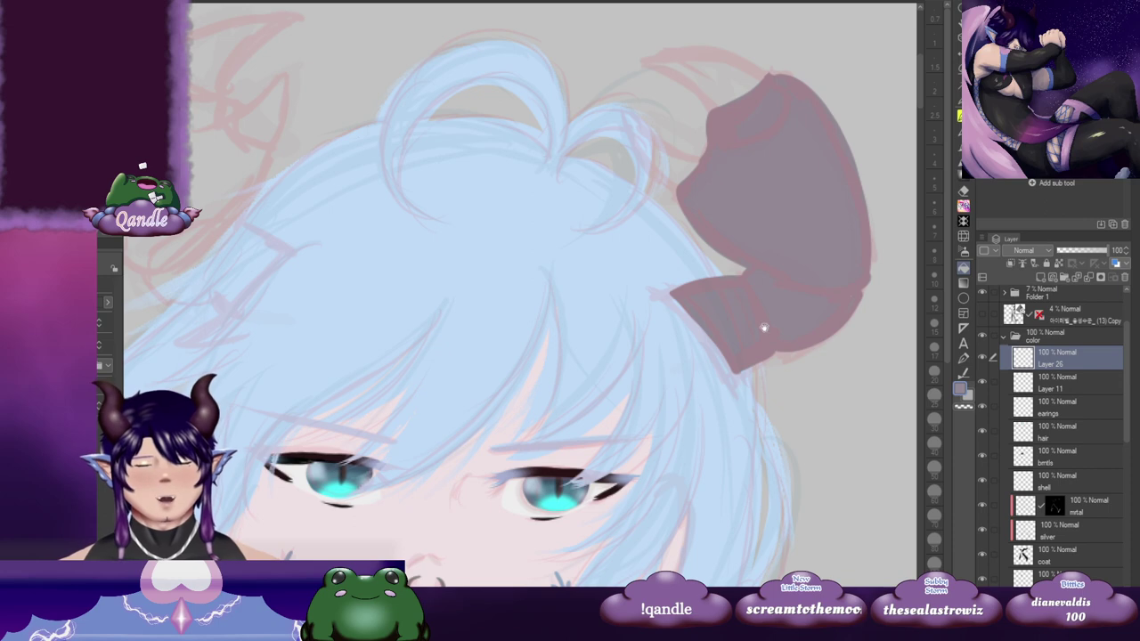
{"action": "left_click_drag", "start_coordinate": [335, 383], "coordinate": [815, 248]}
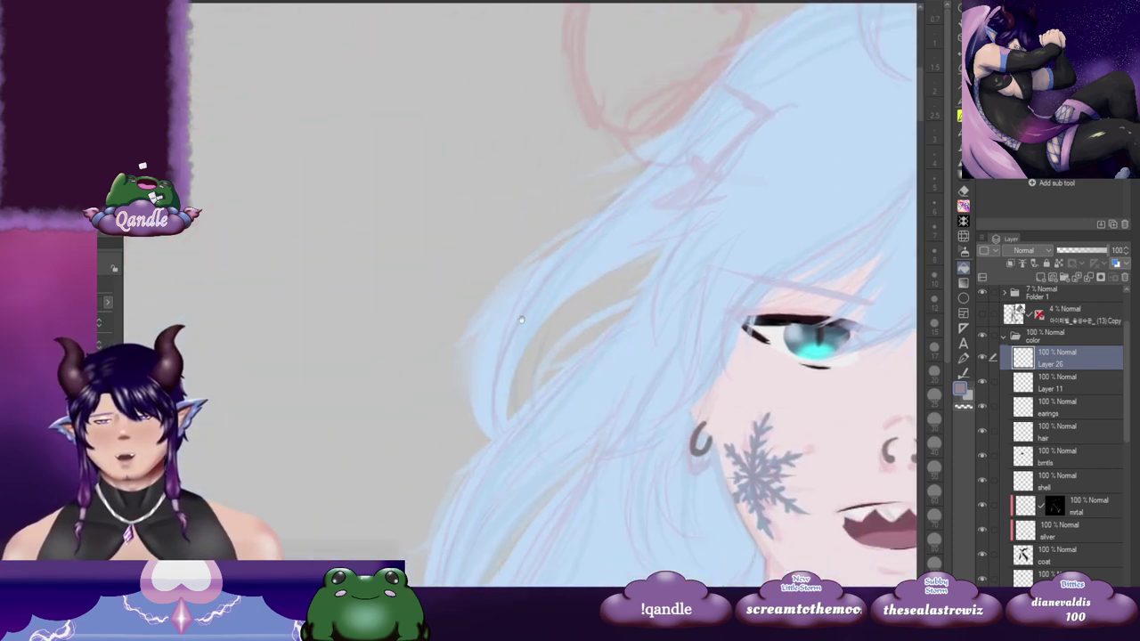
{"action": "left_click_drag", "start_coordinate": [522, 320], "coordinate": [192, 427]}
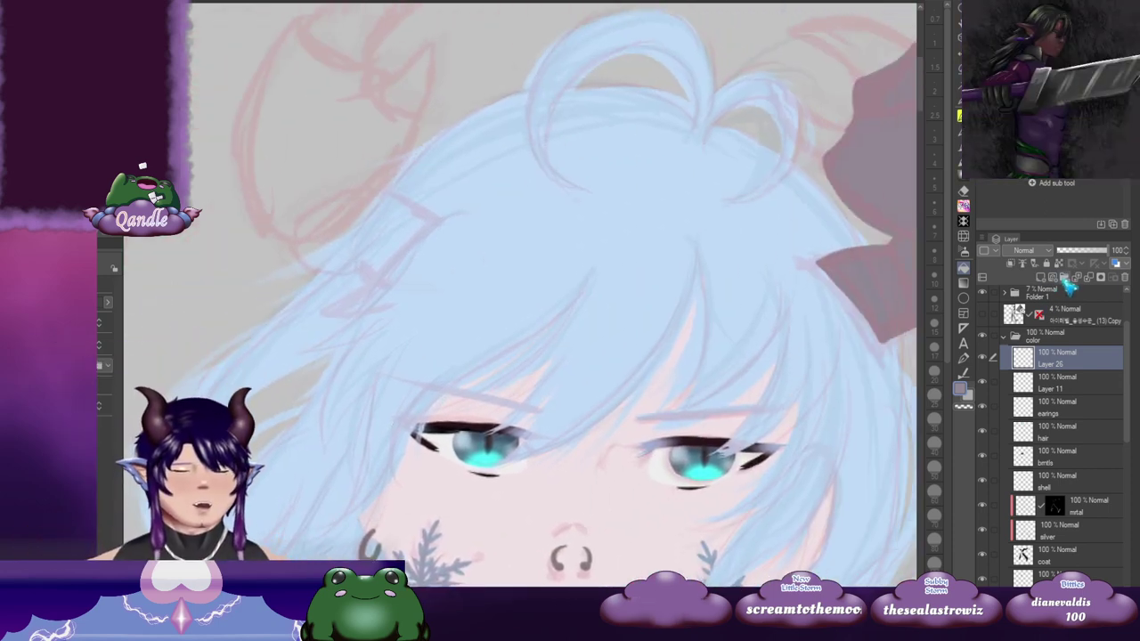
Step: Group the grey-purple horn layer in a new folder named claws and add an empty layer beneath it
{"action": "left_click", "coordinate": [1062, 278]}
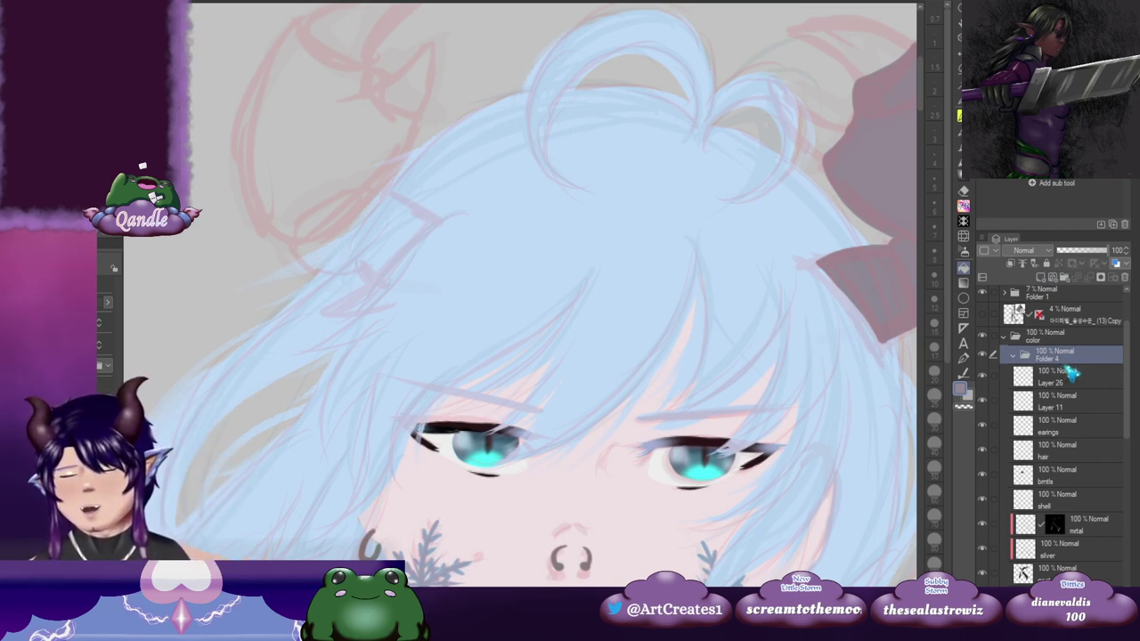
{"action": "left_click", "coordinate": [1078, 382]}
{"action": "left_click_drag", "start_coordinate": [1074, 362], "coordinate": [1088, 372]}
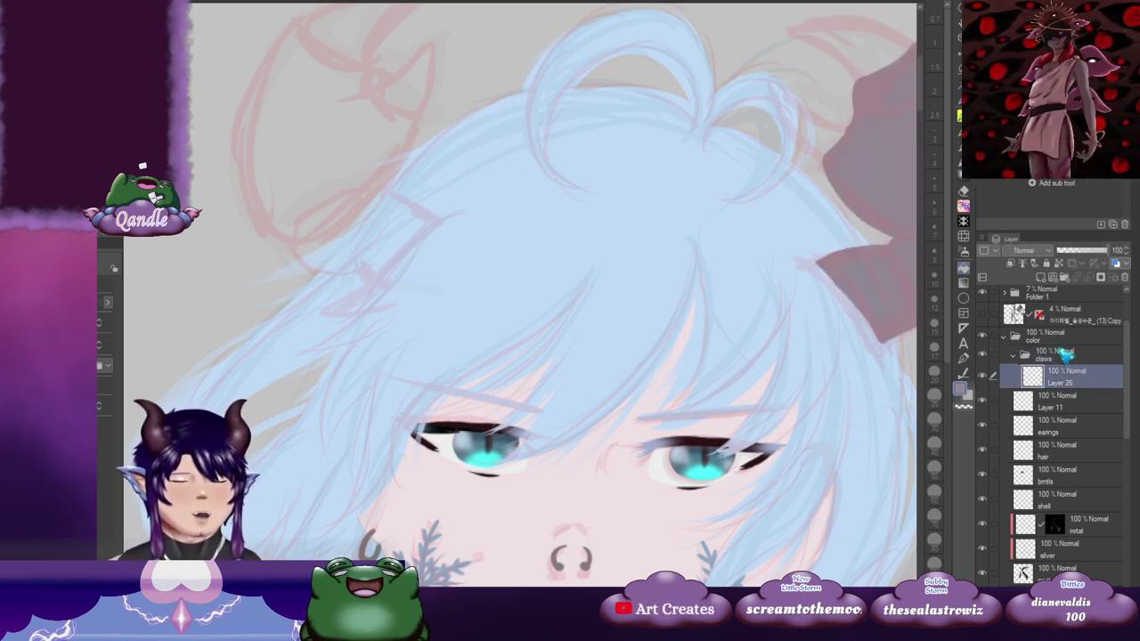
{"action": "left_click", "coordinate": [1046, 278]}
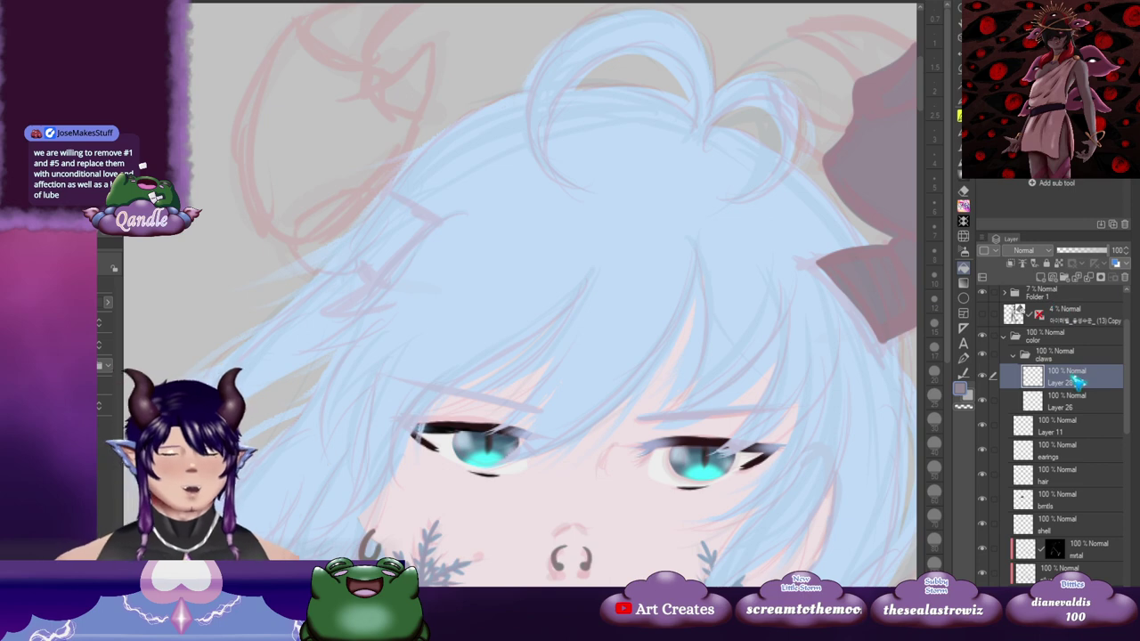
{"action": "left_click_drag", "start_coordinate": [1074, 410], "coordinate": [1073, 411]}
Step: Outline the upper pointed tip of the right-hand horn over the sketch in off-white and fill it
{"action": "left_click_drag", "start_coordinate": [735, 224], "coordinate": [568, 321]}
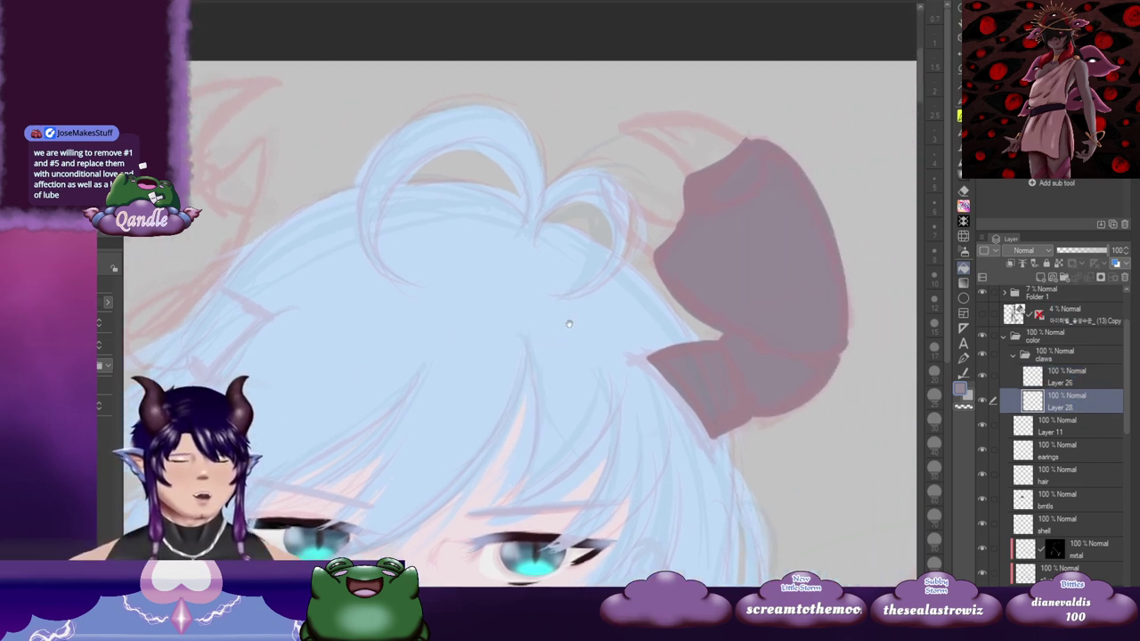
{"action": "key", "text": "x"}
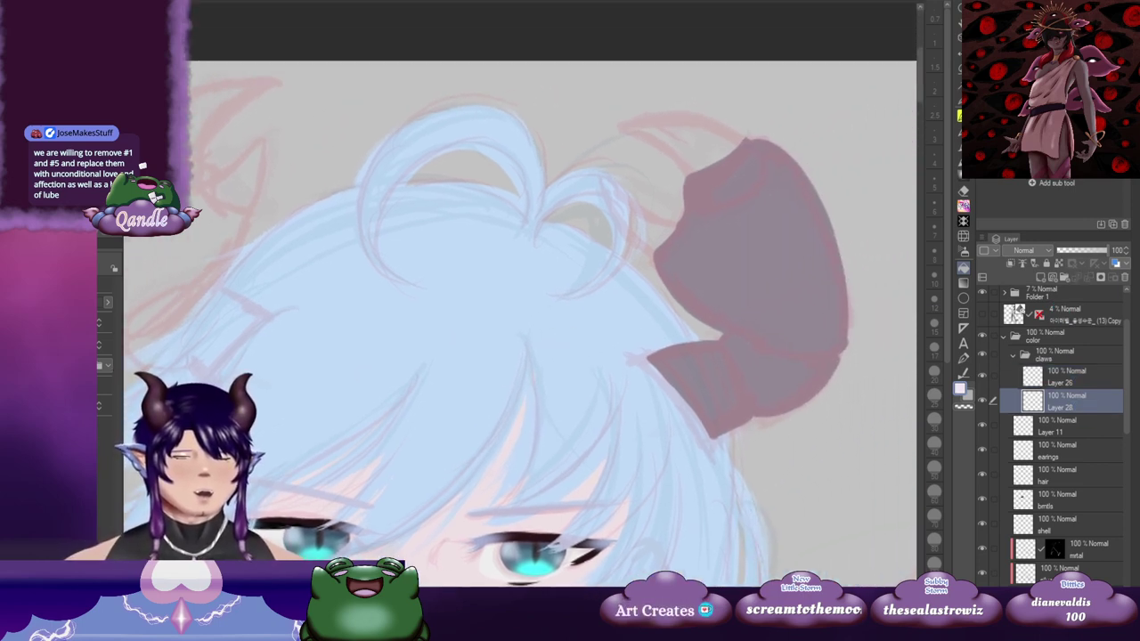
{"action": "key", "text": "b"}
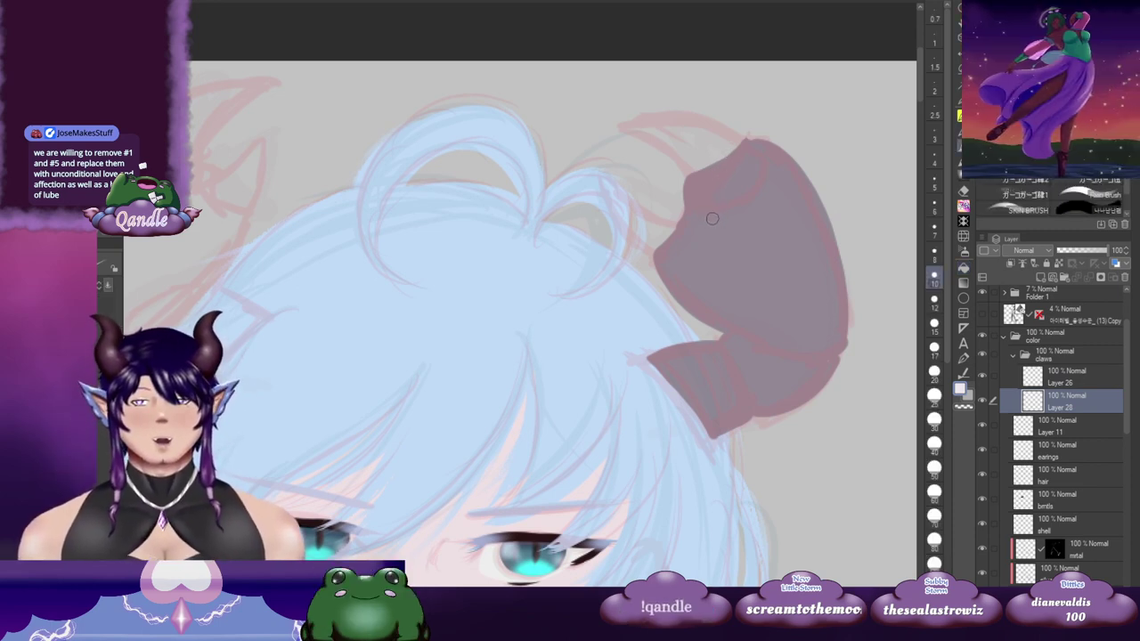
{"action": "left_click_drag", "start_coordinate": [715, 220], "coordinate": [749, 242]}
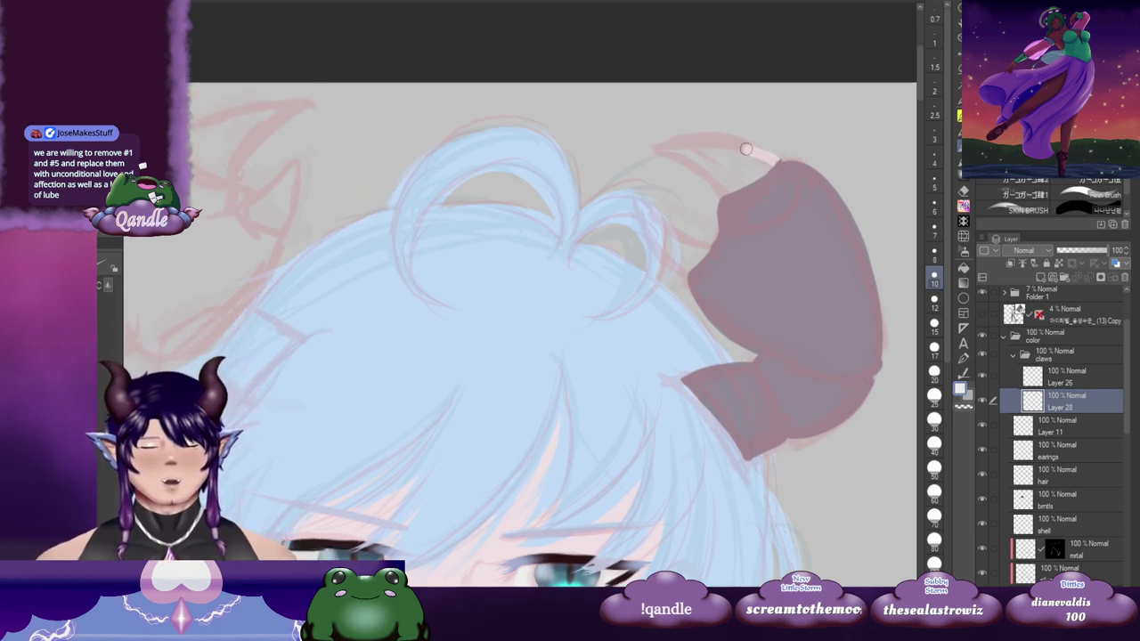
{"action": "left_click_drag", "start_coordinate": [746, 148], "coordinate": [665, 150]}
{"action": "key", "text": "ctrl+z"}
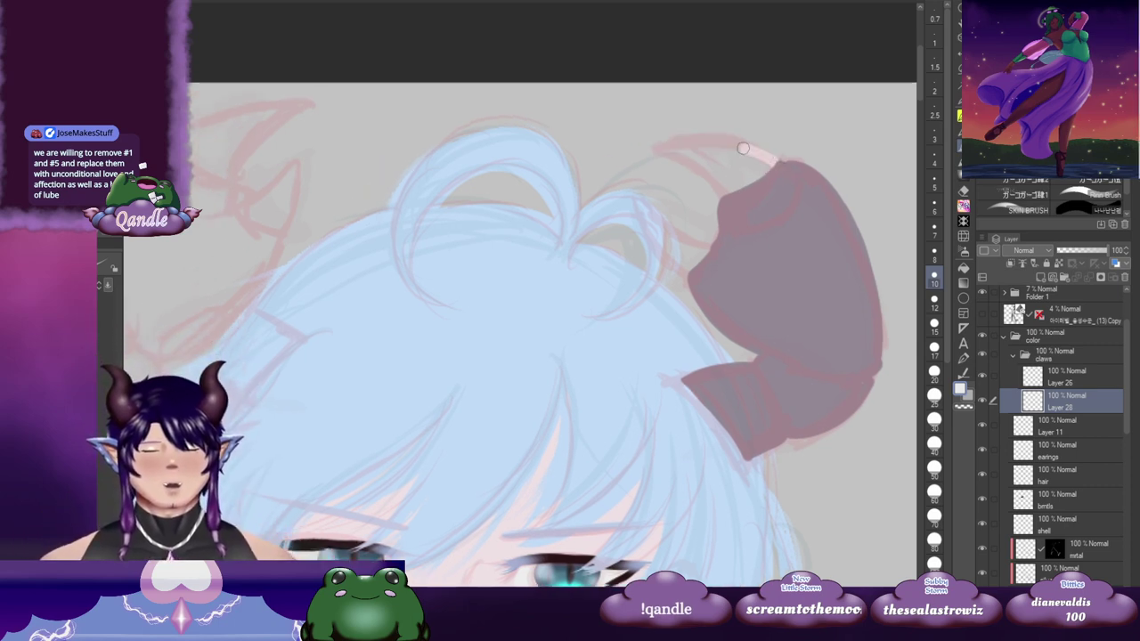
{"action": "mouse_move", "coordinate": [779, 162]}
{"action": "left_mouse_down"}
{"action": "mouse_move", "coordinate": [661, 149]}
{"action": "mouse_move", "coordinate": [719, 203]}
{"action": "mouse_move", "coordinate": [737, 201]}
{"action": "left_mouse_up"}
{"action": "key", "text": "ctrl+z"}
{"action": "left_click_drag", "start_coordinate": [660, 149], "coordinate": [722, 202]}
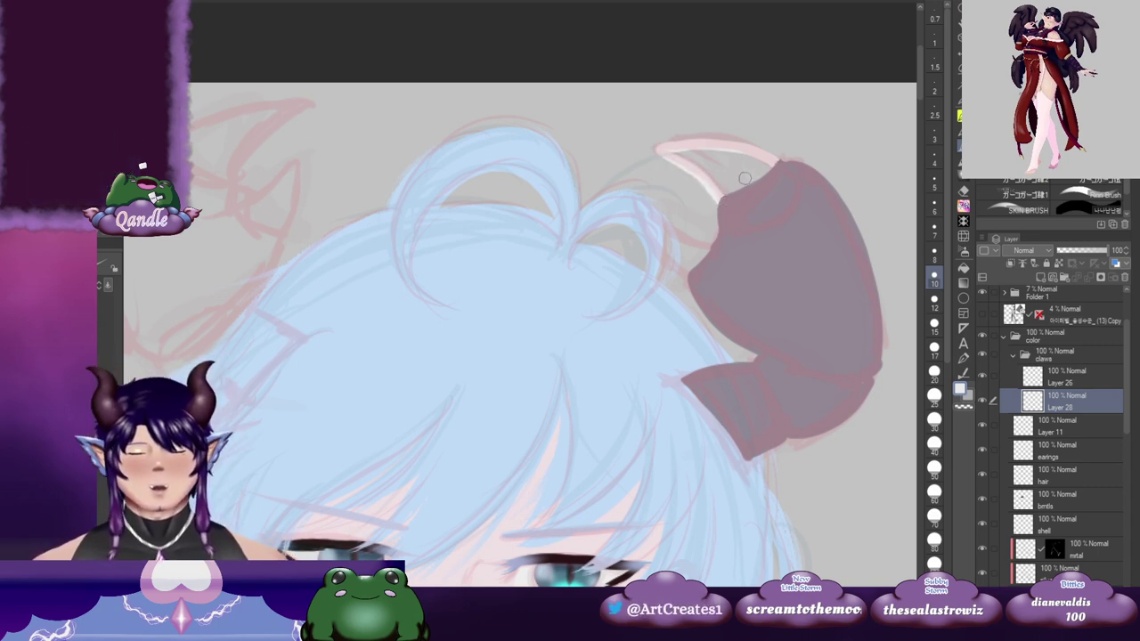
{"action": "key", "text": "g"}
{"action": "left_click", "coordinate": [747, 172]}
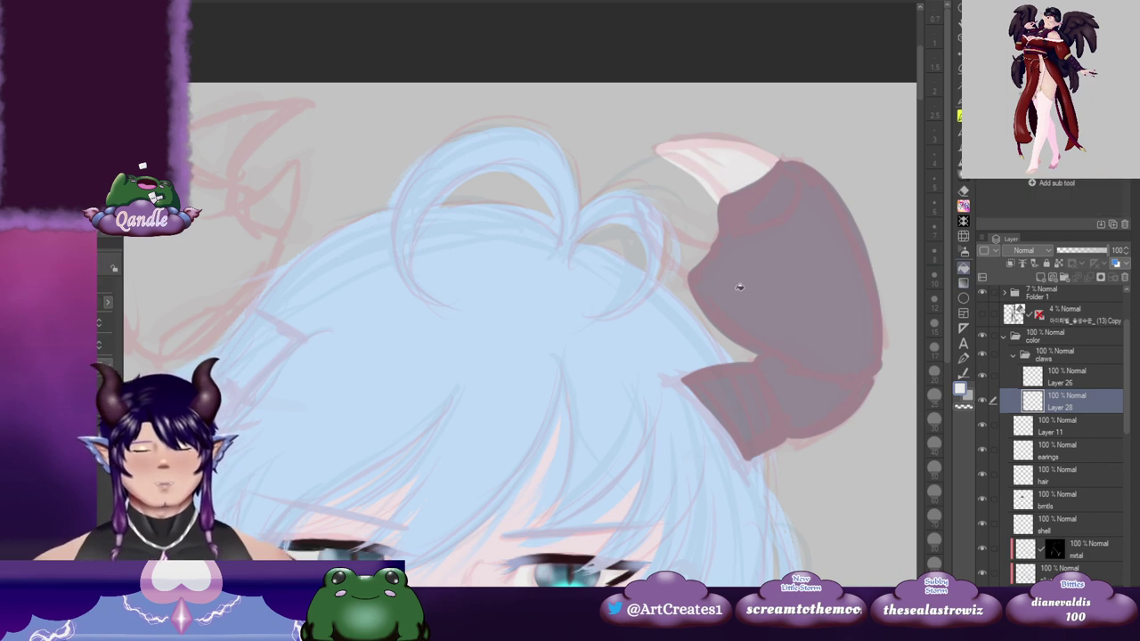
Step: Outline the lower pointed tip of the right-hand horn in off-white and fill it
{"action": "key", "text": "b"}
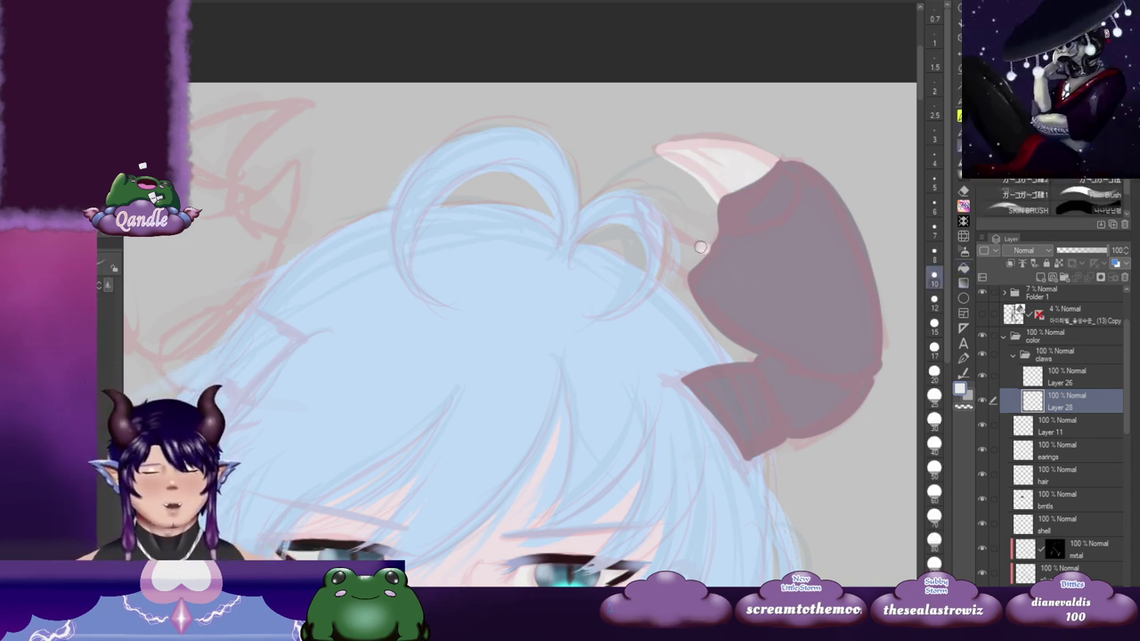
{"action": "mouse_move", "coordinate": [708, 250]}
{"action": "left_mouse_down"}
{"action": "mouse_move", "coordinate": [659, 217]}
{"action": "mouse_move", "coordinate": [658, 244]}
{"action": "left_mouse_up"}
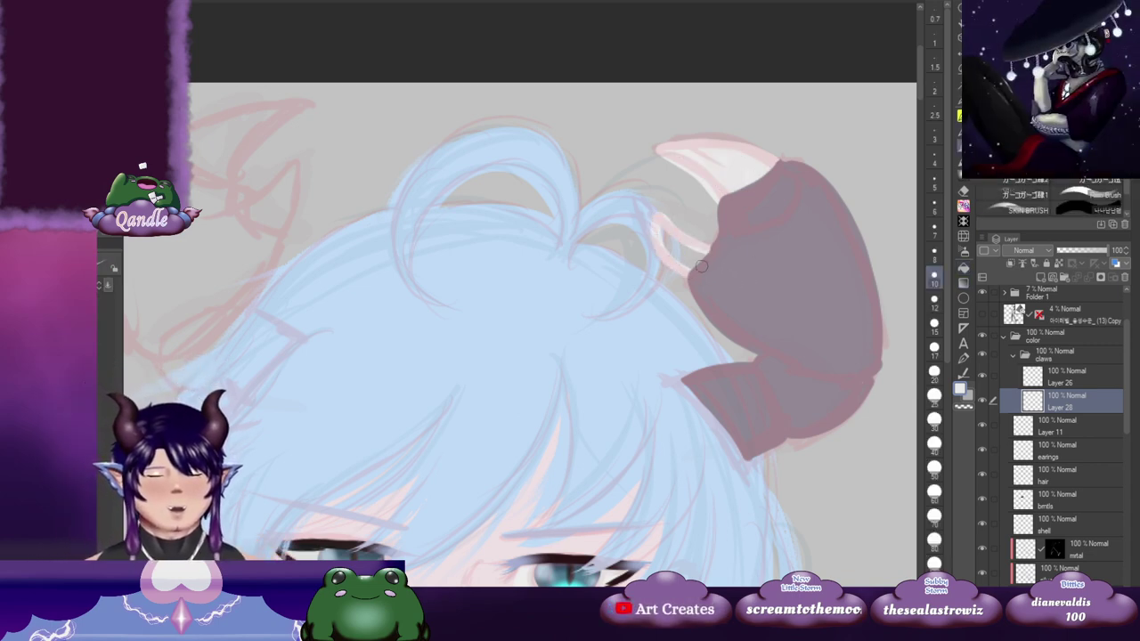
{"action": "key", "text": "g"}
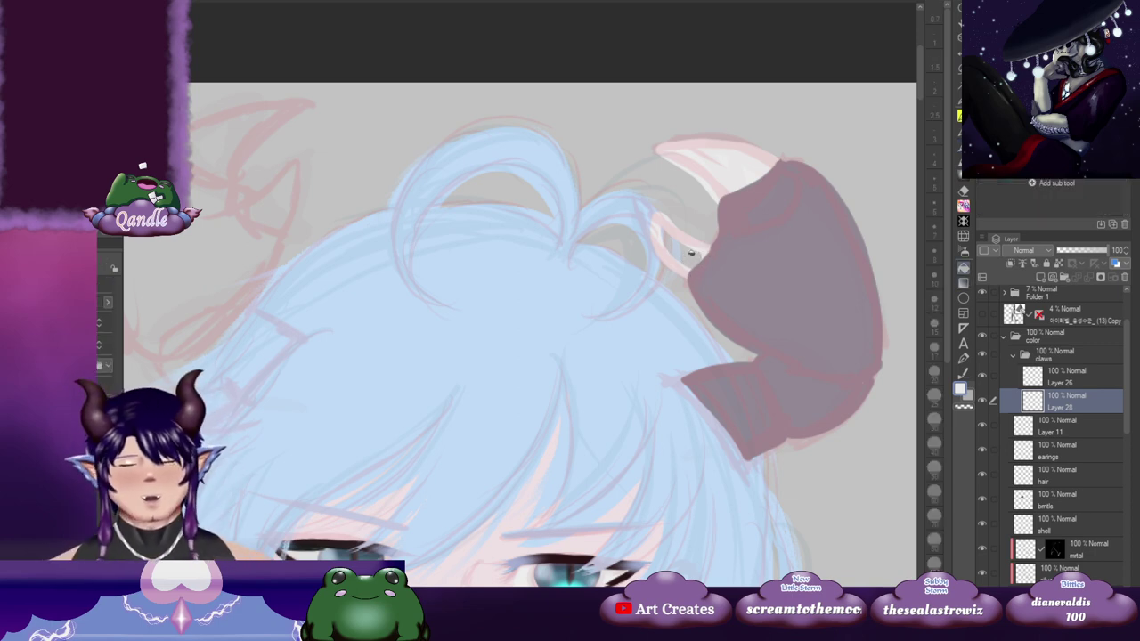
{"action": "left_click", "coordinate": [687, 254]}
Step: Add a new layer above the grey-purple horn layer and clip it to that layer
{"action": "mouse_move", "coordinate": [811, 308]}
{"action": "left_mouse_down"}
{"action": "mouse_move", "coordinate": [643, 328]}
{"action": "mouse_move", "coordinate": [710, 296]}
{"action": "left_mouse_up"}
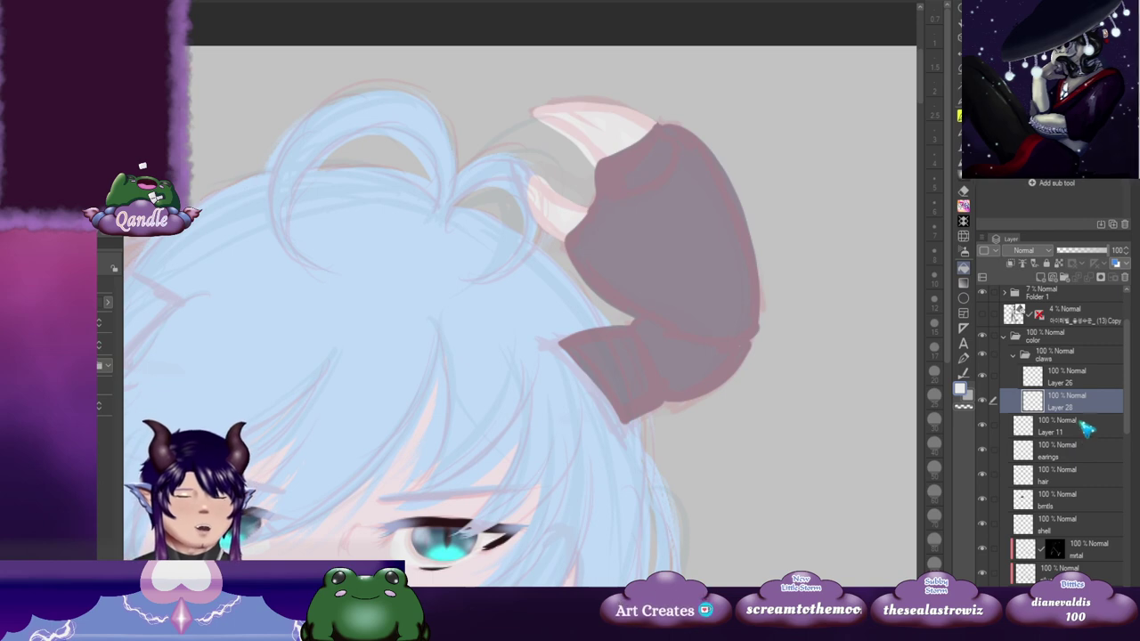
{"action": "left_click", "coordinate": [1085, 383]}
{"action": "left_click", "coordinate": [1079, 402]}
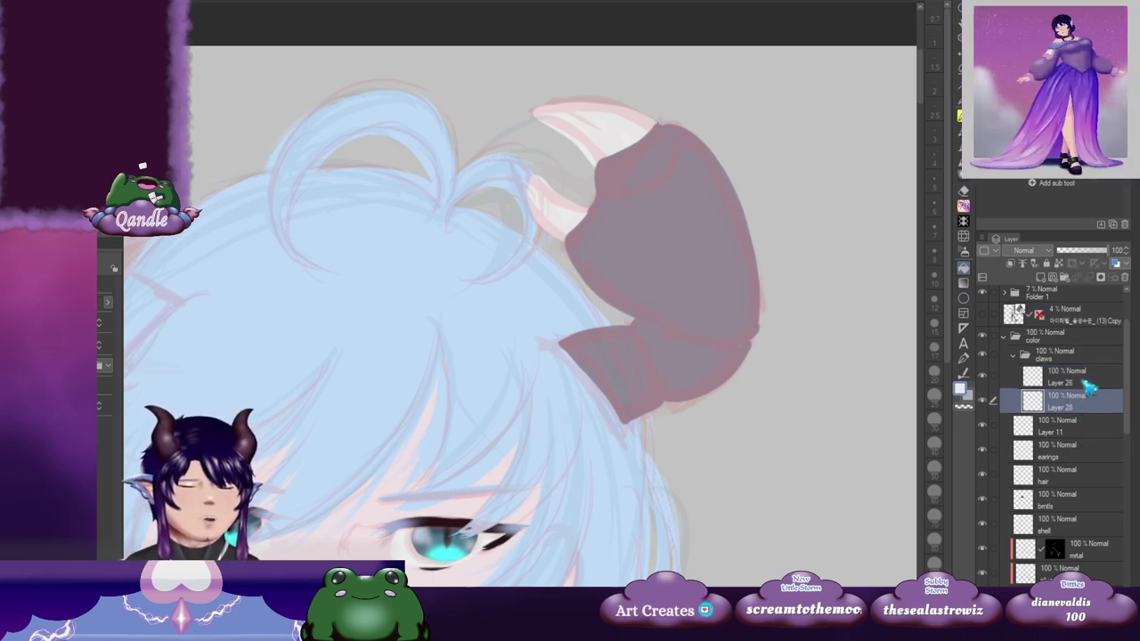
{"action": "left_click", "coordinate": [1082, 379]}
{"action": "left_click", "coordinate": [1049, 280]}
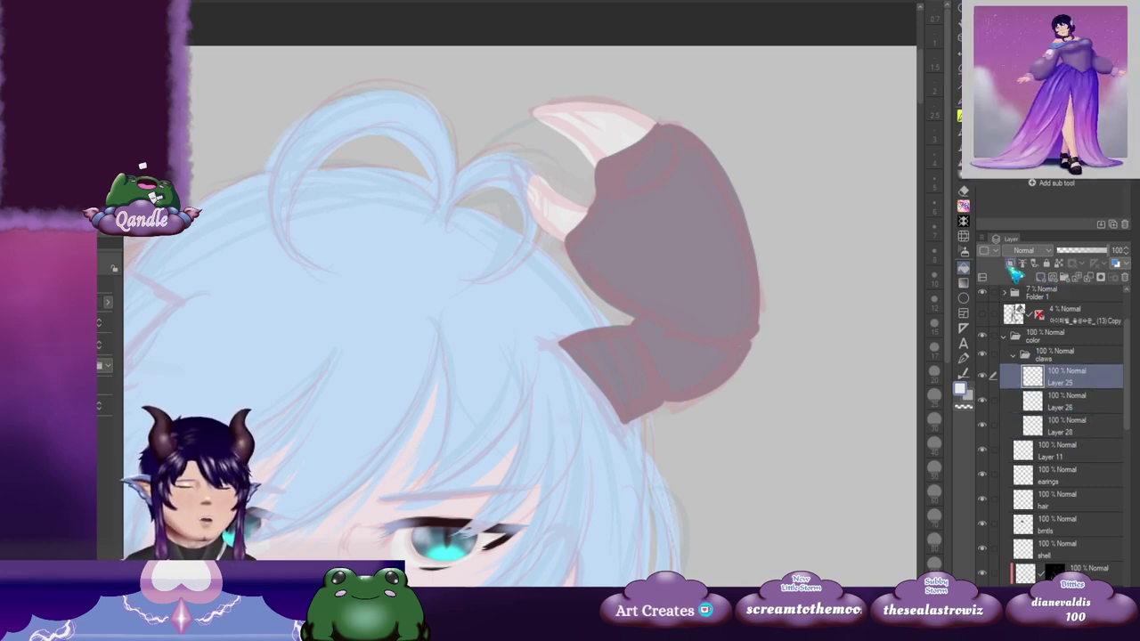
Step: Sample brown from the reference horn and paint the outer part of the right-hand horn's main segment with a size 20 brush
{"action": "left_click_drag", "start_coordinate": [453, 388], "coordinate": [584, 291]}
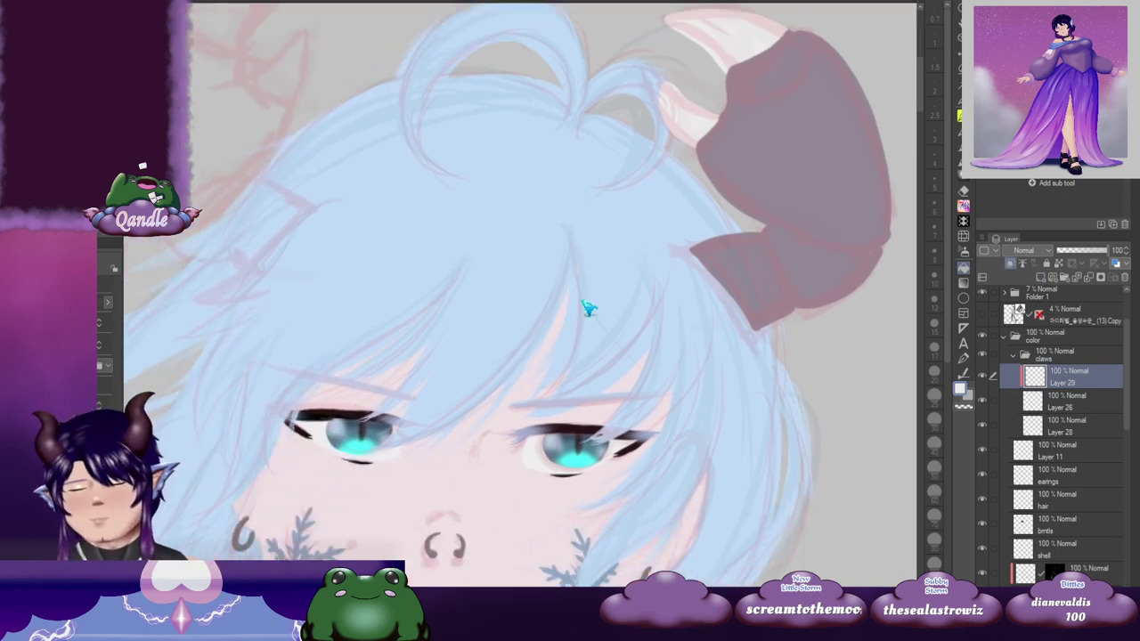
{"action": "scroll", "coordinate": [587, 307], "scroll_direction": "down", "scroll_amount": 3}
{"action": "left_click_drag", "start_coordinate": [285, 410], "coordinate": [618, 288]}
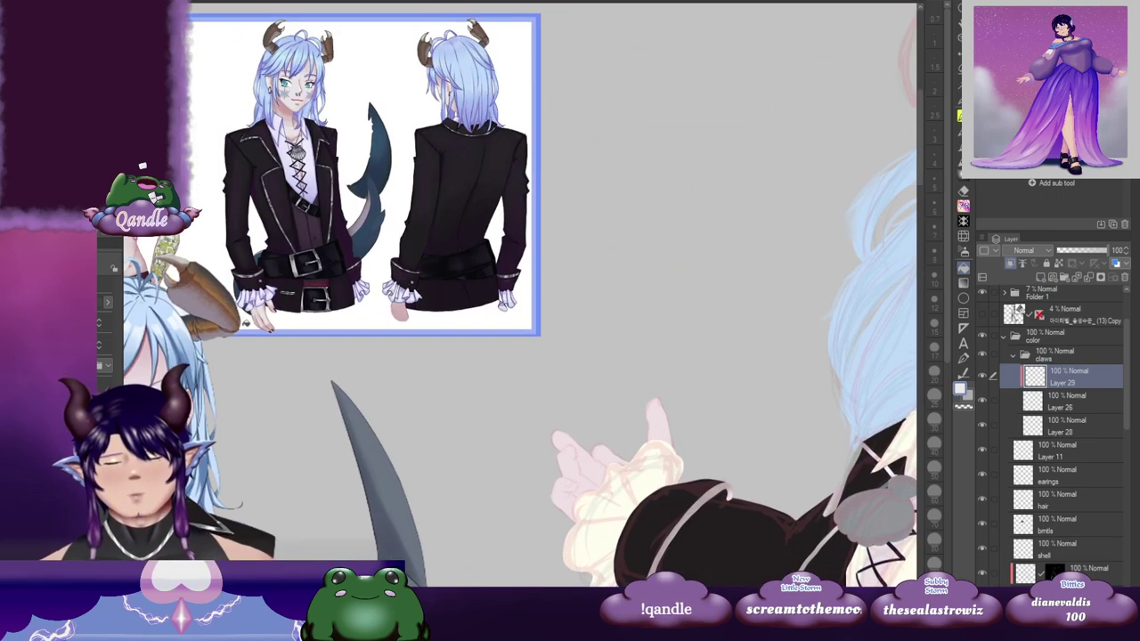
{"action": "left_click", "coordinate": [208, 285], "text": "alt"}
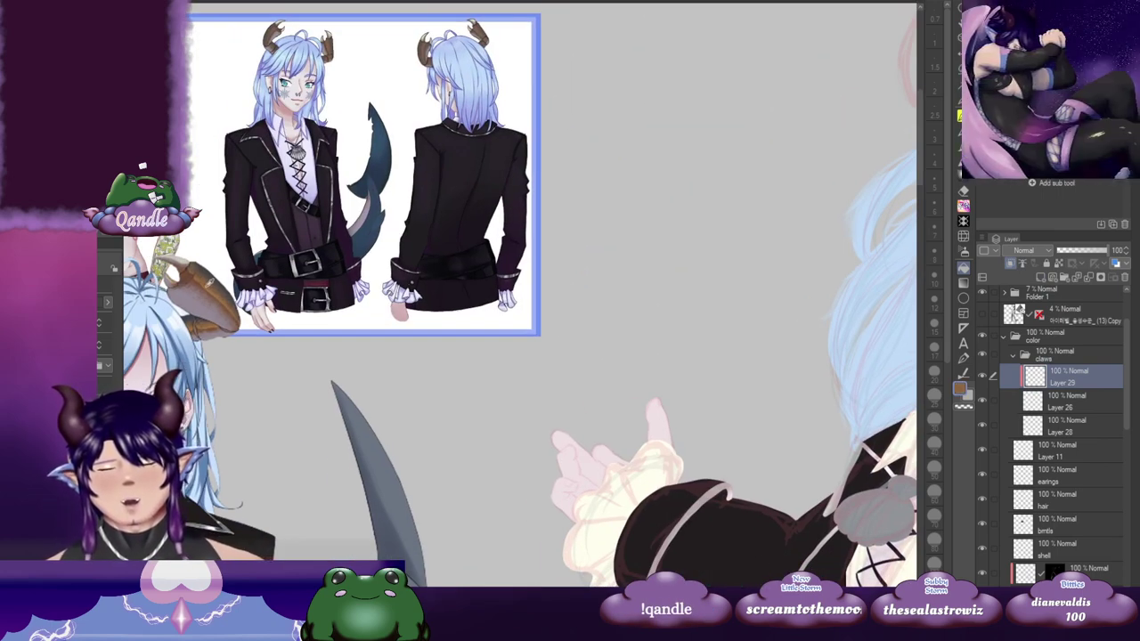
{"action": "left_click_drag", "start_coordinate": [776, 368], "coordinate": [363, 382]}
{"action": "left_click_drag", "start_coordinate": [855, 217], "coordinate": [641, 273]}
{"action": "key", "text": "b"}
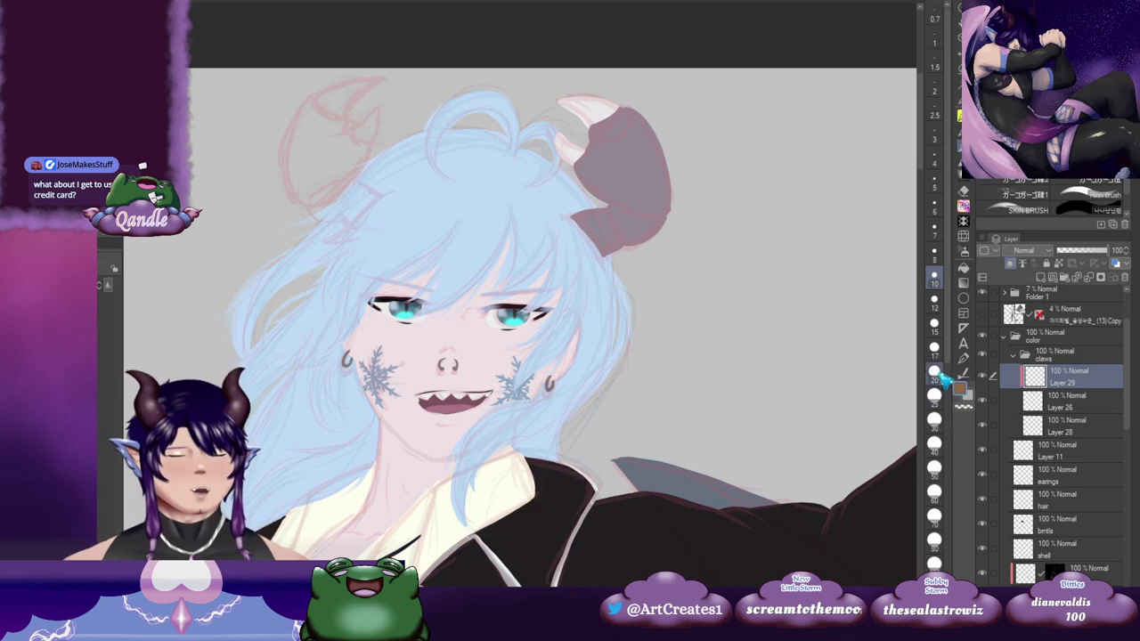
{"action": "left_click", "coordinate": [934, 371]}
{"action": "left_click_drag", "start_coordinate": [561, 133], "coordinate": [635, 209]}
{"action": "mouse_move", "coordinate": [570, 114]}
{"action": "left_mouse_down"}
{"action": "mouse_move", "coordinate": [577, 124]}
{"action": "mouse_move", "coordinate": [597, 108]}
{"action": "mouse_move", "coordinate": [605, 125]}
{"action": "mouse_move", "coordinate": [591, 127]}
{"action": "mouse_move", "coordinate": [640, 180]}
{"action": "mouse_move", "coordinate": [656, 167]}
{"action": "mouse_move", "coordinate": [676, 180]}
{"action": "mouse_move", "coordinate": [604, 201]}
{"action": "left_mouse_up"}
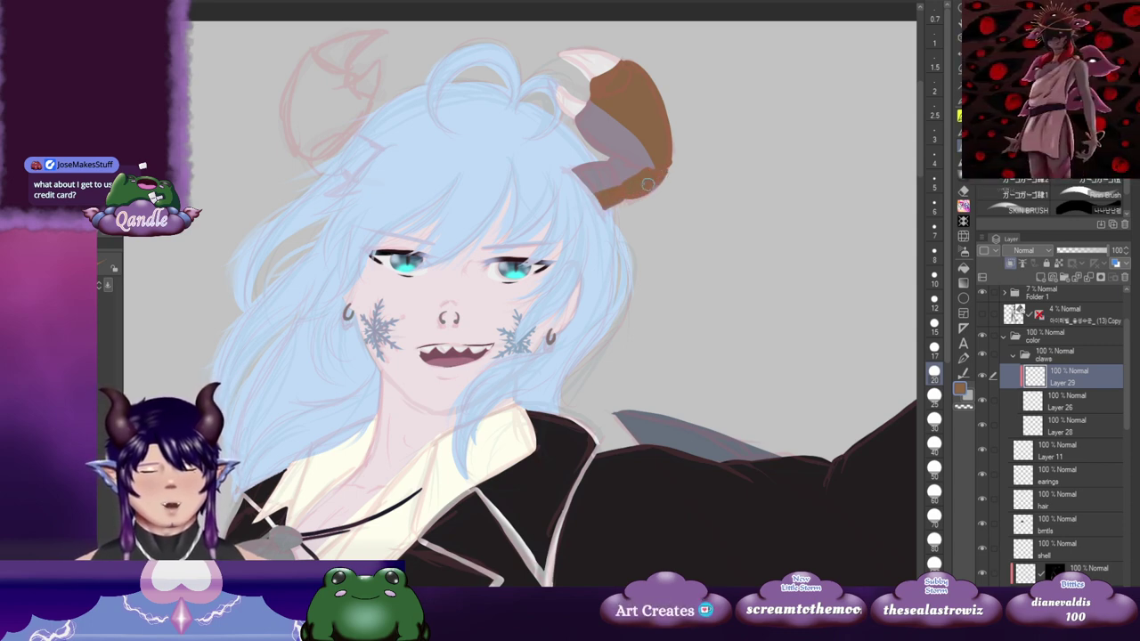
Step: Paint a brown patch along the upper edge of the right-hand horn's small lower segments
{"action": "left_click_drag", "start_coordinate": [489, 266], "coordinate": [934, 146]}
{"action": "mouse_move", "coordinate": [503, 283]}
{"action": "left_mouse_down"}
{"action": "mouse_move", "coordinate": [821, 164]}
{"action": "mouse_move", "coordinate": [342, 361]}
{"action": "left_mouse_up"}
{"action": "left_click_drag", "start_coordinate": [912, 224], "coordinate": [743, 258]}
{"action": "key", "text": "ctrl+z"}
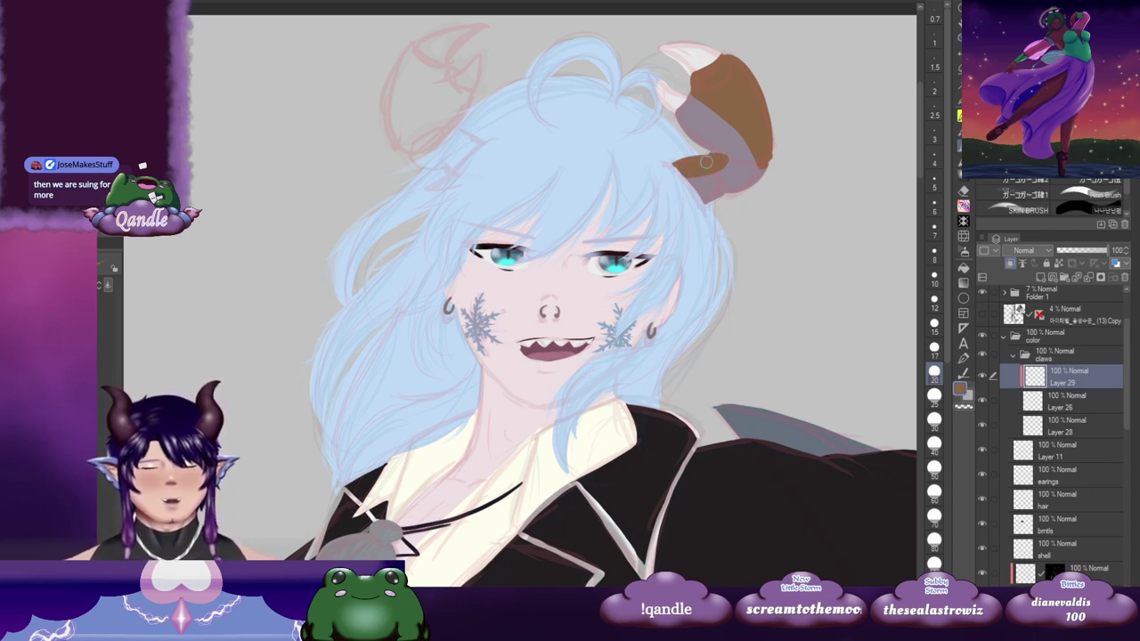
{"action": "left_click_drag", "start_coordinate": [768, 176], "coordinate": [750, 198]}
{"action": "key", "text": "e"}
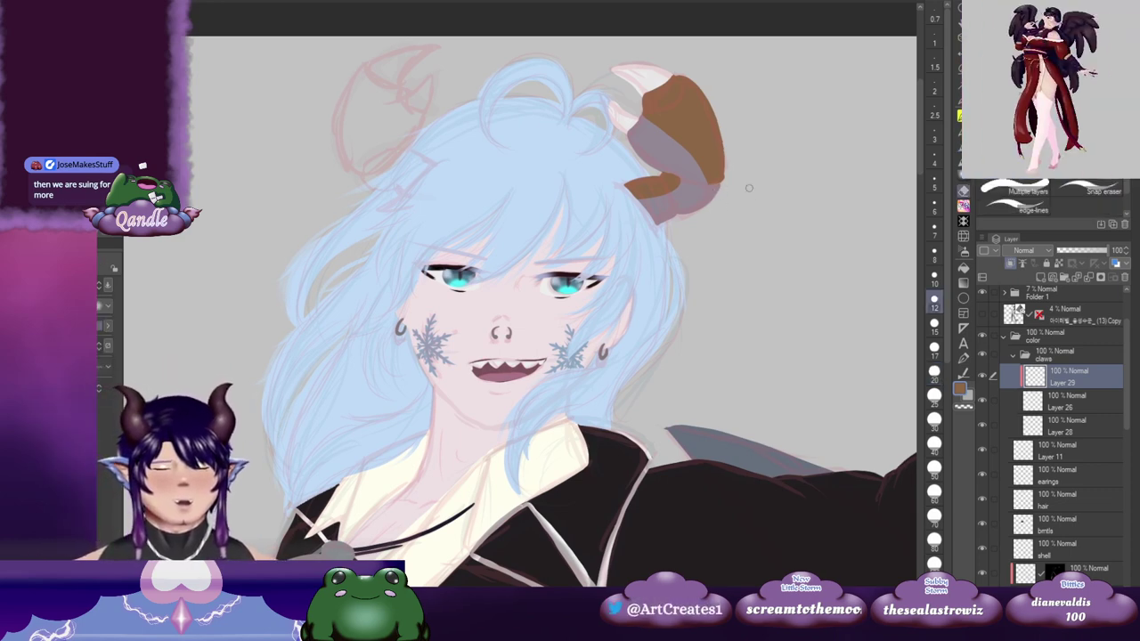
{"action": "key", "text": "b"}
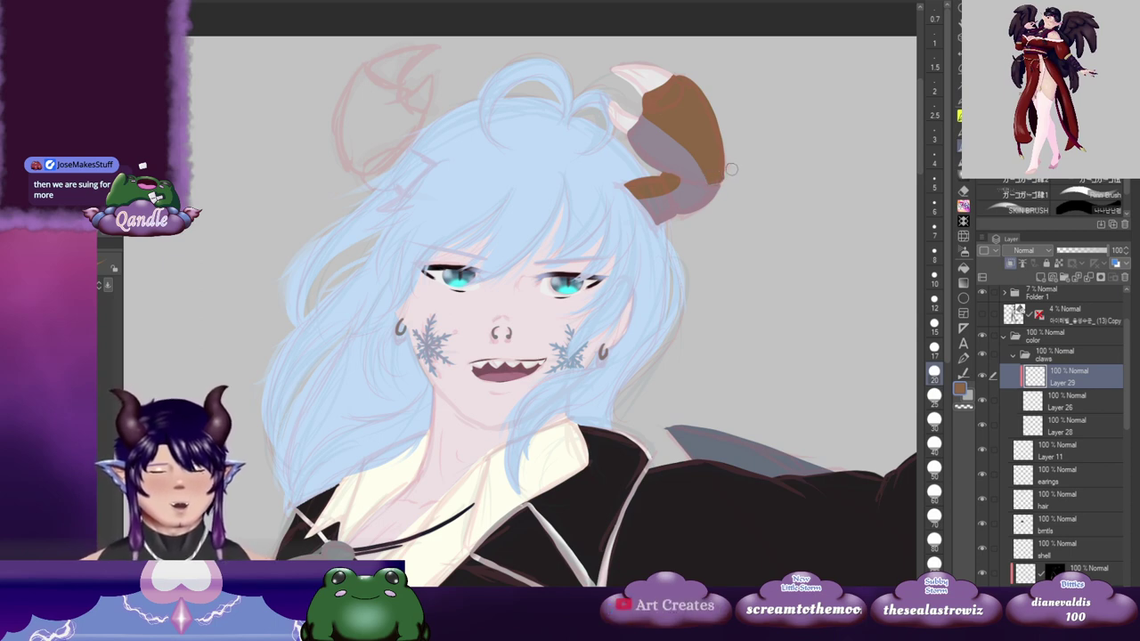
{"action": "left_click_drag", "start_coordinate": [753, 165], "coordinate": [708, 234]}
{"action": "left_click_drag", "start_coordinate": [706, 317], "coordinate": [740, 279]}
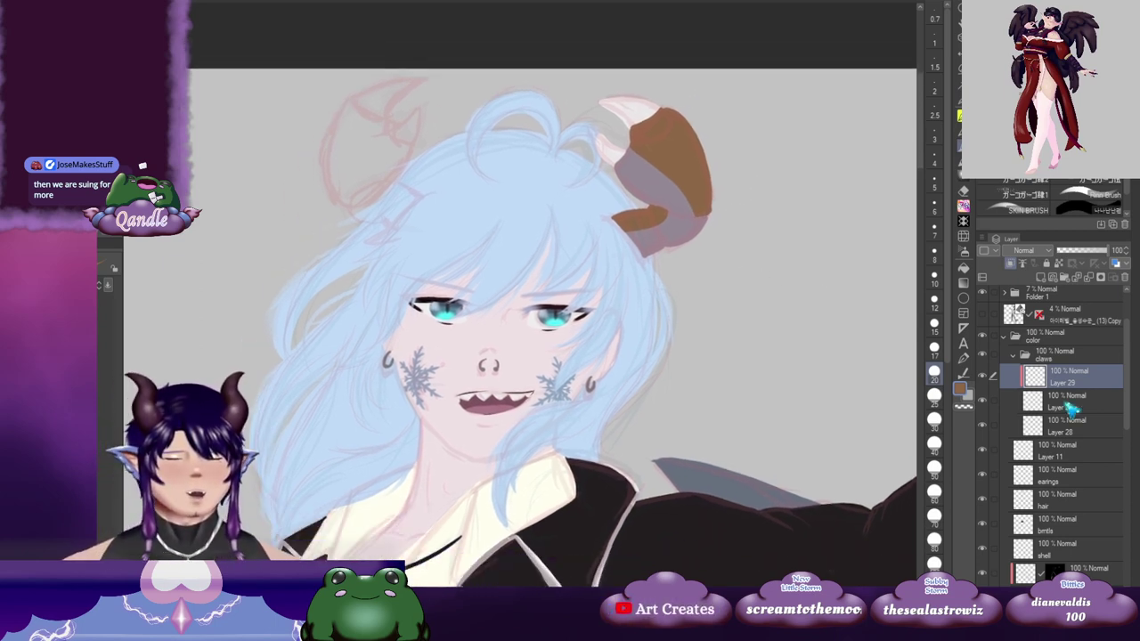
Step: Add another clipped layer and shade the horn's outer edge and base segment with dark blue-grey sampled from the reference
{"action": "left_click_drag", "start_coordinate": [361, 382], "coordinate": [781, 295]}
{"action": "left_click_drag", "start_coordinate": [199, 256], "coordinate": [365, 216]}
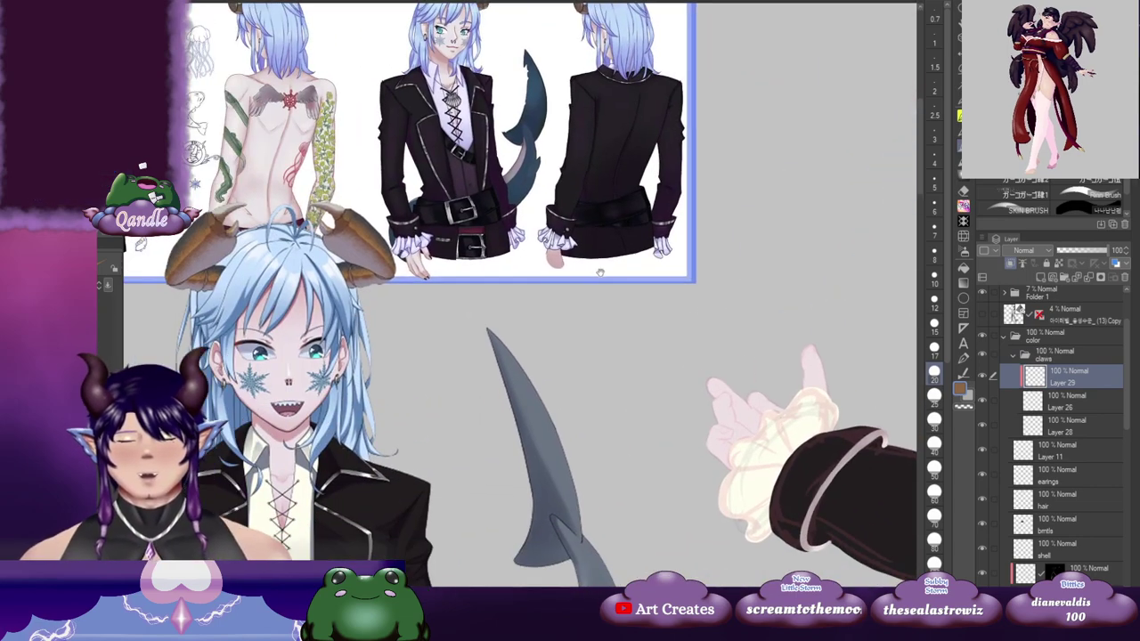
{"action": "left_click_drag", "start_coordinate": [777, 292], "coordinate": [508, 352]}
{"action": "left_click", "coordinate": [1039, 278]}
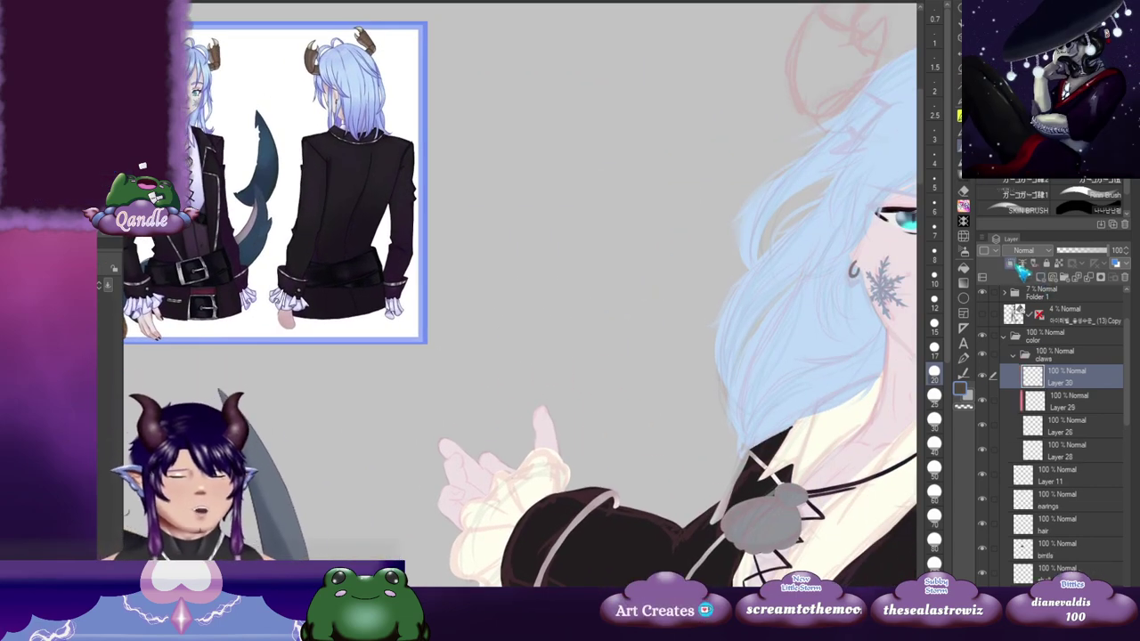
{"action": "left_click", "coordinate": [1012, 264]}
{"action": "left_click_drag", "start_coordinate": [708, 342], "coordinate": [291, 485]}
{"action": "left_click_drag", "start_coordinate": [720, 289], "coordinate": [657, 296]}
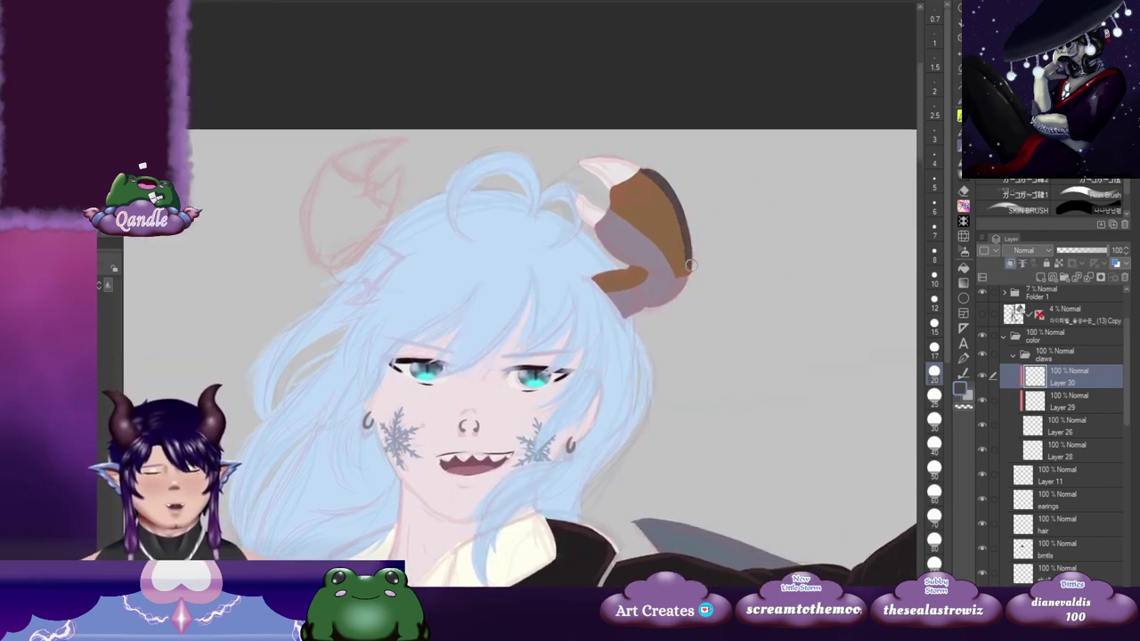
{"action": "mouse_move", "coordinate": [679, 266]}
{"action": "left_mouse_down"}
{"action": "mouse_move", "coordinate": [631, 246]}
{"action": "mouse_move", "coordinate": [660, 241]}
{"action": "mouse_move", "coordinate": [667, 252]}
{"action": "mouse_move", "coordinate": [632, 249]}
{"action": "left_mouse_up"}
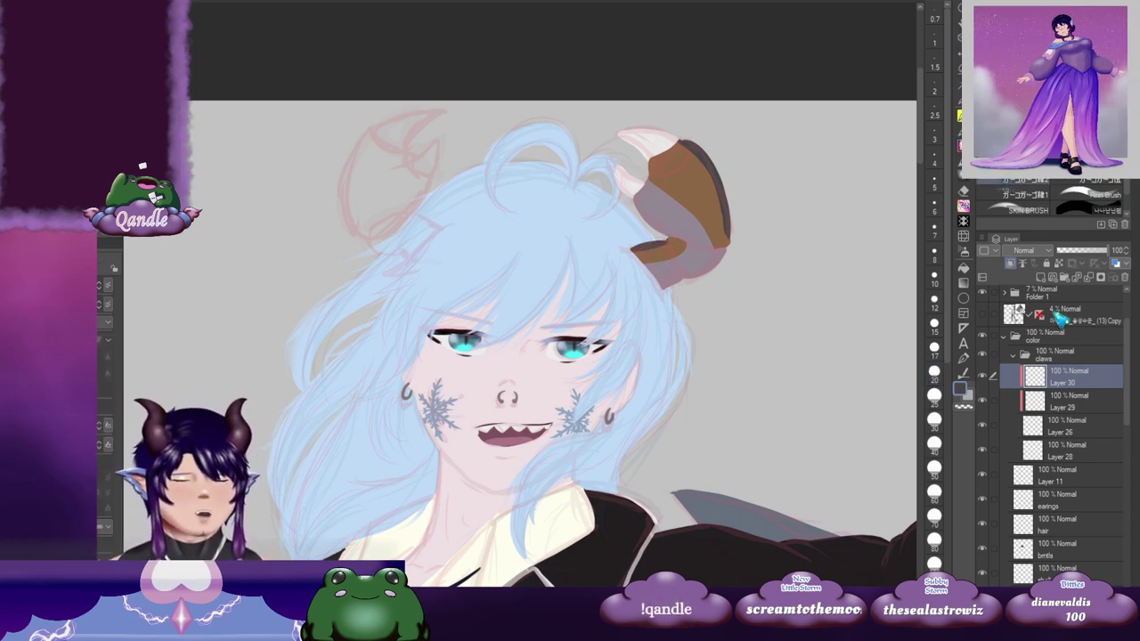
Step: Sample the horn's brown and add a new clipped layer directly above the first brown layer
{"action": "left_click", "coordinate": [1083, 406]}
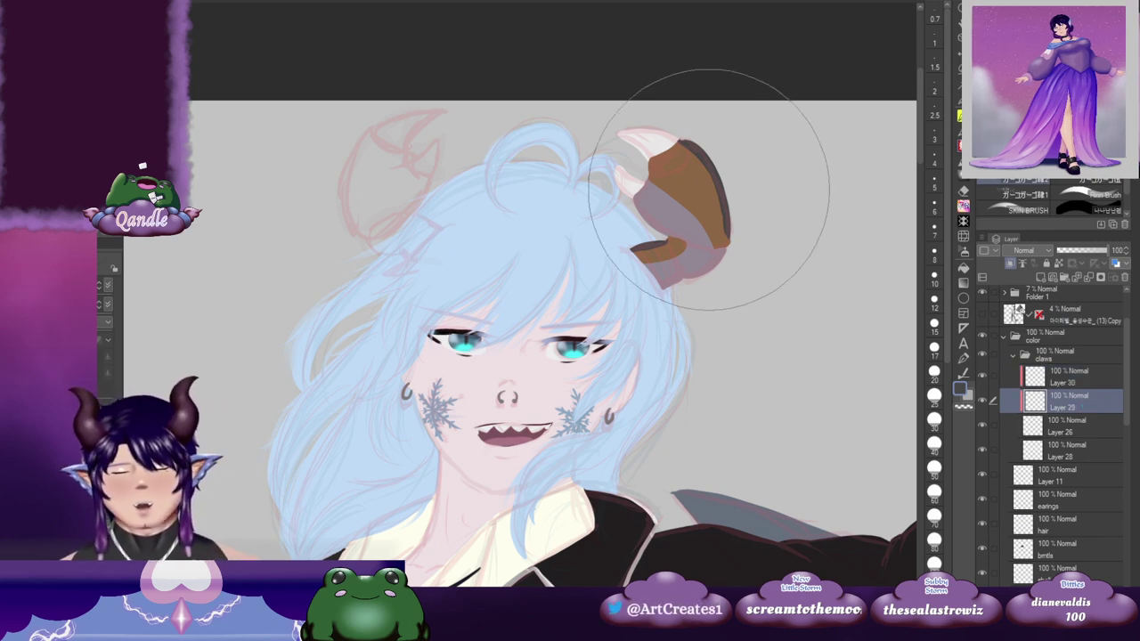
{"action": "left_click", "coordinate": [708, 190], "text": "alt"}
{"action": "left_click", "coordinate": [934, 329]}
{"action": "left_click", "coordinate": [934, 324]}
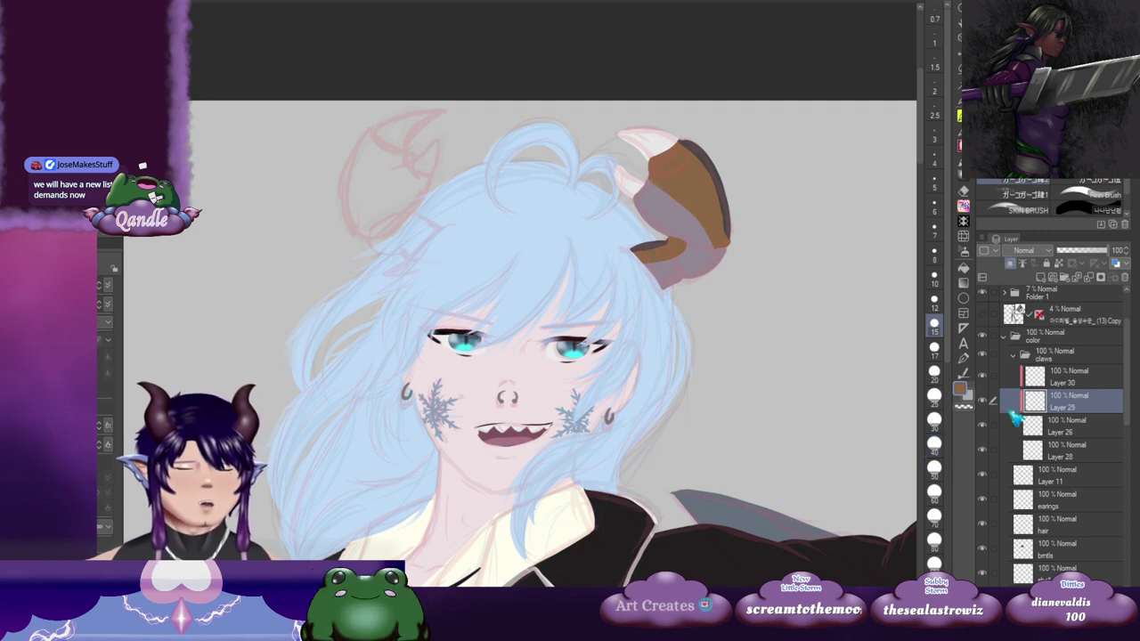
{"action": "left_click", "coordinate": [1012, 266]}
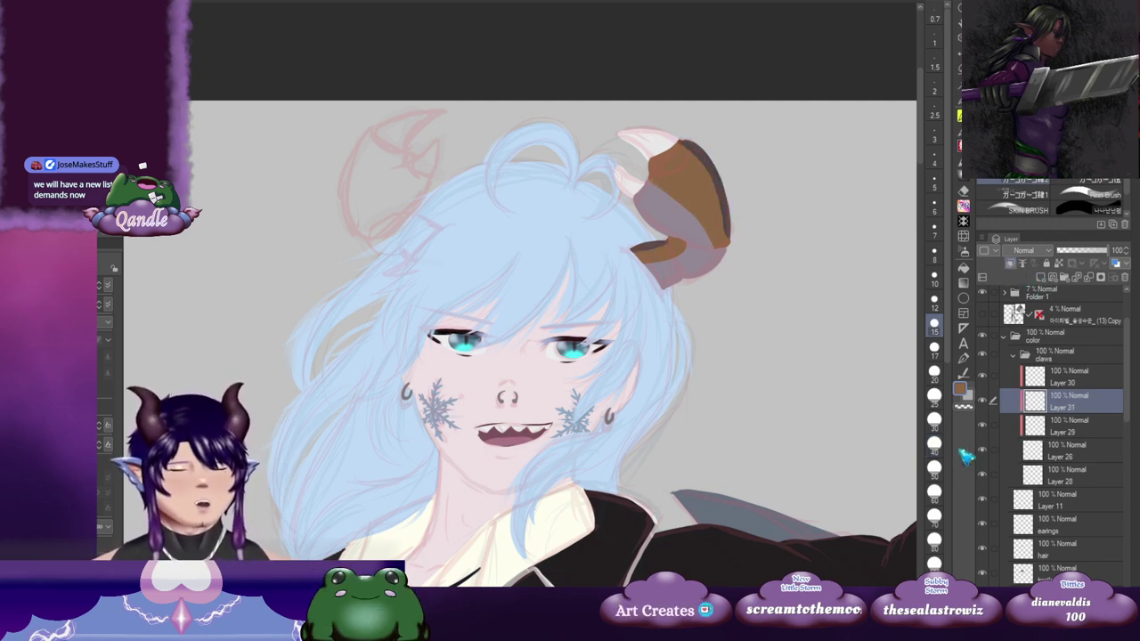
Step: Blend brown into the grey-purple of the right-hand horn's main segment at brush size 50 and its lower segments at size 30
{"action": "left_click", "coordinate": [934, 468]}
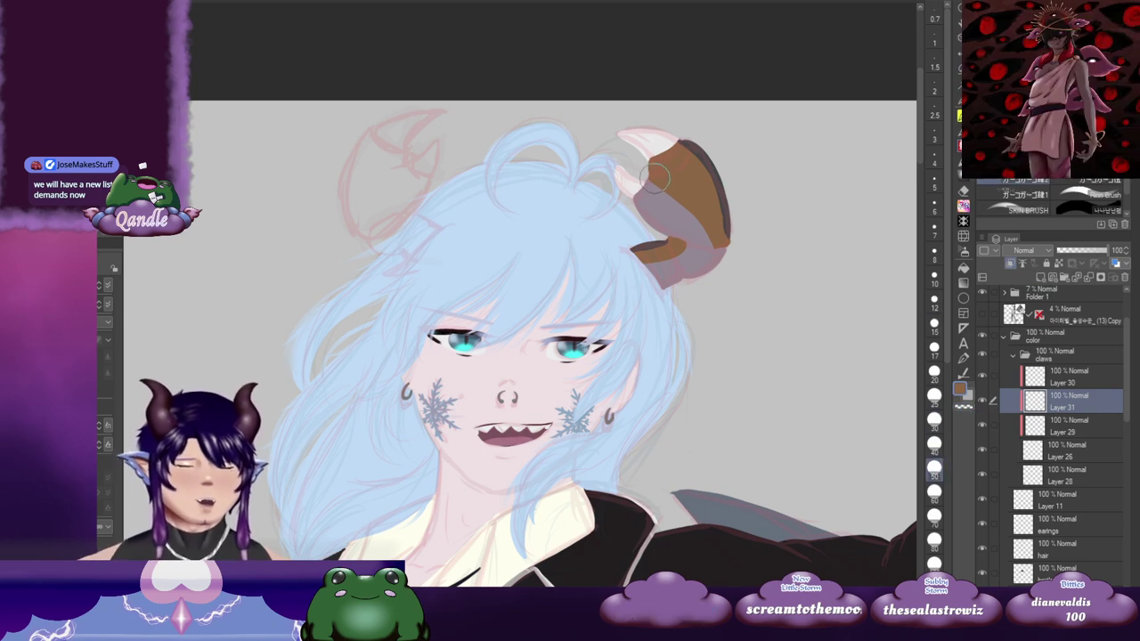
{"action": "left_click_drag", "start_coordinate": [669, 193], "coordinate": [706, 229]}
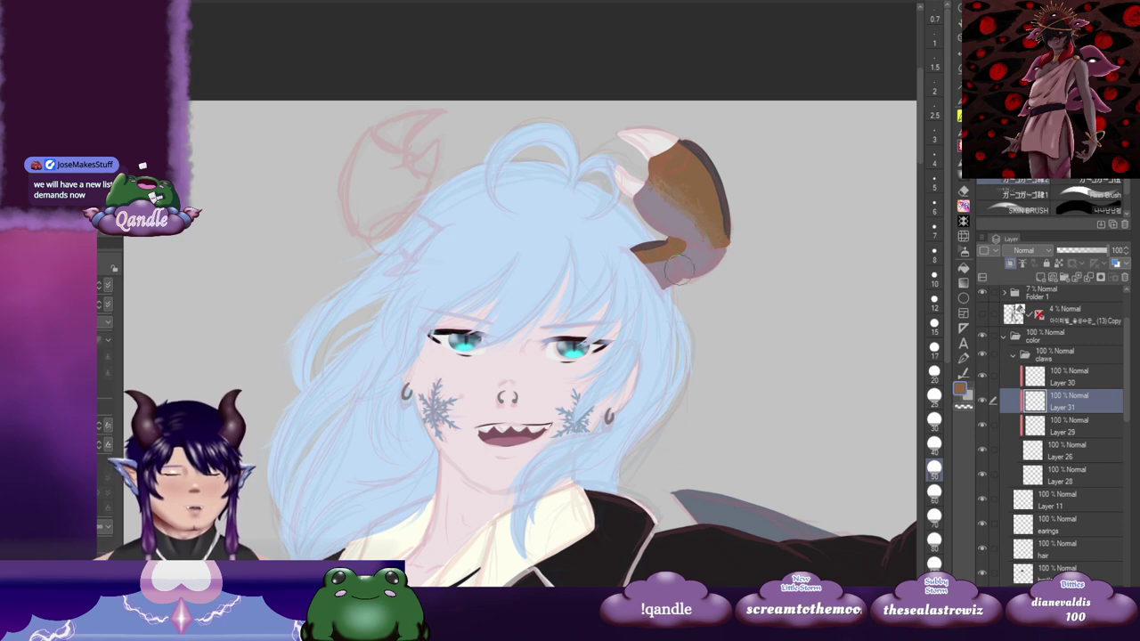
{"action": "left_click", "coordinate": [933, 418]}
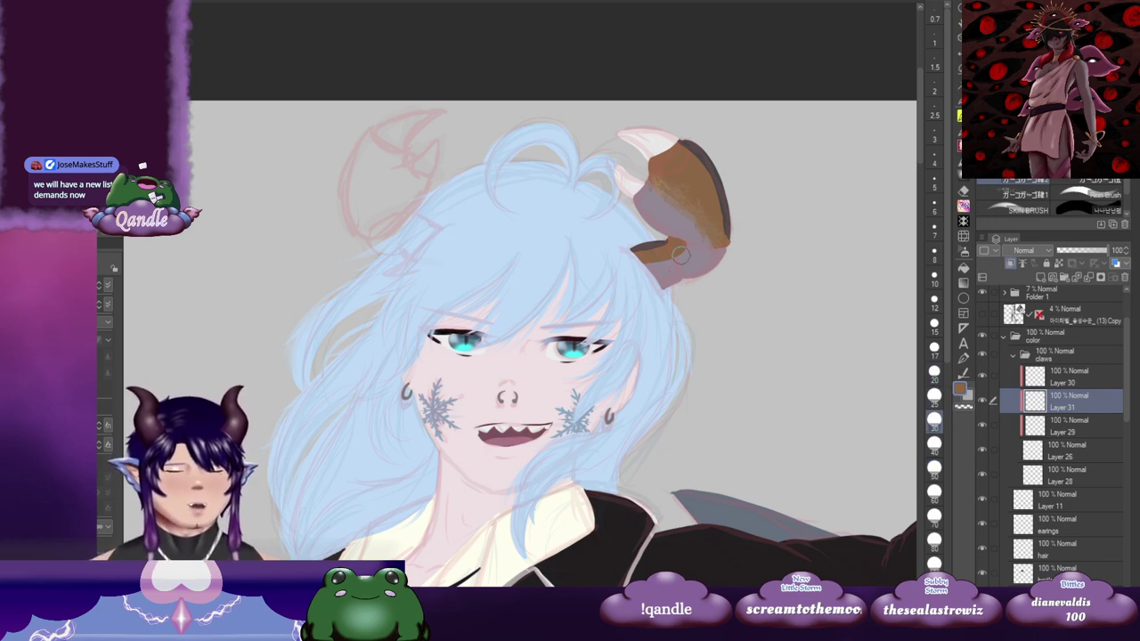
{"action": "left_click_drag", "start_coordinate": [674, 257], "coordinate": [645, 262]}
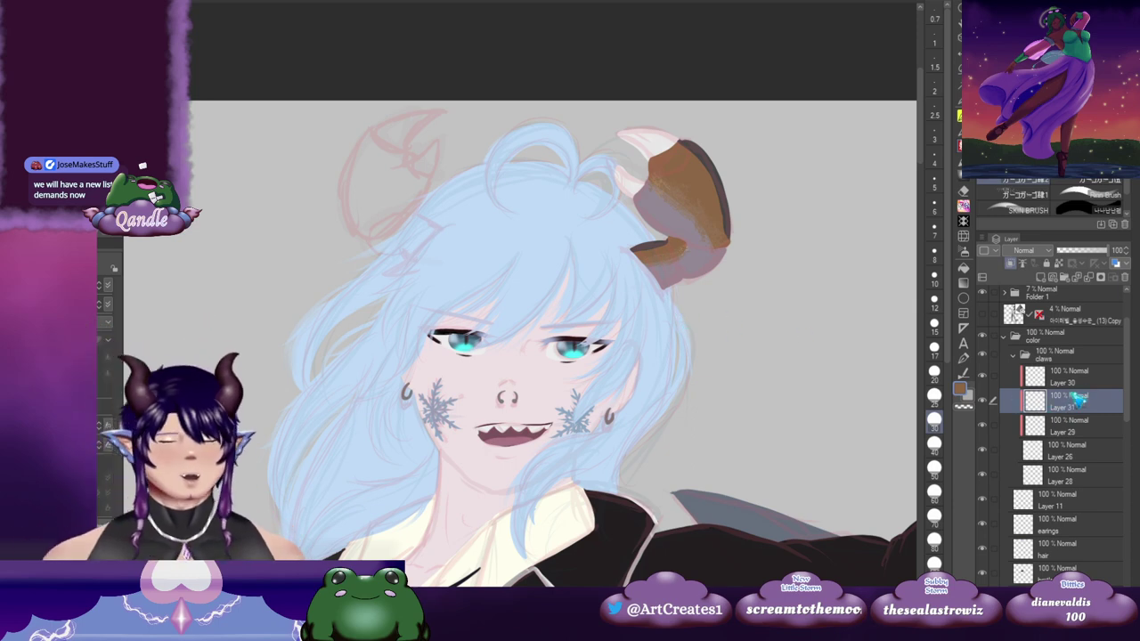
Step: Add a new layer clipped above Layer 30 and texture the horn's outer edge and lower segments with dark blue-grey
{"action": "left_click", "coordinate": [1077, 381]}
{"action": "left_click", "coordinate": [1041, 278]}
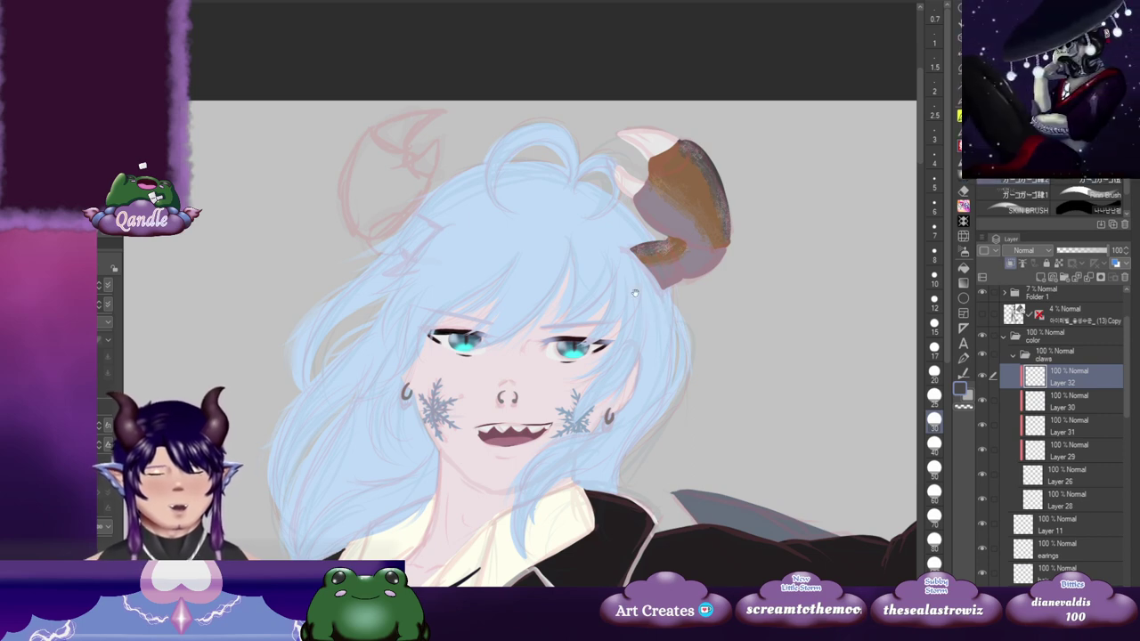
{"action": "left_click_drag", "start_coordinate": [608, 311], "coordinate": [642, 301]}
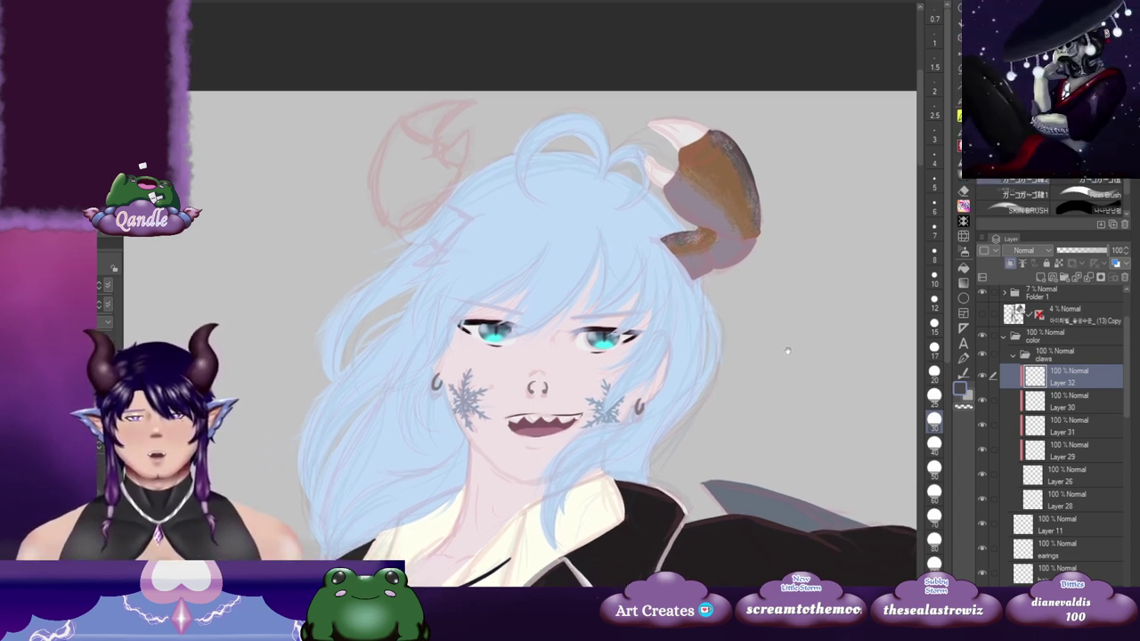
{"action": "left_click_drag", "start_coordinate": [822, 362], "coordinate": [790, 368]}
{"action": "left_click_drag", "start_coordinate": [770, 292], "coordinate": [765, 324]}
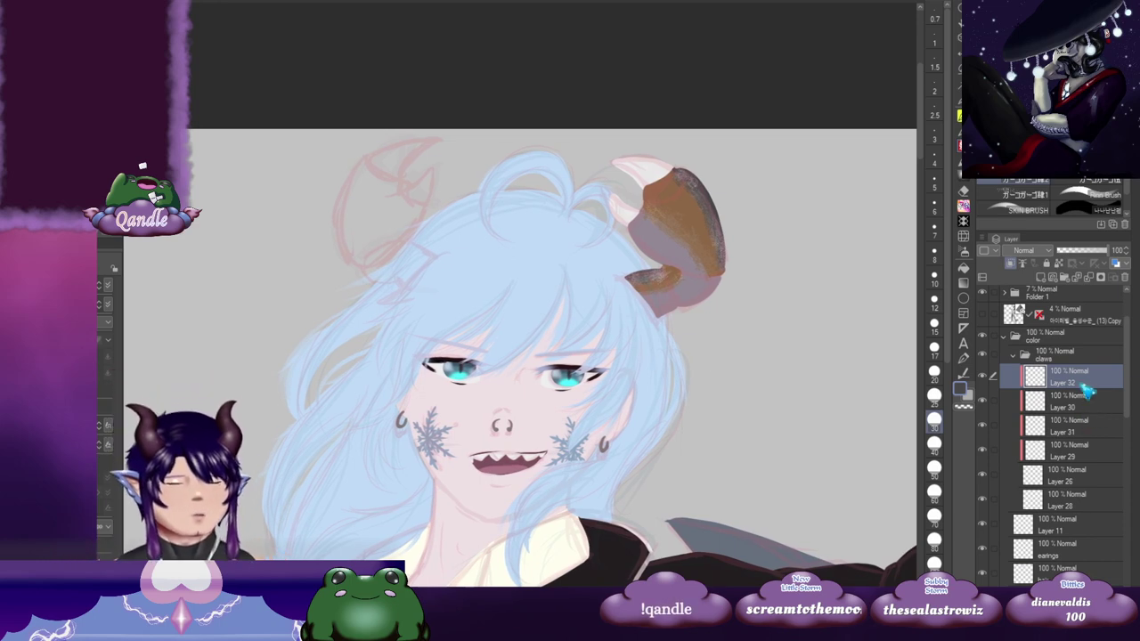
Step: Try moving the new dark shading layer beneath Layer 30, and undo the move
{"action": "left_click_drag", "start_coordinate": [1077, 407], "coordinate": [1079, 409]}
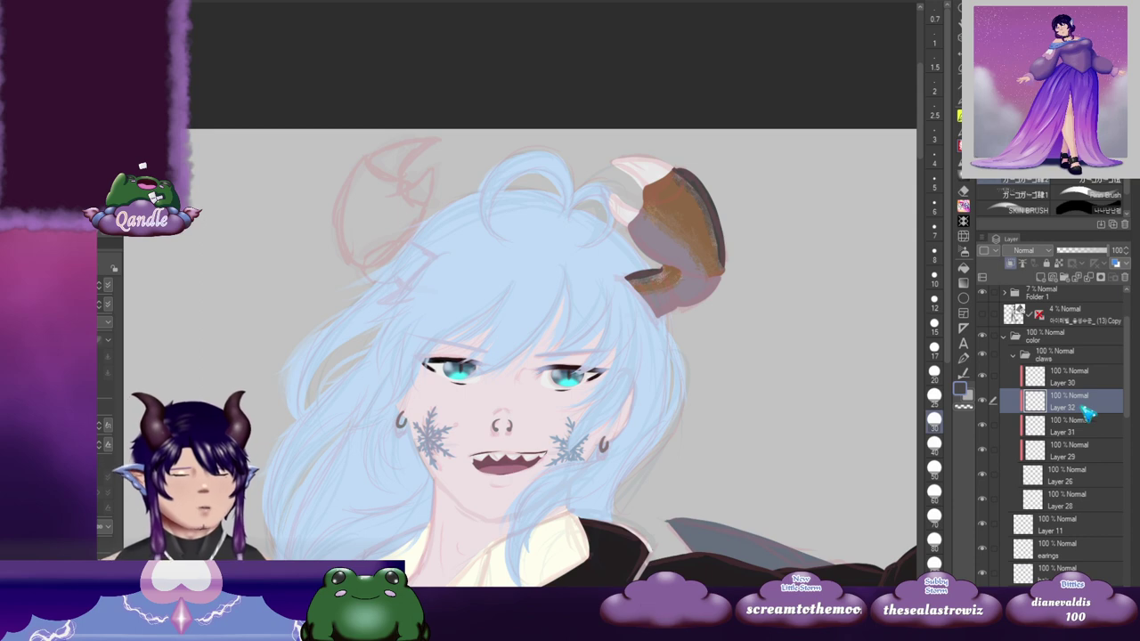
{"action": "key", "text": "ctrl+z"}
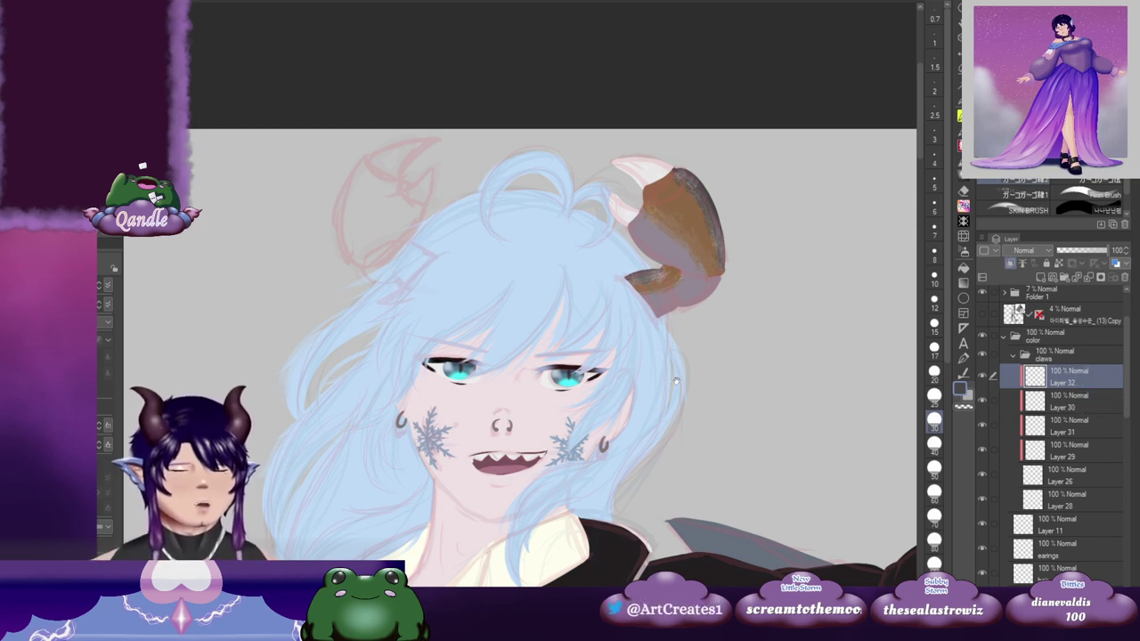
Step: Collapse the claws folder holding the finished horn and duplicate it
{"action": "left_click_drag", "start_coordinate": [720, 367], "coordinate": [774, 339]}
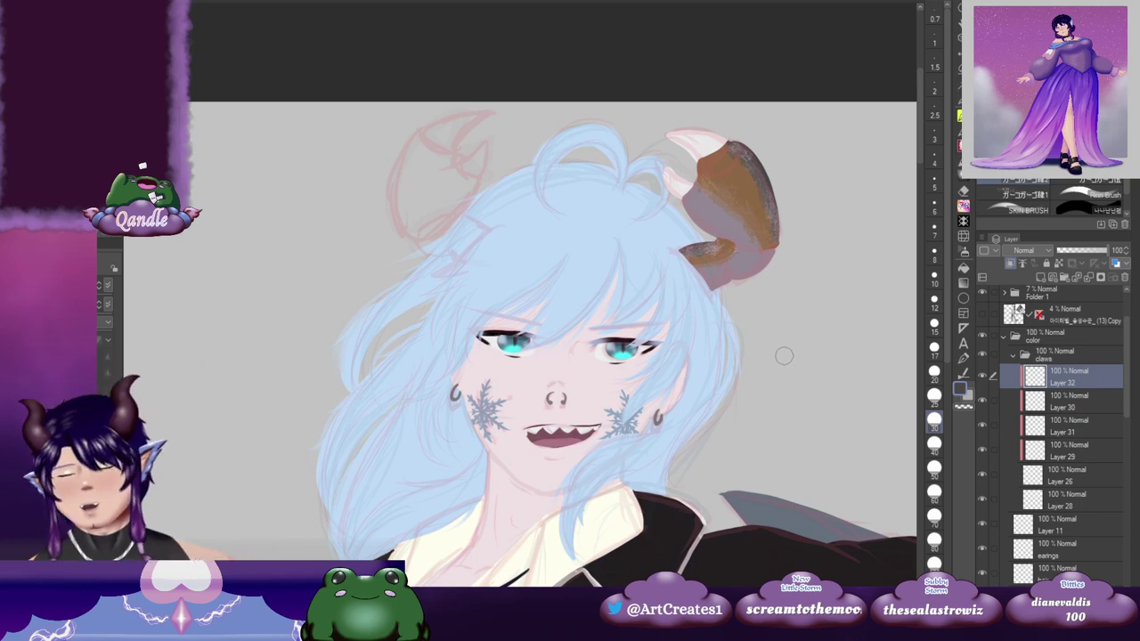
{"action": "scroll", "coordinate": [783, 359], "scroll_direction": "down", "scroll_amount": 2}
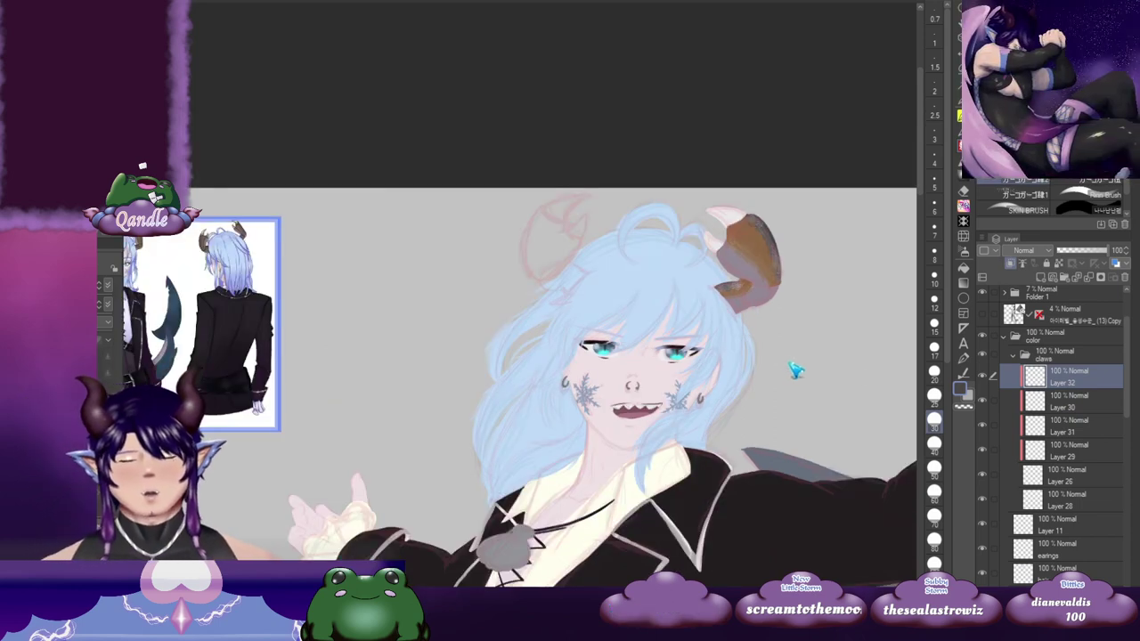
{"action": "left_click", "coordinate": [1020, 356]}
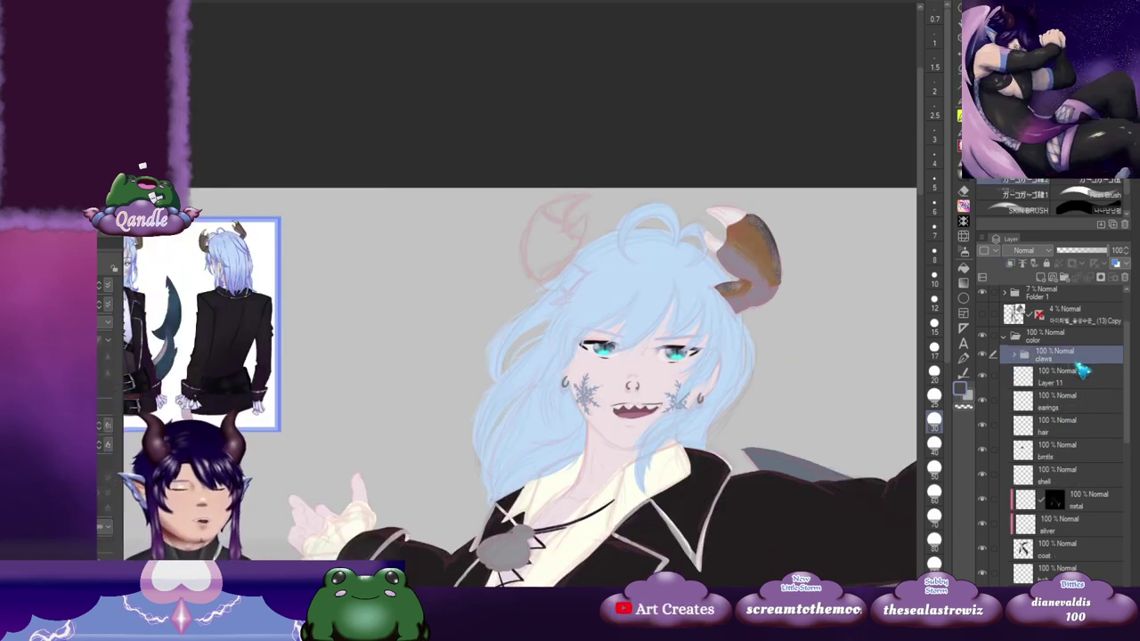
{"action": "left_click_drag", "start_coordinate": [1088, 354], "coordinate": [1095, 363]}
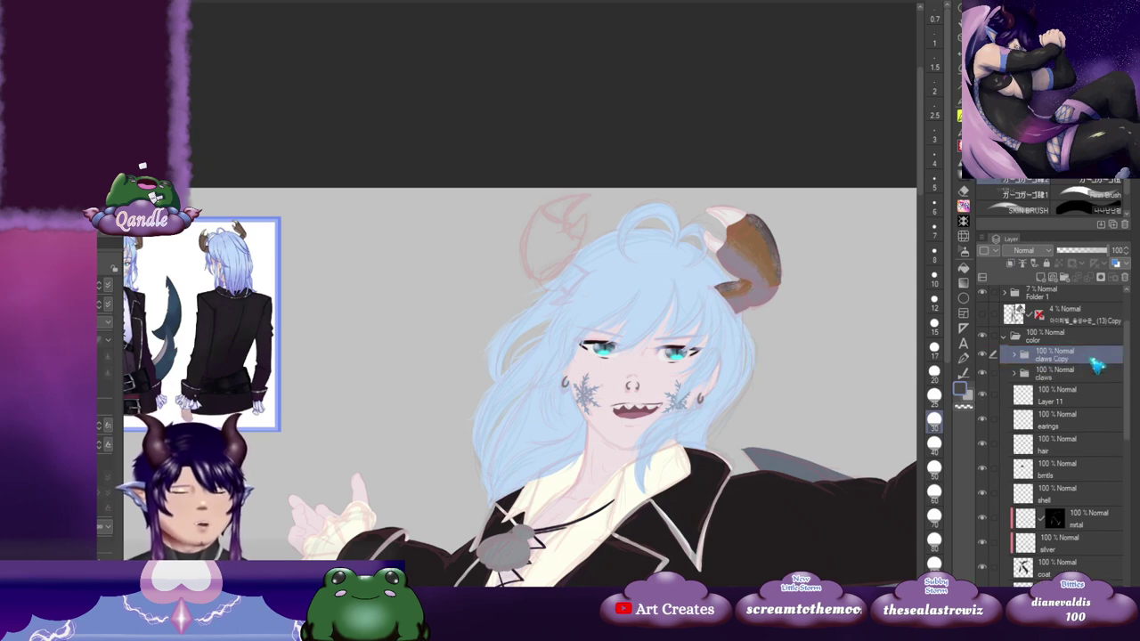
Step: Flip the copied horn horizontally, place and rotate it over the opposite horn sketch, and apply the transform
{"action": "key", "text": "ctrl+t"}
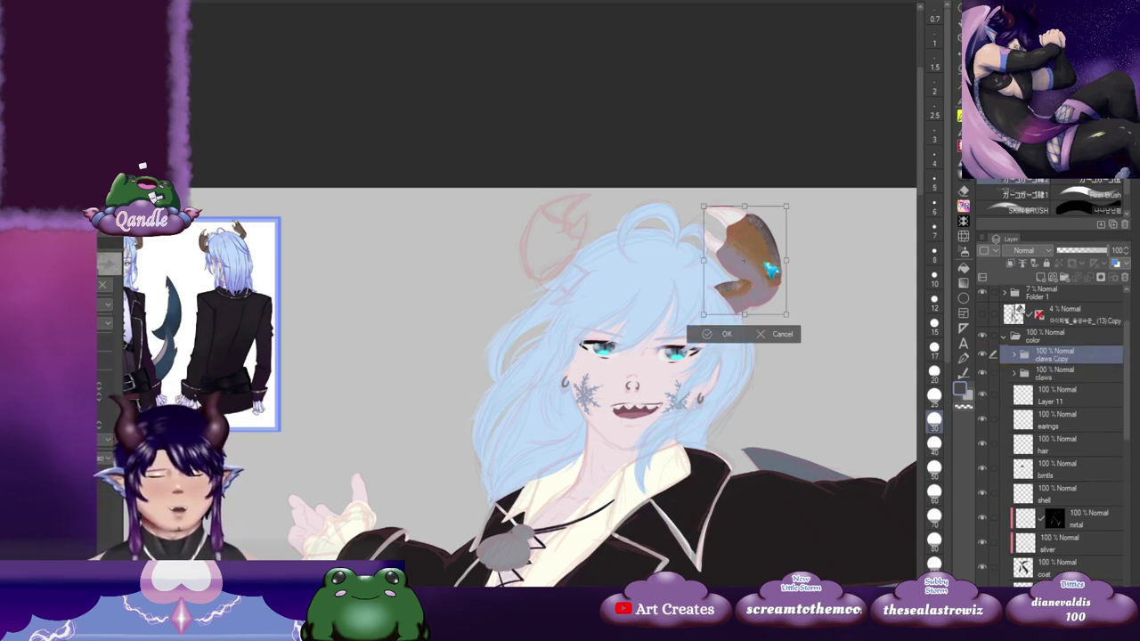
{"action": "key", "text": "h"}
{"action": "mouse_move", "coordinate": [762, 294]}
{"action": "left_mouse_down"}
{"action": "mouse_move", "coordinate": [569, 272]}
{"action": "mouse_move", "coordinate": [571, 282]}
{"action": "left_mouse_up"}
{"action": "left_click_drag", "start_coordinate": [596, 191], "coordinate": [600, 196]}
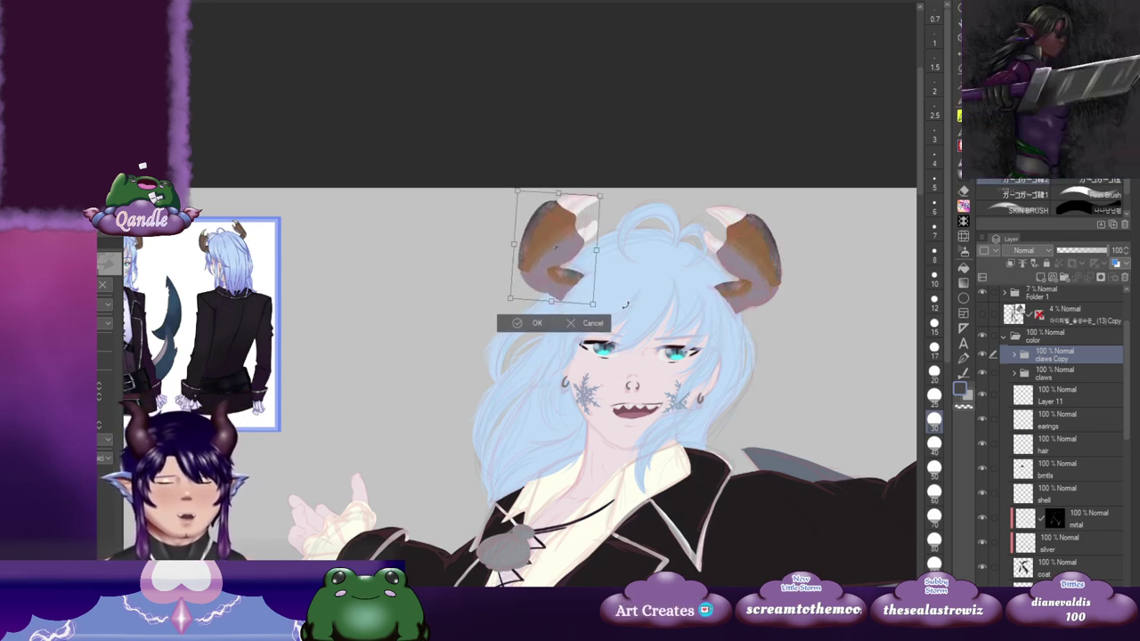
{"action": "left_click_drag", "start_coordinate": [566, 285], "coordinate": [590, 298]}
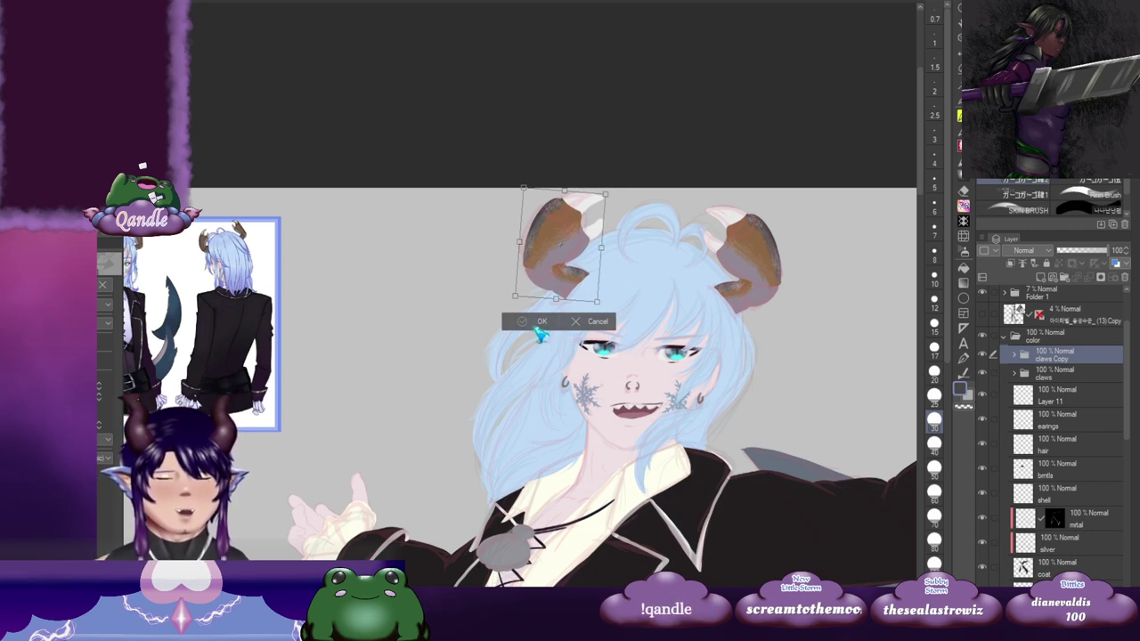
{"action": "left_click", "coordinate": [523, 322]}
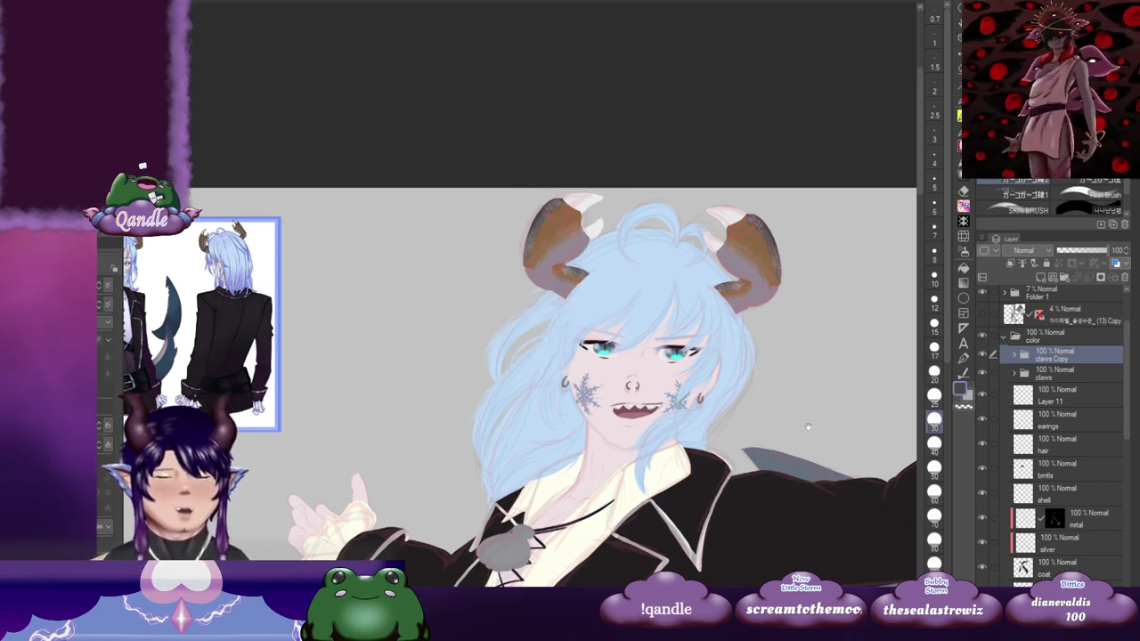
Step: Collapse the color folder and lower Folder 2's opacity to 4% to fade its sketch lines over the figure
{"action": "left_click_drag", "start_coordinate": [853, 457], "coordinate": [766, 361]}
{"action": "scroll", "coordinate": [766, 380], "scroll_direction": "down", "scroll_amount": 2}
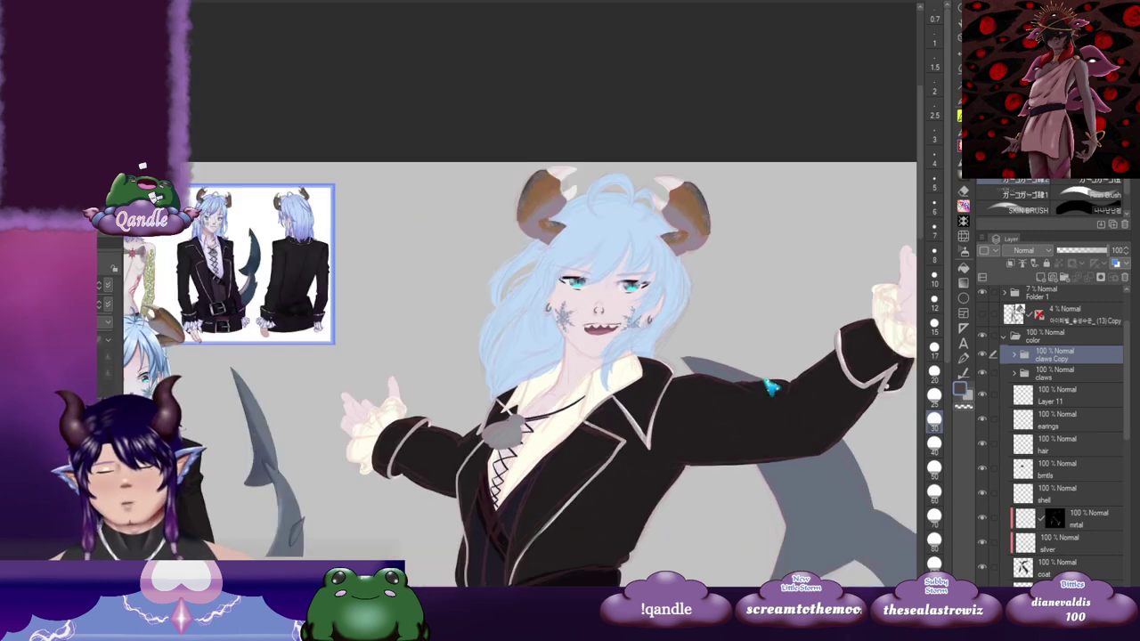
{"action": "left_click_drag", "start_coordinate": [782, 477], "coordinate": [663, 274]}
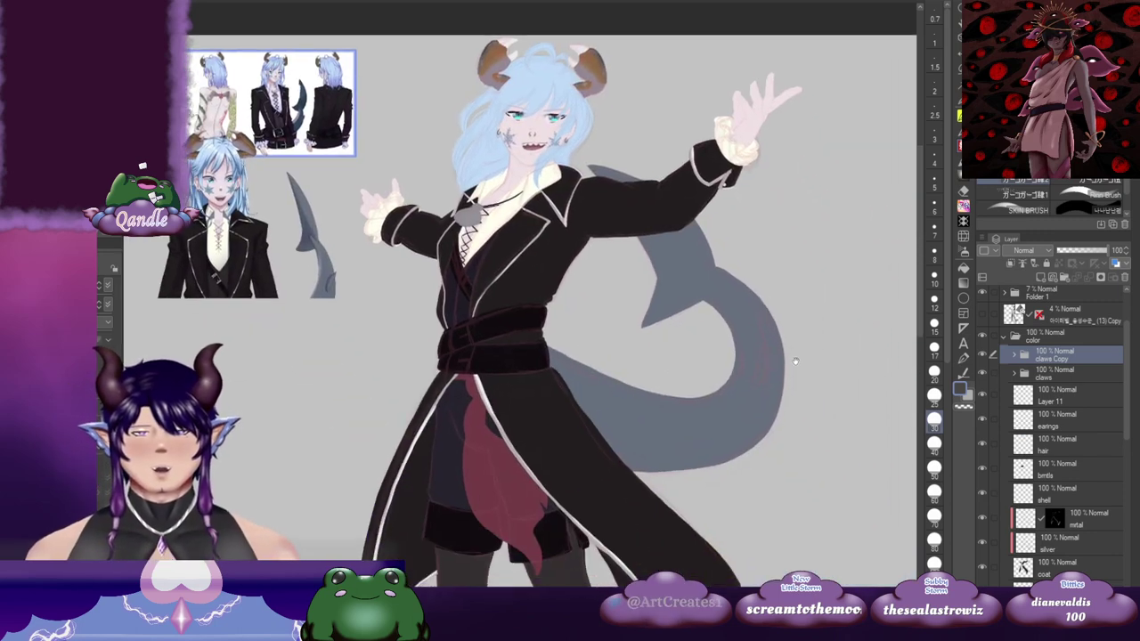
{"action": "left_click_drag", "start_coordinate": [786, 346], "coordinate": [731, 347]}
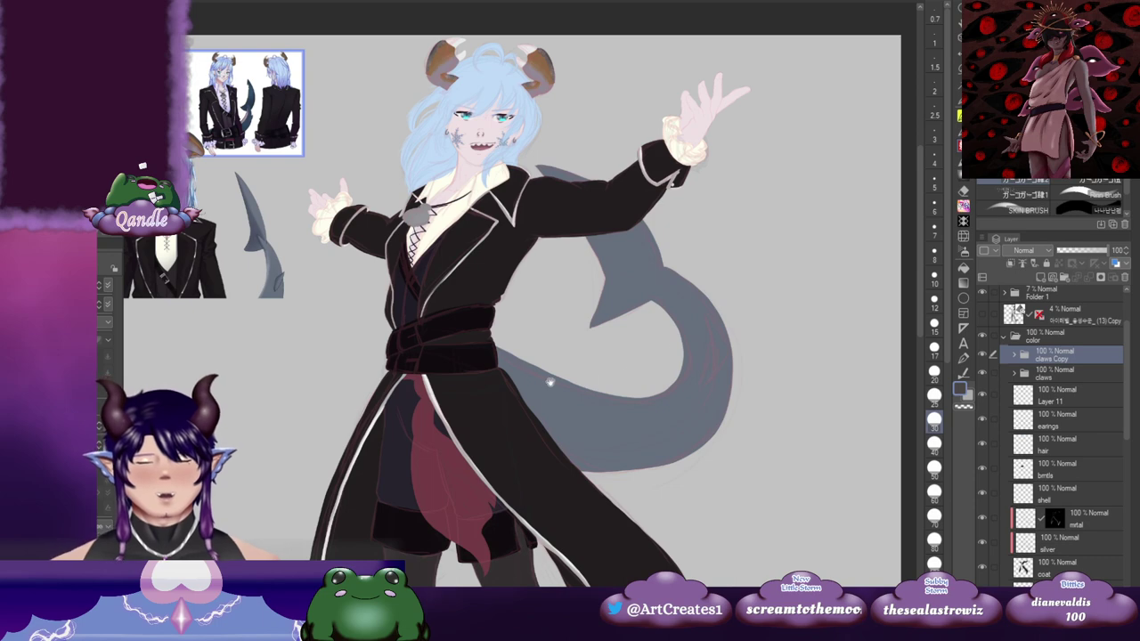
{"action": "scroll", "coordinate": [550, 382], "scroll_direction": "up", "scroll_amount": 3}
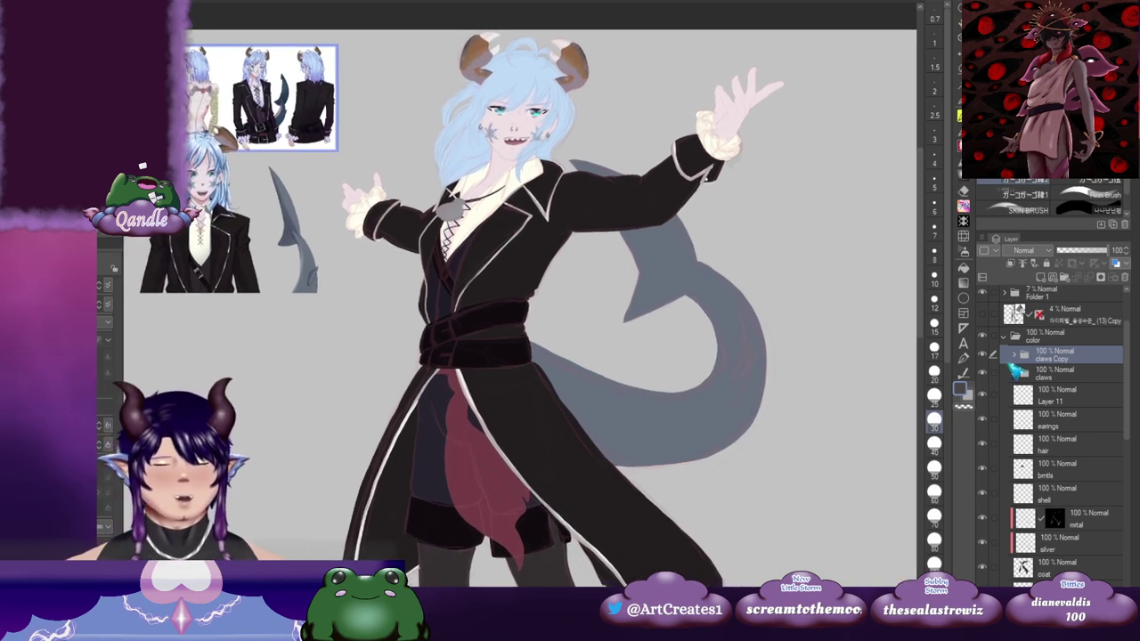
{"action": "left_click", "coordinate": [1004, 336]}
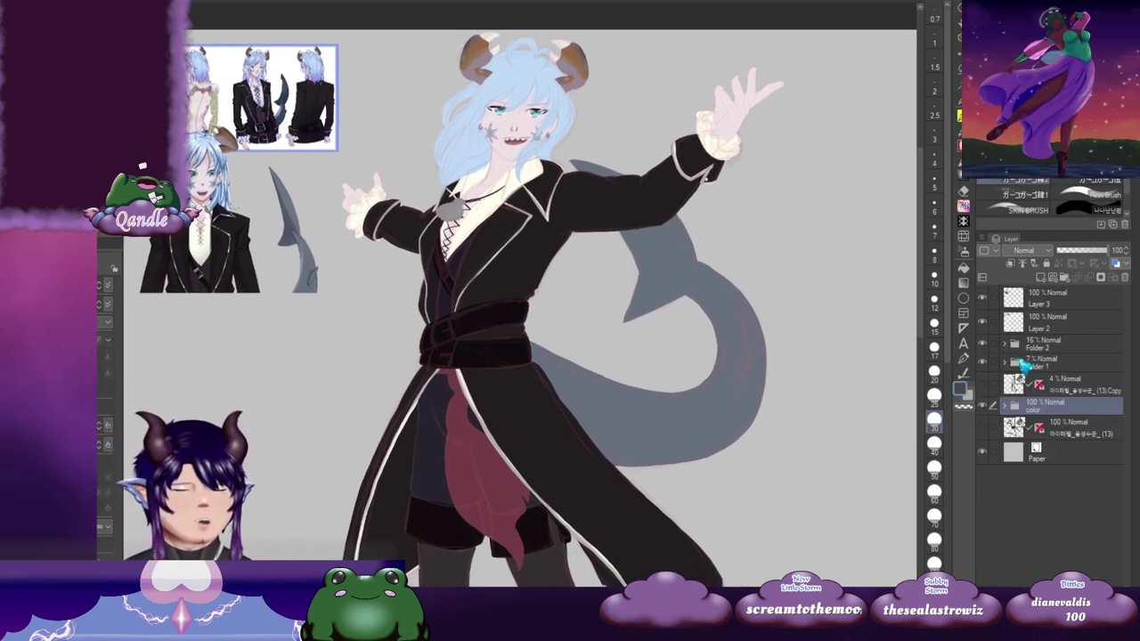
{"action": "left_click", "coordinate": [1033, 344]}
{"action": "left_click", "coordinate": [984, 316]}
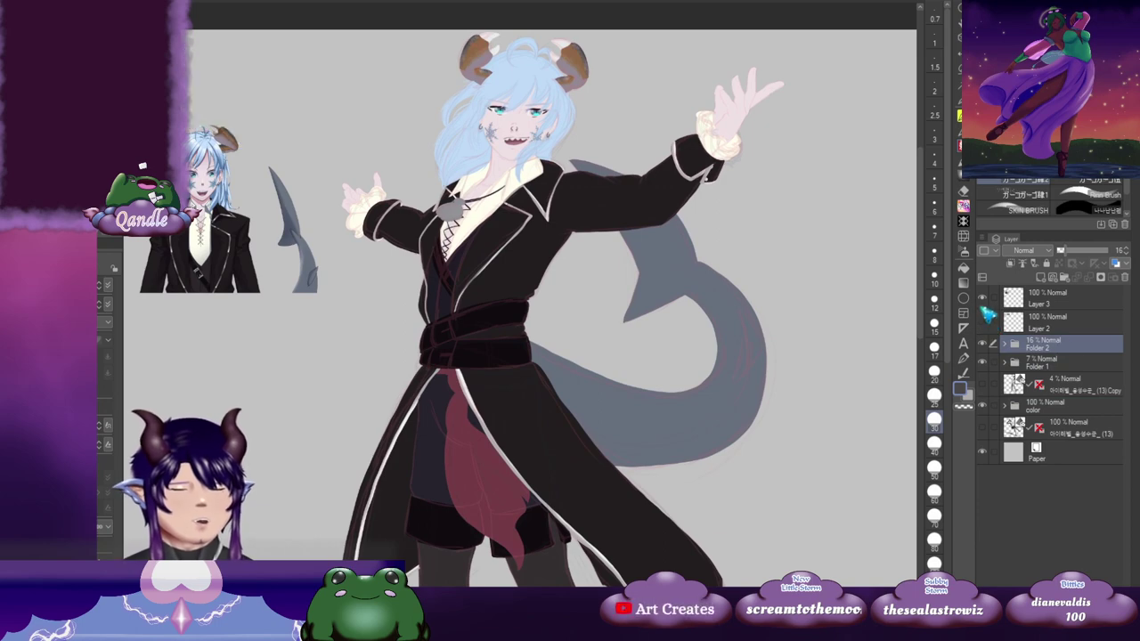
{"action": "left_click", "coordinate": [984, 321]}
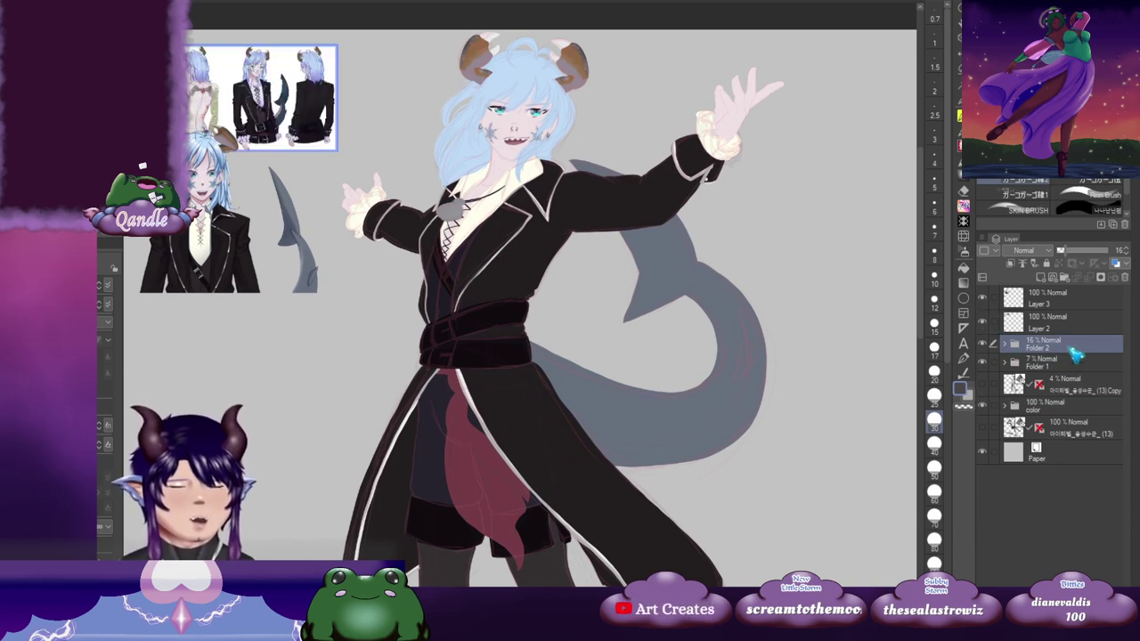
{"action": "left_click_drag", "start_coordinate": [1065, 256], "coordinate": [1062, 256]}
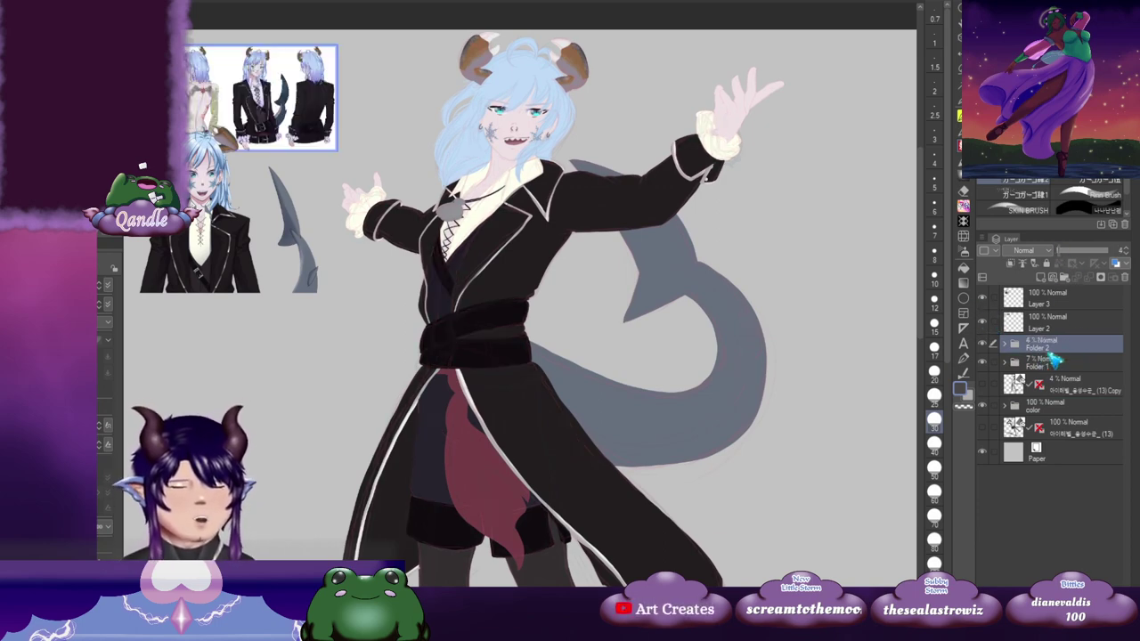
{"action": "left_click", "coordinate": [1055, 359]}
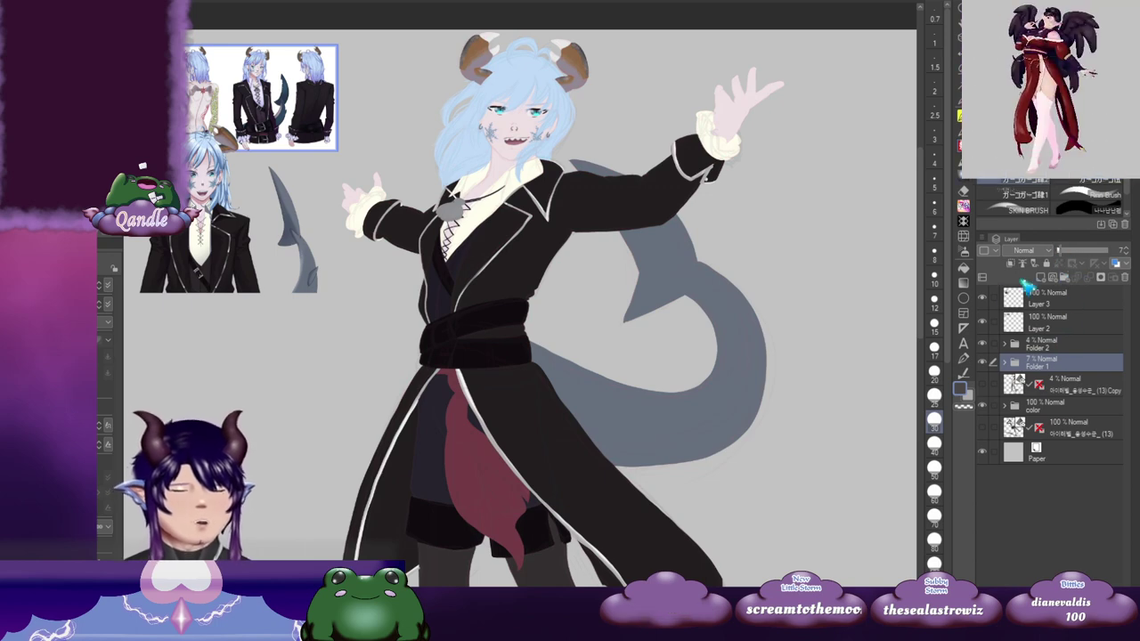
Step: Try to pick the belt's colour layer directly from the canvas, and collapse Folder 1 again
{"action": "left_click_drag", "start_coordinate": [749, 292], "coordinate": [736, 310]}
{"action": "left_click_drag", "start_coordinate": [712, 392], "coordinate": [711, 328]}
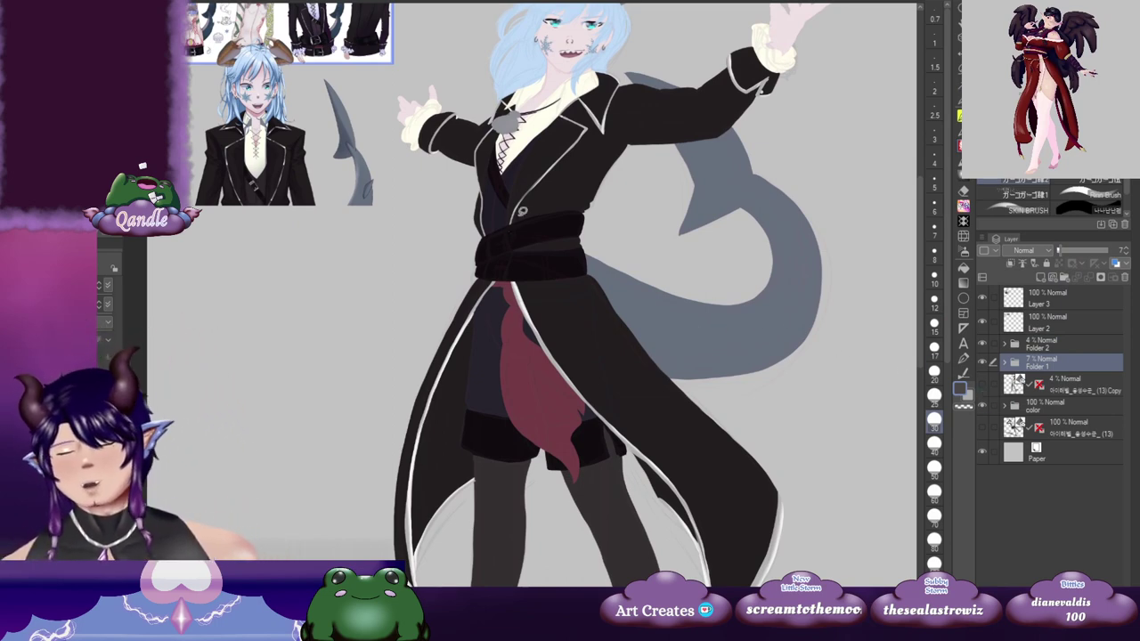
{"action": "key", "text": "m"}
{"action": "key", "text": "d"}
{"action": "left_click", "coordinate": [505, 187]}
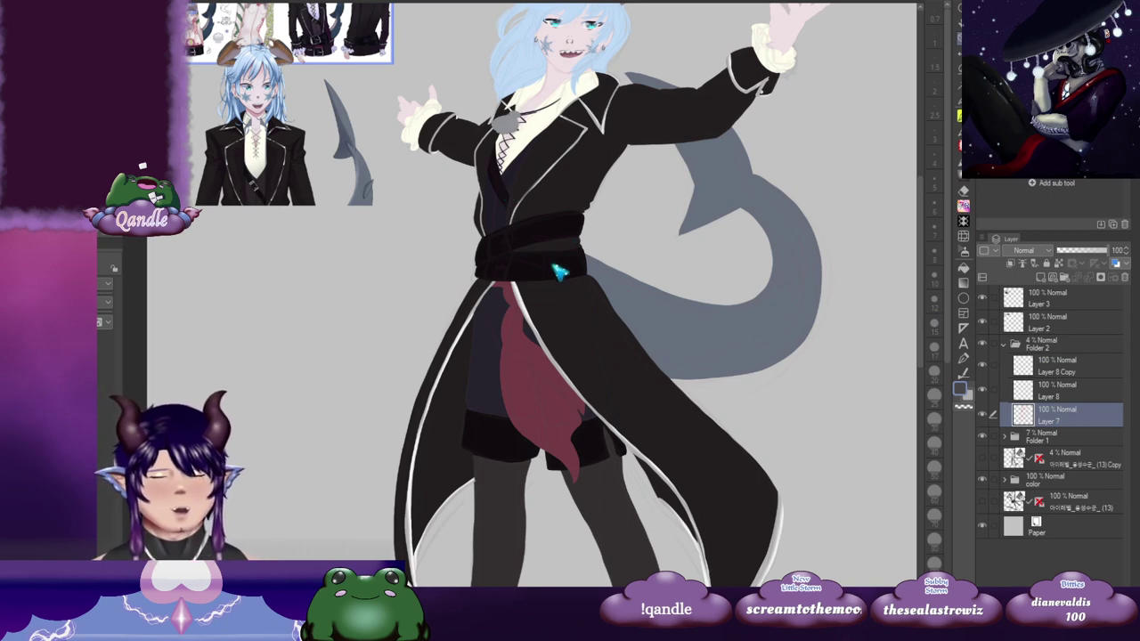
{"action": "left_click", "coordinate": [573, 322]}
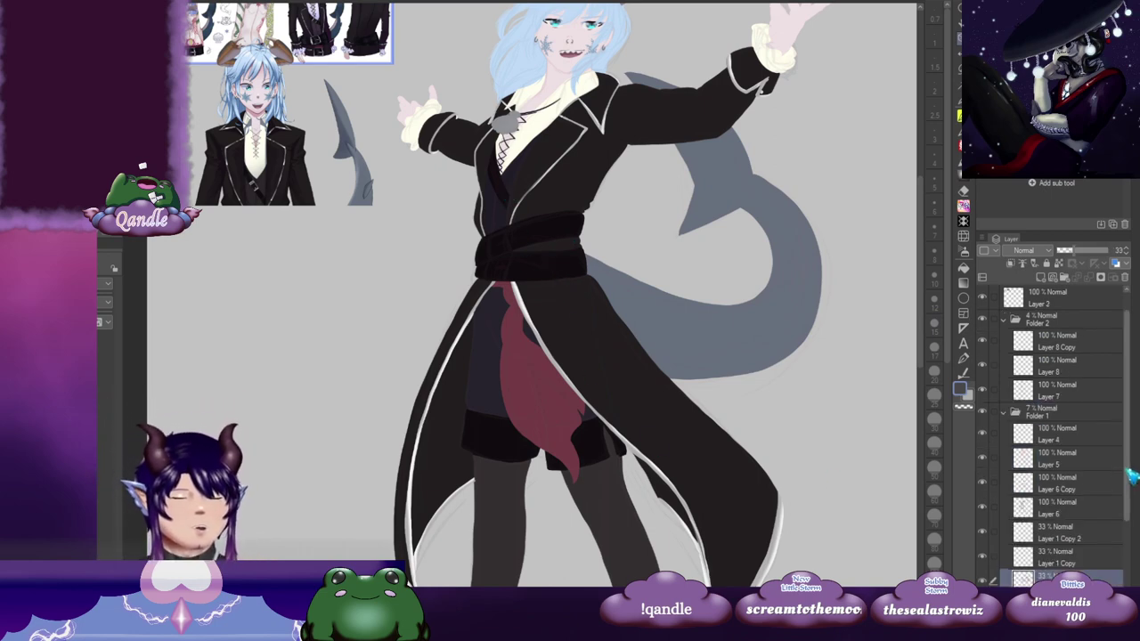
{"action": "left_click_drag", "start_coordinate": [1131, 476], "coordinate": [1124, 532]}
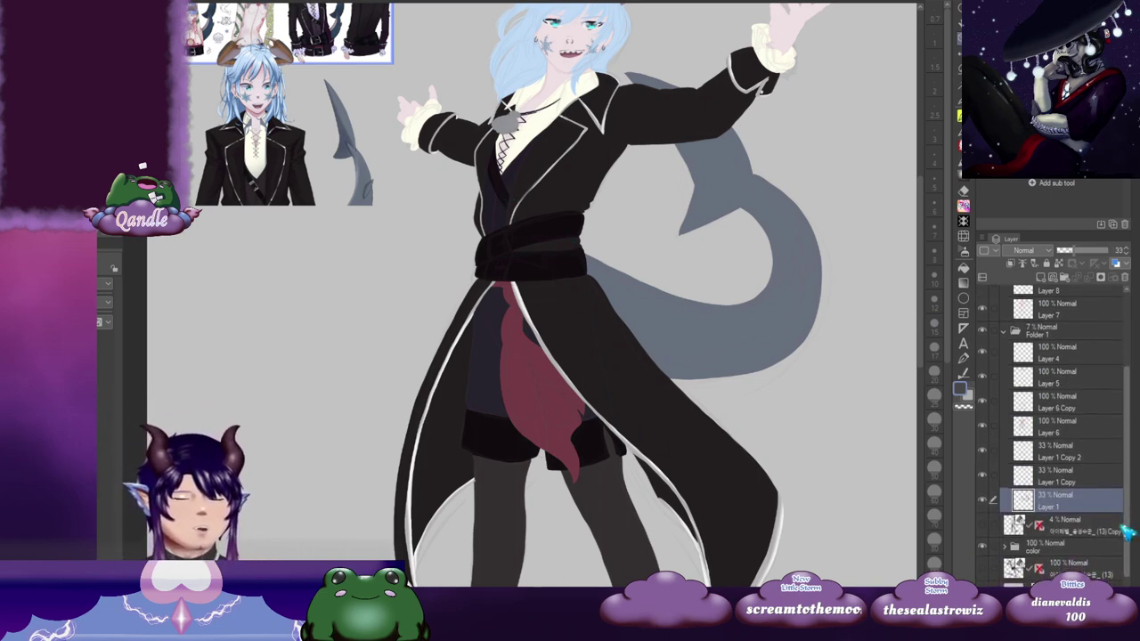
{"action": "left_click", "coordinate": [1015, 330]}
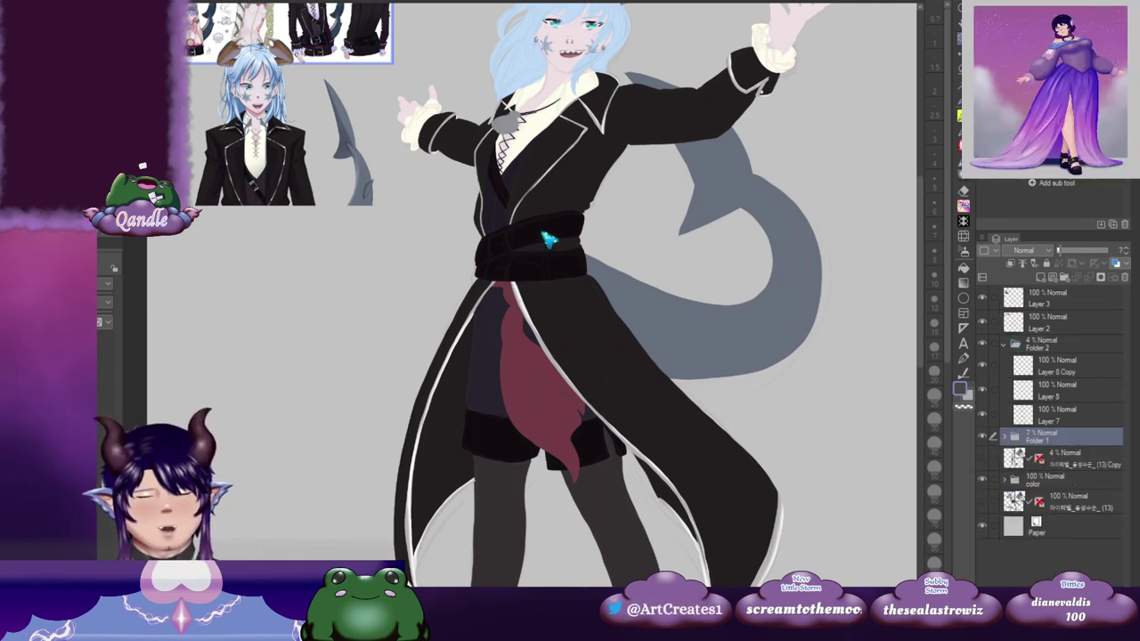
Step: On a new layer above the belts, draw the upper belt's grey square buckle and prong with a size 12 brush
{"action": "left_click", "coordinate": [544, 234], "text": "ctrl+shift"}
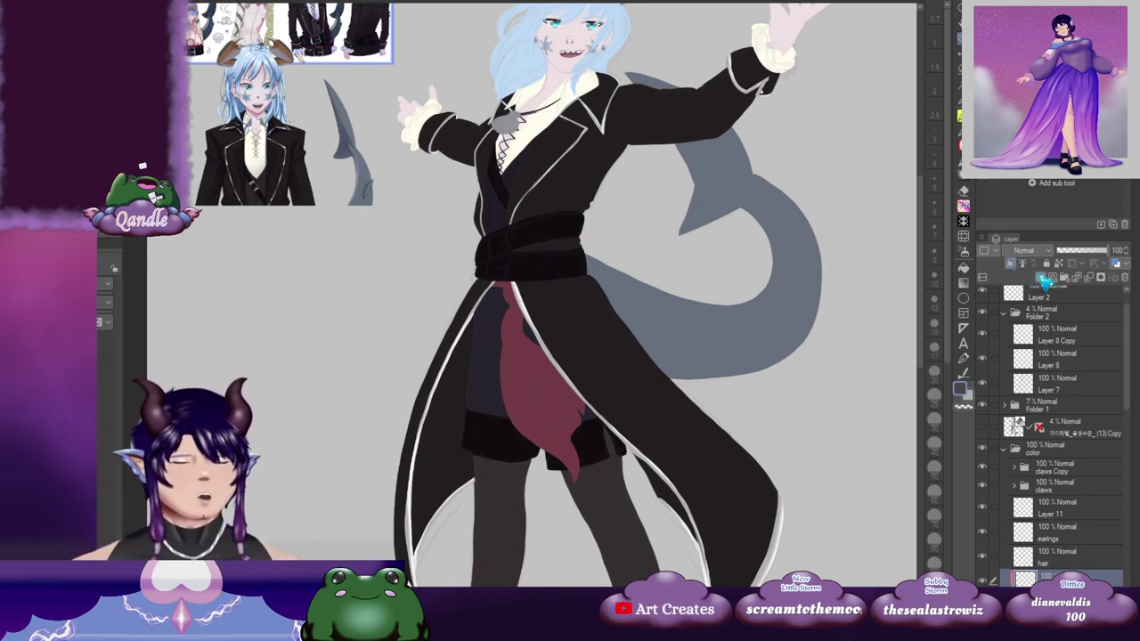
{"action": "scroll", "coordinate": [538, 312], "scroll_direction": "up", "scroll_amount": 2}
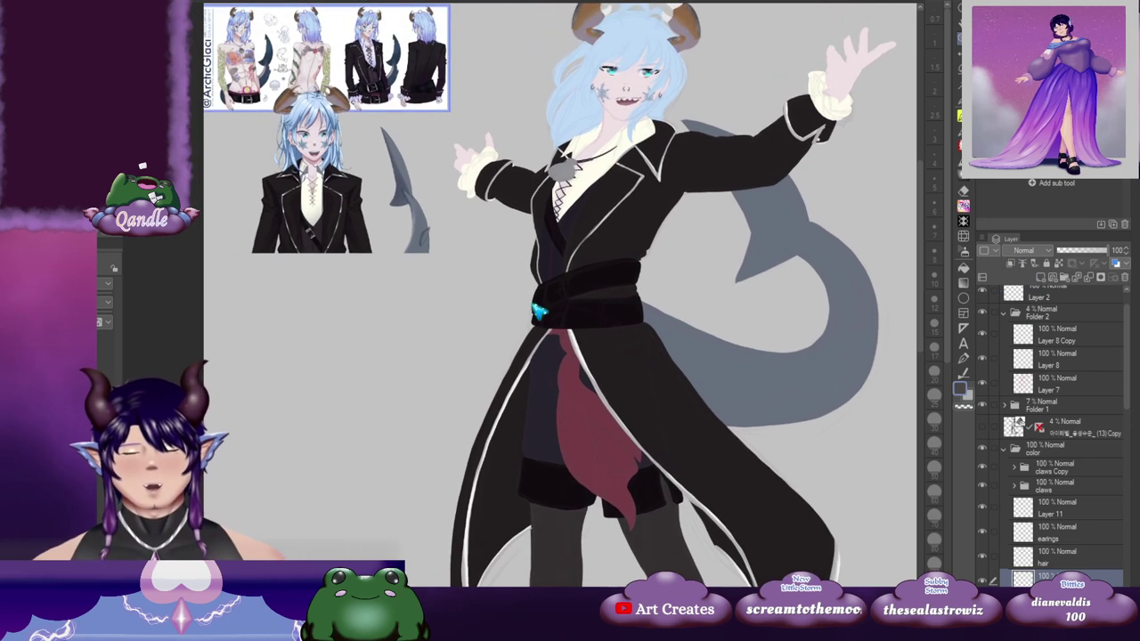
{"action": "key", "text": "b"}
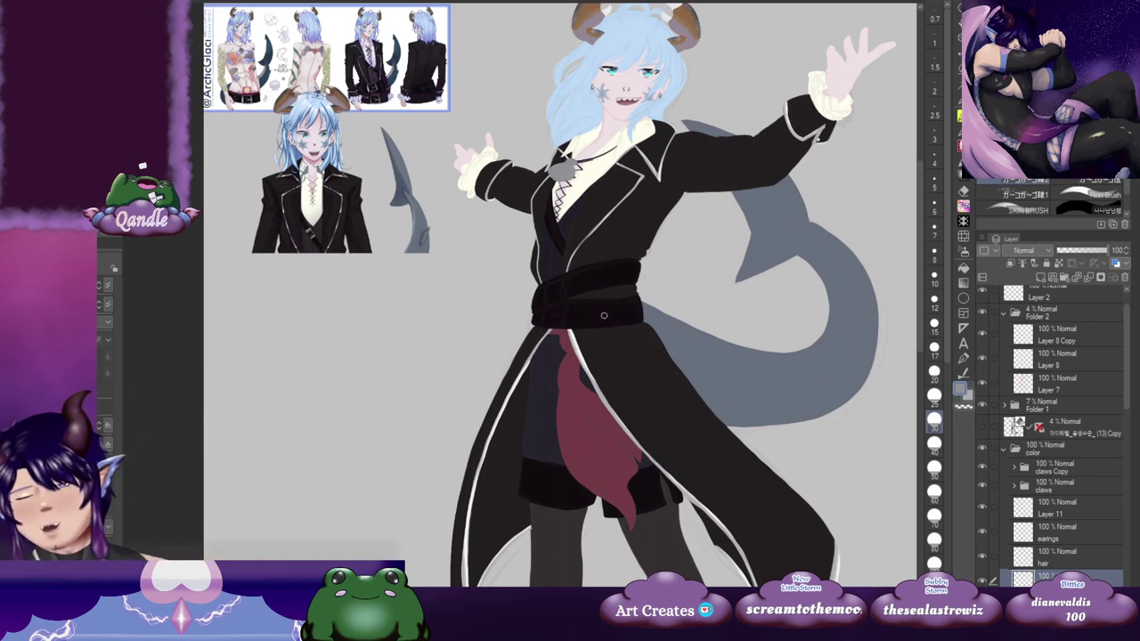
{"action": "scroll", "coordinate": [597, 323], "scroll_direction": "up", "scroll_amount": 4}
{"action": "scroll", "coordinate": [605, 323], "scroll_direction": "up", "scroll_amount": 2}
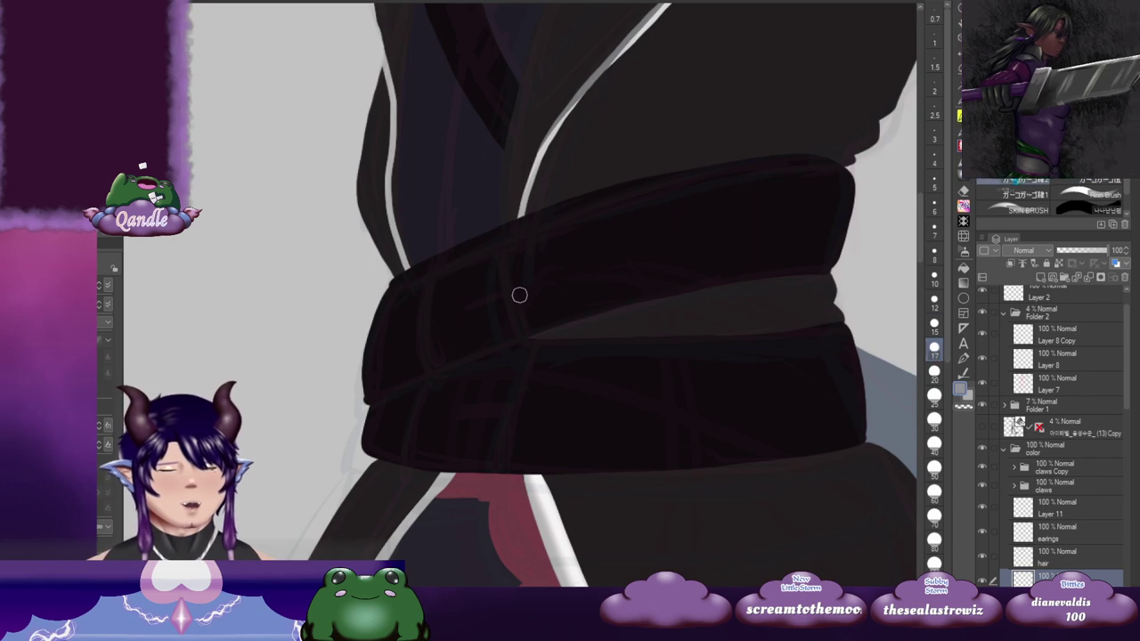
{"action": "left_click", "coordinate": [934, 369]}
{"action": "left_click", "coordinate": [938, 304]}
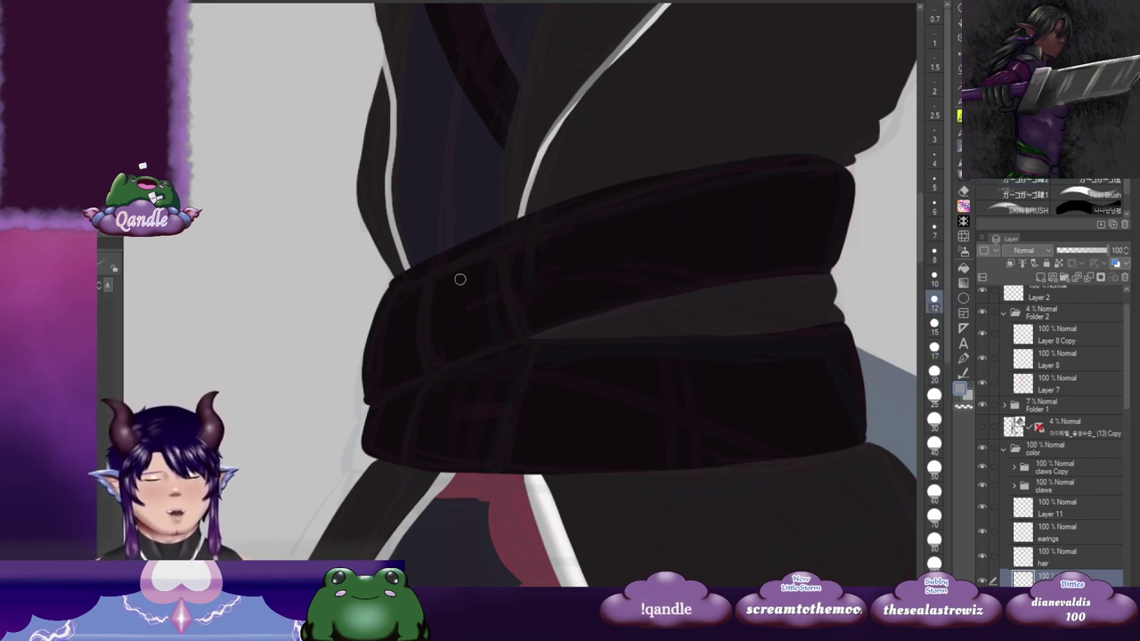
{"action": "mouse_move", "coordinate": [436, 254]}
{"action": "left_mouse_down"}
{"action": "mouse_move", "coordinate": [420, 308]}
{"action": "mouse_move", "coordinate": [431, 372]}
{"action": "left_mouse_up"}
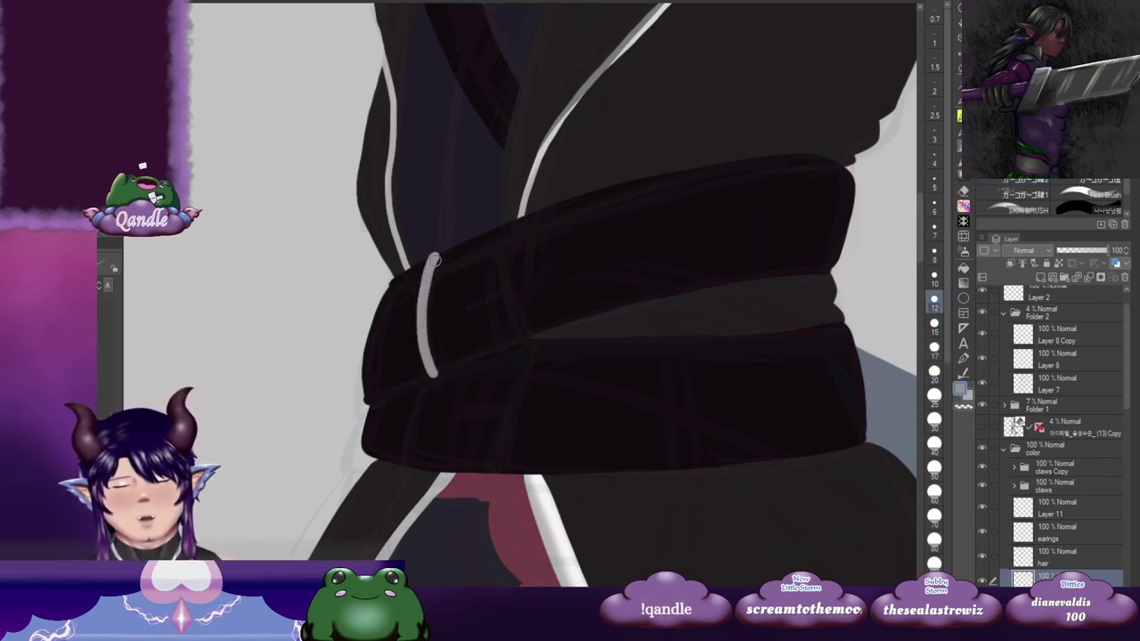
{"action": "mouse_move", "coordinate": [433, 256]}
{"action": "left_mouse_down"}
{"action": "mouse_move", "coordinate": [518, 220]}
{"action": "mouse_move", "coordinate": [525, 335]}
{"action": "left_mouse_up"}
{"action": "left_click_drag", "start_coordinate": [431, 374], "coordinate": [526, 338]}
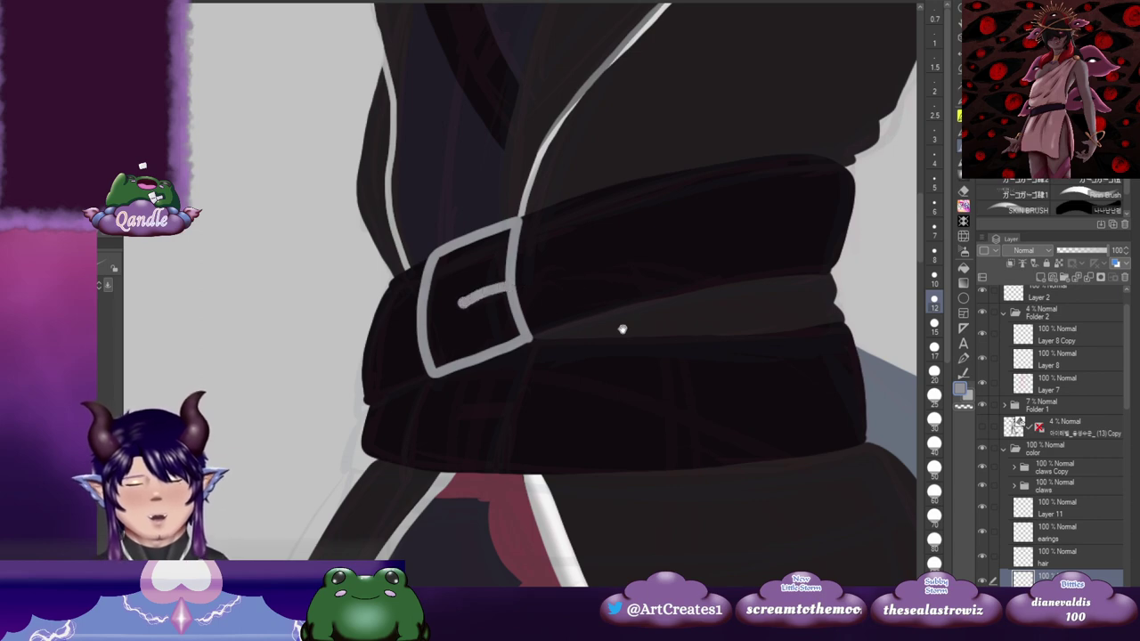
Step: Draw the lower belt's grey buckle with its prong and thicken the outer side of both belt buckles
{"action": "left_click_drag", "start_coordinate": [622, 329], "coordinate": [667, 284]}
{"action": "left_click_drag", "start_coordinate": [602, 305], "coordinate": [615, 258]}
{"action": "left_click_drag", "start_coordinate": [489, 284], "coordinate": [461, 350]}
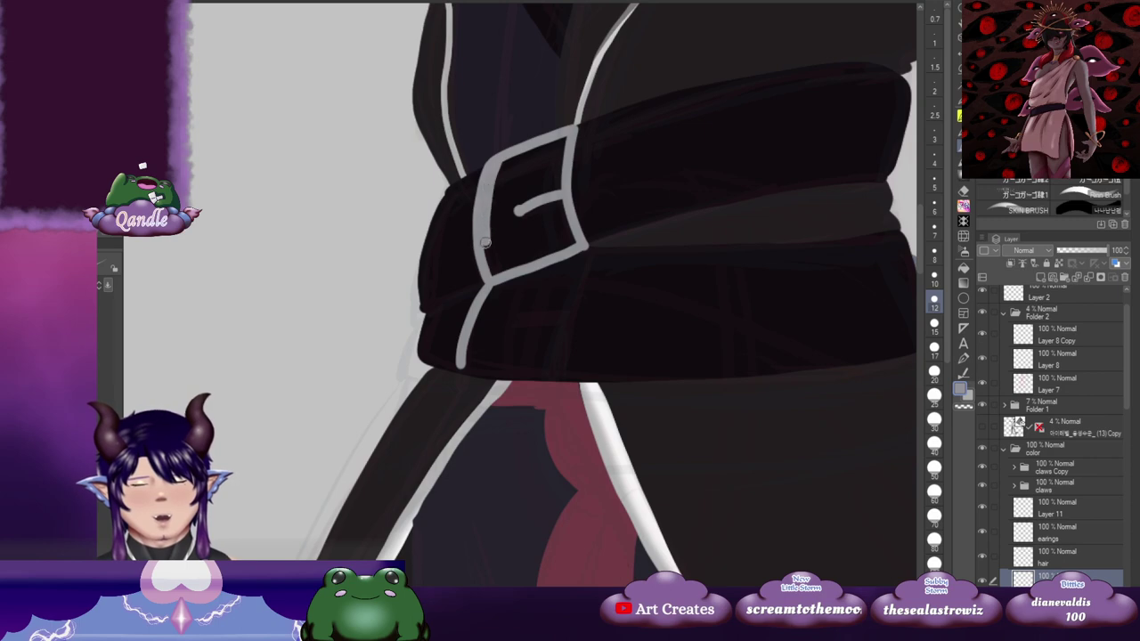
{"action": "left_click_drag", "start_coordinate": [623, 293], "coordinate": [618, 256]}
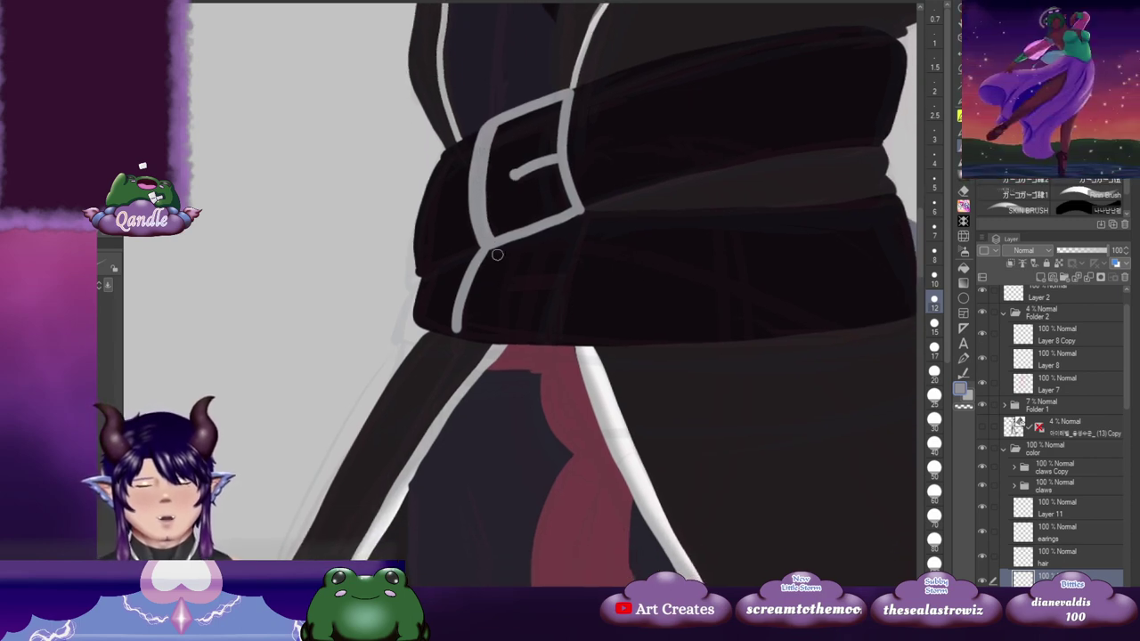
{"action": "left_click_drag", "start_coordinate": [585, 215], "coordinate": [555, 304]}
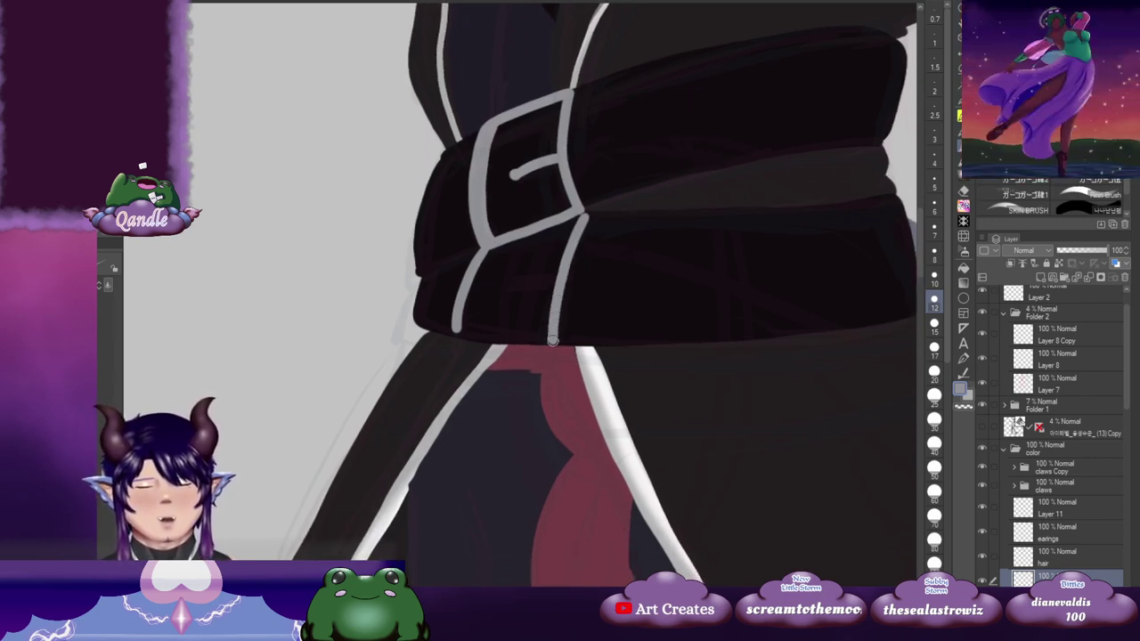
{"action": "mouse_move", "coordinate": [461, 325]}
{"action": "left_mouse_down"}
{"action": "mouse_move", "coordinate": [459, 340]}
{"action": "mouse_move", "coordinate": [511, 344]}
{"action": "left_mouse_up"}
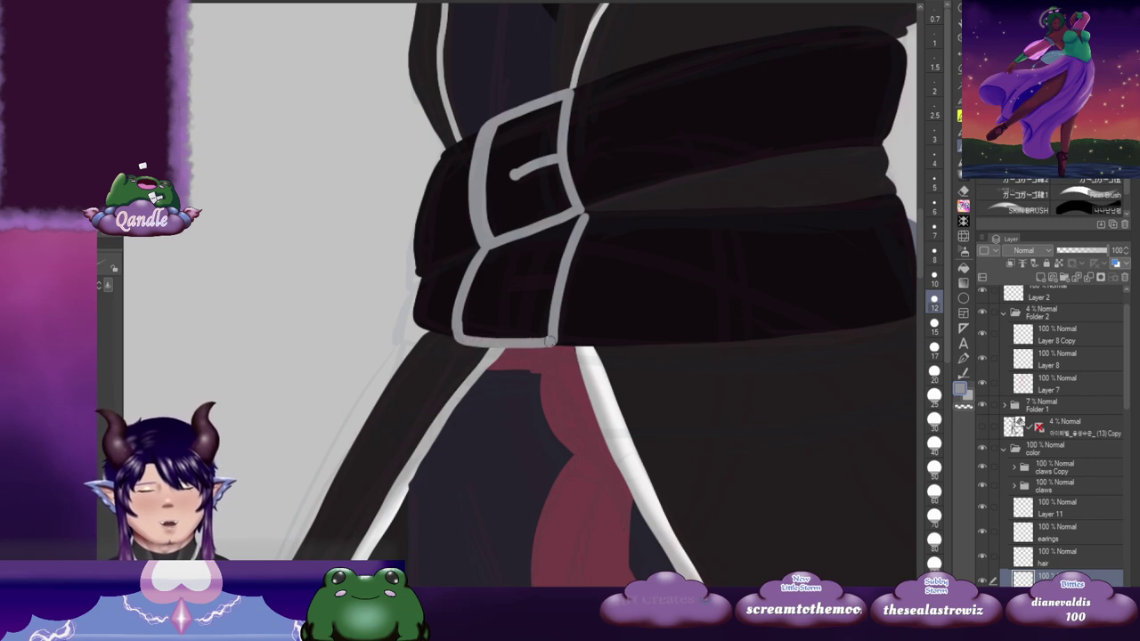
{"action": "left_click_drag", "start_coordinate": [634, 297], "coordinate": [616, 310]}
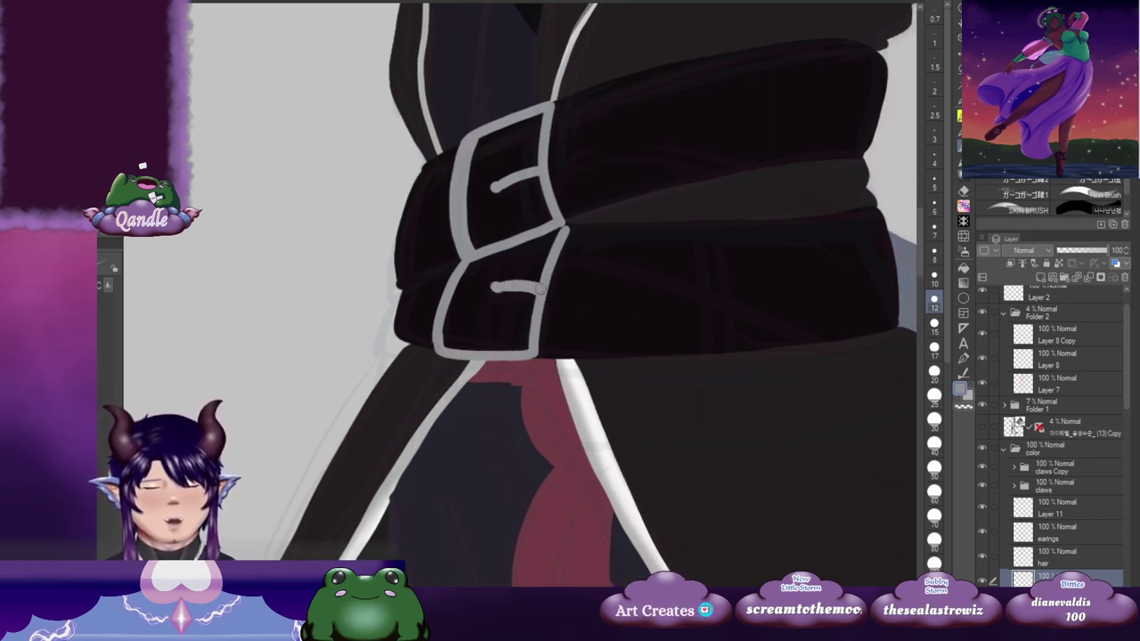
{"action": "mouse_move", "coordinate": [521, 296]}
{"action": "left_mouse_down"}
{"action": "mouse_move", "coordinate": [486, 269]}
{"action": "mouse_move", "coordinate": [495, 260]}
{"action": "mouse_move", "coordinate": [459, 334]}
{"action": "left_mouse_up"}
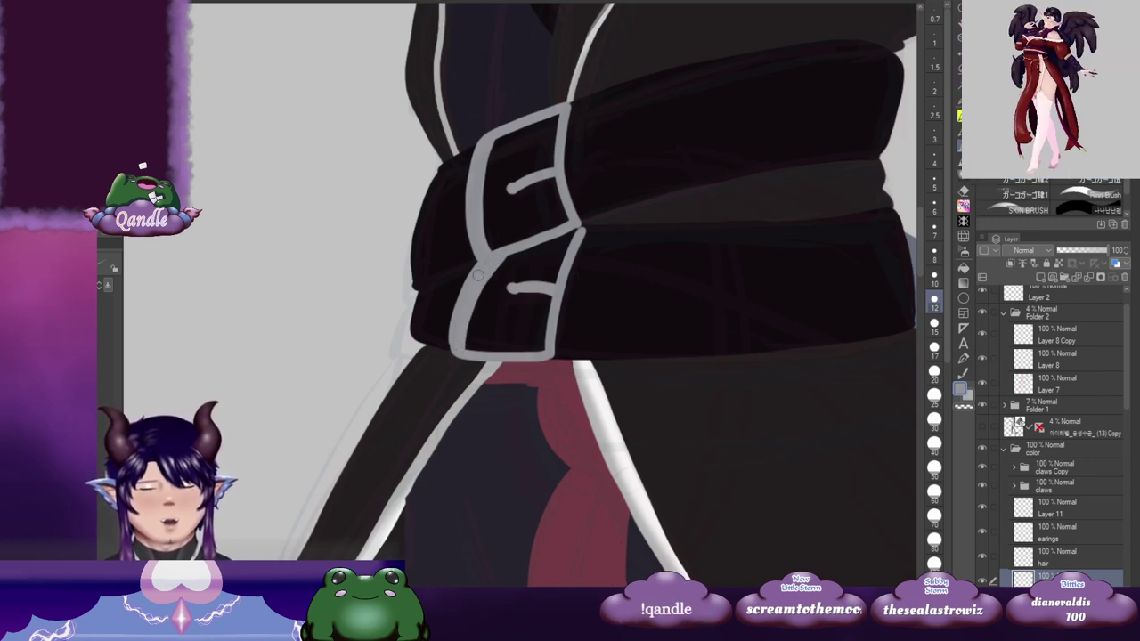
Step: Draw a small grey buckle with a prong on the diagonal chest strap below the shirt lacing
{"action": "left_click_drag", "start_coordinate": [607, 182], "coordinate": [530, 468]}
{"action": "scroll", "coordinate": [630, 208], "scroll_direction": "up", "scroll_amount": 3}
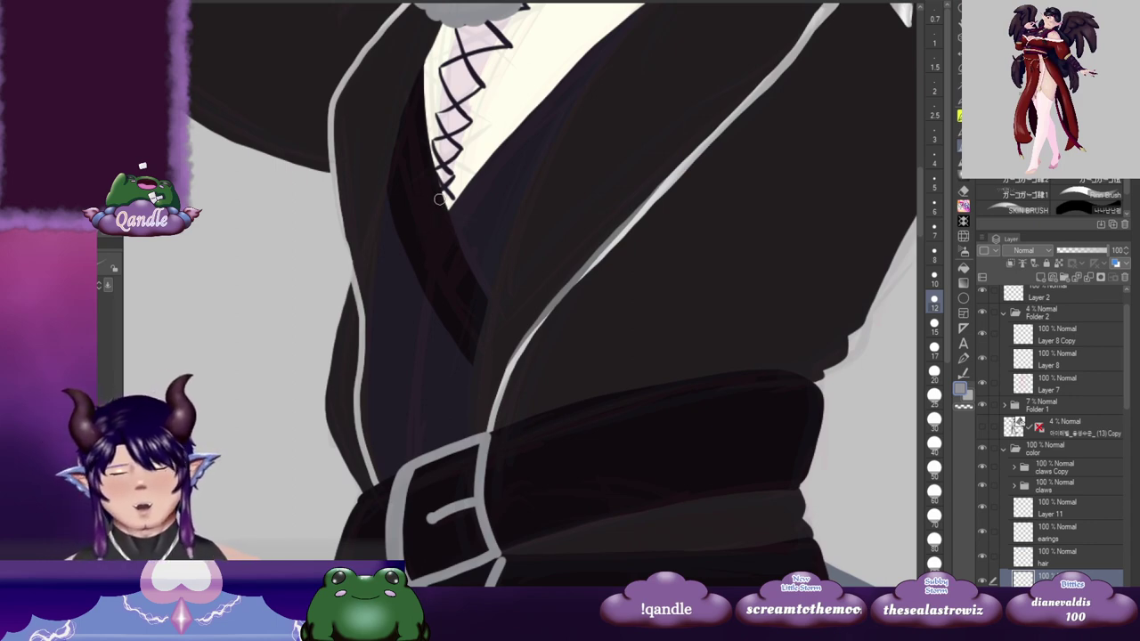
{"action": "mouse_move", "coordinate": [436, 178]}
{"action": "left_mouse_down"}
{"action": "mouse_move", "coordinate": [400, 228]}
{"action": "mouse_move", "coordinate": [415, 274]}
{"action": "left_mouse_up"}
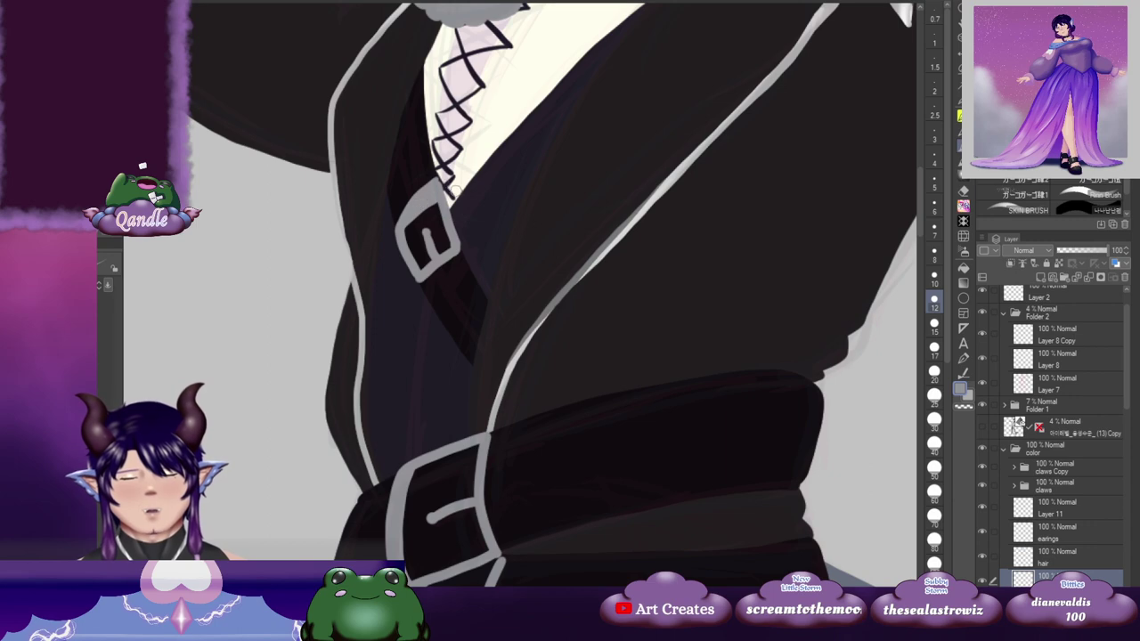
Step: Undo the chest buckle's last strokes and redraw its closing edge, prong and thickened upper side
{"action": "key", "text": "ctrl+z"}
{"action": "key", "text": "ctrl+z"}
{"action": "key", "text": "ctrl+z"}
{"action": "key", "text": "ctrl+z"}
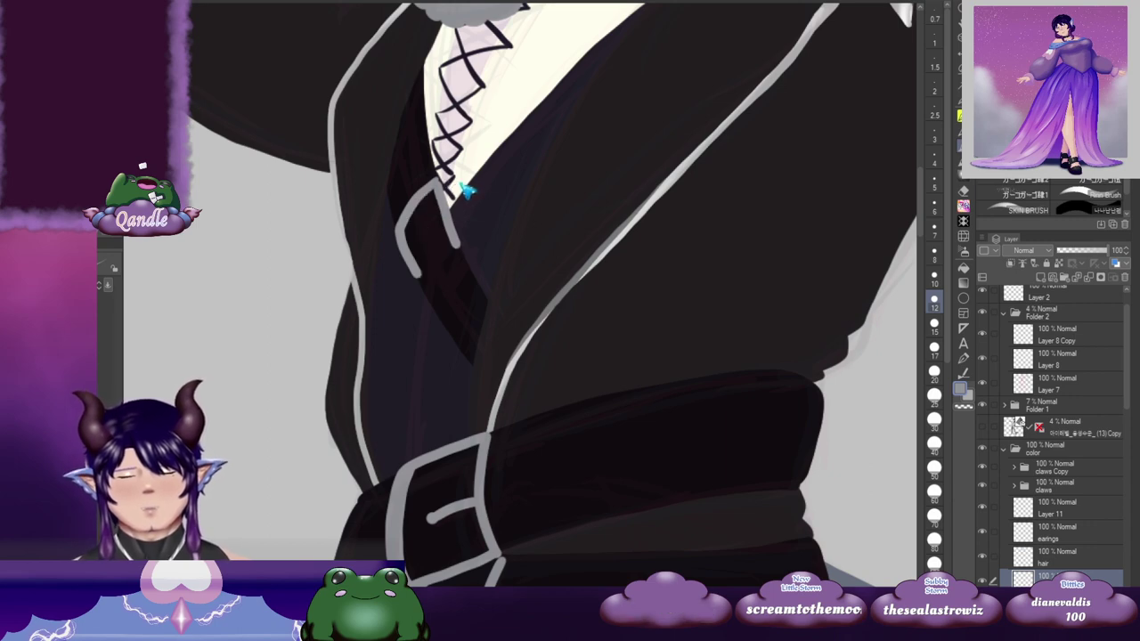
{"action": "mouse_move", "coordinate": [395, 222]}
{"action": "left_mouse_down"}
{"action": "mouse_move", "coordinate": [438, 193]}
{"action": "mouse_move", "coordinate": [396, 231]}
{"action": "left_mouse_up"}
{"action": "mouse_move", "coordinate": [480, 216]}
{"action": "left_mouse_down"}
{"action": "mouse_move", "coordinate": [387, 231]}
{"action": "mouse_move", "coordinate": [397, 275]}
{"action": "mouse_move", "coordinate": [378, 230]}
{"action": "mouse_move", "coordinate": [403, 274]}
{"action": "mouse_move", "coordinate": [422, 268]}
{"action": "mouse_move", "coordinate": [396, 267]}
{"action": "mouse_move", "coordinate": [435, 230]}
{"action": "left_mouse_up"}
{"action": "key", "text": "ctrl+z"}
{"action": "key", "text": "ctrl+z"}
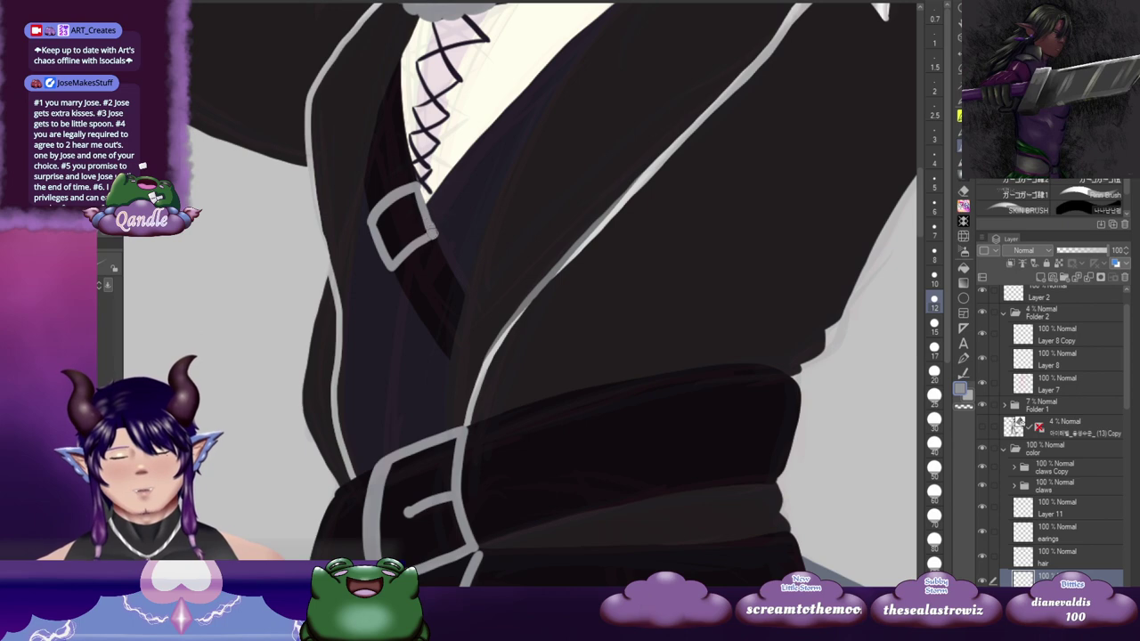
{"action": "left_click_drag", "start_coordinate": [401, 226], "coordinate": [409, 245]}
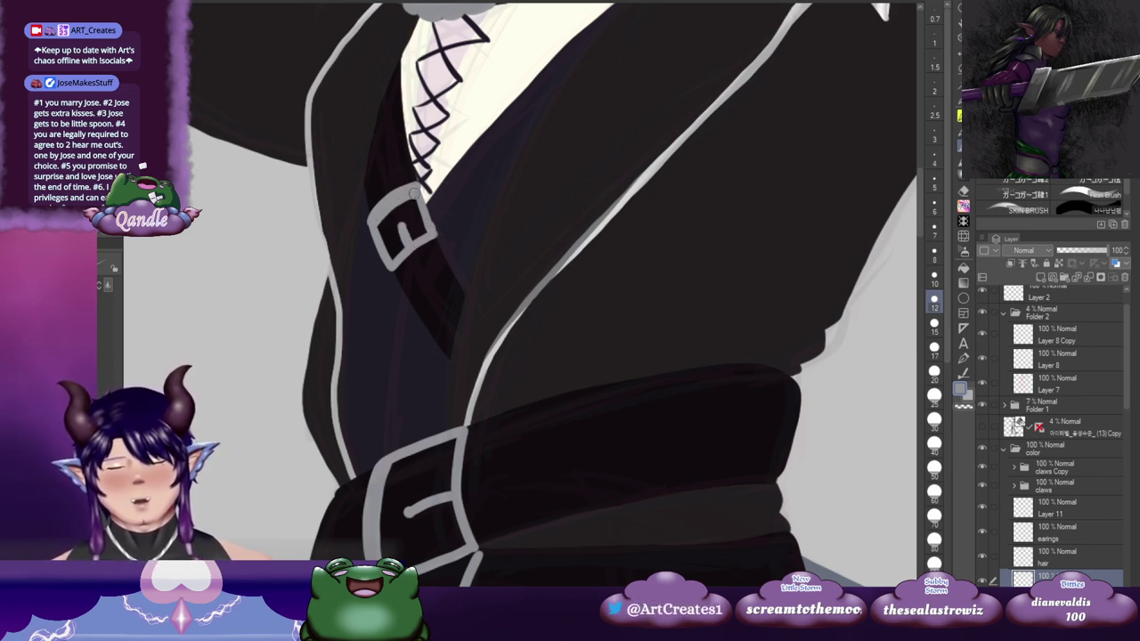
Step: Add a new layer clipped to the grey buckle layer and set up a large brush with white as its colour
{"action": "scroll", "coordinate": [450, 232], "scroll_direction": "down", "scroll_amount": 4}
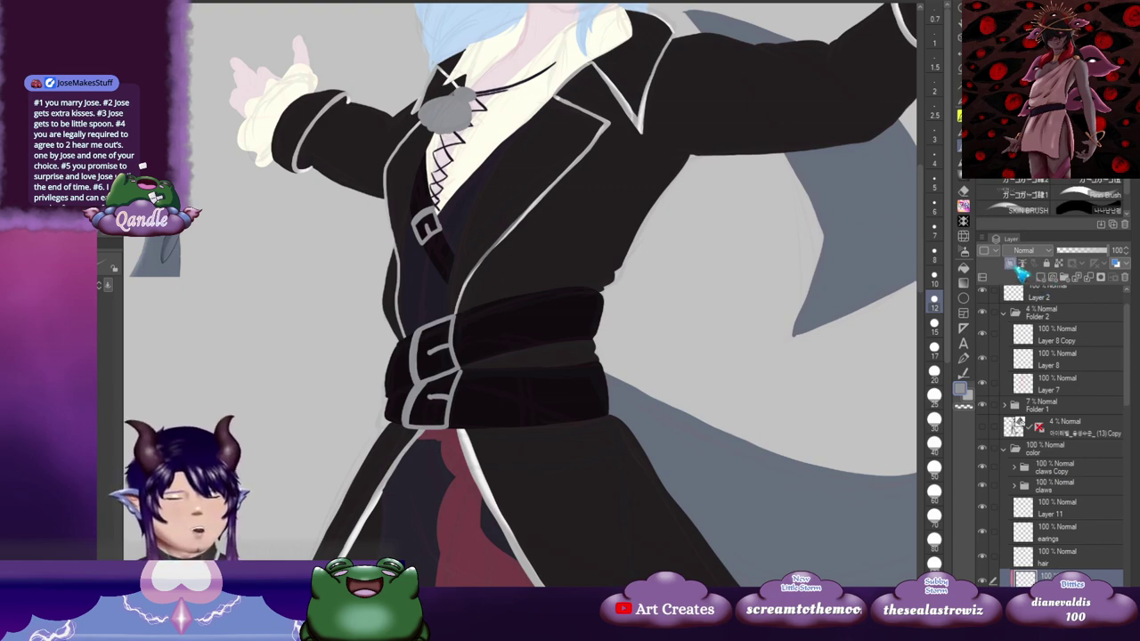
{"action": "left_click_drag", "start_coordinate": [496, 406], "coordinate": [600, 349]}
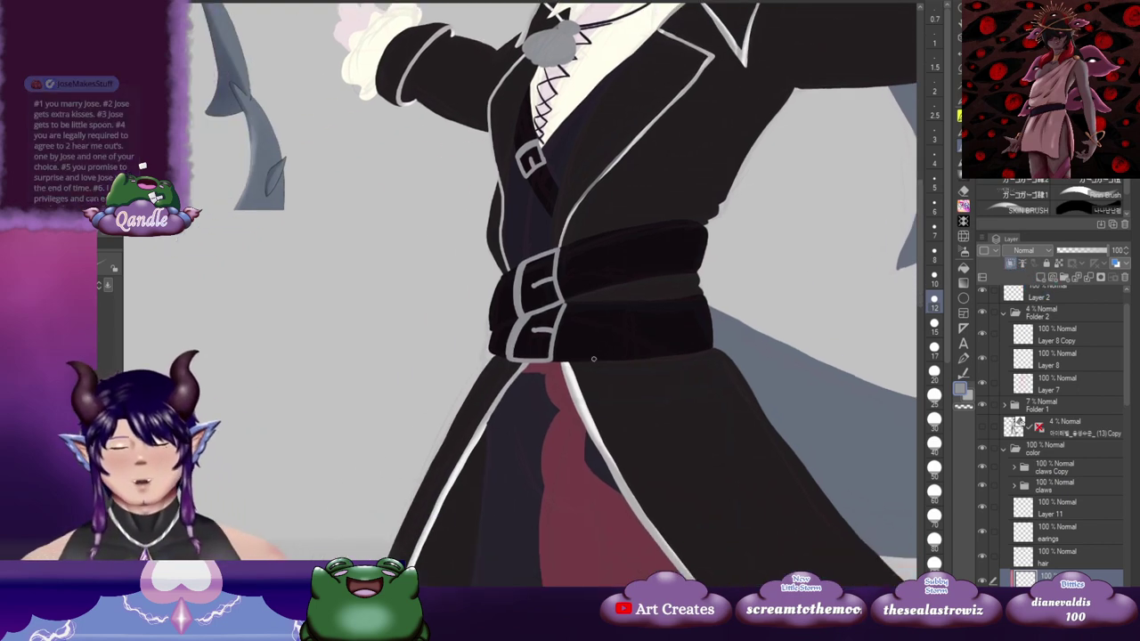
{"action": "key", "text": "b"}
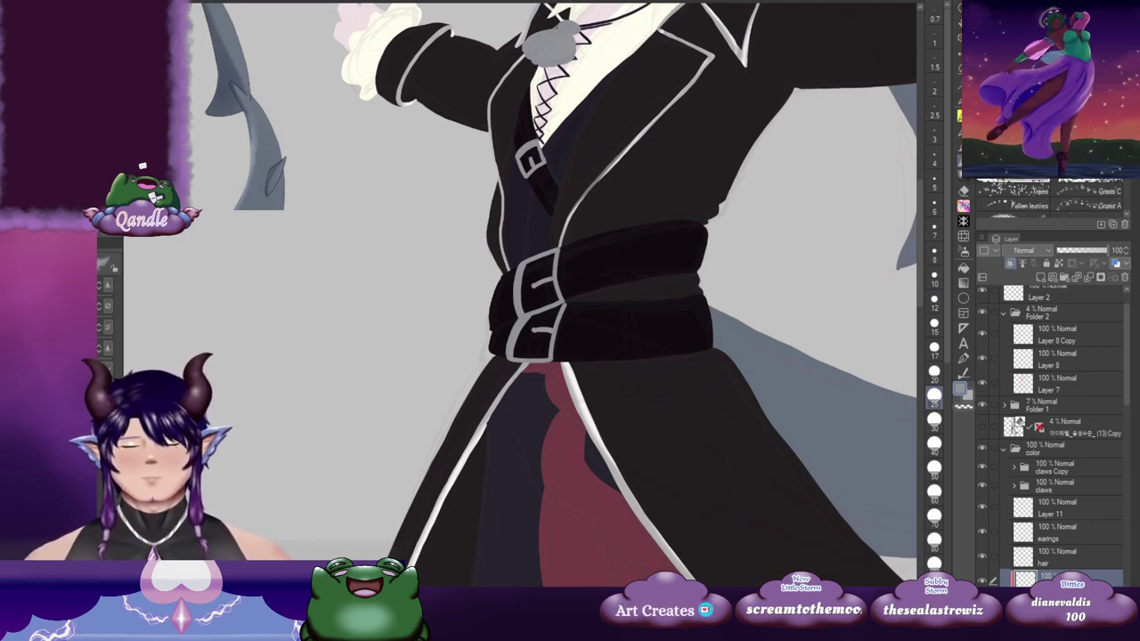
{"action": "key", "text": "b"}
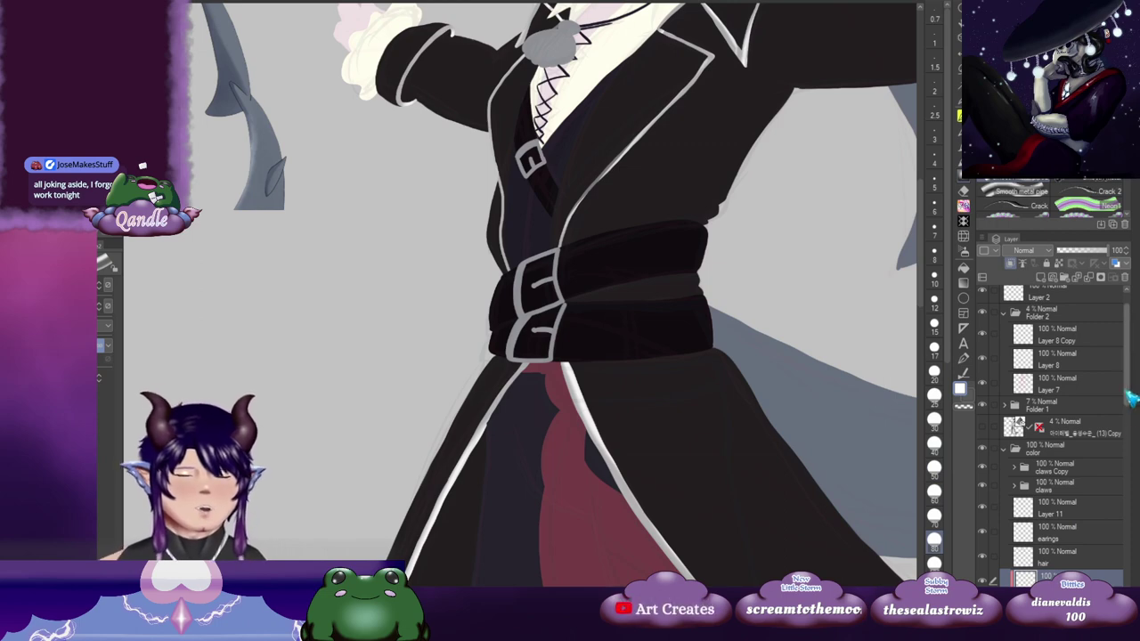
{"action": "left_click_drag", "start_coordinate": [1132, 389], "coordinate": [1132, 436]}
{"action": "scroll", "coordinate": [1128, 442], "scroll_direction": "down", "scroll_amount": 1}
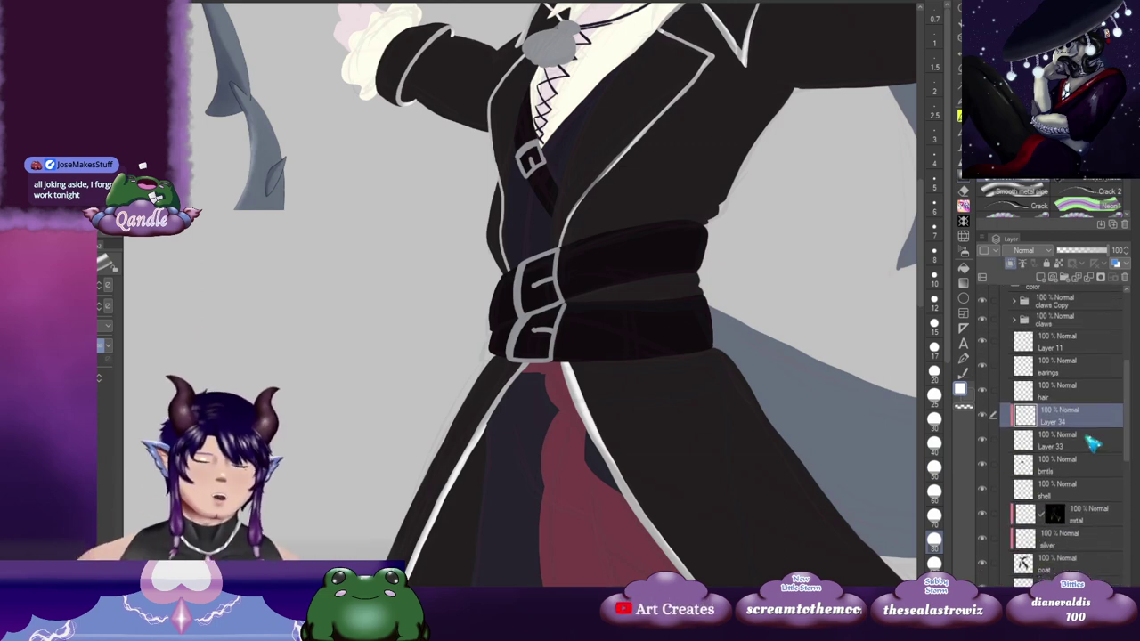
{"action": "left_click", "coordinate": [934, 443]}
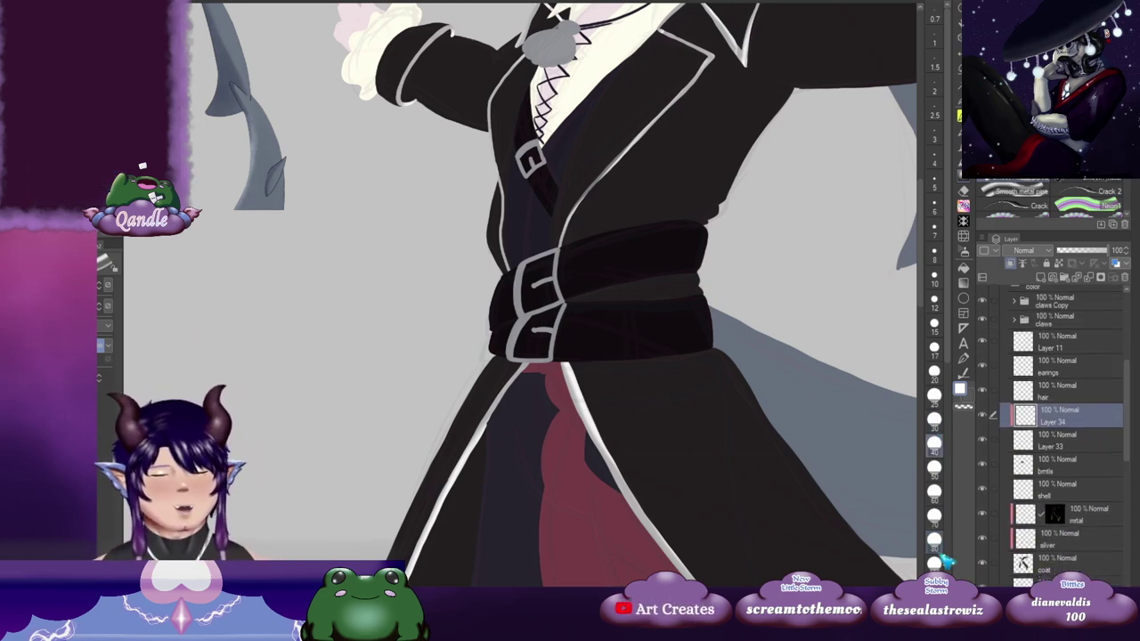
{"action": "scroll", "coordinate": [944, 495], "scroll_direction": "down", "scroll_amount": 5}
{"action": "left_click_drag", "start_coordinate": [947, 491], "coordinate": [948, 534]}
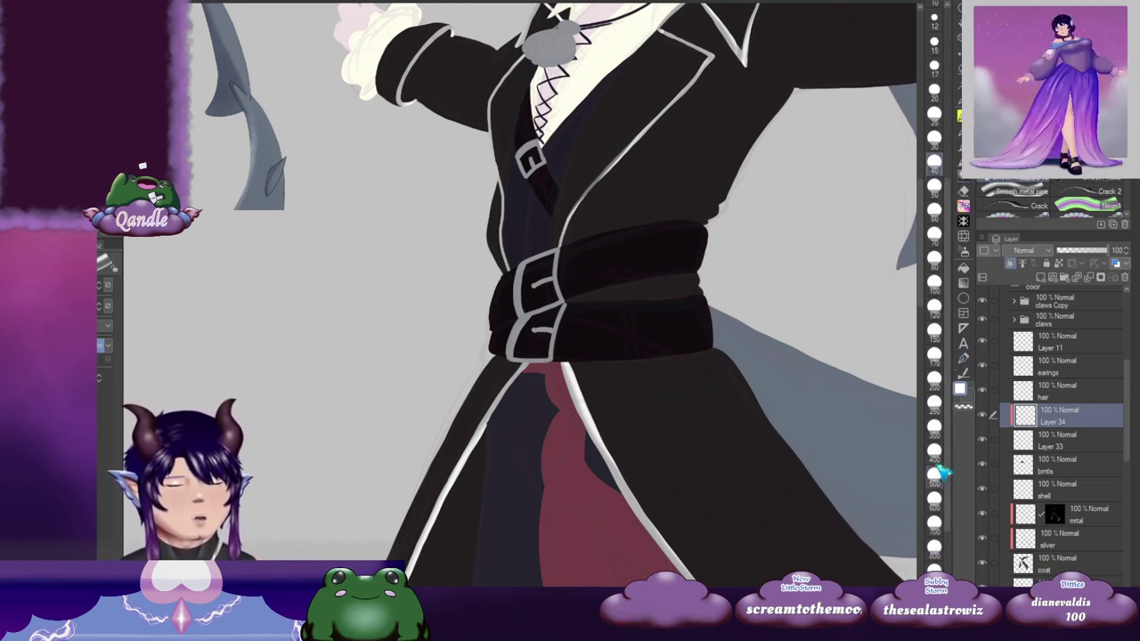
{"action": "left_click", "coordinate": [935, 431]}
Step: Brush white highlights over the two belt buckles and set the brush size to 100
{"action": "mouse_move", "coordinate": [487, 288]}
{"action": "left_mouse_down"}
{"action": "mouse_move", "coordinate": [603, 268]}
{"action": "mouse_move", "coordinate": [703, 269]}
{"action": "mouse_move", "coordinate": [582, 352]}
{"action": "mouse_move", "coordinate": [499, 306]}
{"action": "mouse_move", "coordinate": [458, 303]}
{"action": "mouse_move", "coordinate": [558, 290]}
{"action": "mouse_move", "coordinate": [742, 301]}
{"action": "mouse_move", "coordinate": [535, 381]}
{"action": "mouse_move", "coordinate": [644, 321]}
{"action": "left_mouse_up"}
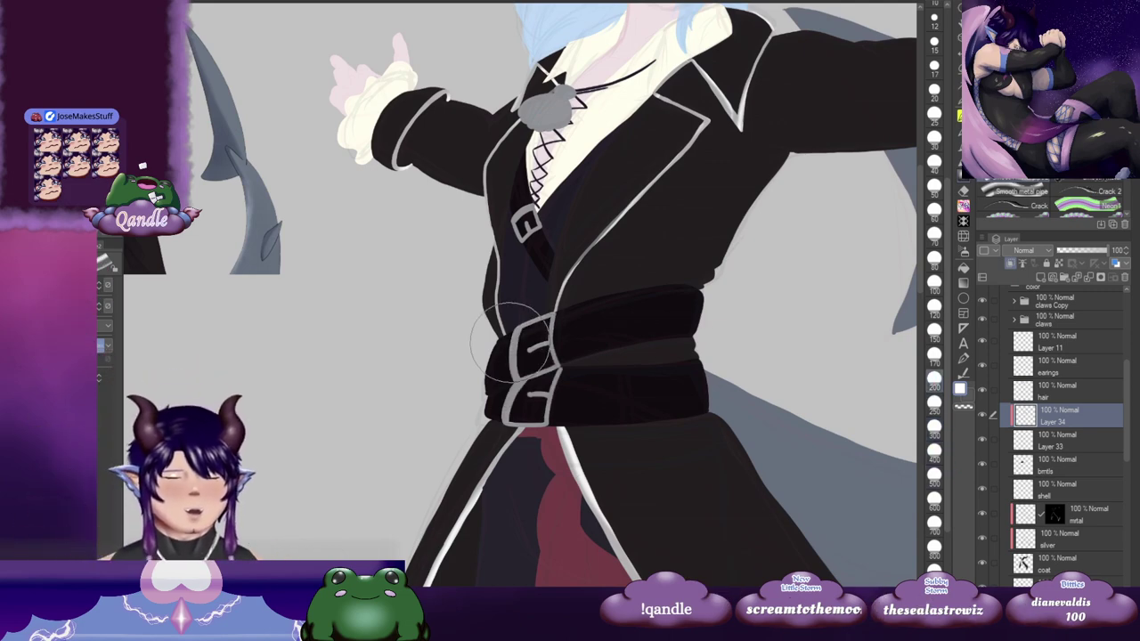
{"action": "left_click_drag", "start_coordinate": [496, 418], "coordinate": [524, 410]}
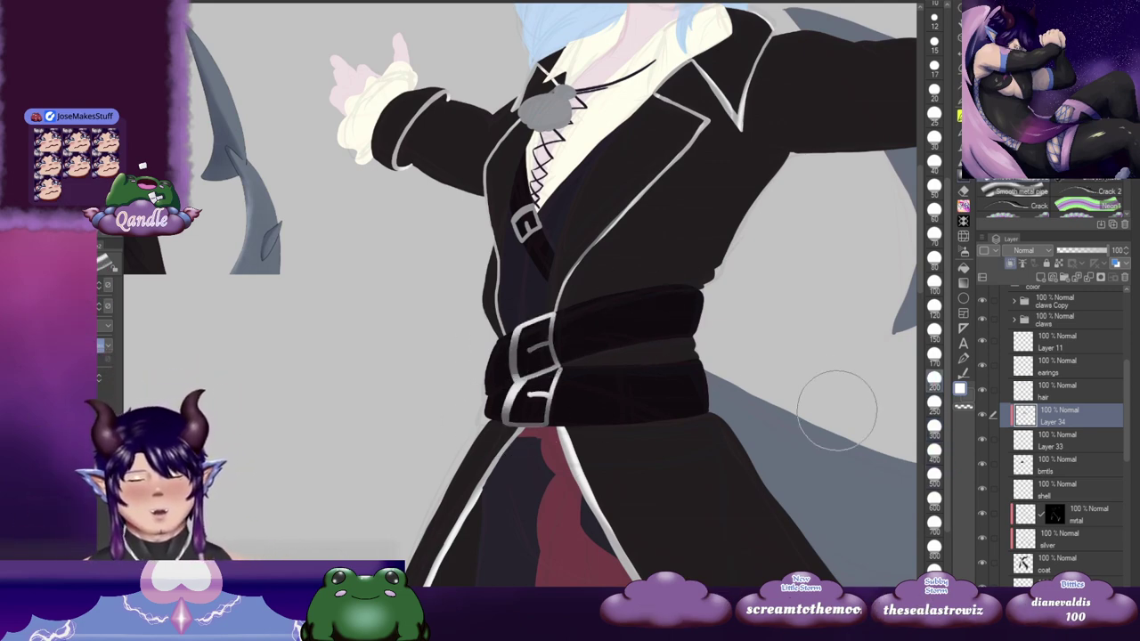
{"action": "left_click_drag", "start_coordinate": [660, 326], "coordinate": [686, 349]}
{"action": "left_click", "coordinate": [934, 283]}
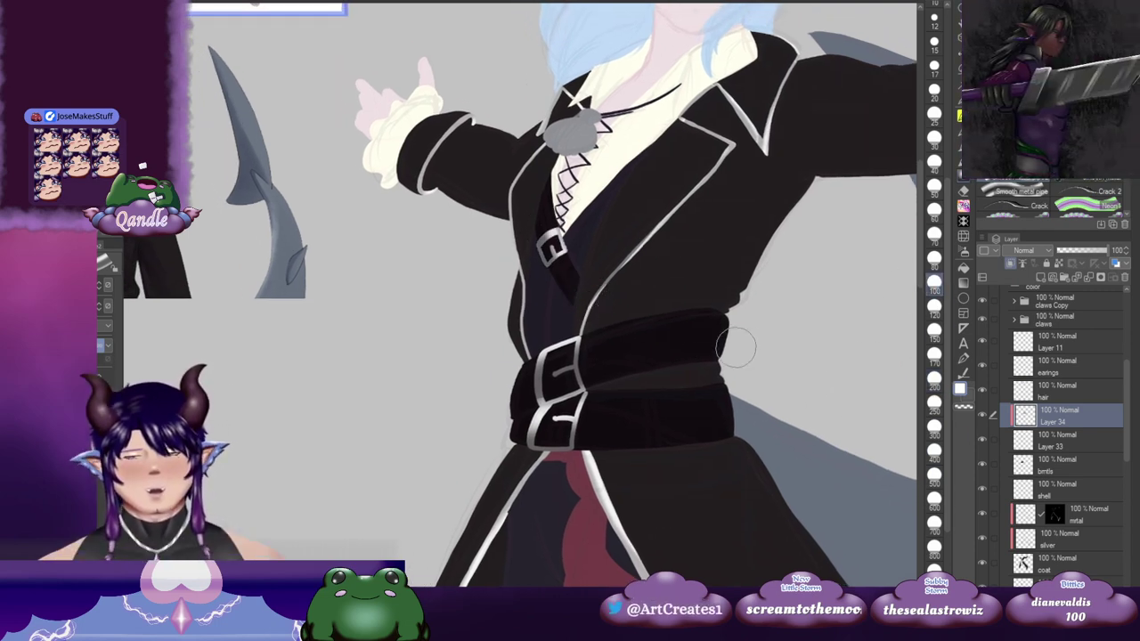
Step: Collapse the color folder holding the finished buckle layers
{"action": "scroll", "coordinate": [725, 381], "scroll_direction": "down", "scroll_amount": 1}
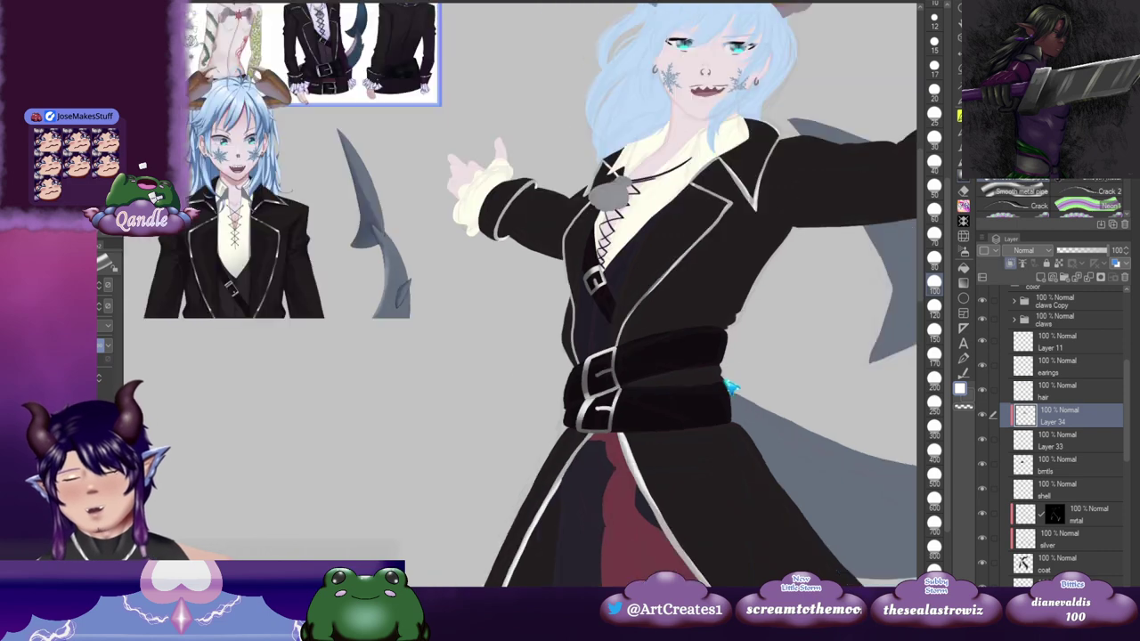
{"action": "left_click_drag", "start_coordinate": [738, 456], "coordinate": [509, 496]}
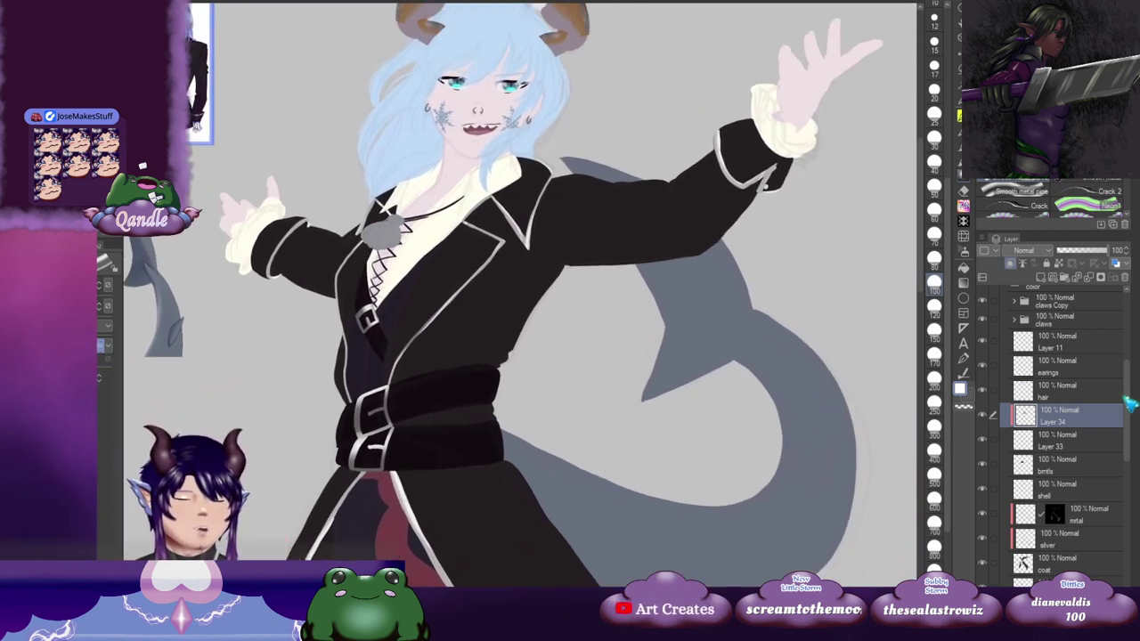
{"action": "scroll", "coordinate": [1015, 392], "scroll_direction": "up", "scroll_amount": 3}
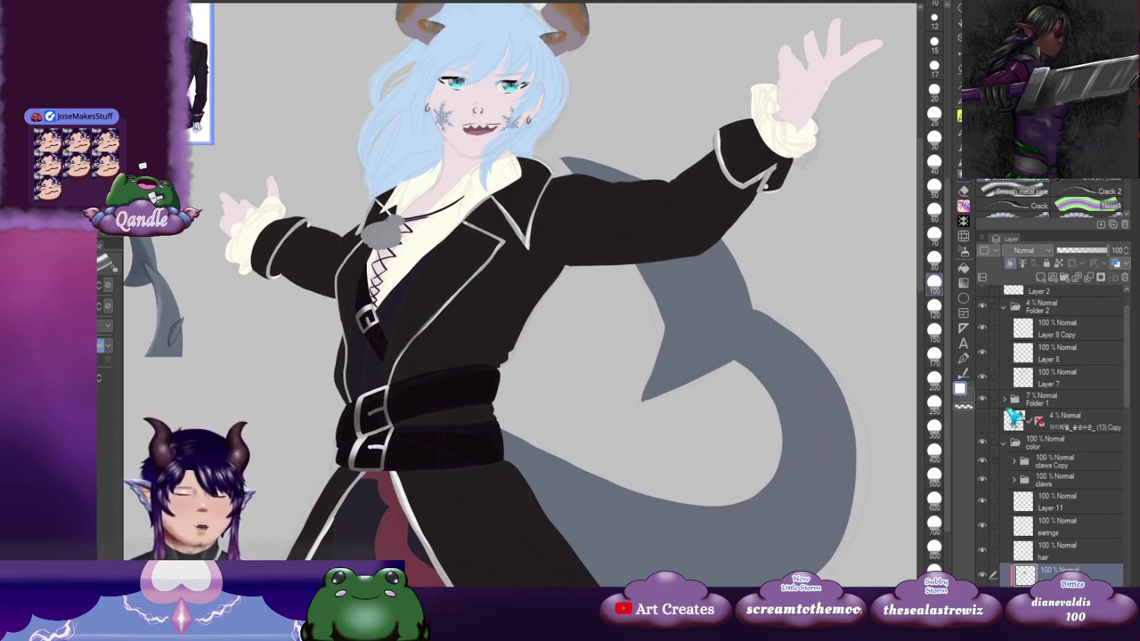
{"action": "left_click", "coordinate": [1004, 444]}
Step: Examine the whole coloured figure from horns to boots, including the buckles, coat, tail and reference images
{"action": "left_click_drag", "start_coordinate": [572, 374], "coordinate": [582, 375]}
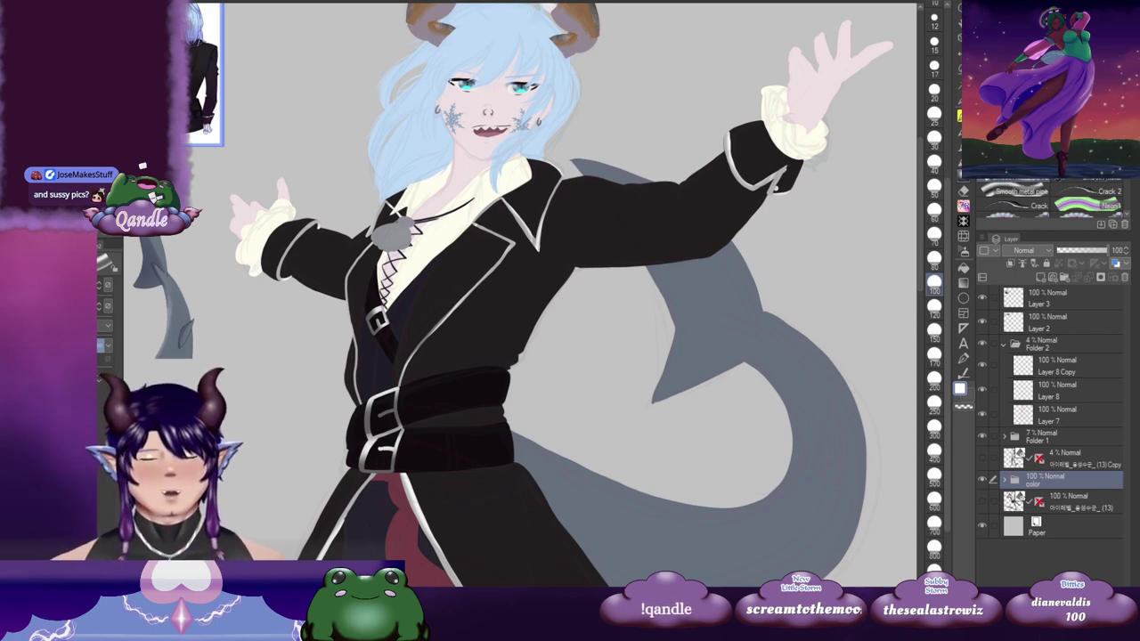
{"action": "scroll", "coordinate": [528, 318], "scroll_direction": "down", "scroll_amount": 2}
{"action": "left_click_drag", "start_coordinate": [543, 444], "coordinate": [488, 177]}
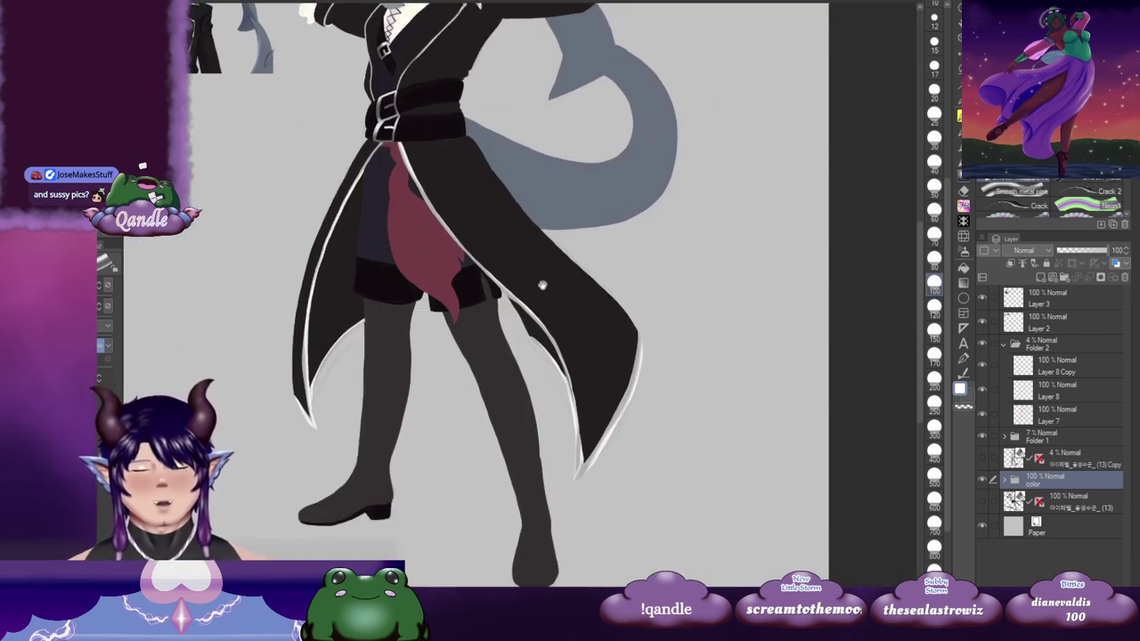
{"action": "left_click_drag", "start_coordinate": [431, 152], "coordinate": [449, 220]}
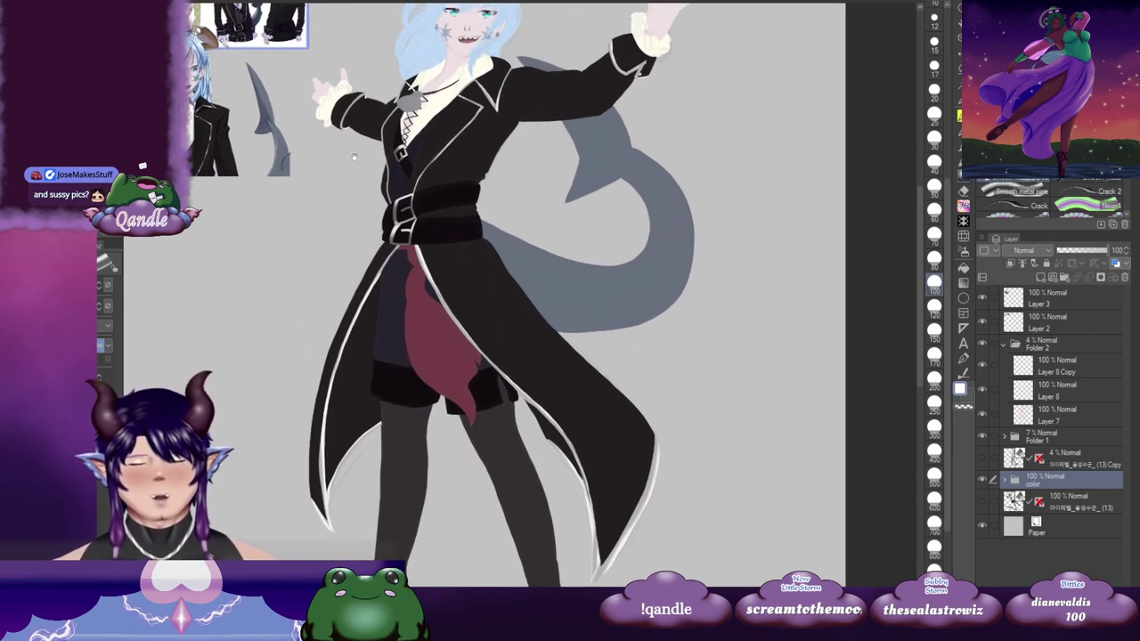
{"action": "left_click_drag", "start_coordinate": [351, 161], "coordinate": [460, 213]}
{"action": "left_click_drag", "start_coordinate": [537, 121], "coordinate": [479, 213]}
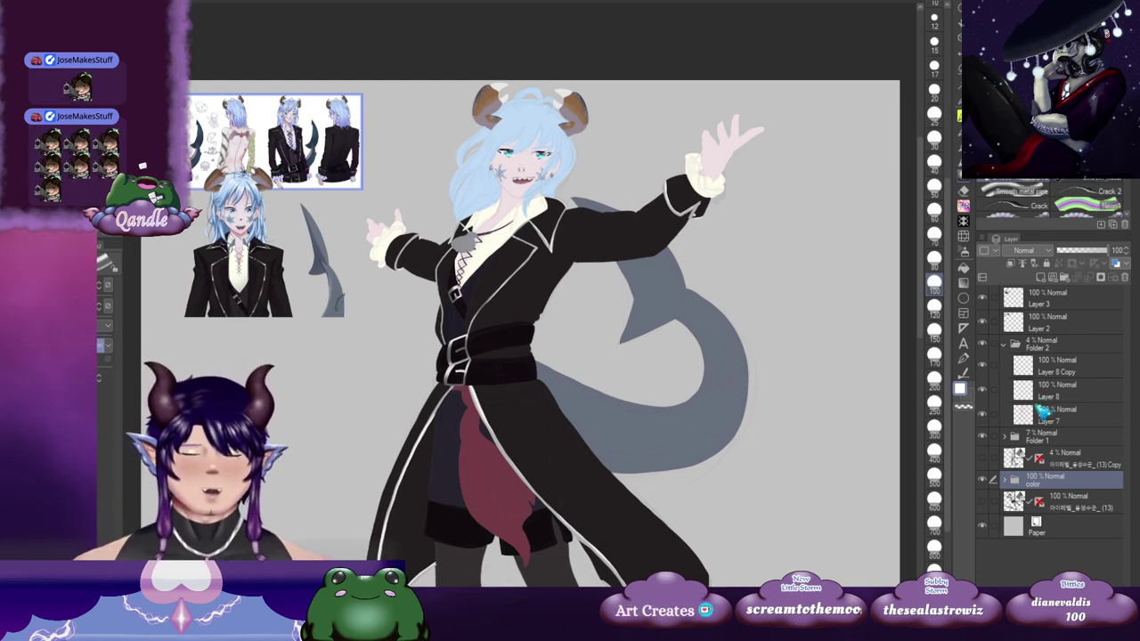
{"action": "left_click_drag", "start_coordinate": [712, 410], "coordinate": [707, 241]}
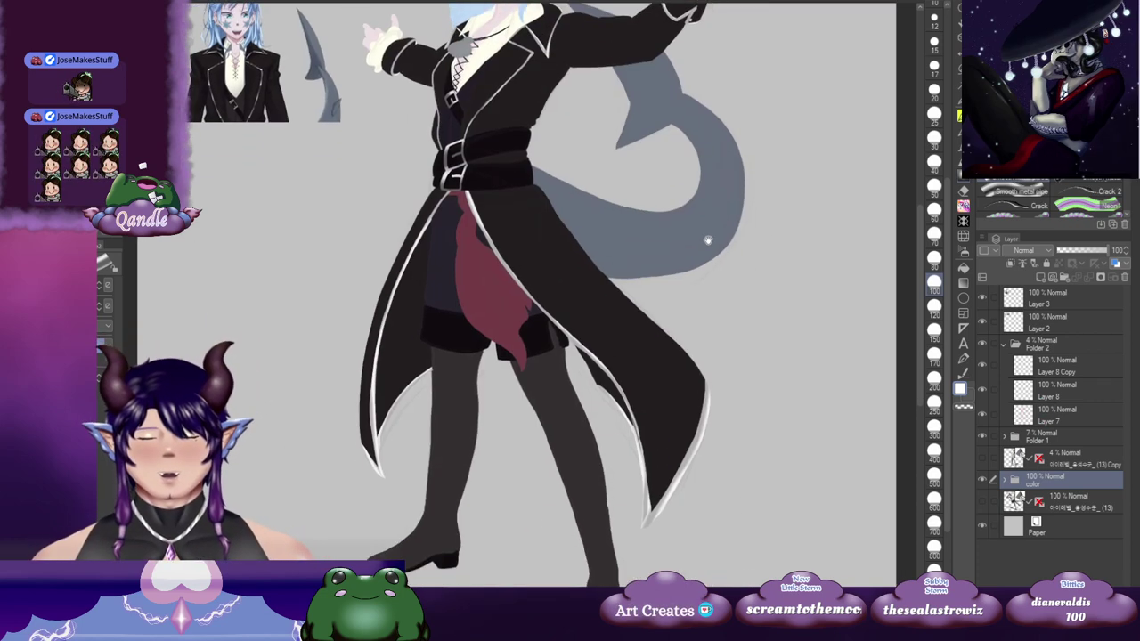
{"action": "left_click_drag", "start_coordinate": [692, 394], "coordinate": [671, 261]}
{"action": "left_click_drag", "start_coordinate": [539, 166], "coordinate": [564, 275]}
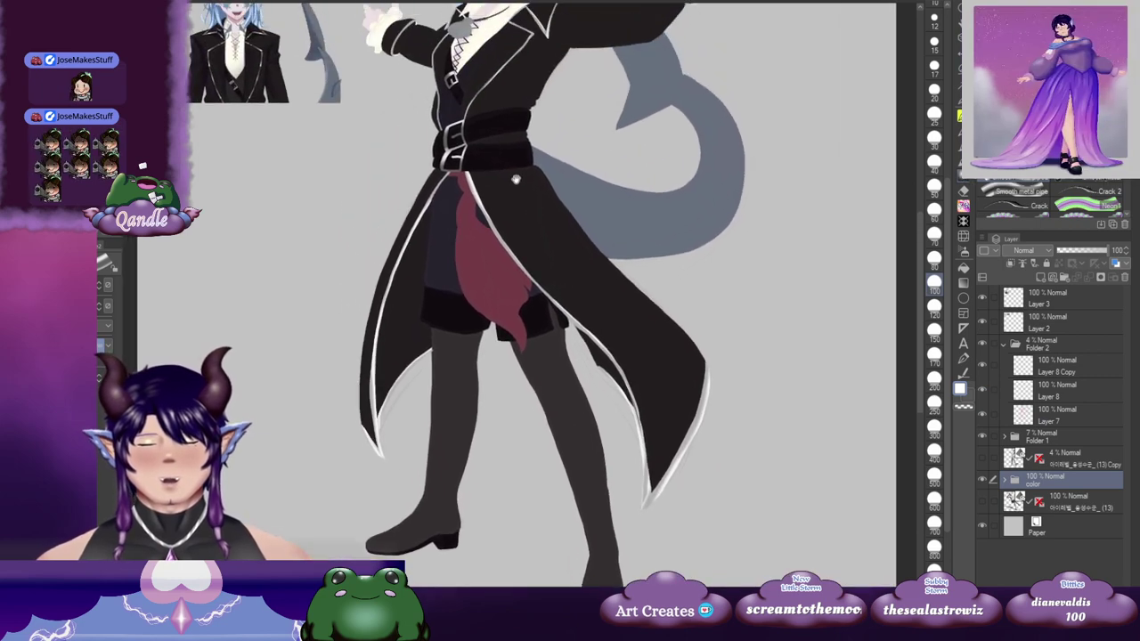
{"action": "scroll", "coordinate": [563, 275], "scroll_direction": "up", "scroll_amount": 3}
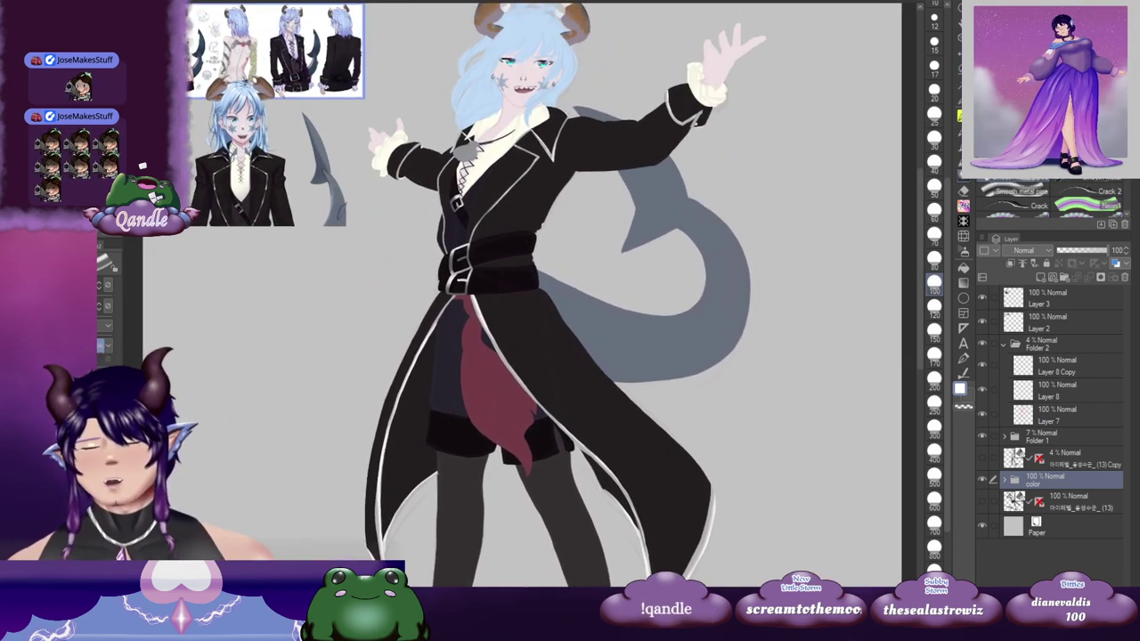